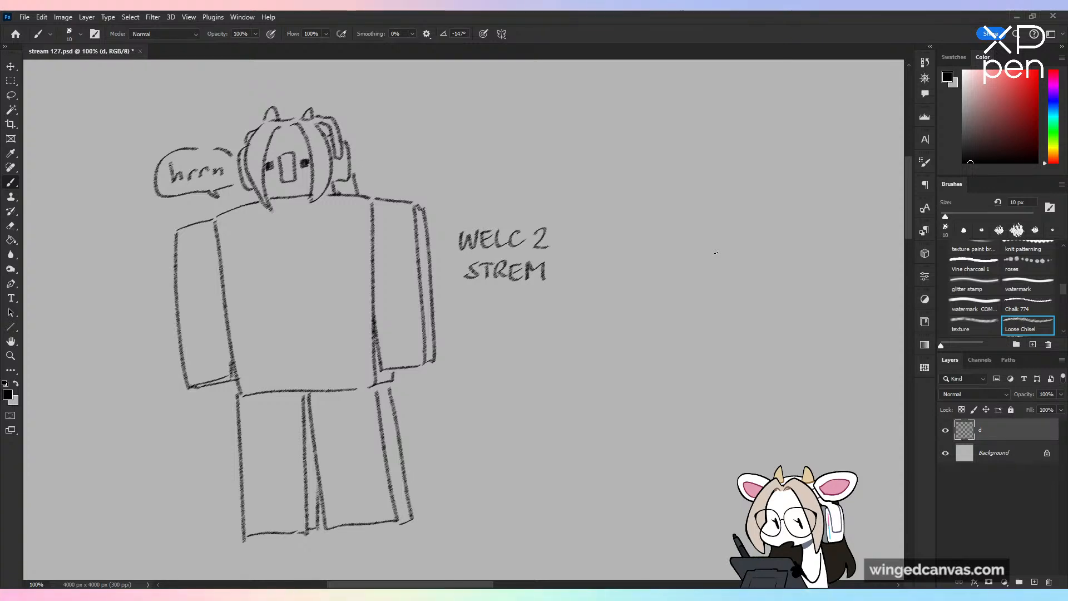
Step: Rename the drawing layer as doodle and hide it
double_click(981, 430)
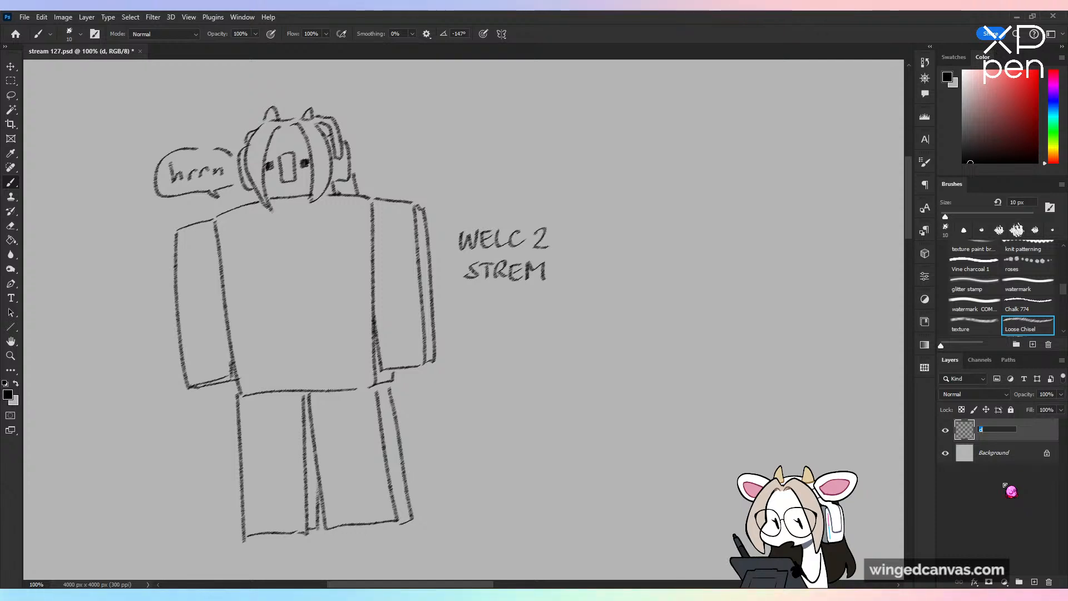
type("doodle")
key("Return")
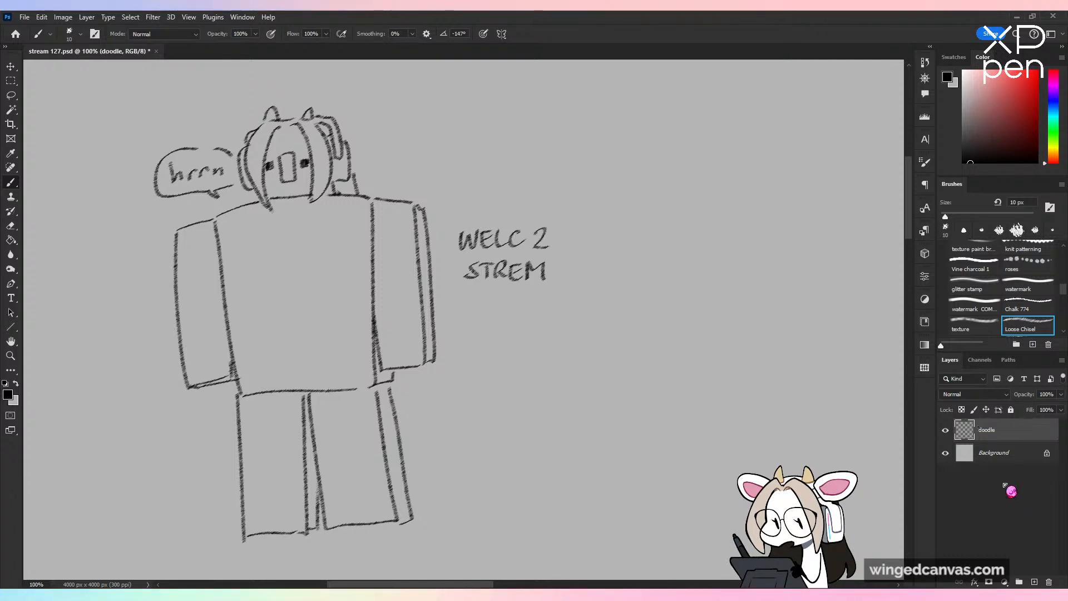
left_click(945, 430)
Step: Crop the canvas from its lower-right corner to about 2980 × 3300 px
key("ctrl+minus")
key("ctrl+minus")
key("ctrl+minus")
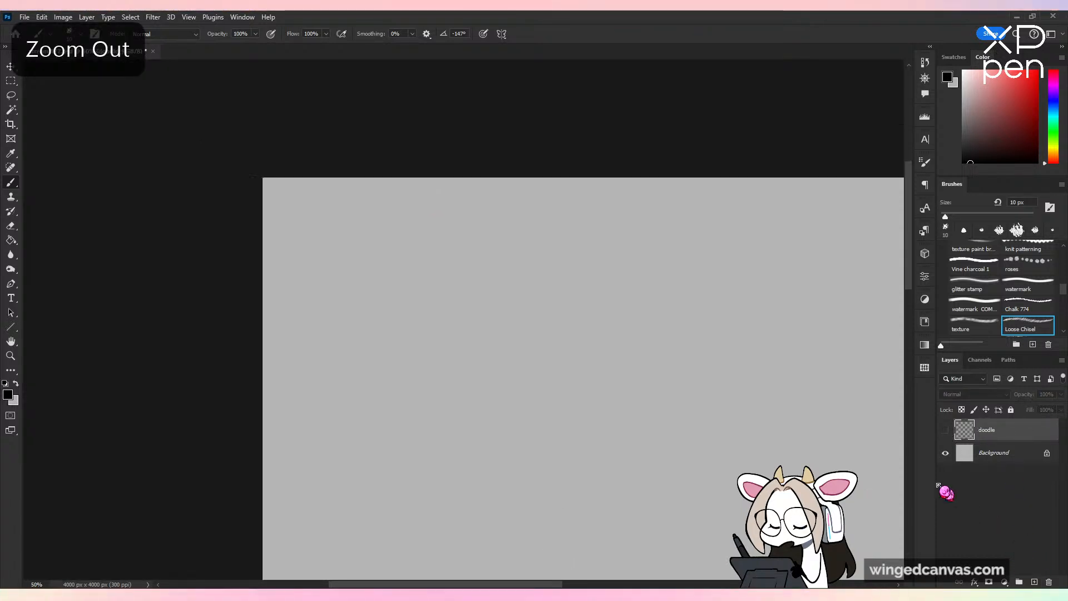
left_click_drag(656, 392, 628, 267)
key("ctrl+minus")
key("ctrl+minus")
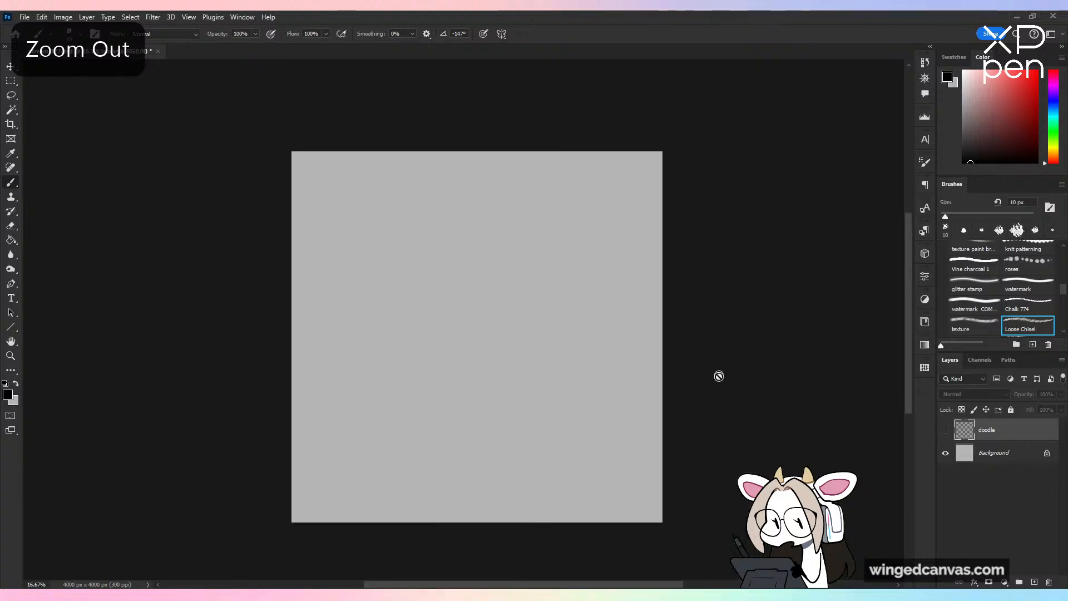
left_click_drag(718, 374, 769, 353)
key("c")
left_click_drag(707, 496, 662, 470)
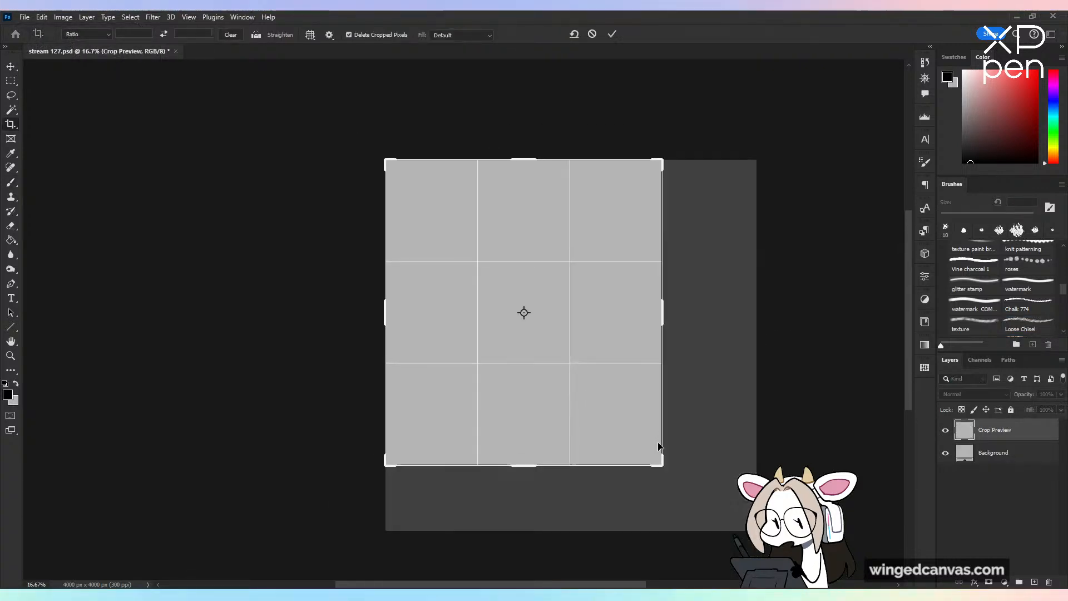
left_click(614, 35)
key("ctrl+plus")
left_click_drag(753, 279, 692, 281)
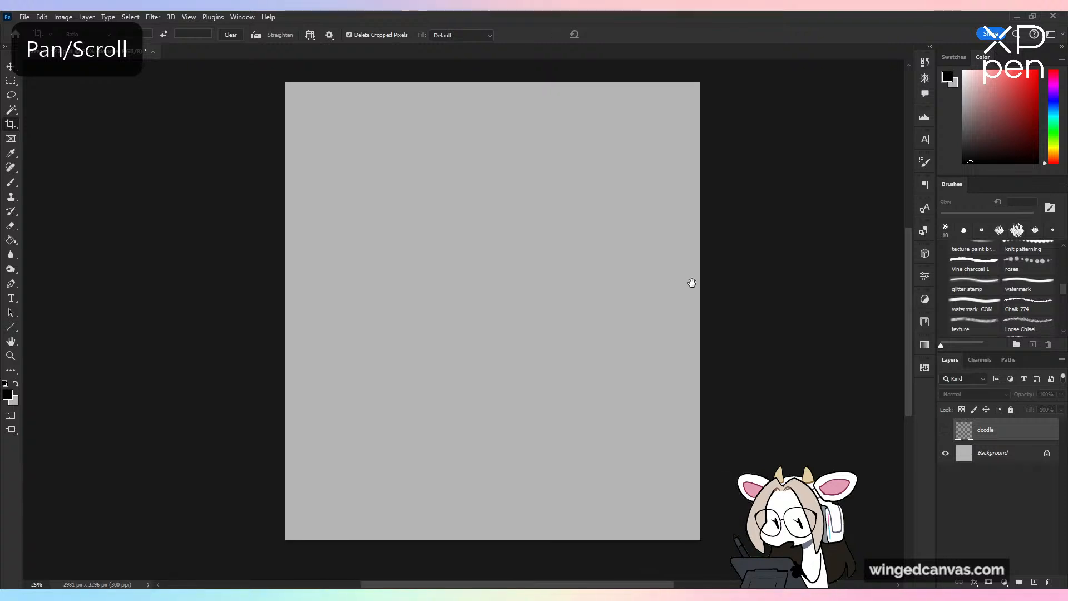
Step: Add a new layer named d above the doodle layer and switch to the Brush tool
key("ctrl+shift+alt+n")
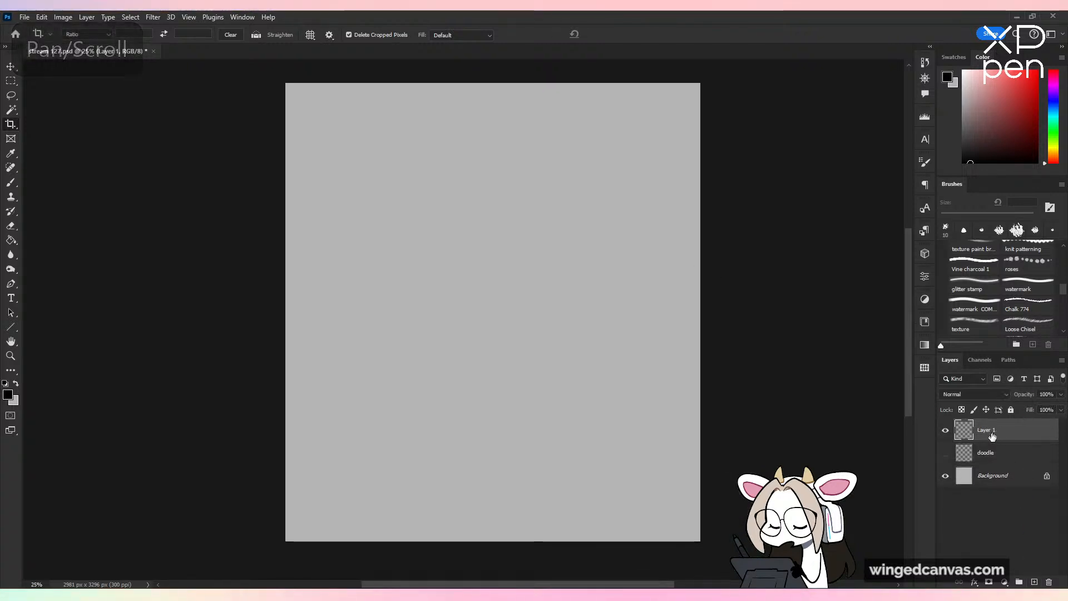
double_click(1026, 431)
key("Return")
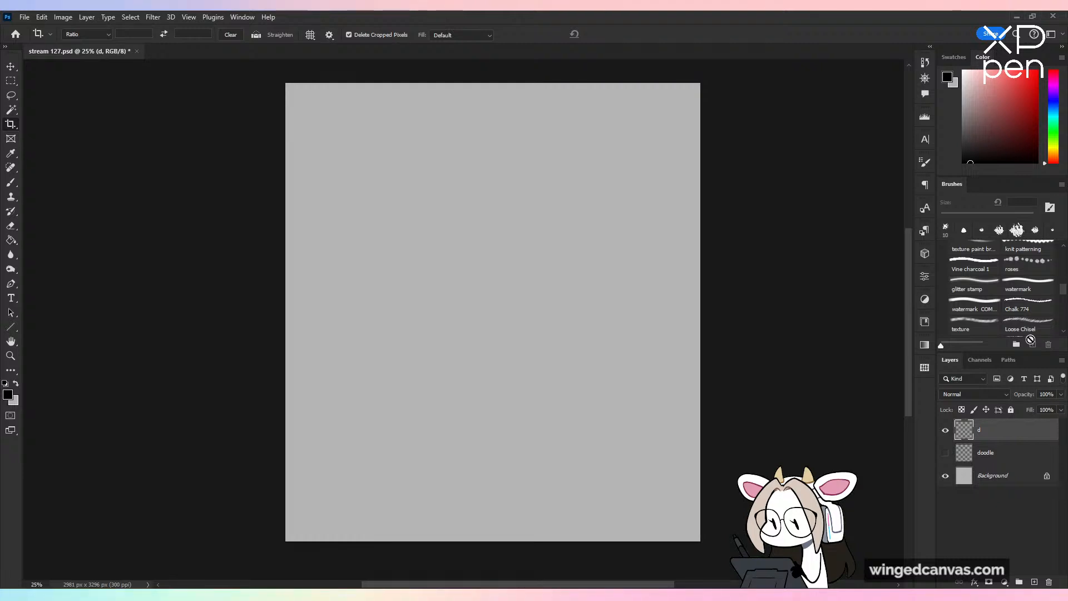
left_click(11, 183)
Step: Try zigzag test strokes with the 10 px Loose Chisel brush at several zoom levels, undoing each one
left_click_drag(549, 225, 573, 426)
key("ctrl+z")
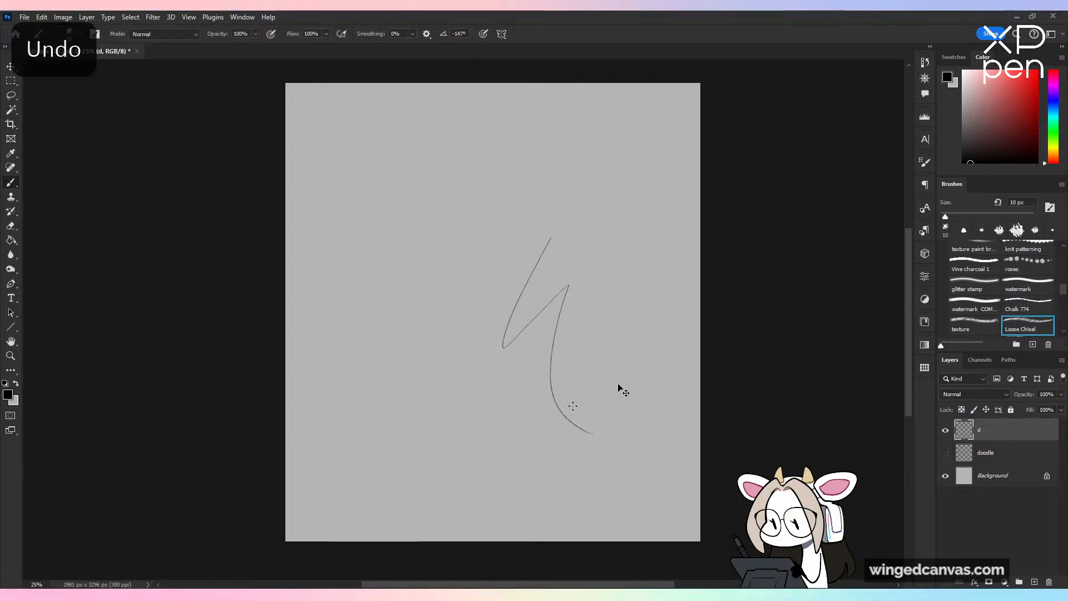
key("ctrl+plus")
key("ctrl+minus")
left_click_drag(444, 334, 520, 429)
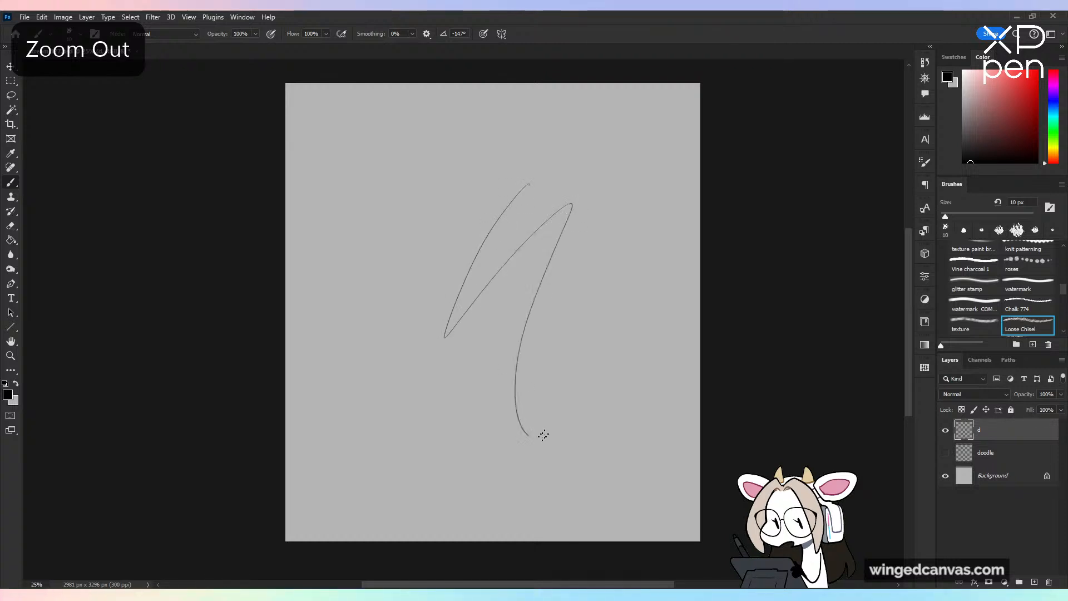
key("ctrl+z")
key("ctrl+plus")
left_click_drag(501, 204, 491, 275)
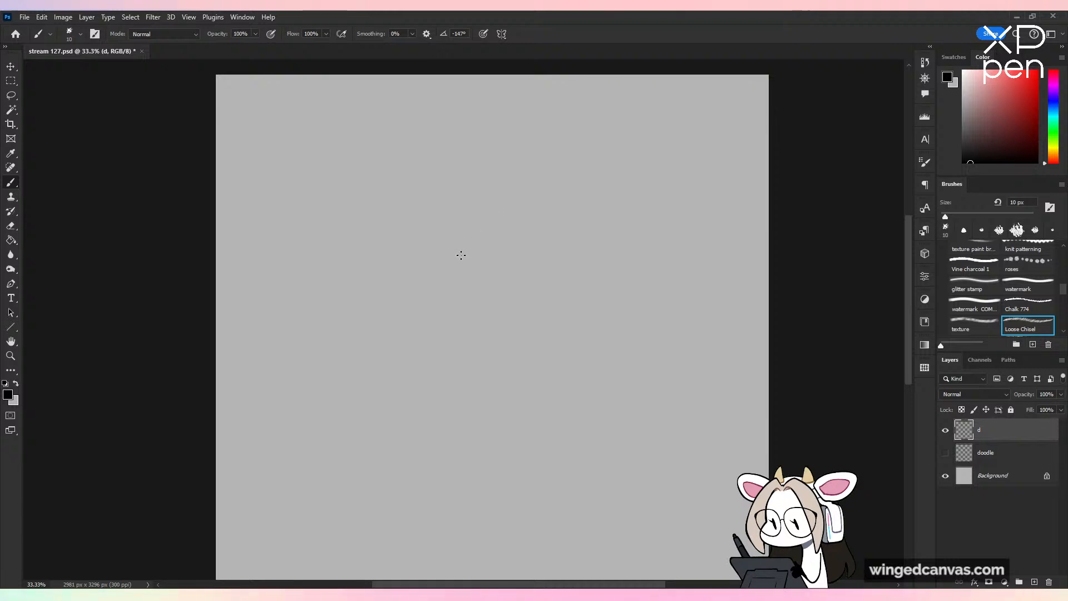
key("ctrl+minus")
key("ctrl+plus")
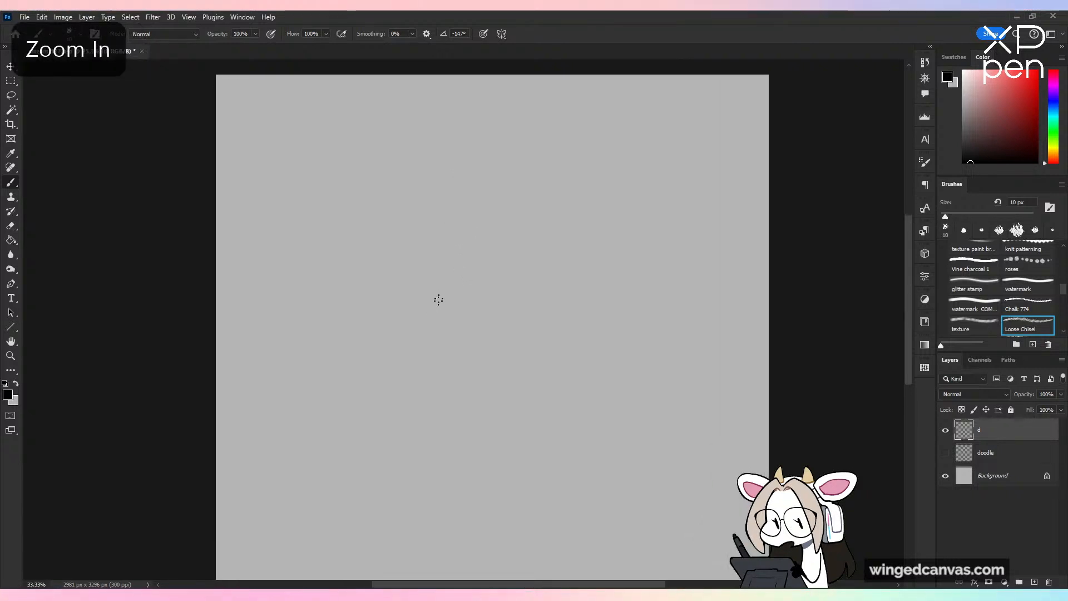
left_click_drag(462, 240, 453, 406)
key("ctrl+plus")
key("ctrl+z")
mouse_move(679, 278)
left_mouse_down()
mouse_move(657, 382)
mouse_move(641, 393)
left_mouse_up()
left_click_drag(409, 254, 415, 443)
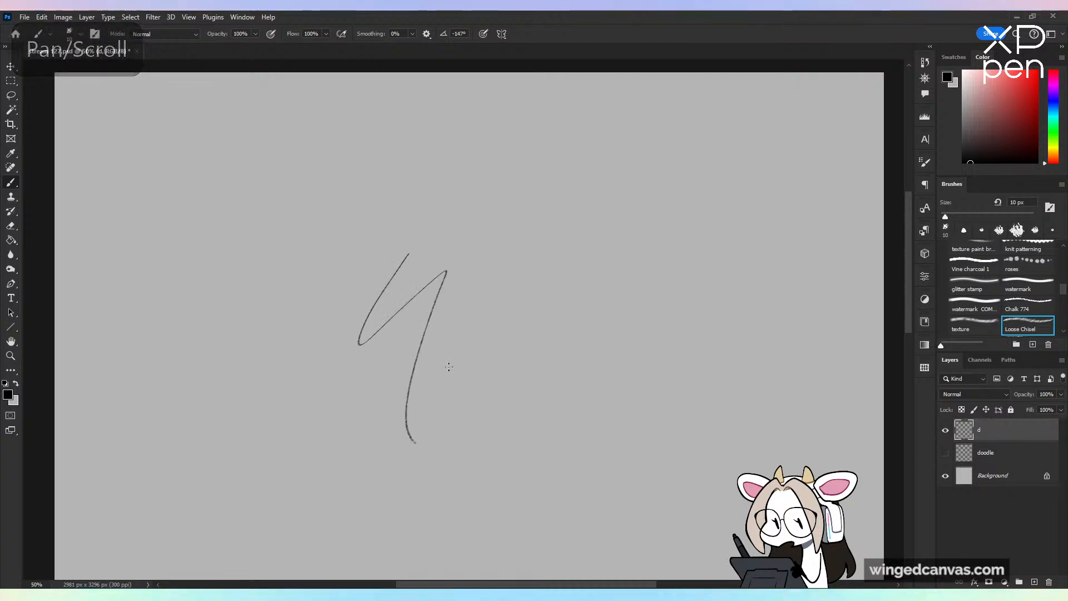
key("ctrl+z")
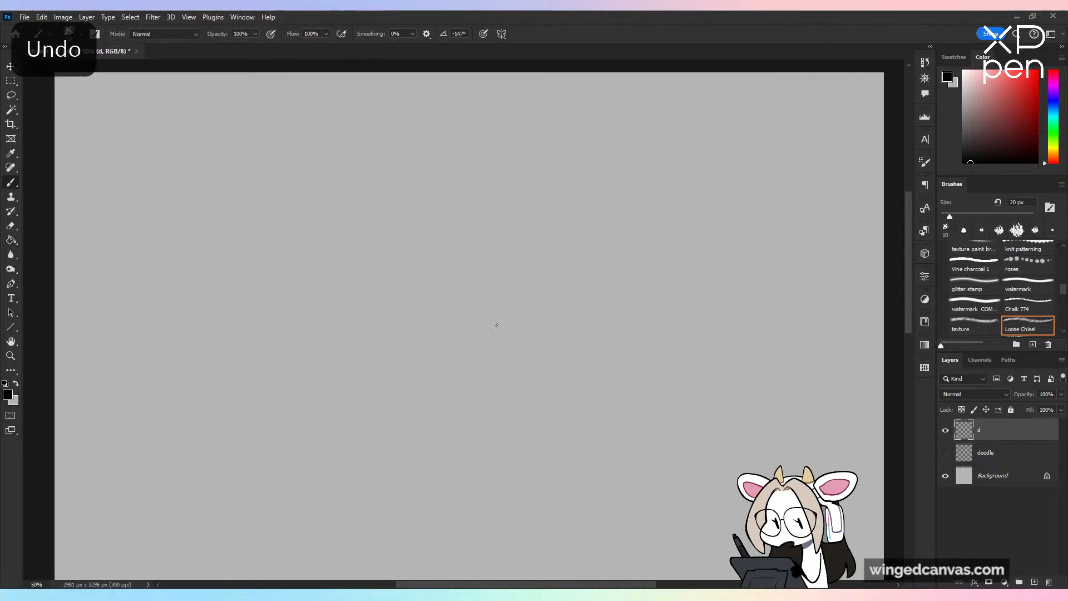
Step: Try test strokes with the Loose Chisel brush at 20 px and undo them
mouse_move(544, 251)
left_mouse_down()
mouse_move(578, 282)
mouse_move(559, 487)
left_mouse_up()
key("ctrl+z")
key("ctrl+minus")
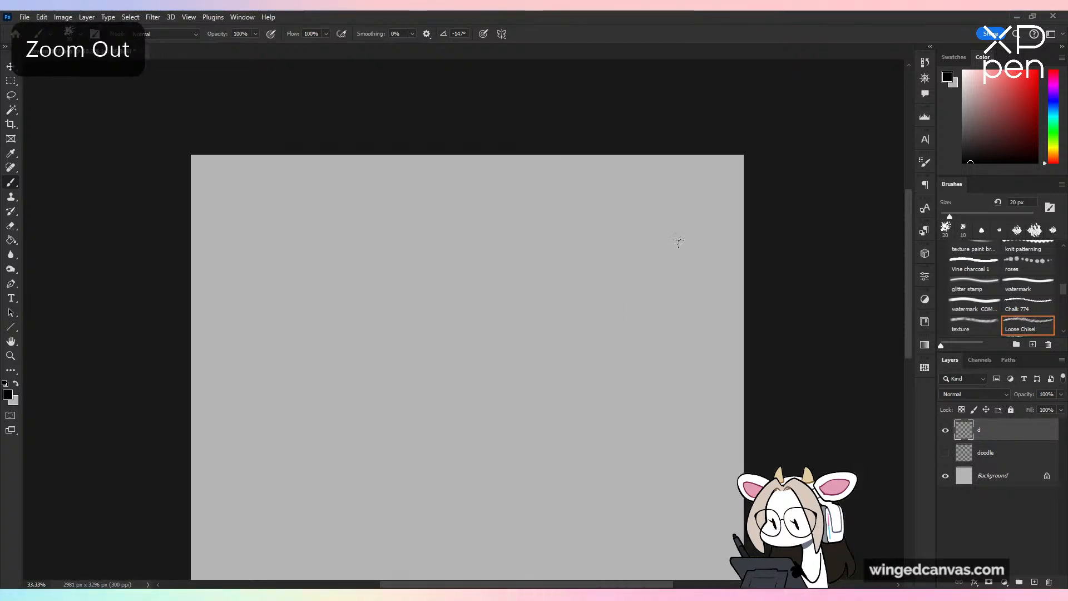
left_click_drag(658, 420, 684, 370)
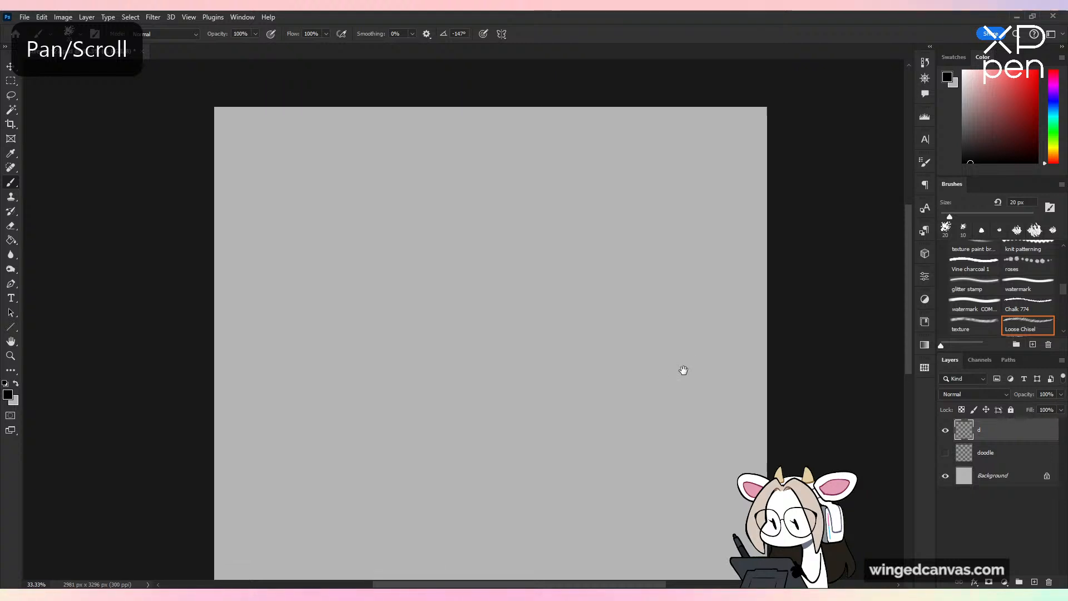
left_click_drag(447, 251, 460, 376)
key("ctrl+z")
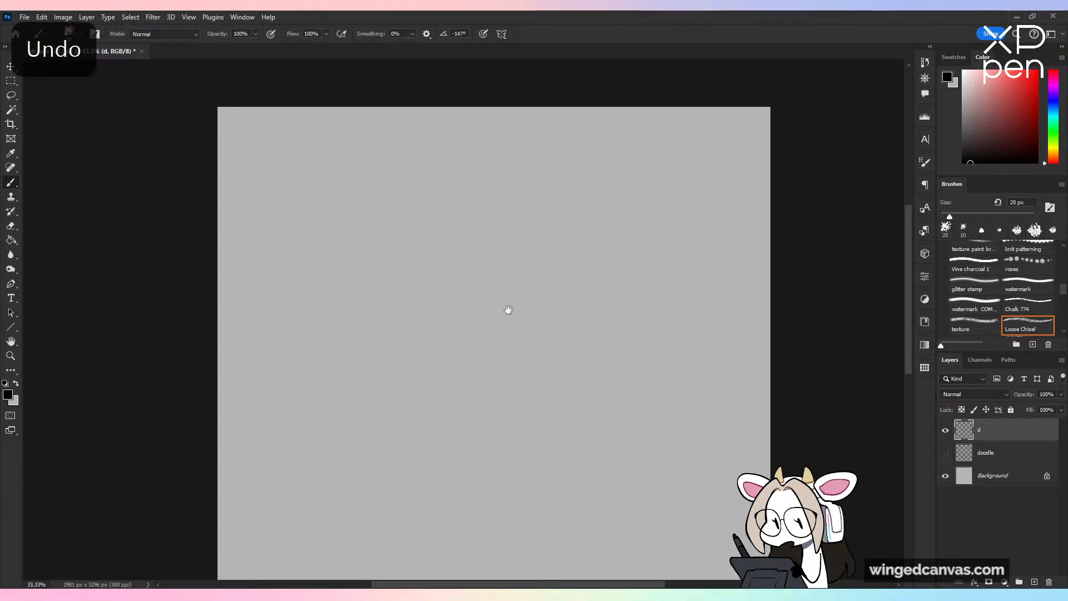
Step: Sketch a small boxy head with a side plane and two small eyes in the upper middle of the canvas
left_click_drag(508, 309, 473, 245)
key("ctrl+minus")
left_click_drag(512, 338, 521, 347)
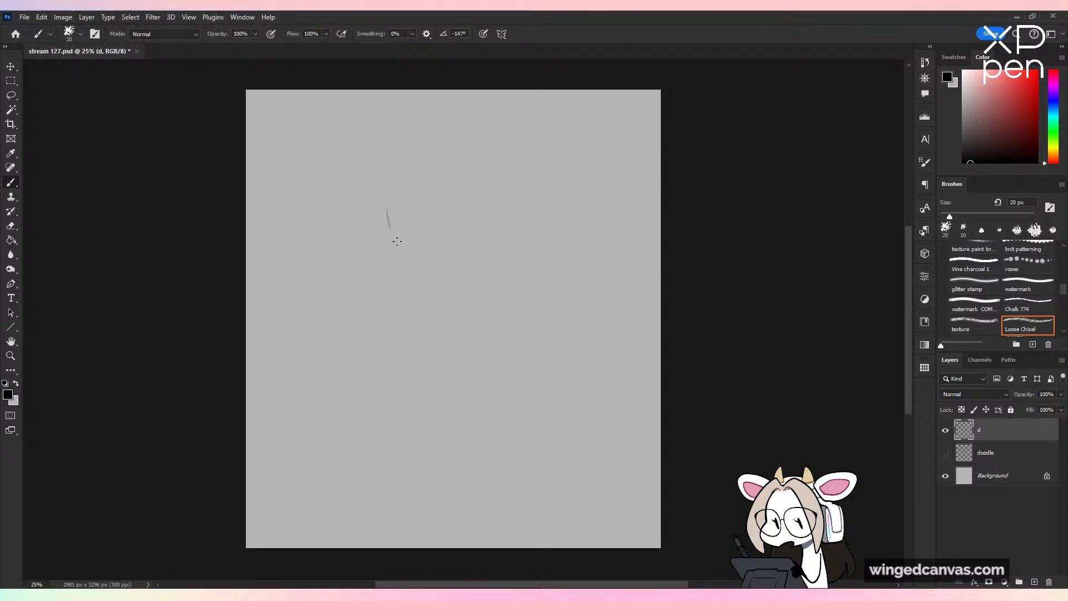
left_click_drag(387, 201, 398, 247)
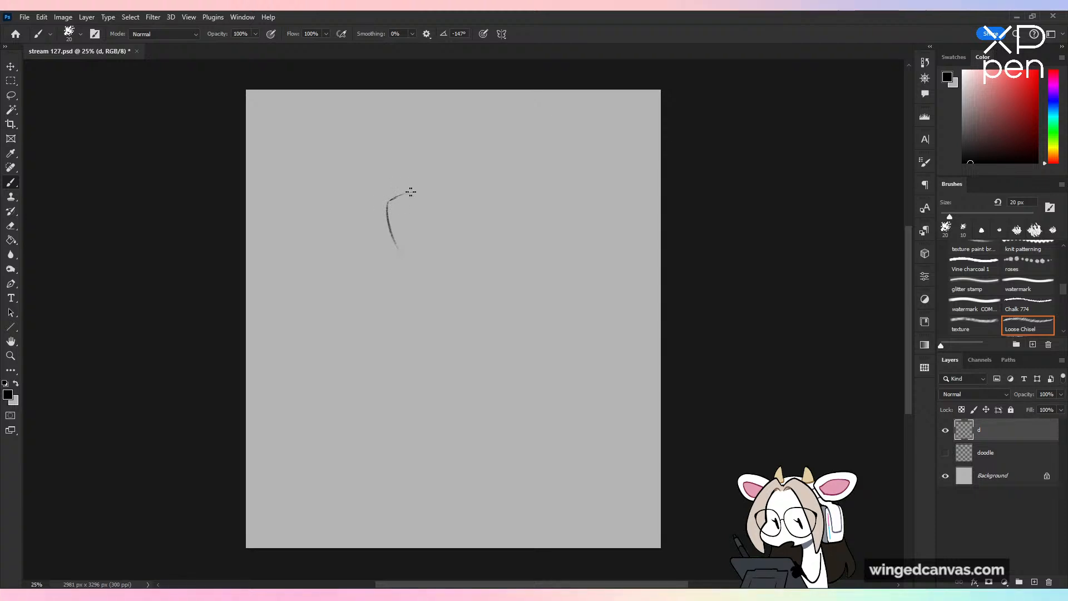
left_click_drag(410, 192, 449, 192)
key("ctrl+z")
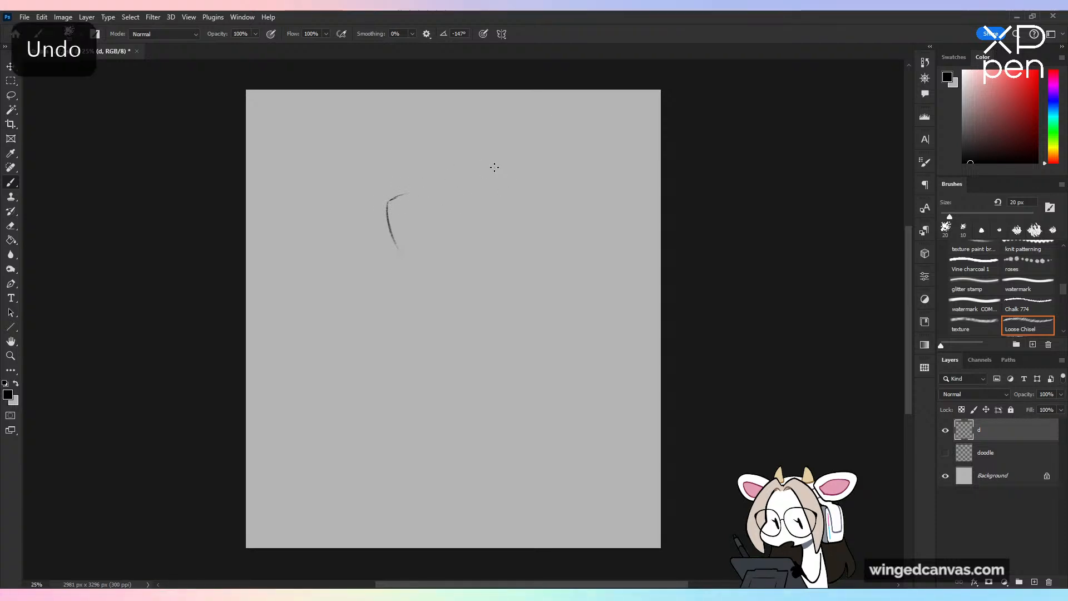
mouse_move(406, 192)
left_mouse_down()
mouse_move(471, 189)
mouse_move(467, 220)
left_mouse_up()
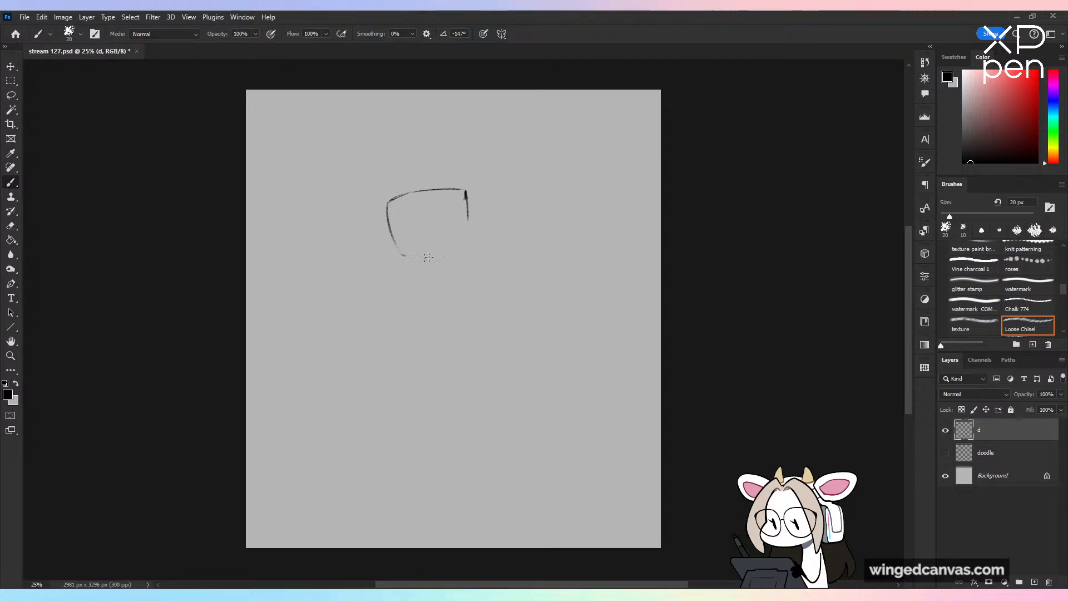
mouse_move(427, 257)
left_mouse_down()
mouse_move(471, 223)
mouse_move(450, 245)
mouse_move(398, 239)
mouse_move(440, 238)
left_mouse_up()
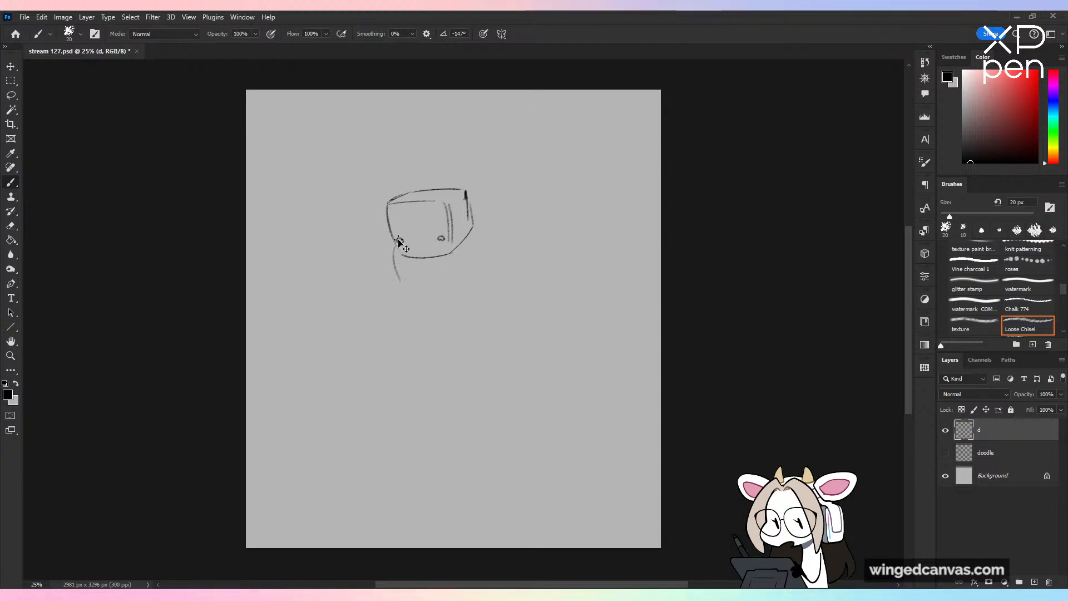
Step: Sketch a large rounded torso beneath the head, with sloping shoulders and a belly that narrows toward the hips
key("ctrl+z")
mouse_move(392, 243)
left_mouse_down()
mouse_move(383, 273)
mouse_move(403, 328)
left_mouse_up()
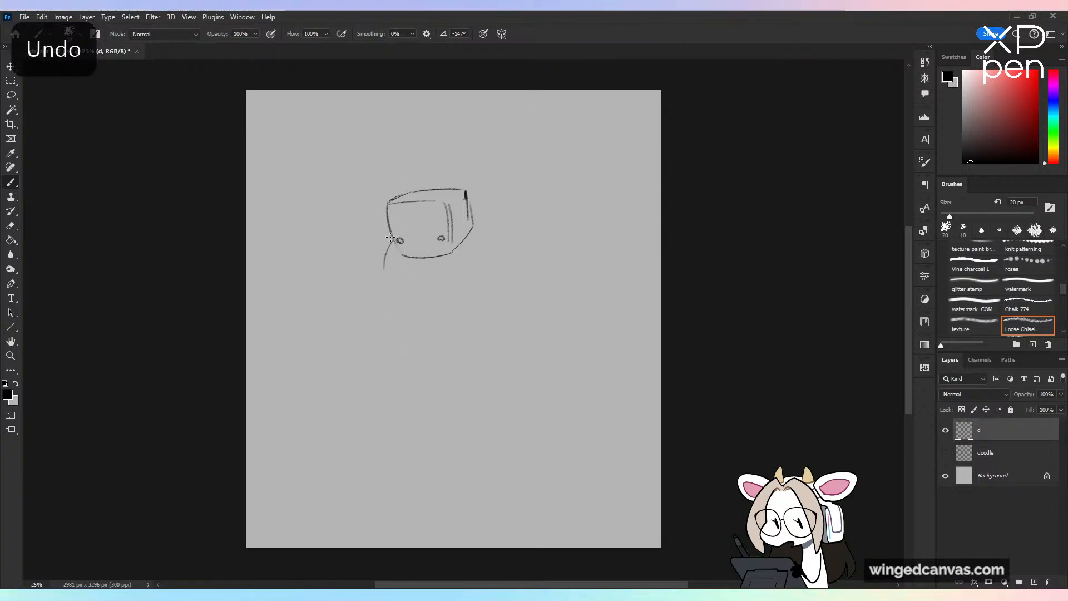
left_click_drag(390, 237, 352, 300)
left_click_drag(478, 221, 533, 263)
key("ctrl+z")
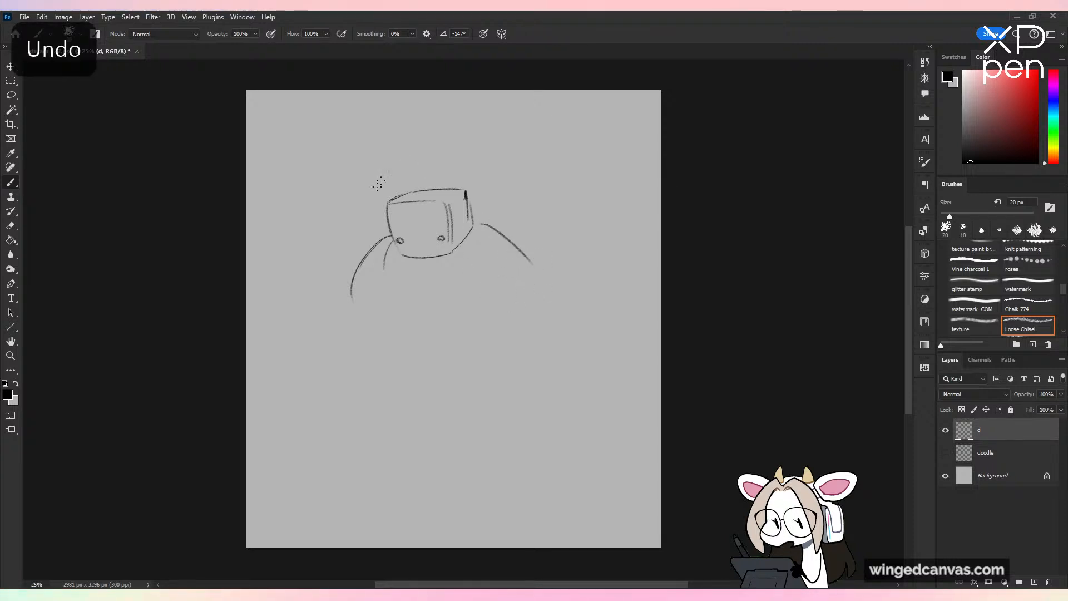
mouse_move(351, 290)
left_mouse_down()
mouse_move(408, 372)
mouse_move(392, 361)
mouse_move(454, 408)
mouse_move(503, 366)
left_mouse_up()
left_click_drag(502, 368, 535, 283)
left_click_drag(535, 280, 520, 337)
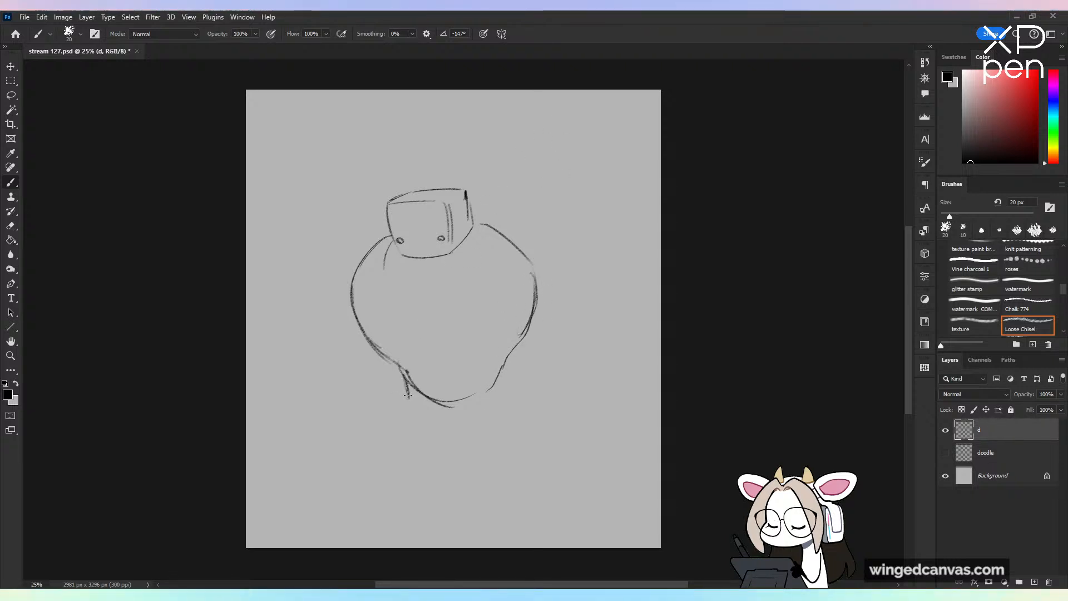
Step: Sketch a short, thick leg with a flat base under the viewer's left side of the torso
key("ctrl+z")
left_click_drag(408, 380, 402, 398)
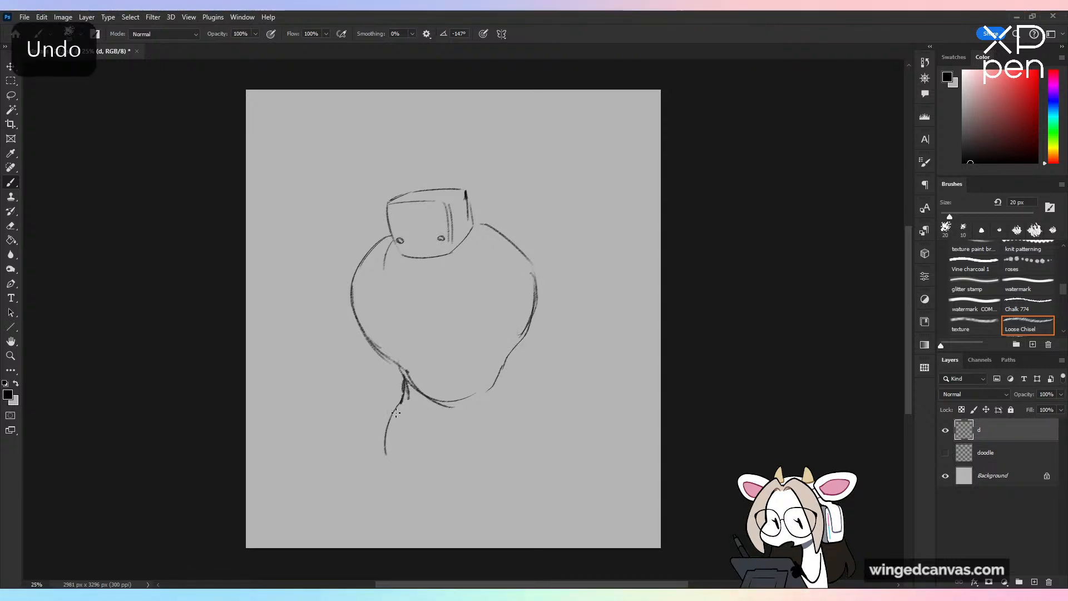
mouse_move(385, 453)
left_mouse_down()
mouse_move(443, 459)
mouse_move(447, 438)
left_mouse_up()
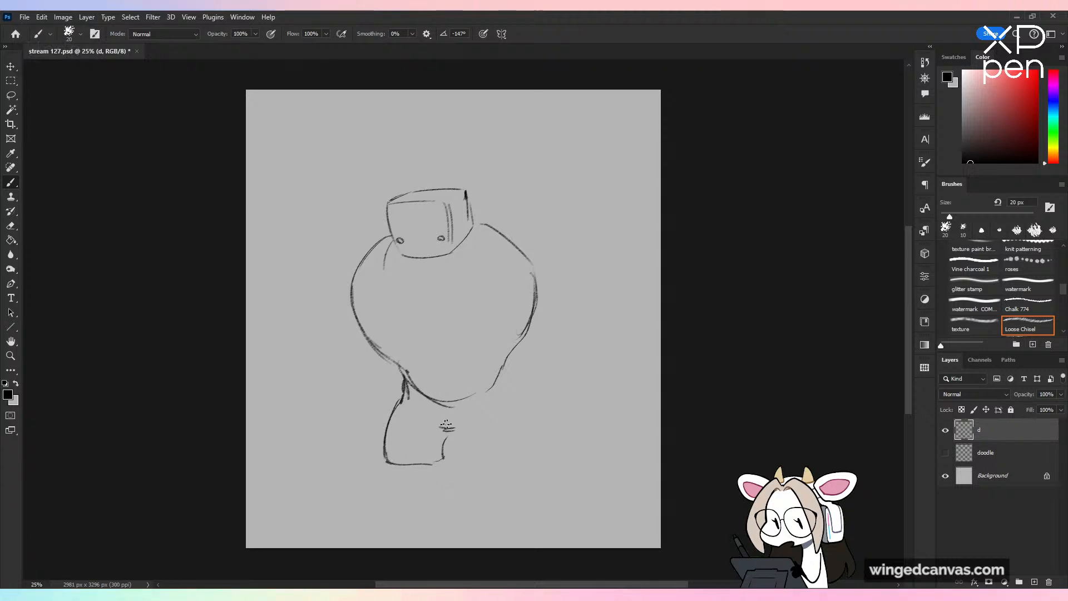
key("ctrl+z")
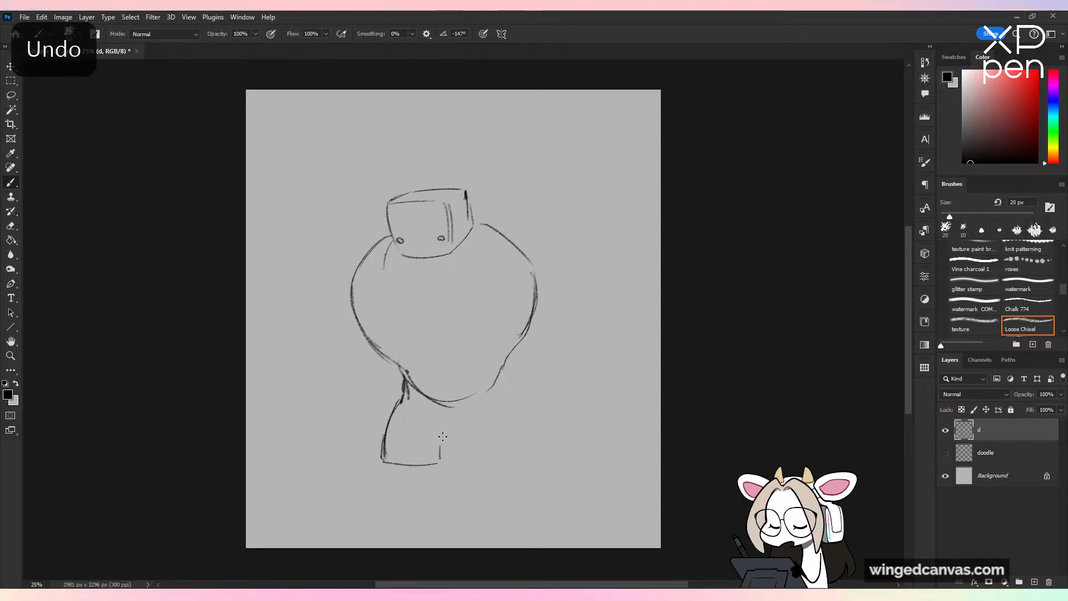
left_click_drag(444, 420, 440, 461)
Step: Sketch the crotch line and the second thick leg on the viewer's right, redrawing its edges and flat base
mouse_move(435, 416)
left_mouse_down()
mouse_move(459, 418)
mouse_move(486, 462)
left_mouse_up()
left_click_drag(510, 375, 544, 453)
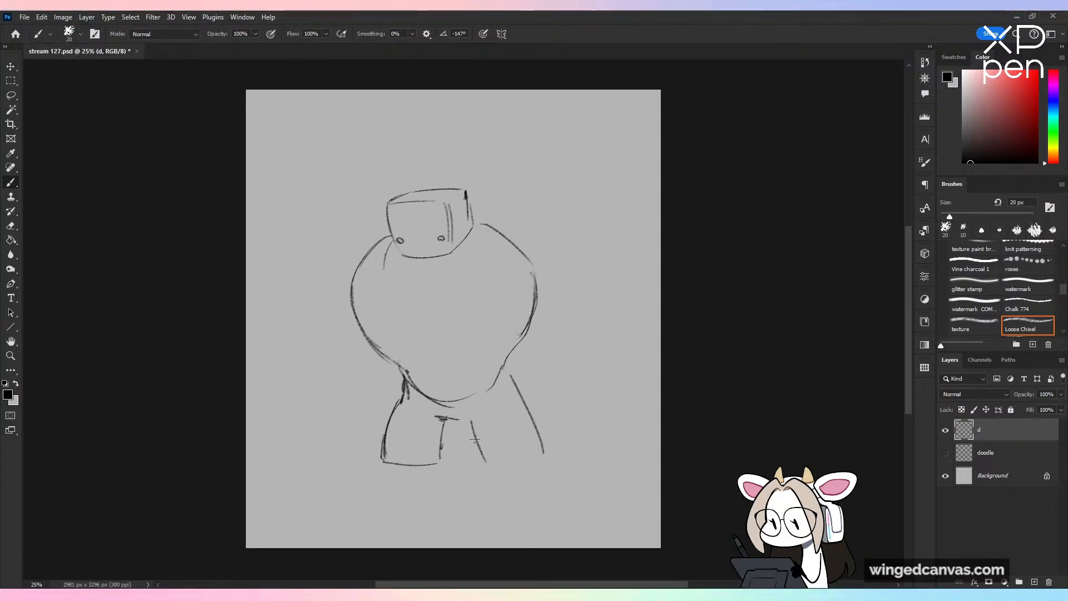
left_click_drag(472, 424, 479, 461)
left_click_drag(478, 461, 540, 452)
key("ctrl+z")
key("ctrl+z")
key("ctrl+z")
key("ctrl+z")
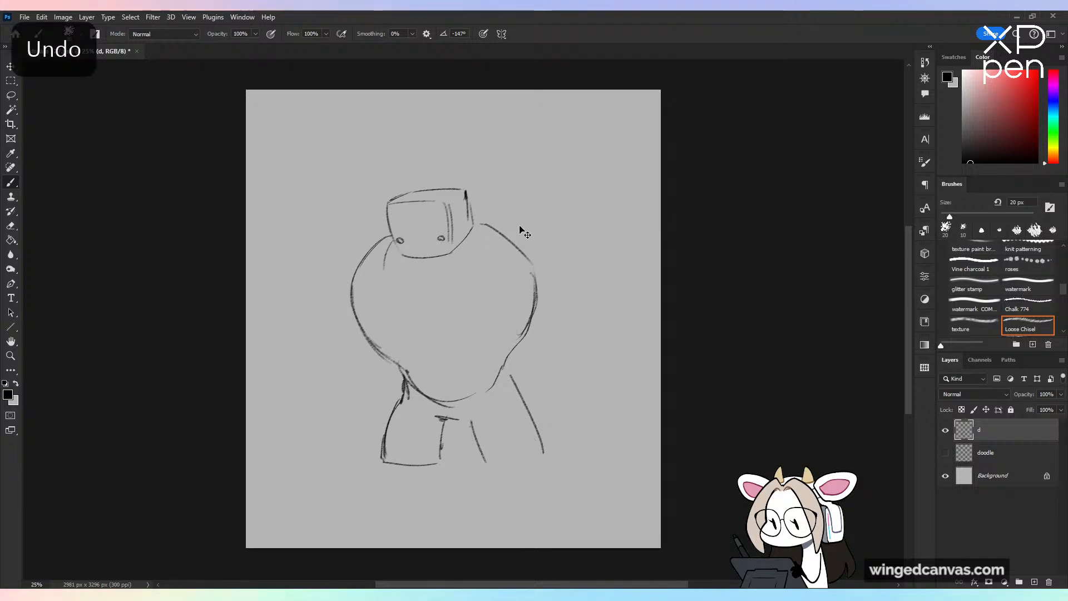
left_click_drag(471, 461, 534, 460)
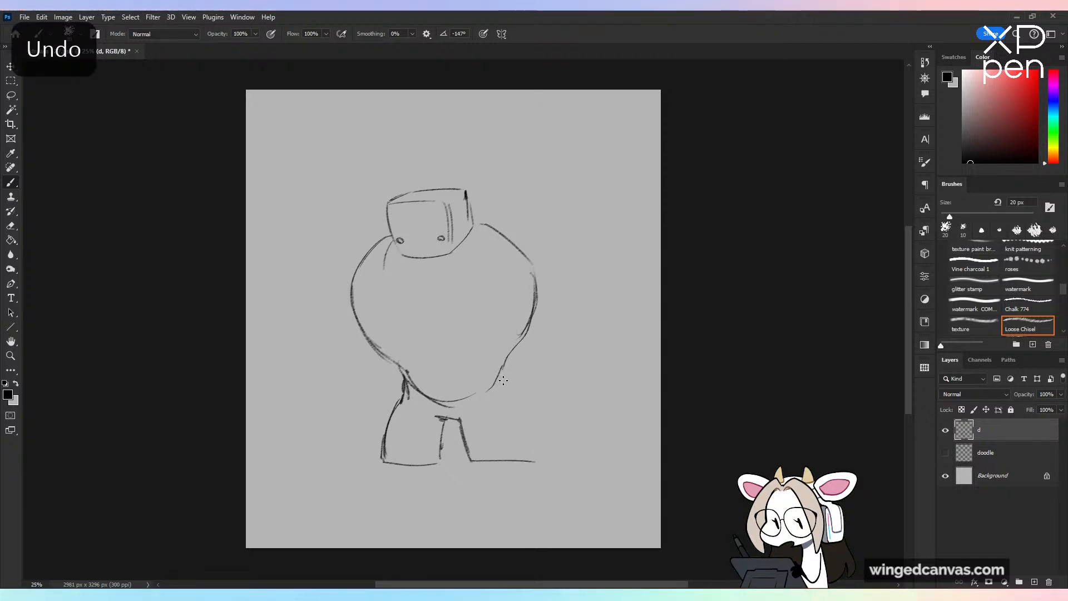
left_click_drag(504, 384, 533, 453)
key("ctrl+z")
left_click_drag(503, 384, 533, 457)
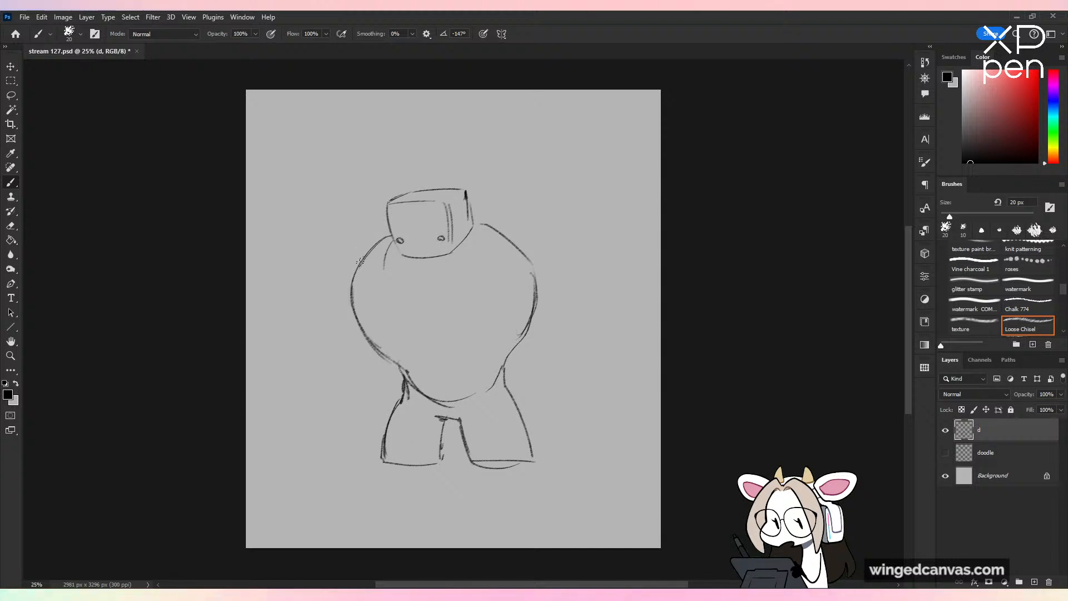
Step: Sketch a long, heavy arm on the viewer's left, from the shoulder to a curled hand near the ground, redrawing its outline
left_click_drag(360, 262, 335, 326)
key("ctrl+z")
left_click_drag(371, 242, 334, 326)
left_click_drag(340, 290, 327, 465)
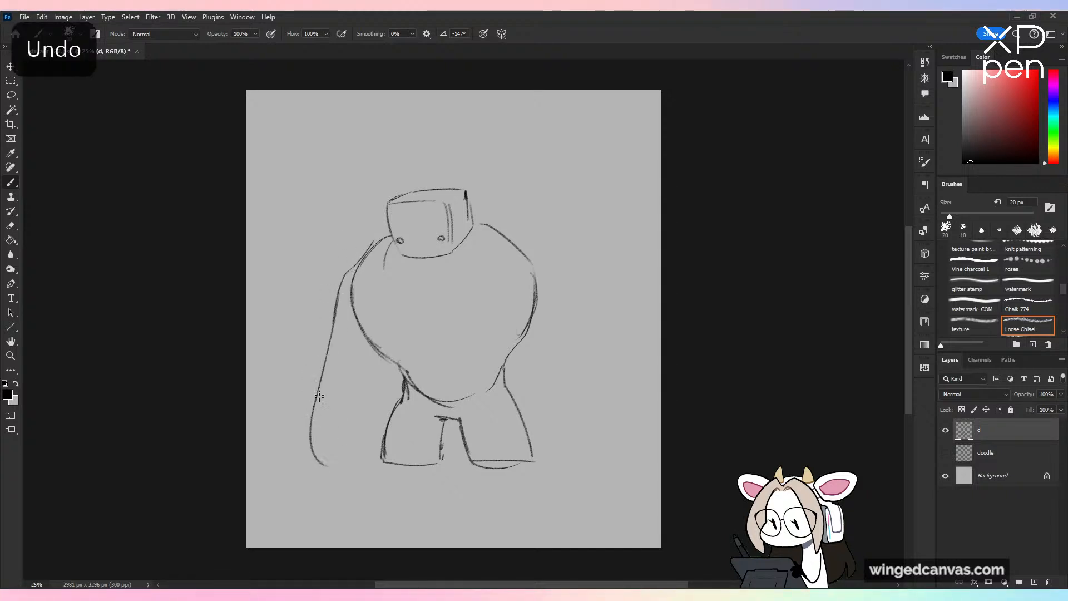
key("ctrl+z")
mouse_move(338, 314)
left_mouse_down()
mouse_move(315, 392)
mouse_move(335, 448)
mouse_move(336, 412)
mouse_move(352, 448)
left_mouse_up()
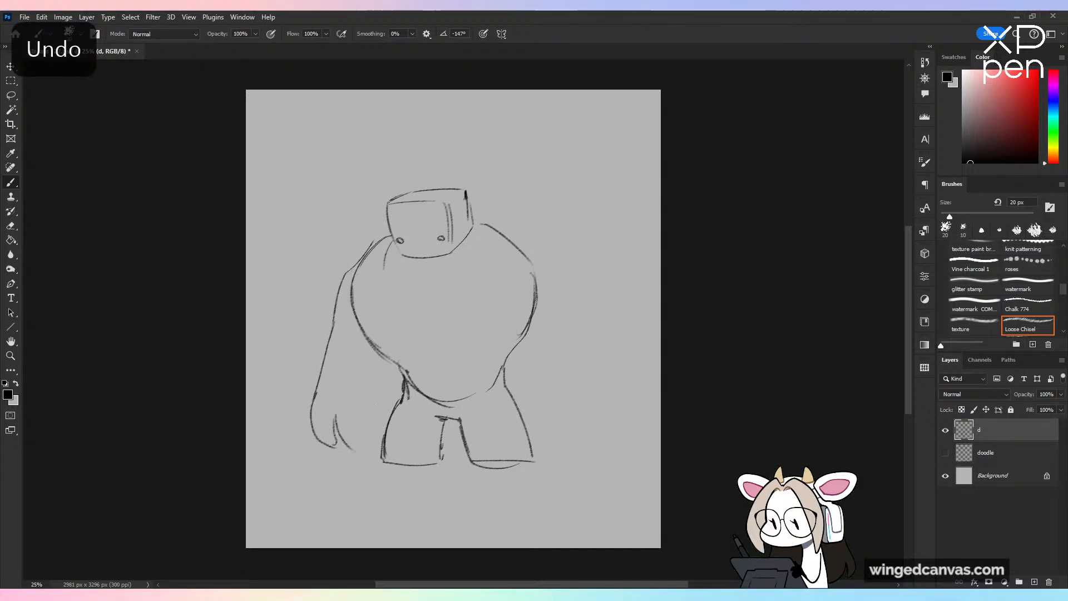
key("ctrl+z")
key("ctrl+z")
key("ctrl+z")
mouse_move(336, 316)
left_mouse_down()
mouse_move(321, 428)
mouse_move(369, 439)
mouse_move(372, 355)
left_mouse_up()
key("ctrl+z")
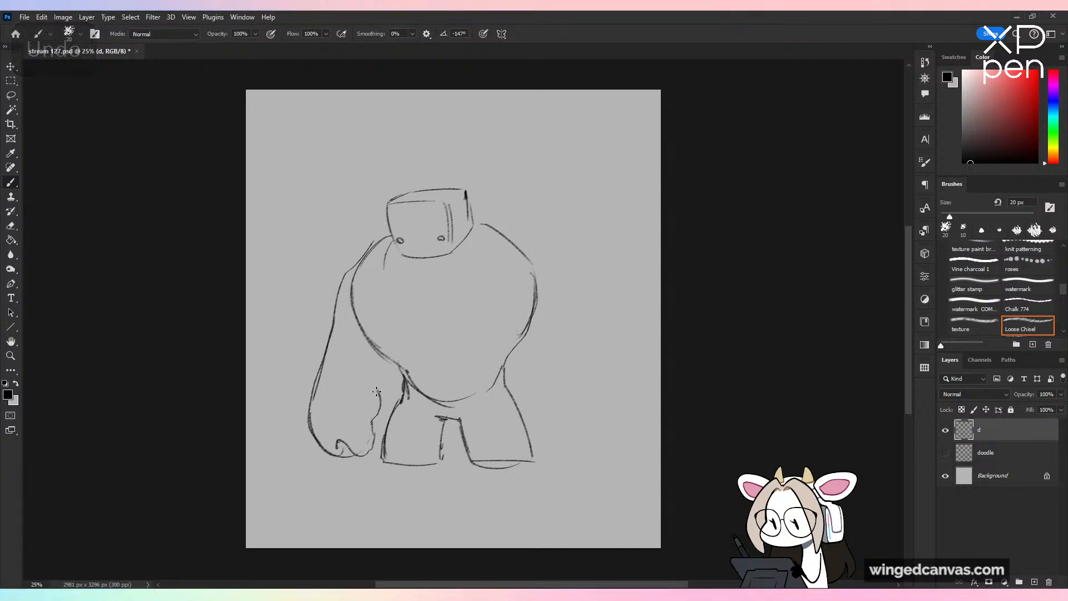
key("ctrl+z")
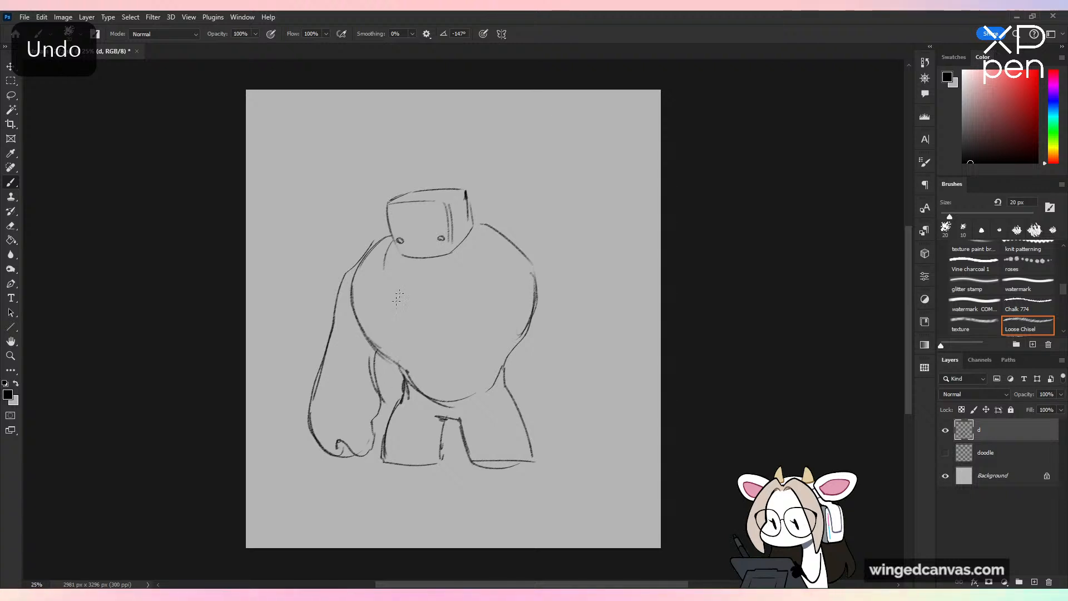
Step: Enlarge the eraser to 70 px and erase the boxy head with its face and neckline
key("e")
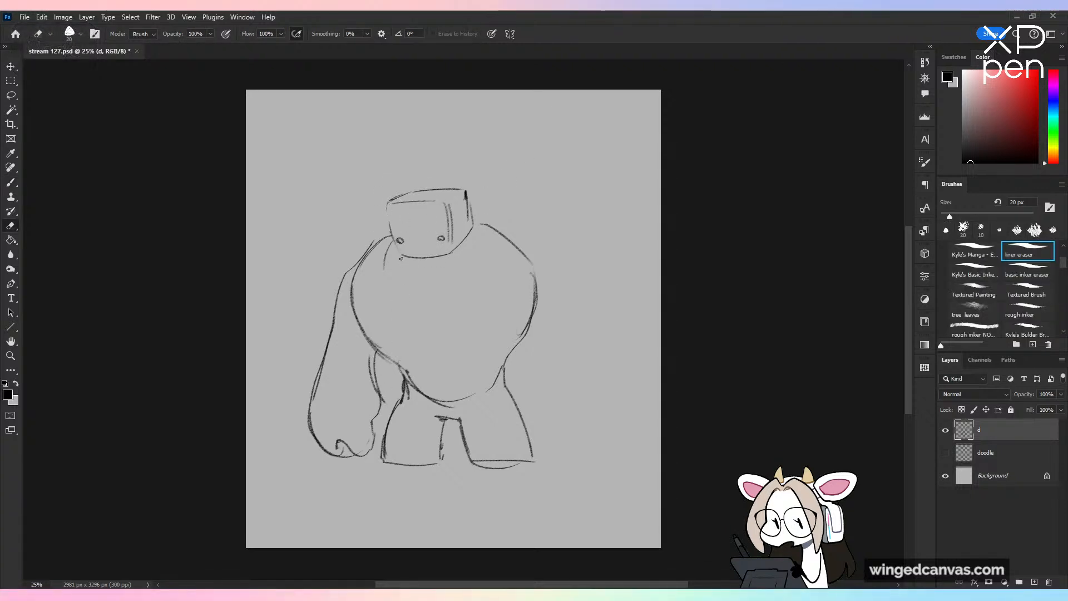
key("bracketright")
key("bracketright")
key("bracketright")
key("bracketright")
key("bracketright")
key("bracketright")
key("bracketright")
mouse_move(395, 205)
left_mouse_down()
mouse_move(439, 194)
mouse_move(454, 253)
mouse_move(465, 222)
mouse_move(448, 258)
mouse_move(403, 264)
mouse_move(389, 217)
left_mouse_up()
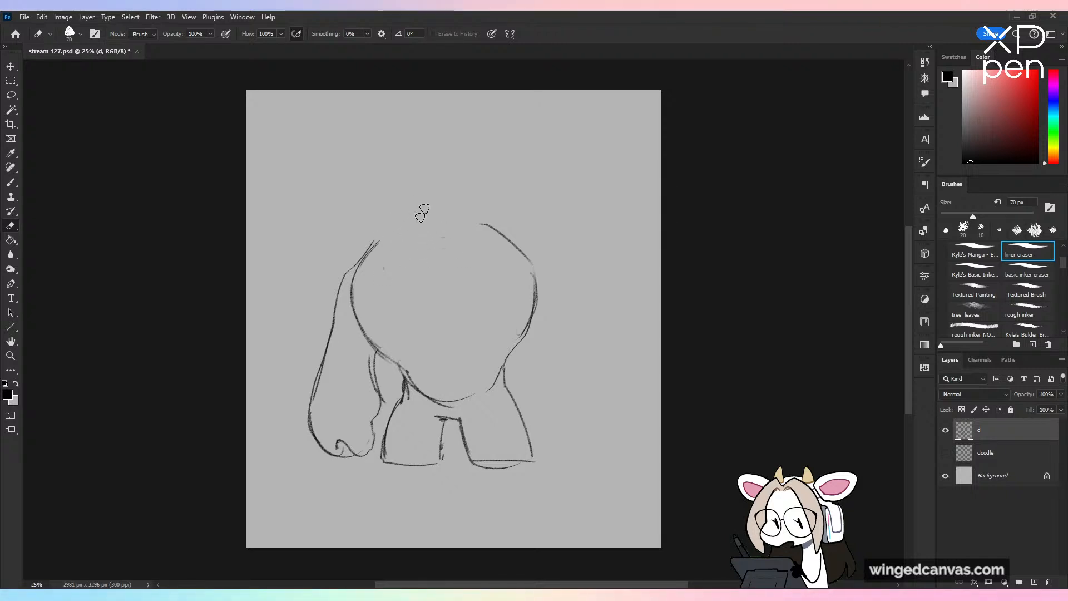
Step: Sketch a rounded dome head with two small round eyes and a slight smile between the shoulders
key("b")
mouse_move(387, 234)
left_mouse_down()
mouse_move(442, 203)
mouse_move(390, 225)
mouse_move(406, 212)
mouse_move(476, 222)
mouse_move(444, 238)
mouse_move(547, 289)
left_mouse_up()
key("ctrl+z")
key("ctrl+z")
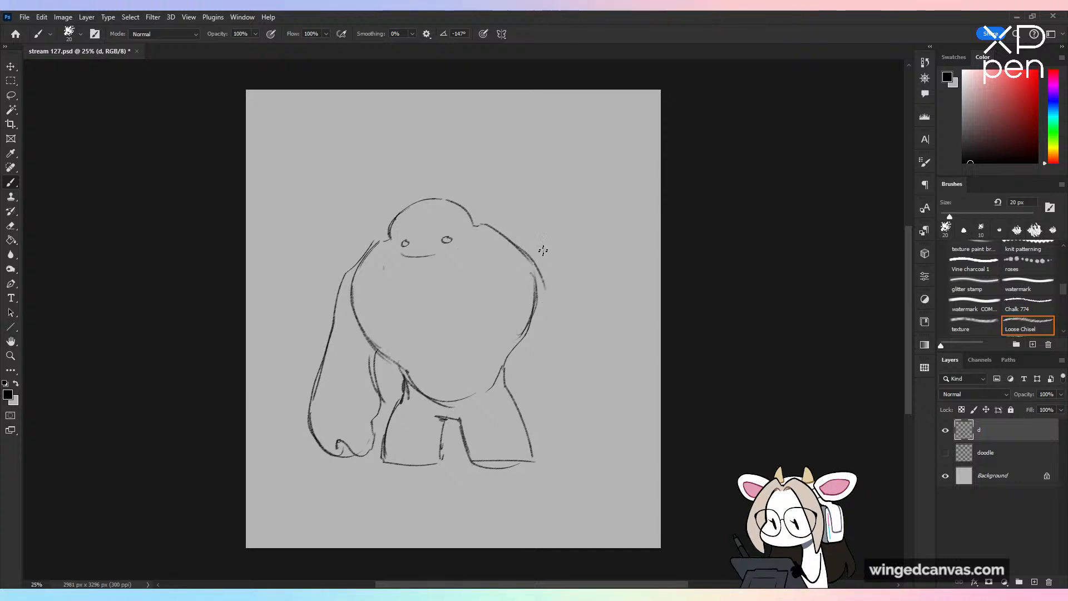
key("ctrl+z")
left_click_drag(499, 229, 551, 338)
key("ctrl+z")
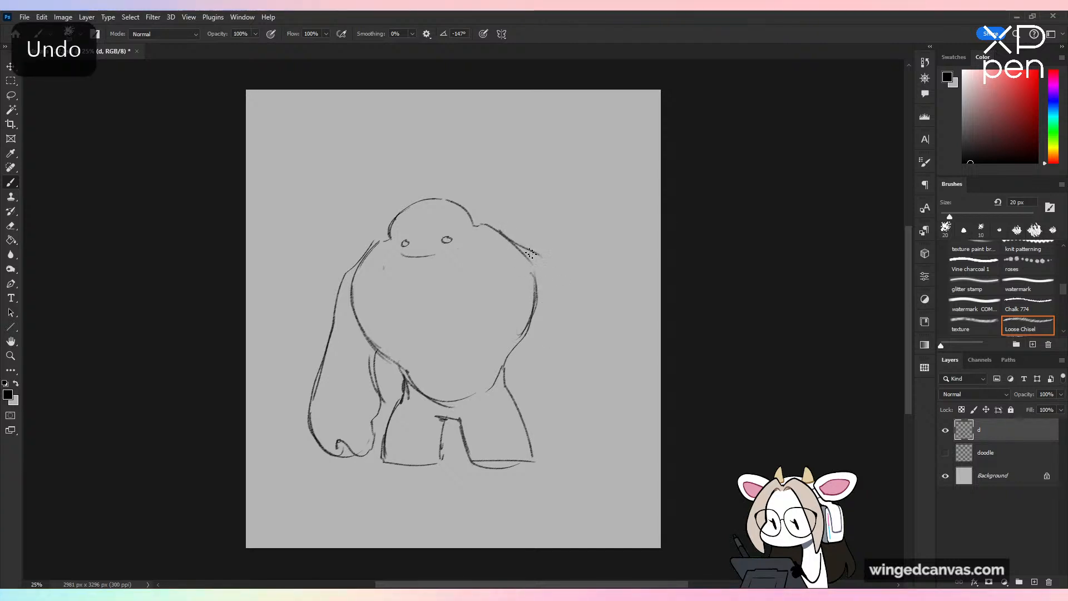
left_click_drag(542, 261, 548, 371)
key("ctrl+z")
key("ctrl+z")
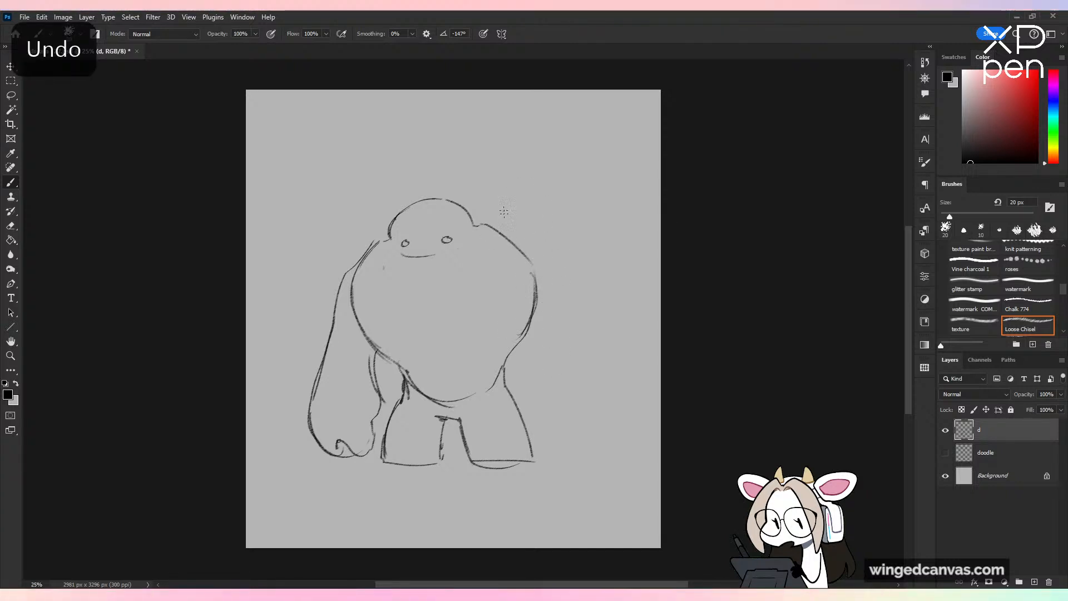
key("ctrl+z")
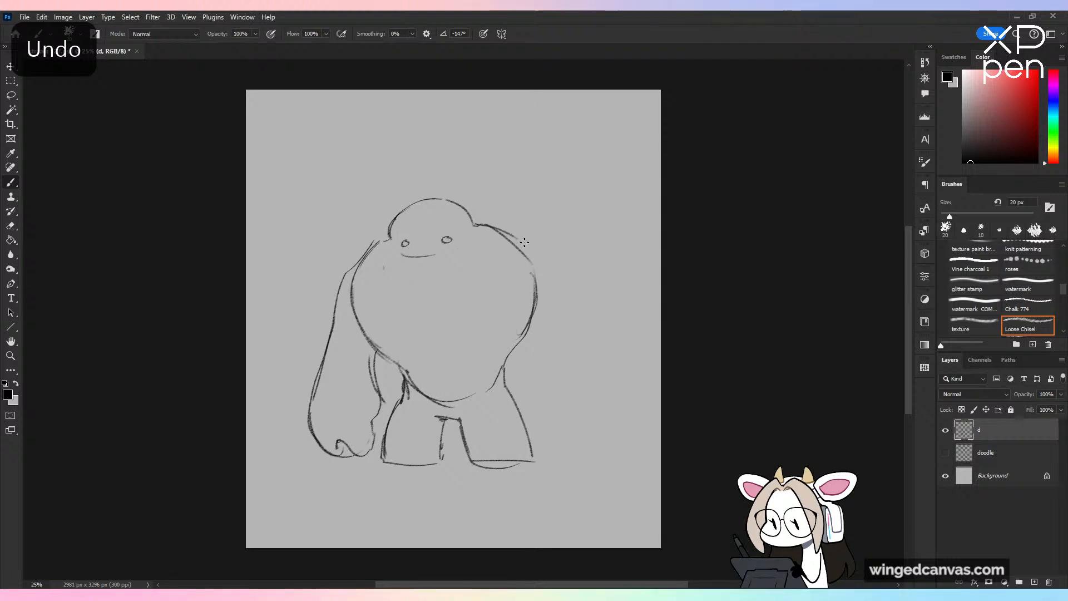
Step: Sketch a long arm hanging from the shoulder on the viewer's right, ending in drooping, drip-like fingers that overlap the leg
left_click_drag(522, 238, 582, 408)
left_click_drag(511, 371, 515, 409)
key("ctrl+z")
mouse_move(506, 297)
left_mouse_down()
mouse_move(516, 428)
mouse_move(524, 421)
mouse_move(559, 440)
mouse_move(559, 420)
mouse_move(584, 403)
left_mouse_up()
mouse_move(506, 396)
left_mouse_down()
mouse_move(534, 418)
mouse_move(592, 392)
mouse_move(515, 429)
left_mouse_up()
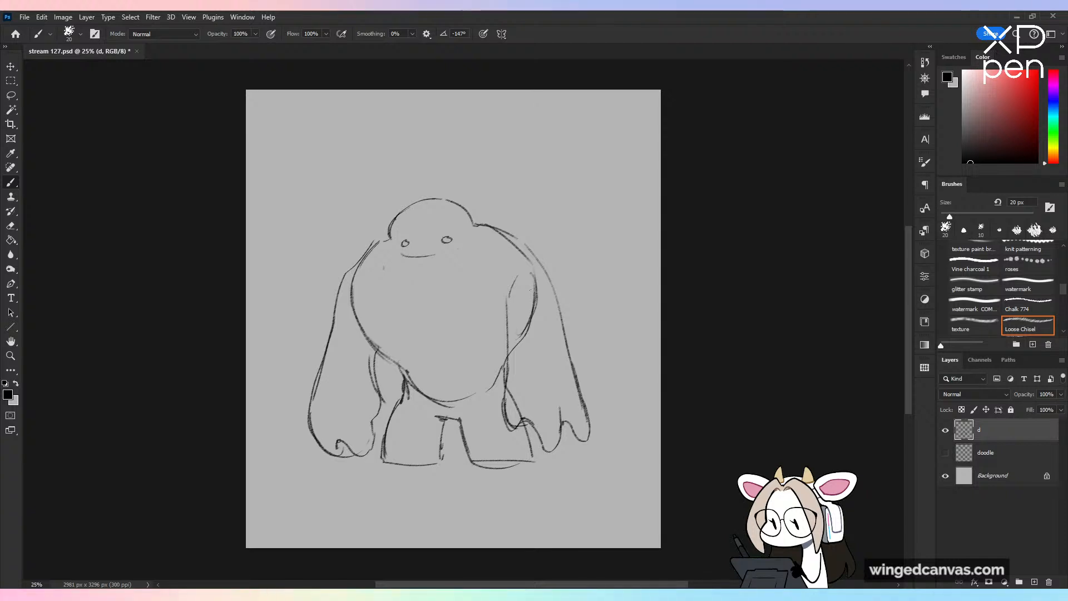
Step: Erase the torso outline inside the arm on the viewer's right and redraw the leg beneath it with a curved base
key("e")
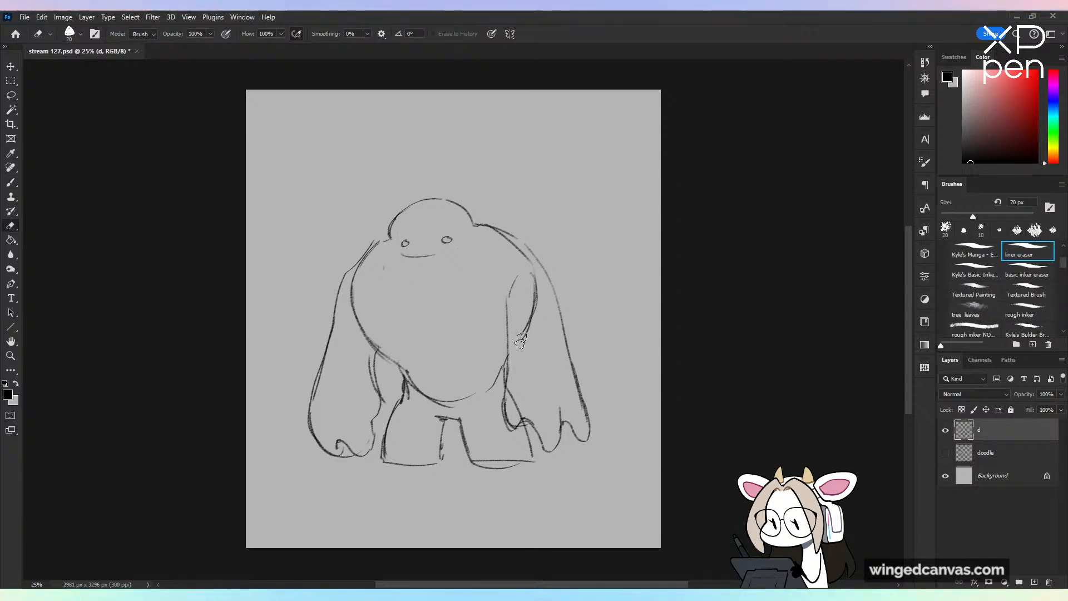
mouse_move(521, 339)
left_mouse_down()
mouse_move(532, 273)
mouse_move(517, 247)
left_mouse_up()
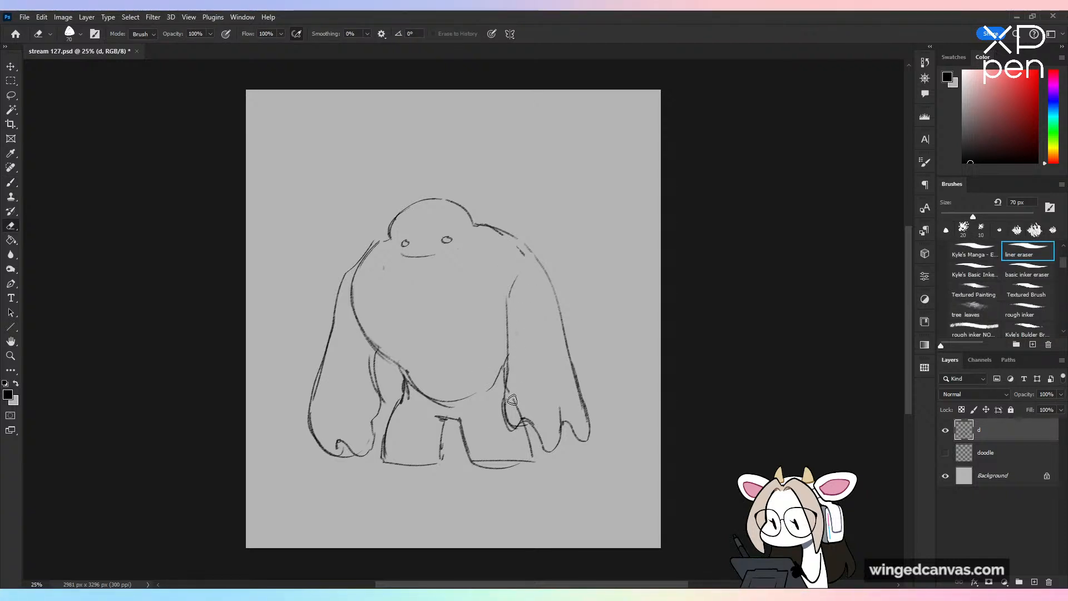
mouse_move(511, 401)
left_mouse_down()
mouse_move(495, 462)
mouse_move(528, 464)
mouse_move(476, 470)
mouse_move(534, 464)
left_mouse_up()
key("b")
key("ctrl+z")
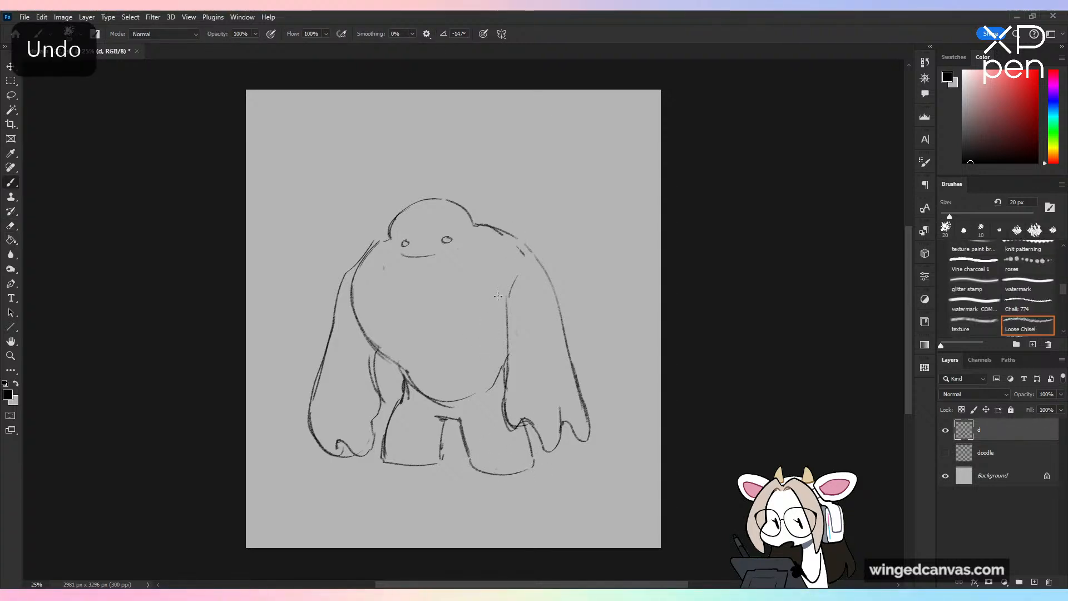
Step: Replace the flat base of the leg on the viewer's left with a curved one
key("e")
mouse_move(439, 464)
left_mouse_down()
mouse_move(401, 471)
mouse_move(439, 465)
mouse_move(384, 460)
mouse_move(445, 468)
left_mouse_up()
key("b")
key("ctrl+z")
Step: Move the whole character sketch up into the upper part of the canvas
key("v")
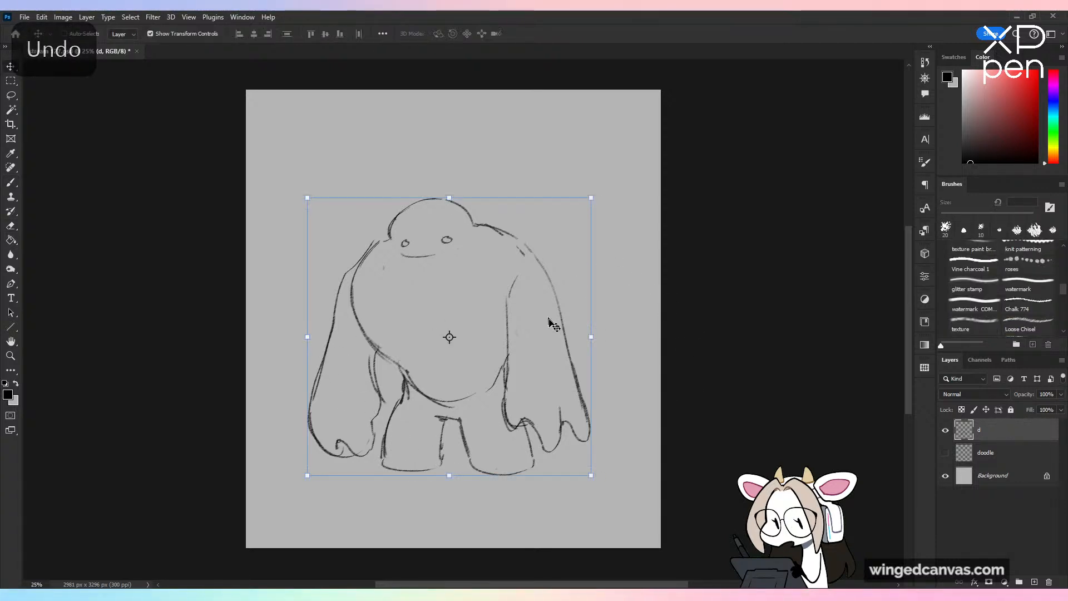
left_click_drag(558, 300, 563, 268)
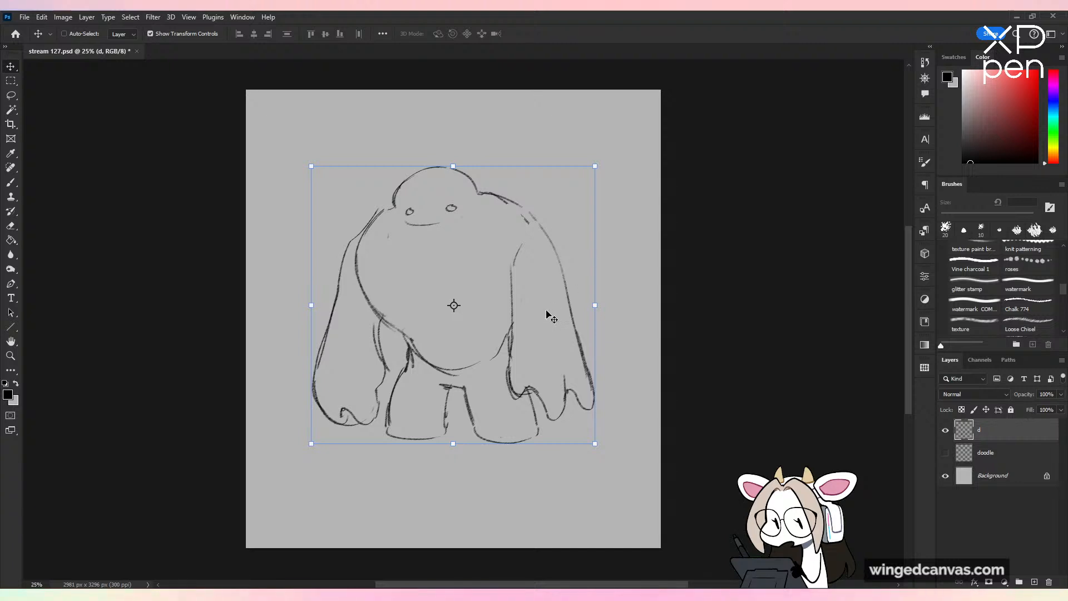
left_click_drag(548, 312, 549, 289)
Step: Crop the empty strip below the character so the canvas is 2981 x 2915 px, and move the sketch slightly down to center it
key("c")
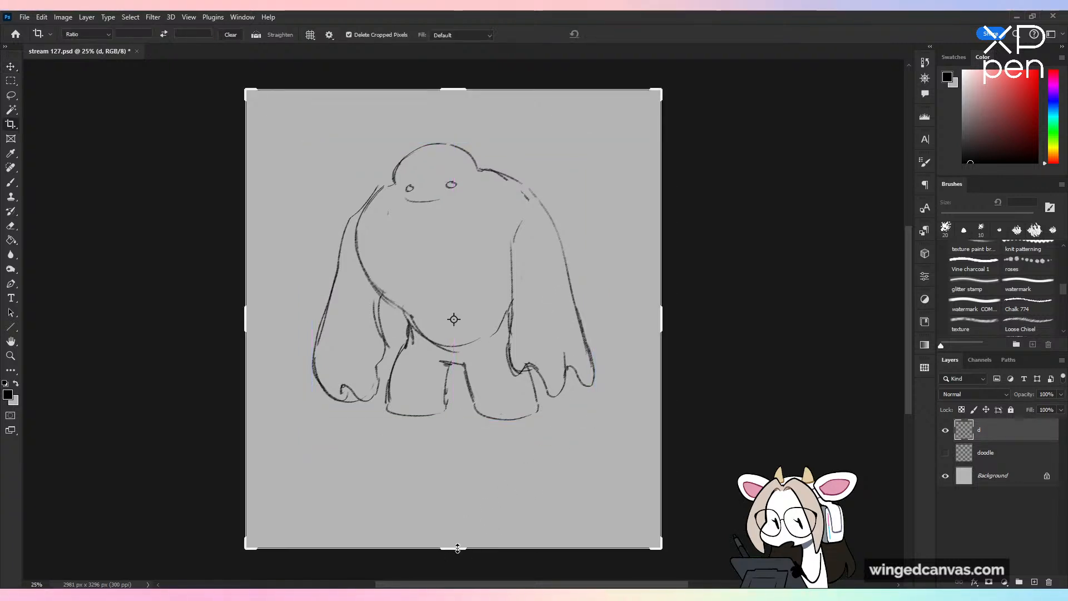
left_click_drag(454, 548, 445, 522)
left_click(614, 34)
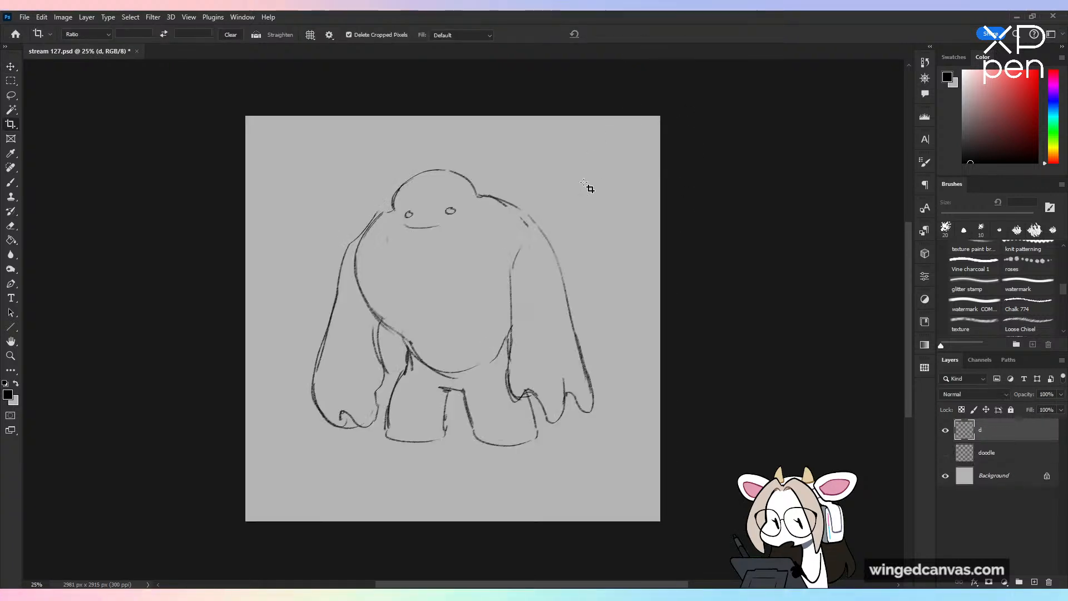
key("v")
left_click_drag(559, 258, 556, 279)
key("b")
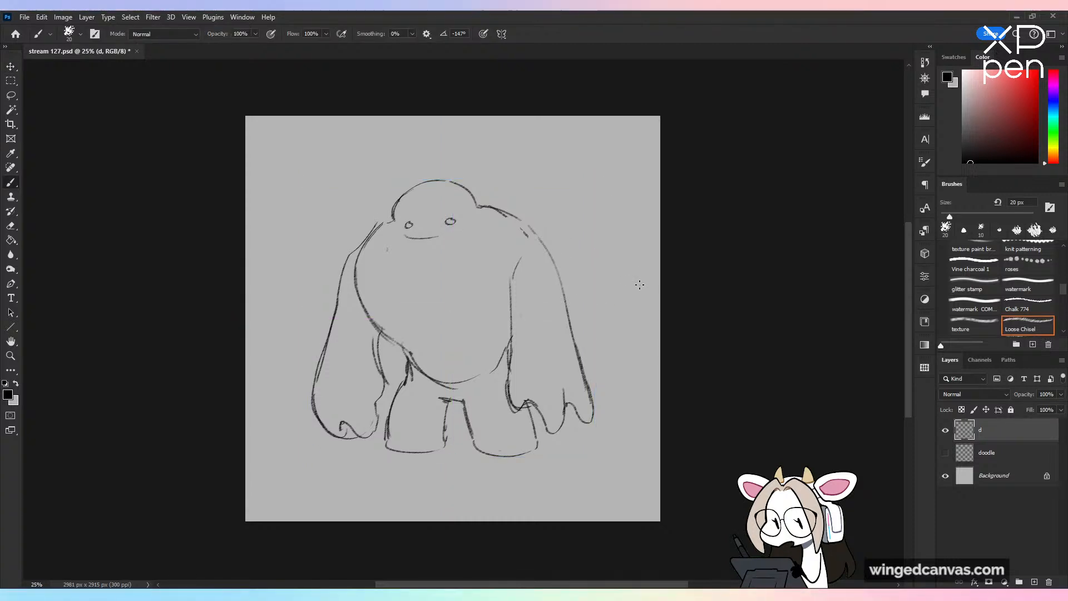
Step: Erase the belly curve and part of the torso's side outline, and draw an uneven lower edge across the hips
key("e")
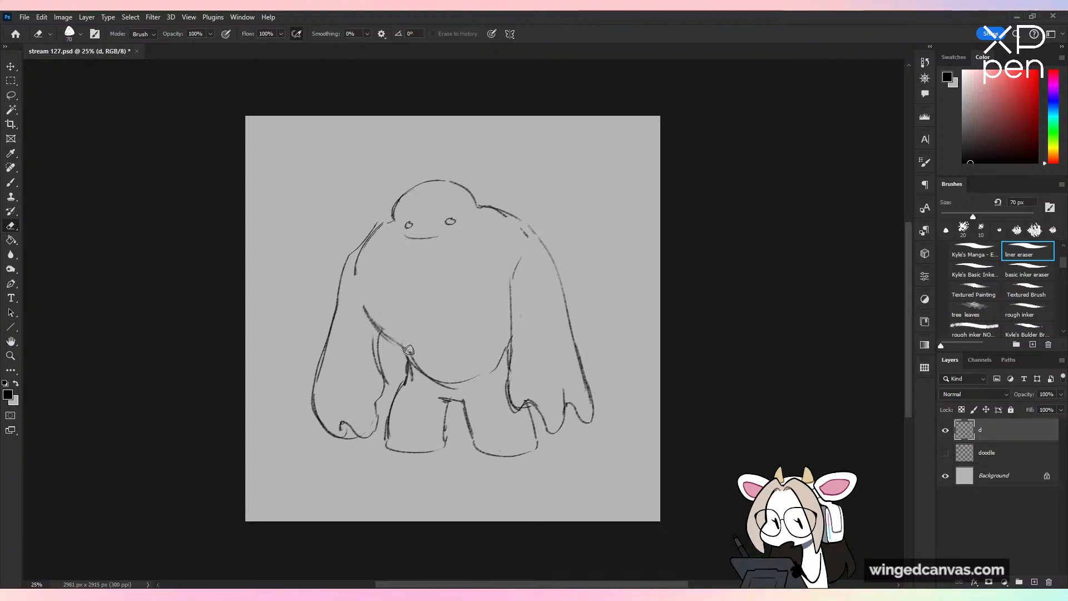
mouse_move(403, 342)
left_mouse_down()
mouse_move(414, 386)
mouse_move(419, 374)
mouse_move(464, 388)
mouse_move(500, 360)
left_mouse_up()
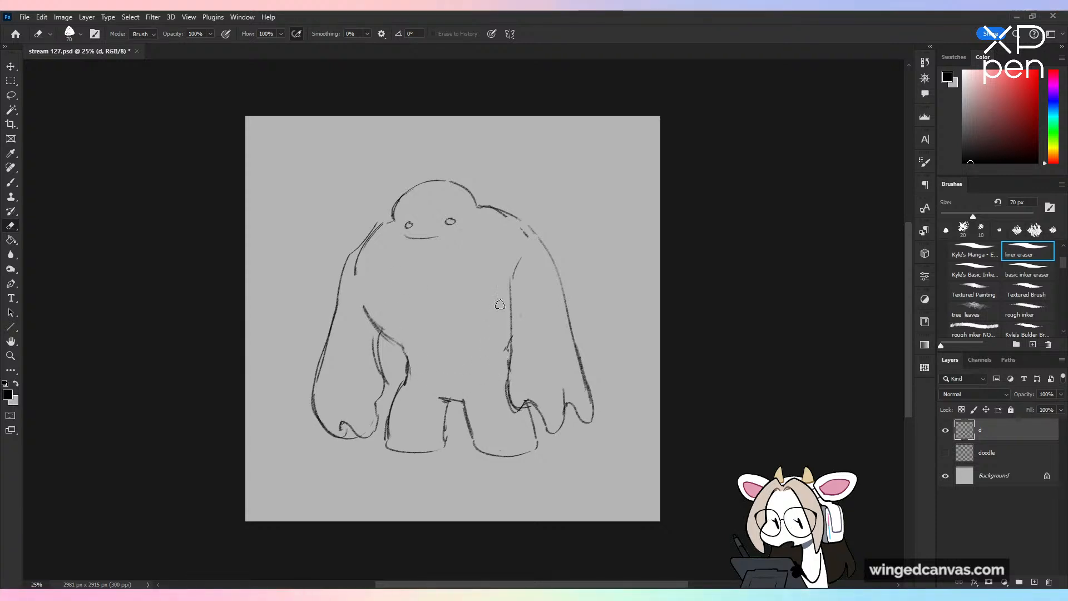
key("b")
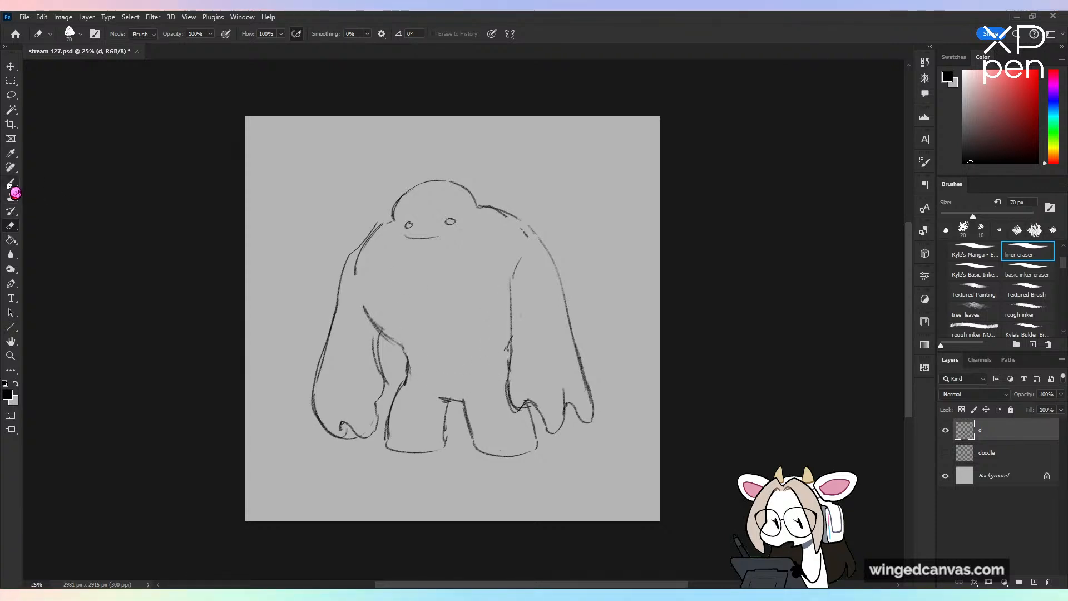
left_click_drag(403, 348, 422, 359)
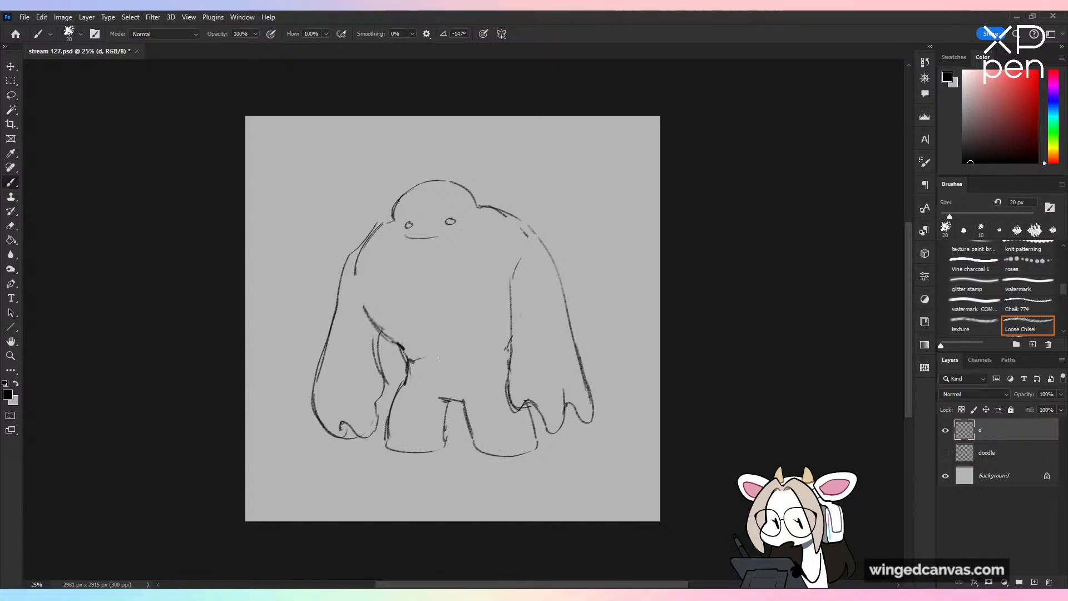
mouse_move(414, 359)
left_mouse_down()
mouse_move(466, 345)
mouse_move(490, 319)
mouse_move(507, 355)
left_mouse_up()
Step: Sketch curling, branching shapes on the torso with an oval at their base and a small fingered hand beside it
mouse_move(473, 322)
left_mouse_down()
mouse_move(441, 297)
mouse_move(438, 312)
mouse_move(410, 298)
mouse_move(449, 309)
mouse_move(445, 255)
mouse_move(468, 272)
left_mouse_up()
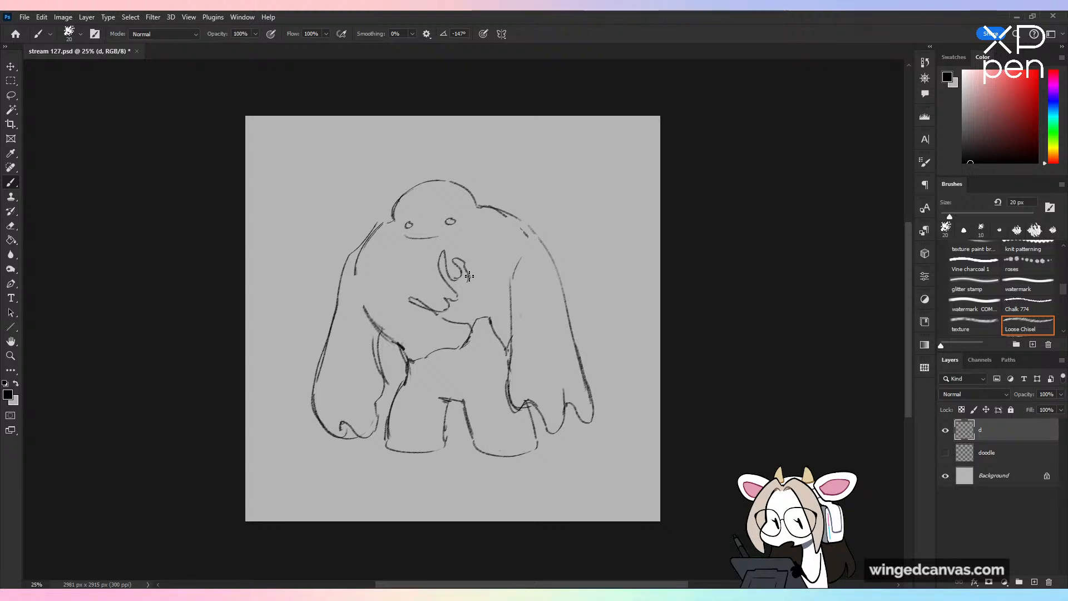
mouse_move(468, 275)
left_mouse_down()
mouse_move(491, 304)
mouse_move(492, 282)
mouse_move(500, 328)
mouse_move(449, 315)
mouse_move(469, 317)
mouse_move(454, 281)
mouse_move(482, 315)
left_mouse_up()
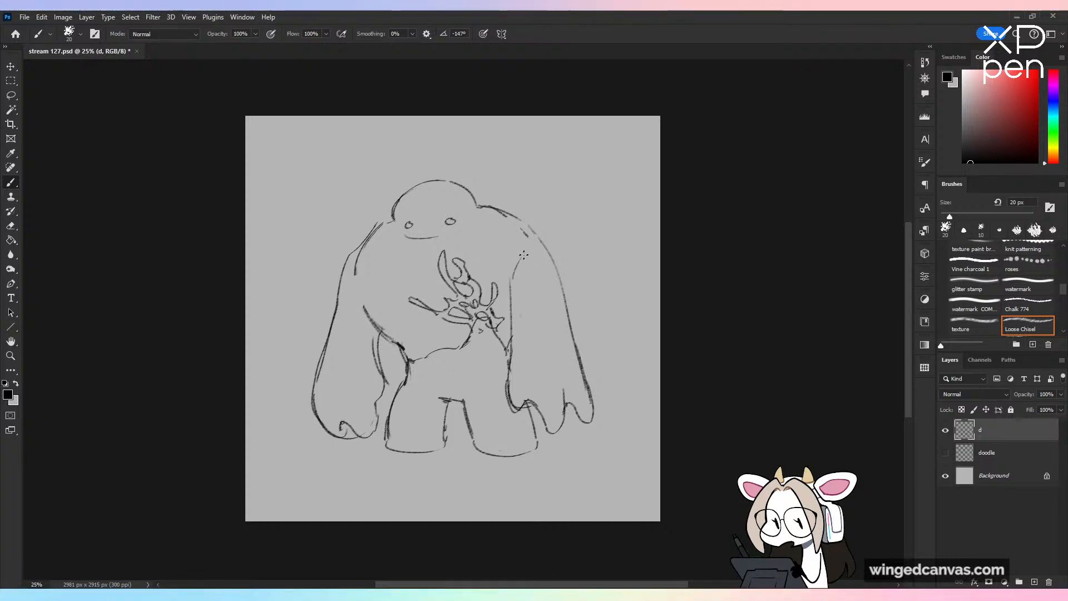
mouse_move(470, 329)
left_mouse_down()
mouse_move(495, 347)
mouse_move(452, 358)
mouse_move(457, 342)
mouse_move(474, 338)
mouse_move(440, 359)
mouse_move(486, 335)
mouse_move(479, 366)
left_mouse_up()
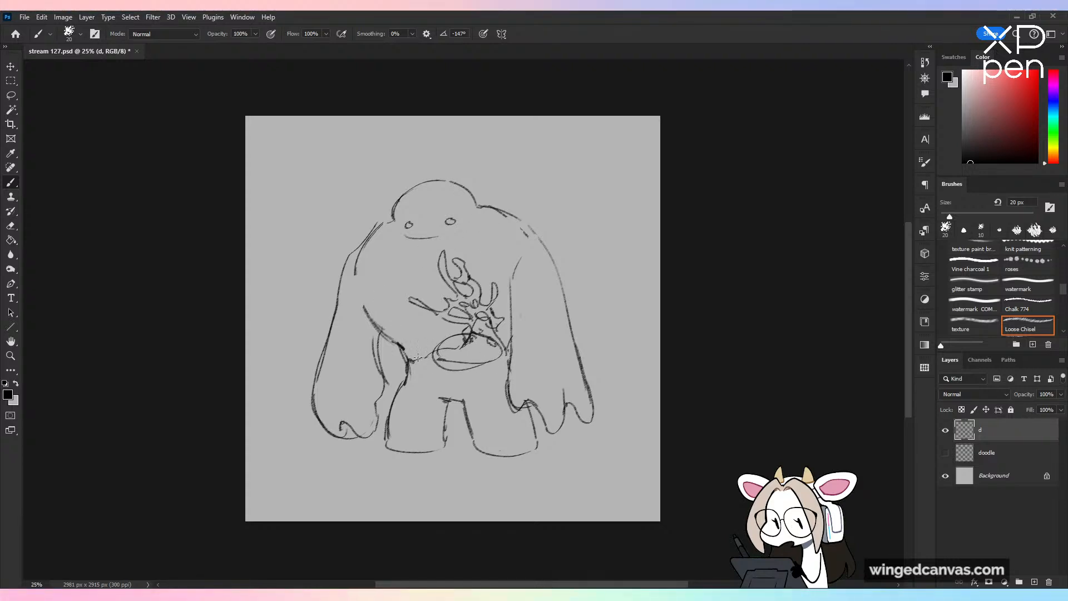
mouse_move(409, 336)
left_mouse_down()
mouse_move(414, 352)
mouse_move(433, 334)
left_mouse_up()
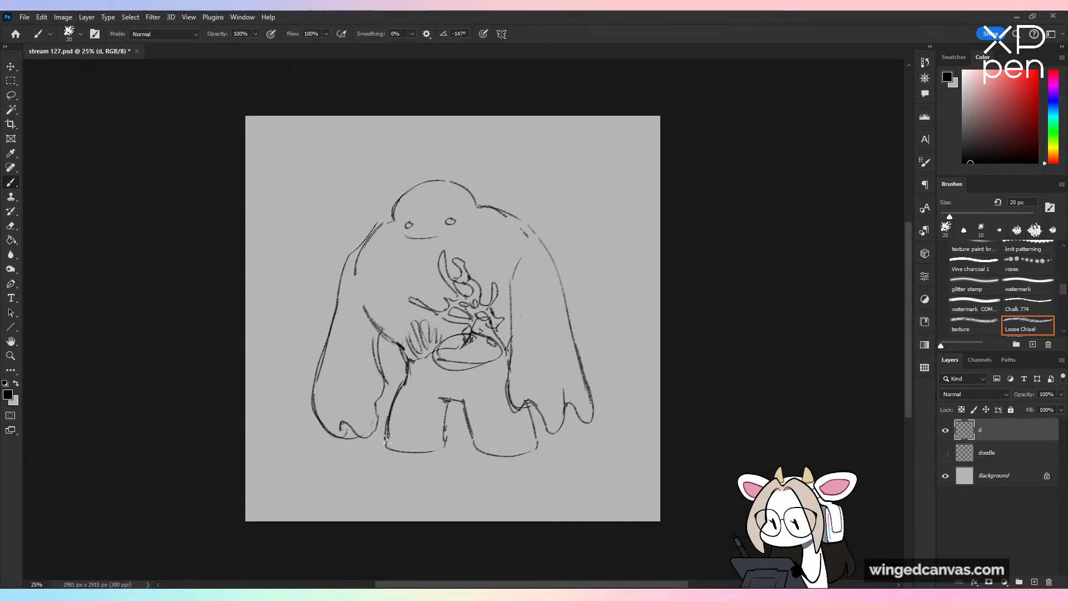
Step: Sketch curved bands and sole lines on both legs, and add a wavy branching shape down the viewer's-left side of the torso
mouse_move(399, 402)
left_mouse_down()
mouse_move(436, 424)
mouse_move(425, 415)
mouse_move(479, 411)
mouse_move(502, 390)
left_mouse_up()
left_click_drag(476, 435, 526, 429)
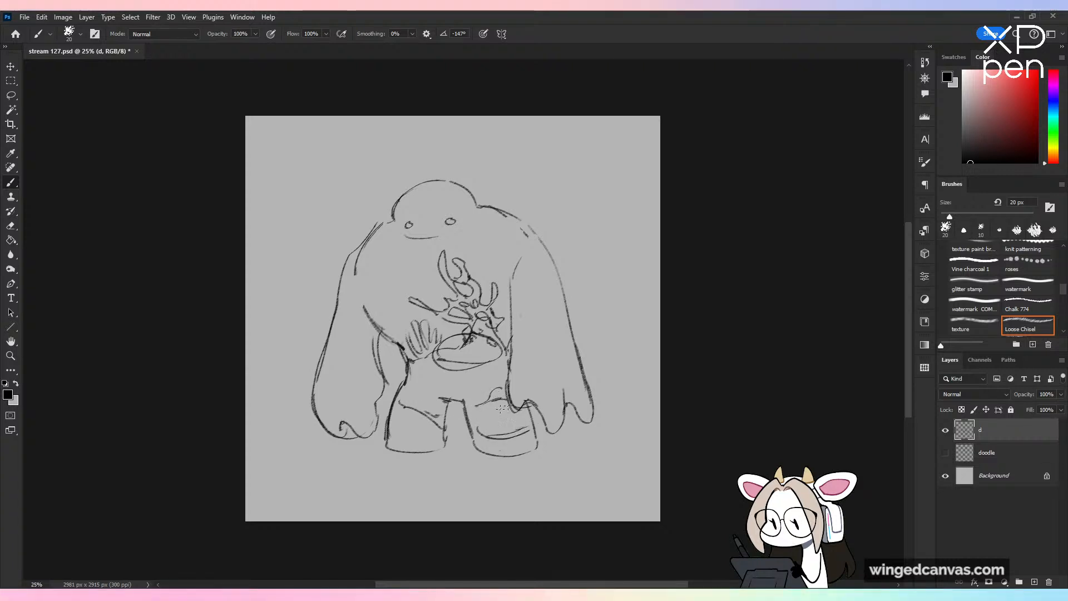
mouse_move(429, 443)
left_mouse_down()
mouse_move(397, 433)
mouse_move(444, 439)
left_mouse_up()
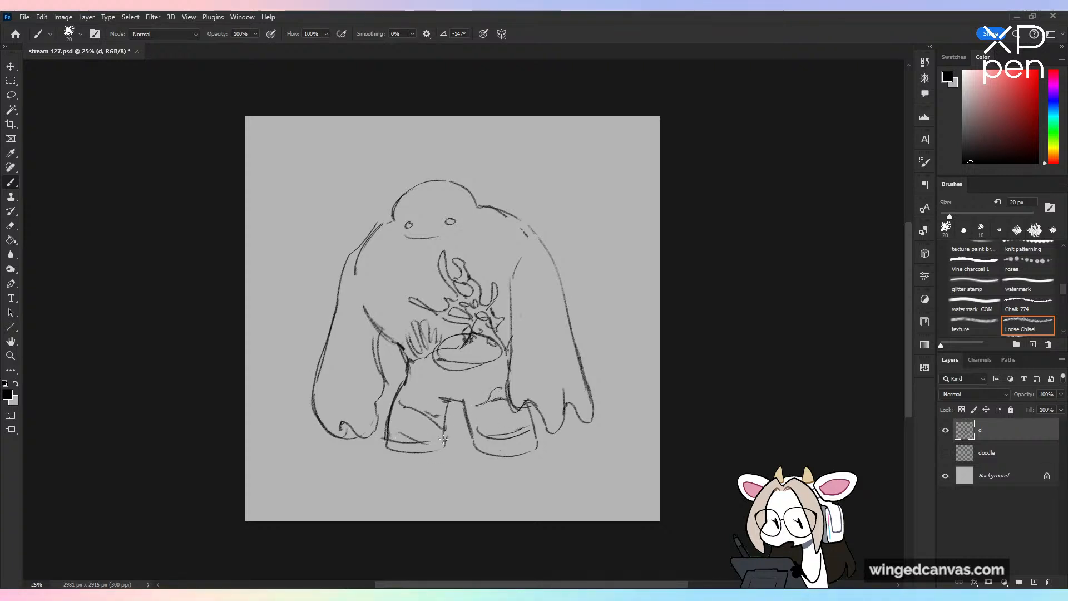
mouse_move(396, 306)
left_mouse_down()
mouse_move(375, 263)
mouse_move(389, 279)
mouse_move(387, 310)
mouse_move(411, 316)
mouse_move(434, 269)
mouse_move(406, 298)
mouse_move(397, 260)
left_mouse_up()
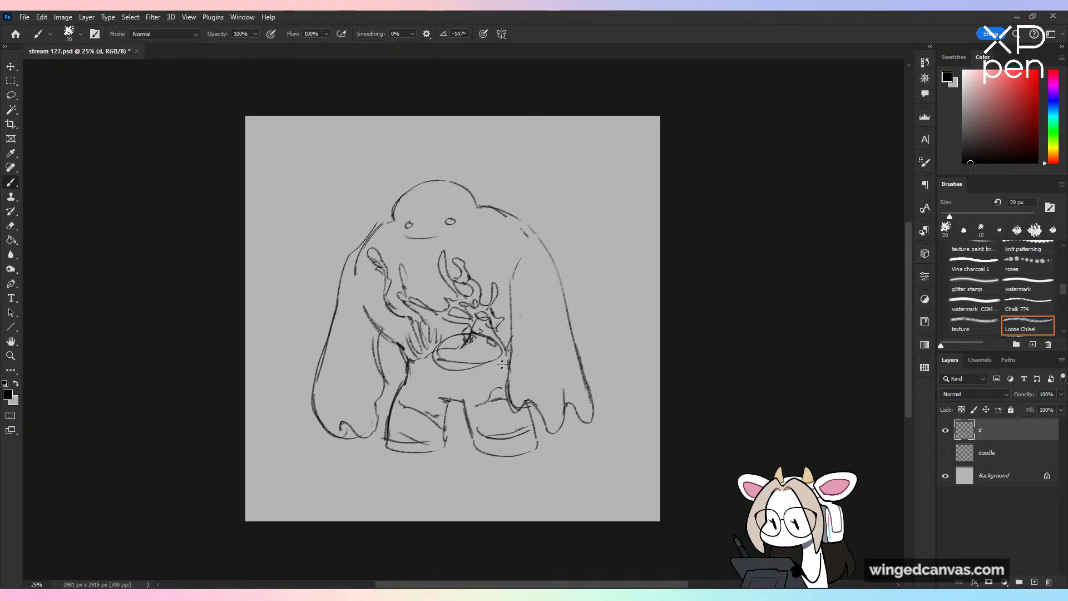
Step: Sketch dripping contours and small bubble circles on the lower parts of both arms
left_click_drag(516, 351, 521, 390)
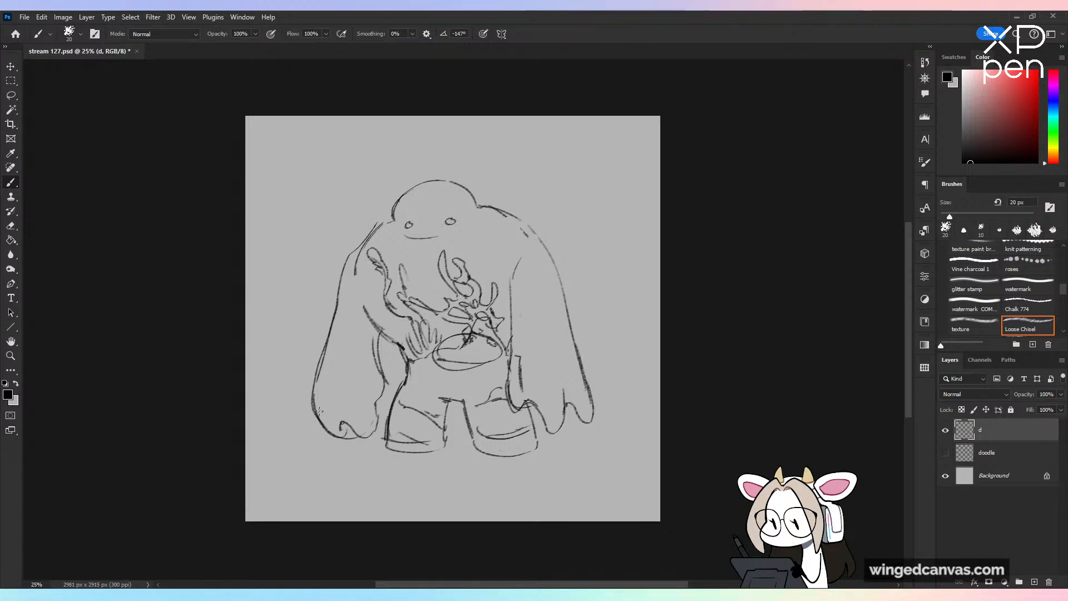
mouse_move(318, 413)
left_mouse_down()
mouse_move(337, 390)
mouse_move(357, 402)
mouse_move(361, 365)
mouse_move(383, 390)
mouse_move(333, 369)
left_mouse_up()
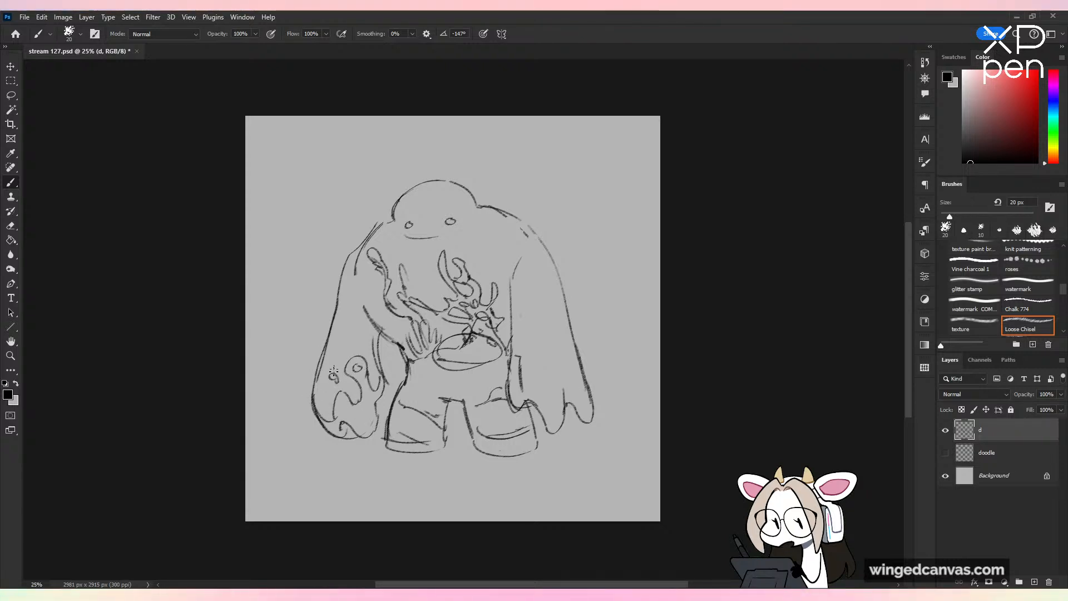
left_click_drag(347, 333, 348, 337)
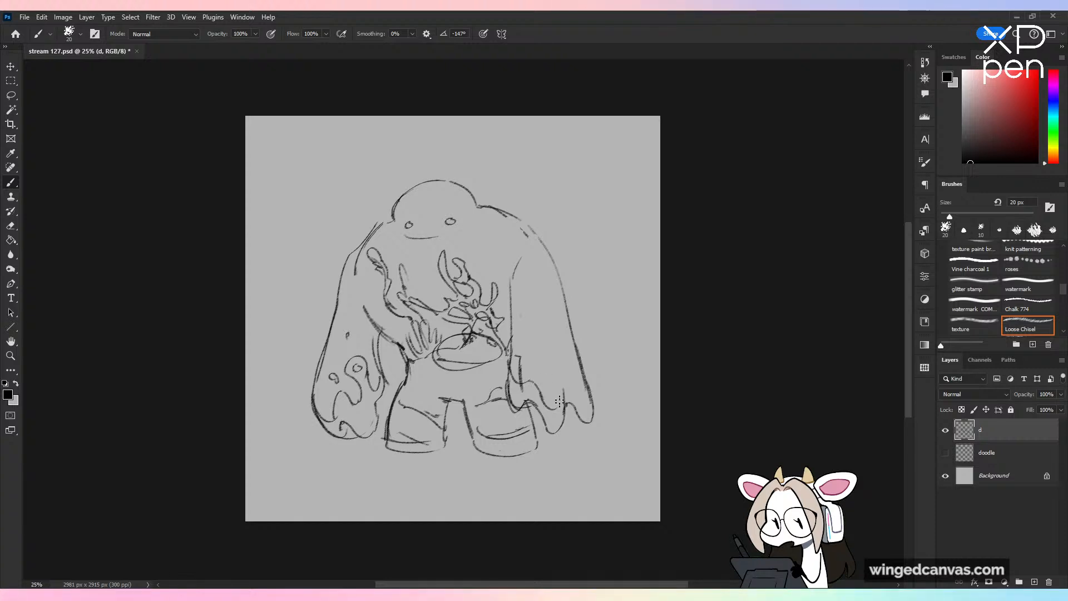
mouse_move(559, 409)
left_mouse_down()
mouse_move(551, 365)
mouse_move(564, 340)
mouse_move(583, 387)
left_mouse_up()
left_click_drag(537, 355, 542, 356)
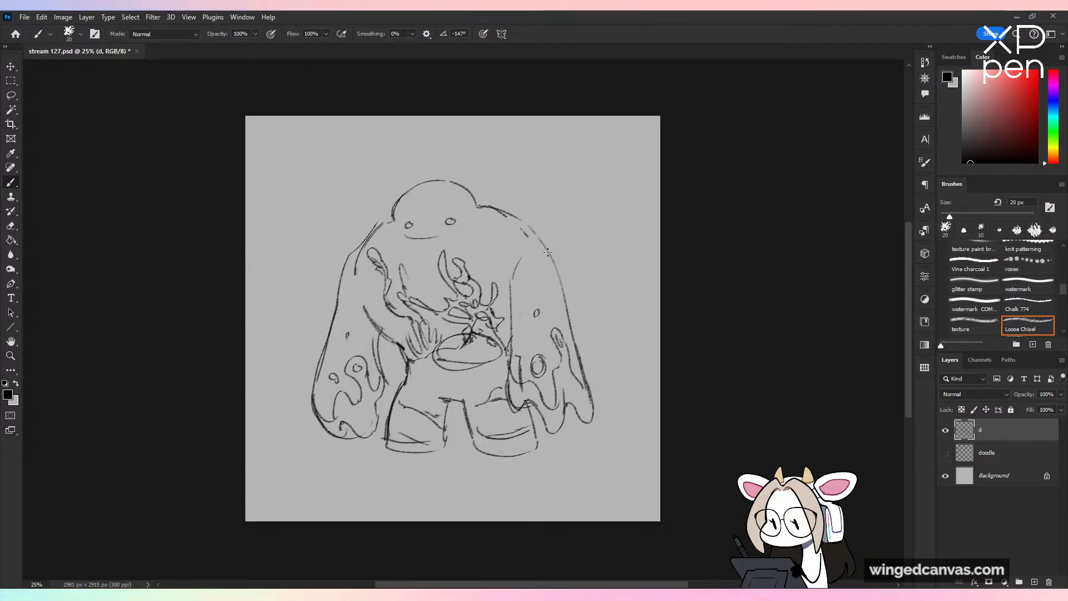
key("ctrl+plus")
key("space")
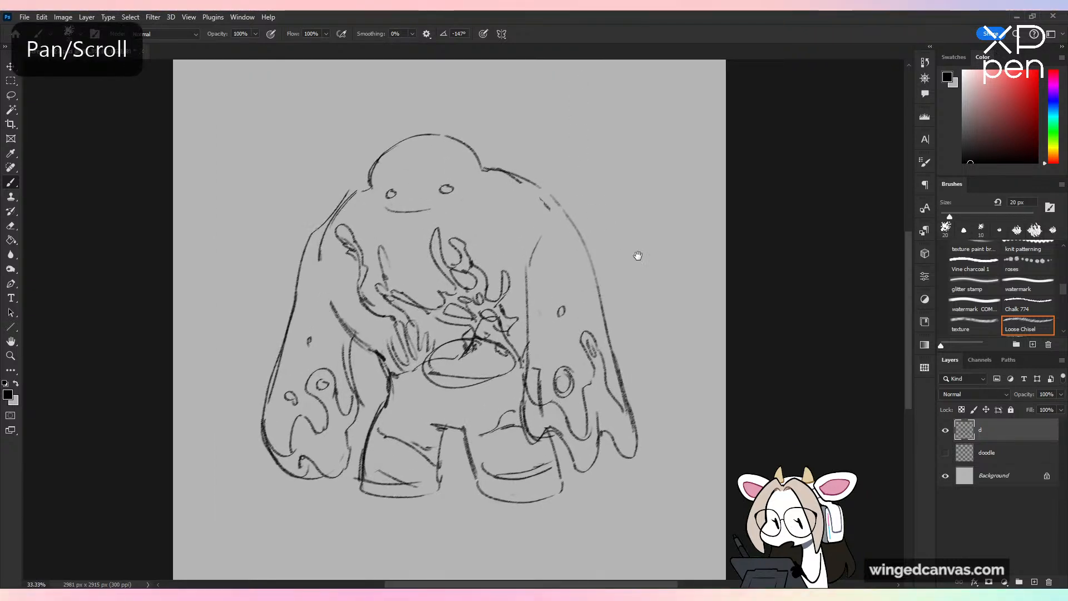
Step: Sketch two small fish with round dark eyes in the empty area beside the creature's head
left_click_drag(638, 256, 704, 299)
key("ctrl+s")
key("ctrl+plus")
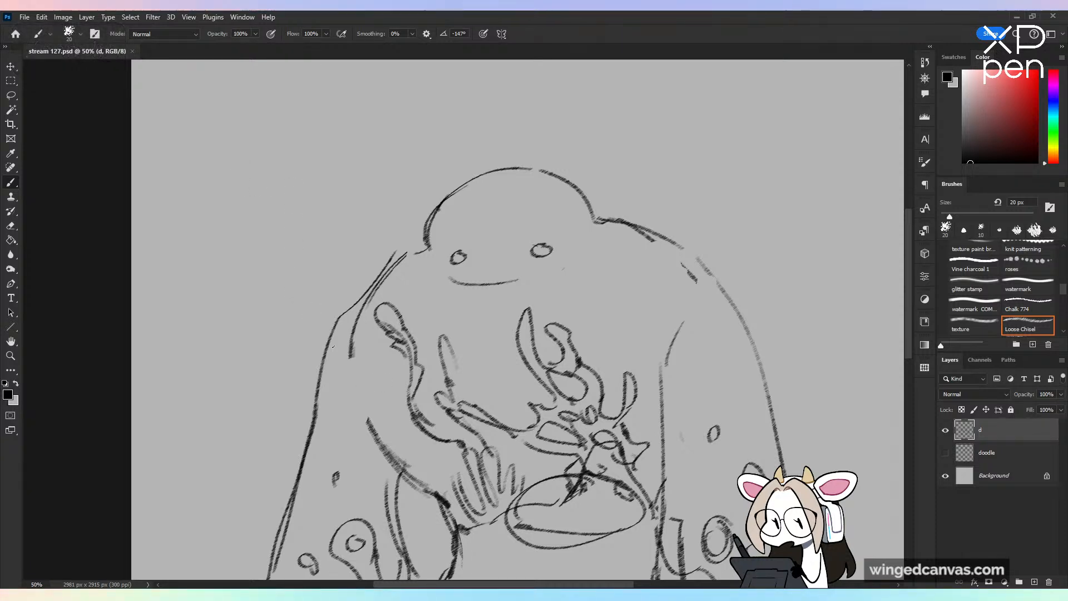
key("ctrl+z")
mouse_move(287, 179)
left_mouse_down()
mouse_move(290, 219)
mouse_move(258, 199)
left_mouse_up()
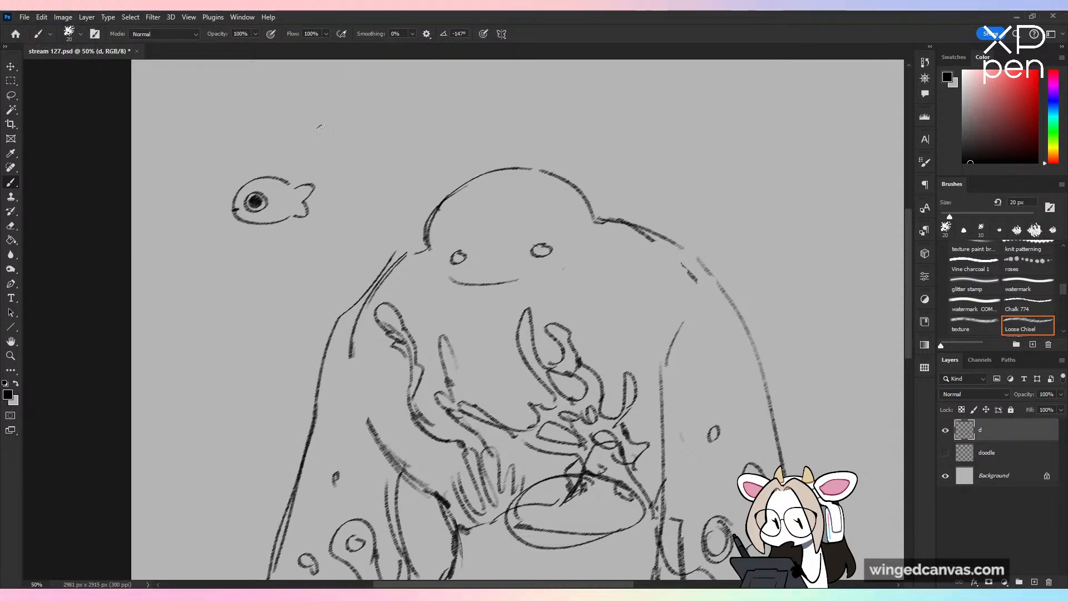
mouse_move(319, 114)
left_mouse_down()
mouse_move(358, 132)
mouse_move(353, 190)
left_mouse_up()
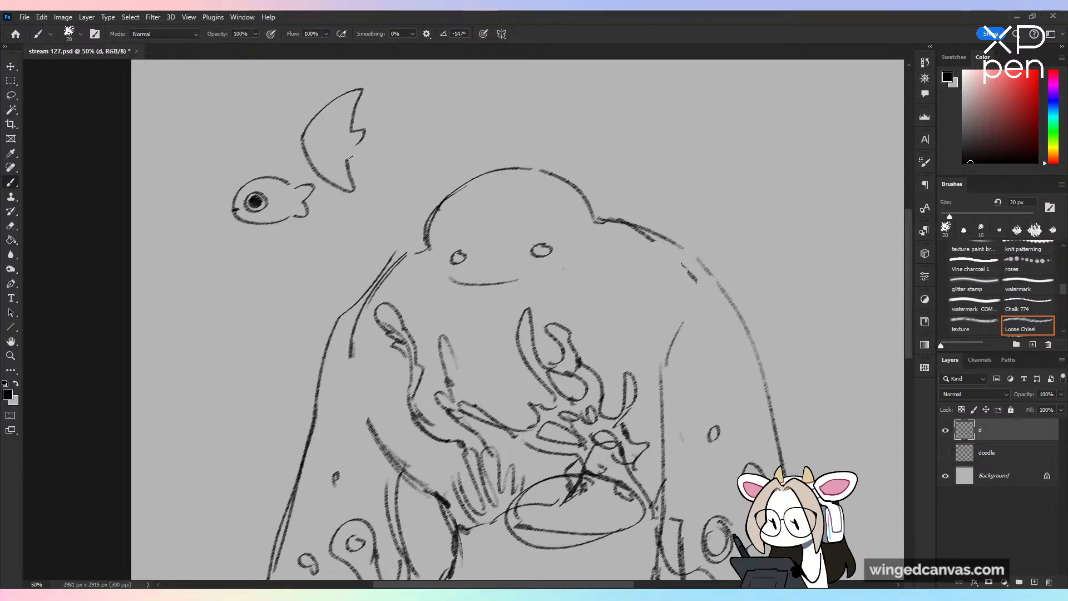
left_click_drag(321, 134, 326, 132)
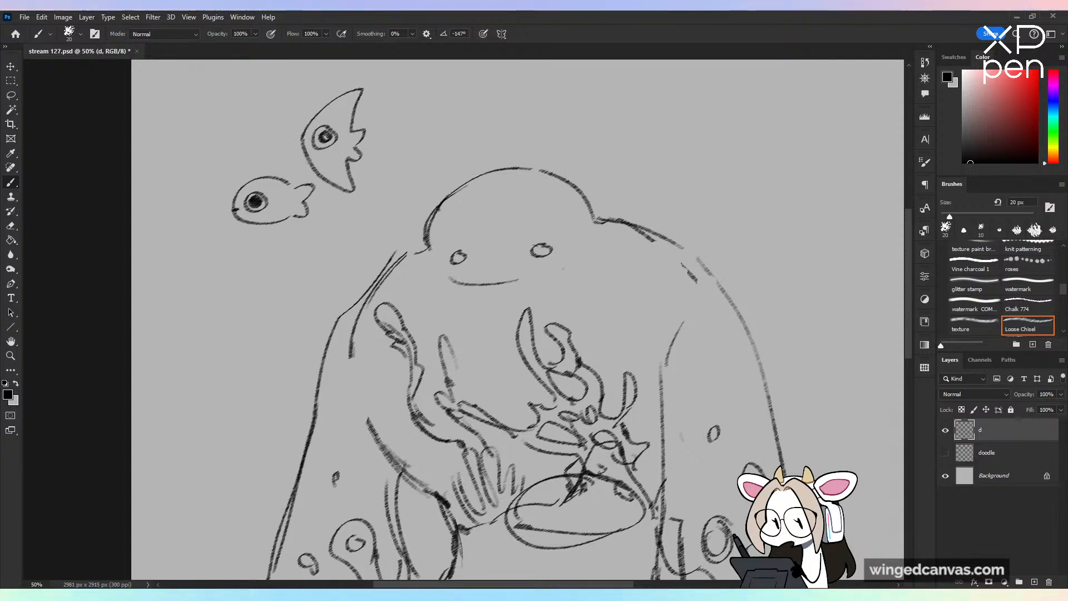
key("ctrl+z")
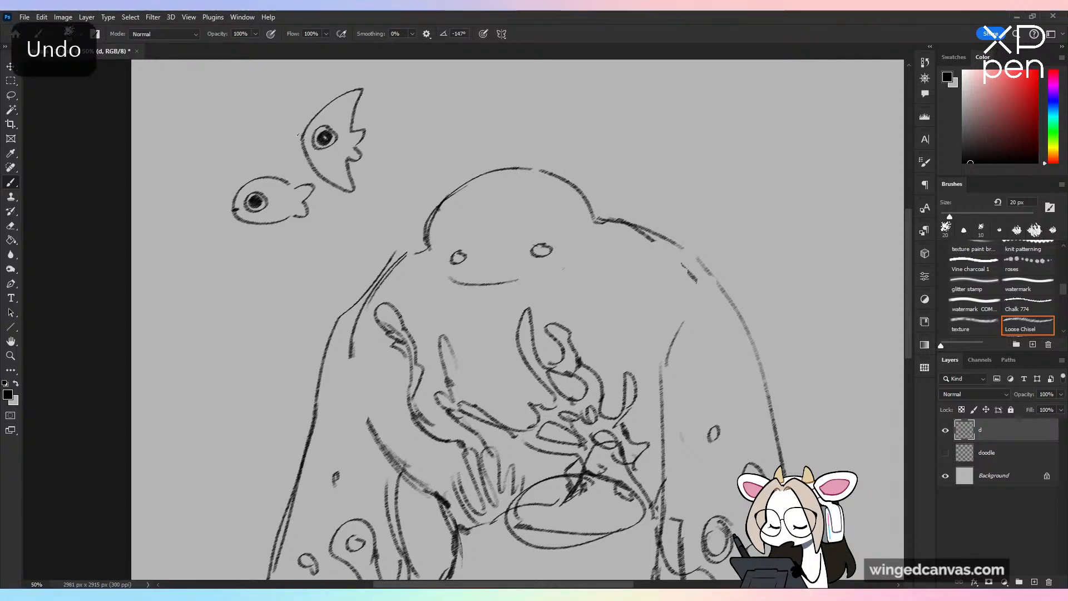
Step: Select the two fish sketches with the Lasso, delete them, and clear the selection
key("ctrl+minus")
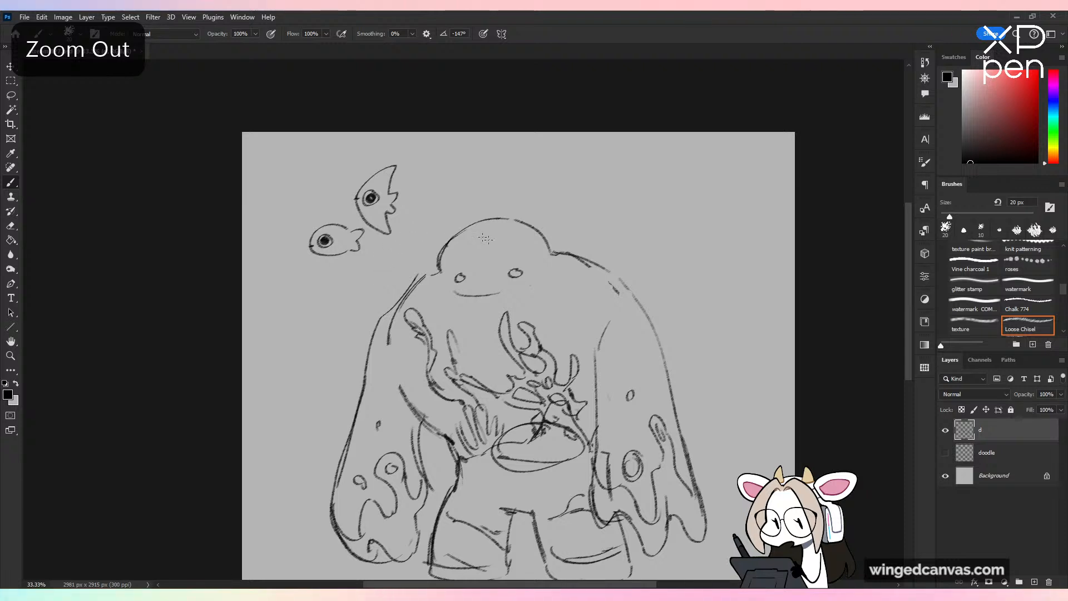
left_click_drag(569, 308, 578, 297)
key("comma")
key("l")
mouse_move(432, 190)
left_mouse_down()
mouse_move(402, 129)
mouse_move(435, 186)
left_mouse_up()
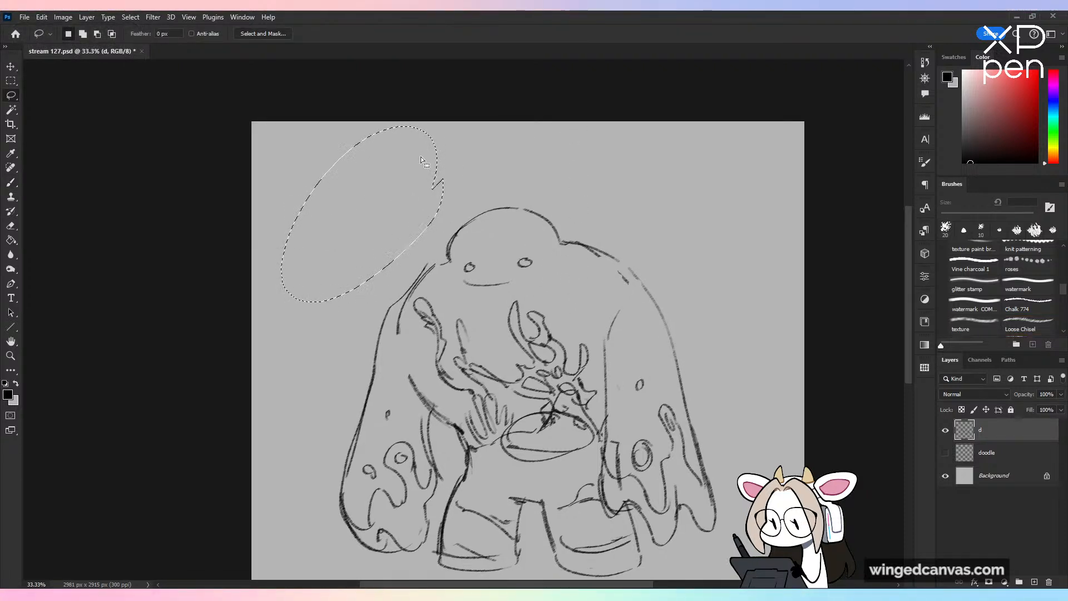
key("ctrl+d")
key("b")
Step: Save the drawing and reduce the opacity of the d sketch layer to about 13%
key("ctrl+minus")
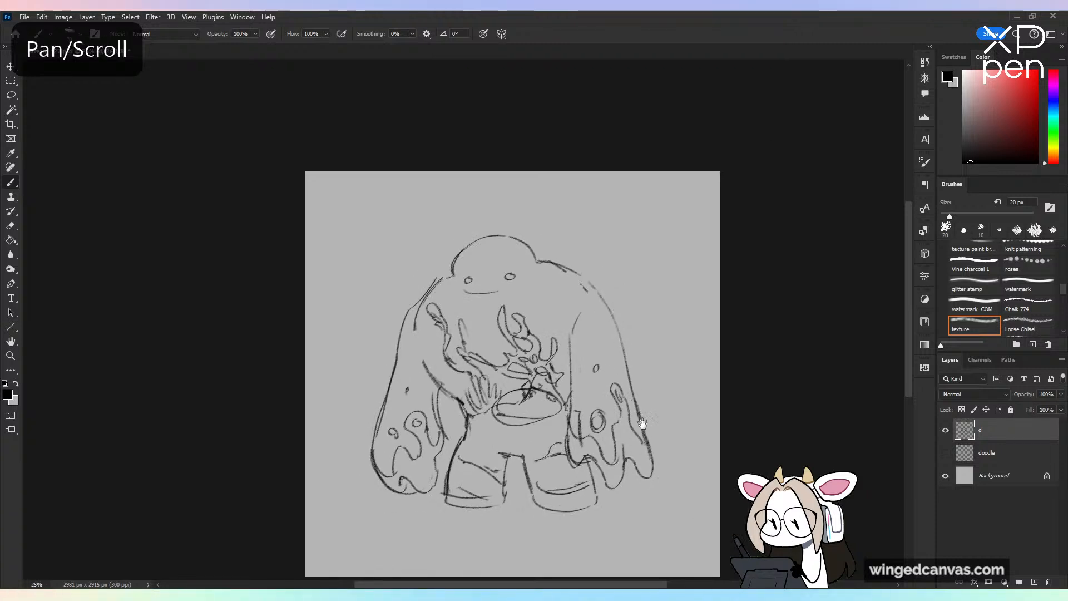
left_click_drag(639, 421, 600, 364)
key("ctrl+s")
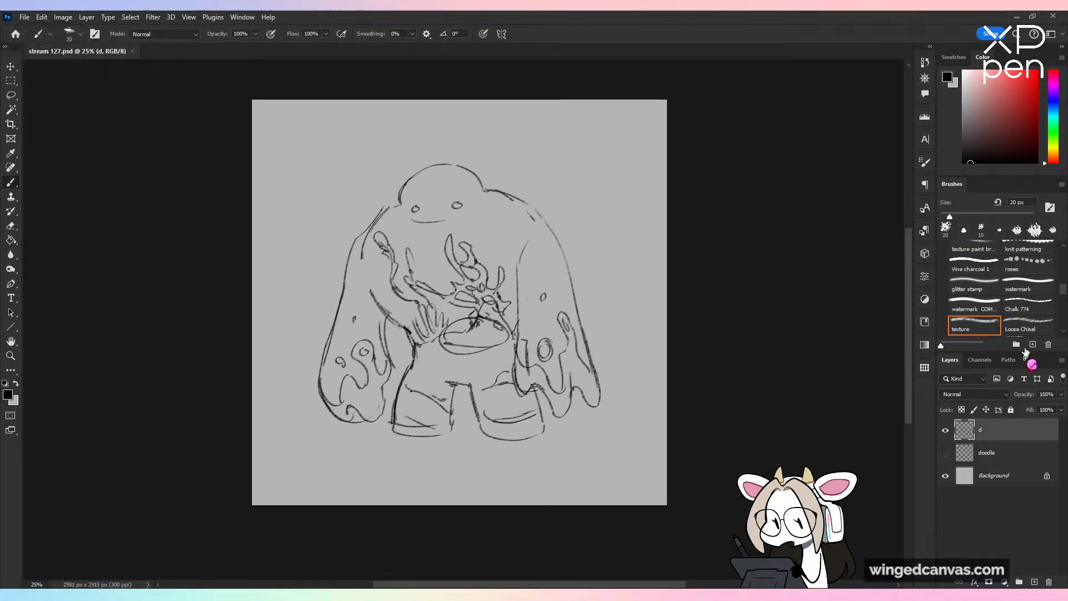
left_click_drag(1022, 409, 1016, 409)
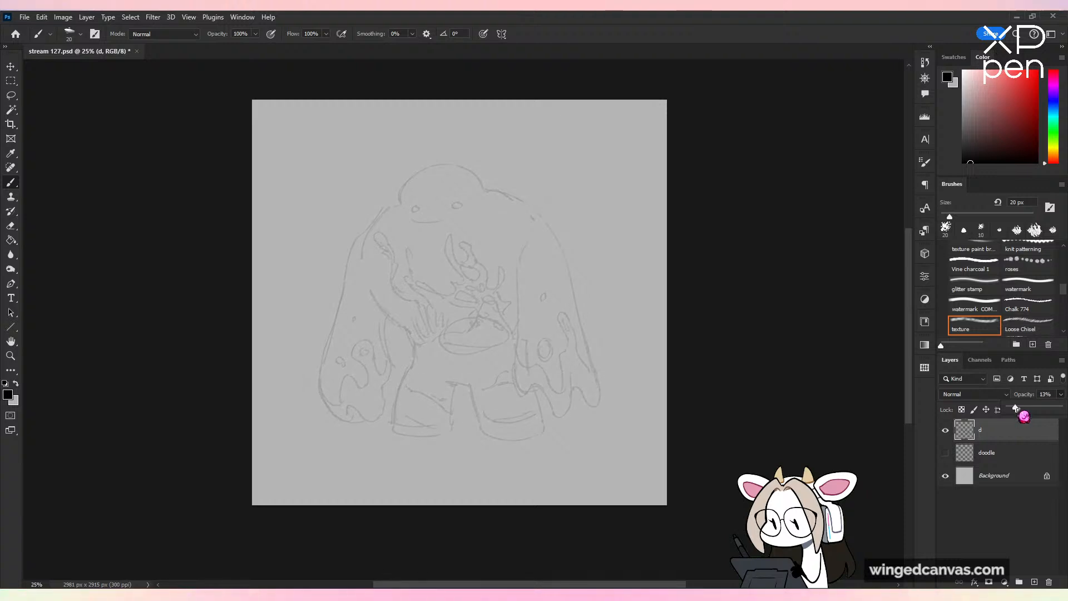
Step: Add a new layer above the faded sketch and name it t
key("ctrl+shift+alt+n")
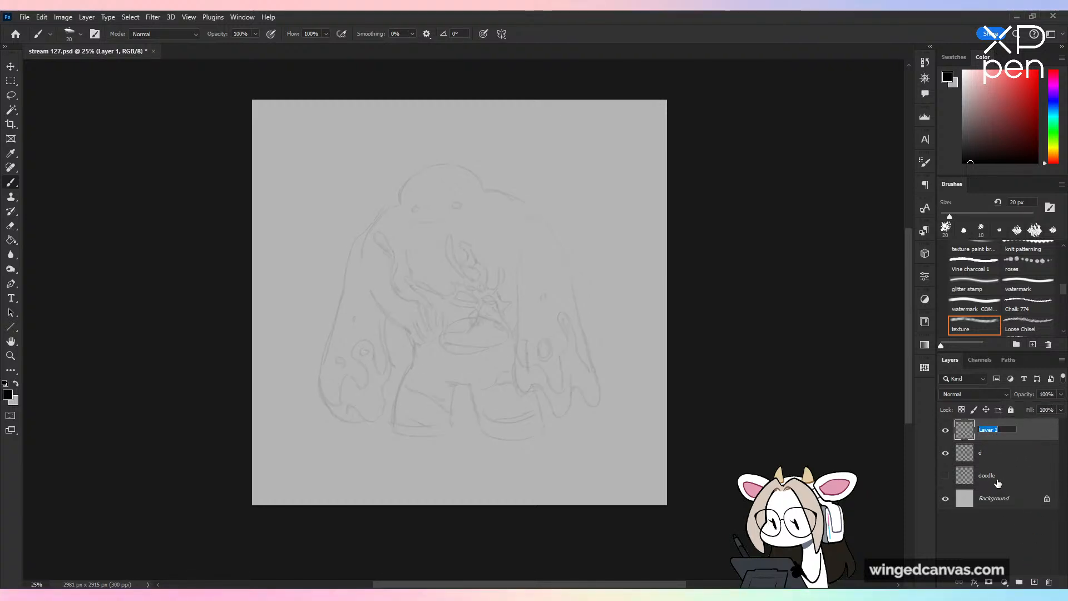
type("t")
key("Return")
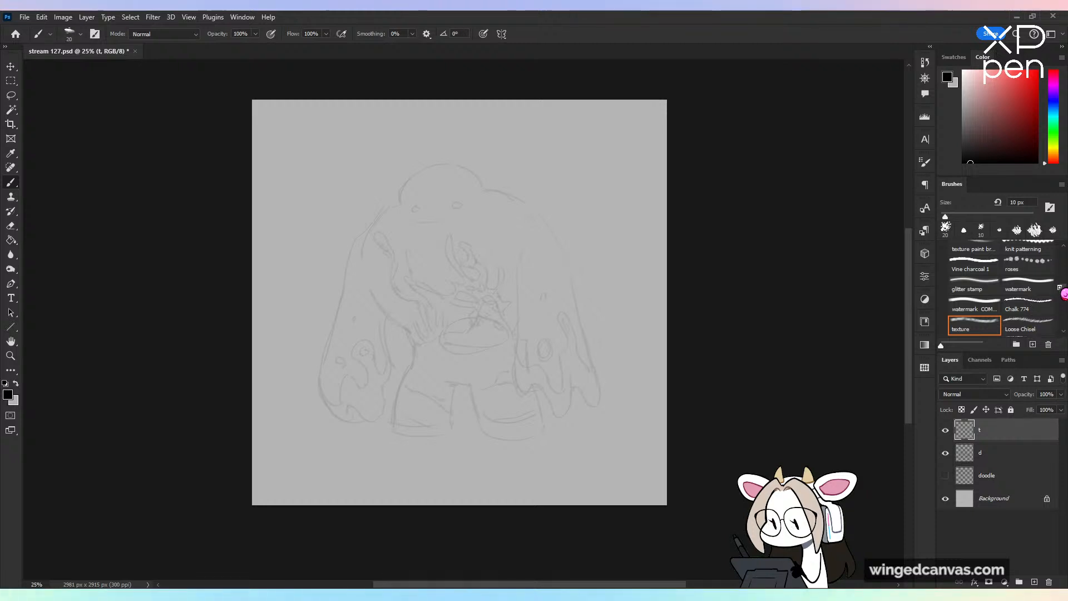
Step: Choose the Sharp Chisel brush at 15 px and try it with test strokes, undoing each one
scroll(1033, 301, "down", 3)
left_click(974, 275)
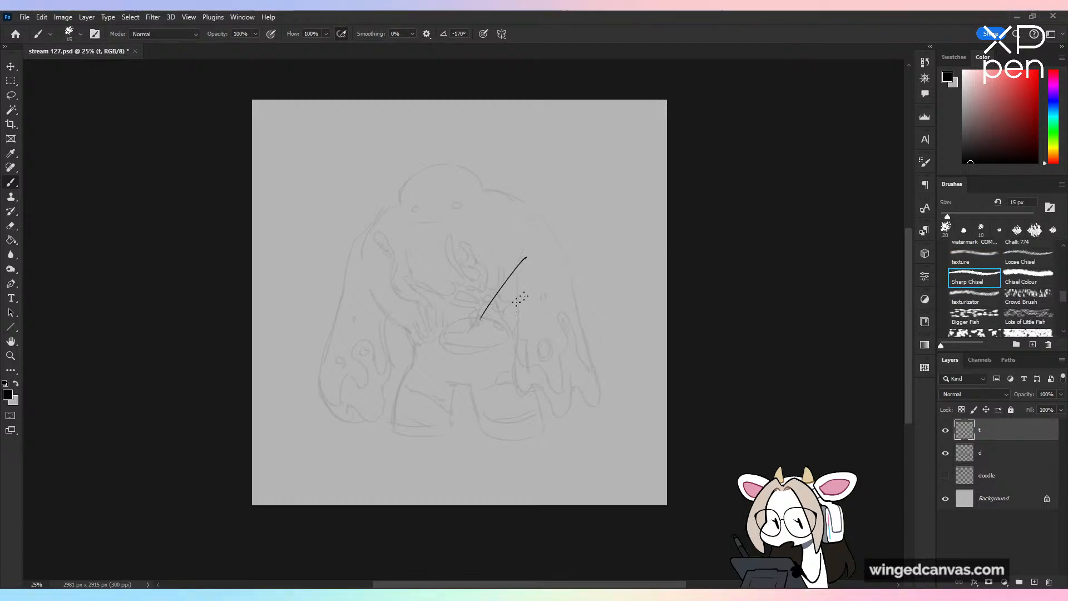
left_click_drag(520, 300, 508, 367)
key("ctrl+z")
key("ctrl+plus")
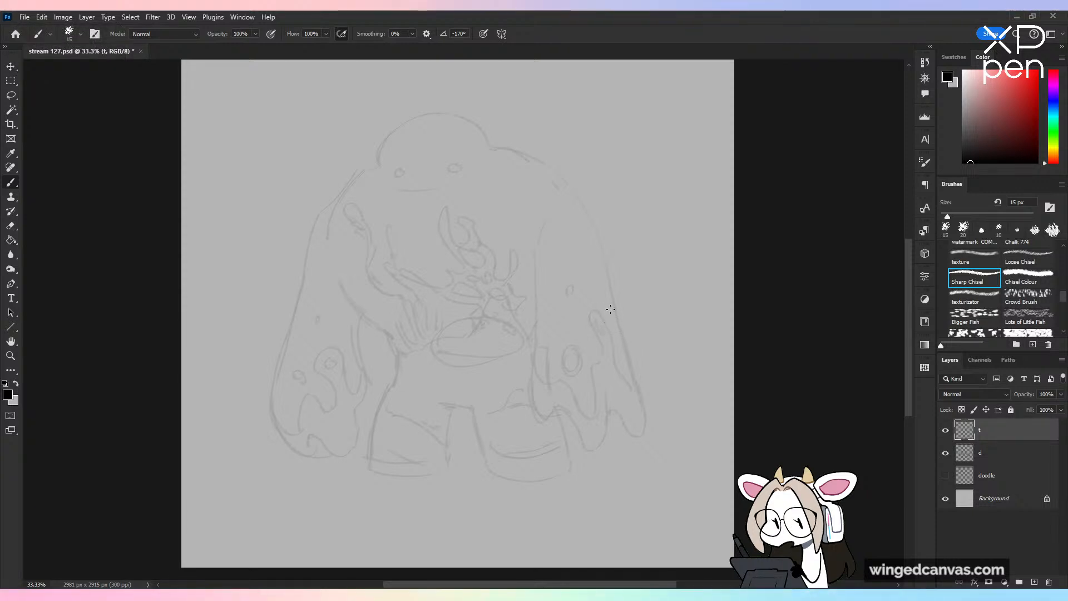
left_click_drag(653, 245, 660, 296)
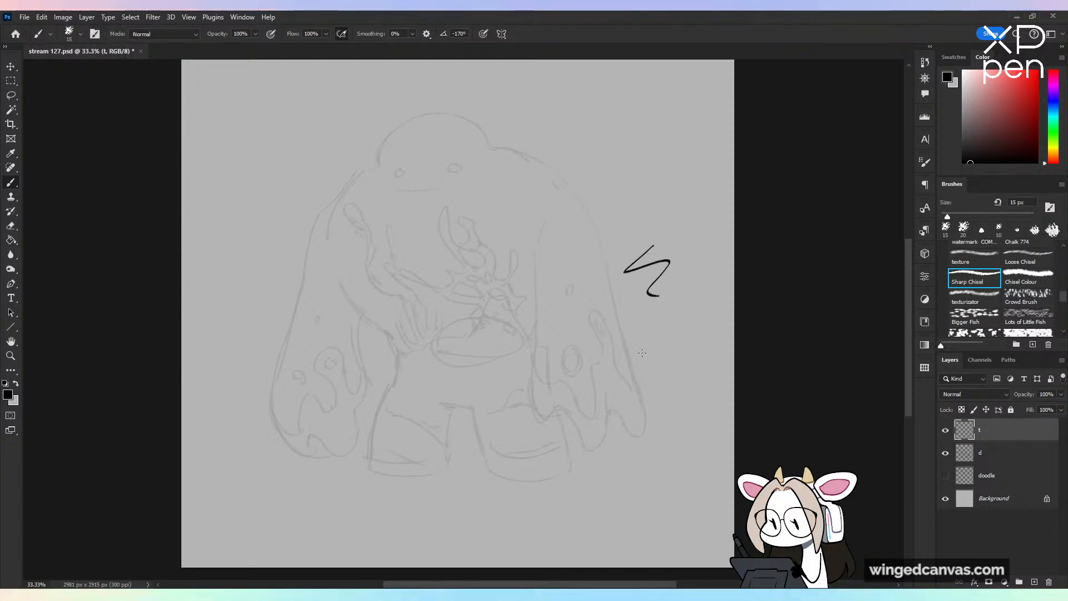
key("ctrl+z")
Step: Try to ink the shoulder curve on the viewer's left, starting at the base of the head
scroll(489, 119, "up", 2)
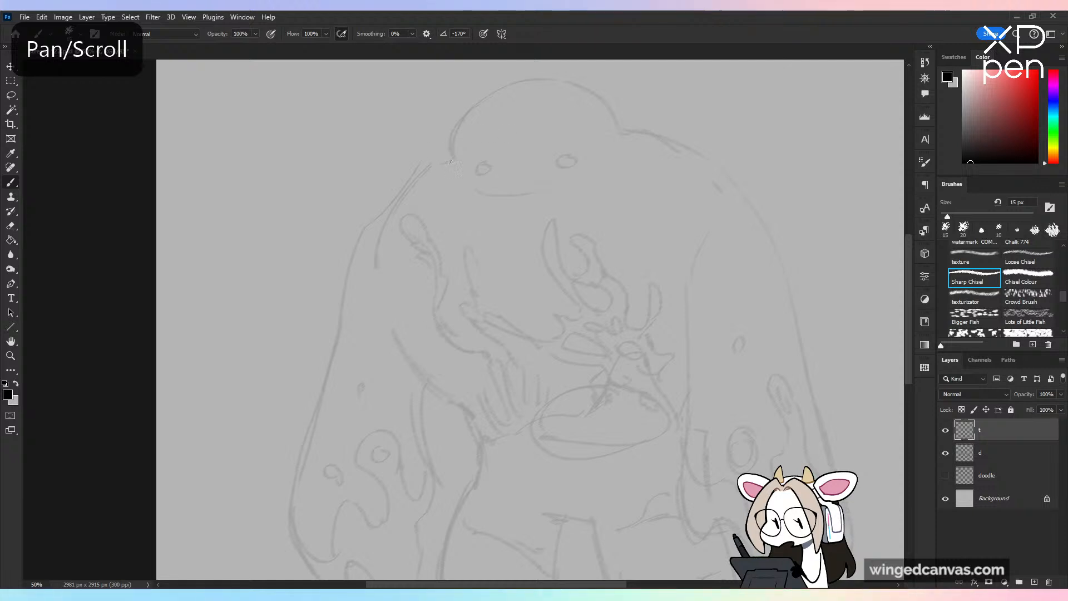
mouse_move(451, 161)
left_mouse_down()
mouse_move(421, 175)
mouse_move(369, 219)
left_mouse_up()
key("ctrl+z")
left_click_drag(453, 154, 357, 234)
key("ctrl+z")
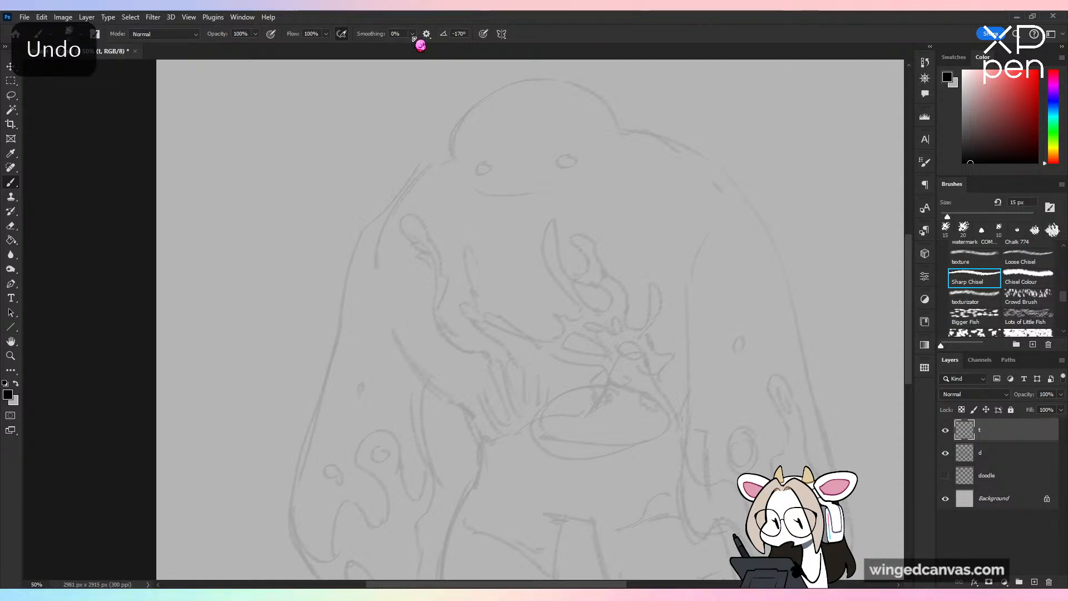
Step: Set the brush smoothing to 31% and size to 25 px, and try the shoulder curve with these settings
left_click_drag(413, 35, 429, 49)
key("bracketright")
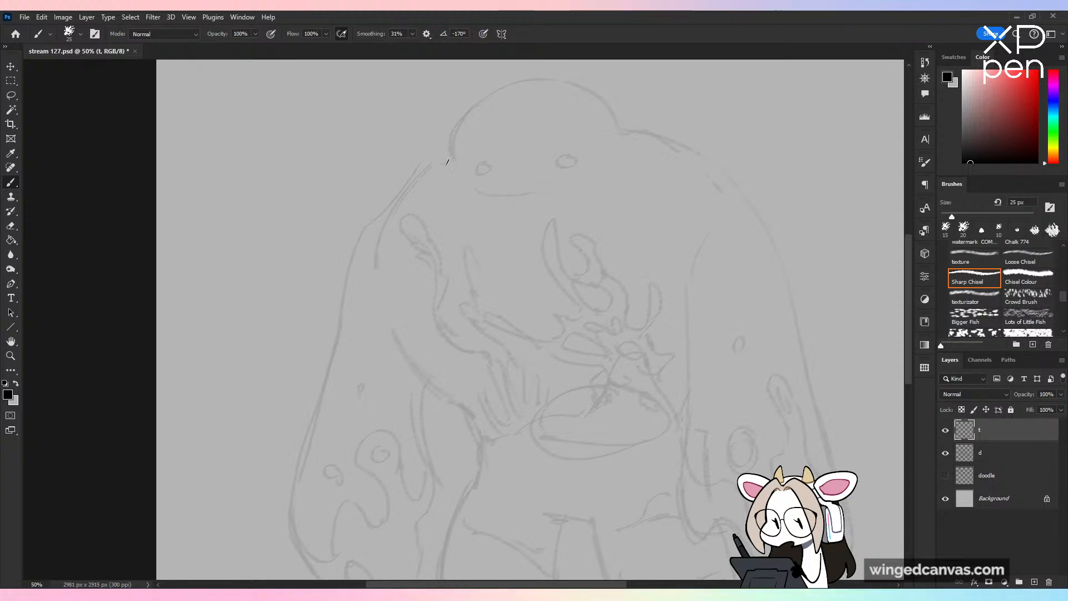
left_click_drag(449, 161, 374, 232)
key("ctrl+z")
left_click_drag(453, 161, 337, 323)
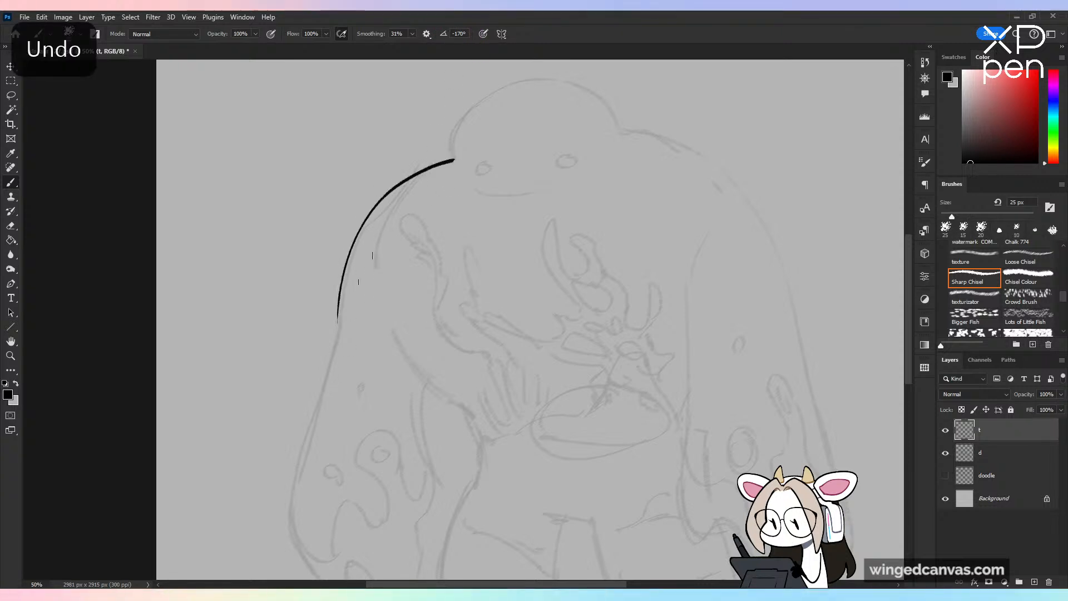
key("ctrl+z")
Step: Set the brush smoothing to 19% and ink the shoulder curve on the viewer's left from the head outward
left_click_drag(426, 47, 412, 50)
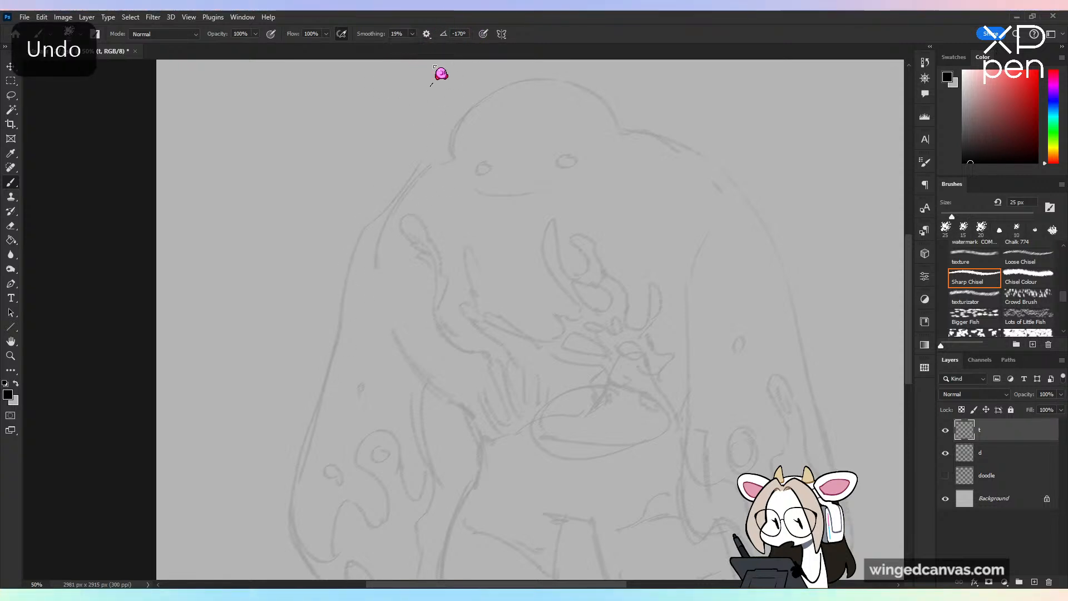
left_click_drag(455, 156, 344, 297)
key("ctrl+z")
mouse_move(453, 158)
left_mouse_down()
mouse_move(413, 181)
mouse_move(348, 352)
mouse_move(361, 240)
left_mouse_up()
key("ctrl+z")
Step: Ink the outer contour of the viewer's-left arm from the shoulder down around its rounded lower end
scroll(515, 191, "down", 5)
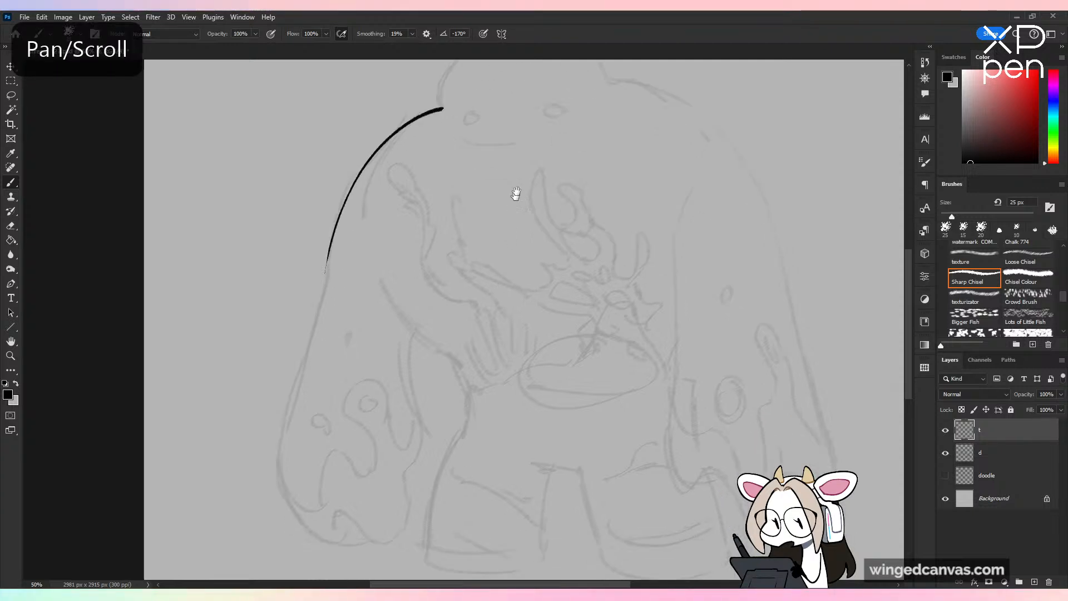
left_click_drag(325, 164, 287, 297)
mouse_move(277, 338)
left_mouse_down()
mouse_move(307, 411)
mouse_move(282, 429)
left_mouse_up()
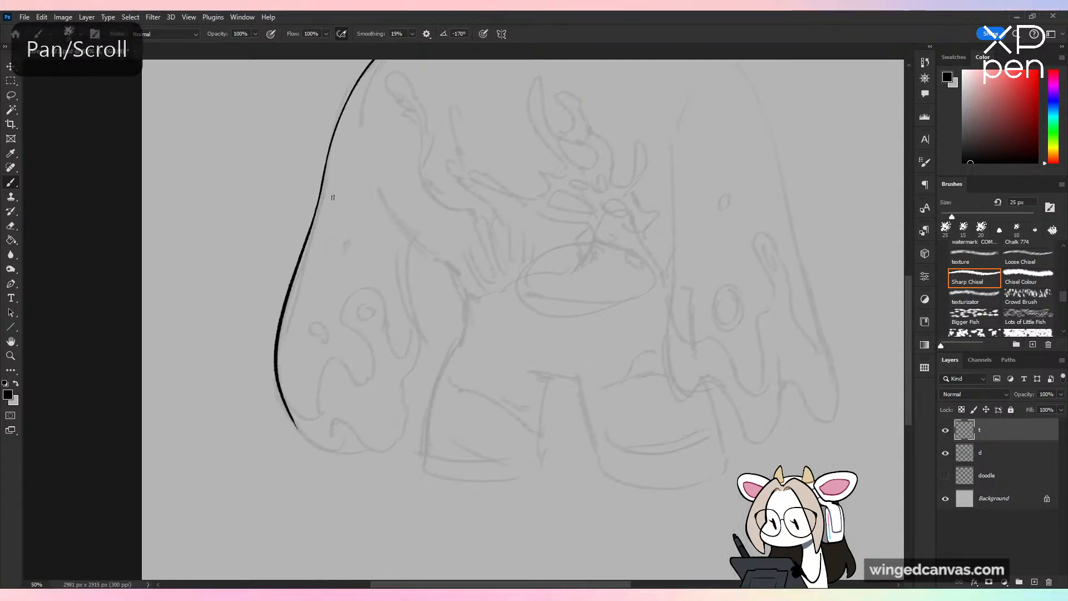
key("ctrl+z")
mouse_move(316, 211)
left_mouse_down()
mouse_move(299, 429)
mouse_move(351, 427)
left_mouse_up()
key("ctrl+z")
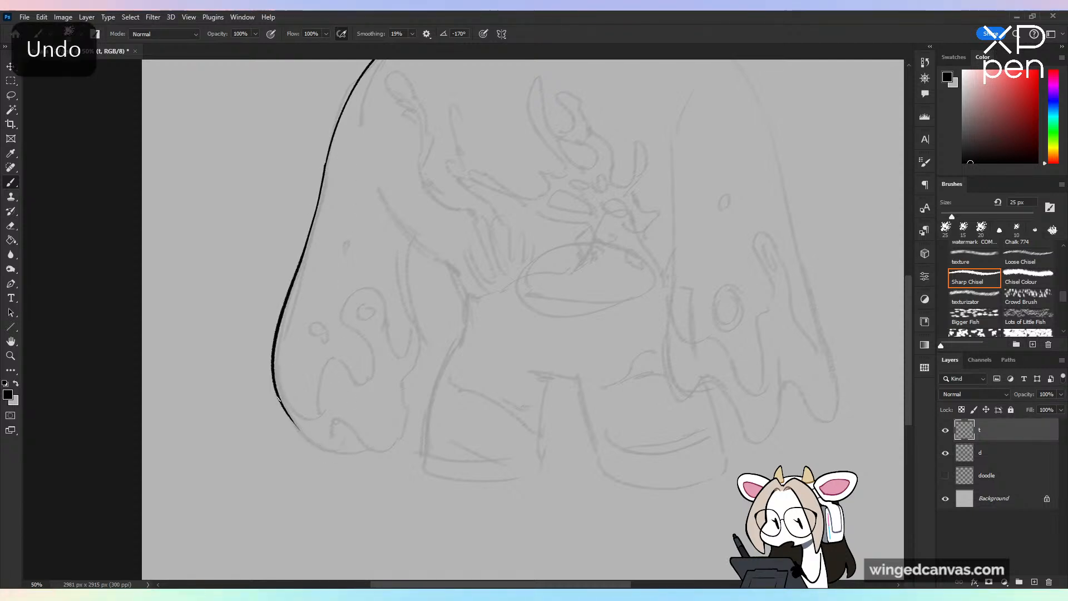
Step: Ink the arm's wavy dripping lower edge and its inner edge up to the armpit, and check the overall drawing
mouse_move(289, 415)
left_mouse_down()
mouse_move(339, 447)
mouse_move(346, 421)
mouse_move(379, 442)
mouse_move(404, 436)
mouse_move(406, 371)
left_mouse_up()
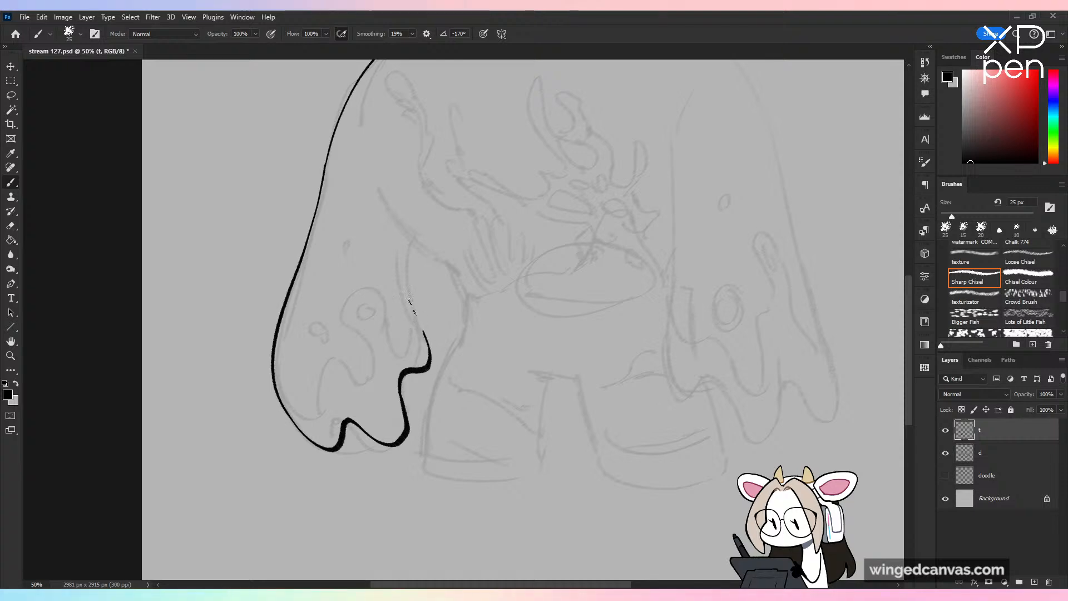
left_click_drag(417, 321, 410, 243)
key("ctrl+minus")
key("ctrl+minus")
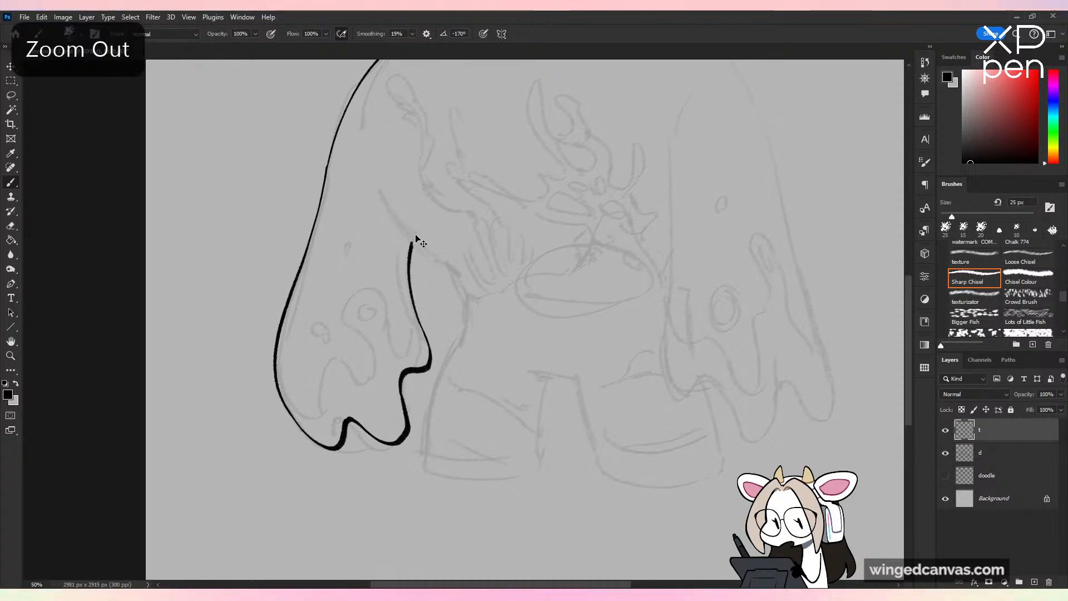
key("ctrl+shift+h")
key("ctrl+shift+h")
key("ctrl+plus")
key("ctrl+plus")
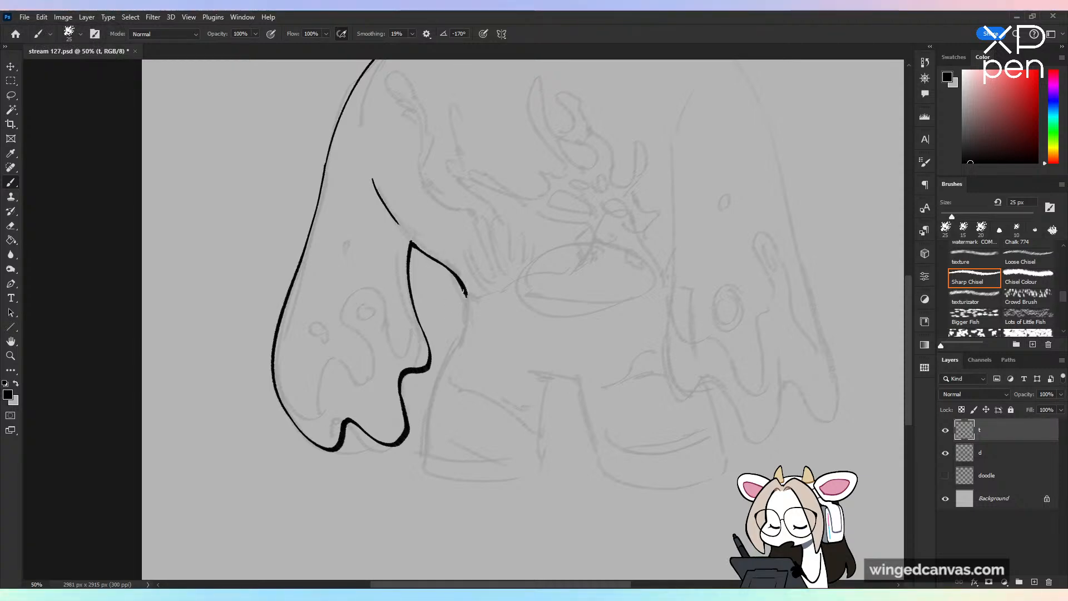
Step: Ink the armpit crease and torso side, continuing around the viewer's-left leg with an uneven foot edge
mouse_move(463, 291)
left_mouse_down()
mouse_move(464, 331)
mouse_move(467, 301)
mouse_move(423, 429)
left_mouse_up()
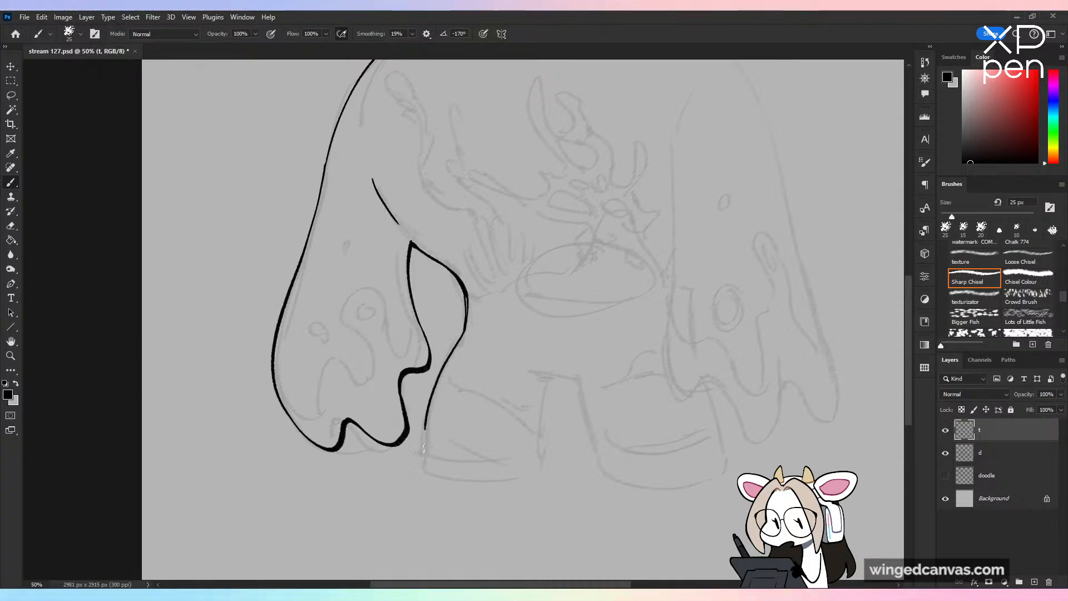
key("ctrl+z")
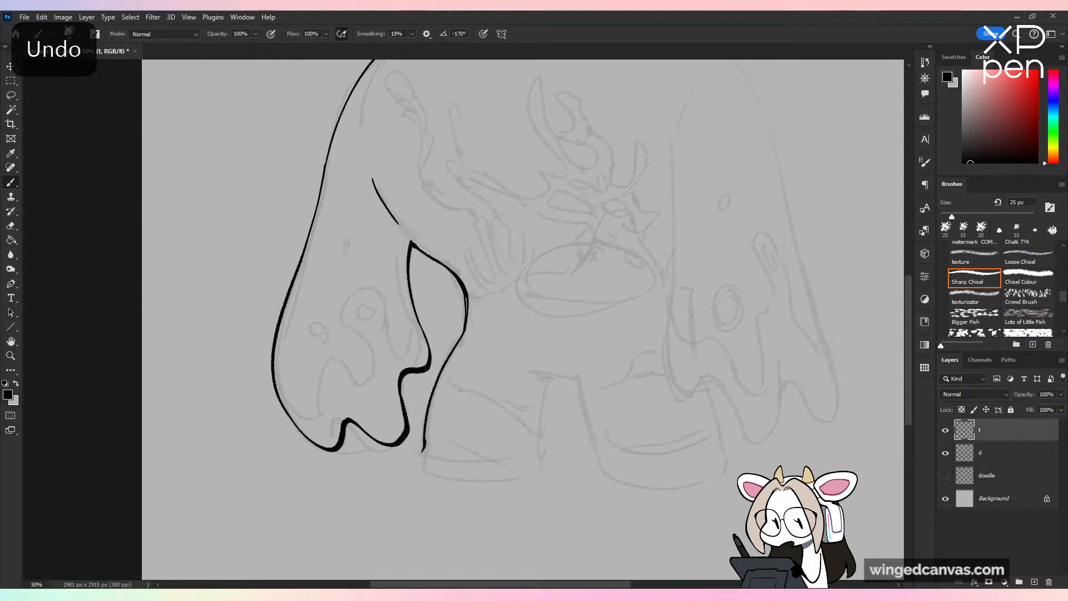
mouse_move(422, 450)
left_mouse_down()
mouse_move(408, 469)
mouse_move(482, 474)
left_mouse_up()
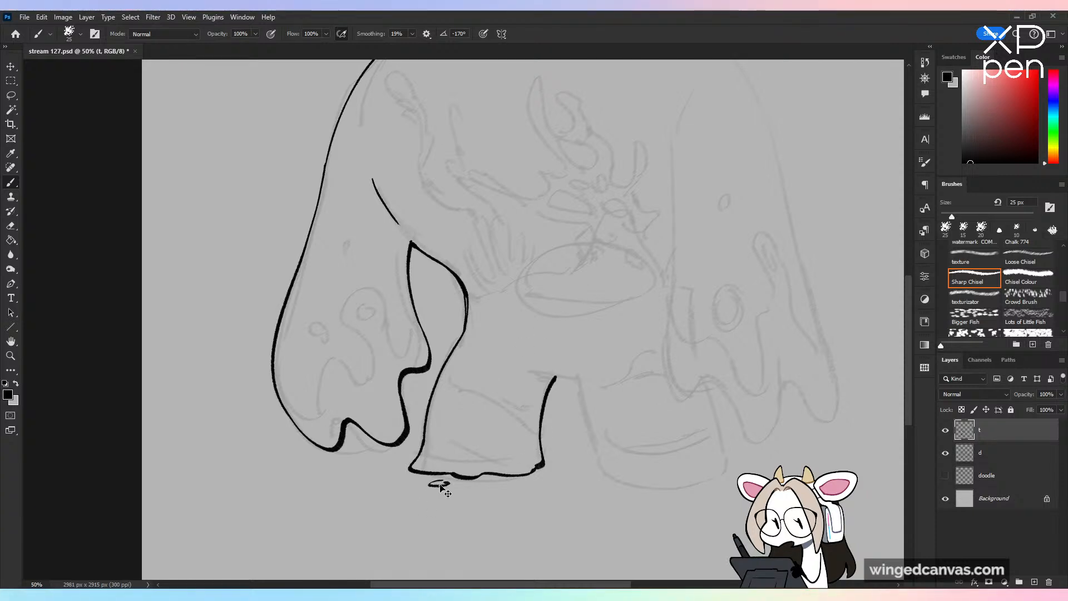
Step: Draw two small flat drip puddles on the ground beside the inked foot
key("ctrl+z")
left_click_drag(447, 480, 429, 485)
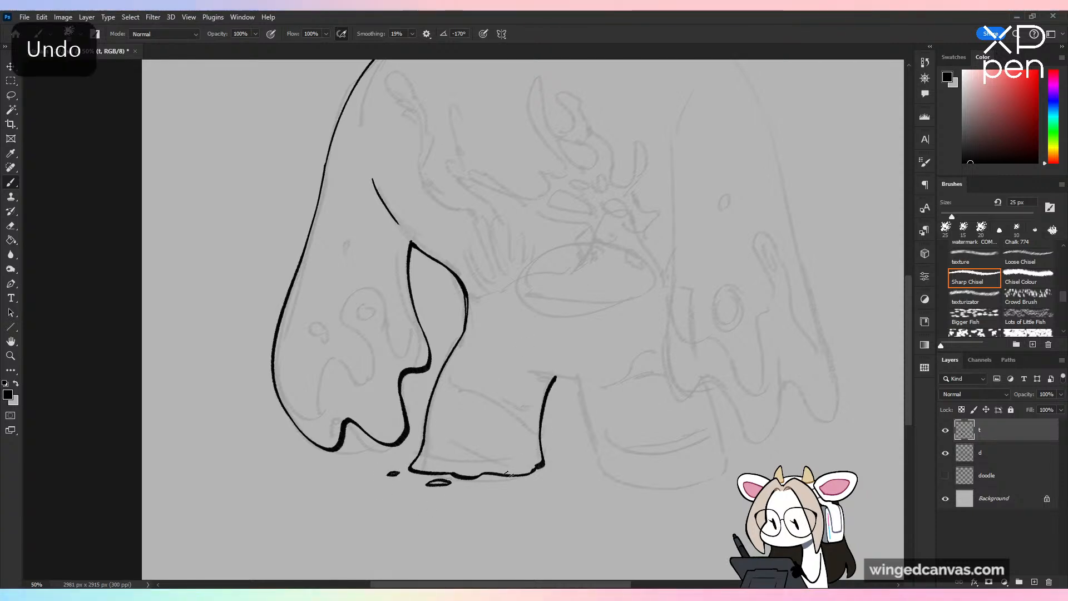
key("ctrl+z")
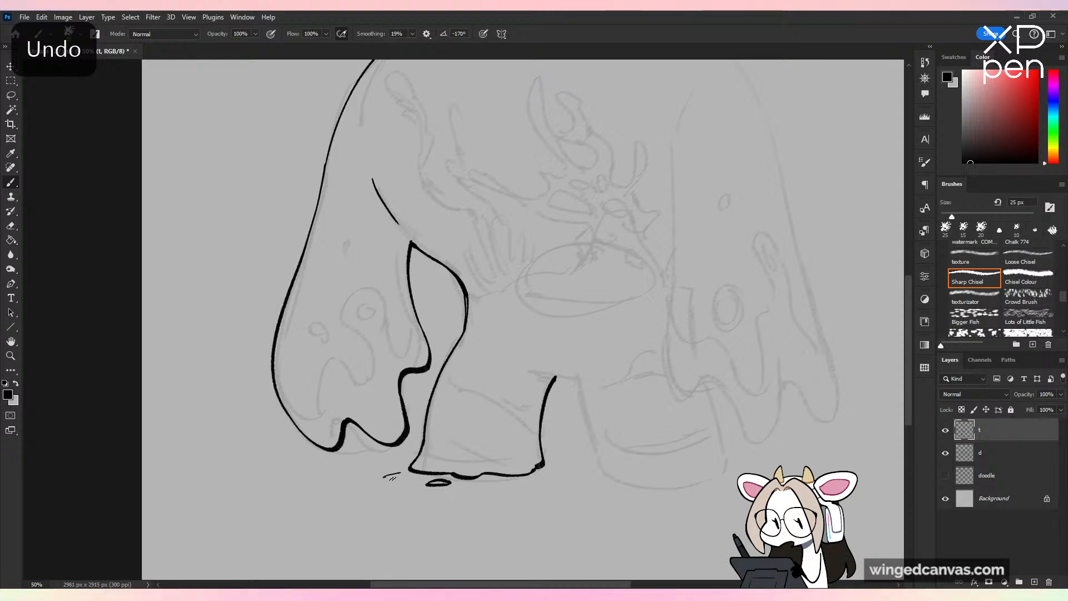
left_click_drag(399, 472, 387, 475)
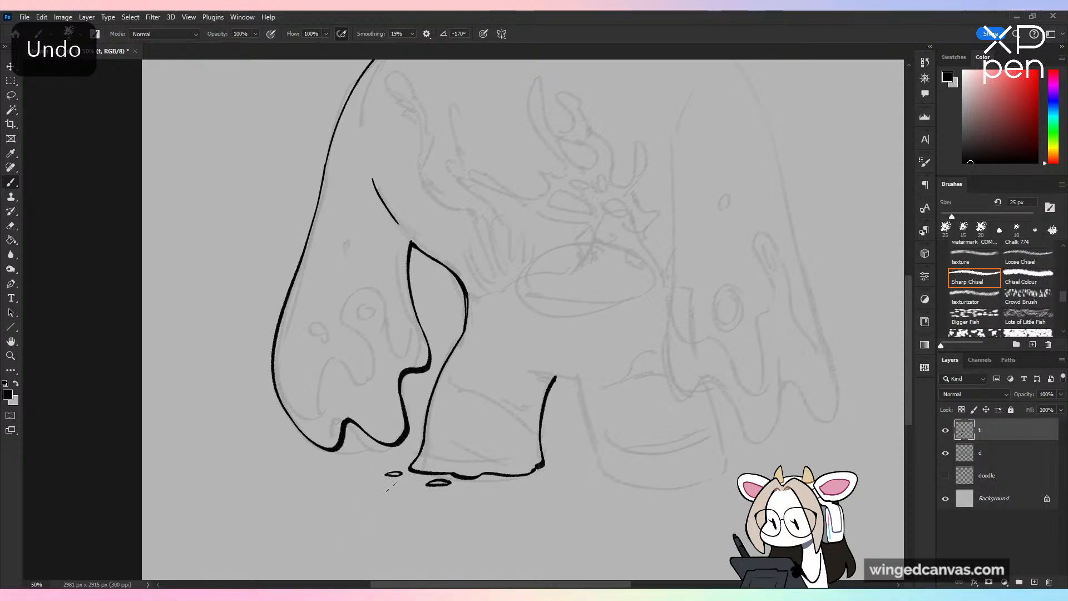
Step: Ink the short crotch edge from the top of the inked inner leg toward the other leg
left_click_drag(661, 412, 639, 489)
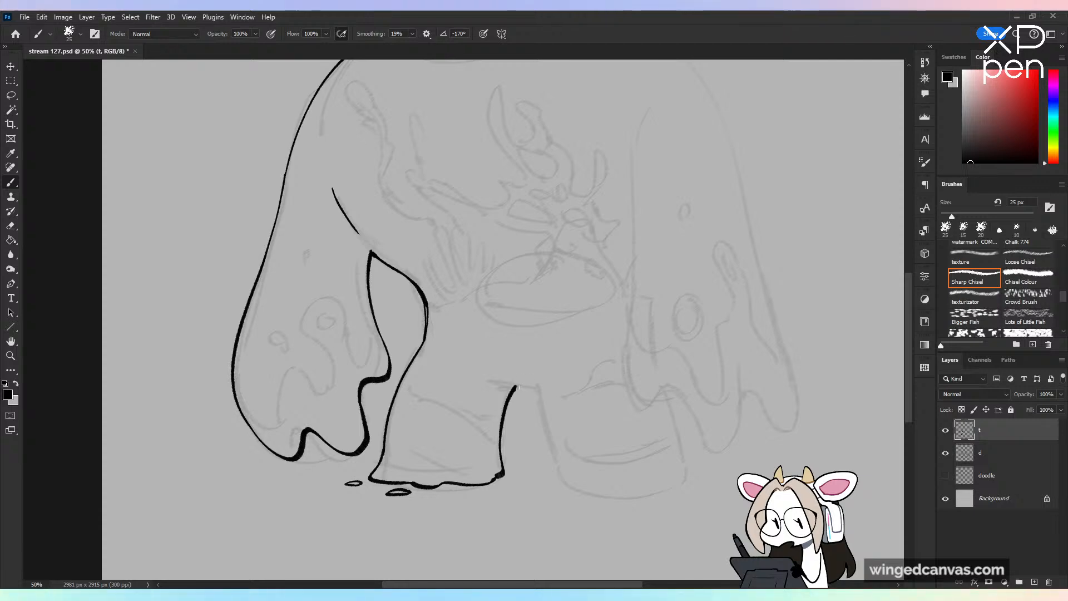
left_click_drag(516, 388, 537, 389)
key("ctrl+minus")
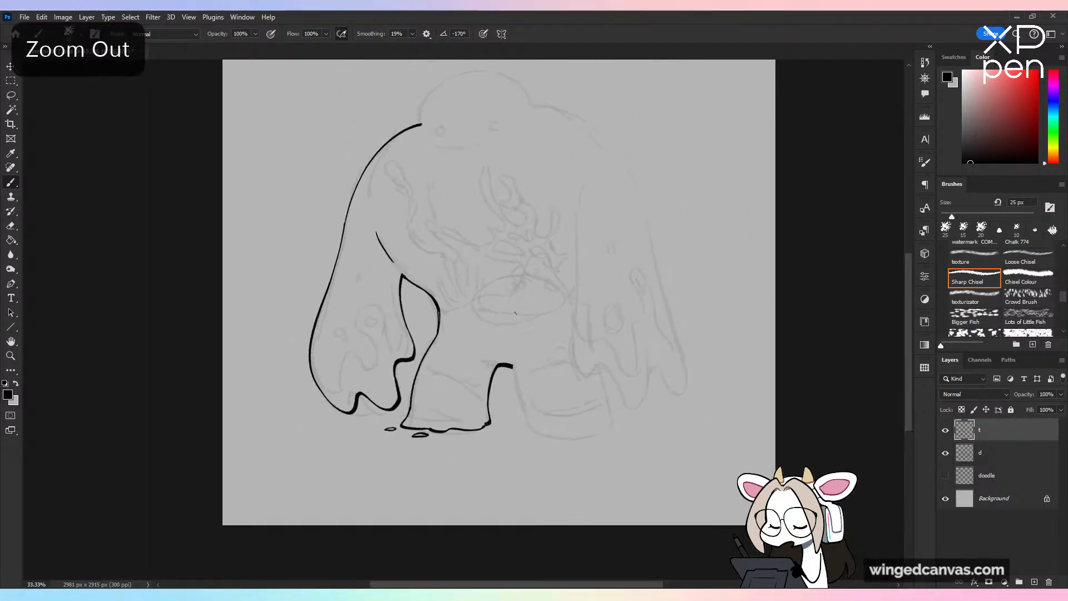
key("ctrl+plus")
left_click_drag(656, 293, 552, 242)
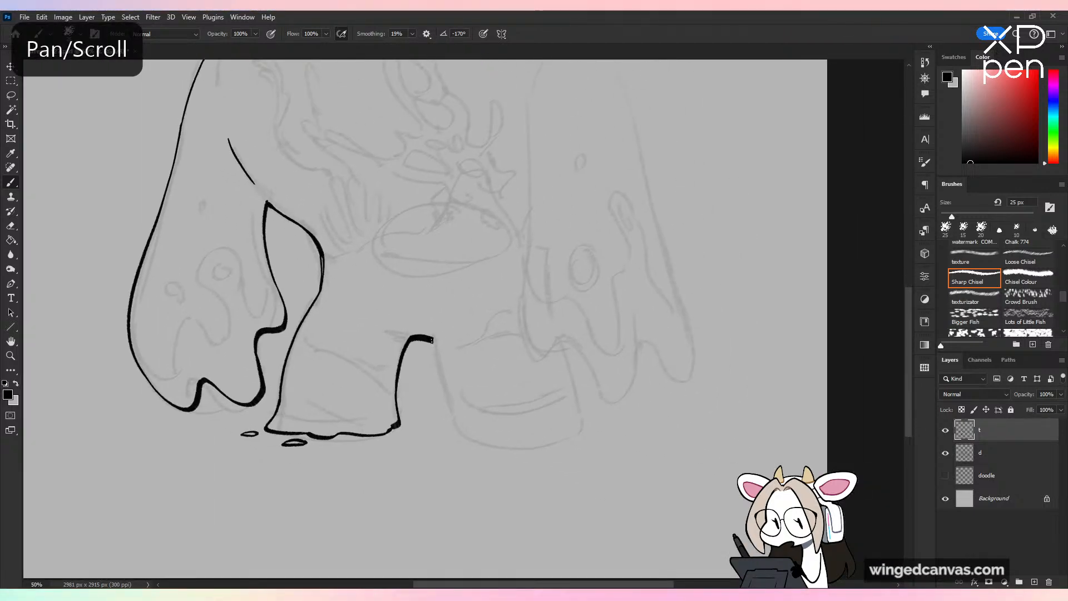
Step: Ink the viewer's-right leg from the crotch down its inner side, along the uneven foot edge and up the outer side
left_click_drag(432, 338, 456, 415)
key("ctrl+z")
mouse_move(431, 337)
left_mouse_down()
mouse_move(452, 419)
mouse_move(454, 377)
mouse_move(463, 445)
mouse_move(516, 452)
mouse_move(586, 433)
mouse_move(483, 441)
mouse_move(545, 446)
mouse_move(587, 429)
left_mouse_up()
key("ctrl+z")
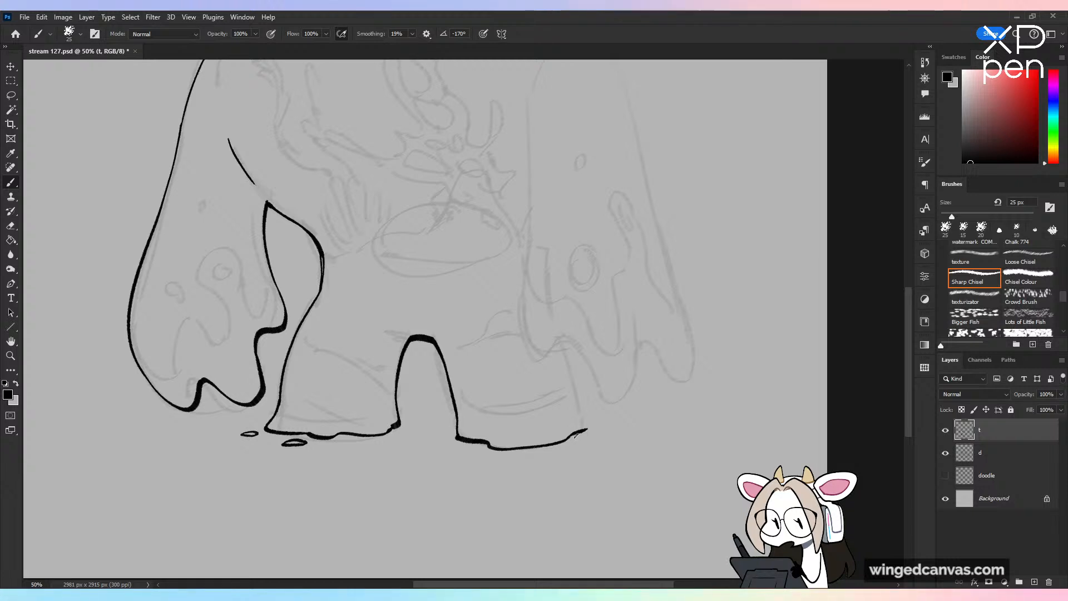
left_click_drag(583, 407, 593, 423)
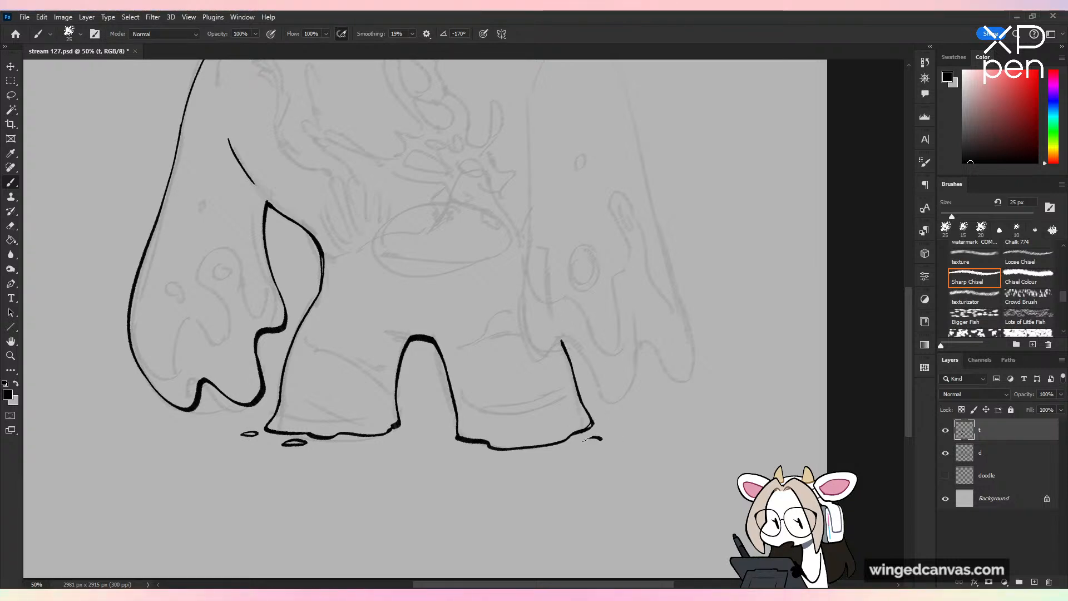
Step: Draw small flat drip puddles beside the viewer's-right foot and between the feet, and save the drawing
mouse_move(582, 445)
left_mouse_down()
mouse_move(607, 438)
mouse_move(613, 425)
mouse_move(603, 426)
left_mouse_up()
key("ctrl+z")
key("ctrl+z")
key("ctrl+minus")
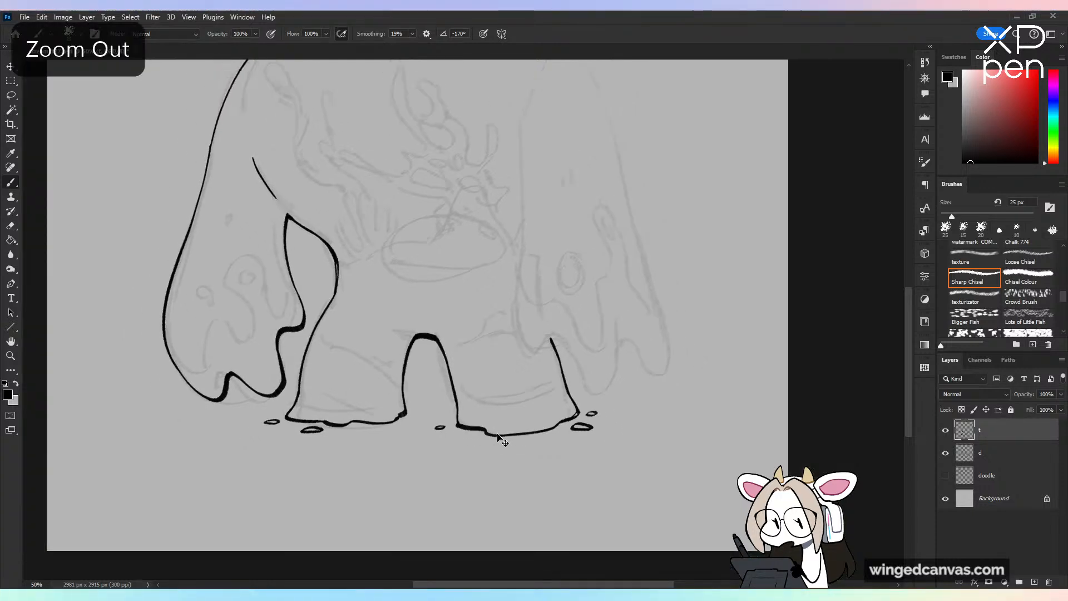
key("ctrl+s")
Step: Open blank.psd from the recent files and examine the robed cat character's line art up close, as a whole and mirrored
key("ctrl+w")
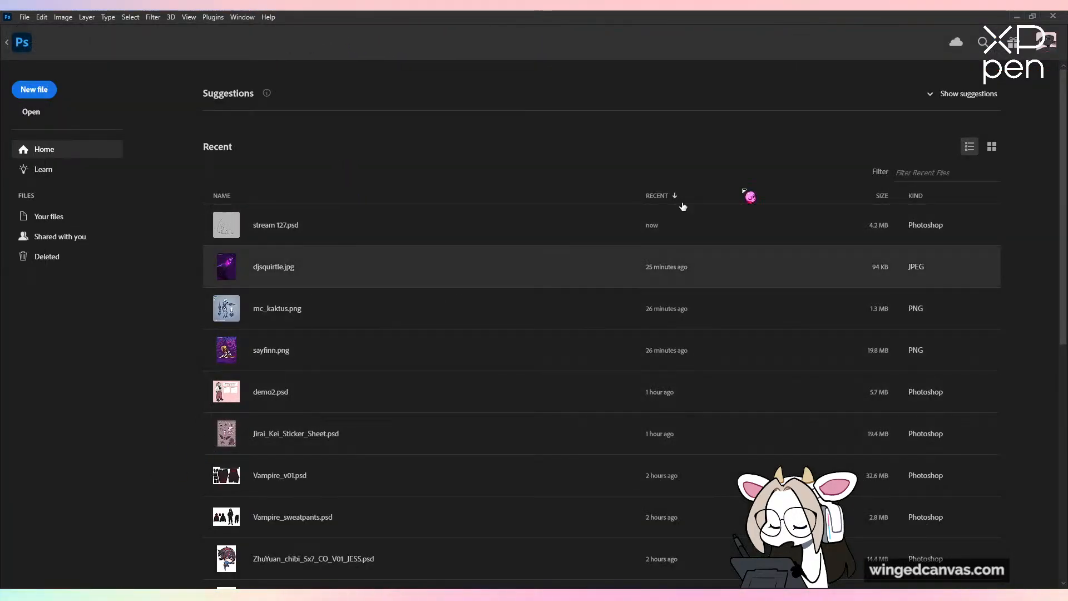
left_click_drag(1063, 155, 1023, 296)
left_click(358, 406)
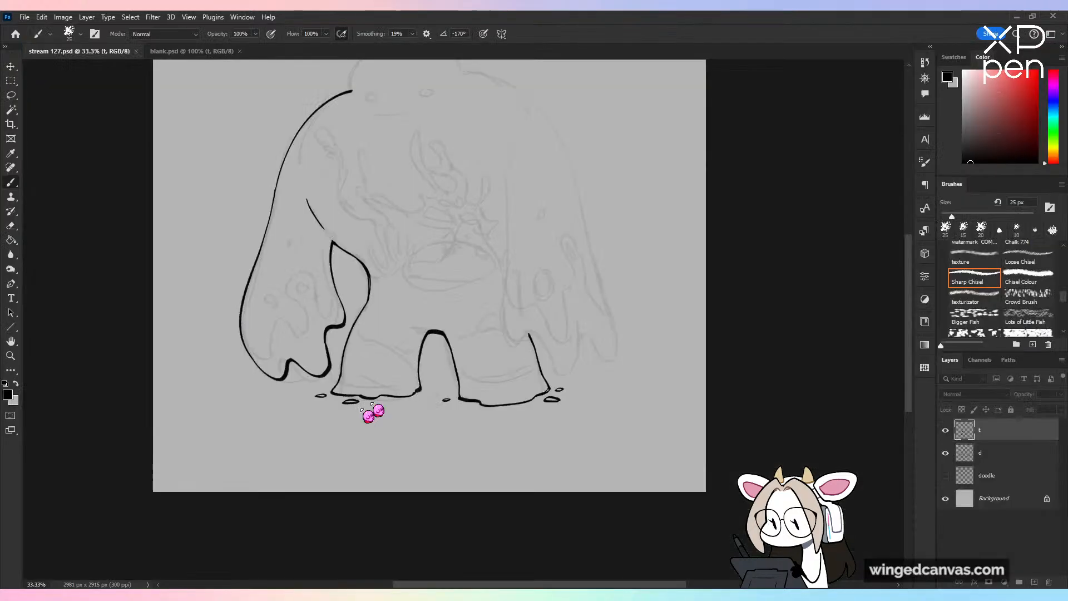
key("ctrl+plus")
left_click_drag(610, 280, 581, 323)
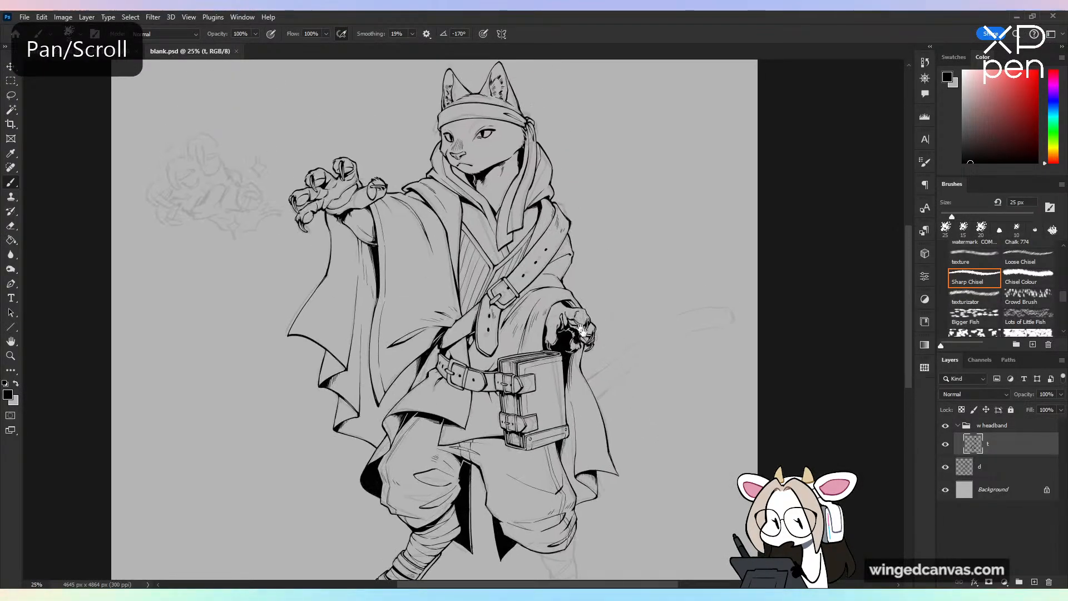
key("ctrl+plus")
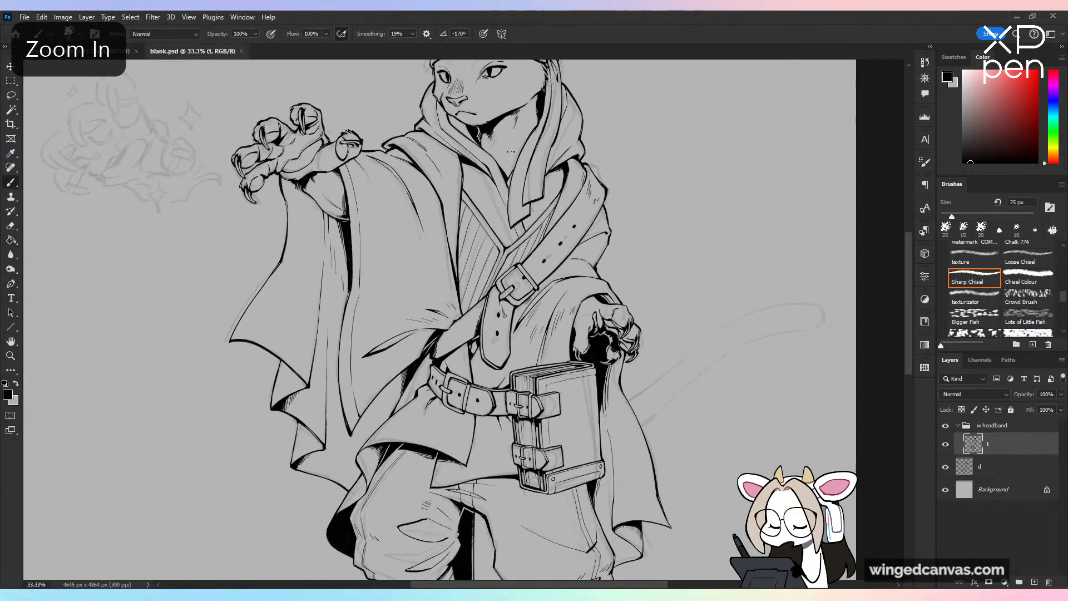
key("ctrl+minus")
left_click_drag(543, 482, 562, 340)
key("ctrl+plus")
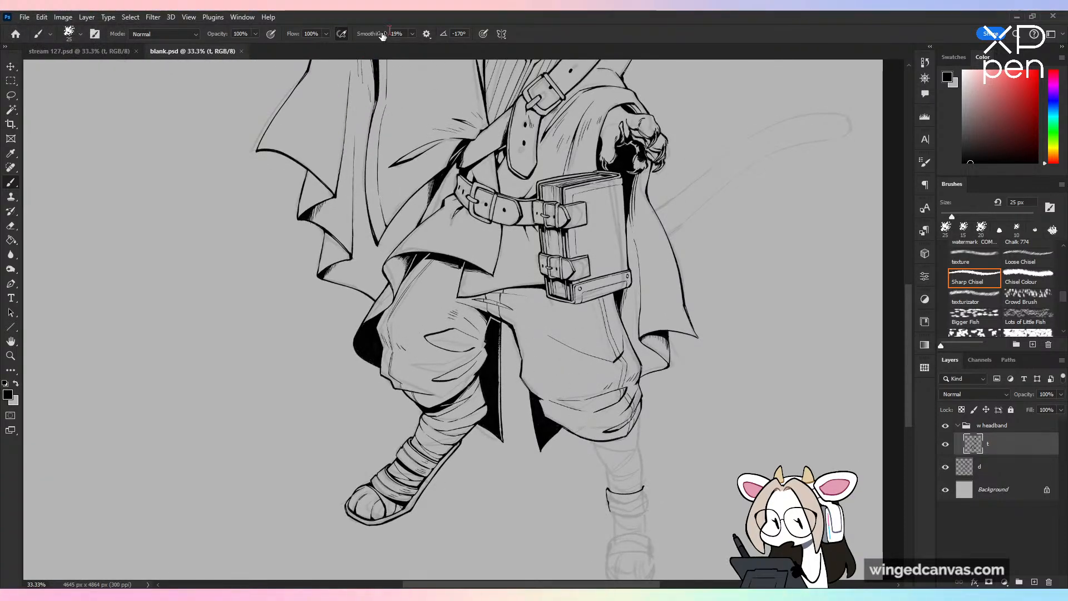
left_click_drag(662, 139, 623, 245)
key("ctrl+minus")
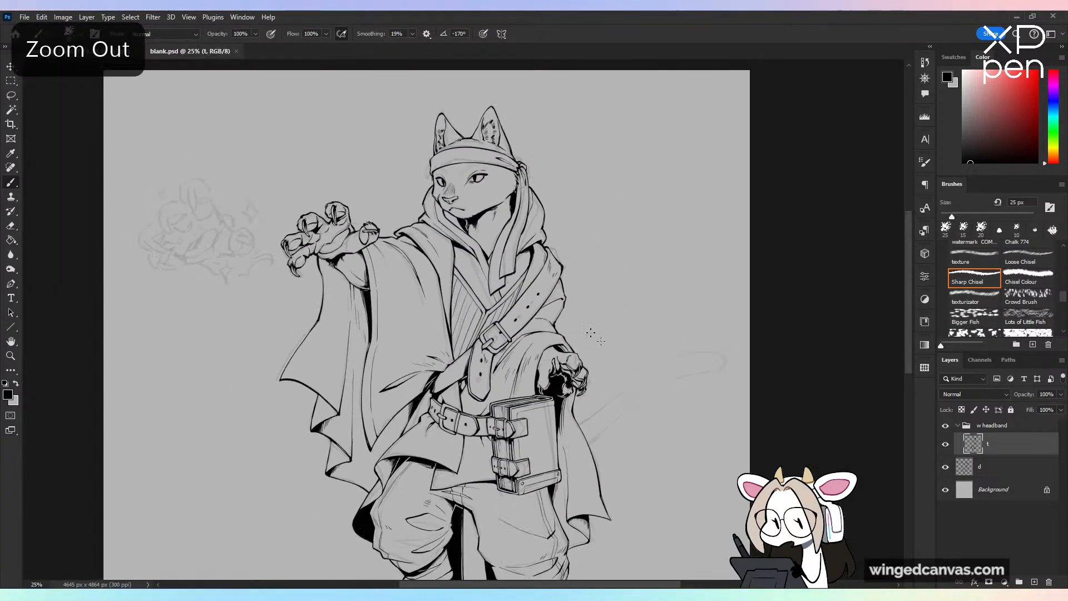
left_click_drag(591, 332, 626, 322)
key("ctrl+minus")
key("ctrl+shift+h")
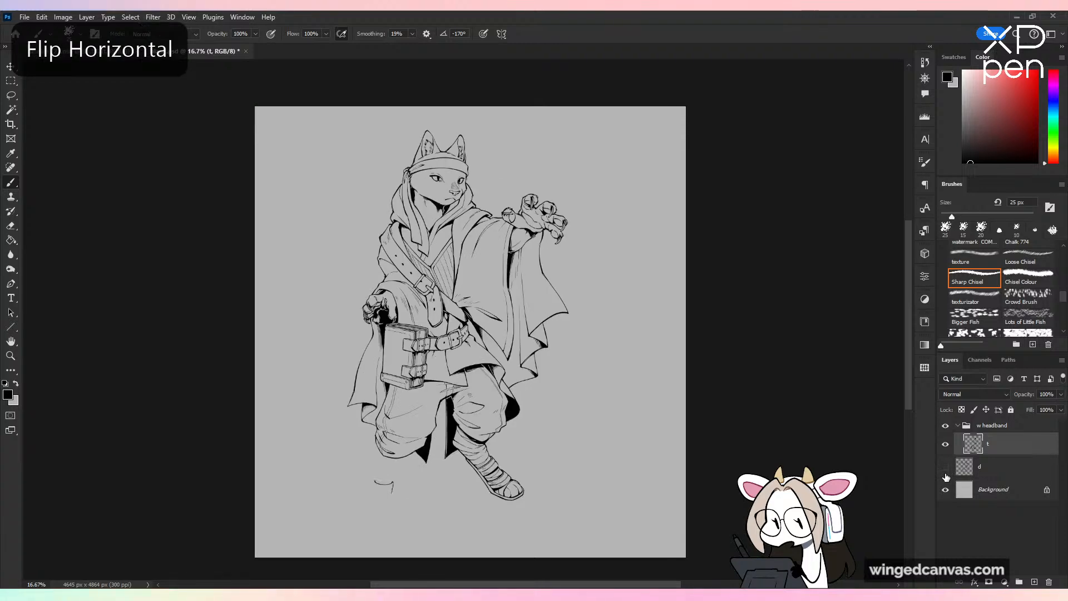
Step: Compare the ink around the book and belts with sketch layer d hidden and shown, and close blank.psd
key("ctrl+shift+h")
key("ctrl+plus")
key("ctrl+plus")
key("ctrl+plus")
left_click_drag(694, 462, 538, 365)
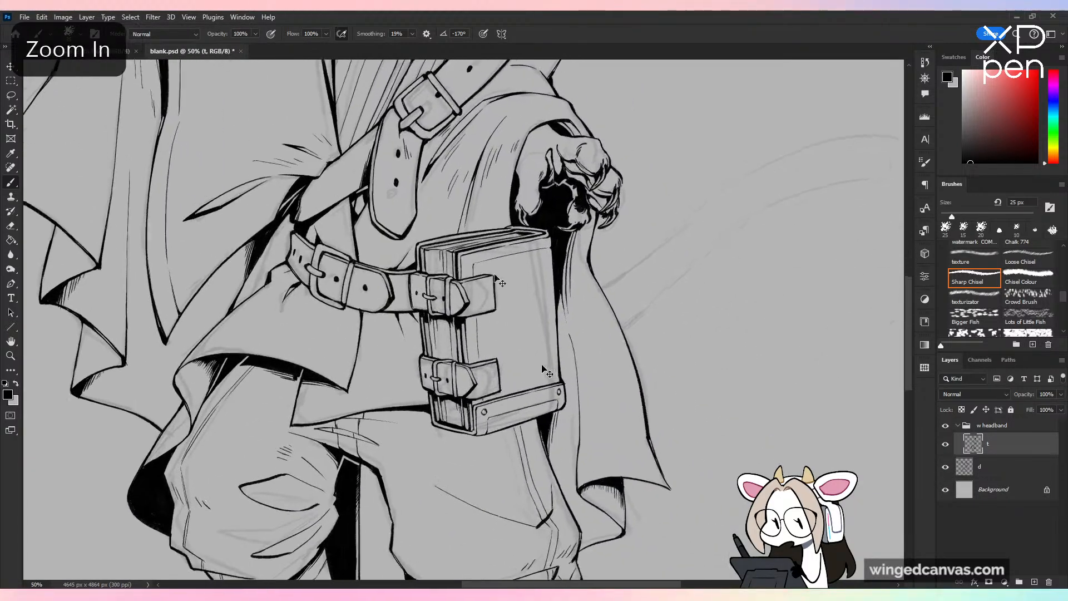
key("ctrl+plus")
left_click(947, 469)
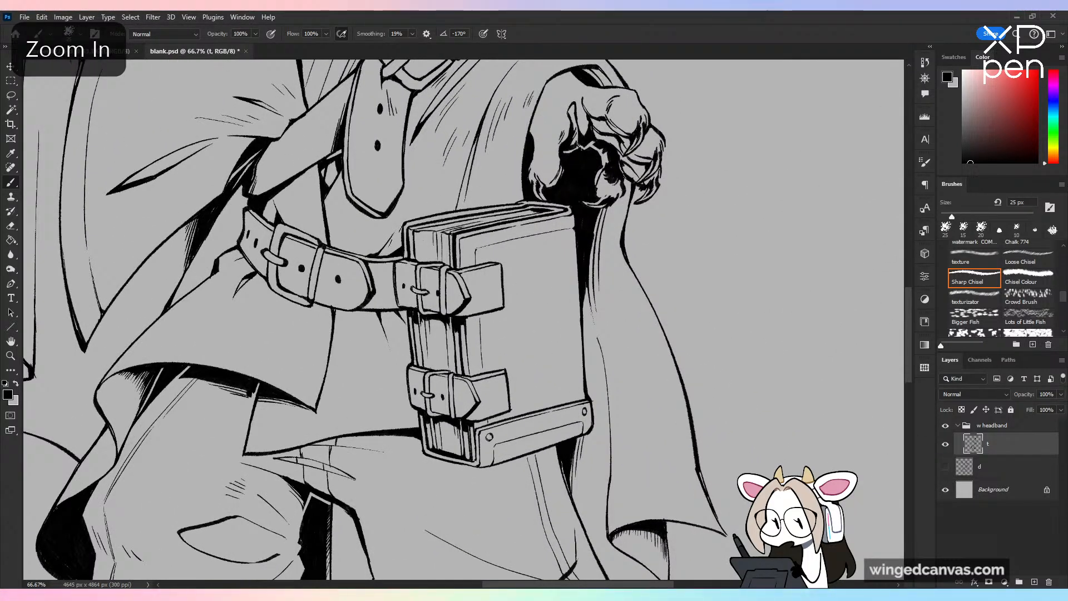
left_click(945, 467)
key("ctrl+minus")
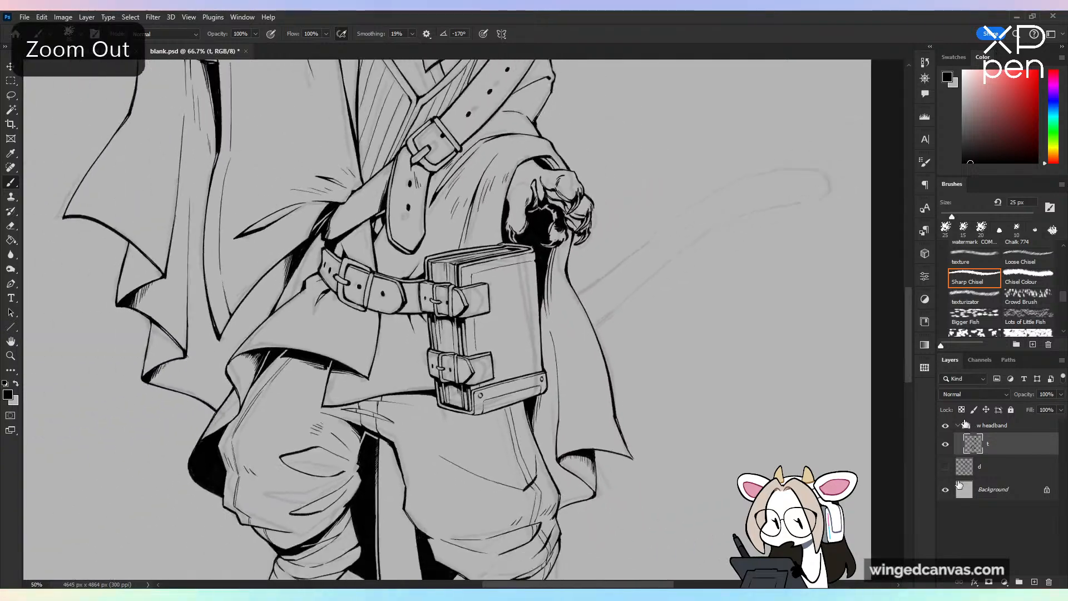
key("ctrl+minus")
key("ctrl+minus")
key("ctrl+minus")
left_click_drag(560, 298, 605, 332)
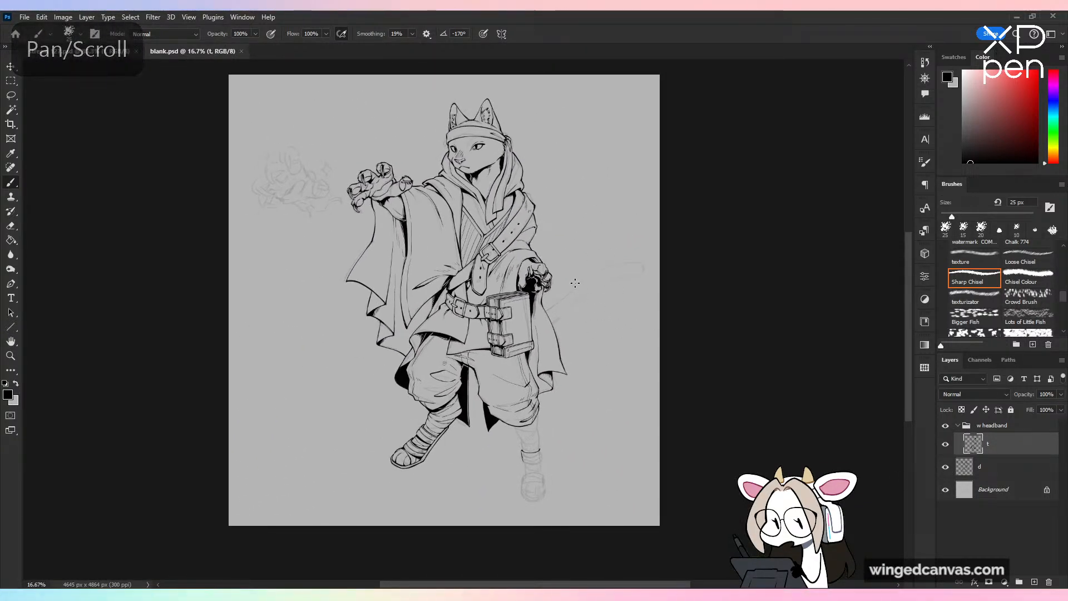
left_click(242, 51)
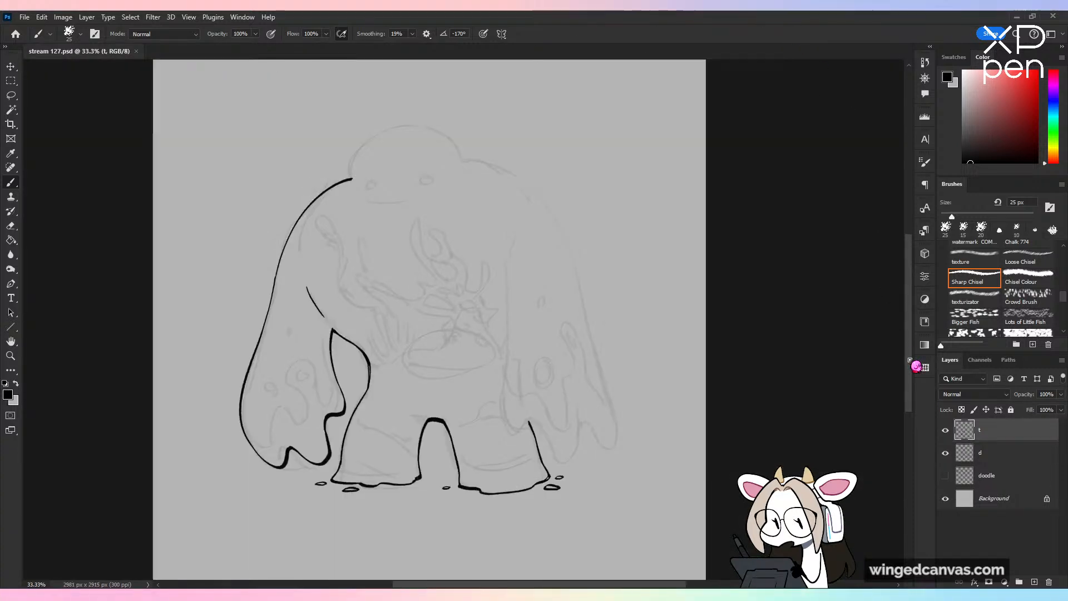
Step: Ink the outer contour of the viewer's-right shoulder and arm in one long curve from the neck to the forearm
key("ctrl+plus")
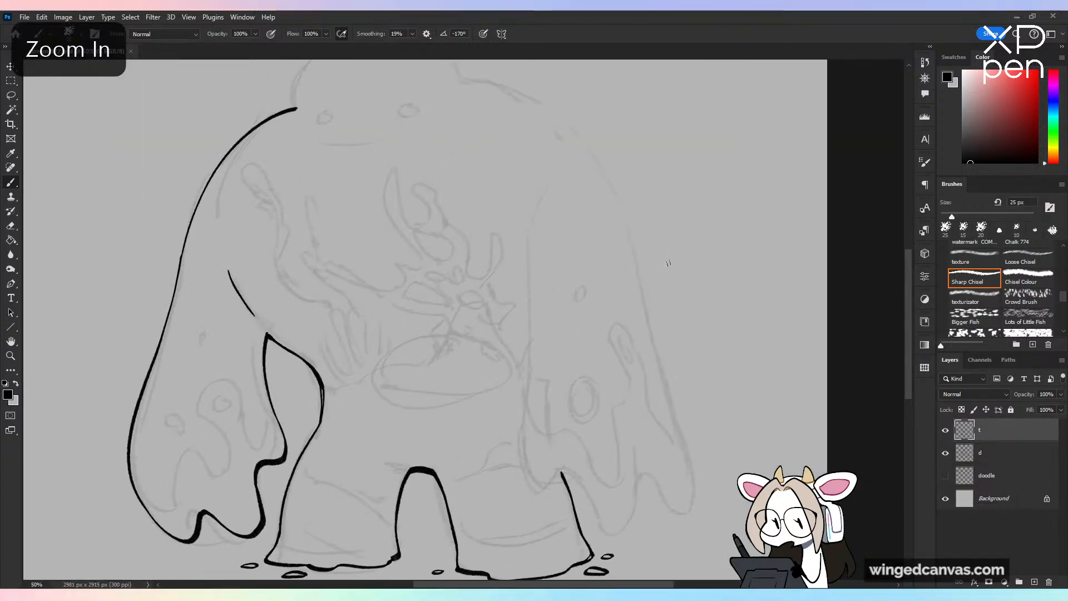
left_click_drag(525, 337, 528, 404)
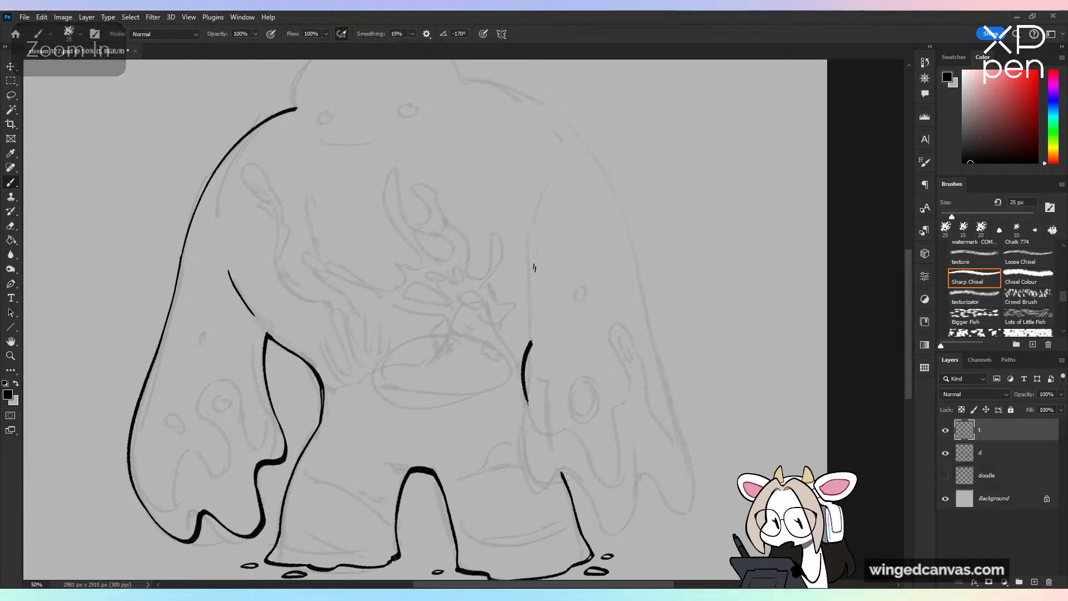
key("ctrl+z")
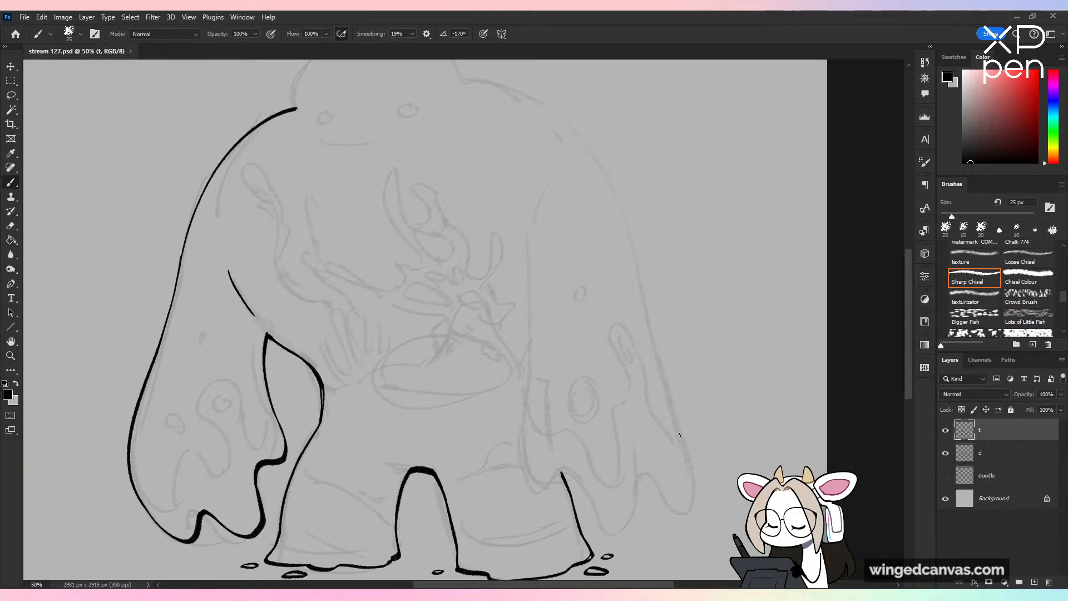
mouse_move(466, 82)
left_mouse_down()
mouse_move(494, 86)
mouse_move(645, 271)
left_mouse_up()
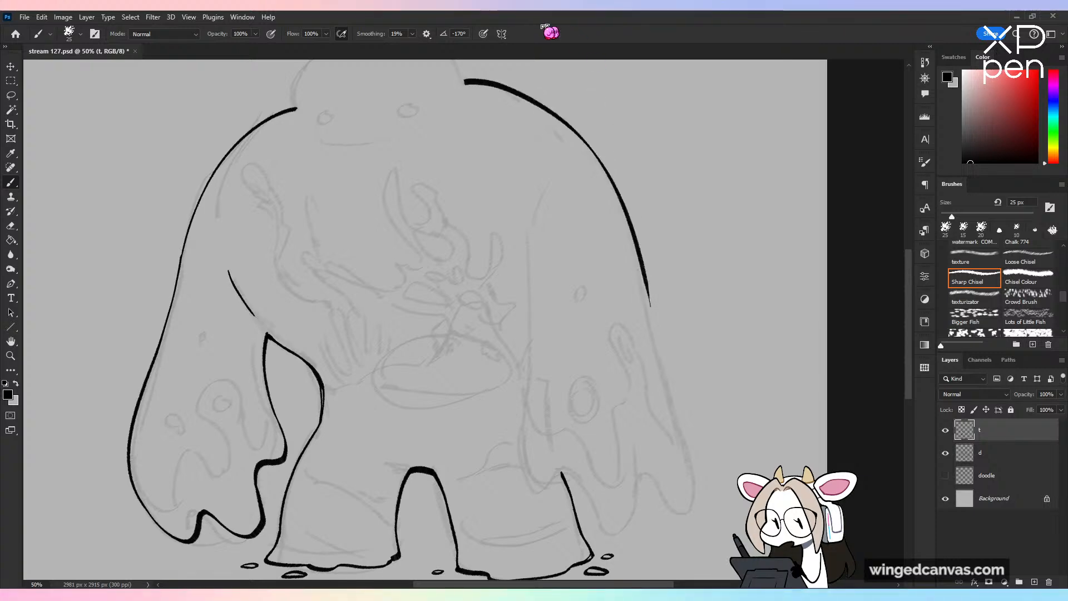
key("ctrl+z")
left_click_drag(466, 83, 645, 271)
left_click_drag(657, 320, 662, 340)
key("ctrl+z")
mouse_move(466, 83)
left_mouse_down()
mouse_move(548, 124)
mouse_move(666, 384)
left_mouse_up()
Step: Ink the viewer's-right arm's inner edge and wavy dripping lower edge, joining it to the outer contour
left_click_drag(552, 183, 527, 272)
key("ctrl+z")
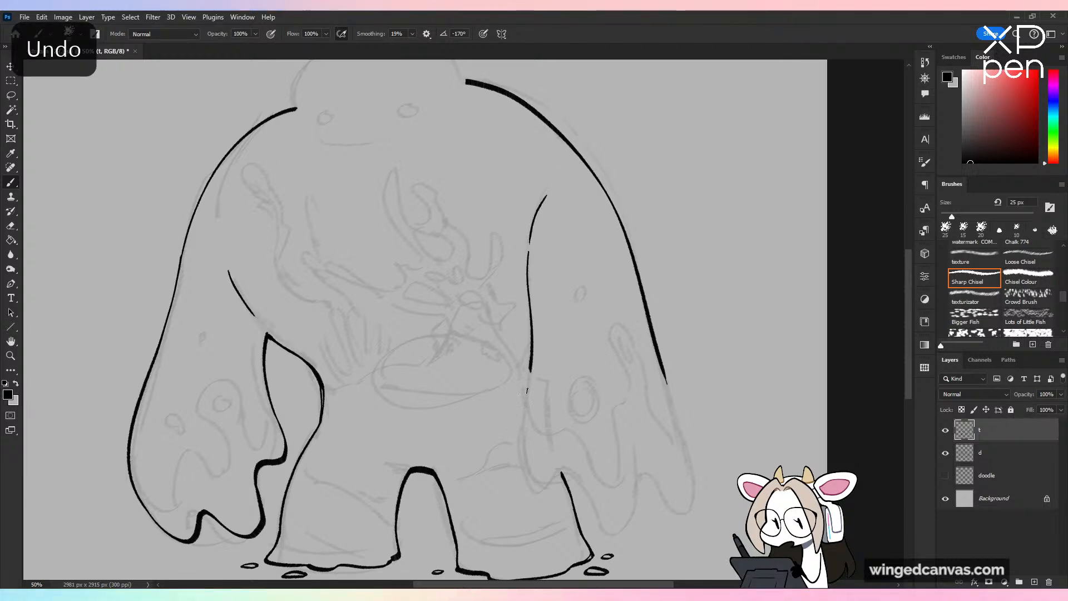
left_click_drag(527, 391, 568, 469)
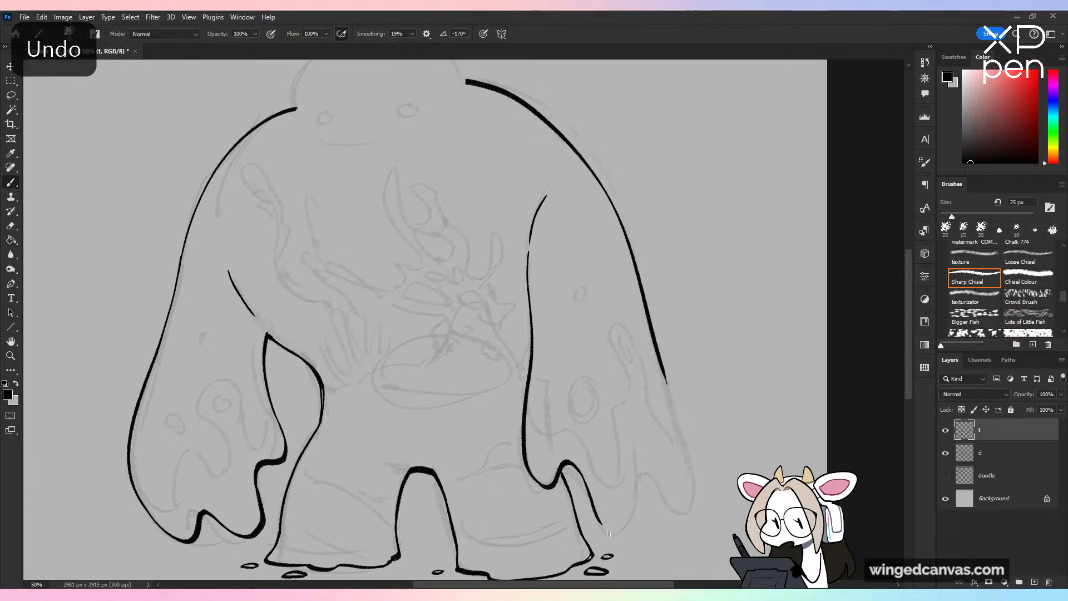
mouse_move(602, 524)
left_mouse_down()
mouse_move(638, 484)
mouse_move(657, 480)
mouse_move(682, 518)
left_mouse_up()
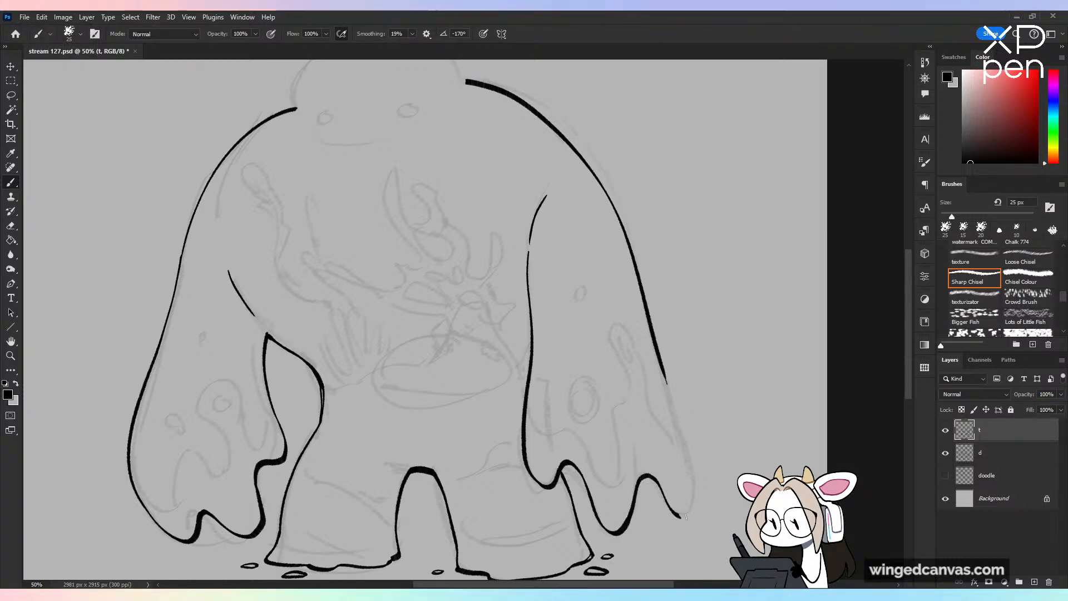
mouse_move(671, 390)
left_mouse_down()
mouse_move(690, 470)
mouse_move(684, 515)
left_mouse_up()
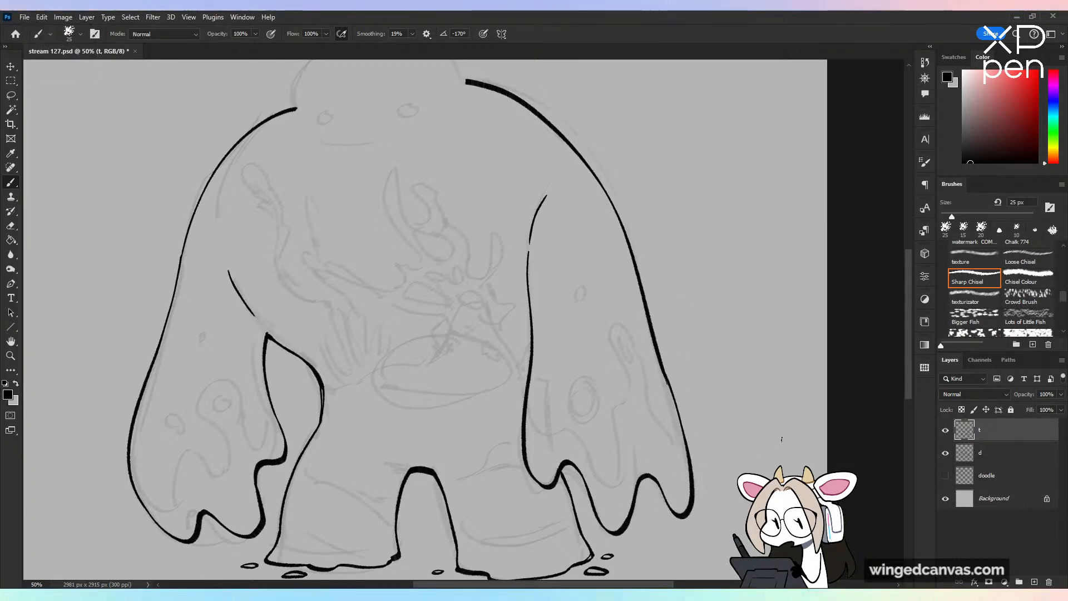
Step: Check the inked silhouette as a whole with sketch layer d hidden and the canvas mirrored
key("ctrl+minus")
key("ctrl+minus")
left_click(945, 453)
key("ctrl+shift+h")
key("ctrl+shift+h")
left_click(945, 453)
key("ctrl+plus")
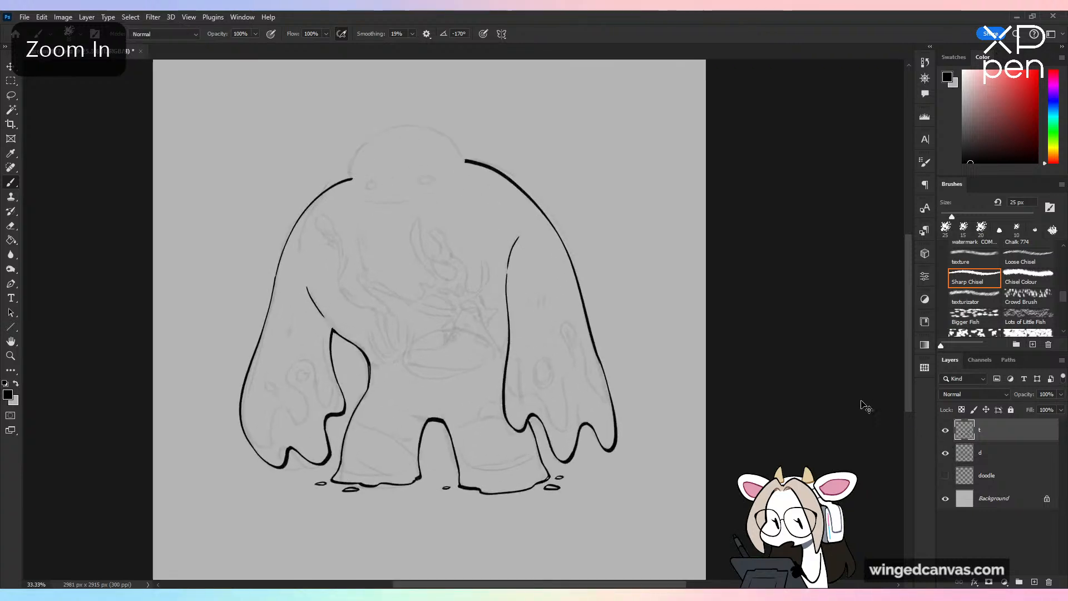
key("ctrl+plus")
Step: Ink a thin vertical line with a short crossing tick inside the viewer's-right arm, parallel to its inner edge, checking it mirrored
left_click_drag(548, 429, 552, 457)
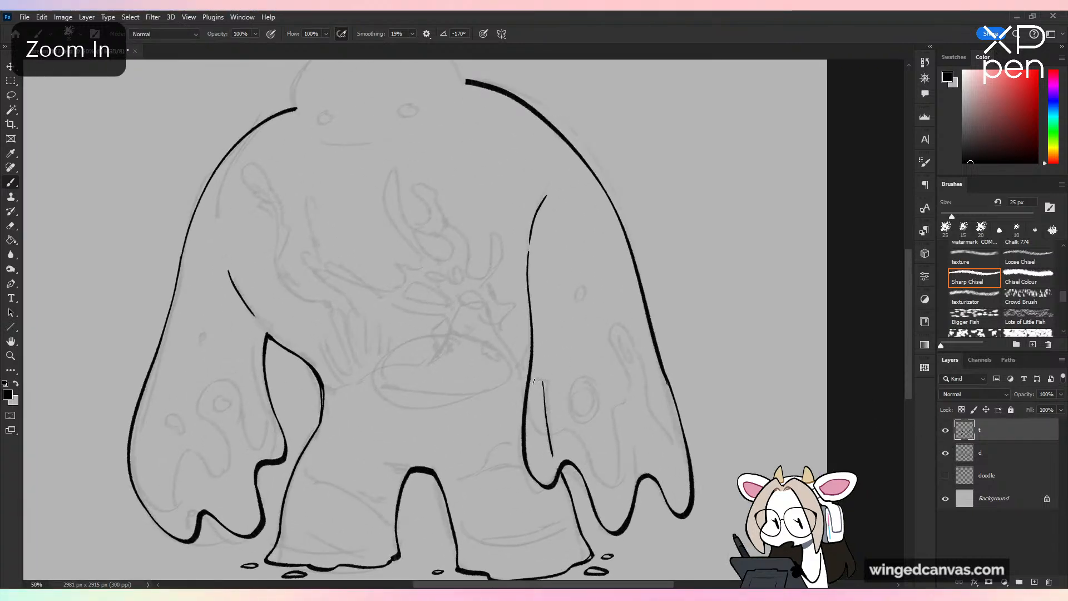
key("ctrl+minus")
key("ctrl+minus")
key("ctrl+shift+h")
key("ctrl+shift+h")
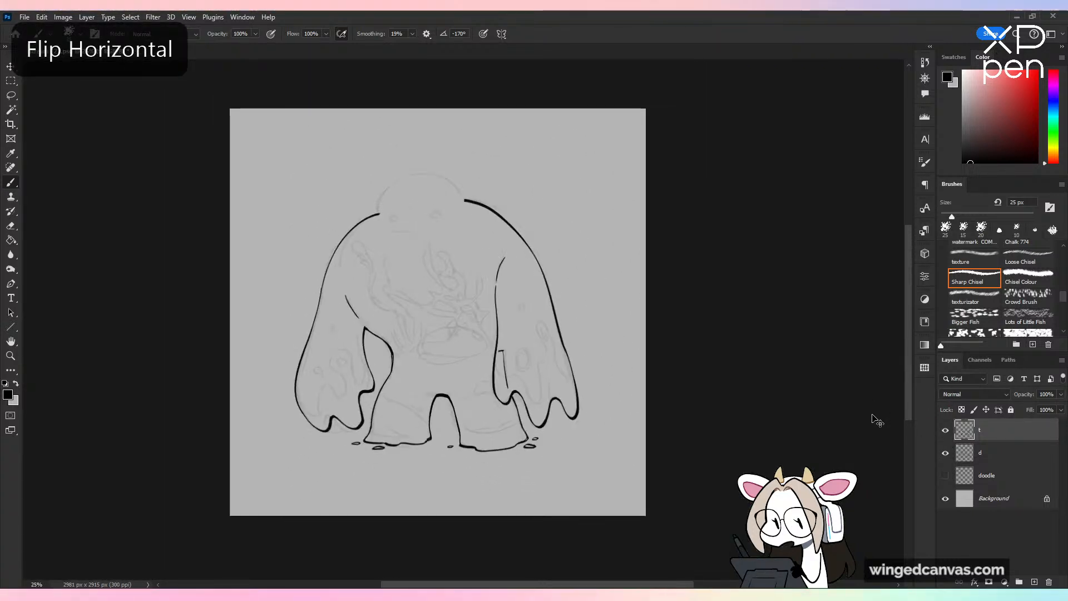
key("ctrl+plus")
key("ctrl+plus")
left_click_drag(546, 298, 544, 388)
key("ctrl+z")
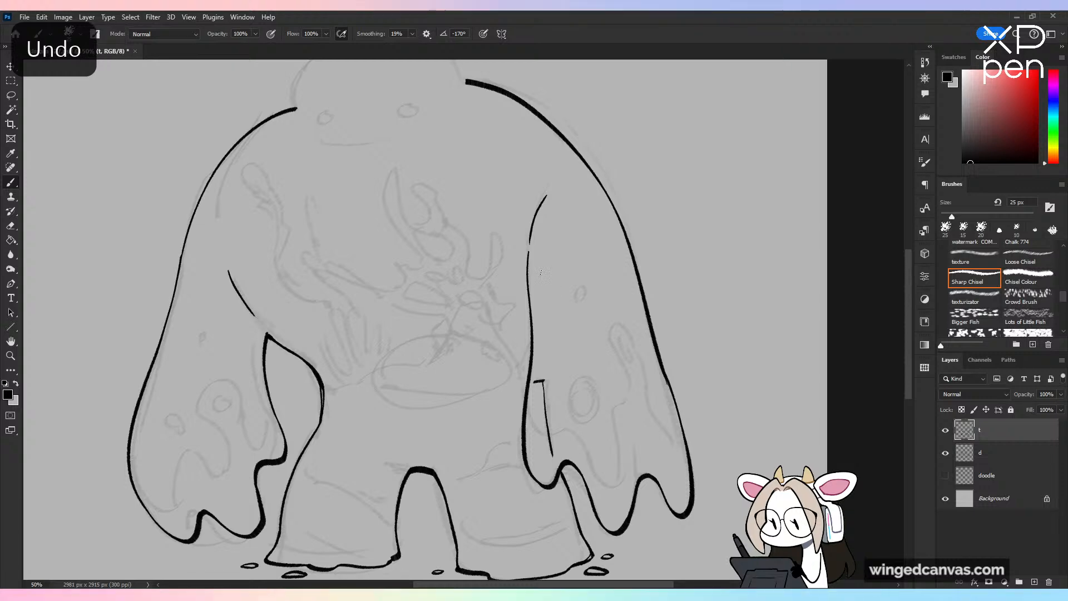
left_click_drag(540, 273, 543, 382)
key("ctrl+minus")
key("ctrl+shift+h")
key("ctrl+plus")
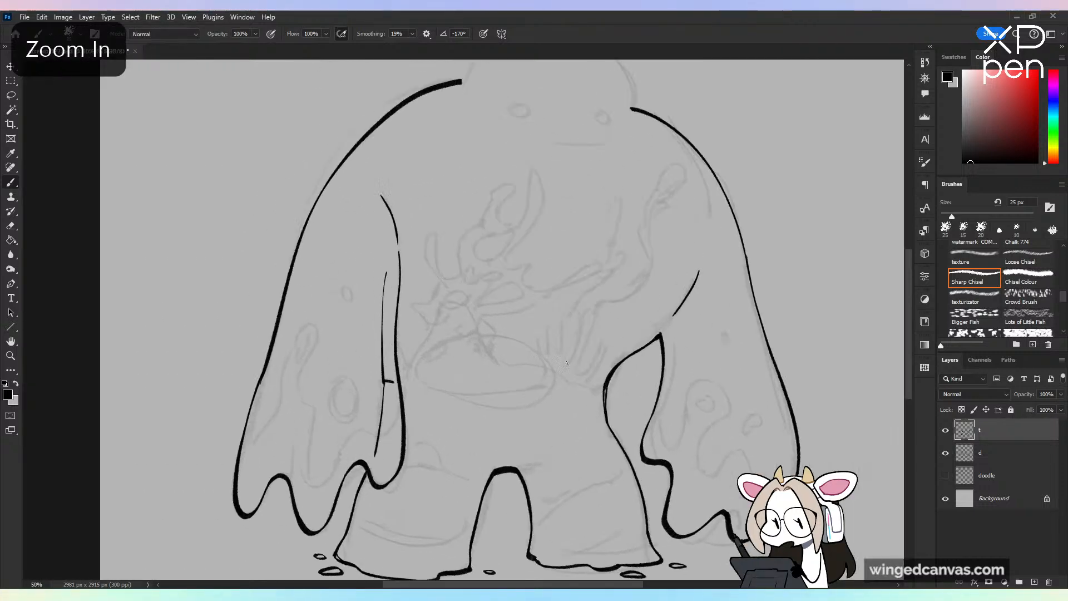
key("ctrl+shift+h")
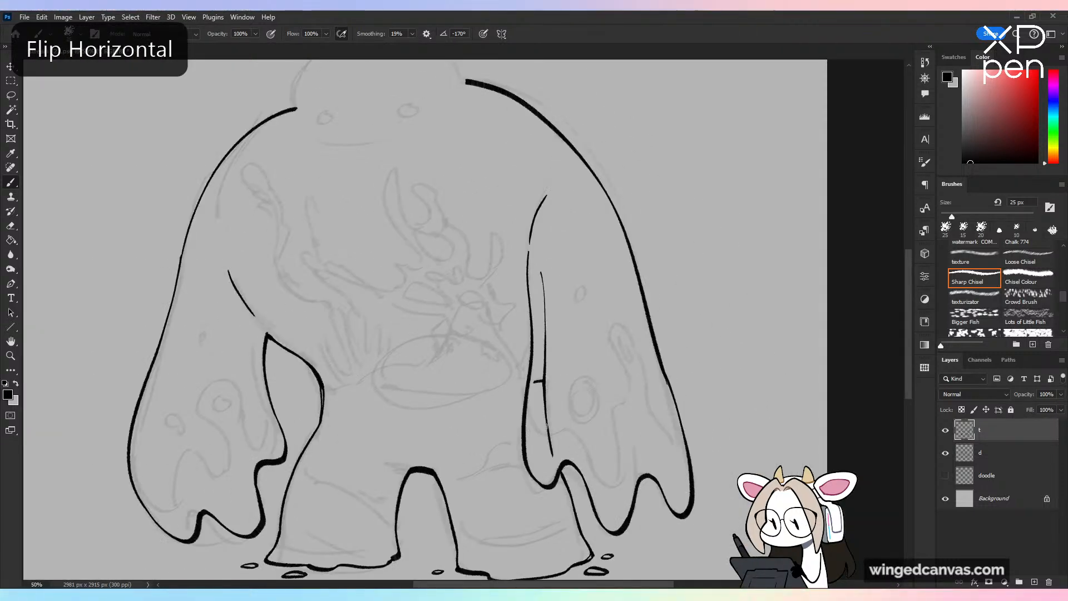
Step: Save the drawing and ink a short crease from the viewer's-left waist toward the oval on the belly
key("space")
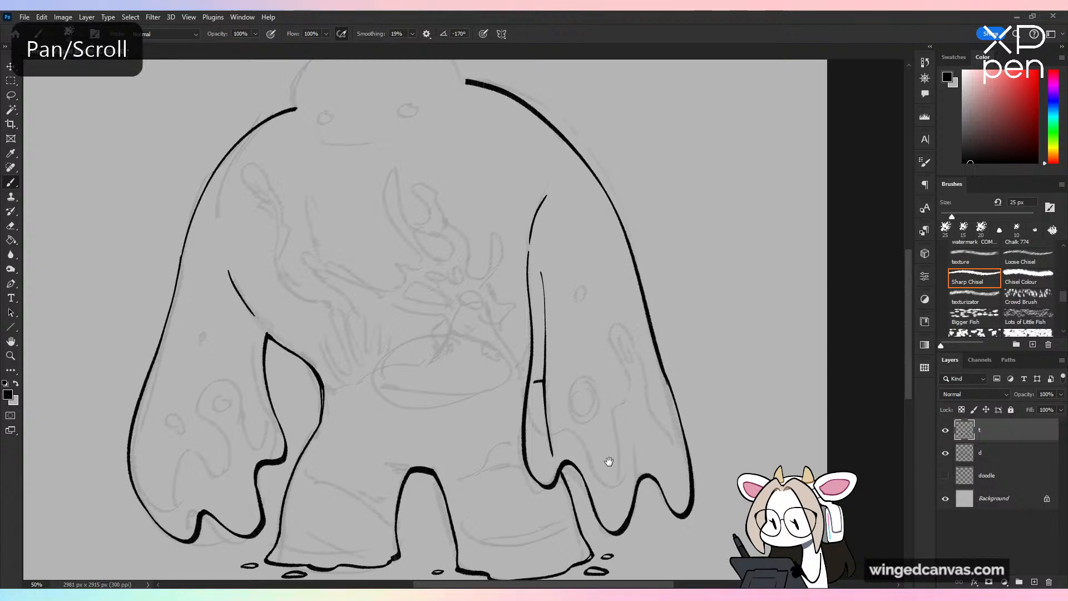
left_click_drag(608, 462, 709, 393)
key("ctrl+s")
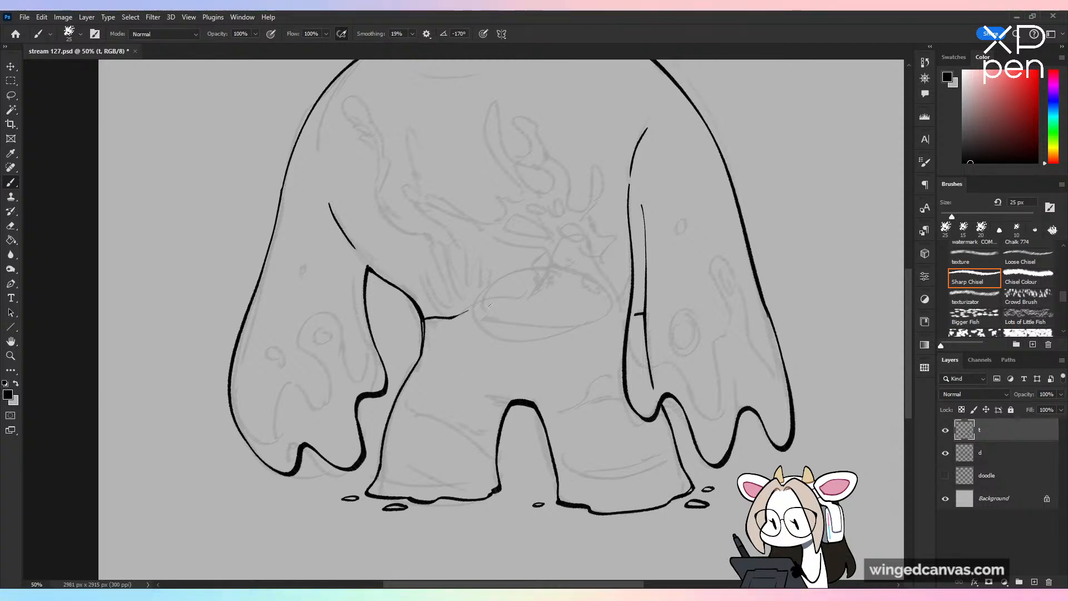
left_click_drag(669, 399, 619, 427)
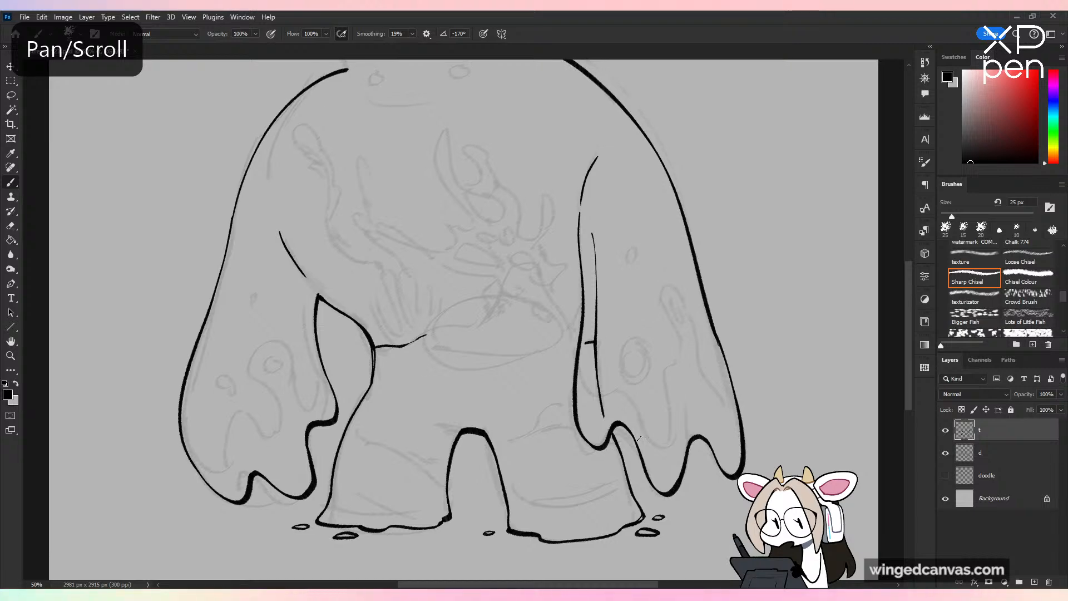
Step: Reduce the brush size to 10 px, try a short line above the viewer's-right leg, and save the drawing
key("bracketleft")
key("bracketleft")
key("bracketleft")
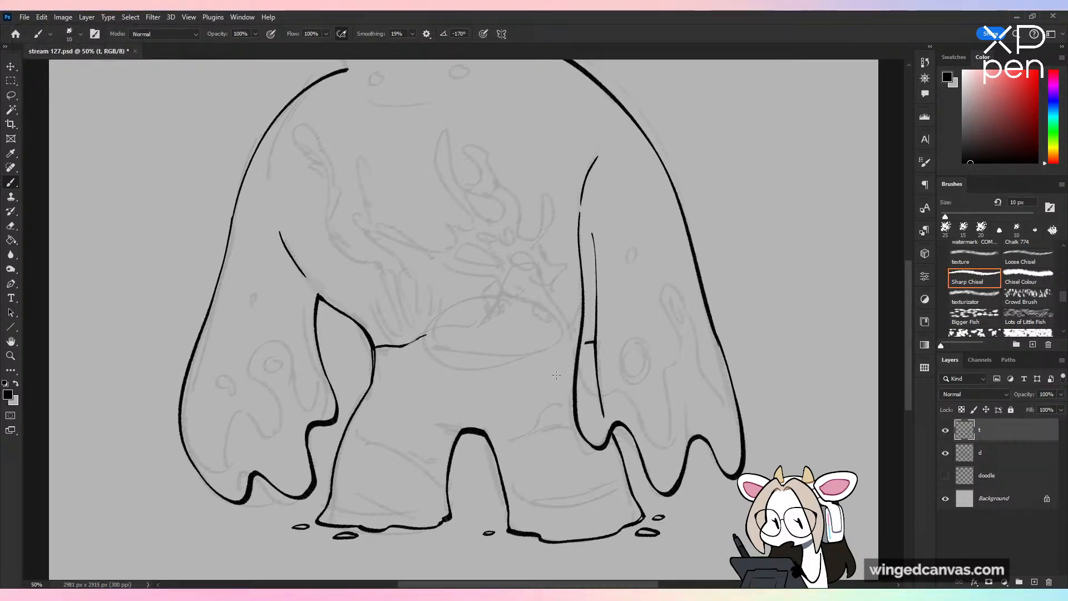
left_click_drag(554, 372, 547, 414)
key("ctrl+z")
key("ctrl+minus")
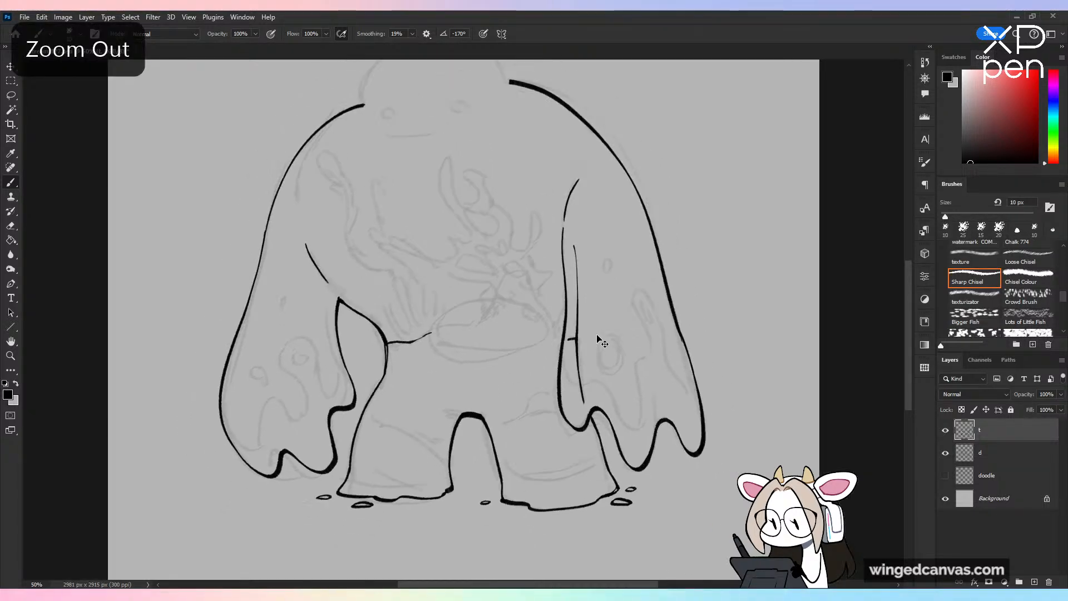
key("ctrl+s")
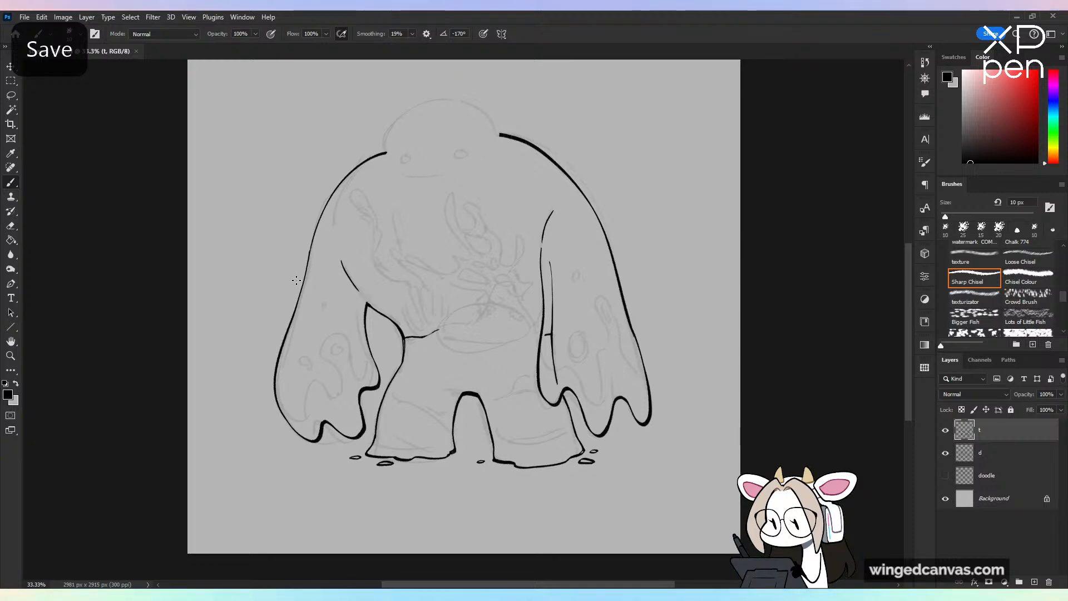
Step: Save the creature drawing and open blank.psd from the recent files
key("ctrl+plus")
key("ctrl+s")
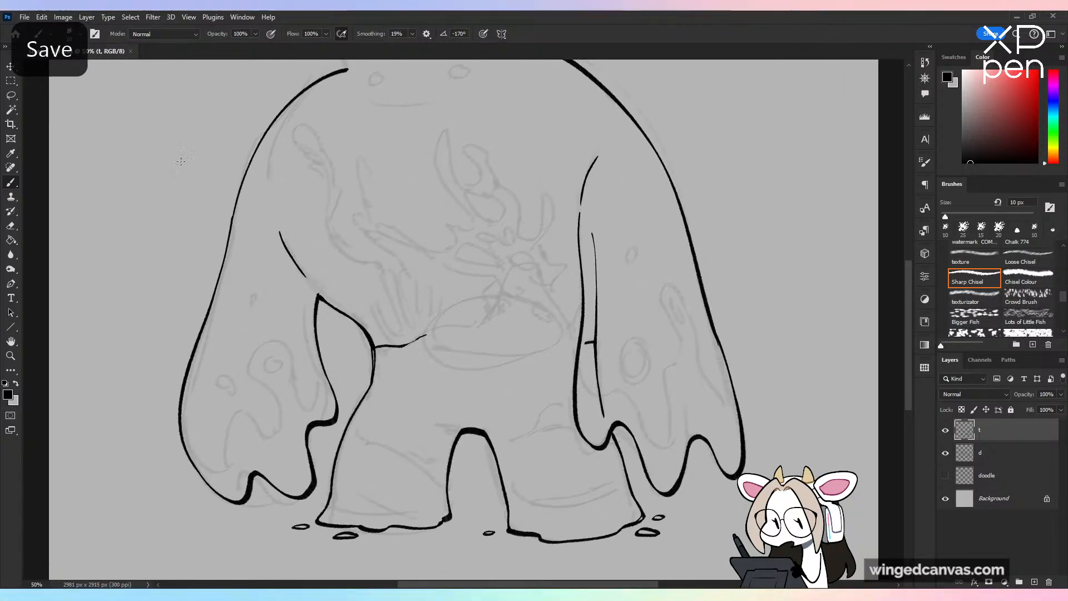
left_click(15, 34)
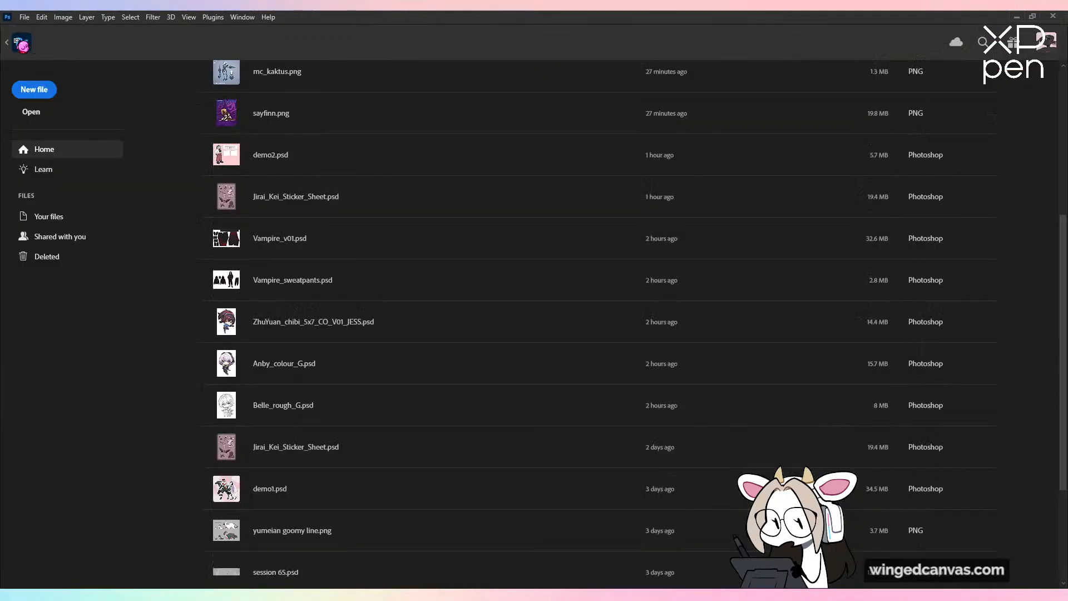
scroll(390, 407, "up", 5)
left_click(379, 267)
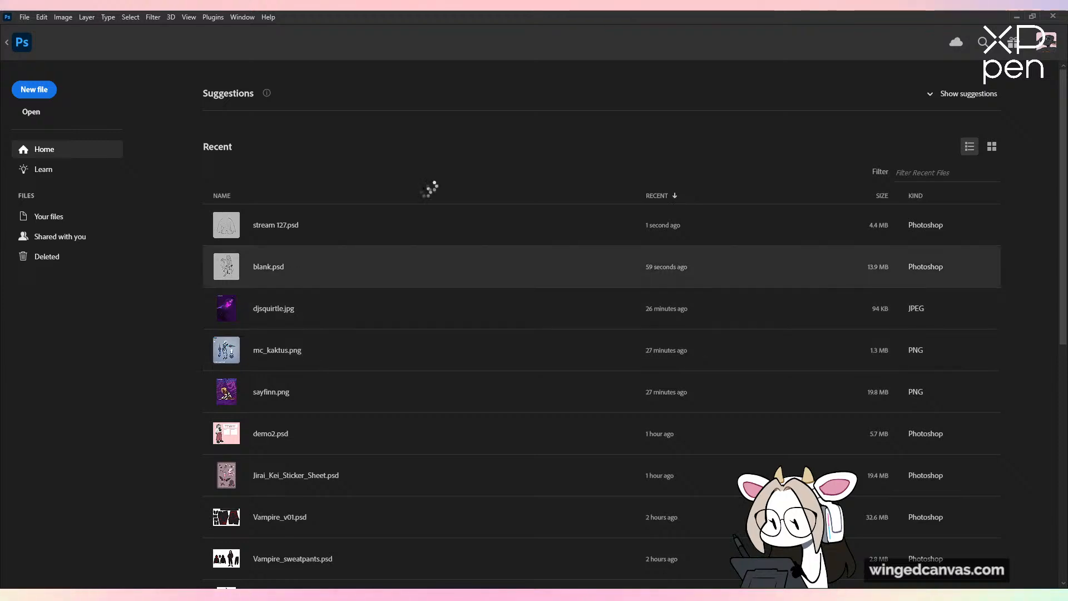
key("ctrl+plus")
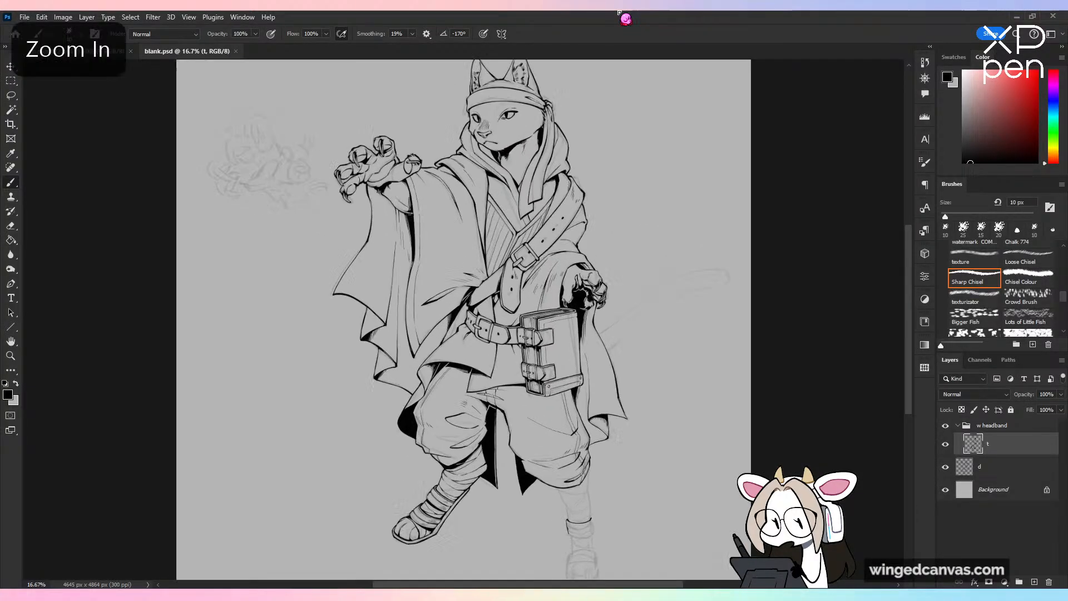
Step: Compare the robed cat character's faded sketch with its finished inks by hiding and reshowing layer t
mouse_move(734, 429)
left_mouse_down()
mouse_move(740, 360)
mouse_move(767, 496)
mouse_move(829, 441)
mouse_move(801, 401)
left_mouse_up()
left_click(946, 444)
key("ctrl+minus")
key("ctrl+plus")
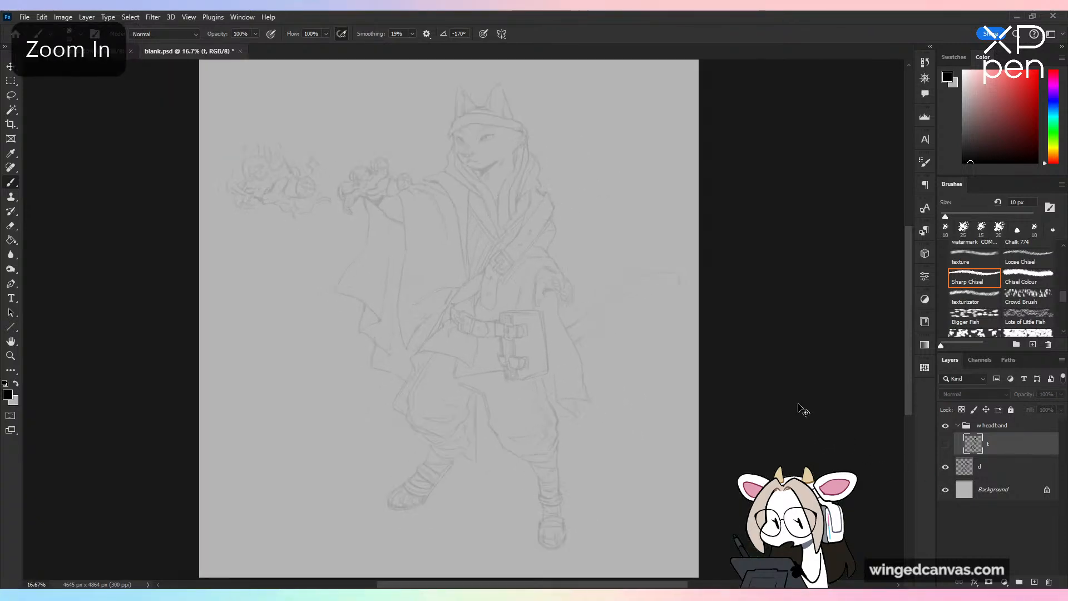
key("ctrl+s")
mouse_move(789, 357)
left_mouse_down()
mouse_move(794, 407)
mouse_move(794, 362)
left_mouse_up()
left_click(945, 443)
key("ctrl+minus")
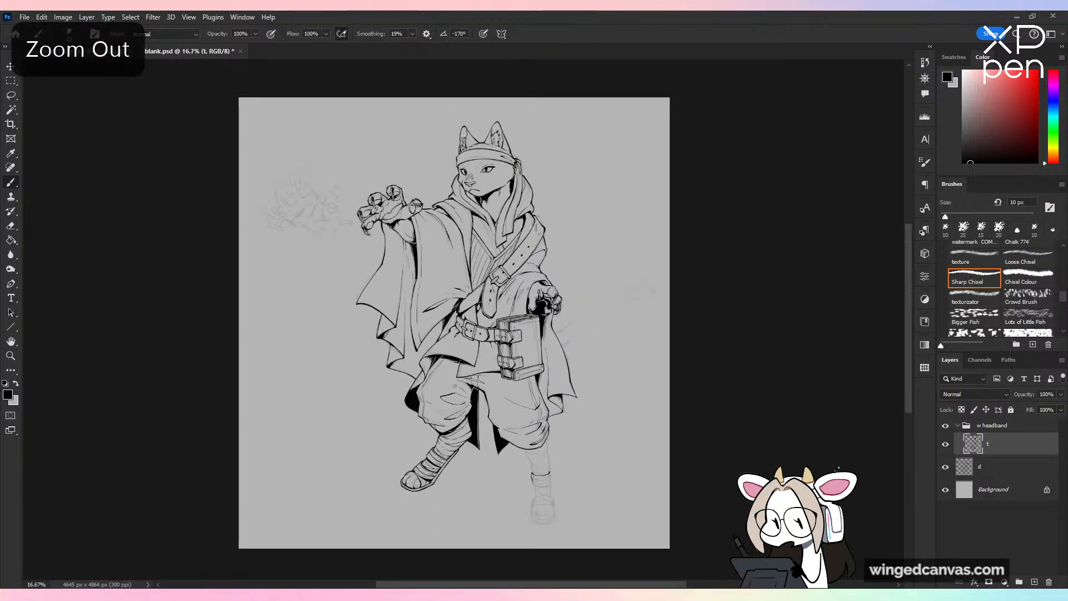
Step: Examine the inked cat character's line work up close and close blank.psd
key("h")
key("ctrl+plus")
key("ctrl+s")
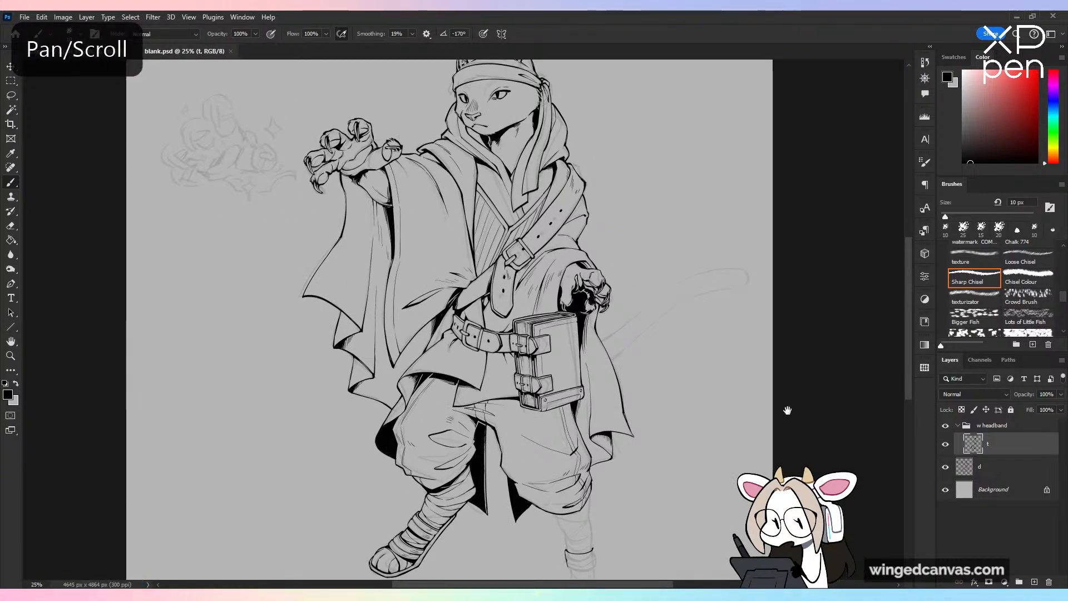
mouse_move(786, 410)
left_mouse_down()
mouse_move(773, 355)
mouse_move(793, 420)
left_mouse_up()
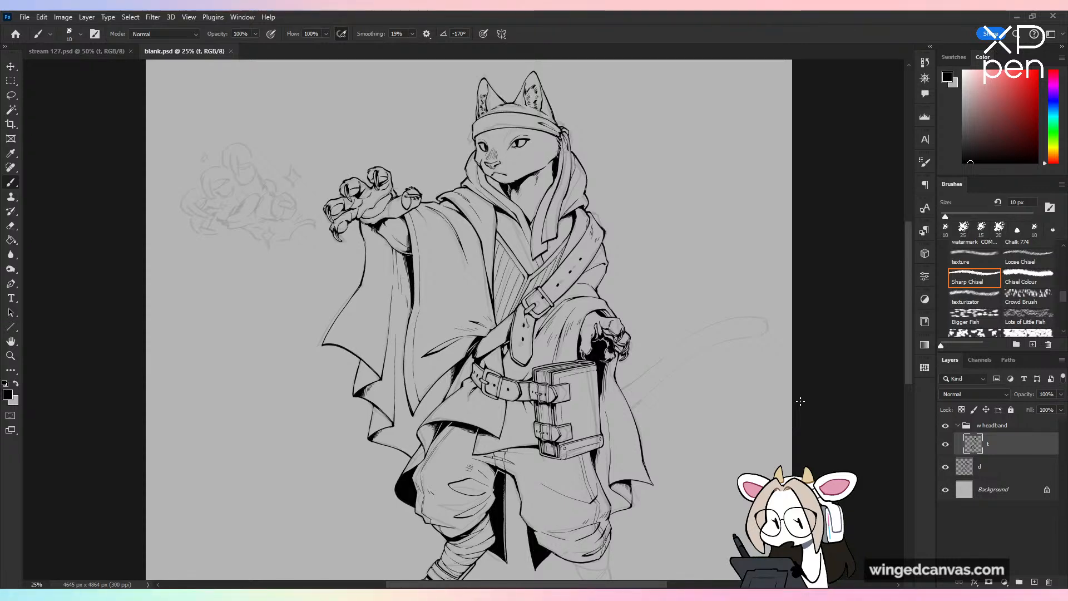
left_click(231, 52)
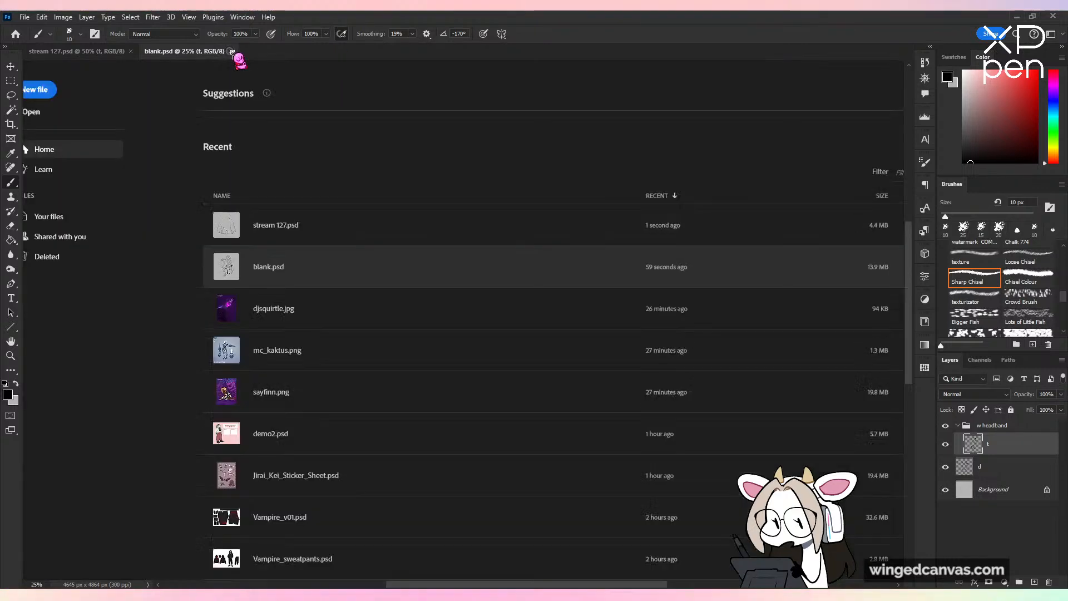
Step: Try to ink a line from the waist crease across the oval on the belly
key("ctrl+plus")
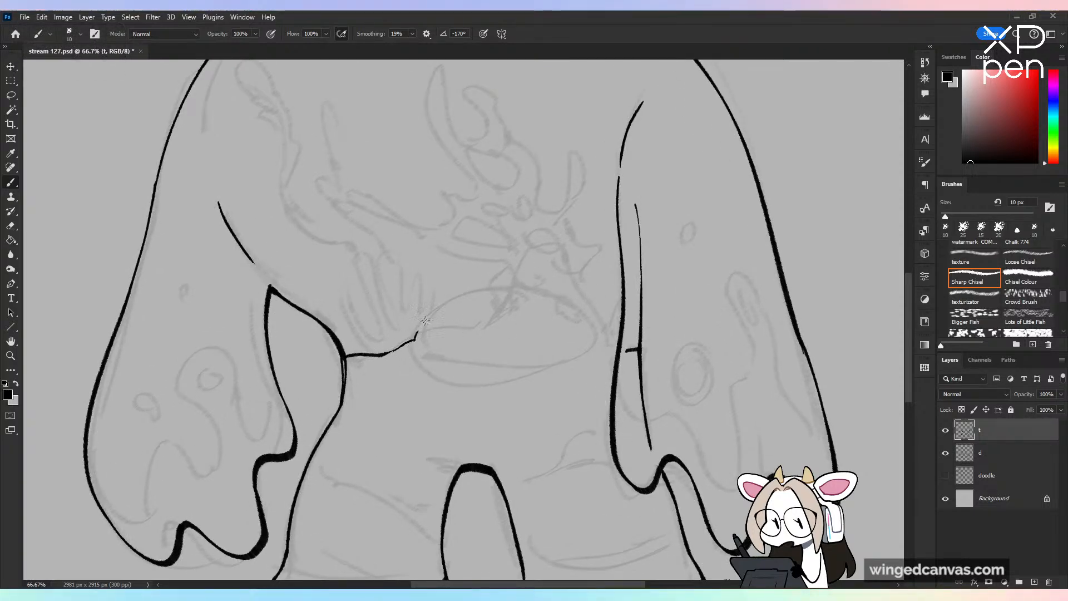
left_click_drag(417, 332, 576, 328)
key("ctrl+z")
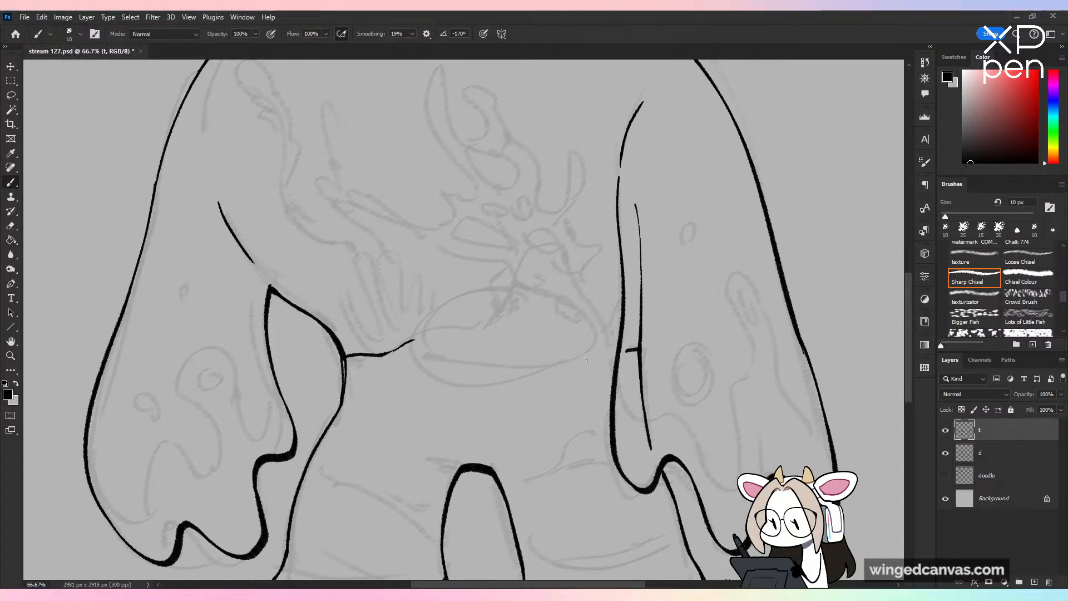
Step: Save the drawing and ink a forked twig tip on the chest with a wavy lower edge running above the belly oval
mouse_move(591, 362)
left_mouse_down()
mouse_move(627, 434)
mouse_move(640, 418)
left_mouse_up()
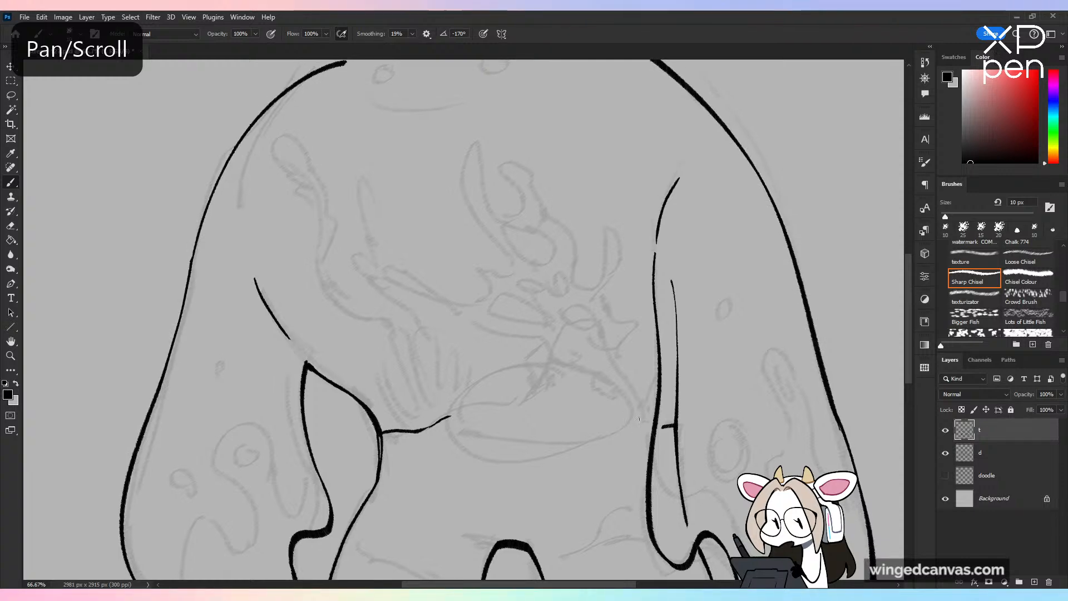
key("ctrl+s")
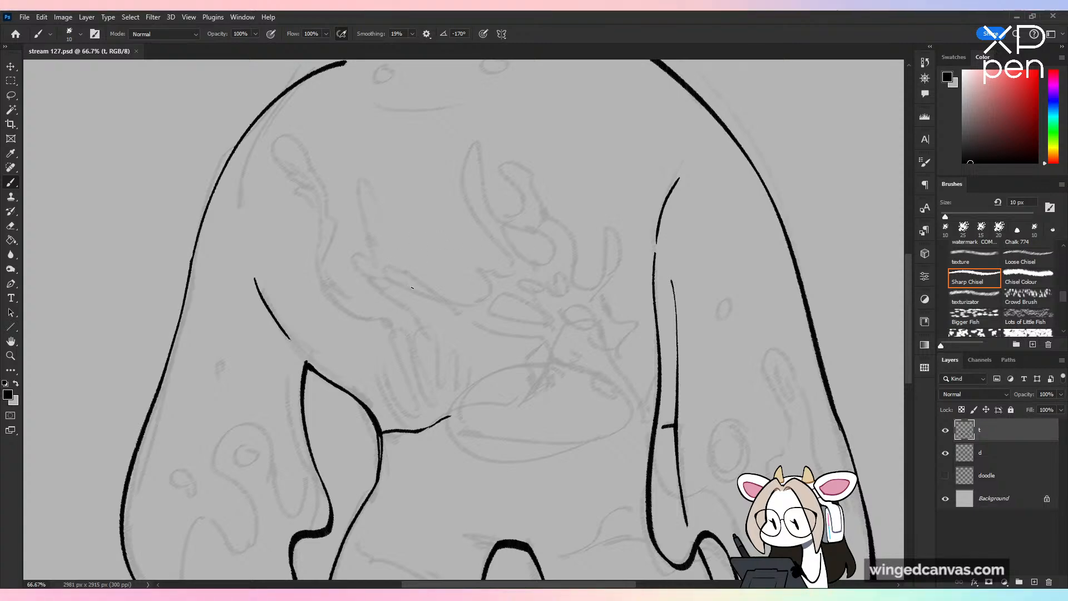
mouse_move(412, 288)
left_mouse_down()
mouse_move(385, 274)
mouse_move(407, 278)
mouse_move(404, 262)
mouse_move(419, 278)
left_mouse_up()
key("ctrl+z")
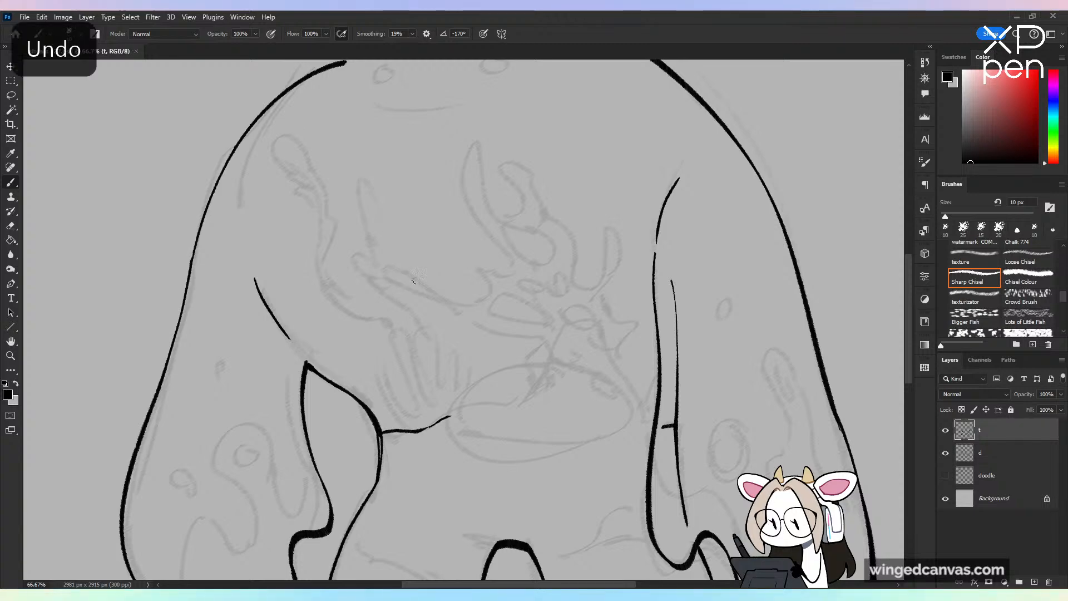
mouse_move(393, 283)
left_mouse_down()
mouse_move(419, 286)
mouse_move(414, 266)
mouse_move(443, 288)
left_mouse_up()
key("ctrl+z")
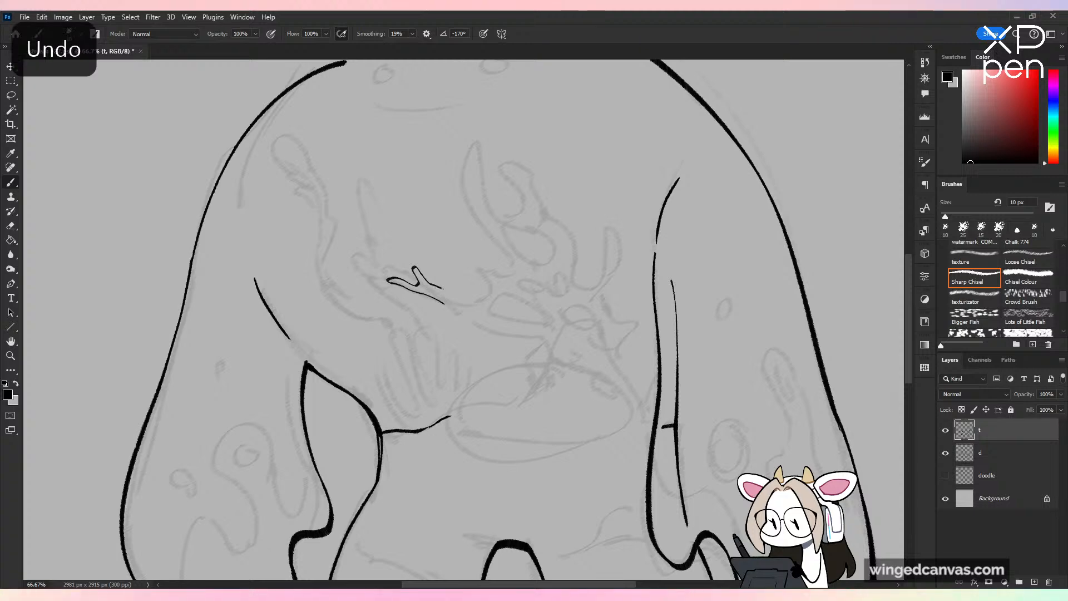
mouse_move(444, 305)
left_mouse_down()
mouse_move(480, 332)
mouse_move(477, 345)
mouse_move(529, 337)
left_mouse_up()
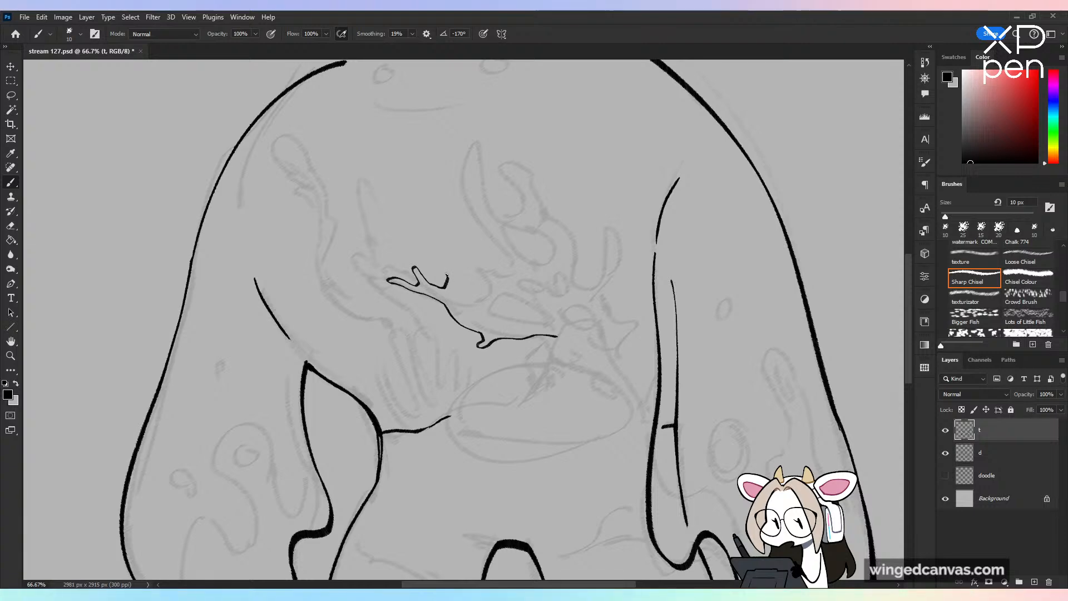
Step: Ink the shape's upper edge on the chest as a winding, coral-like outline with short branching prongs rising and crossing the middle
mouse_move(447, 275)
left_mouse_down()
mouse_move(456, 280)
mouse_move(464, 247)
left_mouse_up()
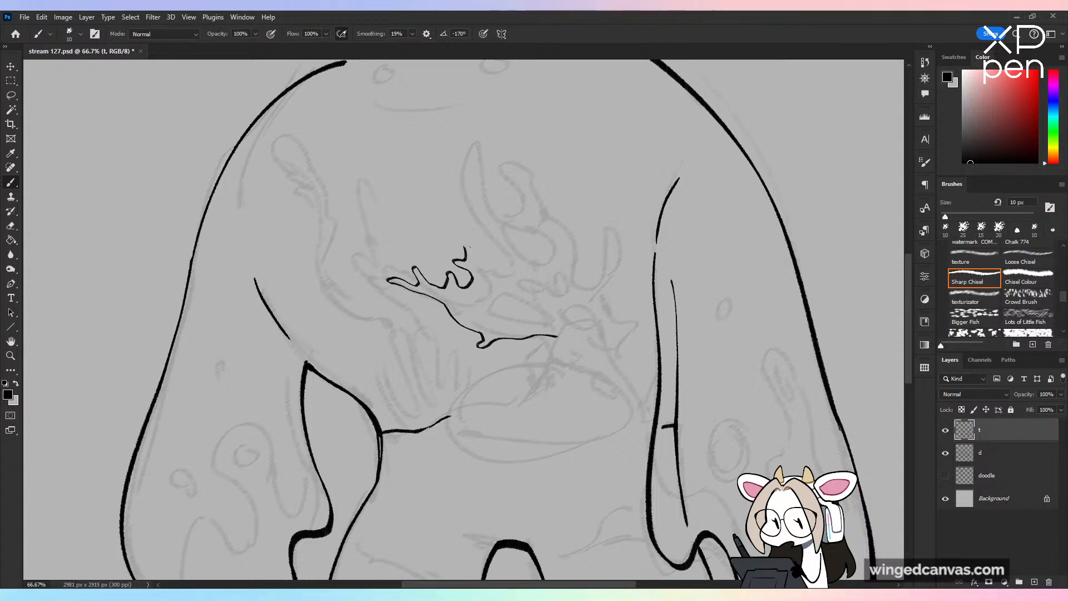
mouse_move(465, 247)
left_mouse_down()
mouse_move(452, 199)
mouse_move(467, 182)
left_mouse_up()
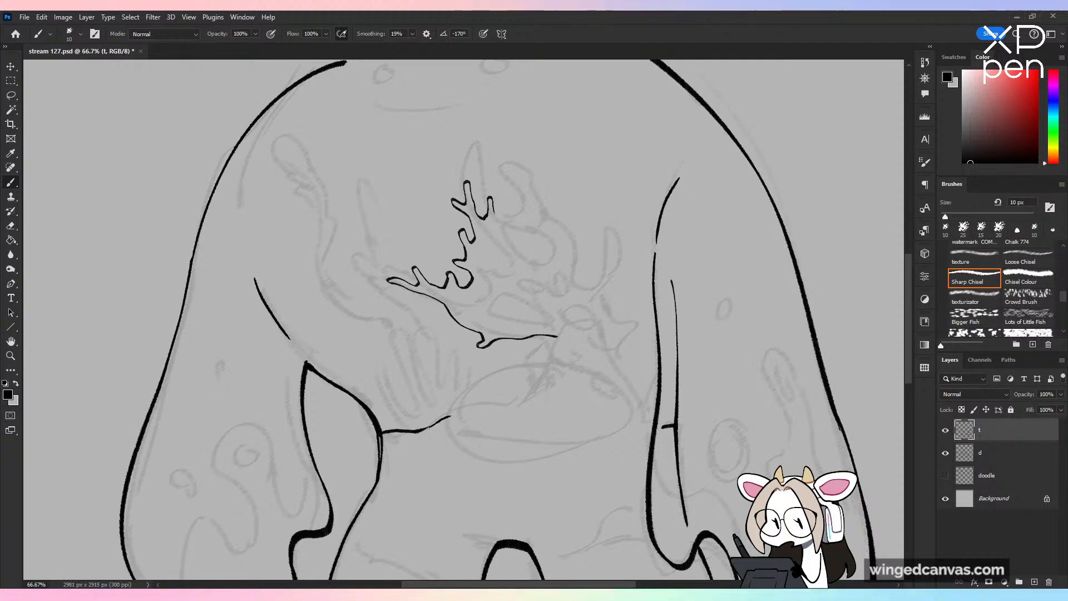
left_click_drag(492, 212, 520, 221)
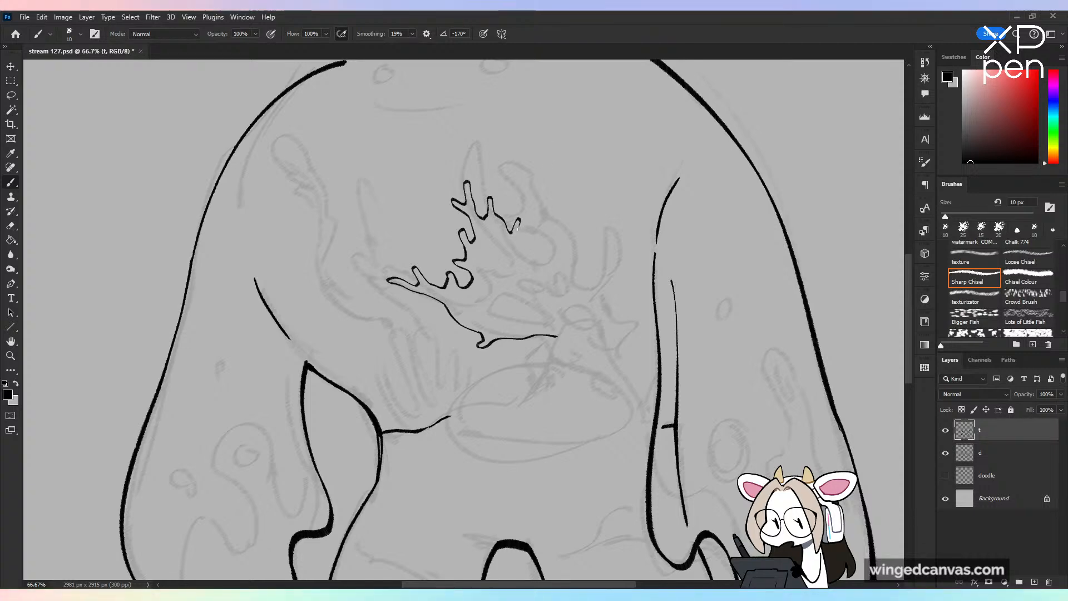
key("ctrl+z")
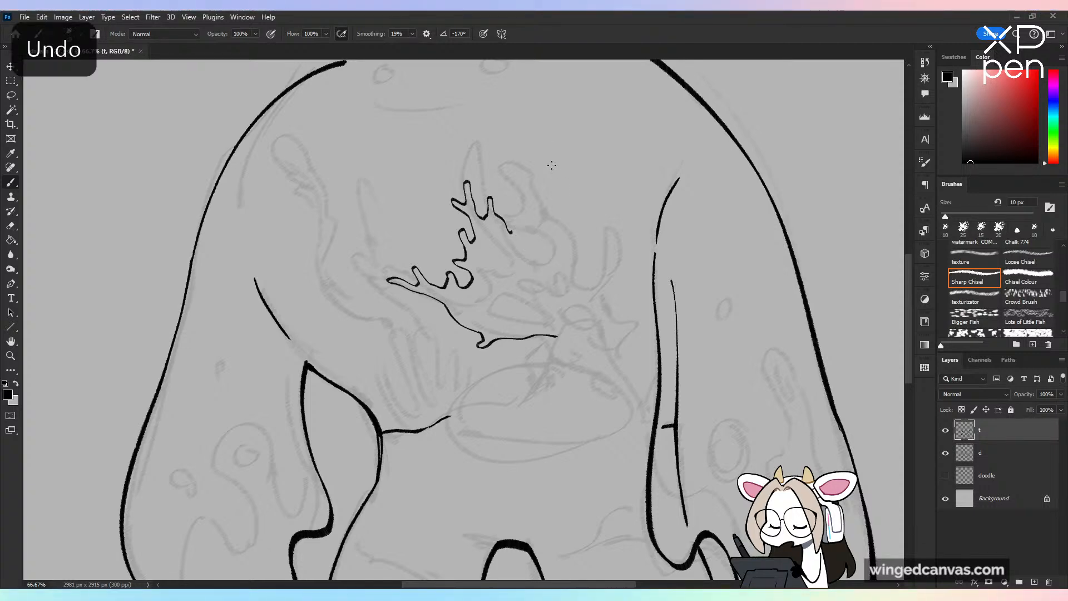
mouse_move(511, 232)
left_mouse_down()
mouse_move(527, 194)
mouse_move(552, 225)
left_mouse_up()
key("ctrl+z")
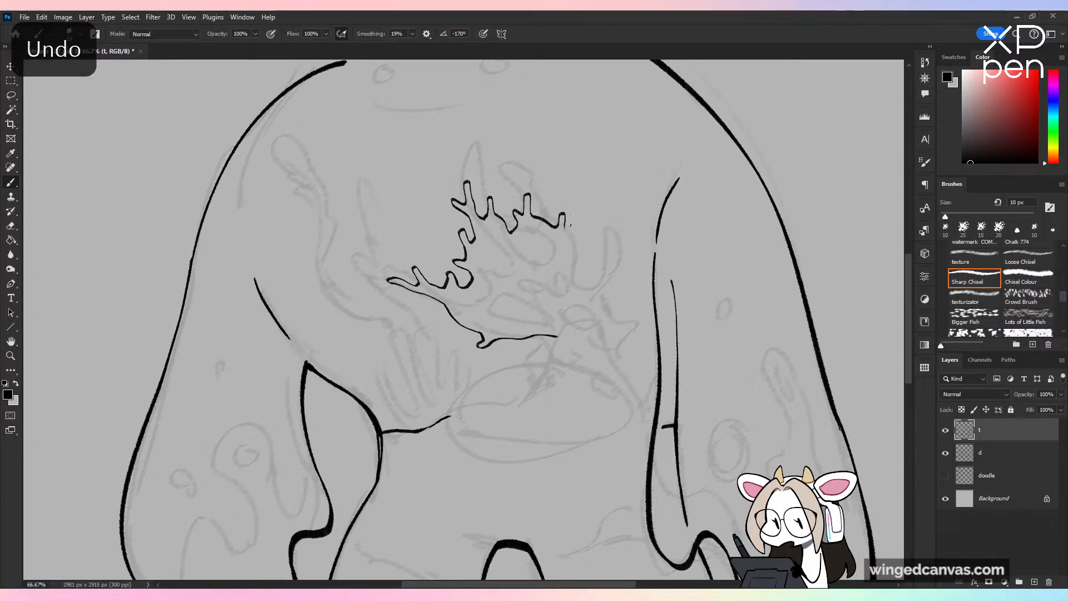
Step: Ink a tall forked branch at the shape's viewer's-right end and continue its pronged side edge down toward the belly oval
mouse_move(564, 224)
left_mouse_down()
mouse_move(582, 267)
mouse_move(598, 239)
mouse_move(596, 207)
mouse_move(605, 232)
mouse_move(617, 190)
mouse_move(631, 199)
left_mouse_up()
key("ctrl+z")
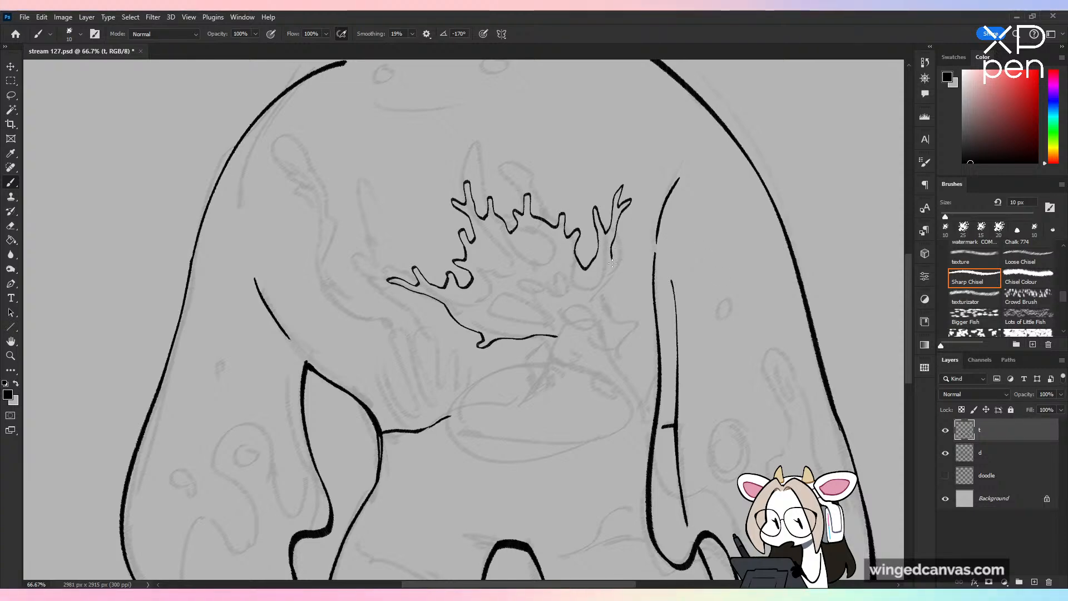
mouse_move(612, 257)
left_mouse_down()
mouse_move(616, 292)
mouse_move(600, 331)
left_mouse_up()
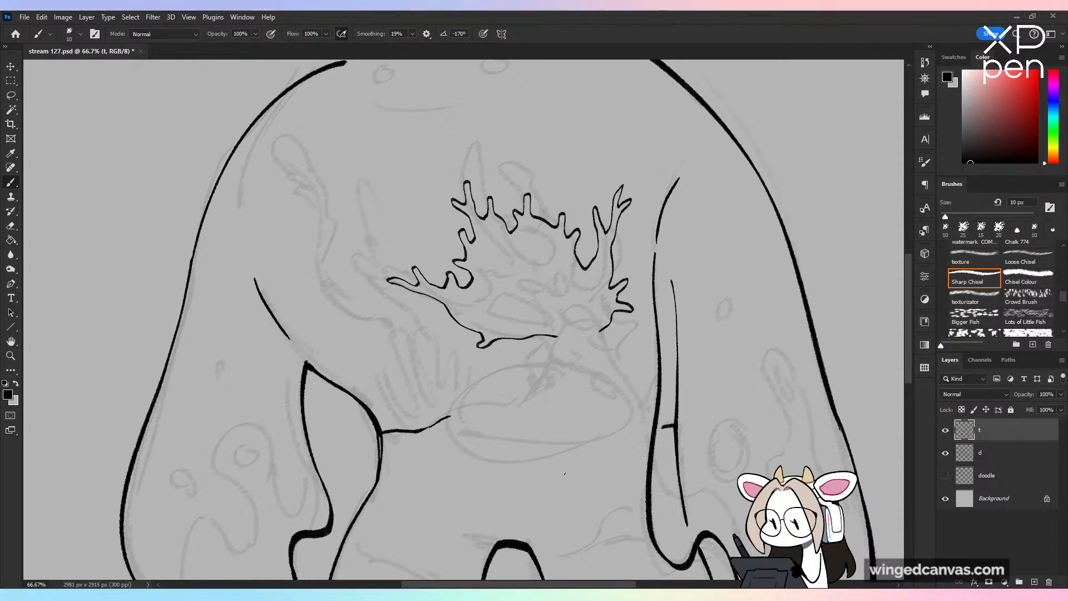
Step: Ink two small rounded holes beneath the upper viewer's-left prongs, check them mirrored, and save the drawing
key("ctrl+plus")
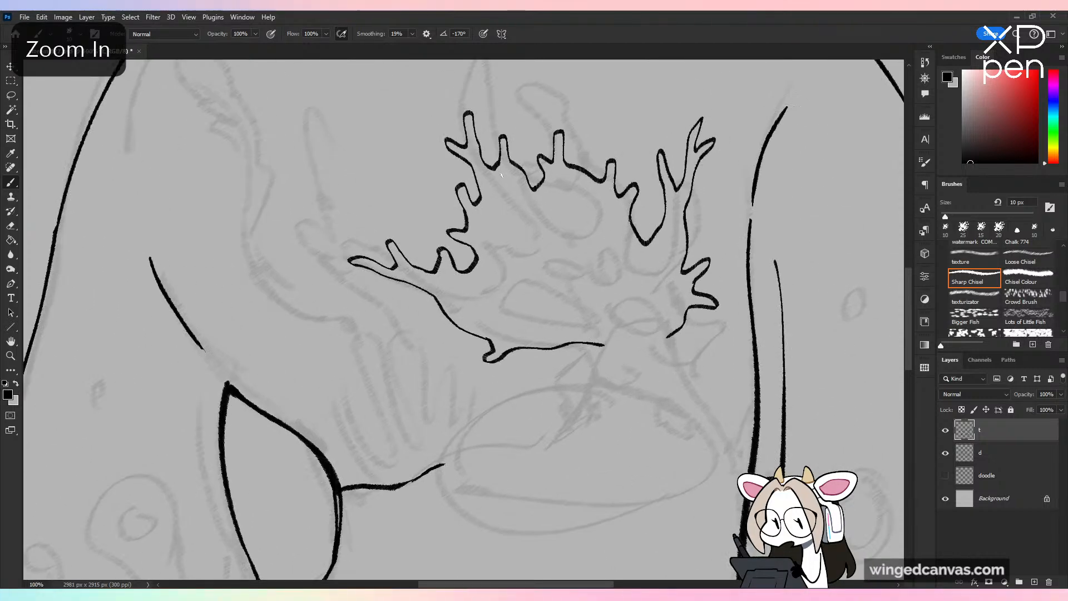
mouse_move(501, 174)
left_mouse_down()
mouse_move(509, 193)
mouse_move(502, 174)
mouse_move(495, 190)
left_mouse_up()
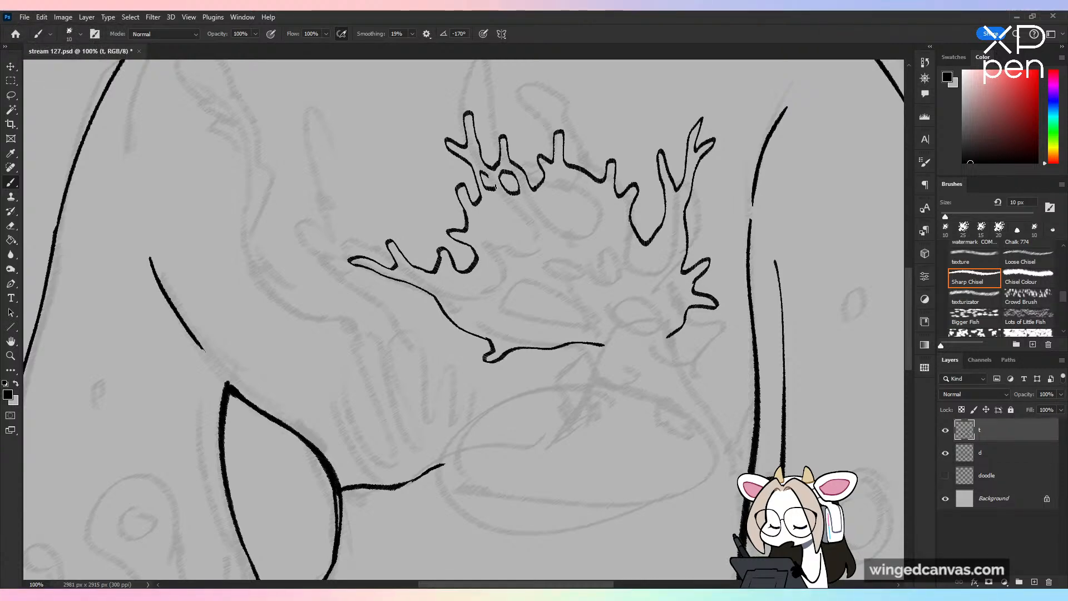
key("ctrl+minus")
key("ctrl+minus")
key("ctrl+shift+h")
key("ctrl+shift+h")
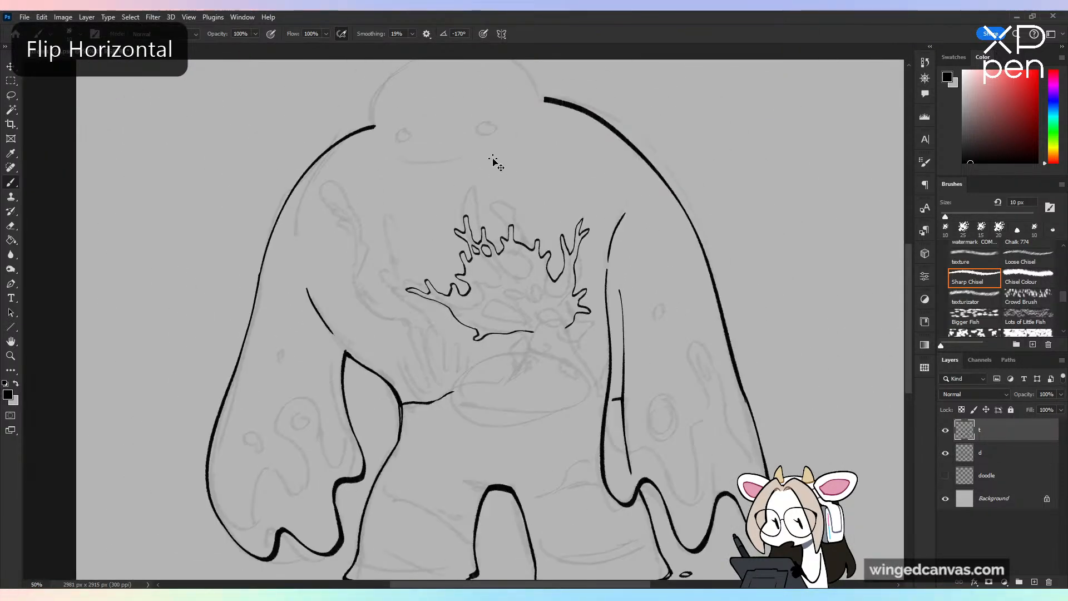
key("ctrl+plus")
key("ctrl+s")
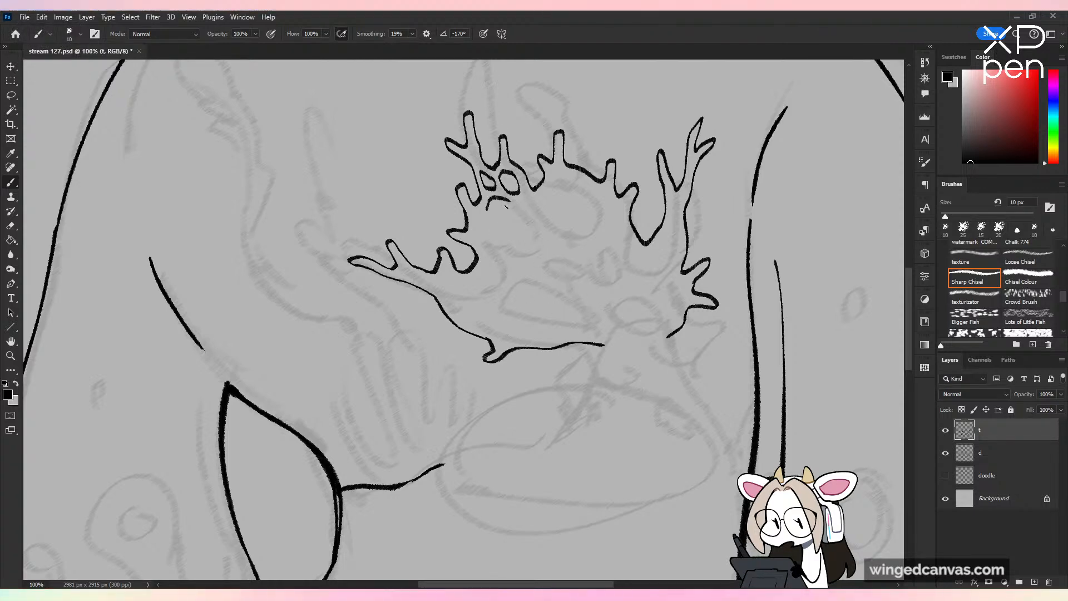
Step: Ink a larger slanted oval hole below the two small ones, check it mirrored, and save the drawing
left_click_drag(493, 199, 522, 210)
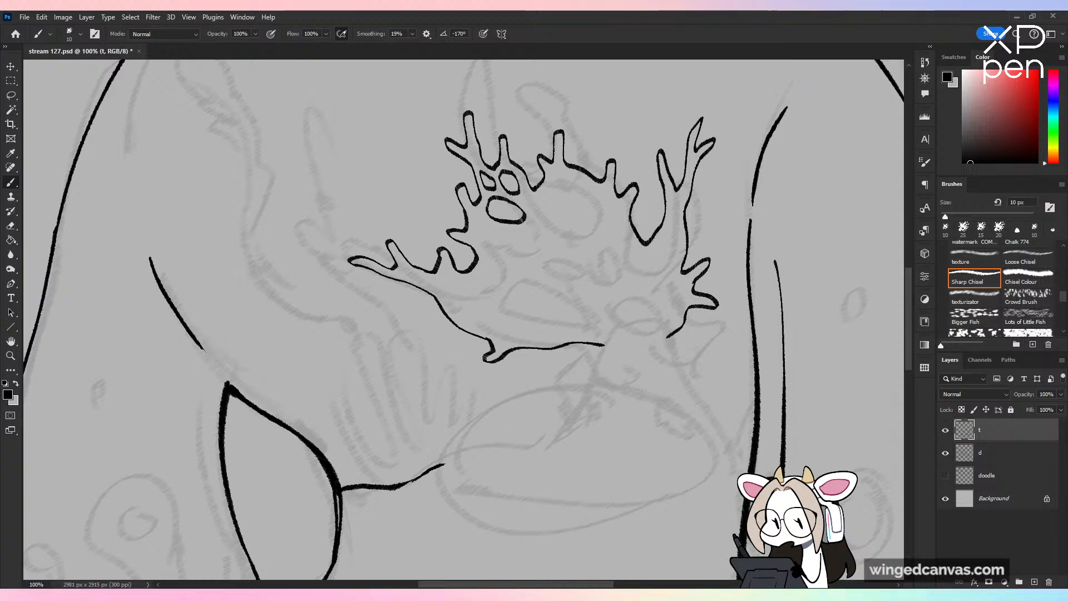
key("ctrl+z")
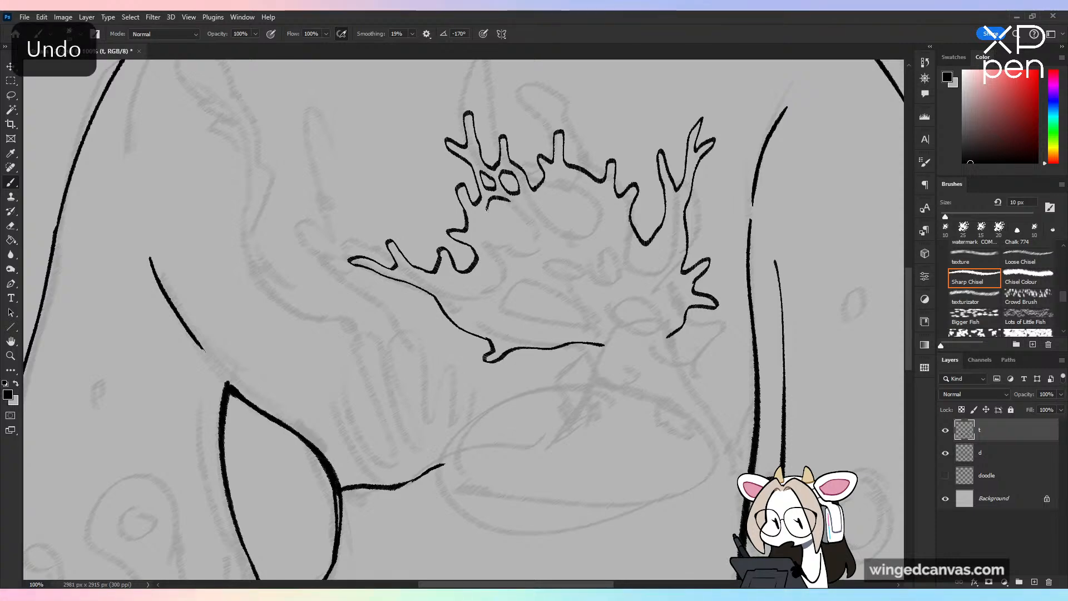
mouse_move(493, 199)
left_mouse_down()
mouse_move(513, 227)
mouse_move(518, 205)
left_mouse_up()
key("ctrl+minus")
key("ctrl+minus")
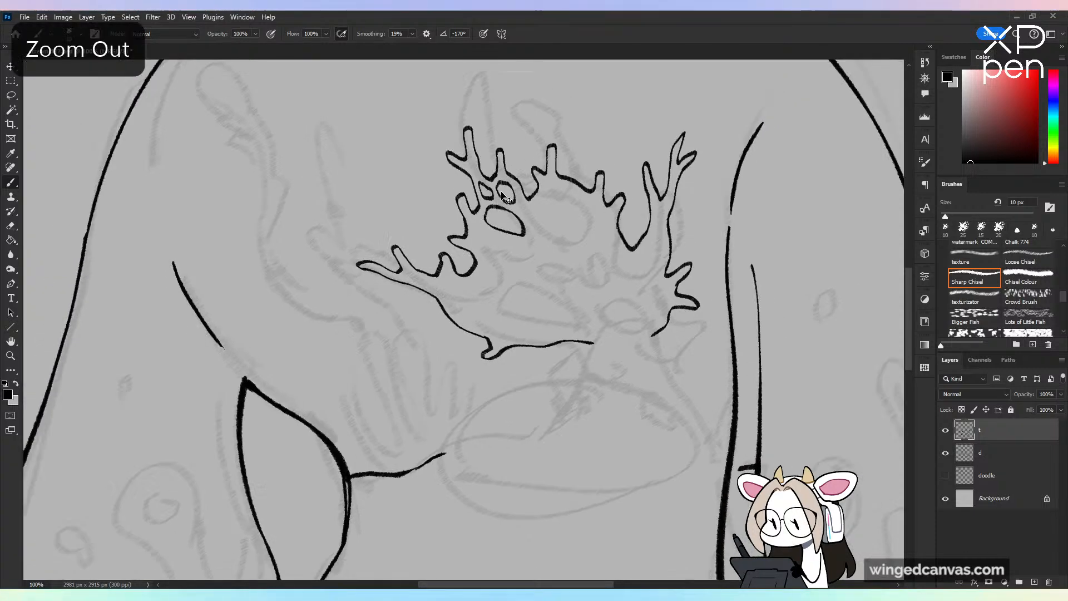
key("h")
key("h")
key("ctrl+plus")
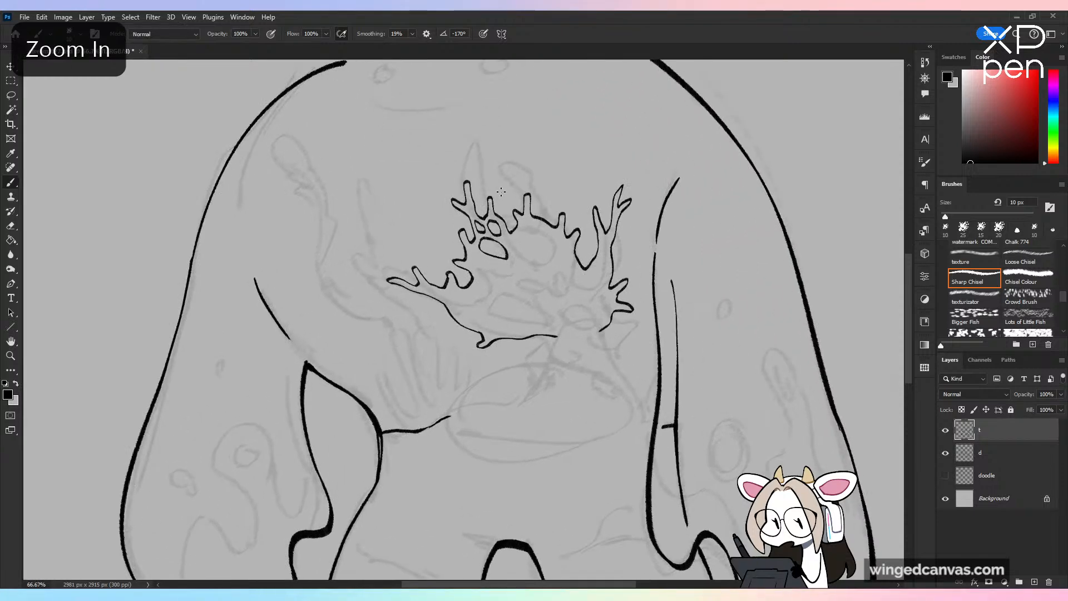
key("ctrl+s")
key("ctrl+plus")
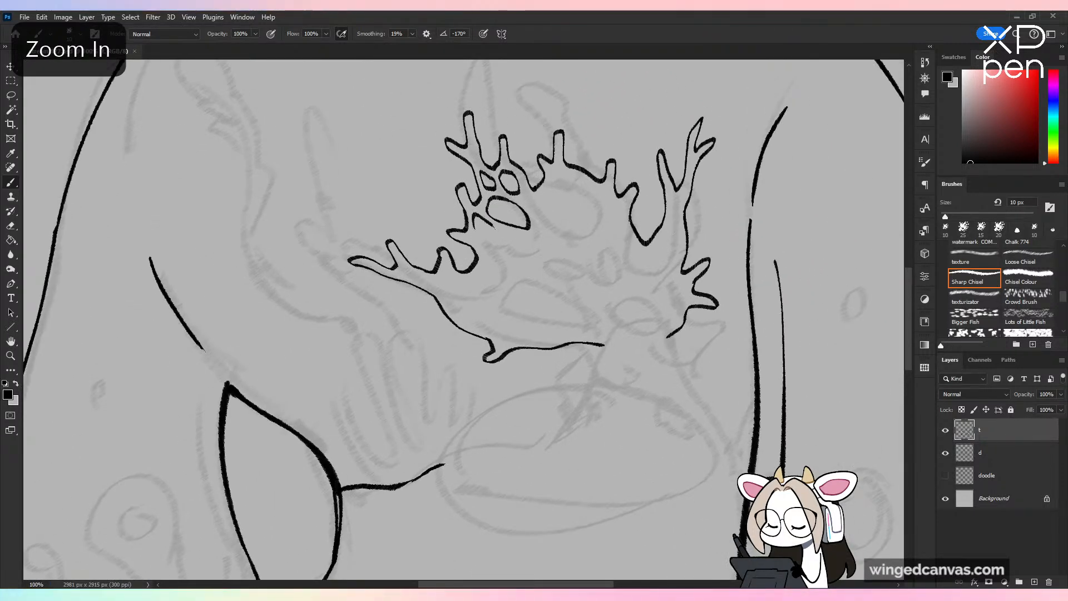
Step: Check how the branching chest shape reads within the whole figure, with the canvas mirrored and restored
key("ctrl+minus")
key("ctrl+minus")
key("ctrl+minus")
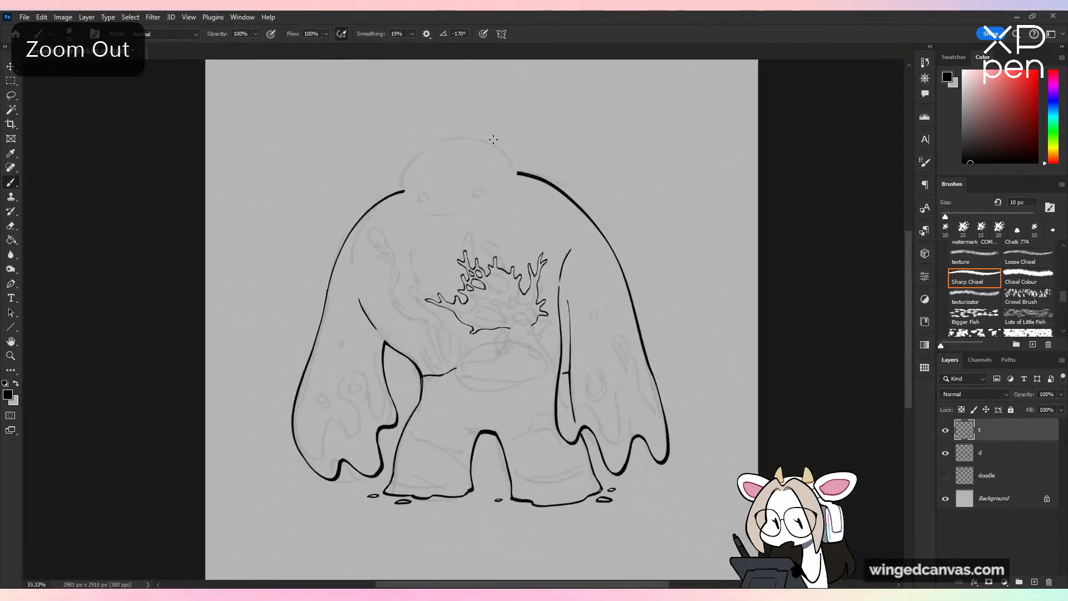
key("h")
key("h")
key("ctrl+plus")
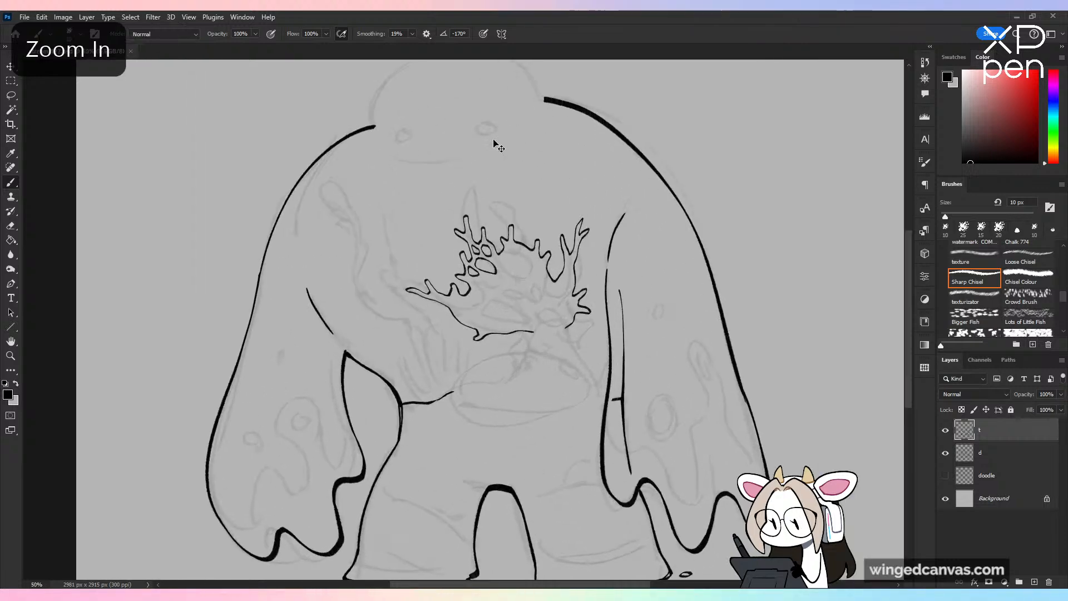
key("ctrl+plus")
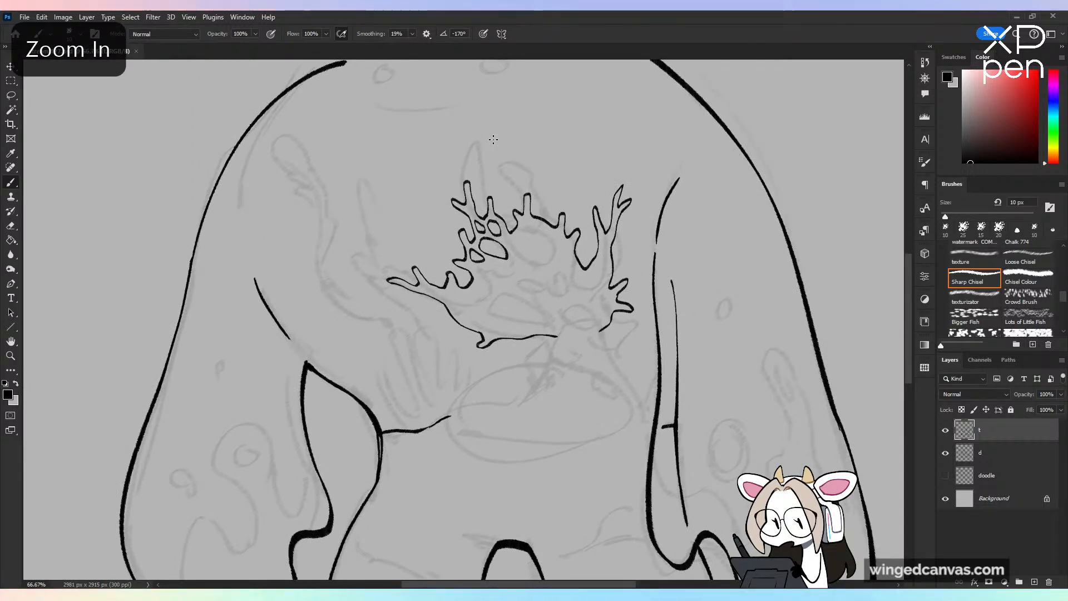
Step: Ink a slanted oval hole beneath the existing larger oval on the shape's viewer's-left side and check it mirrored
key("ctrl+plus")
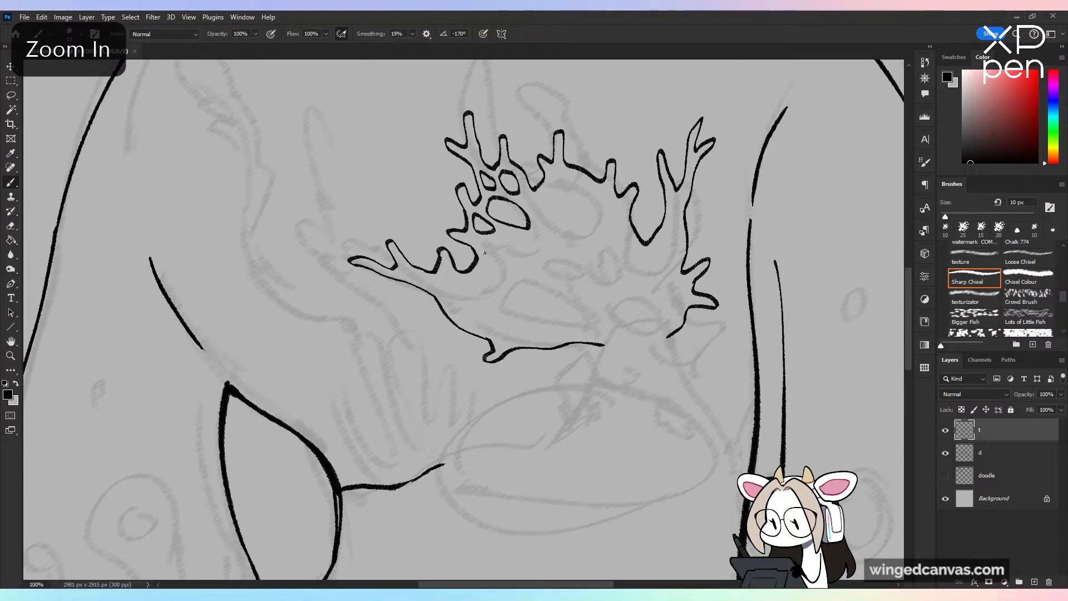
key("ctrl+z")
mouse_move(482, 251)
left_mouse_down()
mouse_move(517, 235)
mouse_move(523, 248)
mouse_move(487, 252)
left_mouse_up()
key("ctrl+minus")
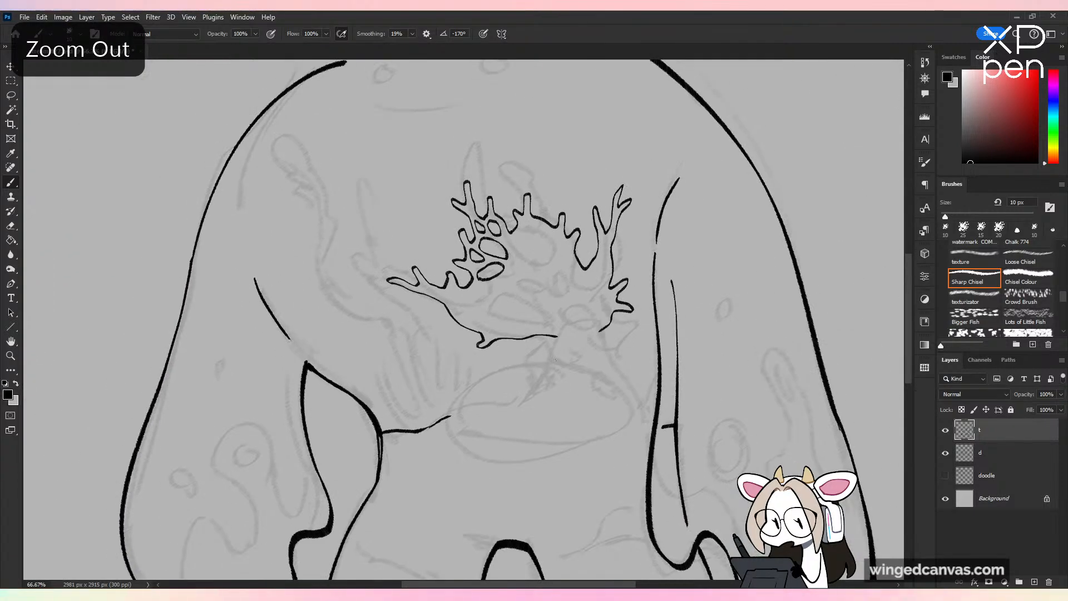
key("ctrl+shift+h")
key("ctrl+shift+h")
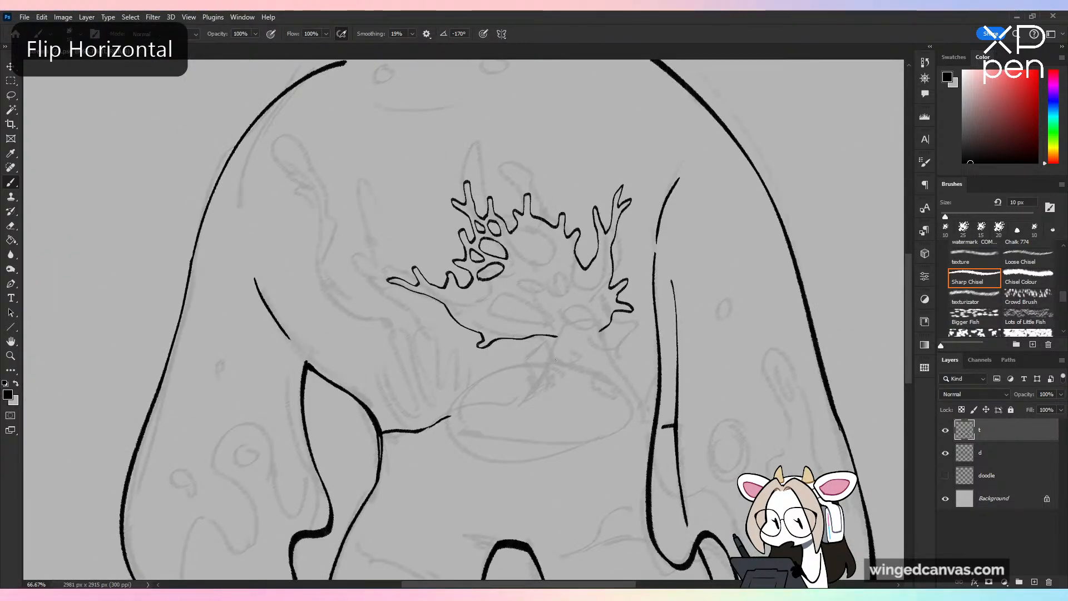
Step: Ink three rounded holes rising toward the base of the upper middle prong, check them mirrored, and save the drawing
key("ctrl+plus")
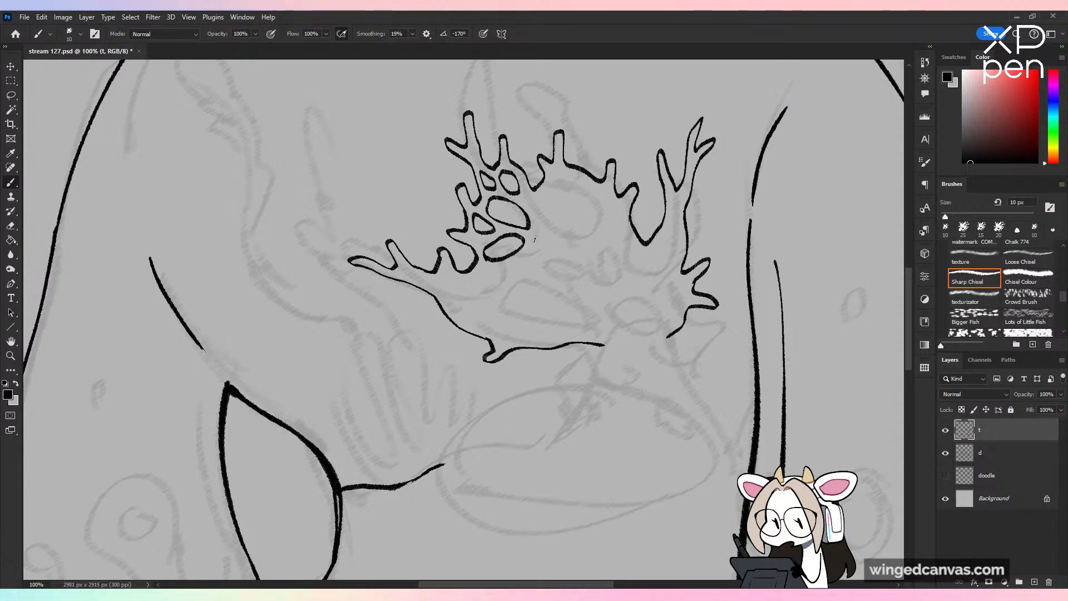
left_click_drag(533, 242, 548, 188)
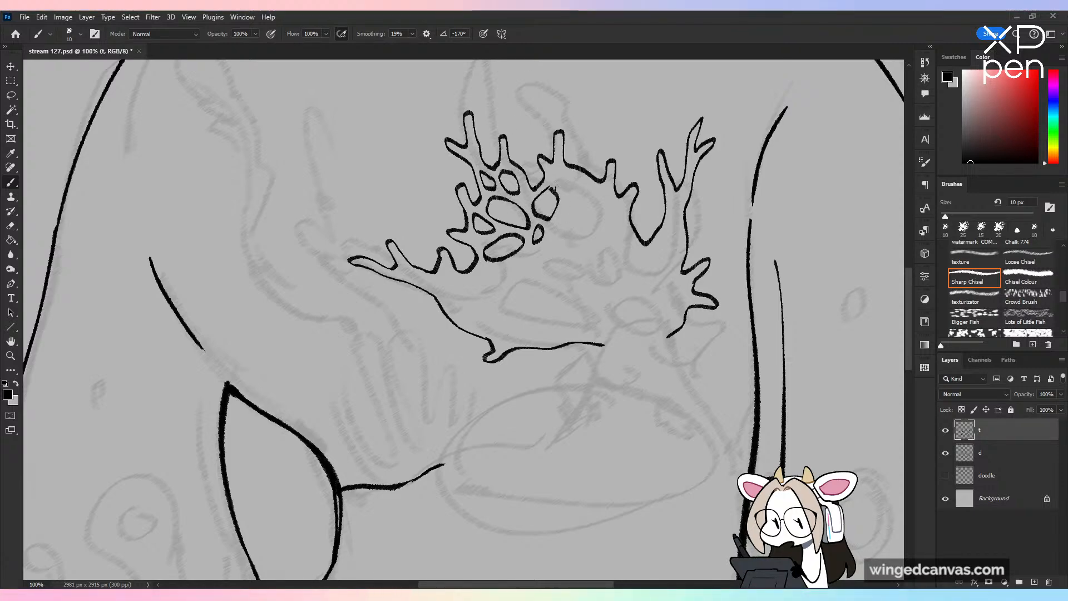
left_click_drag(555, 176, 558, 179)
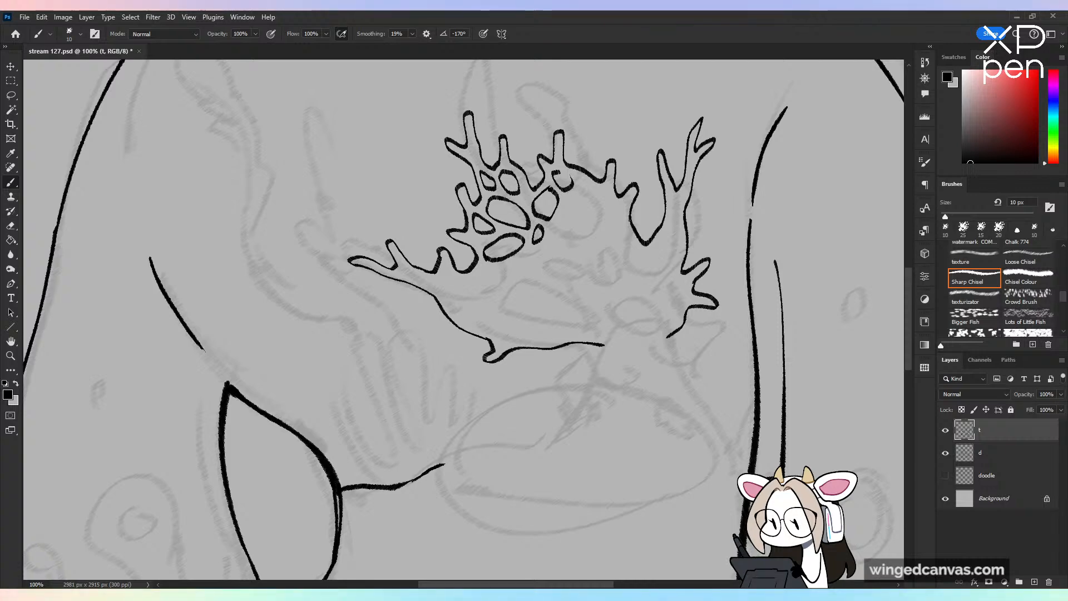
key("ctrl+minus")
key("ctrl+minus")
key("ctrl+minus")
key("ctrl+shift+h")
key("ctrl+shift+h")
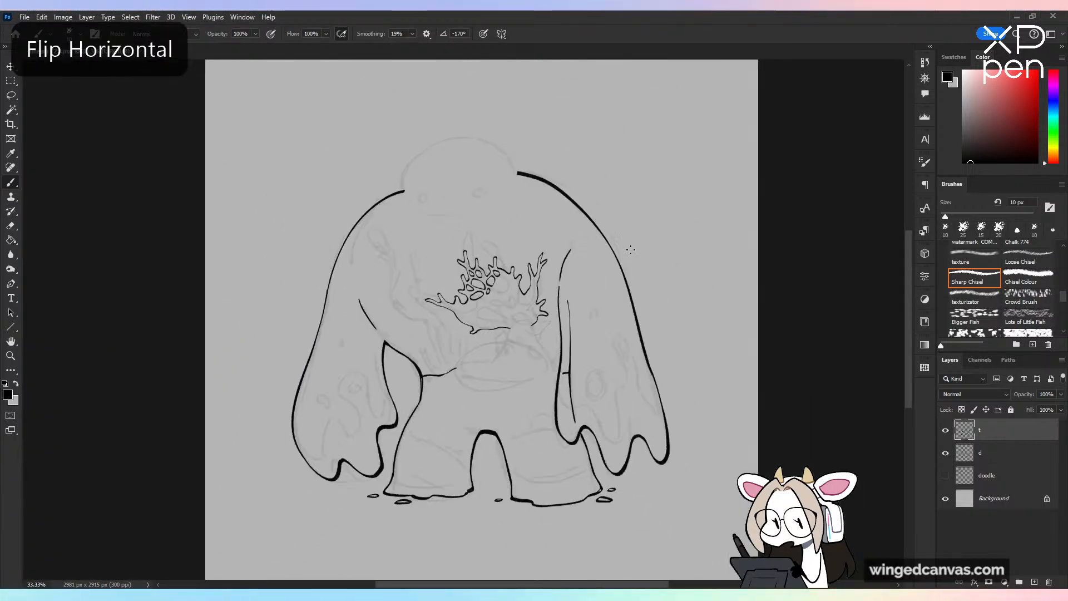
key("ctrl+minus")
key("ctrl+s")
Step: Ink four small holes from the viewer's-left side branch toward the lower edge, redoing stray strokes, and save the drawing
key("ctrl+plus")
key("ctrl+plus")
key("ctrl+plus")
key("ctrl+plus")
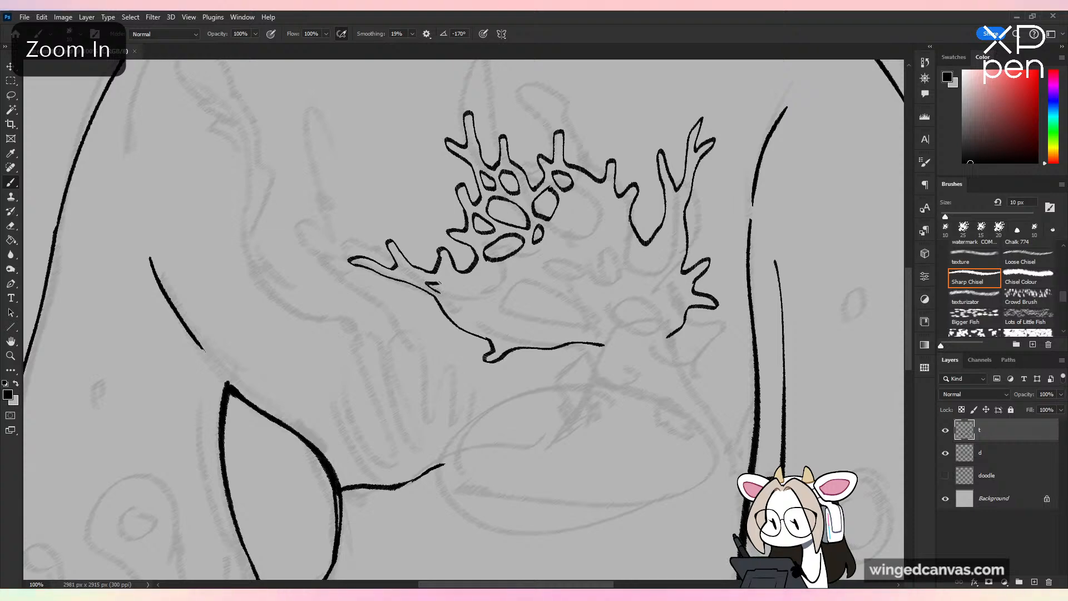
key("ctrl+z")
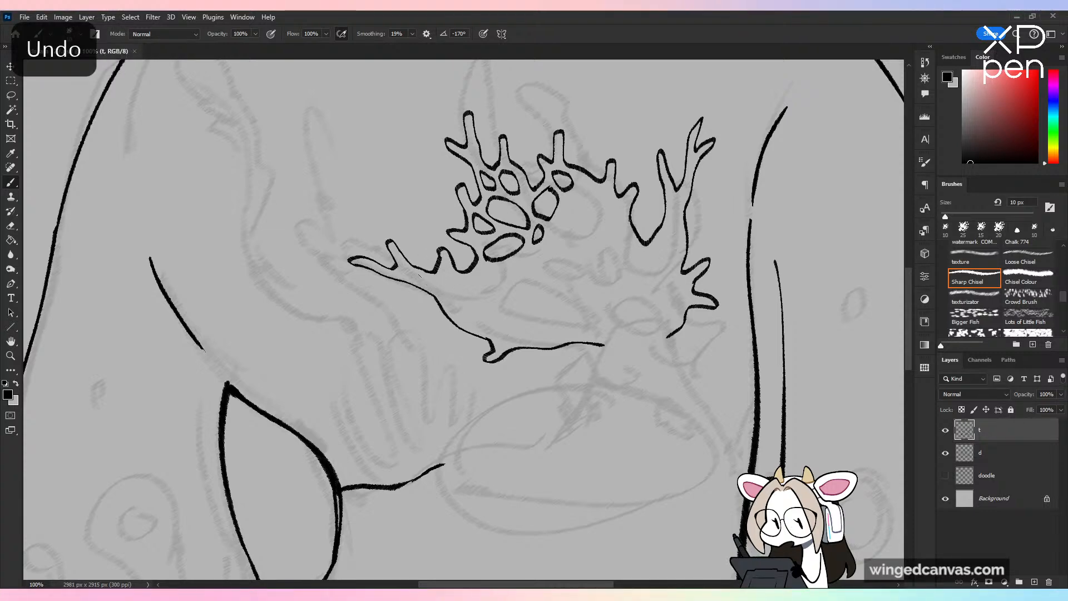
mouse_move(417, 277)
left_mouse_down()
mouse_move(452, 289)
mouse_move(468, 282)
left_mouse_up()
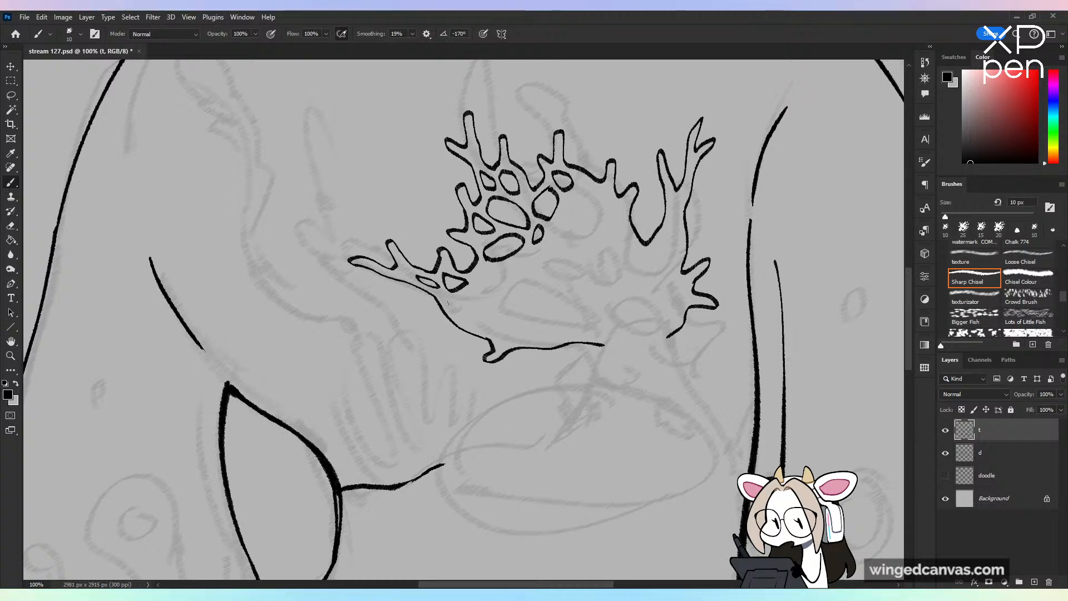
key("ctrl+z")
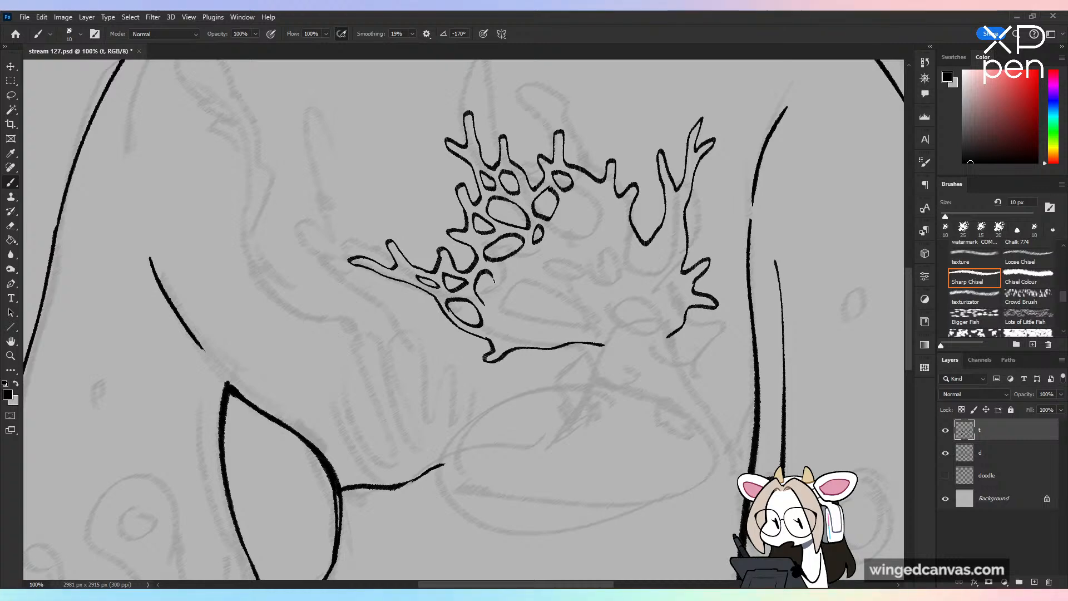
left_click_drag(478, 275, 483, 303)
key("ctrl+s")
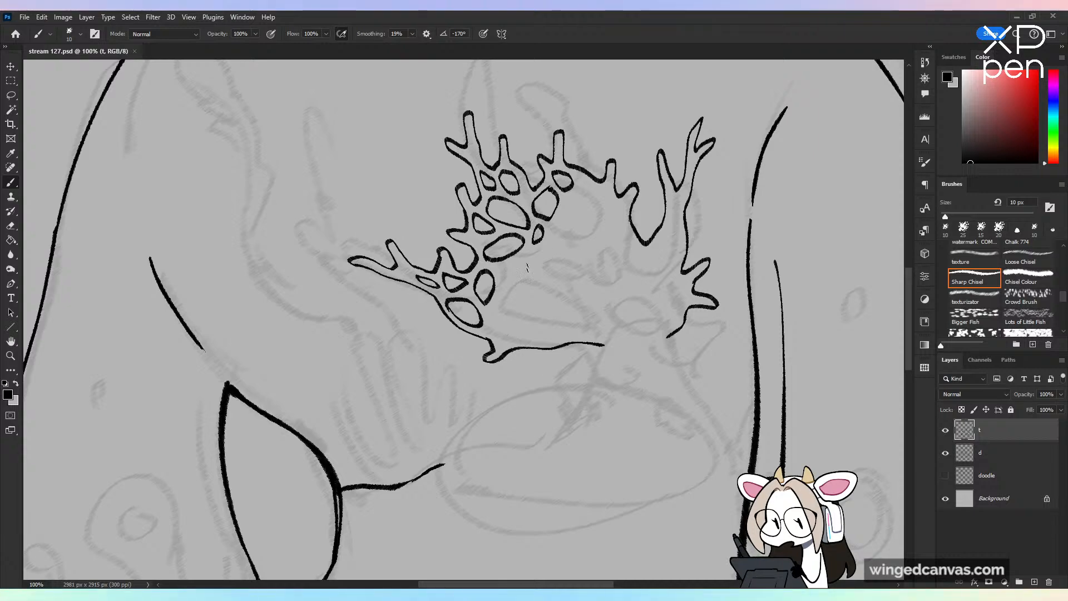
Step: Ink a rounded four-sided hole below the slanted oval, check the whole figure mirrored, and save the drawing
key("ctrl+plus")
mouse_move(580, 200)
left_mouse_down()
mouse_move(542, 219)
mouse_move(543, 255)
mouse_move(585, 251)
mouse_move(612, 215)
mouse_move(581, 201)
left_mouse_up()
key("ctrl+minus")
key("ctrl+minus")
key("ctrl+minus")
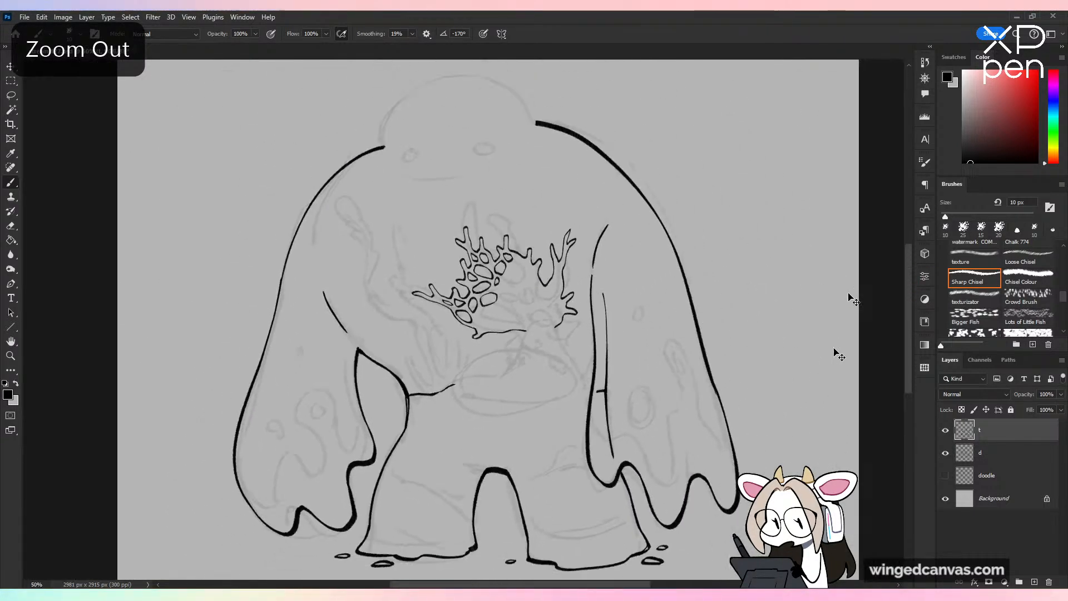
key("ctrl+minus")
key("ctrl+shift+h")
key("ctrl+shift+h")
key("ctrl+s")
key("ctrl+minus")
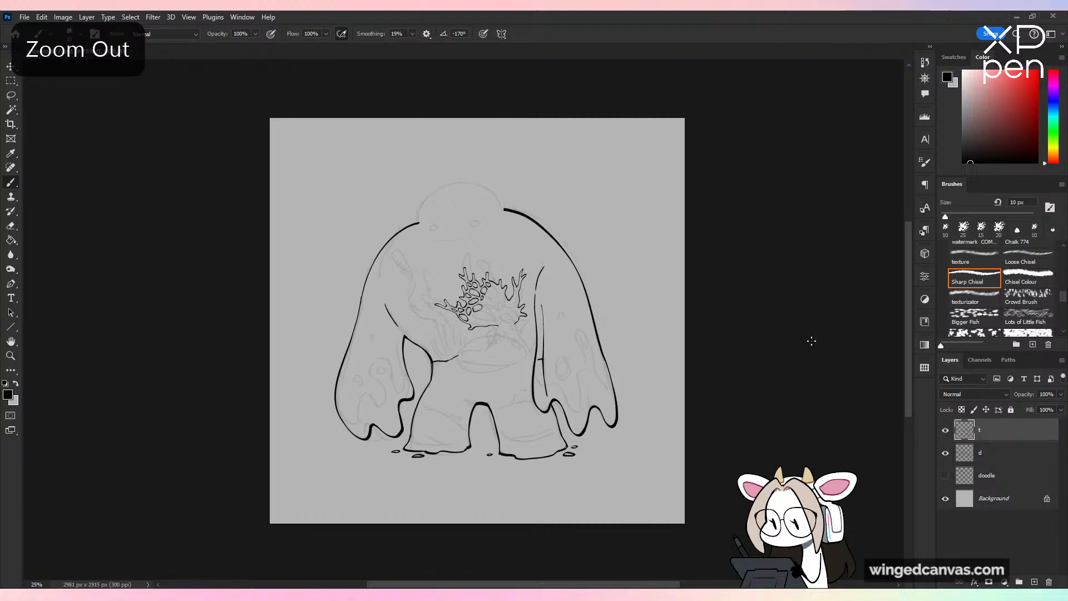
Step: Bend both ends of the shape's lower edge down into a short open stem and ink a large teardrop hole above it
key("ctrl+plus")
key("ctrl+plus")
key("ctrl+plus")
key("ctrl+plus")
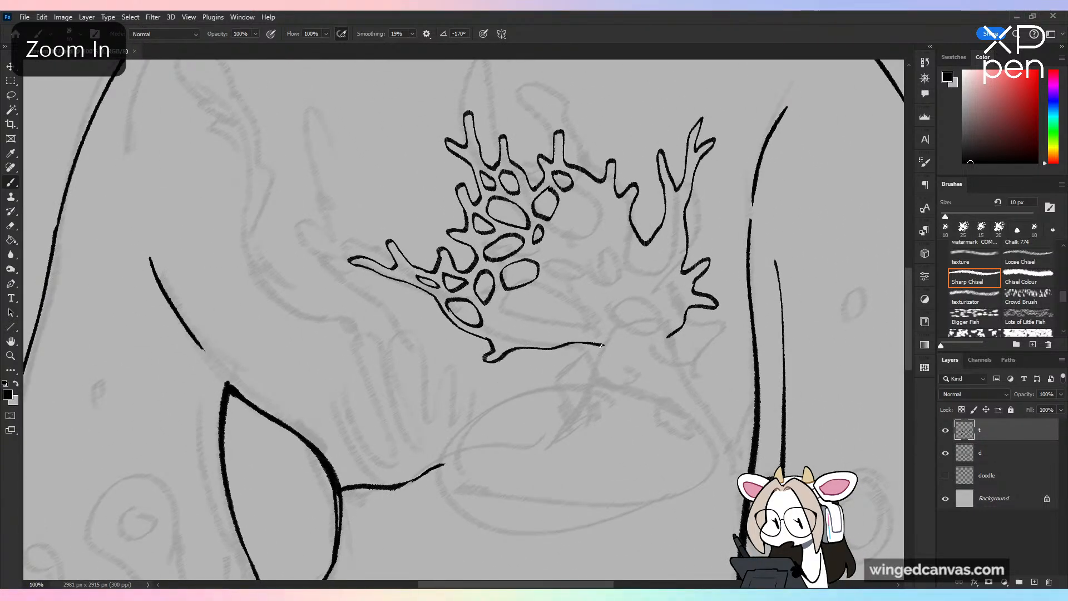
key("ctrl+z")
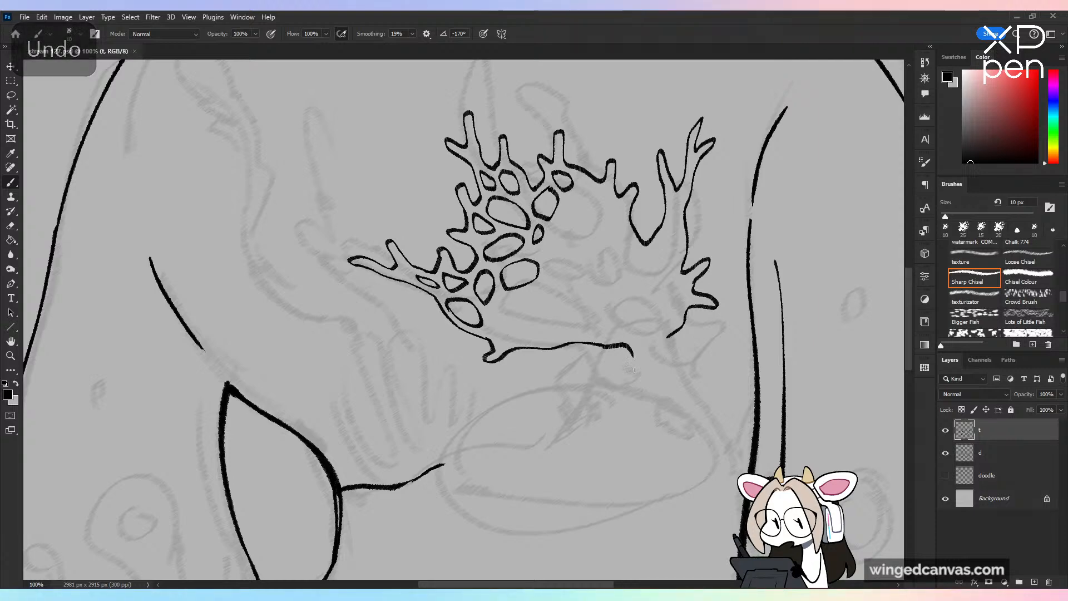
left_click_drag(605, 346, 633, 356)
mouse_move(670, 335)
left_mouse_down()
mouse_move(650, 359)
mouse_move(636, 290)
left_mouse_up()
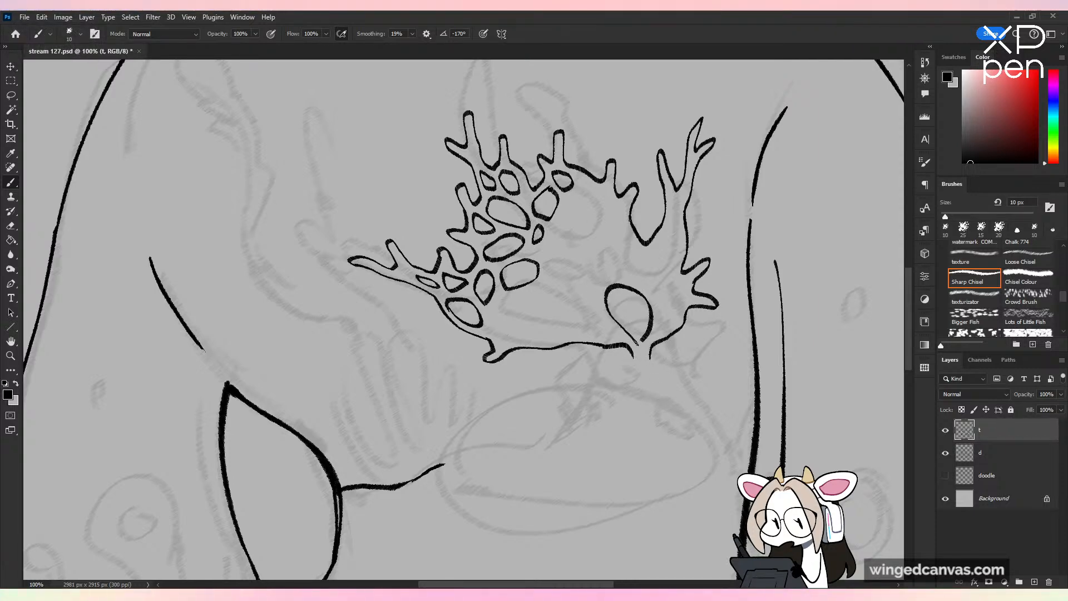
Step: Ink a column of four holes up the viewer's-right side, from beside the teardrop into the tall forked branch
mouse_move(661, 324)
left_mouse_down()
mouse_move(677, 289)
mouse_move(683, 306)
mouse_move(669, 327)
left_mouse_up()
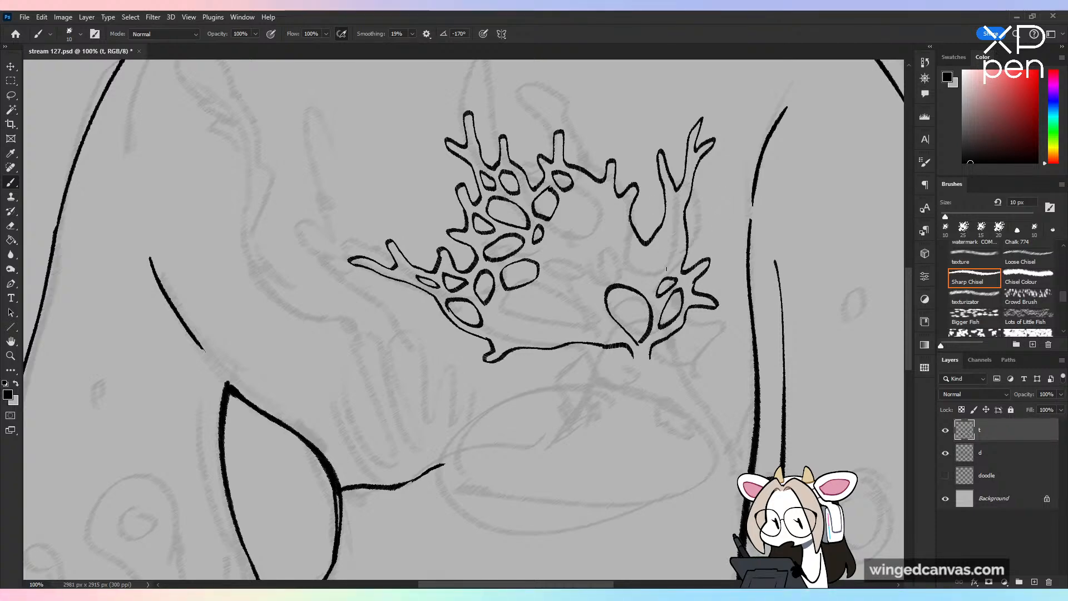
left_click_drag(666, 269, 676, 245)
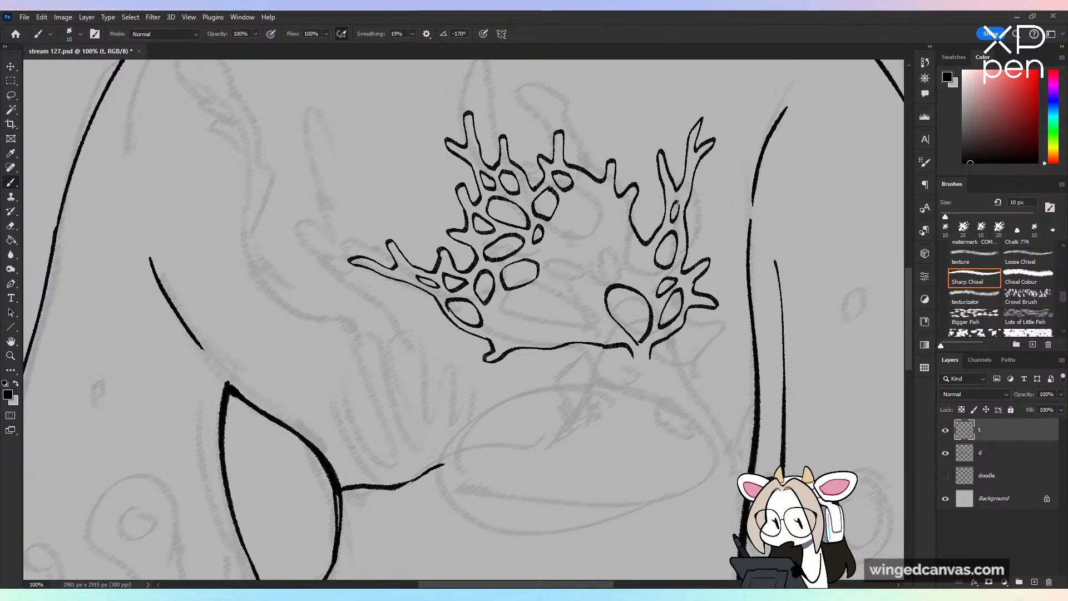
key("ctrl+minus")
key("h")
key("ctrl+plus")
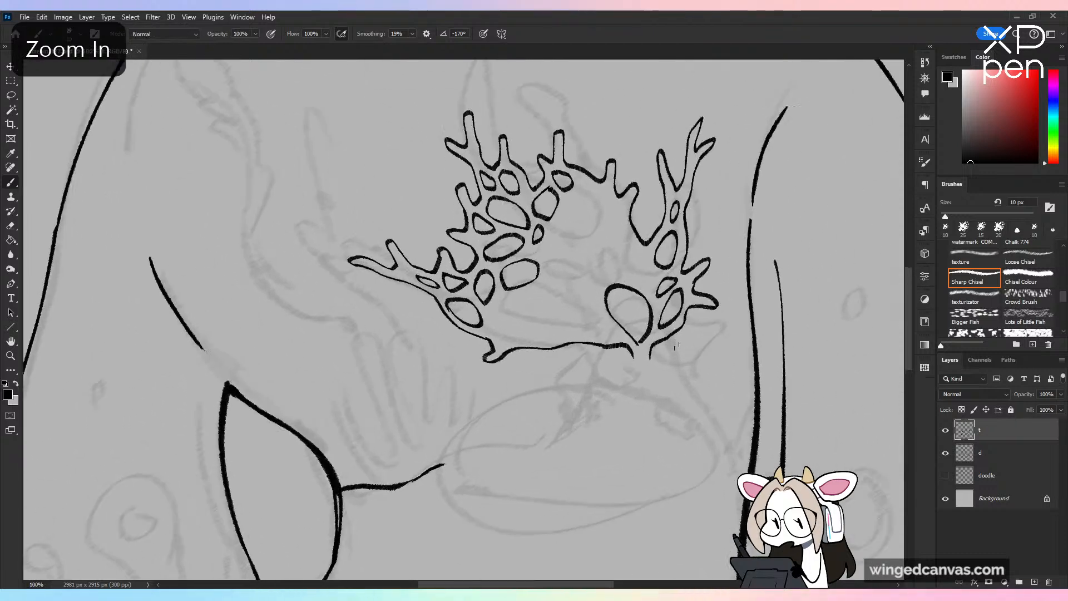
Step: Ink a diamond-like hole above the teardrop and two narrow holes leading up toward the small viewer's-right prongs
key("ctrl+z")
left_click_drag(633, 250, 651, 281)
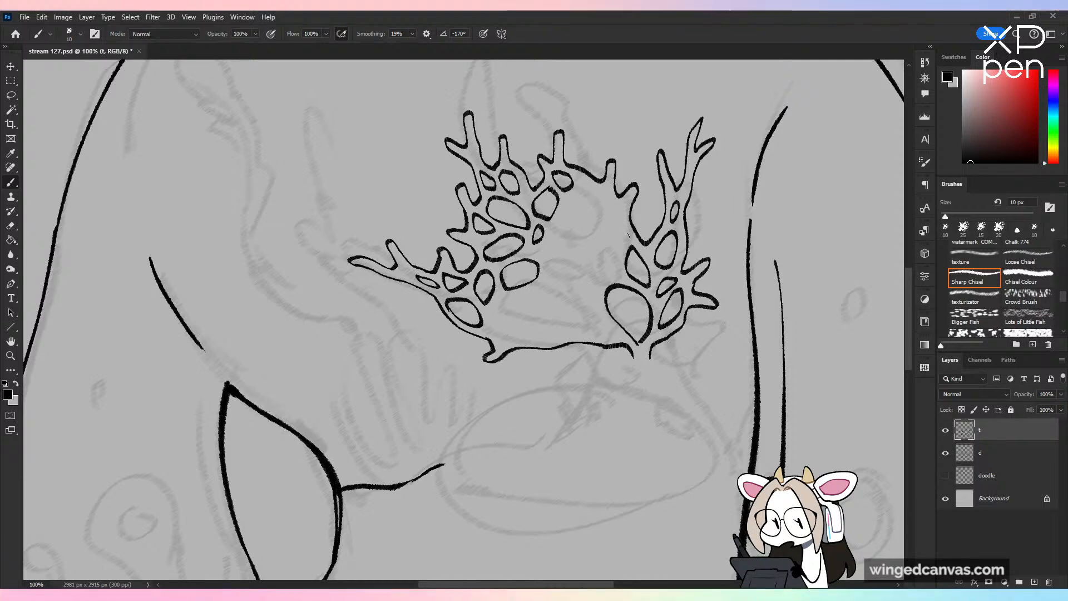
key("ctrl+z")
left_click_drag(622, 208, 615, 230)
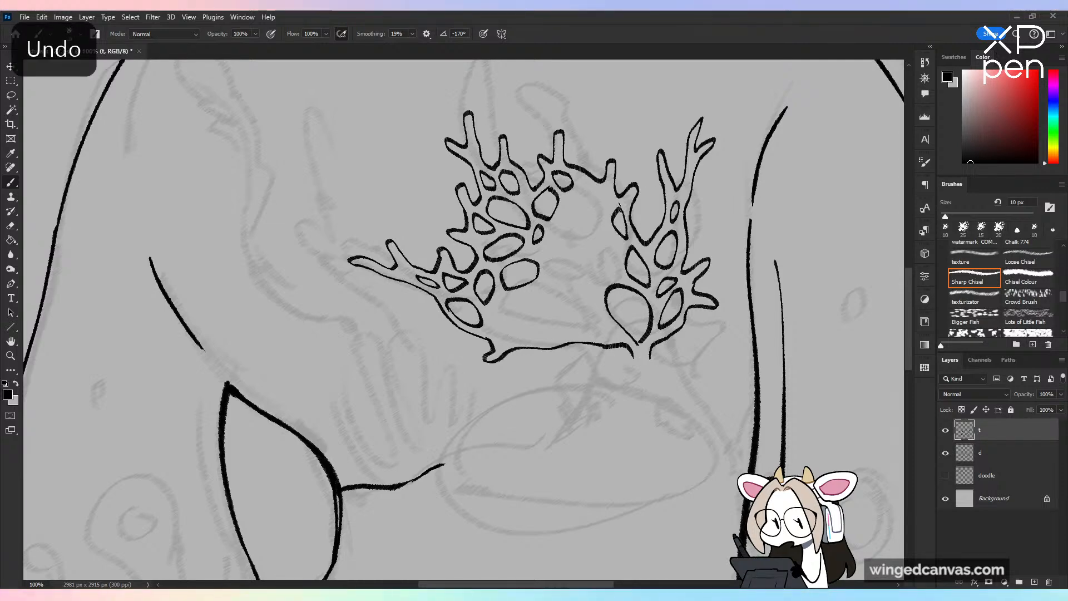
mouse_move(608, 191)
left_mouse_down()
mouse_move(607, 212)
mouse_move(609, 197)
left_mouse_up()
key("ctrl+z")
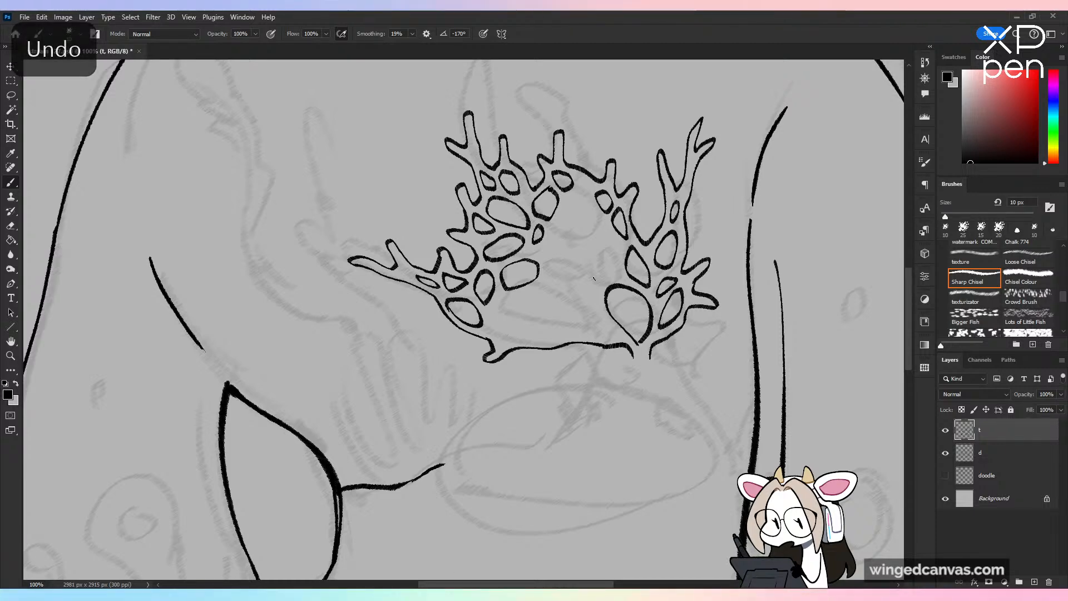
Step: Check the new viewer's-right holes within the whole figure, mirrored and restored, and save the drawing
key("ctrl+minus")
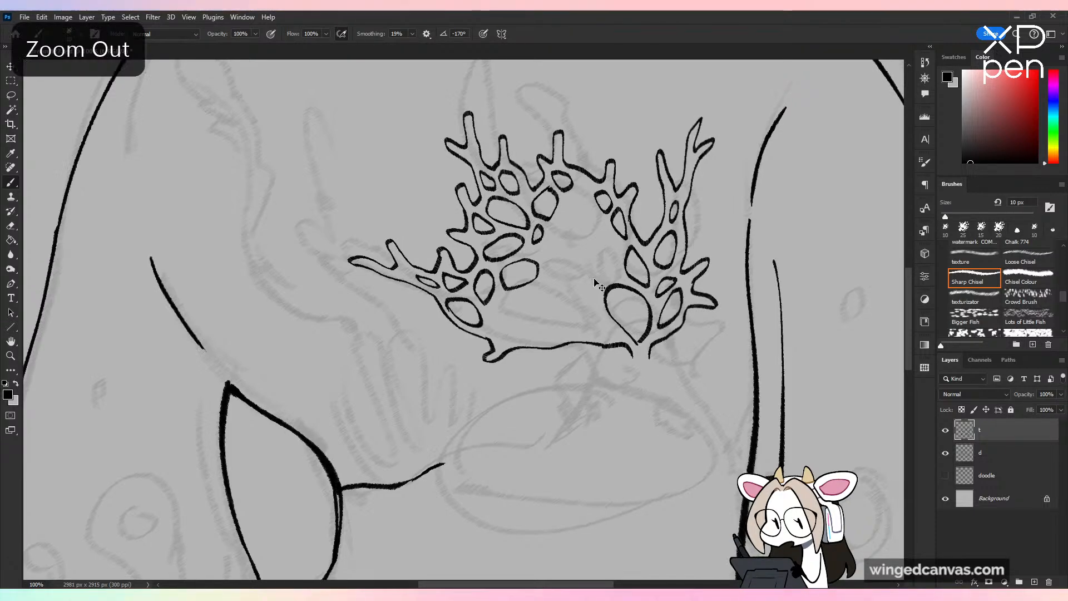
key("ctrl+minus")
key("ctrl+minus")
key("ctrl+minus")
key("ctrl+shift+h")
key("ctrl+shift+h")
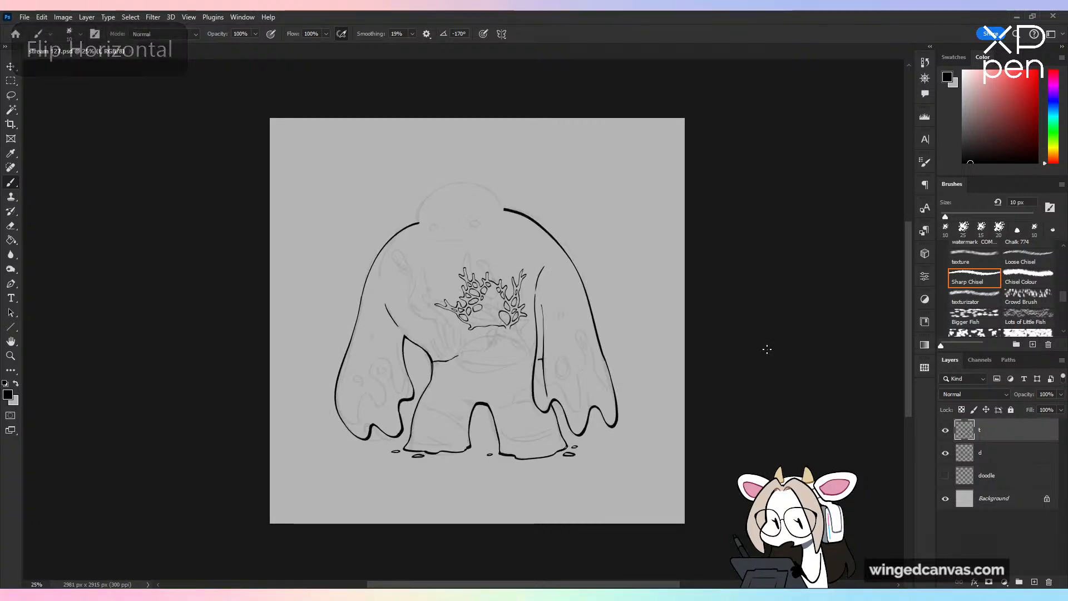
key("ctrl+plus")
key("ctrl+plus")
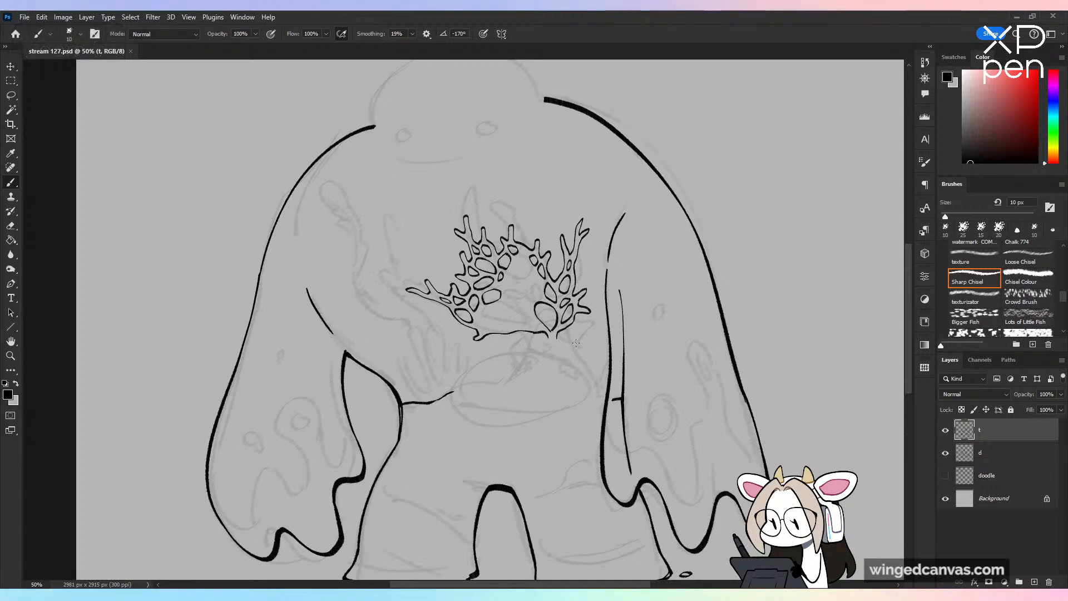
key("ctrl+plus")
key("ctrl+s")
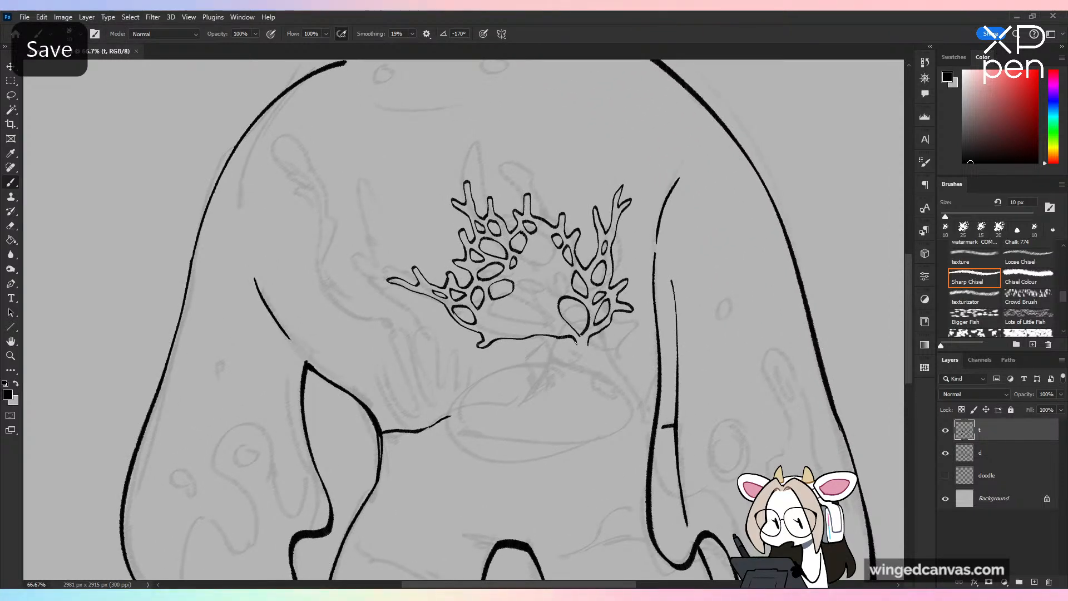
Step: Ink two large rounded holes in the shape's upper middle, linking the two clusters, and save the drawing
key("ctrl+plus")
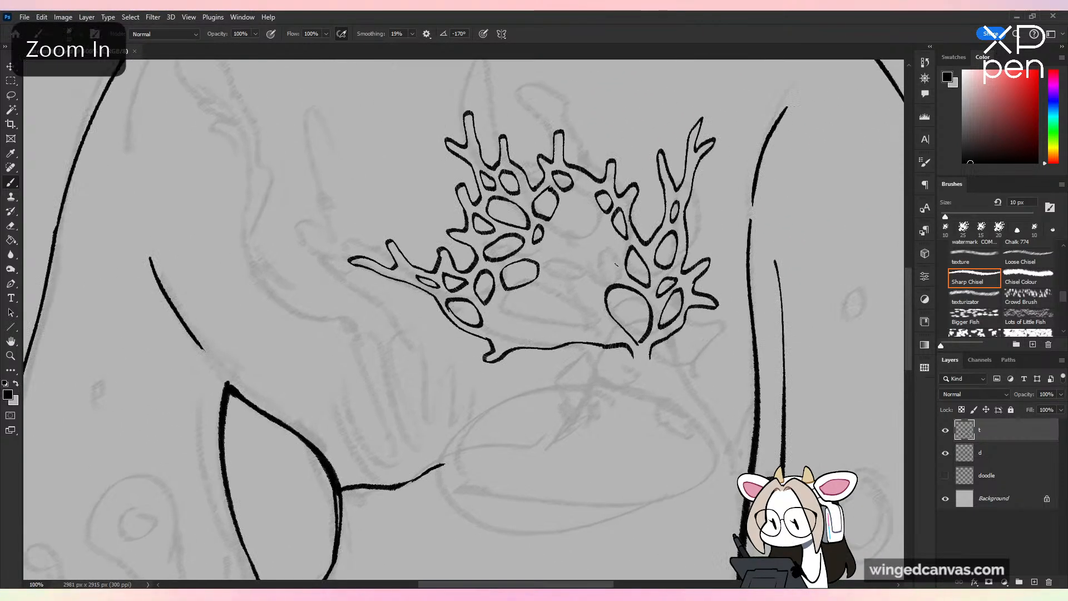
key("ctrl+z")
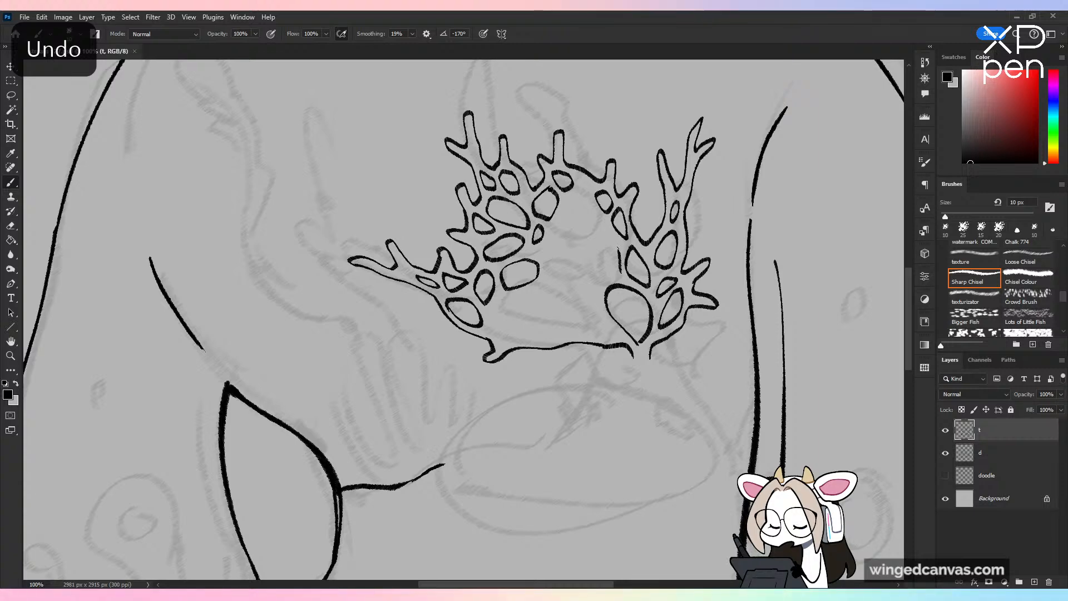
mouse_move(600, 228)
left_mouse_down()
mouse_move(587, 259)
mouse_move(604, 276)
left_mouse_up()
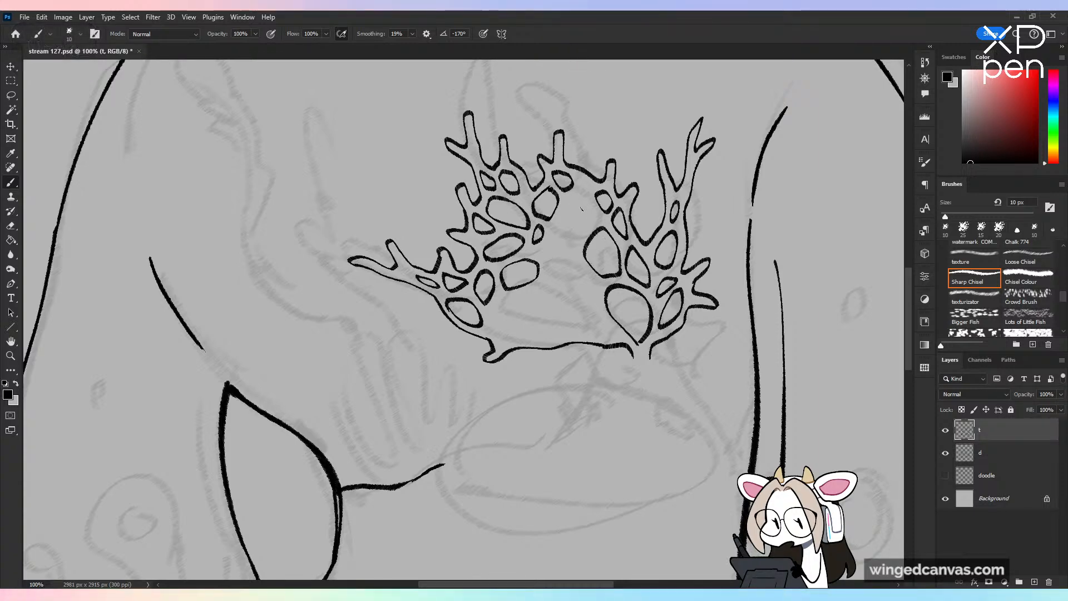
mouse_move(595, 218)
left_mouse_down()
mouse_move(578, 194)
mouse_move(559, 230)
mouse_move(580, 238)
mouse_move(594, 218)
left_mouse_up()
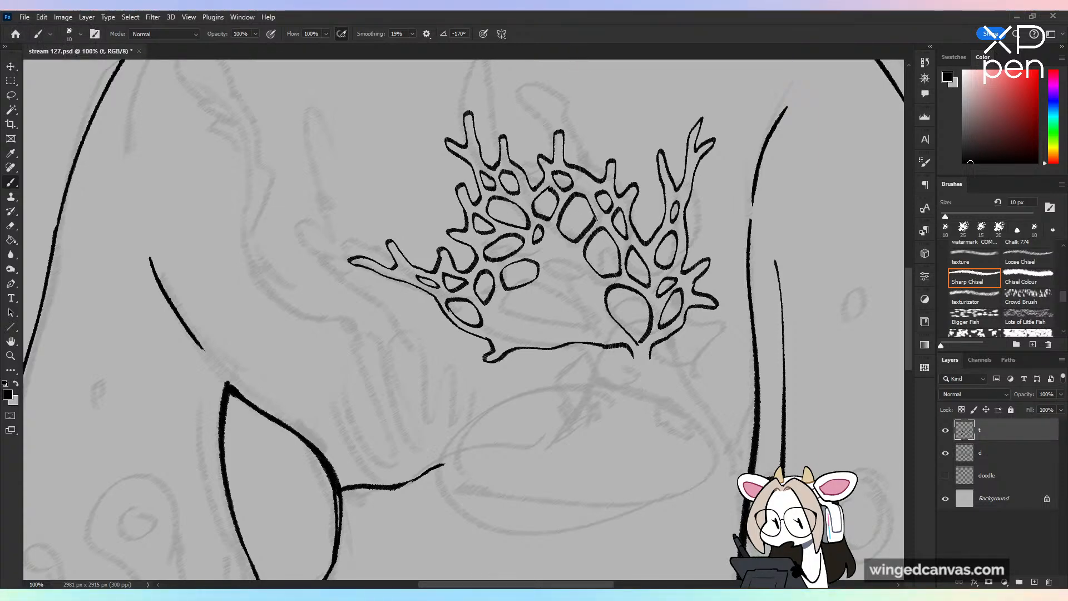
key("ctrl+minus")
key("ctrl+minus")
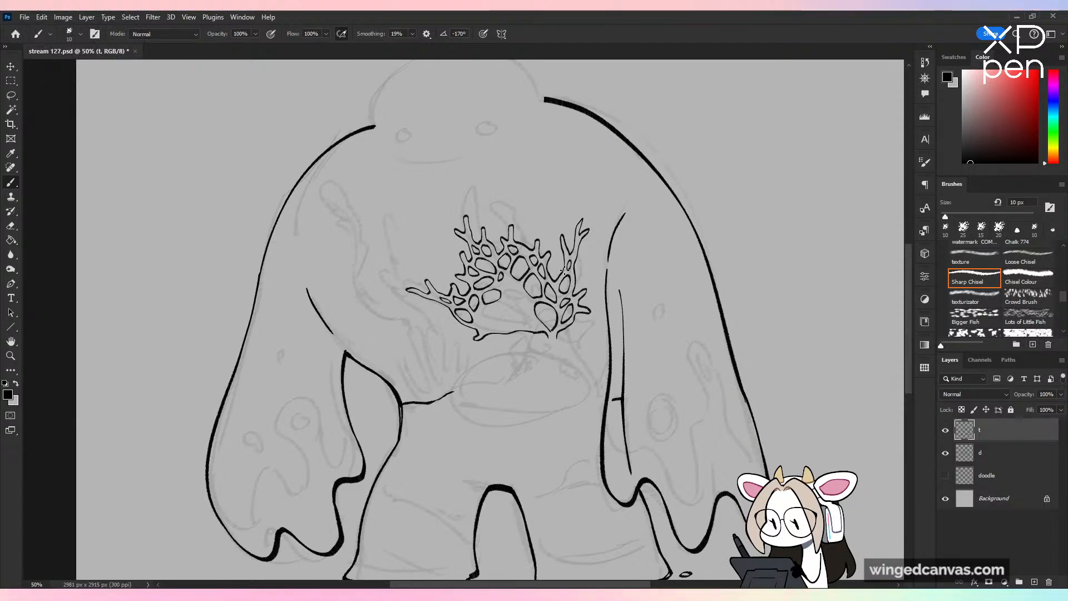
key("ctrl+plus")
key("ctrl+plus")
key("ctrl+s")
Step: Fill the shape's empty lower middle with inked rounded holes of varied size and check the full network mirrored
key("ctrl+plus")
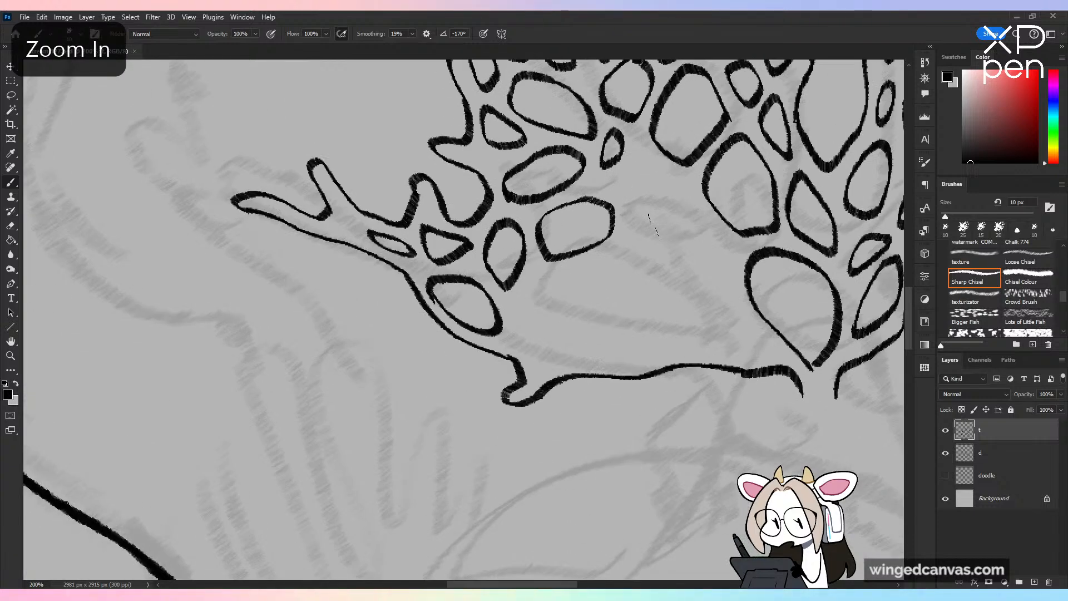
mouse_move(695, 302)
left_mouse_down()
mouse_move(683, 340)
mouse_move(770, 346)
left_mouse_up()
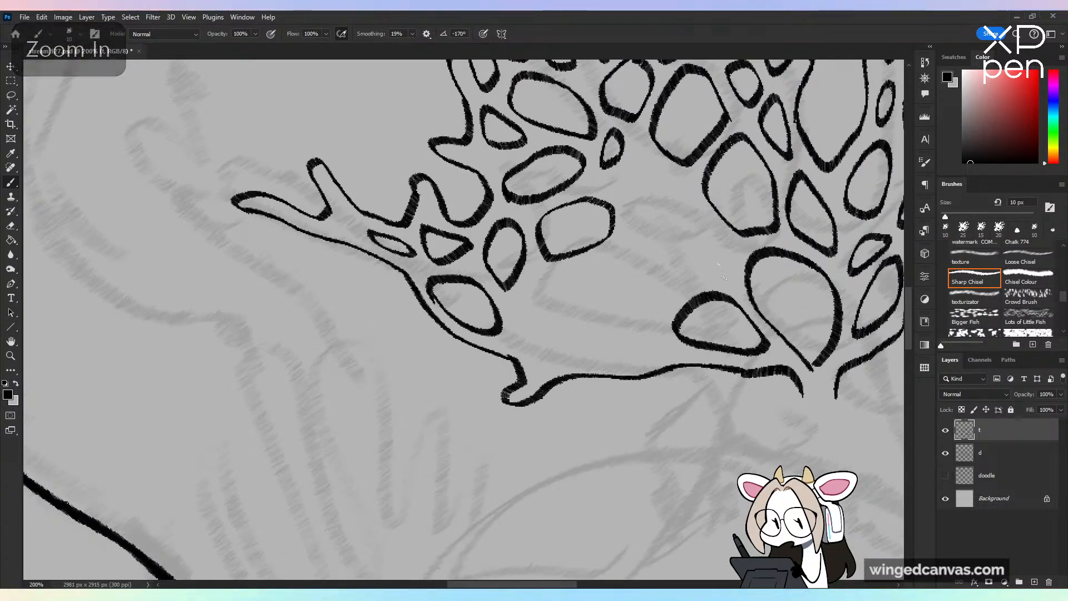
mouse_move(726, 280)
left_mouse_down()
mouse_move(722, 241)
mouse_move(687, 232)
mouse_move(686, 277)
mouse_move(728, 271)
left_mouse_up()
mouse_move(679, 216)
left_mouse_down()
mouse_move(626, 179)
mouse_move(670, 234)
left_mouse_up()
key("ctrl+minus")
key("ctrl+minus")
key("ctrl+minus")
key("ctrl+shift+h")
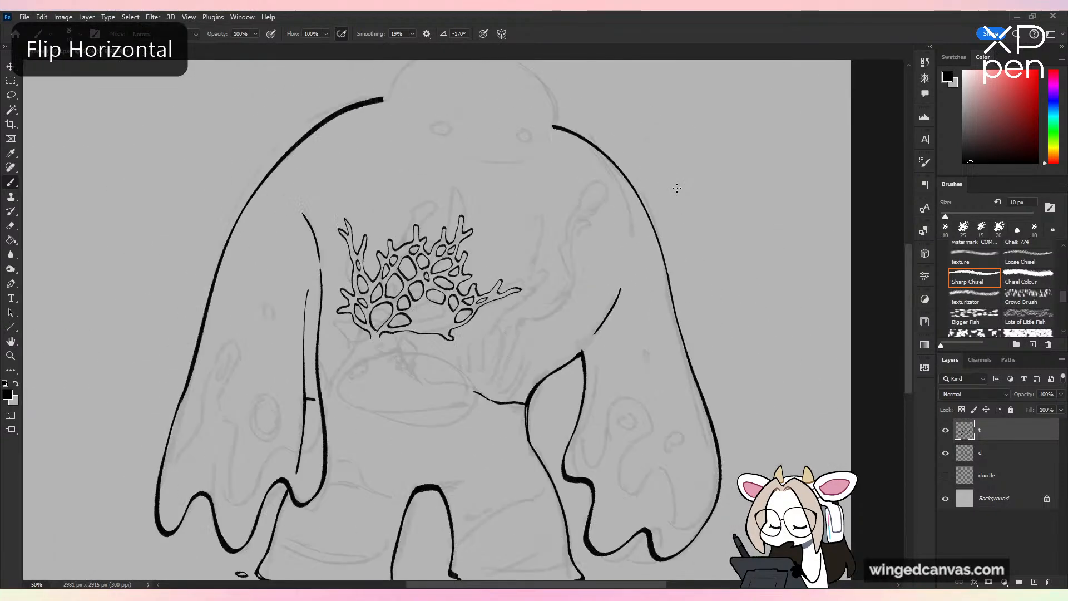
Step: Unmirror the canvas, save, and ink a large rounded hole with a narrow slanted one beside it along the coral shape's lower edge
key("ctrl+shift+h")
key("ctrl+plus")
key("ctrl+plus")
key("ctrl+s")
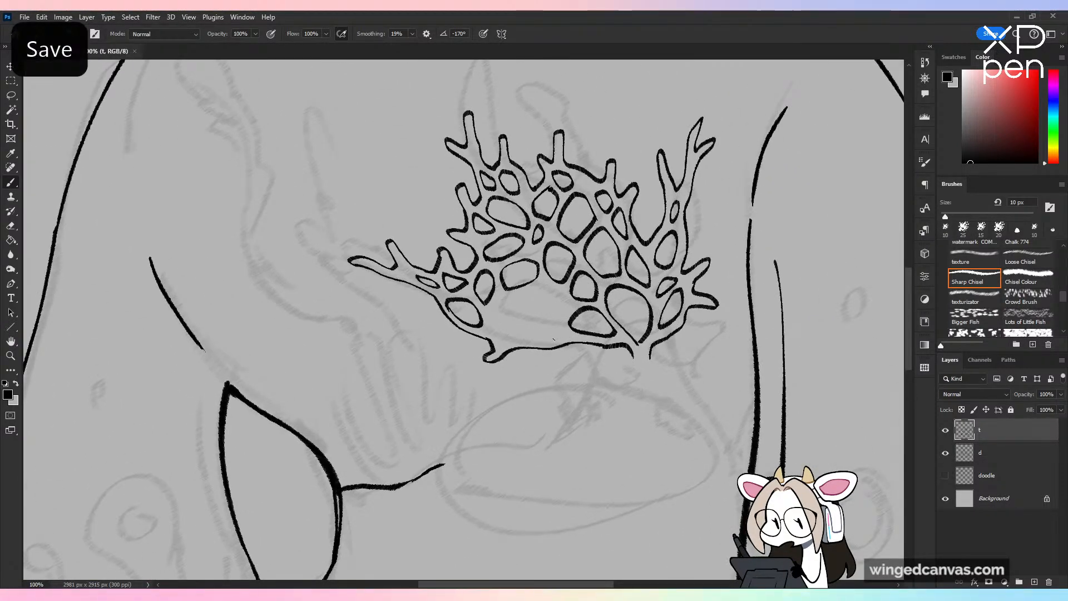
mouse_move(563, 338)
left_mouse_down()
mouse_move(553, 321)
mouse_move(511, 336)
mouse_move(561, 337)
left_mouse_up()
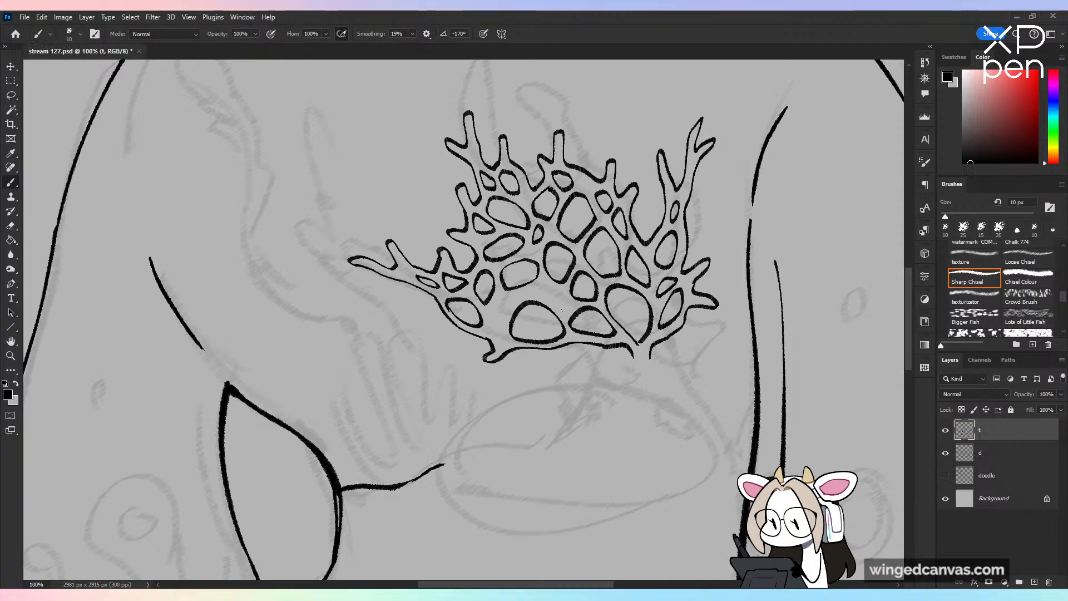
key("ctrl+z")
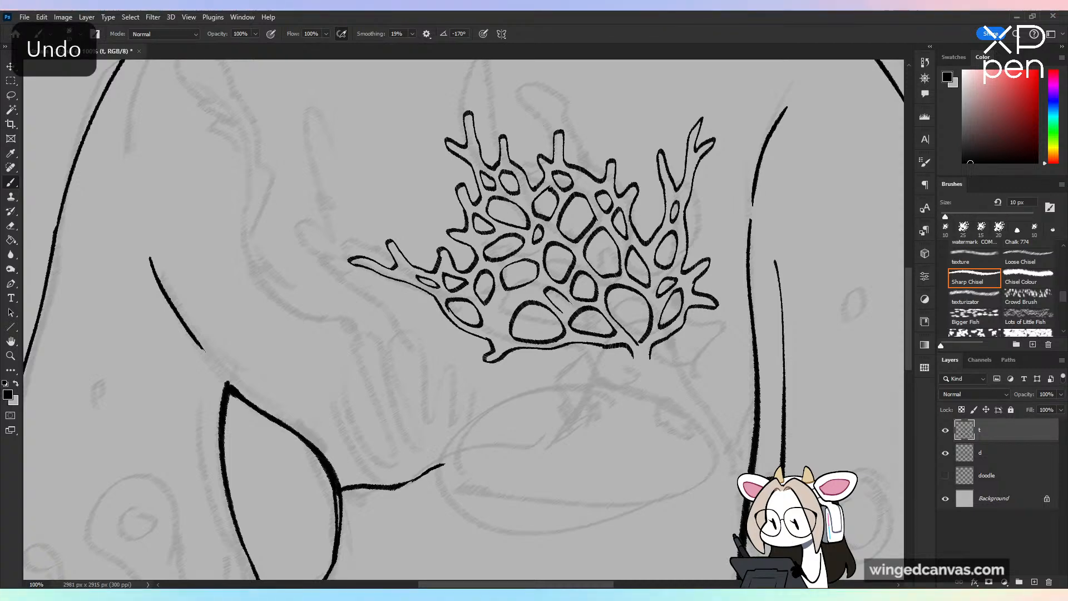
Step: Ink a narrow hole on the viewer's-left of the large lower hole, check the network within the whole figure, and save the drawing
key("ctrl+plus")
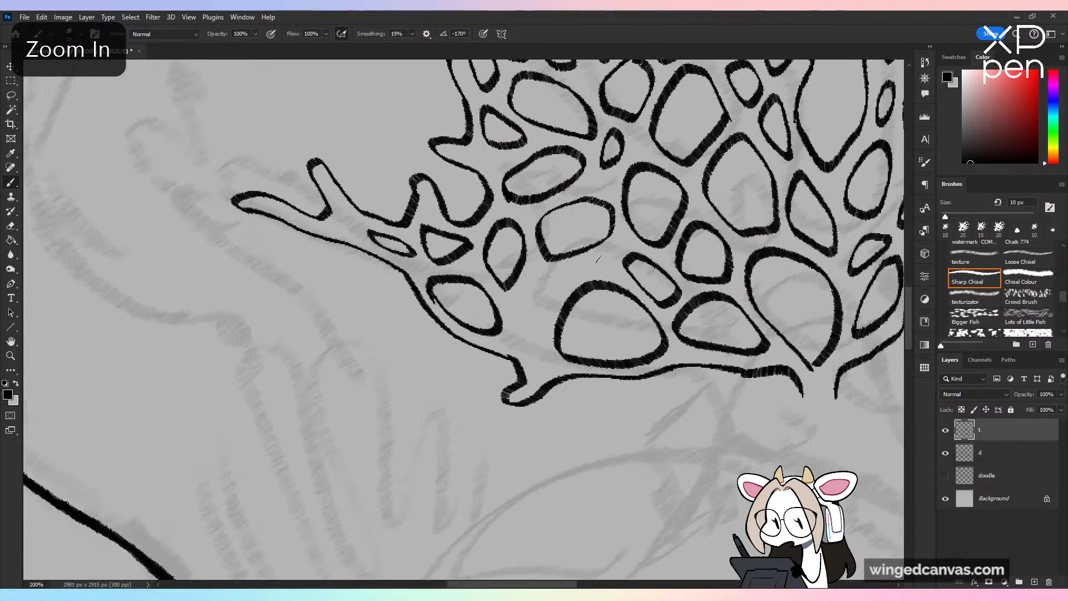
mouse_move(561, 272)
left_mouse_down()
mouse_move(524, 292)
mouse_move(533, 348)
left_mouse_up()
key("ctrl+minus")
key("ctrl+minus")
key("ctrl+minus")
key("ctrl+minus")
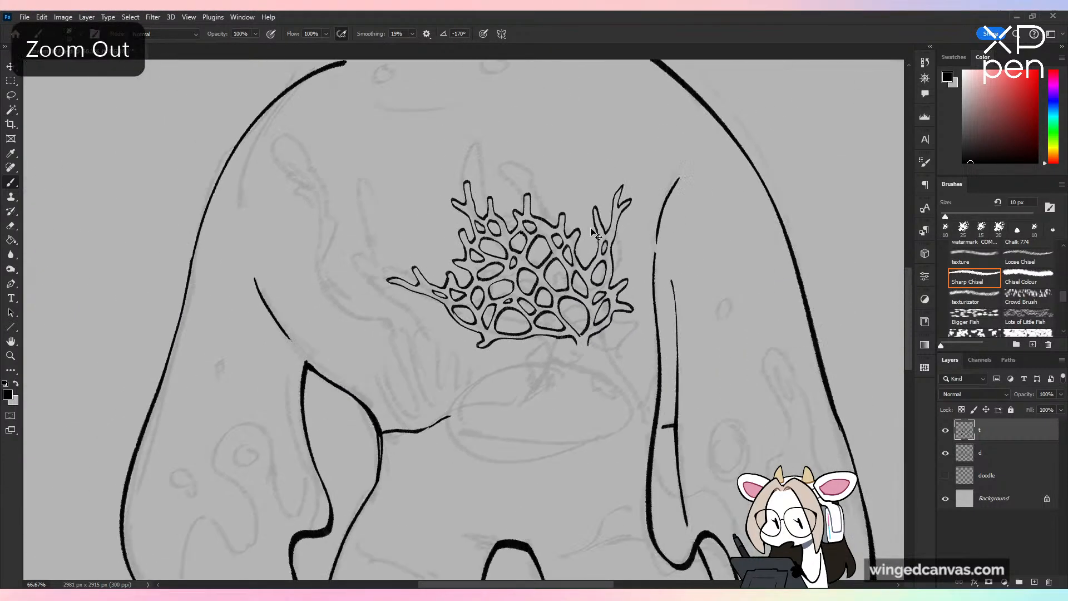
key("h")
key("ctrl+s")
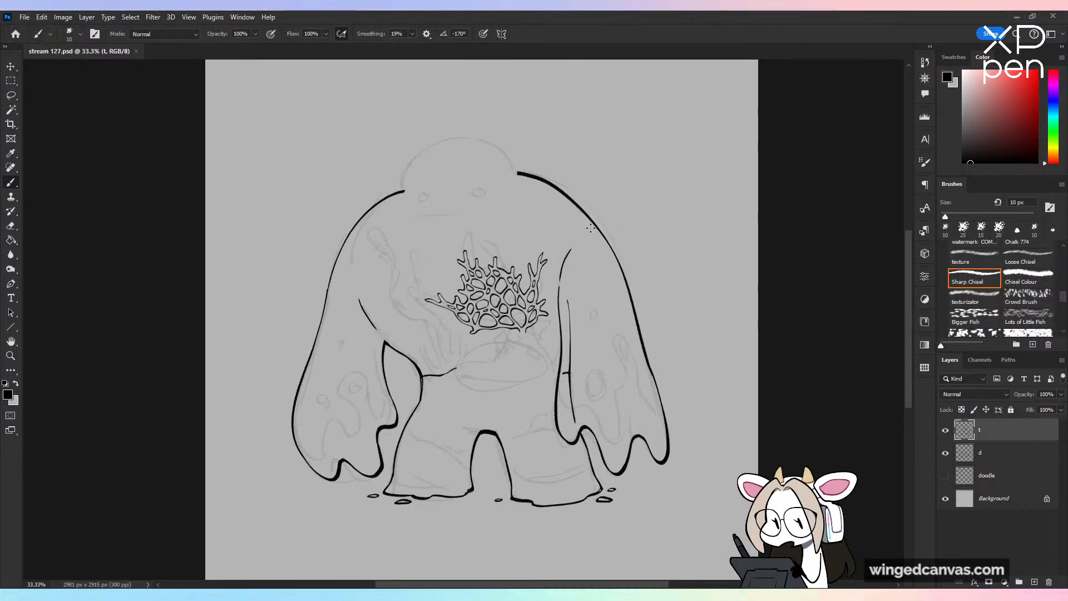
key("ctrl+plus")
key("ctrl+s")
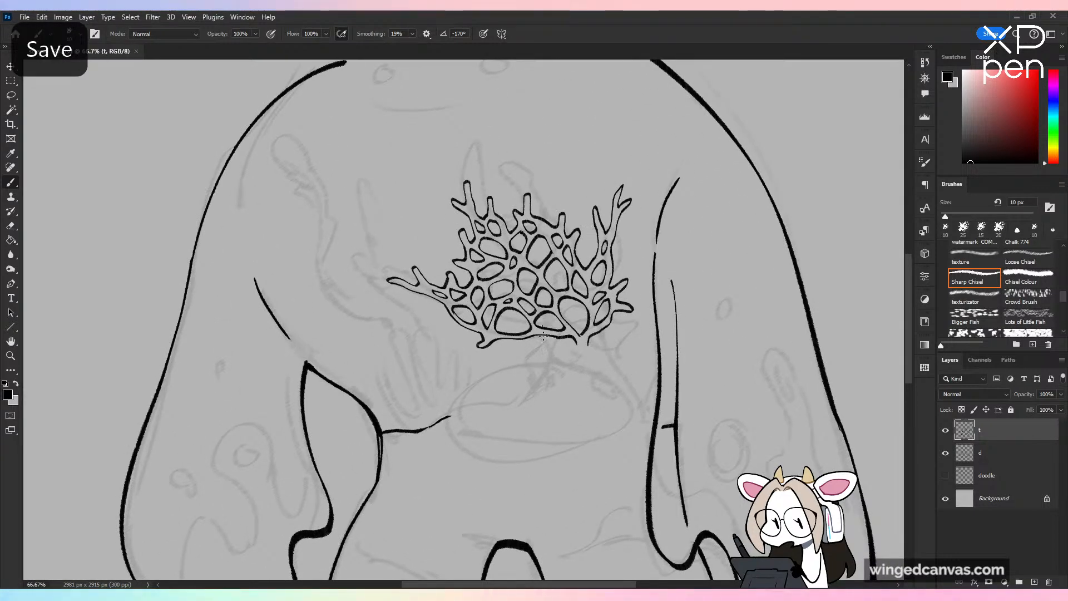
Step: Finish the coral shape's open stem with short root-like strokes flaring out at its base
left_click_drag(543, 337, 564, 263)
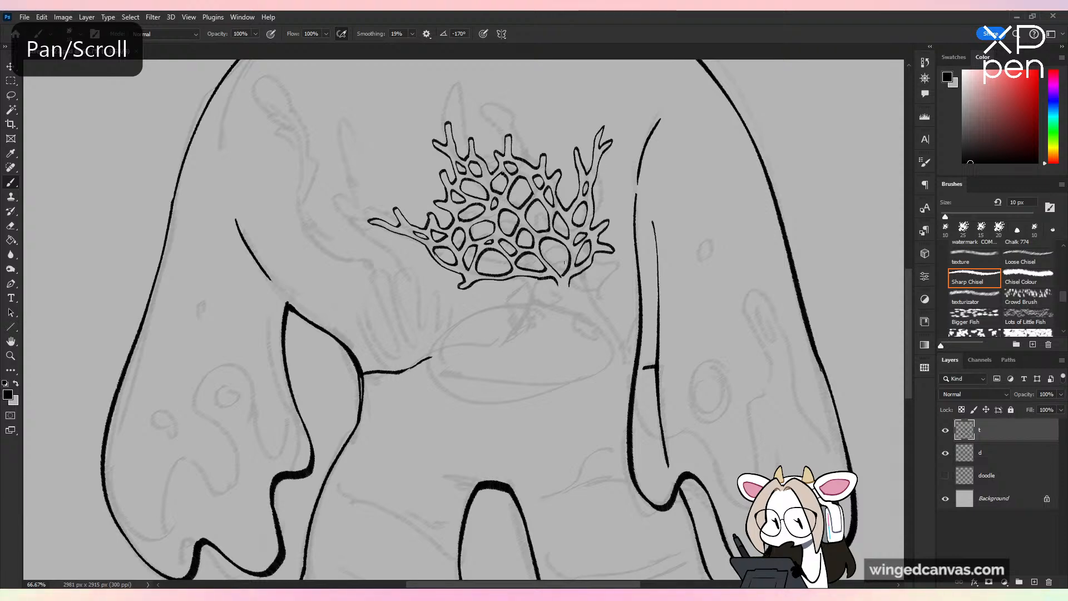
key("ctrl+plus")
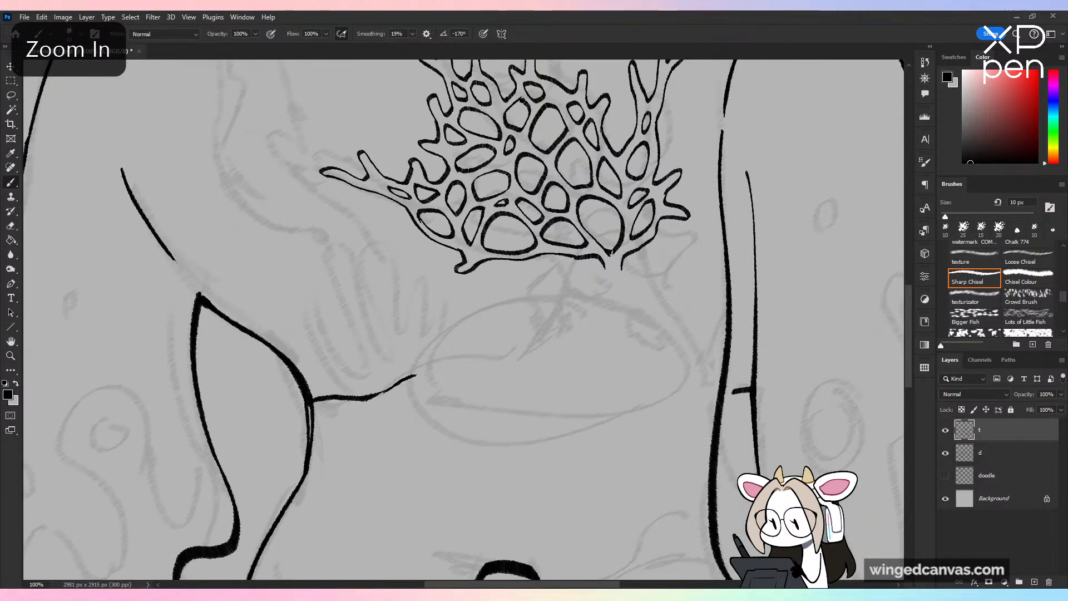
key("ctrl+minus")
key("ctrl+s")
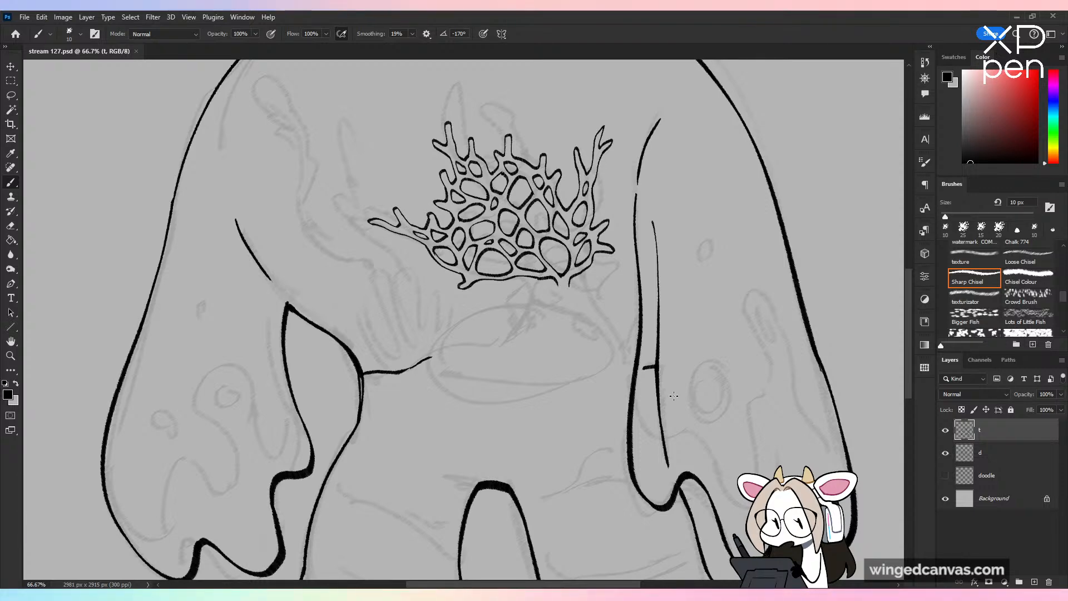
key("ctrl+plus")
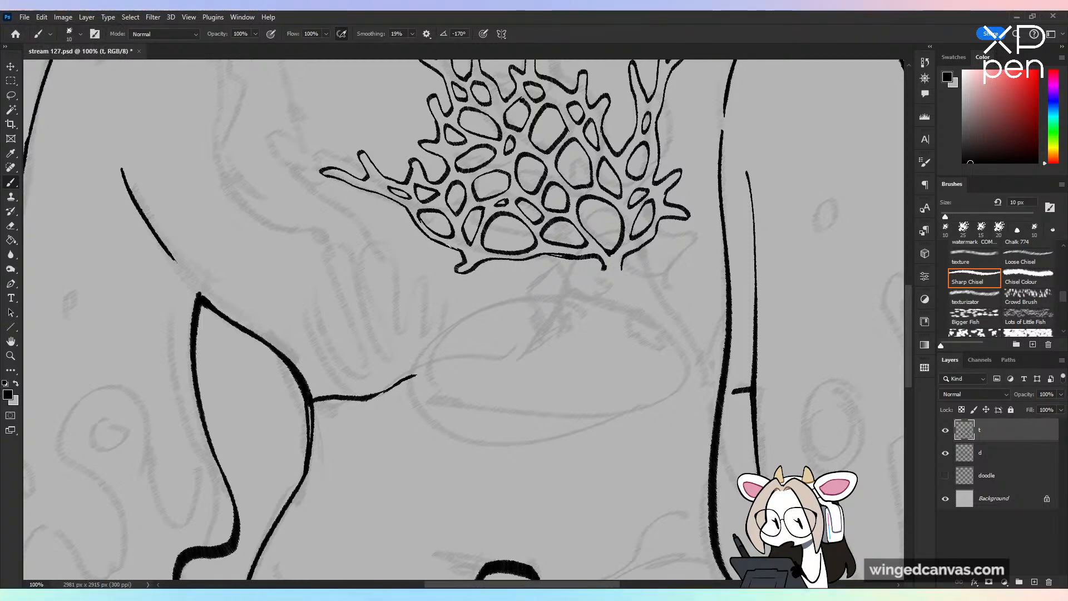
key("ctrl+minus")
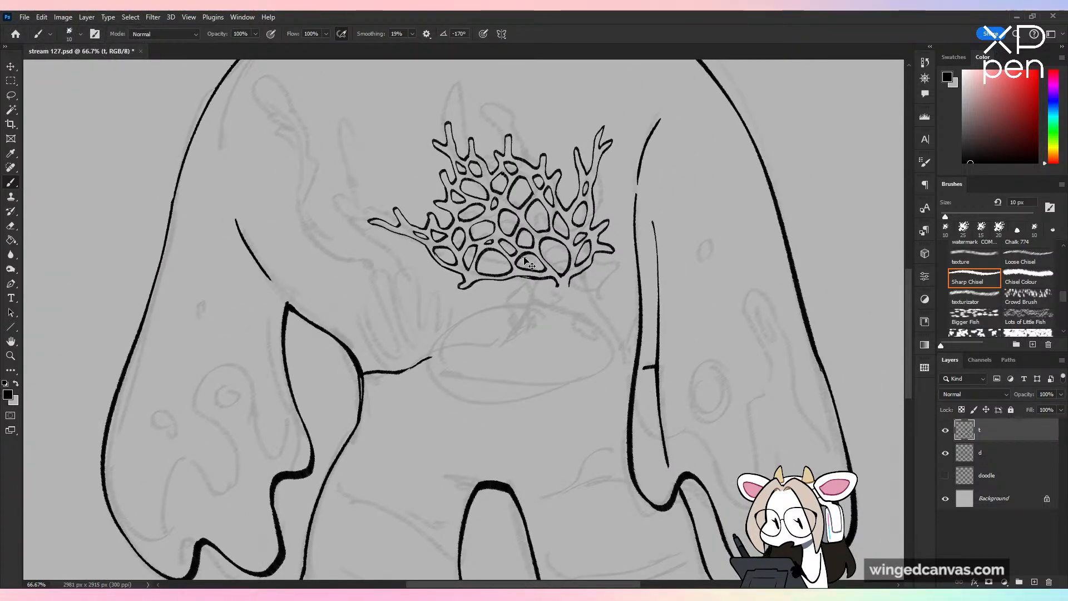
key("ctrl+plus")
left_click_drag(604, 268, 583, 283)
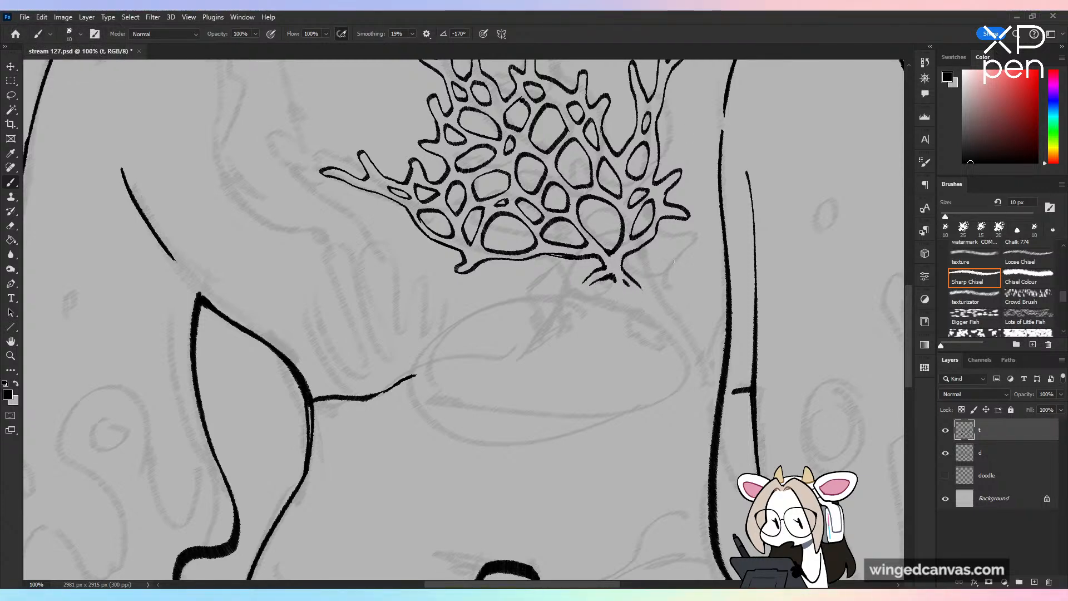
Step: Ink a short curved line from the stem's roots toward the viewer's left and a longer crease down to the viewer's-right arm
left_click_drag(593, 272, 551, 290)
key("ctrl+z")
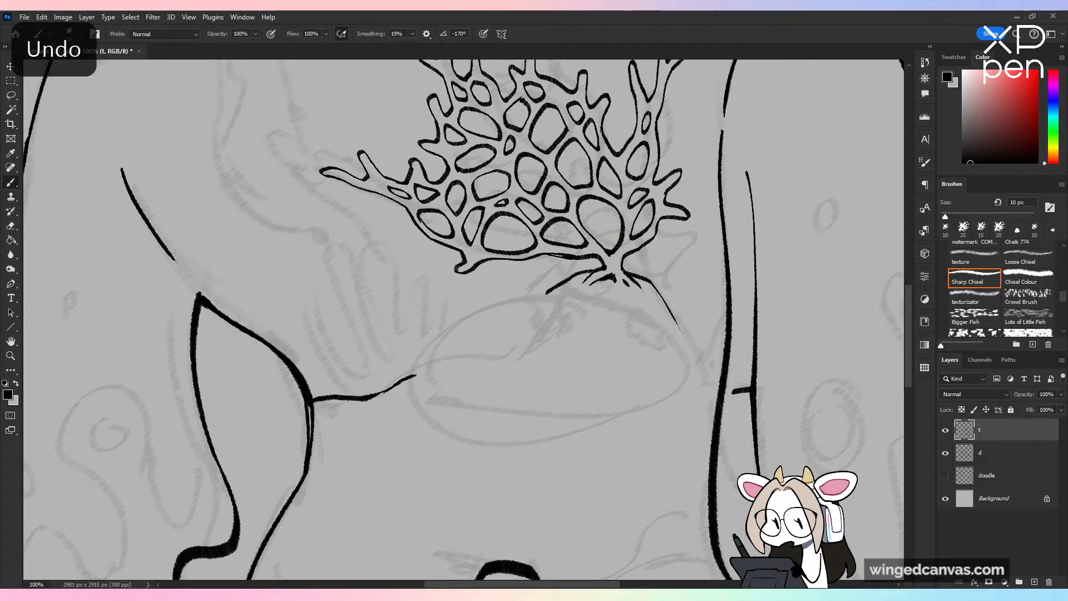
left_click_drag(676, 326, 720, 377)
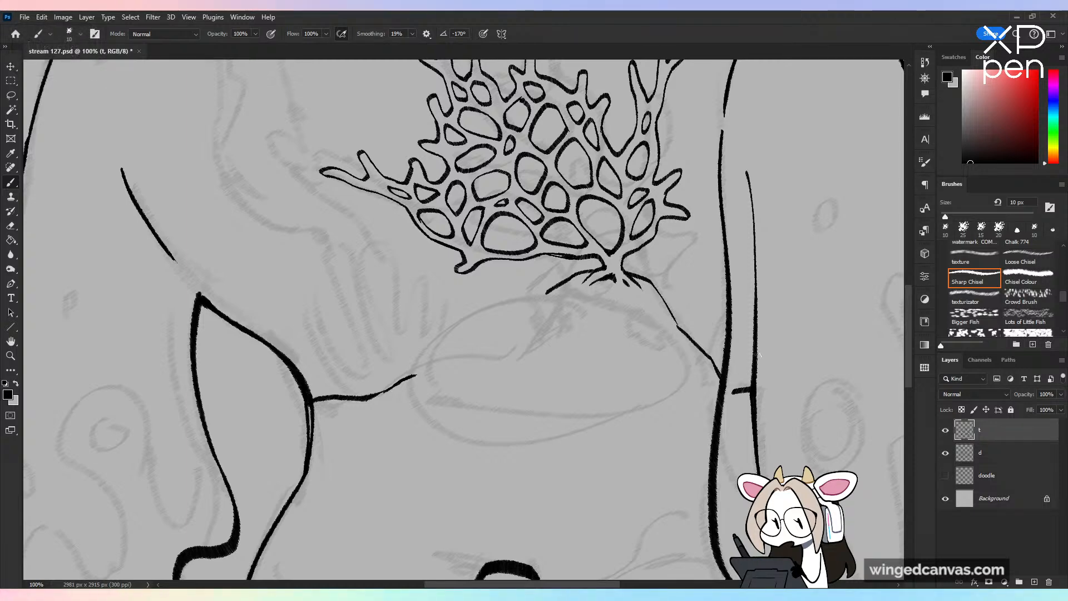
key("ctrl+minus")
key("ctrl+minus")
key("ctrl+plus")
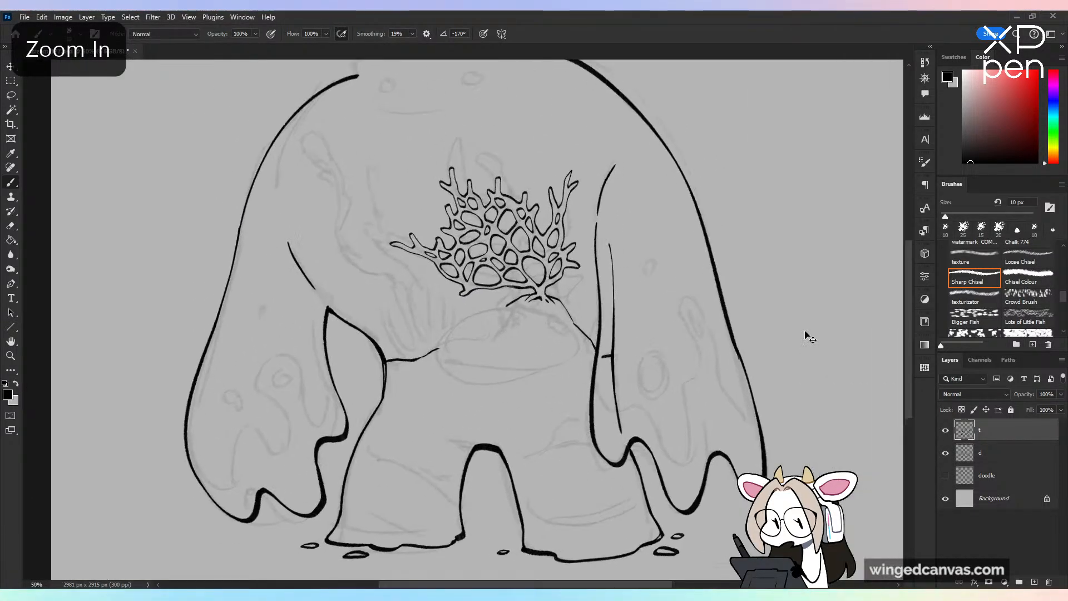
Step: Replace the stray stub inside the viewer's-right arm with a thin continuation of the crease and check the whole figure mirrored
key("ctrl+plus")
key("e")
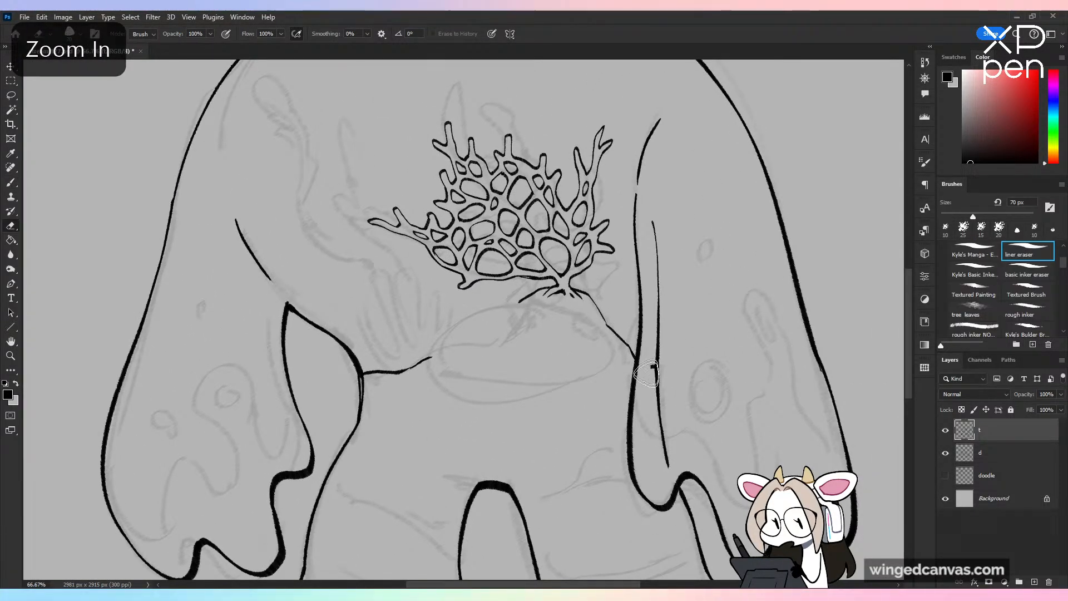
key("b")
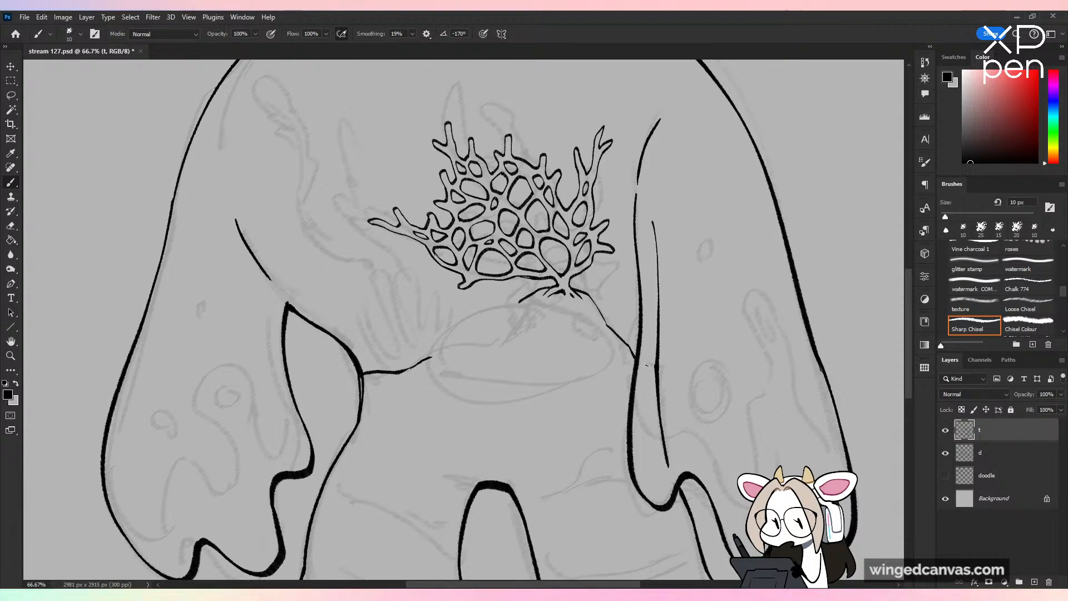
key("ctrl+minus")
key("ctrl+minus")
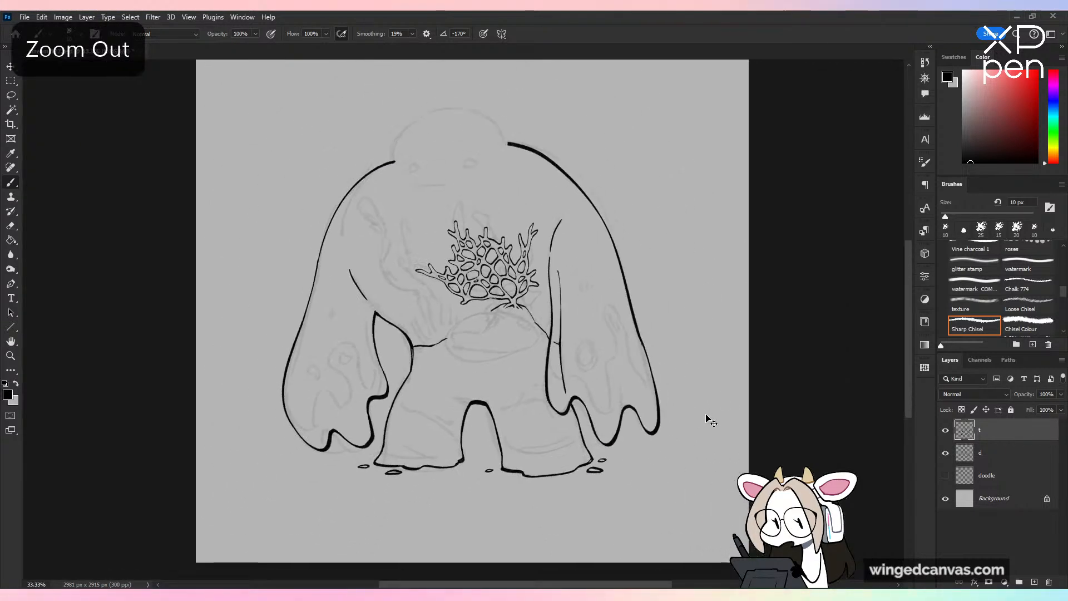
key("ctrl+minus")
key("ctrl+shift+h")
key("ctrl+shift+h")
key("ctrl+plus")
key("ctrl+plus")
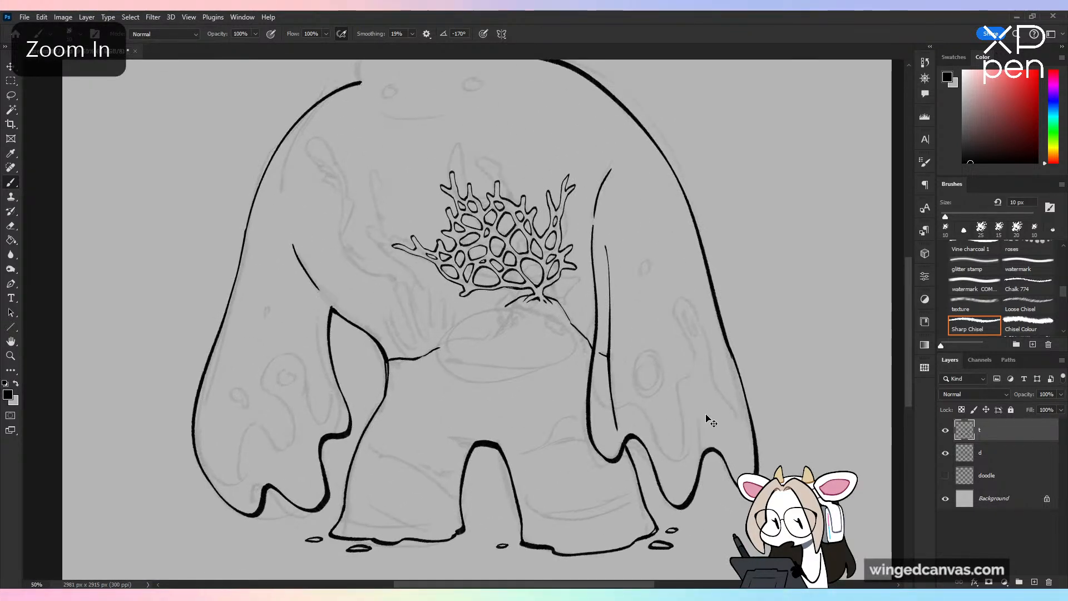
Step: Ink a large tilted oval on the belly directly beneath the coral shape's base
key("ctrl+plus")
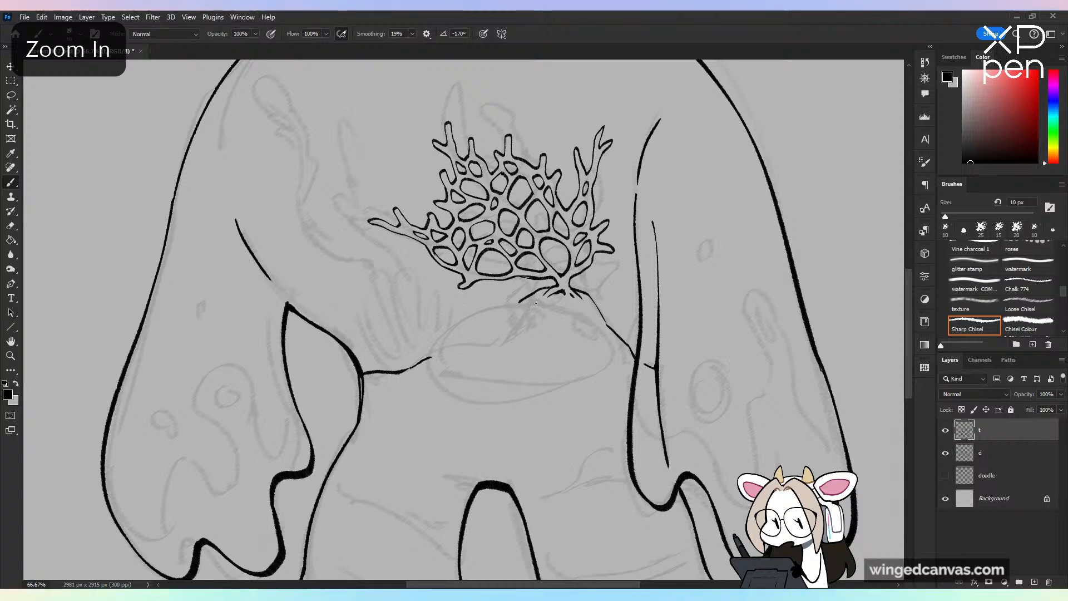
mouse_move(534, 301)
left_mouse_down()
mouse_move(456, 314)
mouse_move(528, 399)
left_mouse_up()
key("ctrl+z")
mouse_move(533, 297)
left_mouse_down()
mouse_move(433, 334)
mouse_move(487, 399)
left_mouse_up()
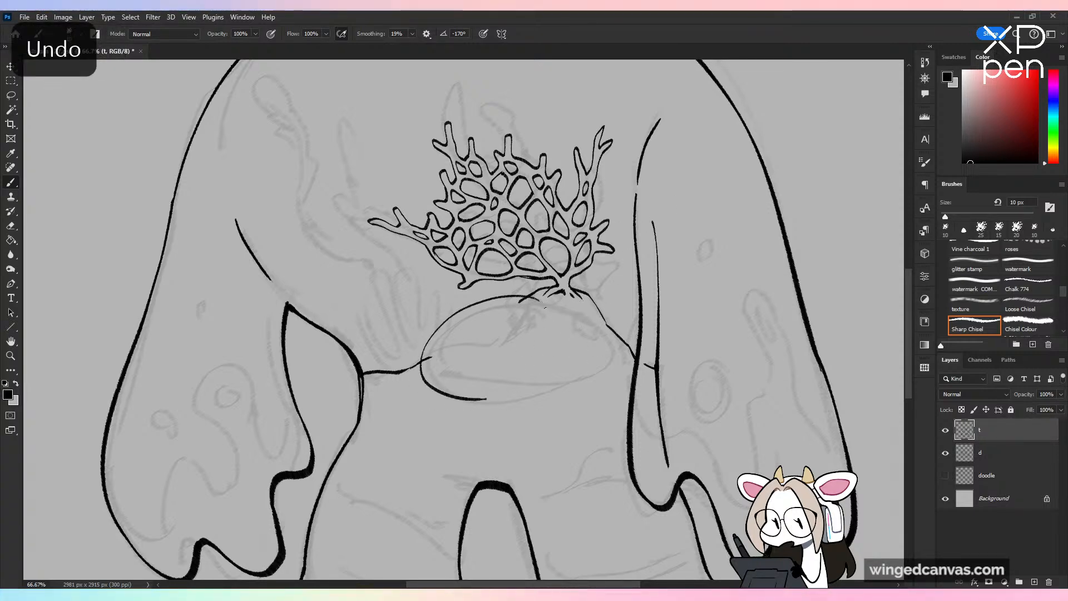
left_click_drag(562, 319, 488, 399)
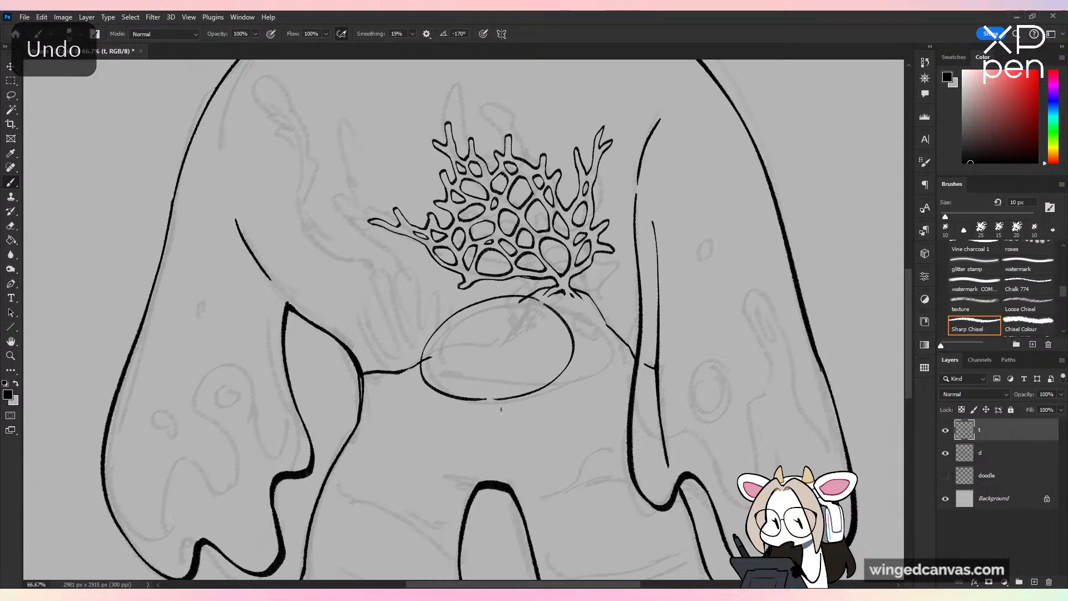
Step: Erase the line ends overlapping the inside of the belly oval and check the oval within the larger figure
key("e")
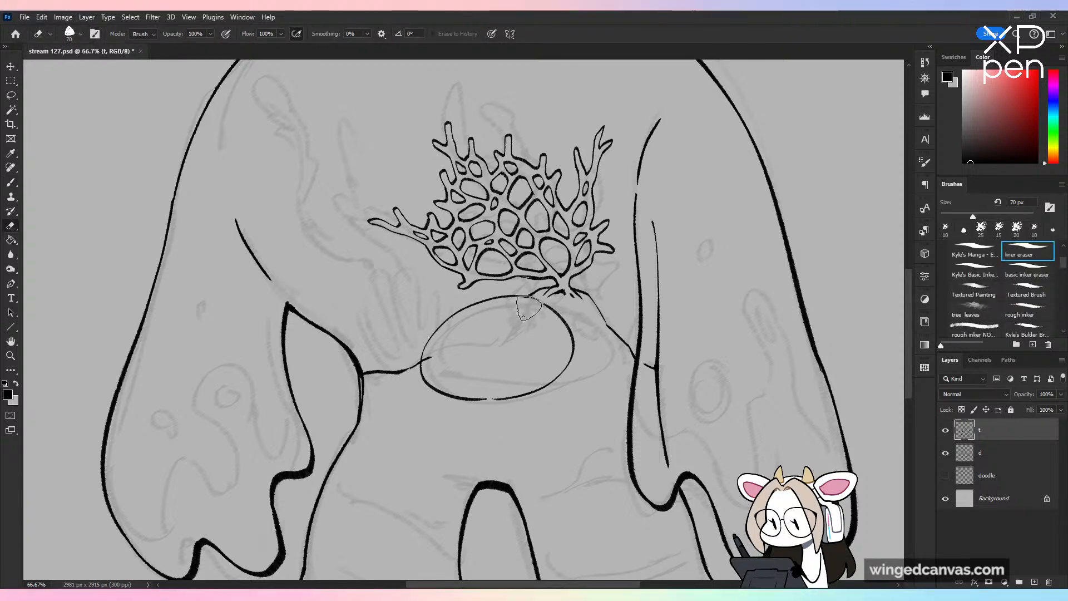
left_click_drag(435, 363, 434, 365)
key("b")
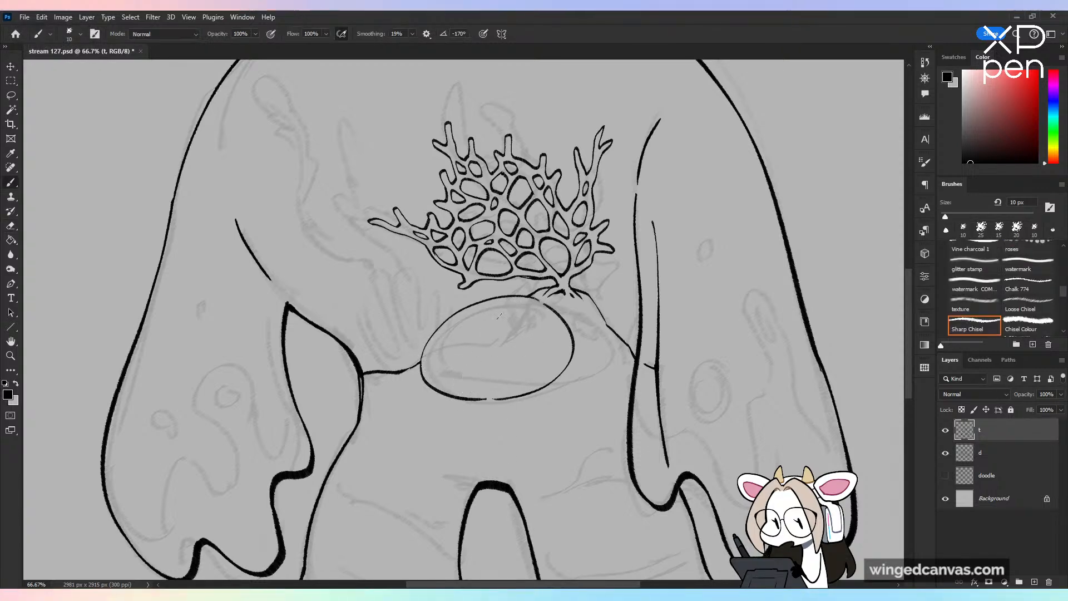
key("ctrl+plus")
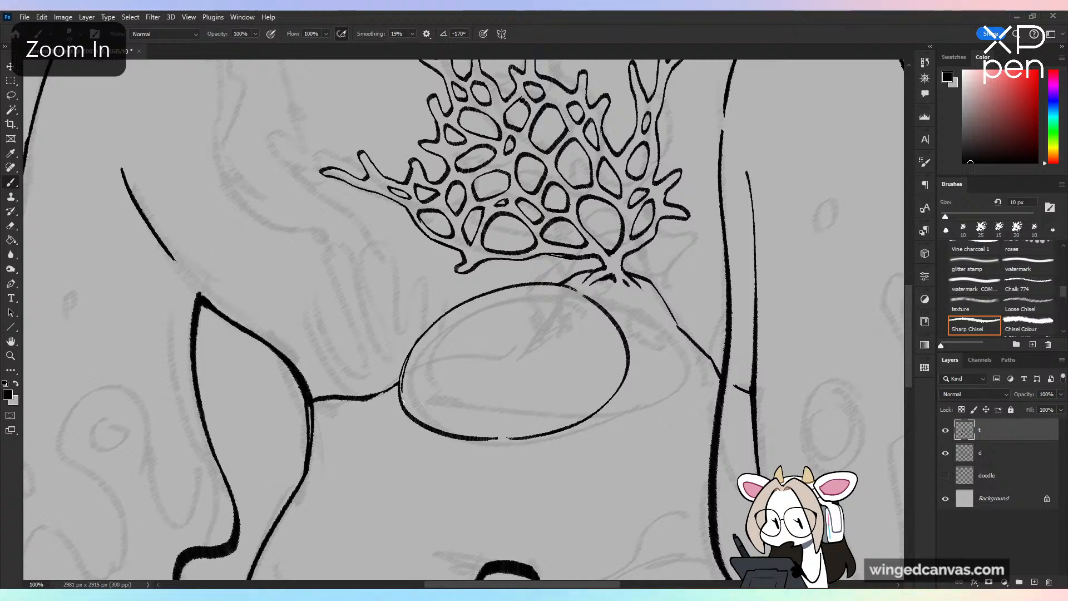
key("ctrl+z")
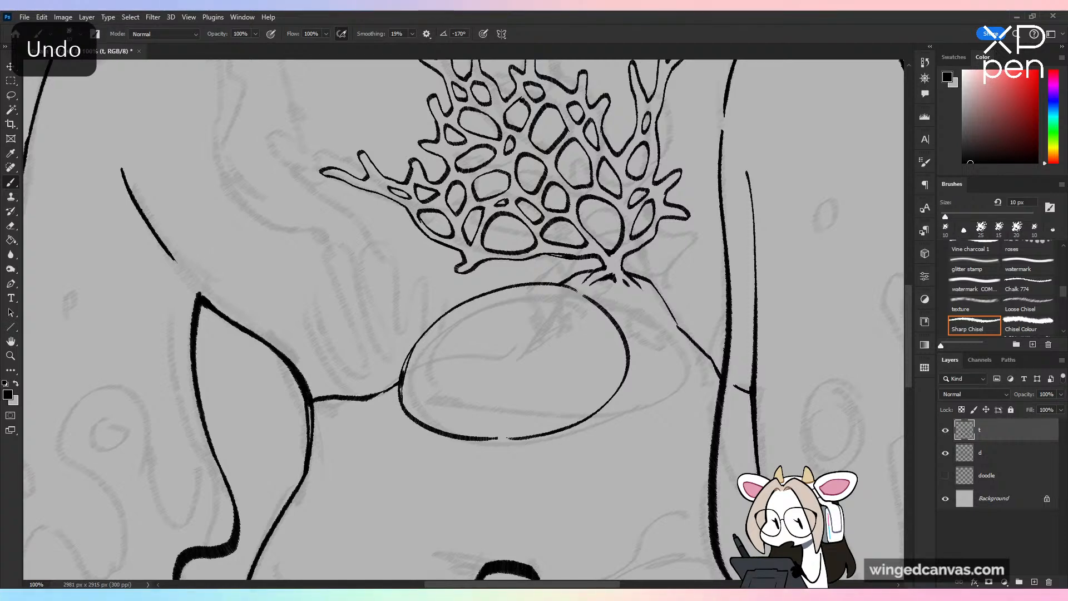
key("ctrl+minus")
key("ctrl+minus")
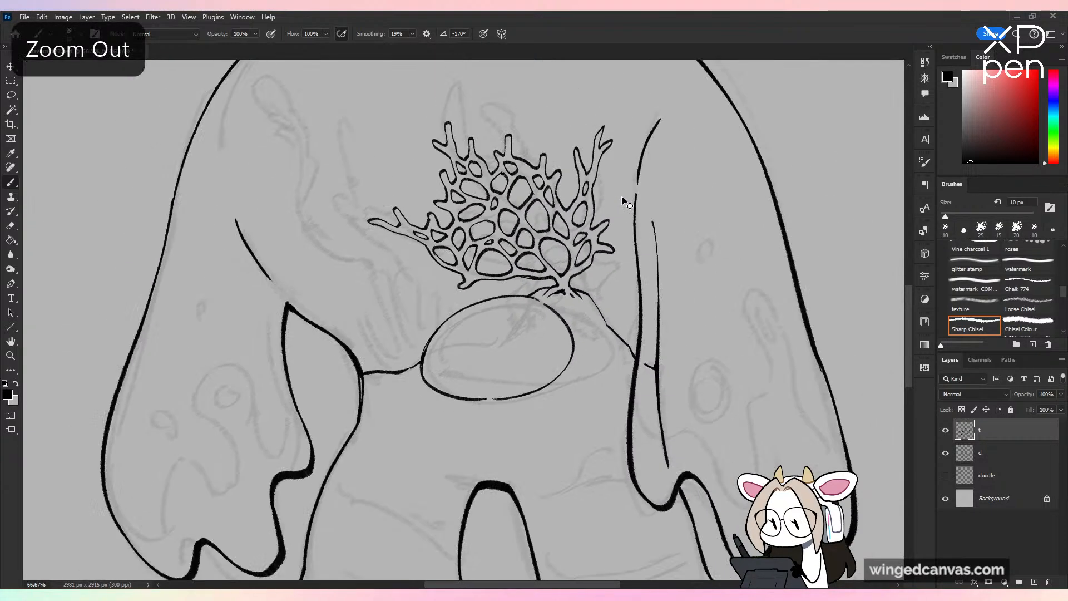
key("ctrl+shift+h")
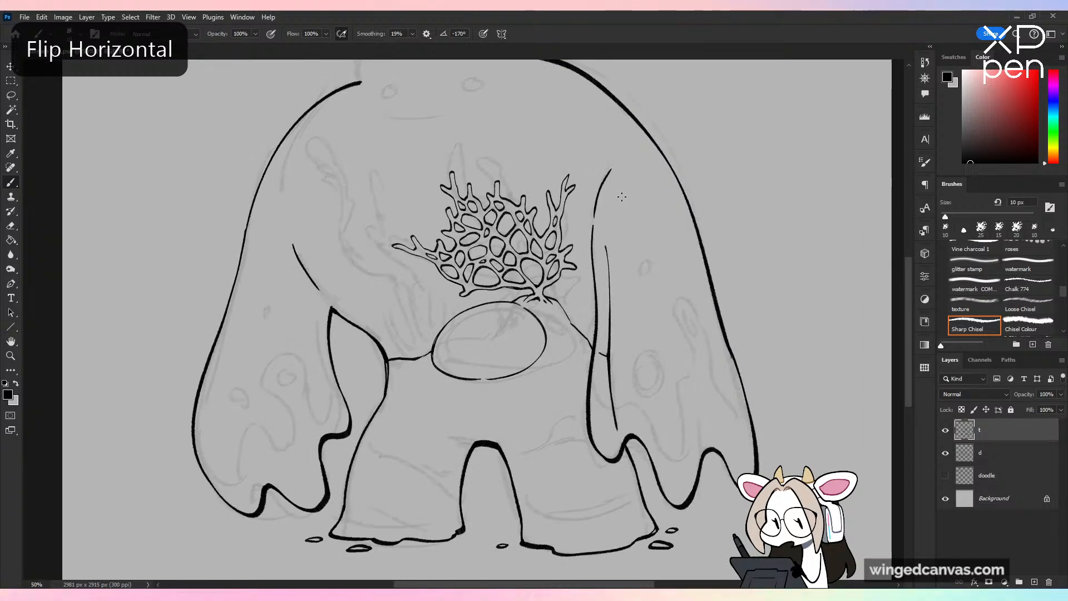
Step: Save the drawing and ink small elongated spots along the oval's upper viewer's-left rim, with a larger round spot inside them
key("ctrl+plus")
key("ctrl+plus")
key("ctrl+s")
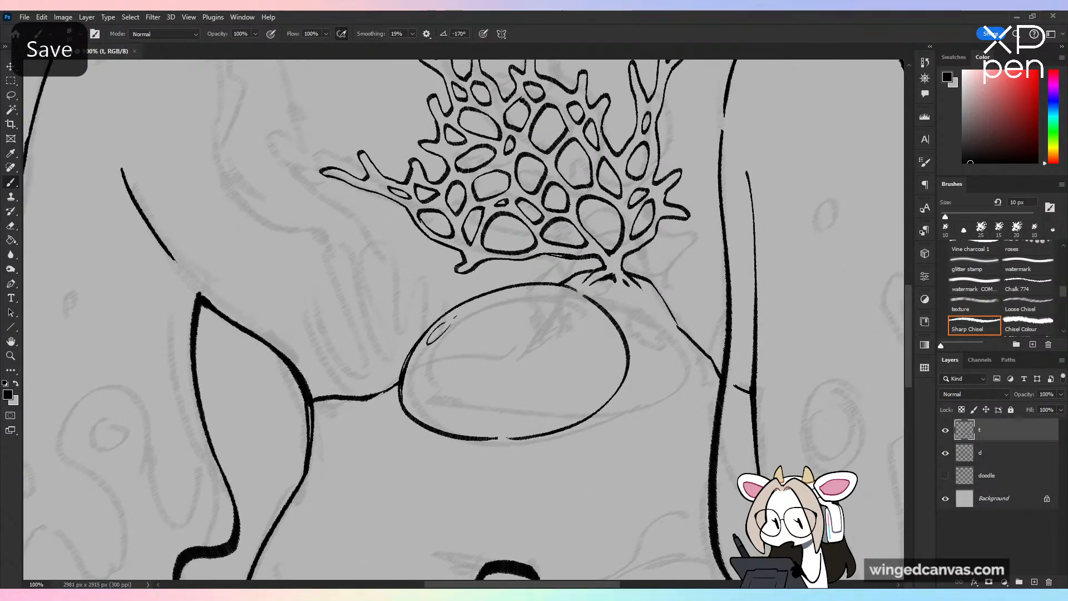
left_click_drag(456, 315, 463, 310)
mouse_move(481, 312)
left_mouse_down()
mouse_move(456, 337)
mouse_move(512, 298)
left_mouse_up()
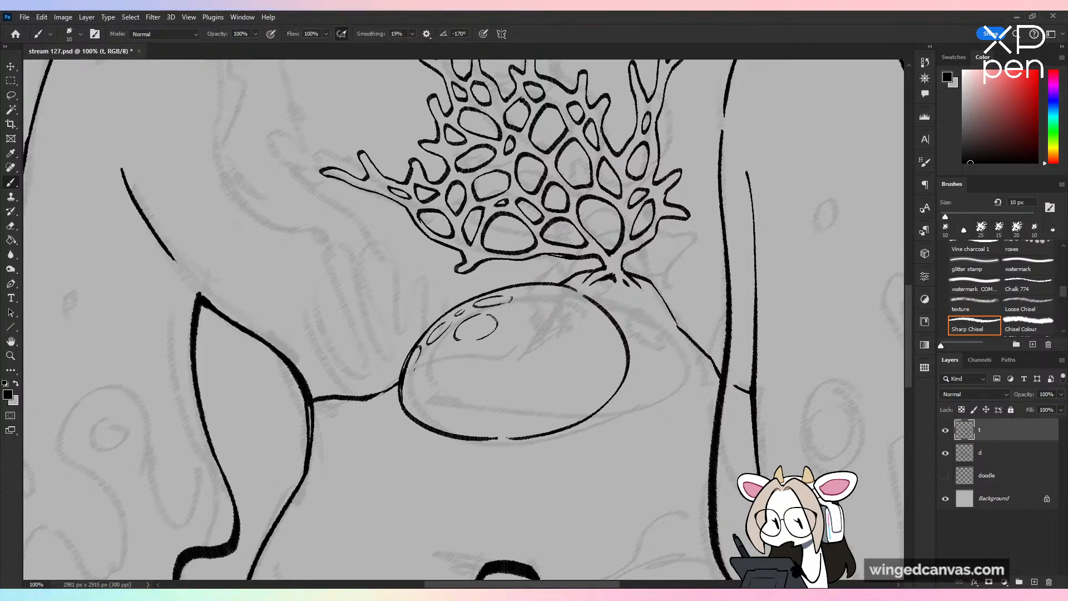
Step: Ink round spots of varied size down the oval's viewer's-left side and between the existing upper spots
mouse_move(434, 350)
left_mouse_down()
mouse_move(418, 381)
mouse_move(448, 394)
mouse_move(459, 293)
mouse_move(417, 387)
mouse_move(428, 388)
mouse_move(419, 417)
mouse_move(442, 400)
left_mouse_up()
key("ctrl+z")
key("ctrl+z")
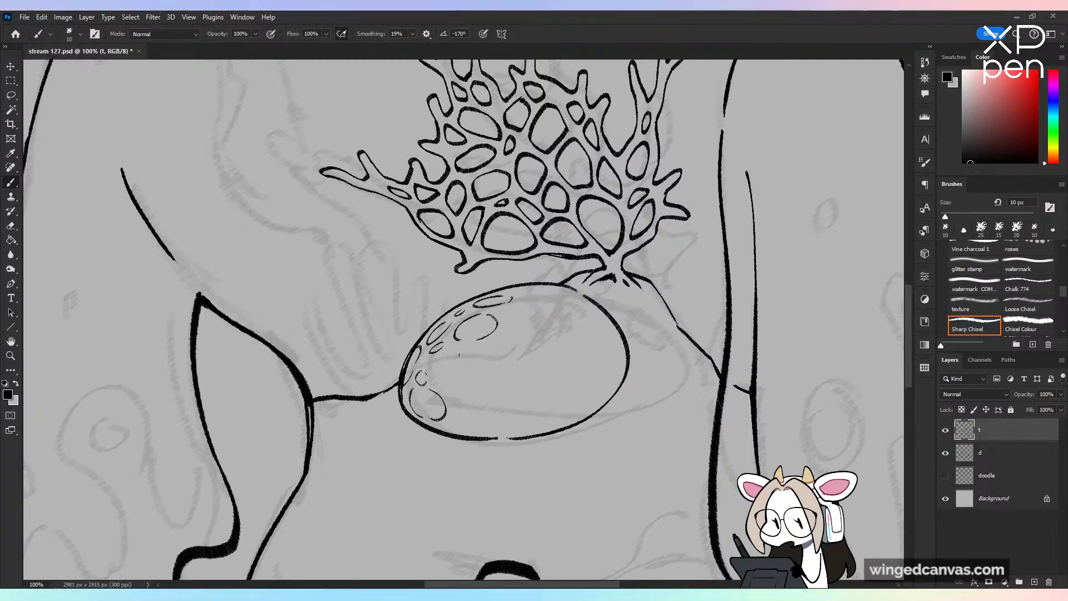
left_click_drag(436, 381, 435, 381)
left_click_drag(489, 334, 487, 350)
left_click_drag(546, 294, 546, 299)
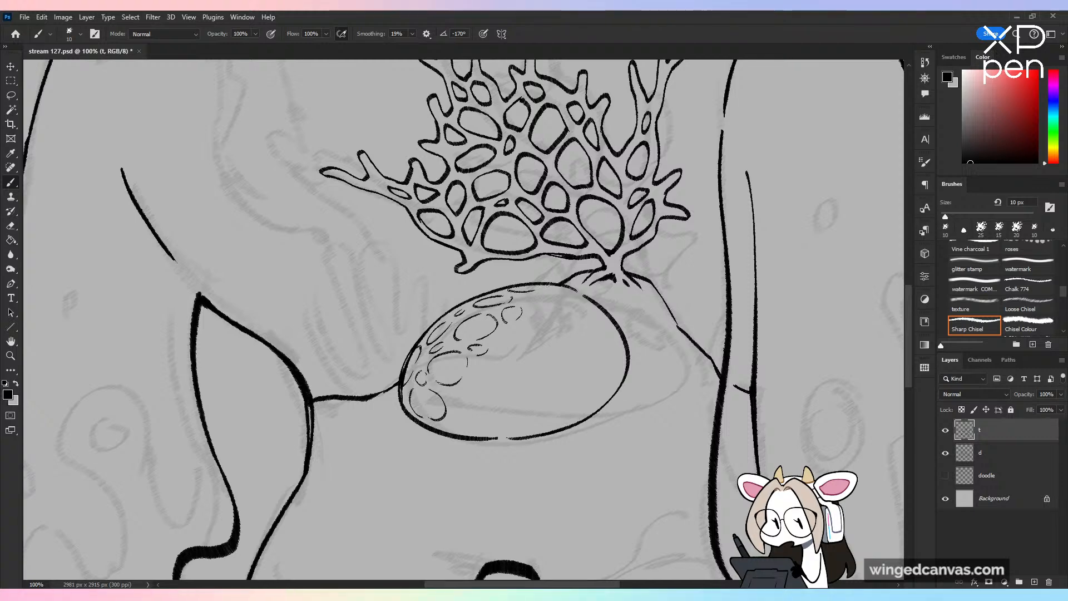
Step: Continue the inked spots across the oval's top and down its viewer's-right rim, then check them against the larger figure
mouse_move(537, 294)
left_mouse_down()
mouse_move(522, 311)
mouse_move(586, 316)
left_mouse_up()
key("ctrl+z")
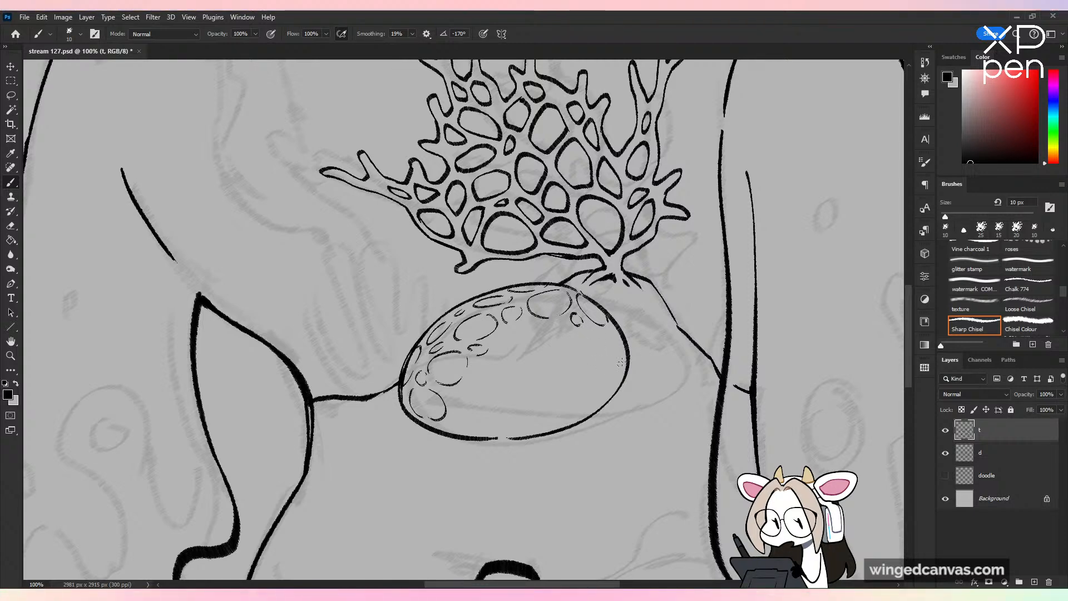
mouse_move(612, 329)
left_mouse_down()
mouse_move(626, 359)
mouse_move(616, 366)
mouse_move(628, 360)
mouse_move(597, 349)
left_mouse_up()
key("ctrl+minus")
key("ctrl+minus")
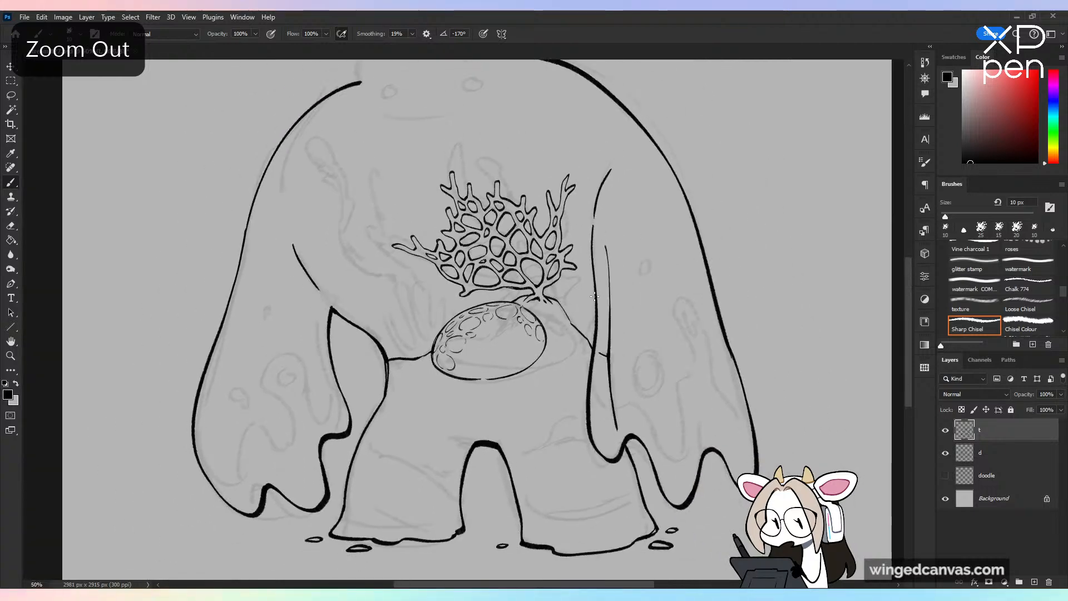
Step: Save the drawing, try inking a large spot near the belly oval's lower viewer's-right rim, and undo it
key("h")
key("h")
key("ctrl+s")
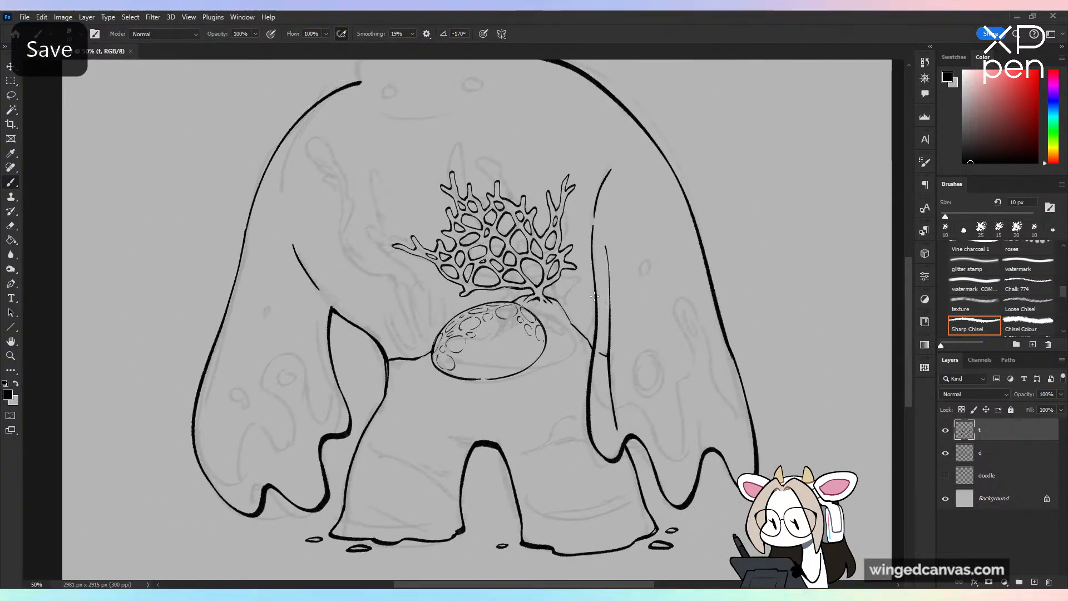
key("ctrl+minus")
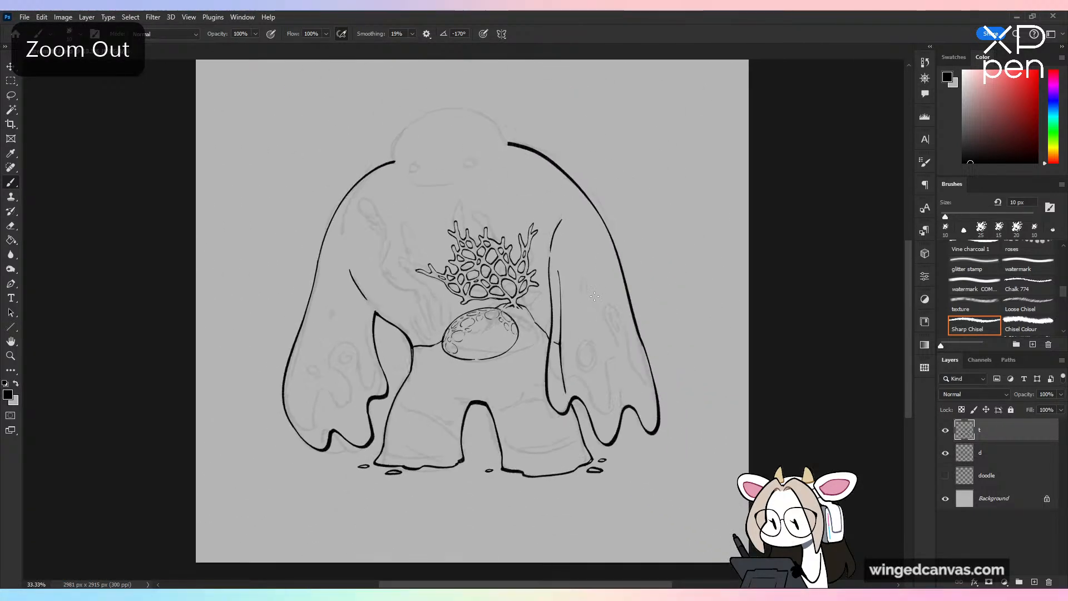
key("ctrl+plus")
key("ctrl+plus")
key("ctrl+plus")
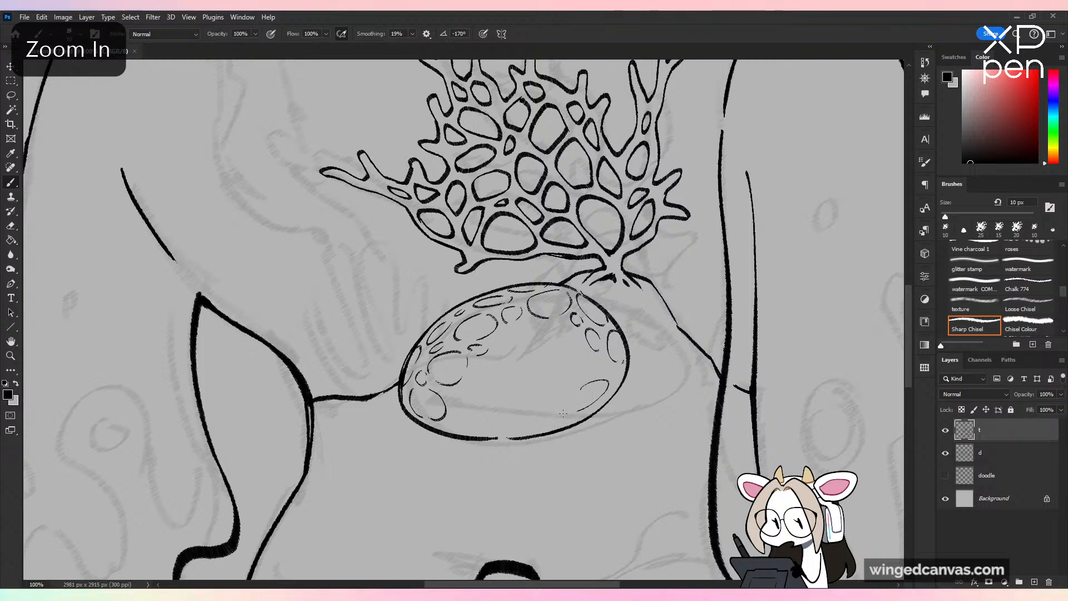
key("ctrl+z")
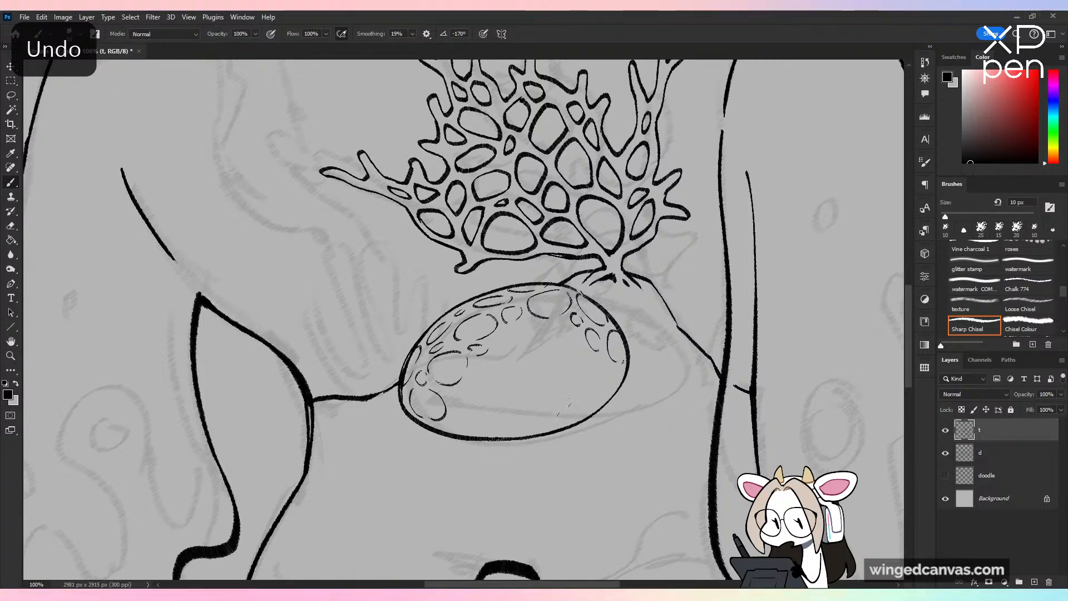
left_click_drag(597, 384, 579, 412)
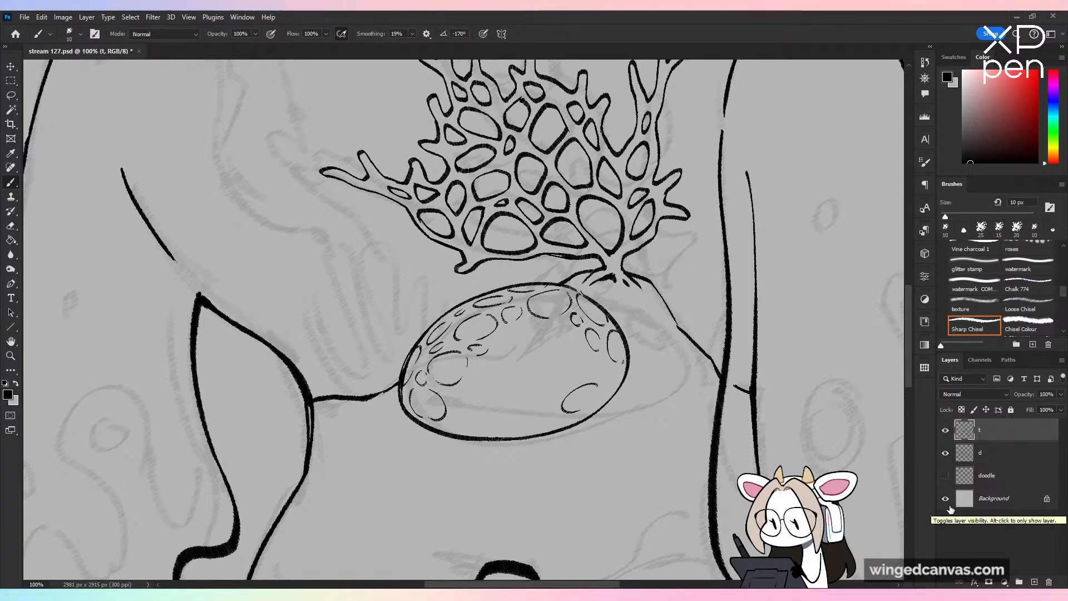
key("ctrl+z")
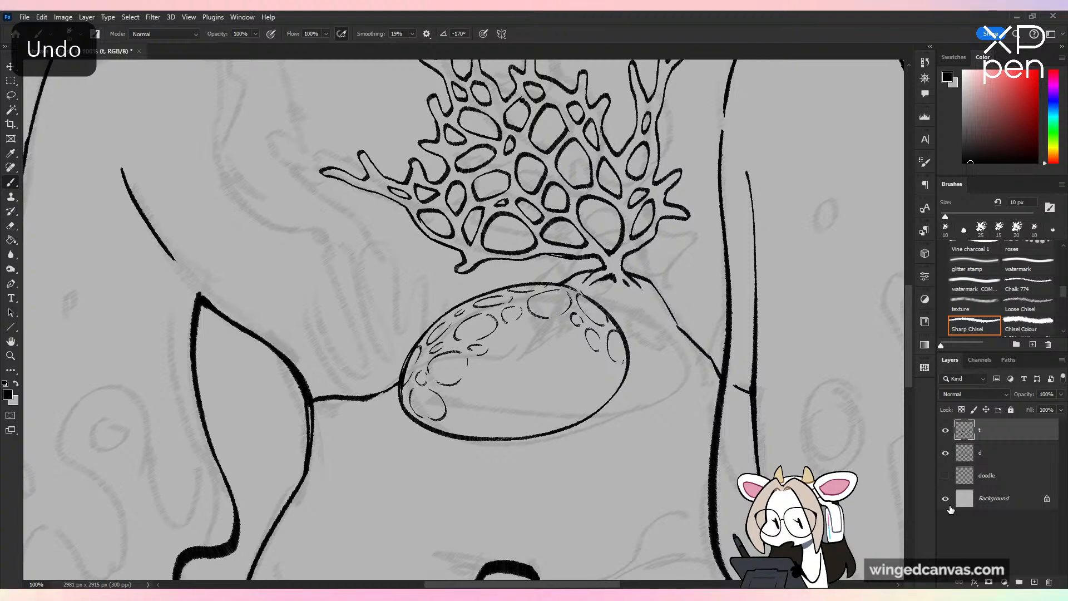
Step: Ink a large oval spot in the belly oval's lower viewer's-right area, with smaller partial spots along the rim around it
key("ctrl+minus")
key("ctrl+minus")
key("ctrl+minus")
key("ctrl+minus")
key("ctrl+plus")
key("ctrl+plus")
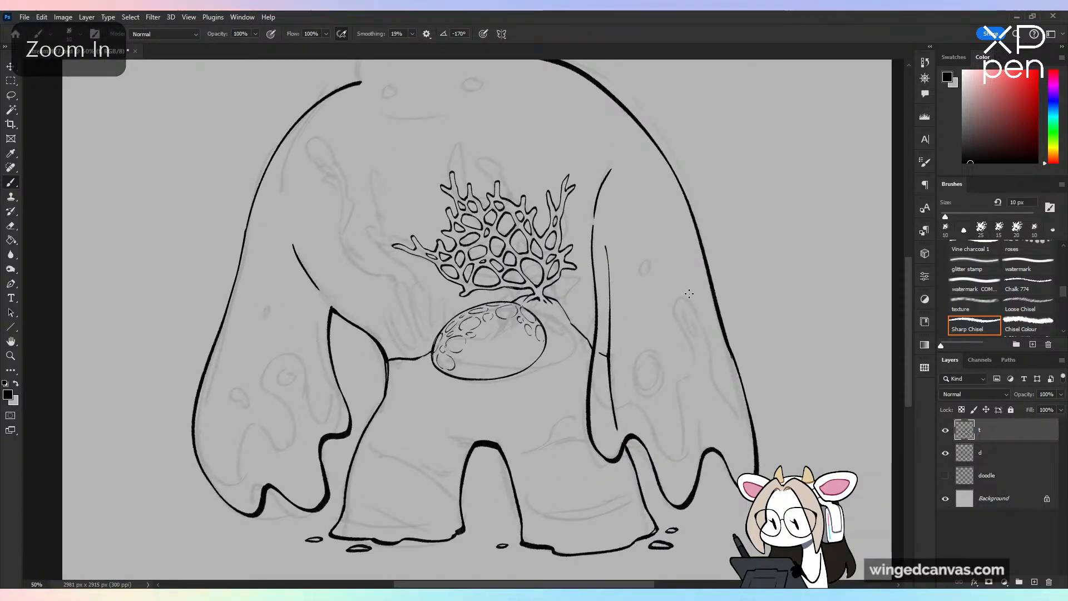
key("ctrl+plus")
key("ctrl+plus")
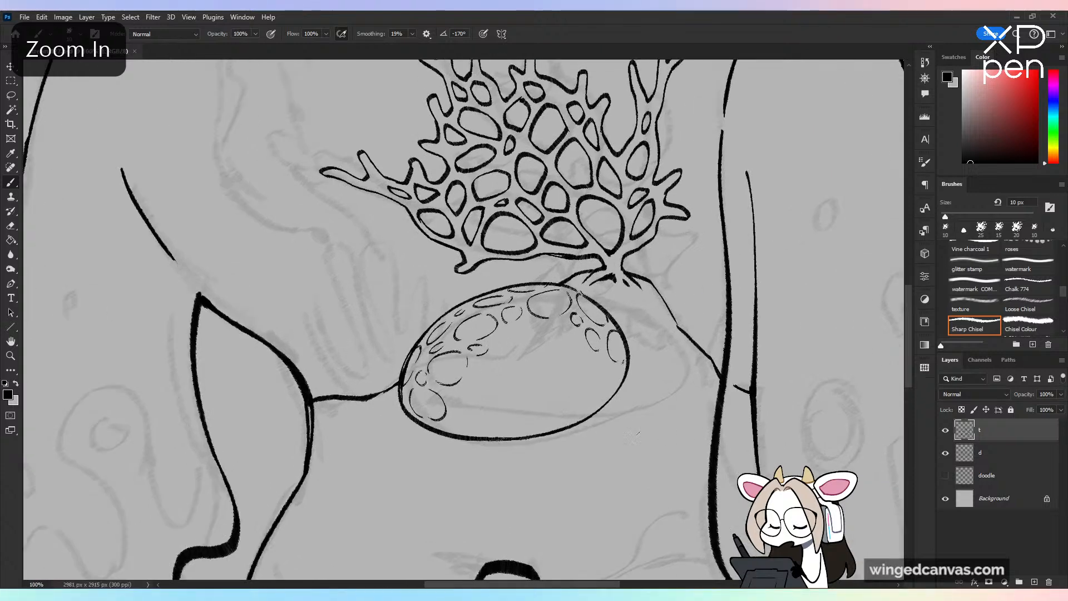
key("ctrl+z")
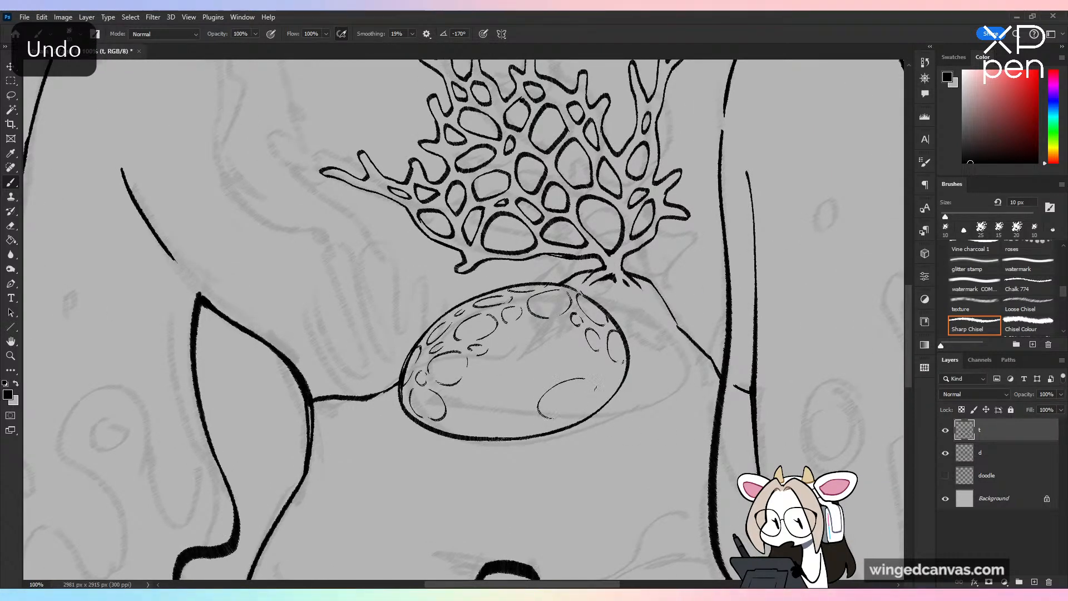
left_click_drag(604, 402, 622, 380)
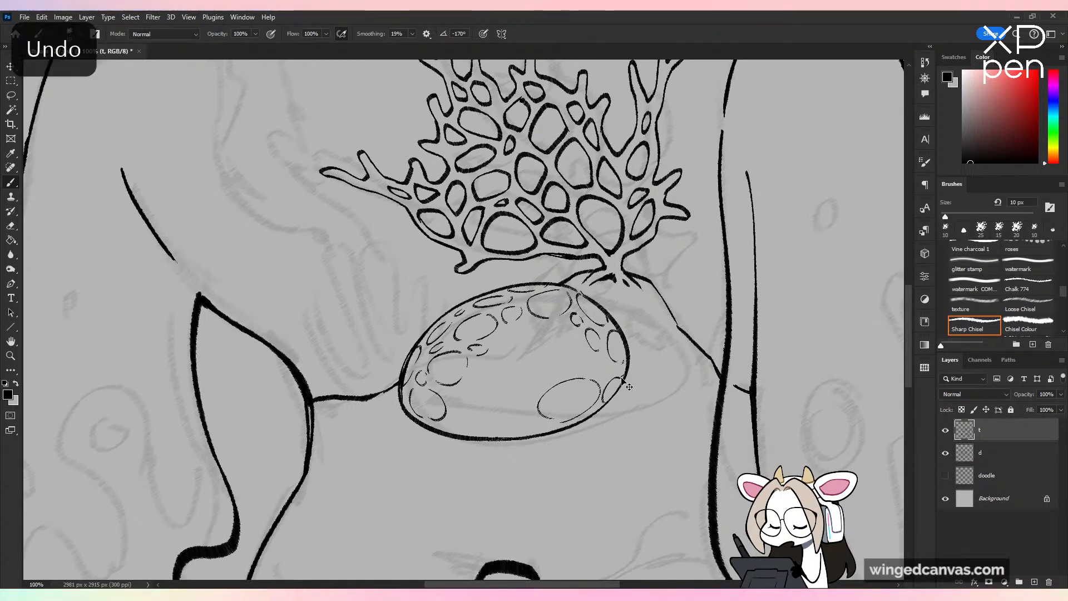
key("ctrl+z")
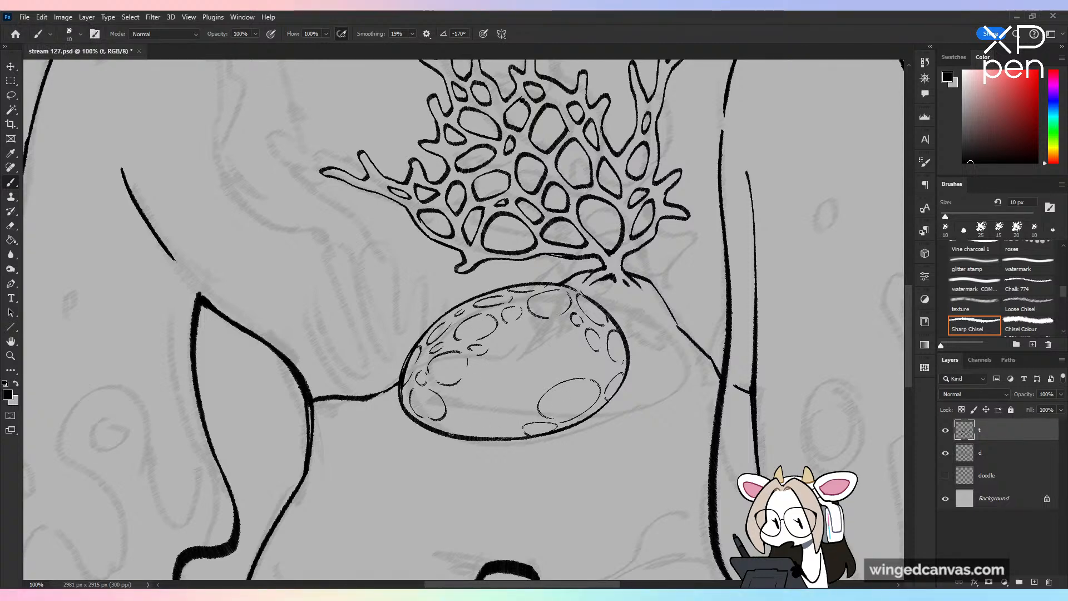
Step: Ink spots along the belly oval's lower viewer's-left rim and fill its middle with large and small round spots
mouse_move(472, 427)
left_mouse_down()
mouse_move(458, 390)
mouse_move(472, 420)
mouse_move(497, 409)
left_mouse_up()
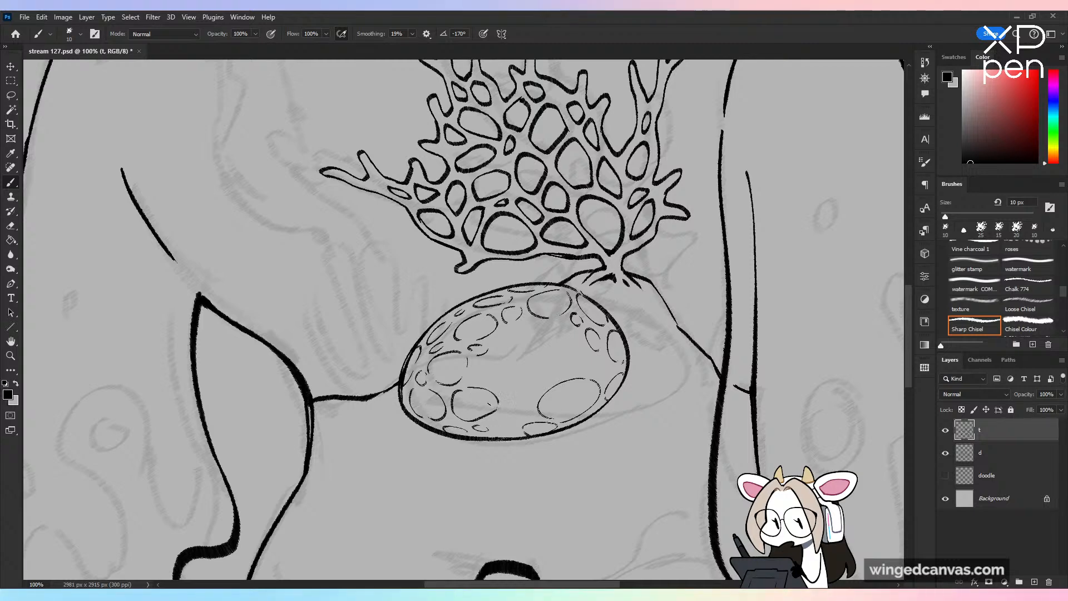
left_click_drag(477, 364, 473, 381)
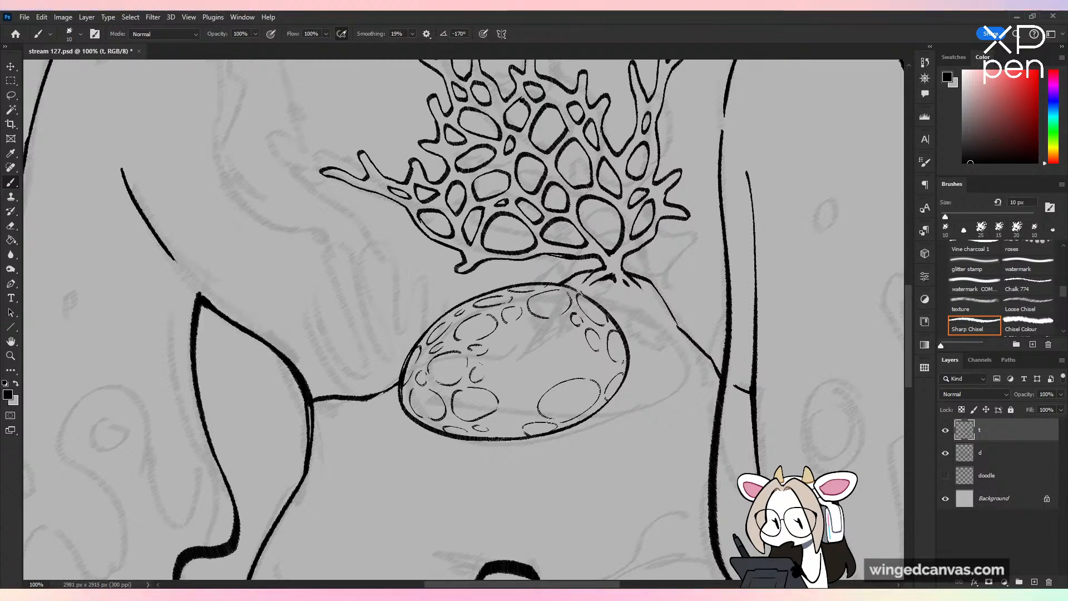
mouse_move(515, 382)
left_mouse_down()
mouse_move(500, 349)
mouse_move(520, 341)
mouse_move(525, 379)
left_mouse_up()
key("ctrl+z")
mouse_move(526, 339)
left_mouse_down()
mouse_move(529, 369)
mouse_move(497, 342)
mouse_move(529, 332)
mouse_move(557, 368)
left_mouse_up()
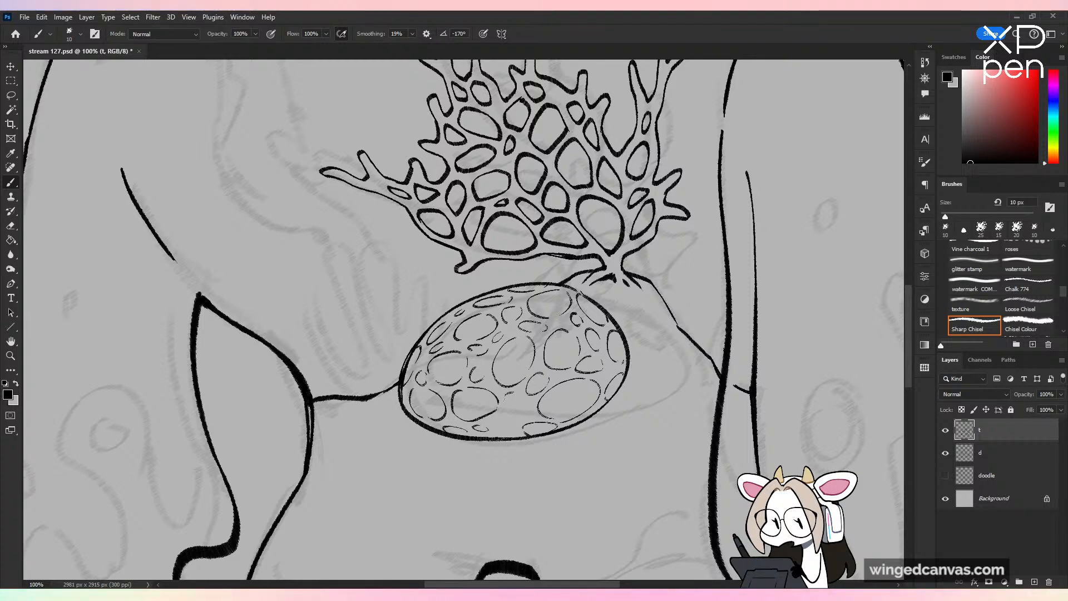
mouse_move(505, 401)
left_mouse_down()
mouse_move(514, 396)
mouse_move(498, 421)
mouse_move(524, 414)
left_mouse_up()
key("ctrl+z")
Step: Save the drawing and check the whole figure's line art with the rough sketch layer "d" hidden, then show the sketch again
key("ctrl+minus")
key("ctrl+minus")
key("ctrl+minus")
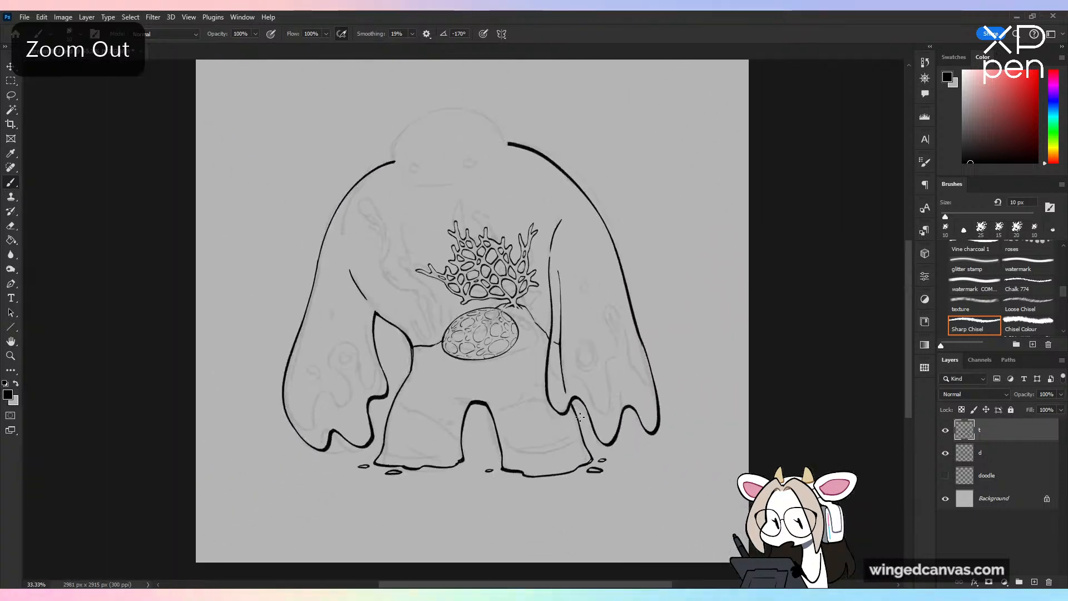
key("ctrl+s")
left_click(945, 455)
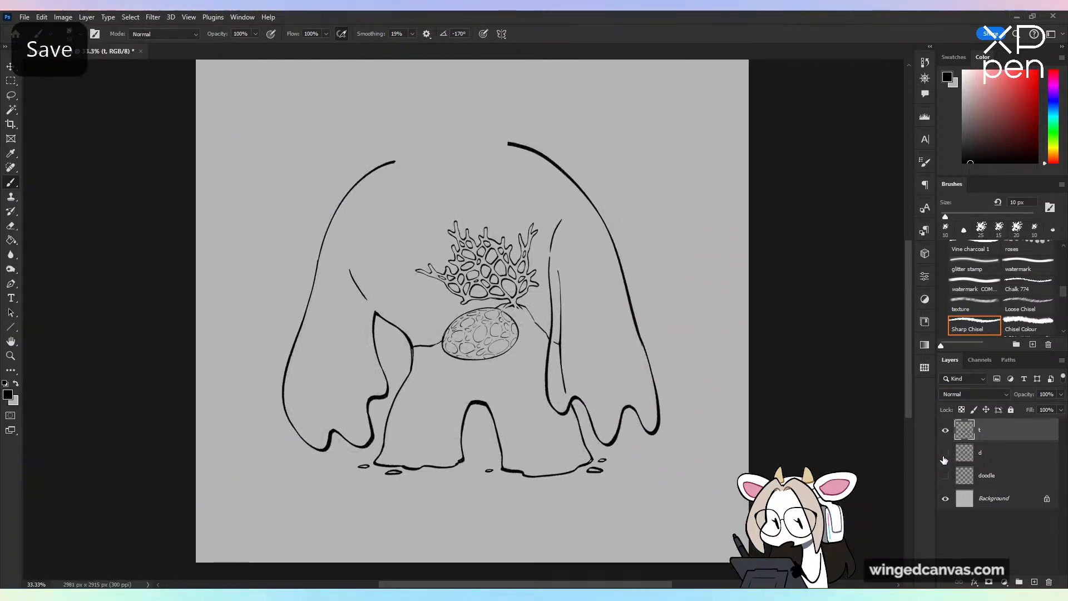
left_click(945, 455)
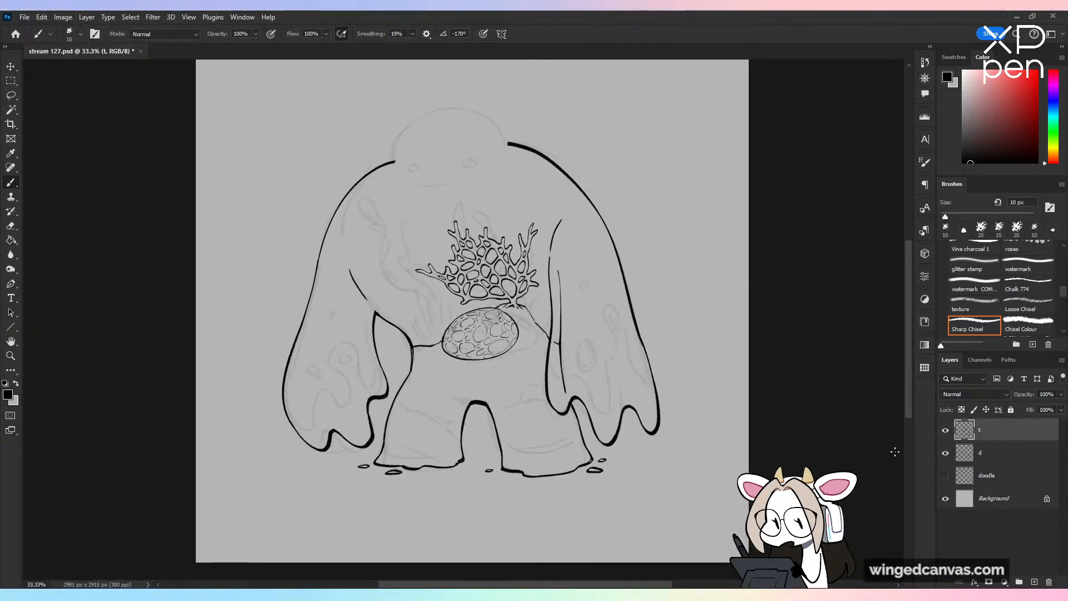
Step: Undo all the spots inked in the belly oval back to its plain outline, and save the drawing
key("ctrl+plus")
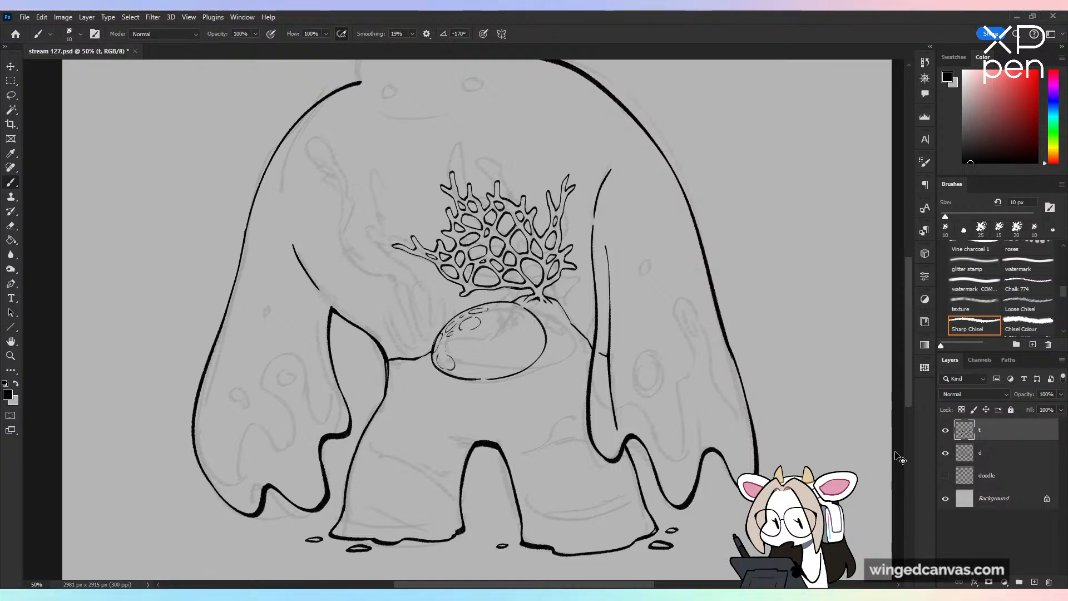
key("ctrl+z")
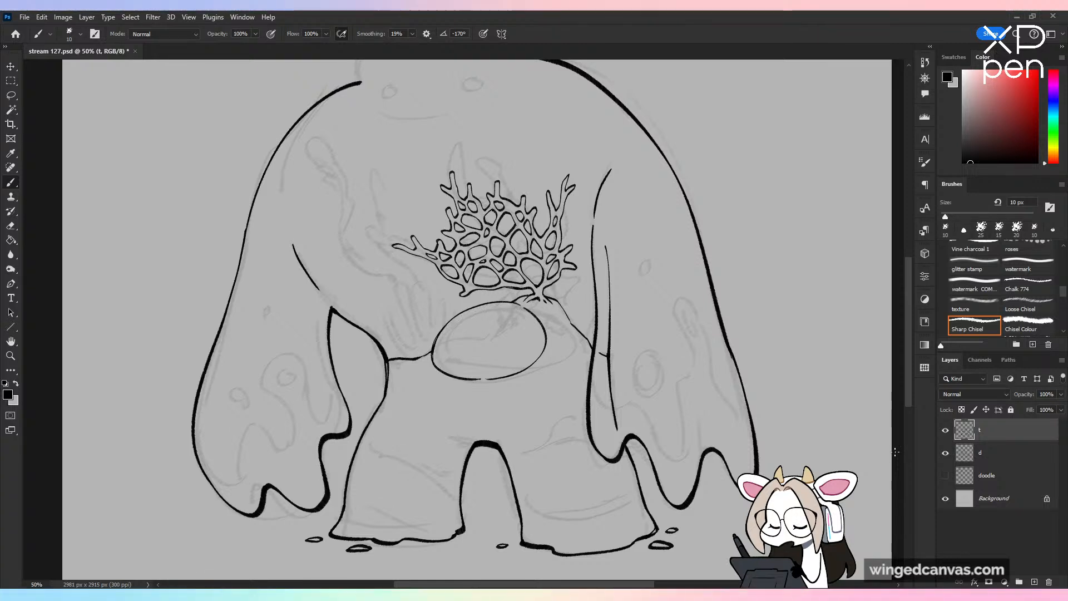
key("ctrl+s")
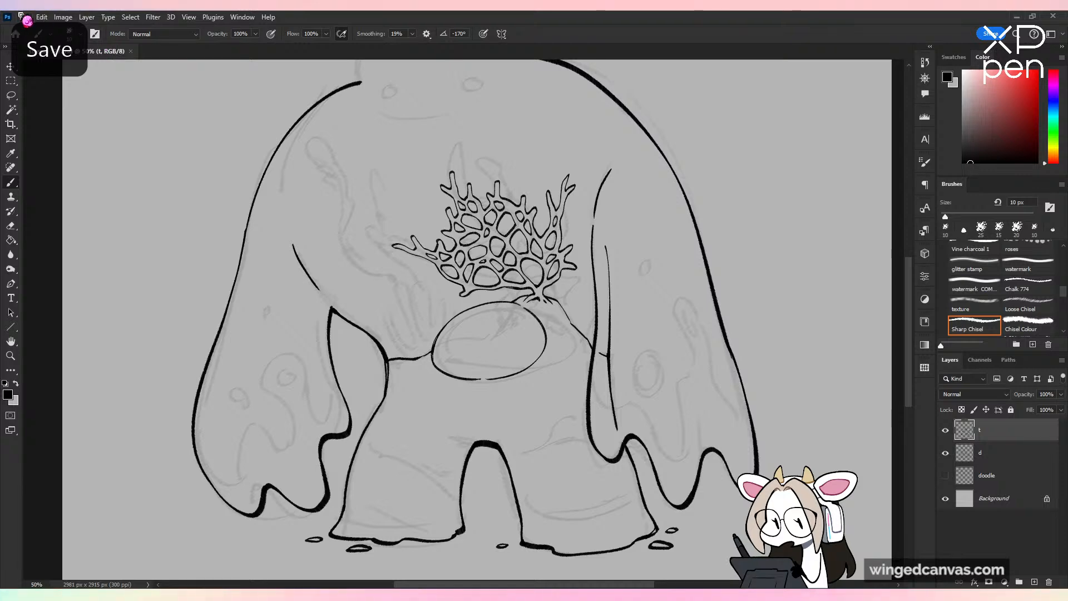
Step: Open quinn.psd and examine the line art and stripe patterns on the tiger figure's body
left_click(39, 17)
left_click(28, 17)
left_click(29, 40)
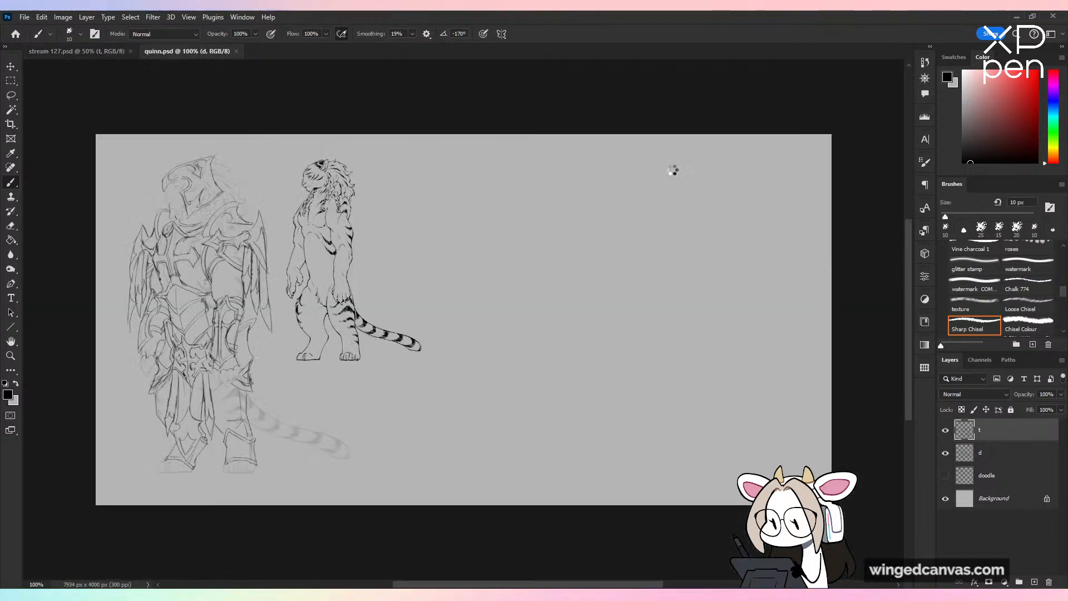
key("ctrl+plus")
left_click_drag(415, 239, 575, 383)
key("ctrl+plus")
key("ctrl+plus")
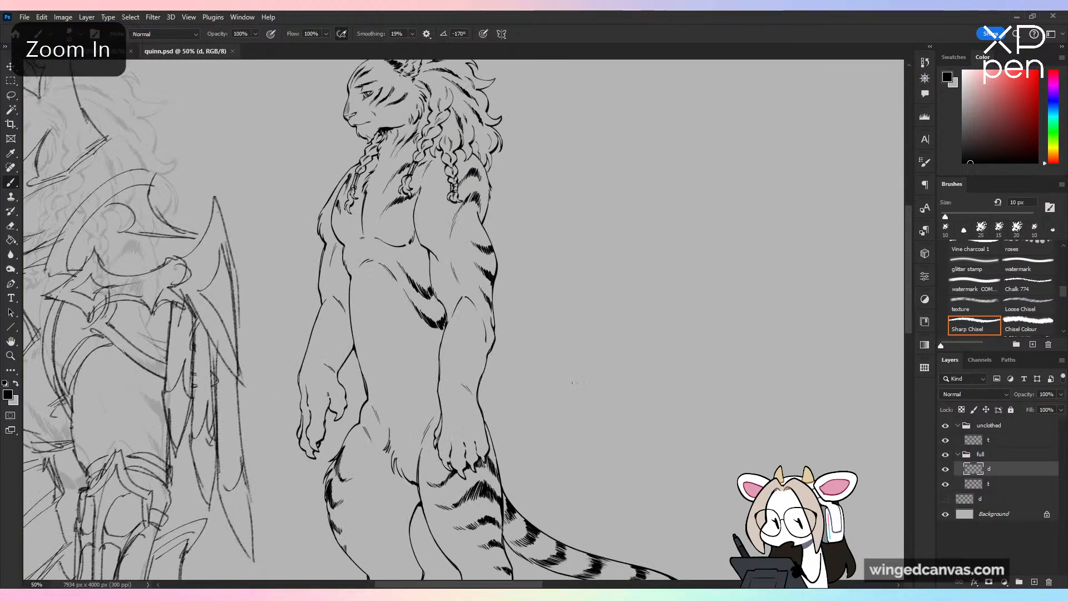
key("ctrl+minus")
left_click_drag(499, 347, 534, 322)
key("ctrl+plus")
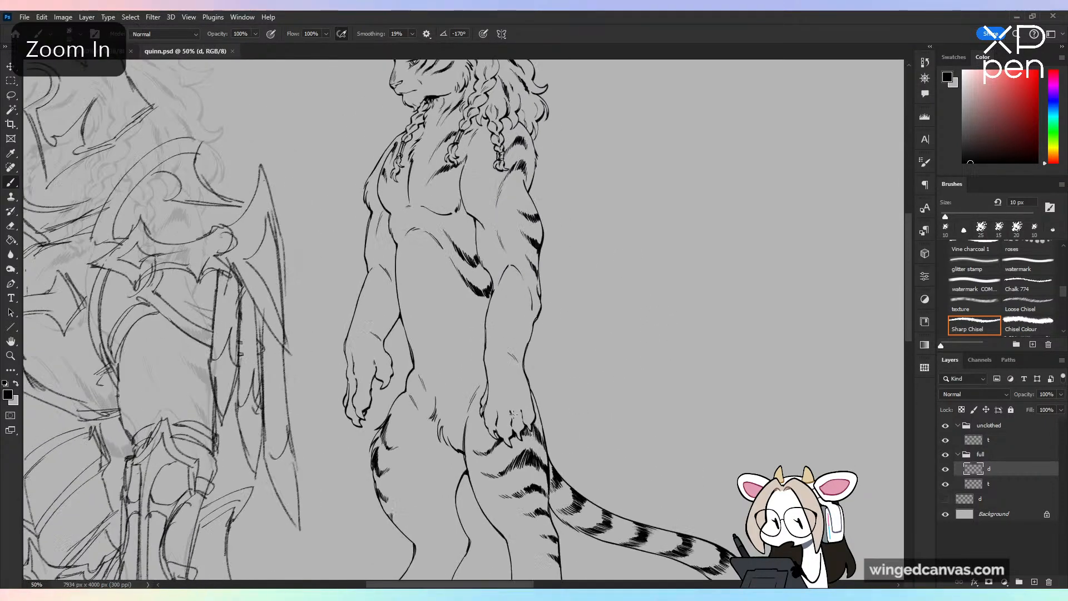
Step: Try temporary guide strokes over and beside the tiger figure's upper body, including a tall vertical curve, and undo them
mouse_move(575, 361)
left_mouse_down()
mouse_move(563, 295)
mouse_move(367, 534)
mouse_move(596, 279)
mouse_move(613, 362)
mouse_move(606, 342)
left_mouse_up()
key("ctrl+z")
key("ctrl+minus")
mouse_move(445, 178)
left_mouse_down()
mouse_move(508, 275)
mouse_move(501, 189)
left_mouse_up()
key("ctrl+z")
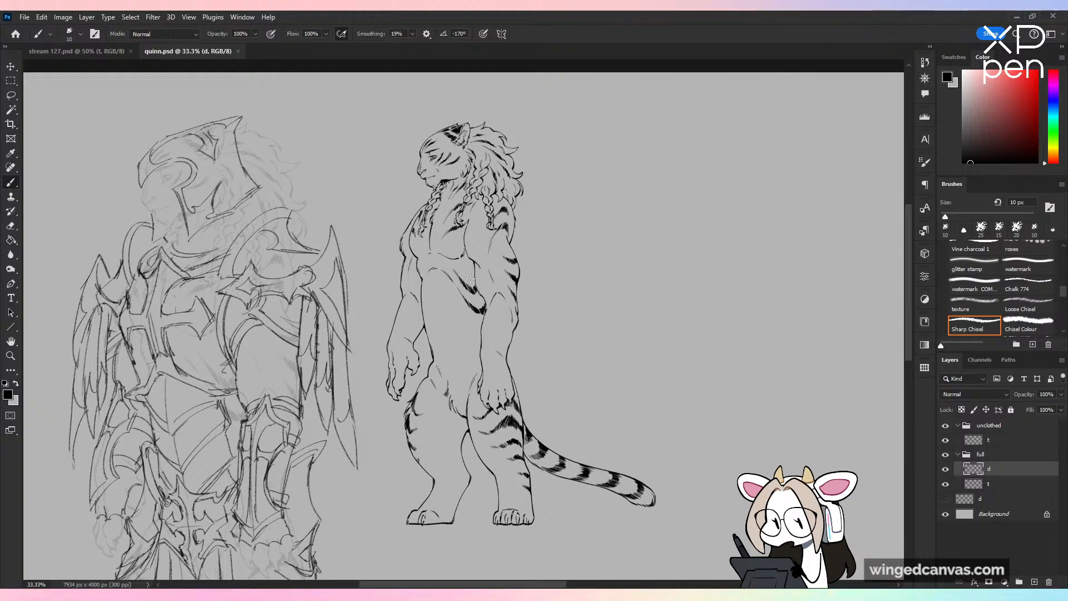
mouse_move(489, 186)
left_mouse_down()
mouse_move(407, 352)
mouse_move(494, 208)
left_mouse_up()
key("ctrl+z")
mouse_move(410, 218)
left_mouse_down()
mouse_move(393, 431)
mouse_move(434, 393)
mouse_move(458, 515)
mouse_move(448, 341)
left_mouse_up()
key("ctrl+z")
key("ctrl+z")
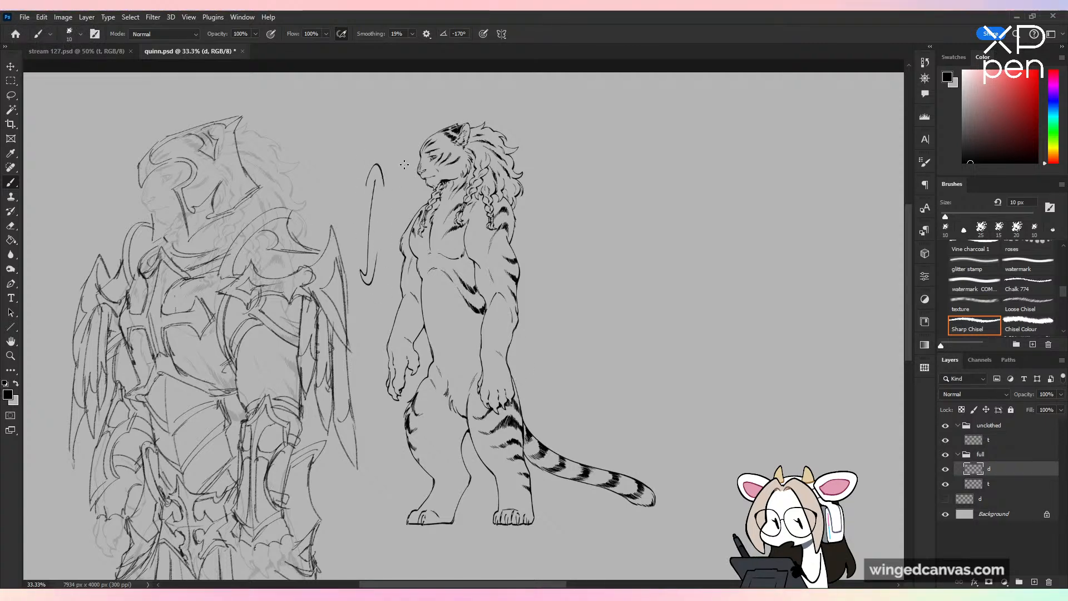
key("ctrl+z")
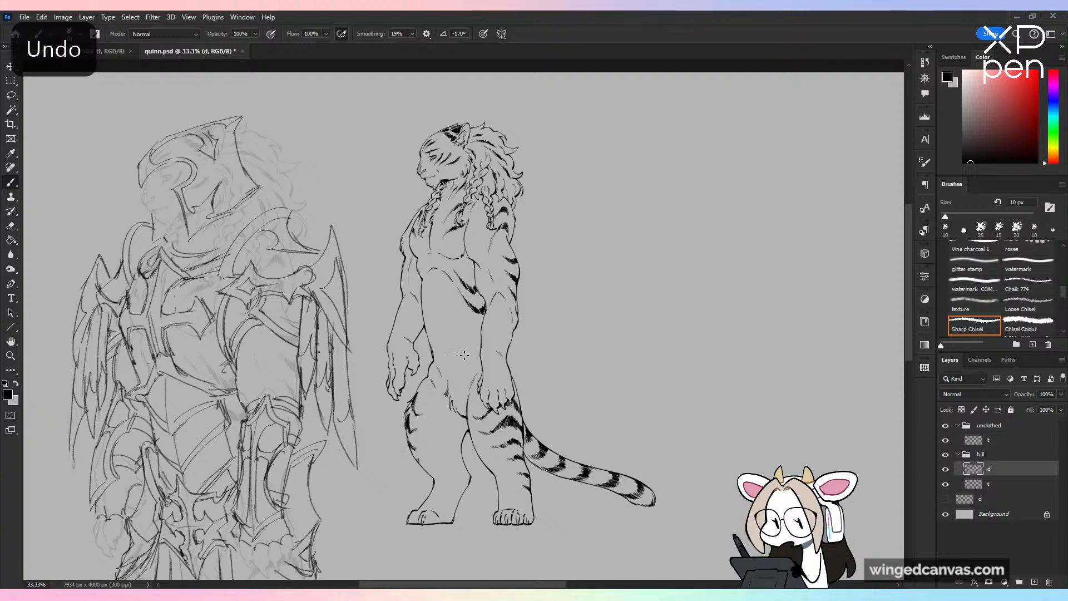
Step: Take a last look at the tiger figure and close quinn.psd without saving the changes
key("ctrl+plus")
mouse_move(456, 391)
left_mouse_down()
mouse_move(462, 201)
mouse_move(522, 219)
mouse_move(542, 411)
mouse_move(548, 303)
mouse_move(556, 351)
mouse_move(542, 351)
left_mouse_up()
key("ctrl+minus")
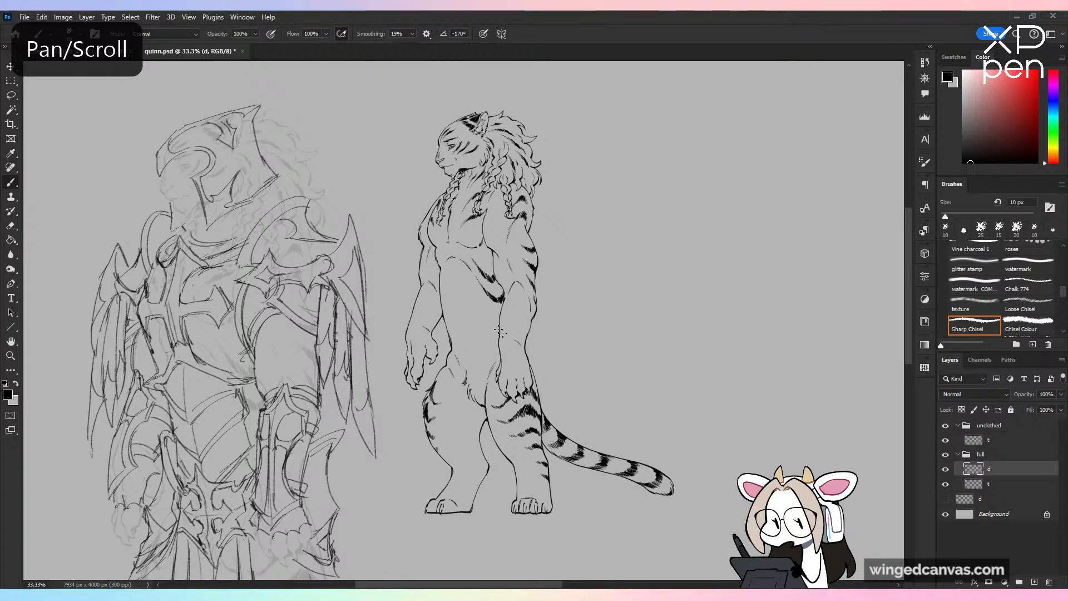
left_click(243, 53)
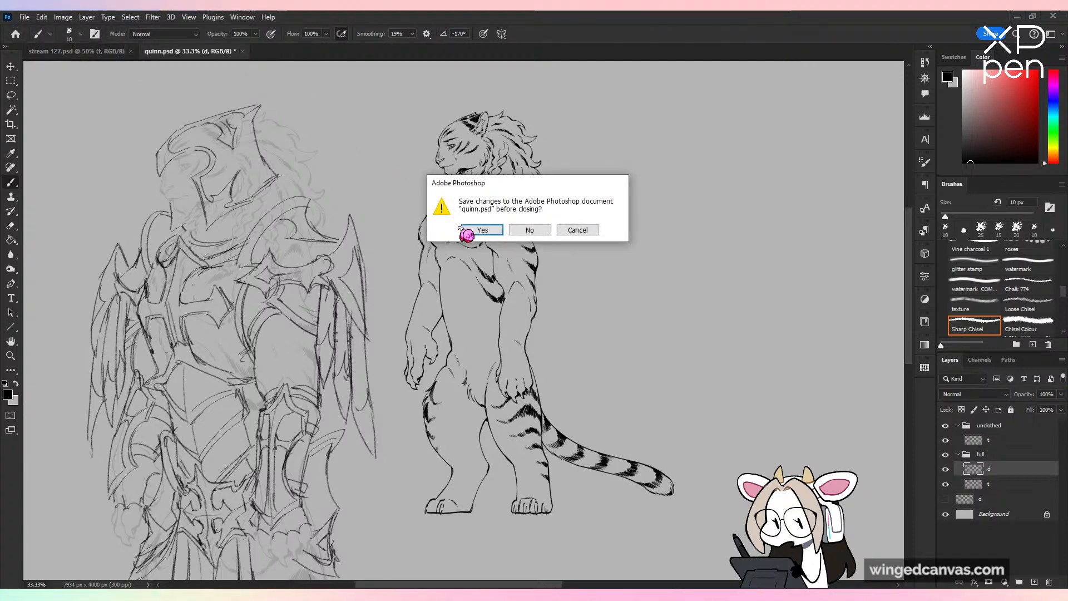
left_click(528, 231)
Step: Open other dragonborns.png and examine the body shapes, proportions and scale detailing across the dragonborn lineup
left_click(26, 17)
left_click(38, 39)
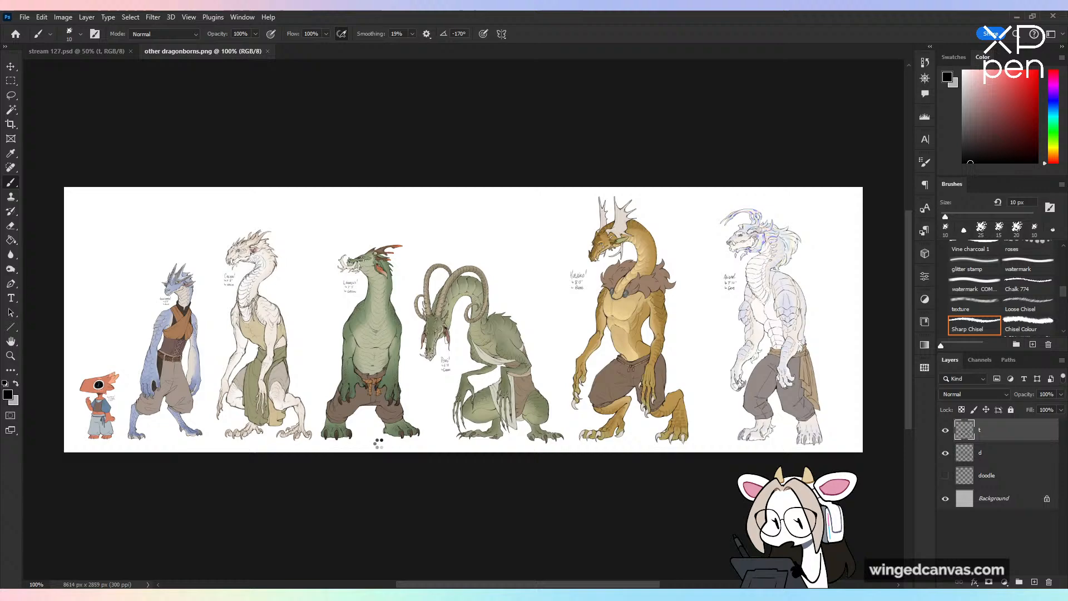
key("ctrl+plus")
key("ctrl+plus")
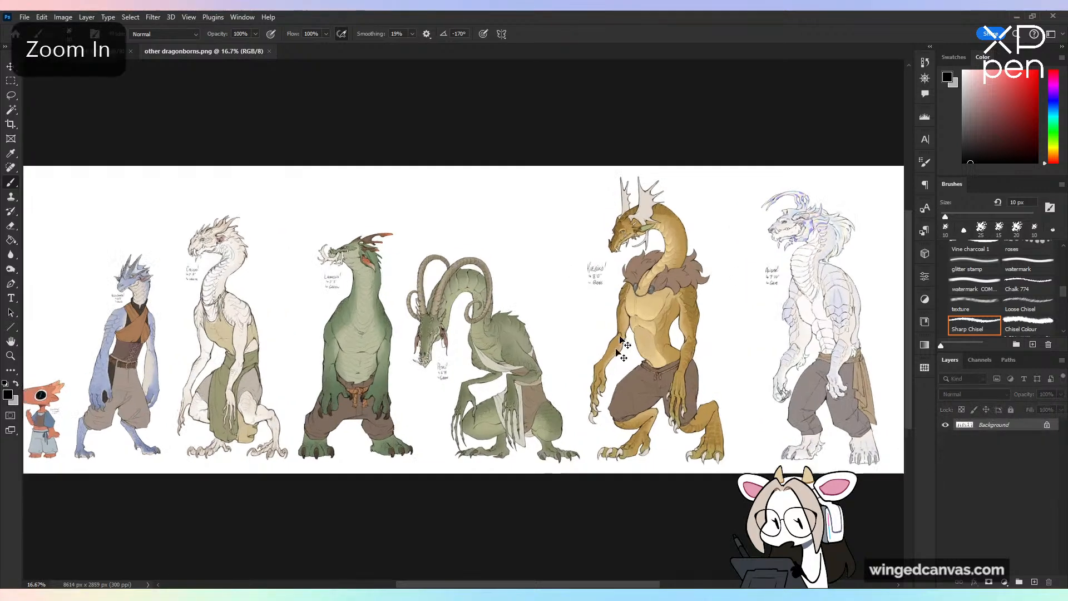
left_click_drag(492, 330, 422, 356)
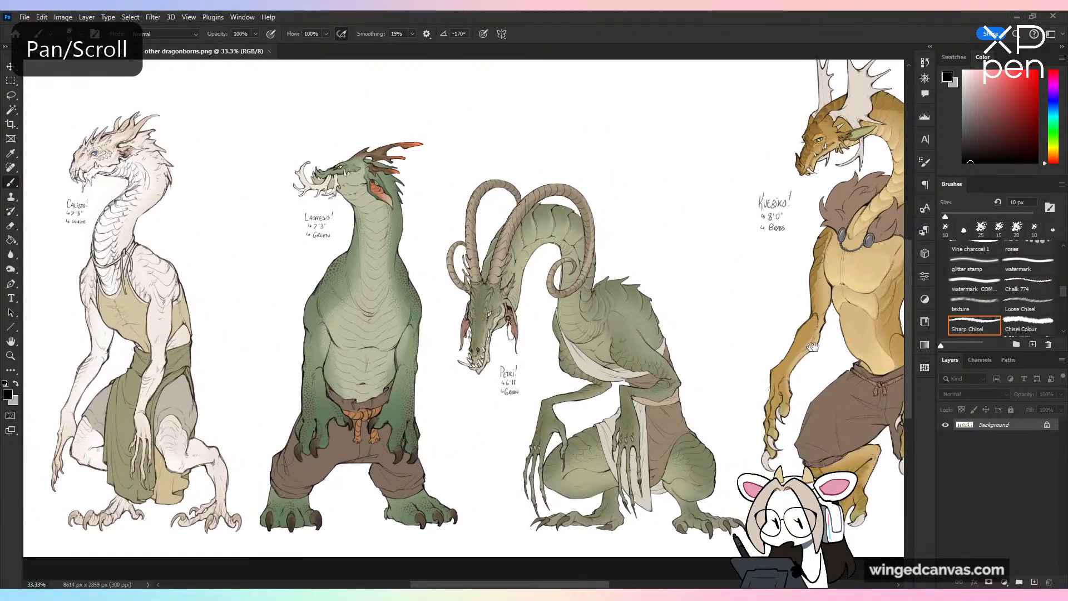
left_click_drag(873, 320, 428, 325)
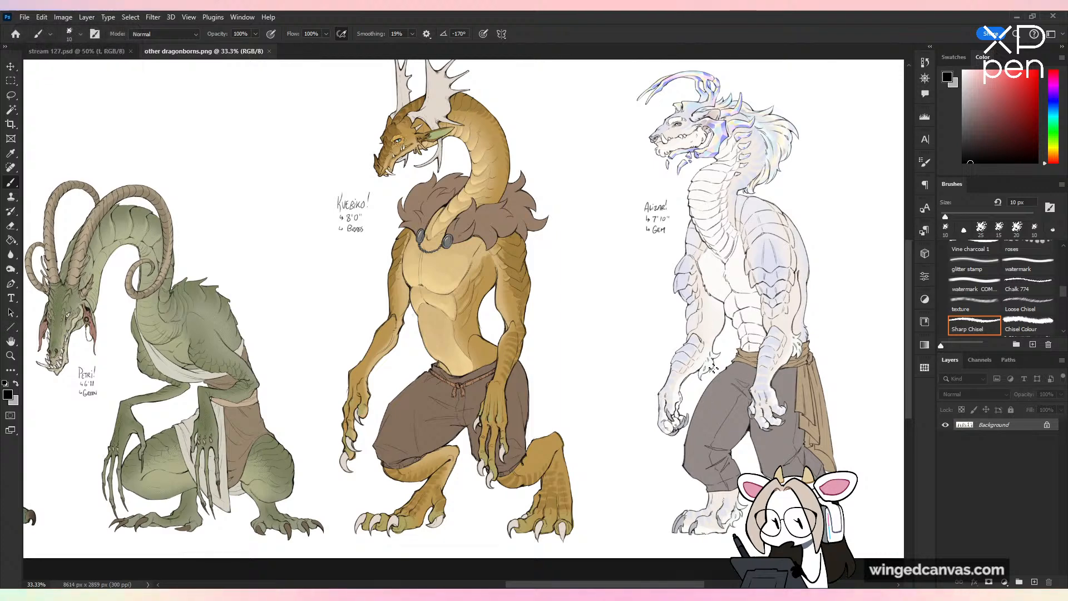
left_click_drag(535, 333, 664, 334)
key("ctrl+minus")
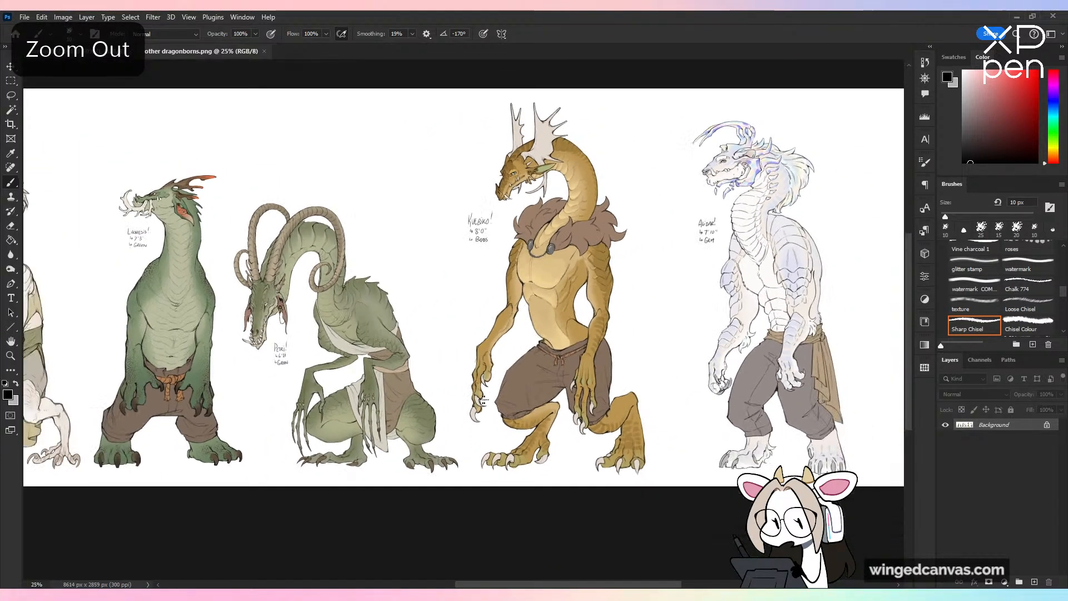
left_click_drag(482, 362, 801, 374)
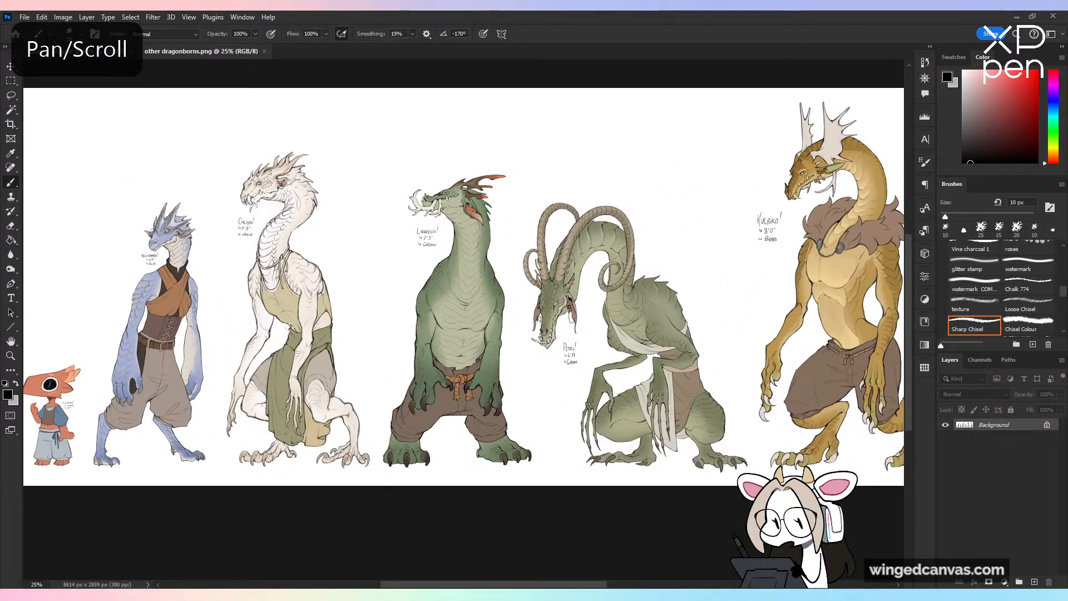
key("ctrl+plus")
mouse_move(268, 376)
left_mouse_down()
mouse_move(327, 429)
mouse_move(328, 509)
left_mouse_up()
key("ctrl+z")
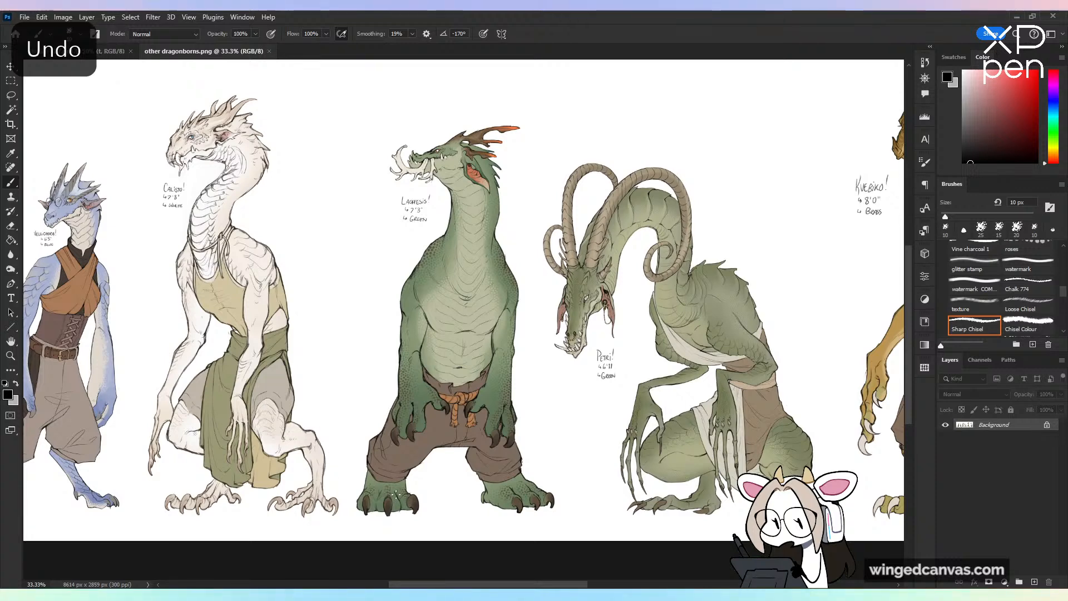
Step: Examine the green, brass and gem dragonborns, comparing their body shapes and the placement of their scale detail
mouse_move(442, 494)
left_mouse_down()
mouse_move(401, 523)
mouse_move(749, 514)
left_mouse_up()
key("ctrl+z")
left_click_drag(692, 296, 380, 325)
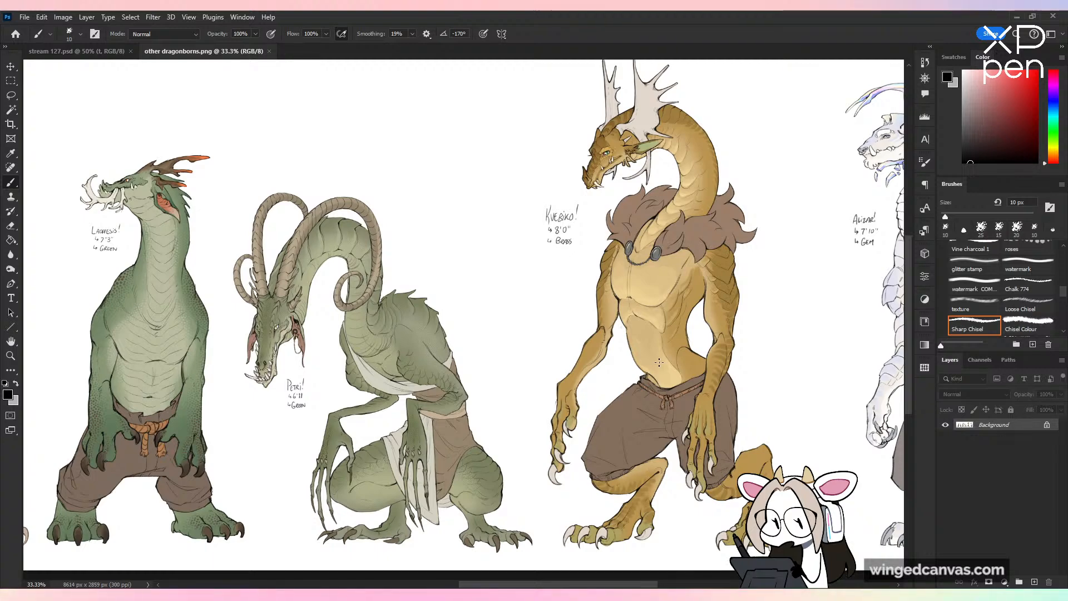
key("ctrl+minus")
left_click_drag(811, 345, 655, 350)
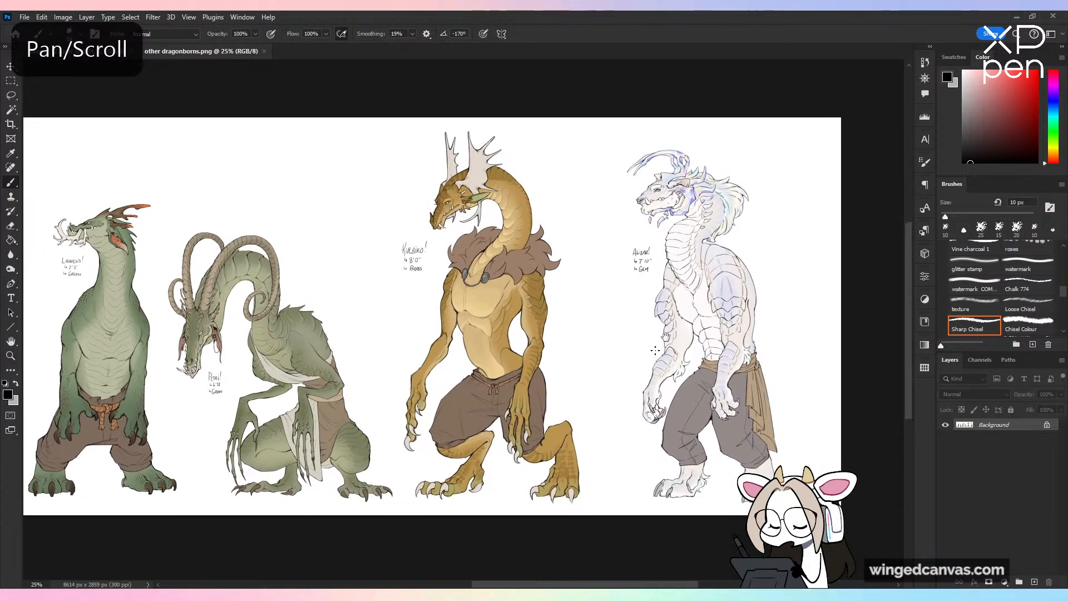
key("ctrl+plus")
left_click_drag(784, 289, 646, 311)
key("ctrl+plus")
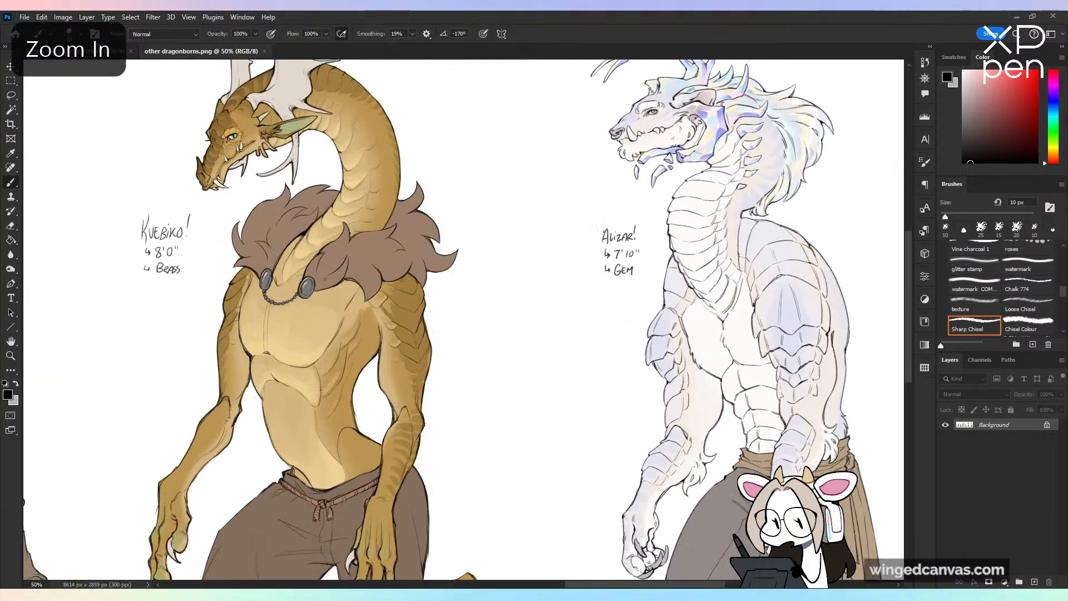
Step: Take a last look at the brass and gem dragonborns, undo any stray stroke, and close other dragonborns.png
left_click_drag(530, 301, 656, 231)
key("ctrl+z")
key("ctrl+minus")
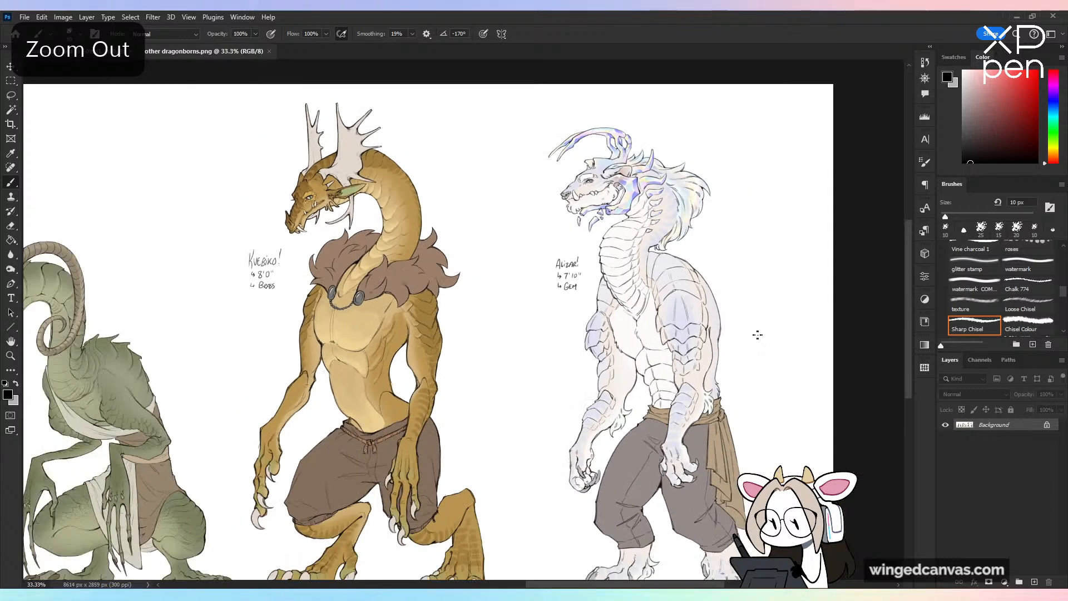
left_click_drag(133, 296, 276, 251)
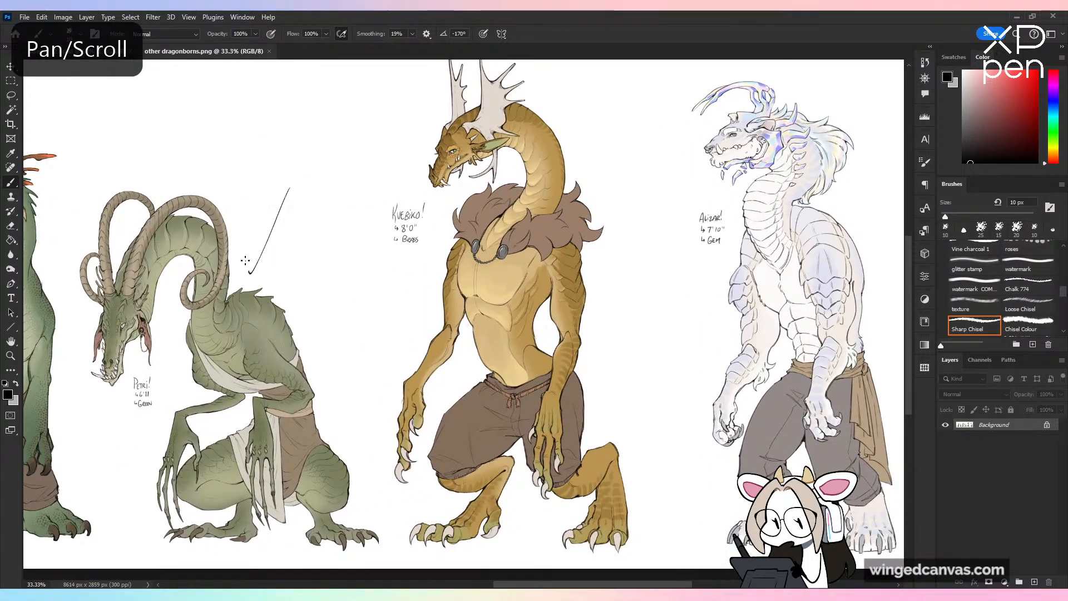
key("ctrl+z")
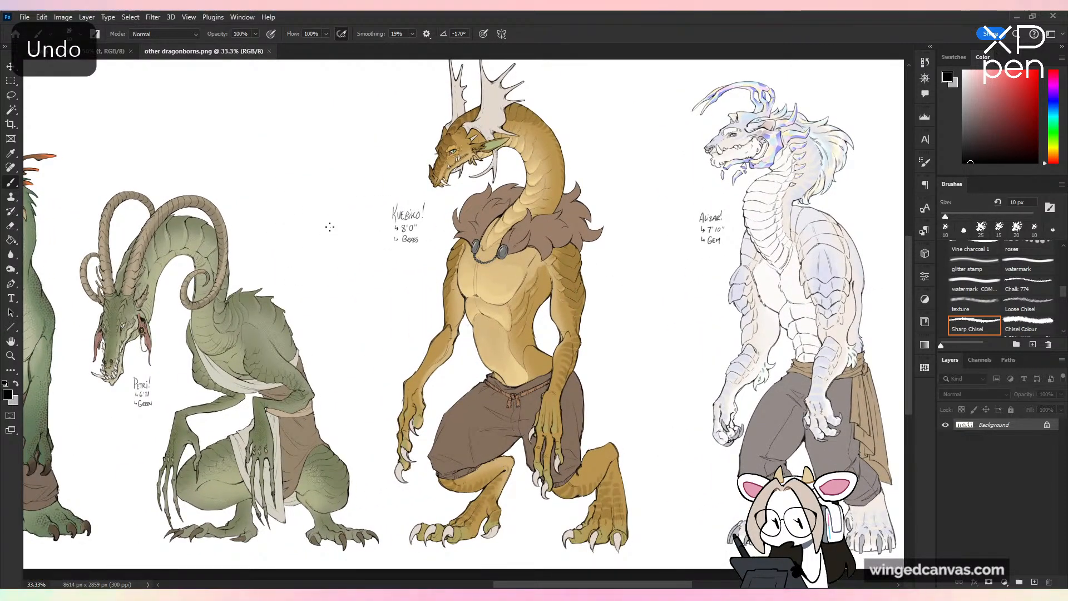
left_click(270, 51)
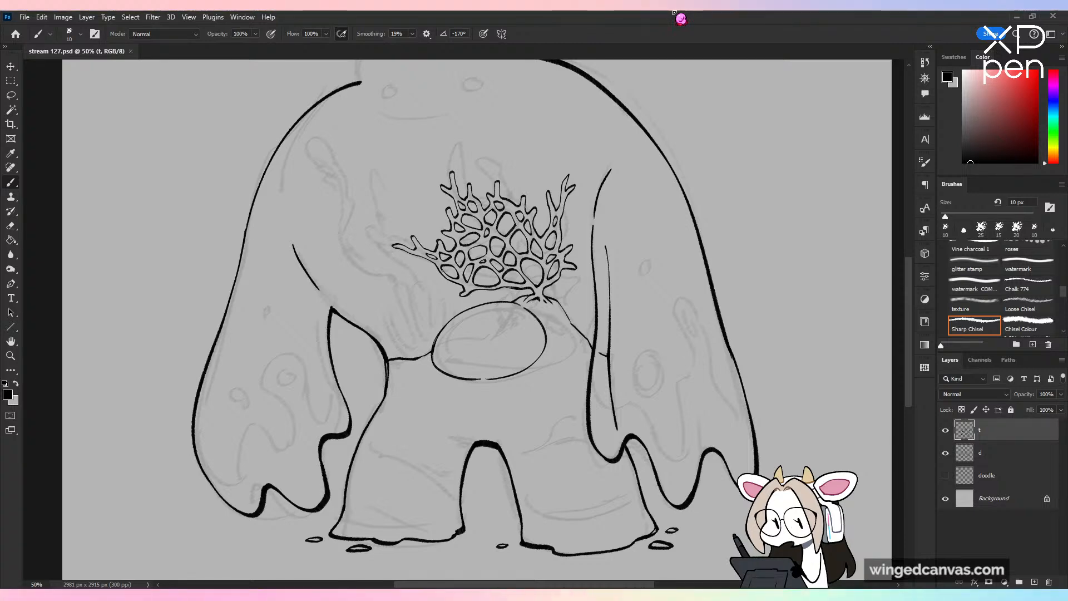
Step: Close the small gap in the lower outline of the belly oval and save the drawing
key("ctrl+plus")
key("ctrl+plus")
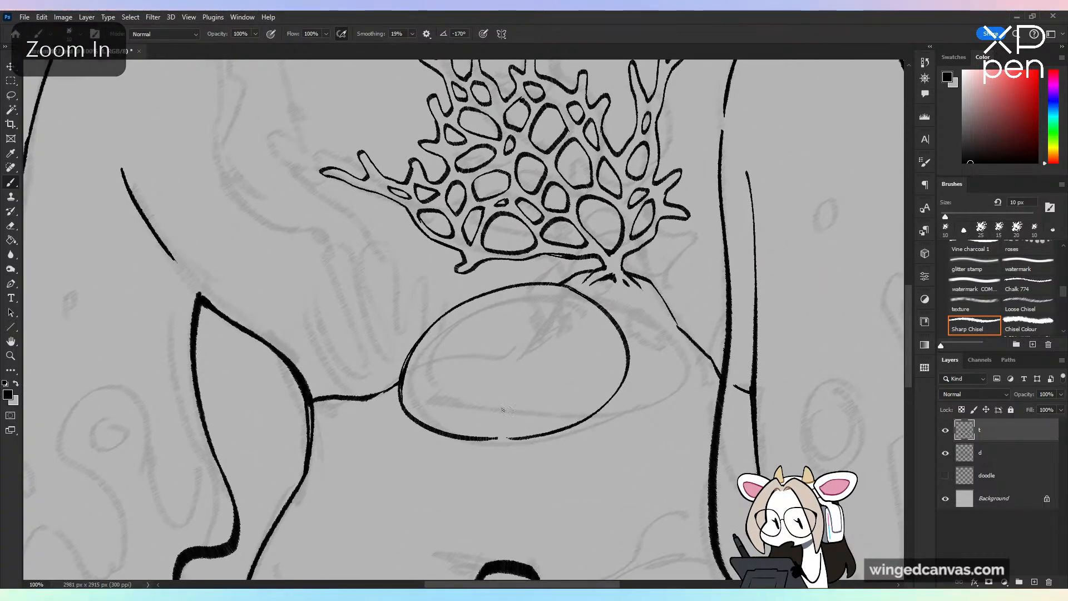
key("ctrl+z")
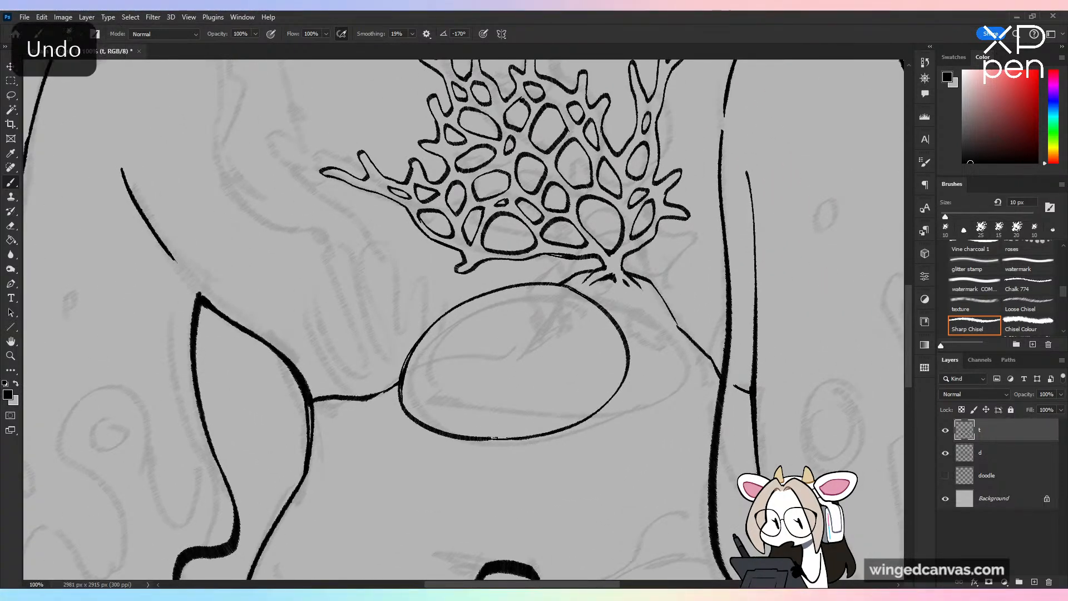
key("ctrl+s")
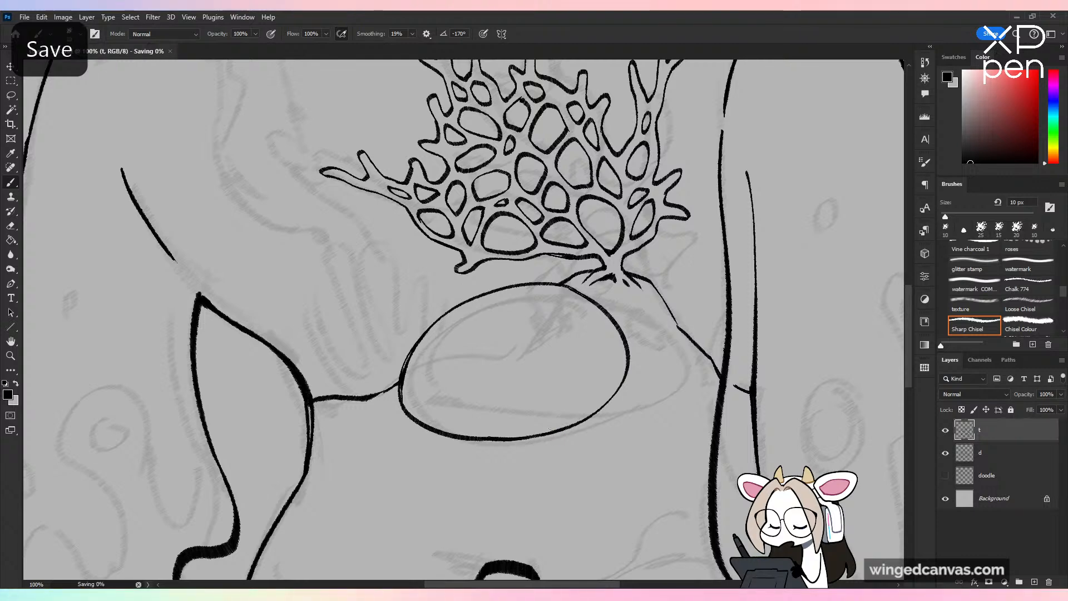
Step: Check the balance of the whole creature by mirroring the view and flipping it back
left_click_drag(552, 306, 711, 364)
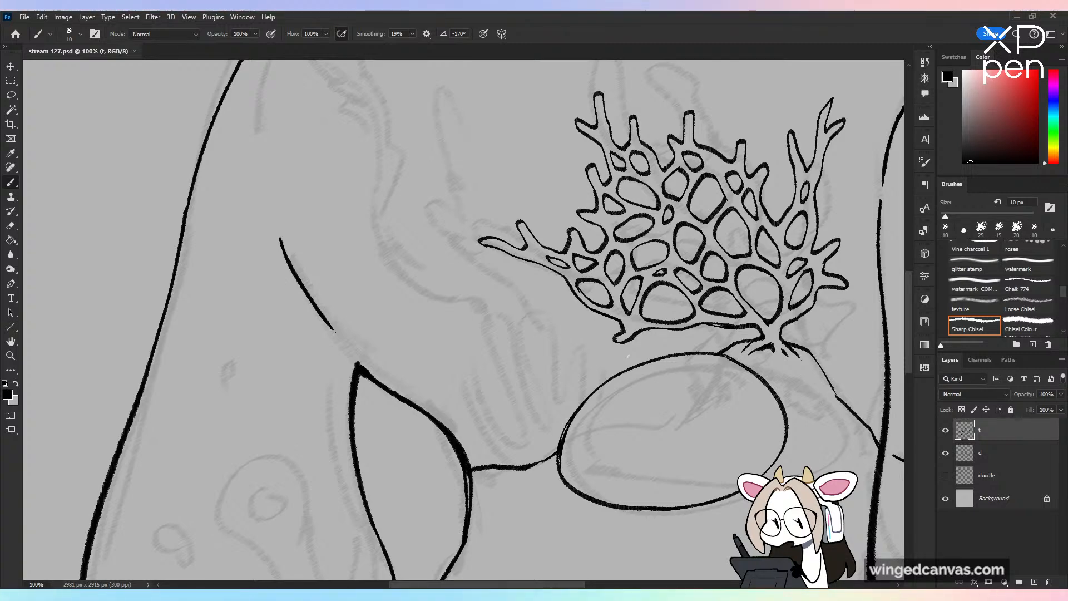
key("ctrl+minus")
key("ctrl+minus")
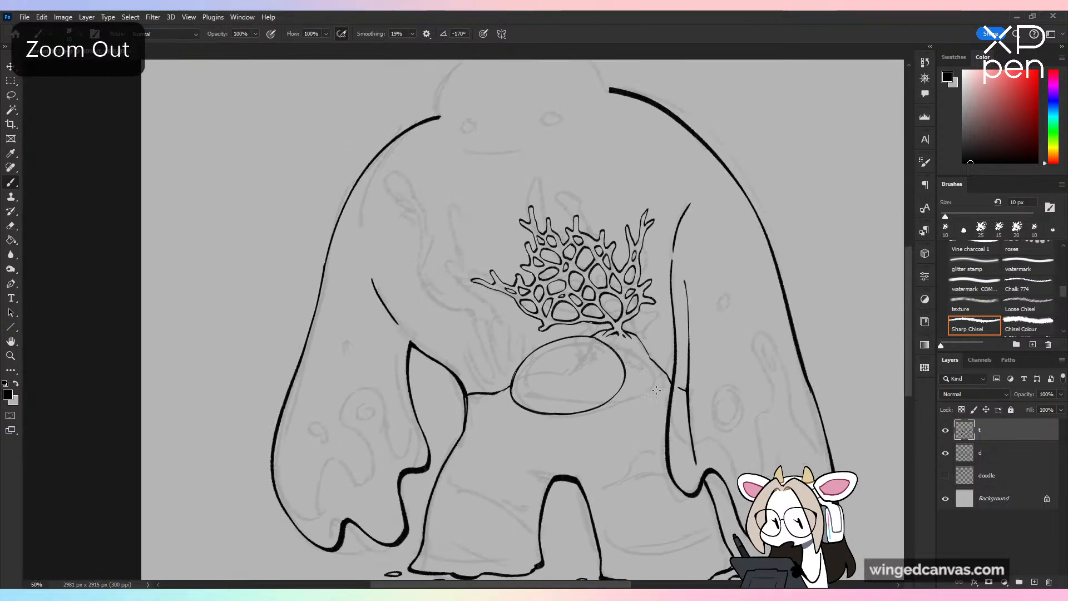
key("ctrl+shift+h")
key("ctrl+shift+h")
key("ctrl+plus")
key("ctrl+minus")
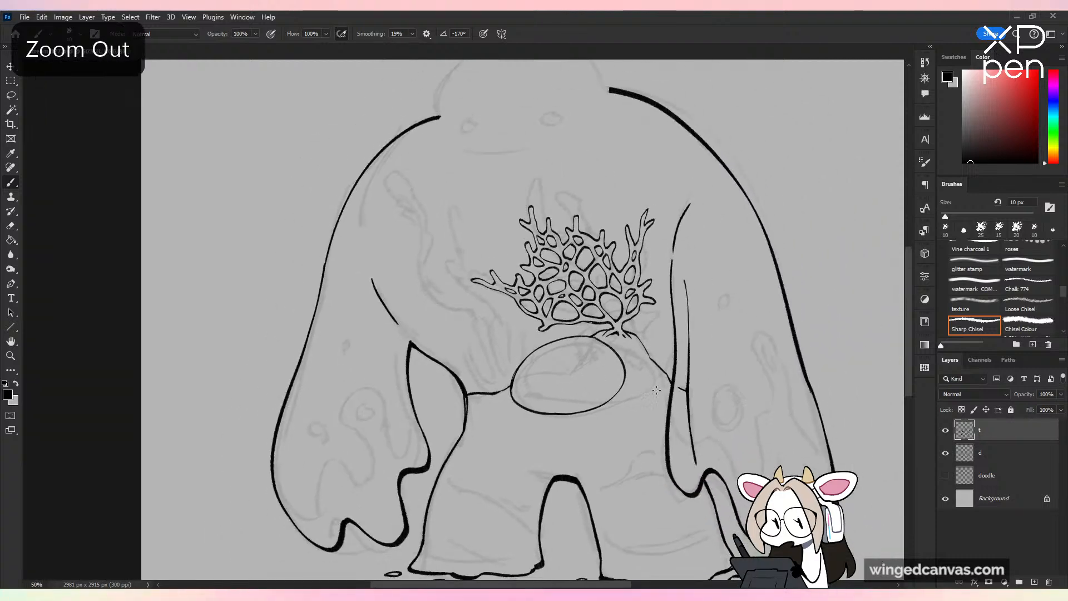
Step: Ink the curved outer side and rounded tip of a slim tube rising from the waist line beside the belly oval
key("ctrl+plus")
key("ctrl+plus")
left_click_drag(523, 465, 425, 327)
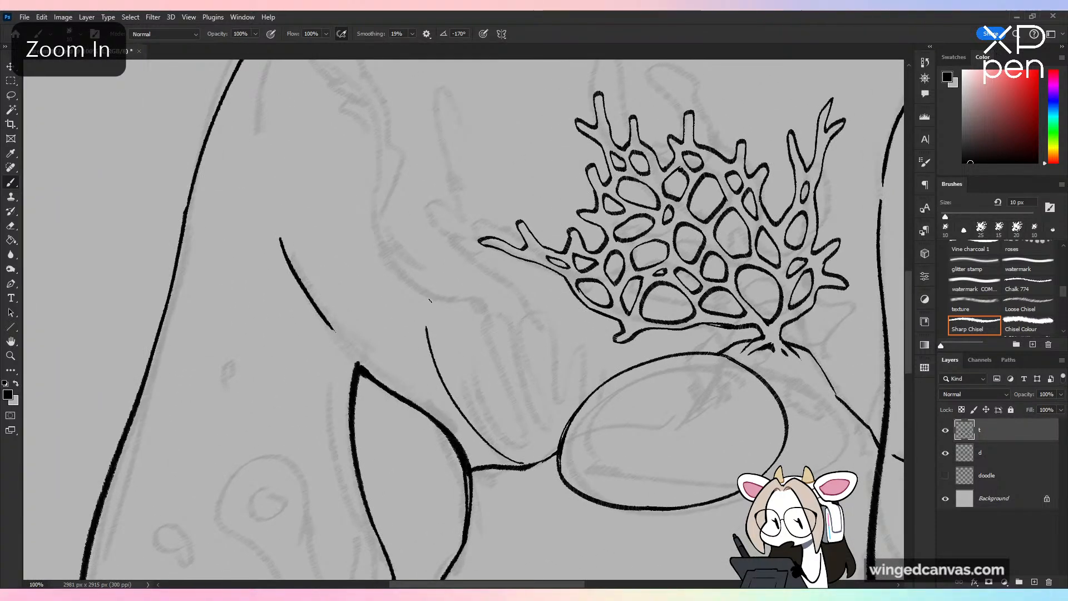
key("ctrl+z")
mouse_move(523, 465)
left_mouse_down()
mouse_move(508, 460)
mouse_move(441, 359)
mouse_move(482, 322)
left_mouse_up()
key("ctrl+z")
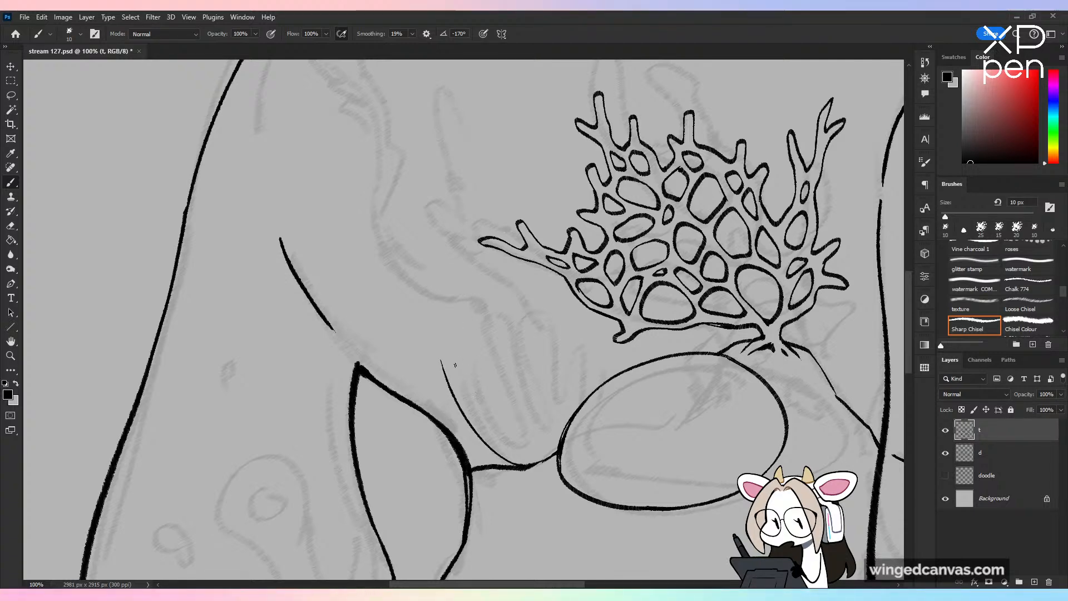
left_click_drag(445, 330, 463, 341)
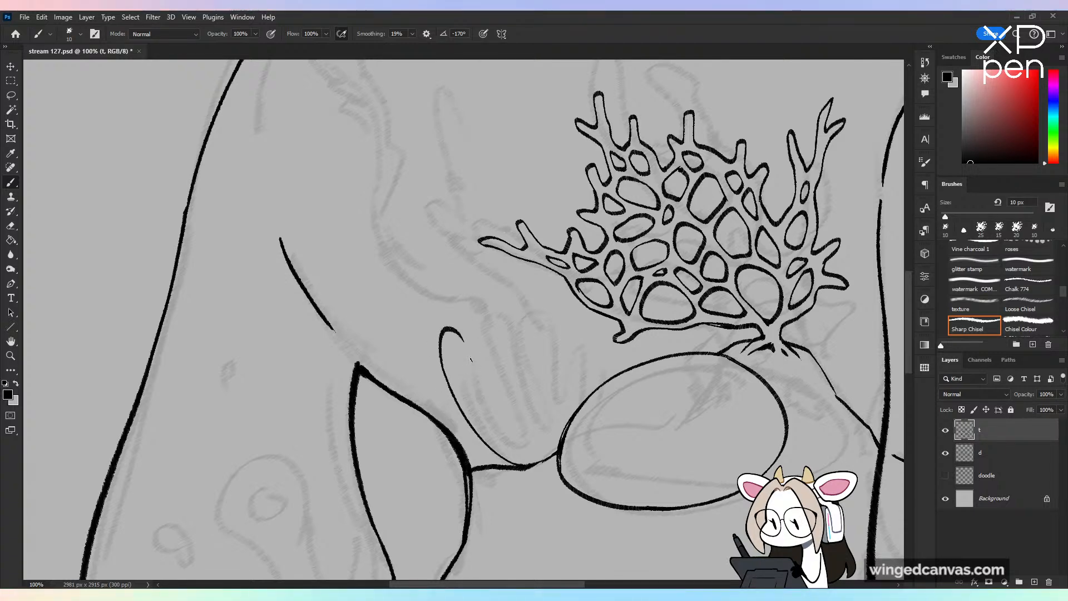
key("ctrl+z")
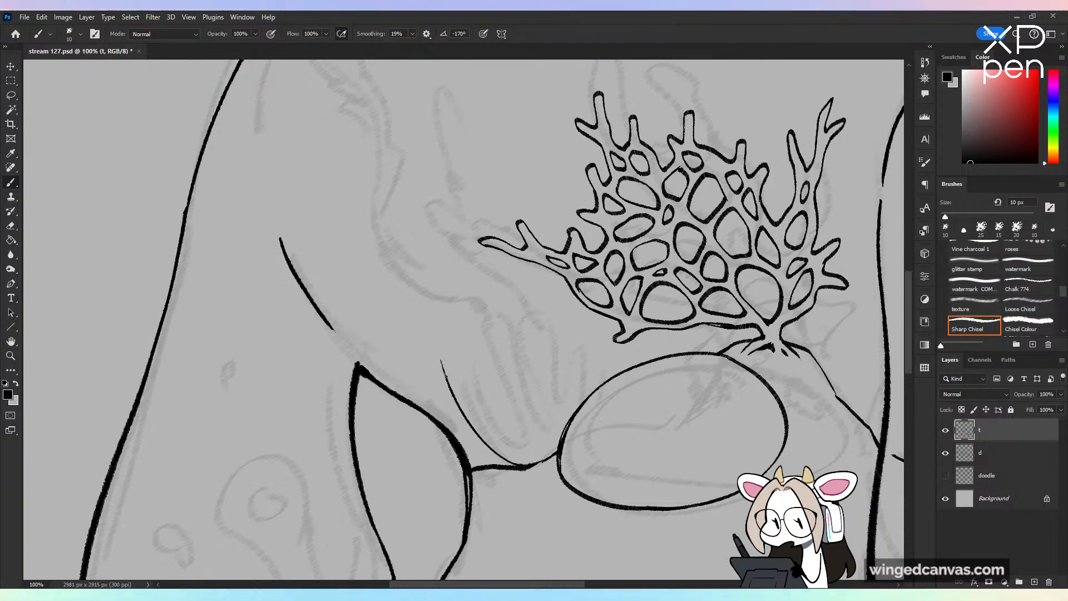
Step: Ink the inner side of the first tube down to its base and shade a small dark opening at its tip
left_click_drag(475, 353, 542, 459)
key("ctrl+z")
left_click_drag(473, 341, 542, 459)
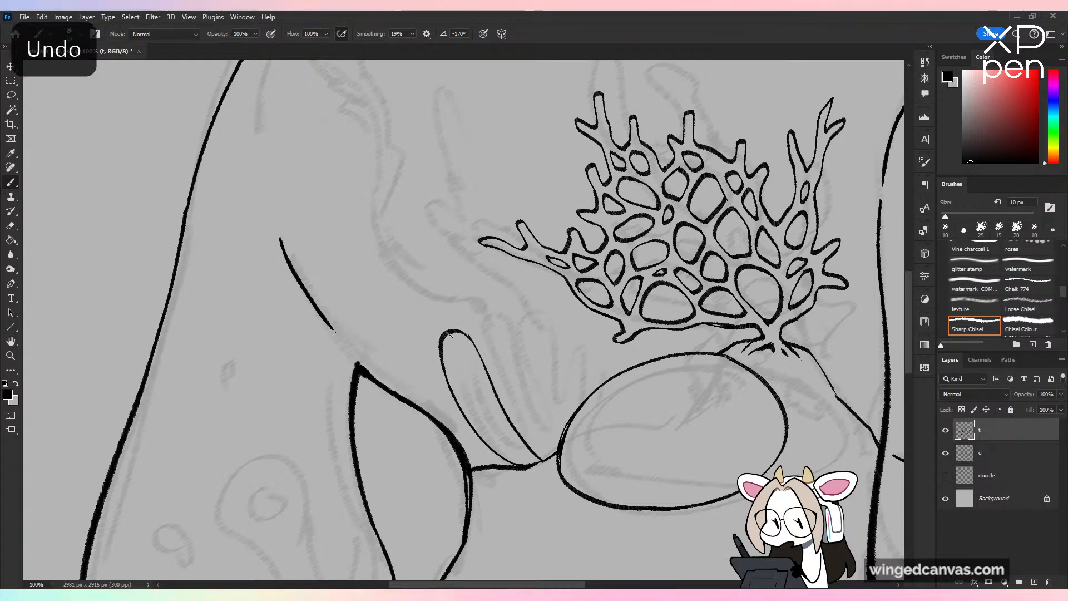
key("ctrl+z")
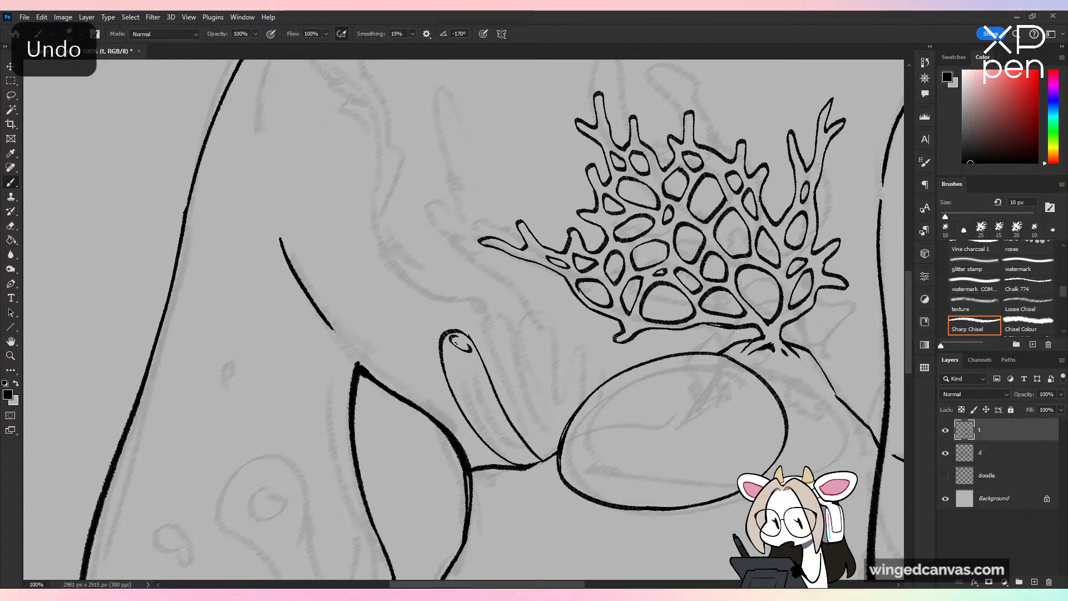
left_click_drag(455, 338, 468, 348)
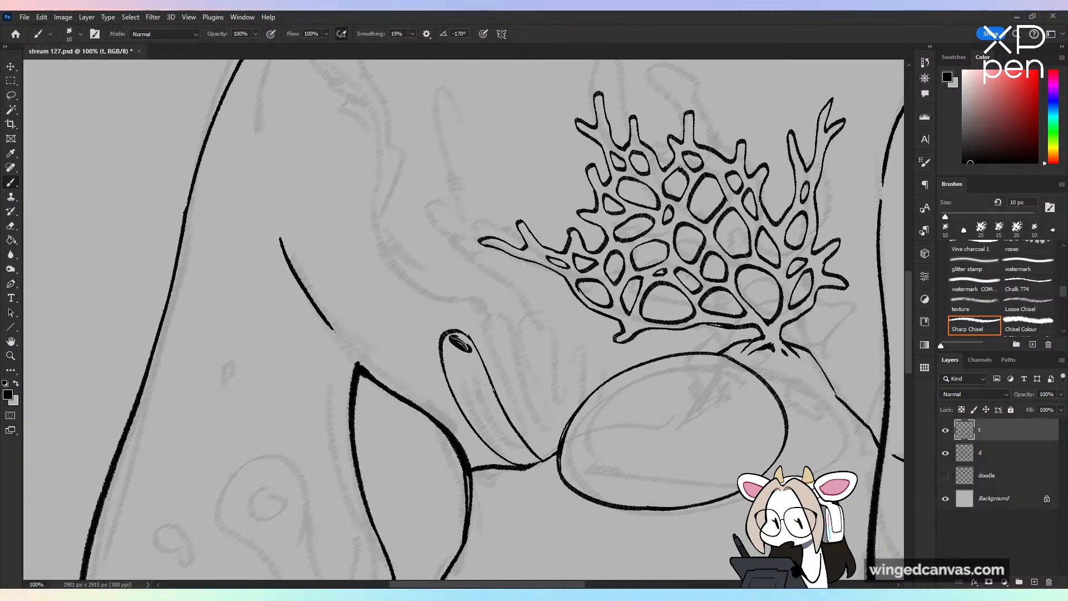
Step: Ink the outer side and rounded top of a taller tube behind the first one, and save the drawing
left_click_drag(492, 388, 490, 273)
key("ctrl+z")
mouse_move(483, 374)
left_mouse_down()
mouse_move(491, 264)
mouse_move(531, 311)
mouse_move(527, 282)
mouse_move(534, 324)
left_mouse_up()
key("ctrl+z")
left_click_drag(490, 268, 516, 268)
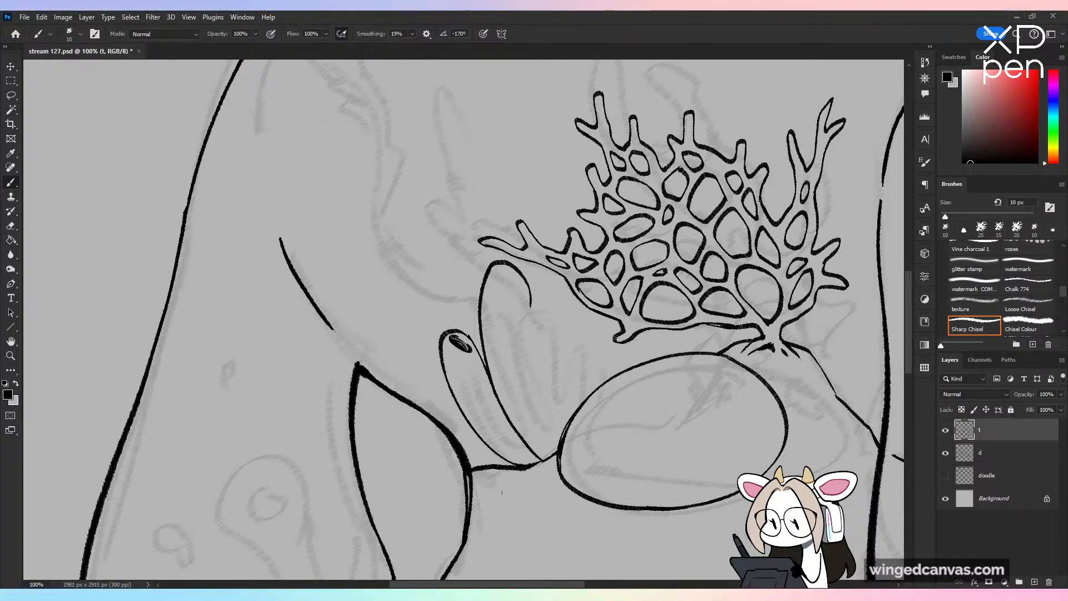
key("ctrl+s")
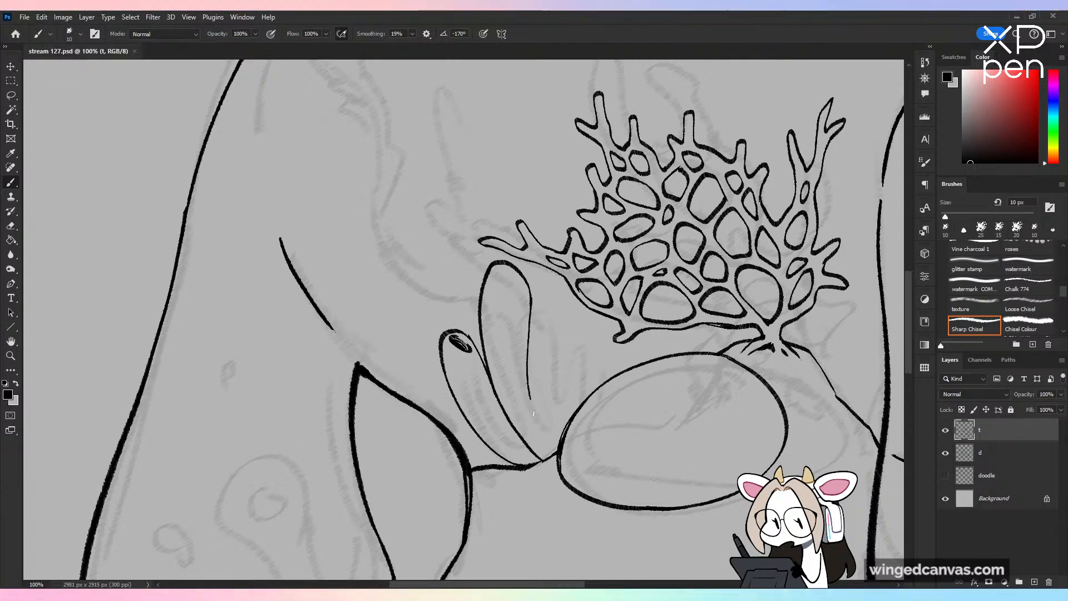
Step: Ink the remaining side of the tall tube down to the shared base near the belly oval, and save the drawing
left_click_drag(533, 413, 541, 441)
key("ctrl+z")
left_click_drag(529, 297, 550, 451)
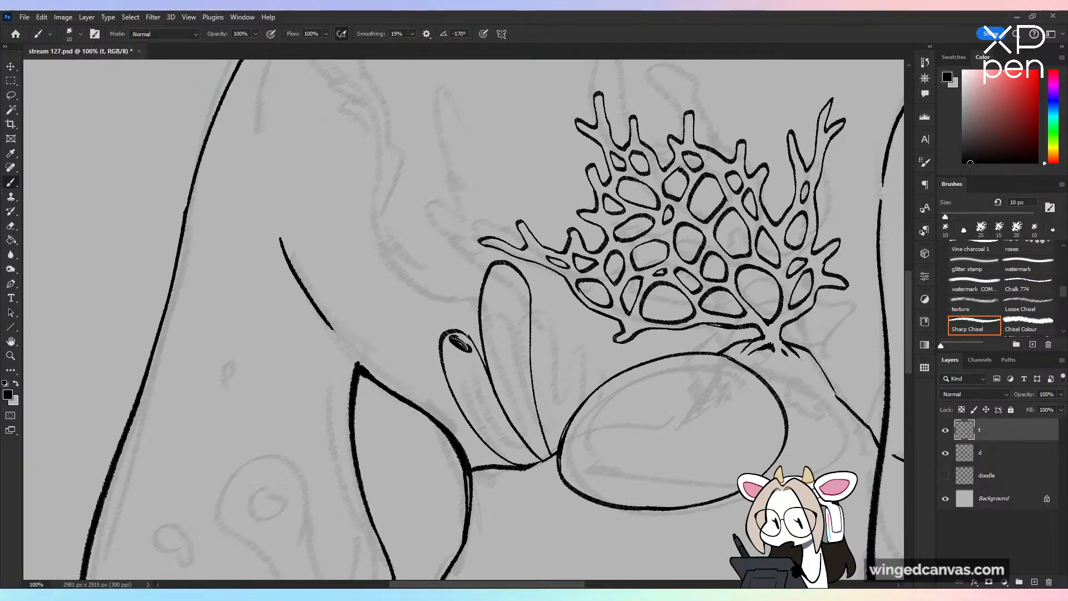
key("ctrl+z")
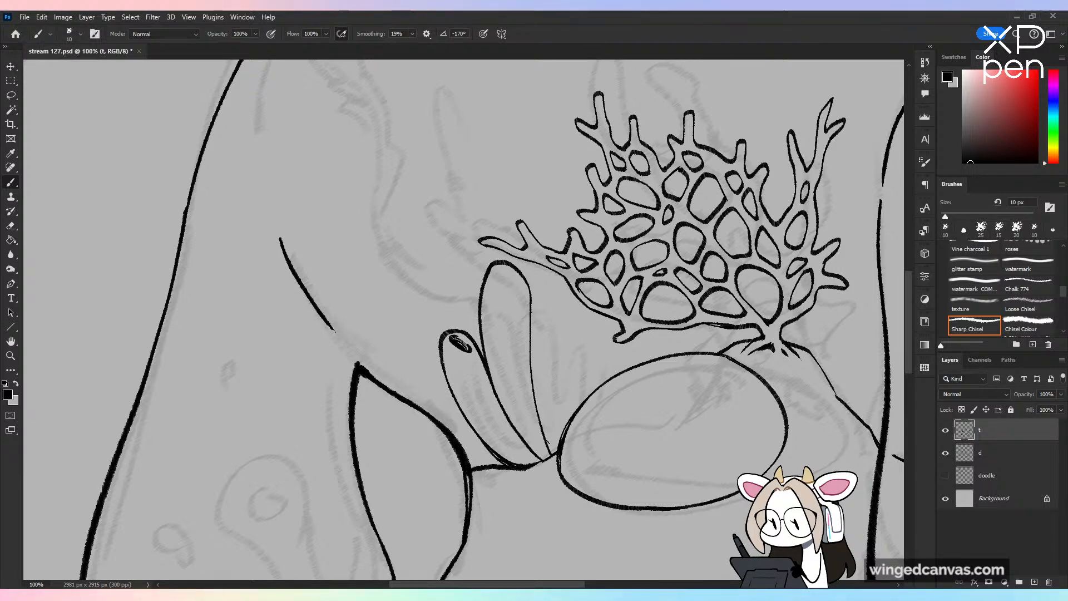
key("ctrl+s")
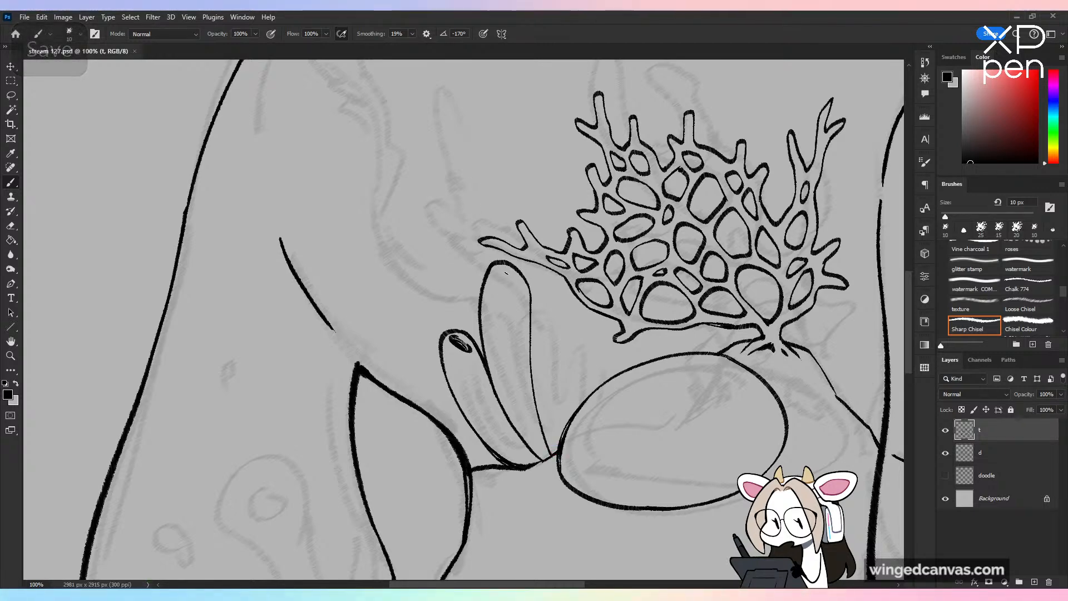
Step: Draw an oval opening at the tip of the tall tube and shade it dark
left_click_drag(506, 272, 522, 286)
key("ctrl+z")
key("ctrl+z")
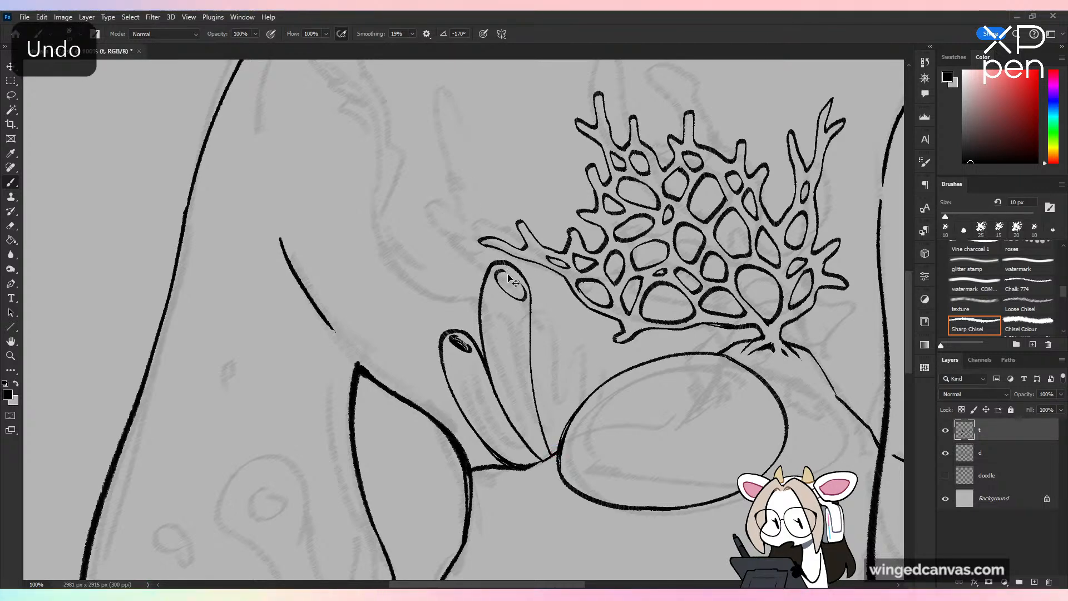
key("ctrl+z")
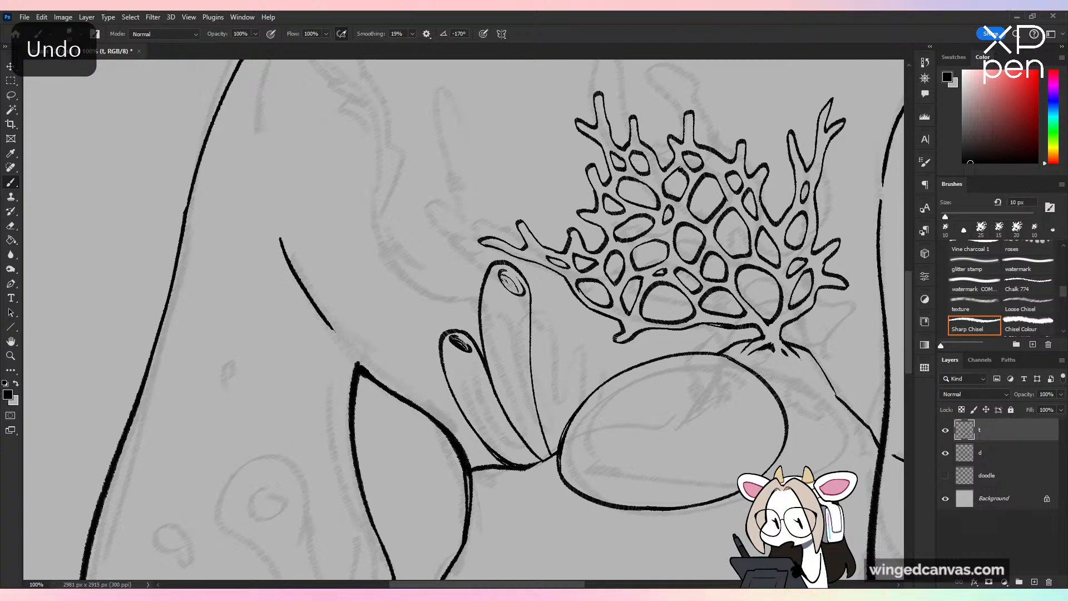
left_click_drag(502, 274, 519, 293)
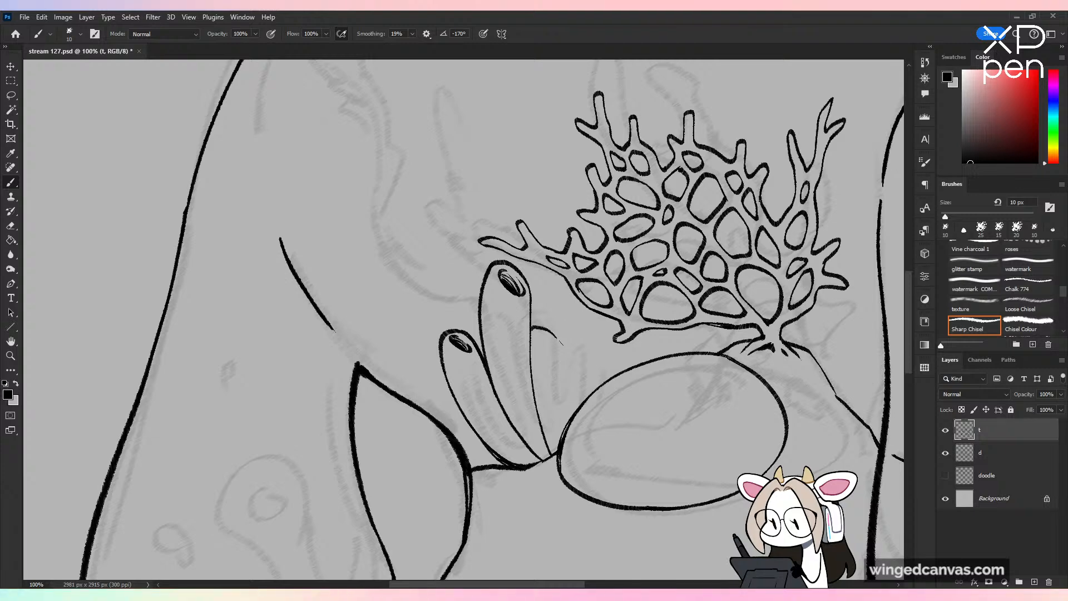
Step: Ink a third, shorter tube between the tall tube and the belly oval, with a shaded opening at its tip
key("ctrl+z")
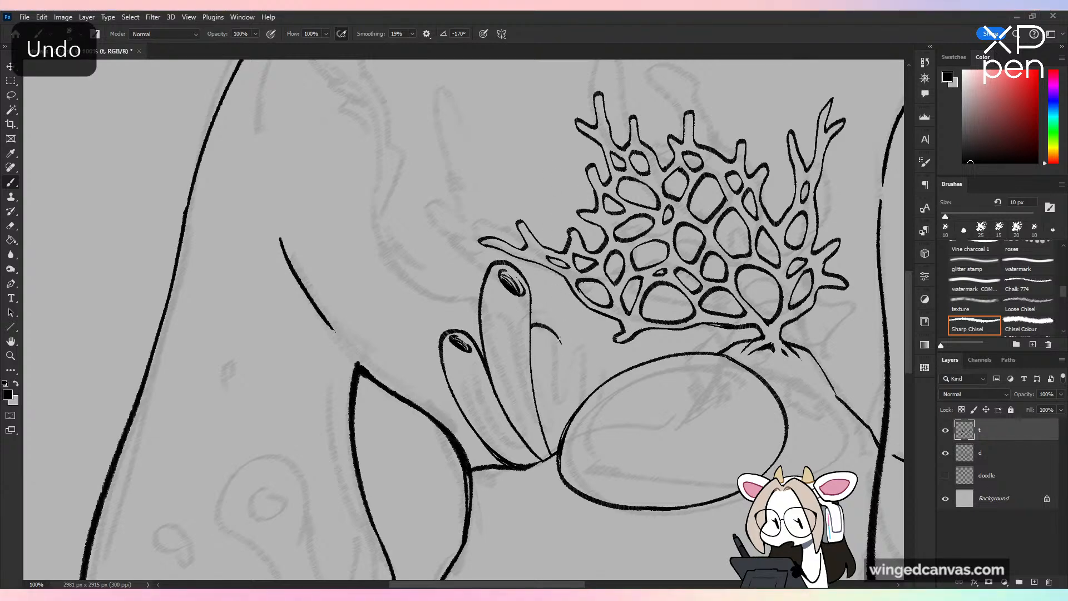
left_click_drag(561, 341, 558, 447)
key("ctrl+z")
left_click_drag(560, 341, 558, 445)
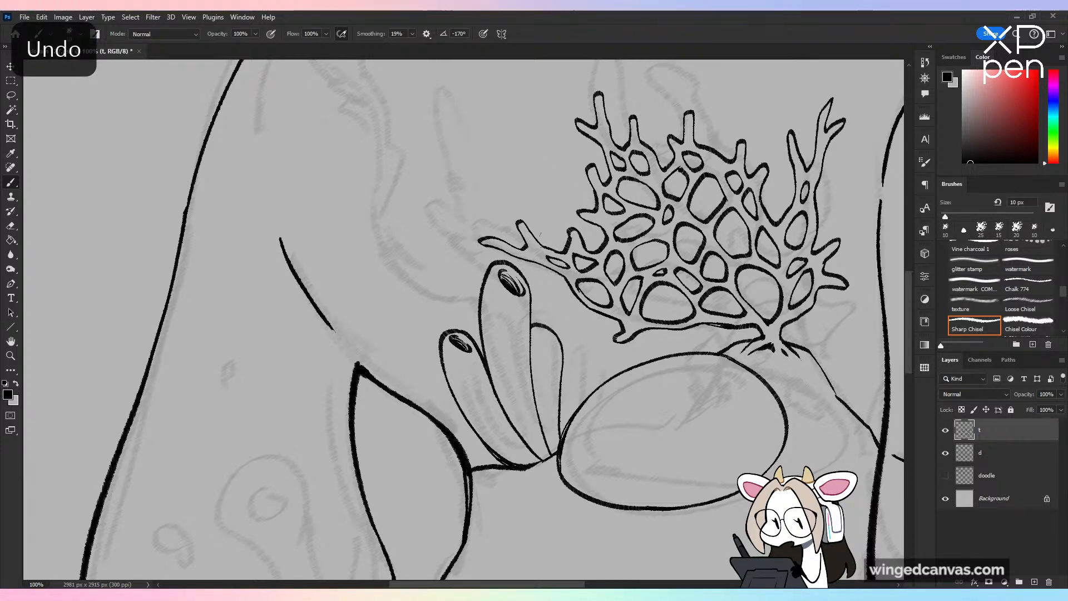
left_click_drag(539, 337, 551, 350)
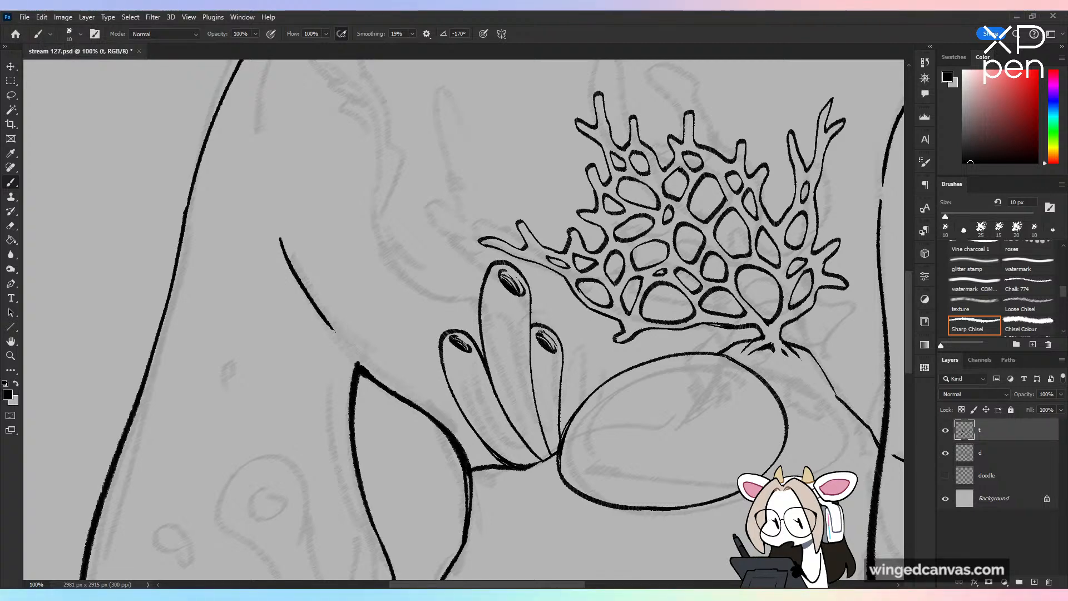
Step: Ink a fourth small tube against the belly oval with a shaded opening, and check the drawing in a mirrored view
key("ctrl+z")
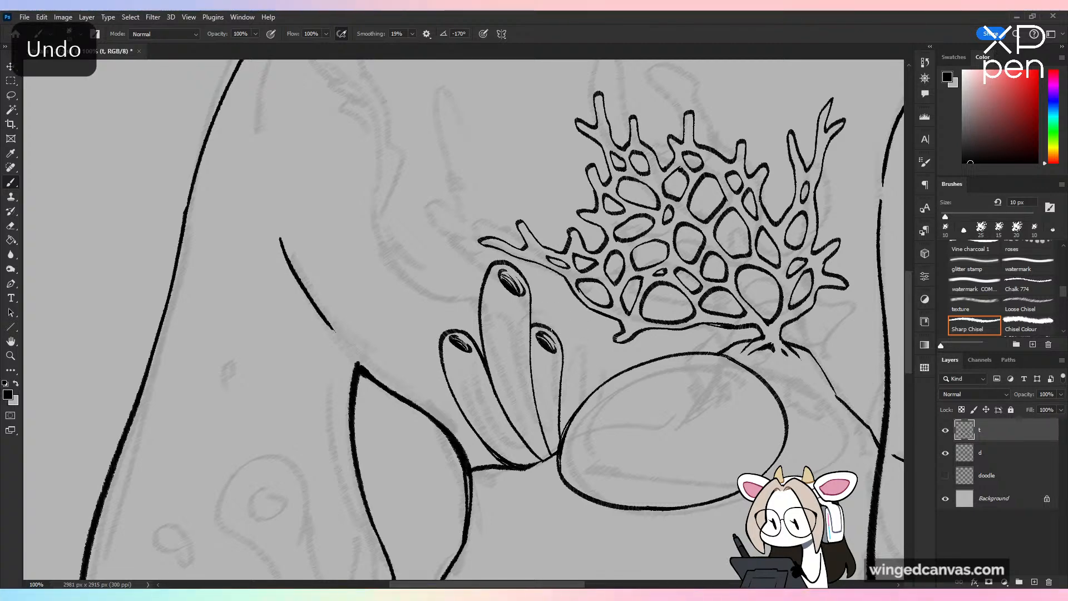
key("ctrl+z")
mouse_move(554, 326)
left_mouse_down()
mouse_move(585, 333)
mouse_move(578, 380)
mouse_move(591, 332)
mouse_move(567, 327)
mouse_move(583, 345)
left_mouse_up()
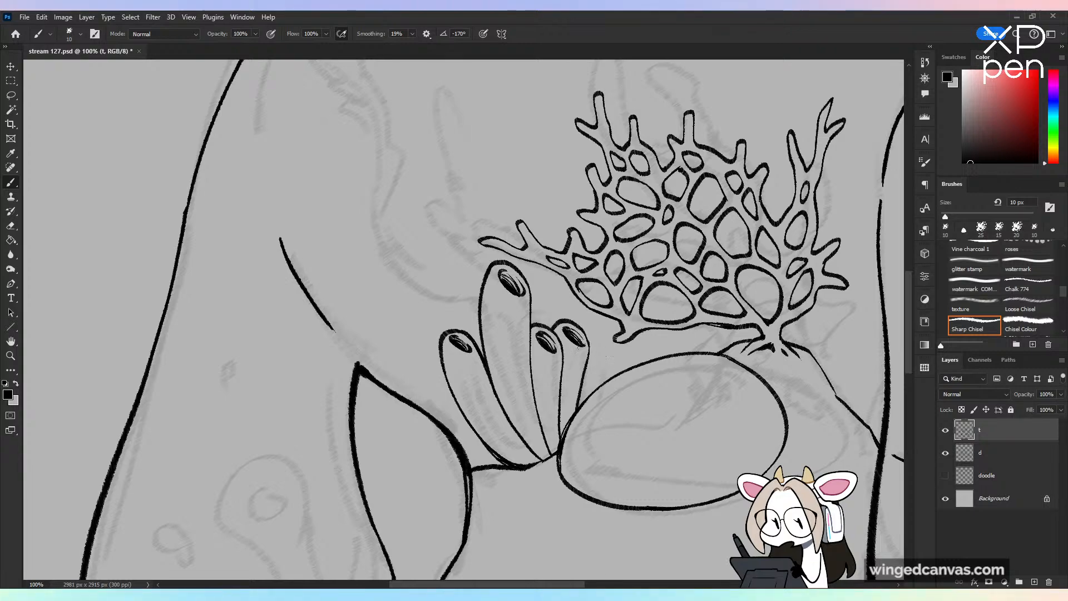
key("ctrl+minus")
key("ctrl+shift+h")
key("ctrl+shift+h")
key("ctrl+plus")
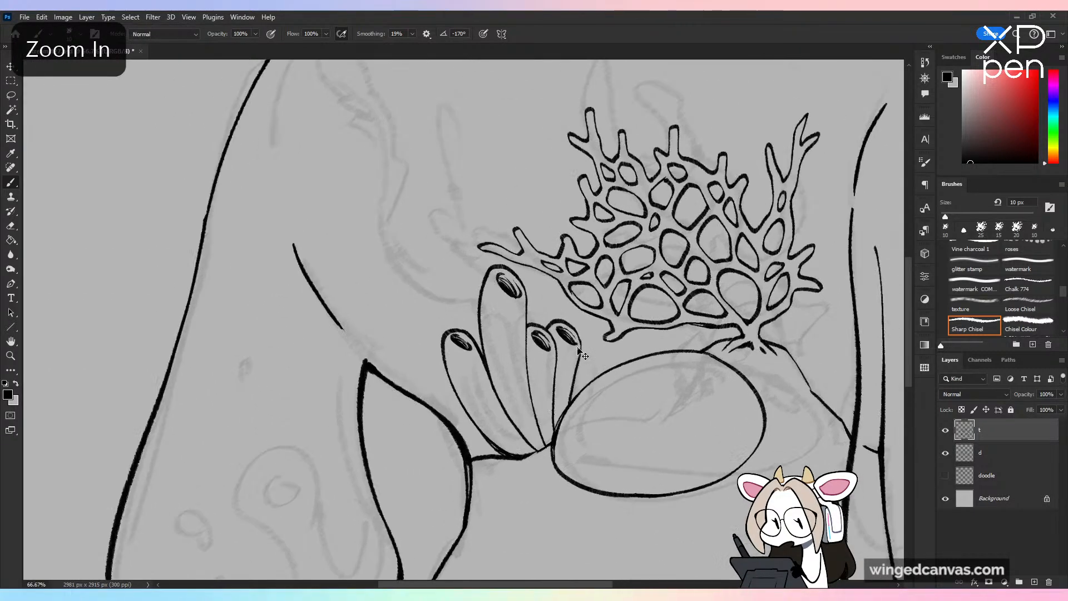
key("ctrl+plus")
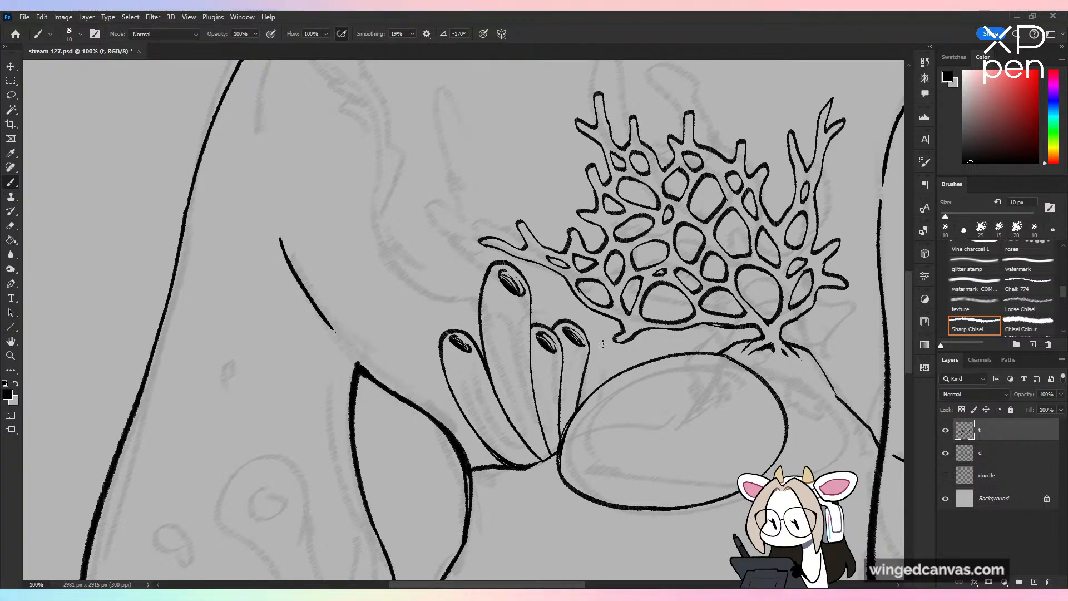
Step: Erase the lower part of the tall tube's side line and the overlapping lines between the outer tubes near the base
key("space")
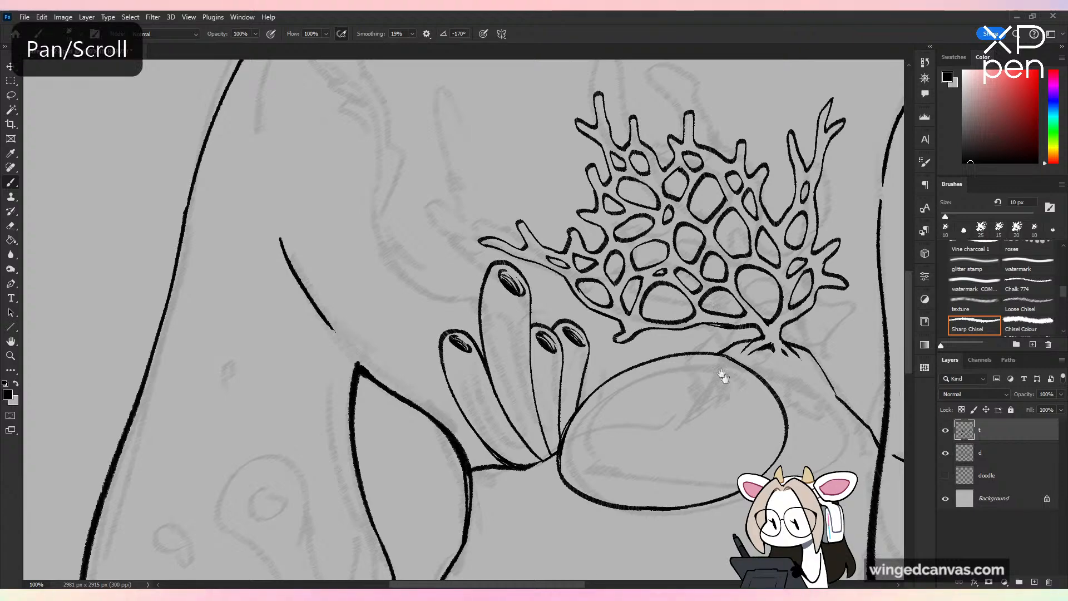
mouse_move(723, 377)
left_mouse_down()
mouse_move(653, 288)
mouse_move(663, 269)
mouse_move(702, 305)
left_mouse_up()
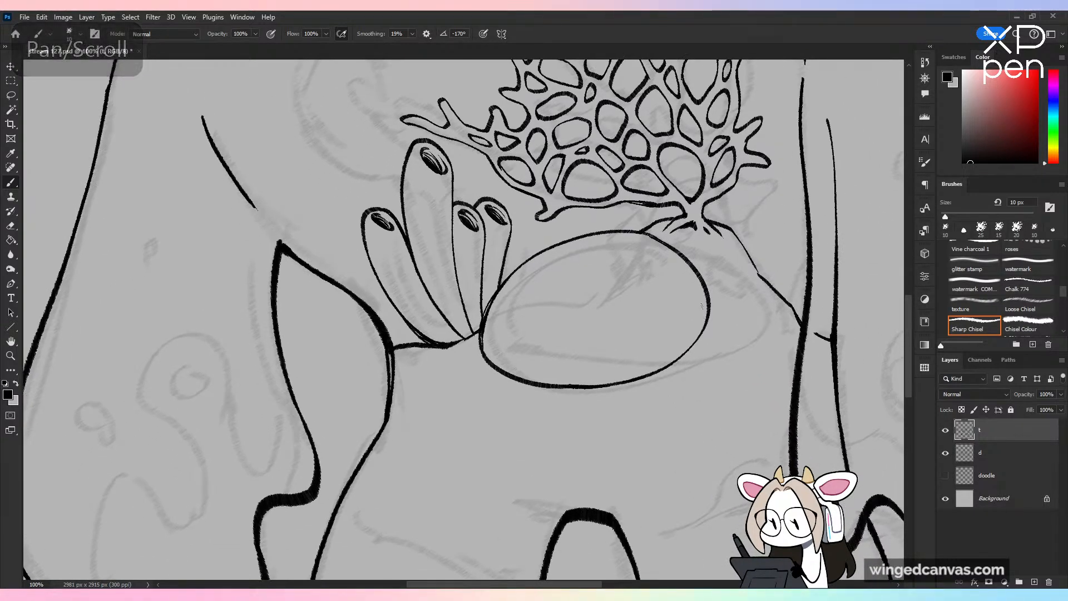
key("ctrl+minus")
key("ctrl+minus")
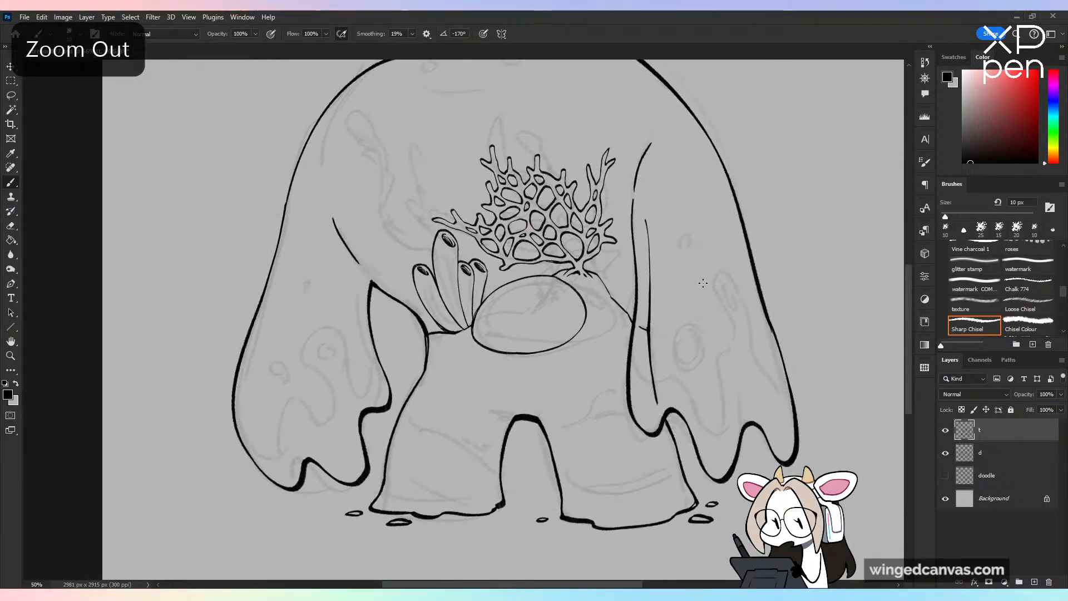
key("ctrl+plus")
key("ctrl+plus")
key("e")
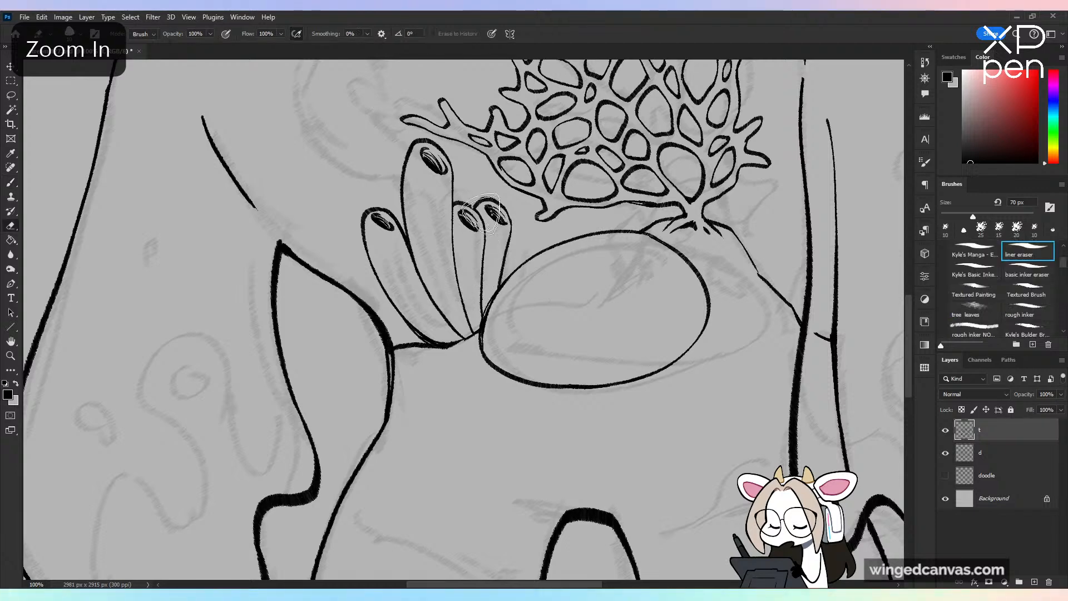
left_click_drag(451, 320, 414, 267)
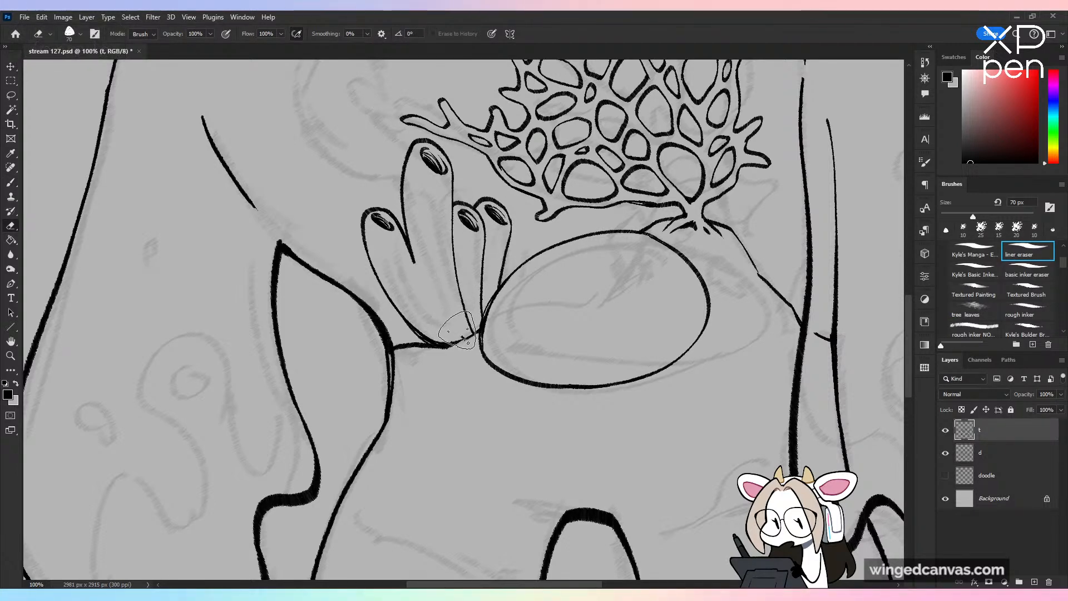
Step: Ink a short fifth tube in front of the tall one and erase the old lines overlapping its body and base
key("b")
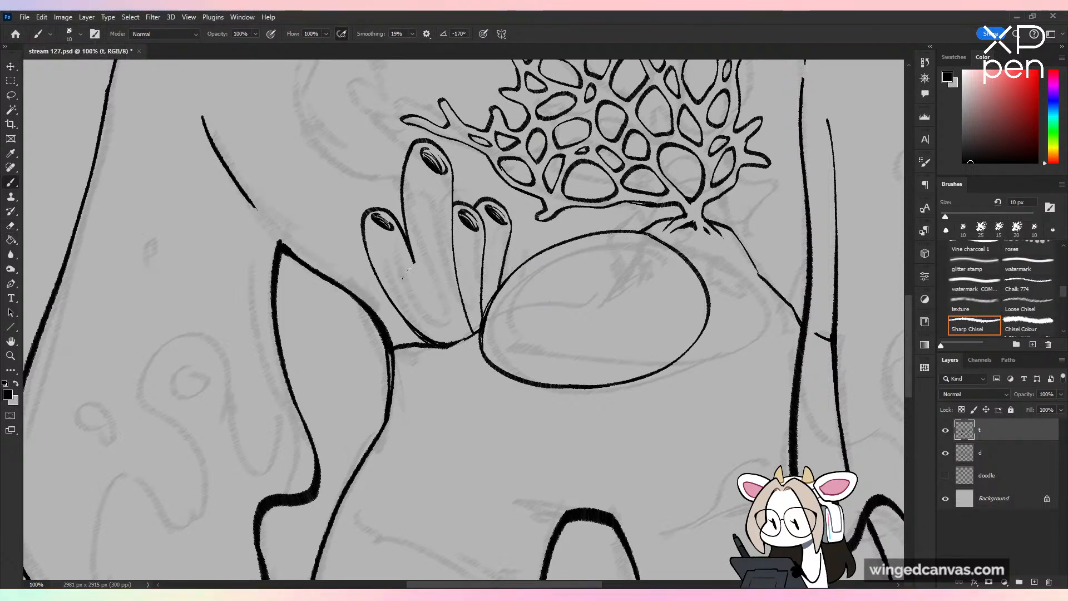
mouse_move(404, 266)
left_mouse_down()
mouse_move(437, 270)
mouse_move(465, 334)
left_mouse_up()
key("ctrl+z")
mouse_move(405, 262)
left_mouse_down()
mouse_move(433, 325)
mouse_move(457, 337)
left_mouse_up()
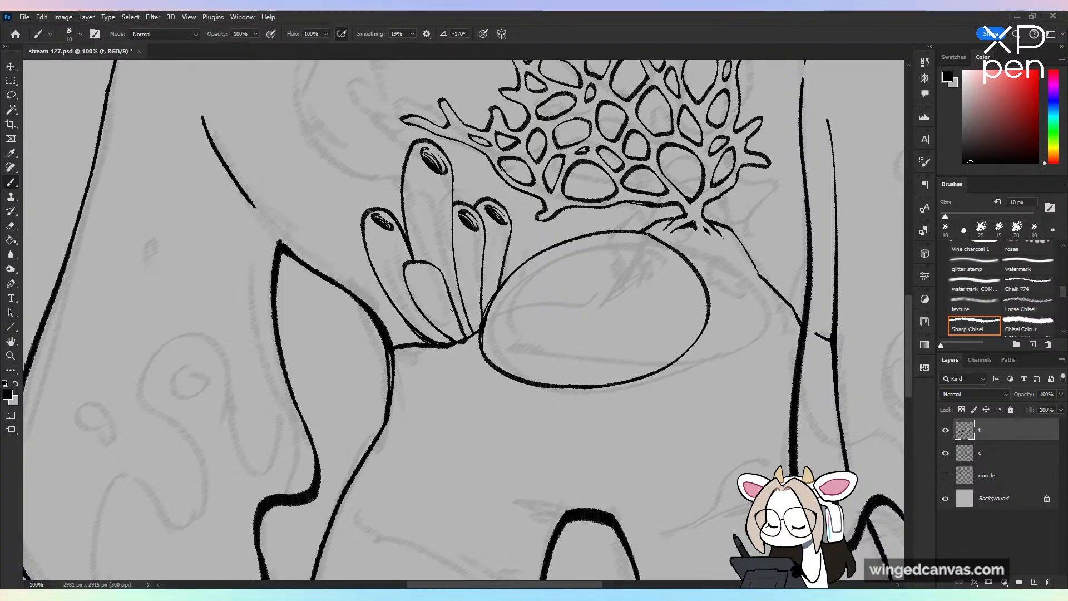
key("e")
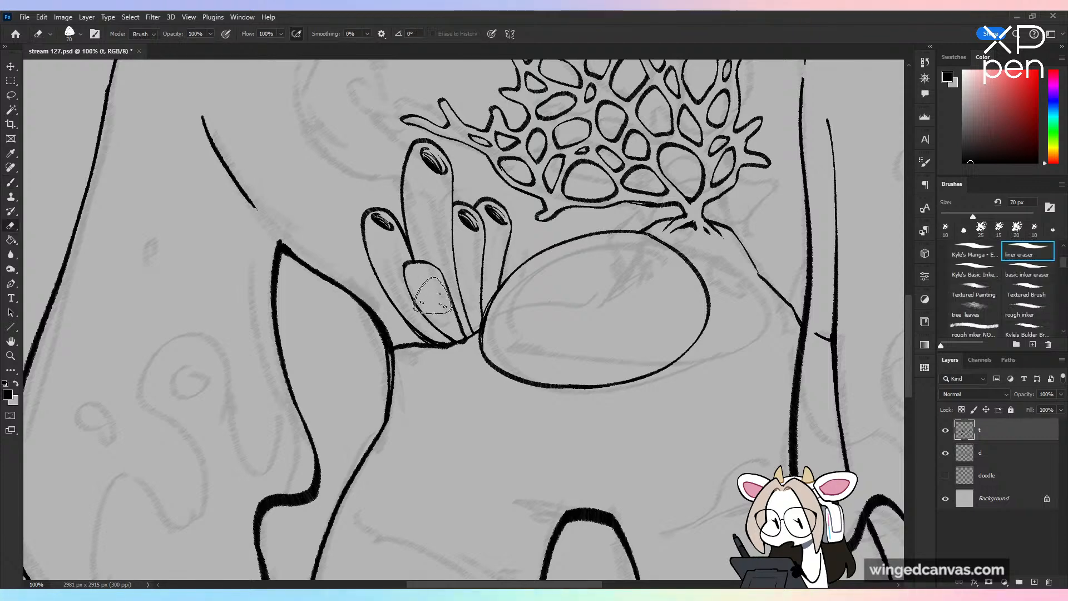
mouse_move(423, 278)
left_mouse_down()
mouse_move(459, 339)
mouse_move(428, 289)
left_mouse_up()
key("b")
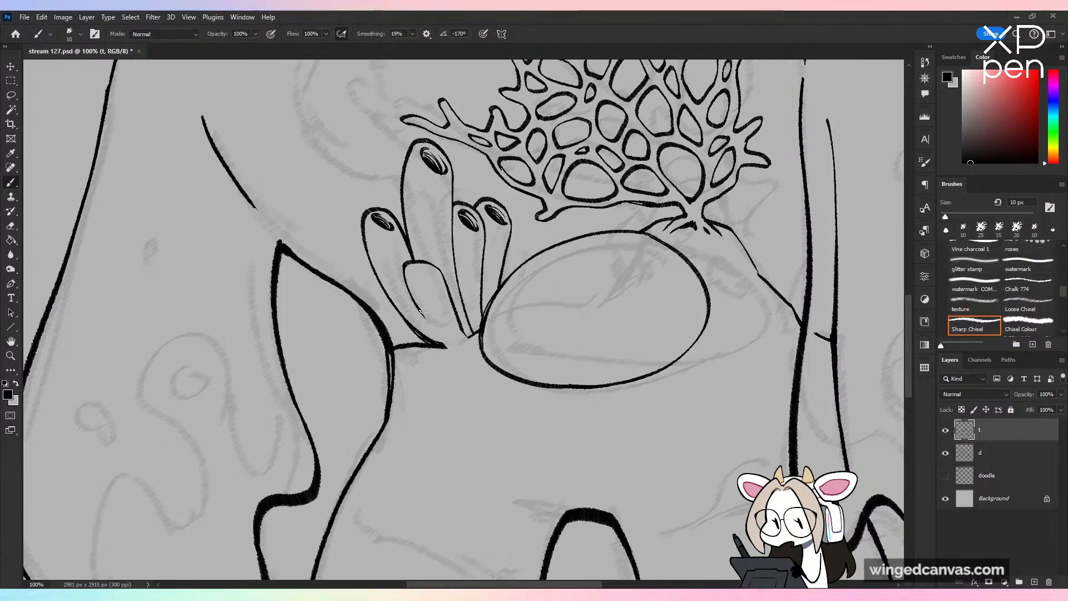
key("ctrl+z")
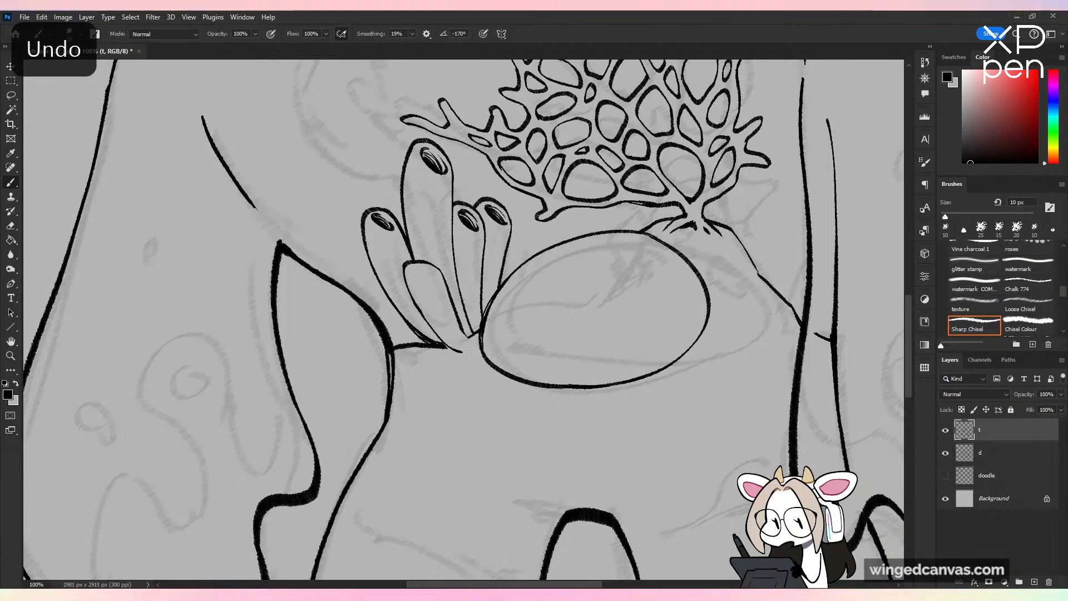
Step: Draw a dark shaded opening at the front tube's tip and ink the base line connecting the cluster to the belly oval
left_click_drag(477, 342, 450, 356)
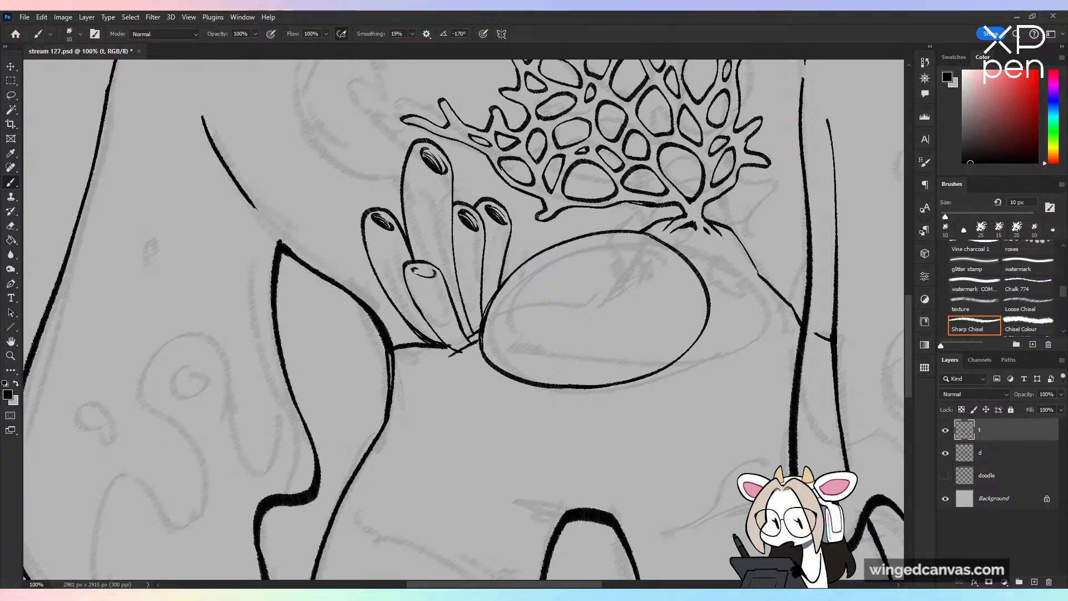
left_click_drag(415, 270, 433, 273)
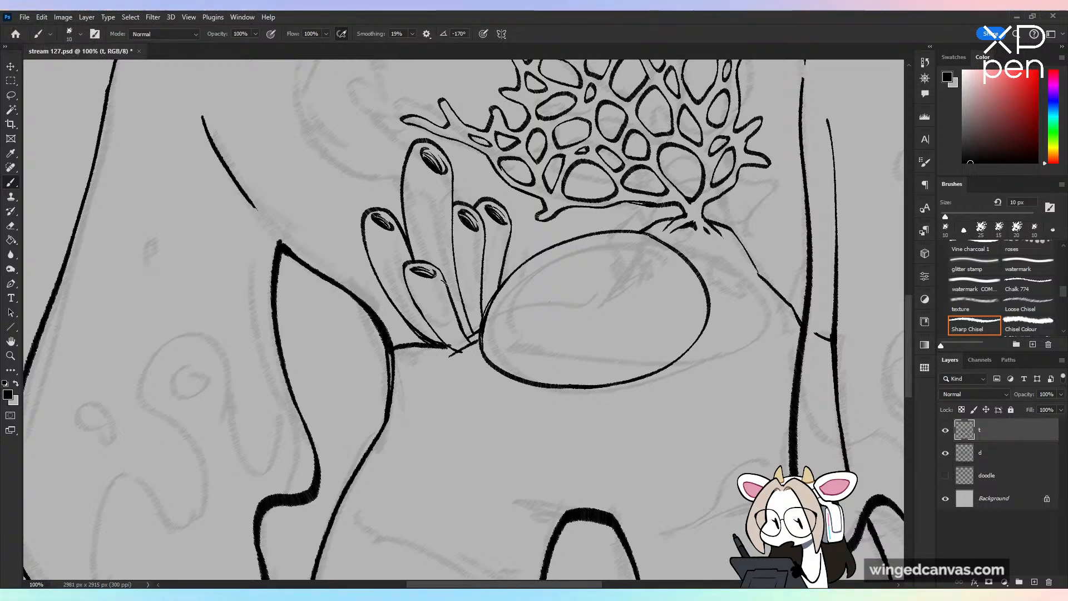
key("ctrl+z")
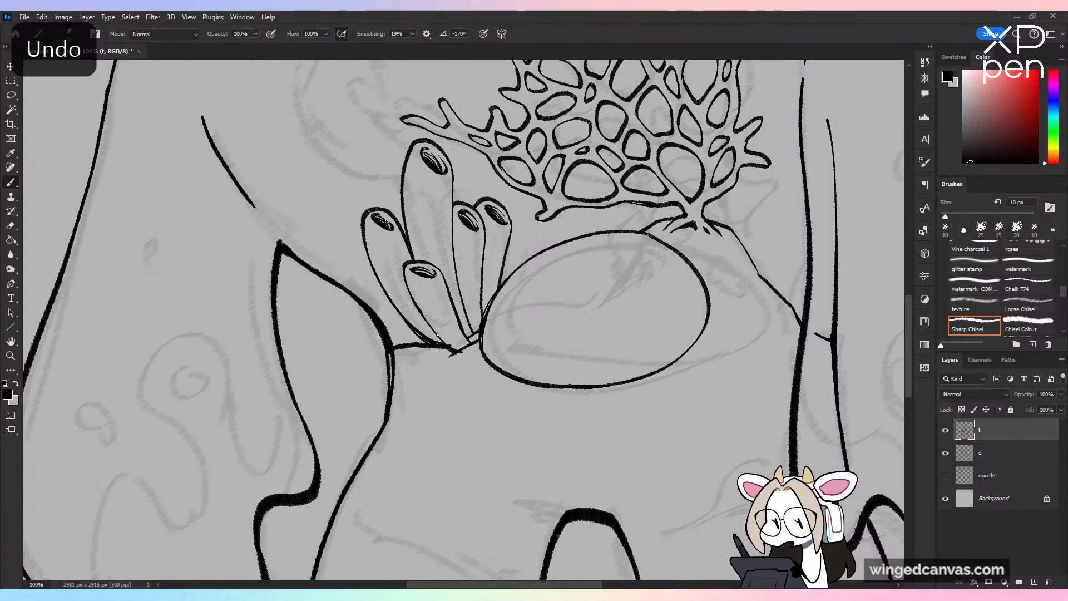
mouse_move(437, 334)
left_mouse_down()
mouse_move(449, 346)
mouse_move(481, 345)
left_mouse_up()
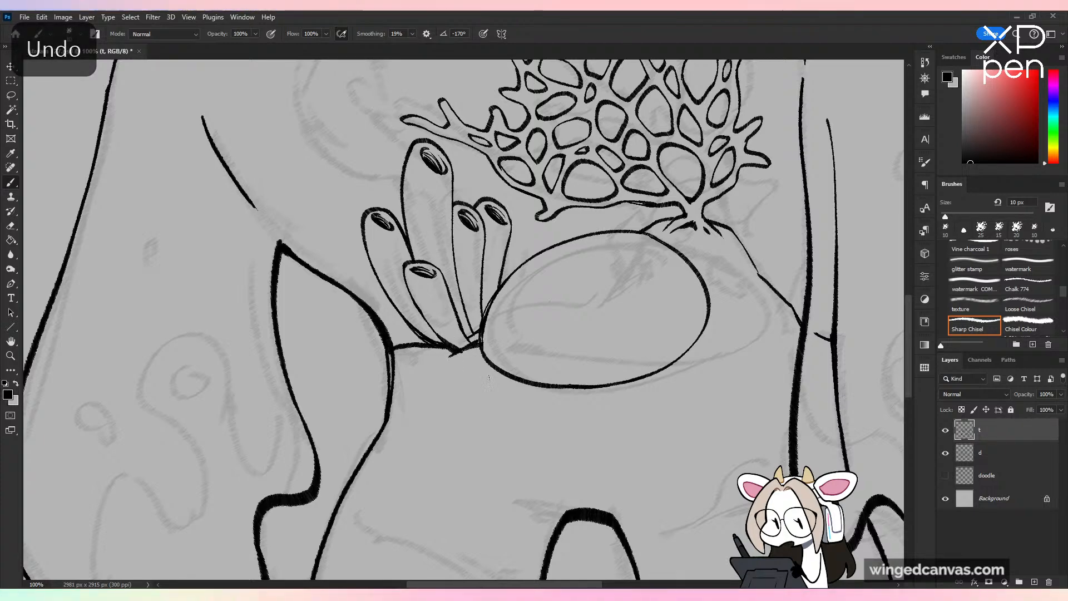
key("e")
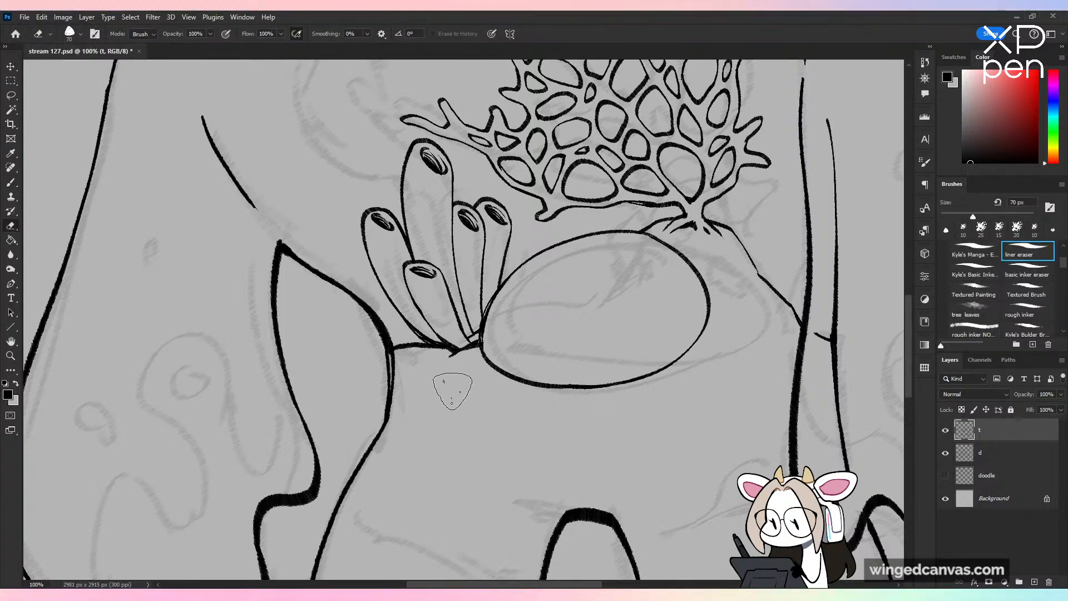
key("b")
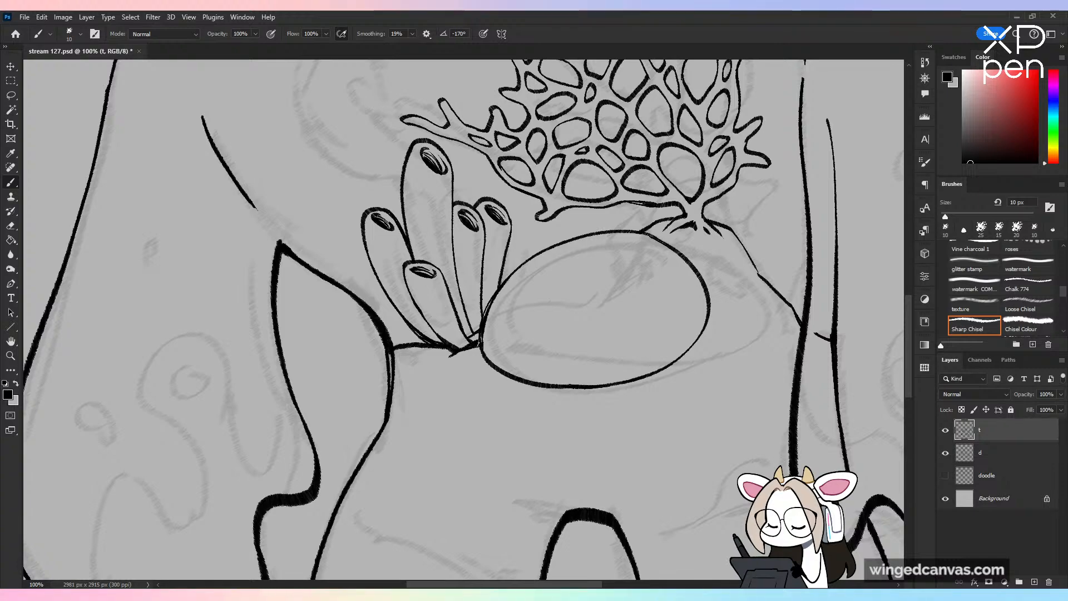
Step: Check the tube cluster, try an extra stroke between the tubes and undo it, and save the drawing
key("ctrl+minus")
key("ctrl+minus")
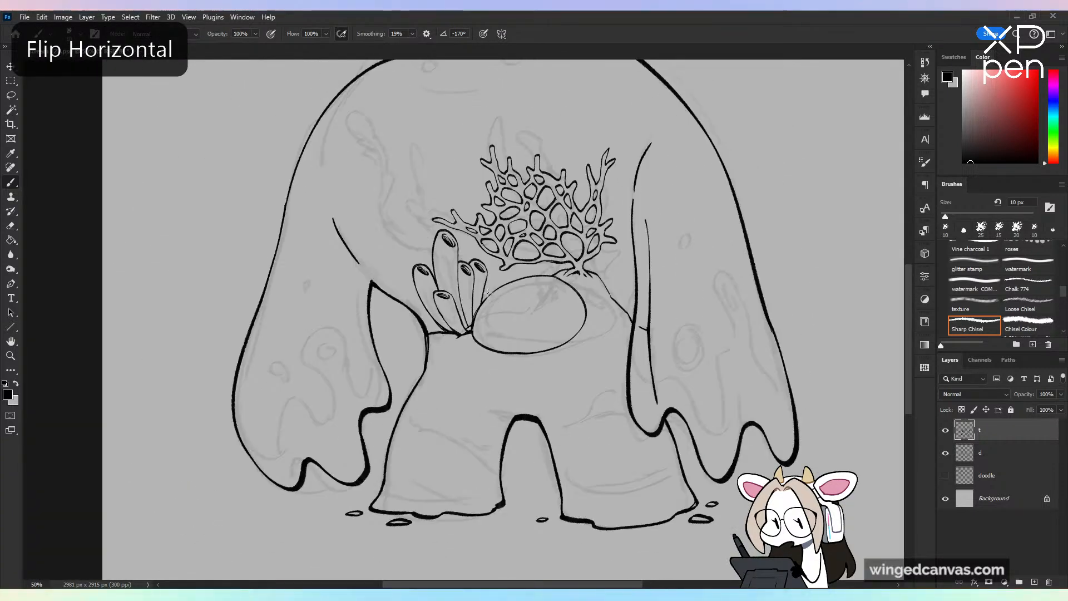
key("ctrl+plus")
key("ctrl+plus")
key("ctrl+plus")
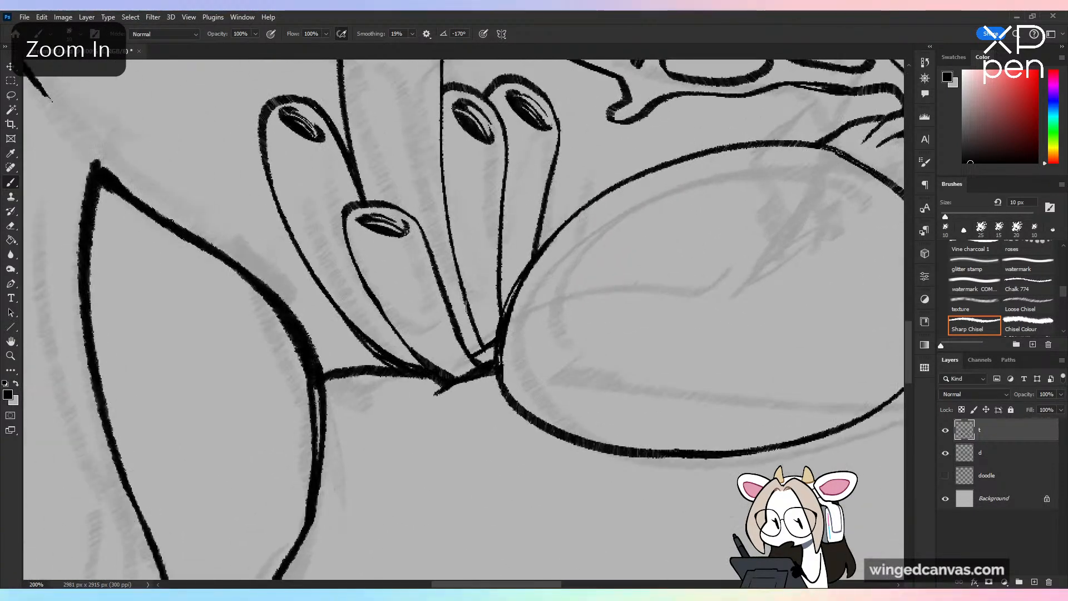
mouse_move(460, 287)
left_mouse_down()
mouse_move(444, 189)
mouse_move(466, 322)
left_mouse_up()
key("ctrl+z")
key("ctrl+minus")
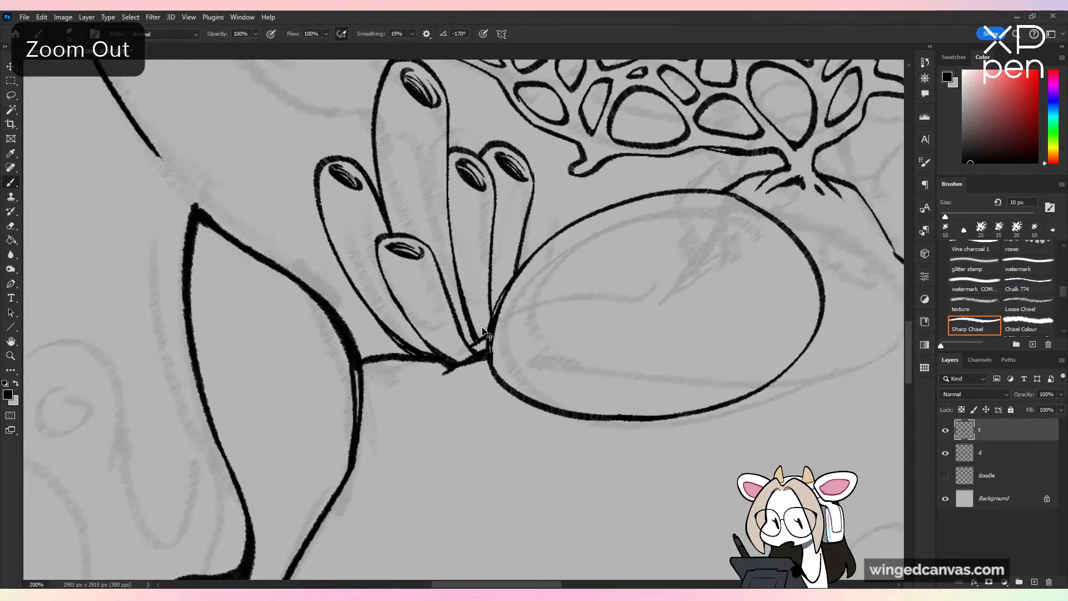
key("ctrl+minus")
key("ctrl+s")
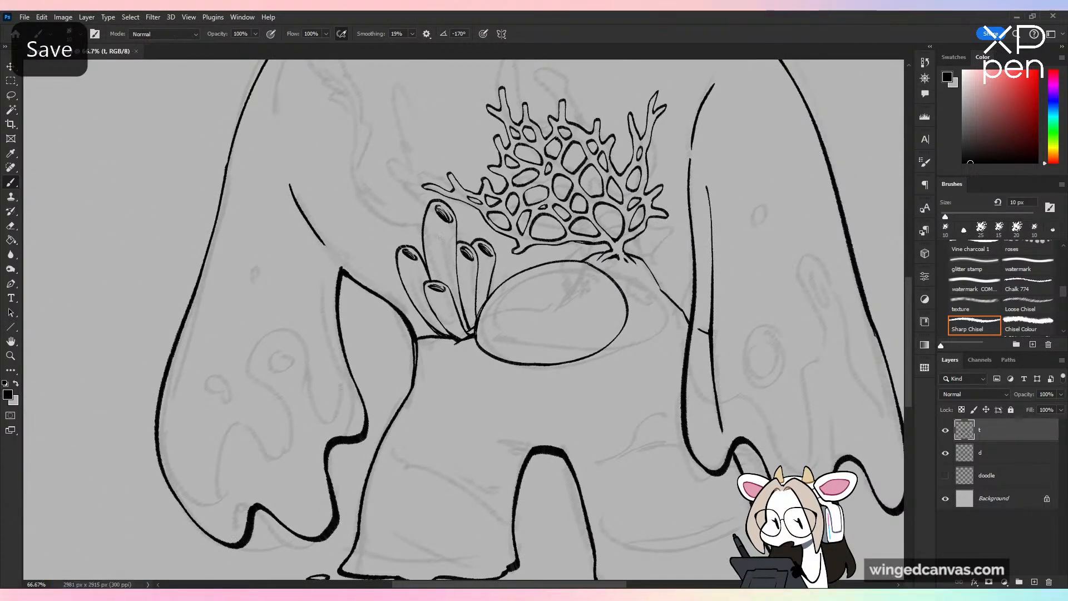
Step: Open corn NEW6.png and examine the full character at 16.67% zoom
left_click(25, 17)
left_click(34, 40)
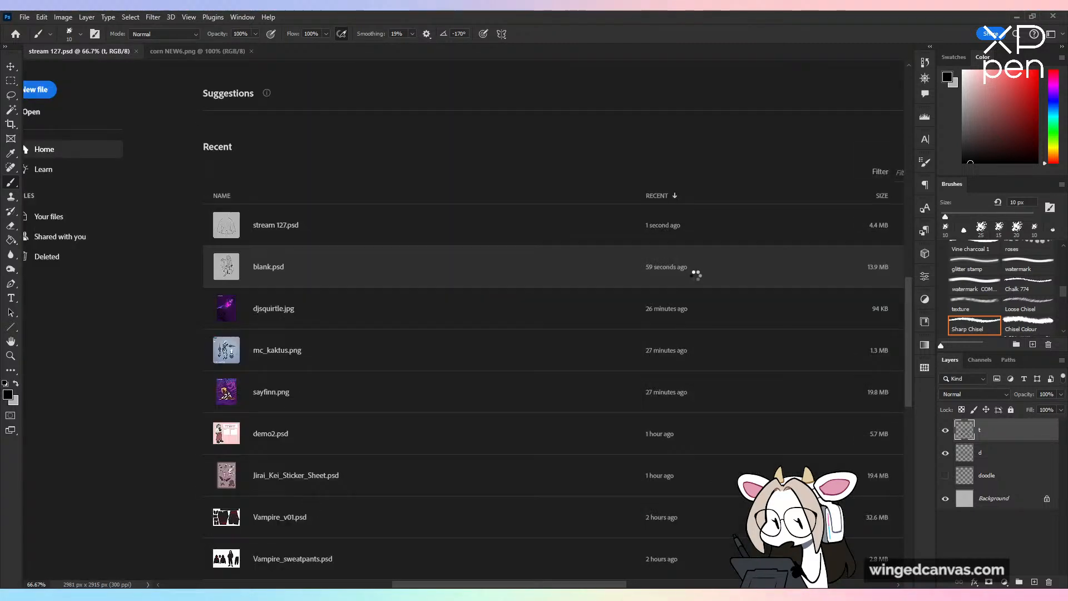
left_click(692, 271)
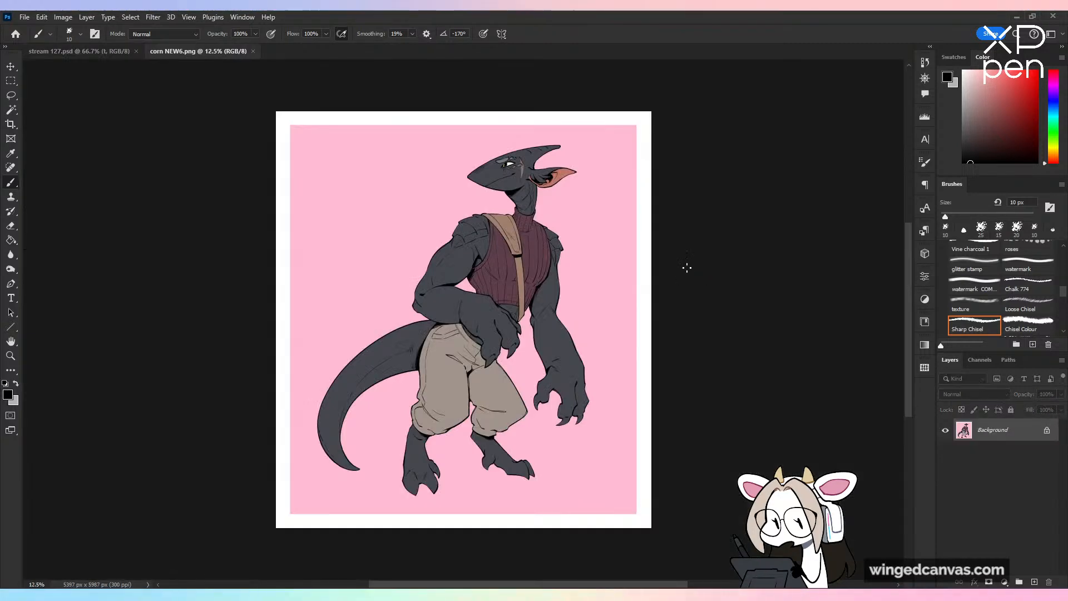
key("ctrl+plus")
mouse_move(734, 262)
left_mouse_down()
mouse_move(729, 278)
mouse_move(735, 269)
left_mouse_up()
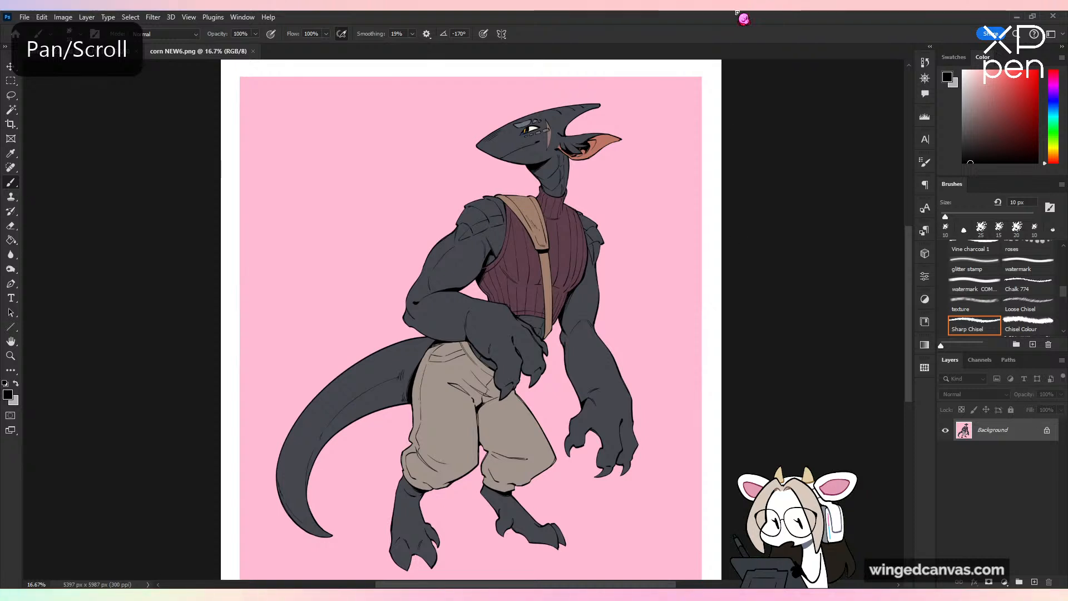
left_click_drag(692, 201, 683, 256)
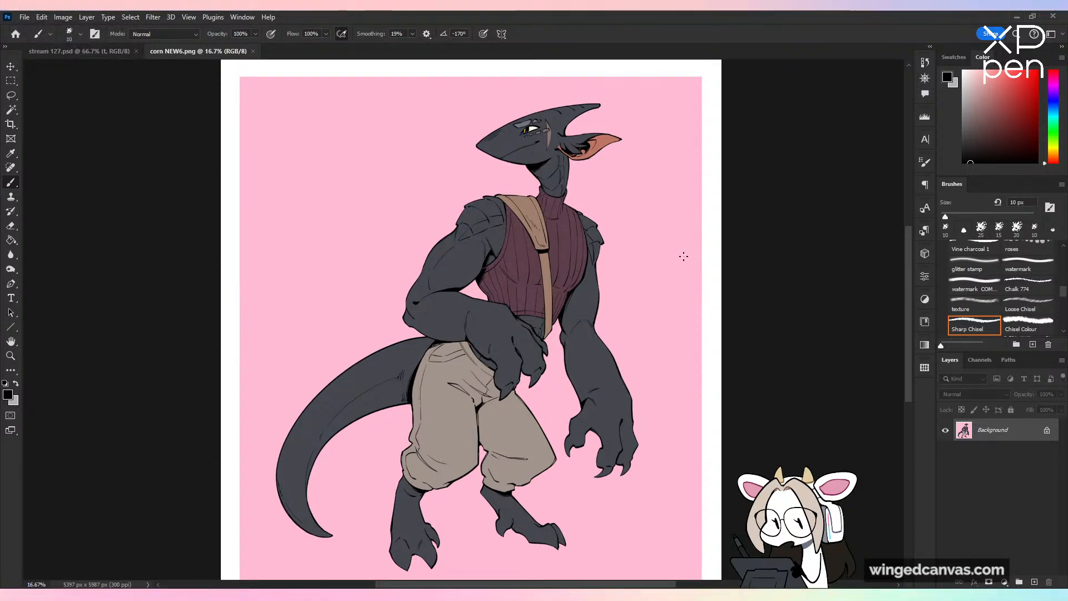
Step: Open corn NEW5.png and place corn NEW6.png in a floating window beside it
left_click(26, 17)
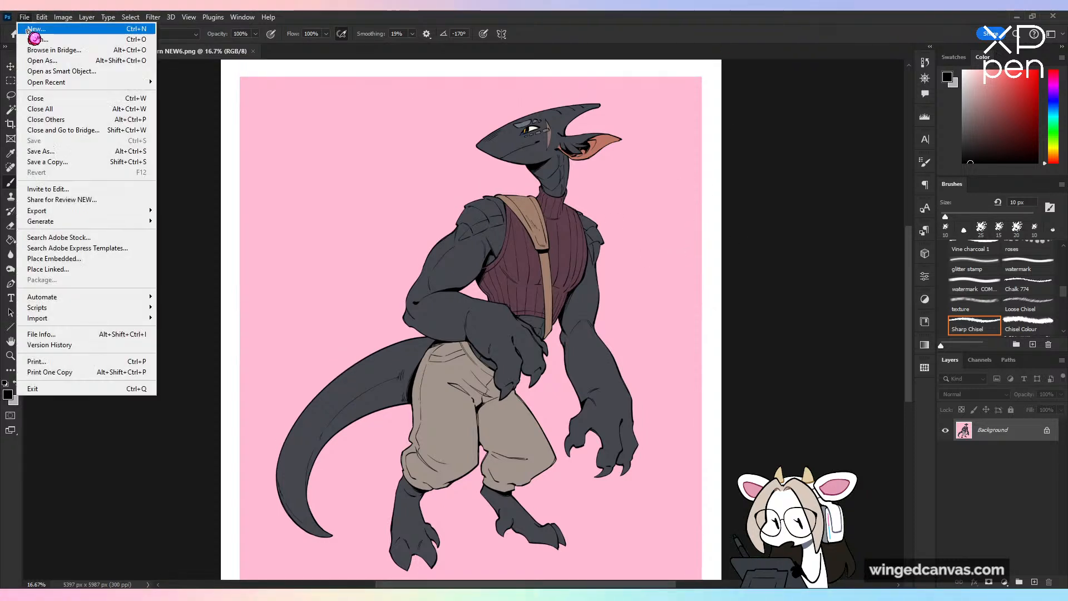
left_click(29, 39)
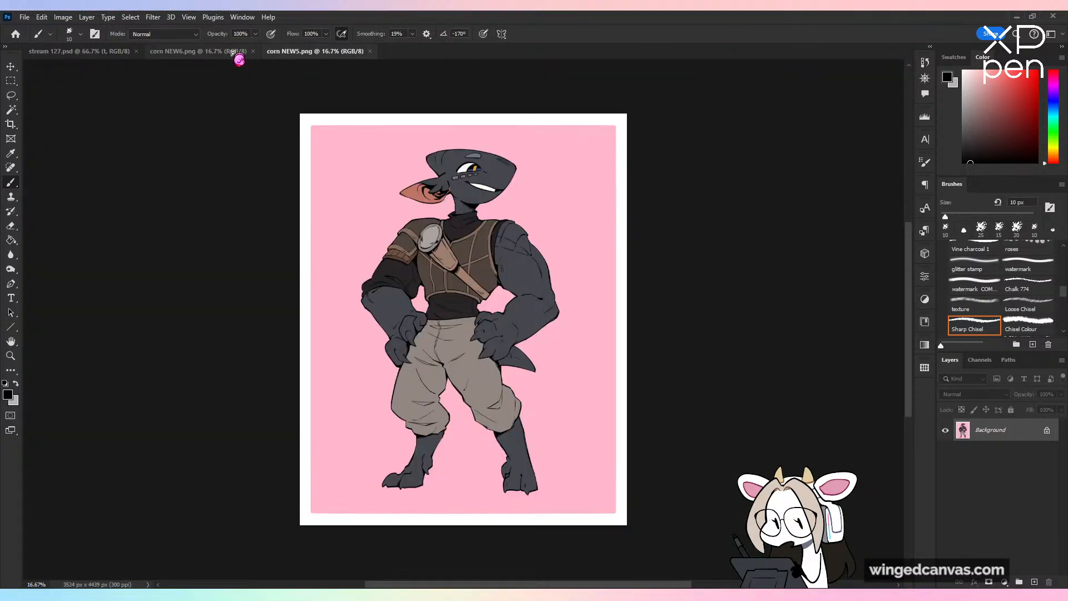
left_click(228, 56)
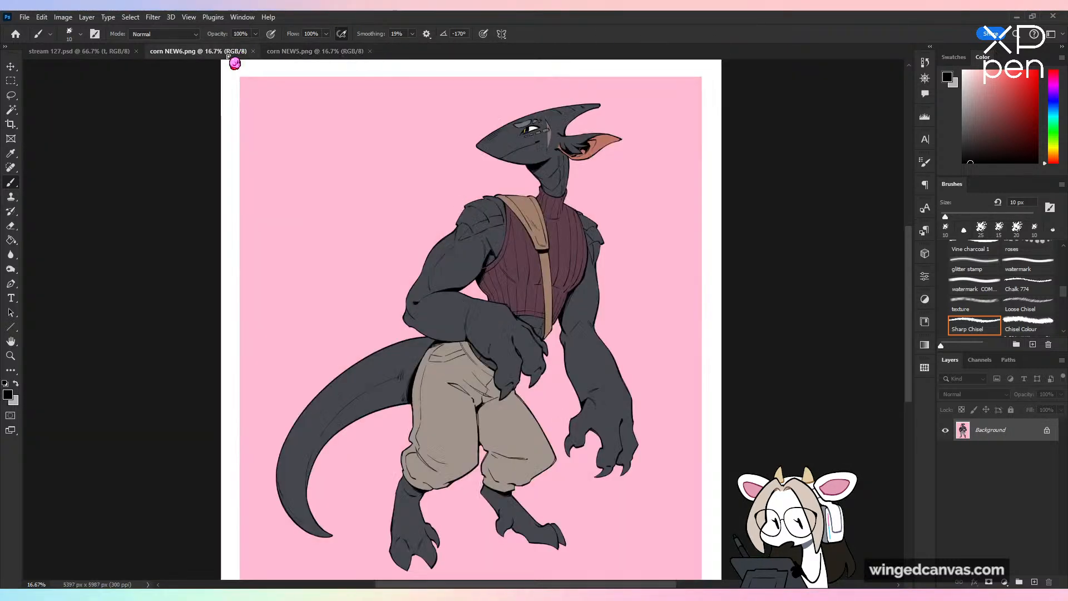
left_click_drag(229, 55, 677, 43)
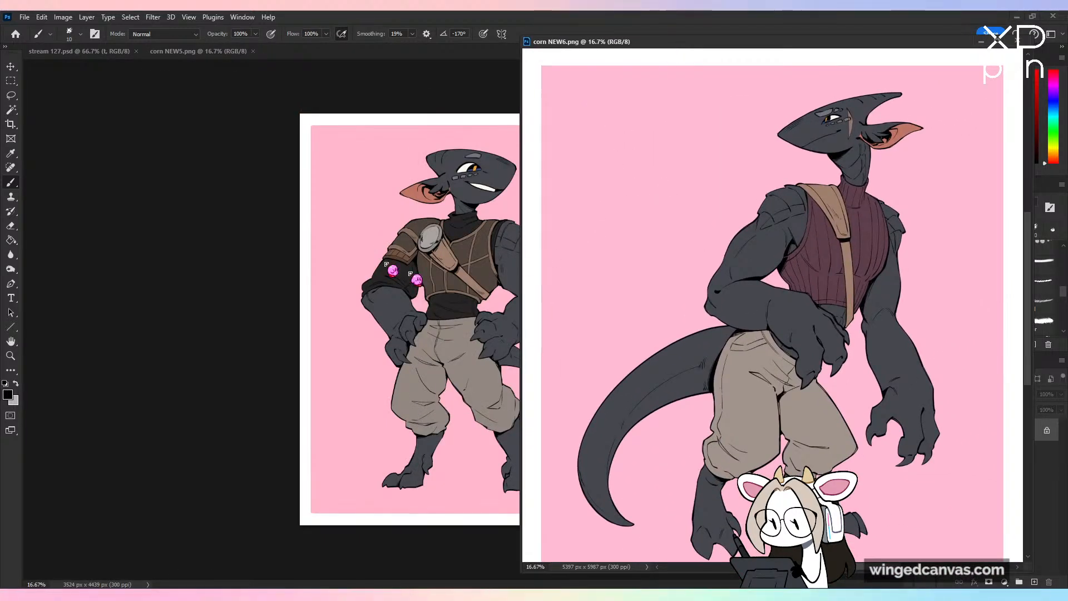
left_click_drag(328, 179, 139, 150)
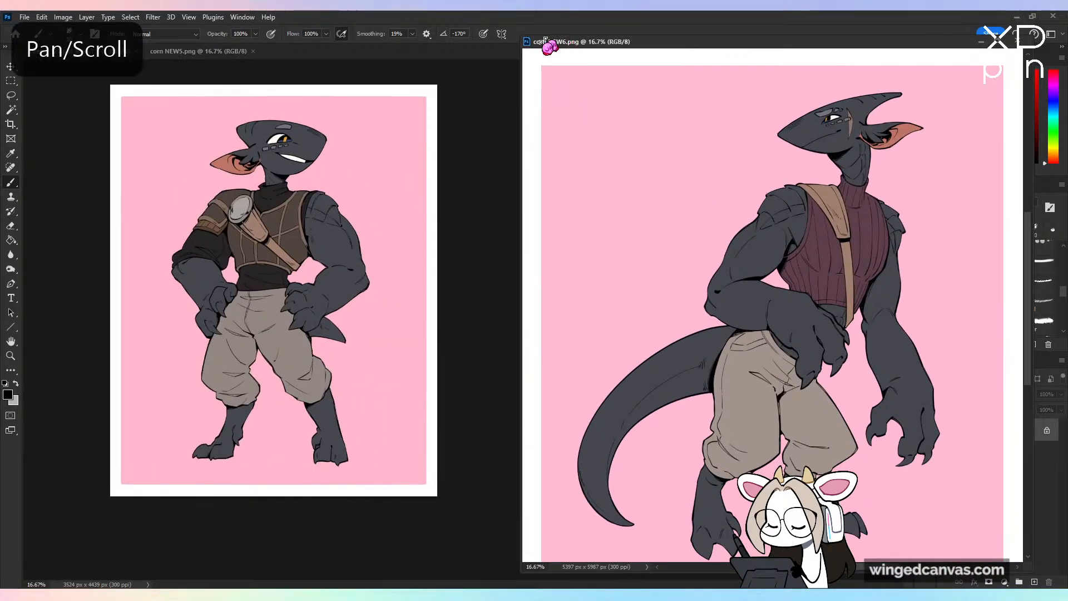
left_click_drag(452, 169, 476, 194)
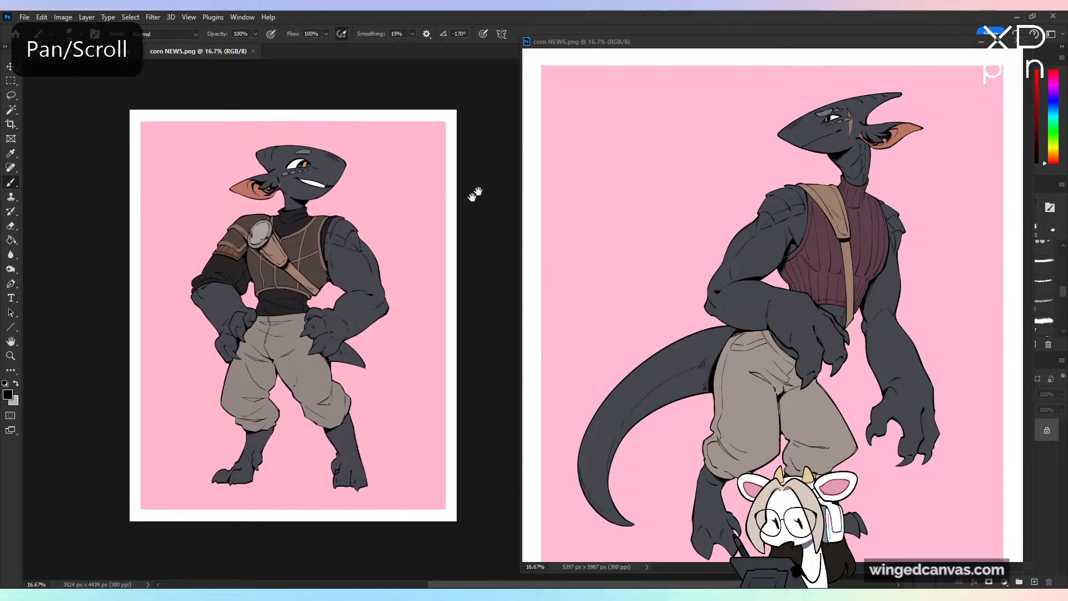
Step: Compare the two characters side by side with corn NEW6.png at 12.5% zoom, and close corn NEW6.png
left_click(579, 110)
key("ctrl+minus")
left_click_drag(524, 37, 488, 105)
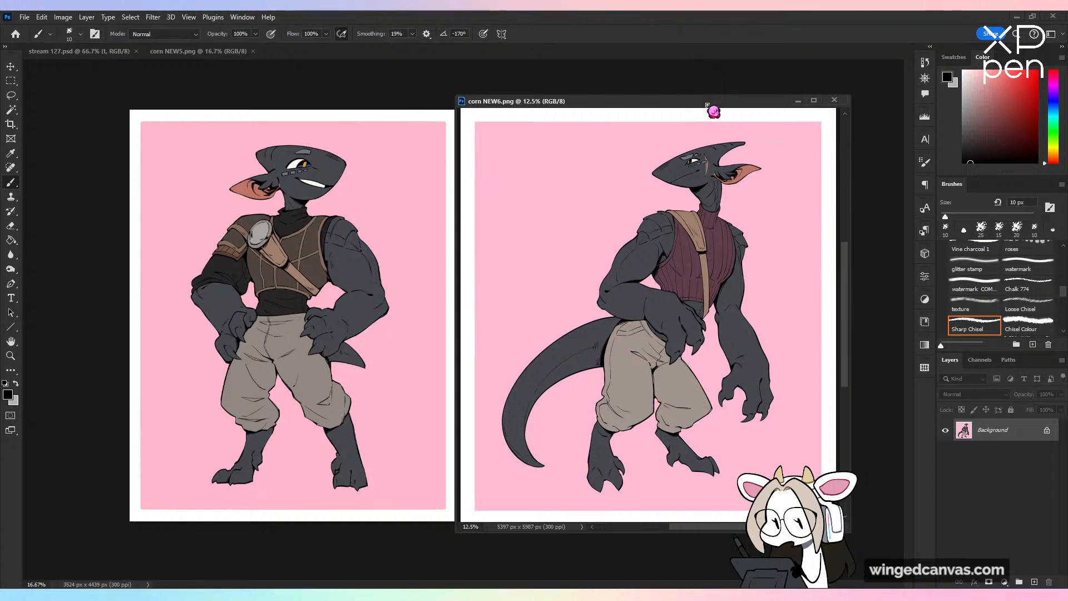
left_click_drag(708, 106, 711, 106)
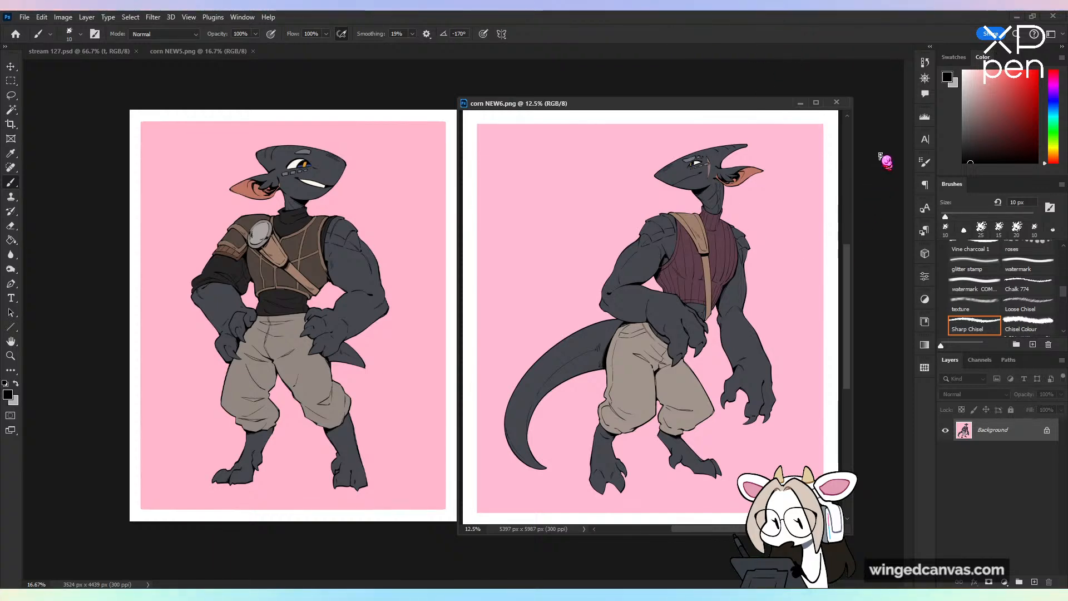
left_click(836, 102)
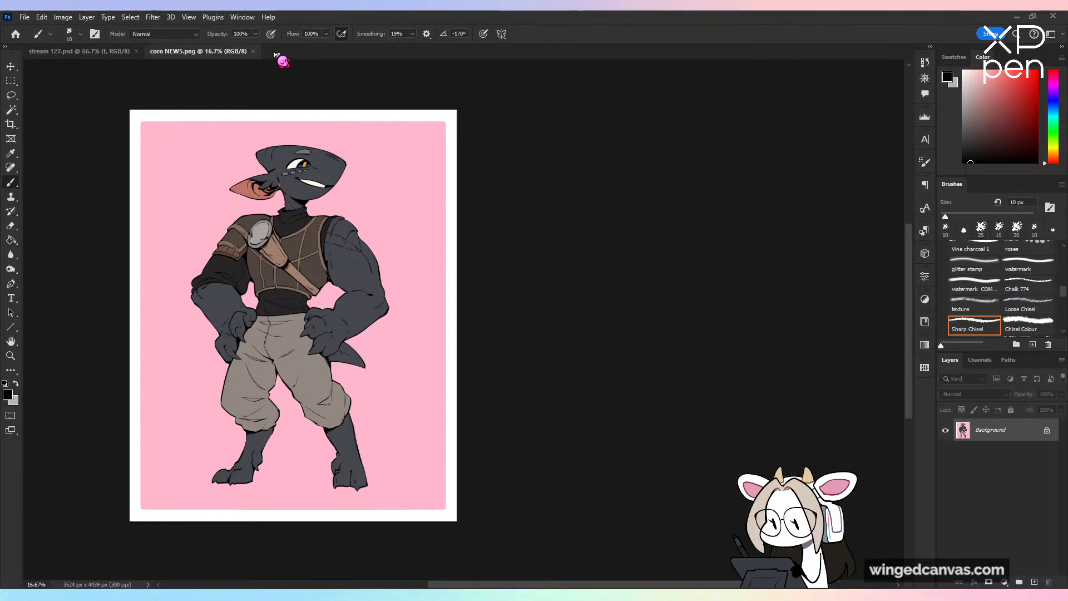
Step: Close the corn NEW5.png reference image and return to the creature drawing
left_click(253, 51)
scroll(561, 322, "up", 3)
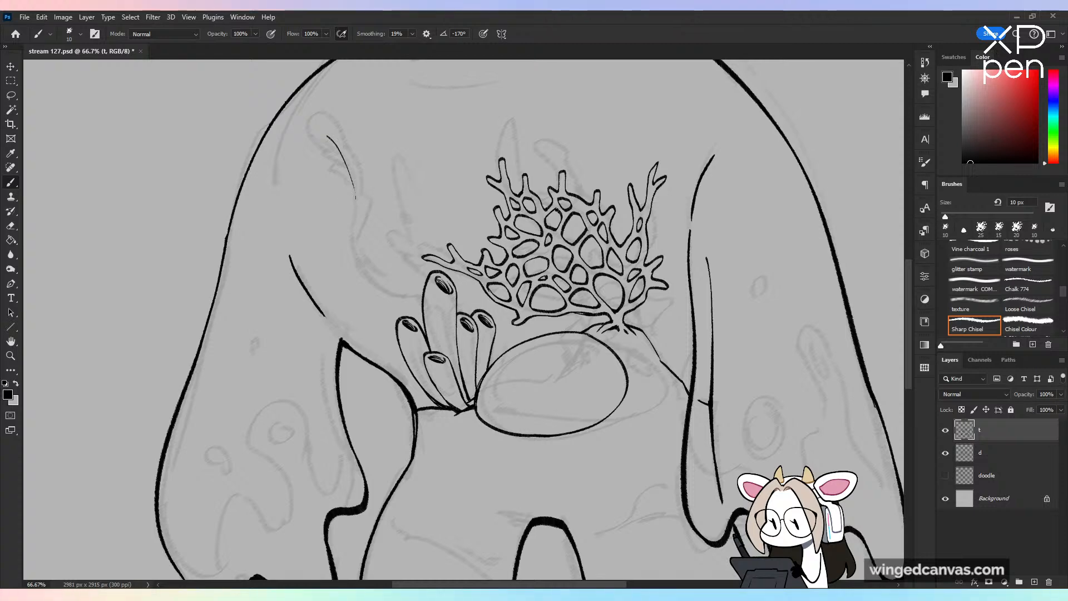
Step: Ink the seaweed frond's curved central stem down to the tube corals and check the whole drawing flipped horizontally
left_click_drag(327, 137, 388, 292)
key("ctrl+z")
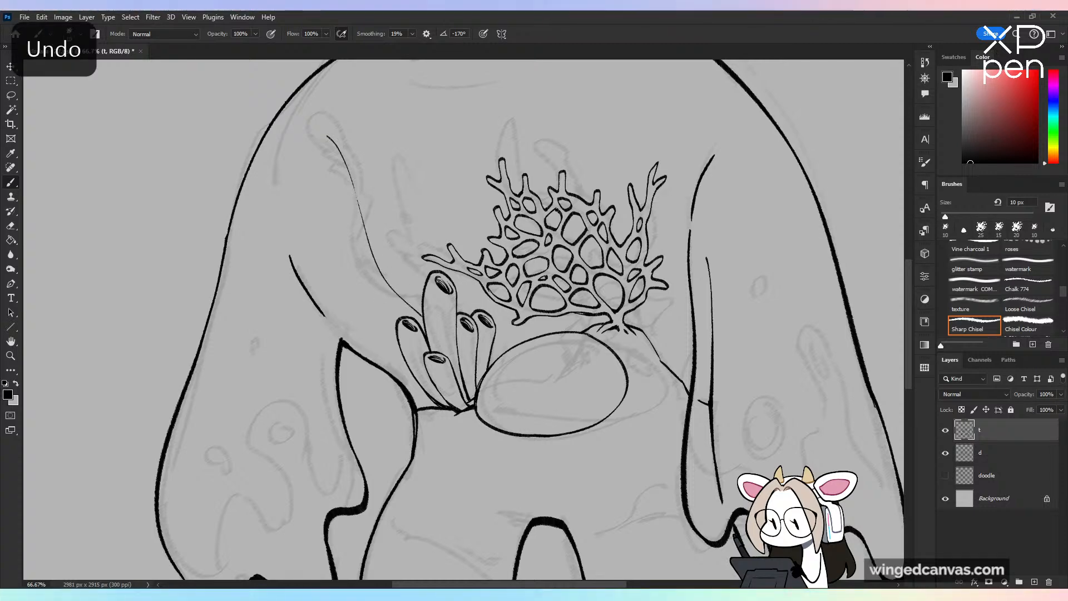
key("ctrl+minus")
key("ctrl+minus")
key("ctrl+minus")
key("ctrl+shift+h")
key("ctrl+shift+h")
key("ctrl+plus")
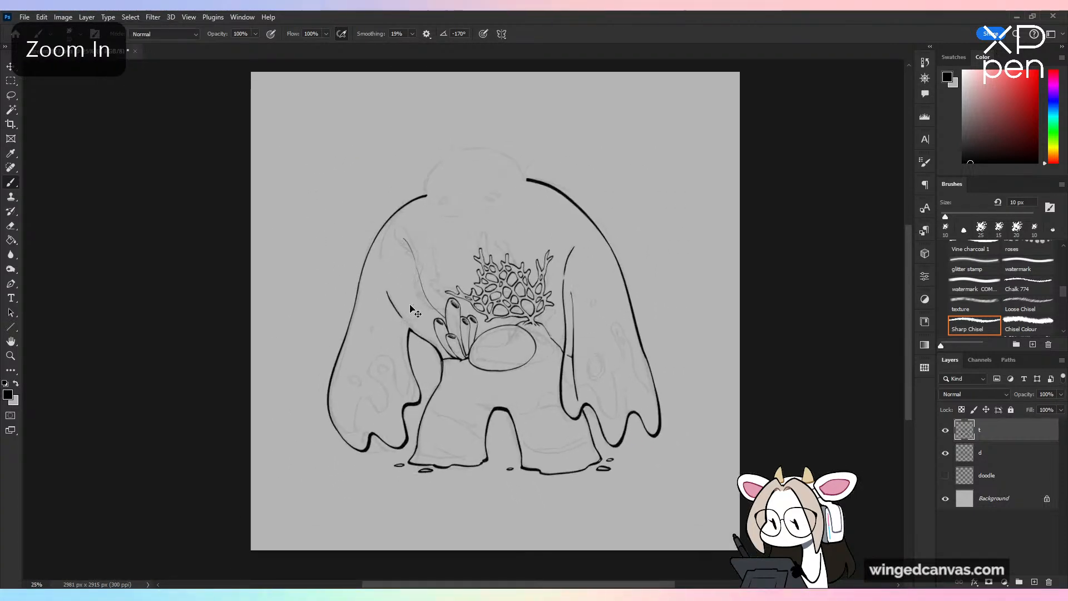
key("ctrl+plus")
key("ctrl+plus")
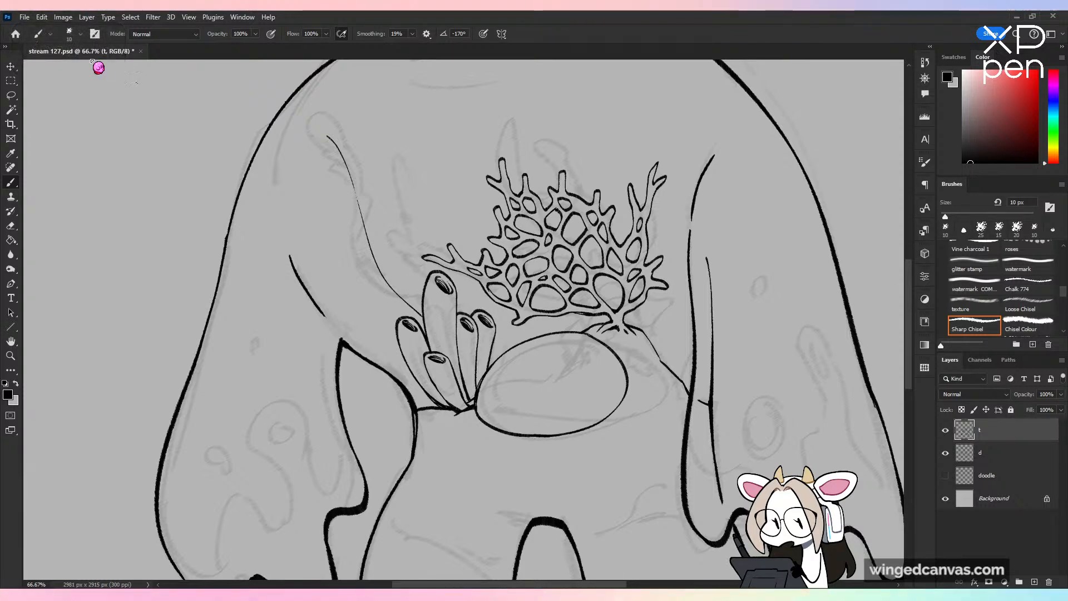
Step: Open the recent file corn NEW6.png, examine the character's line work, and close the image
left_click(16, 35)
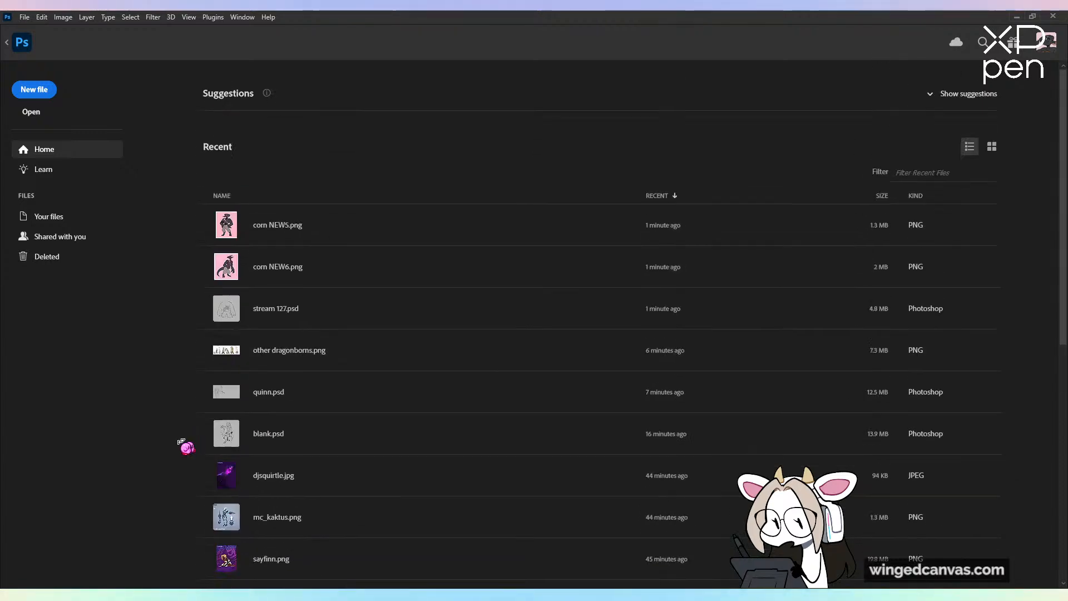
key("Escape")
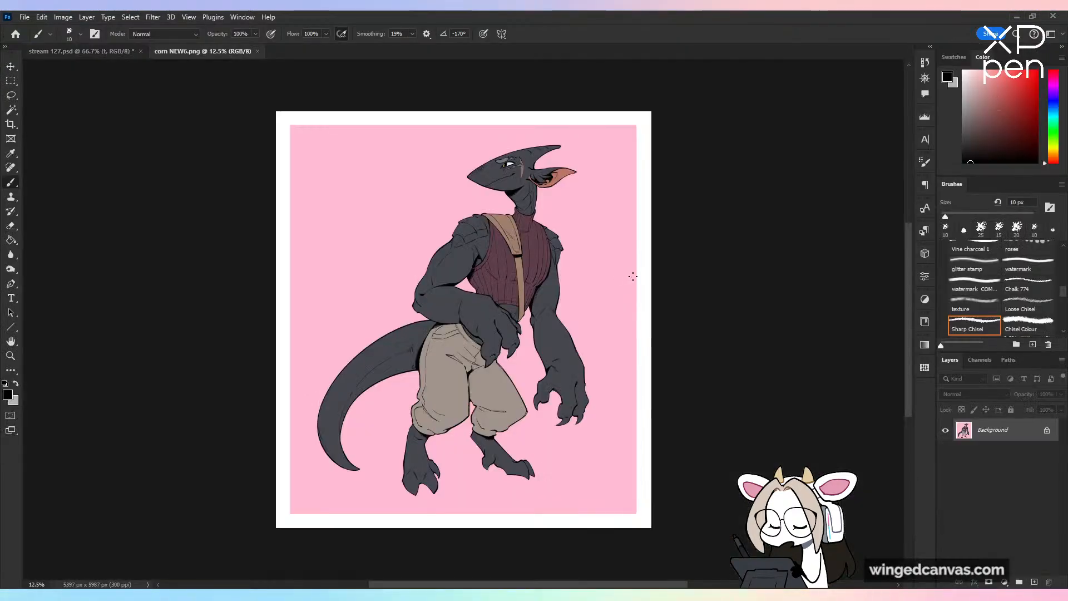
key("ctrl+equal")
key("space")
left_click_drag(638, 255, 675, 35)
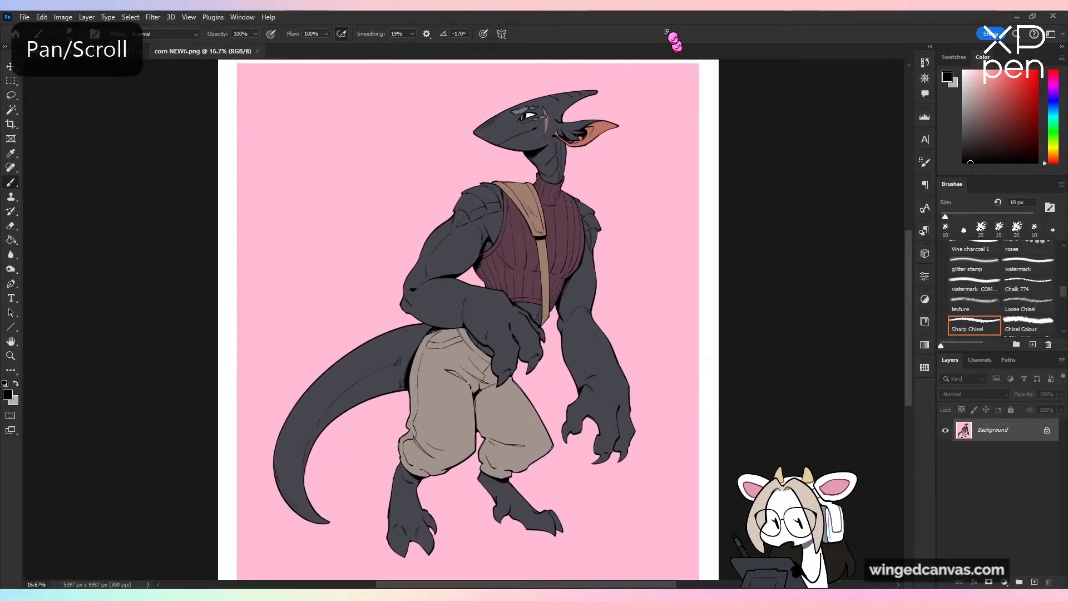
left_click(258, 51)
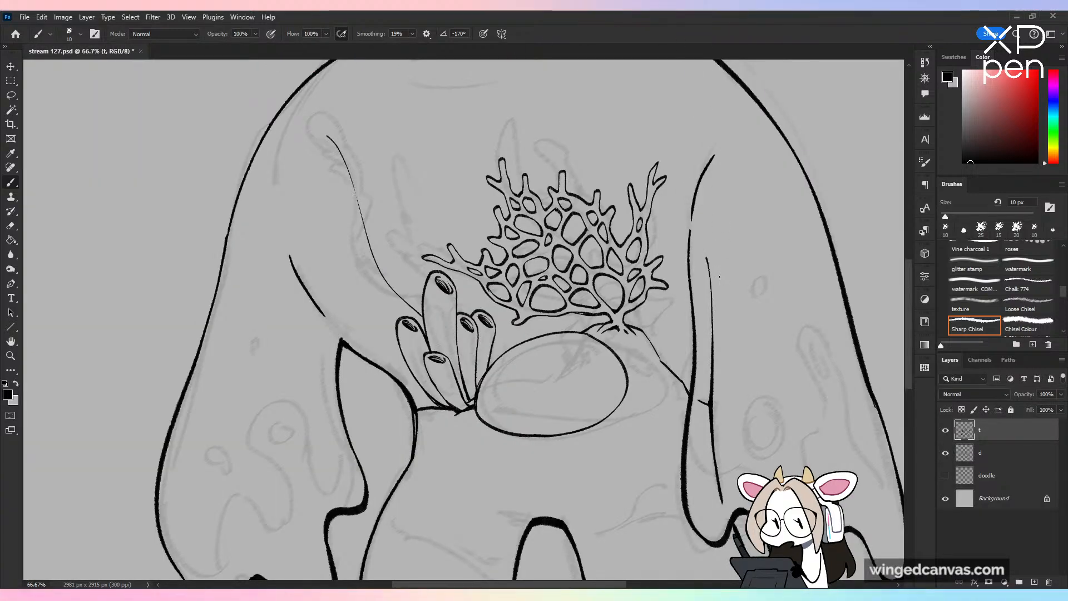
Step: Ink the leafy left edge of the seaweed frond from the tube corals up to its pointed tip
key("ctrl+plus")
key("ctrl+plus")
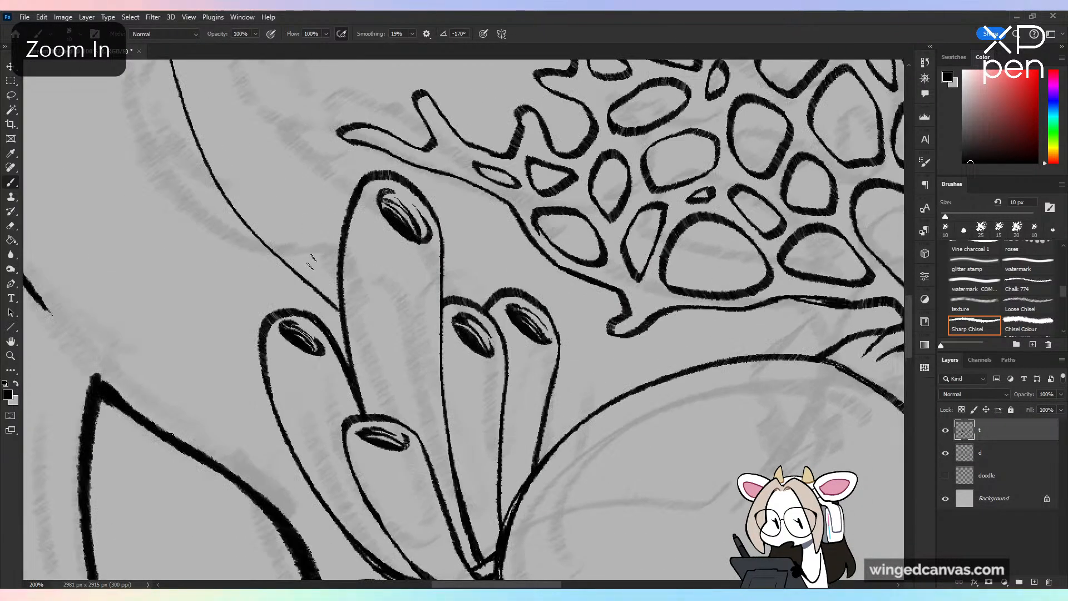
key("ctrl+minus")
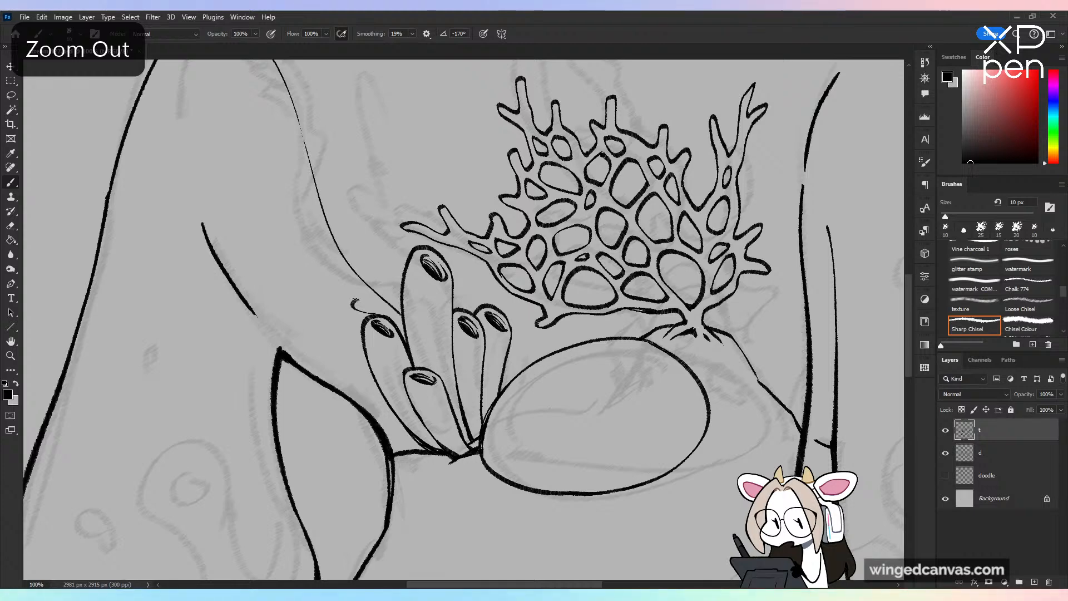
left_click_drag(322, 268, 354, 305)
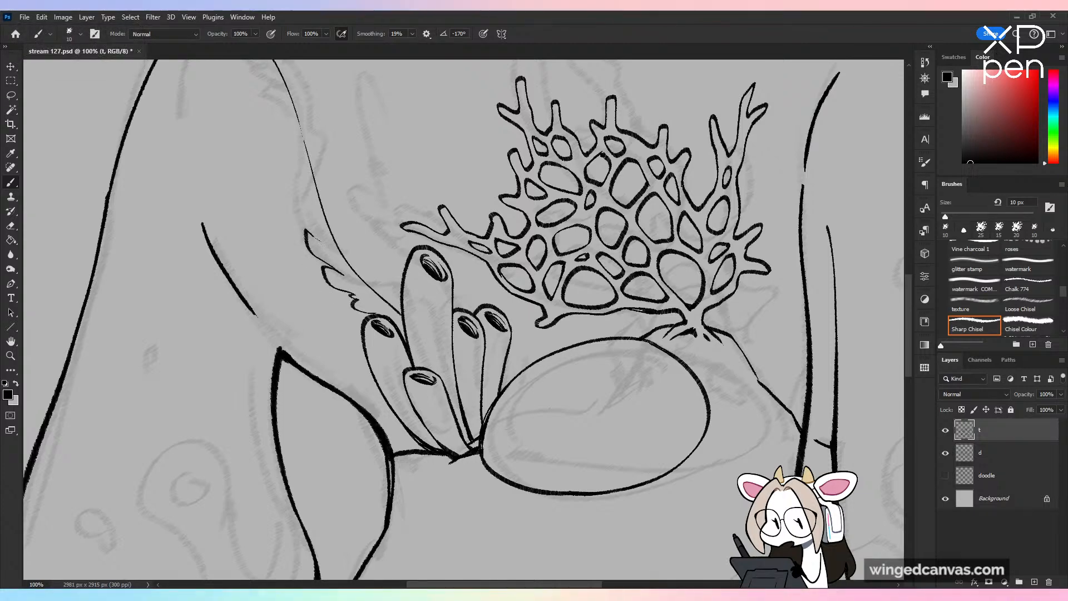
left_click_drag(290, 163, 305, 200)
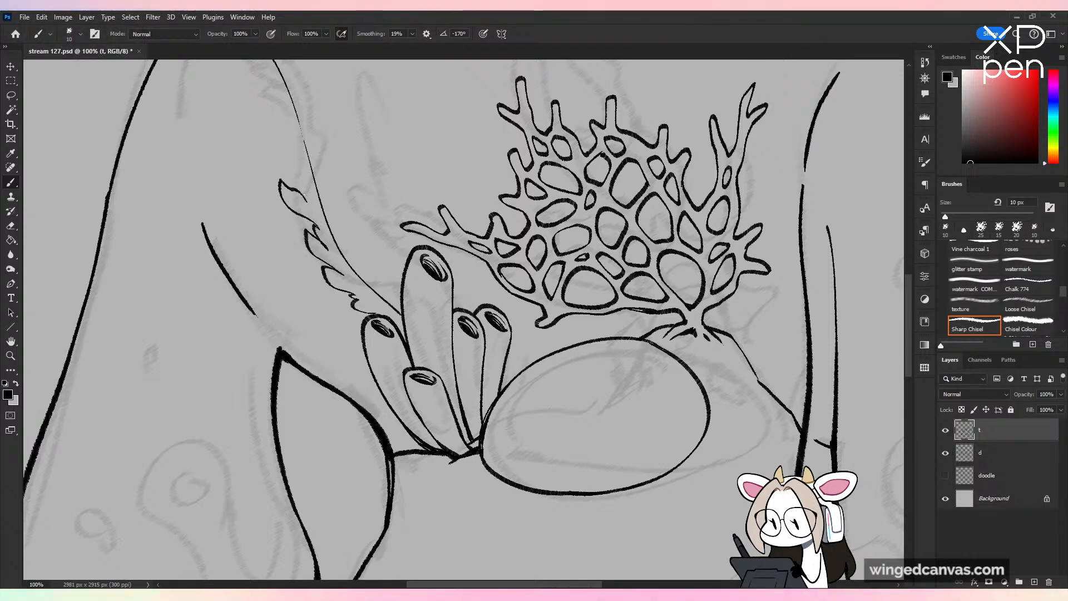
key("space")
left_click_drag(321, 129, 368, 260)
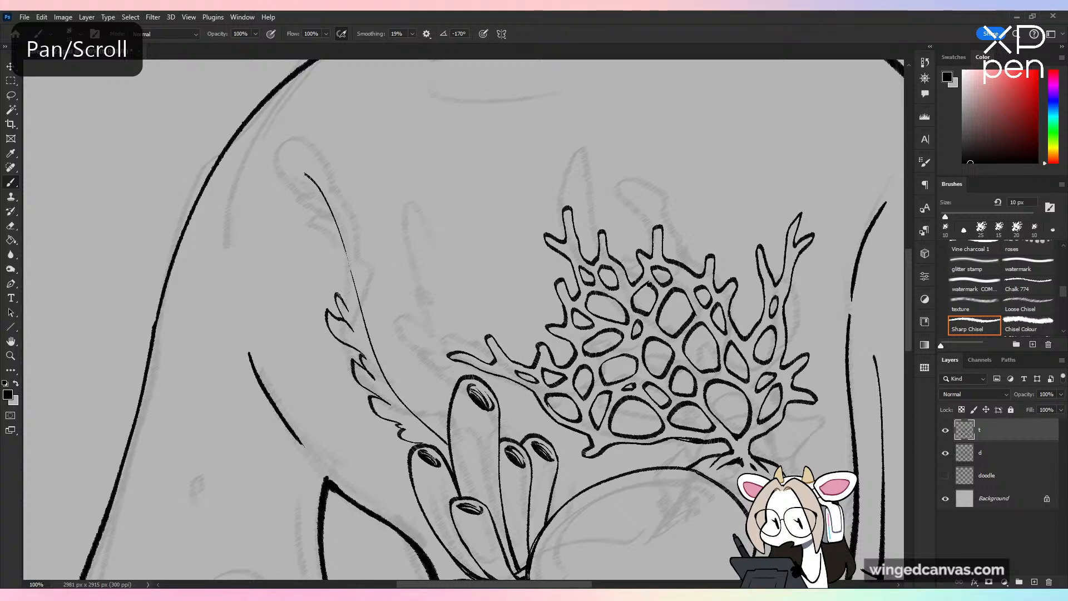
mouse_move(336, 295)
left_mouse_down()
mouse_move(341, 272)
mouse_move(308, 222)
mouse_move(324, 234)
mouse_move(299, 224)
left_mouse_up()
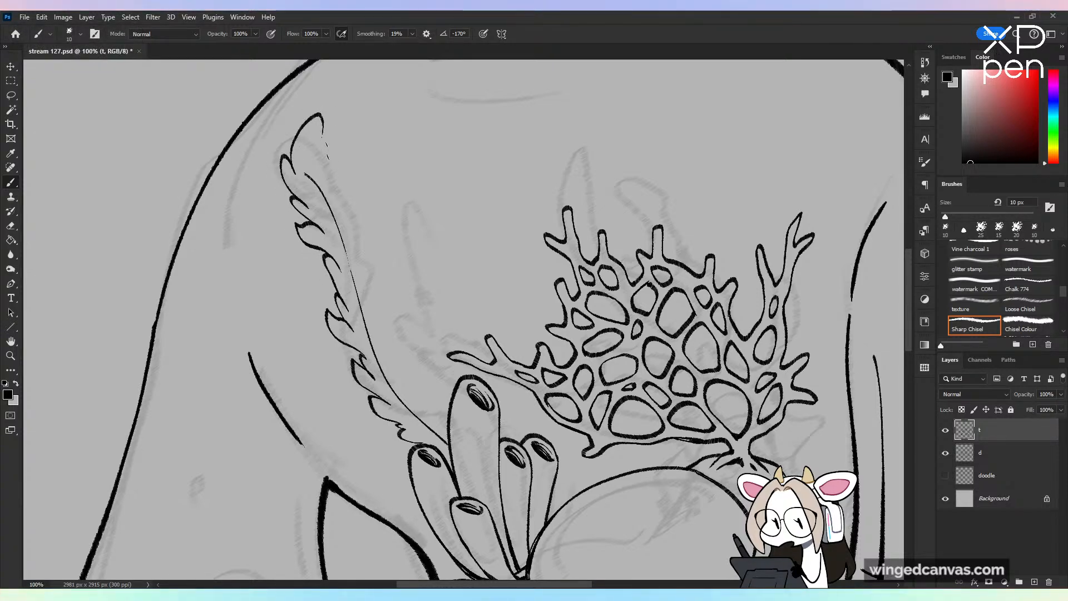
Step: Erase the upper end of the frond's stem and ink the leaflets along the frond's right side down to the corals
key("e")
left_click_drag(306, 175, 315, 185)
key("b")
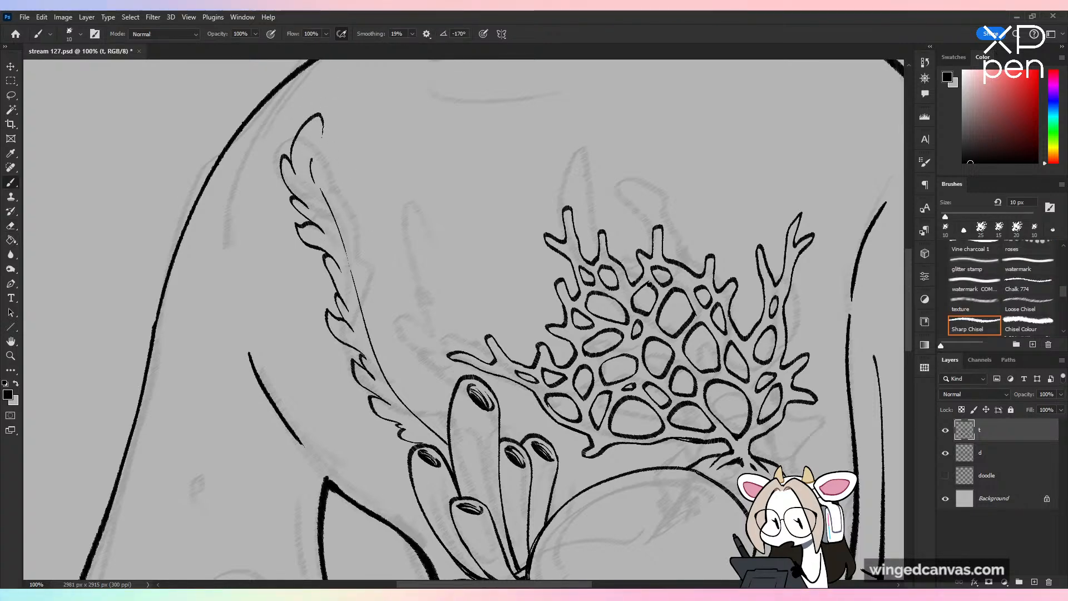
mouse_move(321, 127)
left_mouse_down()
mouse_move(323, 181)
mouse_move(336, 138)
mouse_move(342, 167)
mouse_move(335, 198)
mouse_move(368, 178)
mouse_move(365, 233)
mouse_move(362, 172)
left_mouse_up()
key("ctrl+z")
key("ctrl+z")
mouse_move(361, 173)
left_mouse_down()
mouse_move(354, 222)
mouse_move(364, 214)
mouse_move(366, 240)
mouse_move(355, 255)
mouse_move(359, 264)
mouse_move(374, 249)
mouse_move(370, 308)
mouse_move(382, 357)
left_mouse_up()
mouse_move(389, 335)
left_mouse_down()
mouse_move(395, 377)
mouse_move(407, 351)
mouse_move(430, 401)
left_mouse_up()
left_click_drag(435, 370, 446, 415)
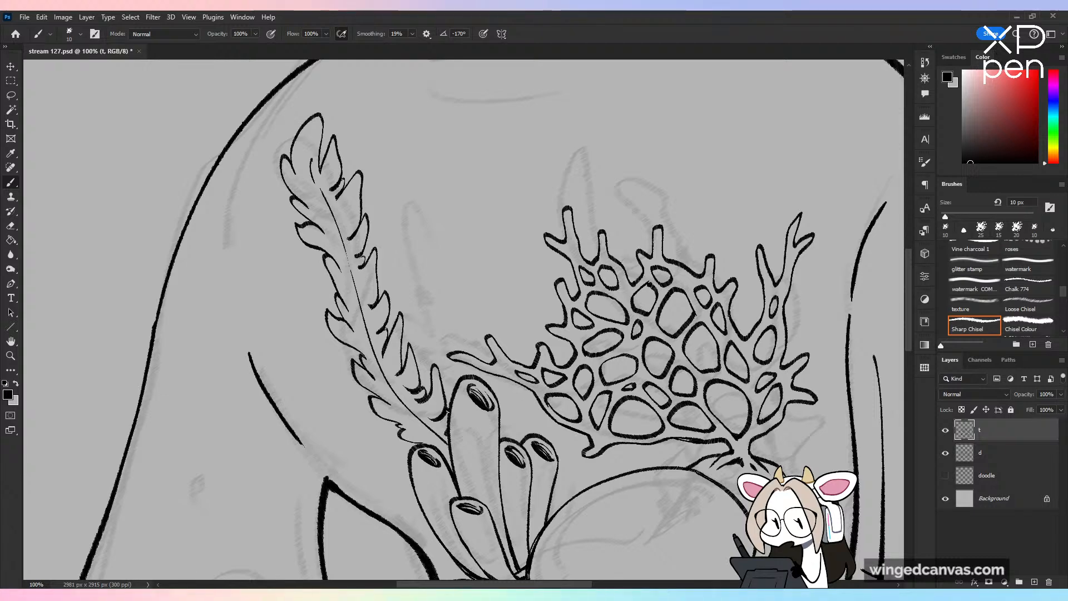
Step: Check the frond in a horizontally flipped view and undo all of its leaflet and stem strokes
key("ctrl+minus")
key("h")
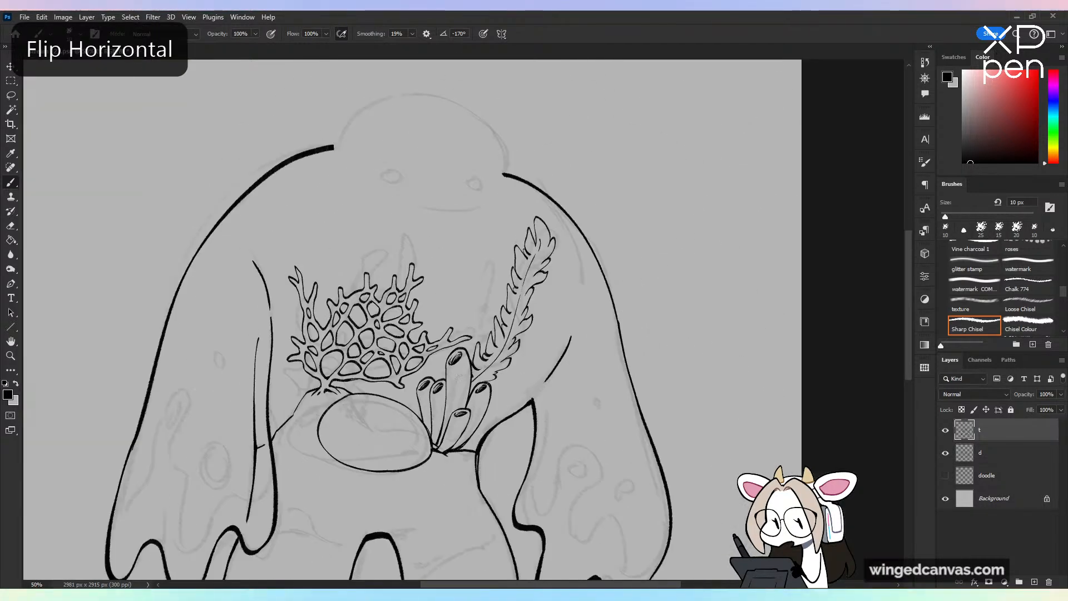
key("h")
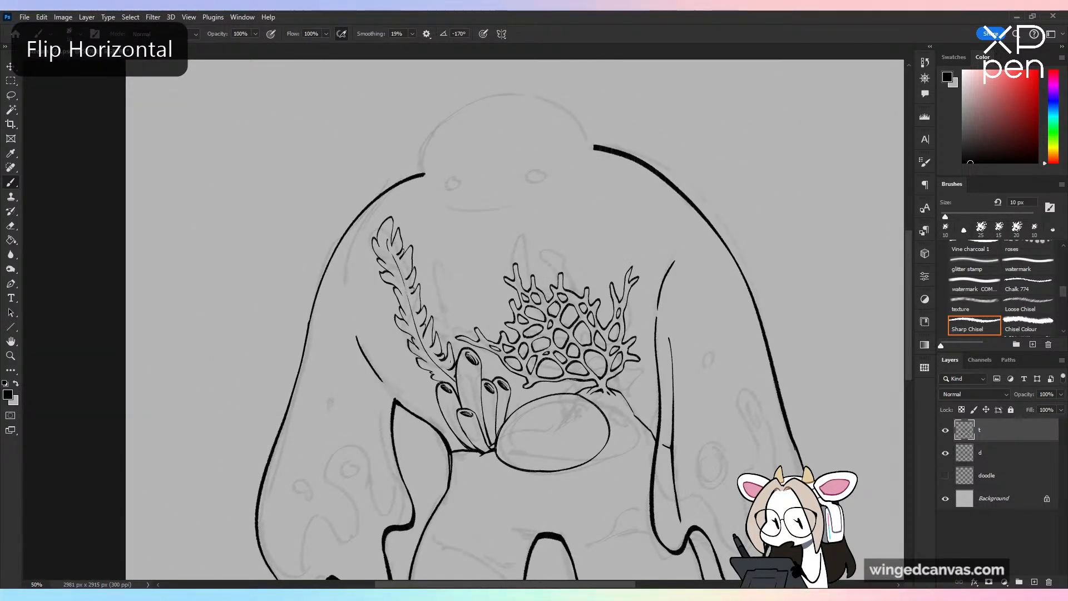
key("ctrl+z")
key("ctrl+z")
key("ctrl+z")
key("ctrl+z")
key("ctrl+z")
key("ctrl+z")
key("ctrl+z")
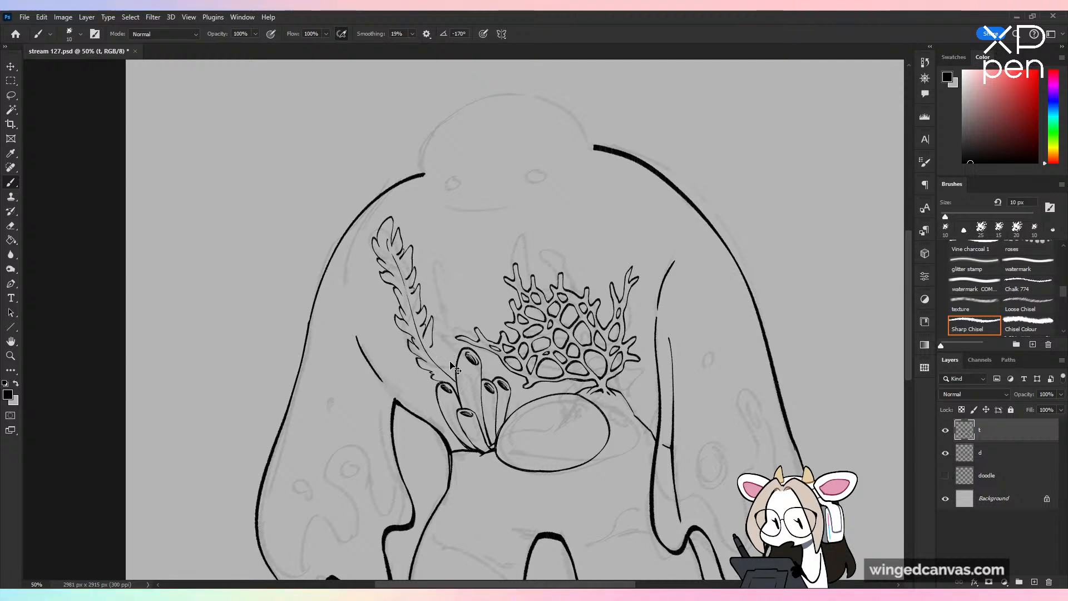
key("ctrl+z")
key("ctrl+z")
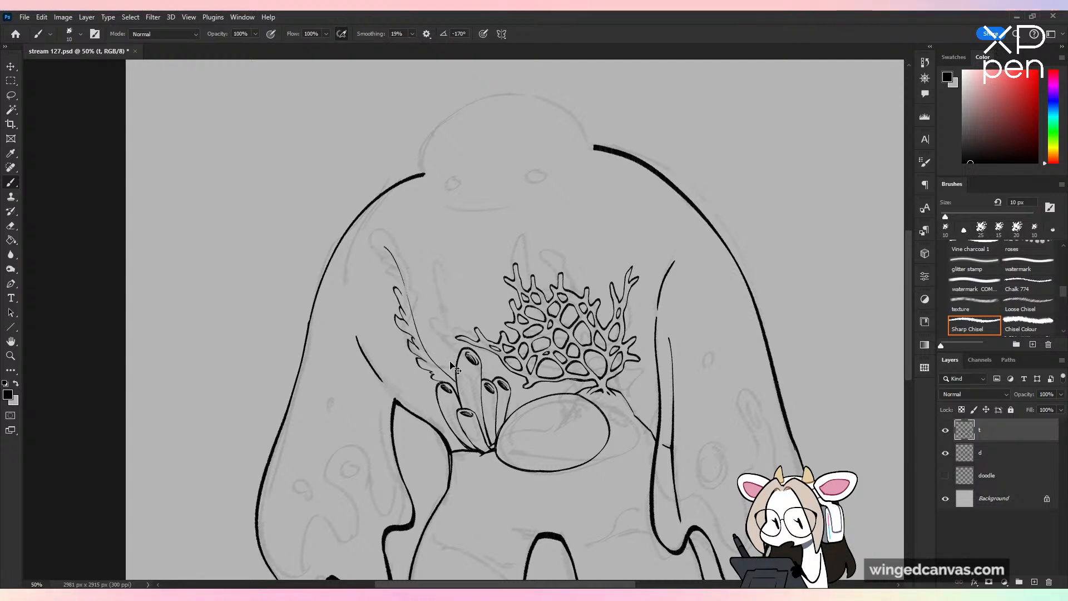
key("ctrl+z")
key("ctrl+z")
key("ctrl+z")
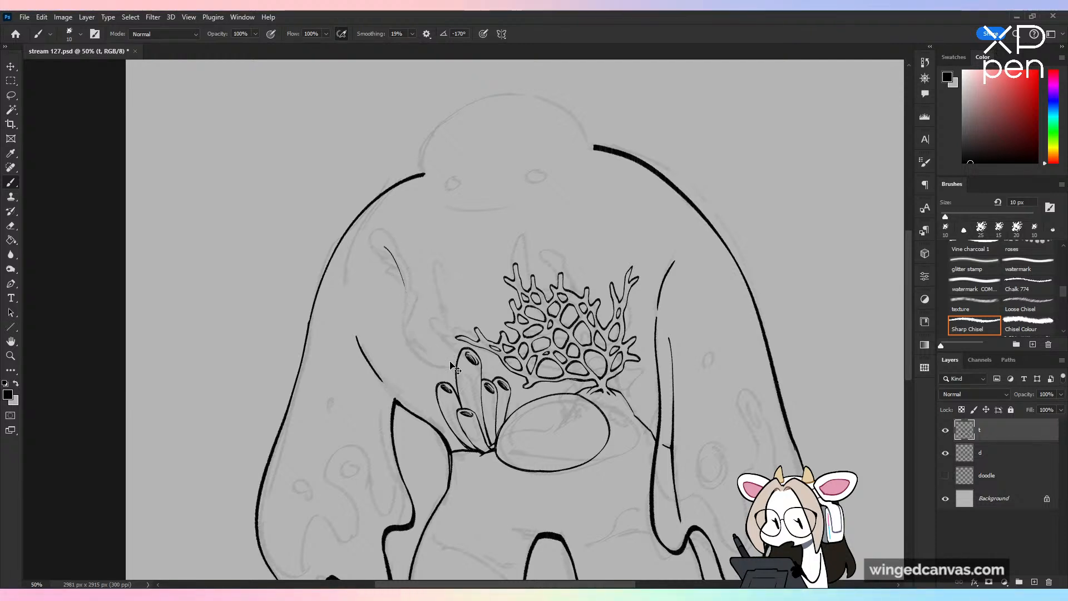
Step: Save the drawing and check the line art with the sketch layer d temporarily hidden and the view flipped
key("ctrl+s")
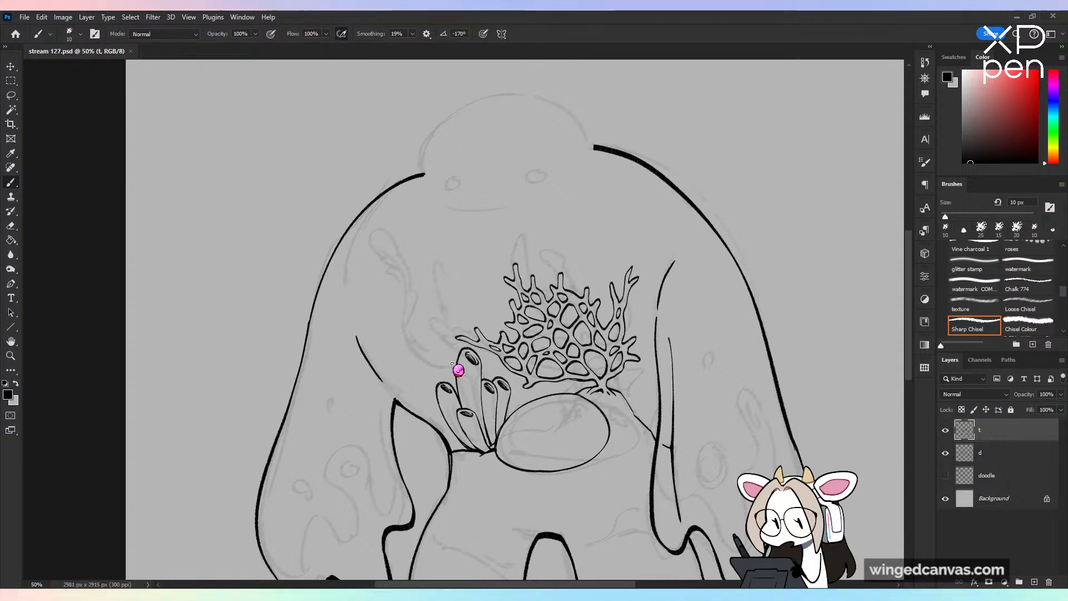
key("ctrl+minus")
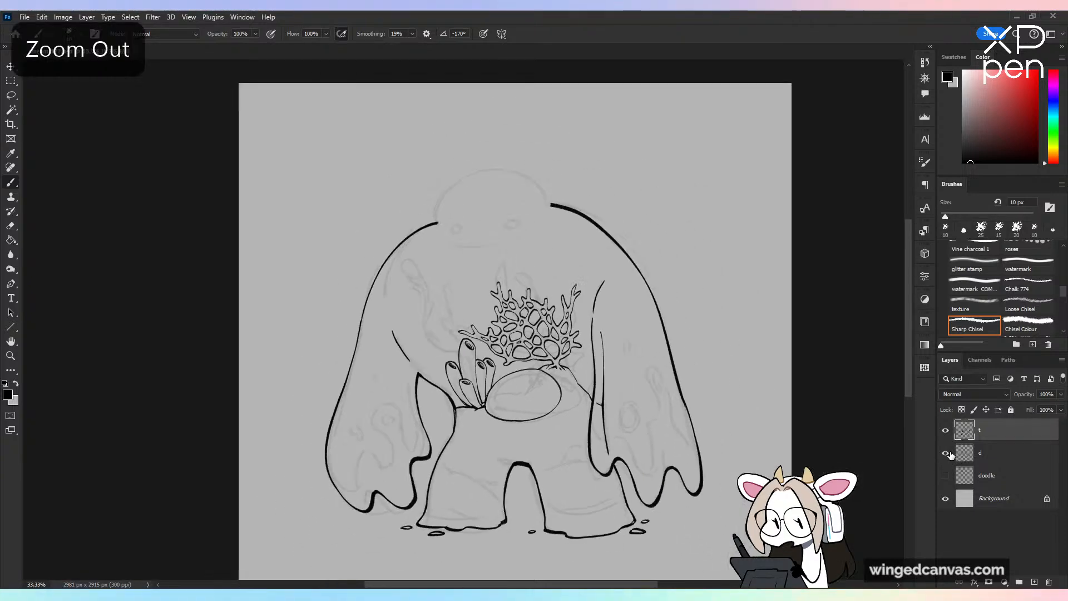
left_click(946, 453)
key("ctrl+shift+h")
key("ctrl+shift+h")
key("ctrl+plus")
left_click(946, 453)
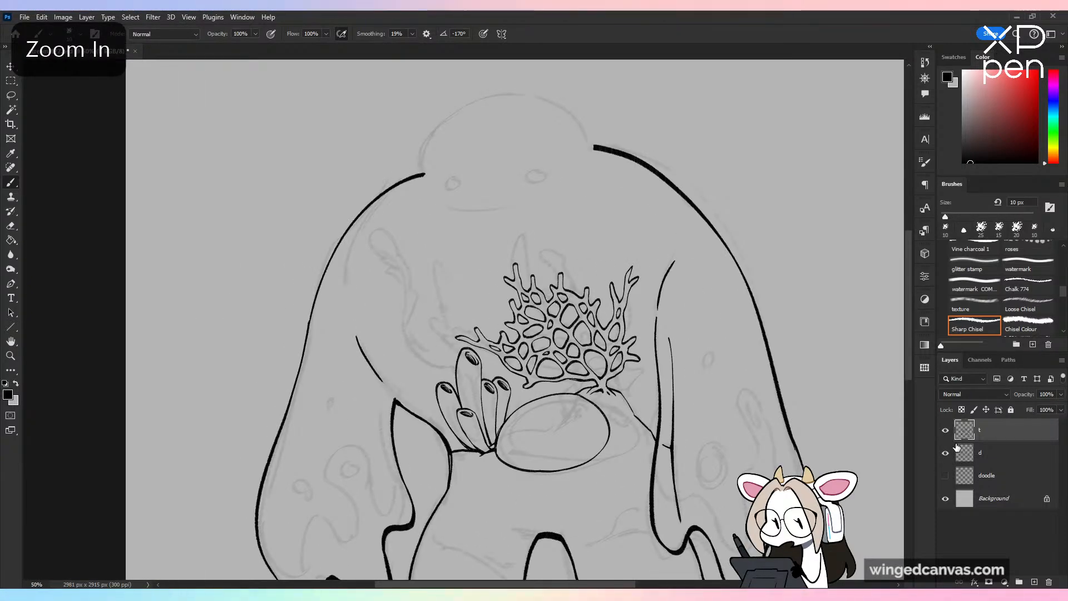
Step: Review the creature's full body and save the latest state of the drawing
left_click_drag(576, 311, 557, 326)
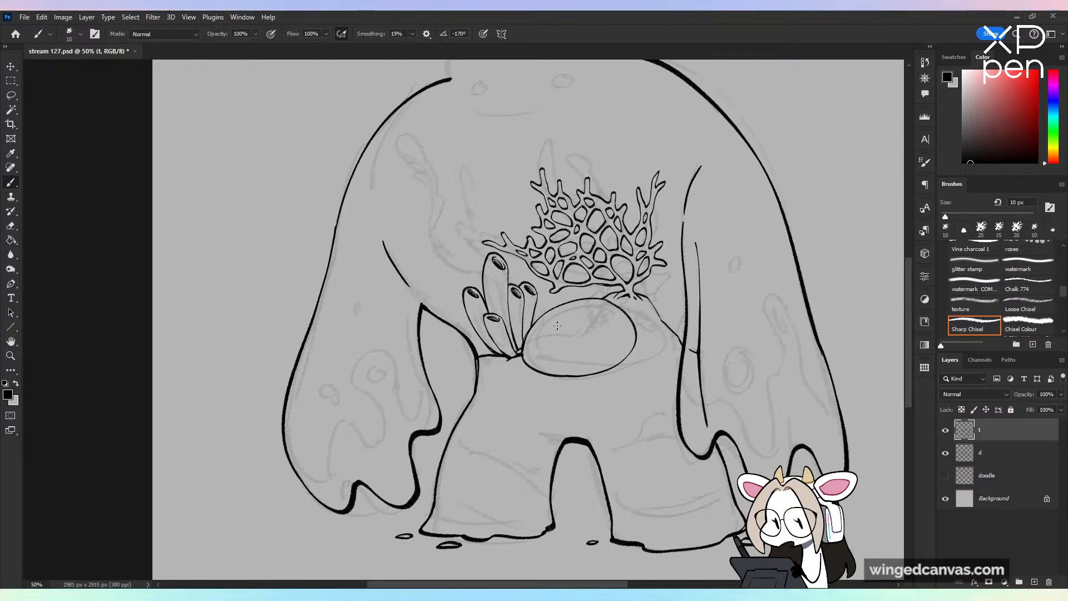
key("ctrl+minus")
key("ctrl+plus")
key("ctrl+s")
Step: Try to ink the creature's domed head outline between the shoulders with the 10 px brush
key("space")
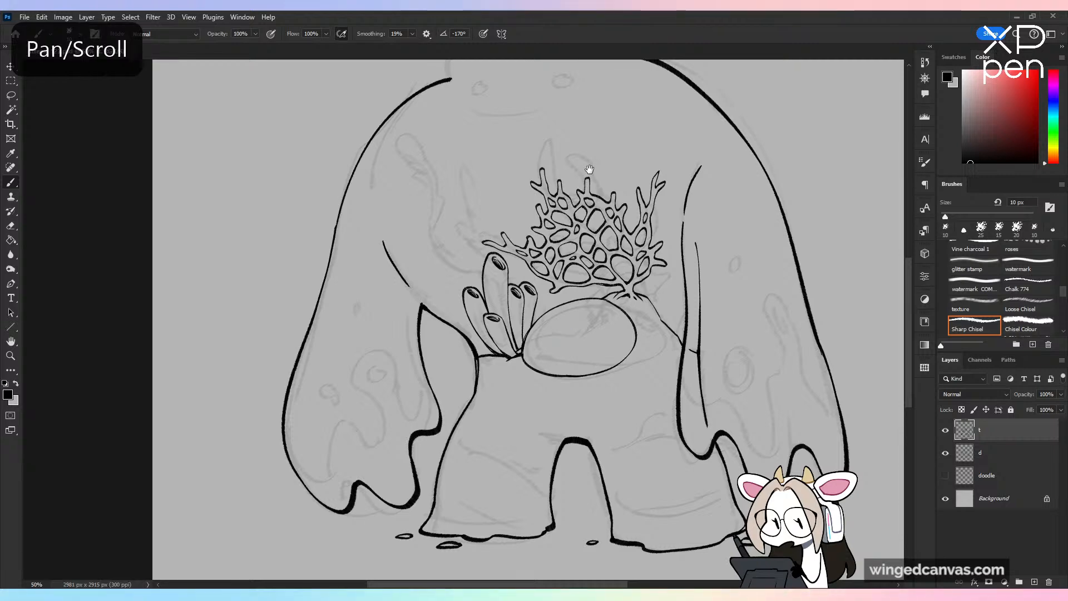
left_click_drag(590, 169, 575, 431)
key("ctrl+plus")
key("ctrl+plus")
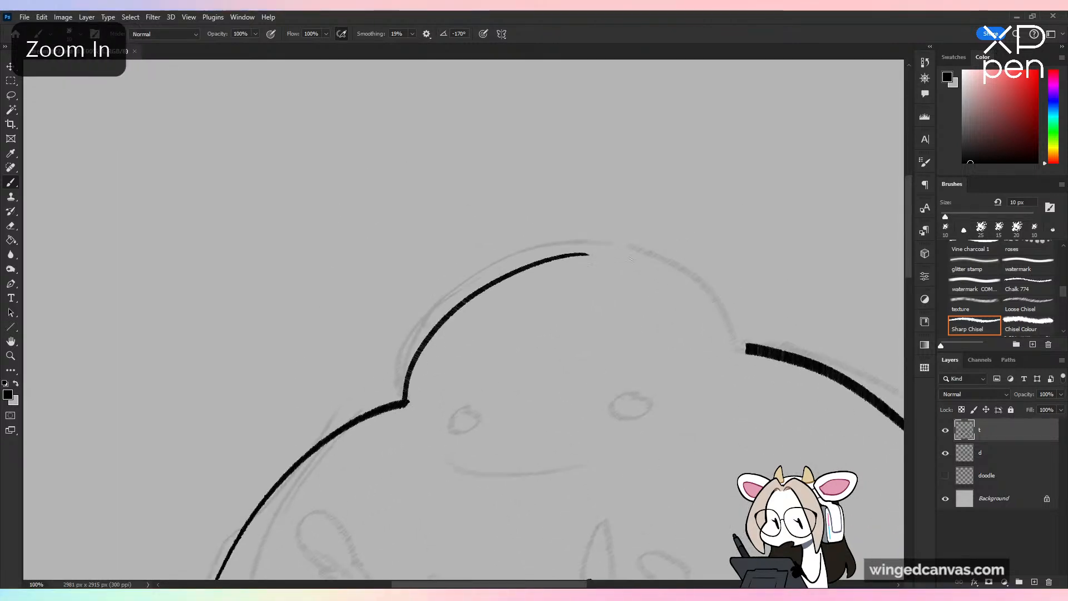
key("ctrl+z")
mouse_move(405, 401)
left_mouse_down()
mouse_move(412, 351)
mouse_move(728, 258)
left_mouse_up()
key("ctrl+z")
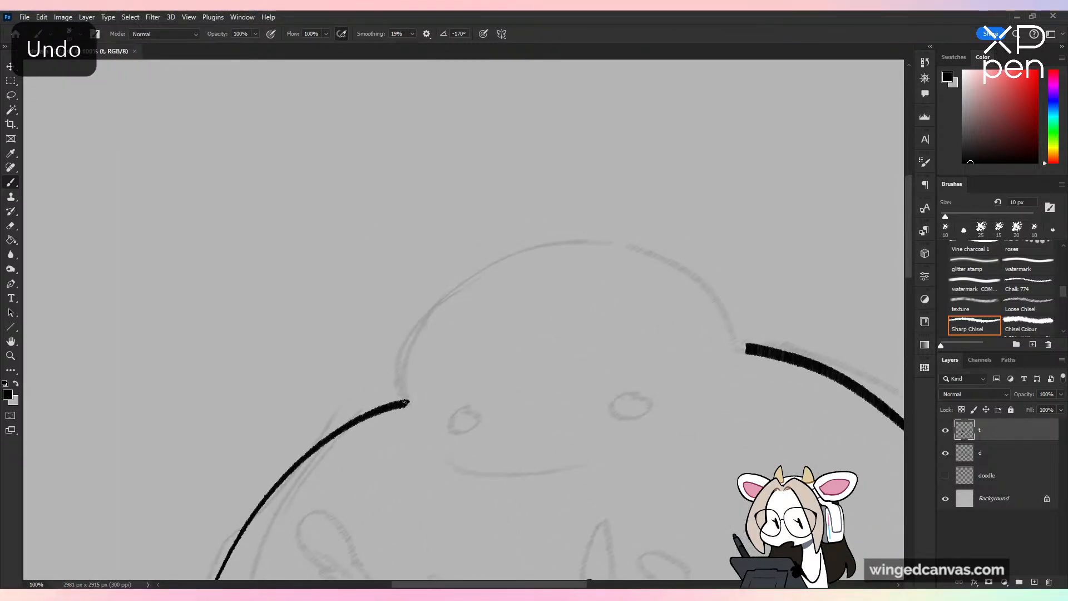
mouse_move(406, 402)
left_mouse_down()
mouse_move(598, 237)
mouse_move(724, 305)
left_mouse_up()
key("ctrl+z")
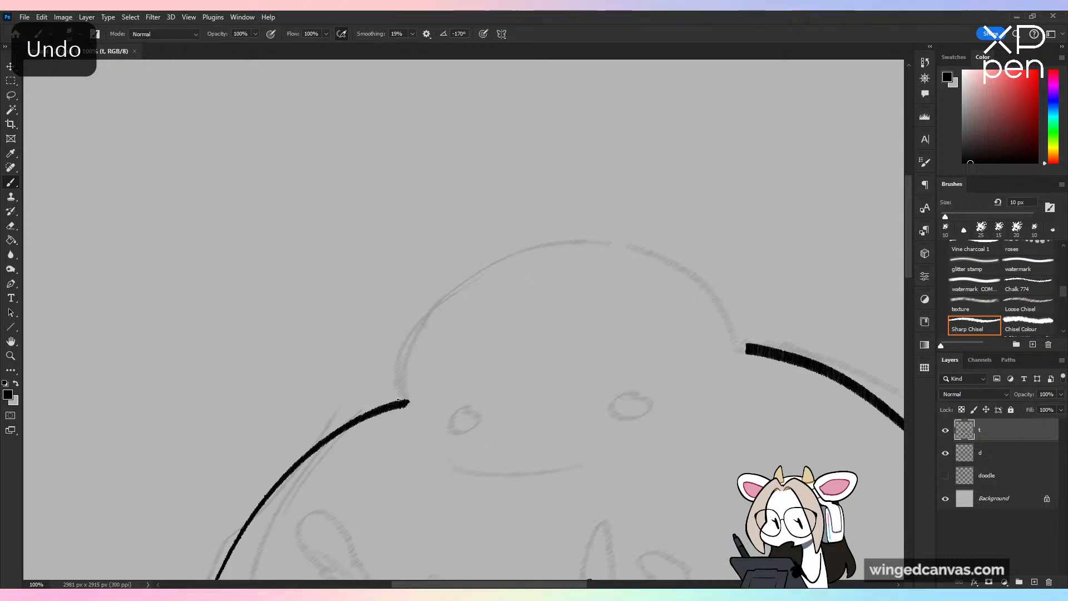
mouse_move(405, 401)
left_mouse_down()
mouse_move(452, 301)
mouse_move(716, 306)
left_mouse_up()
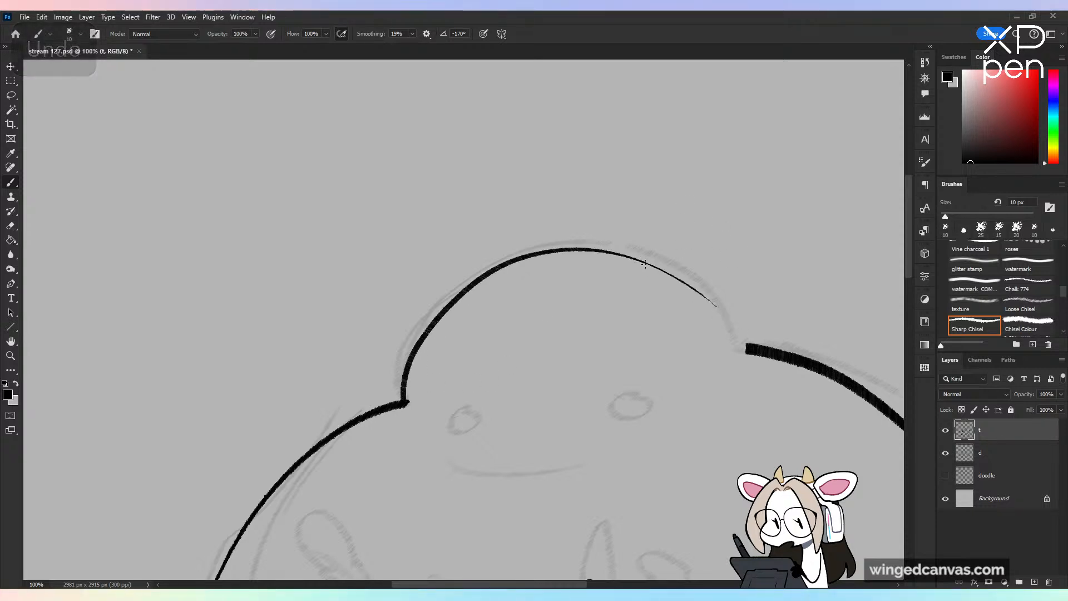
left_click_drag(645, 264, 745, 345)
key("ctrl+z")
key("ctrl+z")
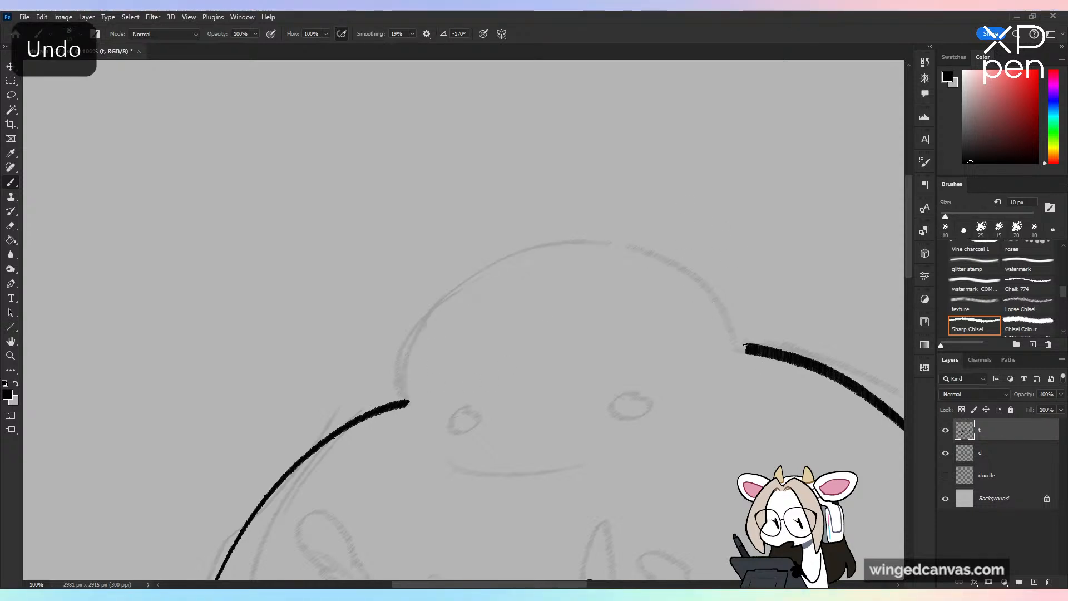
Step: Set the brush size to 20 px and ink the domed head outline from the left shoulder line to the right one
key("bracketright")
mouse_move(555, 284)
left_mouse_down()
mouse_move(553, 326)
mouse_move(581, 381)
left_mouse_up()
key("ctrl+z")
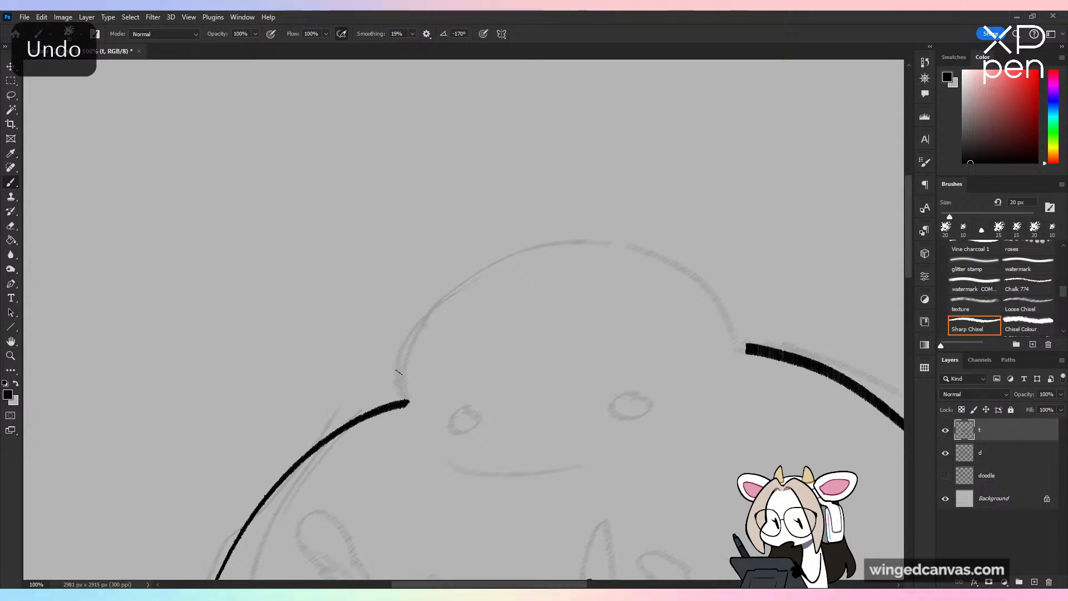
mouse_move(406, 400)
left_mouse_down()
mouse_move(420, 340)
mouse_move(602, 256)
mouse_move(745, 345)
left_mouse_up()
key("ctrl+z")
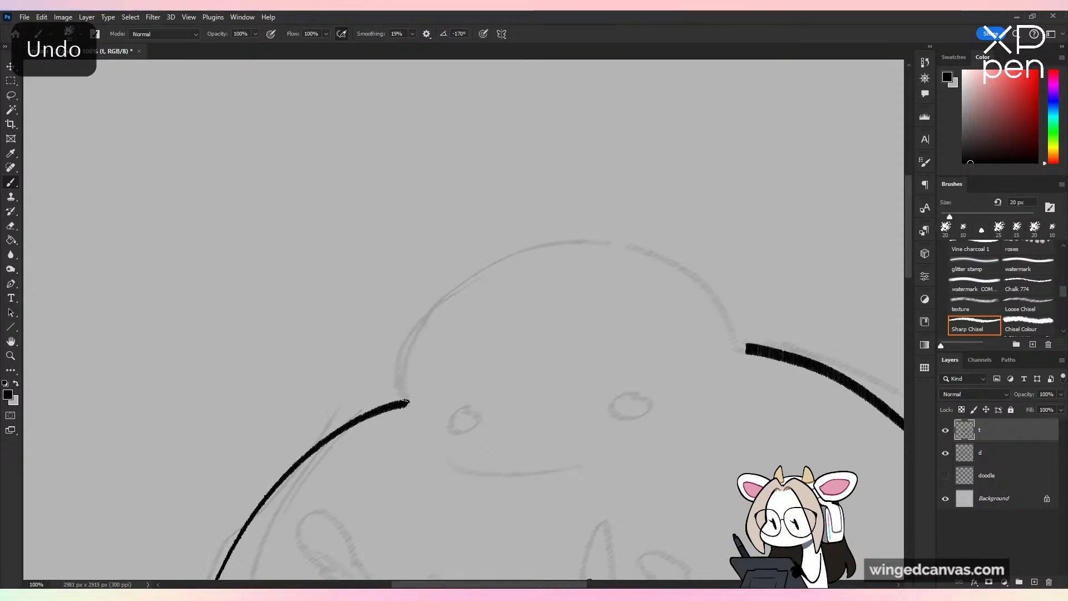
mouse_move(406, 402)
left_mouse_down()
mouse_move(405, 376)
mouse_move(550, 250)
mouse_move(705, 311)
mouse_move(687, 283)
mouse_move(754, 359)
left_mouse_up()
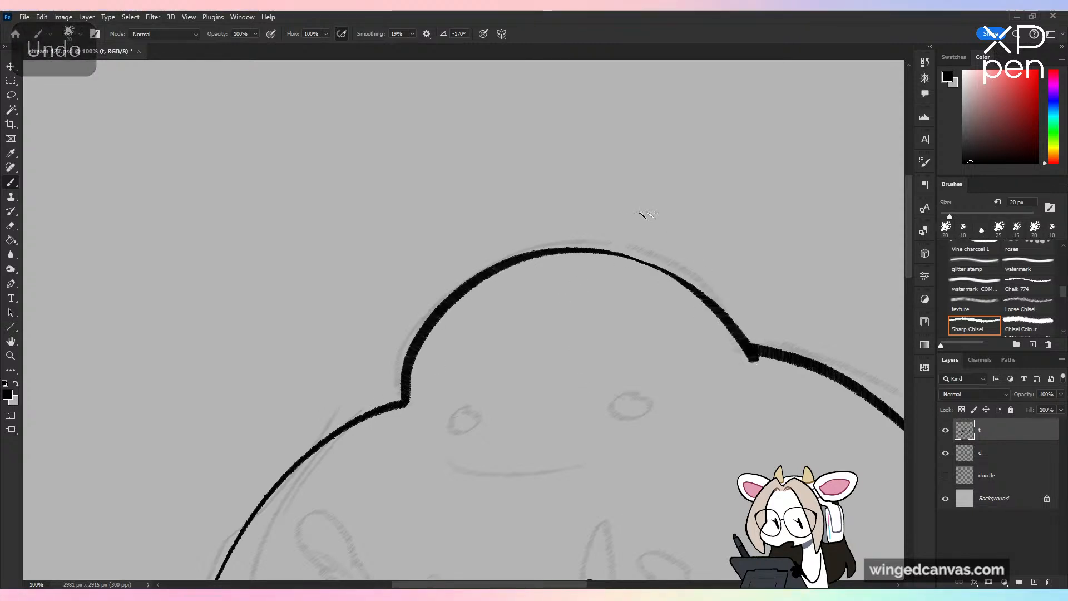
key("ctrl+z")
mouse_move(623, 254)
left_mouse_down()
mouse_move(653, 264)
mouse_move(738, 342)
mouse_move(730, 321)
mouse_move(750, 350)
left_mouse_up()
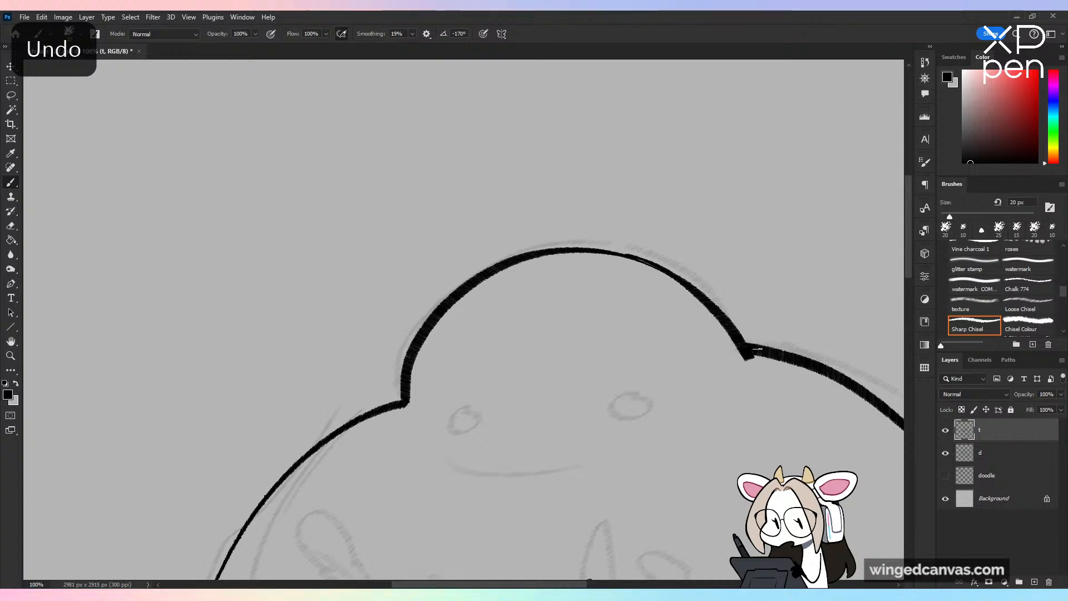
Step: Erase the overlapping line ends where the domed head outline meets the left and right shoulder lines
key("e")
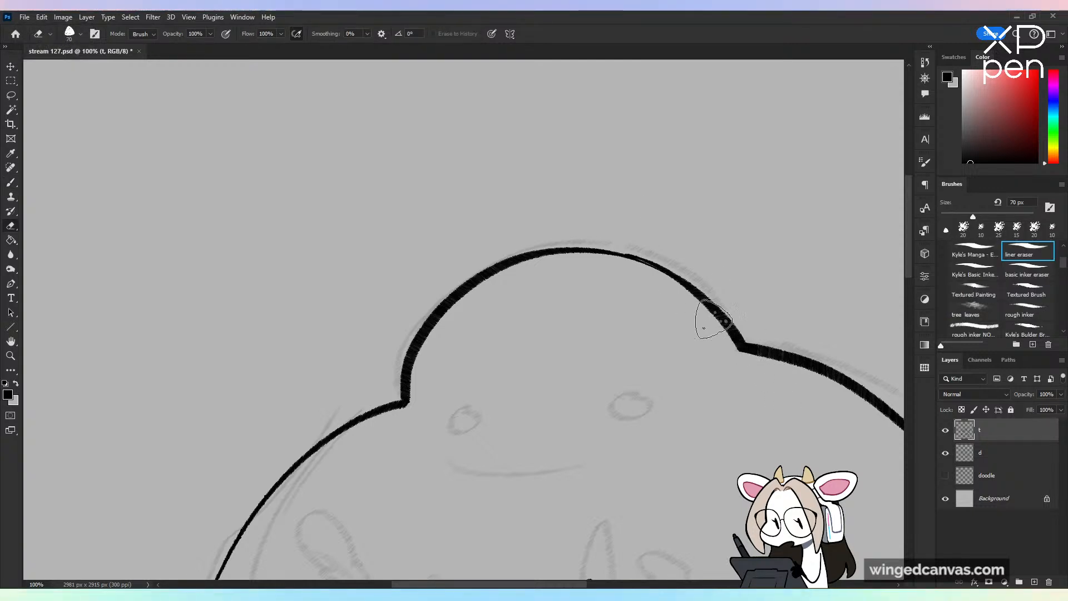
key("b")
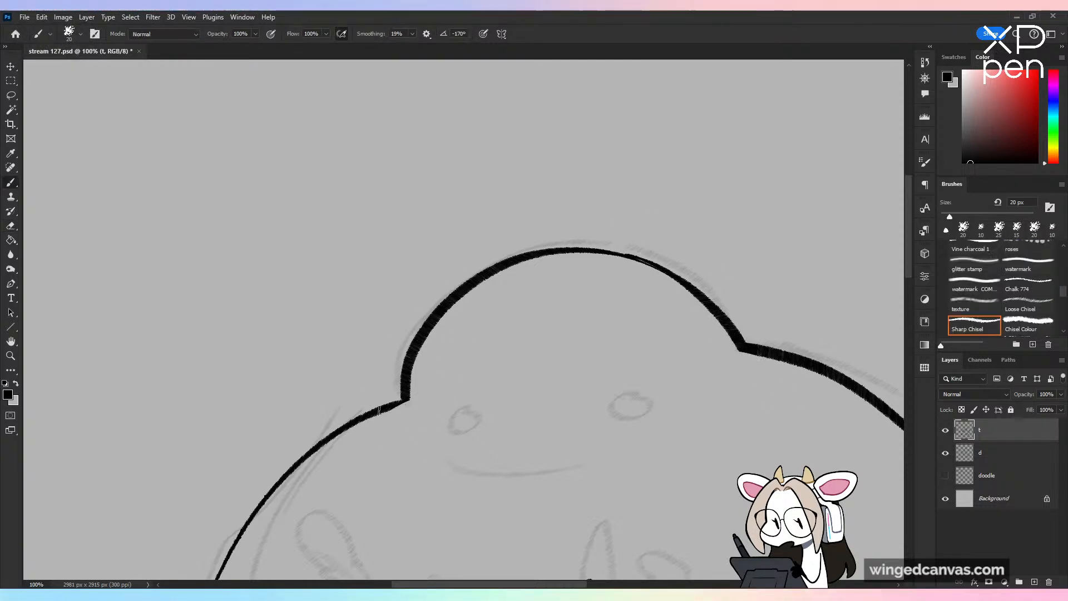
key("ctrl+minus")
key("ctrl+minus")
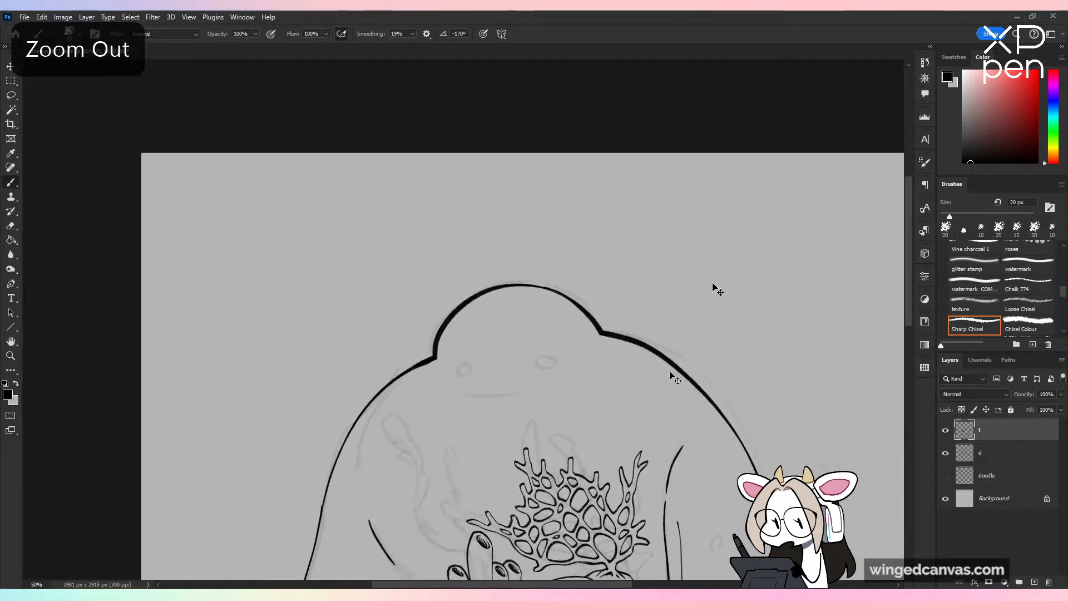
Step: Ink the curved chin line below the face as a long stroke and a short separate stroke rising toward the right shoulder
scroll(675, 378, "down", 3)
key("ctrl+plus")
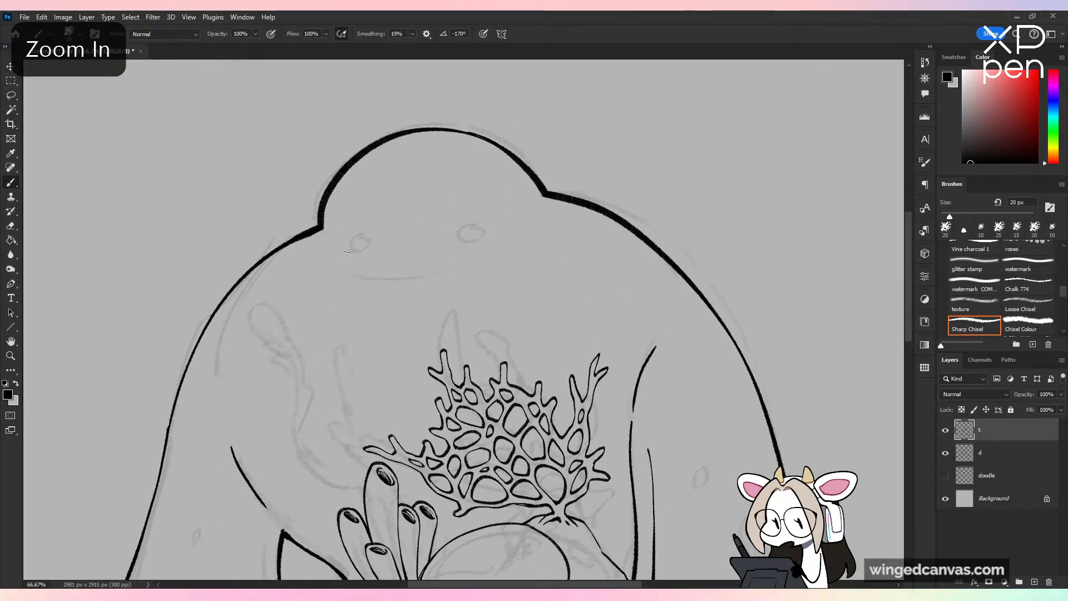
key("ctrl+z")
mouse_move(354, 264)
left_mouse_down()
mouse_move(456, 269)
mouse_move(417, 275)
left_mouse_up()
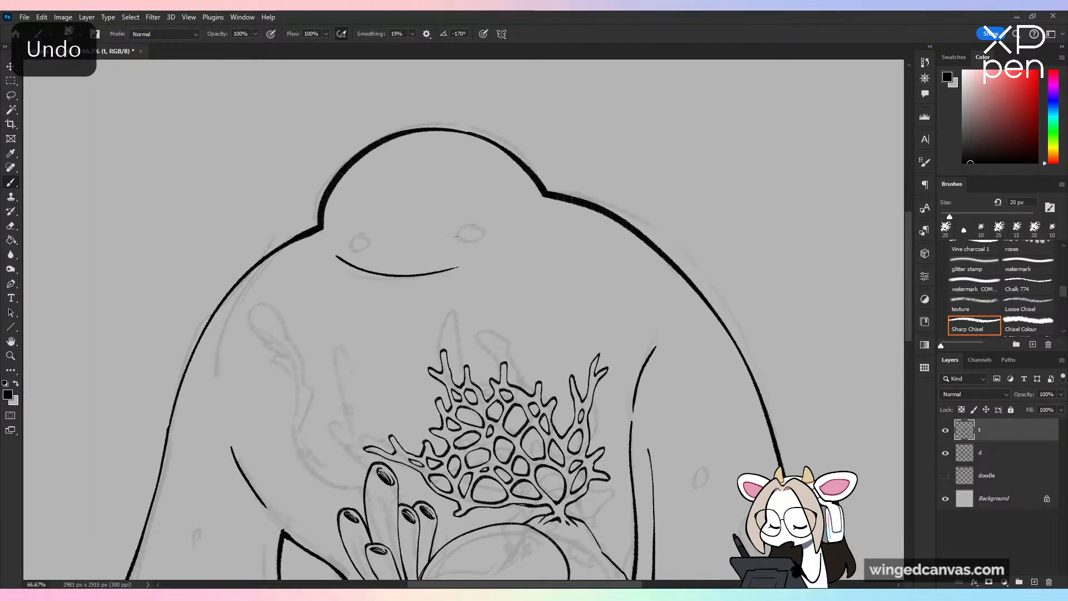
key("ctrl+z")
left_click_drag(478, 262, 509, 243)
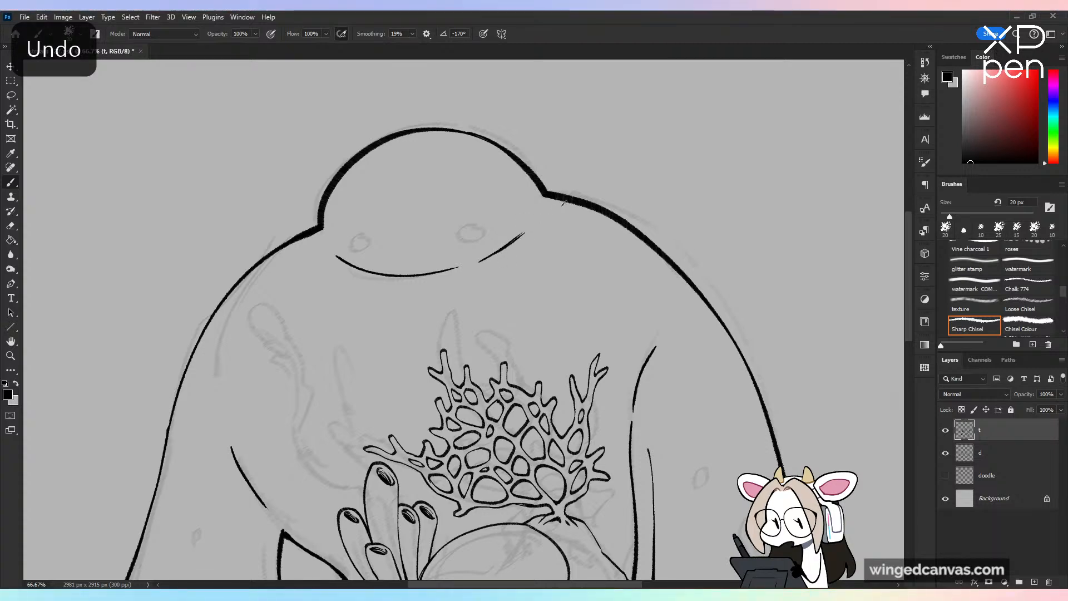
Step: Erase the curved upper end of the right arm's inner line with the liner eraser, then return to the brush
key("ctrl+minus")
key("ctrl+minus")
left_click_drag(594, 217, 630, 228)
key("ctrl+plus")
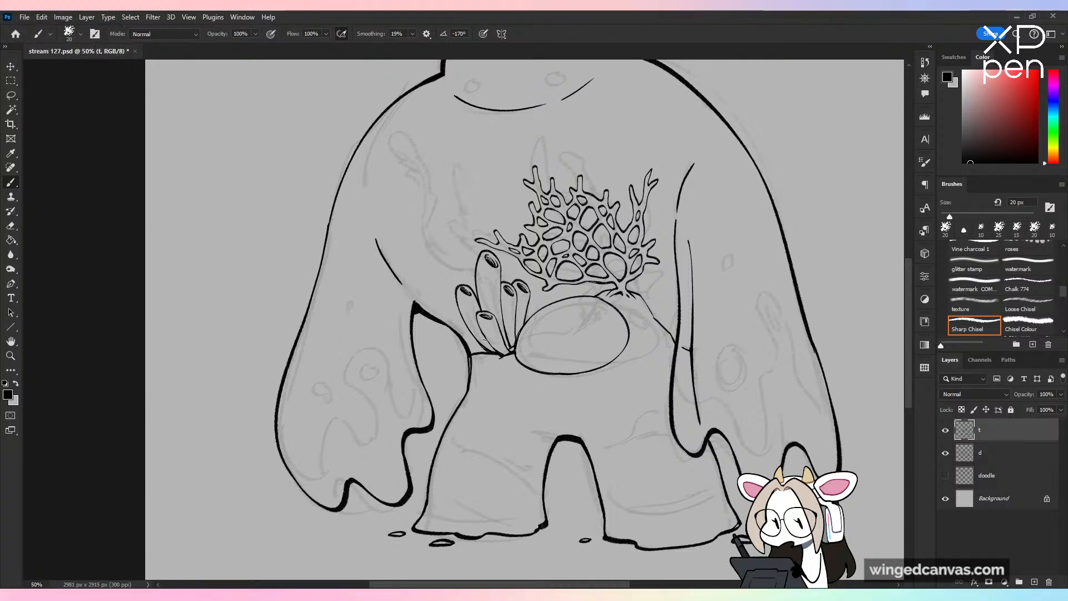
key("ctrl+minus")
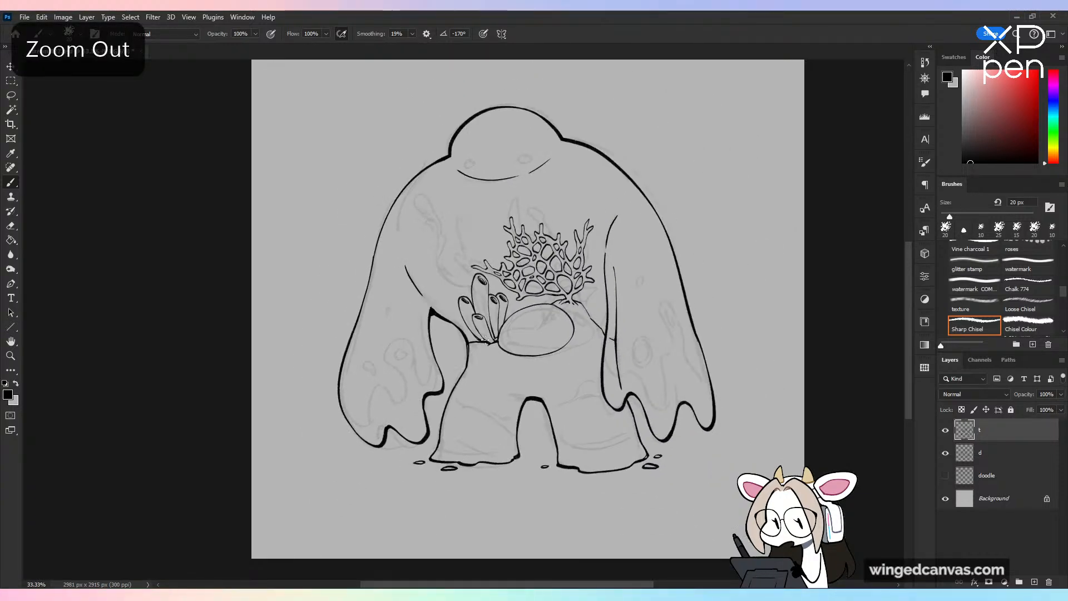
key("e")
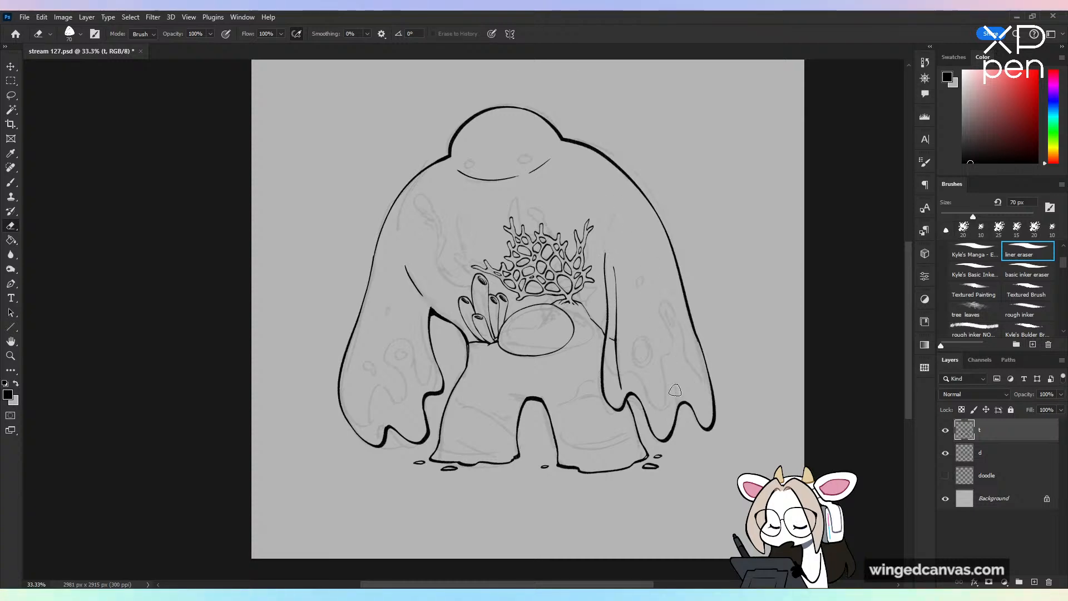
key("b")
Step: Hide the sketch layer d and reinforce the right leg's outer line below the arm with the 20 px brush
left_click(945, 452)
key("ctrl+minus")
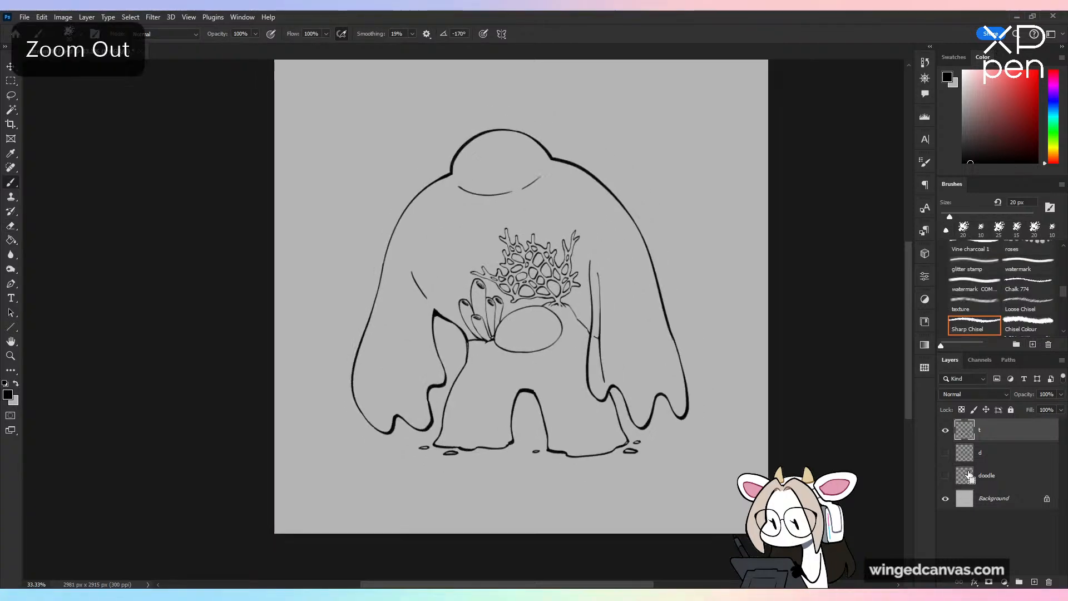
key("ctrl+plus")
left_click_drag(723, 482, 583, 436)
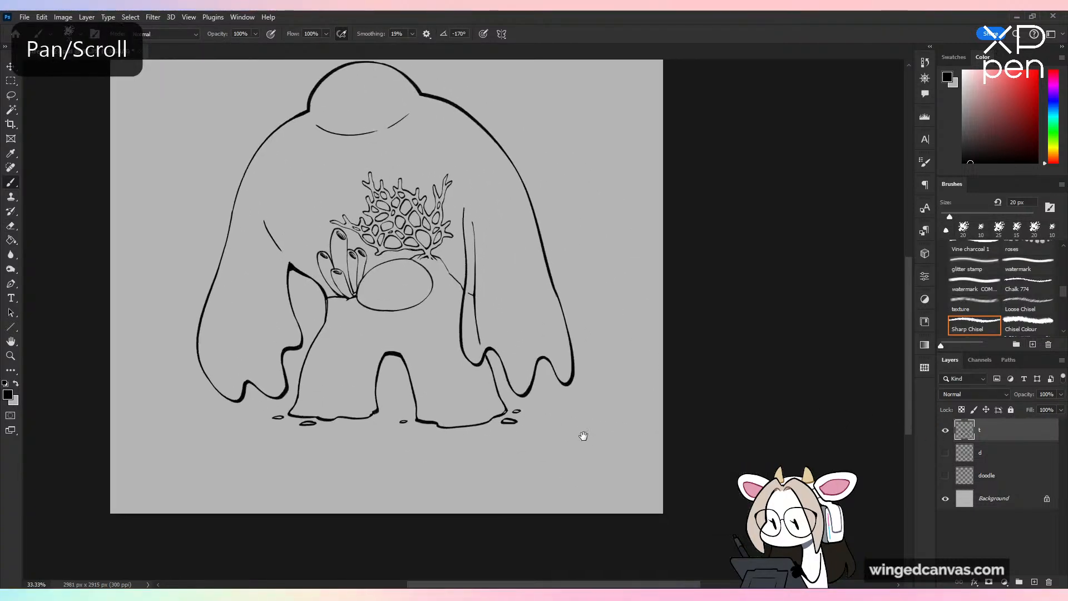
key("ctrl+plus")
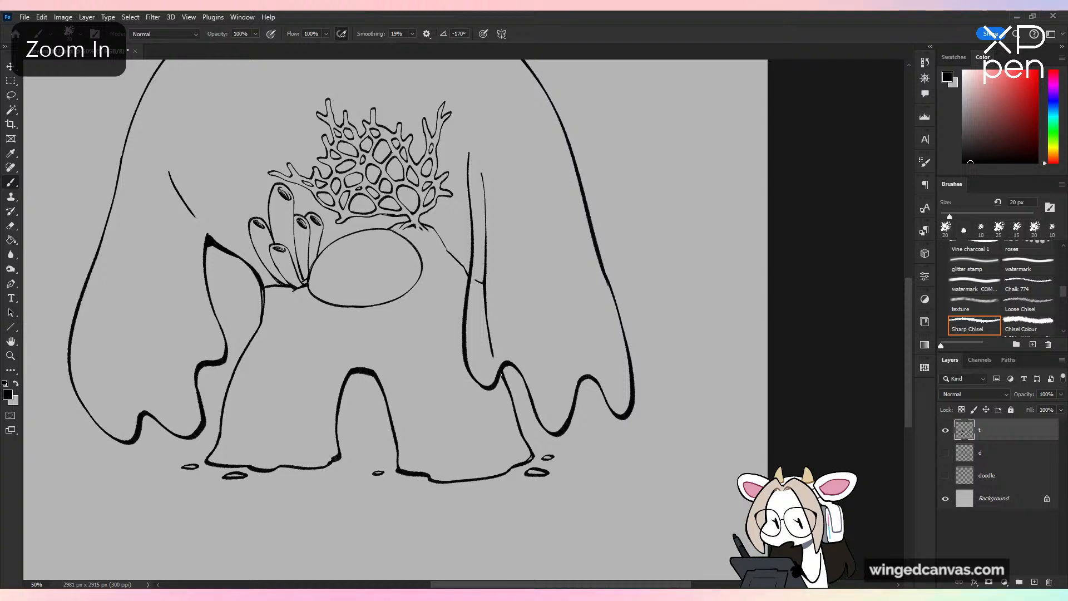
key("ctrl+z")
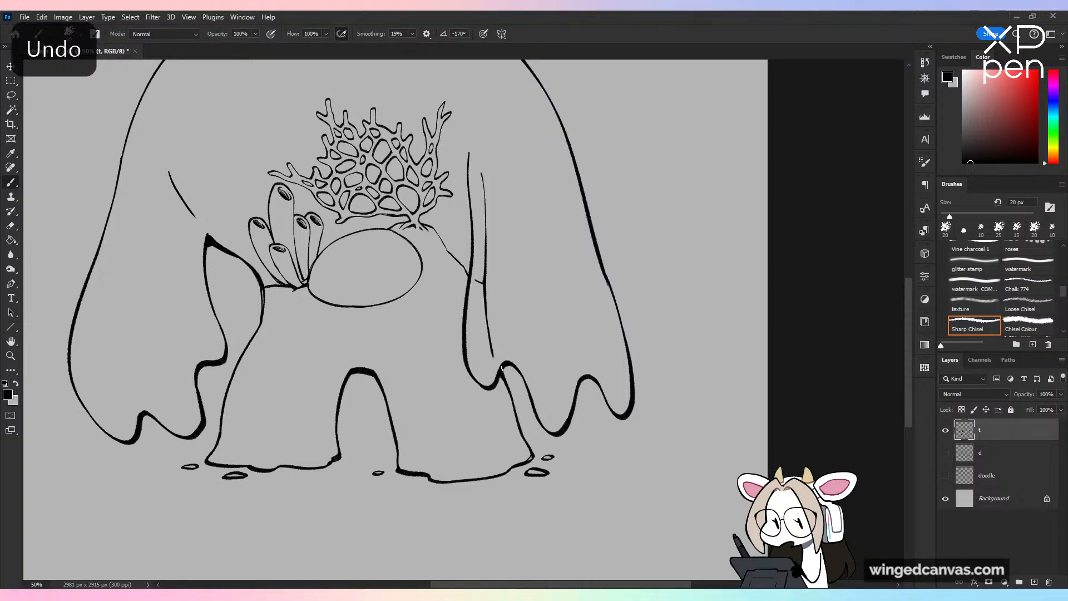
left_click_drag(502, 368, 527, 443)
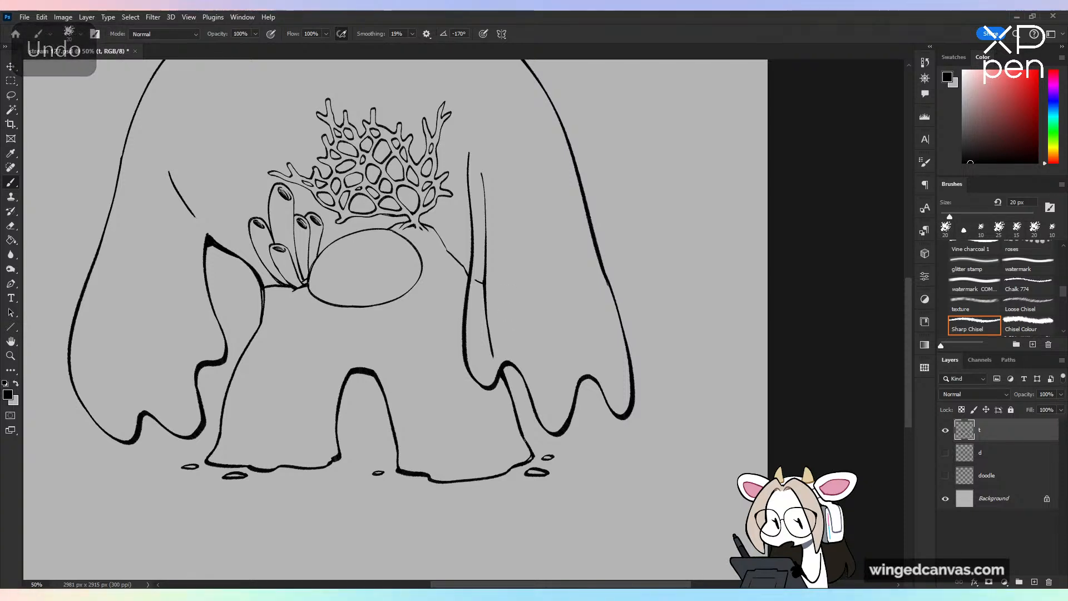
Step: Check the full line art in a horizontally flipped view, restore the orientation and save the drawing
key("ctrl+minus")
key("ctrl+minus")
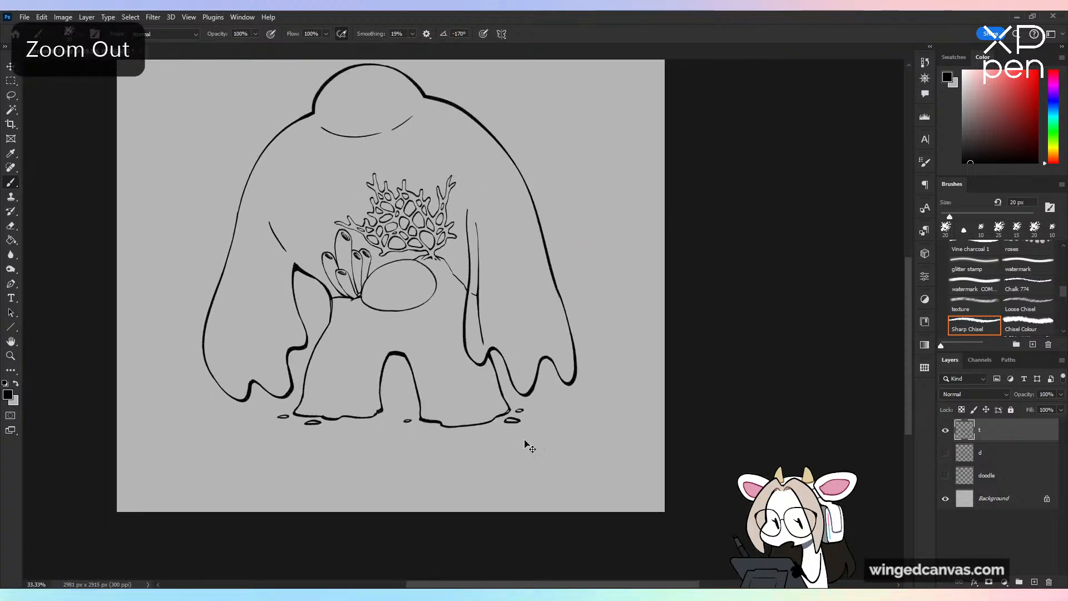
key("ctrl+shift+h")
key("ctrl+shift+h")
key("ctrl+s")
key("ctrl+plus")
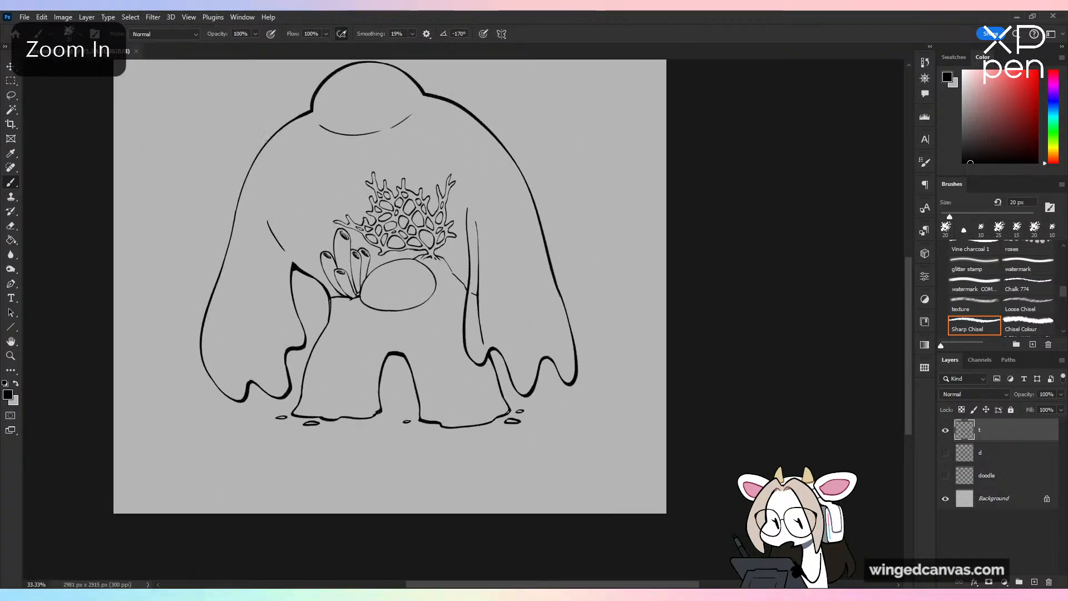
Step: Set the brush size to 10 px and draw a small fish outline on the chest, left of the branching coral
left_click_drag(542, 223, 657, 268)
key("ctrl+plus")
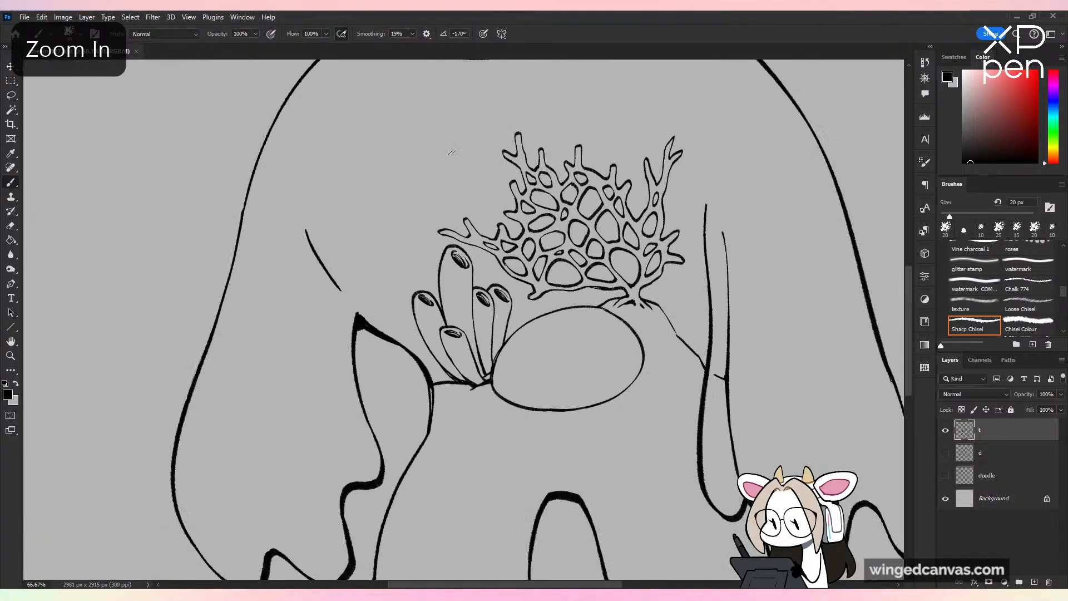
left_click_drag(497, 191, 519, 315)
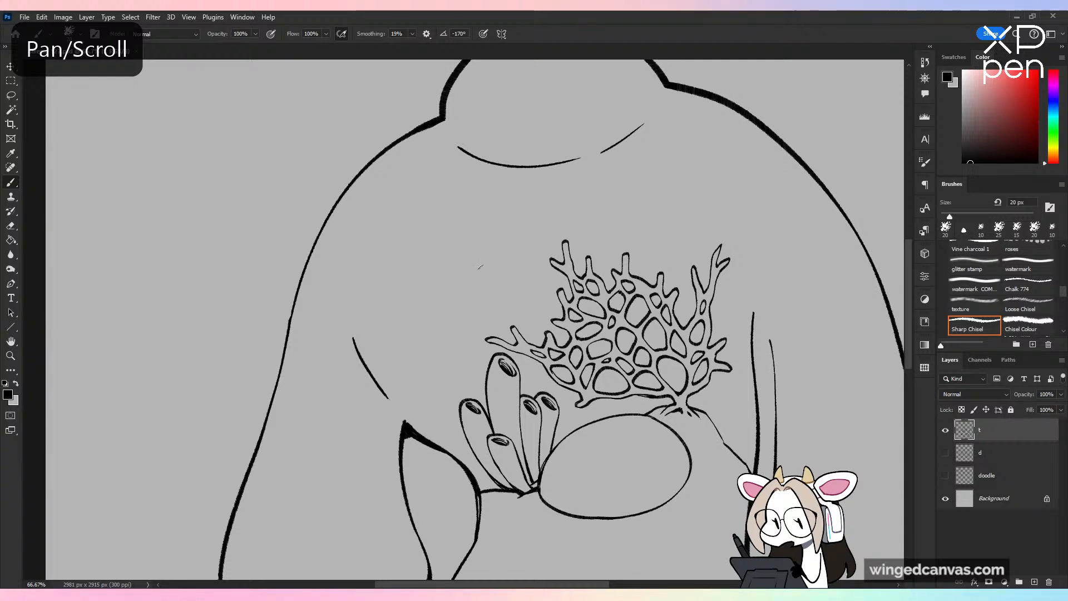
key("bracketleft")
key("bracketleft")
mouse_move(476, 255)
left_mouse_down()
mouse_move(456, 317)
mouse_move(452, 281)
mouse_move(472, 296)
mouse_move(477, 281)
mouse_move(435, 295)
mouse_move(475, 294)
mouse_move(429, 309)
mouse_move(433, 294)
mouse_move(442, 313)
mouse_move(493, 274)
mouse_move(492, 299)
mouse_move(492, 271)
mouse_move(495, 299)
left_mouse_up()
key("ctrl+z")
key("ctrl+plus")
key("ctrl+z")
key("ctrl+z")
key("ctrl+z")
key("ctrl+z")
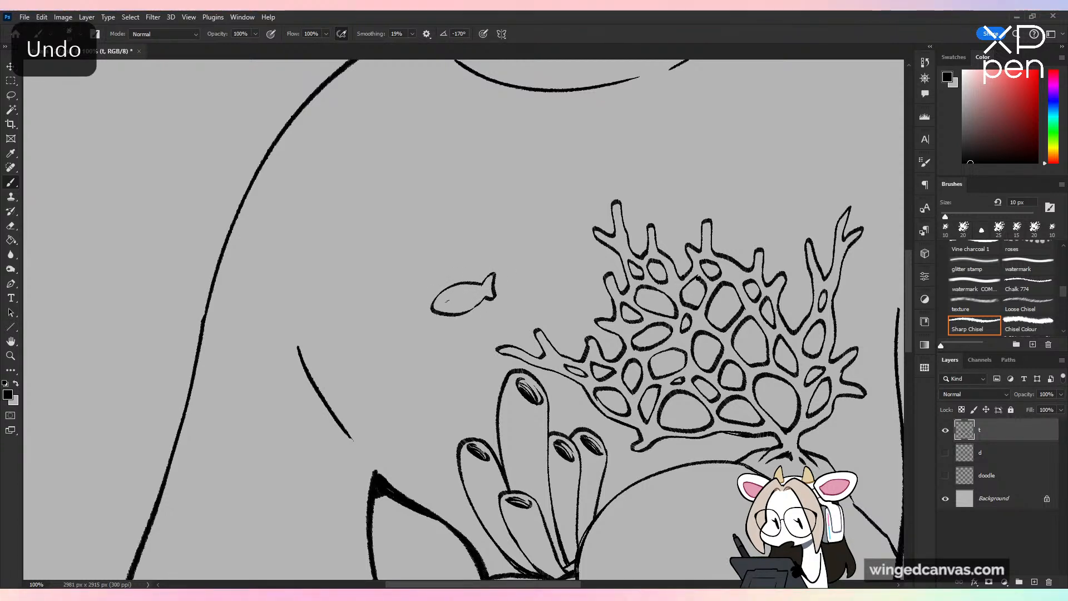
left_click_drag(456, 297, 449, 305)
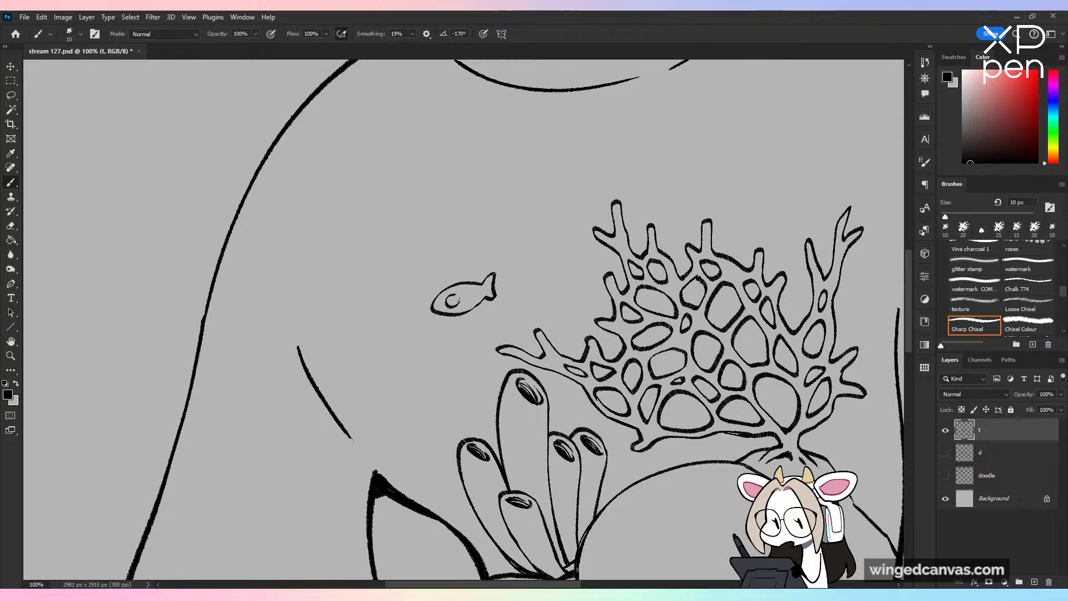
key("ctrl+z")
key("ctrl+z")
Step: Draw the fish's mouth and a round eye with a solid black pupil
key("ctrl+plus")
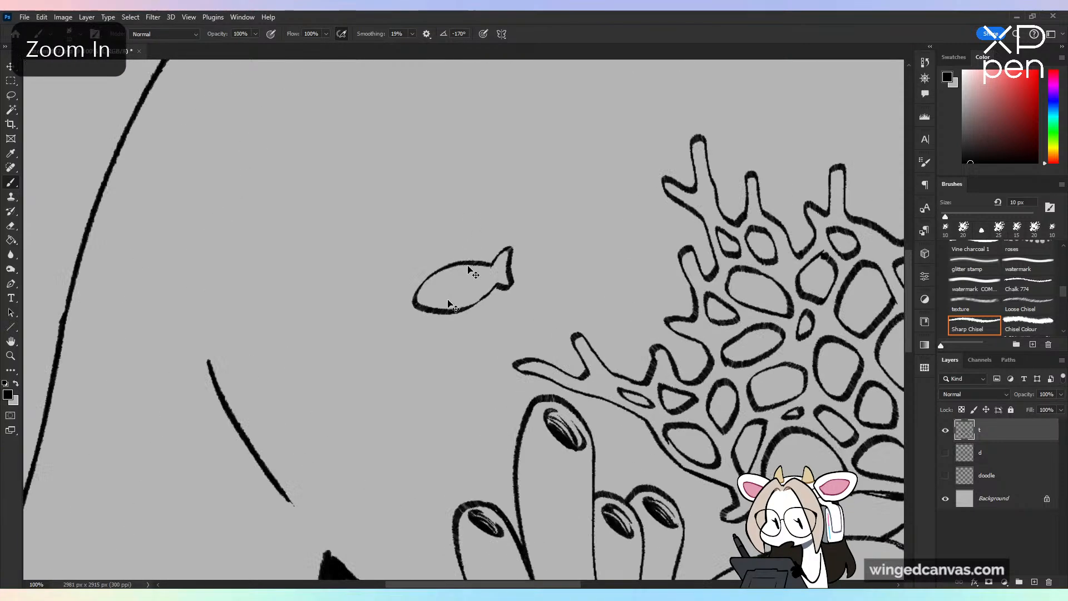
mouse_move(438, 273)
left_mouse_down()
mouse_move(422, 281)
mouse_move(450, 290)
mouse_move(444, 280)
left_mouse_up()
left_click_drag(423, 285, 445, 291)
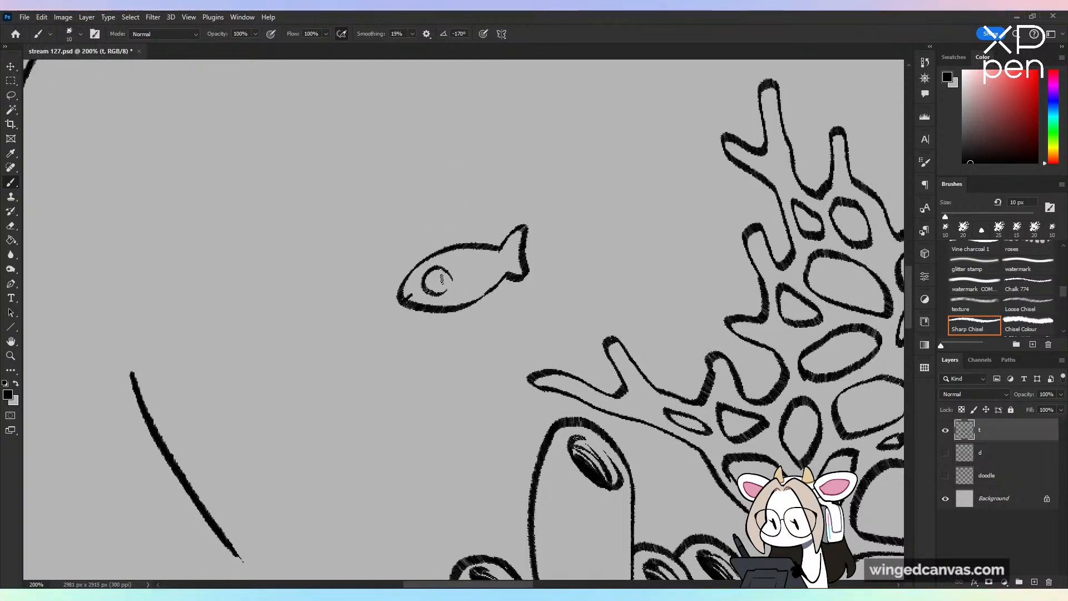
mouse_move(443, 293)
left_mouse_down()
mouse_move(440, 267)
mouse_move(438, 282)
left_mouse_up()
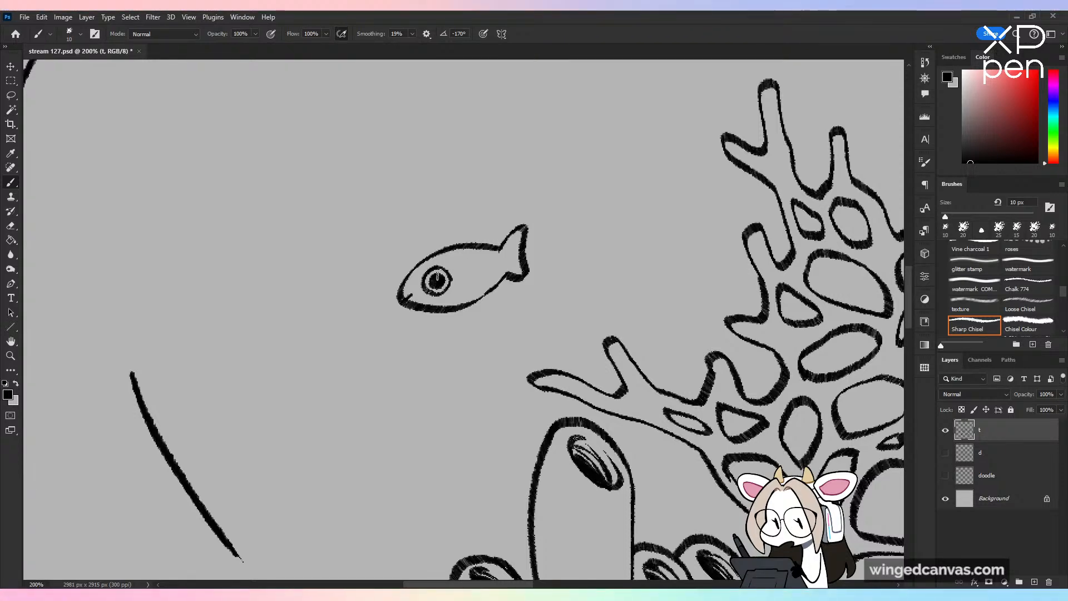
Step: Add a gill line and a small side fin behind the fish's eye
key("ctrl+minus")
key("ctrl+minus")
key("ctrl+minus")
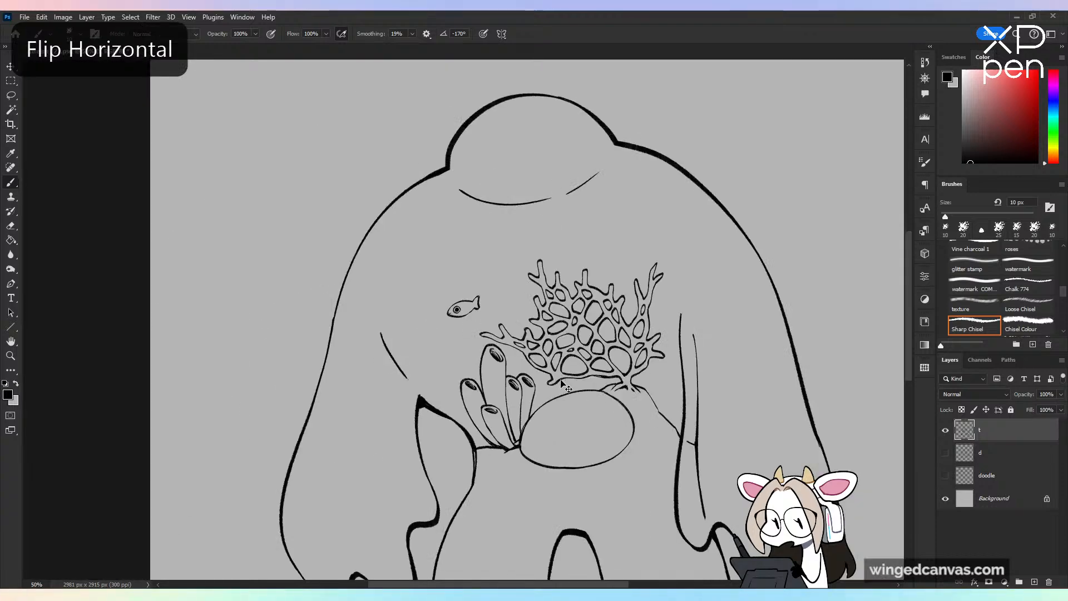
key("ctrl+plus")
key("ctrl+plus")
key("ctrl+plus")
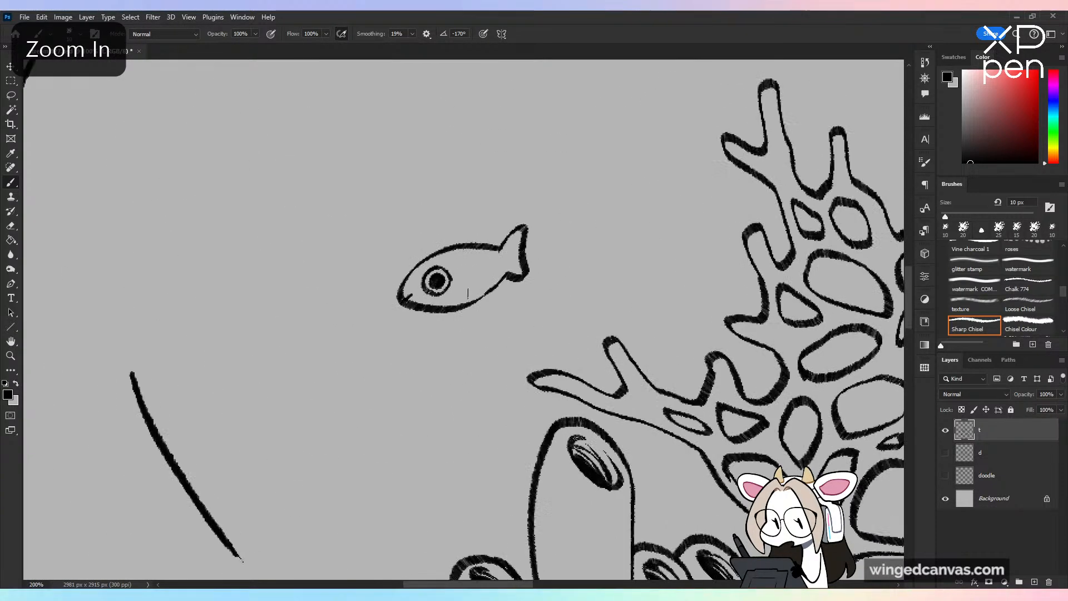
left_click_drag(466, 272, 460, 294)
Step: Draw a second small fish outline with a forked tail above and to the right of the first fish
mouse_move(608, 281)
left_mouse_down()
mouse_move(595, 302)
mouse_move(470, 241)
mouse_move(493, 301)
left_mouse_up()
key("ctrl+z")
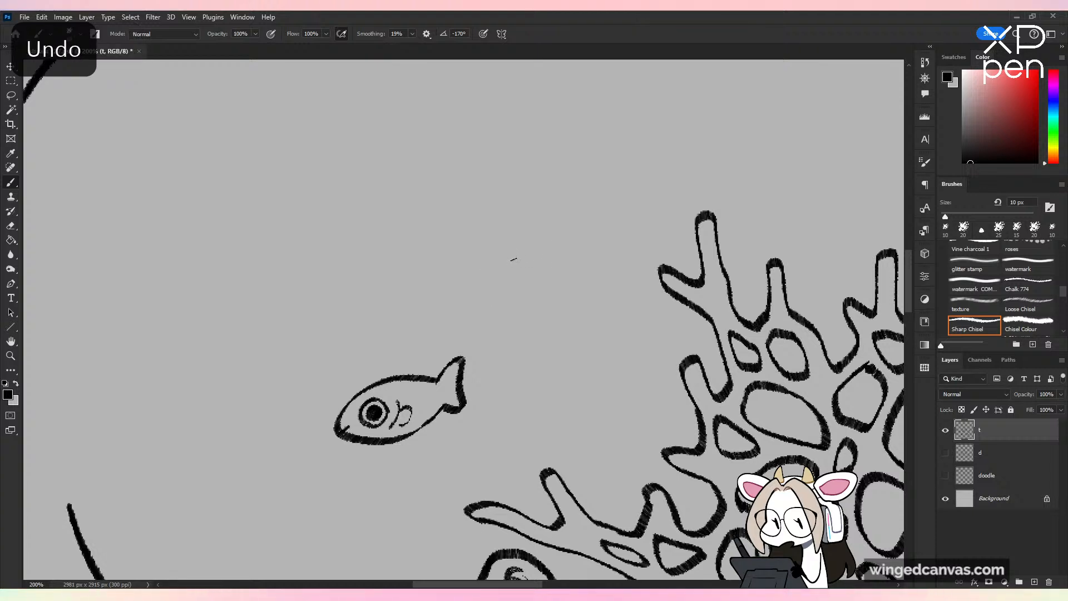
left_click_drag(514, 258, 489, 299)
mouse_move(517, 260)
left_mouse_down()
mouse_move(552, 277)
mouse_move(505, 293)
left_mouse_up()
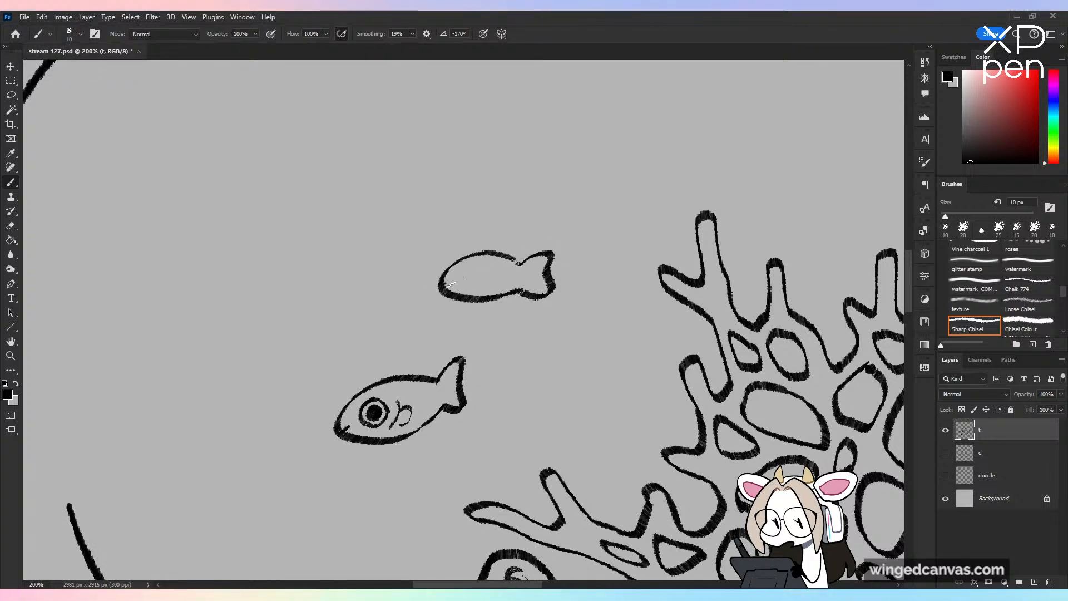
Step: Redraw the upper fish's round eye and fill its pupil with solid black
key("ctrl+z")
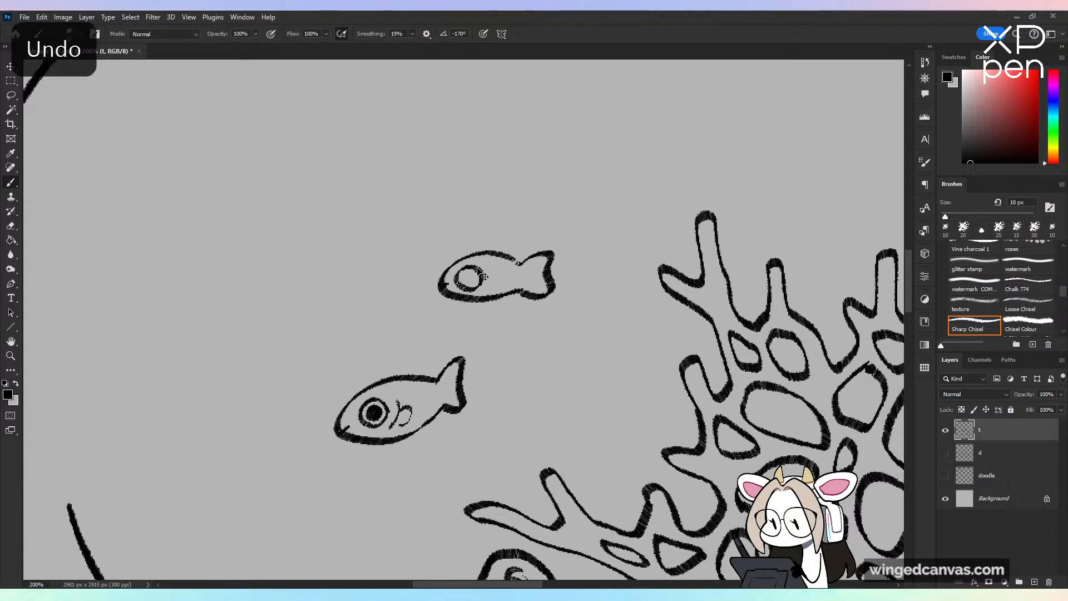
mouse_move(472, 265)
left_mouse_down()
mouse_move(460, 281)
mouse_move(484, 268)
mouse_move(473, 274)
left_mouse_up()
key("ctrl+z")
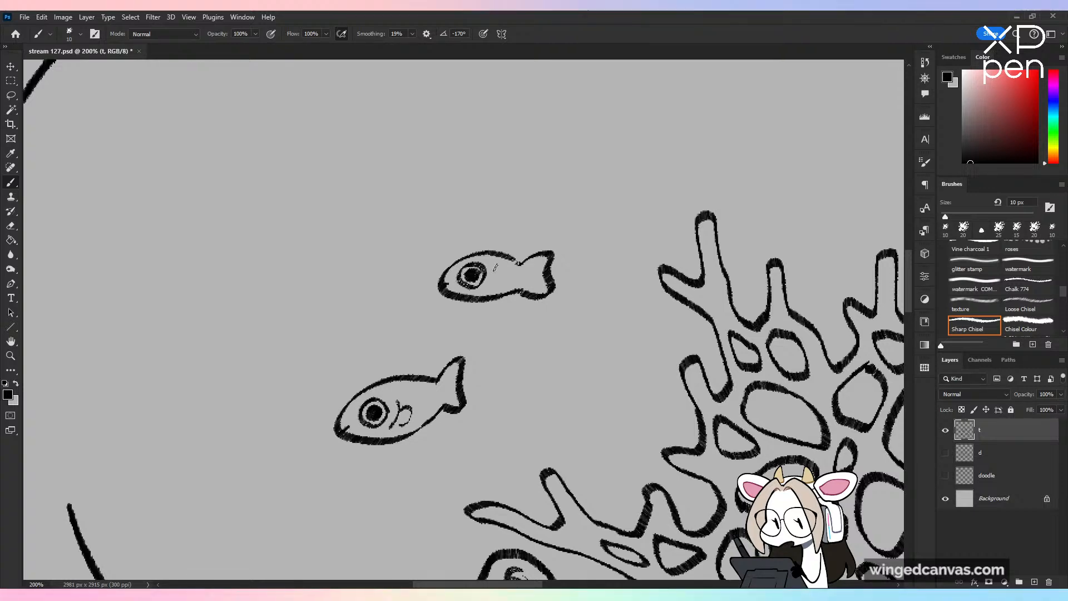
Step: Add a gill line and a small side fin behind the upper fish's eye
key("ctrl+minus")
key("ctrl+minus")
key("ctrl+minus")
key("ctrl+minus")
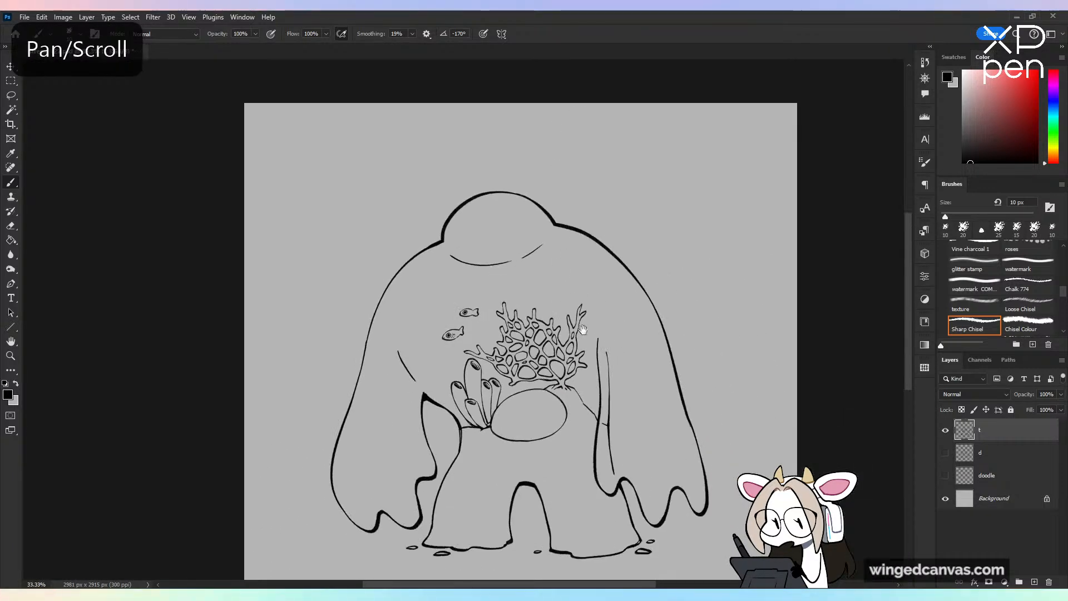
left_click_drag(585, 332, 571, 284)
key("ctrl+plus")
key("ctrl+plus")
left_click_drag(474, 217, 493, 286)
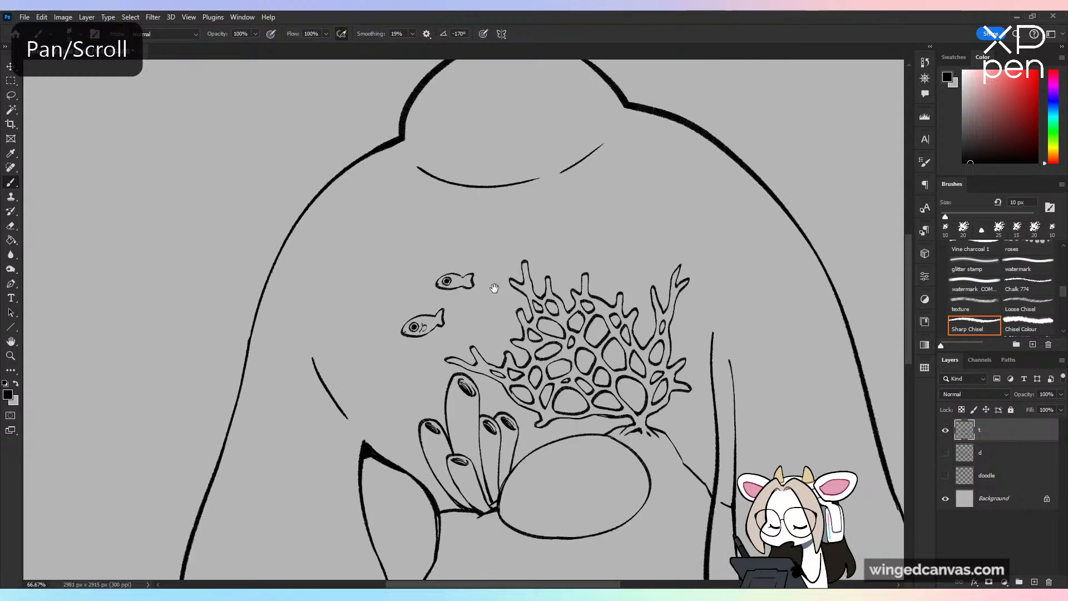
key("ctrl+plus")
key("ctrl+plus")
mouse_move(427, 212)
left_mouse_down()
mouse_move(420, 234)
mouse_move(433, 234)
left_mouse_up()
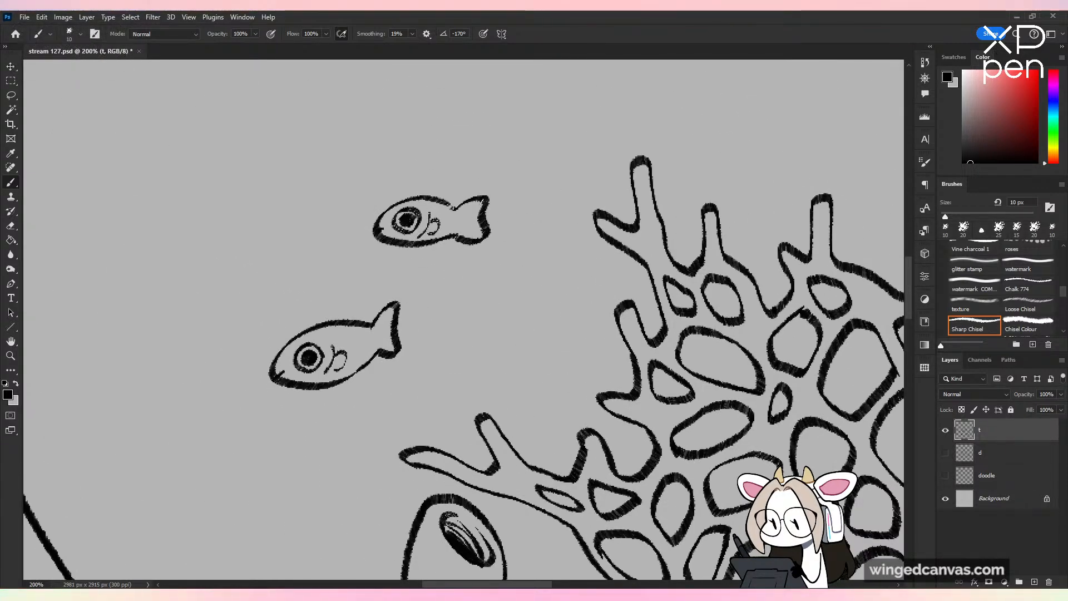
Step: Save the drawing and review the chest area around the two fish and the coral
key("ctrl+s")
key("ctrl+minus")
key("ctrl+minus")
key("ctrl+minus")
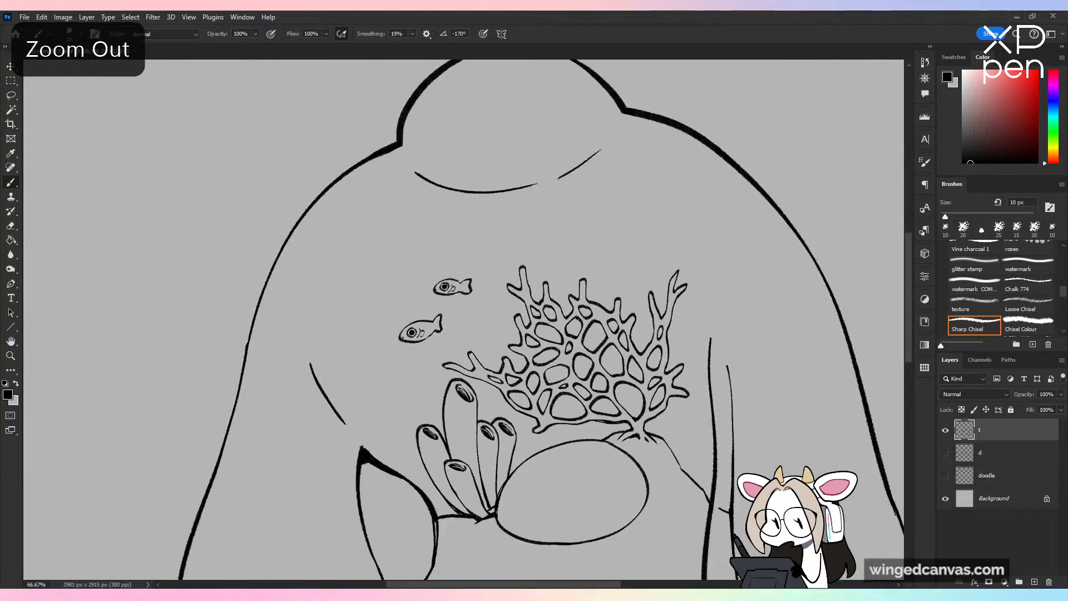
left_click_drag(613, 416, 650, 431)
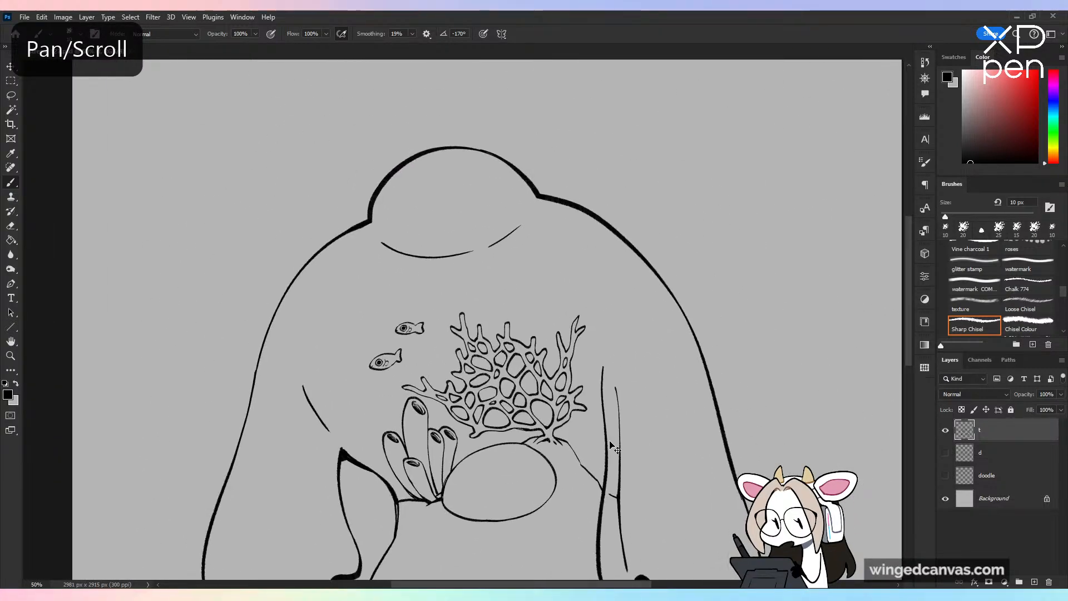
key("ctrl+plus")
key("ctrl+plus")
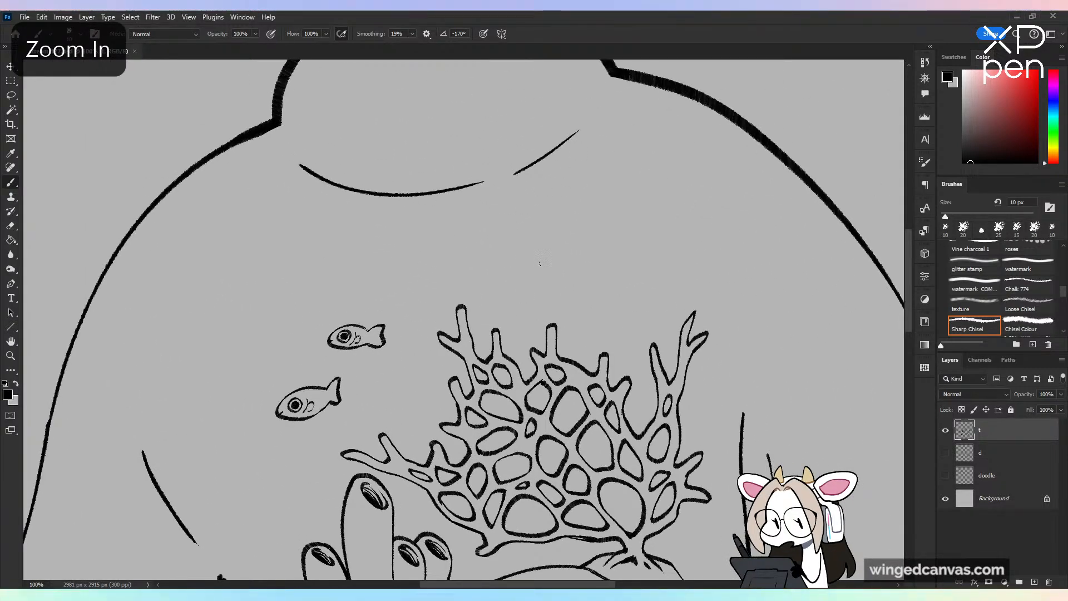
Step: Draw a triangular angelfish outline with a small forked tail on the chest above the branching coral
mouse_move(540, 264)
left_mouse_down()
mouse_move(536, 241)
mouse_move(559, 243)
mouse_move(567, 294)
mouse_move(546, 241)
mouse_move(570, 242)
mouse_move(584, 278)
mouse_move(547, 308)
left_mouse_up()
key("ctrl+z")
key("ctrl+z")
left_click_drag(547, 259, 537, 275)
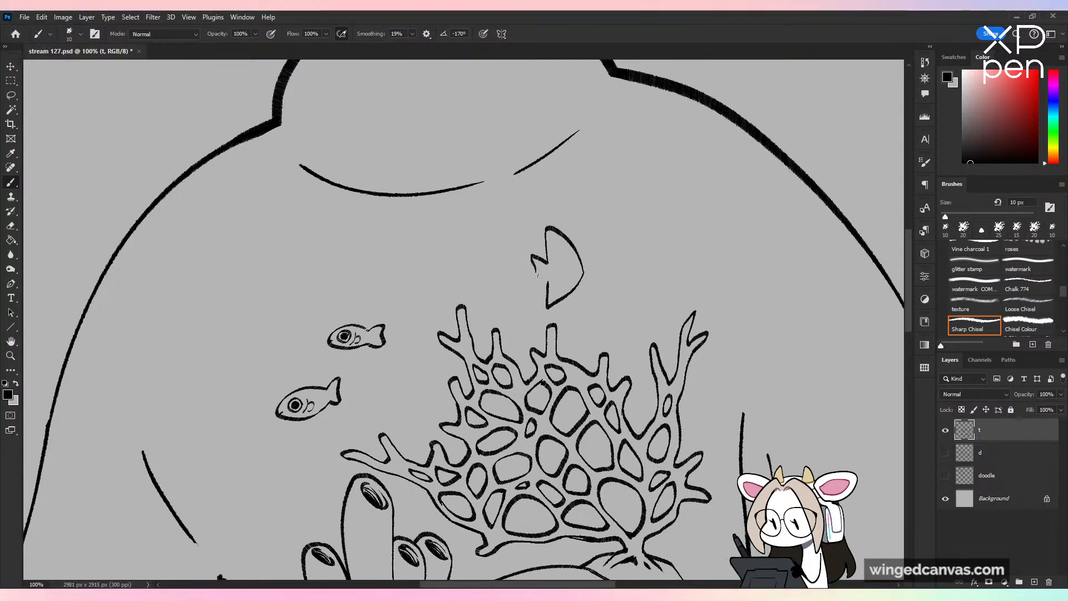
Step: Draw a second angelfish outline with a small forked tail slightly below and to the right of the first angelfish
mouse_move(610, 246)
left_mouse_down()
mouse_move(628, 311)
mouse_move(613, 325)
mouse_move(601, 256)
mouse_move(628, 298)
mouse_move(598, 336)
left_mouse_up()
key("ctrl+z")
left_click_drag(596, 289, 599, 303)
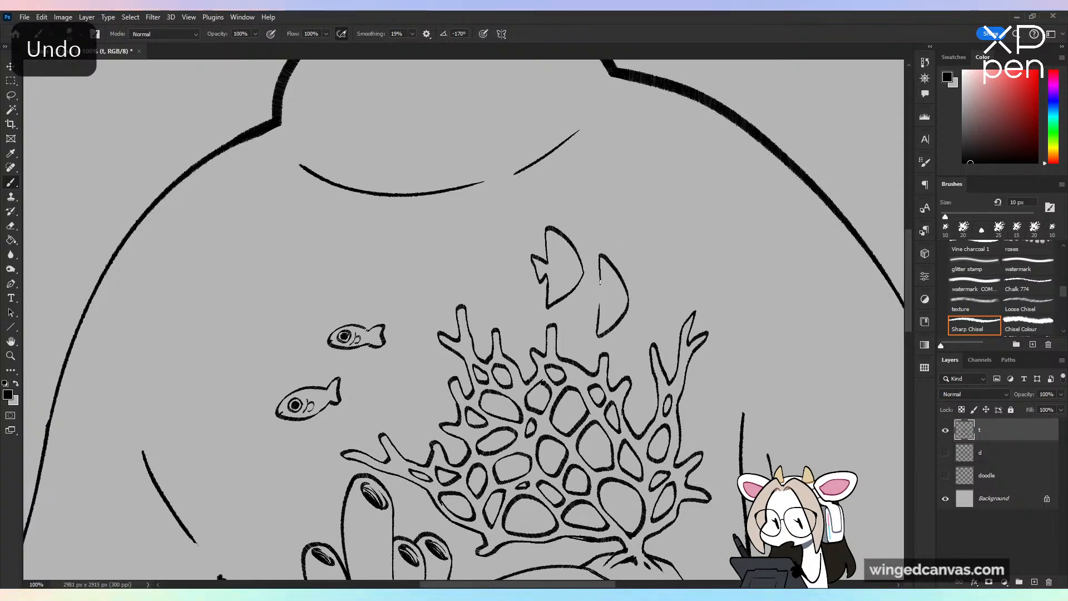
key("ctrl+z")
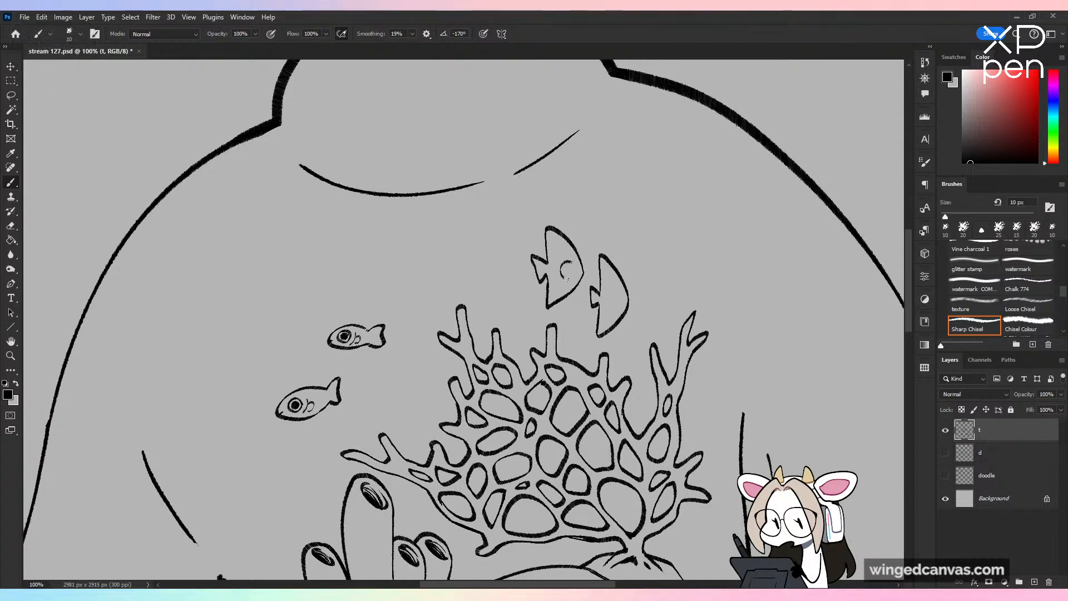
Step: Give the first angelfish a round eye with a solid black pupil and a short mouth line
left_click_drag(568, 266, 567, 274)
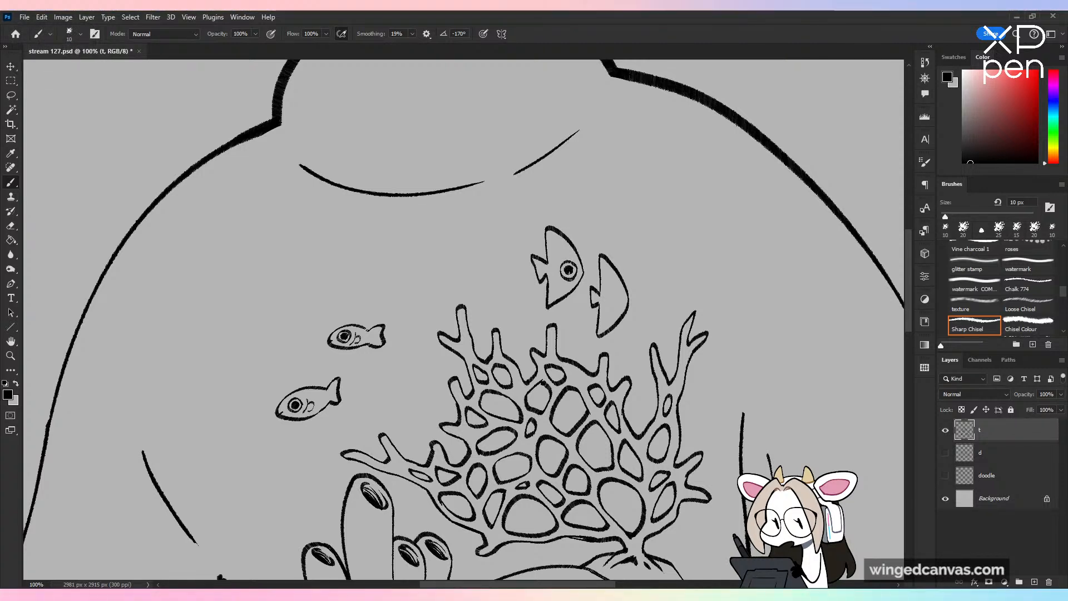
key("ctrl+plus")
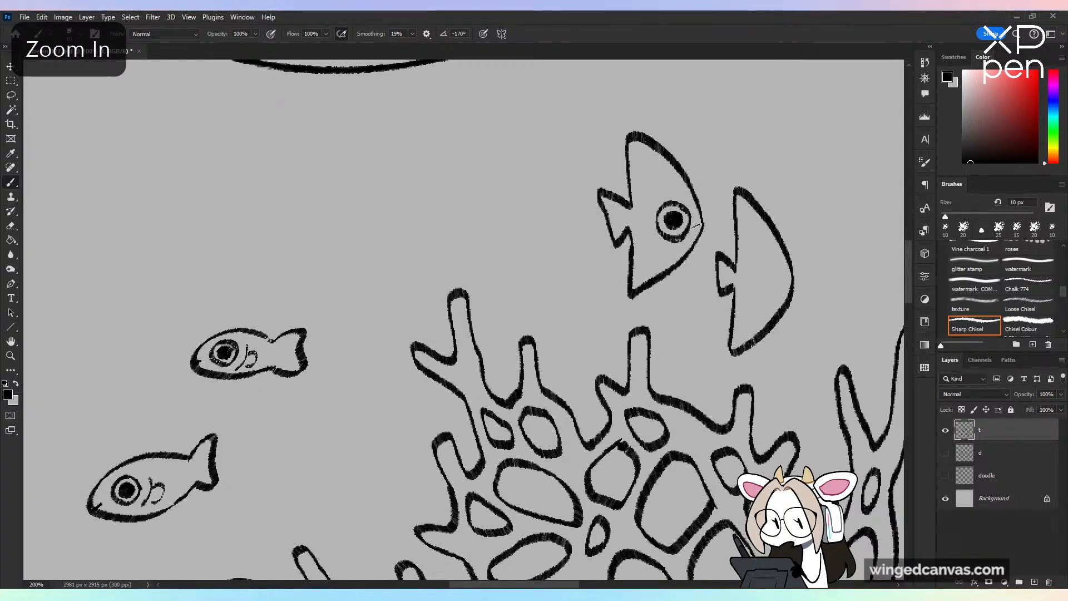
left_click_drag(764, 399, 563, 430)
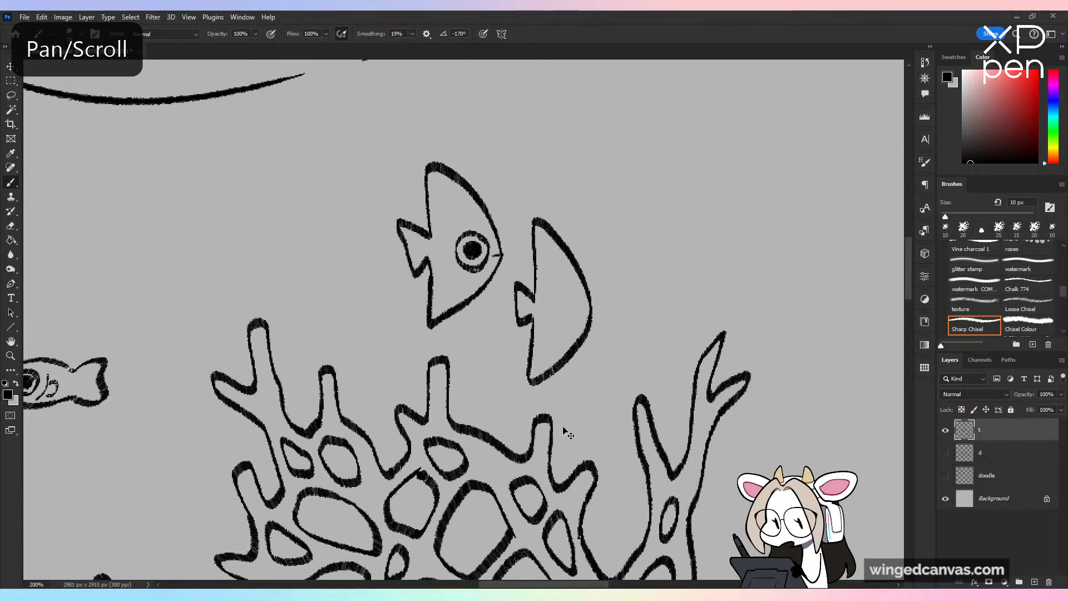
Step: Add a short mouth line and a round eye with a solid black pupil to the second angelfish
key("ctrl+minus")
key("ctrl+minus")
key("ctrl+plus")
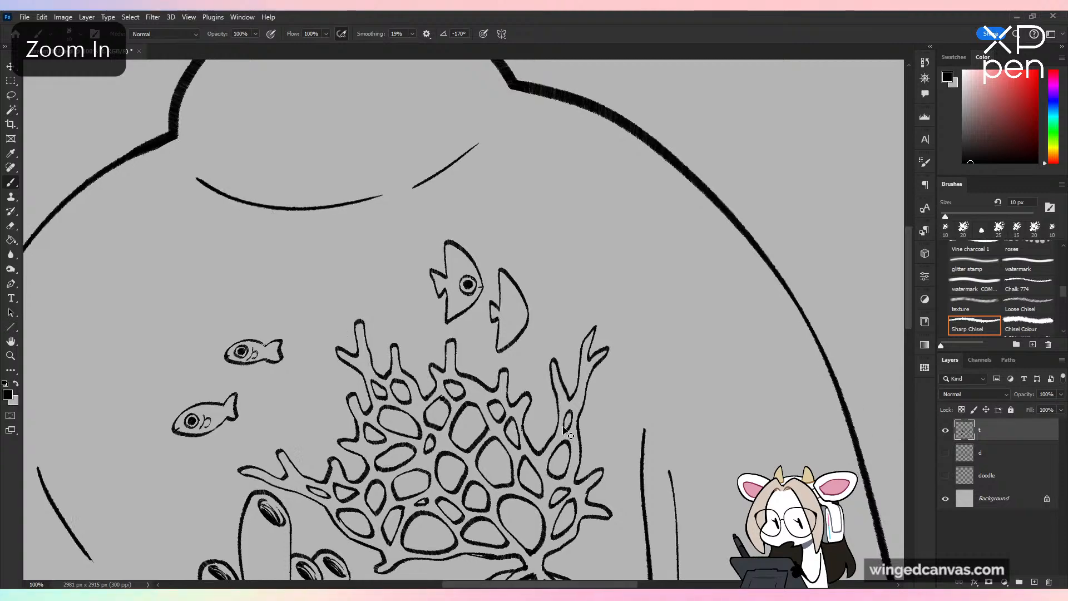
key("ctrl+plus")
mouse_move(561, 293)
left_mouse_down()
mouse_move(548, 317)
mouse_move(572, 324)
mouse_move(565, 292)
mouse_move(578, 297)
mouse_move(577, 338)
mouse_move(563, 325)
mouse_move(578, 302)
left_mouse_up()
key("ctrl+z")
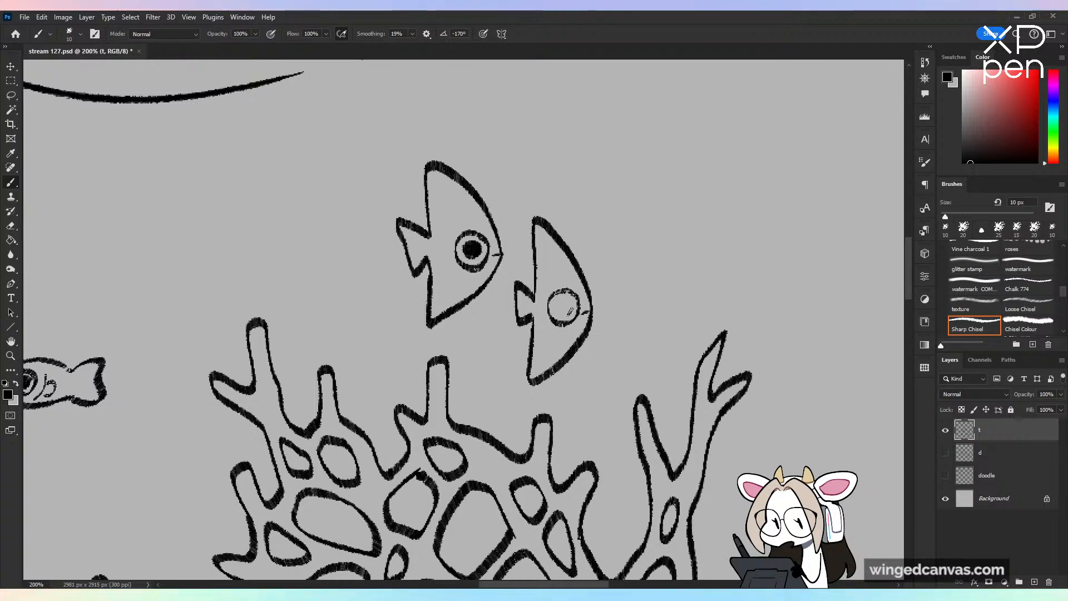
key("ctrl+z")
left_click_drag(556, 303, 564, 305)
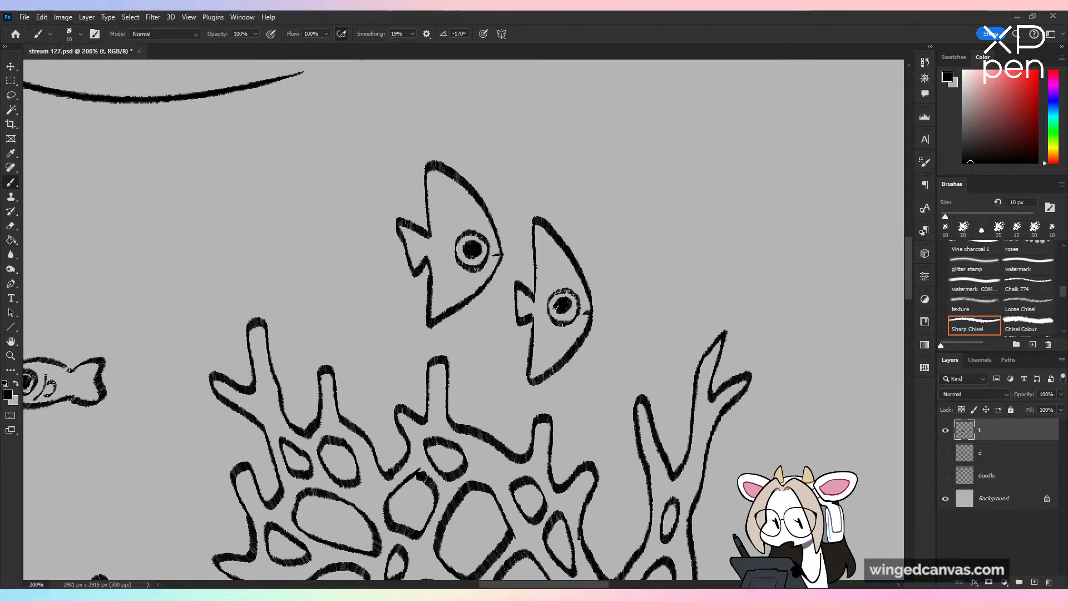
key("ctrl+z")
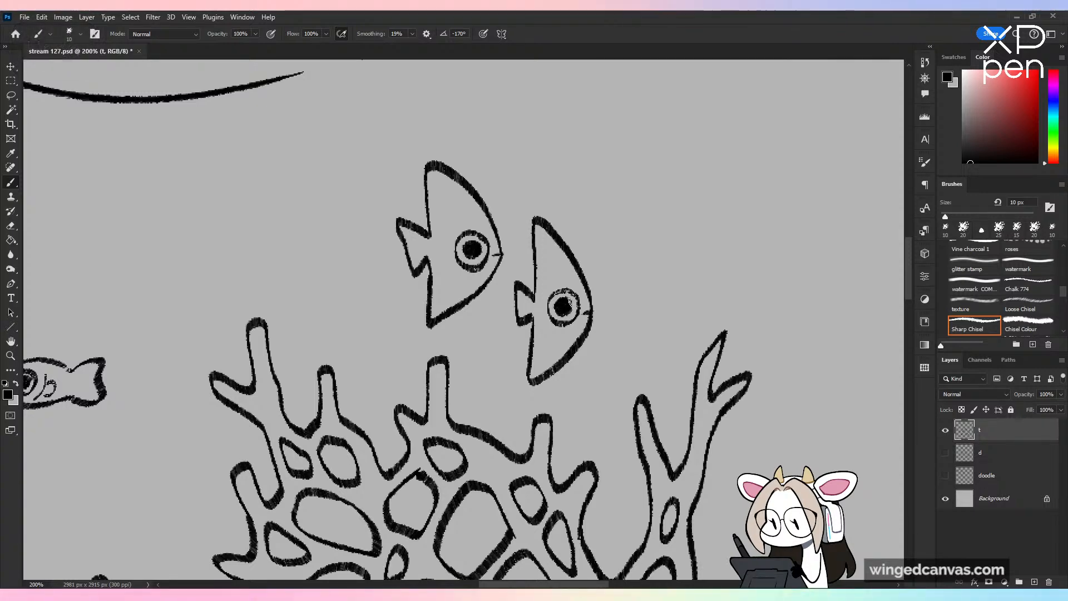
Step: Check the two angelfish against the whole upper body and save the drawing
key("ctrl+minus")
key("ctrl+minus")
key("ctrl+minus")
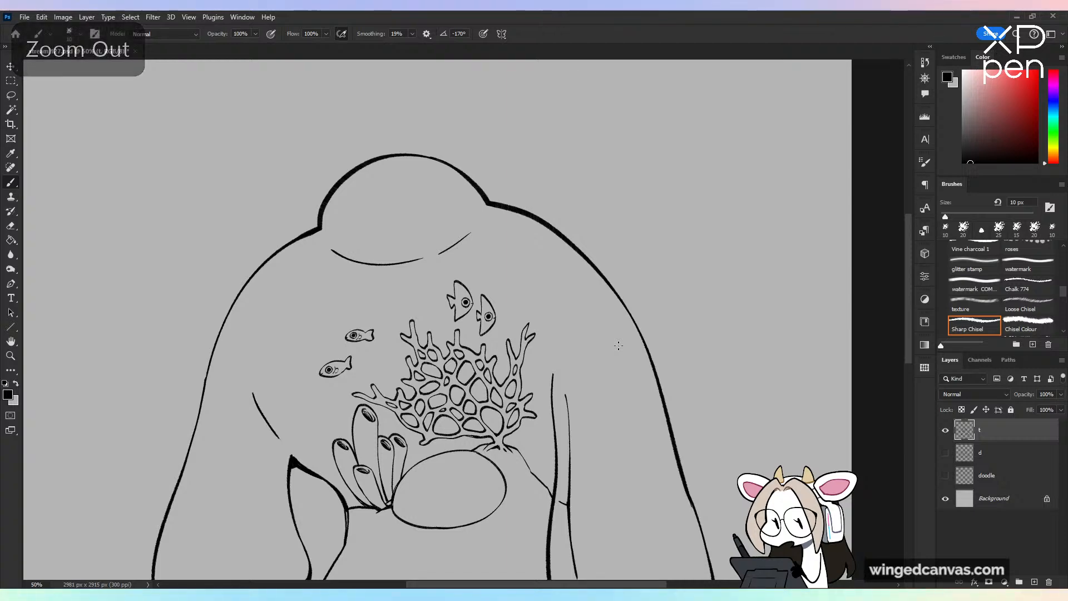
key("ctrl+plus")
key("ctrl+plus")
key("ctrl+s")
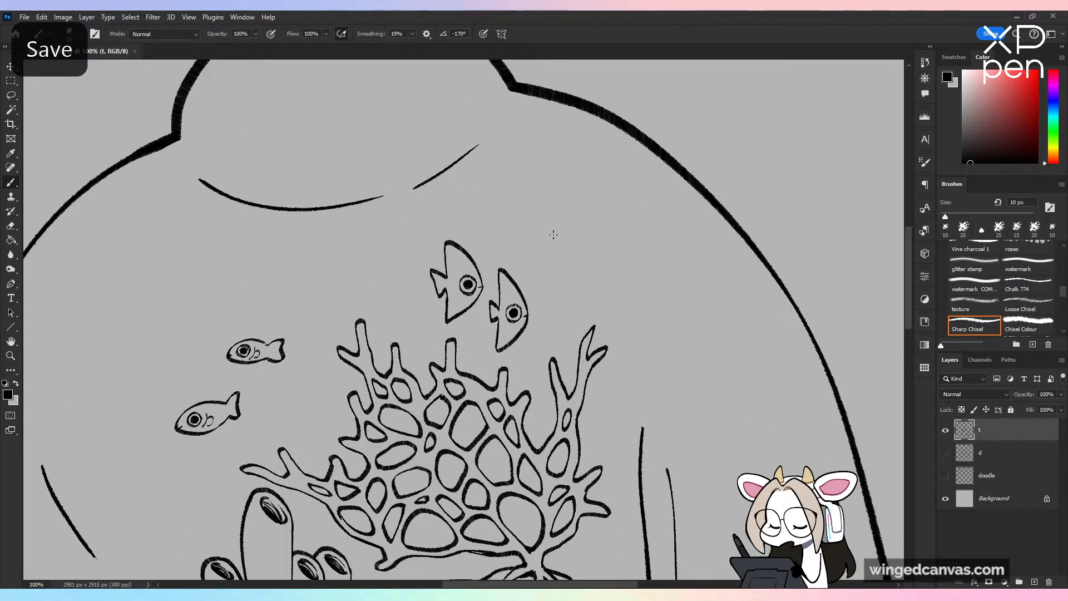
Step: Draw a third, smaller angelfish outline with a forked tail above and to the right of the other two
key("ctrl+z")
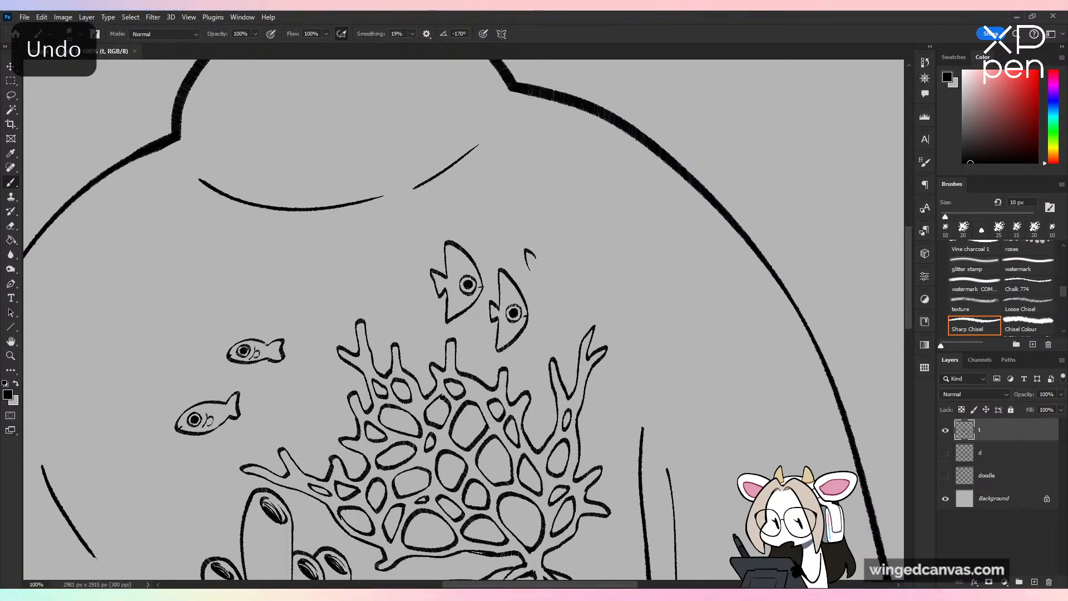
mouse_move(525, 252)
left_mouse_down()
mouse_move(539, 229)
mouse_move(561, 260)
mouse_move(535, 230)
mouse_move(559, 261)
mouse_move(538, 282)
left_mouse_up()
key("ctrl+z")
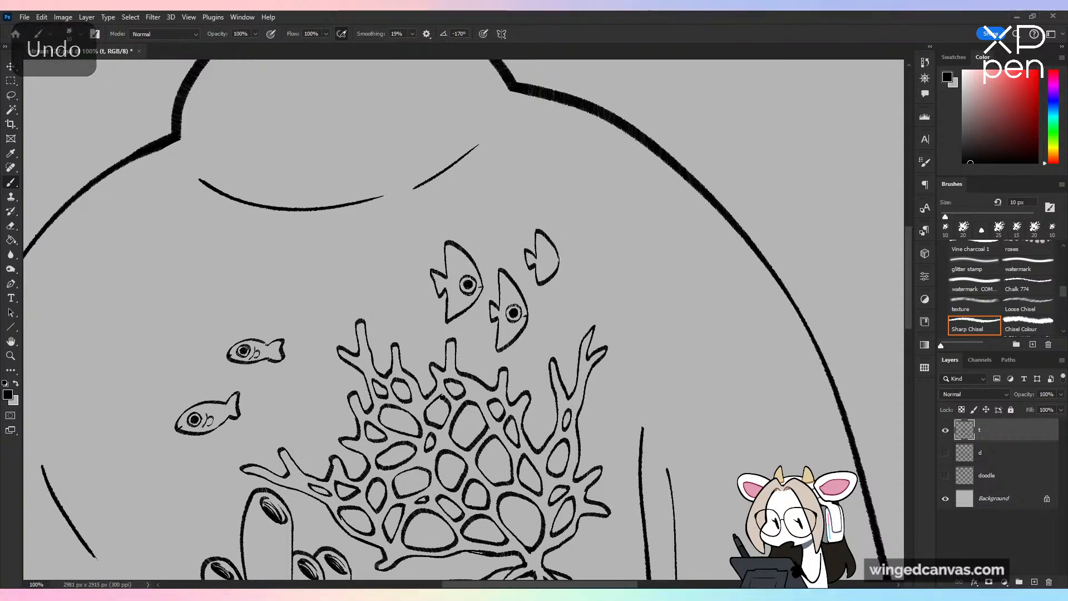
Step: Add a short mouth line and a round eye with a solid black pupil to the smallest angelfish
key("ctrl+plus")
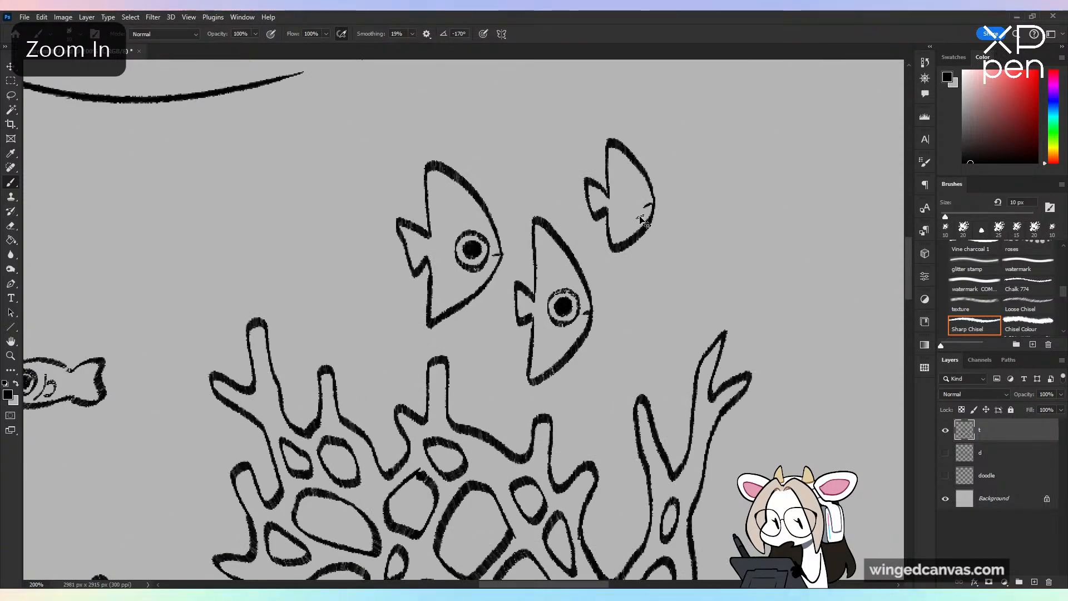
key("ctrl+z")
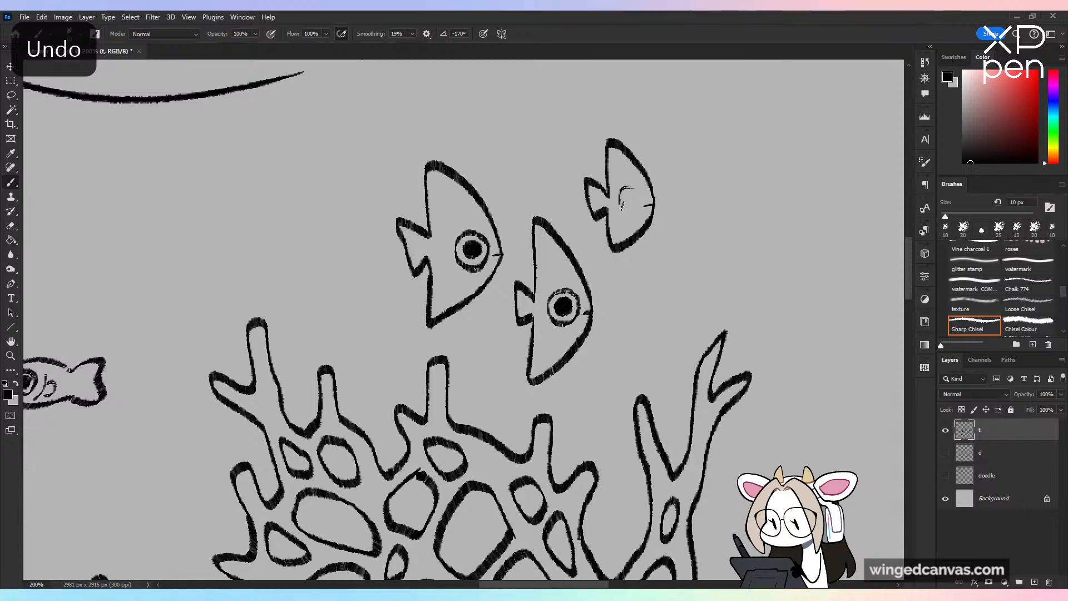
mouse_move(621, 207)
left_mouse_down()
mouse_move(639, 210)
mouse_move(630, 204)
left_mouse_up()
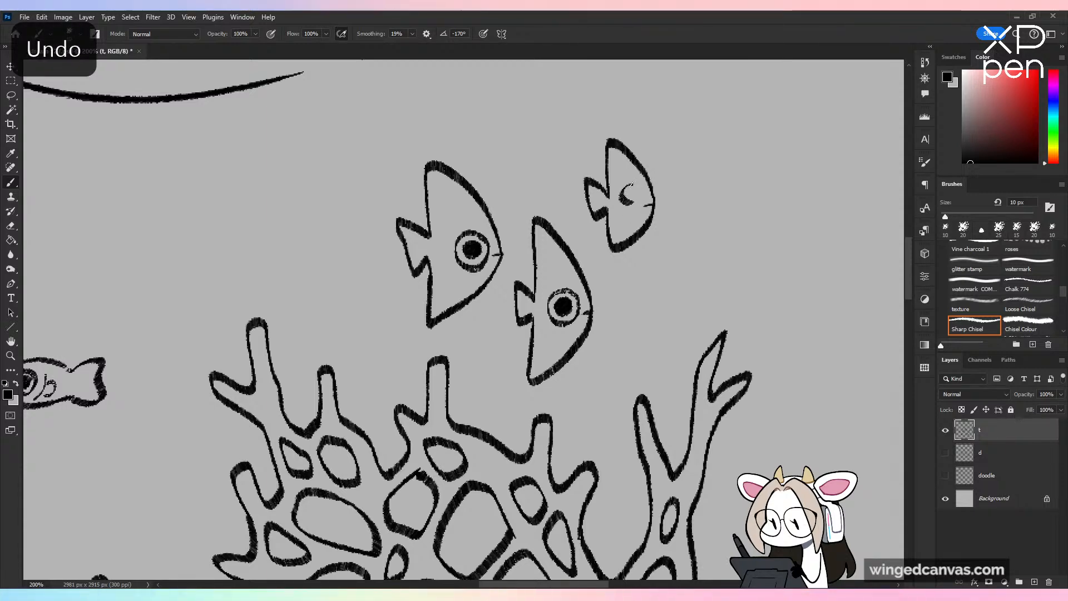
key("ctrl+z")
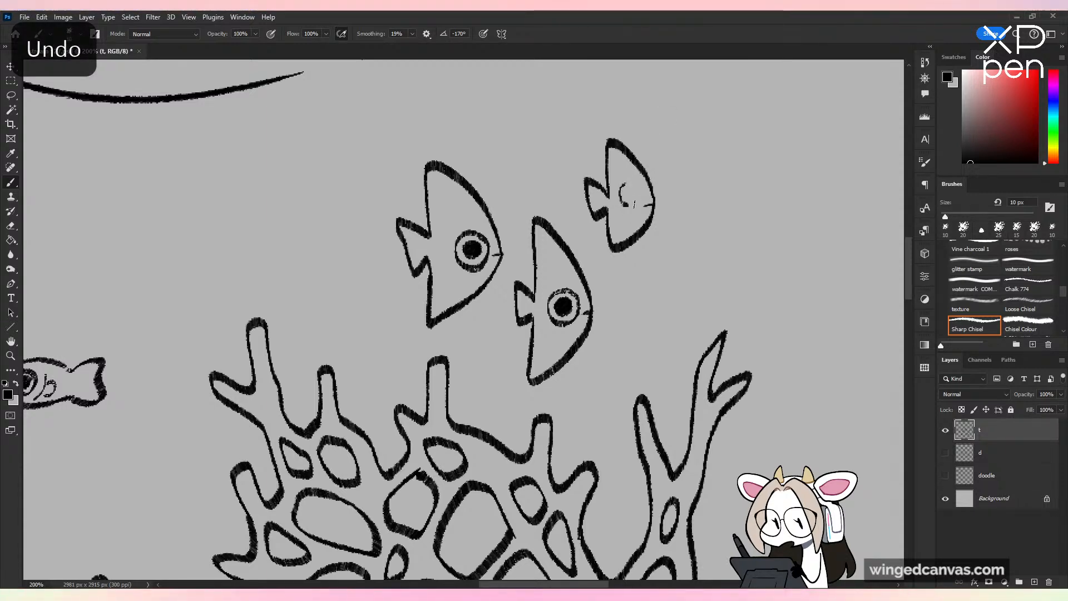
mouse_move(621, 192)
left_mouse_down()
mouse_move(636, 185)
mouse_move(624, 208)
mouse_move(638, 203)
mouse_move(633, 196)
left_mouse_up()
key("ctrl+z")
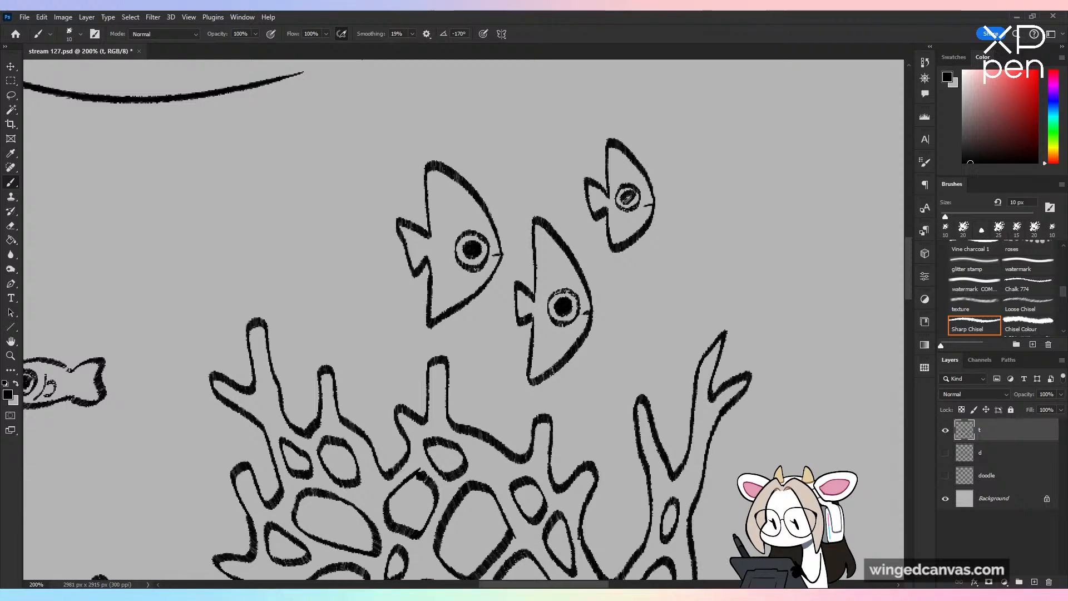
key("ctrl+z")
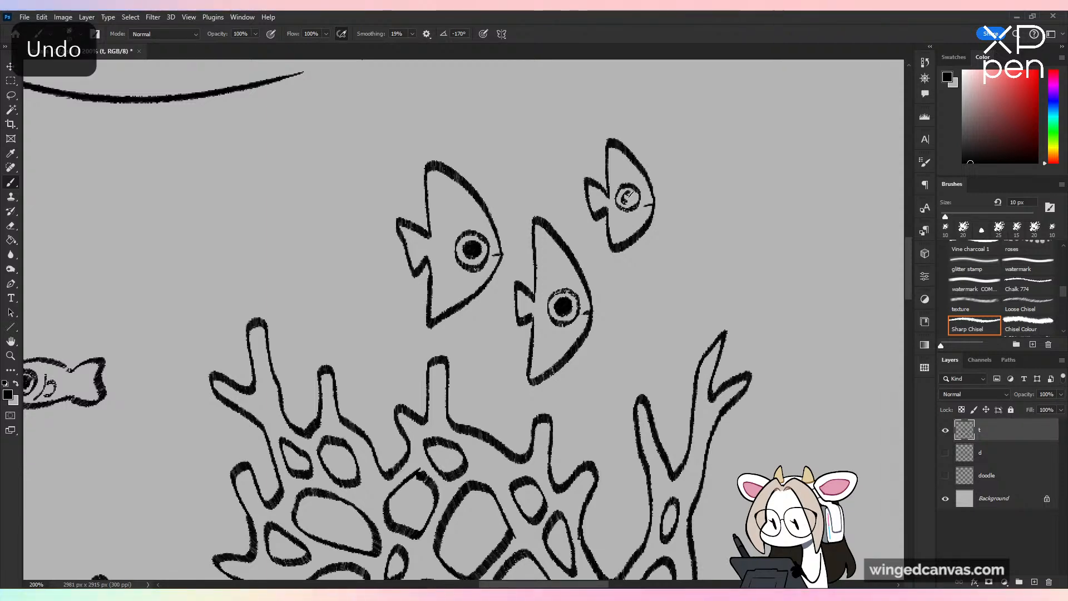
left_click_drag(626, 193, 624, 197)
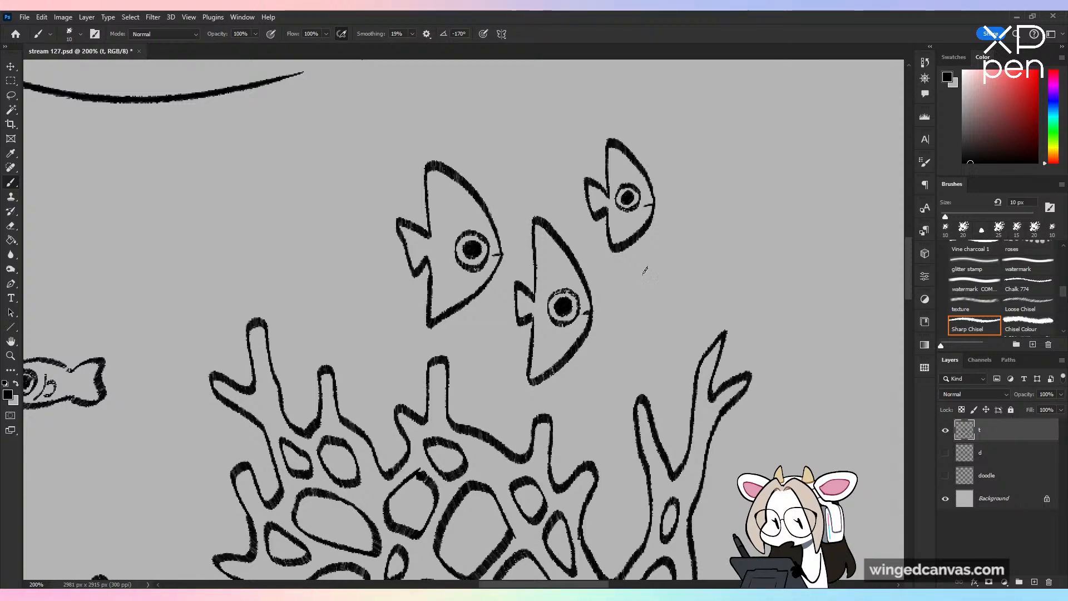
Step: Review the fish and coral composition on the whole creature, using a horizontally flipped view
key("ctrl+minus")
key("ctrl+minus")
key("ctrl+minus")
key("shift+h")
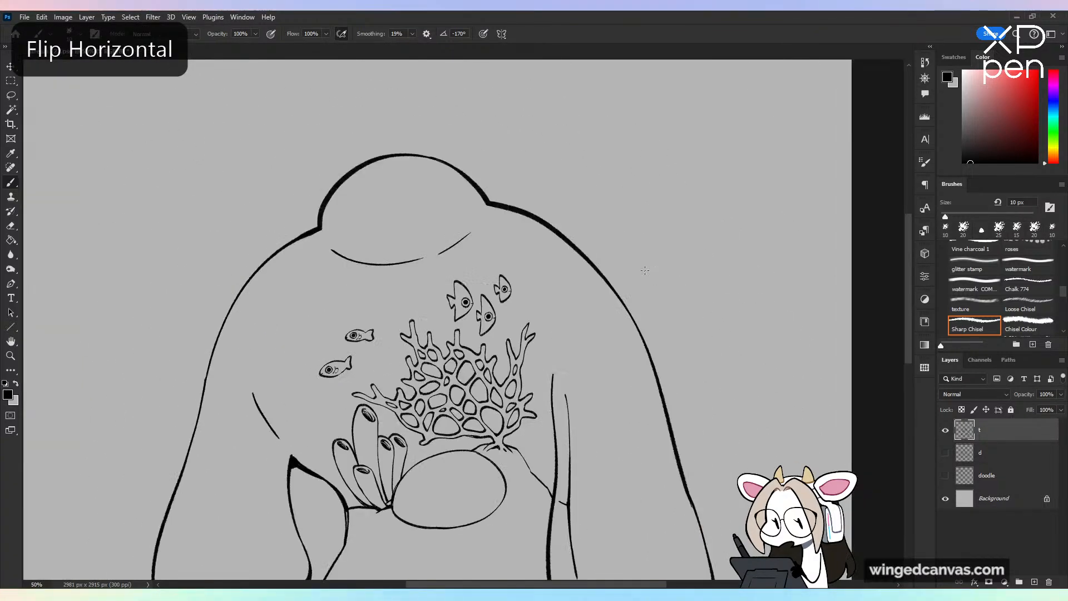
key("ctrl+minus")
key("ctrl+minus")
key("ctrl+plus")
key("ctrl+plus")
Step: Draw a third small slender fish outline with a forked tail above and to the left of the existing pair
left_click_drag(646, 275, 737, 339)
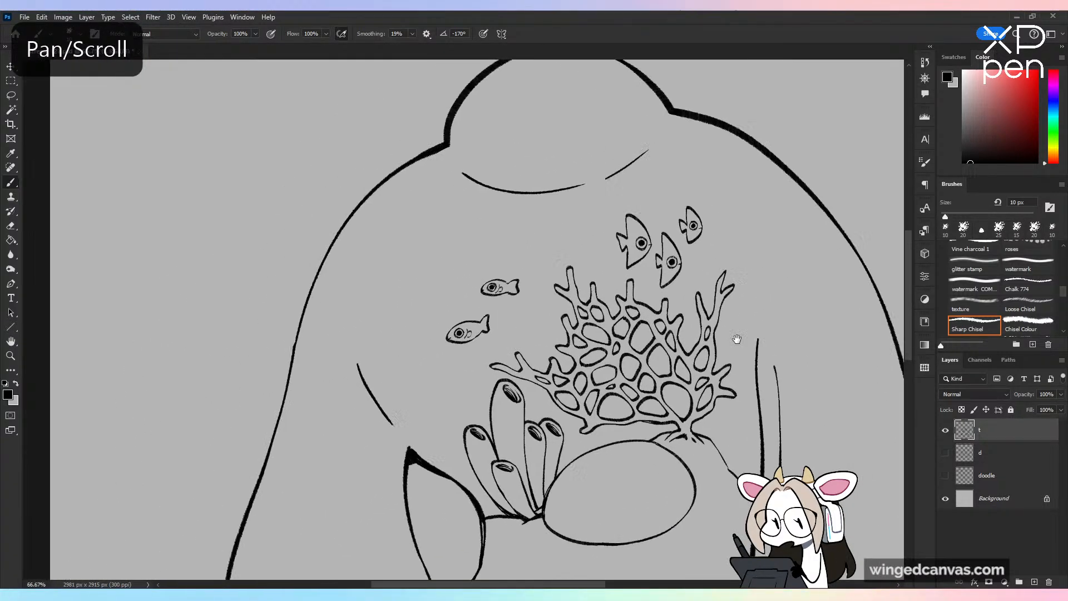
key("ctrl+plus")
key("ctrl+plus")
mouse_move(441, 140)
left_mouse_down()
mouse_move(482, 267)
mouse_move(478, 293)
mouse_move(437, 312)
mouse_move(498, 312)
left_mouse_up()
key("ctrl+z")
key("ctrl+z")
mouse_move(492, 272)
left_mouse_down()
mouse_move(428, 300)
mouse_move(491, 307)
left_mouse_up()
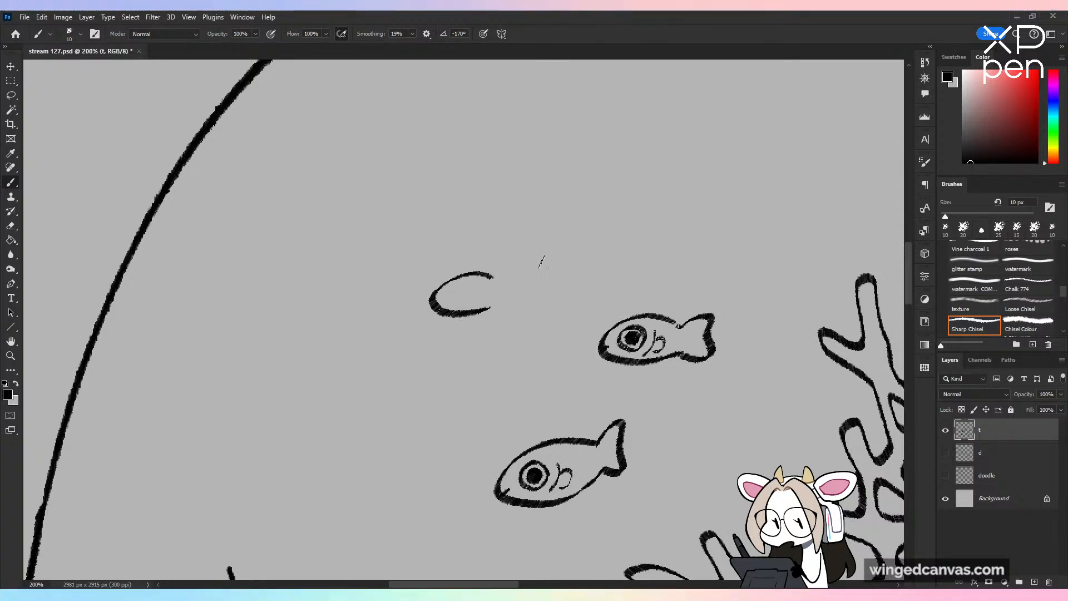
mouse_move(485, 309)
left_mouse_down()
mouse_move(497, 277)
mouse_move(539, 266)
mouse_move(517, 266)
mouse_move(519, 301)
left_mouse_up()
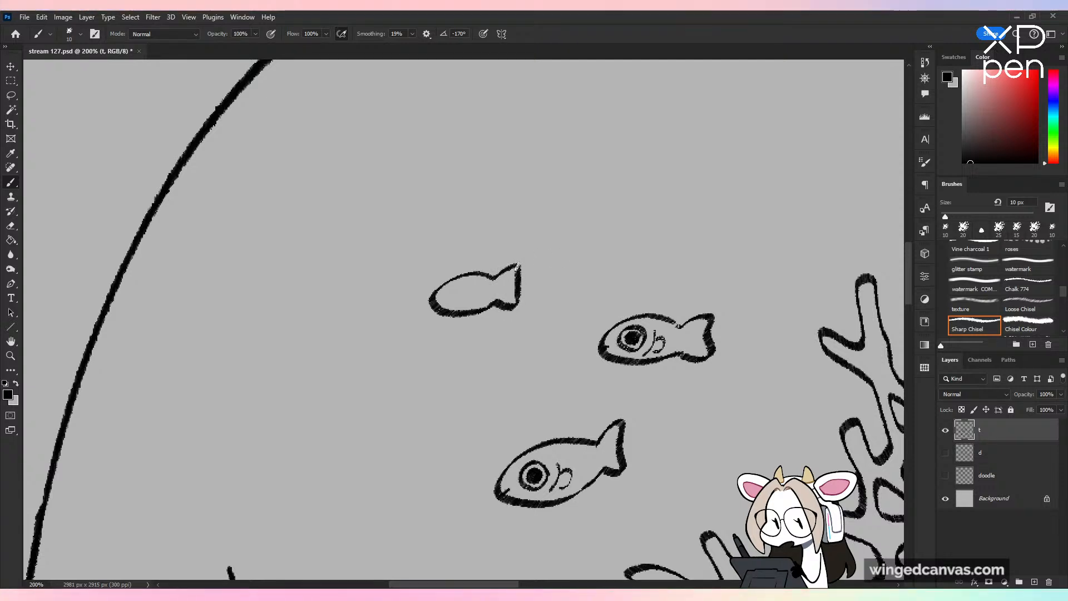
Step: Draw the new slender fish's round eye and fill its pupil with solid black
left_click_drag(467, 295, 445, 311)
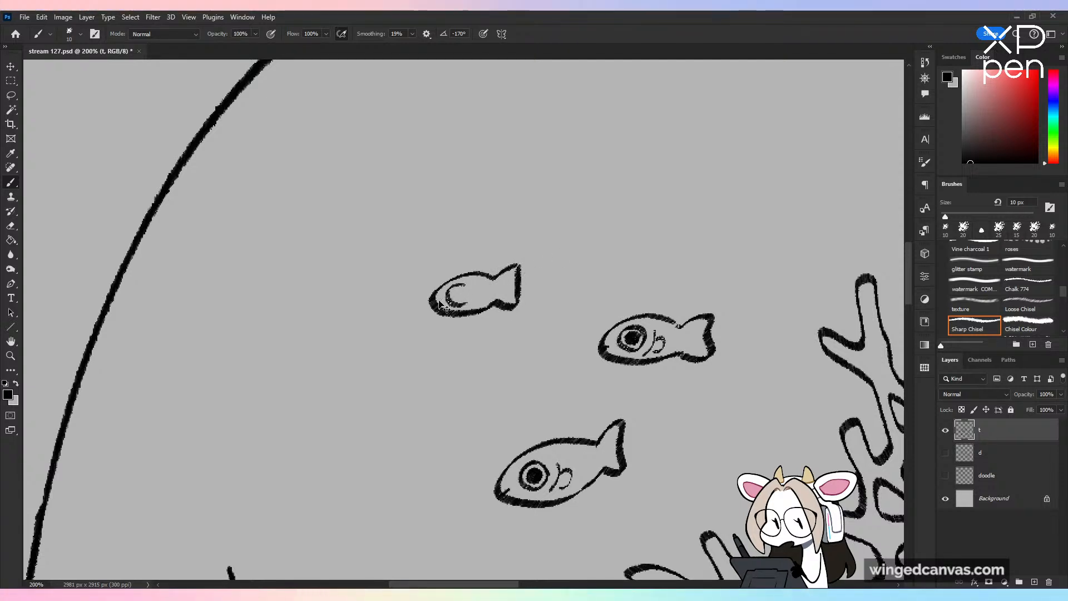
key("ctrl+z")
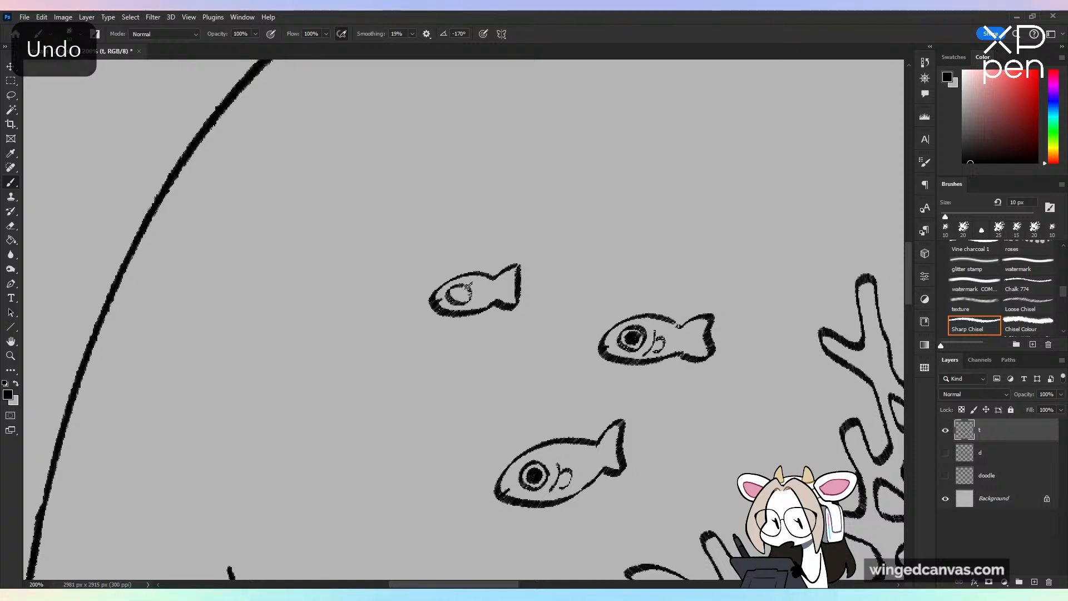
mouse_move(452, 285)
left_mouse_down()
mouse_move(451, 303)
mouse_move(470, 287)
mouse_move(463, 293)
left_mouse_up()
key("ctrl+z")
key("ctrl+z")
Step: Add a gill line and a small side fin behind the eye of the upper-left slender fish
key("ctrl+minus")
key("ctrl+minus")
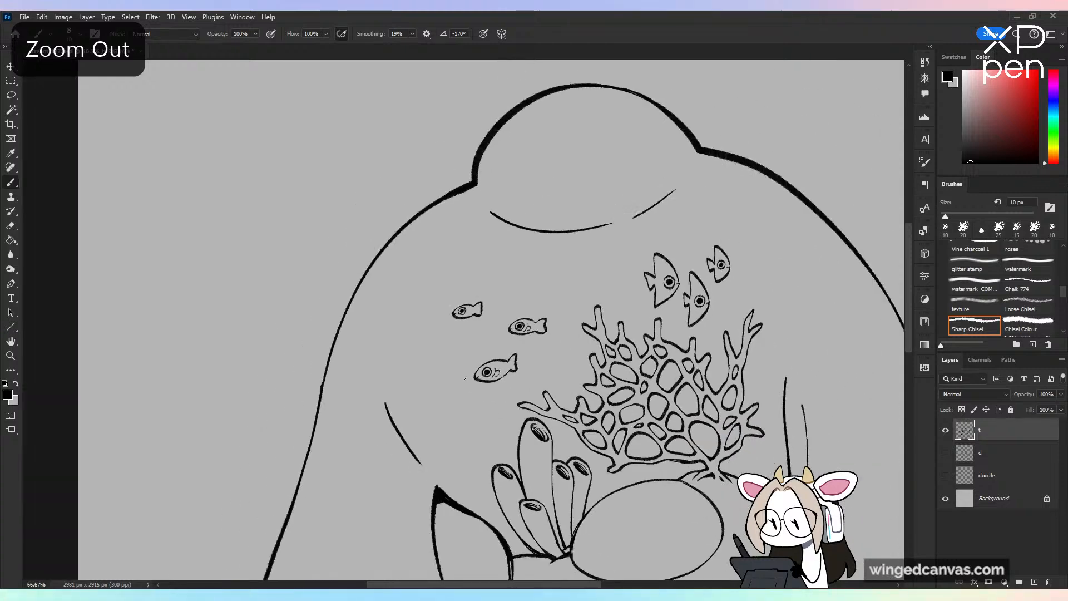
key("ctrl+plus")
key("ctrl+plus")
left_click_drag(478, 285, 482, 301)
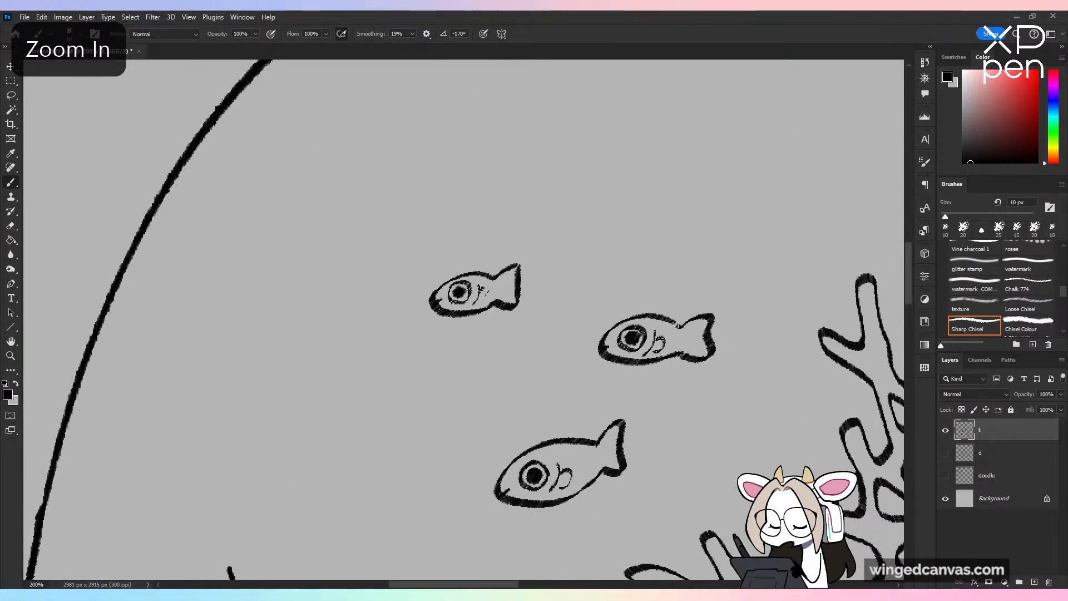
Step: Draw a fourth small slender fish outline with a forked tail directly below the upper-left fish
left_click_drag(678, 507, 528, 422)
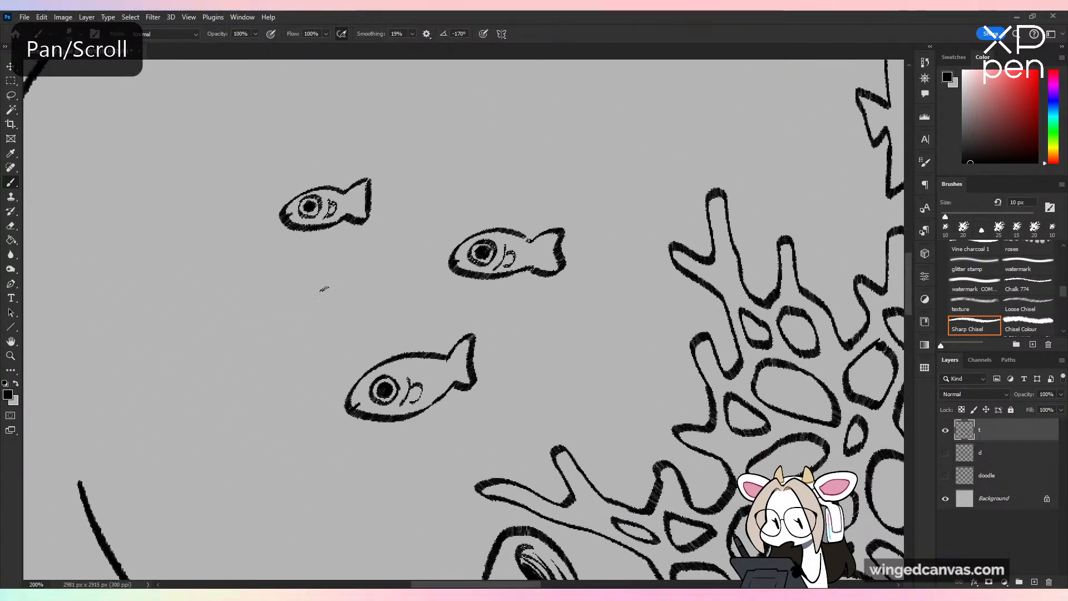
mouse_move(323, 289)
left_mouse_down()
mouse_move(268, 300)
mouse_move(295, 321)
mouse_move(283, 319)
mouse_move(329, 312)
left_mouse_up()
key("ctrl+z")
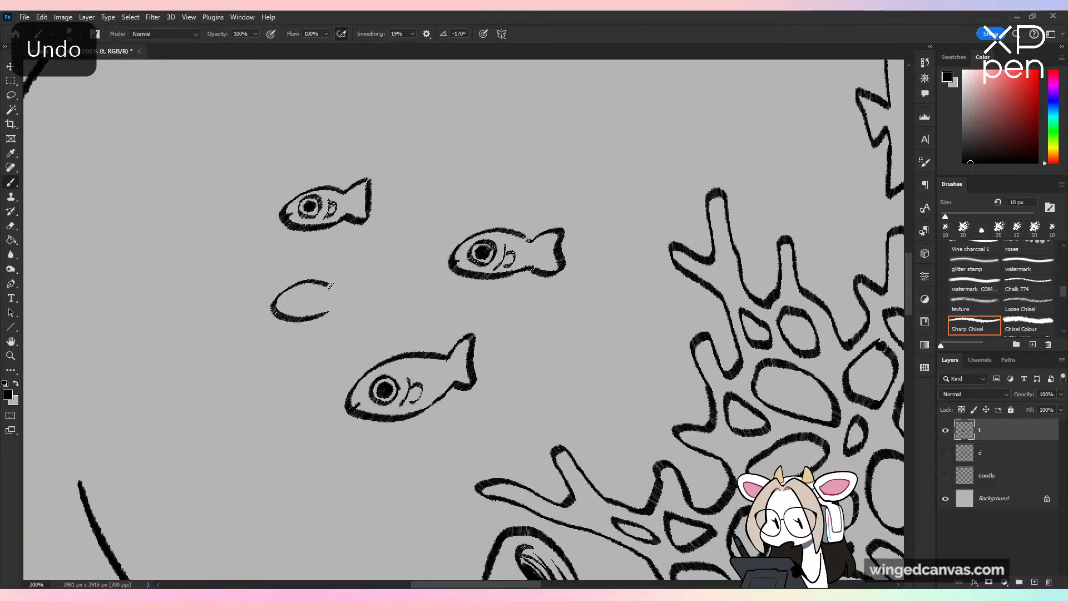
mouse_move(354, 277)
left_mouse_down()
mouse_move(358, 307)
mouse_move(328, 314)
mouse_move(300, 291)
mouse_move(307, 302)
left_mouse_up()
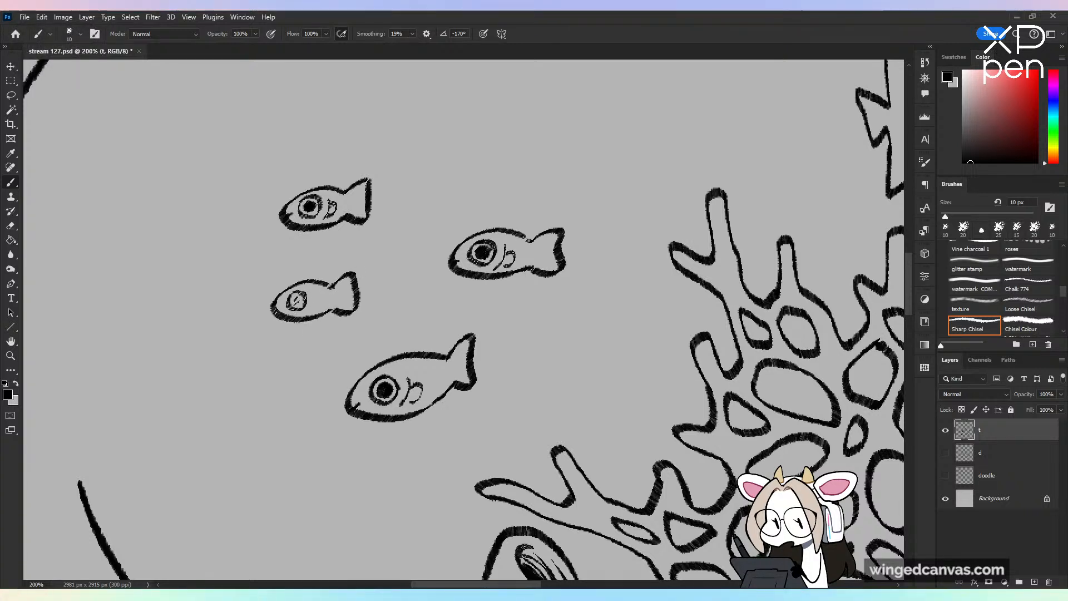
Step: Redraw the fourth slender fish's round eye and fill its pupil with solid black
key("ctrl+z")
key("ctrl+z")
mouse_move(294, 292)
left_mouse_down()
mouse_move(303, 310)
mouse_move(299, 301)
left_mouse_up()
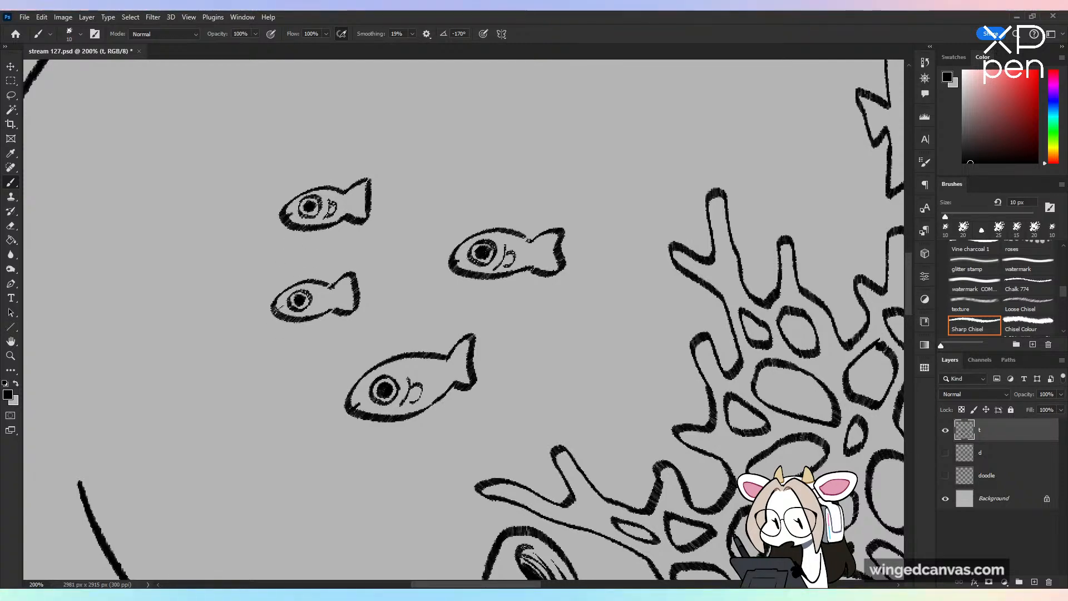
Step: Check the group of four slender fish and save the drawing
key("ctrl+minus")
key("ctrl+plus")
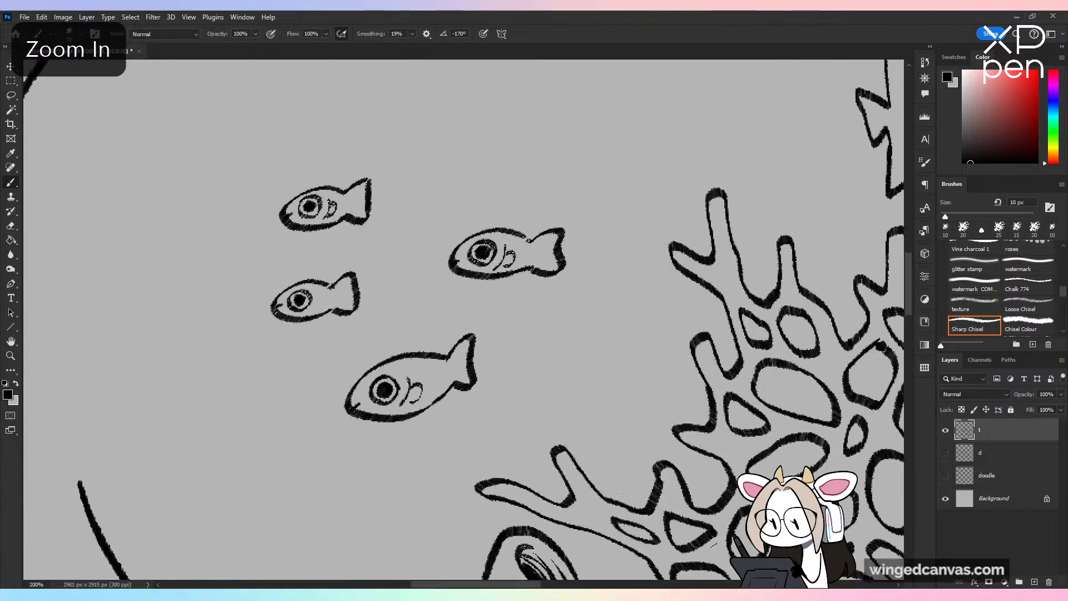
key("ctrl+s")
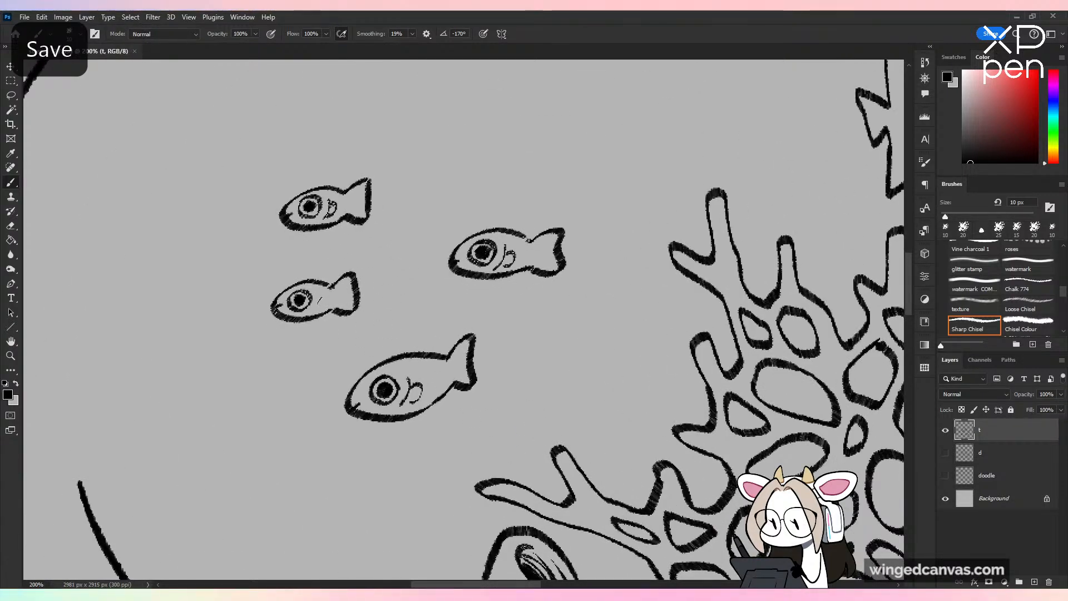
Step: Select the upper-left slender fish with the Lasso and move it slightly closer to the fish at its right, then deselect
key("ctrl+minus")
key("ctrl+minus")
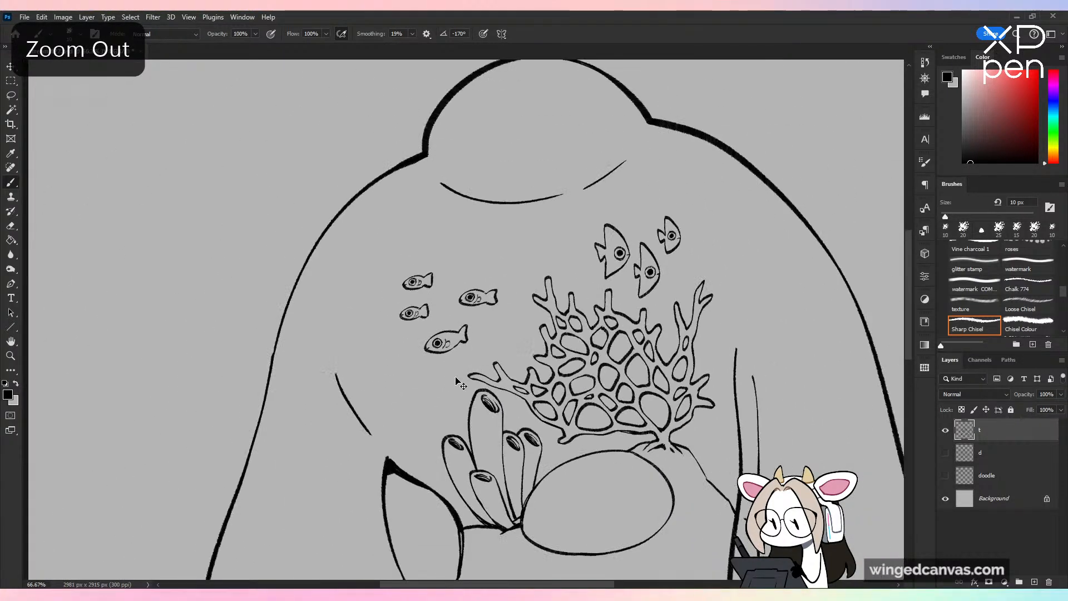
key("ctrl+plus")
key("l")
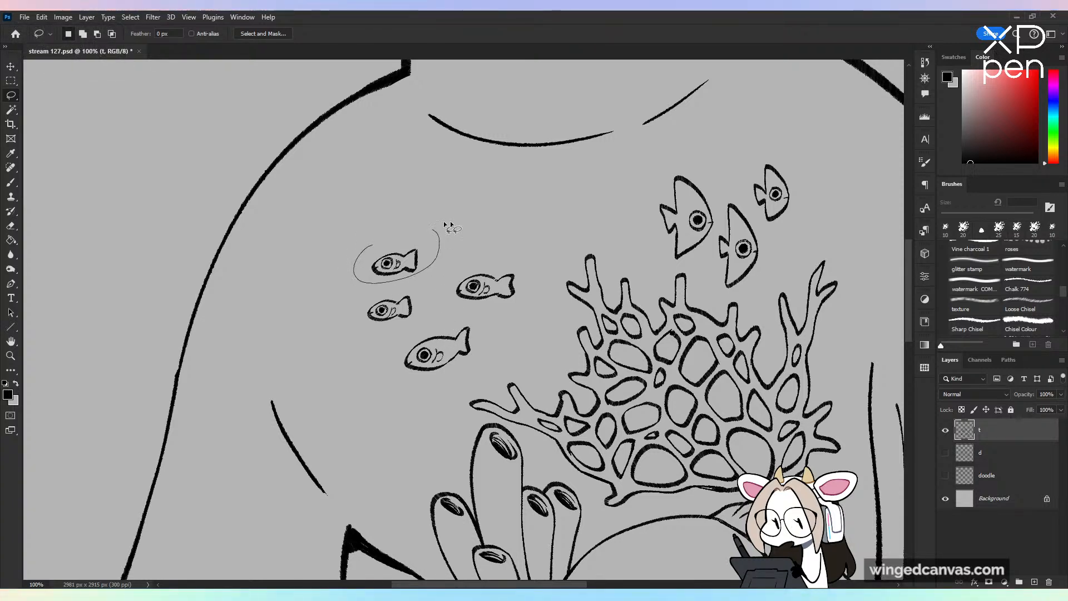
mouse_move(445, 225)
left_mouse_down()
mouse_move(375, 243)
mouse_move(442, 262)
left_mouse_up()
key("v")
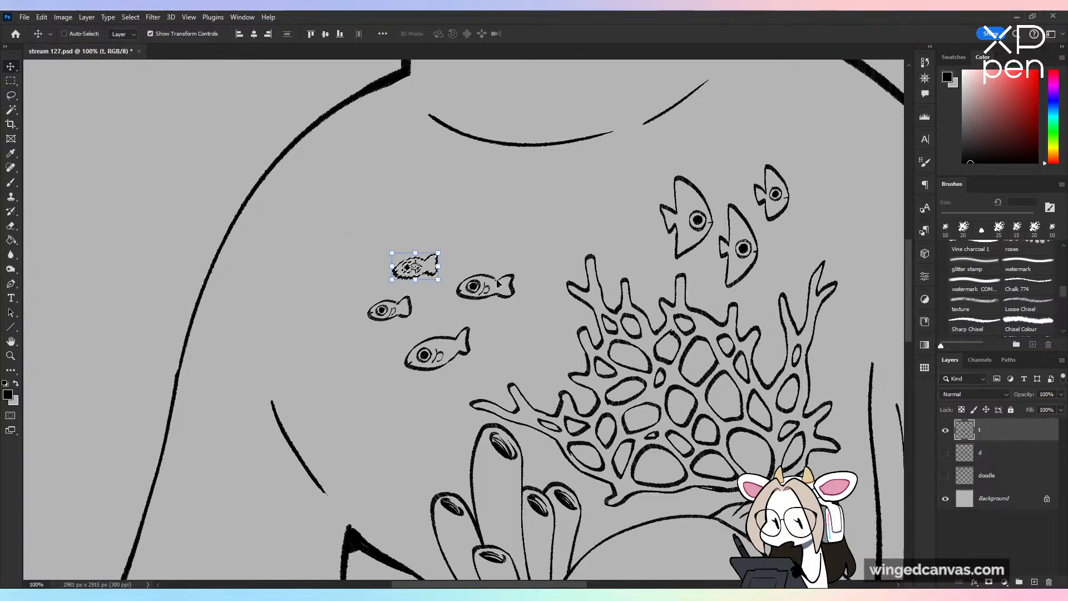
key("ctrl+d")
key("b")
Step: Check the whole creature's line art at full view and save the drawing
key("ctrl+minus")
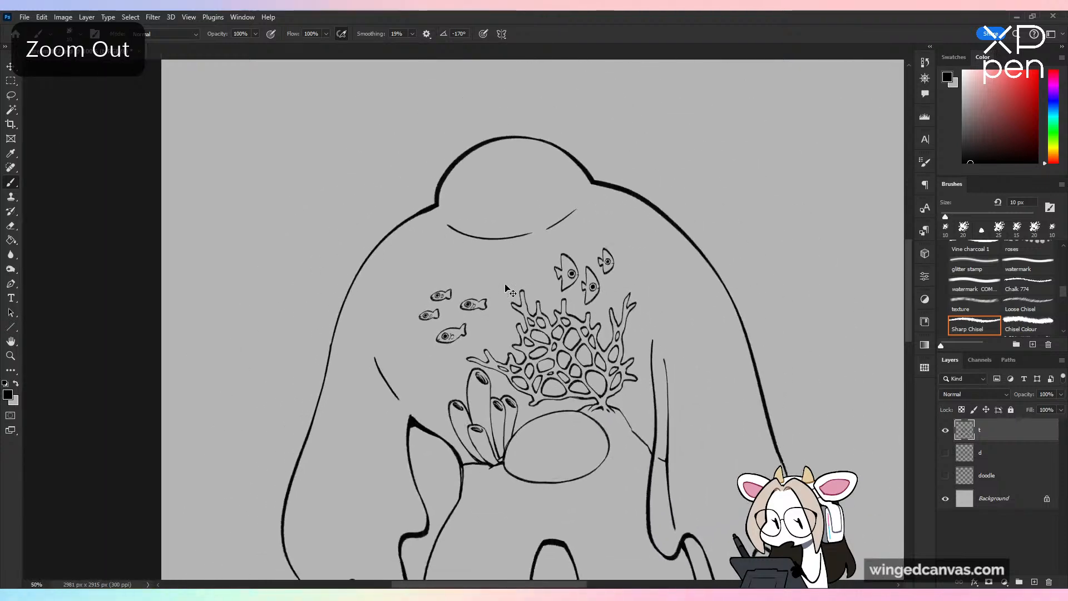
key("ctrl+minus")
key("ctrl+minus")
key("ctrl+s")
key("ctrl+plus")
left_click_drag(773, 363, 773, 357)
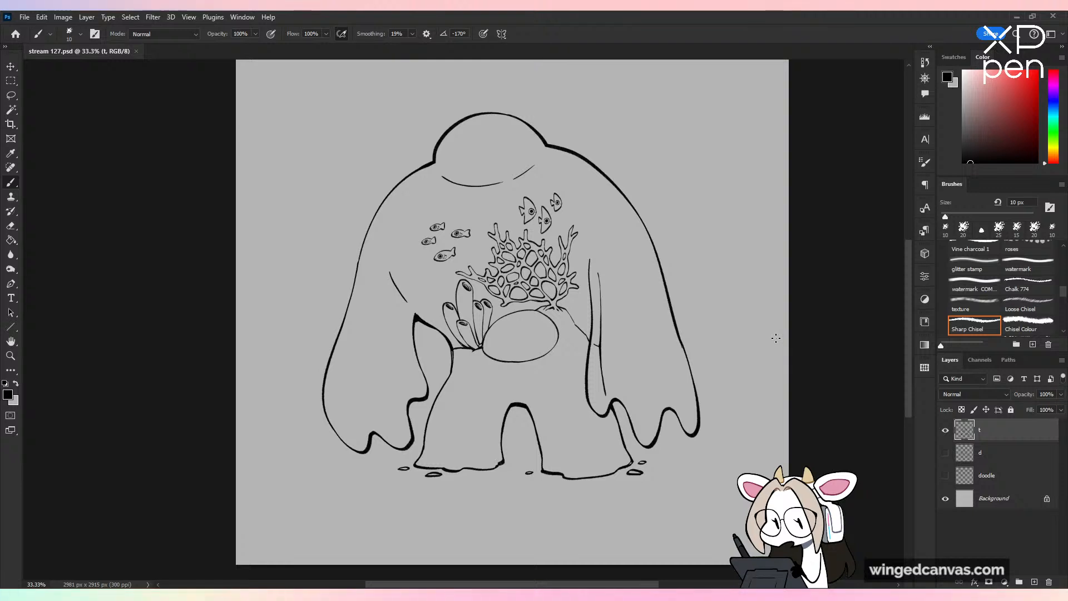
key("ctrl+minus")
key("ctrl+plus")
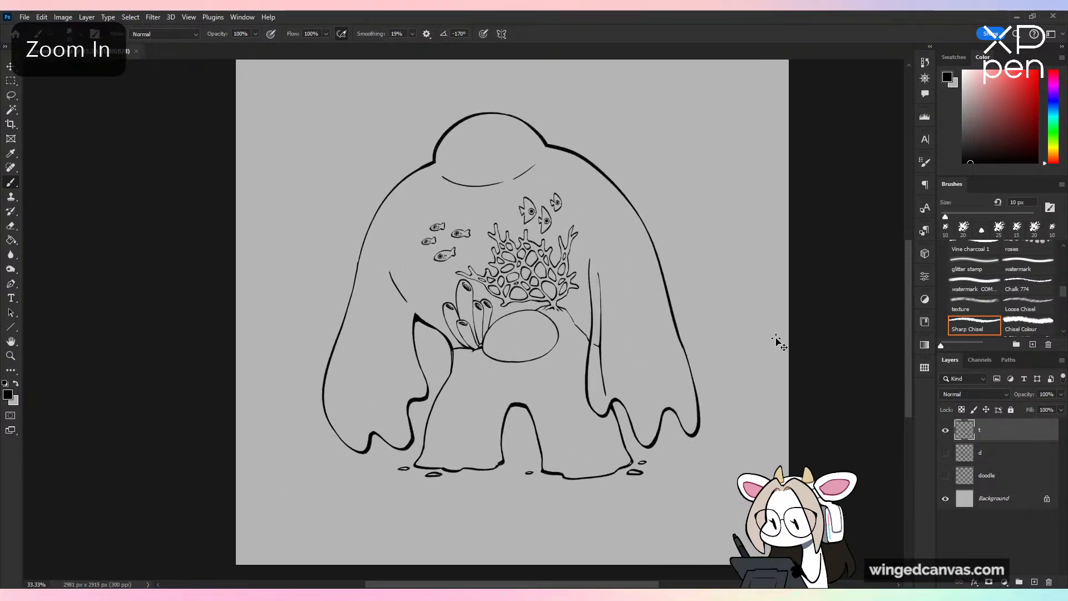
key("ctrl+s")
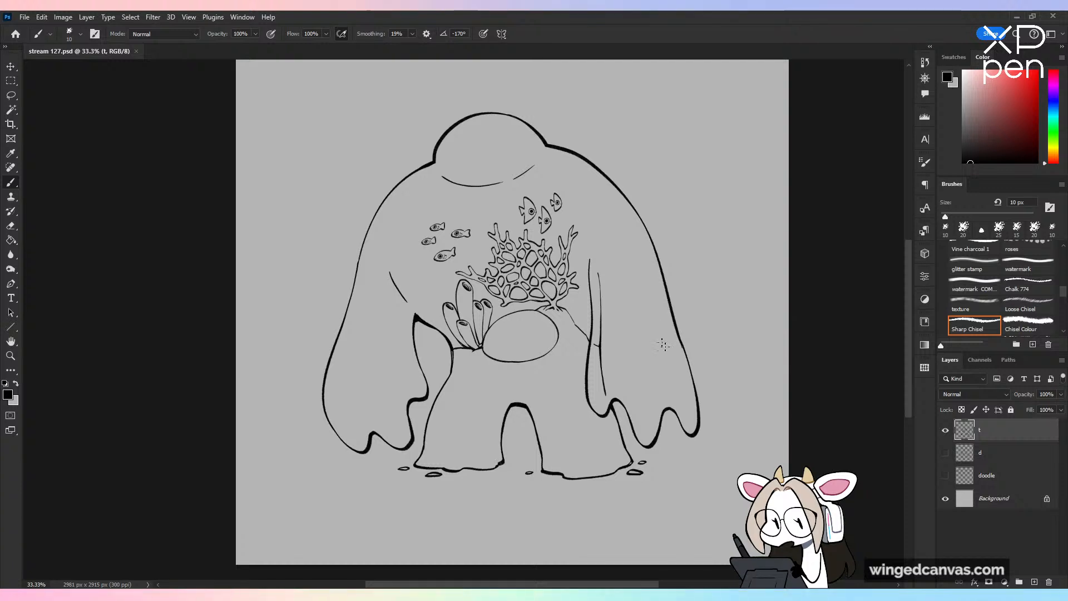
Step: Select the empty background around the creature's outline with the Magic Wand
key("w")
left_click(664, 423)
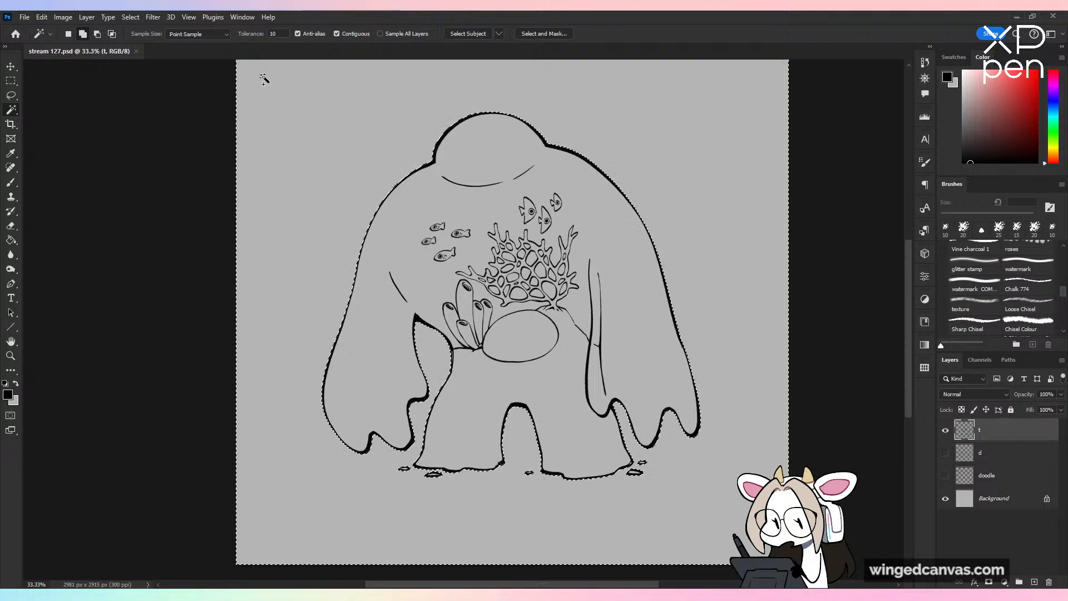
left_click(133, 18)
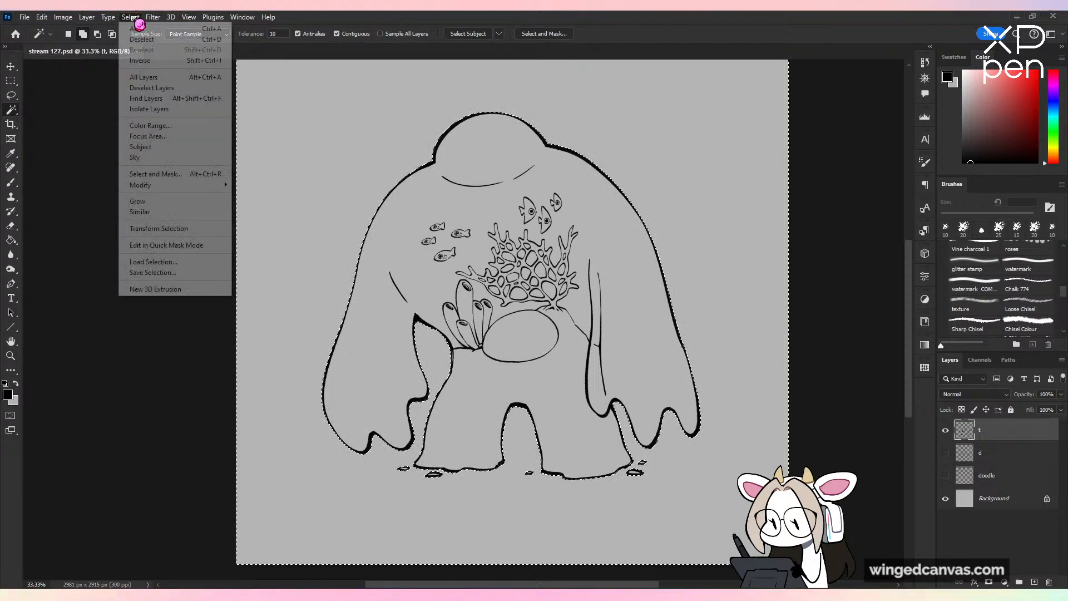
mouse_move(174, 185)
left_click(272, 219)
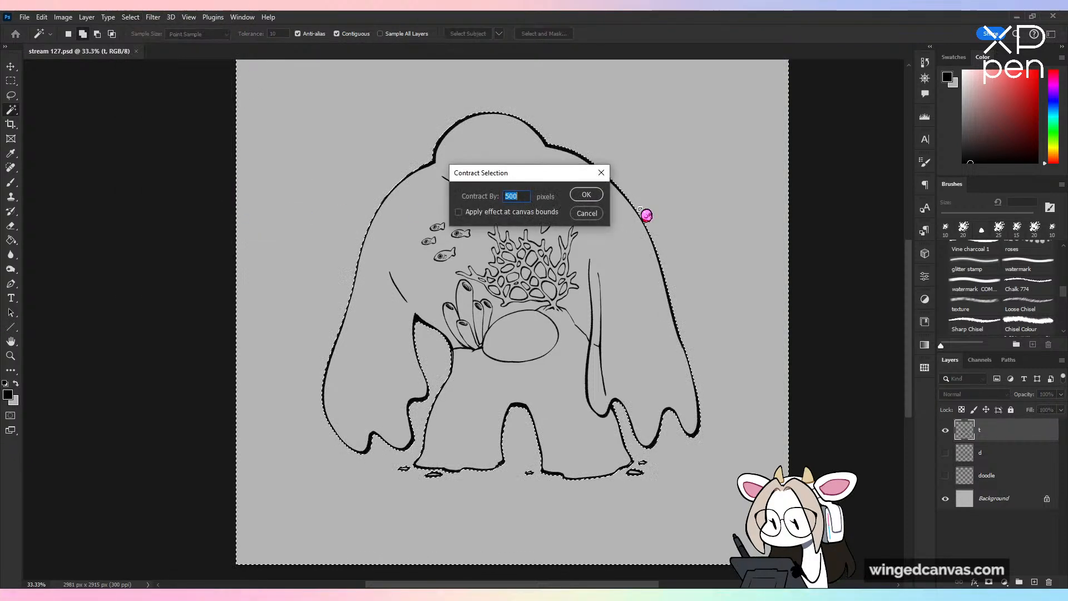
left_click(588, 215)
Step: Expand the background selection by 1 pixel and invert it so it covers the creature's silhouette
left_click(131, 17)
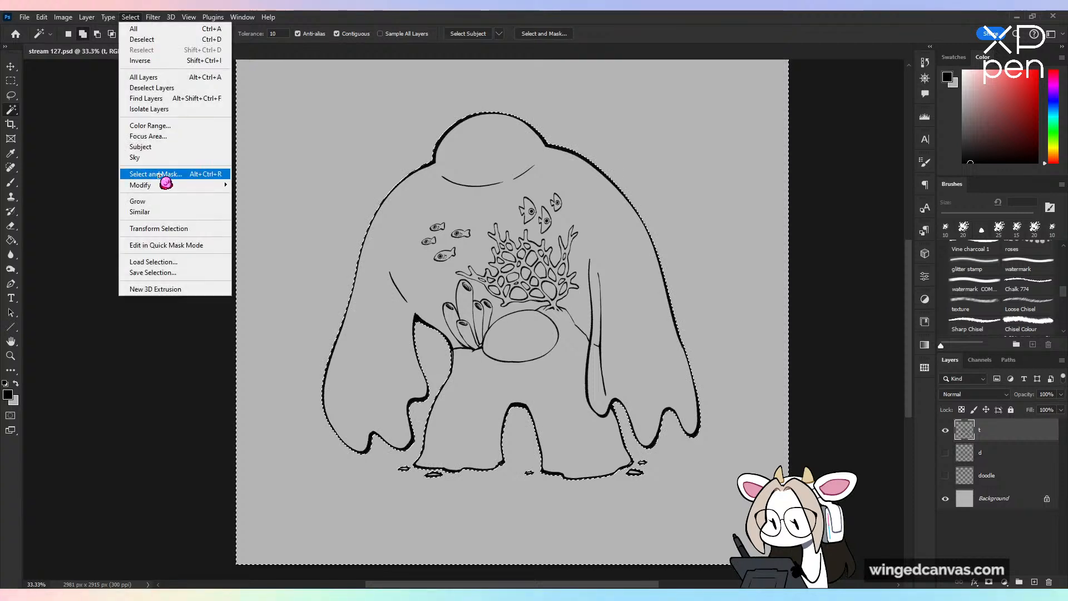
mouse_move(162, 186)
left_click(267, 206)
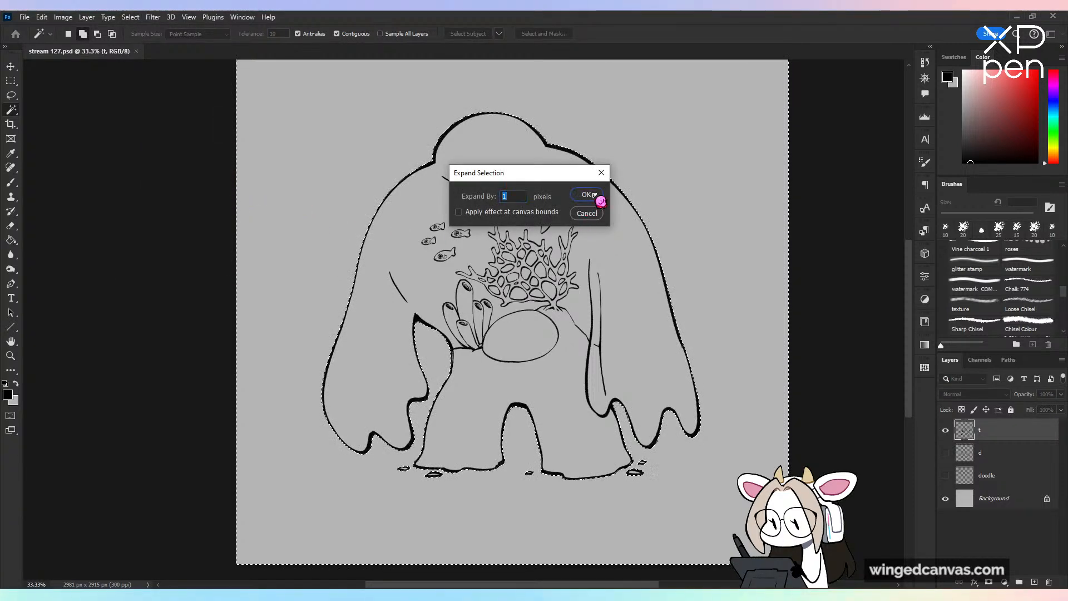
left_click(587, 195)
Step: Add a new layer directly beneath the line-art layer t and name it c
key("g")
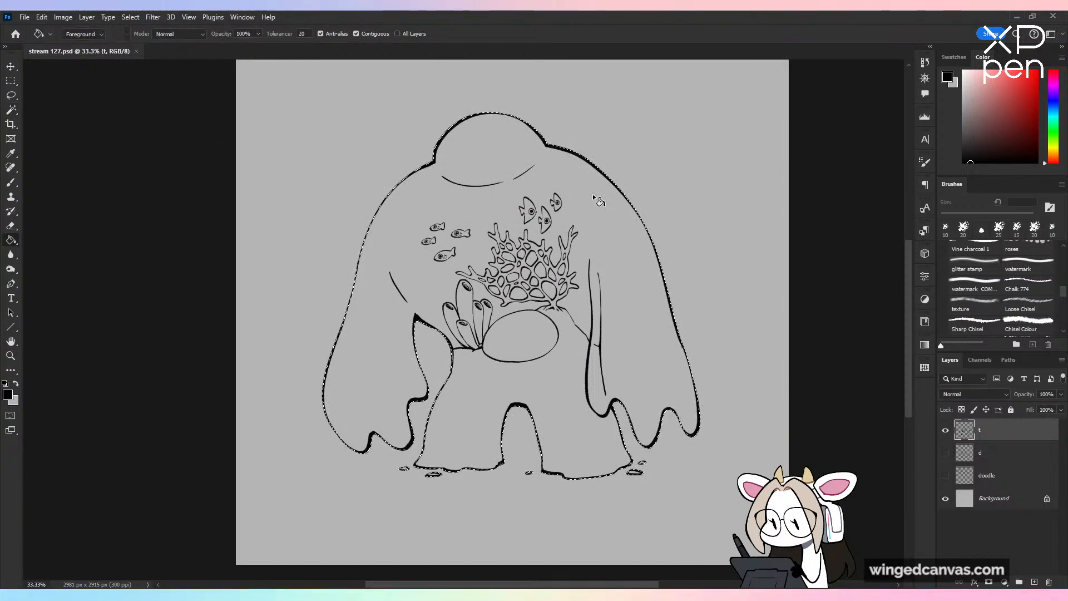
left_click(977, 459)
left_click(1033, 581)
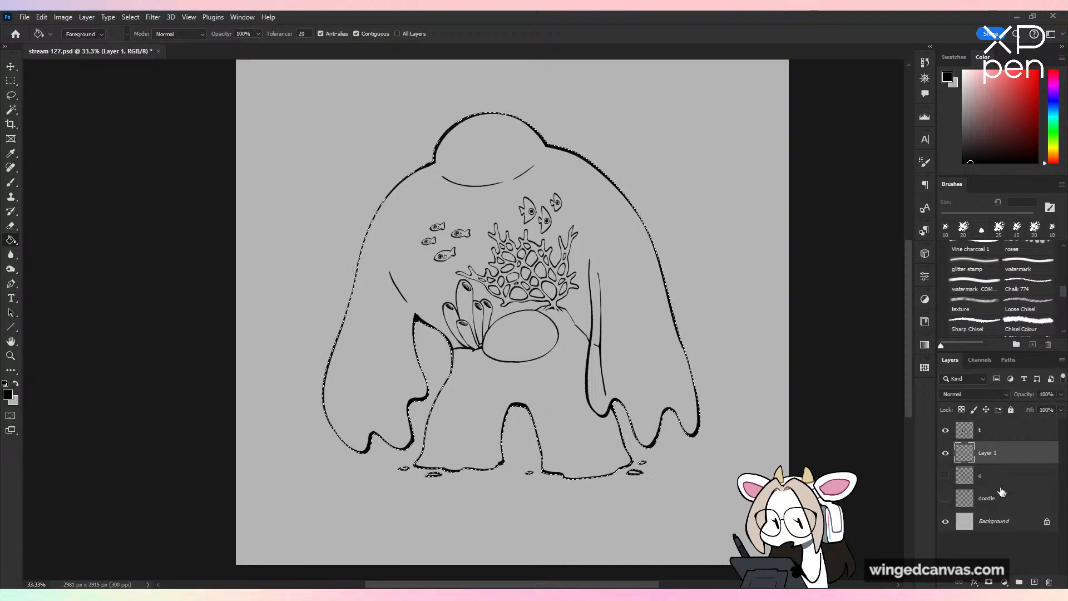
double_click(988, 453)
type("c")
key("Return")
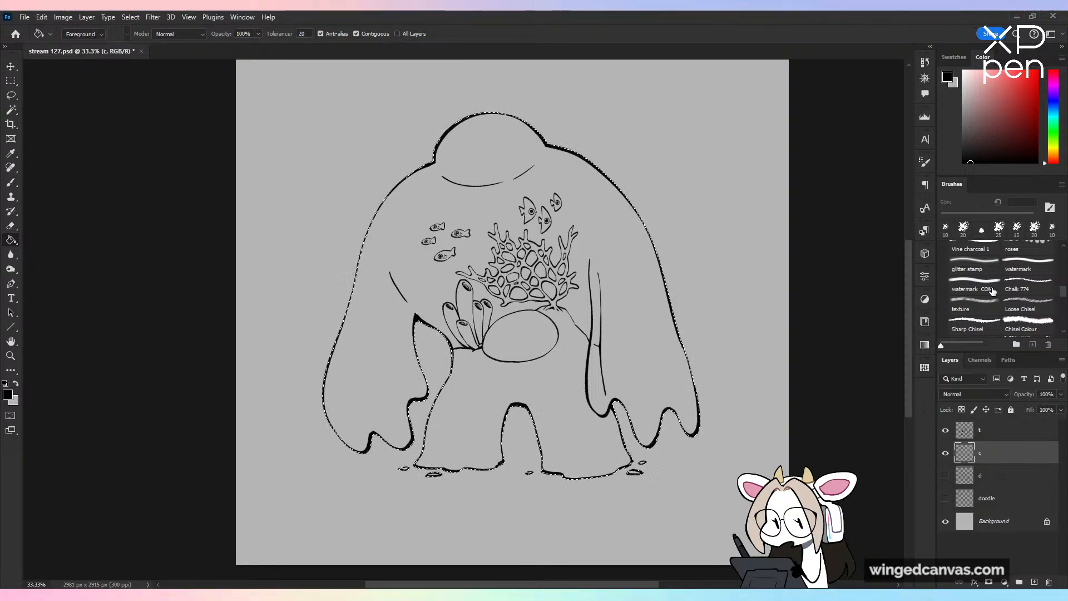
Step: Fill the creature's silhouette on layer c with a medium light blue and clear the selection
left_click_drag(1051, 104, 1051, 113)
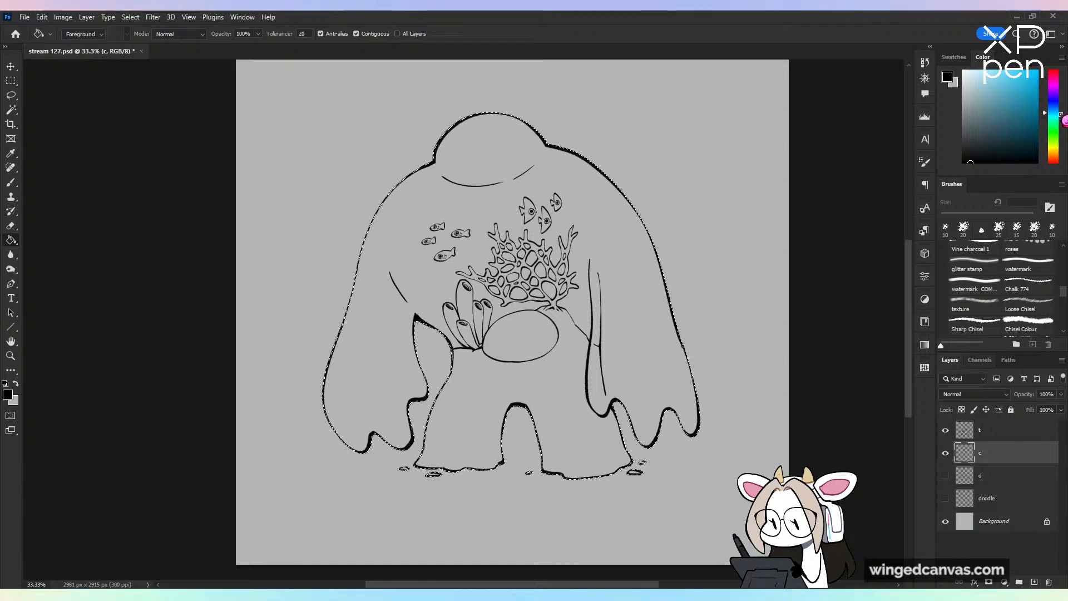
left_click(1005, 88)
key("alt+BackSpace")
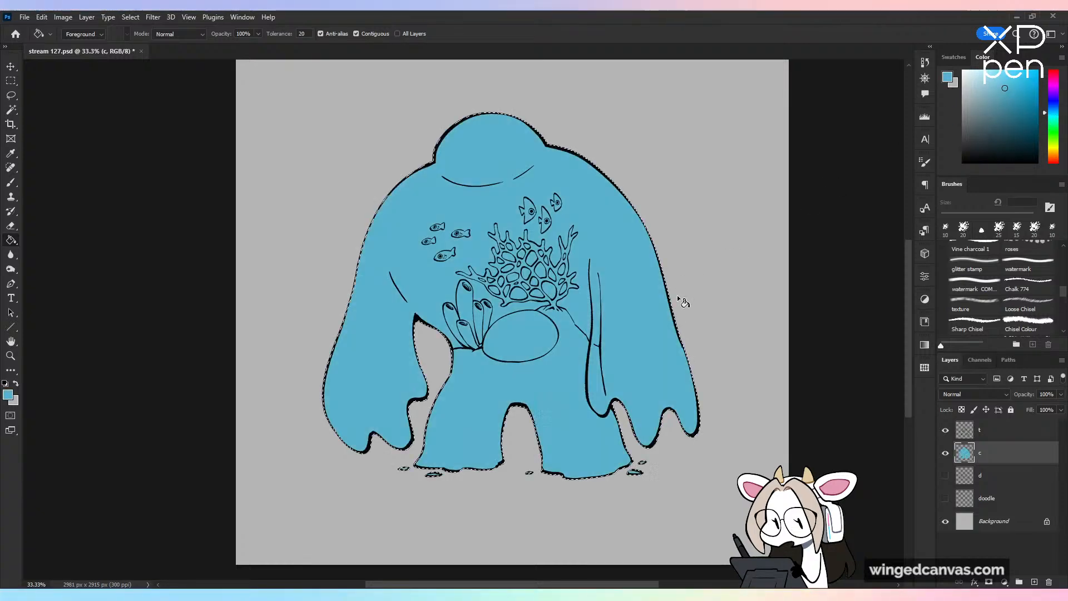
key("ctrl+minus")
key("ctrl+plus")
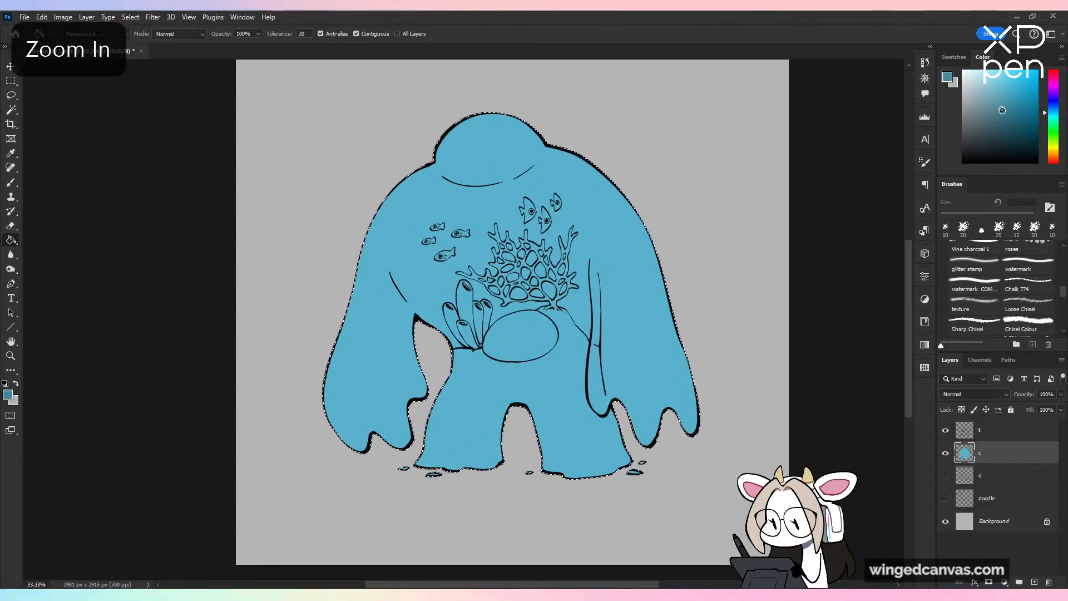
key("ctrl+d")
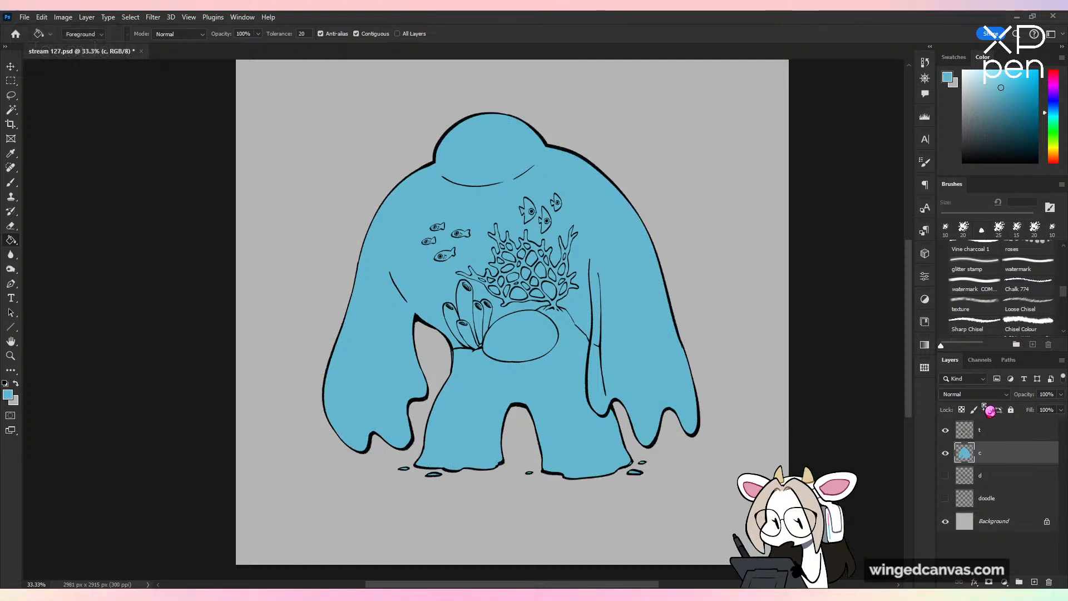
Step: Fill the Background layer with a muted dark blue
left_click(1007, 520)
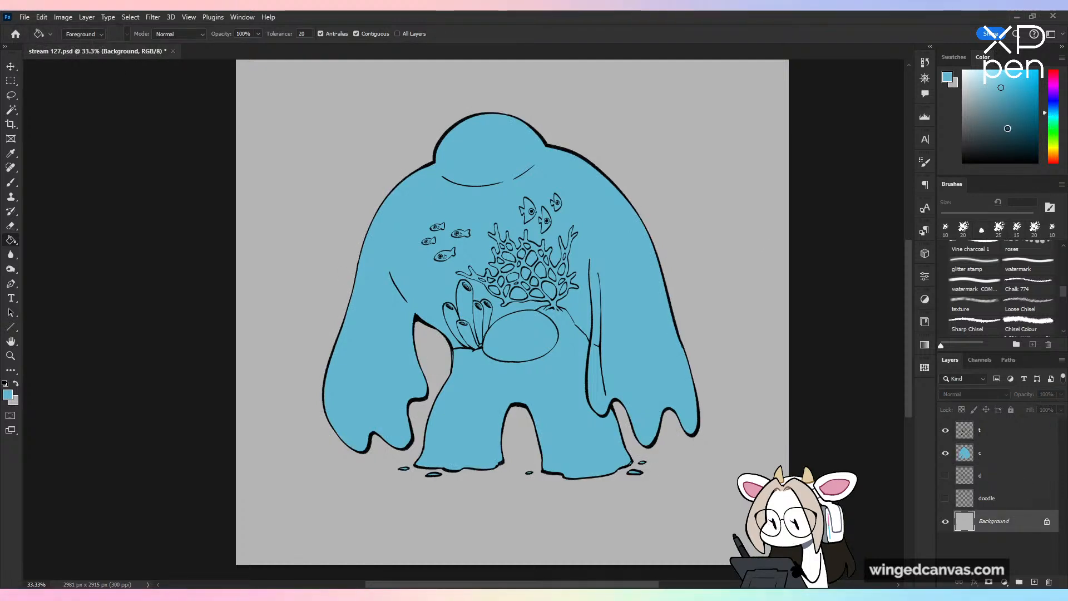
left_click(1005, 108)
left_click(1006, 117)
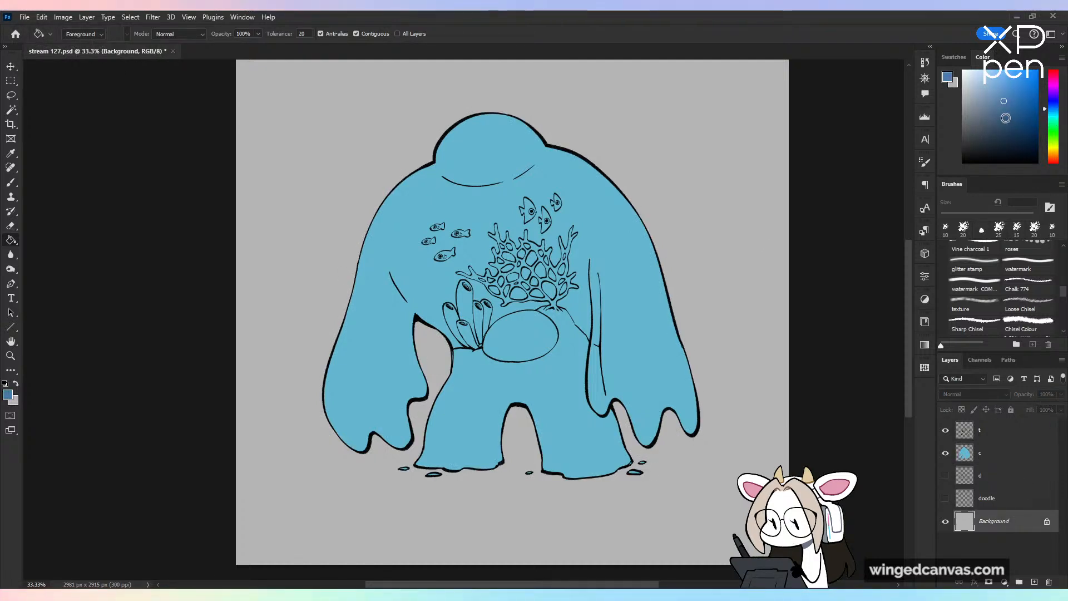
left_click(756, 256)
Step: Fill the Background layer with a pale sky blue and save the drawing
left_click(984, 71)
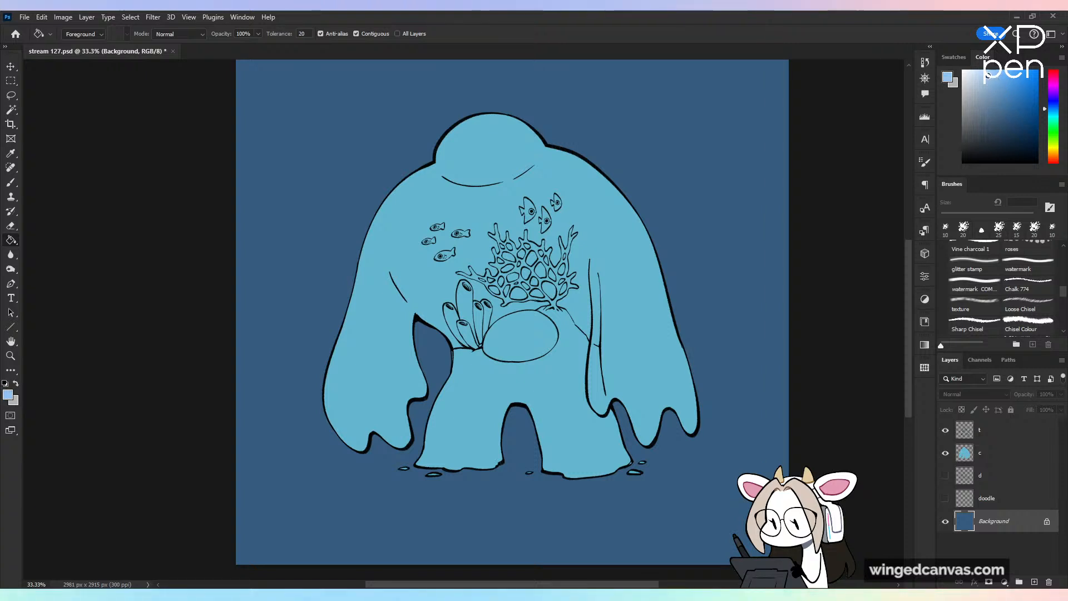
left_click(1057, 114)
left_click(985, 81)
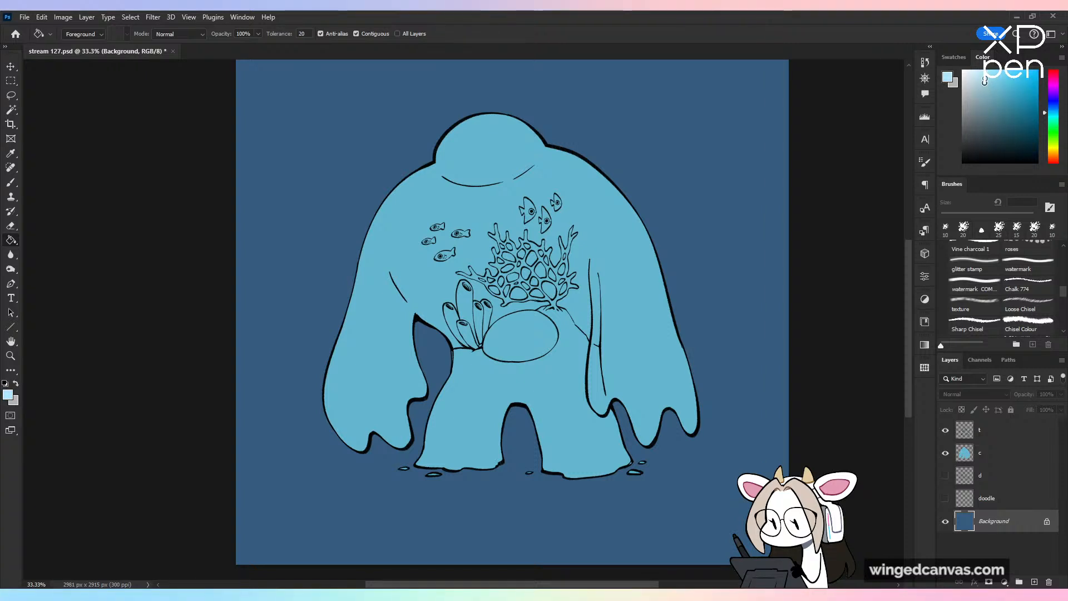
left_click(755, 207)
key("ctrl+minus")
key("ctrl+plus")
key("ctrl+s")
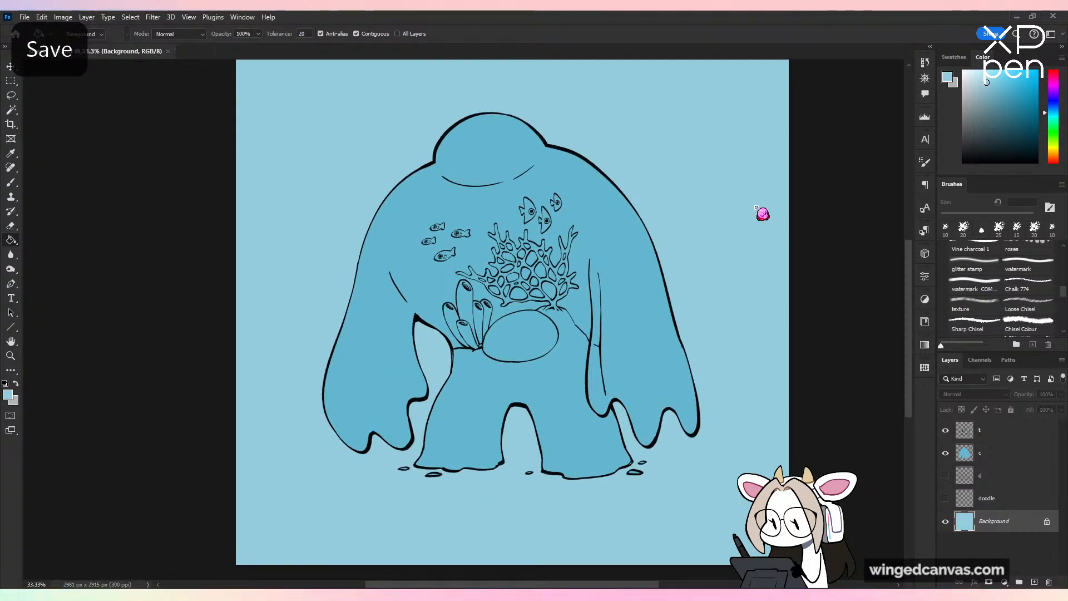
Step: Lock the transparent pixels of the line-art layer t and the color layer c
left_click(1001, 460)
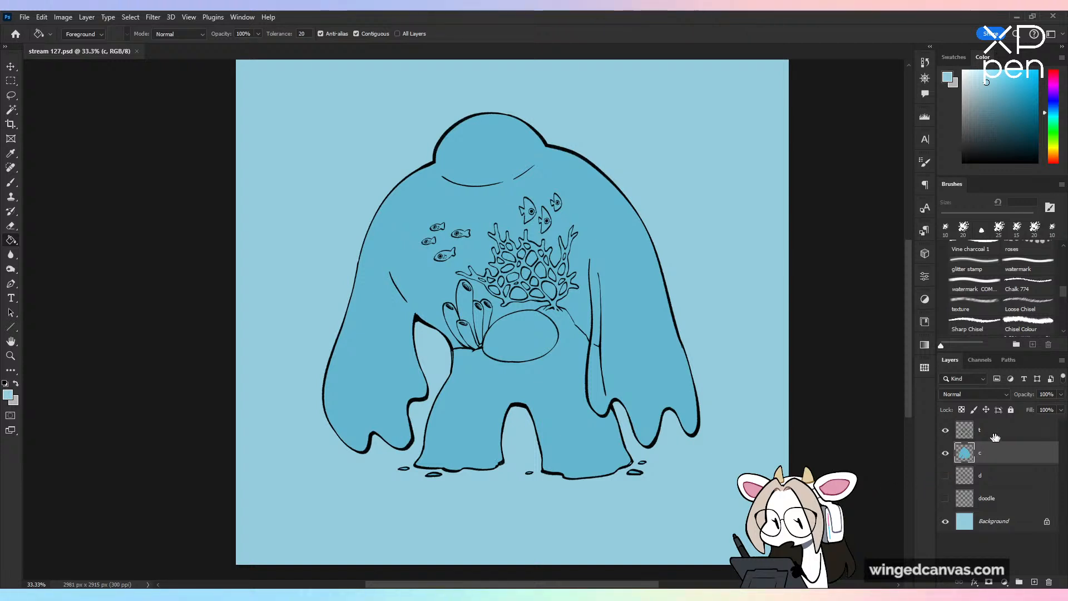
left_click(967, 425)
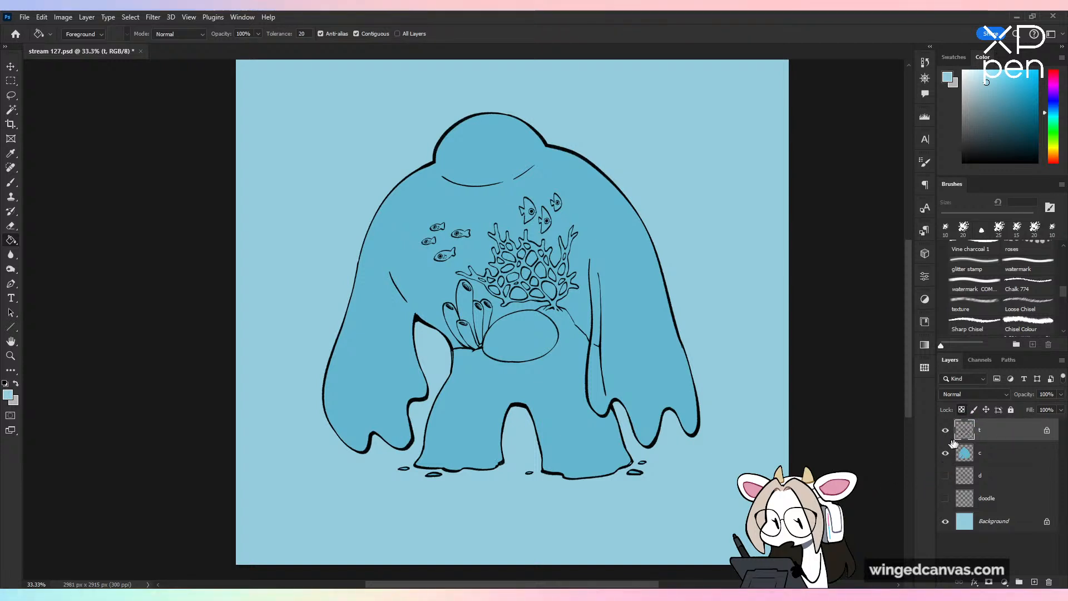
left_click(945, 430)
left_click(945, 430)
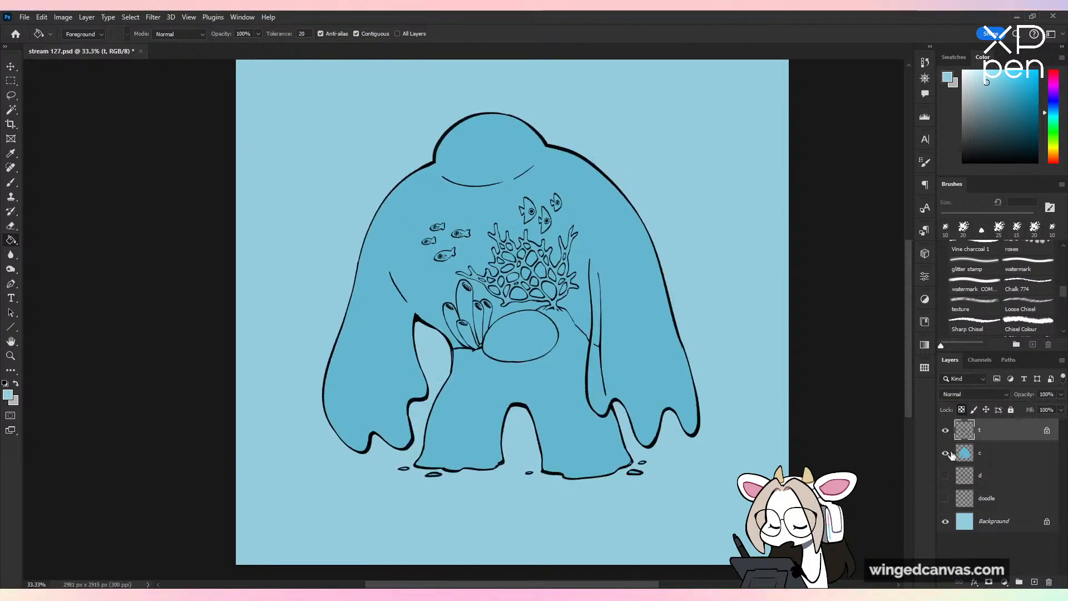
left_click(965, 453)
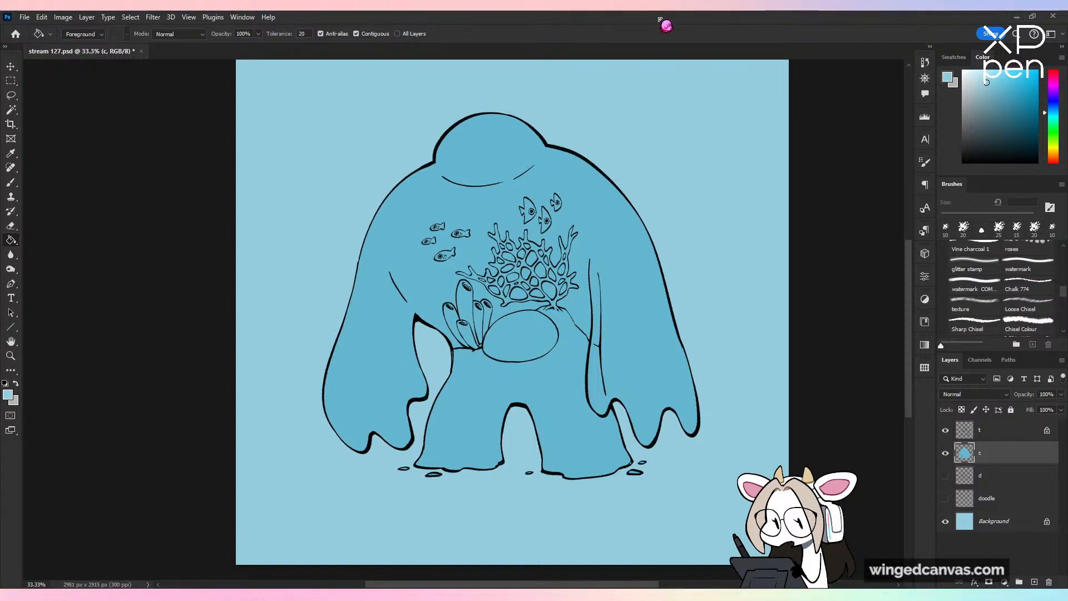
key("ctrl+plus")
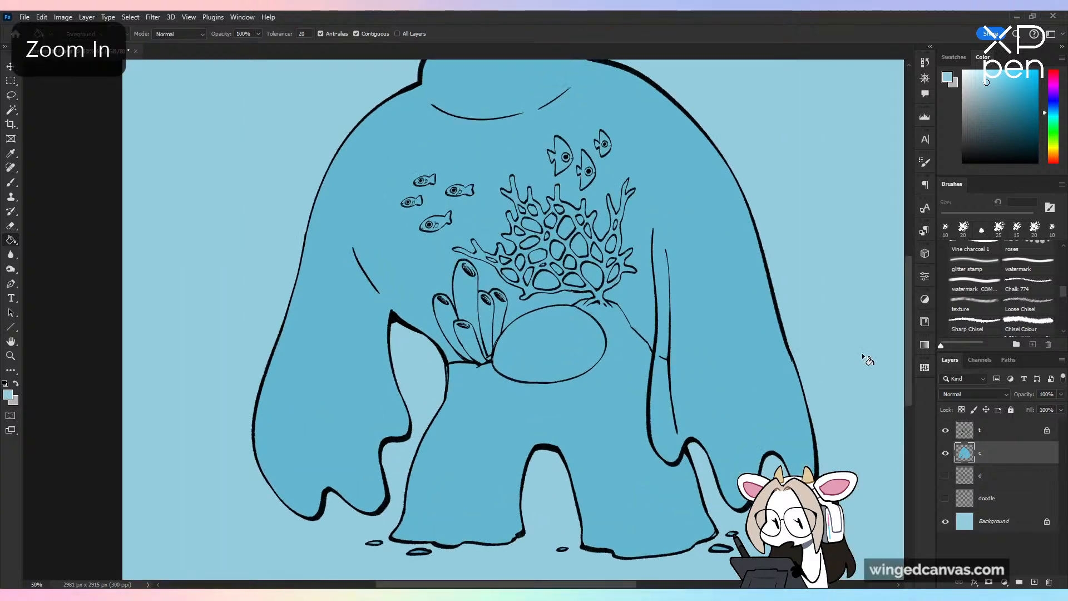
left_click(963, 411)
Step: Choose a muted tan-brown paint color and the Textured Brush preset
left_click(1053, 154)
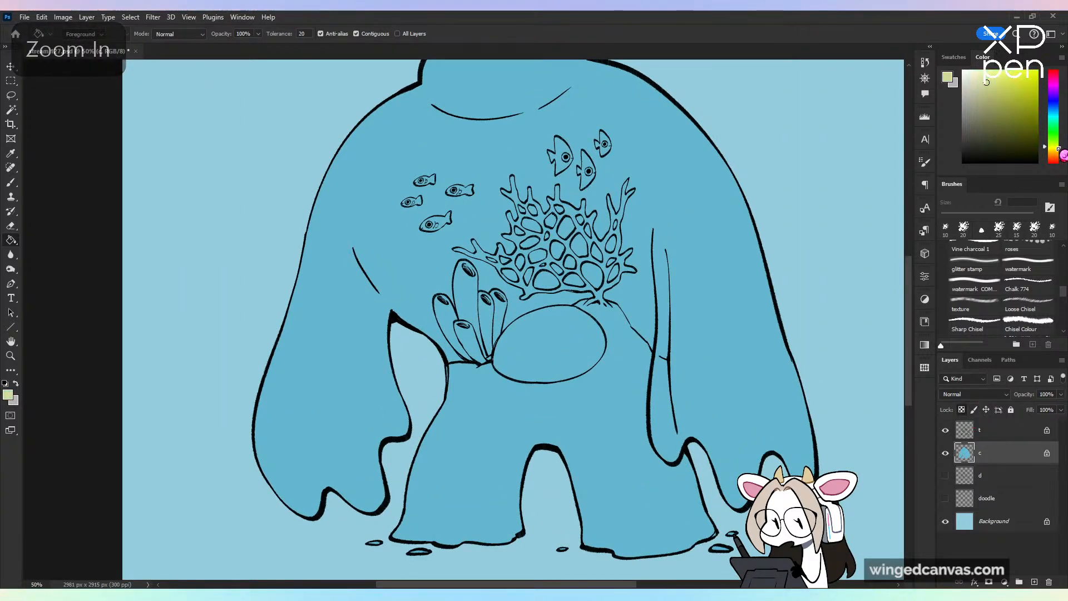
left_click(988, 109)
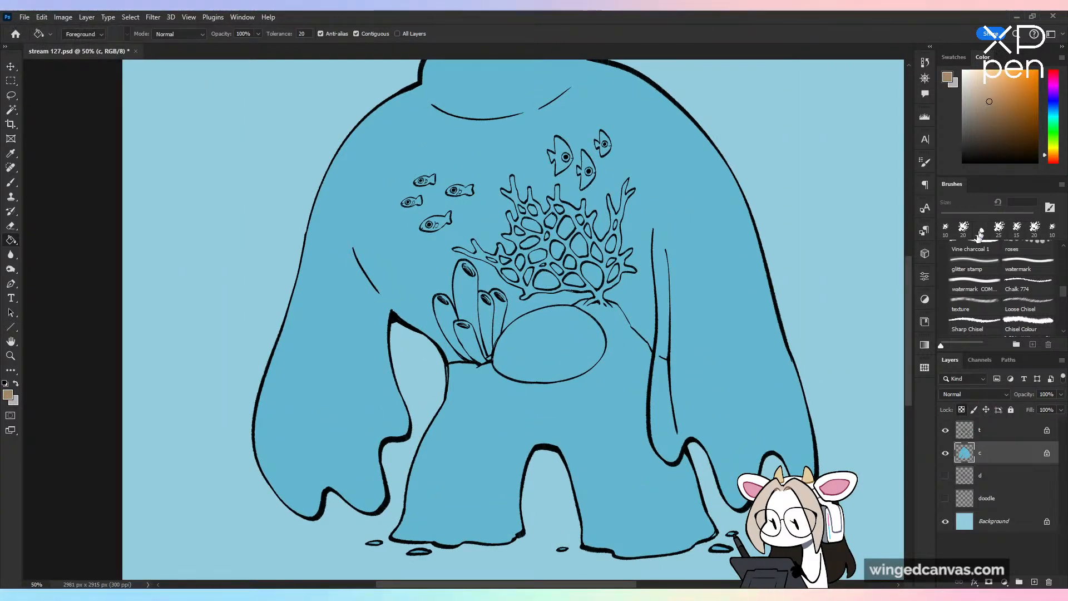
mouse_move(1062, 301)
left_mouse_down()
mouse_move(1066, 263)
mouse_move(1066, 272)
left_mouse_up()
left_click(1026, 267)
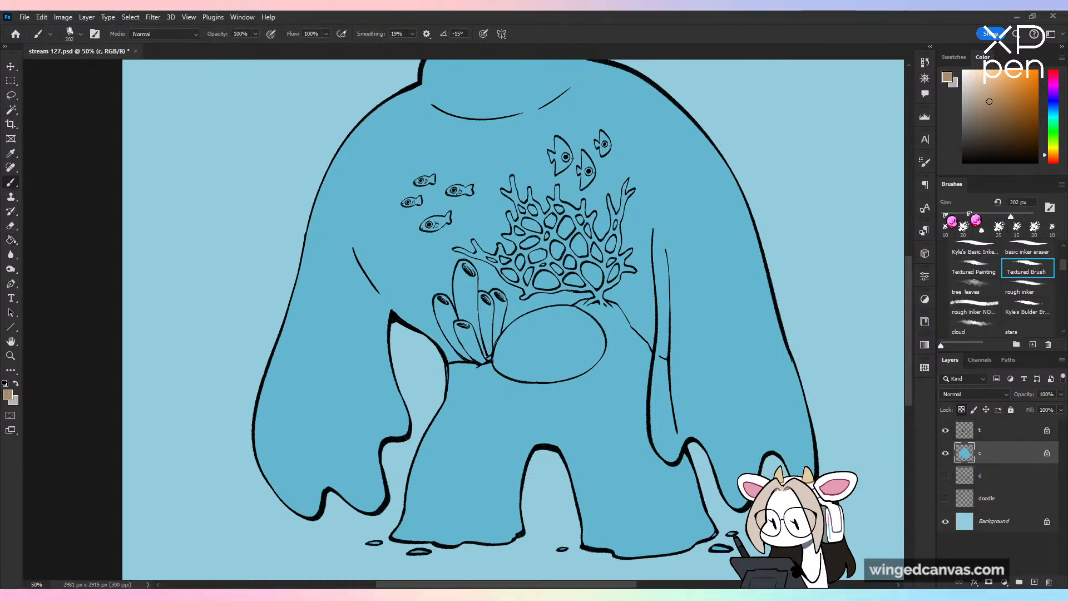
Step: Set brush smoothing to 0% and paint the creature's legs and lower body tan-brown, reducing the brush to 93 px
left_click_drag(470, 409, 409, 525)
left_click_drag(412, 33, 402, 50)
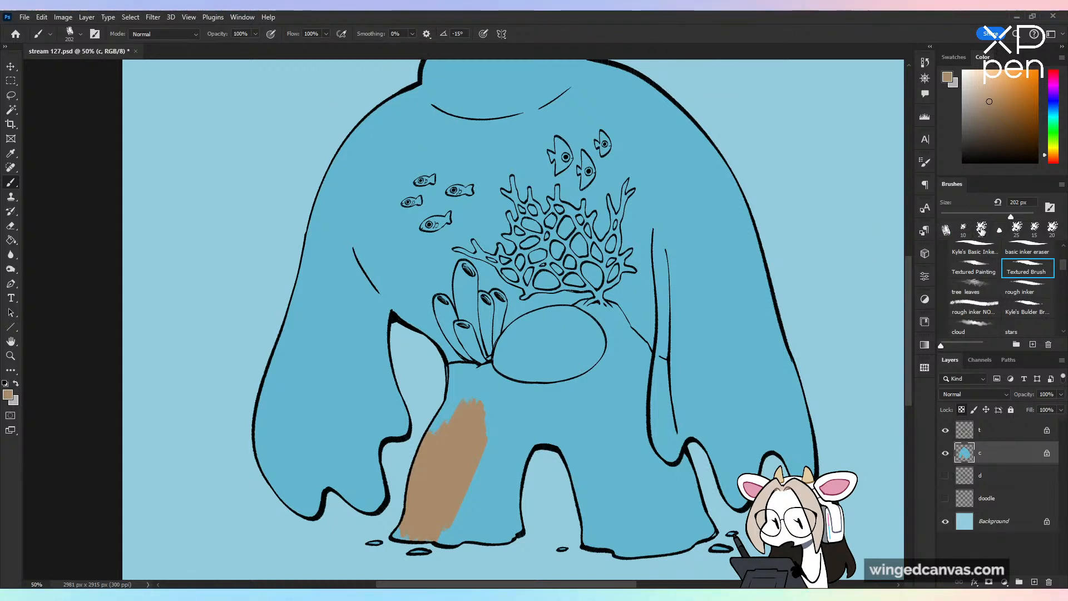
left_click_drag(1011, 217, 999, 217)
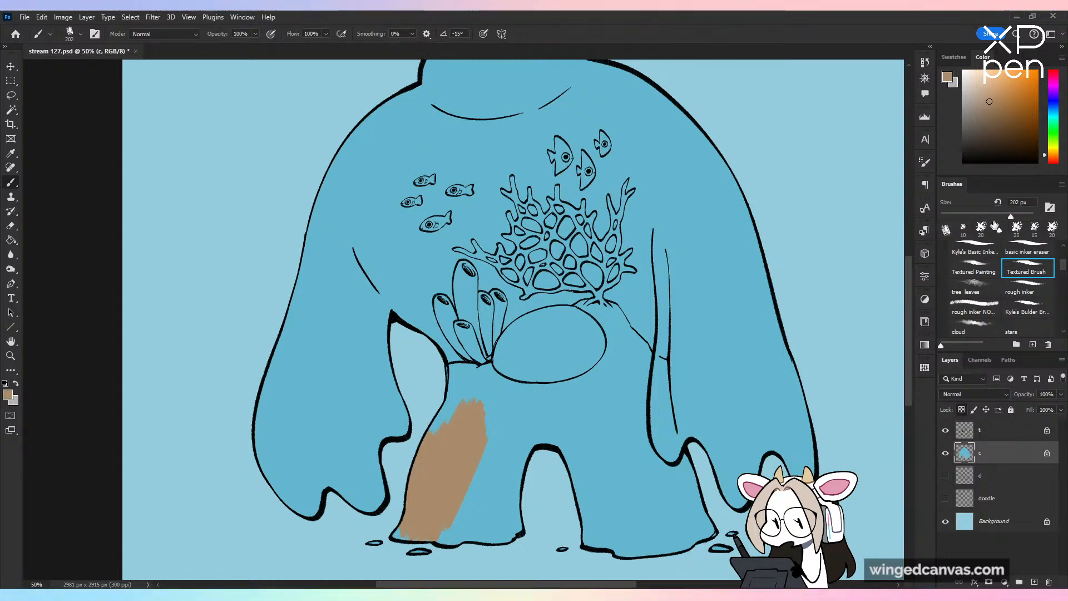
mouse_move(470, 415)
left_mouse_down()
mouse_move(443, 427)
mouse_move(409, 538)
mouse_move(377, 554)
mouse_move(473, 489)
mouse_move(534, 536)
mouse_move(577, 457)
mouse_move(576, 553)
mouse_move(734, 546)
left_mouse_up()
left_click_drag(998, 216, 983, 217)
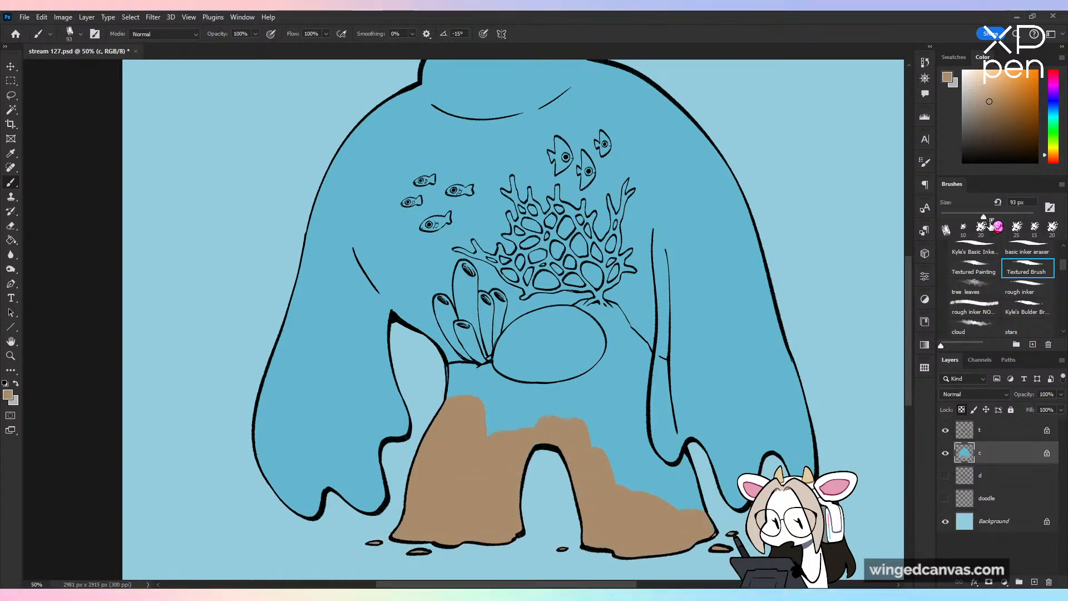
mouse_move(656, 365)
left_mouse_down()
mouse_move(699, 504)
mouse_move(680, 496)
mouse_move(675, 516)
mouse_move(645, 471)
mouse_move(630, 420)
mouse_move(617, 476)
mouse_move(606, 461)
mouse_move(595, 394)
mouse_move(605, 403)
mouse_move(572, 480)
mouse_move(565, 394)
left_mouse_up()
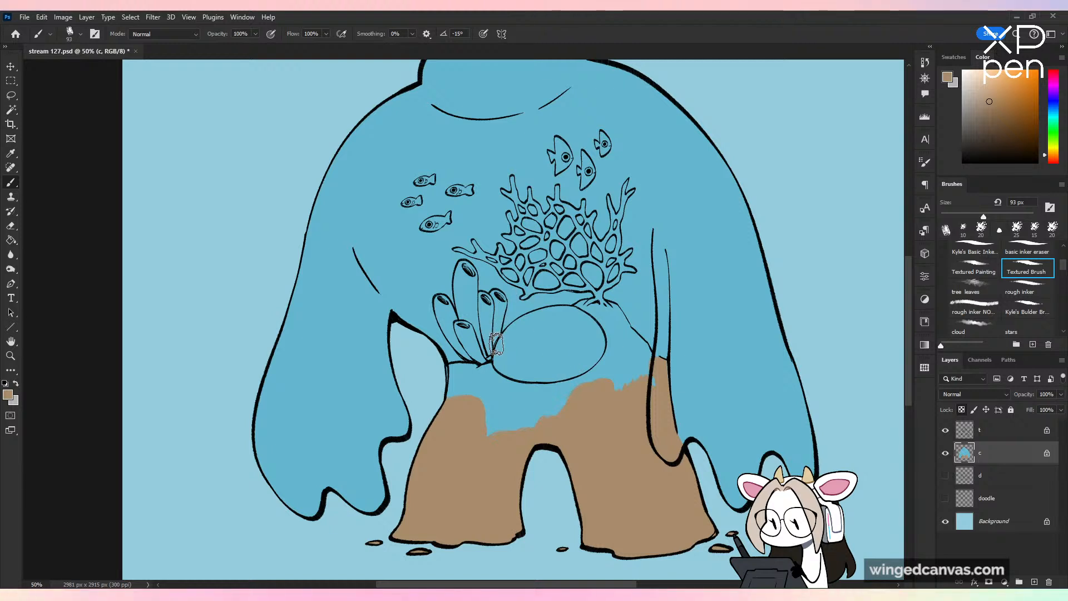
mouse_move(520, 421)
left_mouse_down()
mouse_move(508, 452)
mouse_move(504, 434)
mouse_move(543, 417)
mouse_move(522, 431)
mouse_move(539, 446)
mouse_move(559, 411)
mouse_move(451, 442)
mouse_move(449, 392)
mouse_move(468, 379)
mouse_move(457, 374)
mouse_move(508, 351)
left_mouse_up()
Step: Choose a light beige and fill the tan-brown legs and lower body with it
left_click(980, 106)
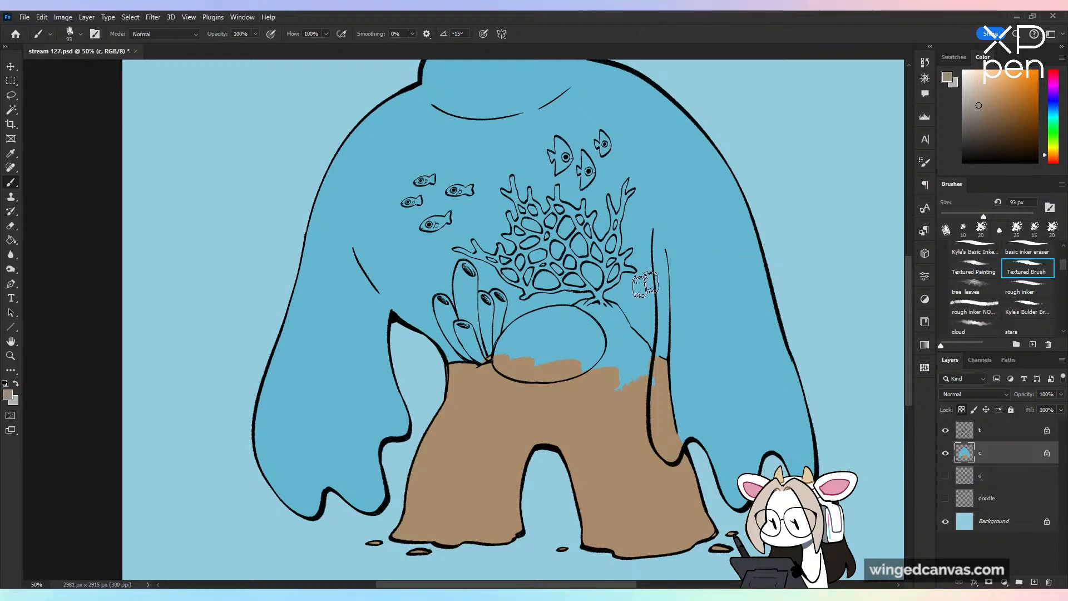
key("g")
left_click(976, 83)
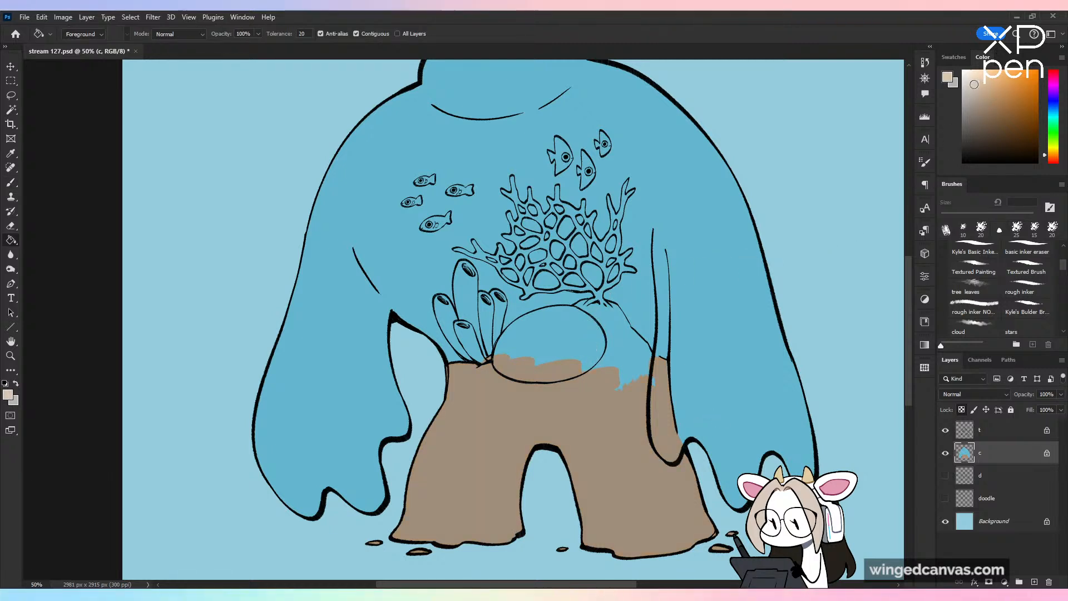
left_click(662, 422)
Step: Brush the light beige over the remaining blue around the oval rock, up to the base of the fan coral
key("b")
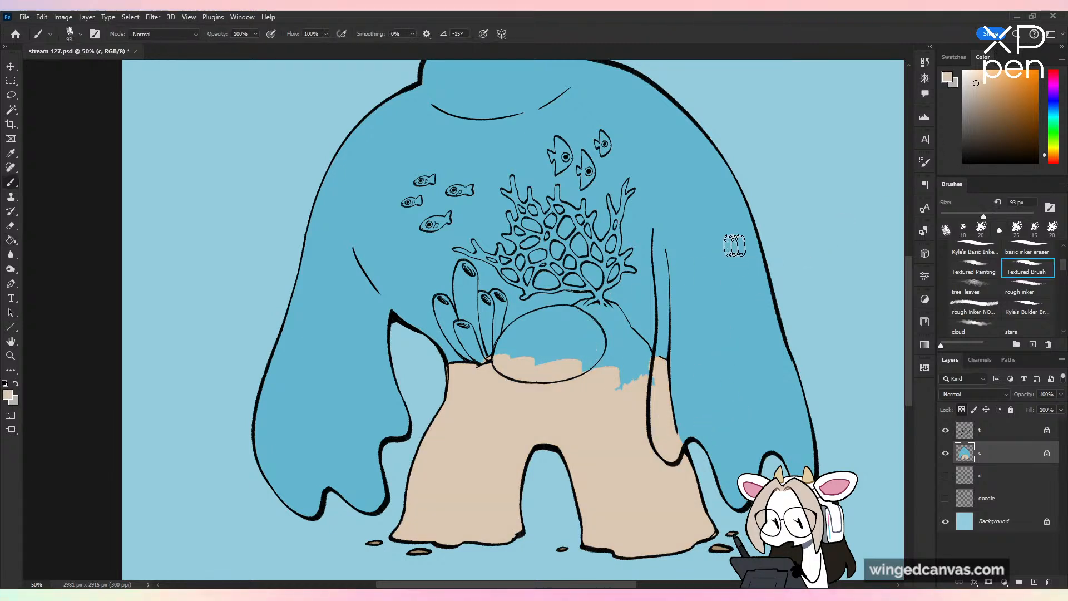
mouse_move(563, 384)
left_mouse_down()
mouse_move(595, 401)
mouse_move(648, 383)
left_mouse_up()
mouse_move(591, 300)
left_mouse_down()
mouse_move(615, 331)
mouse_move(596, 307)
mouse_move(617, 317)
mouse_move(666, 393)
left_mouse_up()
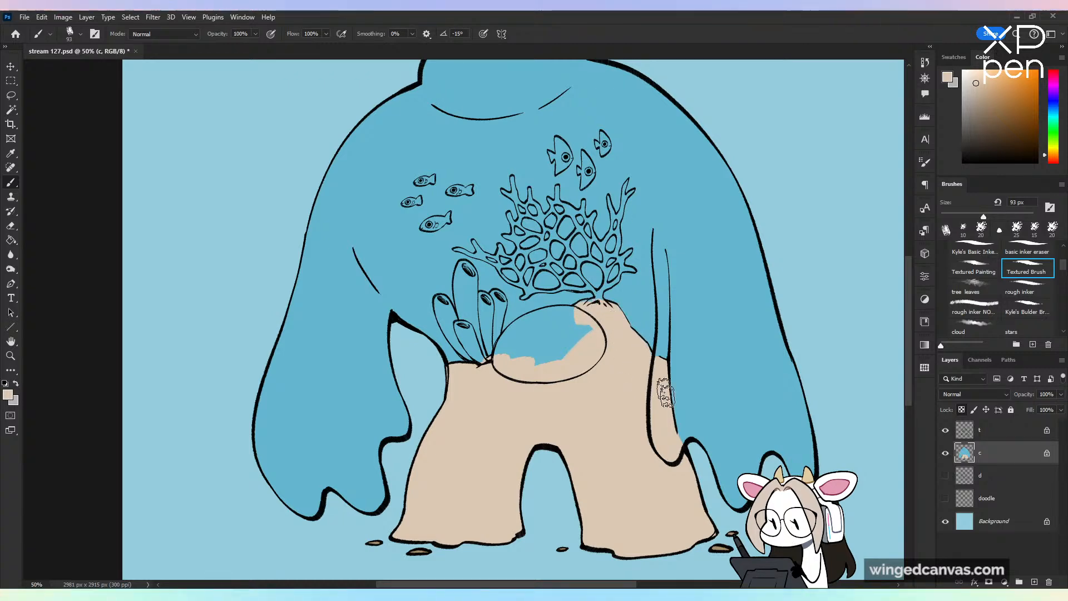
key("ctrl+minus")
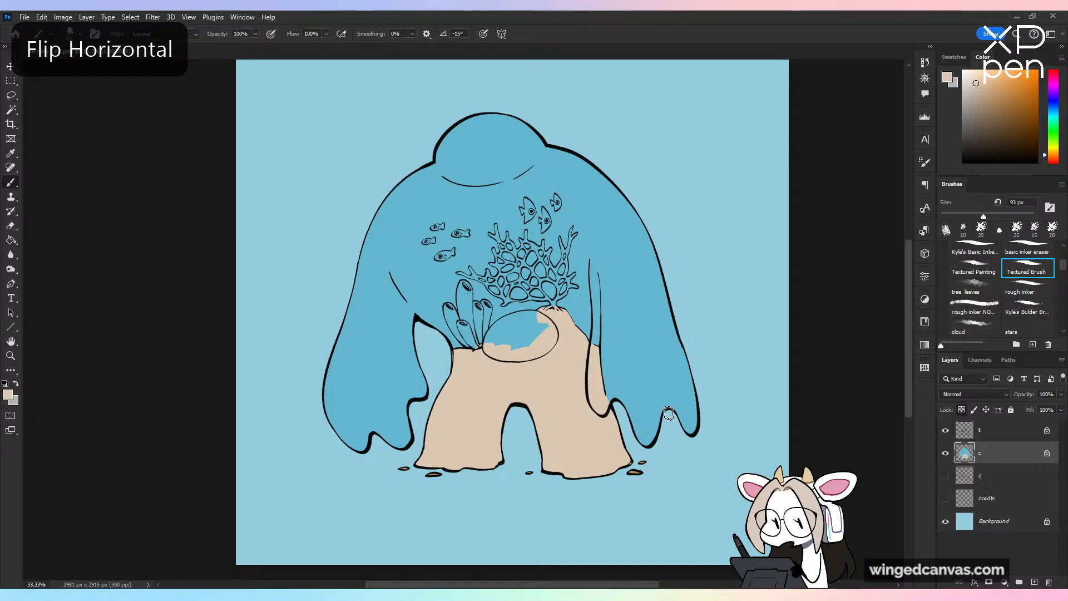
key("ctrl+plus")
key("ctrl+plus")
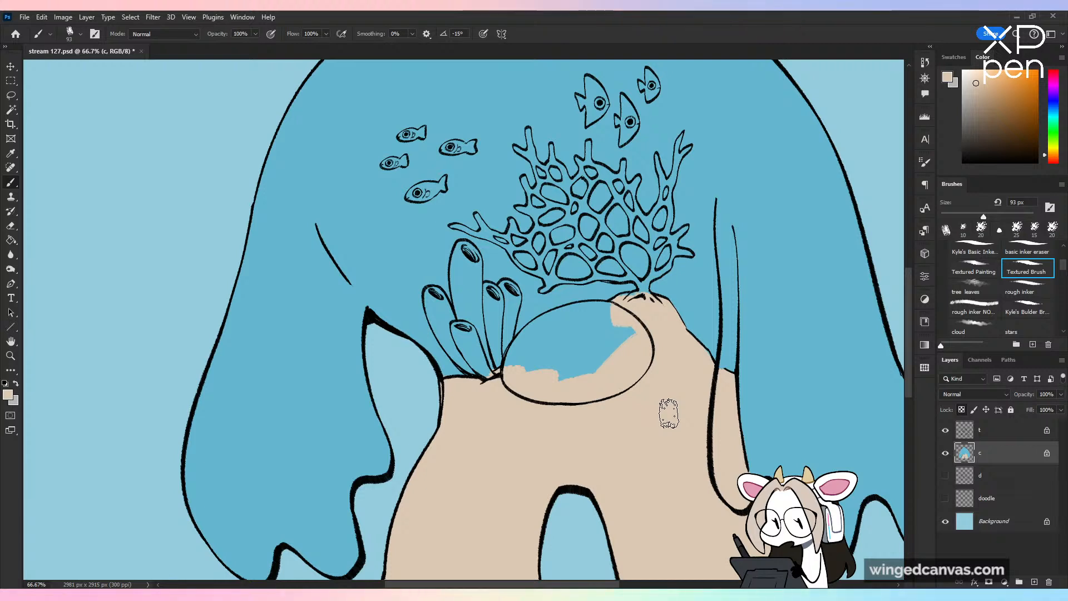
Step: Choose a soft yellow with a 52 px brush and block in the lower part of the tallest tube sponge
left_click(966, 216)
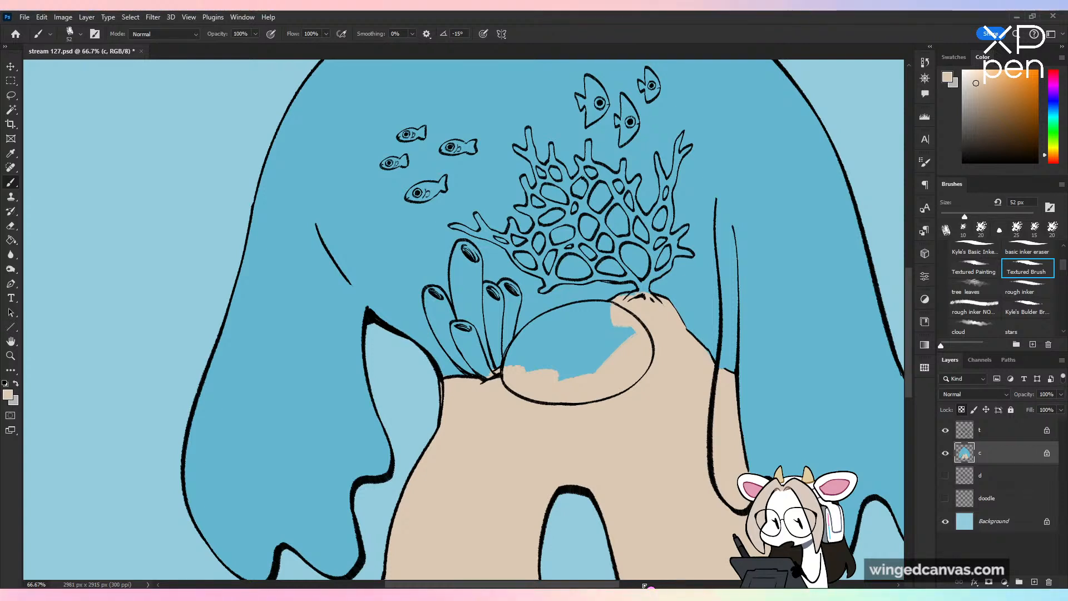
left_click(1053, 152)
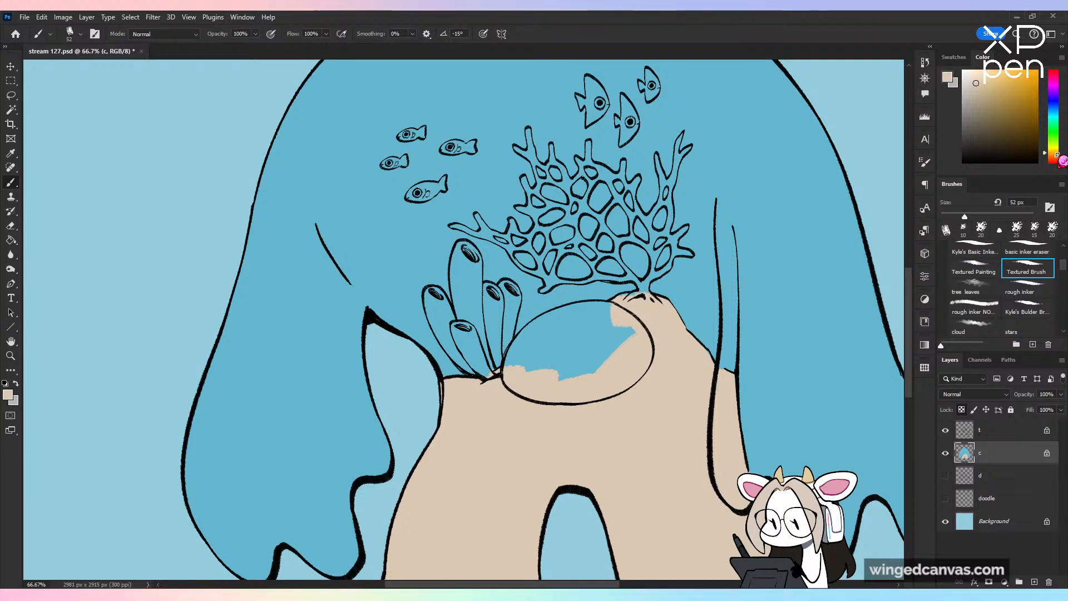
left_click(1016, 91)
left_click_drag(1004, 85, 1008, 85)
key("ctrl+plus")
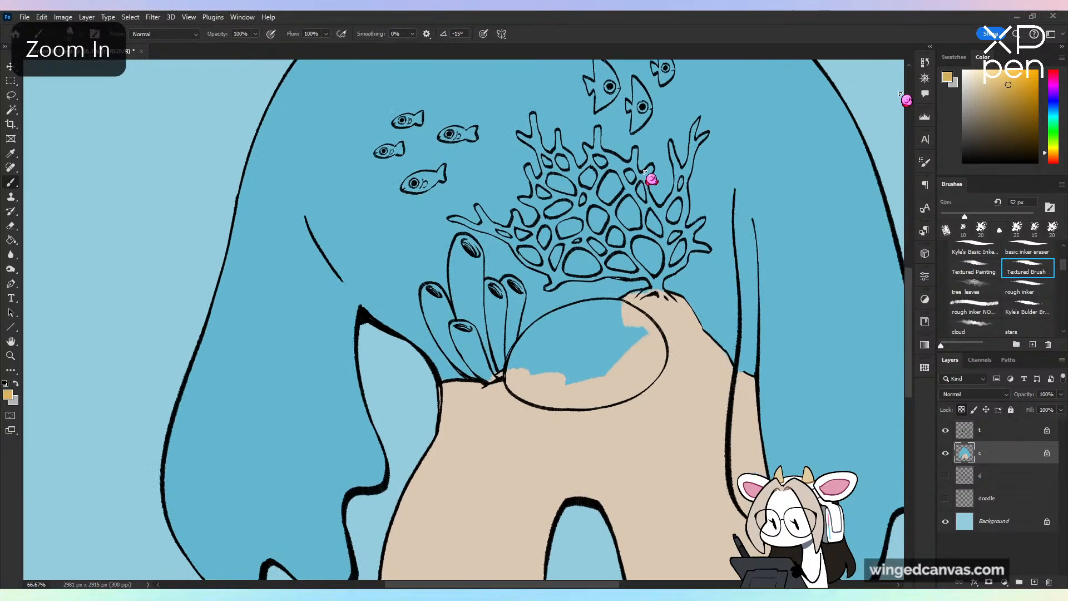
mouse_move(458, 256)
left_mouse_down()
mouse_move(465, 350)
mouse_move(488, 364)
mouse_move(487, 329)
left_mouse_up()
key("ctrl+z")
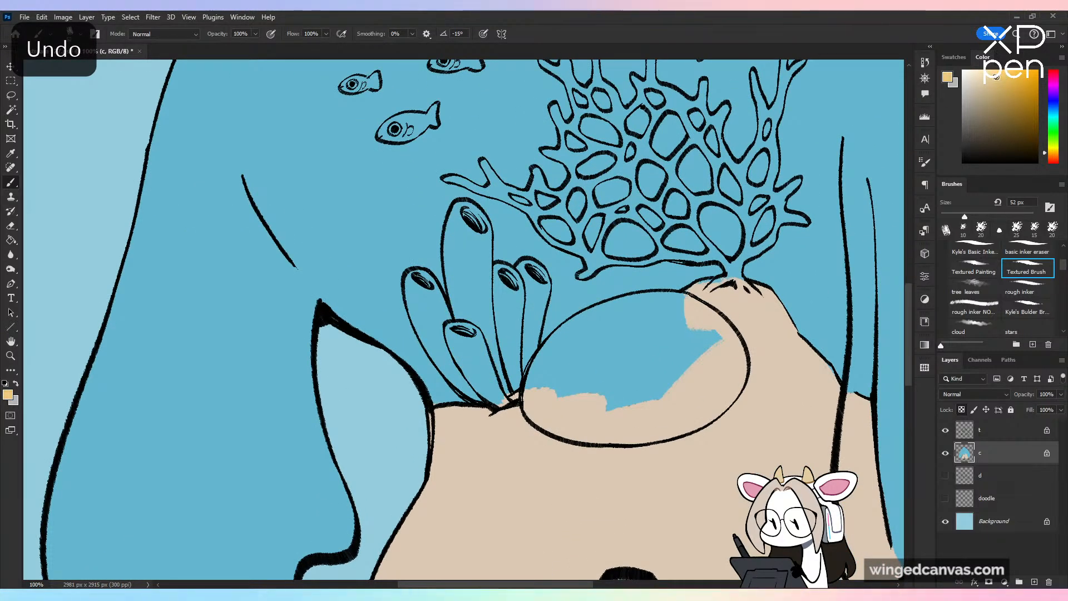
mouse_move(473, 281)
left_mouse_down()
mouse_move(483, 368)
mouse_move(498, 362)
left_mouse_up()
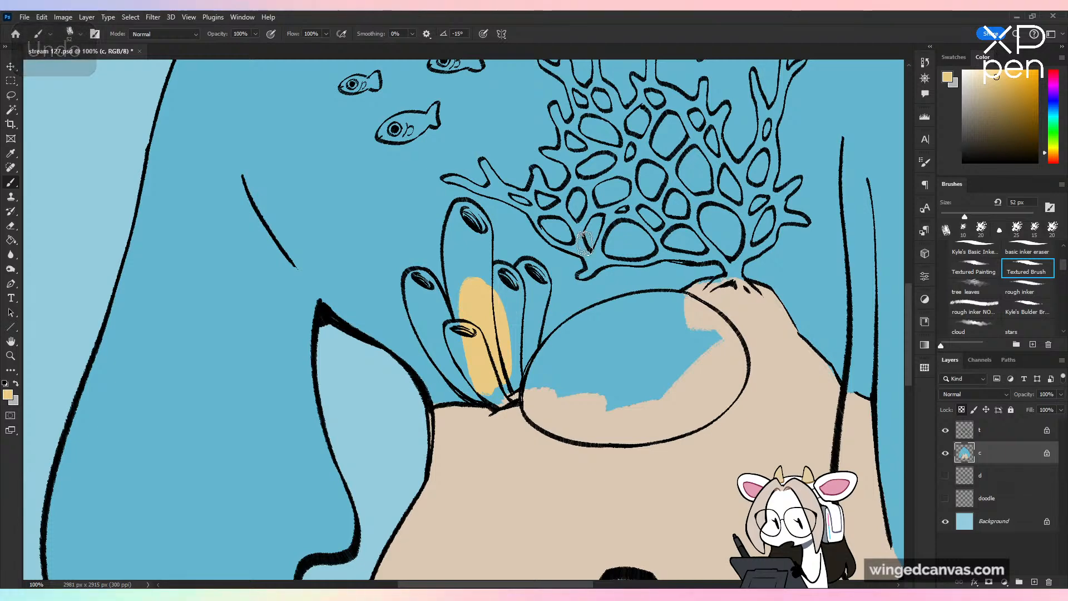
Step: Reduce the brush to 38 px and paint the shorter tube sponges yellow, sampling canvas colors to tidy their base
key("bracketleft")
key("bracketleft")
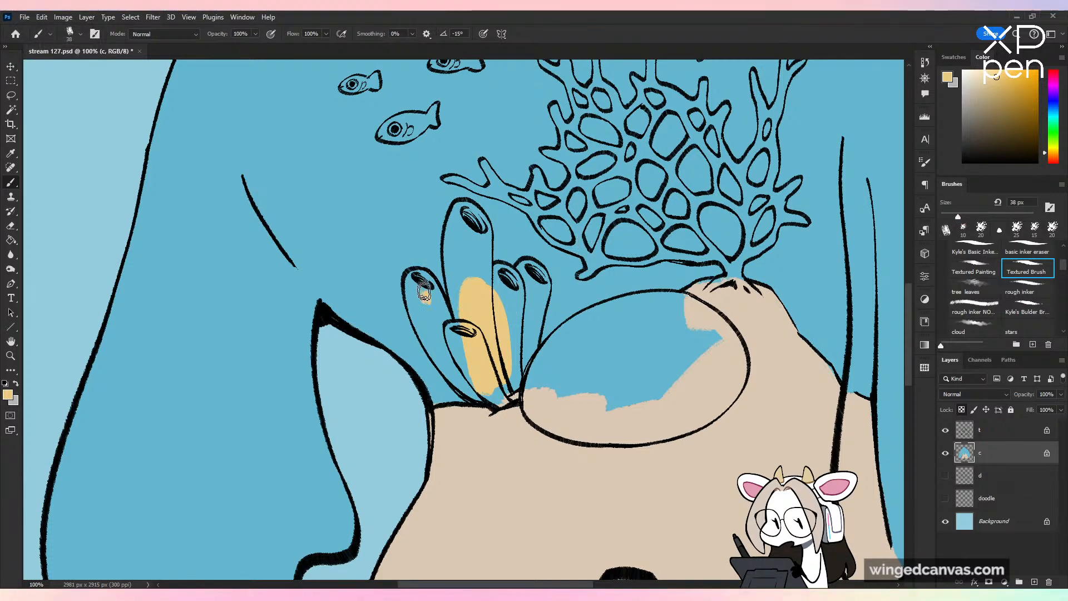
mouse_move(424, 293)
left_mouse_down()
mouse_move(418, 309)
mouse_move(423, 291)
left_mouse_up()
mouse_move(421, 279)
left_mouse_down()
mouse_move(444, 315)
mouse_move(438, 301)
mouse_move(416, 304)
mouse_move(416, 315)
mouse_move(475, 399)
mouse_move(419, 323)
mouse_move(435, 304)
mouse_move(495, 398)
mouse_move(503, 384)
mouse_move(510, 391)
mouse_move(502, 342)
mouse_move(515, 396)
left_mouse_up()
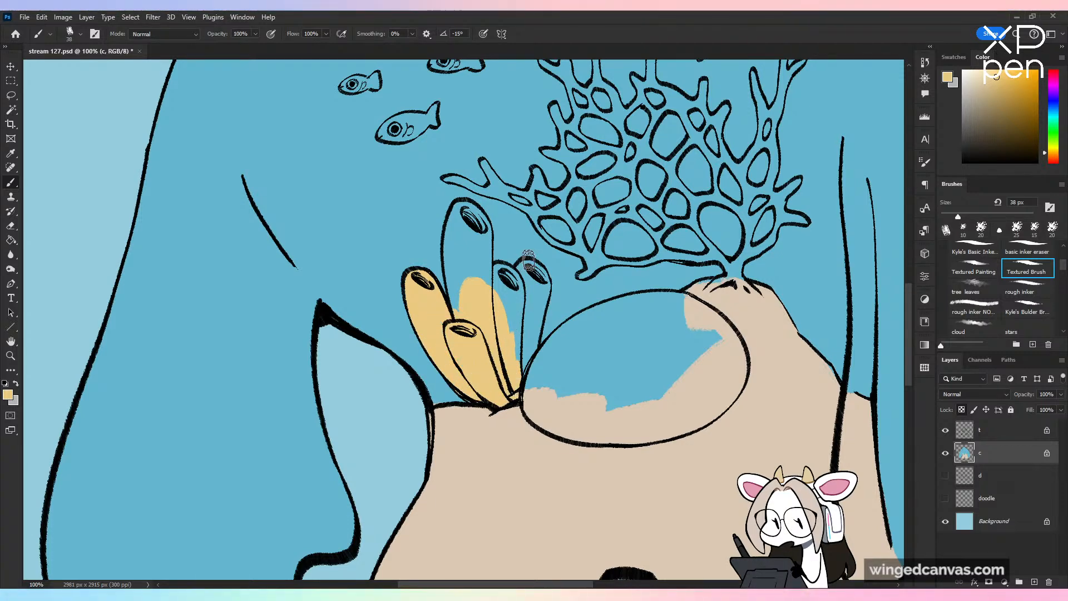
key("ctrl+z")
left_click(509, 425, "alt")
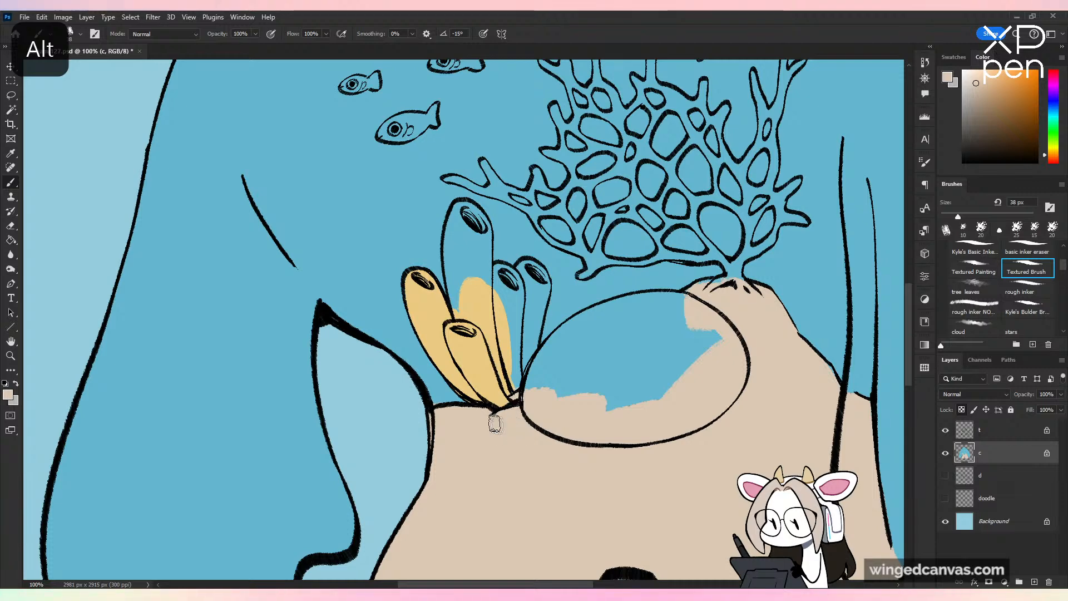
left_click(493, 394, "alt")
mouse_move(503, 390)
left_mouse_down()
mouse_move(535, 314)
mouse_move(503, 360)
mouse_move(495, 310)
mouse_move(497, 283)
mouse_move(511, 290)
mouse_move(501, 277)
mouse_move(533, 278)
mouse_move(525, 269)
mouse_move(539, 274)
mouse_move(542, 296)
mouse_move(540, 274)
mouse_move(538, 301)
mouse_move(547, 284)
mouse_move(531, 345)
mouse_move(543, 296)
mouse_move(530, 296)
mouse_move(516, 383)
left_mouse_up()
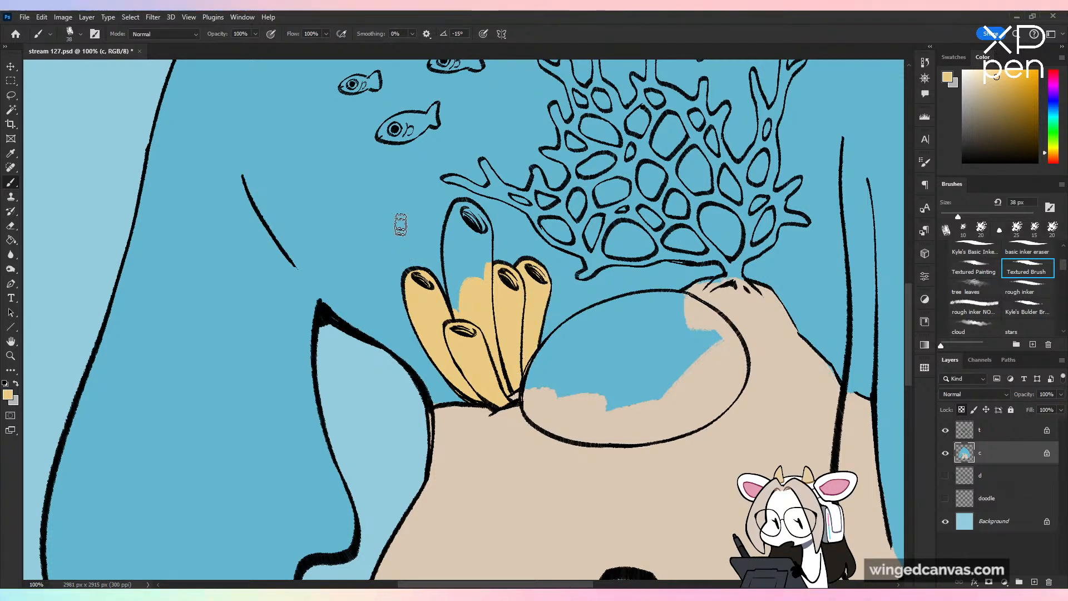
Step: Finish coloring the tallest tube sponge yellow up to its rim and save the drawing
left_click(408, 348, "alt")
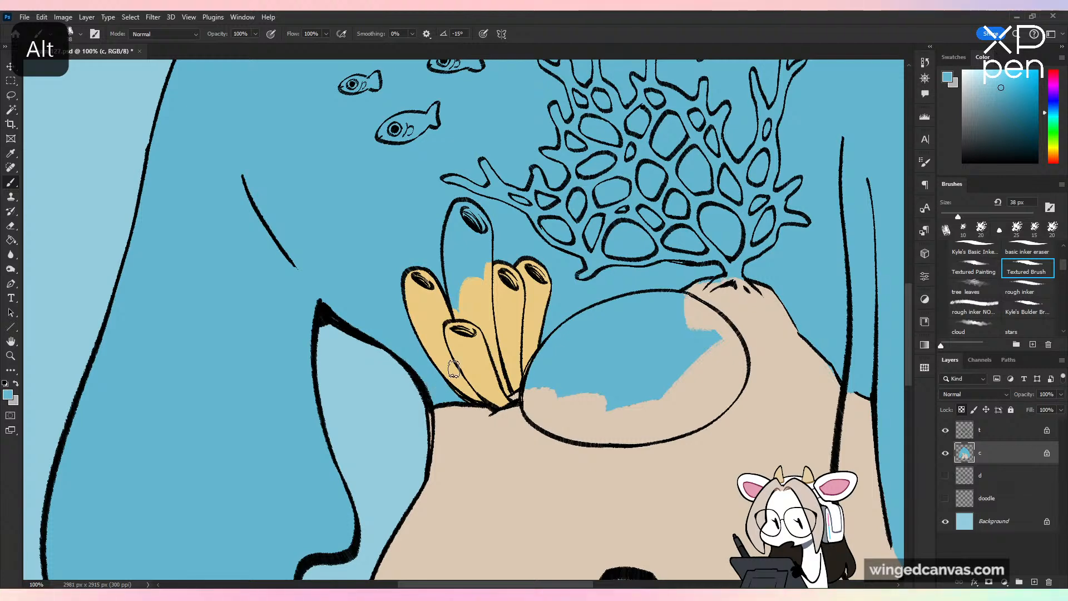
left_click(429, 304, "alt")
mouse_move(454, 306)
left_mouse_down()
mouse_move(453, 262)
mouse_move(446, 274)
mouse_move(466, 214)
mouse_move(485, 228)
mouse_move(458, 281)
left_mouse_up()
key("ctrl+minus")
key("ctrl+s")
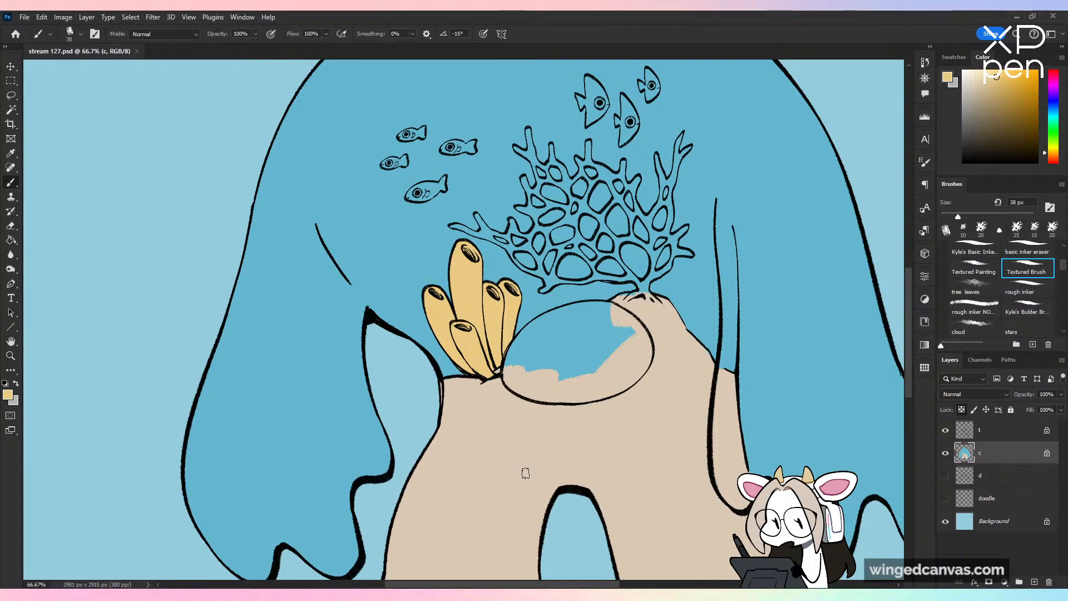
Step: Choose a coral red with a 23 px brush and paint the first branch rising from the fan coral's base
mouse_move(1053, 118)
left_mouse_down()
mouse_move(1053, 73)
mouse_move(1016, 81)
left_mouse_up()
left_click(1002, 96)
key("ctrl+plus")
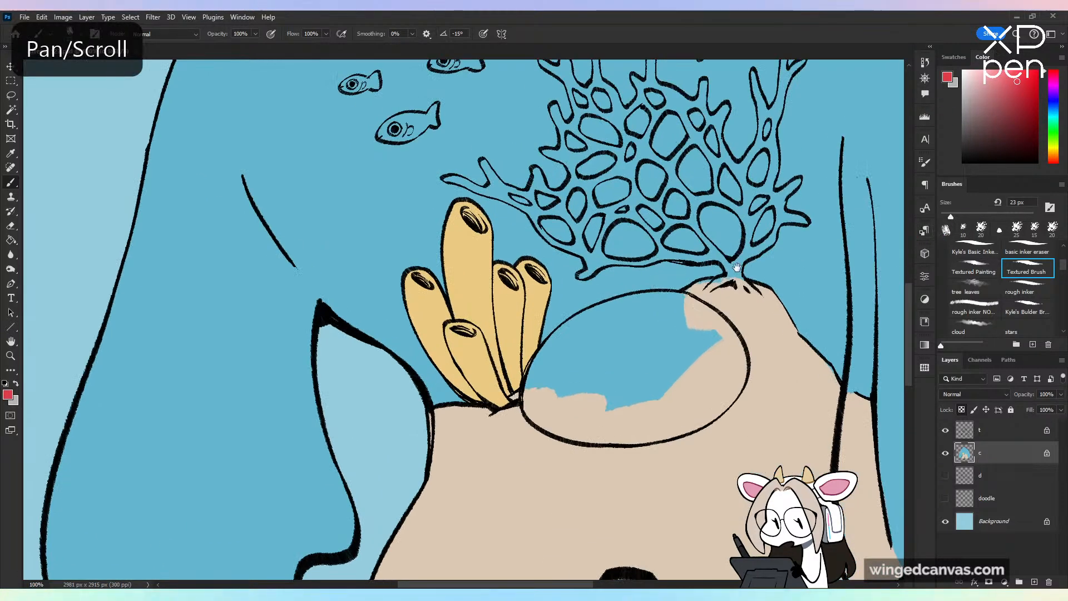
left_click_drag(730, 242, 586, 325)
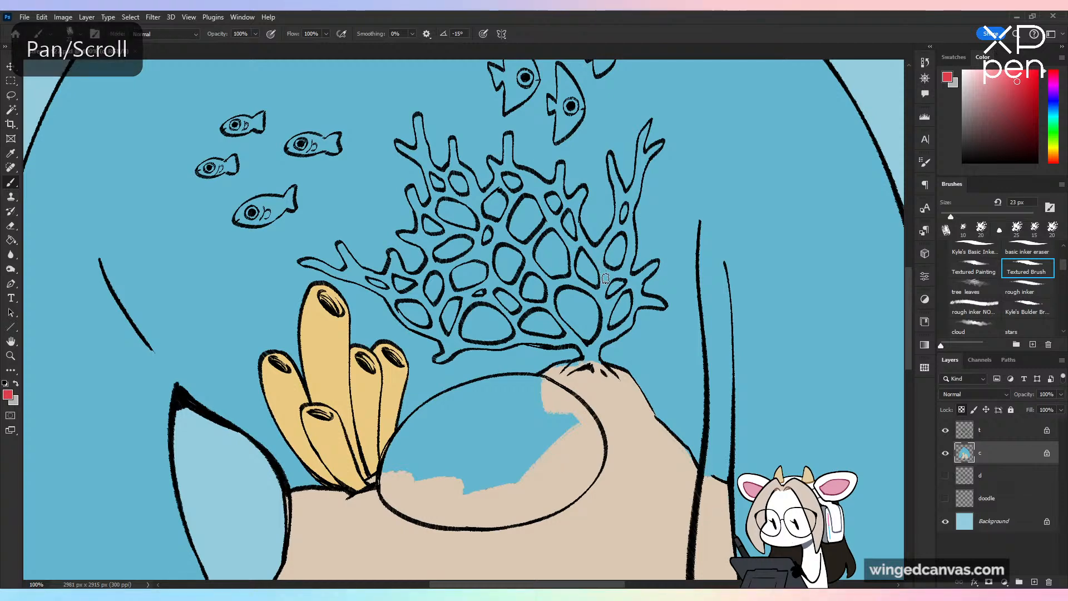
key("ctrl+plus")
mouse_move(630, 283)
left_mouse_down()
mouse_move(647, 320)
mouse_move(705, 377)
left_mouse_up()
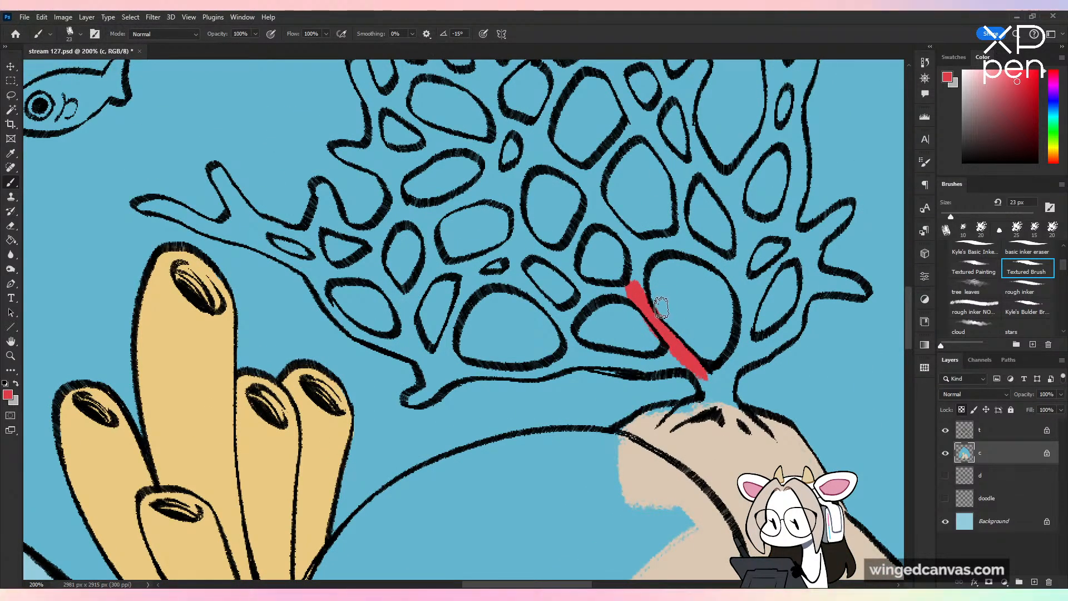
left_click(669, 303, "alt")
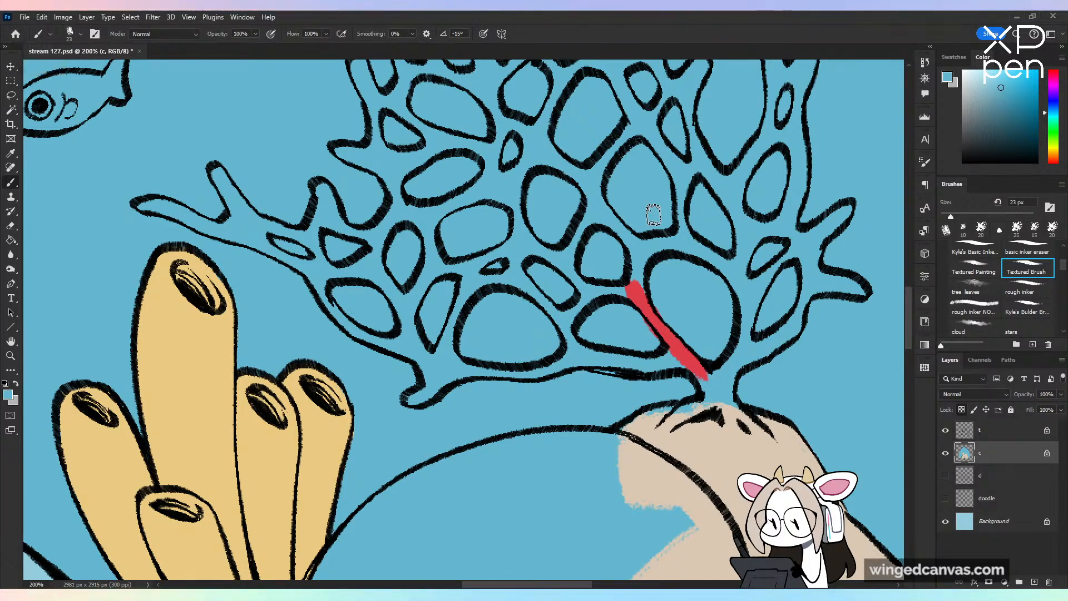
left_click(654, 334, "alt")
Step: Check the overall colors on the whole canvas, mirroring the view horizontally and back
key("ctrl+minus")
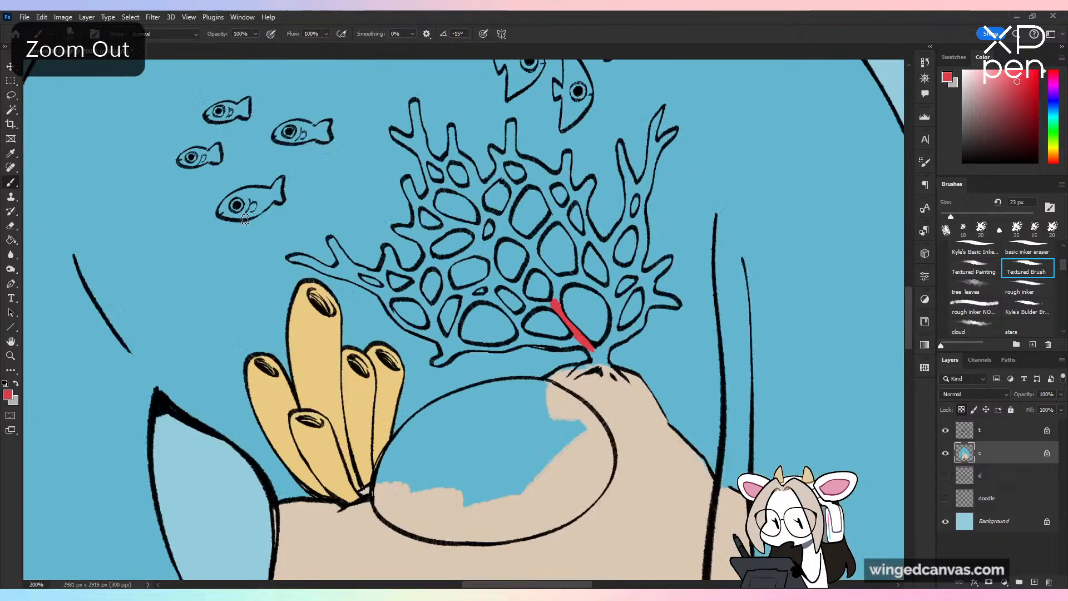
key("ctrl+minus")
key("ctrl+minus")
key("ctrl+minus")
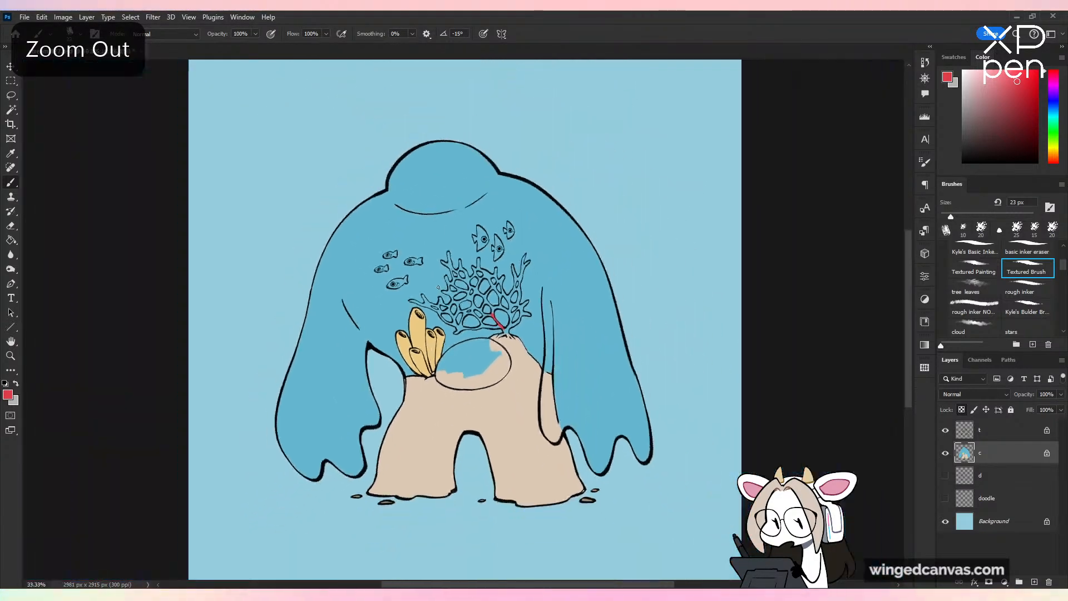
key("ctrl+shift+h")
key("ctrl+shift+h")
key("ctrl+plus")
key("ctrl+plus")
key("ctrl+plus")
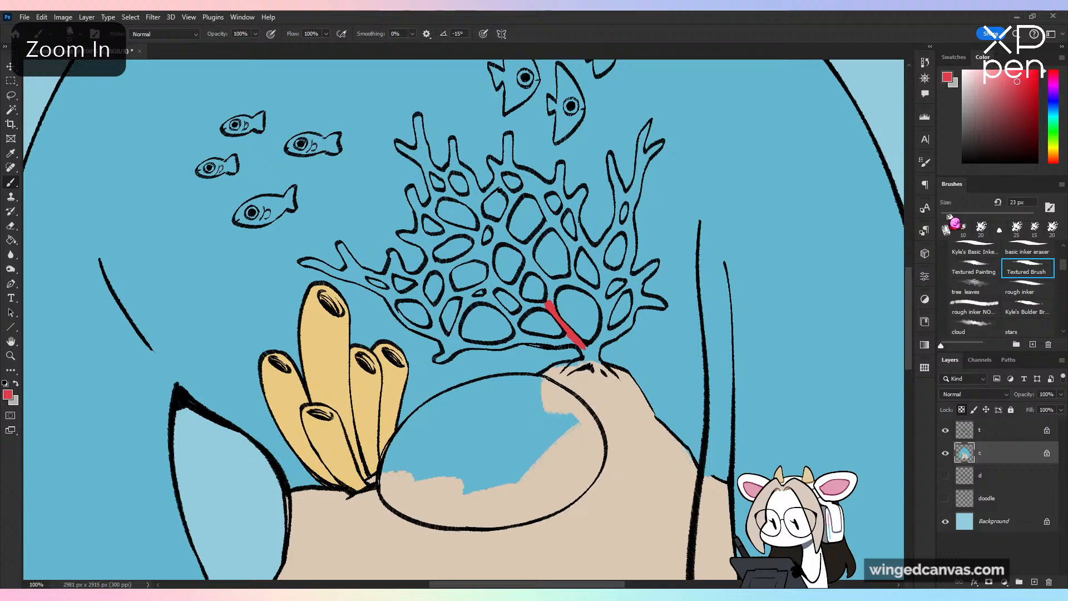
Step: Reduce the brush to 19 px and paint the fan coral's roots, stem and lowest outer branch red
left_click(949, 216)
key("ctrl+plus")
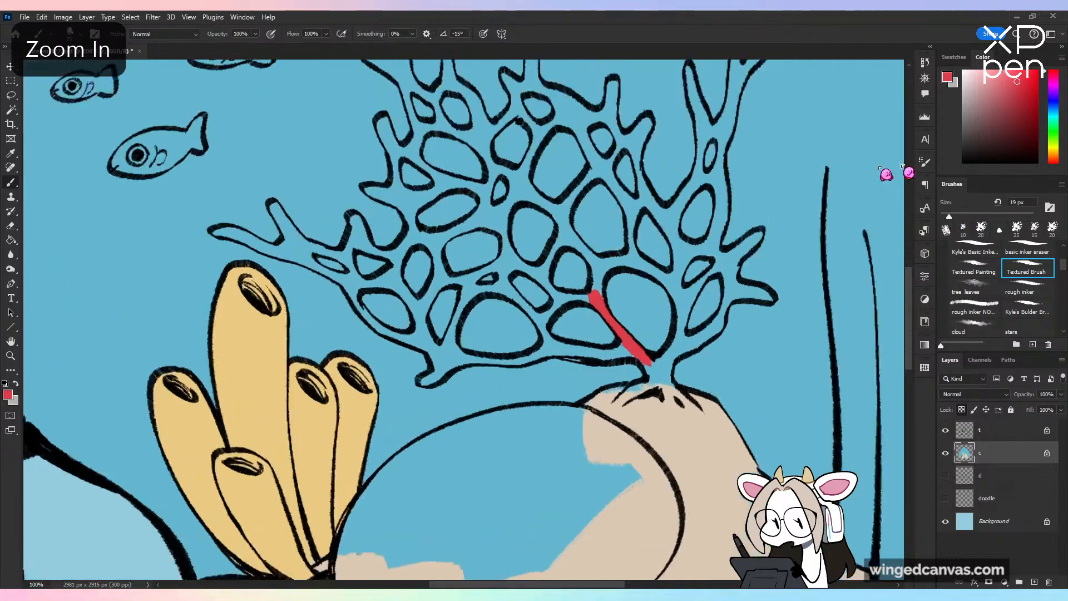
mouse_move(688, 416)
left_mouse_down()
mouse_move(663, 429)
mouse_move(707, 403)
mouse_move(670, 424)
mouse_move(712, 415)
mouse_move(661, 414)
mouse_move(732, 415)
mouse_move(718, 407)
mouse_move(739, 417)
mouse_move(729, 405)
mouse_move(755, 429)
mouse_move(726, 370)
mouse_move(732, 361)
mouse_move(725, 379)
mouse_move(802, 312)
mouse_move(793, 334)
mouse_move(809, 286)
left_mouse_up()
left_click(653, 424, "alt")
left_click(684, 414, "alt")
left_click(665, 443, "alt")
left_click(667, 427, "alt")
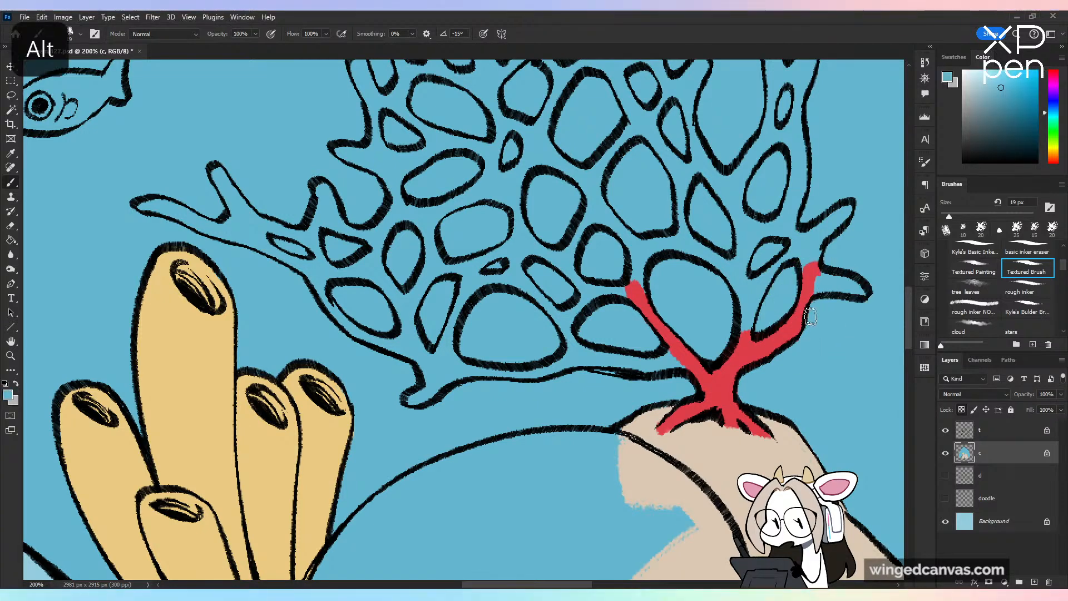
Step: Paint the fan coral's forked side branches and the strands around their openings red, and save the drawing
left_click_drag(818, 357, 702, 400)
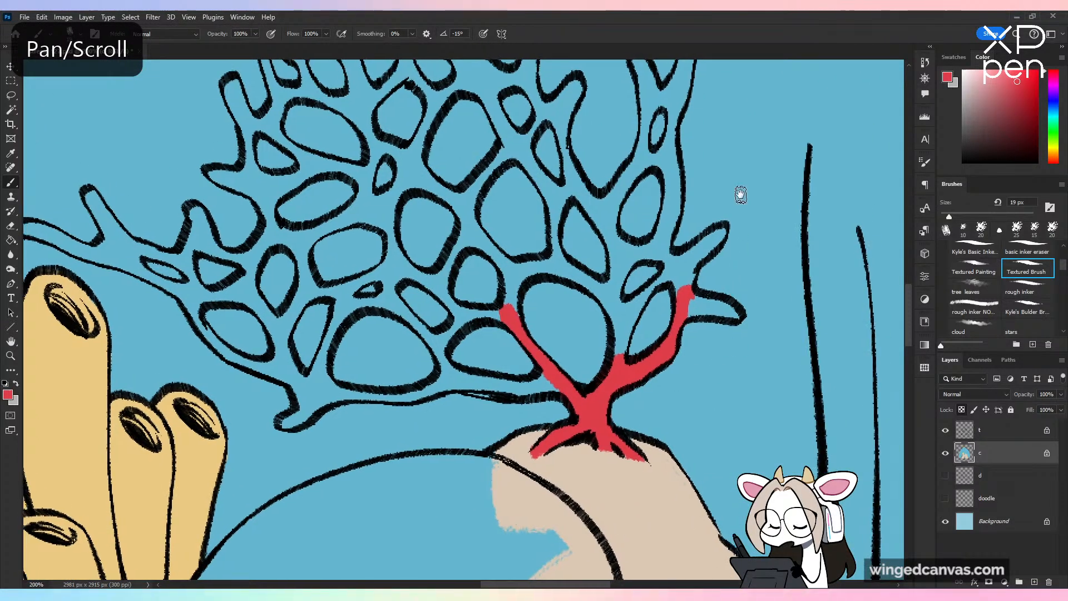
mouse_move(694, 304)
left_mouse_down()
mouse_move(744, 318)
mouse_move(676, 270)
mouse_move(725, 227)
mouse_move(687, 259)
mouse_move(648, 245)
mouse_move(610, 251)
mouse_move(615, 293)
mouse_move(646, 275)
mouse_move(615, 301)
mouse_move(617, 314)
mouse_move(672, 259)
left_mouse_up()
left_click(627, 321, "alt")
left_click(616, 296, "alt")
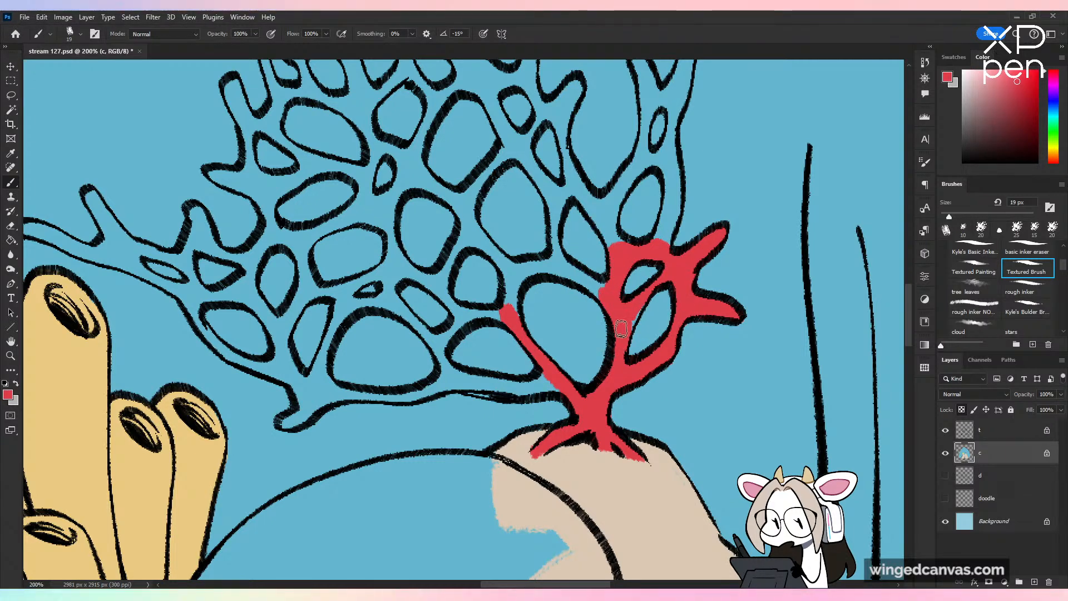
left_click_drag(621, 328, 664, 273)
key("ctrl+minus")
key("ctrl+minus")
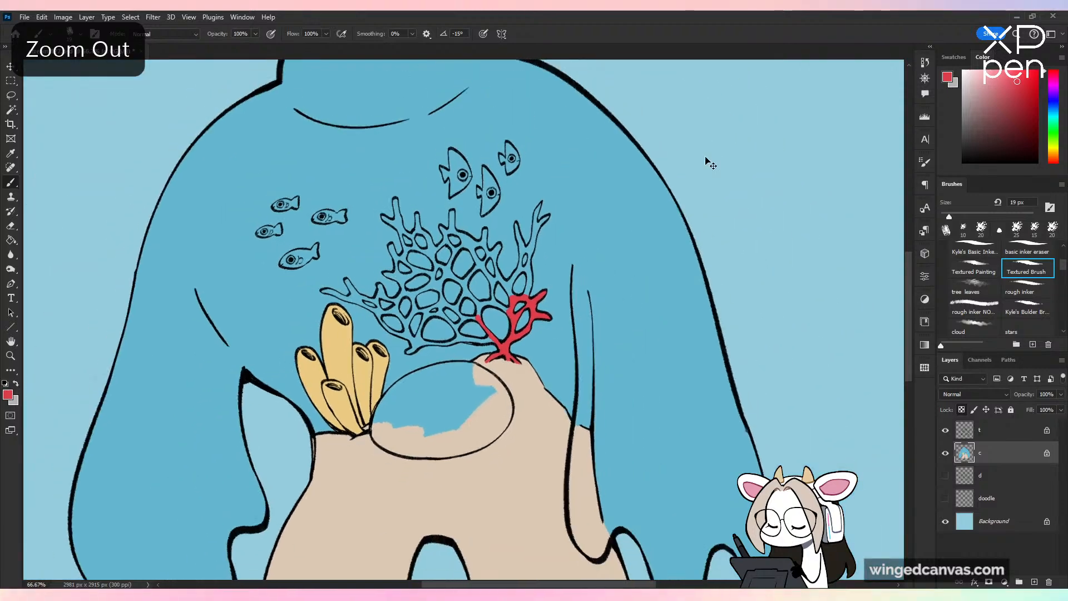
key("ctrl+minus")
key("ctrl+s")
key("ctrl+plus")
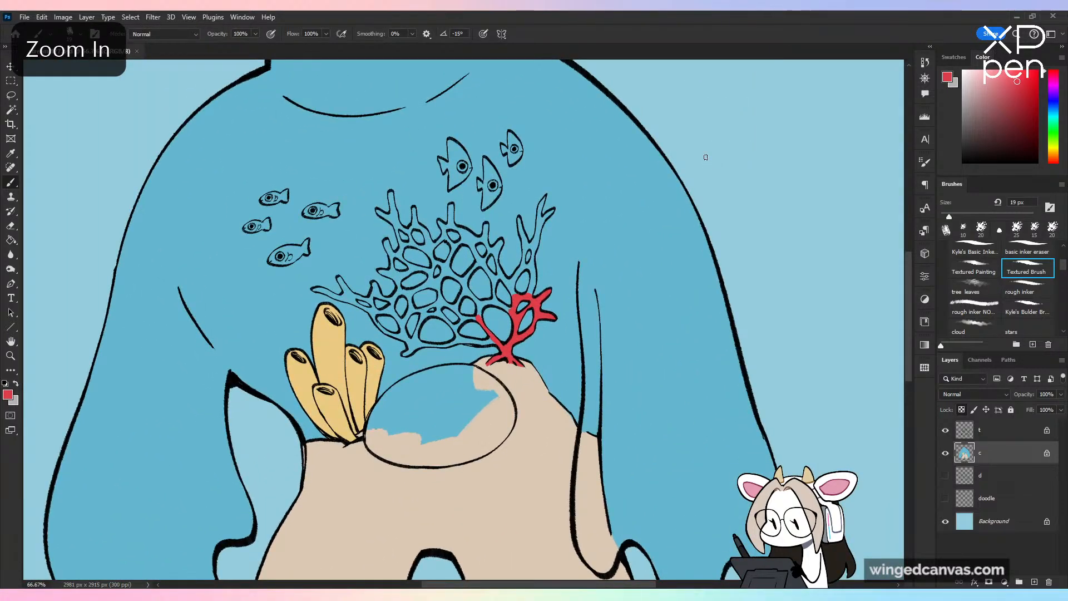
key("ctrl+plus")
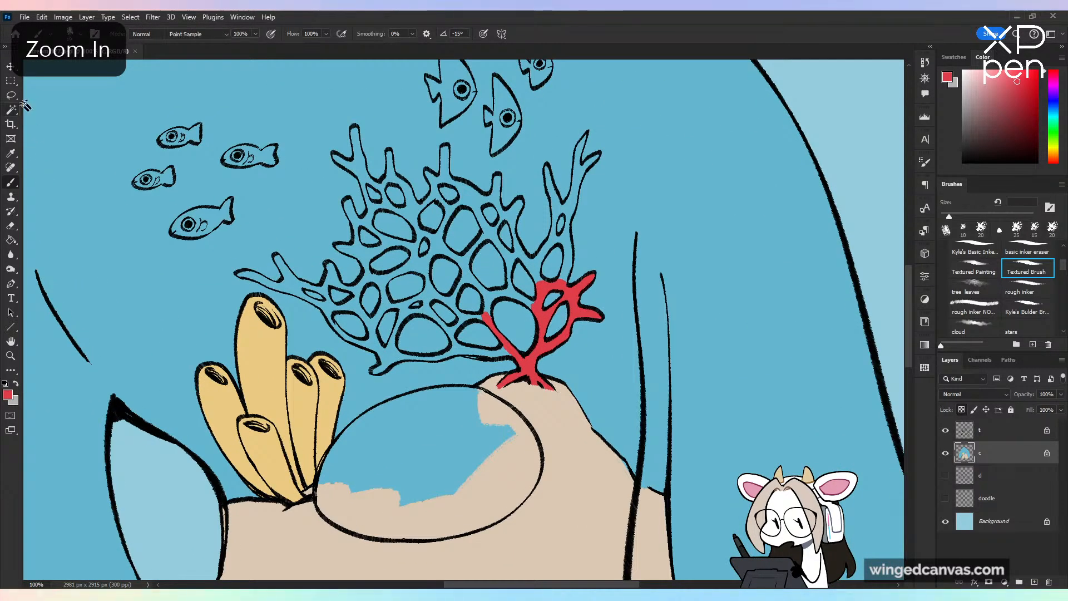
Step: Select the uncolored inside of the fan coral with the Magic Wand, sampling all layers
left_click(11, 110)
key("ctrl+z")
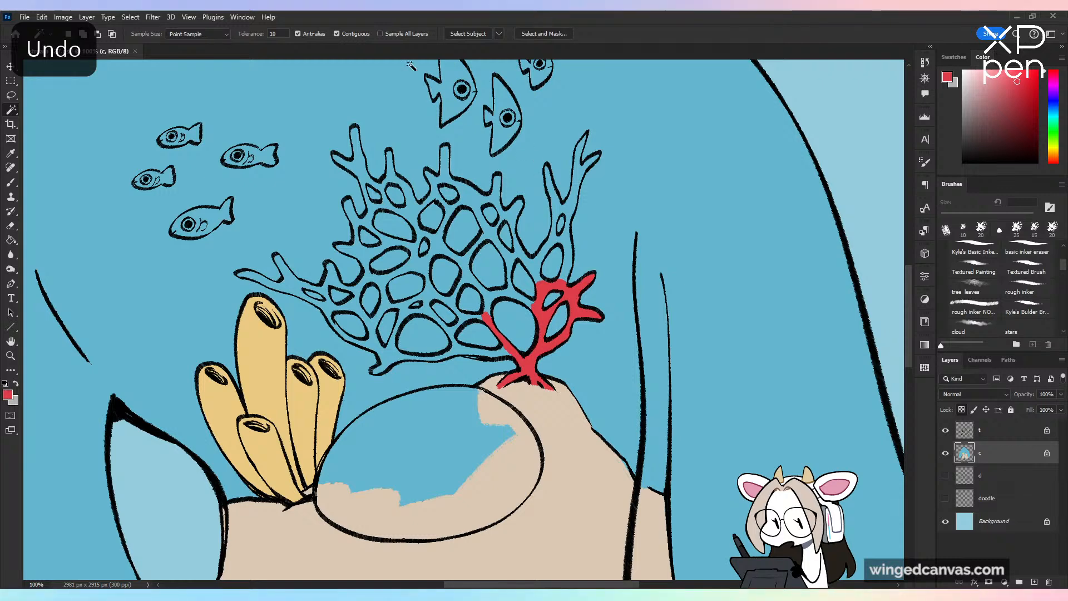
left_click(387, 34)
left_click(438, 244)
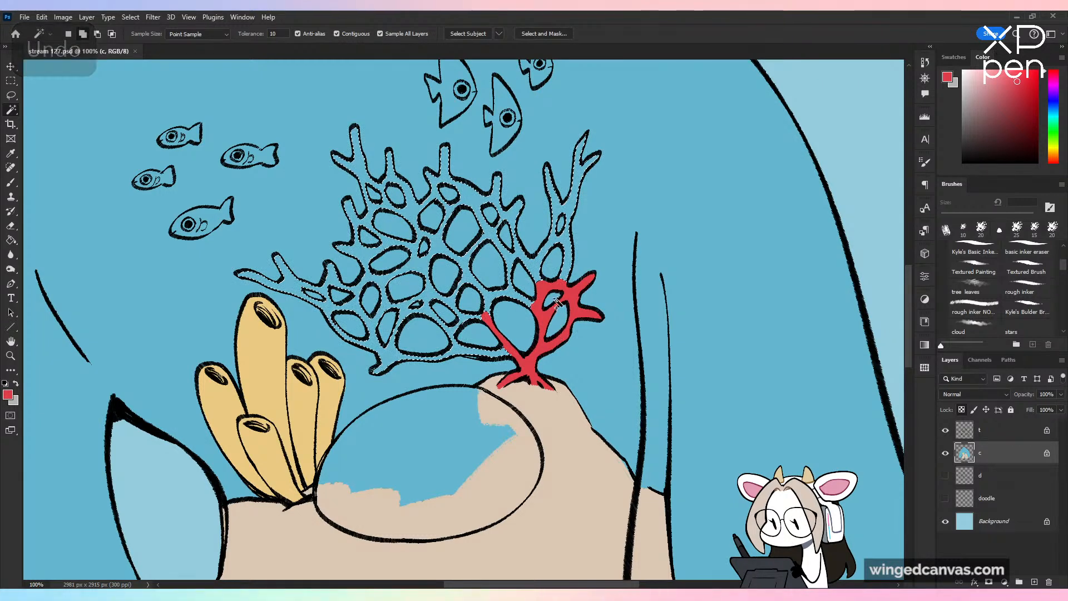
Step: Try expanding the fan coral selection by 1 pixel and filling it with coral red
left_click(131, 17)
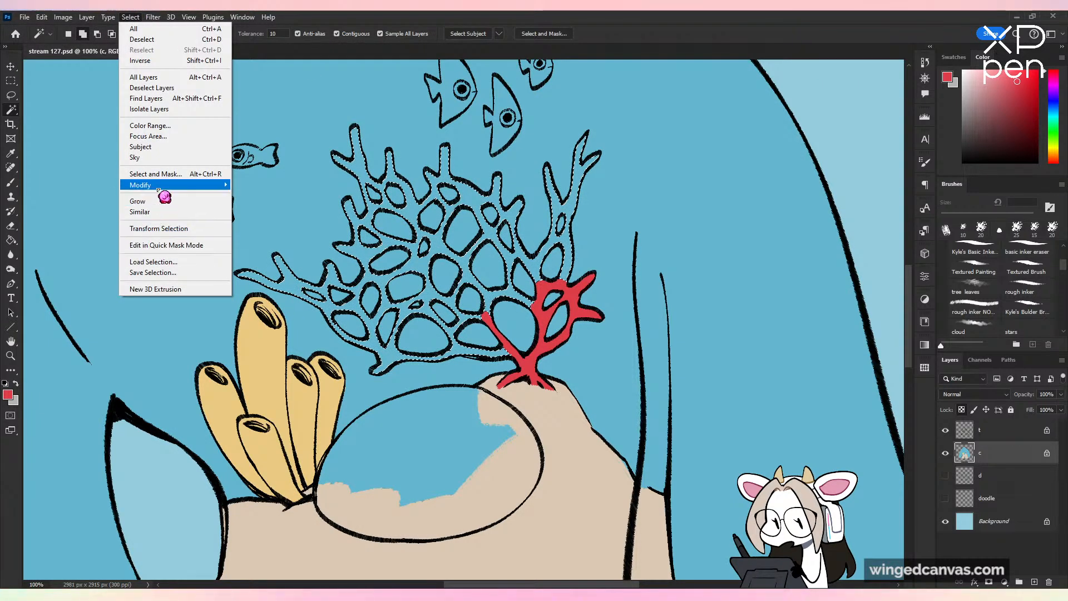
mouse_move(164, 194)
left_click(262, 206)
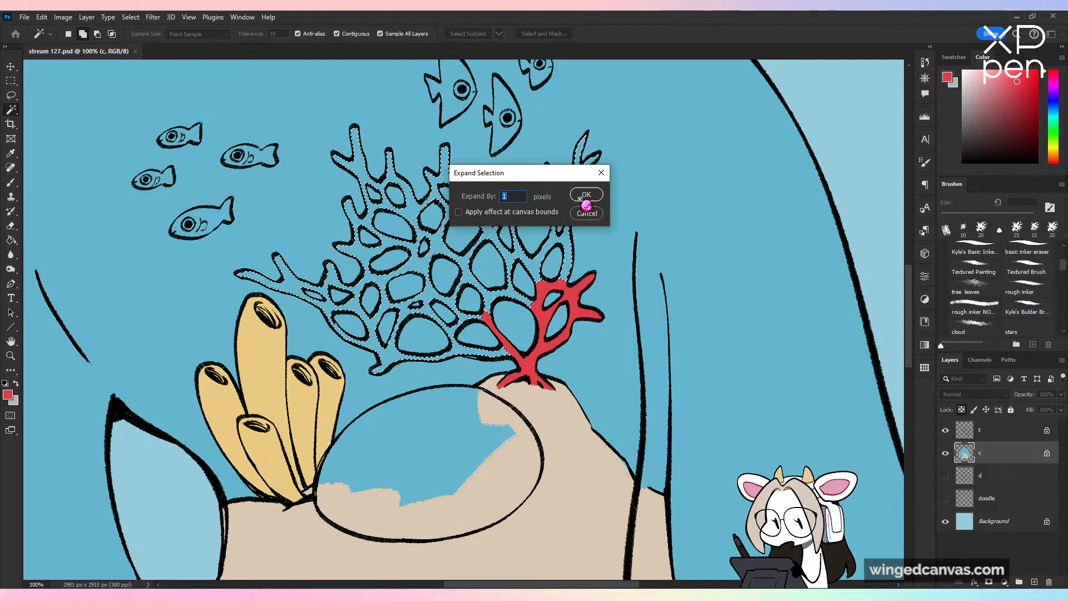
left_click(586, 194)
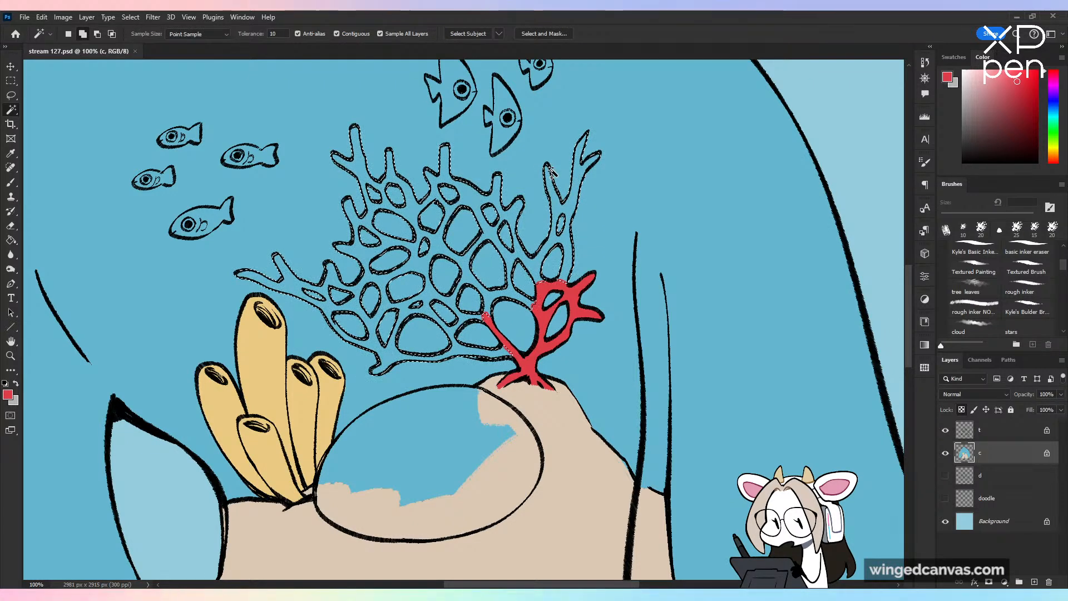
key("g")
left_click(613, 311)
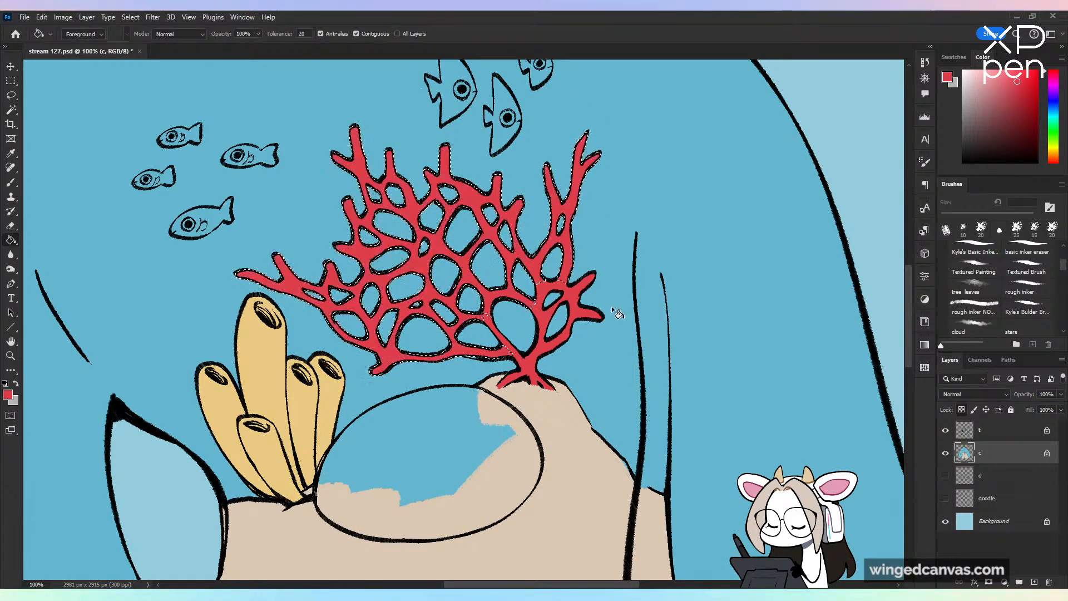
Step: Inspect the edges of the red fill up close, and undo the fill and the selection's expansion
key("b")
key("ctrl+plus")
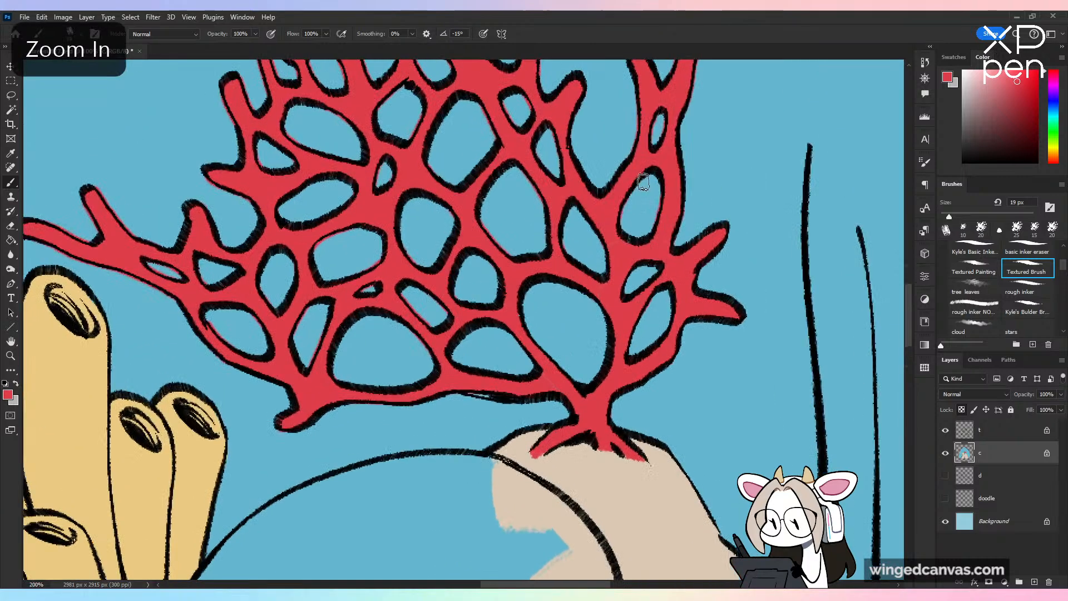
left_click(510, 234, "alt")
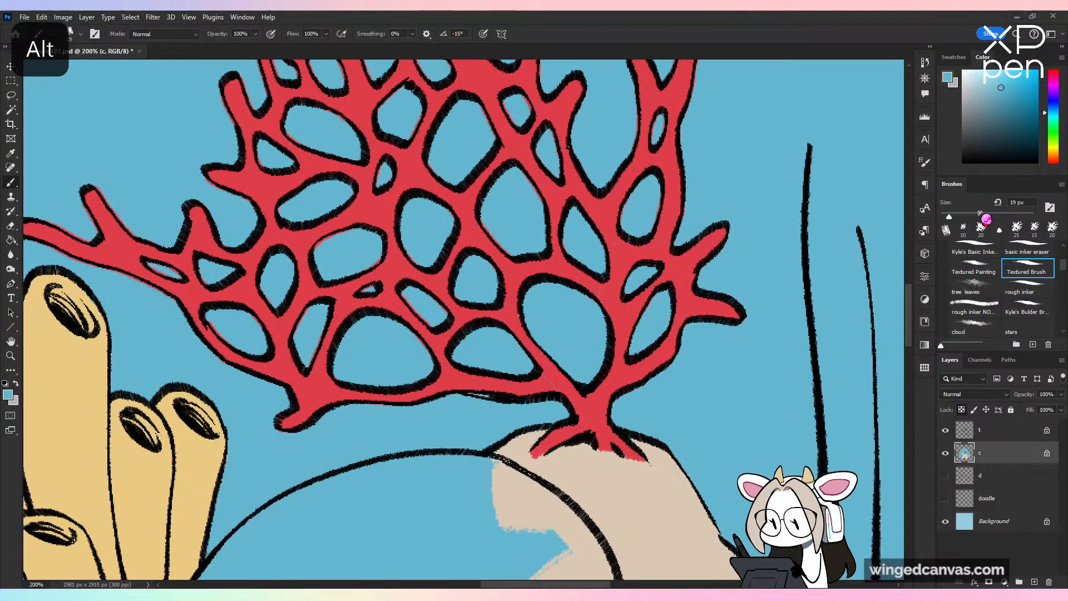
left_click(949, 217)
key("ctrl+minus")
key("ctrl+minus")
key("ctrl+plus")
key("ctrl+z")
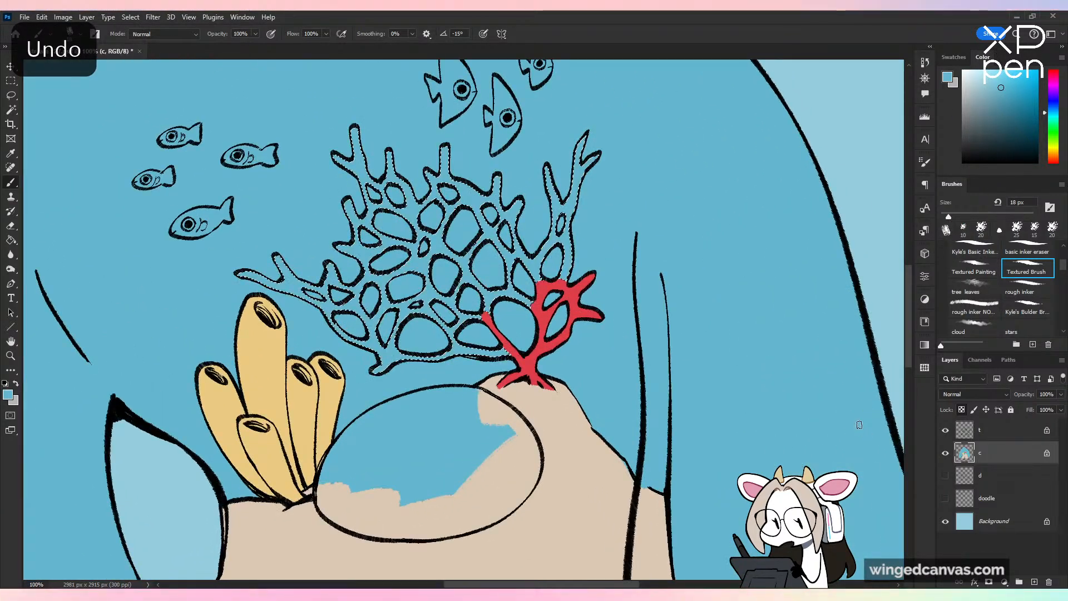
Step: Expand the fan coral selection by 2 pixels and fill it with the coral red sampled from its painted branch
left_click(130, 16)
mouse_move(167, 185)
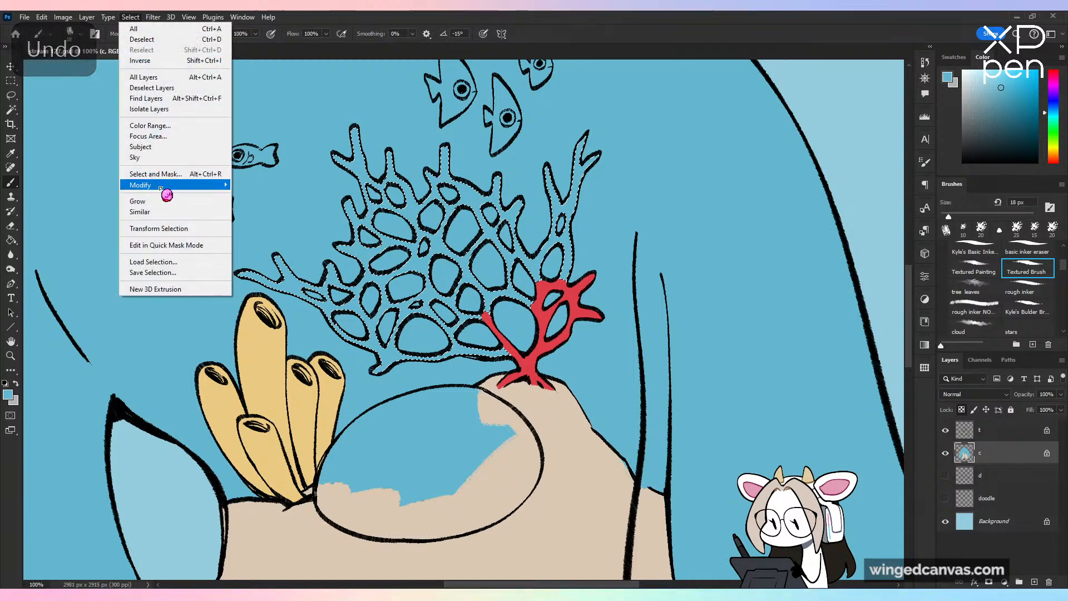
left_click(289, 207)
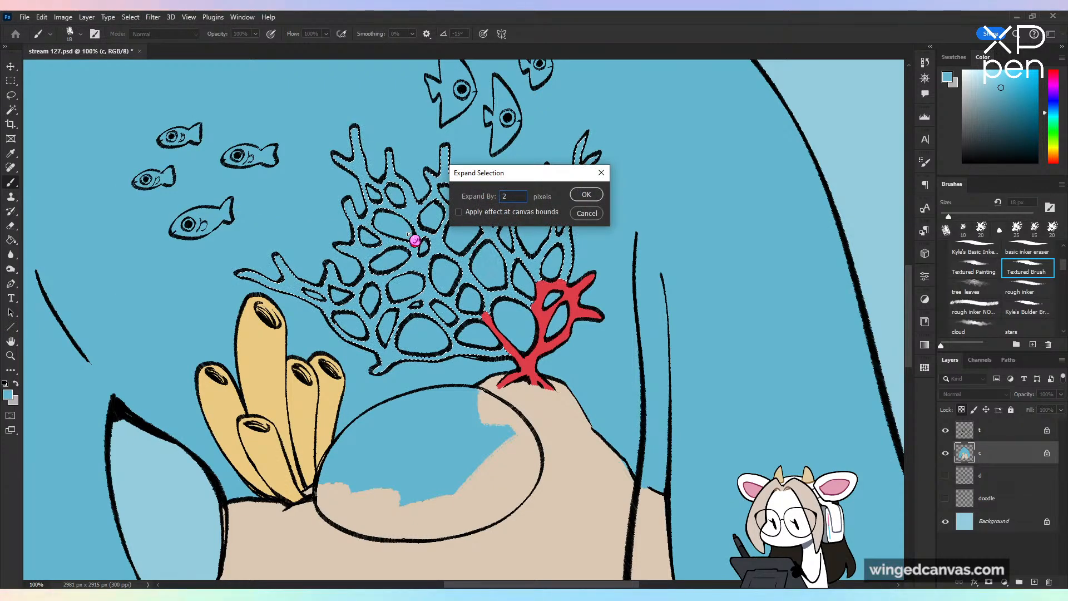
key("Return")
key("g")
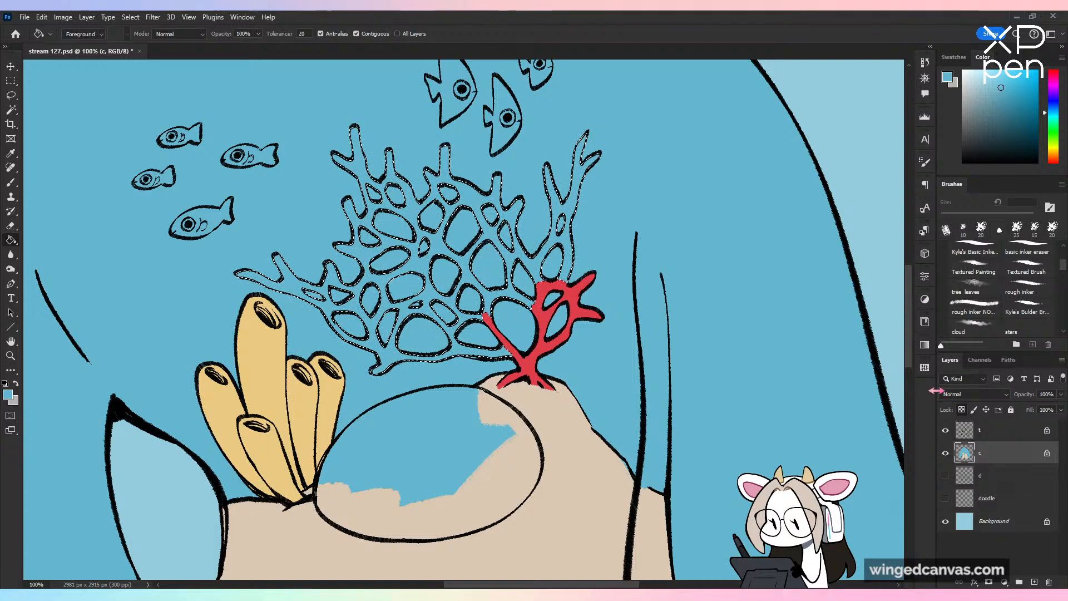
left_click(548, 342, "alt")
left_click(533, 310)
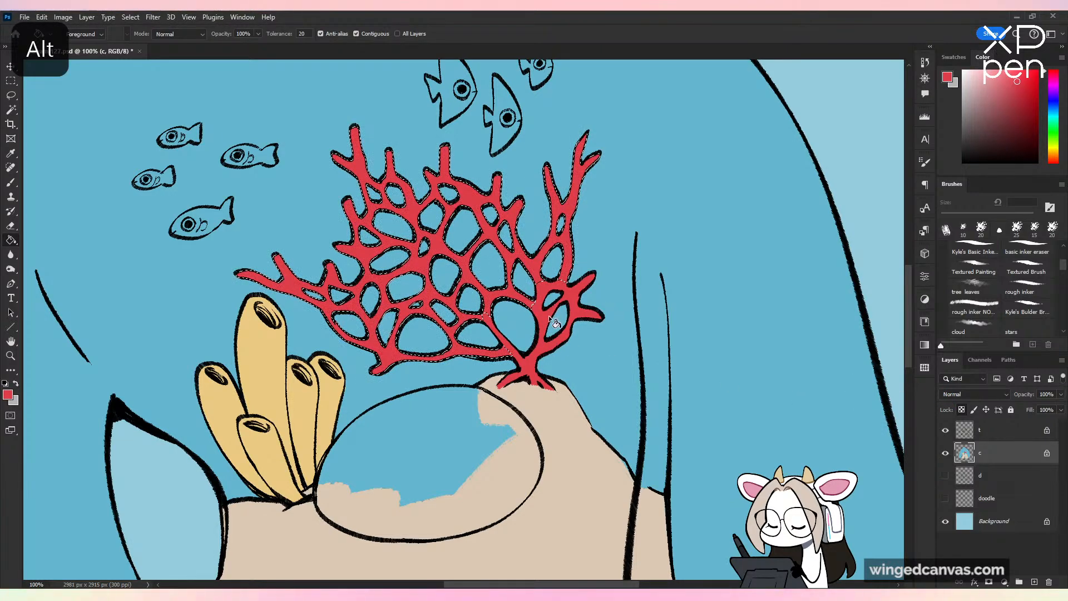
Step: Deselect the fan coral and touch up the gap under its lowest strand in red with the 18 px brush
key("ctrl+d")
key("ctrl+plus")
key("b")
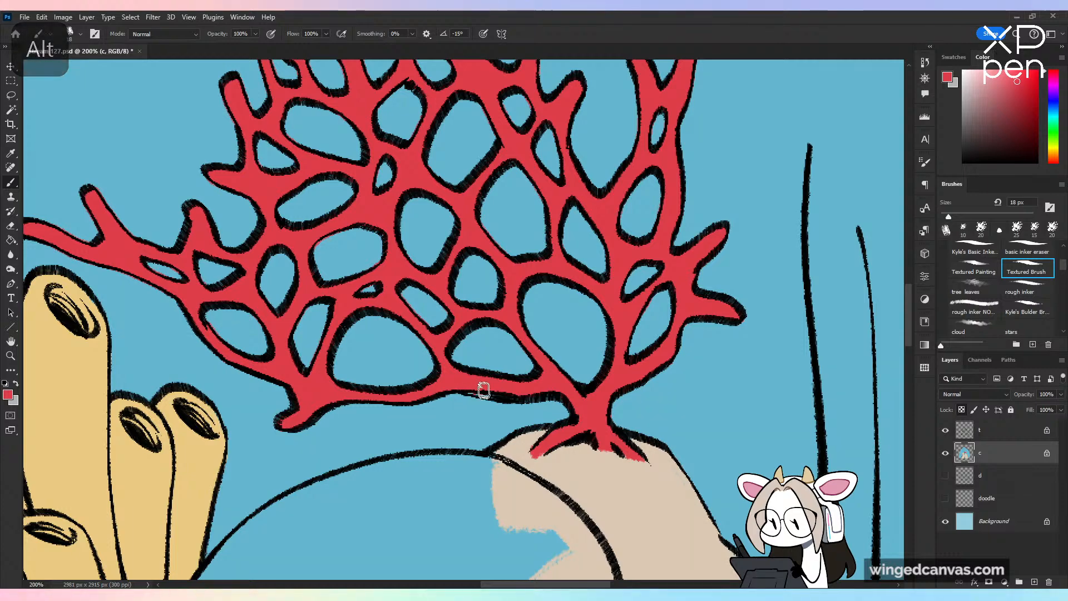
left_click_drag(464, 391, 517, 395)
key("ctrl+minus")
key("ctrl+minus")
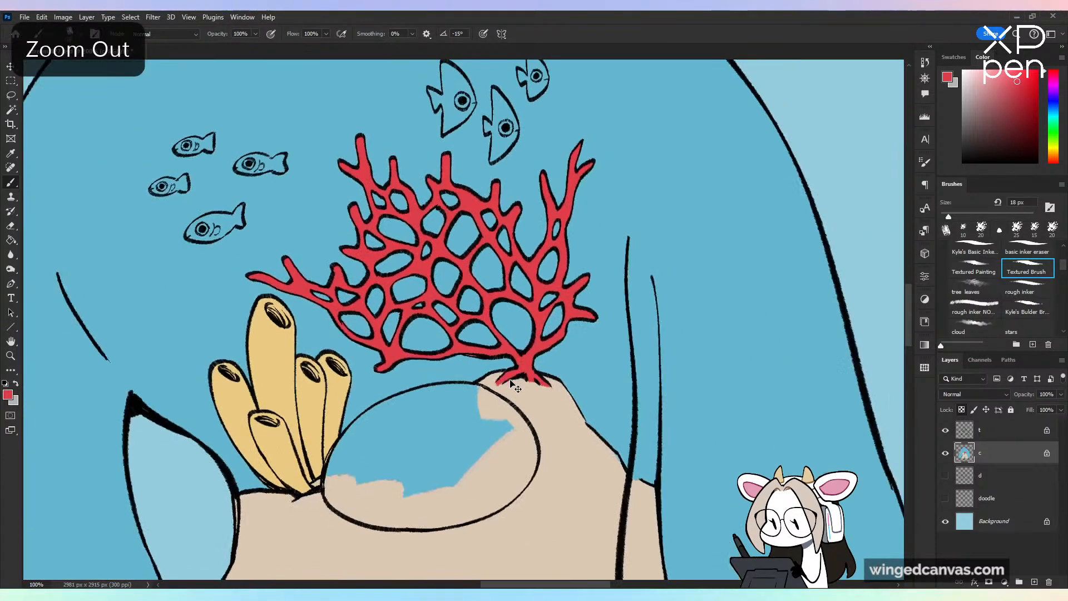
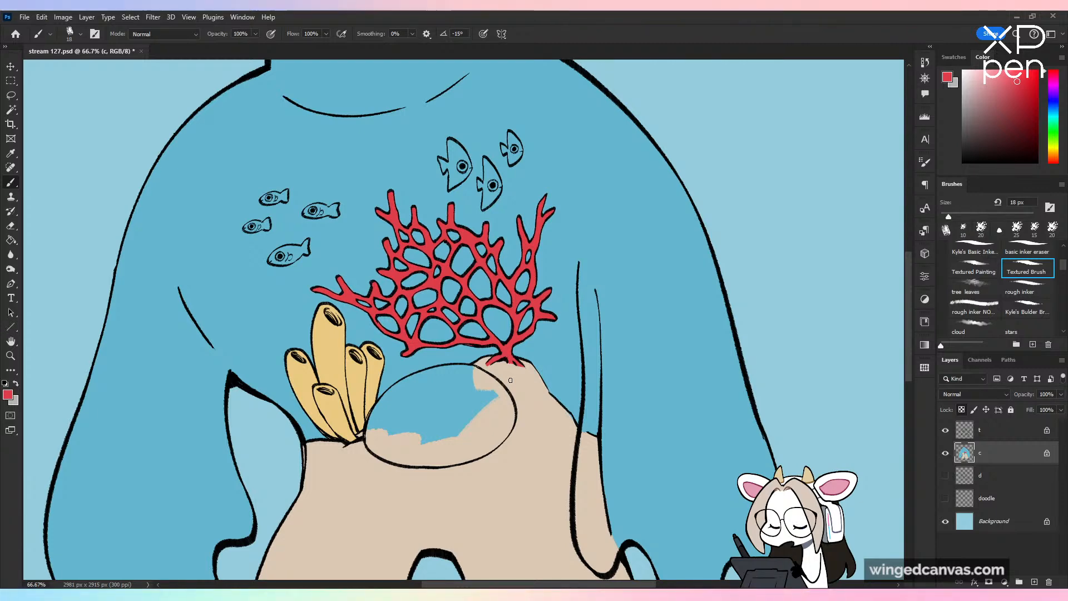
Step: Check the red fan coral against the whole creature and save the drawing
left_click_drag(555, 404, 576, 353)
key("ctrl+minus")
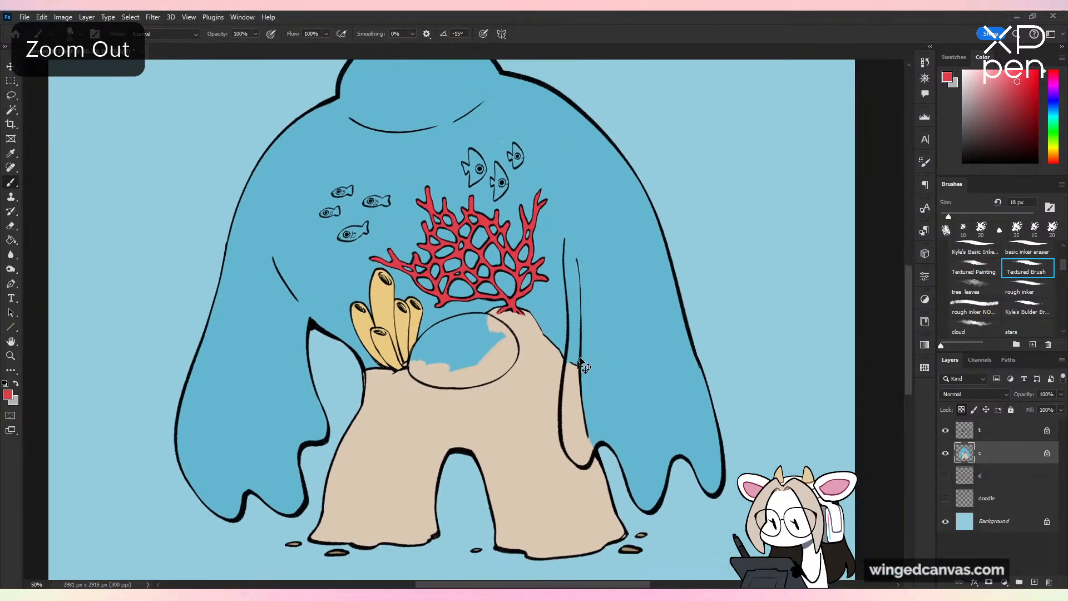
key("ctrl+minus")
key("ctrl+s")
key("ctrl+plus")
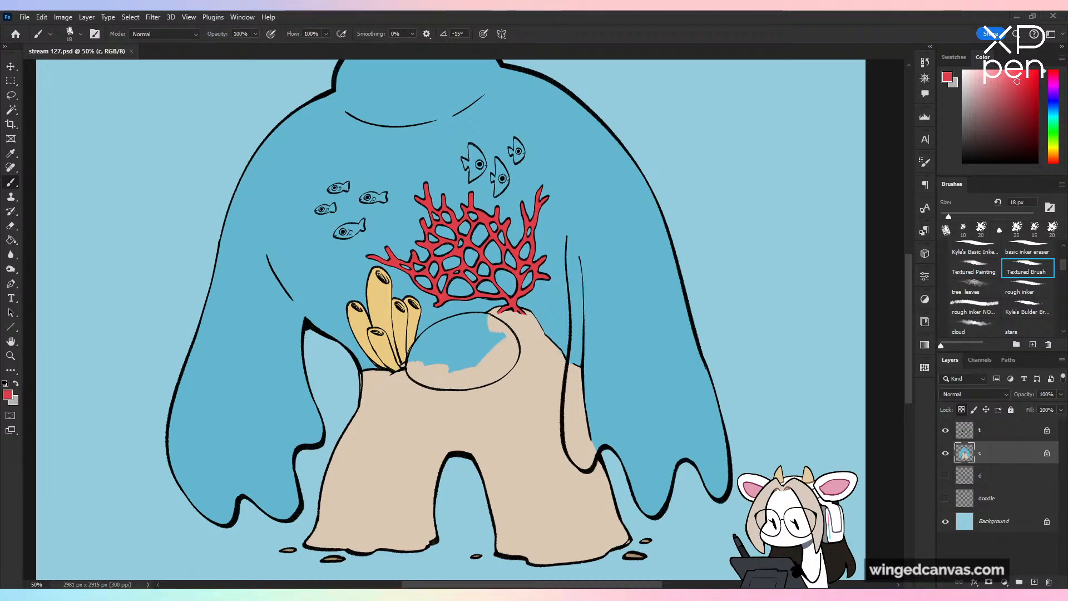
Step: Try a pale yellow-green Paint Bucket fill on the creature's blue body, and undo it
left_click(12, 241)
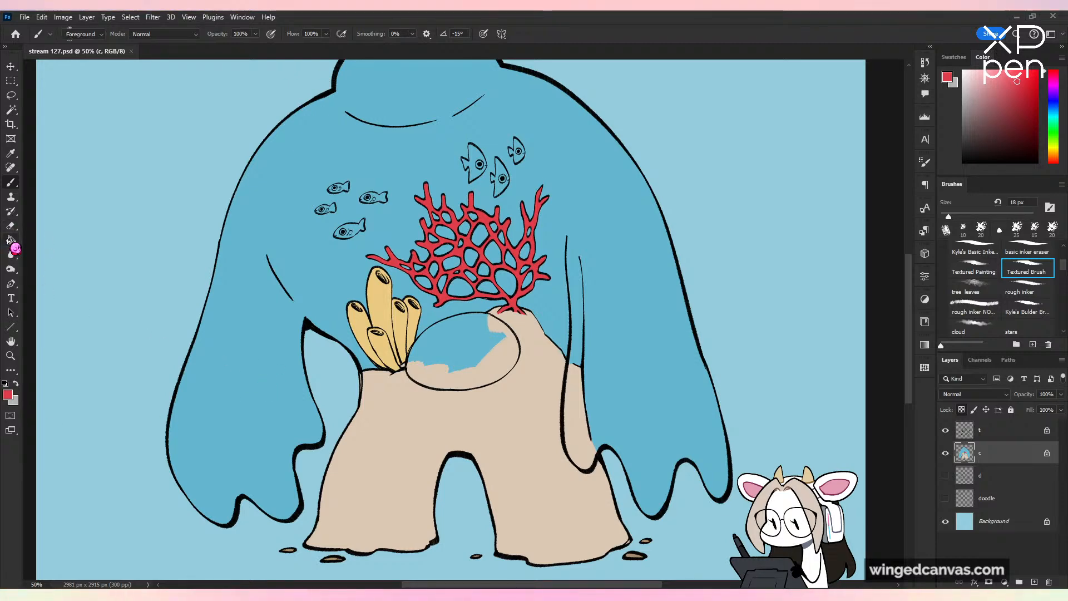
key("ctrl+plus")
left_click(1057, 140)
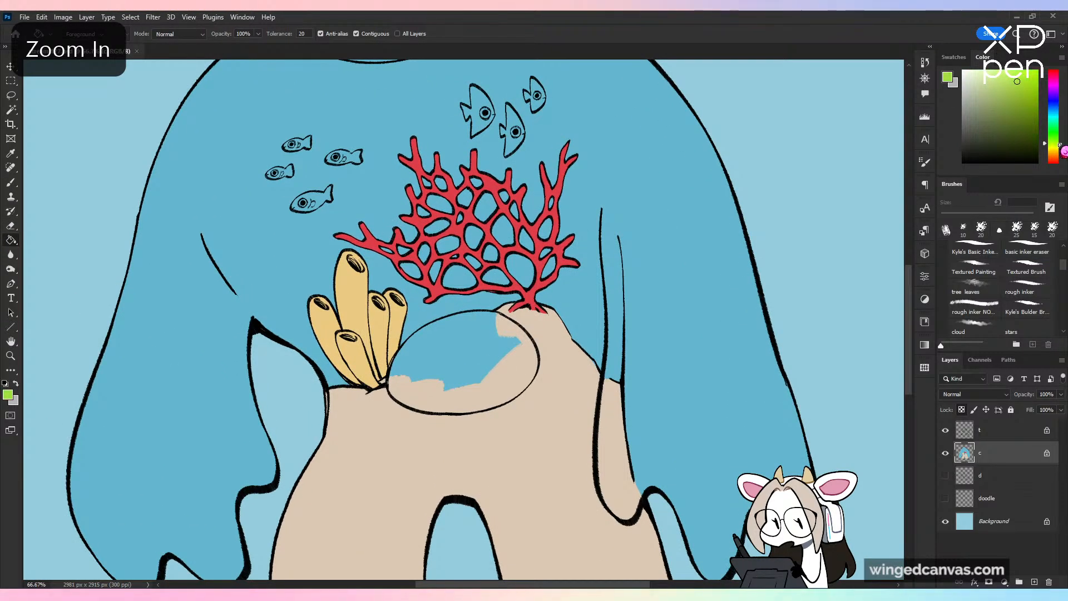
left_click(991, 81)
left_click(541, 361)
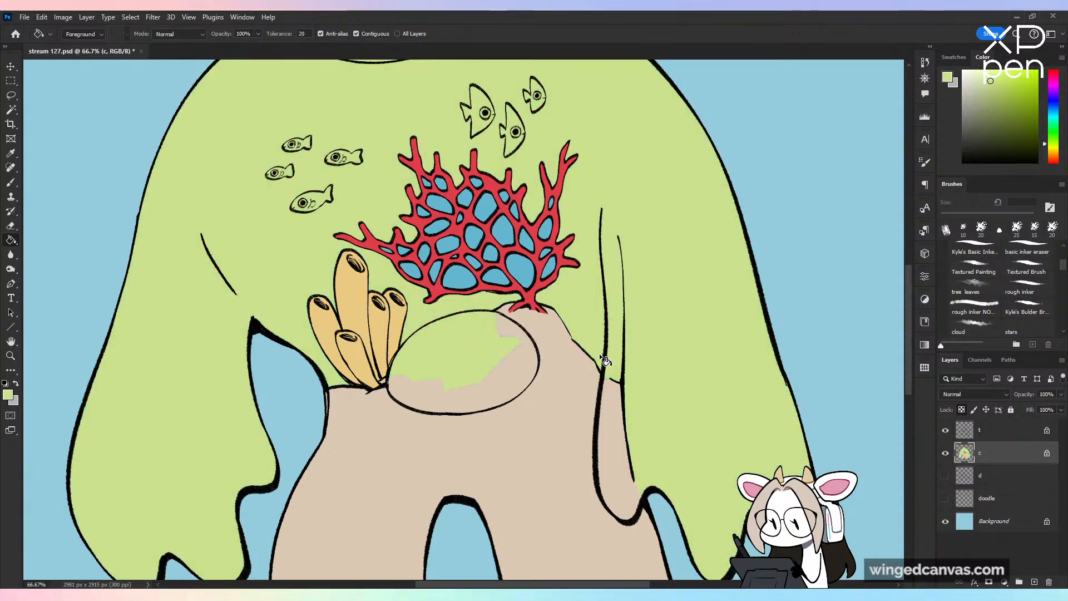
key("ctrl+z")
Step: Choose a pale yellow-green with an 80 px brush and paint the middle of the oval beside the tube corals
key("b")
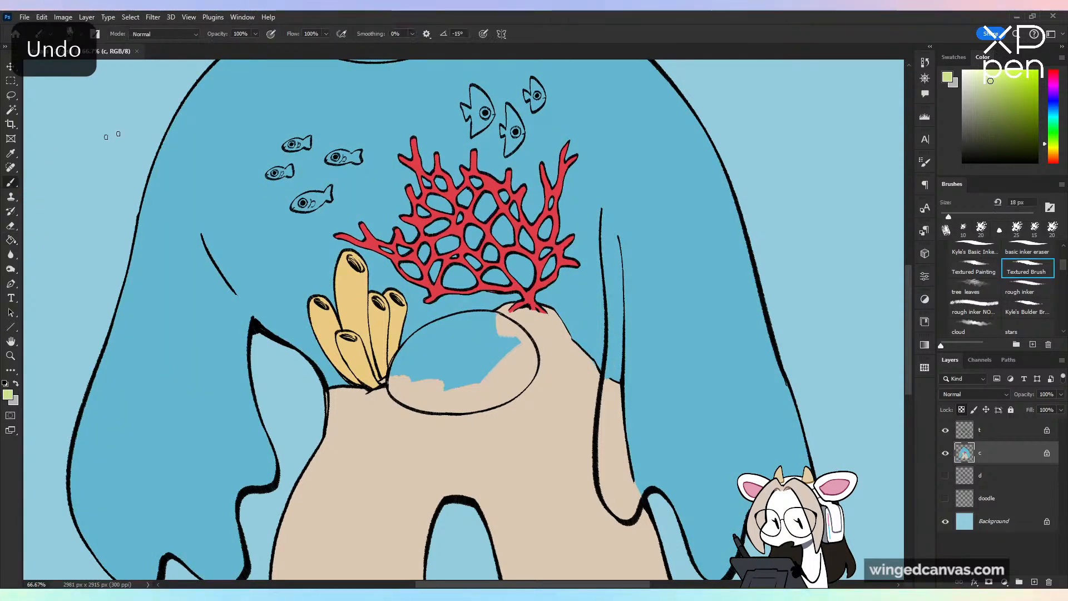
key("ctrl+plus")
mouse_move(550, 355)
left_mouse_down()
mouse_move(491, 420)
mouse_move(501, 414)
left_mouse_up()
key("ctrl+z")
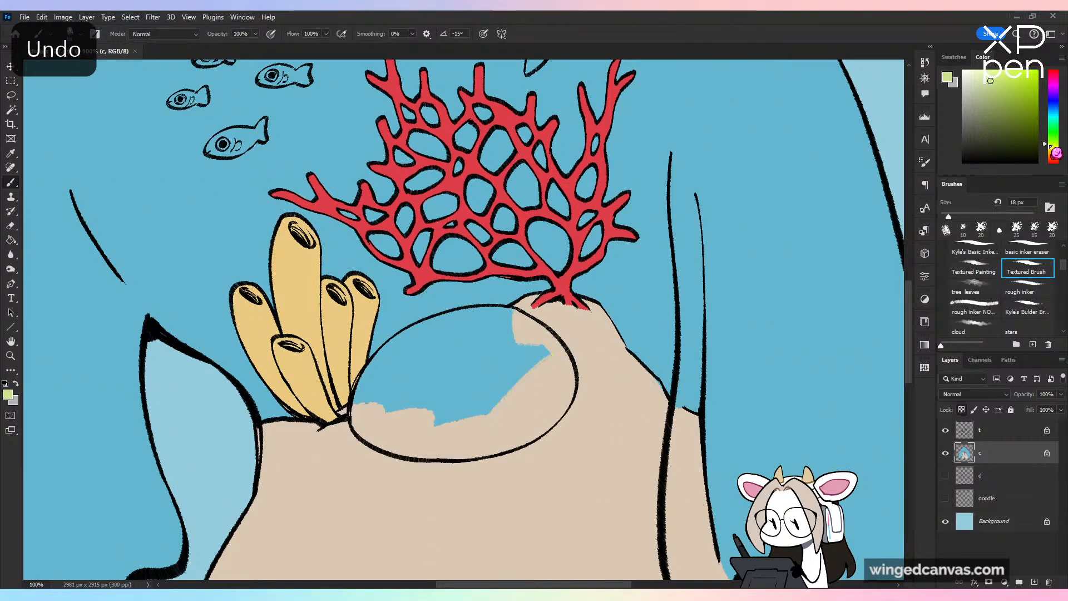
left_click_drag(948, 217, 978, 217)
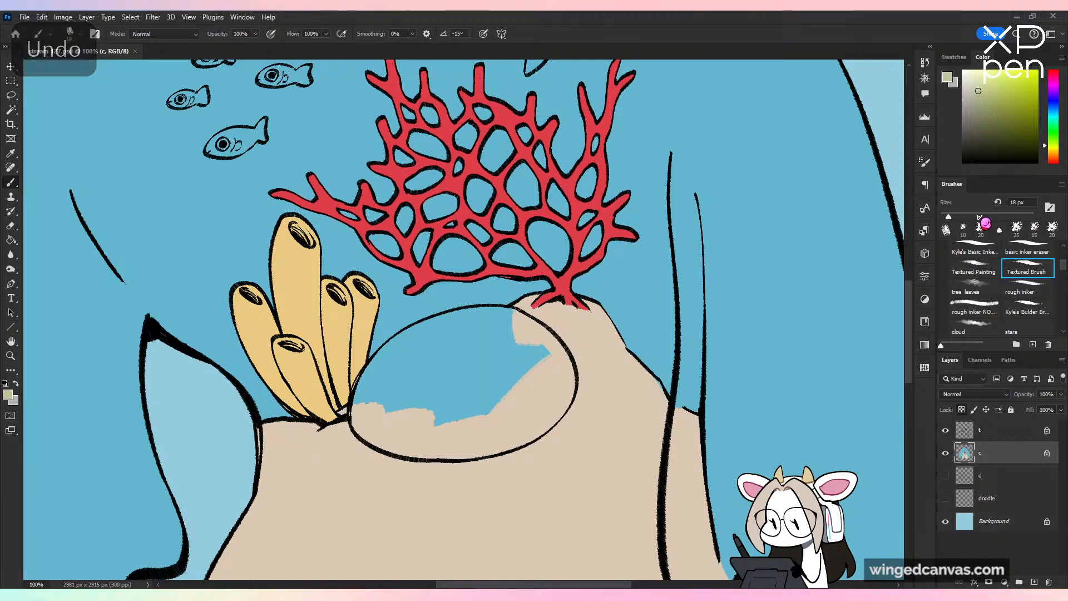
mouse_move(499, 365)
left_mouse_down()
mouse_move(433, 417)
mouse_move(528, 371)
mouse_move(475, 368)
mouse_move(496, 406)
mouse_move(435, 426)
left_mouse_up()
key("ctrl+z")
left_click(983, 80)
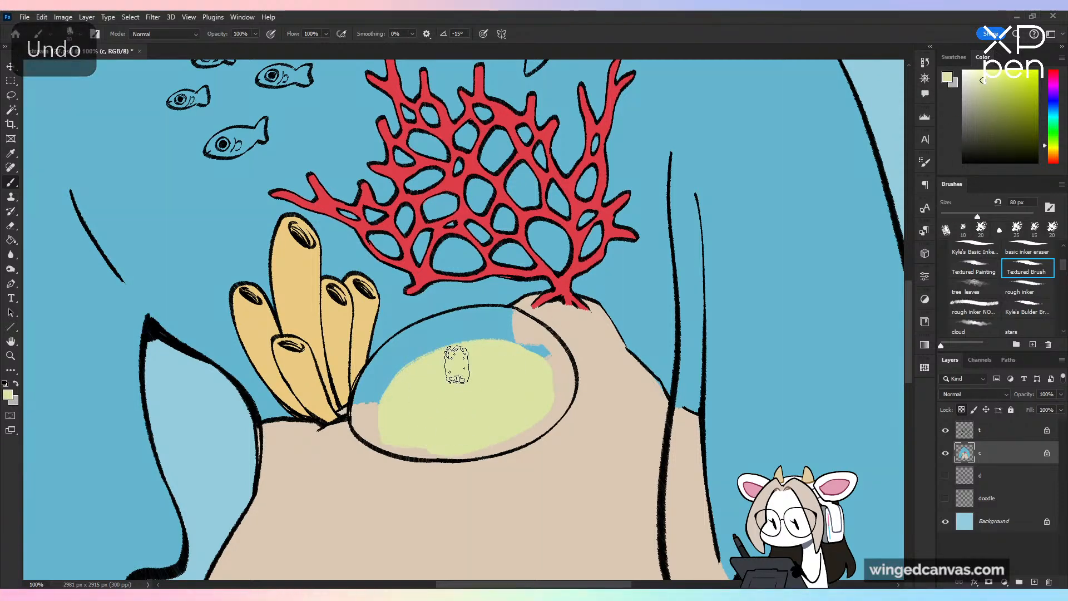
Step: Check the new oval color on the whole canvas, mirroring the view horizontally
key("ctrl+minus")
key("ctrl+minus")
key("ctrl+shift+h")
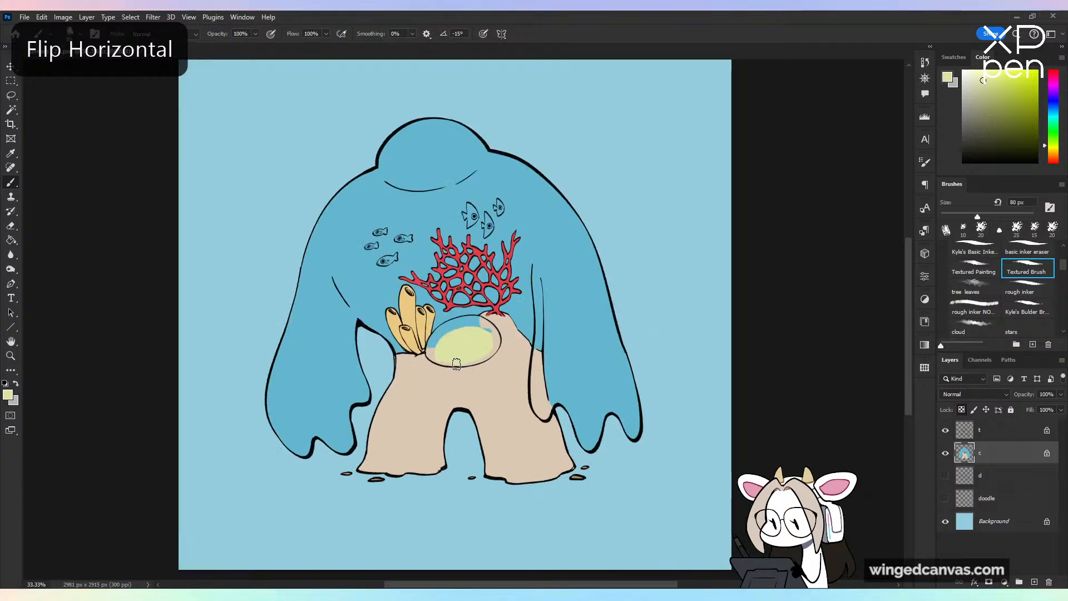
key("ctrl+plus")
key("ctrl+plus")
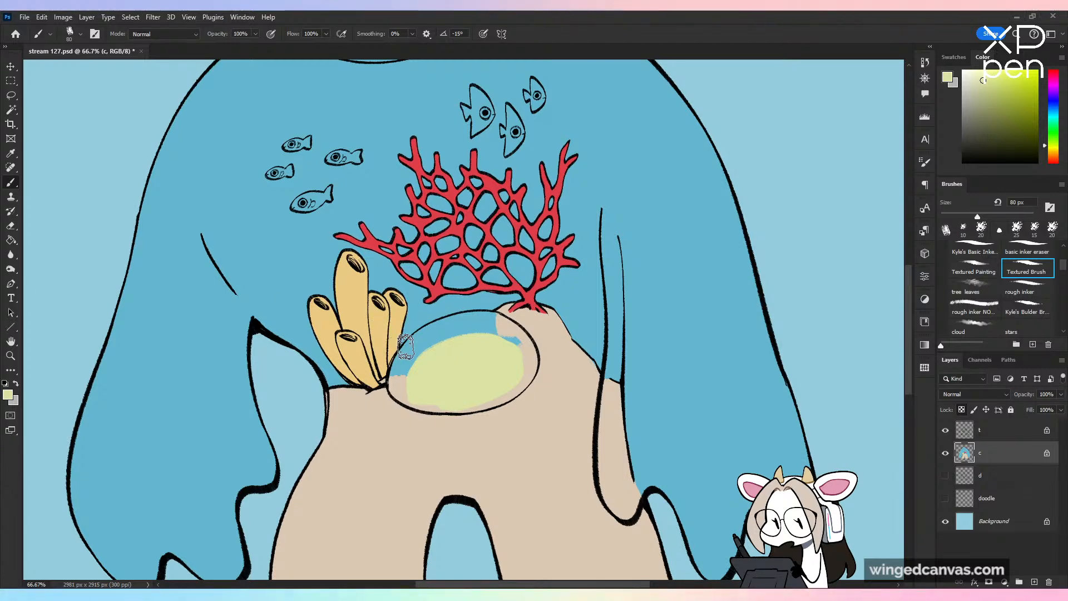
Step: Sample the tube corals' yellow and fill the oval's painted area with it
left_click(378, 327, "alt")
key("g")
key("ctrl+plus")
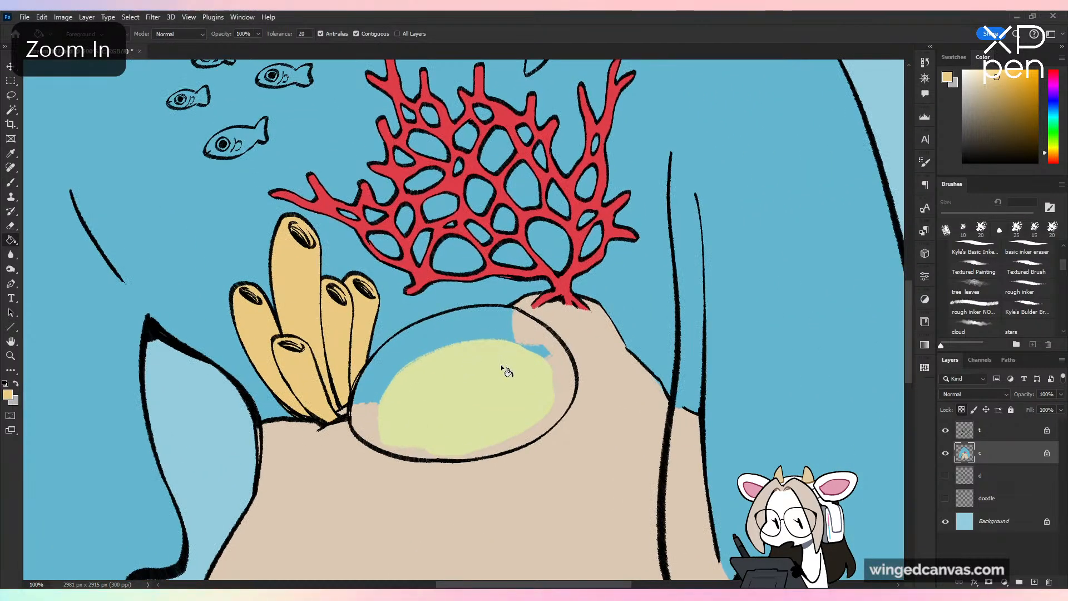
left_click(507, 371)
key("b")
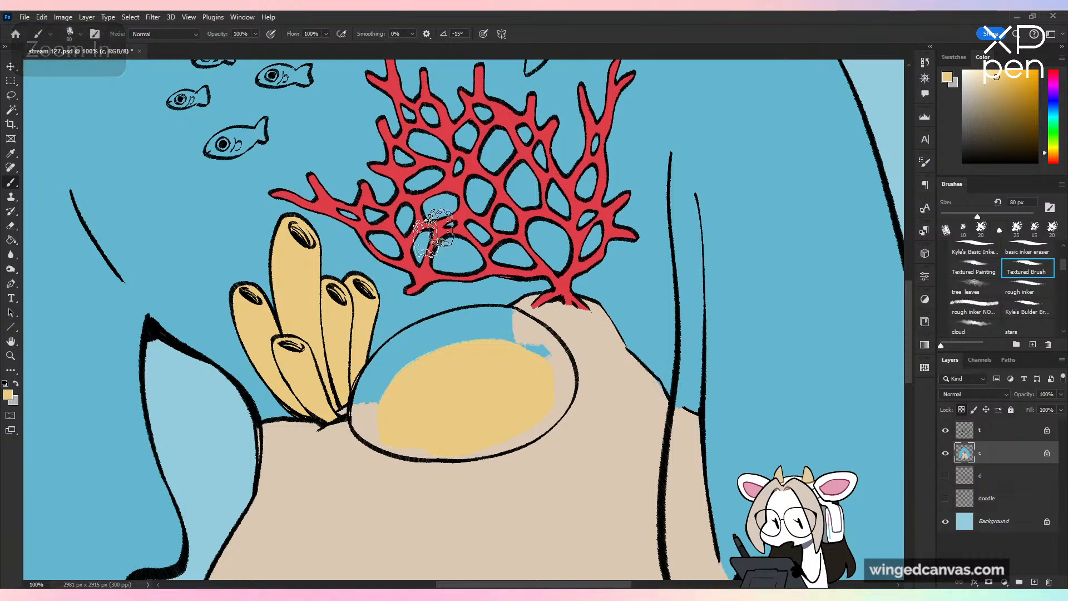
Step: Choose a soft pinkish purple and recolor the tube corals with the Paint Bucket
key("g")
left_click(1053, 81)
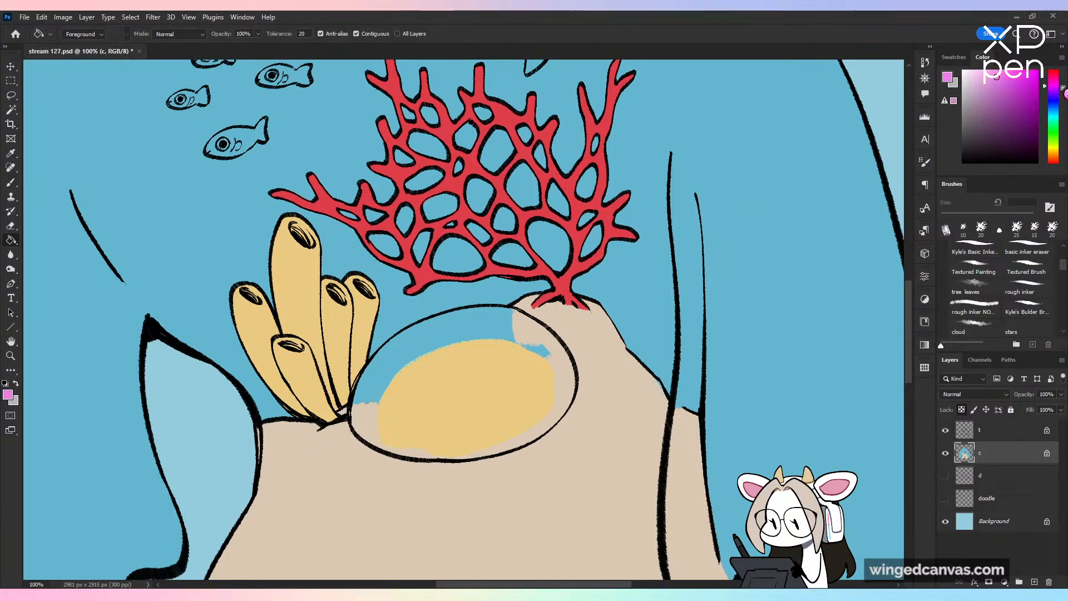
left_click(988, 94)
left_click(352, 337)
key("ctrl+minus")
key("ctrl+minus")
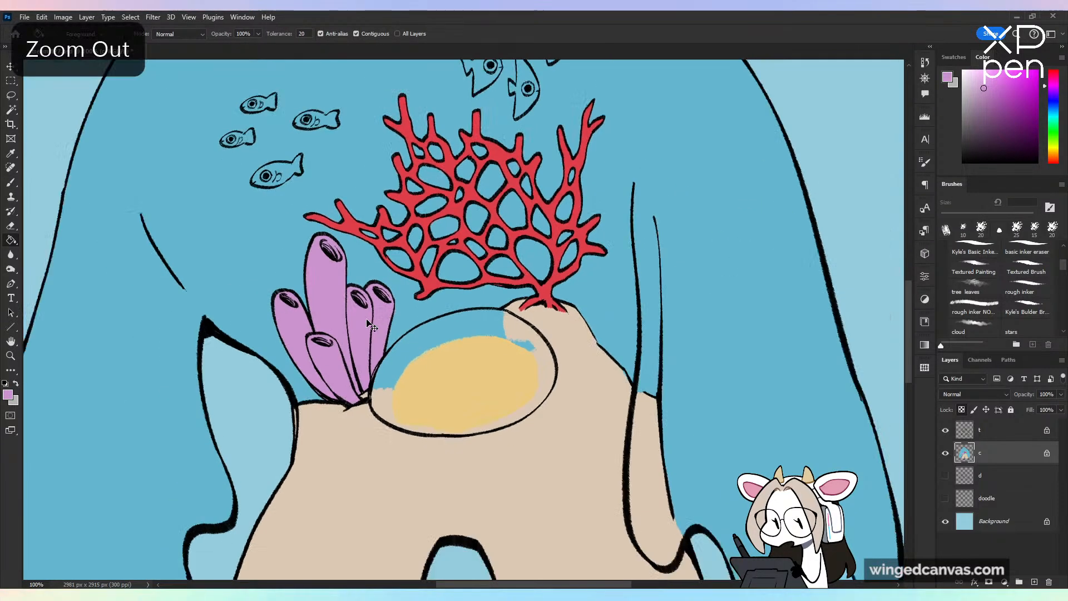
key("ctrl+plus")
Step: Sample the oval's yellow and paint its uncovered upper area and sides with a 50 px brush
key("b")
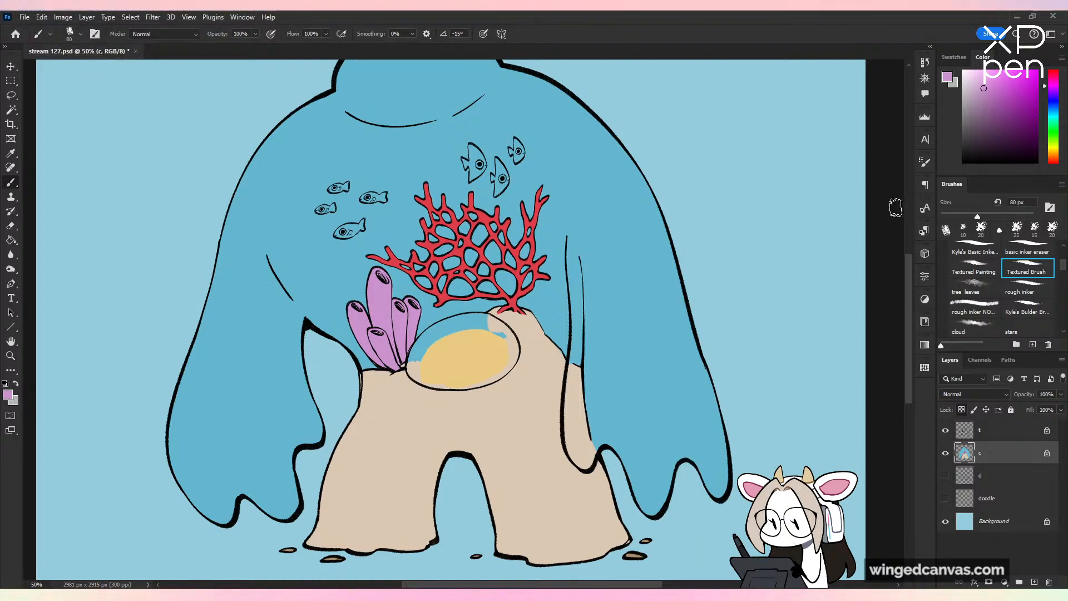
key("bracketleft")
key("bracketleft")
key("bracketleft")
key("ctrl+plus")
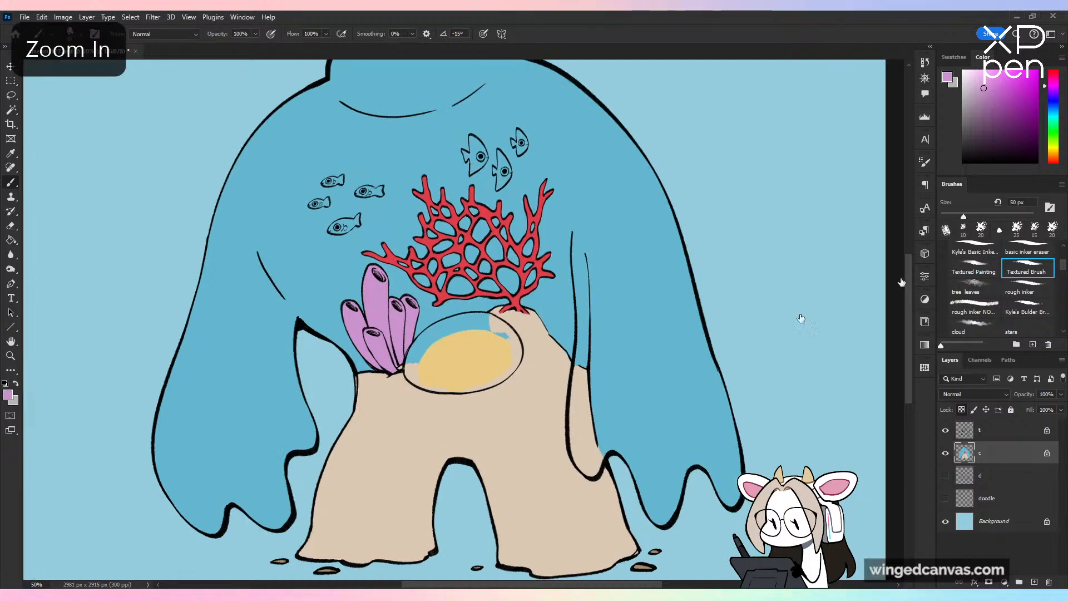
left_click(462, 383, "alt")
key("ctrl+plus")
mouse_move(461, 341)
left_mouse_down()
mouse_move(518, 349)
mouse_move(549, 368)
mouse_move(548, 383)
mouse_move(524, 341)
mouse_move(532, 332)
mouse_move(469, 319)
mouse_move(409, 342)
mouse_move(379, 372)
mouse_move(413, 348)
mouse_move(388, 354)
mouse_move(373, 384)
left_mouse_up()
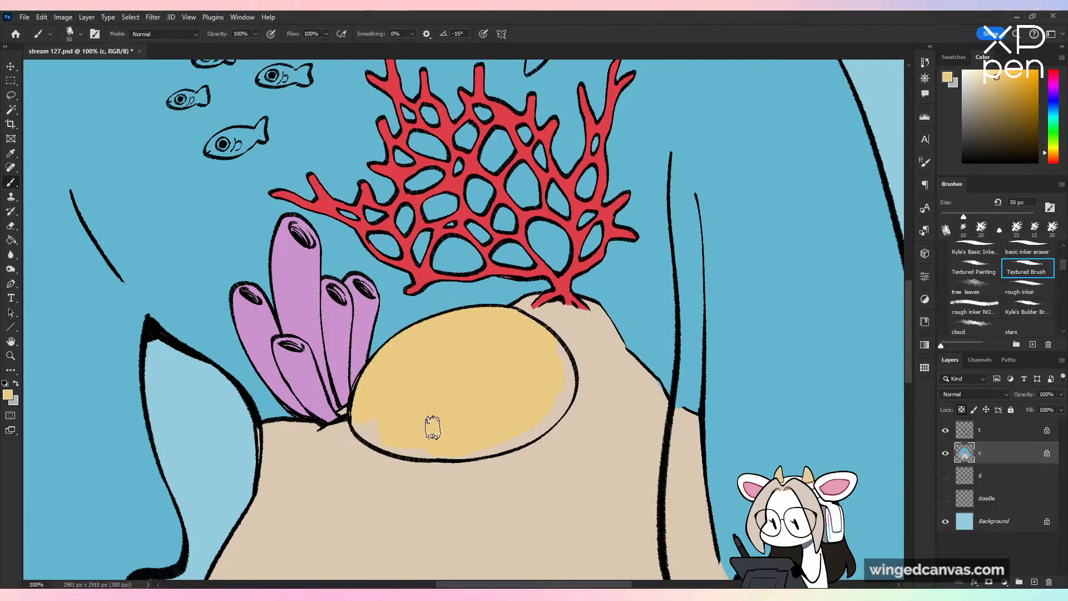
left_click_drag(573, 382, 560, 341)
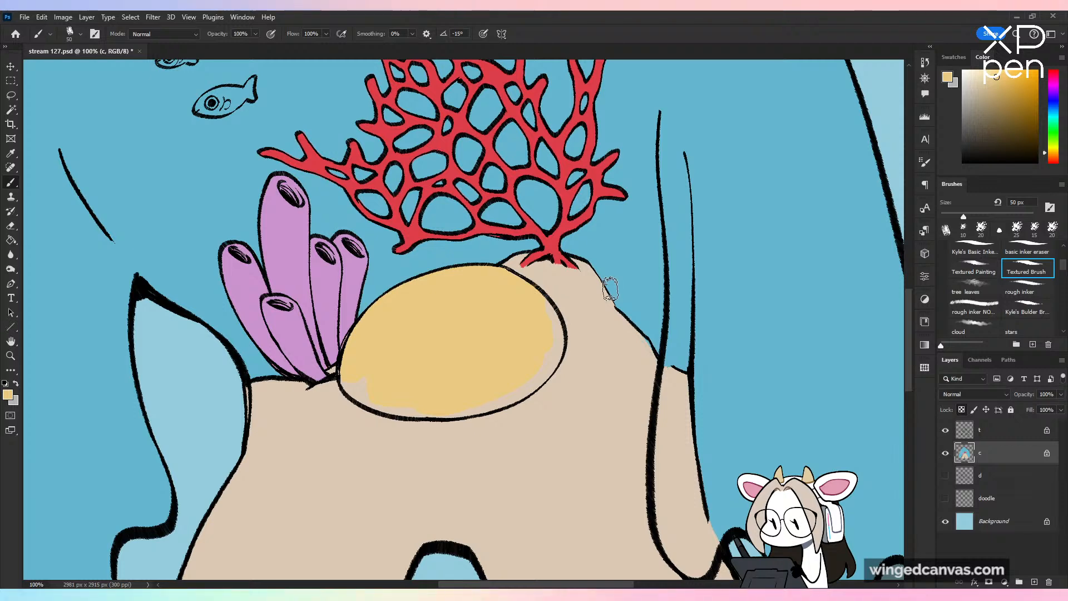
Step: Reduce the brush to 29 px and cover the oval's remaining gaps along its lower and right edges, saving the file
left_click_drag(963, 216, 953, 216)
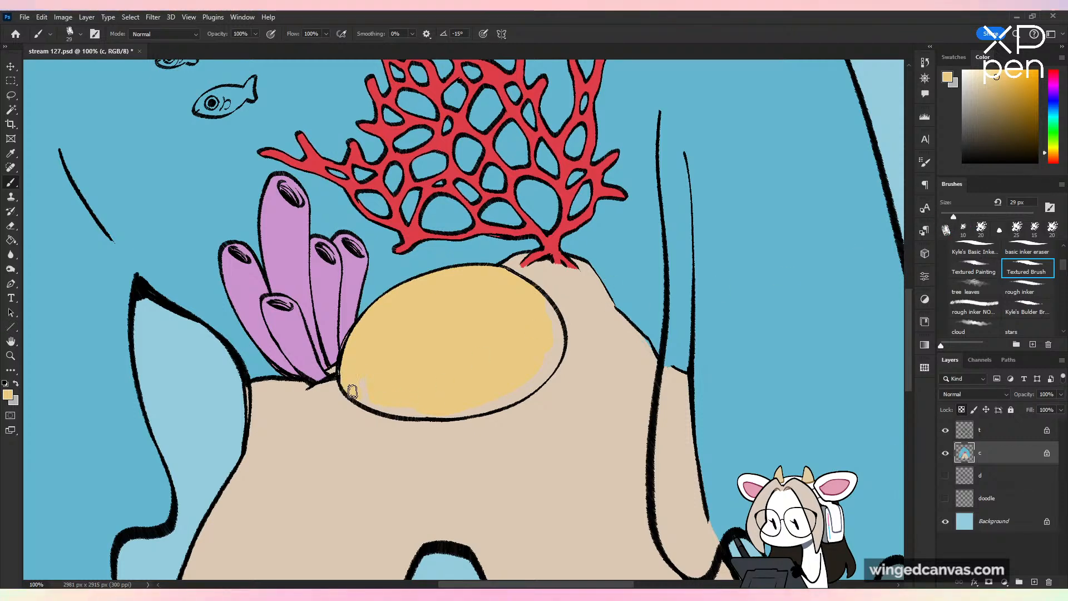
left_click_drag(384, 406, 406, 412)
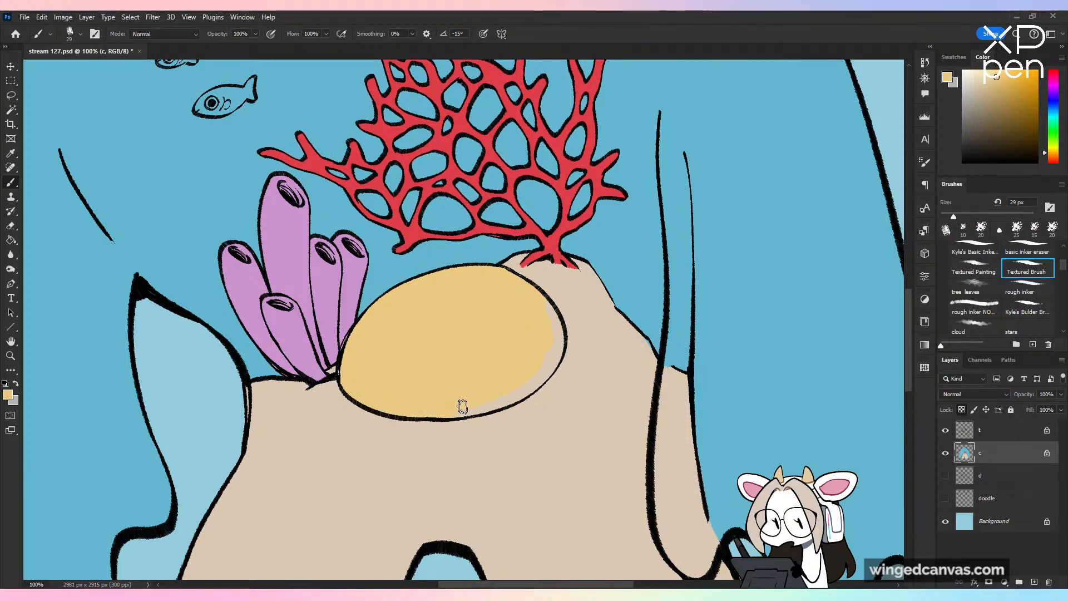
key("ctrl+s")
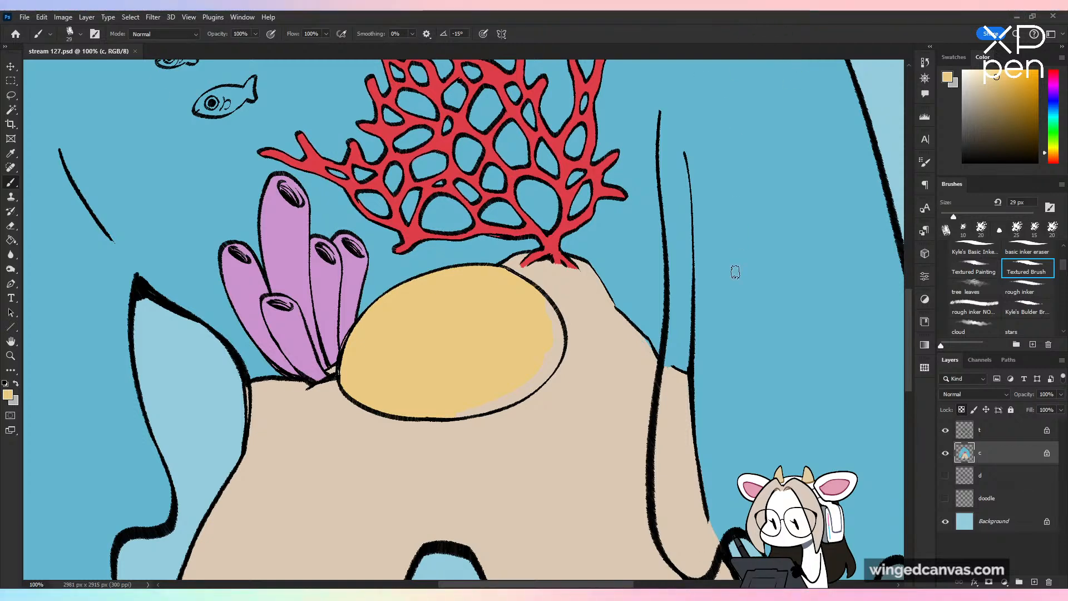
left_click_drag(500, 400, 525, 388)
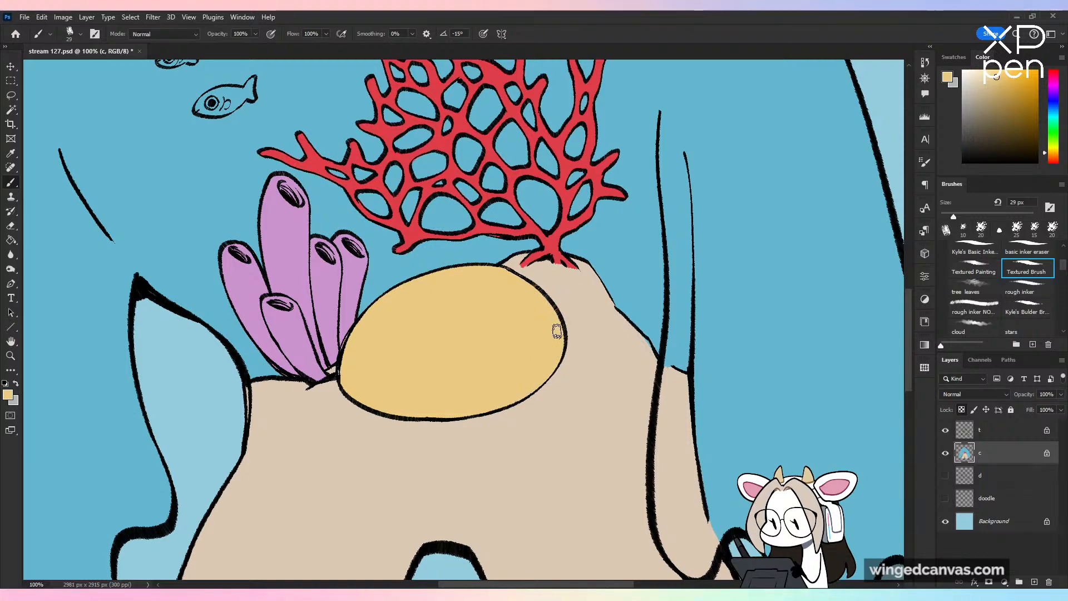
Step: Save the file and check the finished oval on the whole canvas, mirroring the view horizontally and back
key("ctrl+minus")
key("ctrl+minus")
key("ctrl+minus")
key("ctrl+s")
key("h")
key("h")
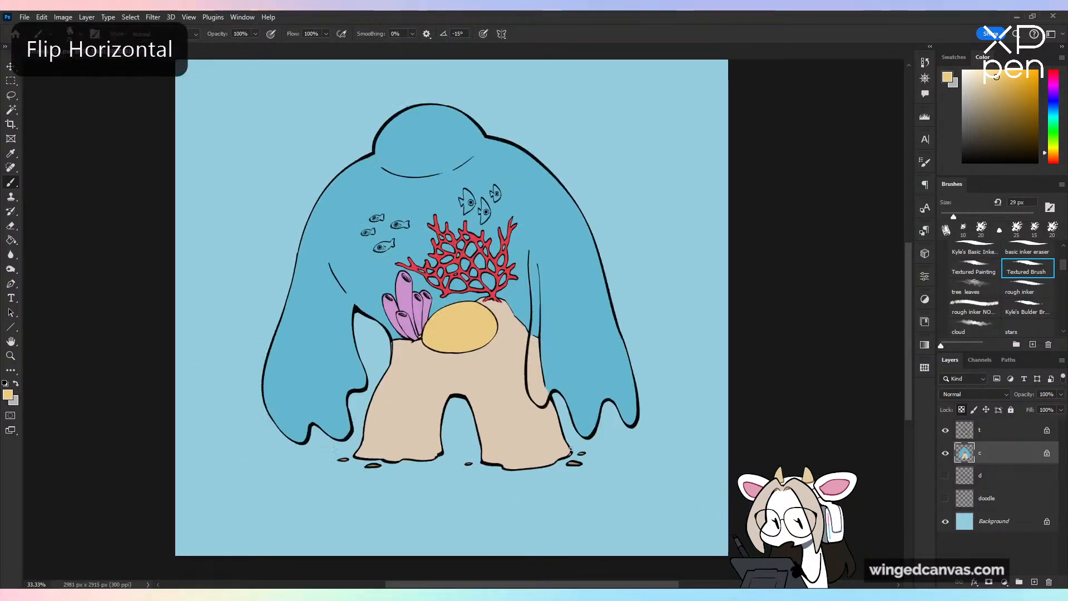
key("ctrl+plus")
key("ctrl+plus")
key("ctrl+plus")
key("ctrl+s")
key("space")
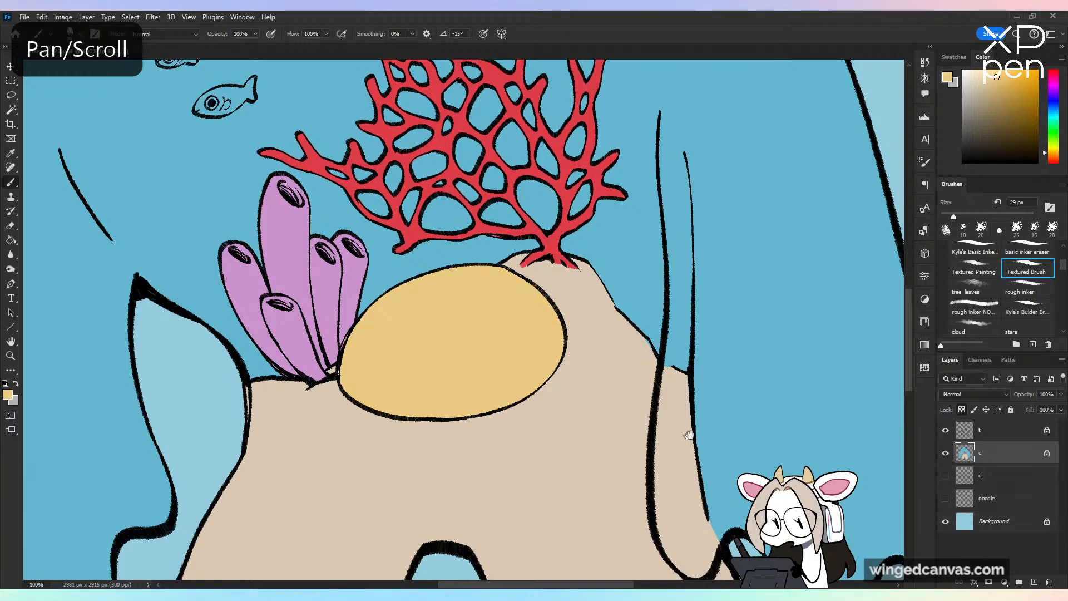
Step: Sample the tube corals' purple at their base beside the oval and save the file
left_click_drag(689, 435, 811, 407)
key("ctrl+plus")
left_click(445, 342, "alt")
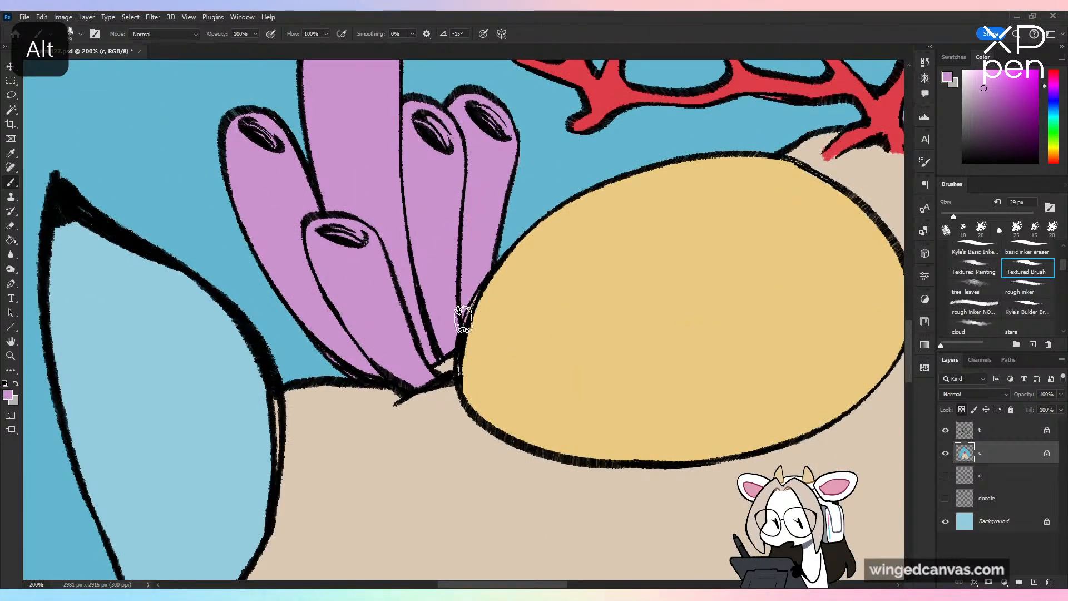
key("ctrl+minus")
key("ctrl+minus")
key("ctrl+s")
key("space")
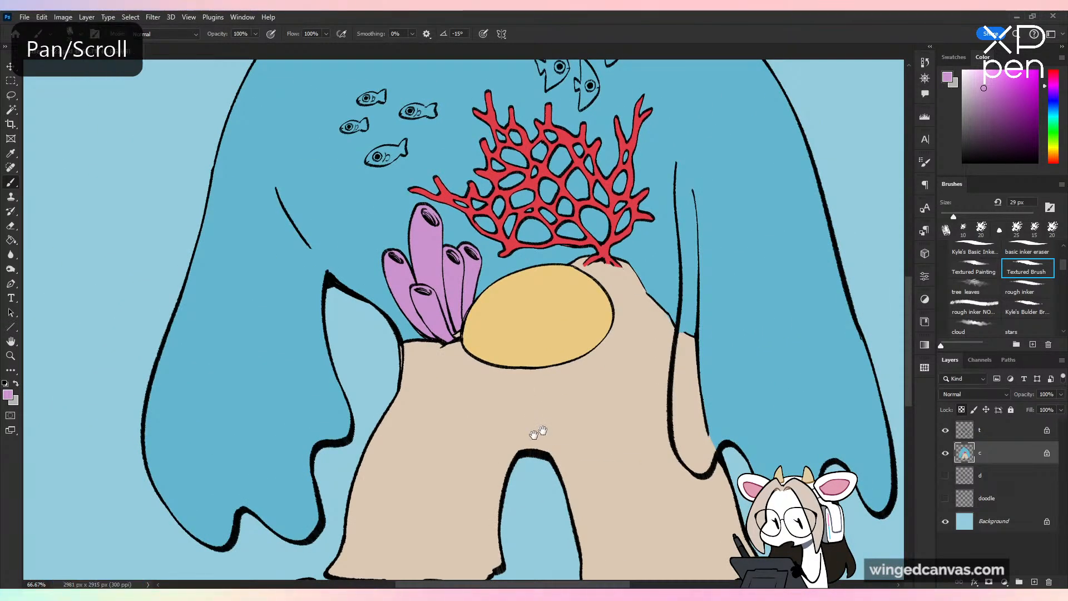
left_click_drag(537, 432, 509, 423)
Step: Turn off sampling of all layers for the Magic Wand and select the yellow oval on the color layer
key("w")
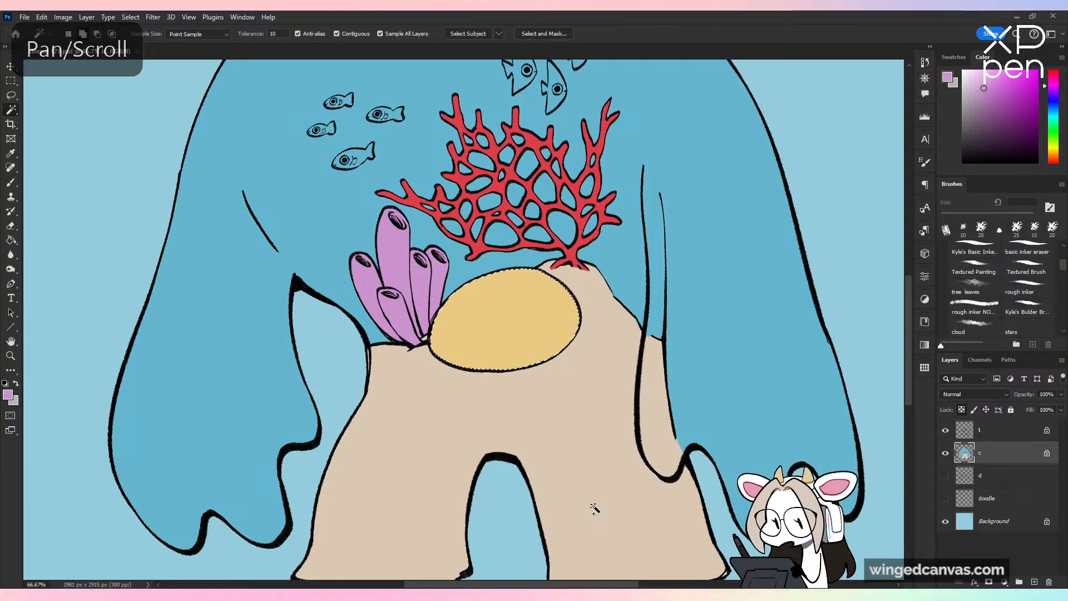
key("ctrl+plus")
key("ctrl+z")
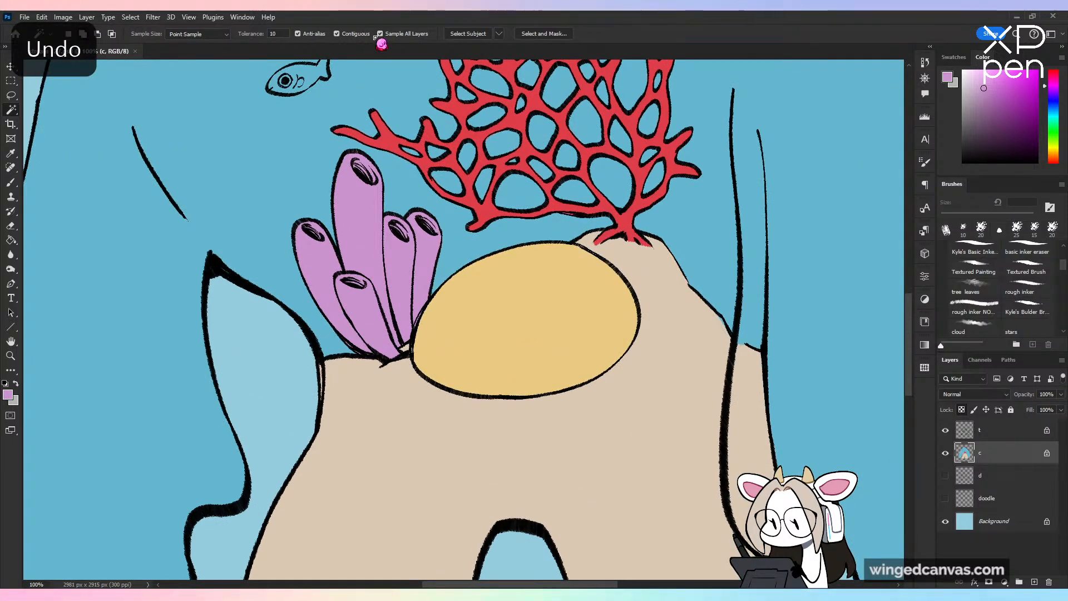
left_click(553, 352)
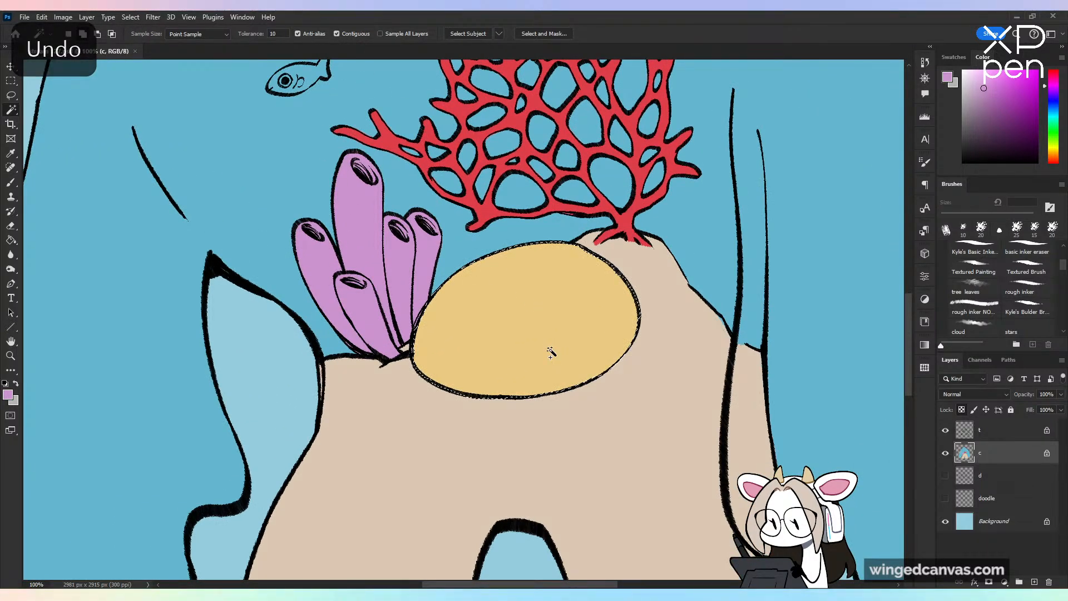
Step: Sample the oval's yellow, shift it to a light orange with test strokes inside the selection, and set the brush to 15 px
key("b")
left_click(624, 334, "alt")
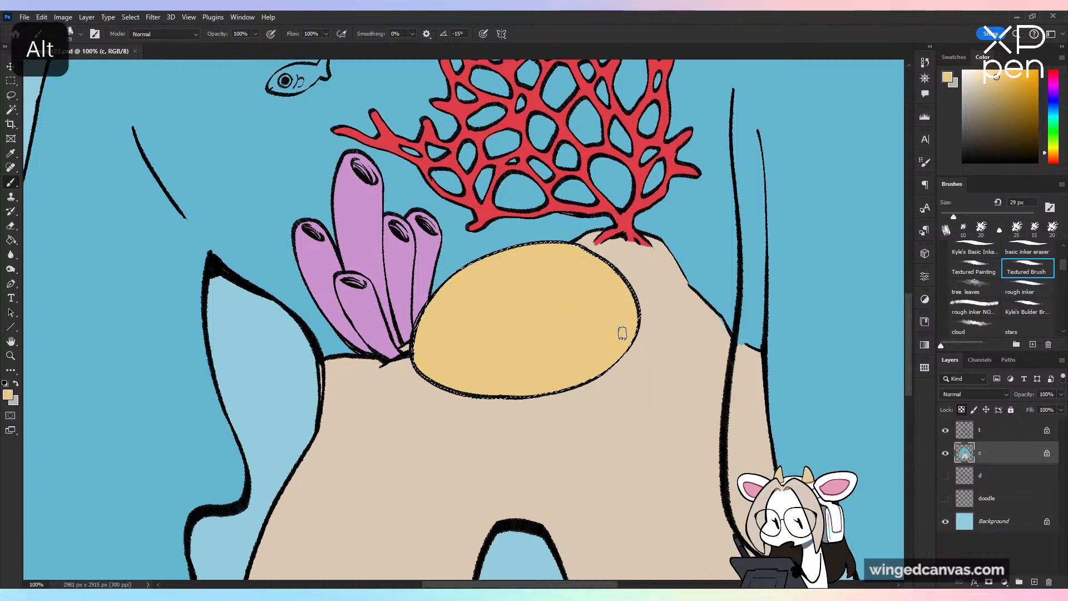
left_click(1053, 155)
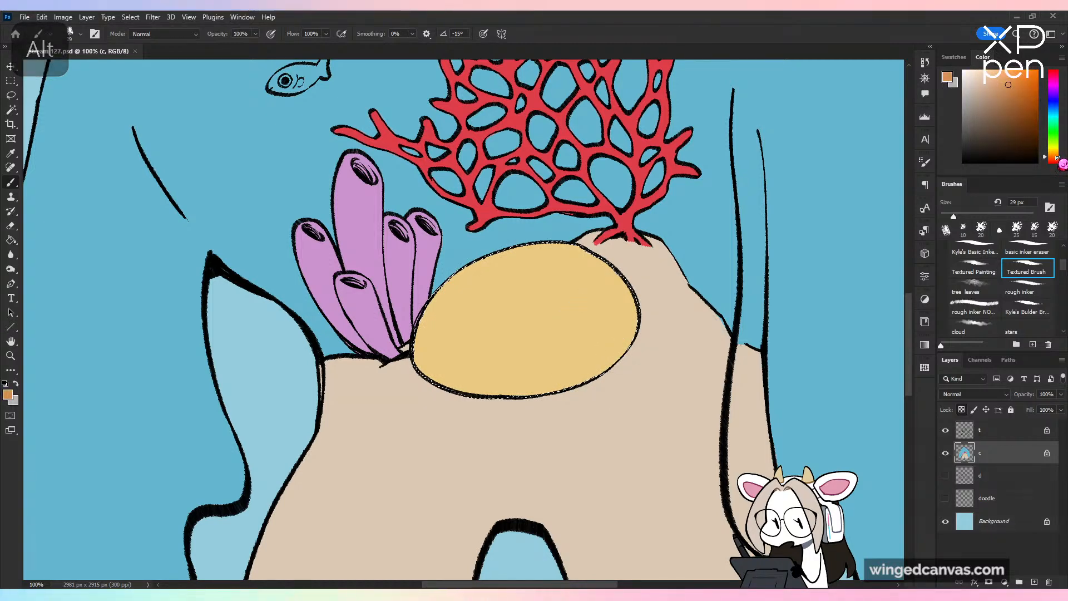
left_click_drag(547, 303, 525, 338)
key("ctrl+z")
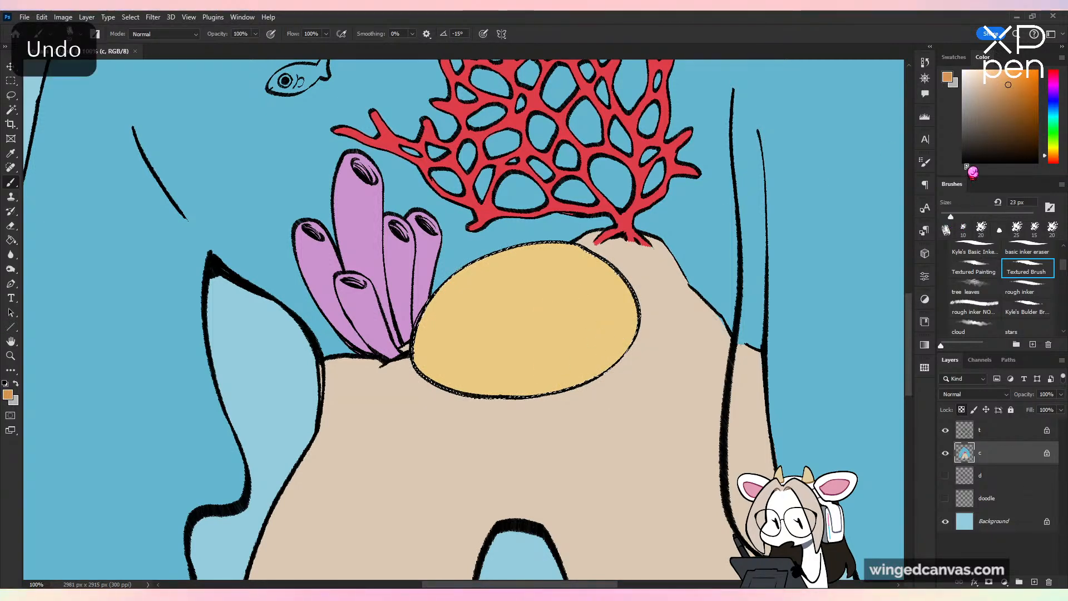
left_click(561, 324, "alt")
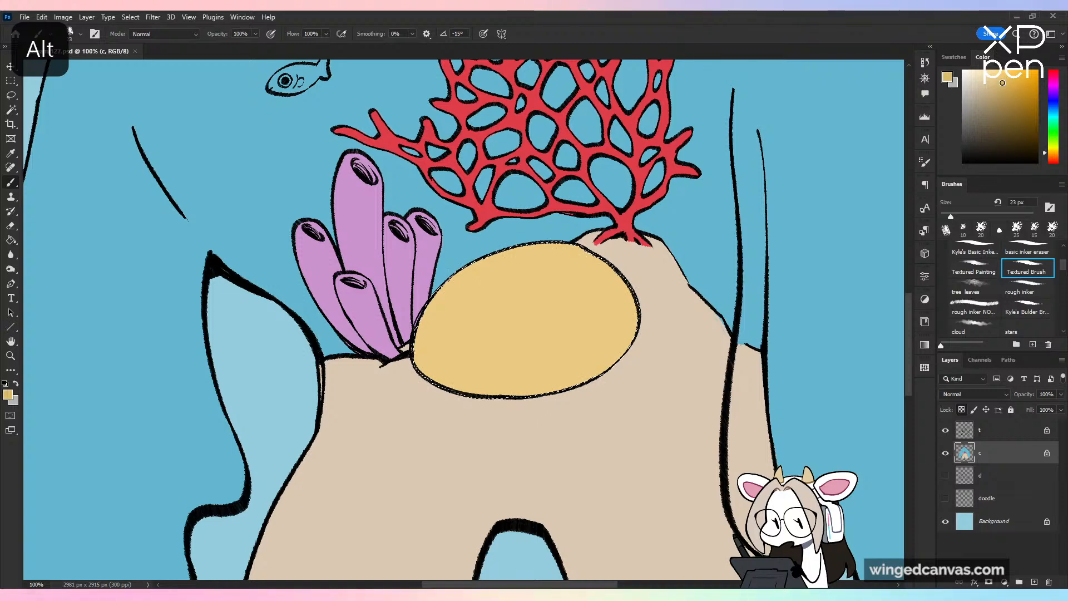
left_click(1054, 155)
left_click_drag(533, 290, 511, 321)
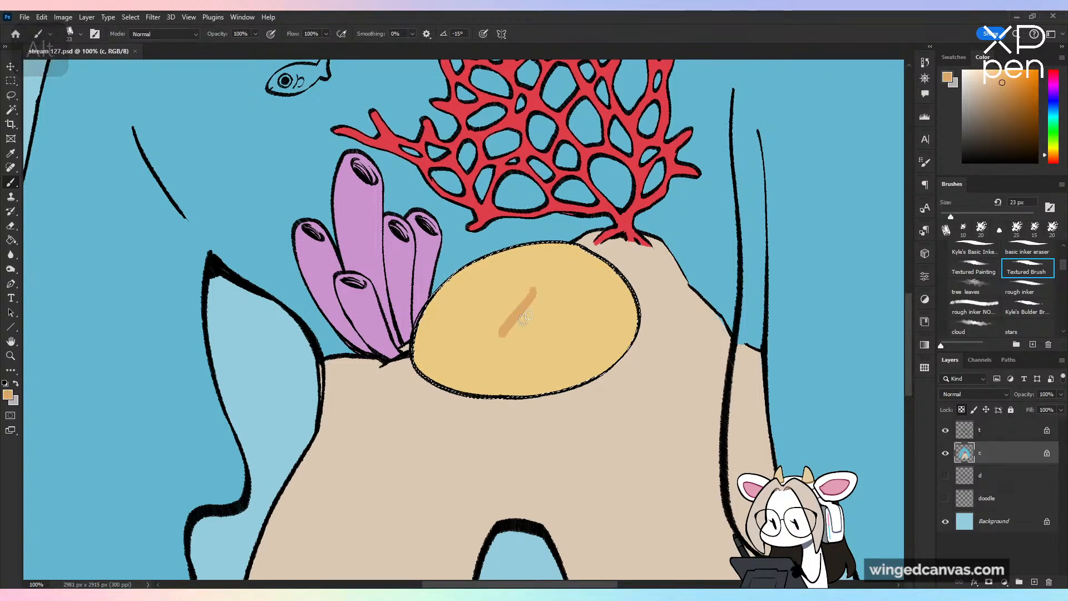
key("ctrl+z")
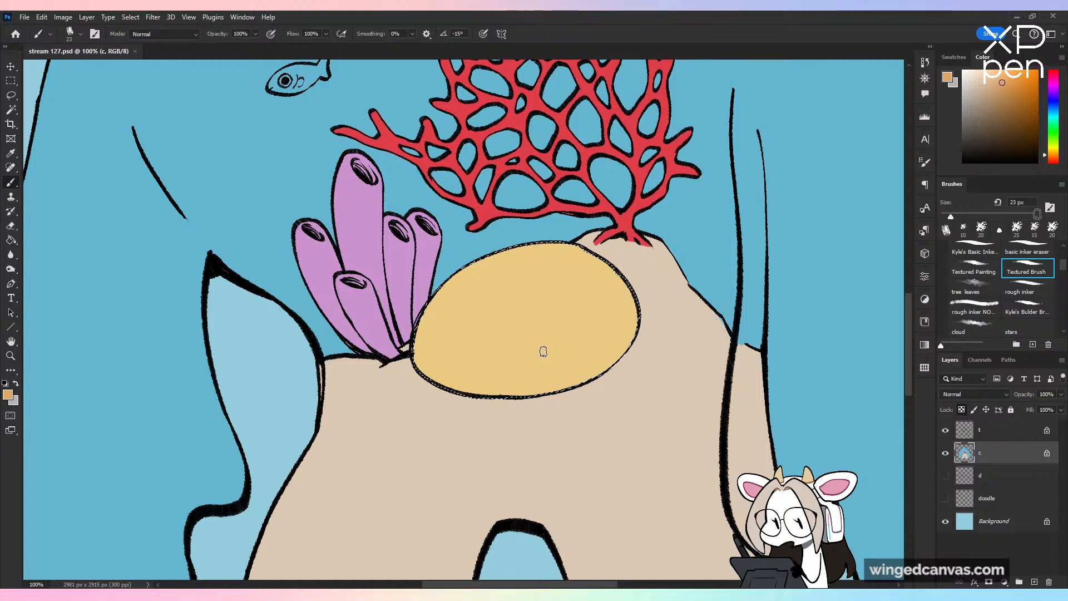
key("bracketleft")
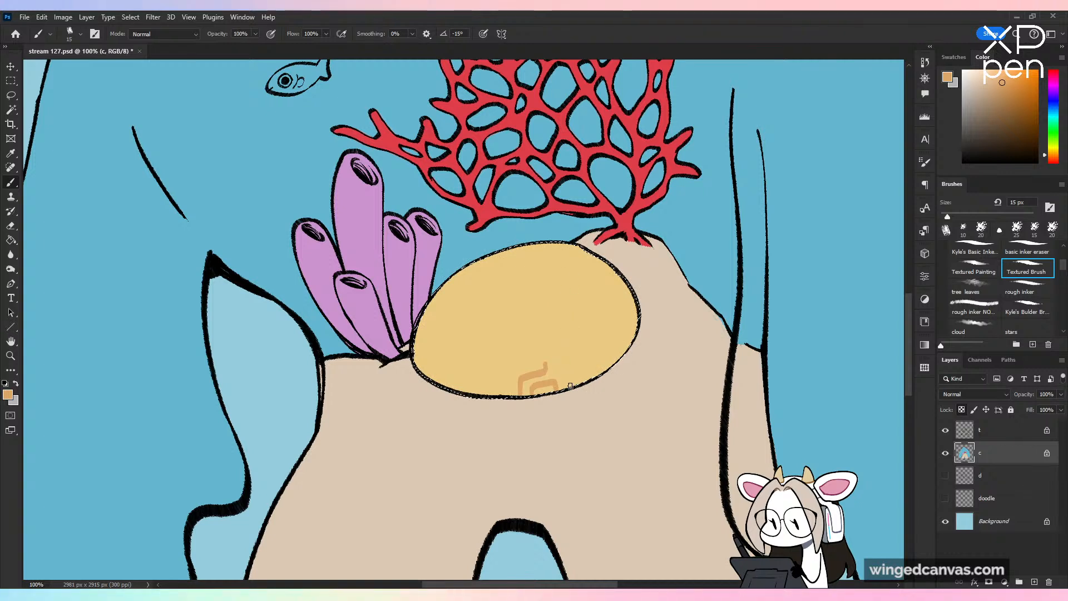
Step: Try an angular maze pattern in light orange along the oval's lower edge and undo its strokes
mouse_move(568, 387)
left_mouse_down()
mouse_move(571, 352)
mouse_move(556, 331)
mouse_move(575, 374)
mouse_move(589, 371)
mouse_move(580, 349)
left_mouse_up()
key("ctrl+z")
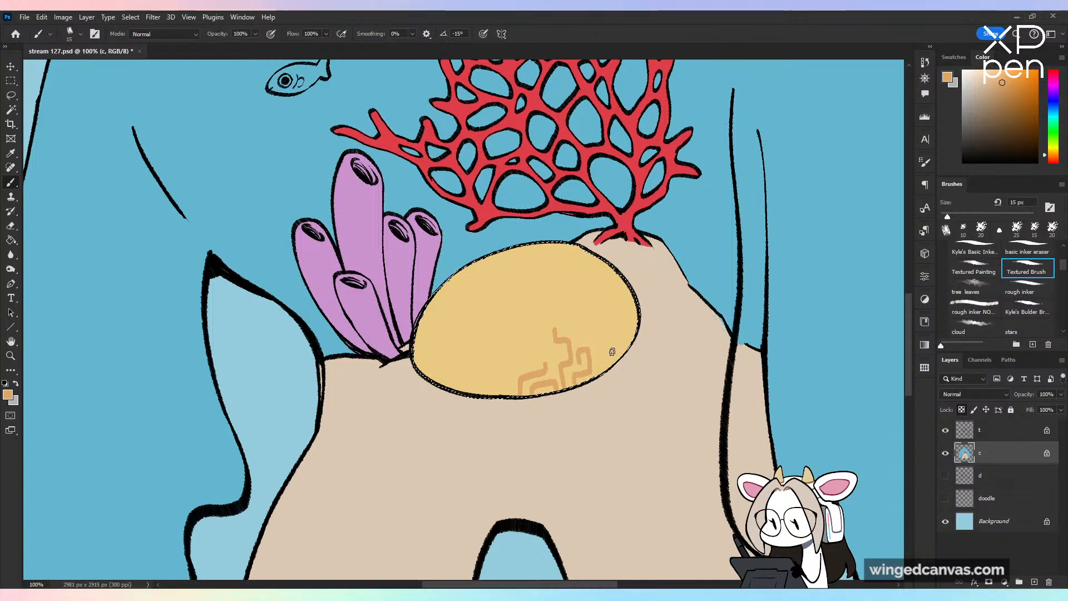
key("ctrl+minus")
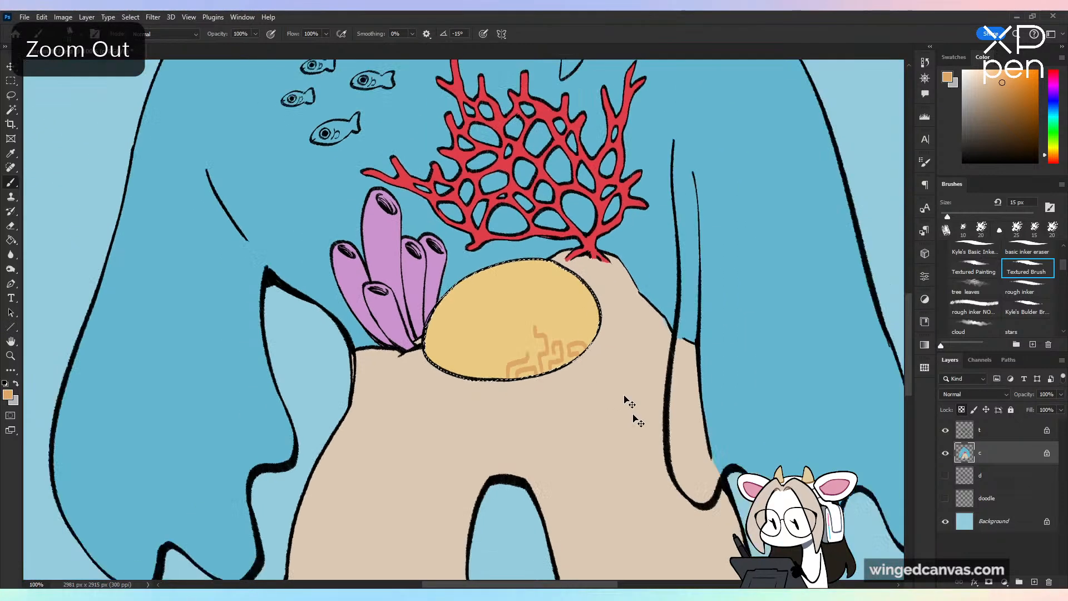
key("ctrl+minus")
key("ctrl+plus")
key("ctrl+plus")
key("ctrl+z")
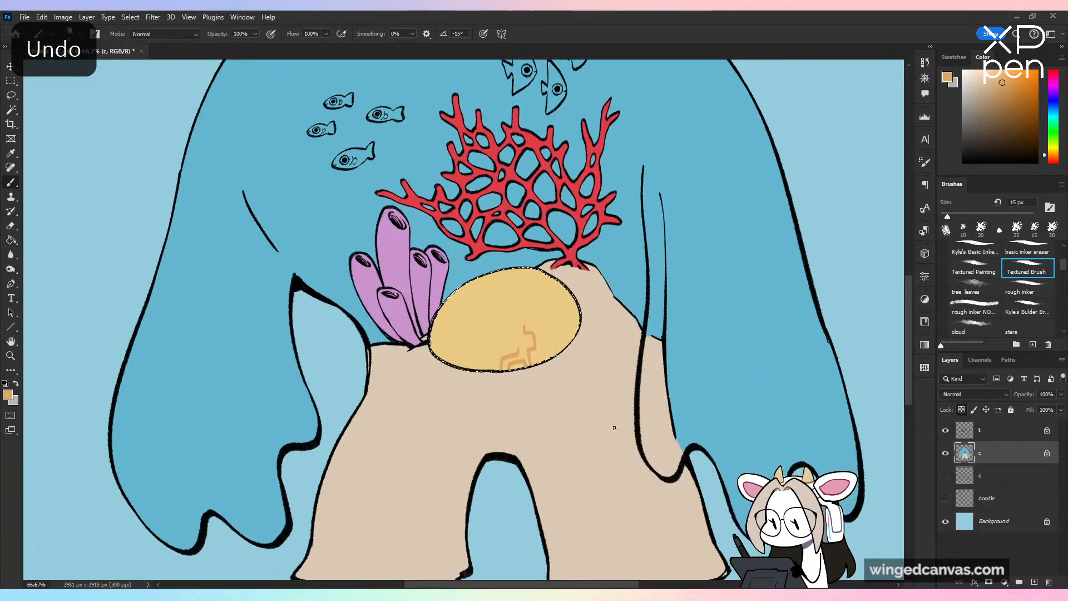
key("ctrl+z")
key("ctrl+z")
key("ctrl+z")
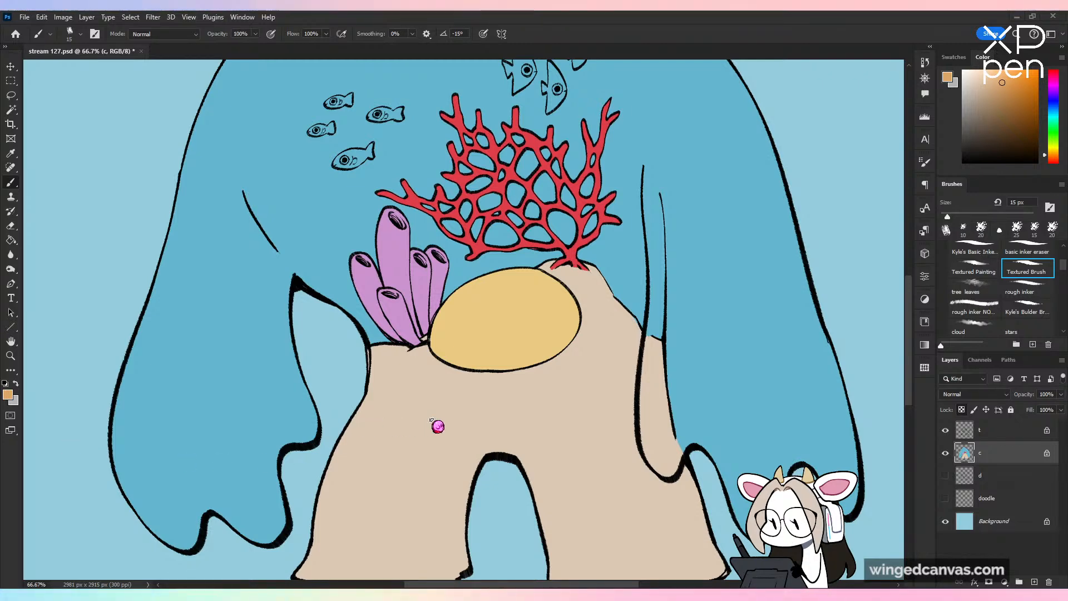
Step: Paint curving brain-coral grooves in light orange over the oval's lower right part, undoing unwanted strokes
key("ctrl+plus")
mouse_move(508, 393)
left_mouse_down()
mouse_move(550, 379)
mouse_move(571, 357)
mouse_move(523, 396)
mouse_move(527, 384)
mouse_move(572, 389)
left_mouse_up()
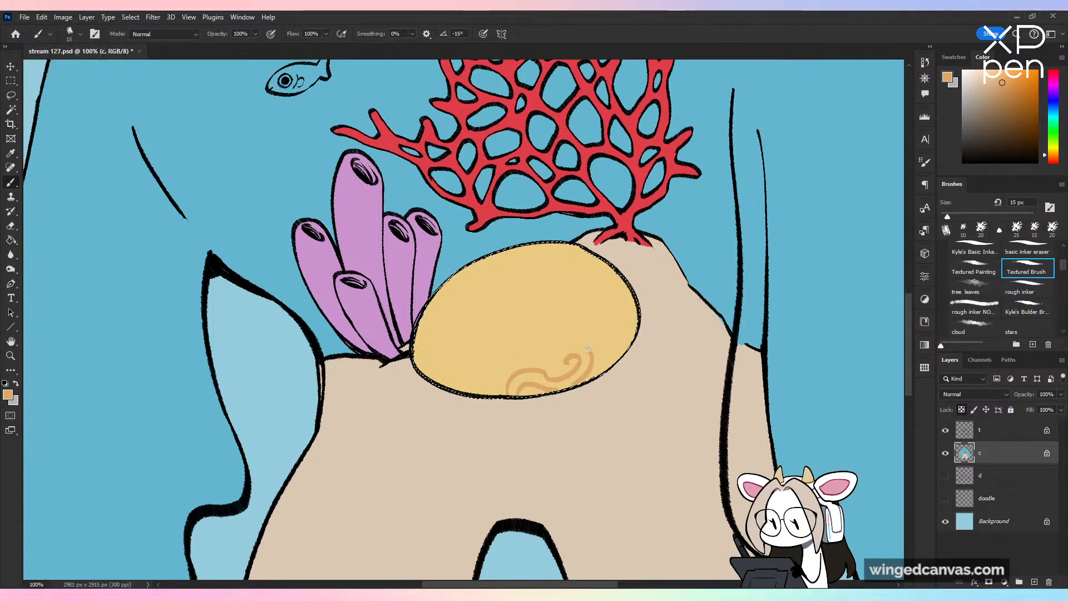
mouse_move(587, 349)
left_mouse_down()
mouse_move(537, 355)
mouse_move(554, 334)
mouse_move(602, 333)
mouse_move(613, 365)
mouse_move(620, 343)
mouse_move(596, 319)
left_mouse_up()
key("ctrl+z")
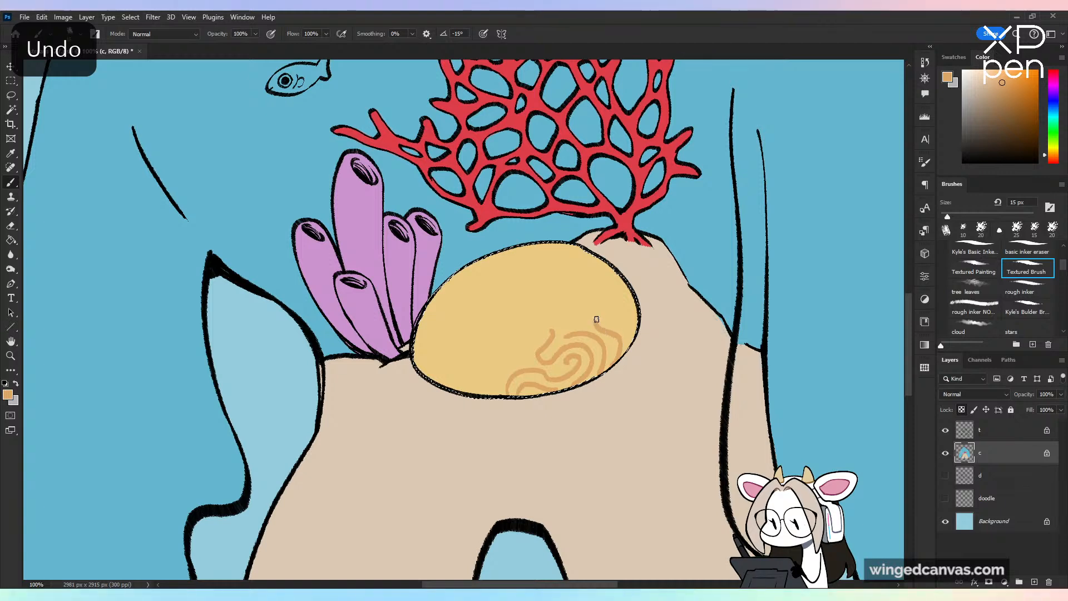
key("ctrl+z")
mouse_move(608, 369)
left_mouse_down()
mouse_move(611, 342)
mouse_move(622, 332)
mouse_move(635, 340)
mouse_move(624, 317)
mouse_move(588, 317)
mouse_move(618, 291)
mouse_move(596, 316)
mouse_move(634, 301)
left_mouse_up()
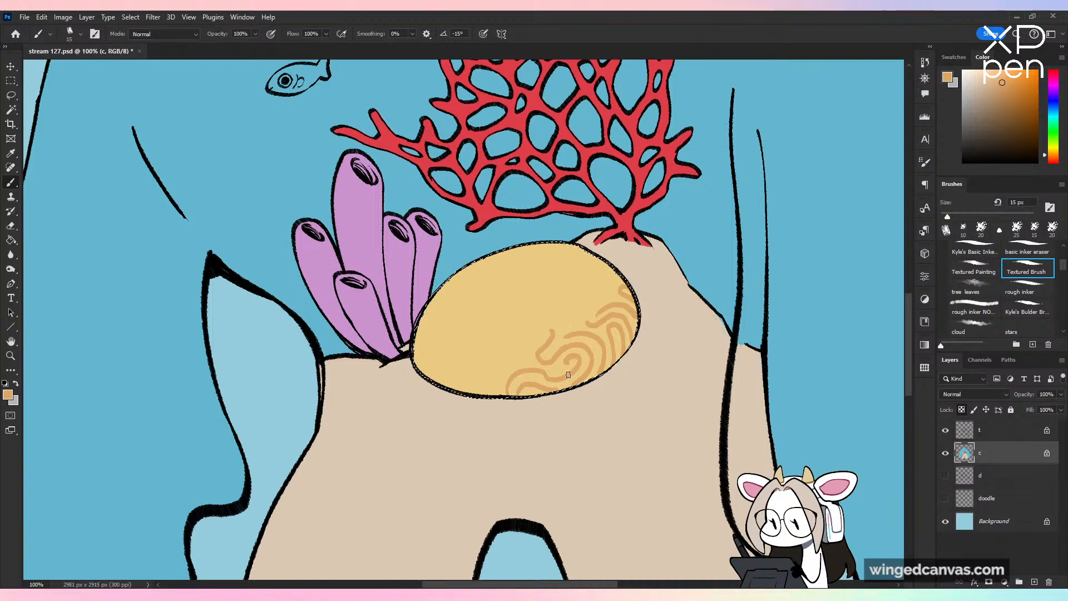
key("ctrl+z")
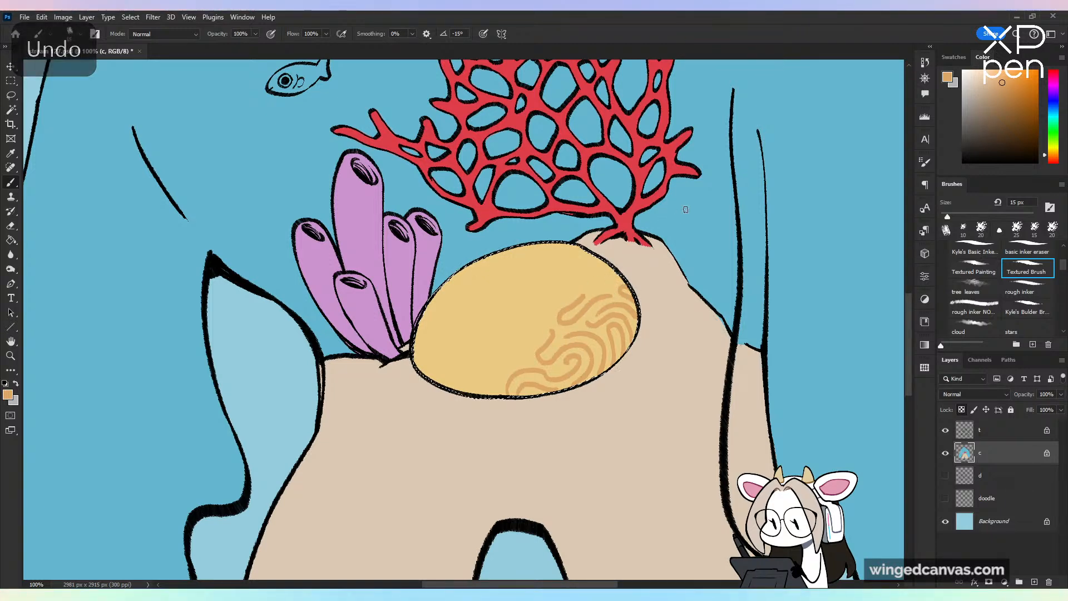
Step: Extend the curving grooves along the oval's lower left edge and add an elongated loop near its middle
left_click_drag(493, 395, 506, 356)
mouse_move(468, 396)
left_mouse_down()
mouse_move(493, 371)
mouse_move(476, 393)
left_mouse_up()
key("ctrl+z")
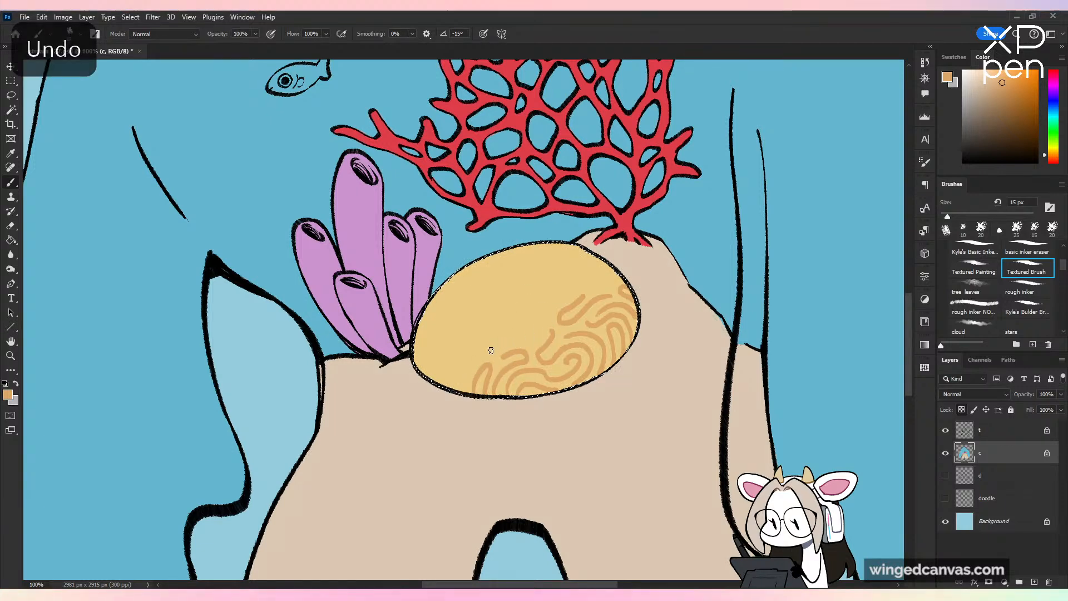
left_click_drag(540, 328, 487, 344)
key("ctrl+z")
Step: Paint more curving light orange grooves above the oval's lower left edge, undoing unwanted strokes
key("ctrl+minus")
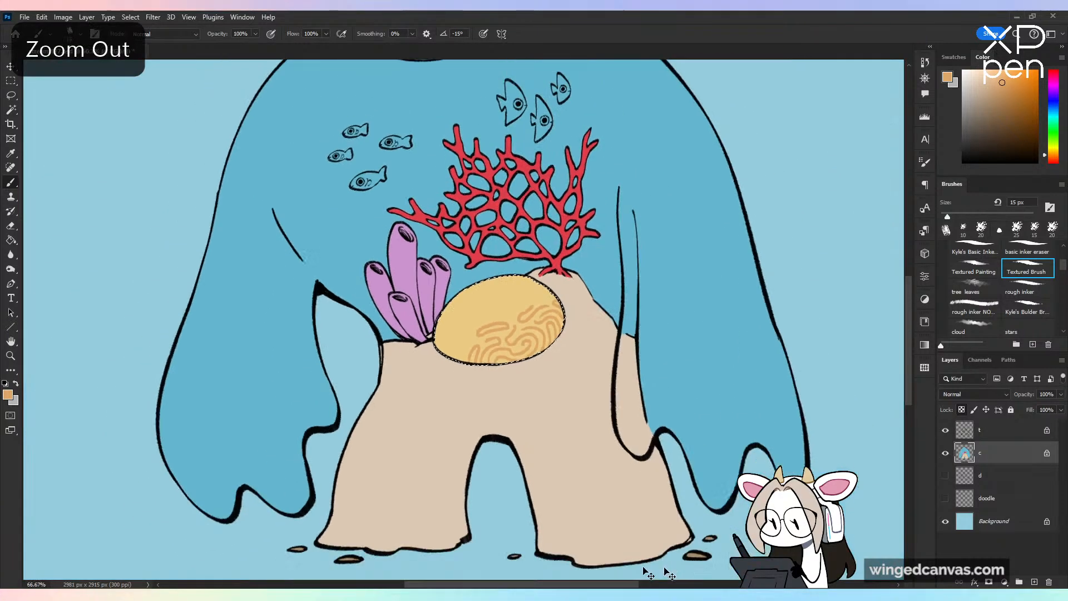
key("h")
key("ctrl+plus")
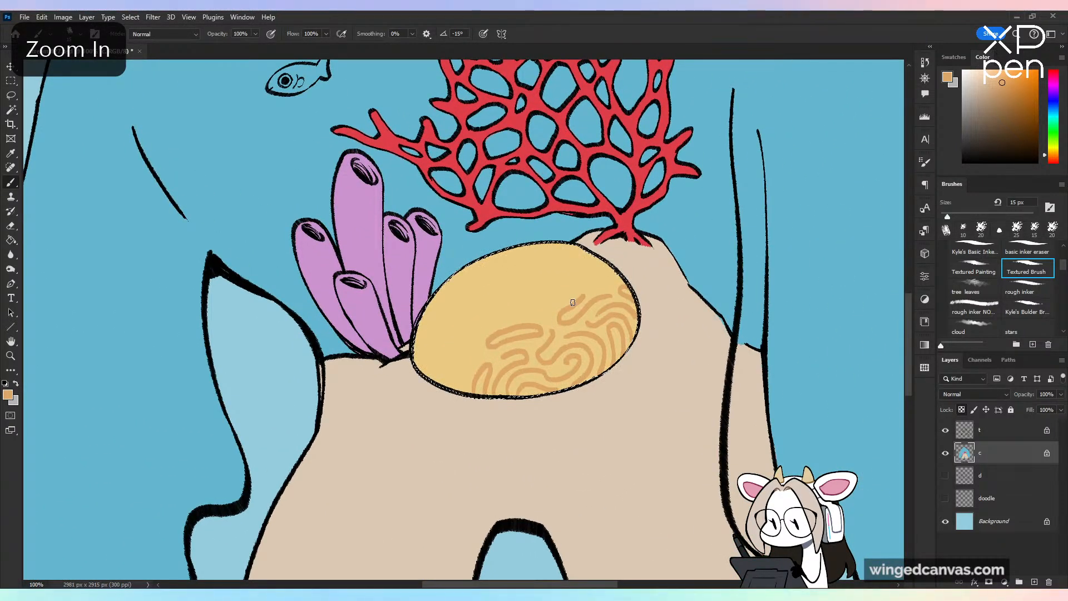
left_click_drag(467, 387, 474, 349)
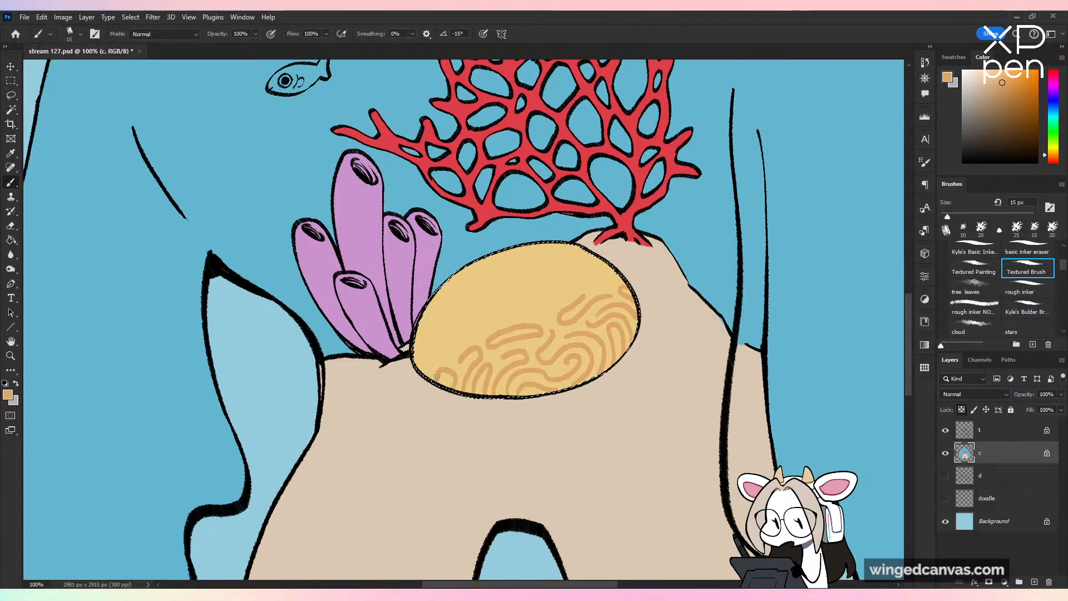
key("ctrl+z")
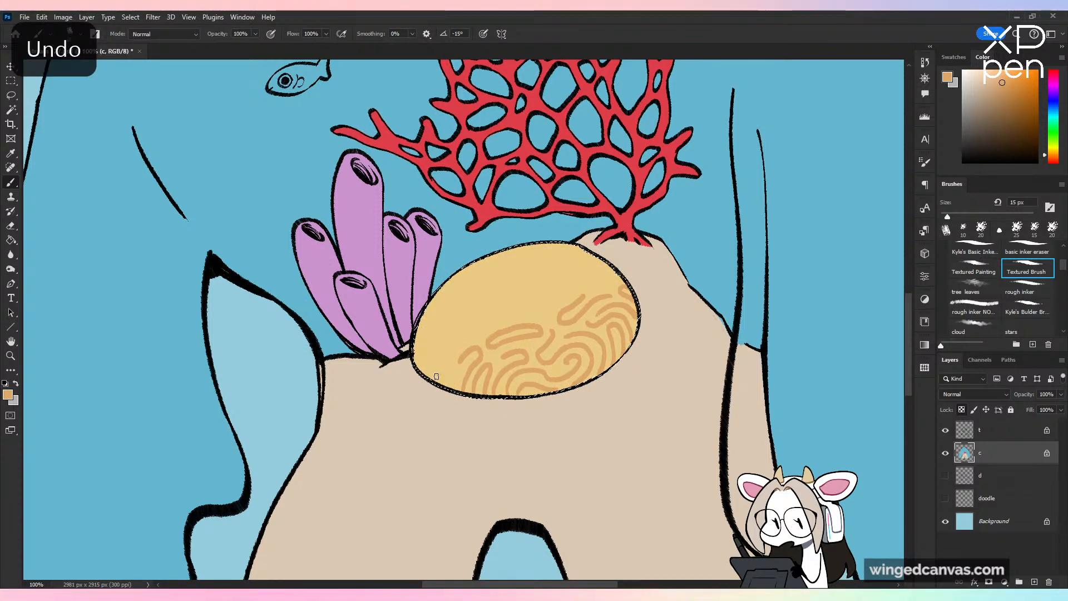
left_click_drag(451, 370, 477, 336)
key("ctrl+z")
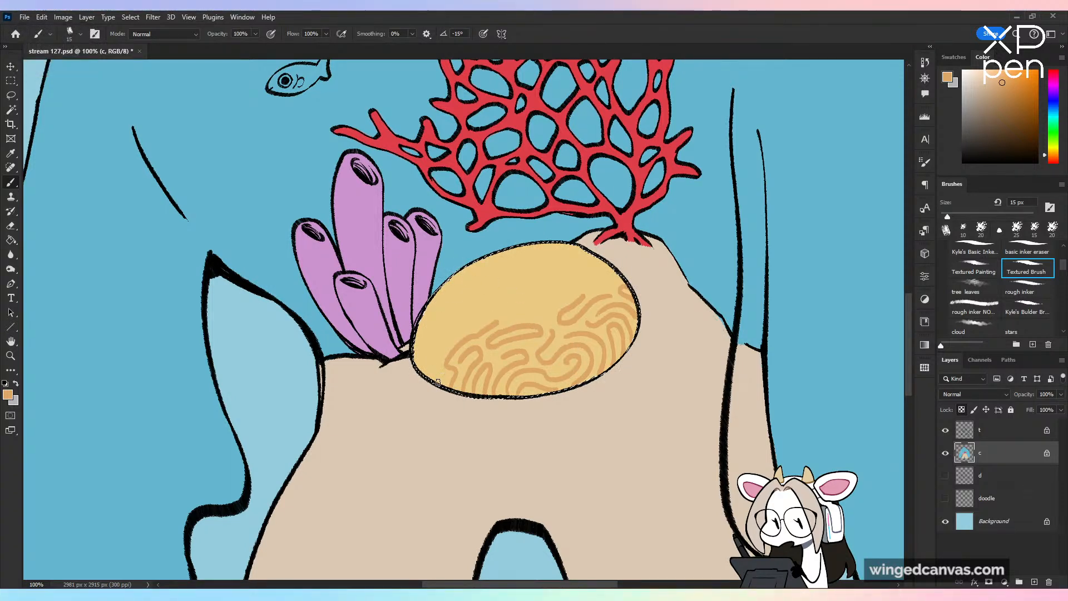
Step: Continue the winding light orange grooves to the oval's far left end, undoing unwanted strokes and checking the mirrored canvas
key("ctrl+z")
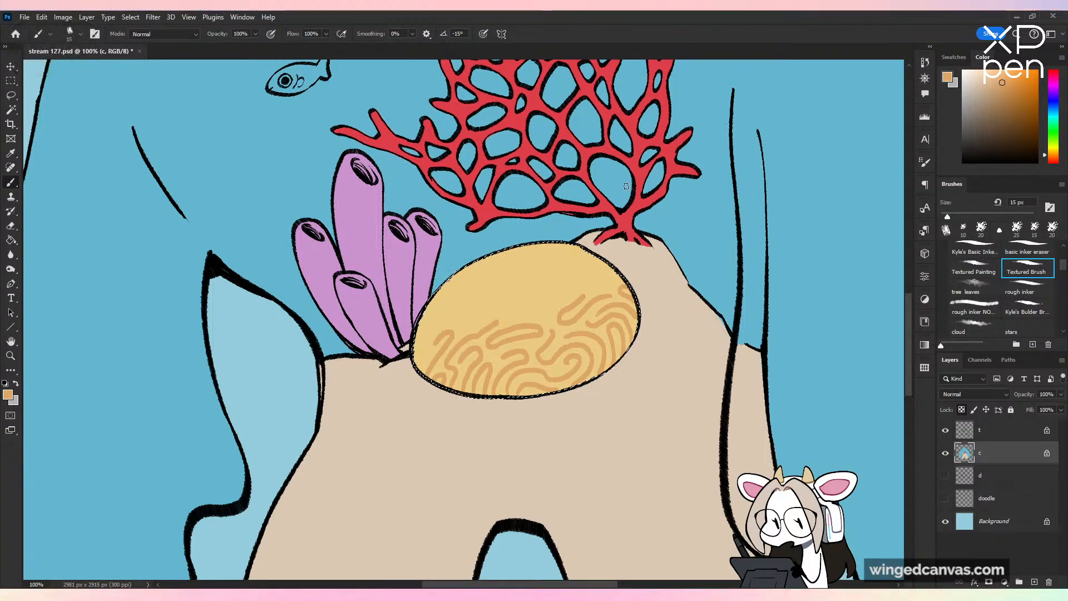
key("ctrl+z")
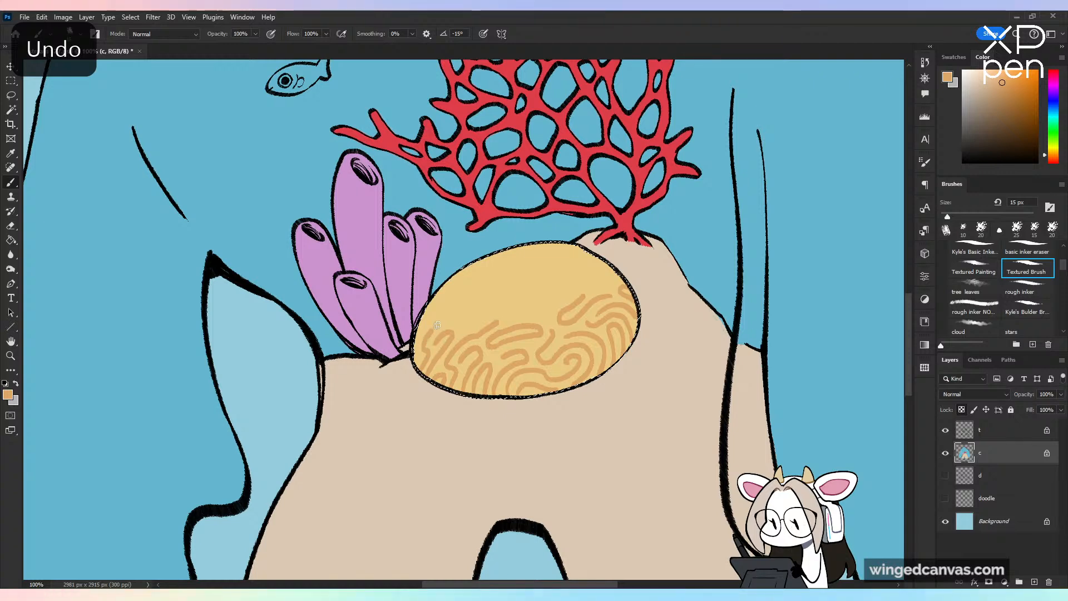
left_click_drag(466, 326, 480, 321)
key("ctrl+shift+h")
key("ctrl+shift+h")
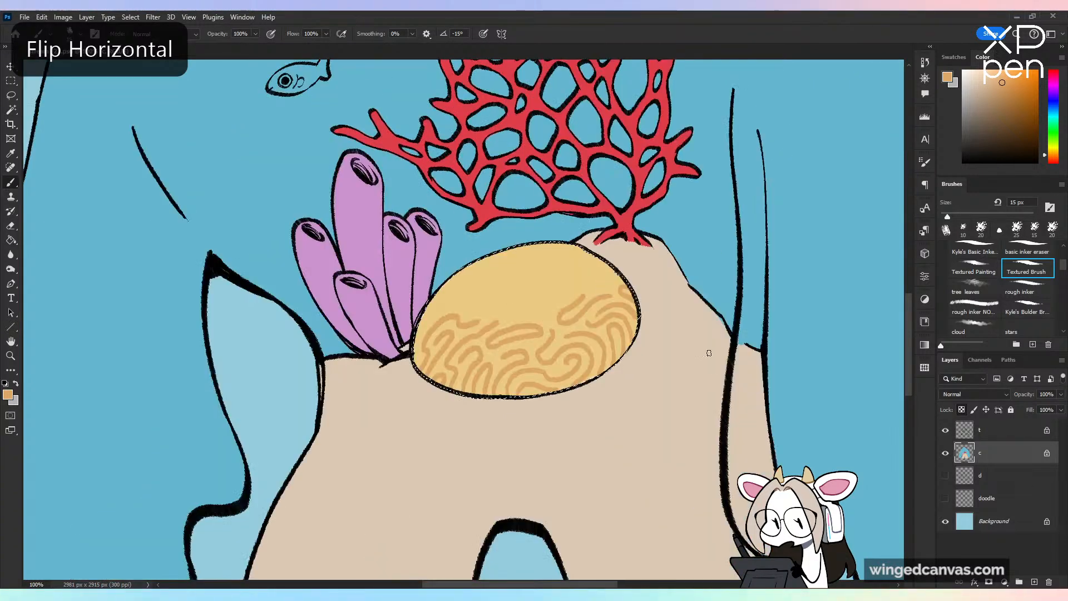
Step: Add a groove along the oval's left edge, redoing stray attempts, and a small open loop at its upper right edge
key("ctrl+plus")
left_click_drag(361, 393, 409, 305)
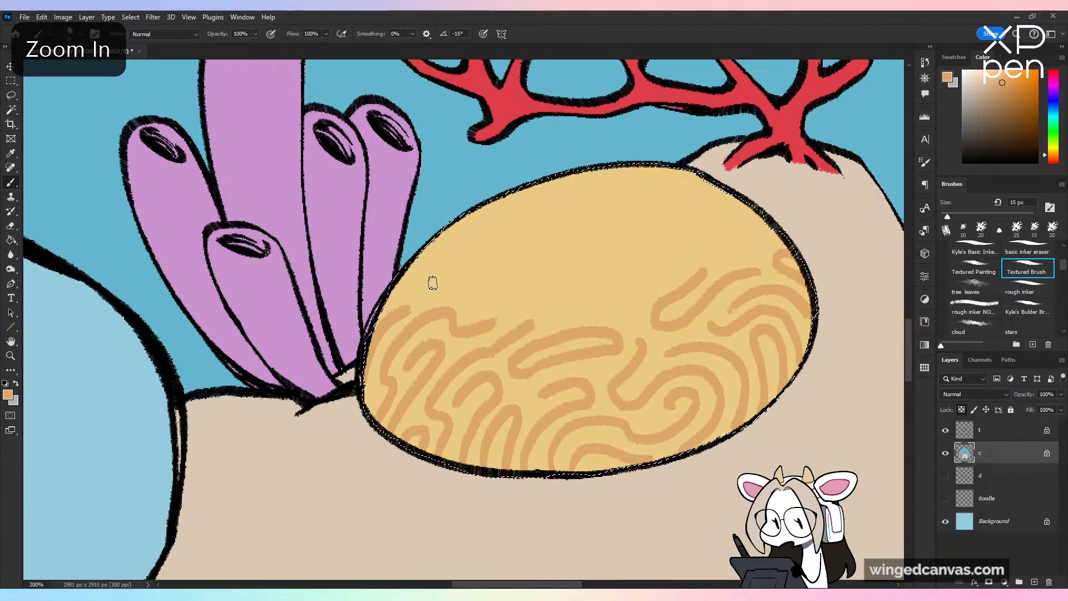
key("ctrl+z")
left_click_drag(361, 396, 414, 304)
key("ctrl+z")
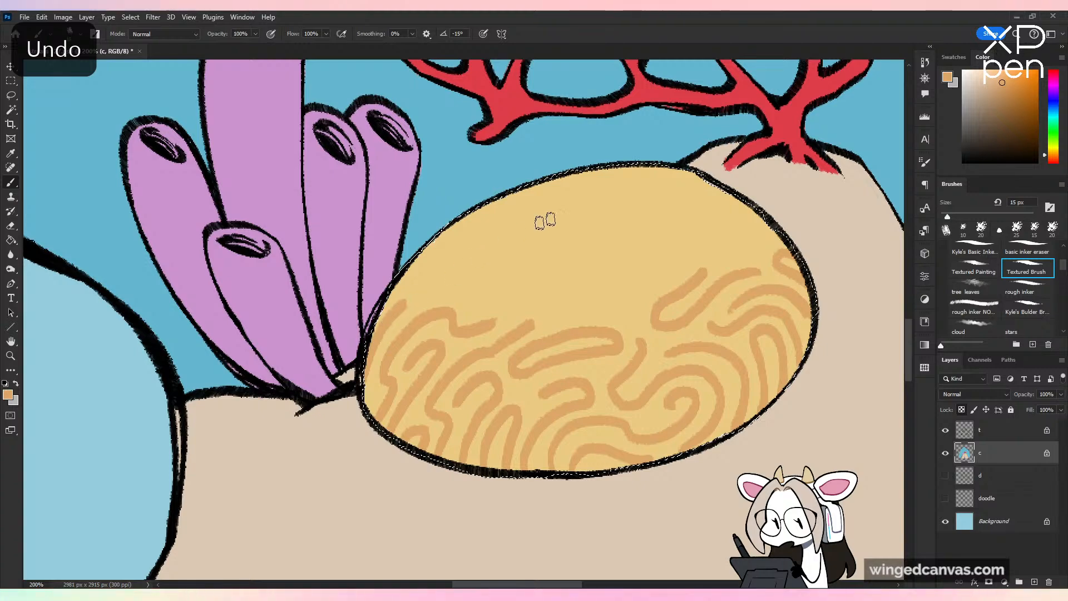
mouse_move(779, 238)
left_mouse_down()
mouse_move(727, 250)
mouse_move(764, 218)
left_mouse_up()
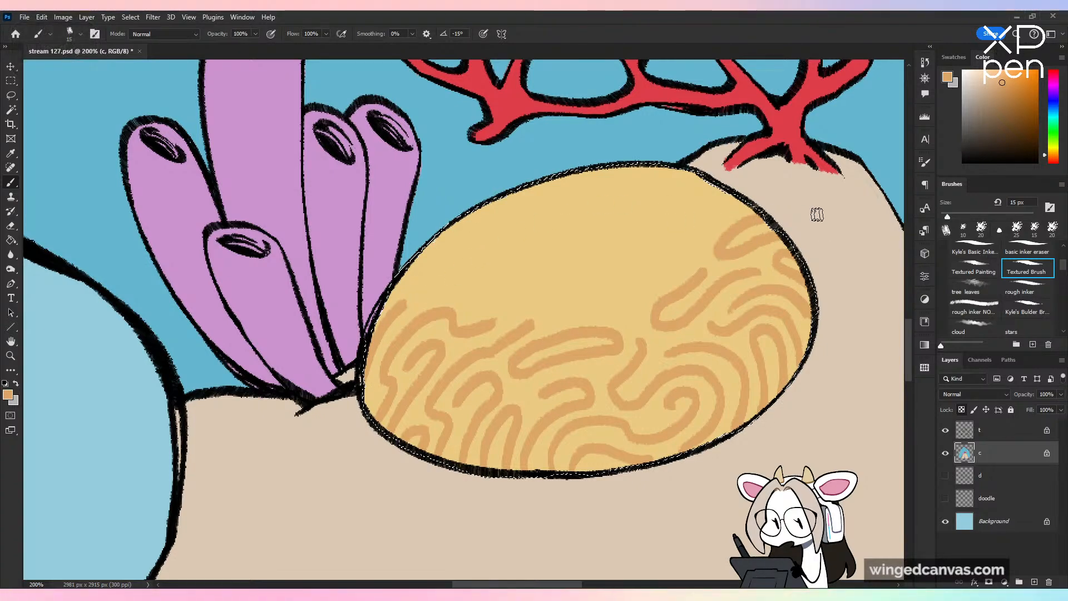
key("ctrl+minus")
key("ctrl+plus")
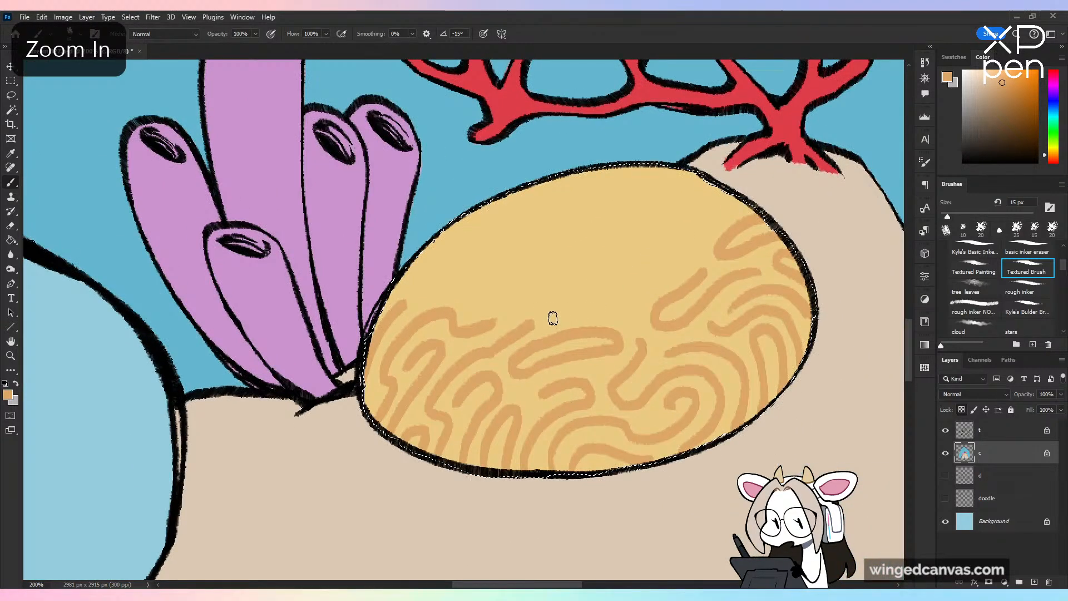
Step: Paint elongated loops and winding grooves across the oval's middle and upper right, undoing unwanted strokes and checking the mirrored canvas
mouse_move(551, 315)
left_mouse_down()
mouse_move(640, 295)
mouse_move(558, 301)
mouse_move(647, 275)
left_mouse_up()
key("ctrl+z")
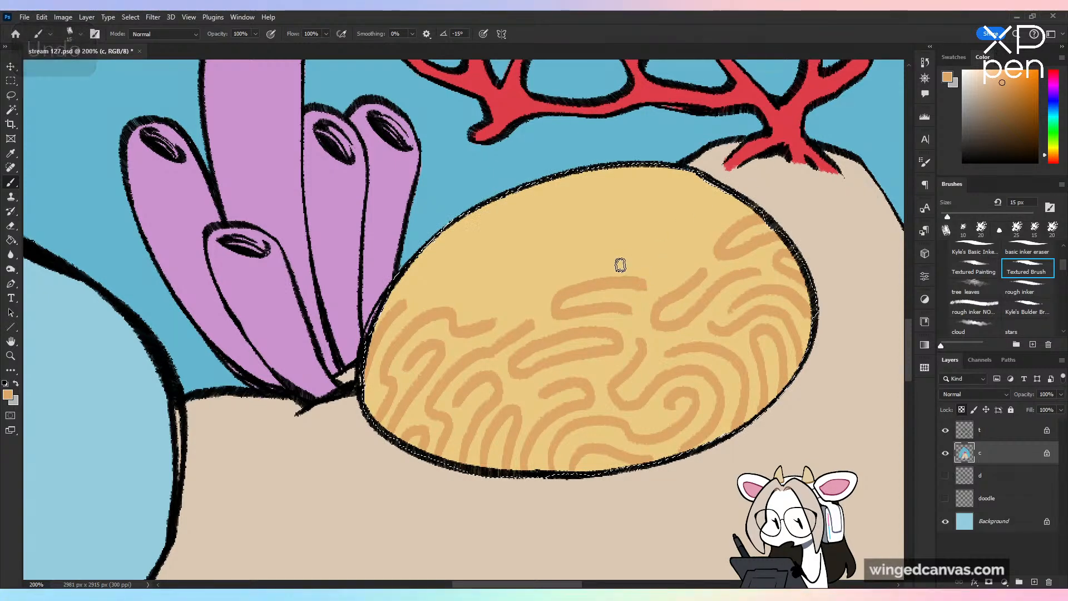
mouse_move(739, 201)
left_mouse_down()
mouse_move(676, 261)
mouse_move(644, 248)
mouse_move(606, 256)
mouse_move(736, 186)
mouse_move(671, 235)
left_mouse_up()
key("ctrl+z")
key("ctrl+minus")
key("ctrl+minus")
key("ctrl+minus")
key("ctrl+shift+h")
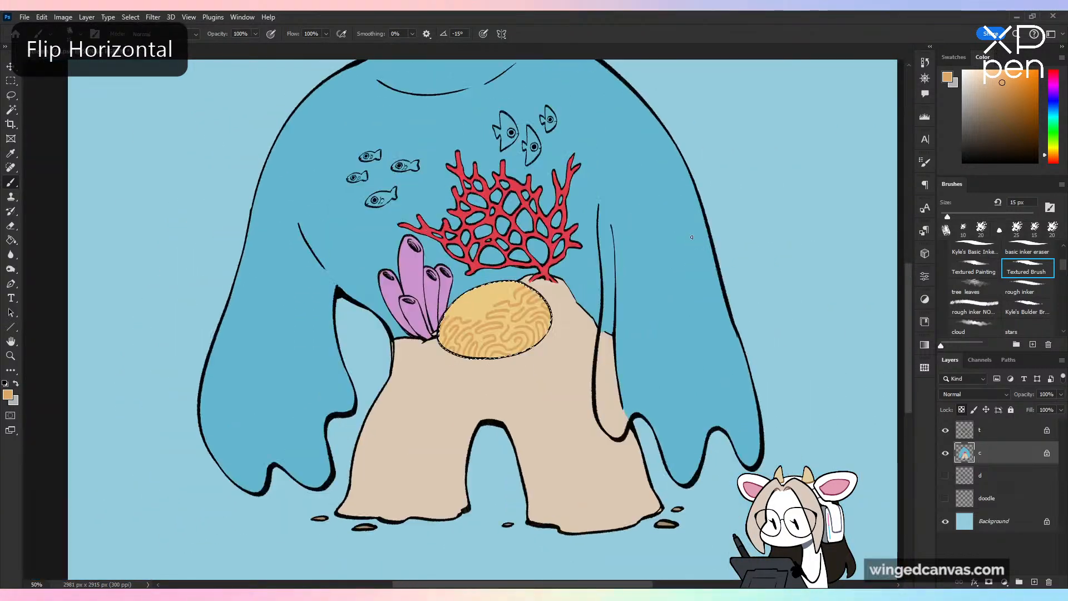
key("ctrl+plus")
key("ctrl+plus")
key("ctrl+plus")
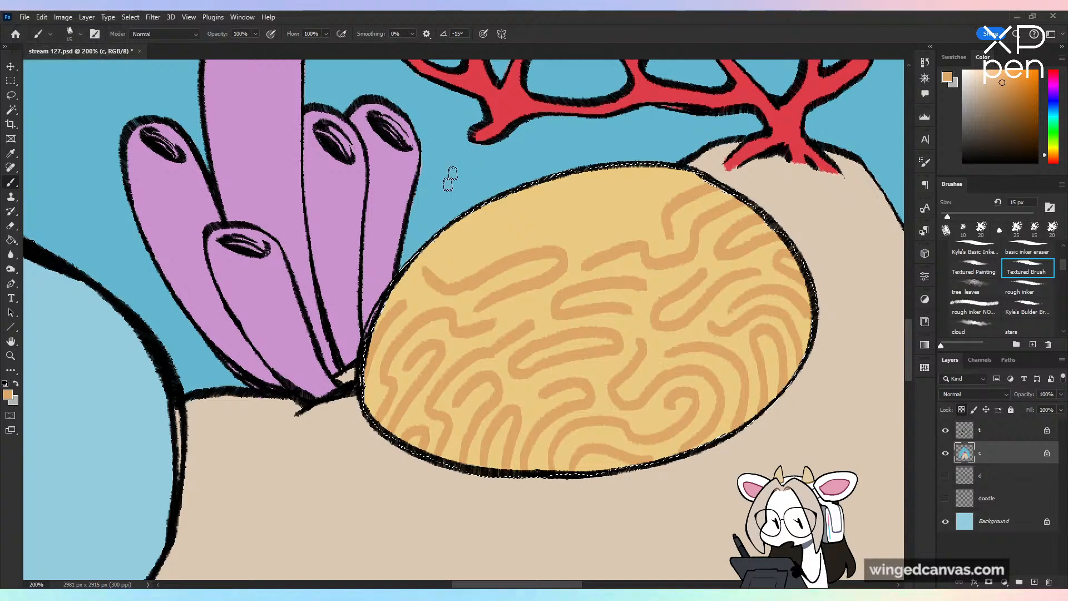
Step: Fill the oval's remaining upper area with light orange grooves up to the outline, undoing unwanted strokes
key("ctrl+z")
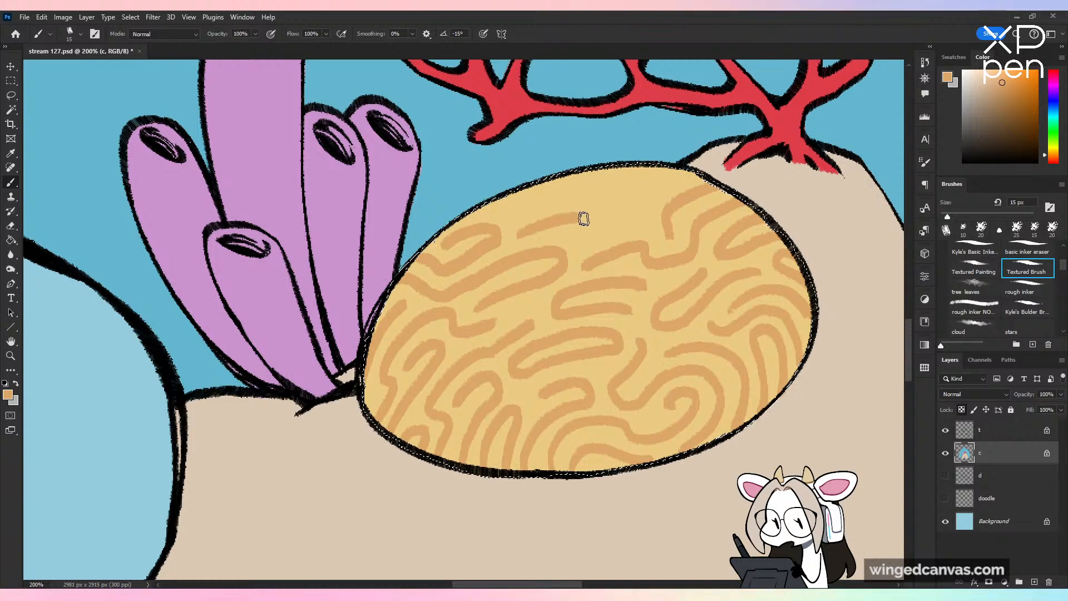
key("ctrl+z")
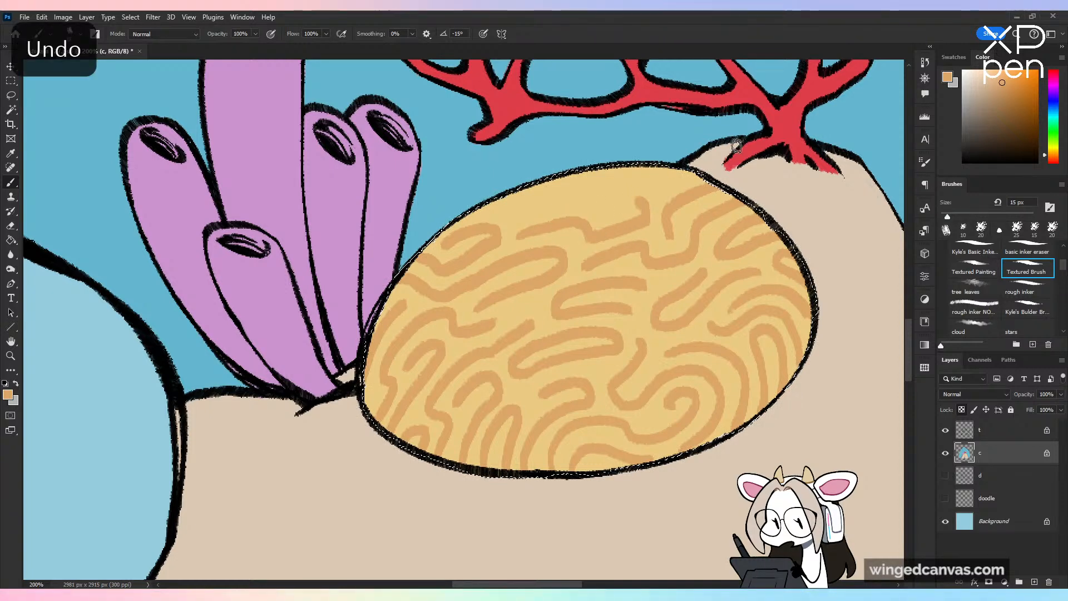
mouse_move(679, 179)
left_mouse_down()
mouse_move(638, 188)
mouse_move(638, 170)
mouse_move(718, 137)
mouse_move(570, 193)
left_mouse_up()
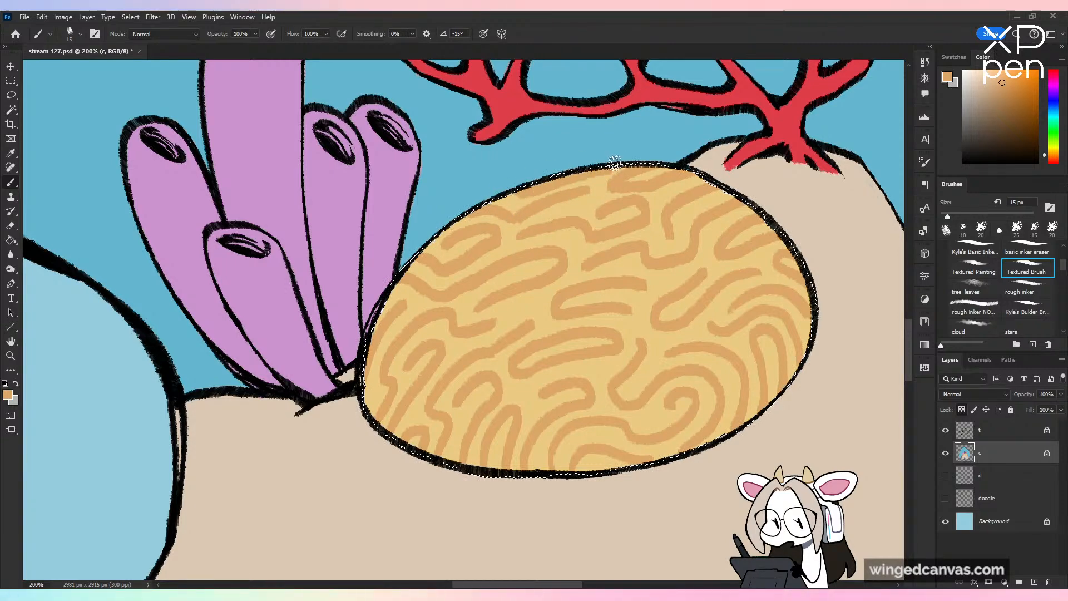
key("ctrl+z")
Step: Drop the selection around the oval, check the whole drawing mirrored, and save the document
key("ctrl+minus")
key("ctrl+minus")
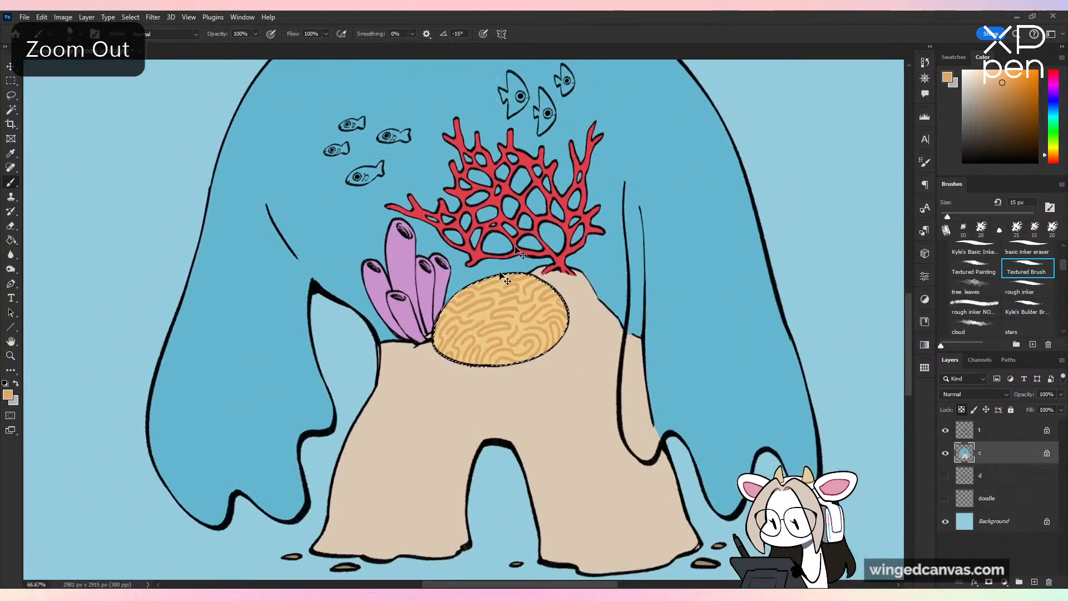
key("ctrl+minus")
key("ctrl+s")
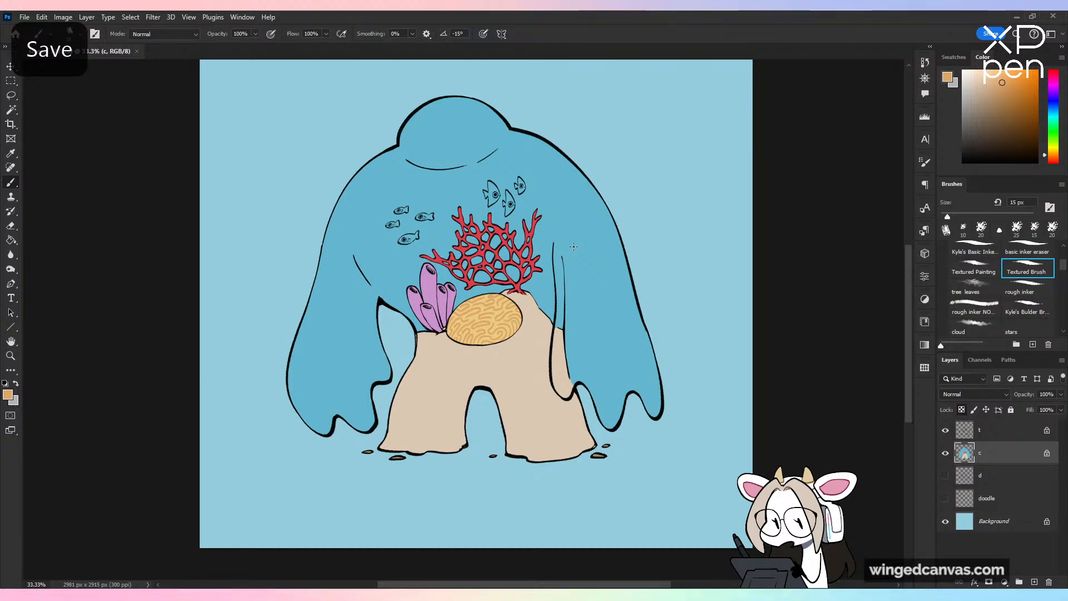
key("ctrl+shift+h")
key("ctrl+shift+h")
key("ctrl+plus")
key("ctrl+s")
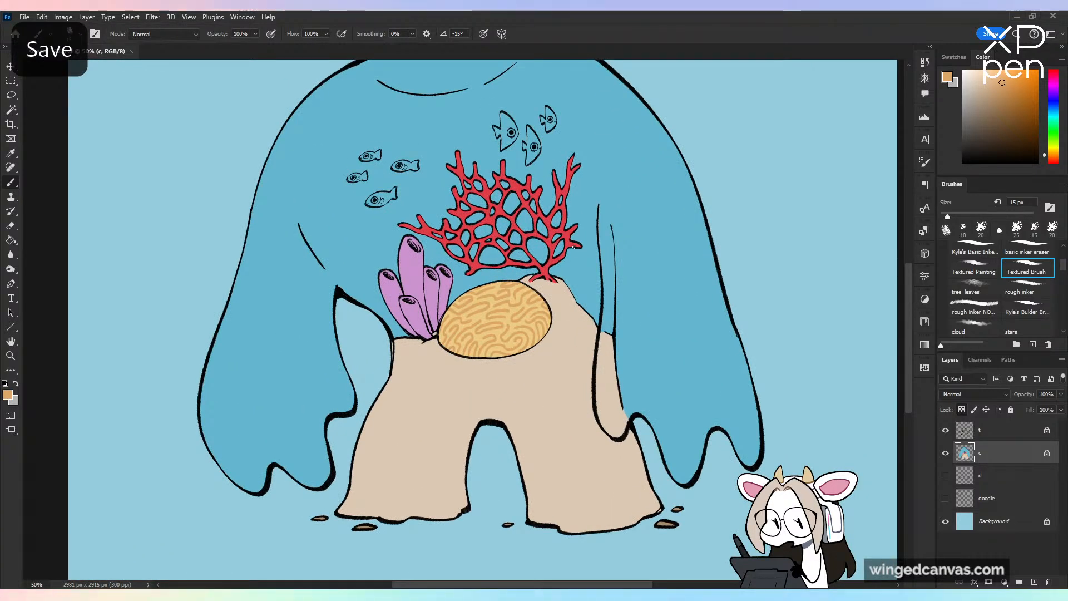
Step: Sample the rock's beige, lighten it to pale cream using temporary test strokes, and set the brush to 91 px
left_click_drag(574, 246, 692, 431)
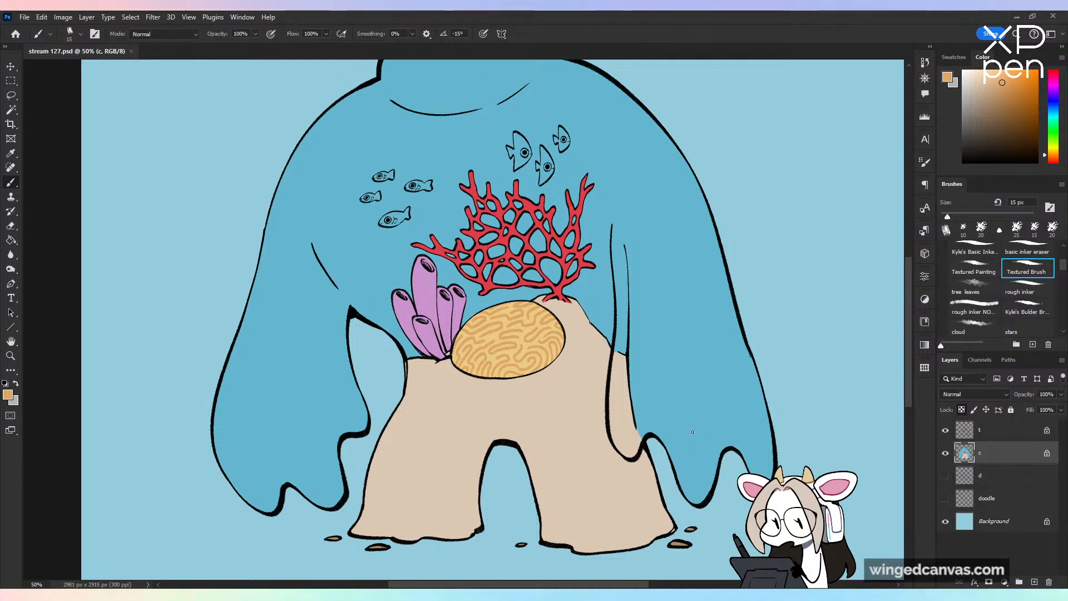
left_click(576, 408, "alt")
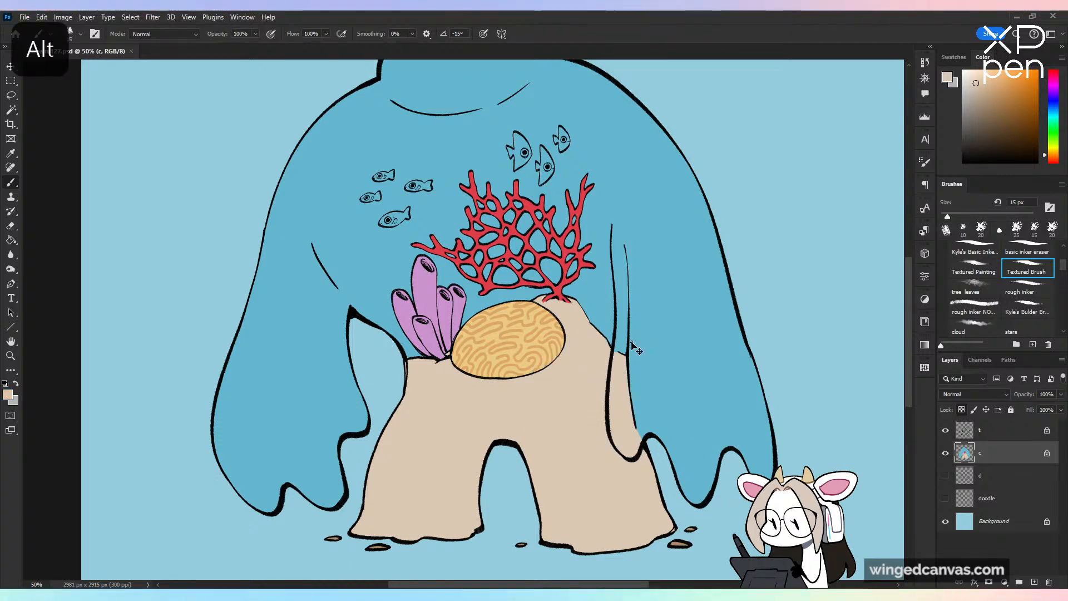
key("ctrl+plus")
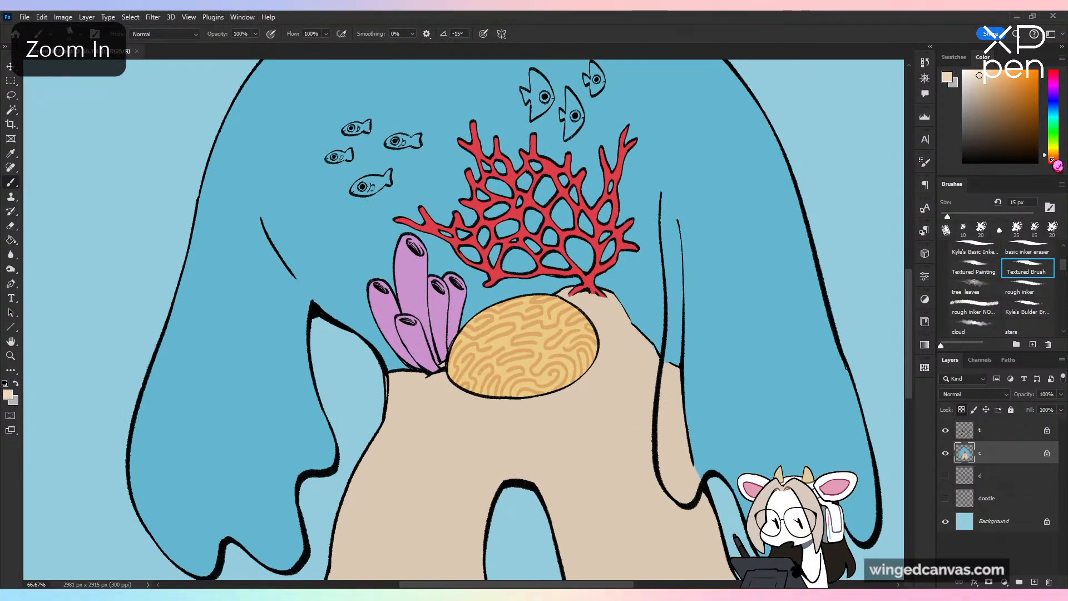
left_click(1051, 158)
left_click_drag(507, 448, 537, 479)
key("ctrl+z")
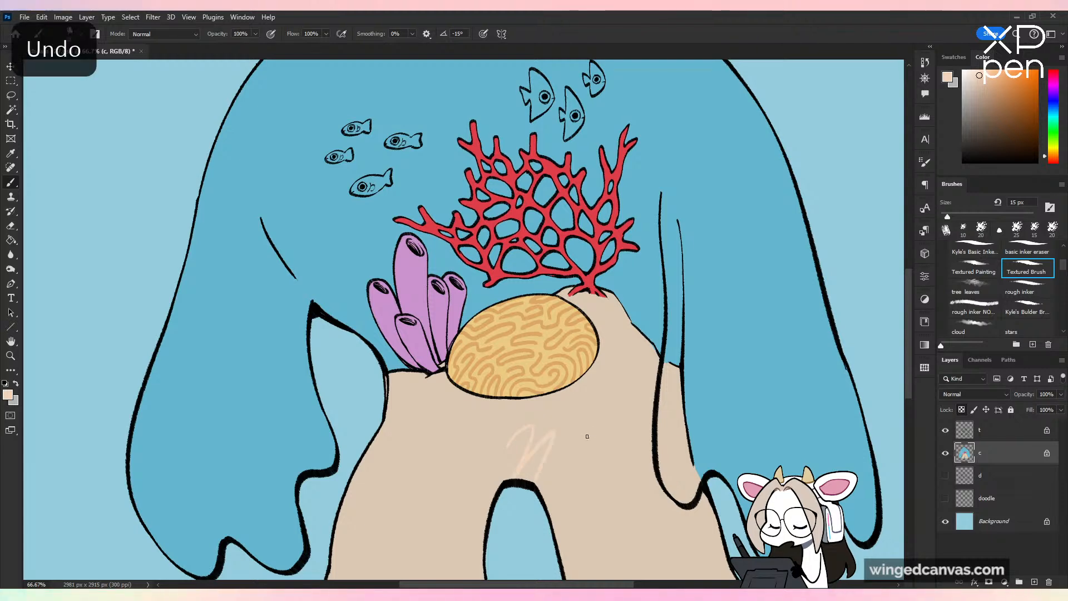
left_click(983, 217)
left_click_drag(503, 427, 518, 467)
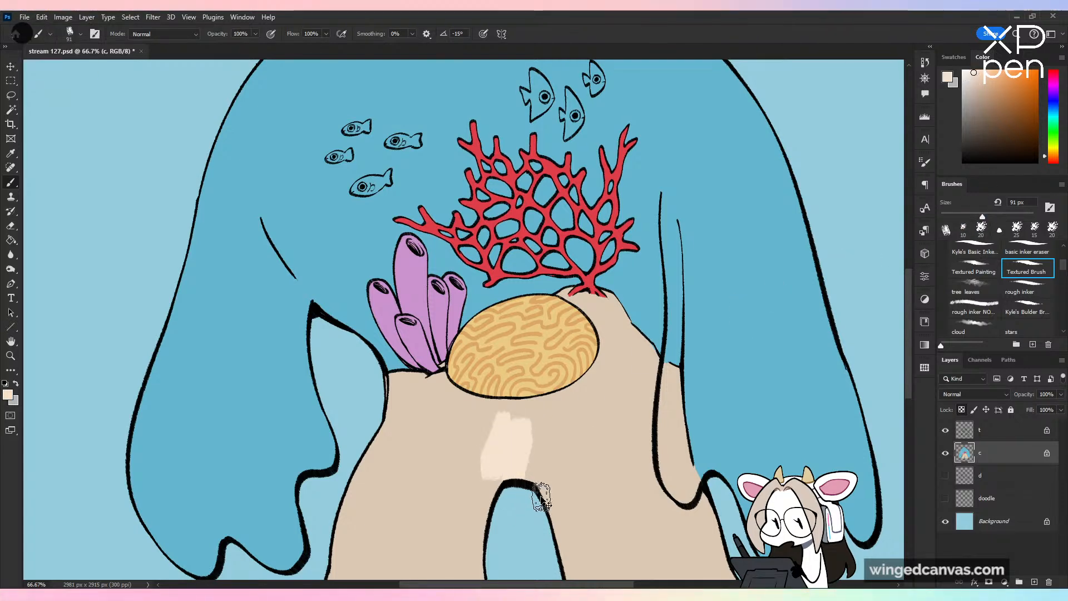
key("ctrl+z")
Step: Paint wide pale cream bands across both rock legs and cover the overspill on the creature's arm with its sampled blue
left_click_drag(632, 473, 662, 321)
left_click_drag(402, 286, 530, 359)
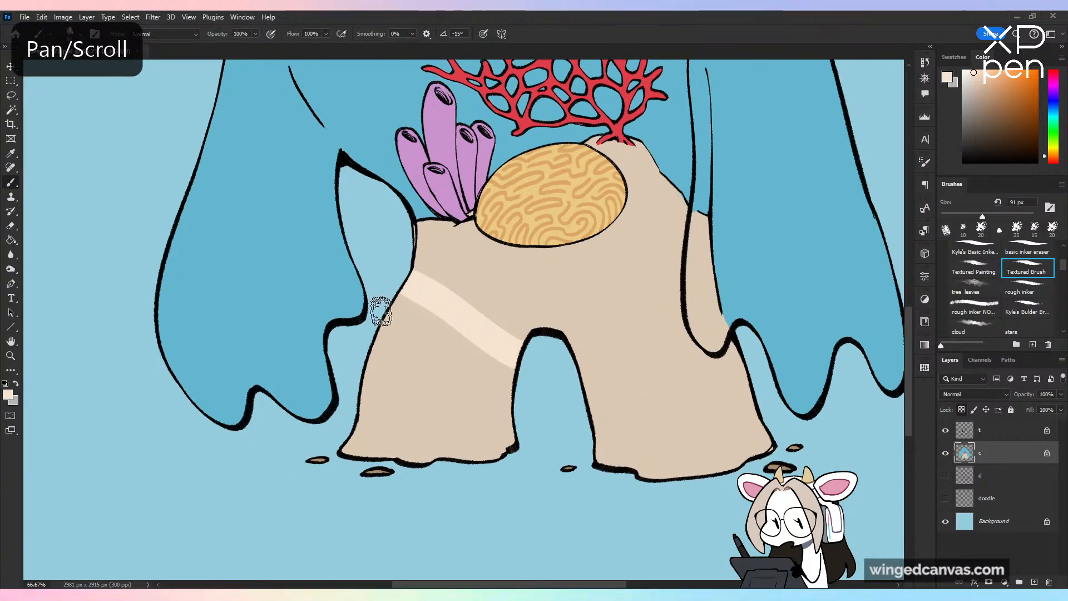
mouse_move(380, 311)
left_mouse_down()
mouse_move(535, 362)
mouse_move(512, 367)
mouse_move(534, 379)
mouse_move(716, 340)
mouse_move(780, 339)
left_mouse_up()
left_click_drag(580, 385, 788, 402)
left_click_drag(708, 359, 746, 364)
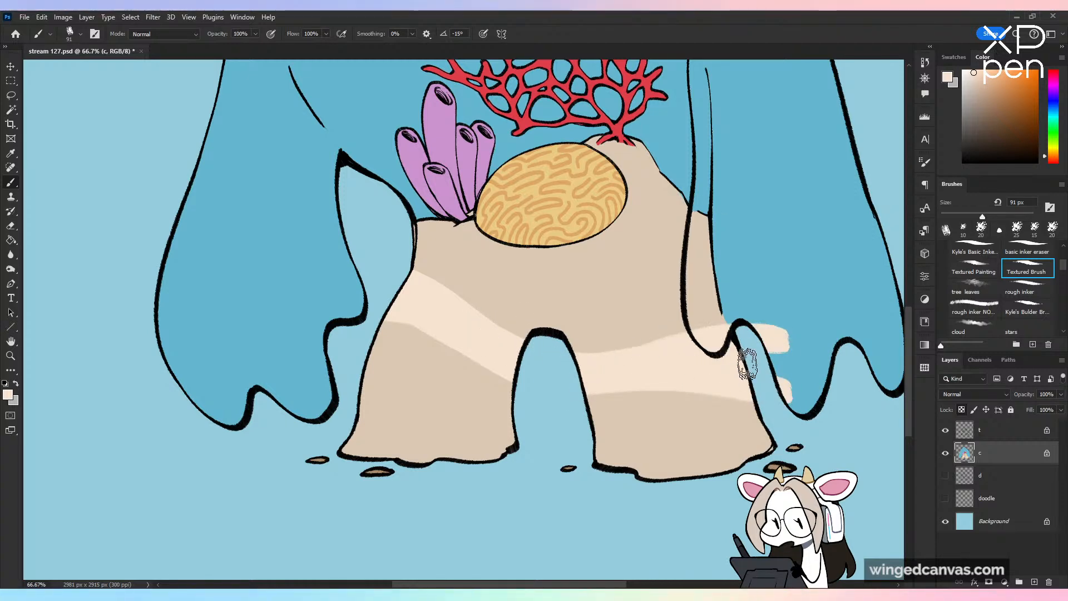
left_click(786, 314, "alt")
left_click_drag(749, 319, 805, 401)
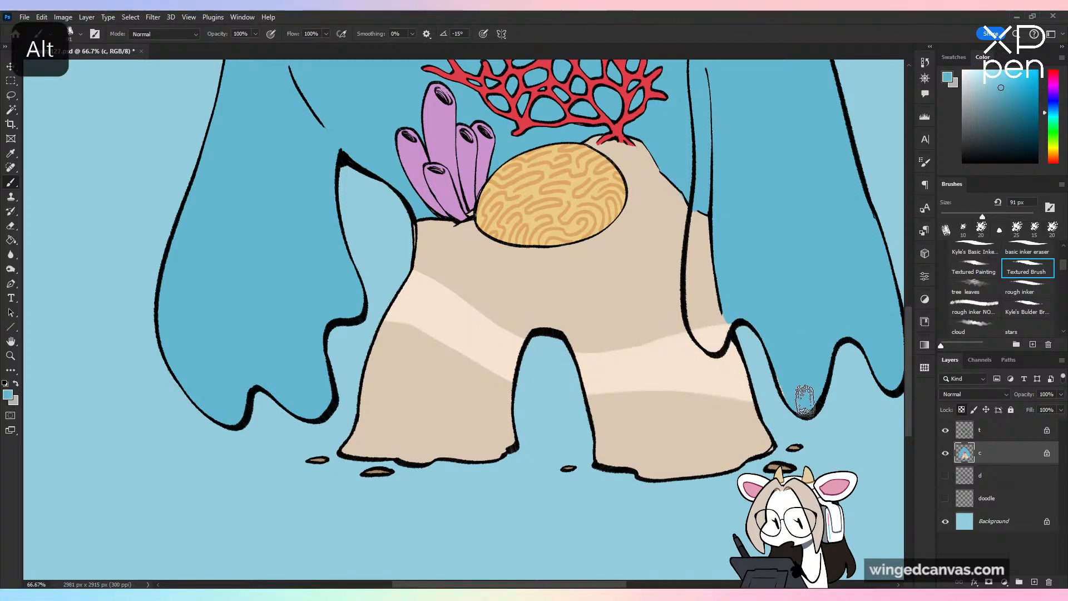
Step: Set the brush to 37 px, resample the cream, and paint a tapering band above the right leg's wide band
left_click(957, 217)
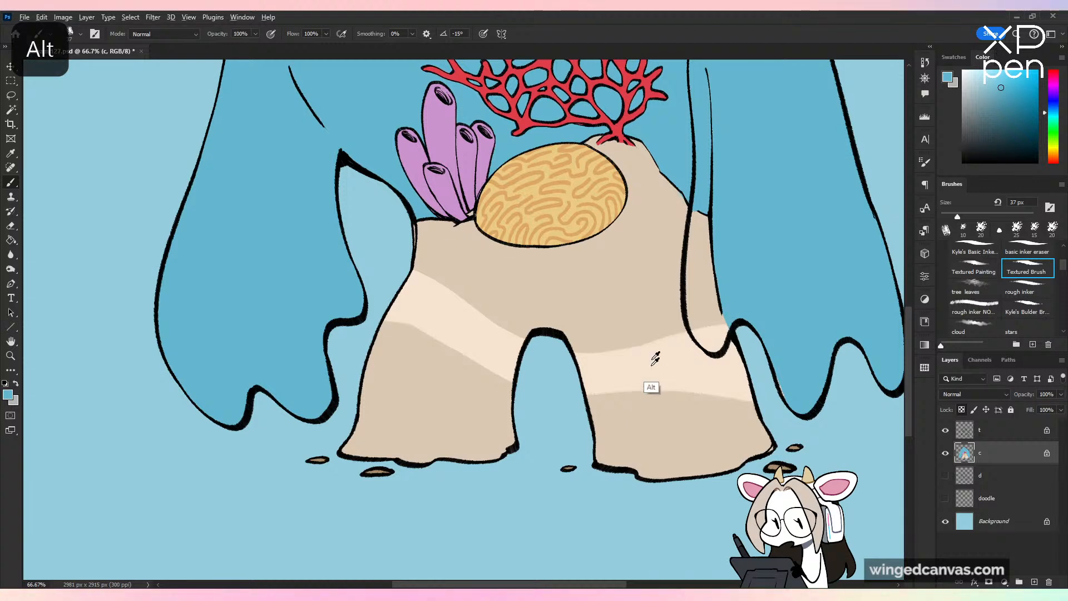
left_click(651, 388, "alt")
left_click_drag(549, 339, 717, 274)
key("ctrl+z")
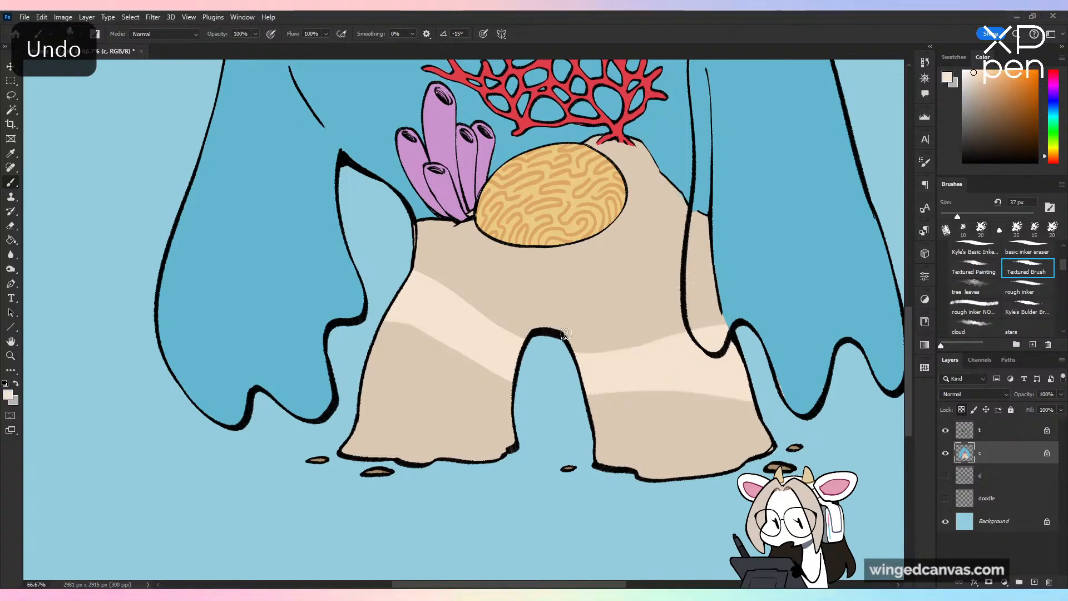
mouse_move(561, 335)
left_mouse_down()
mouse_move(669, 275)
mouse_move(715, 264)
left_mouse_up()
mouse_move(588, 330)
left_mouse_down()
mouse_move(714, 291)
mouse_move(662, 288)
mouse_move(712, 281)
left_mouse_up()
key("ctrl+minus")
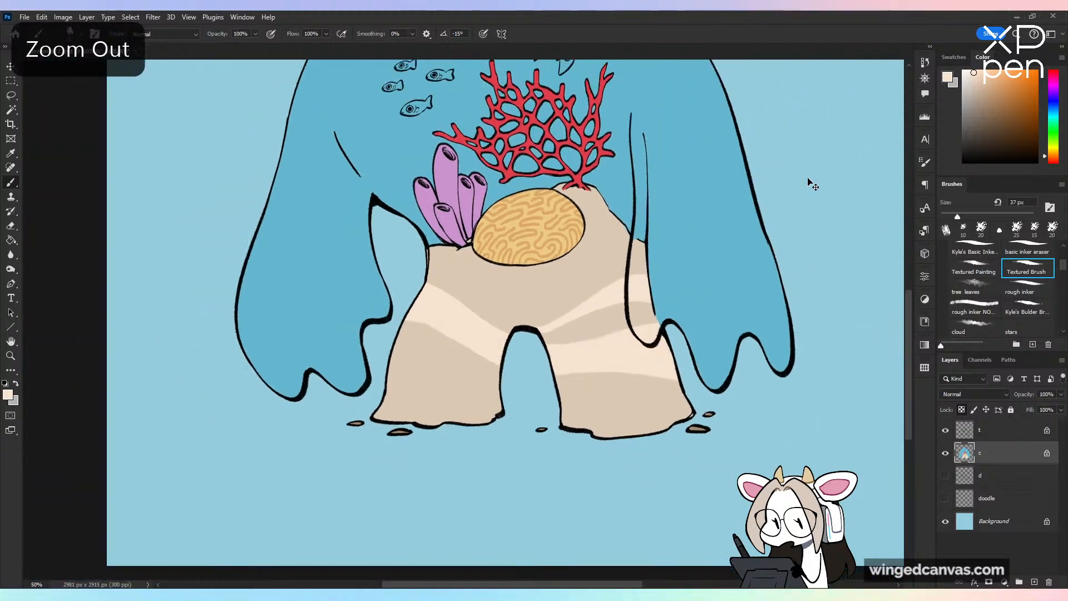
key("ctrl+minus")
key("ctrl+plus")
key("ctrl+plus")
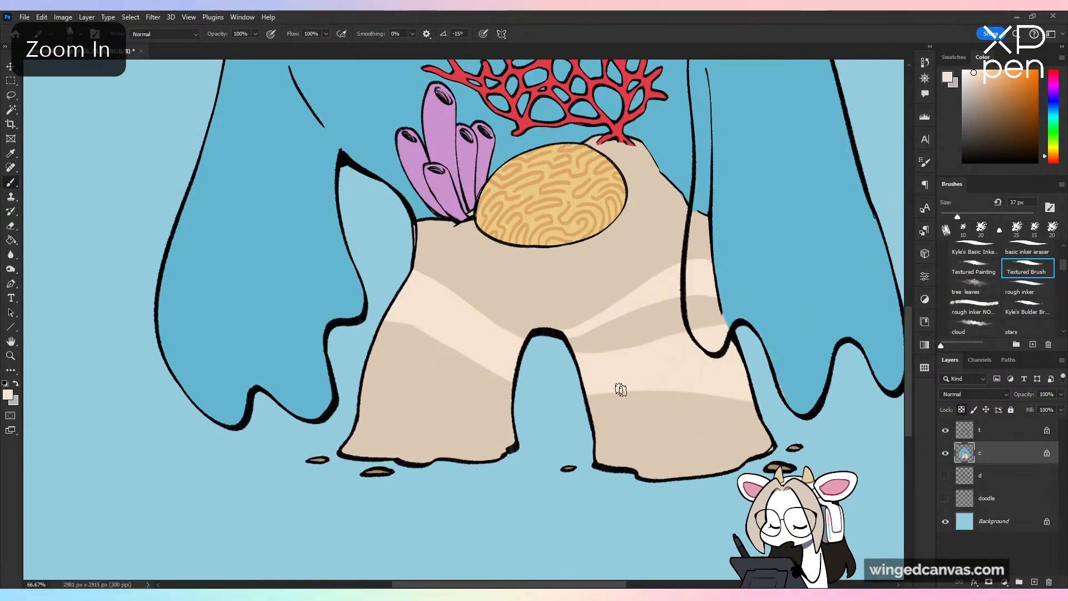
Step: Shape a beige lens-shaped spot inside the right leg's cream band using the two sampled rock colors, undoing an unwanted stroke
mouse_move(621, 390)
left_mouse_down()
mouse_move(702, 389)
mouse_move(622, 384)
mouse_move(698, 379)
left_mouse_up()
left_click(677, 420, "alt")
left_click(640, 373, "alt")
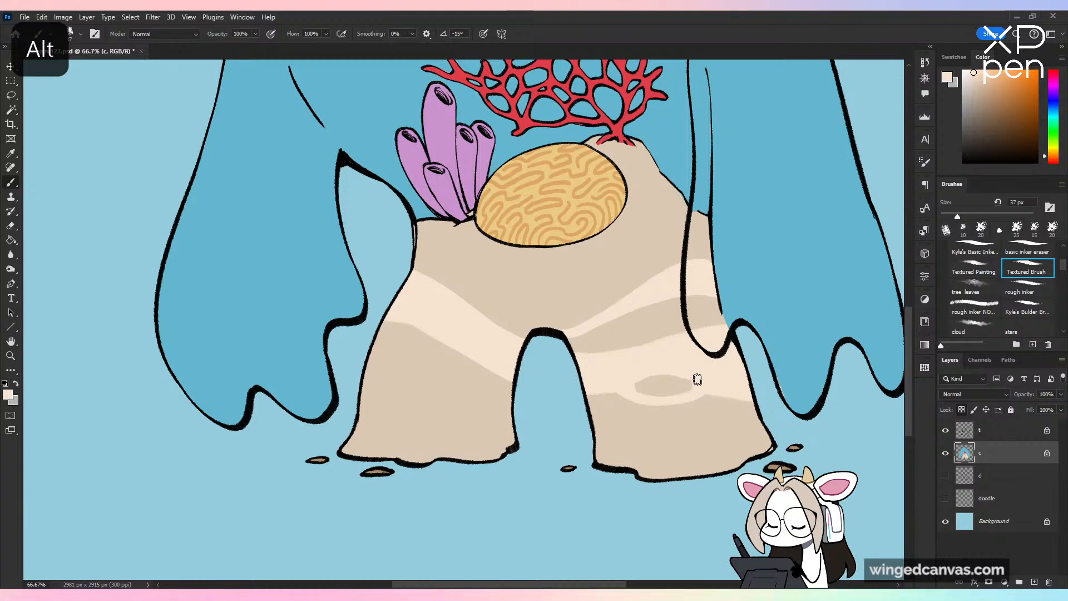
key("ctrl+z")
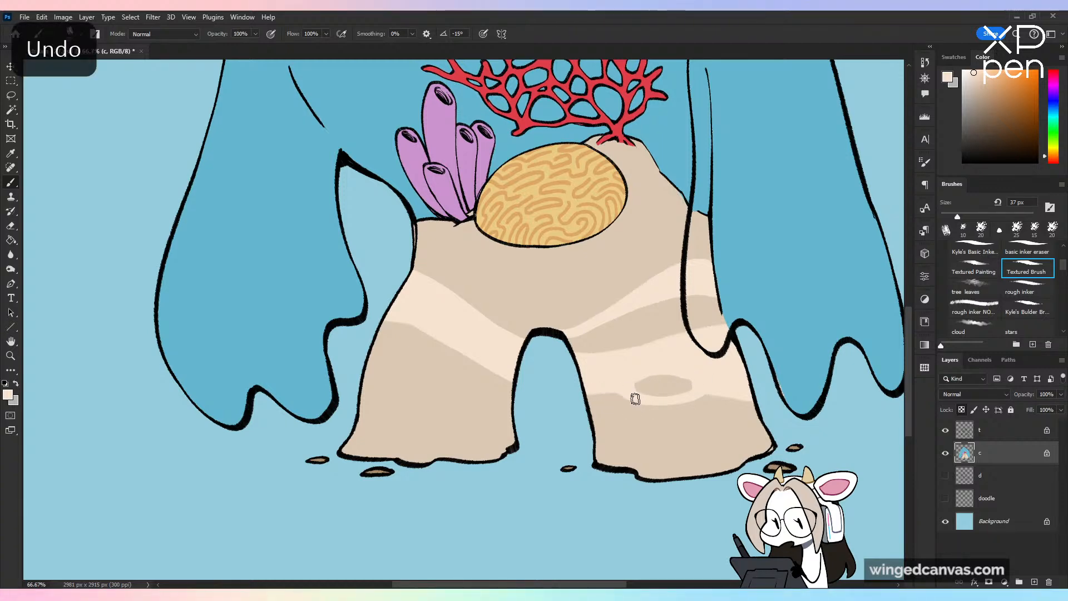
Step: Undo the last stroke, then add a small beige spot beside the right leg's lens-shaped spot and trim its edge with sampled cream
key("ctrl+z")
key("ctrl+minus")
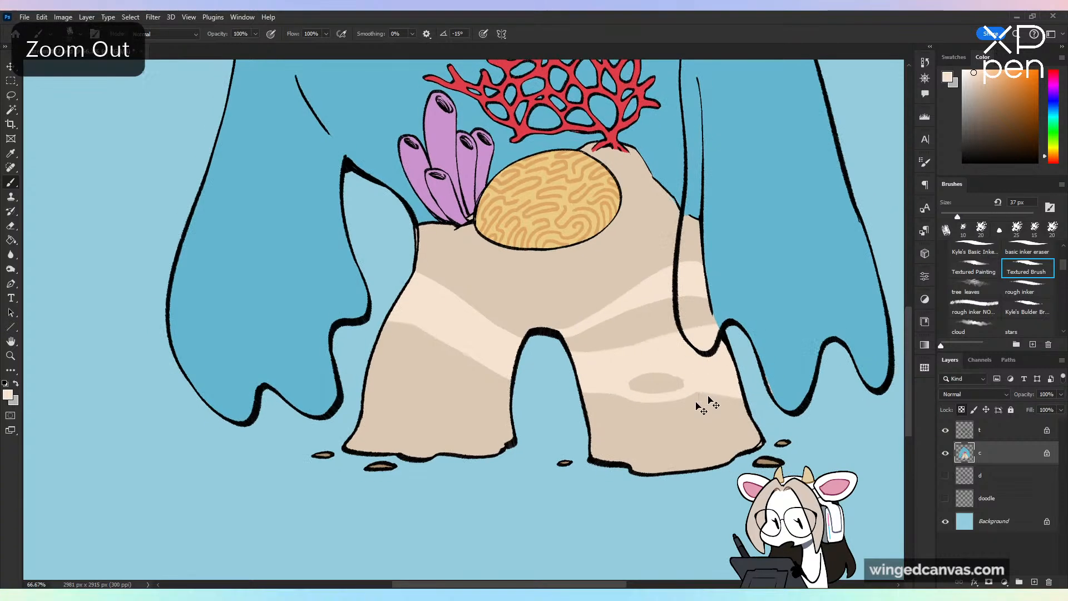
key("ctrl+plus")
left_click(717, 383, "alt")
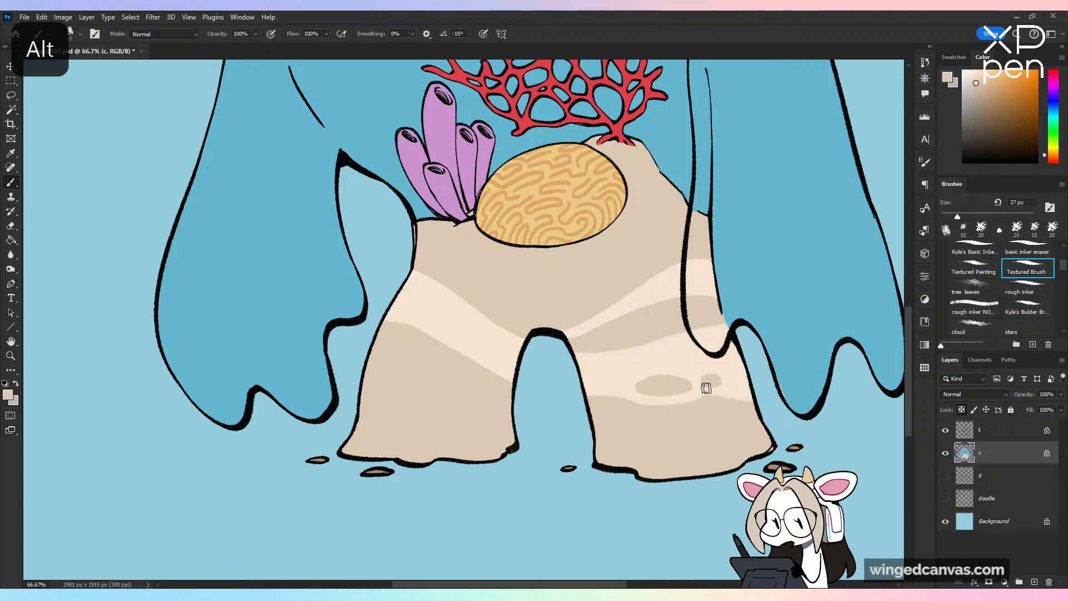
left_click(700, 382, "alt")
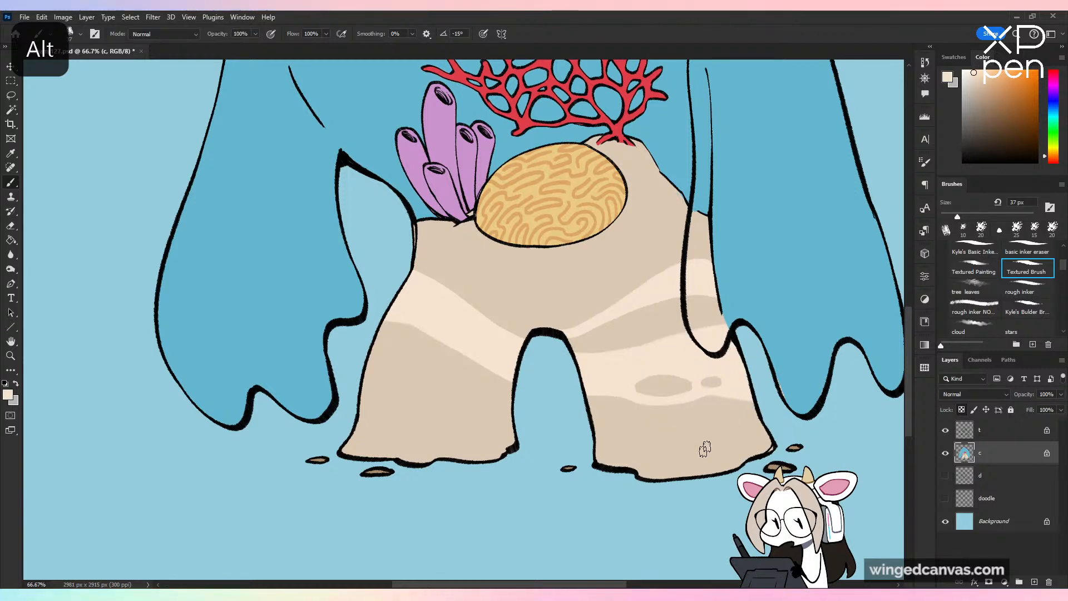
key("ctrl+minus")
key("ctrl+minus")
key("ctrl+plus")
key("ctrl+plus")
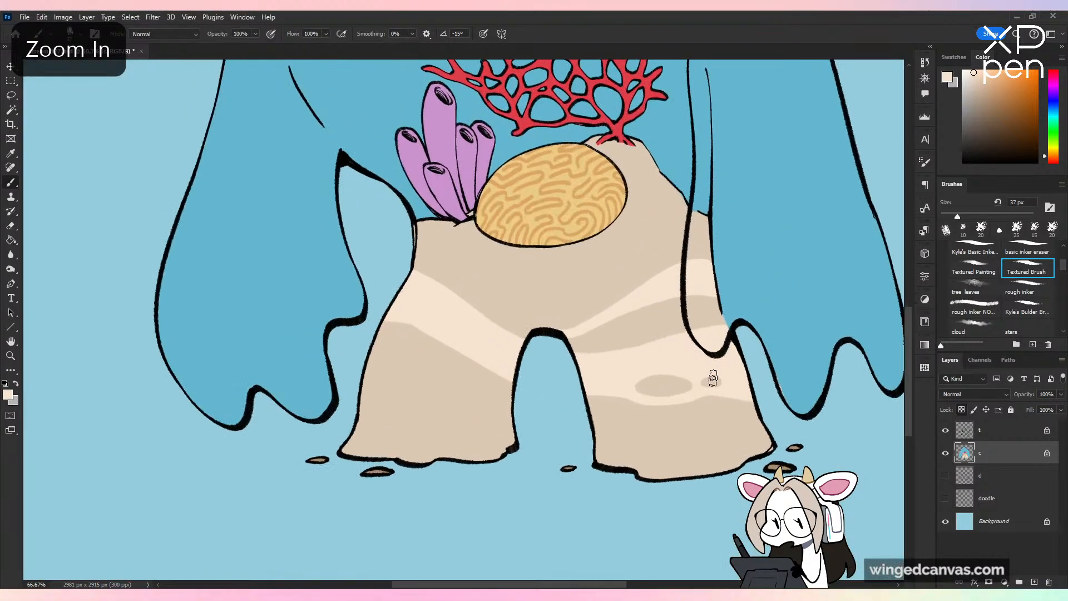
key("alt")
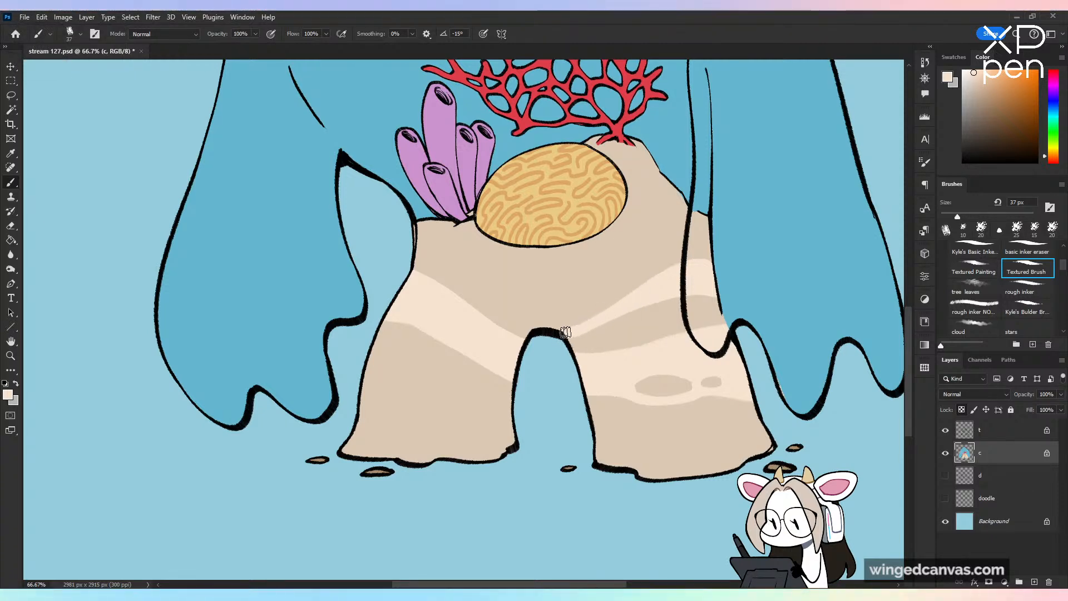
Step: Loop cream around the inner end of the right leg's upper band and shape a slanted beige oval inside it
mouse_move(551, 326)
left_mouse_down()
mouse_move(580, 301)
mouse_move(613, 309)
left_mouse_up()
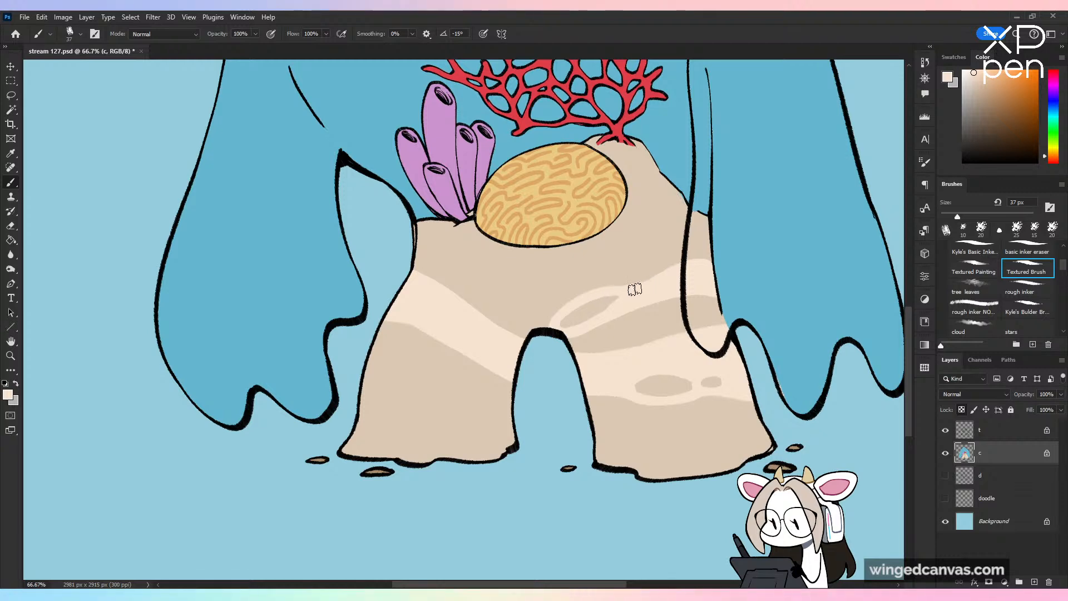
left_click(566, 323, "alt")
left_click_drag(565, 322, 608, 306)
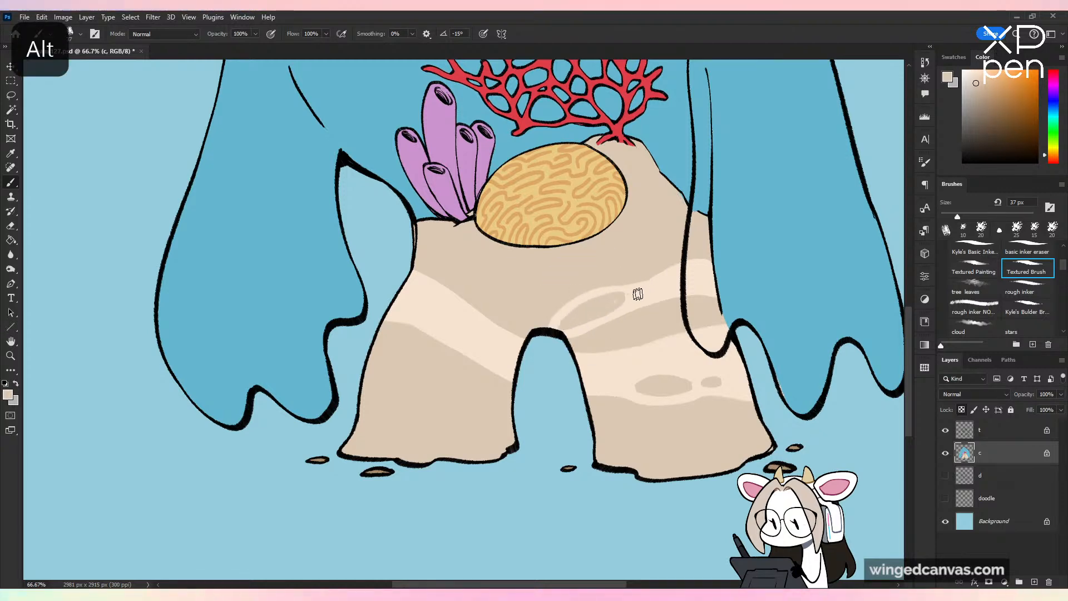
left_click(629, 290, "alt")
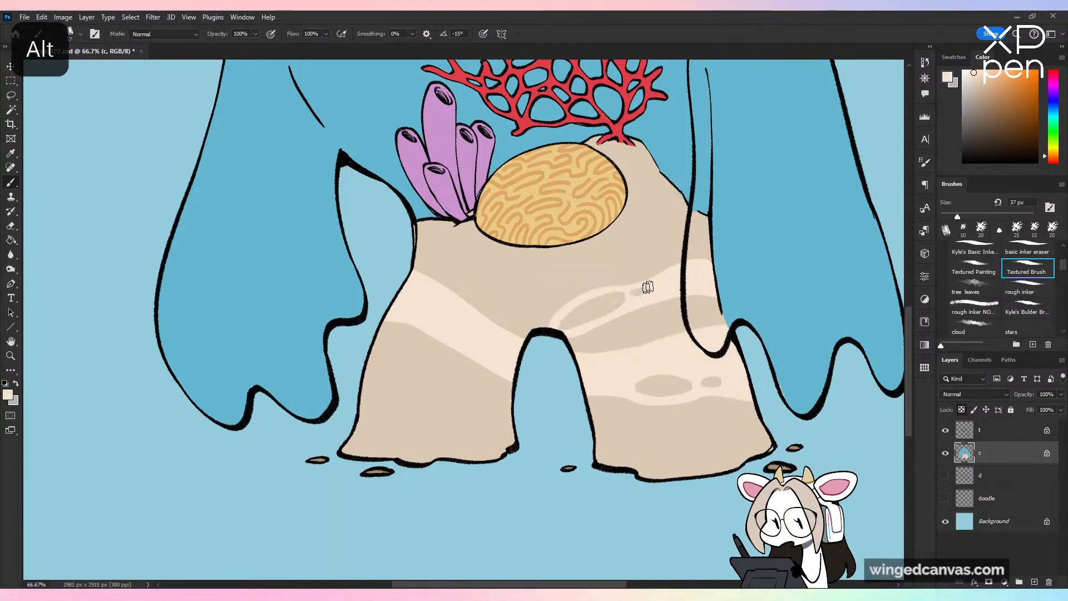
Step: Refine the edges of the beige oval and the small spot in the upper band using the sampled beige and cream
key("ctrl+minus")
key("ctrl+plus")
key("ctrl+plus")
left_click(693, 241, "alt")
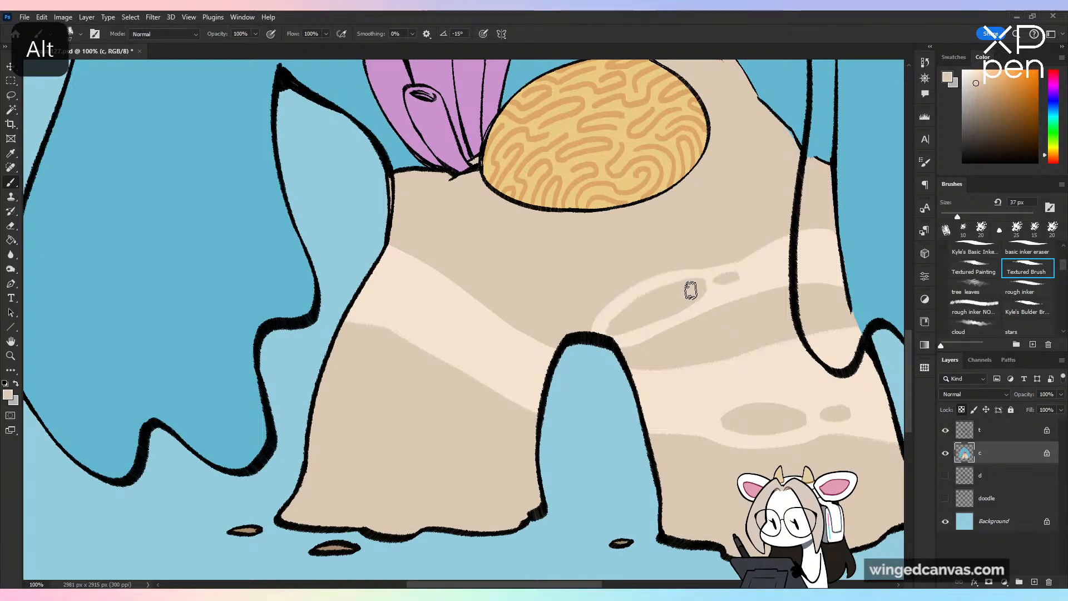
left_click(615, 315, "alt")
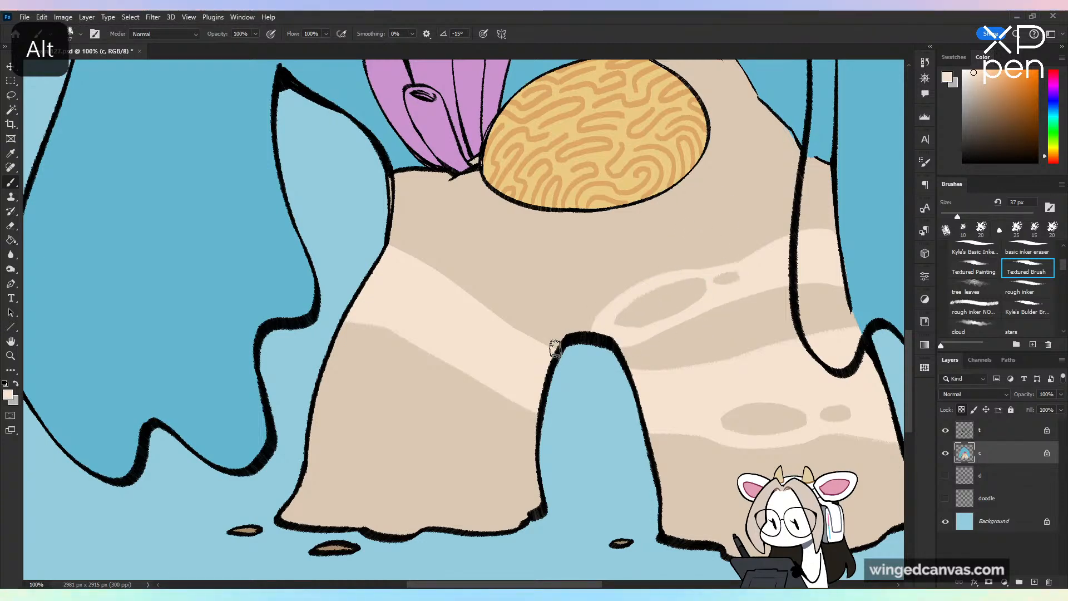
Step: Paint cream over the top of the arch to join the left leg's band with the right leg's upper band
left_click_drag(553, 345, 573, 333)
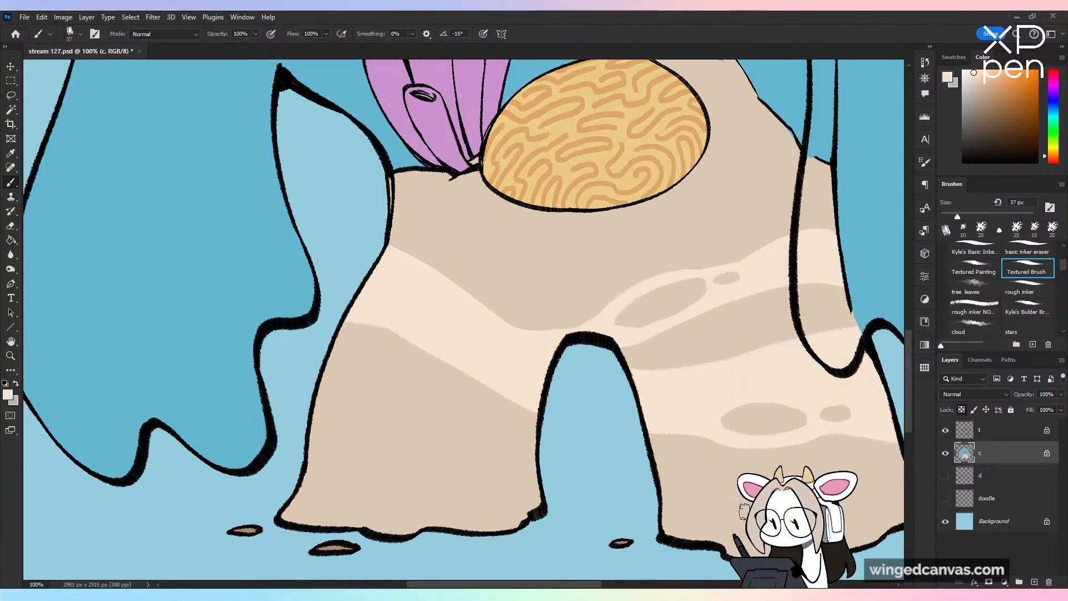
key("ctrl+minus")
key("ctrl+minus")
key("ctrl+minus")
key("ctrl+plus")
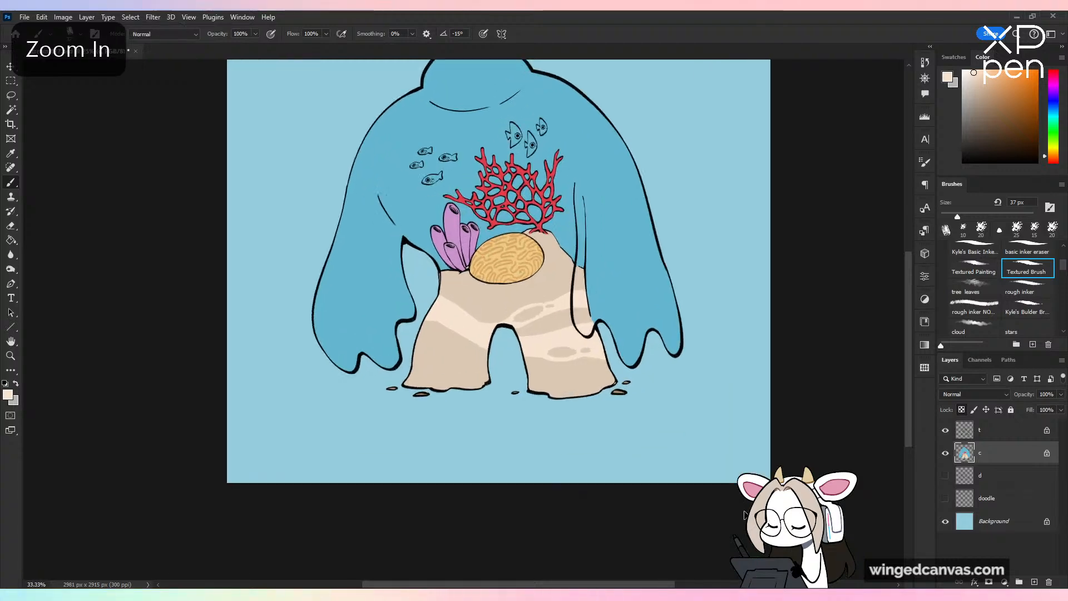
key("ctrl+plus")
Step: Shape three beige oval spots in the left leg's cream band, extending the cream around them and touching up with both sampled colors
key("alt")
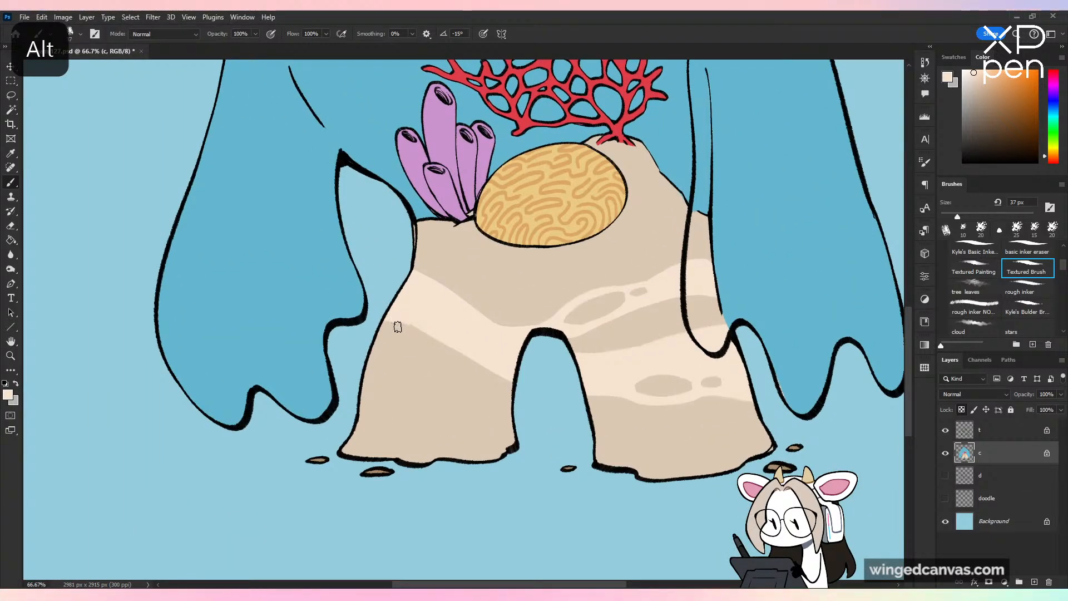
mouse_move(389, 350)
left_mouse_down()
mouse_move(438, 356)
mouse_move(409, 319)
mouse_move(377, 332)
mouse_move(382, 343)
mouse_move(384, 324)
mouse_move(439, 344)
left_mouse_up()
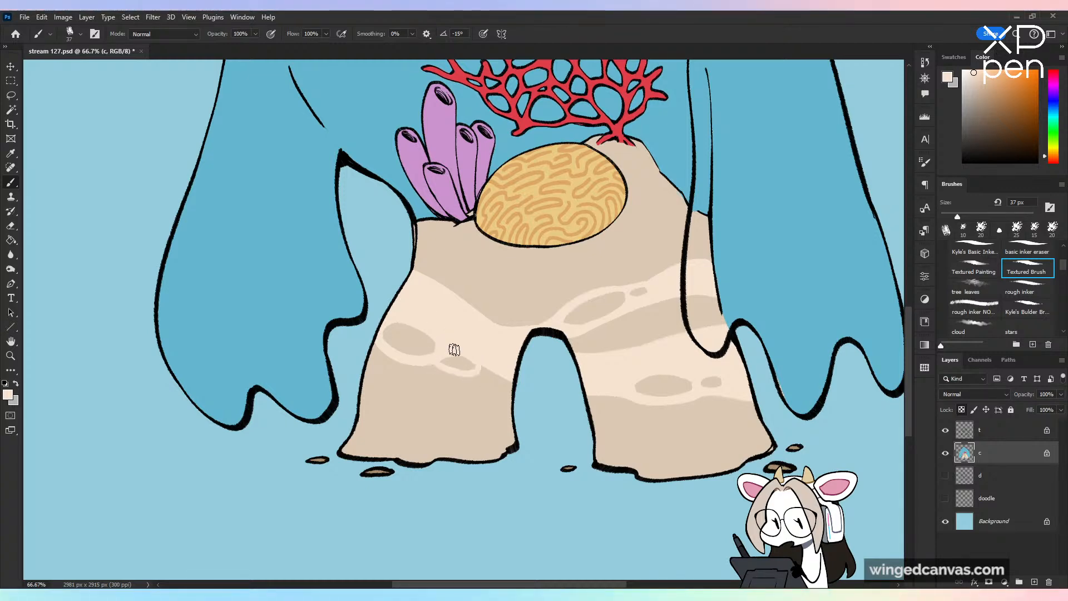
left_click(478, 385, "alt")
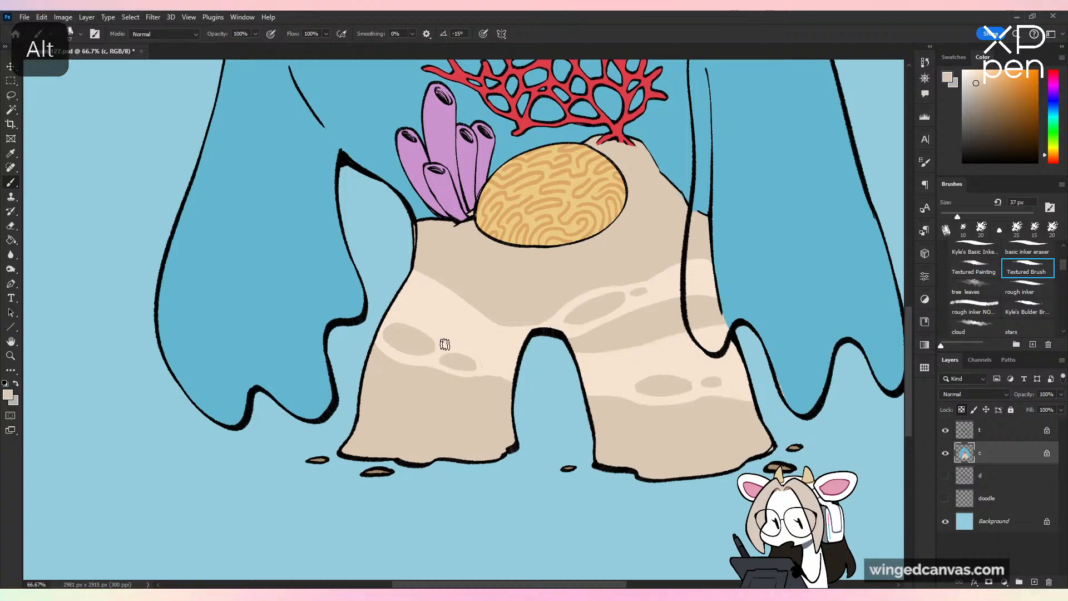
key("ctrl+minus")
key("ctrl+minus")
key("ctrl+plus")
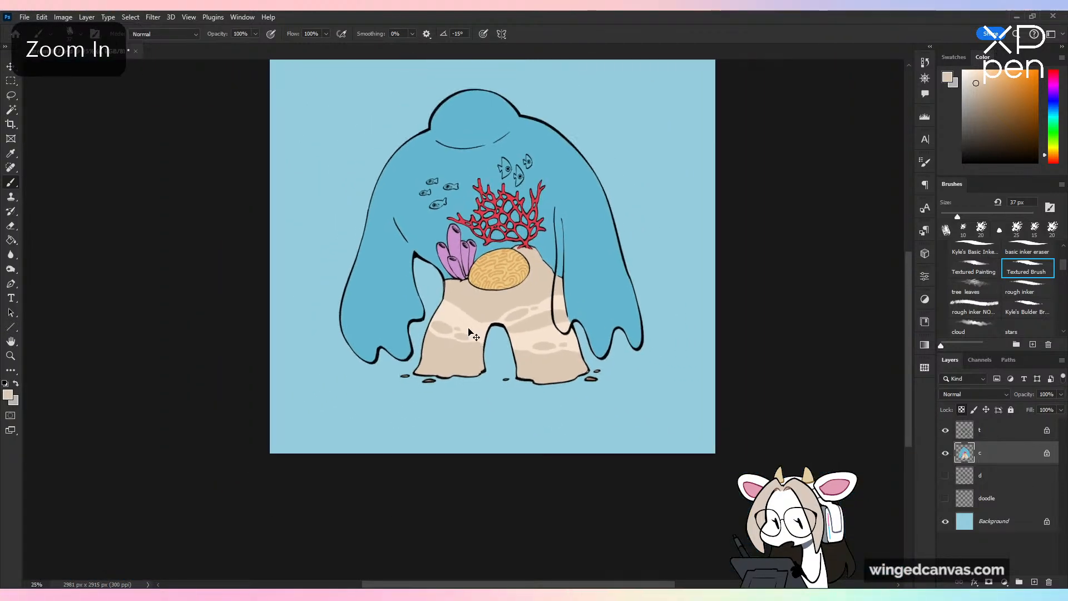
key("ctrl+plus")
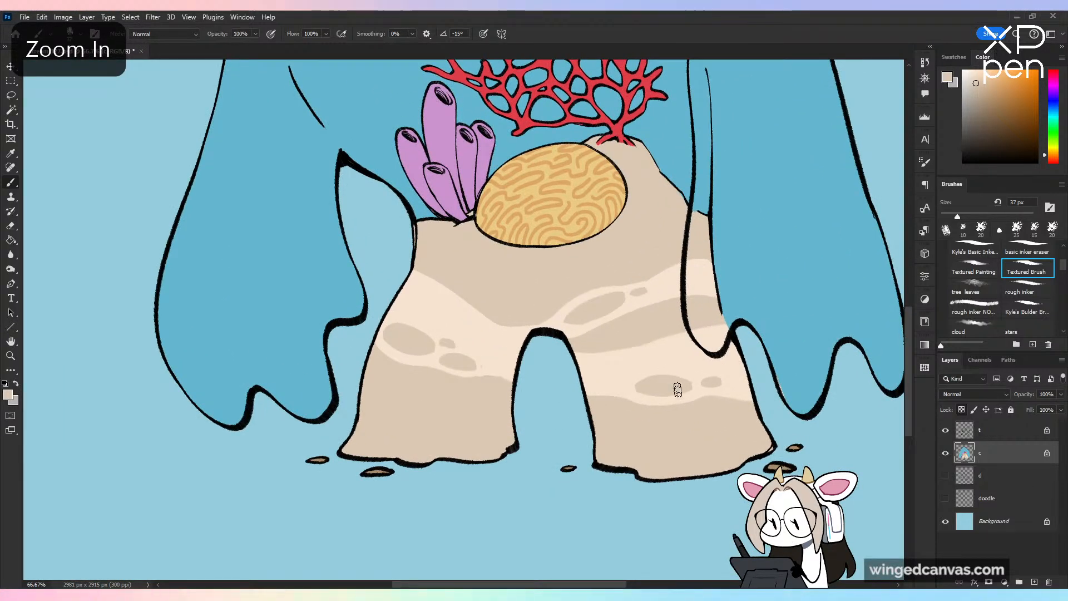
key("alt")
left_click(492, 347, "alt")
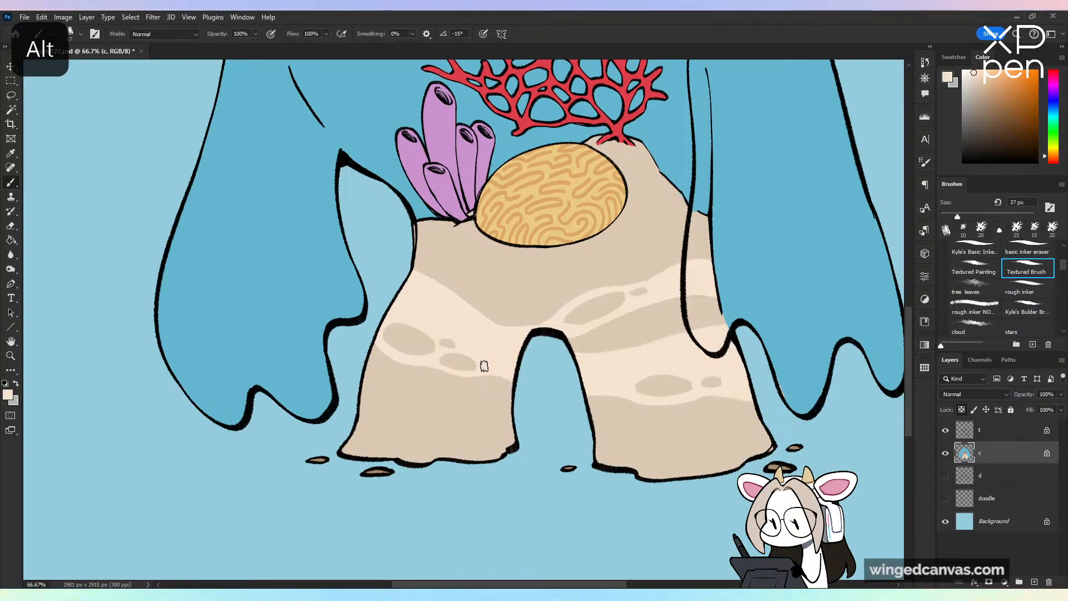
Step: Sample the rock's beige and shift it to a soft pink, undoing a test stroke on the right leg
left_click(663, 432, "alt")
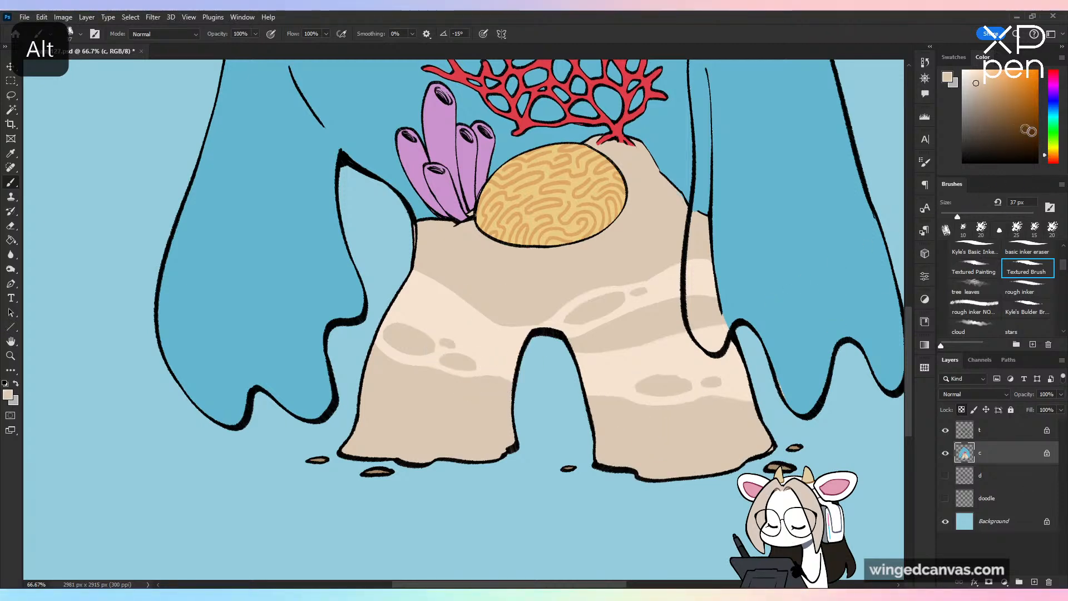
left_click_drag(1046, 150, 1045, 162)
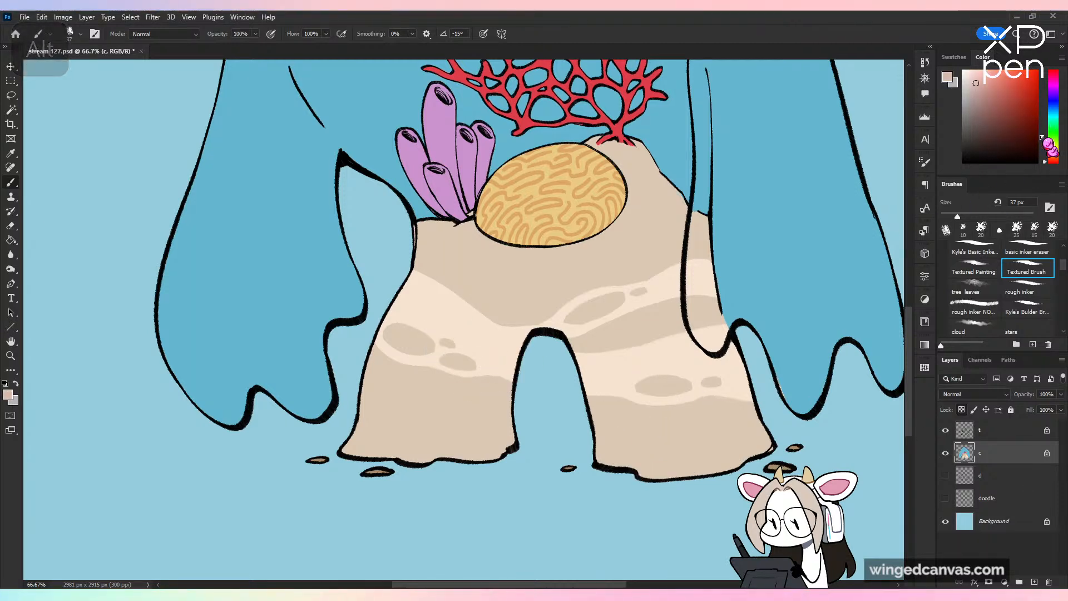
left_click_drag(653, 459, 740, 437)
key("ctrl+z")
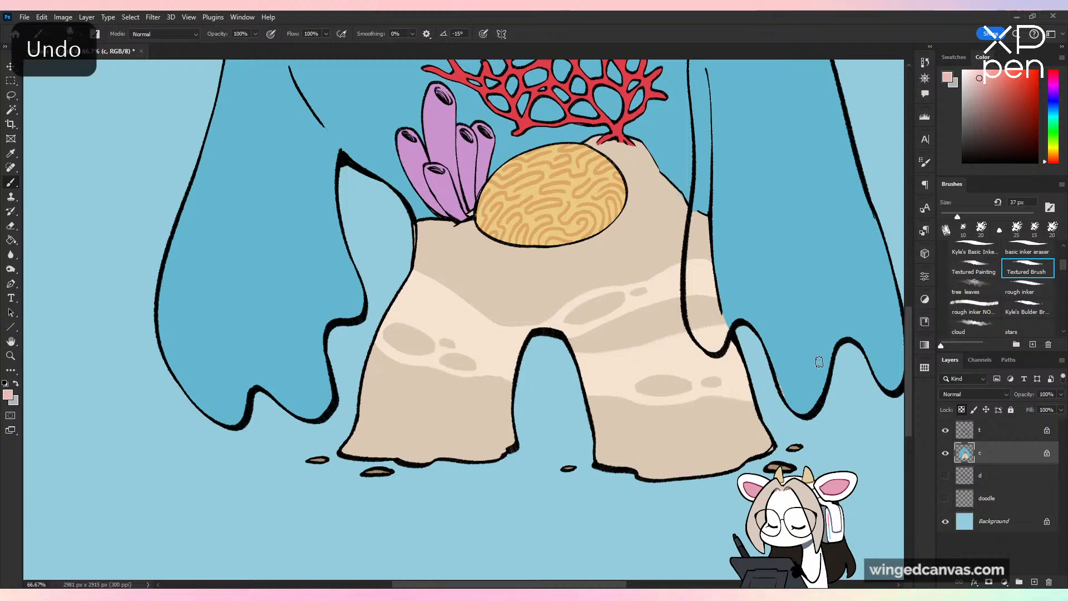
Step: Recolor the large oval and small spot in the right leg's upper band soft pink, undoing a stroke along the stripe below
mouse_move(590, 312)
left_mouse_down()
mouse_move(617, 301)
mouse_move(587, 303)
mouse_move(572, 321)
mouse_move(621, 304)
mouse_move(592, 305)
left_mouse_up()
key("ctrl+z")
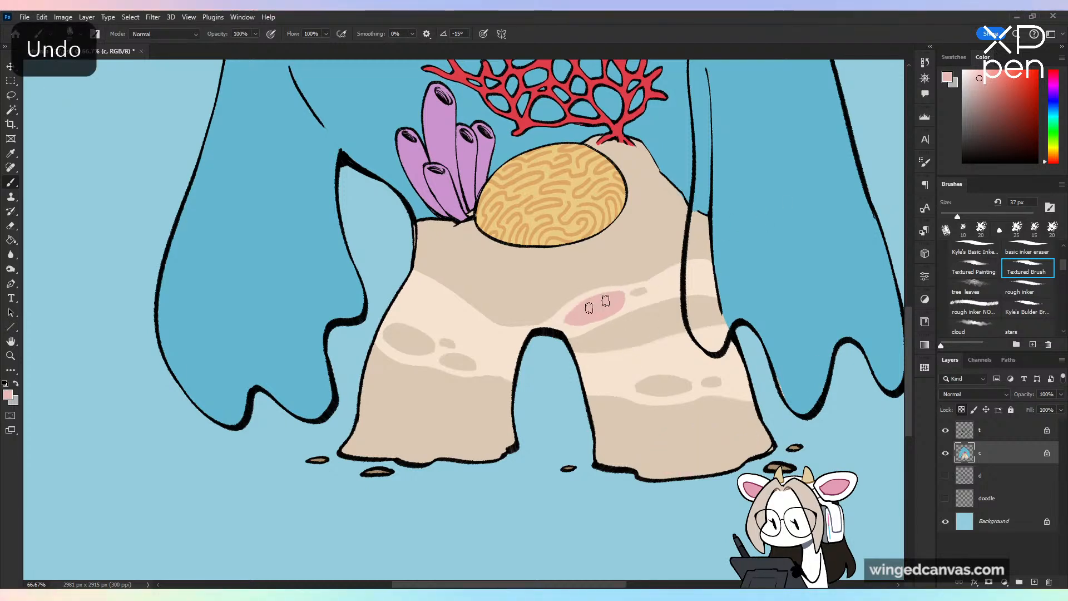
left_click(639, 291)
mouse_move(569, 339)
left_mouse_down()
mouse_move(645, 308)
mouse_move(729, 300)
mouse_move(635, 350)
mouse_move(746, 304)
left_mouse_up()
key("ctrl+z")
Step: Select the right side of the rock with the Magic Wand, including its beige and cream areas and its beige and pink spots
key("w")
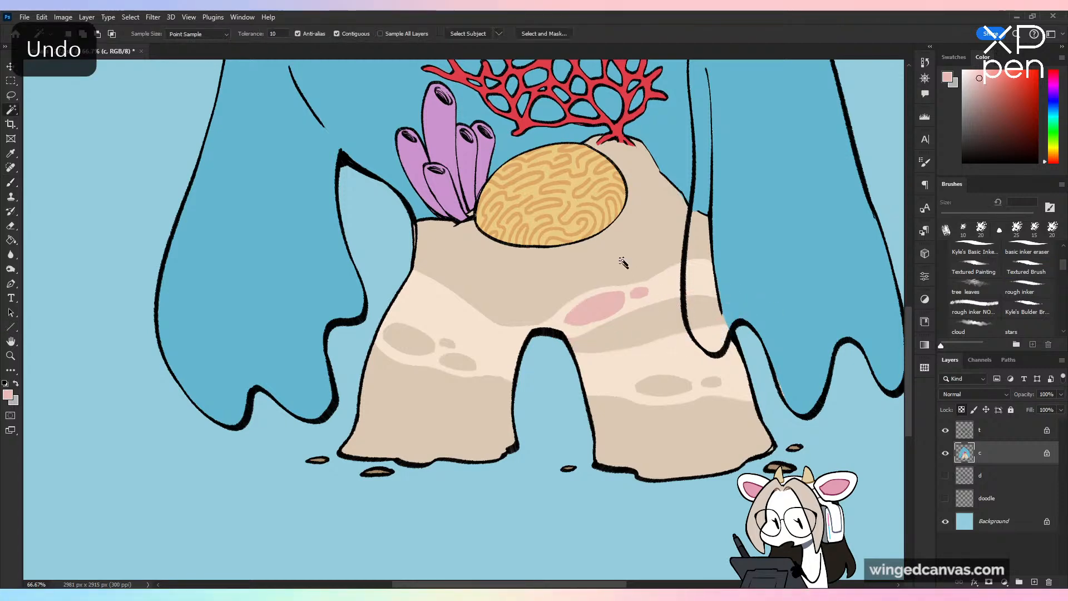
left_click(683, 344)
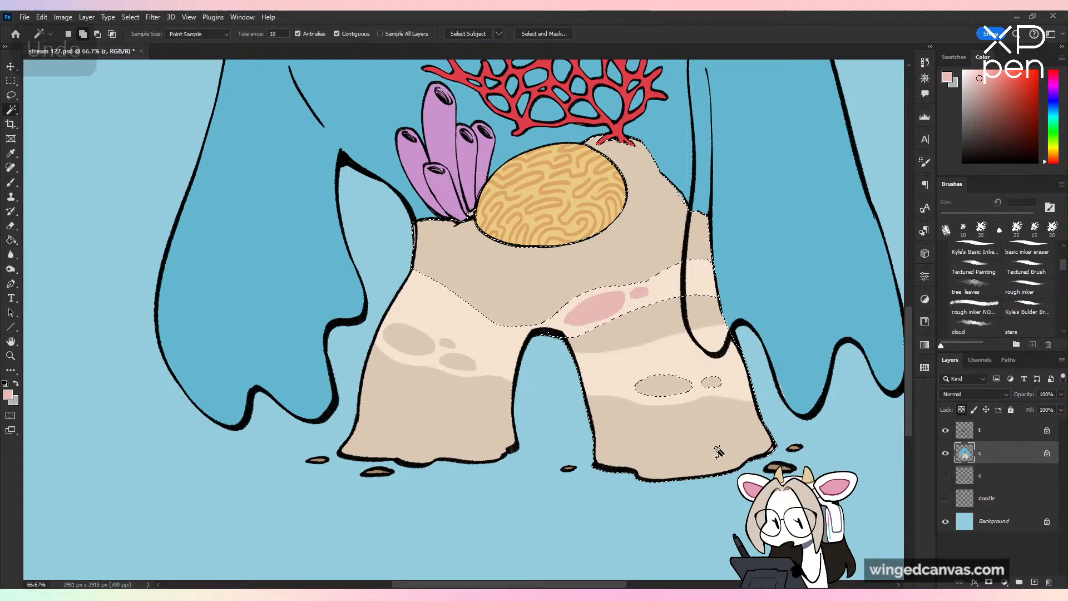
left_click(674, 386)
left_click(715, 381)
left_click(590, 313)
left_click(639, 292)
left_click(644, 304)
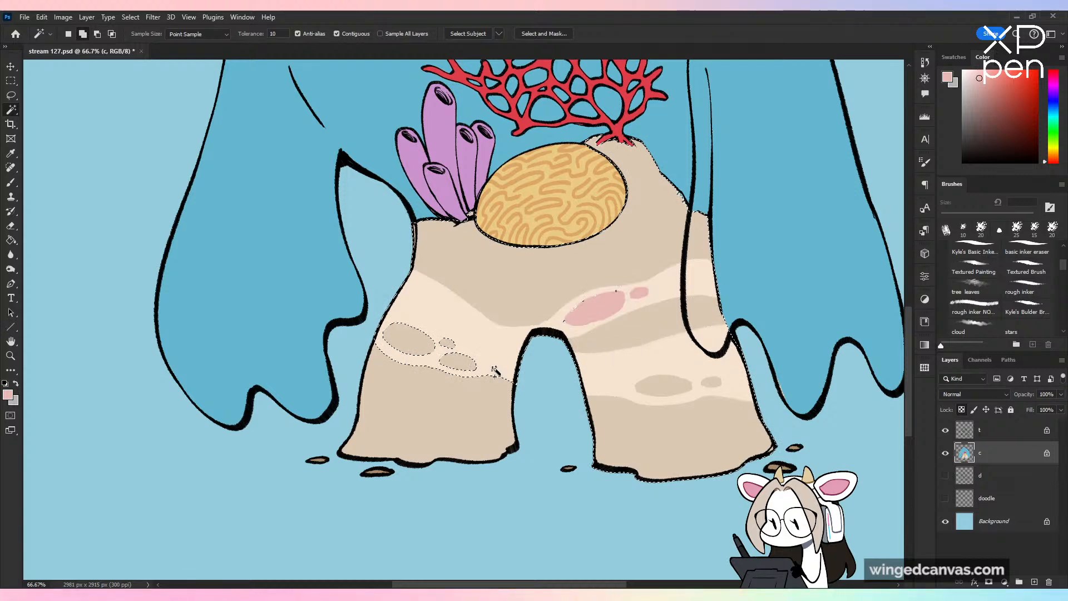
Step: Add the left leg's spots and lower beige area to the selection, lasso the remaining gaps, and return to the brush
left_click(412, 340)
left_click(461, 361)
left_click(446, 343)
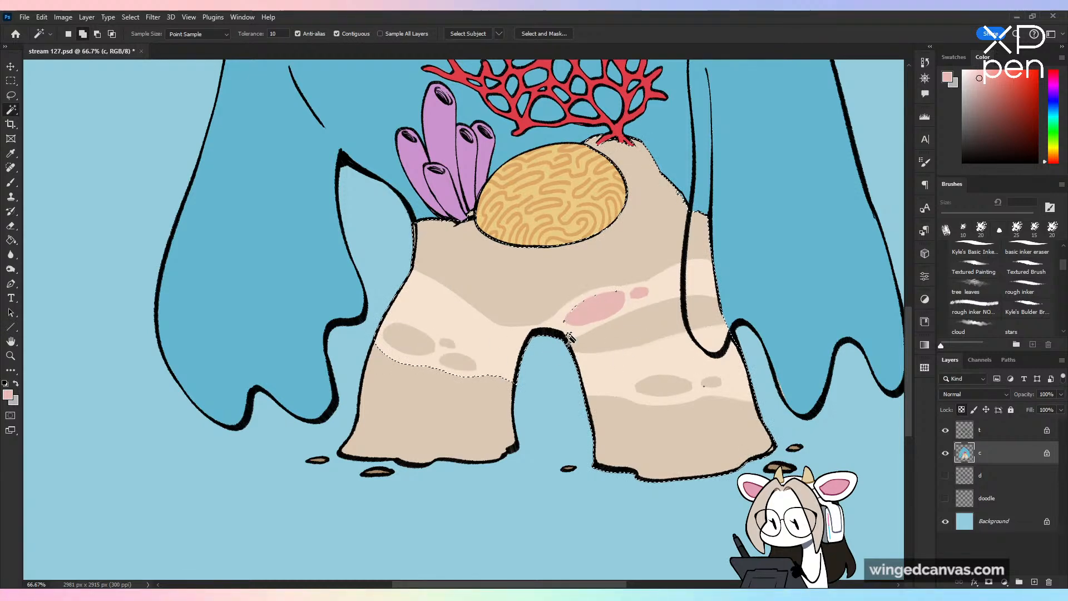
left_click(508, 424)
key("l")
mouse_move(638, 290)
left_mouse_down()
mouse_move(617, 275)
mouse_move(686, 281)
left_mouse_up()
key("b")
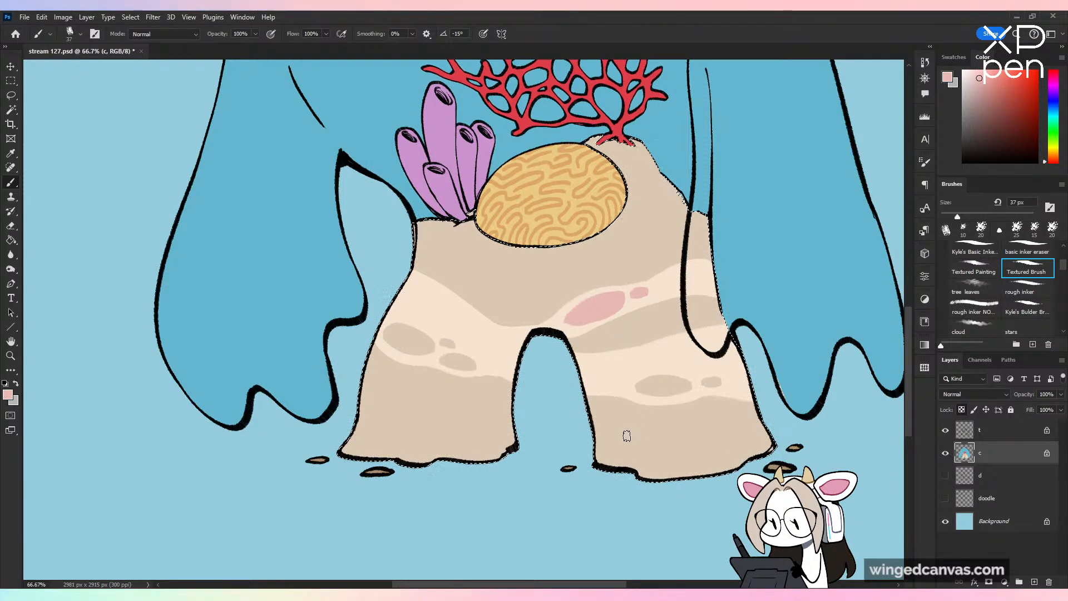
Step: Paint the beige stripe between the right leg's two cream bands soft pink within the rock selection
key("alt")
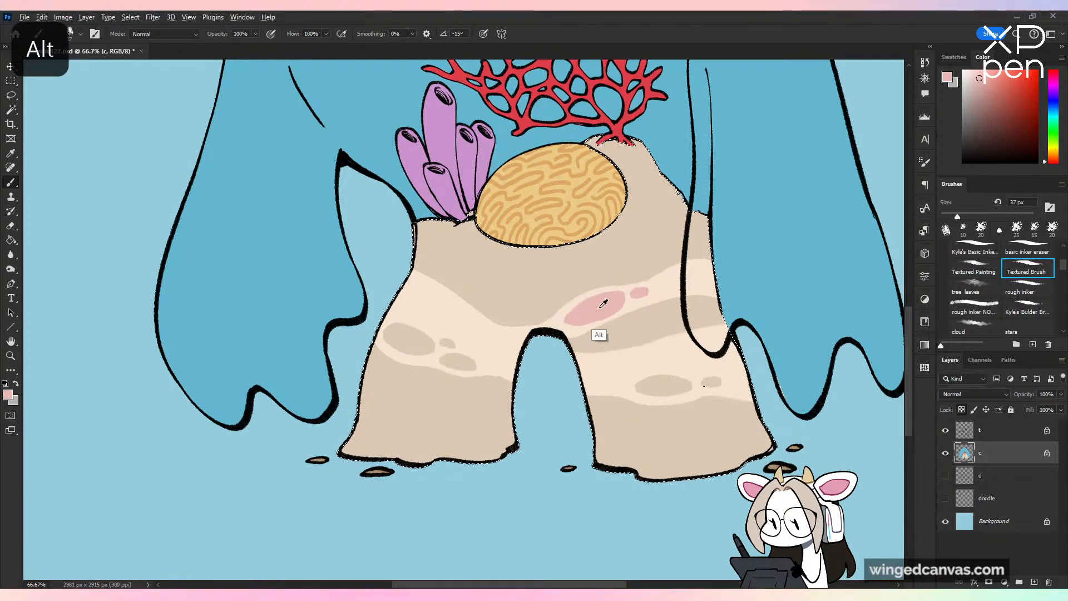
mouse_move(616, 326)
left_mouse_down()
mouse_move(664, 305)
mouse_move(725, 328)
left_mouse_up()
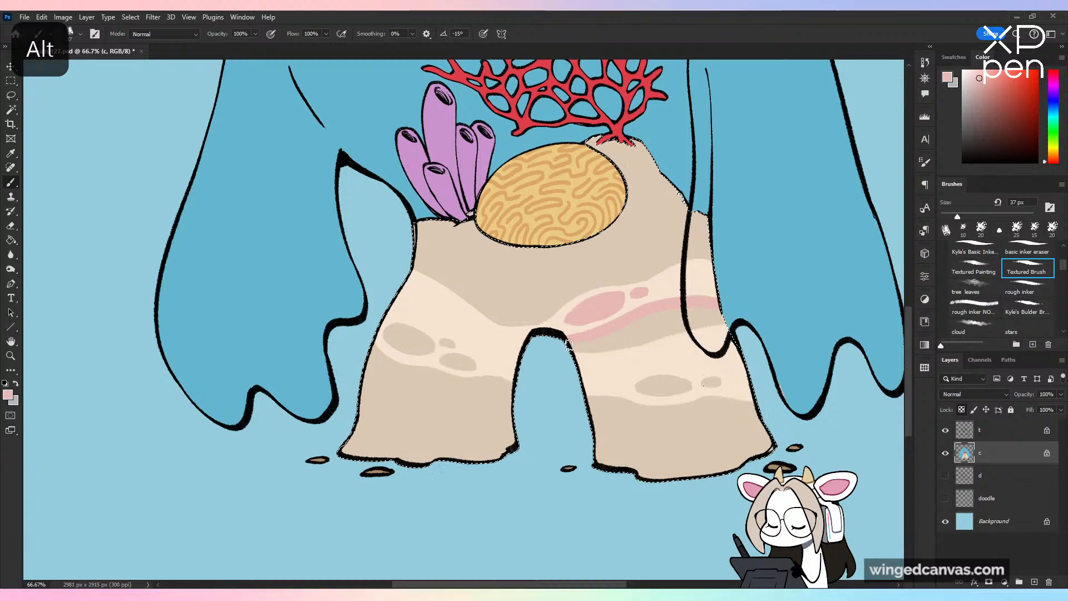
mouse_move(578, 344)
left_mouse_down()
mouse_move(661, 349)
mouse_move(730, 320)
mouse_move(705, 323)
left_mouse_up()
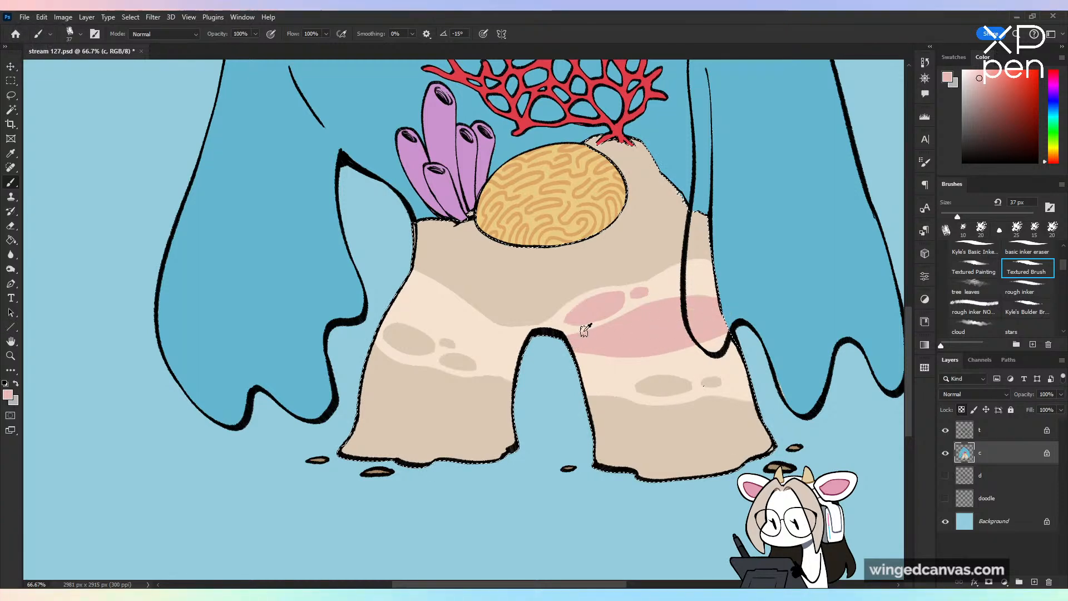
Step: Sample the cream and trim the edges of the pink stripe, oval and small spot into slimmer, cleaner shapes
left_click(559, 333, "alt")
left_click_drag(625, 316, 760, 290)
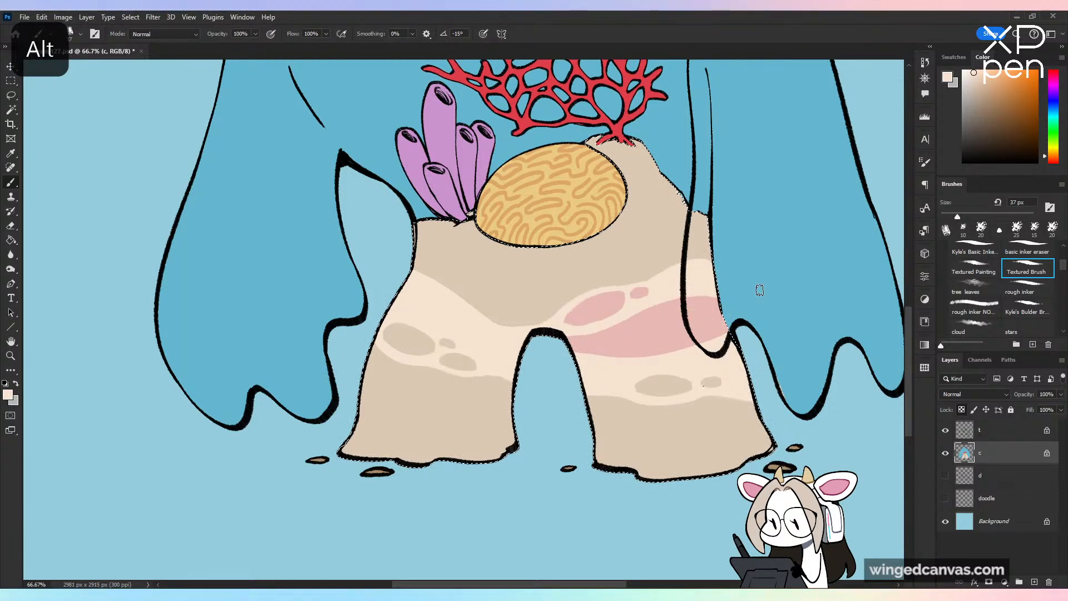
left_click_drag(565, 314, 569, 328)
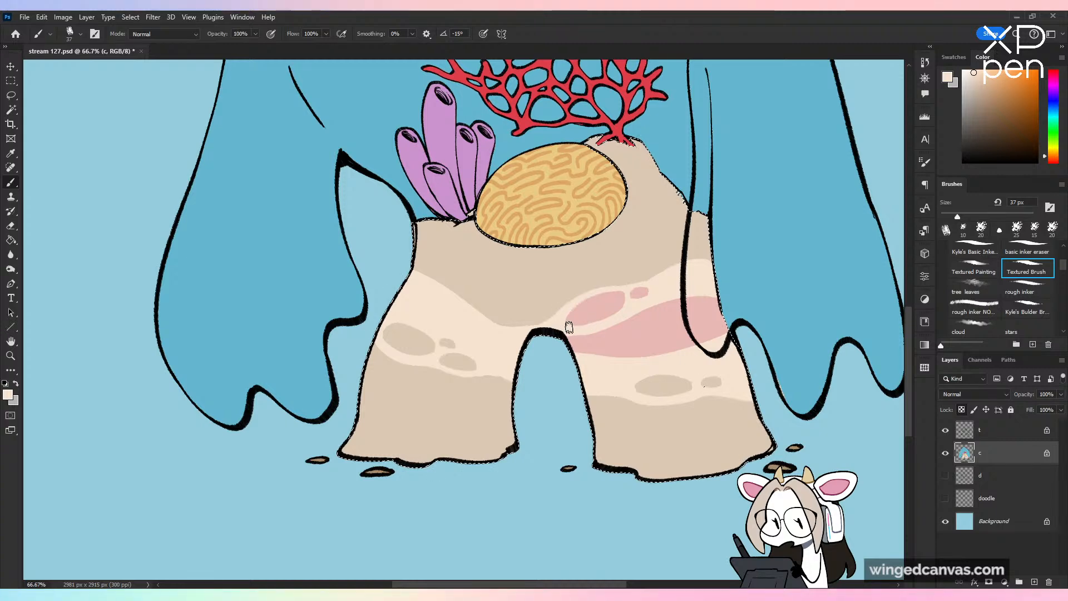
left_click(645, 291, "alt")
left_click(637, 292, "alt")
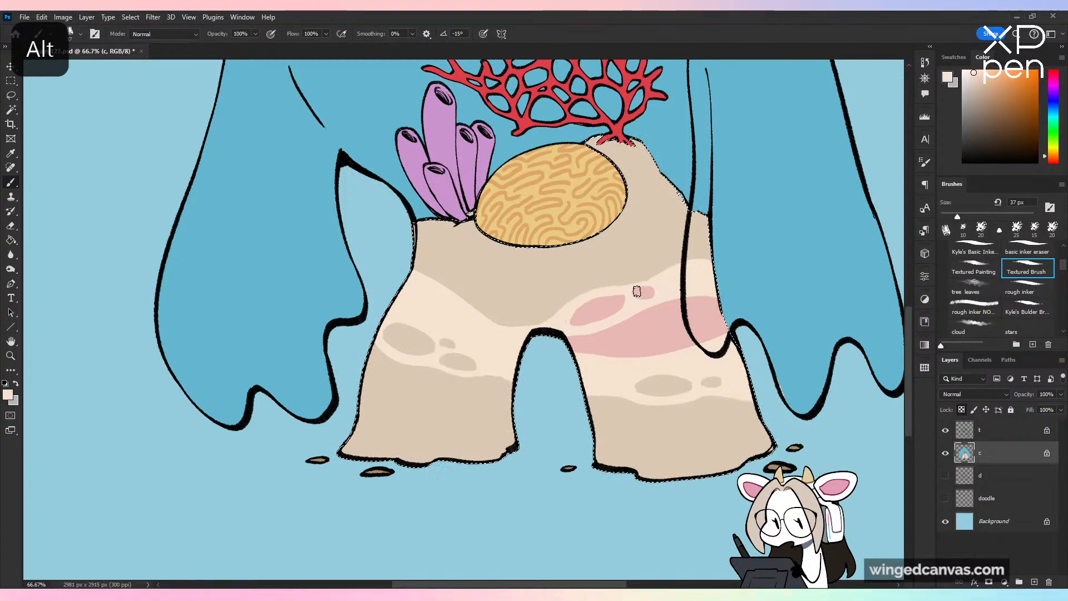
key("ctrl+minus")
key("ctrl+minus")
key("ctrl+minus")
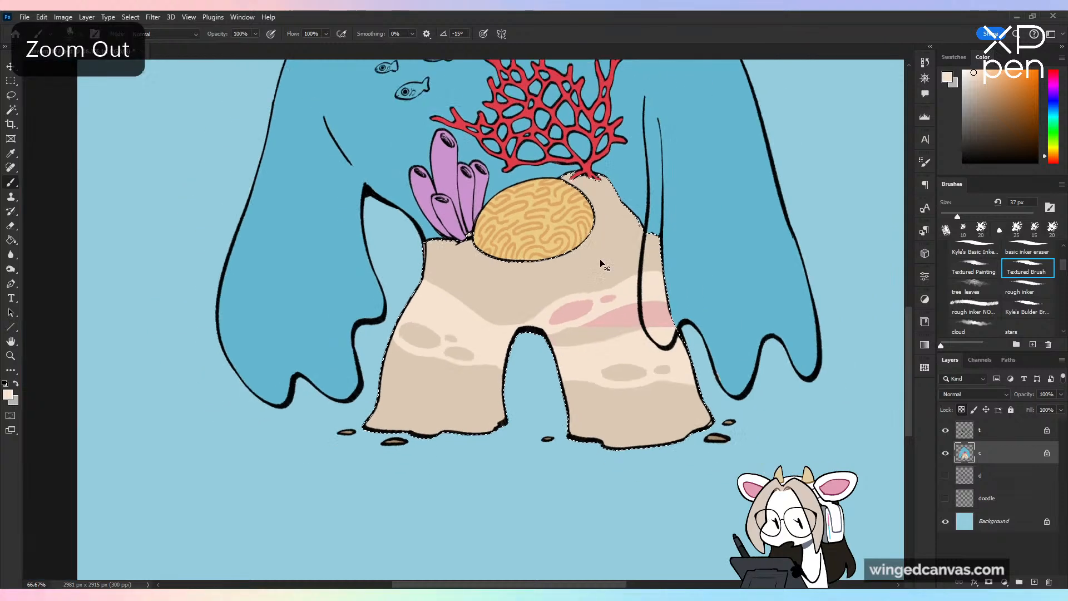
key("ctrl+plus")
key("ctrl+plus")
key("ctrl+plus")
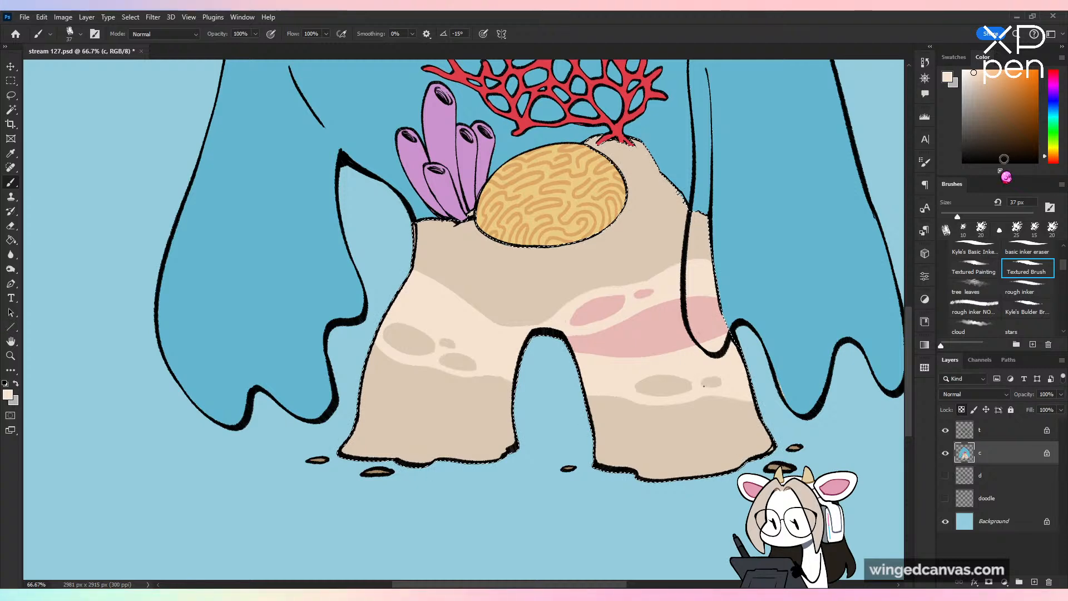
Step: Mix a muted sage green and paint the left leg's spots and the upper part of the beige area below them with it
left_click(829, 297, "alt")
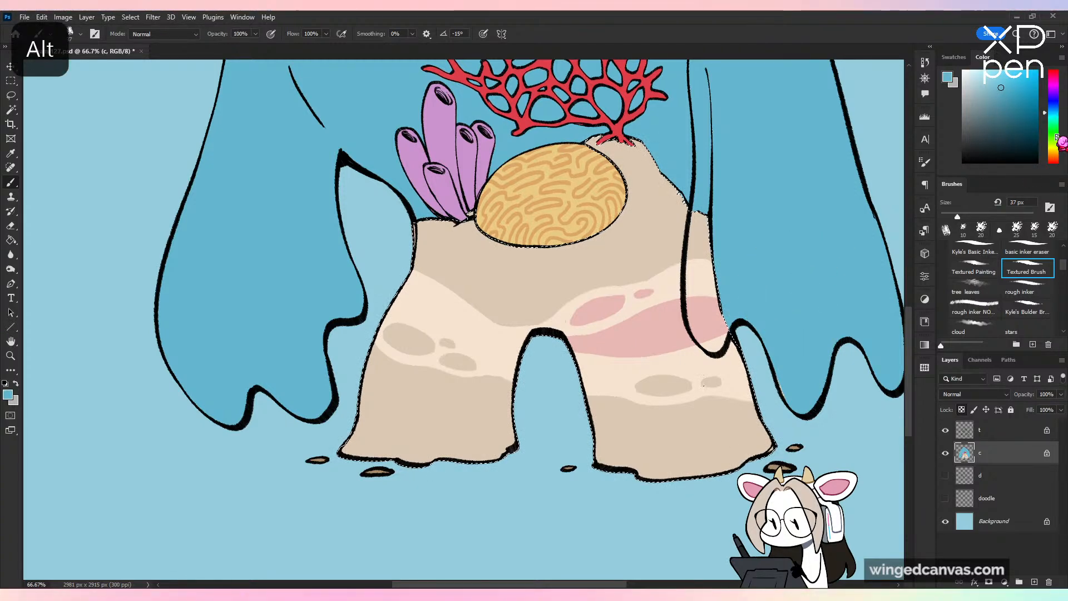
left_click(1054, 134)
left_click_drag(973, 108, 973, 96)
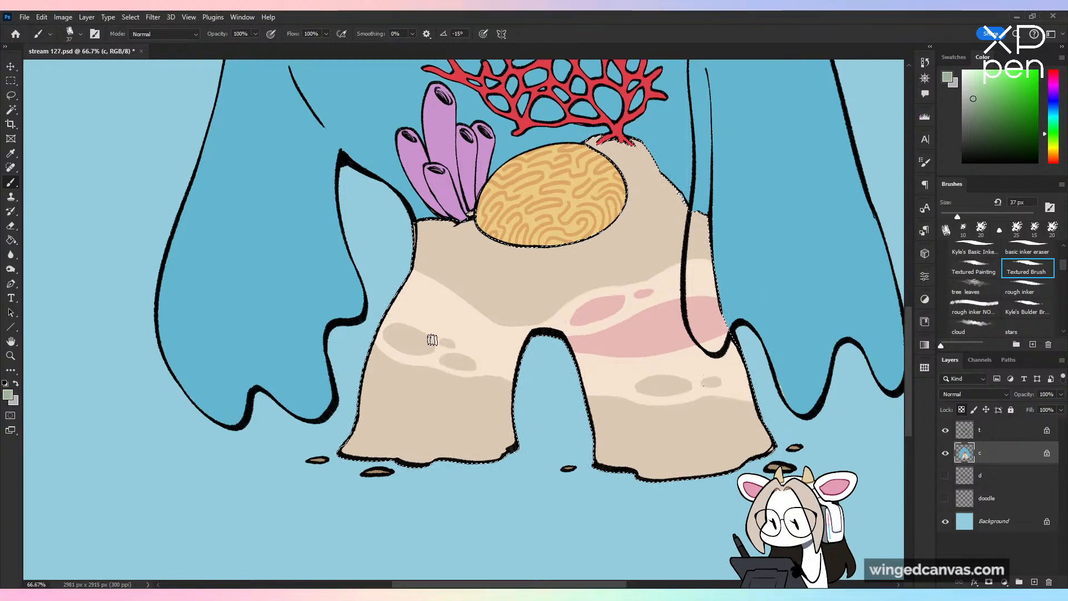
key("ctrl+z")
left_click(969, 83)
left_click(1054, 146)
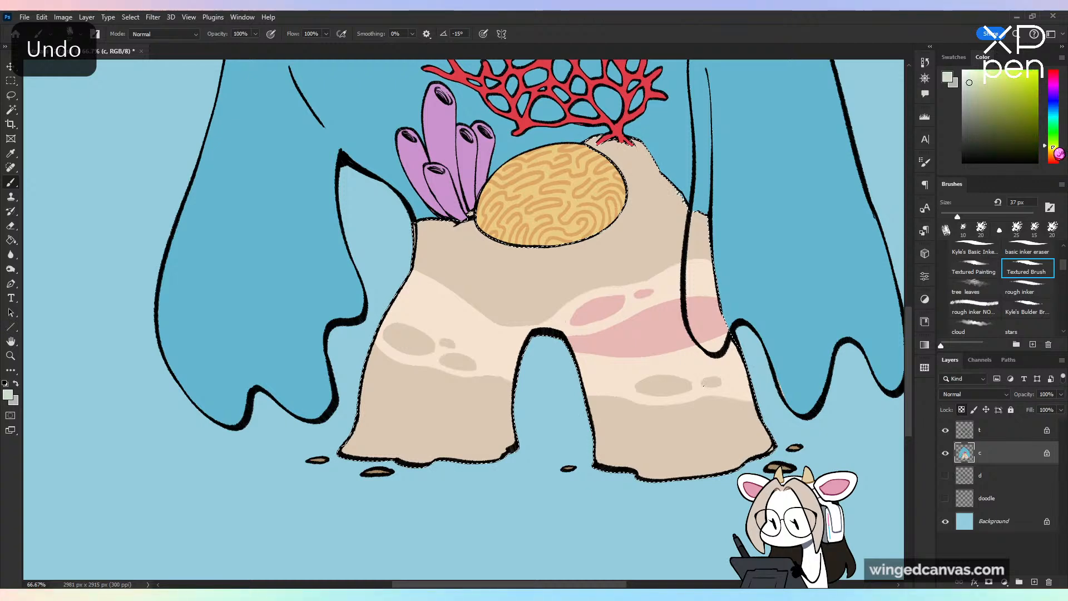
mouse_move(367, 389)
left_mouse_down()
mouse_move(401, 379)
mouse_move(434, 406)
left_mouse_up()
key("ctrl+z")
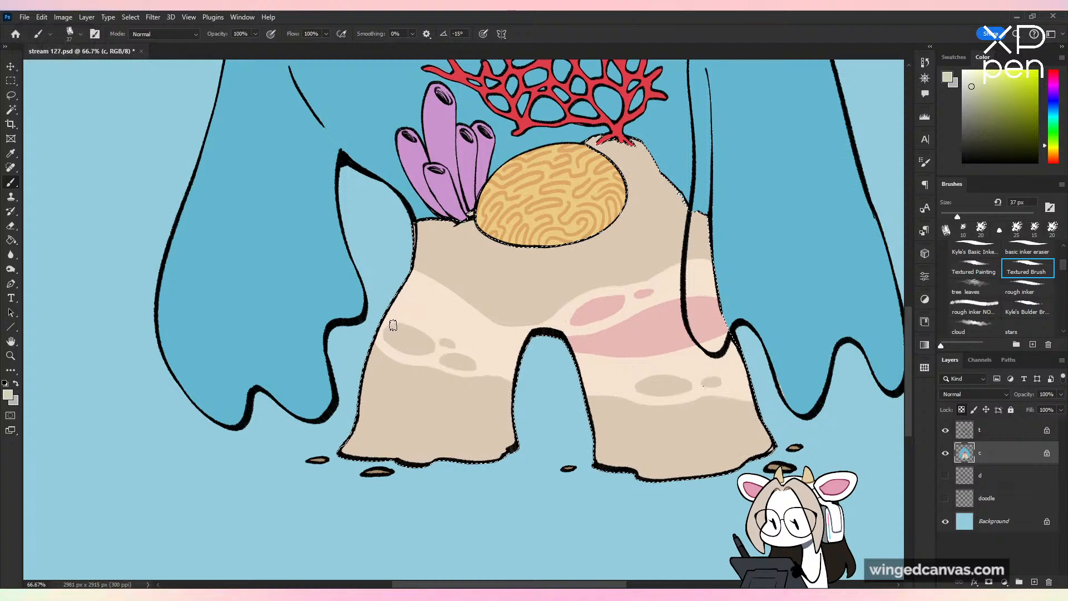
mouse_move(390, 327)
left_mouse_down()
mouse_move(412, 353)
mouse_move(430, 349)
mouse_move(404, 328)
mouse_move(420, 354)
mouse_move(388, 335)
mouse_move(415, 342)
mouse_move(401, 327)
mouse_move(451, 343)
left_mouse_up()
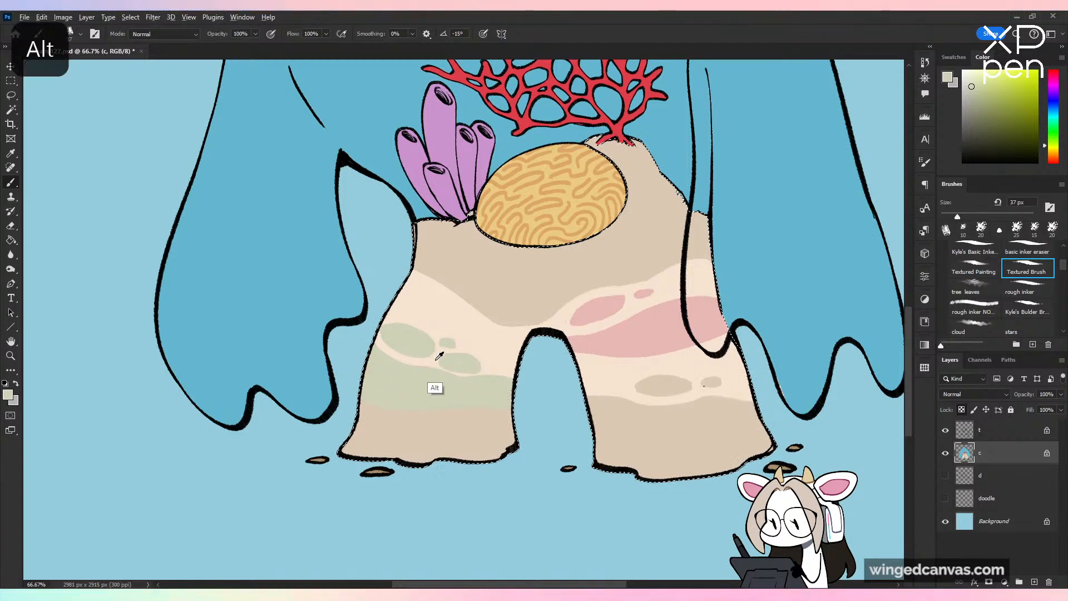
Step: Sample the cream and the sage green to refine the outlines of the left leg's green spots
left_click(373, 343, "alt")
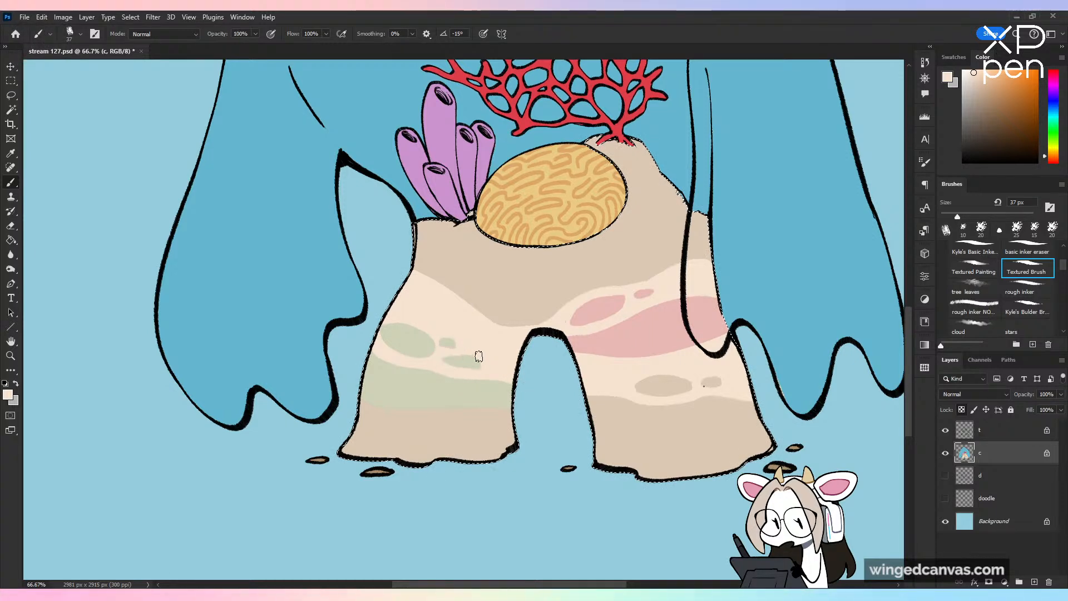
left_click(465, 360, "alt")
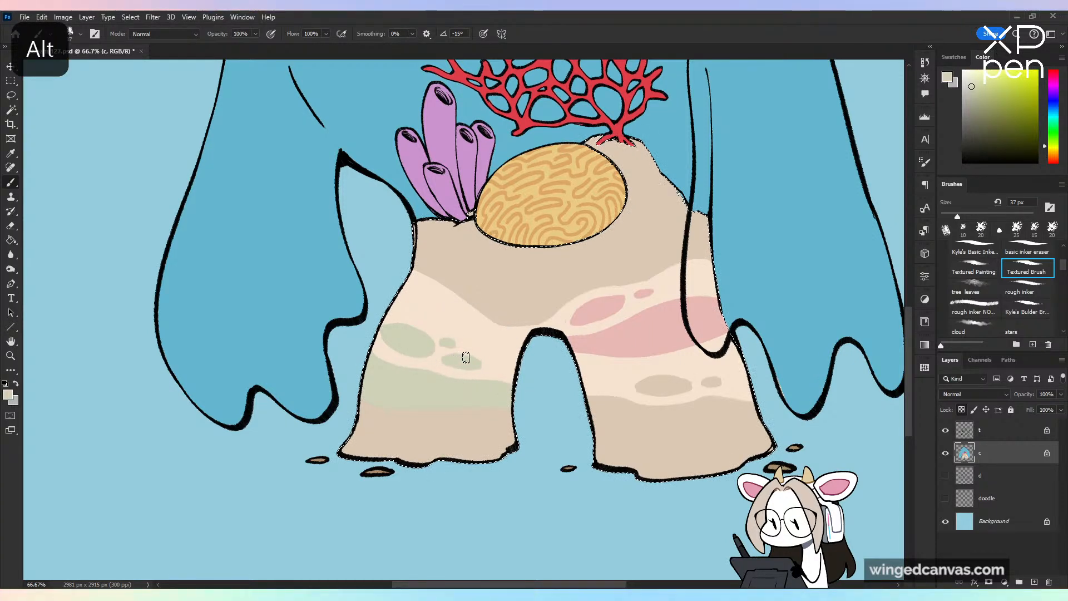
key("ctrl+minus")
key("ctrl+minus")
key("ctrl+minus")
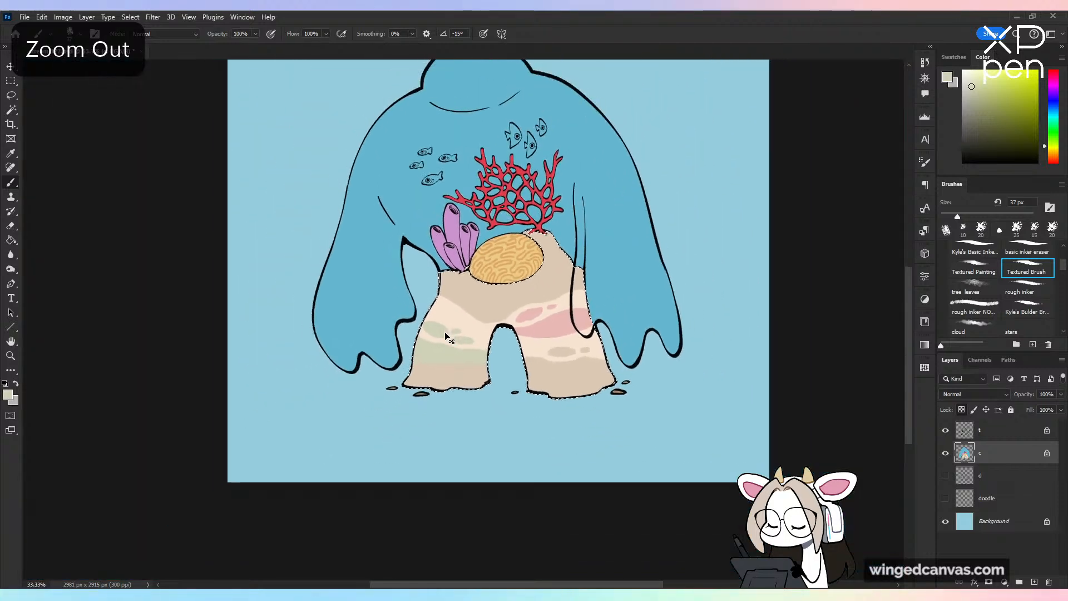
key("ctrl+plus")
key("ctrl+plus")
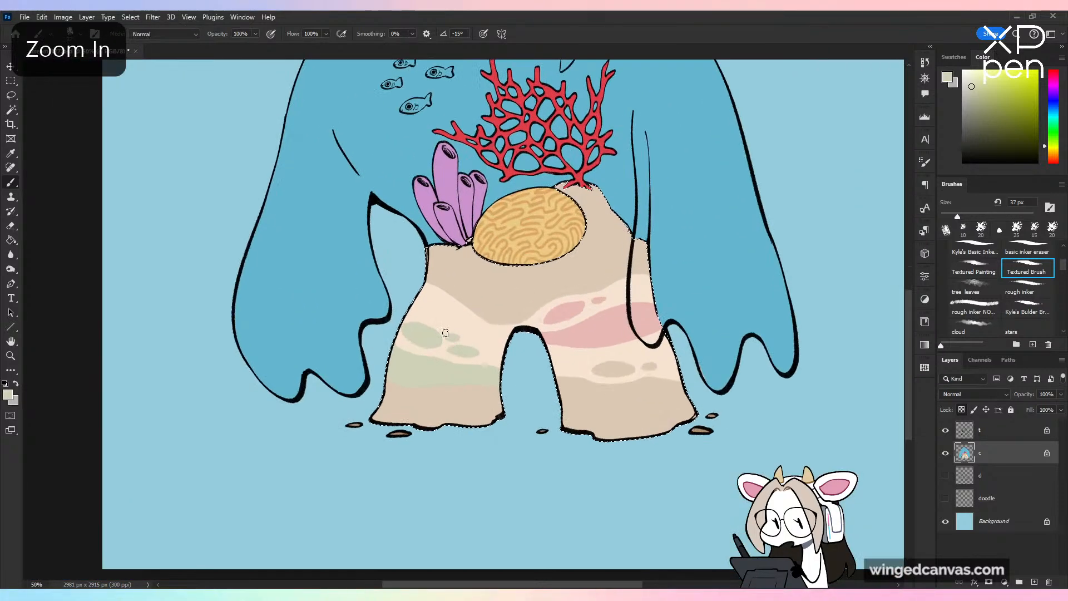
key("ctrl+plus")
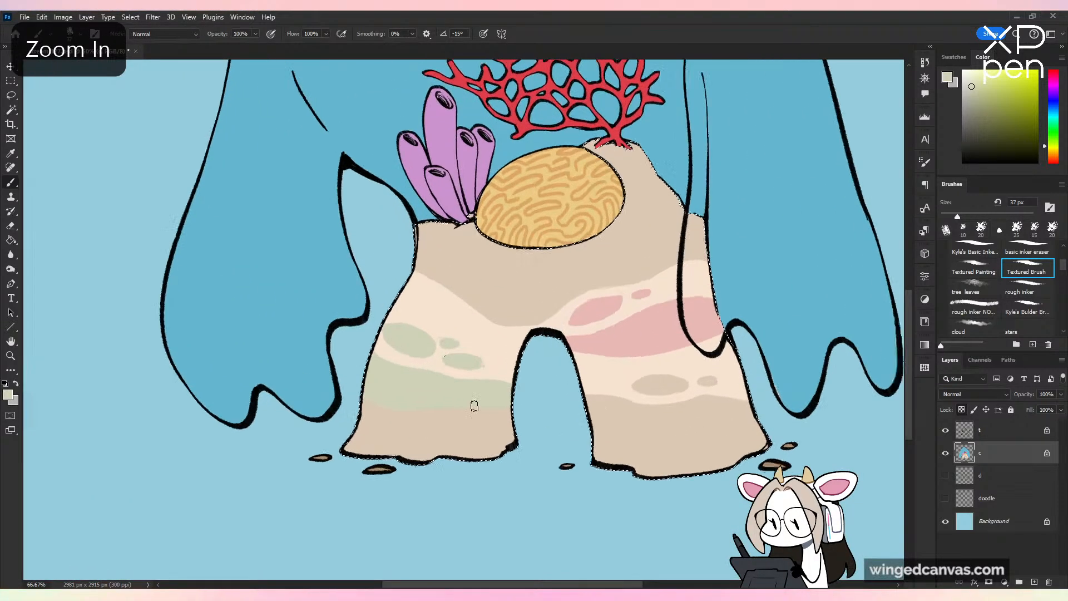
Step: Fill the right leg's lower cream band with a very pale off-white green using the Paint Bucket
left_click(639, 315, "alt")
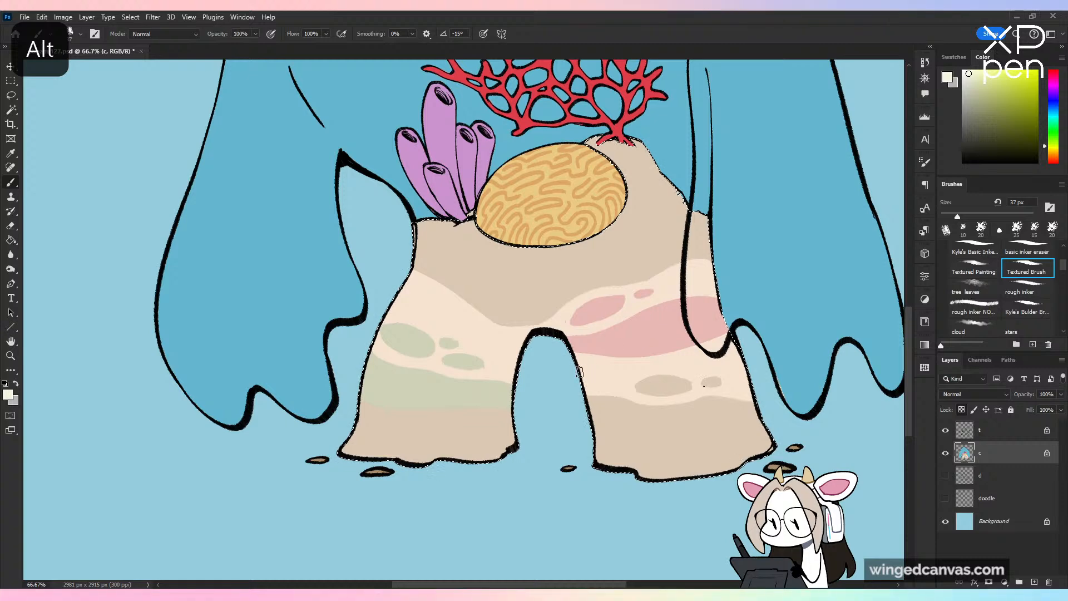
left_click_drag(574, 354, 622, 363)
key("ctrl+z")
key("g")
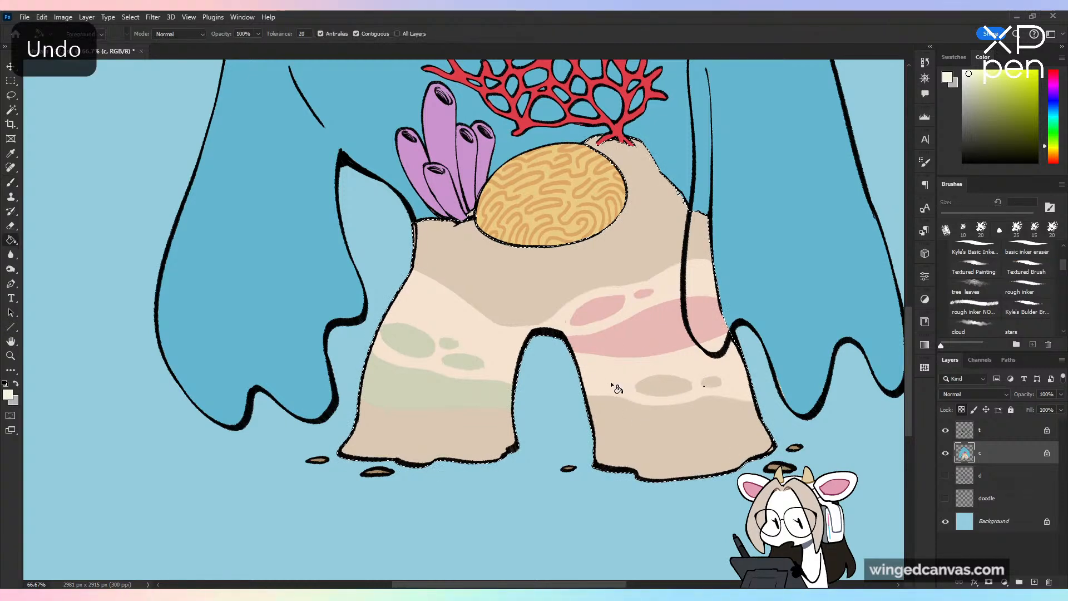
left_click(611, 383)
key("ctrl+minus")
key("ctrl+minus")
key("ctrl+shift+h")
key("ctrl+shift+h")
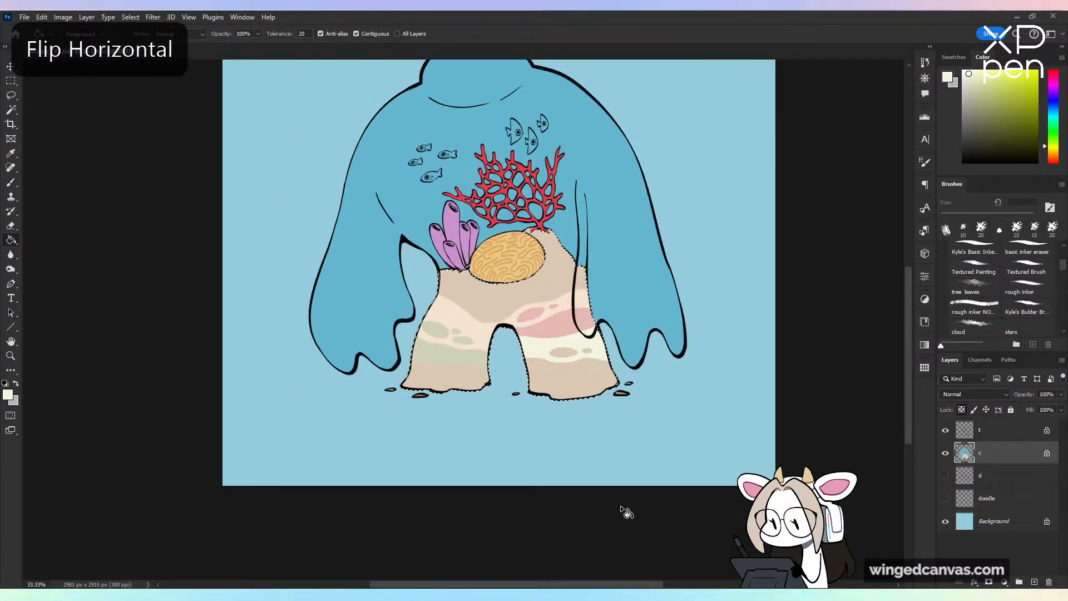
Step: Refill the right leg's lower band with a light yellowish green using the Paint Bucket, and return to the brush
key("ctrl+plus")
key("ctrl+plus")
left_click(604, 390)
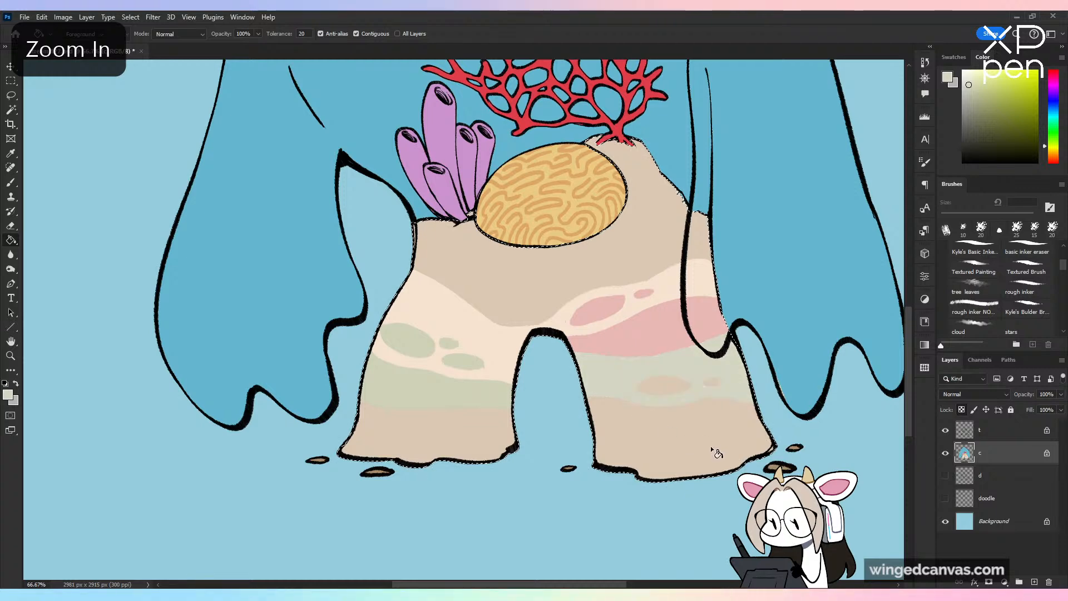
key("ctrl+z")
left_click(623, 375)
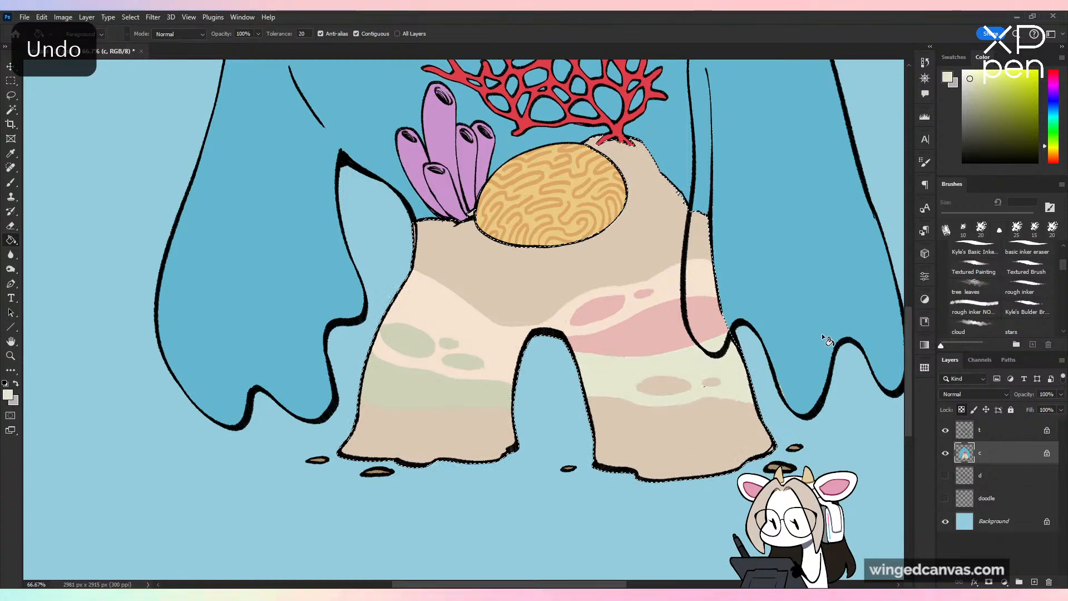
key("b")
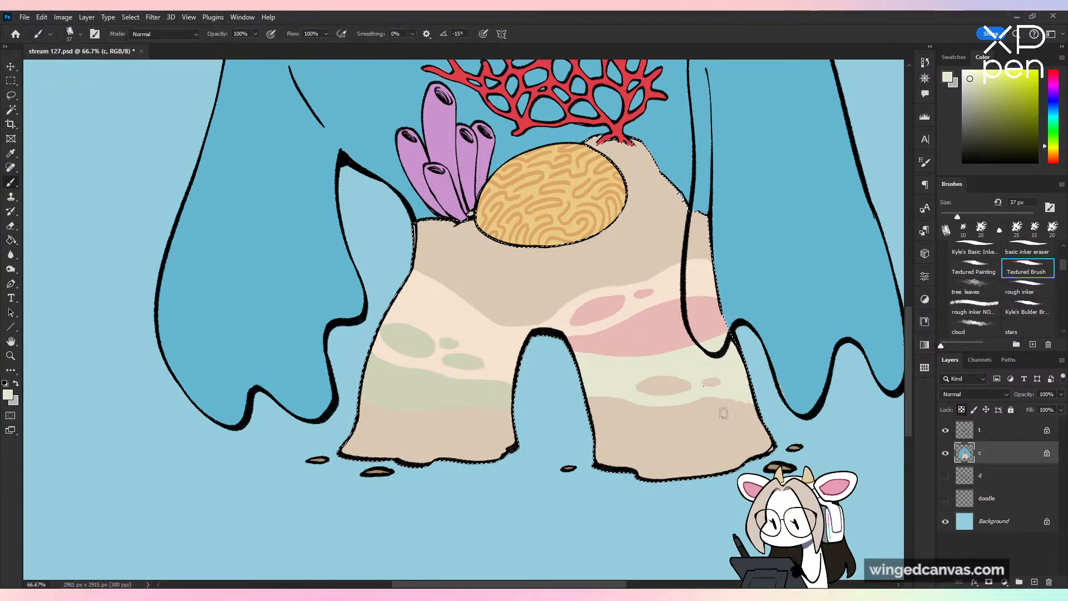
Step: Shift the sampled pink to a muted lilac and paint the two beige spots in the right leg's pale green band
key("ctrl+minus")
key("ctrl+minus")
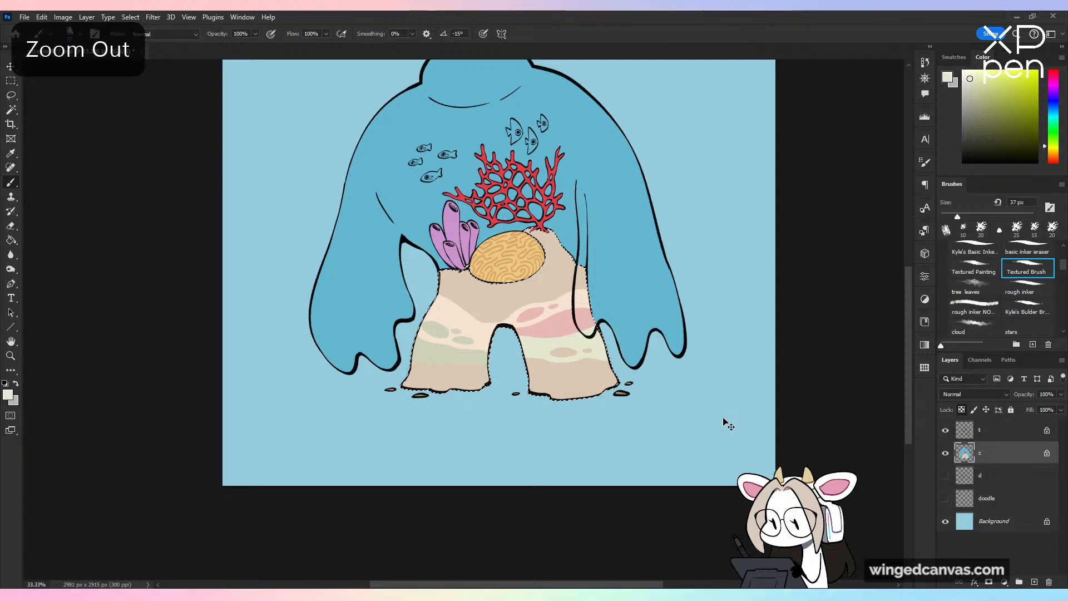
key("ctrl+equal")
key("ctrl+equal")
left_click(715, 321, "alt")
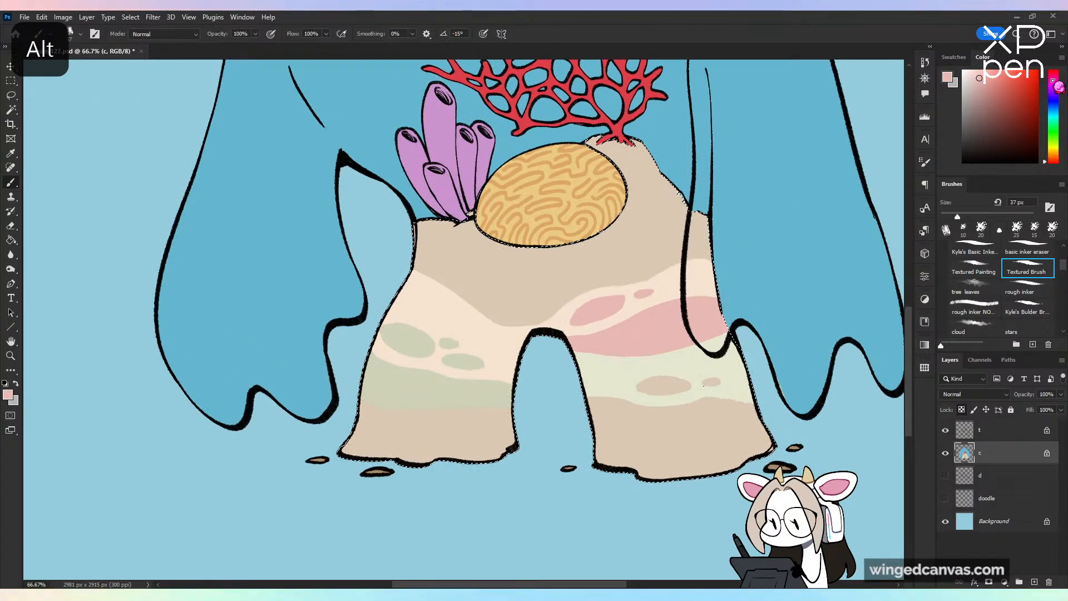
mouse_move(718, 426)
left_mouse_down()
mouse_move(619, 448)
mouse_move(692, 417)
mouse_move(677, 387)
mouse_move(715, 385)
left_mouse_up()
key("ctrl+z")
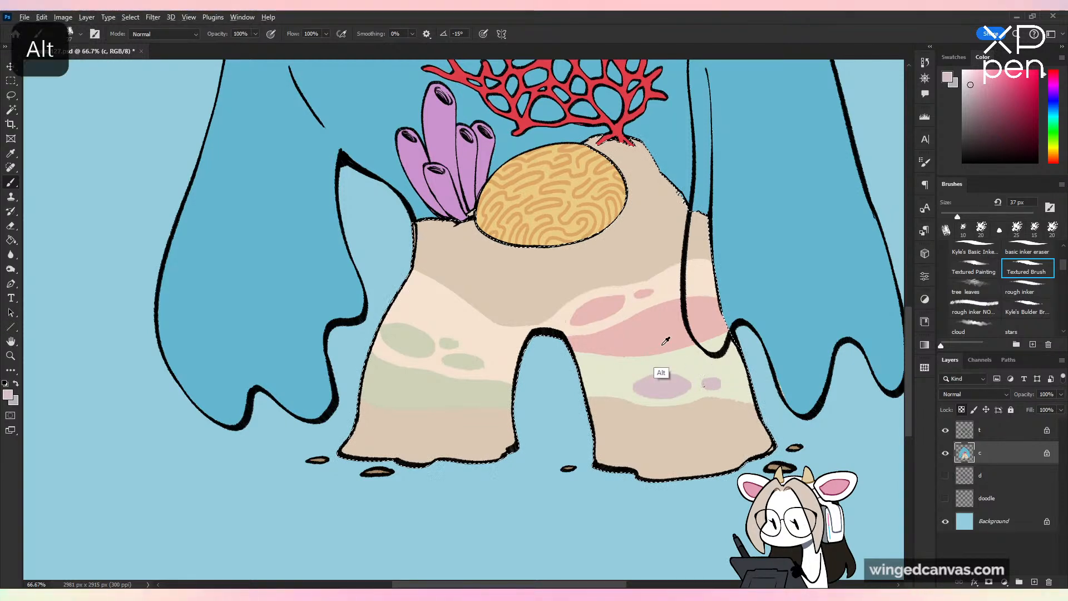
Step: Add small pale green spots to the pink stripe and cream spots to the beige area above it
left_click(694, 353, "alt")
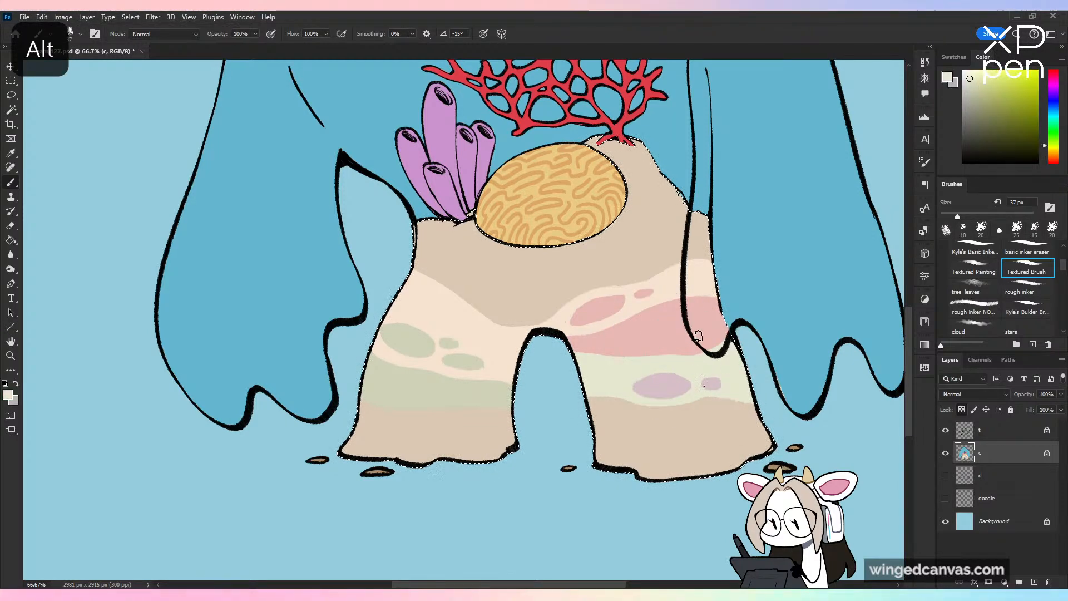
left_click_drag(698, 336, 651, 346)
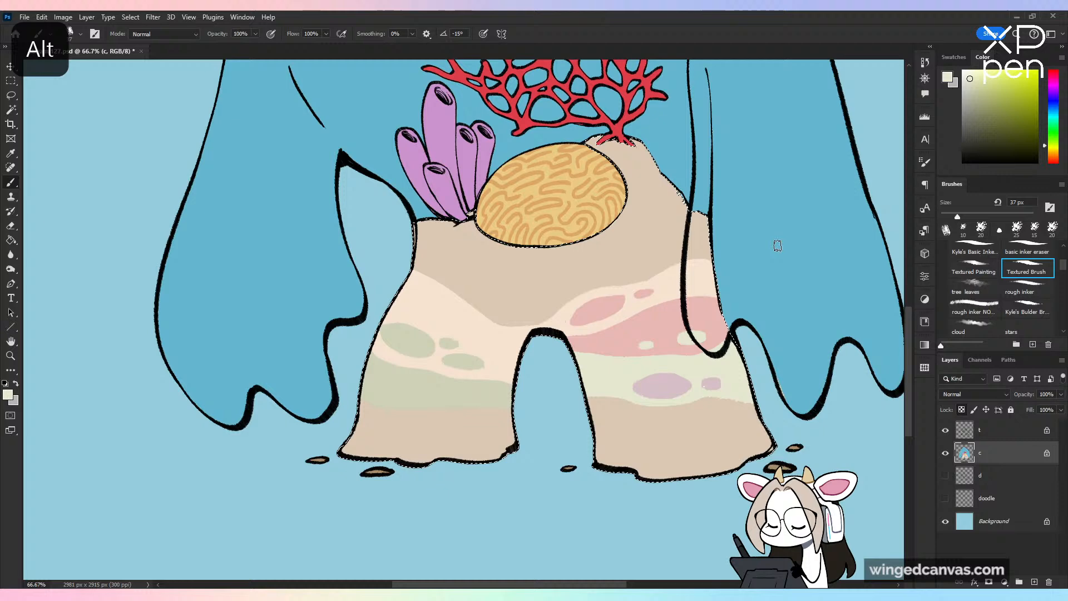
left_click(656, 273, "alt")
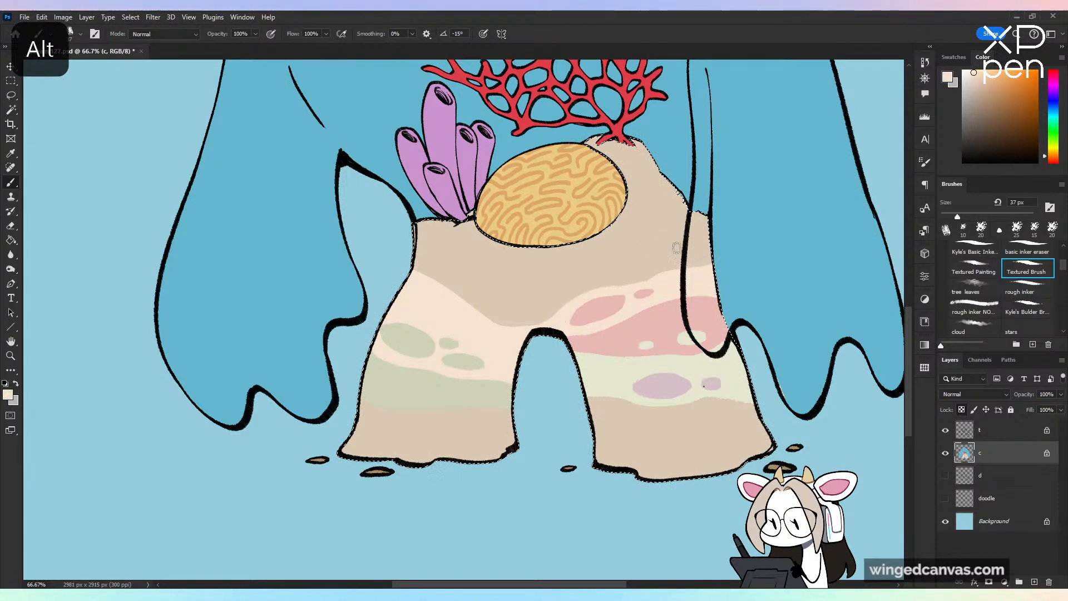
left_click(628, 260)
left_click(667, 219)
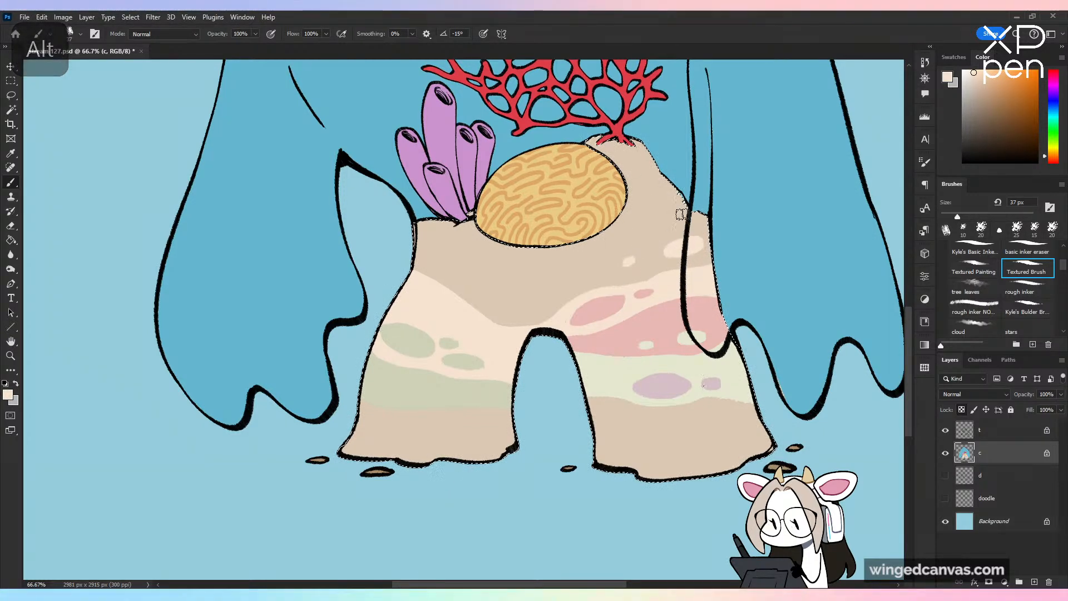
key("ctrl+minus")
key("ctrl+minus")
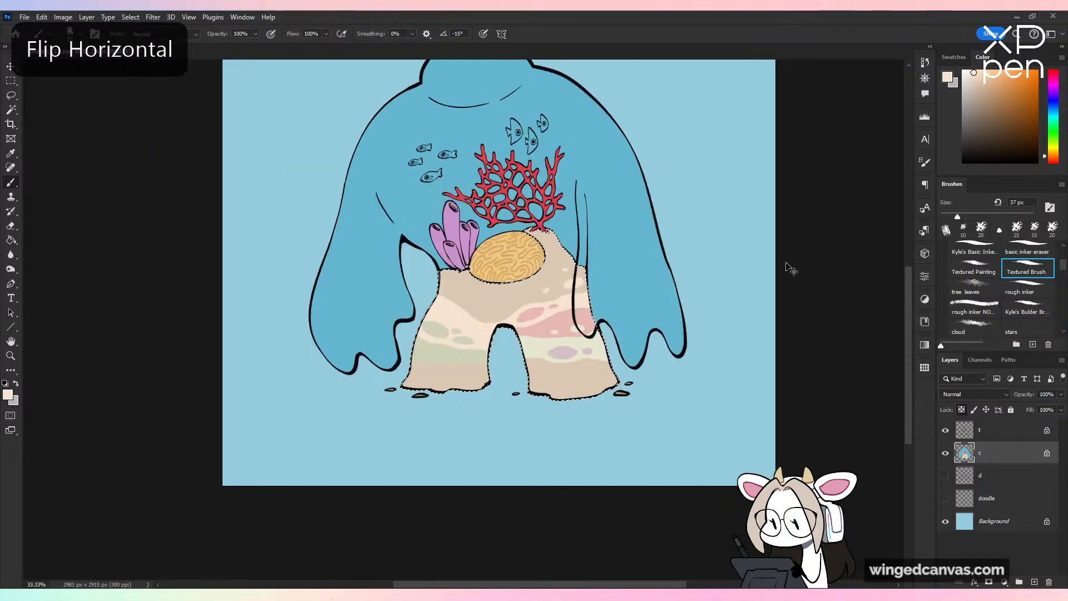
Step: Sample the lilac from the large spot and paint the beige bottom of the right leg with it
key("ctrl+plus")
key("ctrl+plus")
left_click(660, 386, "alt")
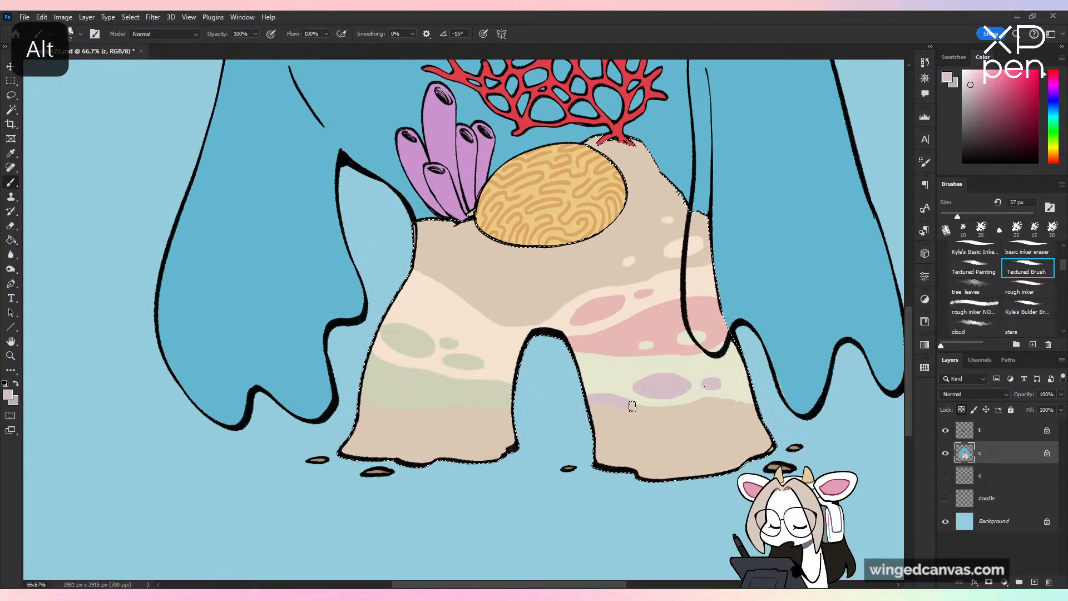
mouse_move(632, 407)
left_mouse_down()
mouse_move(748, 405)
mouse_move(652, 416)
mouse_move(578, 408)
mouse_move(576, 418)
mouse_move(687, 416)
mouse_move(684, 429)
mouse_move(598, 464)
left_mouse_up()
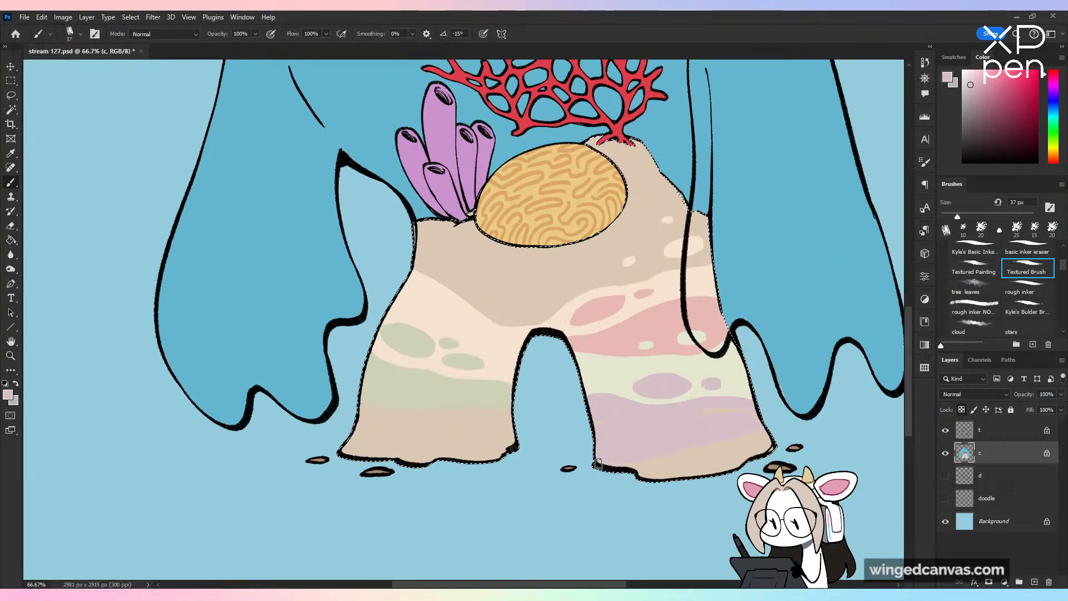
Step: Sample the pale green and add two small spots near the inner edge of the right leg's lilac area
left_click(593, 436, "alt")
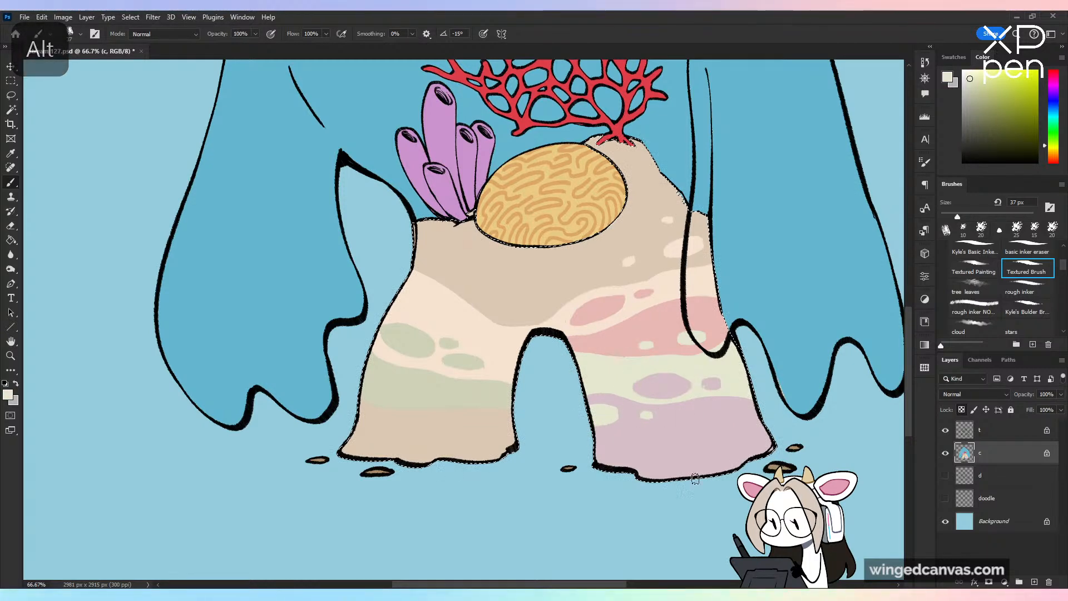
key("ctrl+minus")
key("ctrl+minus")
key("ctrl+minus")
key("ctrl+minus")
key("h")
key("h")
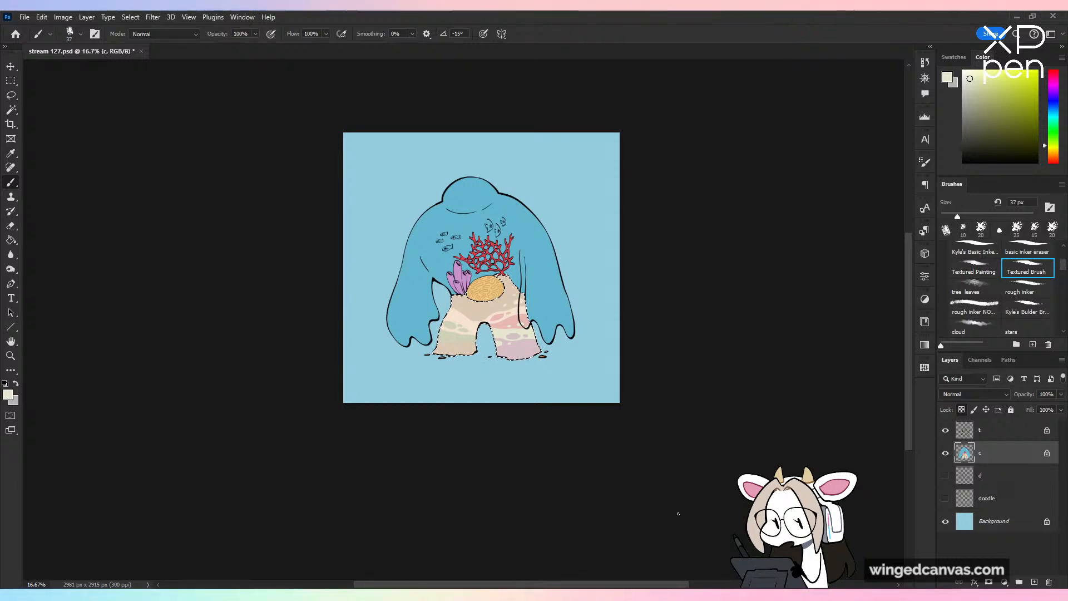
Step: Sample the pink from the right leg's stripe and paint the beige bottom of the left leg with it
key("ctrl+equal")
key("ctrl+equal")
key("ctrl+equal")
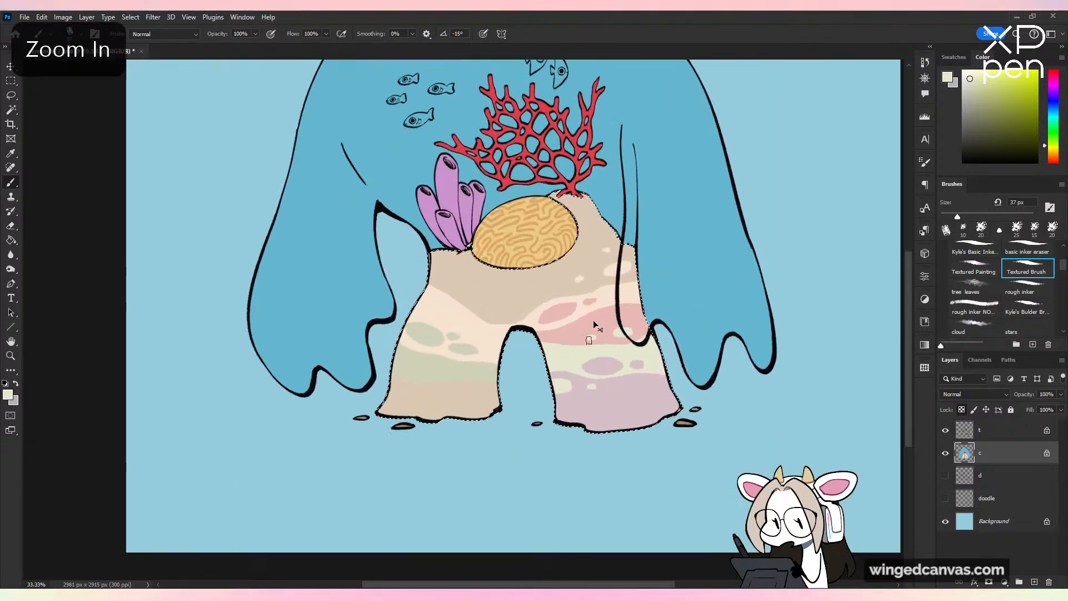
key("ctrl+equal")
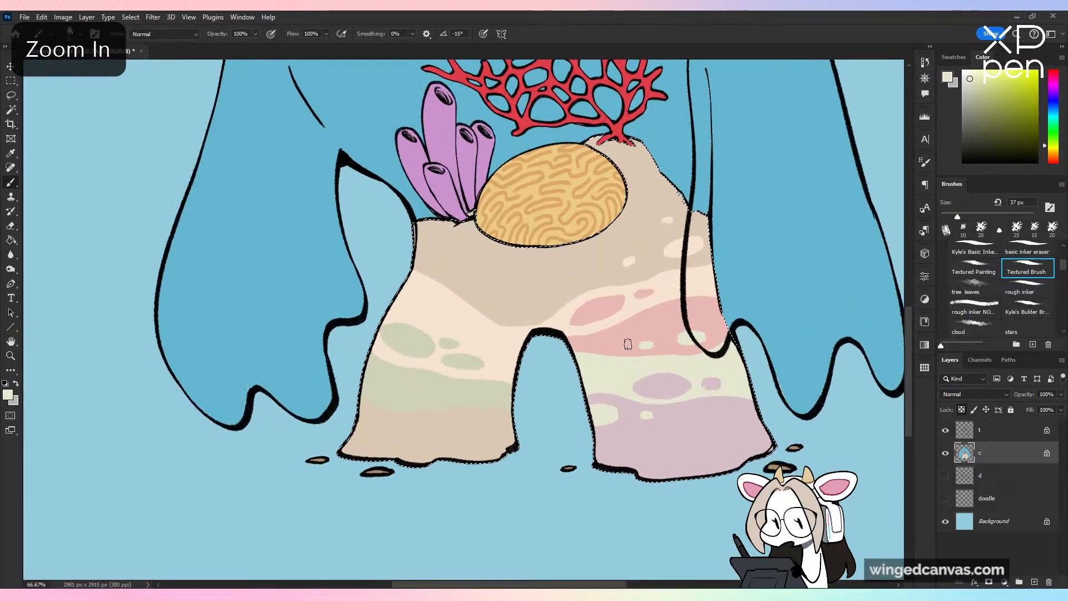
left_click(682, 344, "alt")
mouse_move(359, 410)
left_mouse_down()
mouse_move(528, 413)
mouse_move(408, 417)
left_mouse_up()
left_click_drag(513, 415, 442, 441)
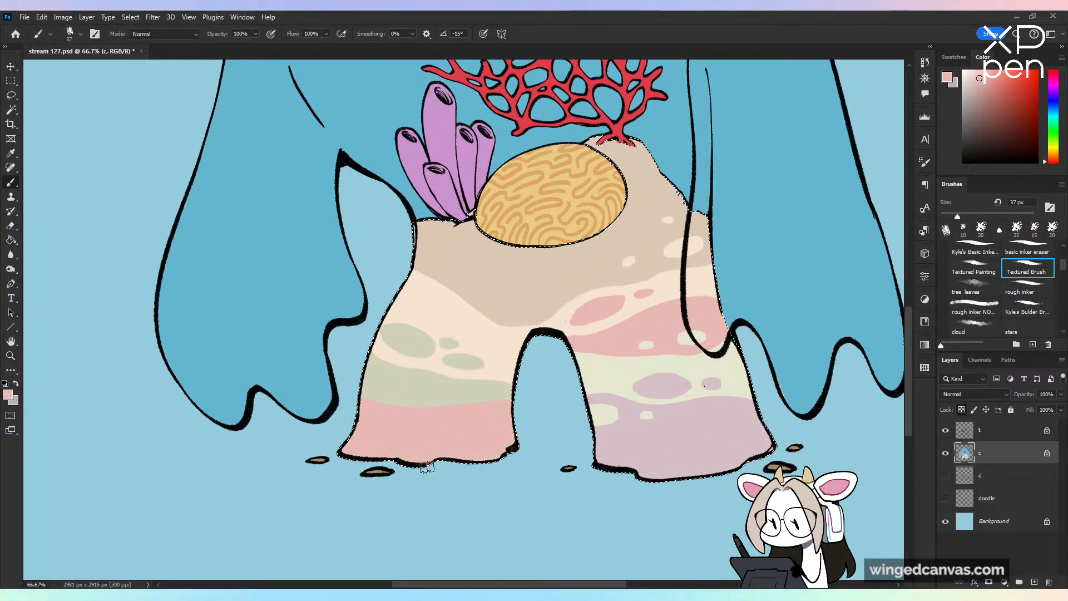
Step: Sample the sage green, add small spots to the left leg's pink area, and save the file
left_click(406, 396, "alt")
mouse_move(377, 422)
left_mouse_down()
mouse_move(353, 428)
mouse_move(409, 420)
left_mouse_up()
key("ctrl+z")
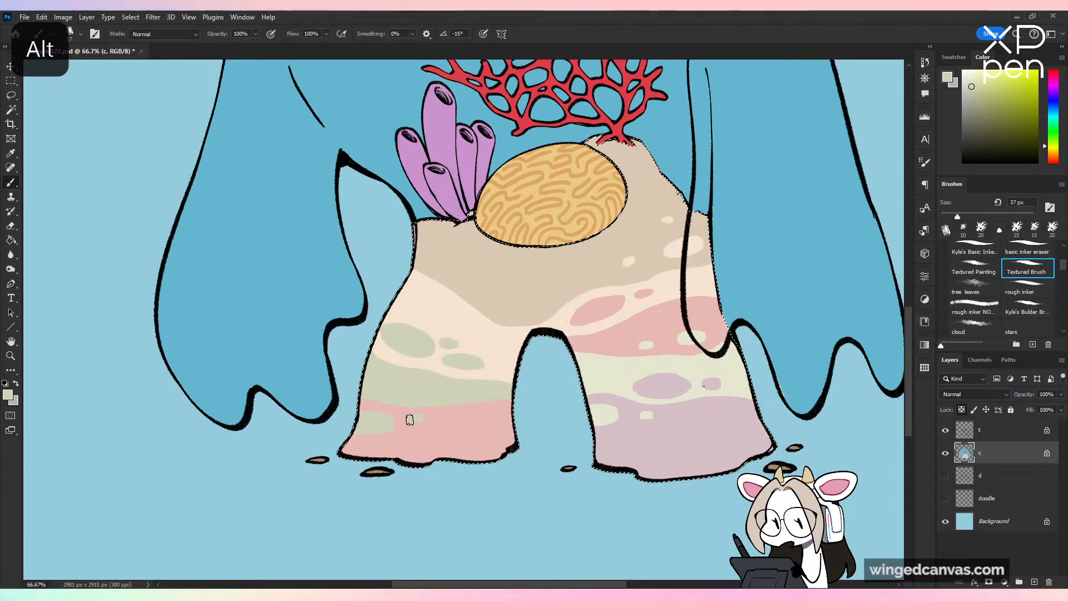
key("ctrl+minus")
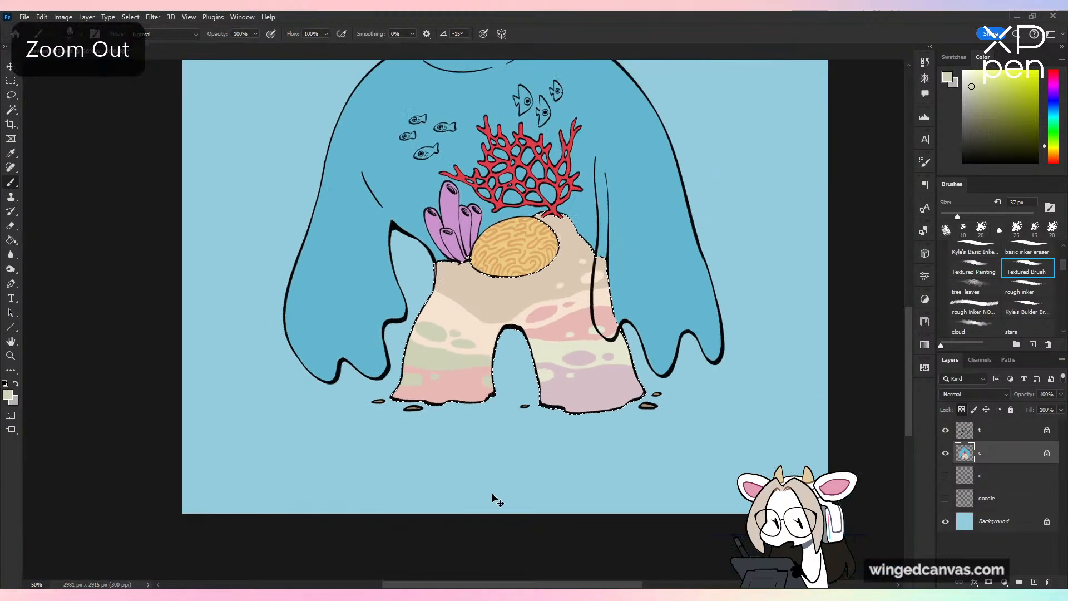
key("ctrl+minus")
key("h")
key("h")
key("ctrl+s")
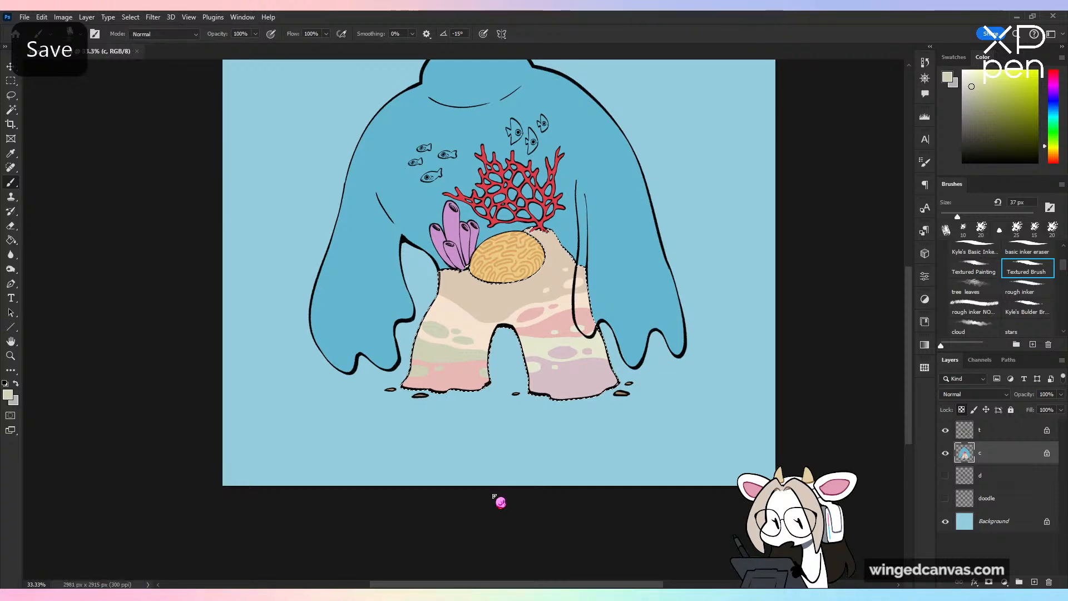
Step: Sample the cream, add small spots to the beige area above the left leg's cream band, and save the file
key("ctrl+plus")
key("ctrl+plus")
left_click(429, 302, "alt")
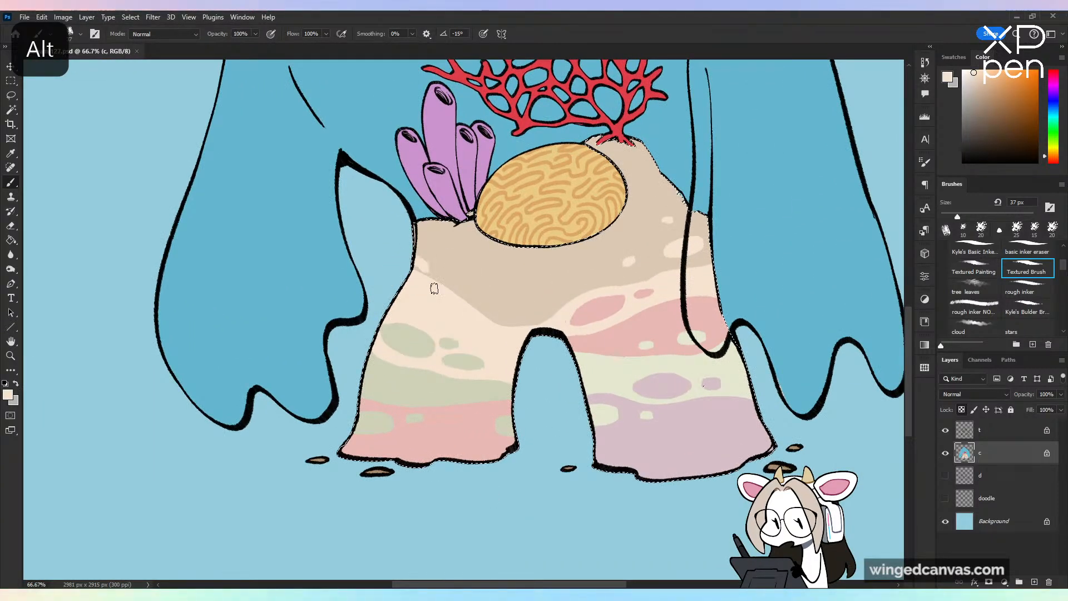
key("ctrl+minus")
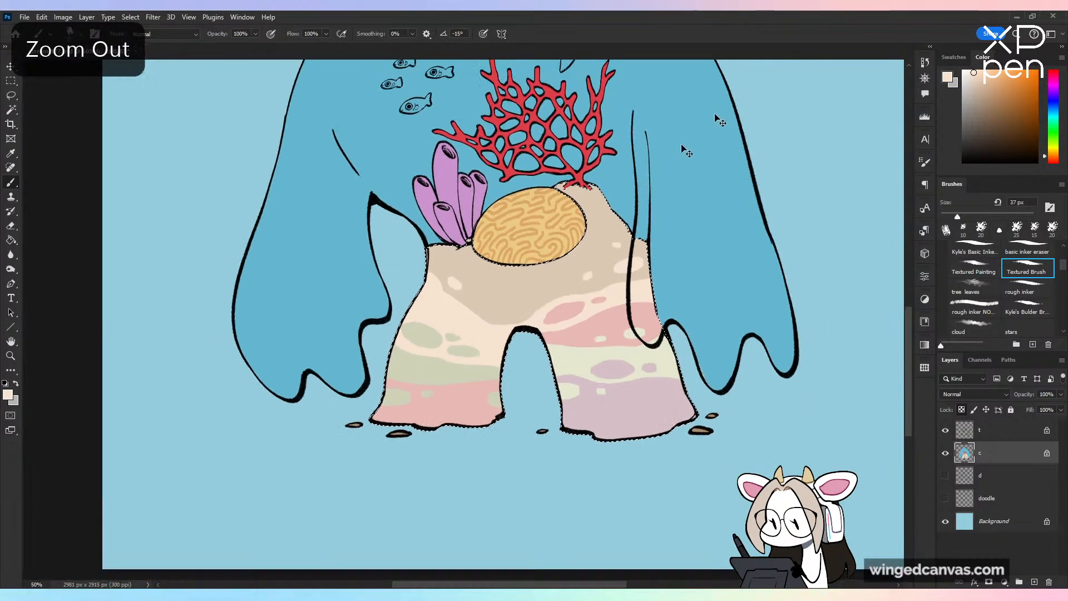
key("ctrl+minus")
key("h")
key("h")
key("ctrl+s")
Step: Enlarge the brush to 58 px, paint the pebbles beside the right foot lilac, and sample a pink for the other pebbles
key("ctrl+plus")
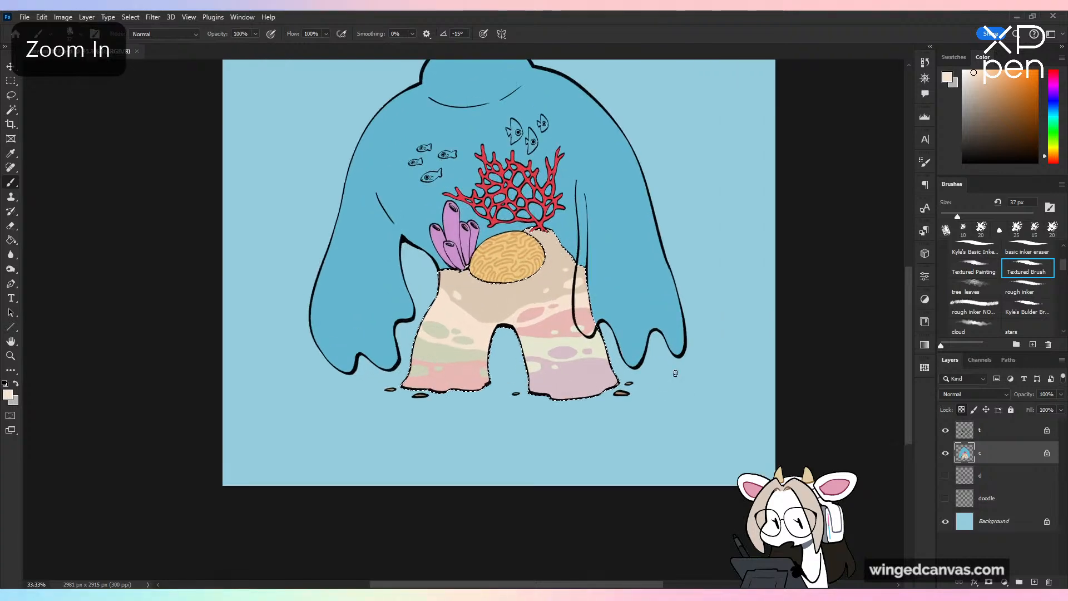
key("ctrl+plus")
left_click(665, 380, "alt")
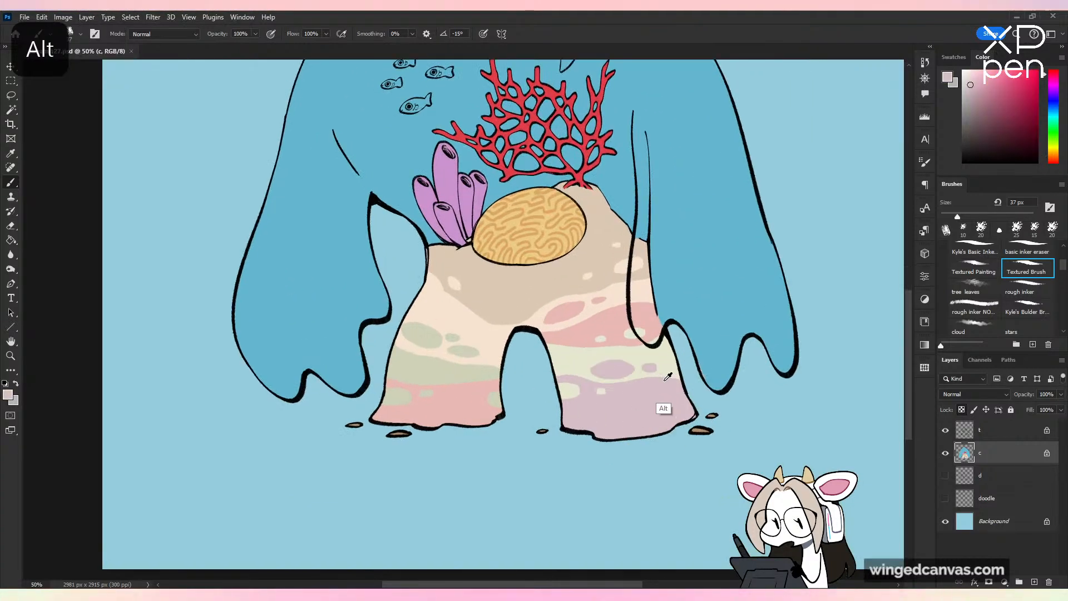
left_click_drag(957, 216, 968, 216)
left_click_drag(710, 421, 692, 440)
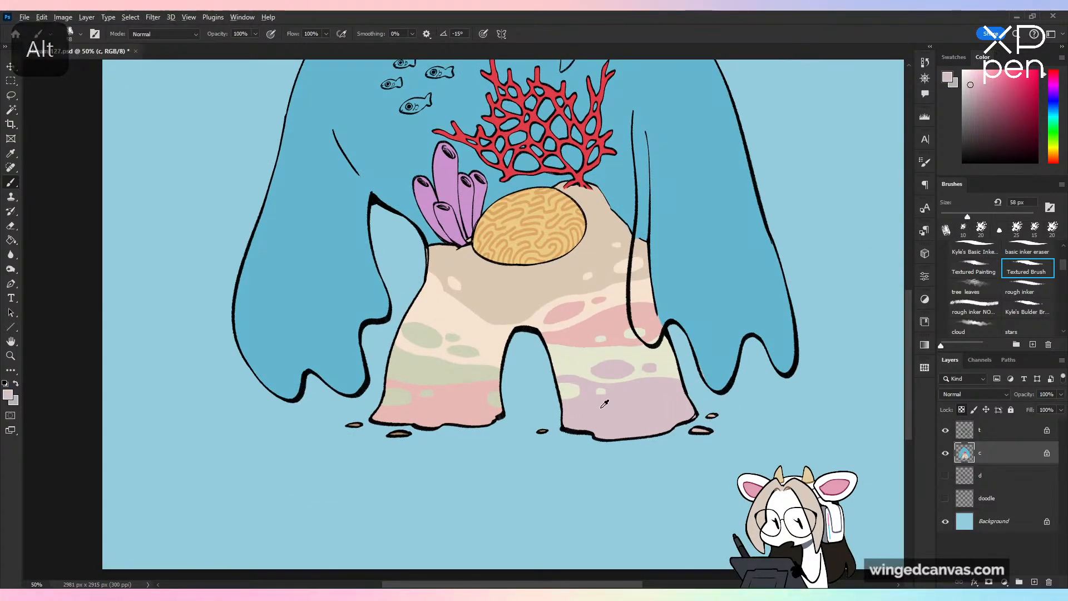
left_click(543, 430, "alt")
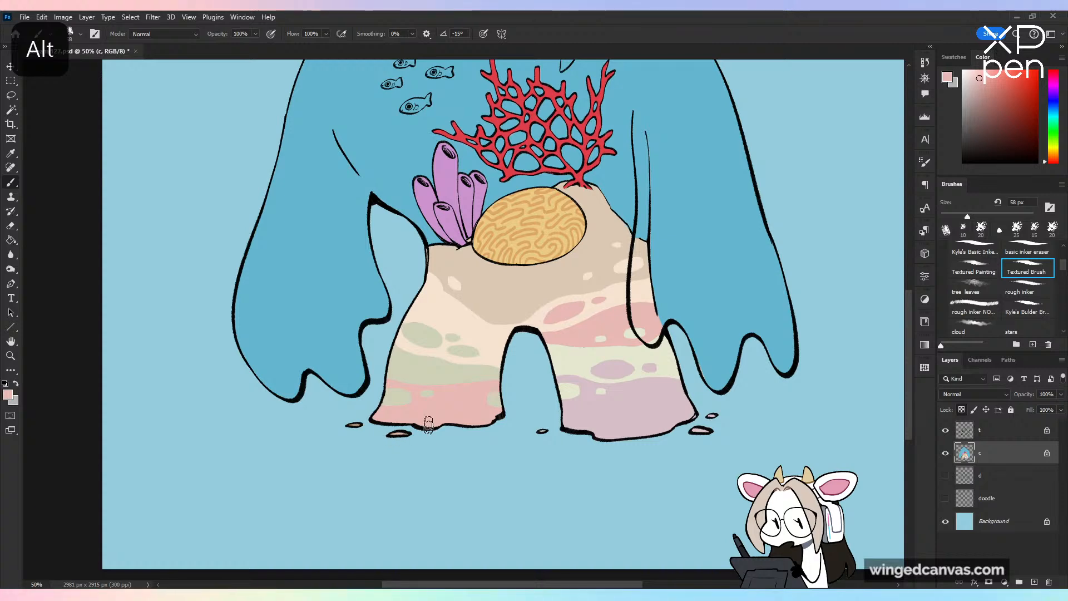
Step: Check the whole creature's composition by flipping the canvas horizontally and back, and save the file
left_click(422, 372, "alt")
key("ctrl+minus")
key("ctrl+s")
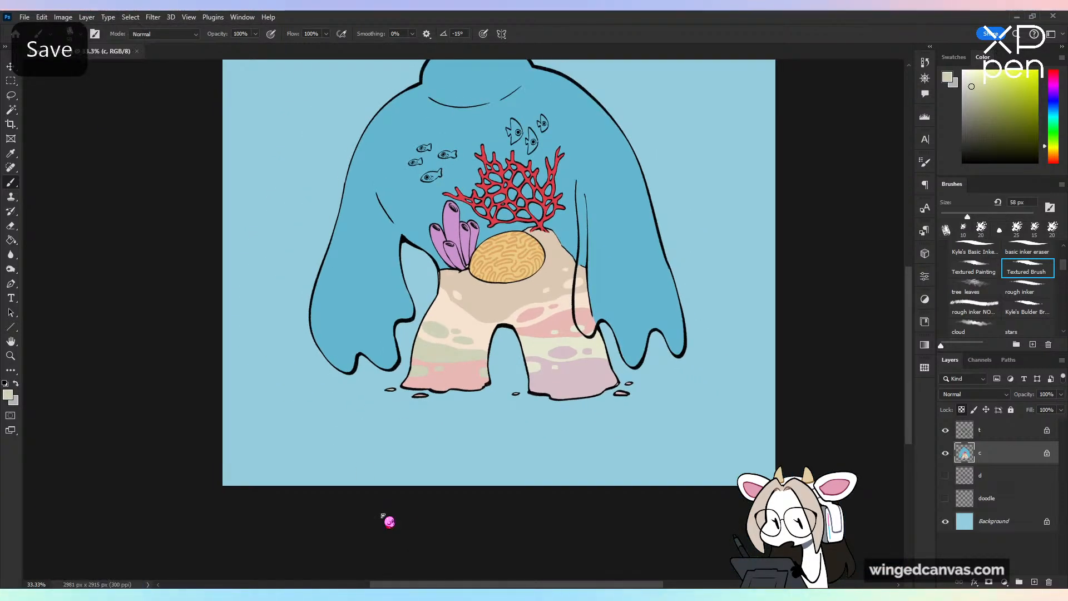
left_click_drag(828, 301, 775, 434)
key("ctrl+shift+h")
key("ctrl+shift+h")
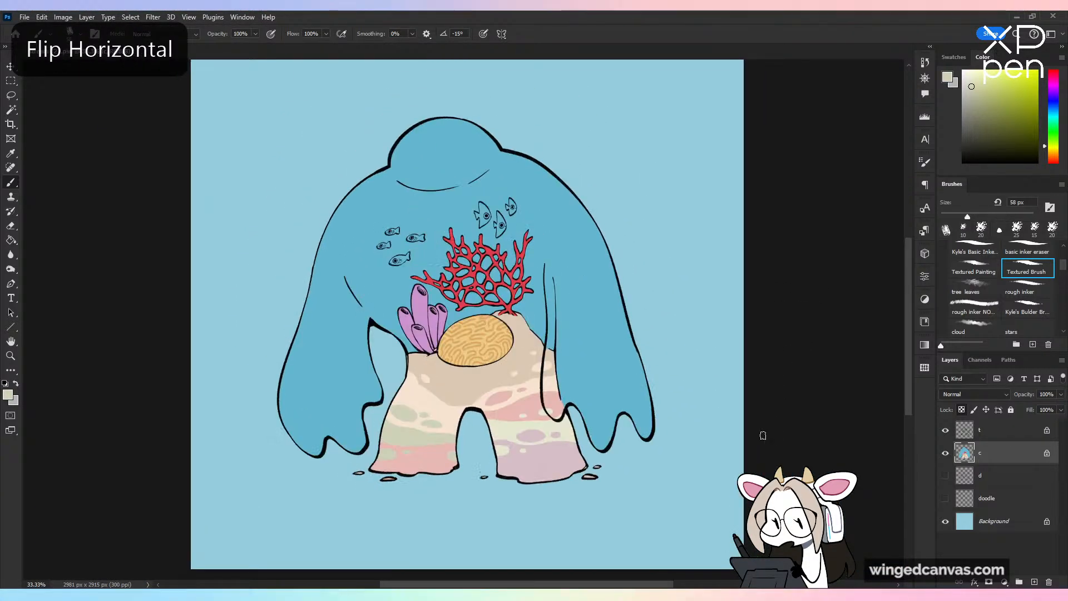
key("ctrl+plus")
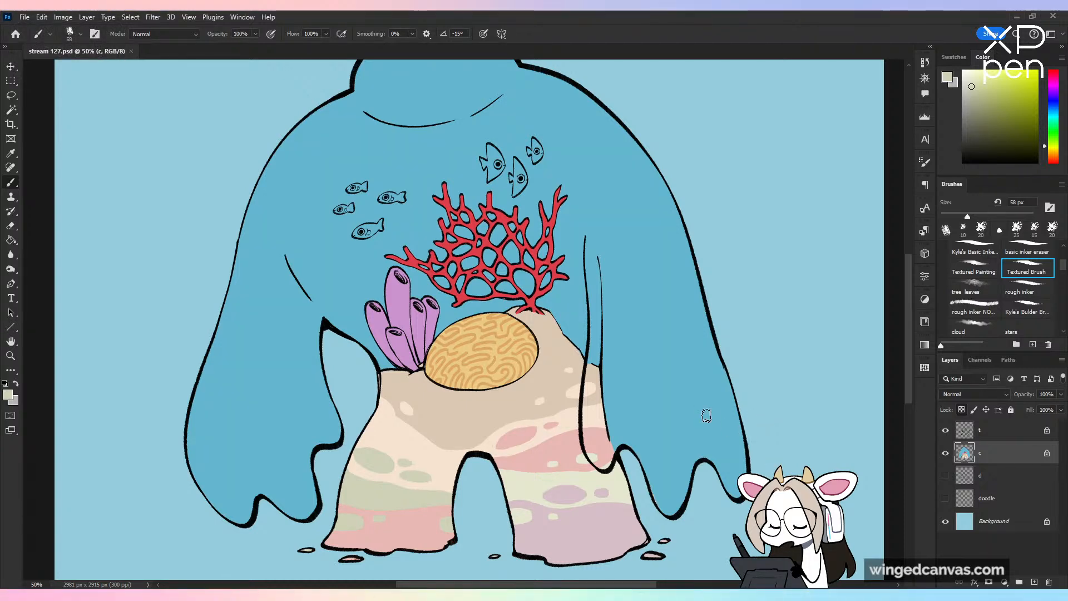
key("ctrl+minus")
key("ctrl+shift+h")
key("ctrl+shift+h")
key("ctrl+s")
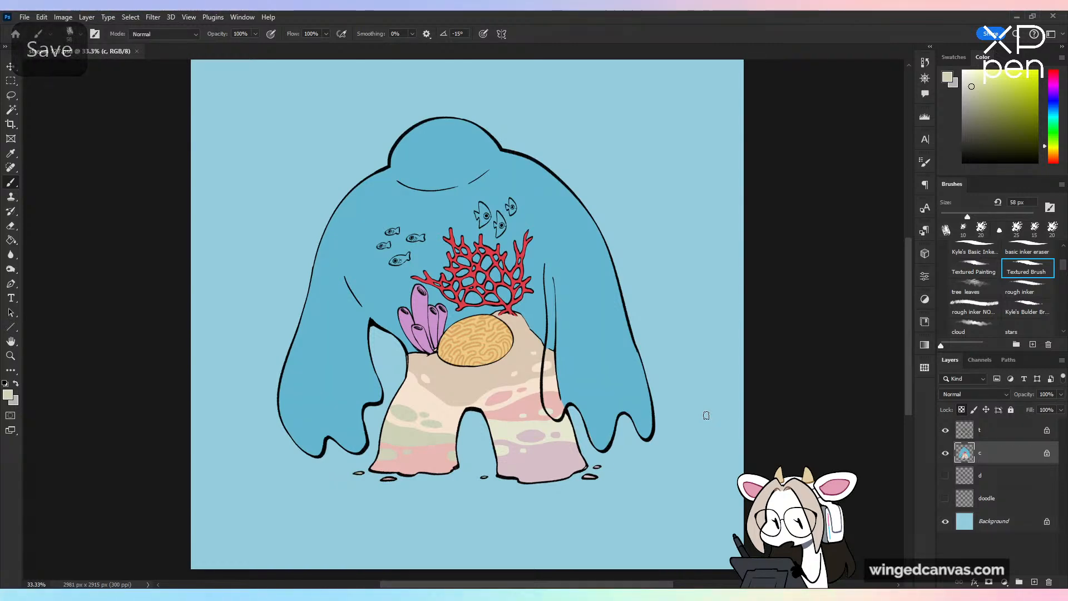
Step: Fill the three angelfish above the red coral with pale peach, using the Paint Bucket with All Layers enabled
key("ctrl+plus")
key("ctrl+plus")
key("ctrl+plus")
left_click_drag(697, 200, 699, 400)
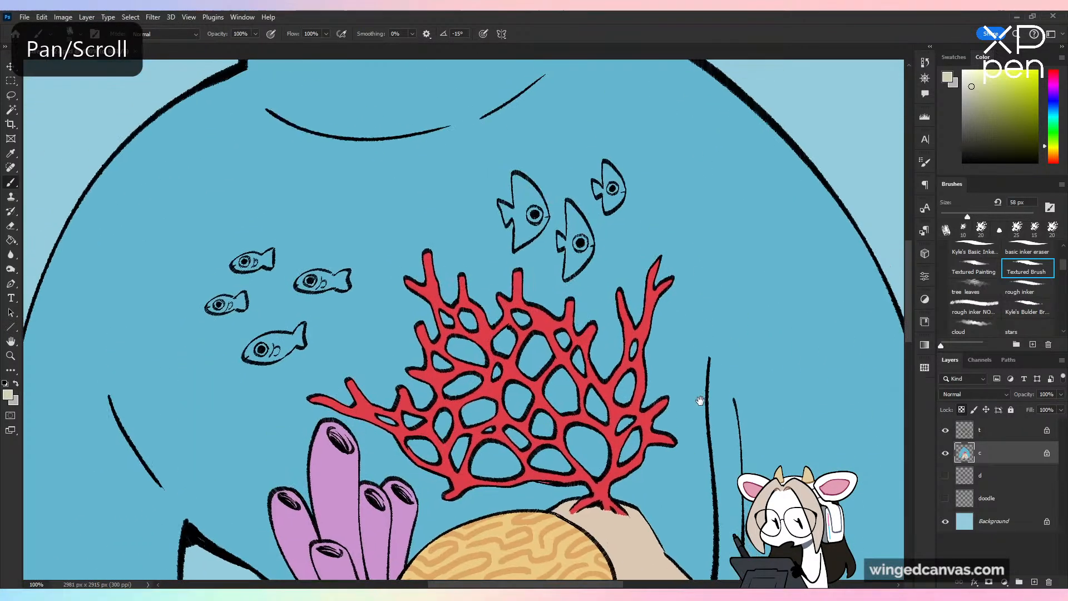
key("g")
left_click_drag(1054, 147, 1056, 154)
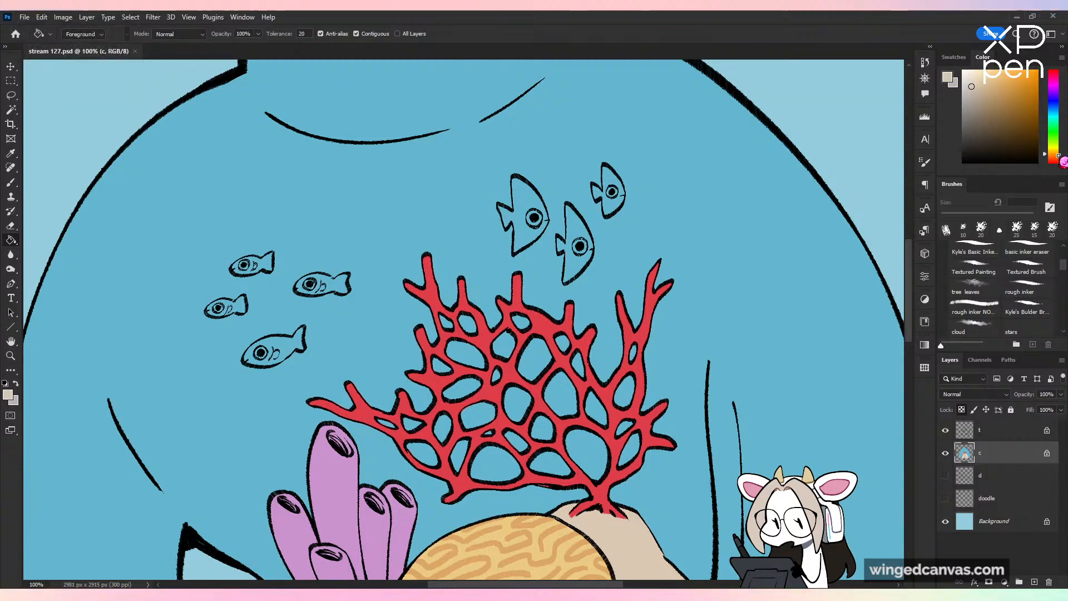
left_click(539, 234)
key("ctrl+z")
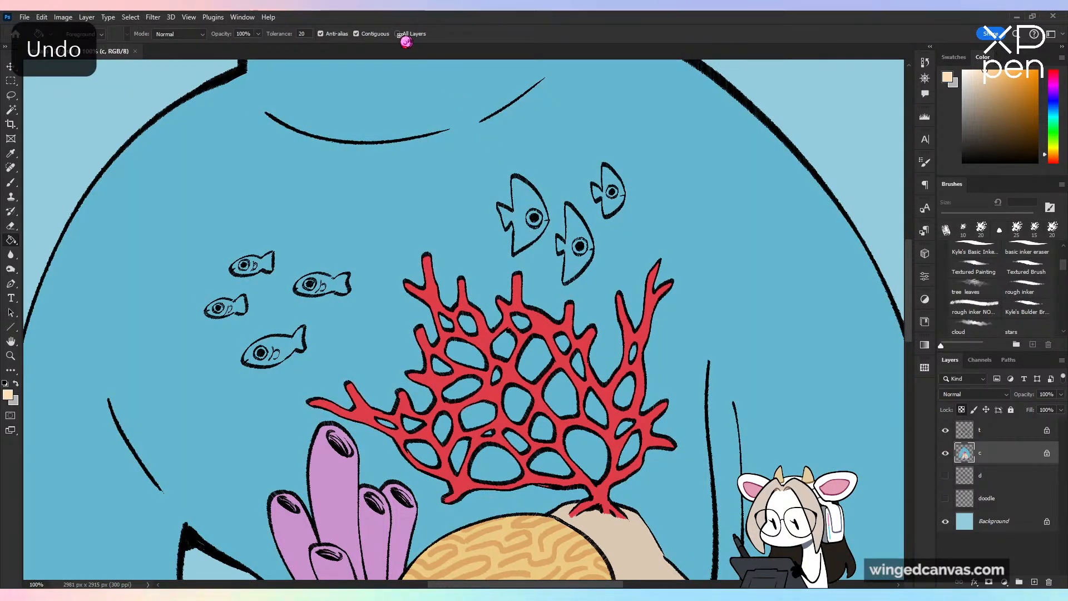
left_click(398, 34)
left_click(526, 234)
left_click(574, 261)
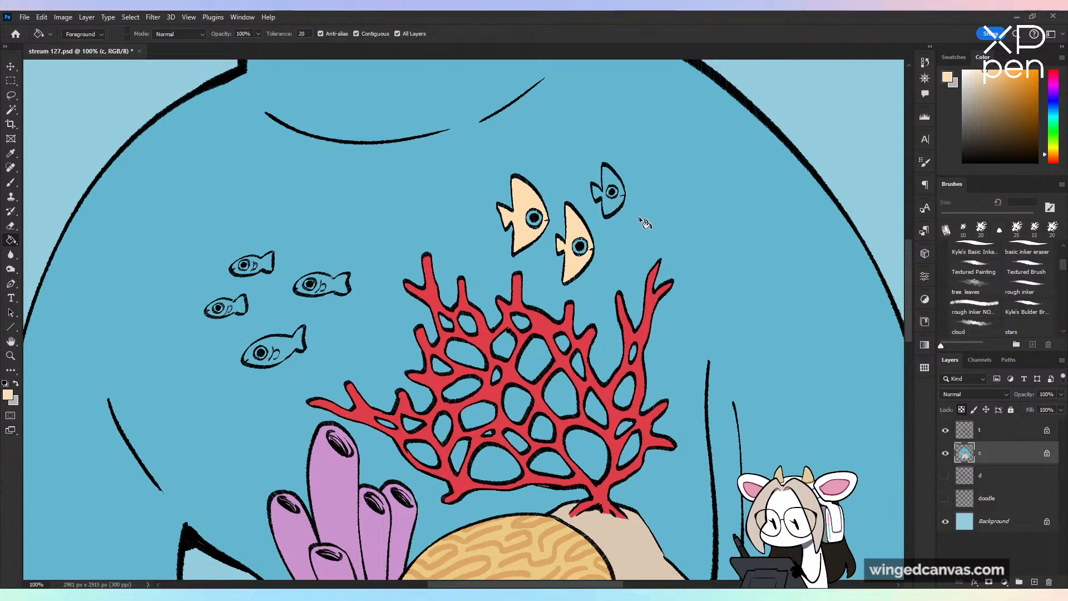
left_click(614, 205)
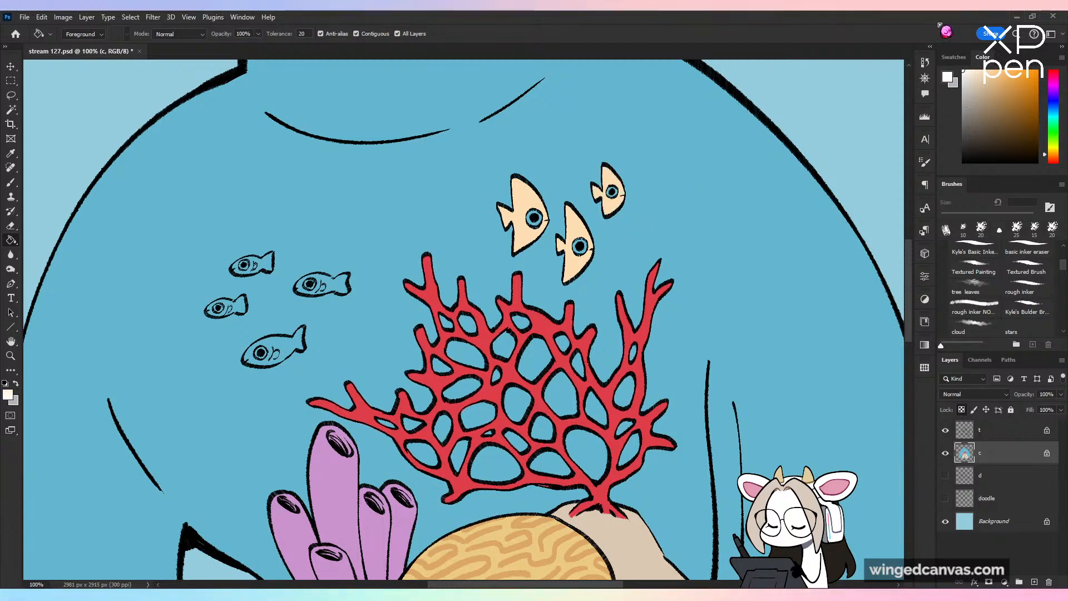
Step: Paint the eye rings of the three angelfish white with the Textured Brush at 17 px
key("b")
key("ctrl+plus")
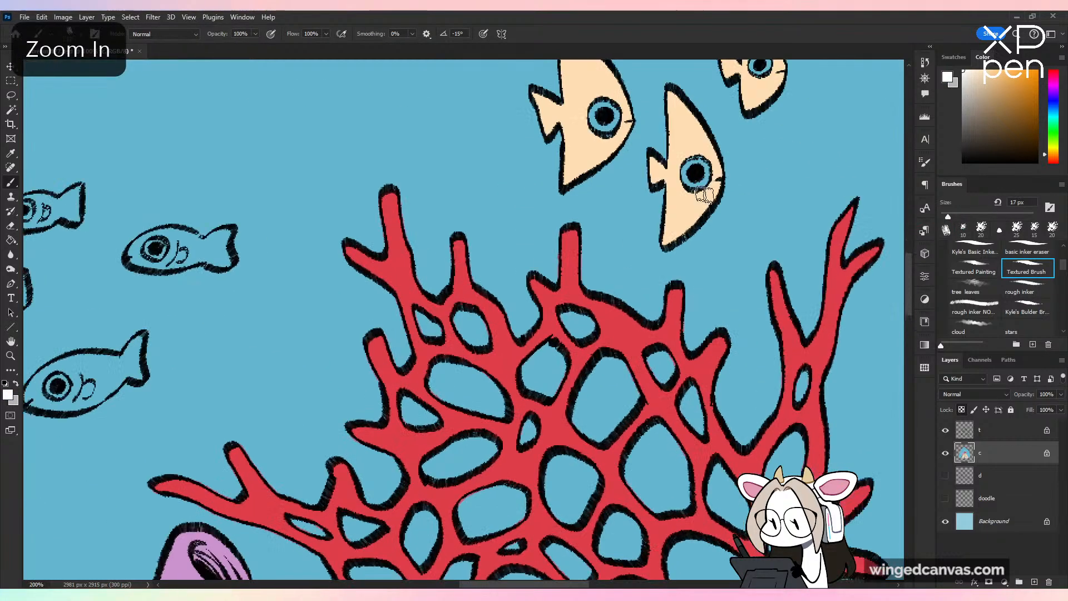
mouse_move(613, 252)
left_mouse_down()
mouse_move(623, 276)
mouse_move(606, 371)
left_mouse_up()
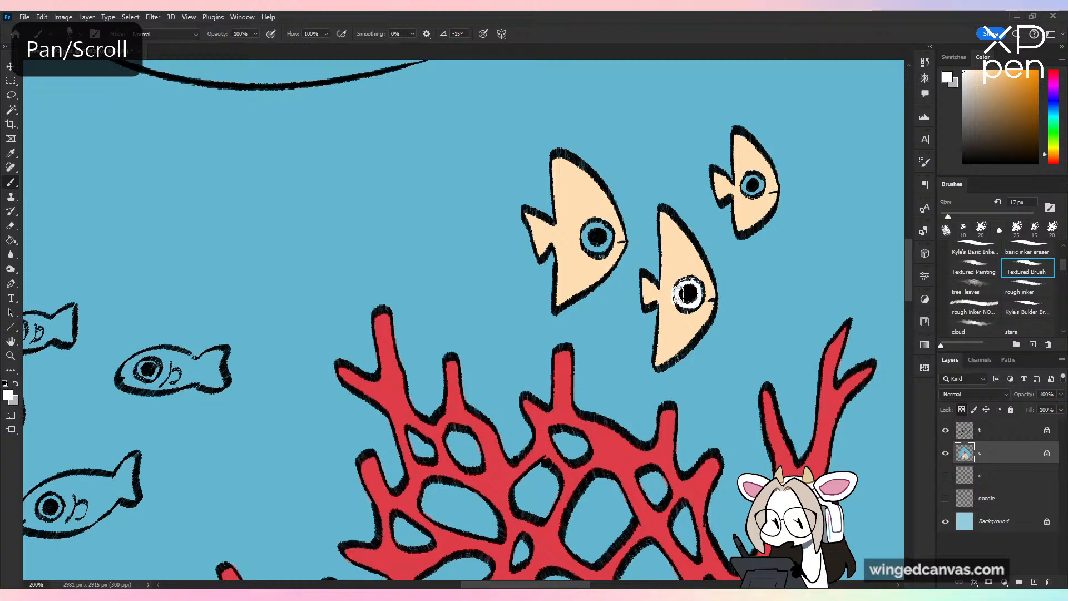
left_click(675, 280, "alt")
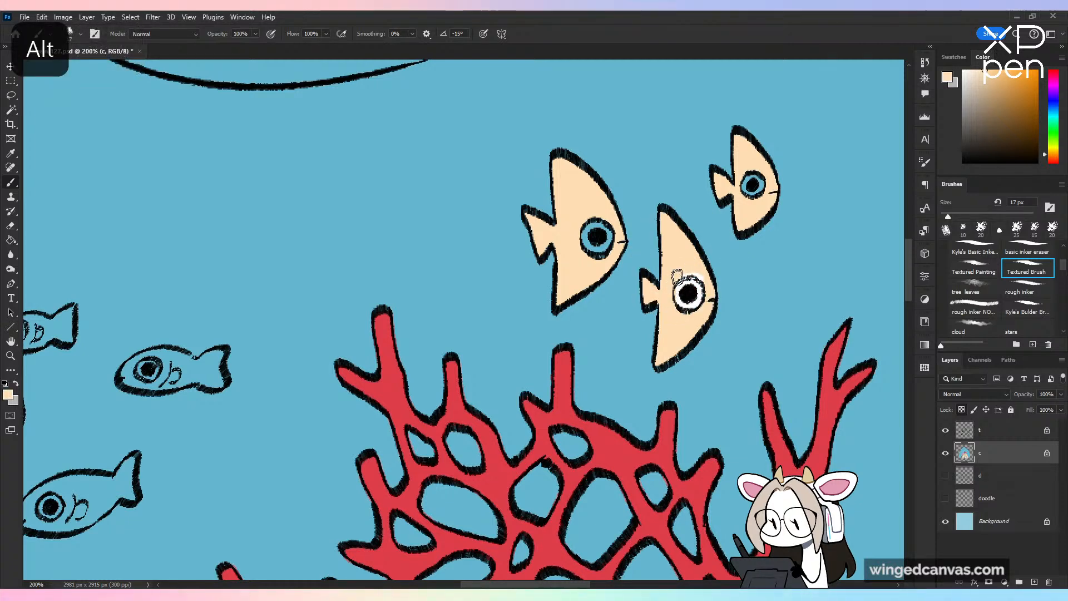
left_click(692, 286, "alt")
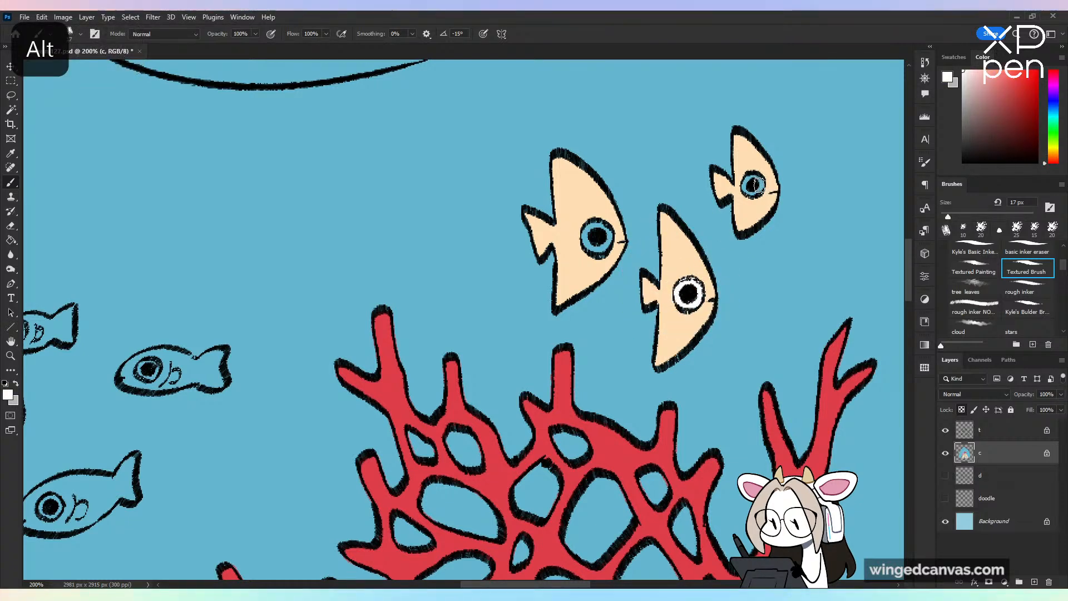
mouse_move(755, 185)
left_mouse_down()
mouse_move(746, 190)
mouse_move(758, 179)
left_mouse_up()
mouse_move(587, 228)
left_mouse_down()
mouse_move(608, 239)
mouse_move(590, 239)
mouse_move(602, 247)
mouse_move(598, 233)
left_mouse_up()
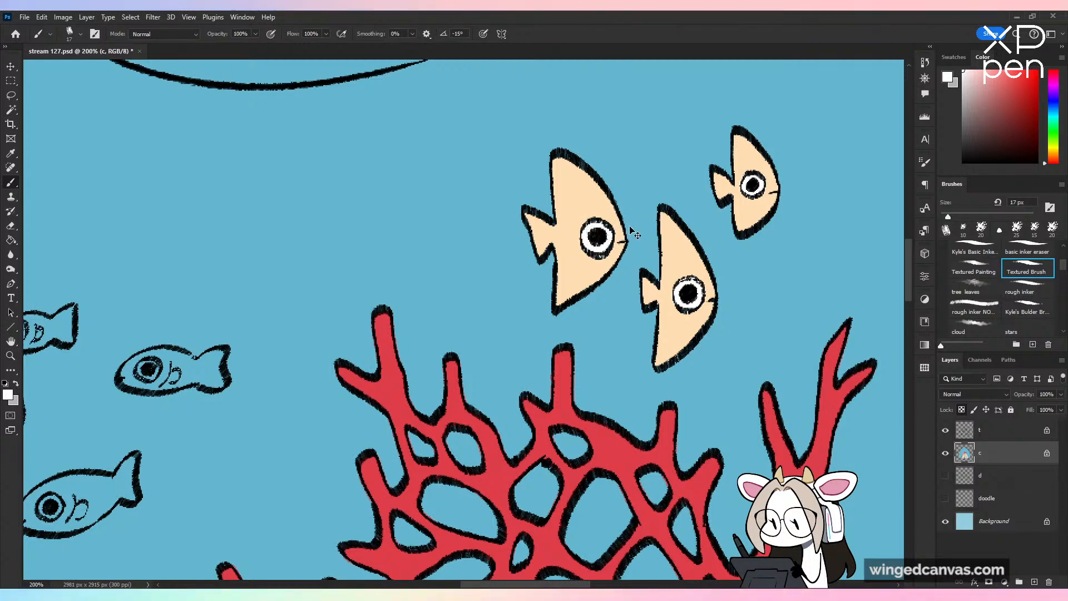
Step: Fill the bodies of the three angelfish with white using the Paint Bucket
key("ctrl+minus")
key("g")
left_click(518, 267)
left_click(569, 317)
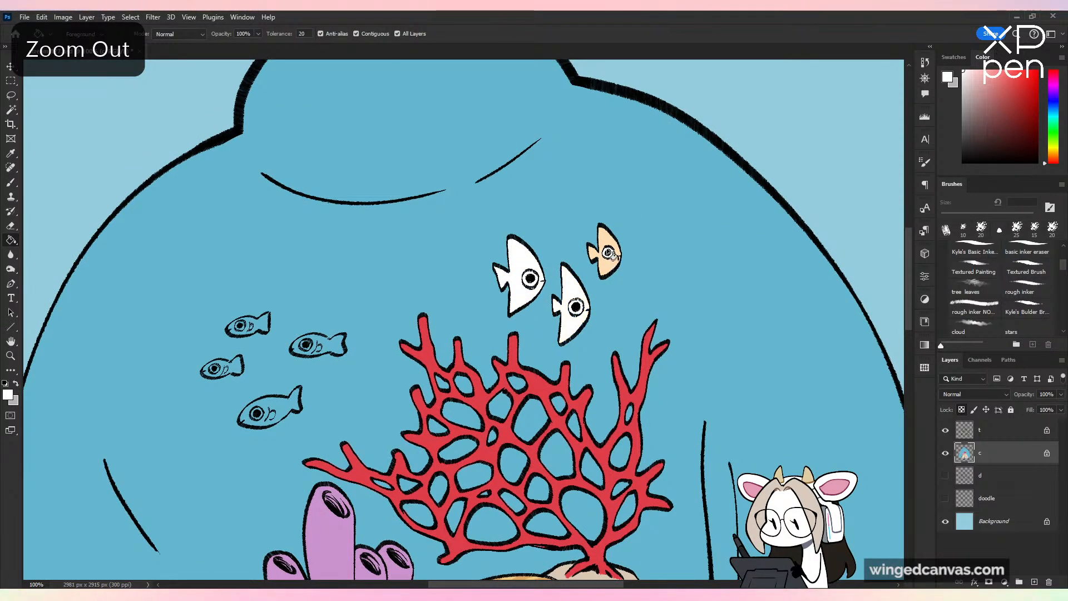
left_click(611, 255)
Step: Select the white interiors of the three angelfish so that painting stays inside their outlines
key("ctrl+plus")
key("w")
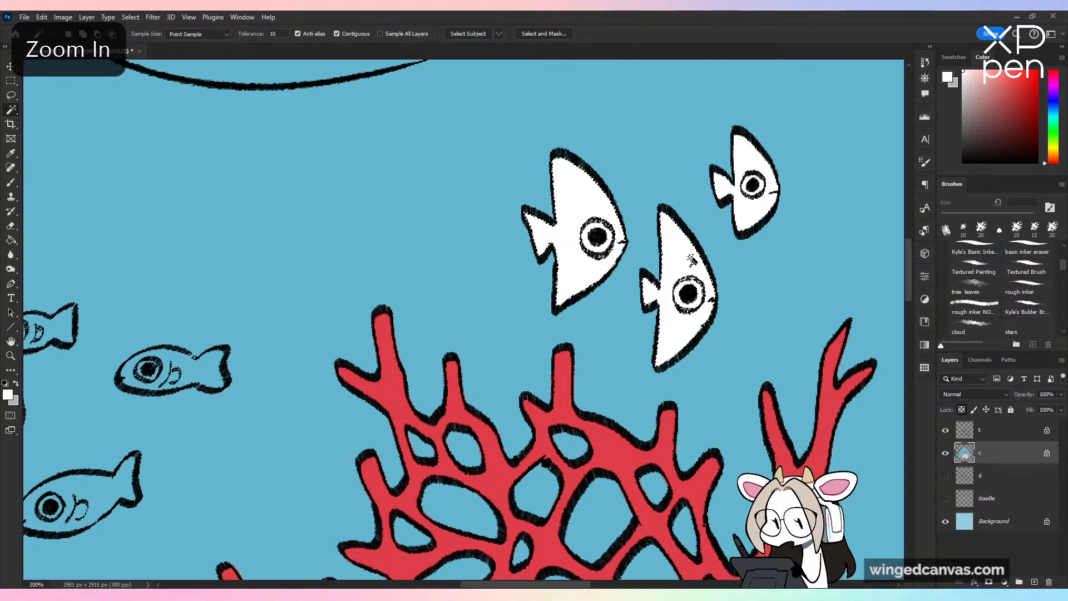
key("l")
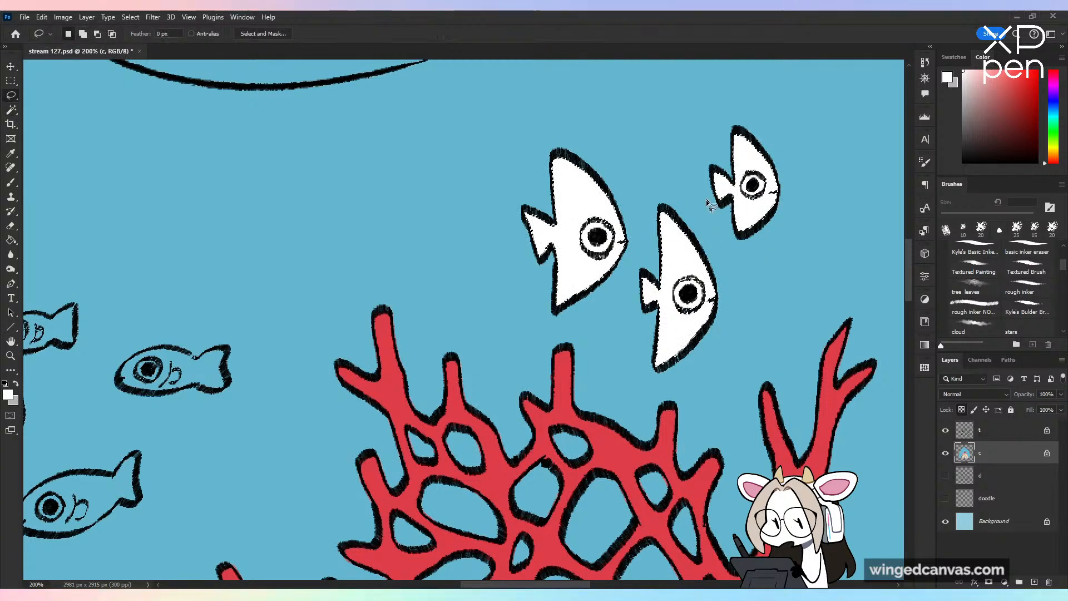
key("shift")
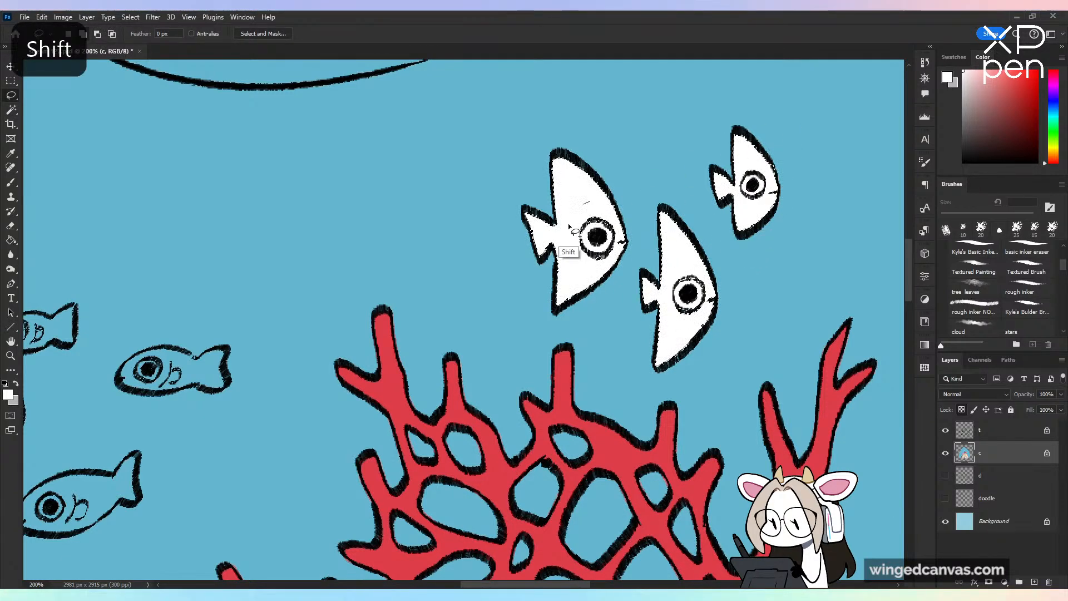
Step: Paint curved golden-yellow stripes across the bodies of all three angelfish with the Textured Brush at 12 px
key("b")
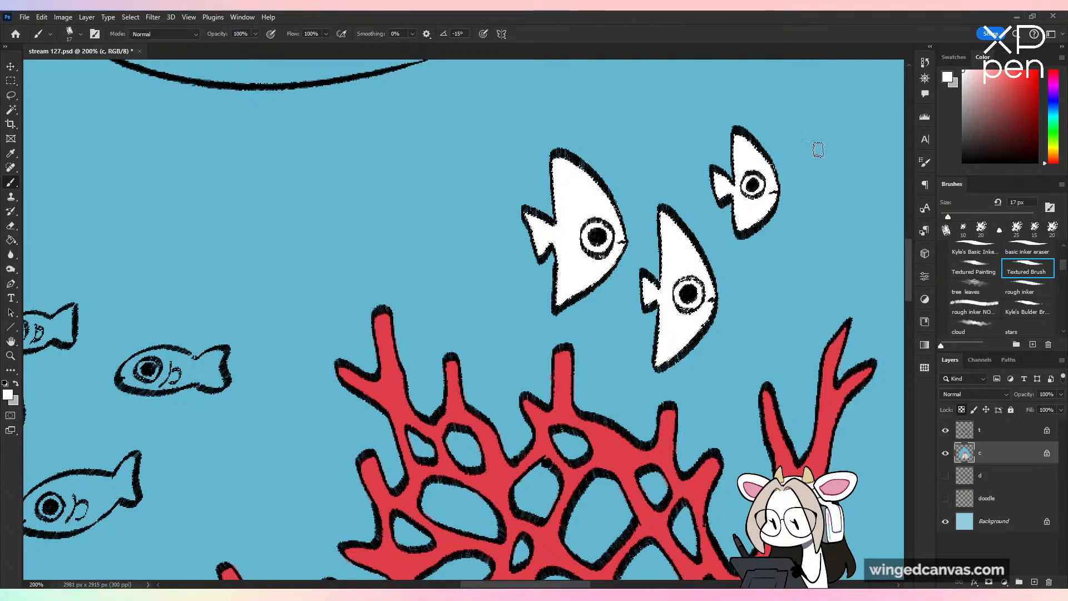
left_click(577, 203, "alt")
left_click(1031, 126)
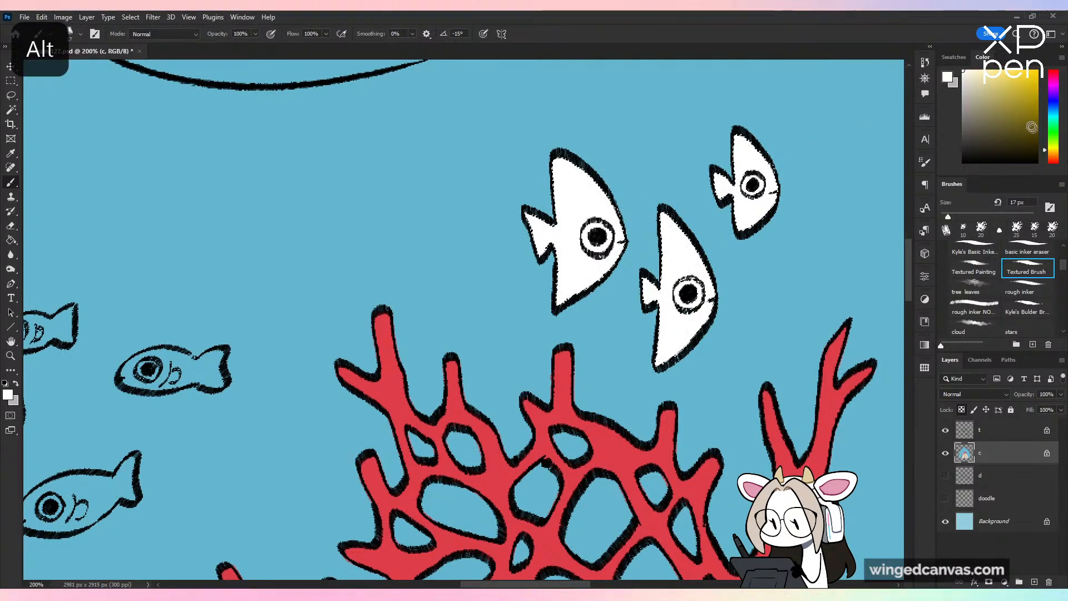
left_click(981, 145)
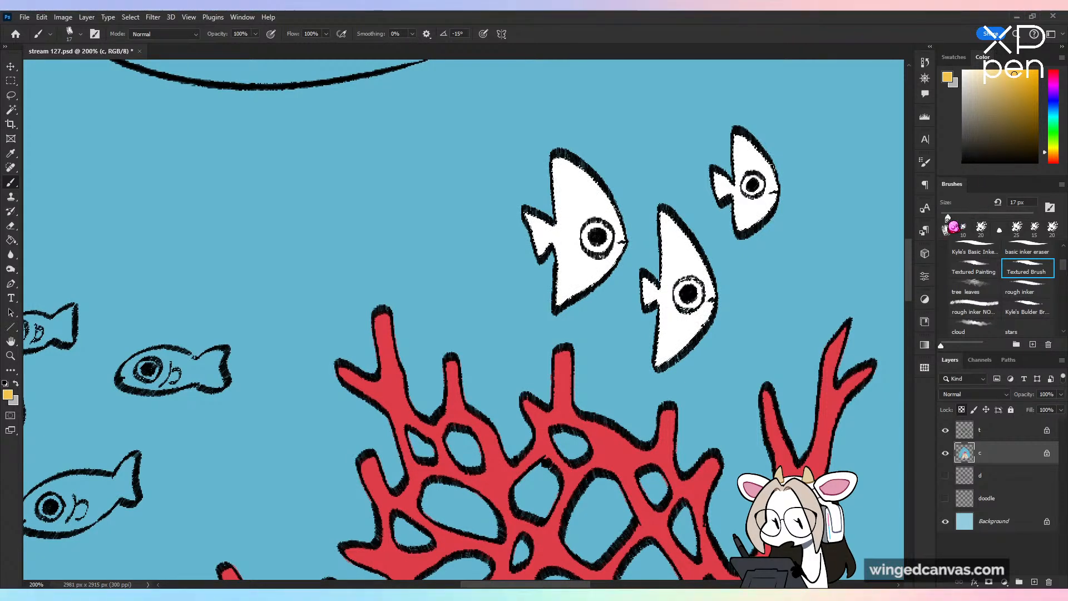
left_click_drag(948, 218, 945, 218)
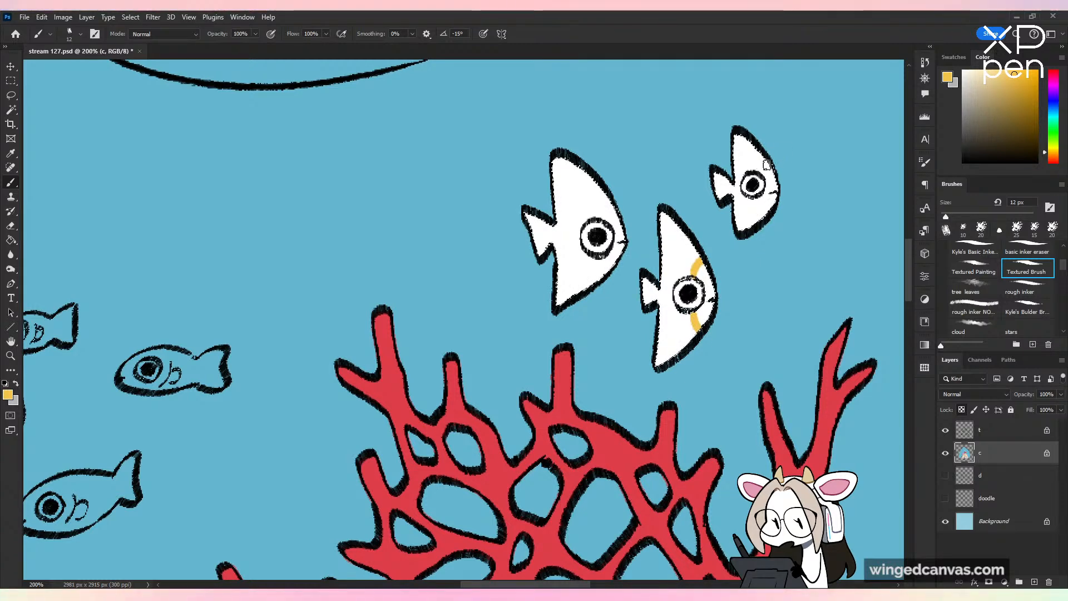
left_click(765, 166)
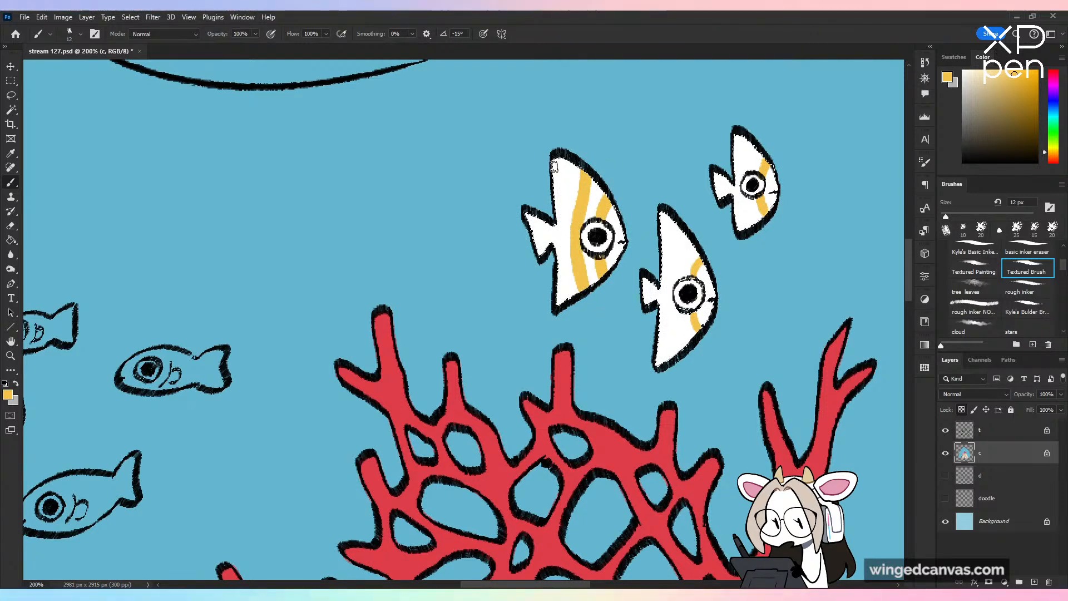
left_click_drag(554, 166, 558, 244)
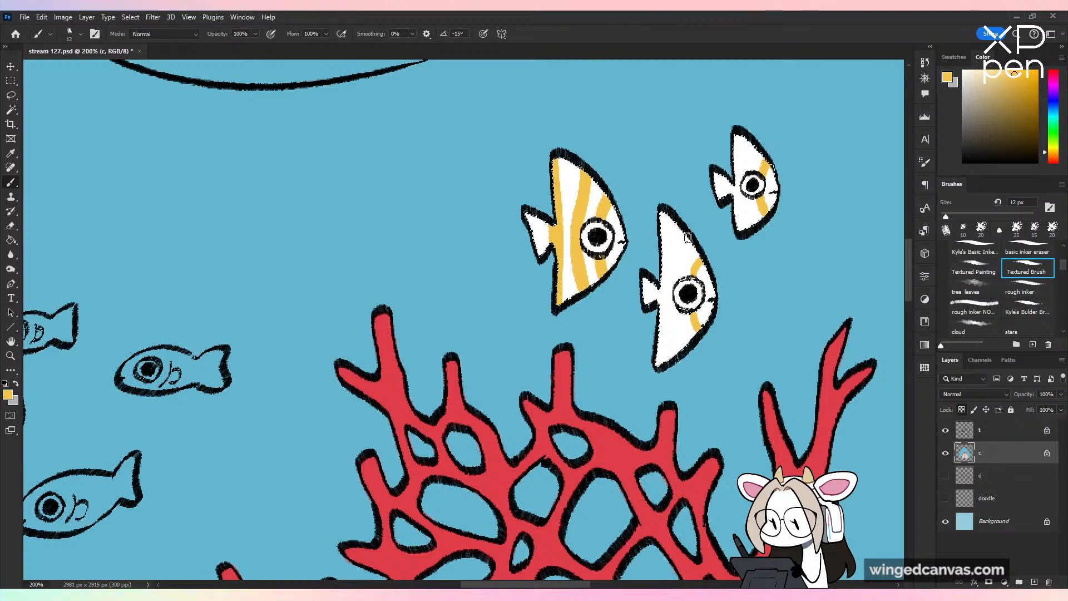
left_click_drag(684, 238, 682, 265)
key("ctrl+z")
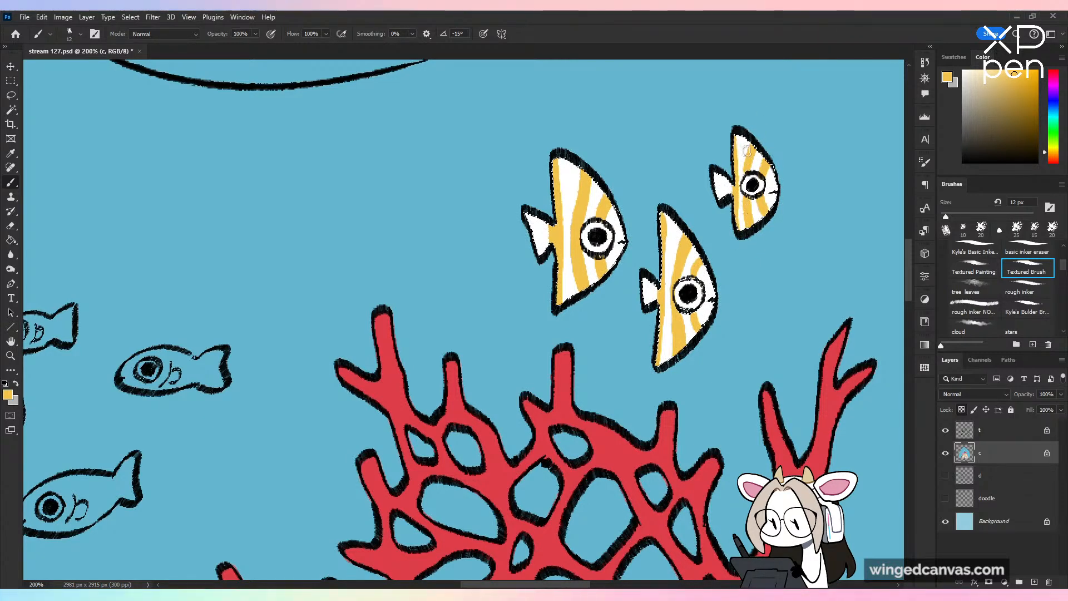
Step: Paint muted dark-blue stripes on the smallest angelfish and colour its tail and the middle angelfish's tail the same blue
left_click_drag(1054, 113, 1055, 104)
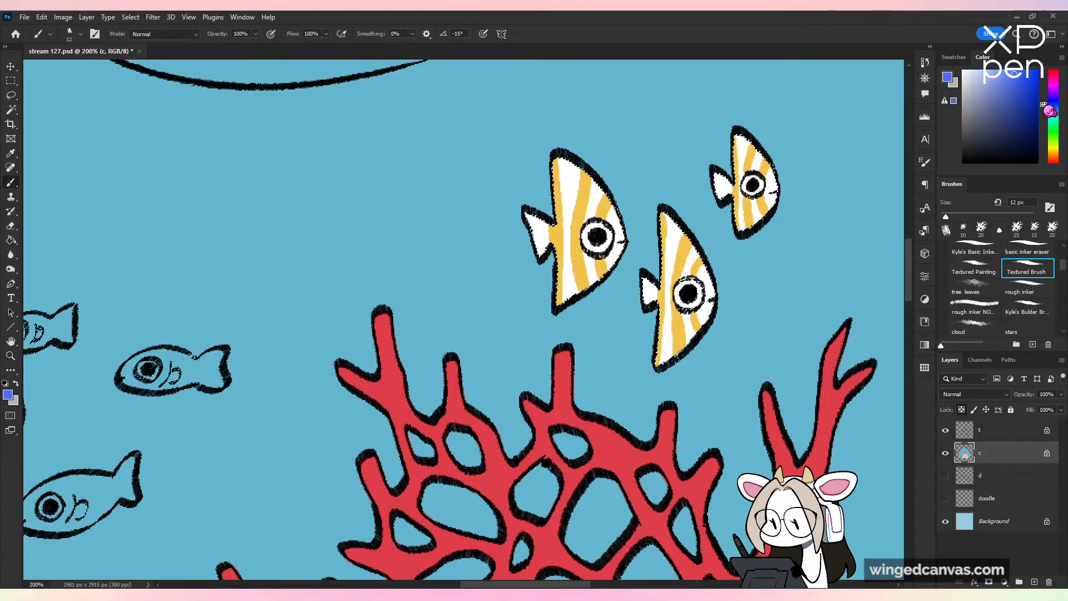
left_click(990, 120)
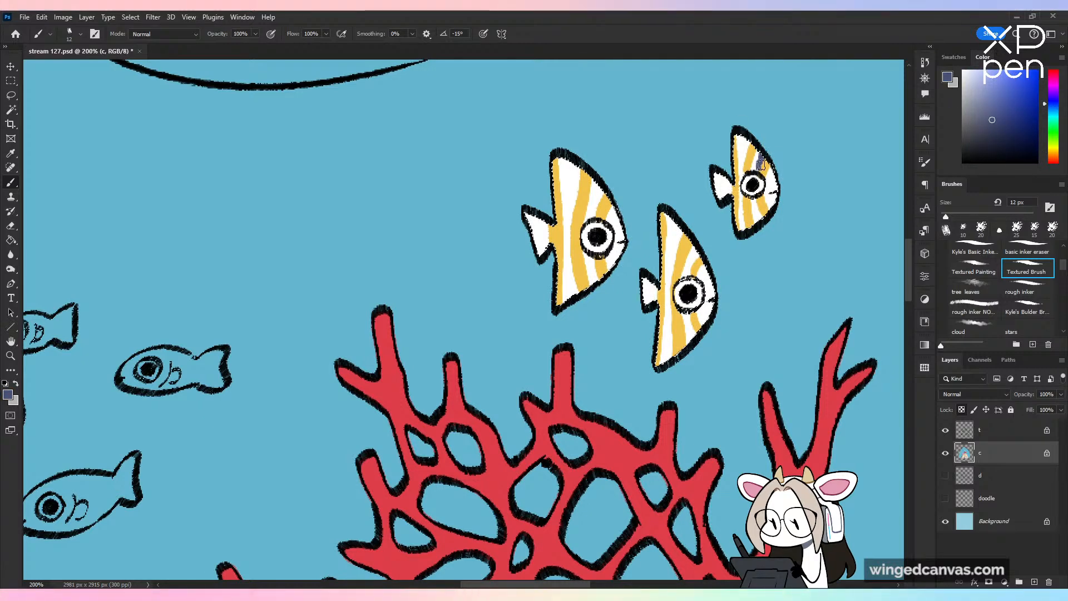
key("ctrl+z")
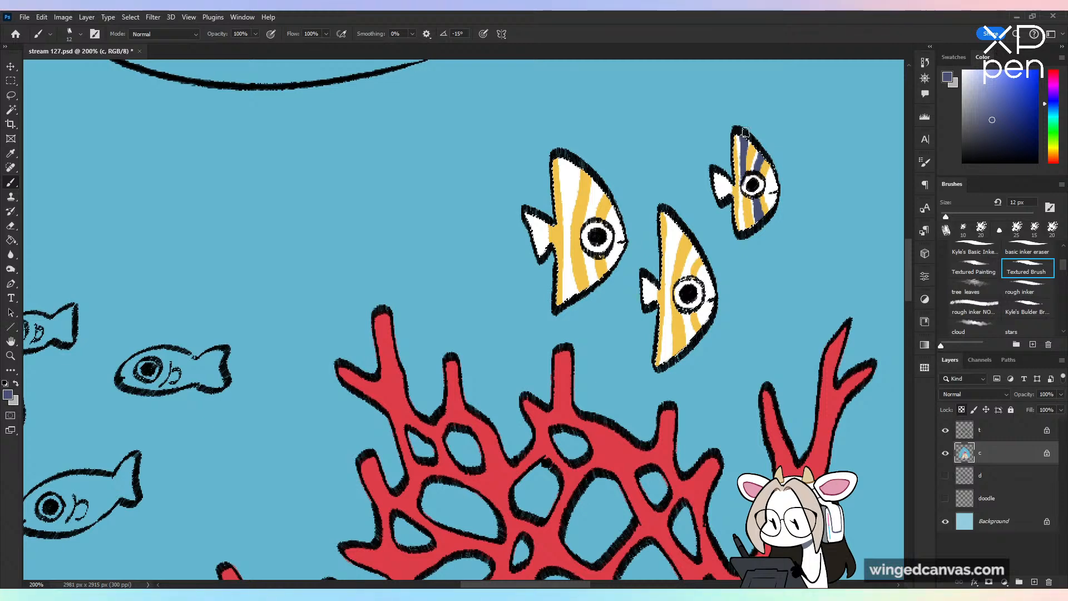
key("ctrl+z")
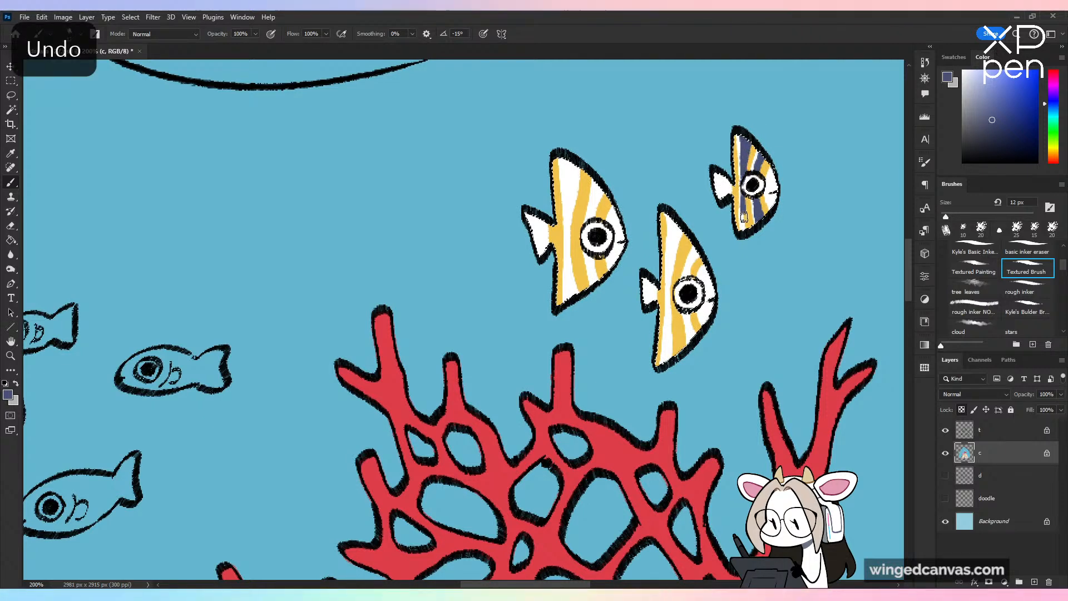
left_click_drag(717, 177, 723, 195)
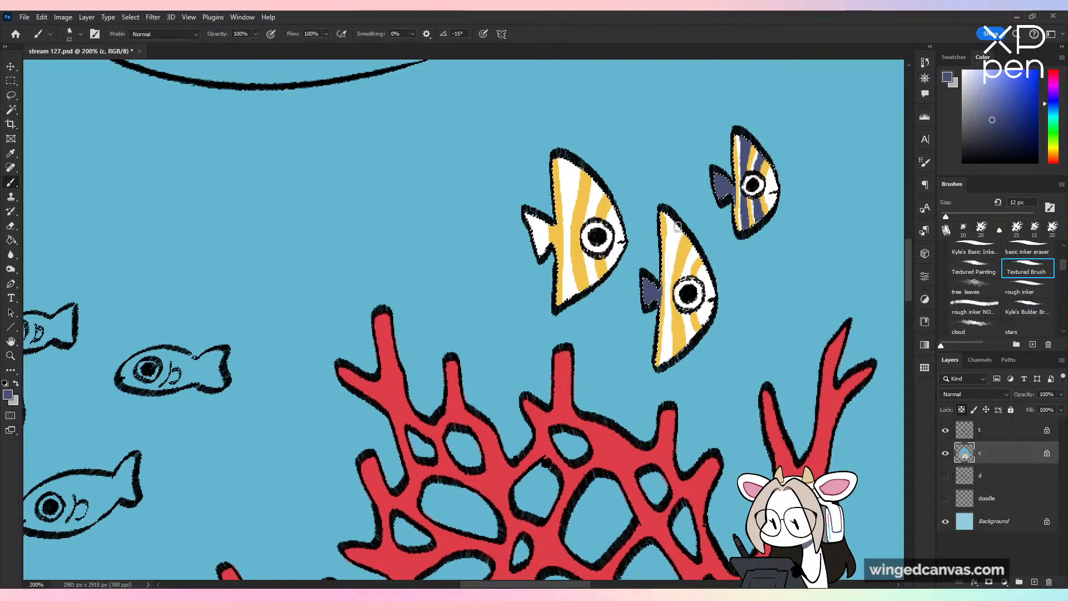
Step: Paint muted dark-blue stripes between the yellow ones on the middle and largest angelfish, and colour the largest one's tail
left_click_drag(676, 222, 669, 285)
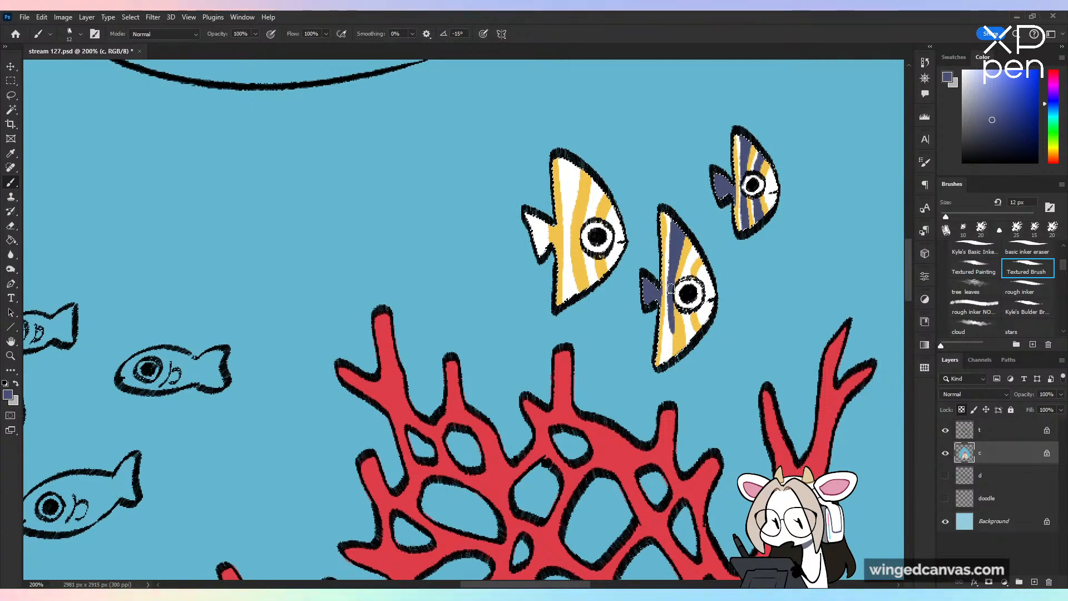
left_click_drag(688, 320, 698, 342)
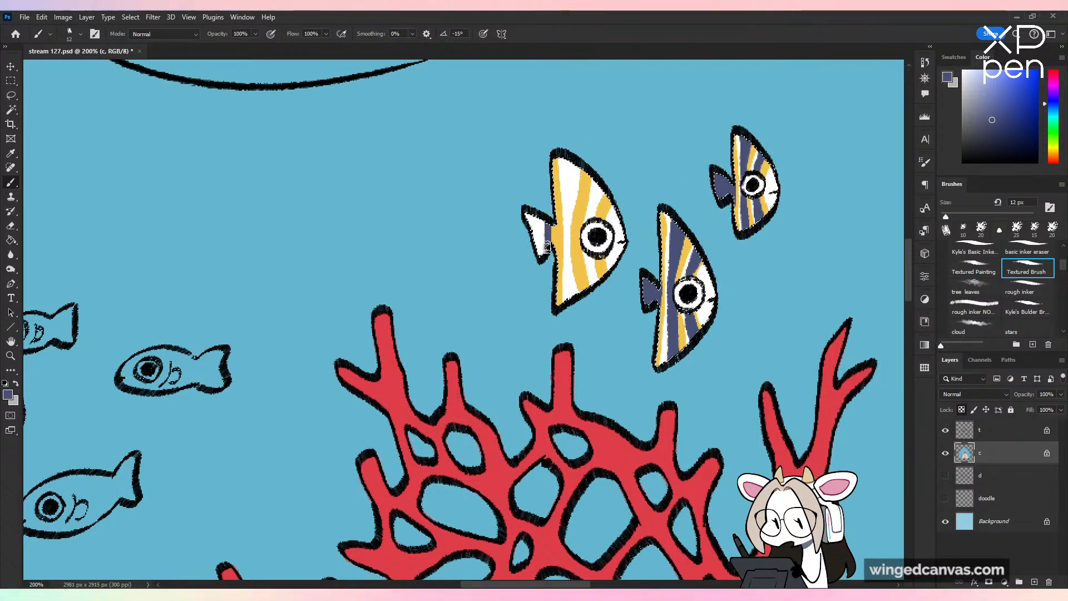
left_click_drag(546, 247, 534, 223)
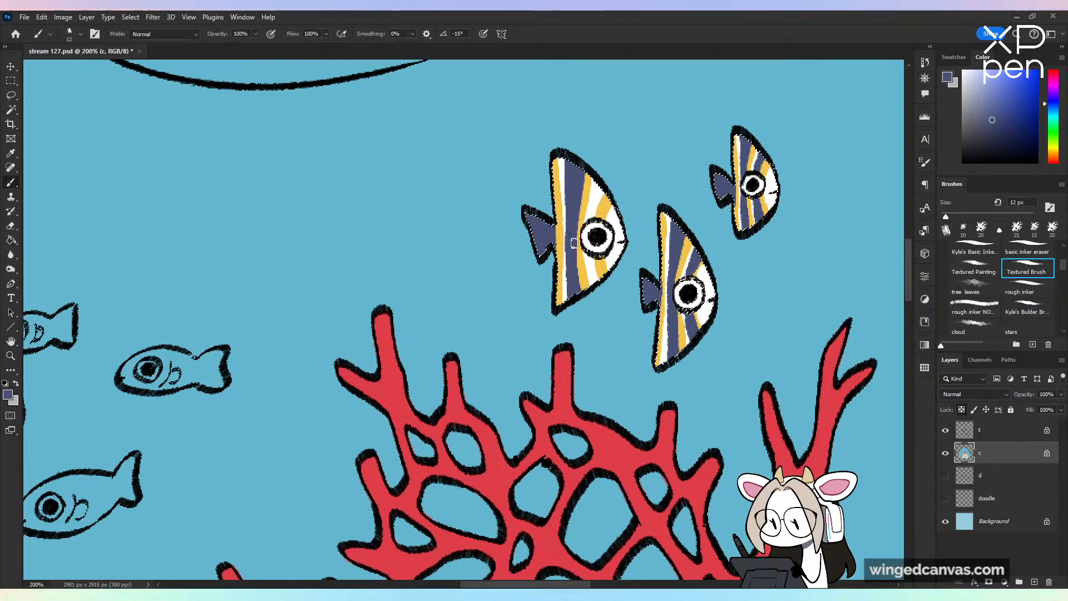
mouse_move(589, 260)
left_mouse_down()
mouse_move(600, 279)
mouse_move(598, 257)
left_mouse_up()
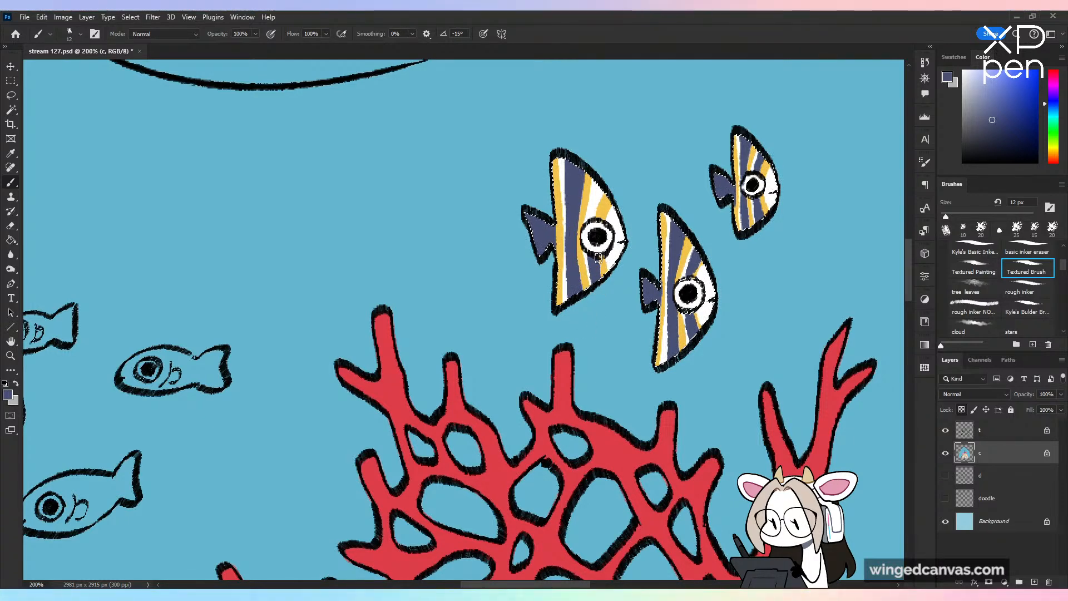
mouse_move(605, 179)
left_mouse_down()
mouse_move(596, 218)
mouse_move(621, 169)
left_mouse_up()
key("ctrl+minus")
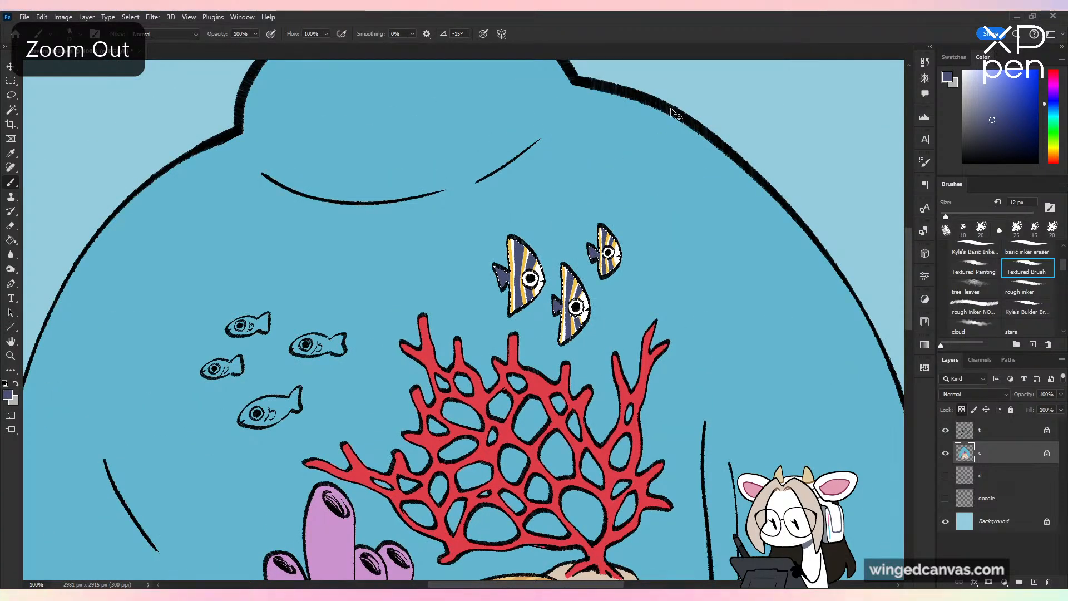
Step: Save the document with the striped angelfish
key("ctrl+minus")
key("ctrl+s")
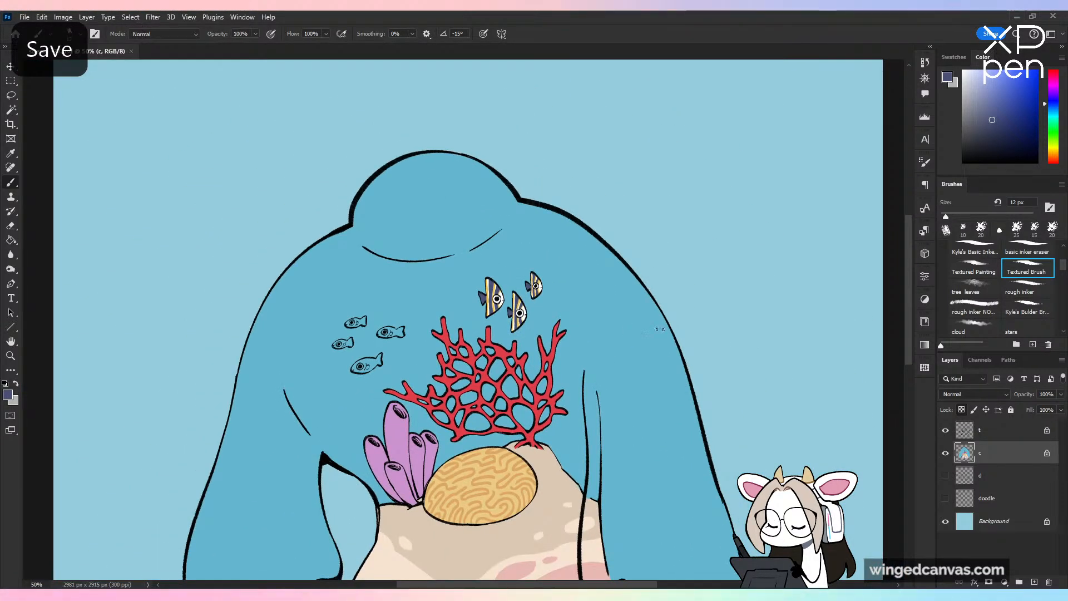
scroll(767, 295, "down", 4)
scroll(772, 312, "up", 3)
key("ctrl+plus")
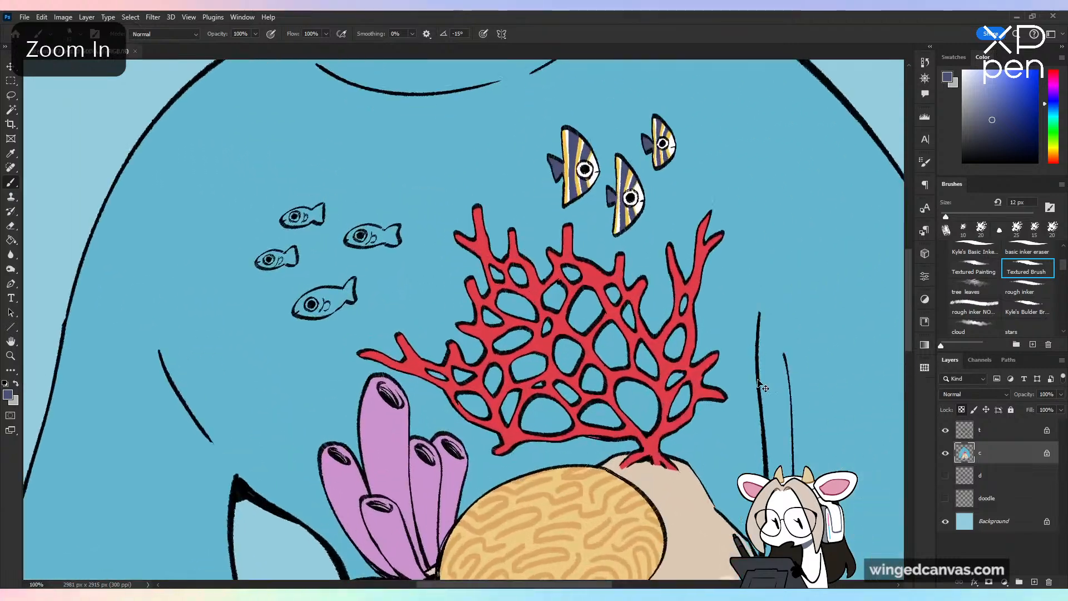
Step: Paint the rear edge of the lowest angelfish's body in the muted dark blue sampled from its stripes
key("ctrl+plus")
scroll(762, 384, "up", 3)
left_click(531, 232, "alt")
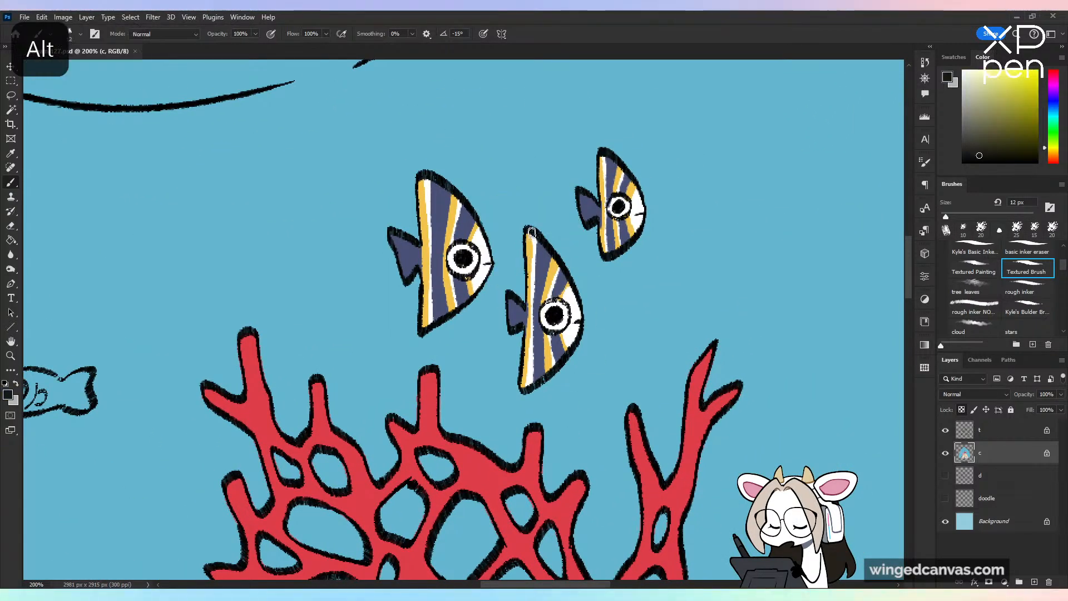
key("ctrl+z")
left_click(531, 243, "alt")
mouse_move(531, 231)
left_mouse_down()
mouse_move(526, 394)
mouse_move(528, 249)
left_mouse_up()
left_click(543, 354, "alt")
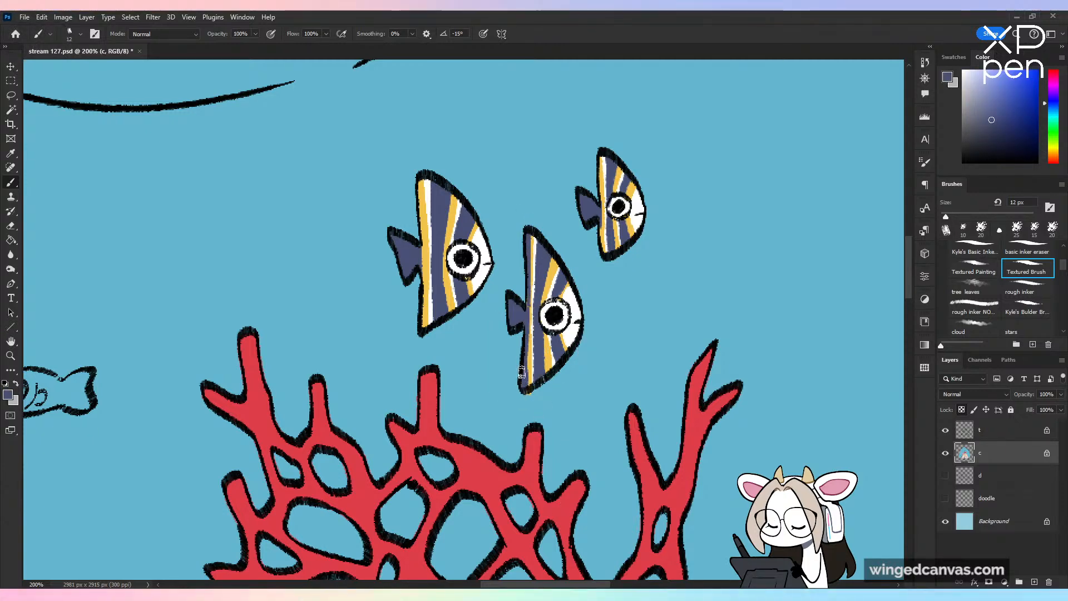
key("e")
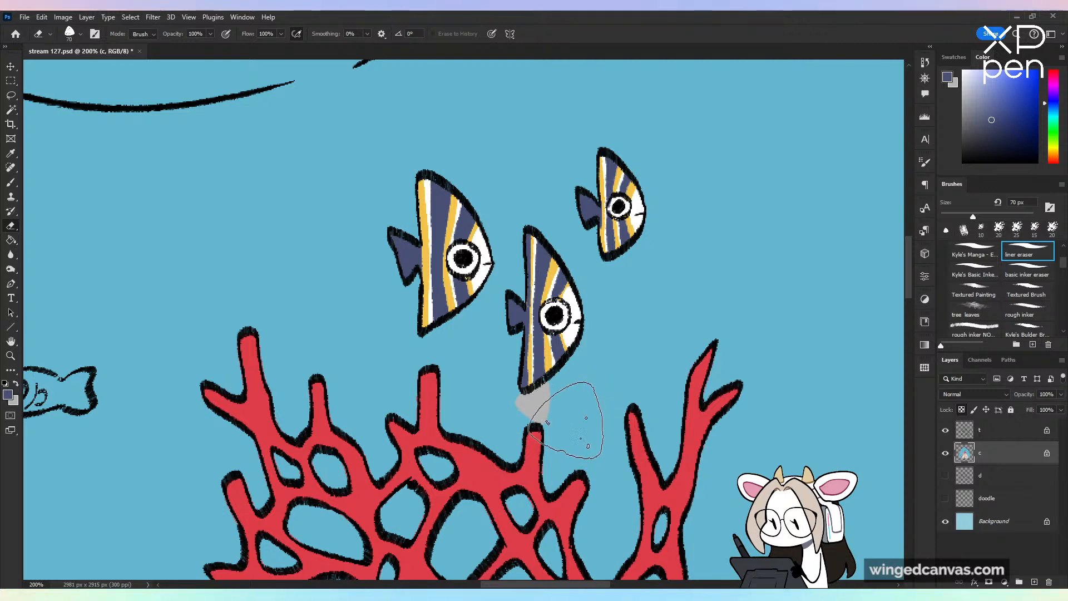
key("ctrl+z")
key("b")
Step: Sample the creature's water blue beneath the lowest angelfish and save the document
left_click(543, 398, "alt")
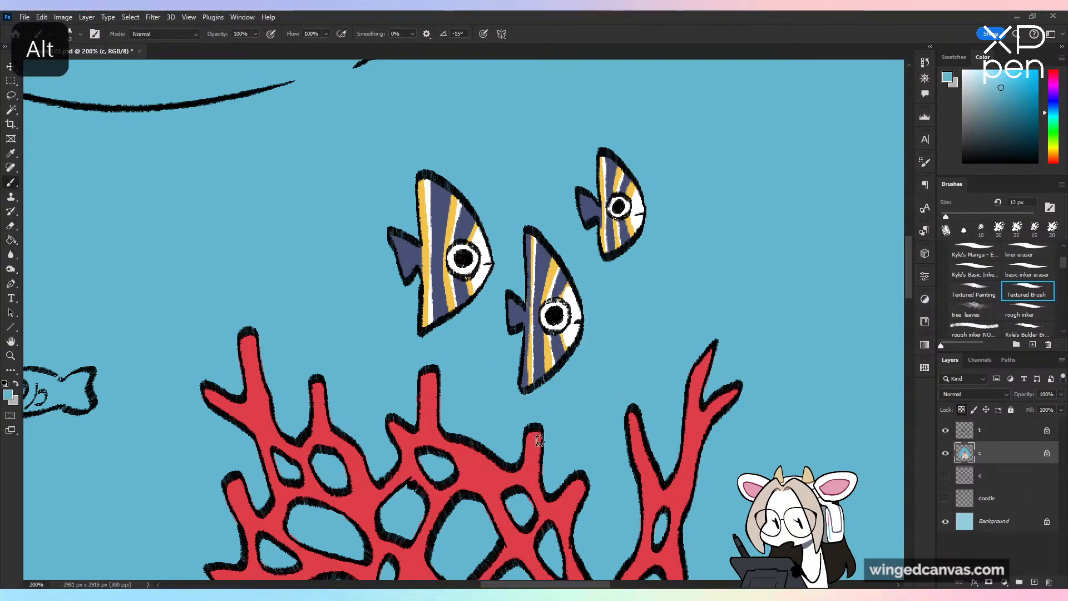
key("ctrl+minus")
key("ctrl+minus")
key("ctrl+s")
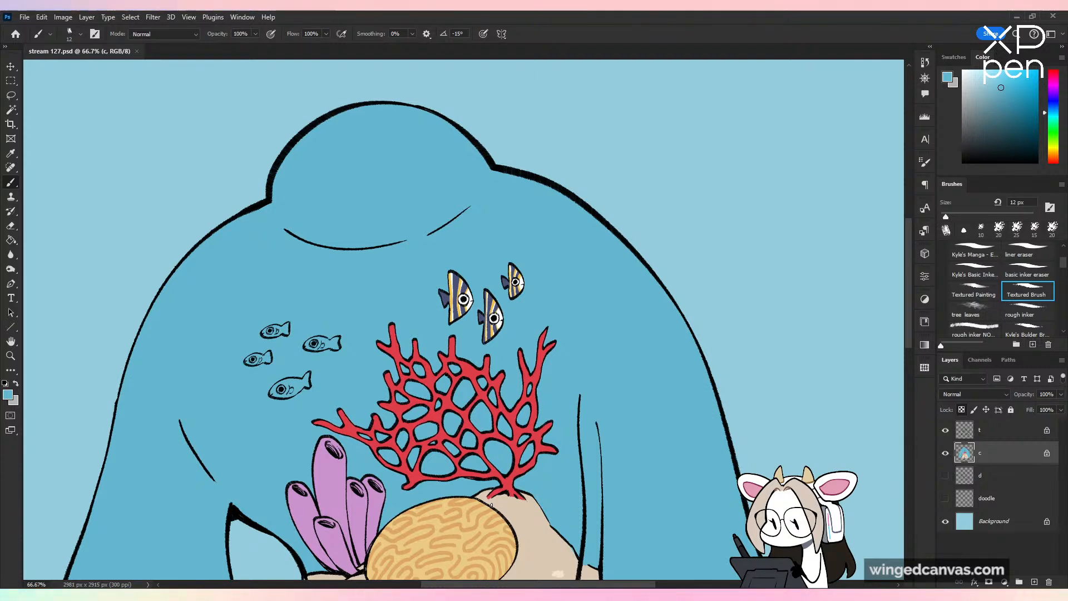
key("ctrl+minus")
mouse_move(555, 472)
left_mouse_down()
mouse_move(695, 263)
mouse_move(674, 356)
left_mouse_up()
key("ctrl+plus")
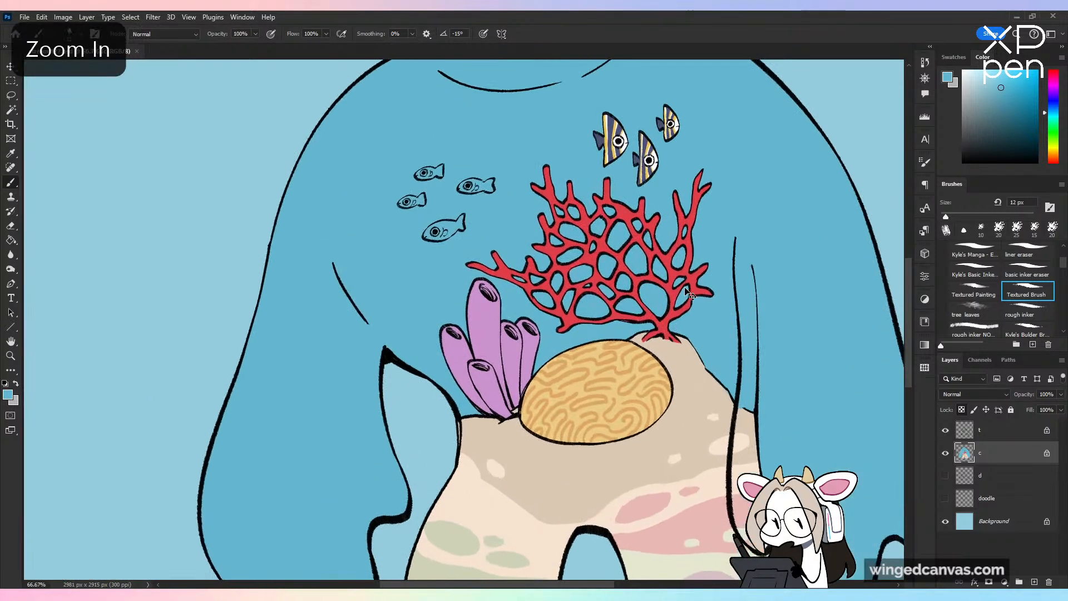
key("ctrl+plus")
key("ctrl+s")
Step: Paint the largest of the four small fish orange with the Textured Brush at 20 px, and sample the surrounding blue for its tail edges
key("space")
left_click_drag(557, 301, 599, 420)
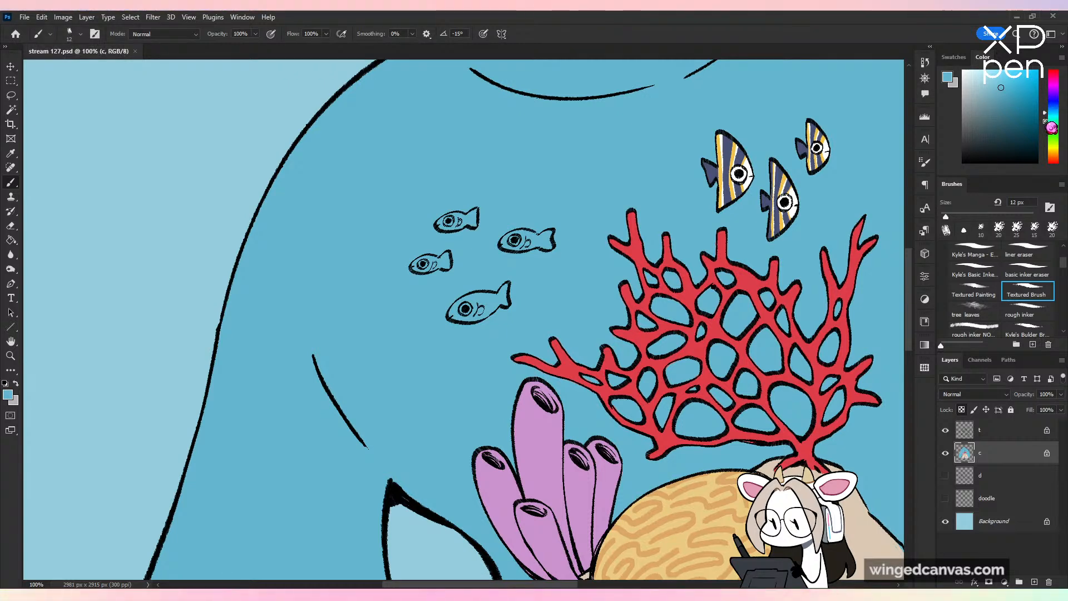
left_click_drag(1050, 138, 1055, 155)
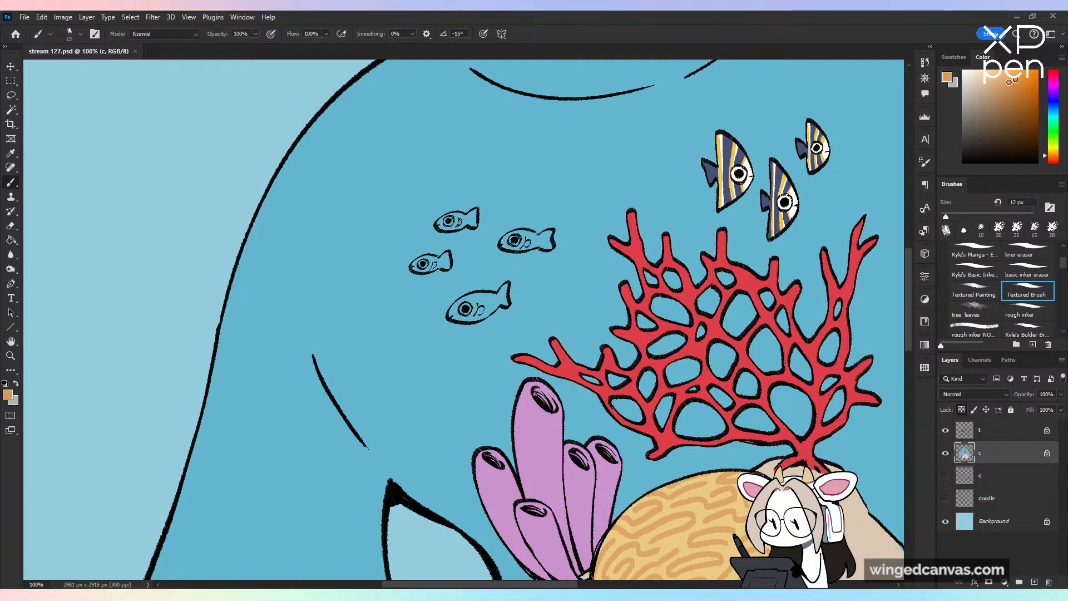
key("ctrl+plus")
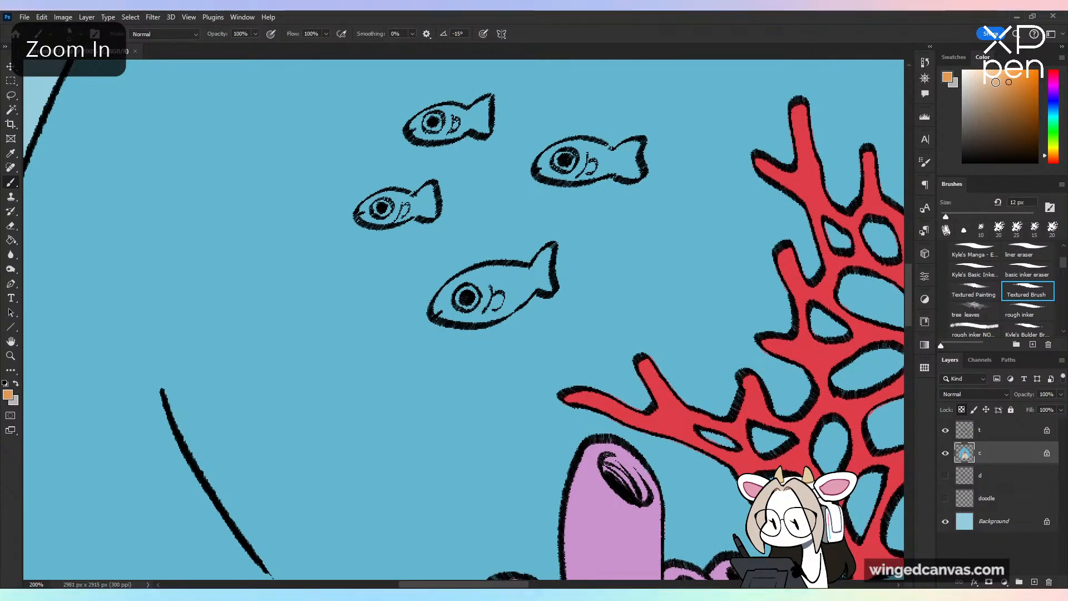
key("space")
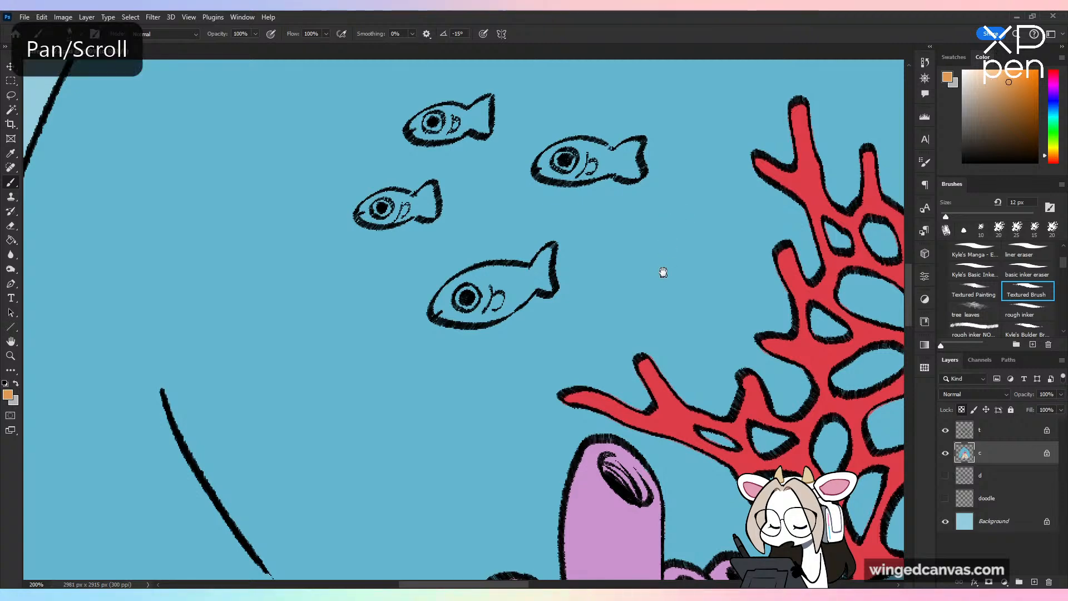
left_click_drag(663, 272, 658, 334)
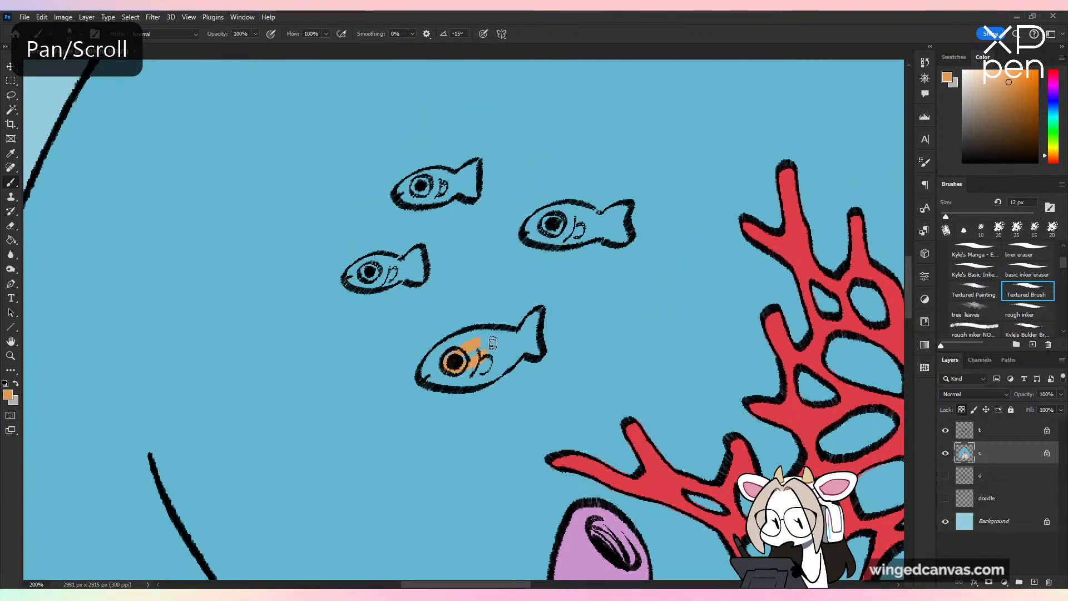
key("bracketright")
key("ctrl+z")
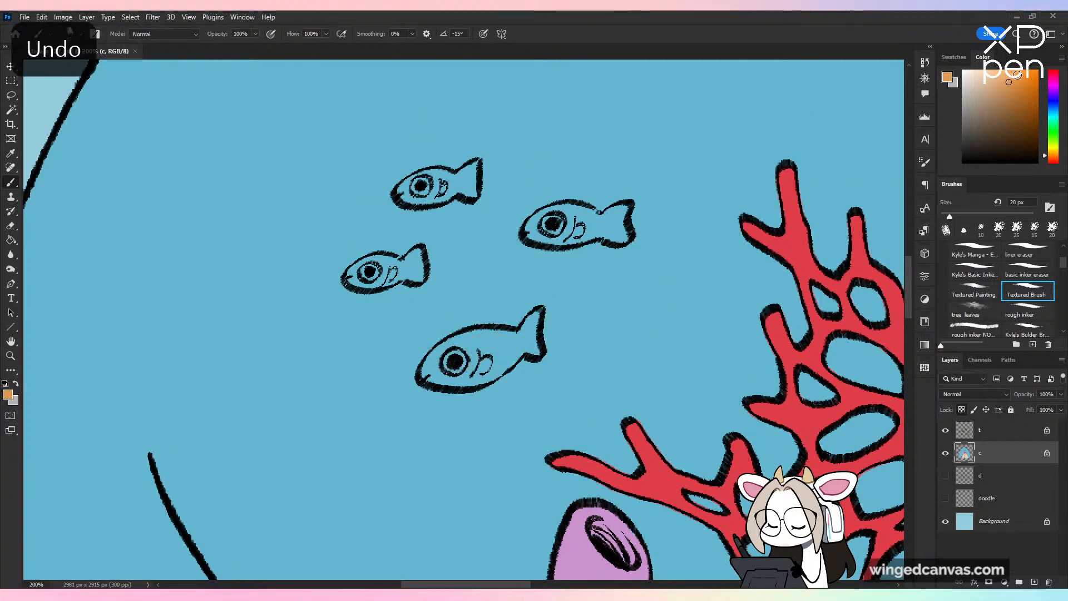
mouse_move(478, 365)
left_mouse_down()
mouse_move(432, 368)
mouse_move(459, 344)
mouse_move(493, 335)
mouse_move(510, 345)
mouse_move(481, 371)
mouse_move(486, 341)
mouse_move(530, 342)
mouse_move(533, 318)
mouse_move(528, 345)
left_mouse_up()
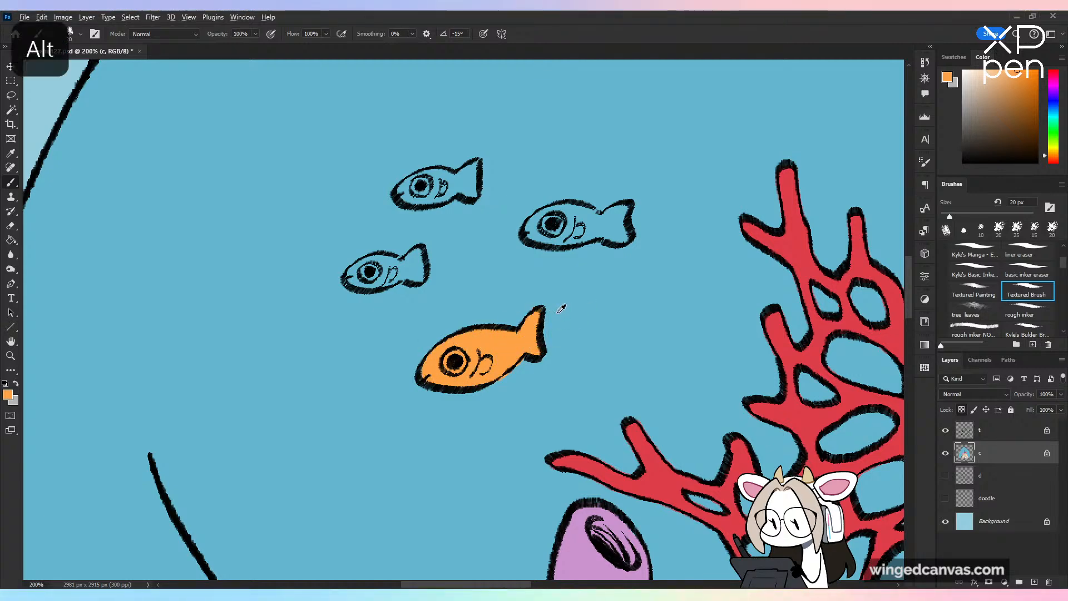
left_click(513, 322, "alt")
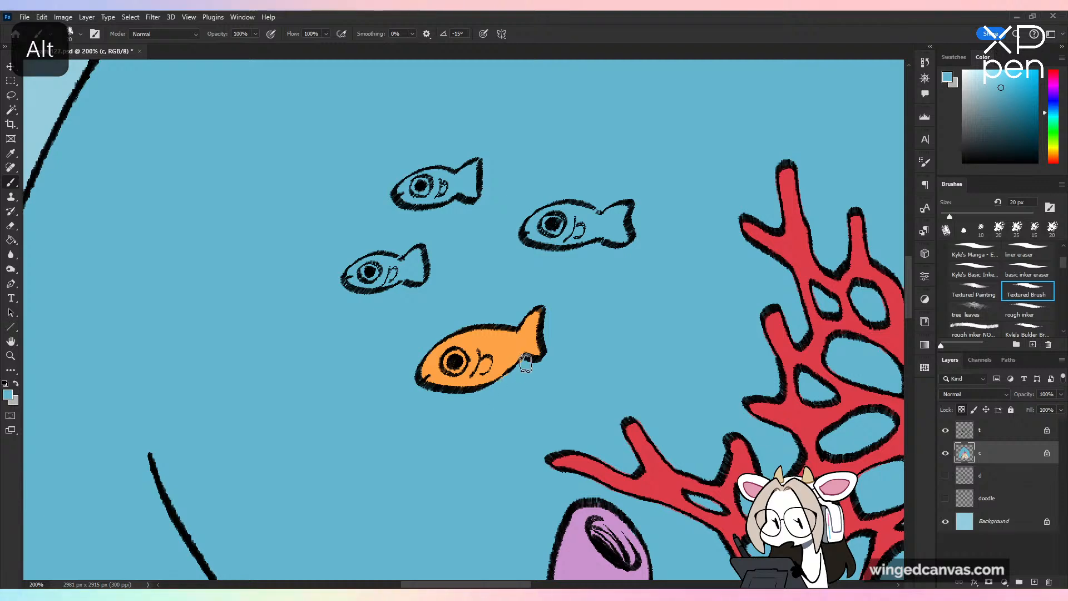
Step: Paint the other three small fish the same orange at 17 px, using the surrounding blue for clean-up around the tails
left_click(514, 347, "alt")
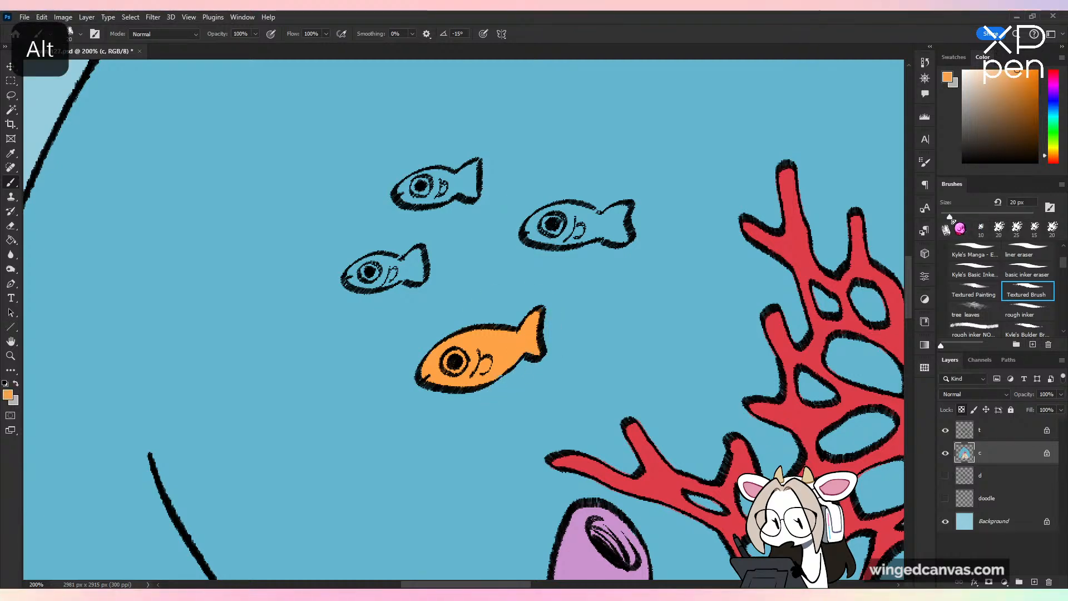
mouse_move(573, 214)
left_mouse_down()
mouse_move(537, 227)
mouse_move(580, 211)
mouse_move(595, 220)
mouse_move(573, 235)
mouse_move(551, 236)
mouse_move(626, 208)
mouse_move(609, 232)
mouse_move(597, 230)
mouse_move(627, 237)
left_mouse_up()
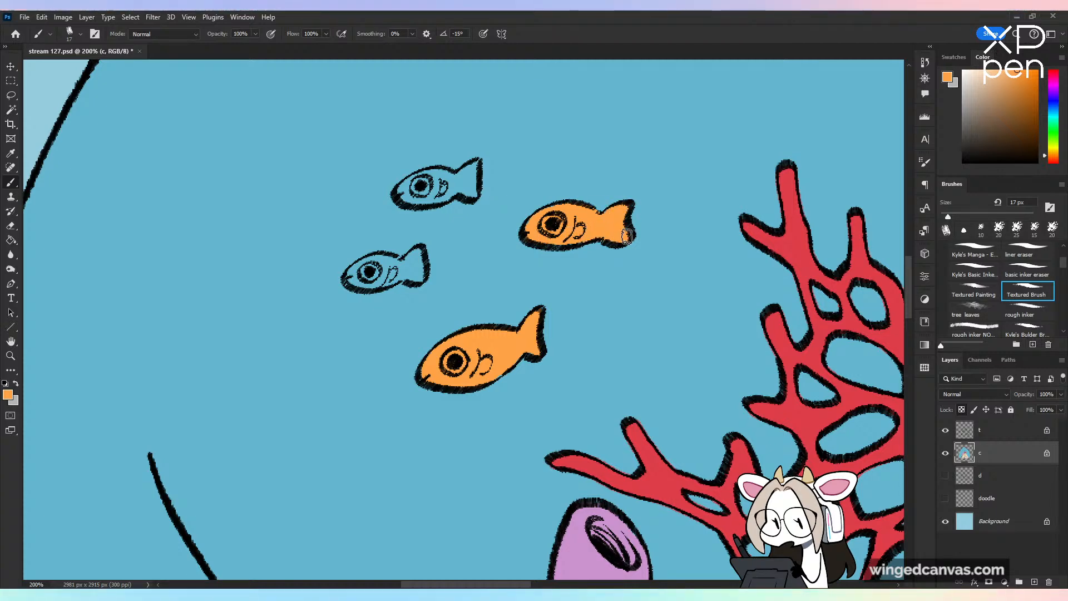
mouse_move(419, 185)
left_mouse_down()
mouse_move(412, 195)
mouse_move(448, 186)
mouse_move(431, 177)
mouse_move(464, 168)
mouse_move(470, 190)
left_mouse_up()
left_click(465, 148, "alt")
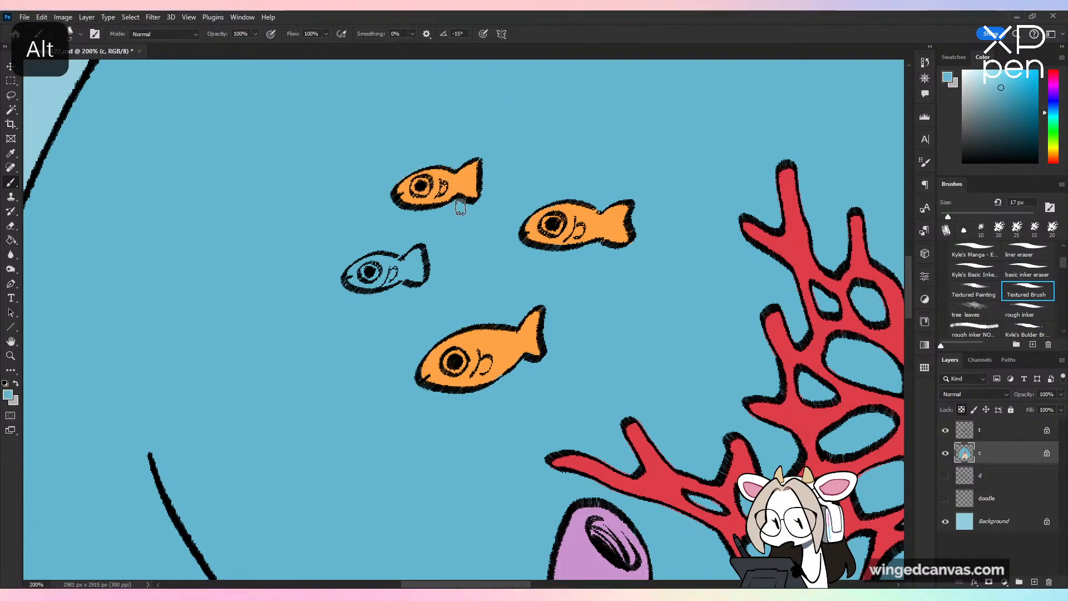
left_click(465, 196, "alt")
mouse_move(361, 275)
left_mouse_down()
mouse_move(393, 272)
mouse_move(353, 277)
mouse_move(426, 247)
mouse_move(410, 263)
left_mouse_up()
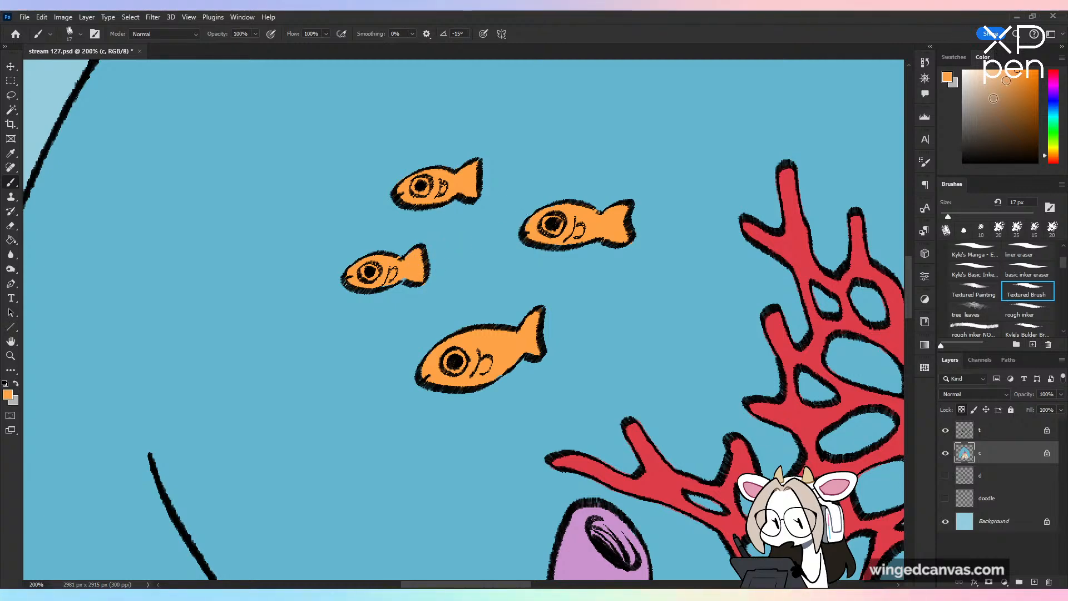
Step: Paint the eye rings of all four orange fish white at 12 px, saving the document along the way
left_click(965, 71)
left_click_drag(948, 217, 946, 217)
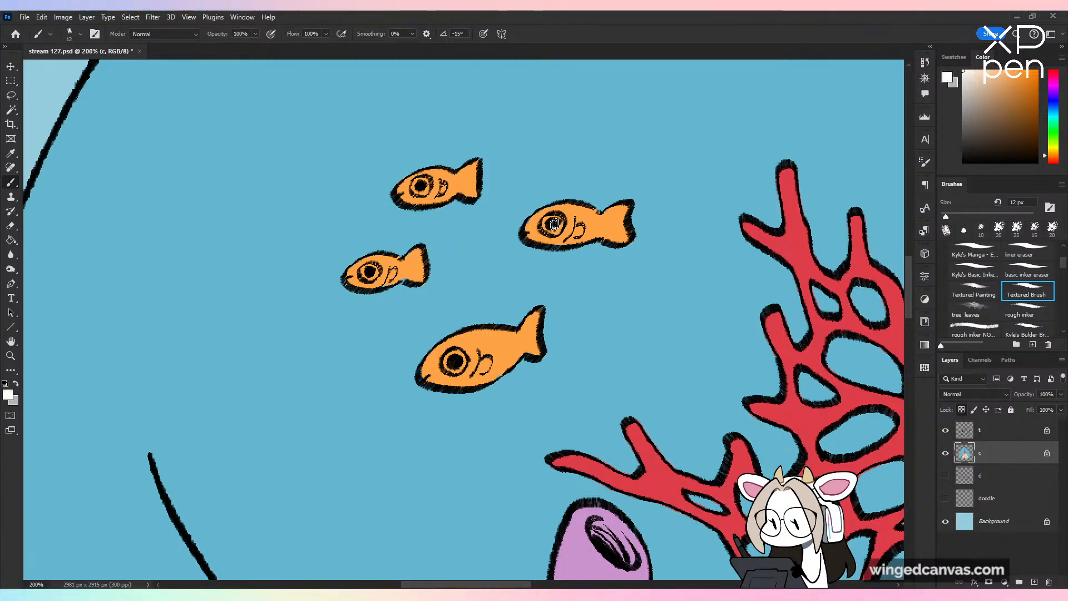
left_click_drag(554, 225, 557, 223)
key("ctrl+z")
left_click_drag(456, 356, 458, 359)
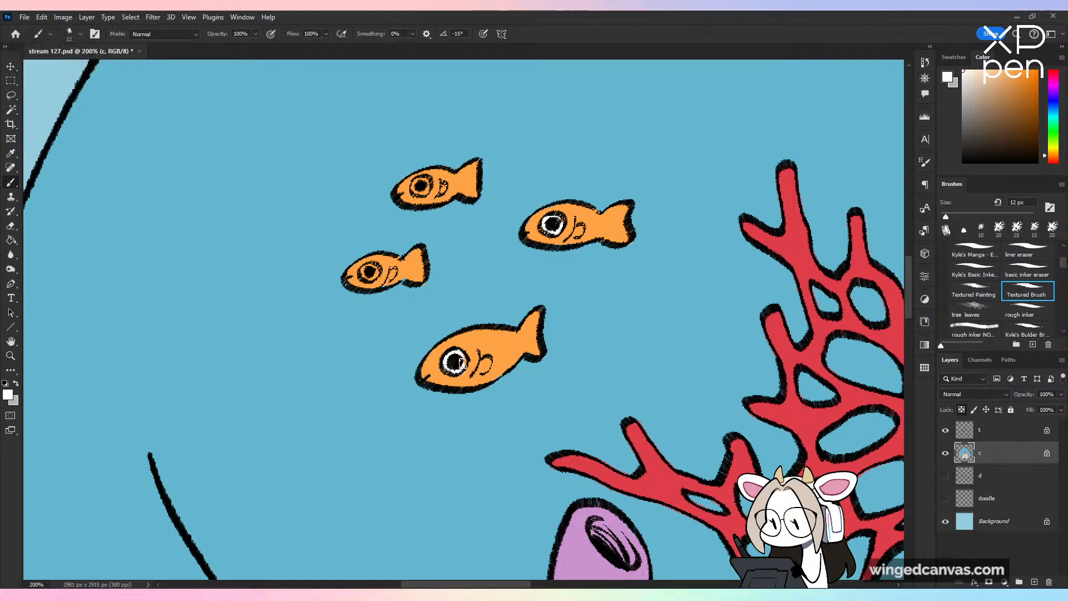
key("ctrl+s")
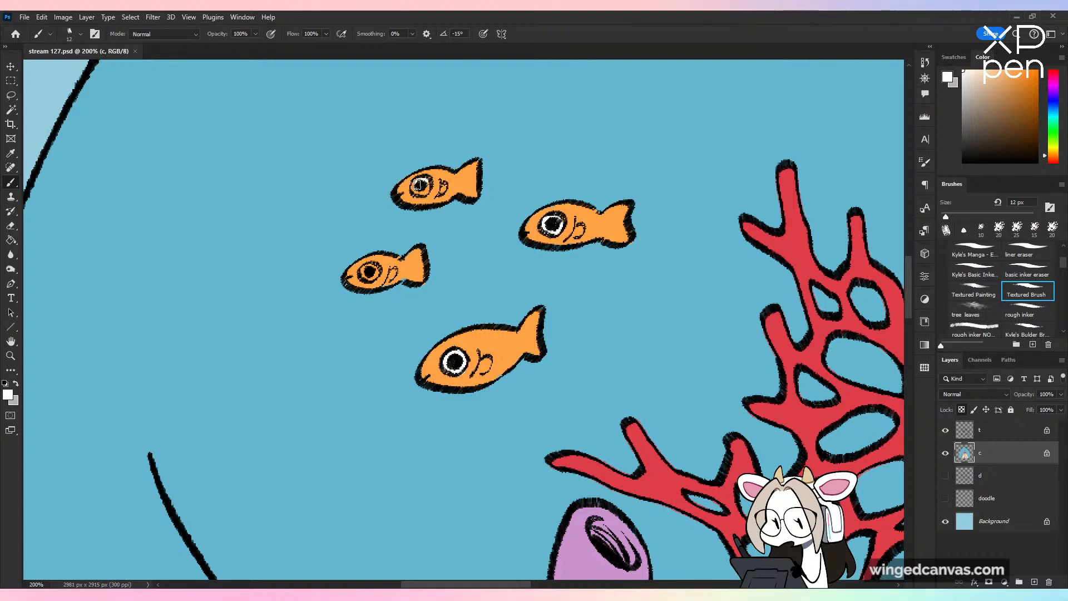
left_click_drag(418, 185, 427, 192)
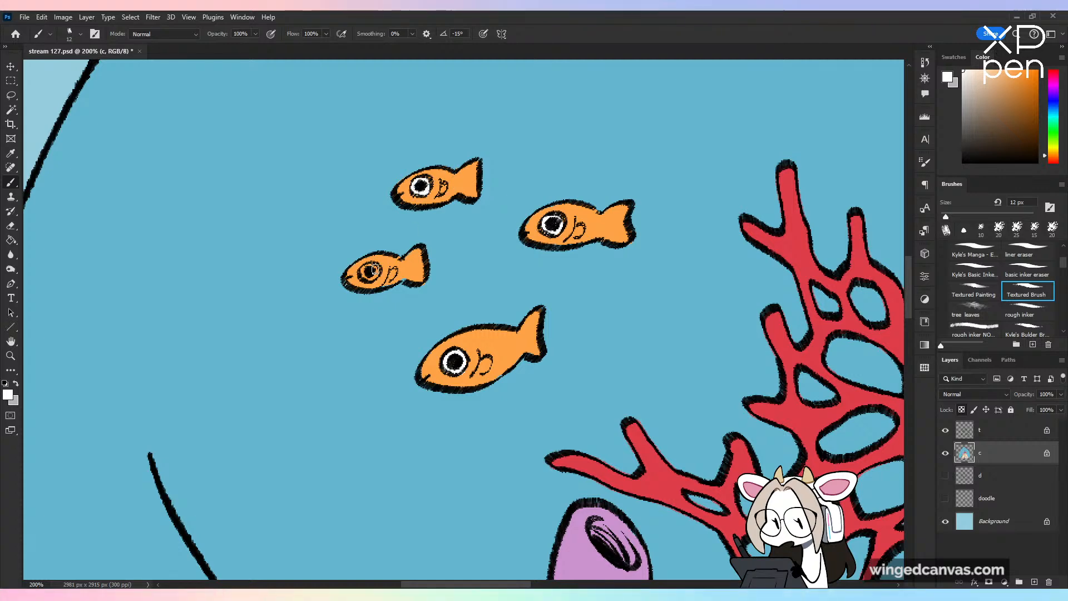
left_click_drag(373, 270, 371, 271)
Step: Save the document with the coloured orange fish
key("ctrl+minus")
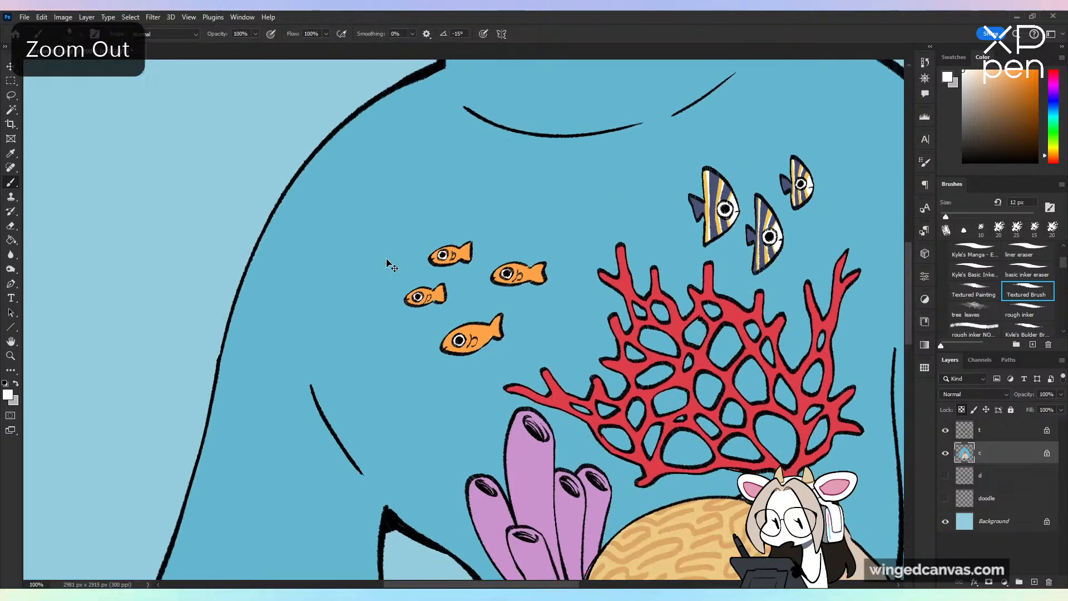
key("ctrl+minus")
key("ctrl+s")
left_click_drag(578, 411, 533, 418)
key("ctrl+minus")
key("ctrl+s")
key("ctrl+plus")
key("ctrl+minus")
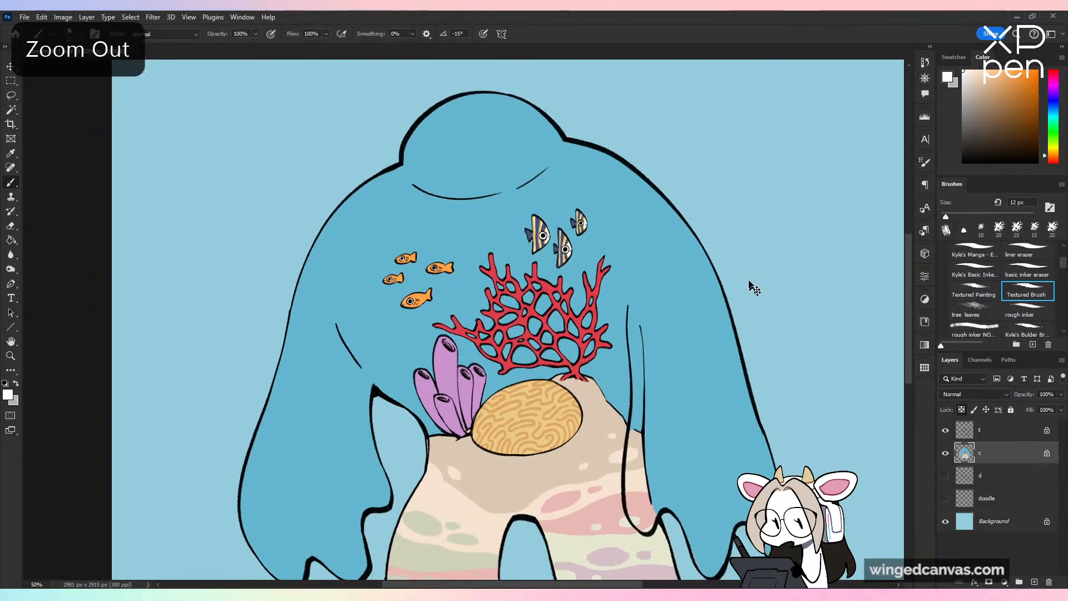
Step: Select all of the creature's blue water areas with the Magic Wand, with Contiguous turned off and tolerance 10
key("ctrl+minus")
key("w")
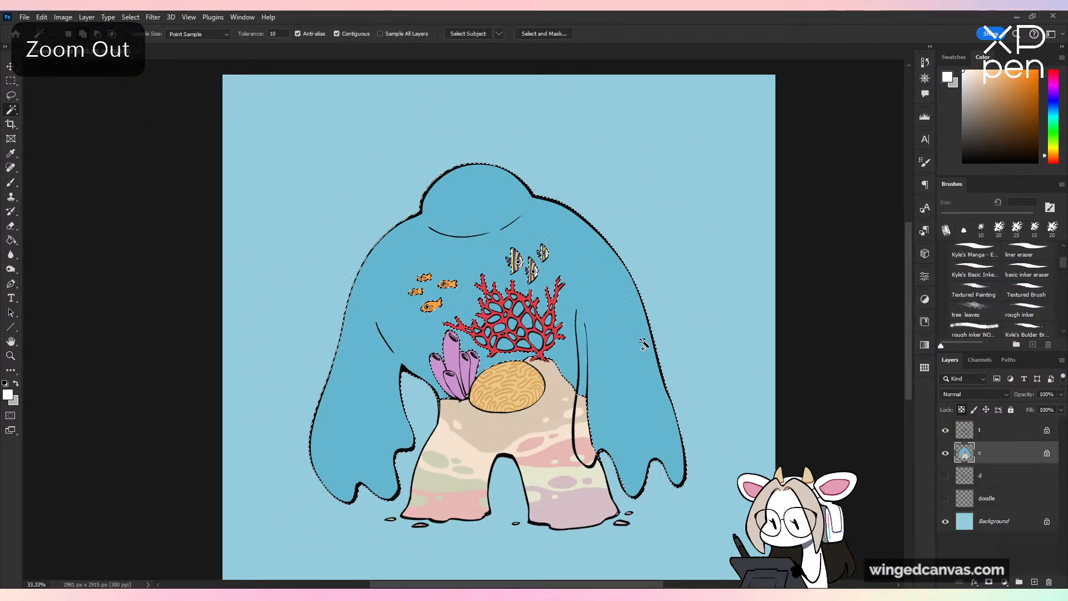
key("ctrl+plus")
key("ctrl+z")
key("ctrl+minus")
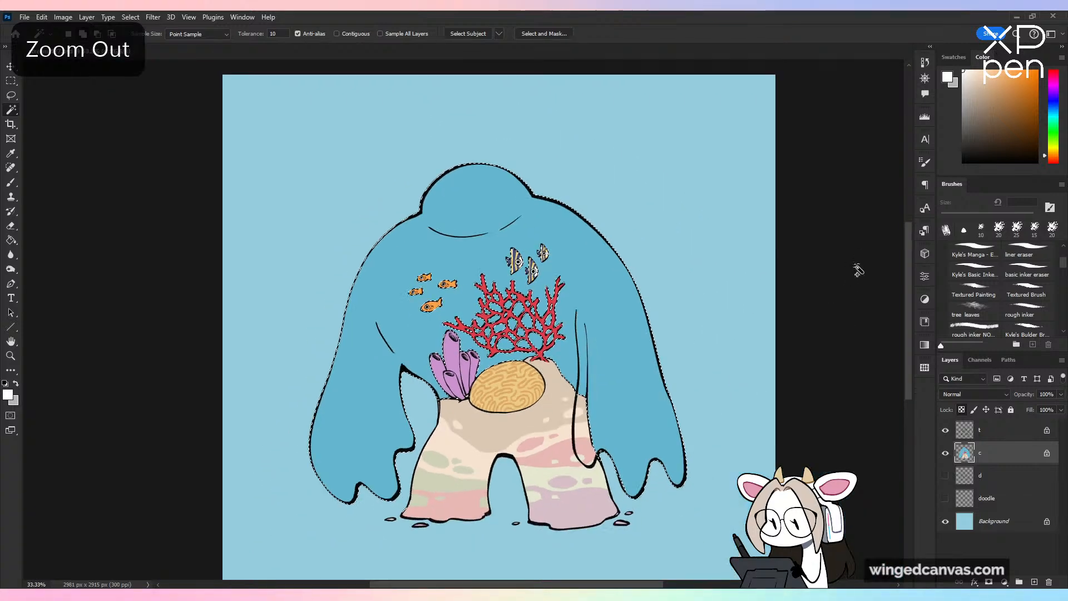
left_click_drag(787, 425, 770, 394)
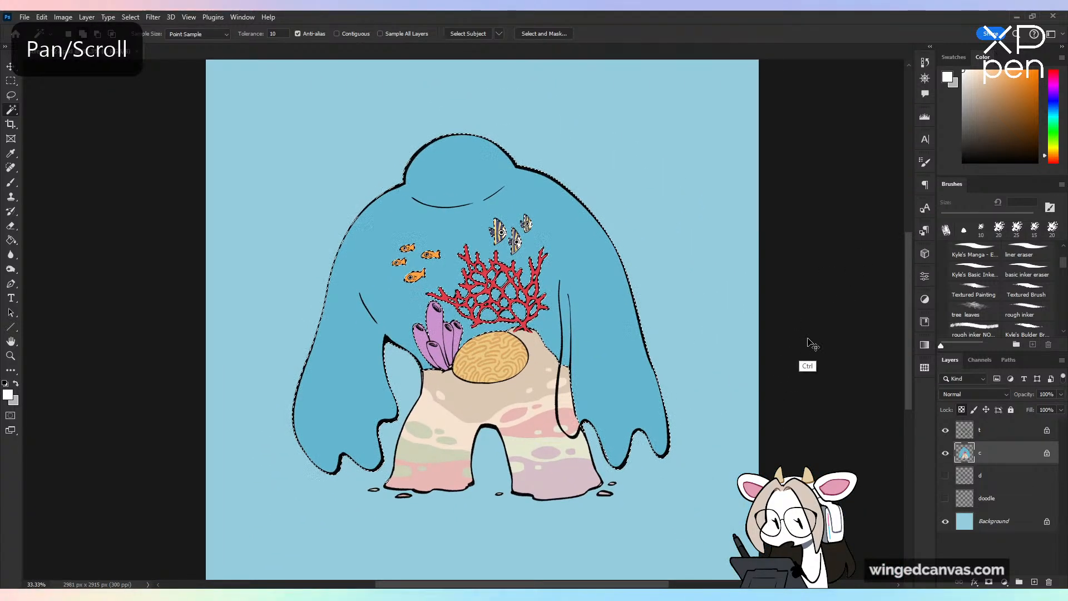
Step: Cut the selected blue areas, paste them onto a new layer and name it "water"
key("ctrl+x")
key("ctrl+v")
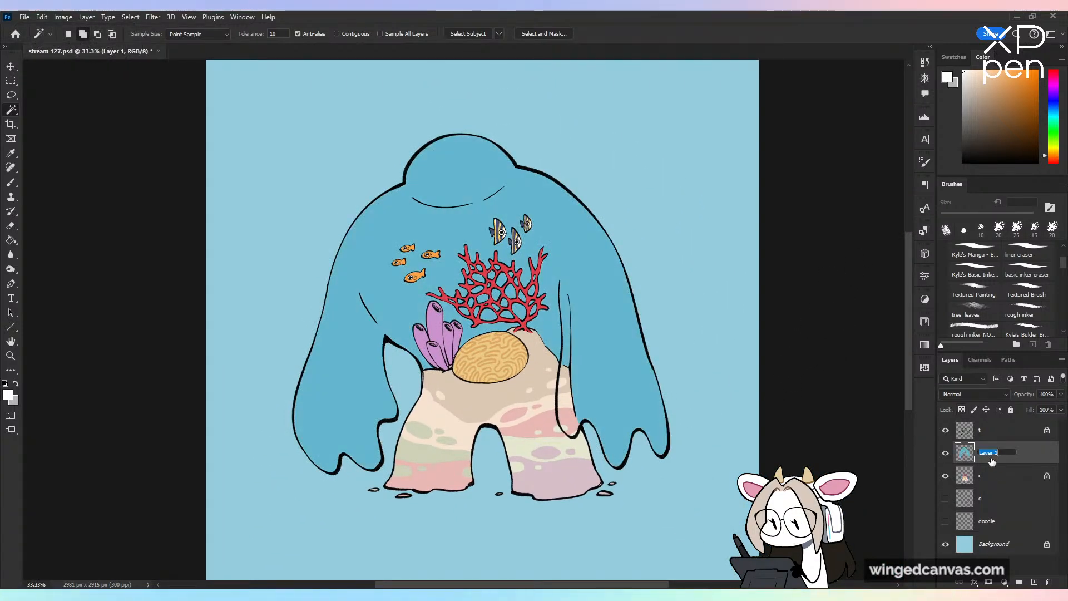
type("water")
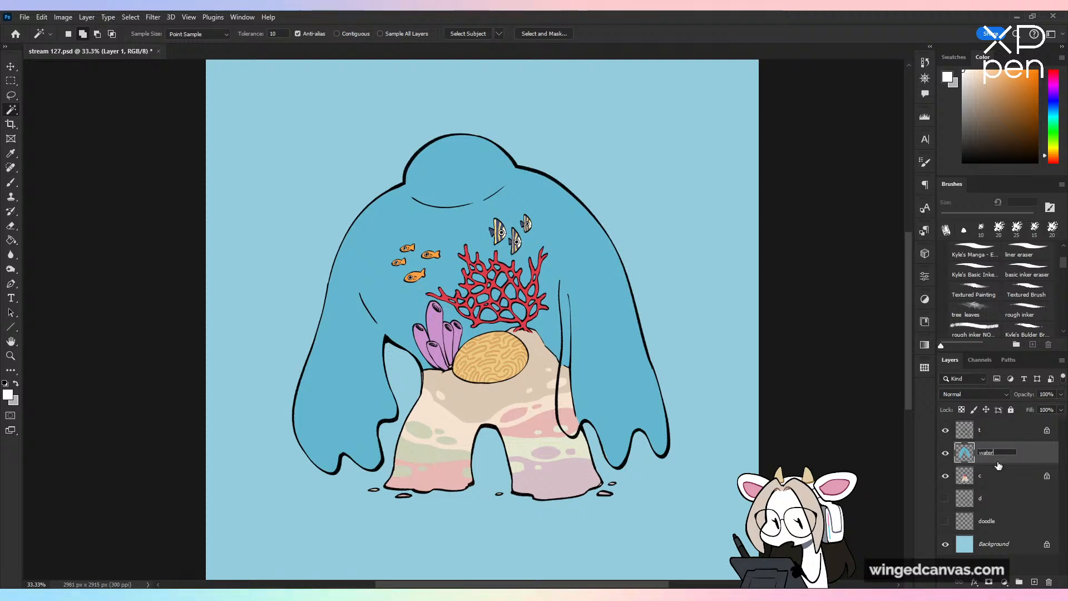
key("Return")
Step: Rename layer c as "sand" and make layer t the active layer
double_click(991, 473)
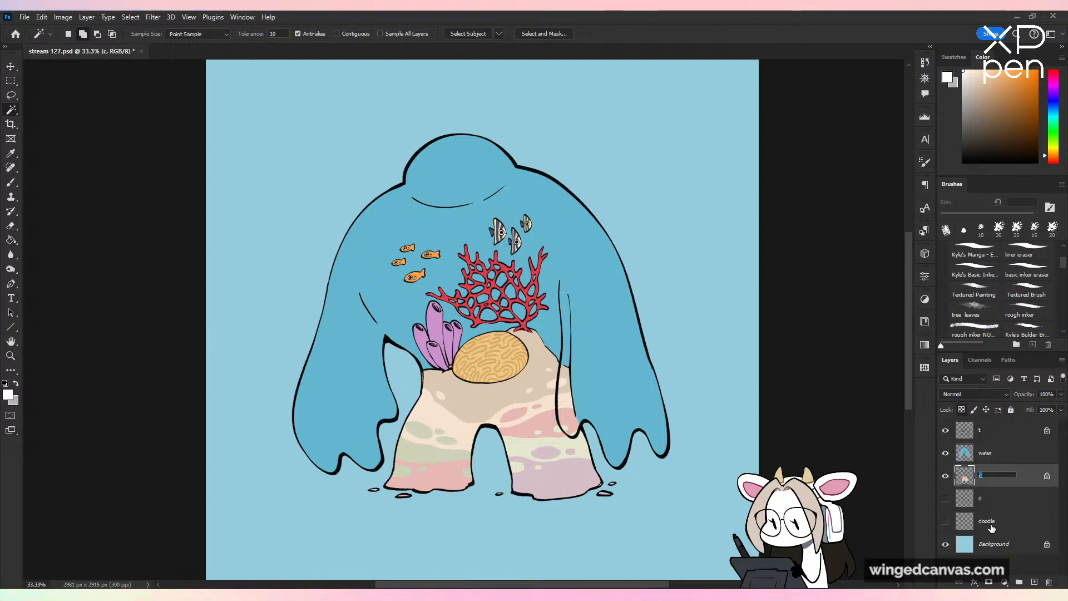
type("sand")
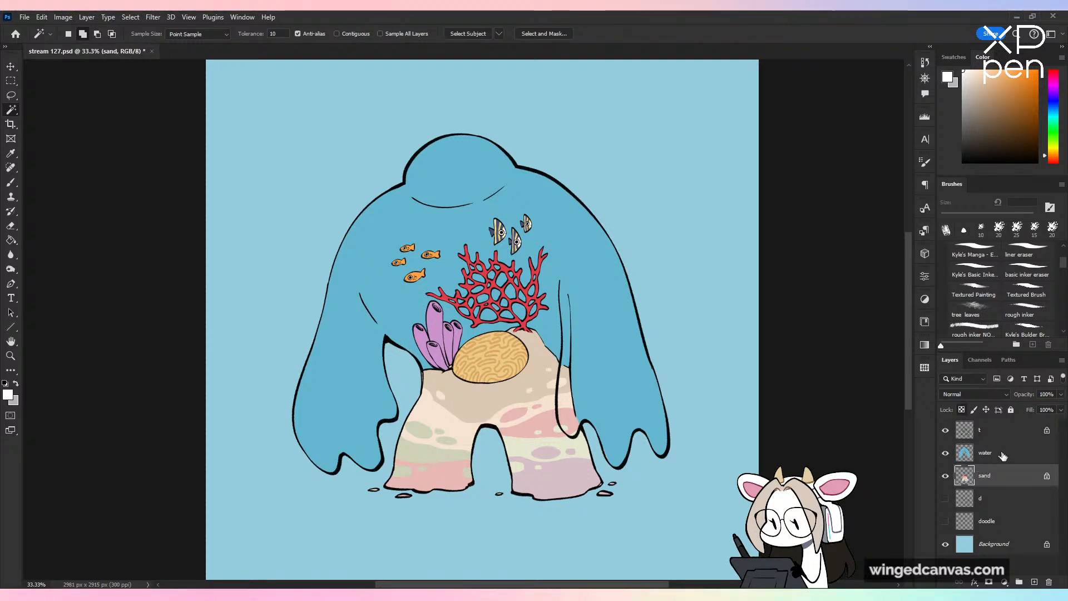
left_click(1003, 455)
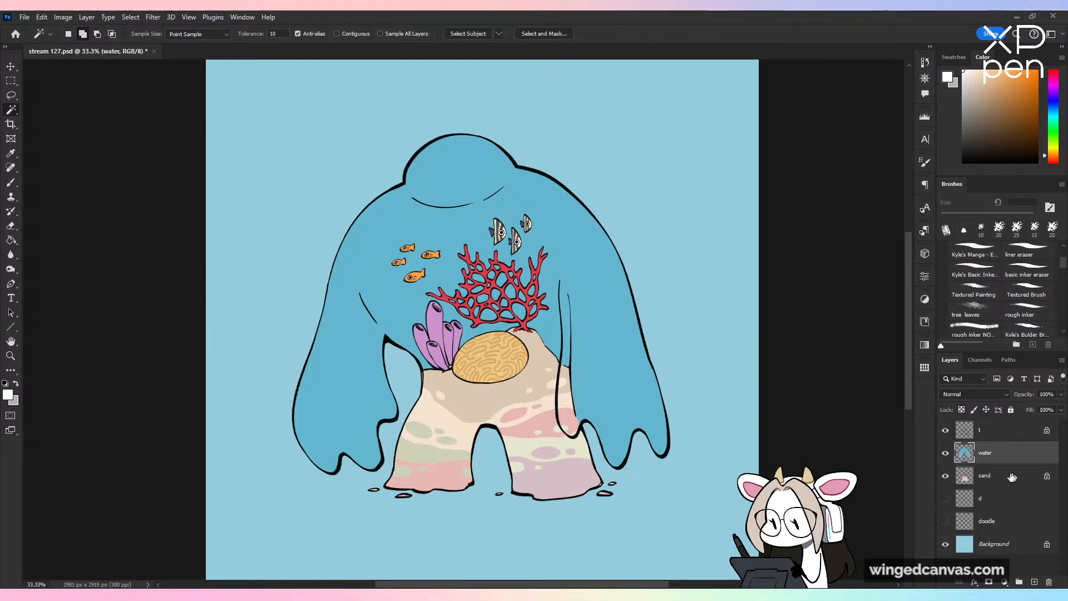
left_click(991, 427)
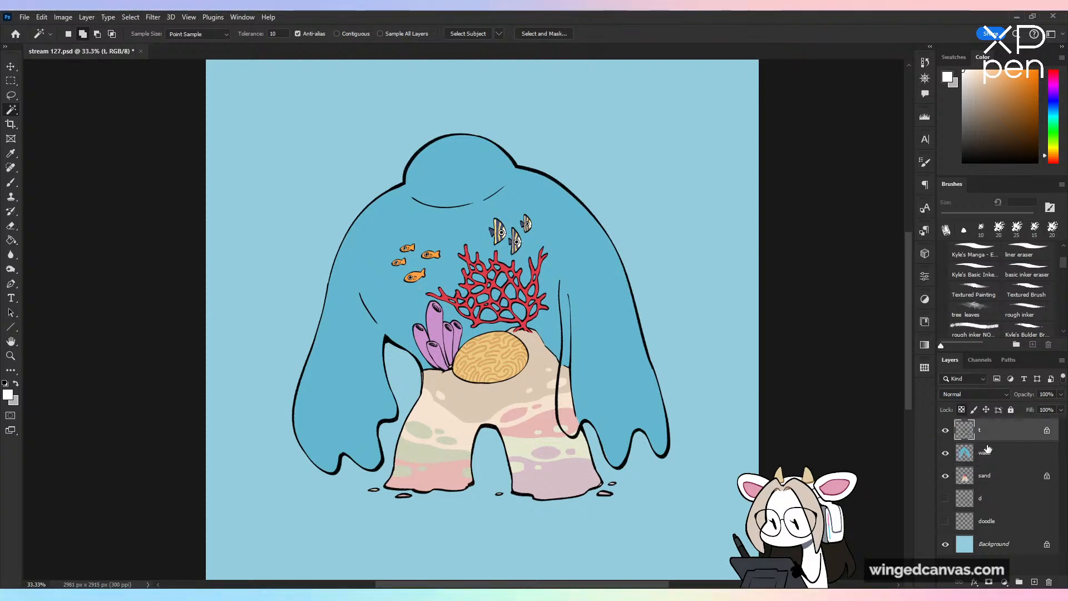
Step: Erase the inside of the water layer with the Soft Round eraser at 496 px and 257 px, leaving soft blue edges
key("ctrl+plus")
key("ctrl+minus")
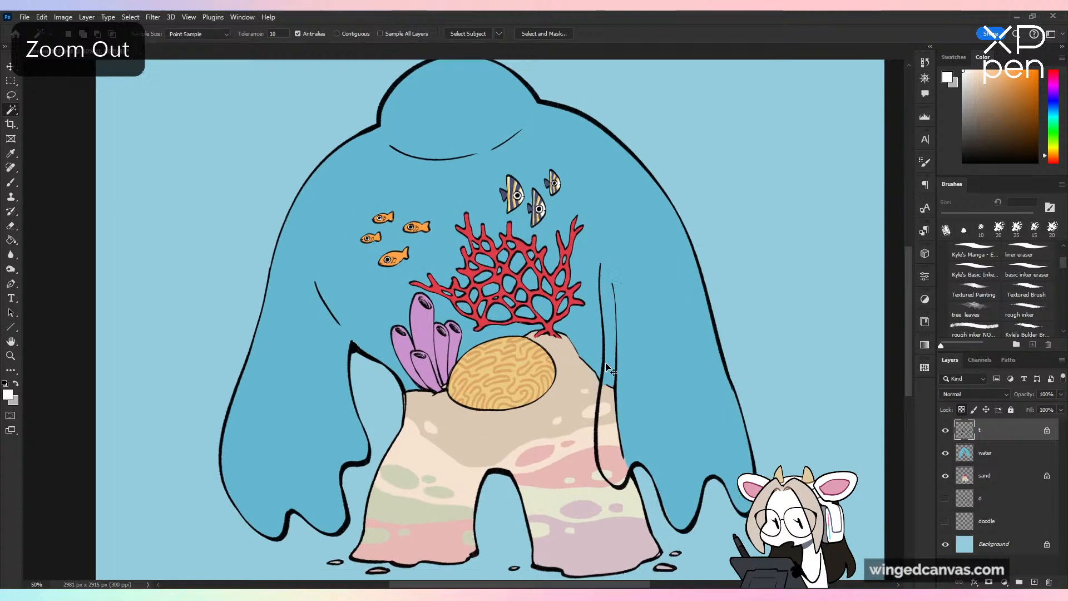
left_click(995, 453)
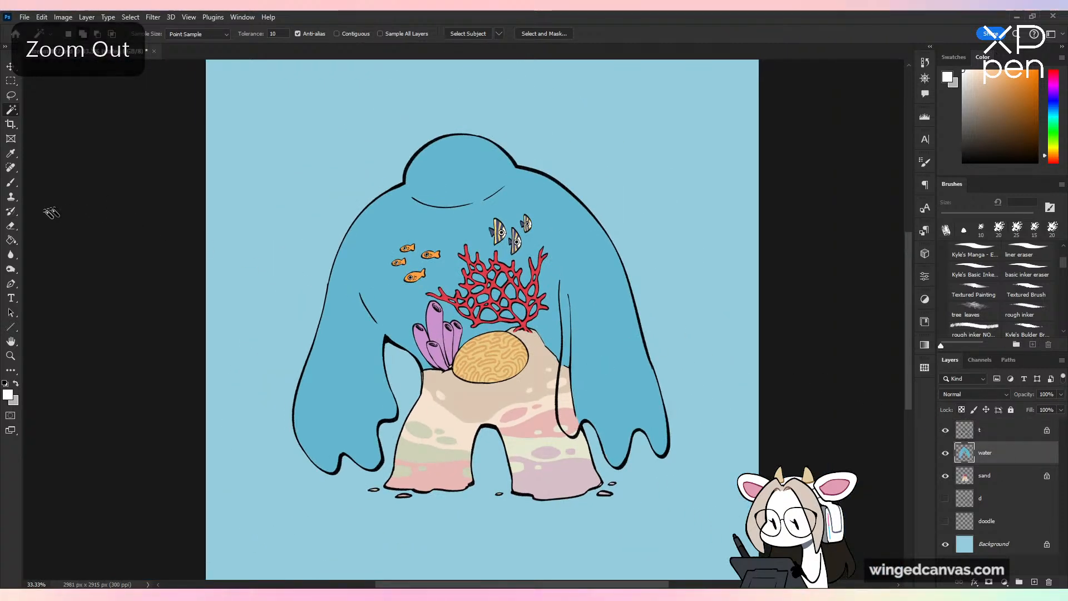
key("e")
left_click_drag(1061, 265, 1061, 278)
left_click(980, 277)
left_click(1024, 216)
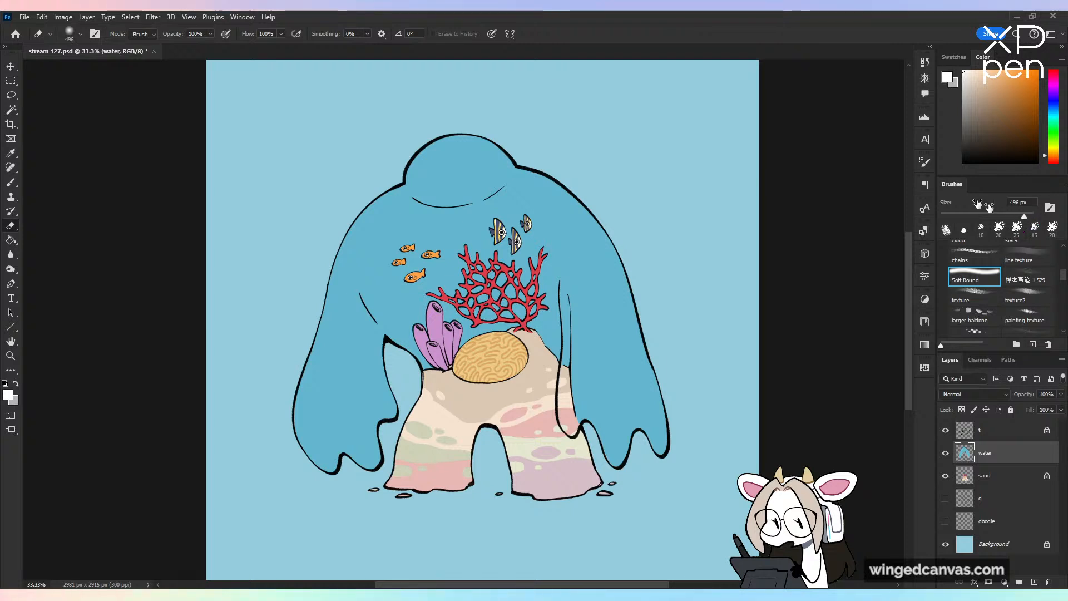
mouse_move(418, 234)
left_mouse_down()
mouse_move(434, 260)
mouse_move(414, 278)
mouse_move(462, 279)
mouse_move(445, 223)
mouse_move(459, 235)
mouse_move(408, 253)
mouse_move(359, 245)
mouse_move(329, 387)
mouse_move(332, 436)
mouse_move(356, 437)
mouse_move(361, 382)
left_mouse_up()
left_click(1013, 216)
mouse_move(571, 268)
left_mouse_down()
mouse_move(539, 275)
mouse_move(571, 334)
mouse_move(527, 205)
mouse_move(601, 264)
mouse_move(580, 243)
mouse_move(614, 423)
mouse_move(602, 339)
mouse_move(638, 406)
mouse_move(604, 265)
mouse_move(620, 240)
left_mouse_up()
key("ctrl+minus")
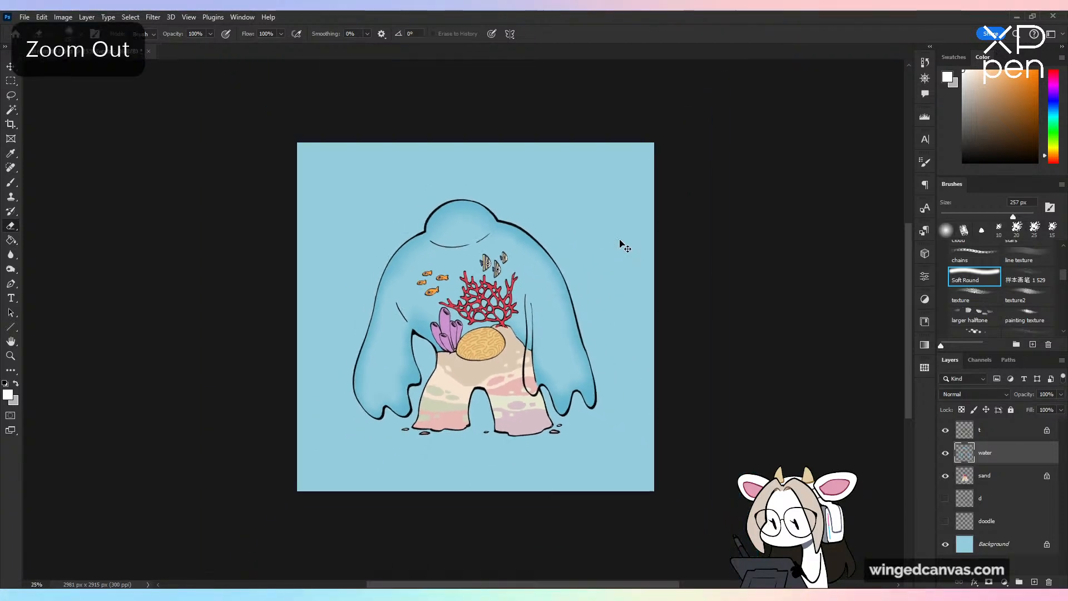
key("ctrl+plus")
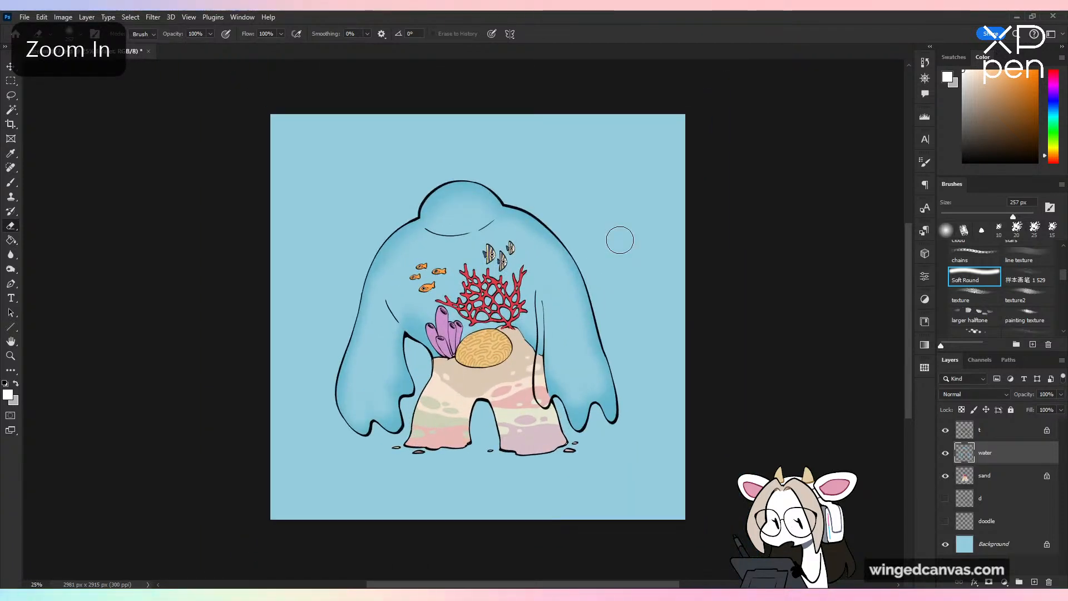
Step: Shift the water layer's hue to -8 with Hue/Saturation
key("ctrl+u")
mouse_move(869, 194)
left_mouse_down()
mouse_move(896, 196)
mouse_move(853, 207)
mouse_move(868, 212)
left_mouse_up()
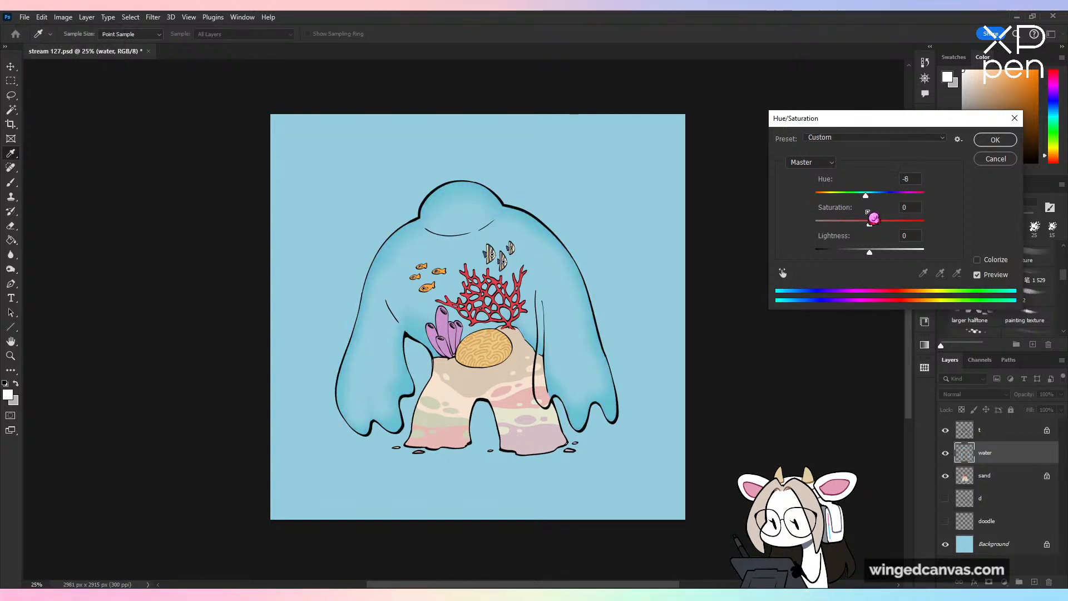
left_click(996, 140)
key("e")
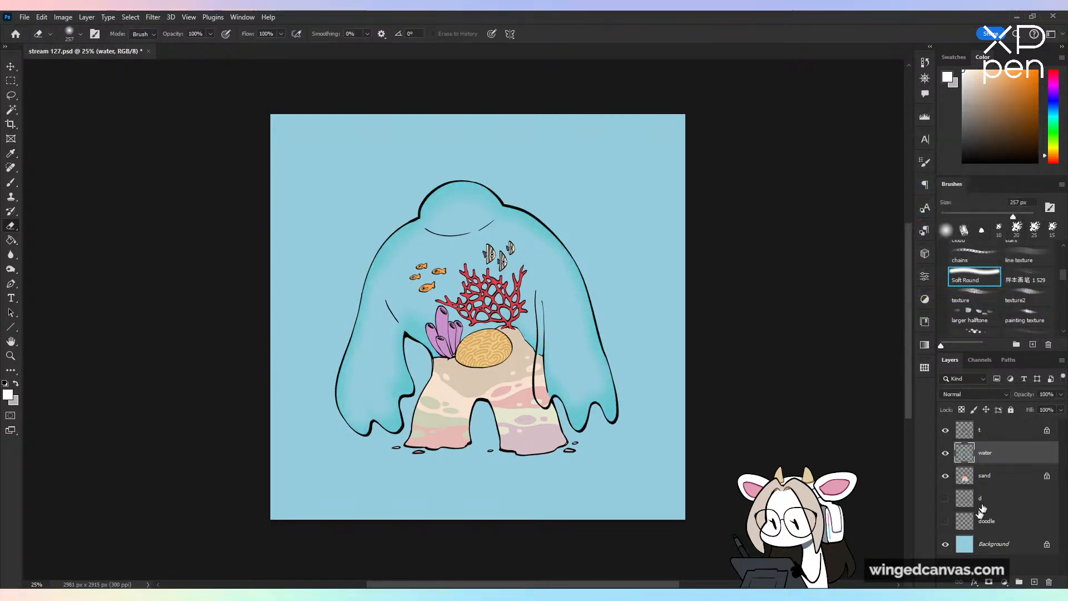
left_click(945, 546)
left_click(945, 544)
left_click(990, 544)
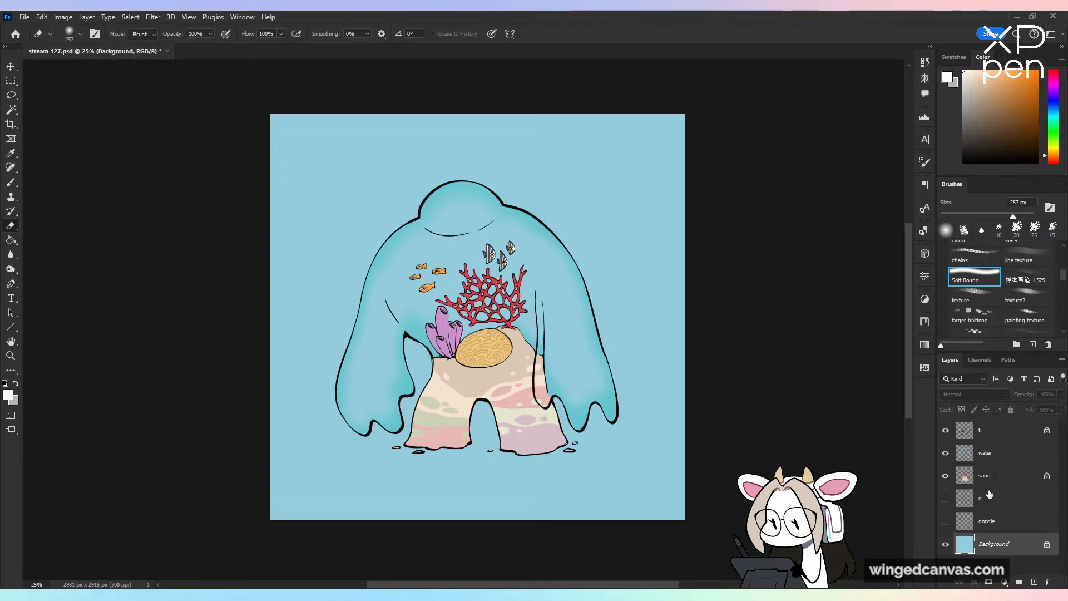
key("ctrl+u")
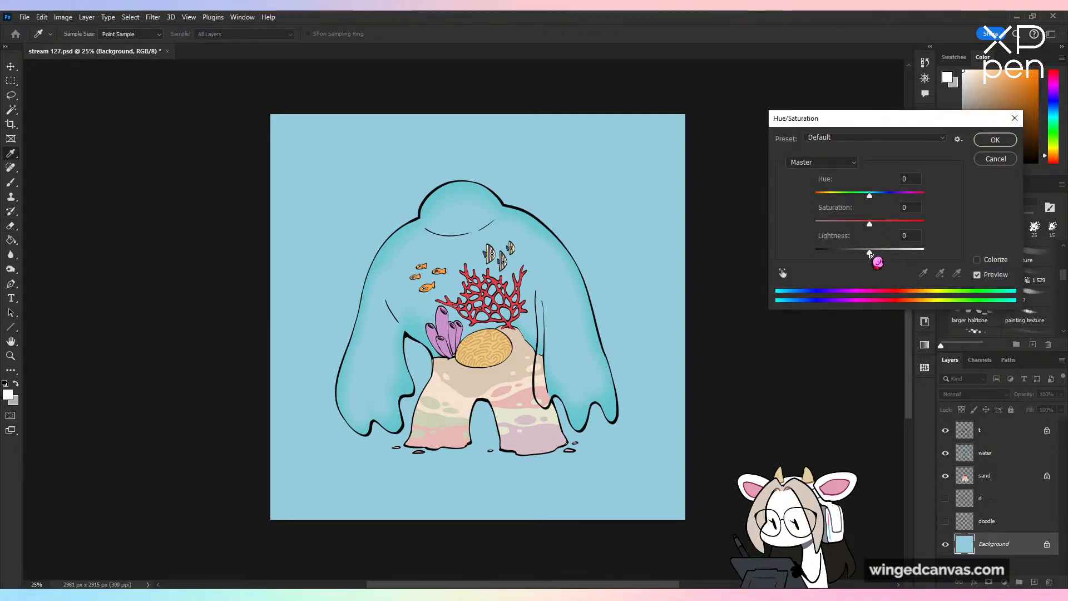
left_click_drag(871, 251, 904, 253)
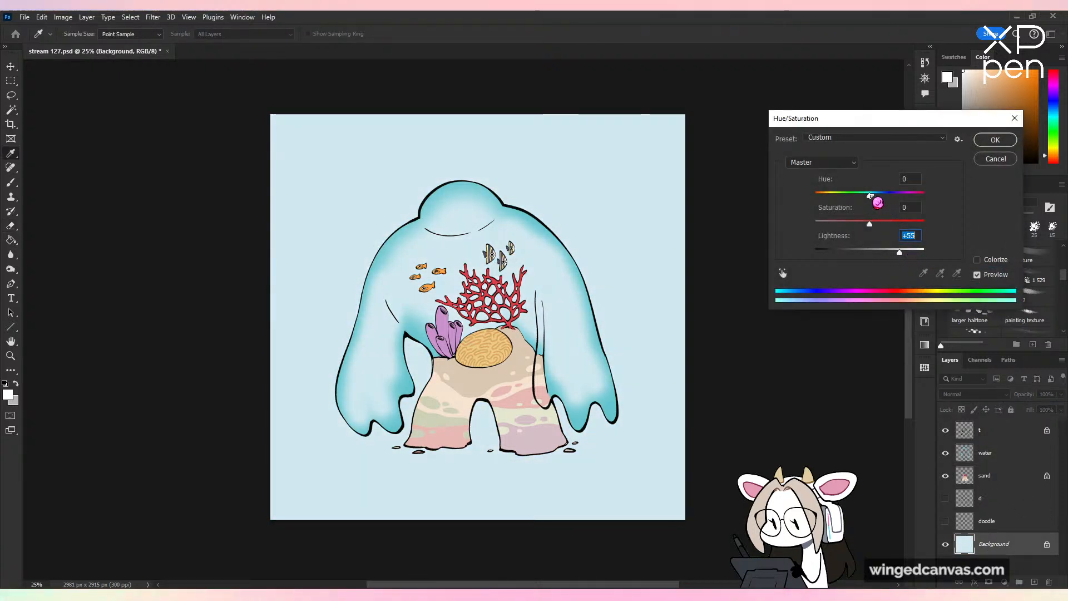
mouse_move(871, 195)
left_mouse_down()
mouse_move(900, 196)
mouse_move(862, 198)
left_mouse_up()
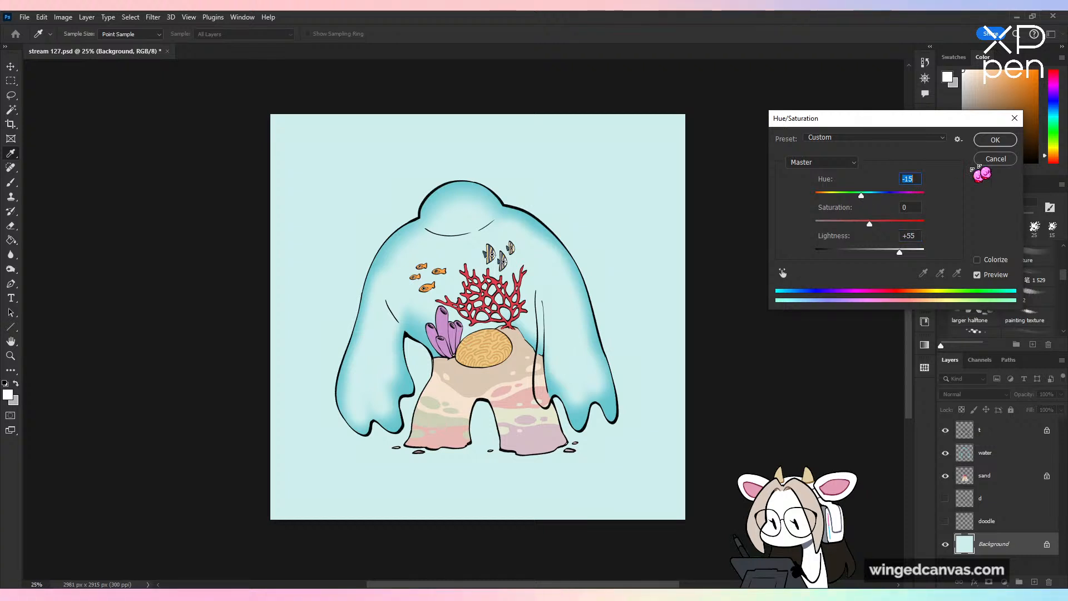
left_click(996, 159)
Step: Fill the Background layer with light grey using the Paint Bucket with All Layers turned off, and make the water layer active
left_click(16, 383)
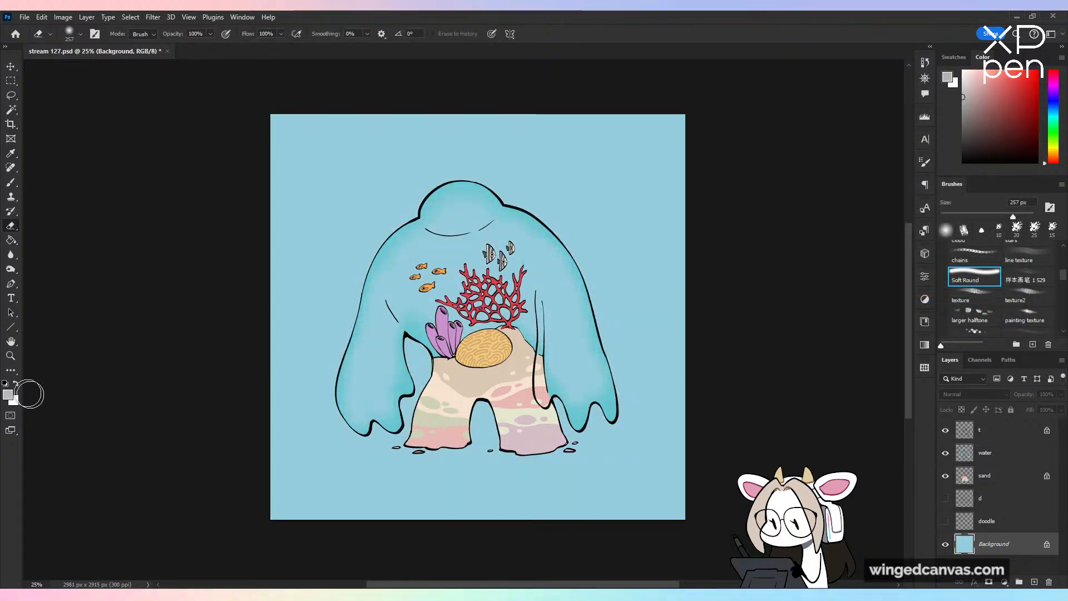
left_click(11, 240)
left_click(550, 501)
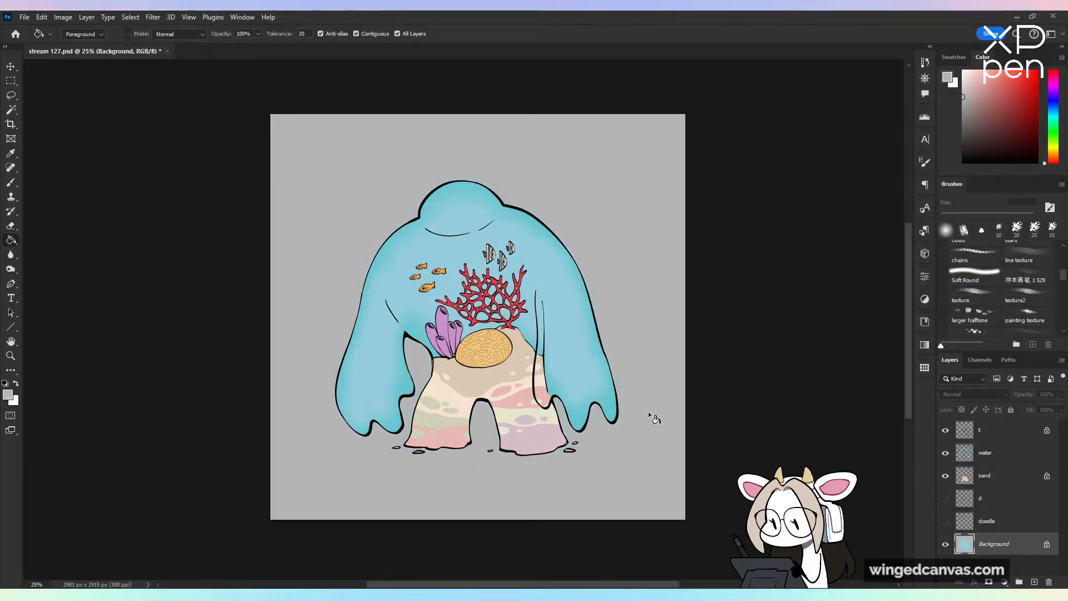
left_click(994, 458)
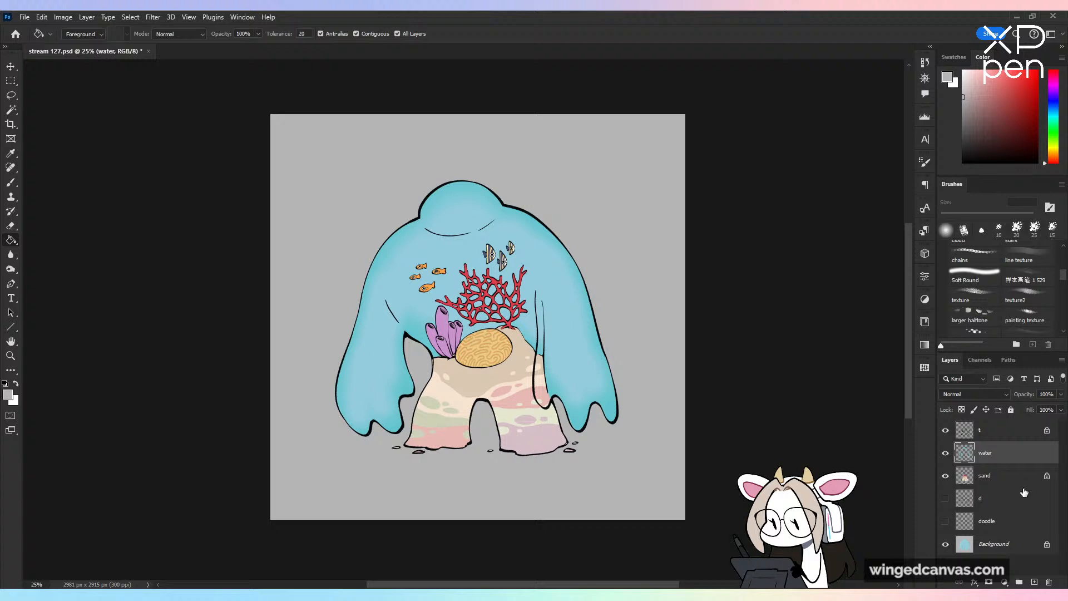
left_click(994, 543)
key("ctrl+z")
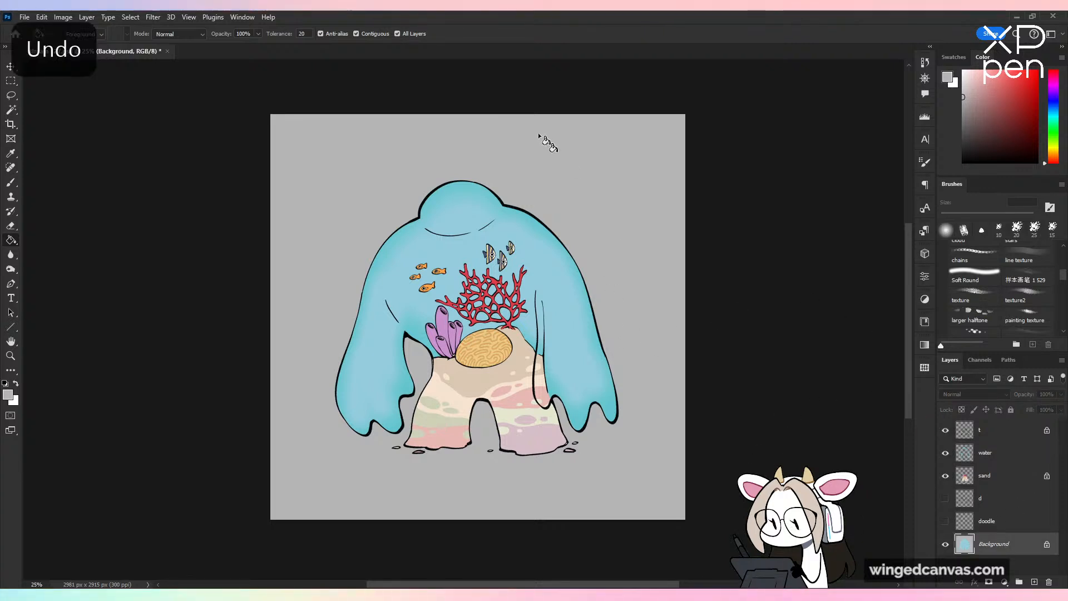
left_click(397, 34)
left_click(673, 225)
left_click(993, 454)
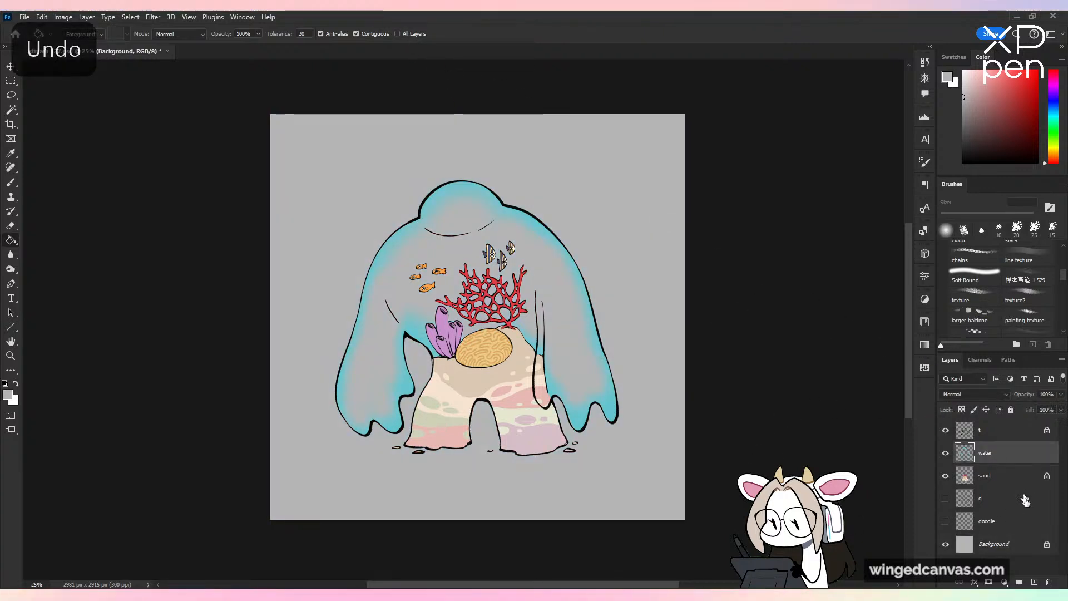
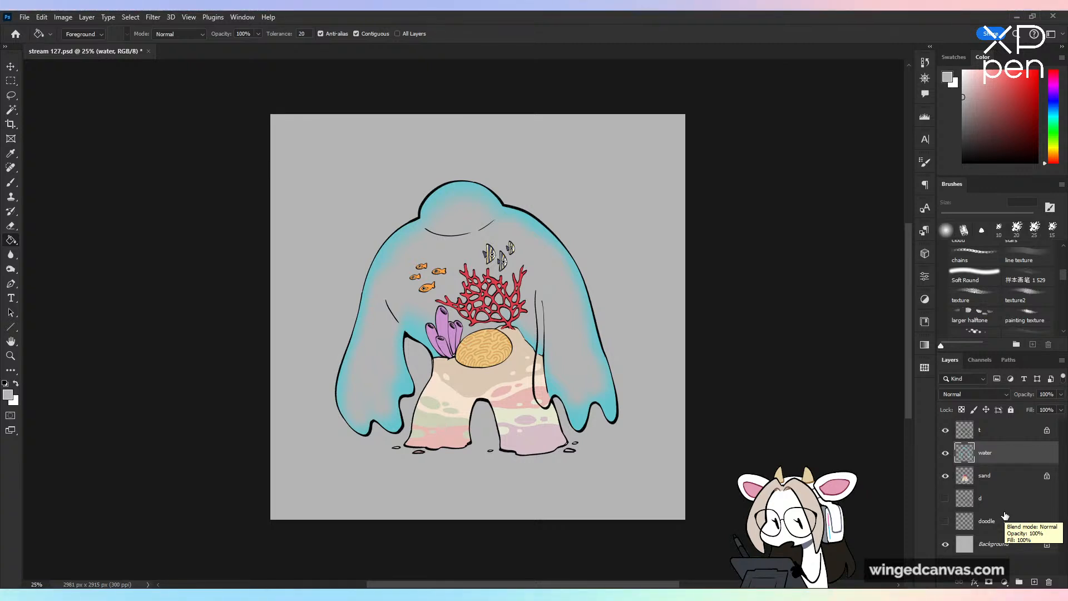
Step: On layer t, set the Textured Brush to 185 px, try a white stroke along the head's line art and undo it
left_click(1002, 430)
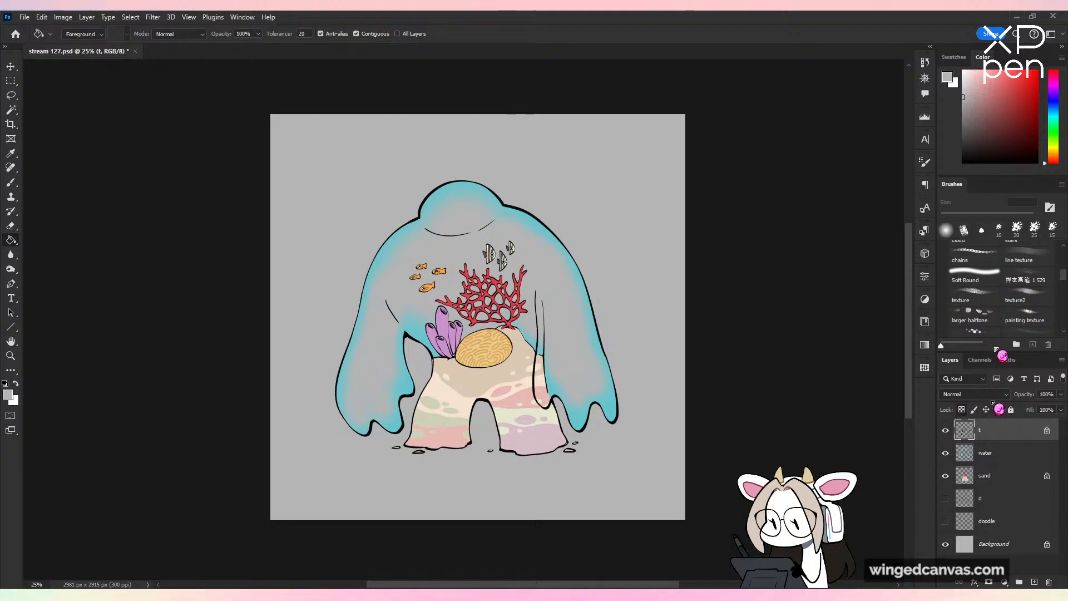
key("ctrl+plus")
key("b")
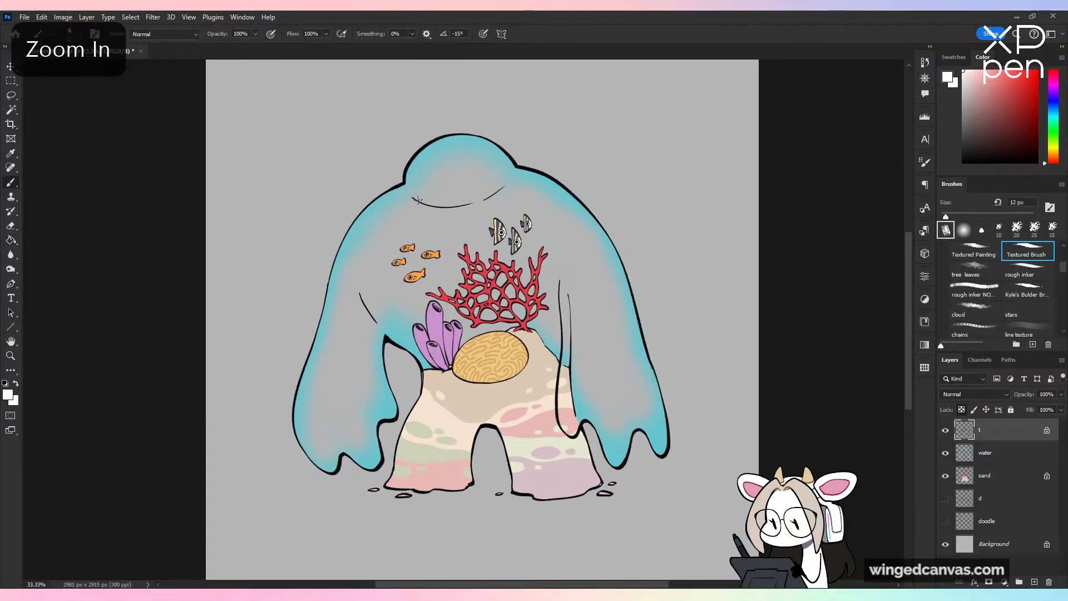
key("bracketright")
key("bracketright")
key("bracketright")
key("bracketright")
key("bracketright")
key("bracketright")
mouse_move(374, 200)
left_mouse_down()
mouse_move(436, 138)
mouse_move(499, 146)
left_mouse_up()
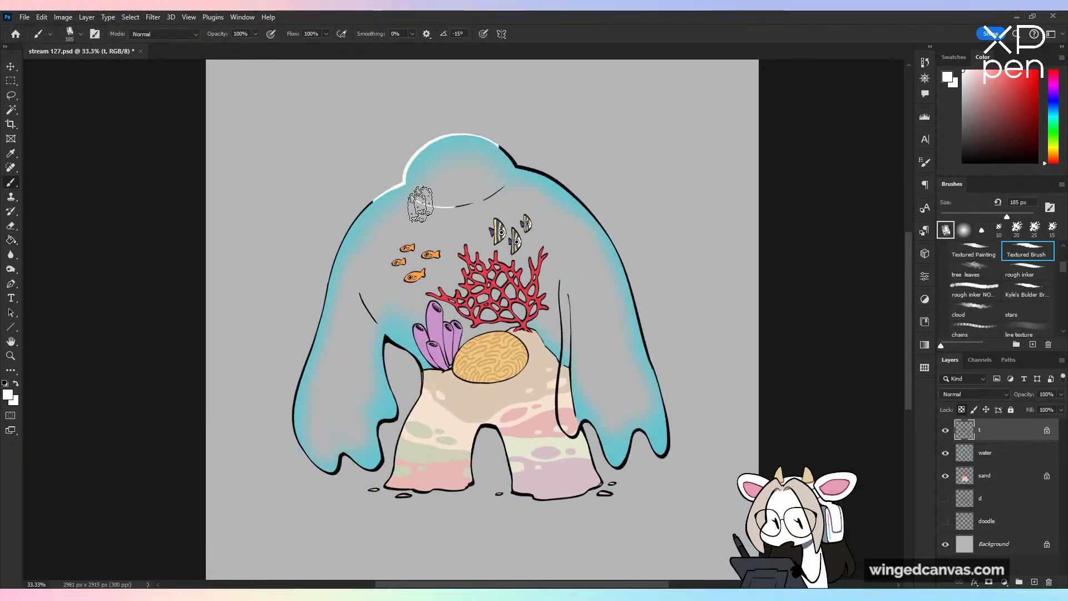
key("ctrl+z")
Step: Sample the water's blue, choose a darker shade of it and paint over the line art of the head and right arm
key("alt")
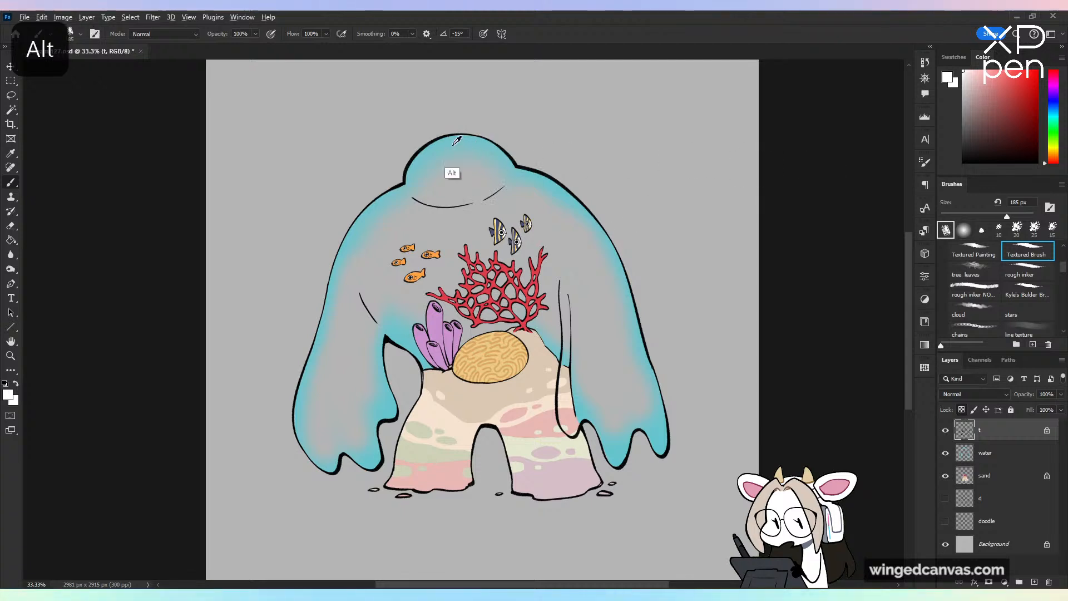
left_click(457, 140, "alt")
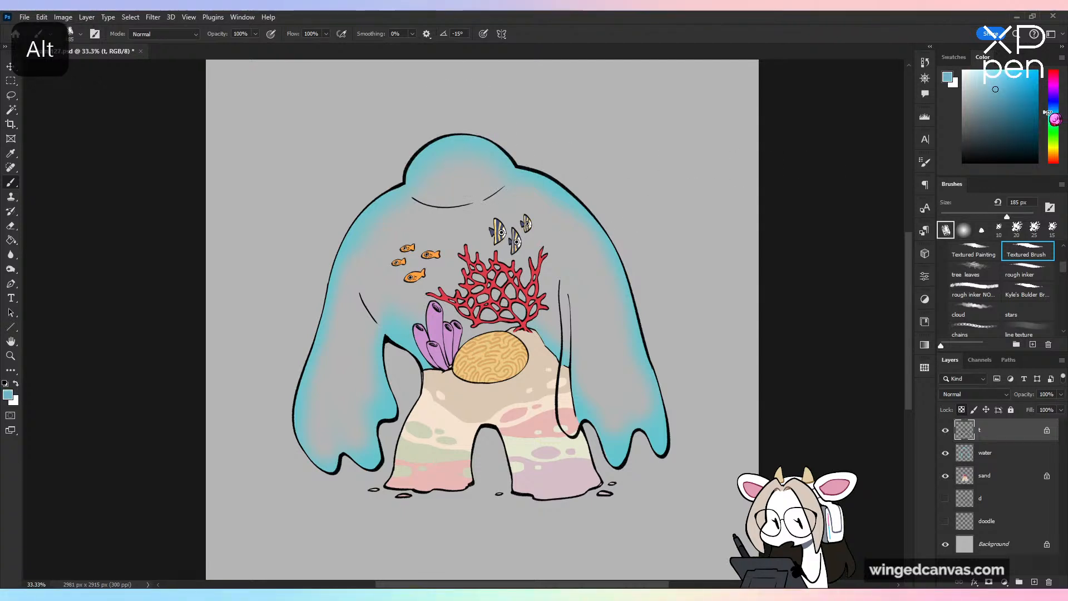
left_click(1014, 106)
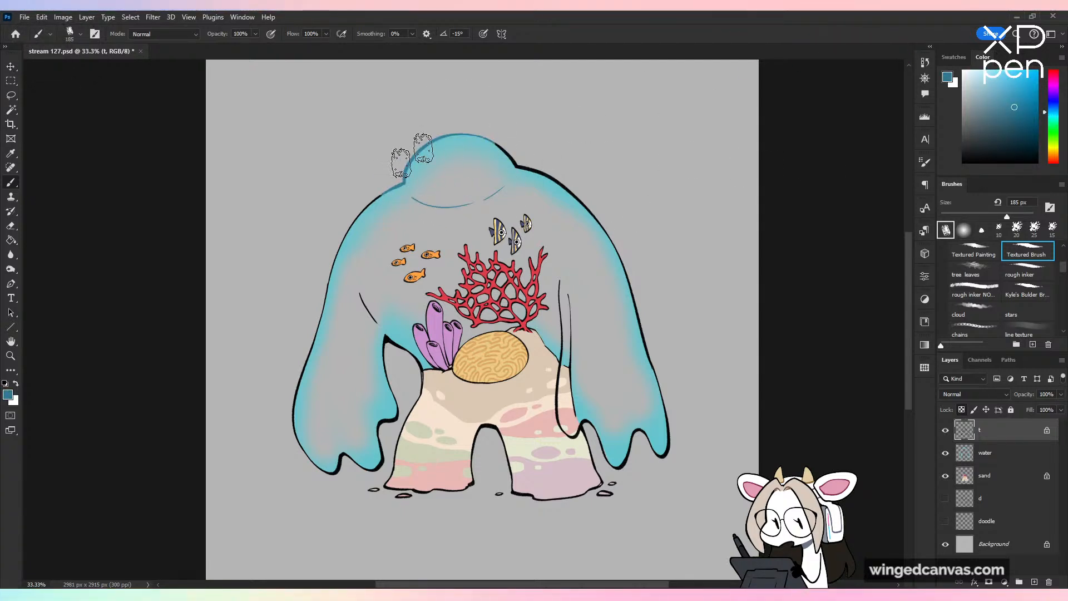
mouse_move(411, 155)
left_mouse_down()
mouse_move(490, 150)
mouse_move(562, 187)
mouse_move(608, 233)
mouse_move(654, 400)
mouse_move(649, 348)
mouse_move(650, 402)
mouse_move(624, 454)
mouse_move(586, 420)
left_mouse_up()
Step: Recolour the right arm's inner outline over the sand in dark blue with a 63 px brush, and save the document
key("bracketleft")
key("bracketleft")
key("bracketleft")
key("bracketleft")
key("bracketleft")
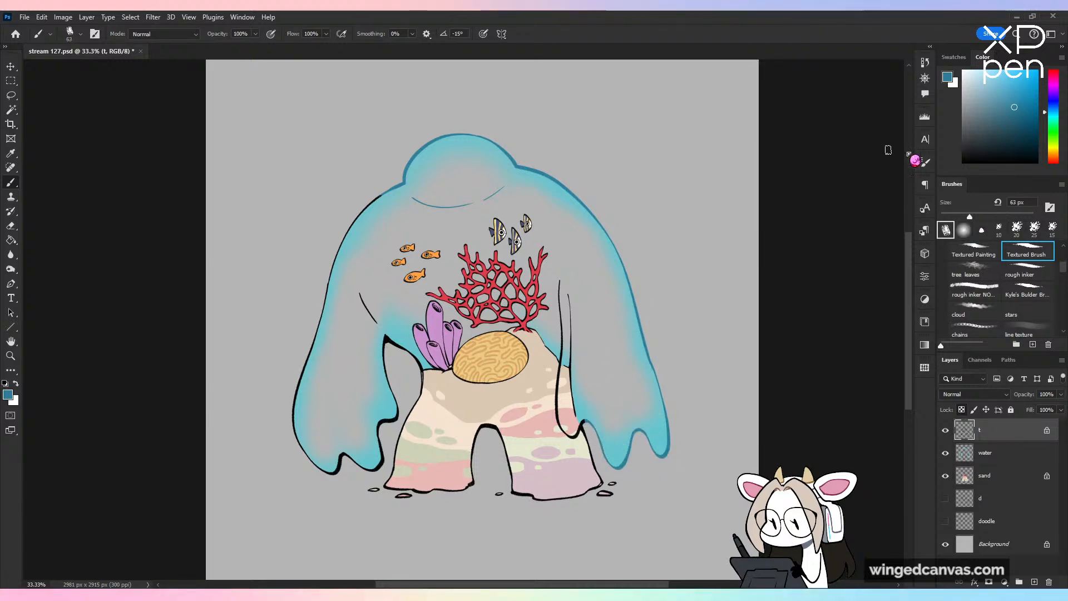
key("ctrl+equal")
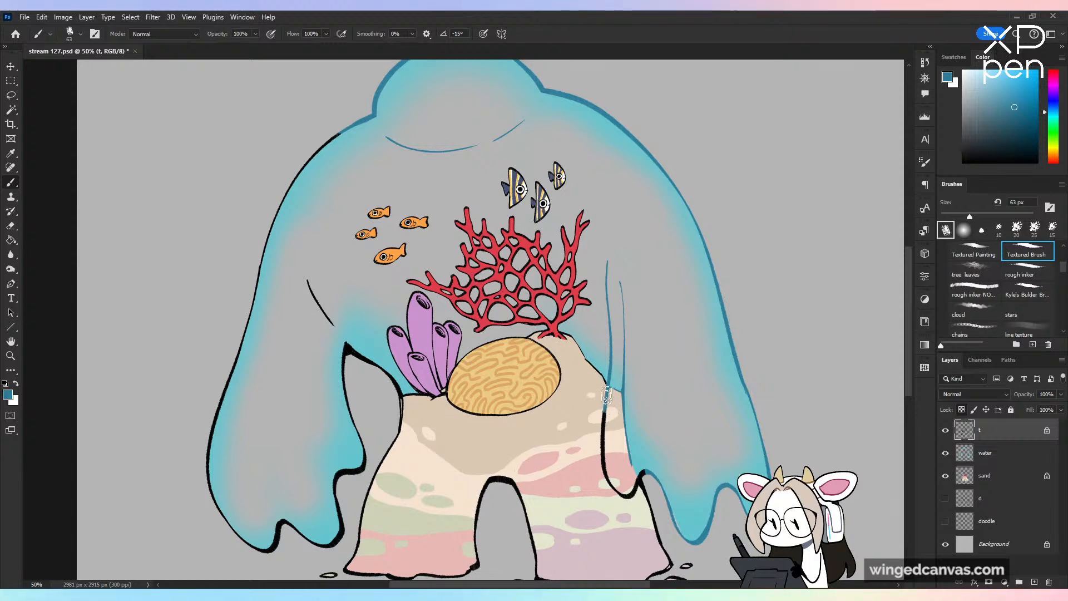
mouse_move(606, 395)
left_mouse_down()
mouse_move(604, 448)
mouse_move(640, 479)
left_mouse_up()
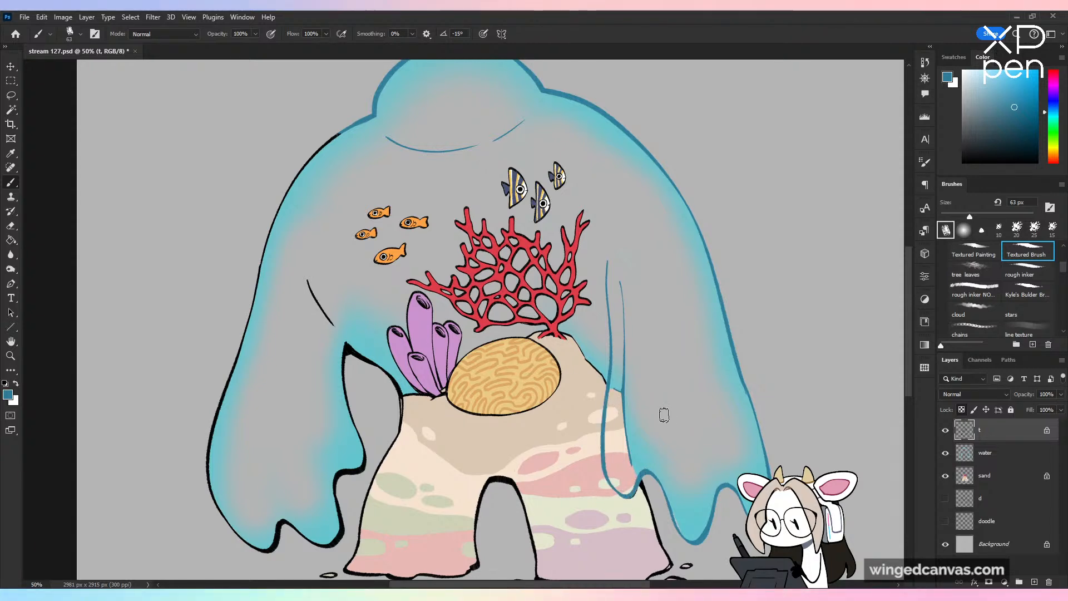
left_click_drag(699, 365, 697, 330)
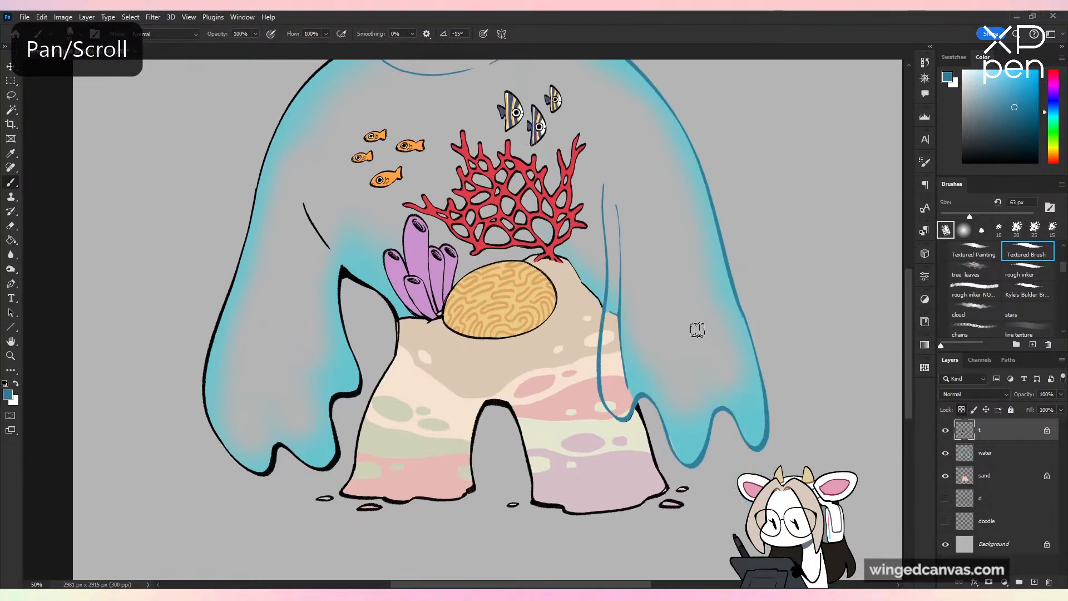
key("ctrl+s")
Step: Recolour the remaining black line art of the left arm and shoulder in dark blue, and save the document
mouse_move(340, 275)
left_mouse_down()
mouse_move(360, 389)
mouse_move(334, 396)
left_mouse_up()
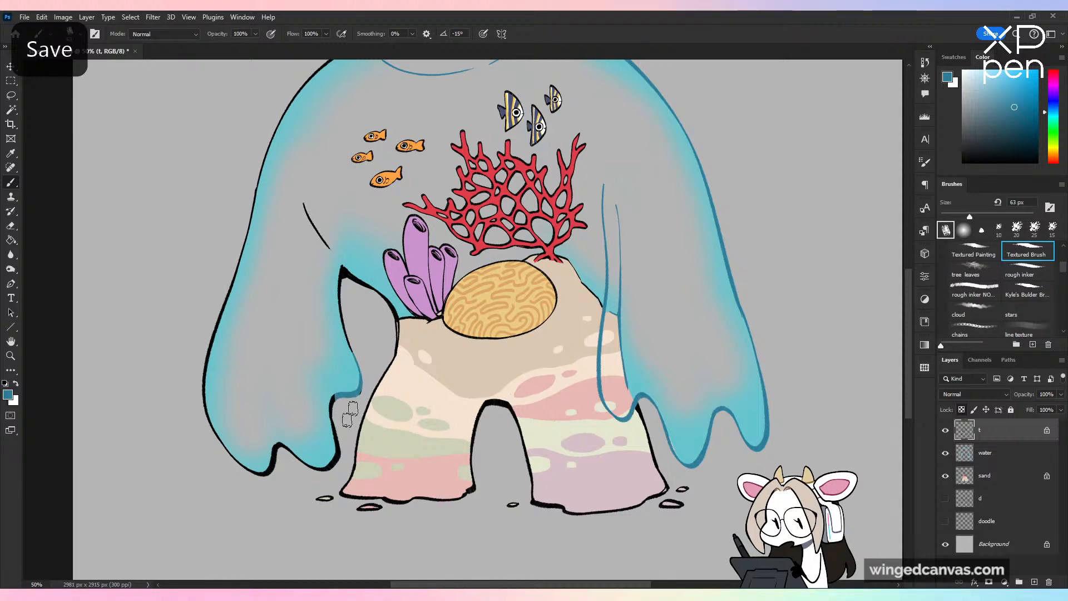
key("ctrl+z")
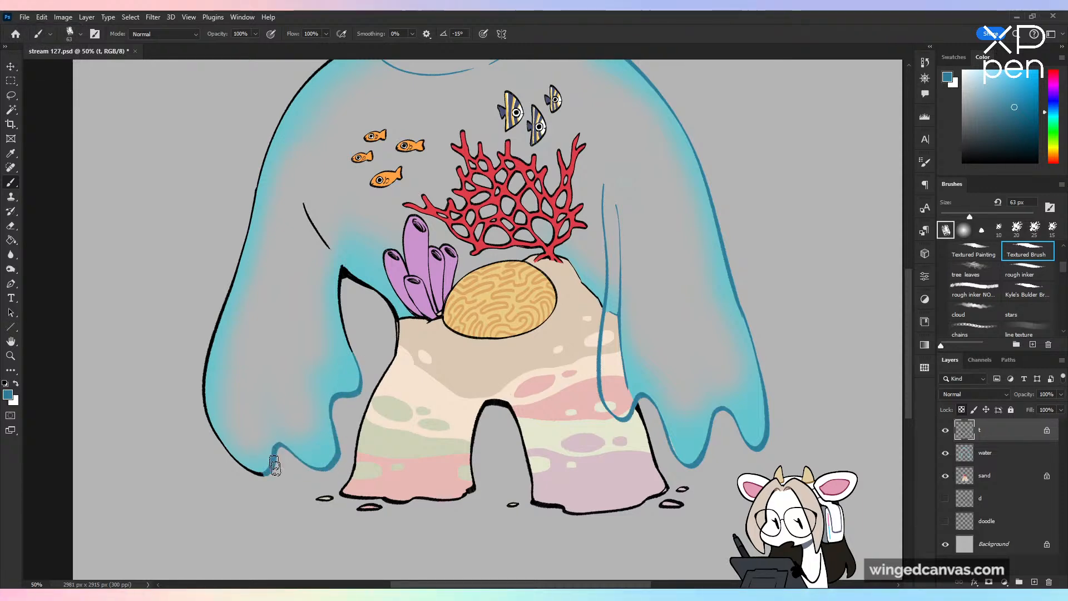
mouse_move(274, 466)
left_mouse_down()
mouse_move(215, 425)
mouse_move(203, 380)
mouse_move(282, 215)
mouse_move(330, 279)
mouse_move(335, 315)
mouse_move(346, 289)
mouse_move(362, 337)
left_mouse_up()
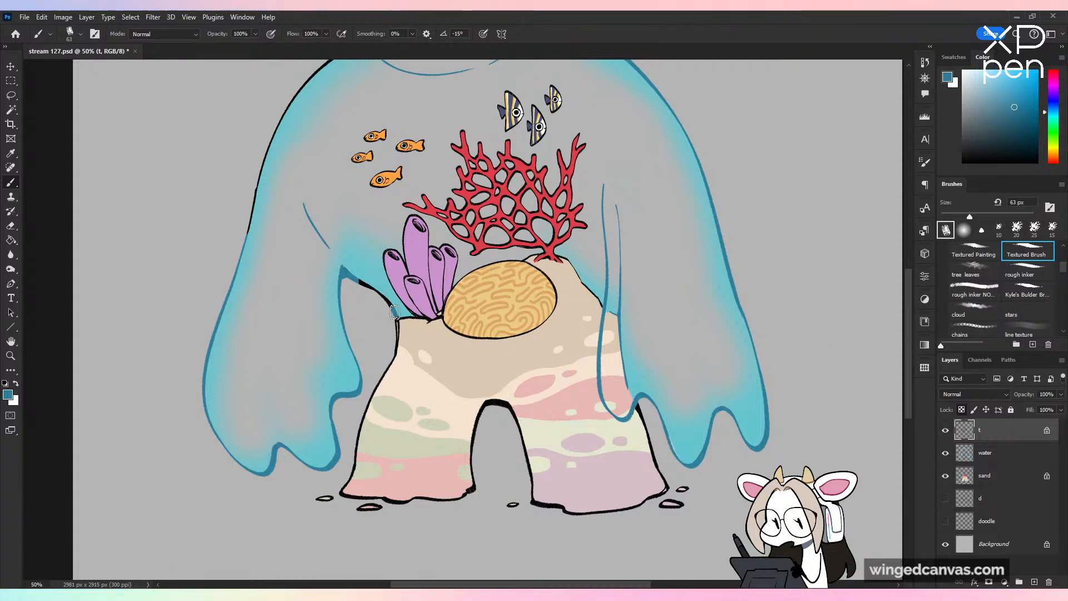
scroll(394, 311, "up", 6)
key("ctrl+s")
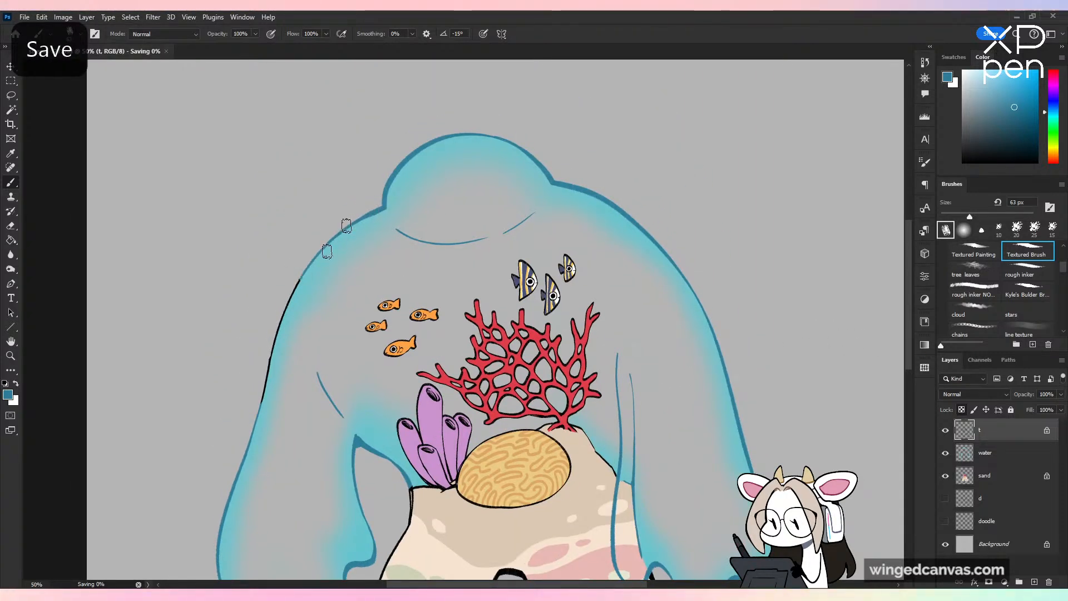
key("ctrl+minus")
key("h")
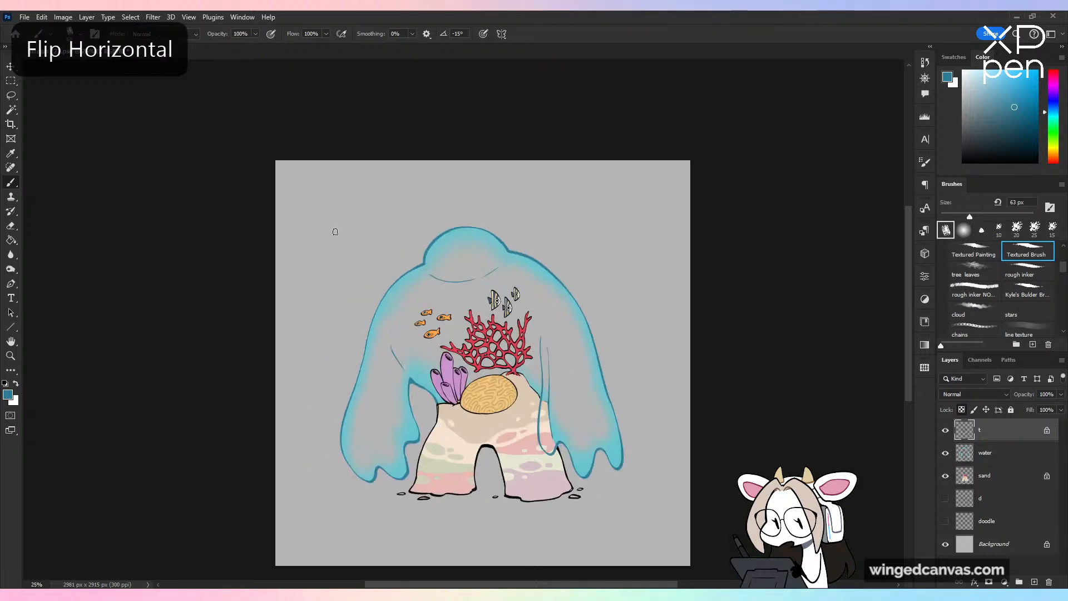
key("ctrl+s")
key("ctrl+plus")
left_click_drag(530, 363, 557, 339)
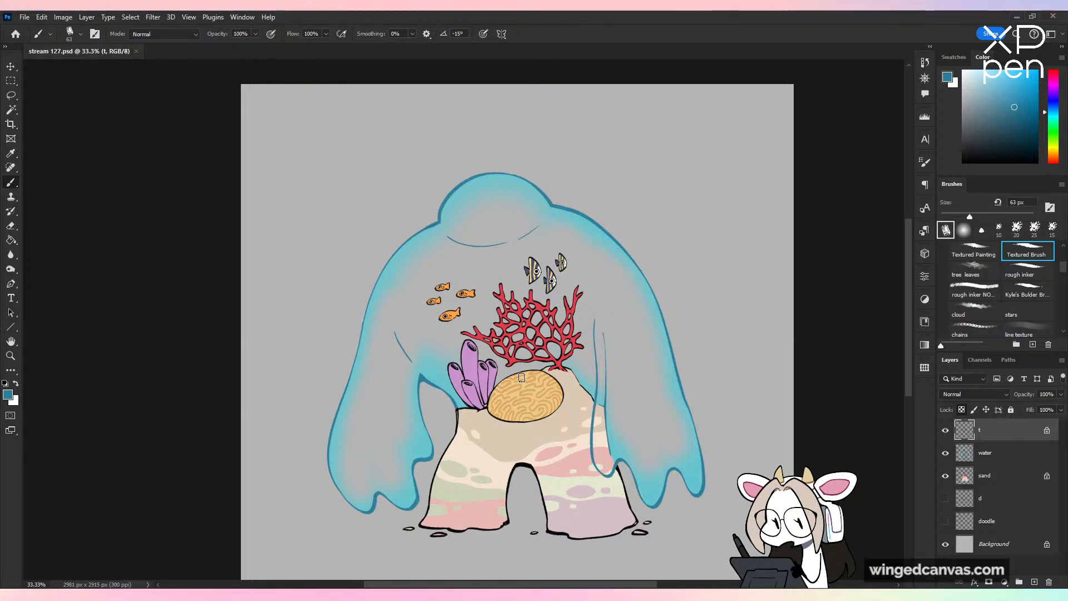
Step: Add a new layer directly above the water layer and name it "waves"
left_click(993, 453)
key("ctrl+shift+alt+n")
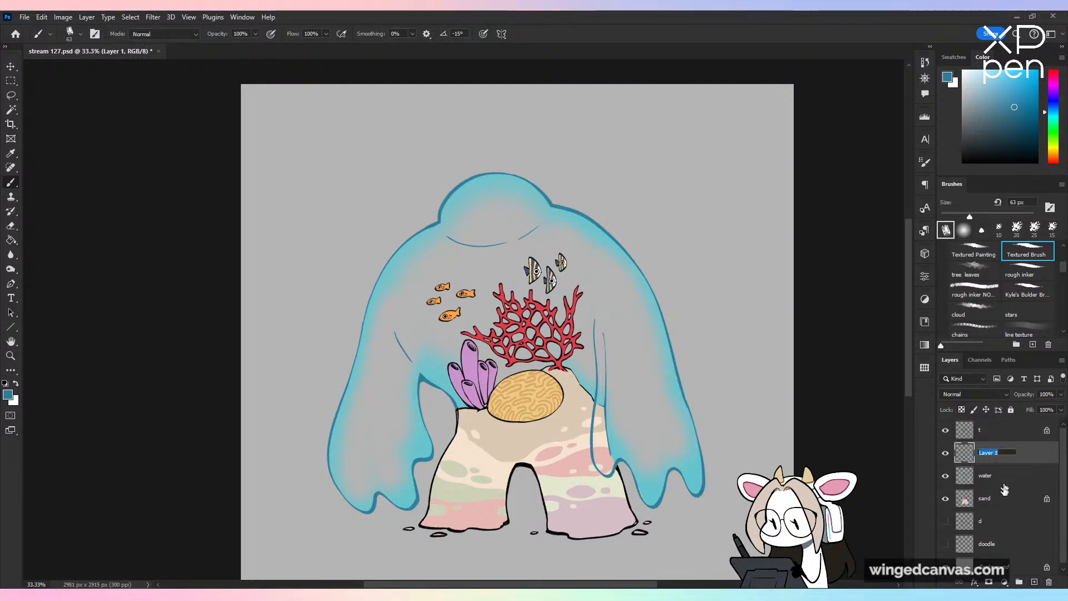
type("waves")
key("Return")
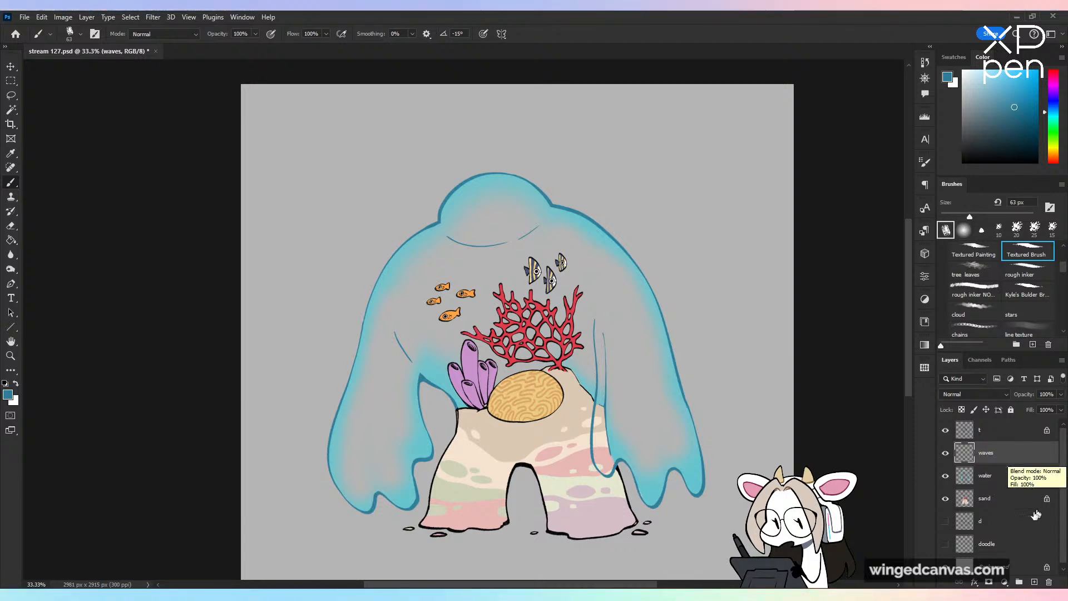
Step: Group the waves and water layers, name the group "water" and expand it
left_click(987, 476, "ctrl")
key("ctrl+g")
double_click(987, 449)
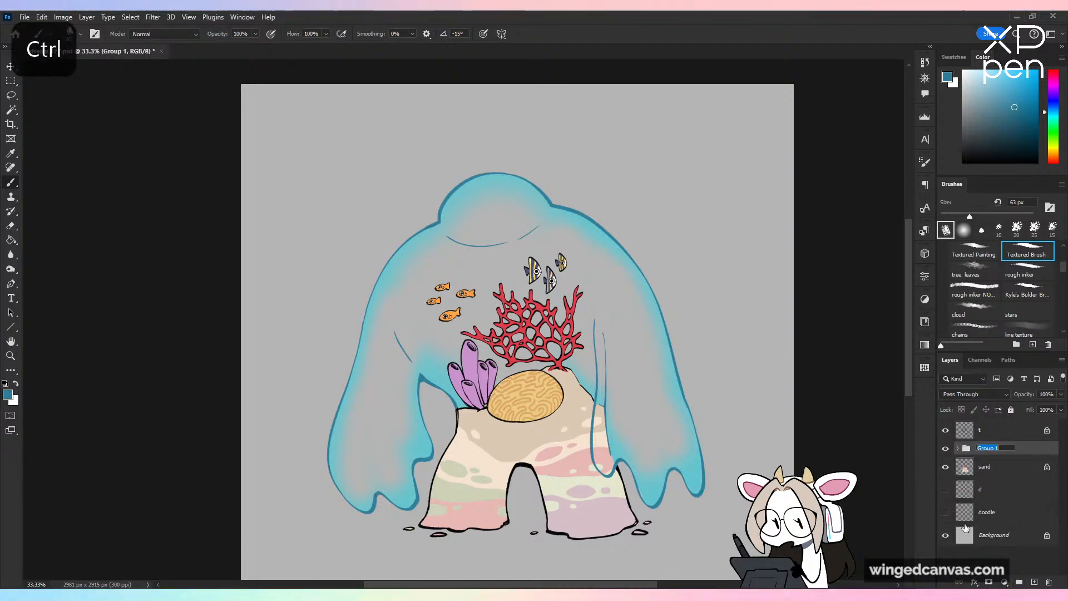
type("water")
key("Return")
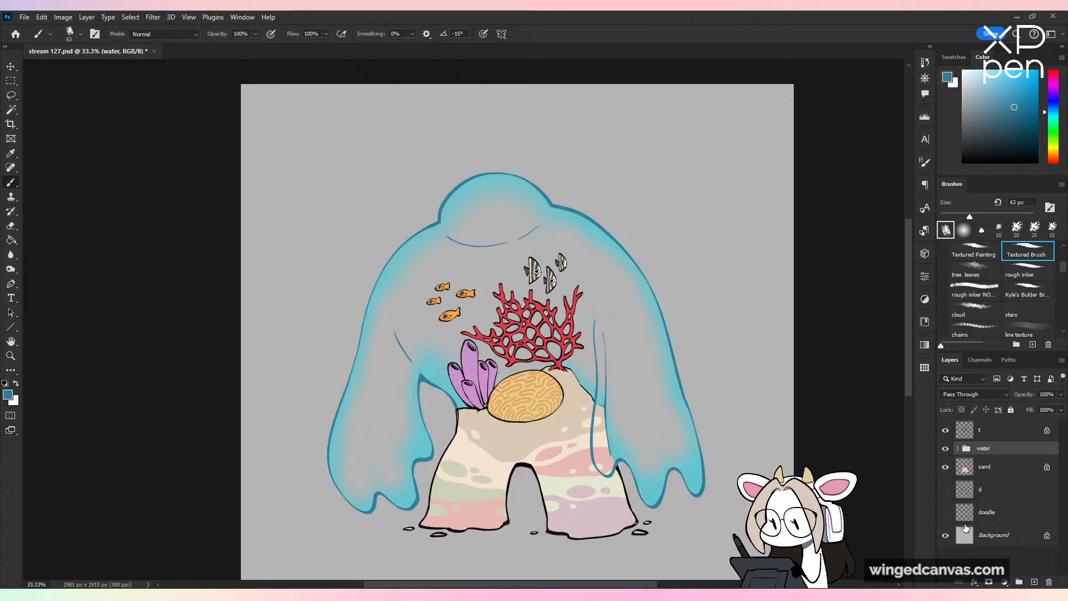
left_click(957, 448)
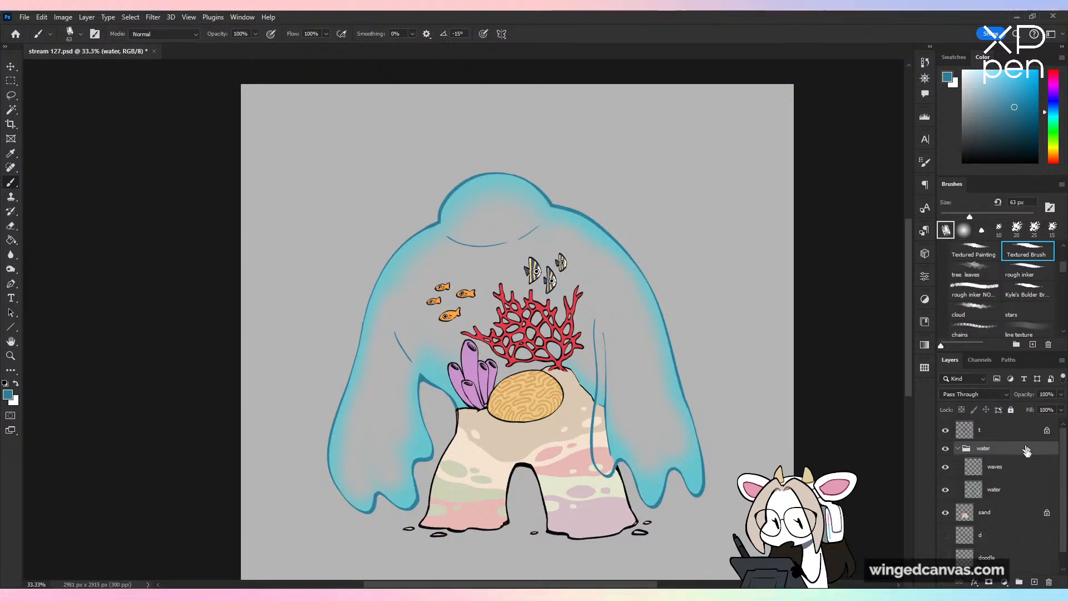
Step: Select the waves layer, switch the paint colour to white and reduce the Textured Brush to 27 px
left_click(1013, 467)
key("ctrl+plus")
left_click_drag(606, 461, 798, 267)
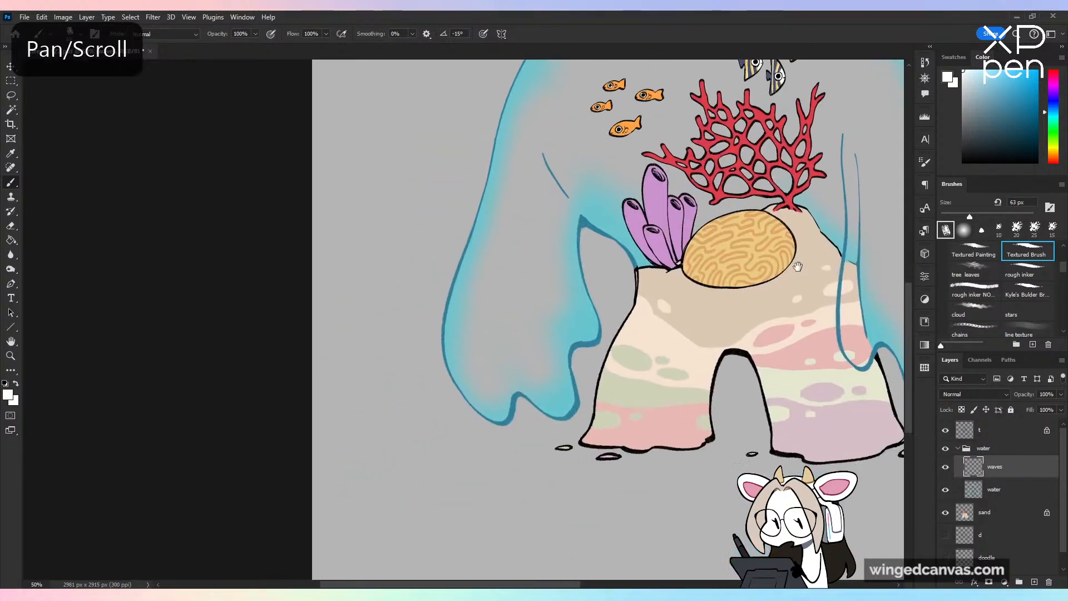
key("ctrl+plus")
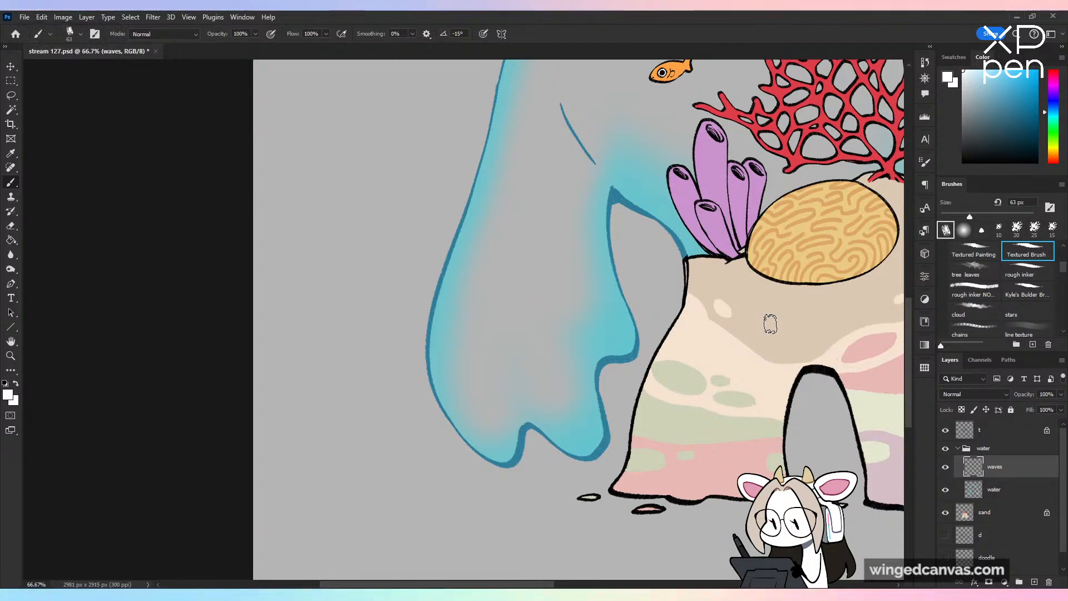
key("bracketleft")
key("bracketleft")
key("bracketleft")
key("bracketleft")
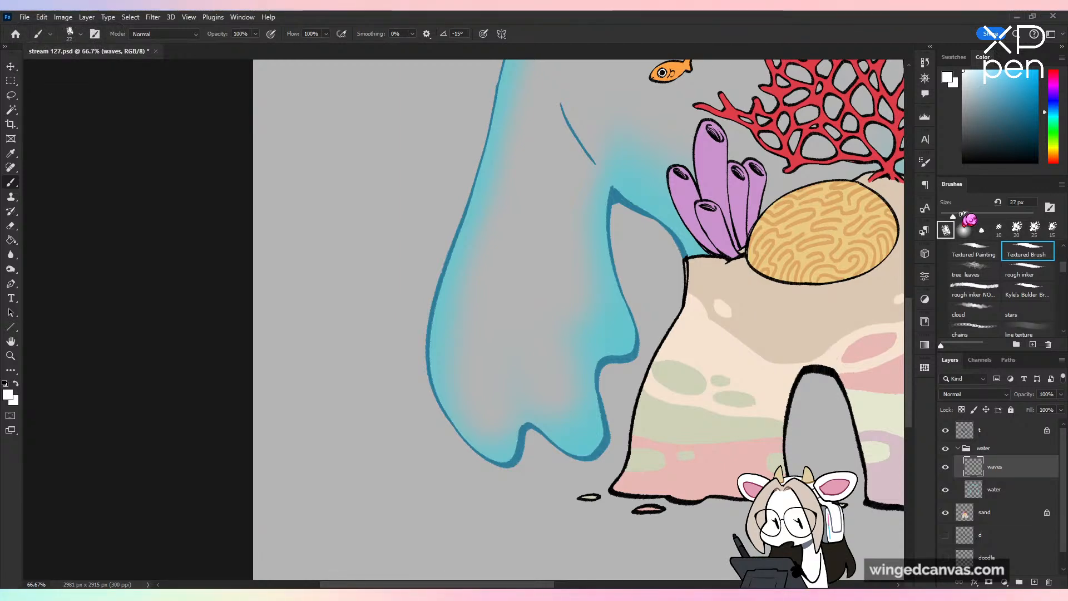
mouse_move(482, 271)
left_mouse_down()
mouse_move(483, 336)
mouse_move(510, 396)
left_mouse_up()
key("ctrl+z")
left_click_drag(446, 276, 469, 392)
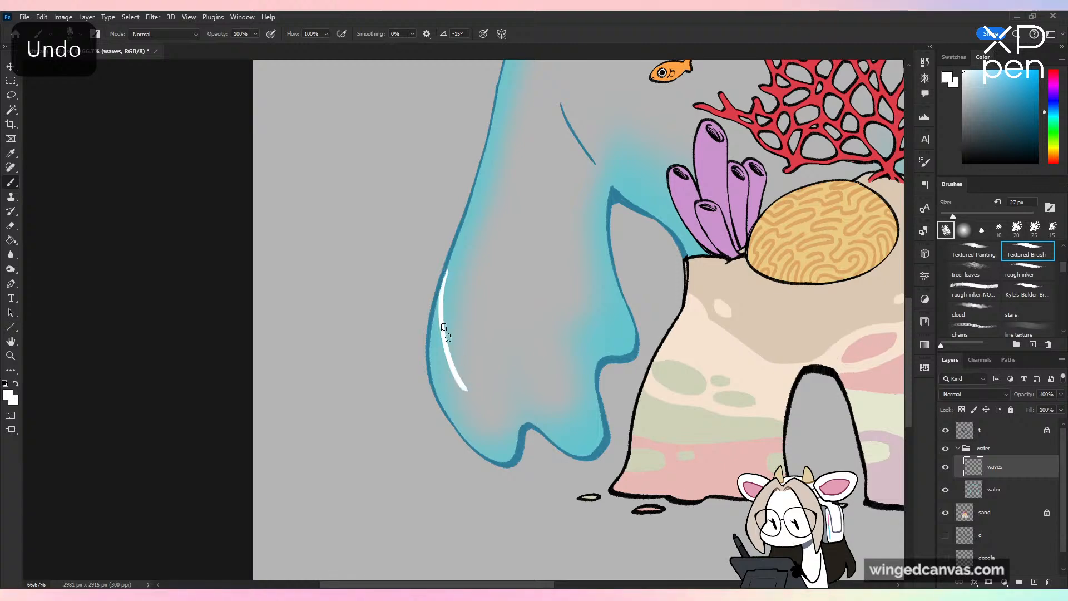
key("ctrl+z")
Step: Paint white foam down the left hand's outer edge and continue it as a looping foam line across the hand
mouse_move(443, 287)
left_mouse_down()
mouse_move(476, 412)
mouse_move(435, 323)
mouse_move(453, 400)
left_mouse_up()
mouse_move(437, 362)
left_mouse_down()
mouse_move(453, 417)
mouse_move(482, 423)
mouse_move(495, 346)
mouse_move(542, 363)
mouse_move(512, 370)
mouse_move(515, 336)
mouse_move(504, 364)
mouse_move(565, 304)
left_mouse_up()
key("ctrl+z")
key("ctrl+z")
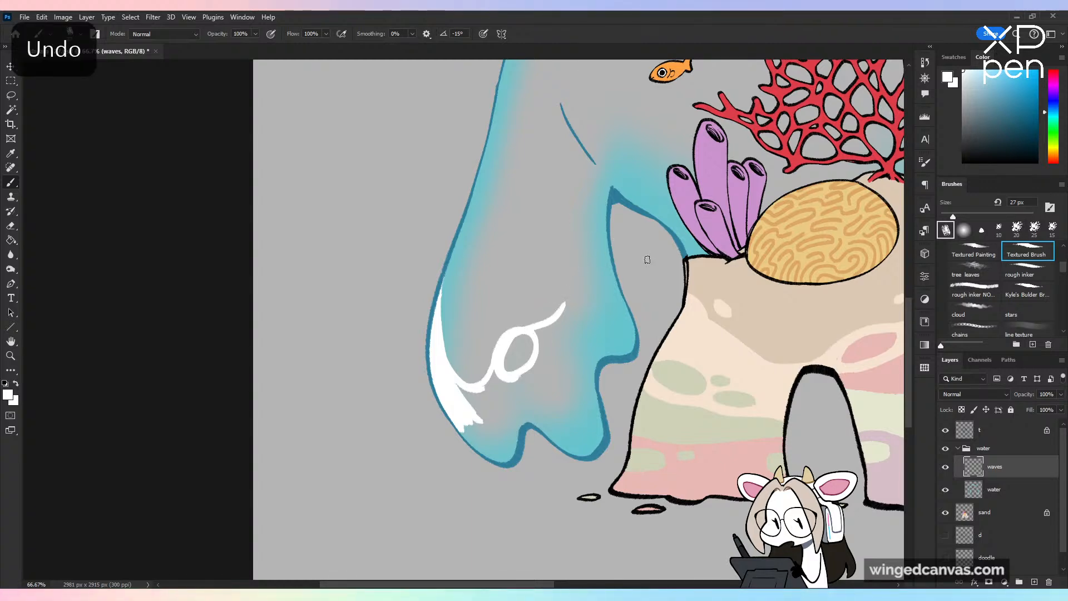
key("ctrl+z")
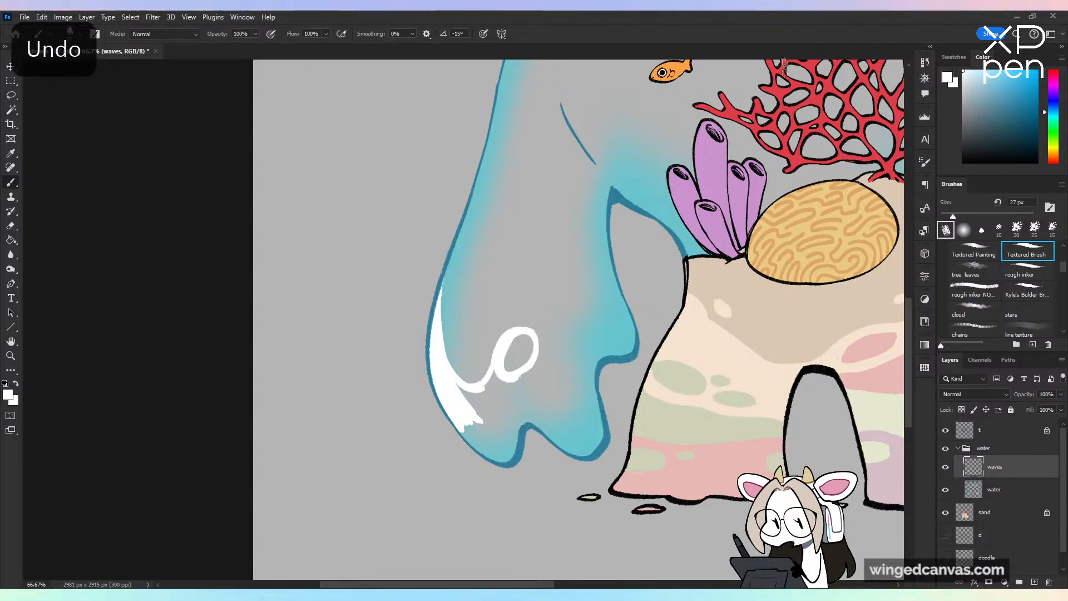
mouse_move(530, 332)
left_mouse_down()
mouse_move(560, 330)
mouse_move(571, 316)
left_mouse_up()
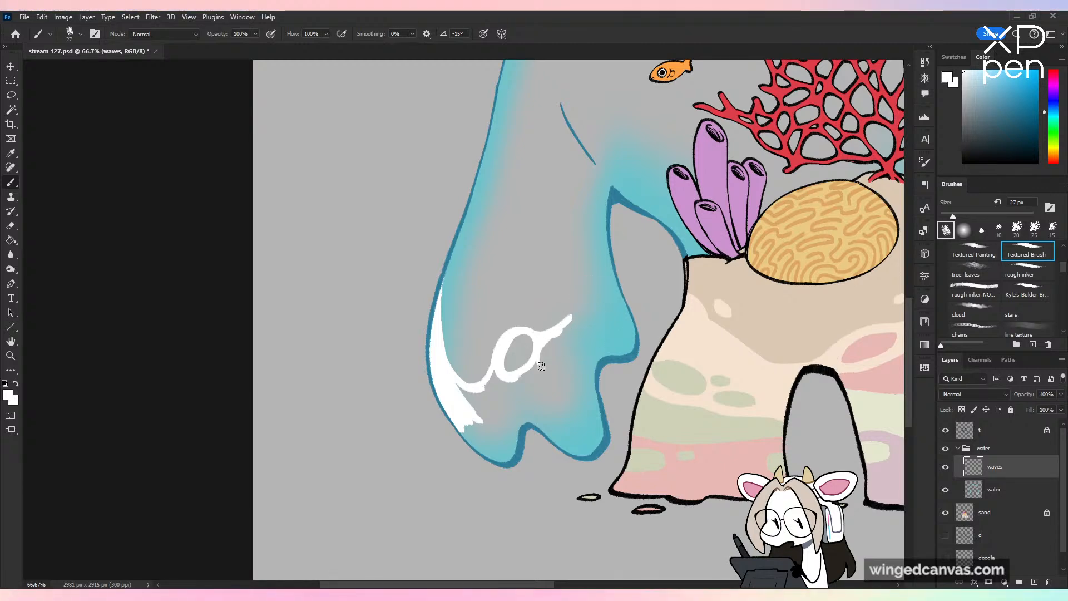
mouse_move(554, 342)
left_mouse_down()
mouse_move(573, 325)
mouse_move(593, 248)
left_mouse_up()
key("ctrl+z")
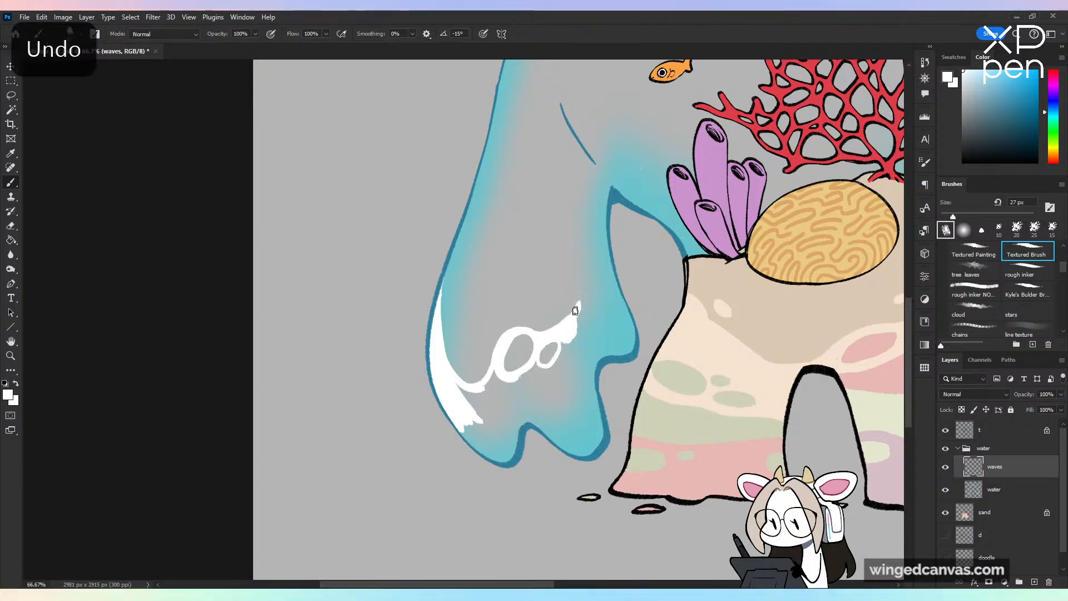
Step: Extend the foam line to the left hand's inner edge and fill the fingers below it white, leaving oval gaps
mouse_move(576, 305)
left_mouse_down()
mouse_move(606, 271)
mouse_move(595, 284)
mouse_move(607, 238)
left_mouse_up()
mouse_move(607, 279)
left_mouse_down()
mouse_move(608, 254)
mouse_move(620, 311)
mouse_move(583, 306)
left_mouse_up()
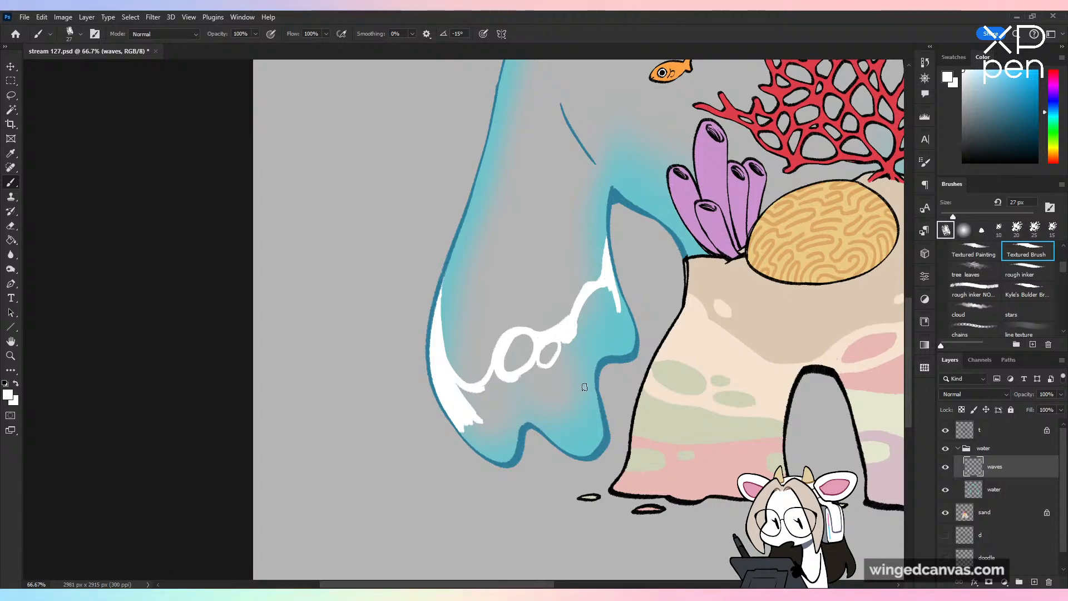
left_click_drag(593, 386, 598, 420)
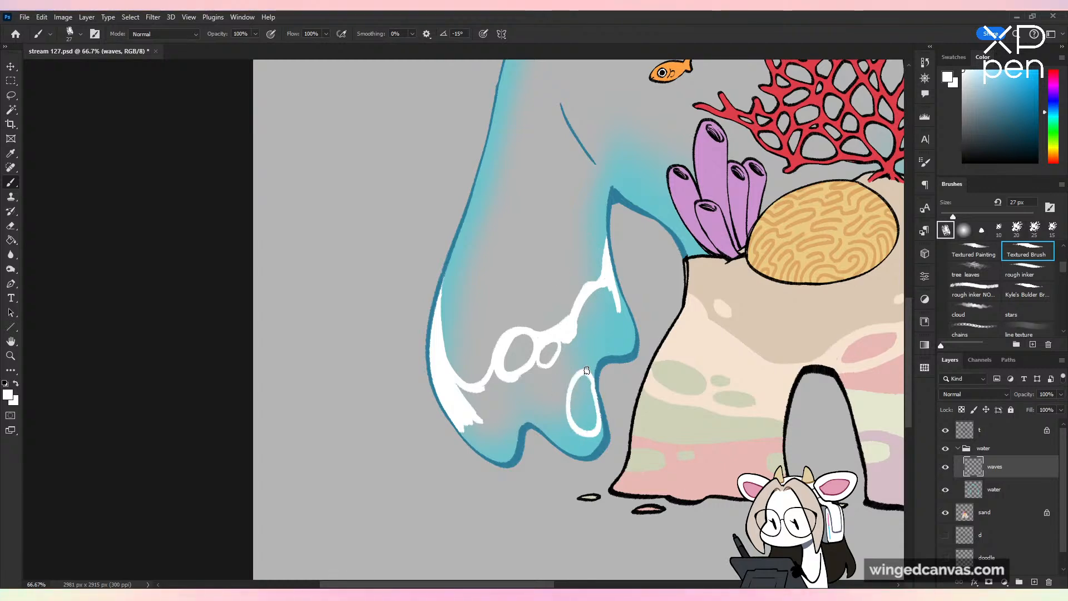
mouse_move(587, 371)
left_mouse_down()
mouse_move(563, 353)
mouse_move(571, 370)
mouse_move(575, 354)
mouse_move(579, 368)
mouse_move(579, 354)
mouse_move(595, 357)
mouse_move(573, 371)
mouse_move(589, 298)
mouse_move(597, 357)
mouse_move(613, 342)
mouse_move(629, 351)
mouse_move(617, 350)
mouse_move(617, 304)
mouse_move(632, 343)
mouse_move(620, 284)
left_mouse_up()
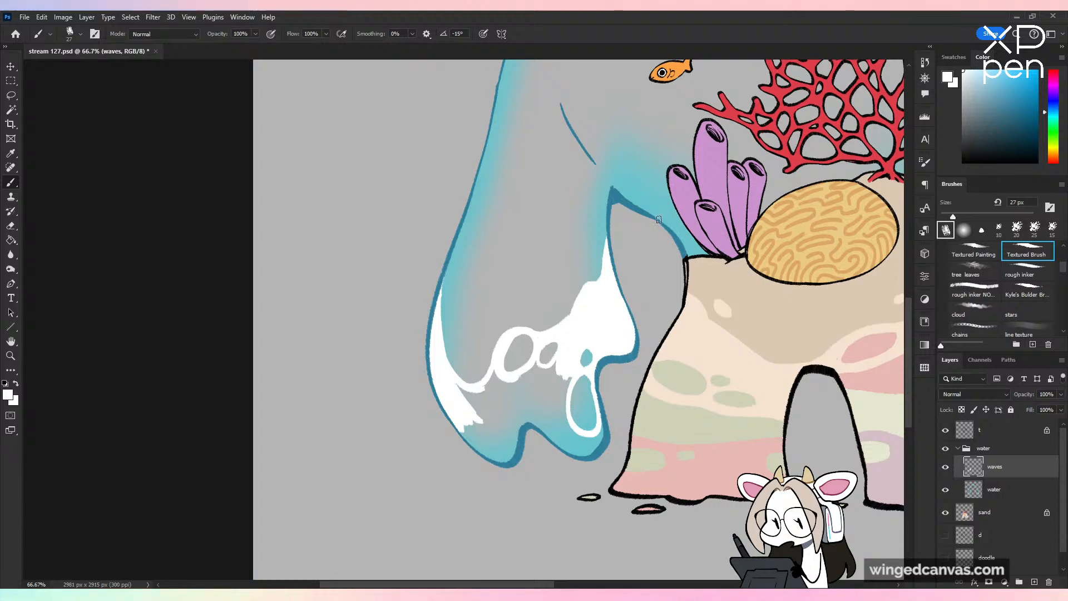
mouse_move(556, 362)
left_mouse_down()
mouse_move(495, 397)
mouse_move(489, 380)
mouse_move(469, 399)
mouse_move(457, 416)
mouse_move(478, 444)
mouse_move(456, 382)
mouse_move(490, 426)
mouse_move(505, 399)
mouse_move(513, 440)
mouse_move(519, 412)
mouse_move(483, 451)
mouse_move(519, 440)
left_mouse_up()
mouse_move(547, 346)
left_mouse_down()
mouse_move(528, 405)
mouse_move(539, 377)
mouse_move(567, 369)
mouse_move(540, 409)
mouse_move(567, 391)
mouse_move(573, 429)
mouse_move(529, 415)
mouse_move(534, 424)
mouse_move(565, 450)
mouse_move(562, 417)
mouse_move(587, 447)
mouse_move(602, 430)
left_mouse_up()
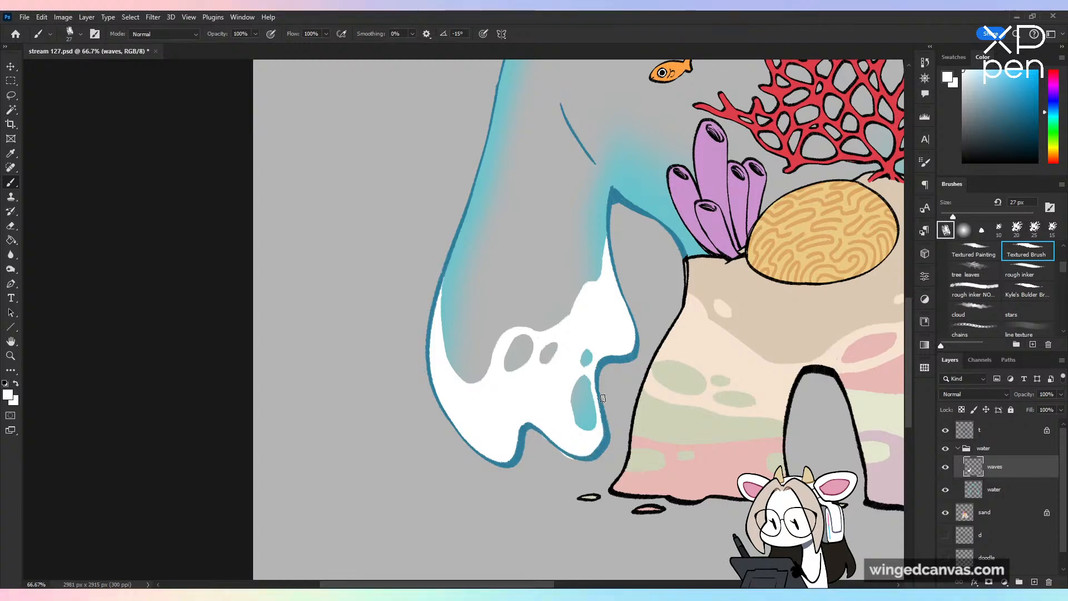
Step: Trim the upper edge of the left hand's foam with the liner eraser at 37 px
key("e")
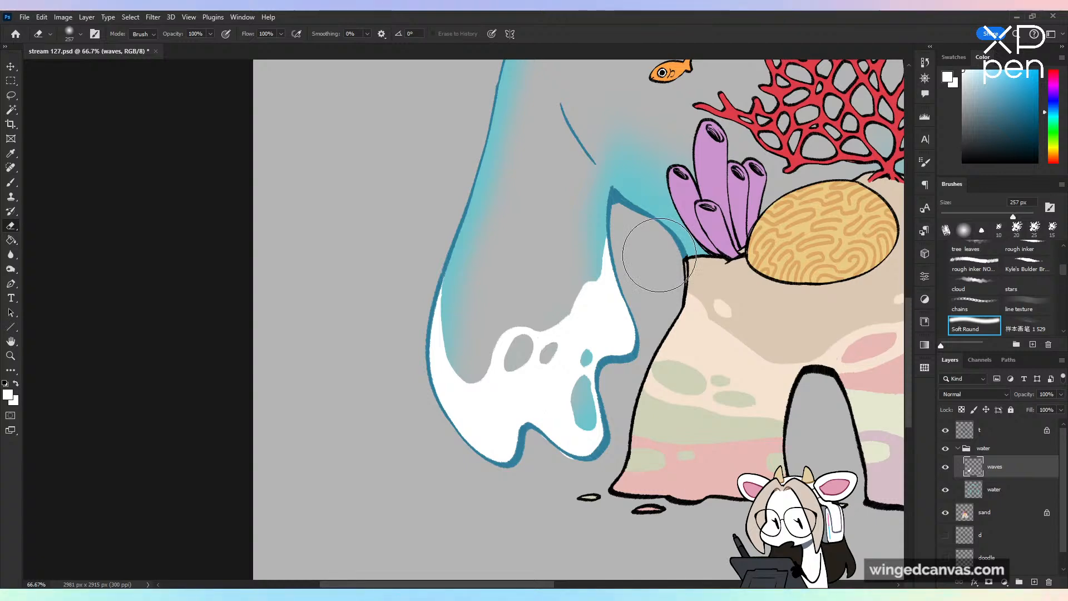
scroll(1054, 283, "up", 5)
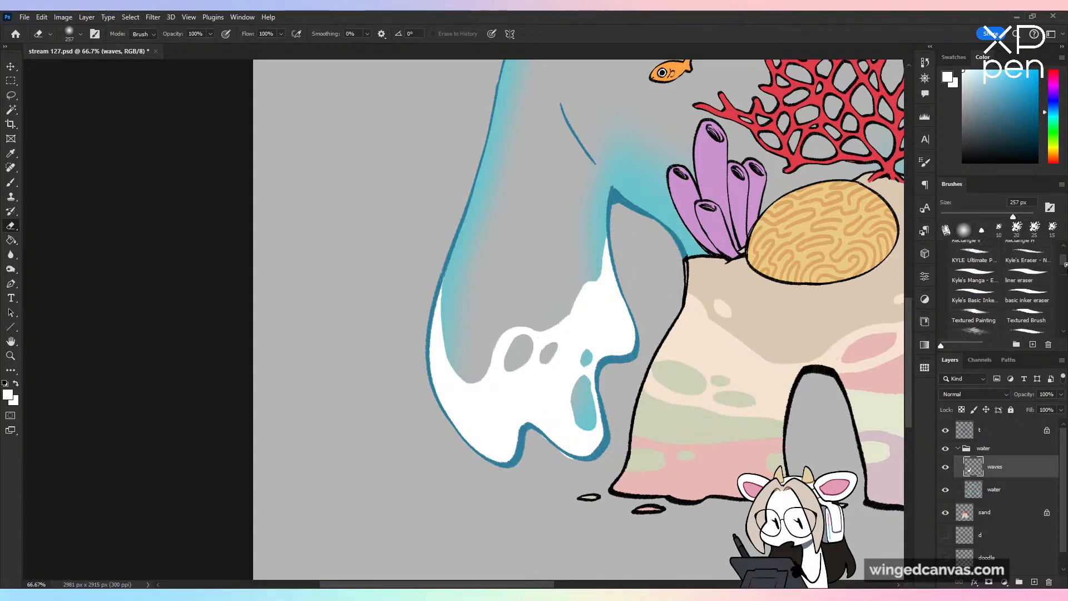
left_click(1027, 282)
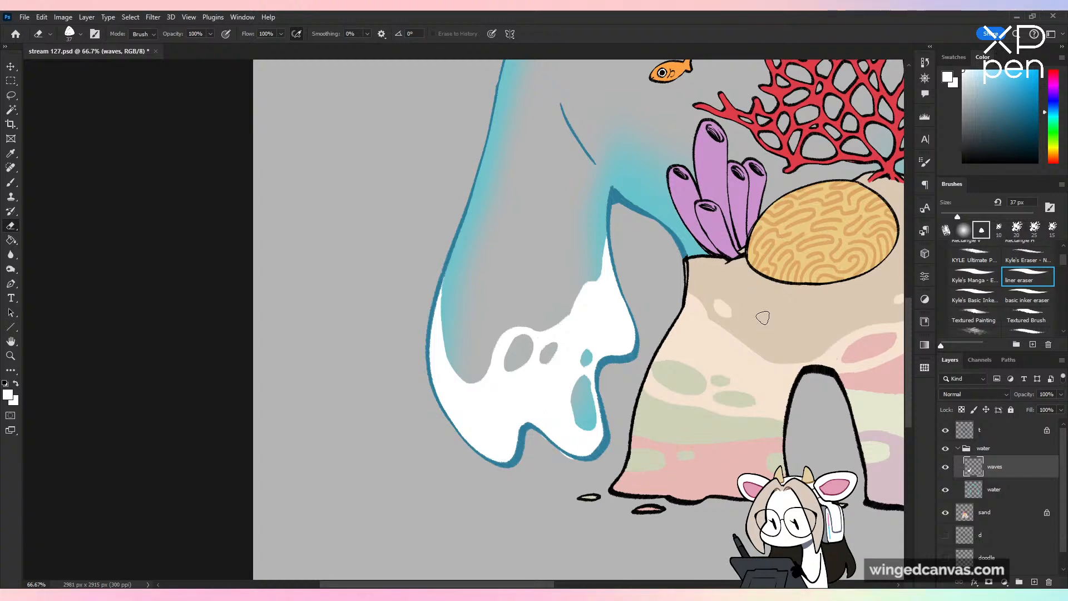
key("ctrl+minus")
key("ctrl+minus")
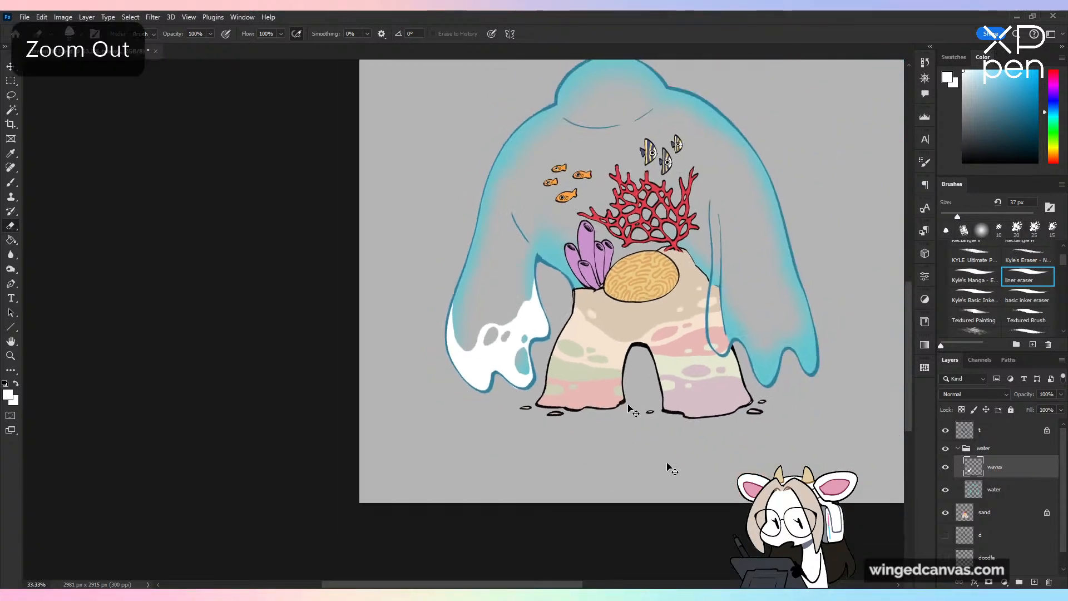
key("ctrl+minus")
key("h")
key("h")
key("ctrl+plus")
key("ctrl+plus")
key("ctrl+plus")
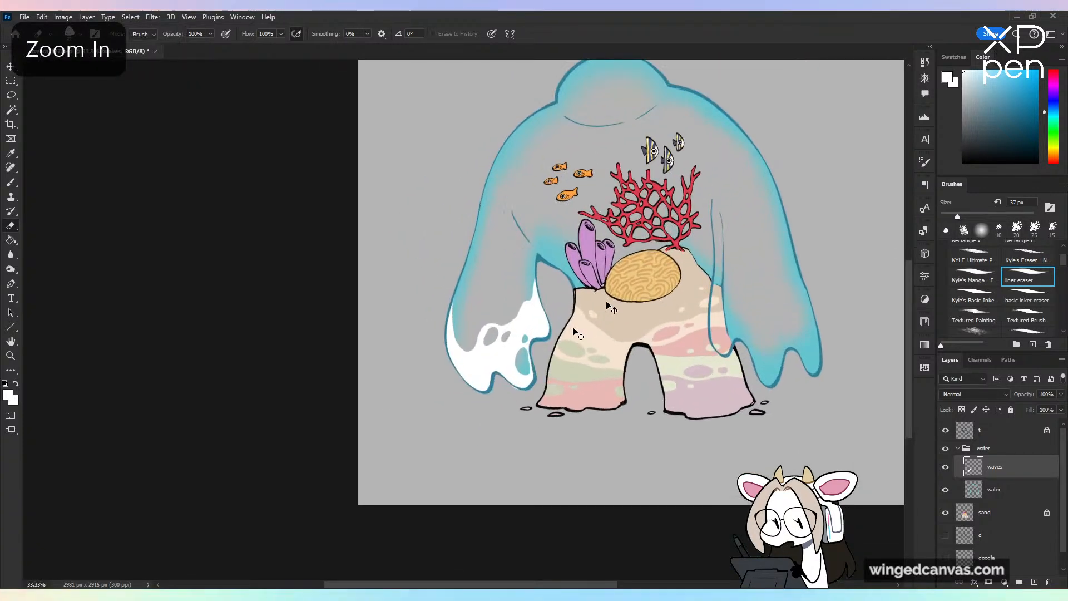
mouse_move(443, 298)
left_mouse_down()
mouse_move(452, 384)
mouse_move(483, 402)
mouse_move(493, 350)
mouse_move(485, 363)
mouse_move(451, 363)
mouse_move(472, 397)
mouse_move(483, 376)
mouse_move(500, 373)
mouse_move(489, 400)
mouse_move(512, 326)
mouse_move(569, 294)
mouse_move(525, 330)
mouse_move(562, 324)
mouse_move(574, 296)
left_mouse_up()
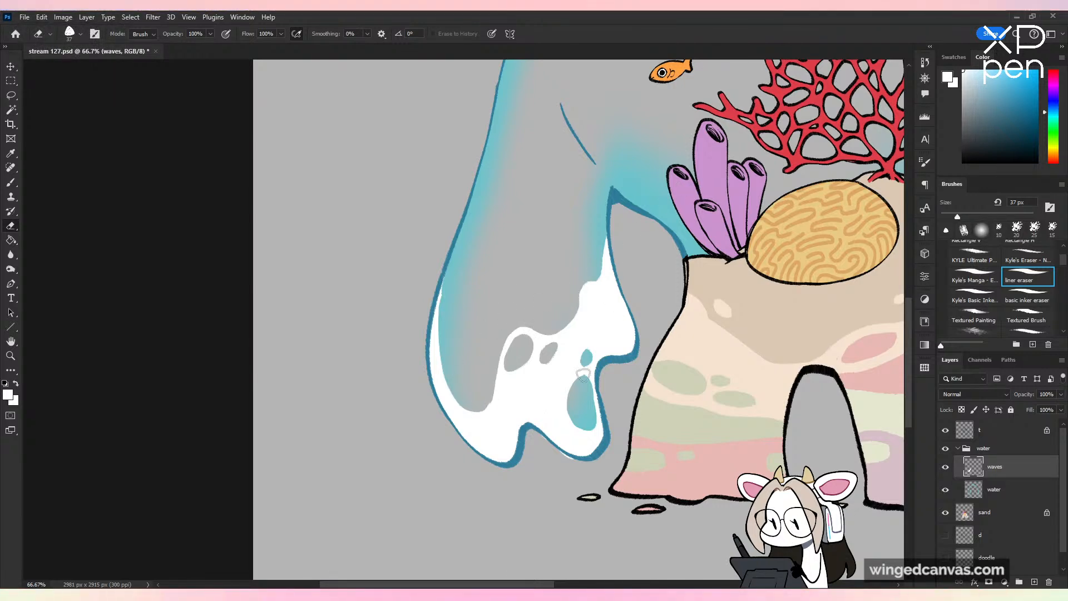
Step: Paint over the foam gaps near the inner finger, add white around a small oval gap at the outer edge, and save the document
key("b")
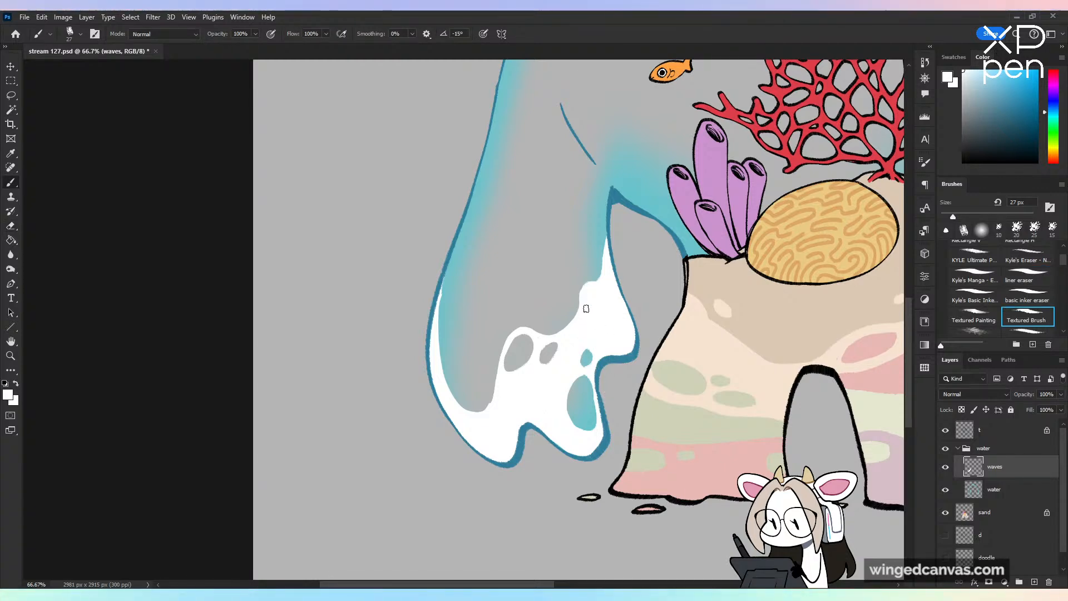
mouse_move(583, 358)
left_mouse_down()
mouse_move(575, 403)
mouse_move(573, 389)
mouse_move(591, 388)
mouse_move(595, 422)
left_mouse_up()
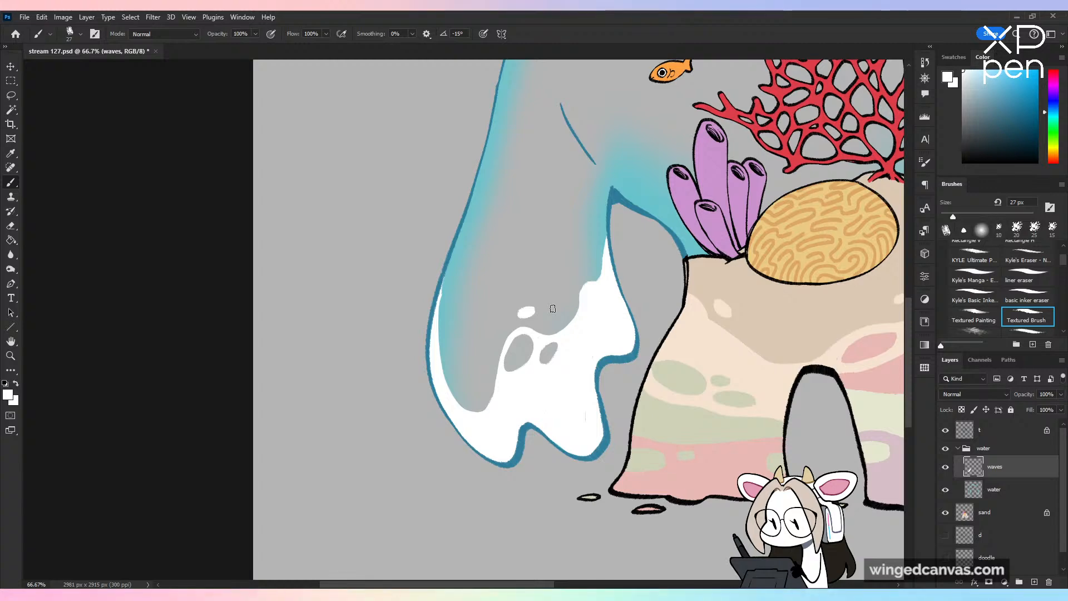
key("ctrl+z")
mouse_move(439, 370)
left_mouse_down()
mouse_move(460, 385)
mouse_move(457, 410)
mouse_move(447, 381)
mouse_move(445, 392)
mouse_move(451, 379)
mouse_move(469, 400)
left_mouse_up()
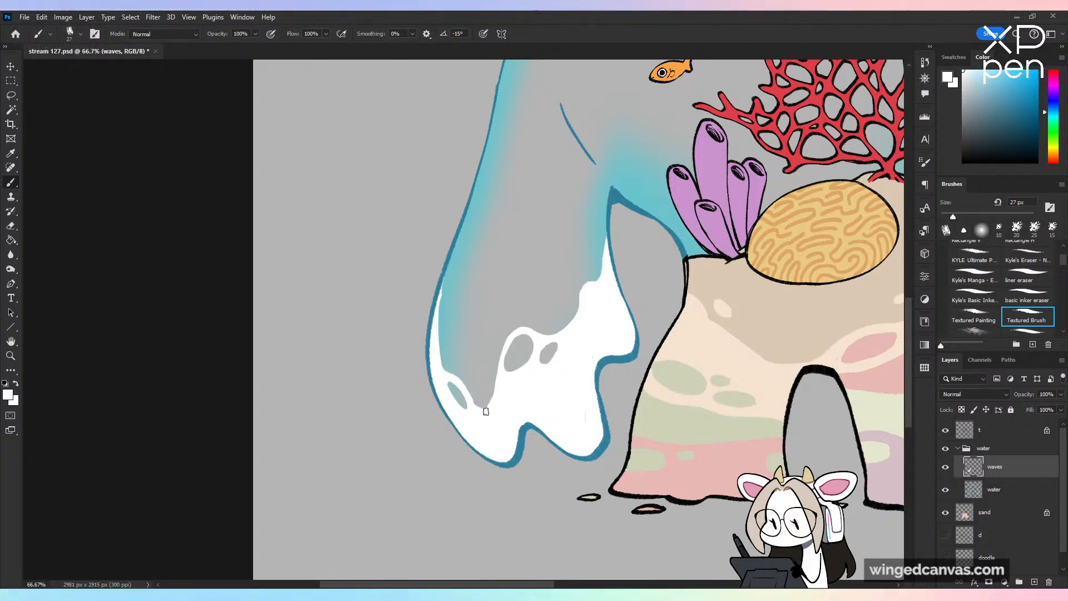
key("ctrl+minus")
key("ctrl+minus")
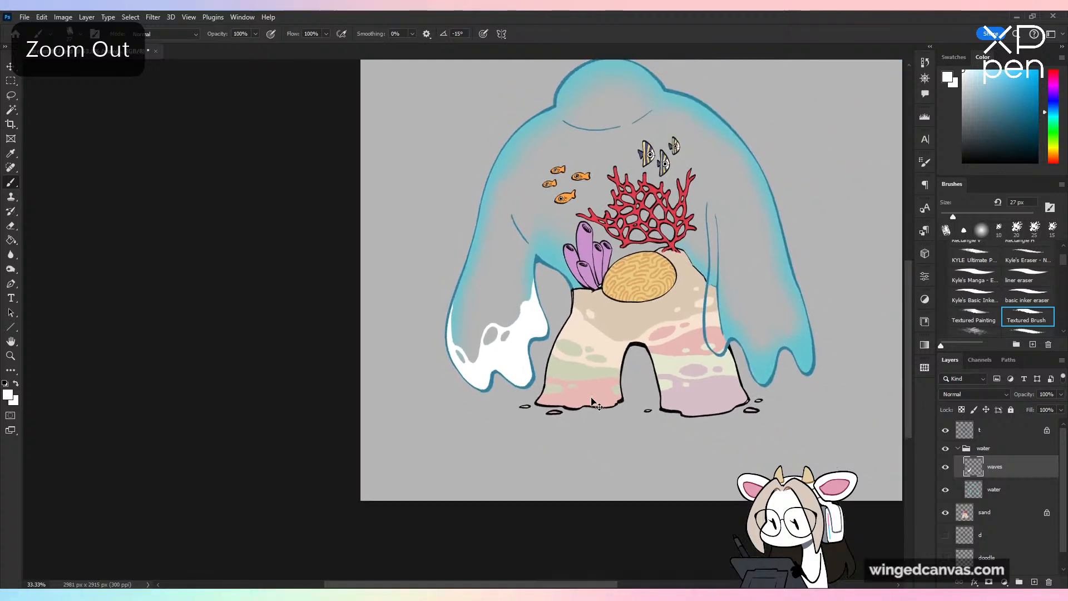
key("ctrl+minus")
key("ctrl+s")
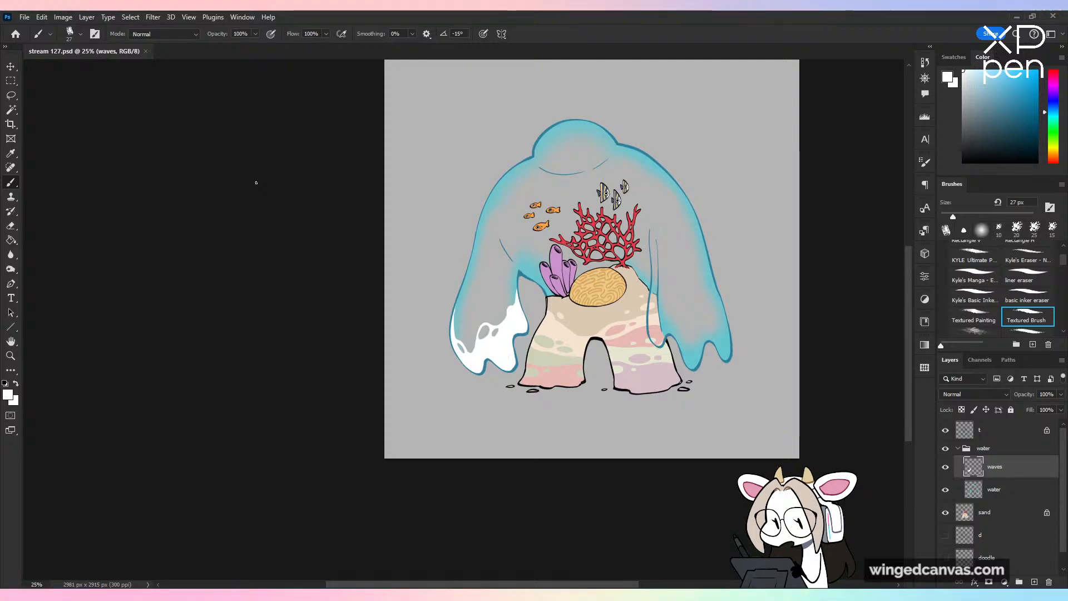
Step: Erase the foam from the middle of the left hand, leaving a white band along the fingertips with oval gaps, and check it mirrored
key("ctrl+plus")
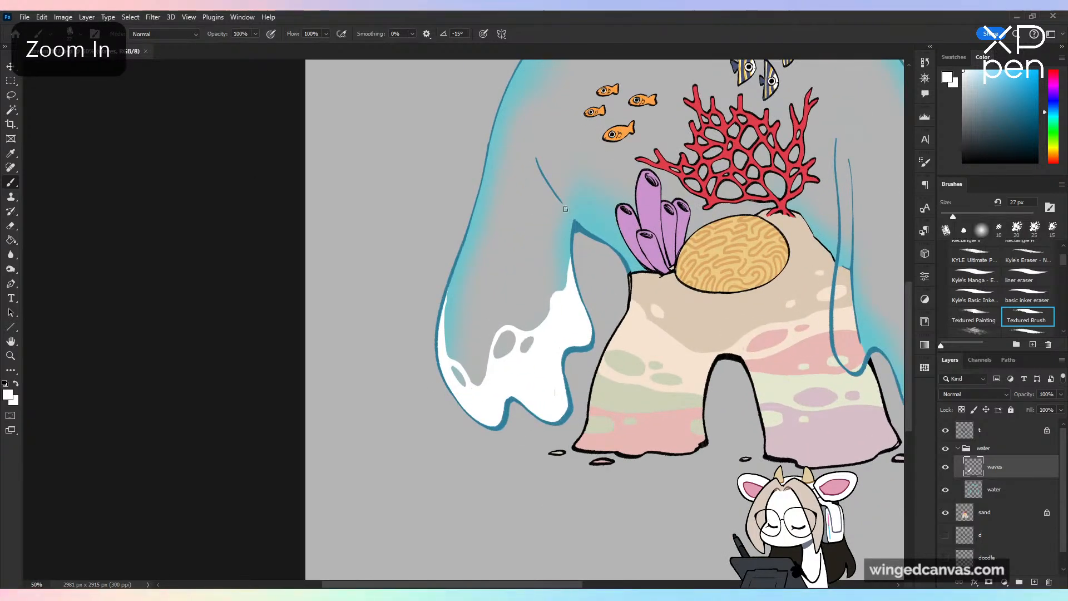
left_click(11, 225)
key("ctrl+plus")
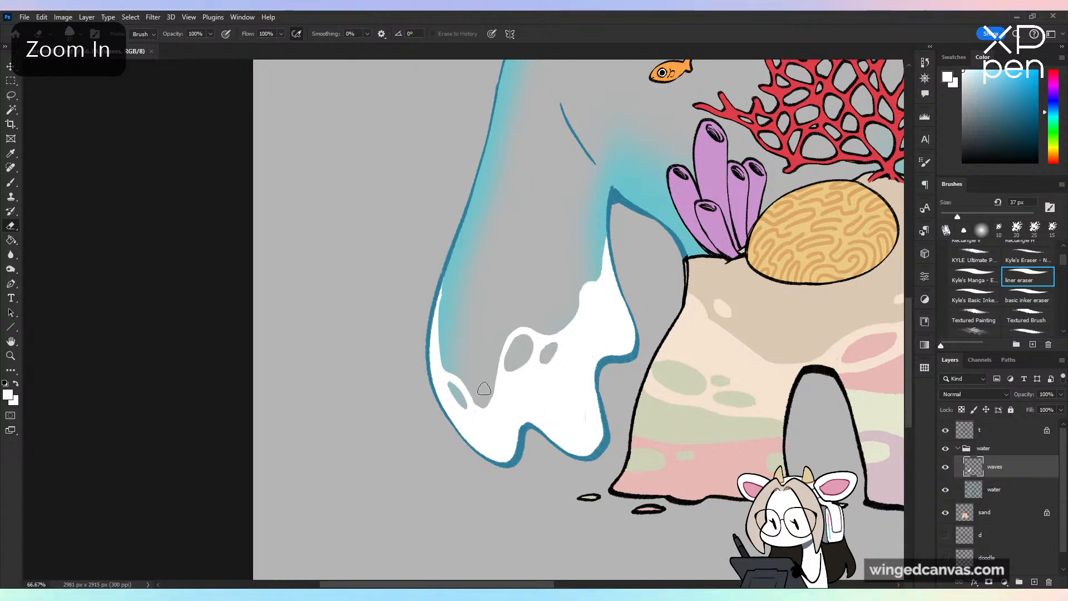
mouse_move(484, 388)
left_mouse_down()
mouse_move(489, 413)
mouse_move(524, 403)
mouse_move(553, 418)
left_mouse_up()
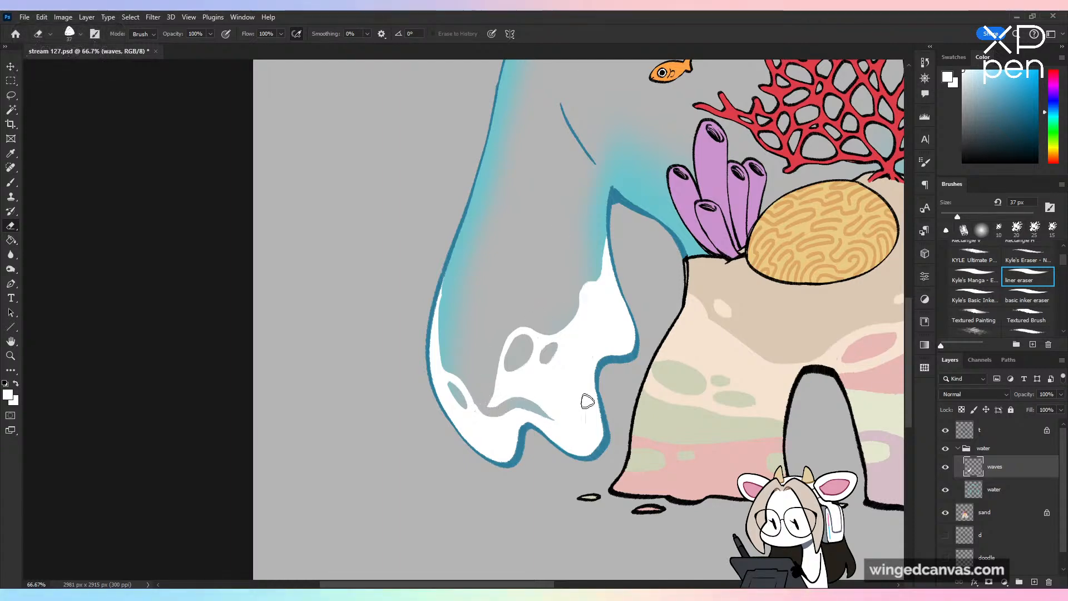
mouse_move(495, 400)
left_mouse_down()
mouse_move(536, 334)
mouse_move(533, 384)
mouse_move(521, 389)
mouse_move(549, 360)
mouse_move(552, 406)
mouse_move(538, 406)
mouse_move(551, 417)
mouse_move(598, 307)
mouse_move(578, 351)
left_mouse_up()
mouse_move(604, 248)
left_mouse_down()
mouse_move(593, 308)
mouse_move(572, 334)
mouse_move(582, 292)
mouse_move(545, 383)
mouse_move(574, 340)
mouse_move(567, 432)
left_mouse_up()
key("ctrl+minus")
key("ctrl+minus")
key("ctrl+minus")
key("ctrl+shift+h")
key("ctrl+shift+h")
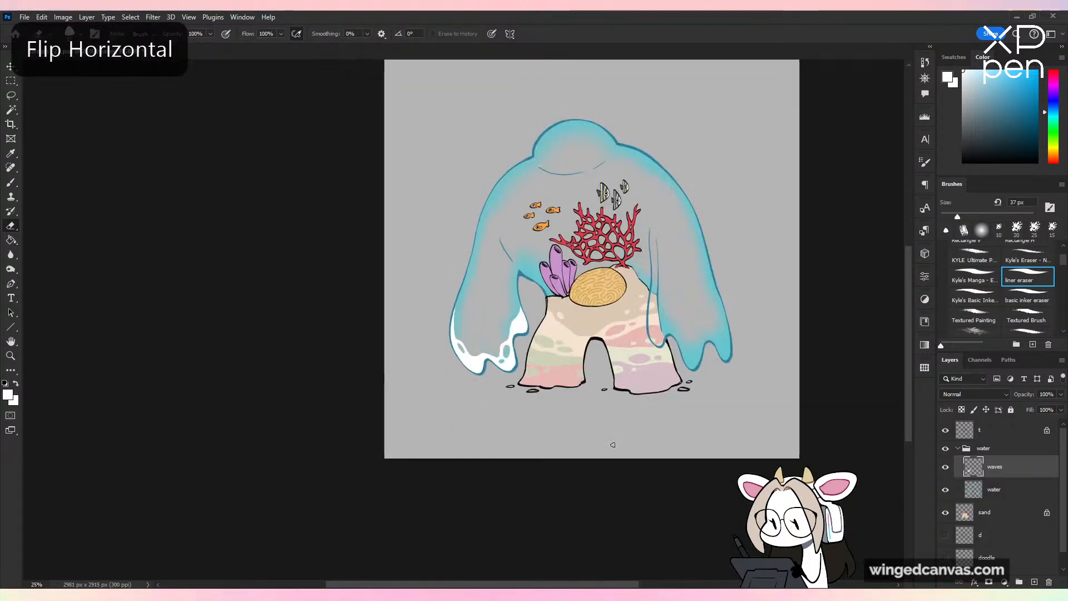
Step: Erase a small oval gap above the large one in the left hand's inner foam with the liner eraser at 37 px
key("ctrl+plus")
key("ctrl+plus")
key("ctrl+plus")
key("ctrl+plus")
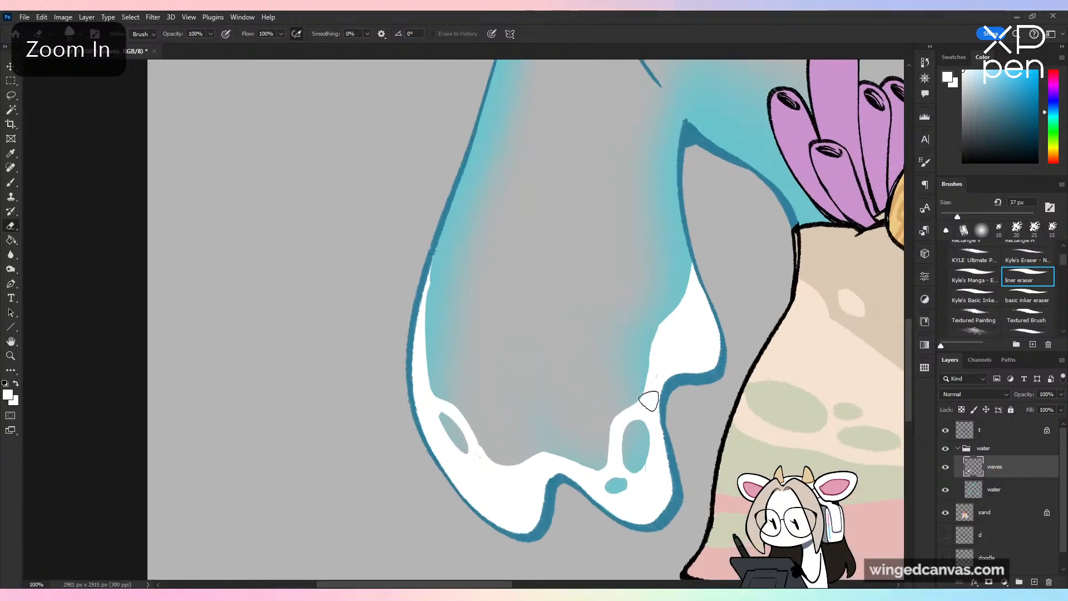
key("ctrl+z")
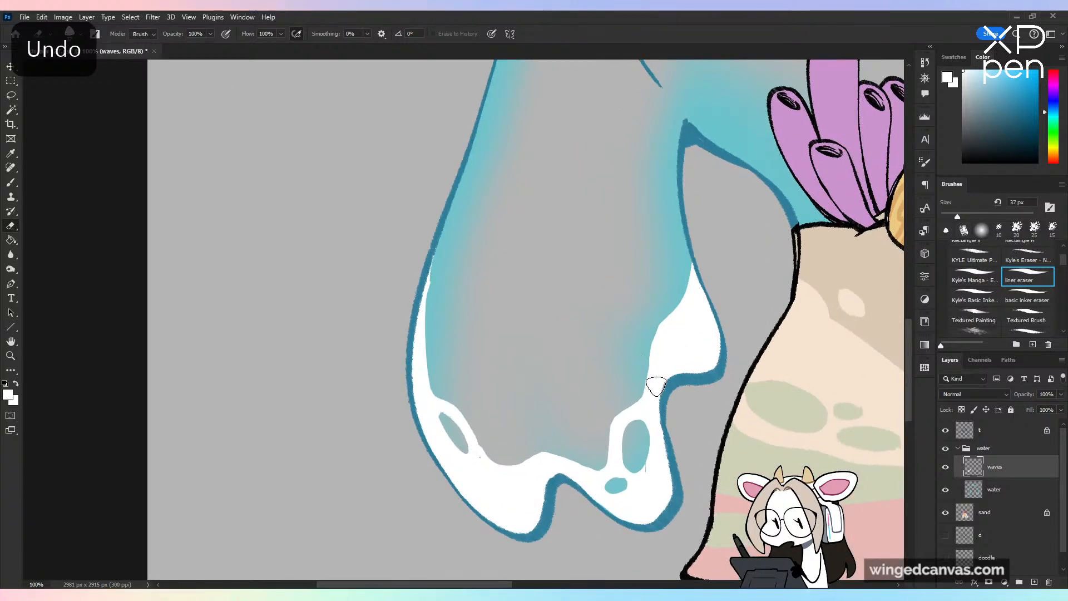
left_click_drag(655, 385, 650, 399)
Step: Extend the foam's upper tip along the left hand's inner edge with the white Textured Brush at 27 px
key("b")
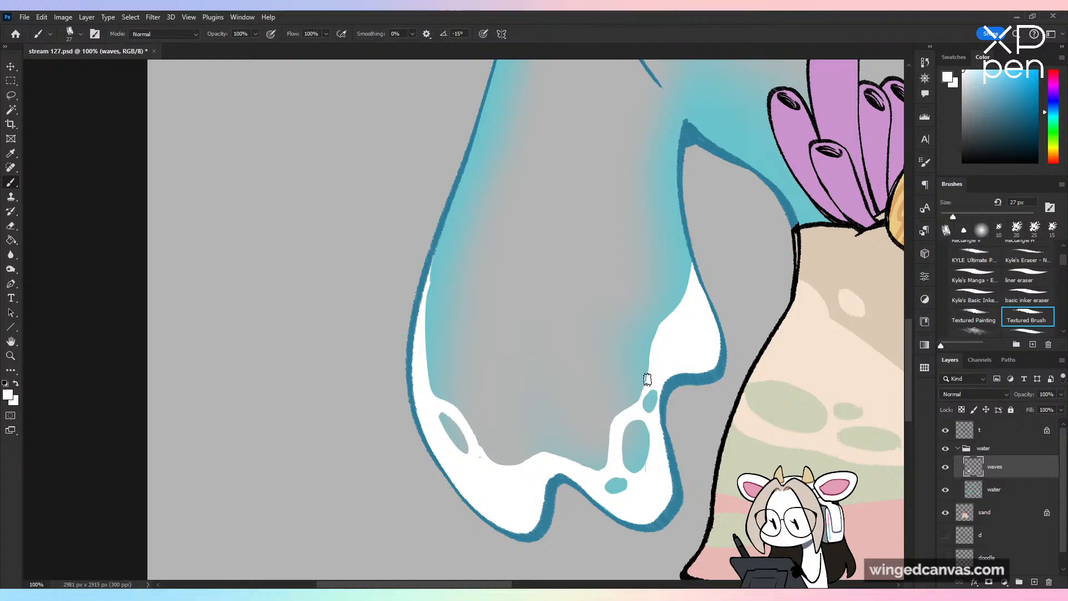
mouse_move(656, 344)
left_mouse_down()
mouse_move(691, 298)
mouse_move(679, 310)
mouse_move(693, 267)
left_mouse_up()
key("ctrl+z")
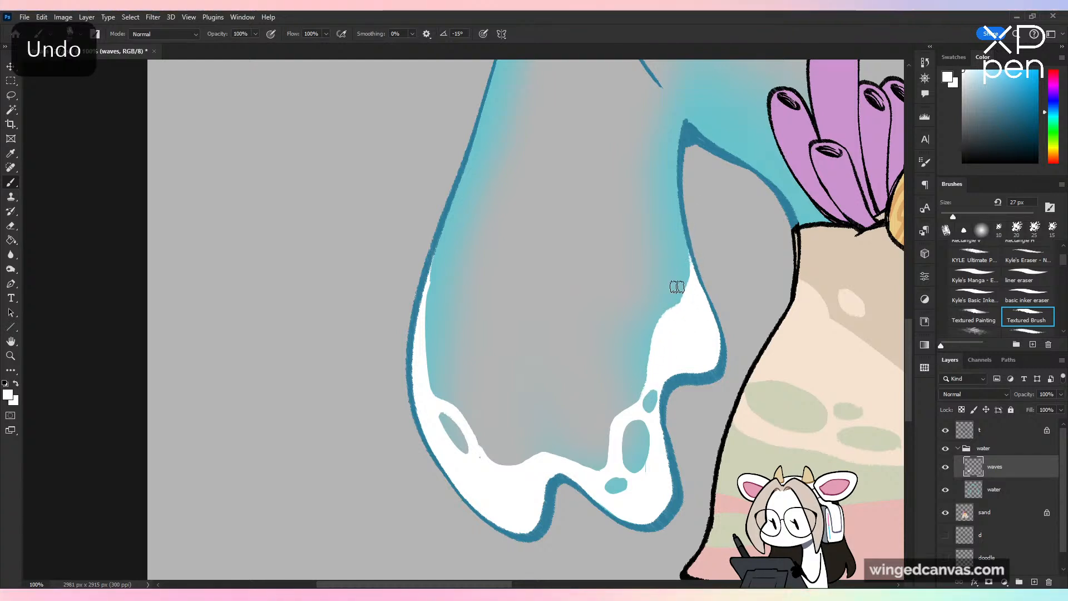
key("e")
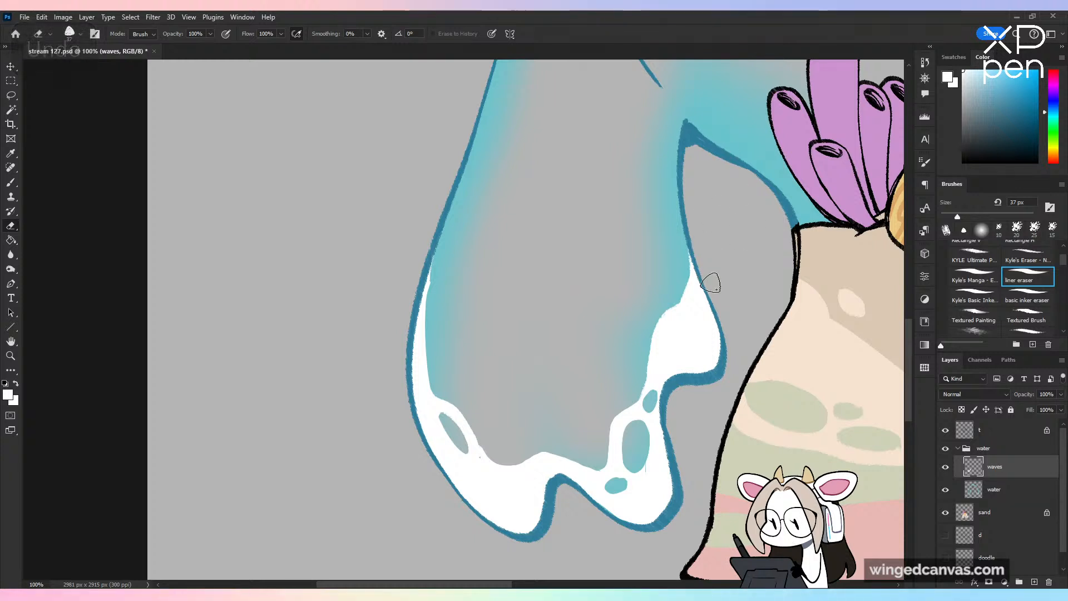
left_click(13, 183)
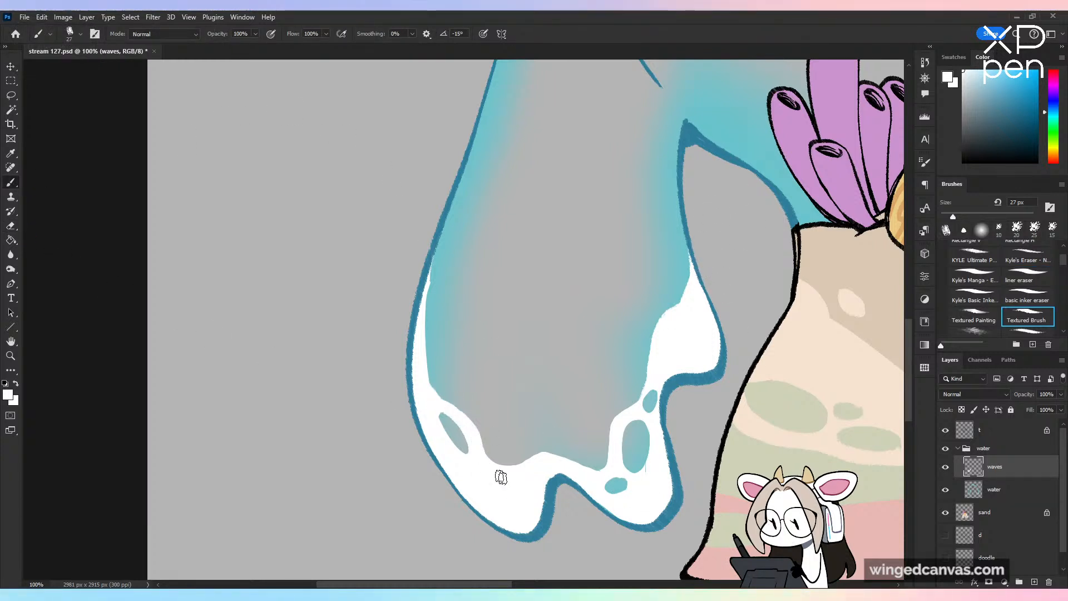
Step: Enlarge the oval gap in the left hand's outer foam and erase two smaller gaps beside it with the liner eraser
left_click(10, 225)
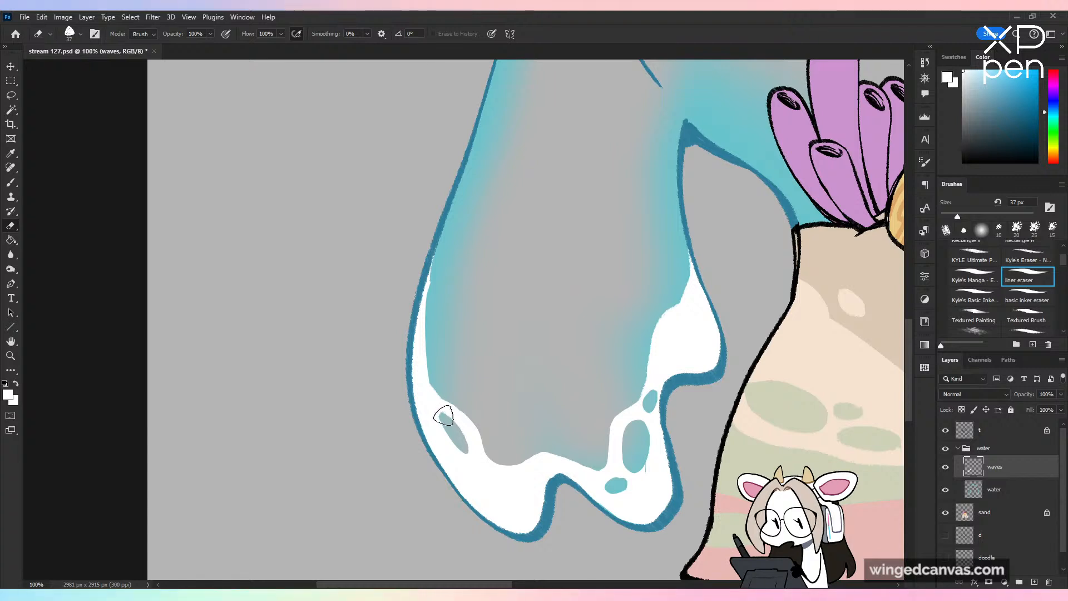
mouse_move(443, 416)
left_mouse_down()
mouse_move(446, 443)
mouse_move(473, 452)
mouse_move(447, 417)
mouse_move(467, 451)
left_mouse_up()
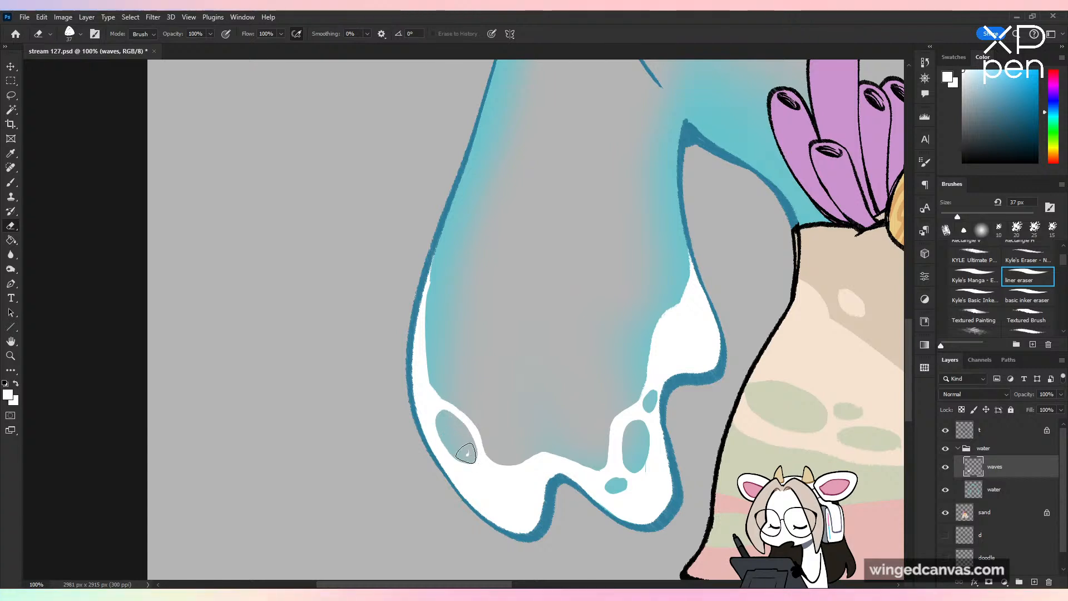
left_click(484, 477)
key("ctrl+z")
left_click_drag(427, 397, 430, 402)
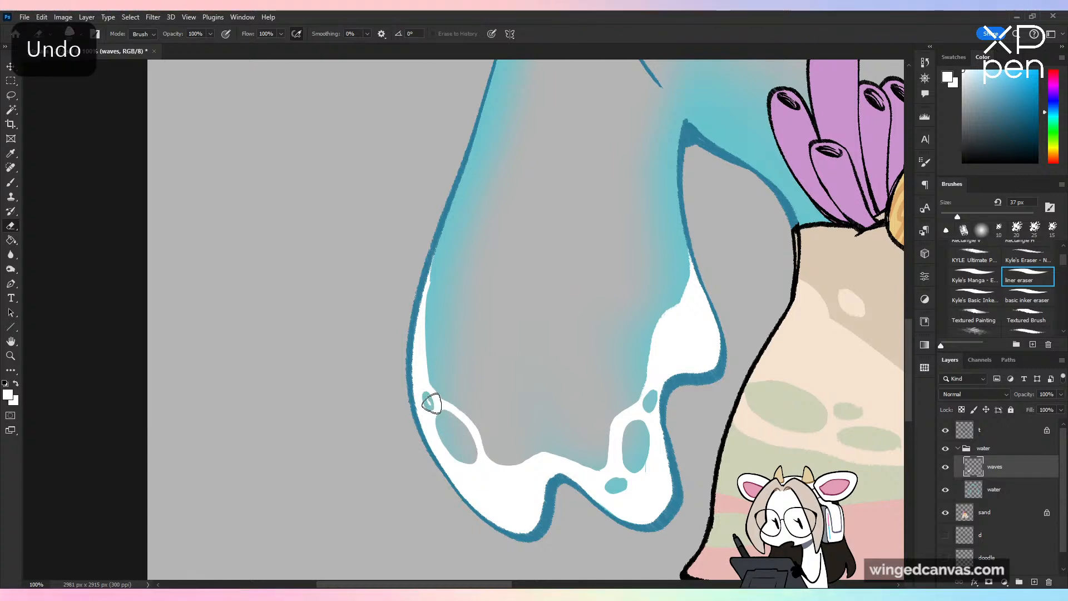
left_click(428, 421)
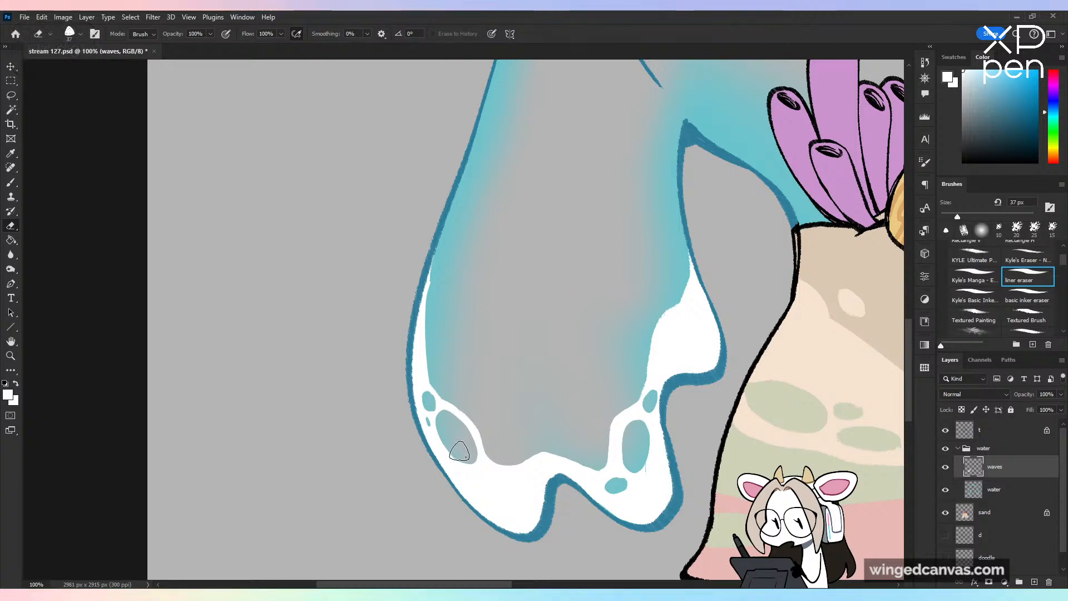
left_click(453, 451)
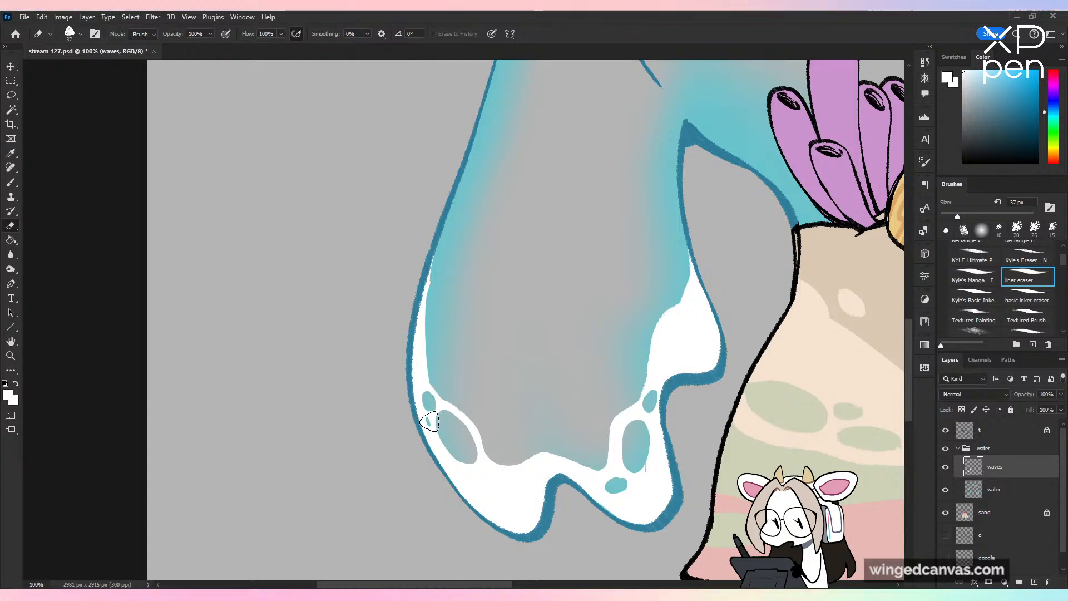
Step: Thin and shorten the foam strip running up the left hand's outer edge with the liner eraser at 37 px
left_click(11, 182)
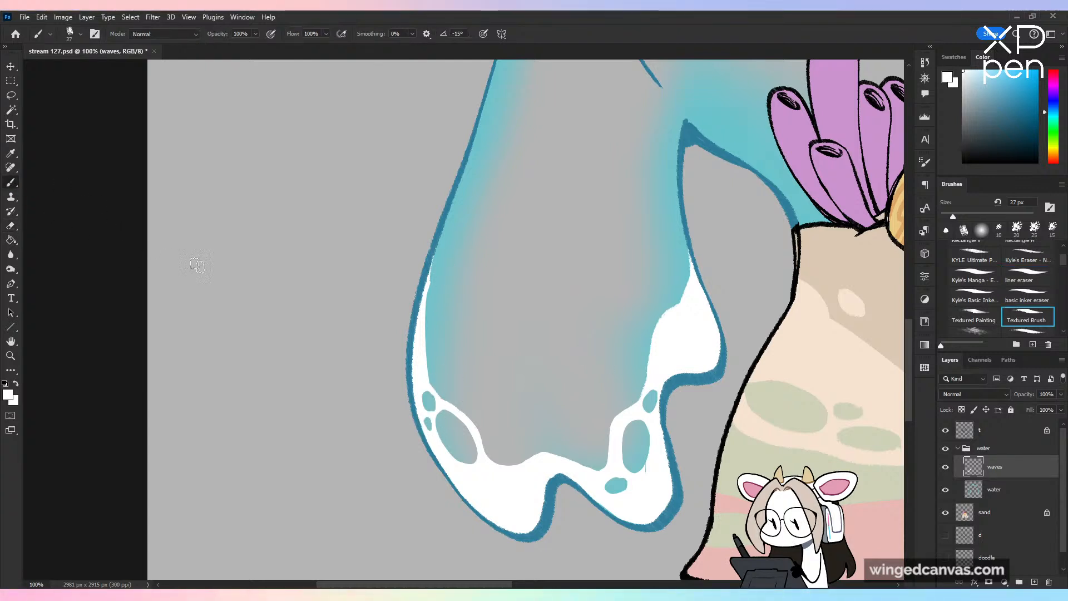
key("bracketleft")
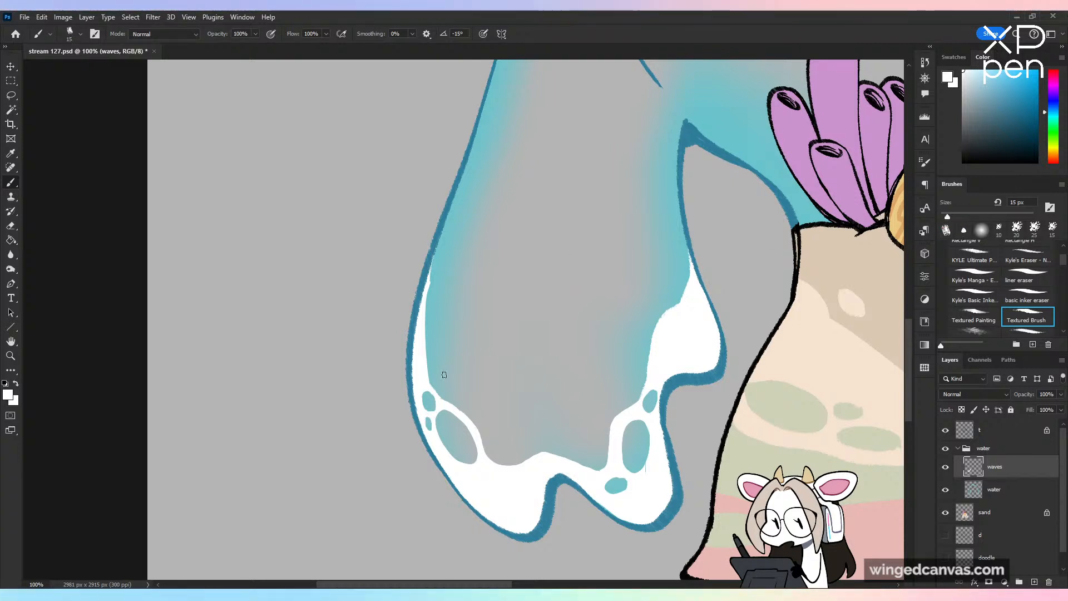
left_click(11, 225)
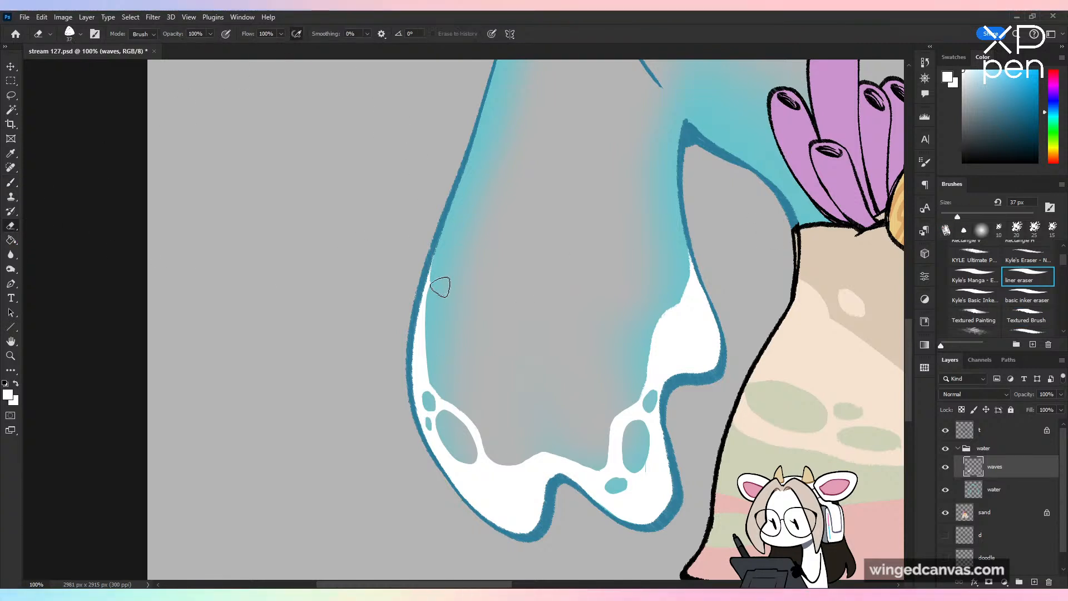
left_click_drag(436, 333, 443, 358)
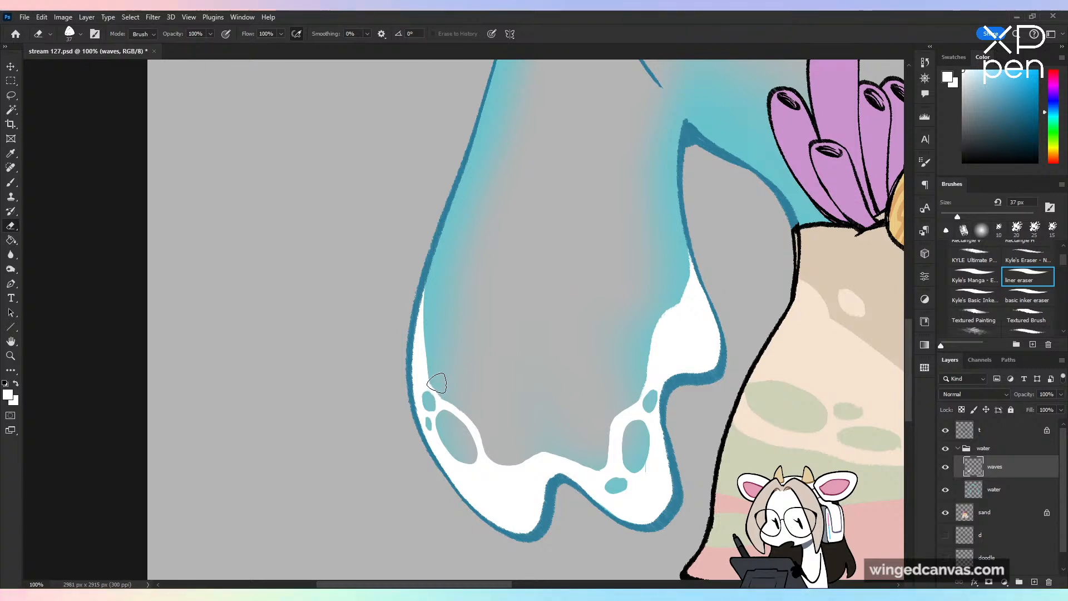
left_click_drag(436, 383, 434, 270)
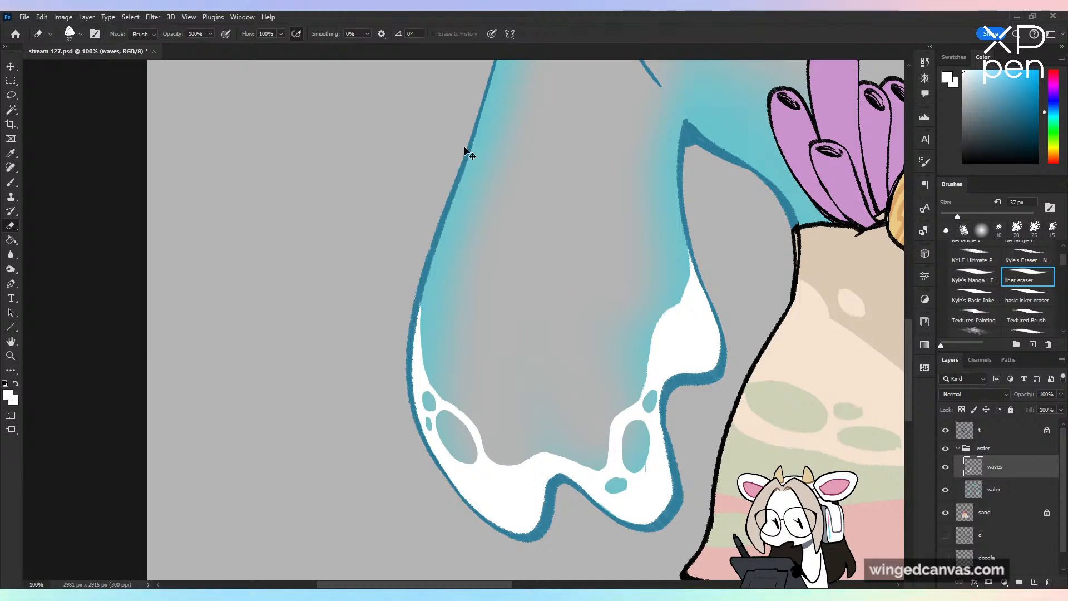
Step: Check the whole creature mirrored and save the document
key("ctrl+minus")
key("ctrl+minus")
key("ctrl+minus")
key("ctrl+minus")
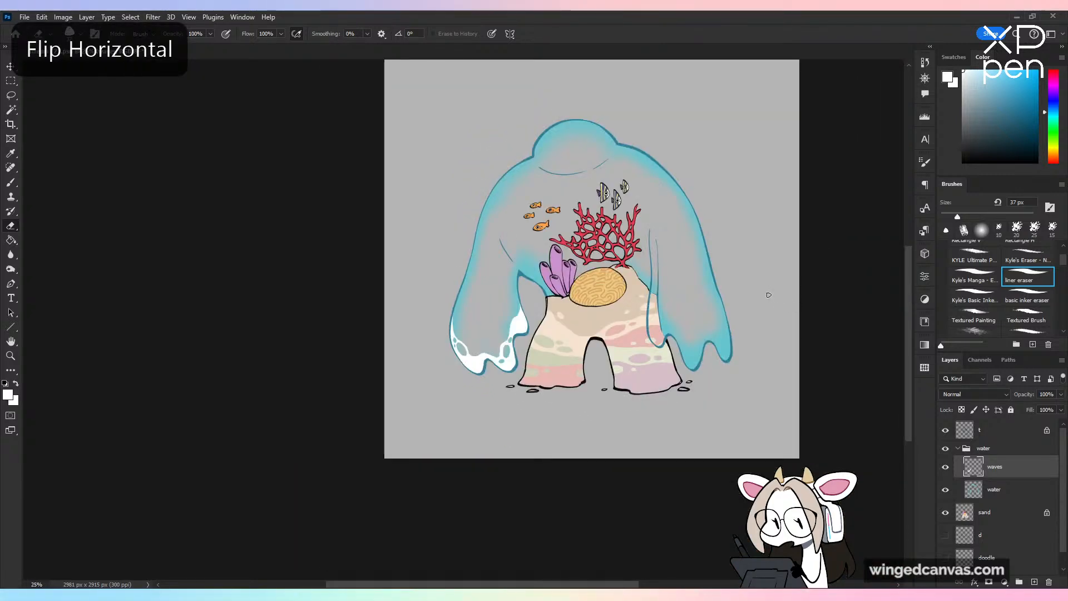
key("ctrl+plus")
key("ctrl+plus")
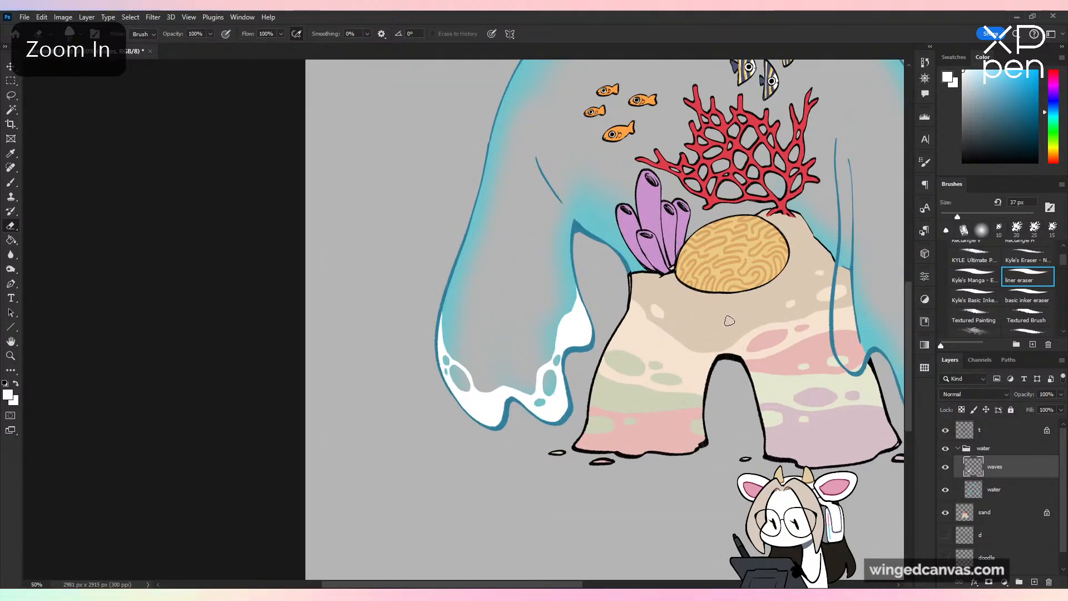
key("ctrl+s")
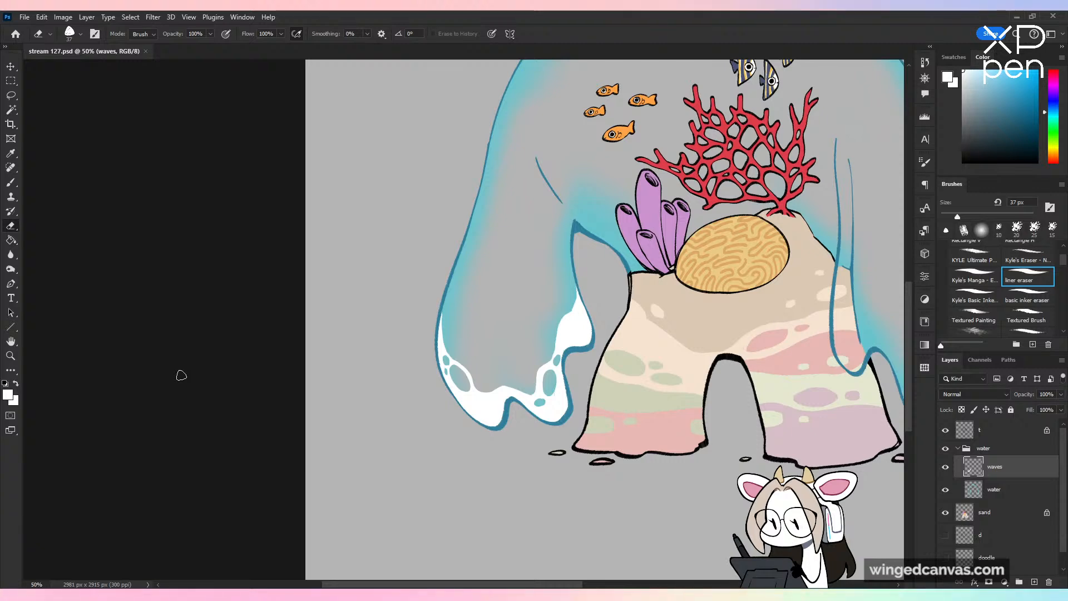
key("ctrl+s")
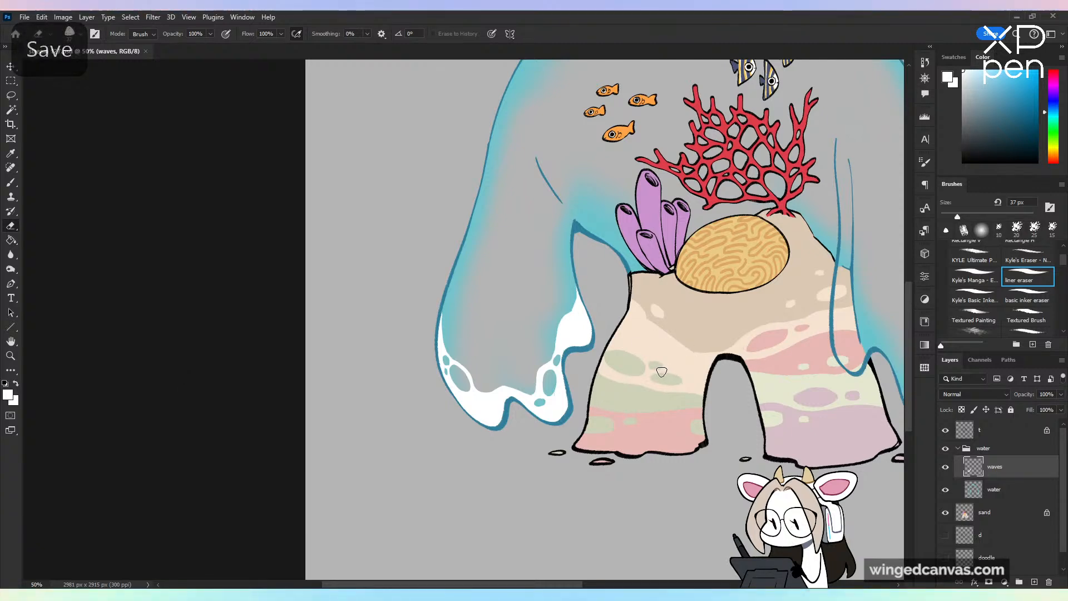
Step: Draw a curved white foam line across the right hand's innermost finger with the Textured Brush at 15 px
mouse_move(689, 373)
left_mouse_down()
mouse_move(663, 422)
mouse_move(629, 420)
left_mouse_up()
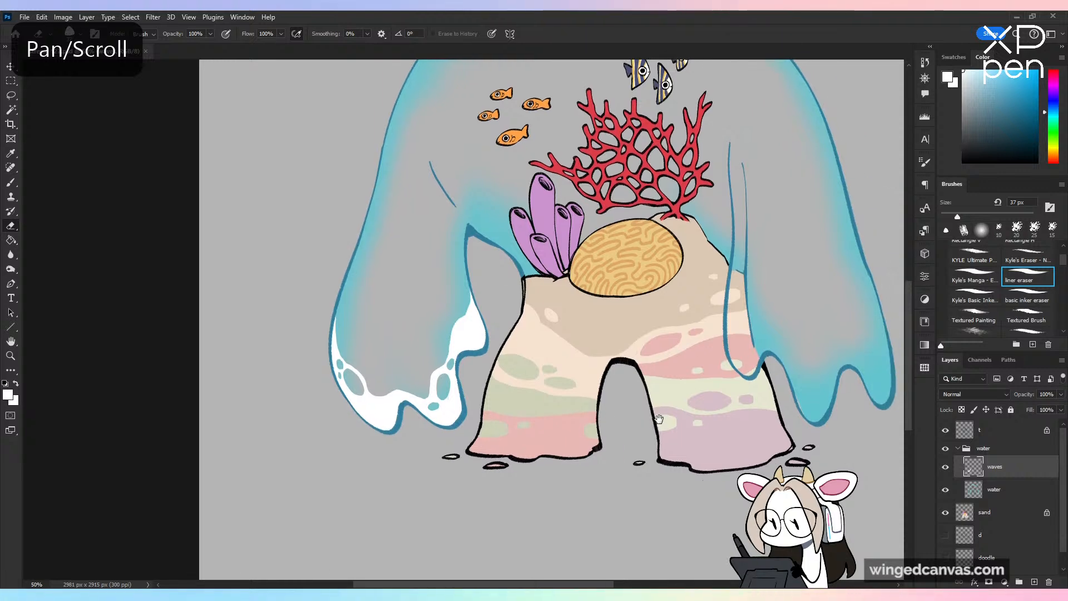
left_click_drag(727, 446, 610, 427)
key("ctrl+minus")
key("ctrl+minus")
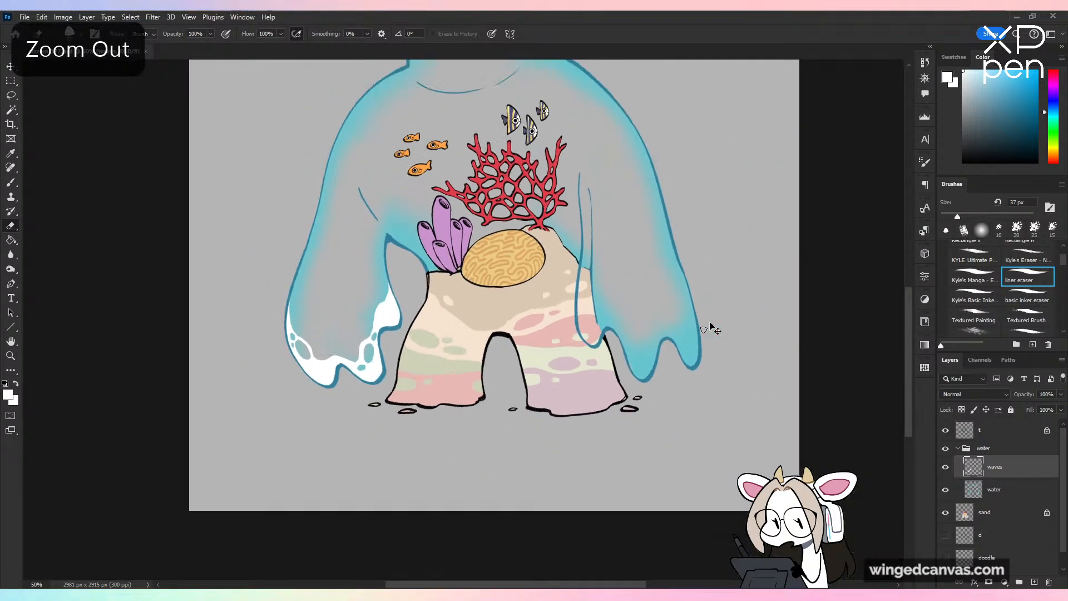
key("ctrl+plus")
key("ctrl+plus")
key("ctrl+plus")
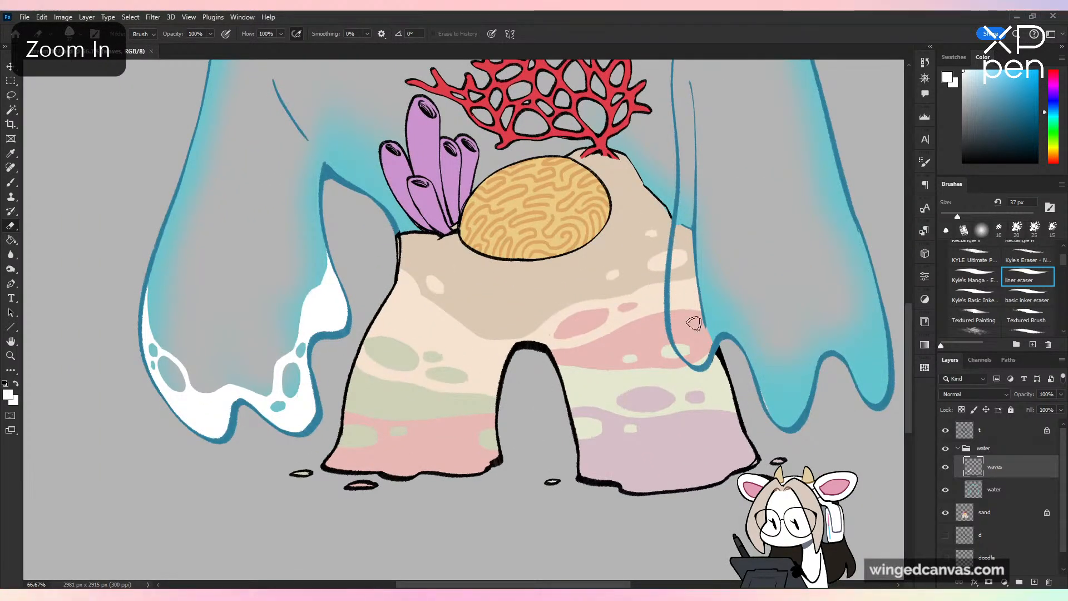
left_click(11, 182)
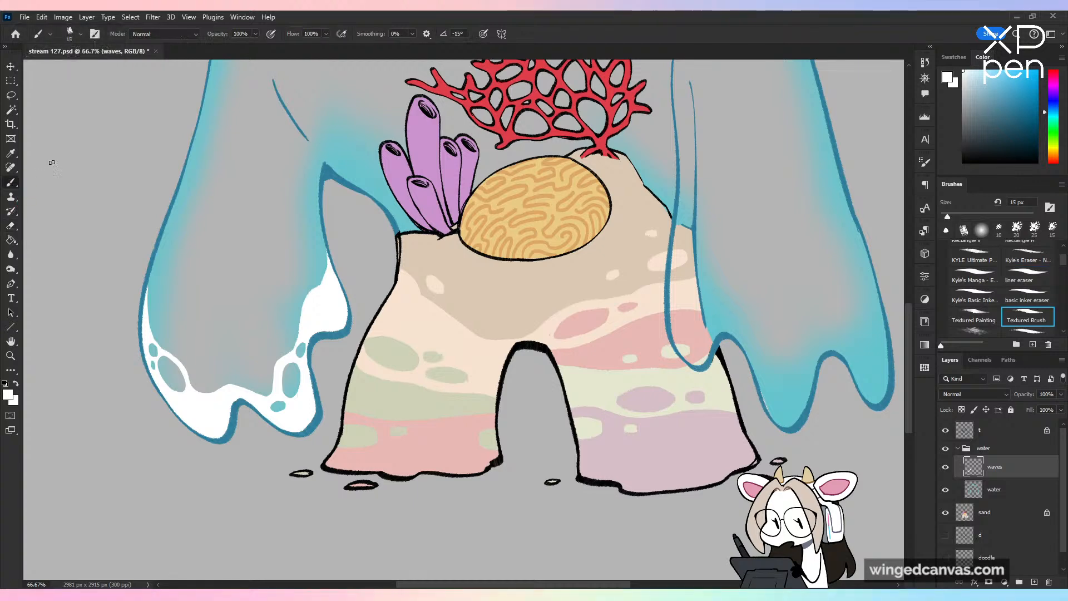
mouse_move(597, 331)
left_mouse_down()
mouse_move(439, 312)
mouse_move(363, 287)
left_mouse_up()
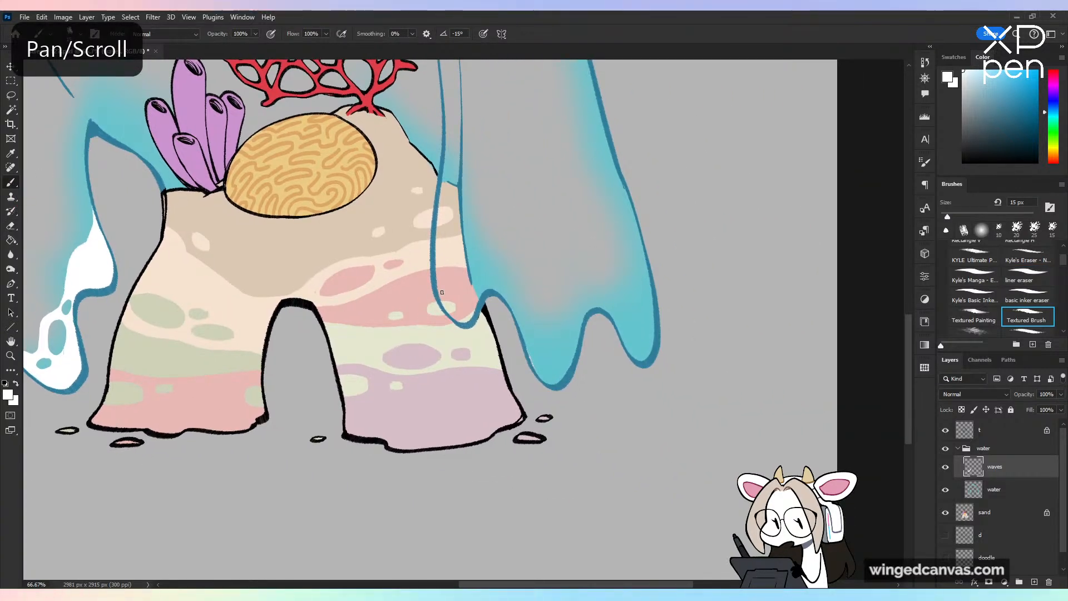
left_click_drag(437, 218, 485, 288)
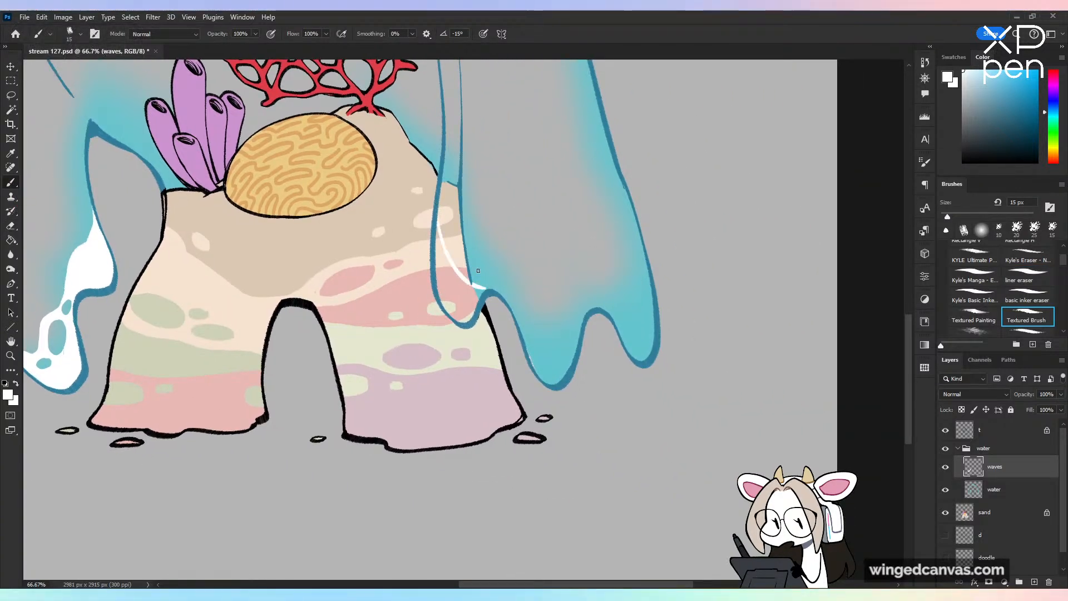
Step: Fill the right hand's inner and middle fingers with white foam at 36 px, leaving oval gaps around the middle finger
left_click(957, 216)
mouse_move(445, 267)
left_mouse_down()
mouse_move(457, 288)
mouse_move(444, 268)
mouse_move(455, 291)
mouse_move(442, 294)
mouse_move(458, 319)
mouse_move(469, 290)
mouse_move(470, 313)
mouse_move(501, 269)
mouse_move(493, 275)
mouse_move(541, 299)
mouse_move(497, 274)
mouse_move(504, 267)
mouse_move(540, 318)
mouse_move(507, 269)
mouse_move(505, 291)
mouse_move(508, 274)
mouse_move(491, 288)
mouse_move(498, 277)
mouse_move(525, 322)
mouse_move(500, 277)
mouse_move(522, 275)
mouse_move(522, 338)
mouse_move(532, 320)
mouse_move(544, 345)
mouse_move(524, 342)
mouse_move(525, 323)
mouse_move(524, 338)
mouse_move(540, 339)
mouse_move(523, 315)
left_mouse_up()
key("ctrl+z")
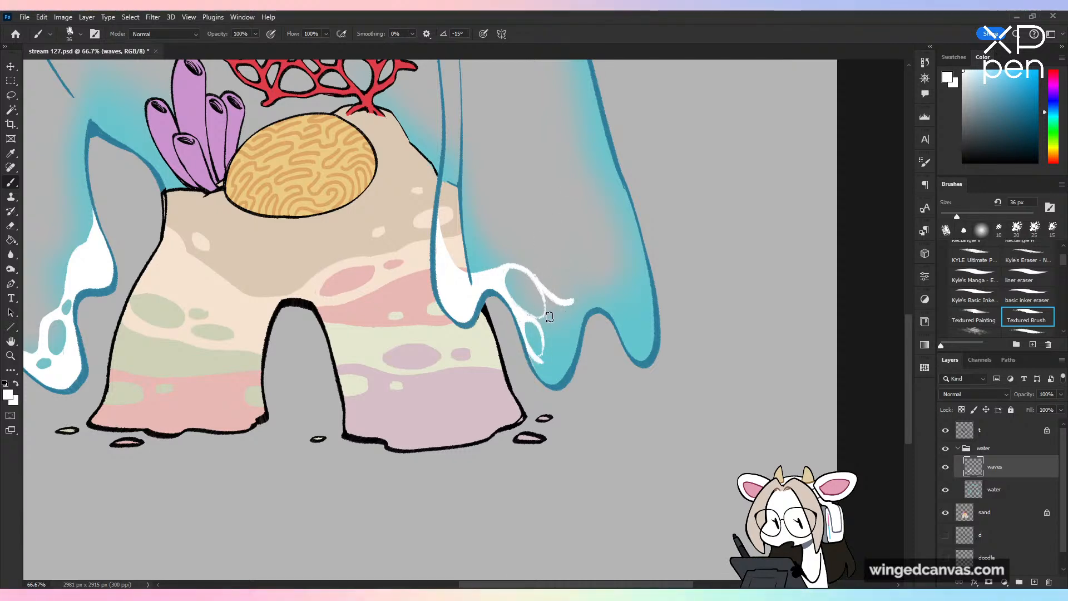
mouse_move(542, 311)
left_mouse_down()
mouse_move(552, 319)
mouse_move(539, 314)
mouse_move(551, 305)
mouse_move(556, 322)
mouse_move(535, 366)
mouse_move(566, 331)
mouse_move(563, 305)
mouse_move(593, 287)
left_mouse_up()
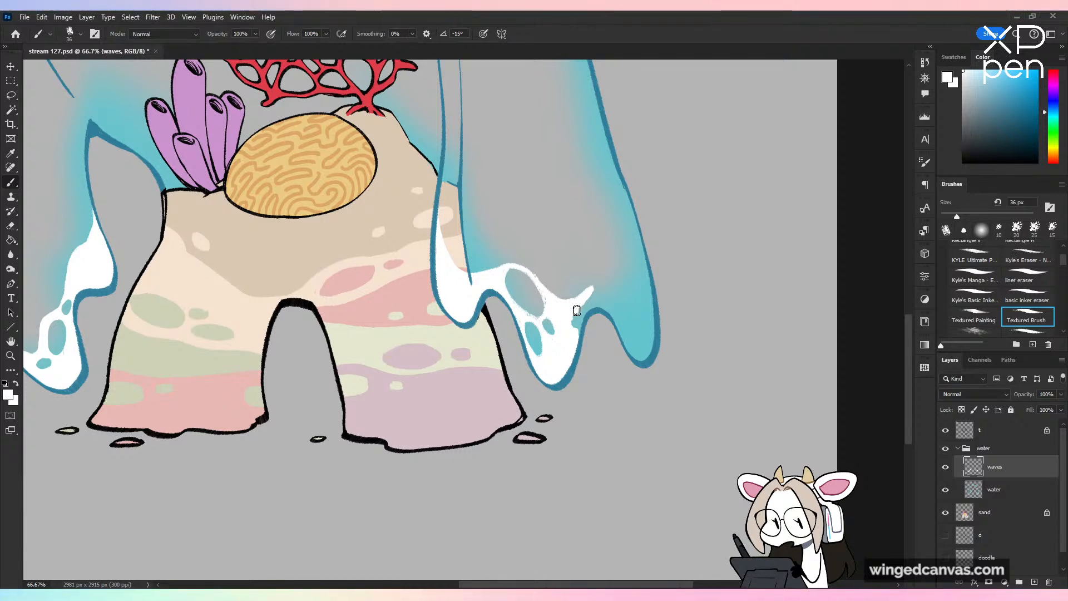
Step: Extend the foam over the right hand's outer finger and up its outer edge, leaving oval gaps, and save the document
mouse_move(575, 307)
left_mouse_down()
mouse_move(620, 292)
mouse_move(632, 249)
mouse_move(641, 292)
mouse_move(625, 317)
mouse_move(638, 334)
mouse_move(636, 259)
mouse_move(628, 308)
mouse_move(646, 280)
mouse_move(640, 257)
mouse_move(650, 295)
mouse_move(611, 286)
mouse_move(627, 271)
mouse_move(619, 292)
mouse_move(634, 240)
mouse_move(633, 249)
mouse_move(639, 92)
mouse_move(627, 200)
mouse_move(625, 188)
mouse_move(636, 228)
left_mouse_up()
key("ctrl+z")
key("ctrl+z")
key("ctrl+z")
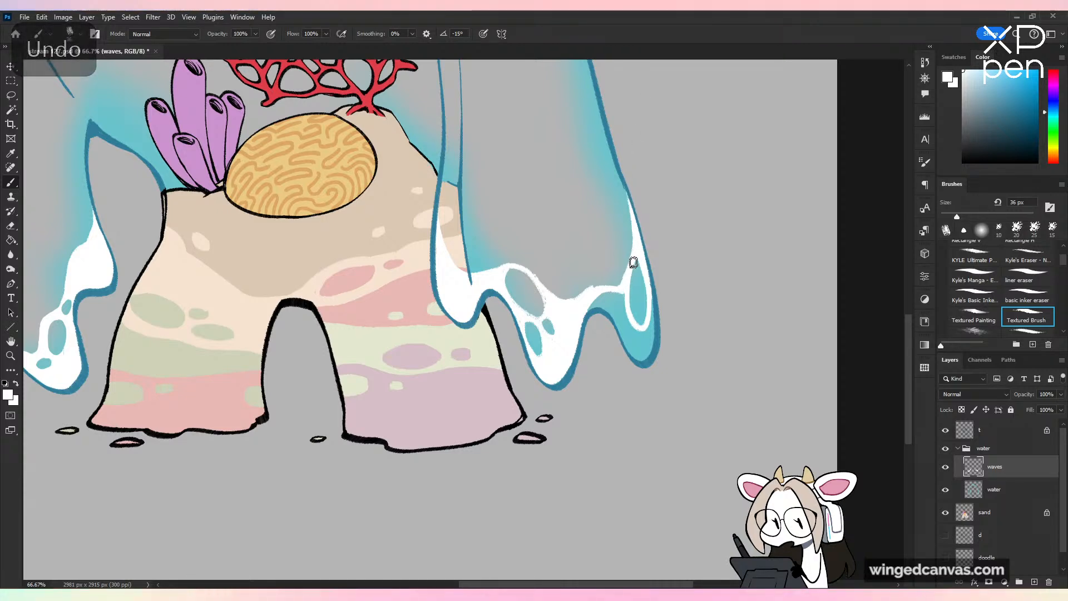
mouse_move(610, 297)
left_mouse_down()
mouse_move(625, 319)
mouse_move(617, 289)
mouse_move(601, 301)
mouse_move(611, 312)
mouse_move(588, 305)
mouse_move(608, 299)
mouse_move(631, 330)
left_mouse_up()
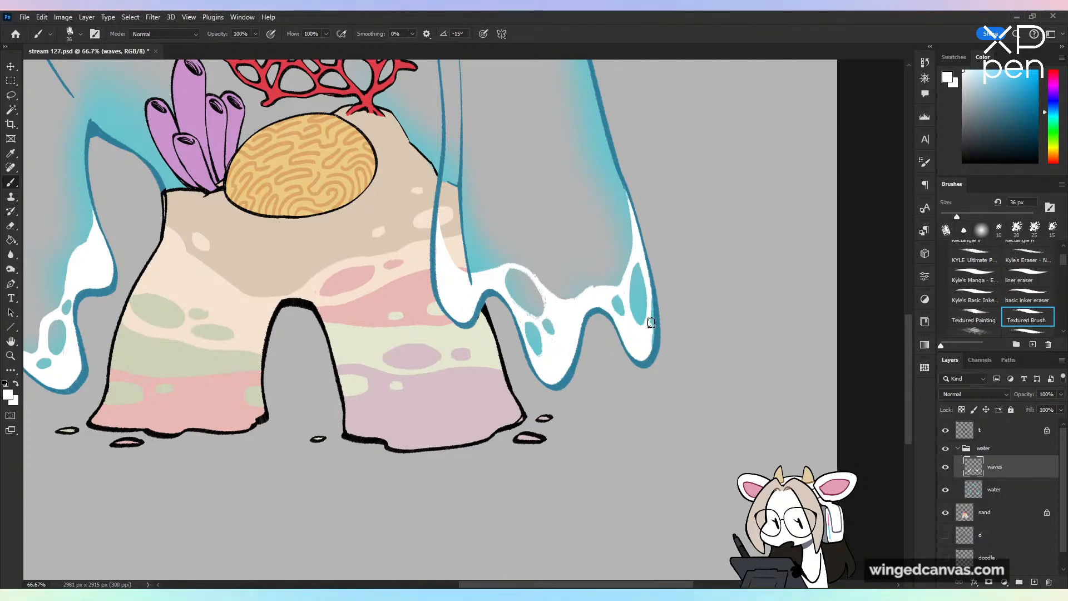
key("ctrl+minus")
key("ctrl+minus")
key("ctrl+minus")
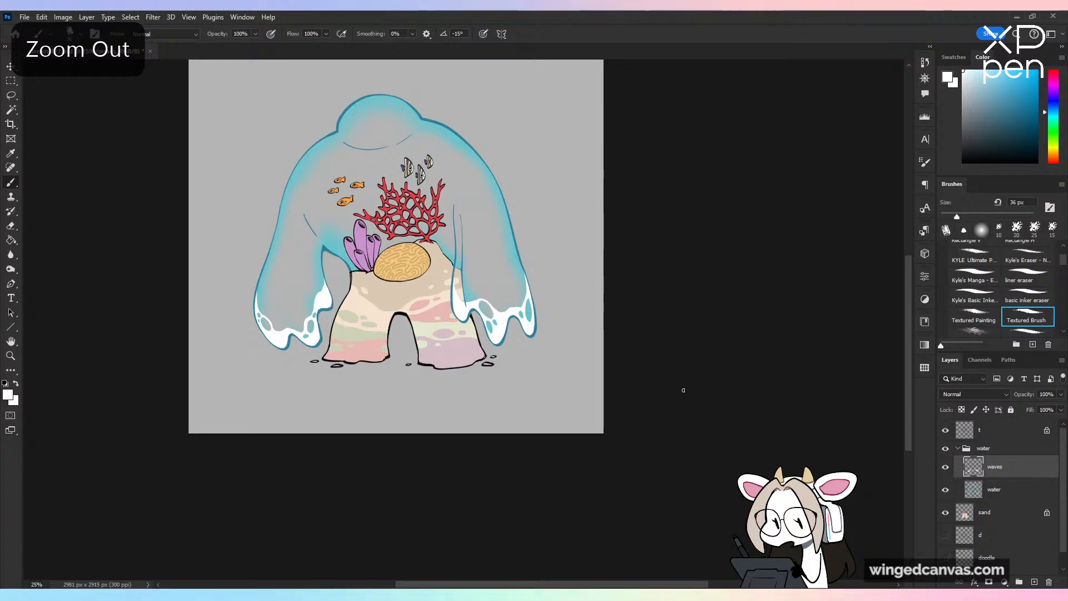
key("ctrl+minus")
key("ctrl+s")
Step: Outline a thin white oval foam loop with an upward tip above the right hand's outer finger at 21 px, and save the document
key("ctrl+plus")
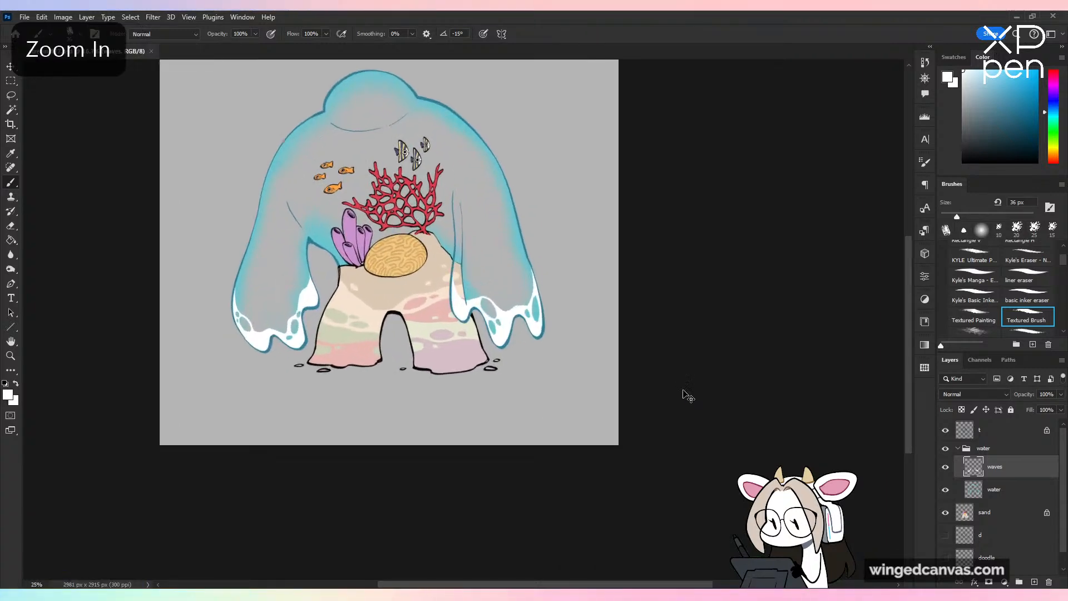
key("ctrl+plus")
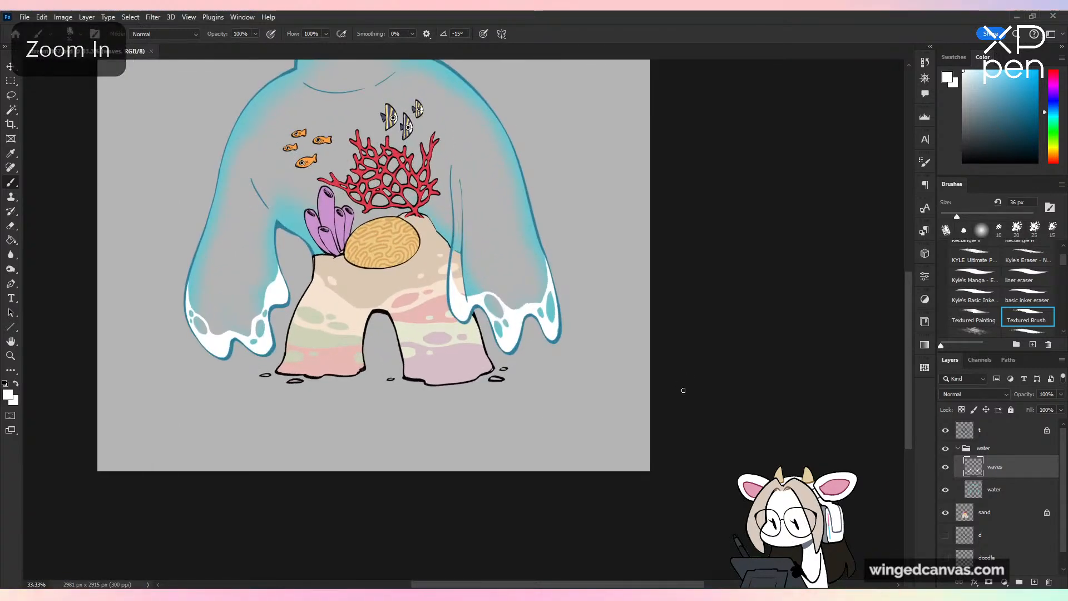
key("ctrl+plus")
left_click_drag(957, 216, 949, 216)
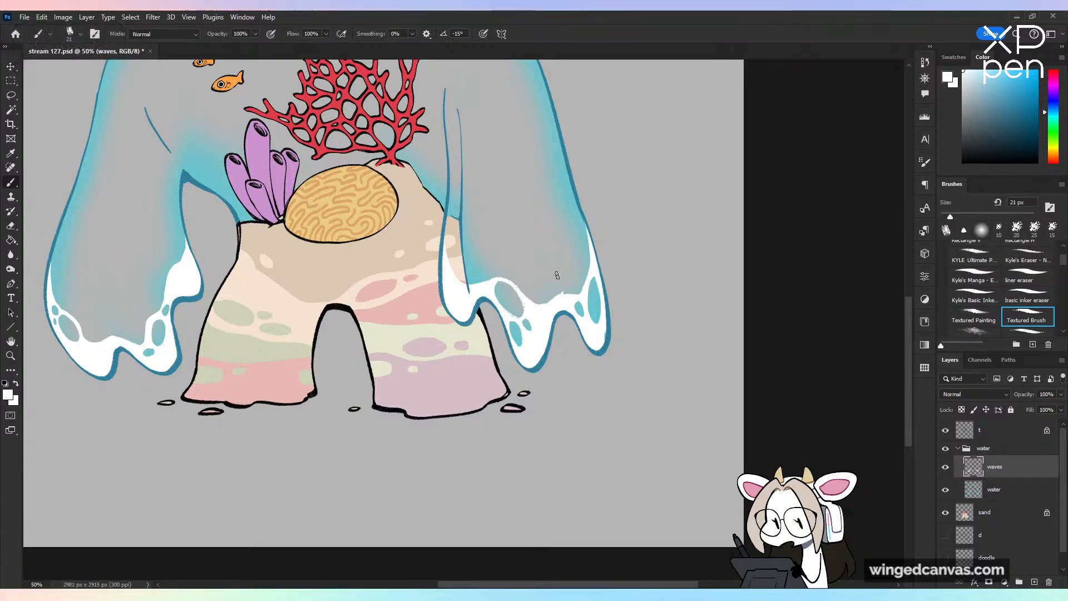
key("ctrl+z")
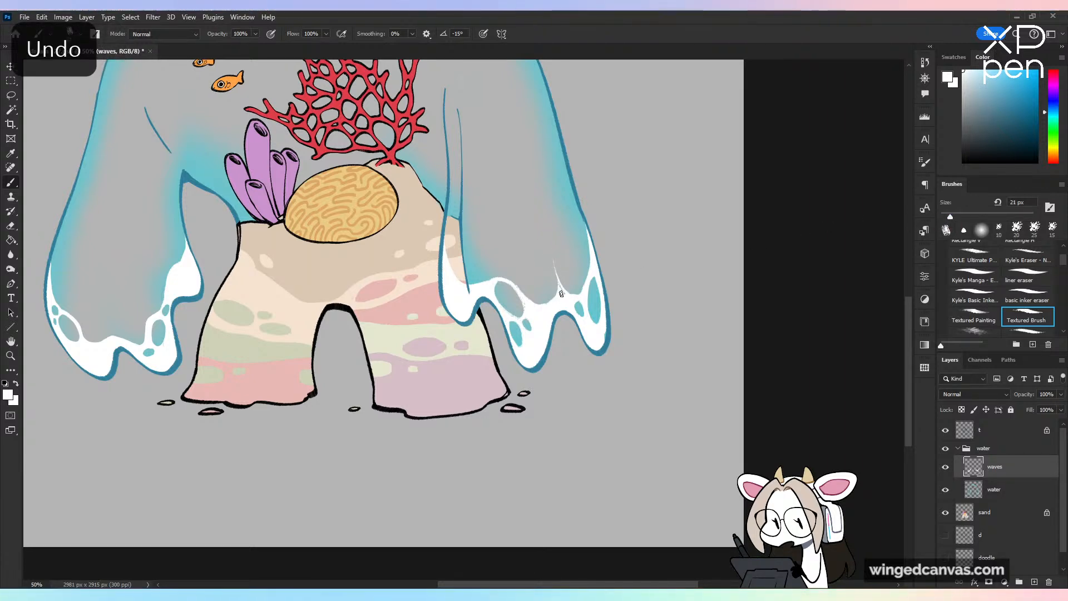
mouse_move(553, 259)
left_mouse_down()
mouse_move(567, 240)
mouse_move(587, 271)
left_mouse_up()
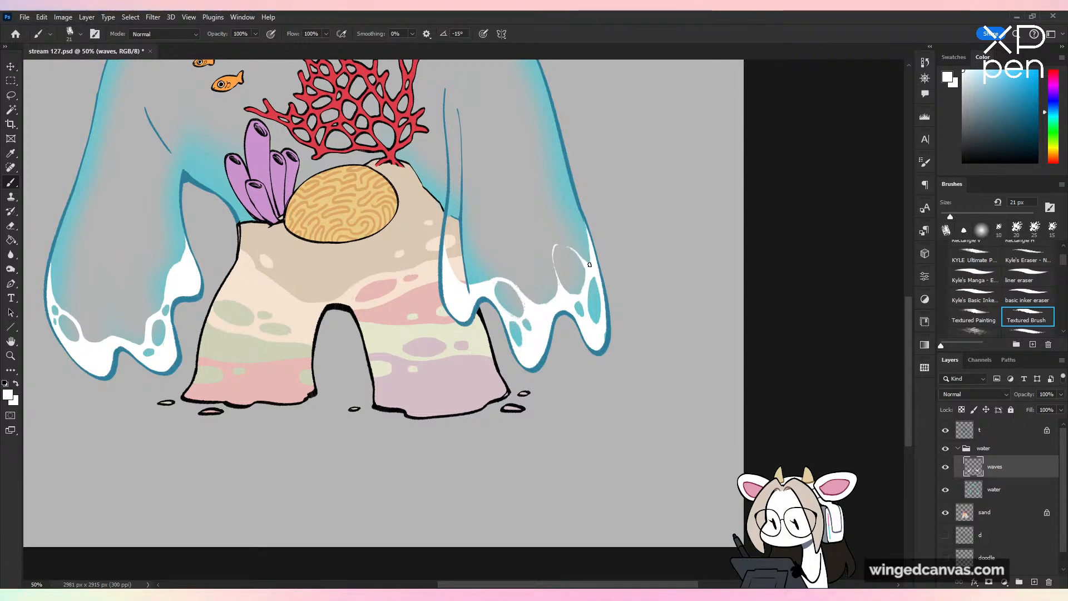
key("ctrl+z")
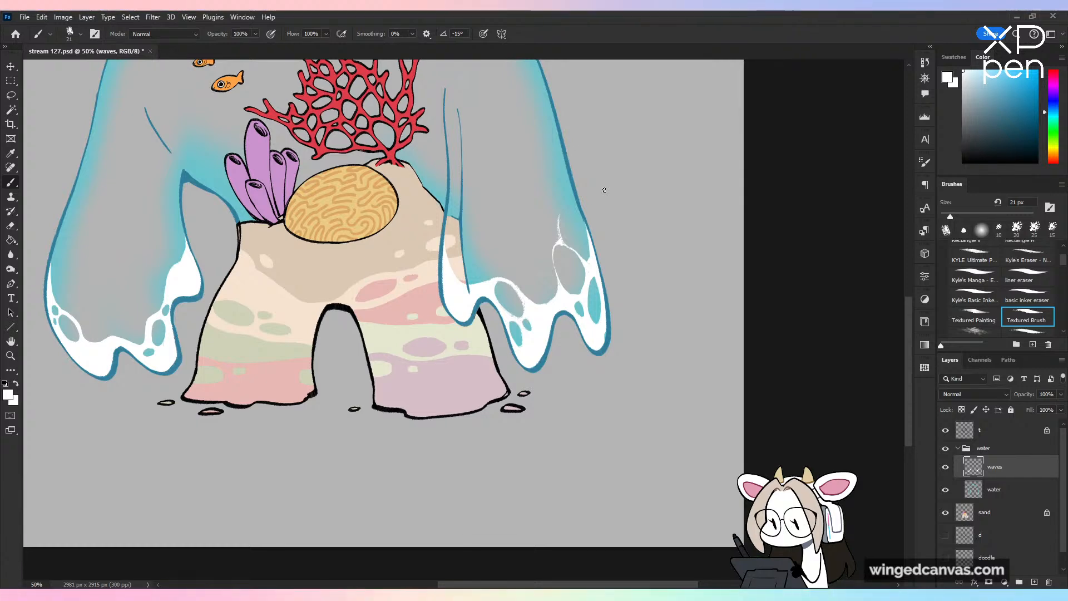
key("ctrl+s")
Step: Add thin curved, branching white foam lines above the right hand's innermost finger at 21 px
key("ctrl+minus")
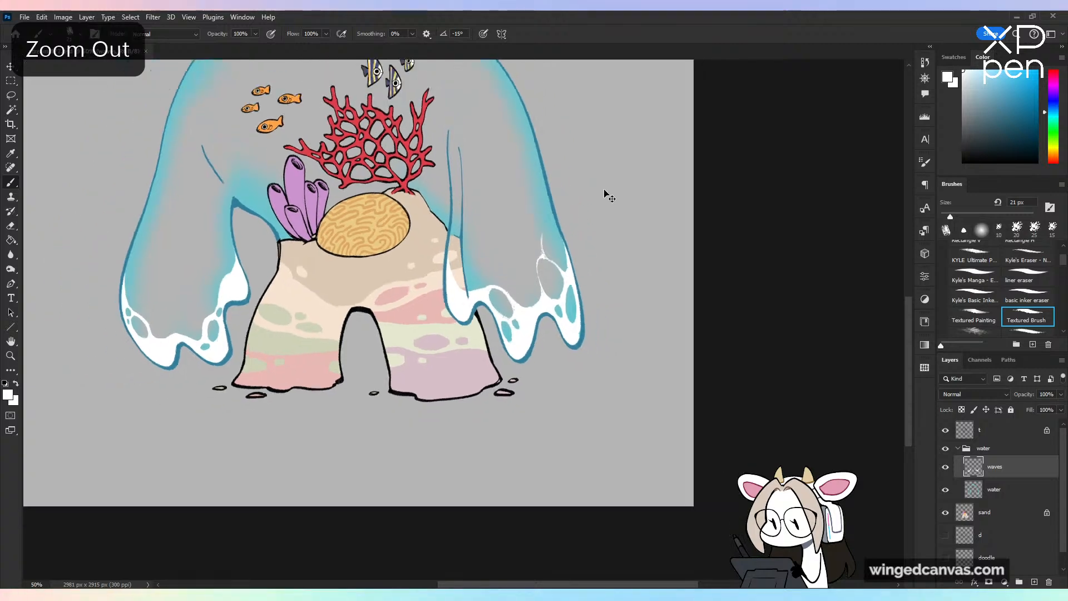
key("ctrl+shift+h")
key("ctrl+shift+h")
key("ctrl+plus")
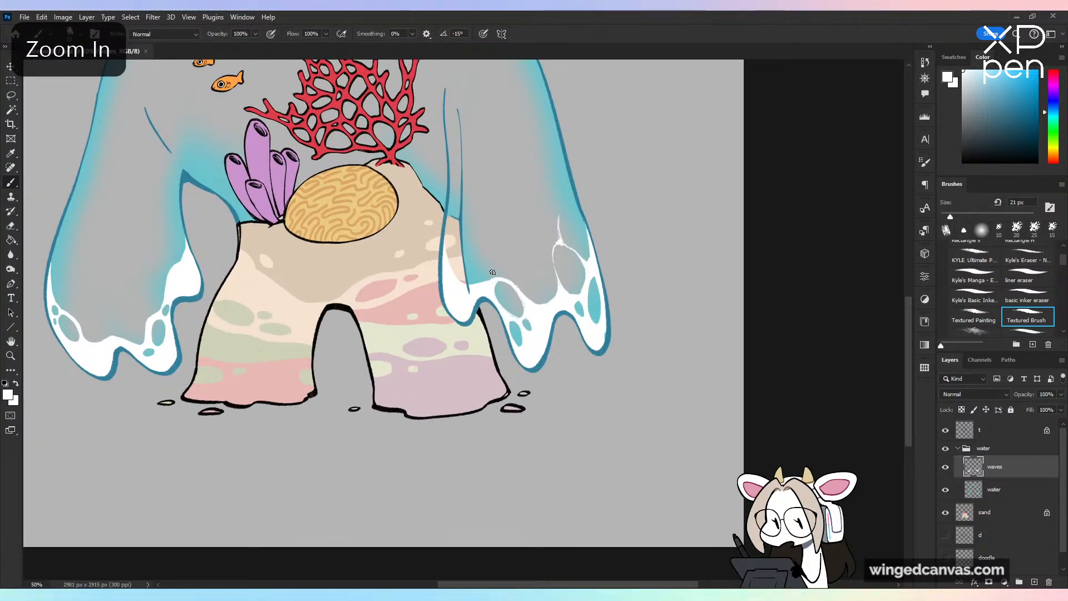
left_click_drag(495, 271, 490, 282)
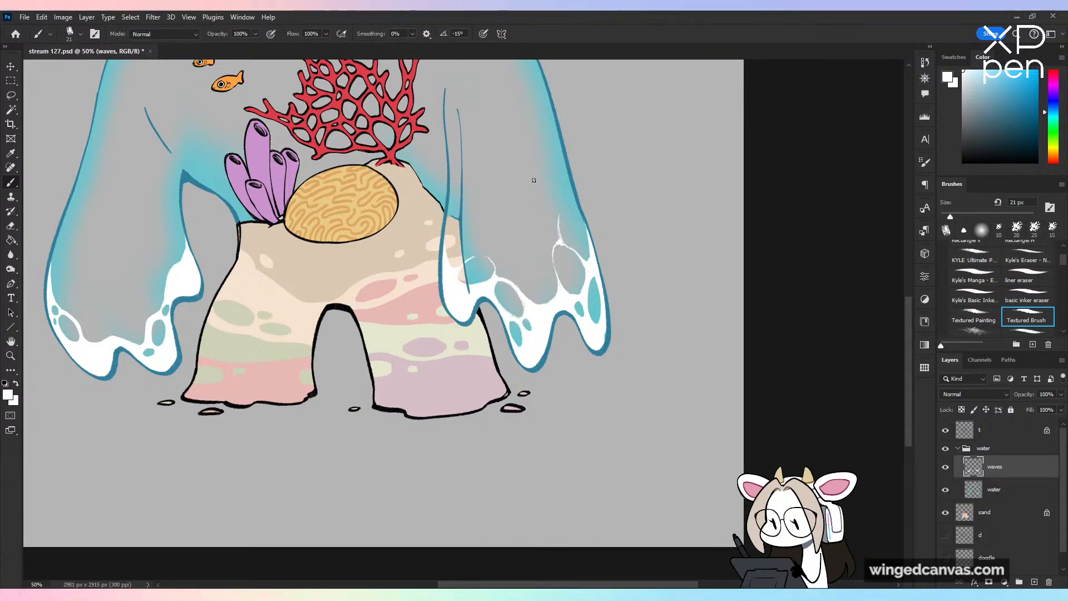
key("ctrl+z")
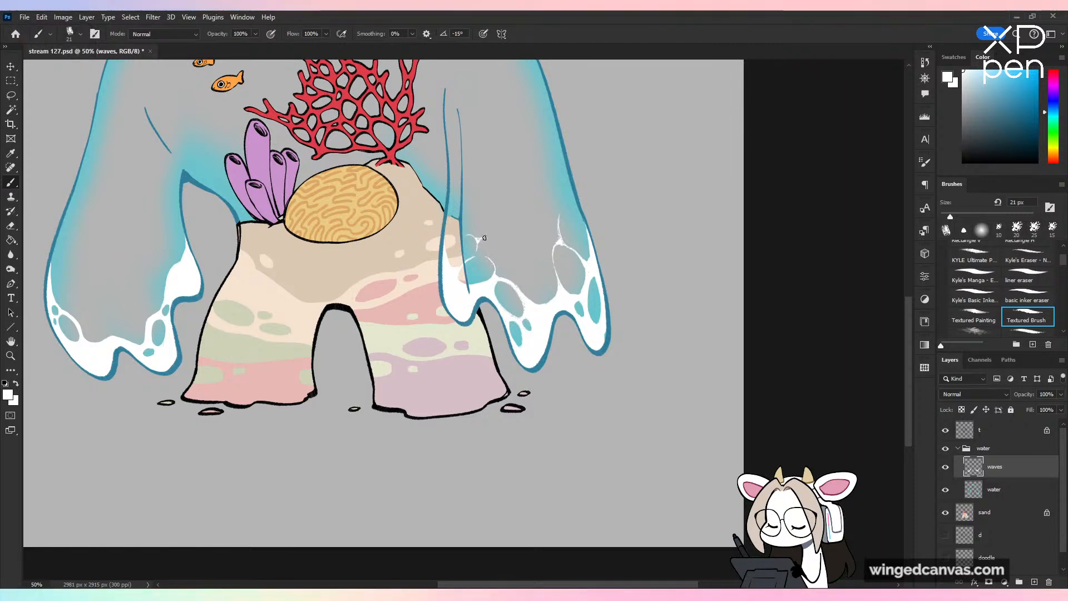
key("ctrl+z")
left_click_drag(494, 236, 484, 251)
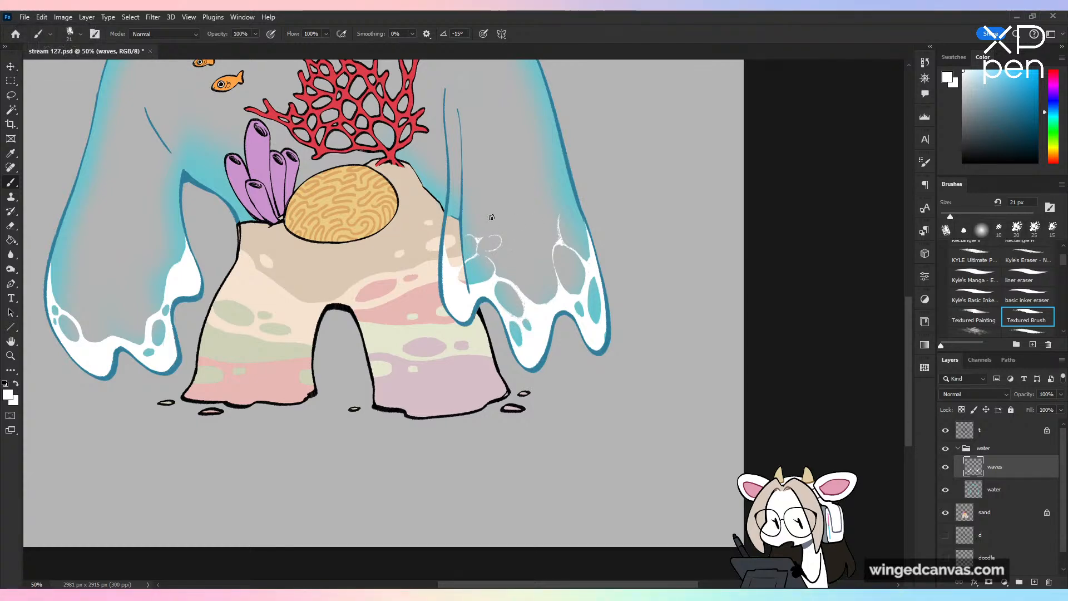
Step: Check the whole creature and its new foam lines, both mirrored and in the normal orientation
key("ctrl+minus")
key("ctrl+minus")
key("ctrl+shift+h")
key("ctrl+shift+h")
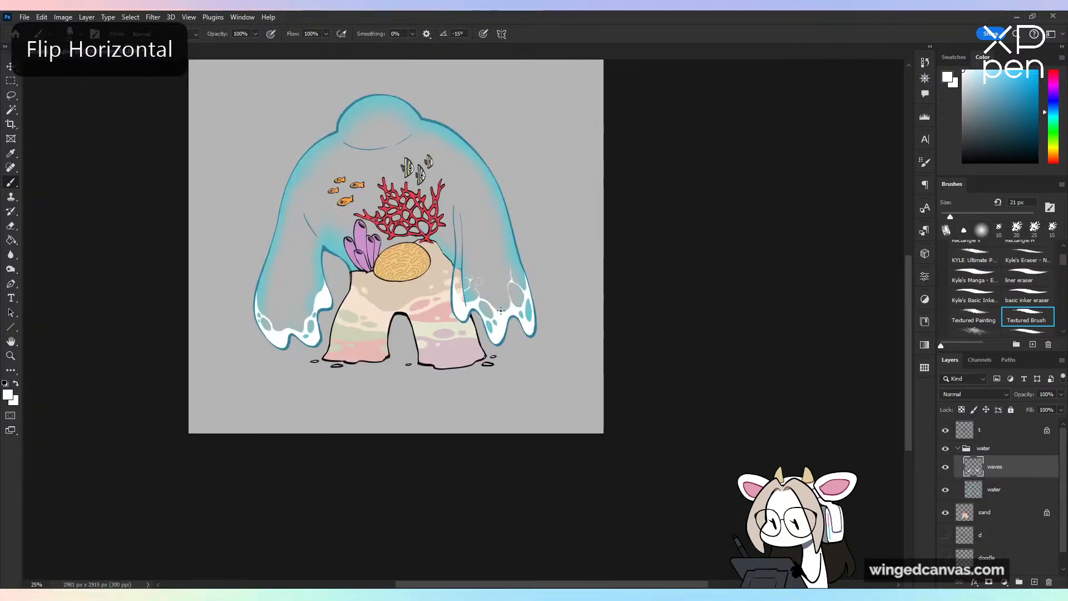
key("ctrl+plus")
key("ctrl+plus")
key("e")
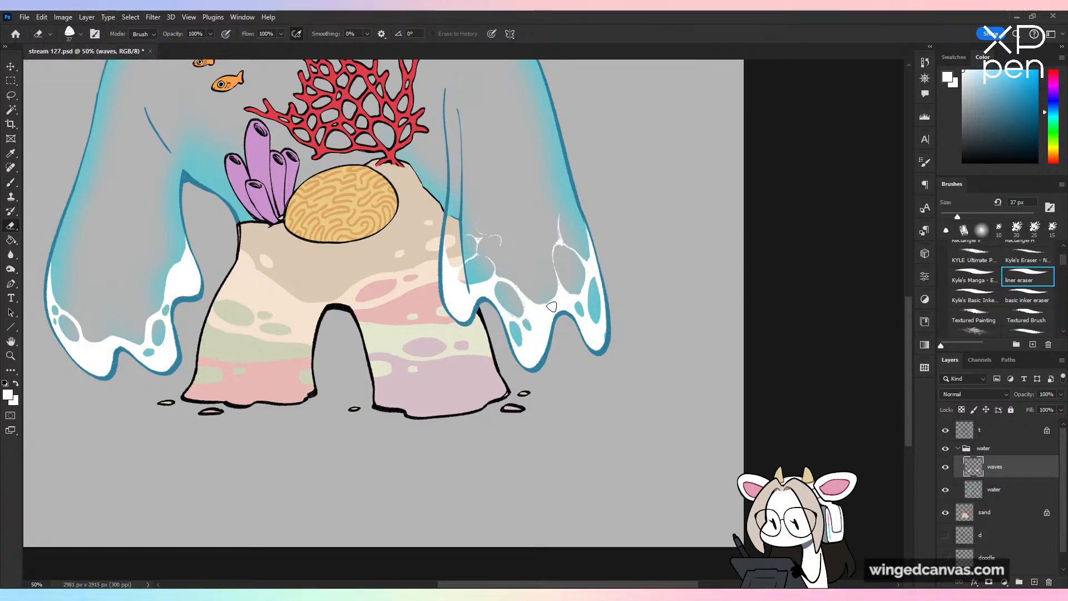
key("ctrl+minus")
key("ctrl+shift+h")
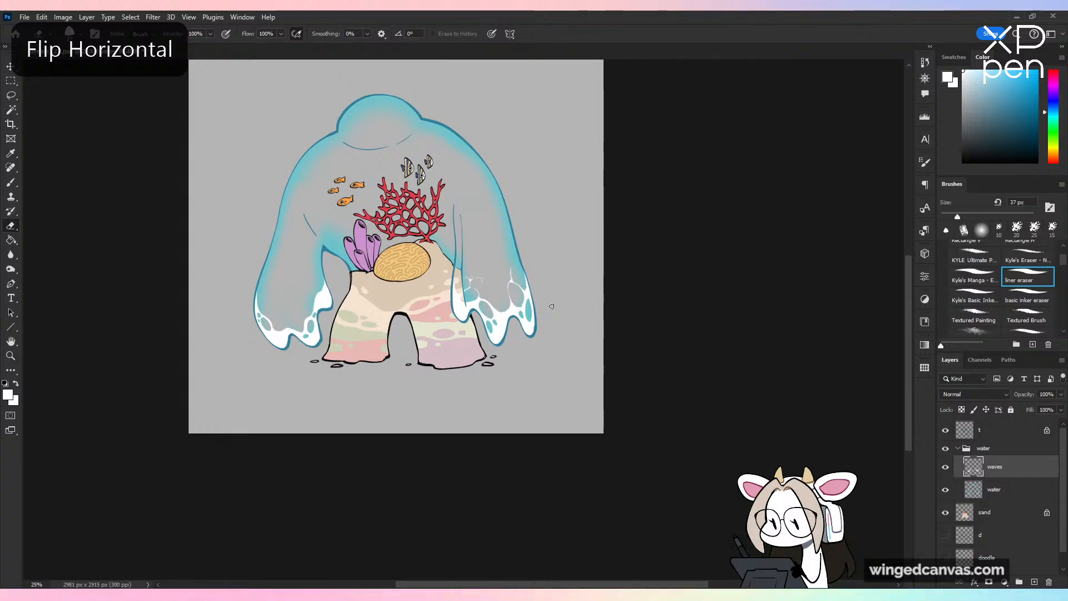
key("ctrl+plus")
key("ctrl+minus")
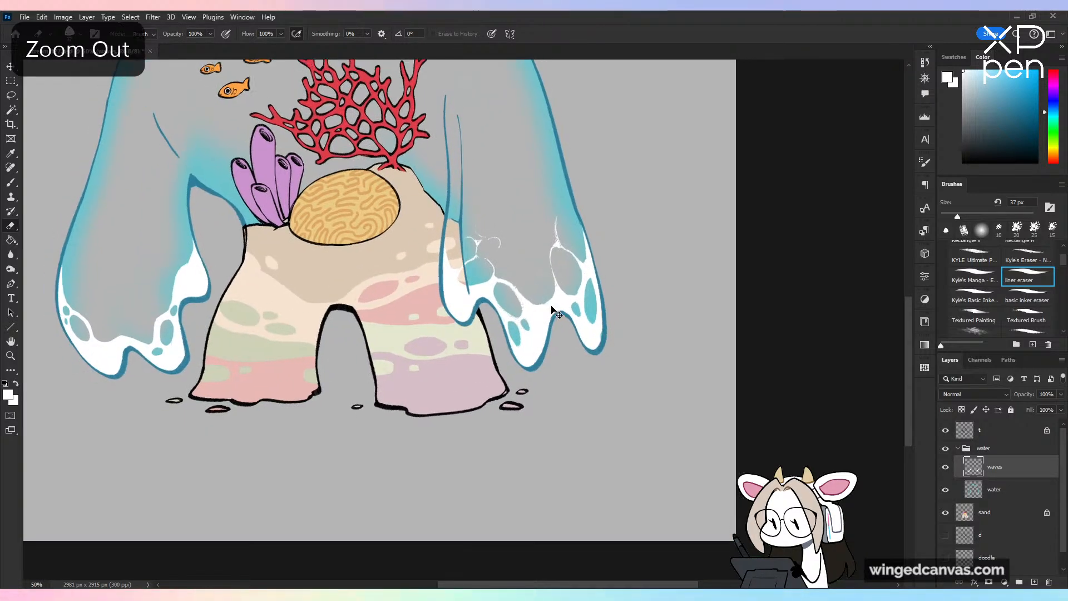
scroll(918, 296, "up", 3)
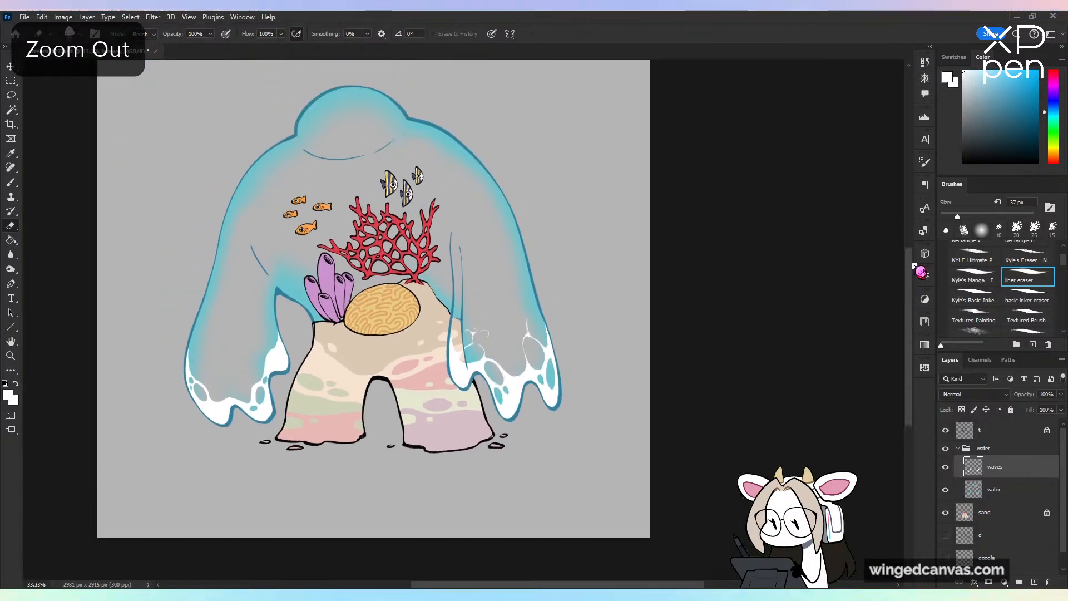
scroll(631, 560, "left", 3)
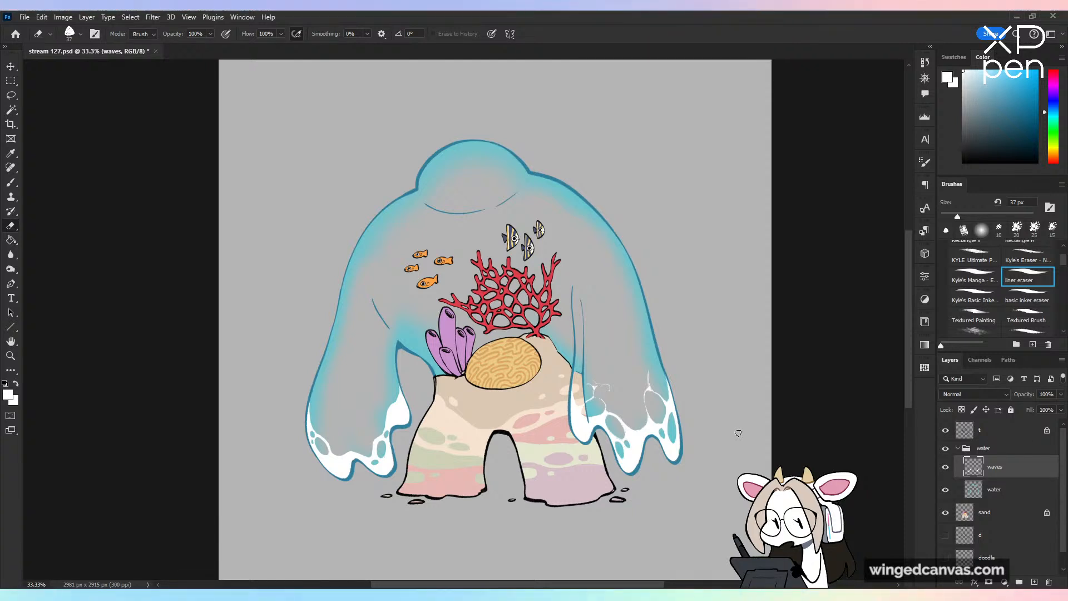
Step: Pick up the light blue from the water layer, then lasso around the creature and clear the layer's blue shading
left_click(957, 486)
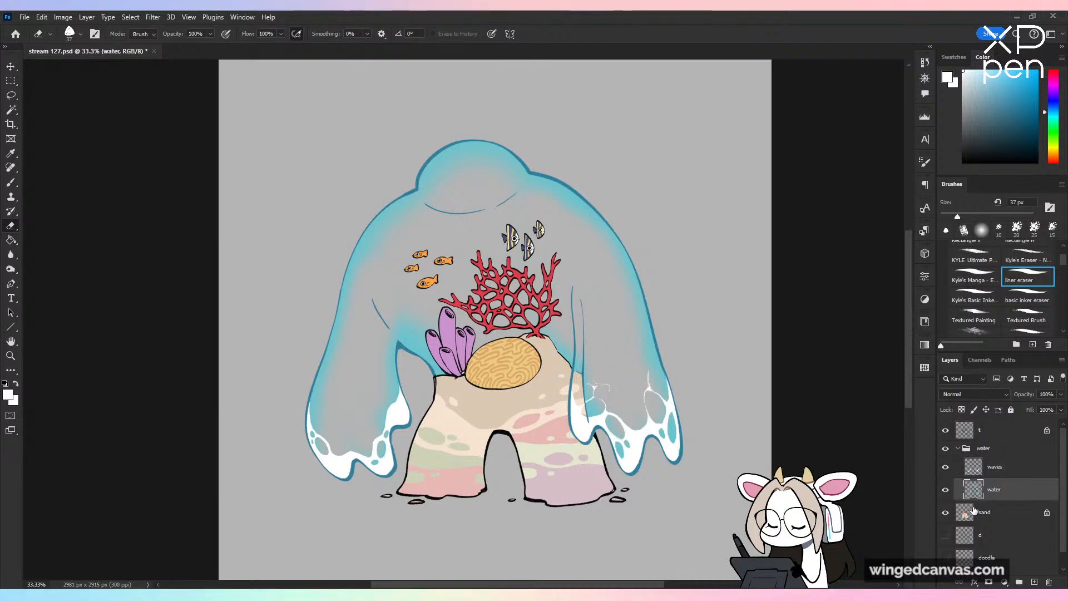
key("ctrl+plus")
key("alt")
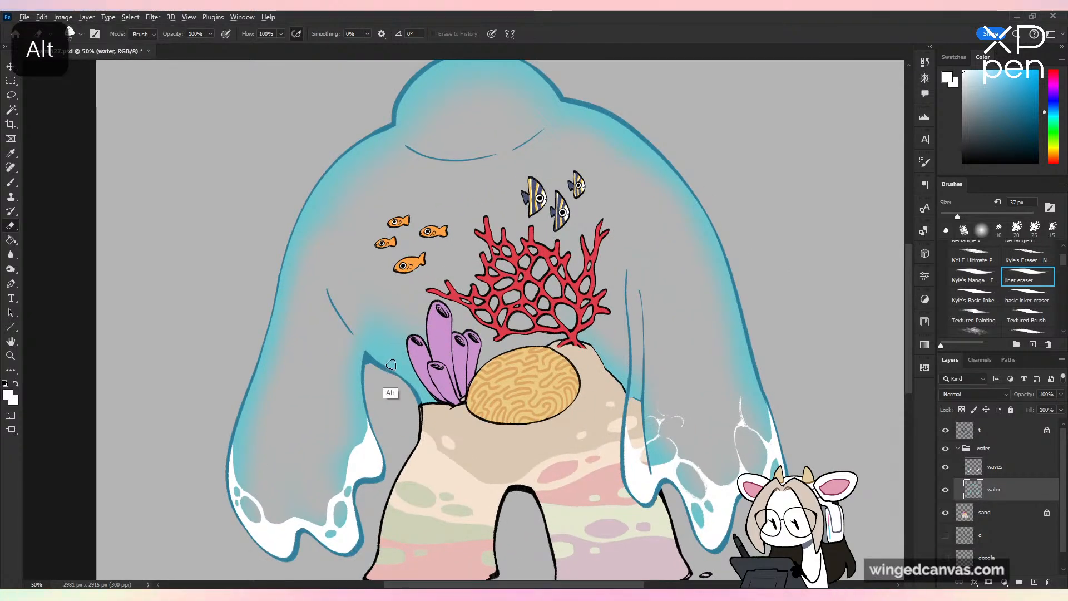
left_click(11, 183)
left_click(419, 424, "alt")
key("ctrl+minus")
key("ctrl+minus")
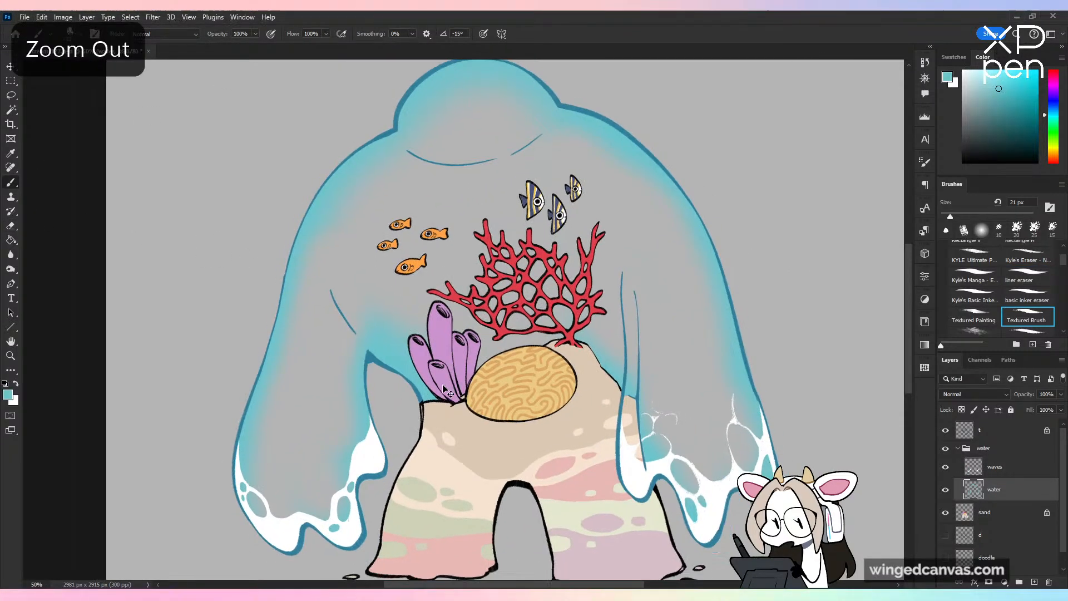
key("l")
mouse_move(692, 137)
left_mouse_down()
mouse_move(256, 377)
mouse_move(698, 105)
left_mouse_up()
key("Delete")
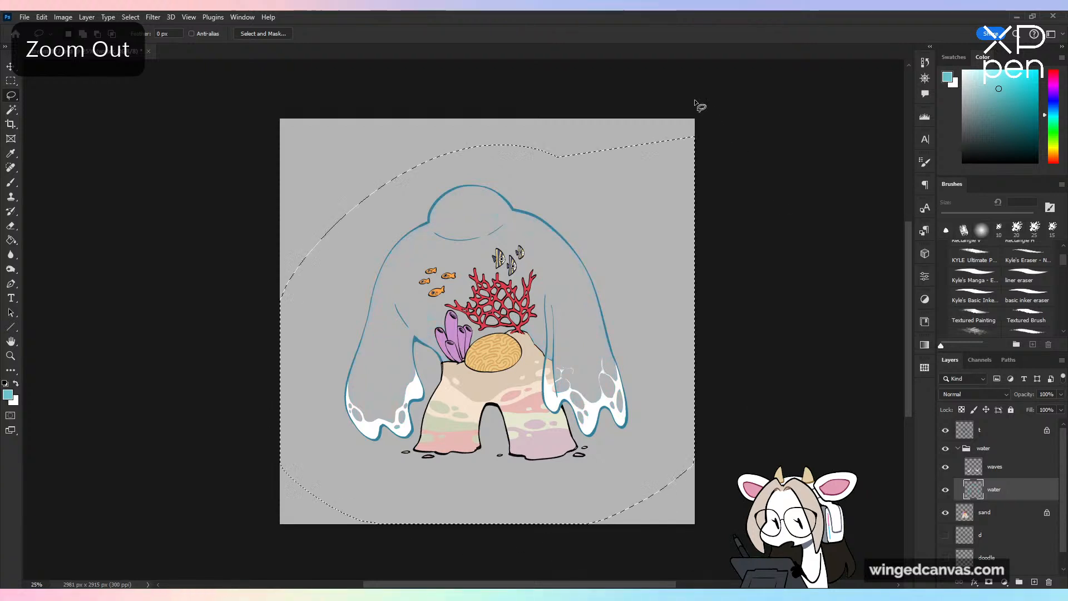
key("ctrl+d")
key("b")
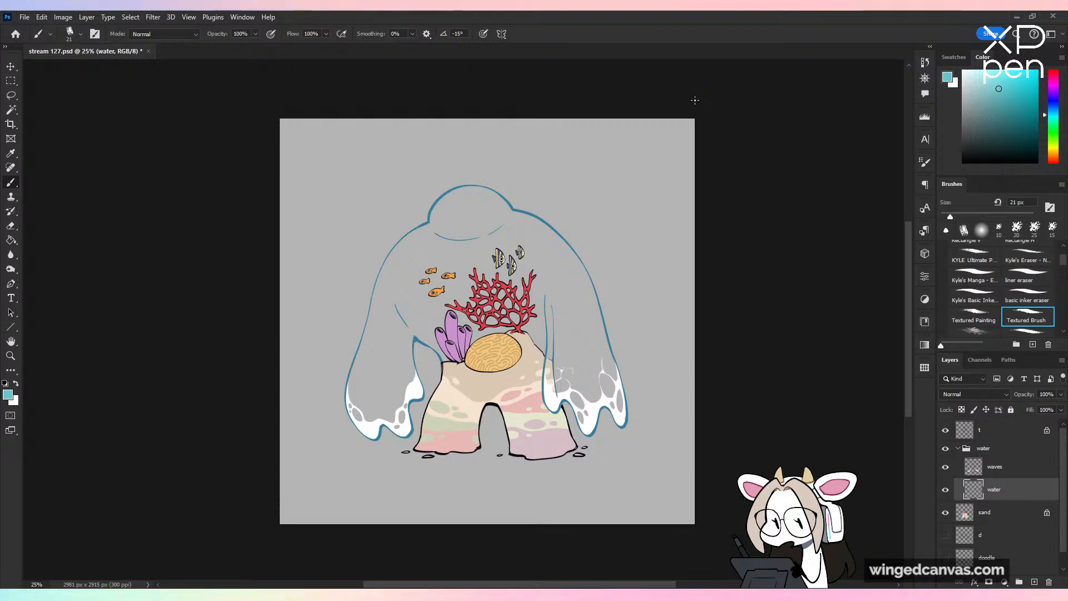
Step: Try teal shading strokes inside the left arm's outer edge with the Textured Brush at 21 and 52 px, and undo them
key("ctrl+plus")
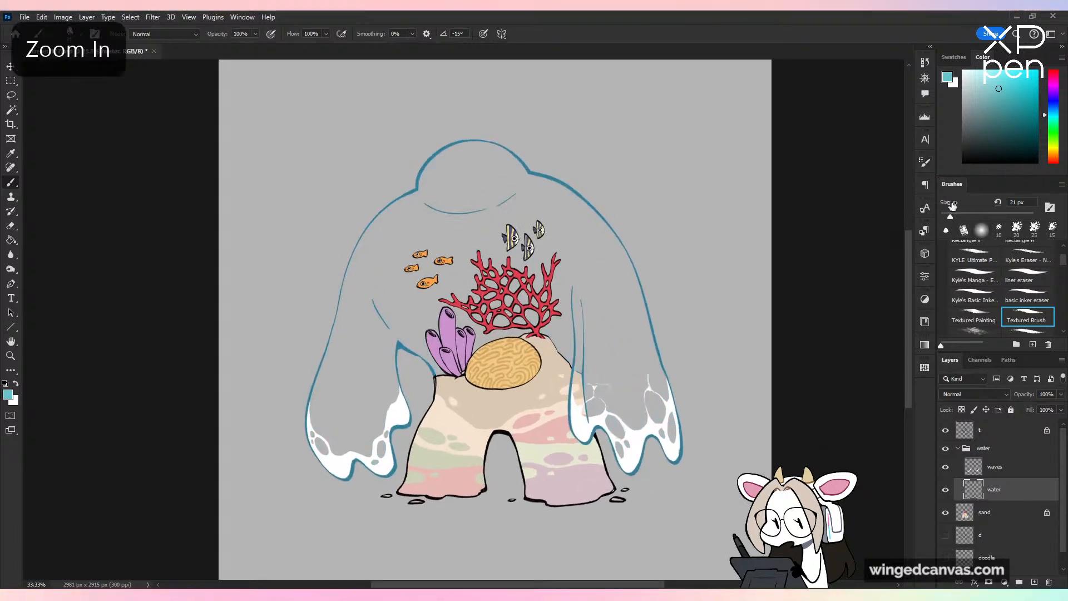
key("ctrl+plus")
mouse_move(317, 191)
left_mouse_down()
mouse_move(306, 251)
mouse_move(318, 244)
left_mouse_up()
key("ctrl+z")
left_click(1005, 94)
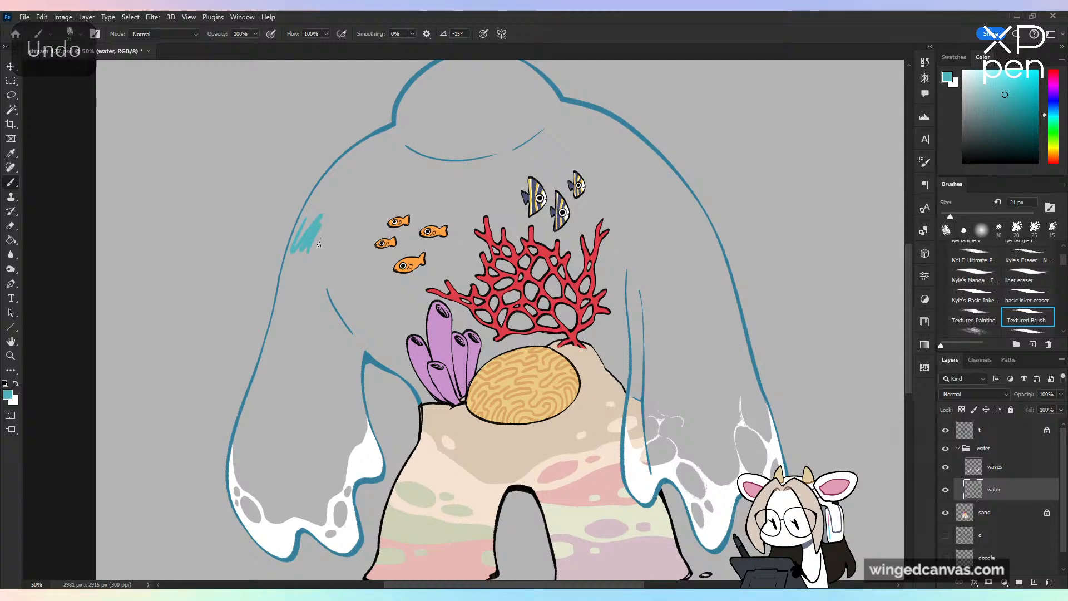
key("ctrl+z")
left_click(966, 217)
left_click_drag(278, 292, 312, 237)
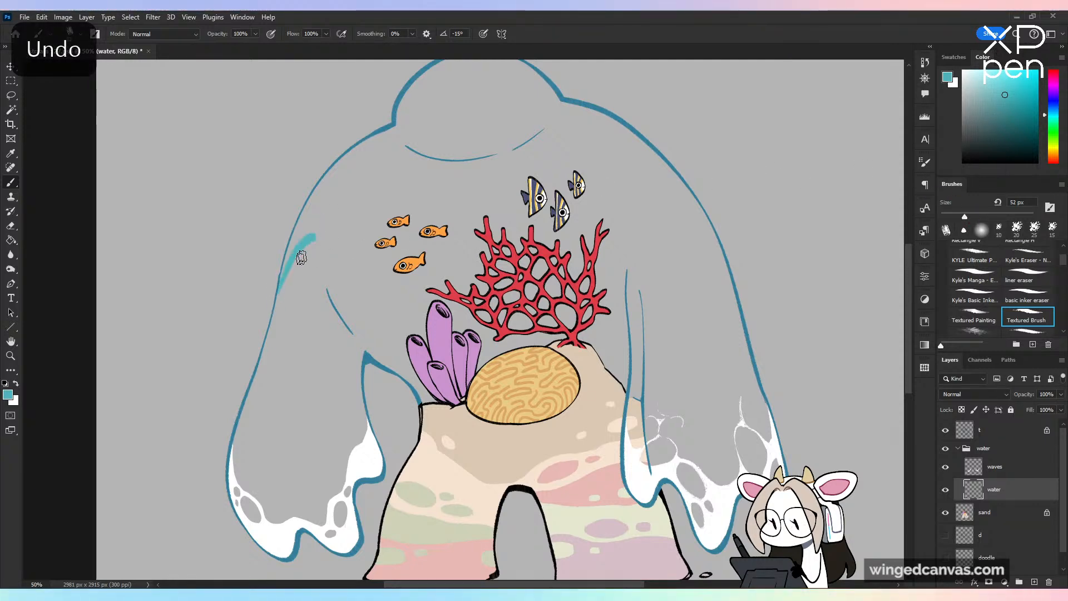
key("ctrl+z")
left_click_drag(281, 284, 322, 234)
key("ctrl+minus")
key("ctrl+minus")
key("ctrl+z")
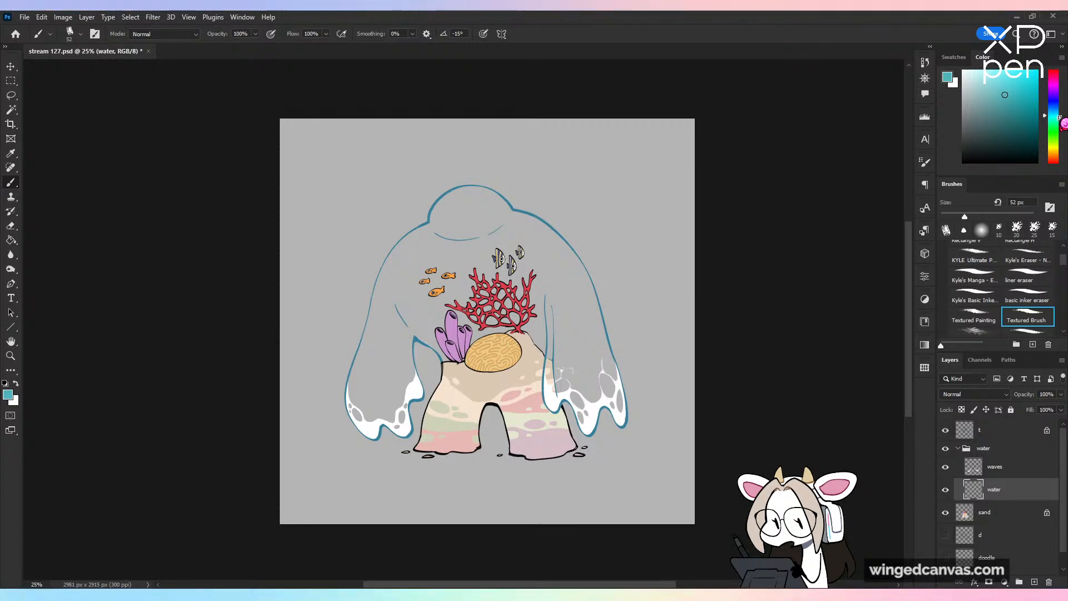
Step: Set the foreground colour to a pale turquoise and make layer t active for a Magic Wand selection
left_click(988, 80)
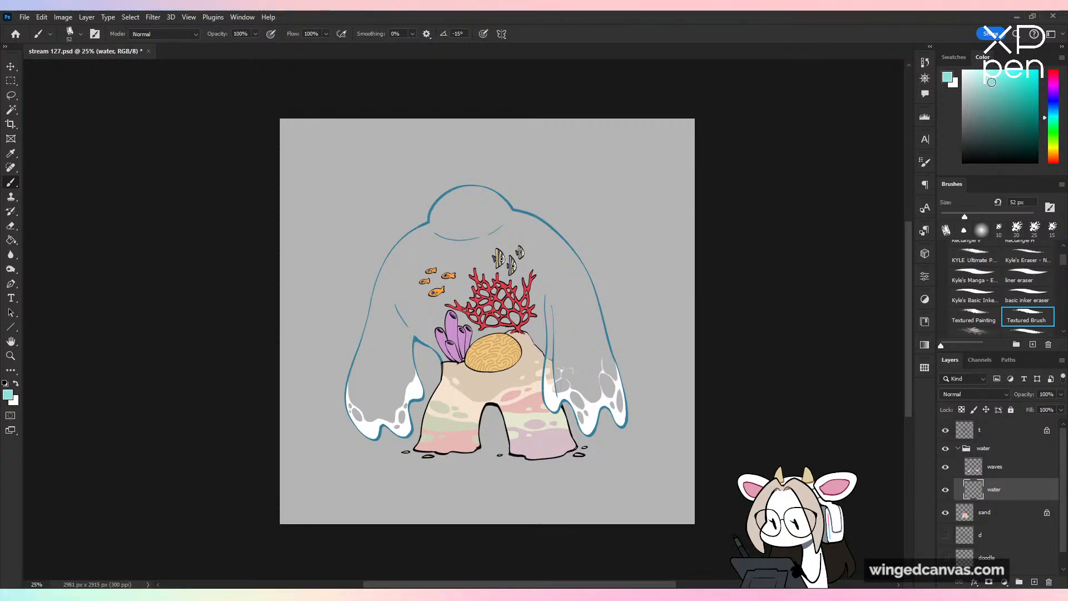
key("w")
key("ctrl+z")
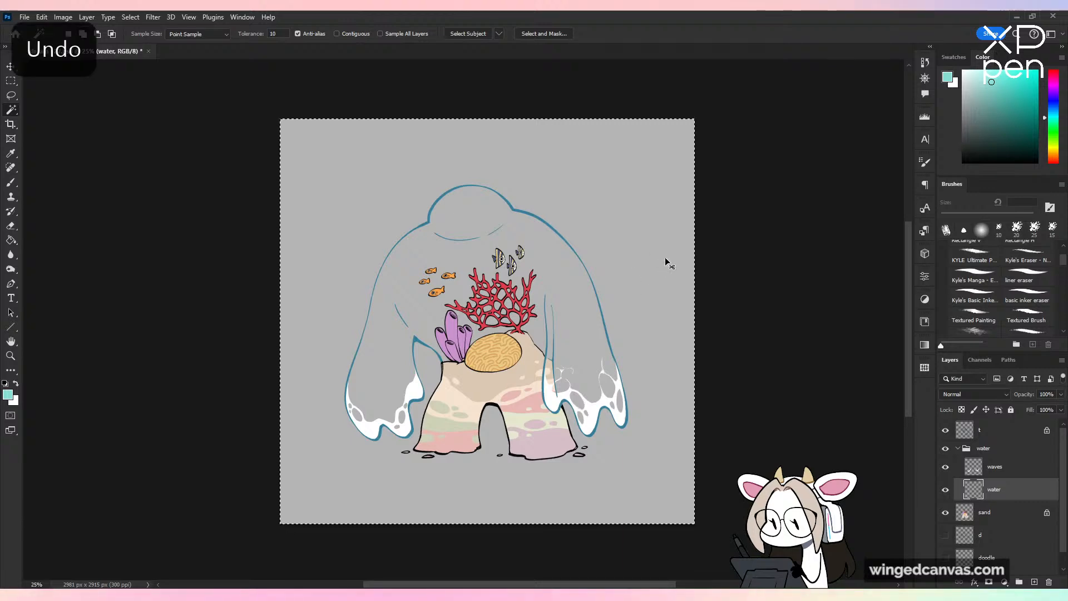
key("ctrl+plus")
left_click(983, 434)
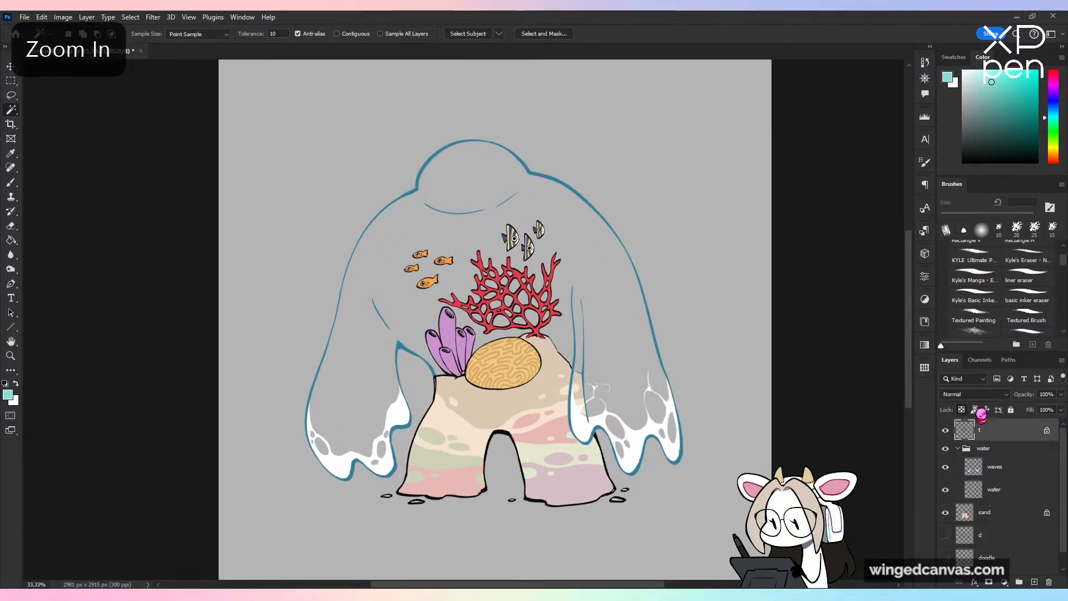
Step: Restrict the Magic Wand to contiguous areas and select the open area inside the creature's body outline on layer t
left_click(727, 386)
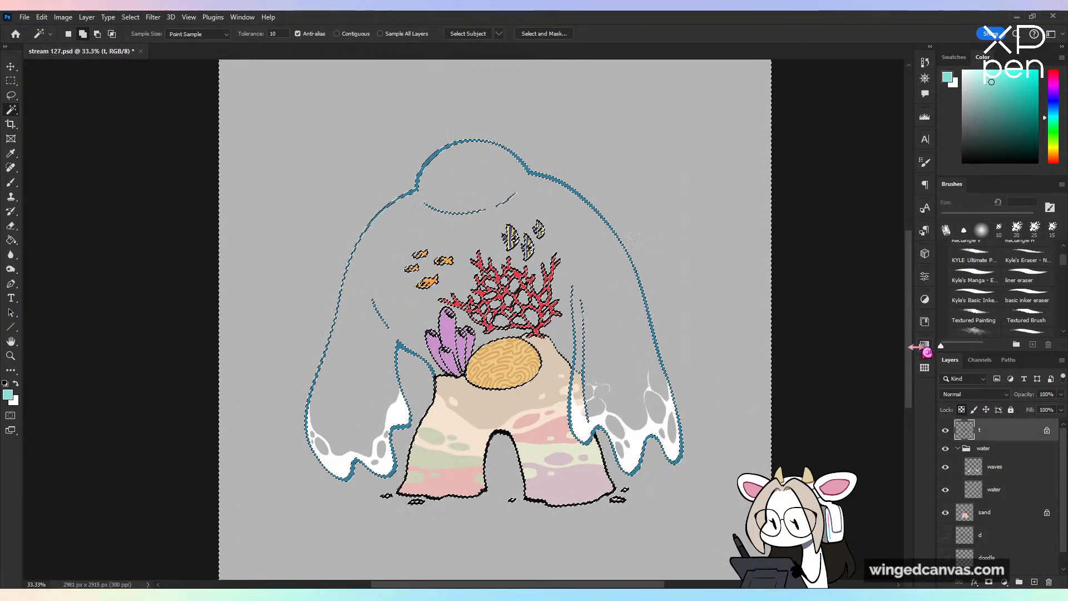
key("ctrl+z")
key("ctrl+shift+z")
left_click(337, 33)
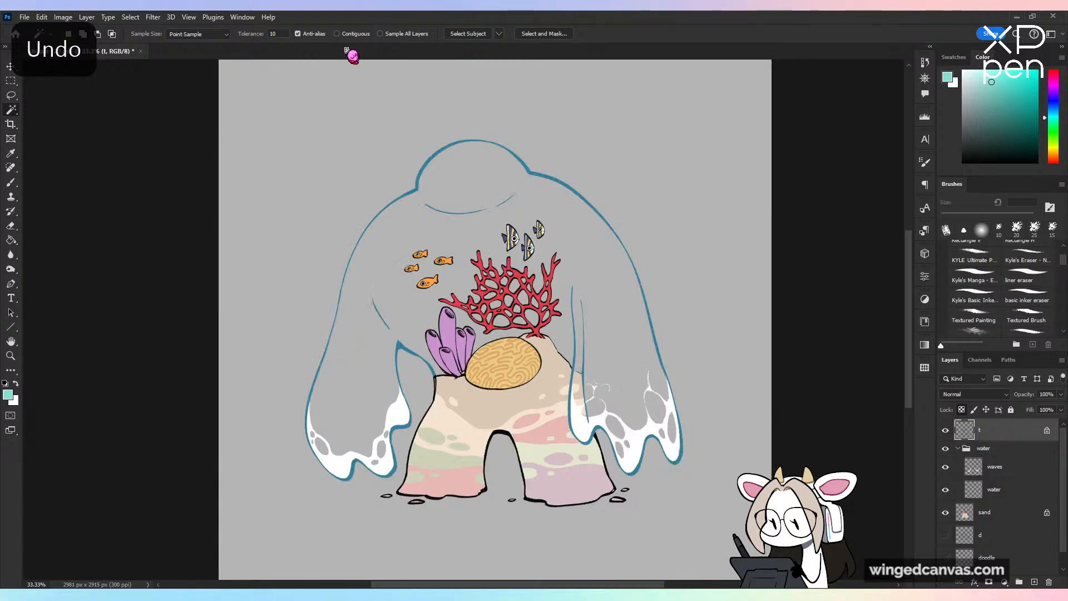
key("ctrl+z")
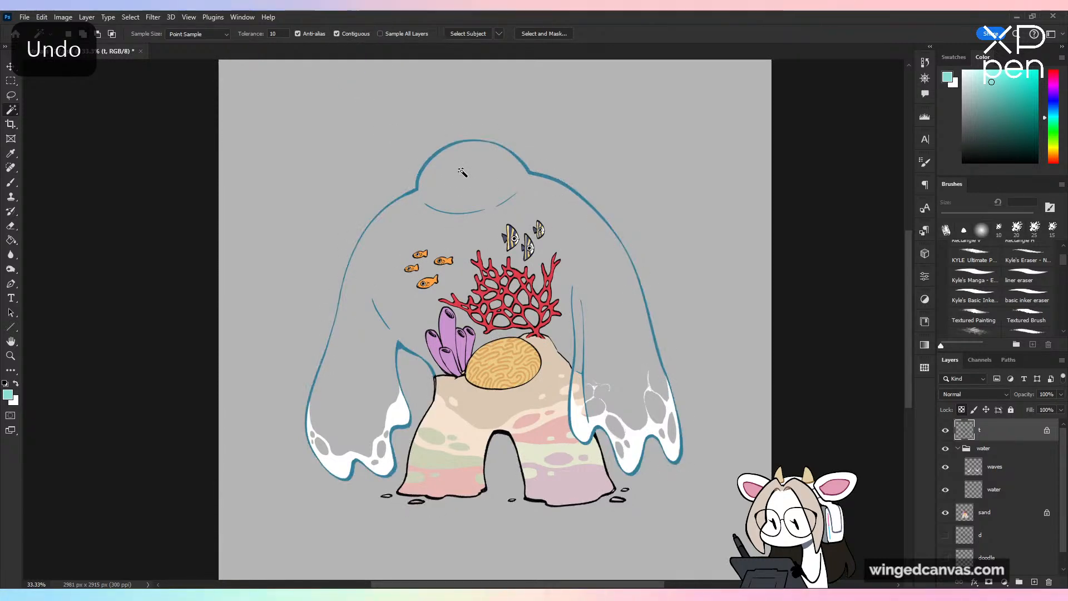
left_click(689, 286)
key("ctrl+z")
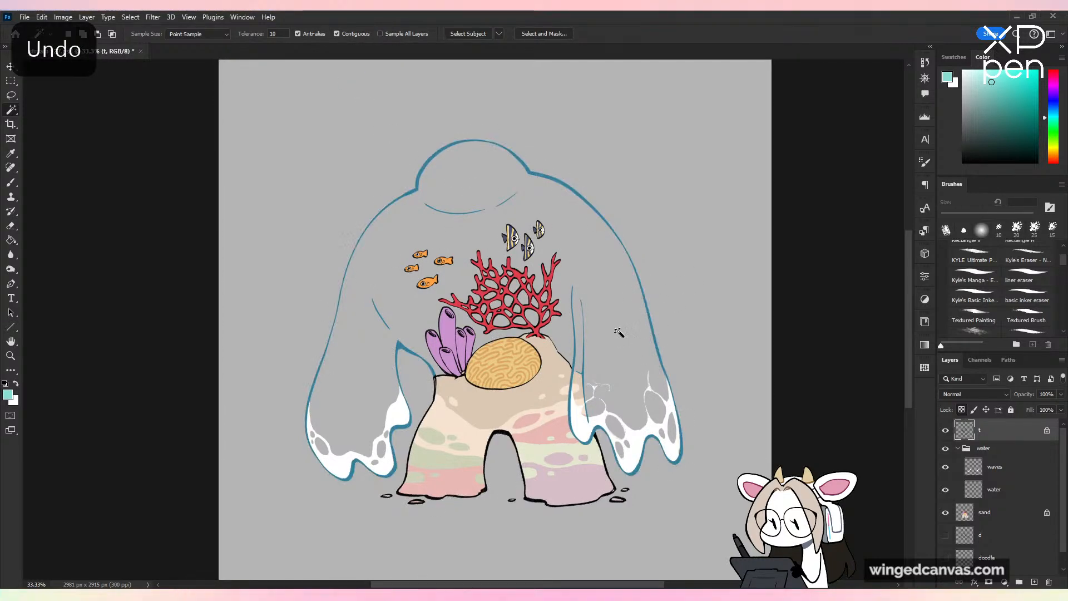
left_click(623, 331)
key("ctrl+plus")
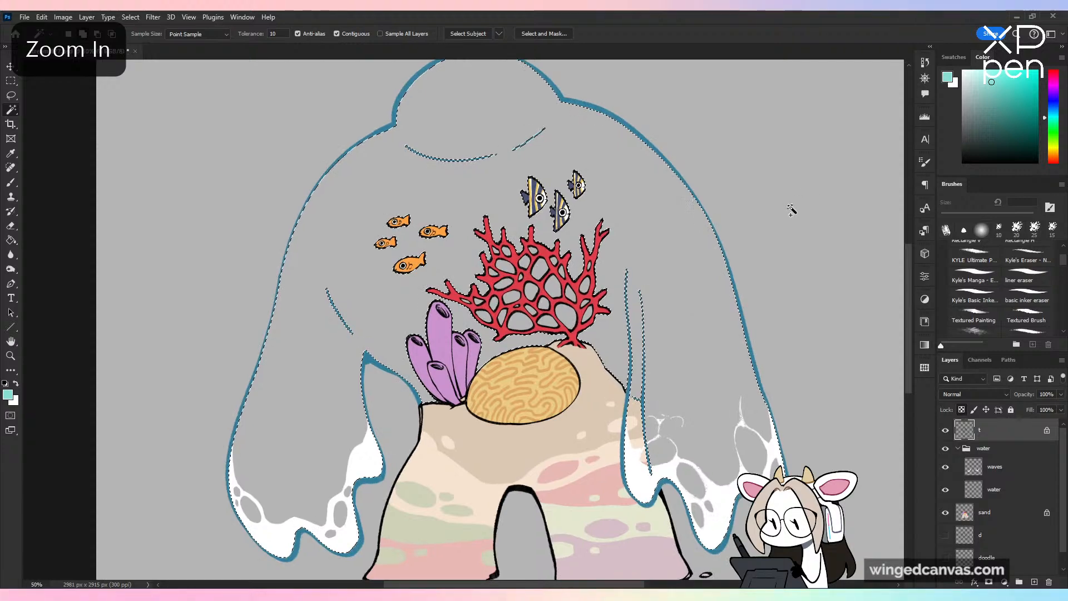
key("ctrl+minus")
key("ctrl+plus")
key("ctrl+plus")
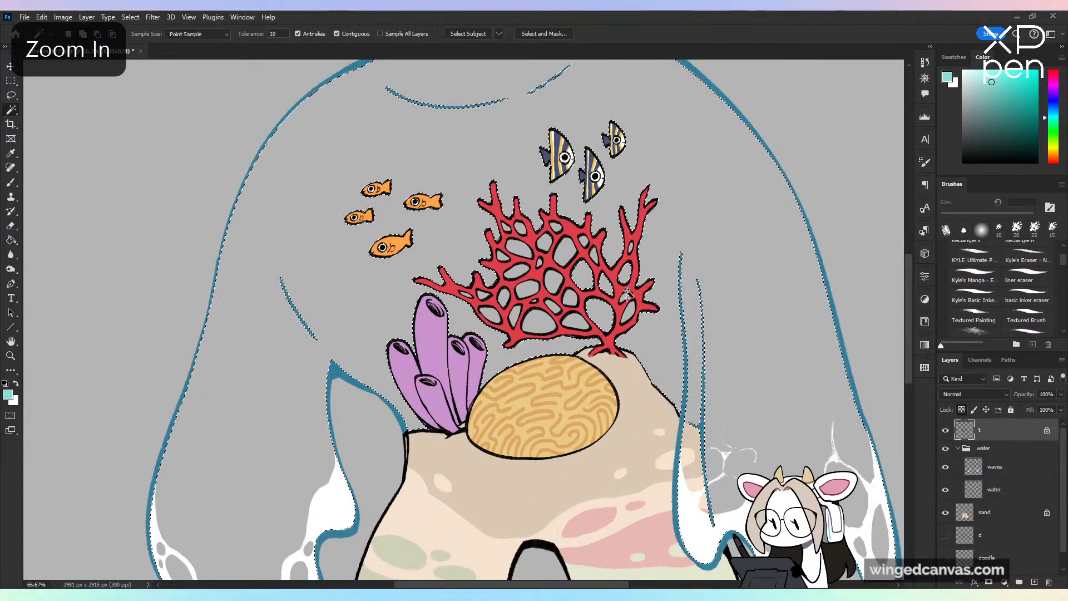
Step: Expand the Magic Wand selection of the creature's body so it reaches under the blue line art
key("ctrl+plus")
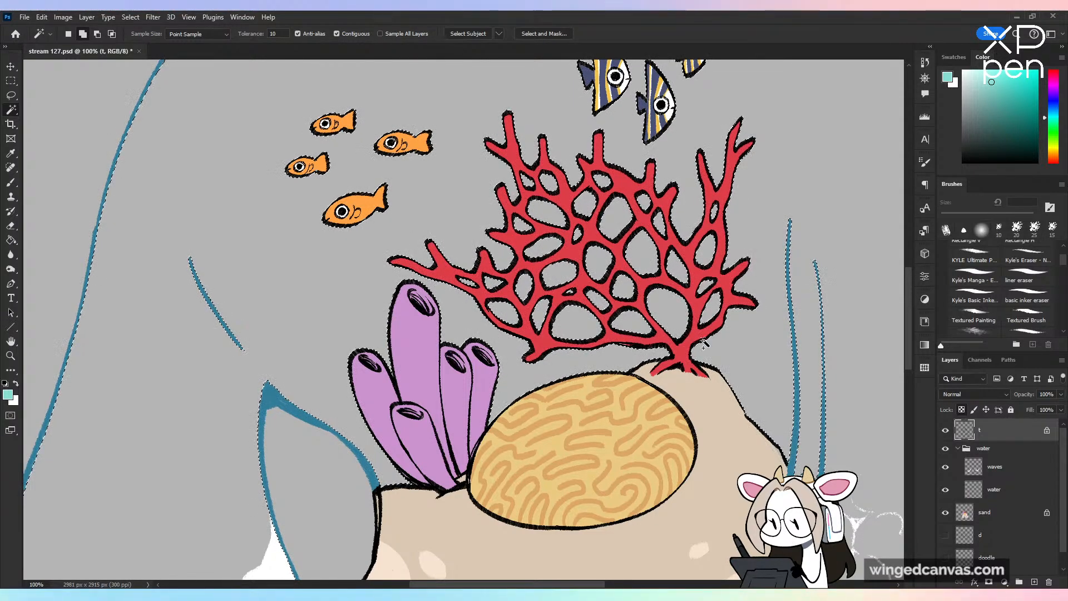
key("ctrl+minus")
key("ctrl+minus")
key("ctrl+minus")
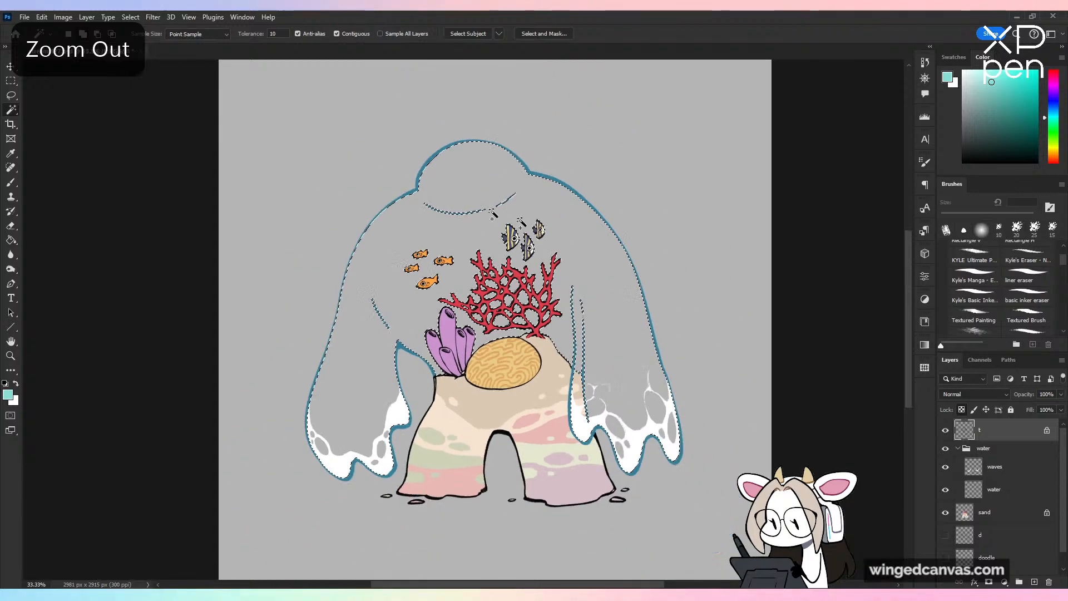
left_click(131, 18)
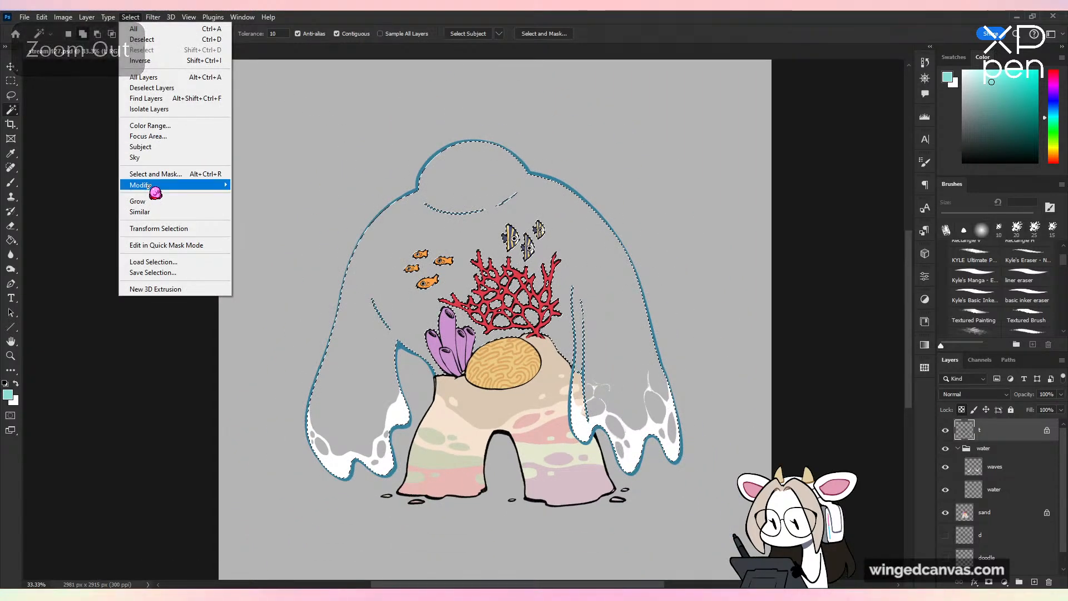
mouse_move(183, 185)
left_click(262, 207)
left_click(584, 195)
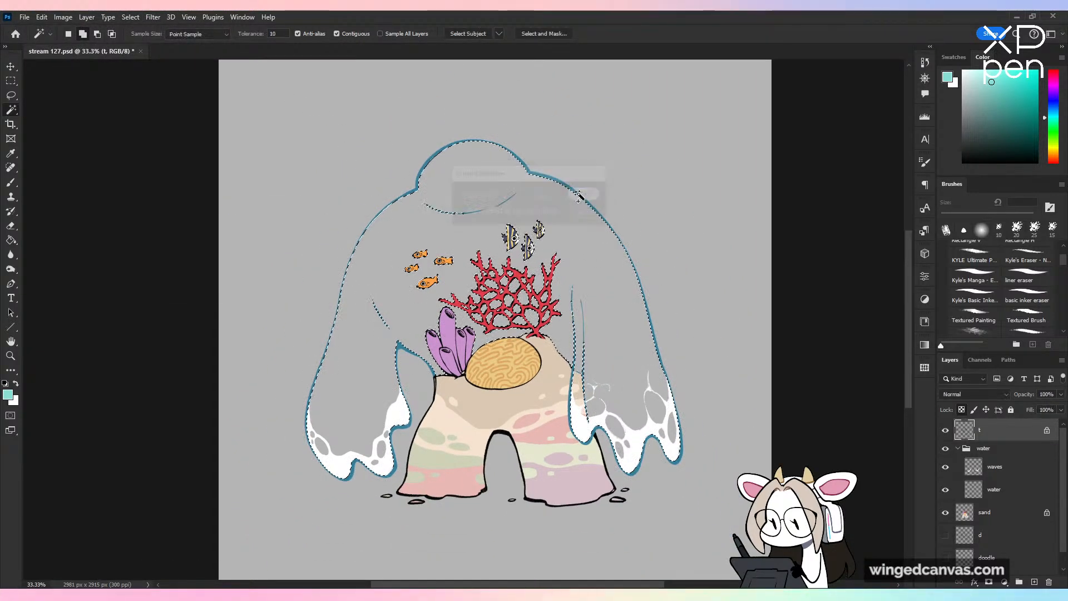
Step: Add the neck crease and the inner arm lines to the body selection with the Lasso
key("ctrl+plus")
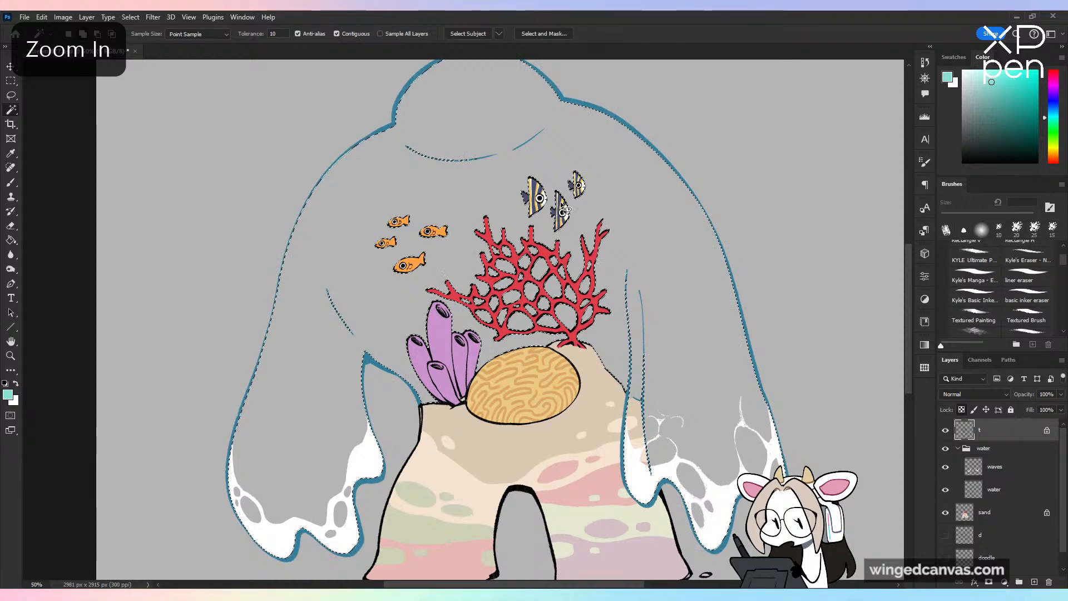
key("l")
left_click_drag(570, 150, 400, 189)
left_click_drag(467, 187, 561, 162)
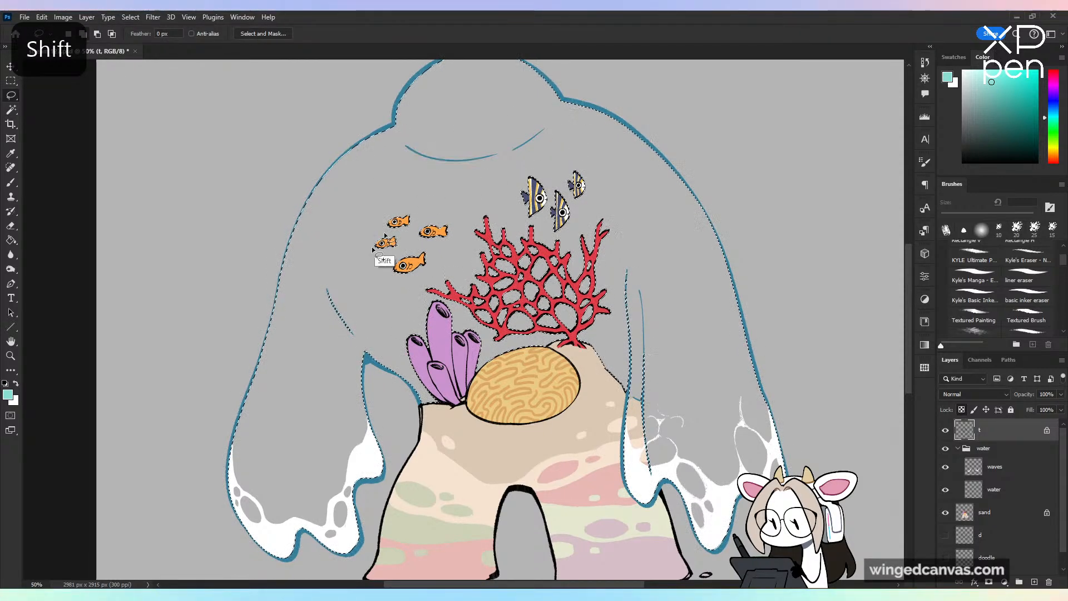
mouse_move(328, 257)
left_mouse_down()
mouse_move(341, 232)
mouse_move(335, 244)
left_mouse_up()
mouse_move(649, 377)
left_mouse_down()
mouse_move(639, 434)
mouse_move(671, 233)
mouse_move(625, 279)
mouse_move(624, 410)
mouse_move(649, 279)
left_mouse_up()
key("ctrl+minus")
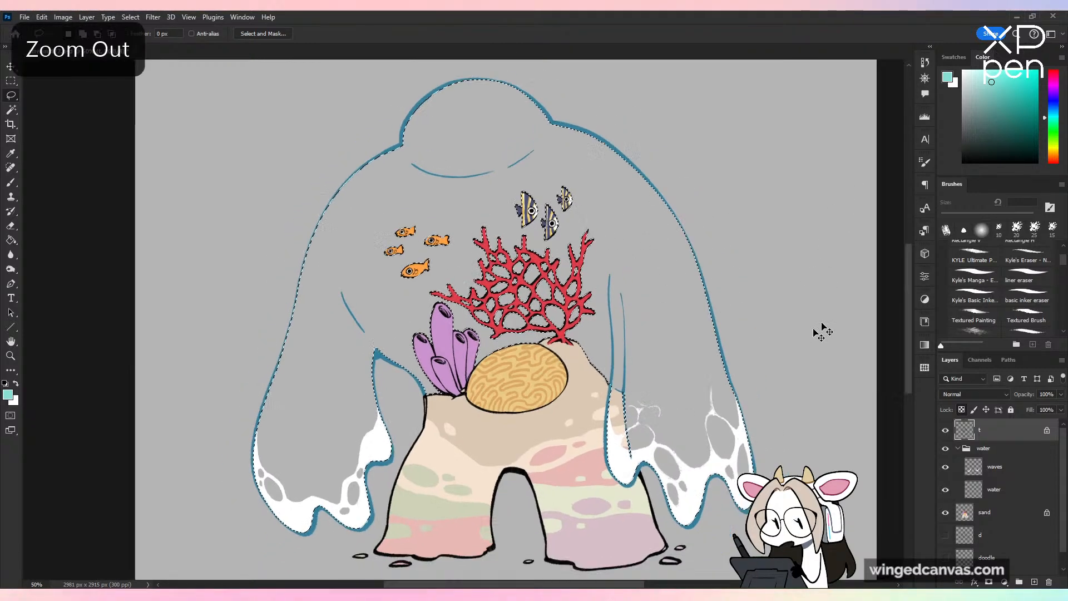
Step: Fill the selected body with the pale turquoise on the water layer using the Paint Bucket, and deselect
left_click(994, 489)
key("g")
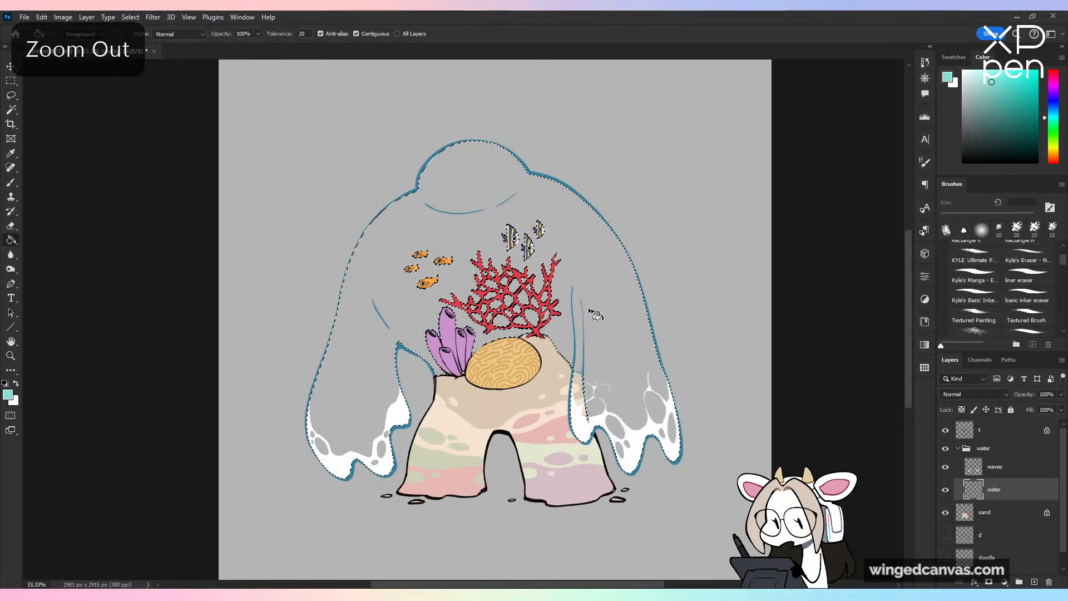
left_click(594, 312)
key("ctrl+minus")
key("ctrl+plus")
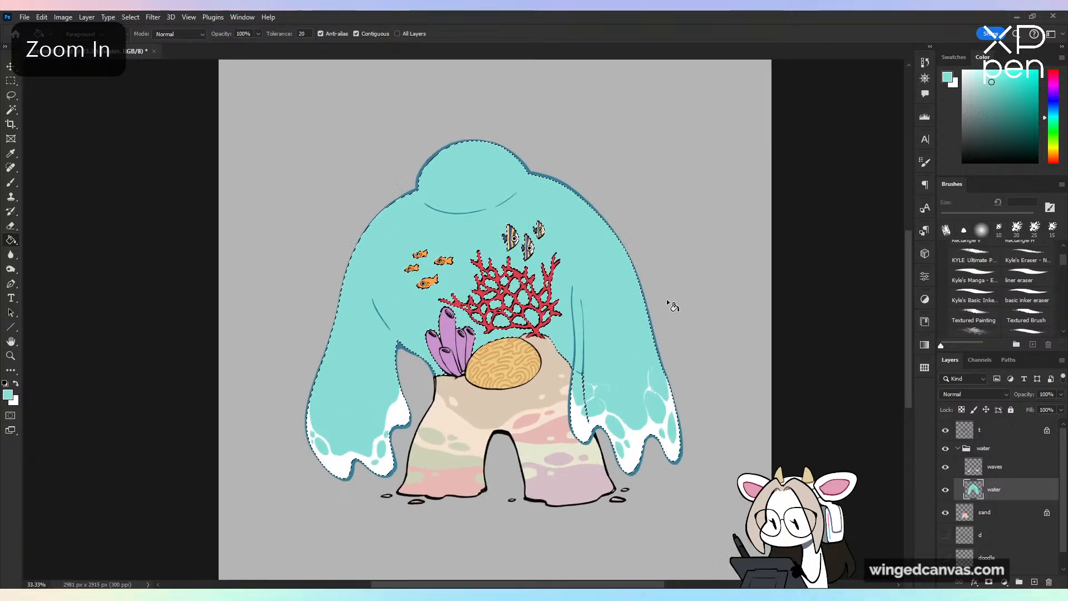
key("ctrl+d")
key("b")
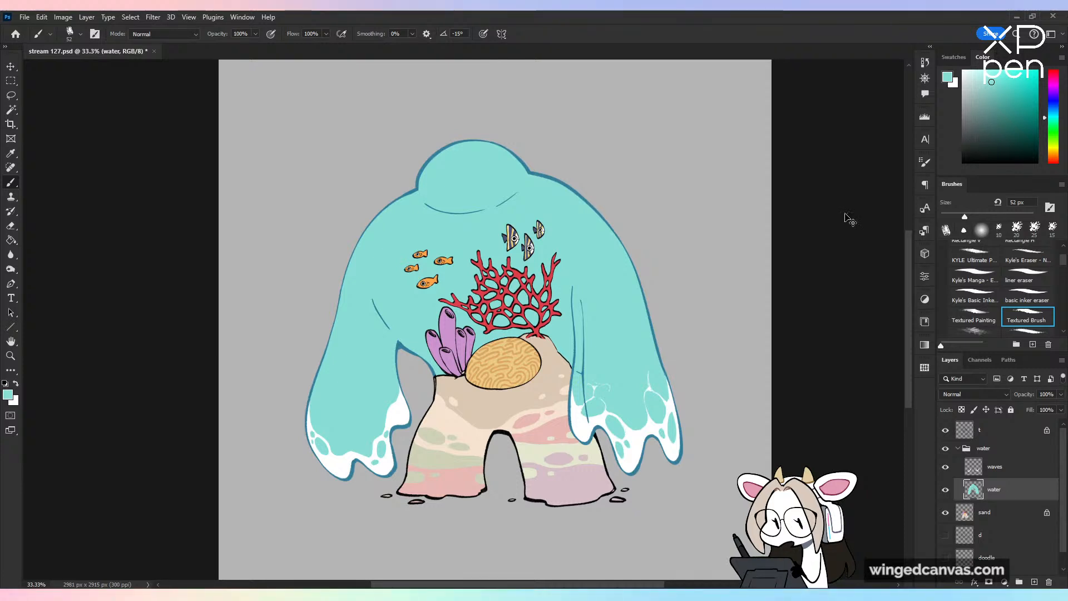
Step: Save the document and check the coloured creature as a whole, mirrored horizontally and back
key("ctrl+minus")
key("ctrl+minus")
key("ctrl+s")
key("ctrl+plus")
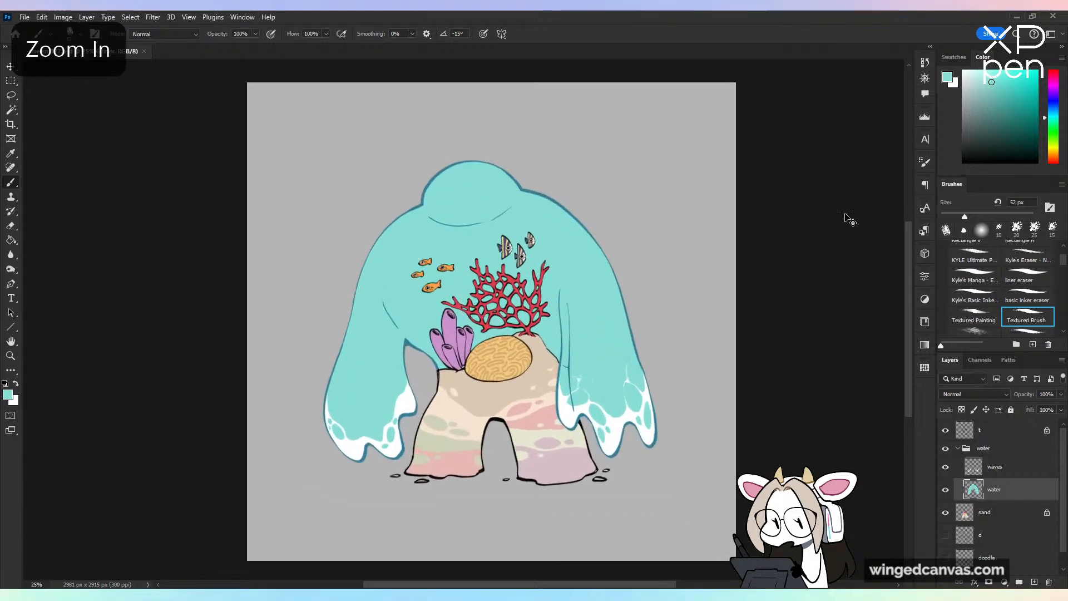
key("ctrl+plus")
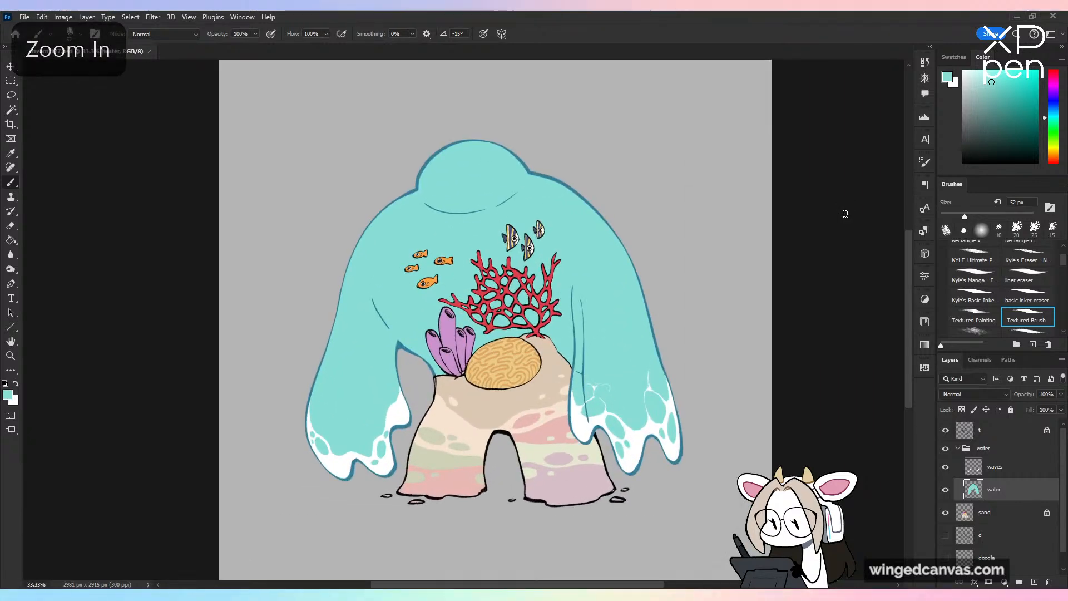
key("ctrl+shift+h")
key("ctrl+shift+h")
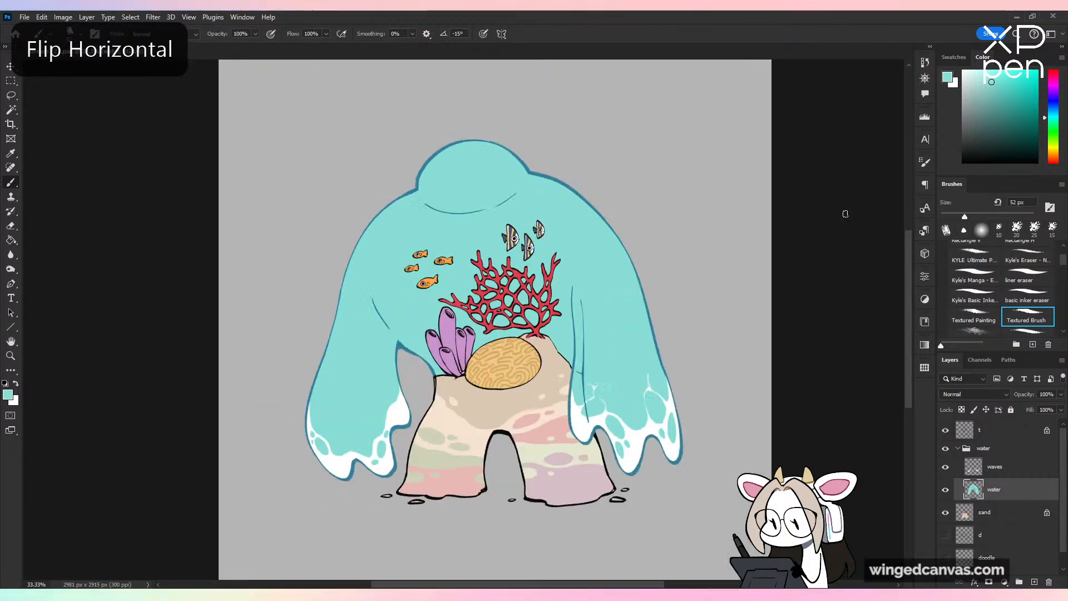
Step: Erase water-layer colour along the right arm's inner edge over the sand rock with the liner eraser at 37 px
key("ctrl+plus")
key("e")
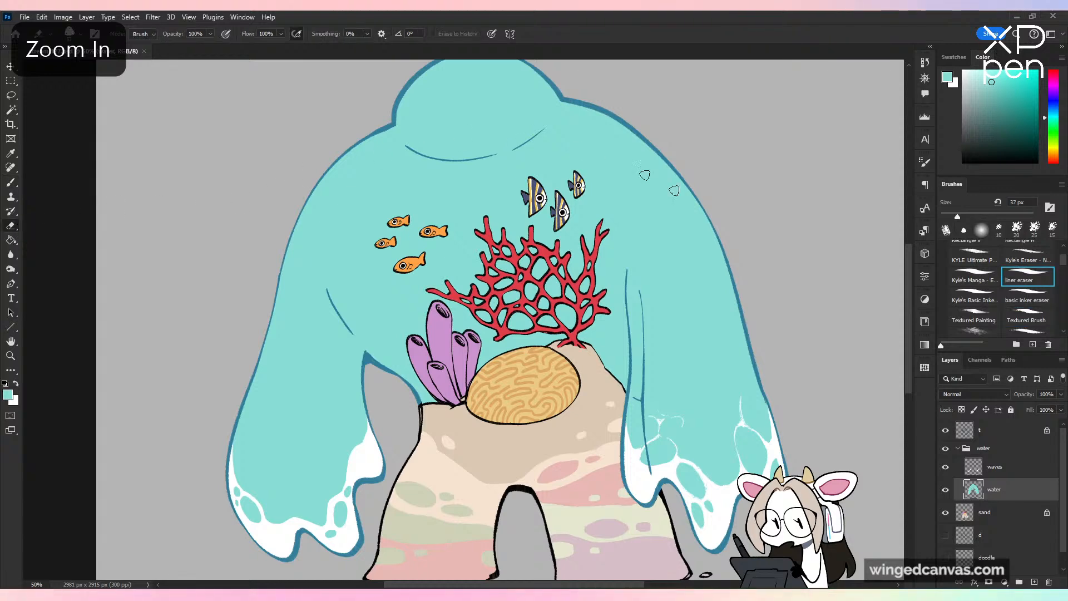
scroll(658, 291, "down", 3)
key("ctrl+plus")
mouse_move(513, 280)
left_mouse_down()
mouse_move(492, 275)
mouse_move(509, 282)
mouse_move(513, 326)
mouse_move(509, 287)
mouse_move(498, 337)
left_mouse_up()
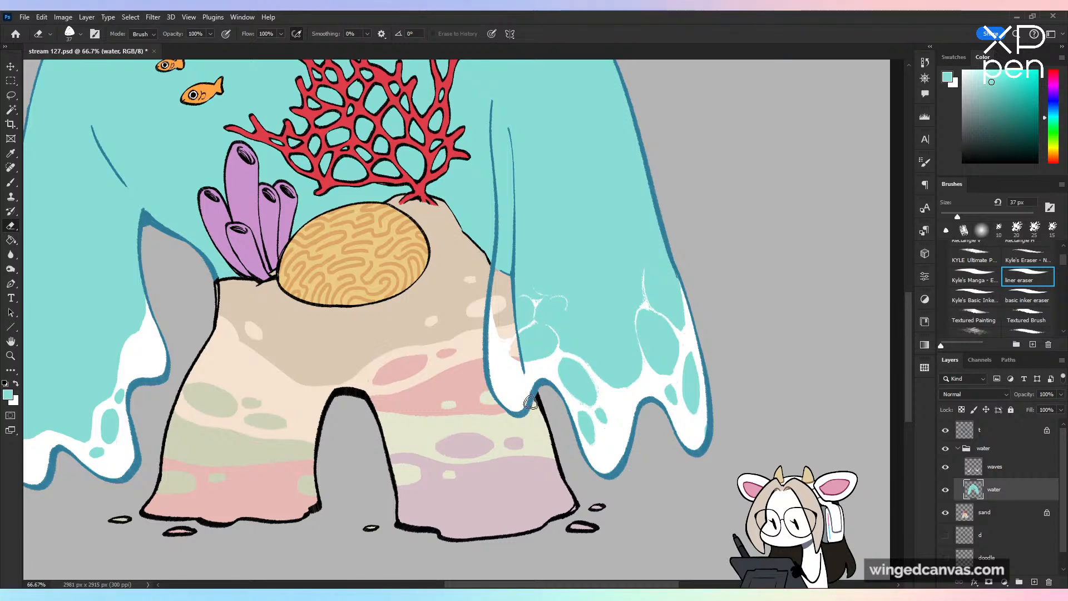
Step: Compare the erased arm edge in a horizontally flipped view, restore the orientation and save the file
key("ctrl+minus")
key("ctrl+minus")
key("ctrl+minus")
key("ctrl+shift+h")
key("ctrl+shift+h")
key("ctrl+s")
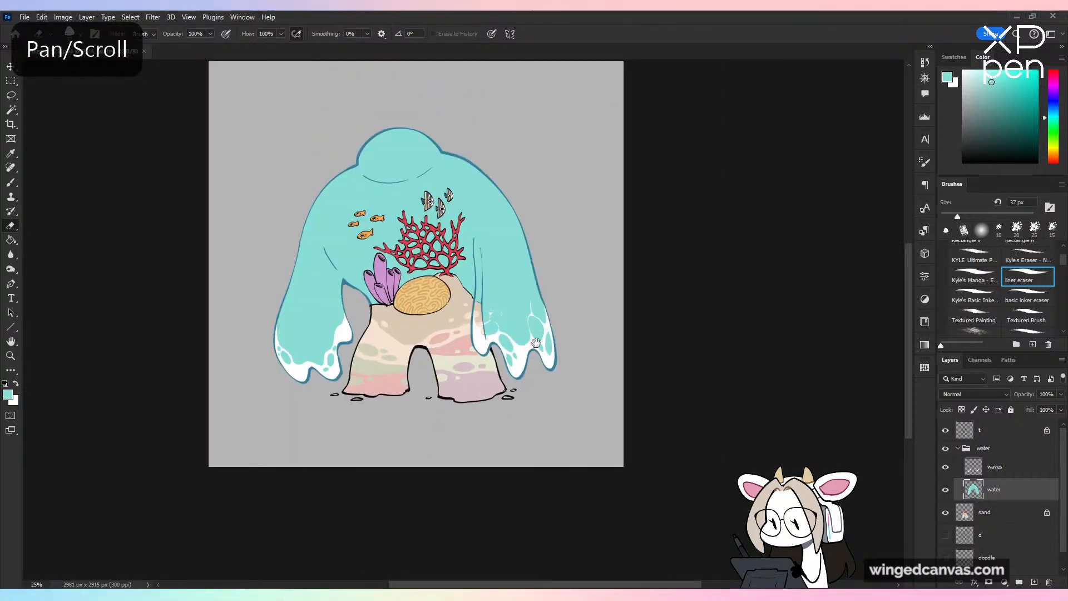
left_click_drag(647, 349, 590, 397)
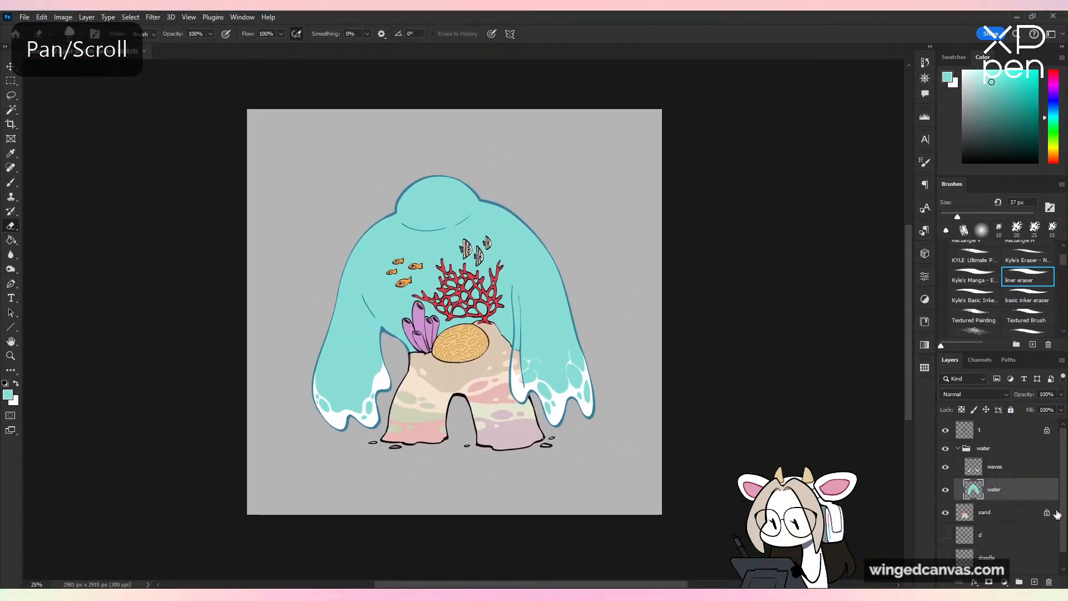
Step: Fill the Background layer with white using the Paint Bucket and save the document
key("alt+comma")
key("g")
left_click(627, 295)
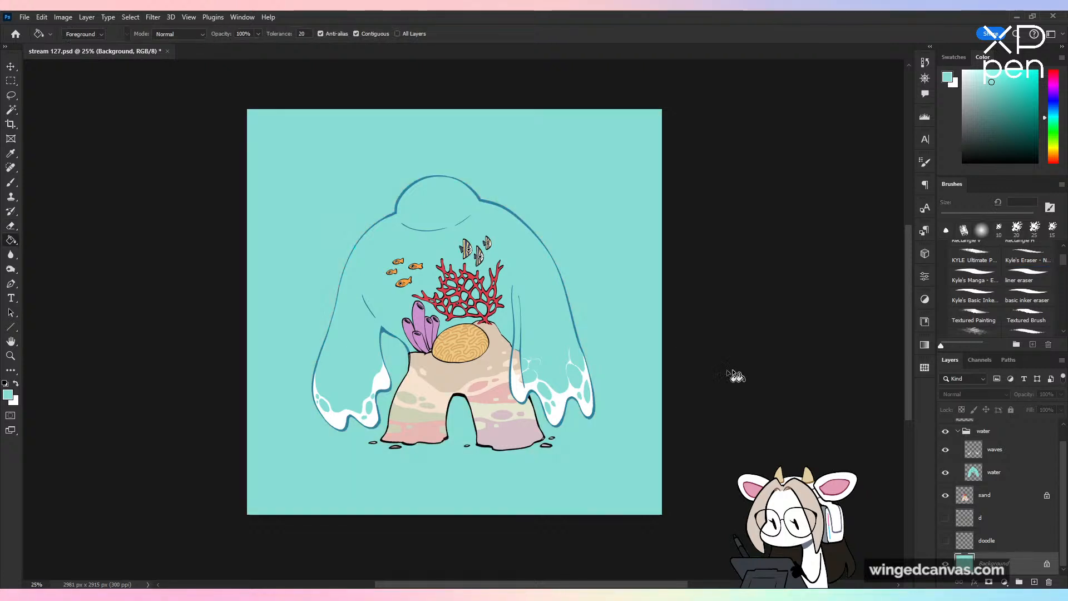
key("ctrl+z")
left_click(963, 71)
left_click(660, 267)
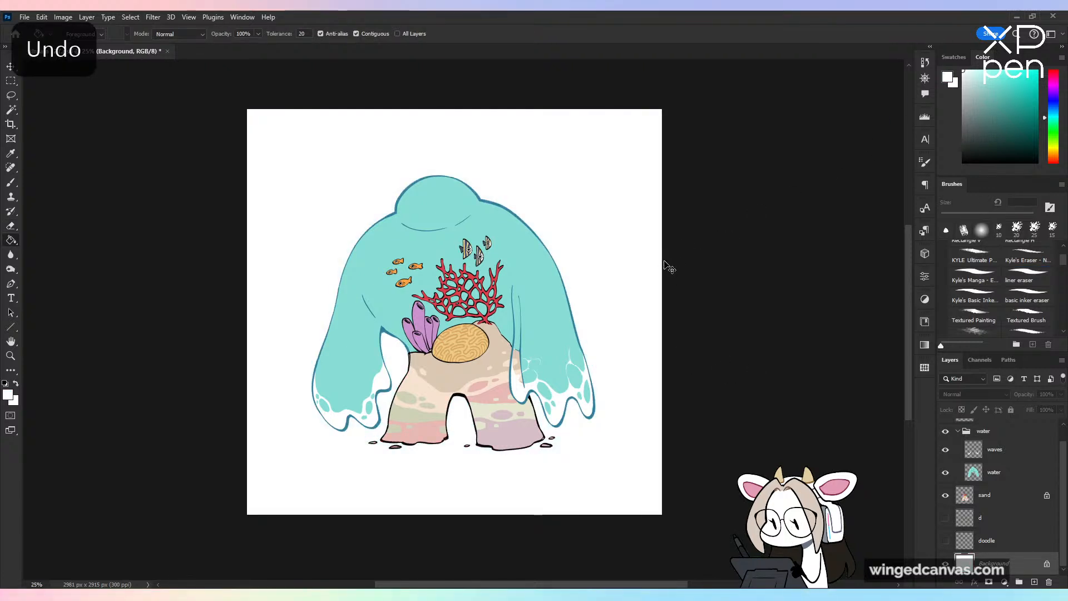
key("ctrl+plus")
key("ctrl+s")
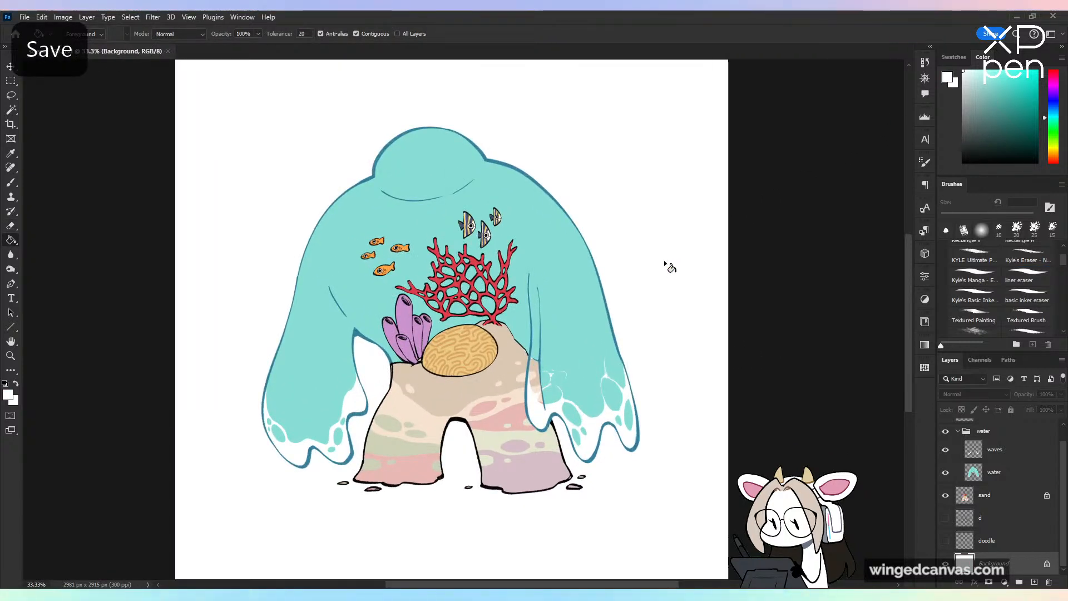
Step: Make the water layer active with its transparent pixels unlocked and choose the Soft Round eraser
left_click(1020, 478)
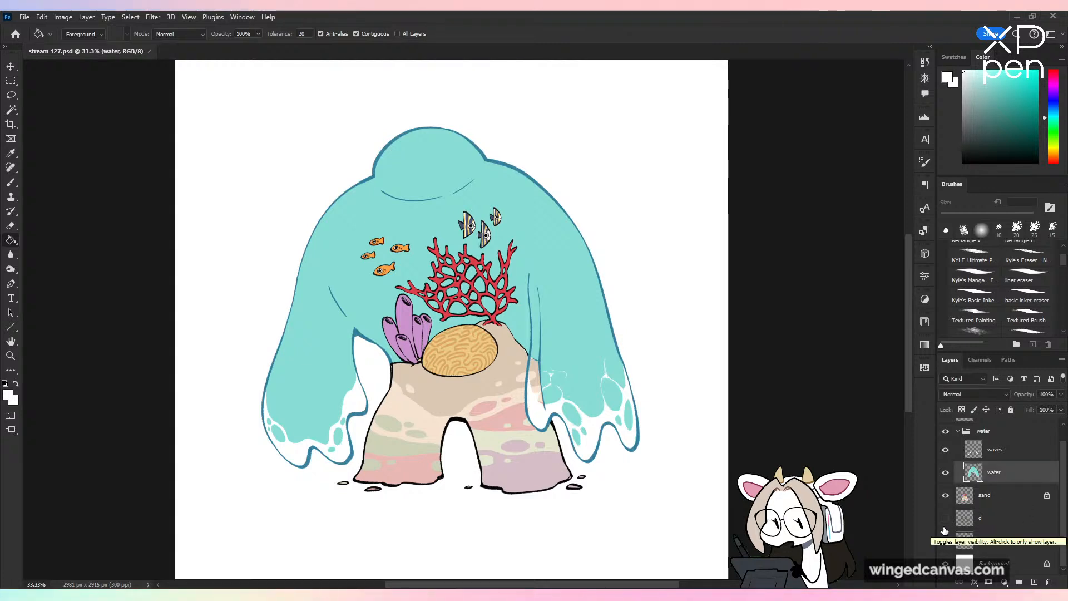
left_click(962, 410)
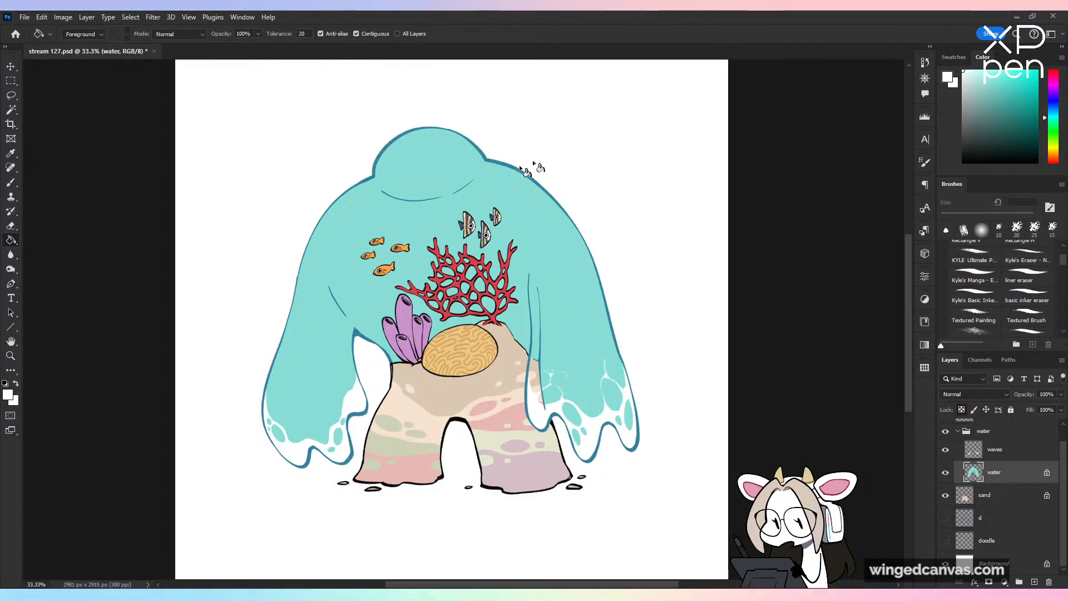
key("ctrl+comma")
key("ctrl+comma")
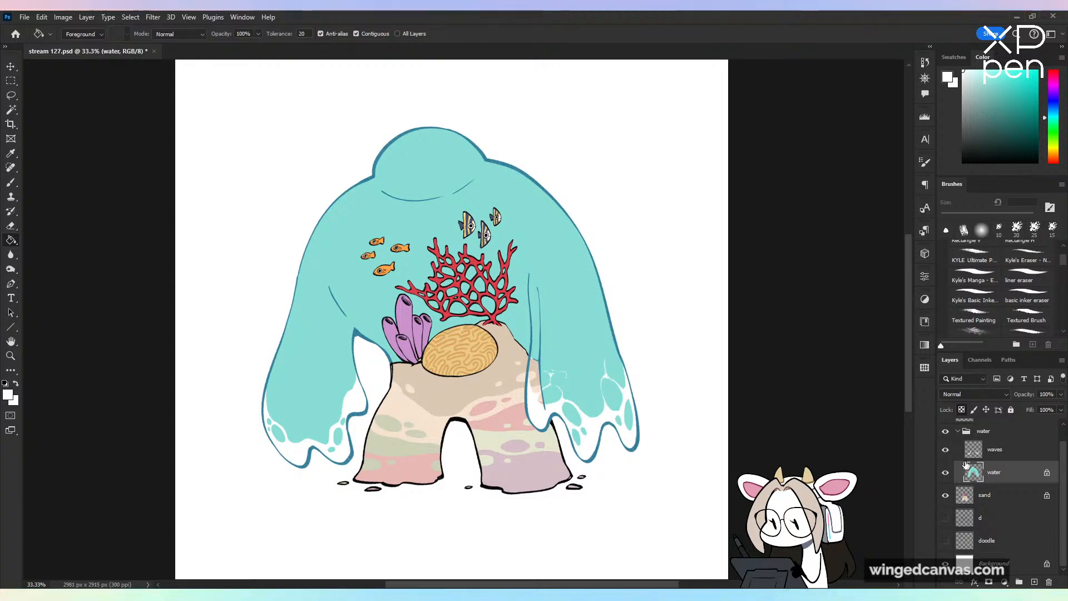
key("slash")
left_click(11, 226)
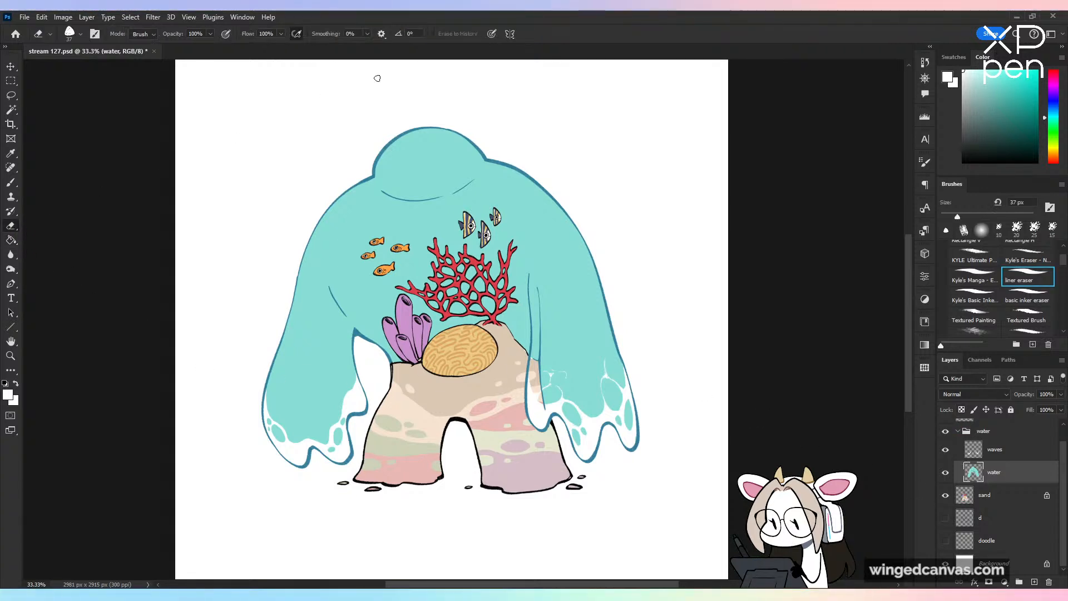
left_click(981, 230)
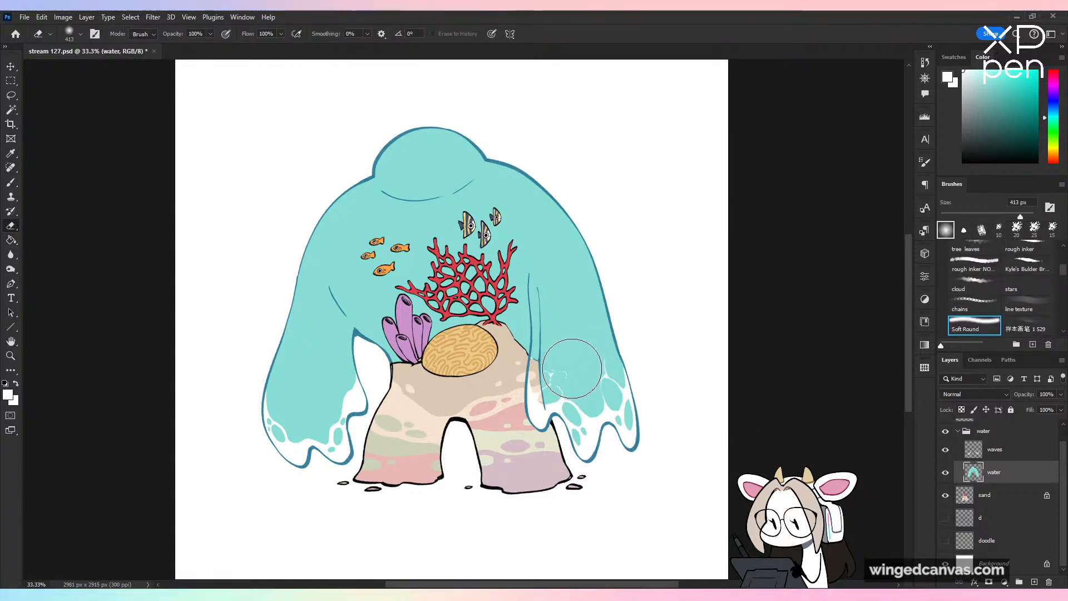
Step: Lasso around the right arm, following its inner line down past the hand
key("l")
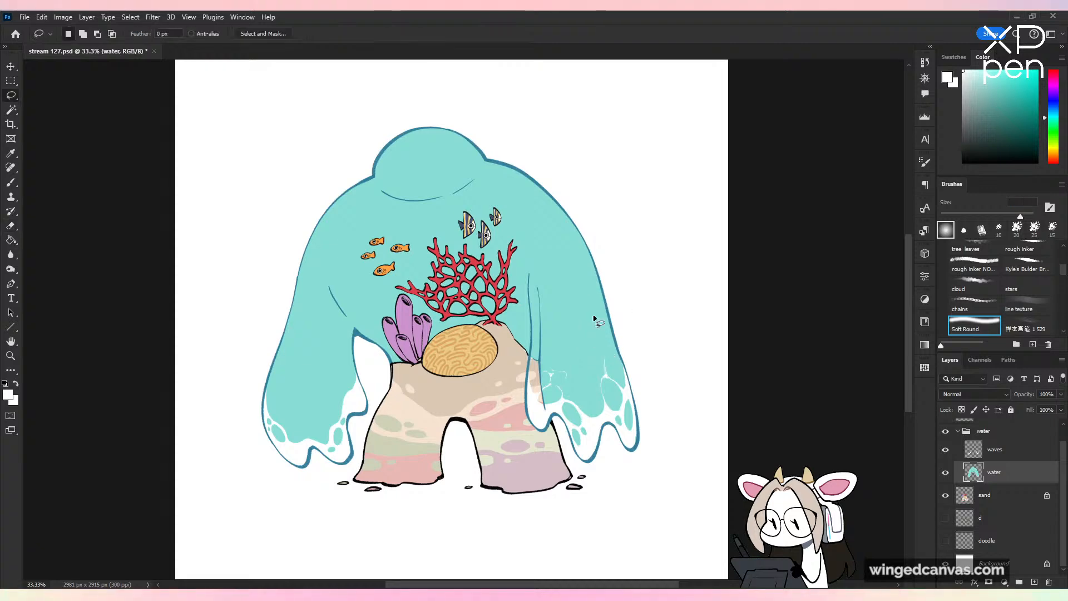
key("ctrl+plus")
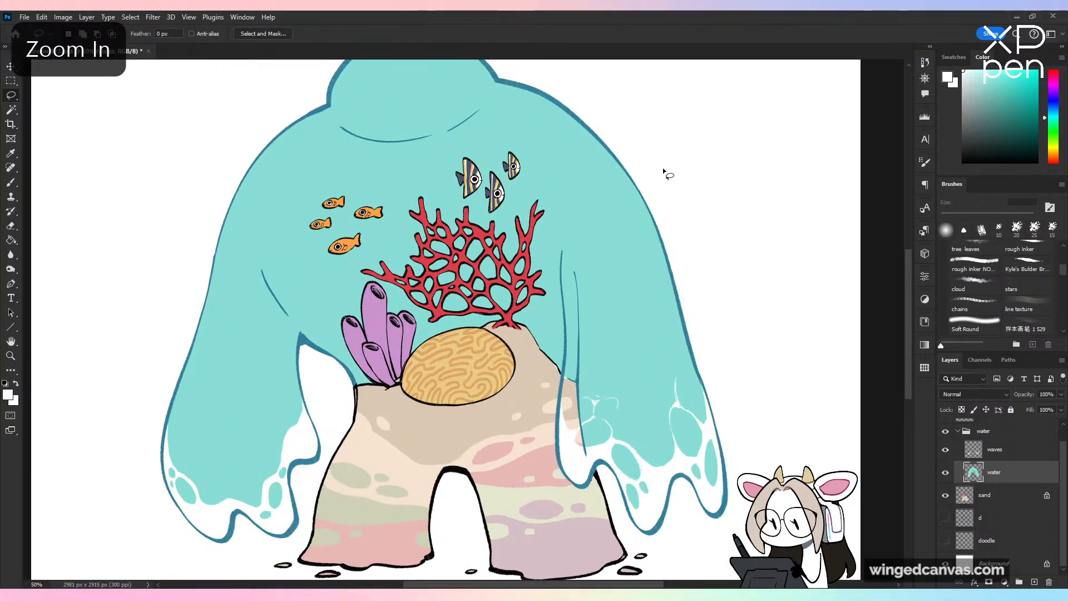
mouse_move(679, 144)
left_mouse_down()
mouse_move(566, 129)
mouse_move(565, 236)
mouse_move(576, 289)
left_mouse_up()
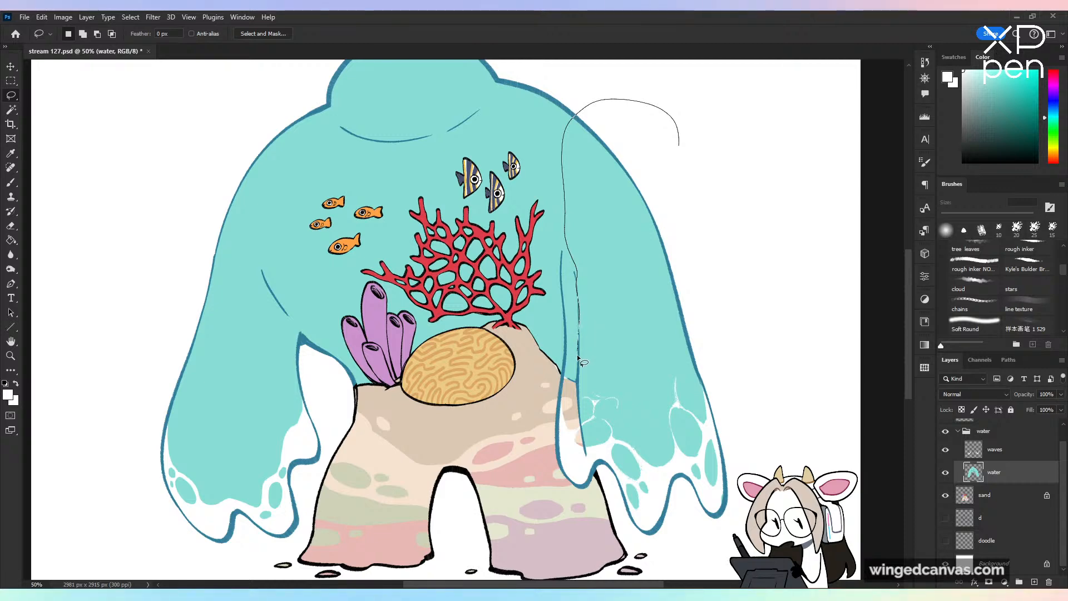
mouse_move(577, 355)
left_mouse_down()
mouse_move(584, 496)
mouse_move(796, 229)
left_mouse_up()
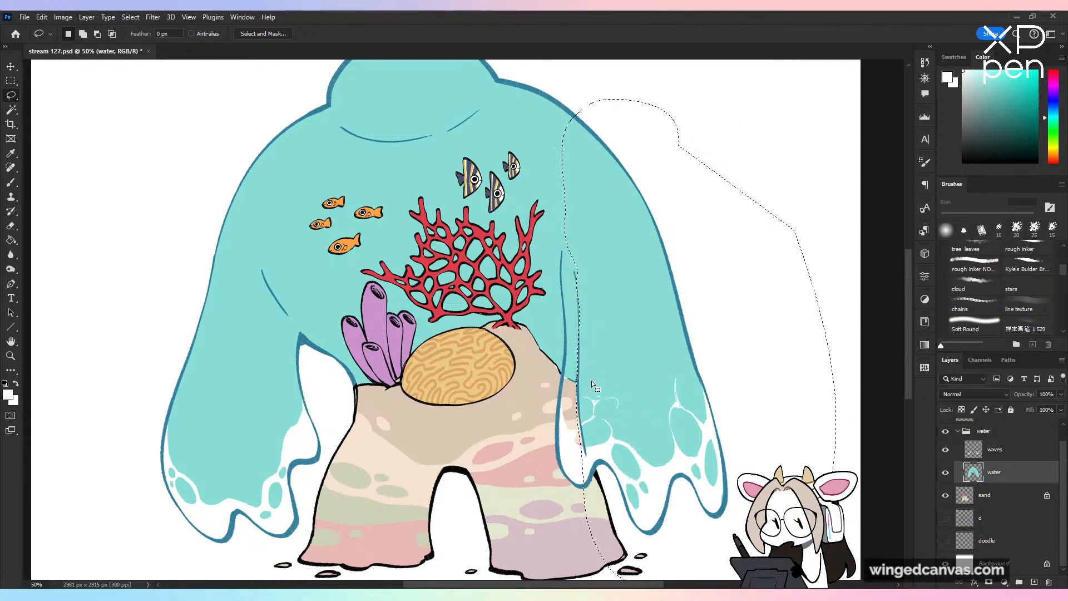
mouse_move(592, 383)
left_mouse_down()
mouse_move(576, 399)
mouse_move(577, 445)
left_mouse_up()
key("alt")
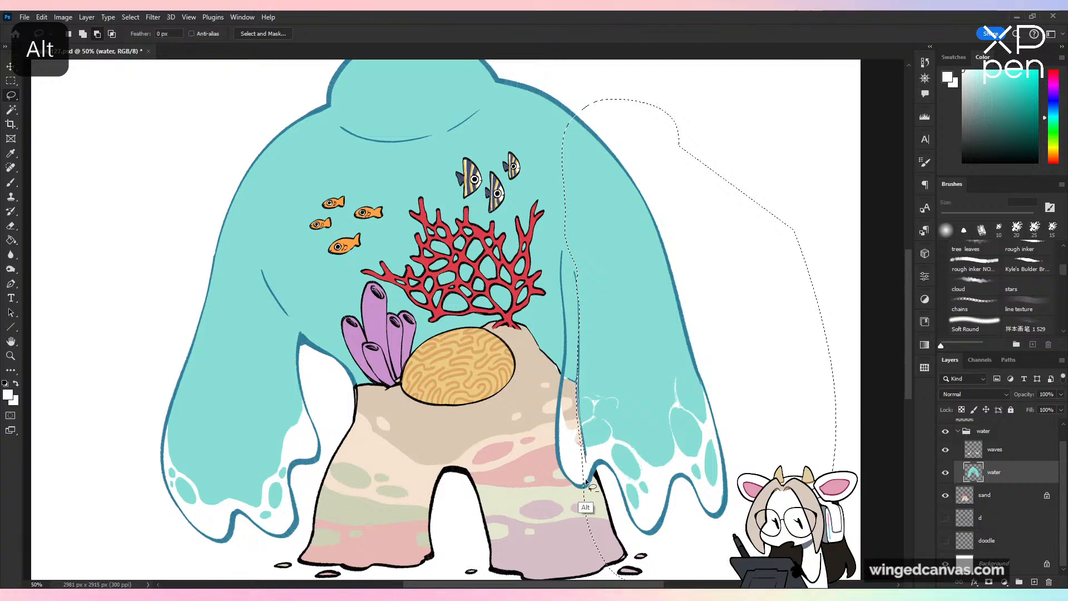
Step: Fade the turquoise towards the right hand with the Soft Round eraser at 1000 px and 28% opacity, and deselect
key("ctrl+minus")
key("e")
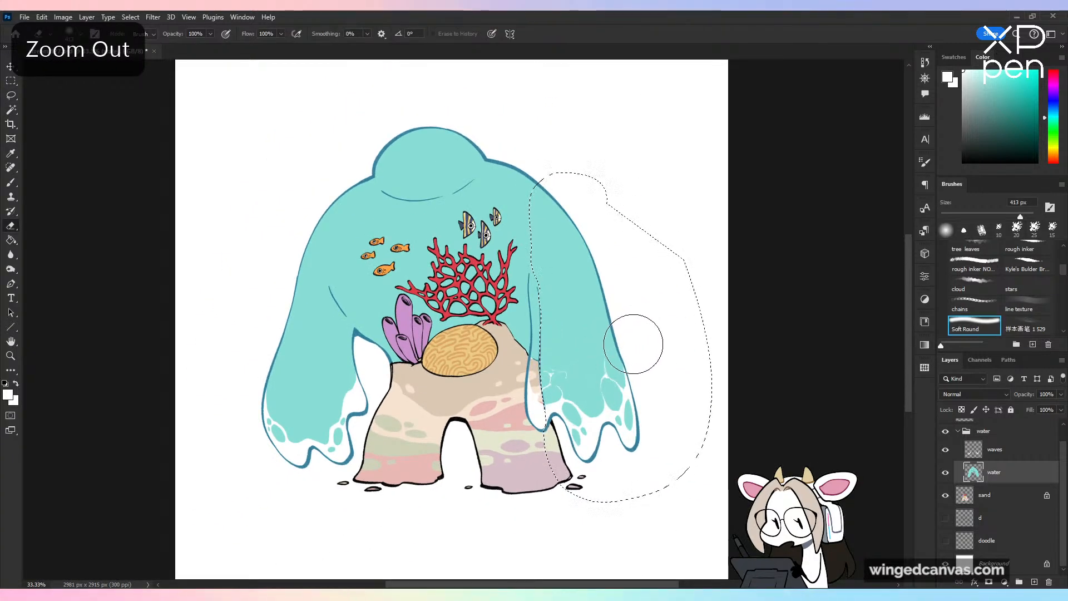
key("bracketright")
key("bracketright")
key("bracketright")
key("bracketright")
key("bracketright")
key("bracketright")
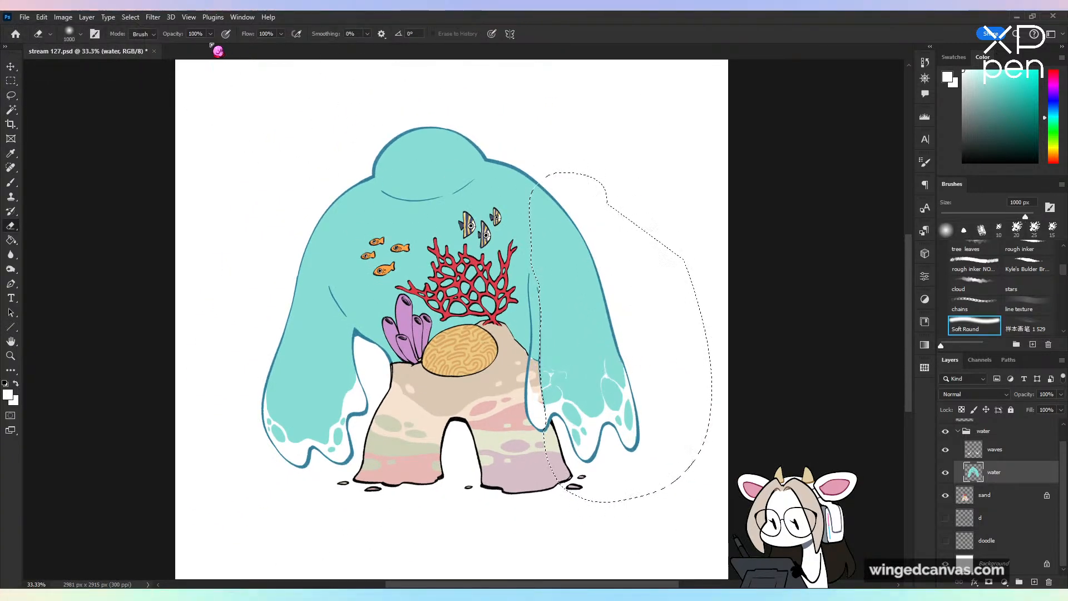
key("2")
key("8")
mouse_move(596, 234)
left_mouse_down()
mouse_move(584, 274)
mouse_move(632, 480)
left_mouse_up()
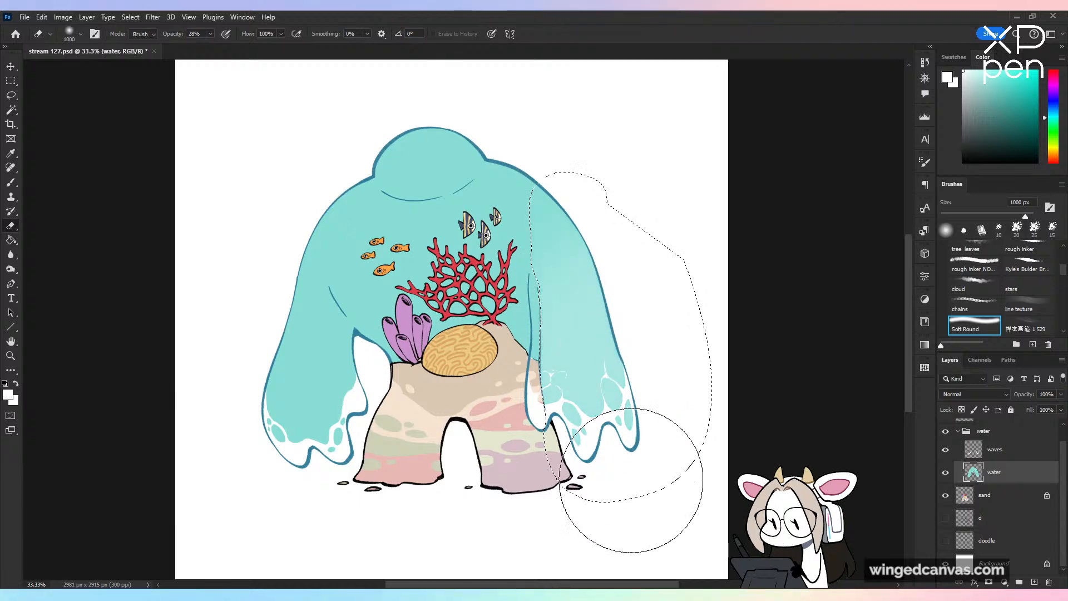
key("ctrl+z")
mouse_move(578, 389)
left_mouse_down()
mouse_move(638, 445)
mouse_move(545, 444)
mouse_move(700, 440)
left_mouse_up()
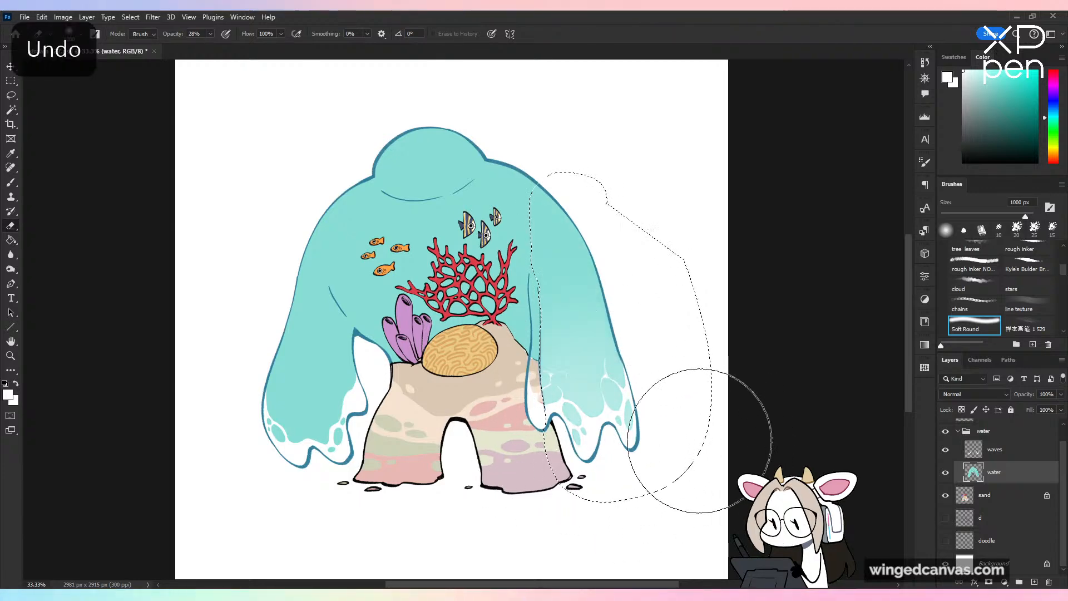
key("ctrl+d")
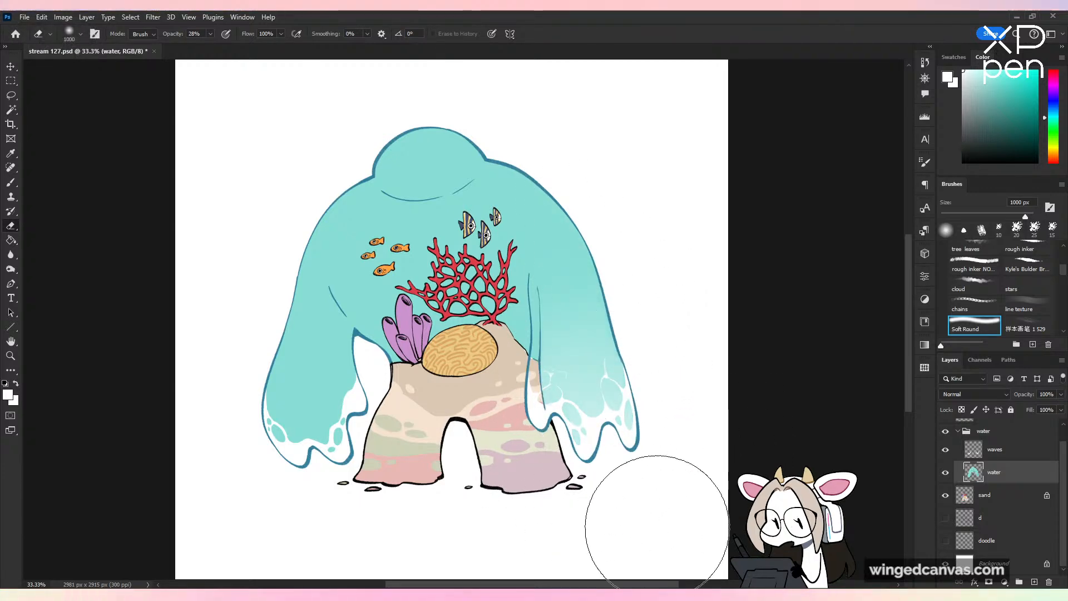
Step: Lasso around the left arm on the water layer, following its inner line down past the hand
key("ctrl+minus")
key("ctrl+shift+h")
key("ctrl+shift+h")
key("ctrl+plus")
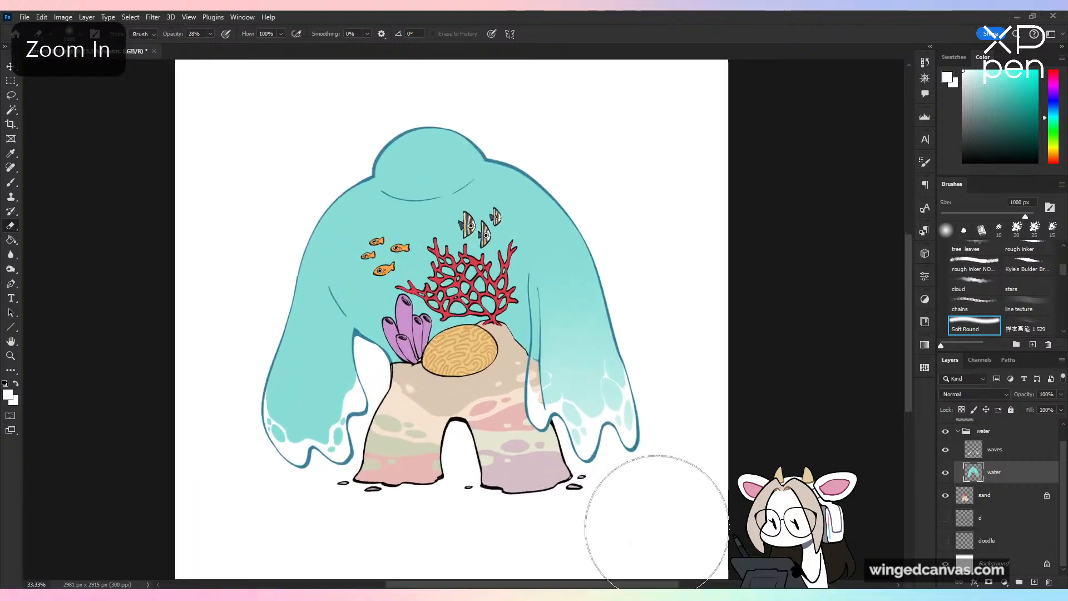
key("l")
mouse_move(371, 372)
left_mouse_down()
mouse_move(328, 285)
mouse_move(287, 517)
left_mouse_up()
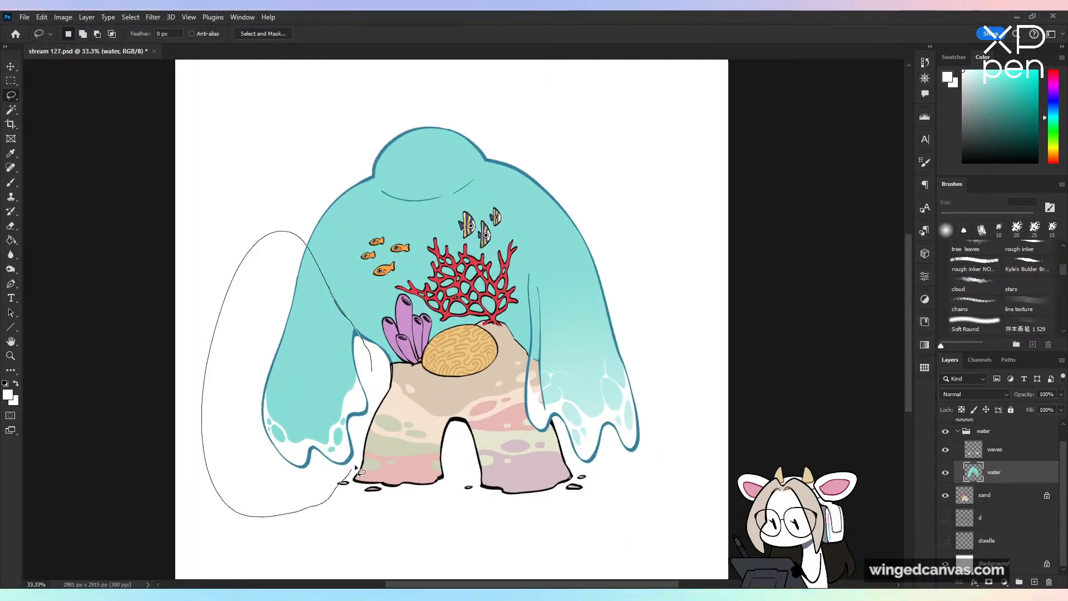
mouse_move(355, 464)
left_mouse_down()
mouse_move(382, 380)
mouse_move(374, 374)
left_mouse_up()
Step: Fade the turquoise towards the left hand with the Soft Round eraser at 1000 px and 28% opacity, and save the document
key("e")
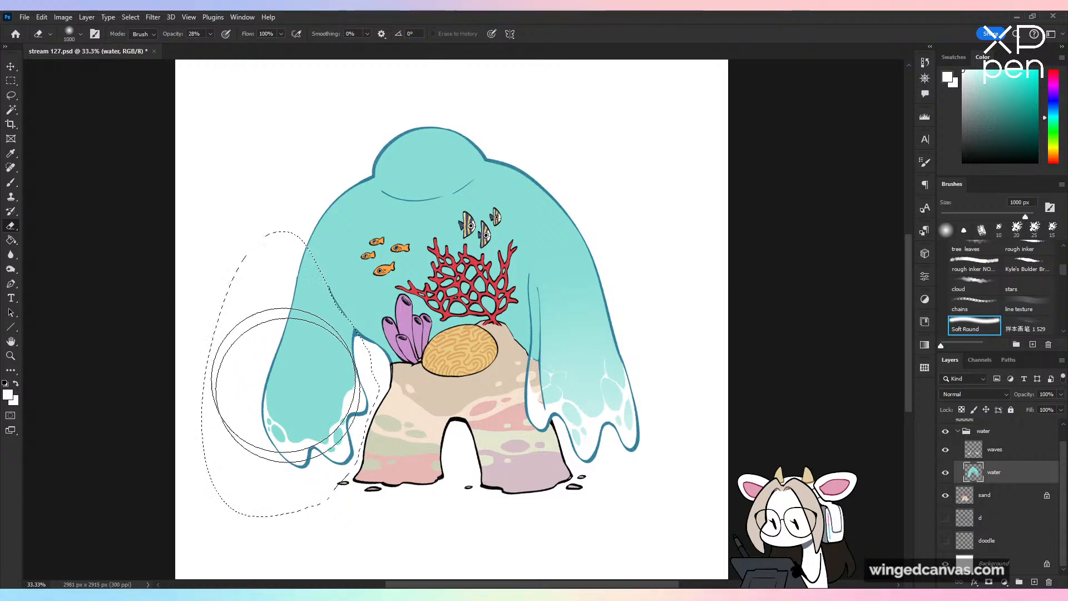
mouse_move(286, 384)
left_mouse_down()
mouse_move(277, 440)
mouse_move(379, 476)
mouse_move(388, 434)
mouse_move(350, 488)
mouse_move(275, 483)
mouse_move(242, 403)
left_mouse_up()
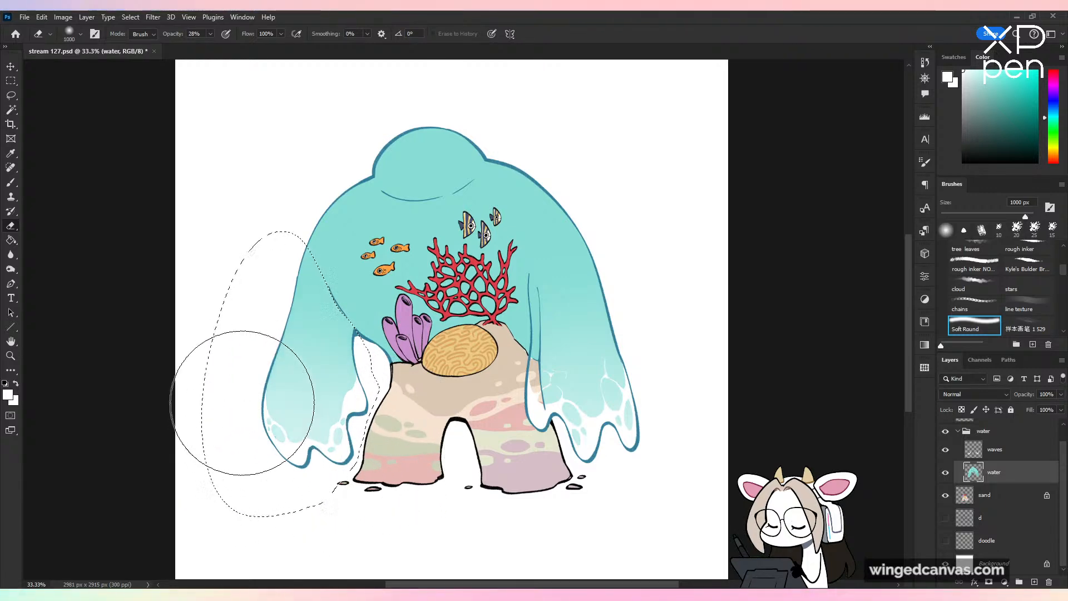
key("ctrl+z")
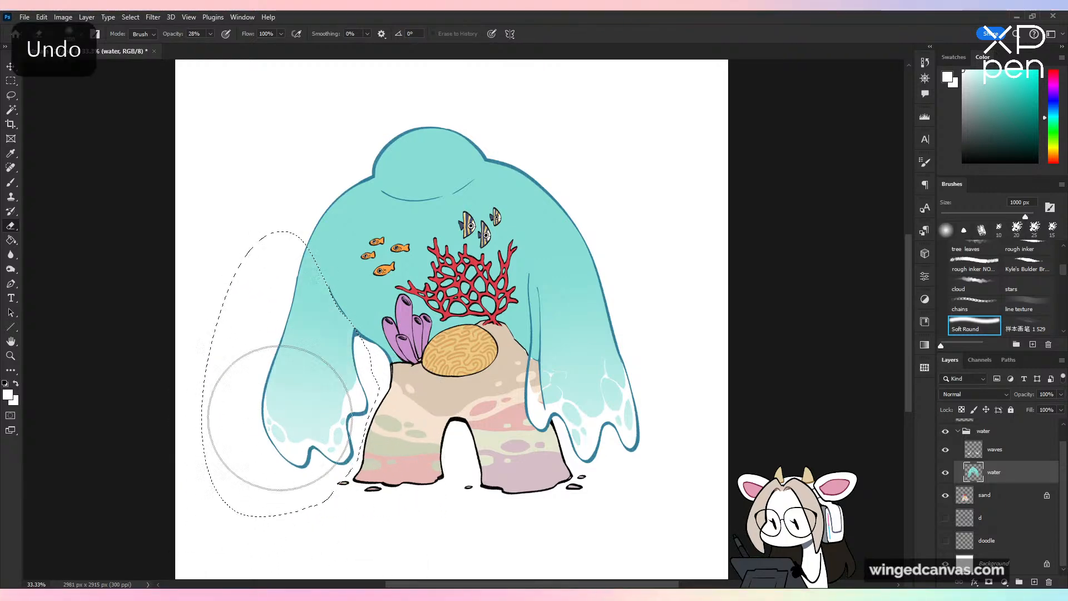
key("ctrl+minus")
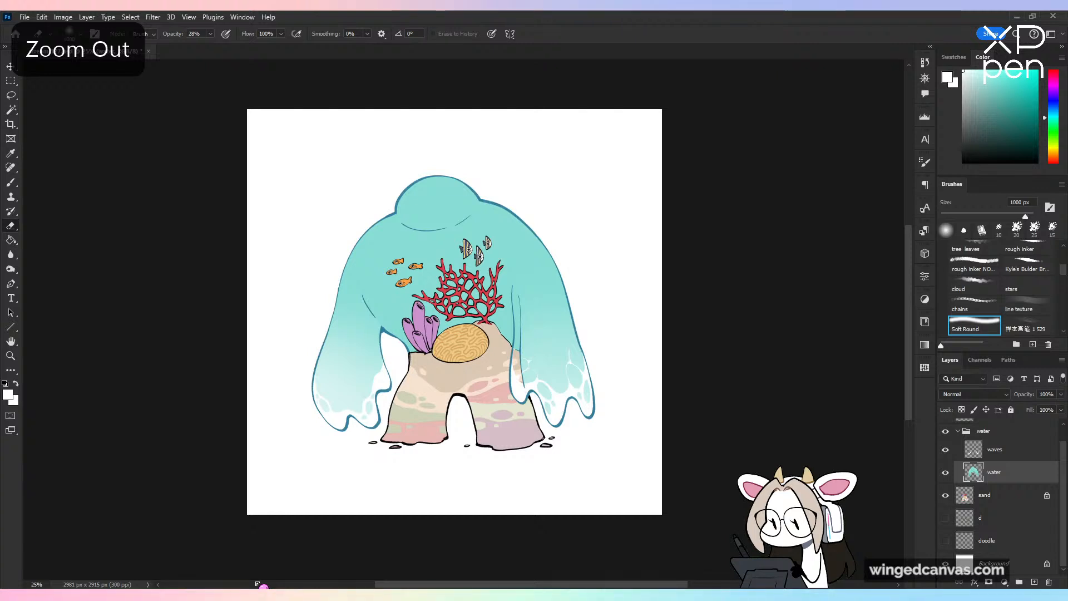
key("ctrl+s")
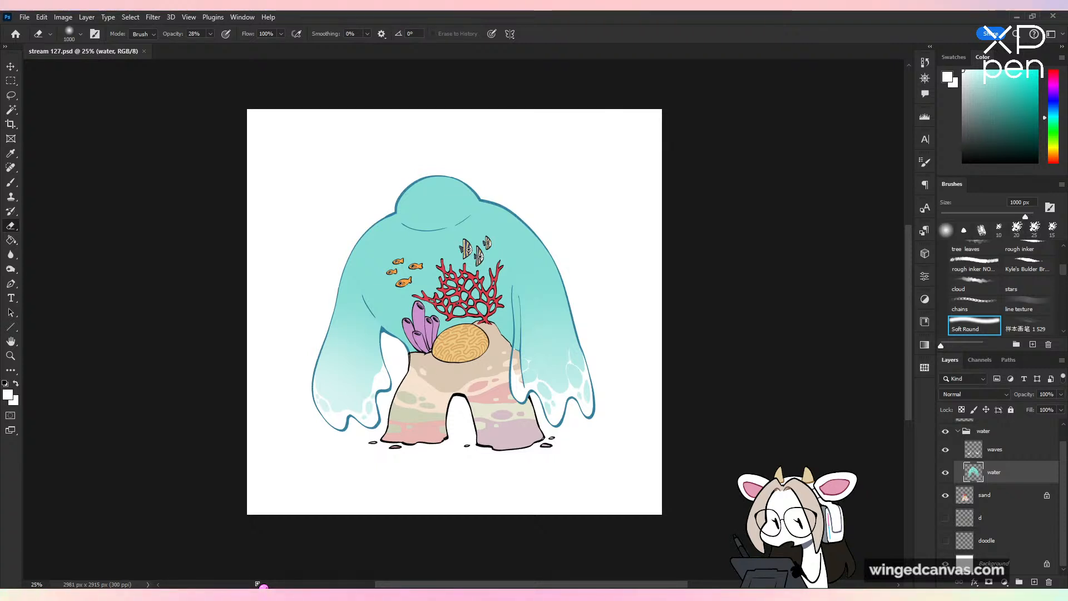
Step: Try lightening the water layer with Hue/Saturation, raising lightness to about +27 and increasing saturation
key("ctrl+plus")
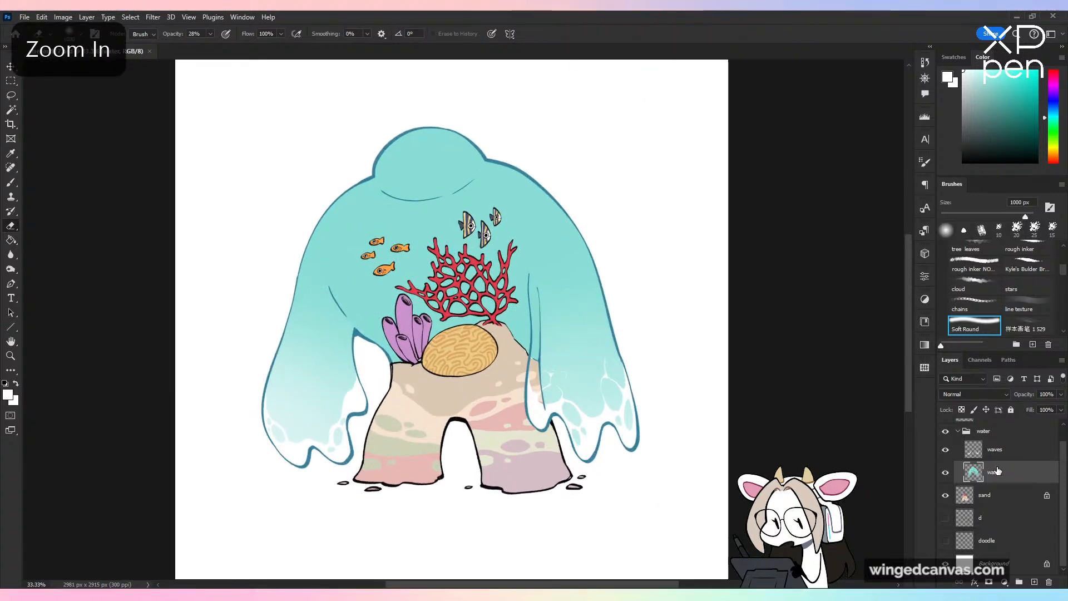
key("ctrl+u")
left_click_drag(870, 252, 887, 253)
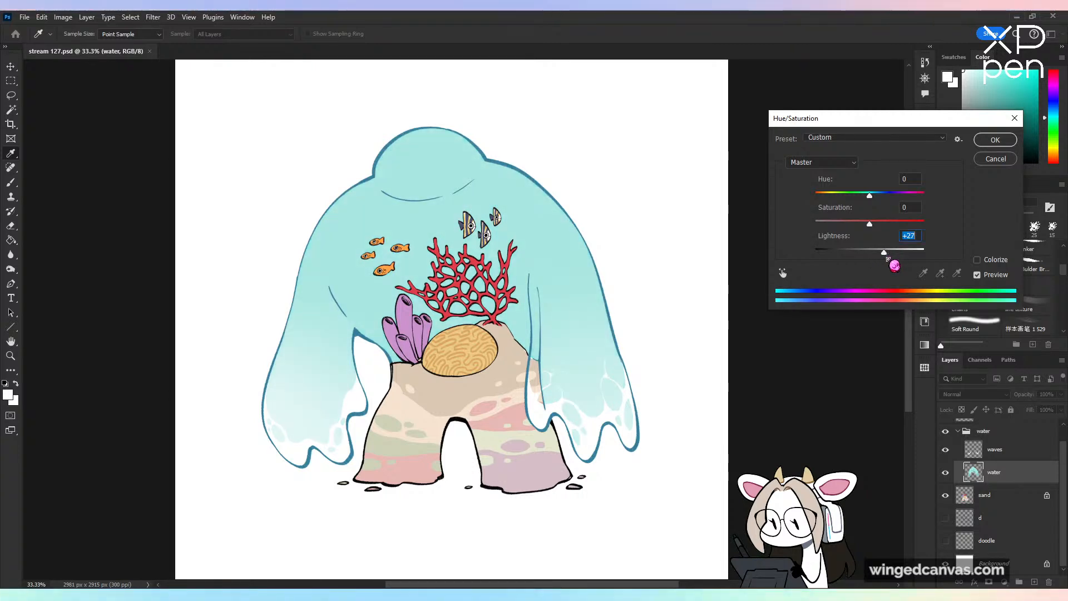
left_click_drag(887, 224, 880, 232)
left_click(1003, 138)
key("ctrl+minus")
key("ctrl+shift+h")
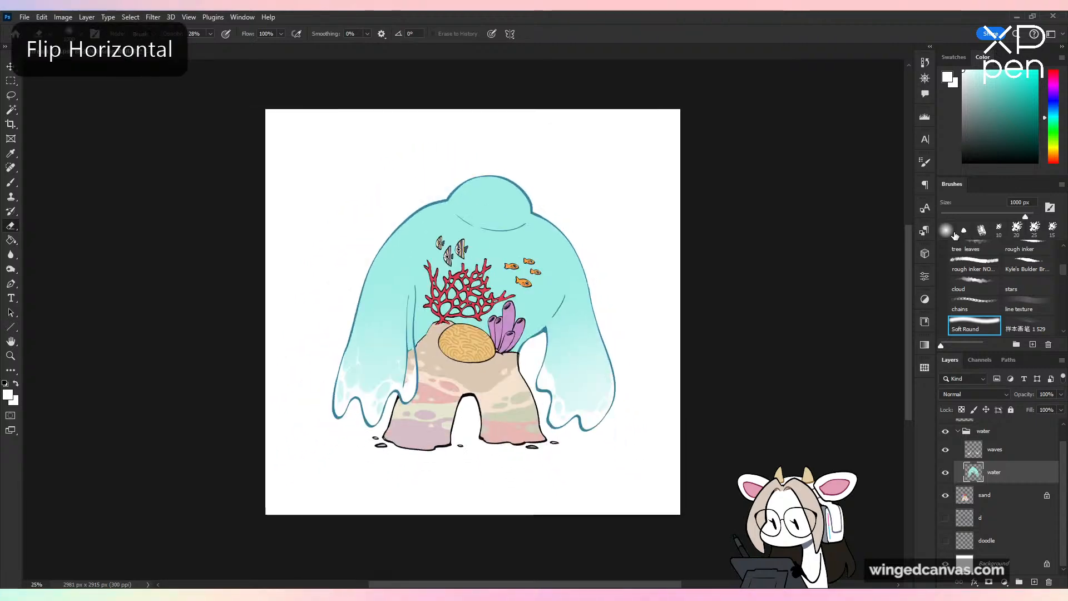
key("ctrl+plus")
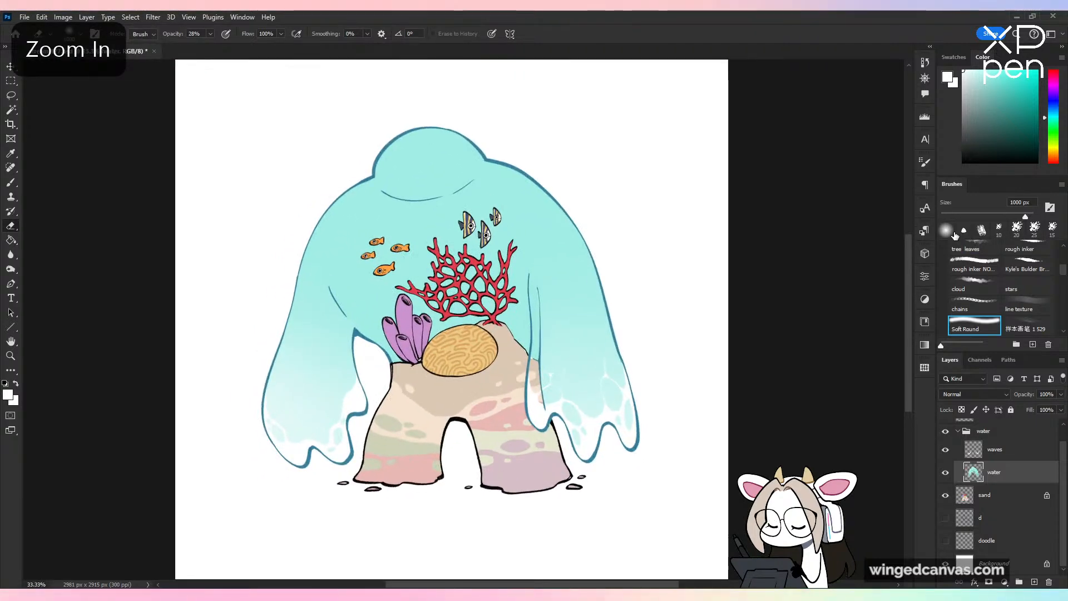
key("ctrl+shift+h")
key("ctrl+minus")
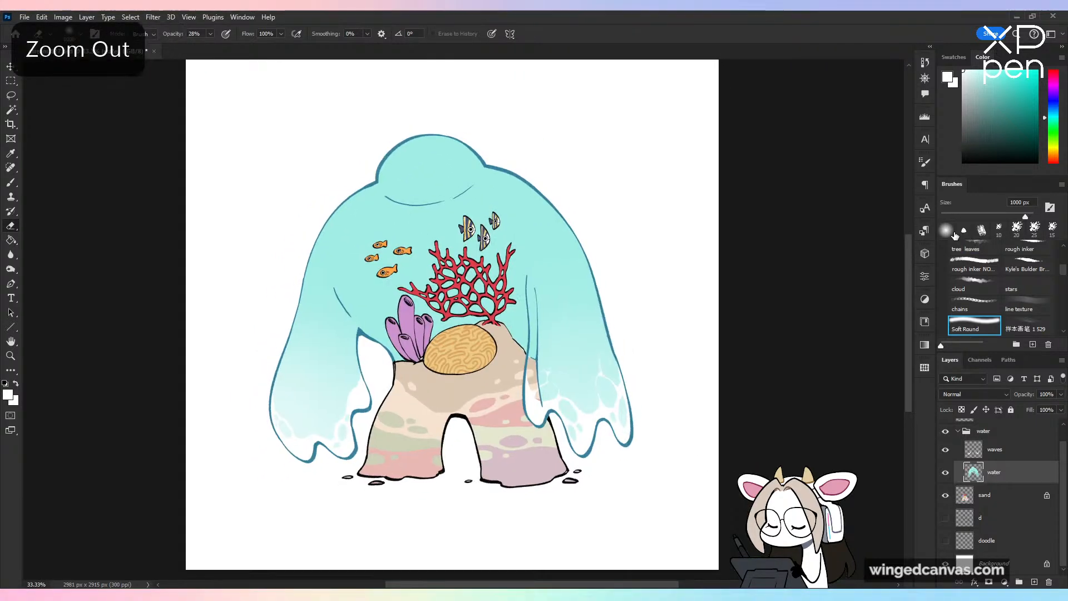
Step: Undo the Hue/Saturation change and the eraser fades on both arms
key("ctrl+z")
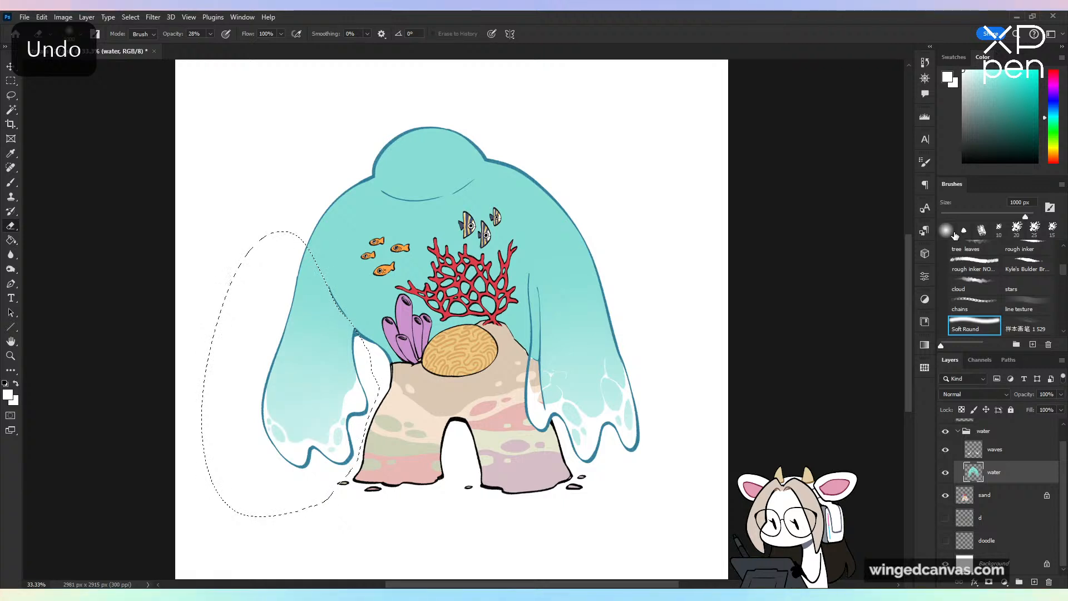
key("ctrl+z")
key("ctrl+z")
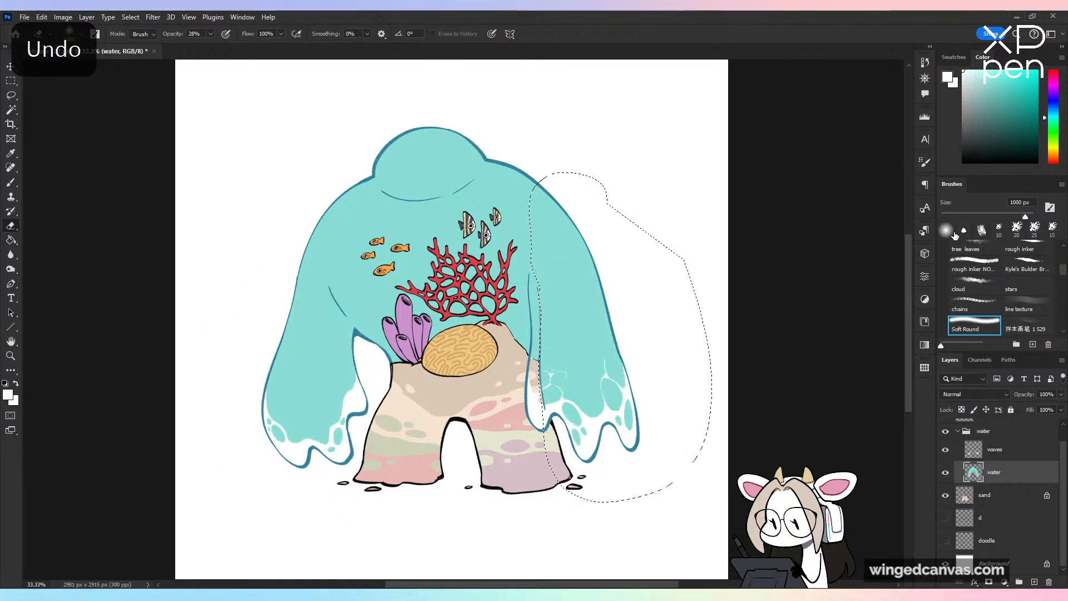
Step: Brighten the unfaded water layer with Hue/Saturation, setting lightness to about +30 and raising the saturation
key("ctrl+u")
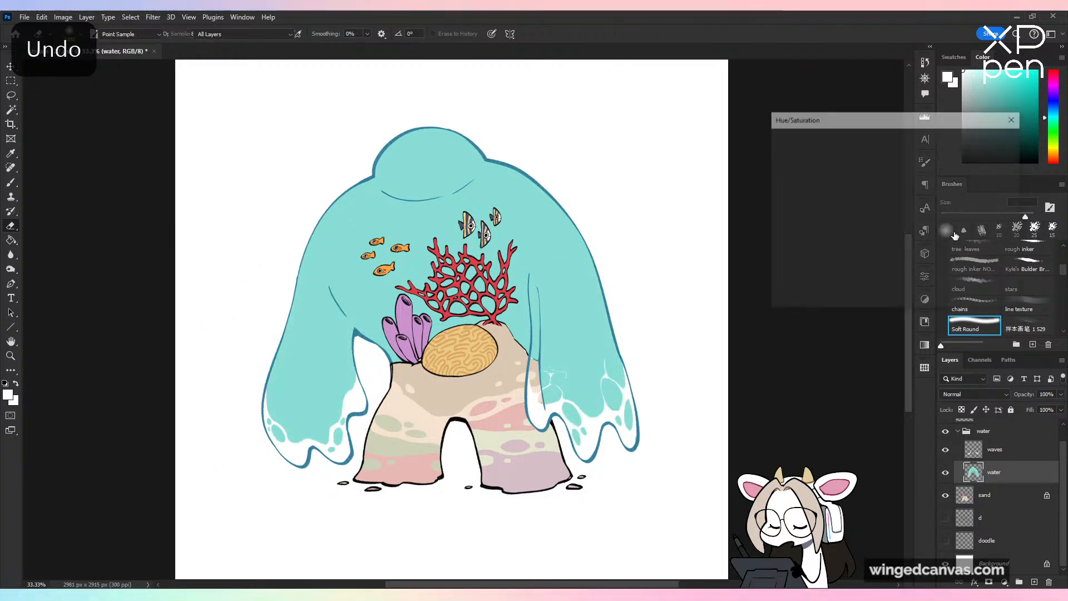
left_click_drag(873, 254, 891, 223)
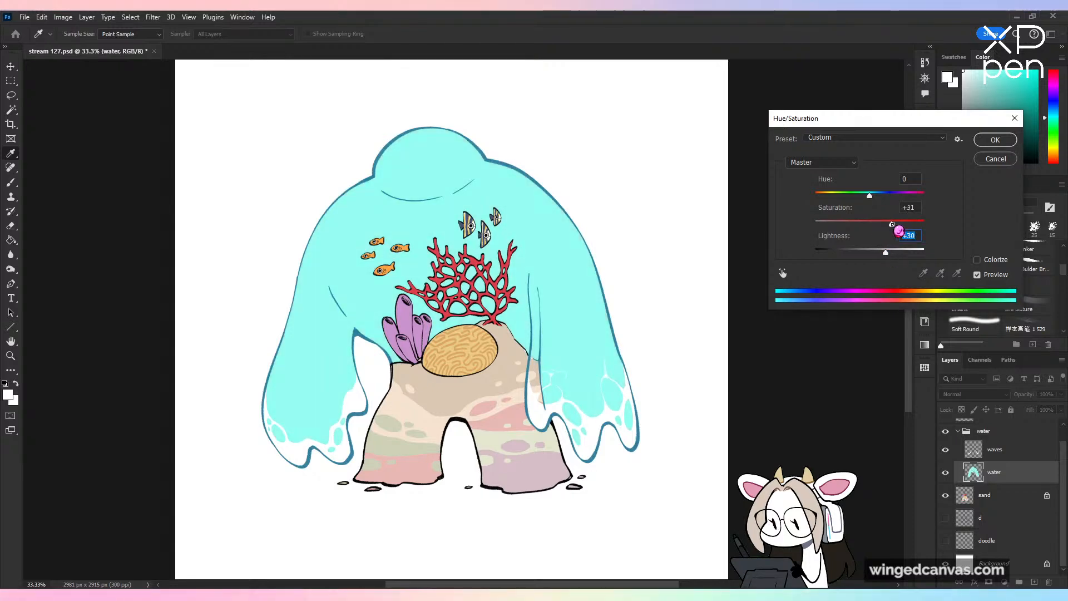
left_click(994, 141)
key("e")
key("ctrl+minus")
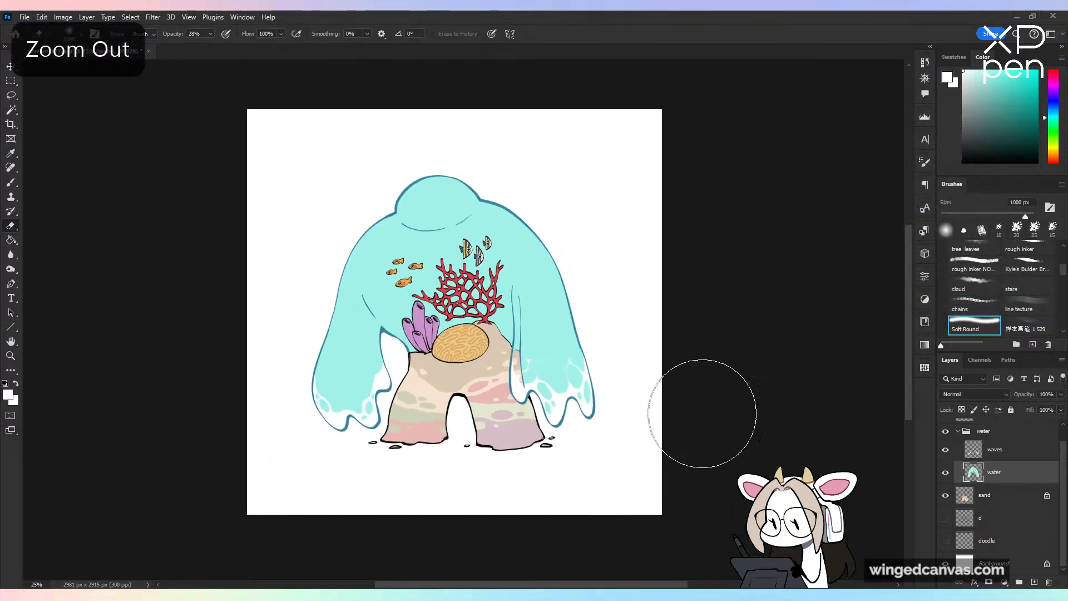
key("ctrl+plus")
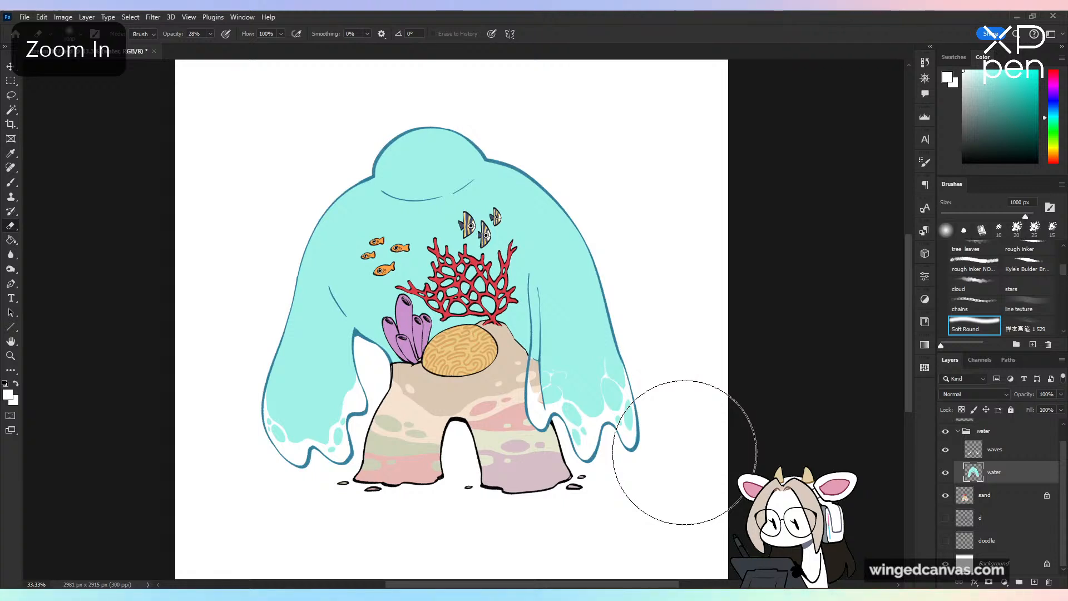
Step: Lasso around the right arm of the brightened water layer, following its inner line and enclosing the hand
left_click(11, 95)
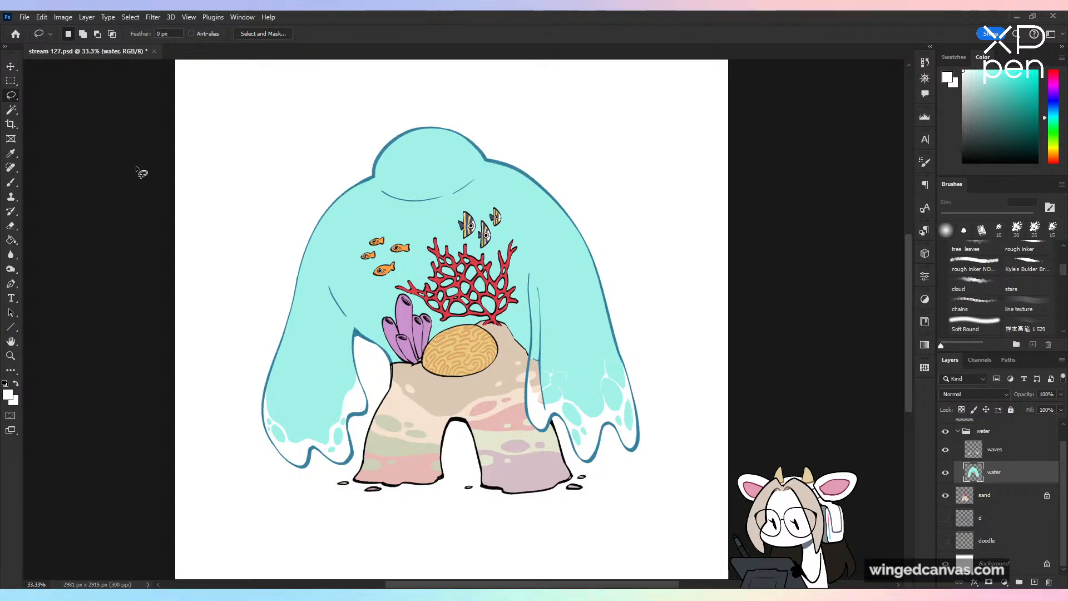
key("ctrl+plus")
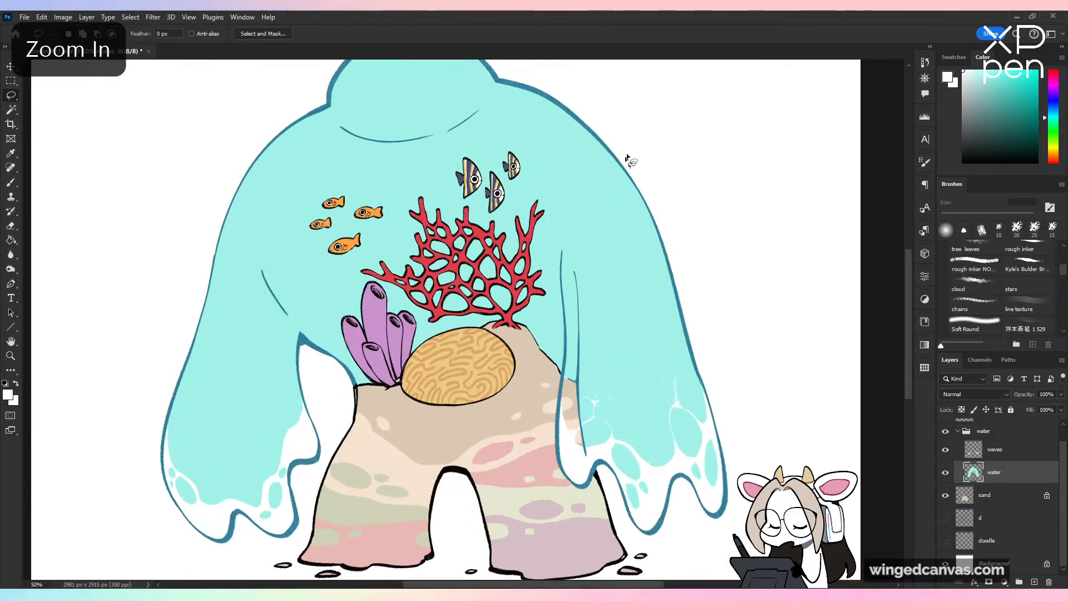
left_click_drag(656, 113, 579, 215)
mouse_move(577, 283)
left_mouse_down()
mouse_move(580, 370)
mouse_move(559, 515)
mouse_move(772, 143)
left_mouse_up()
Step: Fade the selected right arm towards the hand with the Soft Round eraser at 1000 px and 28% opacity, then deselect
key("e")
mouse_move(644, 409)
left_mouse_down()
mouse_move(673, 457)
mouse_move(657, 456)
mouse_move(775, 479)
mouse_move(777, 466)
mouse_move(578, 507)
mouse_move(785, 489)
mouse_move(713, 294)
mouse_move(734, 415)
left_mouse_up()
key("ctrl+minus")
key("ctrl+d")
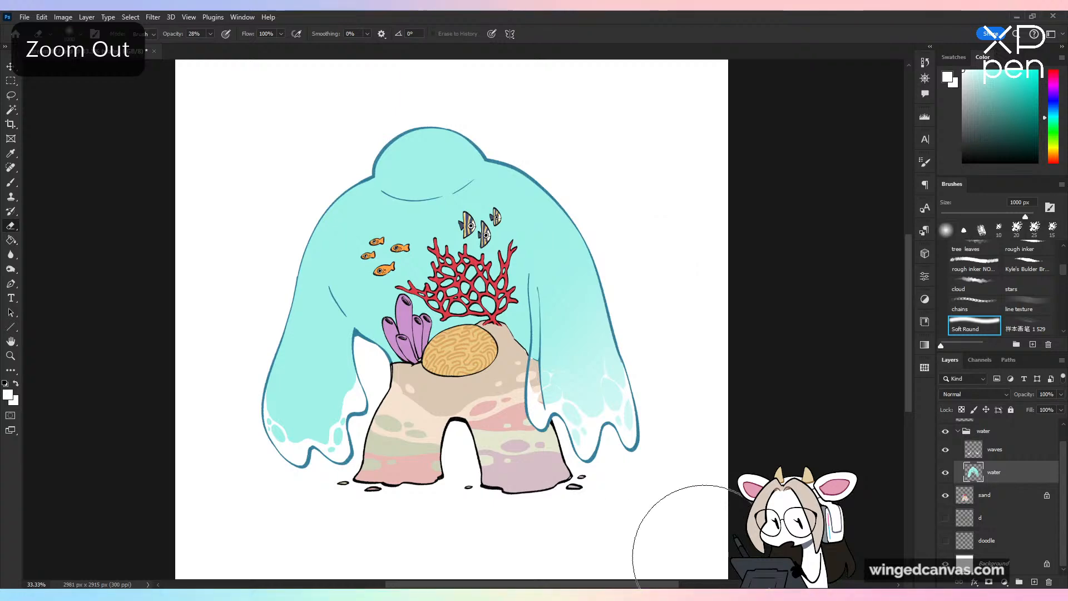
Step: Fade the turquoise of the left arm towards its hand with the 1000 px Soft Round eraser at 28% opacity
left_click_drag(361, 502, 286, 453)
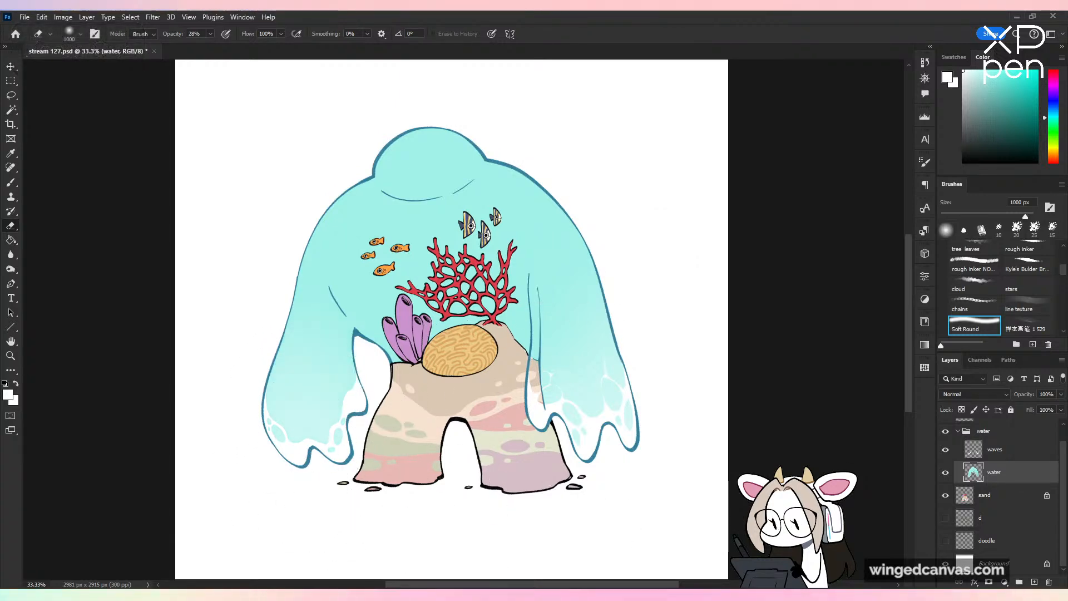
key("ctrl+minus")
key("ctrl+shift+h")
key("ctrl+shift+h")
key("ctrl+plus")
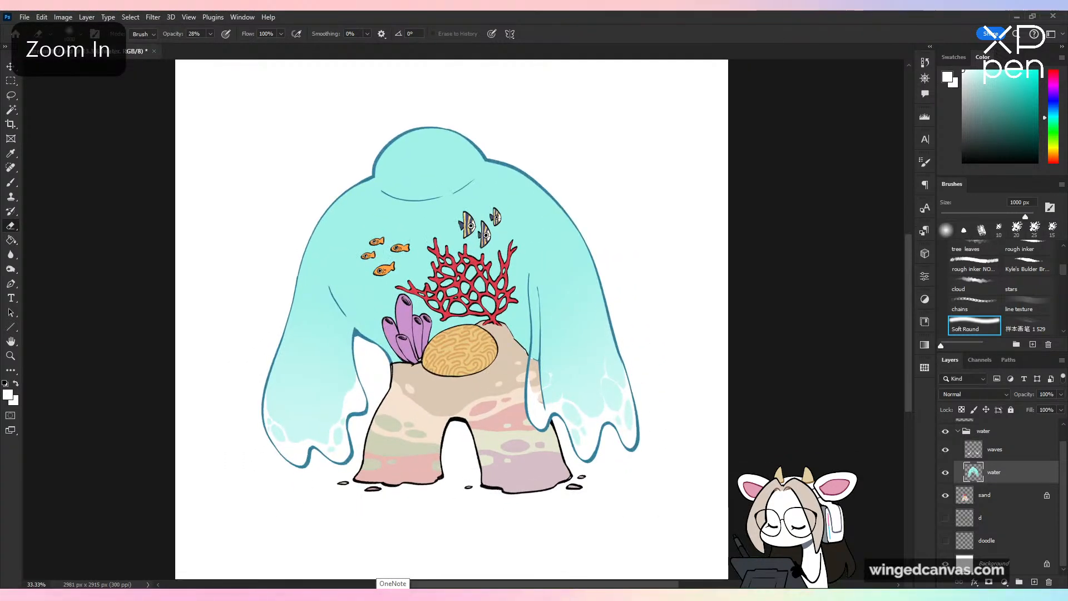
Step: Deepen the water layer's turquoise with Hue/Saturation, lowering lightness to about -11 and adjusting saturation, and save the document
key("ctrl+u")
left_click_drag(869, 252, 889, 225)
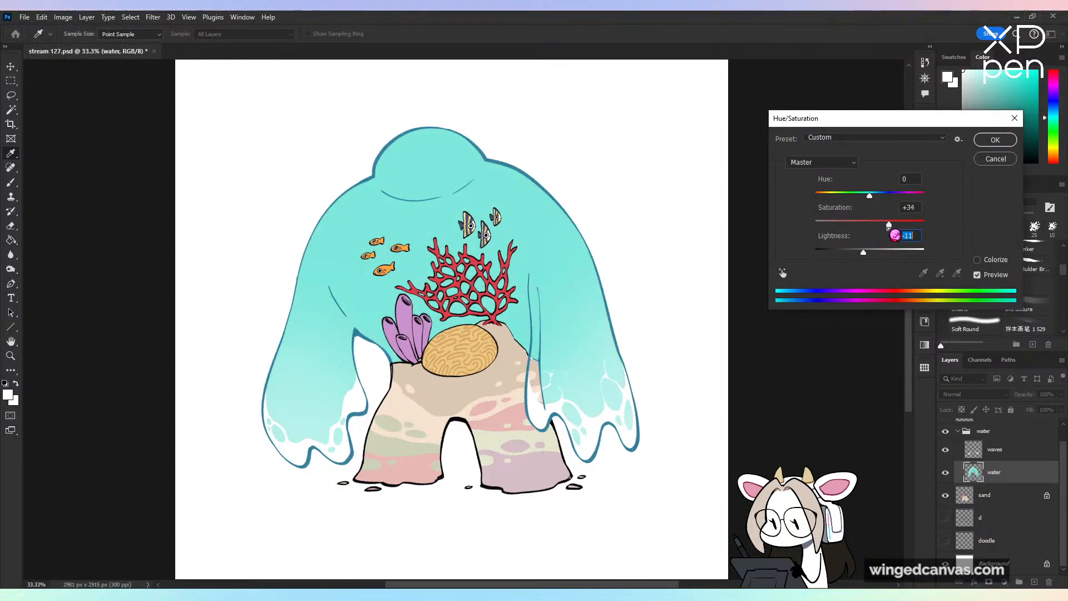
left_click(1001, 143)
key("ctrl+minus")
key("e")
key("ctrl+shift+h")
key("ctrl+plus")
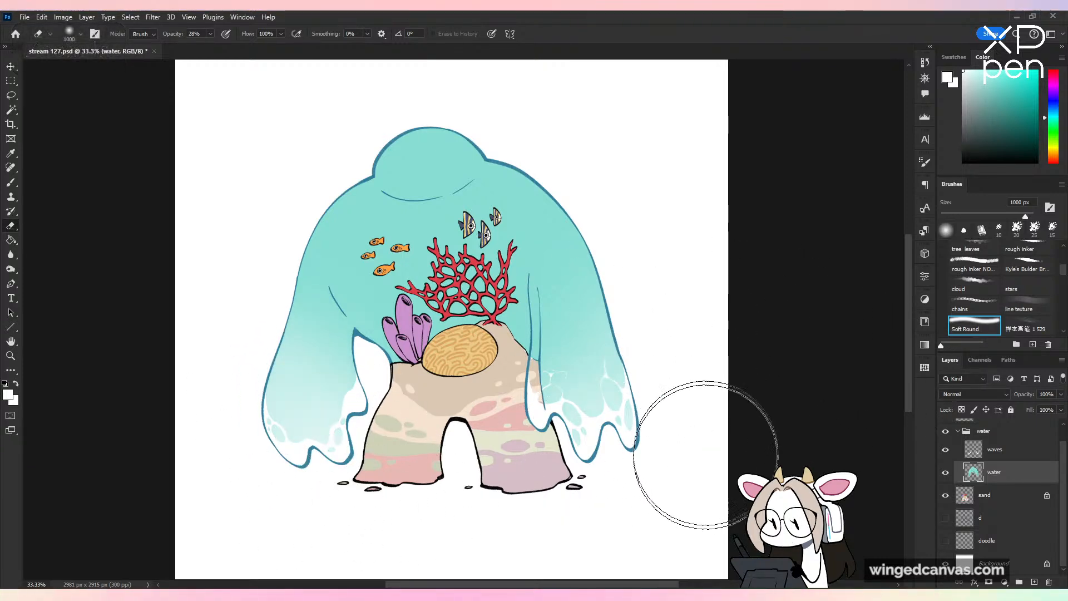
key("ctrl+minus")
key("ctrl+shift+h")
key("ctrl+shift+h")
key("ctrl+plus")
key("ctrl+s")
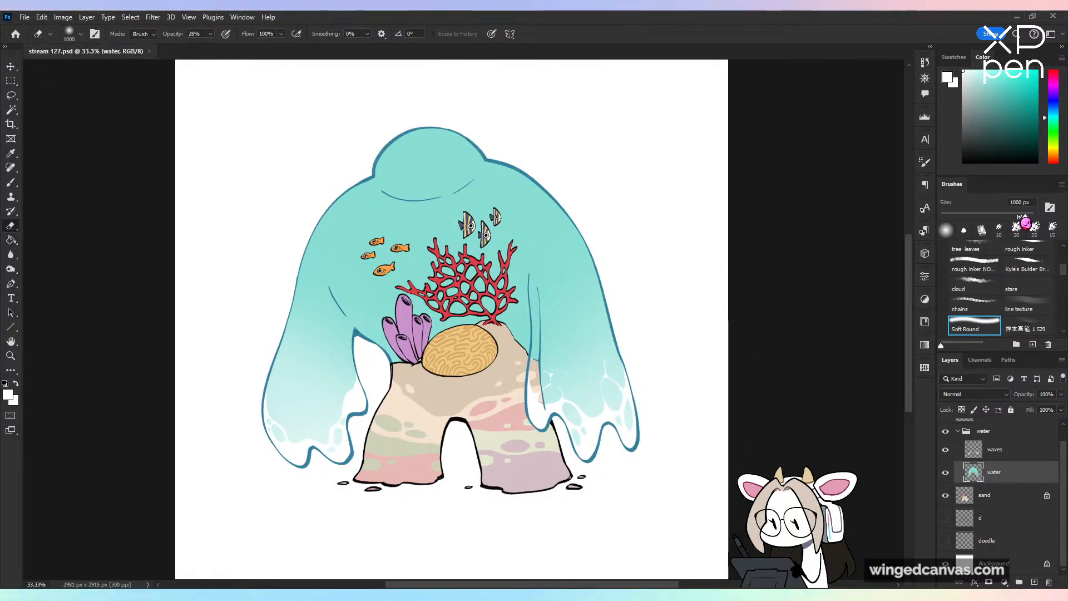
Step: Soften the turquoise along the inner edges of the shoulders and head with the Soft Round eraser at 389 px, and save
left_click(1019, 216)
left_click_drag(286, 289, 323, 215)
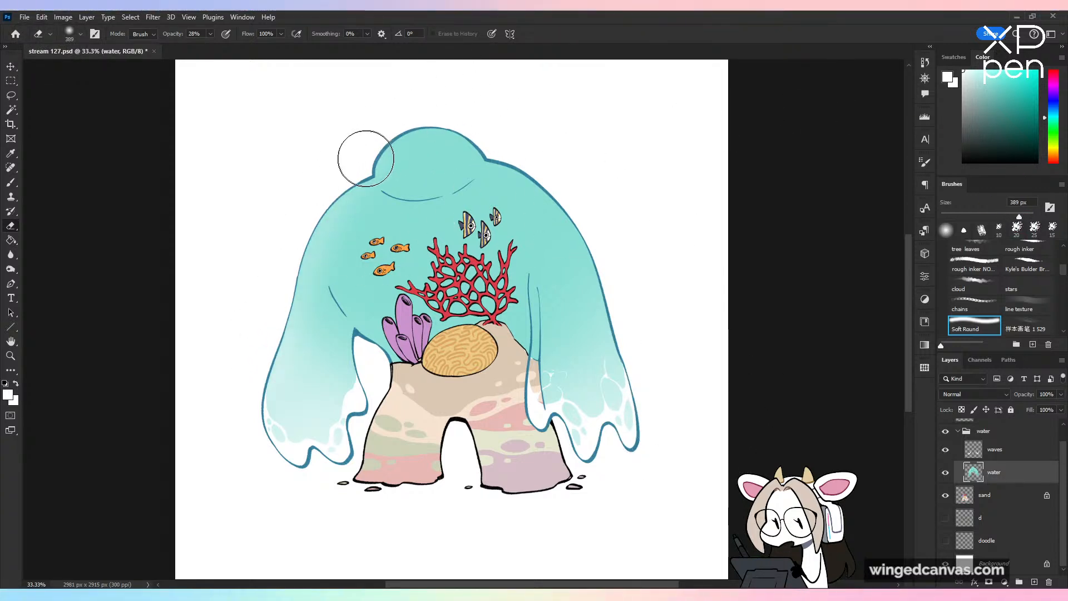
left_click_drag(365, 160, 418, 127)
left_click_drag(498, 149, 537, 177)
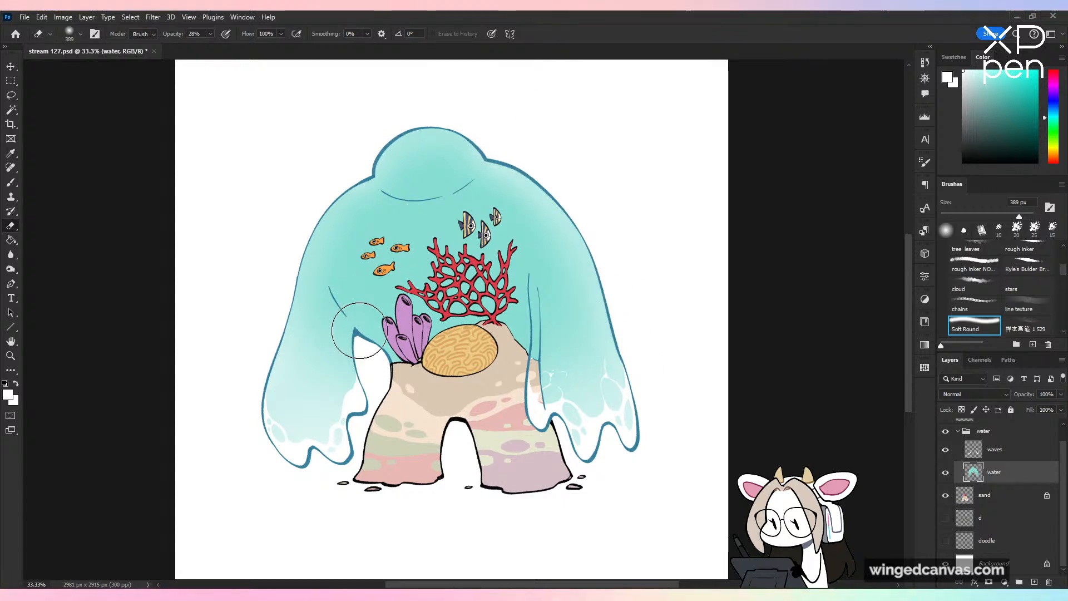
left_click_drag(359, 330, 365, 354)
key("ctrl+z")
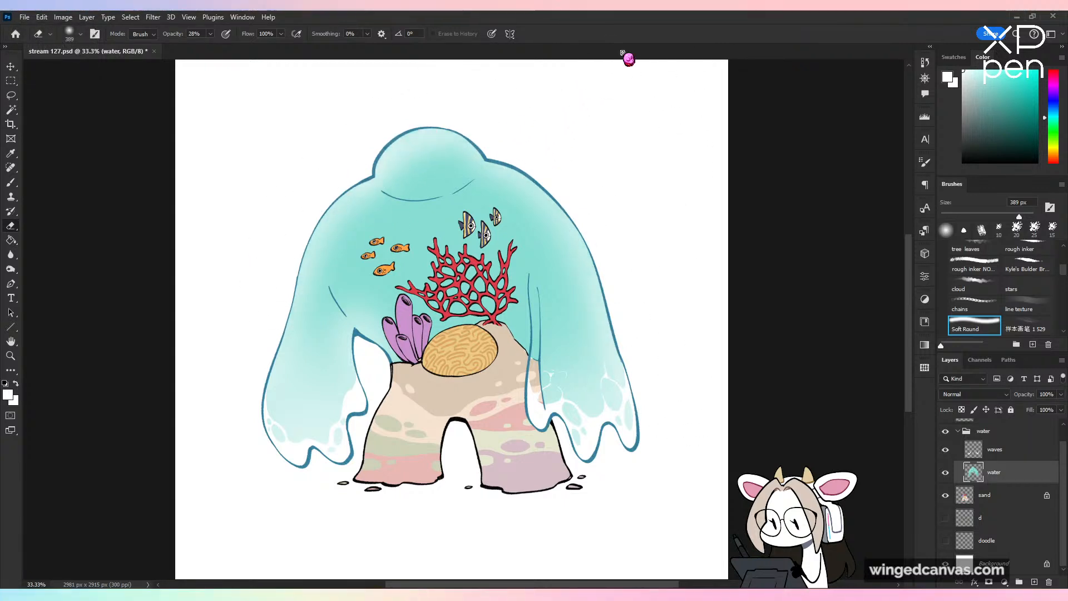
key("h")
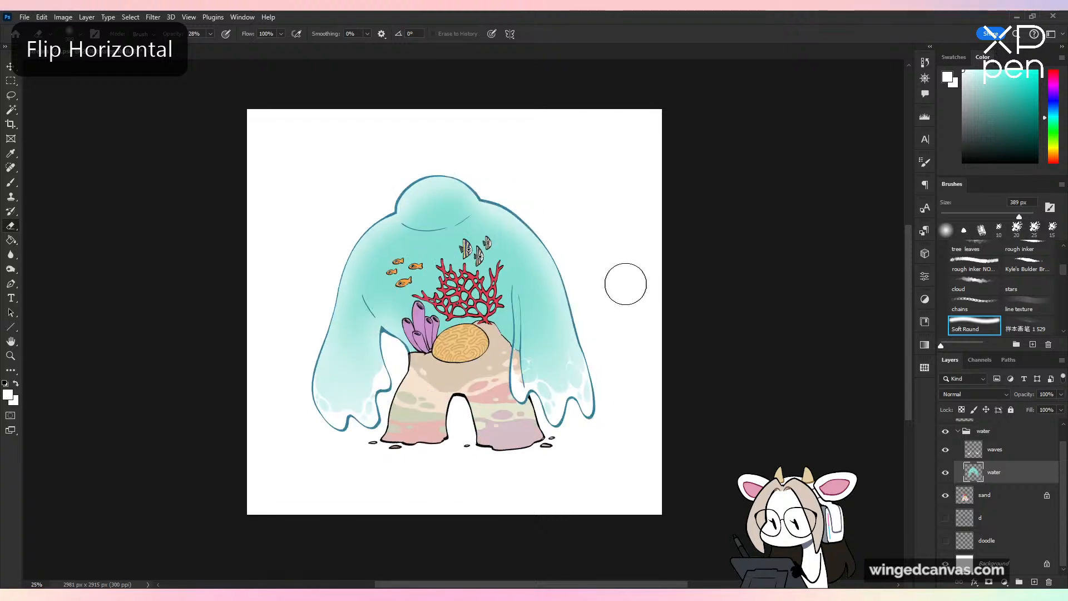
key("h")
key("ctrl+s")
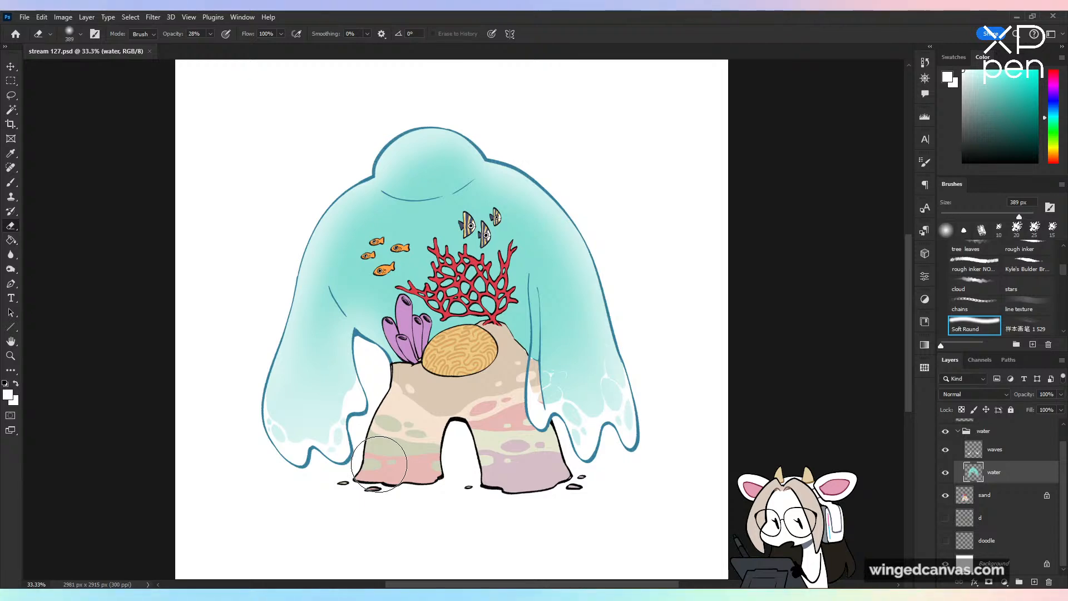
Step: Try painting a white highlight along the left shoulder with the Textured Brush at 52 px, and undo it
key("ctrl+minus")
key("ctrl+shift+h")
key("ctrl+shift+h")
key("ctrl+plus")
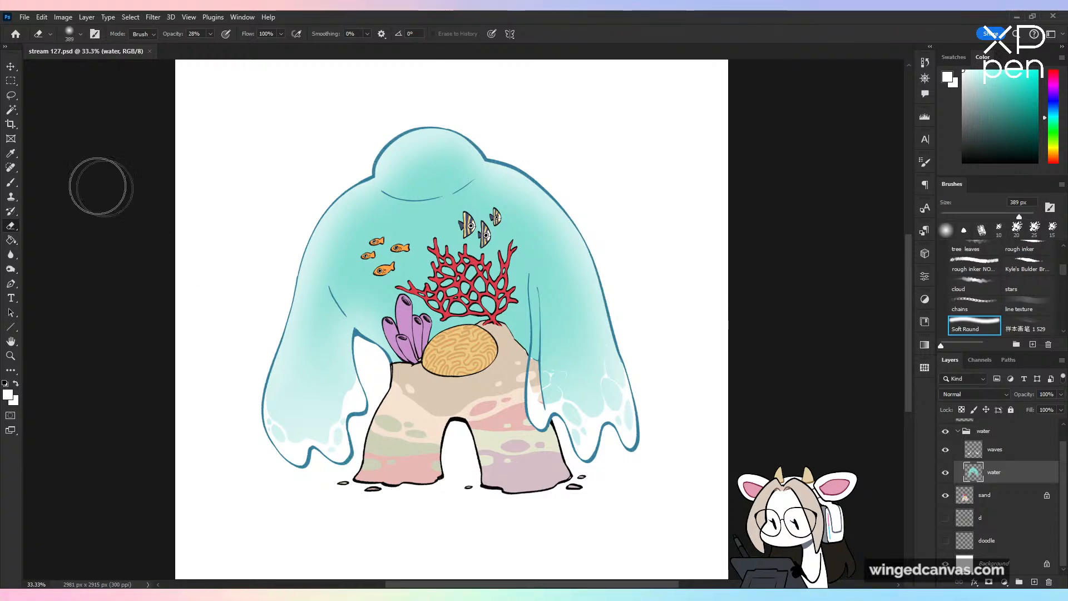
key("b")
left_click_drag(349, 195, 323, 225)
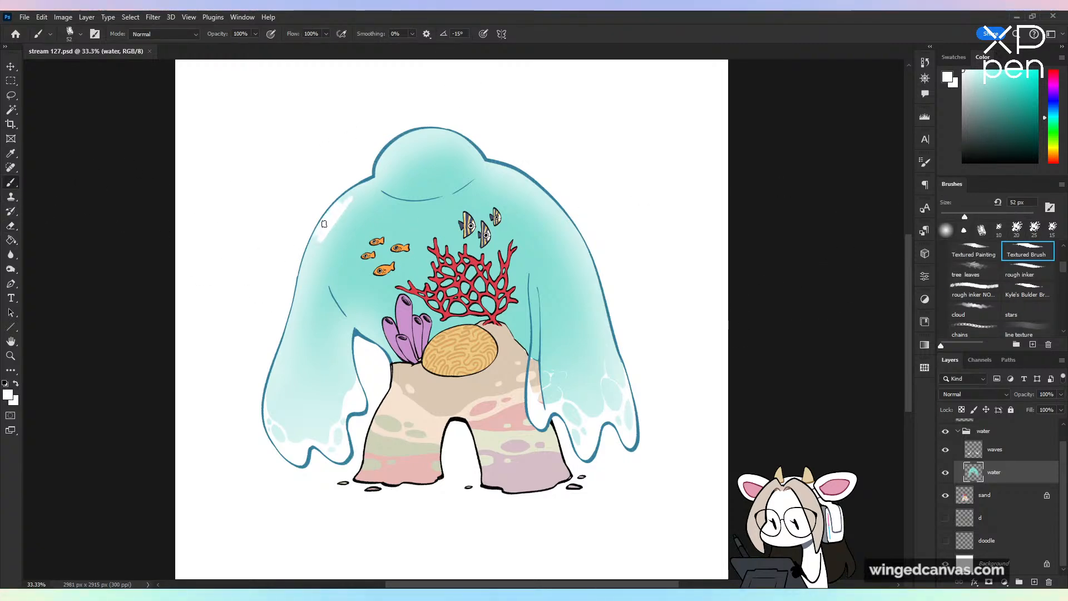
key("ctrl+z")
Step: Undo the last white stroke on the left shoulder and reduce the Textured Brush to 31 px
key("ctrl+plus")
mouse_move(393, 272)
left_mouse_down("space")
mouse_move(400, 277)
mouse_move(349, 315)
left_mouse_up("space")
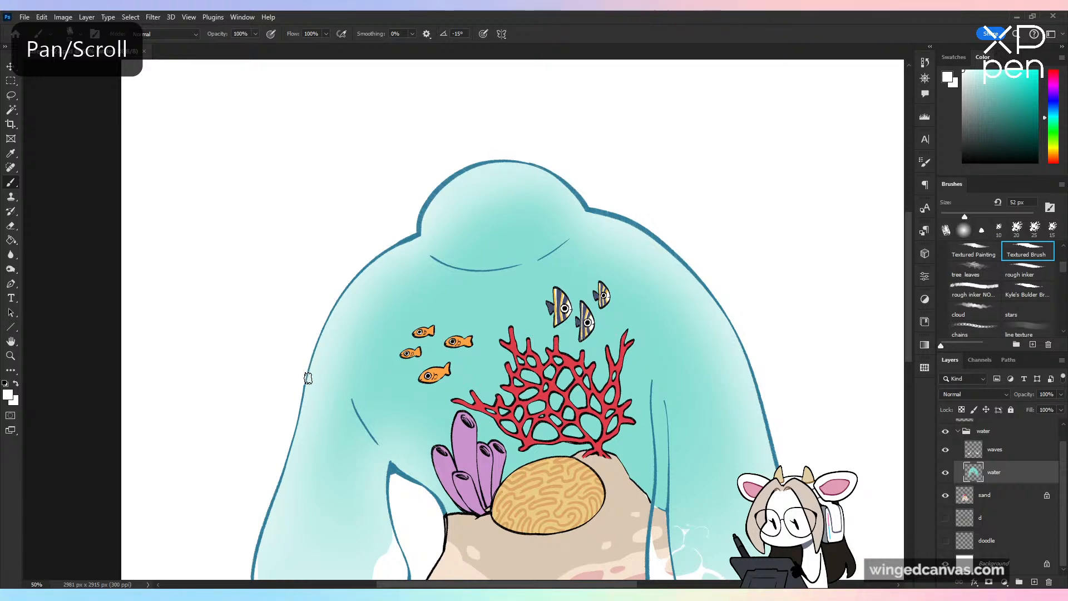
key("ctrl+z")
left_click_drag(965, 216, 954, 216)
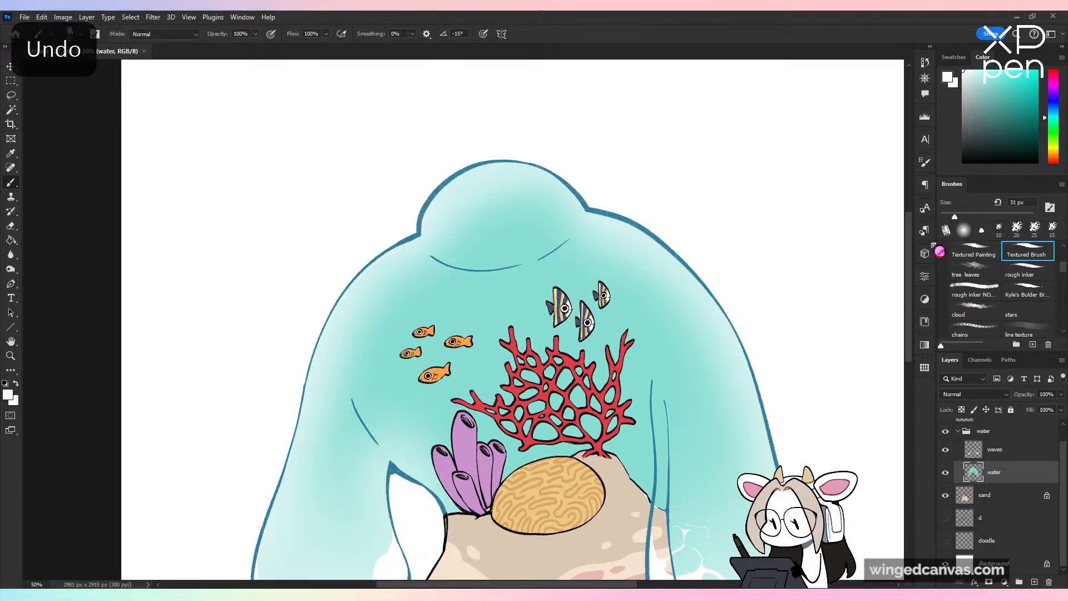
Step: Paint a web of foamy white highlights along the left shoulder on the water layer with the 31 px Textured Brush
key("ctrl+minus")
left_click_drag(703, 410, 690, 348, "space")
key("ctrl+plus")
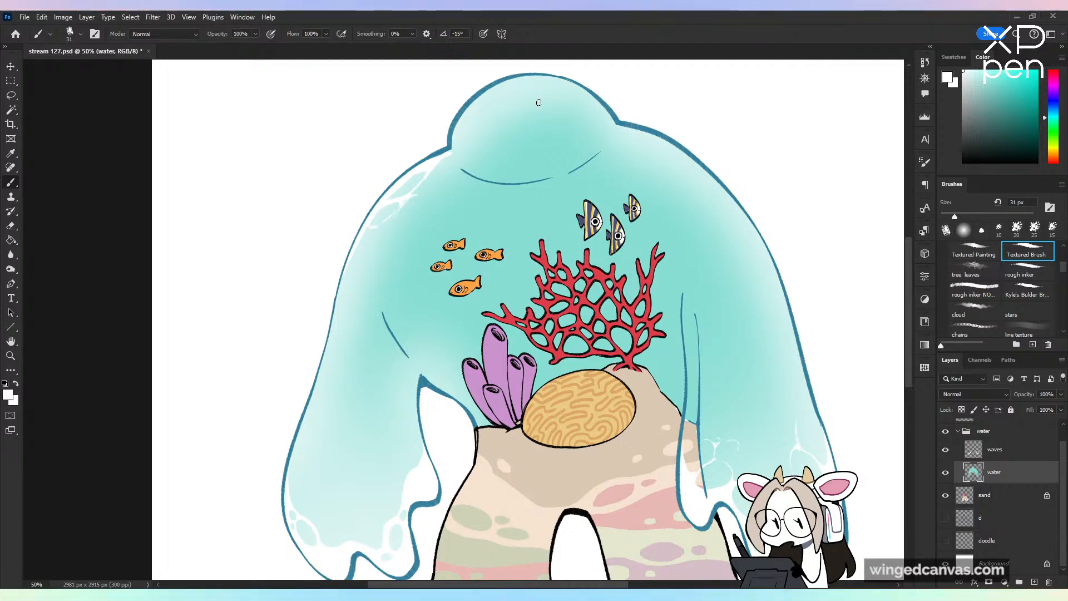
Step: Handwrite "Piranesi" in black beside the left shoulder on layer t, using the liner eraser brush at 31 px
left_click(982, 230)
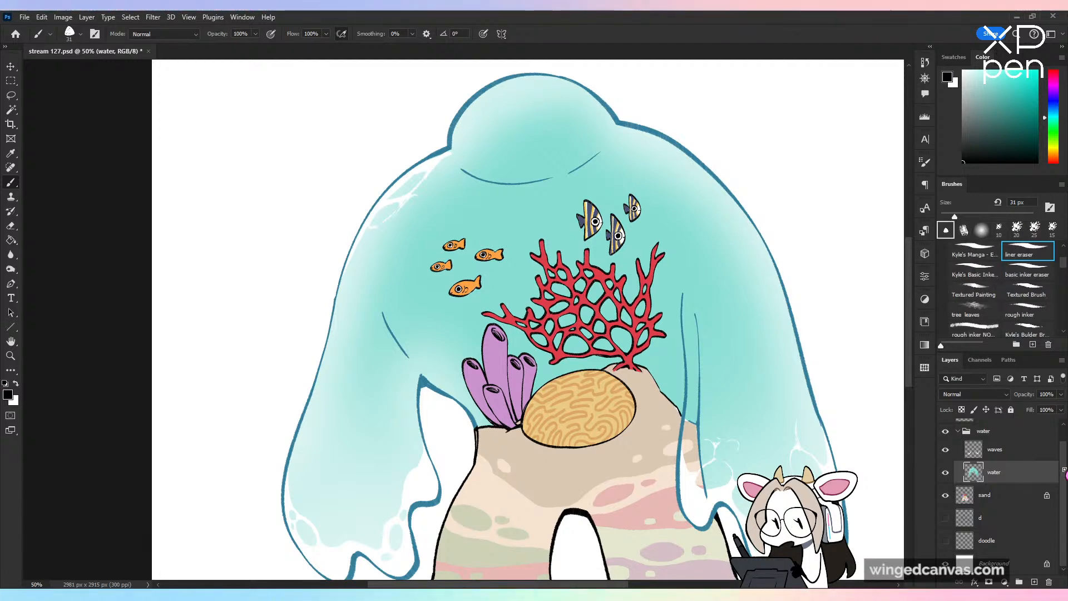
scroll(1042, 445, "up", 1)
left_click(1042, 438)
left_click_drag(189, 196, 192, 244)
mouse_move(187, 200)
left_mouse_down()
mouse_move(214, 220)
mouse_move(215, 243)
left_mouse_up()
left_click(216, 205)
mouse_move(231, 221)
left_mouse_down()
mouse_move(253, 214)
mouse_move(267, 234)
left_mouse_up()
left_click_drag(277, 229, 313, 224)
mouse_move(330, 199)
left_mouse_down()
mouse_move(311, 227)
mouse_move(340, 224)
left_mouse_up()
left_click(343, 183)
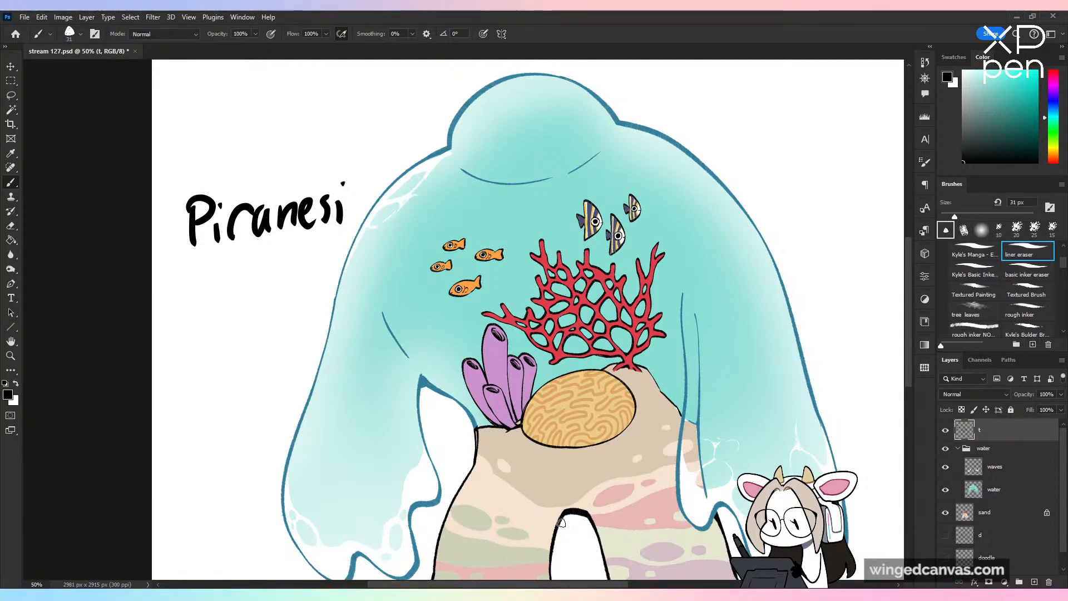
Step: Lasso the handwritten word beside the creature, delete it from layer t, and return to the Brush tool
key("l")
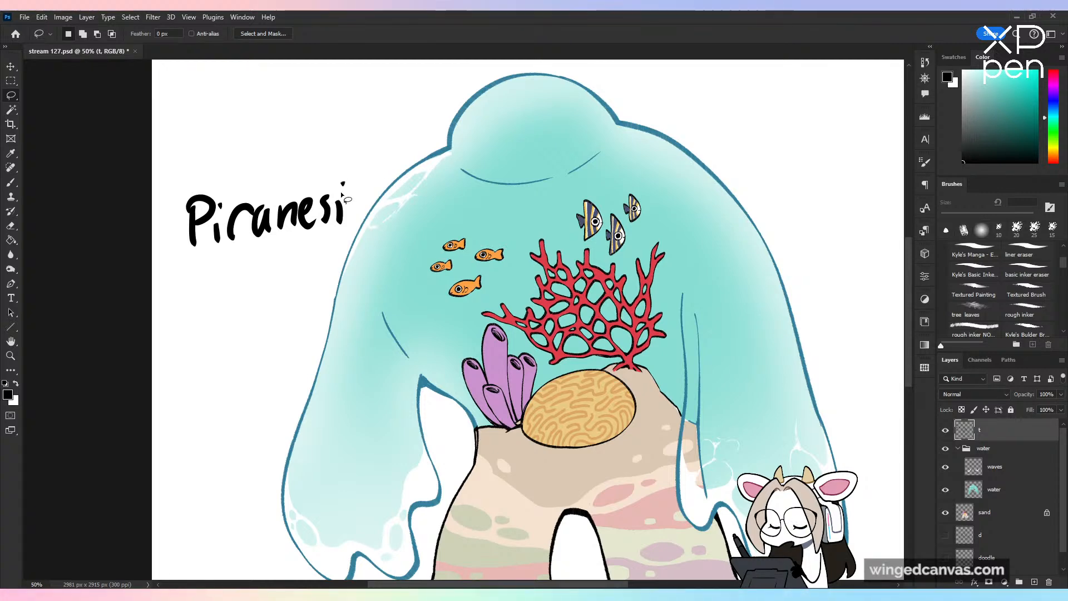
mouse_move(230, 146)
left_mouse_down()
mouse_move(202, 159)
mouse_move(340, 244)
mouse_move(361, 136)
left_mouse_up()
key("Delete")
key("b")
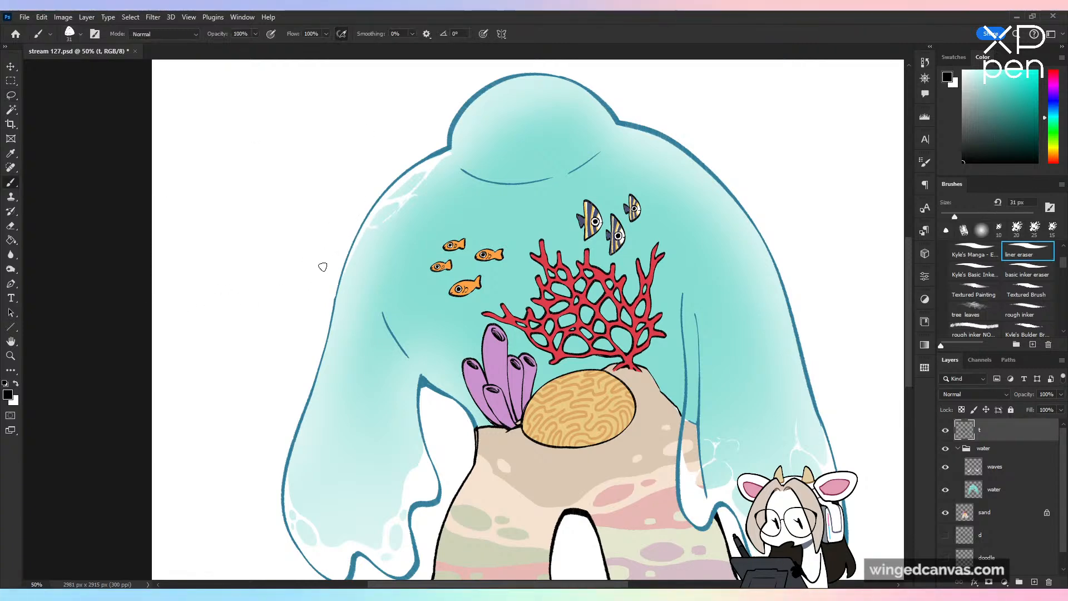
Step: Check the illustration mirrored, and toggle the visibility of the waves and water layers to see which holds the highlights
key("ctrl+minus")
key("ctrl+shift+h")
key("ctrl+shift+h")
key("ctrl+plus")
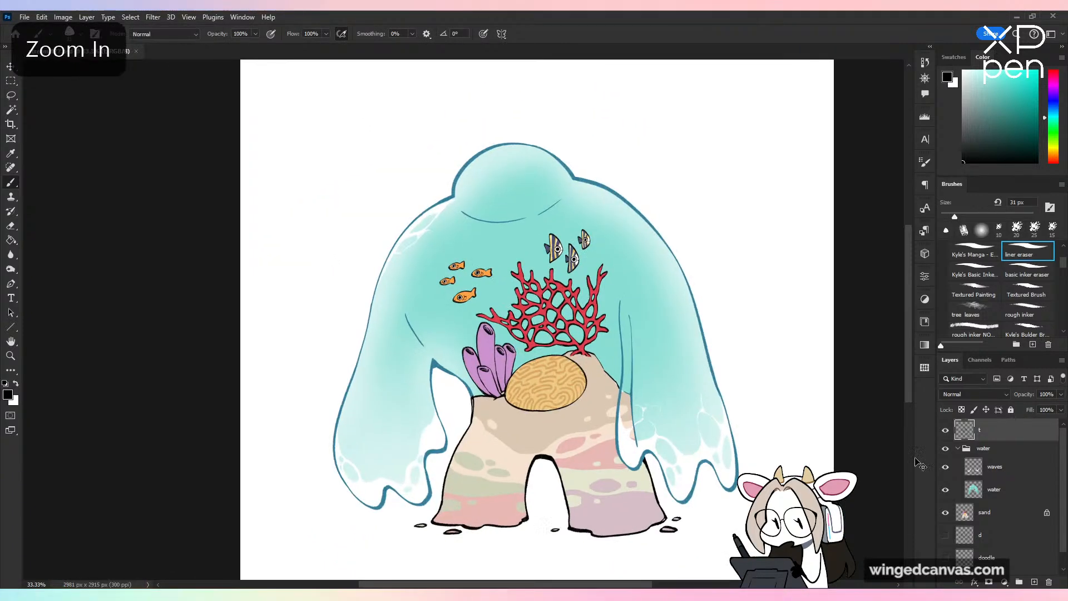
left_click(979, 467)
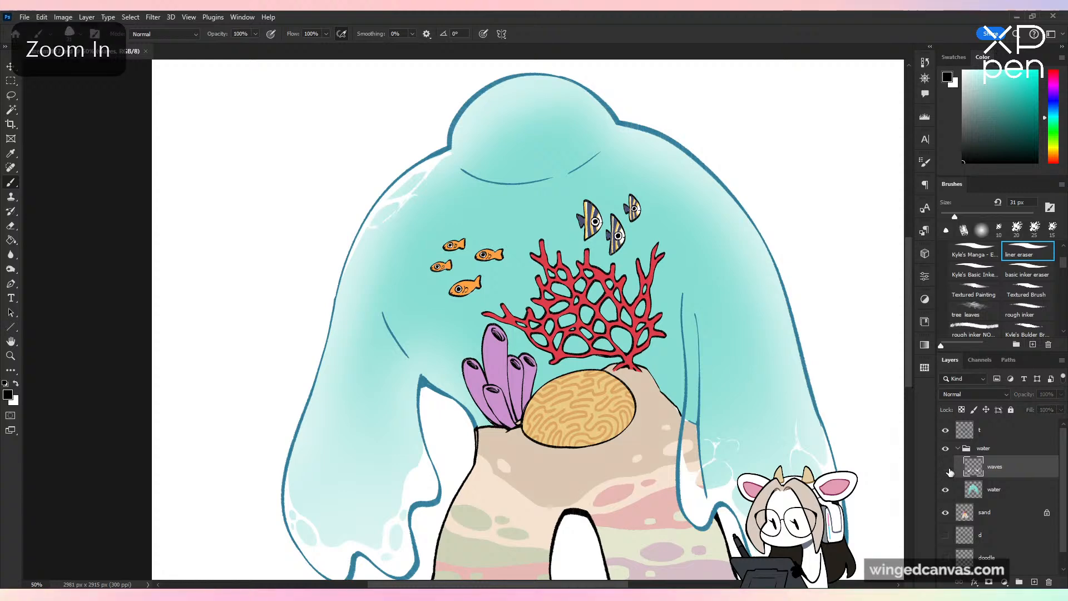
left_click(955, 490)
left_click(946, 490)
left_click(945, 489)
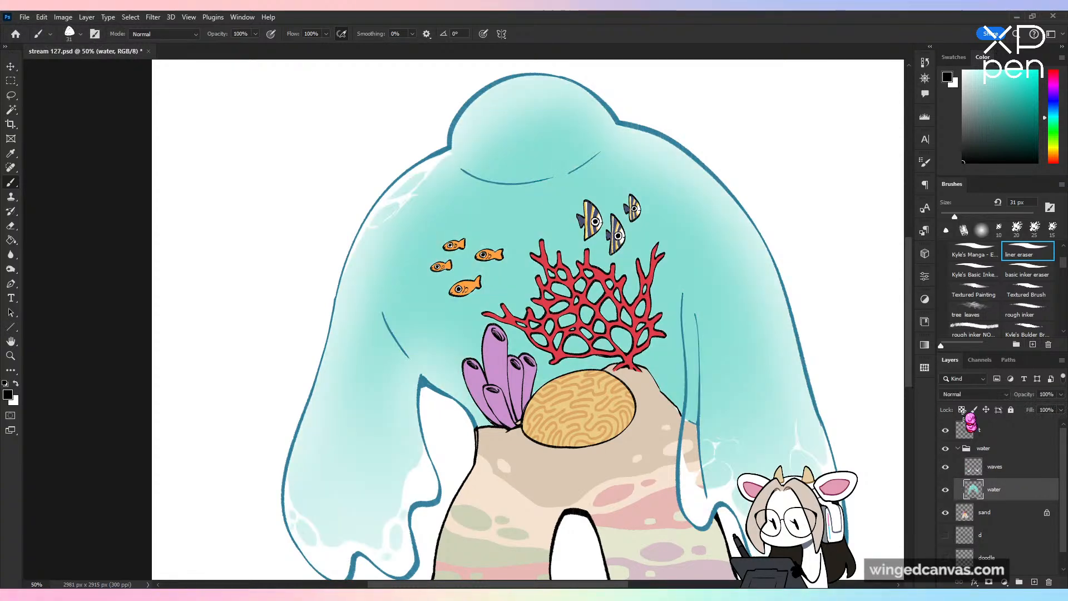
Step: Paint foamy white highlight webs along the head's left edge on the water layer with the Textured Brush at 31 px
key("x")
key("ctrl+plus")
key("ctrl+plus")
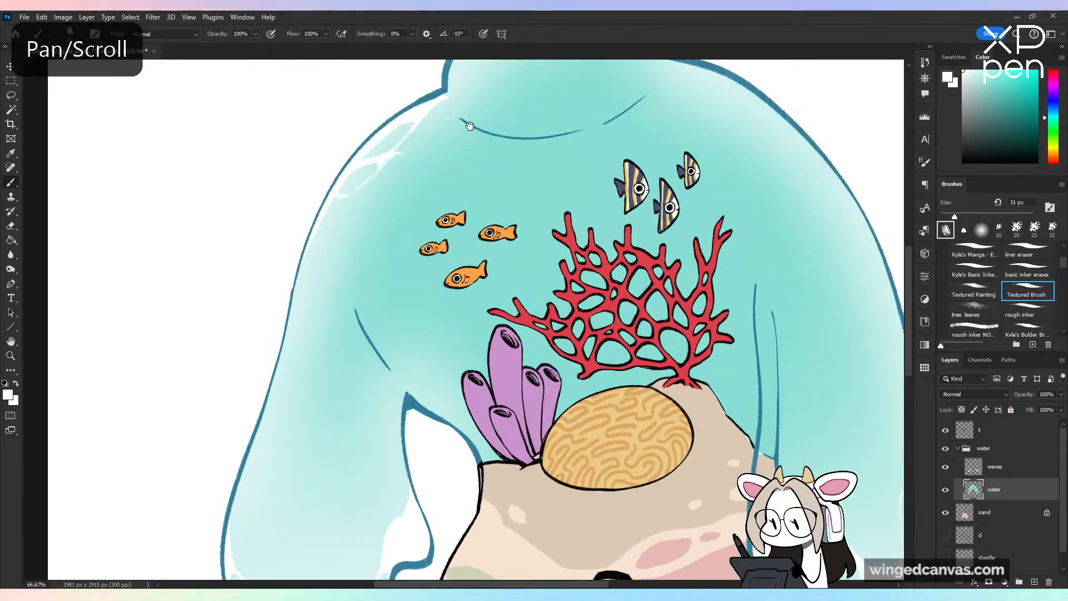
left_click_drag(502, 62, 457, 184)
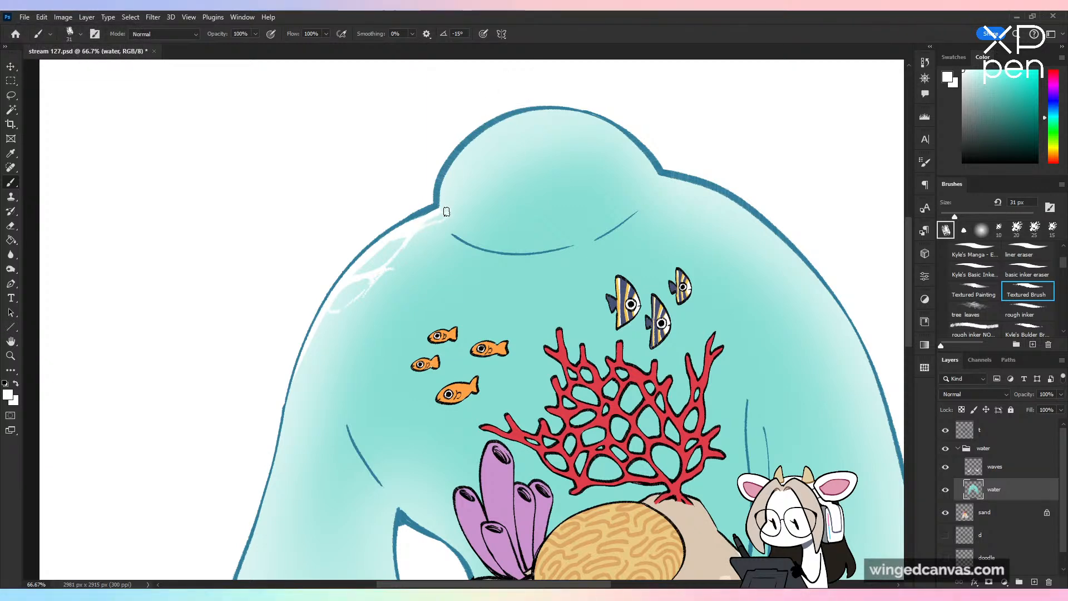
mouse_move(467, 151)
left_mouse_down()
mouse_move(499, 119)
mouse_move(509, 124)
left_mouse_up()
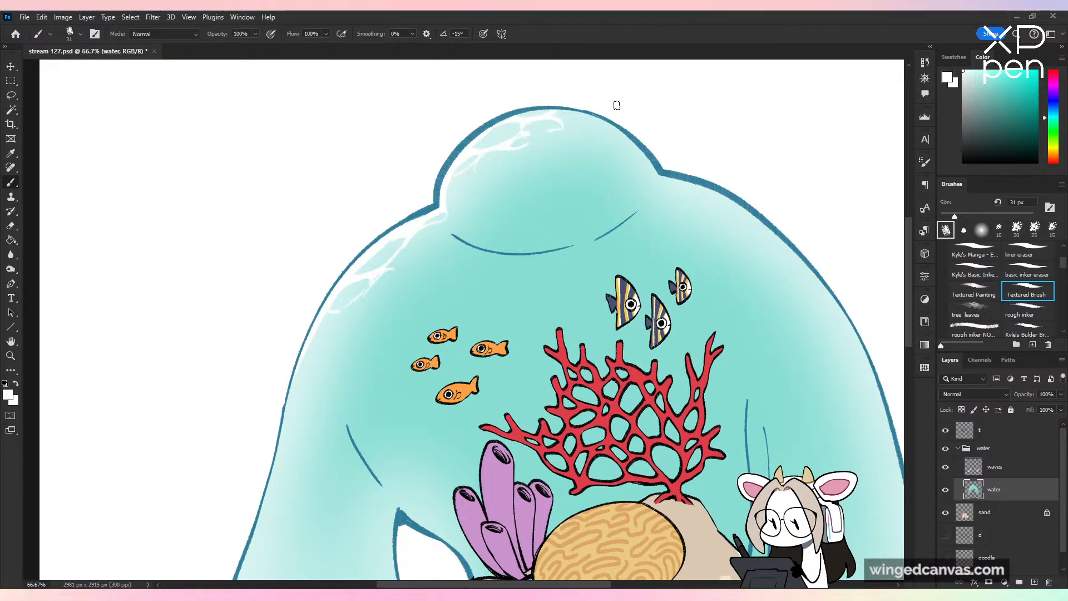
Step: Extend the foamy white highlights across the crown and down the head's right side, undoing stray strokes
left_click_drag(562, 125, 558, 114)
left_click_drag(558, 113, 597, 119)
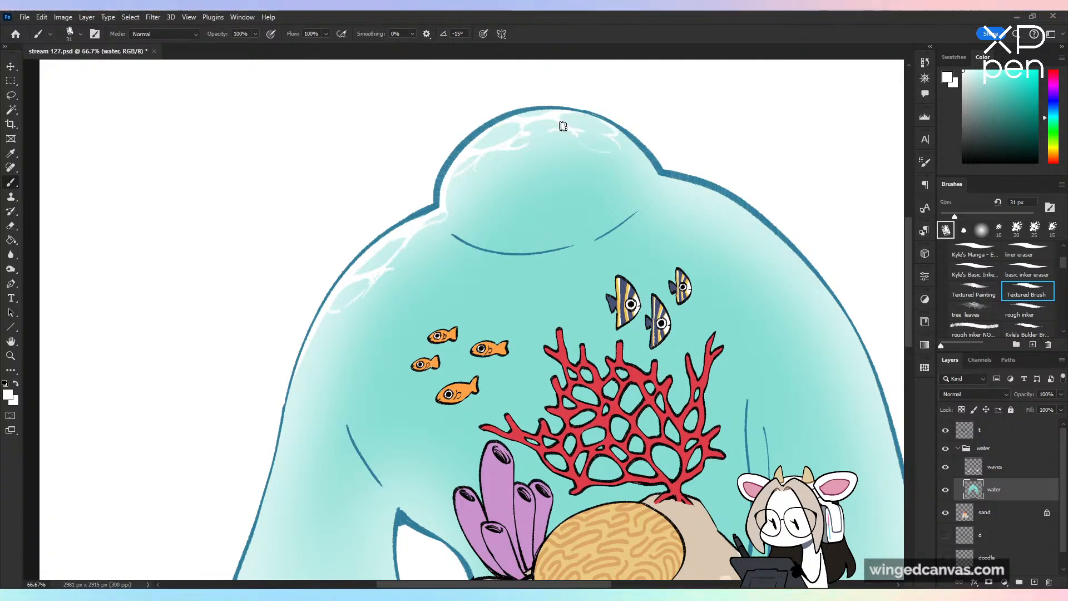
key("ctrl+z")
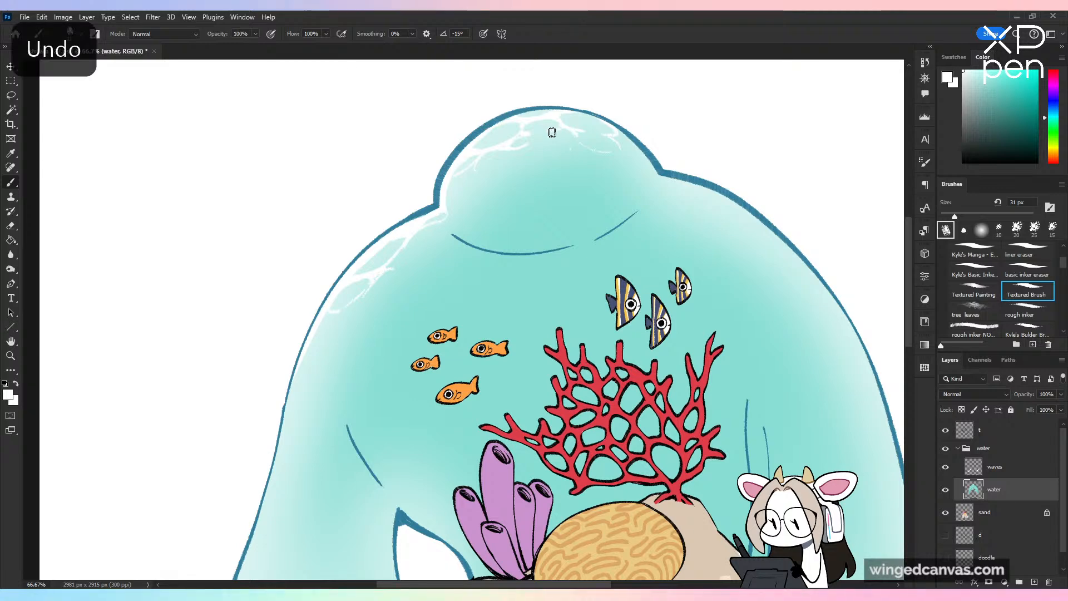
left_click_drag(613, 138, 621, 145)
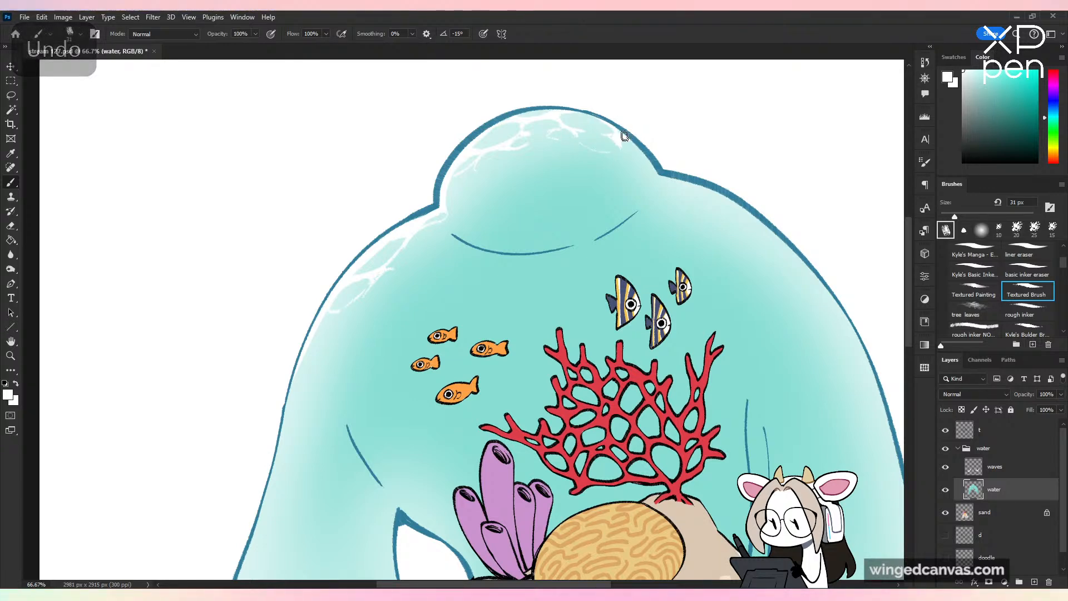
key("ctrl+z")
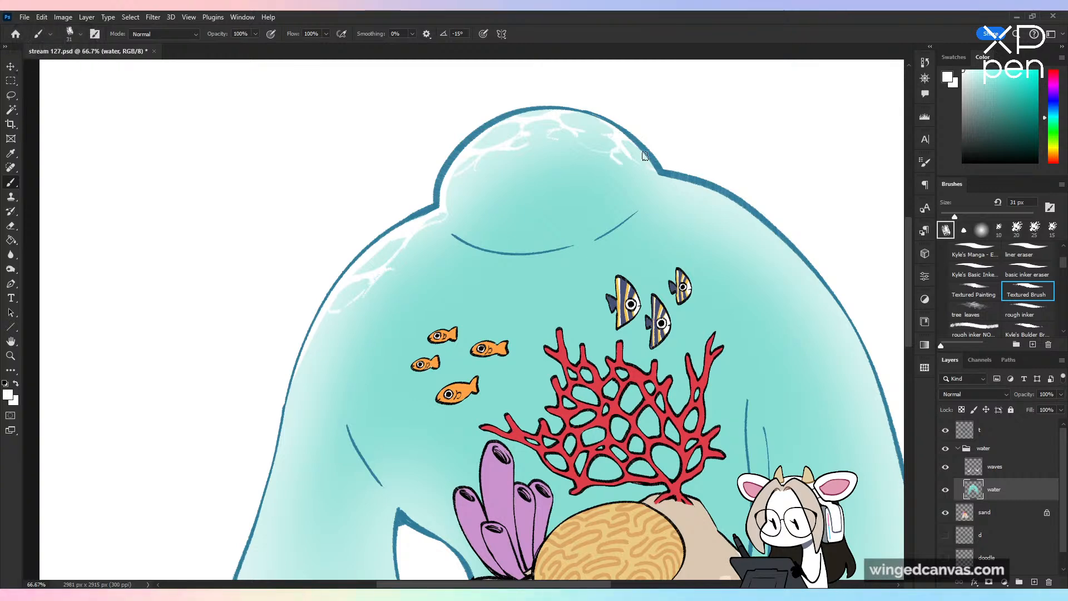
Step: Examine the whole illustration at reduced size in normal and mirrored views to judge the white highlights
key("ctrl+minus")
key("ctrl+minus")
key("ctrl+minus")
key("ctrl+shift+h")
key("ctrl+shift+h")
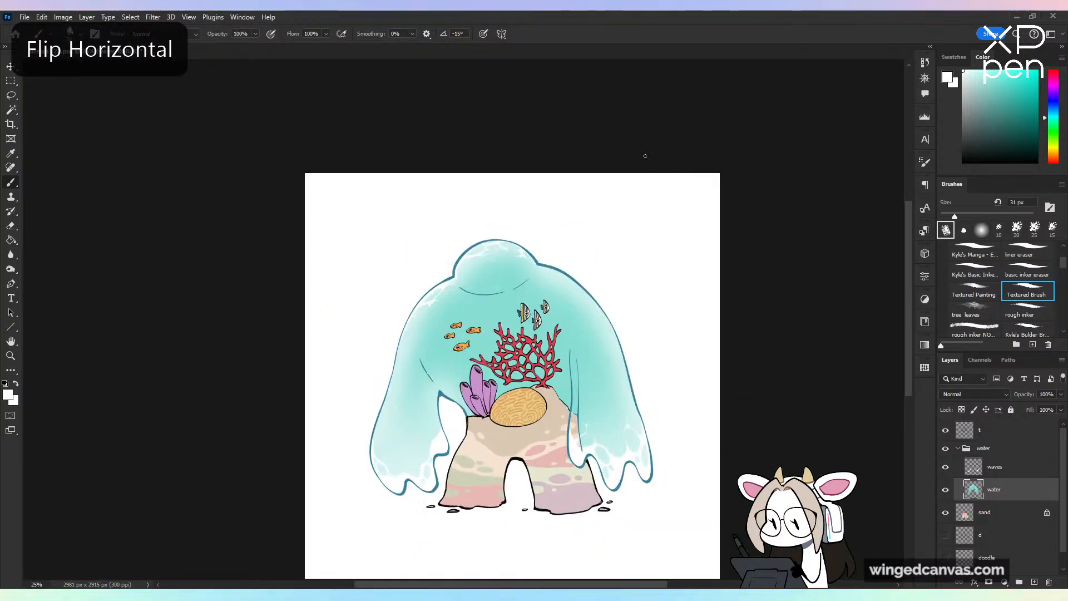
key("ctrl+plus")
key("ctrl+plus")
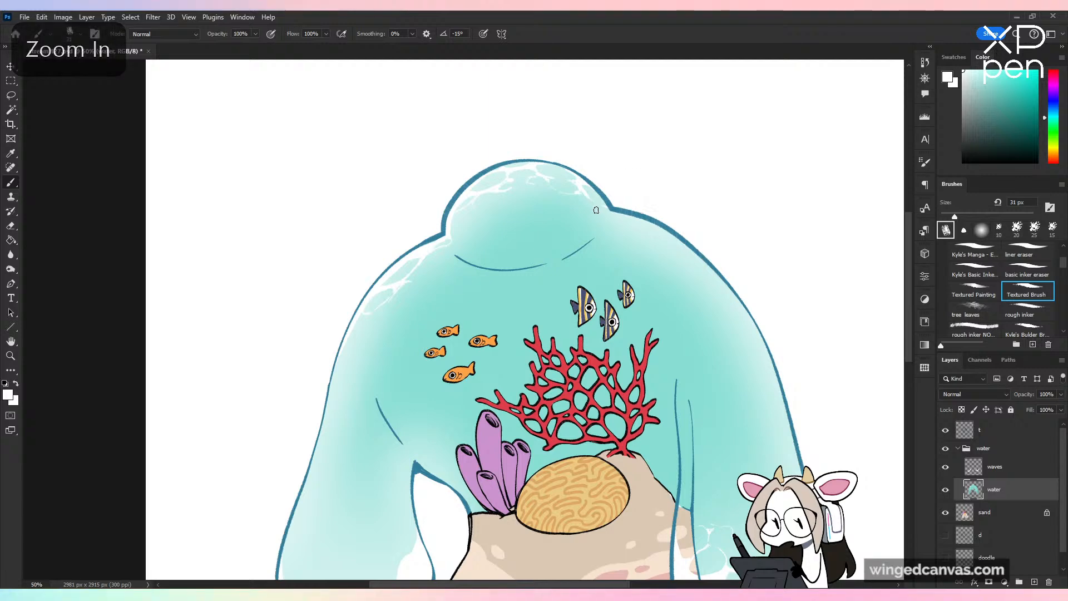
key("ctrl+minus")
key("ctrl+minus")
key("ctrl+shift+h")
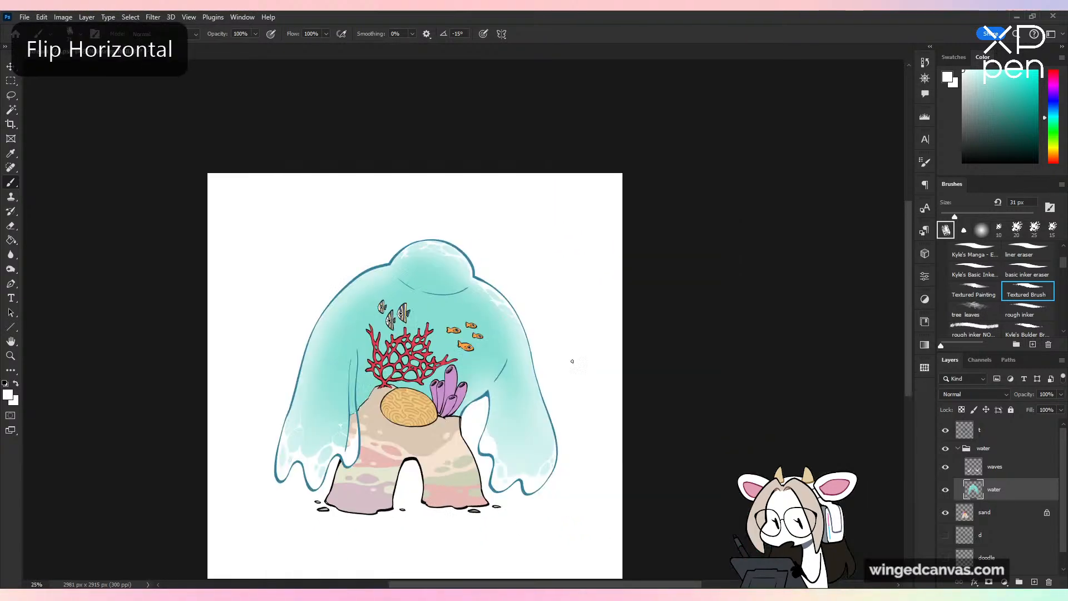
key("ctrl+shift+h")
key("ctrl+plus")
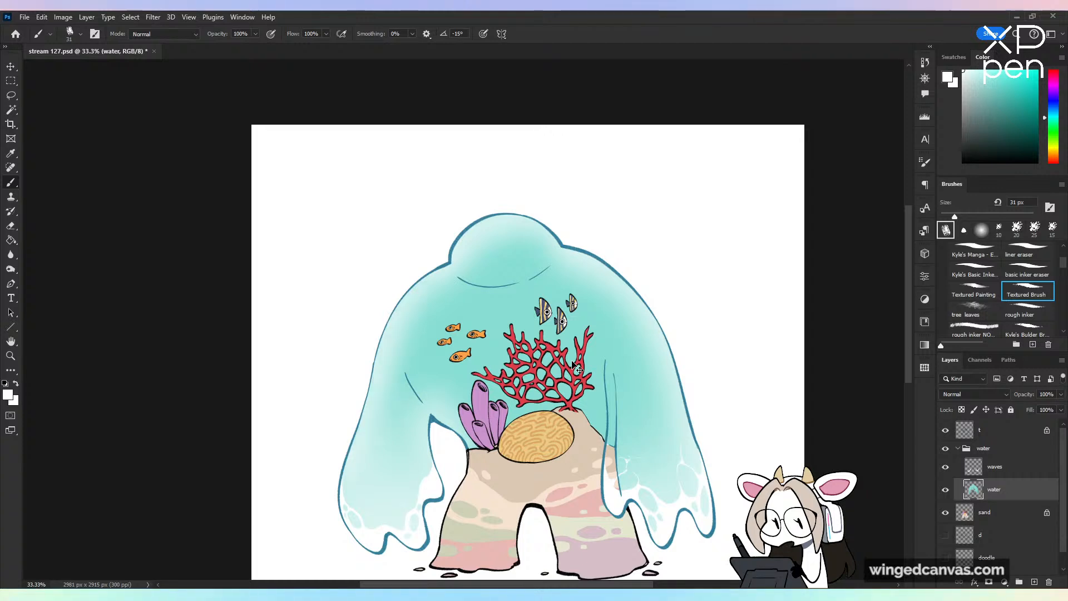
Step: Save the document and add a layer named "refraction" above the water layer in the water group
left_click_drag(767, 432, 661, 393)
key("ctrl+s")
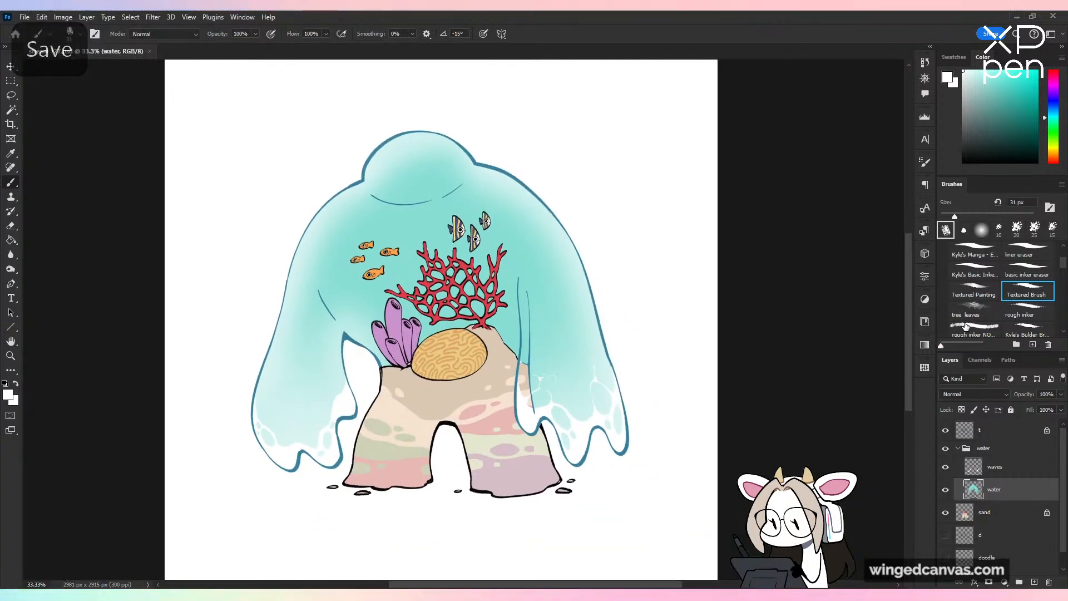
left_click(1034, 582)
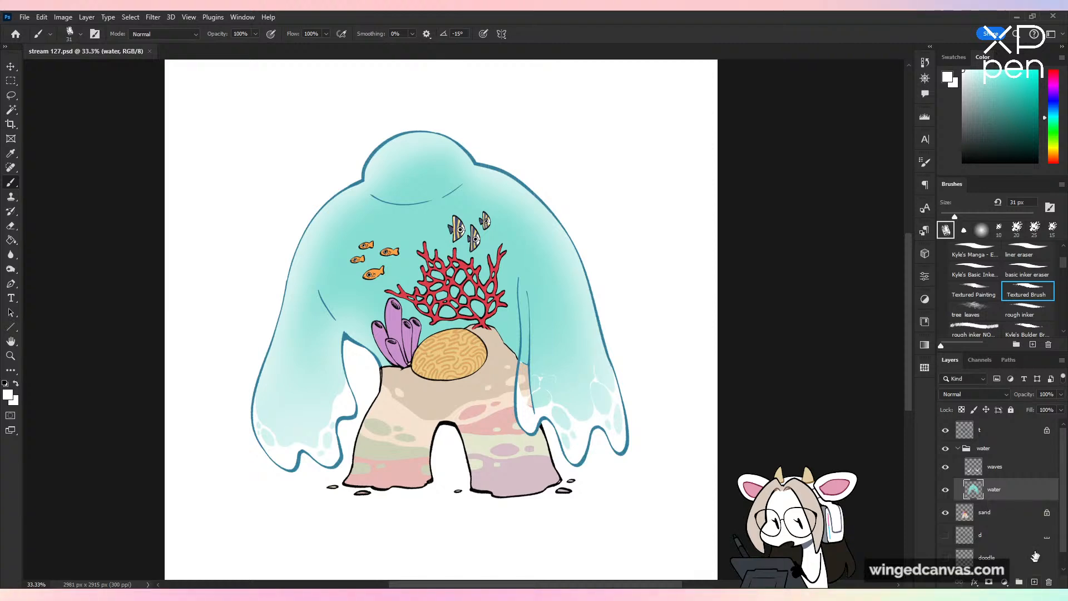
double_click(997, 489)
type("refra")
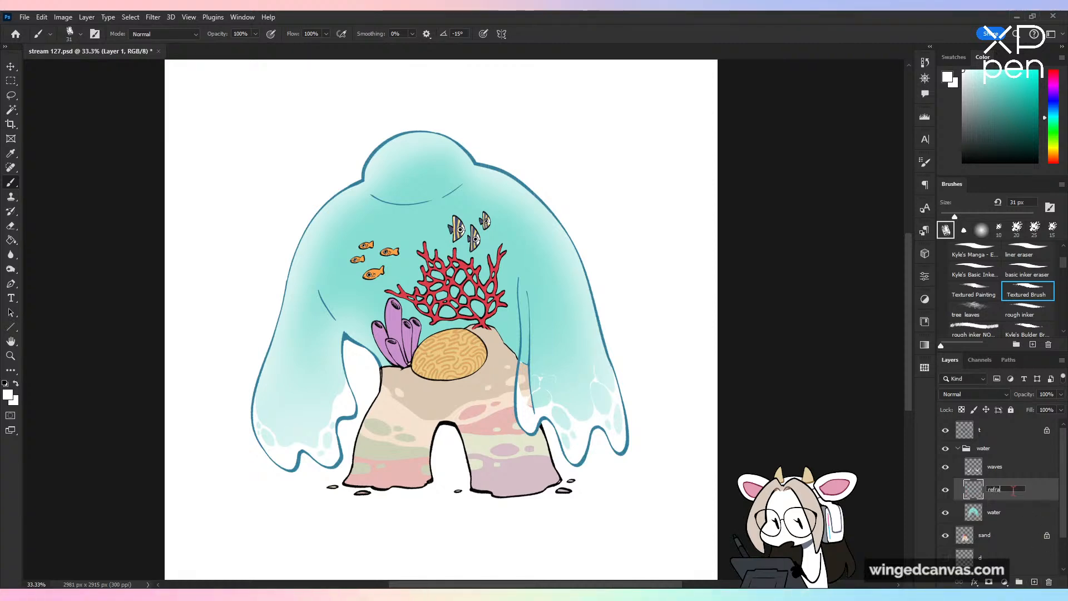
type("ction")
key("Return")
Step: Try painting solid white highlight spots on the head, both shoulders and left arm, and undo them
key("ctrl+plus")
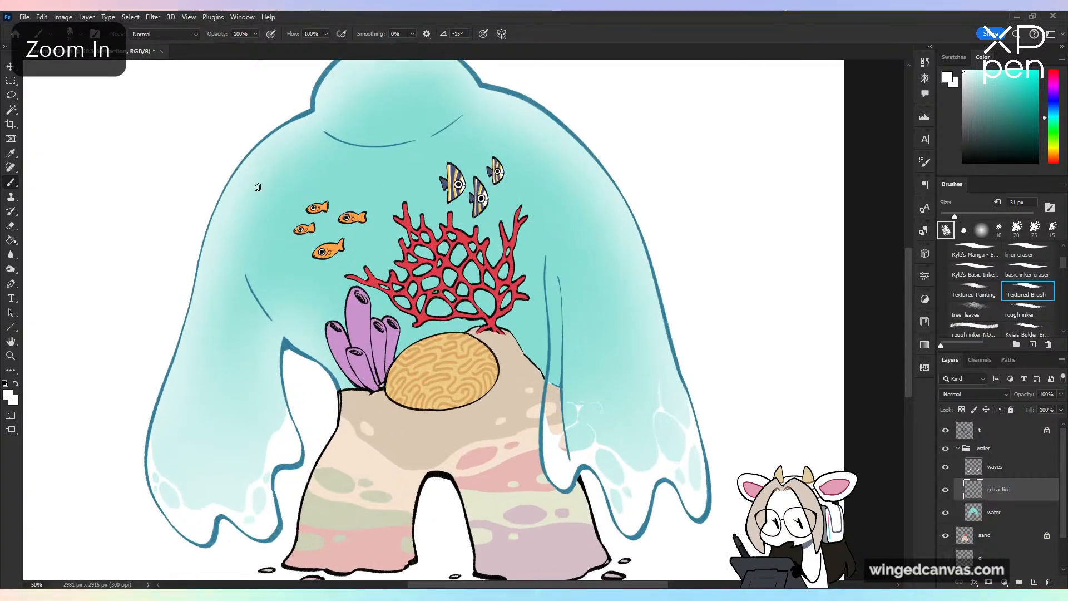
left_click_drag(261, 163, 281, 136)
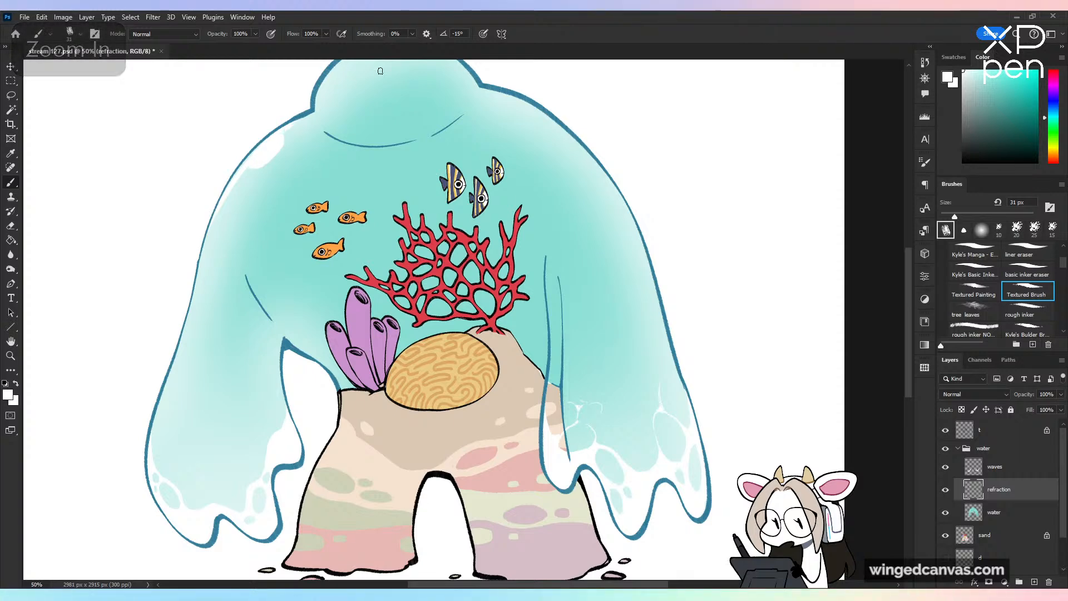
left_click_drag(379, 70, 393, 179)
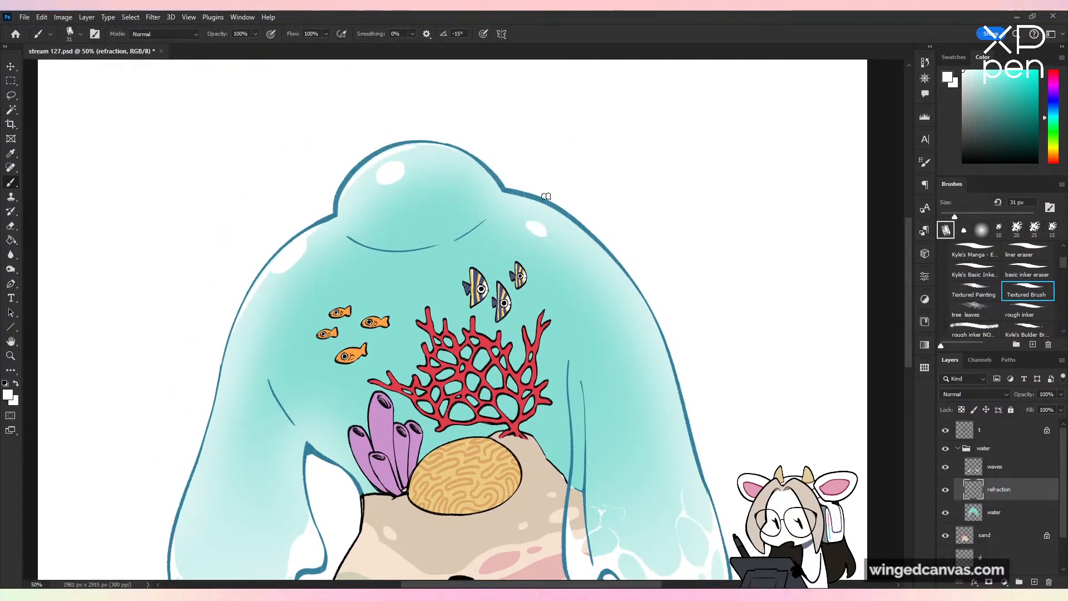
key("ctrl+minus")
key("ctrl+plus")
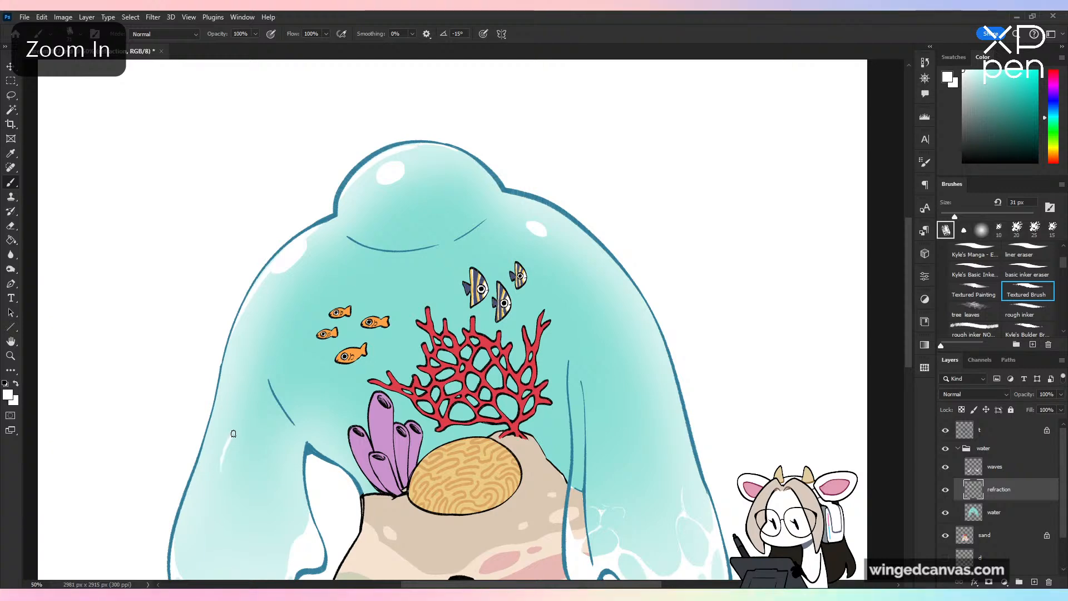
key("ctrl+minus")
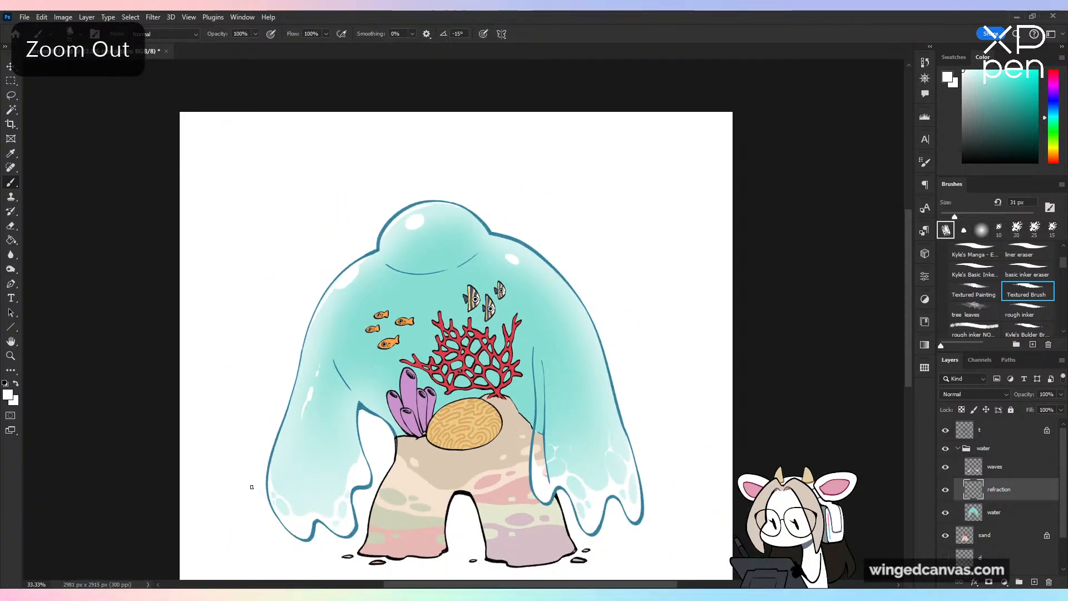
key("ctrl+z")
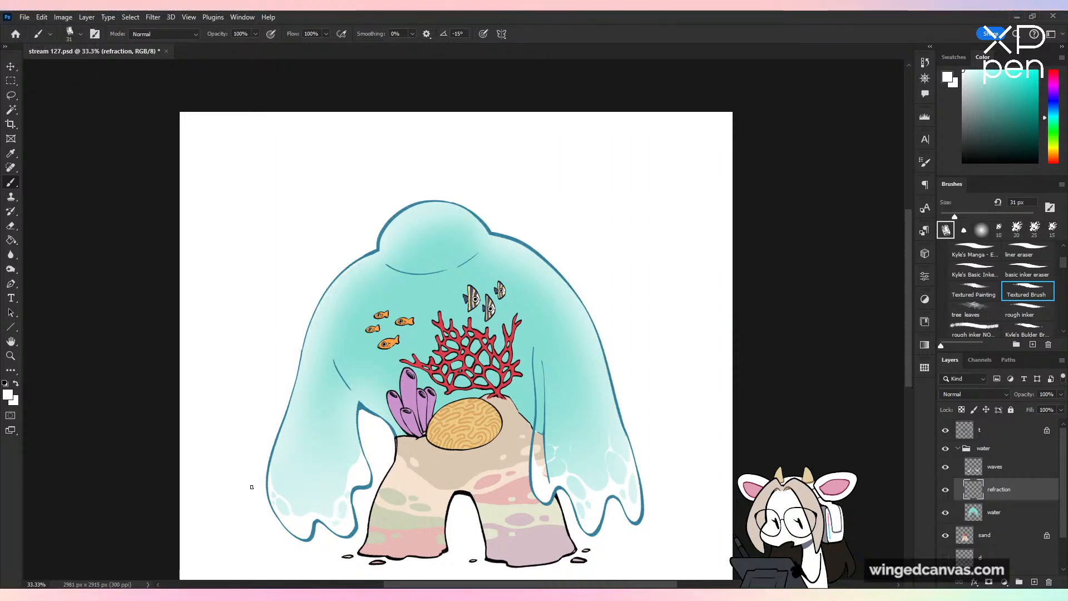
Step: Paint small, slender white highlight flecks down the outer sides of both arms on the refraction layer
scroll(252, 486, "up", 2)
left_click_drag(277, 482, 477, 315)
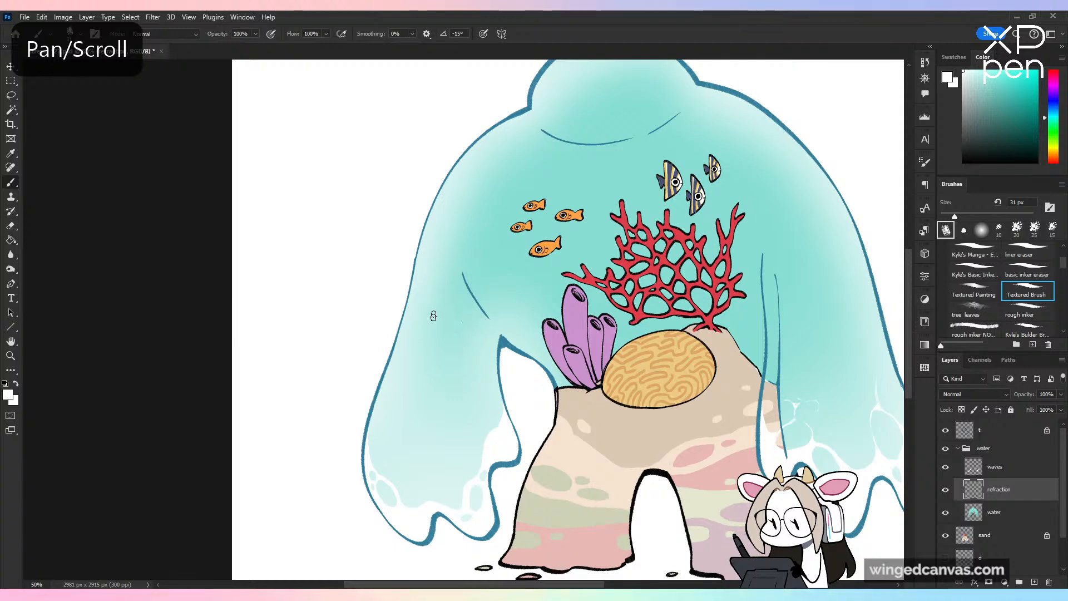
key("ctrl+z")
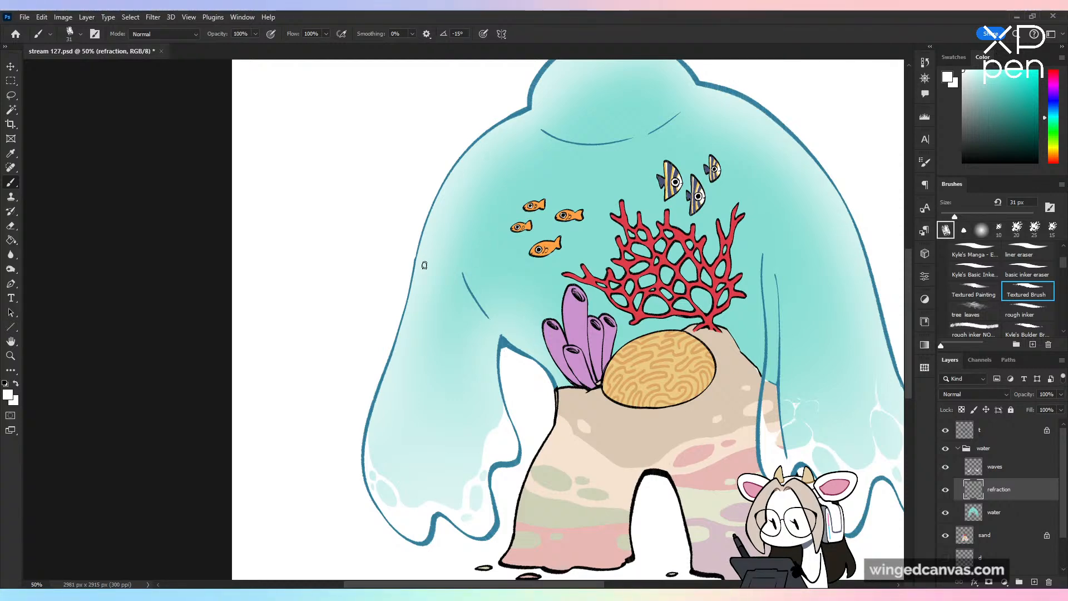
left_click_drag(461, 207, 435, 275)
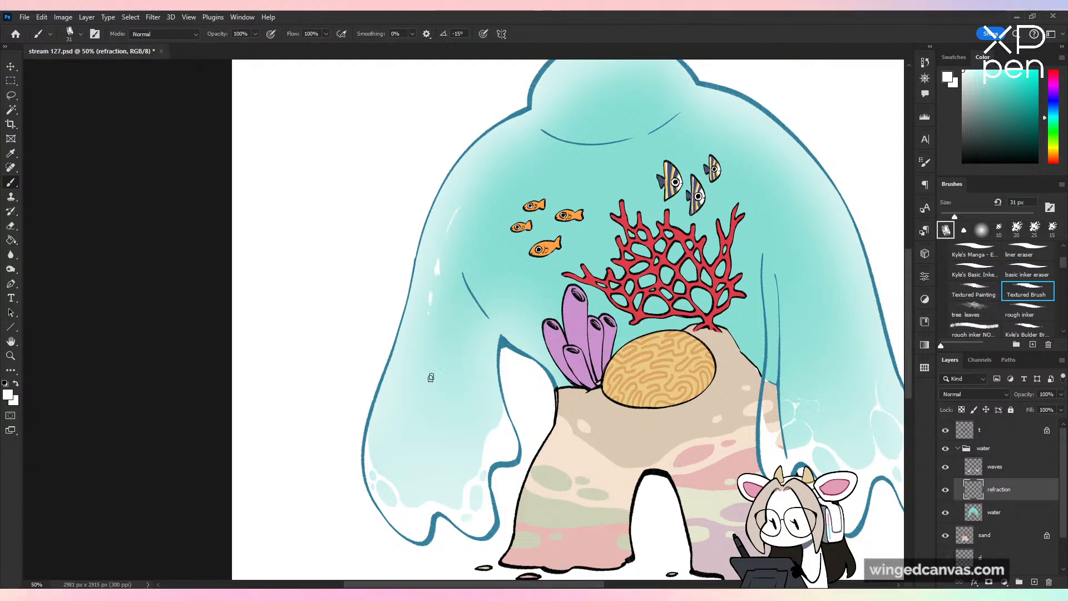
left_click_drag(410, 385, 412, 412)
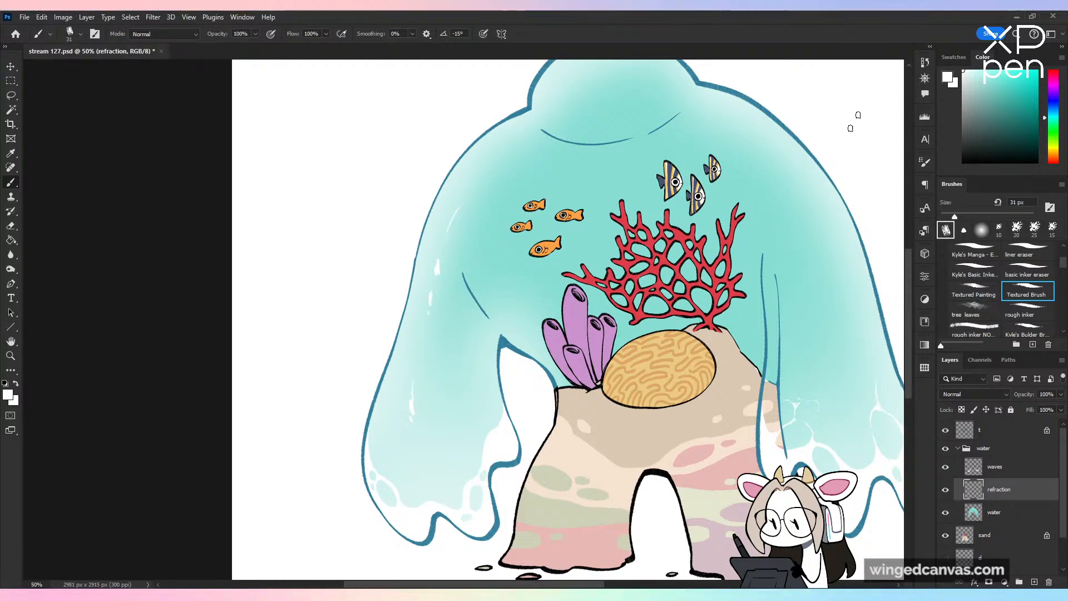
left_click_drag(819, 218, 823, 227)
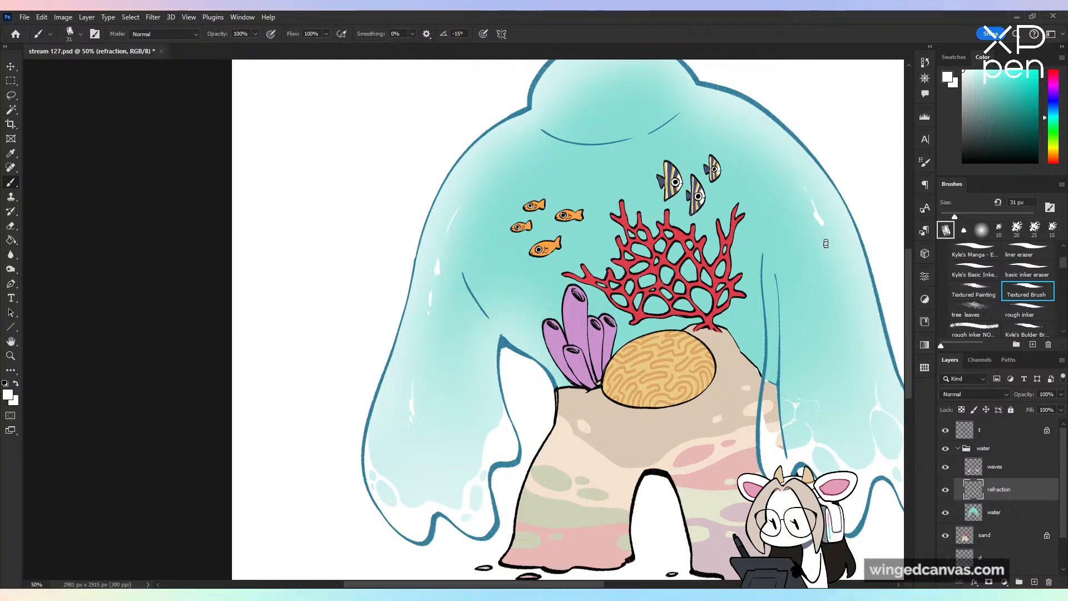
left_click_drag(838, 303, 849, 355)
Step: Check the arm highlights on the whole illustration in mirrored and normal views, and save the document
key("ctrl+minus")
key("ctrl+minus")
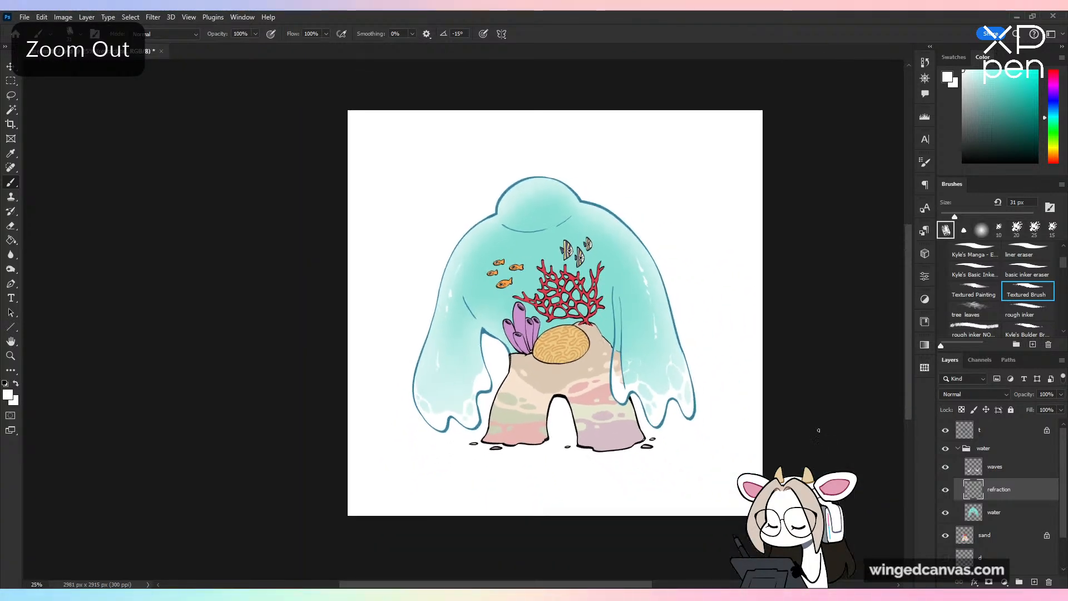
key("h")
key("h")
key("ctrl+s")
key("ctrl+plus")
left_click_drag(664, 435, 622, 386)
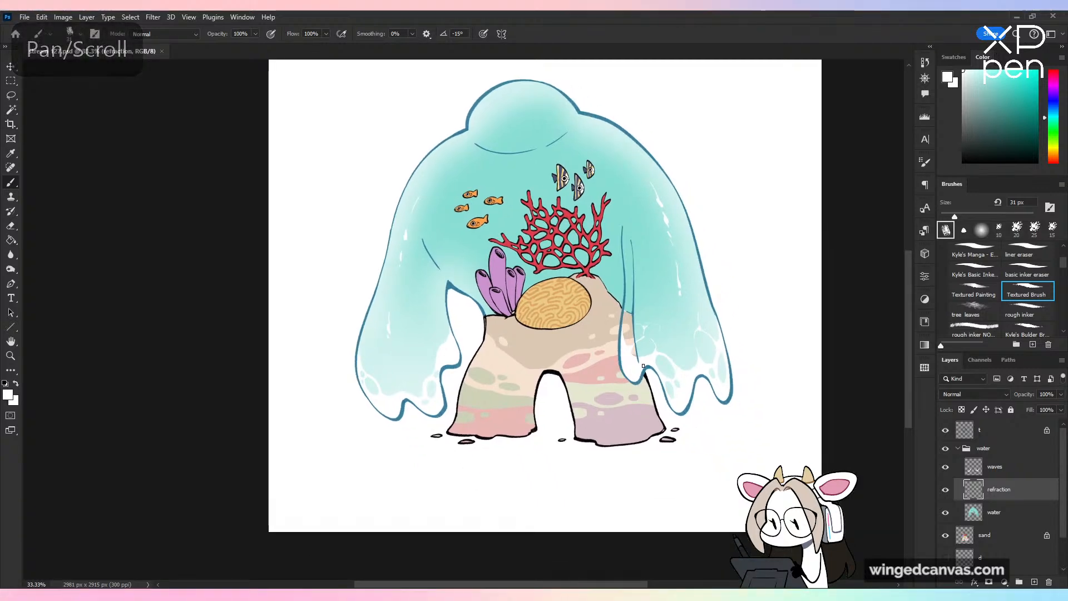
key("ctrl+plus")
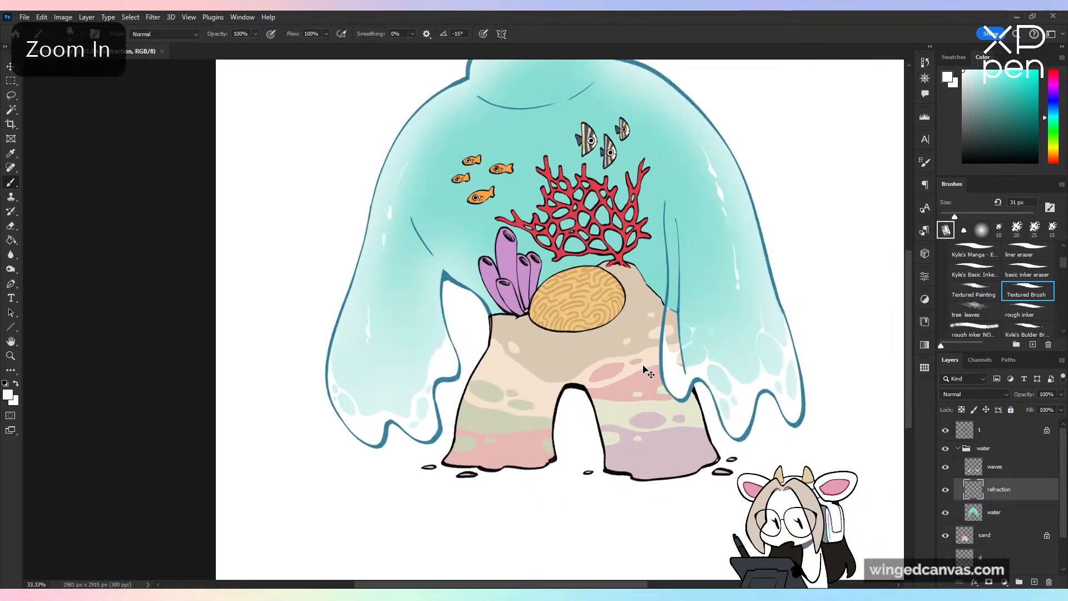
key("ctrl+s")
left_click_drag(749, 225, 741, 368)
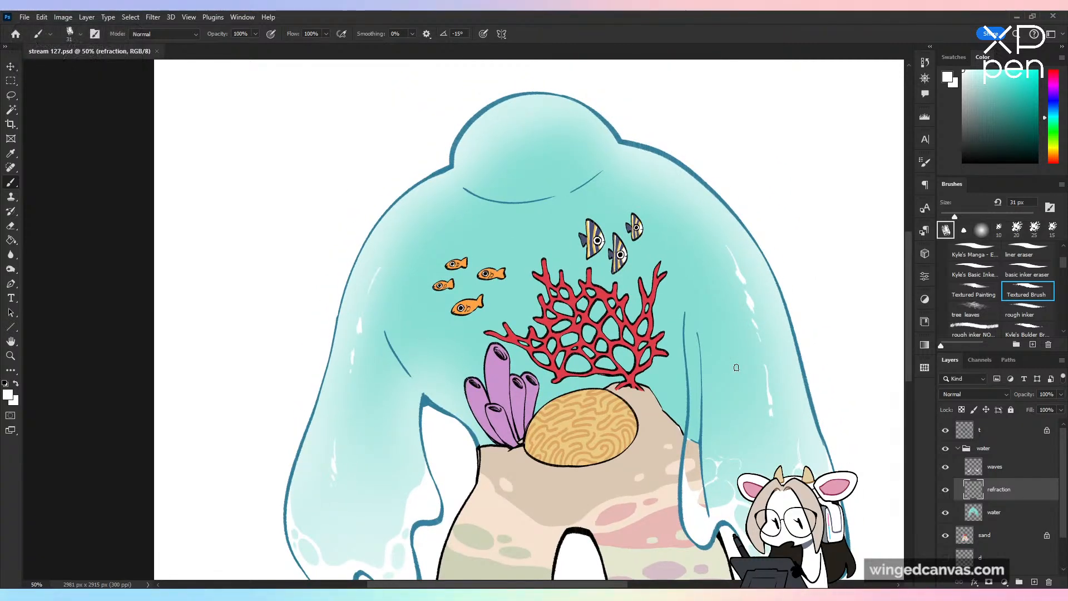
Step: Select the sand layer and toggle its visibility to compare its colours with the line art
left_click(945, 535)
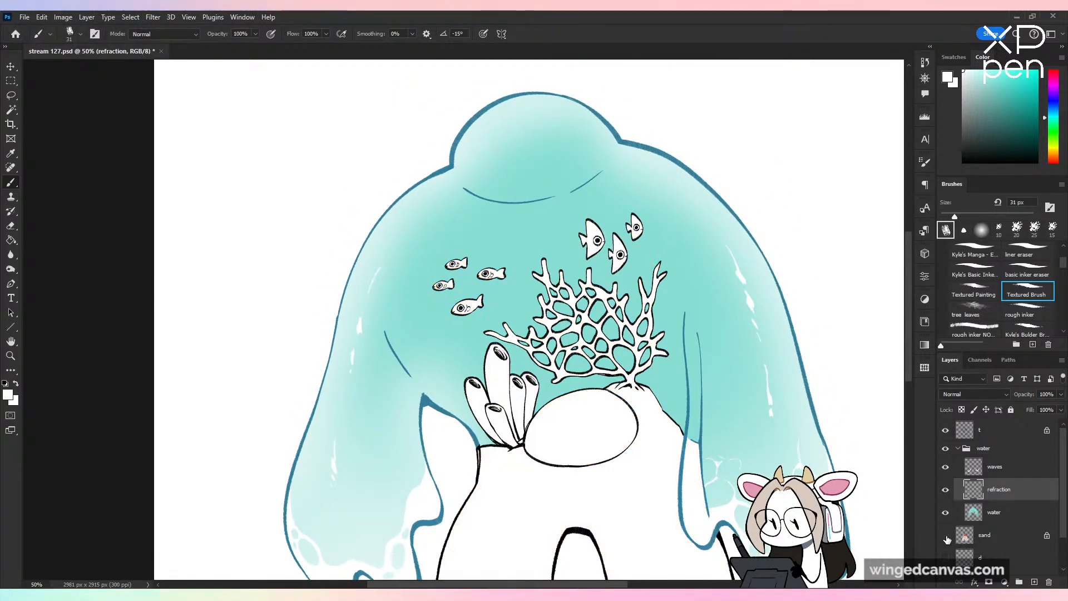
left_click(945, 535)
left_click(1043, 536)
key("ctrl+plus")
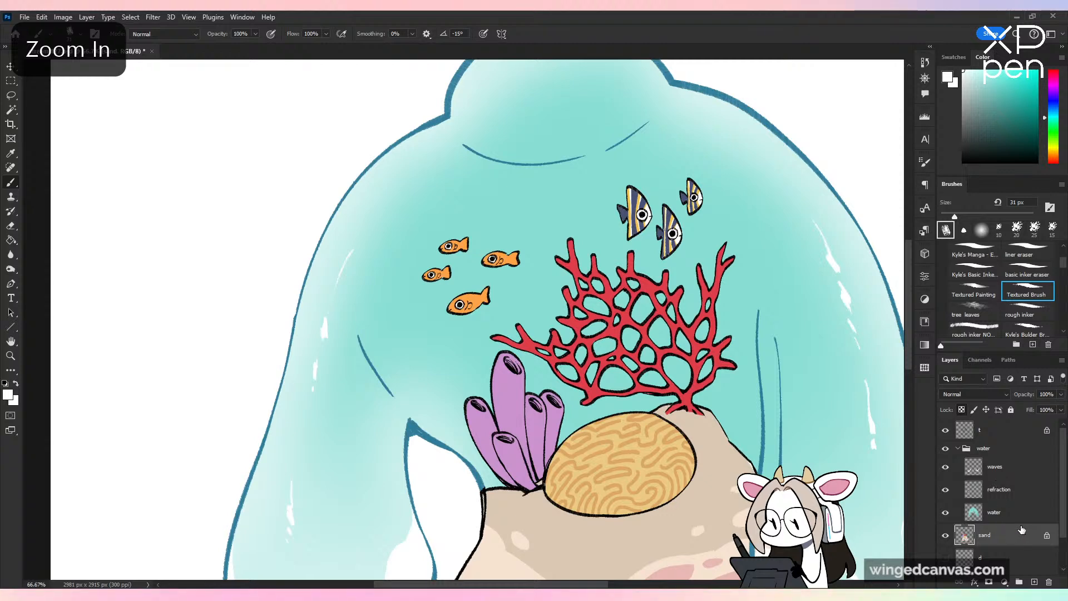
key("ctrl+minus")
key("ctrl+minus")
key("ctrl+minus")
left_click(945, 535)
left_click(946, 535)
key("ctrl+plus")
key("ctrl+plus")
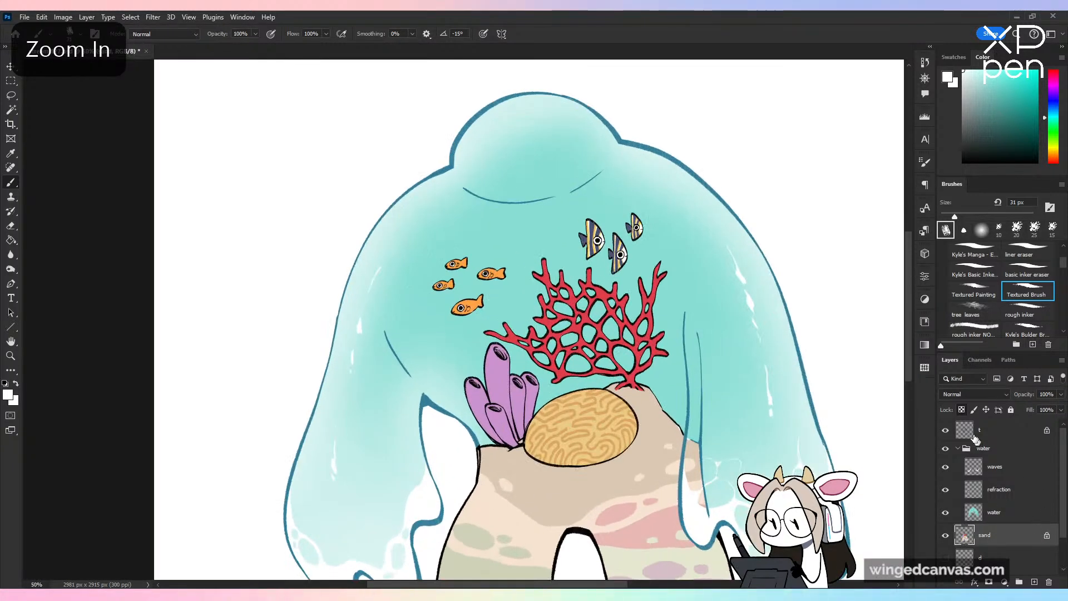
Step: Unlock the sand layer's transparent pixels, touch up the rock's upper right edge with its sampled beige, and save the document
left_click(961, 411)
left_click_drag(755, 347, 549, 241)
key("ctrl+plus")
left_click(470, 344, "alt")
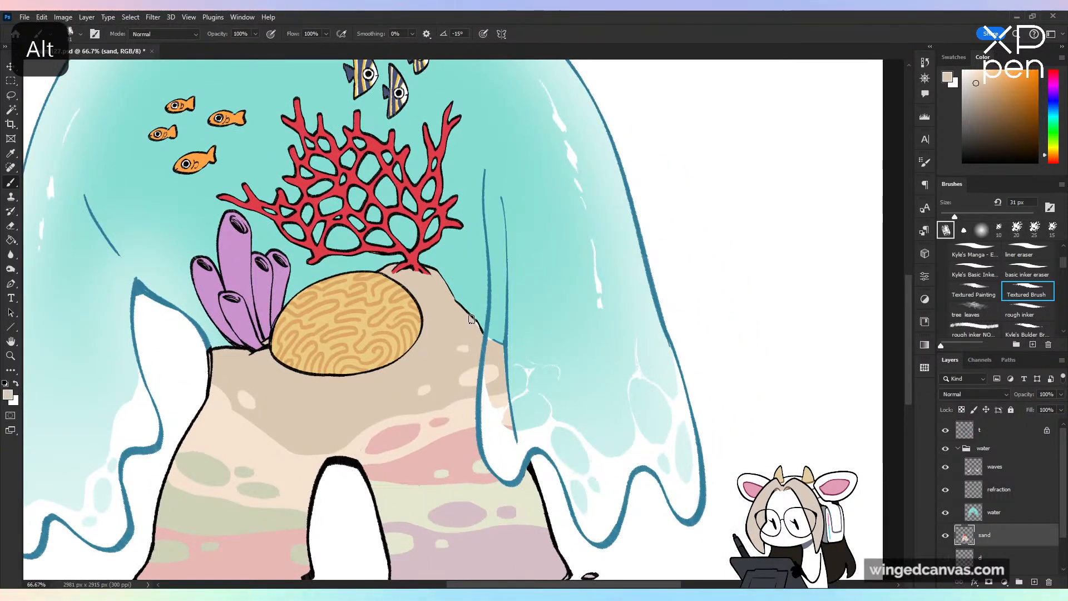
left_click_drag(477, 332, 502, 361)
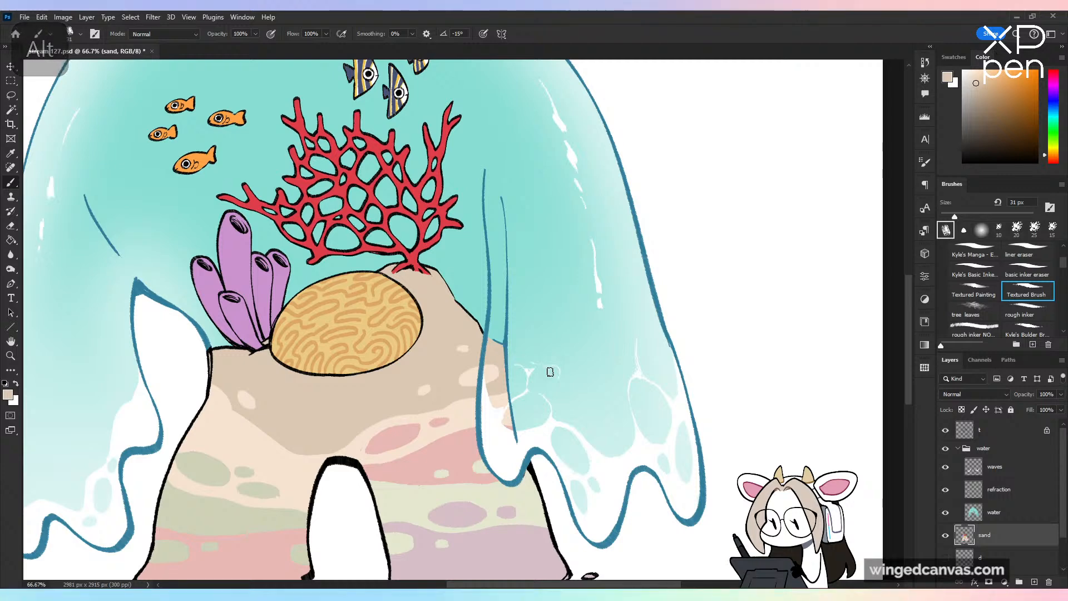
key("ctrl+minus")
key("ctrl+minus")
key("ctrl+s")
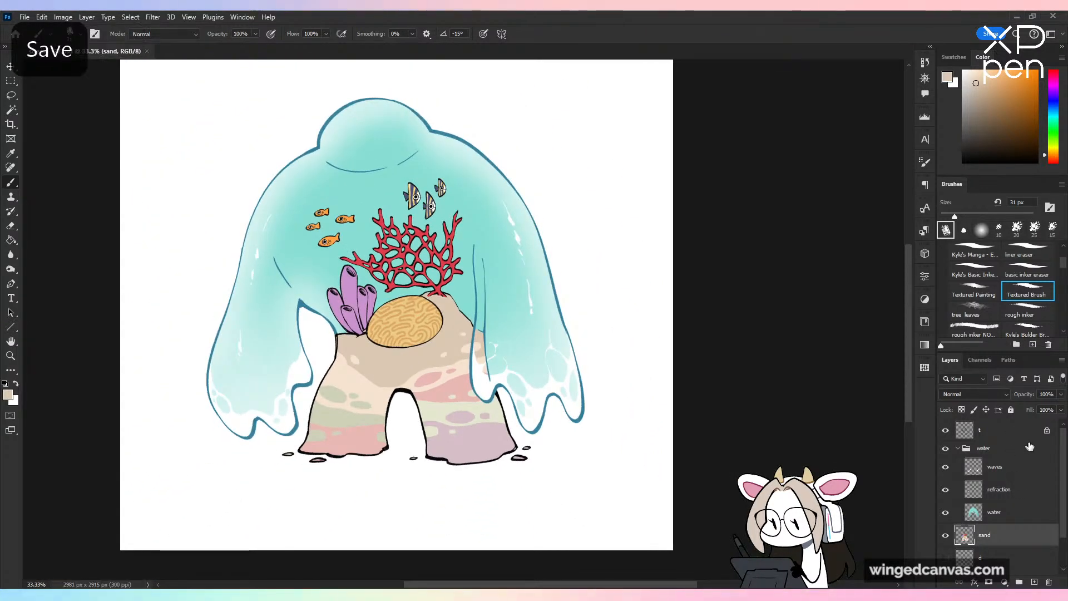
Step: Paint foamy white web-like highlights along the left shoulder's outer edge on the refraction layer
left_click(1027, 493)
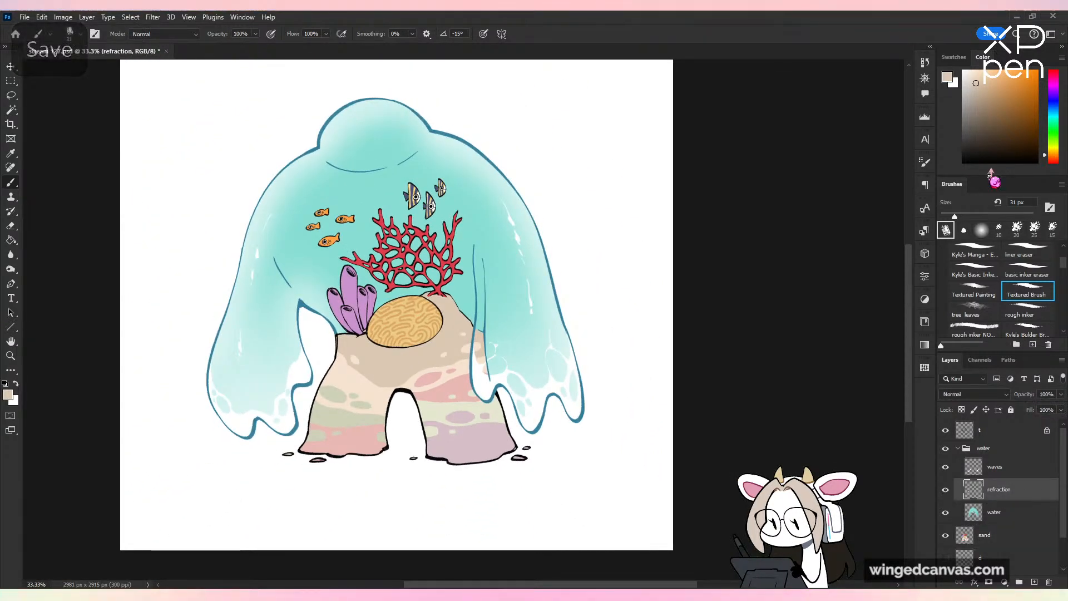
key("ctrl+plus")
left_click_drag(495, 203, 763, 412)
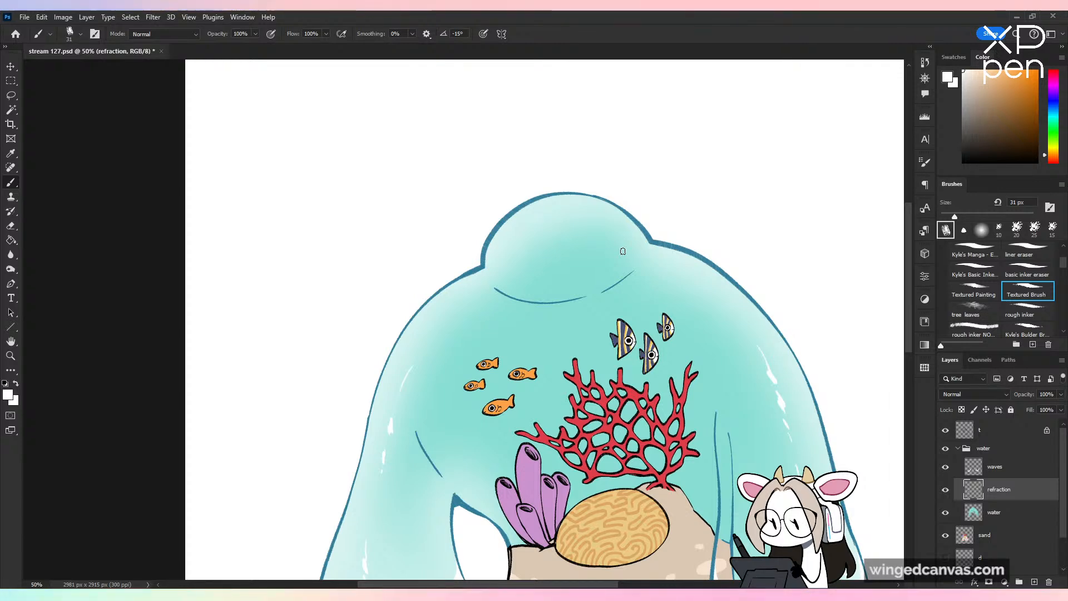
key("ctrl+plus")
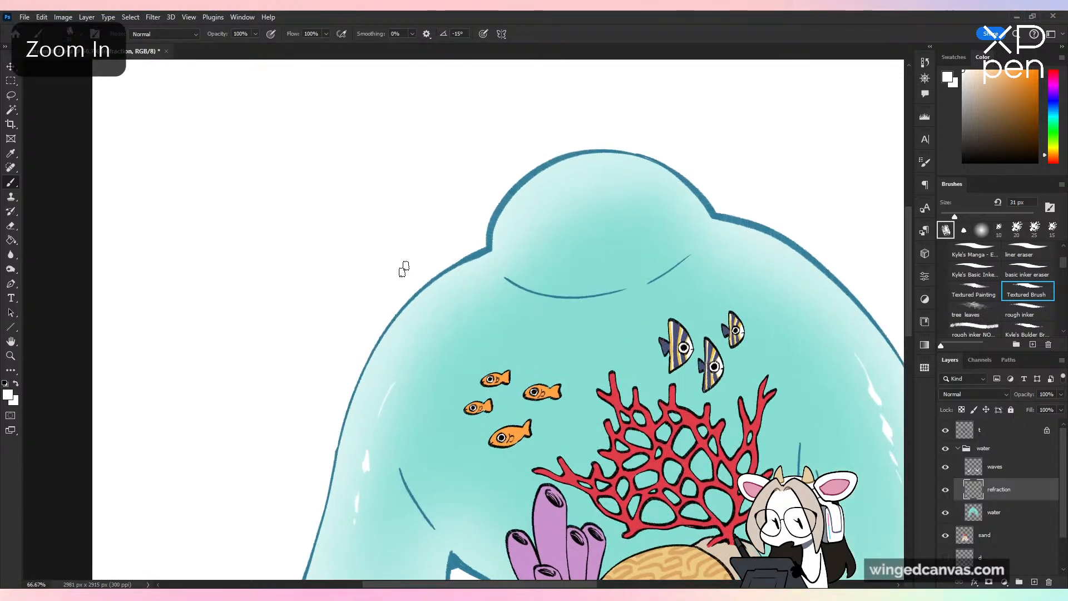
left_click_drag(367, 361, 467, 273)
key("ctrl+z")
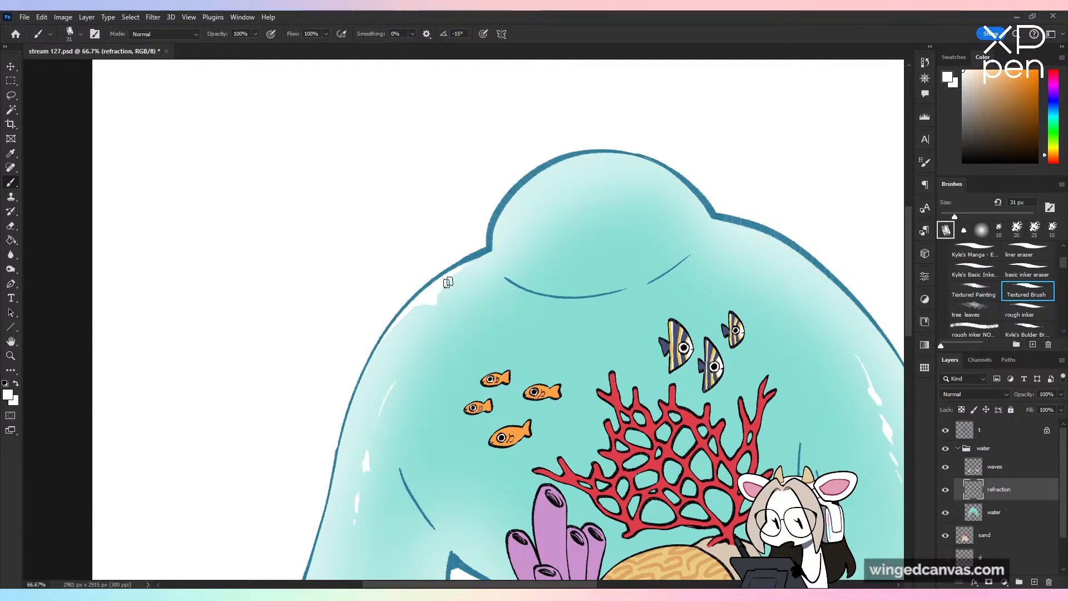
left_click_drag(488, 255, 473, 274)
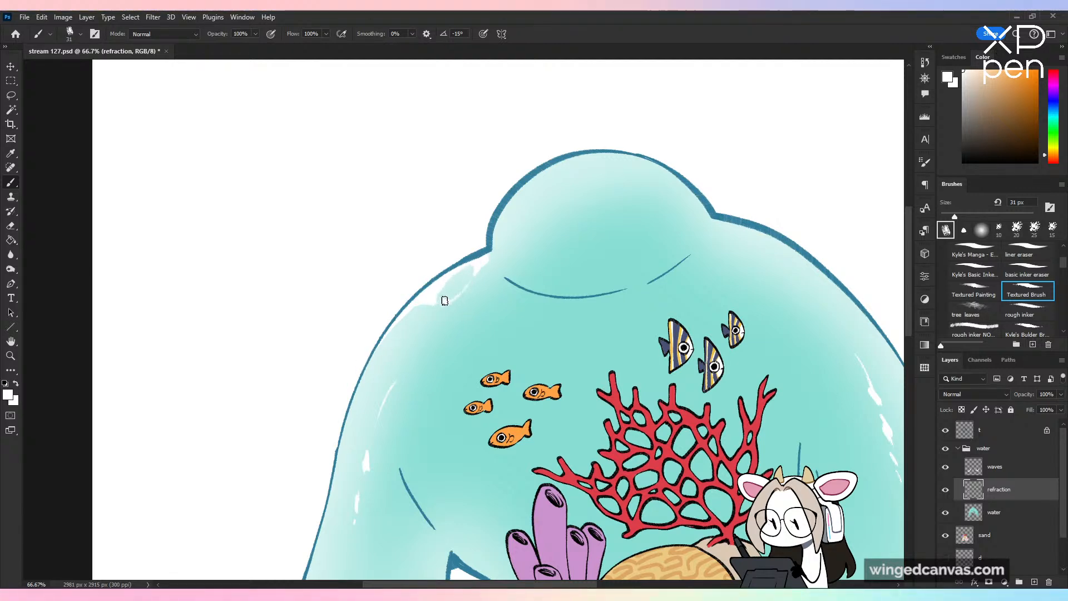
mouse_move(423, 301)
left_mouse_down()
mouse_move(403, 342)
mouse_move(405, 326)
mouse_move(381, 343)
left_mouse_up()
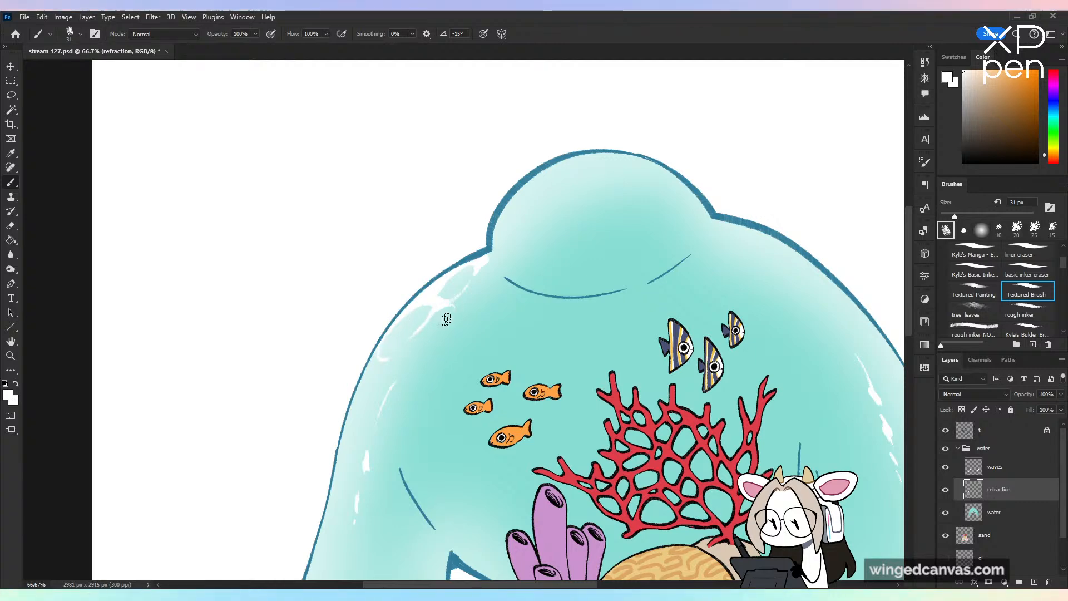
left_click_drag(452, 299, 472, 283)
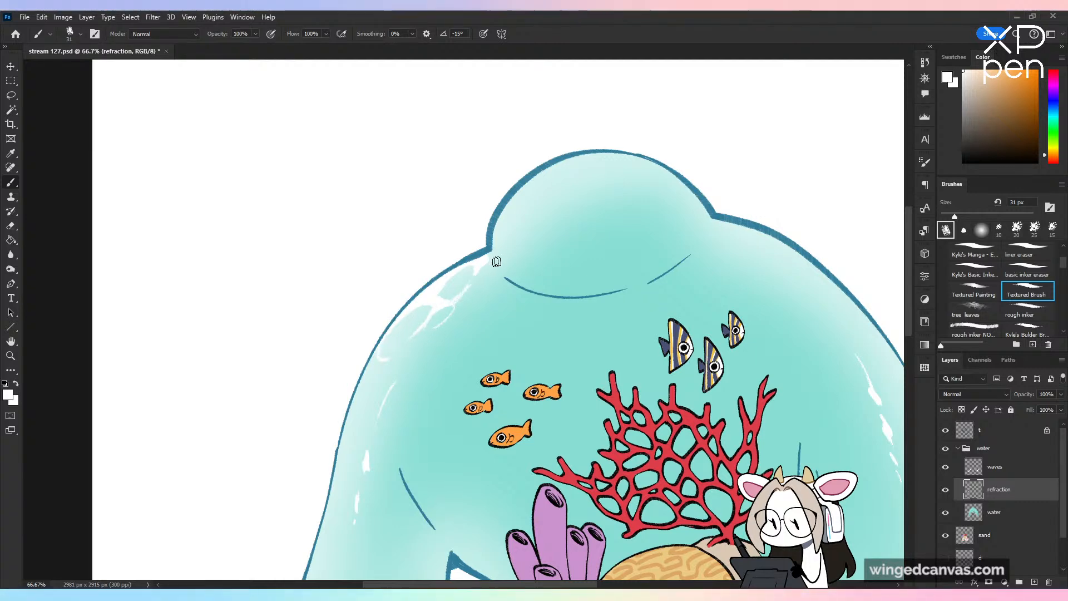
Step: Paint a thin white highlight from the left shoulder along the neck crease, redoing the stroke and checking the mirrored view
key("ctrl+minus")
key("ctrl+shift+h")
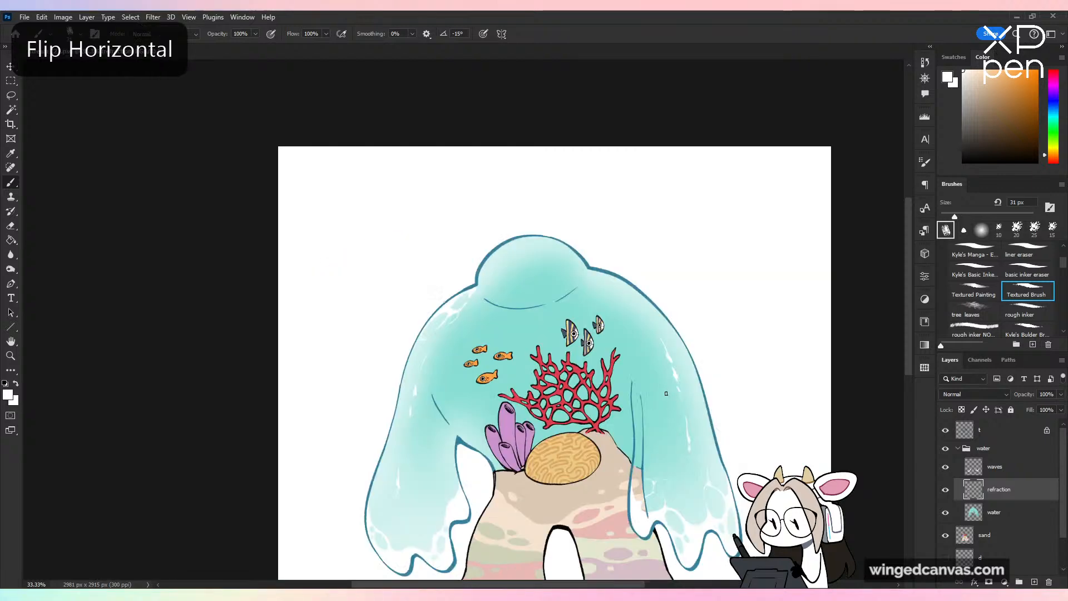
key("ctrl+plus")
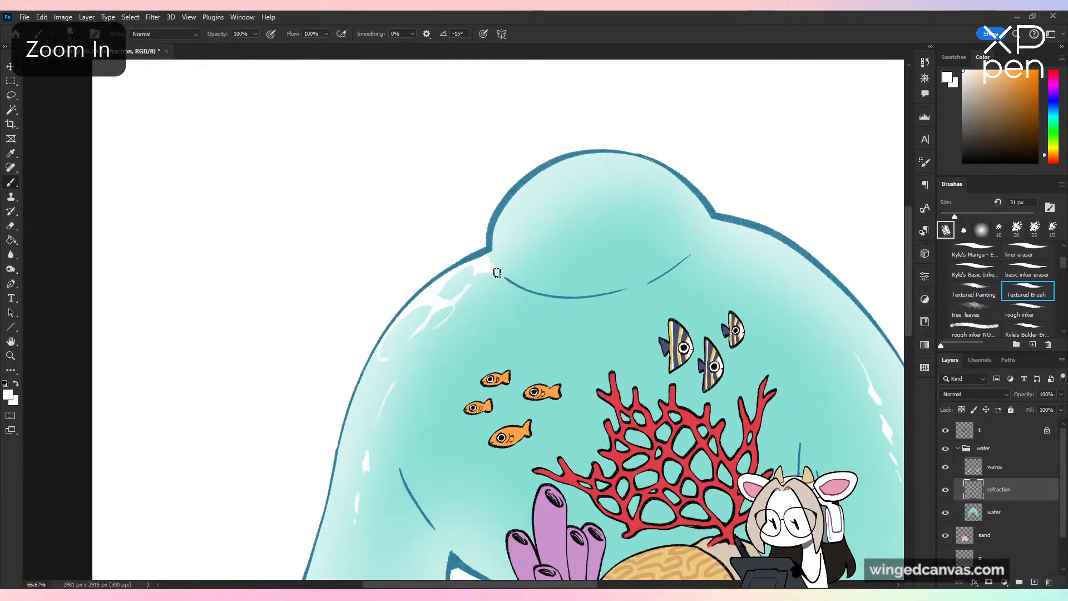
key("ctrl+z")
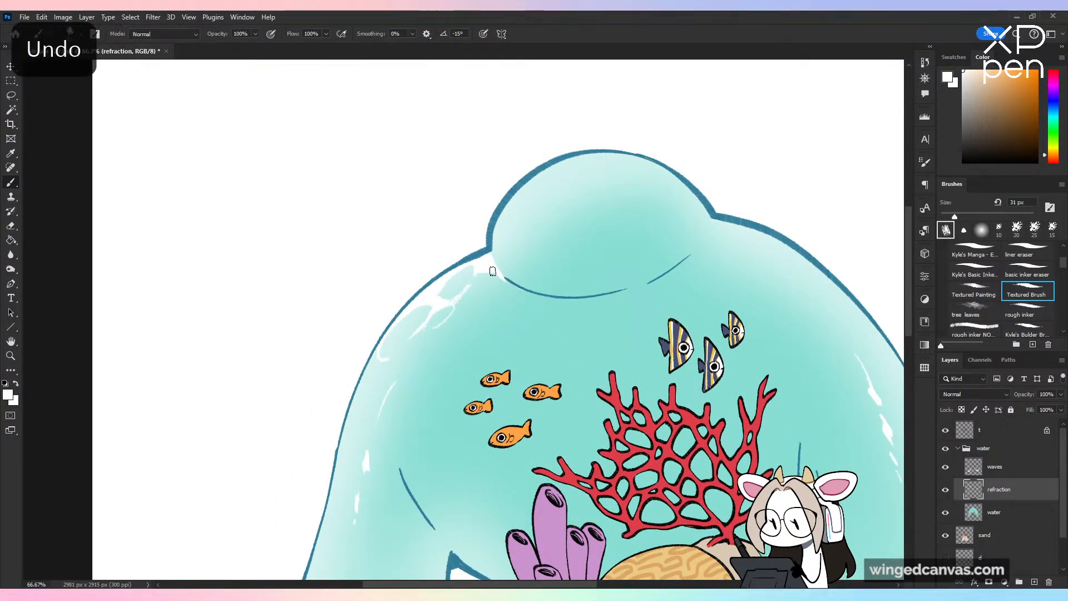
left_click_drag(493, 271, 515, 292)
key("ctrl+minus")
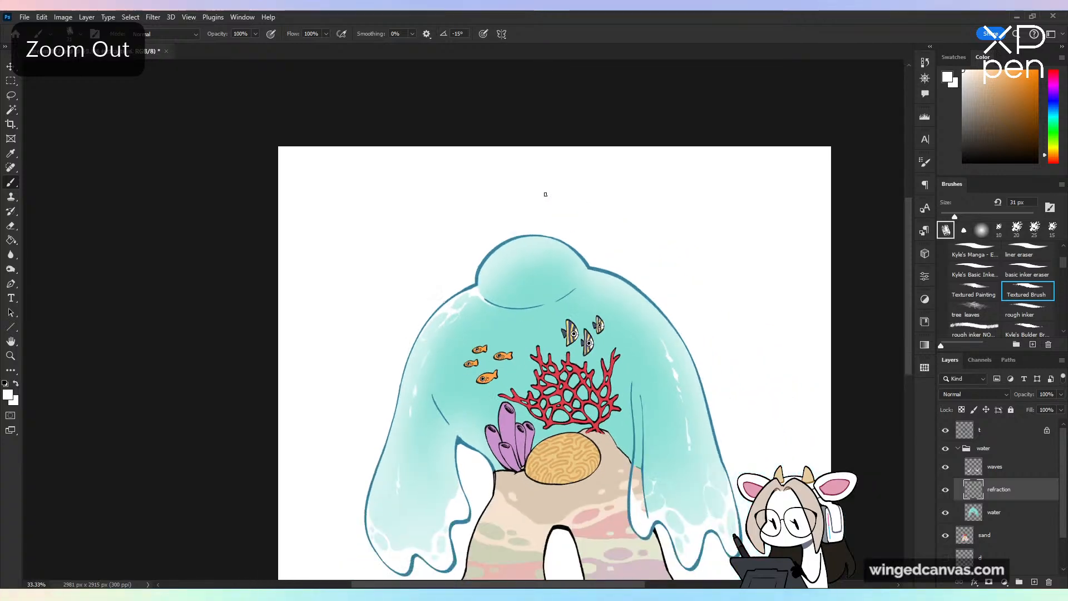
key("h")
key("h")
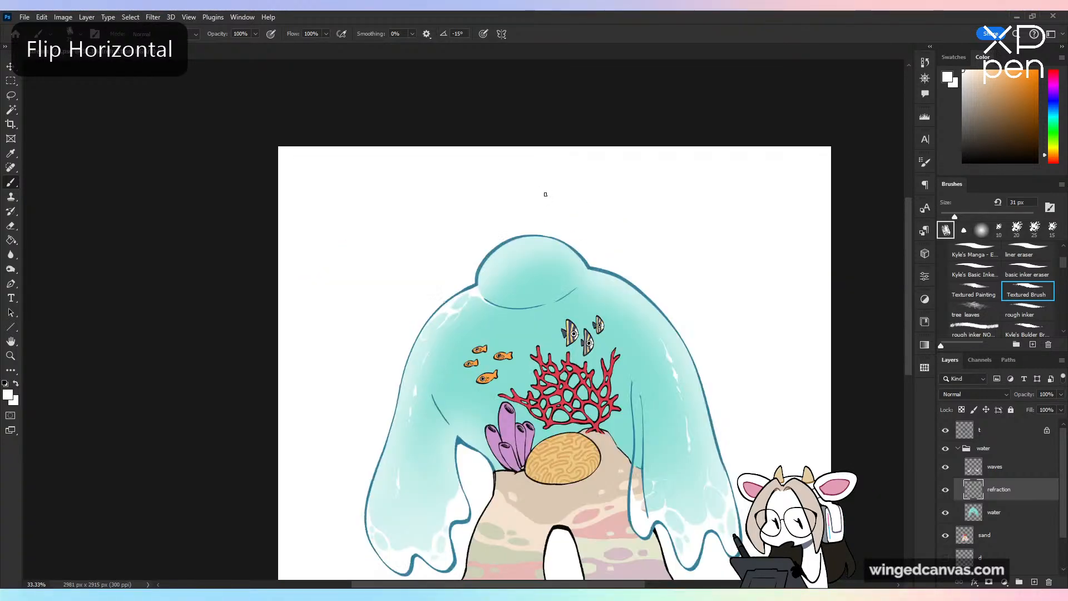
Step: Paint foamy white highlights along the upper left edge and crown of the head
key("ctrl+plus")
key("ctrl+plus")
left_click_drag(556, 167, 504, 210)
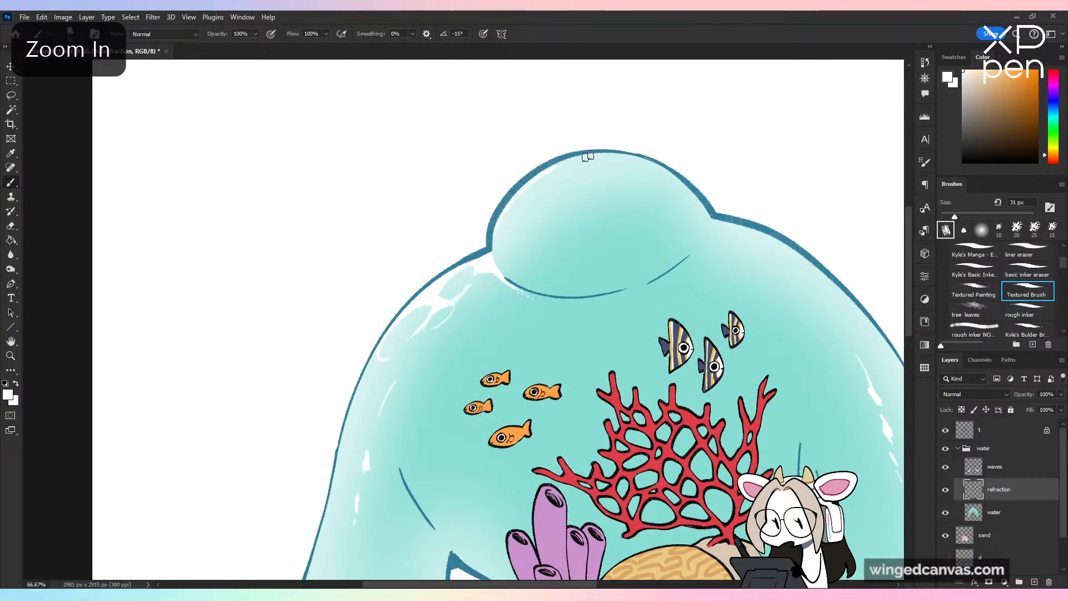
mouse_move(557, 167)
left_mouse_down()
mouse_move(524, 194)
mouse_move(581, 181)
mouse_move(546, 184)
mouse_move(570, 189)
mouse_move(603, 166)
left_mouse_up()
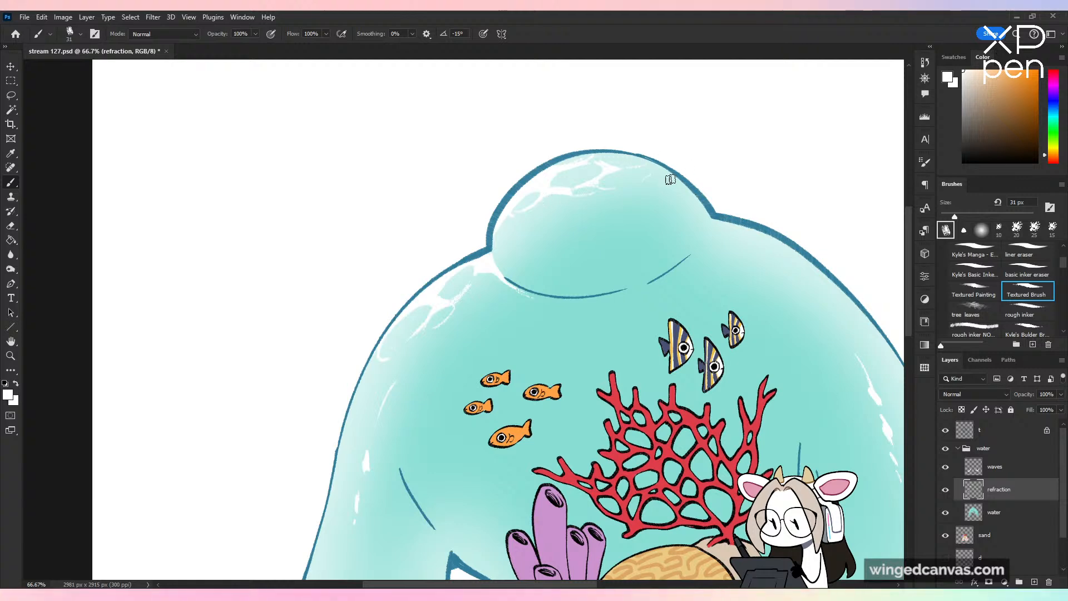
Step: Paint foamy white highlights on the right shoulder beside the head, check the mirrored view, and save the document
scroll(758, 189, "down", 3)
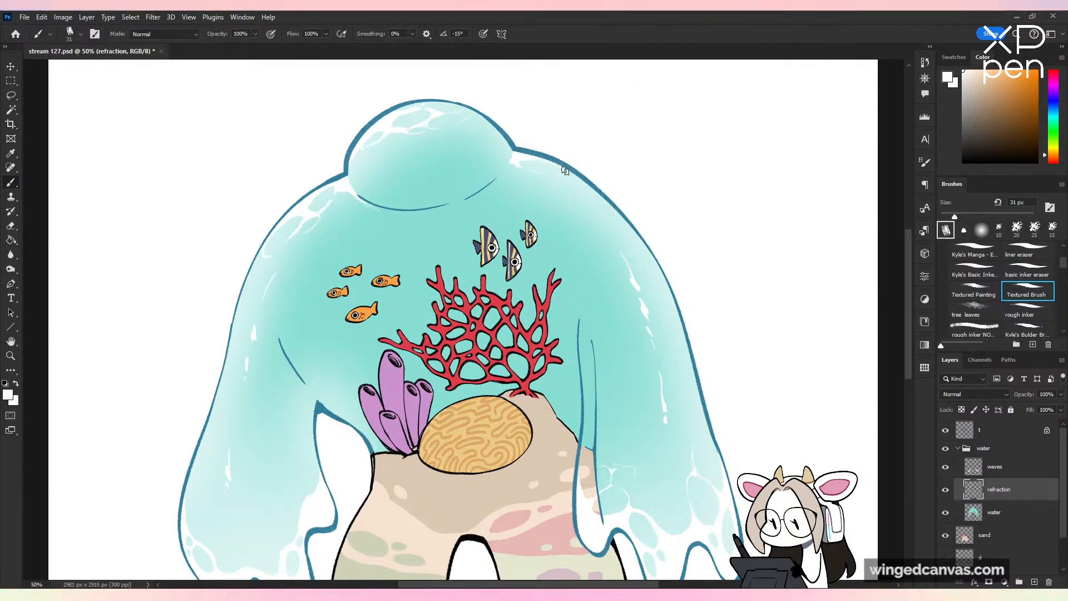
mouse_move(514, 165)
left_mouse_down()
mouse_move(506, 175)
mouse_move(516, 177)
left_mouse_up()
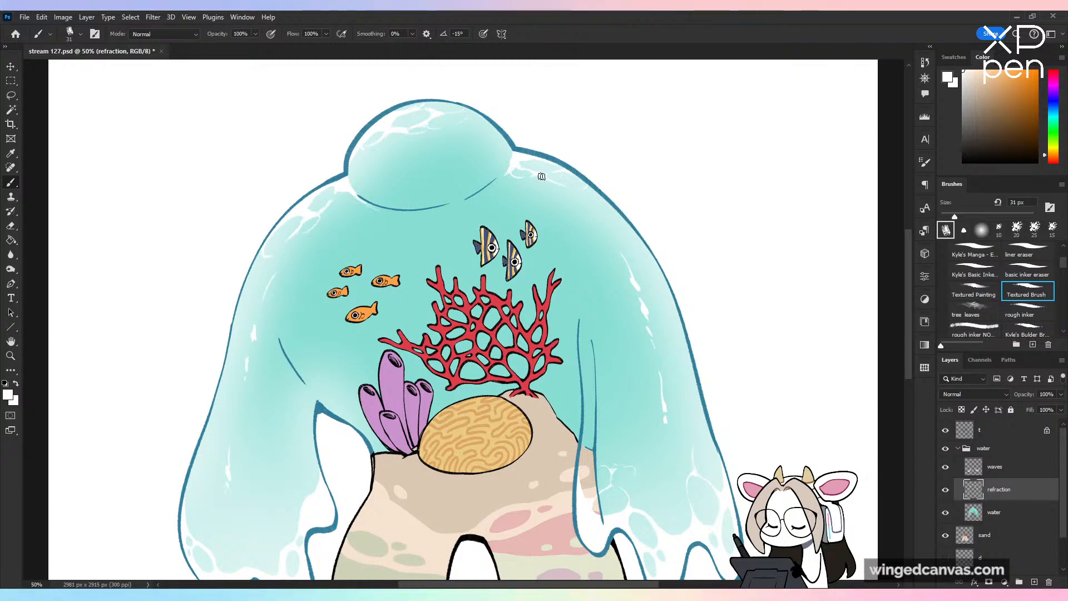
key("ctrl+minus")
key("ctrl+minus")
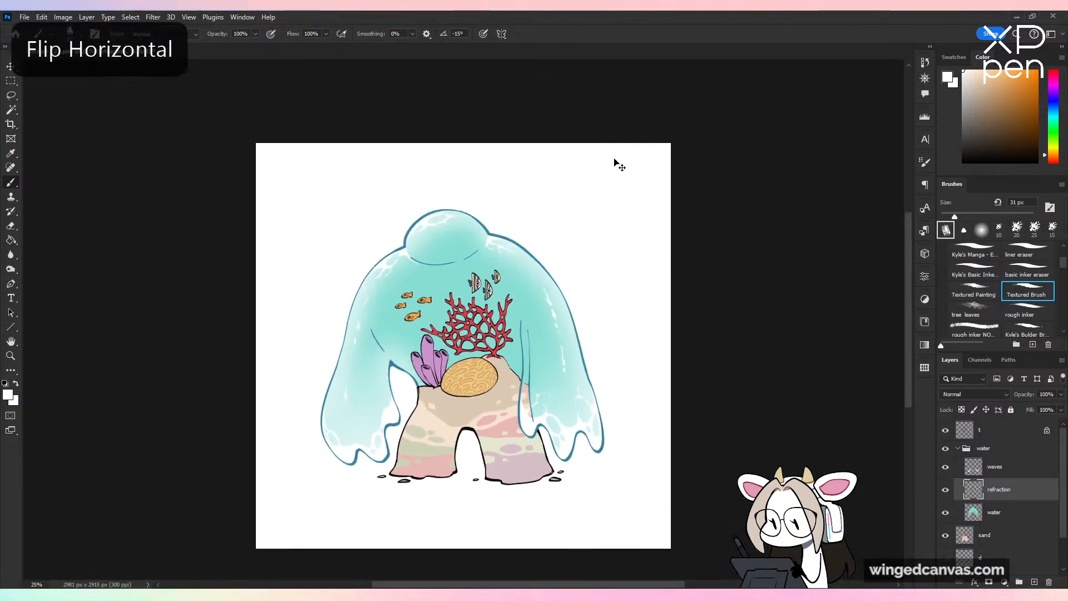
key("ctrl+s")
key("ctrl+plus")
left_click_drag(795, 421, 819, 394)
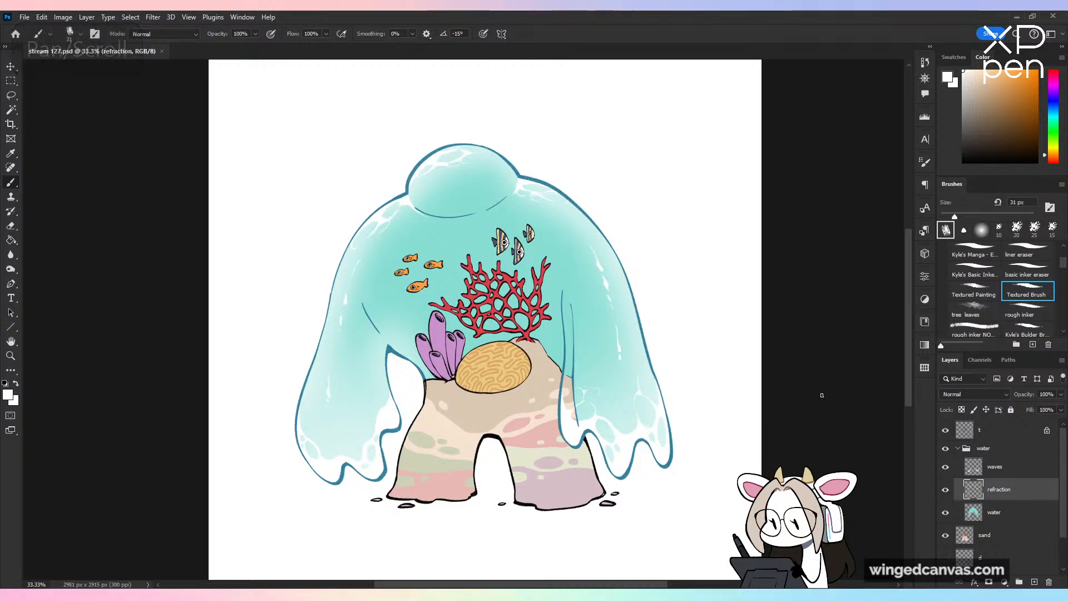
Step: Add a layer named "shadow" directly above the water layer in the water group
left_click(1018, 512)
left_click(1032, 583)
double_click(999, 512)
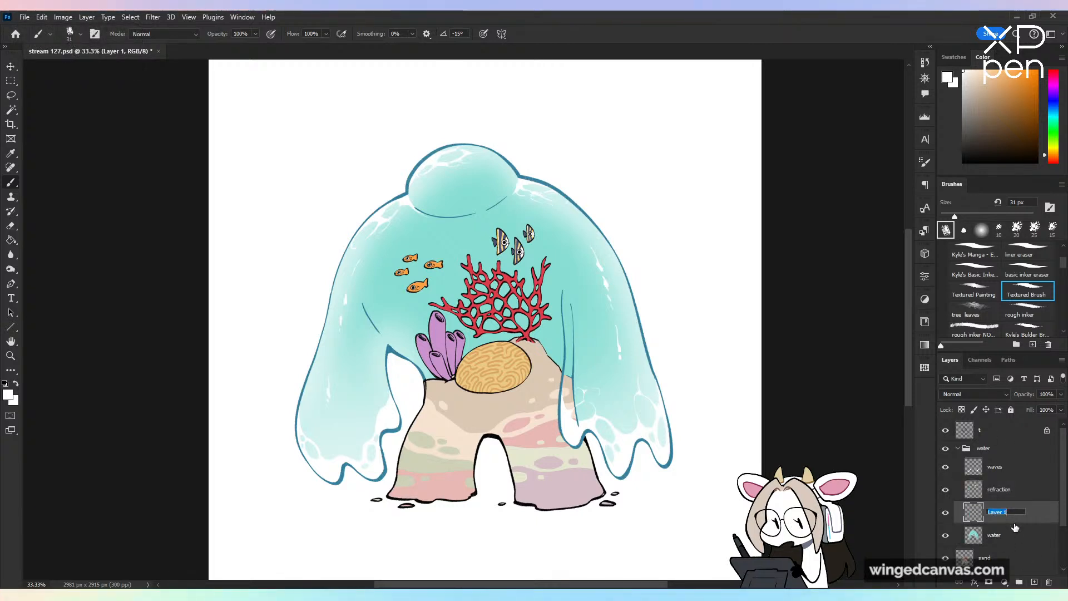
type("shadow")
key("Return")
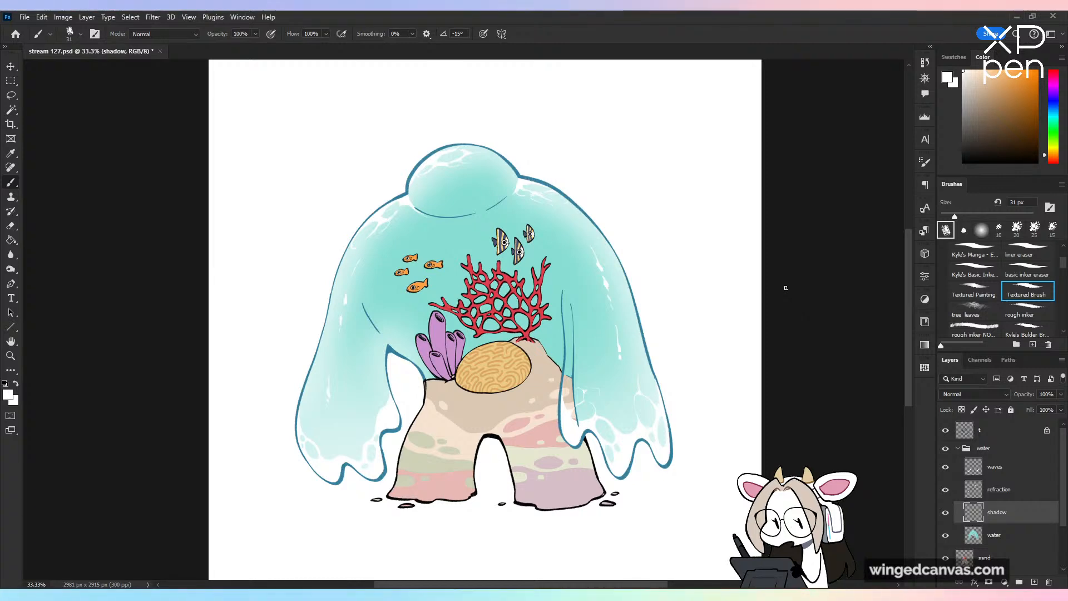
Step: Sample the turquoise of the water body as the painting colour and set the shadow layer's blend mode to Multiply
key("ctrl+plus")
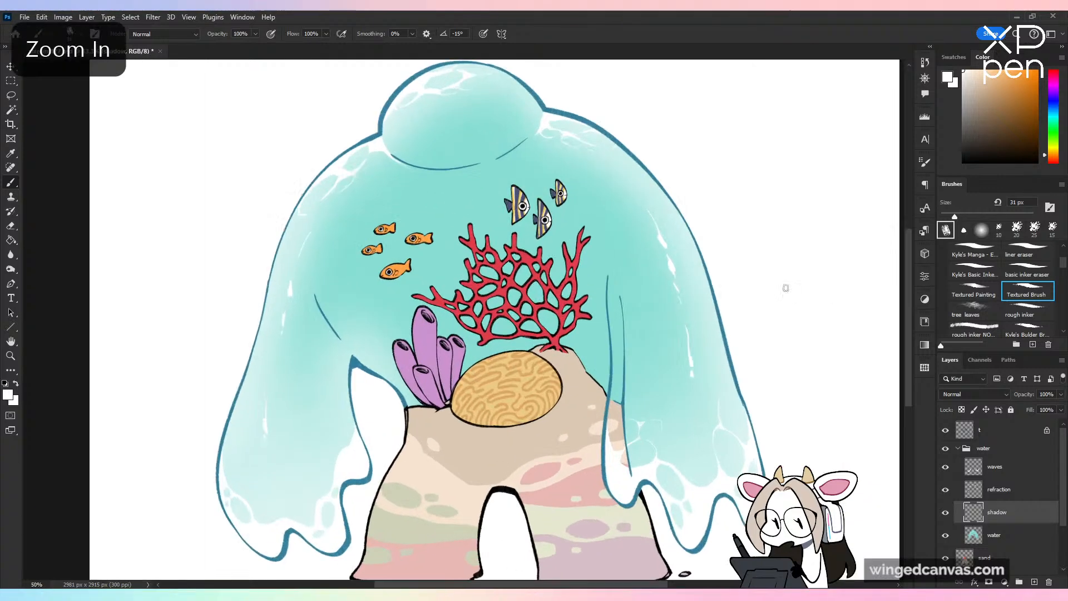
left_click(470, 217, "alt")
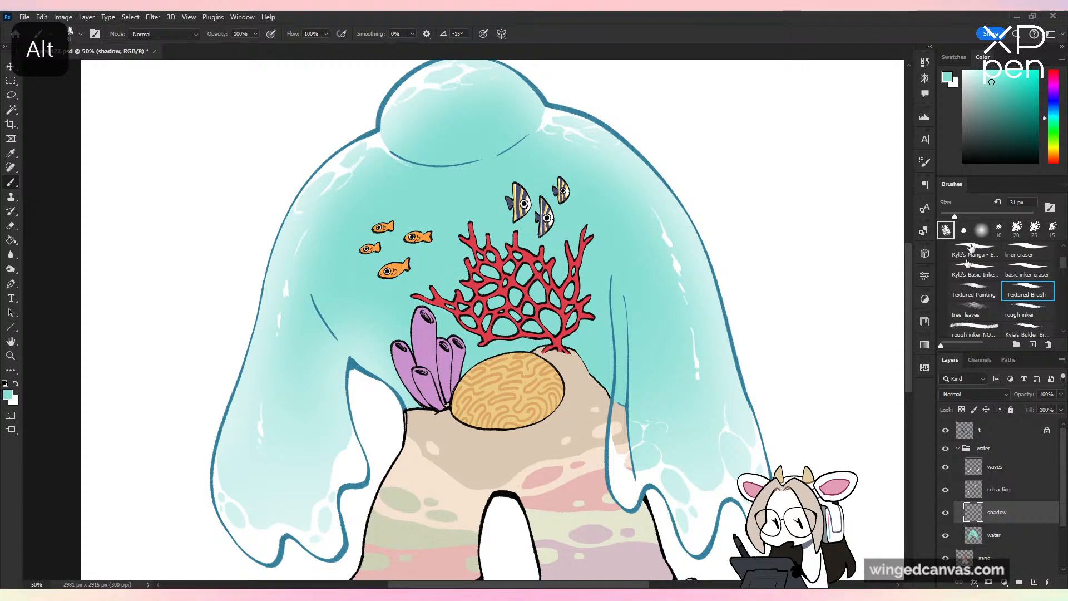
left_click(974, 394)
left_click(969, 354)
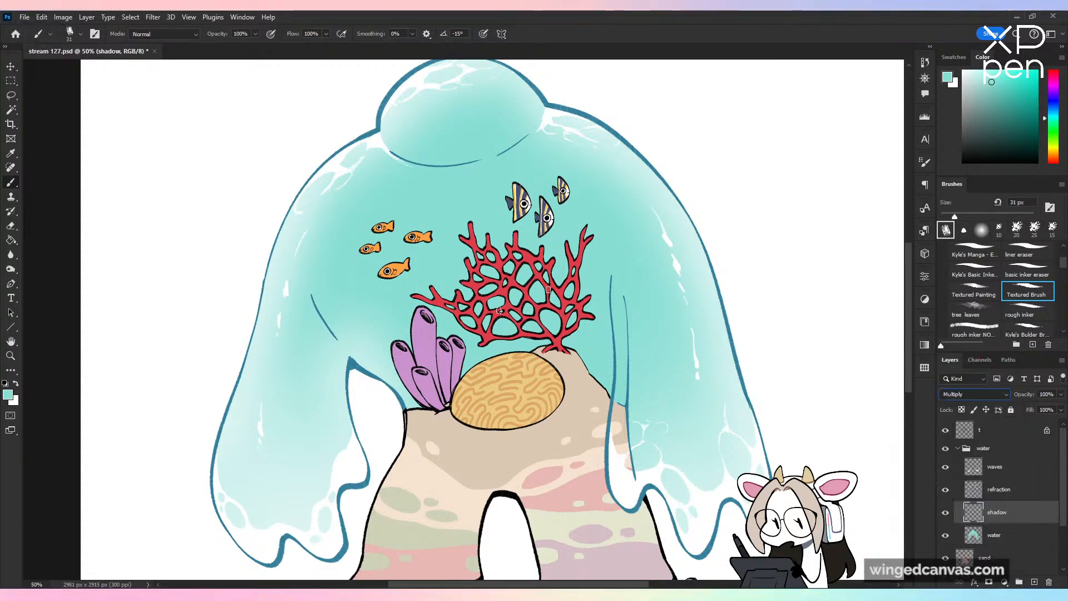
Step: Shift the paint colour to a paler, bluer tone and enlarge the brush to 55 px, trying strokes under the left arm crease
left_click_drag(309, 349, 329, 408)
key("ctrl+z")
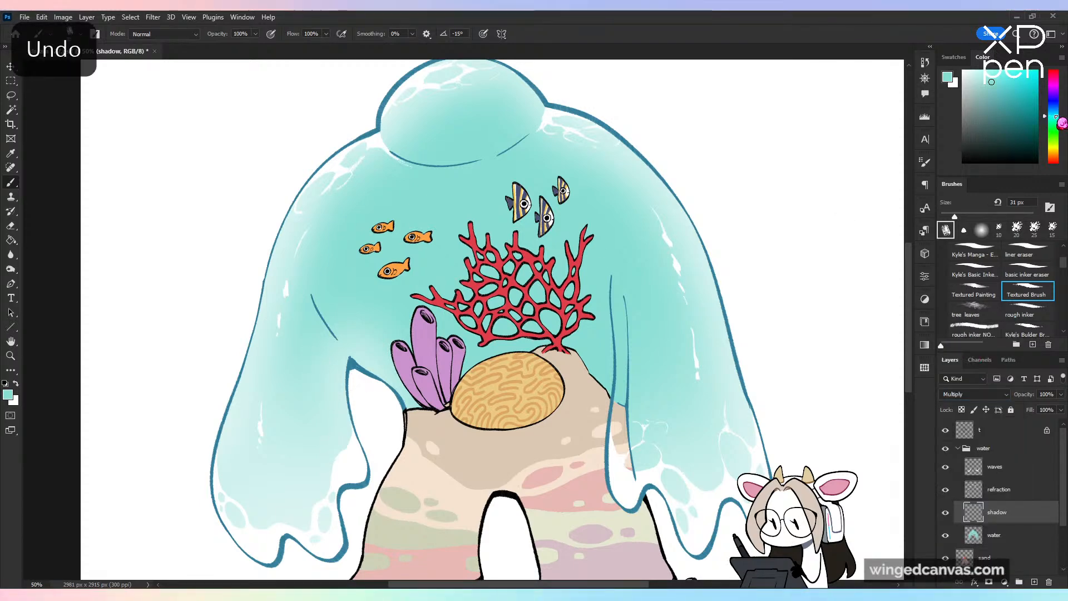
left_click_drag(1056, 117, 1055, 114)
key("bracketright")
key("bracketright")
key("bracketright")
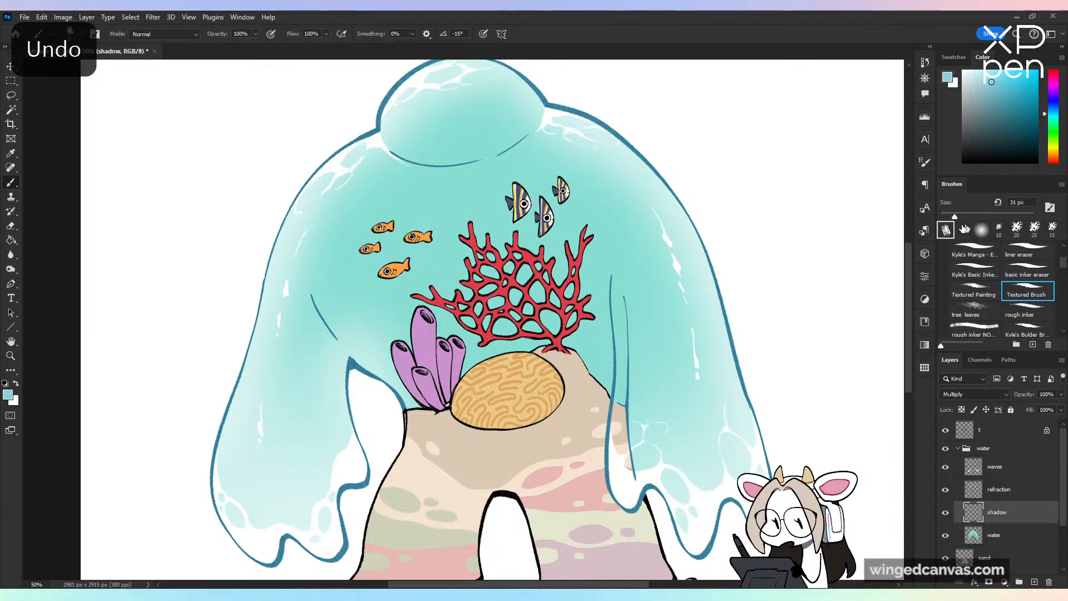
left_click_drag(315, 316, 341, 351)
key("ctrl+z")
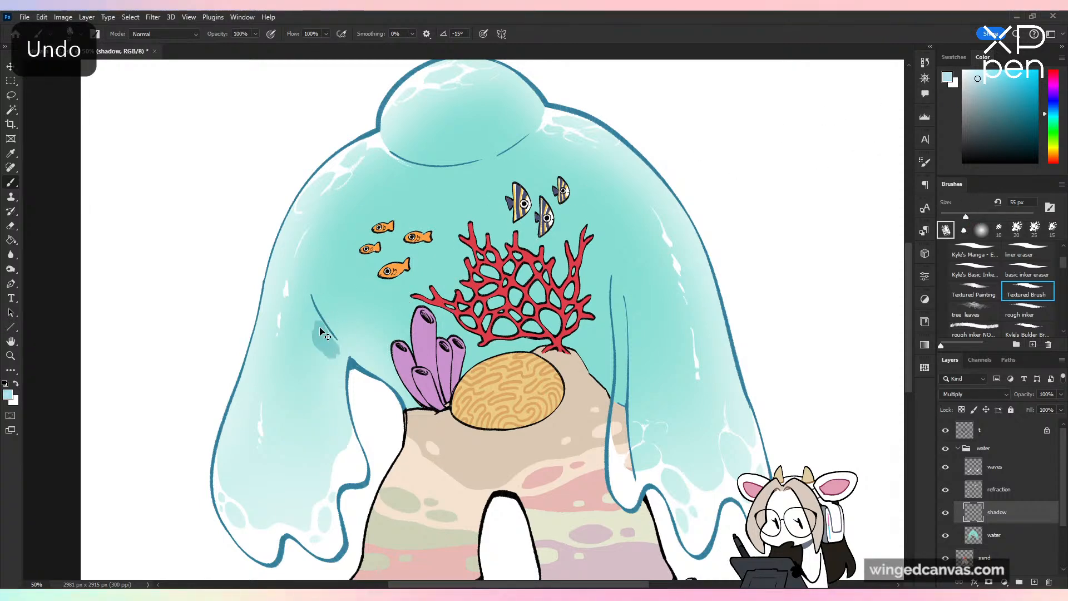
key("ctrl+z")
Step: Paint a blue shadow from the left armpit crease down the inner arm to the foamy hand, and check the mirrored view
mouse_move(311, 315)
left_mouse_down()
mouse_move(324, 416)
mouse_move(334, 406)
mouse_move(332, 360)
mouse_move(324, 404)
mouse_move(324, 323)
mouse_move(343, 354)
mouse_move(336, 388)
left_mouse_up()
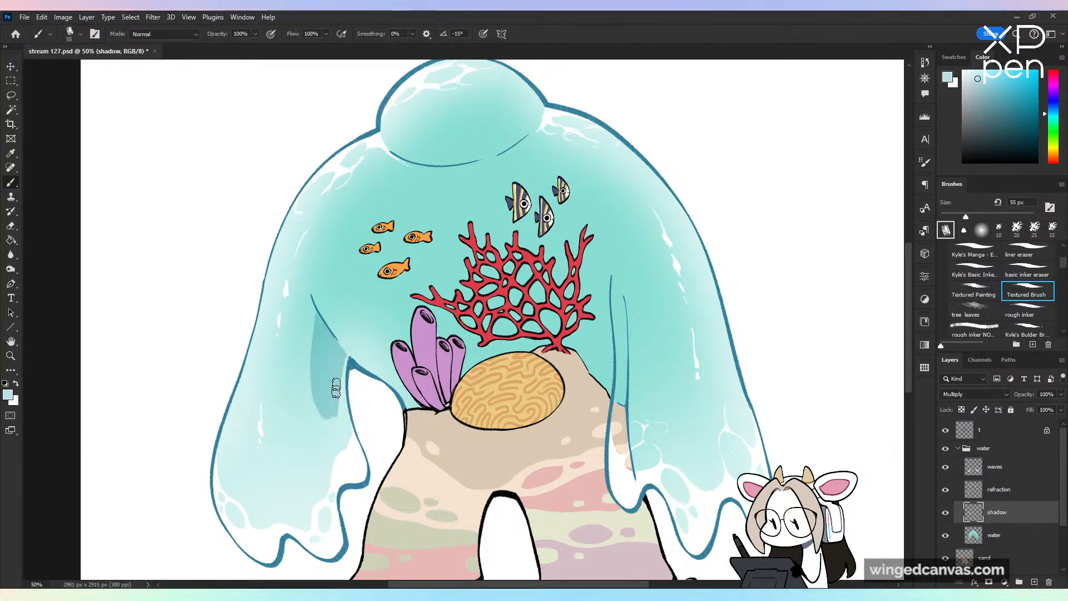
mouse_move(312, 315)
left_mouse_down()
mouse_move(336, 434)
mouse_move(320, 422)
mouse_move(337, 354)
mouse_move(314, 378)
left_mouse_up()
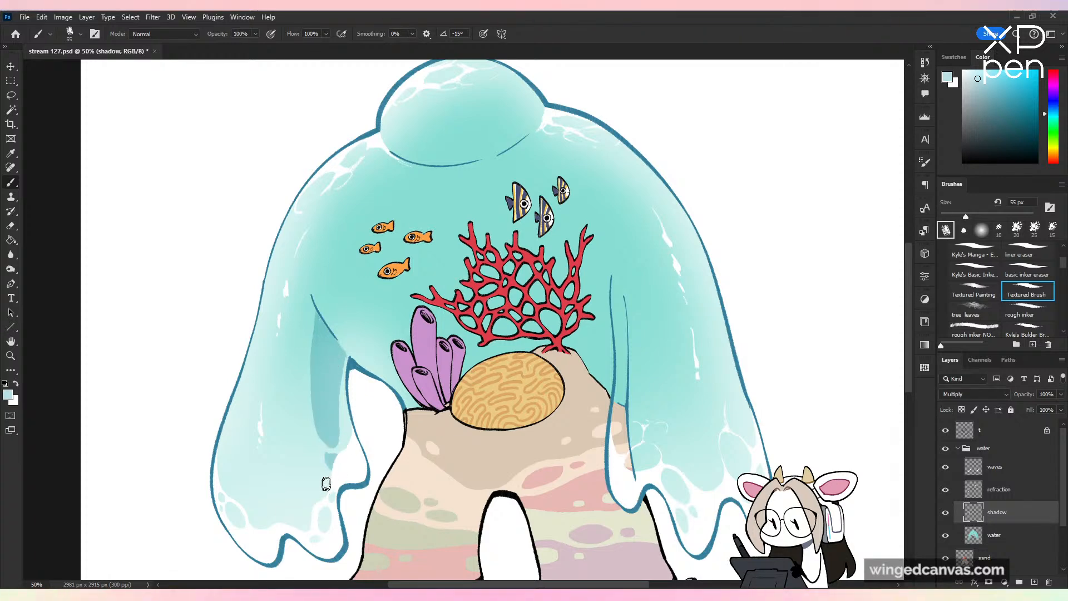
key("ctrl+minus")
key("ctrl+minus")
key("ctrl+shift+h")
key("ctrl+shift+h")
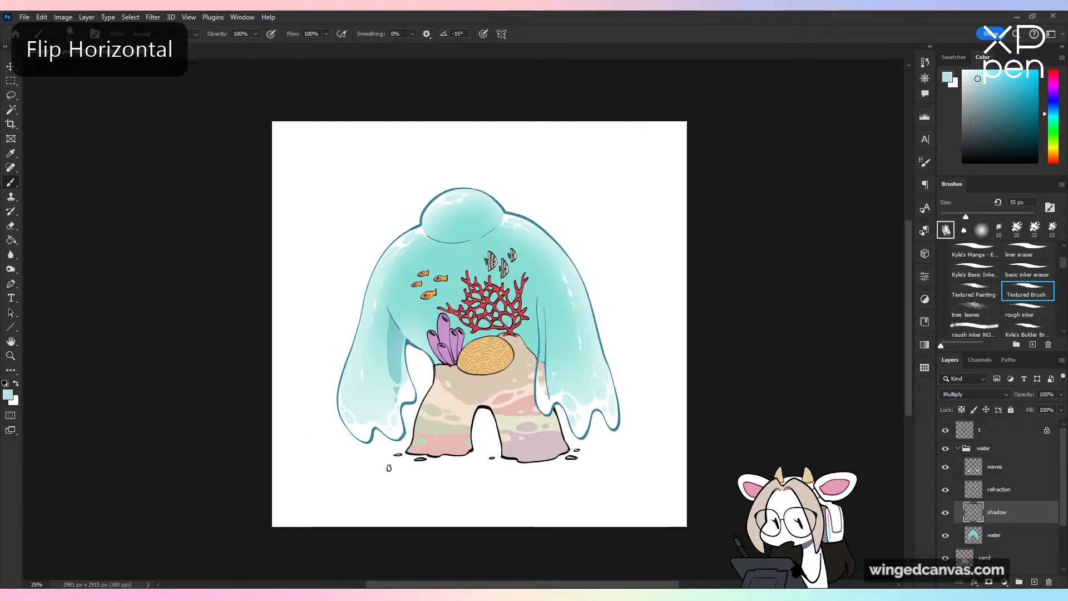
Step: Paint a long blue shadow along the inner edge of the right arm, from the crease down to the foam
key("ctrl+plus")
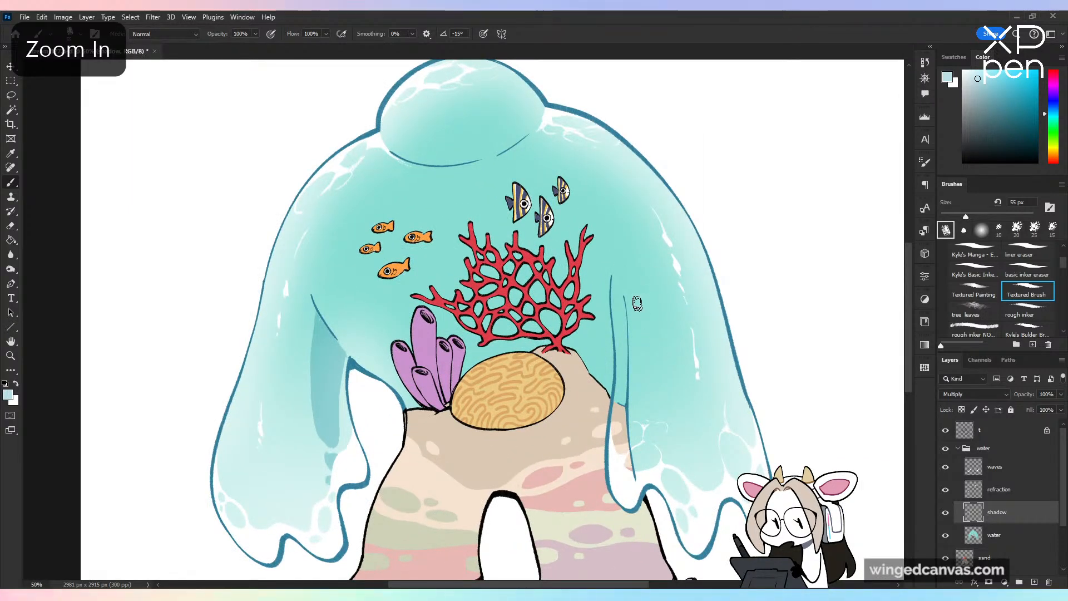
mouse_move(627, 287)
left_mouse_down()
mouse_move(625, 319)
mouse_move(638, 287)
mouse_move(640, 328)
mouse_move(628, 345)
mouse_move(625, 298)
mouse_move(636, 349)
mouse_move(628, 283)
mouse_move(640, 374)
mouse_move(638, 305)
mouse_move(657, 341)
mouse_move(636, 310)
mouse_move(624, 344)
mouse_move(629, 409)
mouse_move(657, 420)
mouse_move(640, 413)
mouse_move(635, 383)
mouse_move(653, 374)
mouse_move(667, 401)
mouse_move(662, 363)
mouse_move(656, 424)
mouse_move(638, 431)
mouse_move(637, 452)
mouse_move(630, 438)
mouse_move(651, 462)
mouse_move(626, 431)
mouse_move(655, 446)
mouse_move(631, 471)
left_mouse_up()
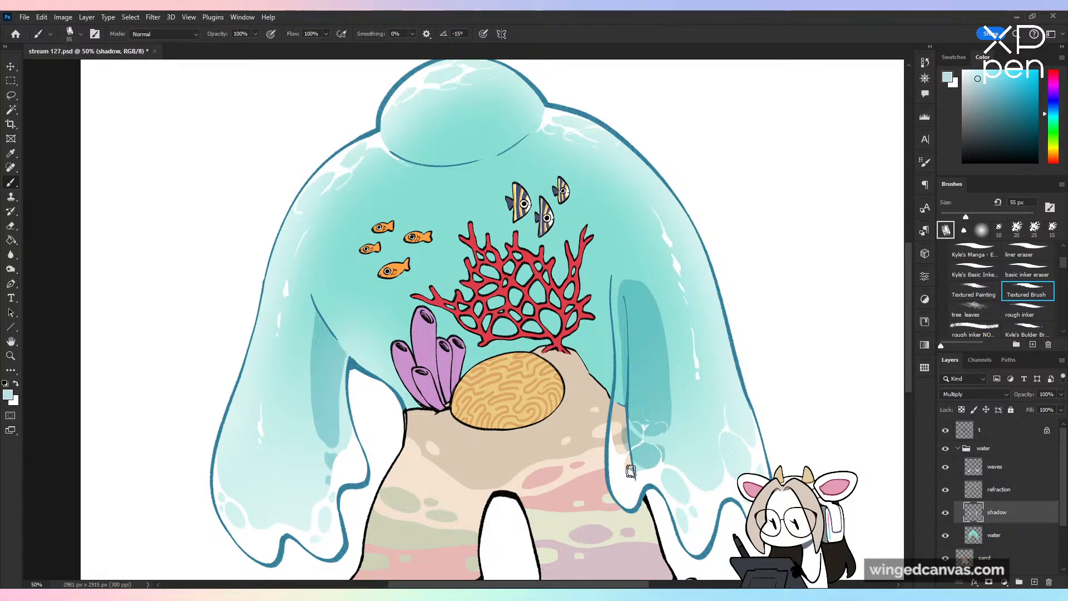
Step: Add a small shadow spot just above the shadow on the right sleeve and check the whole drawing mirrored
left_click(627, 270)
key("ctrl+minus")
key("ctrl+minus")
key("ctrl+shift+h")
key("ctrl+shift+h")
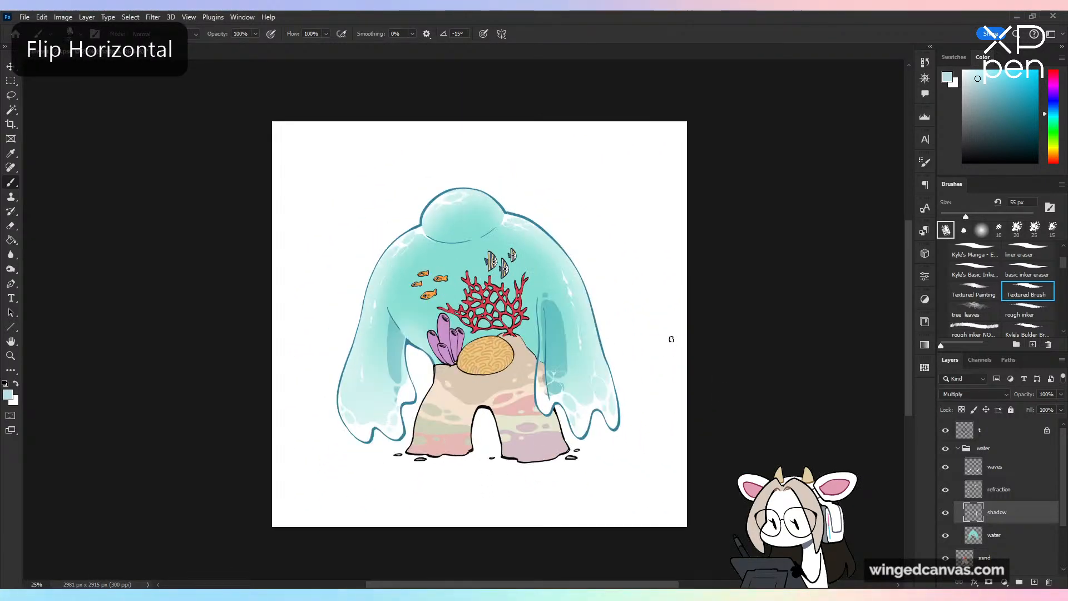
key("ctrl+plus")
key("ctrl+plus")
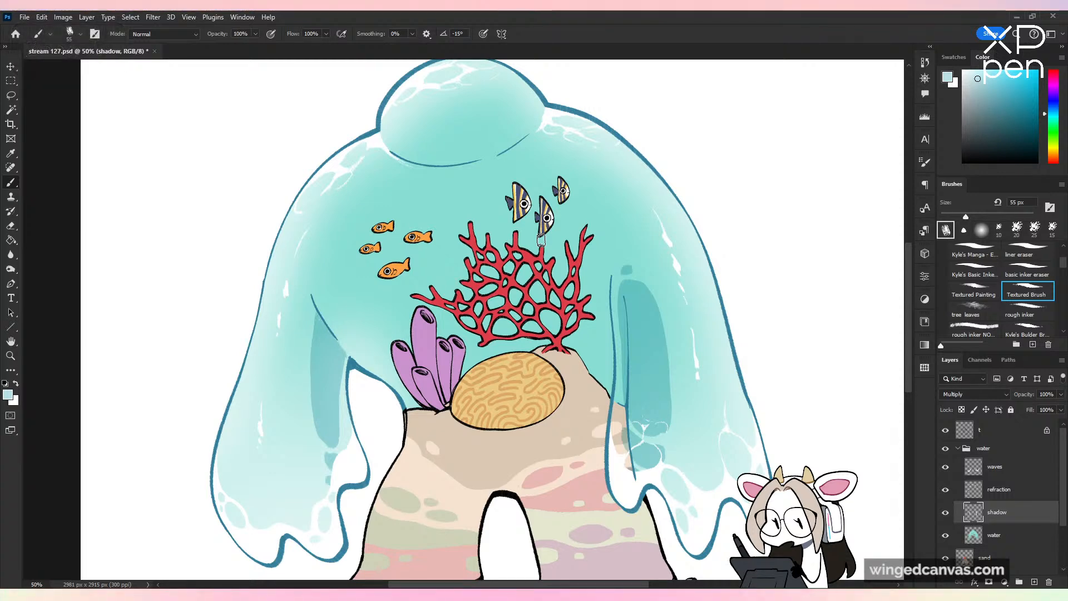
left_click_drag(498, 334, 537, 333)
key("ctrl+z")
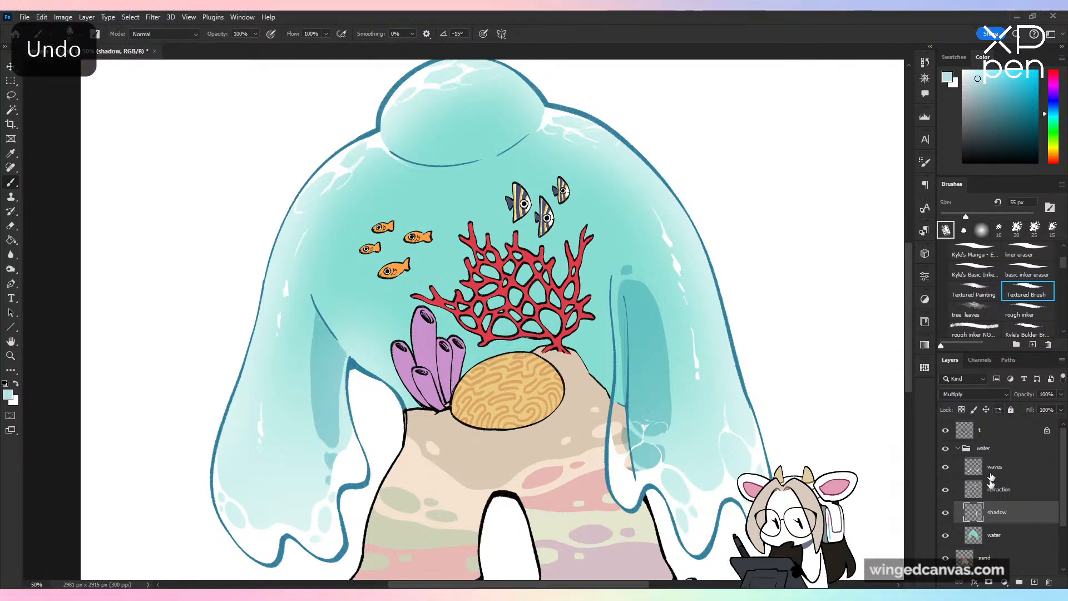
right_click(999, 535)
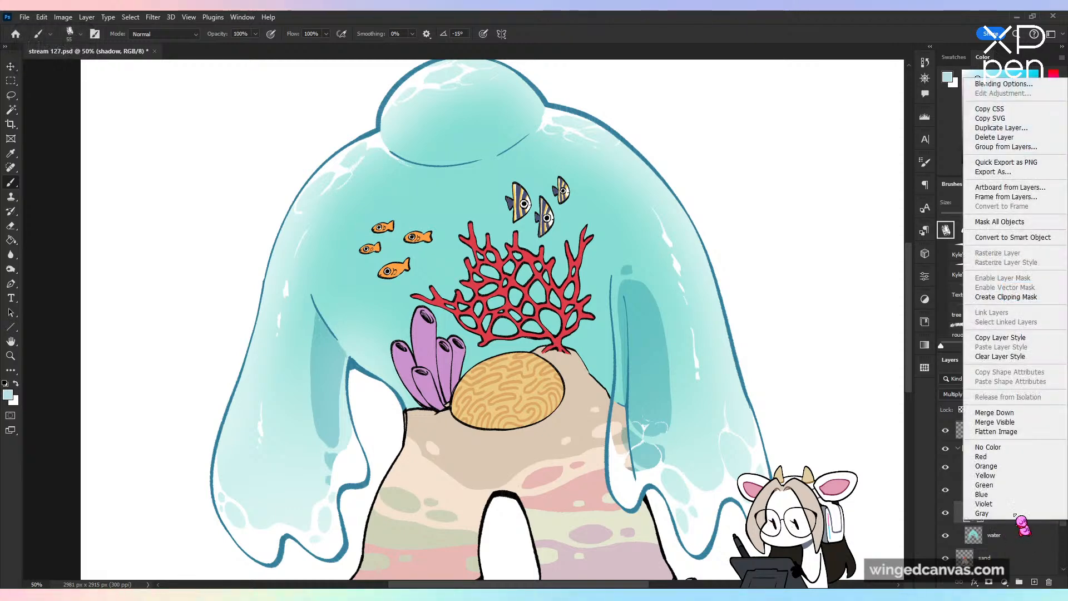
left_click(1001, 537)
left_click(1002, 520)
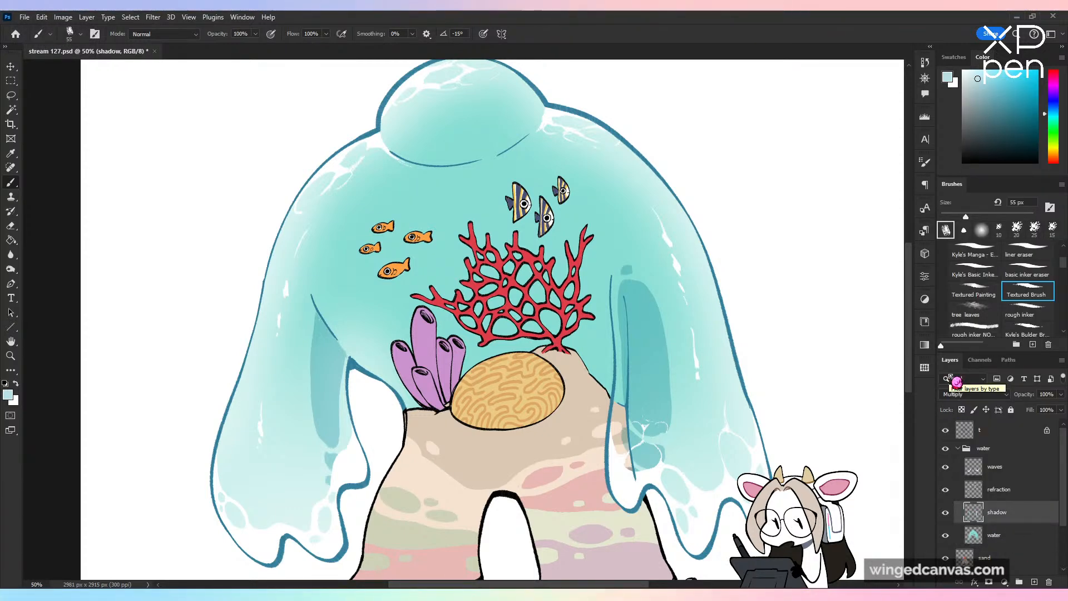
Step: Select the water area, including the gaps in the red coral, with the Magic Wand from line-art layer t
key("w")
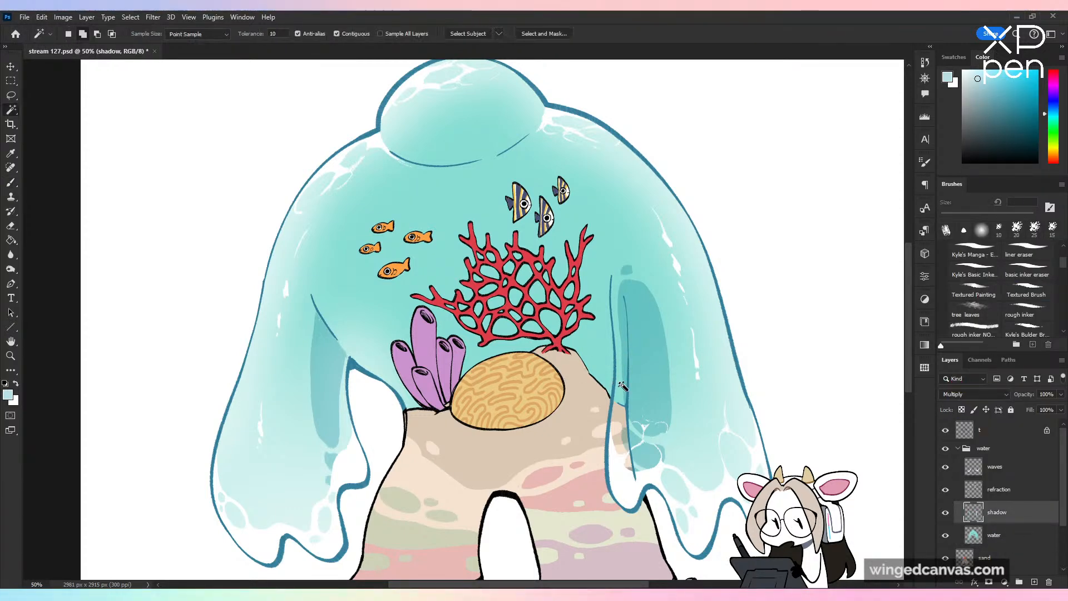
left_click(996, 430)
left_click(646, 389)
key("ctrl+plus")
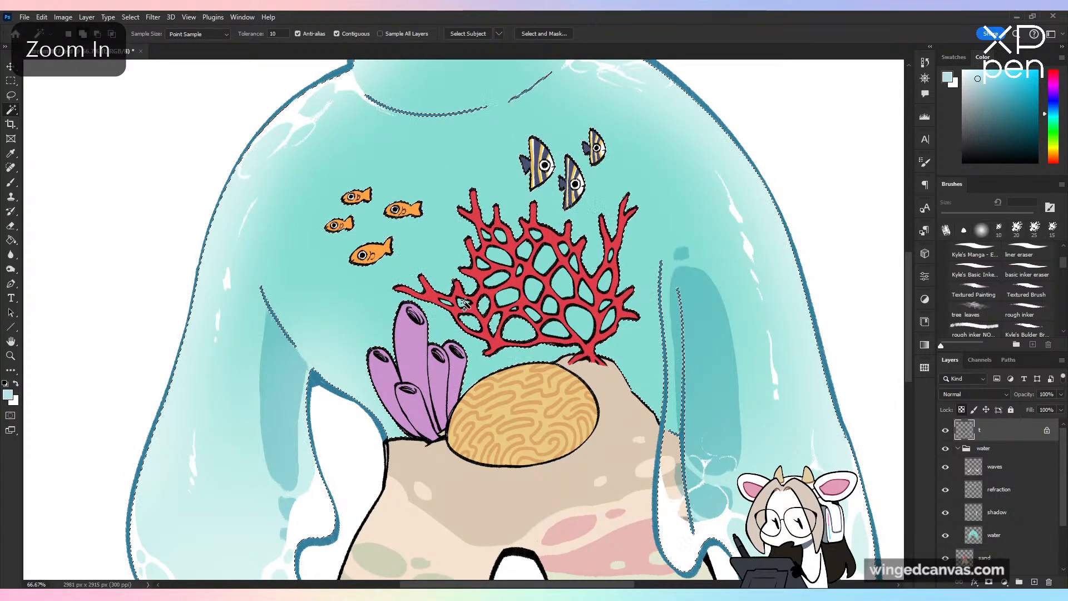
key("ctrl+plus")
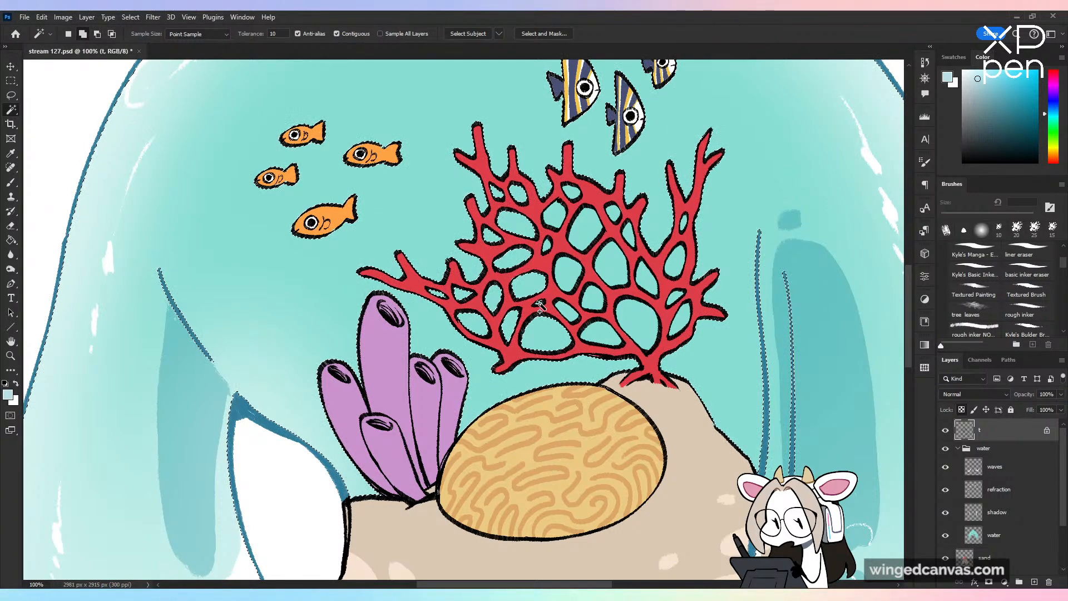
key("ctrl+z")
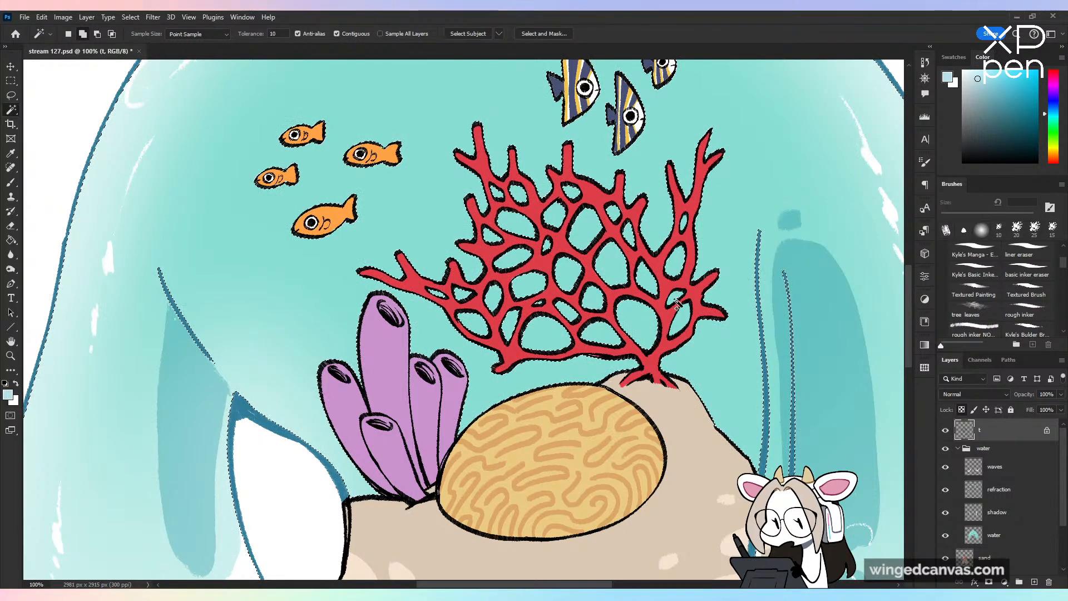
key("ctrl+minus")
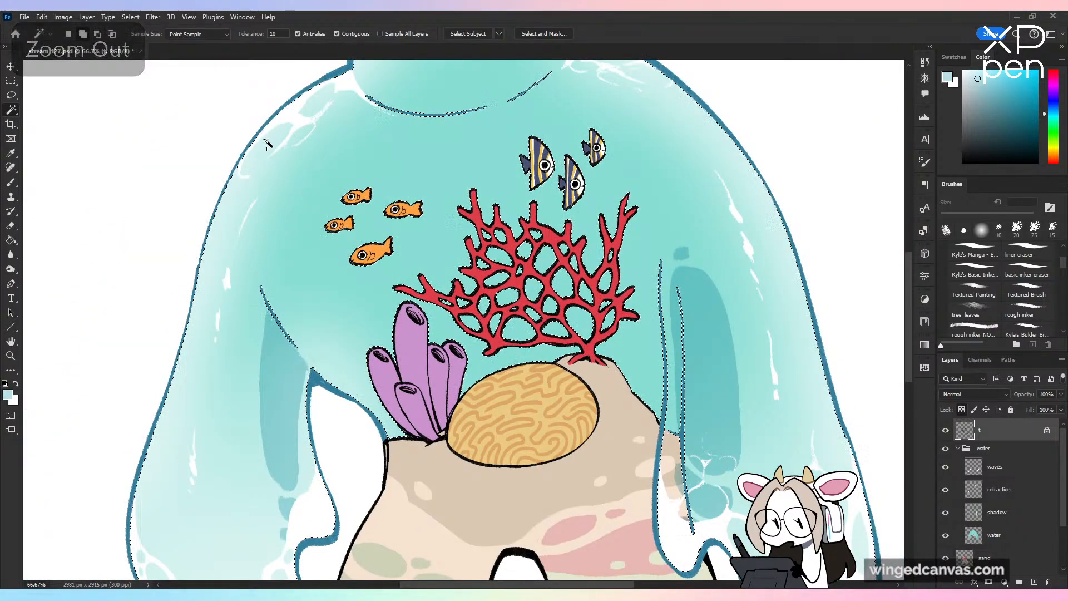
Step: Expand the water selection by 2 pixels and make the shadow layer ready for painting with the Brush
left_click(130, 18)
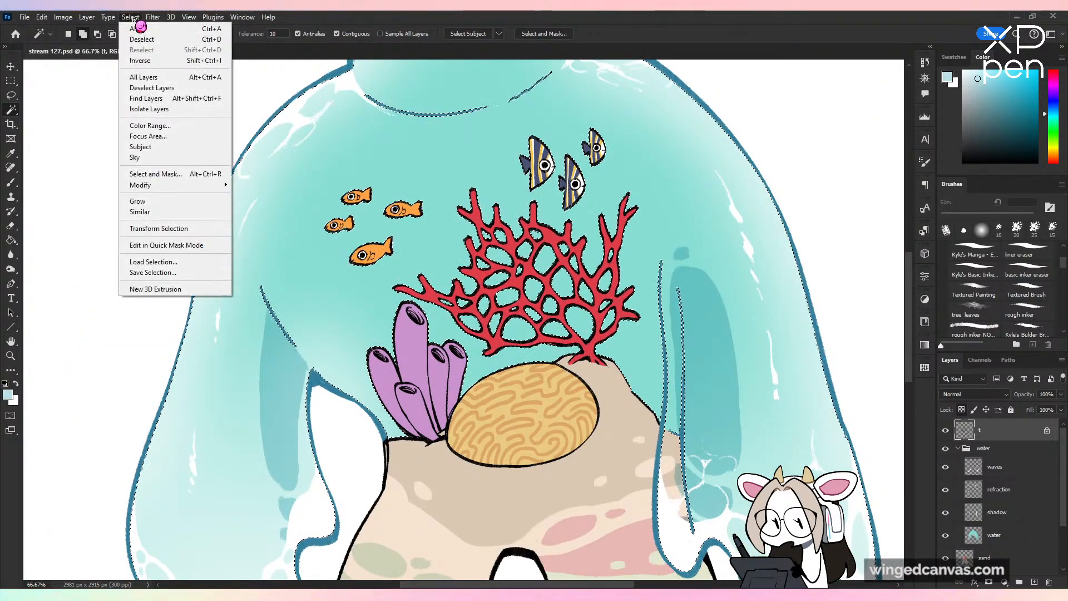
left_click(297, 209)
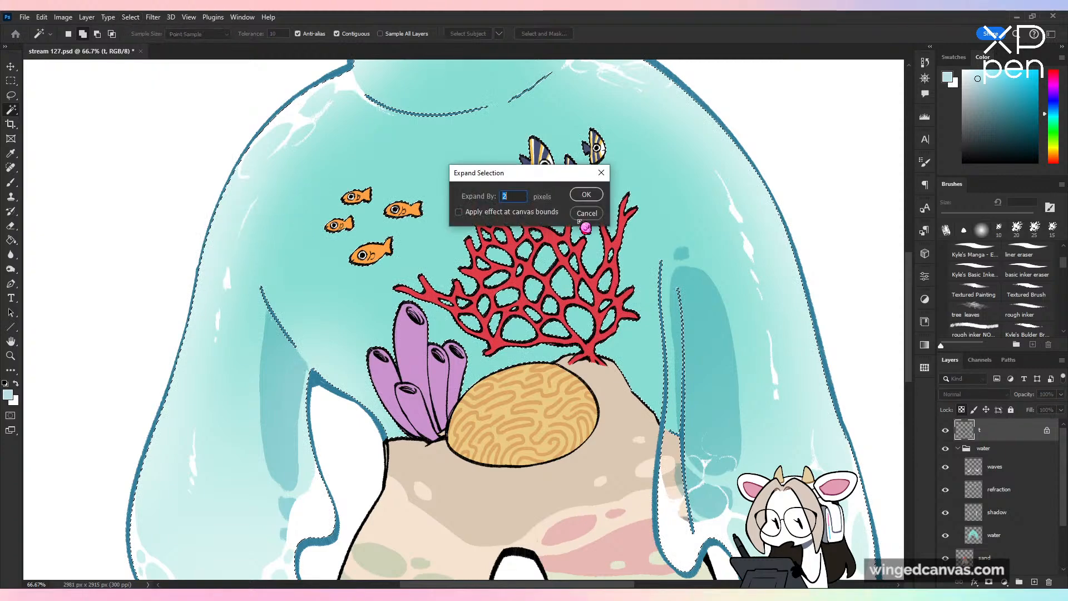
left_click(587, 195)
key("b")
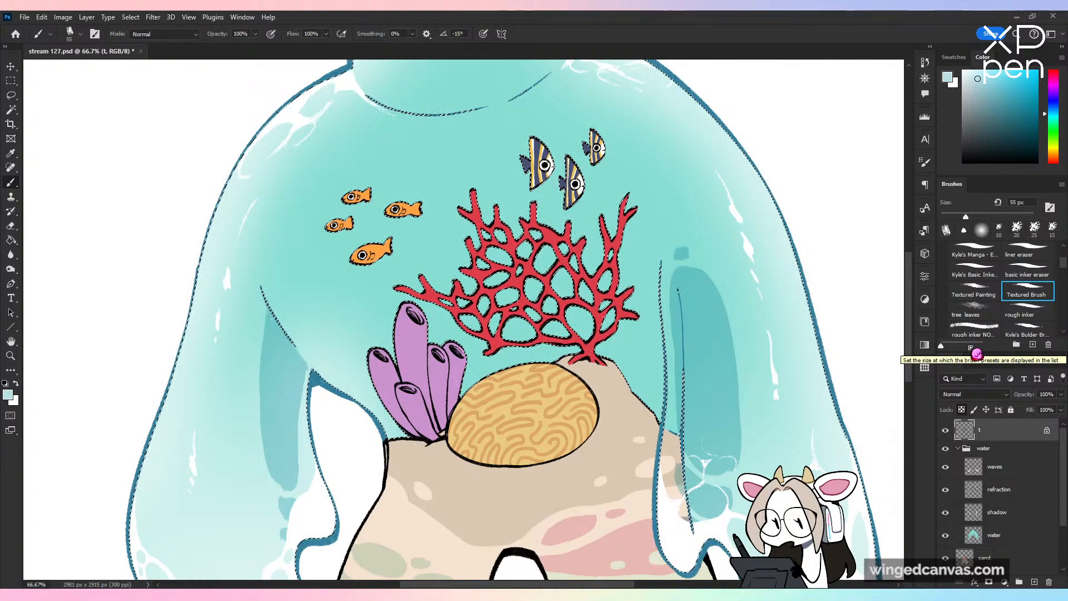
left_click(1006, 523)
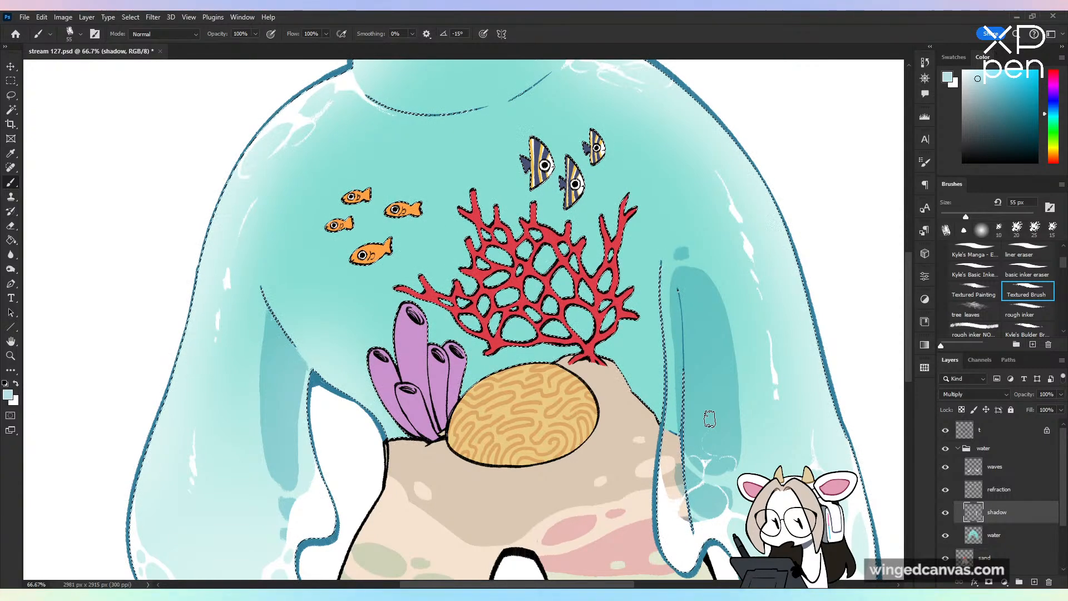
Step: Paste the copied picture onto a layer above t and move it over the character's left shoulder
key("ctrl+d")
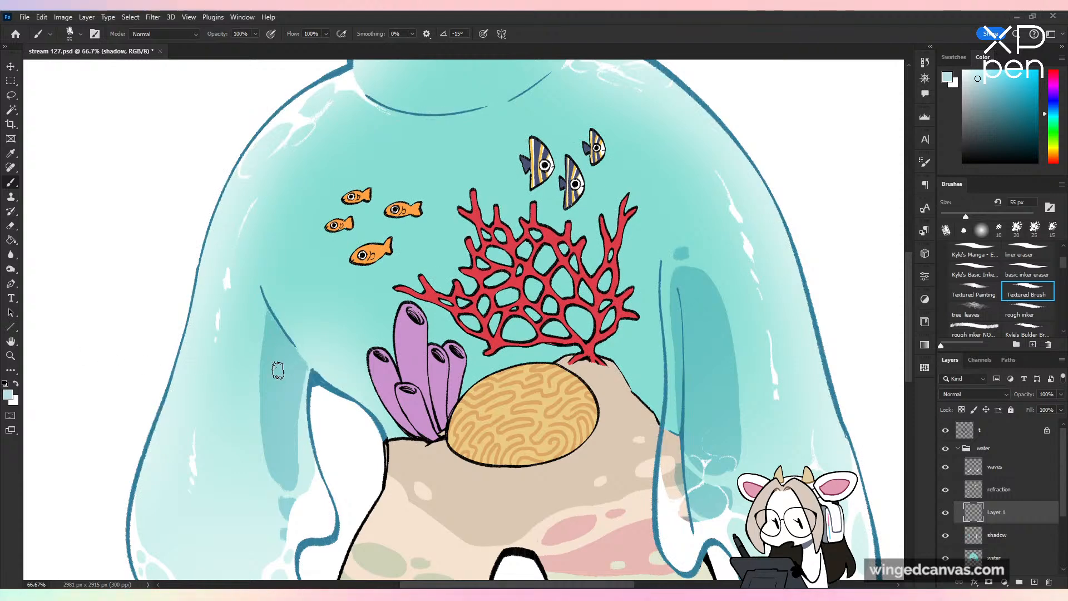
key("v")
key("ctrl+v")
key("ctrl+minus")
key("ctrl+bracketright")
key("ctrl+bracketright")
key("ctrl+bracketright")
key("ctrl+bracketright")
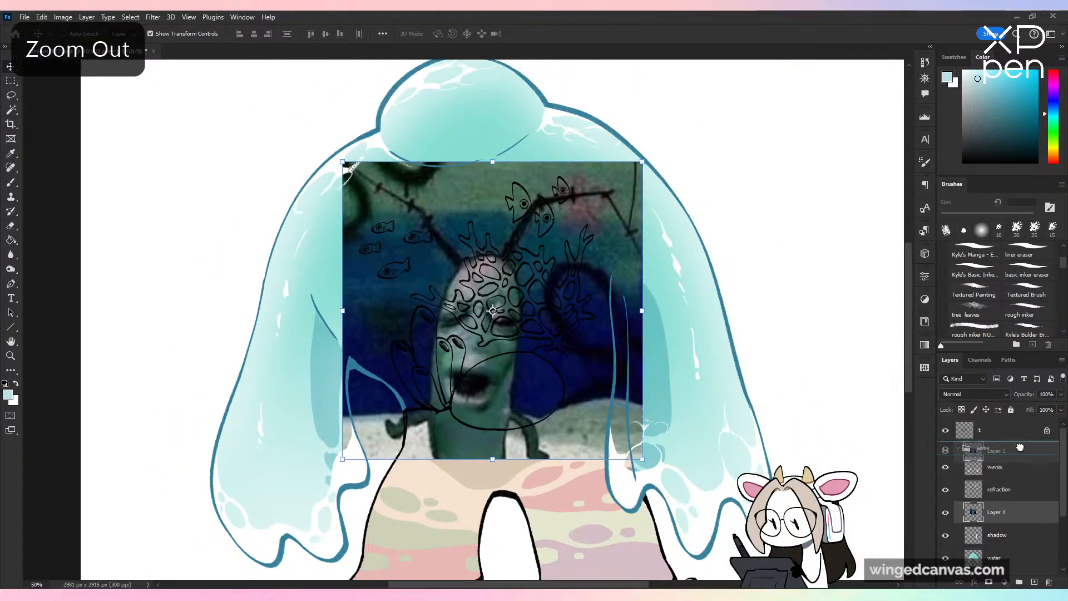
left_click_drag(513, 374, 304, 289)
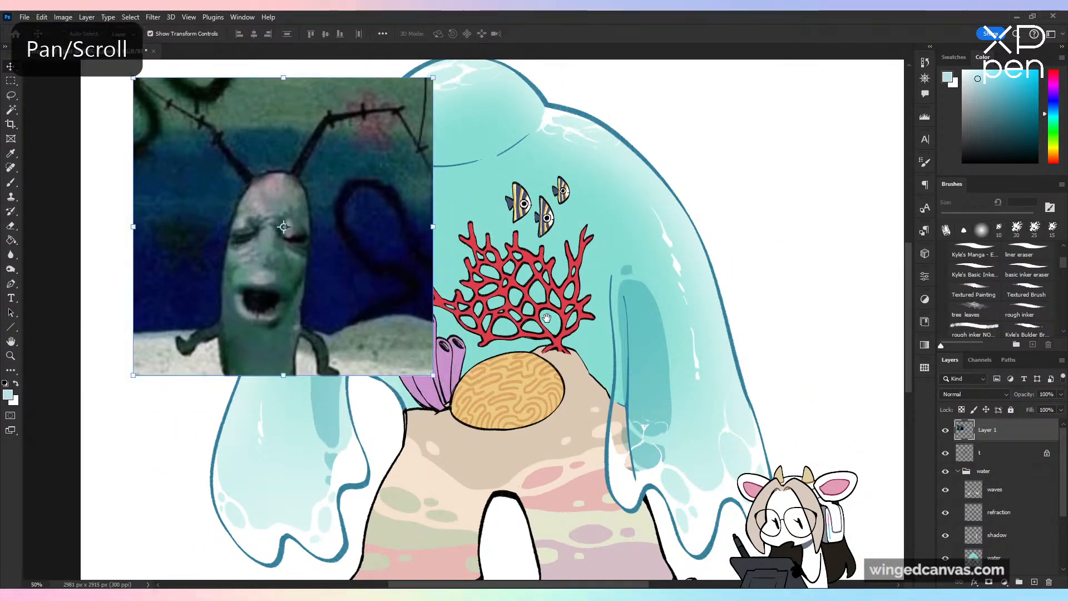
left_click_drag(548, 319, 663, 358)
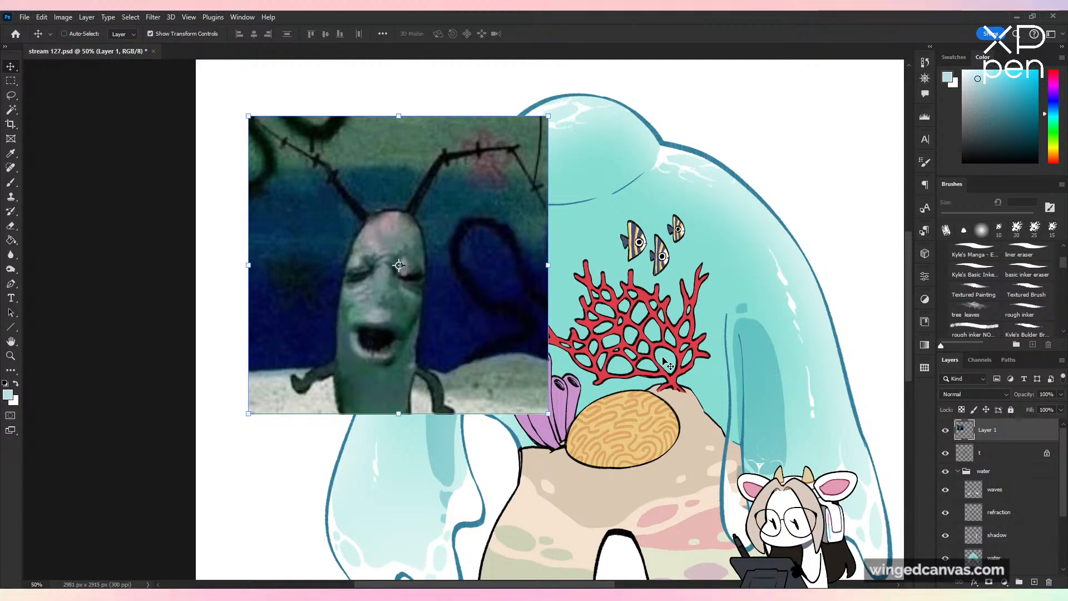
Step: Undo the pasted picture and its layer, going back to the active water selection
key("b")
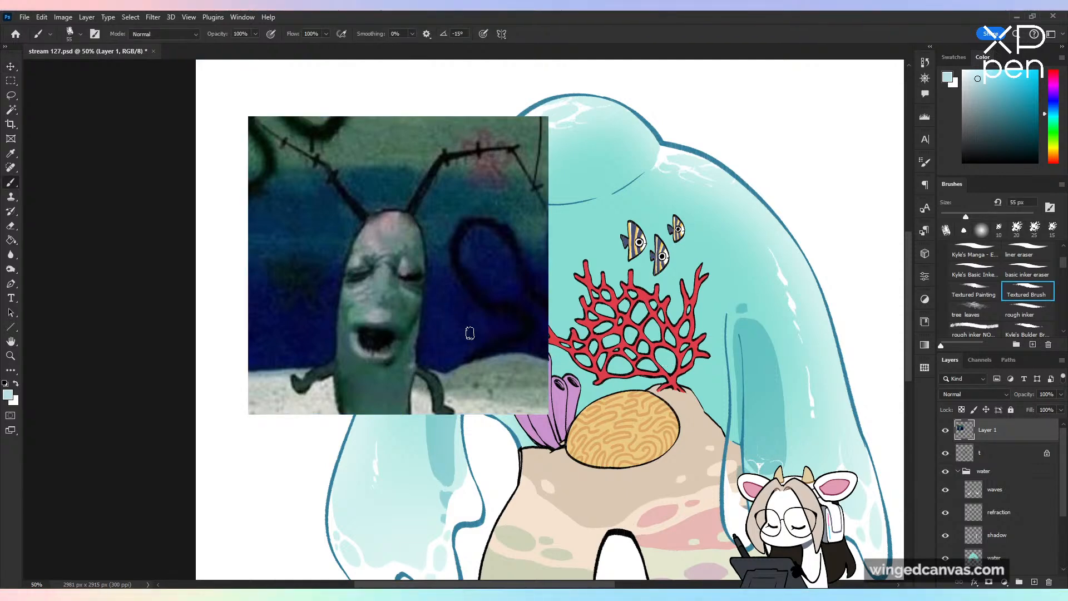
key("ctrl+z")
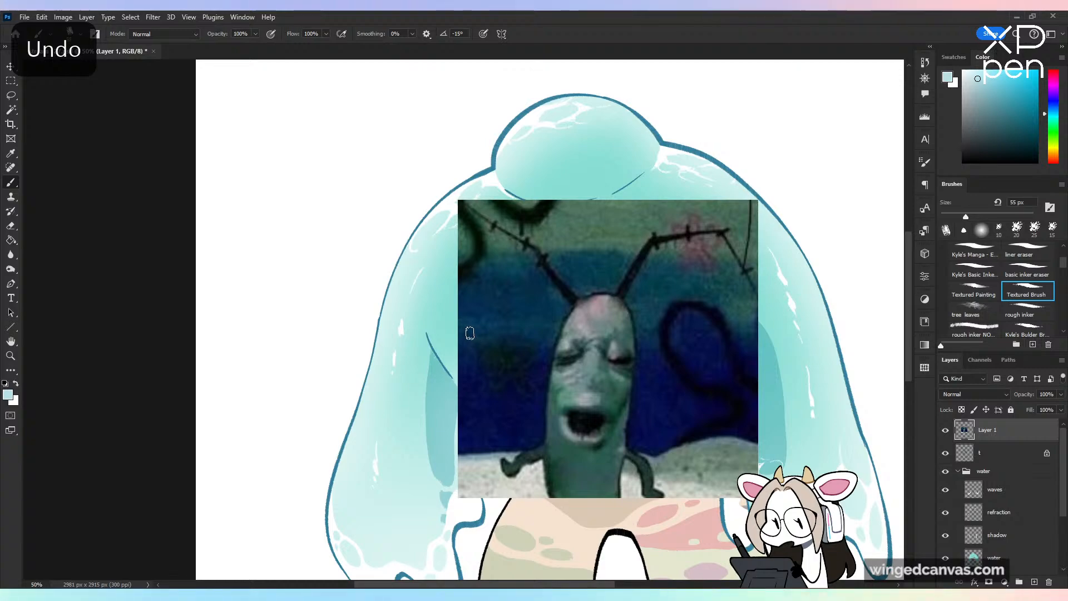
key("ctrl+z")
key("ctrl+z")
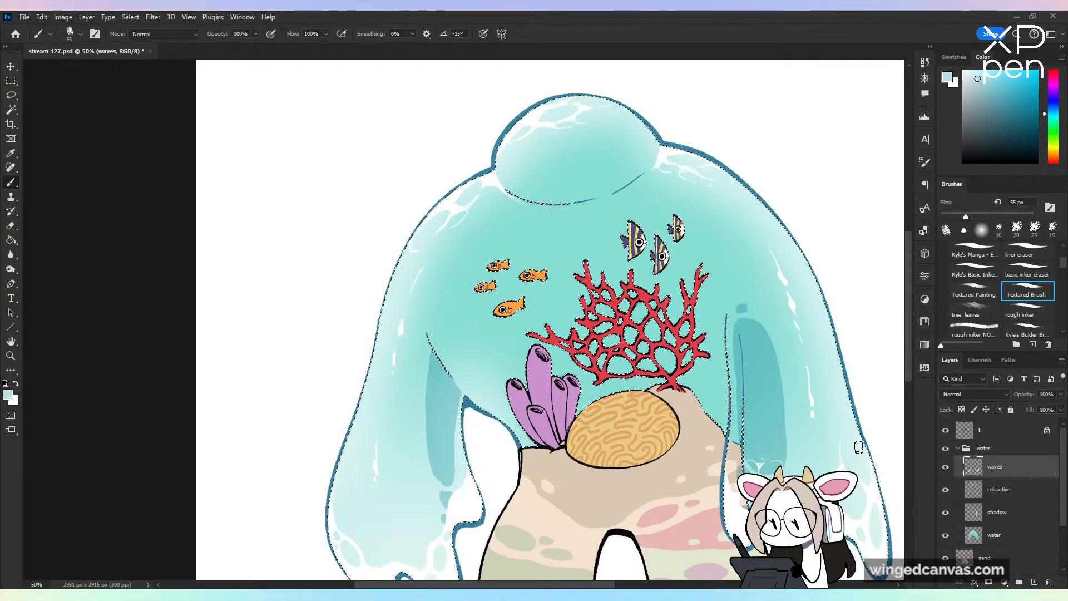
key("ctrl+z")
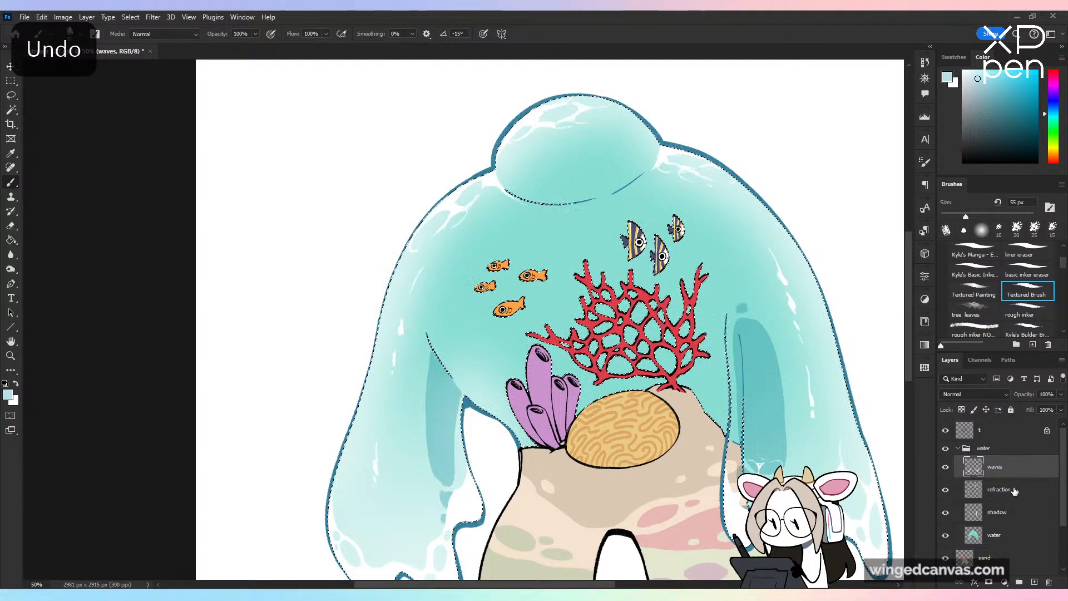
Step: Paint a rounded shadow behind the red coral on the shadow layer with the Textured Brush at 91 px
left_click(999, 490)
left_click(997, 512)
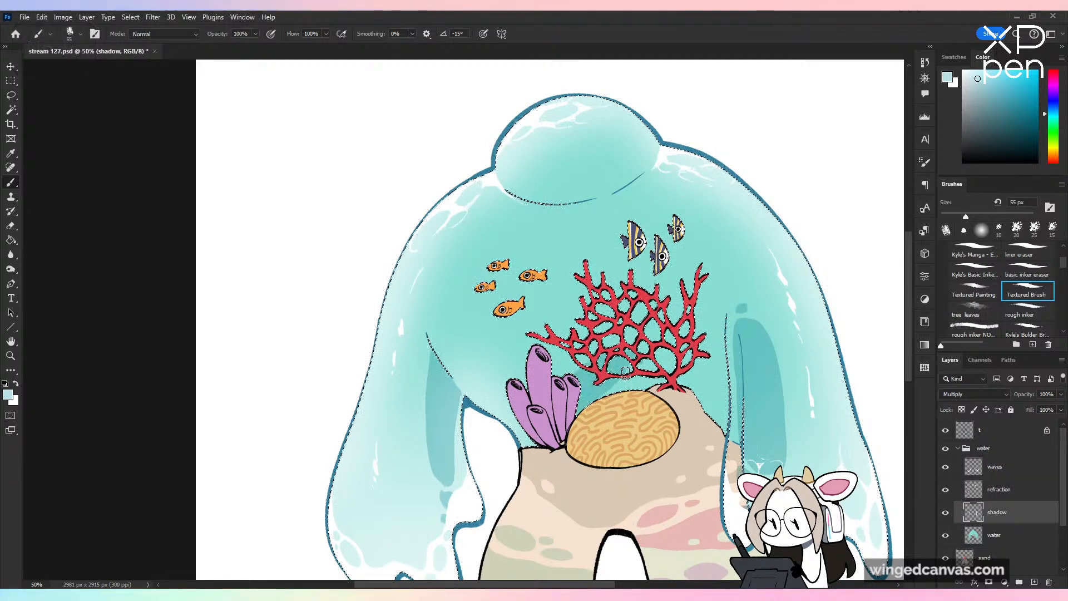
key("ctrl+z")
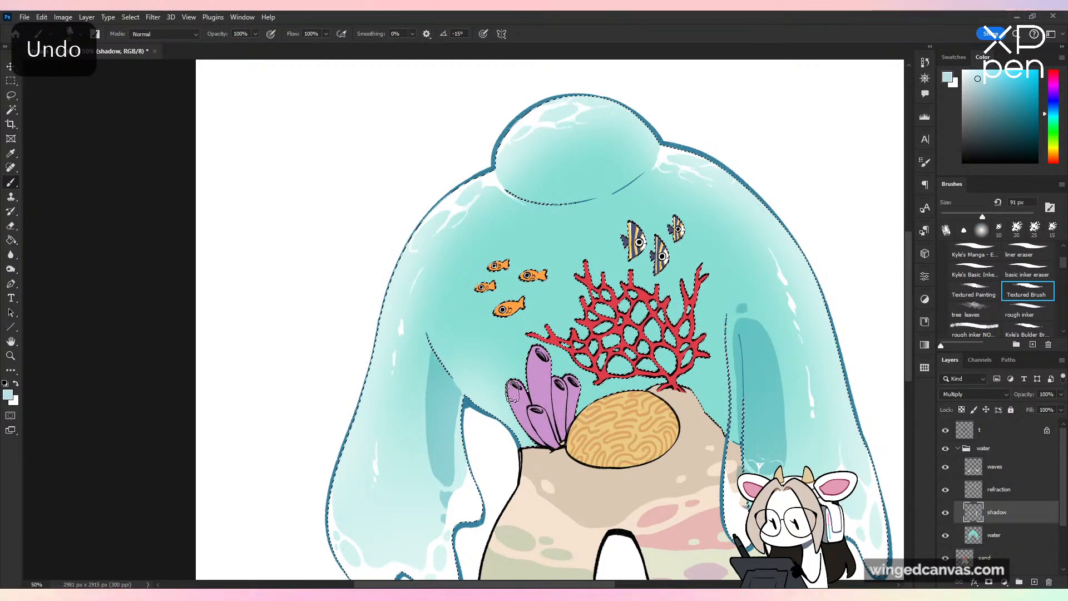
key("ctrl+z")
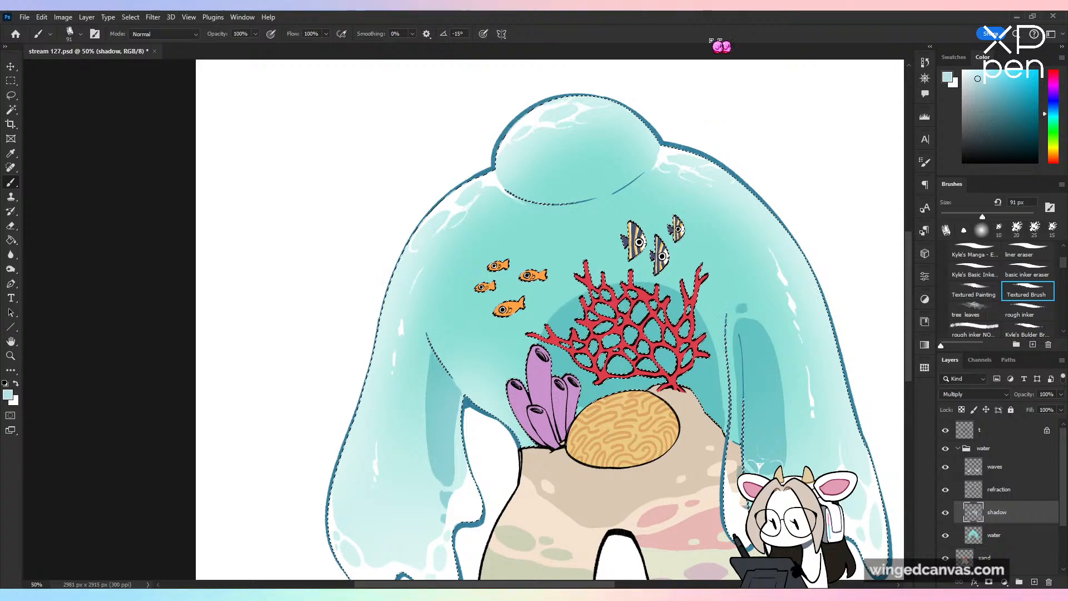
Step: Paint a shadow on the lower right of the round head, and one beside the purple tube sponges at 70 px
key("ctrl+z")
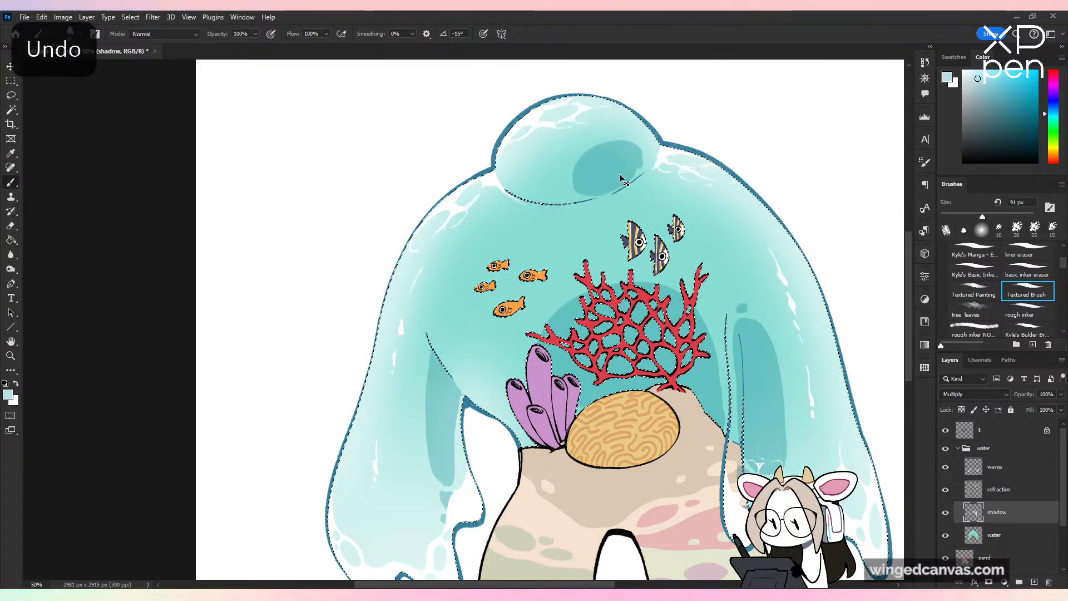
mouse_move(565, 173)
left_mouse_down()
mouse_move(587, 190)
mouse_move(632, 155)
mouse_move(596, 185)
mouse_move(639, 164)
left_mouse_up()
left_click(973, 216)
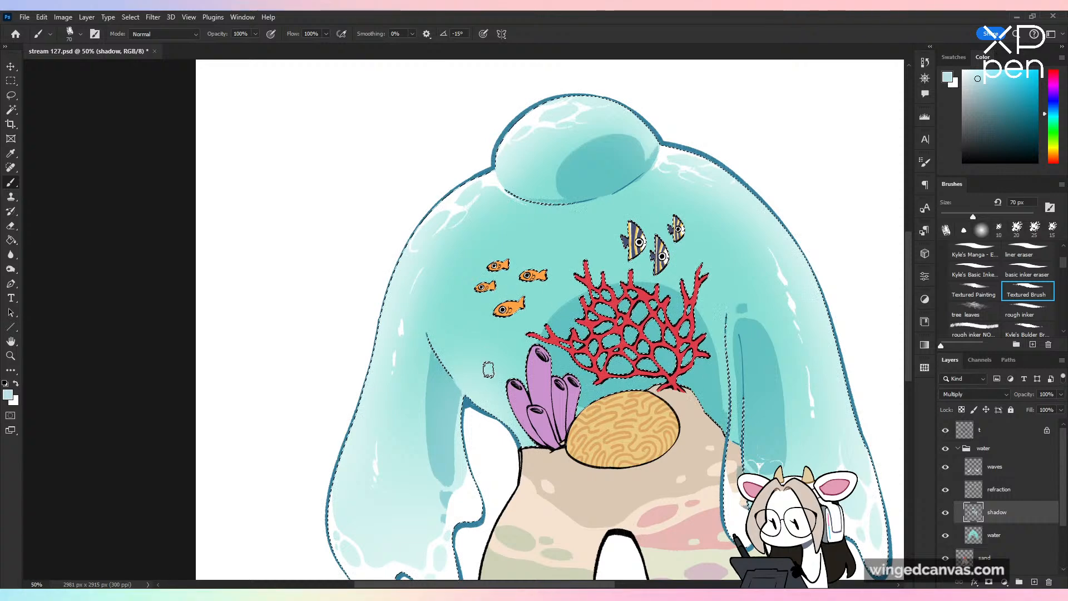
key("ctrl+z")
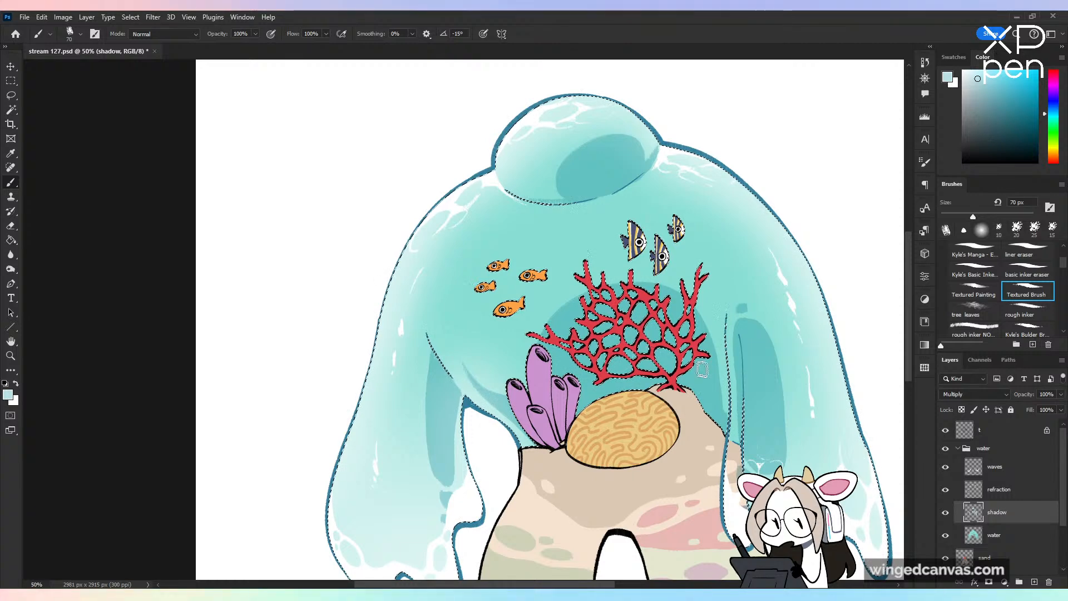
key("ctrl+z")
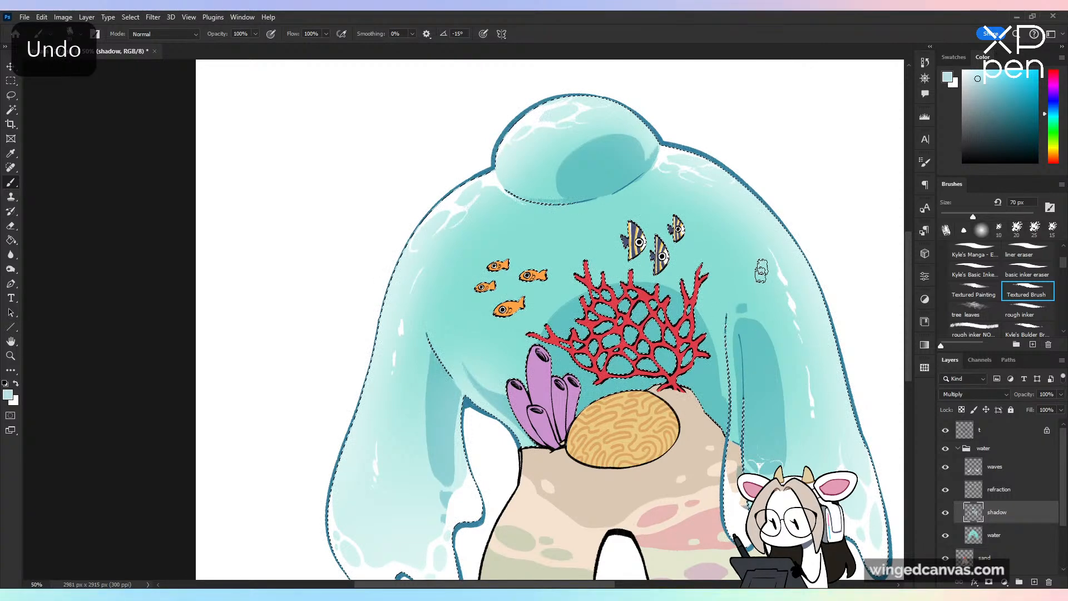
Step: Save the file and check the whole drawing mirrored
key("ctrl+minus")
key("ctrl+s")
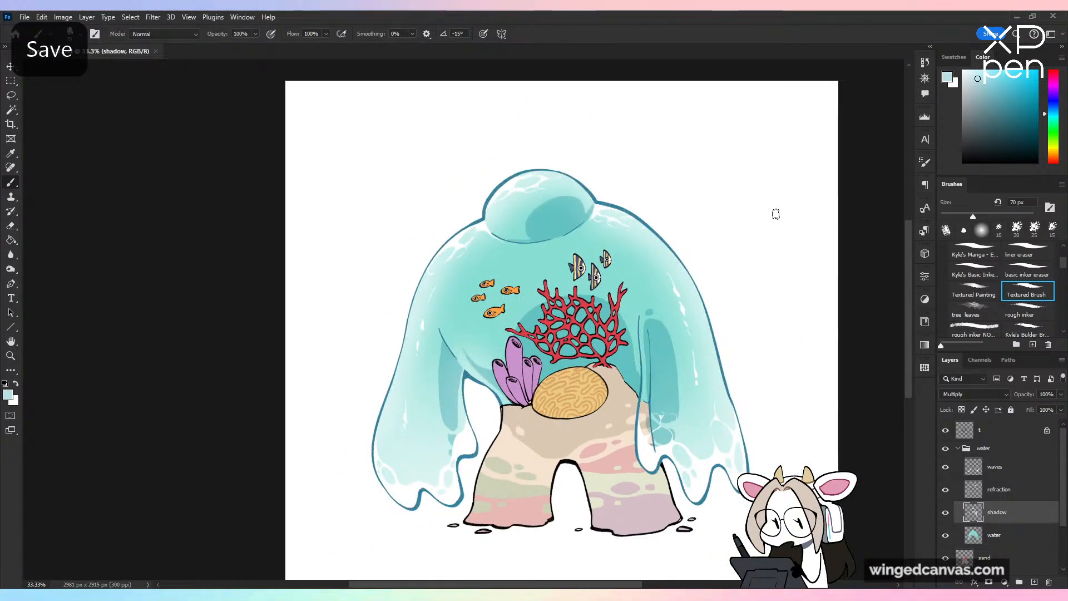
key("ctrl+minus")
key("ctrl+shift+h")
key("ctrl+shift+h")
key("ctrl+plus")
key("ctrl+plus")
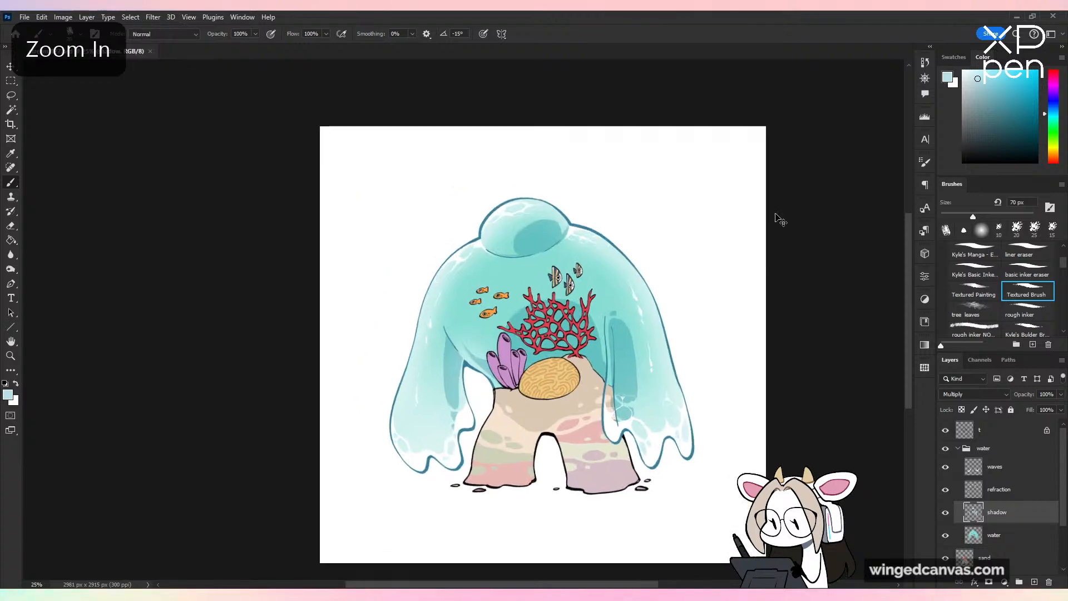
Step: Lock the shadow layer's transparent pixels, deepen the edges of its shadows with a slightly darker blue, and save the file
left_click(962, 410)
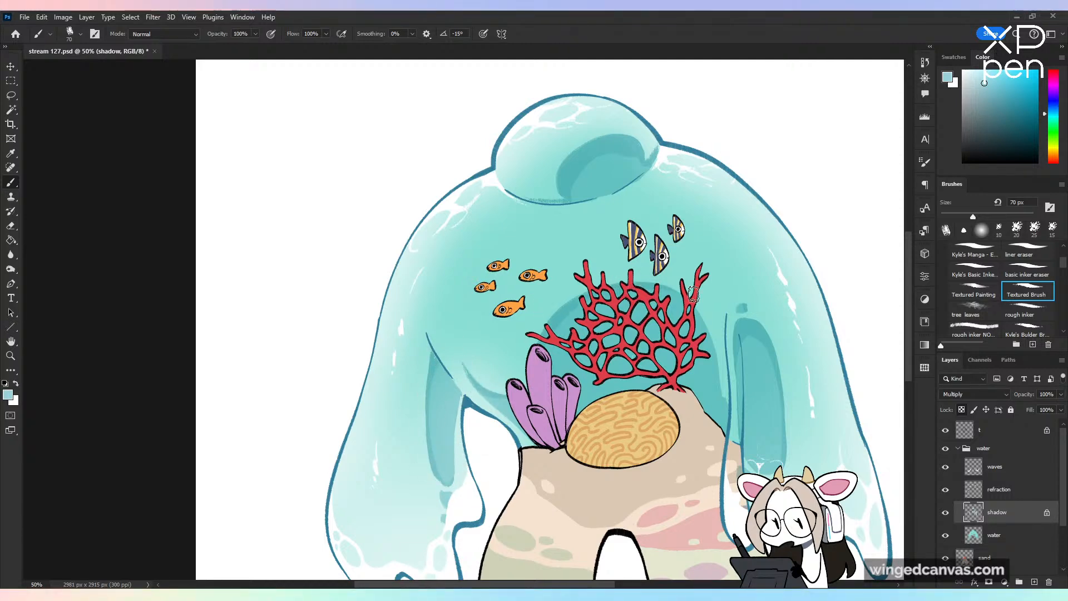
key("ctrl+minus")
key("ctrl+minus")
key("ctrl+minus")
key("ctrl+plus")
key("ctrl+plus")
key("ctrl+s")
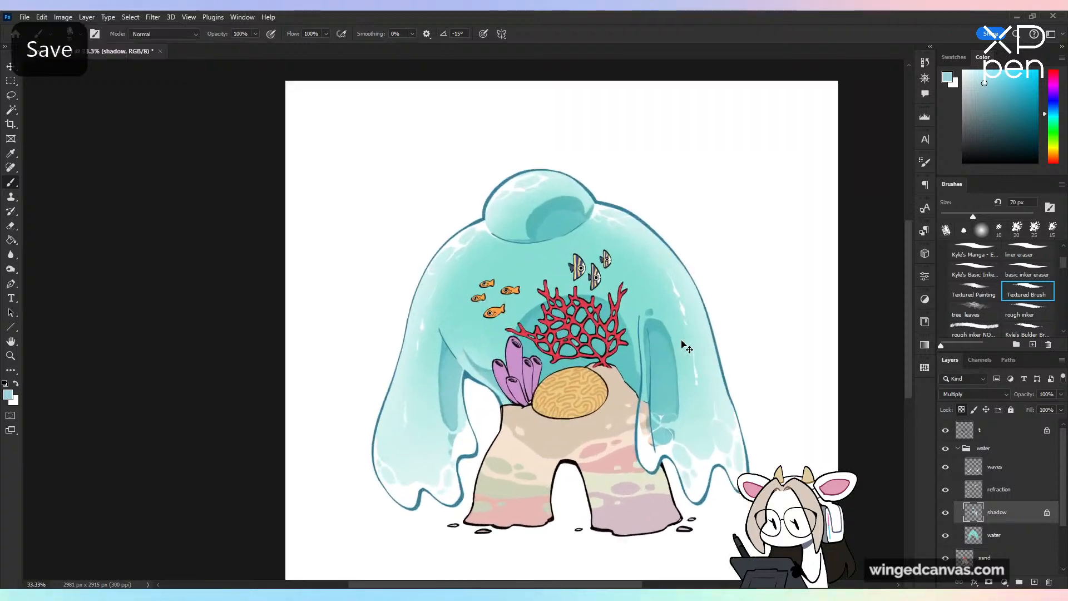
Step: Set the eraser to the Textured Brush at 76 px and 100% opacity, and unlock the shadow layer's transparent pixels
key("e")
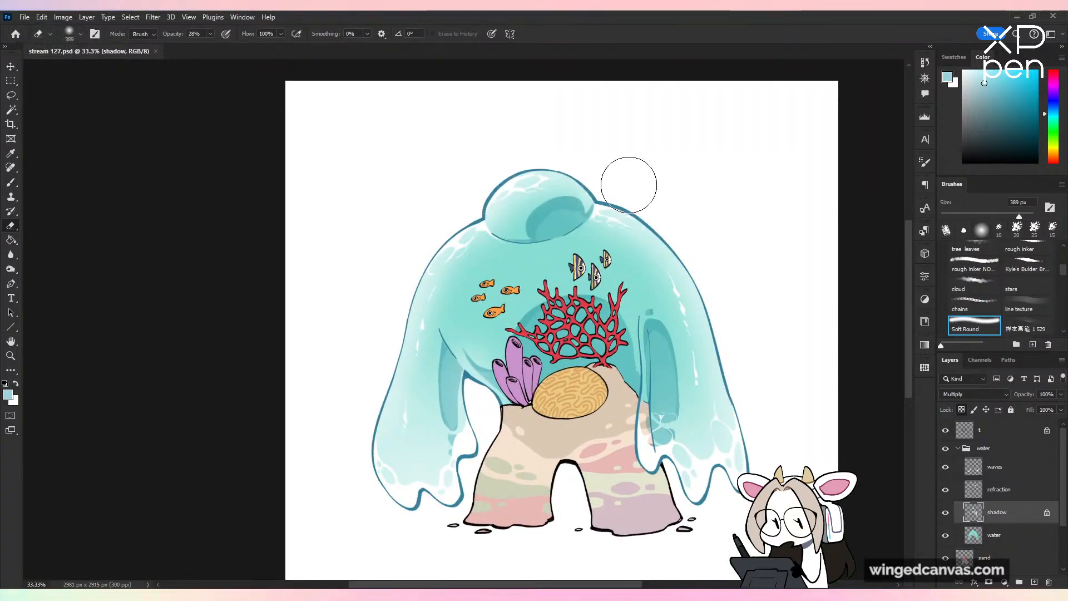
key("ctrl+plus")
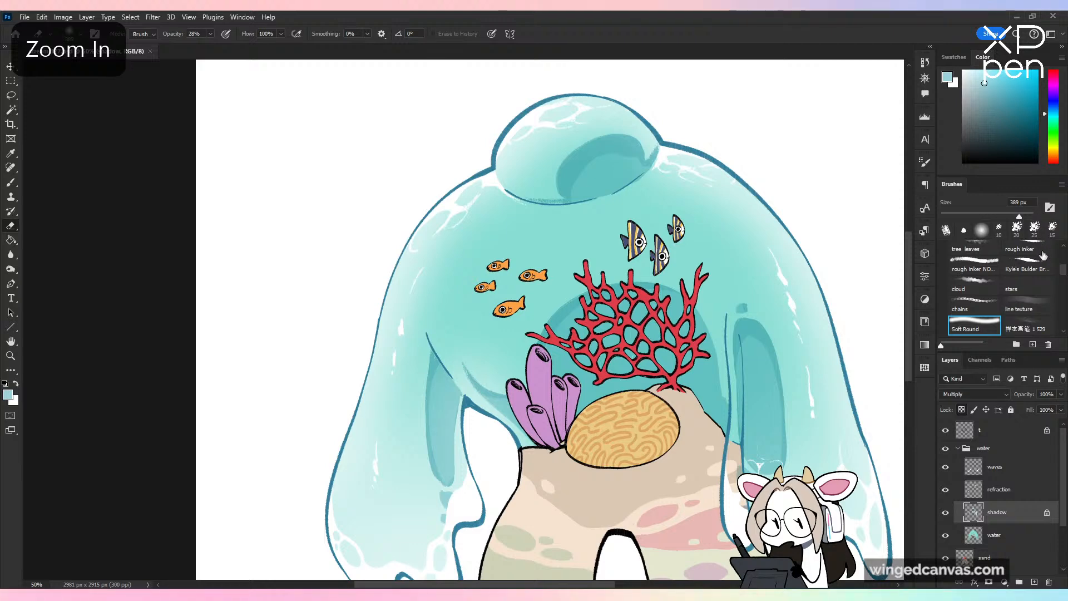
scroll(1034, 278, "up", 2)
left_click(1026, 283)
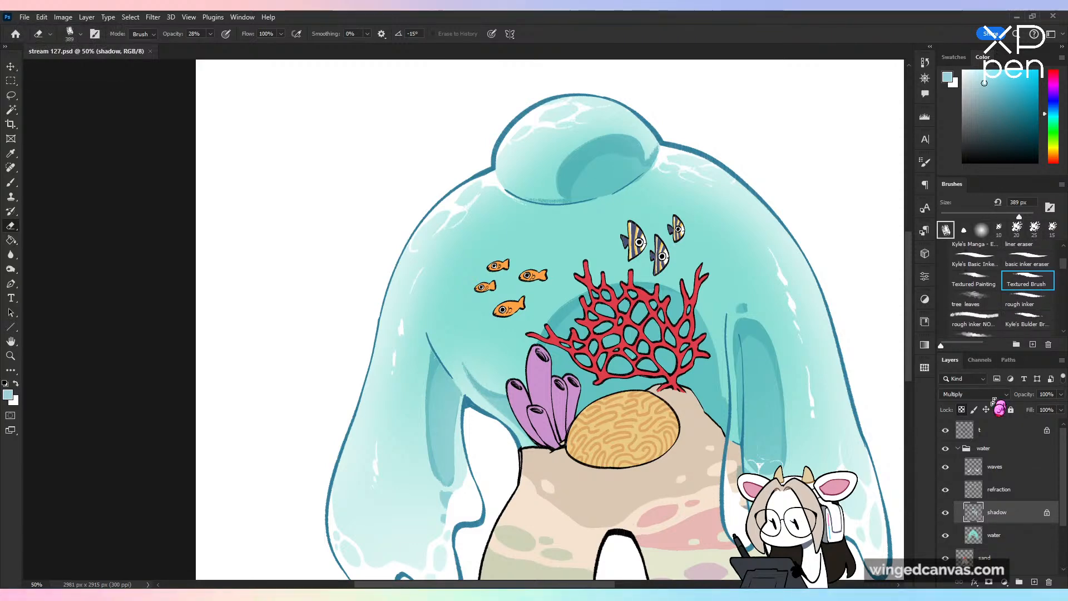
left_click(962, 410)
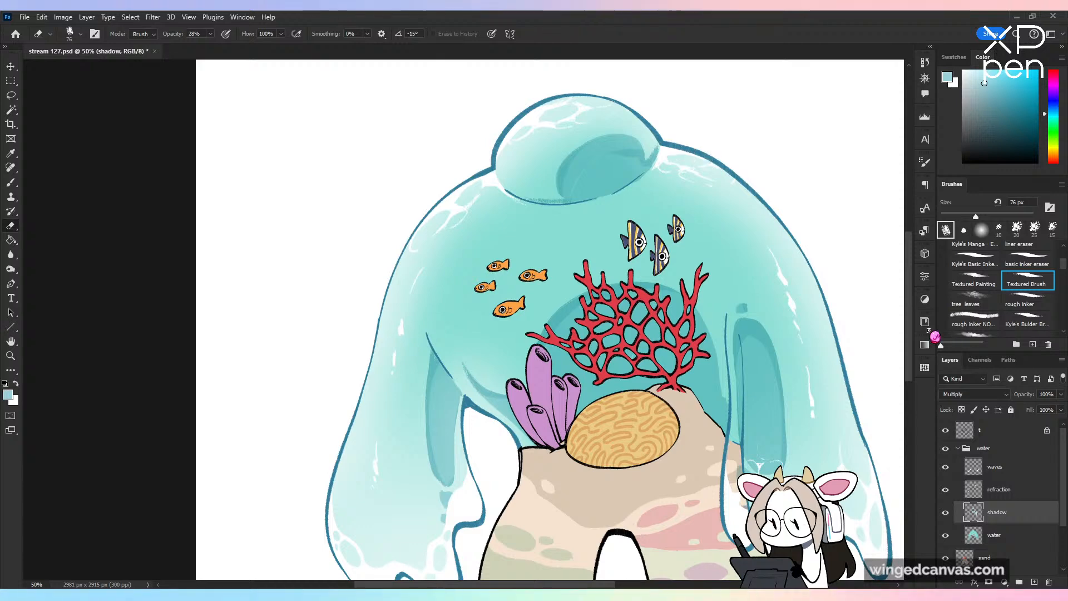
key("ctrl+z")
left_click(210, 34)
left_click_drag(218, 51, 655, 43)
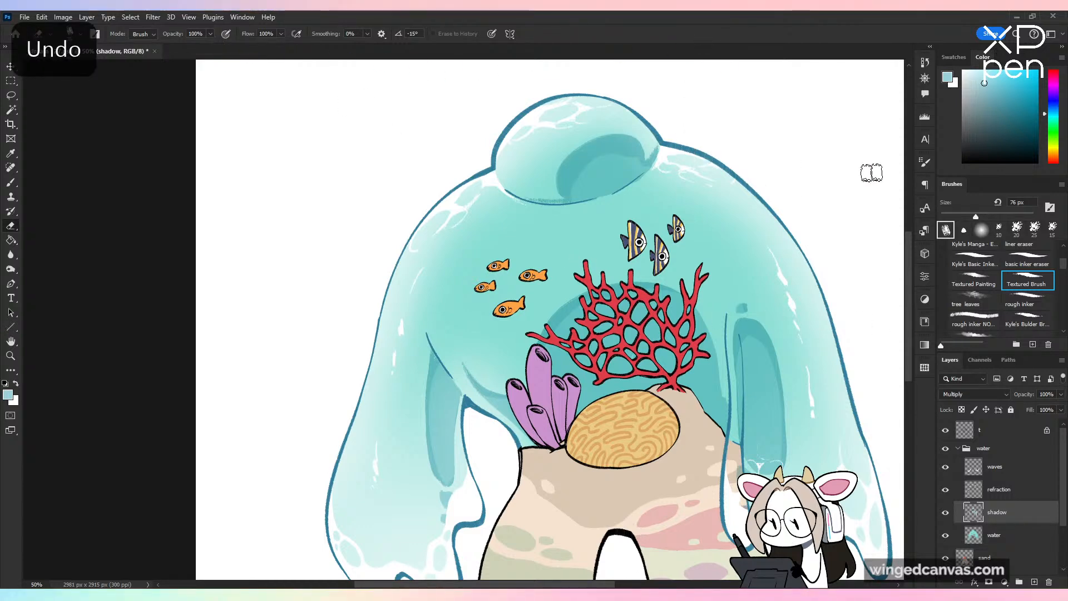
Step: Erase the upper, rounded part of the shadow on the round head to flatten its shape
mouse_move(554, 187)
left_mouse_down()
mouse_move(581, 171)
mouse_move(646, 148)
mouse_move(601, 151)
mouse_move(579, 165)
mouse_move(623, 153)
mouse_move(539, 200)
mouse_move(657, 148)
mouse_move(590, 171)
mouse_move(655, 150)
left_mouse_up()
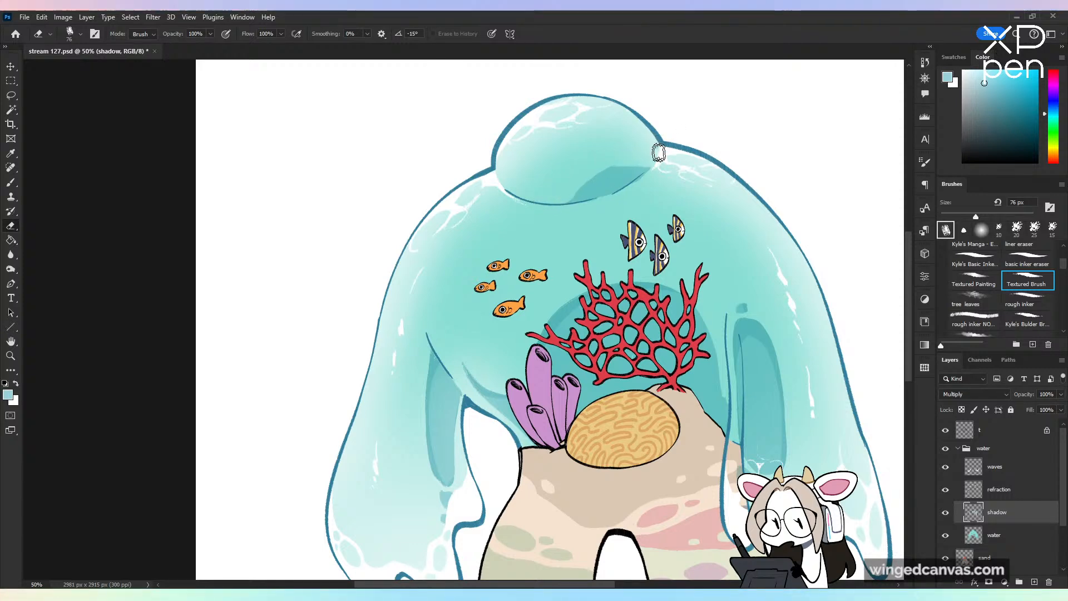
left_click(647, 267, "alt")
left_click(522, 237)
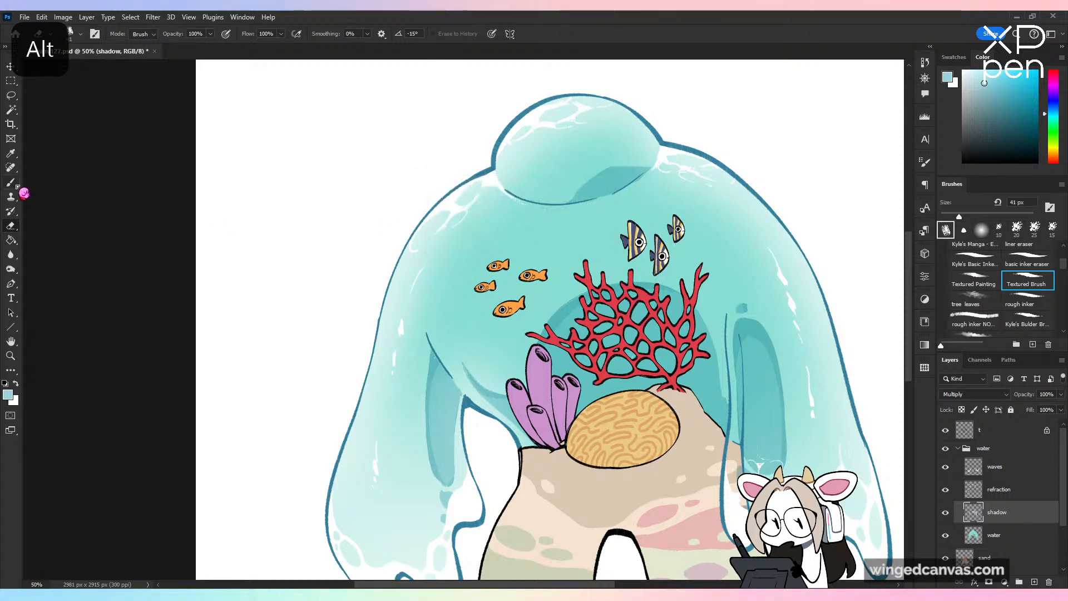
Step: Try reshaping and extending the round head's shadow along its lower edge with the Textured Brush at 36 px
left_click(12, 184)
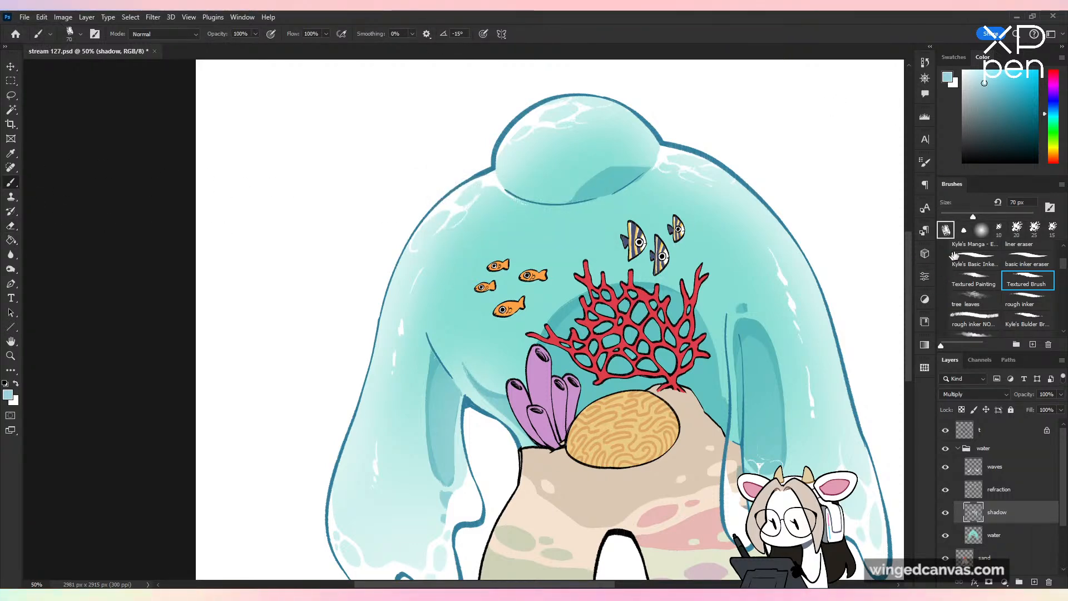
left_click_drag(726, 354, 644, 489)
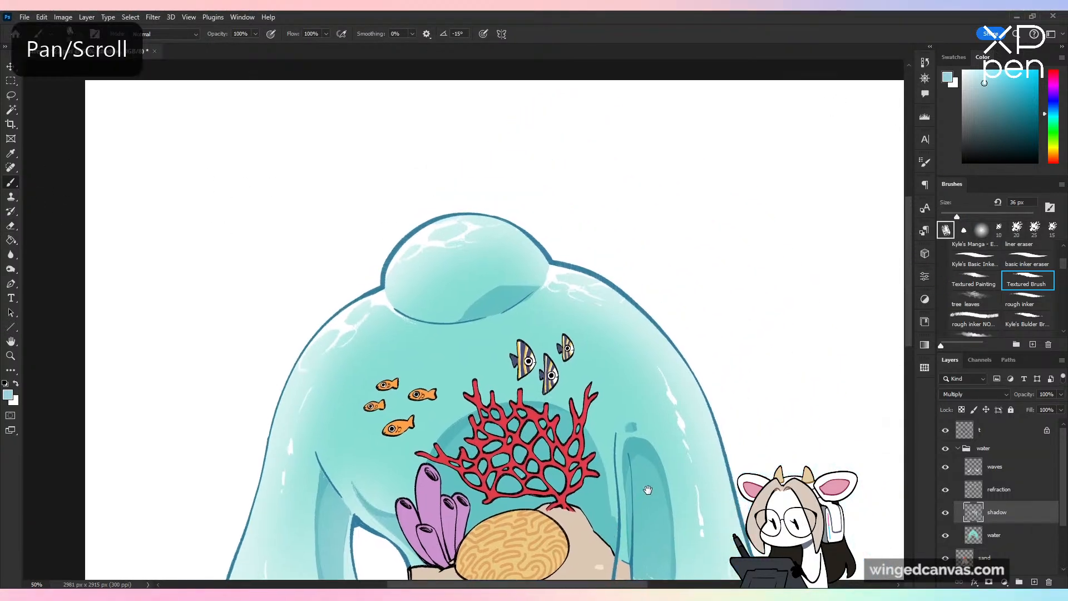
key("ctrl+plus")
left_click(641, 189, "alt")
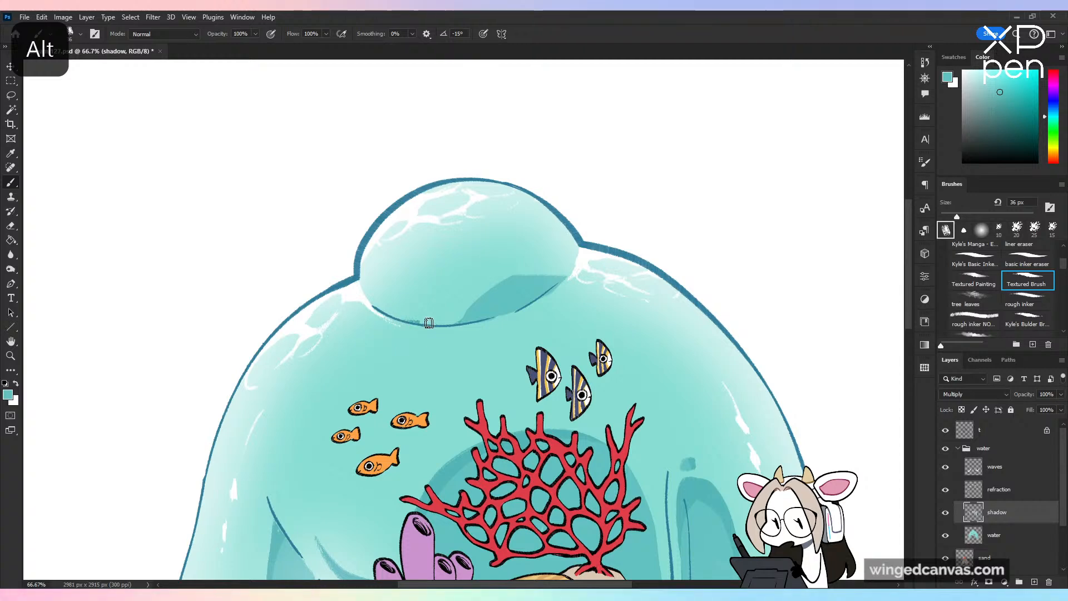
left_click_drag(427, 317, 417, 319)
key("ctrl+z")
left_click(974, 393)
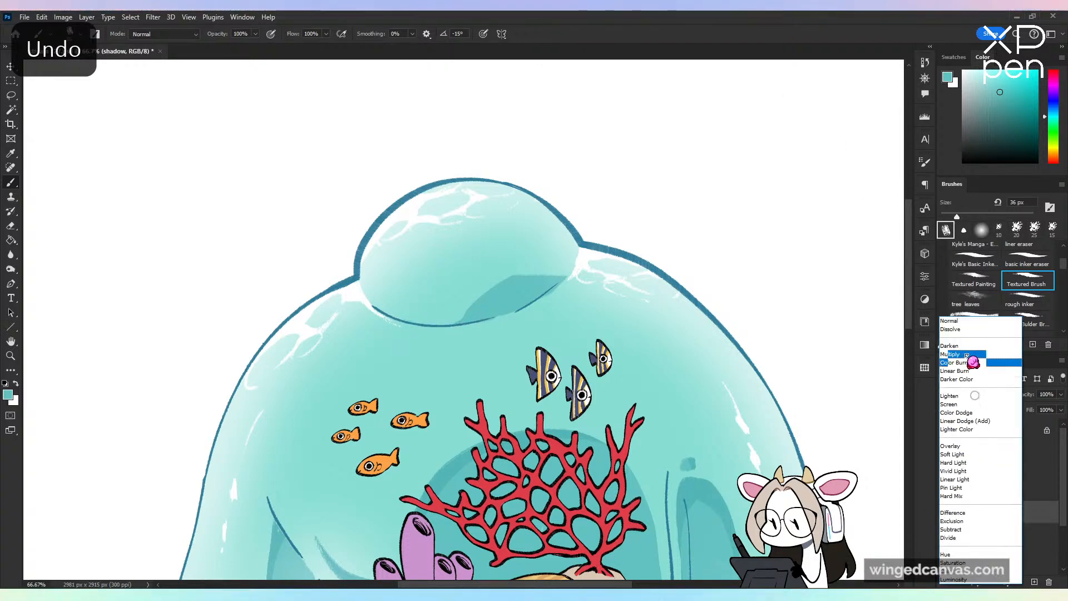
key("Escape")
left_click(512, 281, "alt")
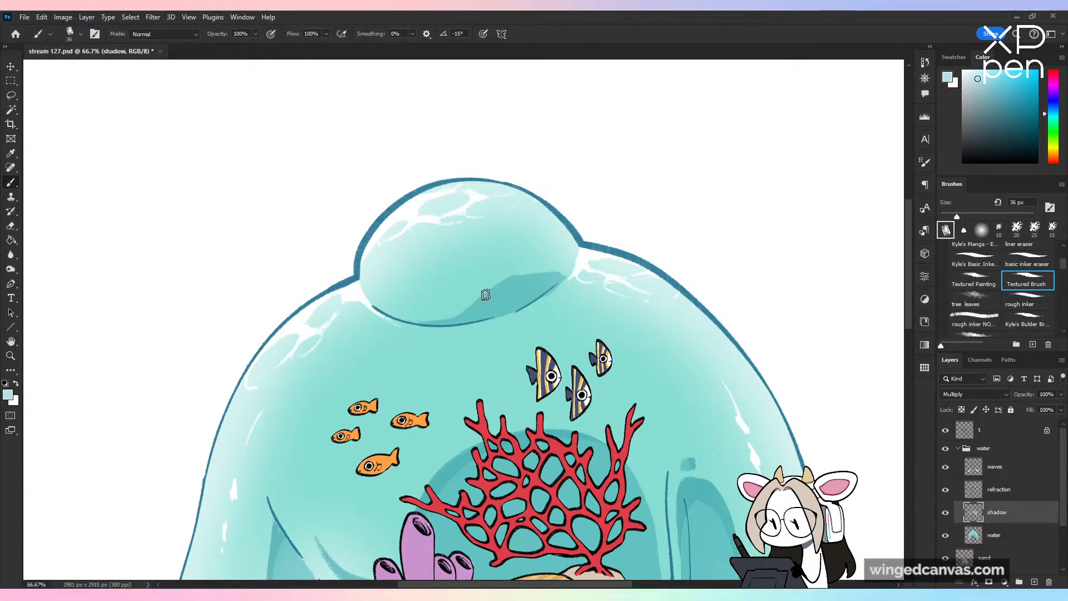
key("ctrl+z")
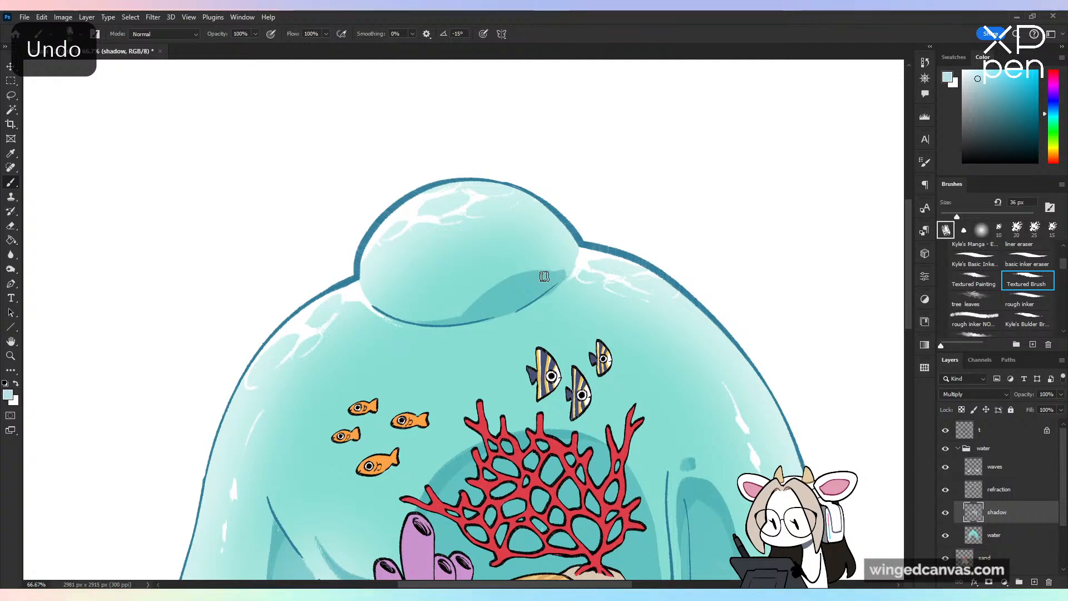
Step: Lasso the round head's shadow on the shadow layer, delete it and clear the selection
key("l")
left_click_drag(593, 246, 628, 280)
key("Delete")
key("ctrl+d")
key("b")
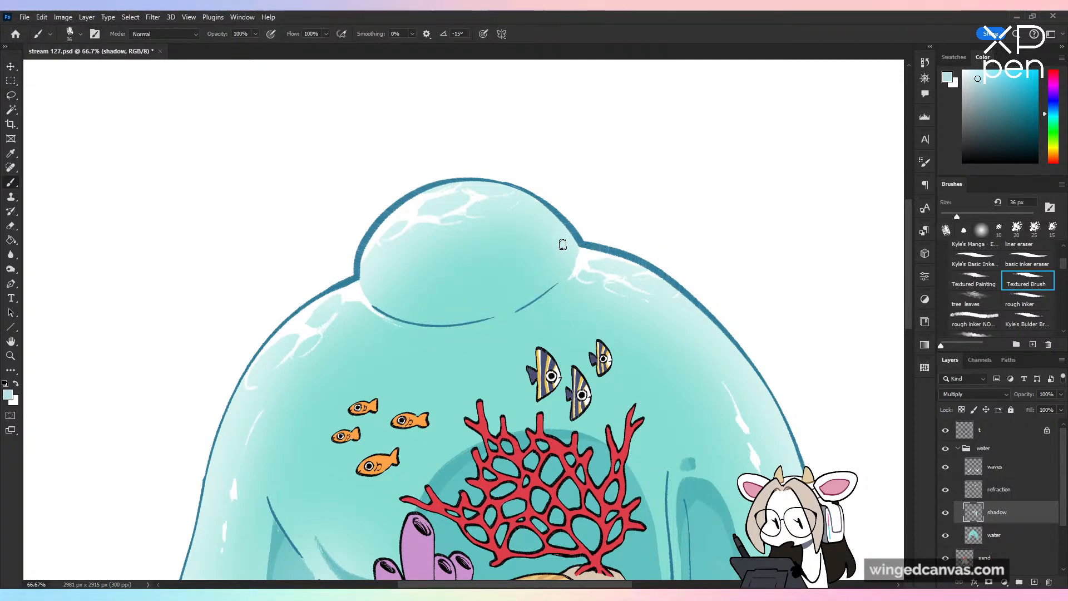
Step: Paint a new oval shadow on the right side of the round head, tapering along its lower edge, at 36 px
mouse_move(562, 245)
left_mouse_down()
mouse_move(535, 244)
mouse_move(526, 286)
mouse_move(550, 247)
left_mouse_up()
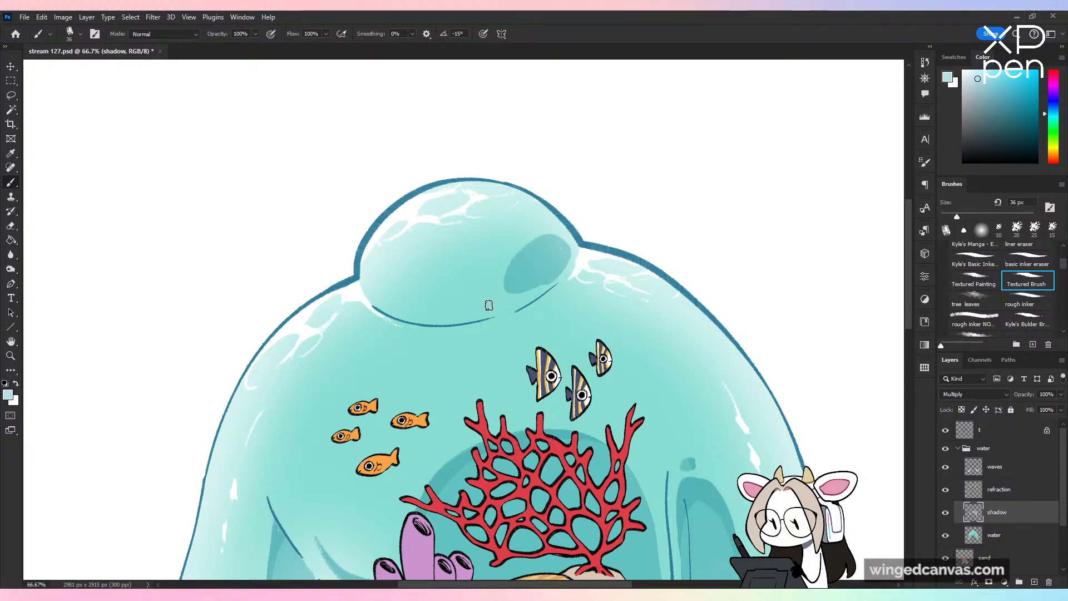
mouse_move(490, 304)
left_mouse_down()
mouse_move(543, 280)
mouse_move(473, 310)
mouse_move(508, 295)
left_mouse_up()
key("ctrl+z")
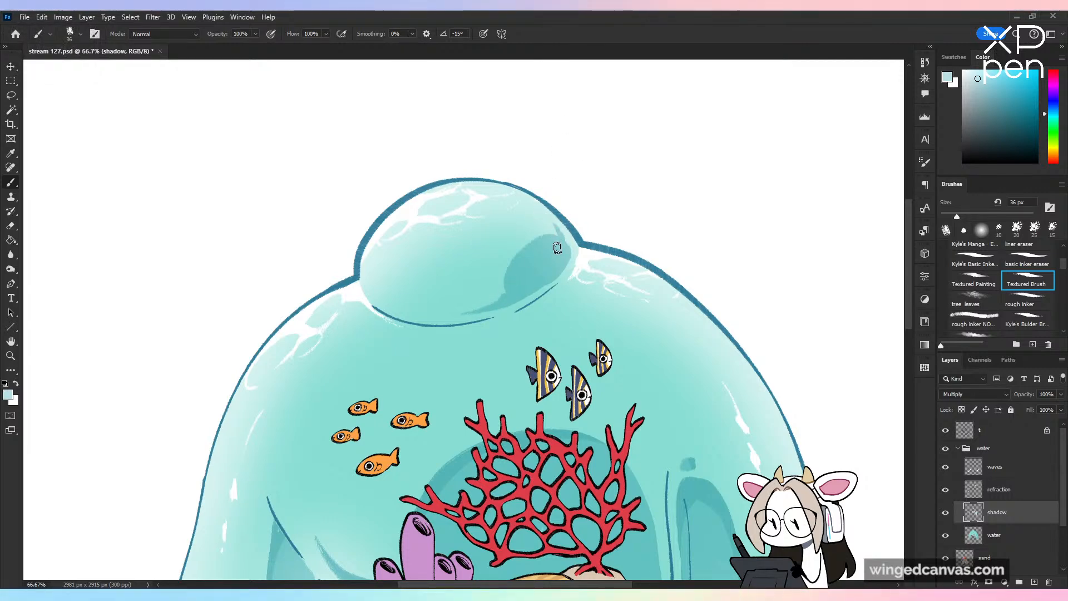
Step: Check the whole drawing mirrored at a small size, restore its orientation and save the file
key("ctrl+minus")
key("ctrl+minus")
key("ctrl+minus")
key("ctrl+minus")
key("ctrl+shift+h")
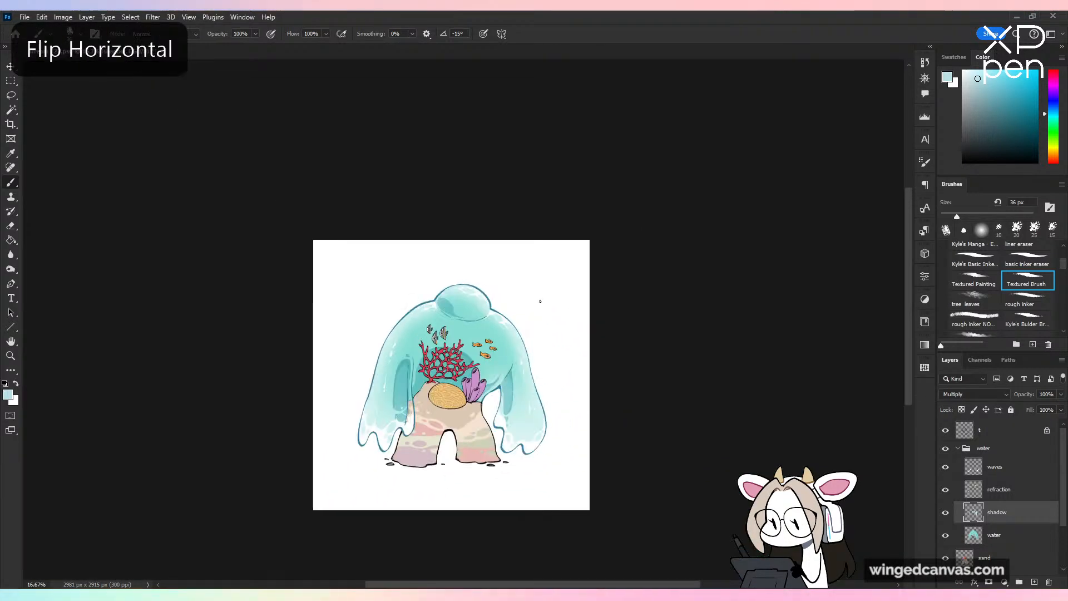
key("ctrl+shift+h")
key("ctrl+s")
key("ctrl+plus")
key("ctrl+plus")
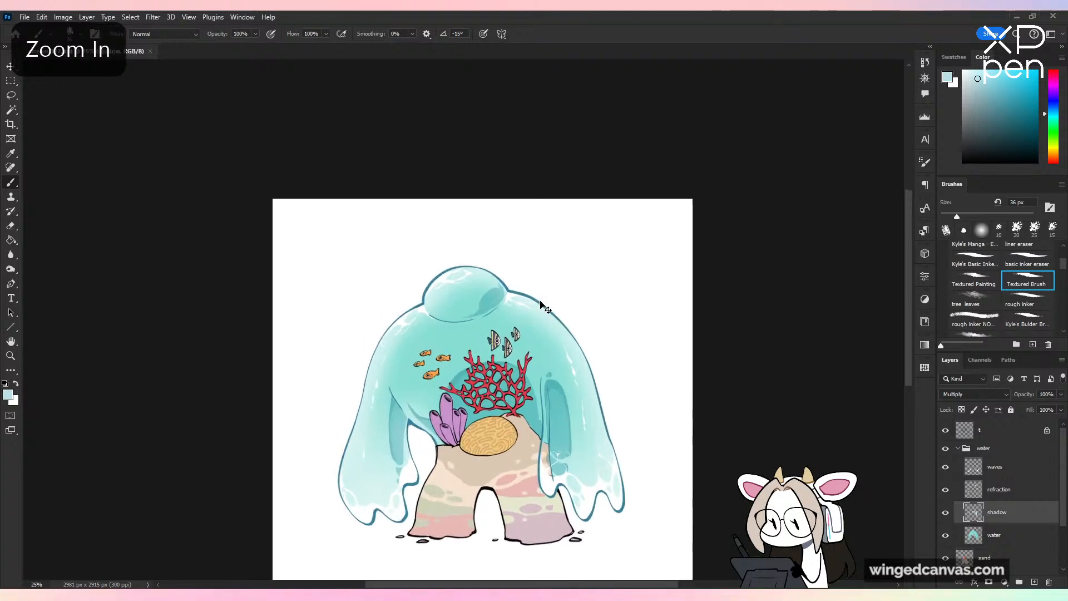
key("ctrl+s")
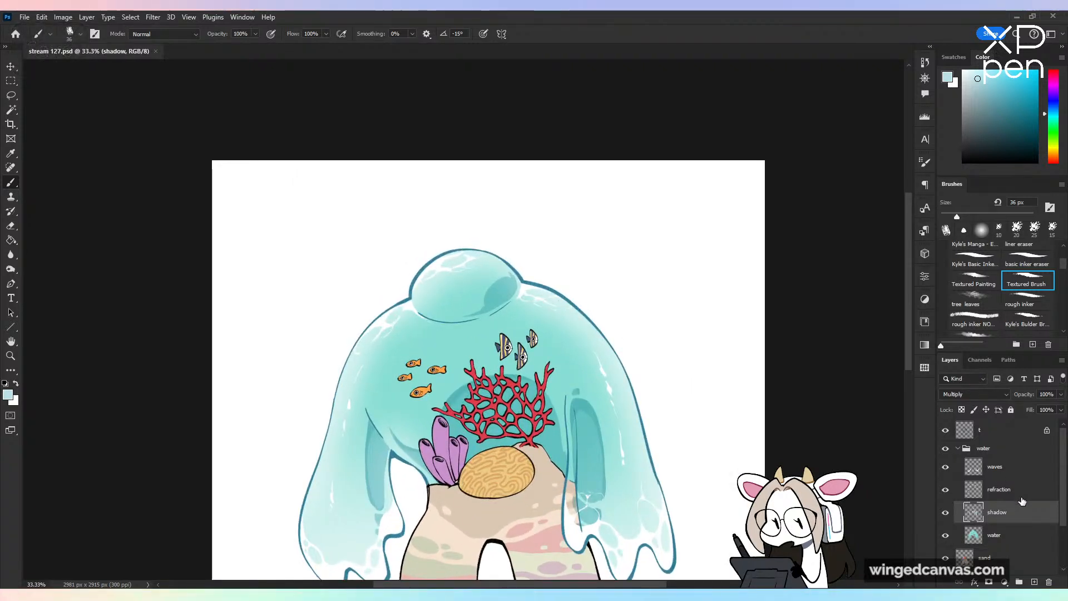
Step: Toggle the refraction layer's visibility to check its contents, and set the brush colour to white
left_click(1000, 489)
left_click(946, 491)
left_click(946, 492)
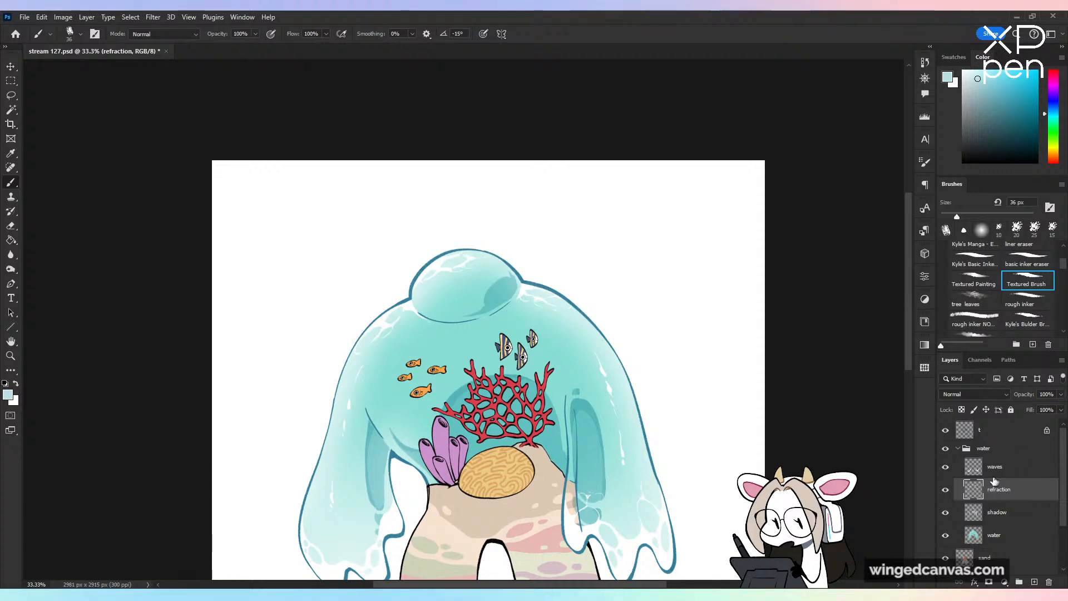
key("ctrl+equal")
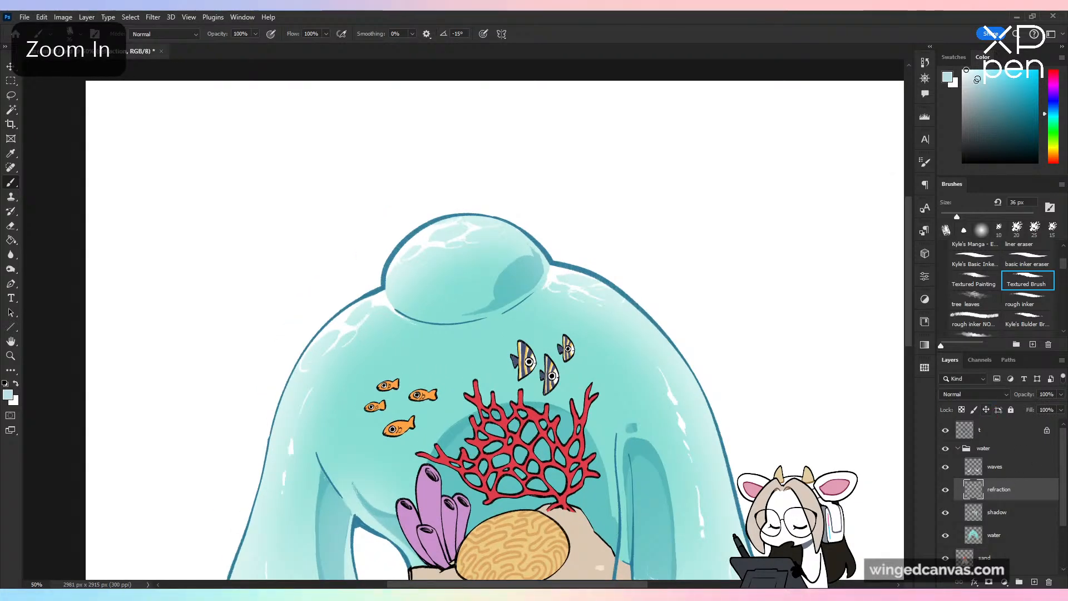
left_click(963, 70)
Step: Try painting white highlights on the round head and above the orange fish on the refraction layer
key("ctrl+z")
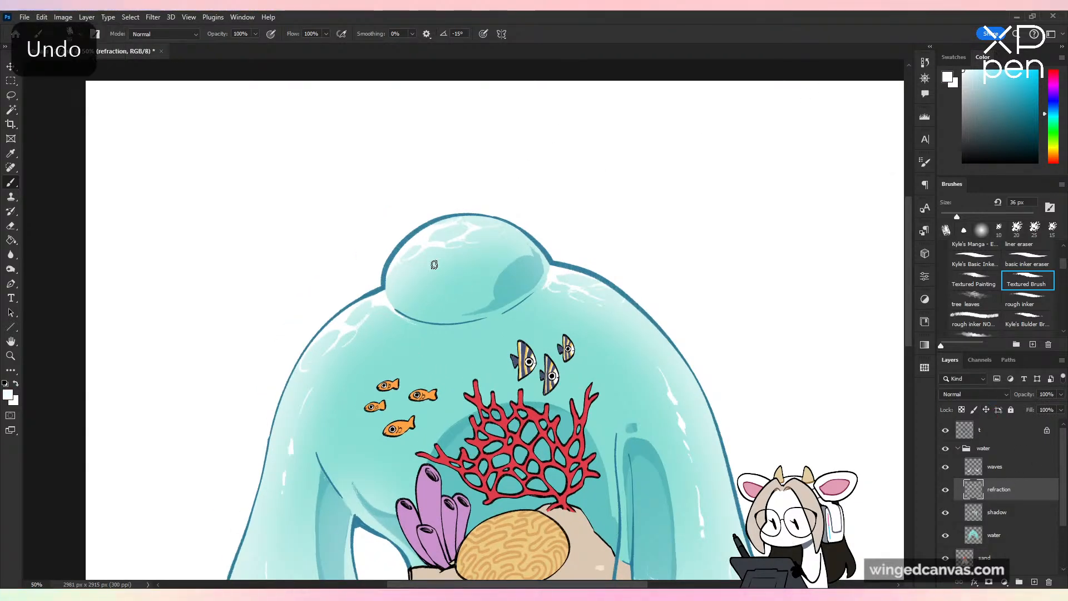
left_click_drag(423, 276, 418, 294)
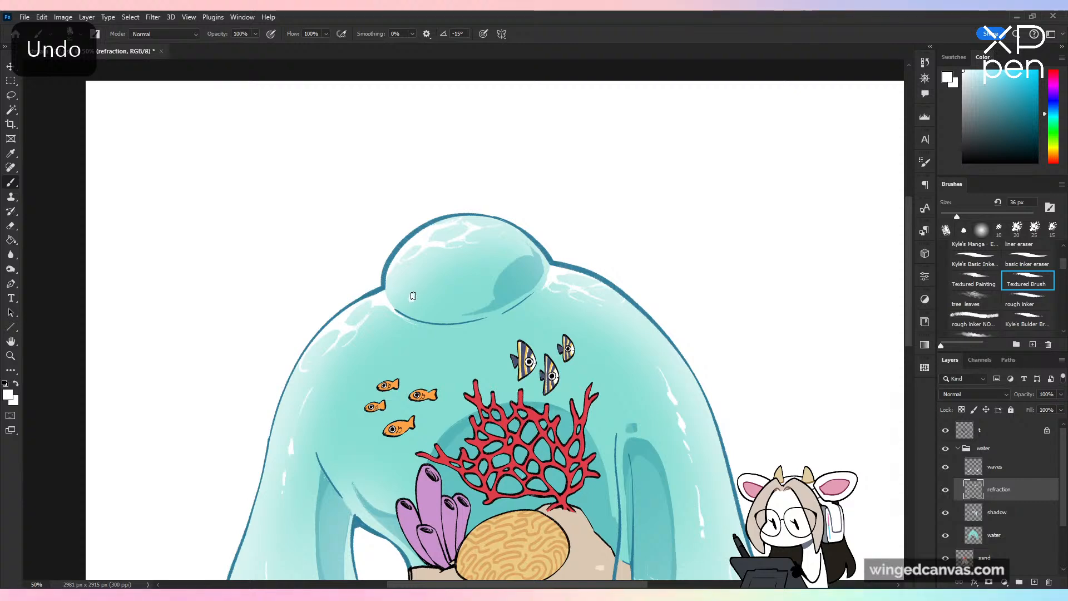
left_click_drag(636, 251, 700, 142)
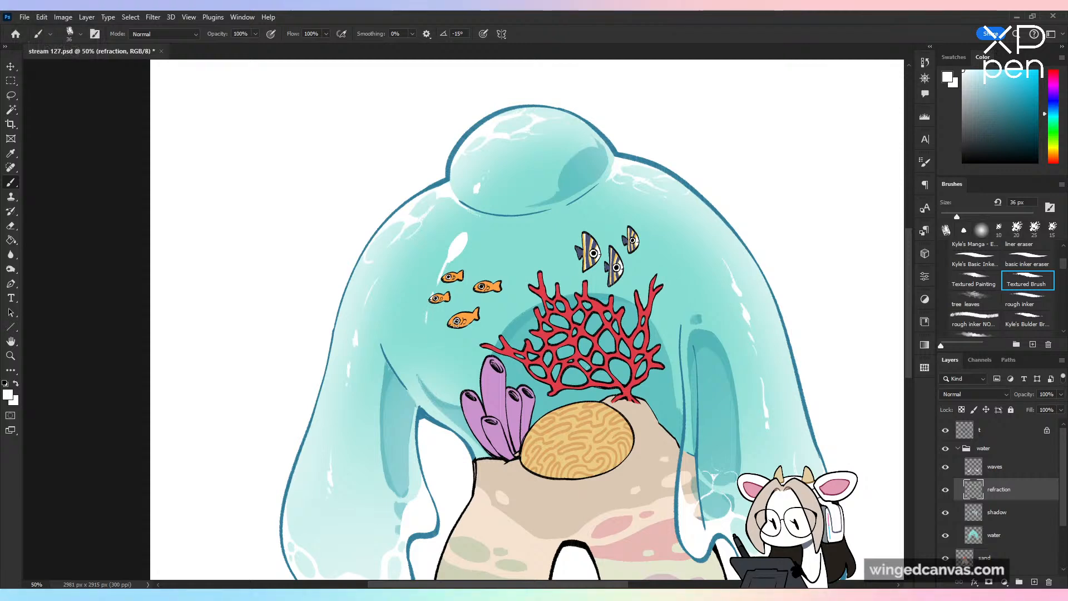
key("ctrl+z")
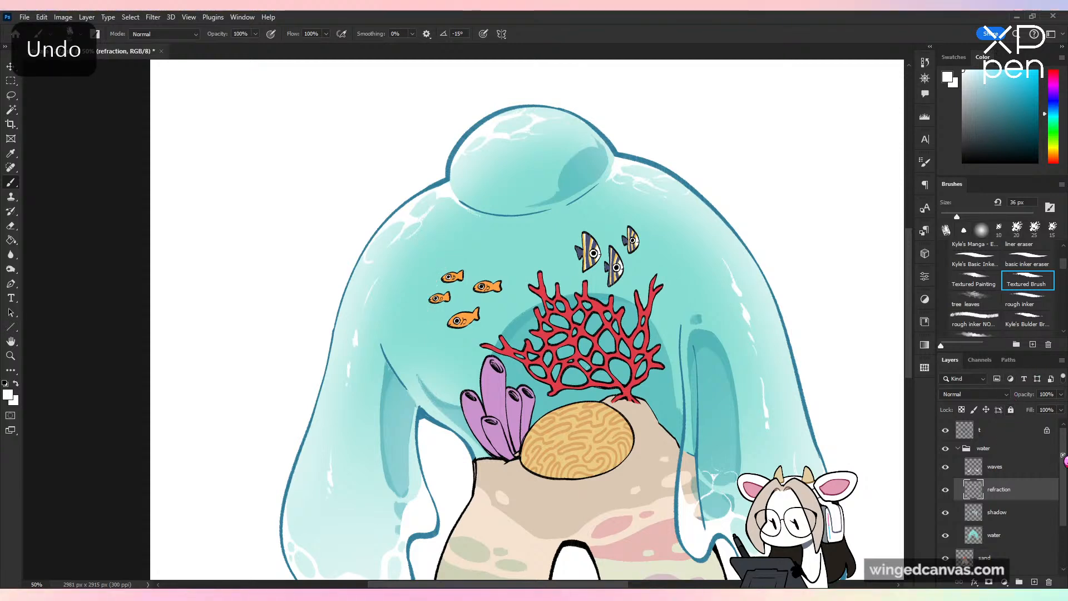
Step: Add a new layer named "hili" above the "t" layer
left_click(1027, 431)
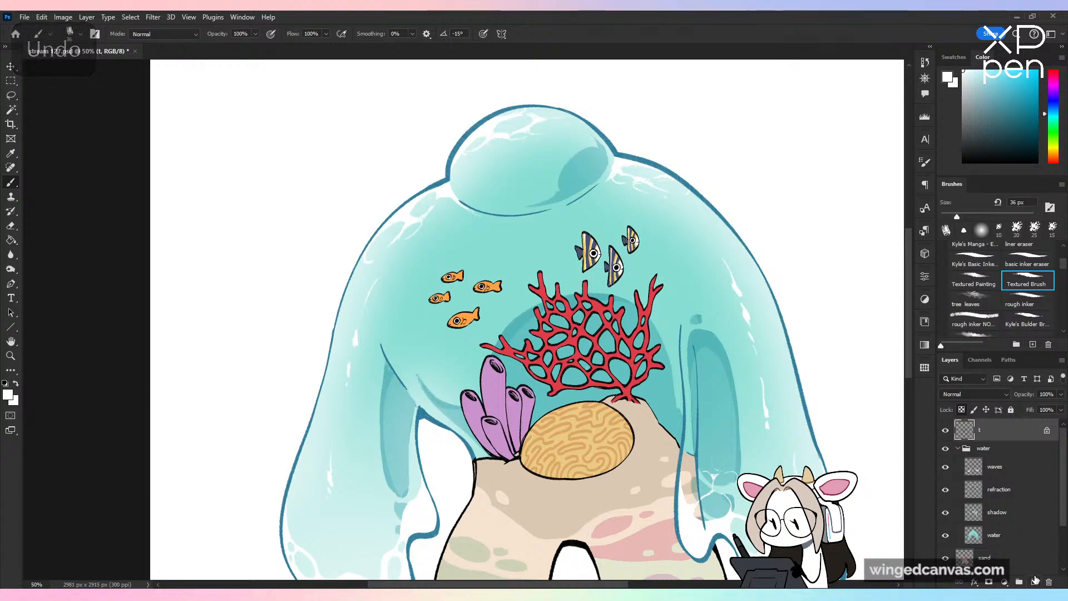
left_click(1033, 582)
type("hili")
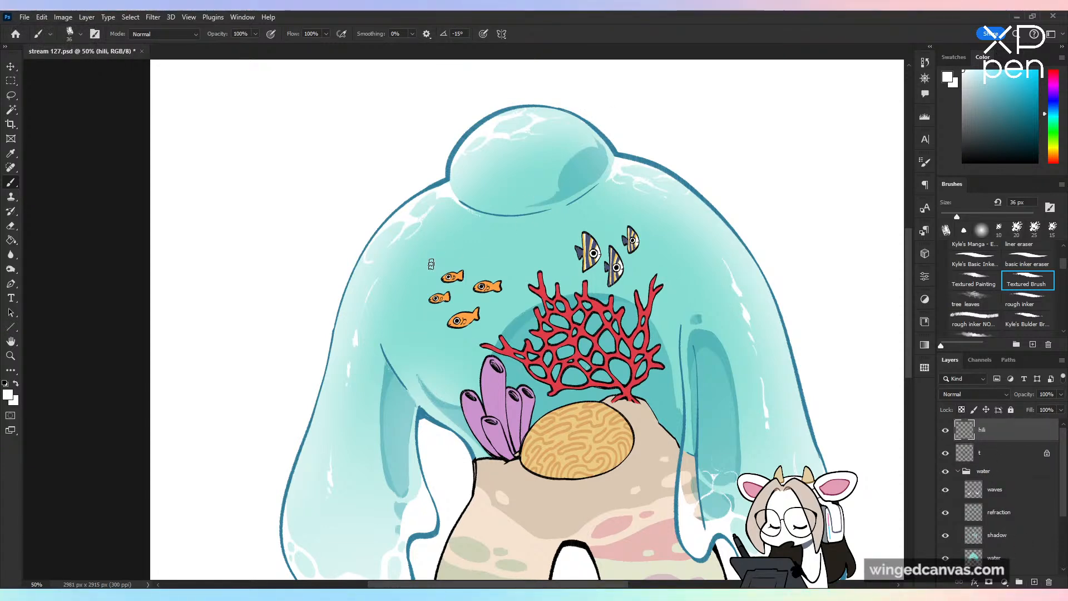
Step: Try painting white oval and streak highlights around the orange fish and on the round head at 36 px
key("ctrl+z")
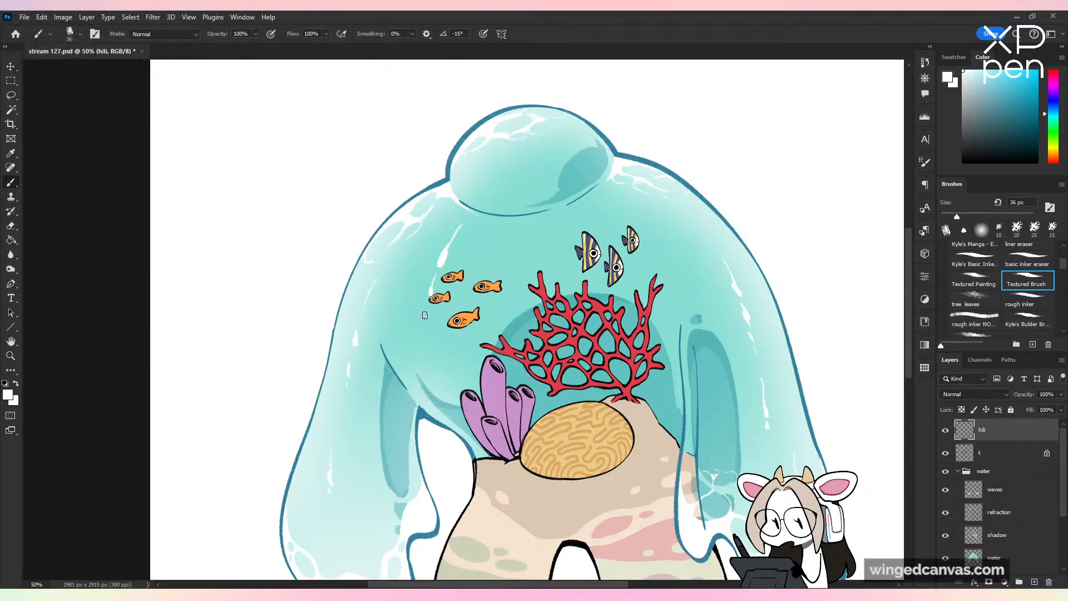
key("ctrl+z")
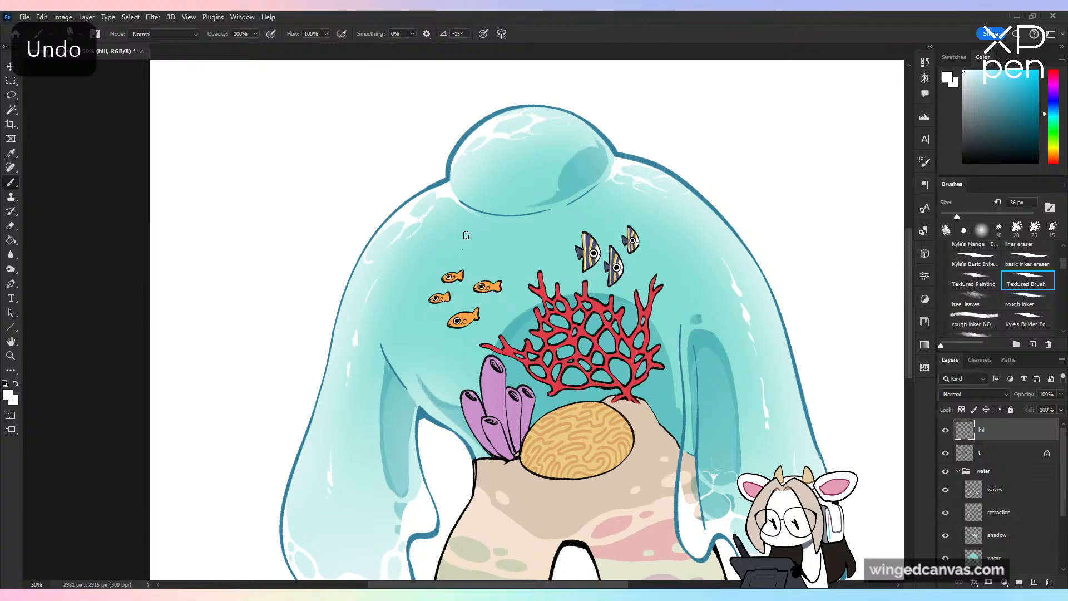
left_click_drag(466, 230, 461, 237)
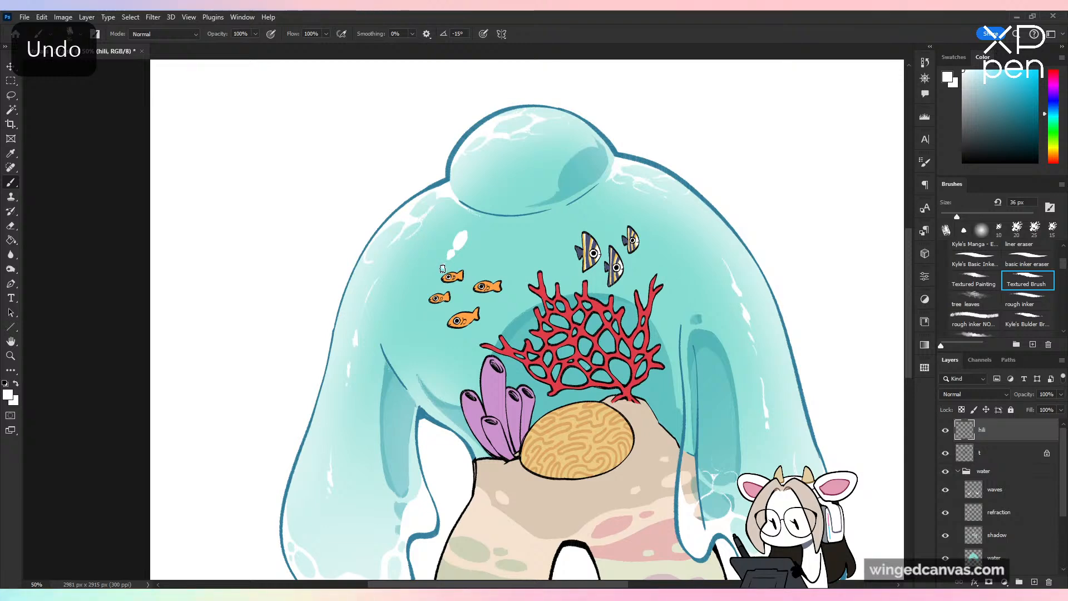
left_click_drag(439, 277, 426, 334)
key("ctrl+z")
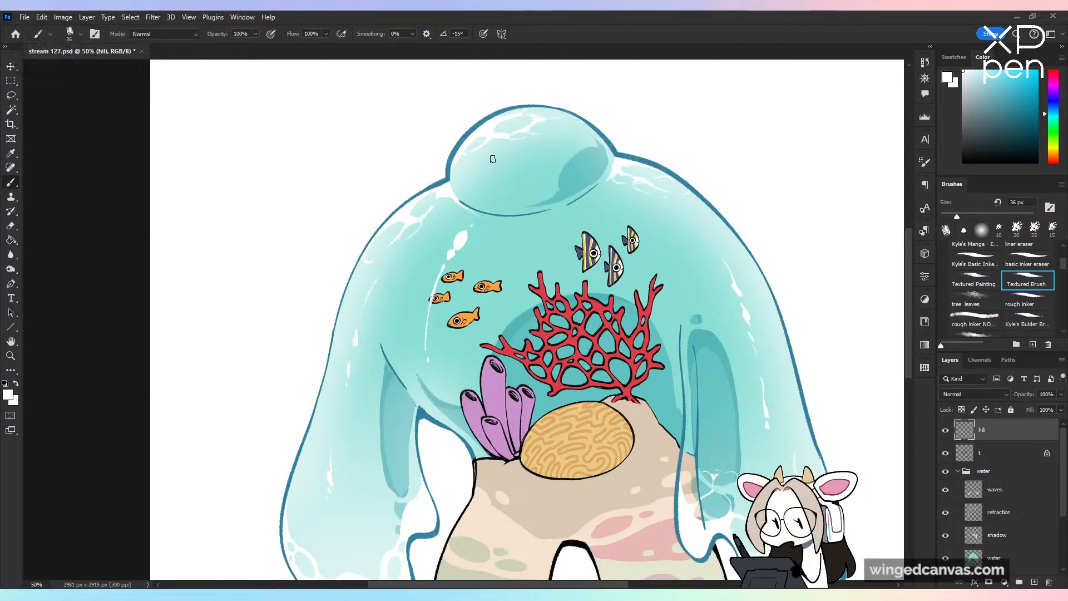
left_click_drag(491, 162, 488, 170)
Step: Check the drawing mirrored and undo the highlights on the hili layer
key("ctrl+minus")
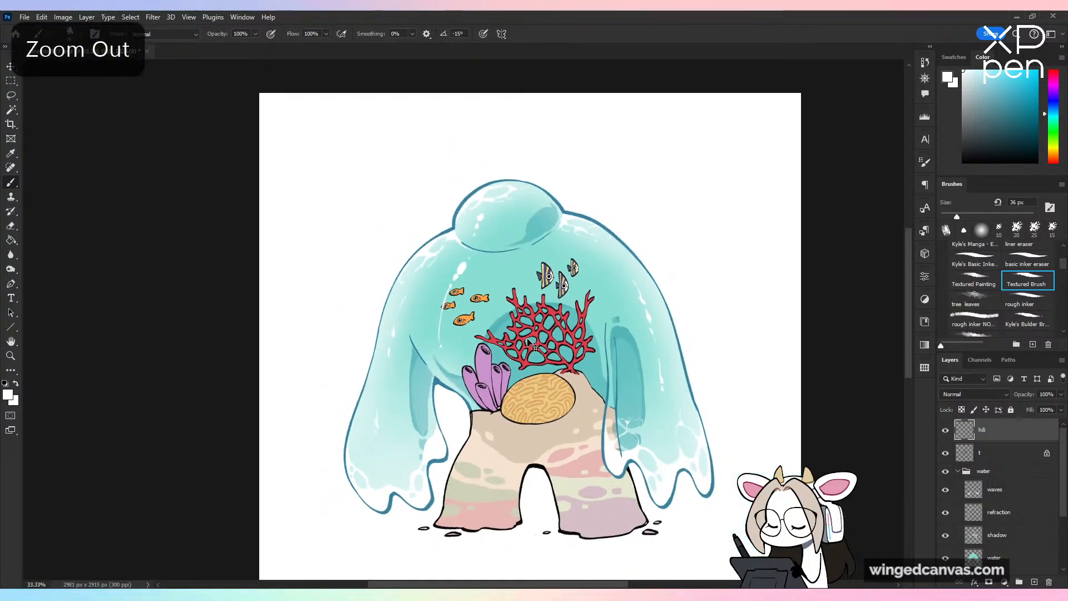
key("ctrl+shift+h")
key("ctrl+equal")
key("ctrl+z")
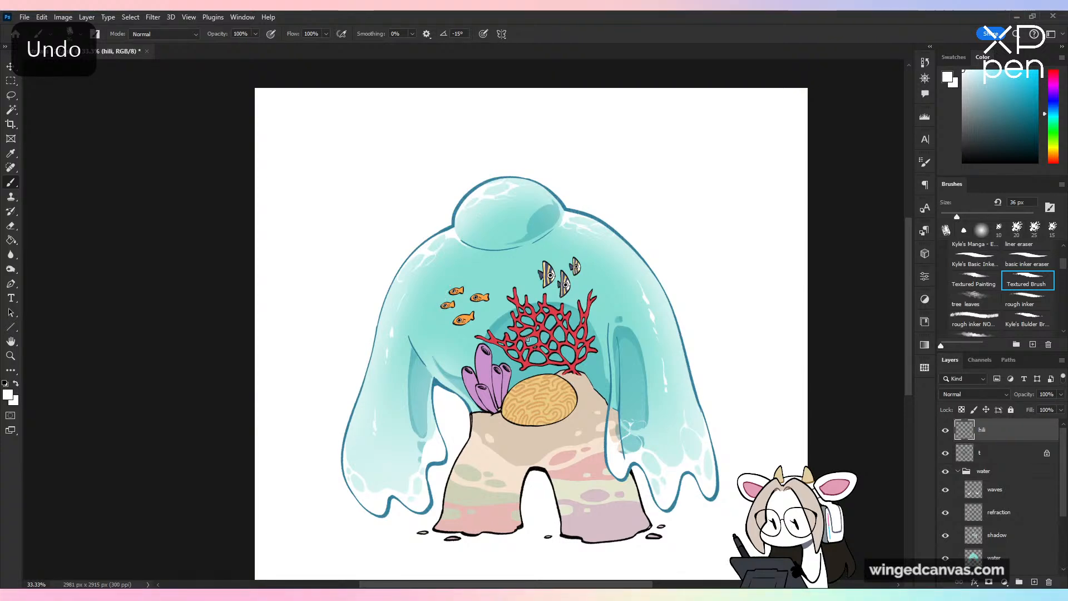
Step: Paint a thin white highlight streak beside the orange fish on the hili layer, check the drawing mirrored, and save the file
key("ctrl+equal")
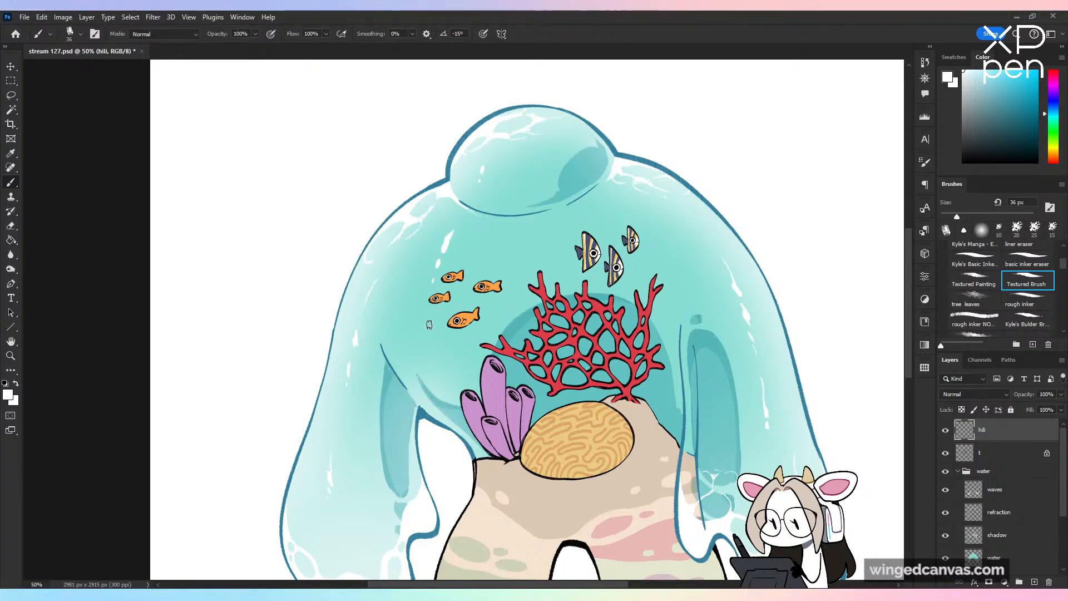
key("ctrl+z")
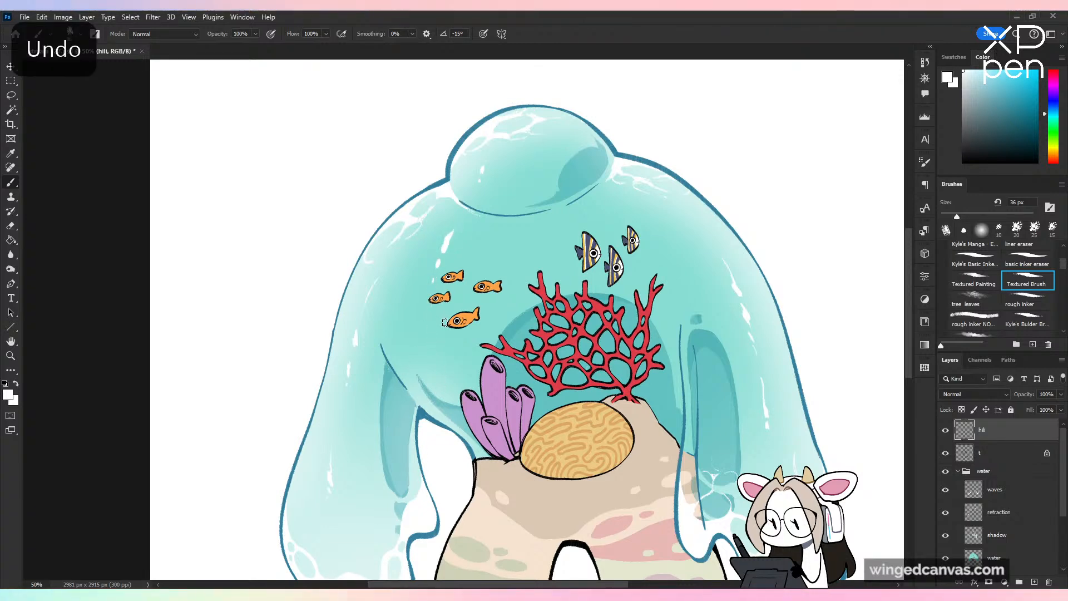
key("ctrl+s")
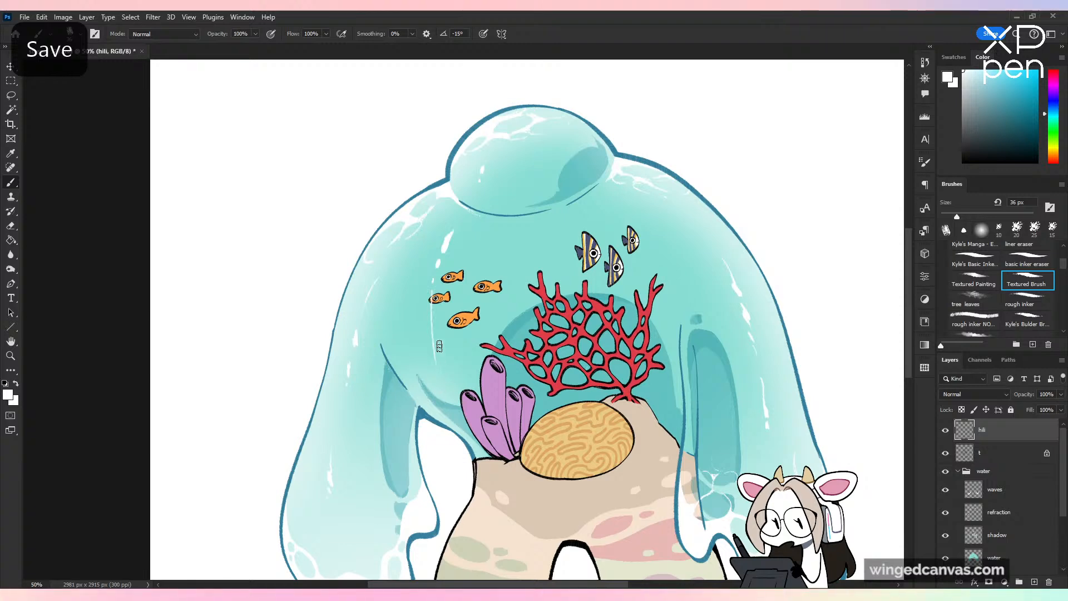
key("ctrl+z")
key("ctrl+minus")
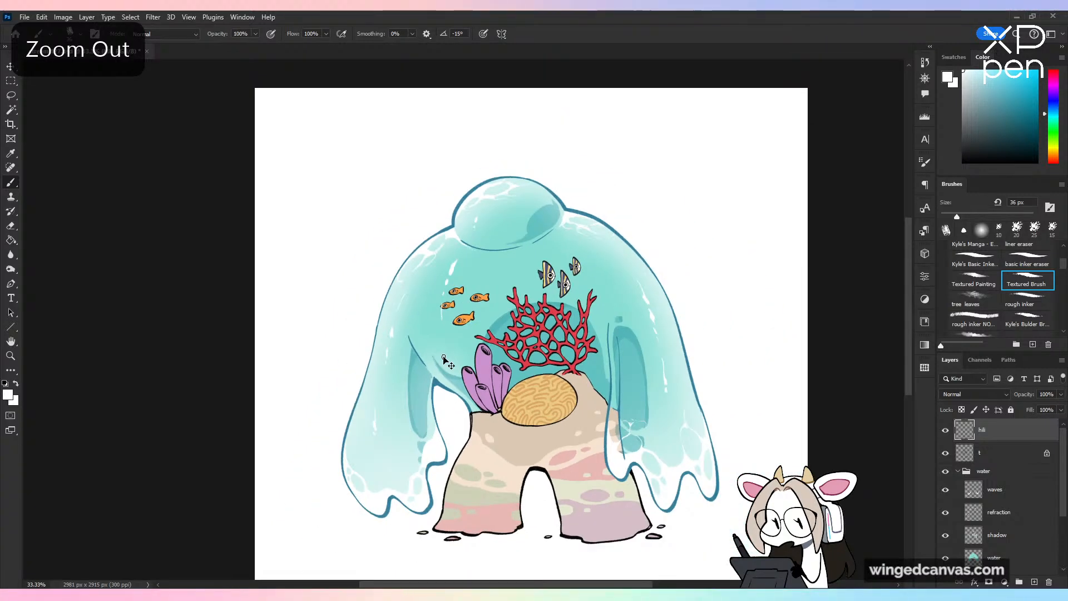
key("ctrl+minus")
key("ctrl+shift+h")
key("ctrl+shift+h")
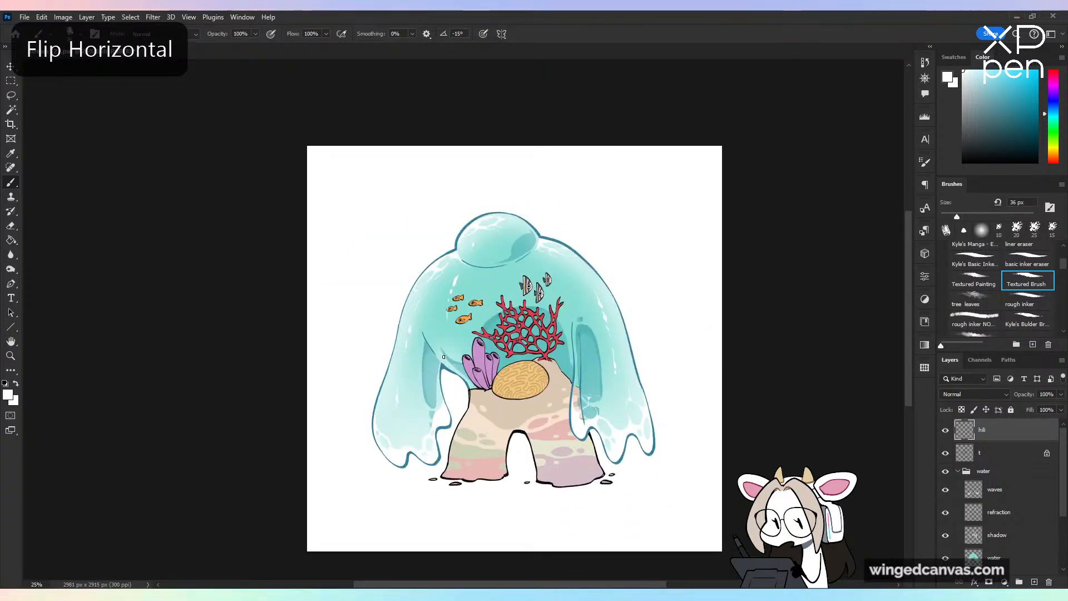
key("ctrl+plus")
key("ctrl+s")
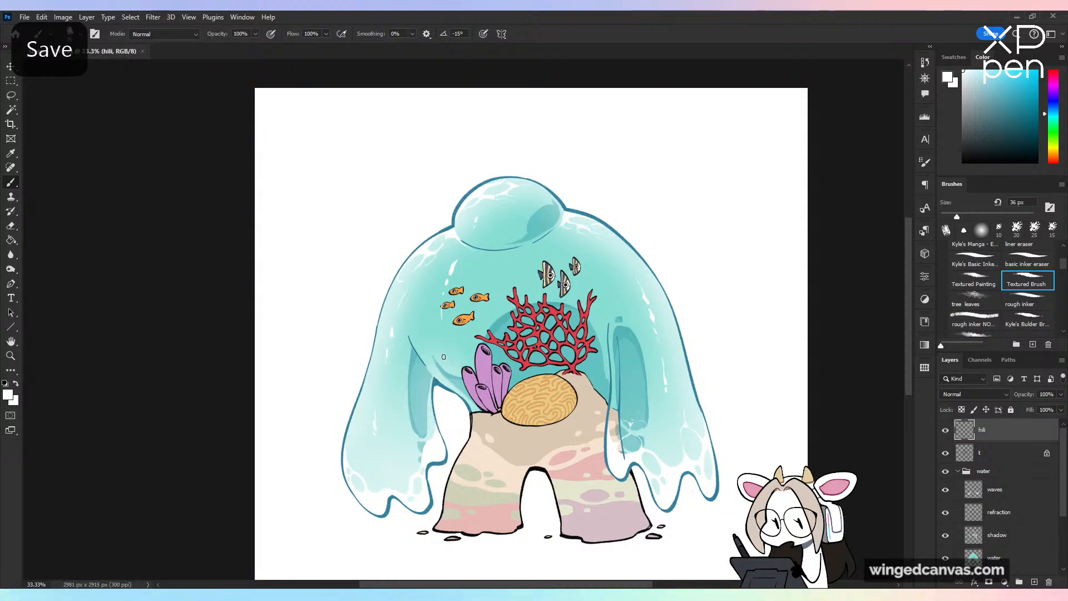
Step: Paint thin white highlight streaks on the upper part of the left sand leg, check the drawing mirrored, and save
key("ctrl+plus")
left_click_drag(568, 407, 575, 258)
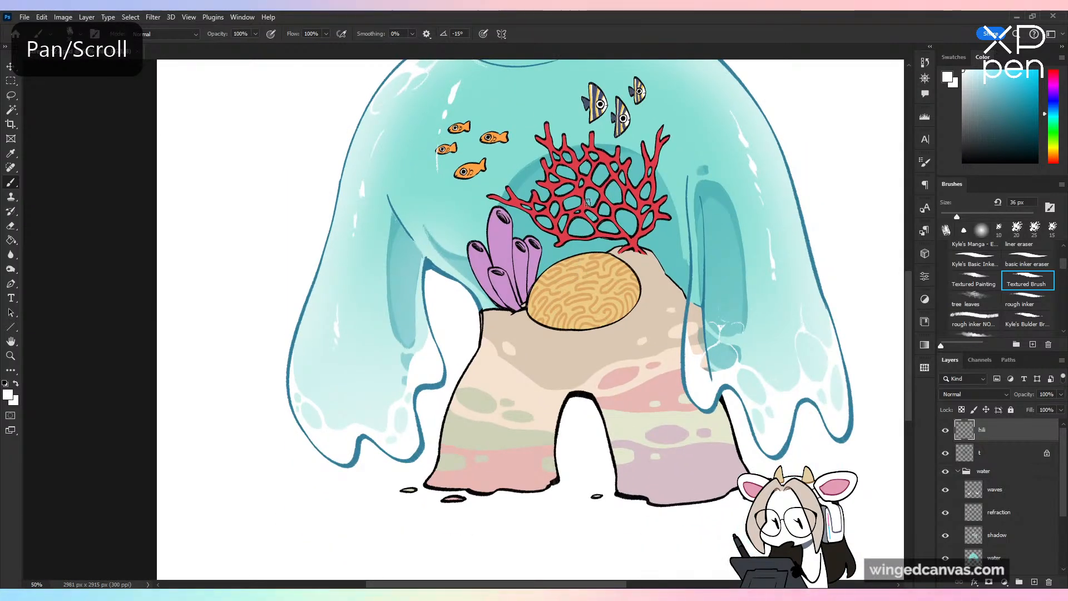
key("ctrl+z")
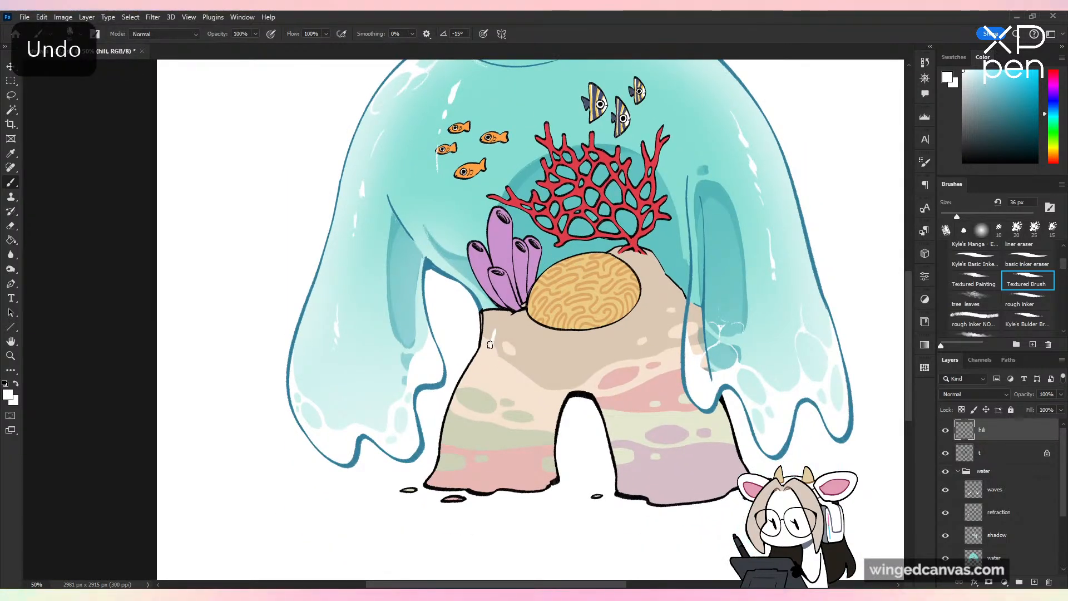
key("ctrl+minus")
key("ctrl+minus")
key("h")
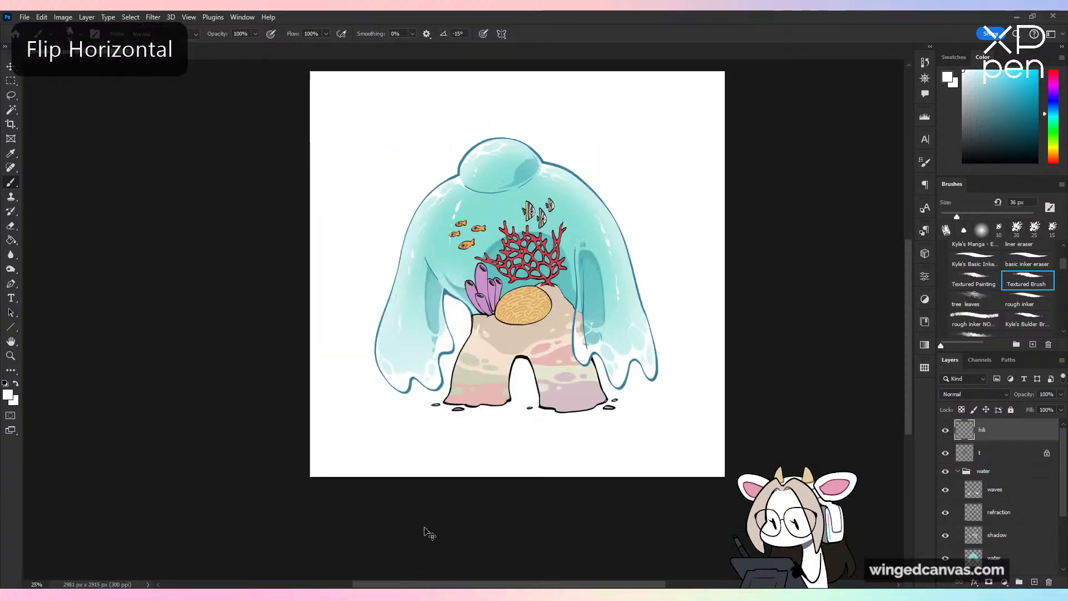
key("ctrl+s")
key("ctrl+plus")
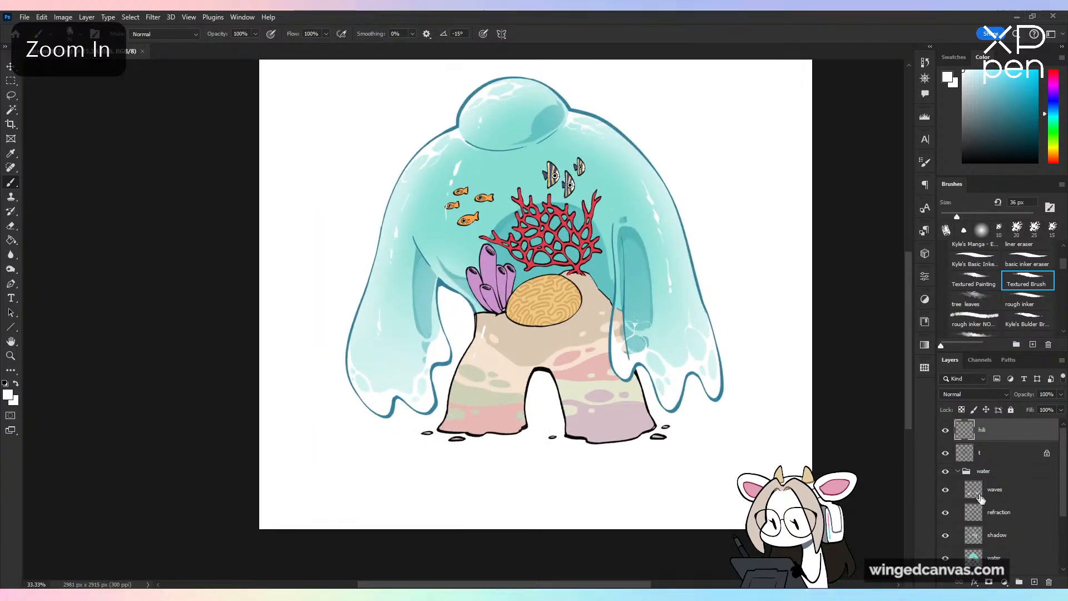
Step: Collapse the water group and add a layer named "blur" below it, clipped to the sand layer
left_click(1014, 563)
left_click(945, 558)
left_click(945, 559)
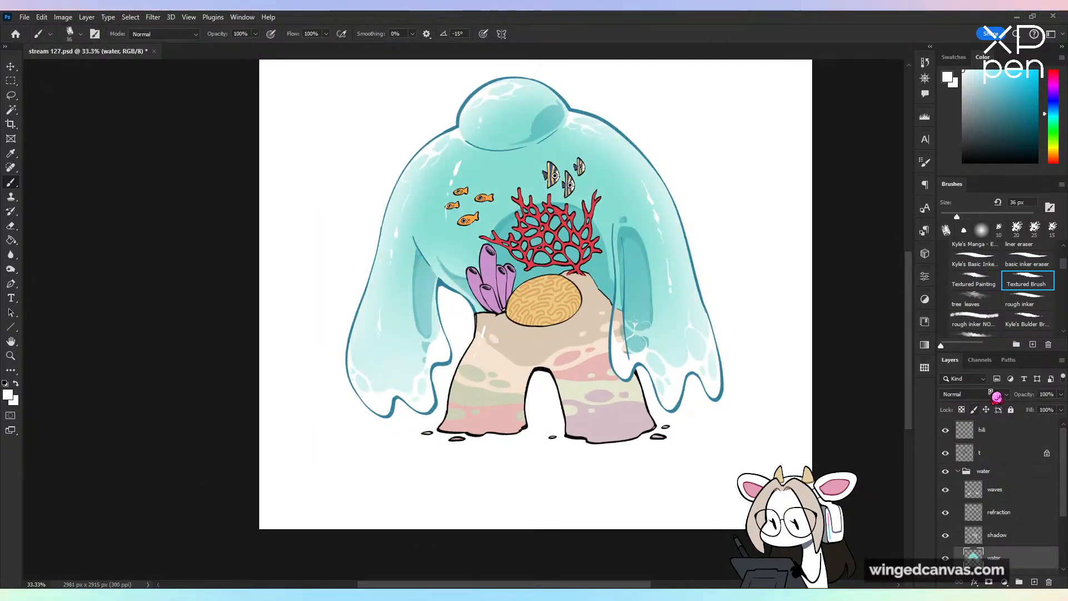
left_click(958, 471)
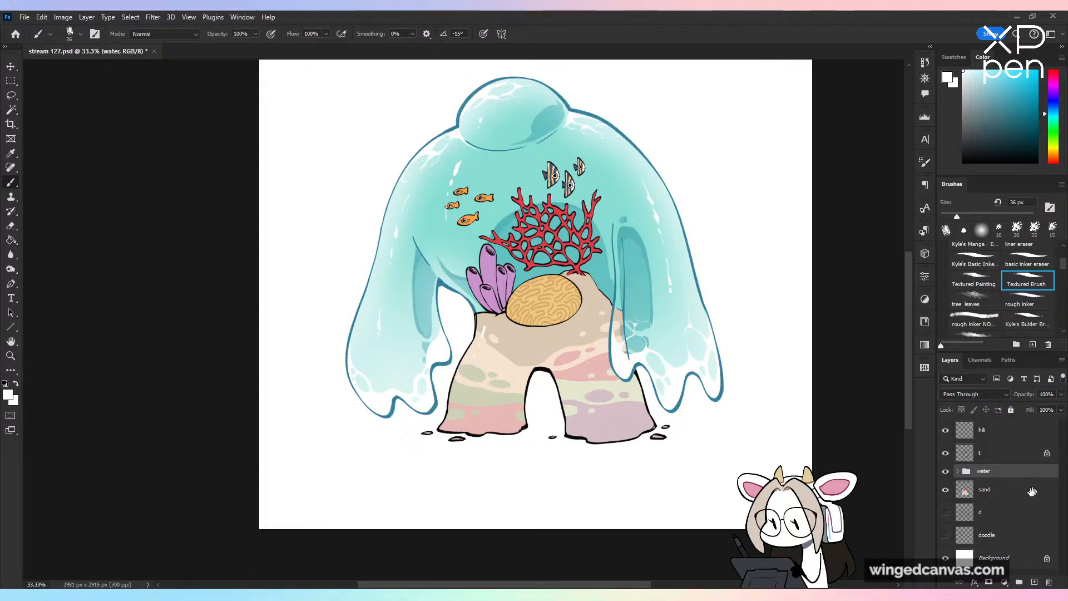
left_click(1034, 582)
right_click(1008, 492)
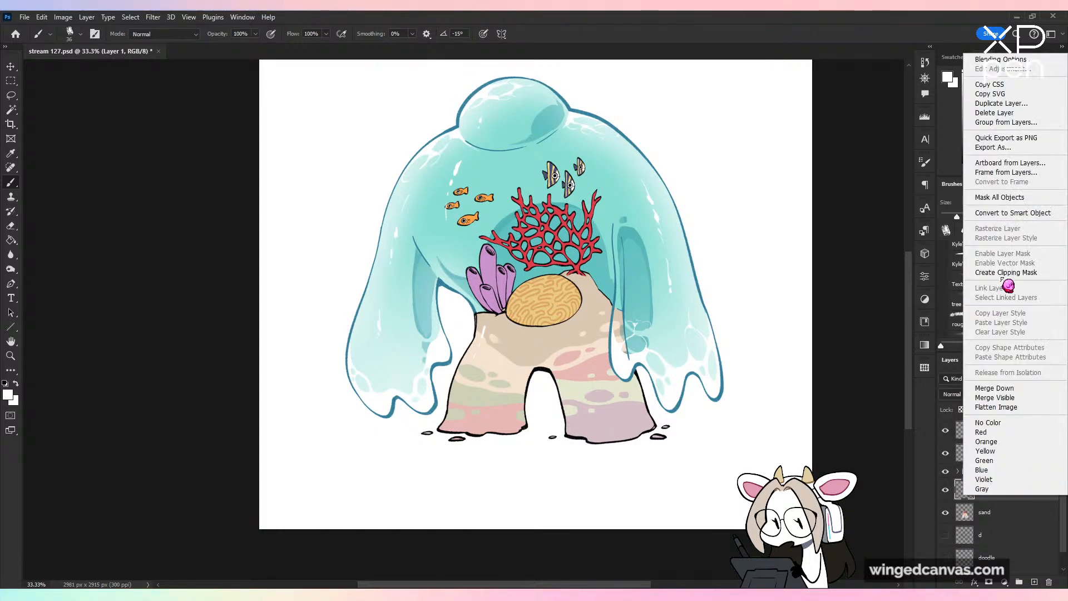
left_click(1005, 272)
type("b")
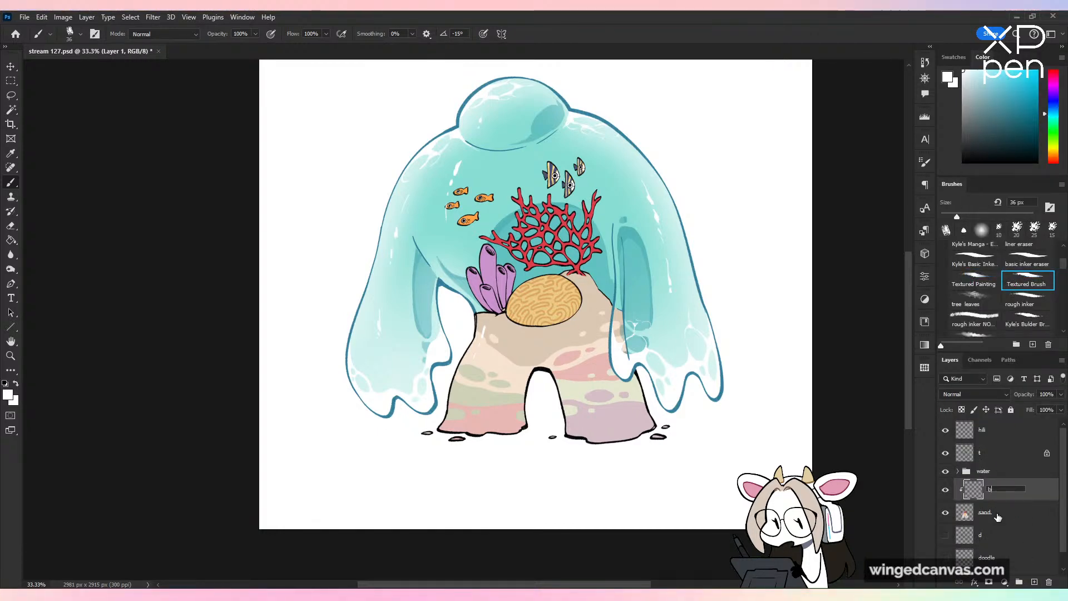
type("lur")
key("Return")
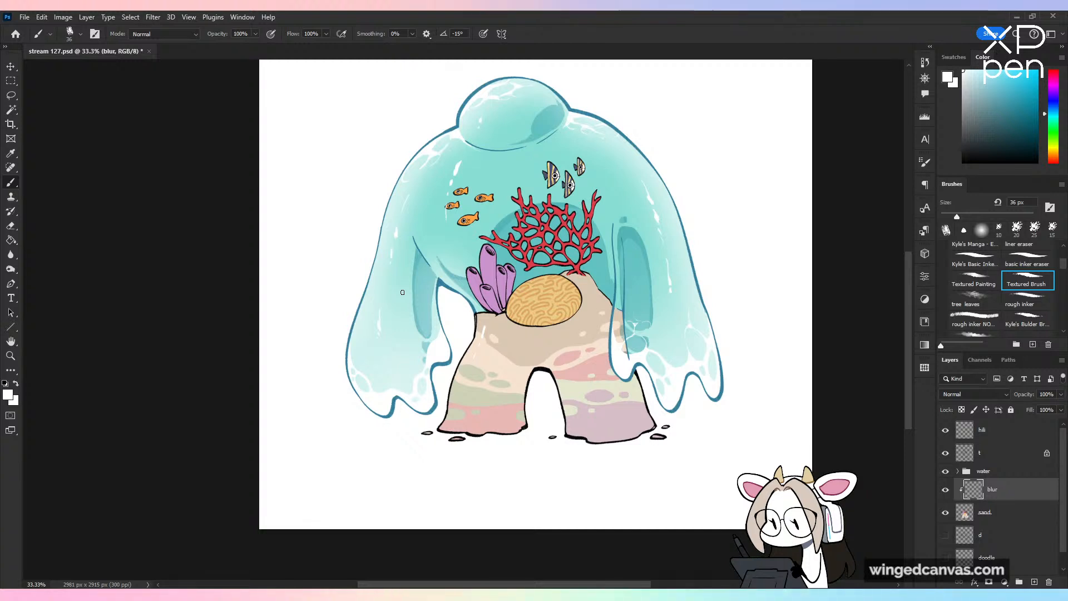
Step: Cover the sand, coral and fish with pale aqua sampled from the water at 149 px, and set the blur layer to Multiply
left_click(638, 266, "alt")
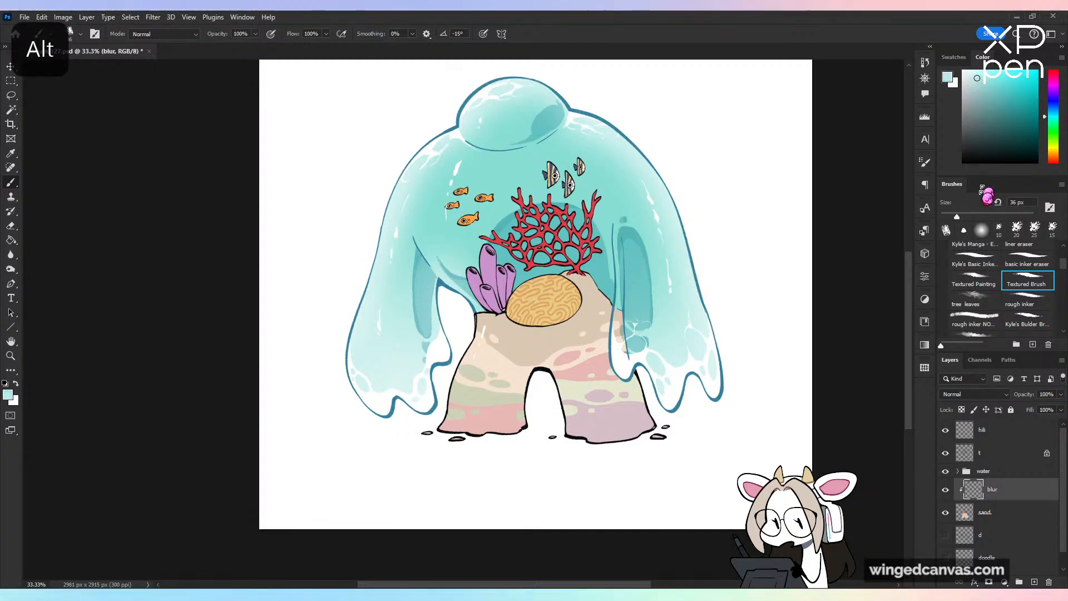
left_click(998, 216)
mouse_move(509, 312)
left_mouse_down()
mouse_move(485, 323)
mouse_move(498, 268)
mouse_move(591, 164)
mouse_move(413, 248)
mouse_move(455, 187)
mouse_move(583, 157)
mouse_move(522, 279)
mouse_move(408, 436)
mouse_move(506, 327)
mouse_move(633, 267)
mouse_move(515, 400)
mouse_move(491, 458)
mouse_move(601, 407)
mouse_move(568, 495)
mouse_move(640, 440)
left_mouse_up()
left_click(974, 394)
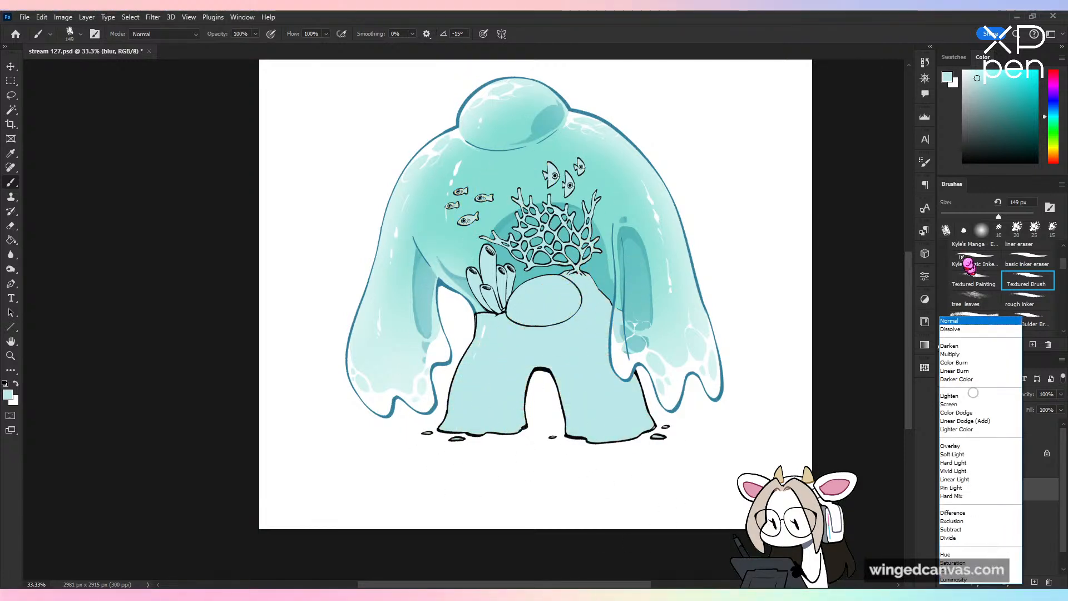
left_click(951, 353)
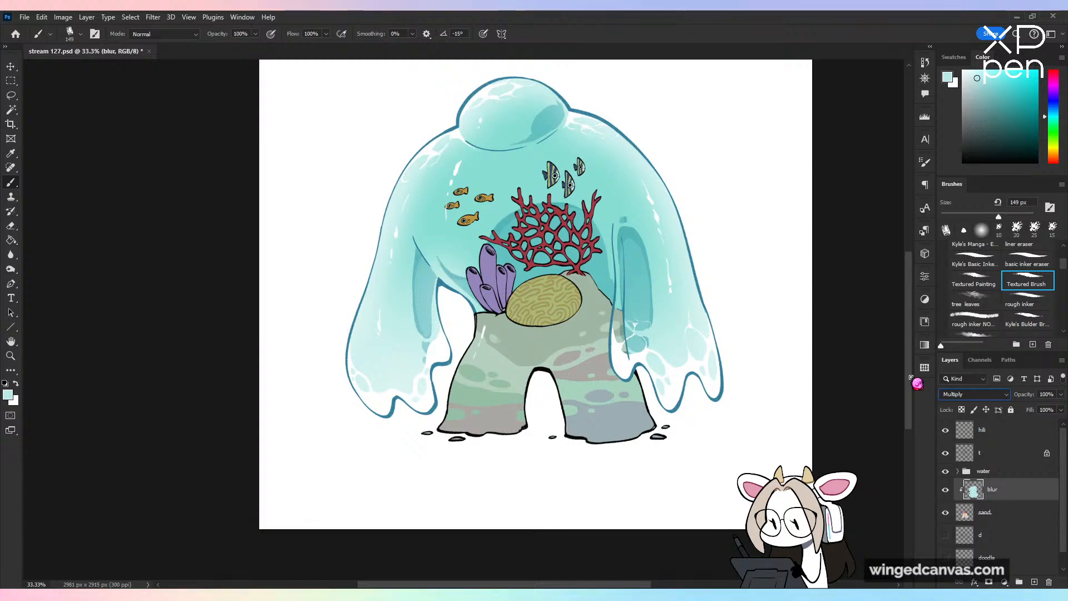
key("ctrl+minus")
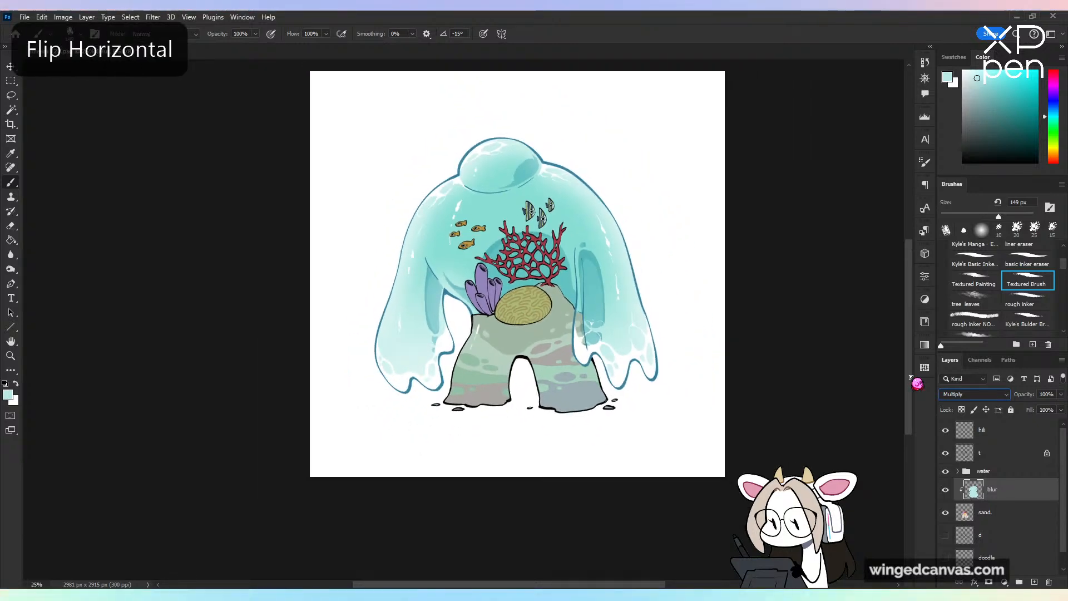
key("ctrl+minus")
key("ctrl+plus")
key("ctrl+plus")
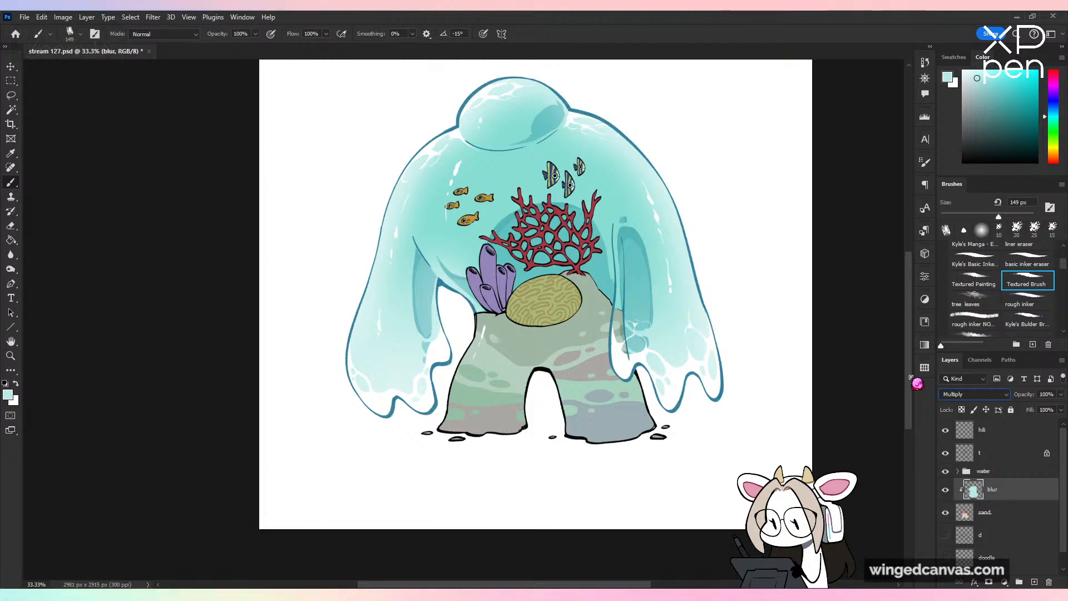
Step: Rename the Multiply layer as "sh" and add another clipped layer named "li" directly above it
left_click_drag(911, 379, 911, 357)
left_click(1027, 521)
left_click(1035, 581)
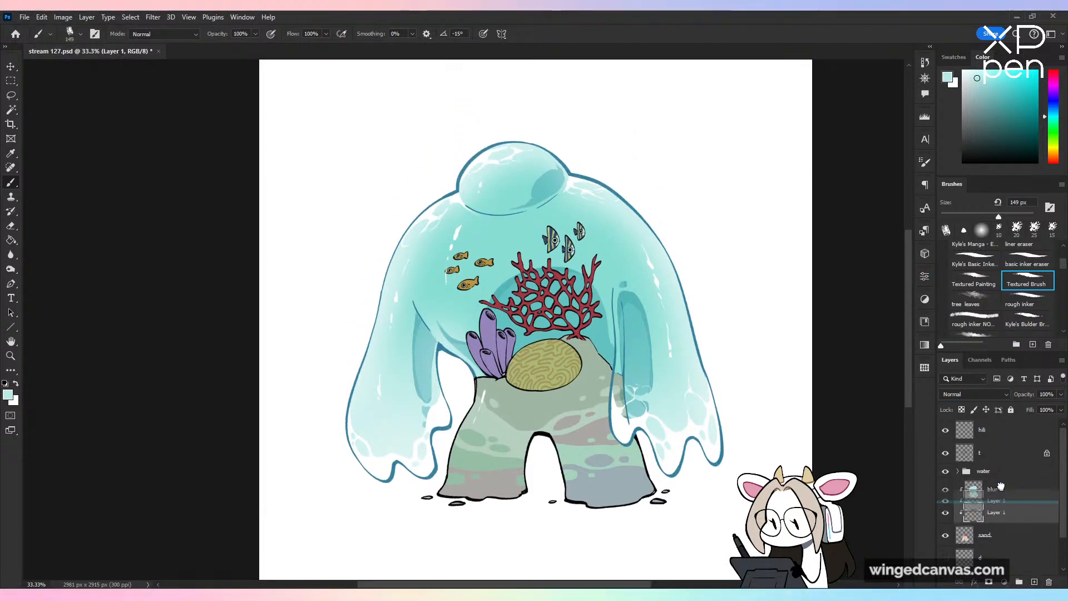
left_click_drag(996, 514, 1001, 486)
double_click(994, 513)
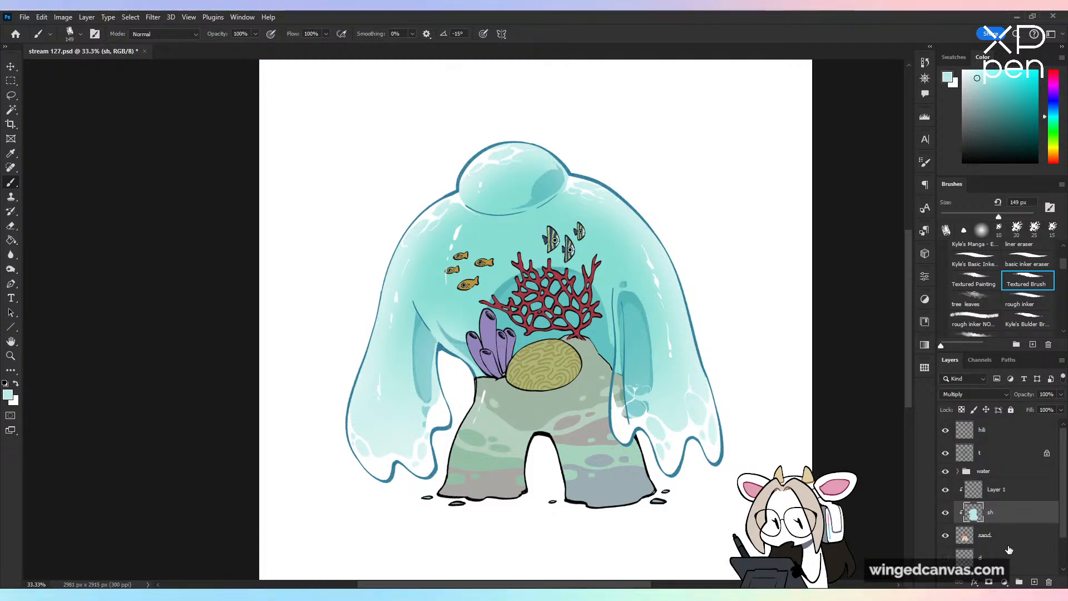
double_click(996, 489)
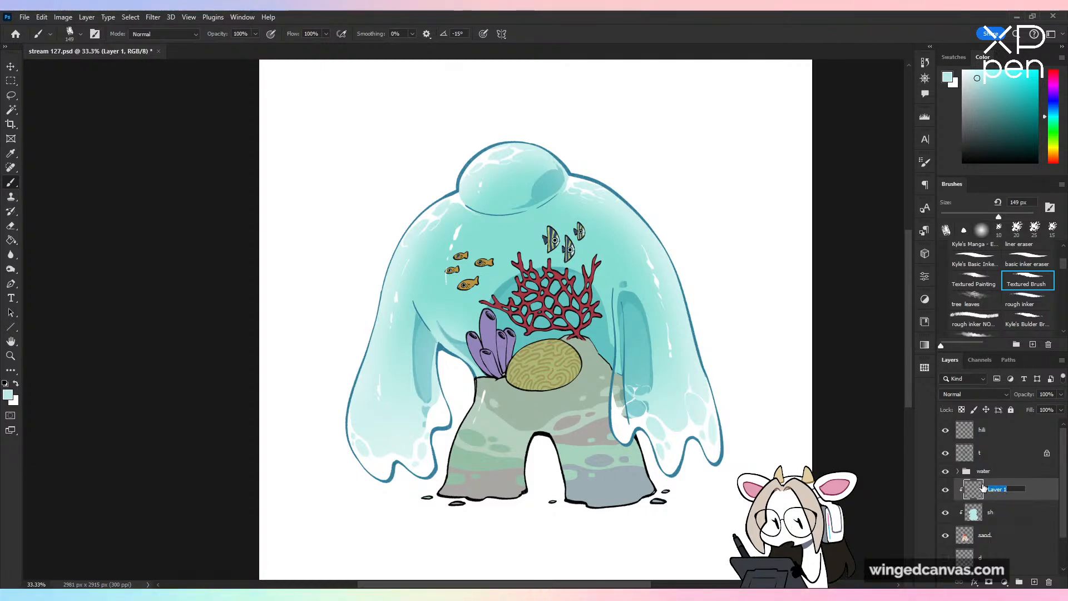
type("li")
key("Return")
Step: Try painting white and pale cyan highlights on the brain coral at 29 px with the li layer on Soft Light
left_click(963, 70)
left_click(953, 216)
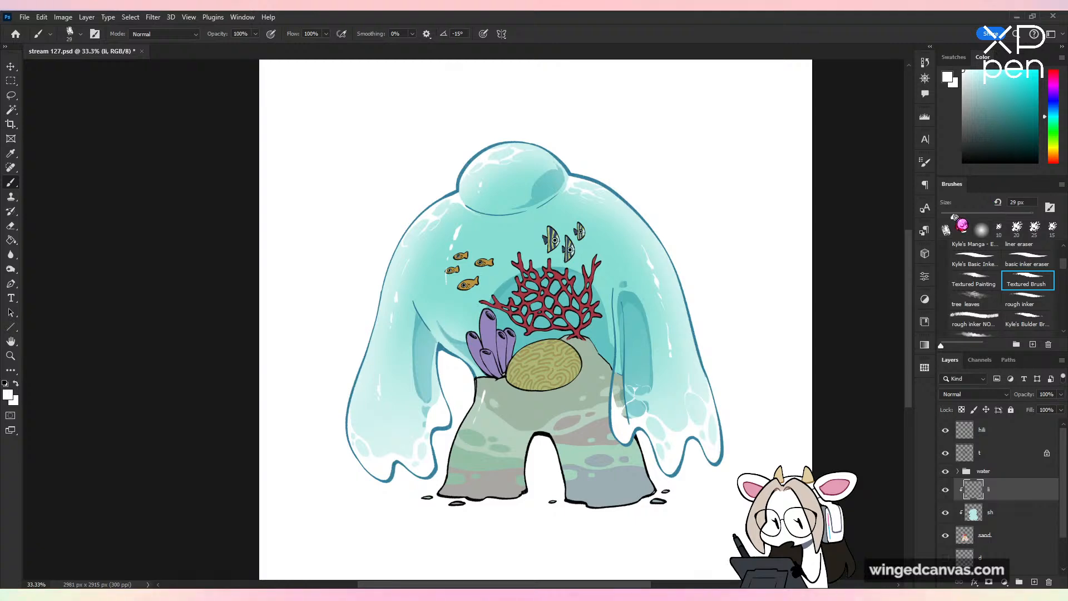
key("ctrl+plus")
left_click(974, 394)
left_click(973, 484)
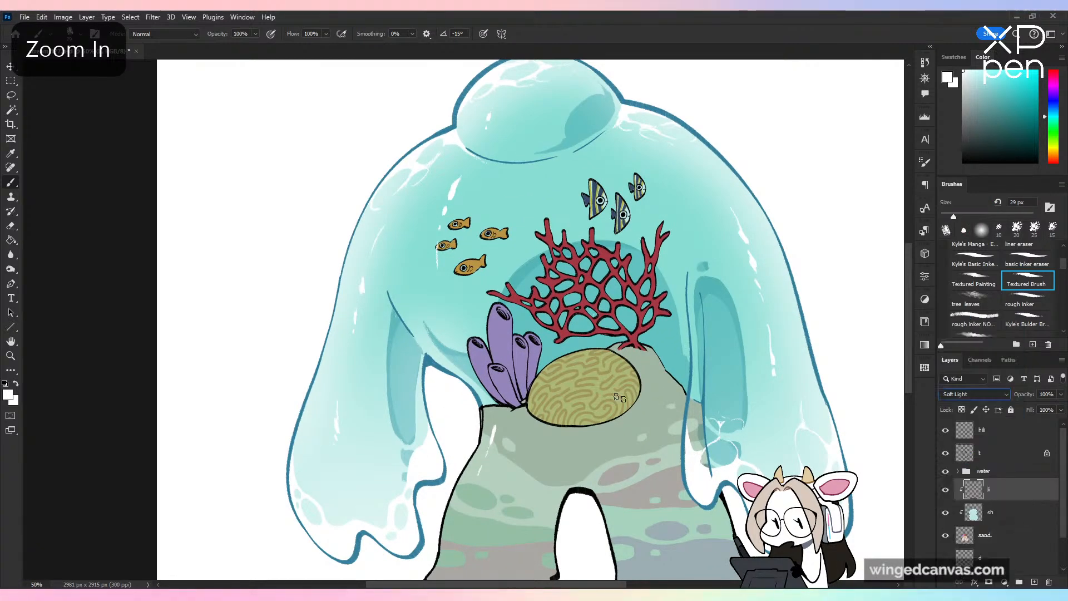
left_click_drag(579, 411, 617, 394)
key("ctrl+z")
left_click(981, 76)
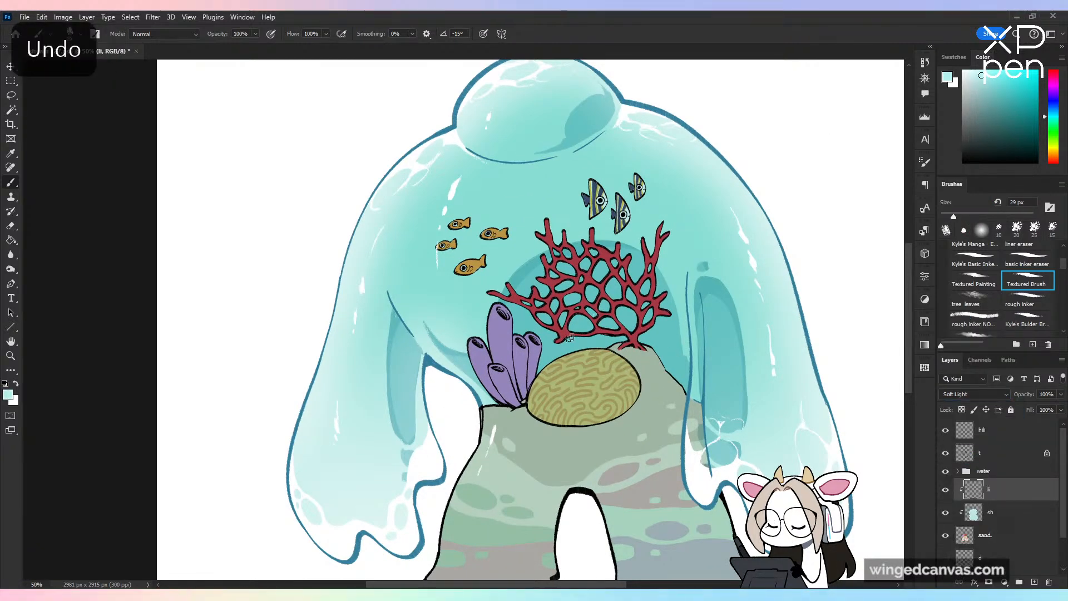
mouse_move(556, 372)
left_mouse_down()
mouse_move(587, 390)
mouse_move(614, 361)
left_mouse_up()
key("ctrl+z")
Step: Try the li layer on Overlay with a more saturated teal highlight on the brain coral
left_click(972, 394)
left_click(950, 511)
key("ctrl+z")
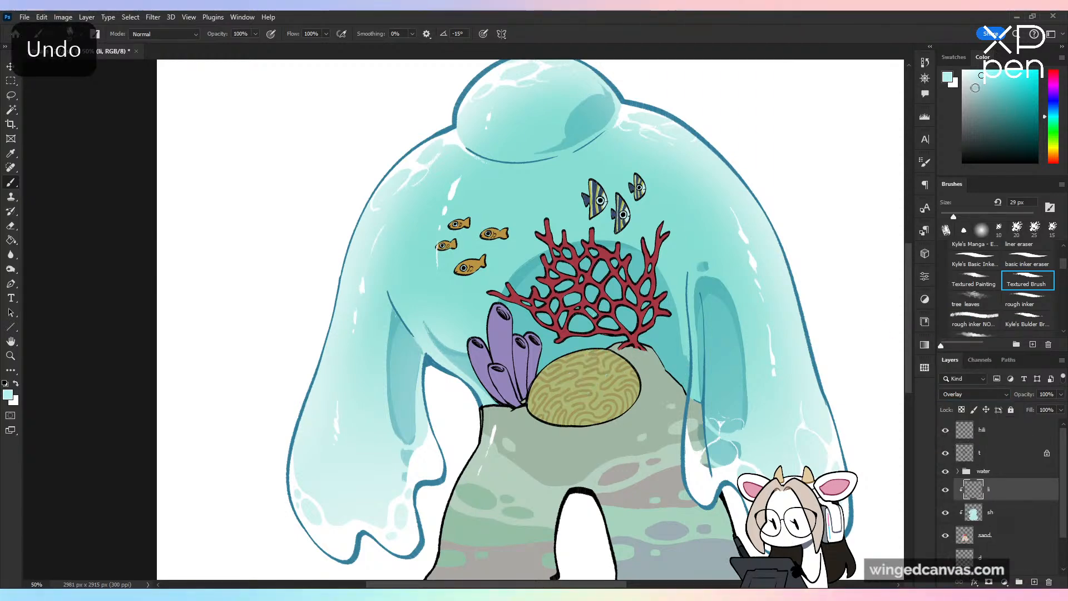
left_click(996, 87)
mouse_move(554, 392)
left_mouse_down()
mouse_move(590, 361)
mouse_move(622, 393)
left_mouse_up()
key("ctrl+z")
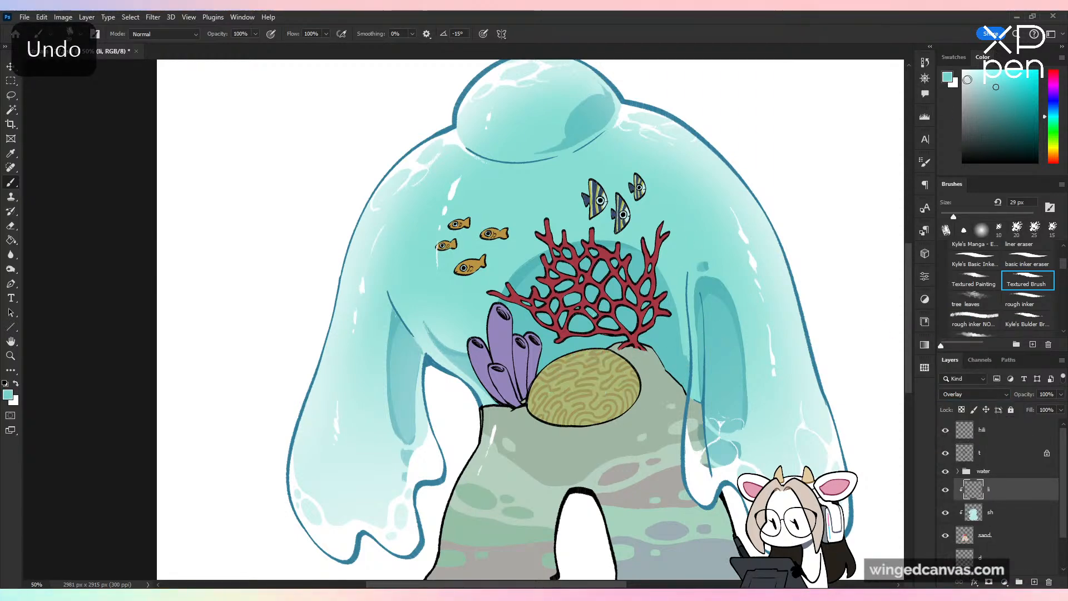
Step: Reduce the brush to 18 px while trying pale cyan highlights along the brain coral's upper edge
left_click(974, 74)
left_click_drag(552, 392, 609, 363)
key("ctrl+z")
key("bracketleft")
key("bracketleft")
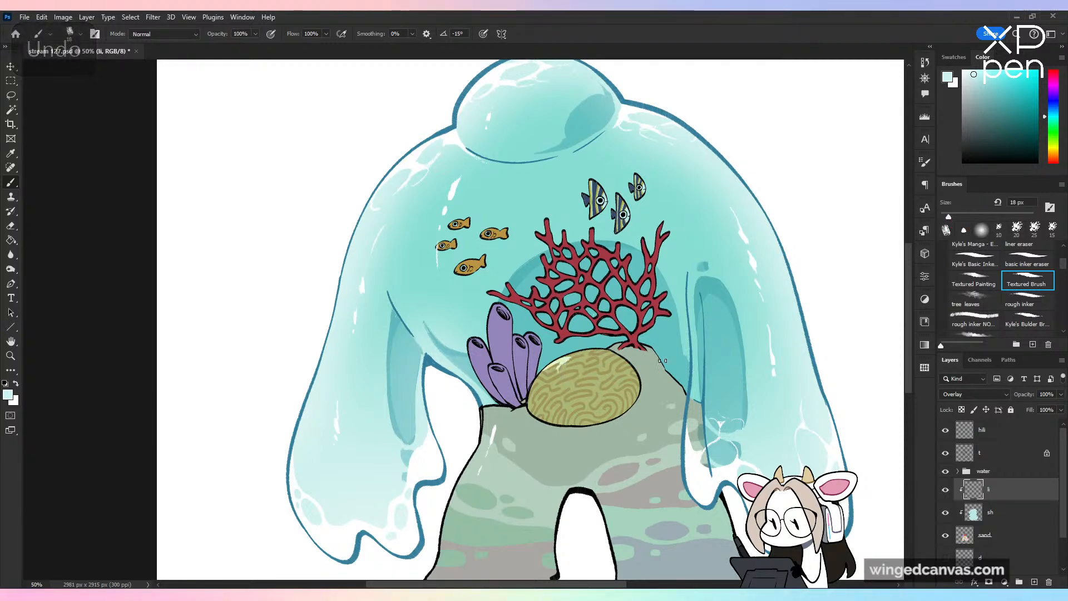
key("ctrl+z")
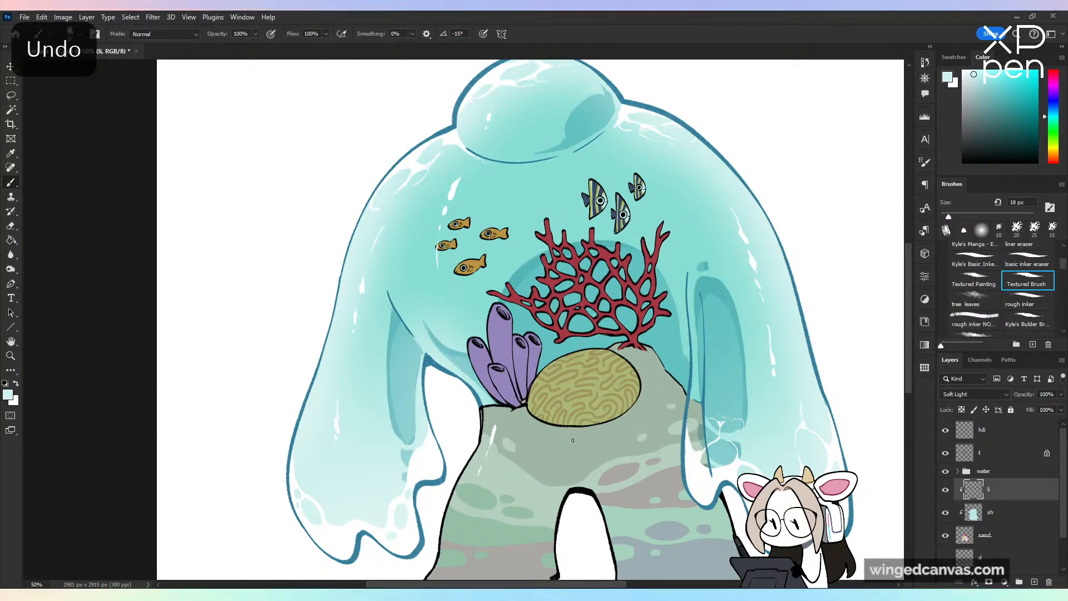
Step: Try painting a pale yellow highlight on the brain coral with the li layer on Soft Light
left_click(1053, 145)
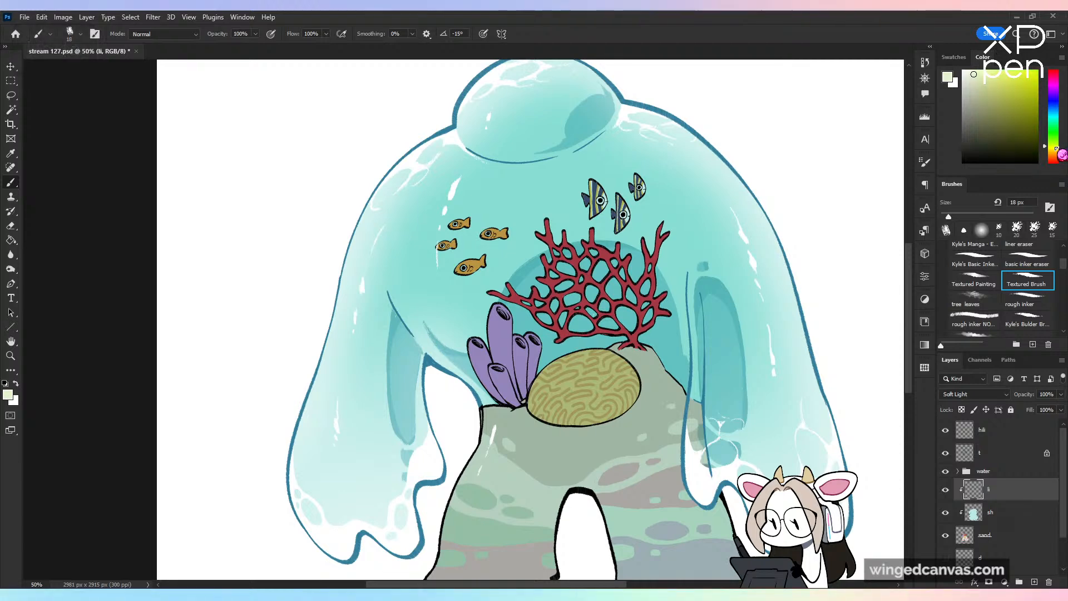
left_click(982, 71)
mouse_move(583, 361)
left_mouse_down()
mouse_move(551, 391)
mouse_move(587, 381)
mouse_move(590, 428)
mouse_move(581, 360)
mouse_move(542, 373)
mouse_move(501, 345)
left_mouse_up()
key("ctrl+z")
key("ctrl+z")
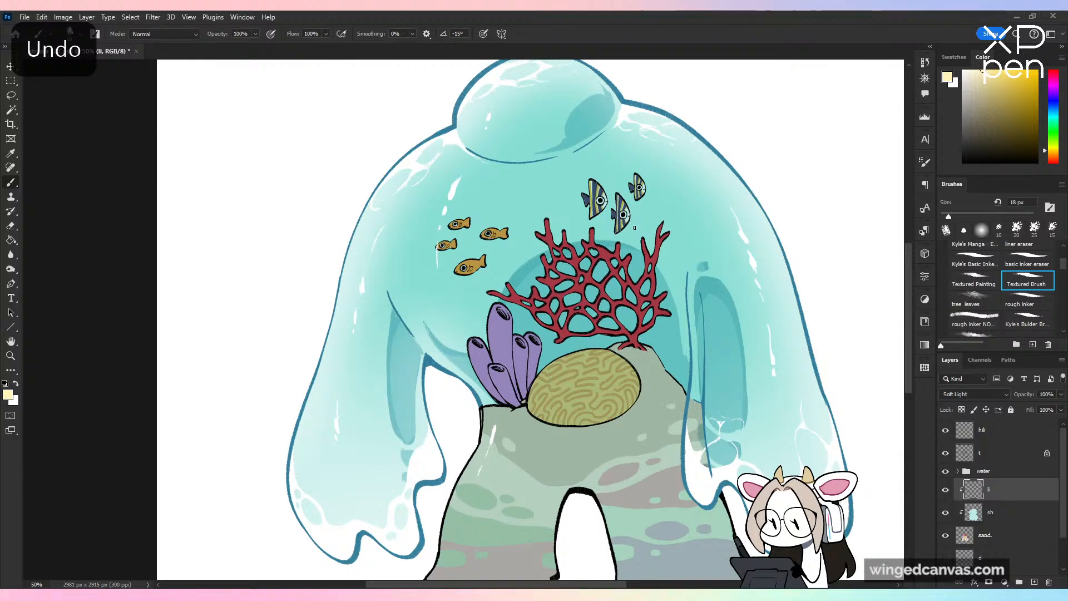
Step: Pick a pale cyan, set the li layer to Overlay and try a highlight stroke on the brain coral
left_click_drag(1055, 133, 1056, 118)
mouse_move(545, 387)
left_mouse_down()
mouse_move(585, 378)
mouse_move(597, 407)
mouse_move(590, 361)
left_mouse_up()
key("ctrl+z")
key("ctrl+z")
left_click(969, 394)
left_click(967, 448)
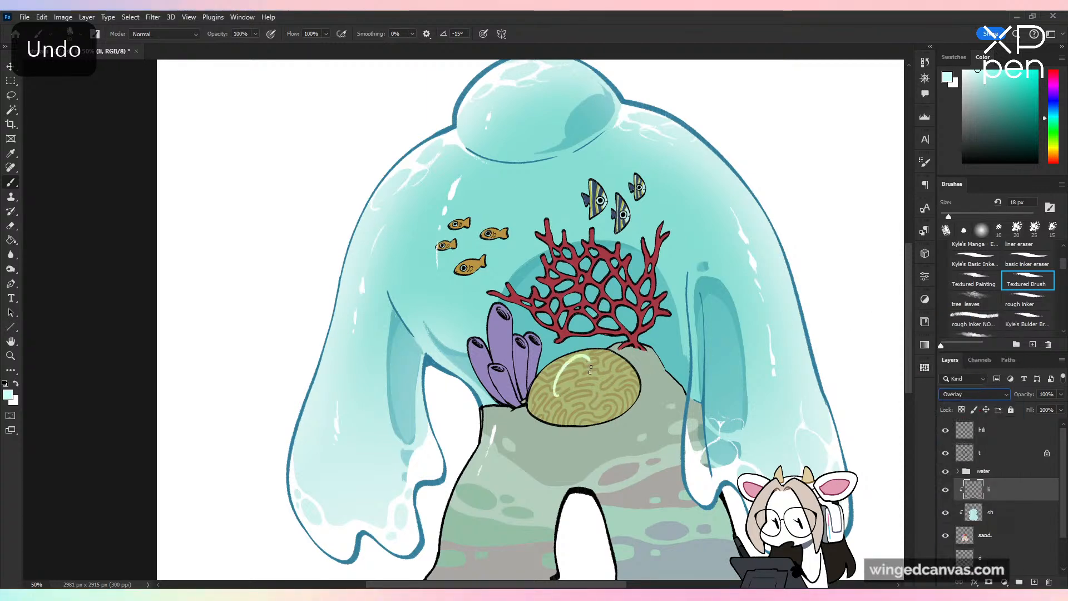
key("ctrl+z")
Step: Try painting a pale cyan web of water-light highlights across the brain coral's upper half at 18 px
scroll(590, 369, "down", 5)
scroll(590, 369, "right", 2)
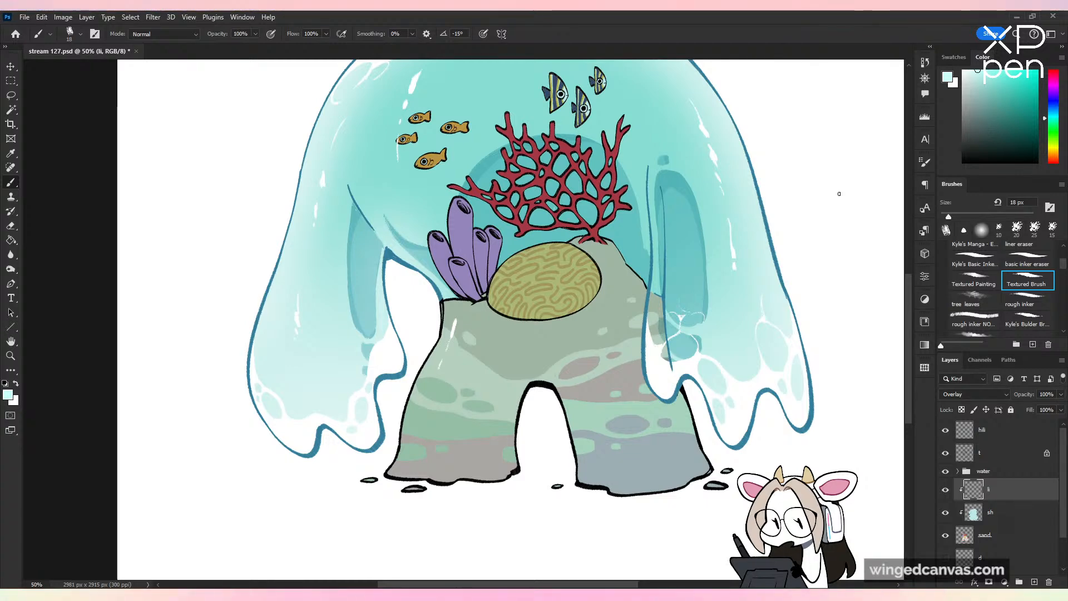
key("ctrl+equal")
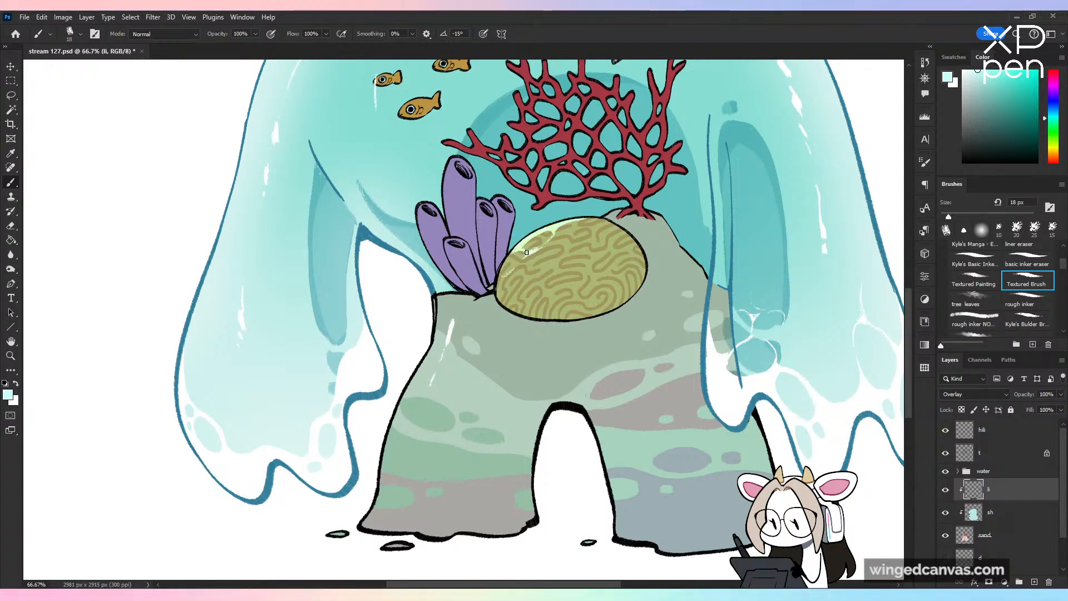
mouse_move(557, 244)
left_mouse_down()
mouse_move(529, 259)
mouse_move(539, 264)
mouse_move(551, 242)
mouse_move(581, 230)
mouse_move(561, 226)
mouse_move(565, 236)
mouse_move(596, 225)
left_mouse_up()
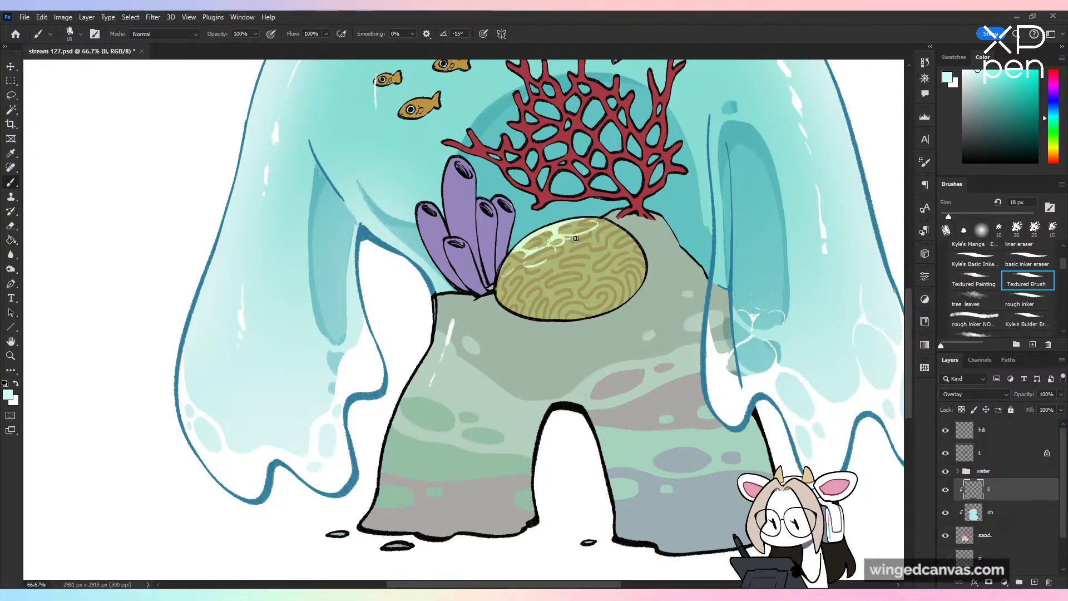
key("ctrl+z")
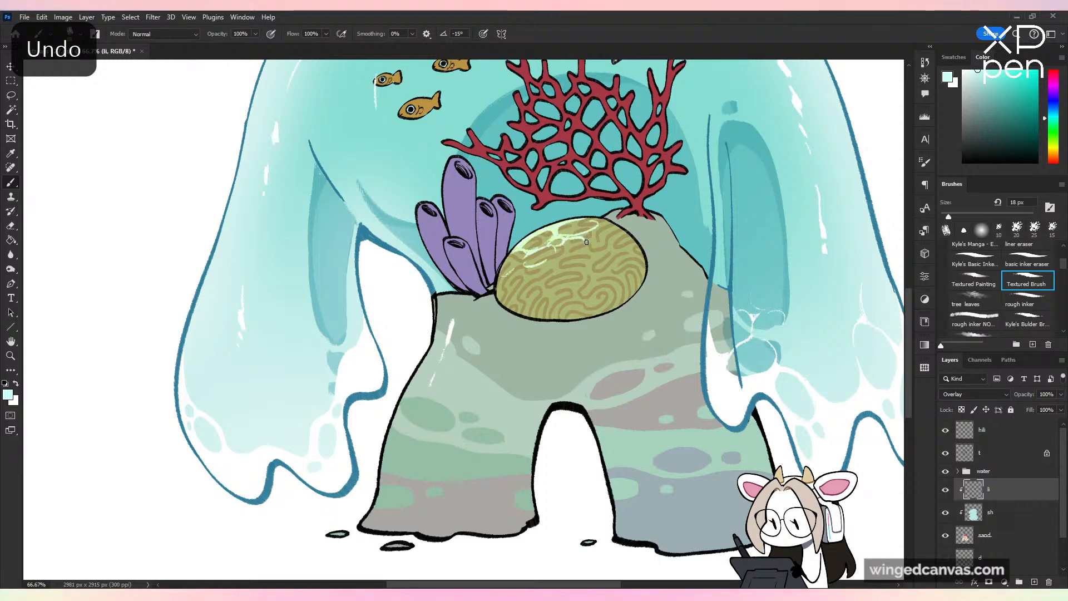
left_click_drag(580, 244, 601, 236)
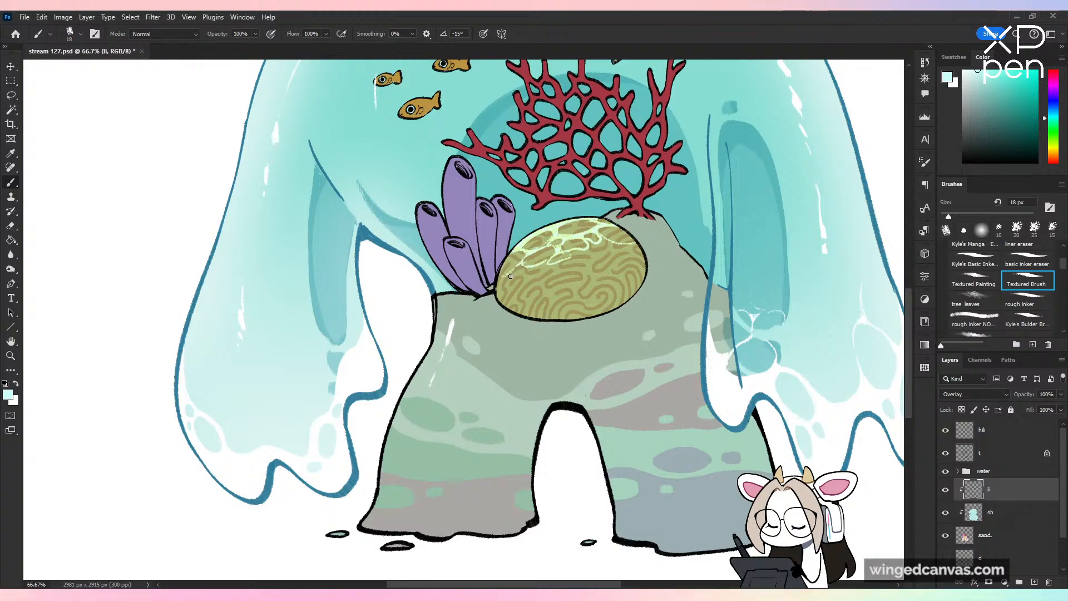
Step: Examine the brain coral's highlights in the whole illustration, mirrored horizontally, and up close
key("ctrl+minus")
key("ctrl+minus")
key("ctrl+shift+h")
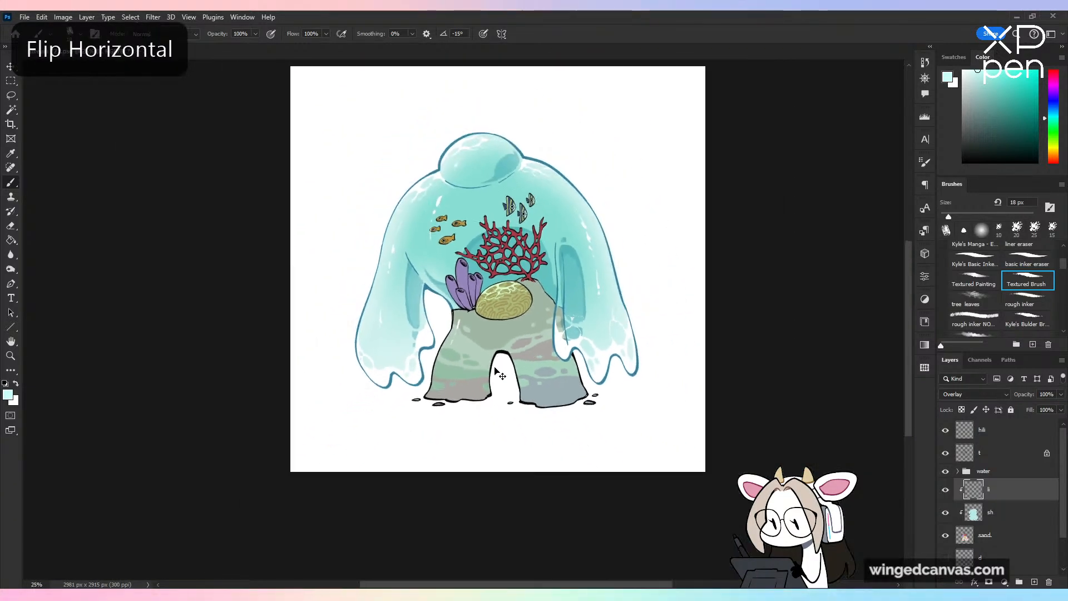
key("ctrl+shift+h")
key("ctrl+plus")
key("ctrl+plus")
key("ctrl+plus")
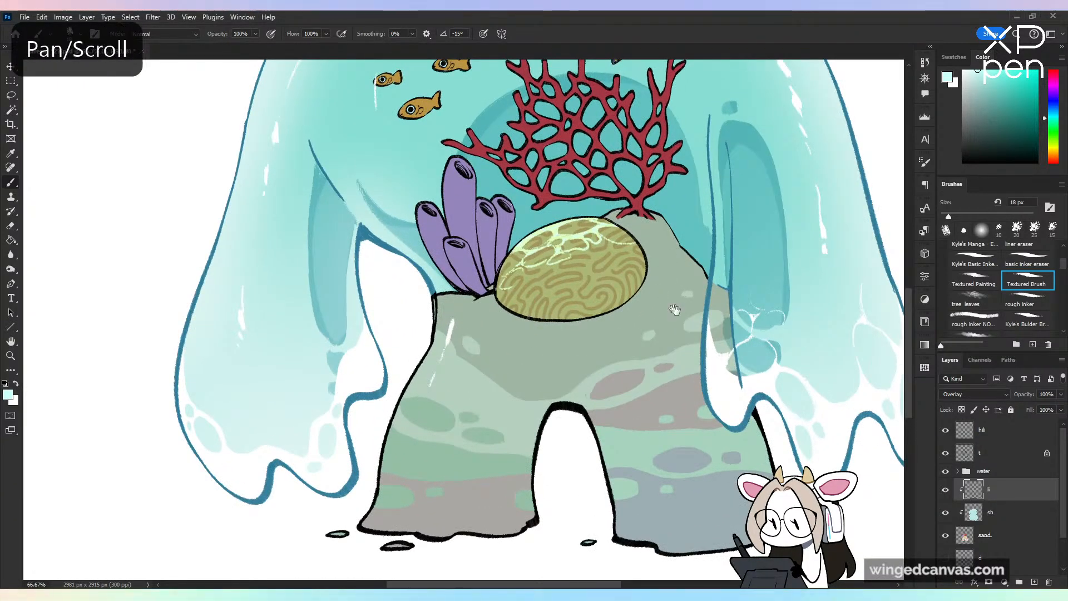
left_click_drag(701, 298, 599, 307)
key("ctrl+plus")
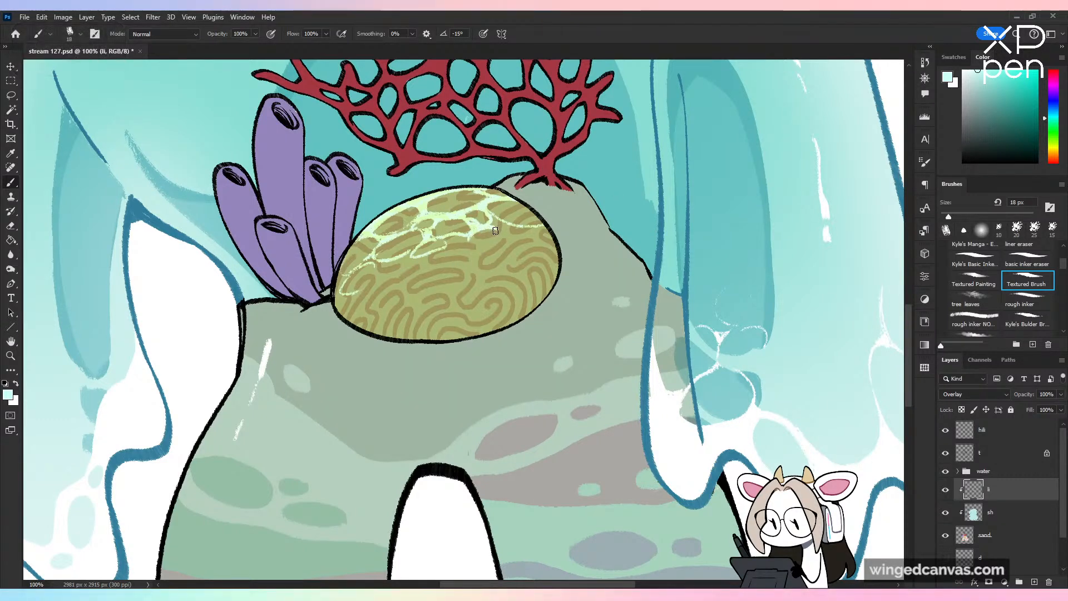
key("ctrl+minus")
key("ctrl+minus")
key("ctrl+plus")
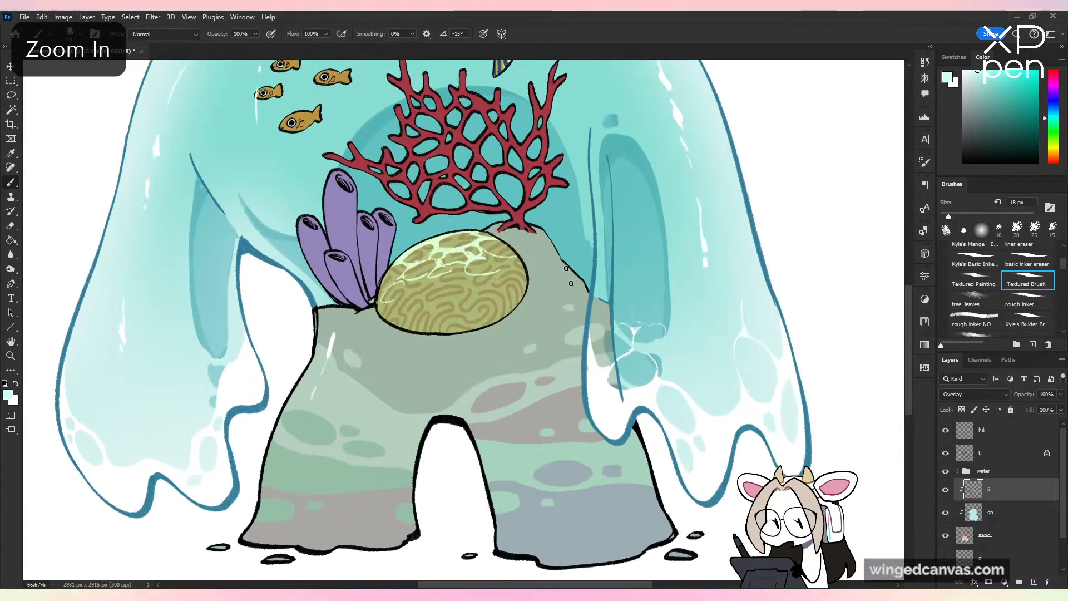
Step: Remove the painted highlight web from the brain coral on the li layer
key("l")
left_click_drag(535, 223, 538, 226)
key("ctrl+d")
key("b")
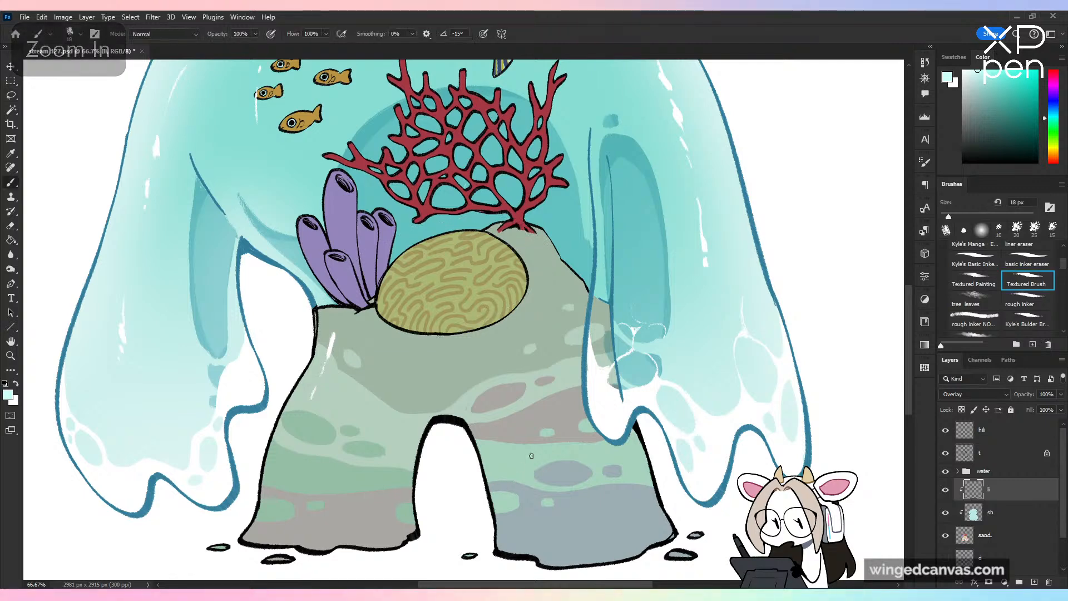
Step: Paint a pale cyan net of rounded water-light cells across the top of the brain coral at 18 px
key("ctrl+plus")
left_click_drag(372, 239, 449, 196)
key("ctrl+z")
mouse_move(381, 218)
left_mouse_down()
mouse_move(408, 227)
mouse_move(430, 208)
mouse_move(424, 196)
mouse_move(454, 207)
mouse_move(469, 187)
left_mouse_up()
mouse_move(434, 221)
left_mouse_down()
mouse_move(472, 218)
mouse_move(439, 210)
mouse_move(417, 239)
mouse_move(436, 227)
mouse_move(409, 242)
mouse_move(435, 243)
mouse_move(452, 233)
mouse_move(426, 227)
left_mouse_up()
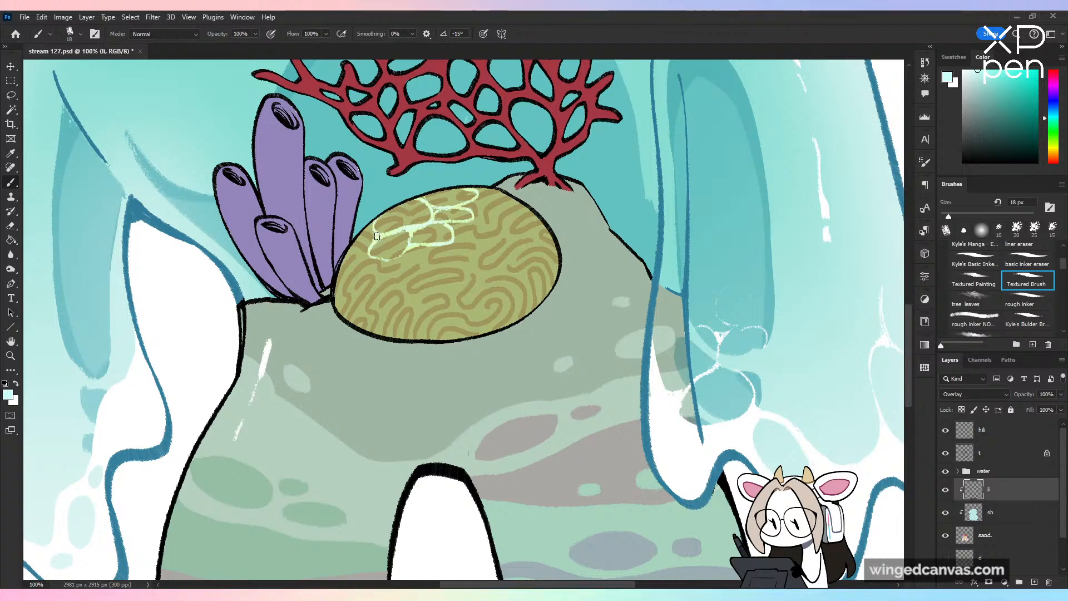
left_click_drag(360, 255, 346, 260)
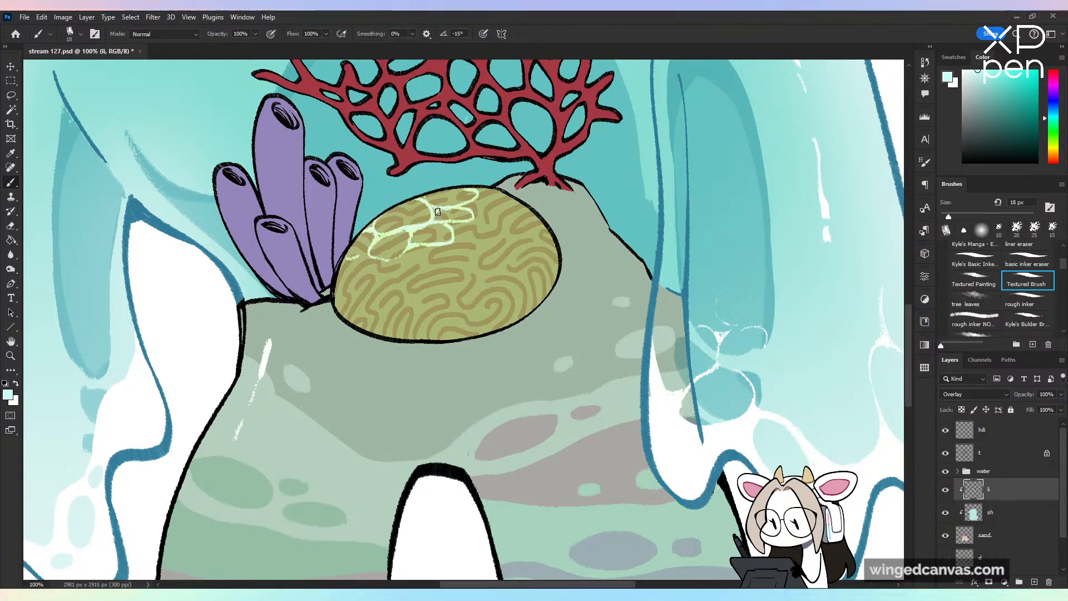
mouse_move(475, 206)
left_mouse_down()
mouse_move(509, 198)
mouse_move(477, 199)
mouse_move(525, 204)
mouse_move(488, 217)
mouse_move(497, 204)
mouse_move(516, 216)
mouse_move(488, 214)
mouse_move(495, 224)
mouse_move(532, 229)
left_mouse_up()
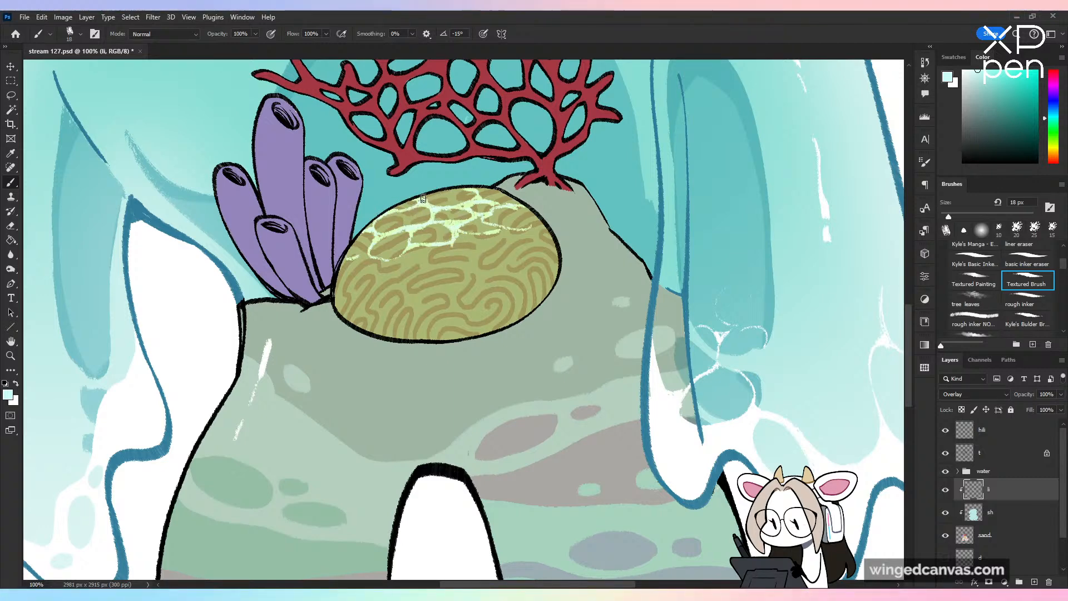
Step: Examine the brain coral's highlight net against the whole illustration with the canvas mirrored horizontally and restored
key("ctrl+minus")
key("ctrl+minus")
key("ctrl+minus")
key("ctrl+minus")
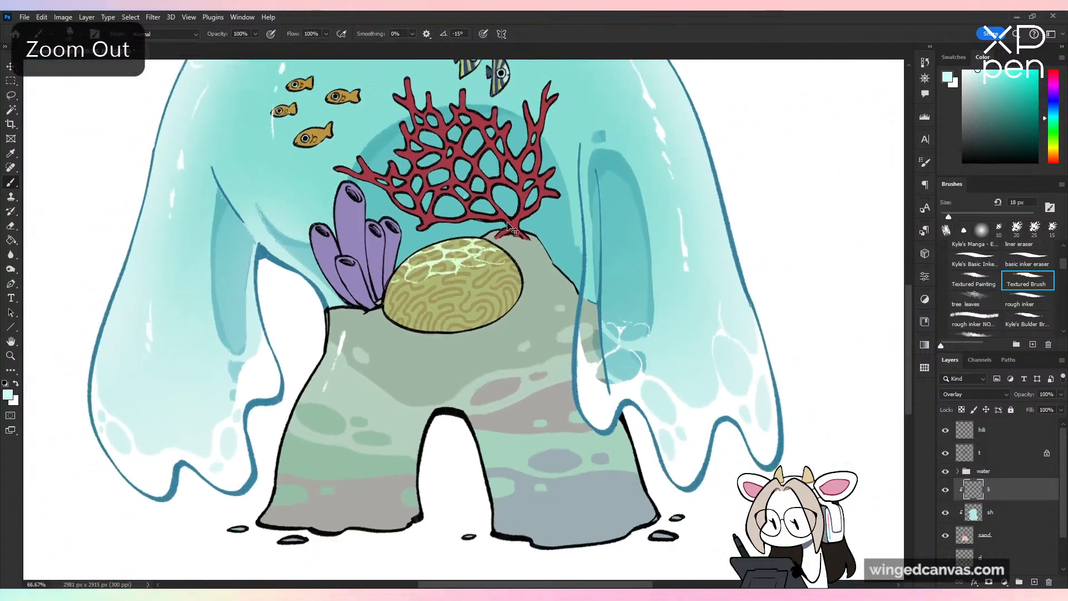
key("ctrl+shift+h")
key("ctrl+shift+h")
key("ctrl+plus")
key("ctrl+plus")
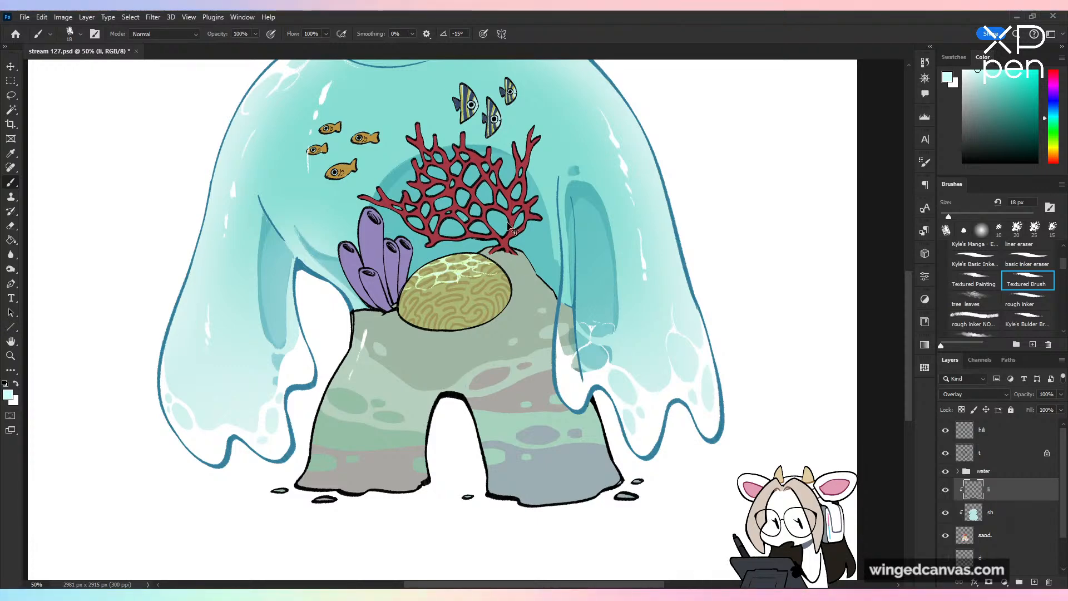
Step: Paint pale cyan highlights on the sand ledge below the purple tube coral and around the tubes' rims
key("ctrl+plus")
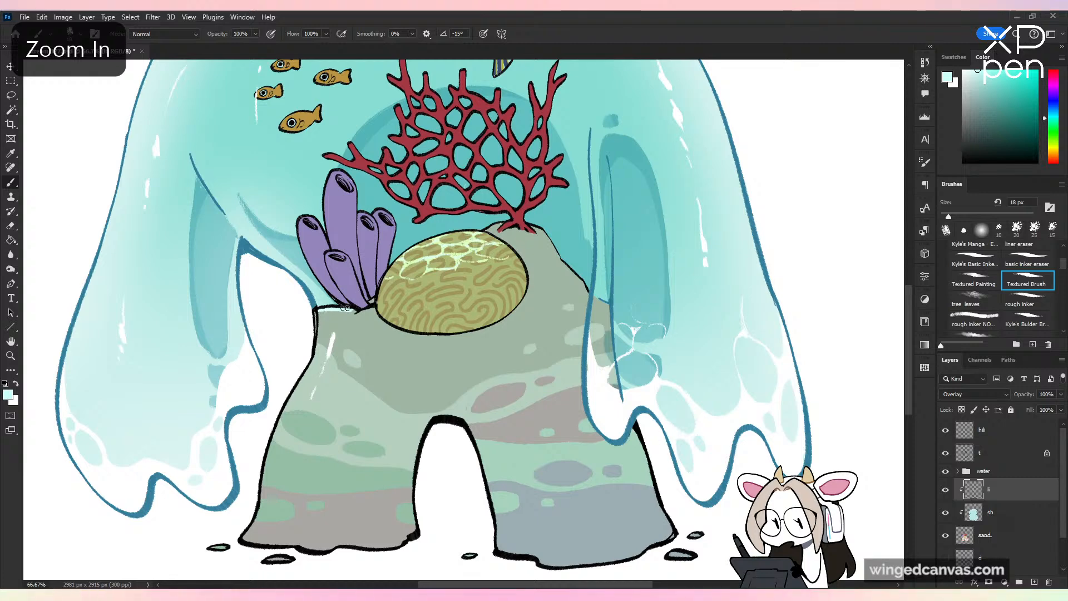
mouse_move(345, 308)
left_mouse_down()
mouse_move(321, 311)
mouse_move(342, 319)
mouse_move(369, 309)
mouse_move(386, 321)
left_mouse_up()
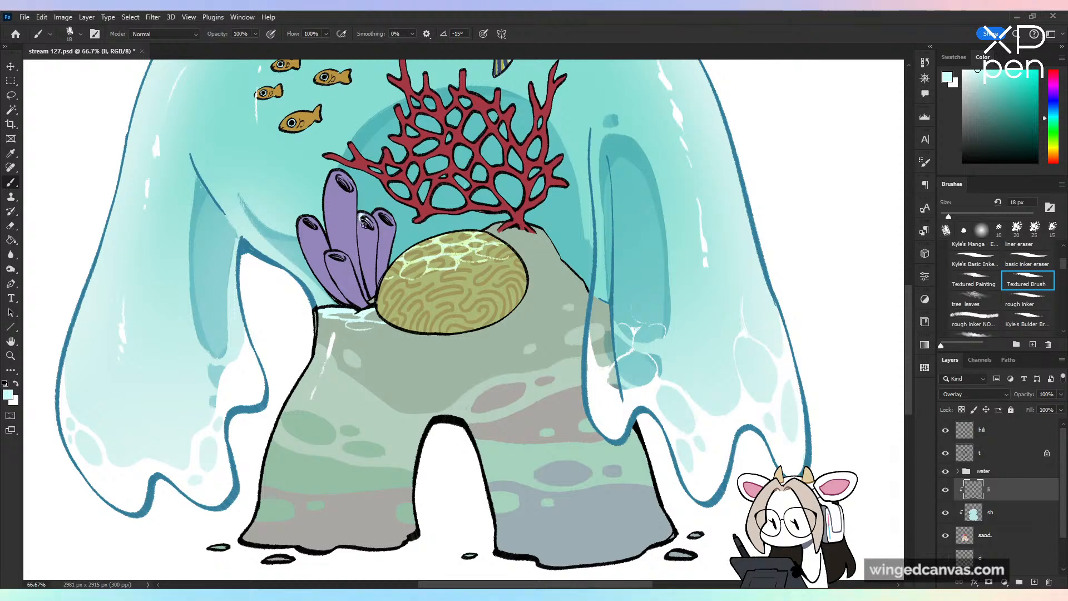
key("ctrl+z")
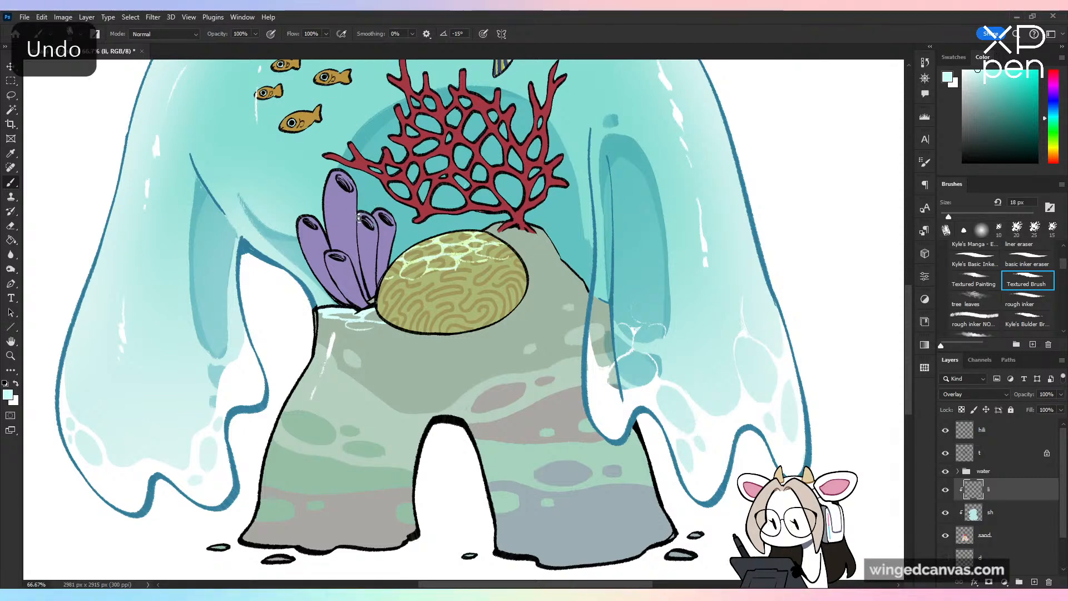
left_click_drag(360, 216, 392, 220)
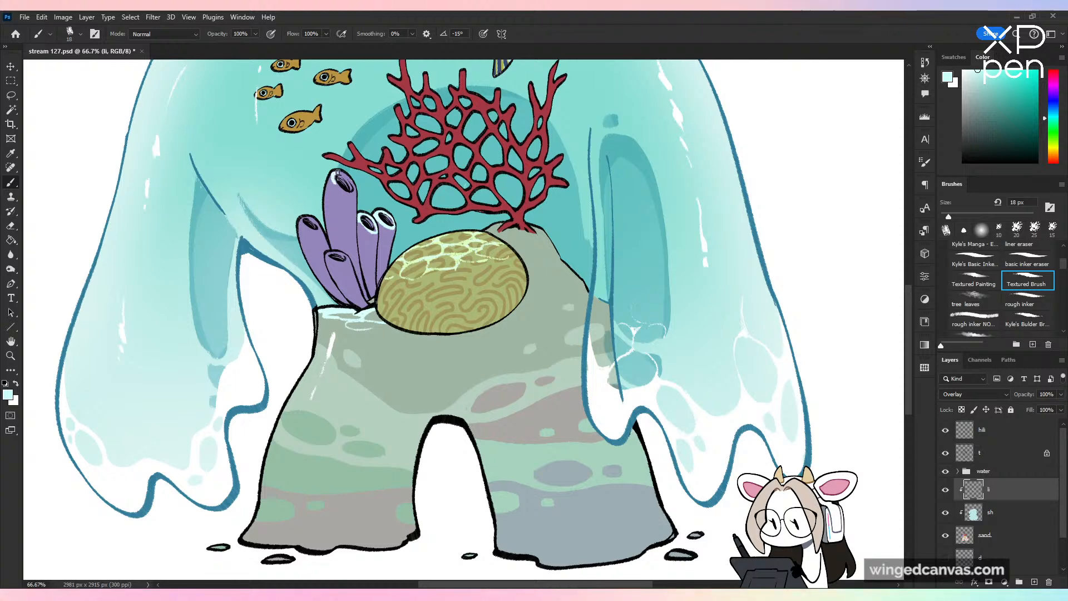
left_click_drag(337, 174, 346, 177)
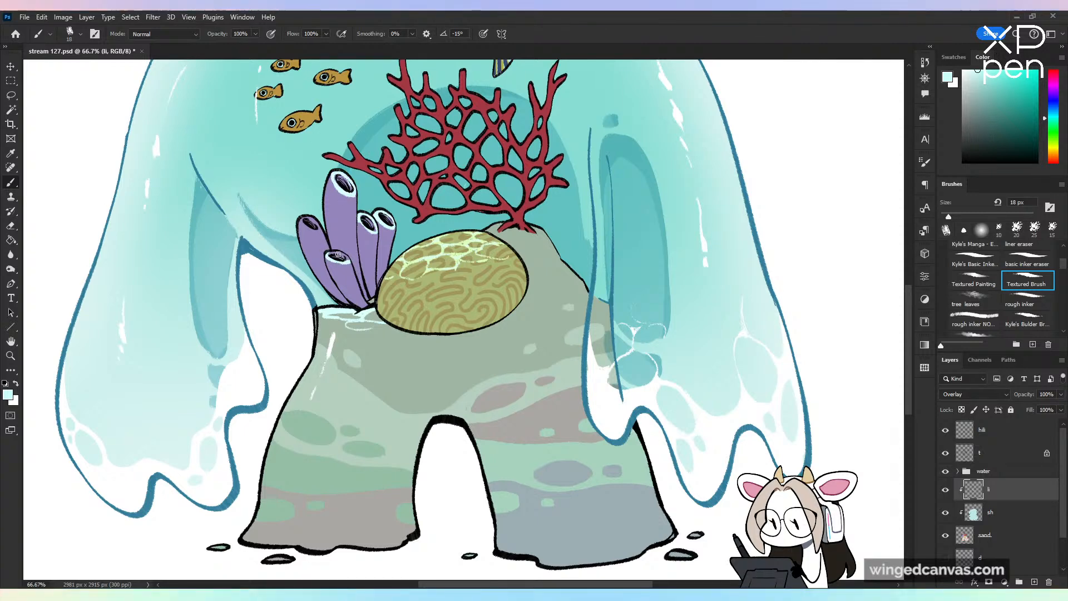
left_click_drag(328, 254, 344, 256)
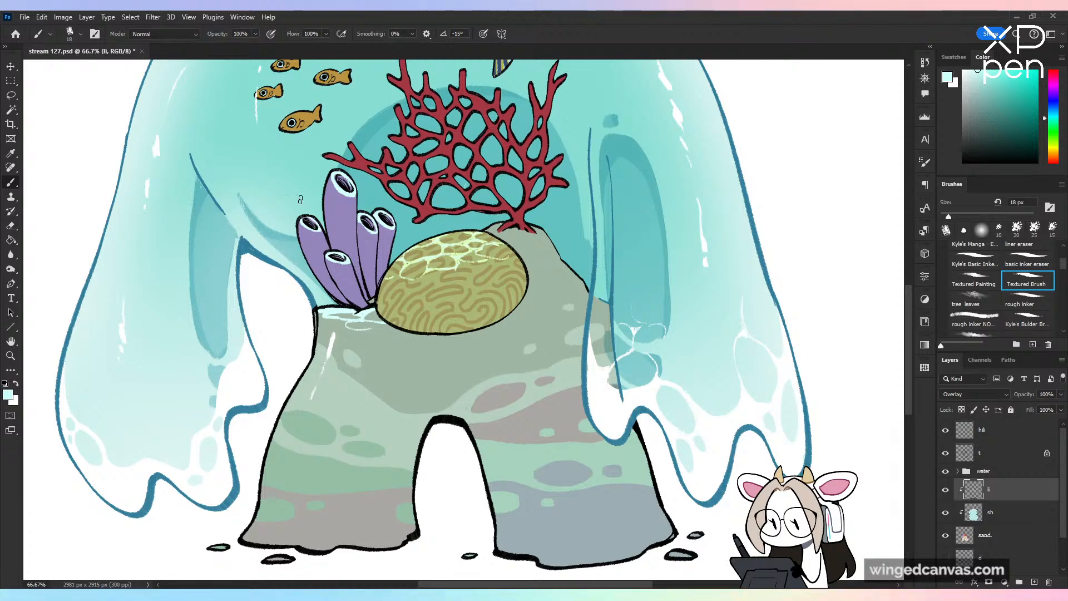
Step: Paint thin pale cyan water-light webs below the rims of the tallest, front and two small rear tubes of the purple coral
mouse_move(336, 183)
left_mouse_down()
mouse_move(340, 200)
mouse_move(357, 203)
mouse_move(355, 221)
left_mouse_up()
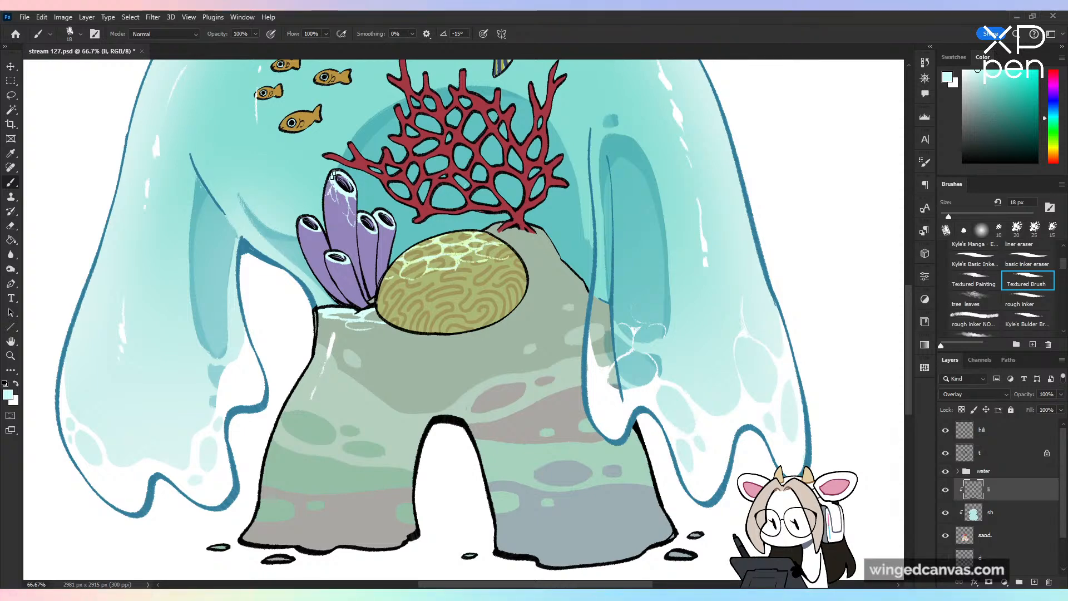
key("ctrl+minus")
key("ctrl+minus")
key("ctrl+shift+h")
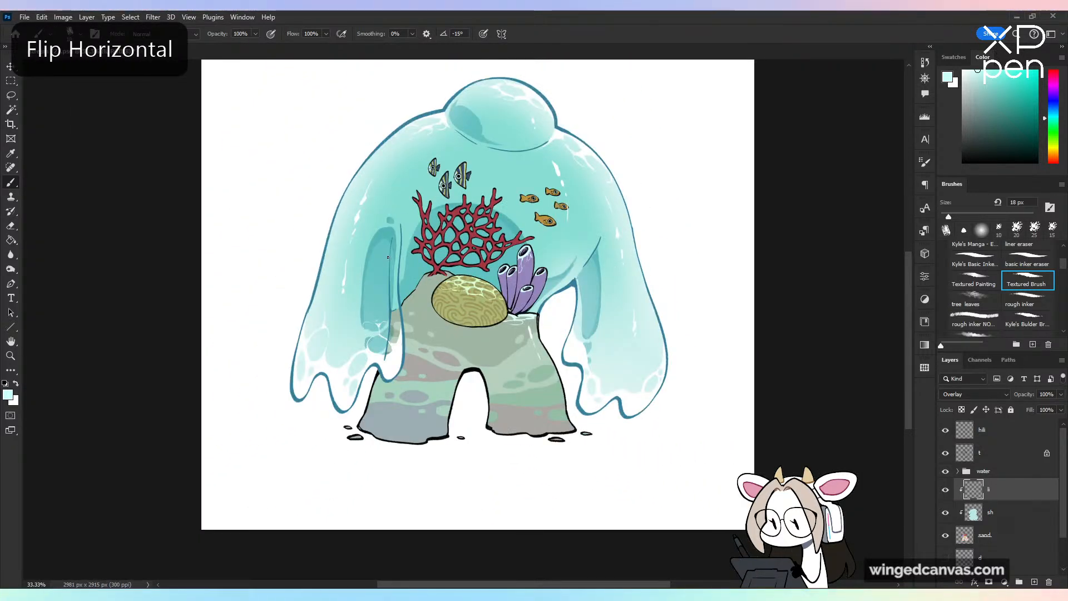
key("ctrl+shift+h")
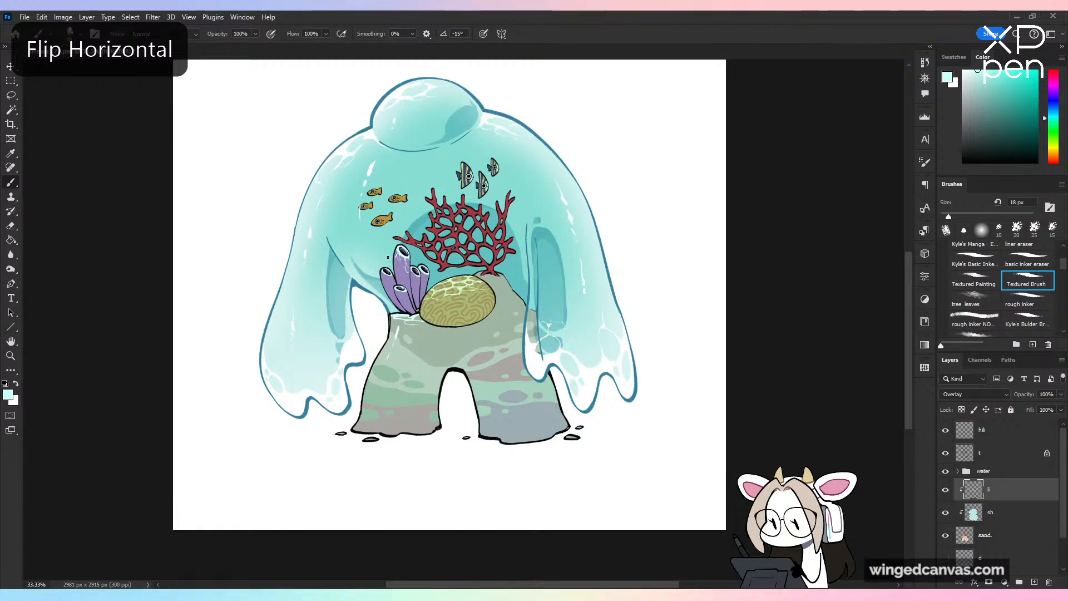
key("ctrl+plus")
key("ctrl+plus")
key("ctrl+plus")
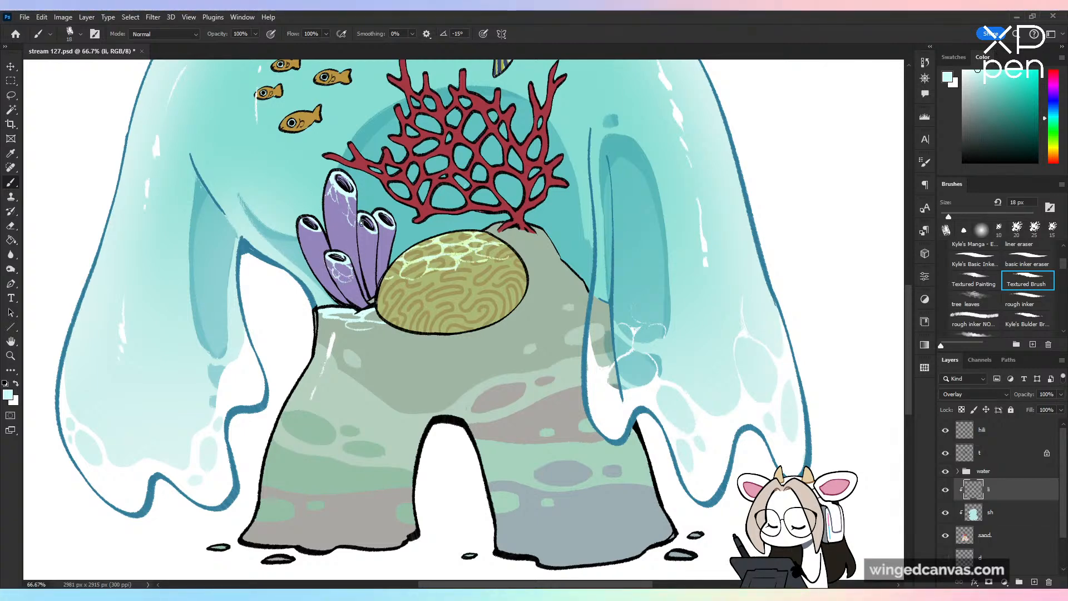
left_click_drag(360, 233, 373, 240)
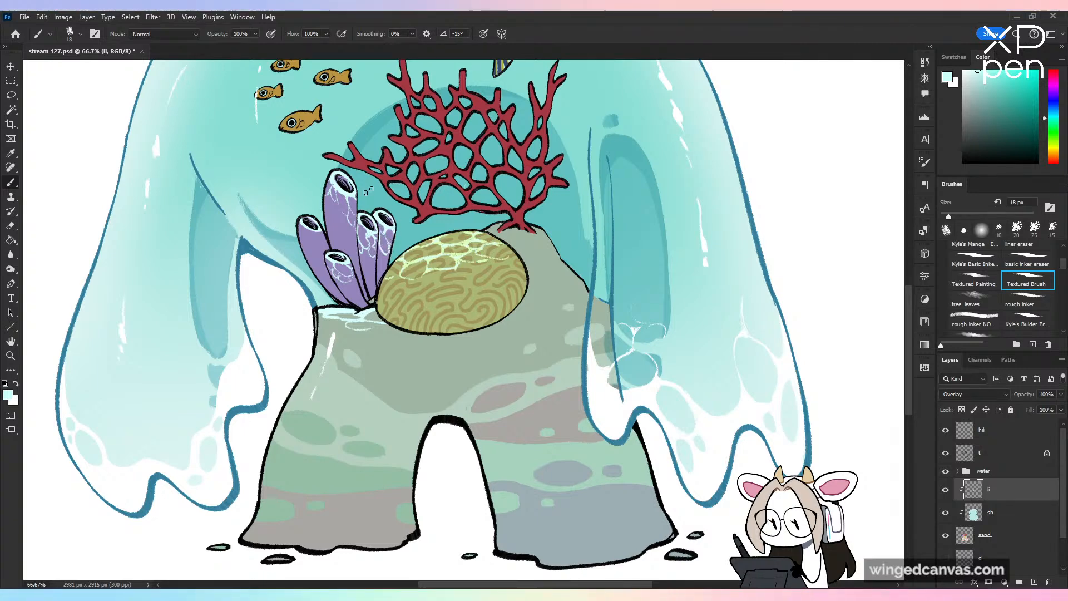
Step: Check the tube coral's water-light webs with the canvas flipped horizontally, flip it back and save the document
key("ctrl+minus")
key("ctrl+minus")
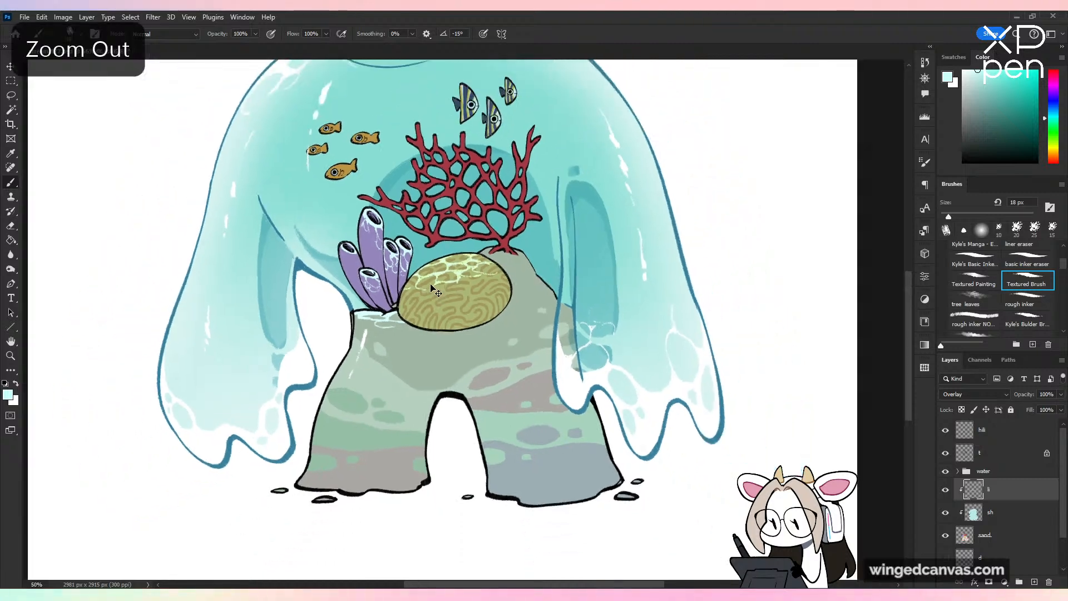
key("ctrl+shift+h")
key("ctrl+shift+h")
key("ctrl+plus")
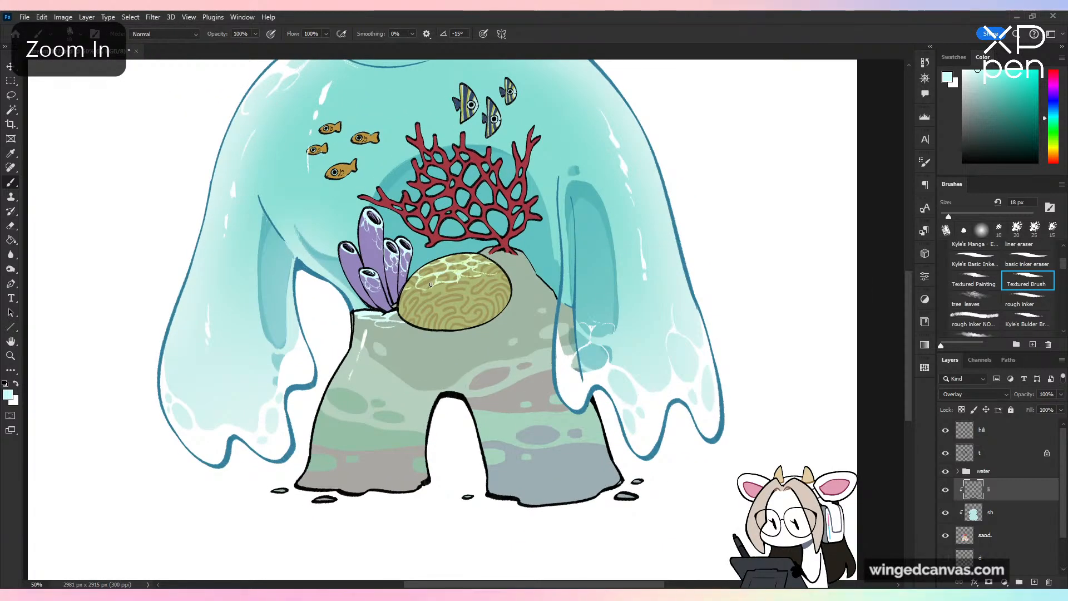
key("ctrl+s")
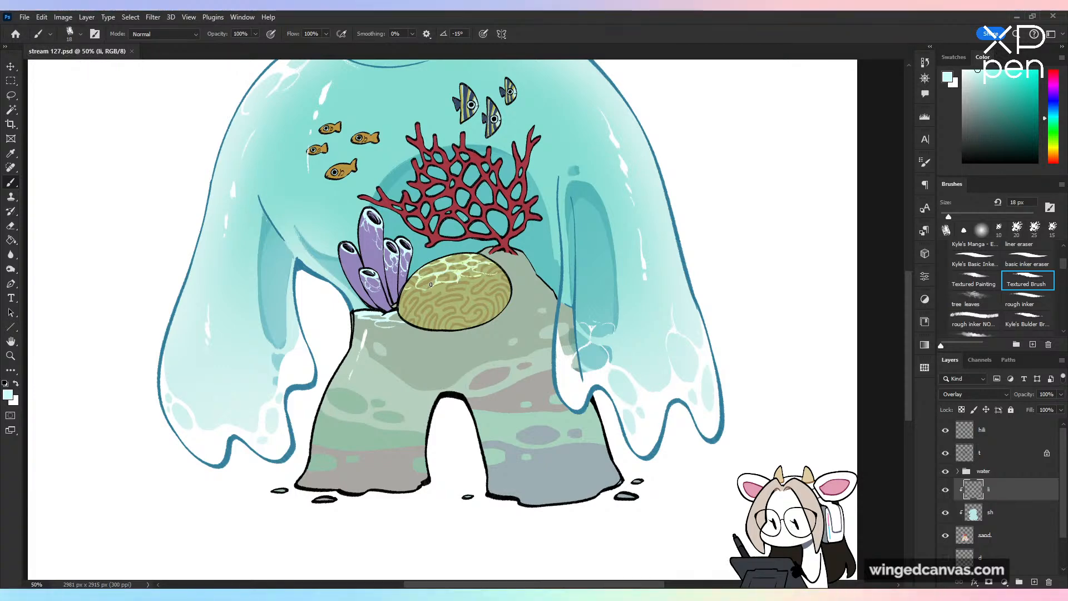
key("ctrl+s")
Step: Add the highlight web to the outer tube and fade the tubes' lower highlights with a 91 px Soft Round eraser
scroll(431, 285, "up", 1)
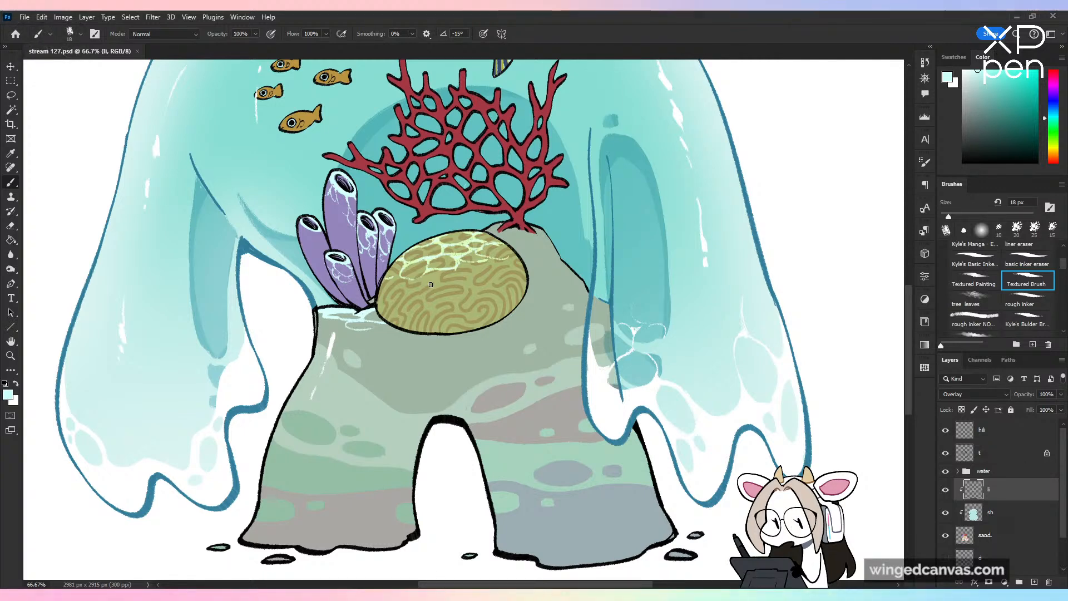
left_click_drag(299, 228, 301, 222)
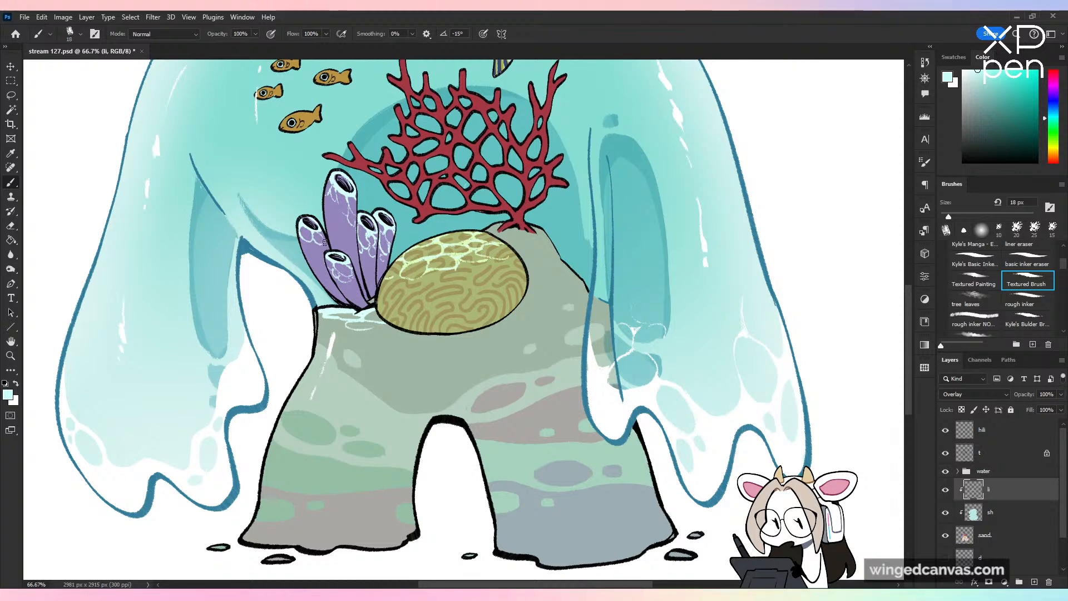
left_click(11, 226)
left_click(982, 229)
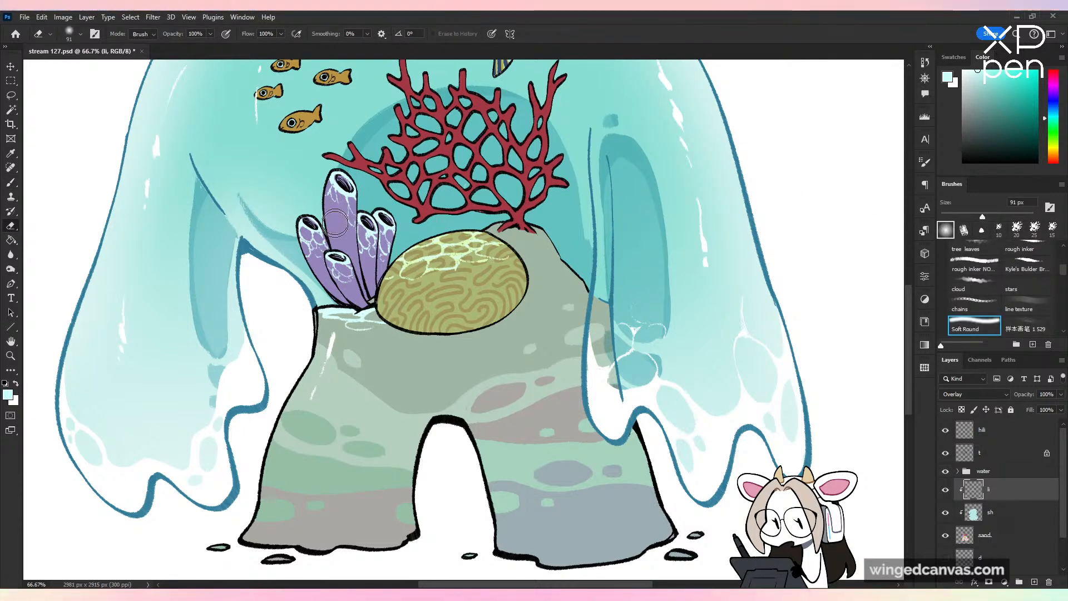
mouse_move(308, 248)
left_mouse_down()
mouse_move(333, 293)
mouse_move(386, 255)
mouse_move(362, 252)
mouse_move(394, 255)
left_mouse_up()
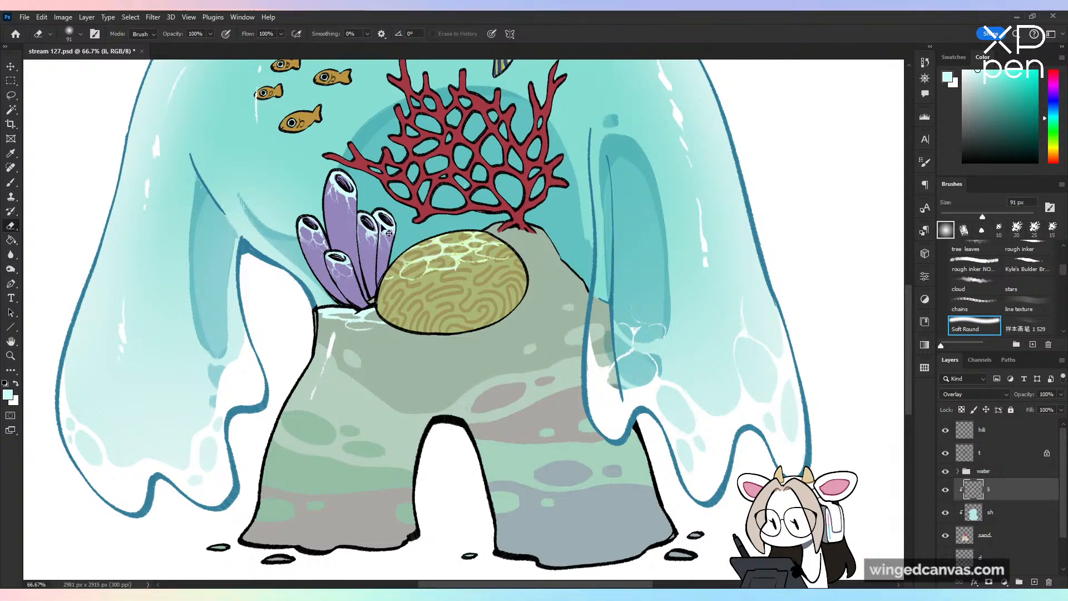
Step: Review the faded tube highlights in a horizontally mirrored view, restore the orientation and save the file
key("ctrl+minus")
key("ctrl+shift+h")
key("ctrl+shift+h")
key("ctrl+plus")
key("ctrl+s")
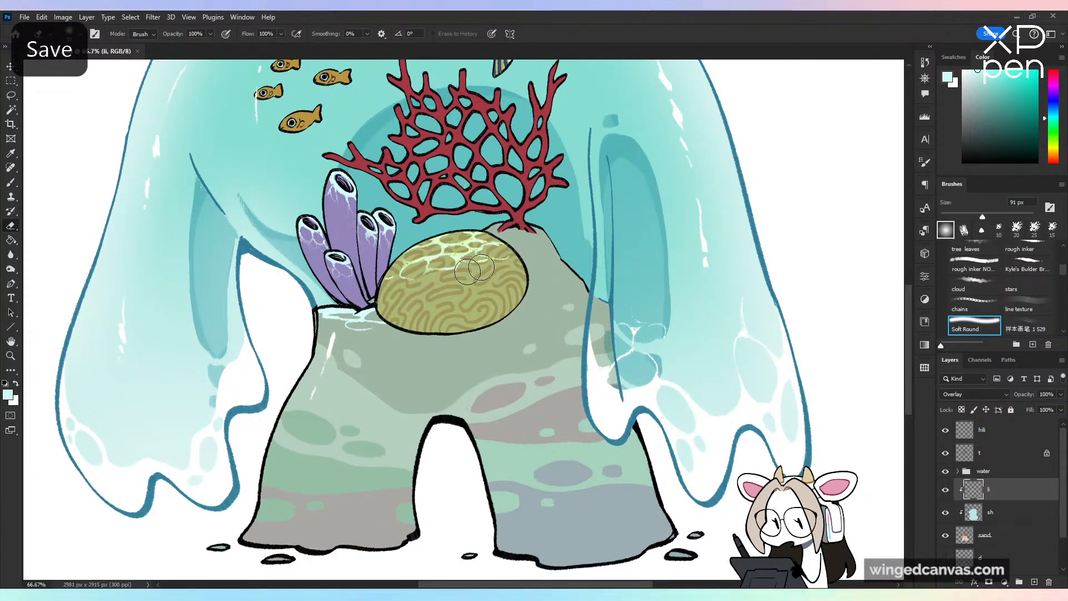
Step: Extend the brain coral's pale cyan light web with the 18 px Textured Brush and fade its lower edge with a 91 px Soft Round eraser
key("ctrl+z")
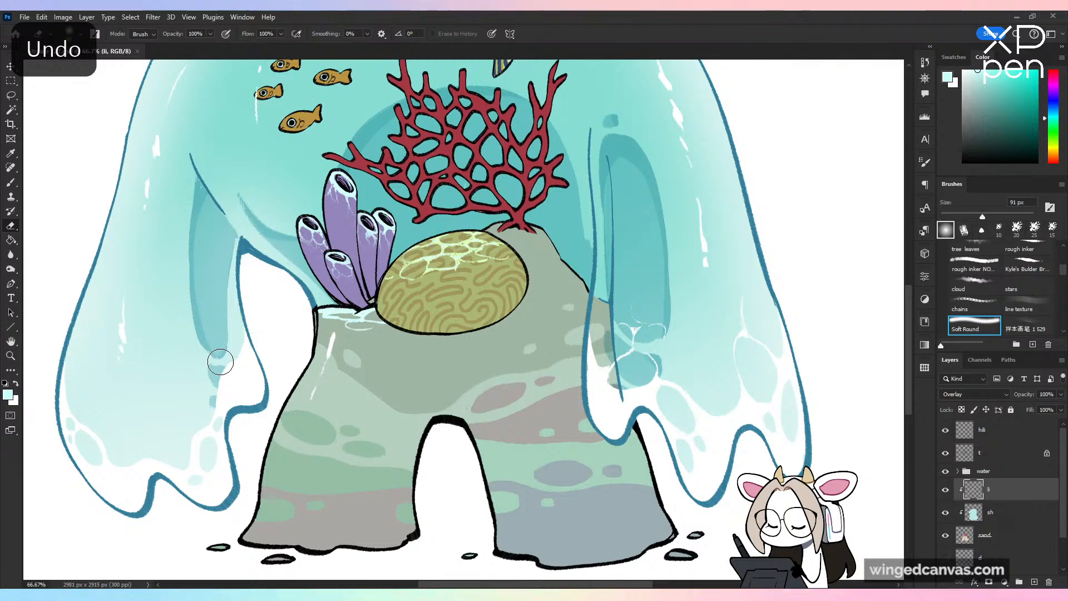
key("b")
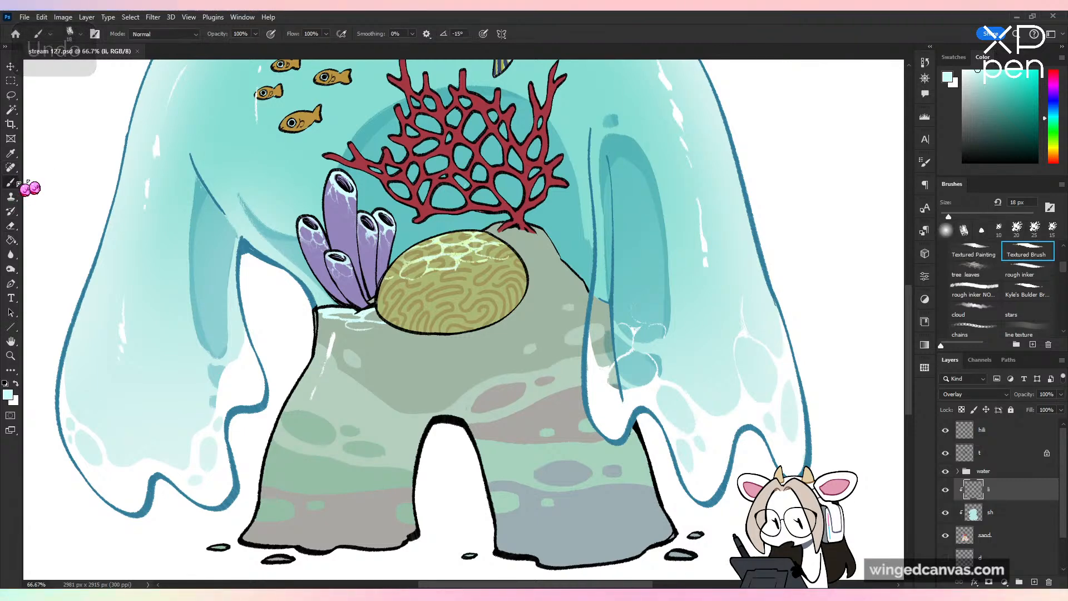
left_click_drag(453, 293, 463, 265)
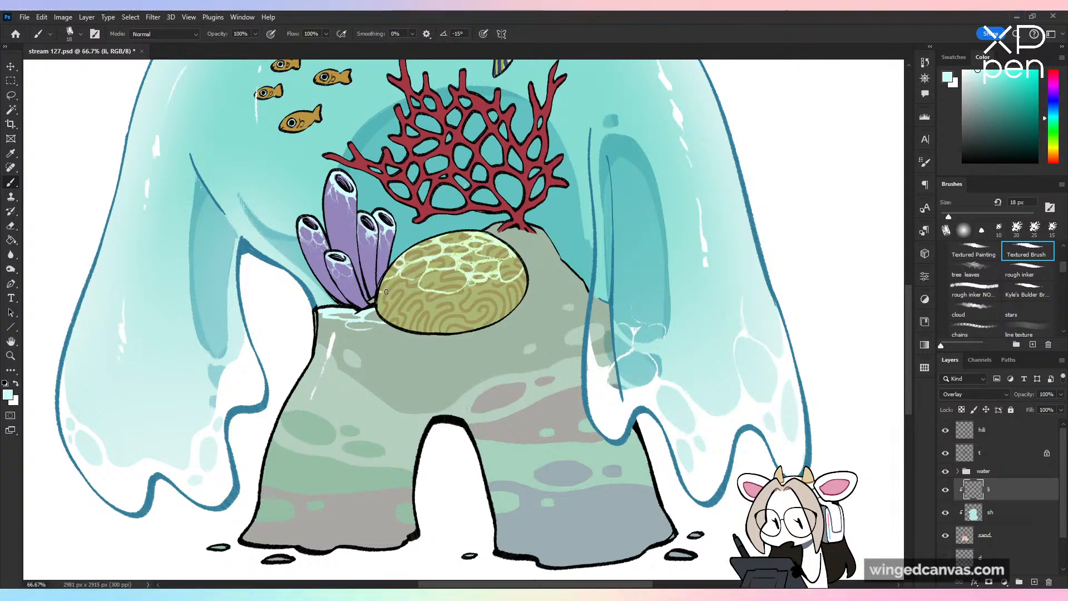
key("e")
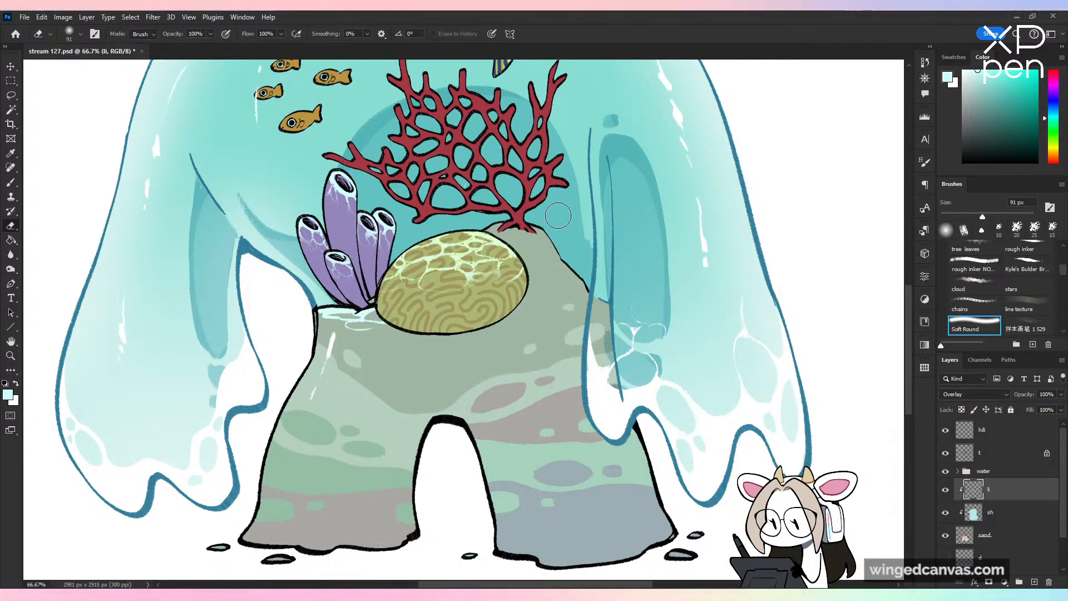
key("ctrl+z")
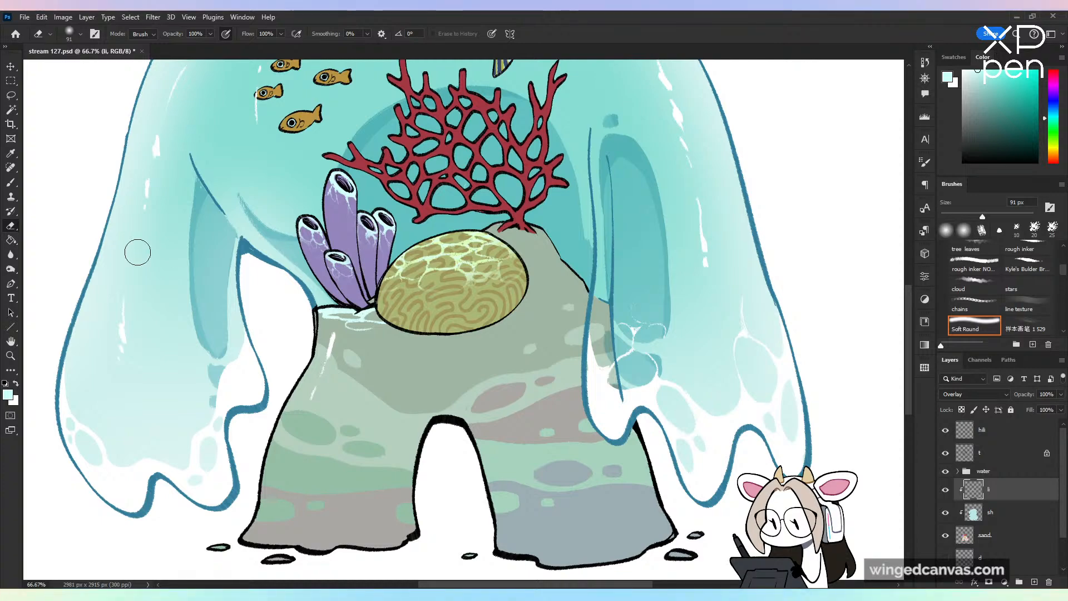
Step: Check the brain coral's highlights with the canvas flipped horizontally, flip it back and save the document
key("ctrl+minus")
key("ctrl+minus")
key("h")
key("h")
key("ctrl+s")
key("ctrl+plus")
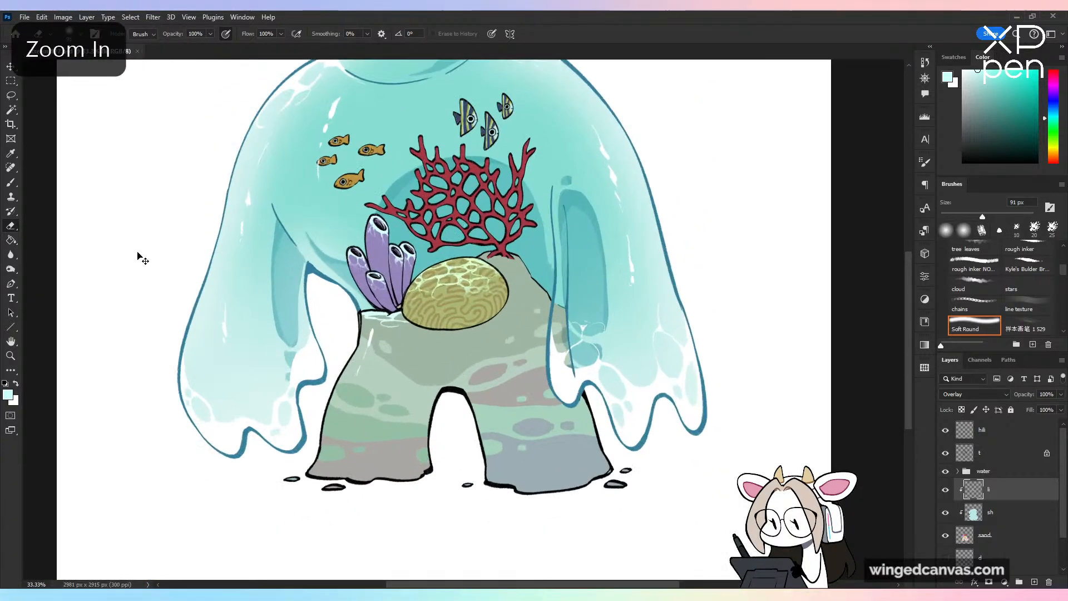
key("ctrl+minus")
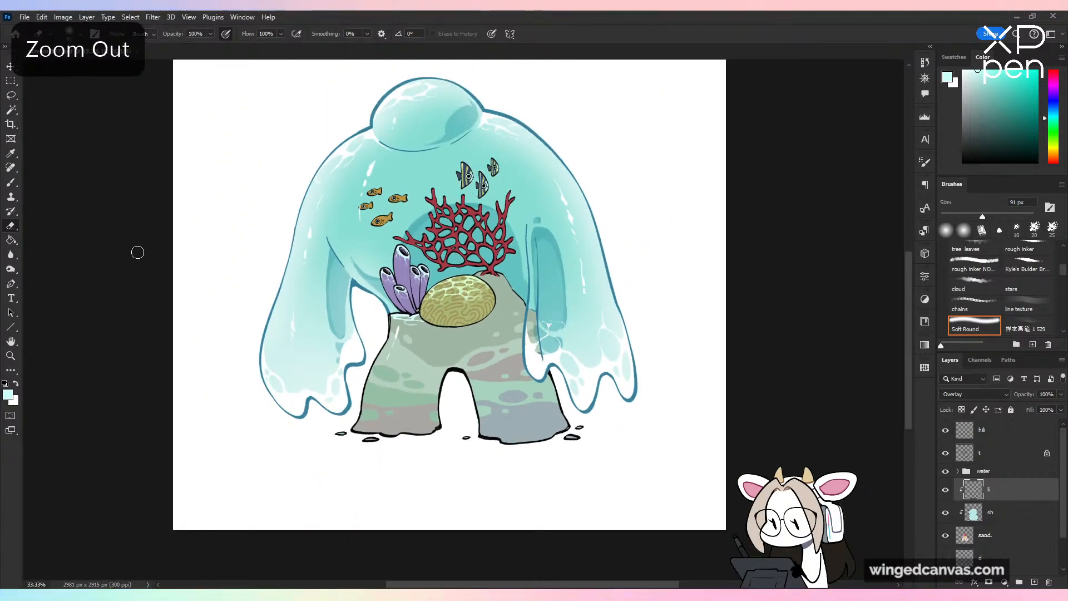
key("ctrl+plus")
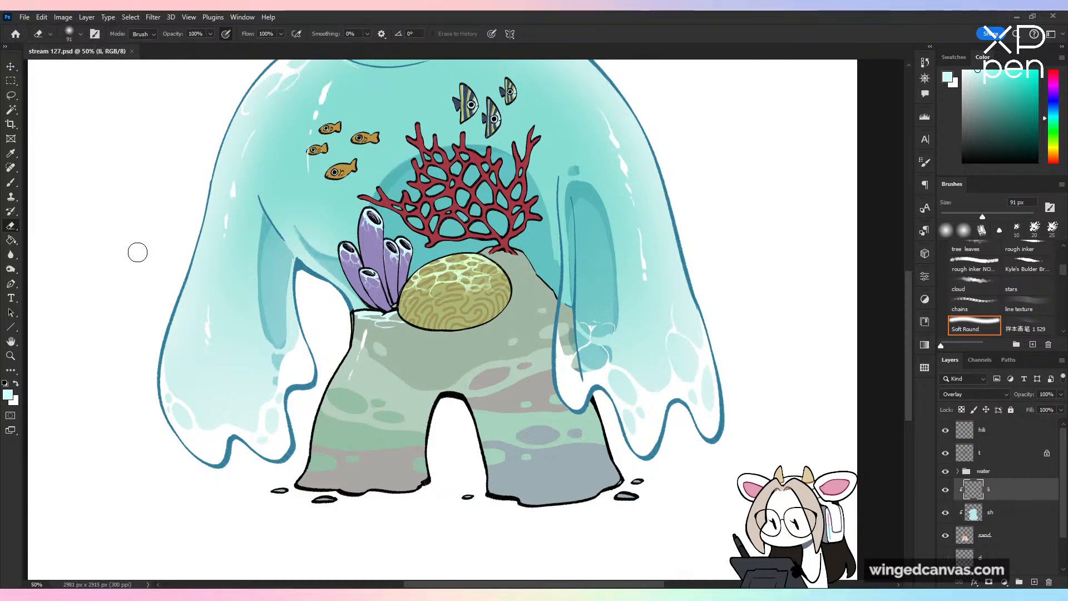
Step: Paint a pale cyan water-light web on the sand peak below the red coral's base and soften it with the 91 px eraser
key("b")
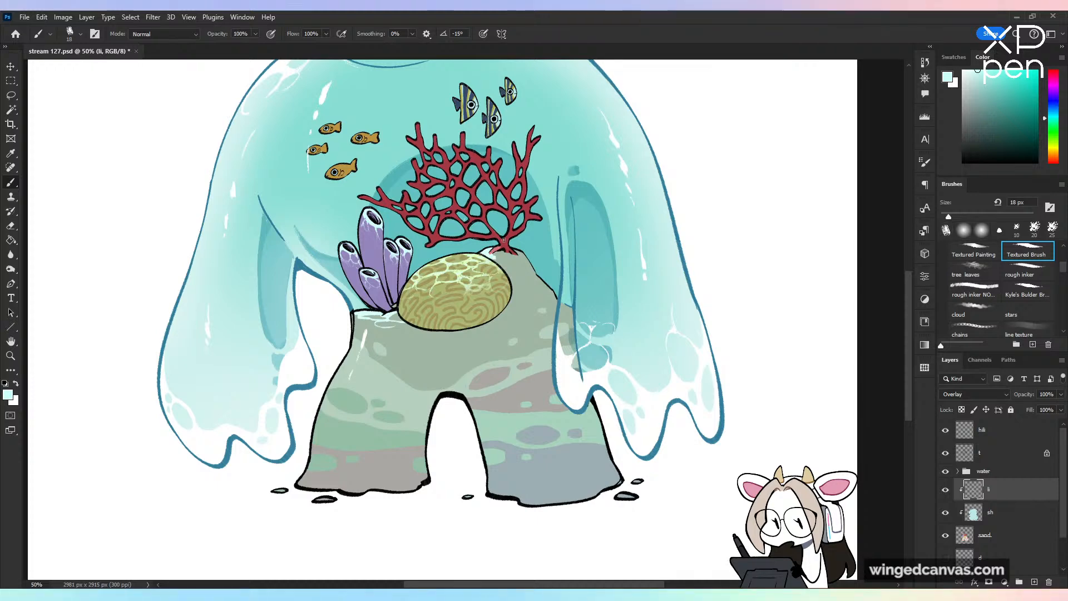
left_click_drag(494, 258, 516, 255)
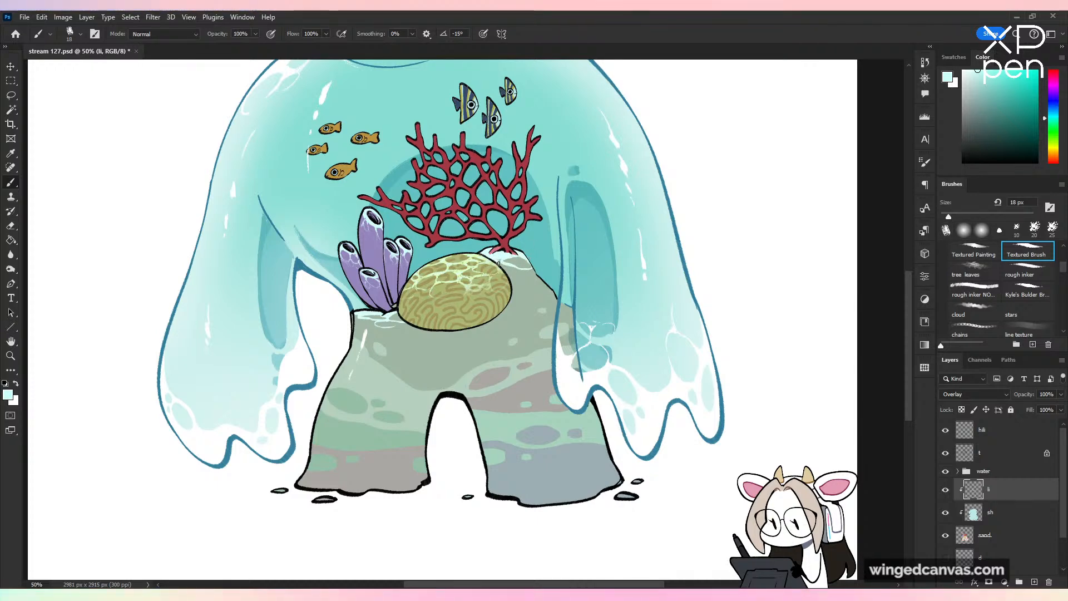
left_click_drag(505, 265, 539, 284)
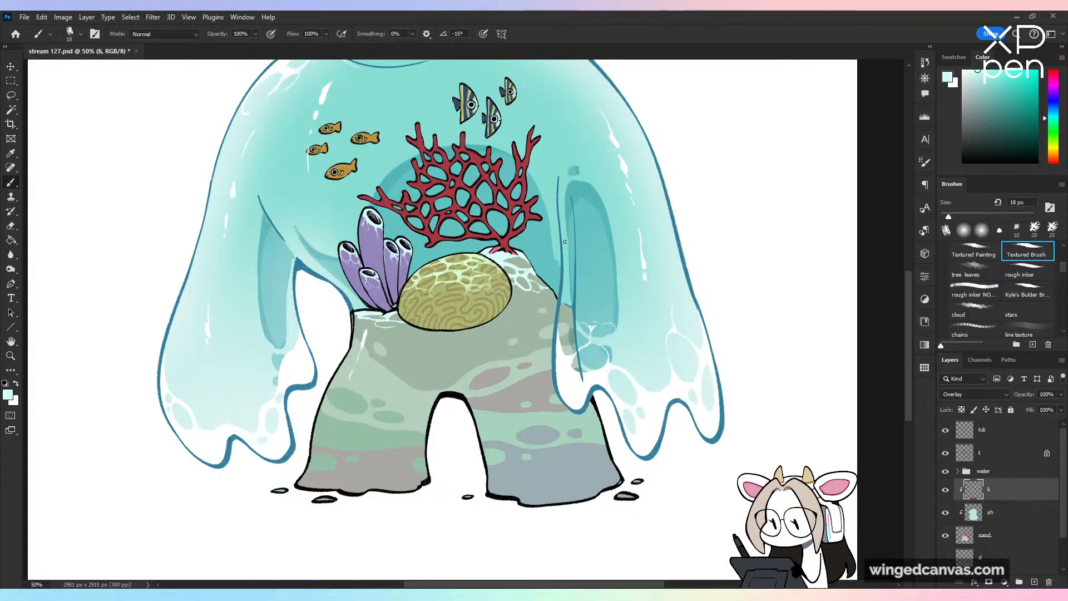
key("e")
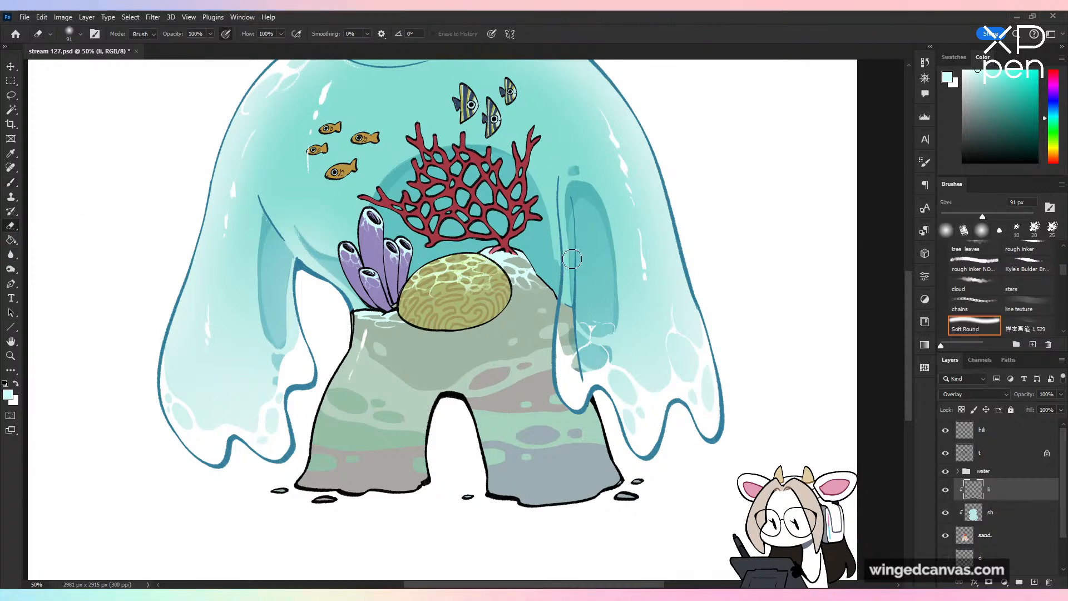
Step: Inspect the sand peak's highlights in a horizontally mirrored view of the whole creature and restore the orientation
key("ctrl+minus")
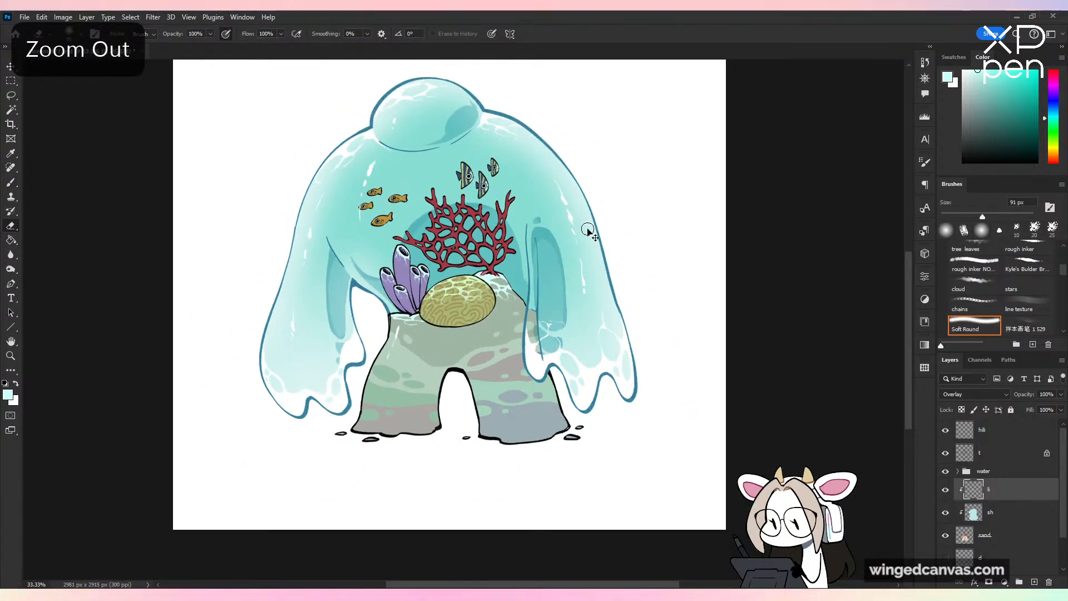
key("ctrl+shift+h")
key("ctrl+shift+h")
key("ctrl+plus")
key("ctrl+plus")
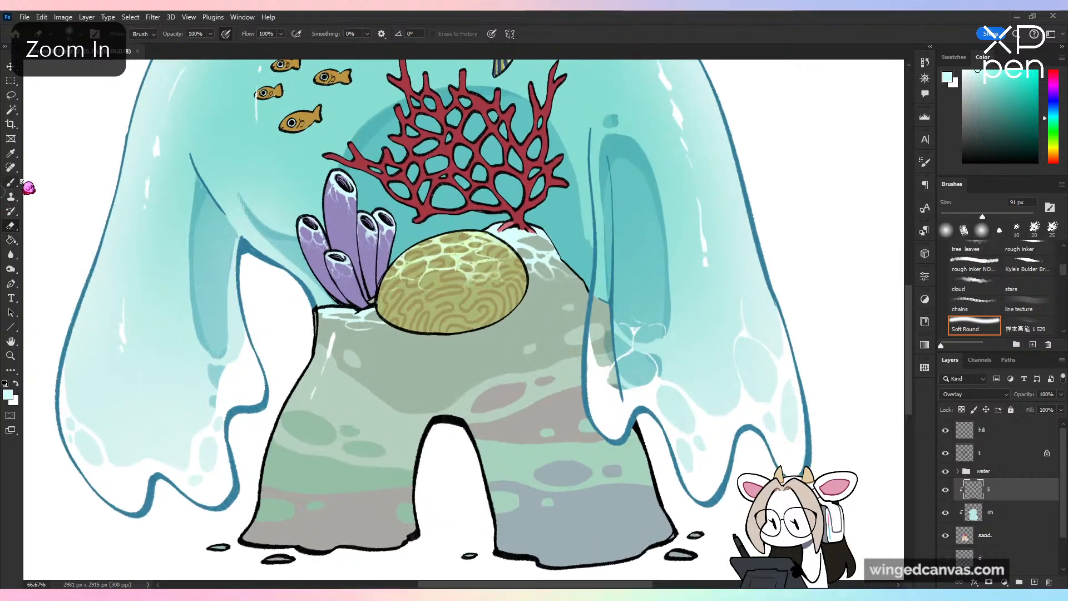
Step: Brighten the brain coral's upper edge with the 18 px Textured Brush and check the whole picture mirrored and flipped back
left_click(11, 183)
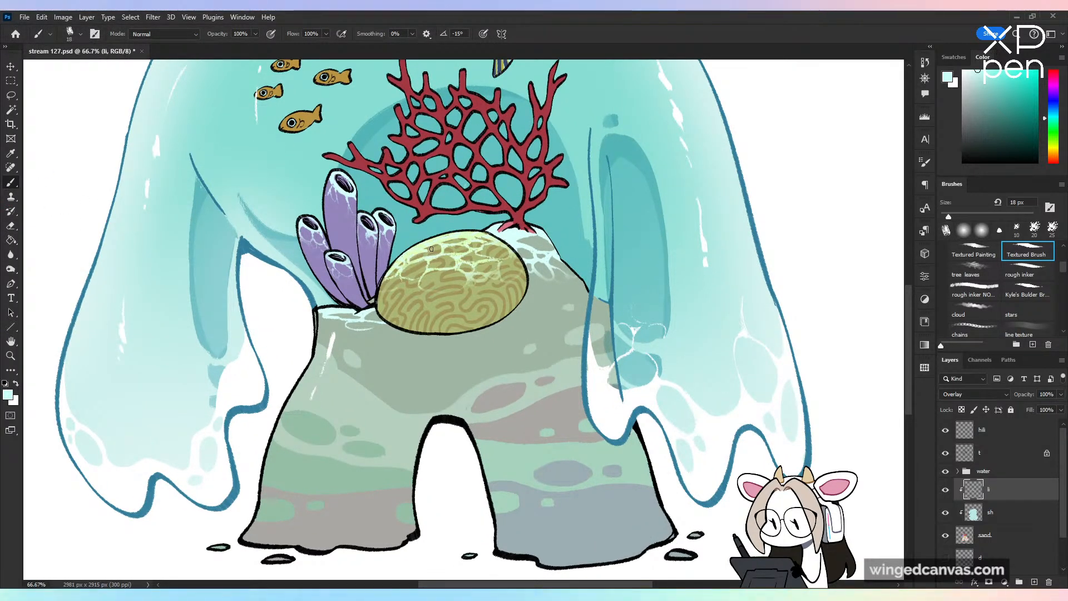
key("ctrl+minus")
key("ctrl+minus")
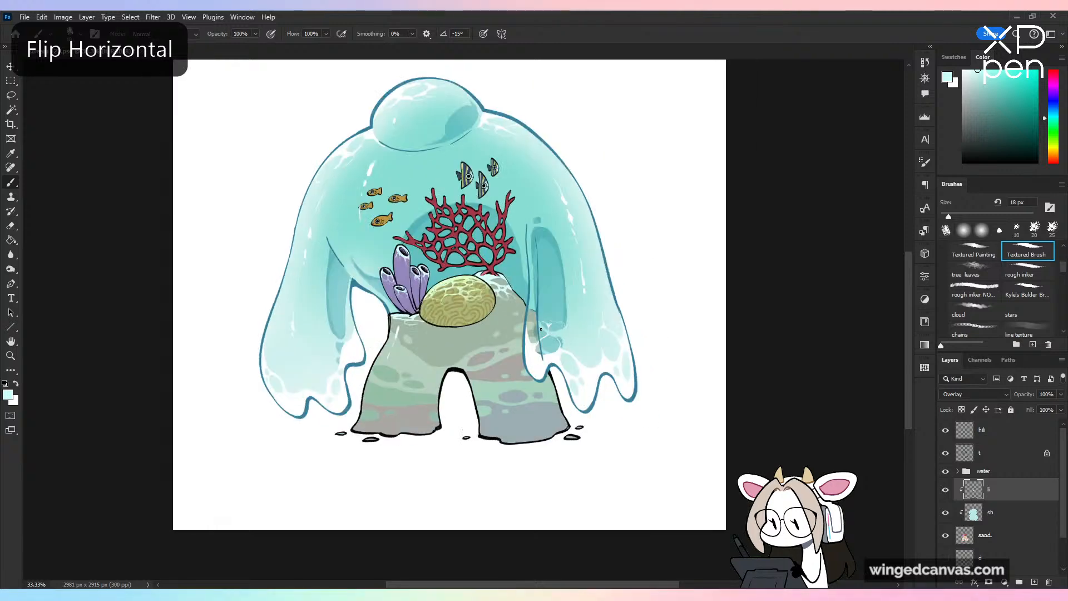
key("ctrl+minus")
key("ctrl+shift+h")
key("ctrl+shift+h")
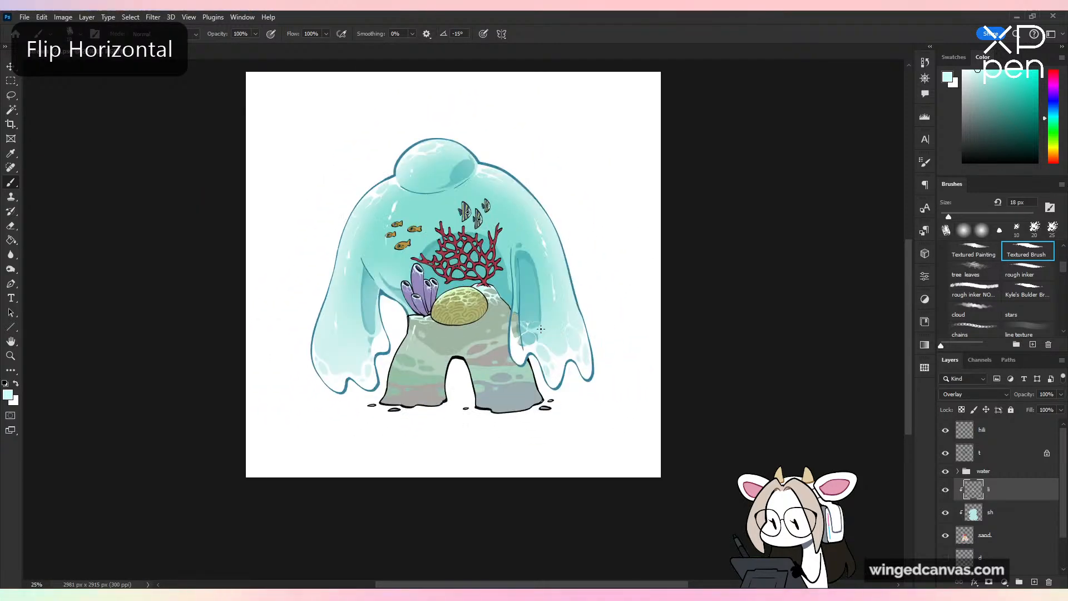
key("ctrl+plus")
key("ctrl+plus")
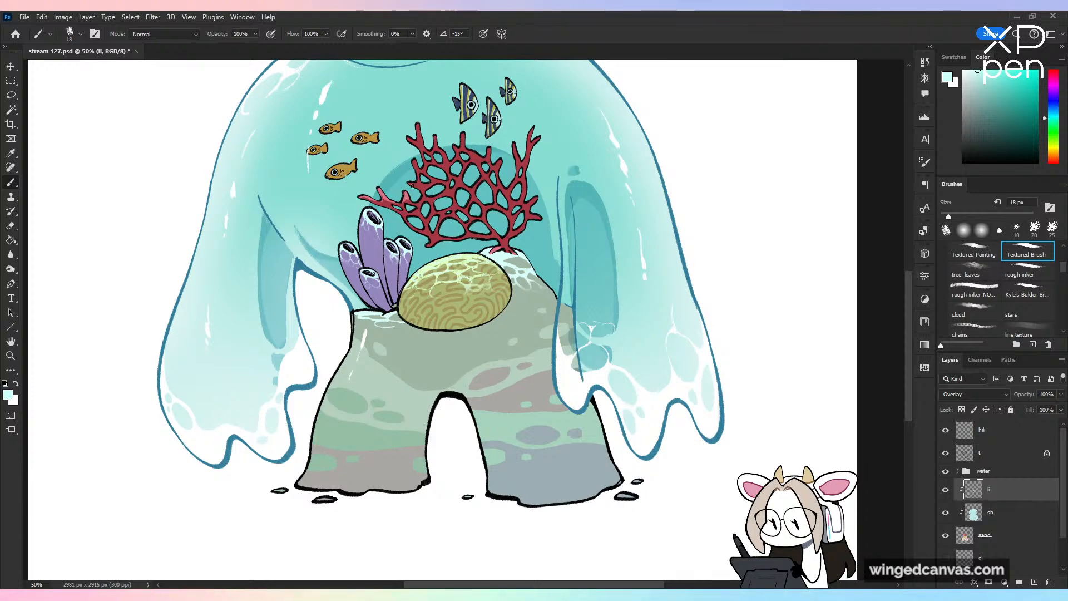
Step: Lighten the red coral's upper branches with the Textured Brush at 63 px and compare them in a mirrored view
left_click(970, 215)
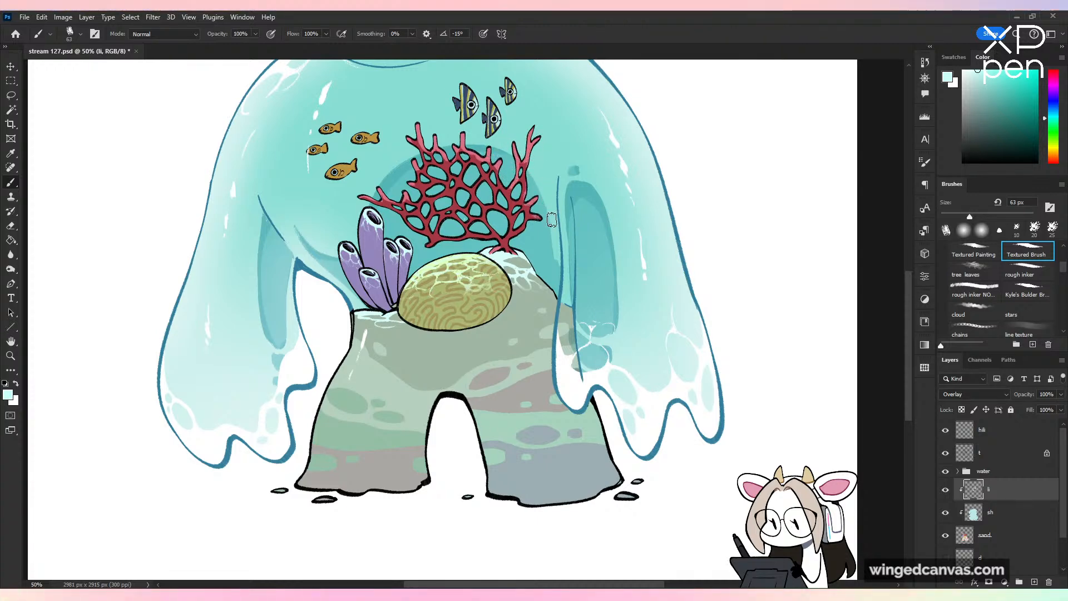
key("ctrl+minus")
key("h")
key("h")
key("ctrl+equal")
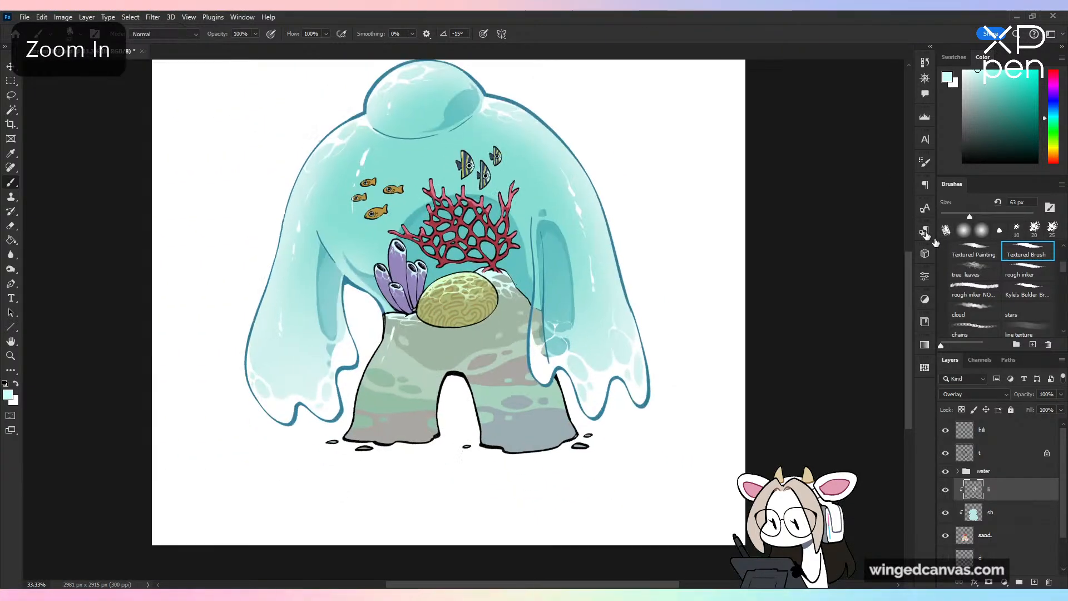
Step: Brush a soft pale cyan glow over the purple tubes and the brain coral with a 100 px soft round brush
left_click(975, 228)
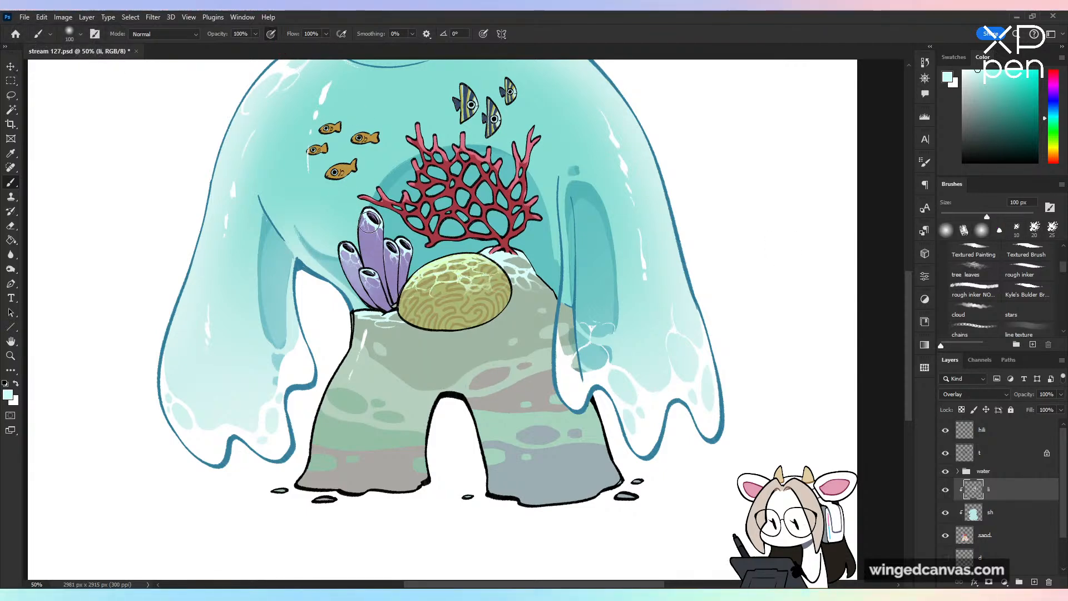
key("ctrl+z")
left_click_drag(364, 211, 390, 276)
left_click_drag(392, 237, 409, 253)
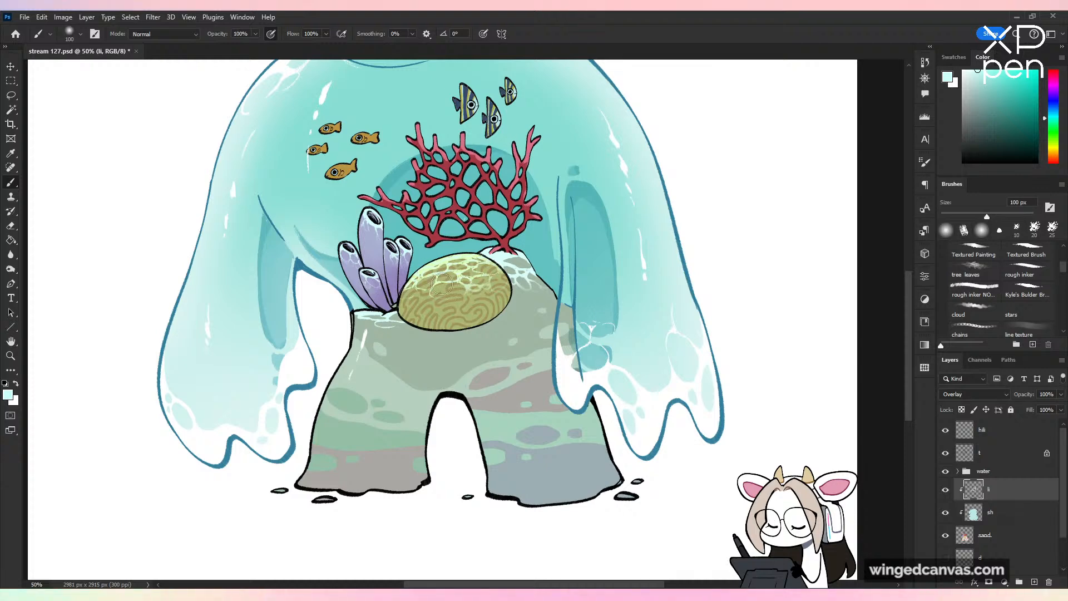
left_click_drag(442, 285, 504, 272)
Step: Review the soft glow on the corals with the canvas mirrored, restore the orientation and save the file
key("ctrl+minus")
key("h")
key("h")
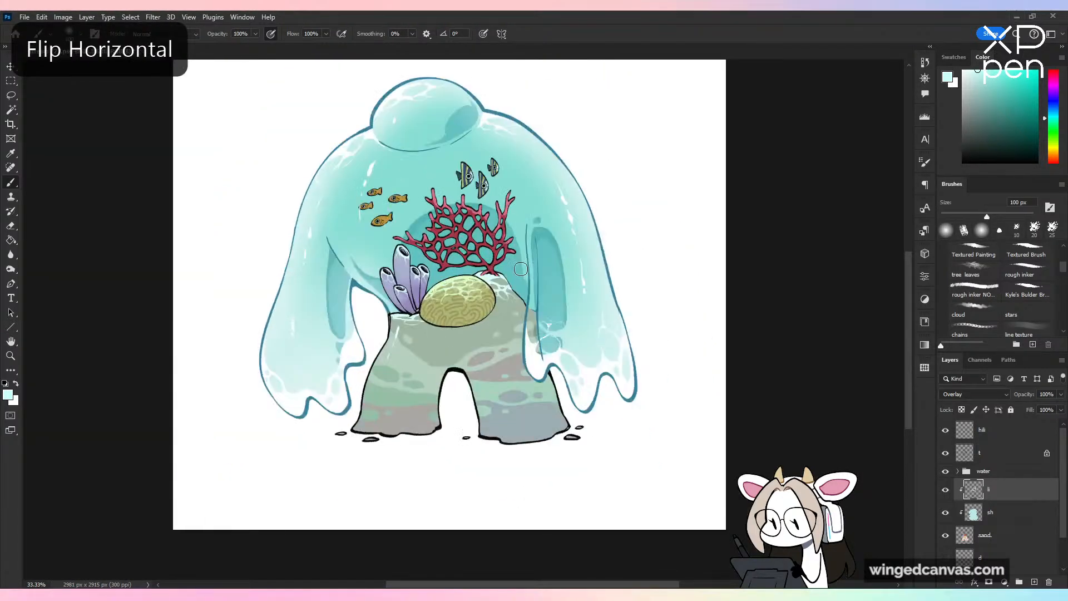
key("ctrl+plus")
key("ctrl+s")
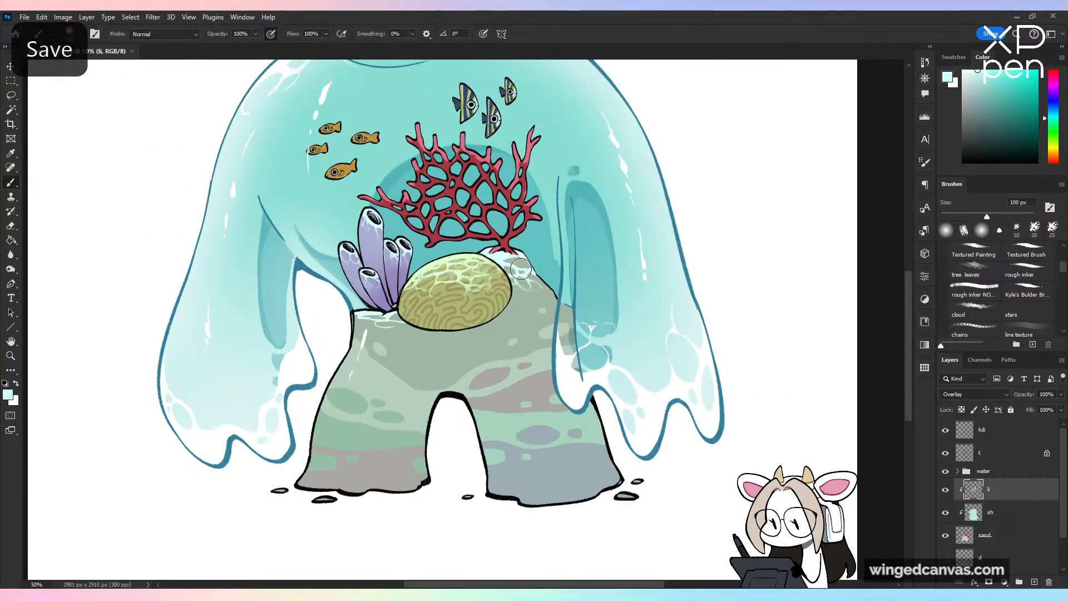
Step: Add a soft glow to the sand peak and red coral with the soft brush at 125 px, check it mirrored and save
left_click_drag(987, 218, 993, 217)
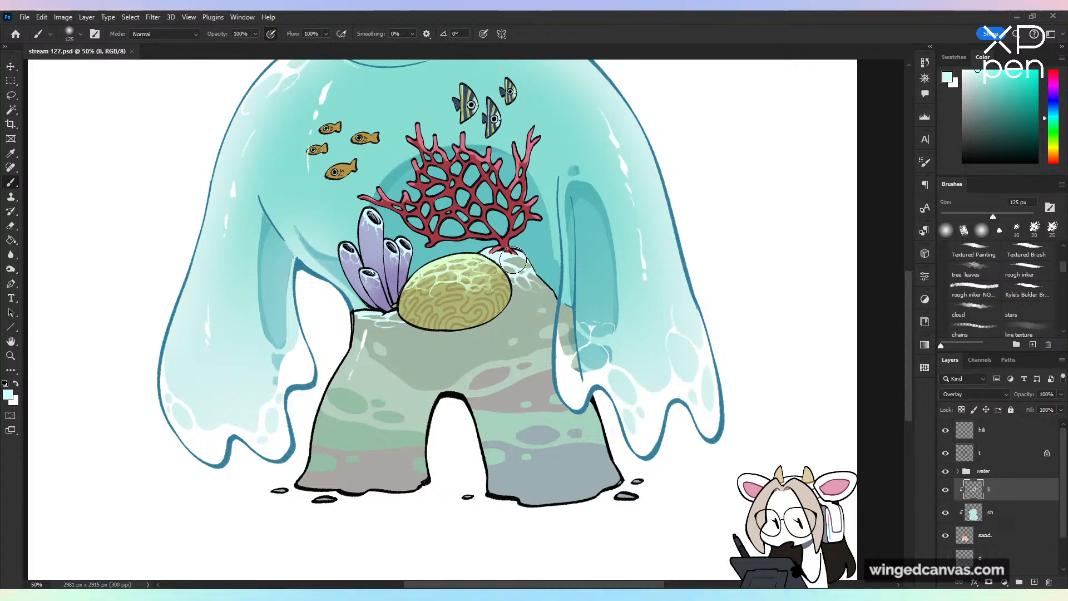
left_click_drag(514, 260, 532, 287)
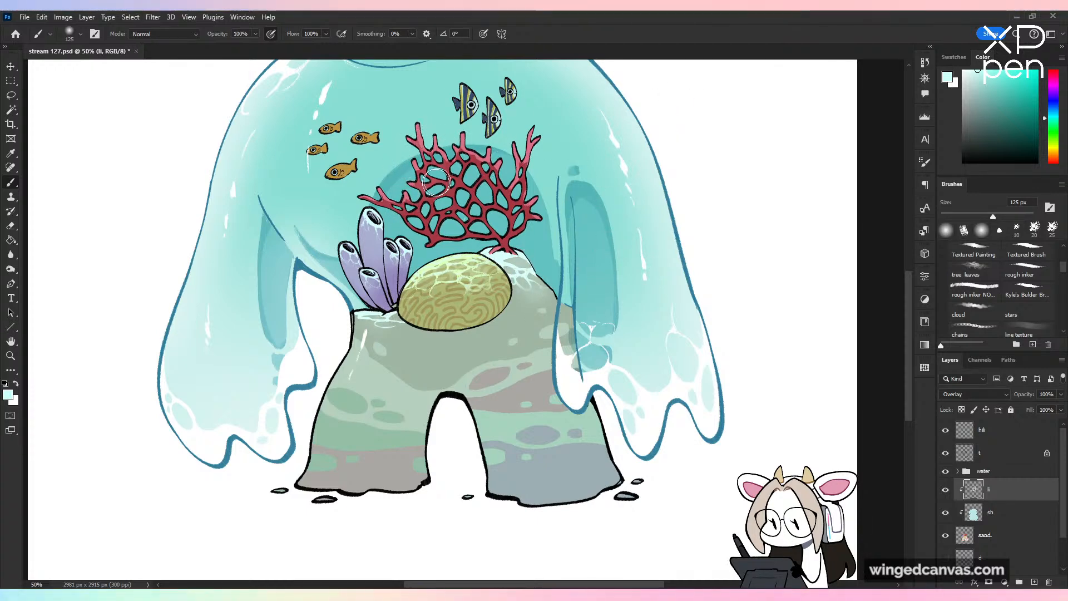
left_click_drag(523, 161, 552, 223)
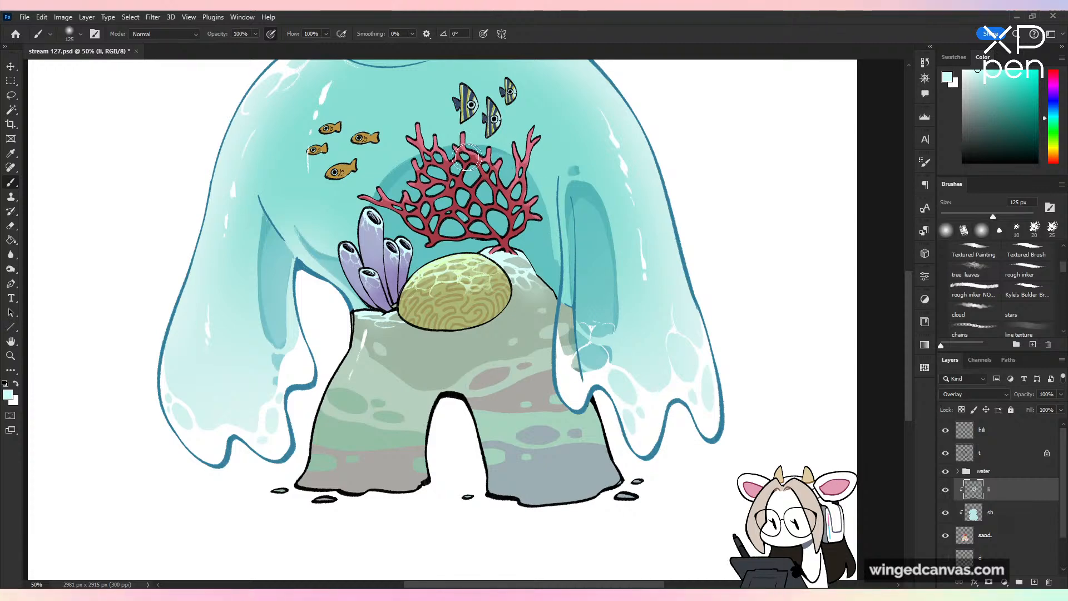
key("ctrl+minus")
key("ctrl+shift+h")
key("ctrl+shift+h")
key("ctrl+s")
key("ctrl+minus")
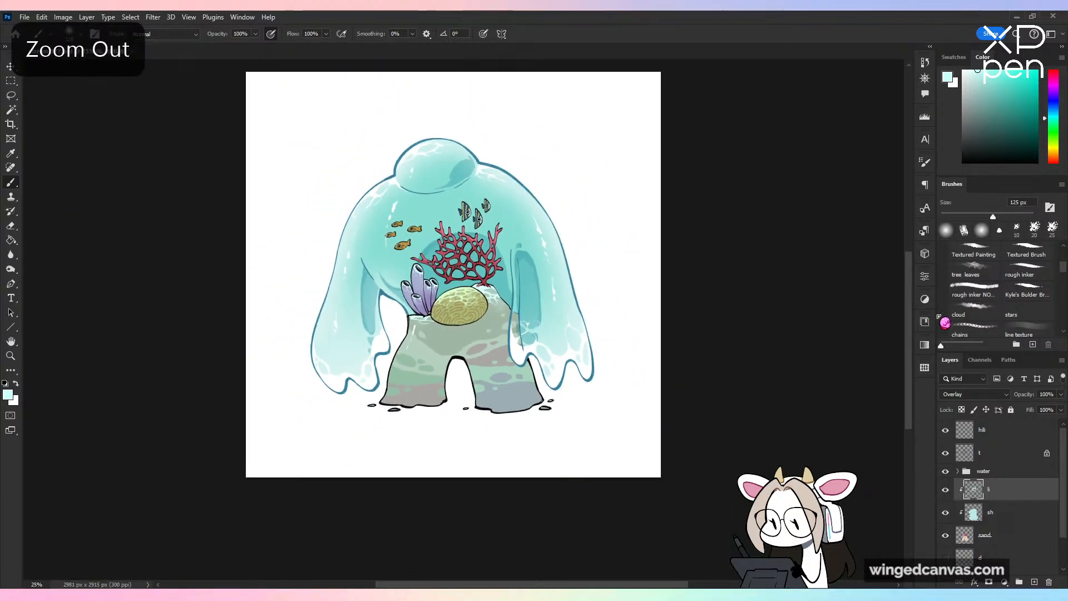
Step: Paint pale highlights along the backs of the four orange fish with the Textured Brush at 33 px
key("ctrl+plus")
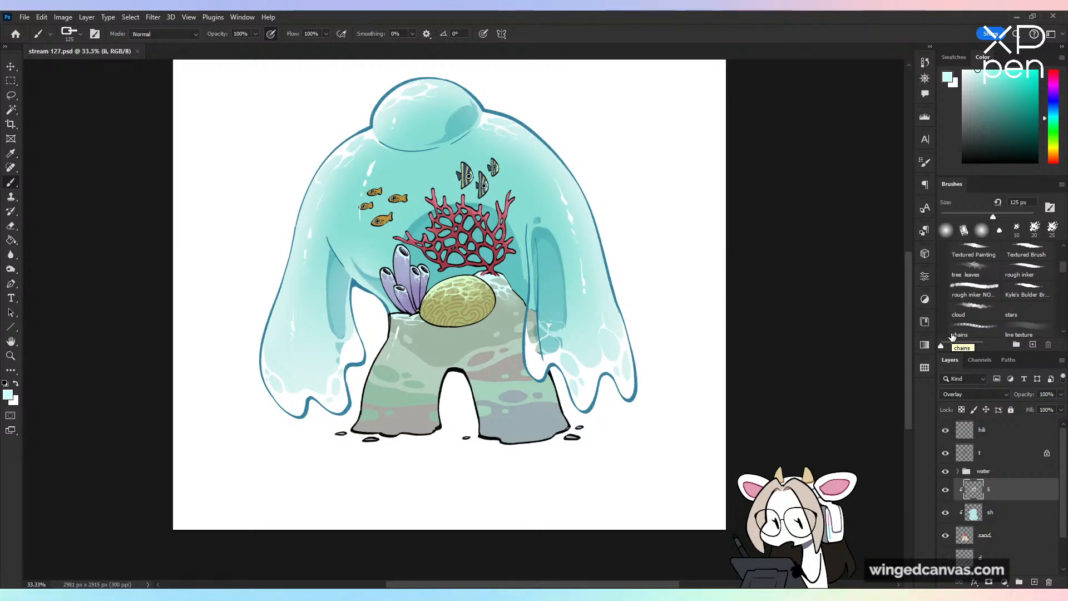
key("ctrl+plus")
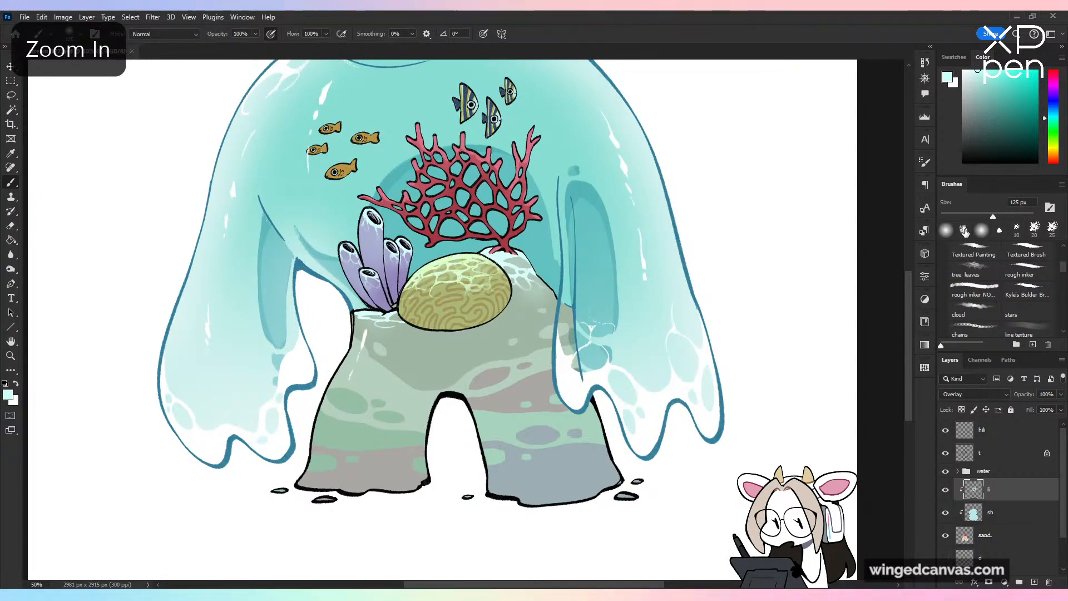
left_click(1027, 251)
key("ctrl+plus")
left_click_drag(389, 195, 632, 406)
key("ctrl+plus")
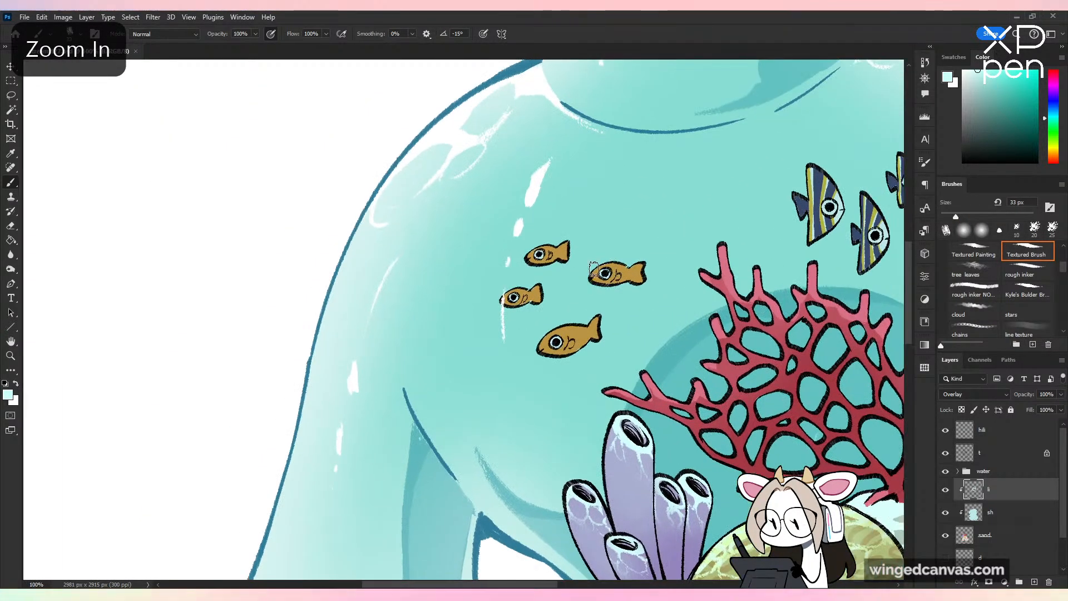
left_click_drag(597, 271, 628, 267)
left_click_drag(528, 255, 560, 245)
key("ctrl+z")
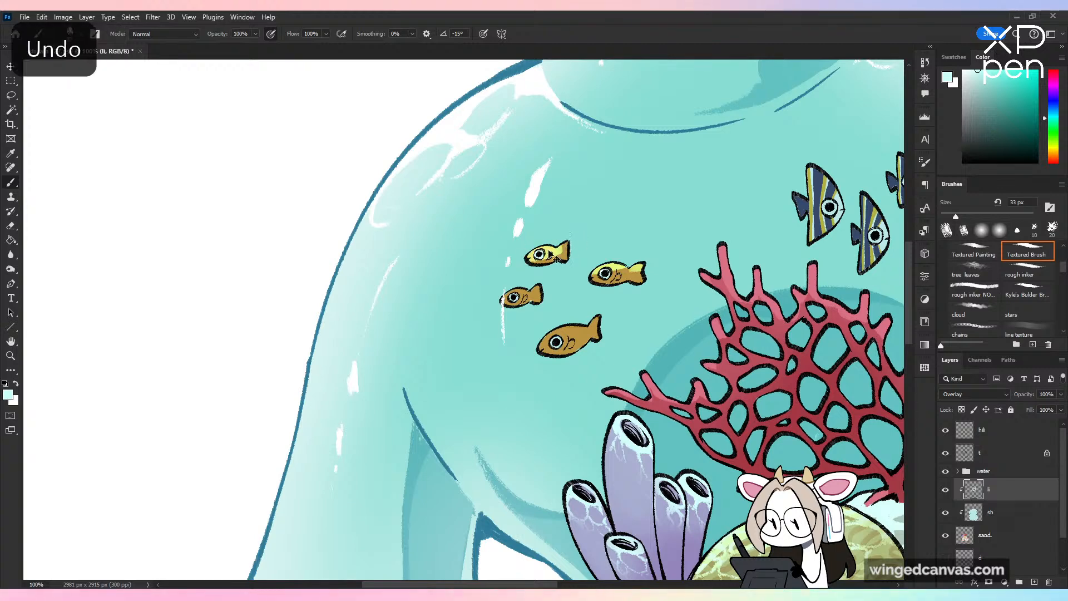
left_click_drag(559, 341, 588, 332)
left_click_drag(609, 278, 637, 270)
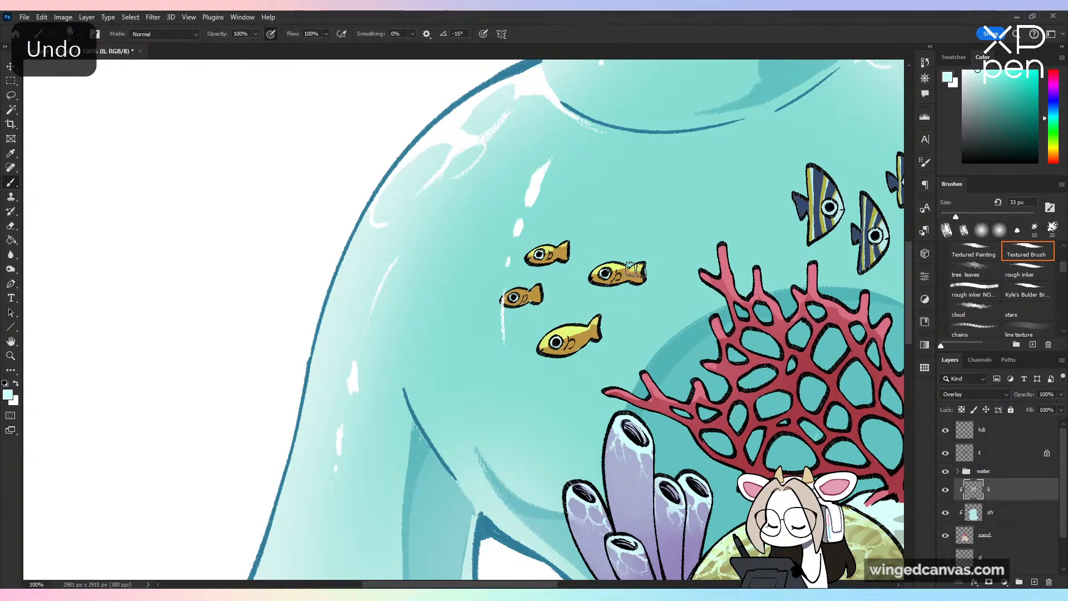
left_click_drag(504, 298, 537, 292)
Step: Highlight the upper parts of the three striped fish with the 33 px Textured Brush and save the document
left_click_drag(679, 282, 398, 302)
key("ctrl+s")
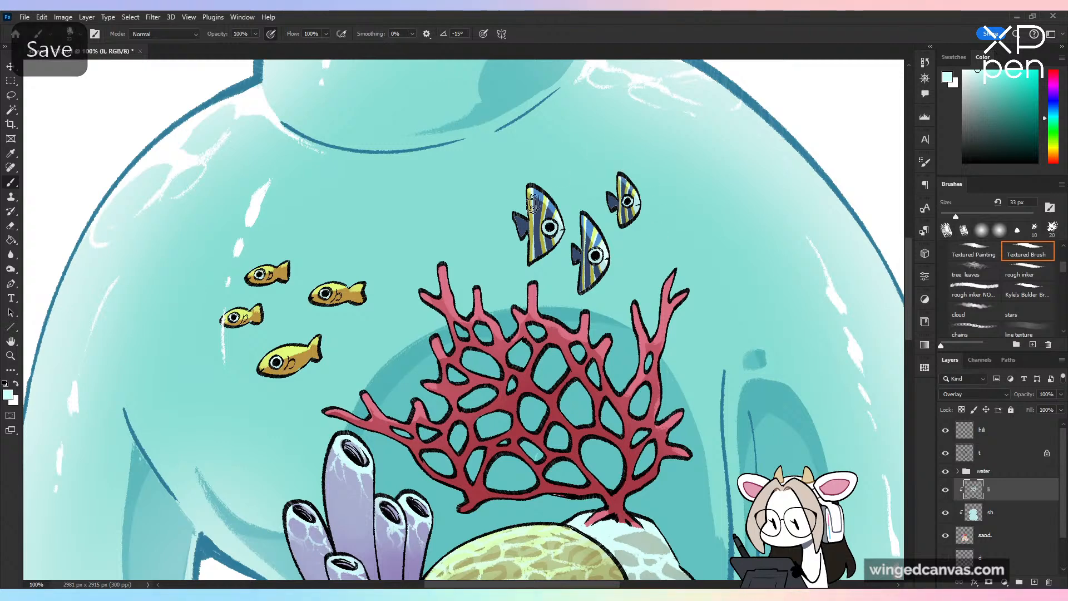
key("ctrl+minus")
key("ctrl+s")
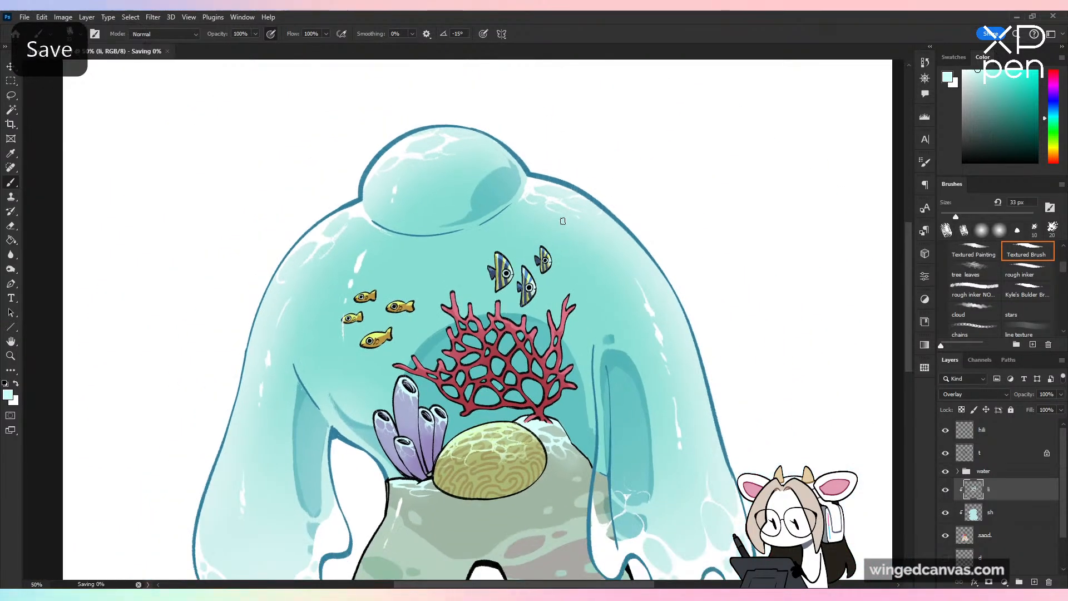
Step: Review the whole illustration, reduce the Textured Brush size to 14 px and save the file
key("ctrl+minus")
left_click_drag(784, 351, 785, 350)
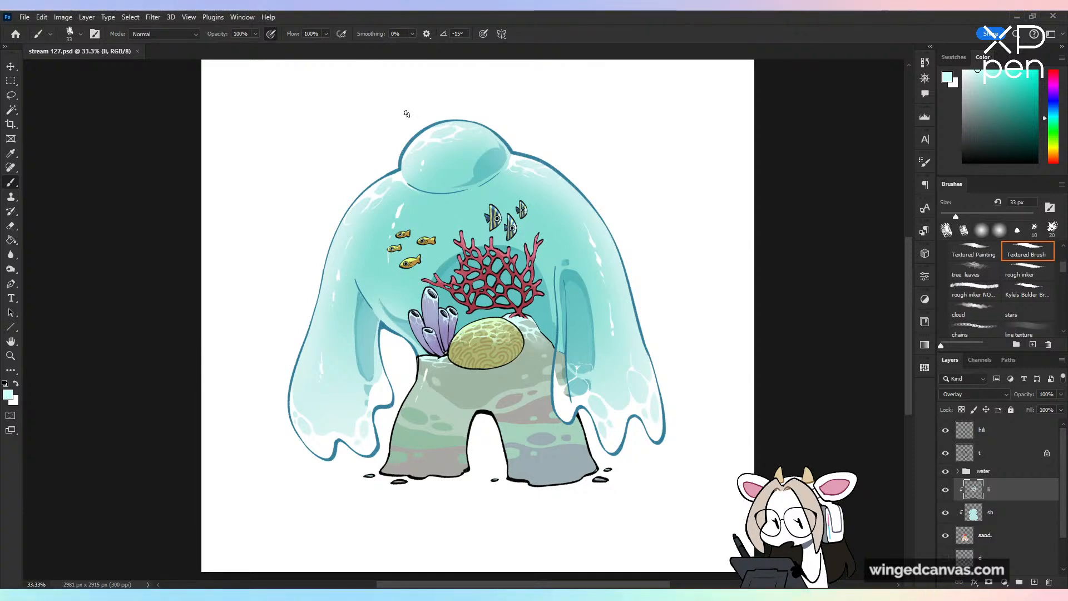
left_click_drag(956, 217, 947, 217)
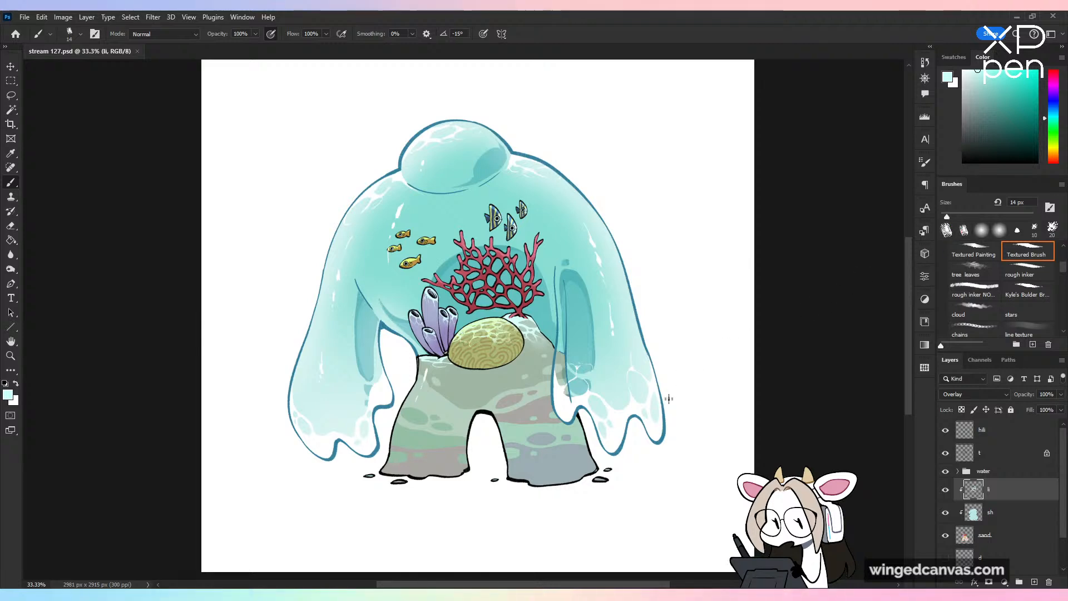
key("ctrl+plus")
key("ctrl+s")
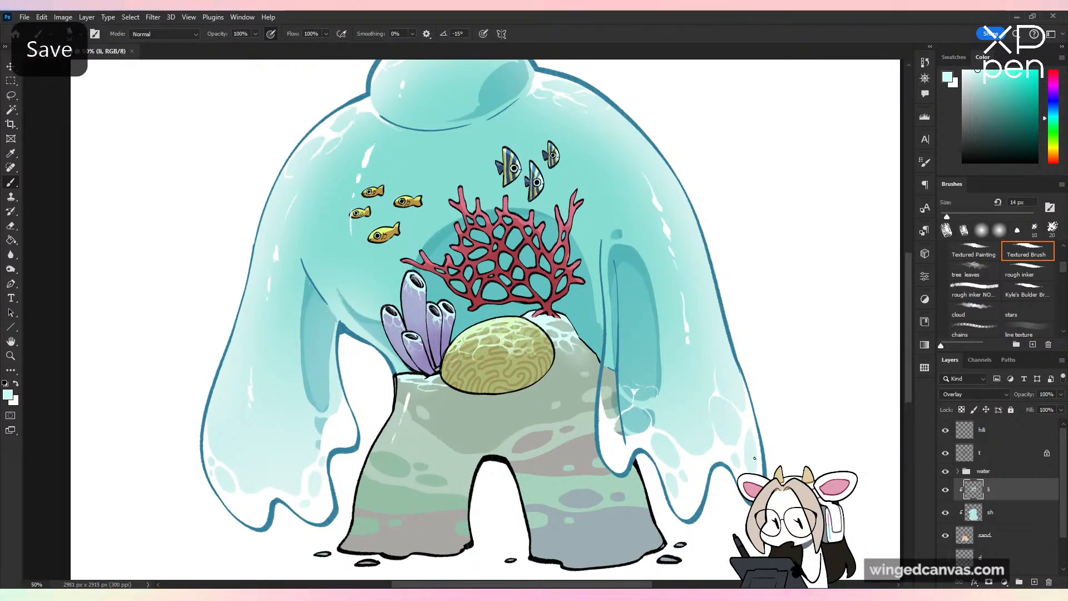
Step: Activate the clipped Multiply layer "sh" and choose a muted blue shadow colour based on its existing pale tone
left_click(991, 512)
left_click(974, 393)
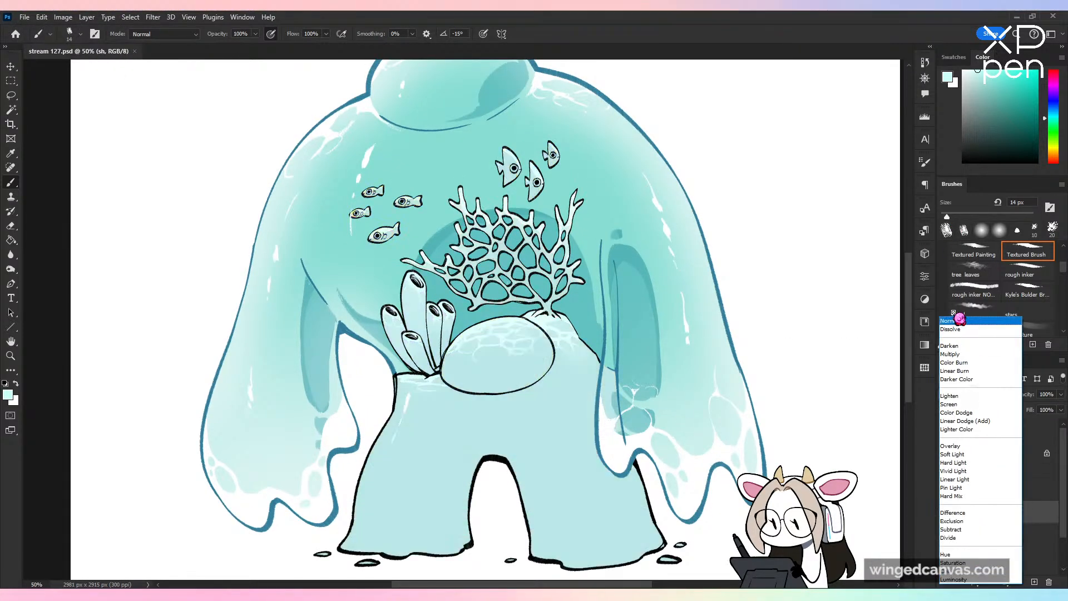
left_click(951, 320)
key("ctrl+z")
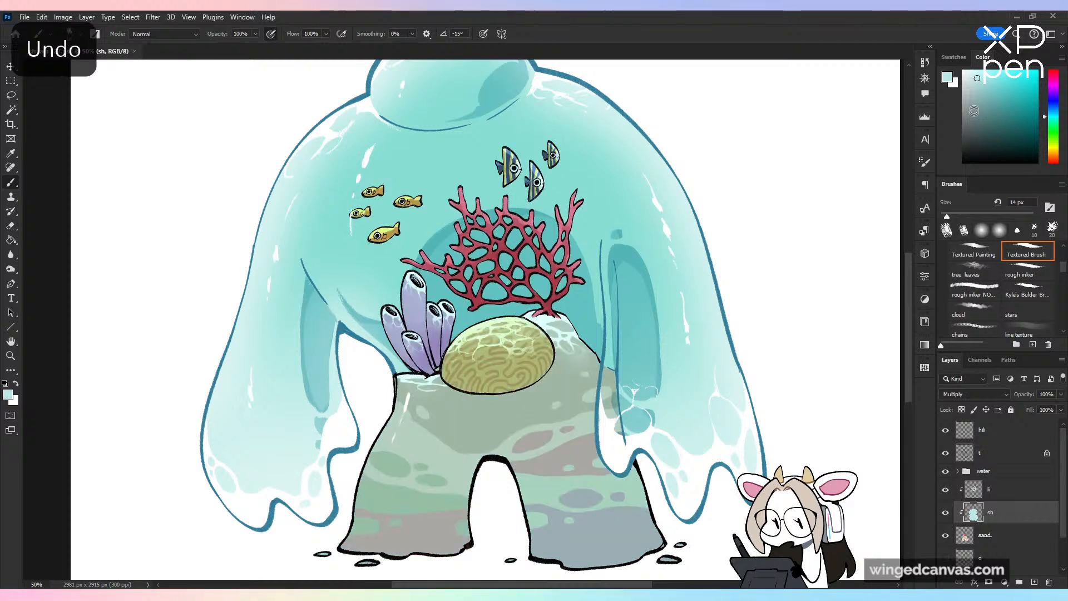
left_click(1055, 114)
left_click(988, 95)
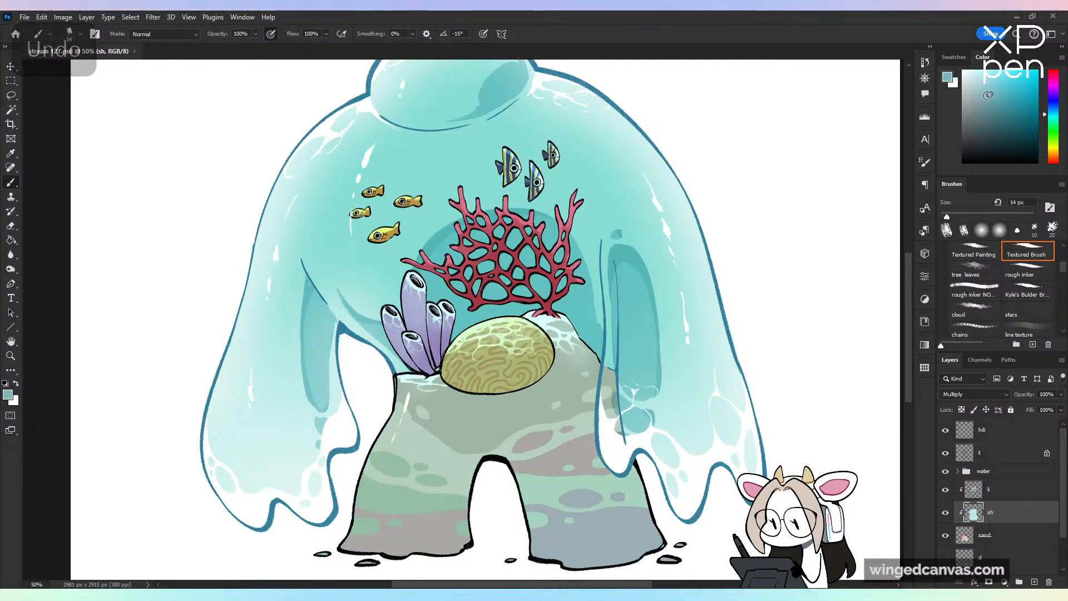
Step: Paint a muted blue shadow on the sand beside the brain coral's right edge with the Textured Brush at 39 px
key("ctrl+plus")
key("bracketright")
key("bracketright")
key("bracketright")
key("bracketright")
key("bracketright")
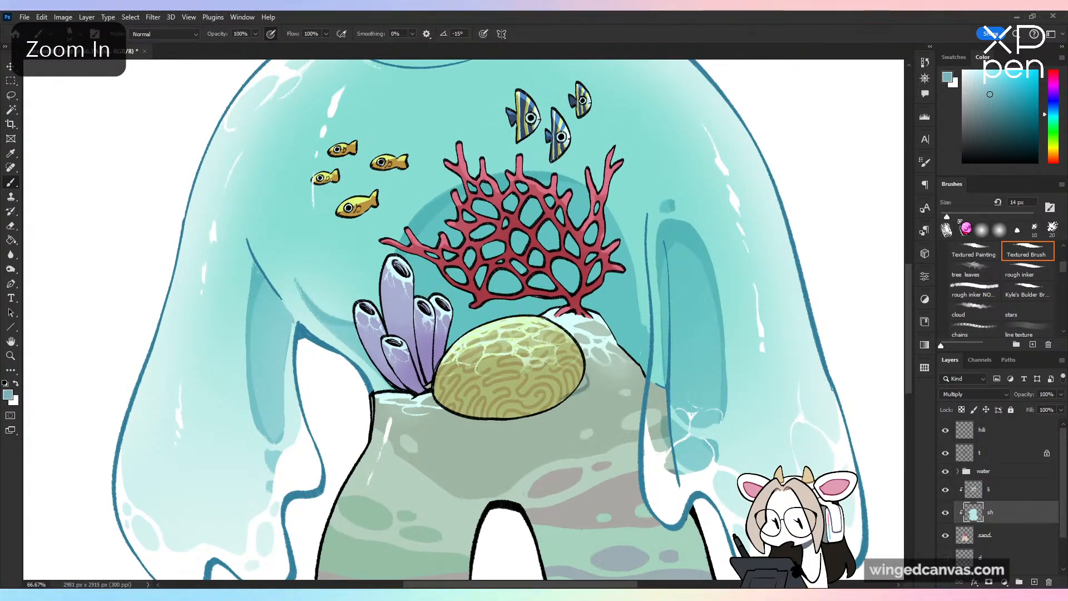
key("ctrl+z")
left_click_drag(588, 377, 573, 400)
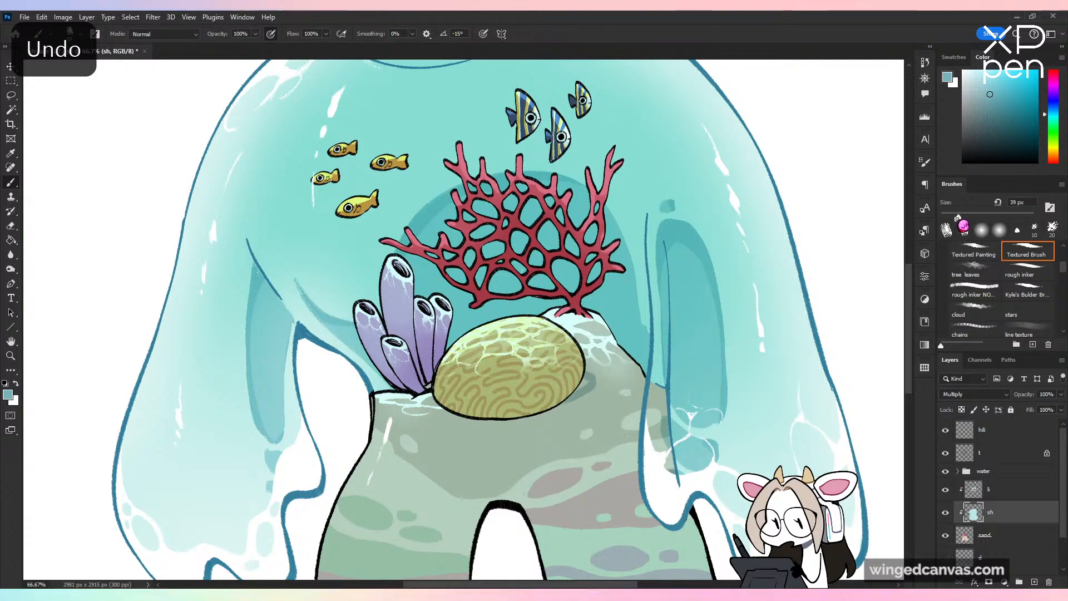
Step: Shade the brain coral's lower right side and the sand beneath it with the Textured Brush at 32 px
left_click_drag(958, 217, 955, 217)
left_click_drag(587, 381, 577, 392)
key("ctrl+z")
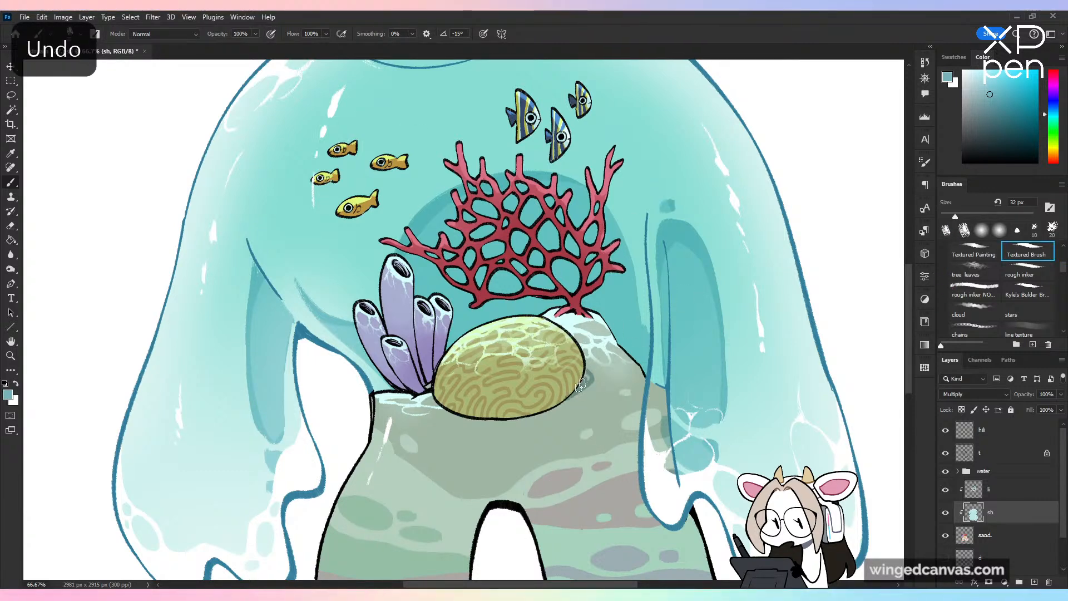
mouse_move(589, 372)
left_mouse_down()
mouse_move(611, 371)
mouse_move(504, 415)
mouse_move(468, 414)
mouse_move(564, 392)
left_mouse_up()
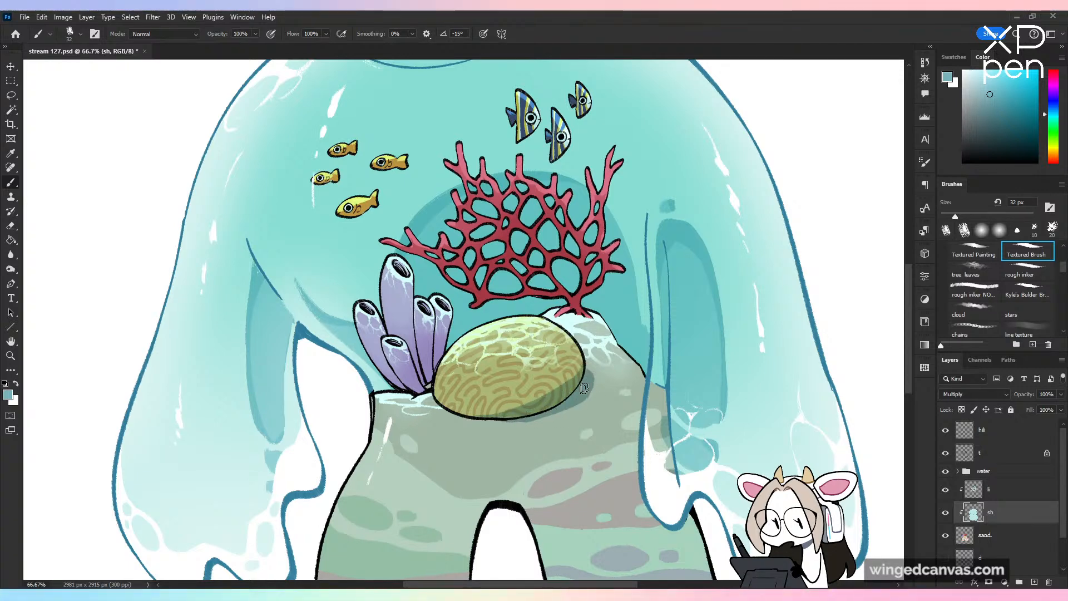
left_click_drag(440, 408, 514, 421)
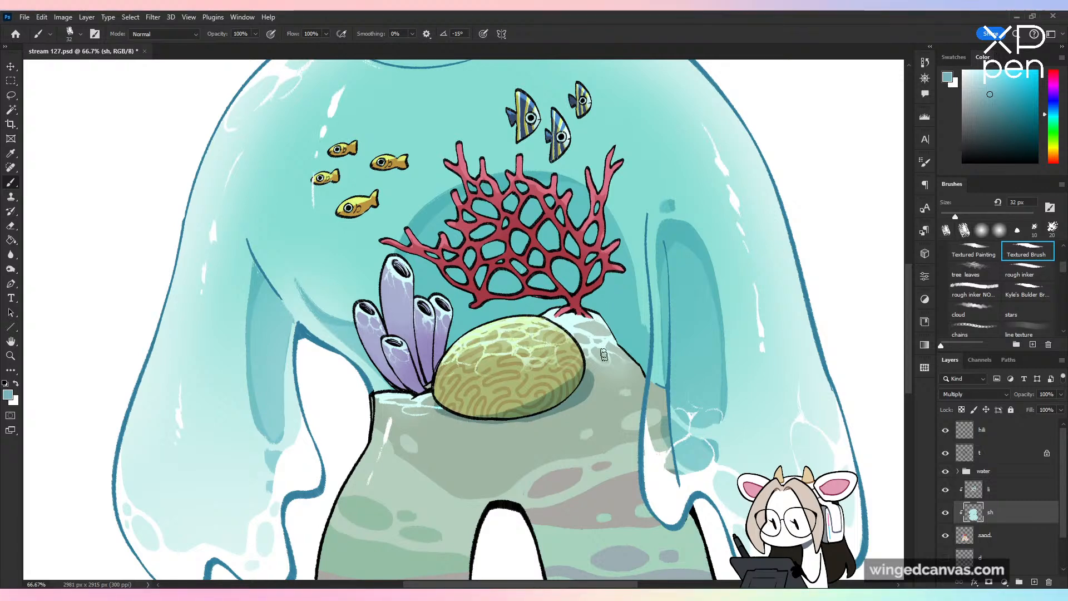
Step: Undo the last shading stroke on the purple tube corals, save the file and check the illustration mirrored
key("ctrl+minus")
key("ctrl+plus")
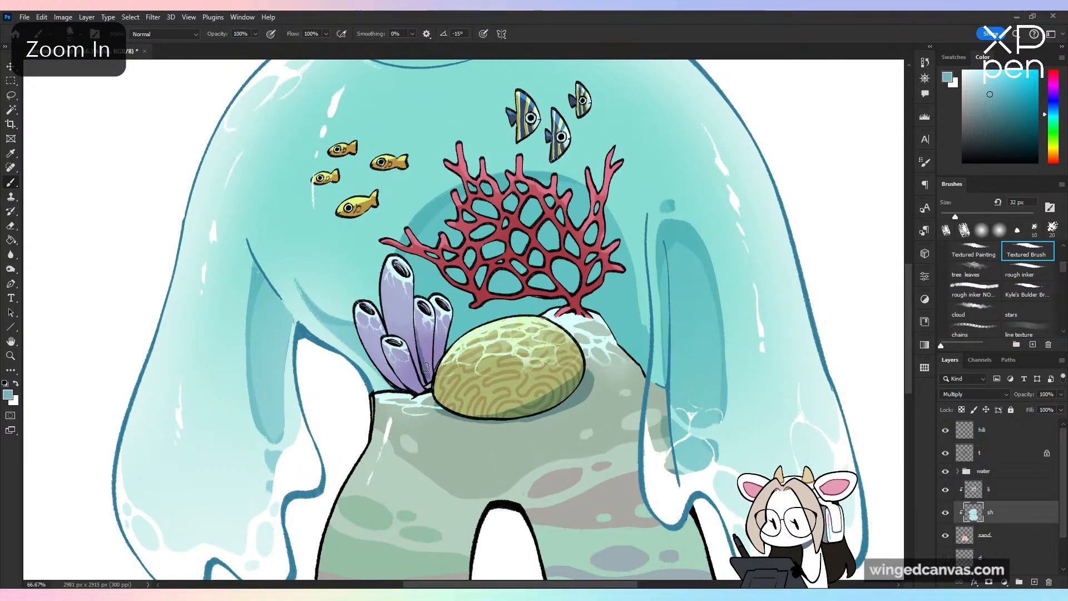
key("ctrl+z")
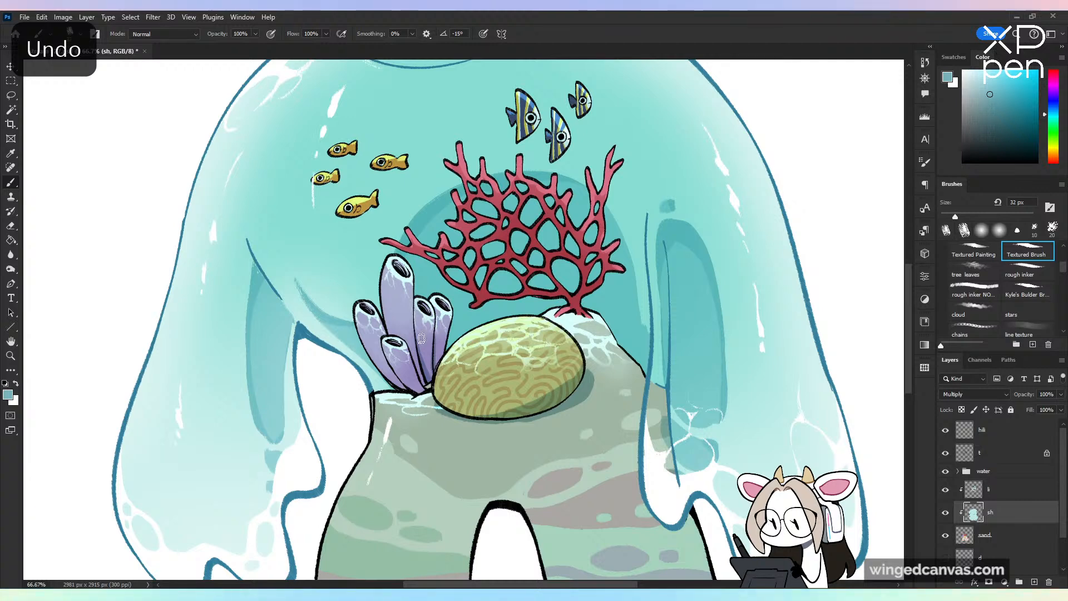
key("ctrl+minus")
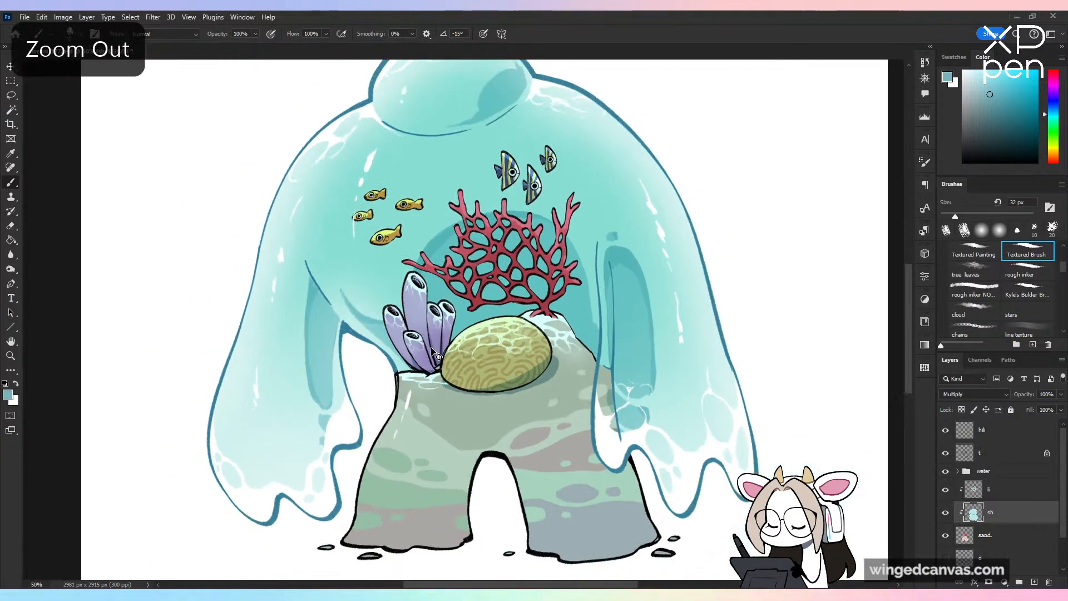
key("ctrl+minus")
key("ctrl+s")
key("ctrl+shift+h")
key("ctrl+shift+h")
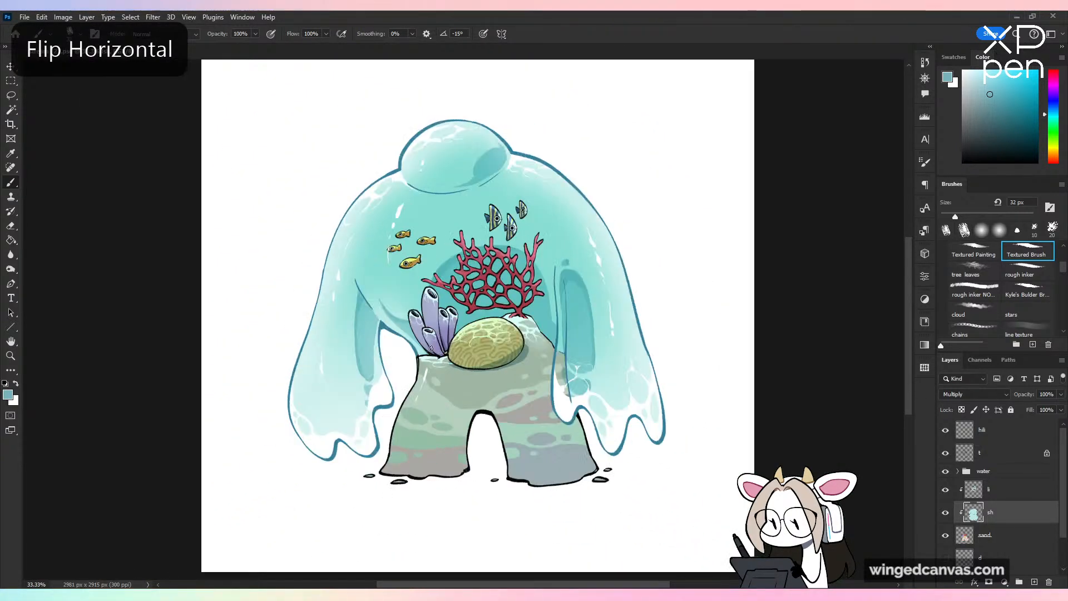
Step: Shade the front of the sand mound and both legs in muted blue with the Textured Brush at 70 px
key("ctrl+plus")
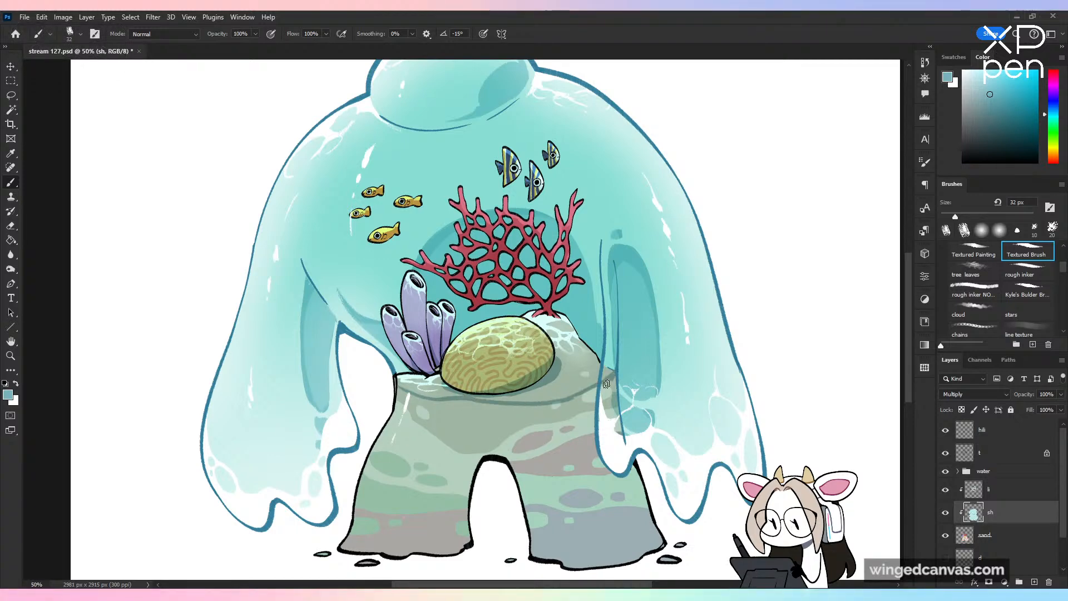
left_click_drag(955, 217, 973, 216)
left_click_drag(507, 432, 547, 410)
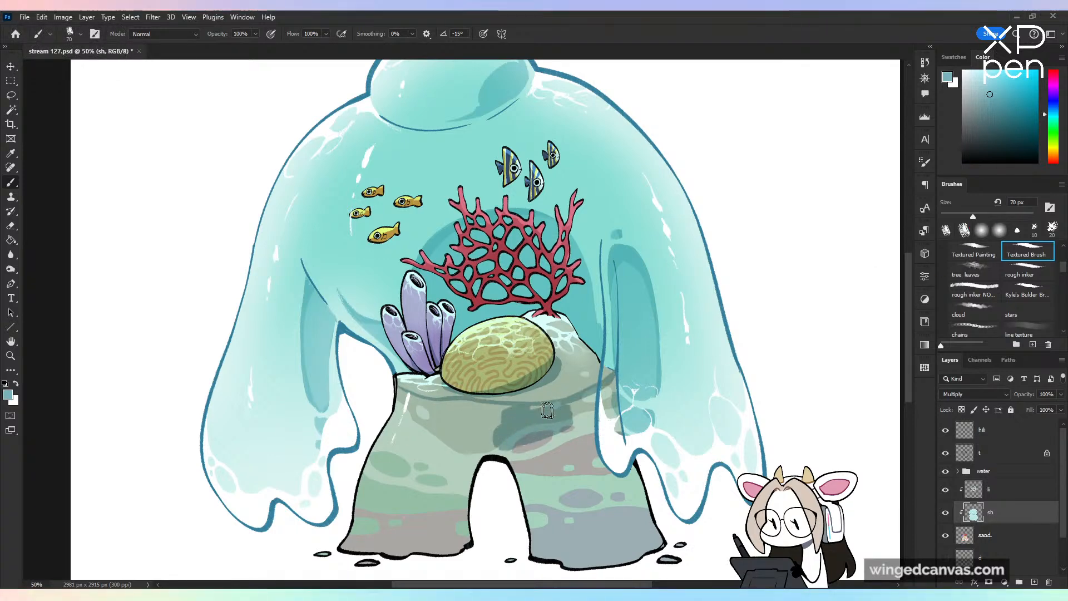
mouse_move(478, 412)
left_mouse_down()
mouse_move(410, 401)
mouse_move(387, 434)
mouse_move(445, 421)
mouse_move(377, 491)
mouse_move(506, 430)
mouse_move(477, 488)
mouse_move(471, 547)
mouse_move(379, 552)
mouse_move(366, 533)
mouse_move(381, 520)
mouse_move(351, 519)
left_mouse_up()
mouse_move(526, 457)
left_mouse_down()
mouse_move(633, 392)
mouse_move(528, 489)
mouse_move(656, 556)
mouse_move(644, 518)
left_mouse_up()
Step: Review the sand shading with the canvas mirrored, restore the orientation and save the file
key("ctrl+minus")
key("ctrl+minus")
key("ctrl+minus")
key("ctrl+shift+h")
key("ctrl+shift+h")
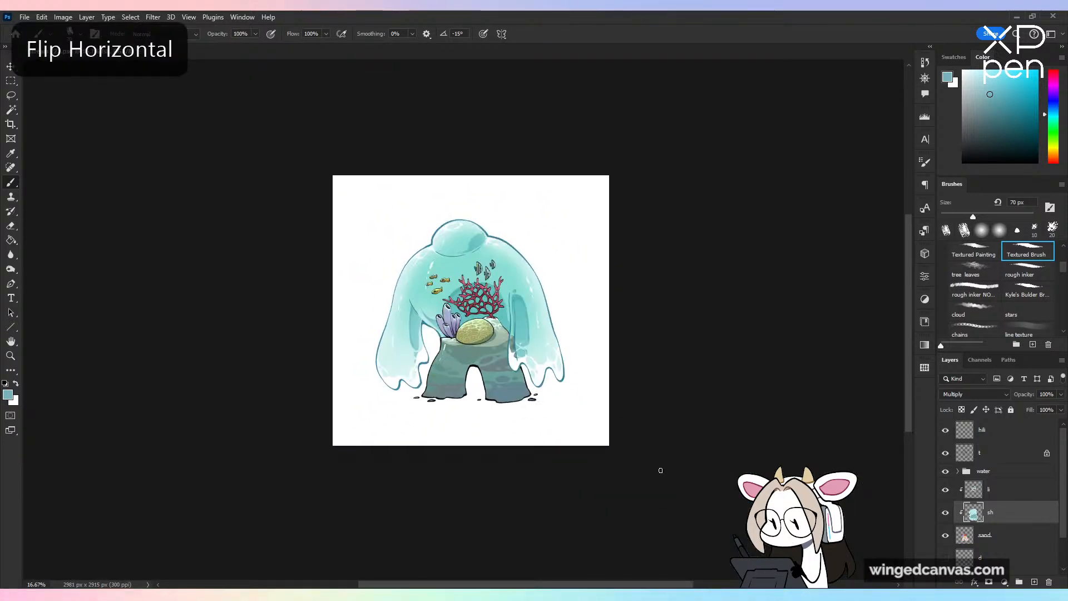
key("ctrl+plus")
key("ctrl+plus")
key("ctrl+s")
Step: Try to soften the sand shadow's left edge with the Soft Round eraser at 91 px and return to the brush
left_click(11, 226)
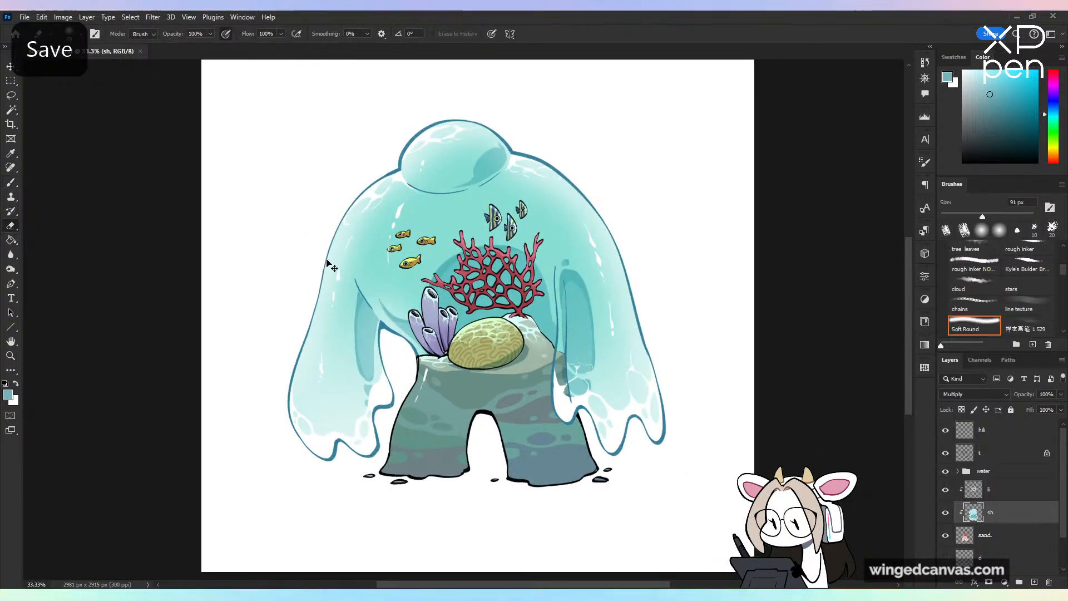
key("ctrl+plus")
key("ctrl+z")
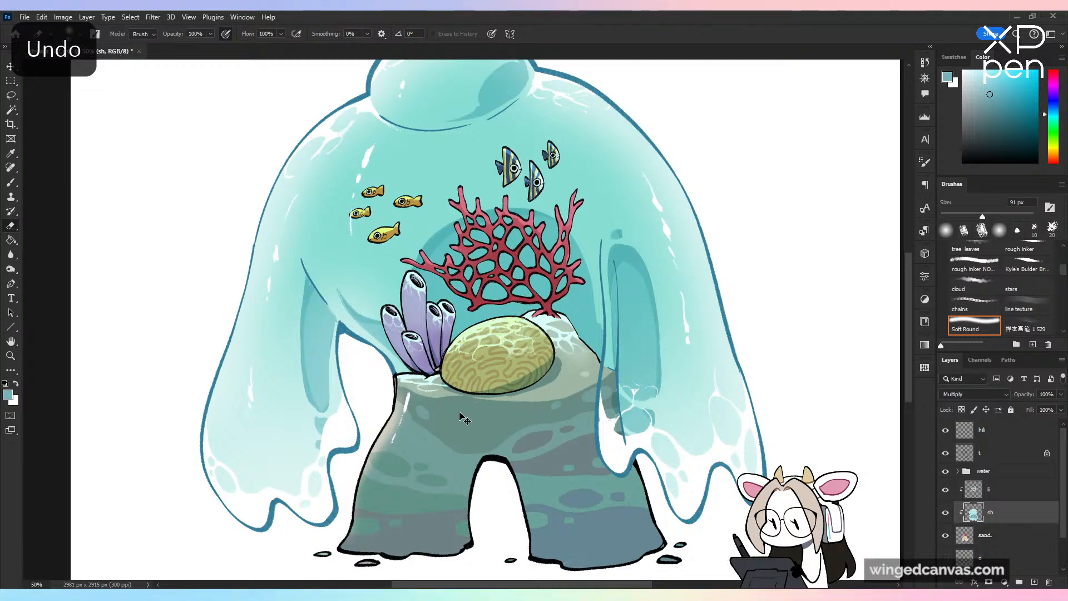
key("b")
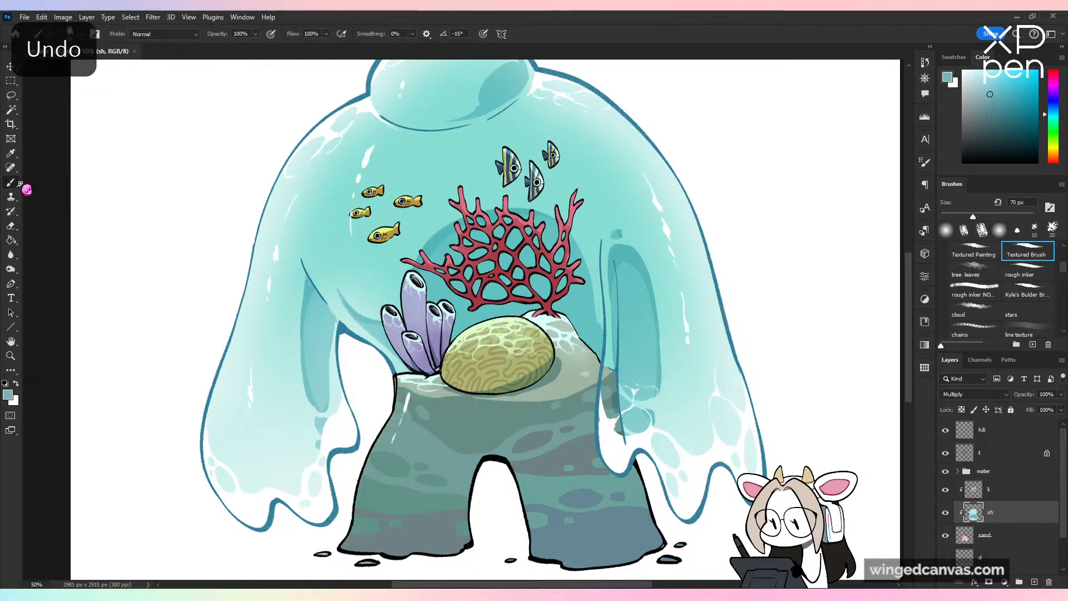
Step: Lighten the left leg's outer and inner edges with pale cyan sampled from the "sh" layer, keeping Multiply mode, and check it mirrored
left_click(973, 394)
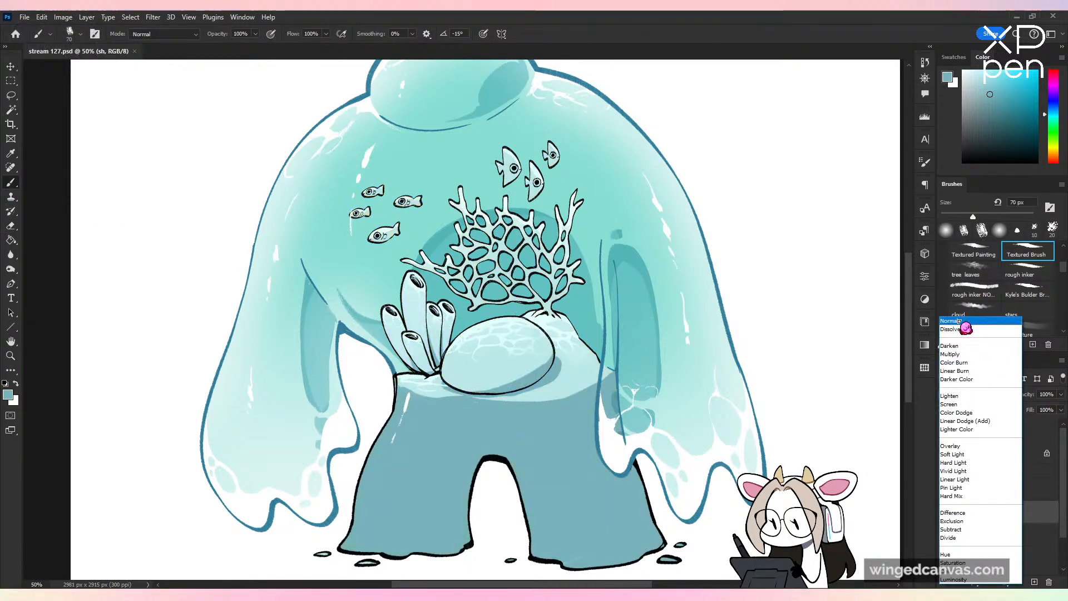
left_click(959, 321)
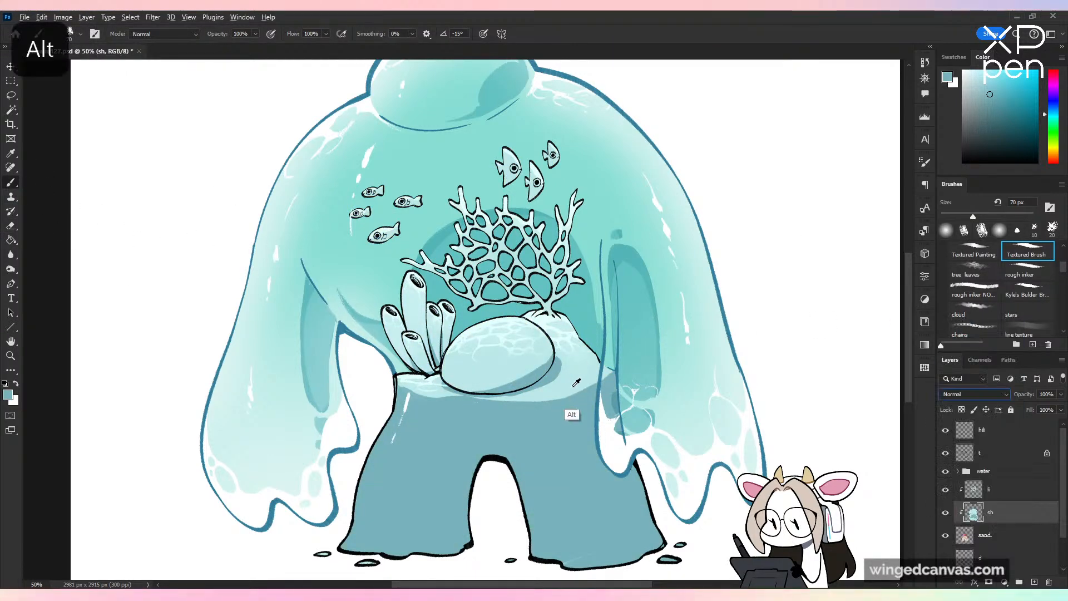
left_click(580, 390, "alt")
key("ctrl+z")
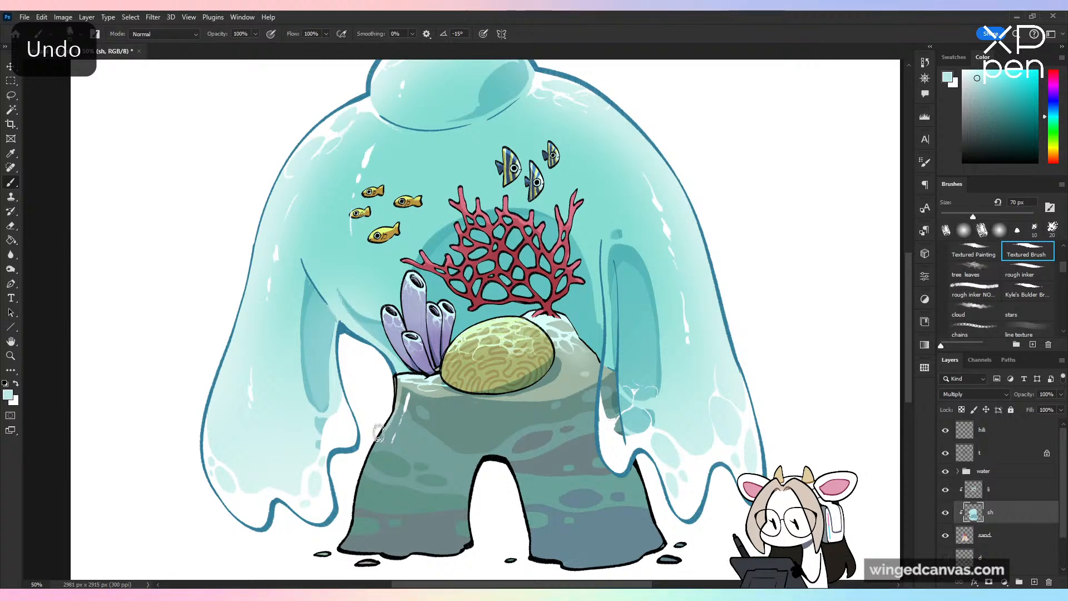
left_click_drag(478, 462, 467, 513)
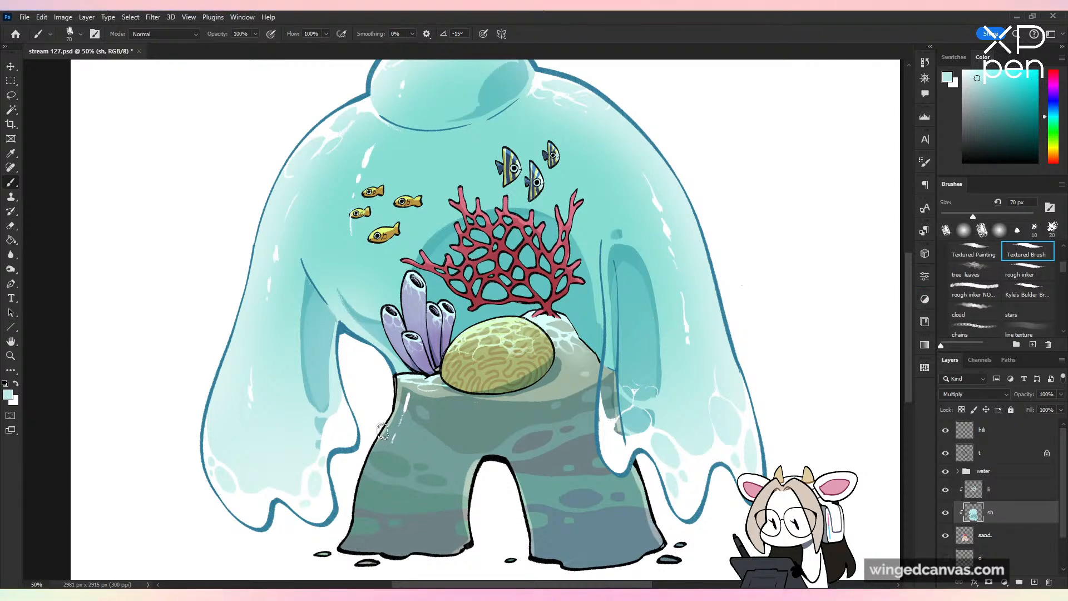
mouse_move(383, 429)
left_mouse_down()
mouse_move(360, 487)
mouse_move(364, 560)
left_mouse_up()
key("ctrl+minus")
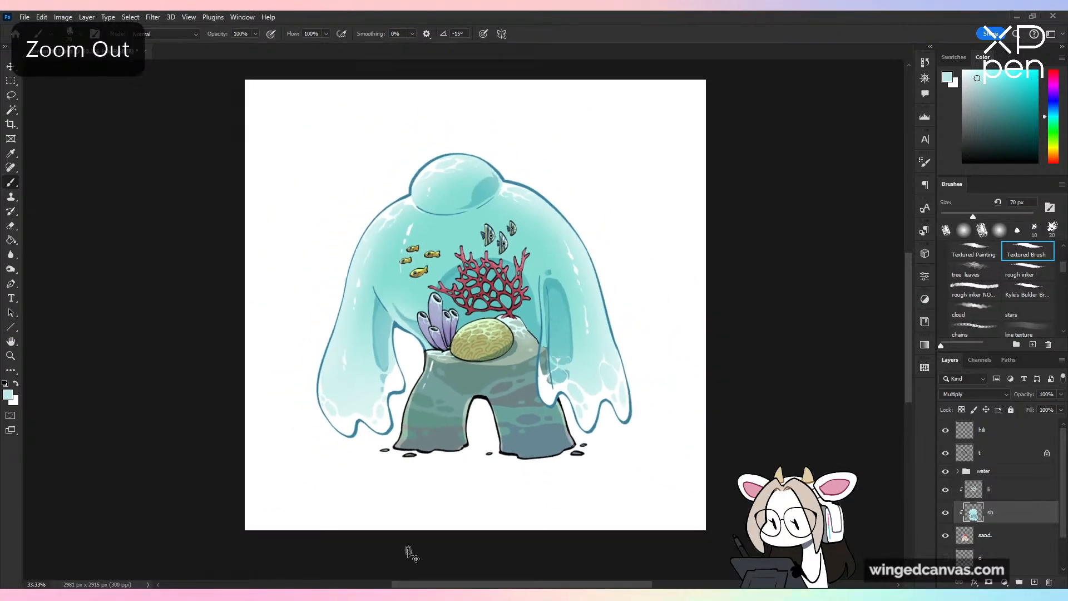
key("h")
key("h")
key("ctrl+plus")
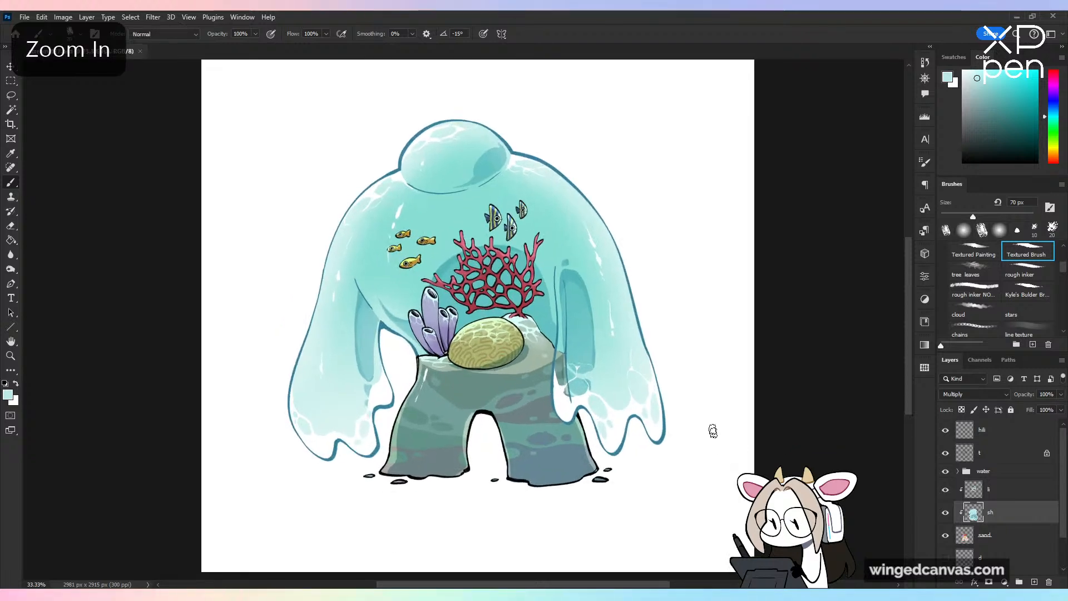
left_click_drag(710, 431, 780, 458)
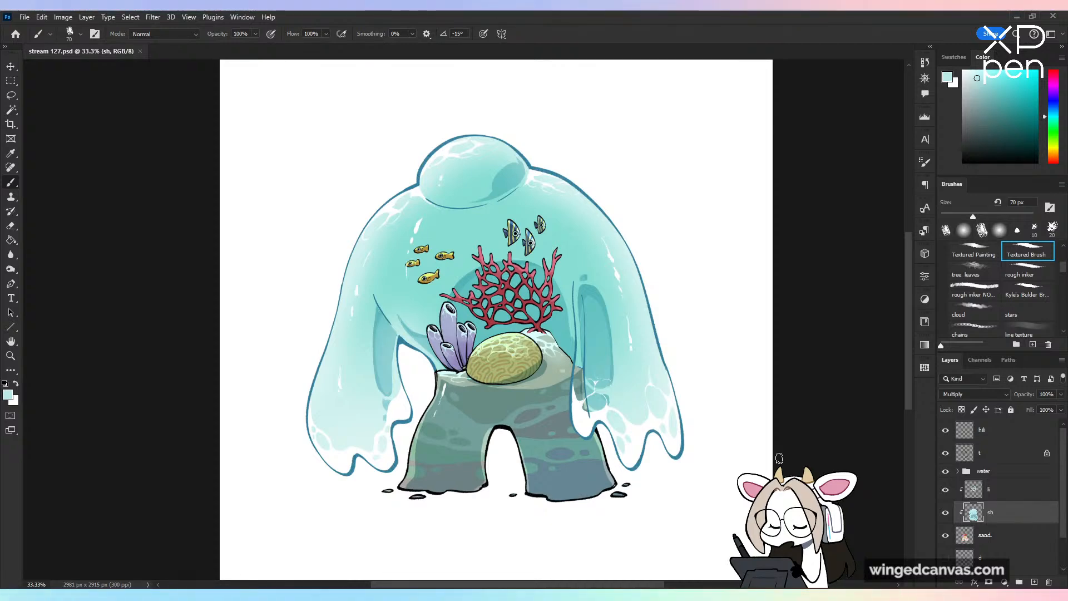
Step: Recolour the red coral's outlines dark magenta on the transparency-locked layer "t" with the 70 px Textured Brush and save the file
left_click(996, 454)
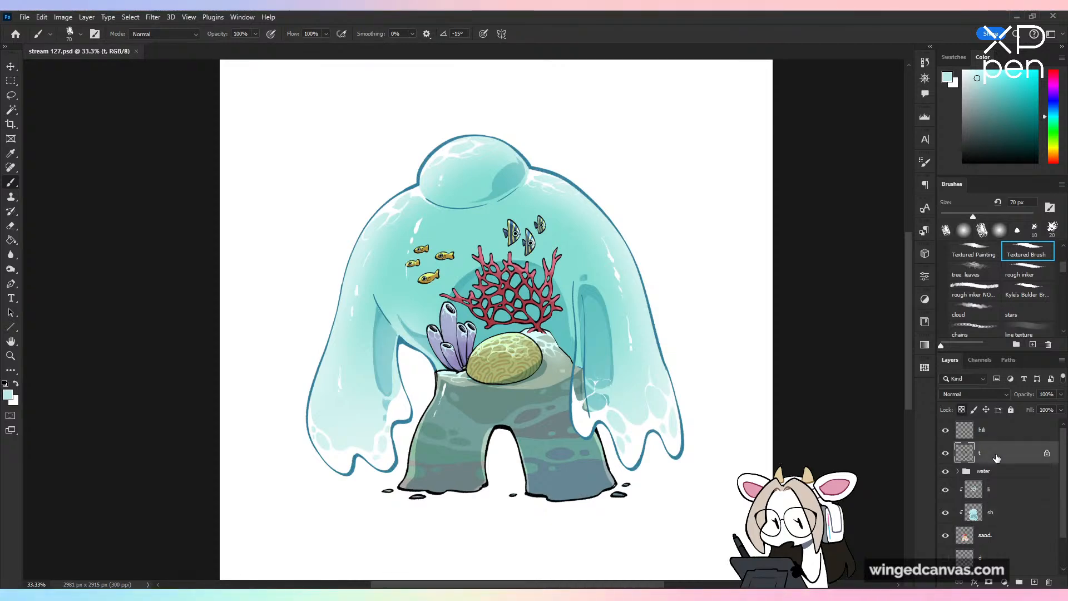
key("ctrl+equal")
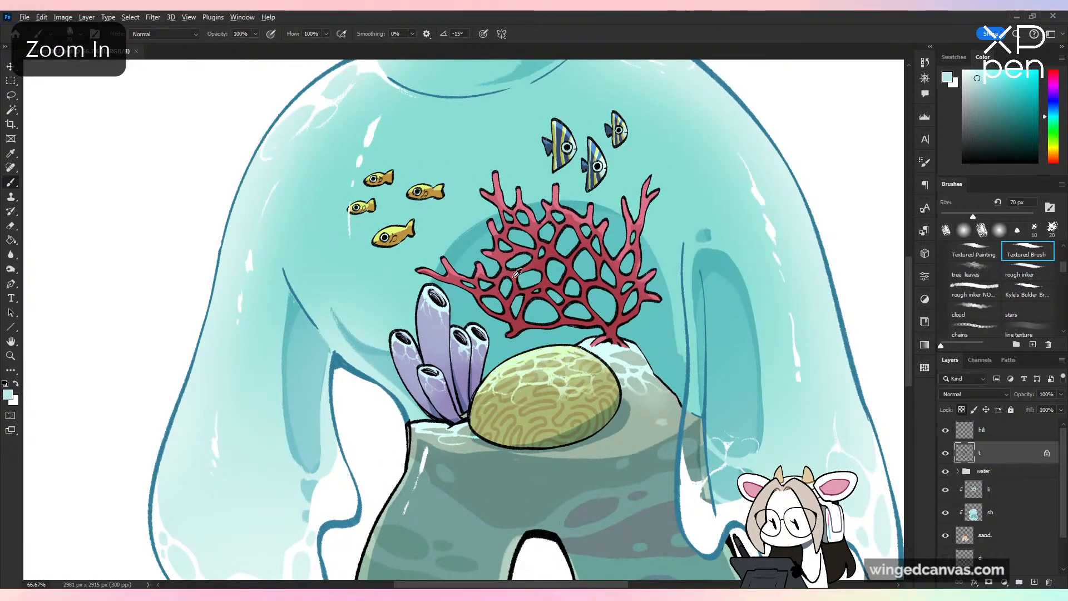
left_click(517, 272, "alt")
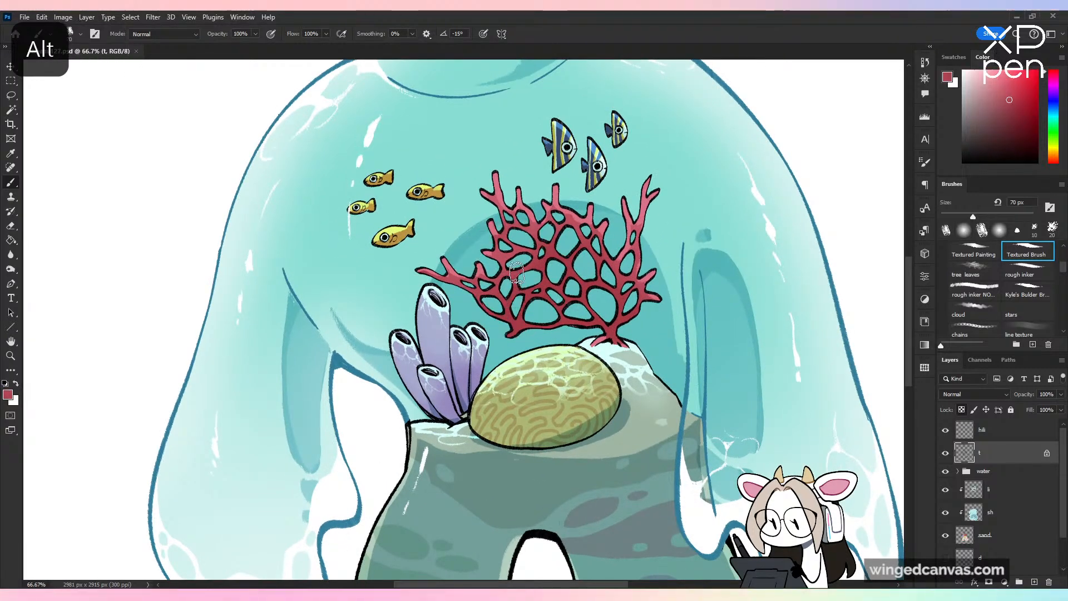
left_click(1060, 83)
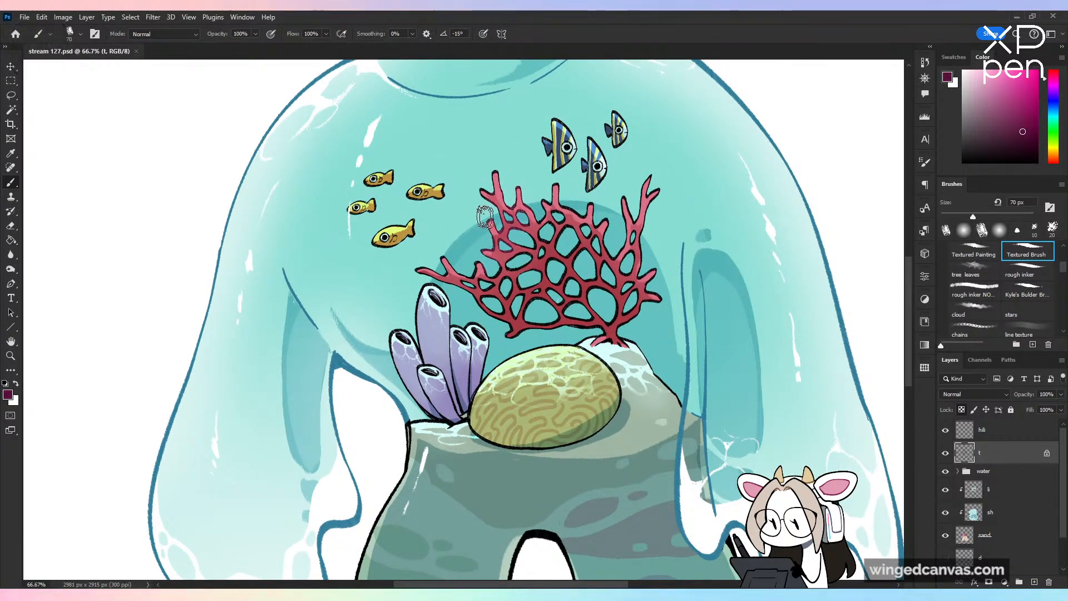
mouse_move(551, 192)
left_mouse_down()
mouse_move(604, 234)
mouse_move(534, 311)
mouse_move(617, 295)
mouse_move(599, 325)
mouse_move(616, 338)
mouse_move(639, 312)
mouse_move(627, 222)
mouse_move(652, 186)
left_mouse_up()
left_click(599, 210)
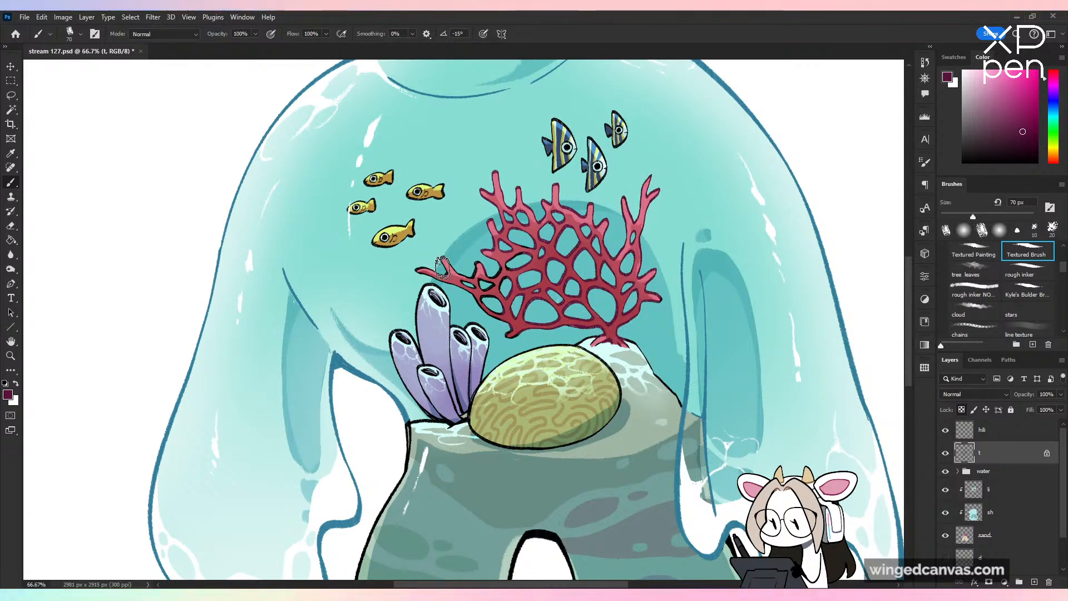
mouse_move(443, 267)
left_mouse_down()
mouse_move(522, 323)
mouse_move(544, 325)
mouse_move(504, 257)
mouse_move(530, 248)
mouse_move(614, 317)
left_mouse_up()
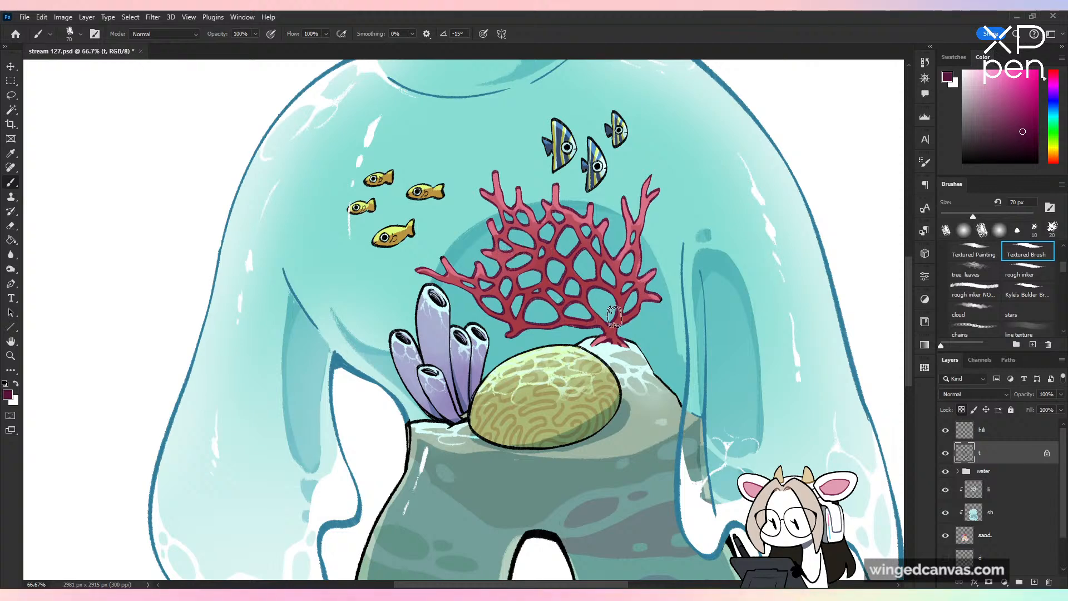
key("ctrl+minus")
key("ctrl+minus")
key("ctrl+s")
key("ctrl+plus")
key("ctrl+plus")
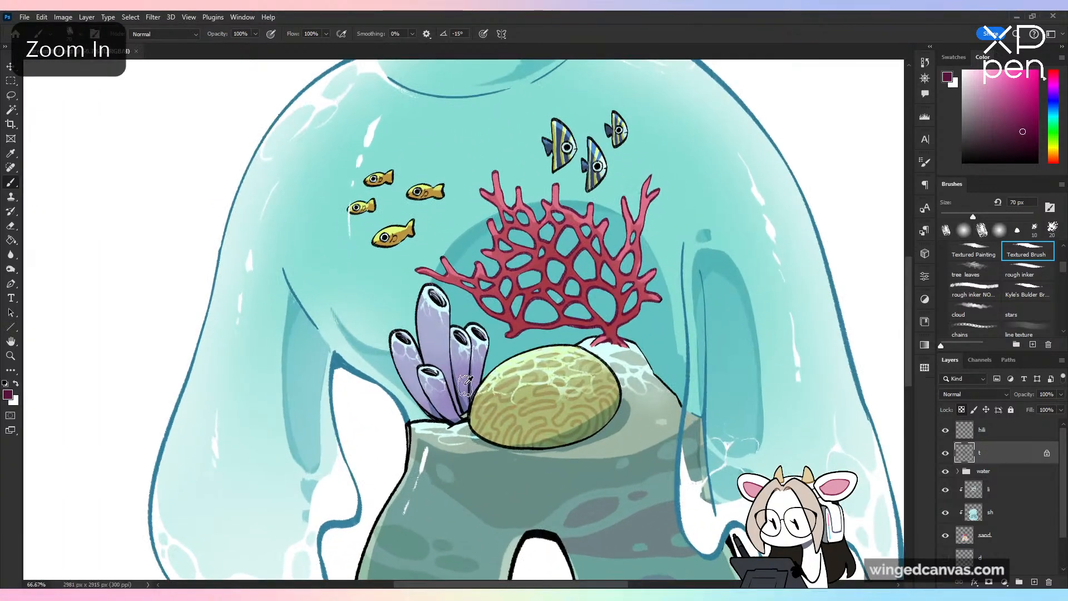
Step: Recolour the purple tube corals' outlines on layer "t" with blue-violet sampled from the coral, check them mirrored and save the file
left_click(466, 389, "alt")
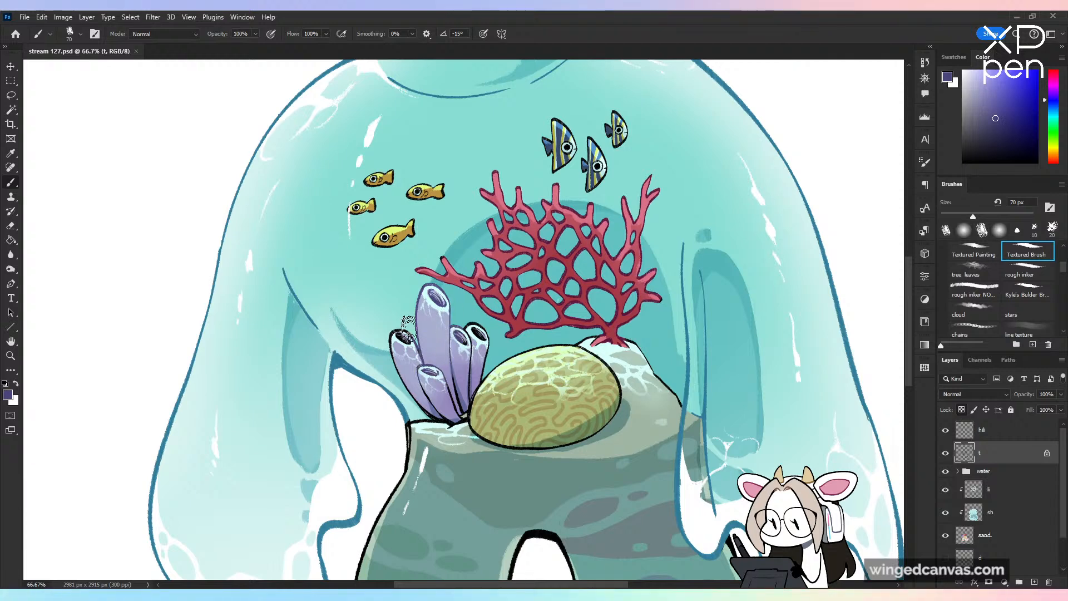
mouse_move(409, 328)
left_mouse_down()
mouse_move(403, 384)
mouse_move(431, 411)
mouse_move(445, 409)
left_mouse_up()
key("ctrl+z")
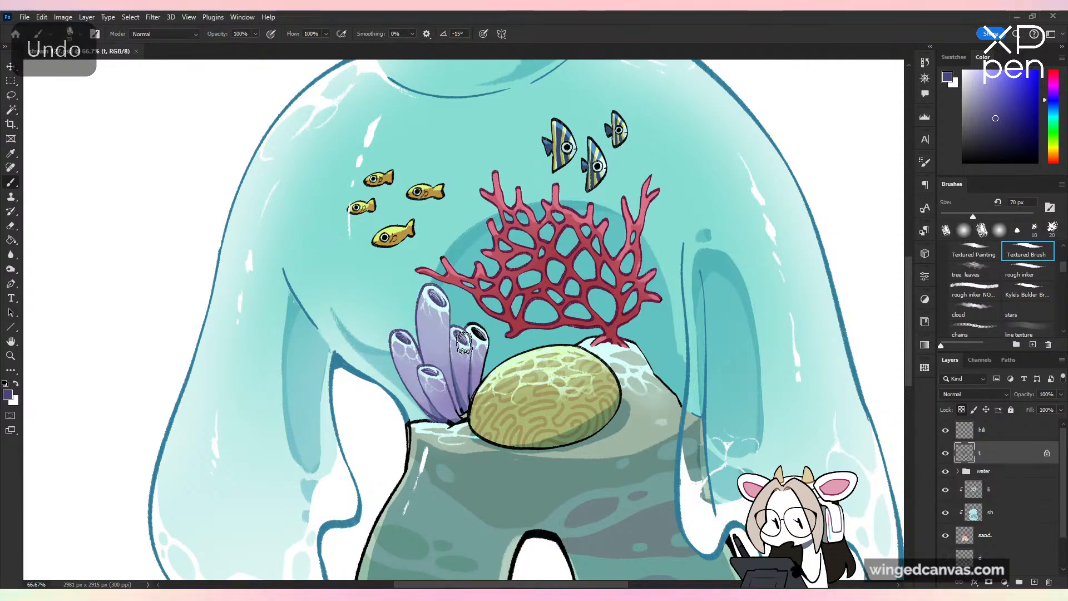
left_click_drag(460, 412, 473, 332)
key("ctrl+minus")
key("ctrl+minus")
key("ctrl+h")
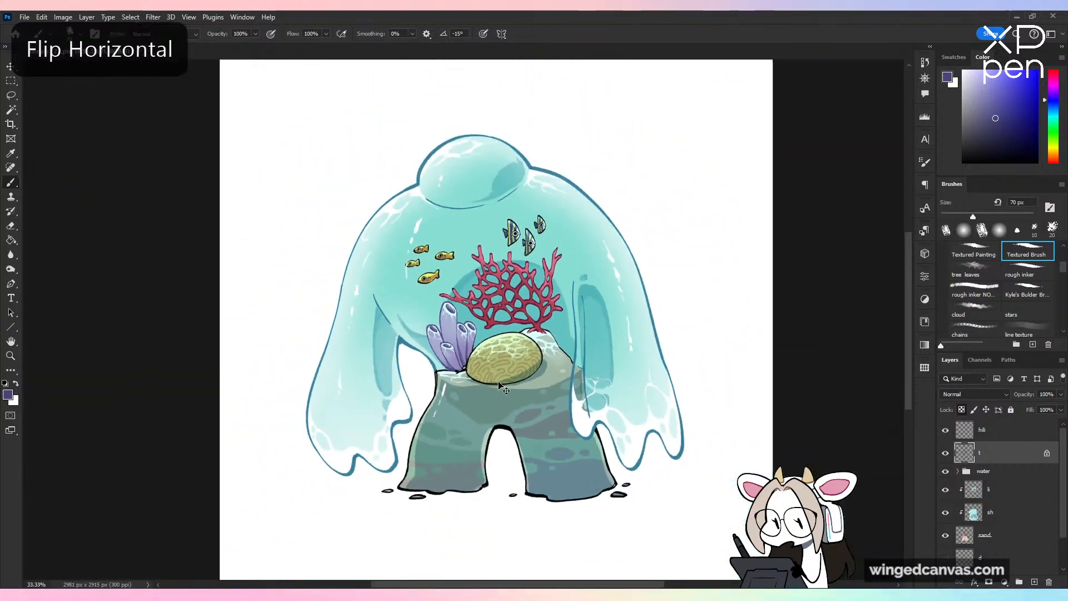
key("ctrl+h")
key("ctrl+h")
key("ctrl+plus")
key("ctrl+s")
Step: Recolour the brain coral's outline with sampled green, darken it along the lower edge with a deeper green, and save the file
key("alt")
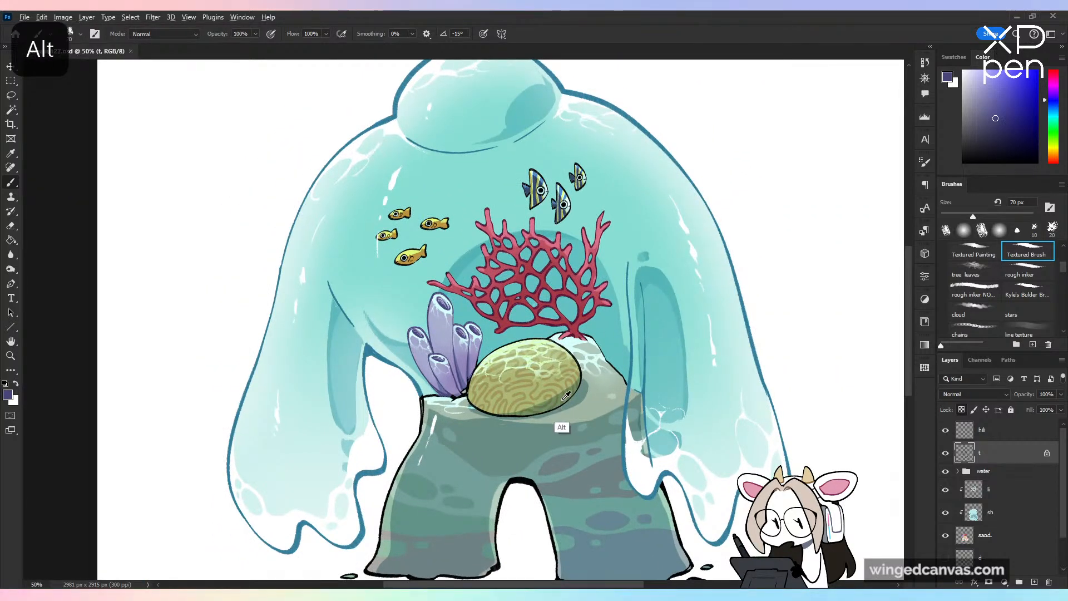
left_click(566, 395, "alt")
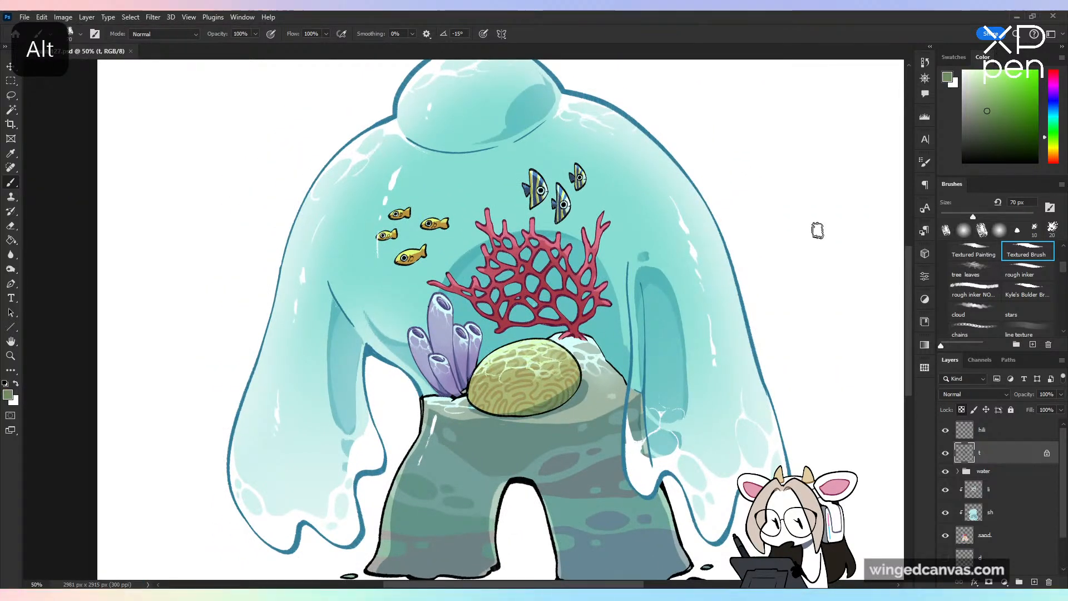
key("ctrl+z")
left_click(469, 394, "alt")
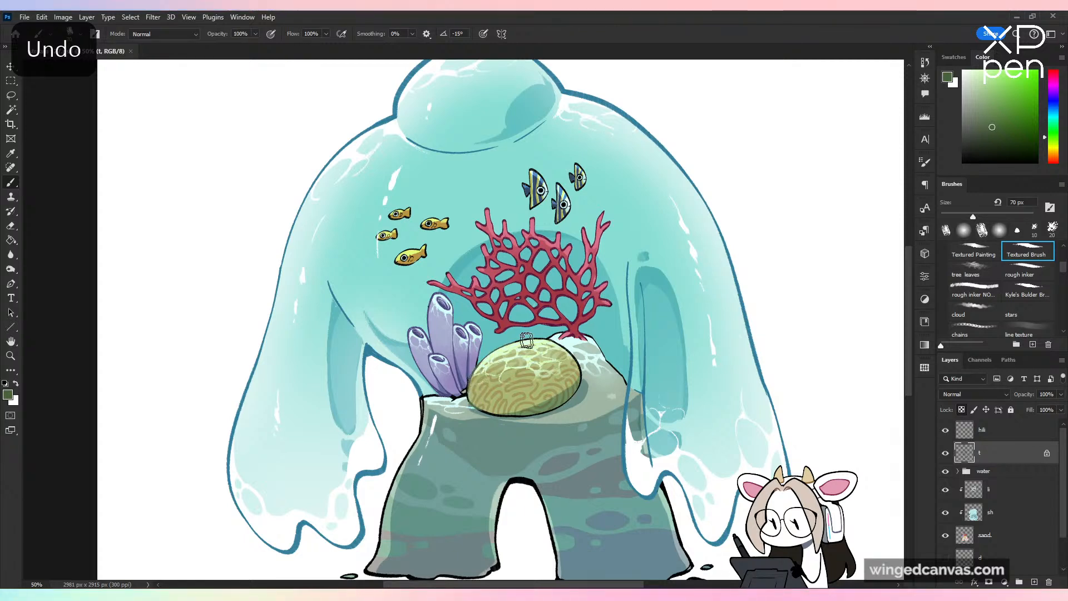
key("ctrl+minus")
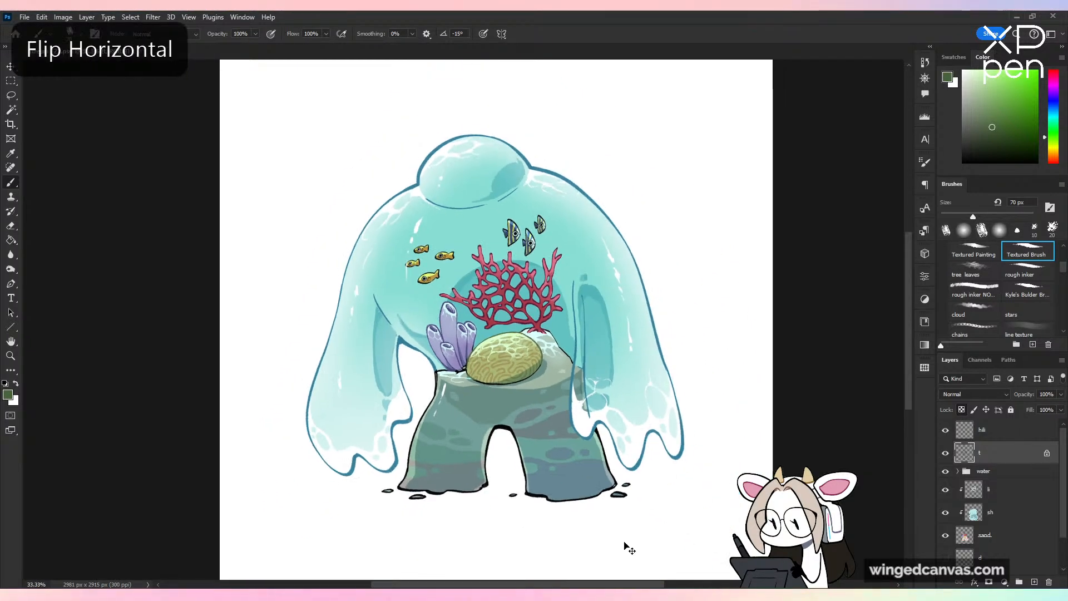
key("ctrl+plus")
left_click_drag(1055, 148, 1055, 132)
left_click(982, 139)
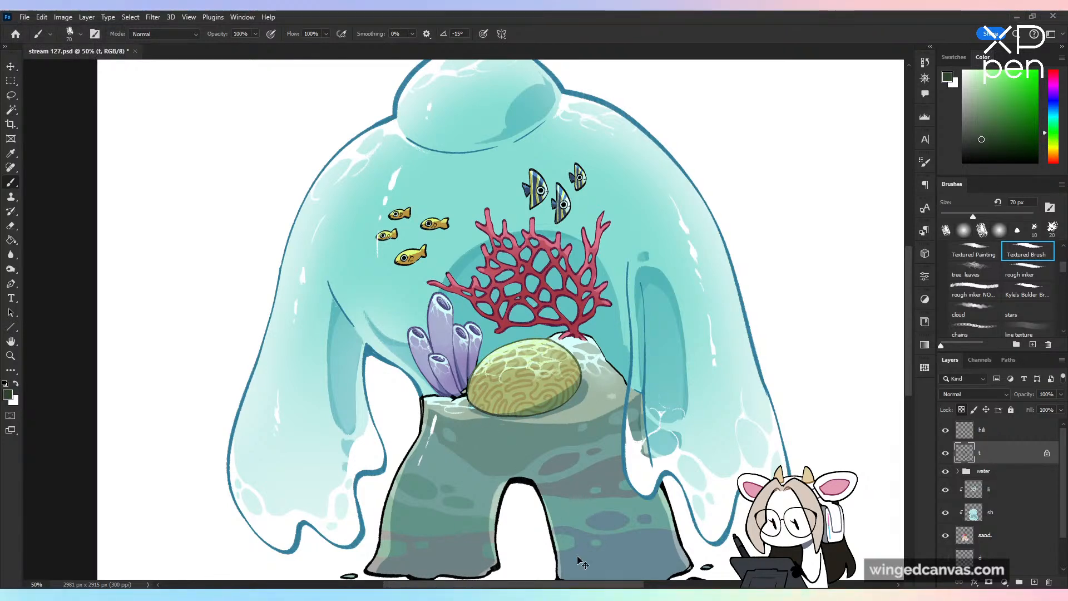
key("ctrl+minus")
key("ctrl+s")
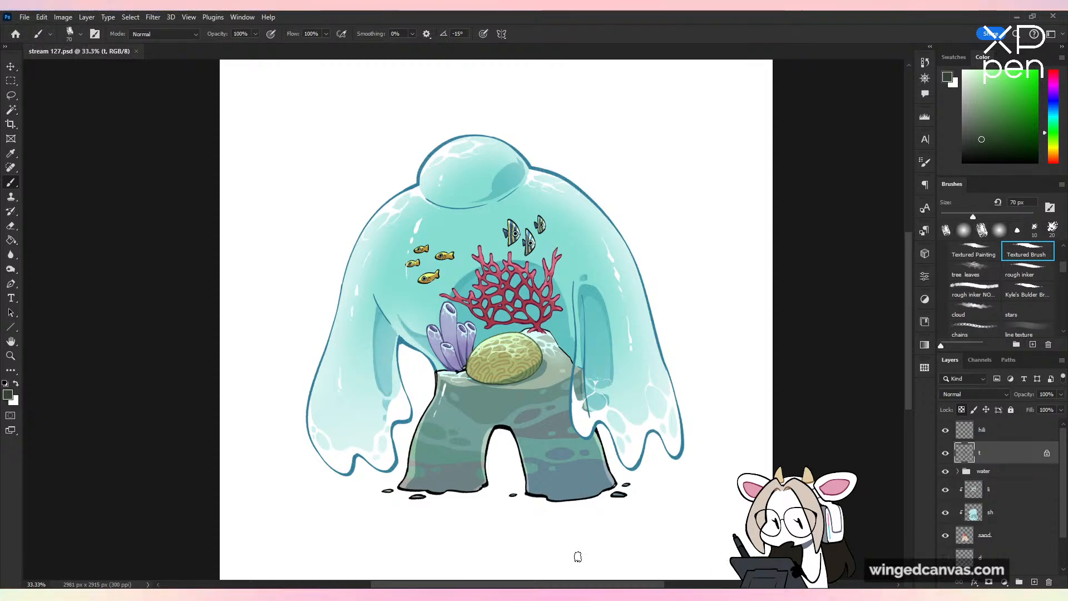
key("ctrl+s")
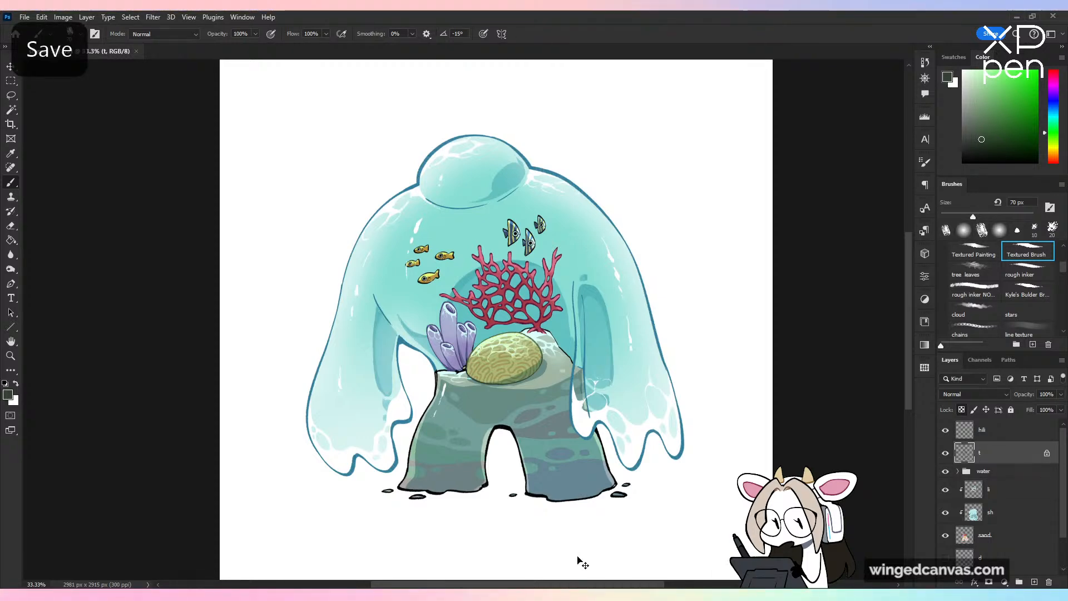
Step: Recolour the black line left between the tube corals and brain coral using dark blue and dark green at 37 px, and check it mirrored
key("ctrl+plus")
left_click_drag(554, 517, 499, 255)
key("ctrl+plus")
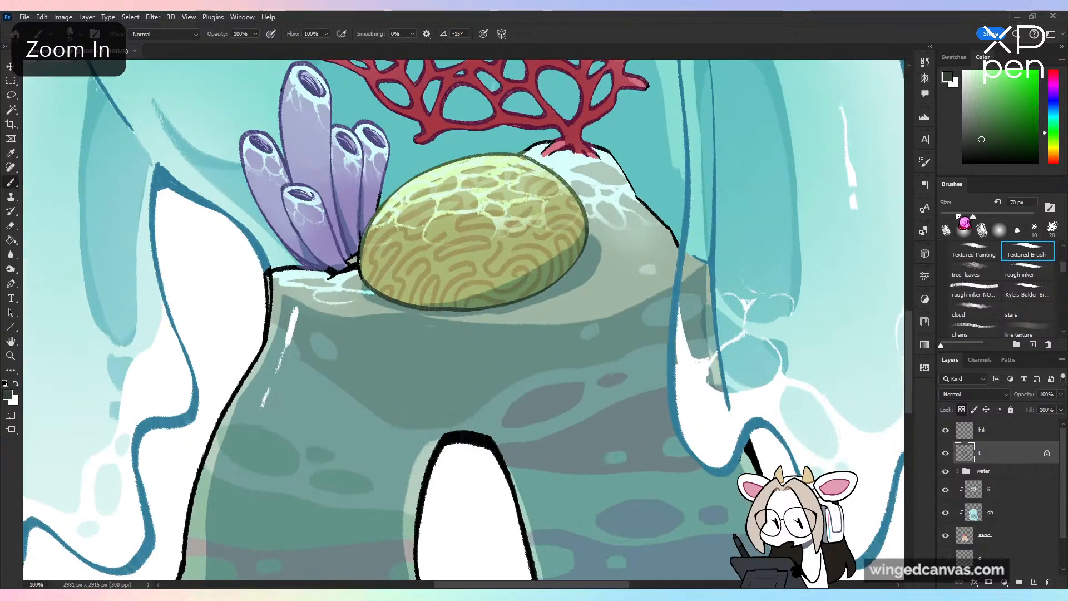
key("bracketleft")
left_click(383, 215, "alt")
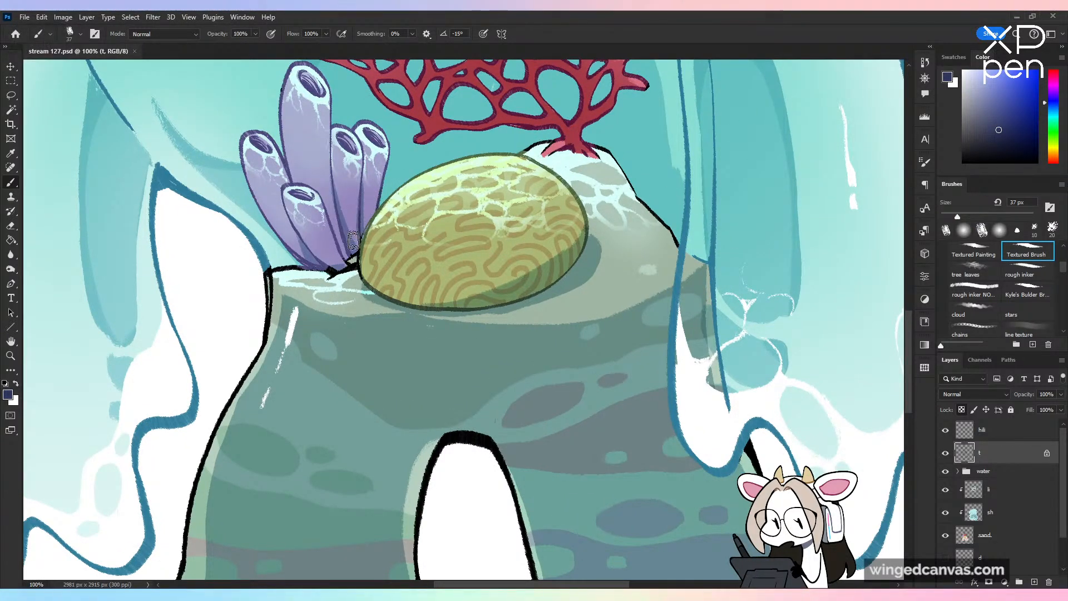
key("ctrl+z")
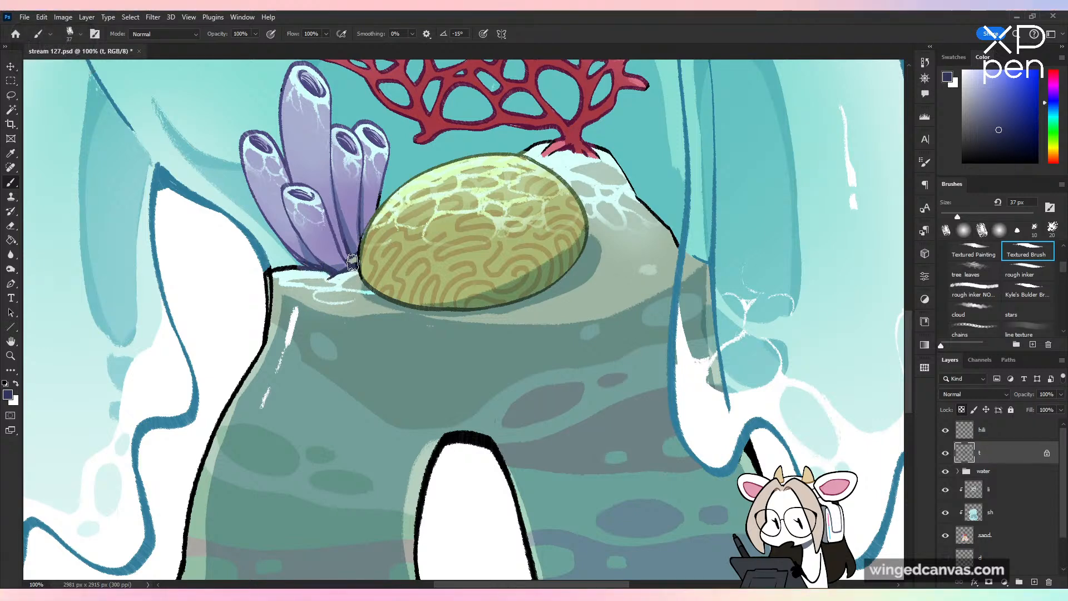
left_click(389, 303, "alt")
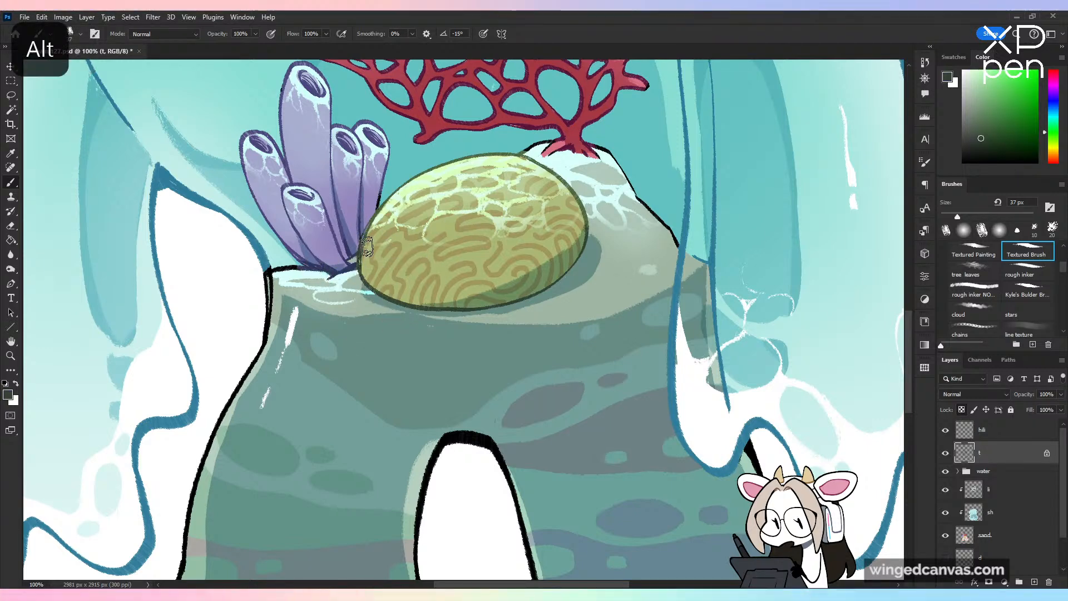
key("ctrl+minus")
key("h")
key("h")
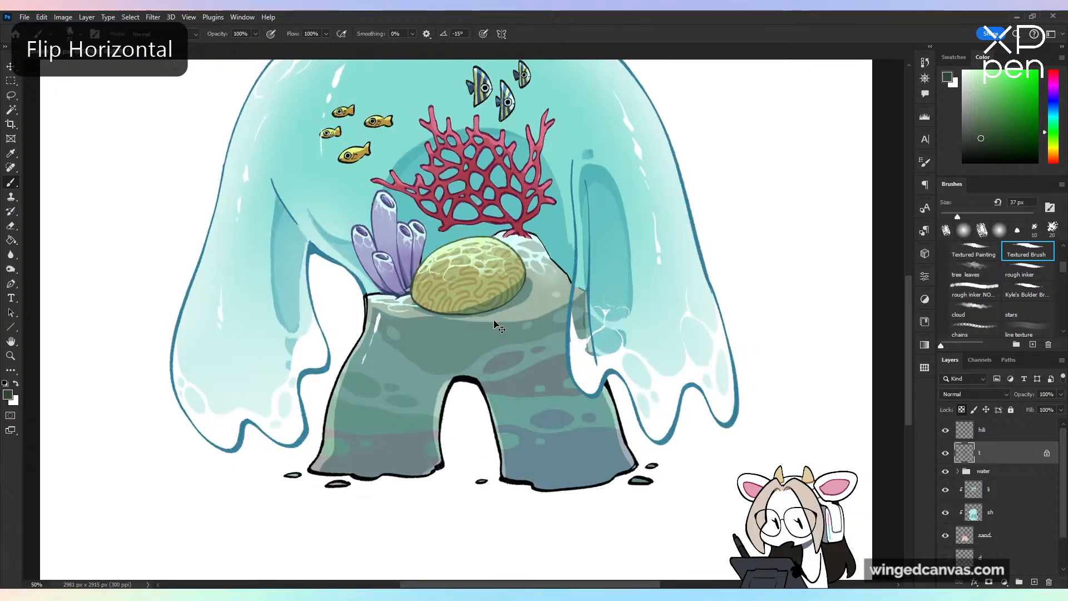
Step: Touch up the rightmost tube coral's outline beside the brain coral with a lighter sampled blue-violet and save the file
key("ctrl+plus")
left_click(383, 214, "alt")
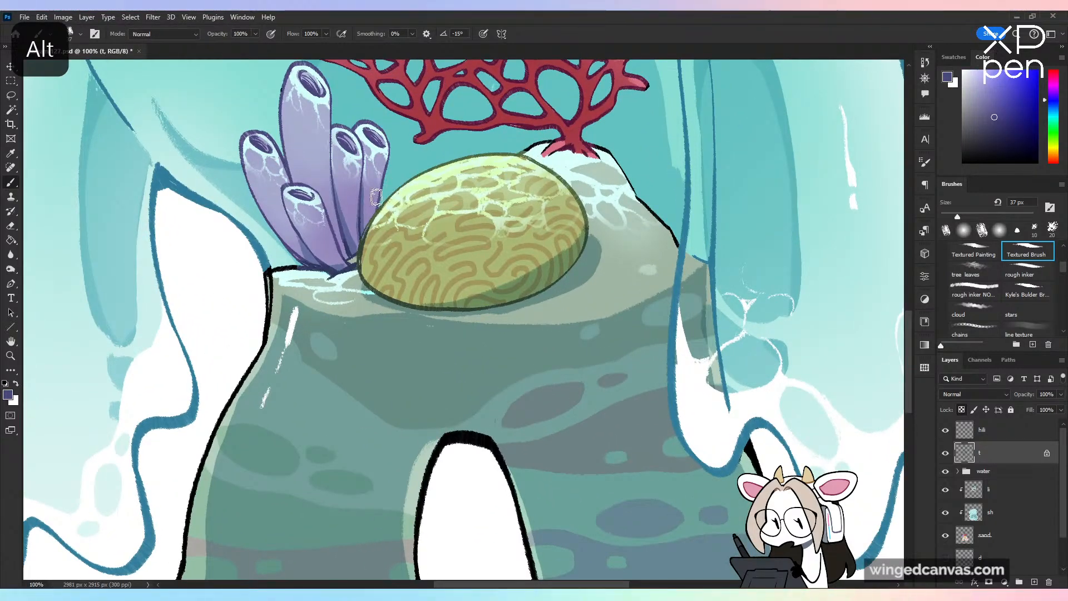
key("ctrl+minus")
key("ctrl+minus")
key("ctrl+s")
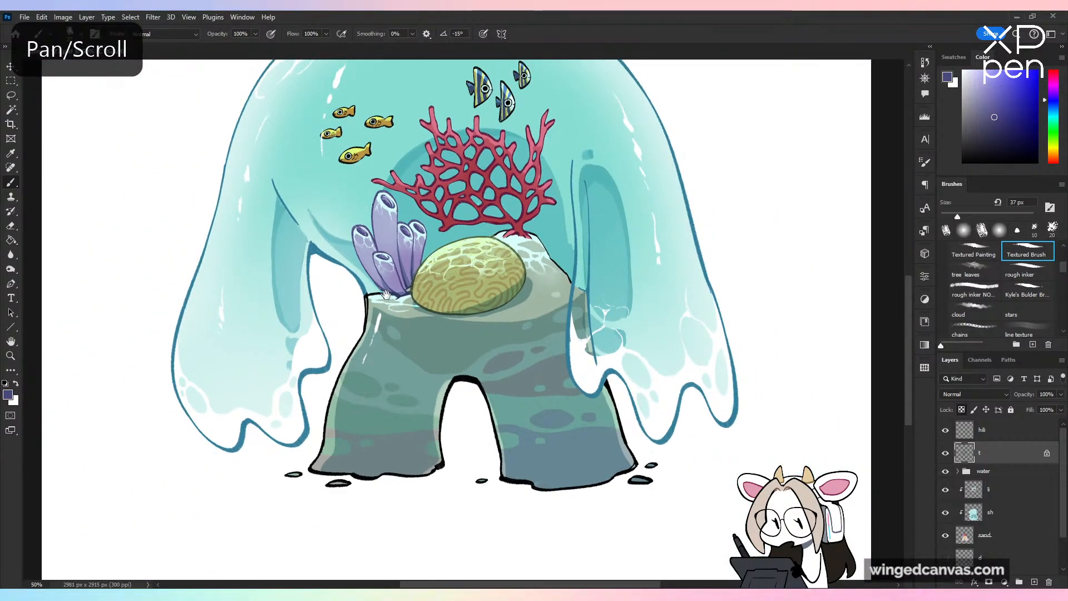
Step: Recolour the sand mound's upper-right outline dark grey-teal at 37 px on layer "t", save the file and check it mirrored
left_click_drag(461, 436, 467, 481)
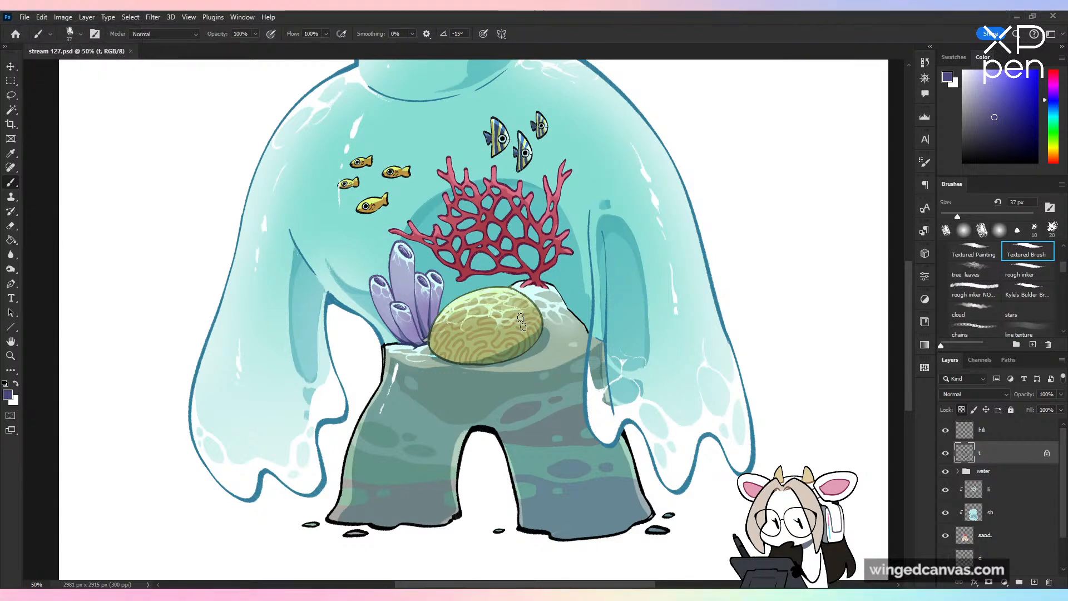
key("ctrl+plus")
left_click(466, 444, "alt")
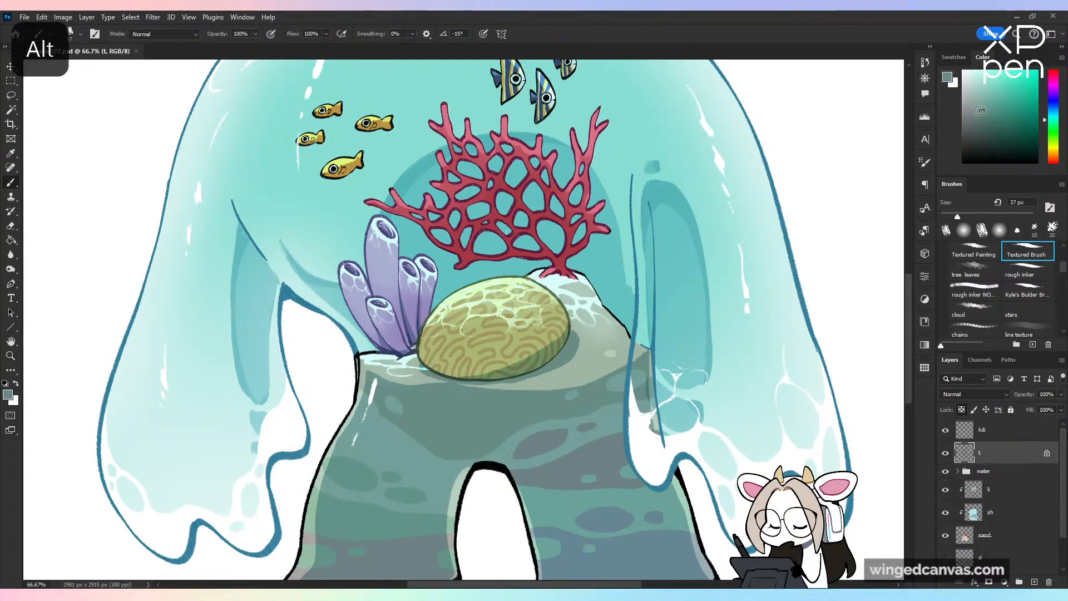
key("ctrl+plus")
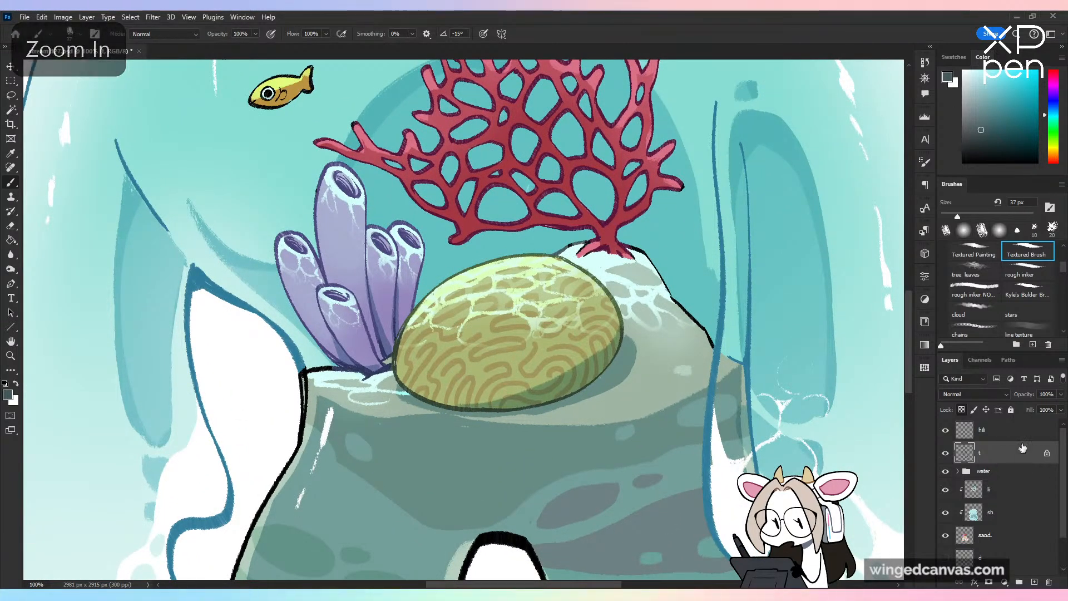
scroll(1065, 457, "down", 2)
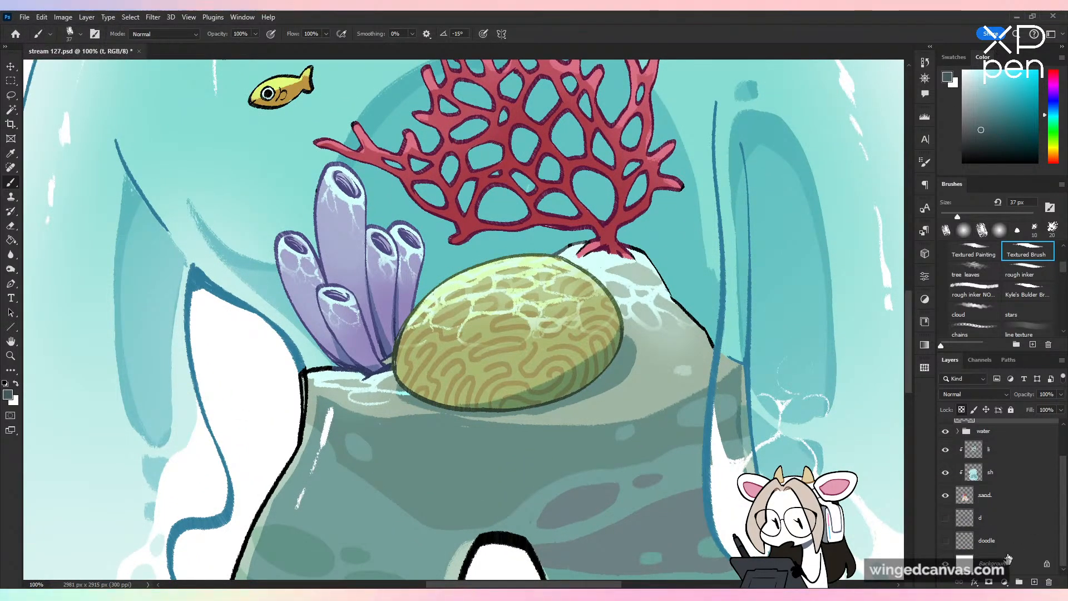
scroll(1008, 558, "up", 2)
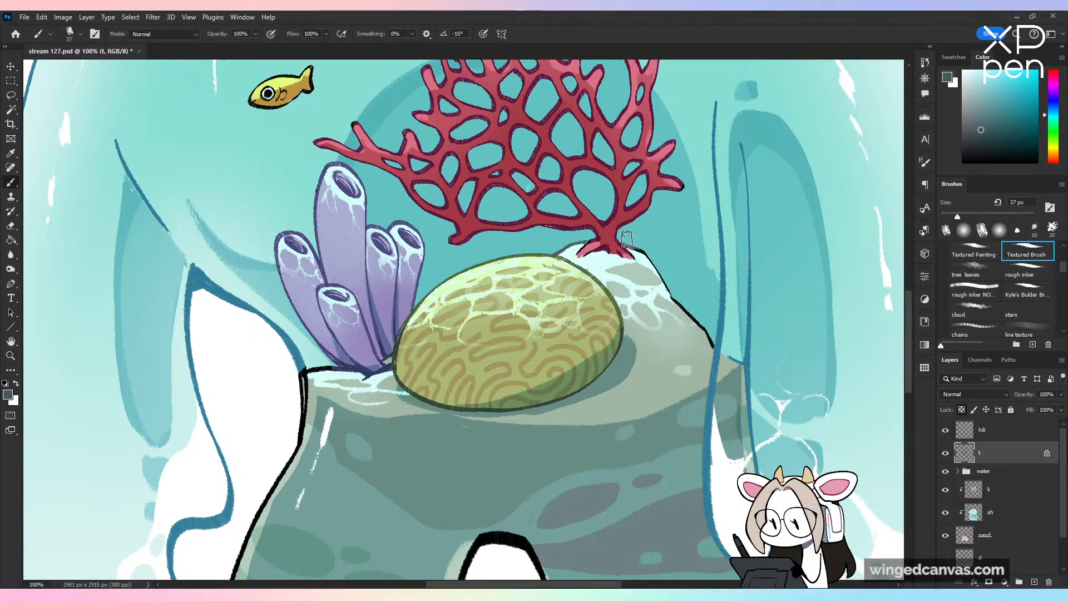
key("ctrl+z")
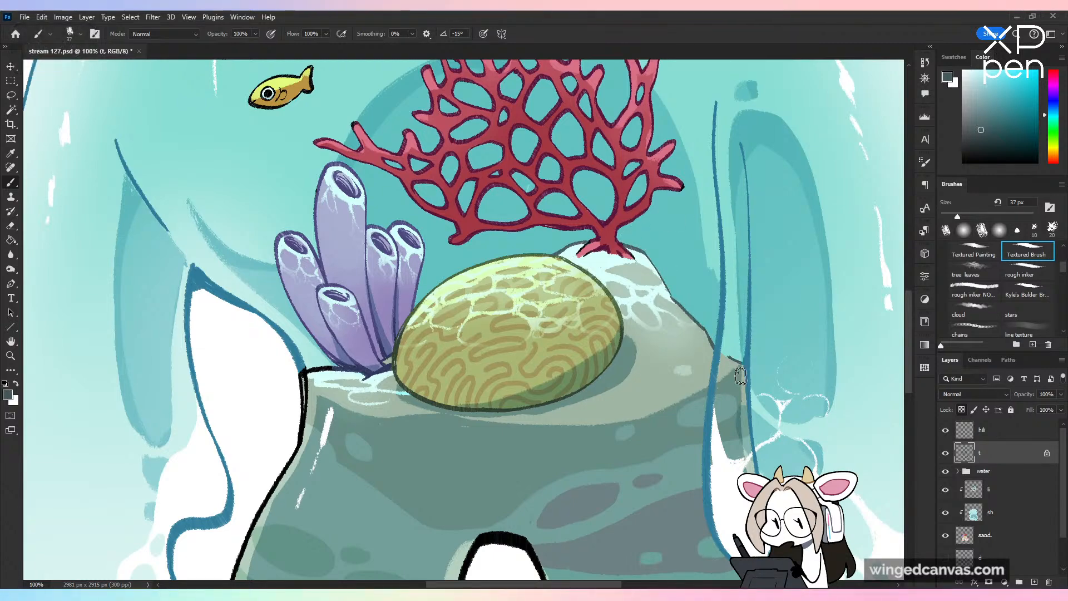
key("ctrl+s")
key("ctrl+minus")
key("ctrl+minus")
key("ctrl+minus")
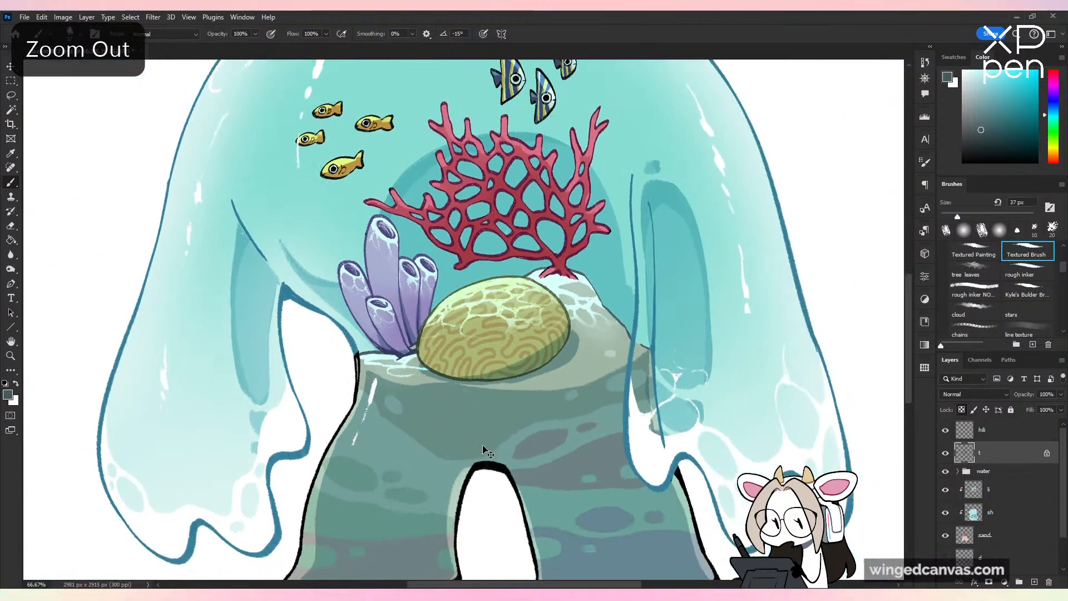
key("ctrl+shift+h")
key("ctrl+shift+h")
Step: Recolour the remaining black outlines of the rock and both legs grey-teal with the brush at 70 px, and save the file
key("ctrl+plus")
left_click_drag(957, 217, 978, 216)
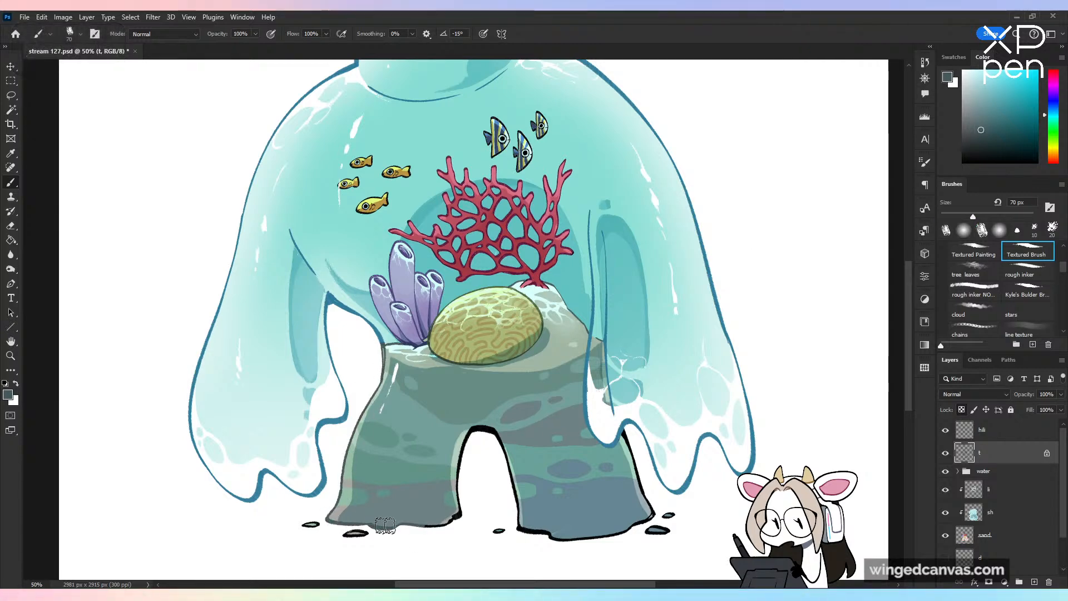
mouse_move(385, 525)
left_mouse_down()
mouse_move(462, 521)
mouse_move(464, 441)
mouse_move(510, 483)
mouse_move(522, 526)
mouse_move(560, 534)
mouse_move(652, 523)
mouse_move(625, 433)
left_mouse_up()
key("ctrl+minus")
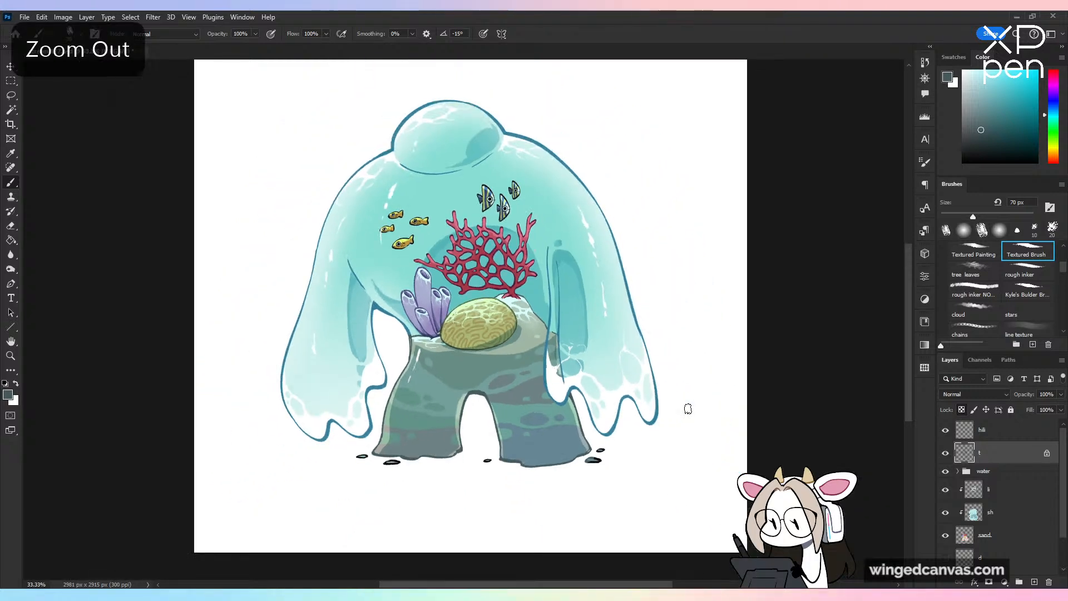
key("ctrl+s")
Step: Recolour the pebbles and the lower edges of the feet with a darker sampled grey-teal and save the file
left_click(660, 384, "alt")
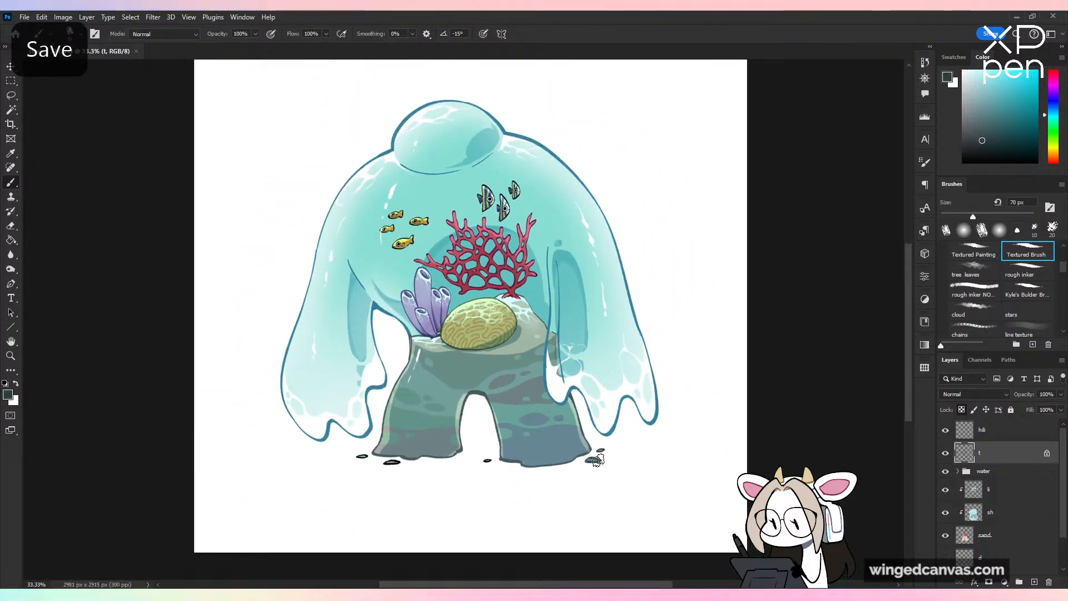
left_click_drag(494, 461, 484, 460)
mouse_move(386, 463)
left_mouse_down()
mouse_move(398, 463)
mouse_move(360, 457)
left_mouse_up()
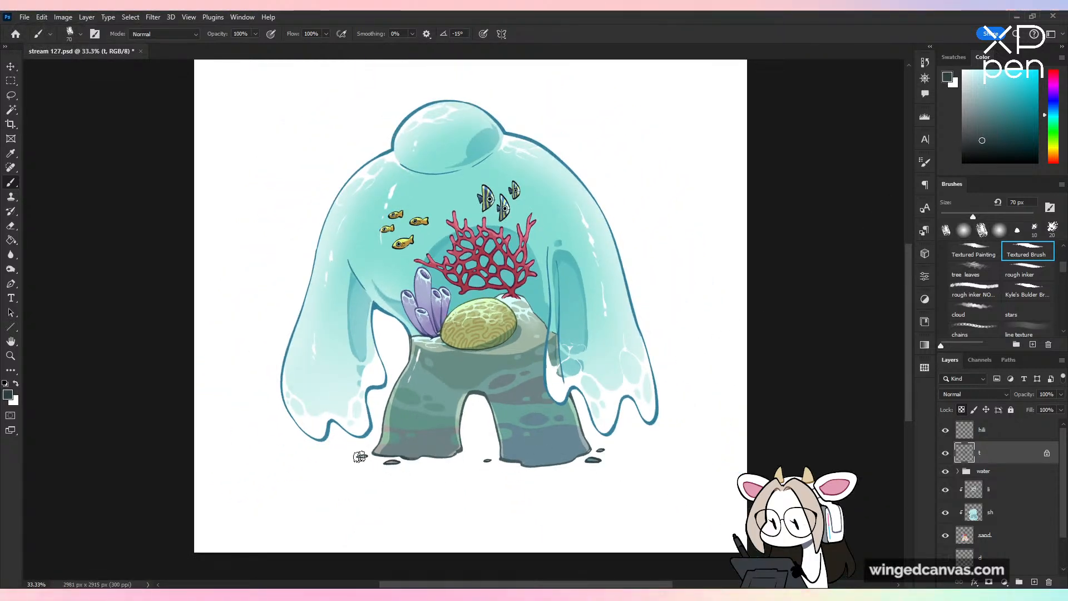
left_click_drag(449, 466, 462, 449)
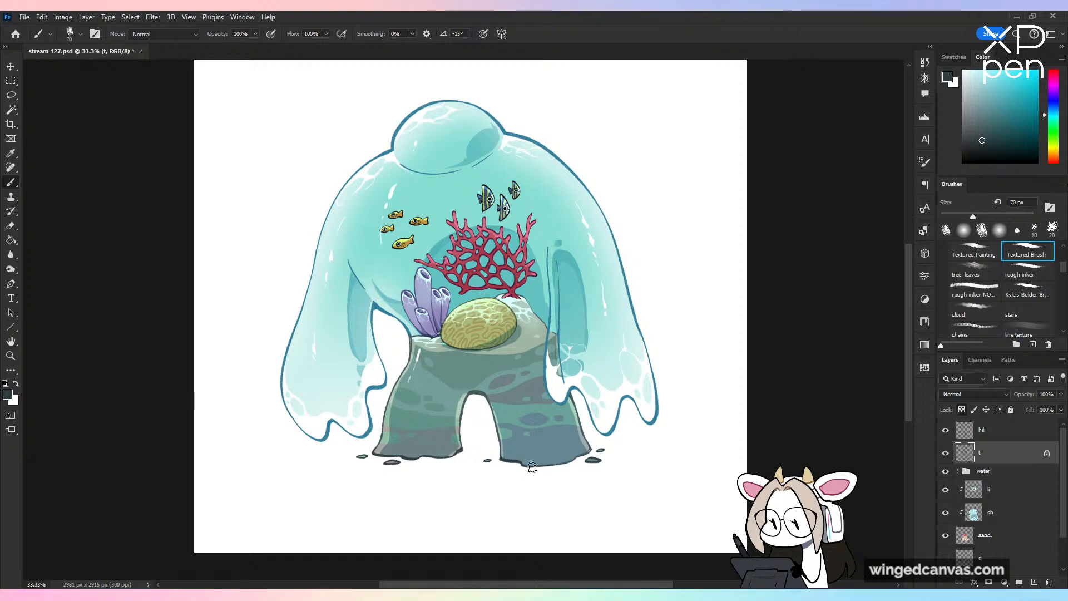
key("ctrl+s")
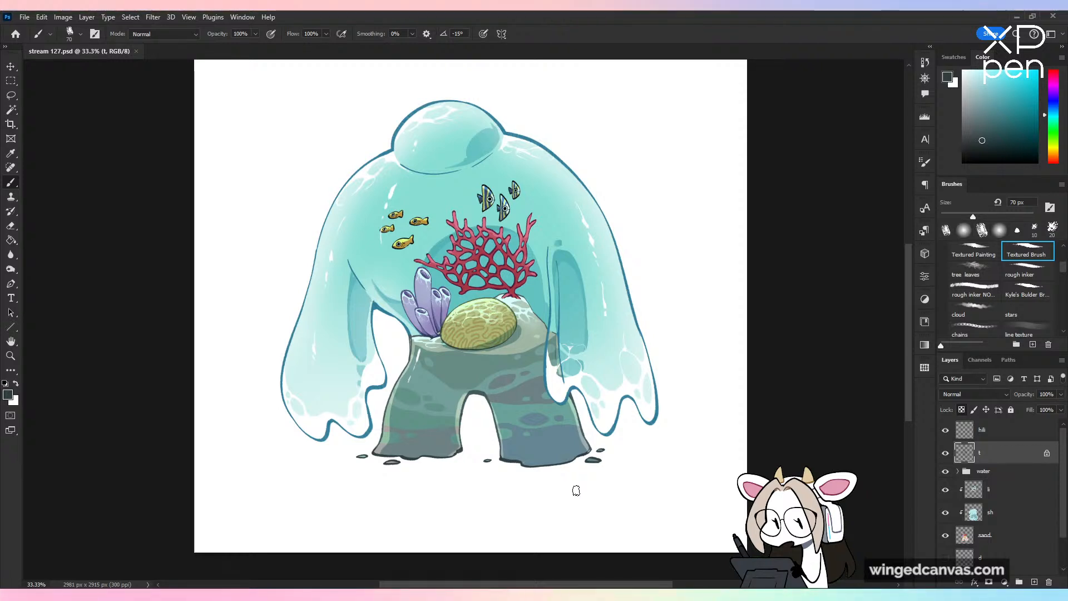
Step: Paint pale caustic light lines on the sand beside and below the brain coral's right side, at 15 px on the Overlay light layer
left_click_drag(913, 289, 913, 288)
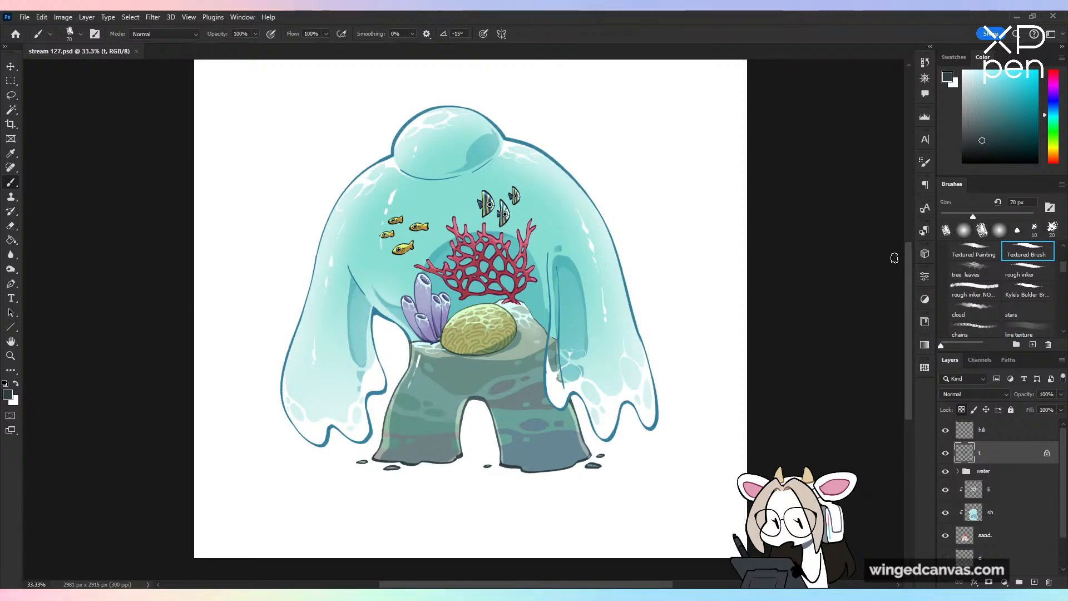
key("ctrl+plus")
key("ctrl+plus")
key("ctrl+plus")
left_click(993, 489)
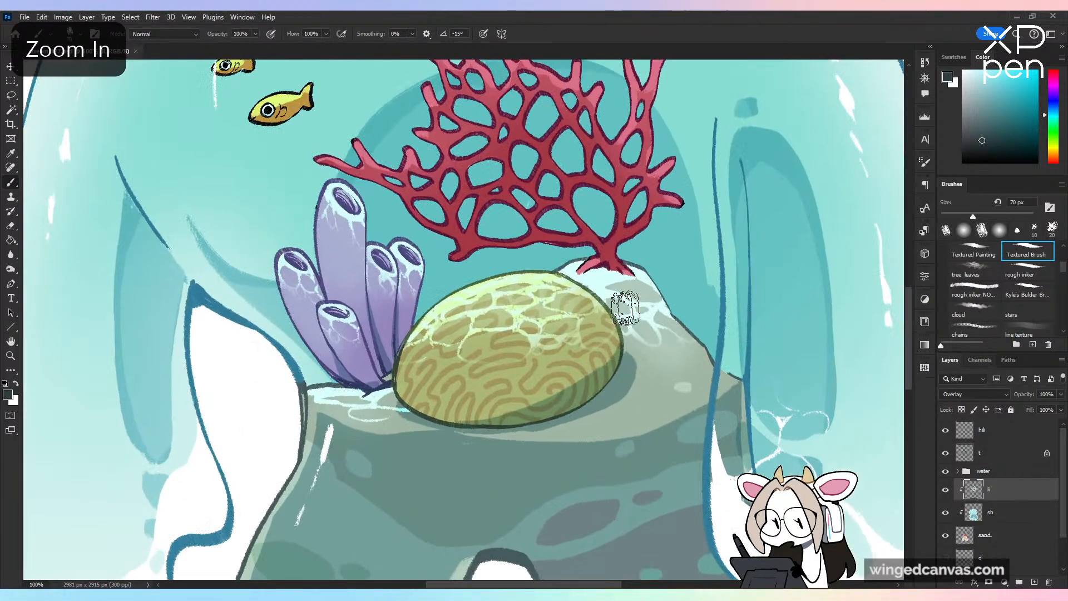
left_click(625, 288, "alt")
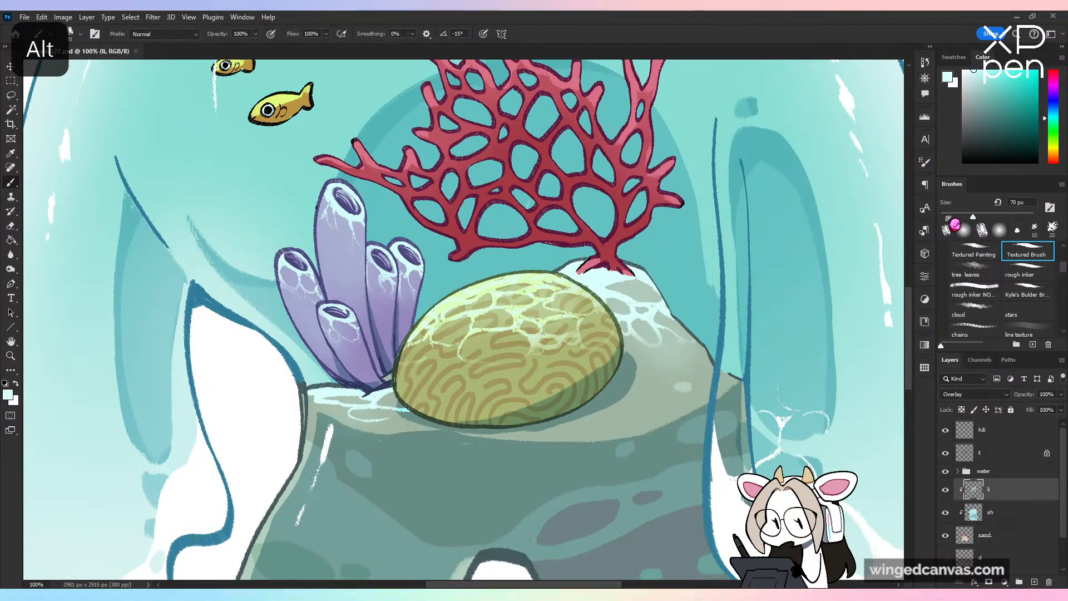
left_click_drag(639, 394, 660, 387)
key("ctrl+z")
left_click_drag(951, 216, 948, 216)
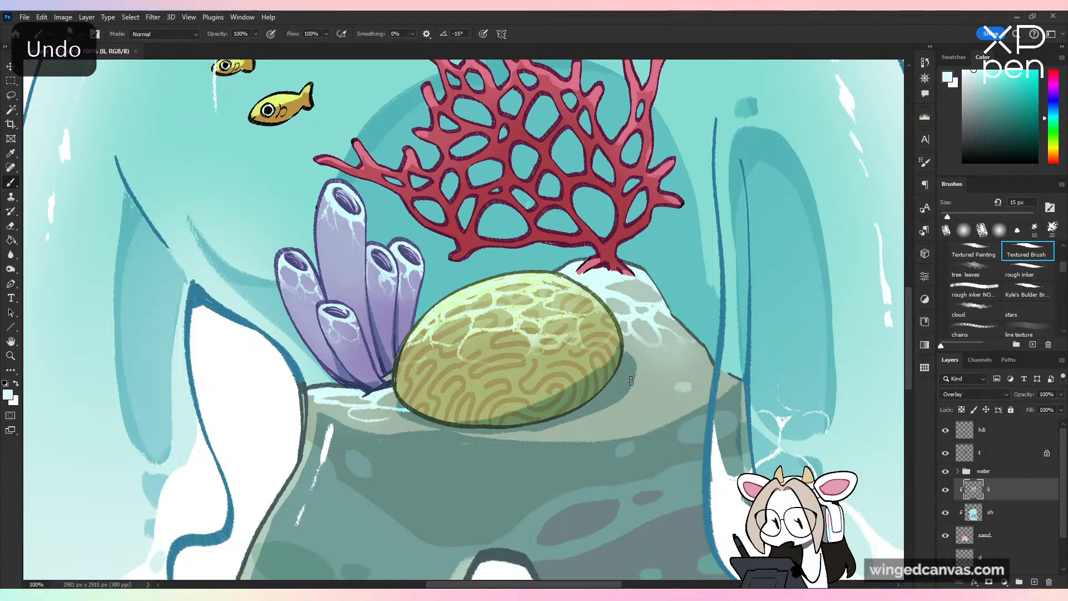
left_click_drag(640, 396, 613, 415)
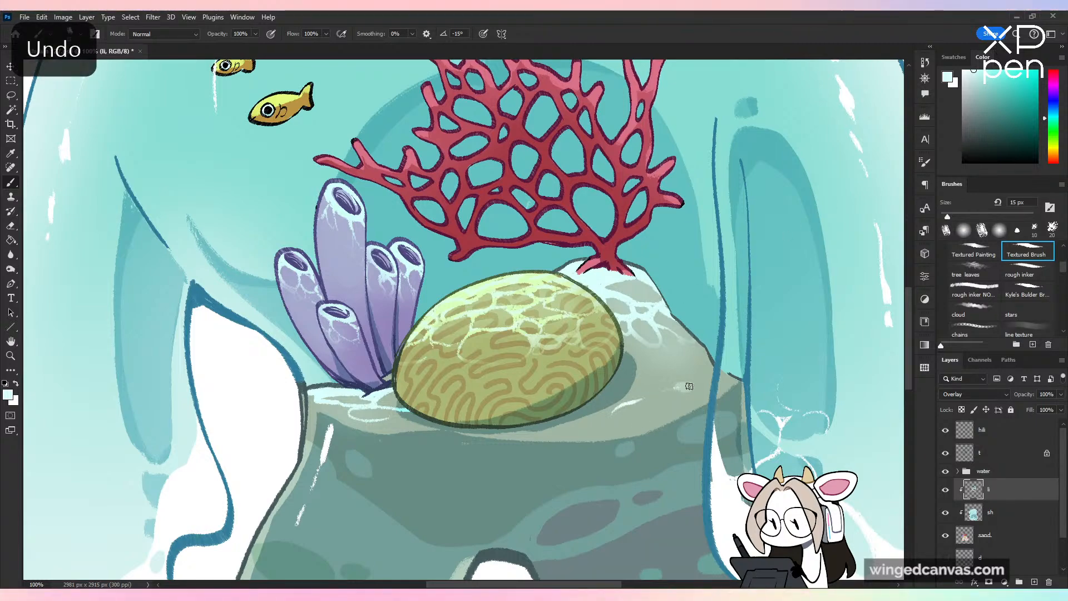
key("ctrl+z")
key("ctrl+minus")
key("ctrl+minus")
key("ctrl+minus")
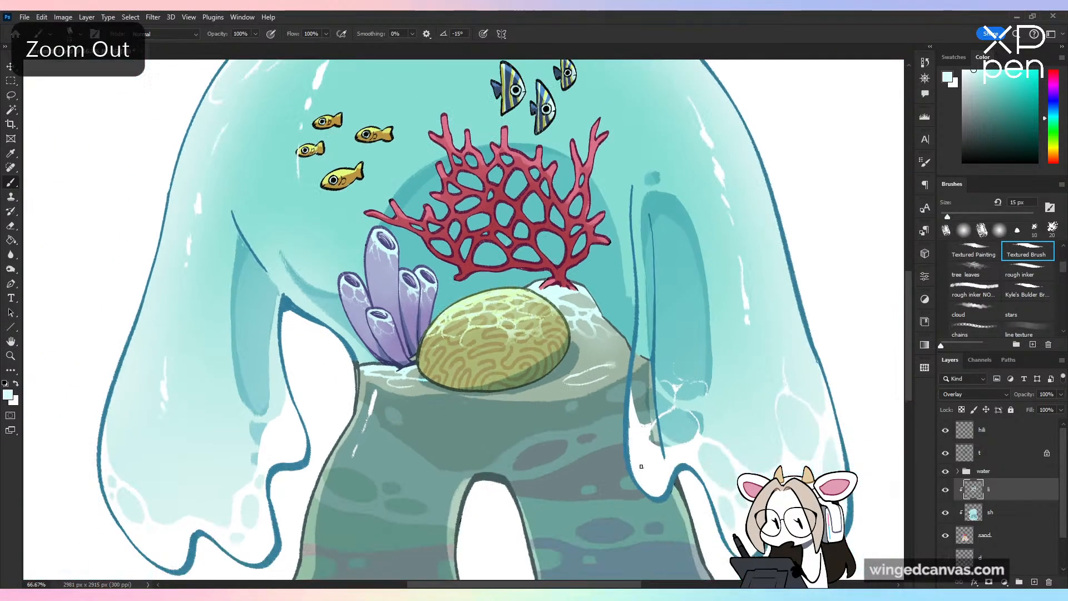
key("ctrl+plus")
key("ctrl+plus")
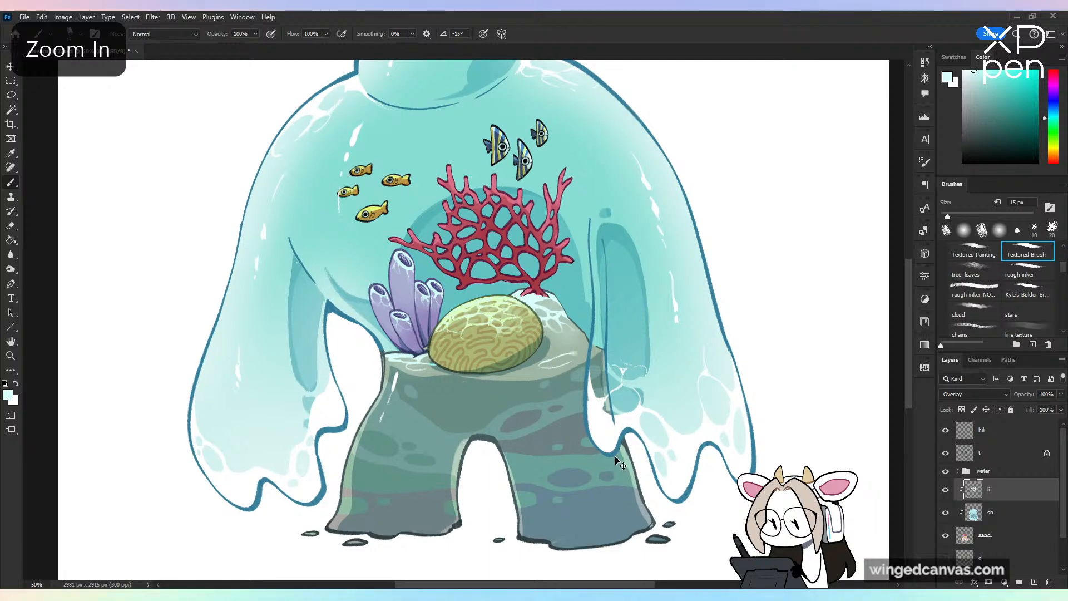
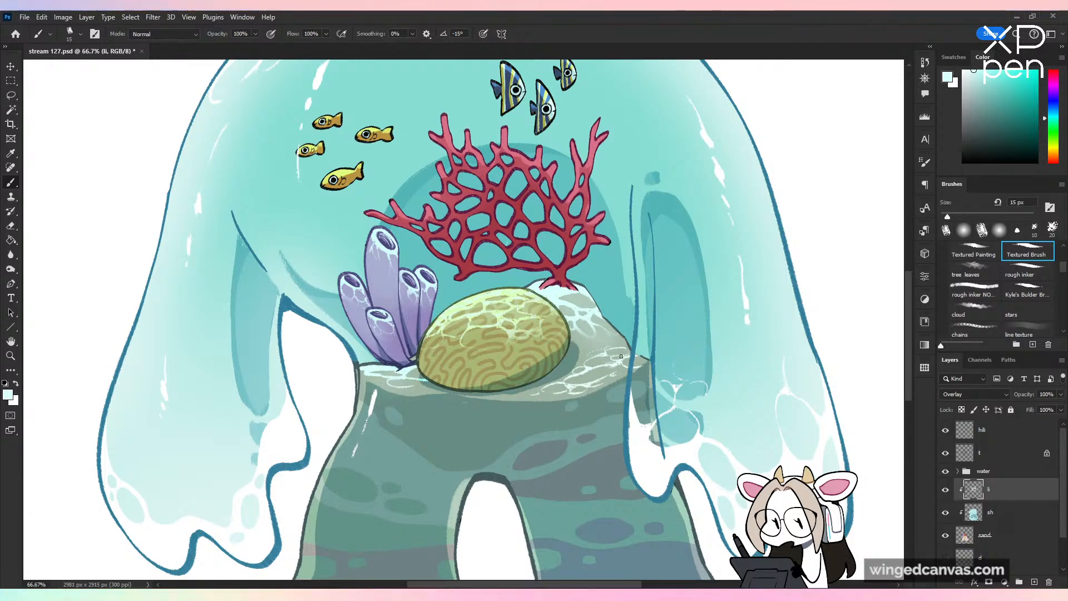
left_click(982, 225)
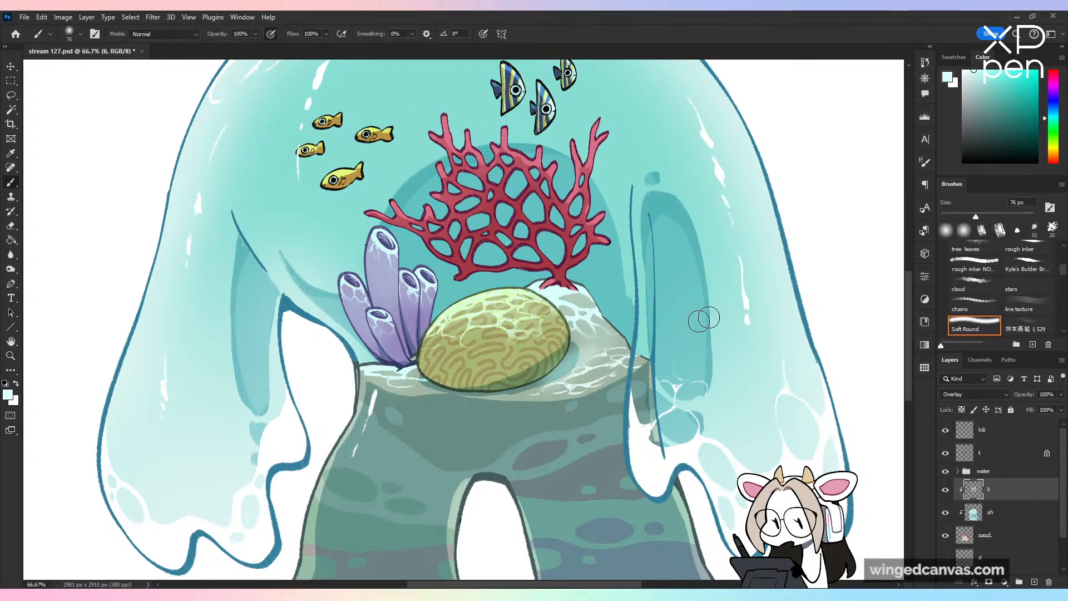
key("ctrl+z")
left_click(944, 490)
left_click(944, 490)
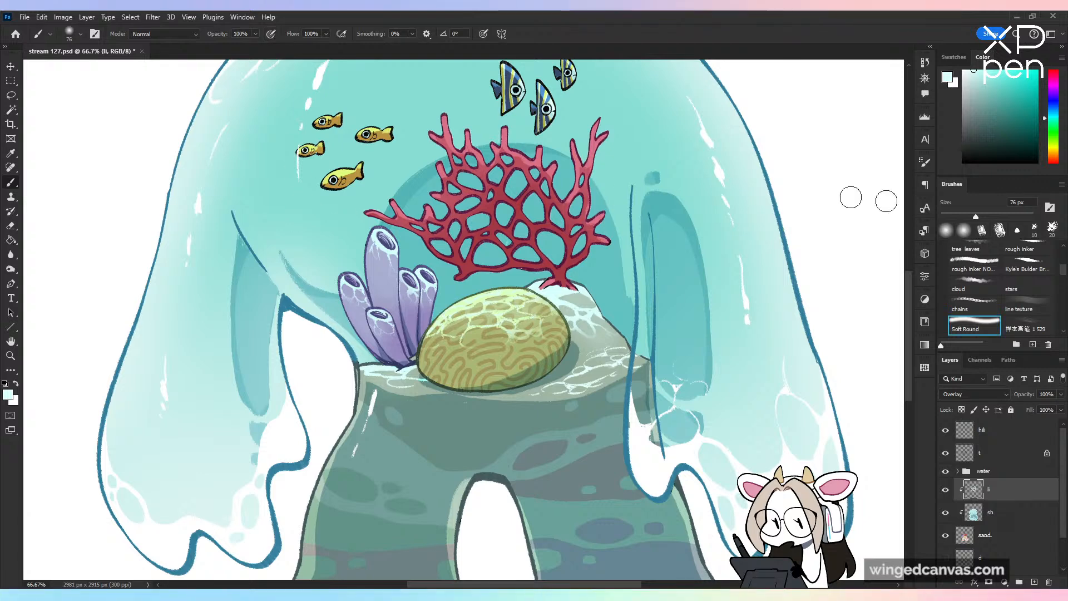
Step: Fade the new caustic lines near the sand's right edge with a 91 px Soft Round eraser and save the file
left_click(982, 230)
key("e")
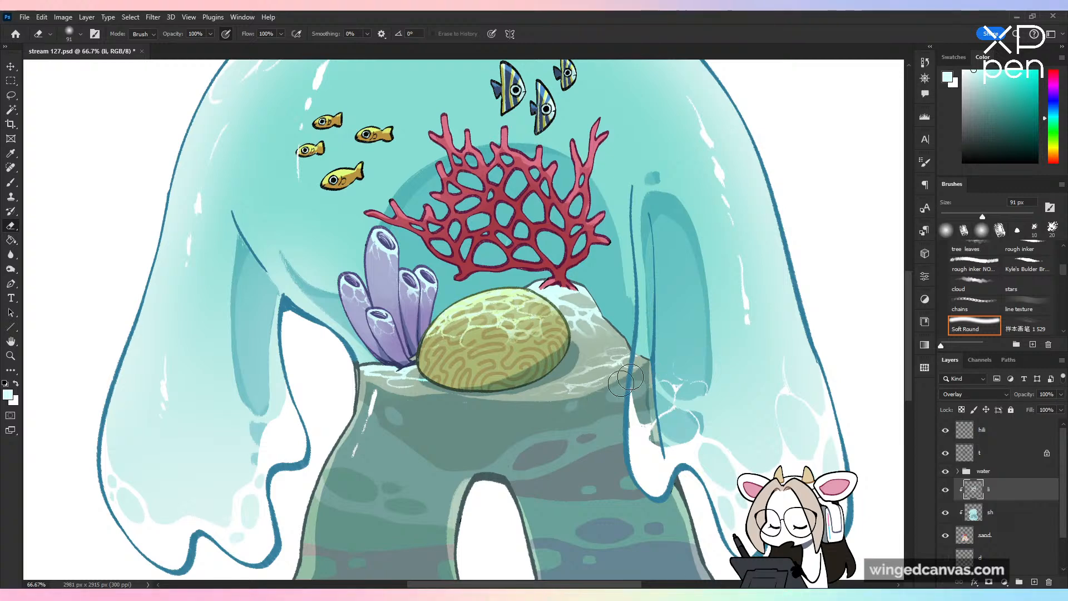
key("ctrl+minus")
key("ctrl+minus")
key("ctrl+s")
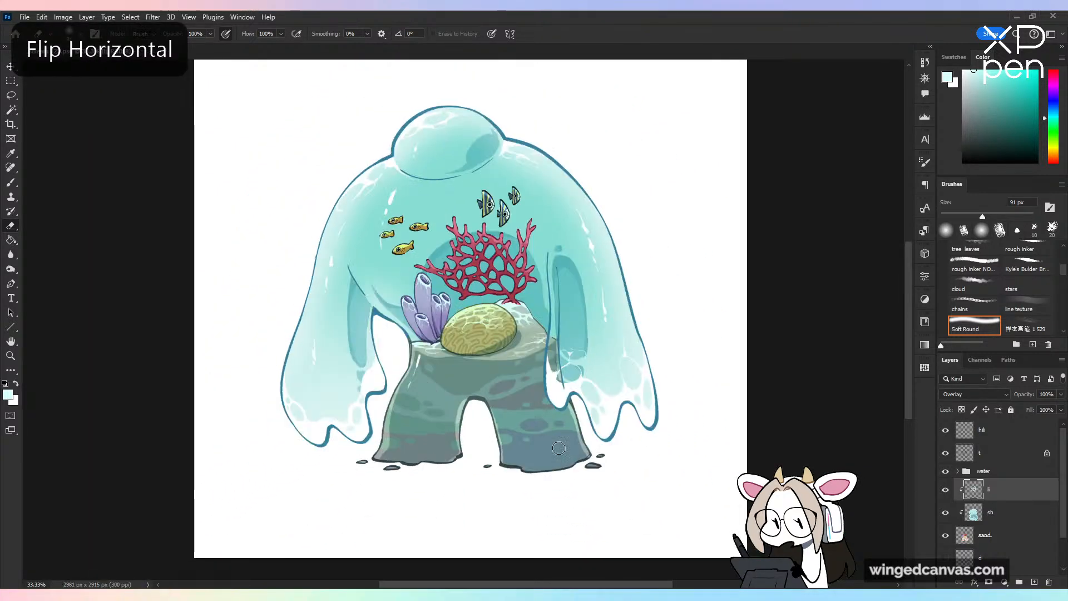
key("ctrl+s")
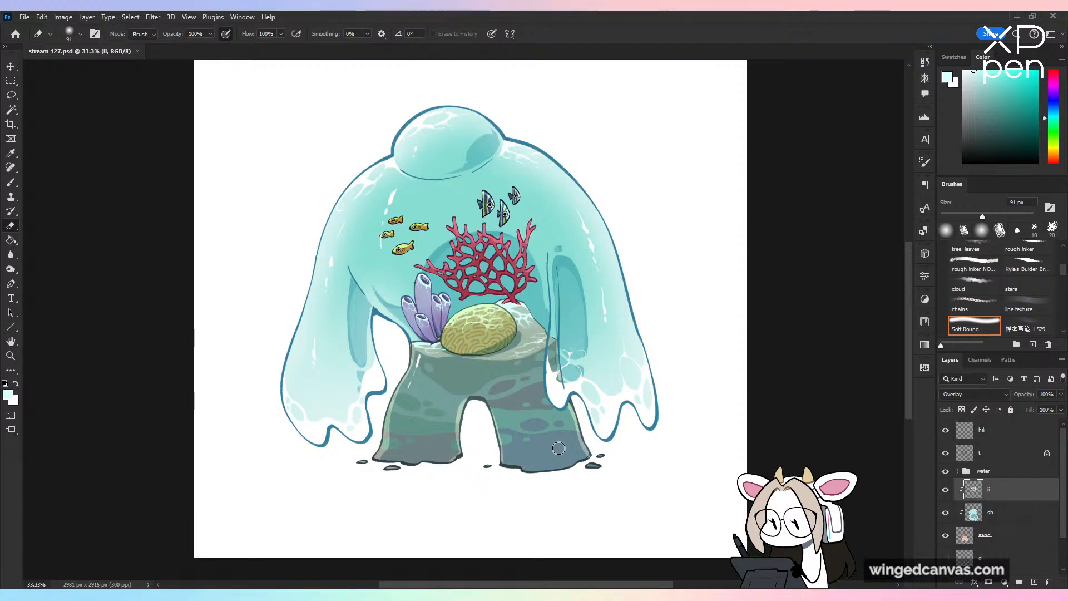
Step: Darken the inner outlines of the right arm on layer "t" with a dark blue-teal Textured Brush at 76 px, and save the file
scroll(901, 260, "up", 2)
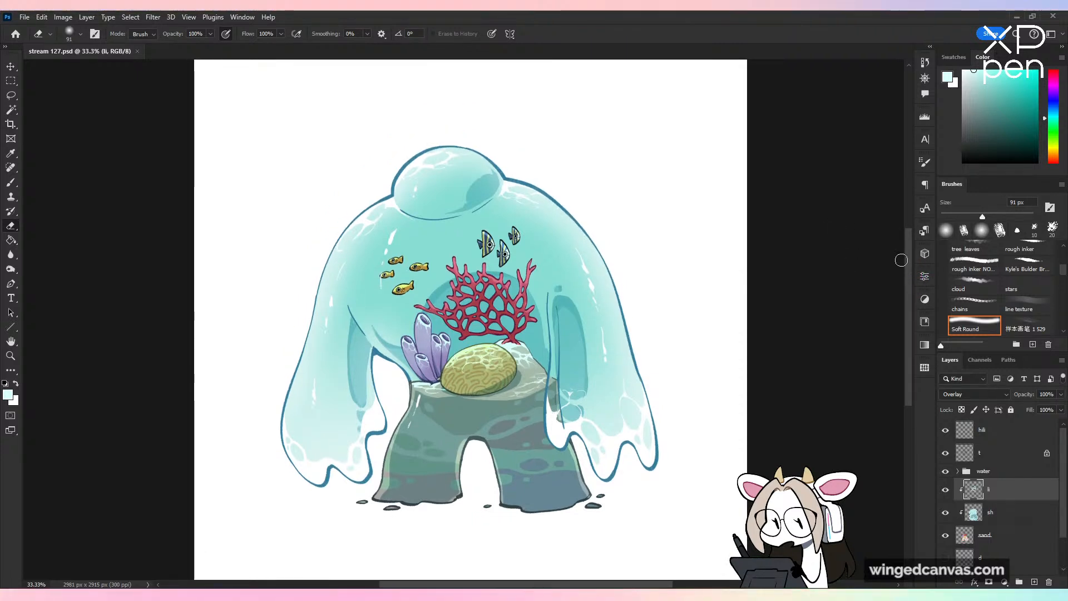
left_click(998, 461)
key("ctrl+plus")
scroll(1001, 290, "up", 1)
left_click(1026, 254)
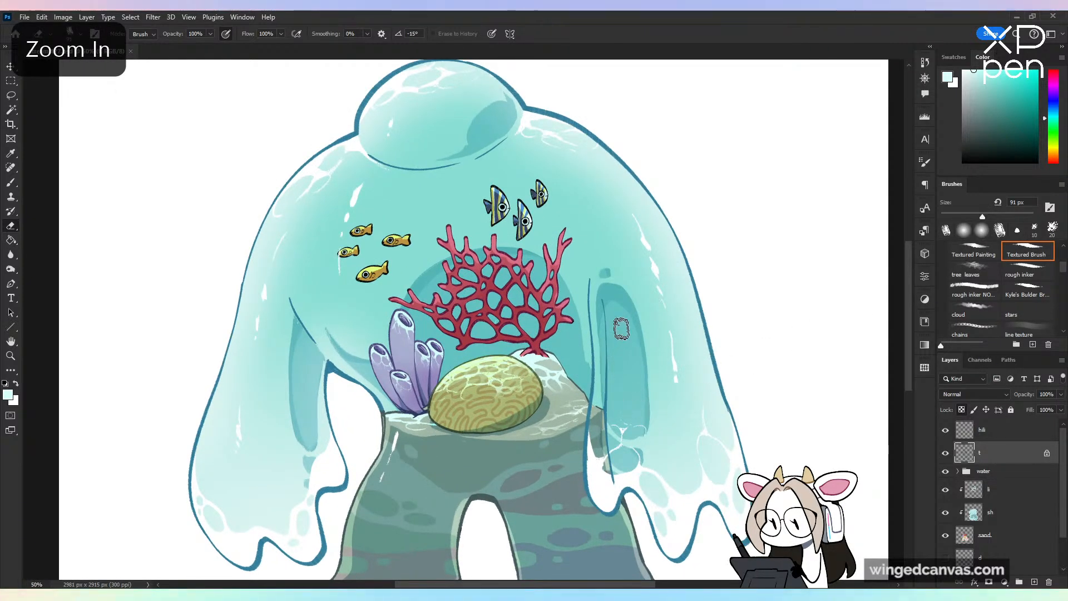
key("b")
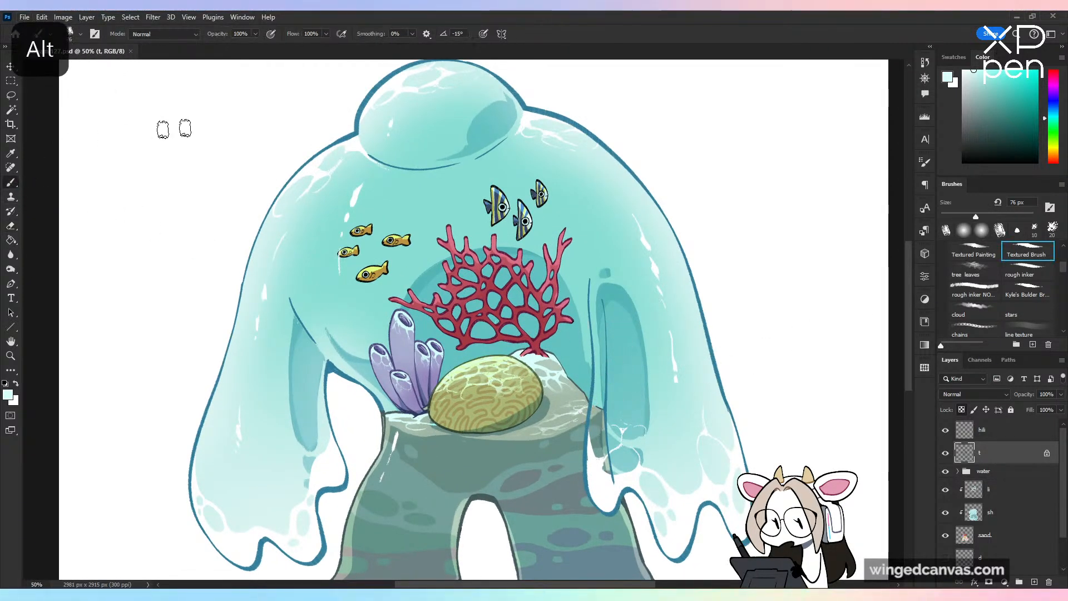
left_click(590, 420, "alt")
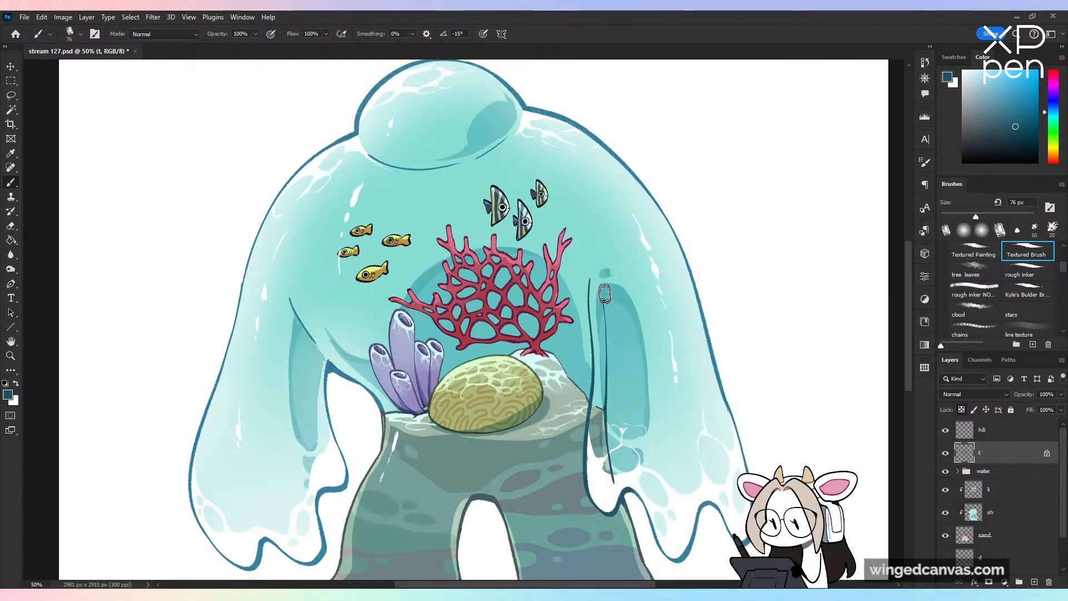
key("ctrl+s")
Step: Recolour the outlines of the water creature's head and shoulders with a sampled light teal at 76 px
key("ctrl+minus")
key("ctrl+plus")
left_click(644, 364, "alt")
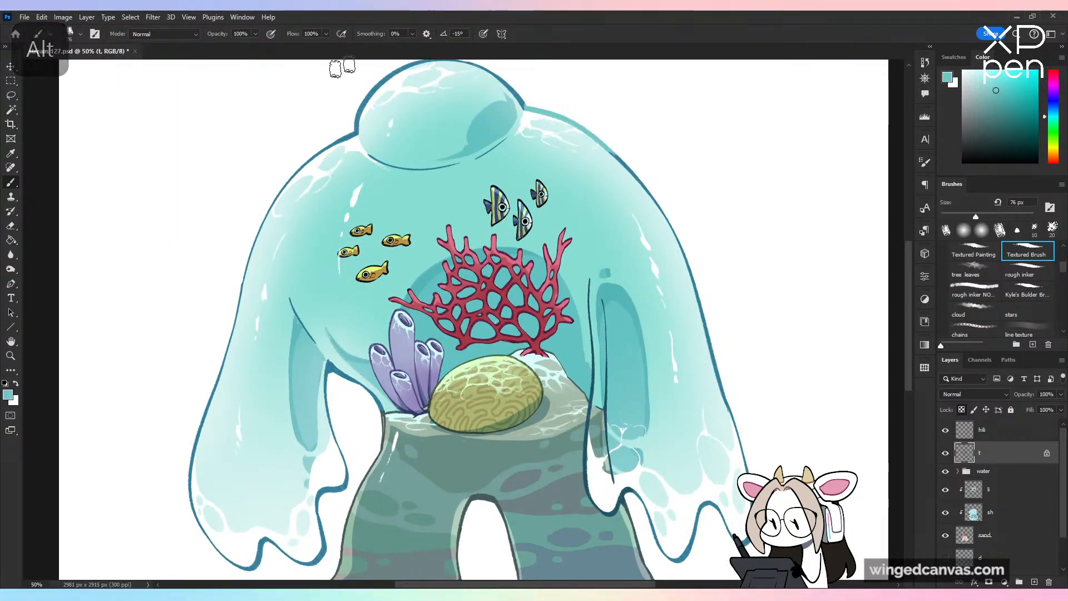
key("ctrl+z")
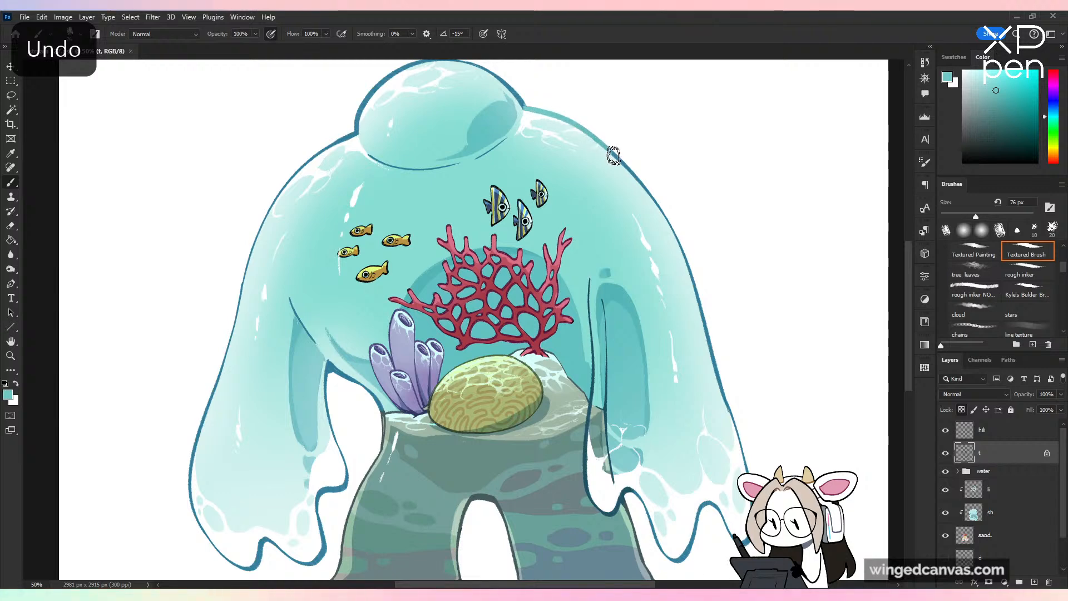
left_click_drag(501, 63, 594, 188)
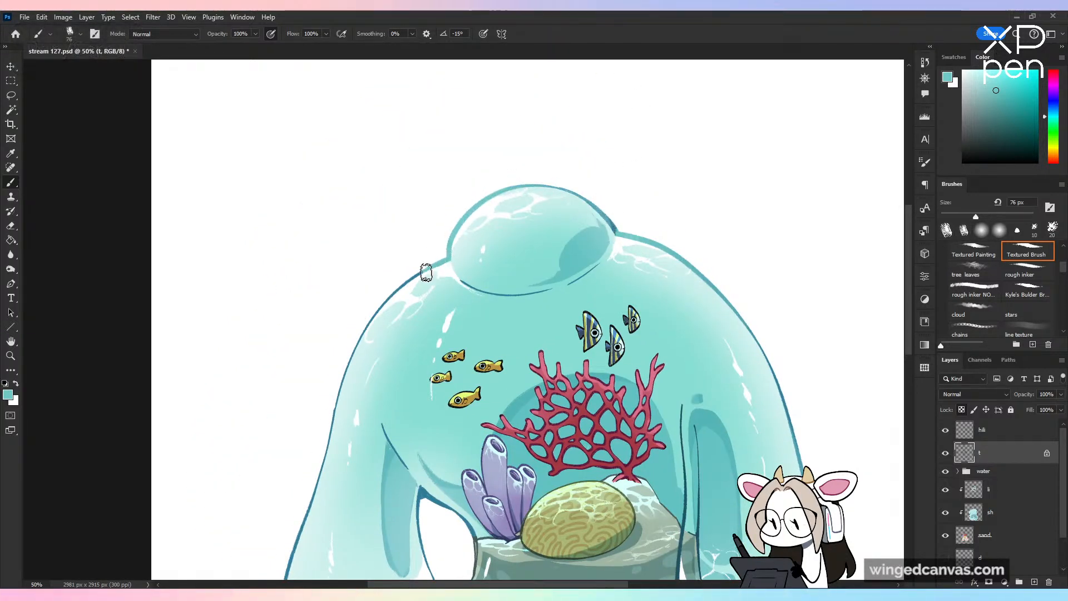
key("ctrl+minus")
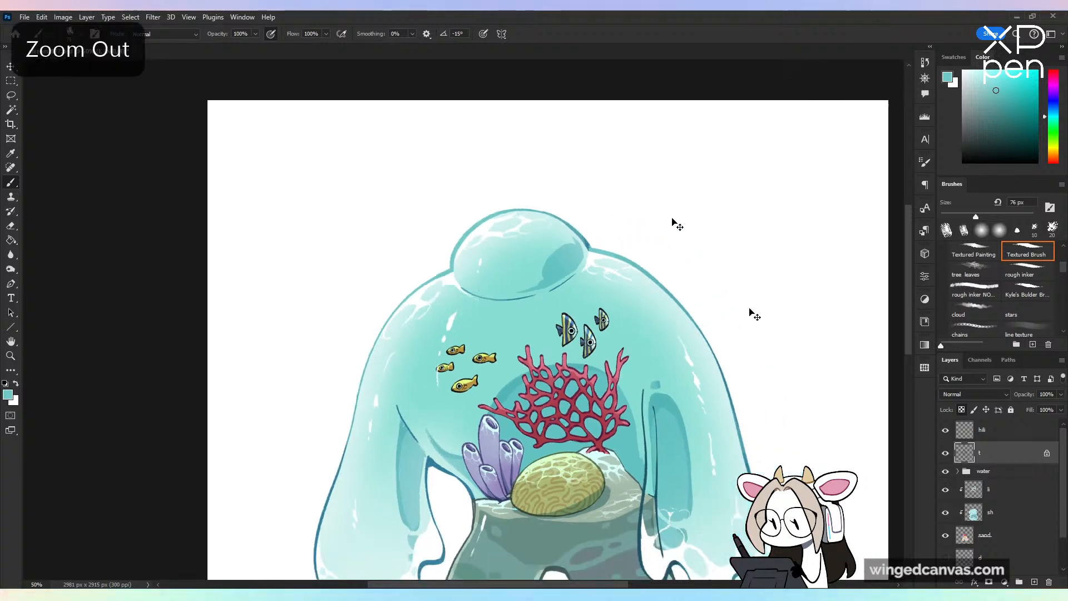
Step: Lighten the outlines of both arms and dripping hands with the same light teal and save the file
left_click_drag(711, 393, 727, 343)
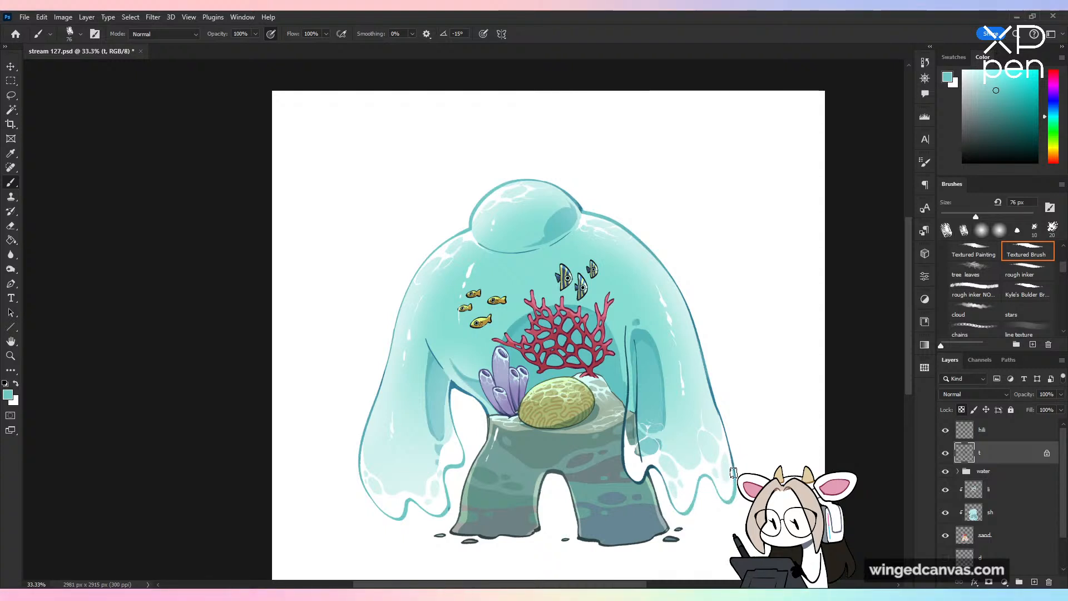
key("ctrl+minus")
key("ctrl+plus")
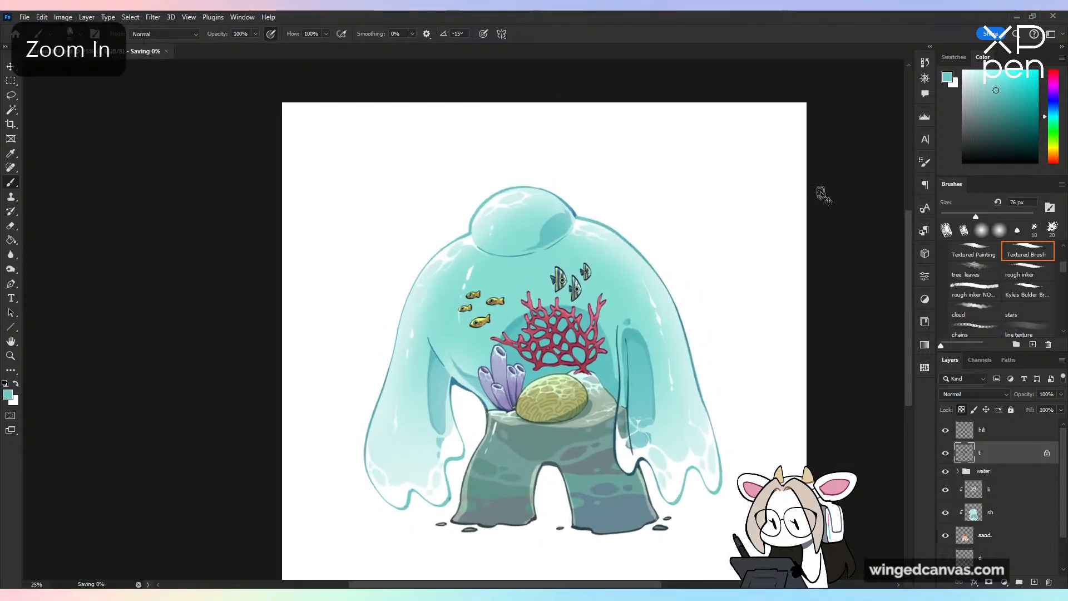
Step: Touch up the water body's outline with a medium blue sampled near the left armpit at 76 px, and save the file
key("ctrl+plus")
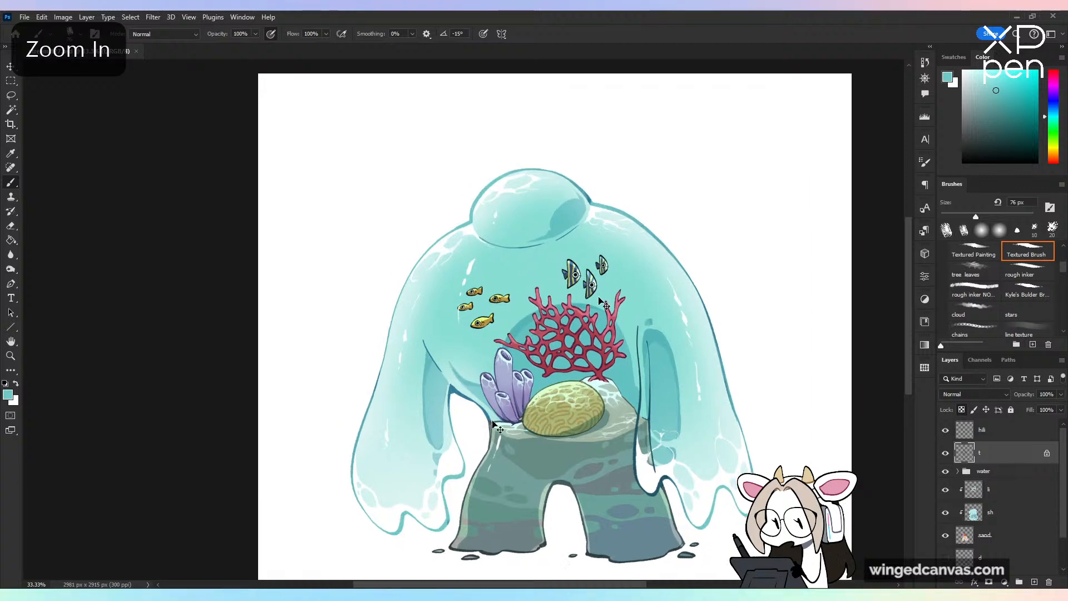
left_click(447, 417, "alt")
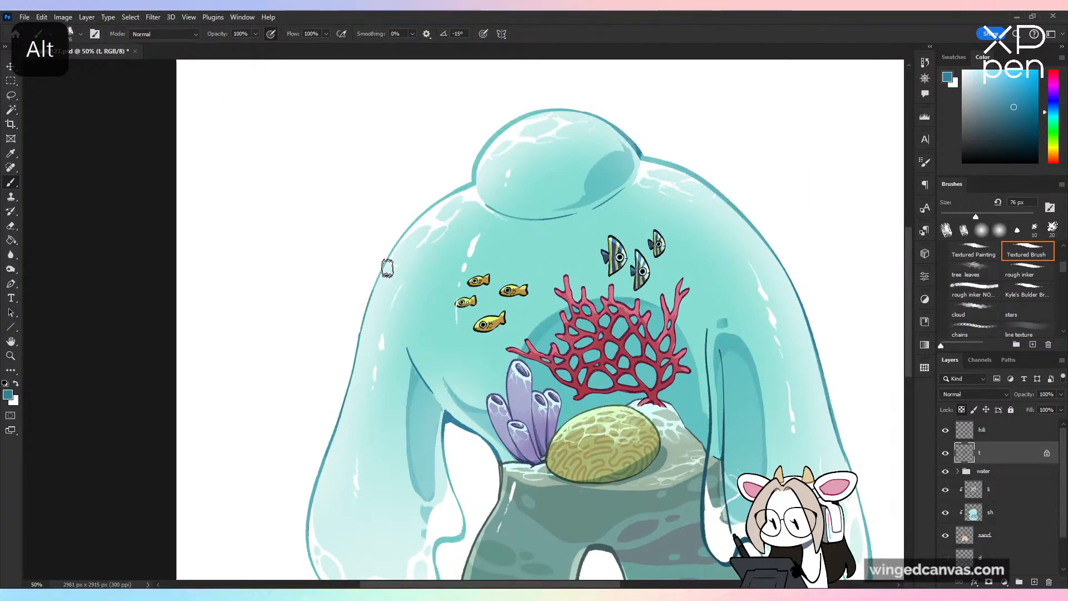
key("ctrl+minus")
key("ctrl+s")
key("ctrl+plus")
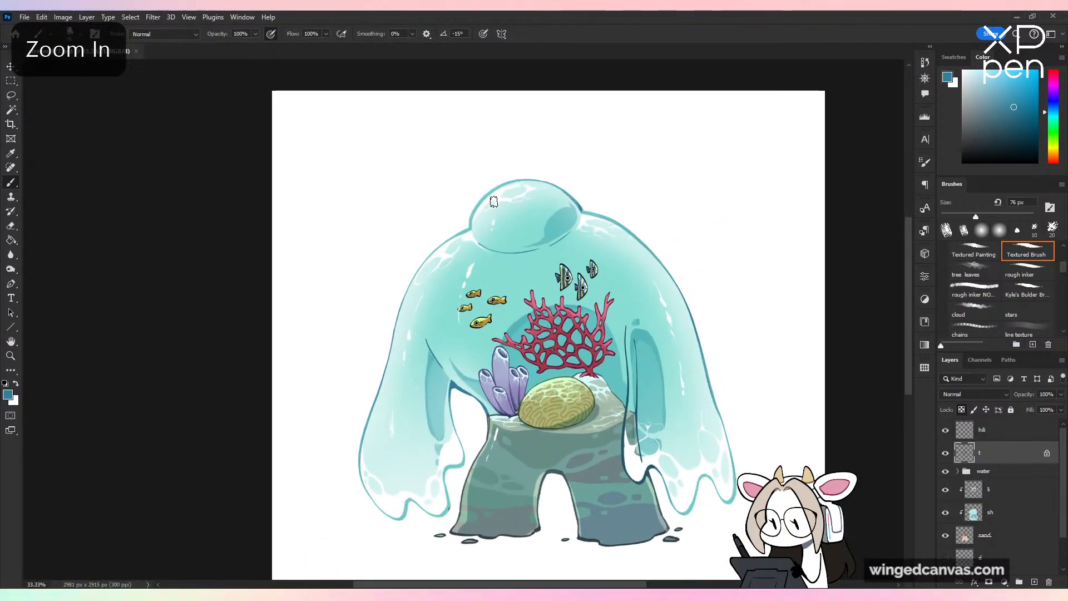
left_click_drag(495, 203, 767, 281)
key("ctrl+plus")
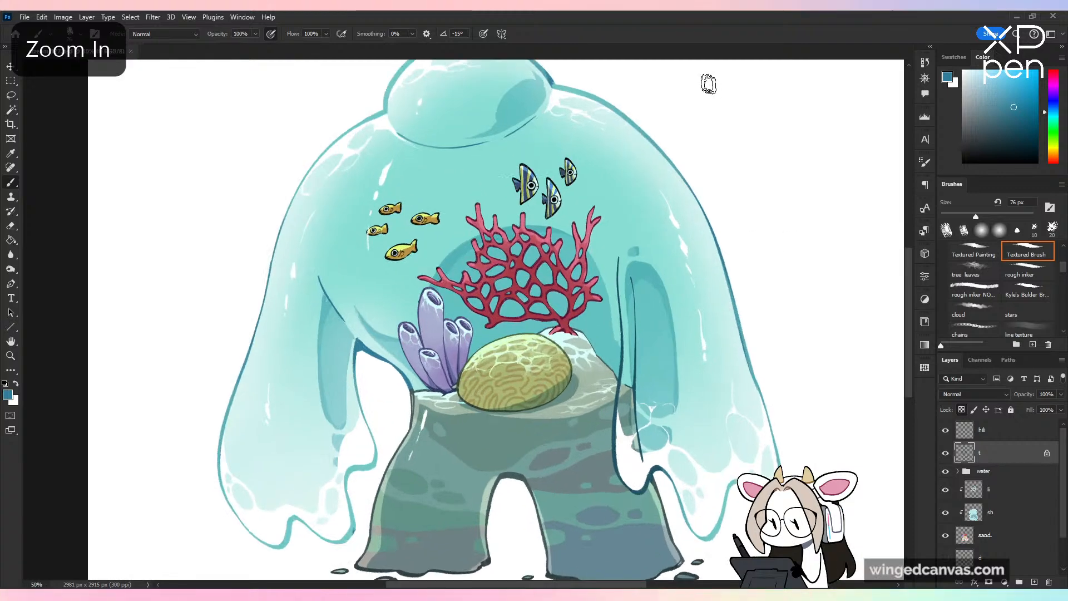
key("ctrl+s")
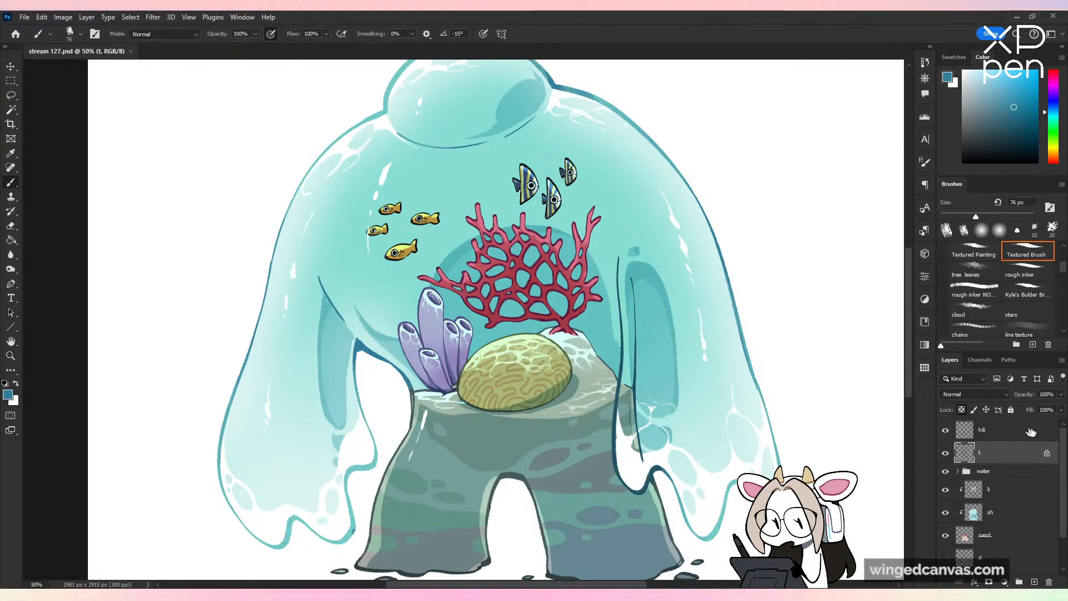
Step: Undock the layer list to examine the full layer stack, dock it back, and save the file
left_click_drag(956, 360, 702, 110)
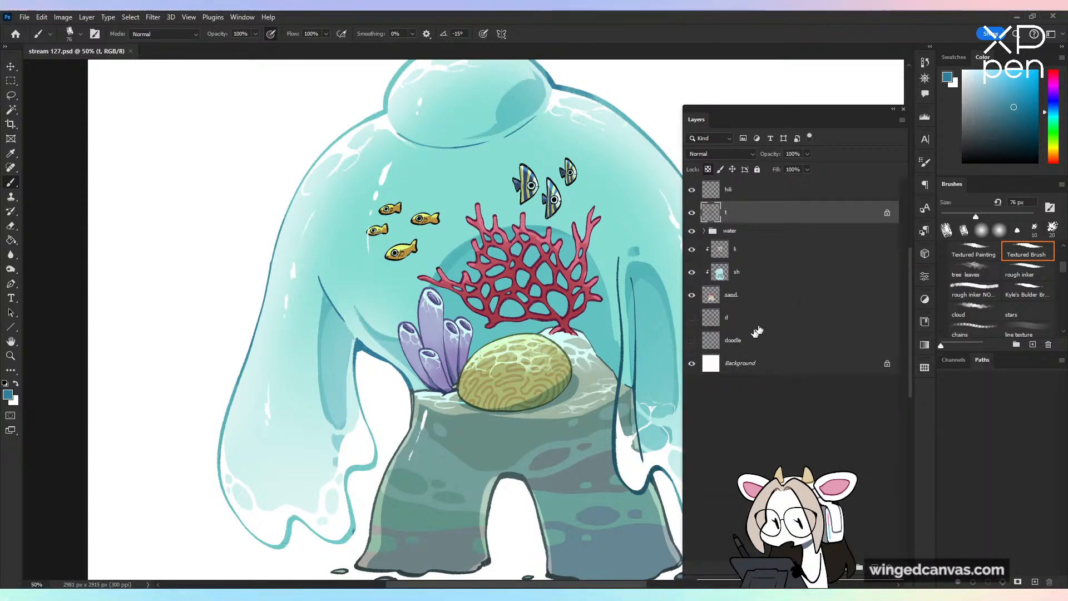
mouse_move(723, 119)
left_mouse_down()
mouse_move(723, 162)
mouse_move(985, 417)
mouse_move(949, 367)
mouse_move(1018, 369)
left_mouse_up()
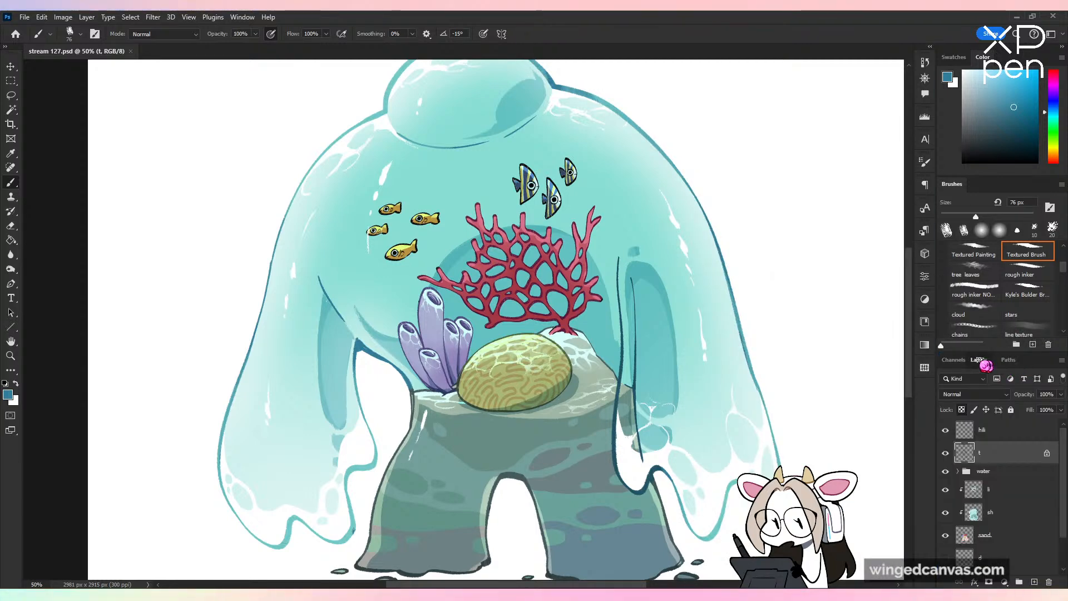
mouse_move(908, 283)
left_mouse_down()
mouse_move(908, 307)
mouse_move(907, 292)
left_mouse_up()
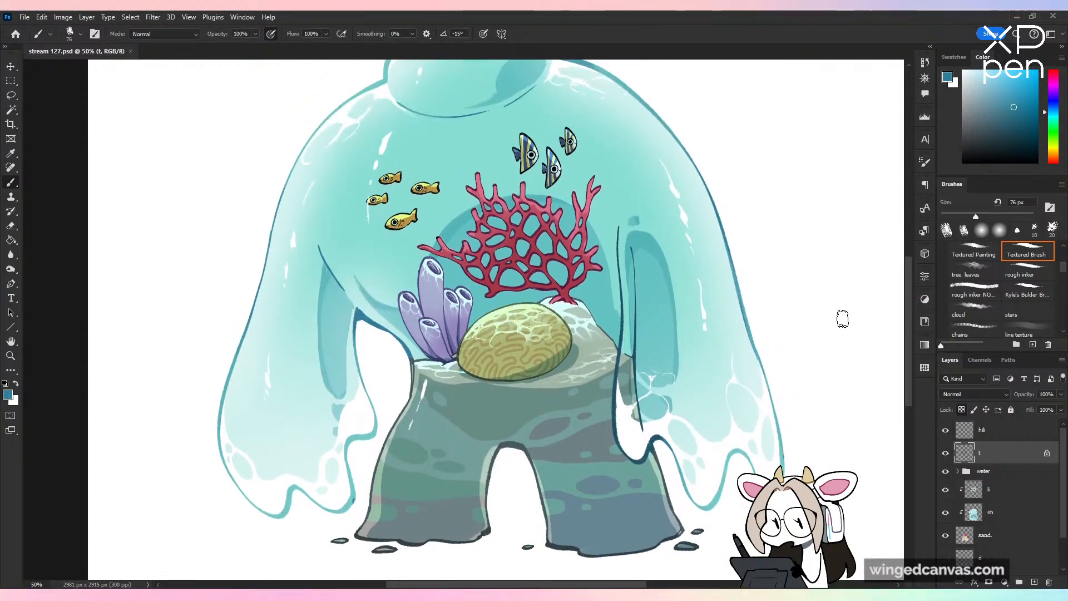
key("ctrl+minus")
key("ctrl+s")
Step: Recolour the outlines of the three striped fish with a sampled dark navy blue at 43 px, and save the file
key("ctrl+plus")
key("ctrl+plus")
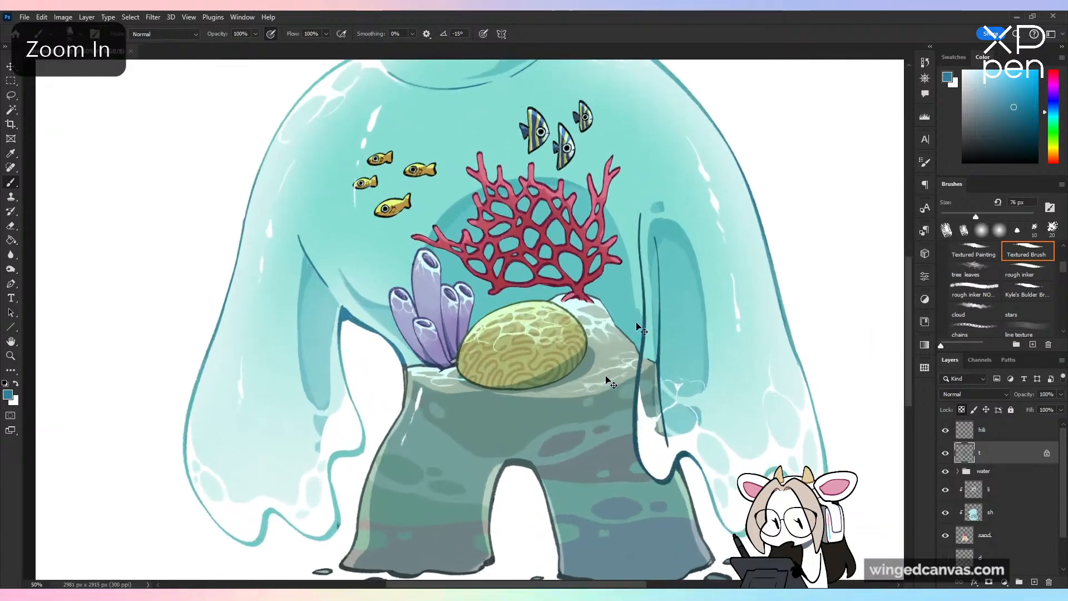
left_click_drag(603, 377, 675, 480)
key("ctrl+plus")
key("alt")
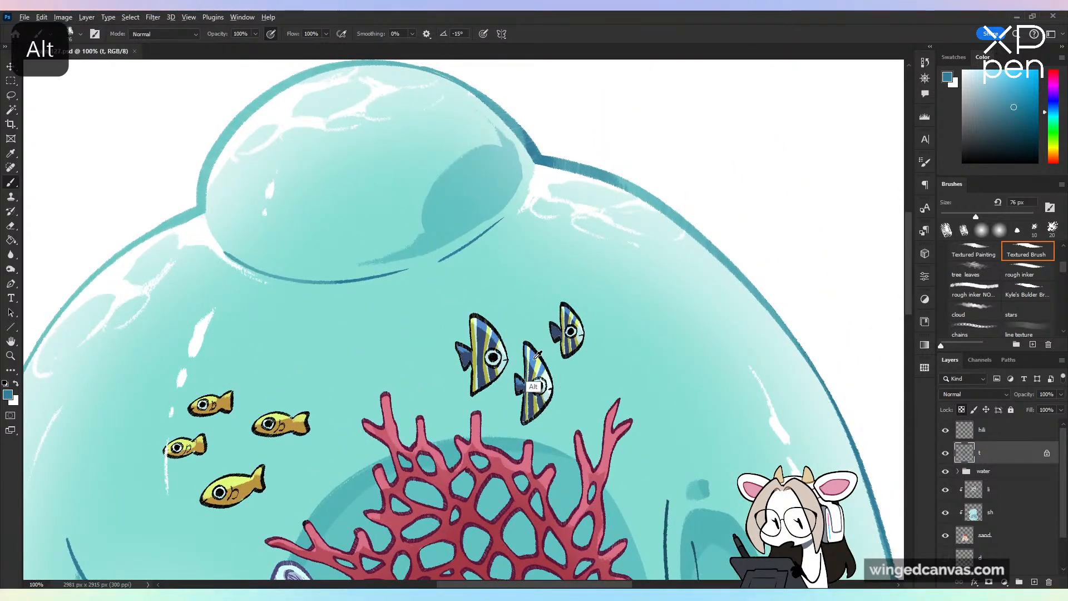
left_click(534, 365, "alt")
key("bracketleft")
key("bracketleft")
key("bracketleft")
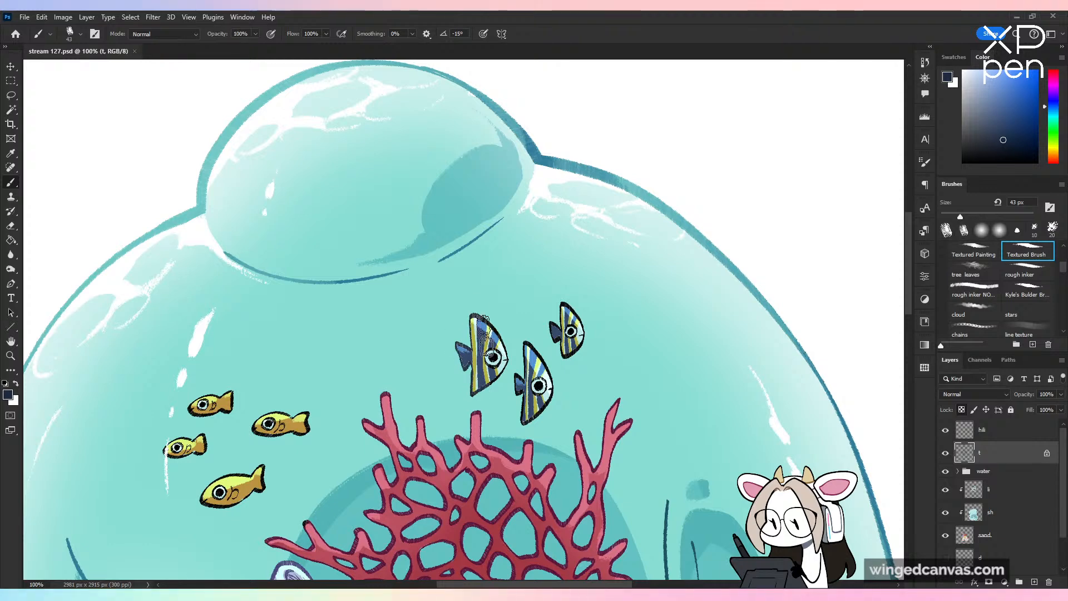
left_click_drag(580, 363, 636, 255)
key("ctrl+s")
Step: Recolour the outlines of the four small yellow fish with a sampled orange darkened to brown at 43 px, and save the file
left_click(498, 360, "alt")
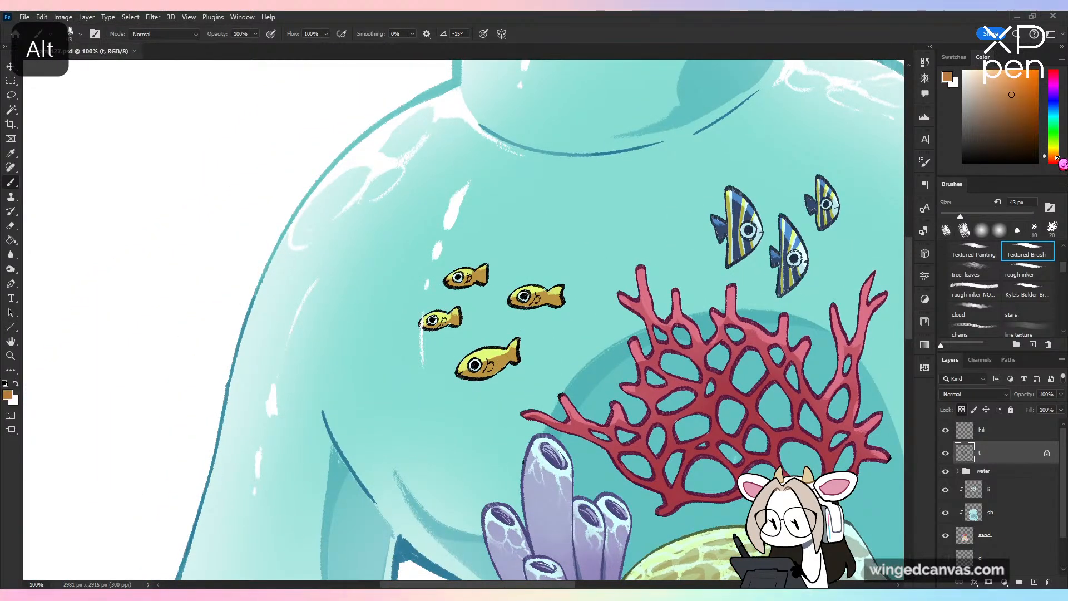
left_click_drag(473, 362, 509, 356)
left_click_drag(517, 295, 556, 292)
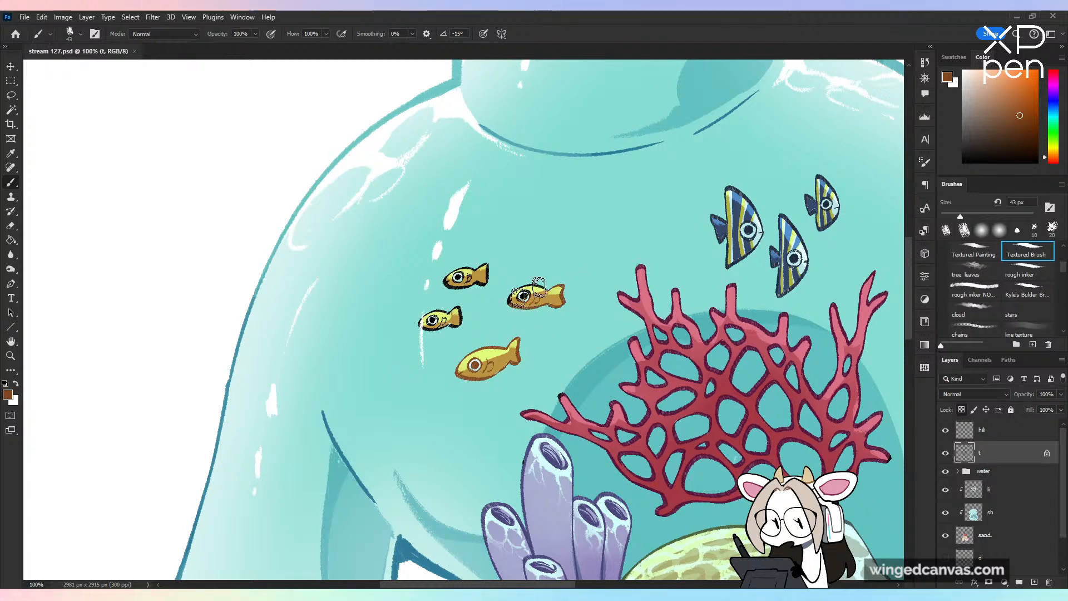
left_click_drag(439, 319, 483, 257)
key("ctrl+minus")
key("ctrl+minus")
key("ctrl+minus")
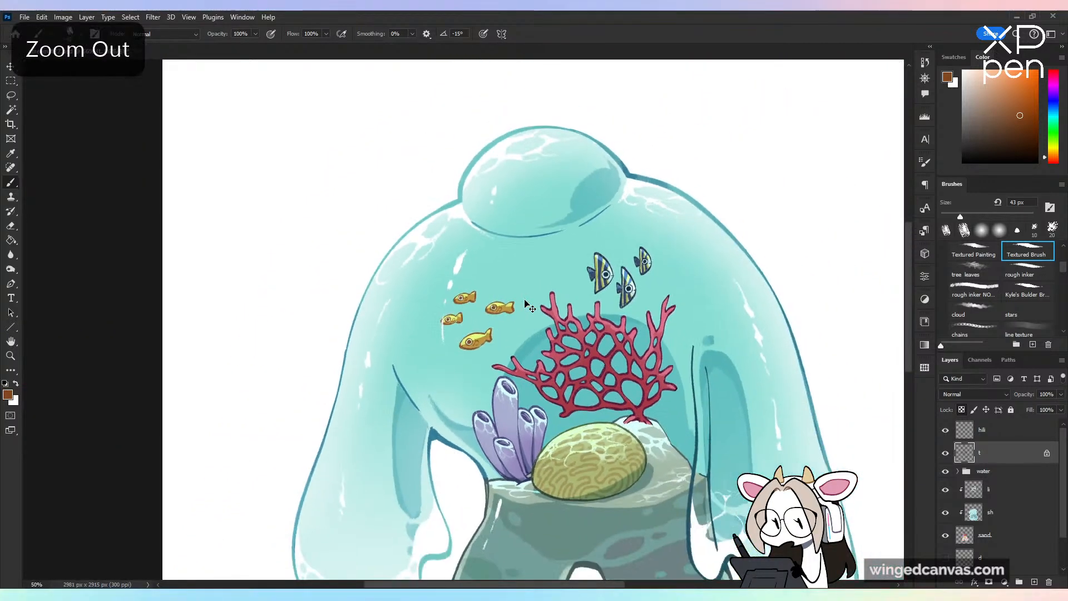
key("ctrl+s")
Step: Crop the canvas closer around the creature on all sides to about 2776 × 2647 px, and save the file
scroll(750, 259, "down", 2)
key("ctrl+minus")
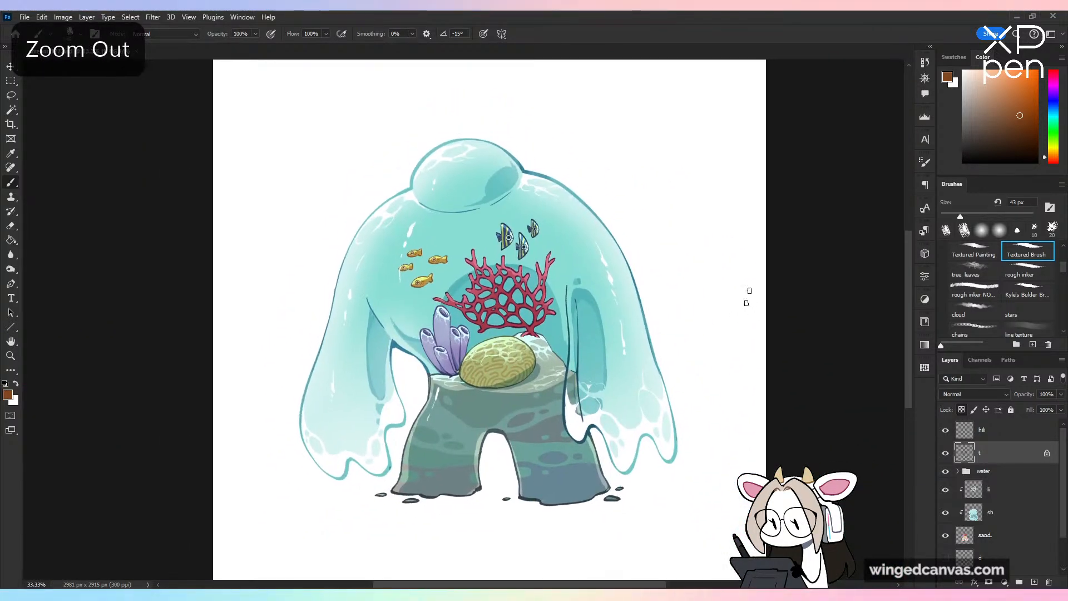
key("c")
left_click_drag(494, 118, 490, 132)
left_click_drag(274, 324, 290, 324)
left_click_drag(683, 318, 670, 319)
left_click_drag(478, 513, 477, 513)
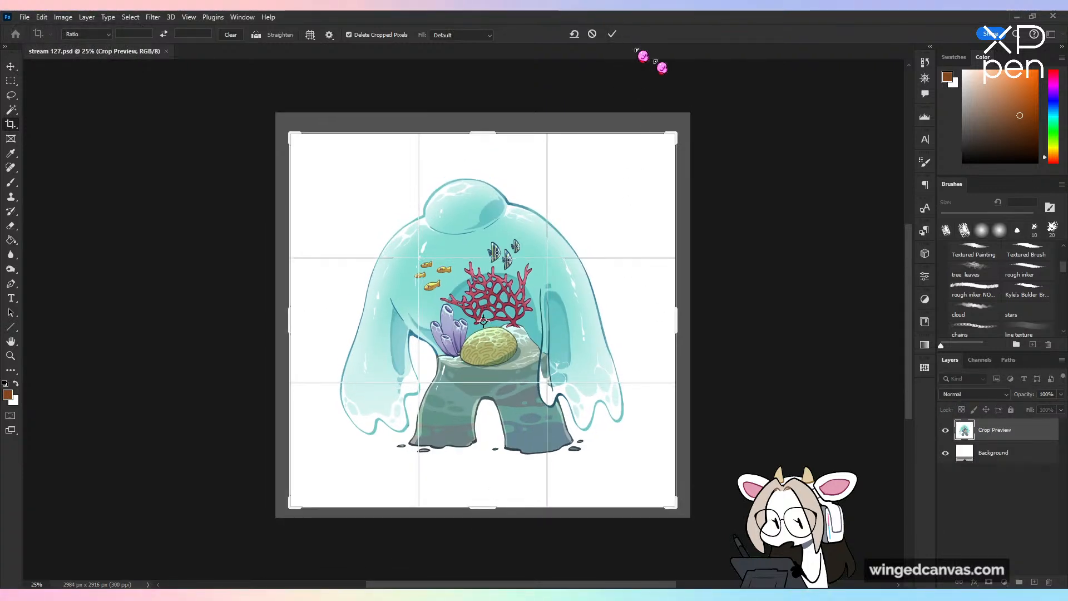
key("Return")
left_click(680, 495)
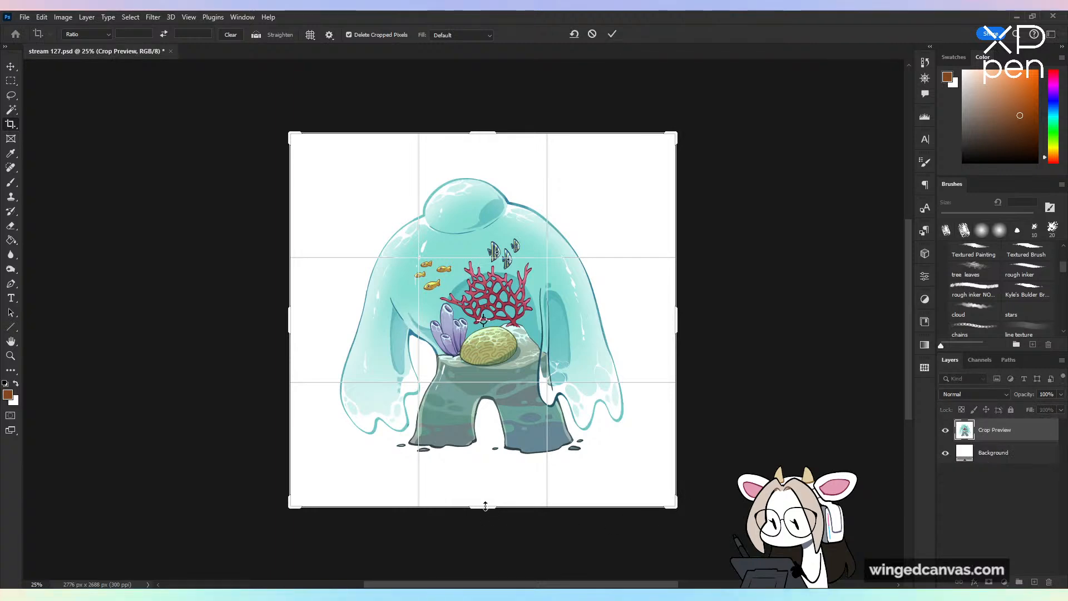
left_click_drag(484, 506, 485, 501)
key("Return")
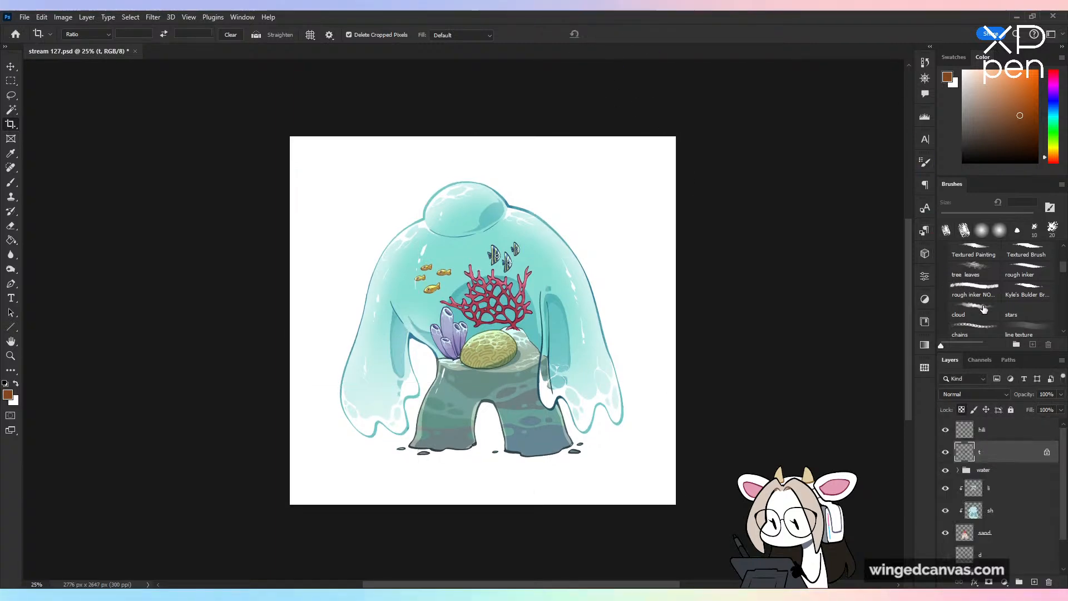
key("ctrl+plus")
key("ctrl+s")
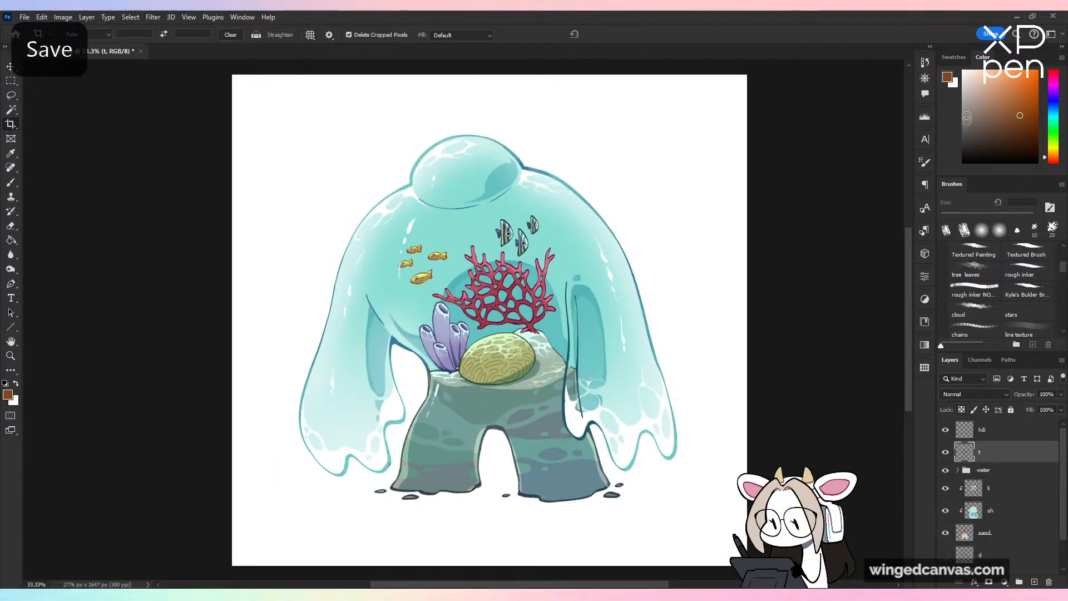
Step: Try painting two white dot eyes low on the head with the 19 px Textured Brush, and undo them
key("ctrl+plus")
key("ctrl+plus")
scroll(705, 359, "up", 5)
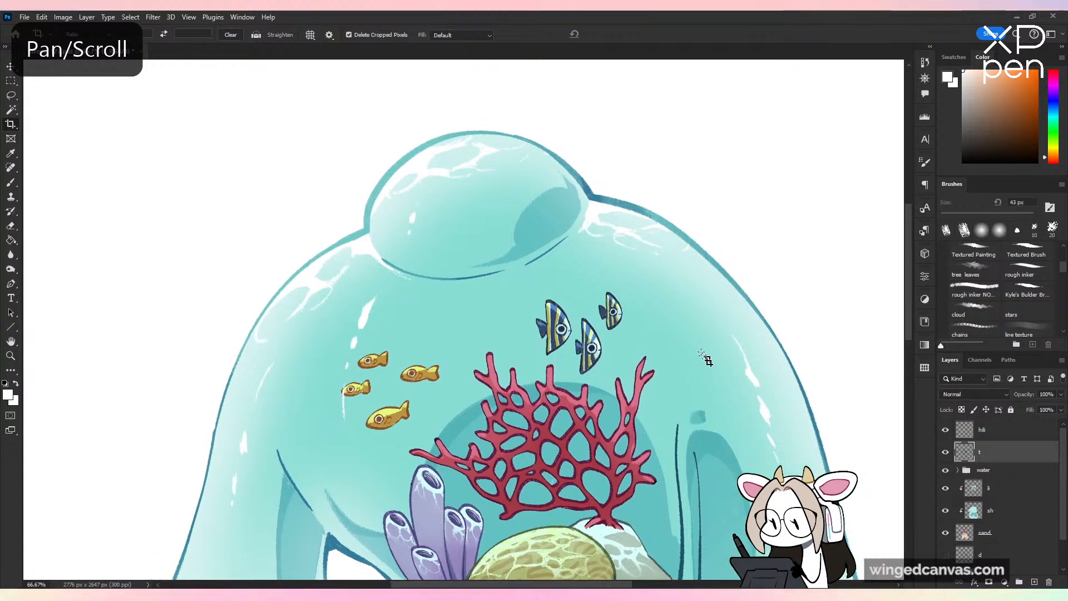
key("b")
key("ctrl+plus")
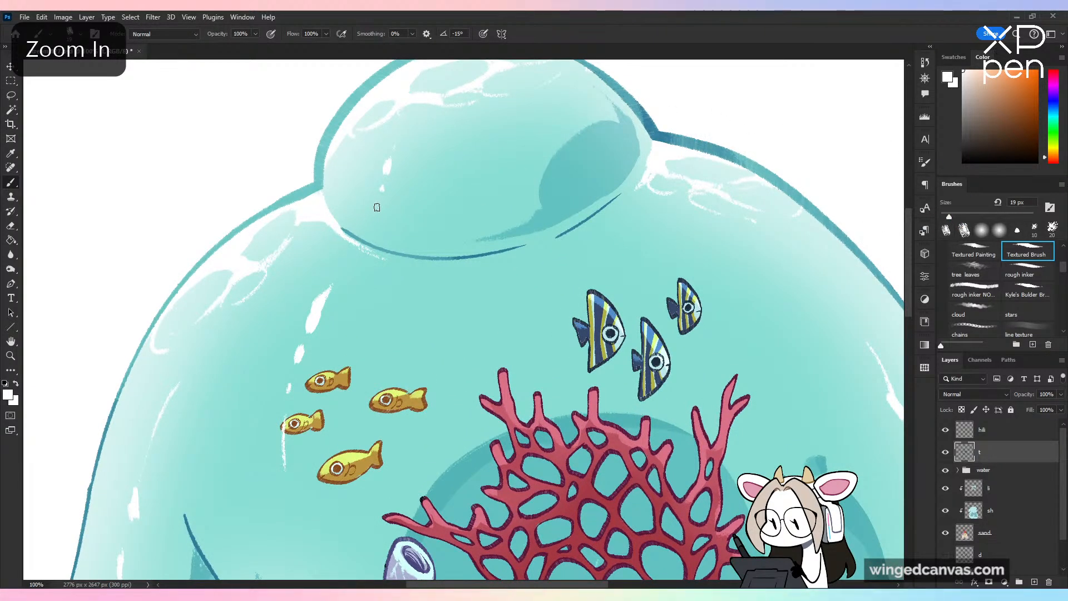
left_click_drag(376, 207, 374, 212)
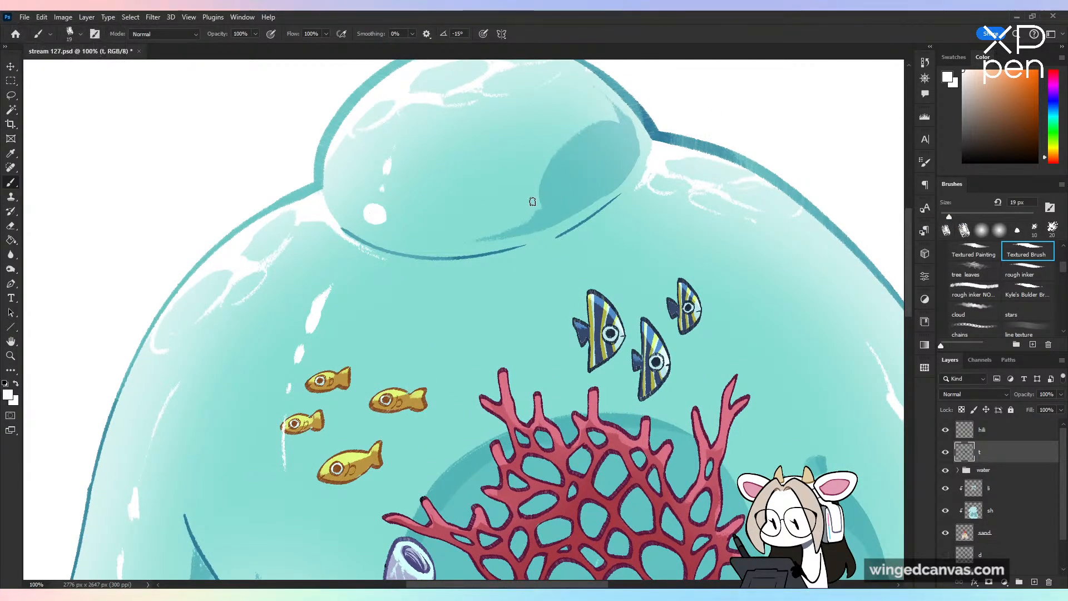
left_click_drag(532, 201, 534, 203)
key("ctrl+minus")
key("ctrl+minus")
key("ctrl+minus")
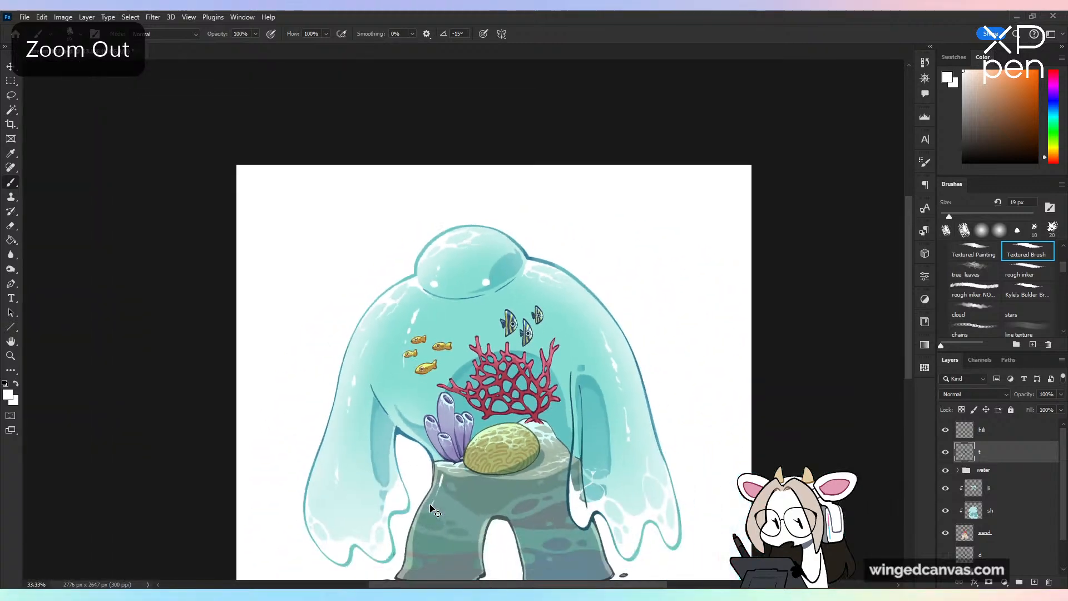
key("ctrl+plus")
key("ctrl+z")
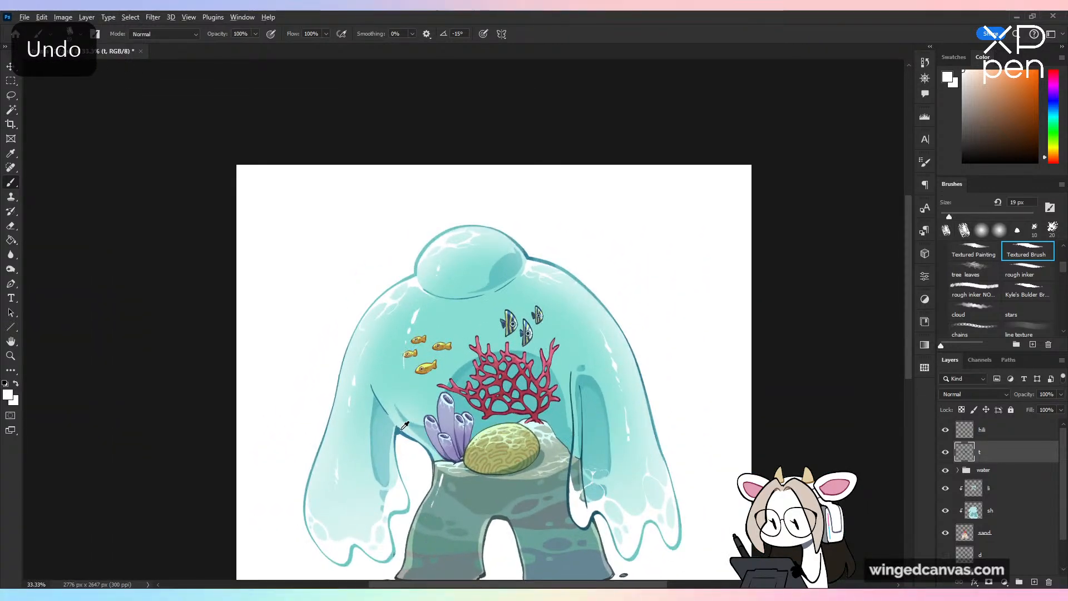
Step: Try dark blue dot eyes in a colour sampled from the outline near the left armpit, and undo them
left_click(405, 426, "alt")
key("ctrl+plus")
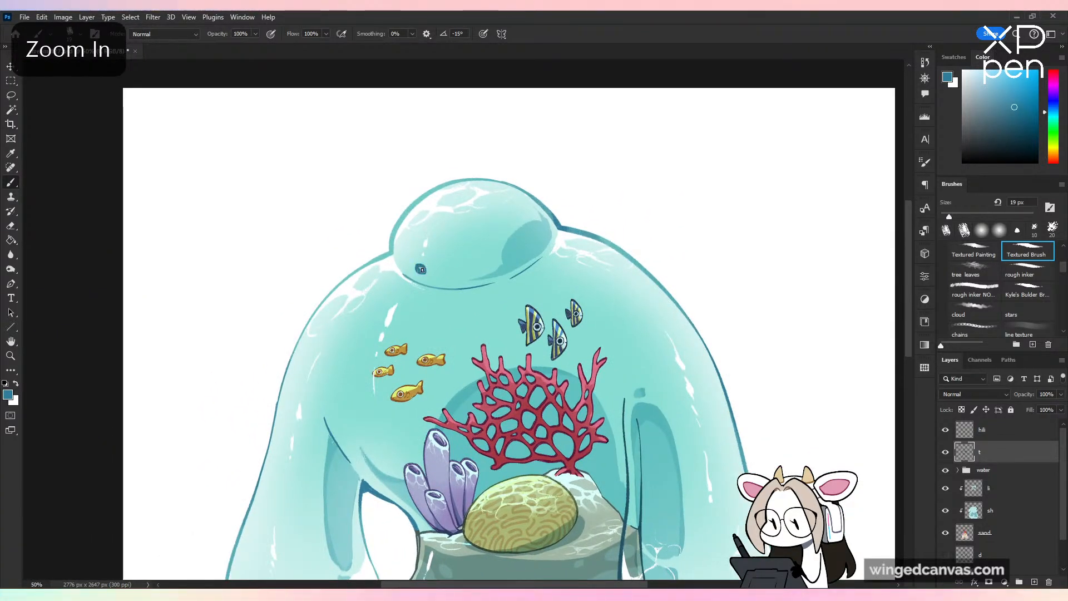
left_click(499, 264)
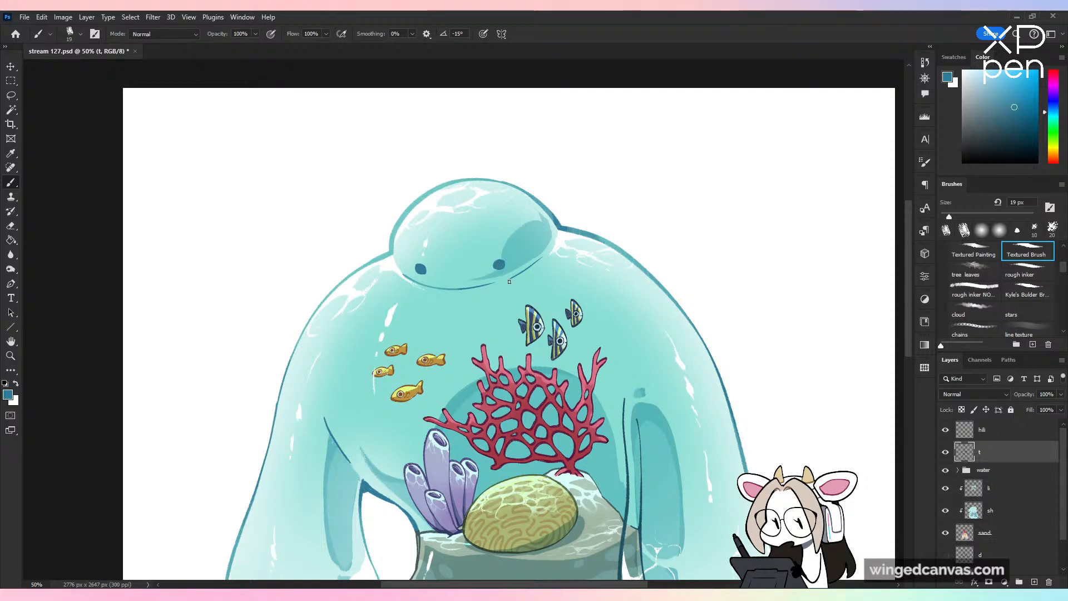
key("ctrl+minus")
key("ctrl+minus")
key("ctrl+shift+h")
key("ctrl+shift+h")
key("ctrl+plus")
key("ctrl+plus")
left_click_drag(970, 82, 925, 21)
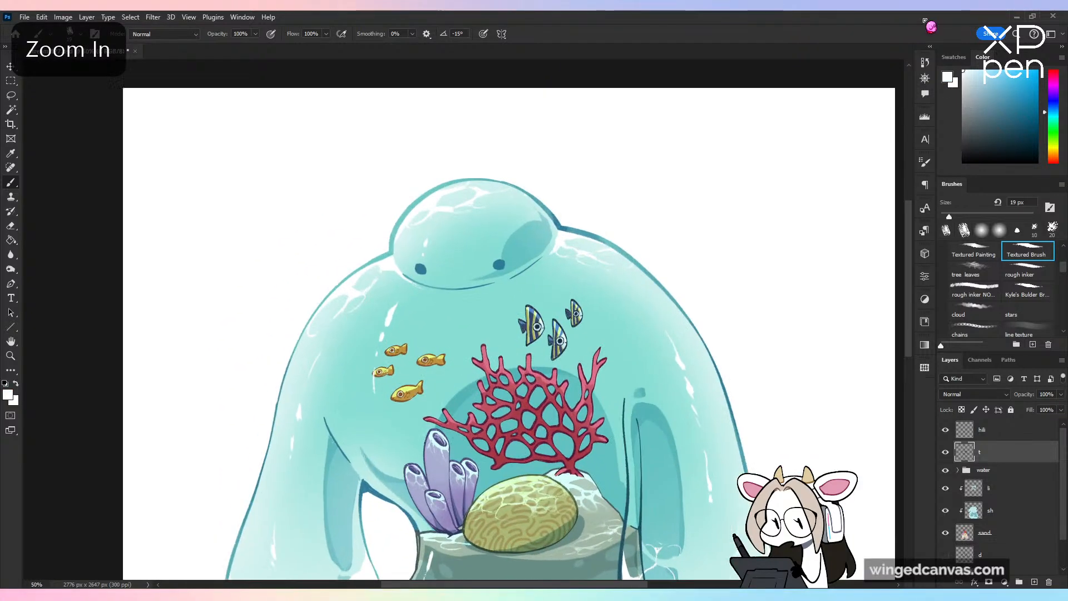
key("ctrl+plus")
key("ctrl+z")
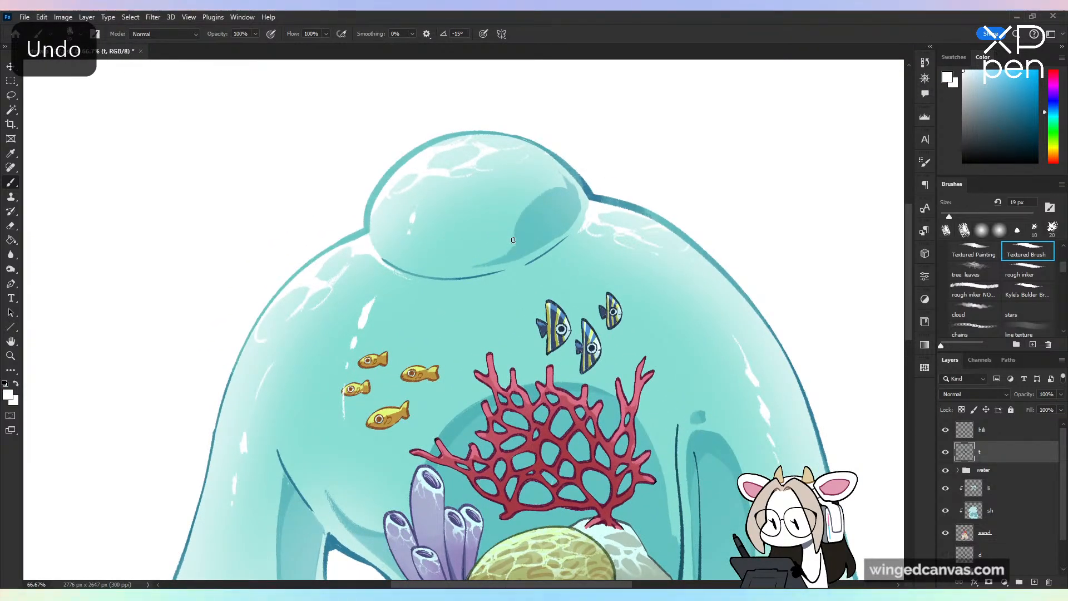
Step: Add a new layer above layer t and give it a 24 px outside stroke effect in the outline's blue, 337e9b
left_click(1034, 581)
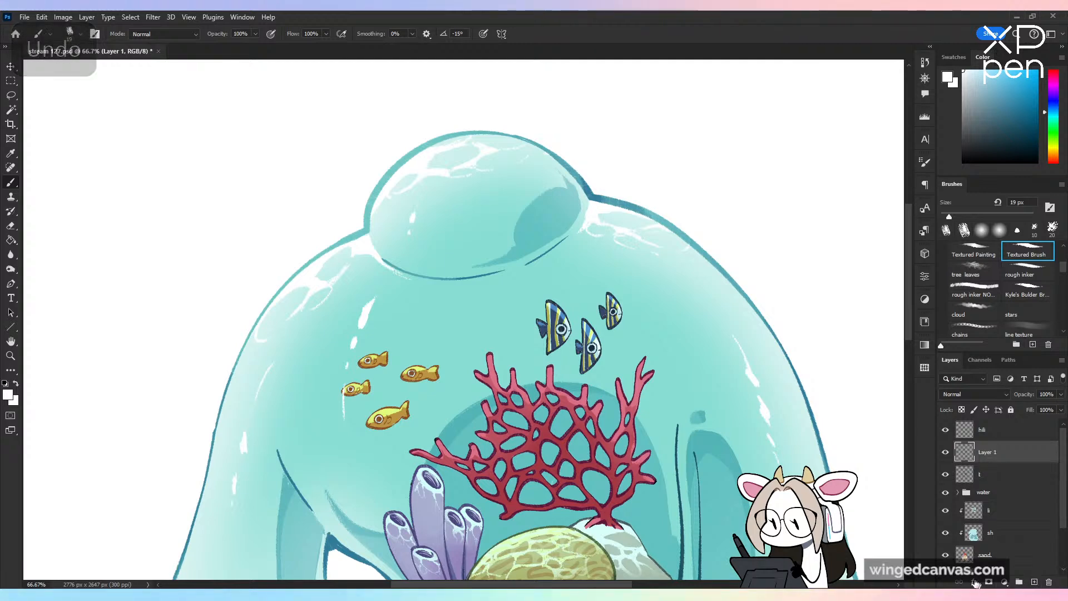
left_click(974, 581)
left_click(996, 500)
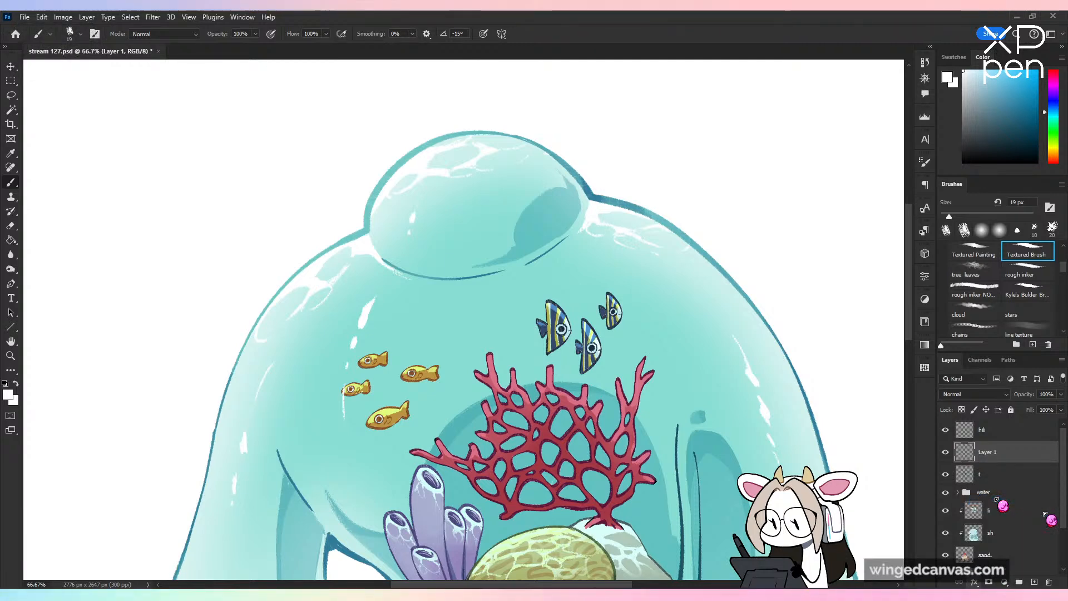
left_click(703, 296)
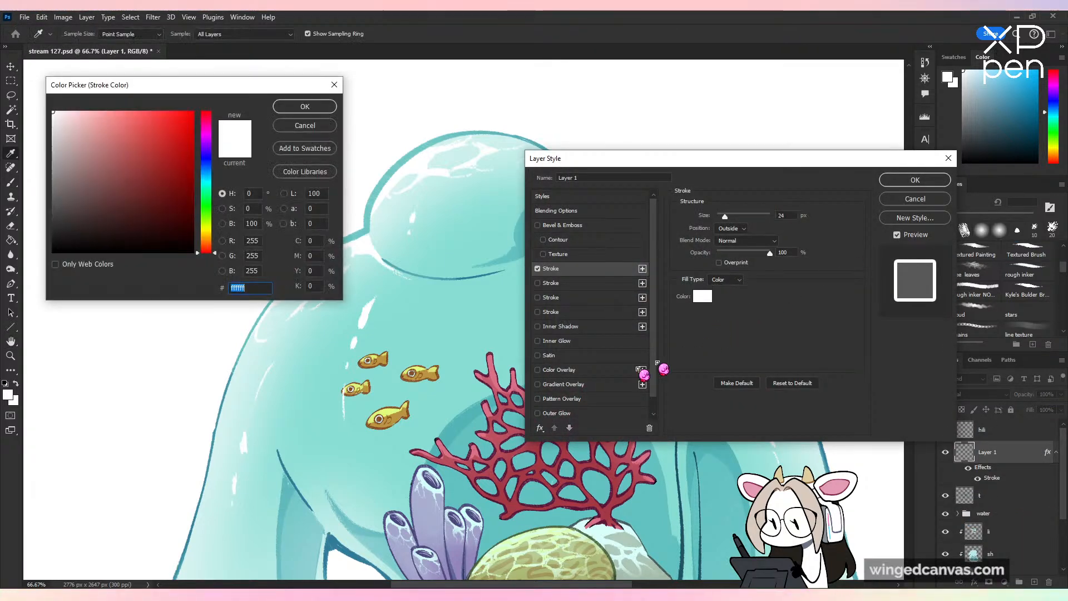
left_click(330, 540)
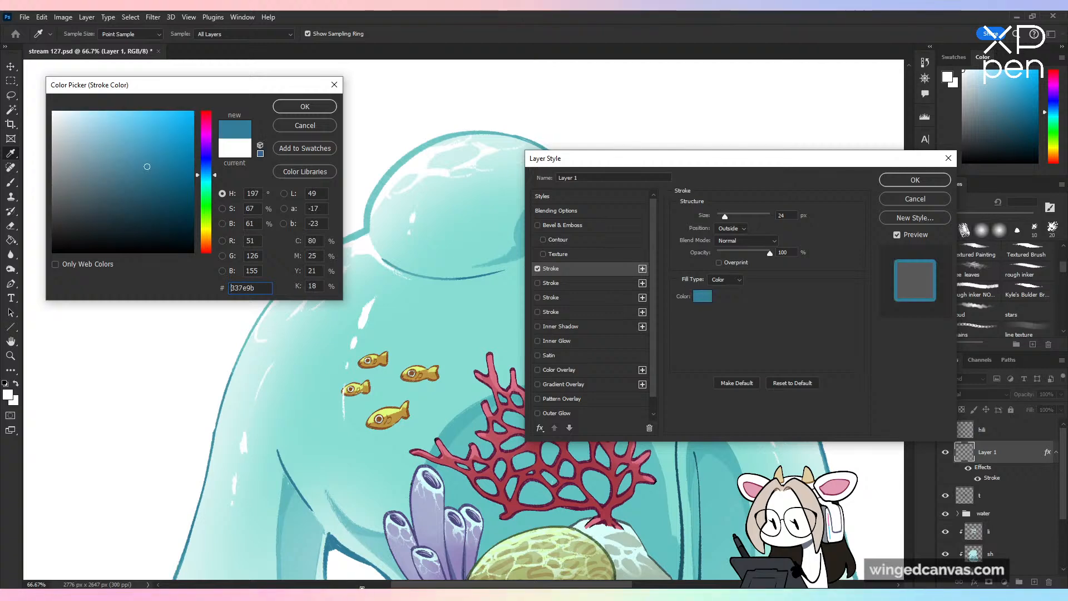
key("Return")
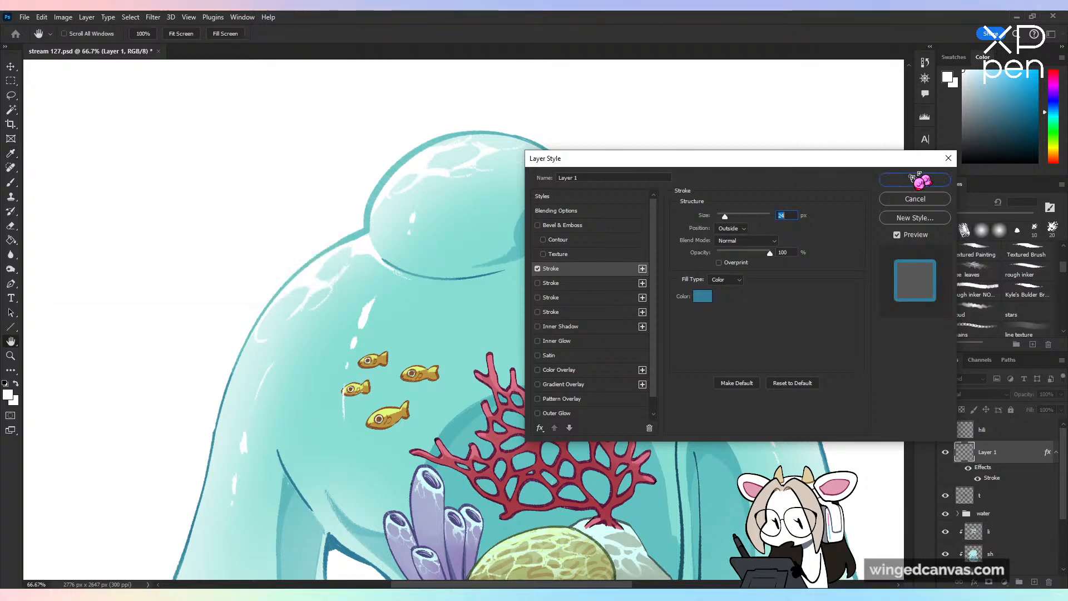
left_click(915, 179)
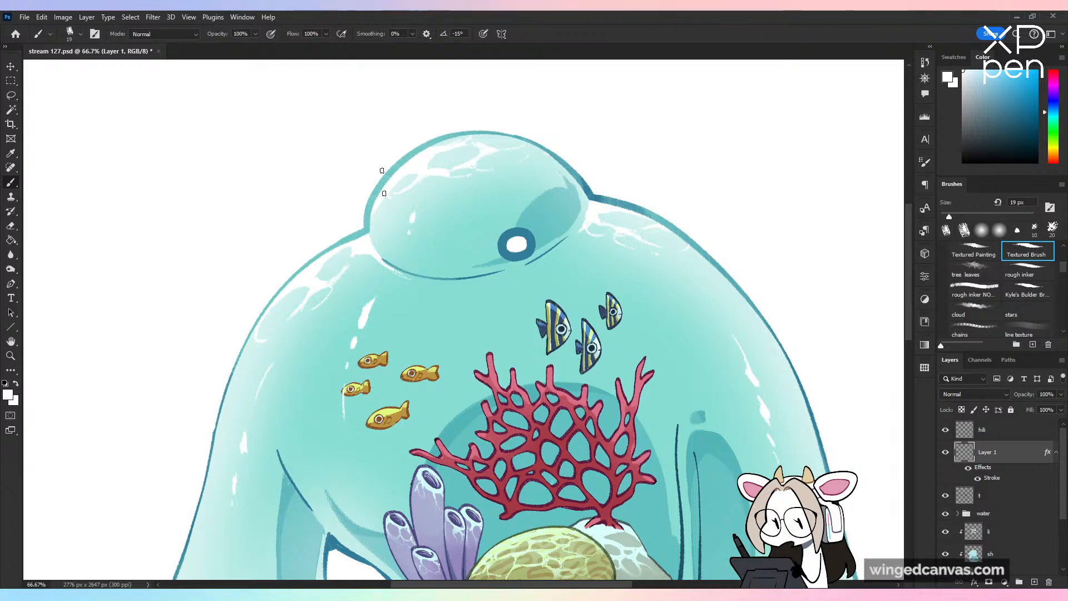
Step: Paint two white eyes on the head at 19 px, reduce the layer's stroke size to a thin outline, and save the file
left_click_drag(399, 236, 397, 243)
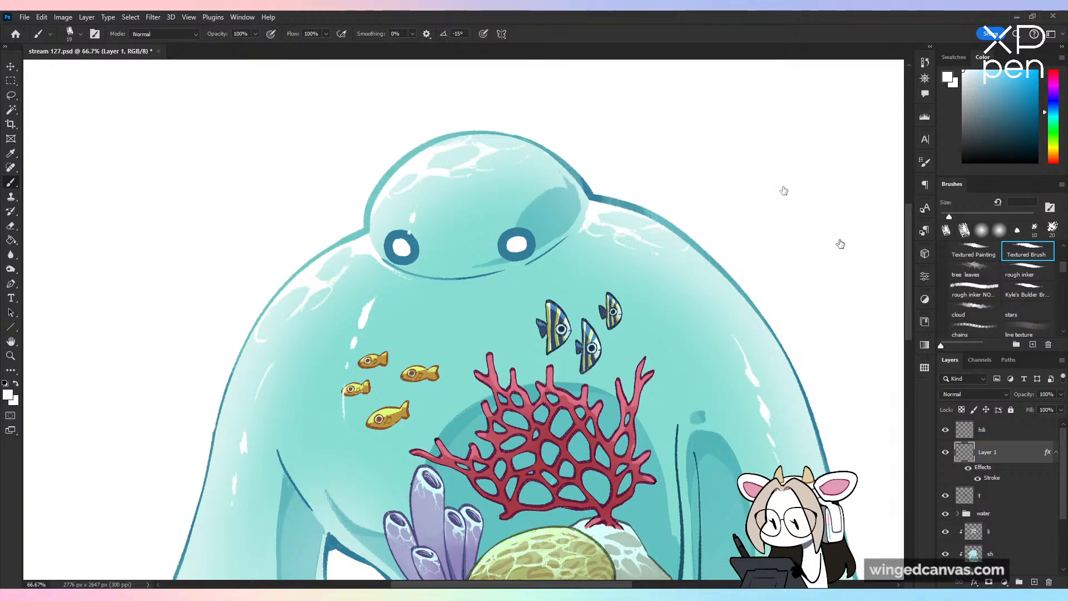
left_click_drag(729, 215, 721, 217)
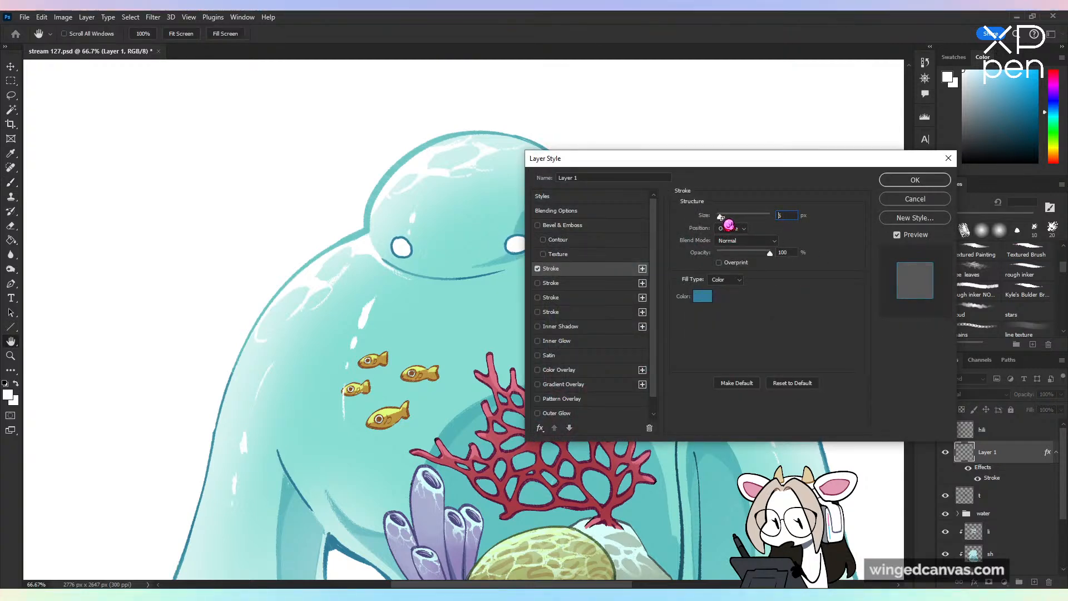
left_click(916, 179)
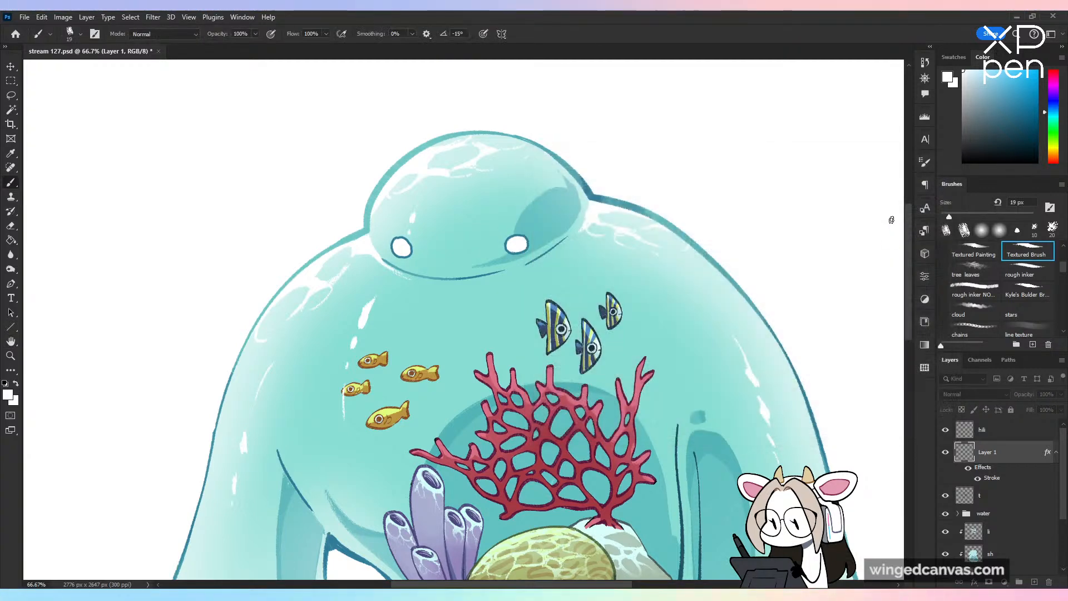
key("ctrl+minus")
key("ctrl+minus")
key("ctrl+shift+h")
key("ctrl+shift+h")
key("ctrl+plus")
key("ctrl+plus")
key("ctrl+plus")
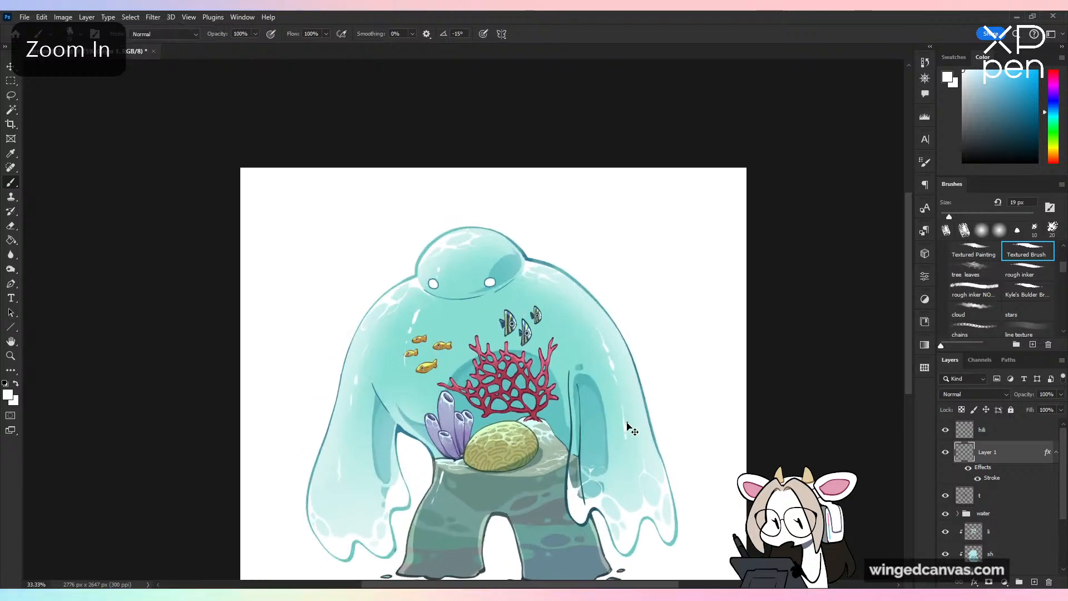
key("ctrl+s")
Step: Select both white eyes with the Lasso tool and delete them from the stroked layer
key("l")
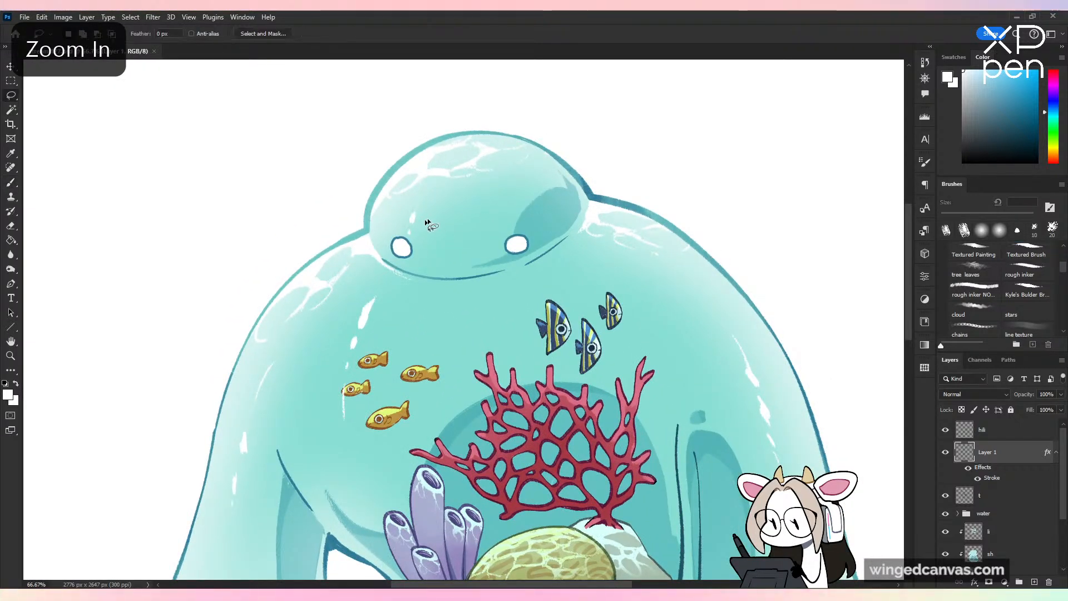
left_click_drag(581, 200, 588, 213)
key("Delete")
key("ctrl+d")
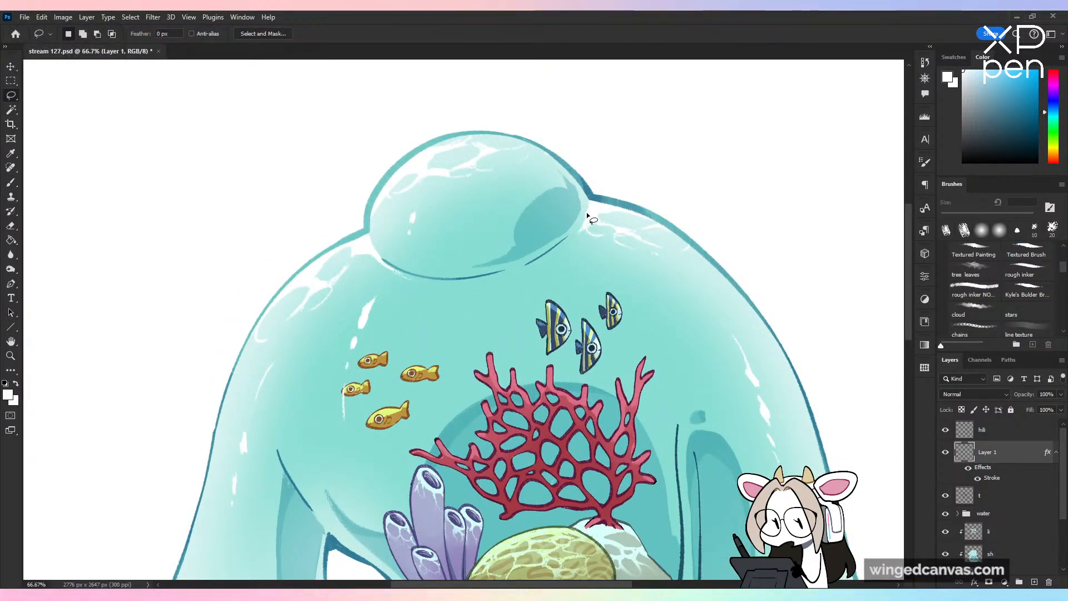
Step: Try repainting two white eyes with the 19 px Textured Brush on the stroked layer, and undo them
key("b")
left_click_drag(511, 249, 516, 245)
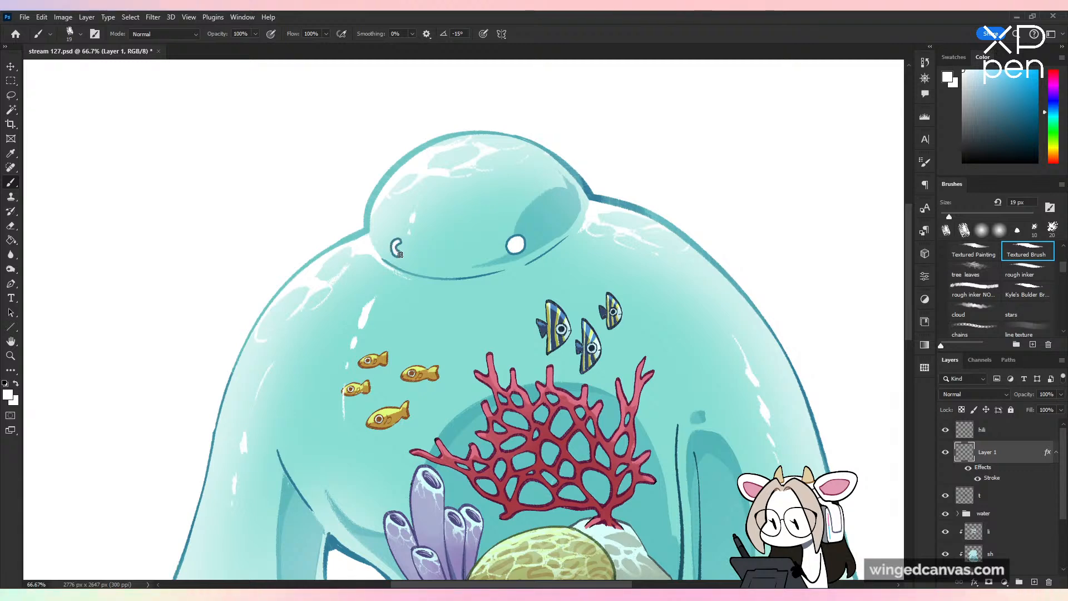
left_click_drag(399, 254, 405, 245)
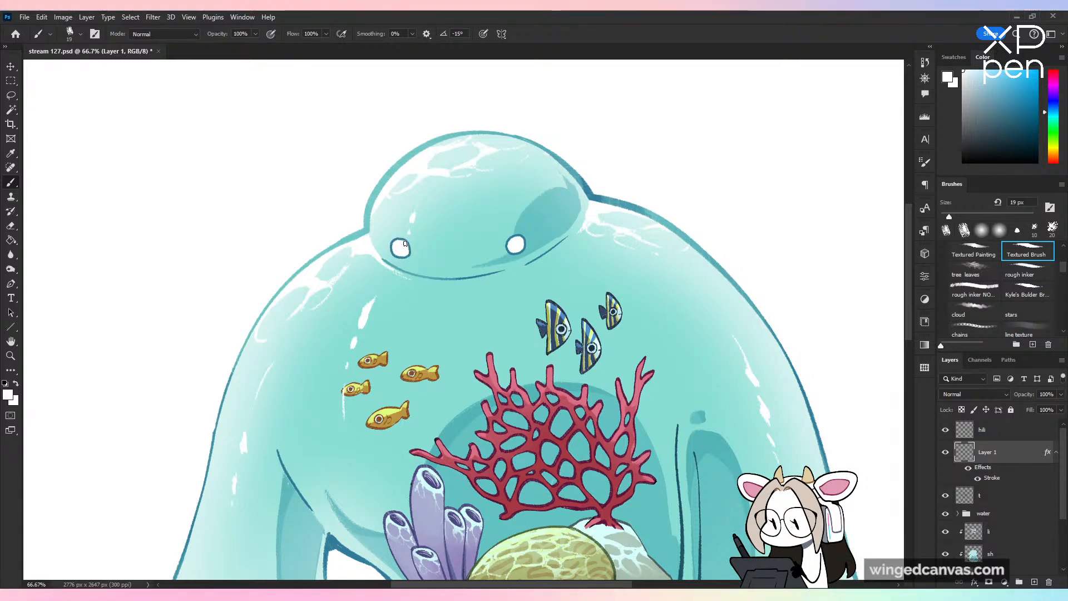
key("ctrl+z")
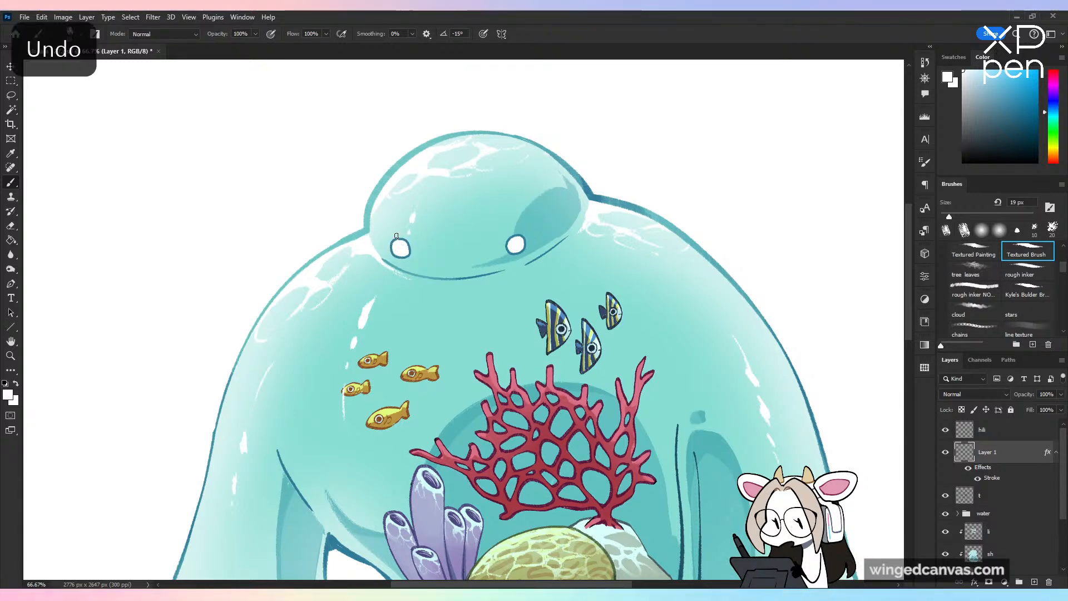
key("ctrl+plus")
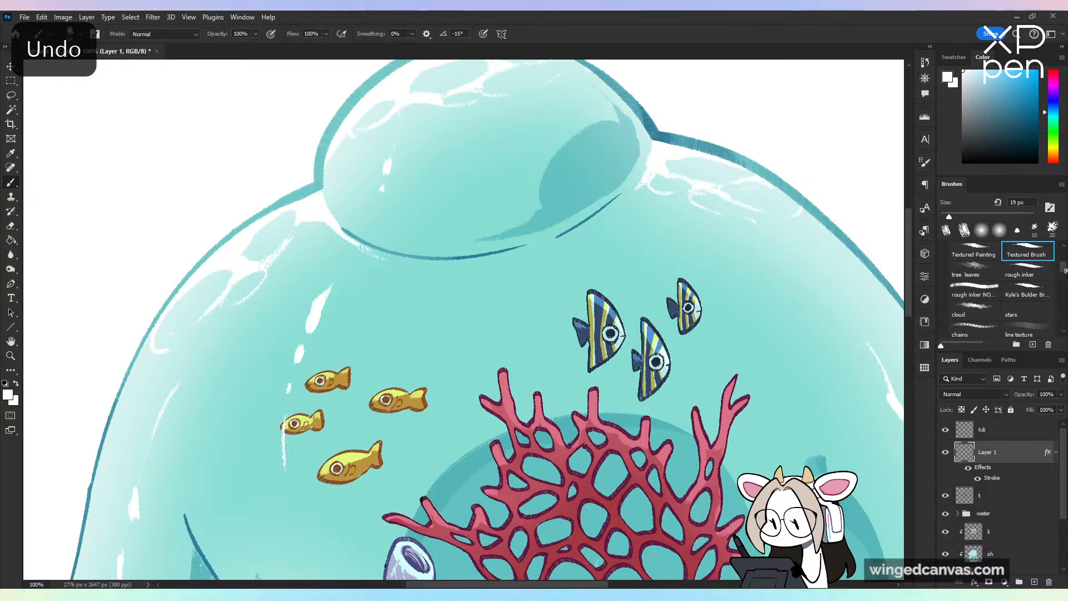
Step: Paint two small round white eyes low on the head with the 19 px Hard Round Pressure brush
left_click_drag(1065, 271, 1064, 254)
left_click(973, 266)
mouse_move(540, 205)
left_mouse_down()
mouse_move(528, 208)
mouse_move(539, 206)
left_mouse_up()
key("ctrl+z")
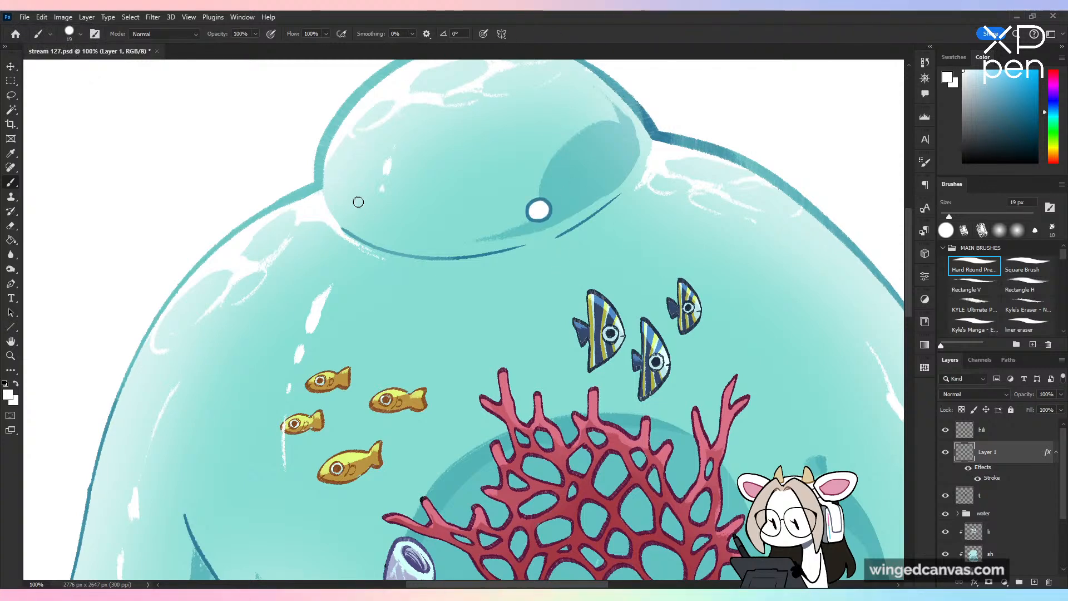
left_click_drag(364, 210, 361, 207)
key("ctrl+z")
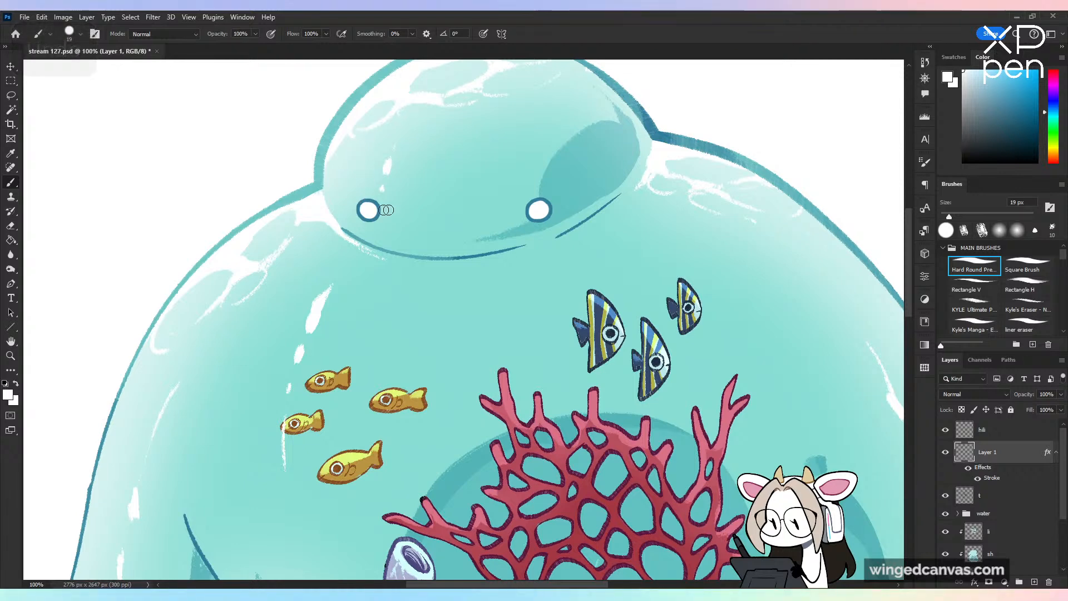
Step: Save the file and rename the layer holding the two white eyes as "eyes"
key("ctrl+minus")
key("ctrl+minus")
key("ctrl+minus")
left_click_drag(778, 392, 780, 278)
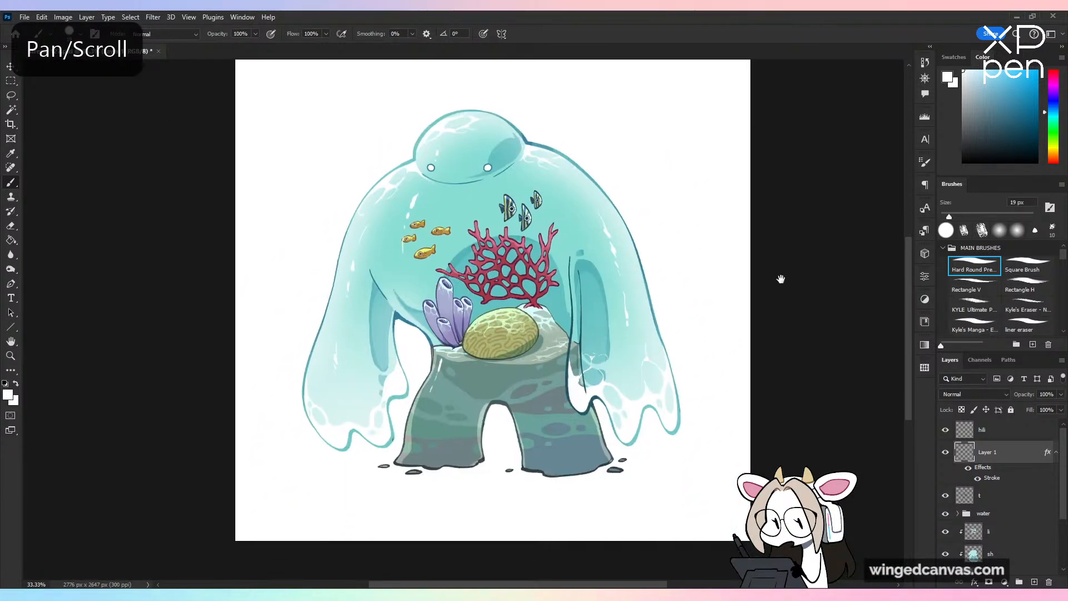
left_click_drag(812, 338, 814, 362)
key("ctrl+s")
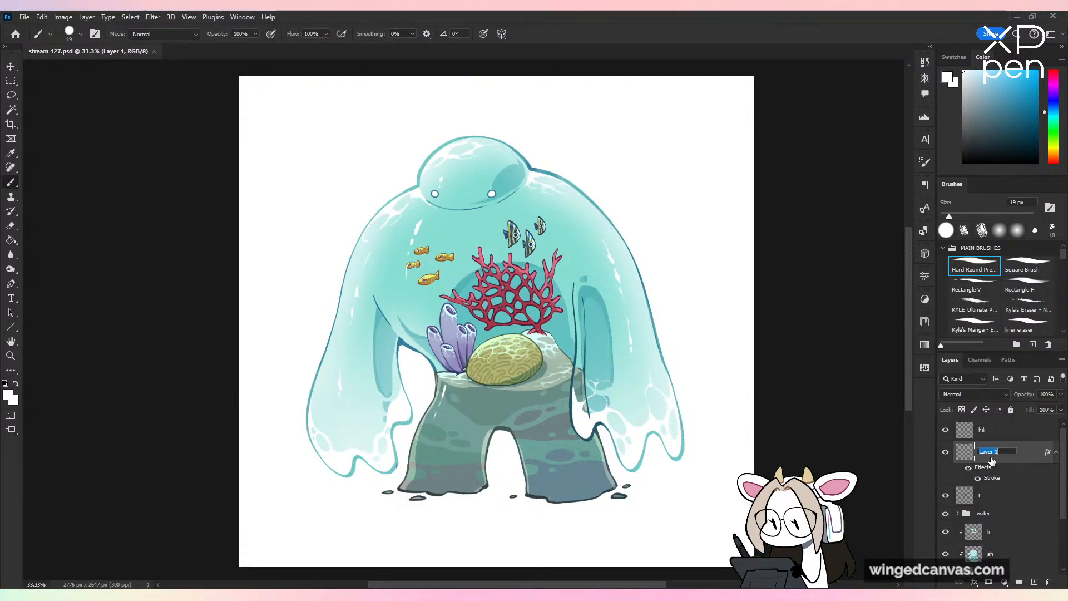
type("eyes")
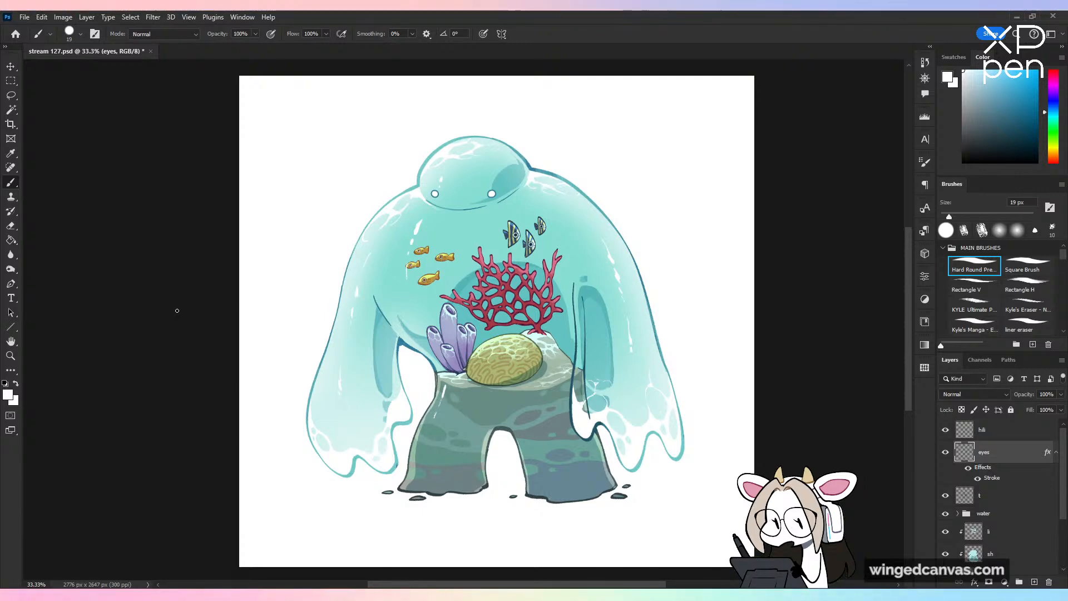
Step: Check the creature's lower body up close, flip the canvas horizontally to judge the composition, and flip it back
key("ctrl+plus")
left_click_drag(657, 424, 640, 352)
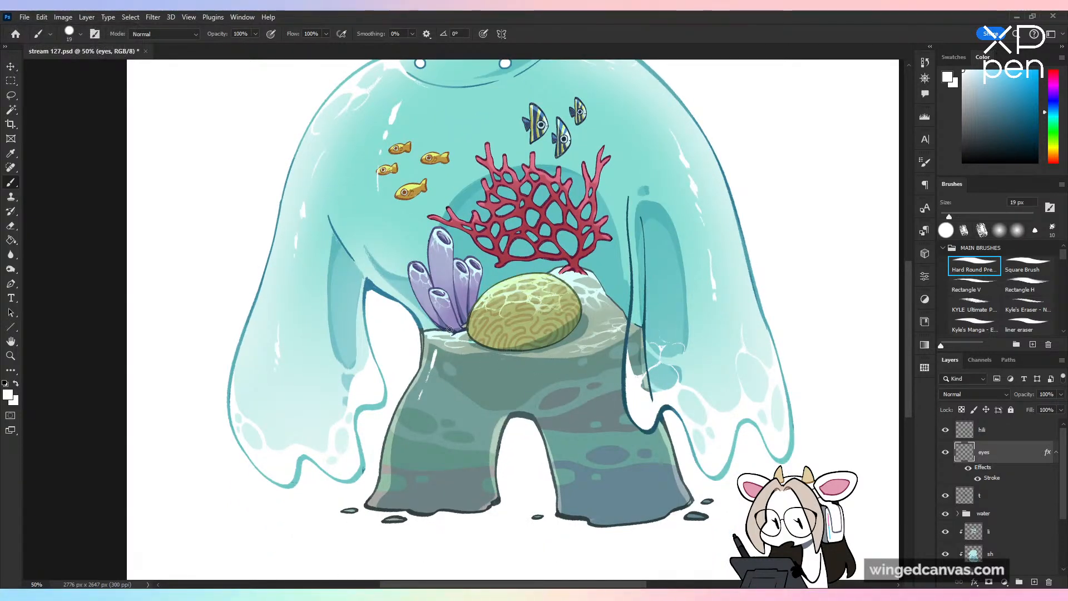
key("ctrl+minus")
left_click_drag(612, 354, 617, 394)
key("ctrl+shift+h")
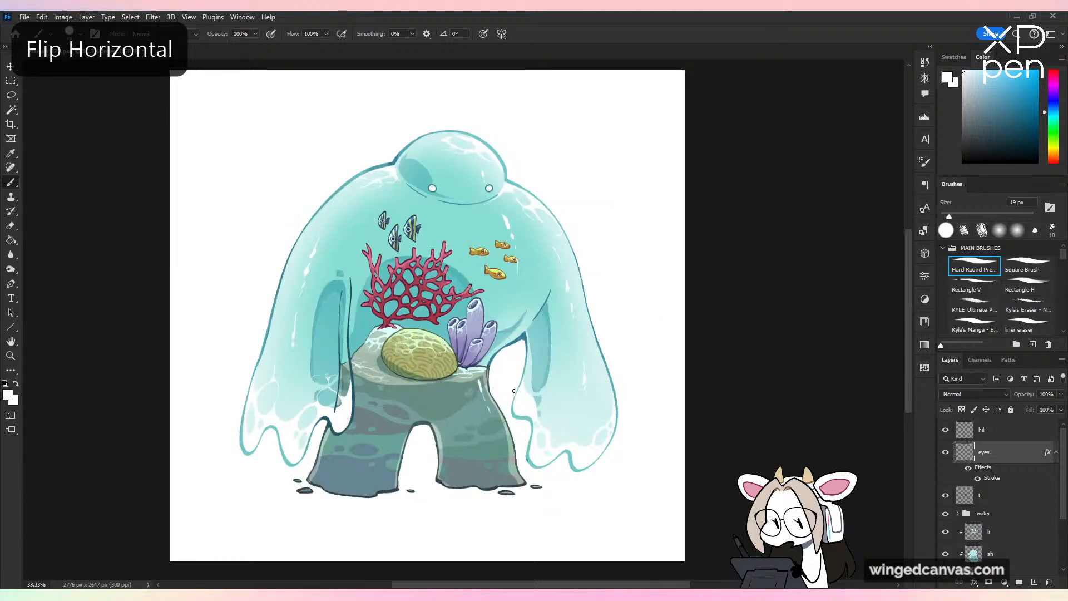
key("ctrl+shift+h")
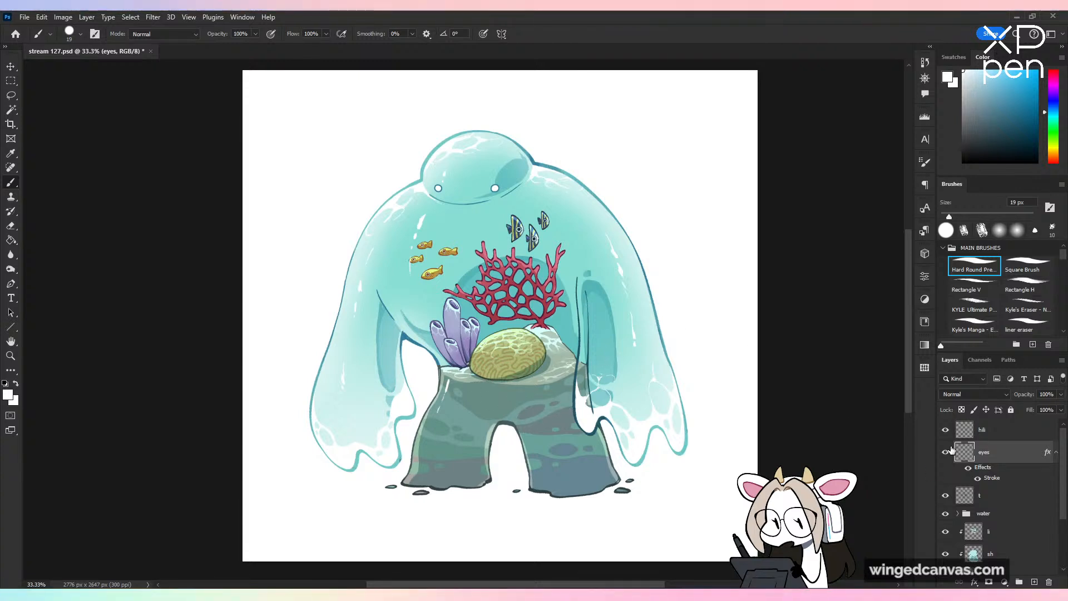
Step: Add a new layer above the hili layer and choose bright red as the painting colour
left_click(996, 429)
left_click(1035, 582)
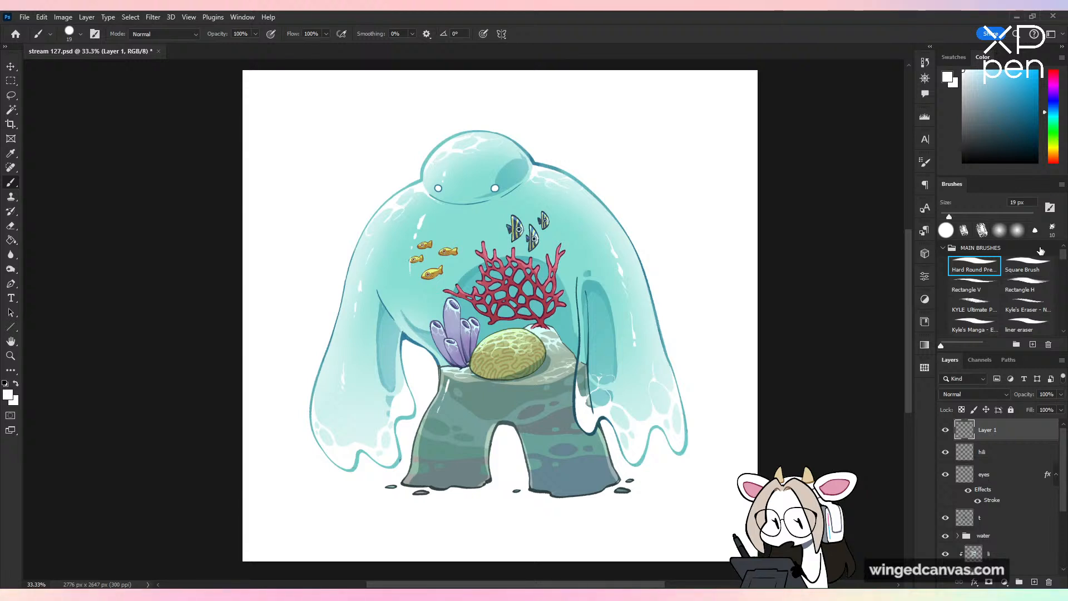
left_click(1054, 161)
left_click(1036, 71)
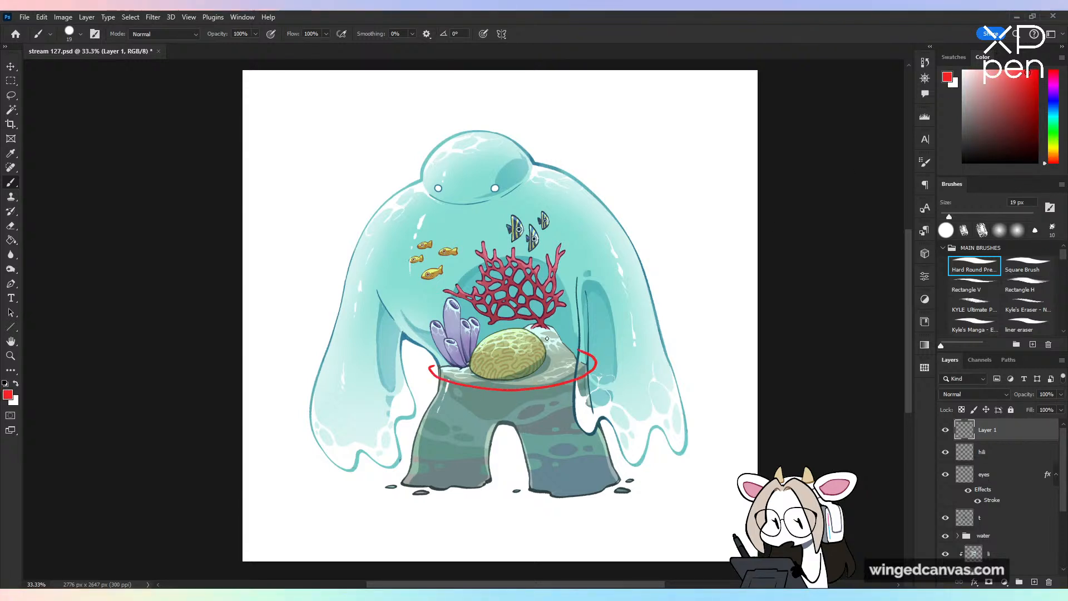
Step: Try sketching a red ellipse around the flat top of the rock base, and undo it
key("ctrl+z")
mouse_move(440, 359)
left_mouse_down()
mouse_move(434, 374)
mouse_move(534, 349)
left_mouse_up()
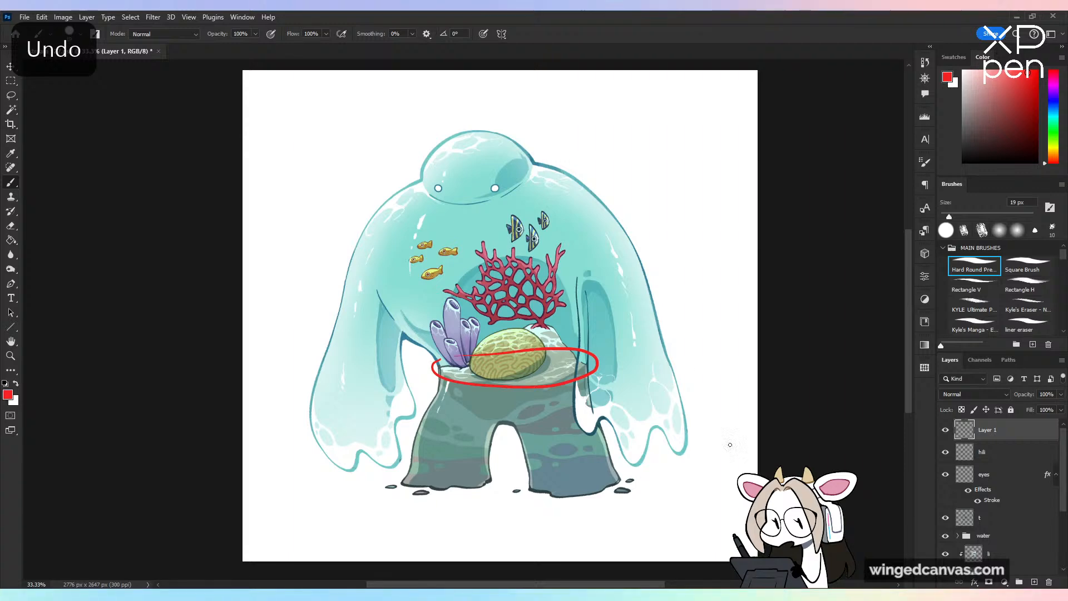
key("ctrl+z")
Step: Try sketching a red curve along the rock base's front rim with short downward strokes at both ends, and undo it
key("ctrl+plus")
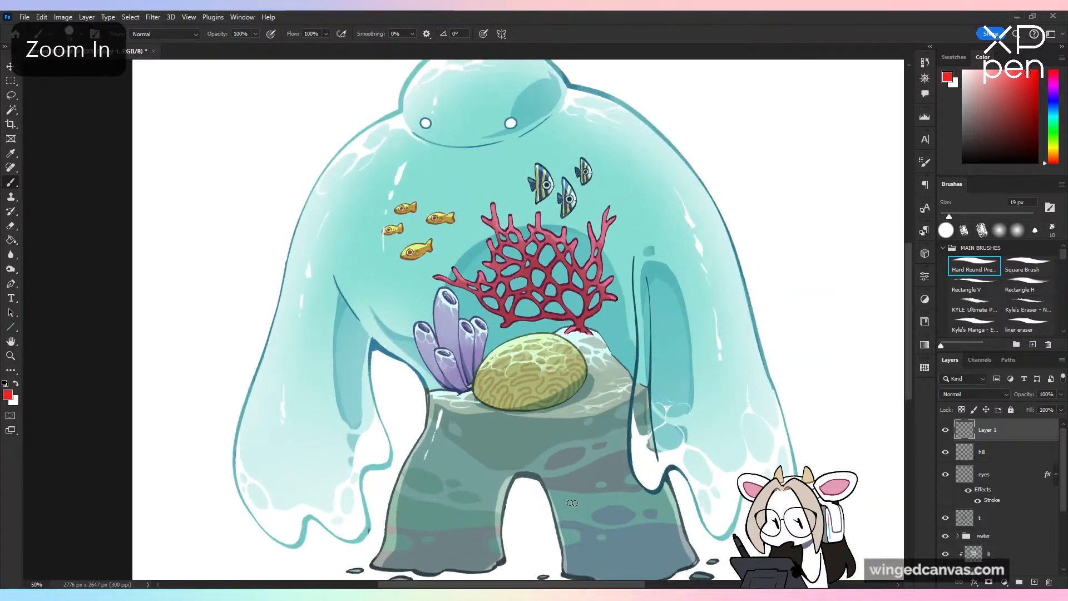
mouse_move(422, 390)
left_mouse_down()
mouse_move(551, 413)
mouse_move(645, 384)
mouse_move(562, 416)
mouse_move(665, 389)
mouse_move(418, 432)
left_mouse_up()
key("ctrl+z")
left_click_drag(652, 386, 649, 412)
key("ctrl+minus")
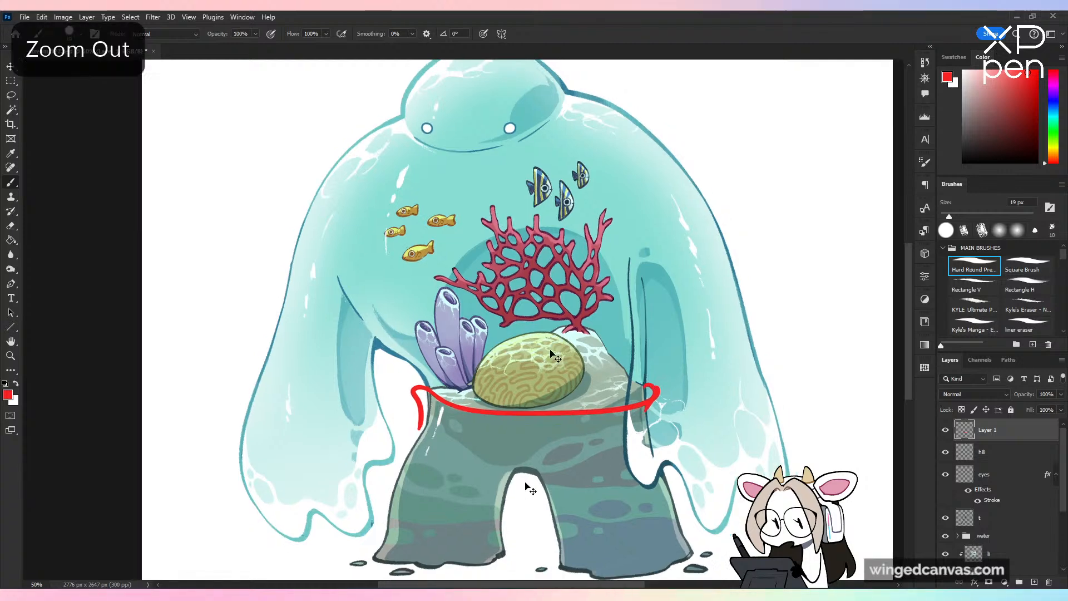
key("ctrl+z")
key("ctrl+z")
key("ctrl+z")
Step: Try drawing a double red band across the upper edge of the rock base, and undo all its strokes
key("ctrl+plus")
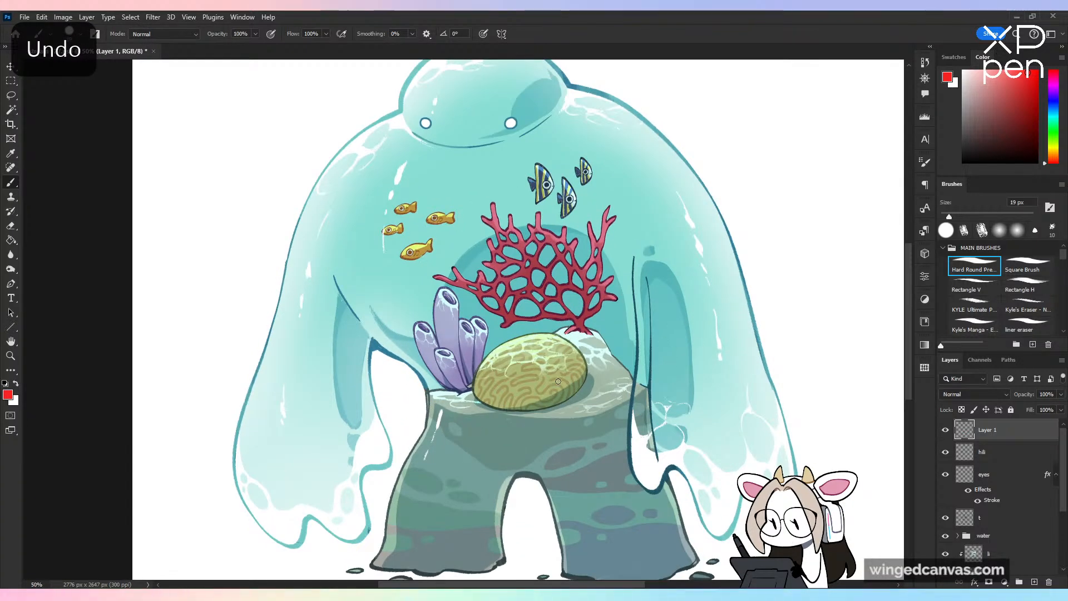
mouse_move(423, 391)
left_mouse_down()
mouse_move(509, 414)
mouse_move(654, 377)
mouse_move(415, 395)
mouse_move(657, 390)
mouse_move(585, 416)
mouse_move(423, 437)
left_mouse_up()
key("ctrl+minus")
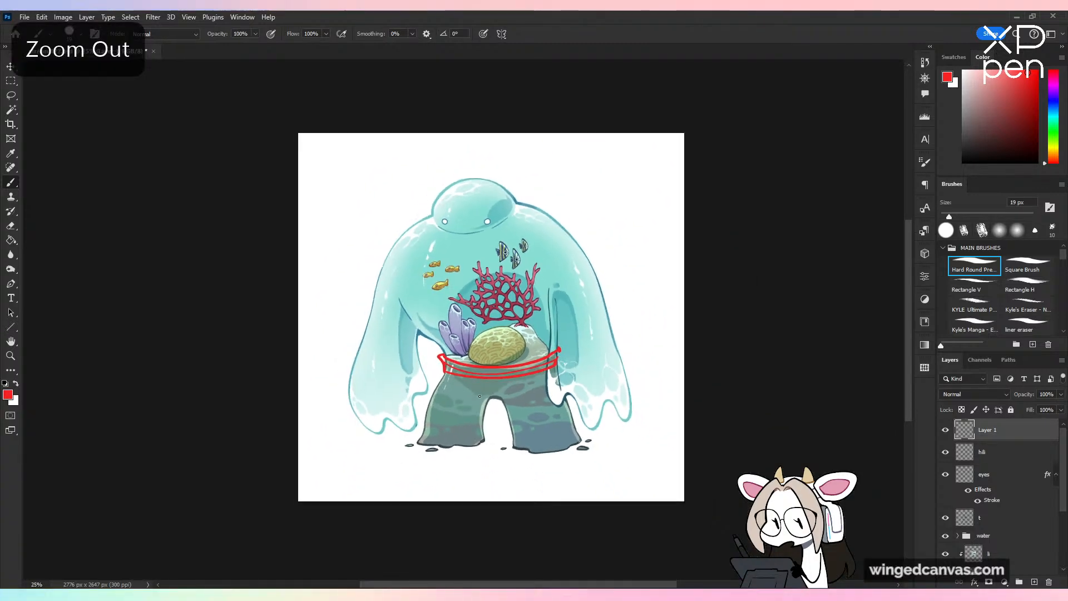
key("ctrl+z")
key("ctrl+z")
key("ctrl+plus")
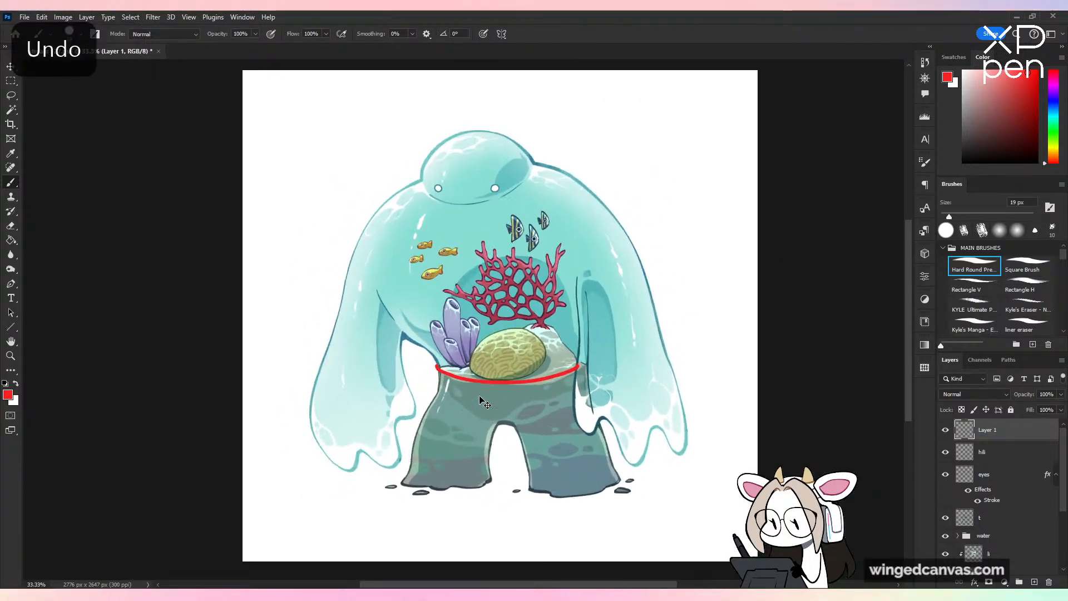
key("ctrl+z")
Step: Try outlining the rock's top plane in red with a back arc behind the brain coral and a front arc, and undo it
key("ctrl+plus")
mouse_move(433, 394)
left_mouse_down()
mouse_move(465, 383)
mouse_move(645, 384)
left_mouse_up()
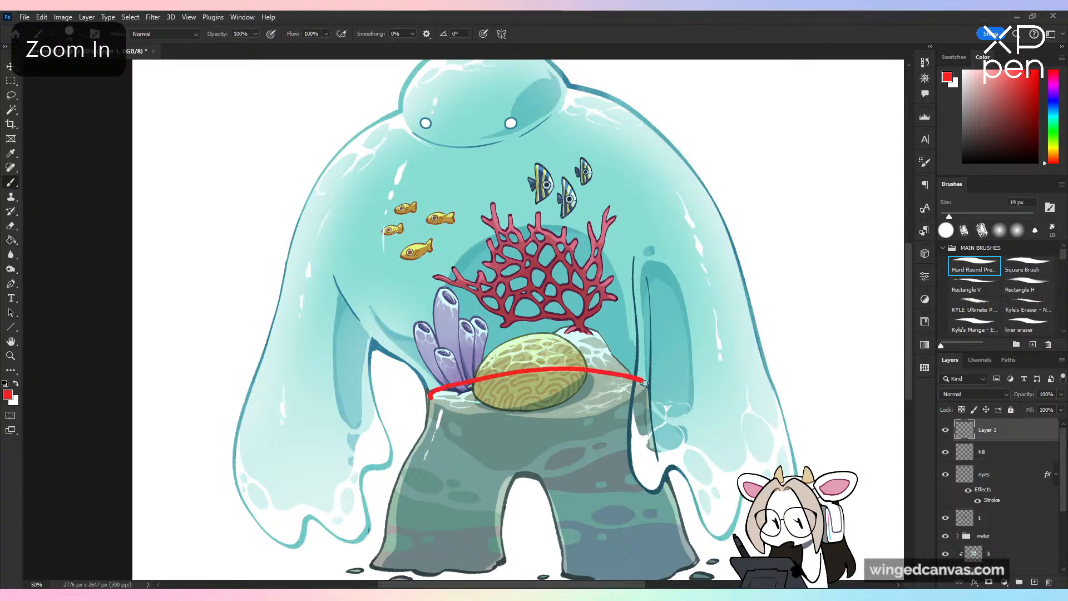
left_click_drag(432, 397, 517, 412)
key("ctrl+minus")
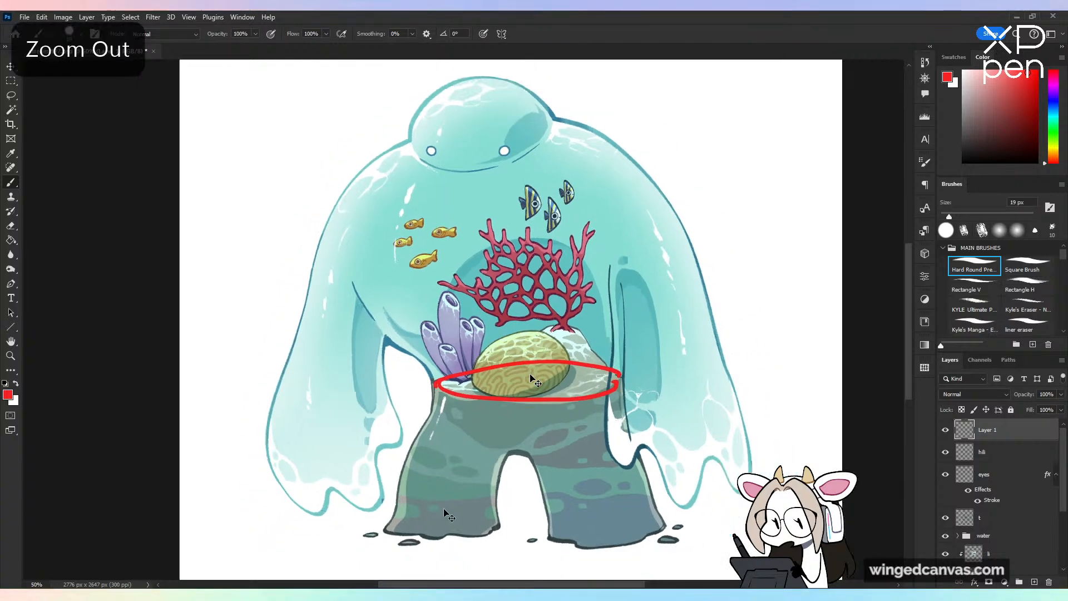
key("ctrl+z")
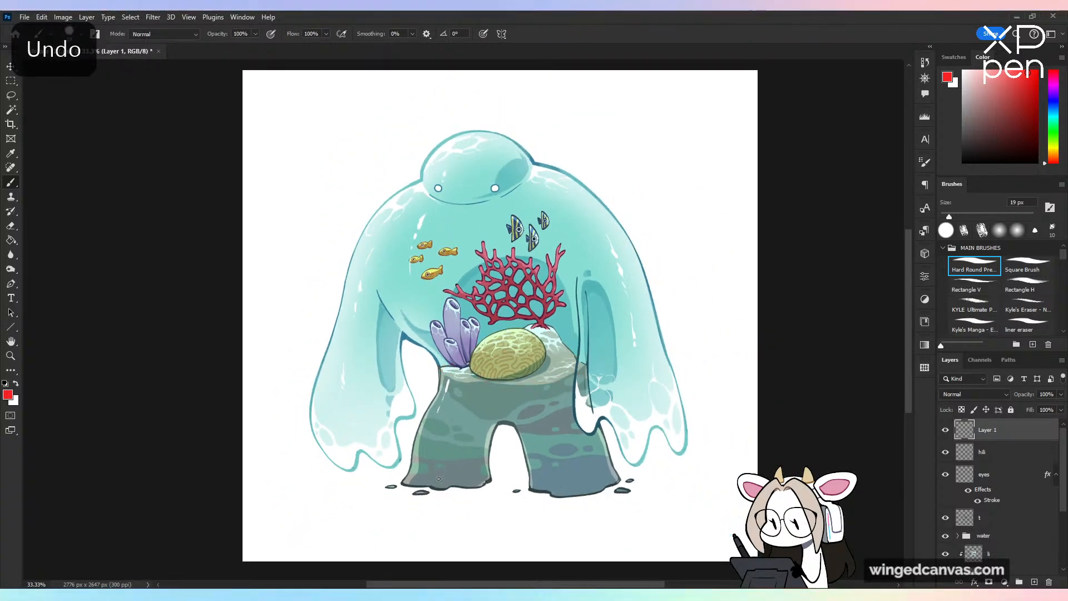
Step: Mirror the canvas horizontally to check the creature's balance, and restore its orientation
left_click_drag(516, 427, 498, 425)
key("ctrl+shift+h")
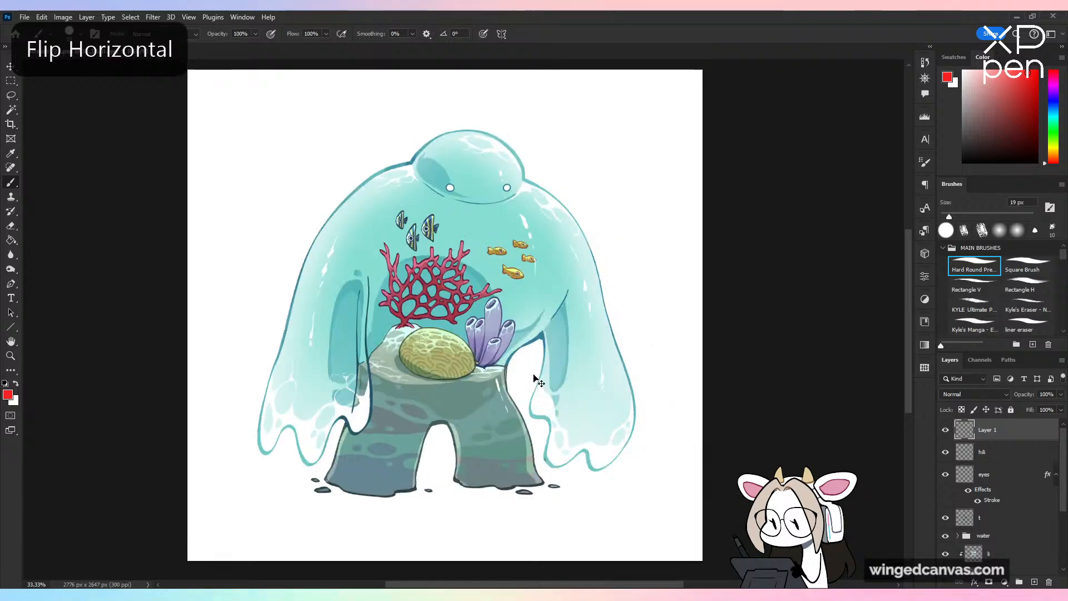
key("ctrl+shift+h")
Step: Try one red guide stroke across the rock base just below the brain coral, and undo it
key("ctrl+plus")
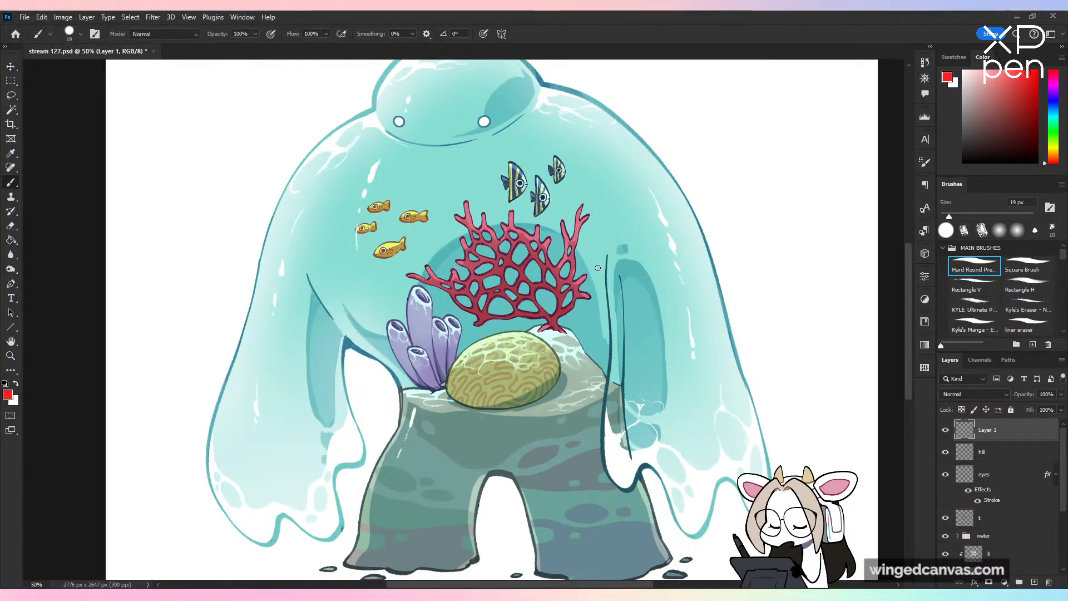
left_click_drag(598, 268, 565, 229)
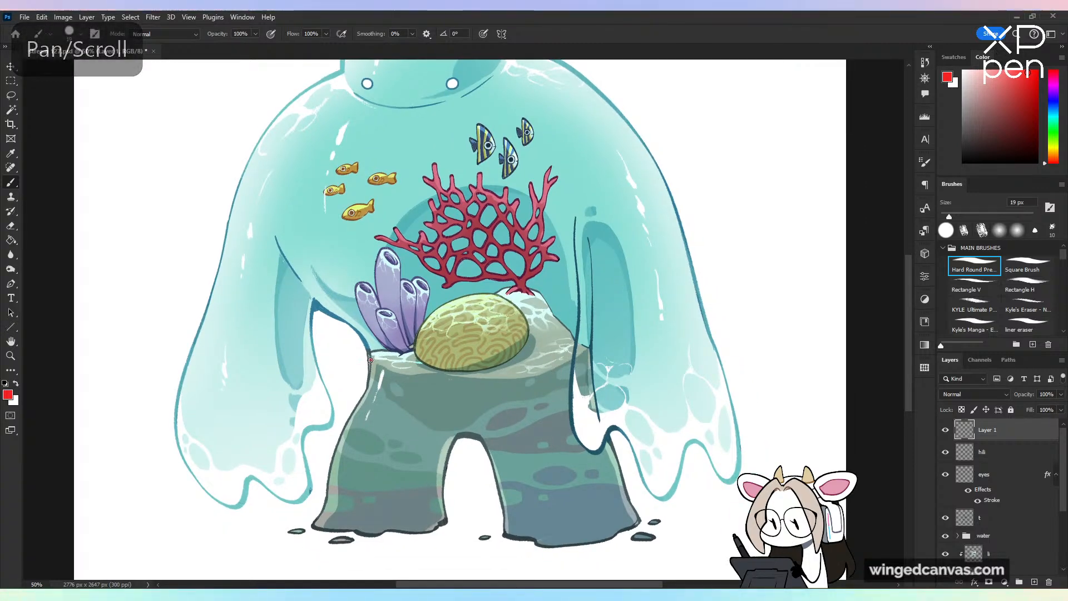
mouse_move(372, 361)
left_mouse_down()
mouse_move(439, 377)
mouse_move(566, 368)
left_mouse_up()
key("ctrl+z")
Step: Save the file with the whole creature in view
key("ctrl+minus")
left_click_drag(689, 341, 700, 351)
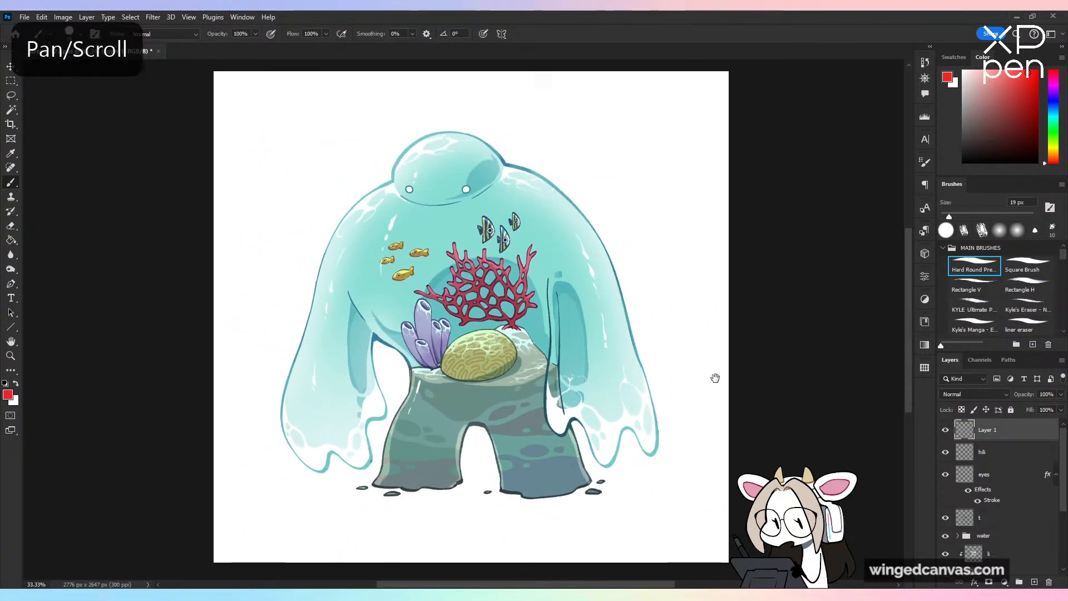
key("ctrl+s")
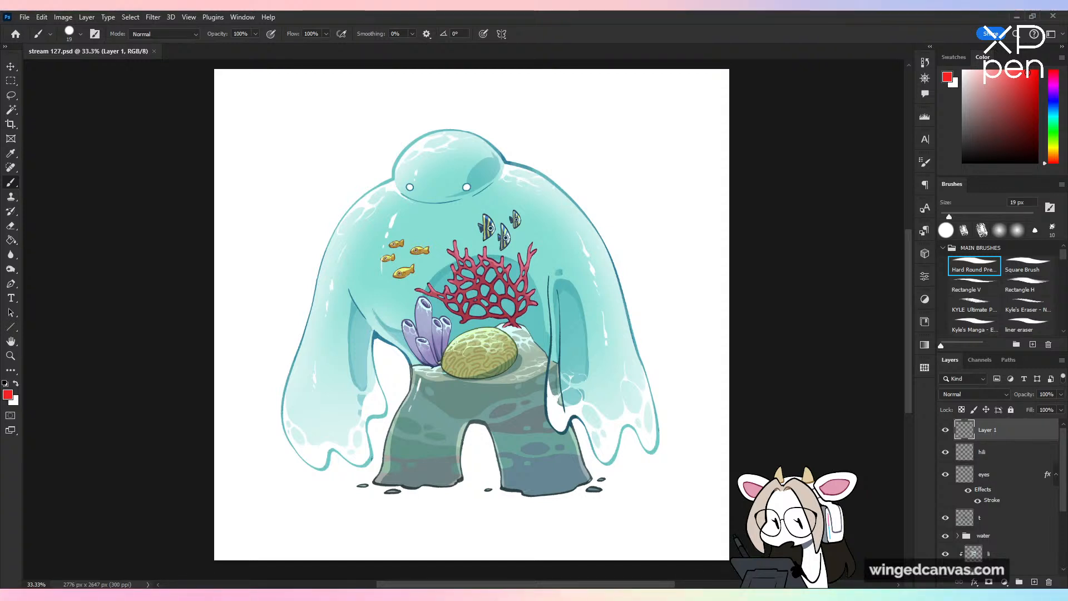
key("Return")
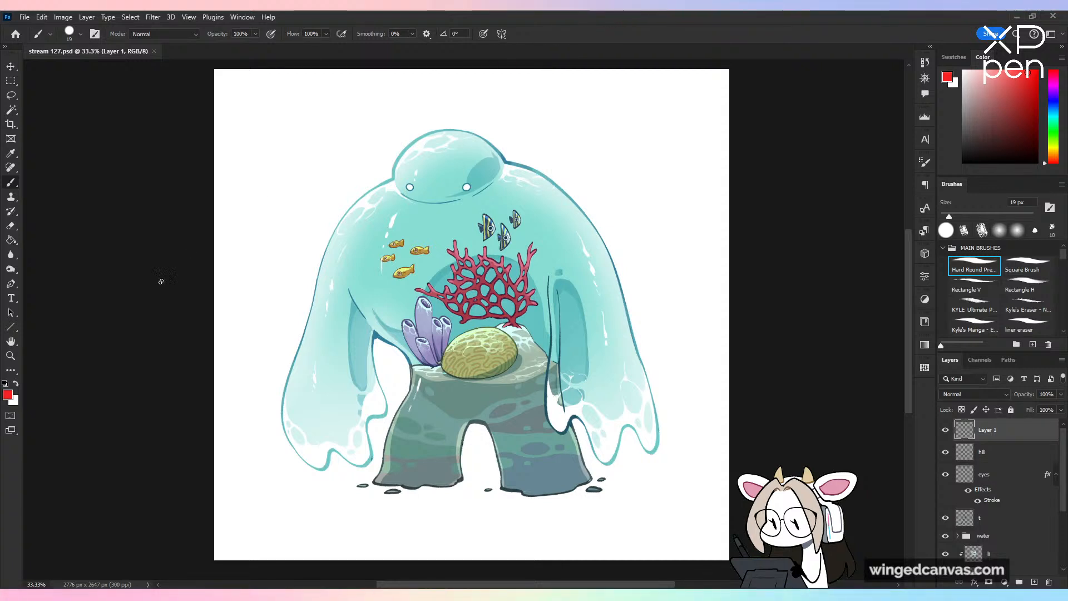
Step: Extend the canvas on the right of the creature with the Crop tool, to about 3957 px wide
left_click(10, 124)
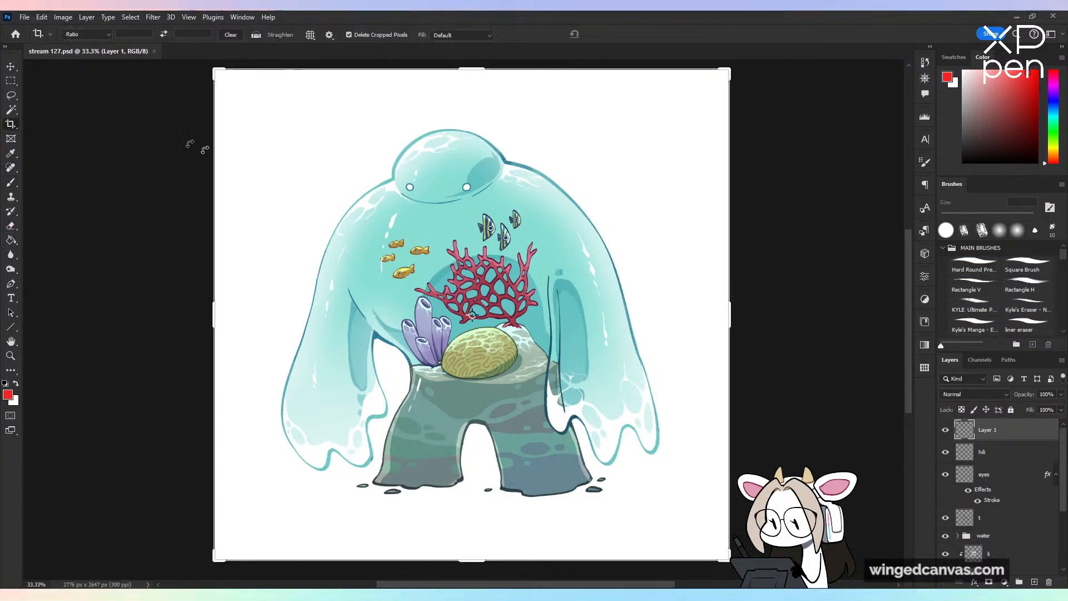
mouse_move(741, 311)
left_mouse_down()
mouse_move(813, 334)
mouse_move(834, 334)
mouse_move(839, 317)
mouse_move(823, 303)
mouse_move(727, 312)
mouse_move(718, 330)
mouse_move(725, 316)
left_mouse_up()
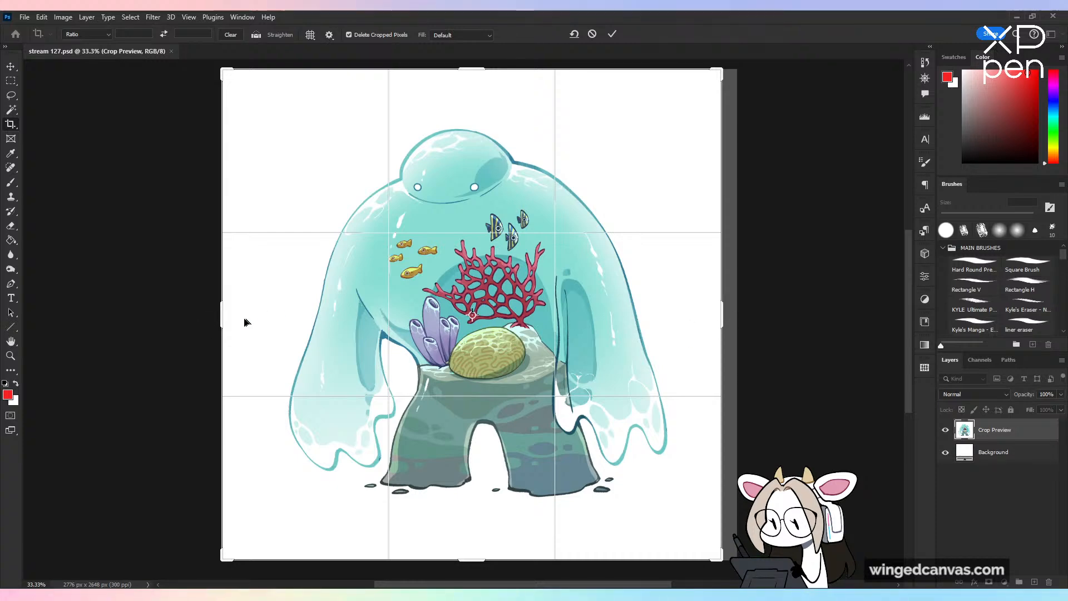
left_click_drag(726, 310, 839, 306)
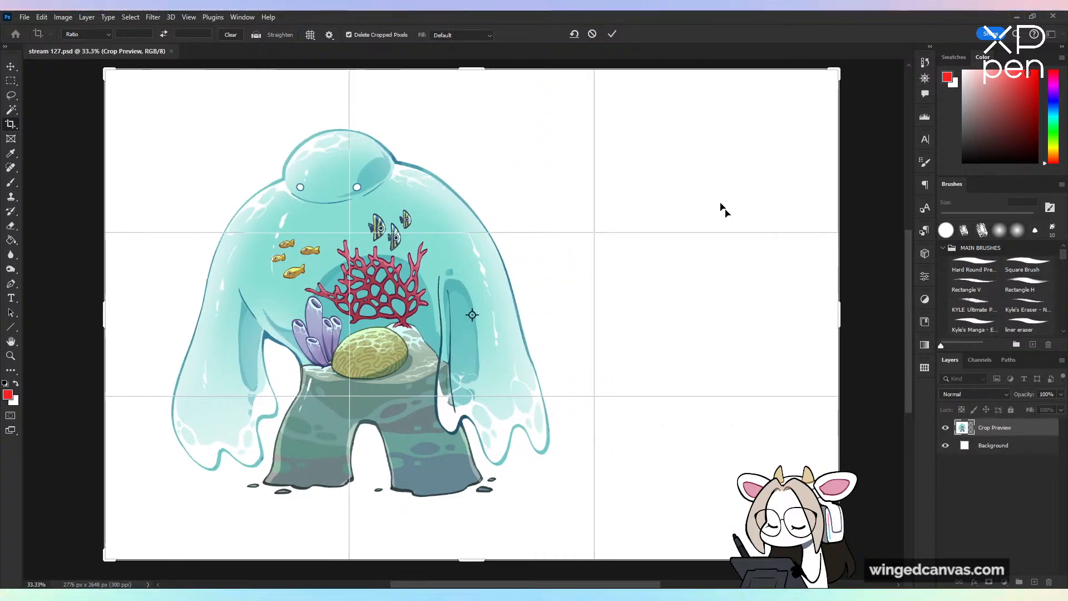
left_click(613, 34)
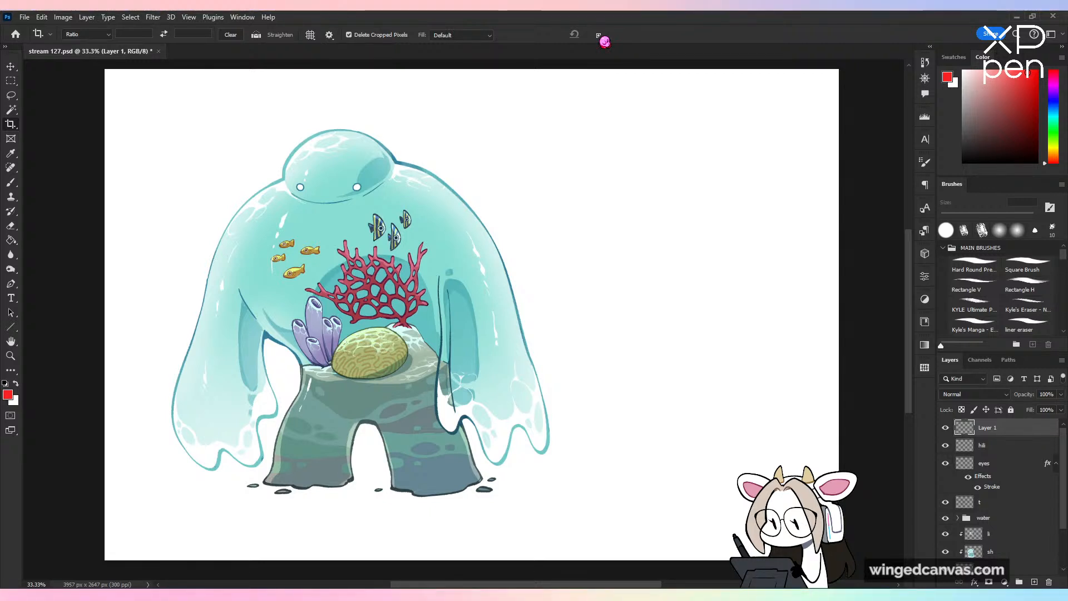
Step: Group all layers from hili down to doodle and name the group "main img"
left_click(998, 445)
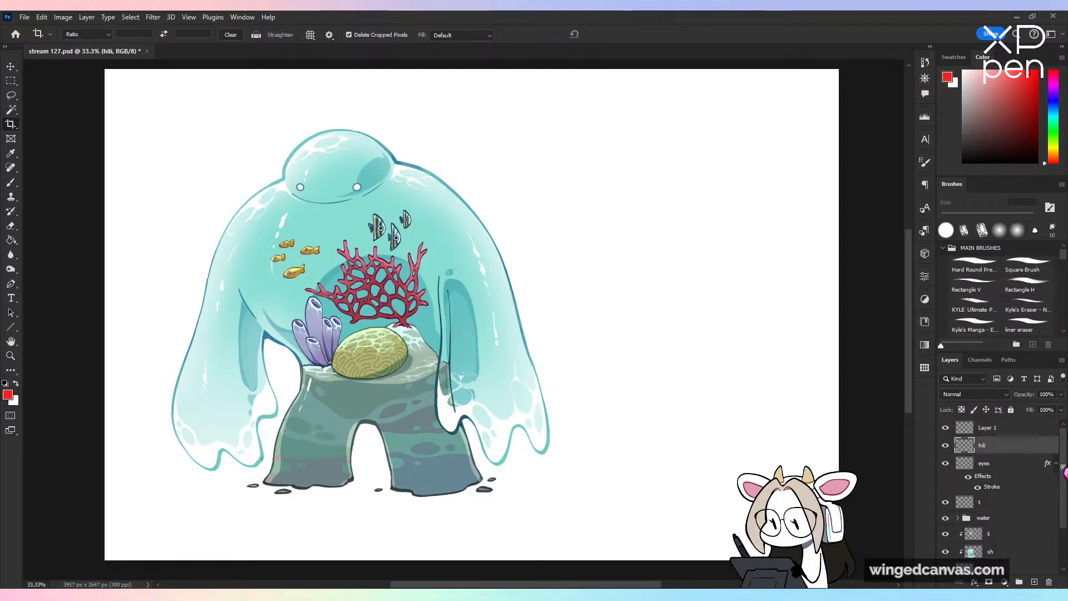
scroll(1062, 470, "down", 3)
left_click(1012, 548, "shift")
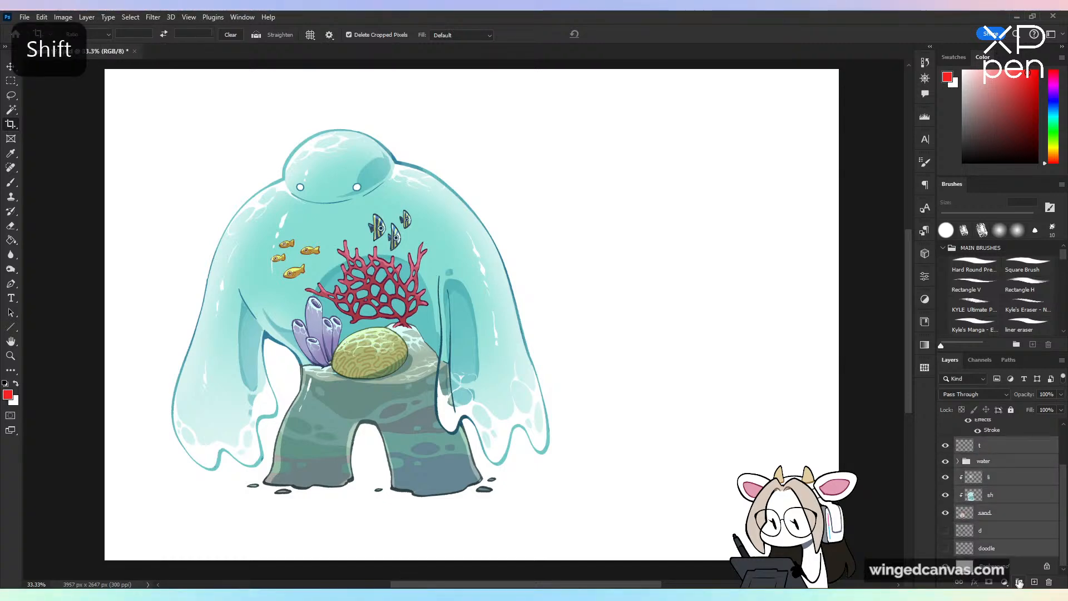
left_click(1019, 581, "shift")
type("main img")
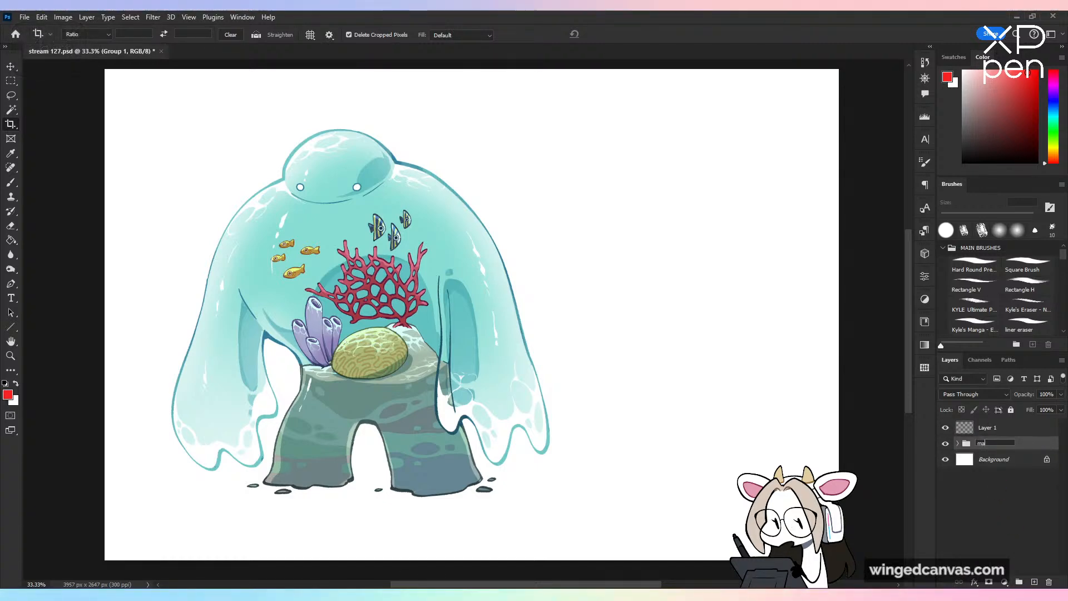
key("Return")
Step: Rename the empty layer above the main img group as "sketces"
double_click(986, 427)
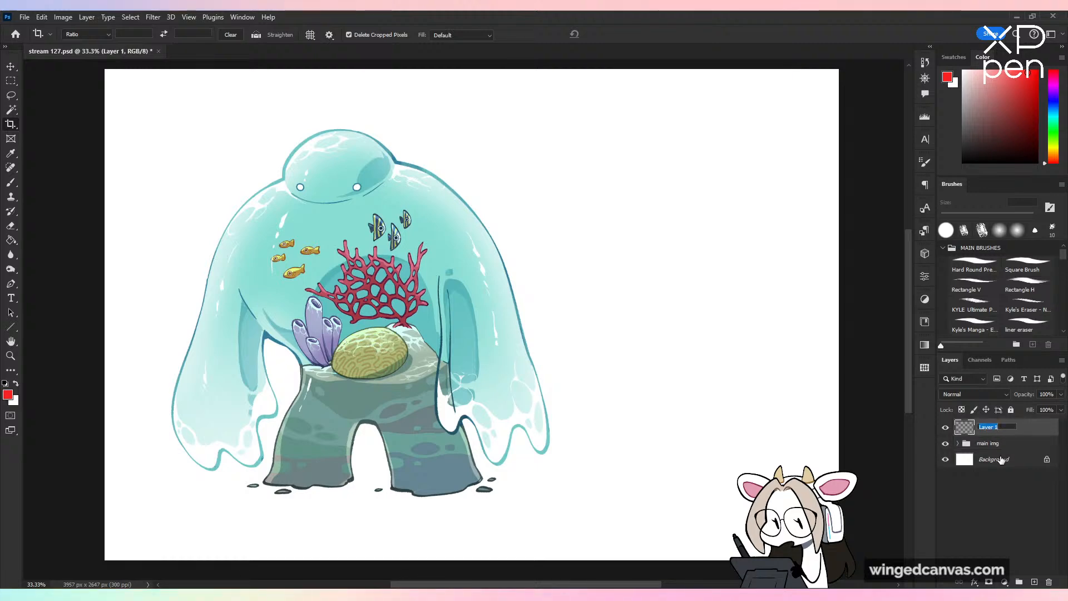
type("sketce")
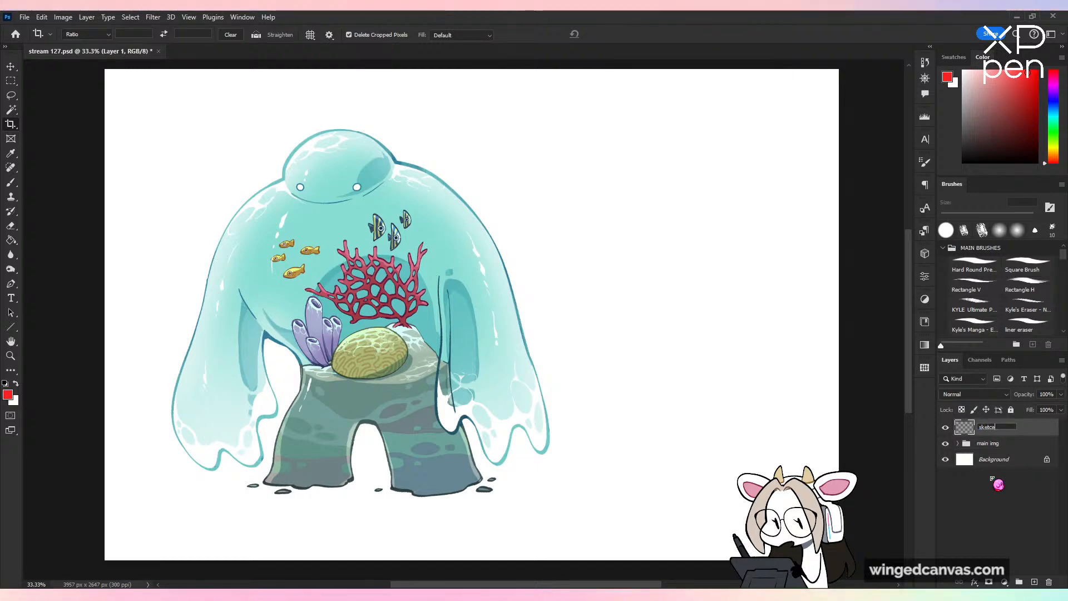
type("s")
key("Return")
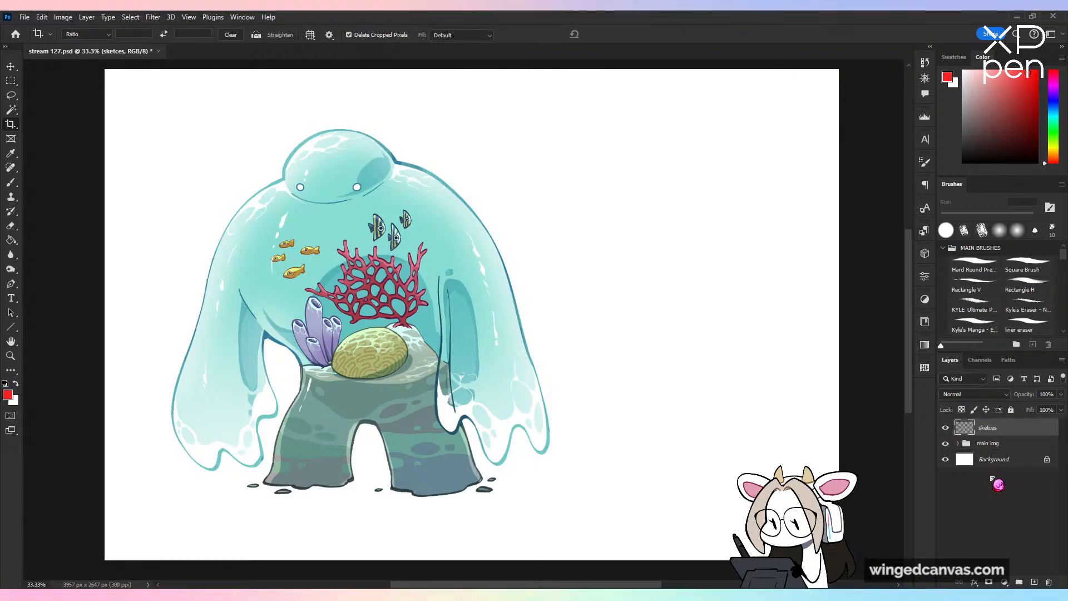
Step: Reset the colours to black and white and choose the rough inker brush at 12 px
key("d")
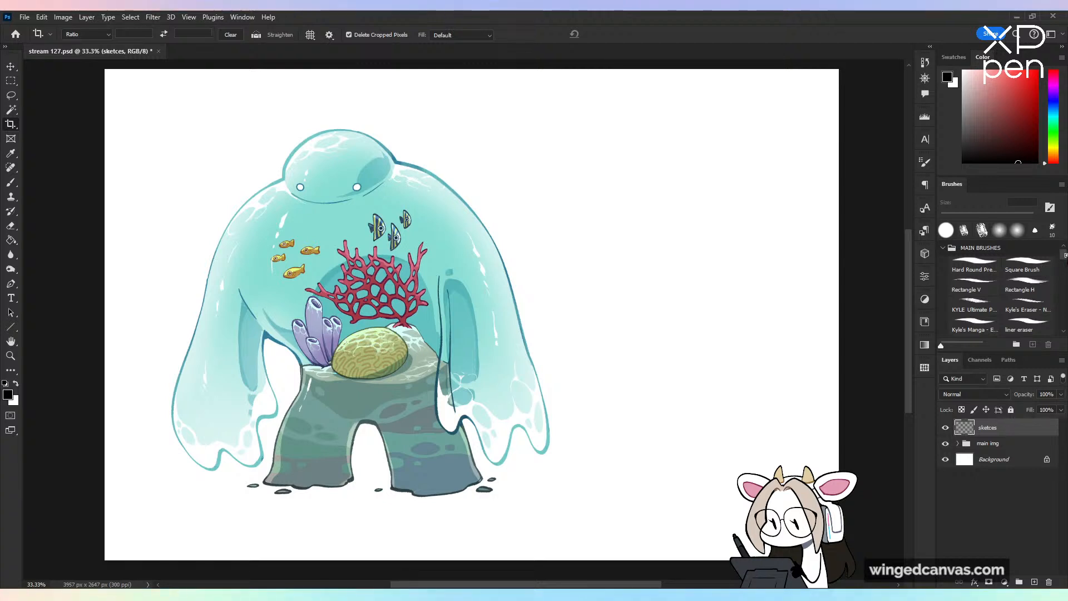
left_click_drag(1064, 255, 1063, 270)
left_click(974, 250)
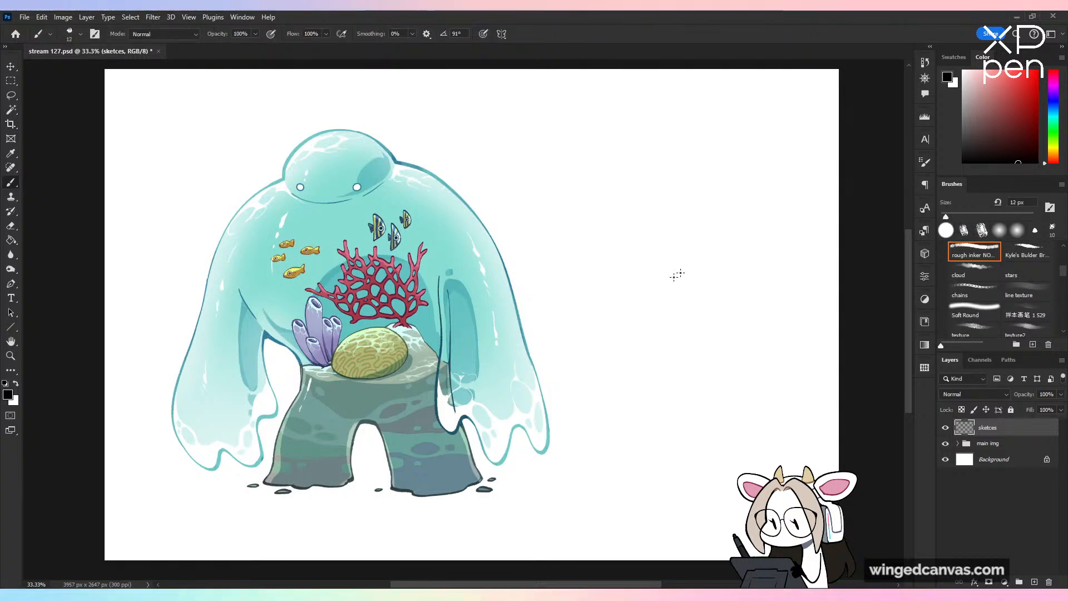
left_click_drag(661, 327, 646, 445)
key("ctrl+z")
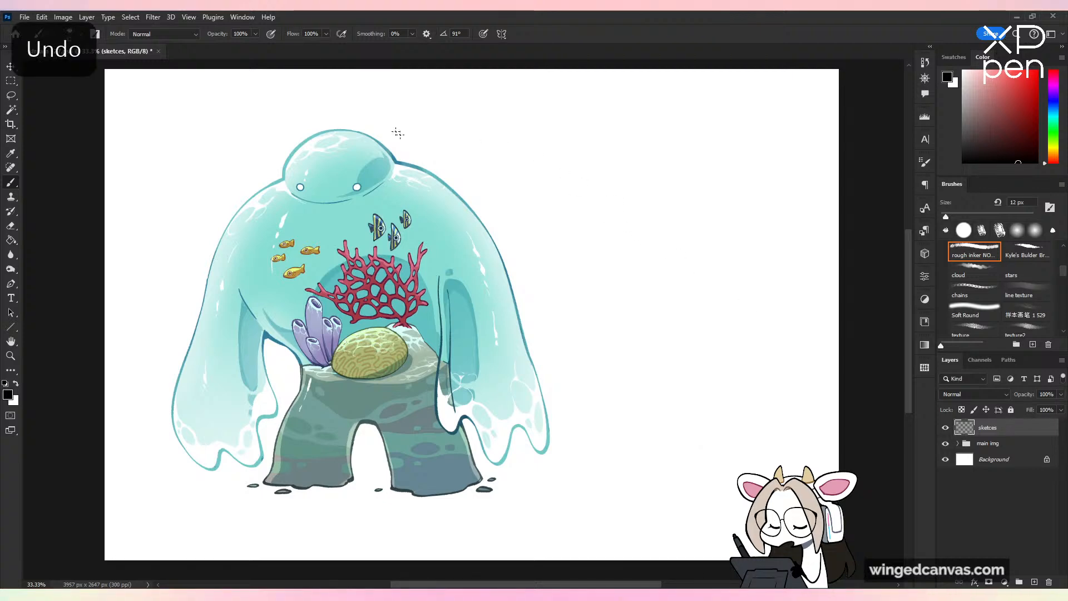
mouse_move(713, 180)
left_mouse_down()
mouse_move(653, 258)
mouse_move(822, 293)
left_mouse_up()
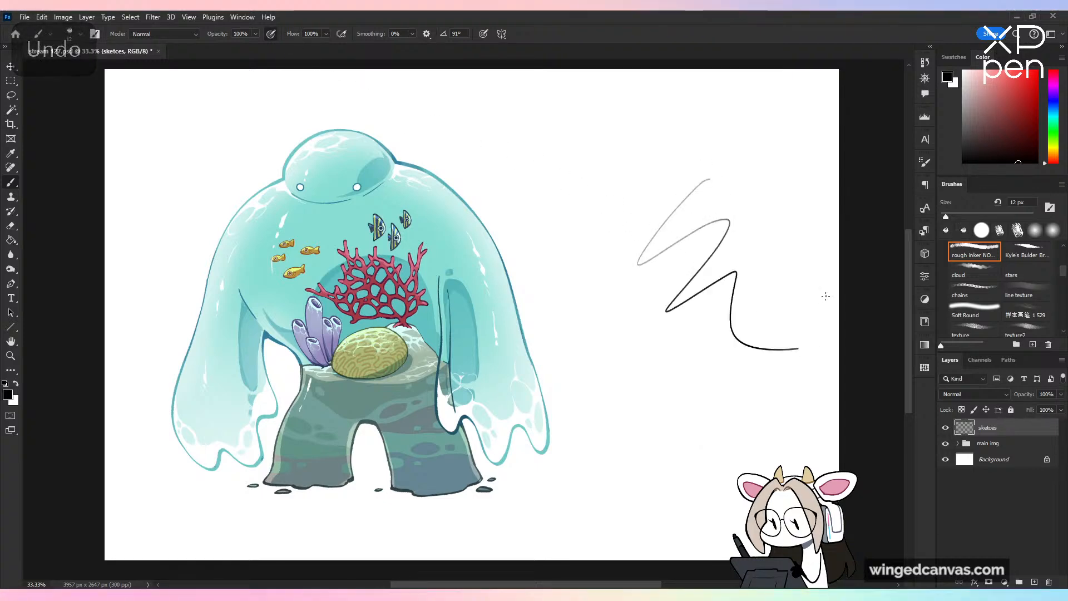
key("ctrl+z")
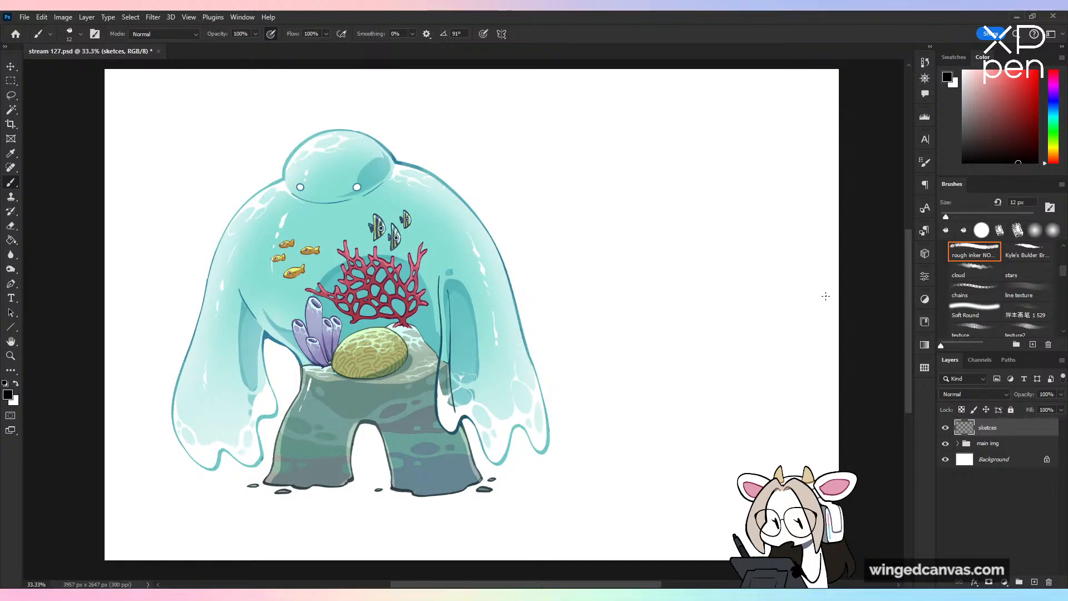
Step: Save the illustration file with its new layer grouping and extended canvas
key("ctrl+plus")
key("ctrl+s")
key("ctrl+minus")
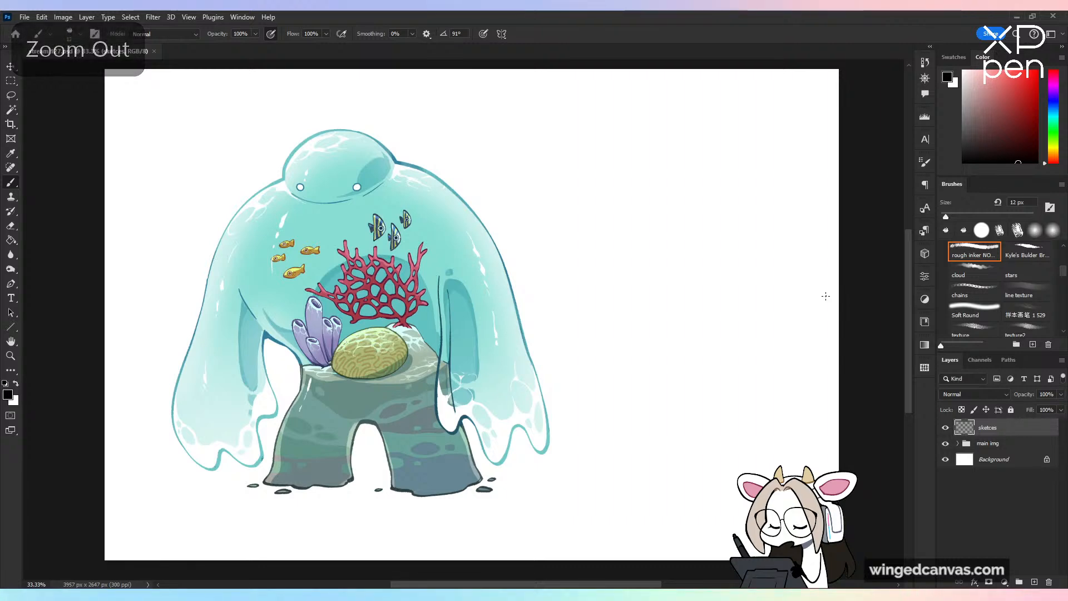
Step: Inspect the creature's rocky base and legs up close and expand the main img group to show its layers
key("ctrl+plus")
left_click_drag(432, 480, 684, 295)
key("ctrl+plus")
key("ctrl+plus")
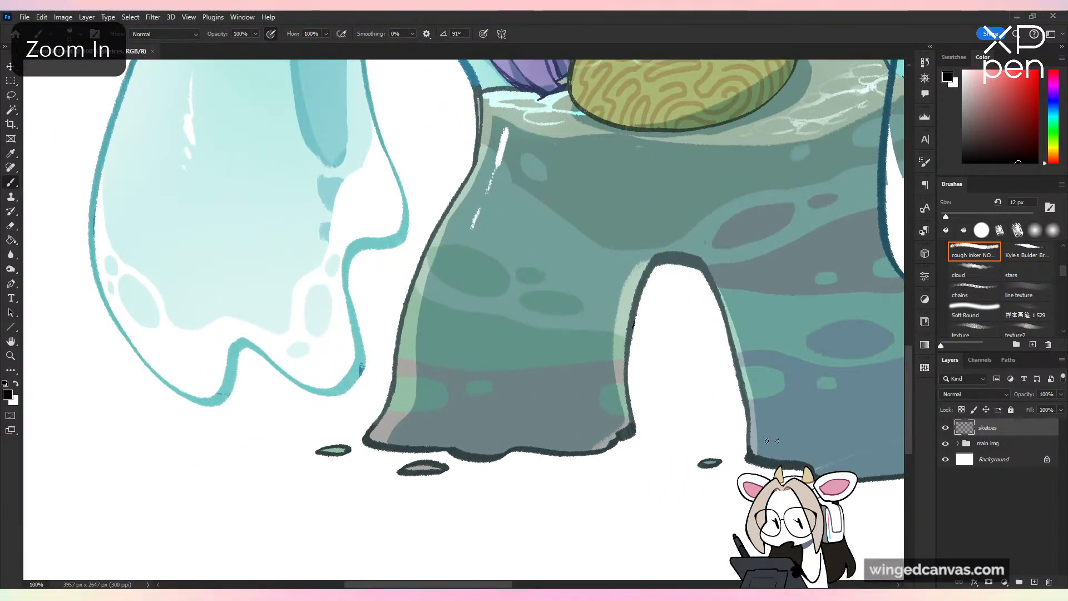
left_click(958, 443)
key("ctrl+minus")
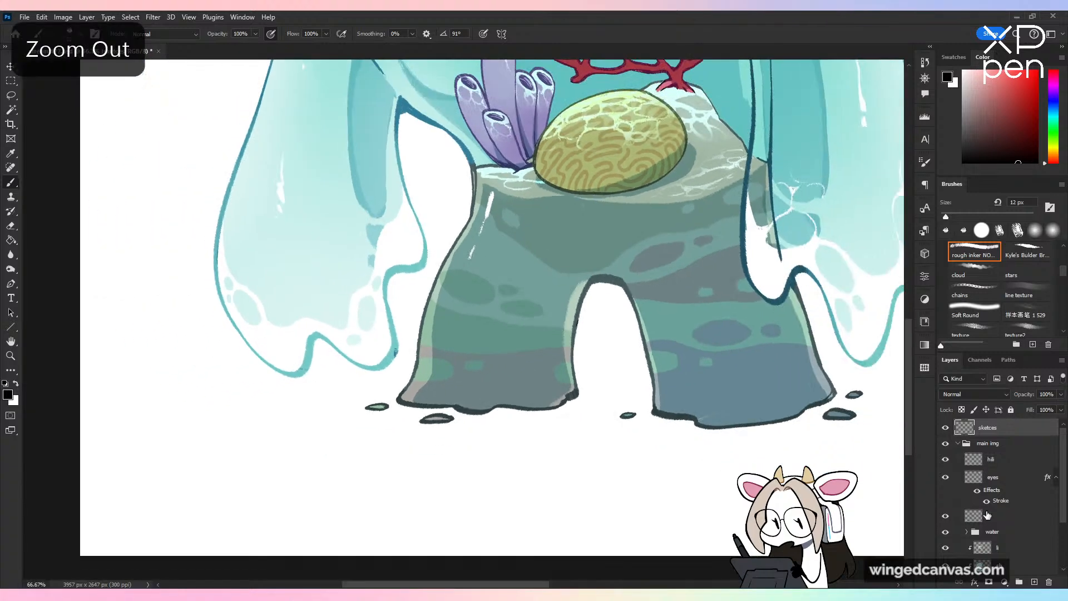
Step: Add a layer mask to the sketces layer, and toggle the visibility of a layer below the water group off and on
left_click(989, 582)
left_click(945, 566)
left_click(945, 566)
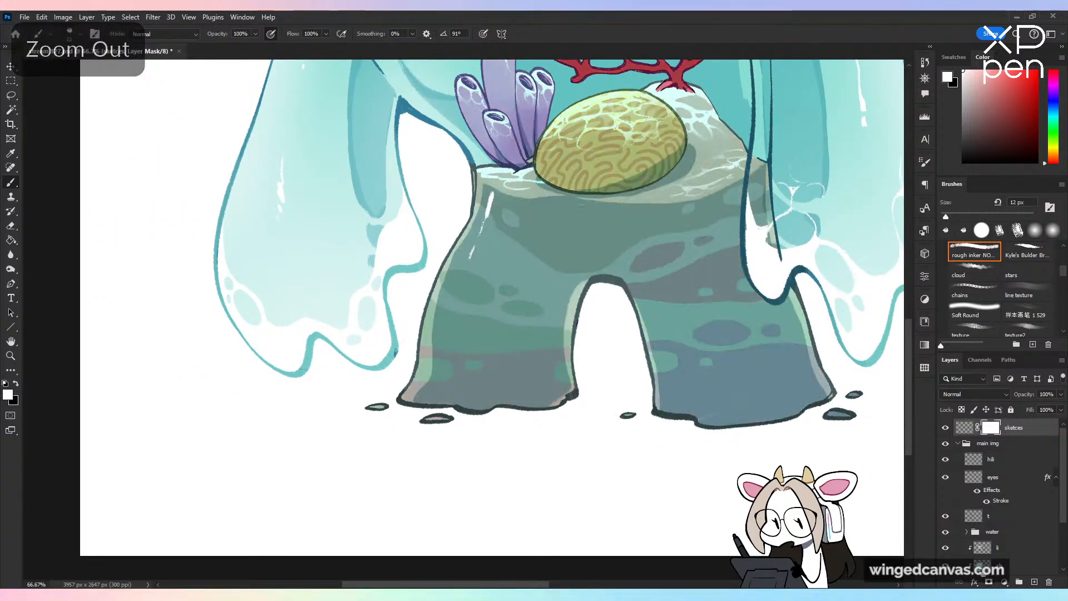
Step: Switch the sh layer's blend mode to Normal, sample the rock's shadow blue, and set the brush size to 42 px
left_click(993, 565)
left_click(980, 401)
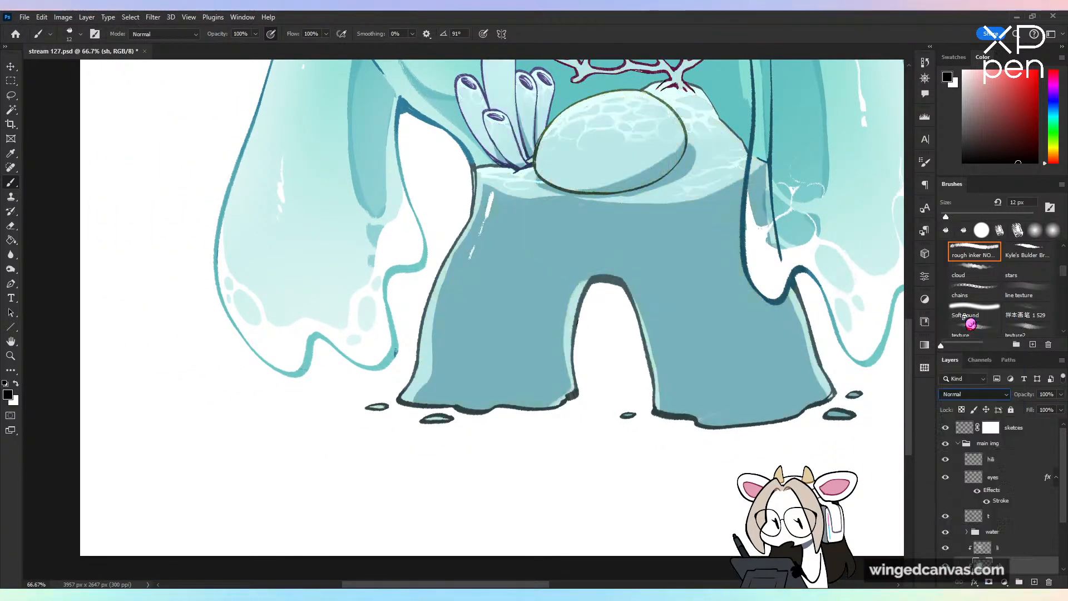
key("Escape")
left_click(974, 394)
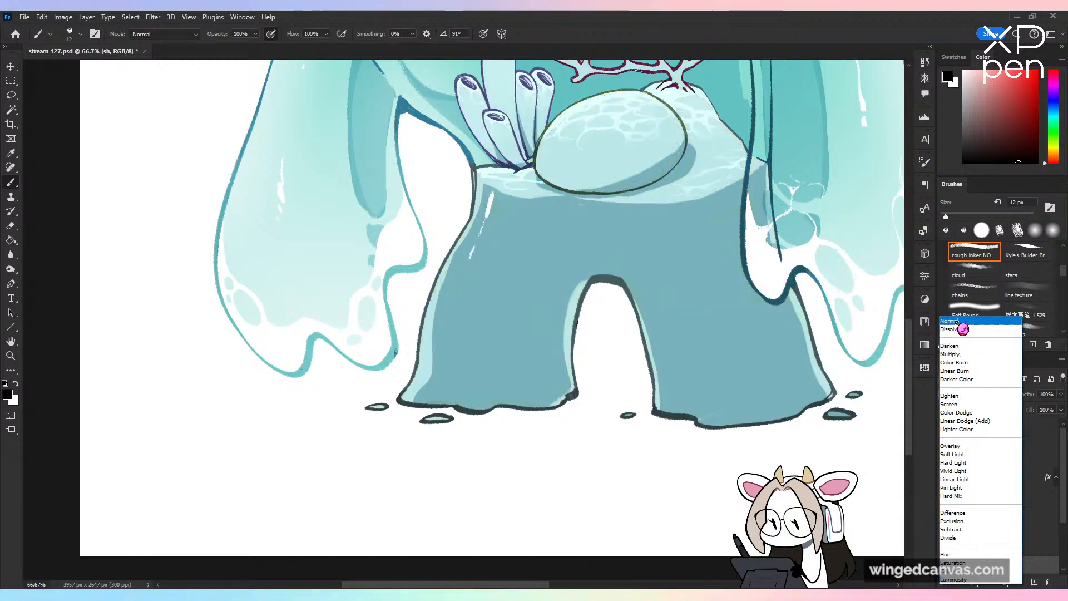
left_click(963, 334)
left_click(705, 417, "alt")
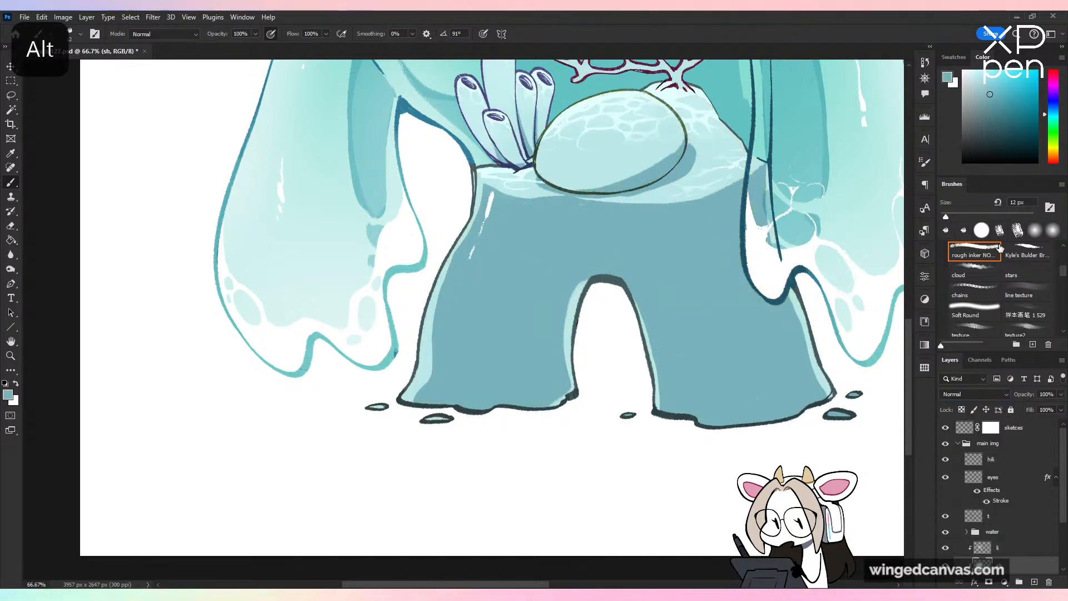
left_click(960, 216)
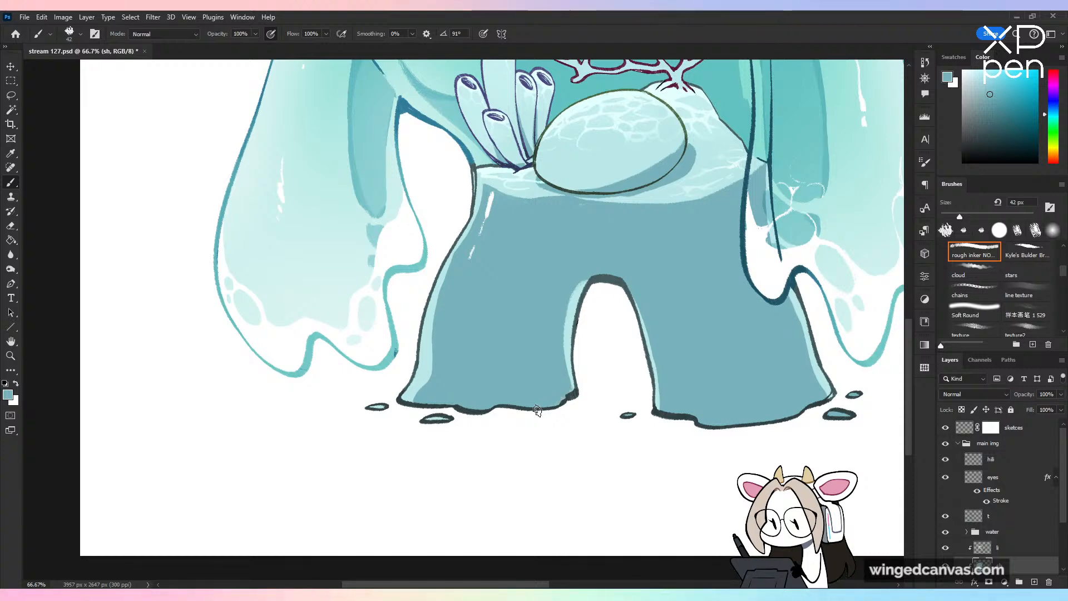
Step: Save the file and set the sh layer's blend mode back to Multiply
key("ctrl+s")
left_click(974, 394)
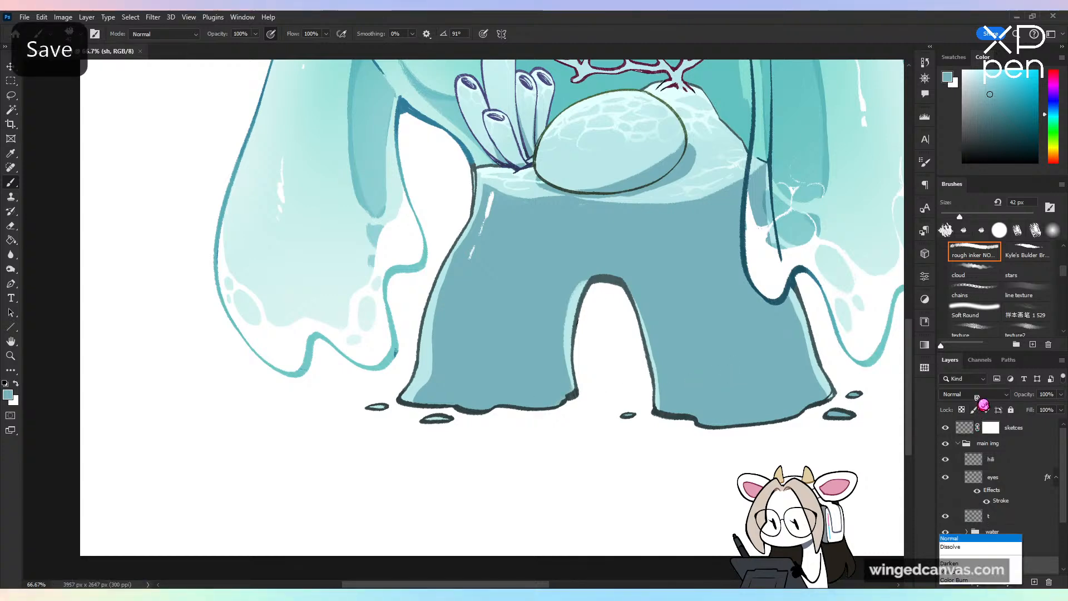
left_click(960, 356)
Step: Delete the layer mask from the sketces layer without applying it
left_click(1025, 518)
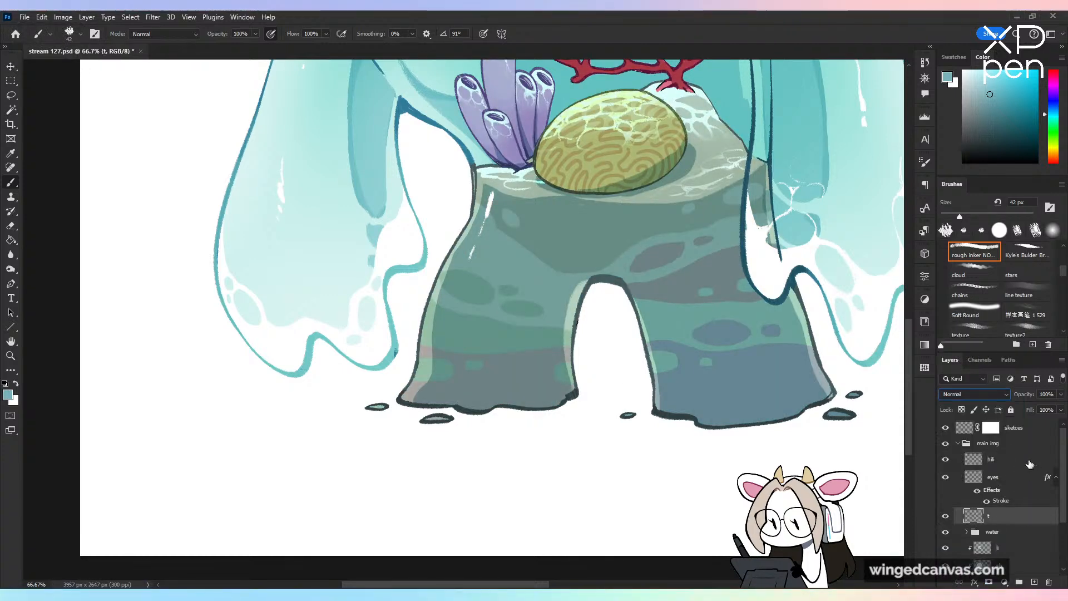
left_click(1027, 429)
left_click_drag(991, 427, 1049, 582)
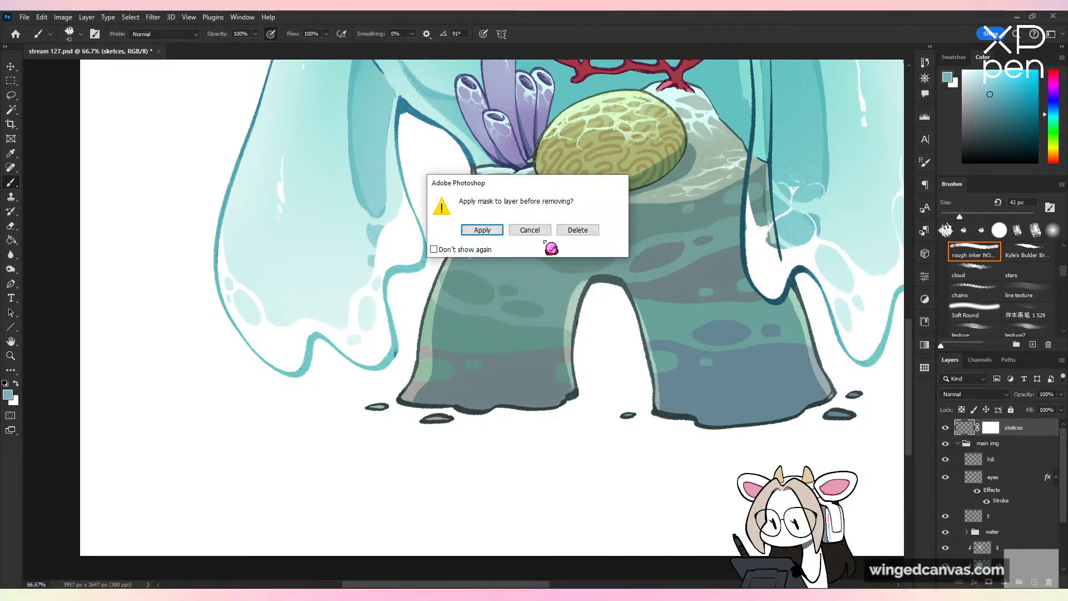
left_click(579, 230)
Step: Lock the t layer's transparent pixels, sample the teal of the creature's arm outline, and save the file
left_click(1015, 560)
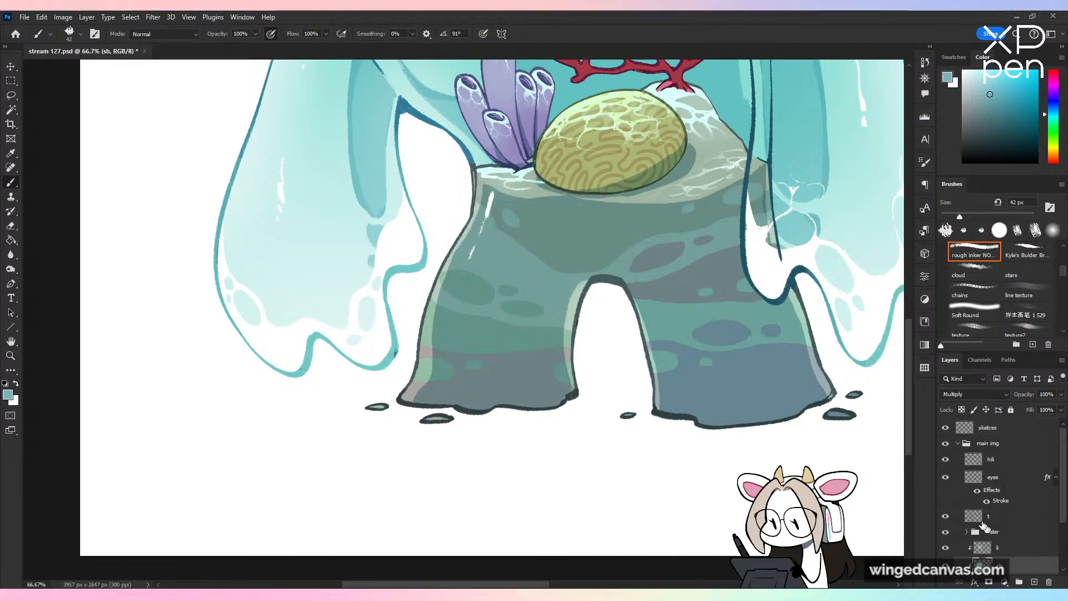
left_click(1014, 516)
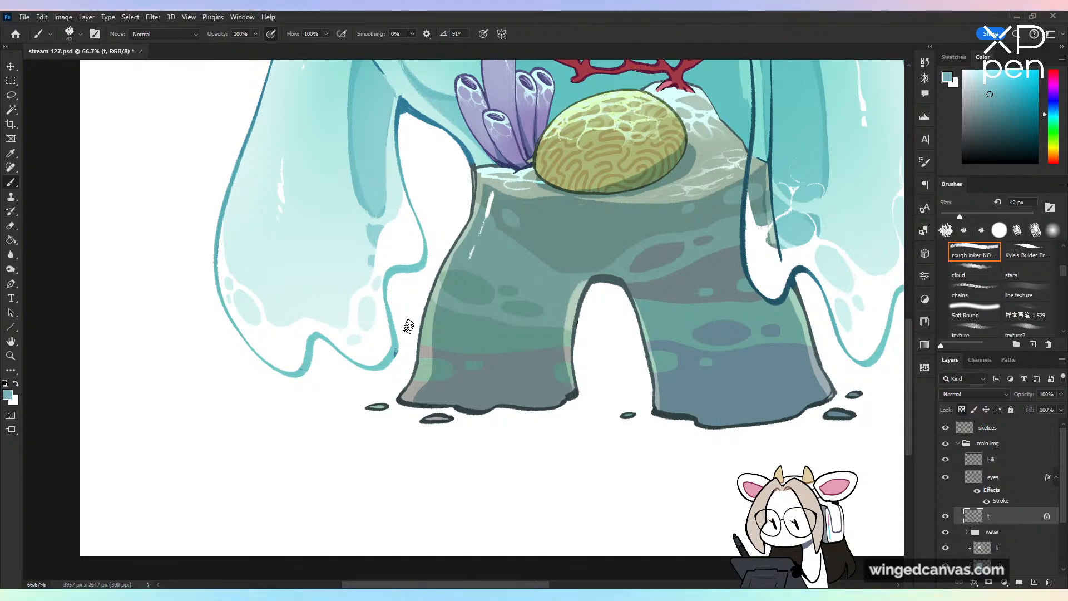
left_click(390, 359, "alt")
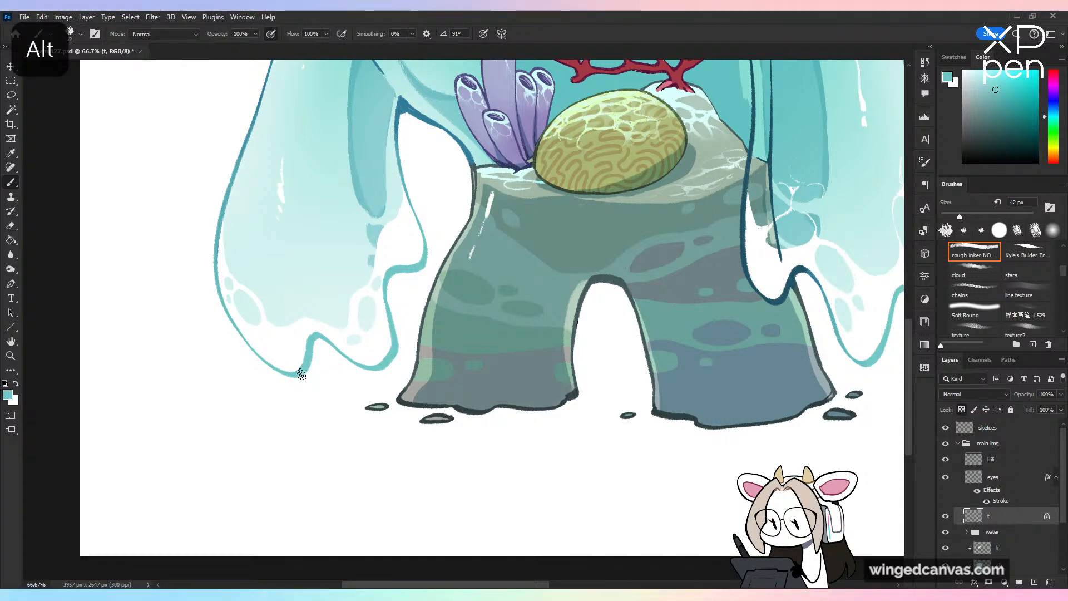
key("ctrl+minus")
key("ctrl+s")
key("ctrl+minus")
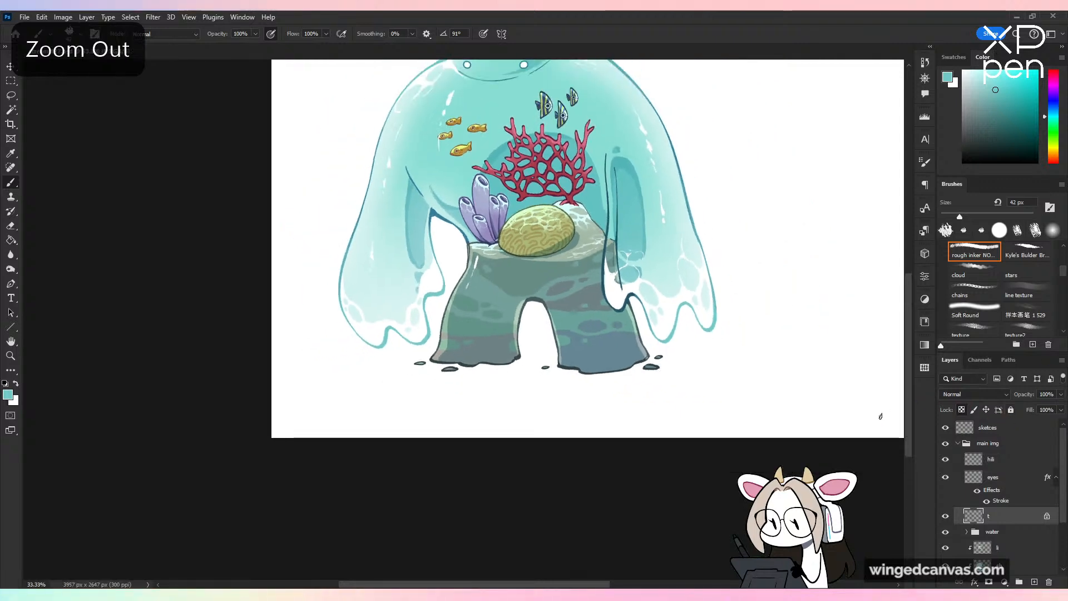
key("ctrl+plus")
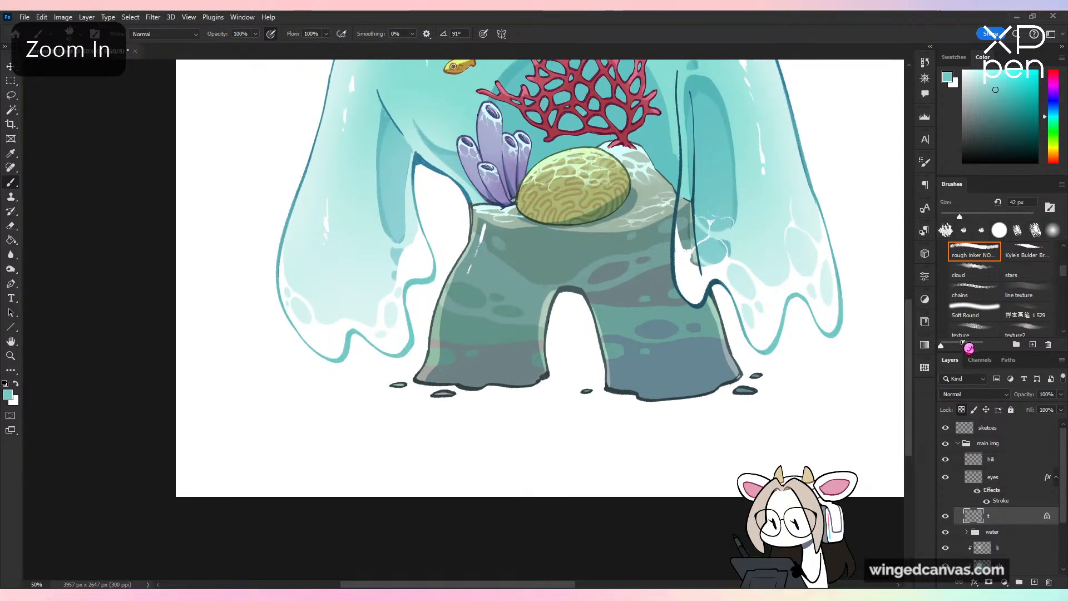
key("ctrl+s")
left_click(957, 442)
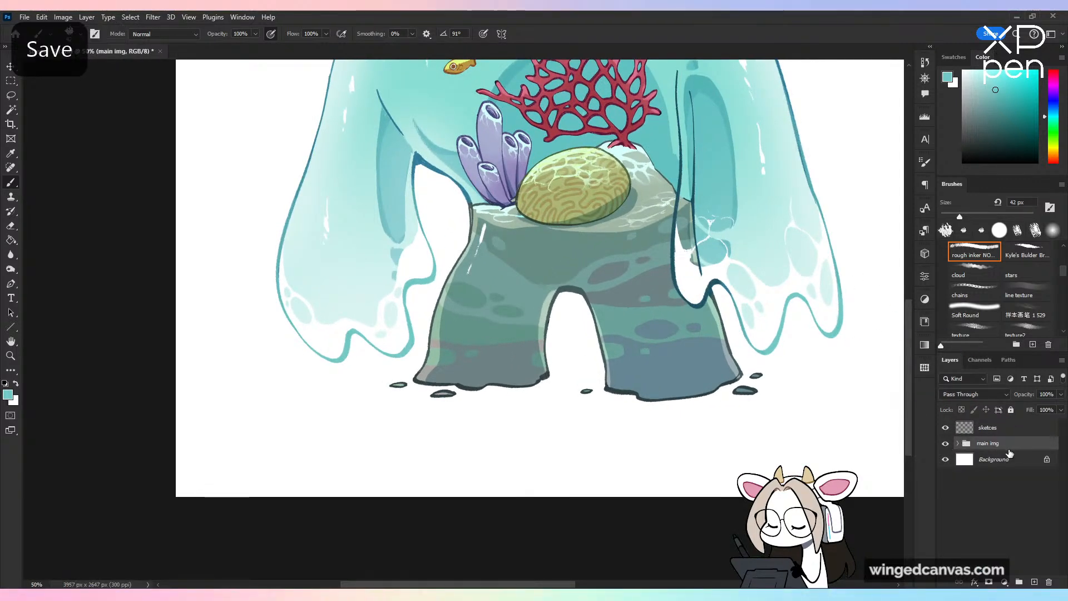
left_click(957, 443)
key("ctrl+minus")
key("ctrl+minus")
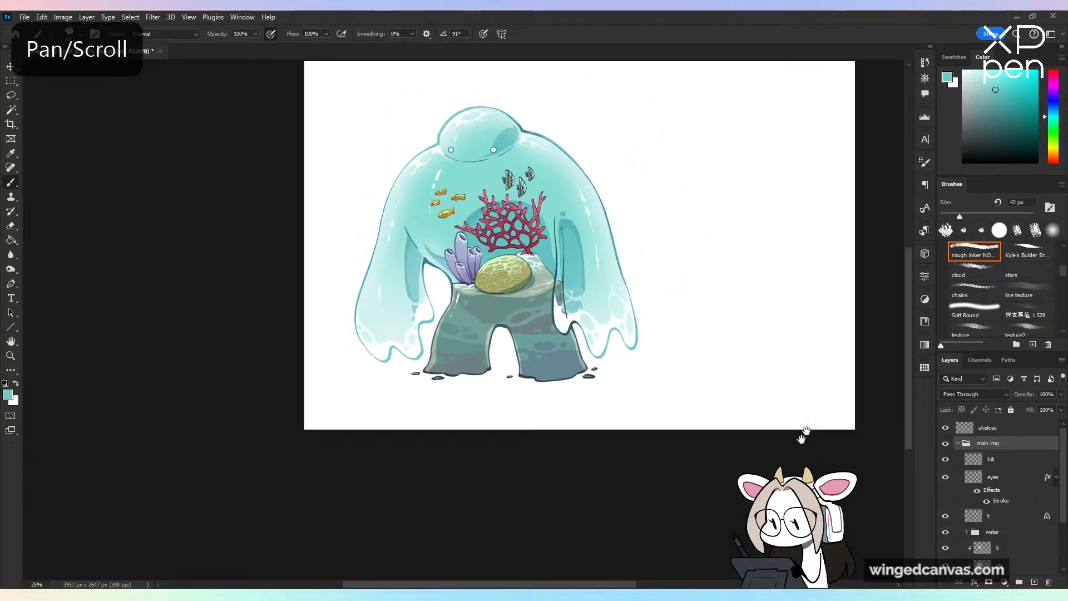
key("ctrl+plus")
Step: Duplicate the t line-art layer and rename the copy t BLUR
left_click(1025, 522)
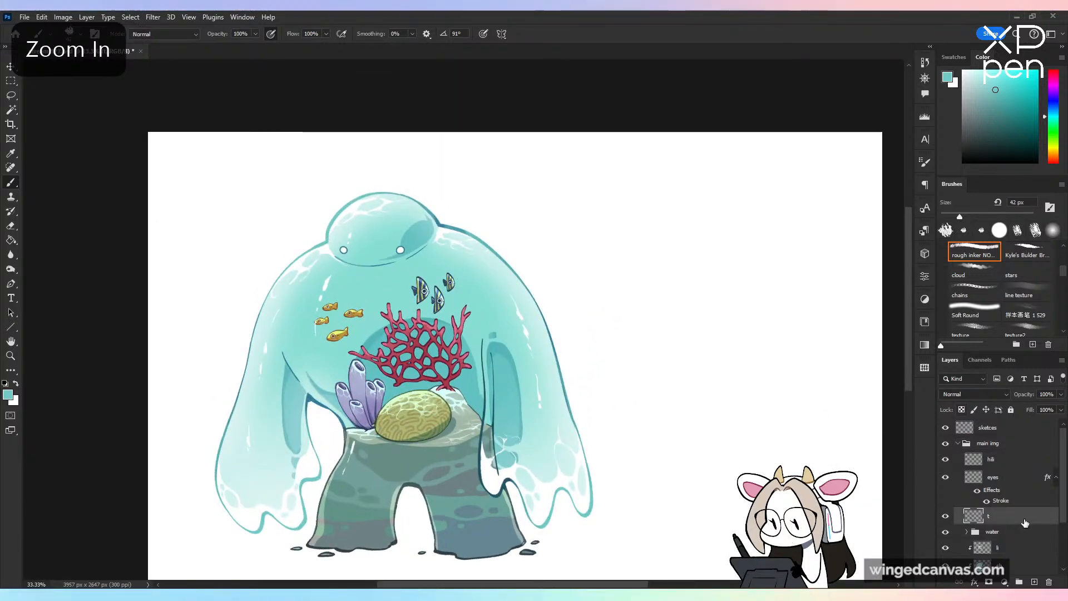
key("ctrl+j")
key("ctrl+plus")
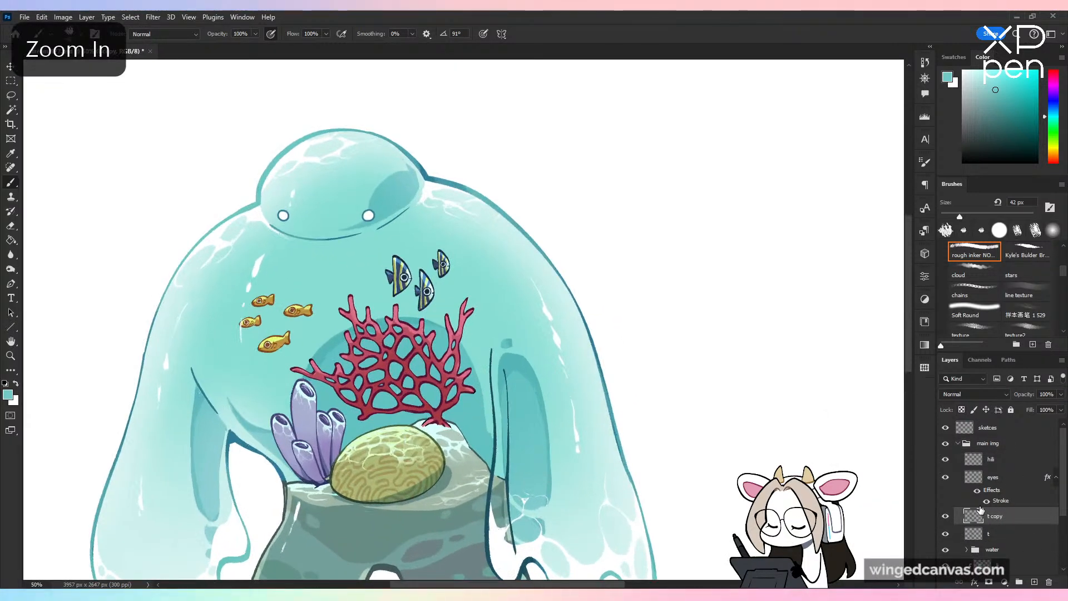
double_click(995, 516)
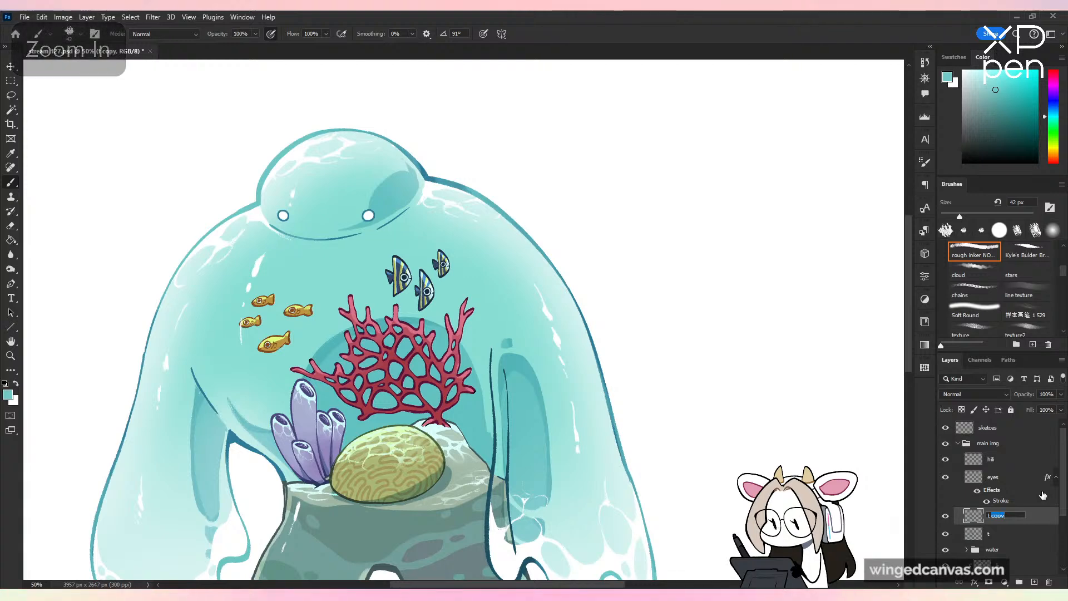
Step: Apply a Gaussian Blur to the t BLUR layer with a radius slightly below 7 pixels
left_click(153, 17)
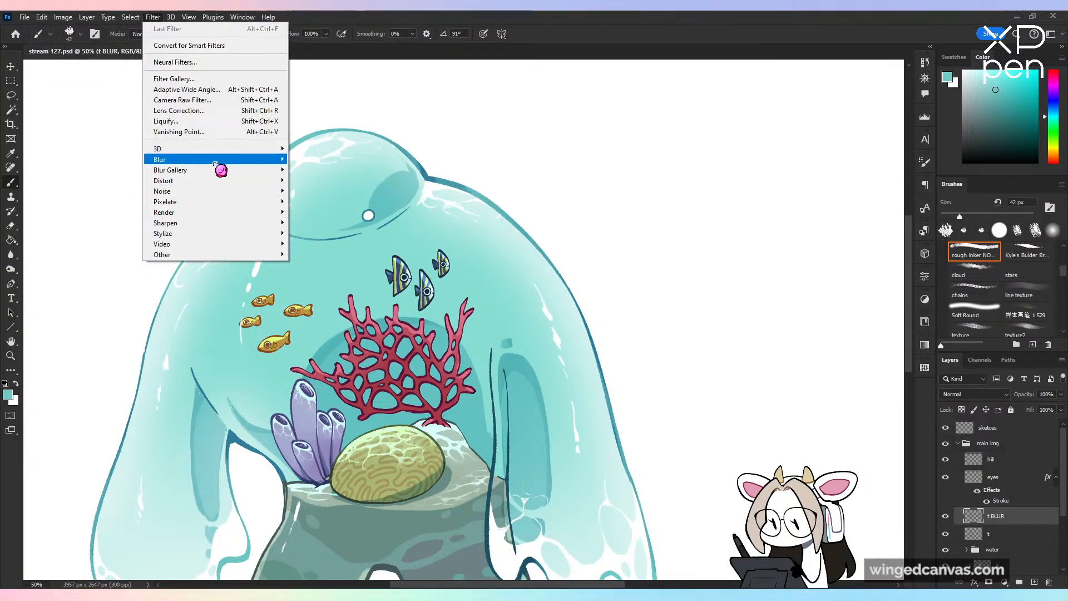
mouse_move(217, 160)
left_click(121, 198)
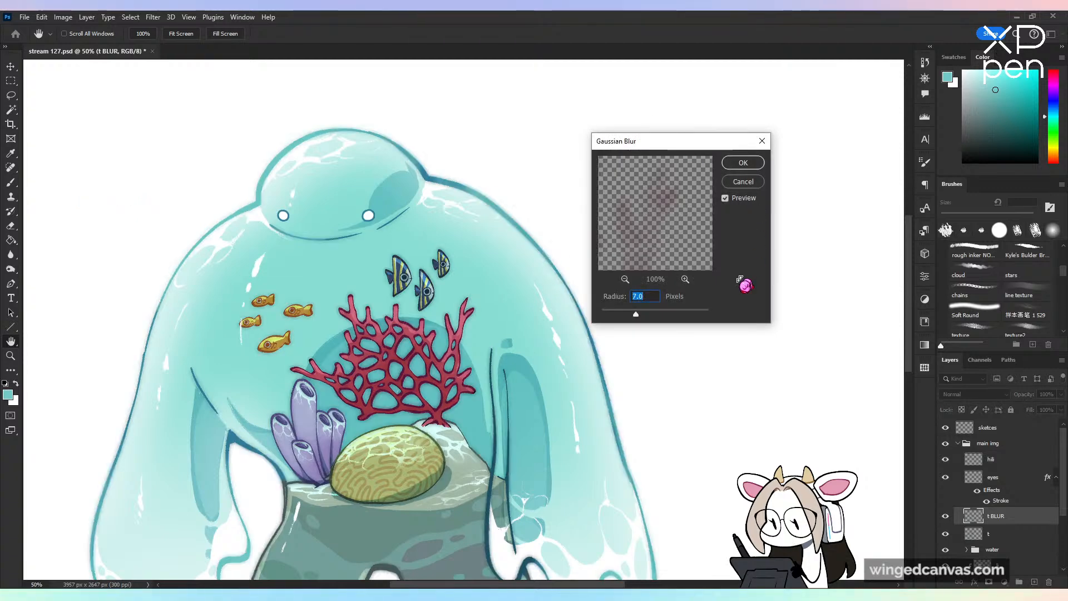
left_click_drag(636, 313, 631, 313)
left_click(756, 181)
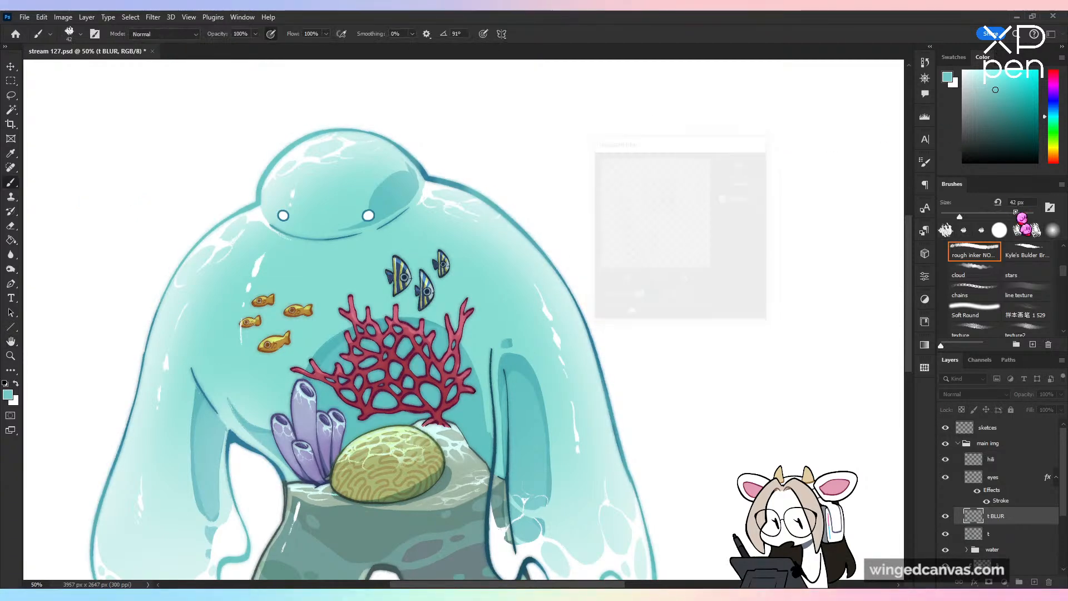
Step: Set the t BLUR layer's opacity to 36% and save the file
left_click(1061, 394)
left_click_drag(1060, 408, 1027, 409)
left_click(746, 30)
key("ctrl+minus")
key("ctrl+minus")
key("ctrl+s")
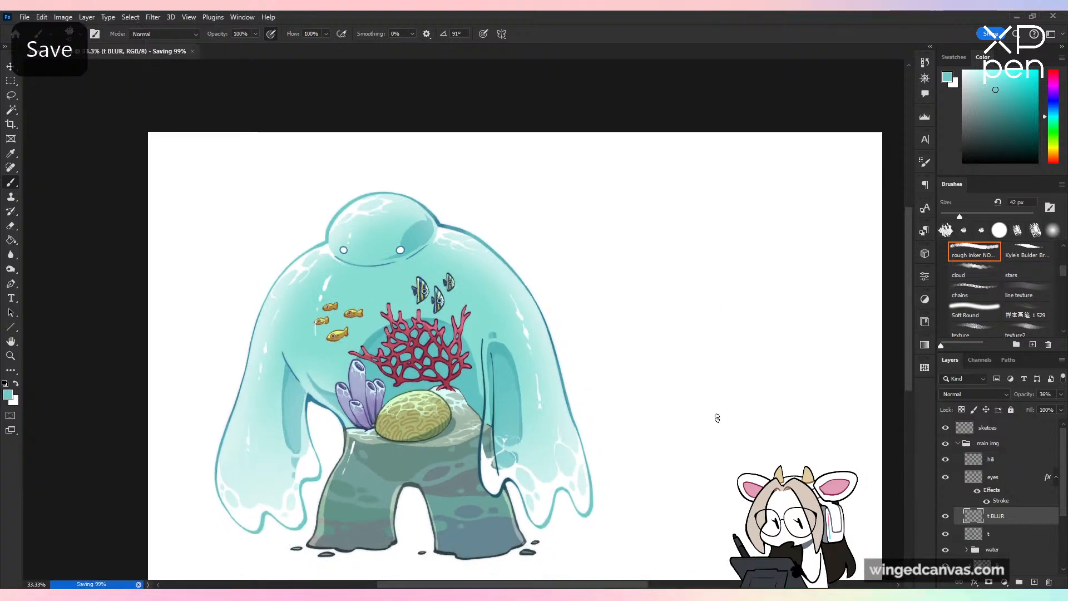
Step: Compare the artwork with and without the t BLUR layer, set that layer's opacity to 28%, and save the file
left_click_drag(715, 417, 699, 417)
left_click(946, 515)
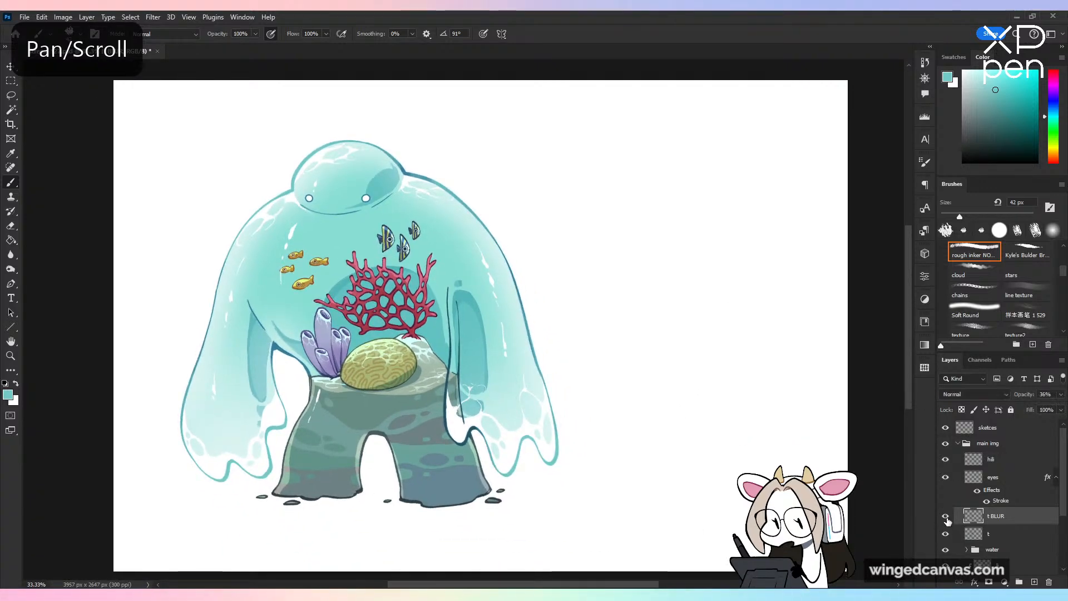
left_click(945, 516)
key("ctrl+plus")
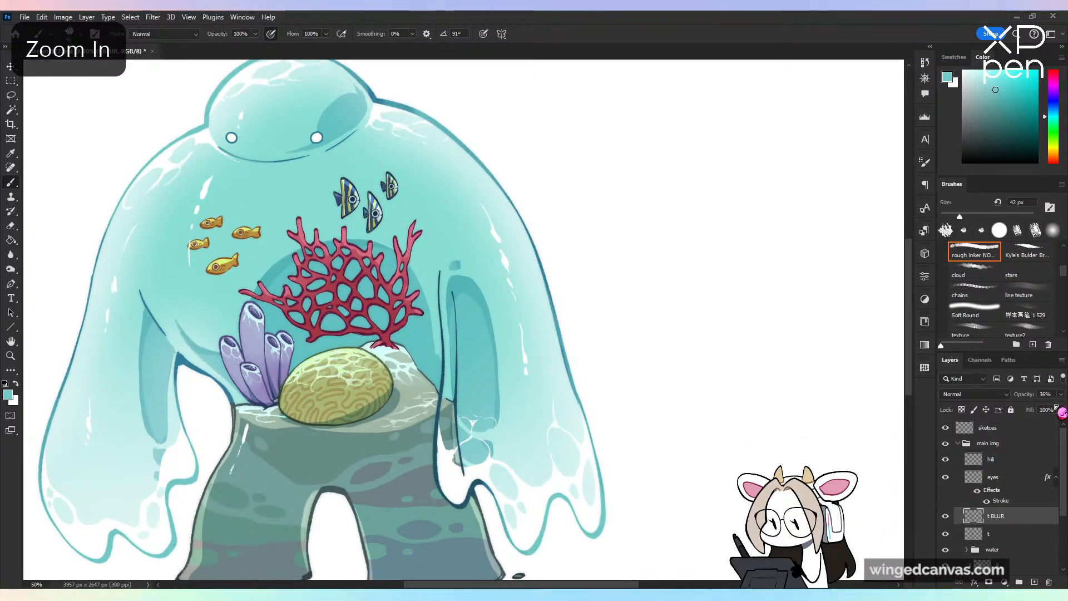
left_click(1061, 394)
left_click_drag(1028, 409, 1022, 409)
left_click(1001, 519)
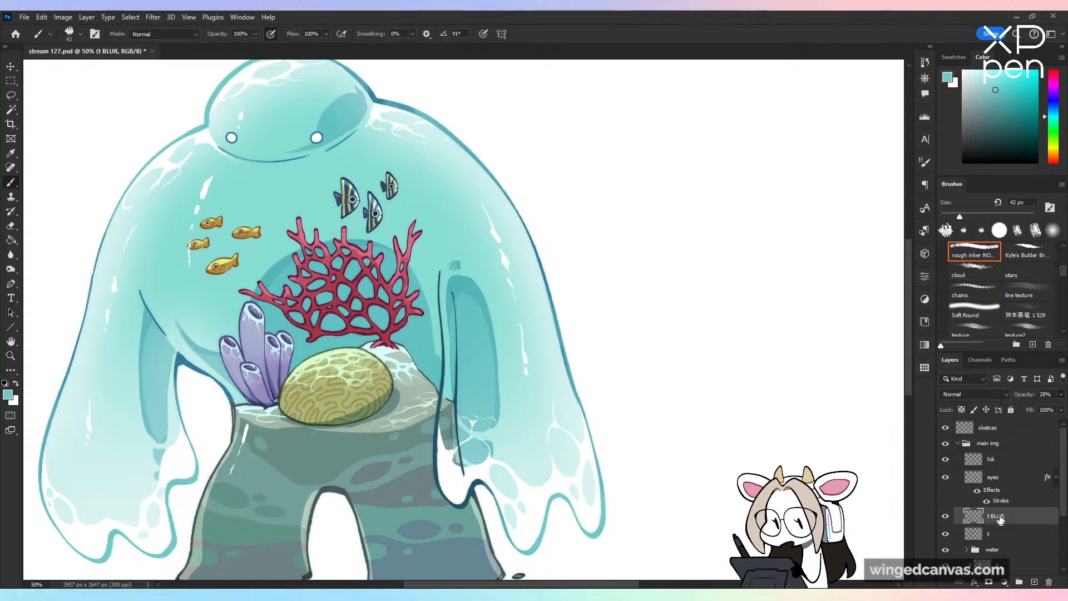
key("ctrl+minus")
key("ctrl+s")
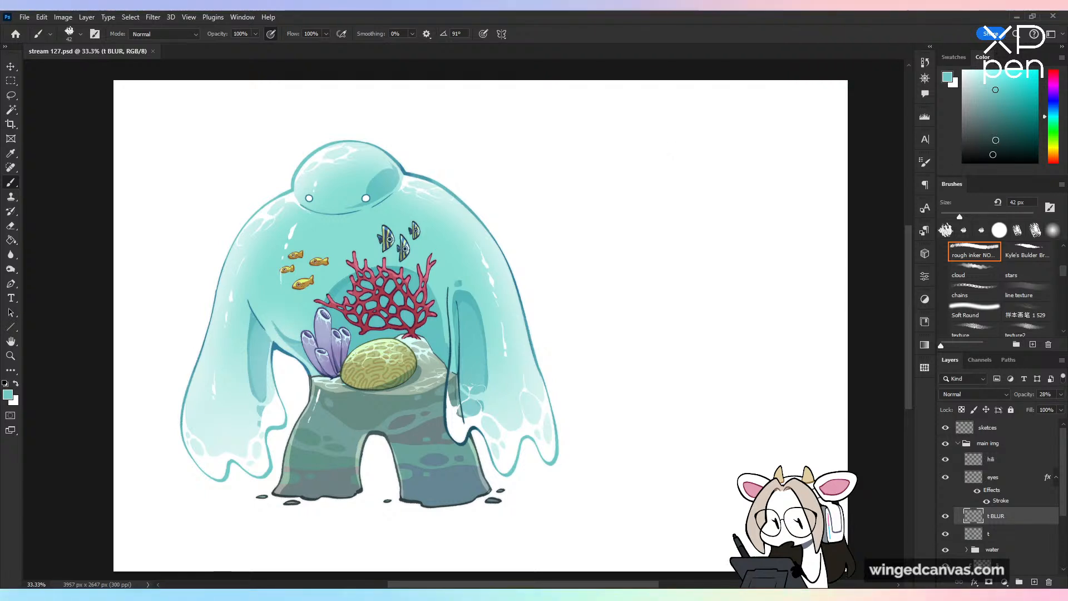
Step: Prepare a black 19 px brush on the sketces layer and collapse the main img group
left_click(965, 163)
left_click(950, 216)
left_click(998, 430)
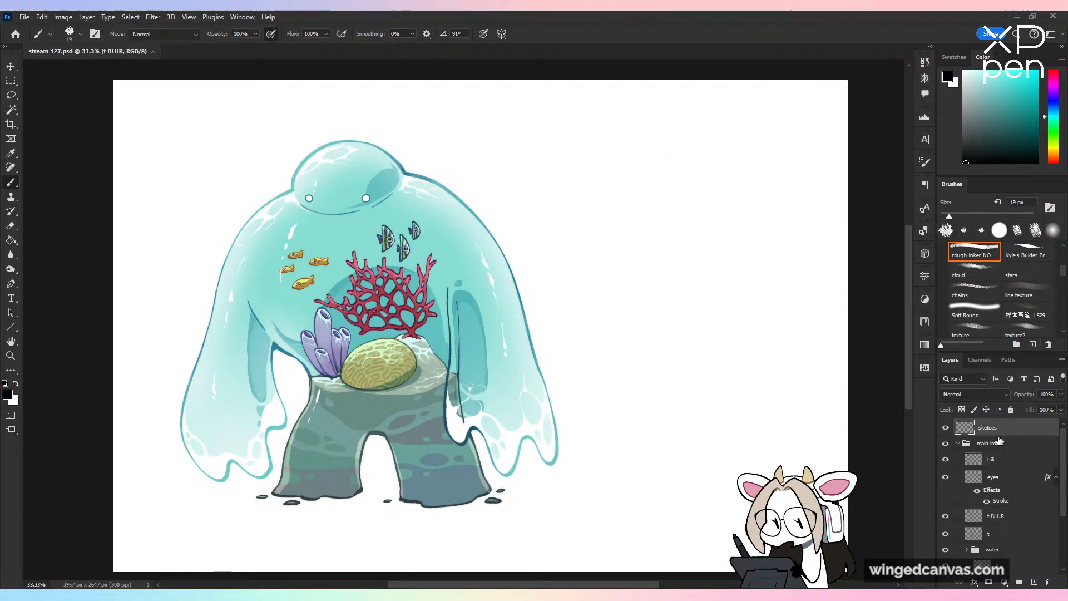
left_click(958, 443)
Step: Try a black zigzag stroke on the blank area beside the creature and undo it
left_click_drag(699, 299, 681, 470)
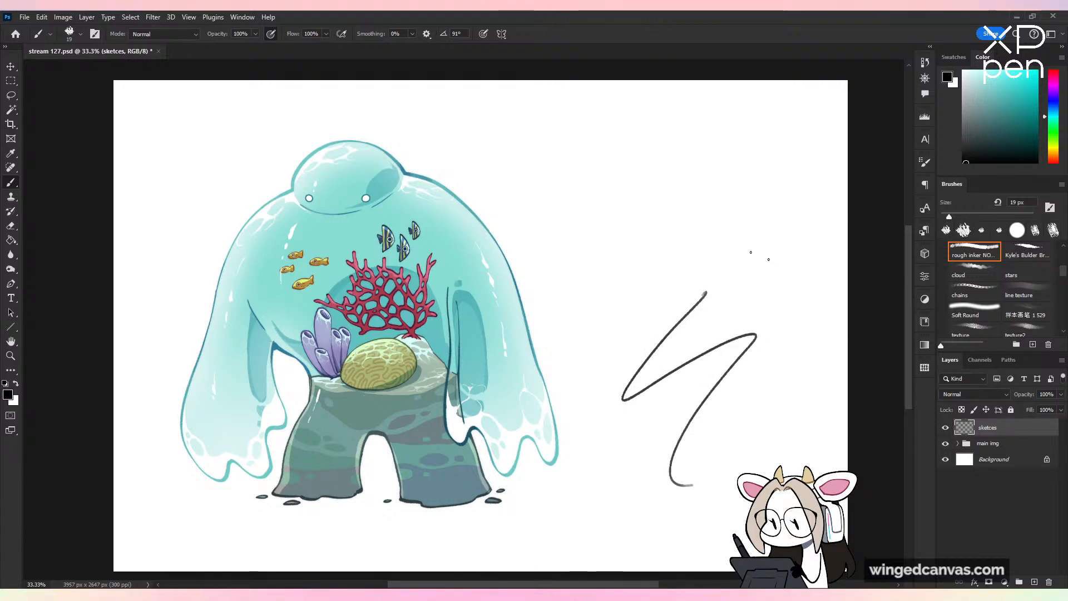
key("ctrl+z")
key("ctrl+plus")
key("ctrl+minus")
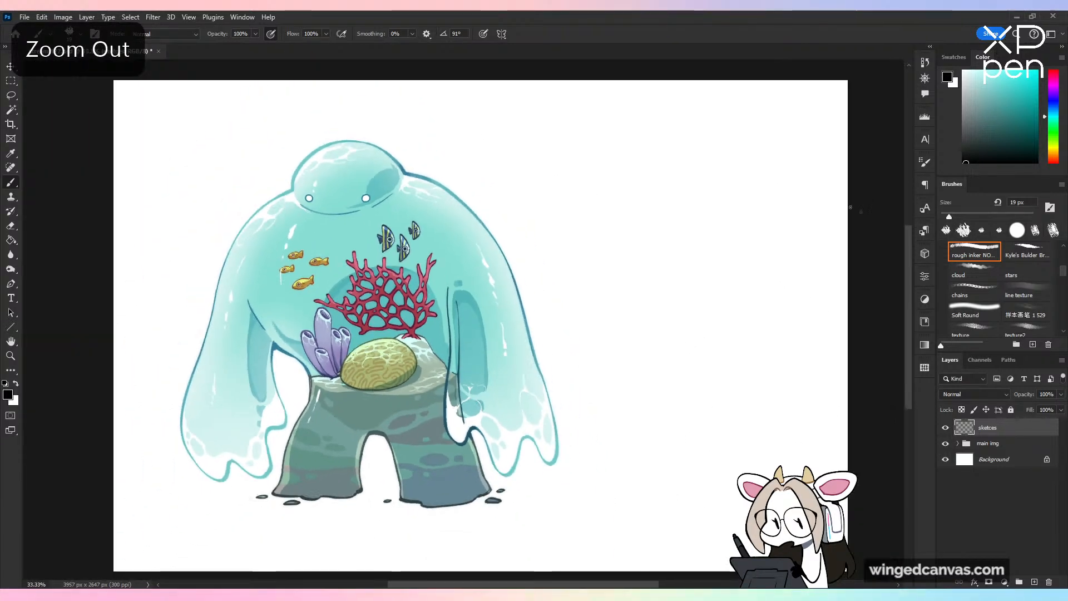
Step: Open a second window for stream 127.psd and detach it as a floating window
left_click(242, 17)
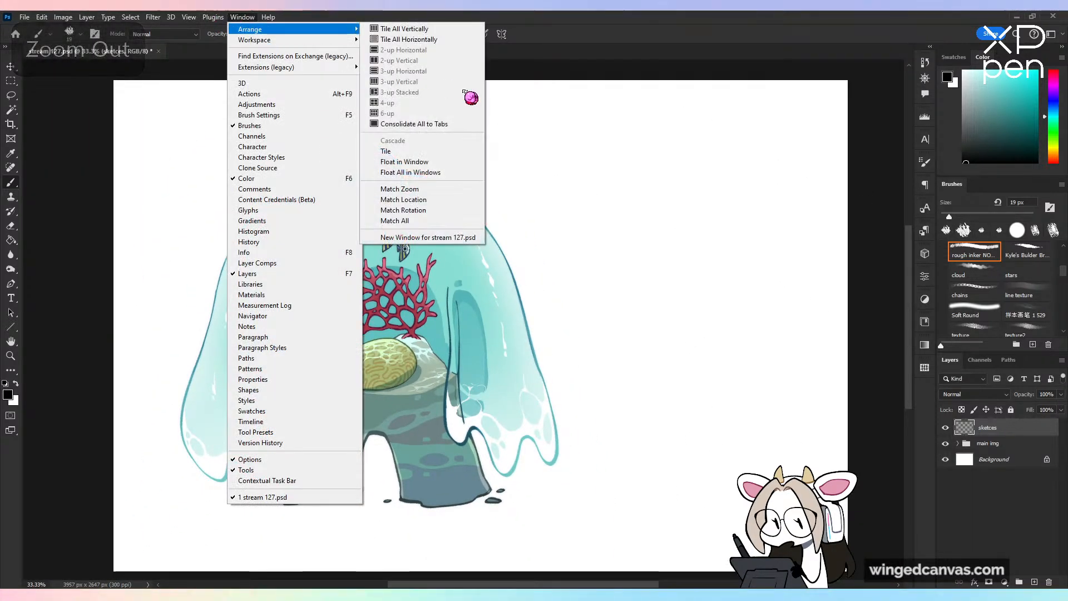
mouse_move(295, 41)
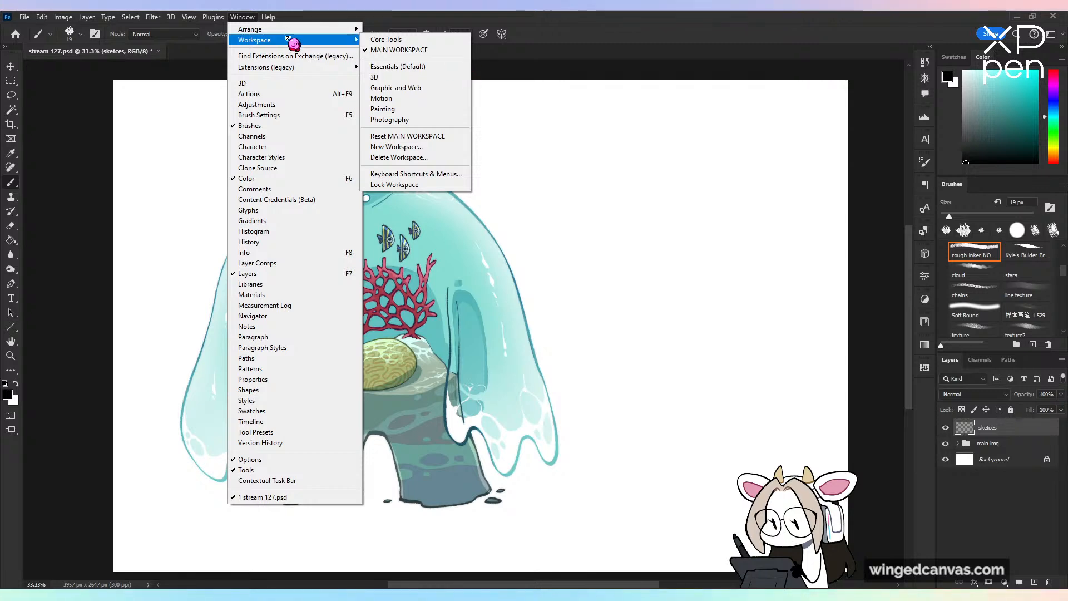
left_click(195, 18)
mouse_move(242, 17)
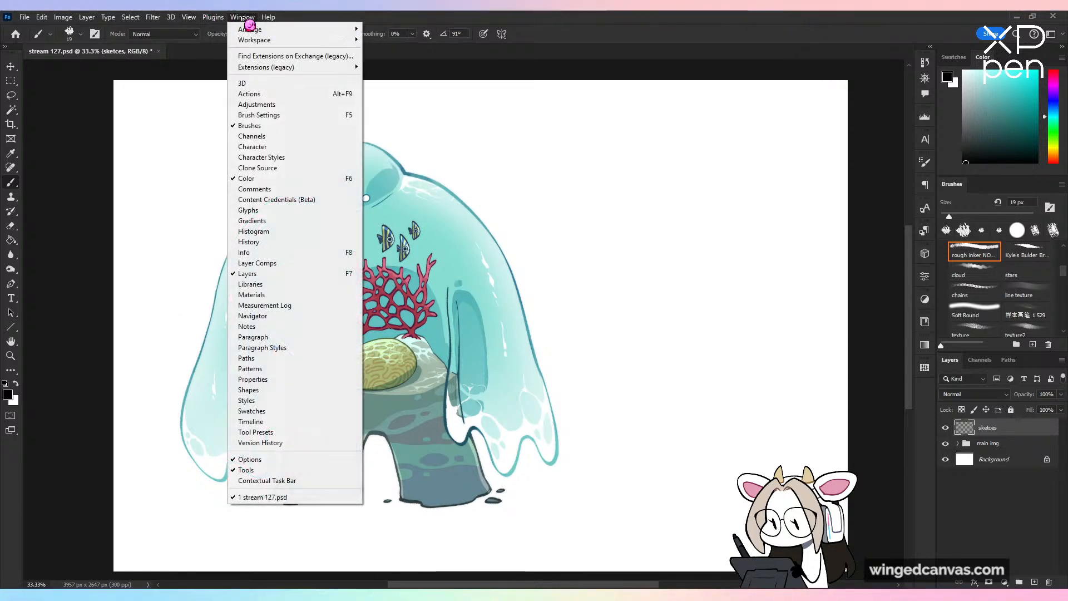
mouse_move(278, 29)
left_click(428, 237)
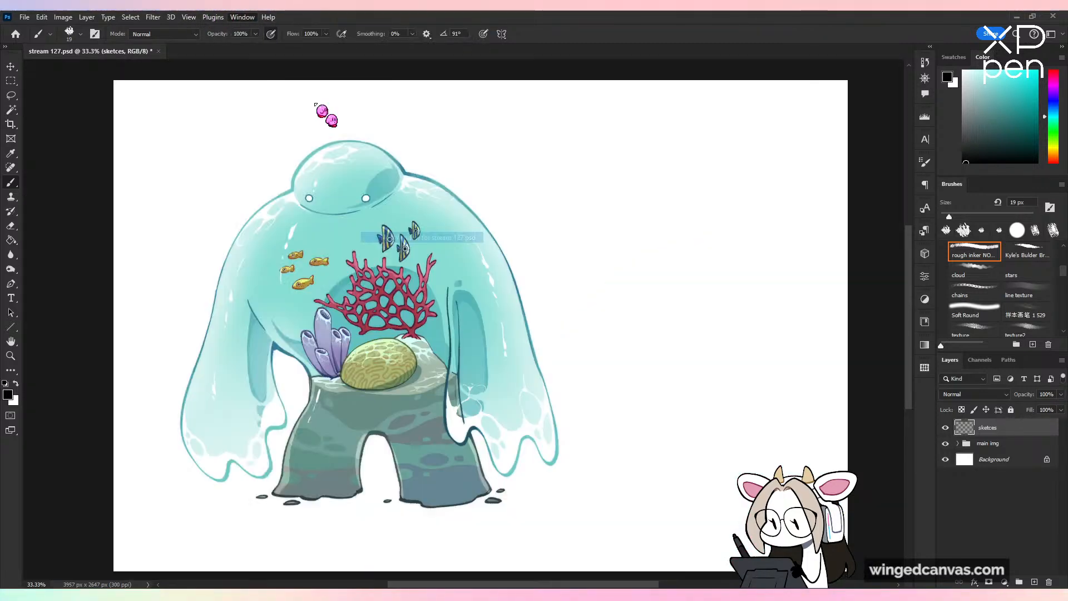
left_click_drag(203, 50, 144, 73)
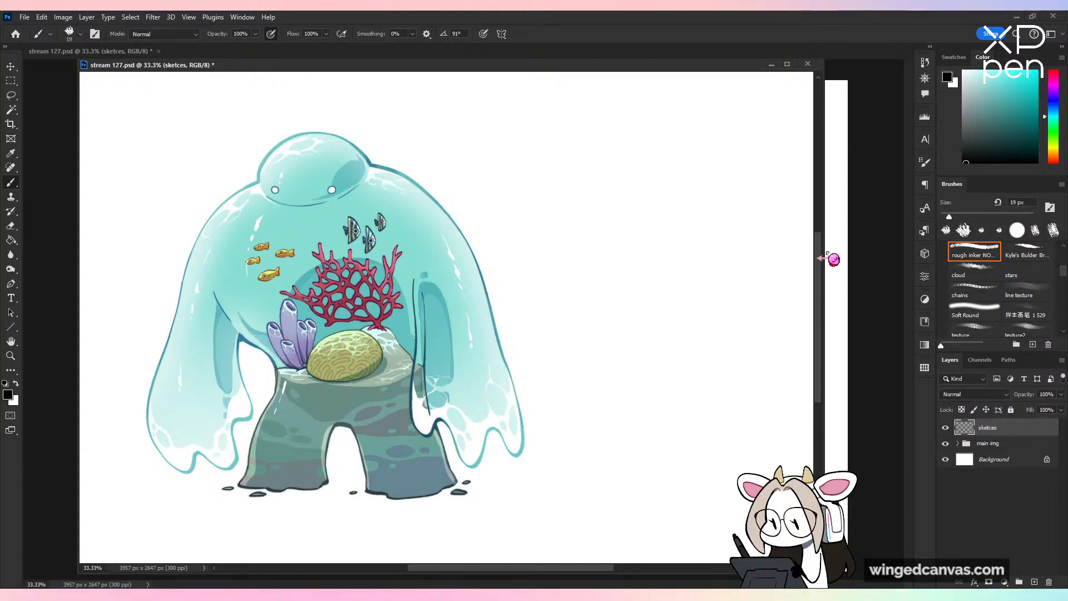
Step: Shrink the floating window to a small preview over the canvas's upper-left corner, with its view at 16.67%
key("ctrl+minus")
left_click_drag(825, 62, 369, 216)
left_click_drag(247, 225, 193, 76)
key("ctrl+minus")
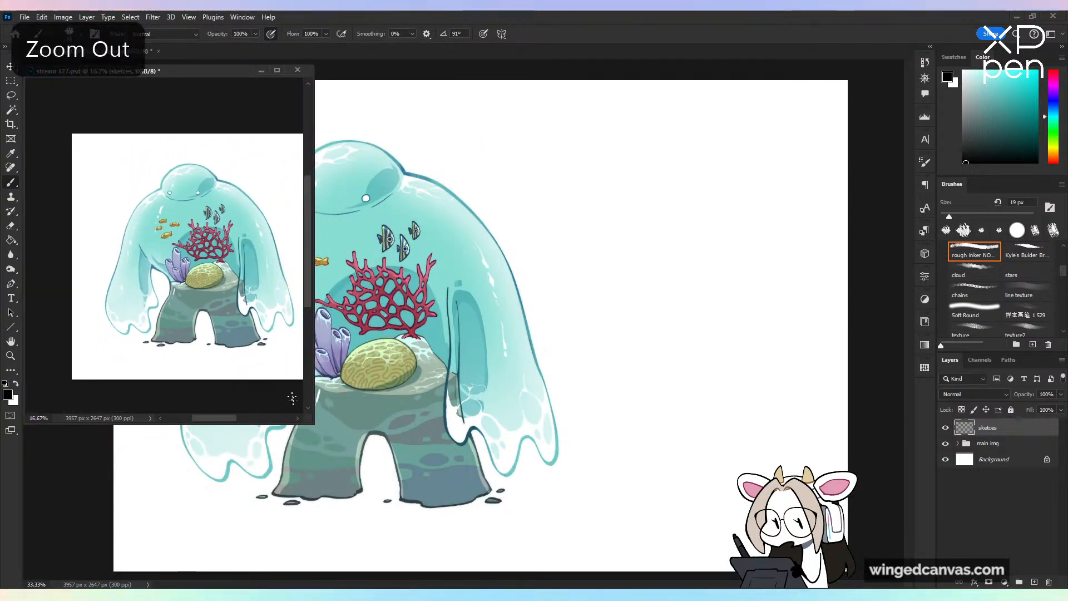
left_click_drag(311, 423, 229, 323)
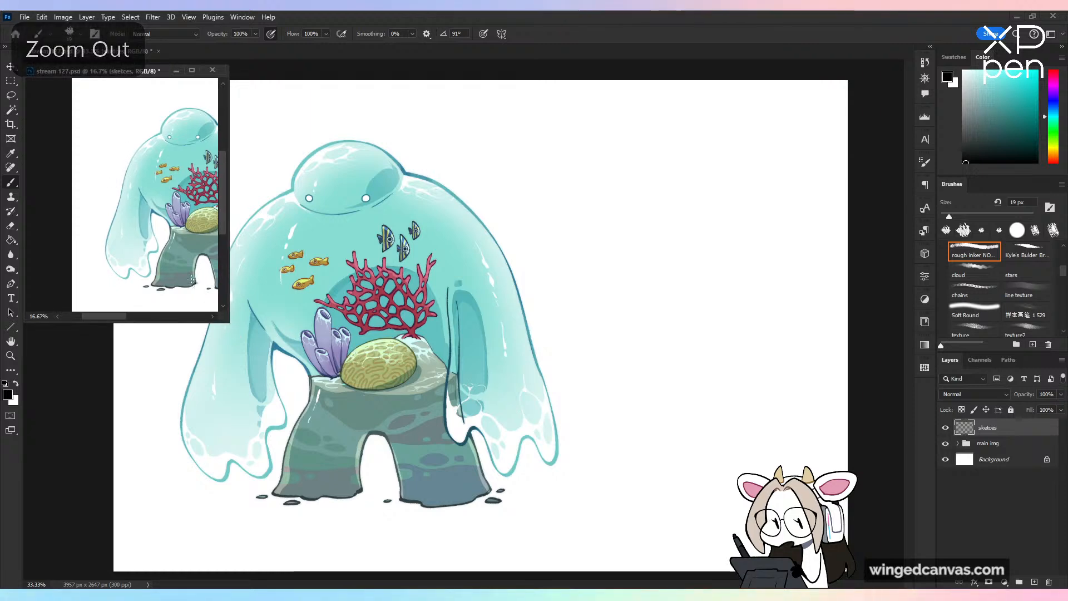
Step: Centre the creature in the floating preview and enlarge the window slightly so the whole figure fits, then return to the main canvas
left_click_drag(183, 295, 116, 263)
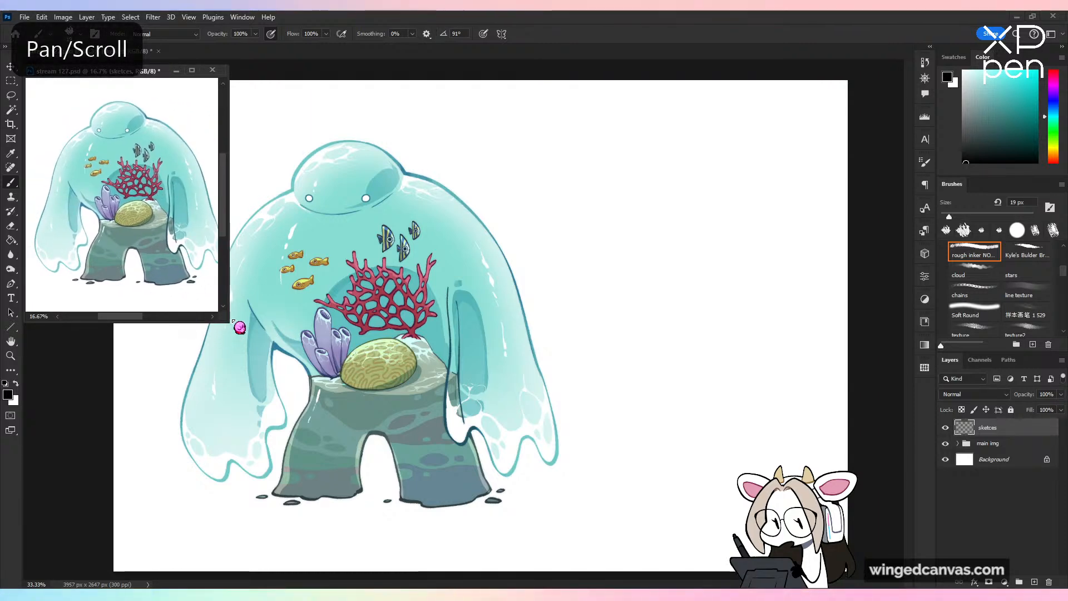
left_click_drag(230, 322, 237, 316)
left_click(520, 301)
Step: Try black brush strokes on the blank area beside the creature and undo them
key("ctrl+plus")
key("ctrl+plus")
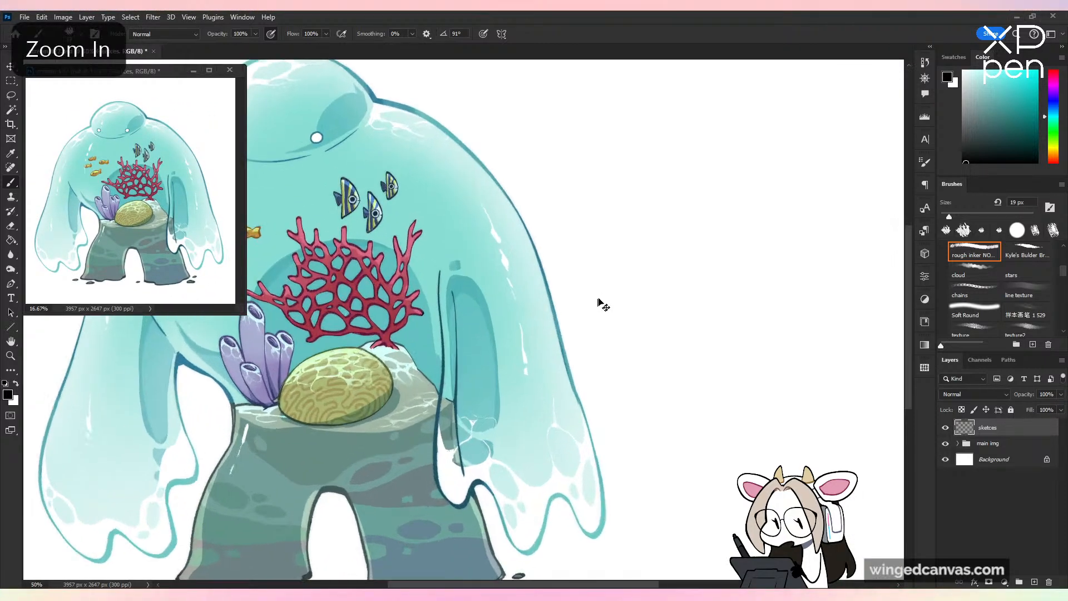
left_click_drag(601, 303, 490, 487)
key("ctrl+plus")
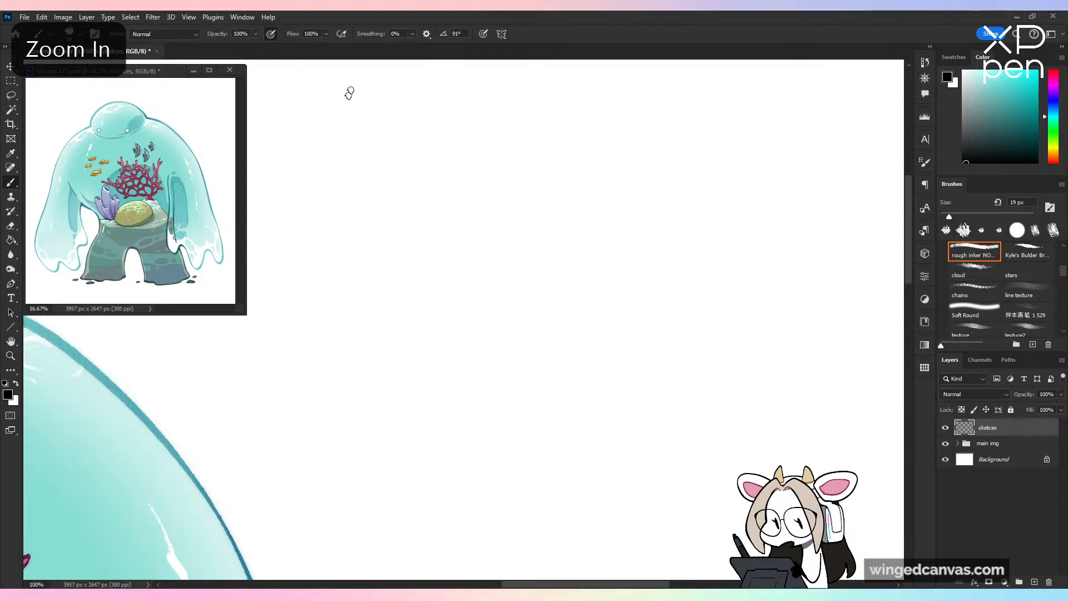
mouse_move(495, 154)
left_mouse_down()
mouse_move(412, 245)
mouse_move(497, 501)
left_mouse_up()
key("ctrl+z")
left_click_drag(672, 399, 622, 369)
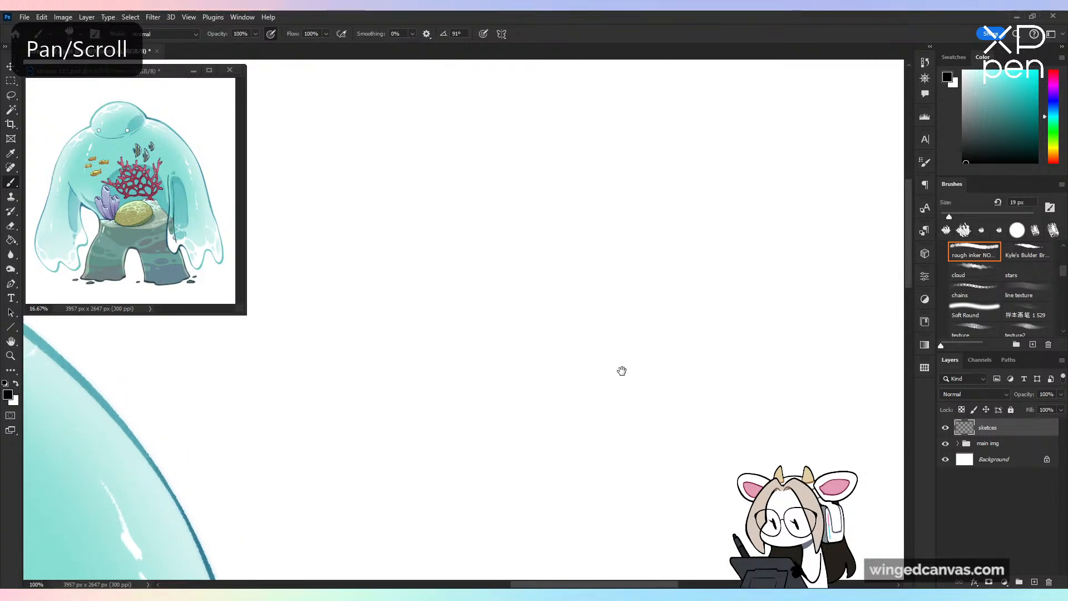
key("ctrl+minus")
mouse_move(698, 378)
left_mouse_down()
mouse_move(570, 354)
mouse_move(611, 347)
left_mouse_up()
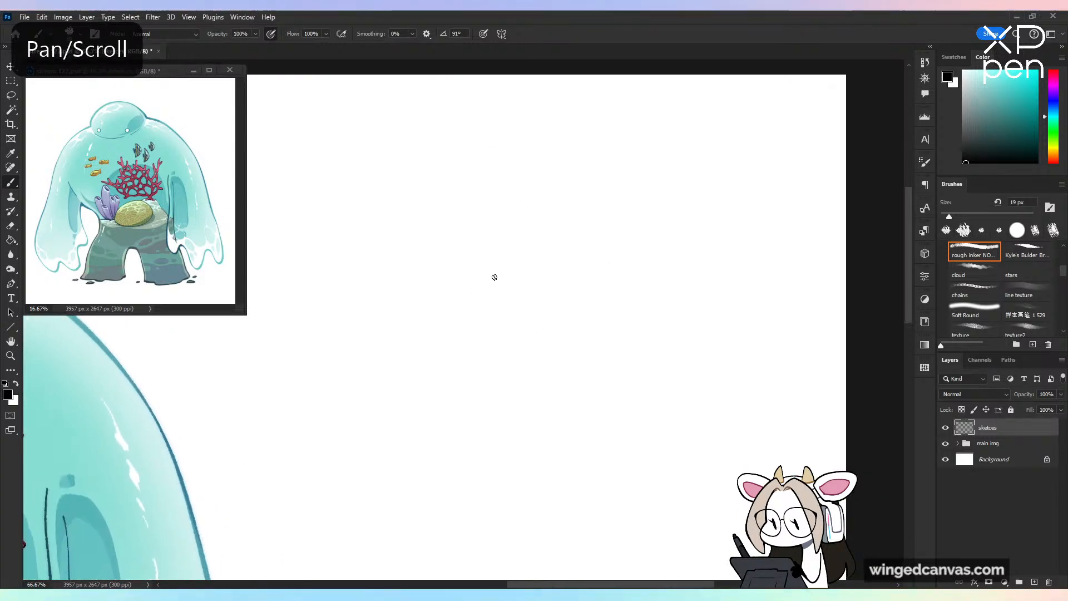
mouse_move(489, 297)
left_mouse_down()
mouse_move(470, 383)
mouse_move(578, 389)
left_mouse_up()
key("ctrl+z")
Step: Reduce the brush to 10 px and choose a muted teal colour, trying strokes on the blank area and undoing them
key("bracketleft")
key("ctrl+z")
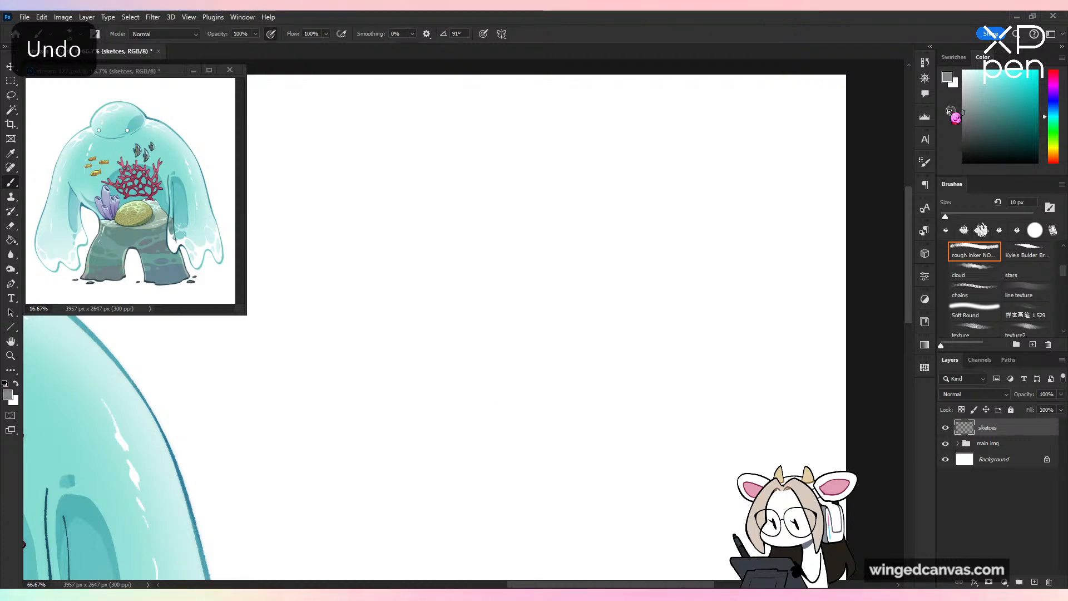
mouse_move(553, 265)
left_mouse_down()
mouse_move(495, 363)
mouse_move(555, 463)
left_mouse_up()
key("ctrl+z")
left_click(997, 123)
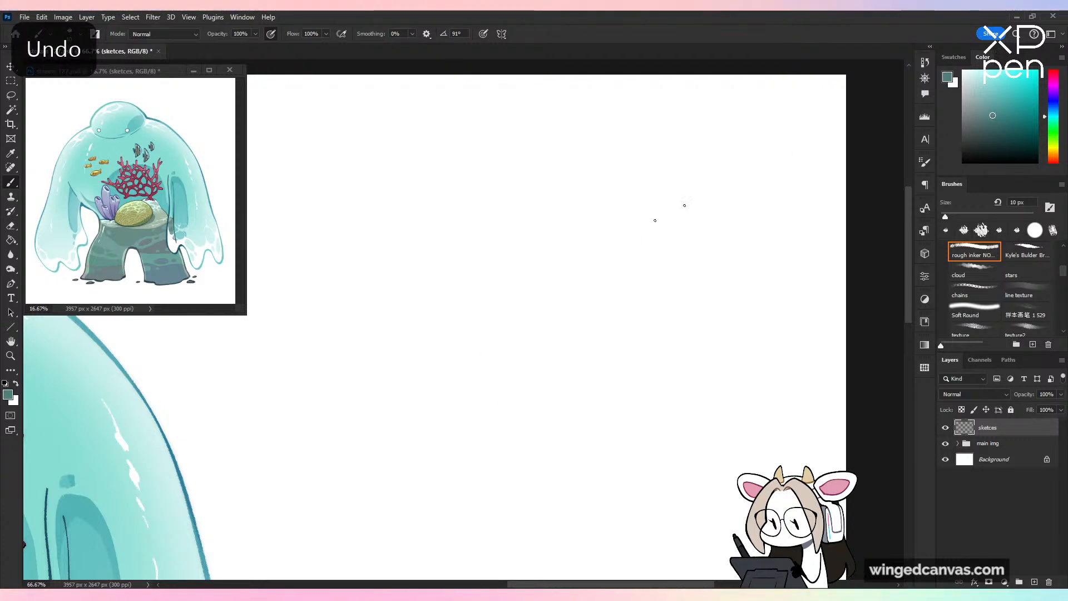
left_click_drag(433, 362, 501, 426)
key("ctrl+z")
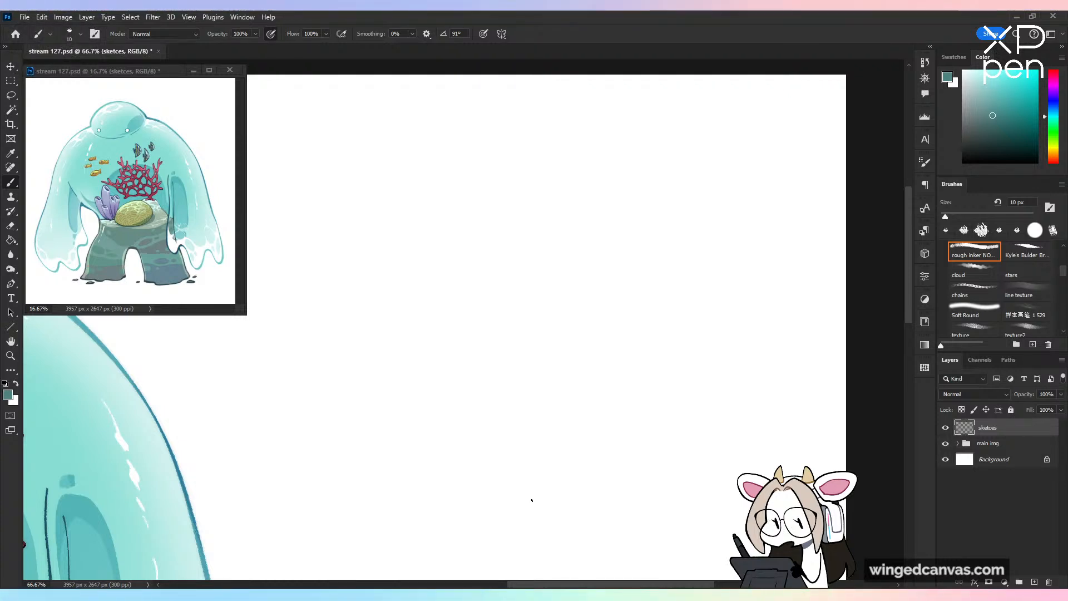
Step: Sketch a domed head with two small round eyes on the blank area beside the painted creature, redrawing the arc once
left_click_drag(534, 207, 623, 212)
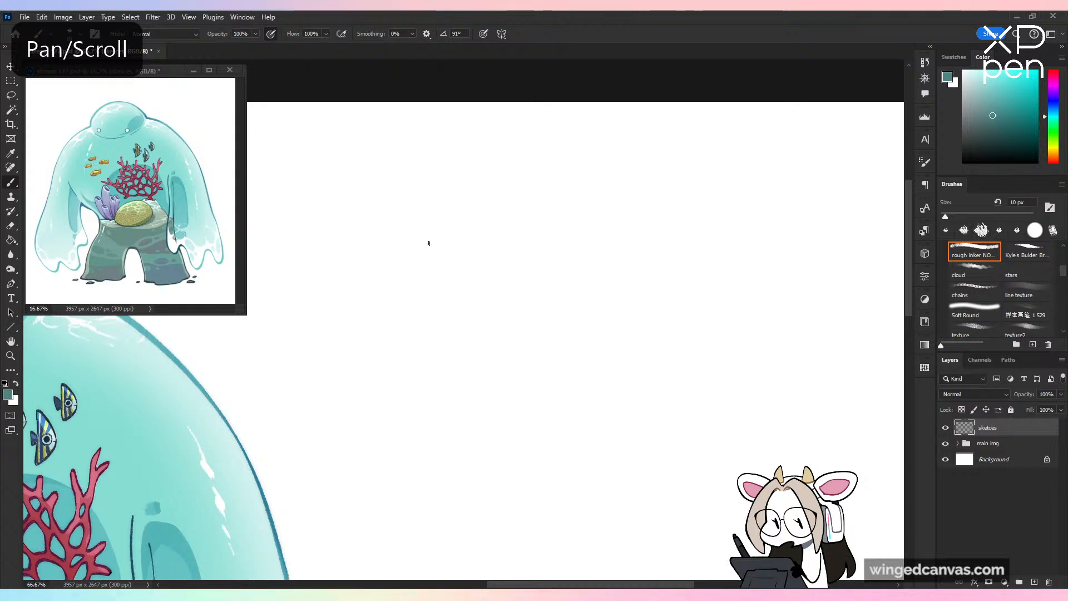
key("ctrl+z")
left_click_drag(427, 272, 503, 246)
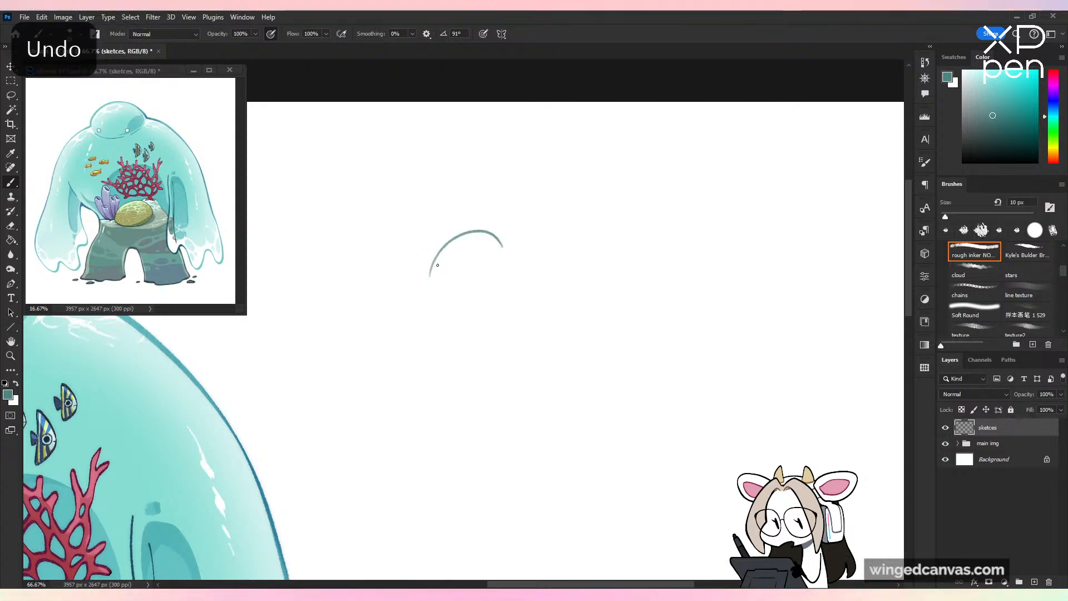
key("ctrl+z")
left_click_drag(430, 280, 503, 270)
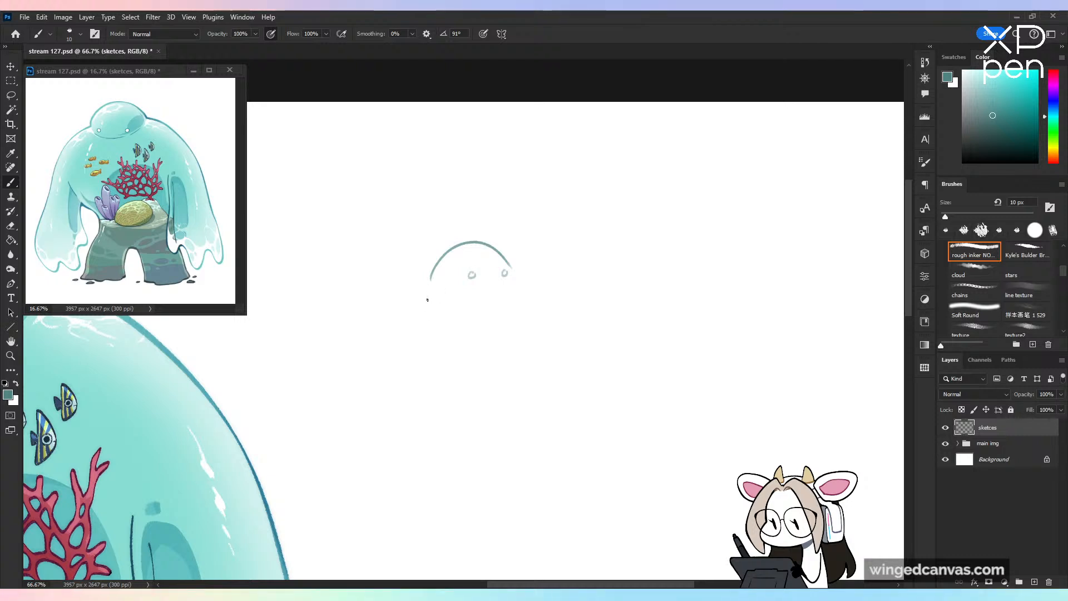
Step: Sketch the rounded back and belly curve below the head, plus the near arm with its scalloped hand
left_click_drag(427, 291, 502, 402)
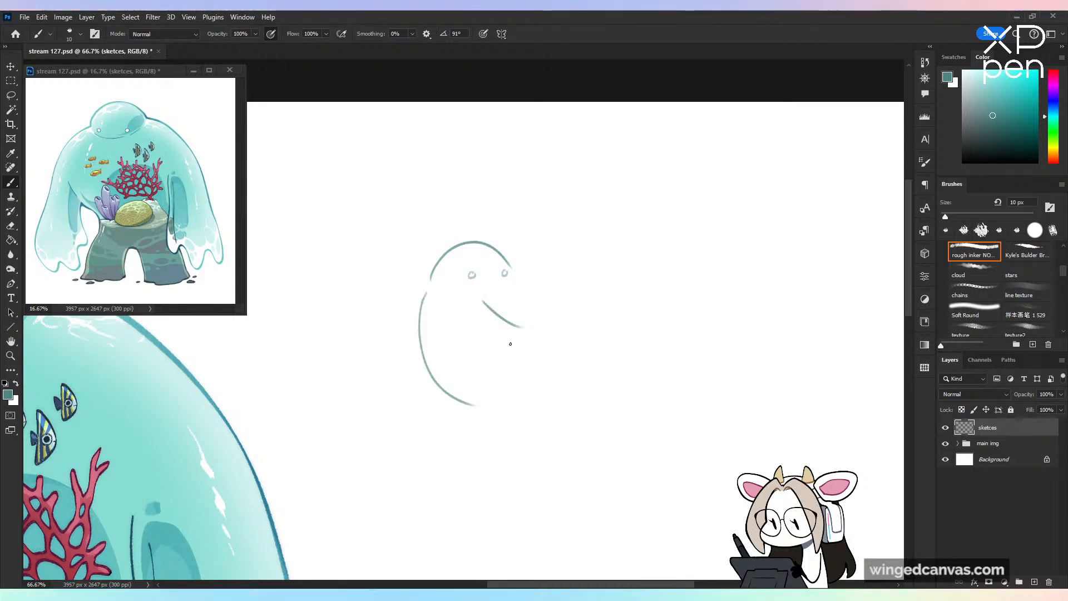
key("ctrl+z")
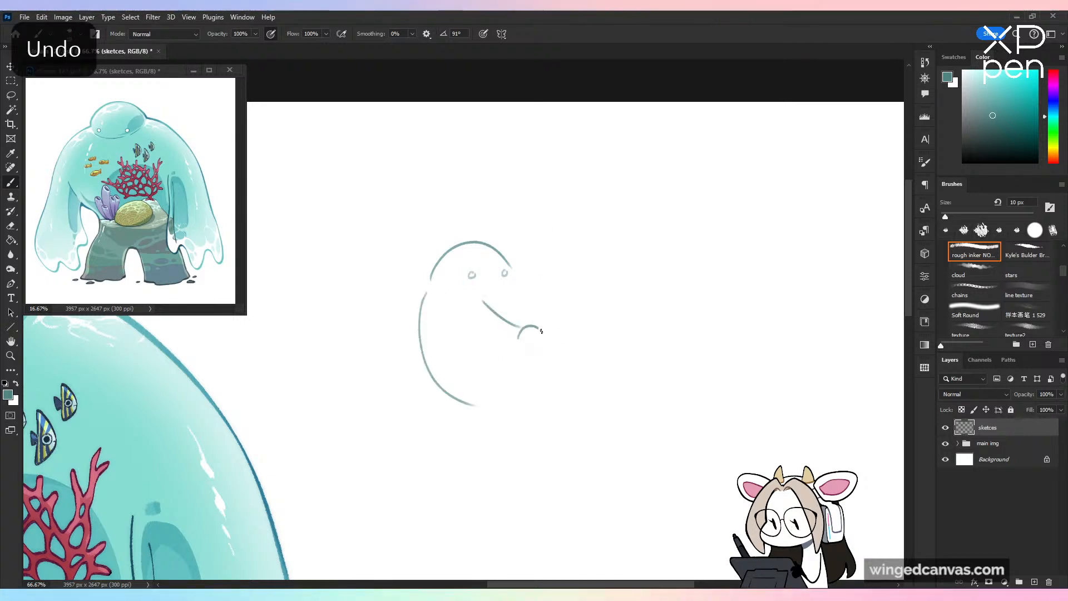
mouse_move(541, 331)
left_mouse_down()
mouse_move(576, 337)
mouse_move(594, 372)
mouse_move(592, 360)
mouse_move(495, 411)
left_mouse_up()
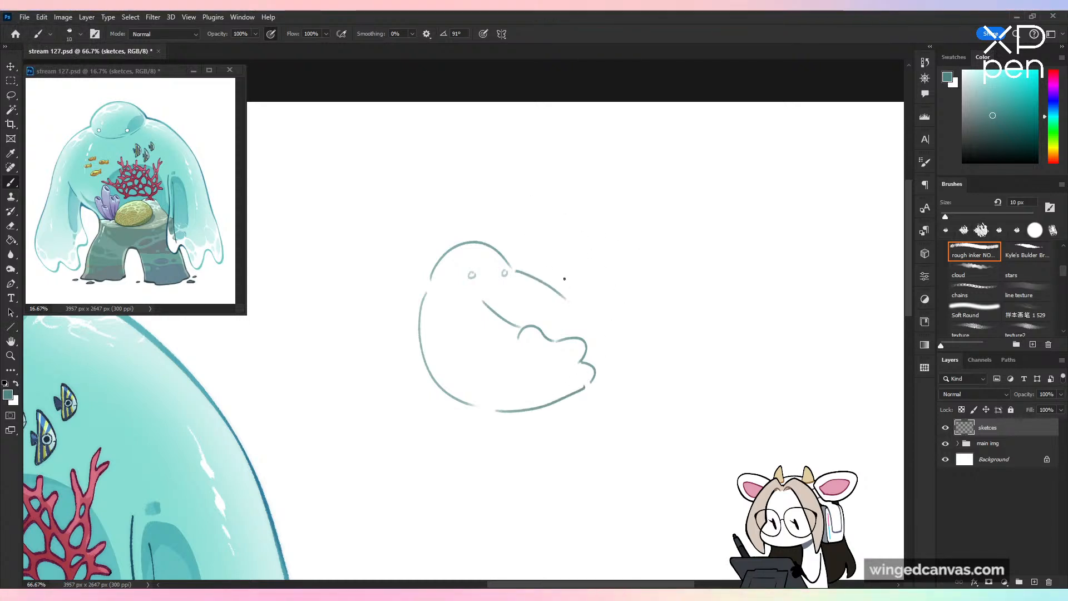
key("ctrl+z")
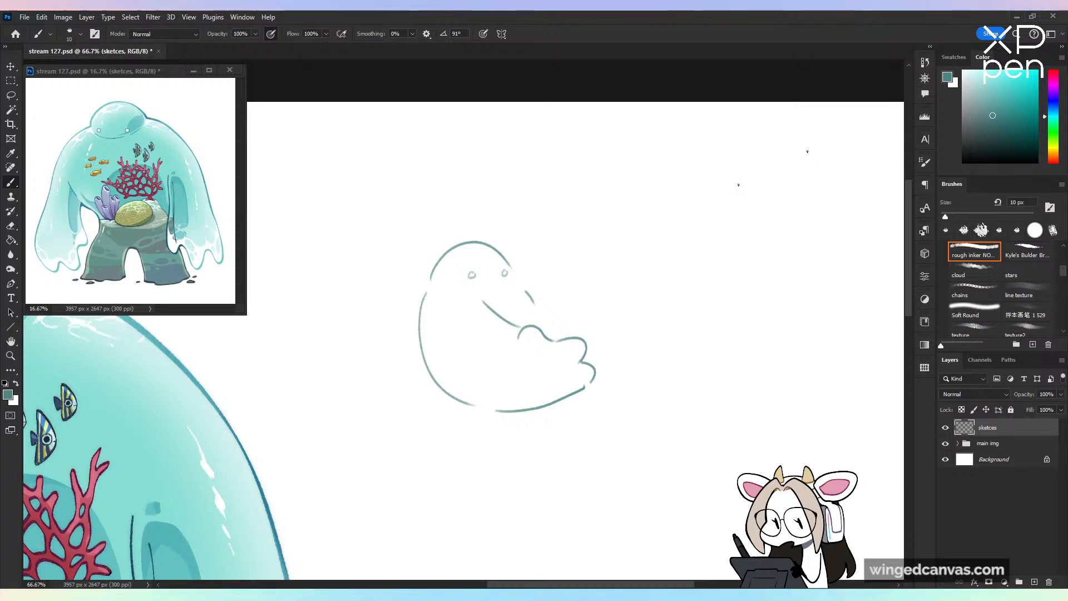
Step: Sketch the far hand as an upturned cupped shape behind the near hand, undoing the stray attempts
left_click_drag(602, 367, 612, 369)
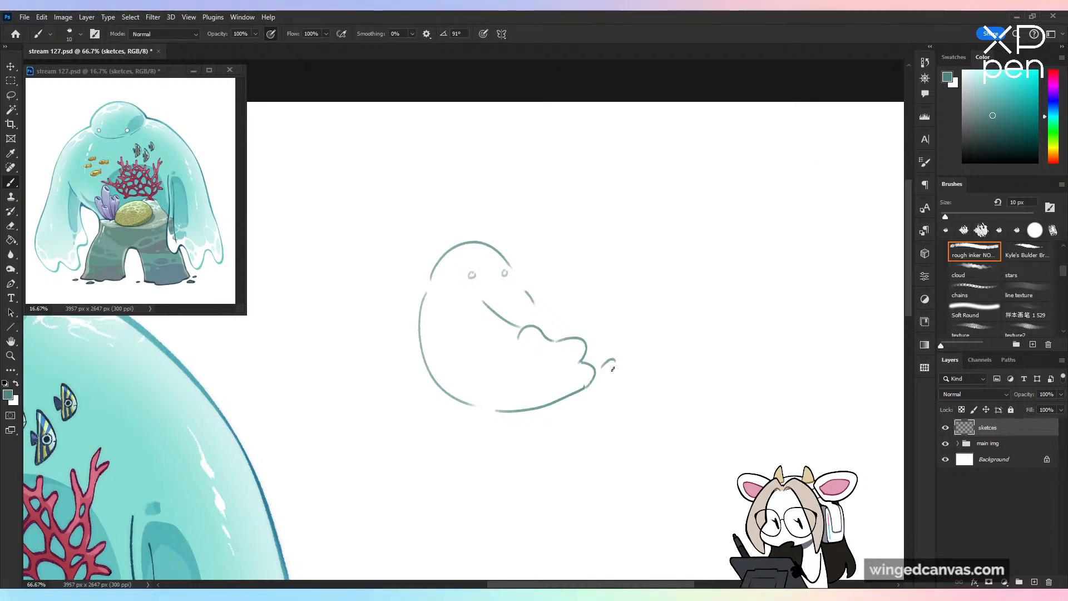
key("ctrl+z")
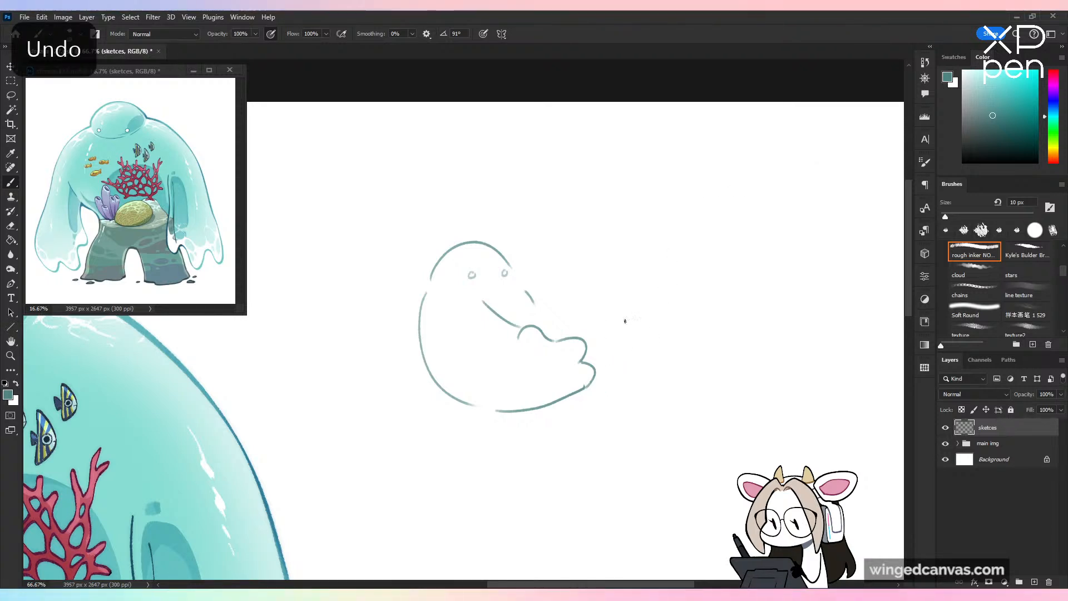
mouse_move(624, 321)
left_mouse_down()
mouse_move(634, 348)
mouse_move(585, 406)
left_mouse_up()
left_click_drag(600, 364, 614, 349)
key("ctrl+z")
mouse_move(563, 402)
left_mouse_down()
mouse_move(631, 363)
mouse_move(631, 340)
mouse_move(600, 321)
left_mouse_up()
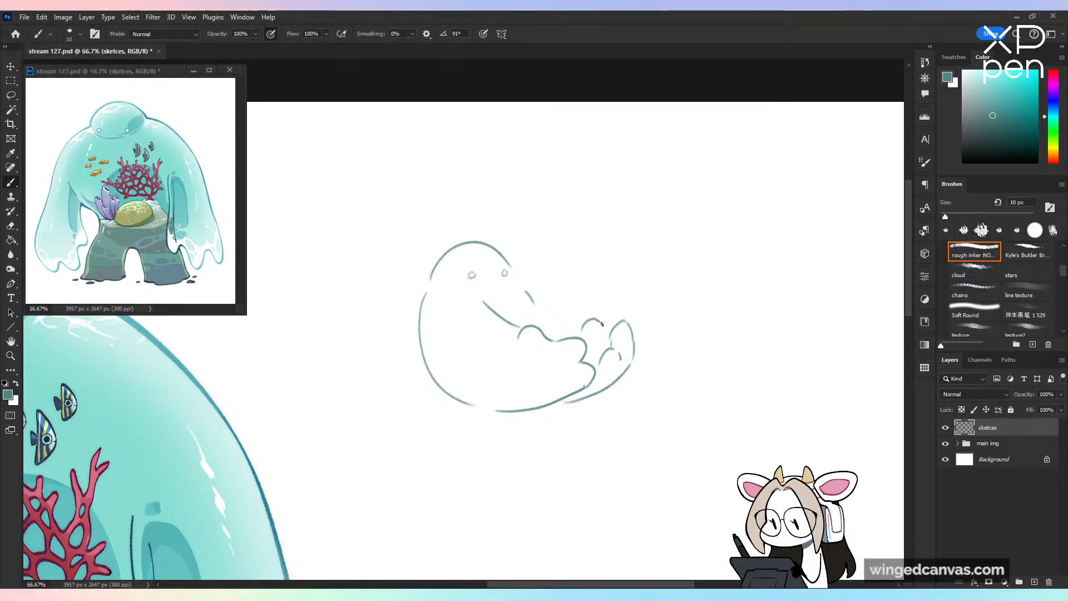
Step: Sketch a tiny frog-like creature held between the hands and clean up its lower lines with the 21 px eraser
key("ctrl+plus")
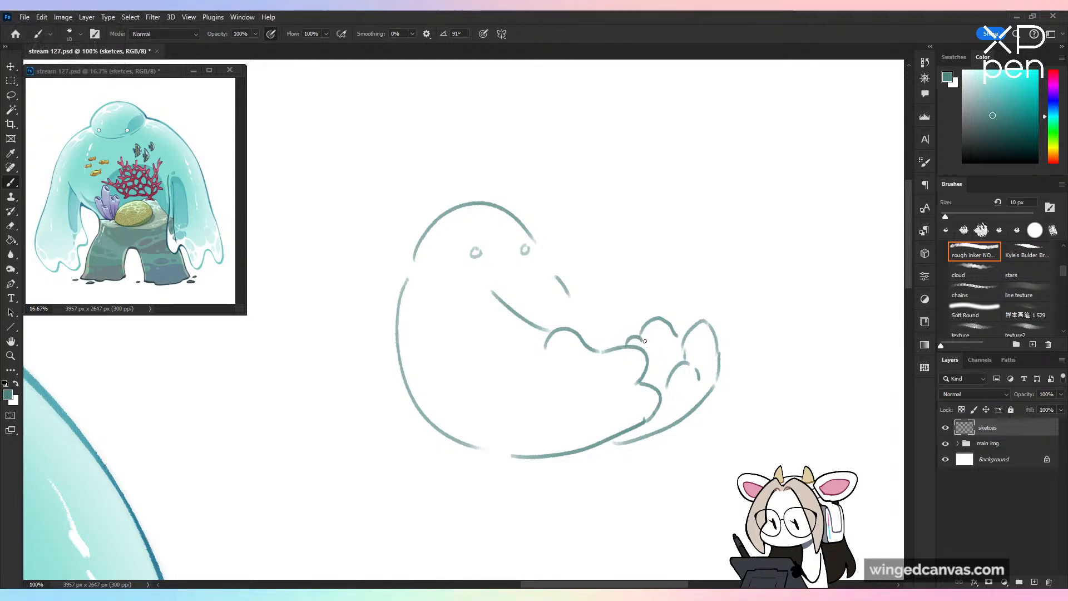
left_click_drag(641, 340, 667, 337)
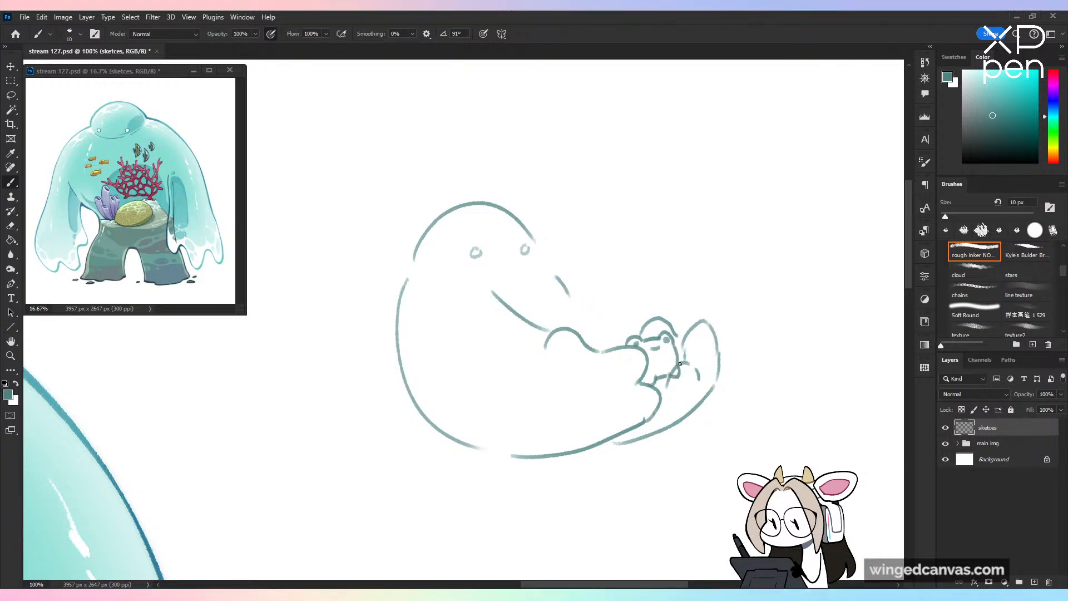
key("e")
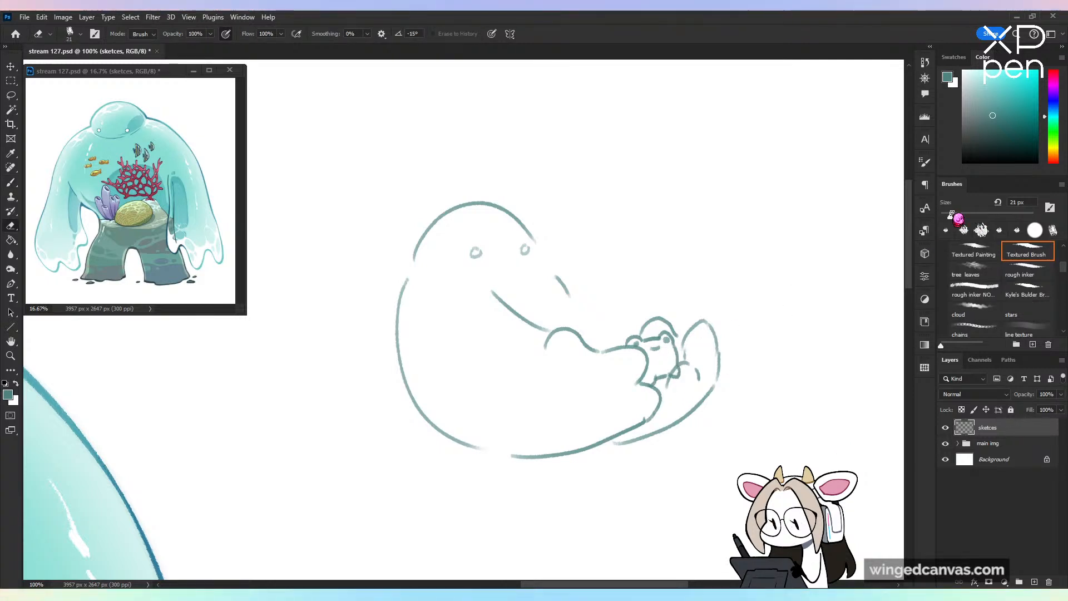
left_click_drag(673, 374, 676, 367)
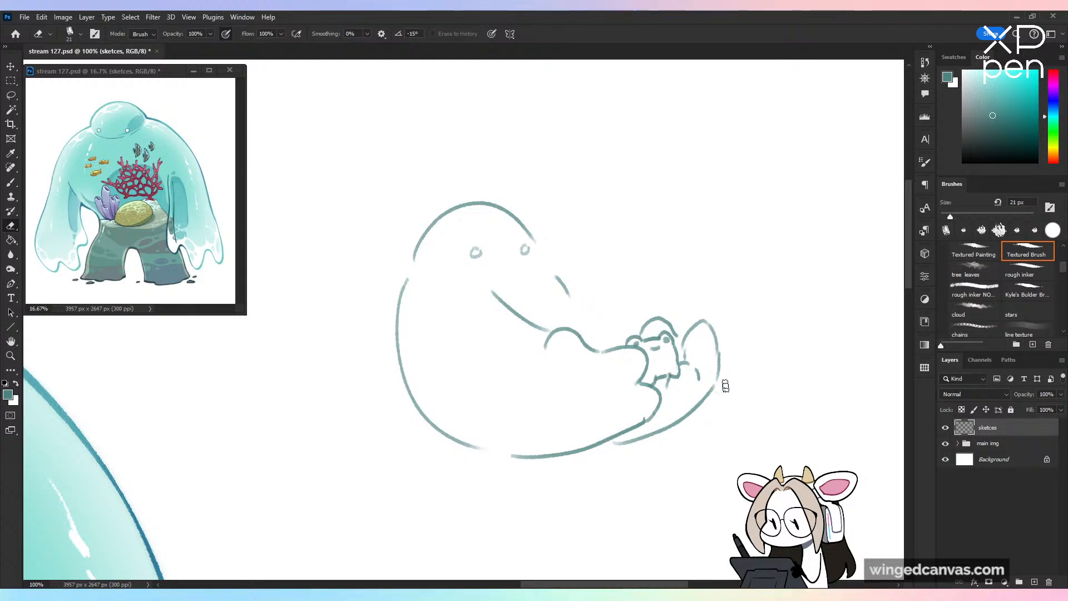
Step: Draw the far arm's outer line with the brush, from beside the head down to the tiny creature, redoing it once
key("b")
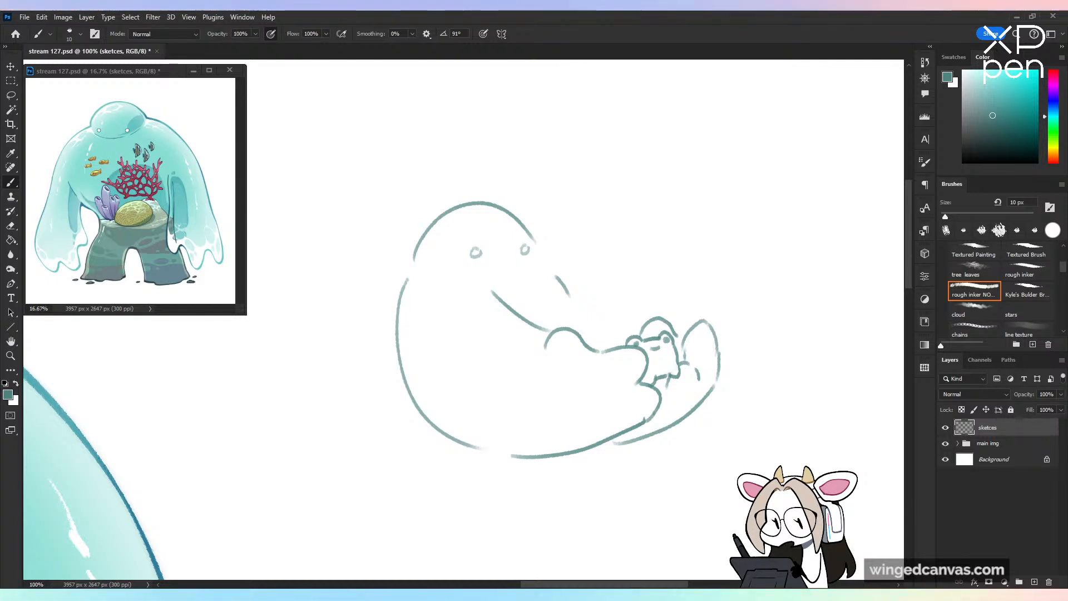
left_click_drag(550, 258, 633, 333)
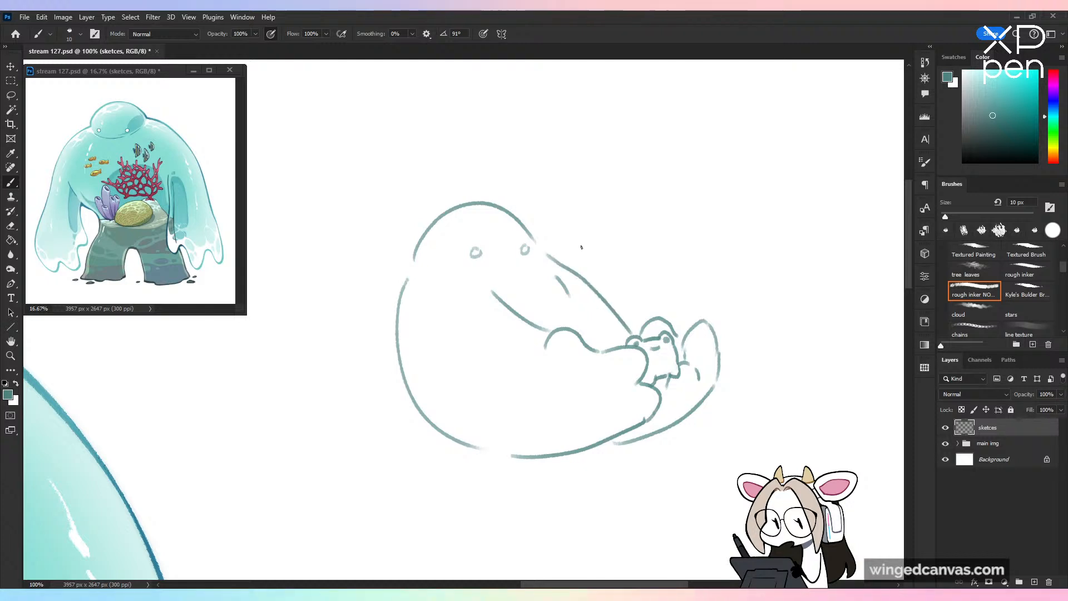
key("ctrl+z")
left_click_drag(550, 258, 633, 333)
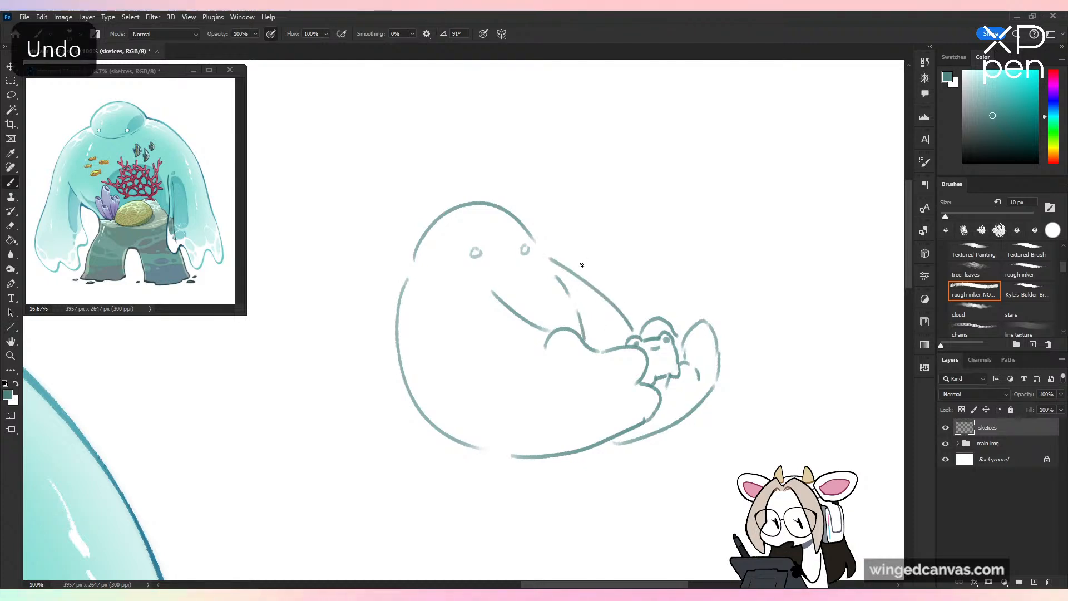
Step: Sketch the back leg's outer contour from the creature's back down to a wide, lumpy foot, redoing the upper line
mouse_move(634, 372)
left_mouse_down()
mouse_move(755, 274)
mouse_move(709, 310)
left_mouse_up()
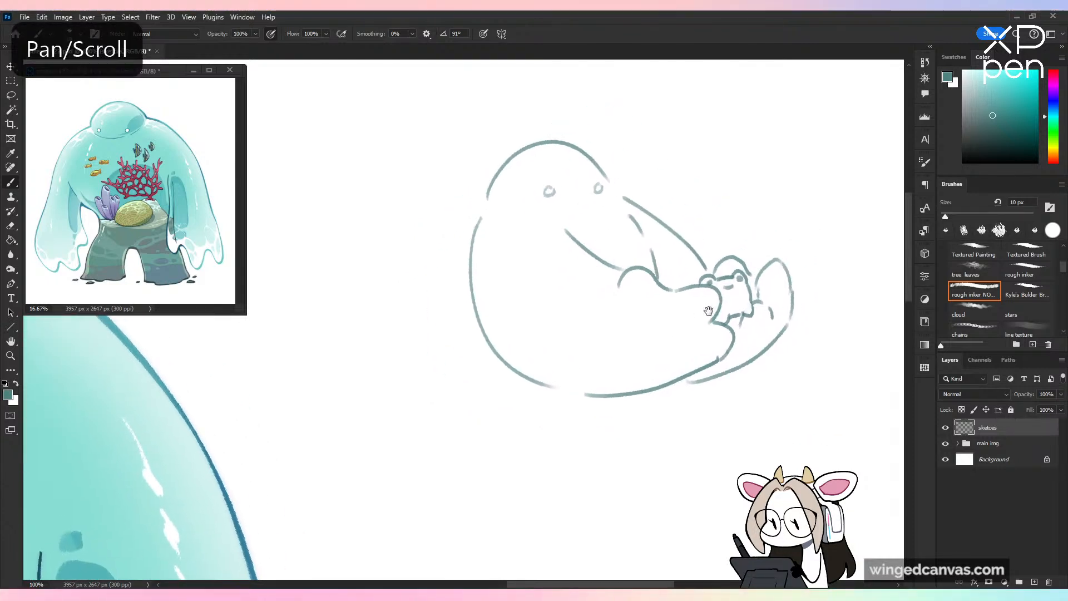
left_click_drag(467, 287, 458, 370)
key("ctrl+z")
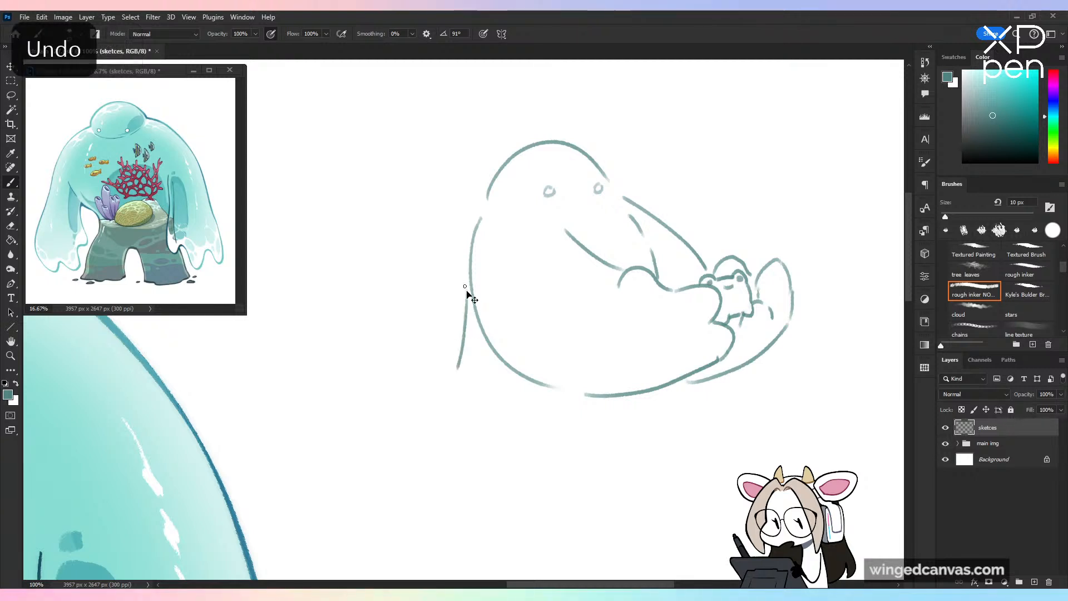
left_click_drag(467, 262, 460, 373)
key("ctrl+z")
left_click_drag(467, 275, 452, 356)
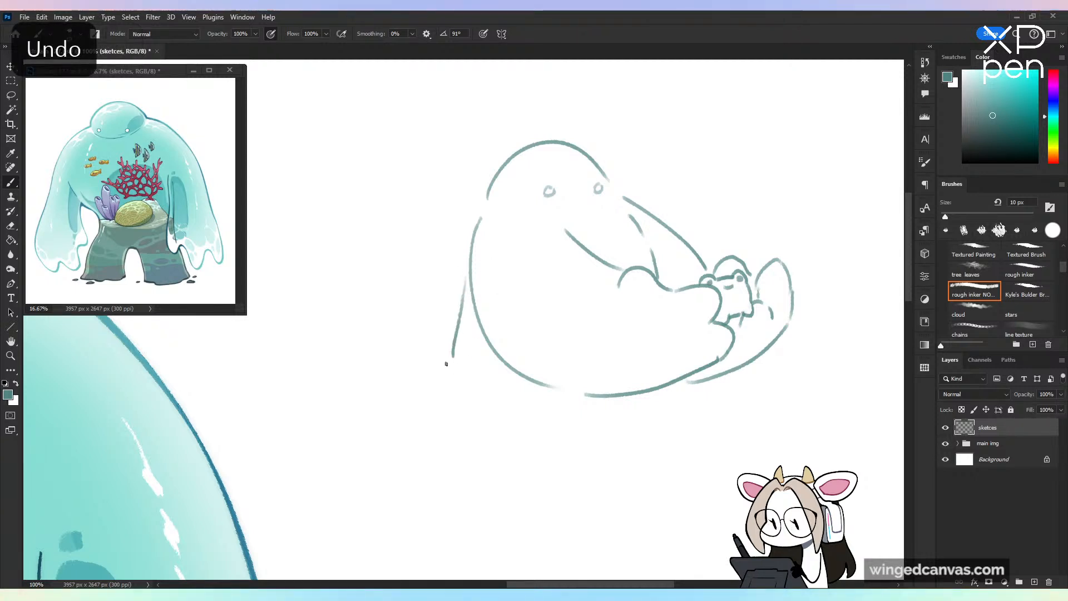
key("ctrl+z")
mouse_move(414, 386)
left_mouse_down()
mouse_move(394, 424)
mouse_move(398, 397)
mouse_move(402, 414)
left_mouse_up()
Step: Draw the arch between the legs and the front leg with its sole beneath the belly
mouse_move(405, 464)
left_mouse_down()
mouse_move(417, 475)
mouse_move(509, 425)
left_mouse_up()
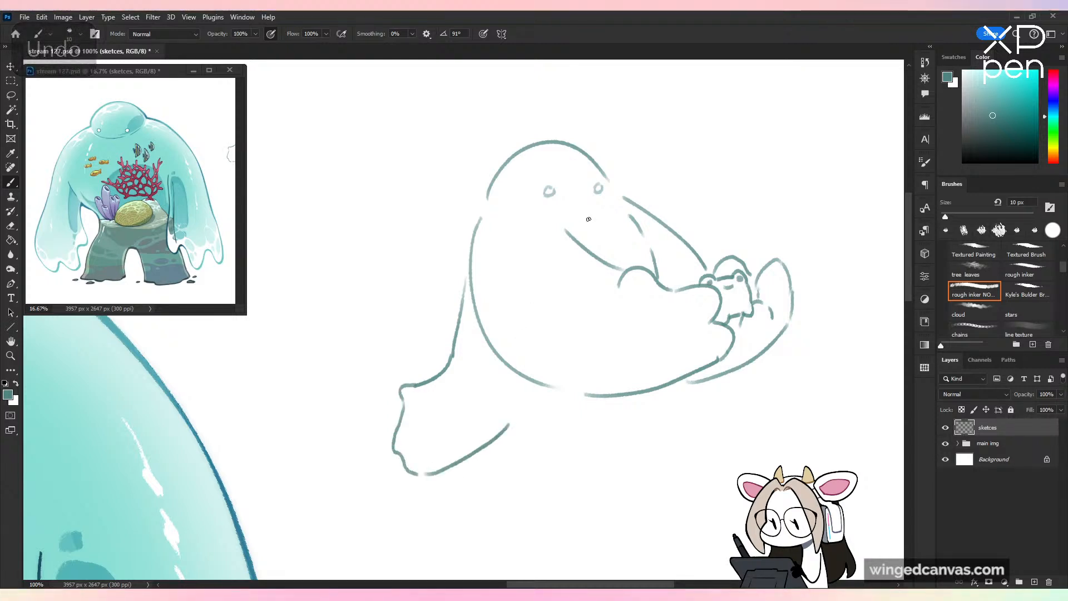
key("ctrl+z")
mouse_move(438, 472)
left_mouse_down()
mouse_move(511, 431)
mouse_move(591, 436)
left_mouse_up()
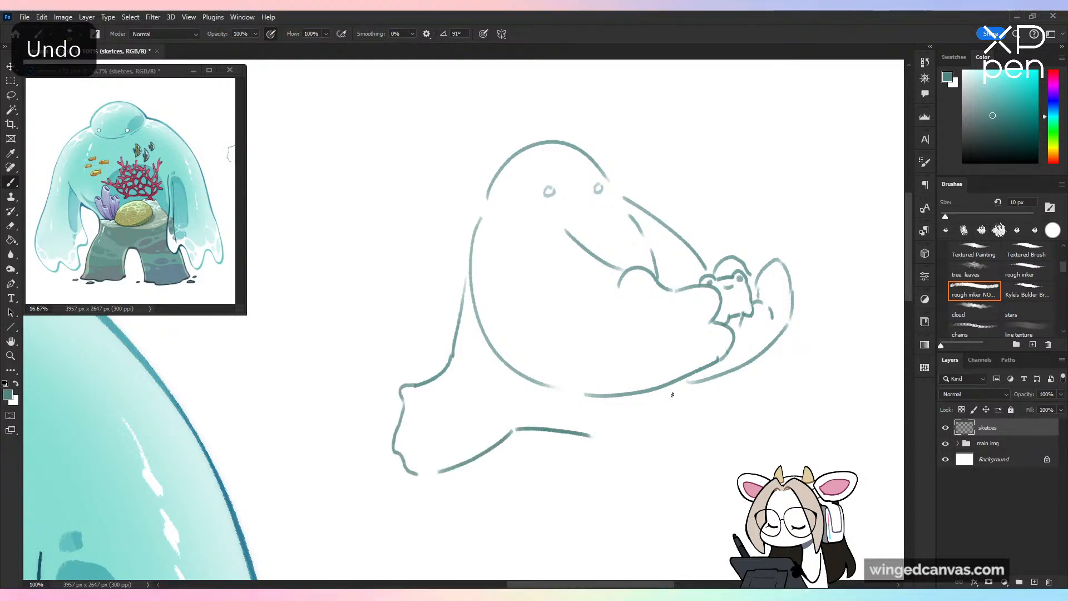
left_click_drag(675, 385, 711, 442)
mouse_move(617, 459)
left_mouse_down()
mouse_move(602, 492)
mouse_move(681, 489)
left_mouse_up()
Step: Finish the front foot's edge and add droplets and a splashing puddle around both feet
mouse_move(711, 447)
left_mouse_down()
mouse_move(727, 462)
mouse_move(700, 485)
mouse_move(742, 431)
left_mouse_up()
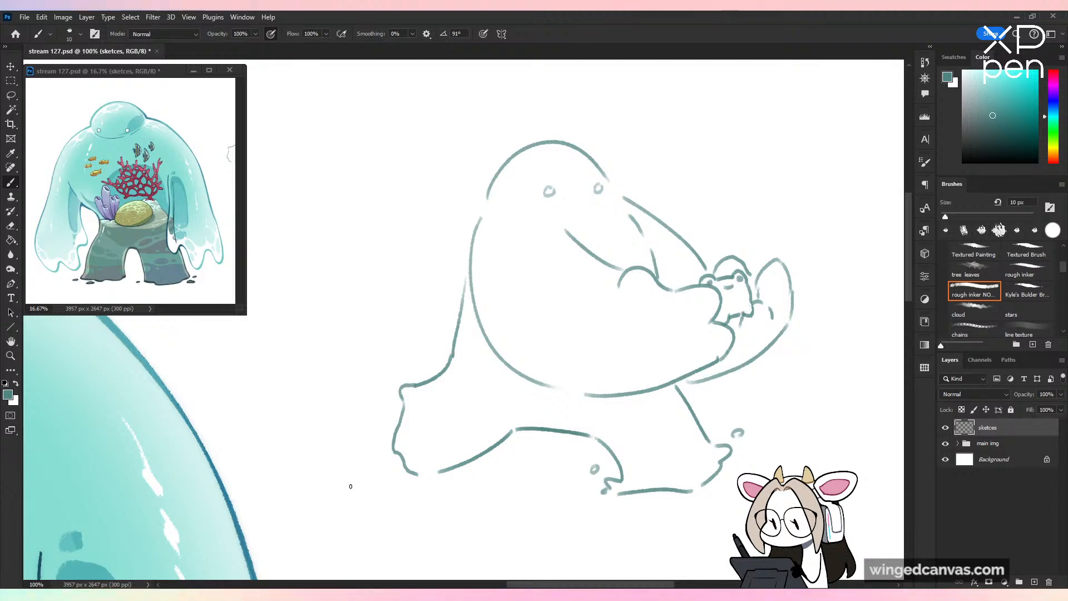
mouse_move(356, 482)
left_mouse_down()
mouse_move(377, 471)
mouse_move(377, 485)
mouse_move(393, 488)
mouse_move(342, 496)
mouse_move(379, 500)
mouse_move(407, 491)
left_mouse_up()
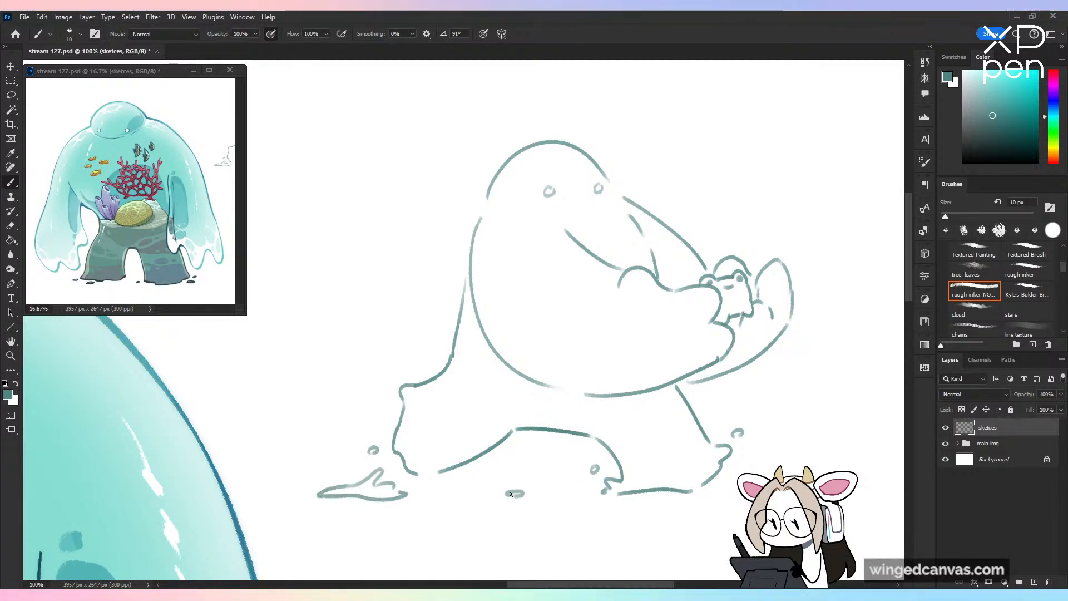
left_click_drag(469, 501, 478, 498)
Step: Move the whole sketch up toward the canvas's upper edge with Free Transform and apply it
key("ctrl+minus")
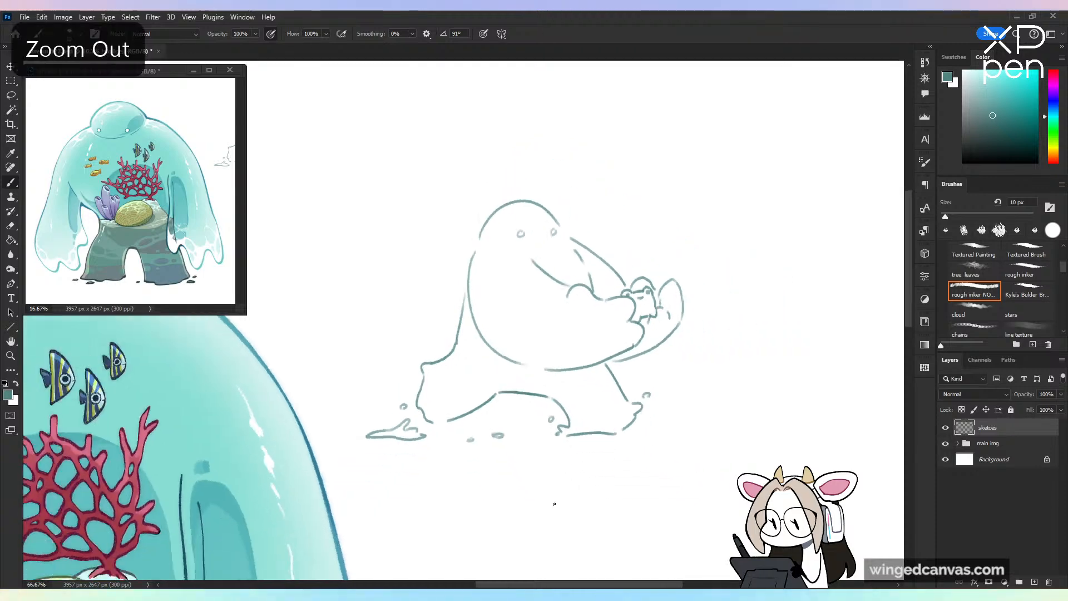
key("ctrl+t")
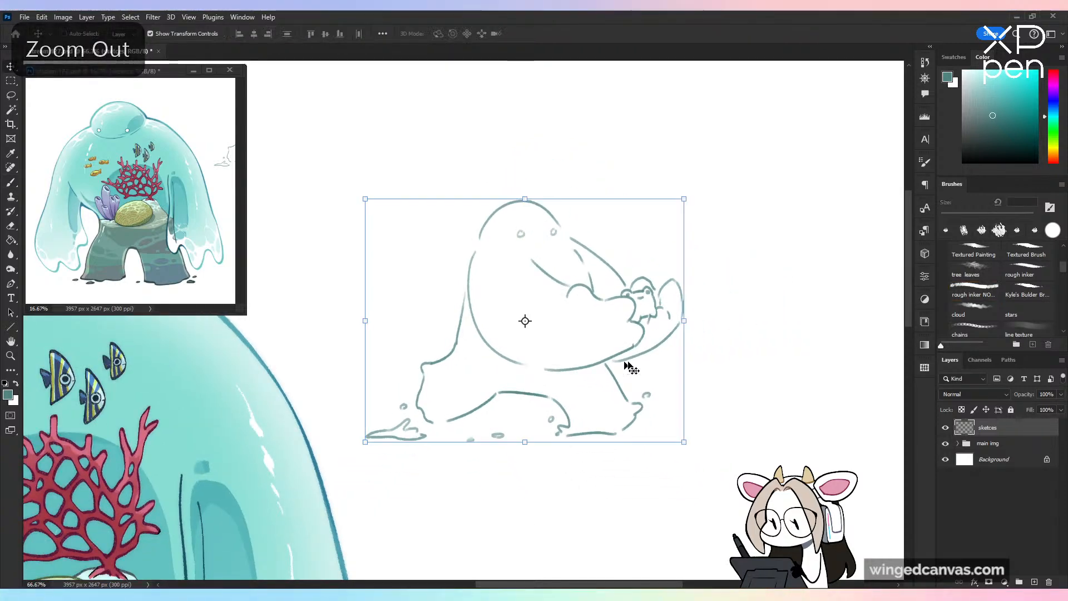
mouse_move(632, 370)
left_mouse_down()
mouse_move(679, 241)
mouse_move(647, 272)
left_mouse_up()
key("Return")
key("ctrl+plus")
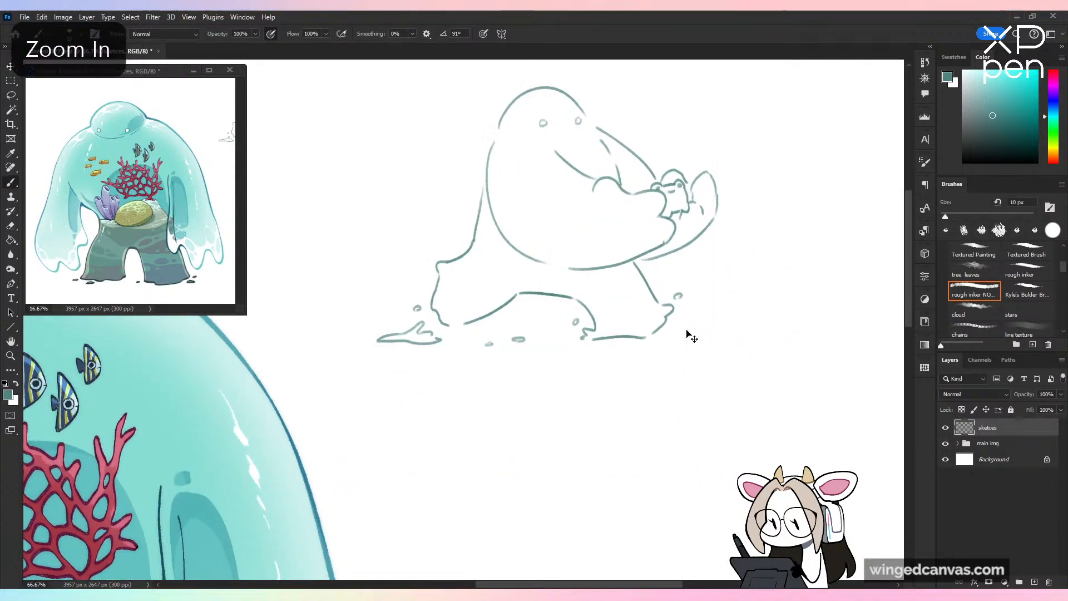
Step: Draw a wavy seabed line across the inside of the belly and a vertical edge near the raised hand
key("ctrl+z")
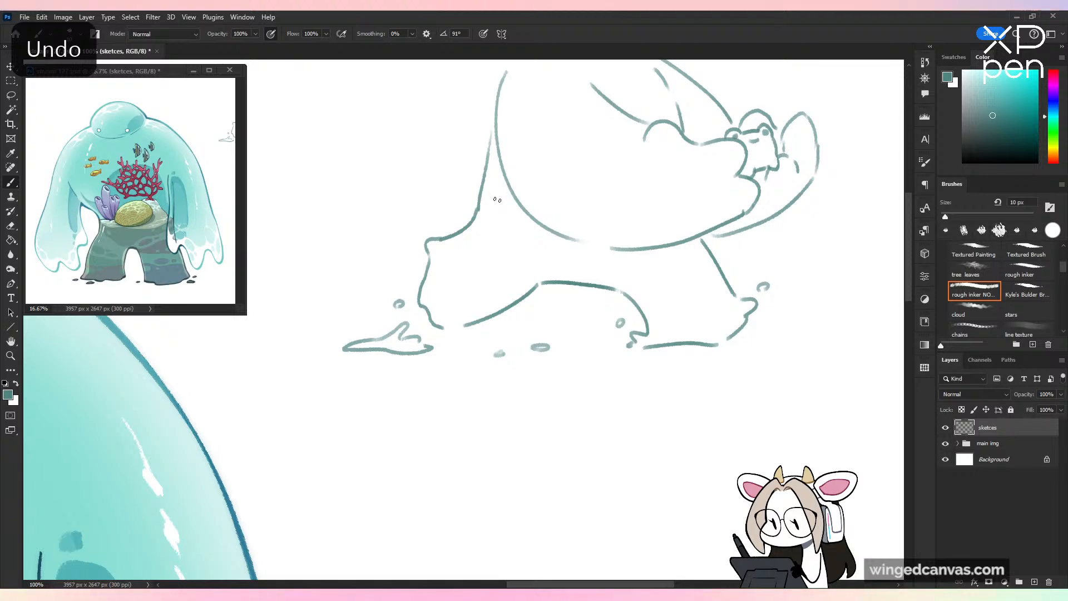
left_click_drag(486, 191, 682, 206)
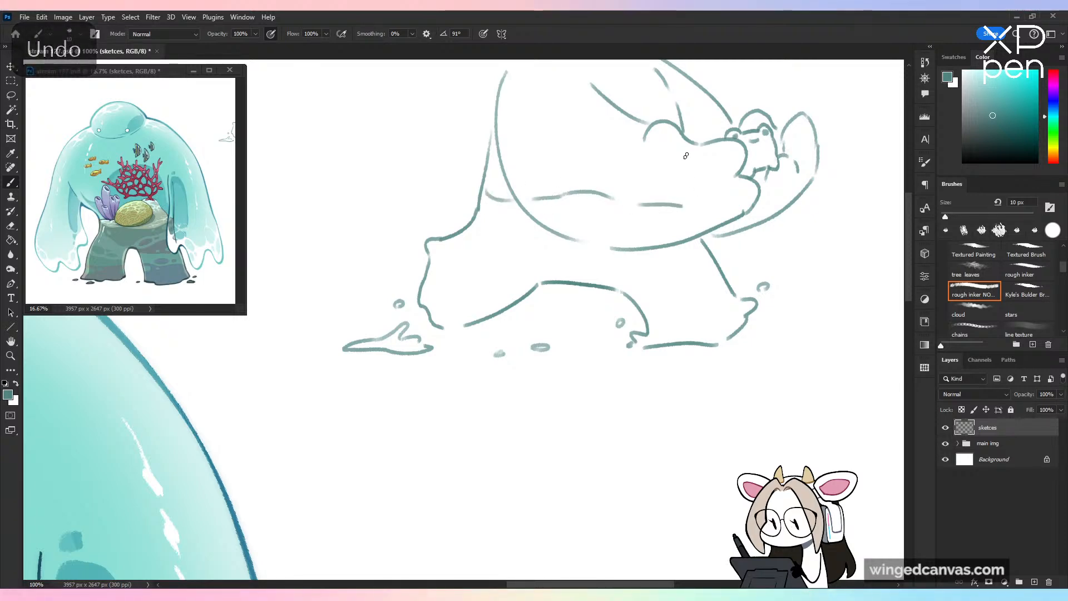
mouse_move(683, 154)
left_mouse_down()
mouse_move(690, 221)
mouse_move(677, 173)
mouse_move(644, 259)
left_mouse_up()
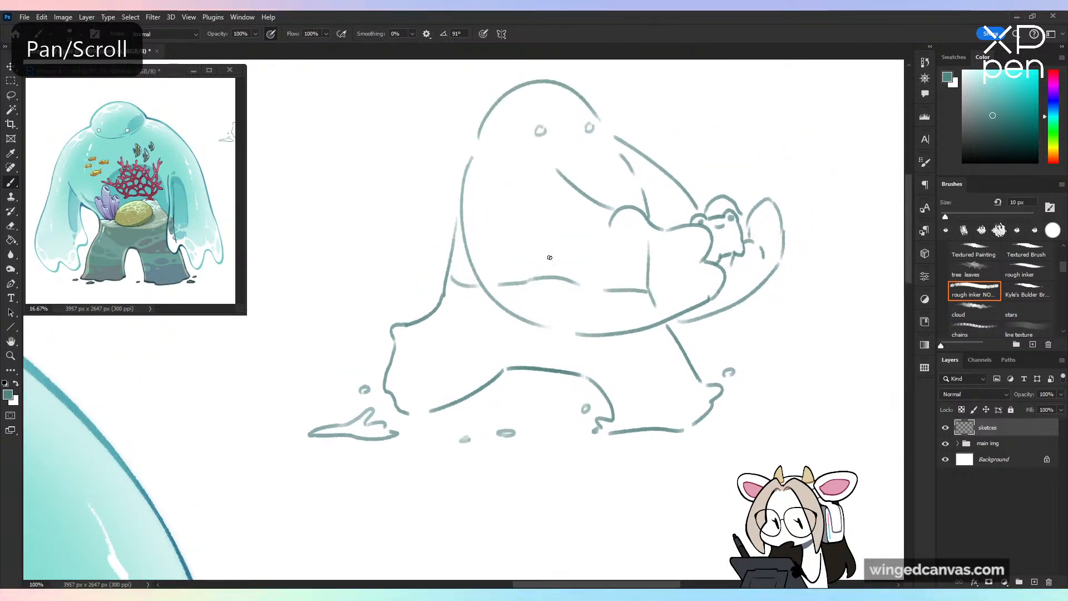
Step: Sketch a branching coral in the middle of the belly and a rounded rock mound at its base
mouse_move(548, 249)
left_mouse_down()
mouse_move(565, 232)
mouse_move(564, 196)
mouse_move(591, 234)
mouse_move(590, 257)
left_mouse_up()
left_click_drag(508, 277, 491, 221)
key("ctrl+z")
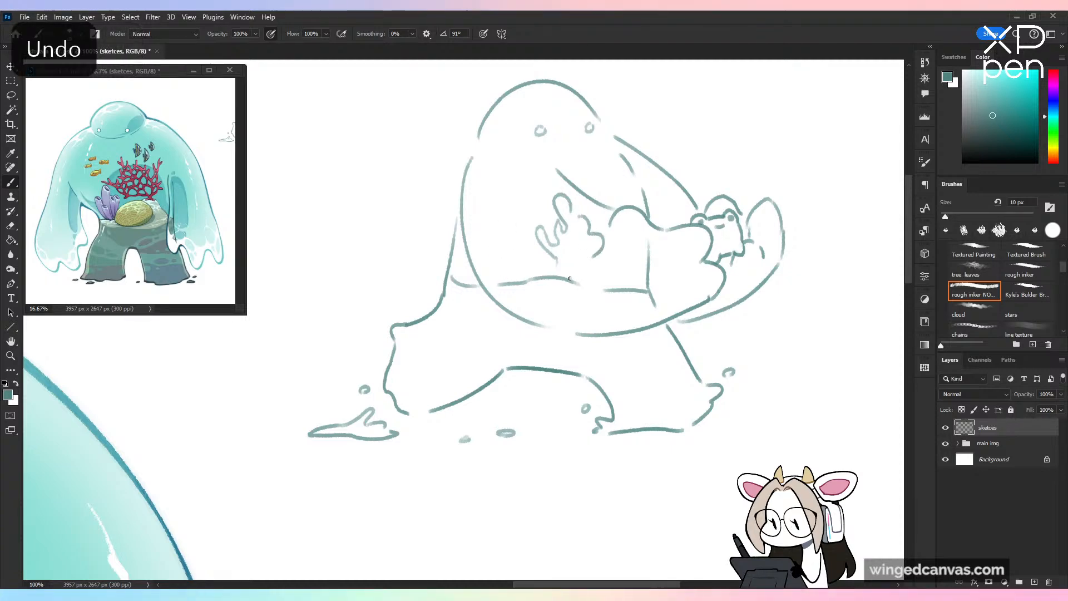
left_click_drag(561, 273, 632, 289)
Step: Sketch a cluster of tube sponges with dark openings beside the coral, redoing the faulty strokes
mouse_move(509, 284)
left_mouse_down()
mouse_move(507, 259)
mouse_move(531, 254)
mouse_move(549, 276)
left_mouse_up()
mouse_move(519, 224)
left_mouse_down()
mouse_move(523, 257)
mouse_move(521, 223)
mouse_move(535, 277)
left_mouse_up()
key("ctrl+z")
key("ctrl+z")
key("ctrl+z")
key("ctrl+z")
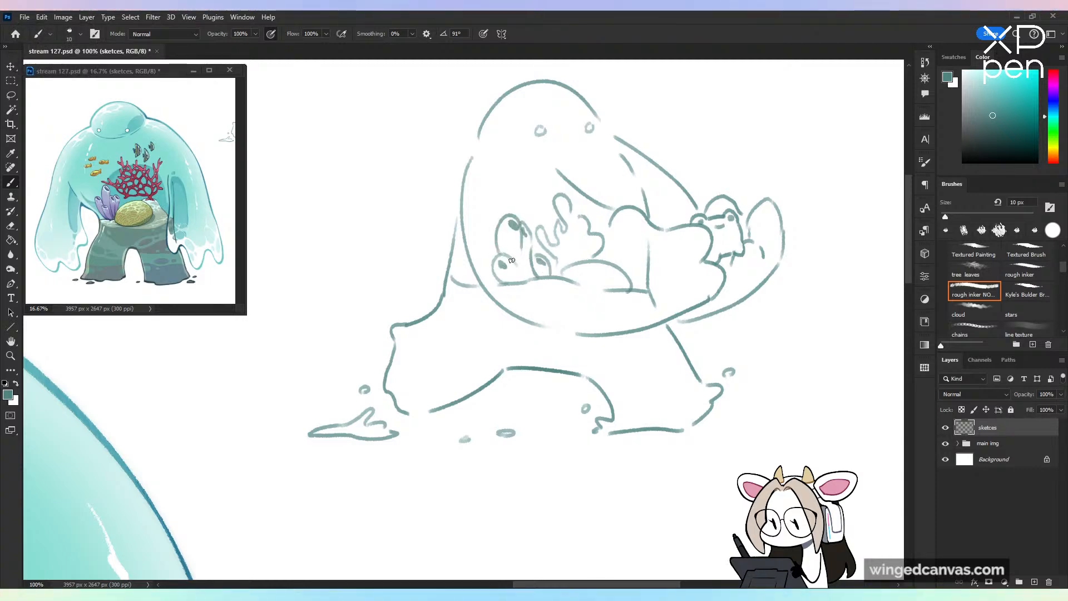
left_click_drag(528, 273, 525, 270)
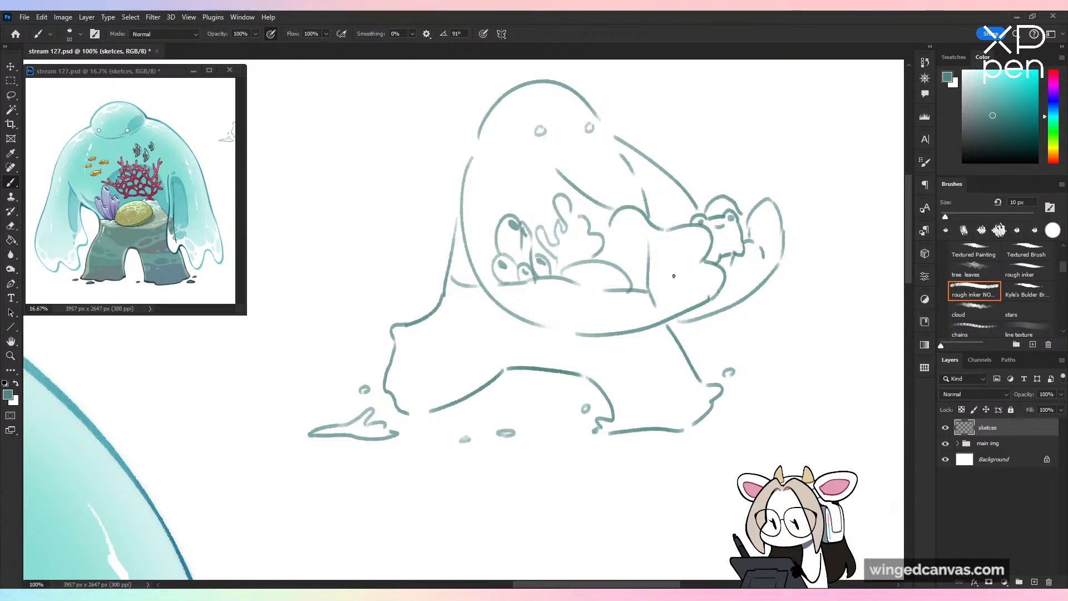
Step: Add small round, spotted shapes inside the forearm and beside its edge, and save the file
mouse_move(674, 276)
left_mouse_down()
mouse_move(684, 252)
mouse_move(660, 260)
mouse_move(716, 217)
mouse_move(688, 231)
mouse_move(699, 242)
mouse_move(694, 265)
left_mouse_up()
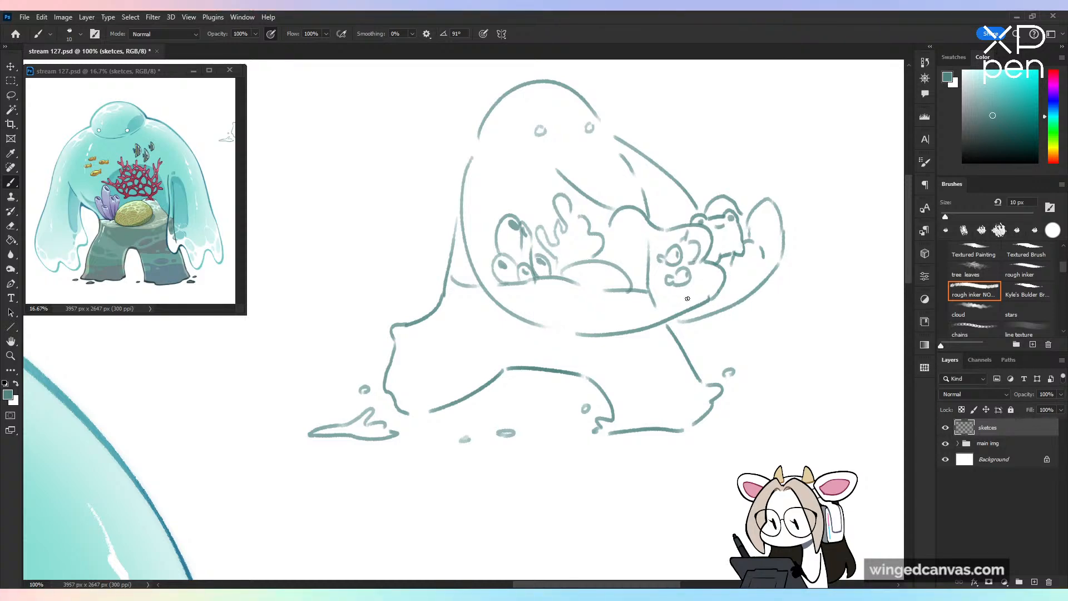
left_click_drag(635, 245, 632, 247)
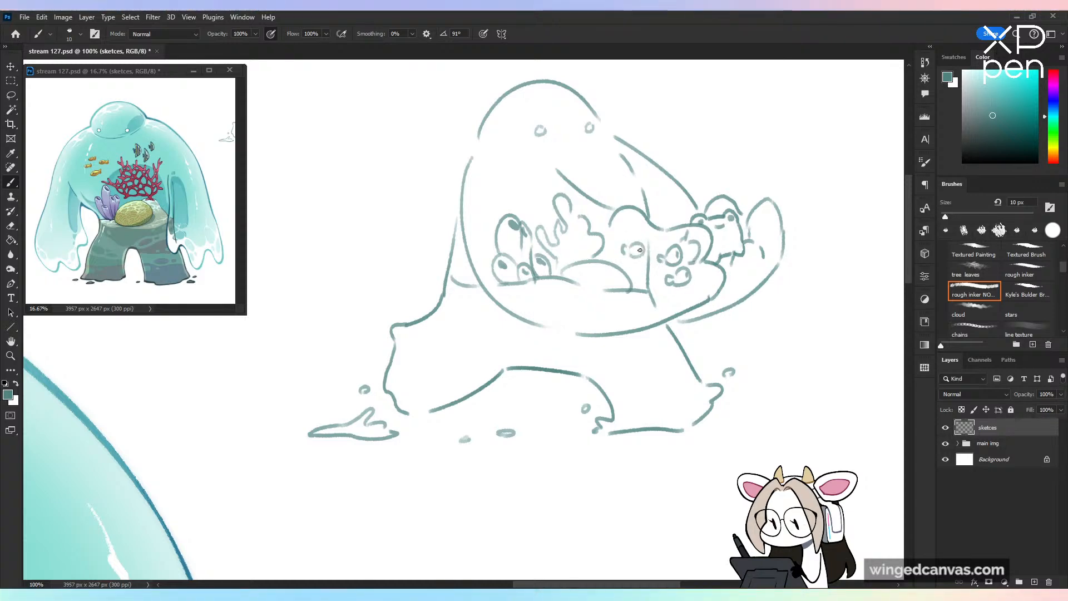
left_click_drag(661, 305, 680, 296)
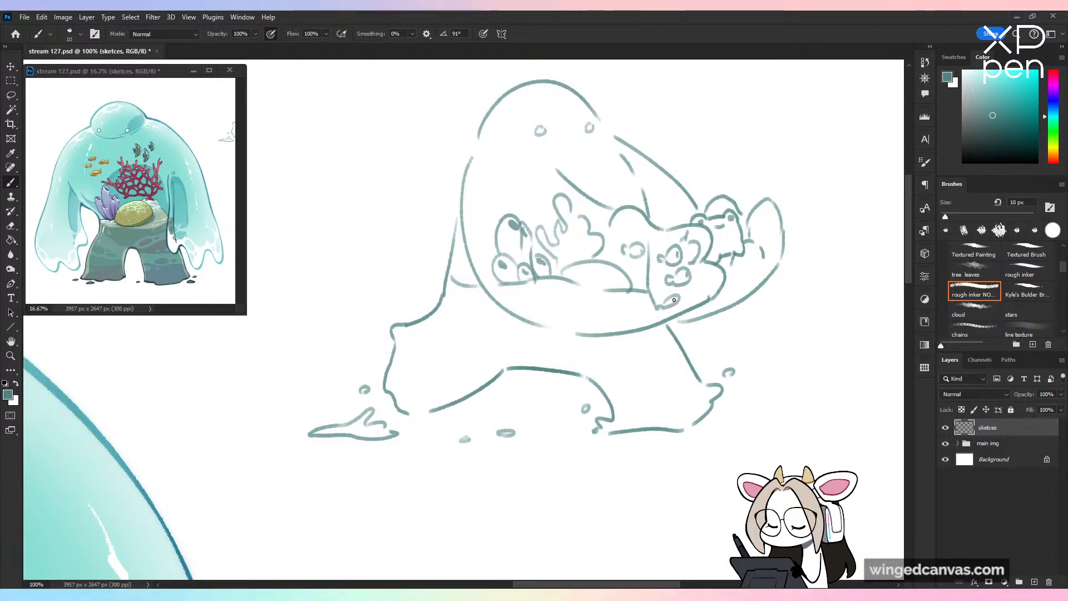
key("ctrl+s")
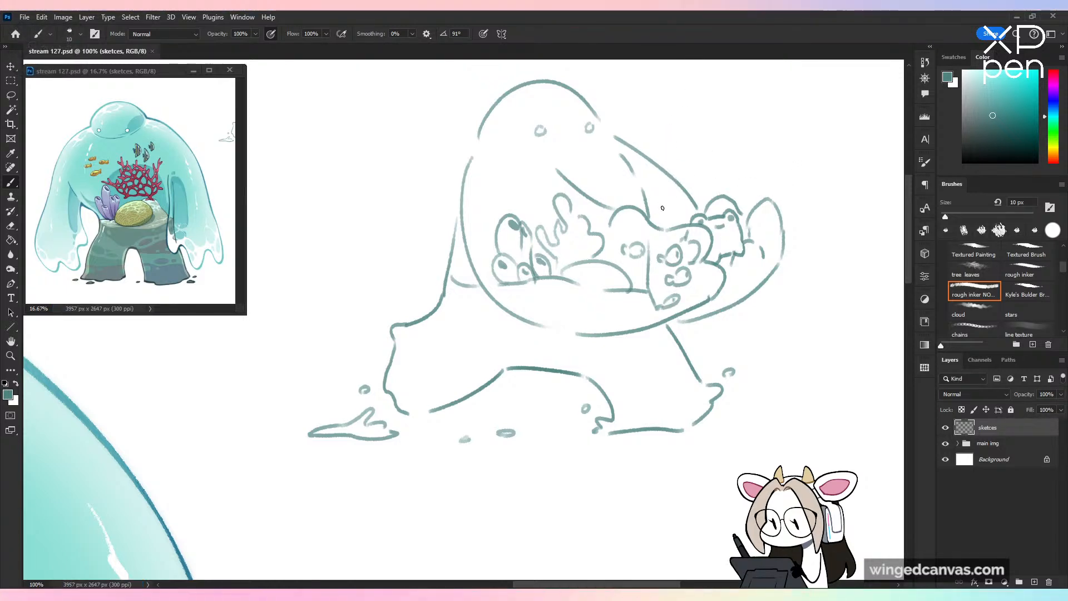
Step: Add a few small fish shapes along the creature's upper arms and save the file
left_click_drag(666, 205, 669, 223)
left_click_drag(624, 198, 636, 204)
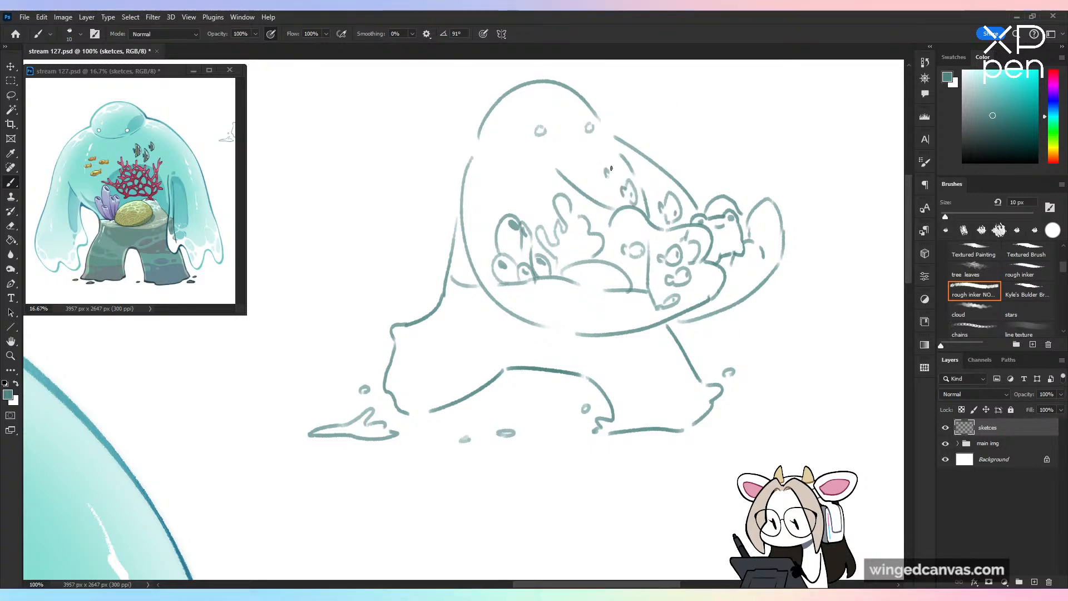
key("ctrl+minus")
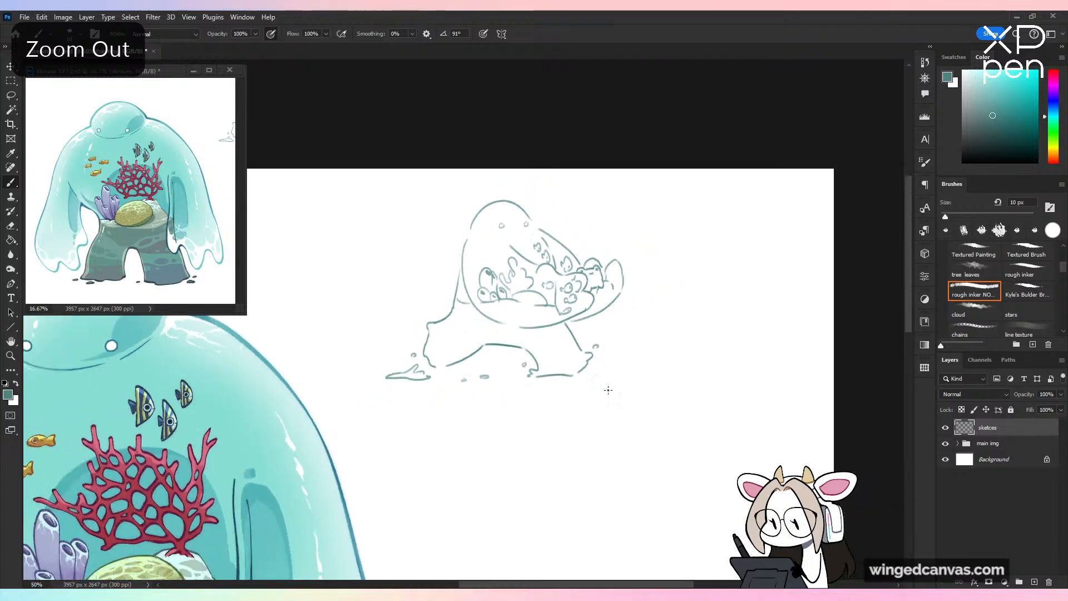
key("ctrl+s")
Step: Add two short motion lines behind the creature's back and move the sketch slightly toward the finished illustration
key("ctrl+plus")
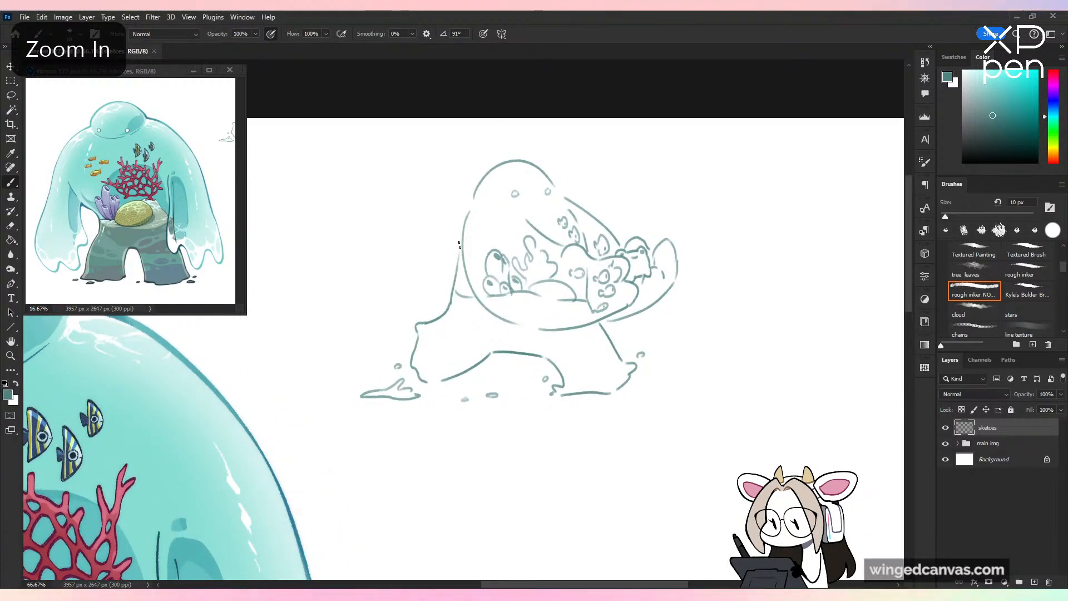
left_click_drag(444, 234, 443, 219)
scroll(773, 311, "down", 2)
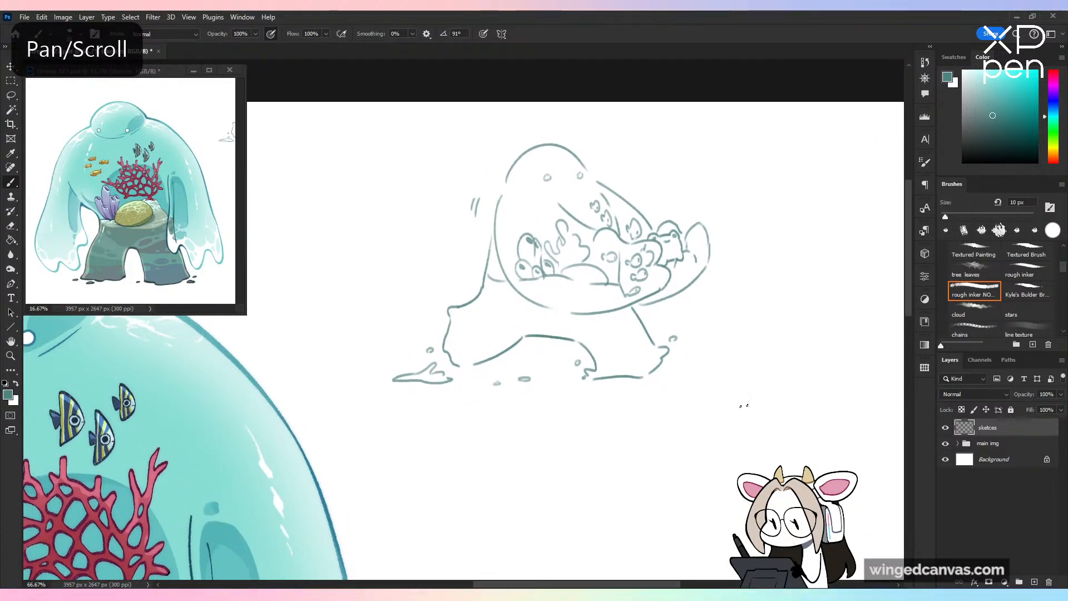
key("v")
left_click_drag(658, 357, 610, 351)
key("b")
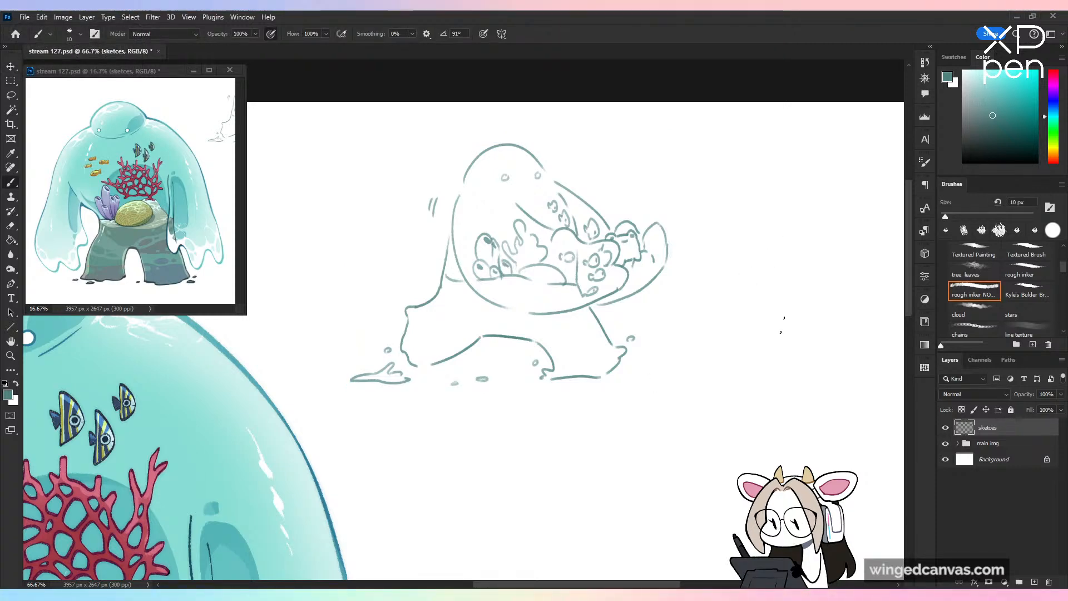
Step: Draw the domed head outline of a second creature beside the first sketch's feet, redoing the arc, and save the file
scroll(646, 468, "right", 5)
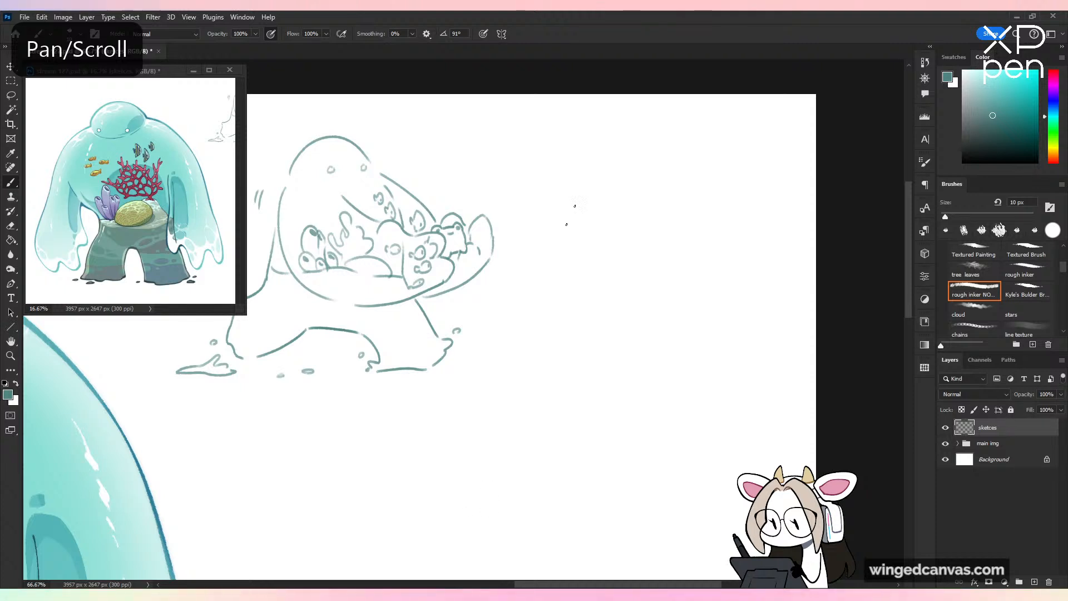
key("ctrl+z")
mouse_move(501, 376)
left_mouse_down()
mouse_move(516, 349)
mouse_move(575, 338)
left_mouse_up()
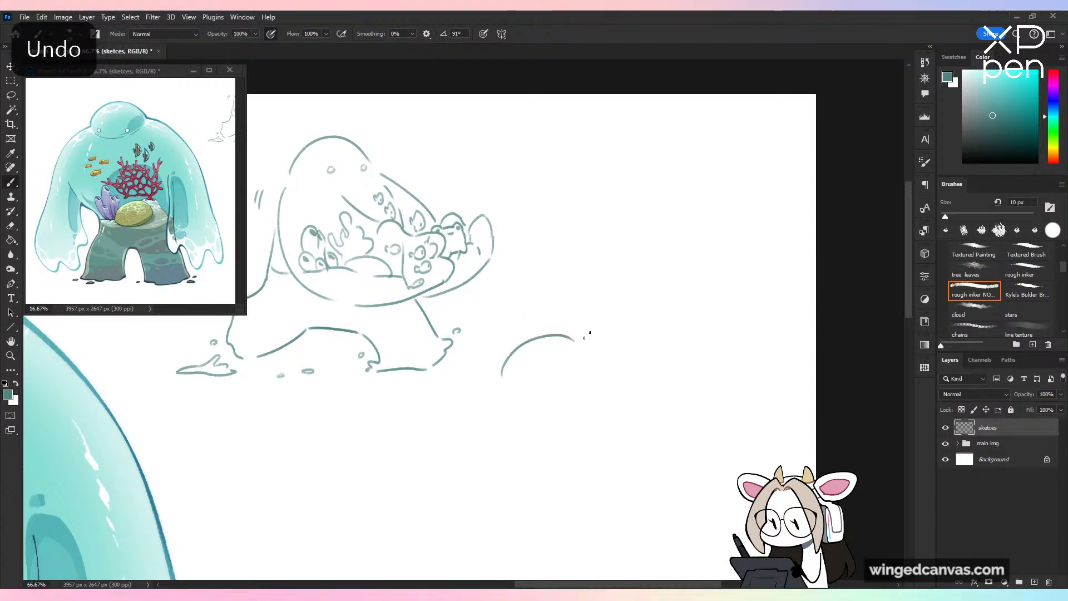
key("ctrl+z")
mouse_move(505, 379)
left_mouse_down()
mouse_move(586, 378)
mouse_move(648, 315)
left_mouse_up()
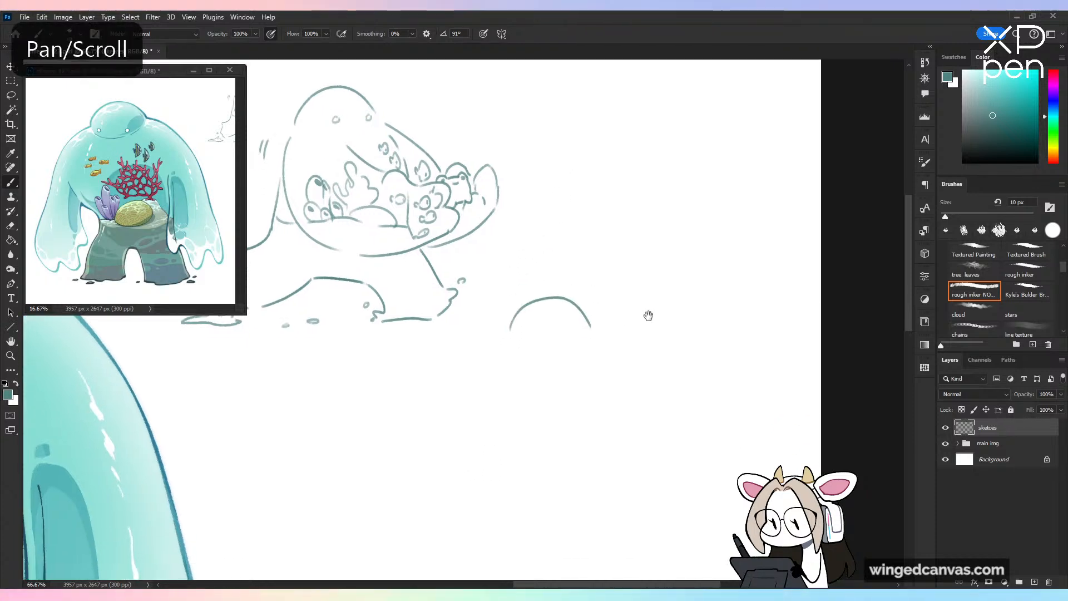
key("ctrl+plus")
key("ctrl+s")
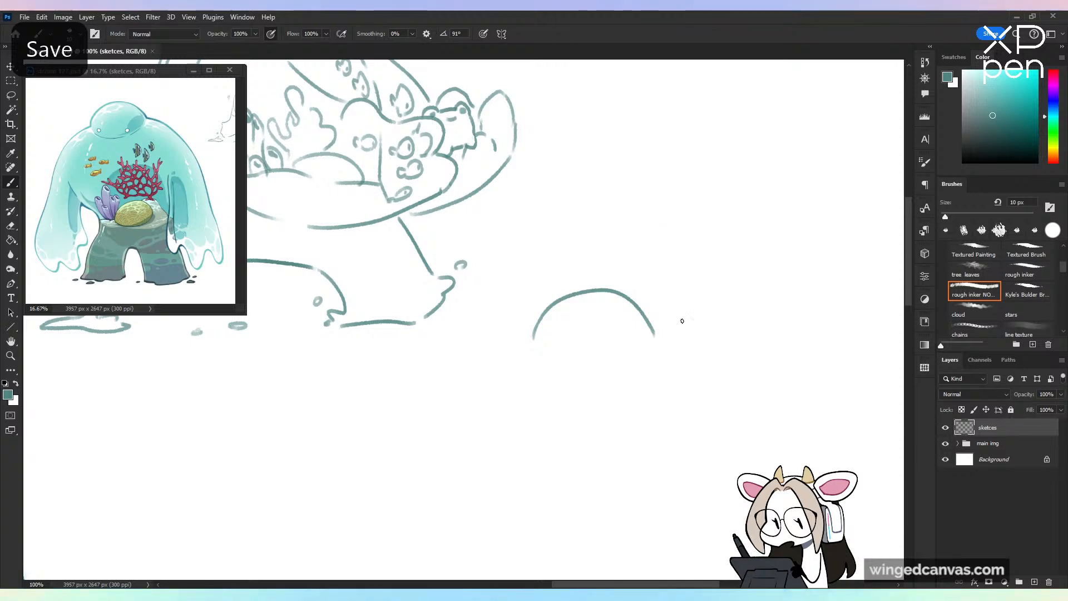
Step: Draw two closed, curved eyes on the new head and the rounded left side of its body, redoing the faulty strokes
left_click_drag(548, 337, 632, 332)
key("ctrl+z")
key("ctrl+z")
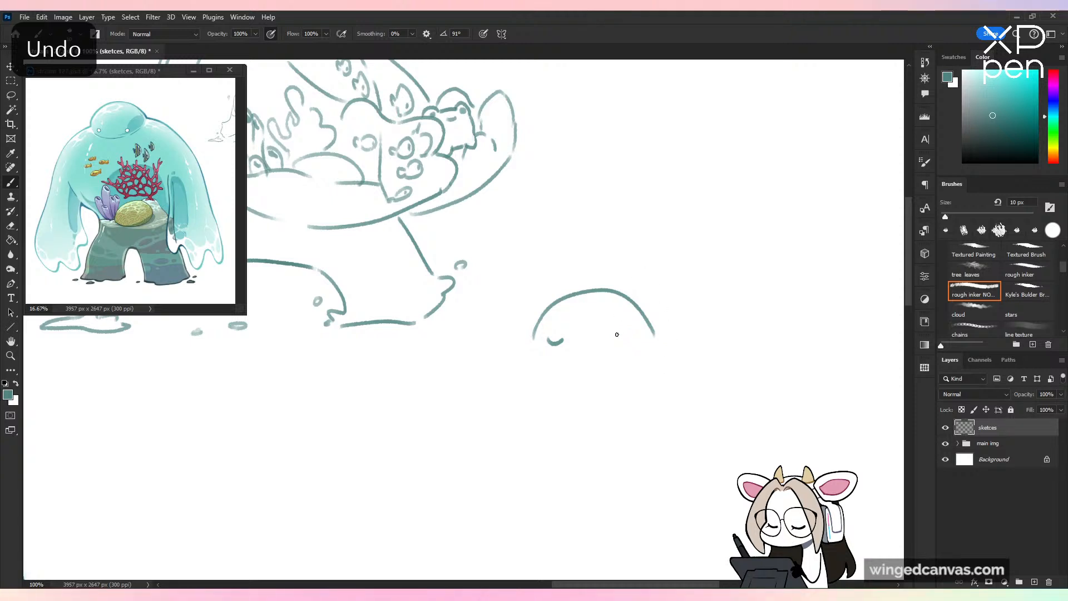
left_click_drag(531, 340, 463, 478)
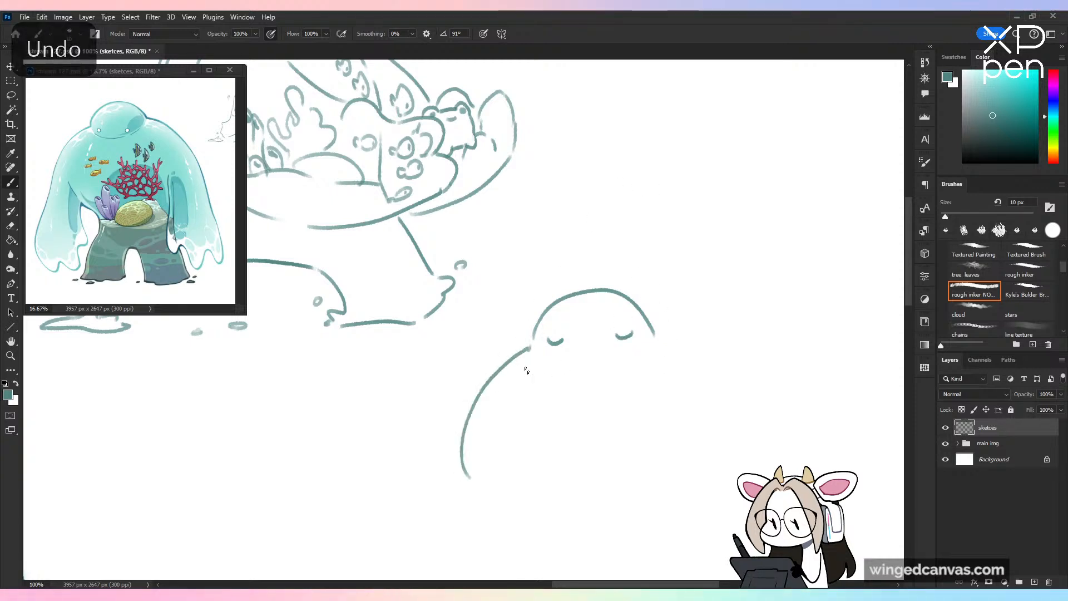
key("ctrl+z")
left_click_drag(472, 431, 527, 473)
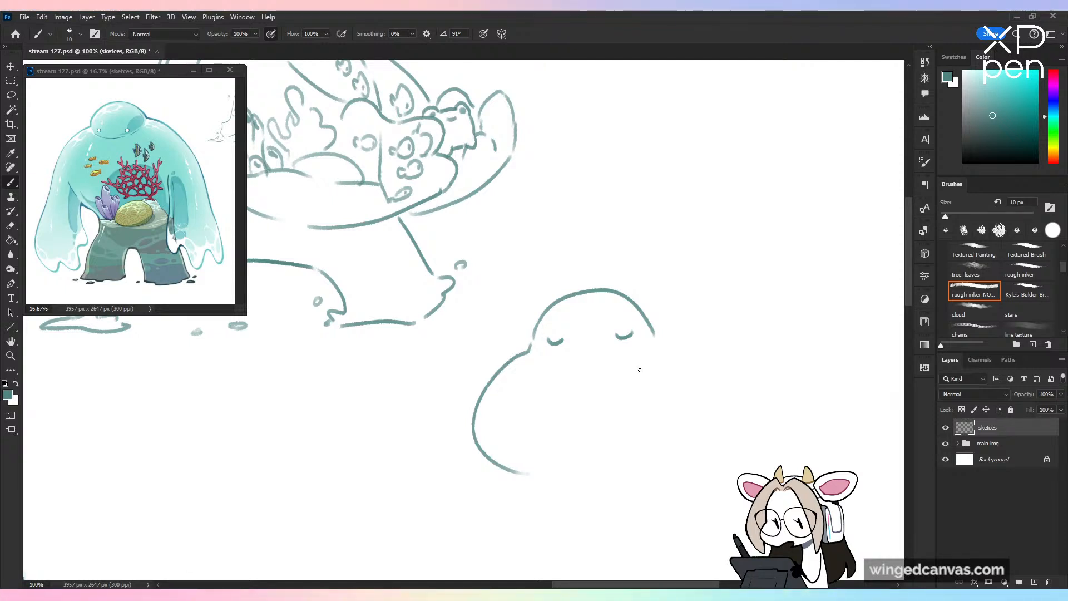
Step: Draw an arm folded across the chest with its lumpy hand, plus a small bump showing above the forearm
mouse_move(537, 389)
left_mouse_down()
mouse_move(588, 408)
mouse_move(616, 398)
left_mouse_up()
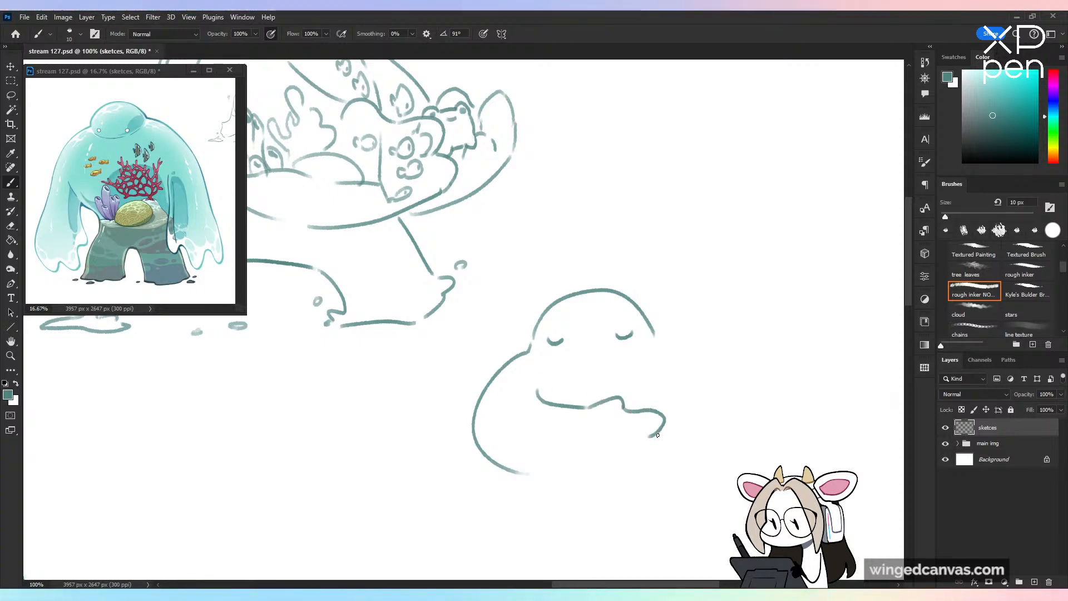
left_click_drag(660, 434, 602, 479)
left_click_drag(561, 404, 581, 398)
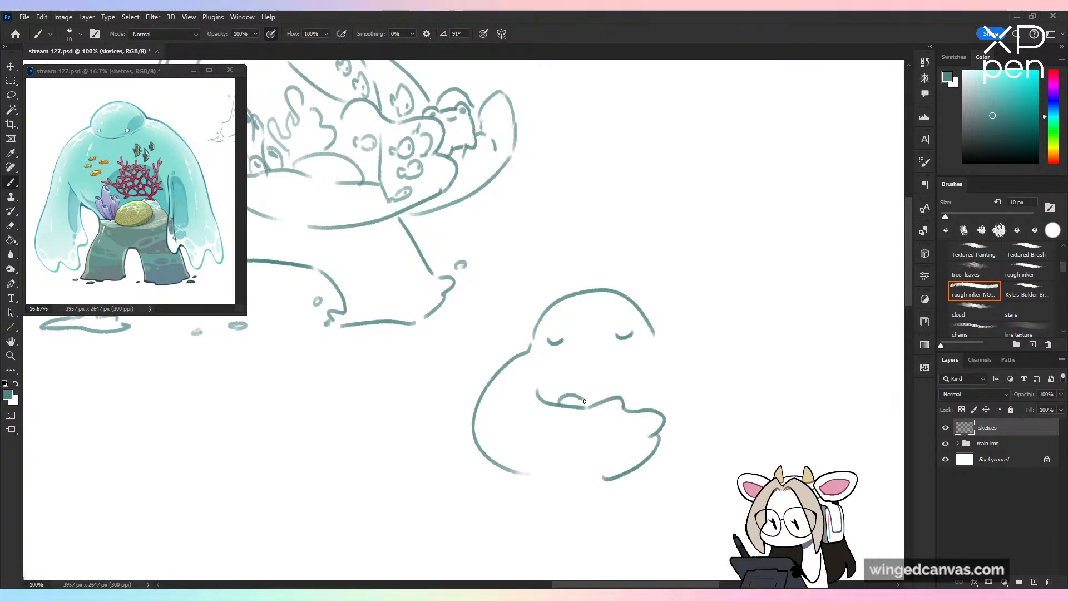
Step: Draw the body's rounded right side, redoing it once, and a short line for the other forearm
left_click_drag(660, 339, 670, 460)
key("ctrl+z")
left_click_drag(666, 343, 660, 472)
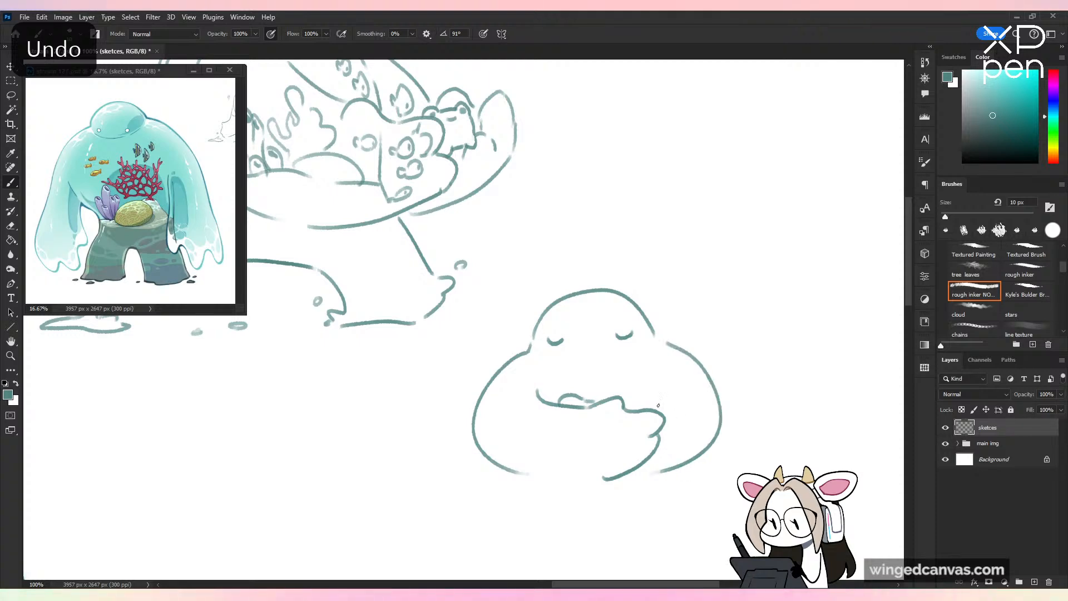
left_click_drag(629, 403, 661, 389)
Step: Close the body's lower edge with a shallow curve beneath the folded arm, redoing the line
left_click_drag(531, 475, 619, 473)
key("ctrl+z")
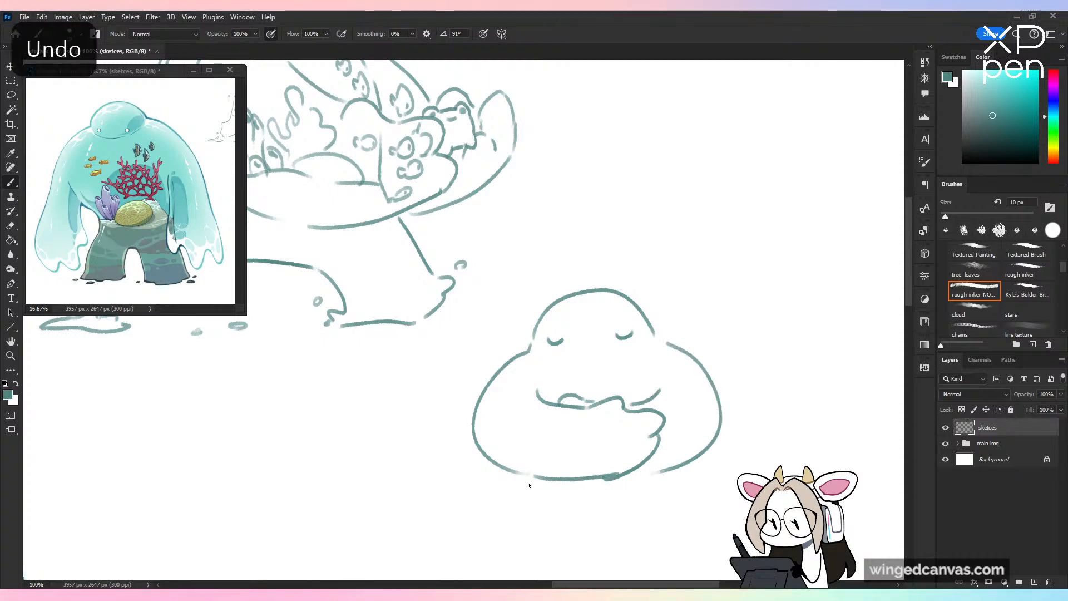
left_click_drag(532, 477, 613, 477)
key("ctrl+z")
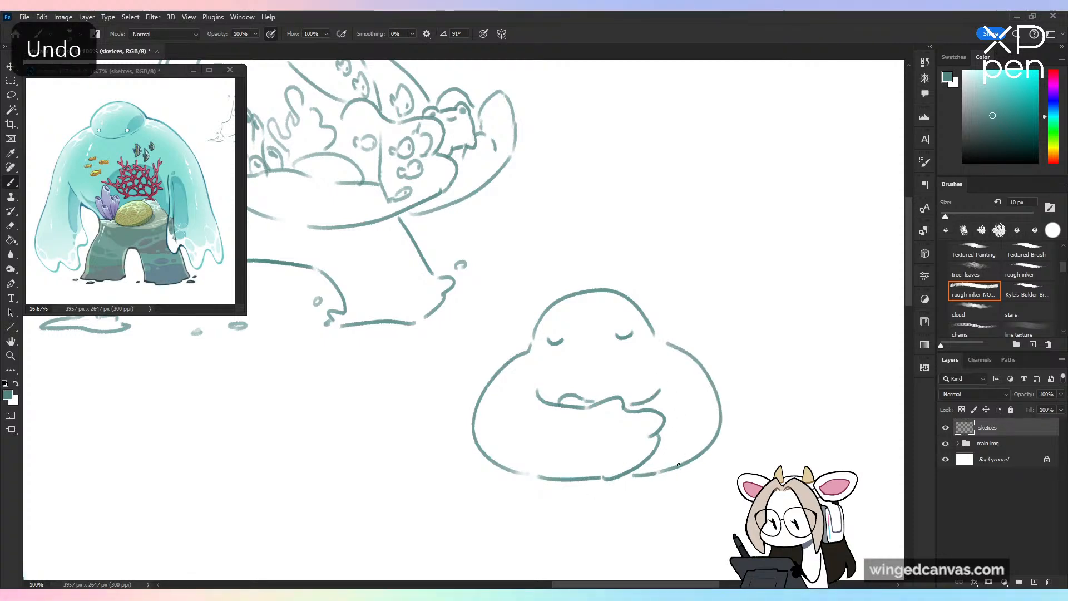
left_click_drag(678, 464, 678, 401)
mouse_move(500, 412)
left_mouse_down()
mouse_move(459, 421)
mouse_move(434, 448)
mouse_move(430, 477)
mouse_move(477, 489)
mouse_move(635, 474)
left_mouse_up()
key("ctrl+z")
key("ctrl+z")
left_click_drag(490, 492, 584, 488)
key("ctrl+z")
key("ctrl+z")
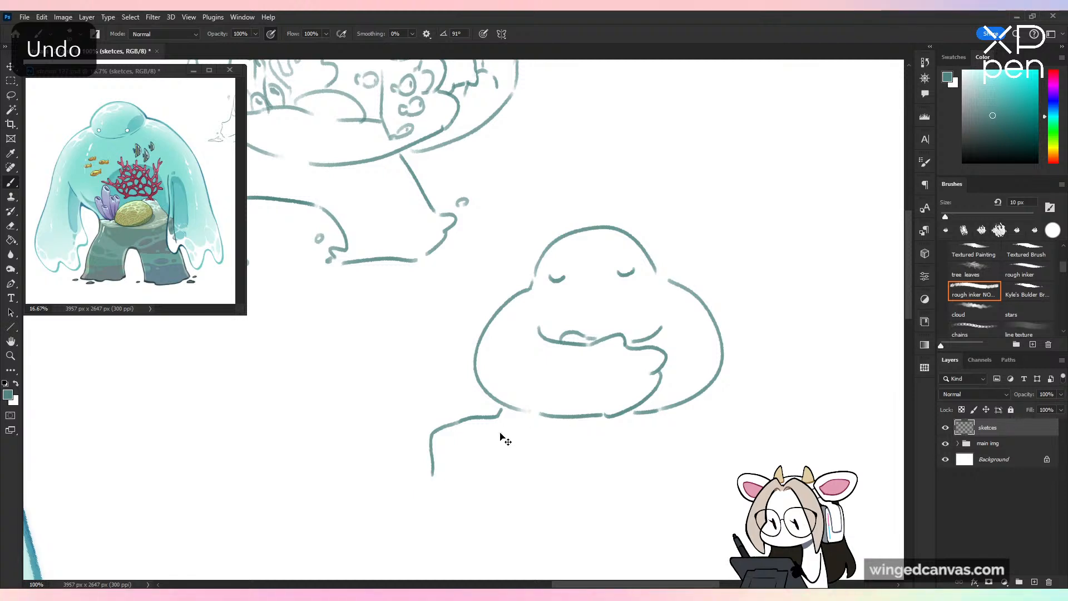
key("ctrl+z")
Step: Sketch two short, stubby legs side by side beneath the body and add two droplets below the feet
mouse_move(504, 413)
left_mouse_down()
mouse_move(485, 450)
mouse_move(498, 426)
left_mouse_up()
key("ctrl+z")
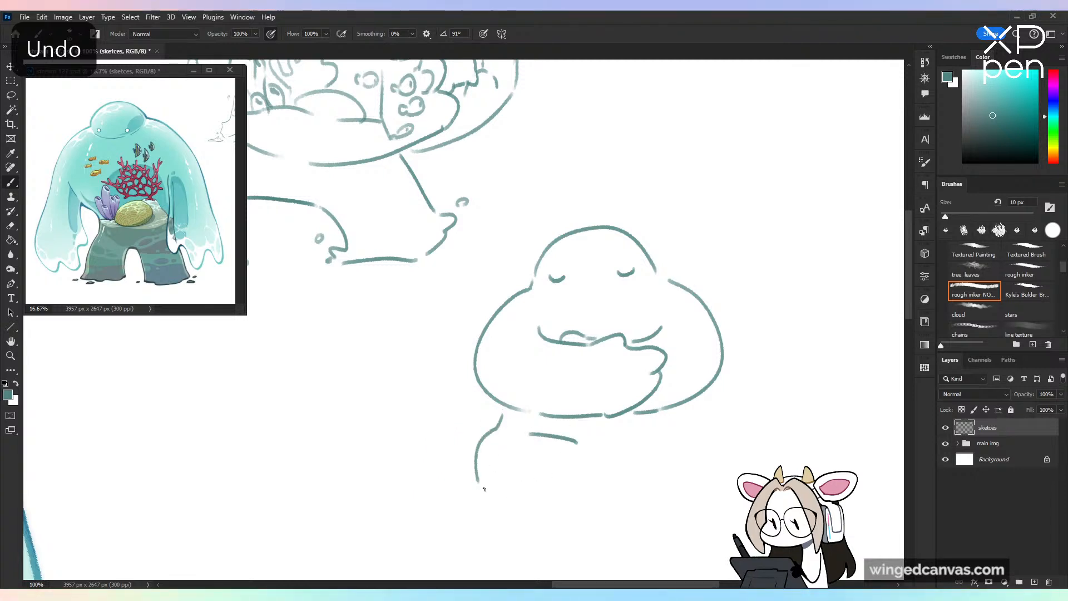
left_click_drag(485, 489, 553, 501)
left_click_drag(580, 443, 612, 486)
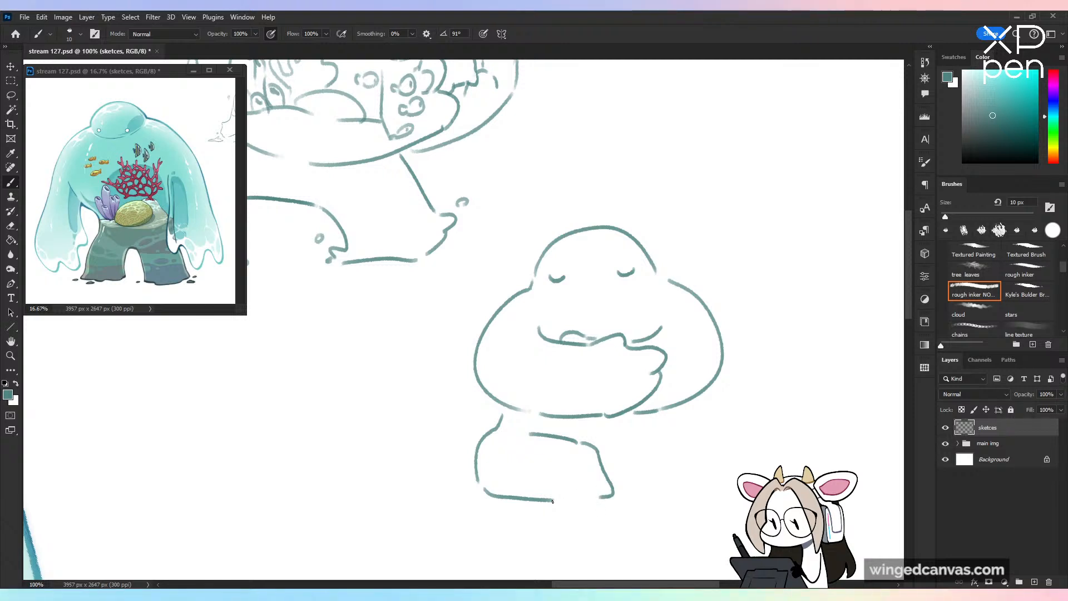
left_click_drag(551, 504, 607, 497)
left_click(537, 511)
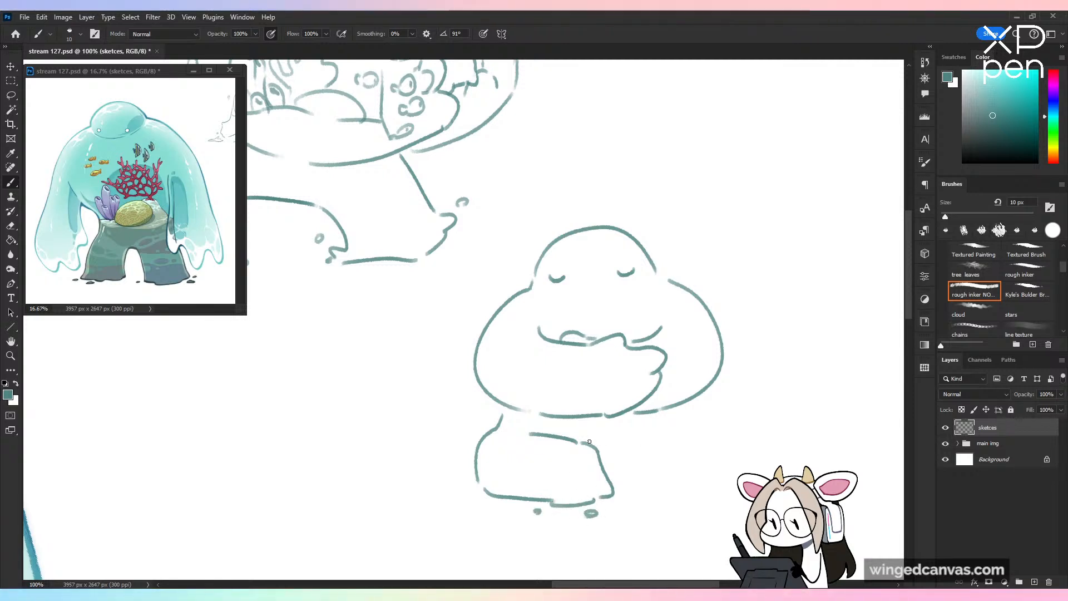
left_click_drag(582, 443, 659, 435)
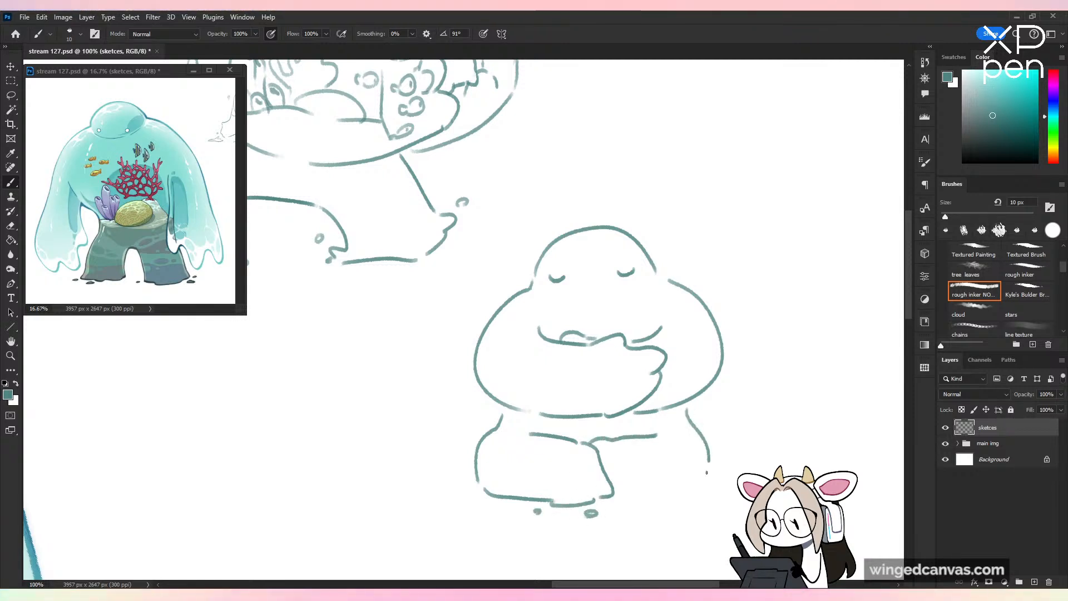
left_click_drag(707, 472, 704, 480)
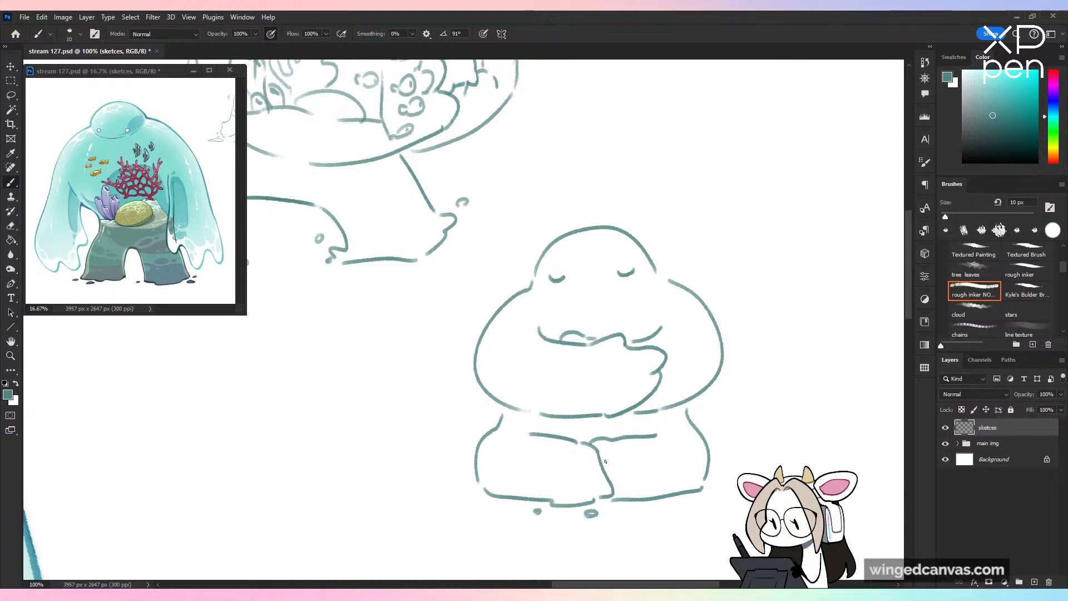
Step: Draw four small fish with eyes and tails inside the hugging creature's belly beneath the folded arm, redoing one stroke
key("ctrl+equal")
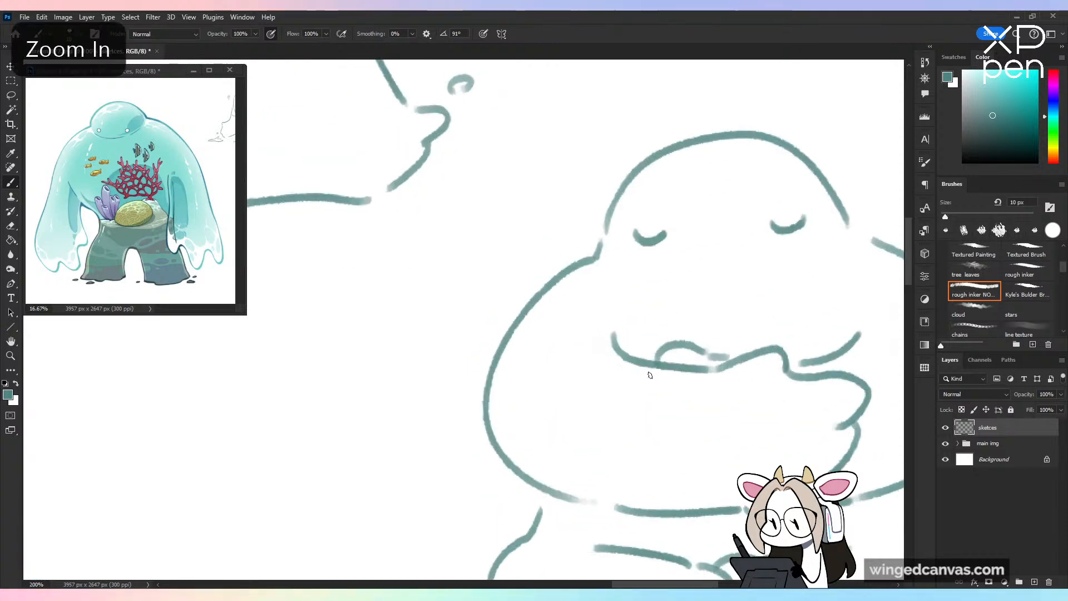
left_click_drag(739, 436, 618, 388)
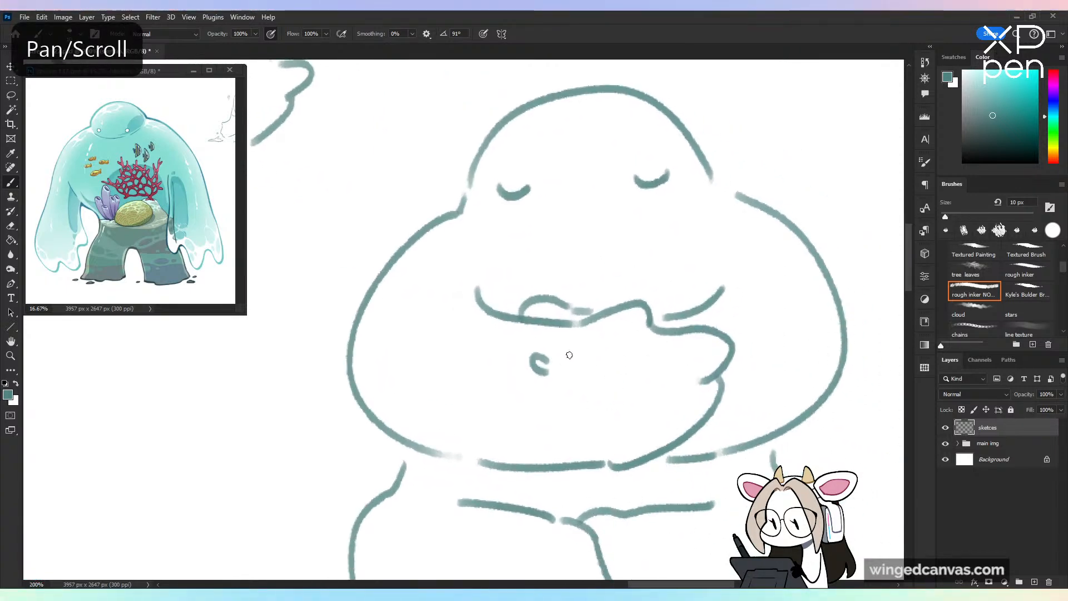
mouse_move(556, 356)
left_mouse_down()
mouse_move(609, 362)
mouse_move(554, 370)
mouse_move(590, 382)
mouse_move(551, 368)
mouse_move(579, 366)
left_mouse_up()
key("ctrl+z")
mouse_move(595, 402)
left_mouse_down()
mouse_move(584, 410)
mouse_move(632, 408)
mouse_move(617, 410)
left_mouse_up()
mouse_move(524, 416)
left_mouse_down()
mouse_move(562, 413)
mouse_move(482, 396)
left_mouse_up()
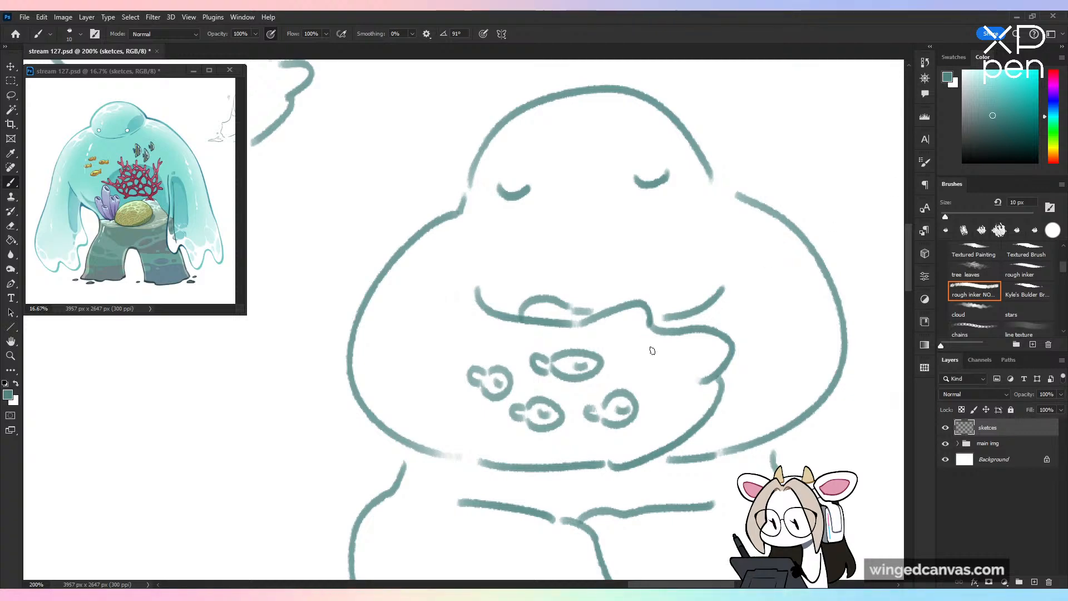
Step: Draw three upright finned fish around the creature's hand, redoing faulty strokes, and save the document
mouse_move(667, 349)
left_mouse_down()
mouse_move(663, 400)
mouse_move(691, 376)
mouse_move(676, 380)
mouse_move(746, 412)
mouse_move(760, 382)
mouse_move(755, 399)
mouse_move(725, 403)
mouse_move(742, 416)
mouse_move(751, 391)
left_mouse_up()
key("ctrl+z")
key("ctrl+z")
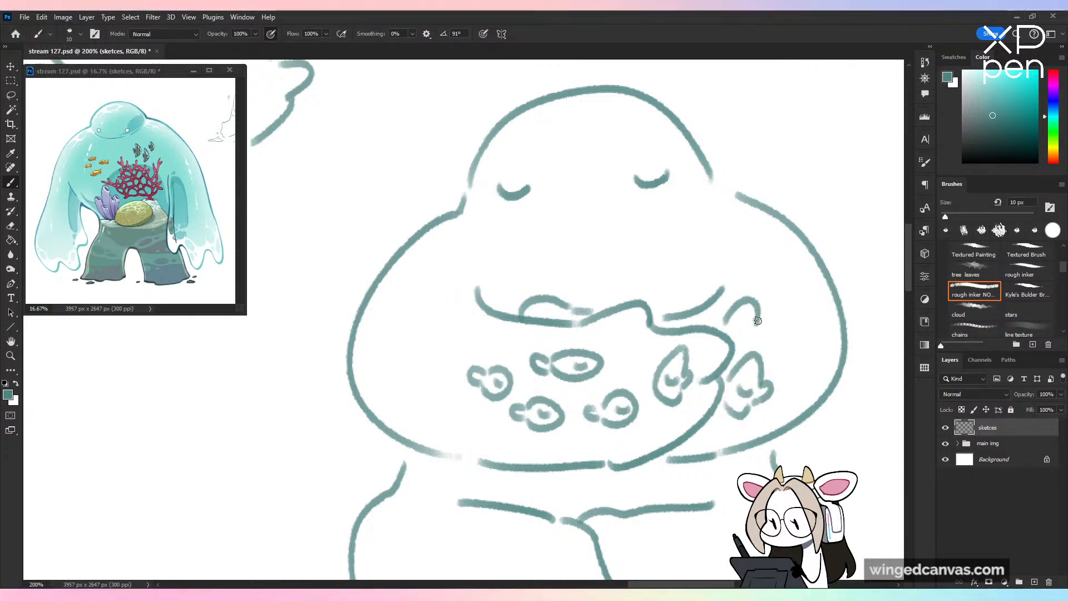
key("ctrl+z")
left_click_drag(771, 327, 746, 345)
key("ctrl+z")
key("ctrl+z")
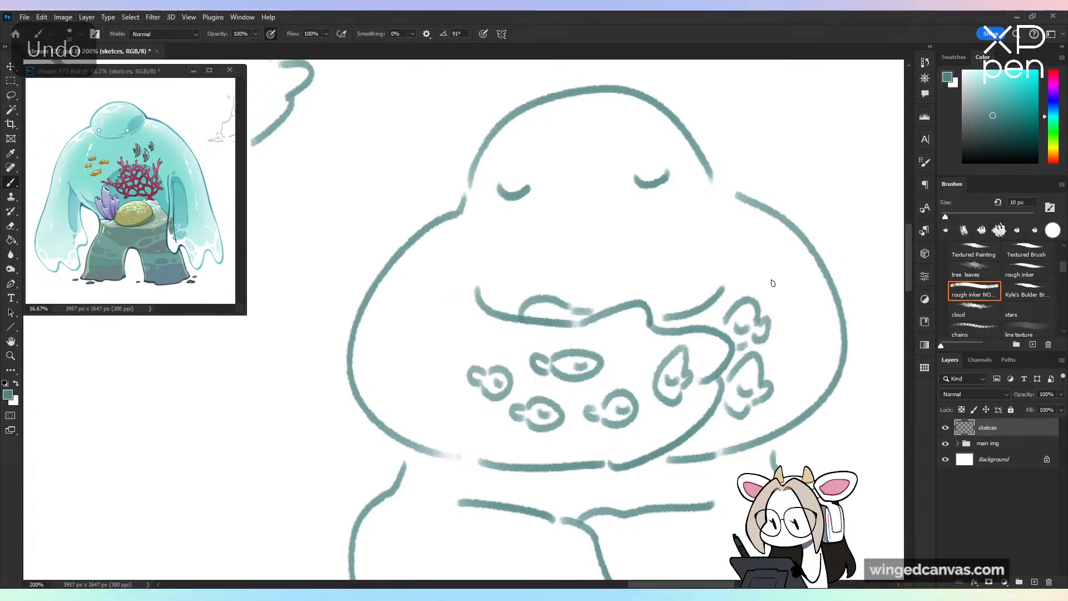
key("ctrl+minus")
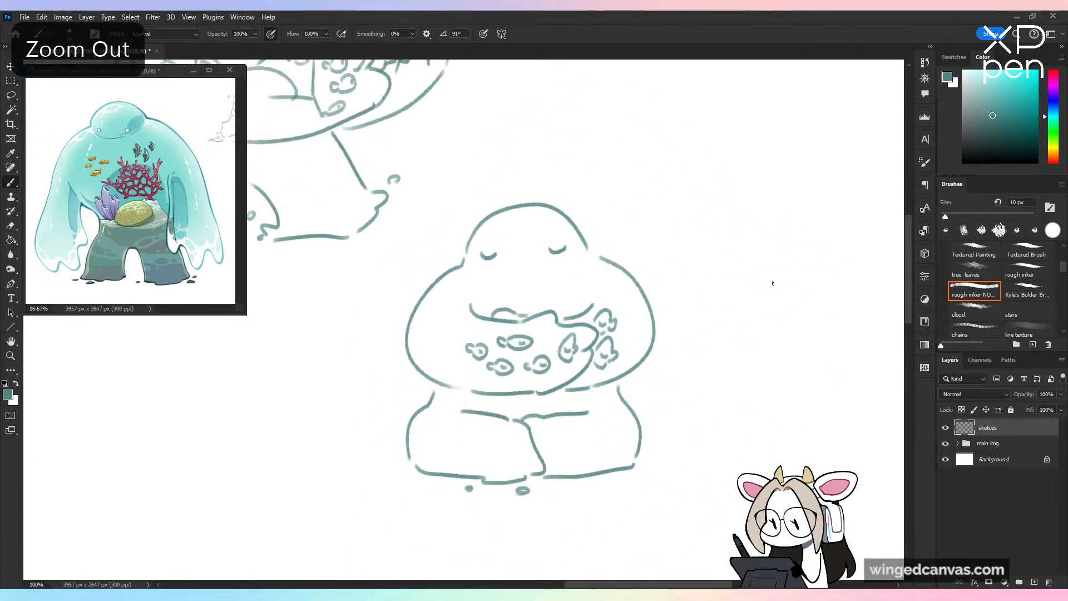
key("ctrl+plus")
key("ctrl+s")
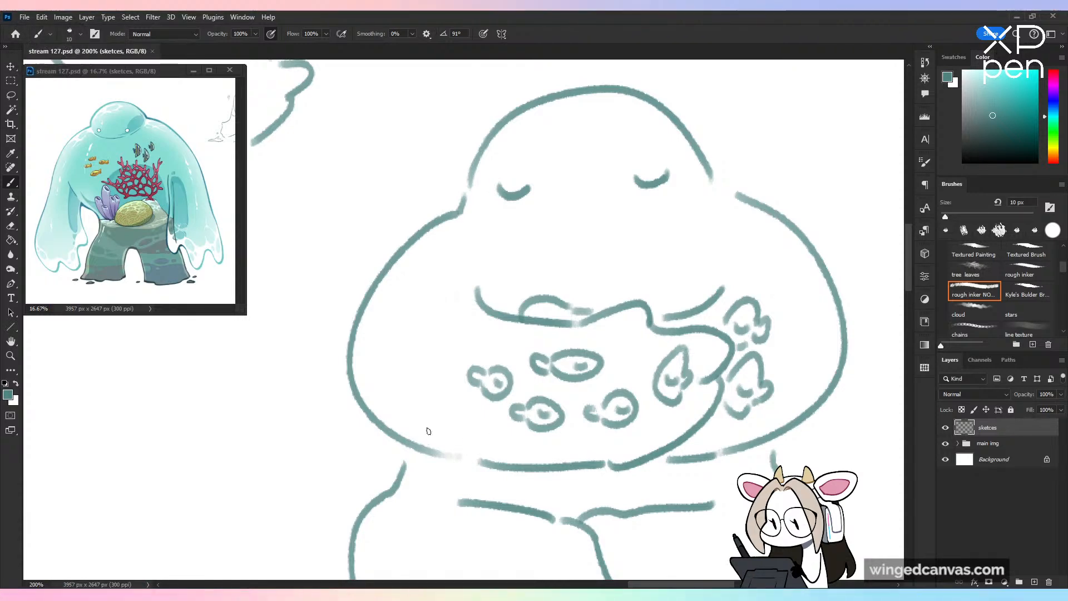
Step: Add faint coral and rock shapes around the fish in the belly and above the hand
left_click_drag(421, 431, 478, 432)
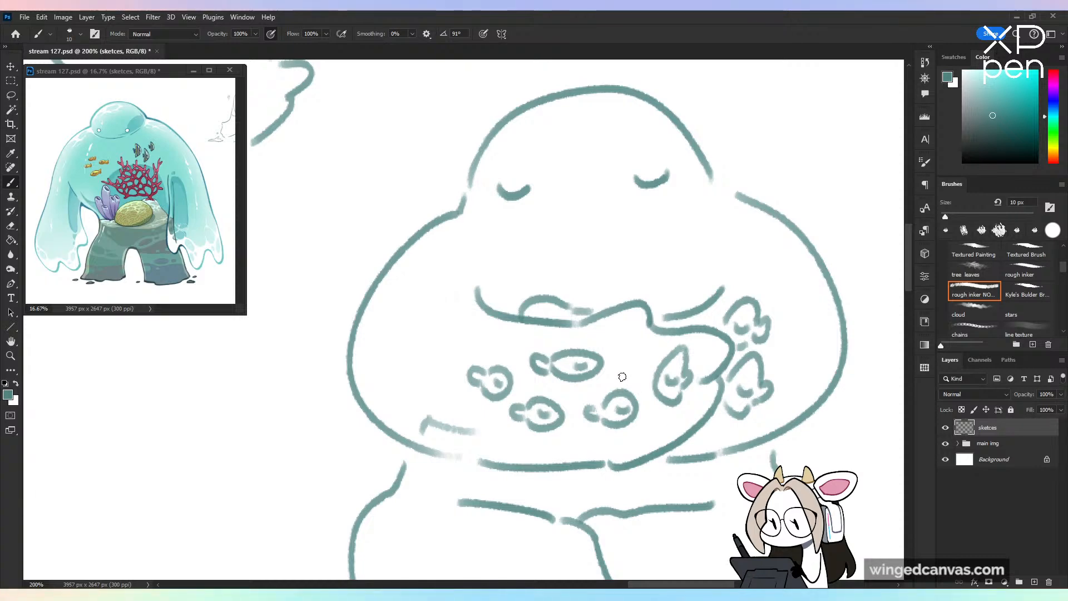
left_click_drag(658, 306, 678, 301)
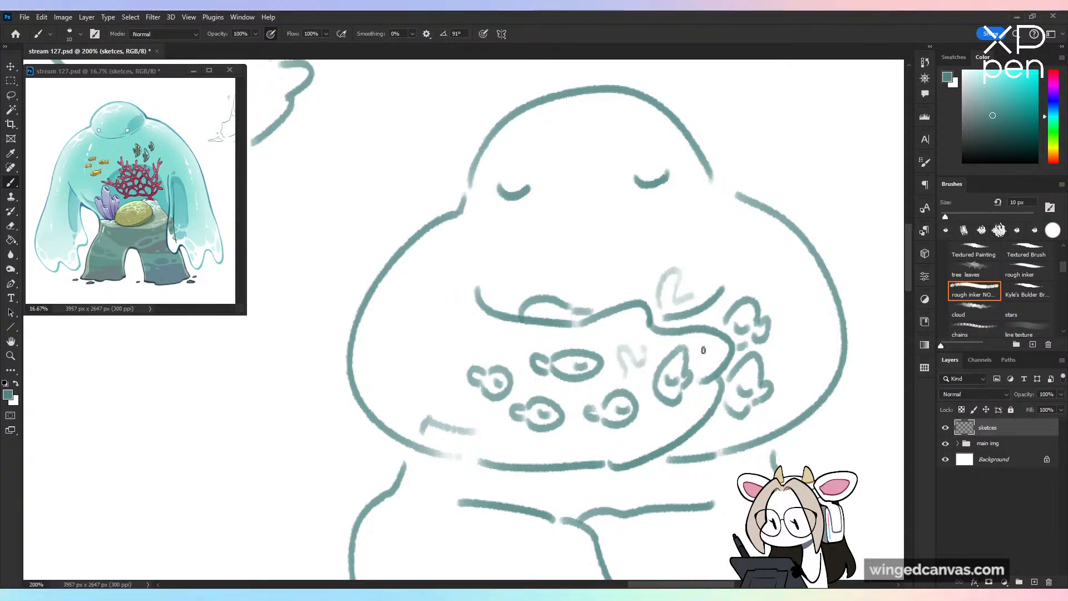
left_click_drag(703, 350, 705, 375)
left_click_drag(665, 427, 686, 419)
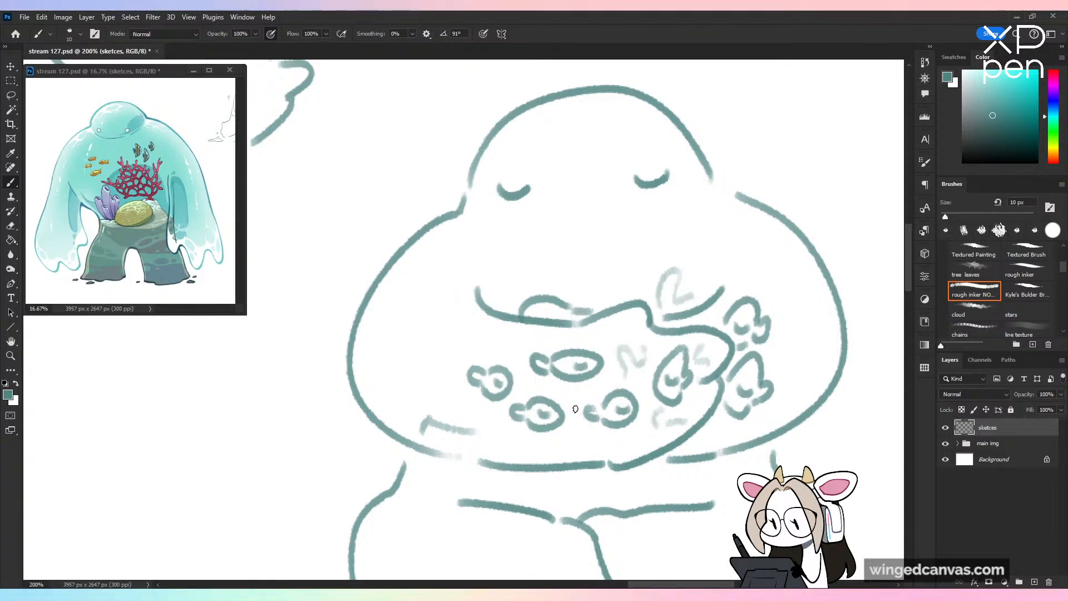
left_click_drag(552, 402, 574, 384)
left_click_drag(551, 445, 621, 447)
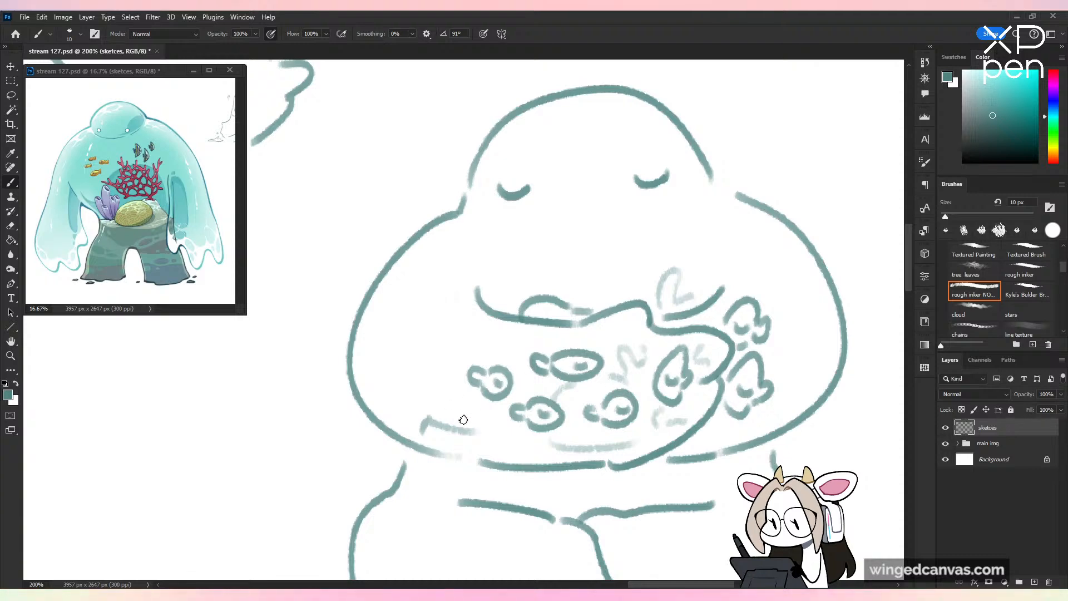
mouse_move(474, 428)
left_mouse_down()
mouse_move(462, 330)
mouse_move(489, 359)
mouse_move(473, 341)
mouse_move(532, 354)
left_mouse_up()
mouse_move(438, 425)
left_mouse_down()
mouse_move(441, 383)
mouse_move(462, 360)
left_mouse_up()
key("ctrl+minus")
key("ctrl+minus")
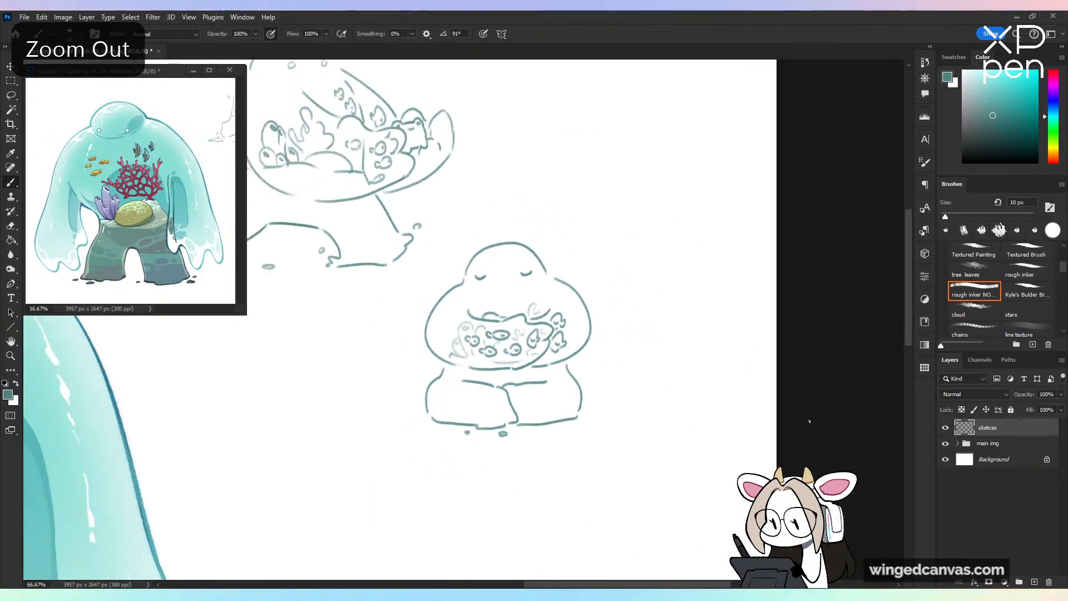
Step: Add short blush marks beneath both closed eyes and write "zz" beside the sleeping creature's head
key("ctrl+plus")
key("ctrl+plus")
left_click_drag(668, 201, 676, 195)
left_click_drag(682, 199, 700, 191)
left_click_drag(491, 210, 512, 204)
key("ctrl+minus")
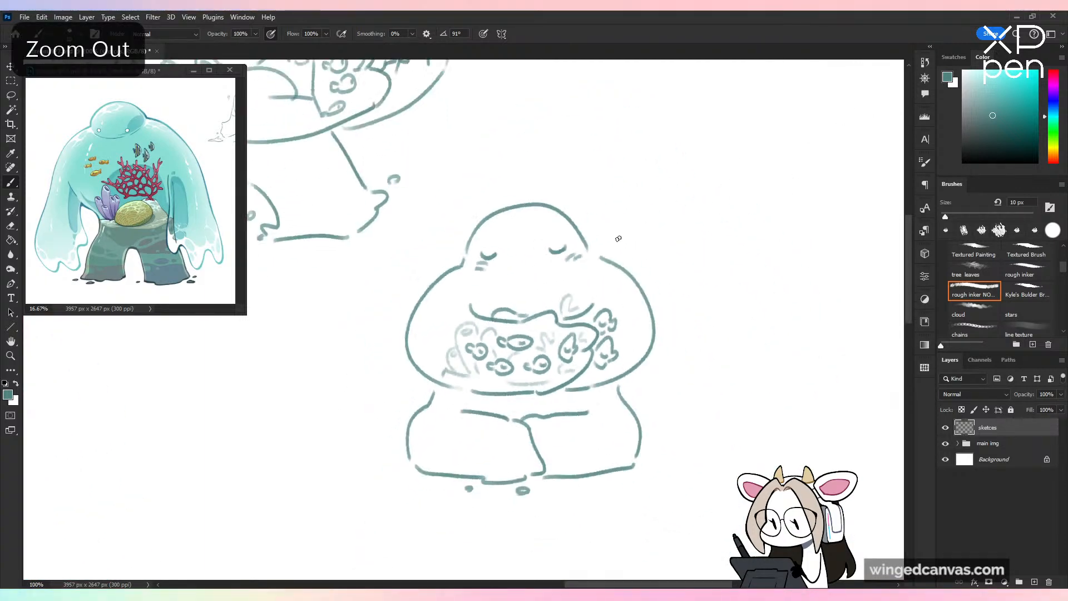
left_click_drag(605, 238, 607, 238)
left_click_drag(614, 221, 630, 238)
Step: Lasso the whole sleeping creature, move it up closer beside the walking sketch, deselect it and save the document
key("ctrl+minus")
left_click_drag(704, 350, 766, 397)
key("l")
mouse_move(541, 267)
left_mouse_down()
mouse_move(690, 274)
mouse_move(661, 260)
left_mouse_up()
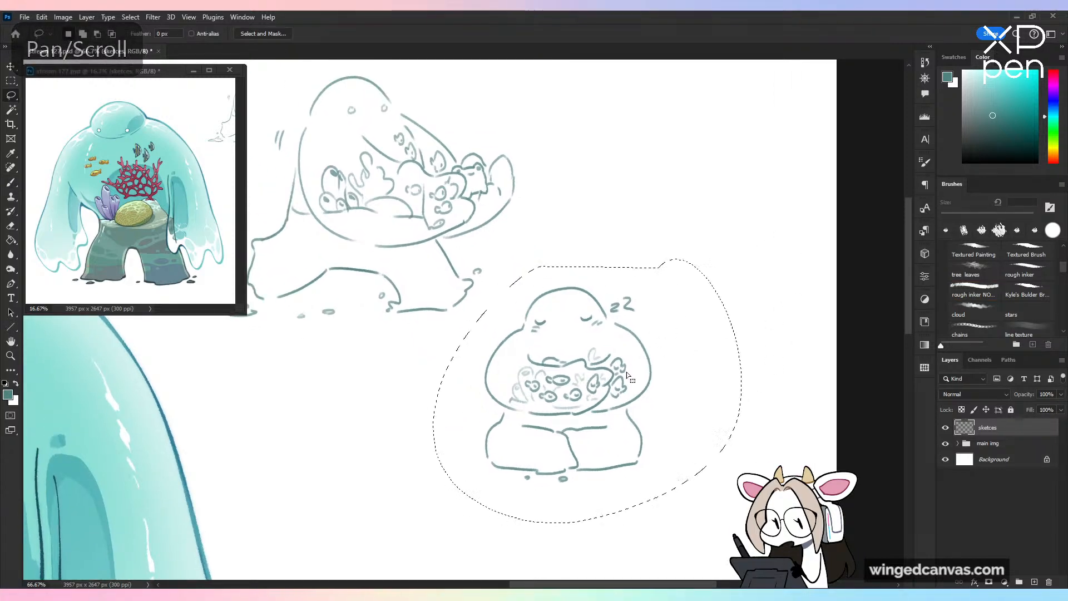
key("v")
left_click_drag(637, 396, 642, 327)
key("ctrl+d")
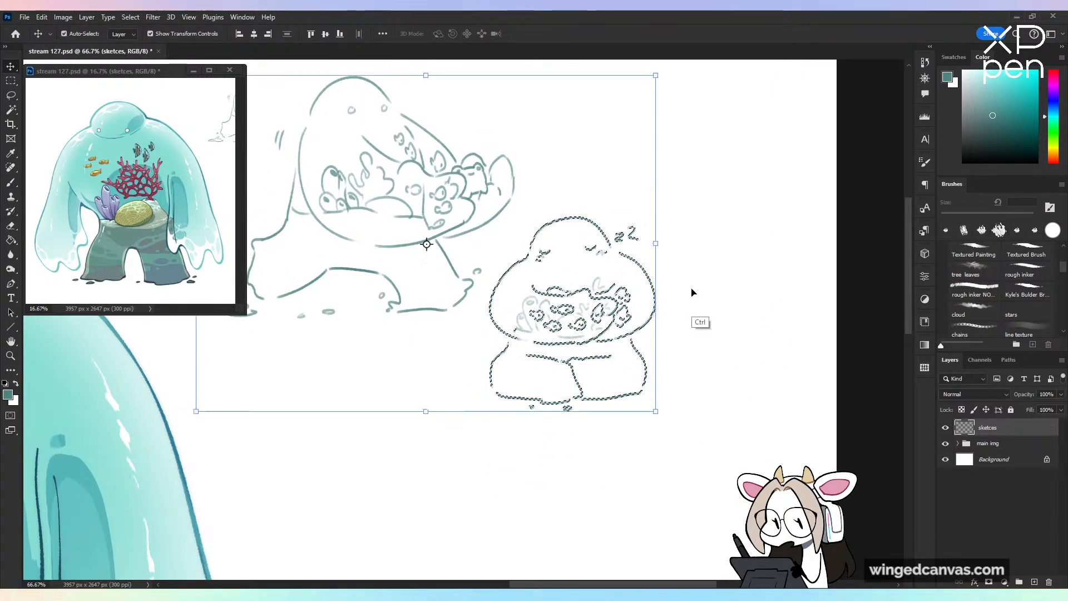
key("b")
left_click_drag(721, 222, 818, 230)
key("ctrl+s")
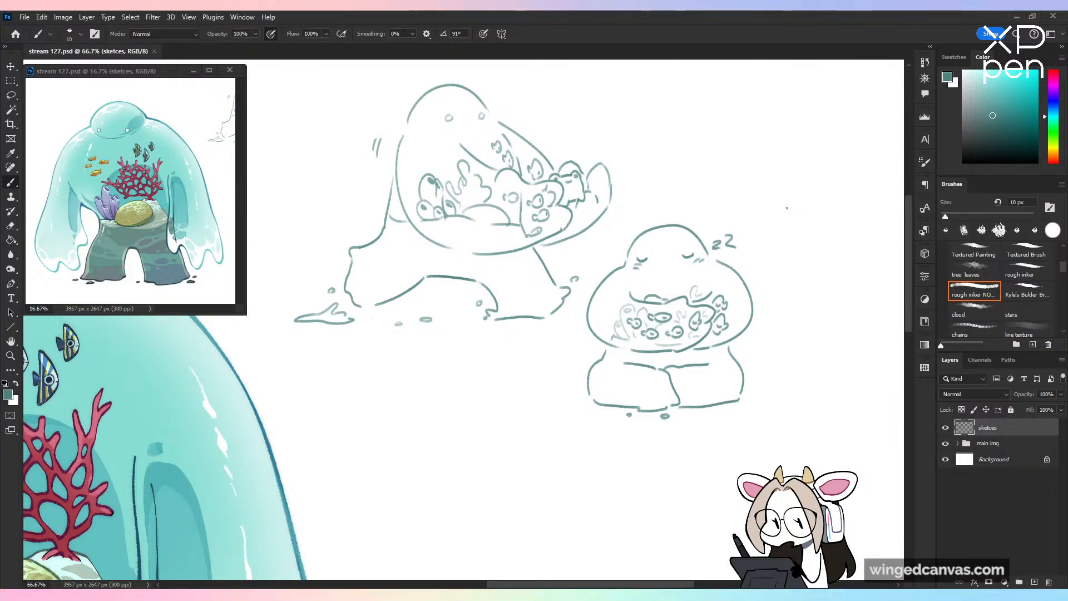
Step: Hand-letter "BUBBLE!" along the outside of the finished creature's left shoulder on the t layer of the main img group
key("ctrl+minus")
left_click_drag(759, 352, 866, 357)
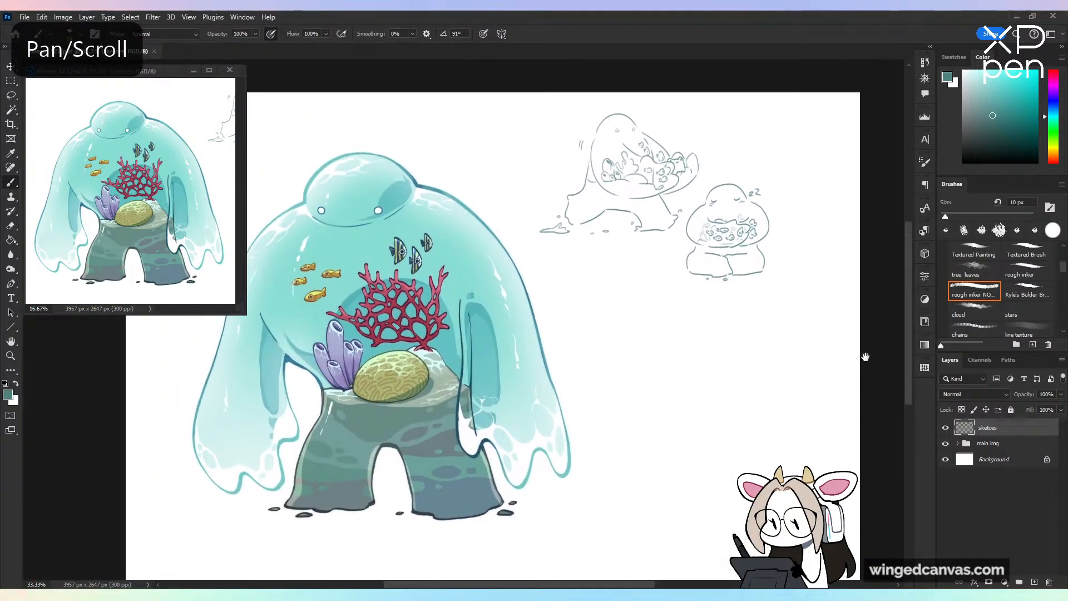
key("ctrl+plus")
key("ctrl+plus")
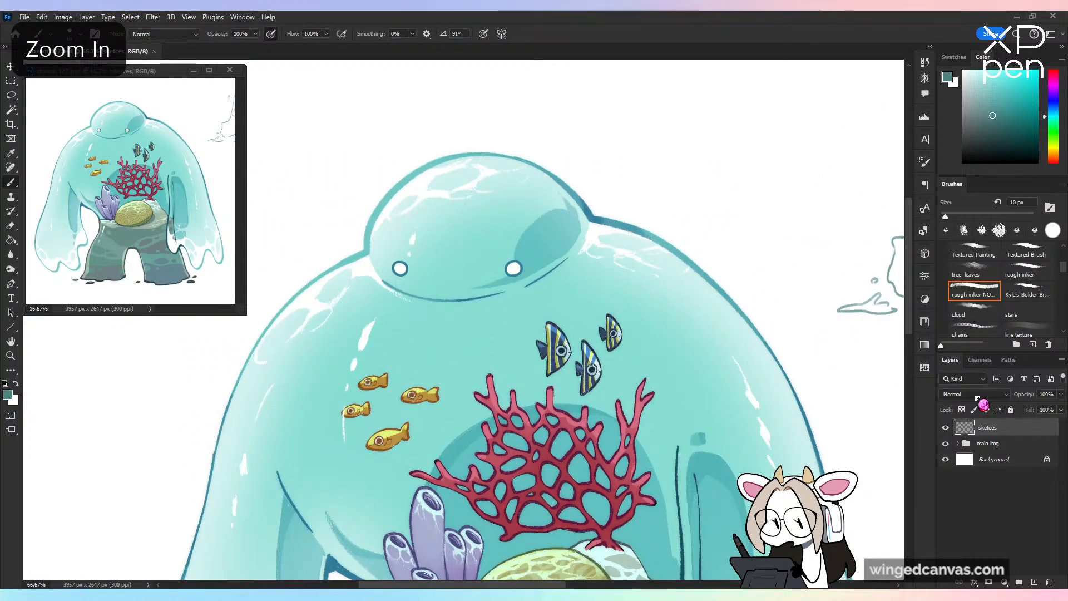
left_click(958, 443)
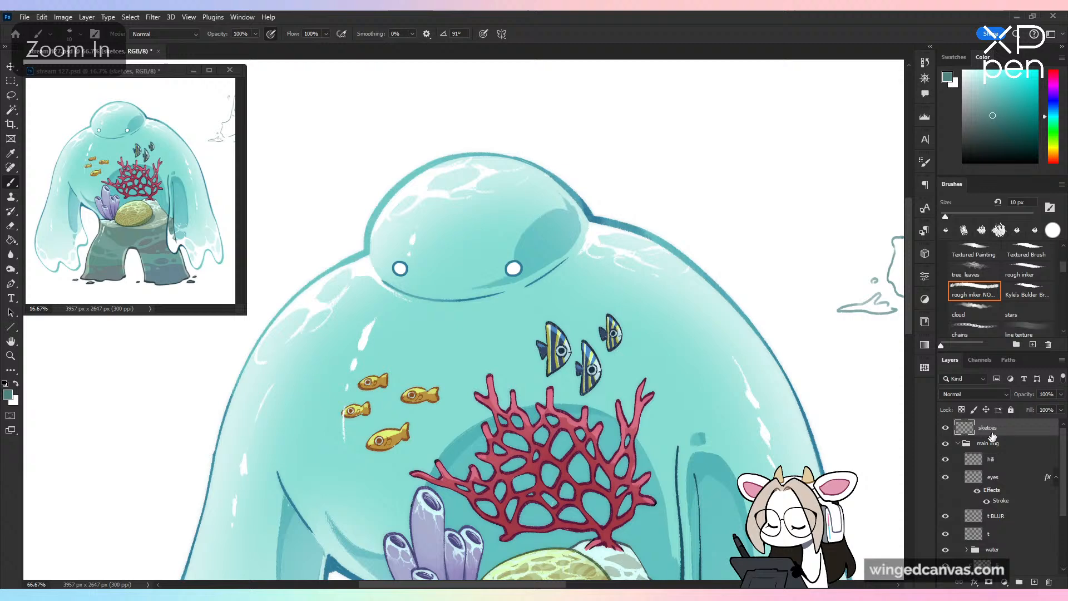
left_click(1001, 534)
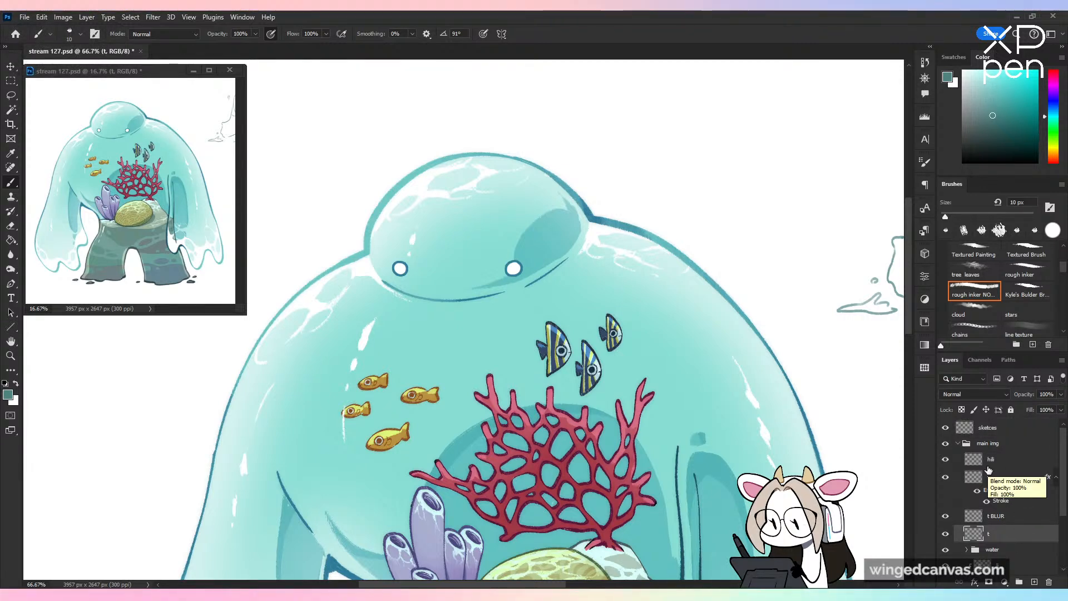
left_click_drag(461, 240, 559, 195)
key("ctrl+plus")
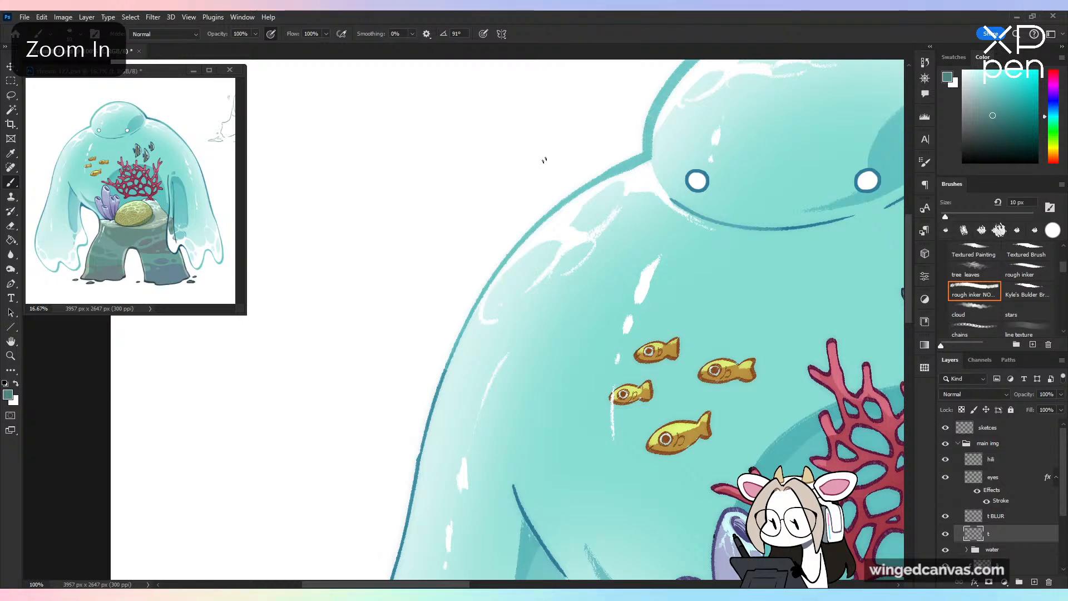
key("ctrl+z")
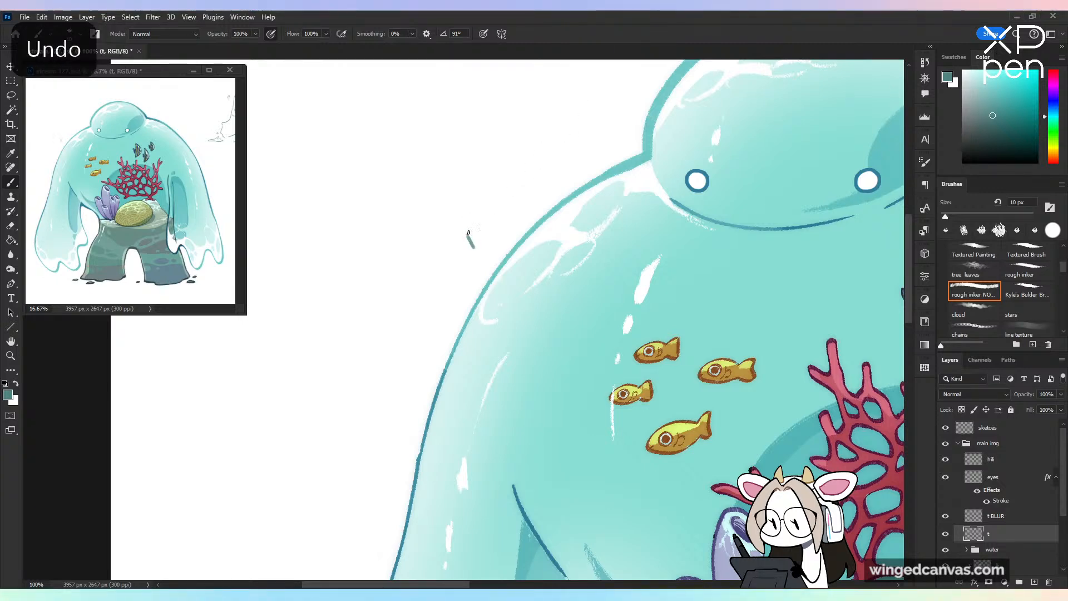
mouse_move(499, 225)
left_mouse_down()
mouse_move(508, 195)
mouse_move(513, 211)
mouse_move(539, 201)
left_mouse_up()
left_click_drag(558, 162, 550, 184)
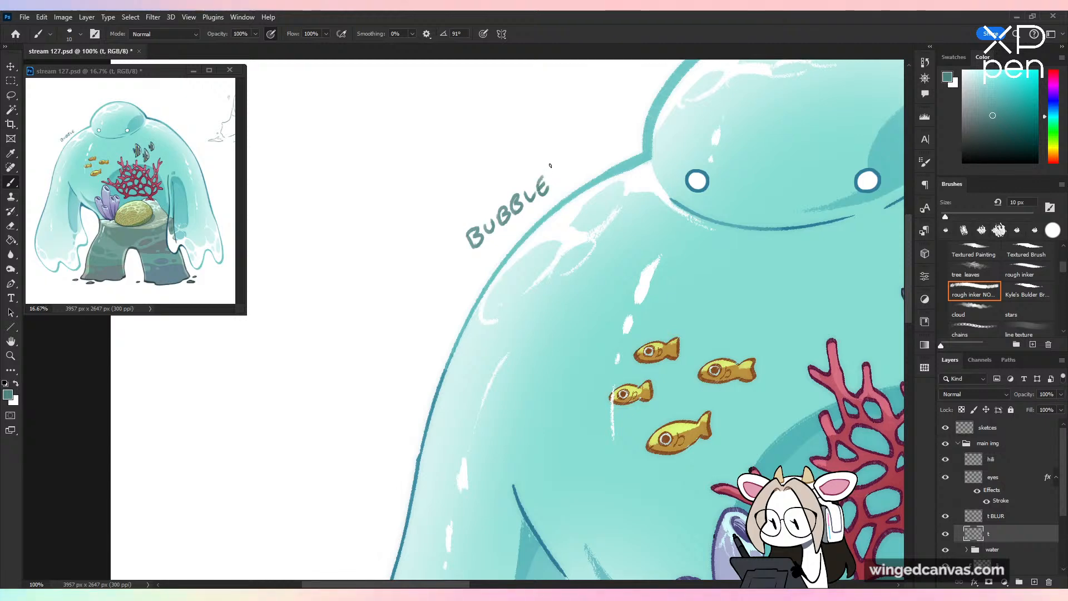
left_click(548, 192)
Step: Save the document with the added lettering
key("ctrl+minus")
key("ctrl+minus")
key("ctrl+s")
key("ctrl+minus")
scroll(839, 370, "down", 2)
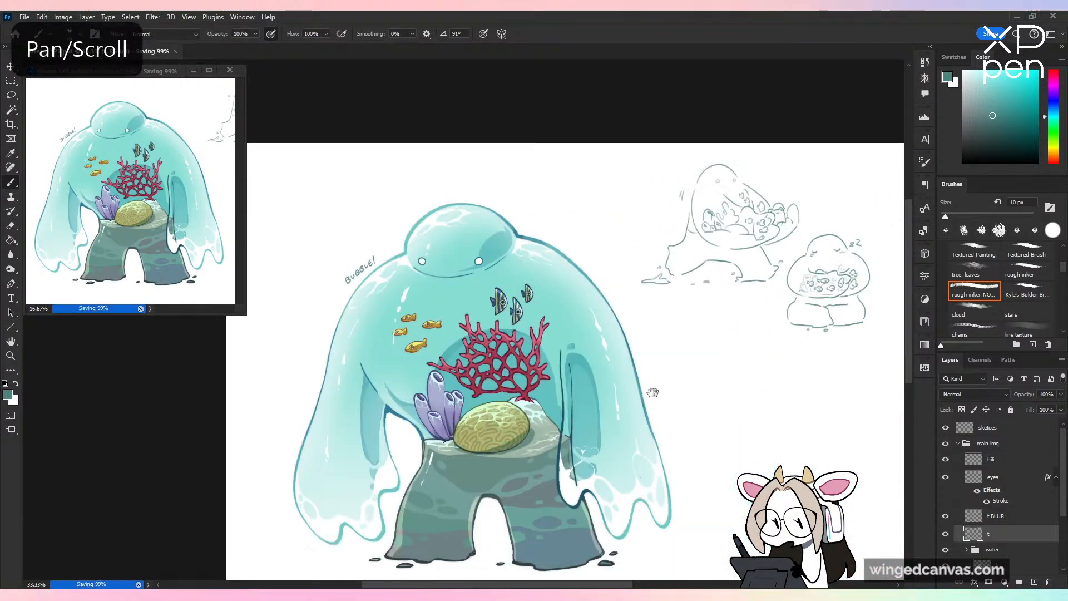
scroll(651, 395, "right", 2)
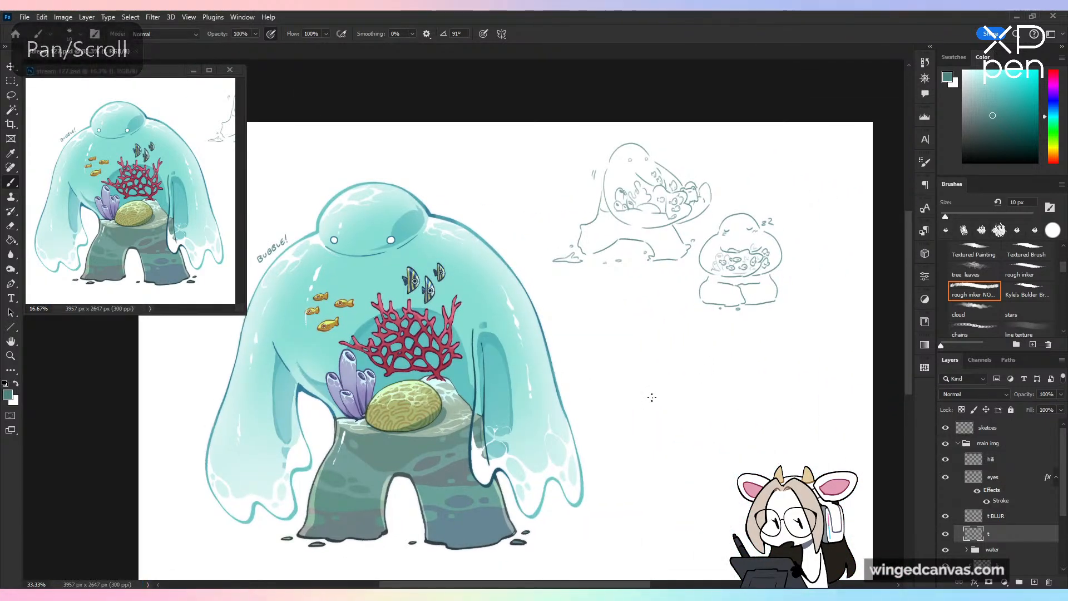
Step: Collapse the main img group, make the sketces layer active and save the document again
key("ctrl+plus")
key("ctrl+plus")
left_click(957, 443)
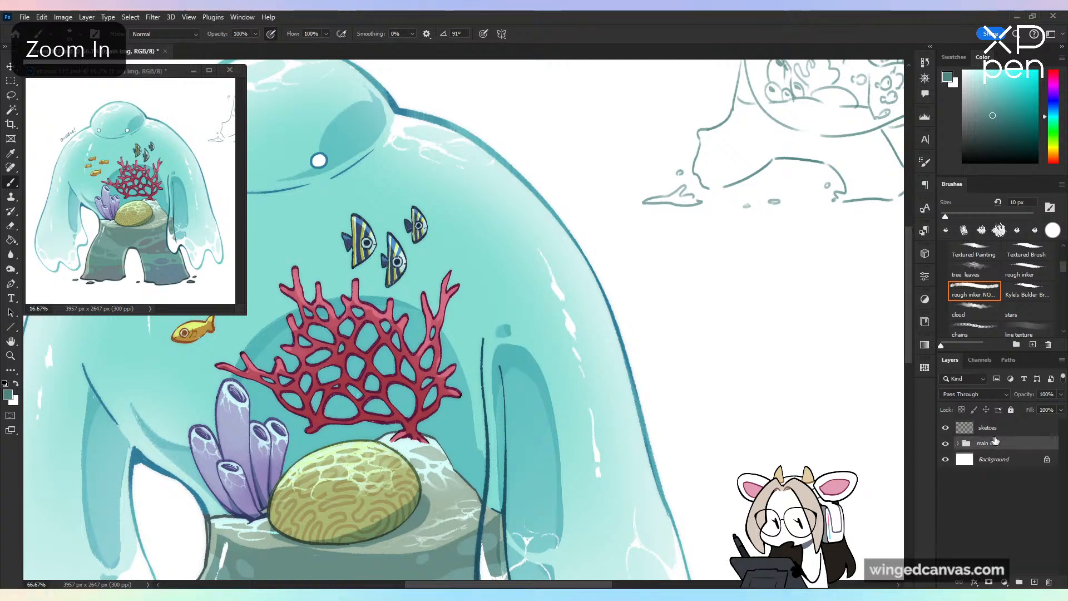
left_click(988, 427)
key("space")
left_click_drag(784, 267, 530, 375)
key("ctrl+minus")
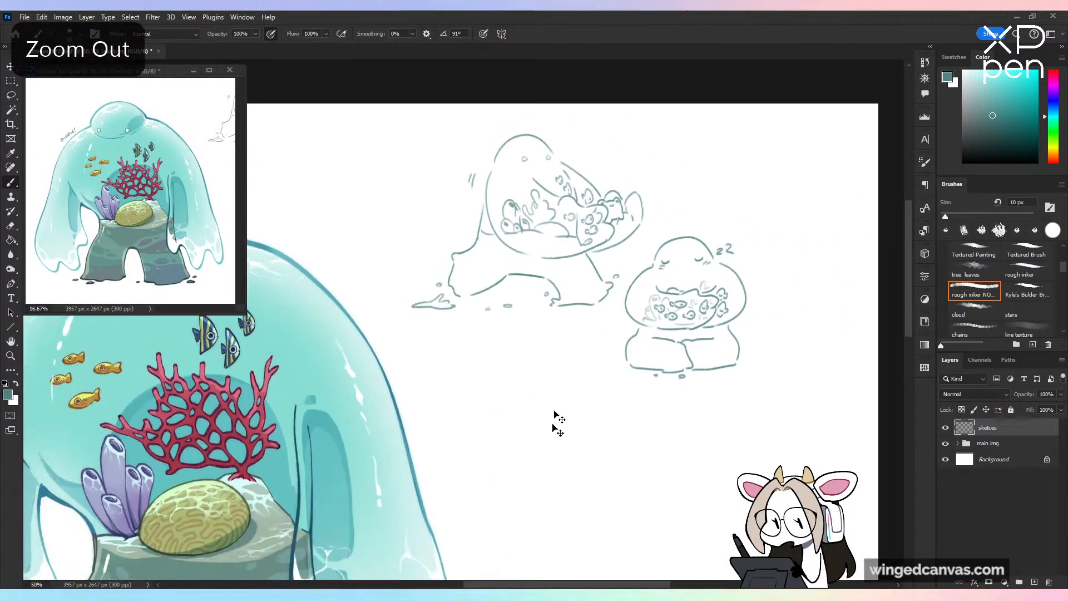
key("ctrl+minus")
key("ctrl+s")
key("space")
left_click_drag(568, 485, 771, 417)
key("ctrl+minus")
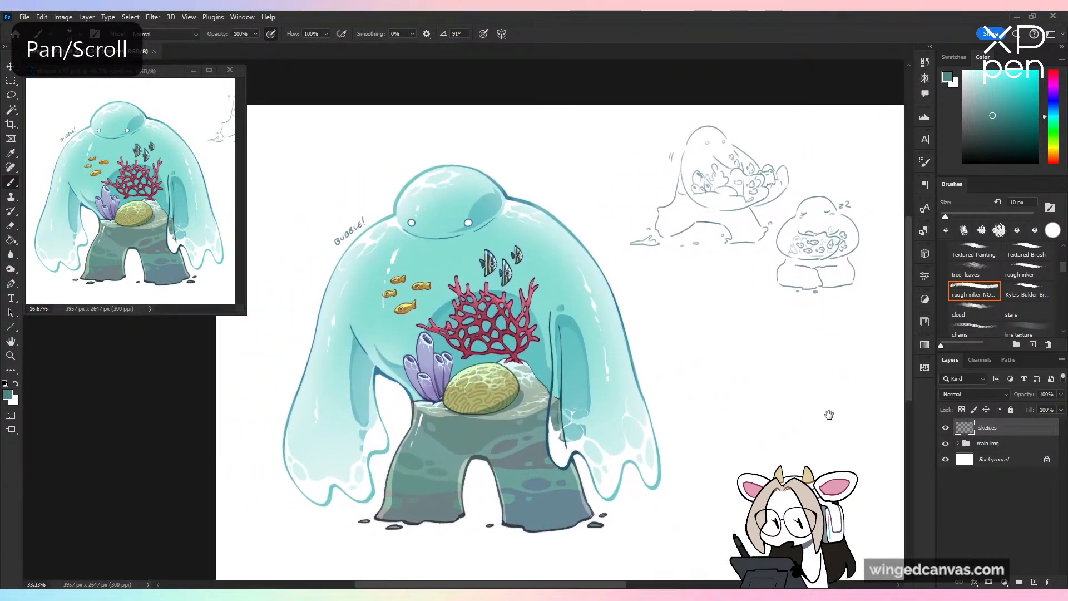
Step: Shift the sketces layer and the main img group together slightly toward the canvas's left edge
left_click(1007, 445, "shift")
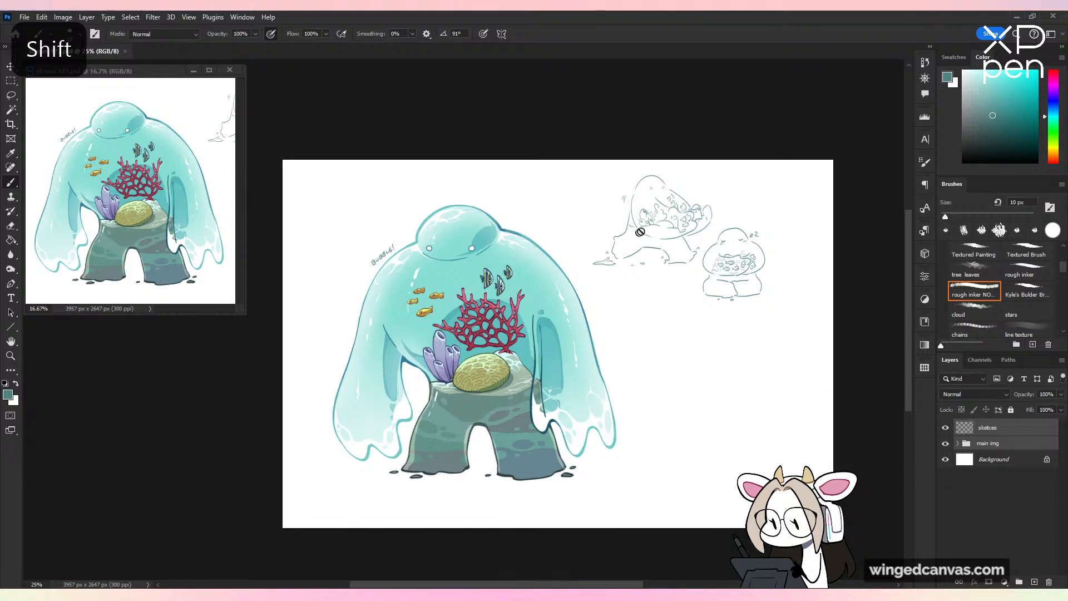
key("v")
left_click_drag(688, 405, 667, 407)
Step: Crop a thin strip off the canvas's lower edge, reducing its height to 2518 px
key("c")
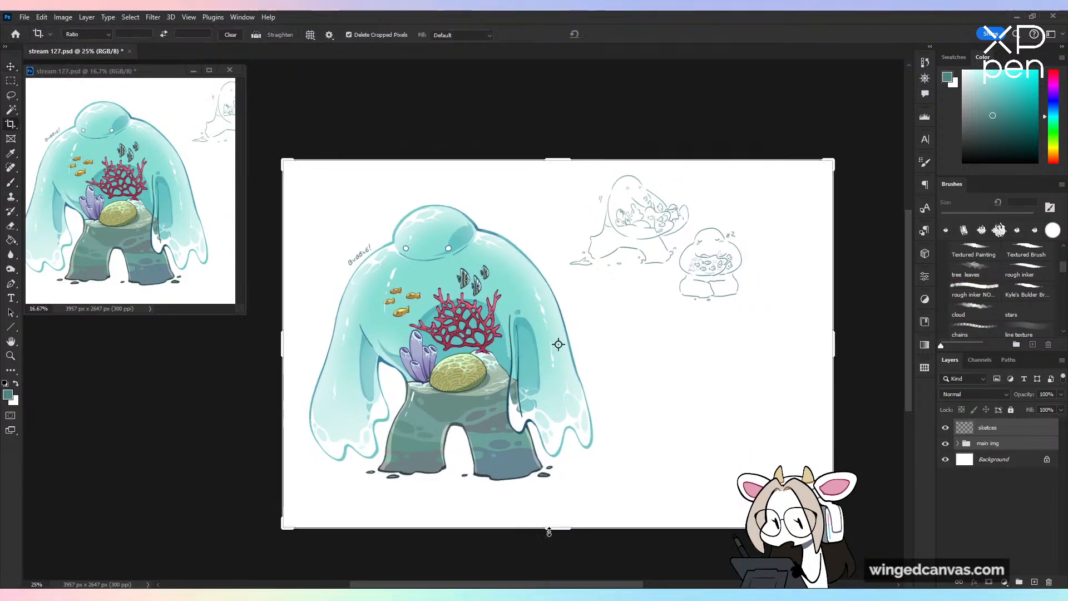
left_click_drag(549, 532, 561, 519)
left_click(612, 34)
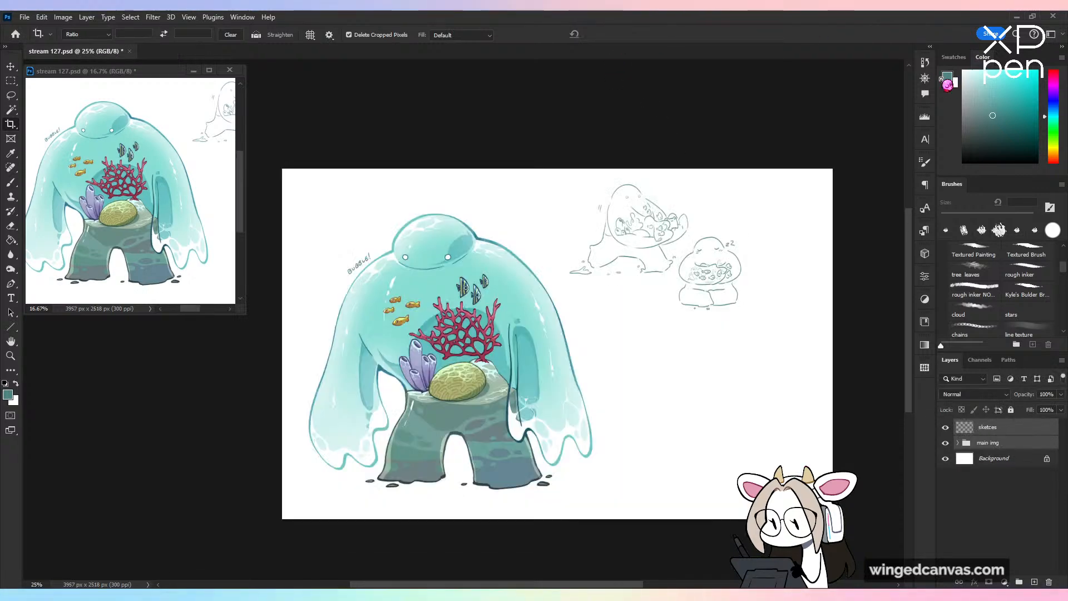
Step: Move the two pose sketches on the sketces layer down and slightly right beside the main illustration
left_click(990, 427)
key("v")
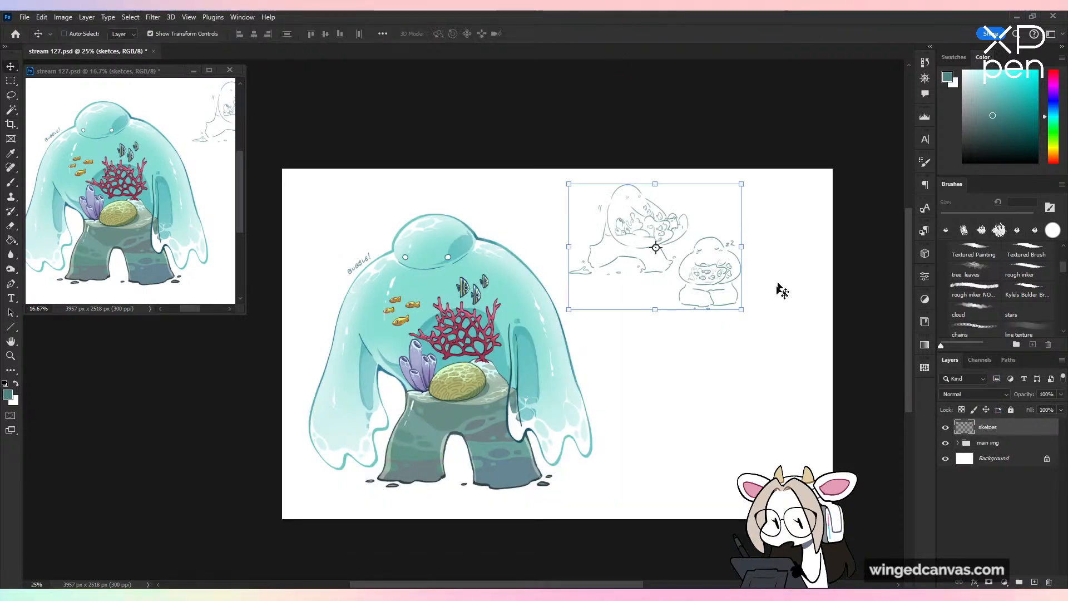
left_click_drag(714, 268, 721, 302)
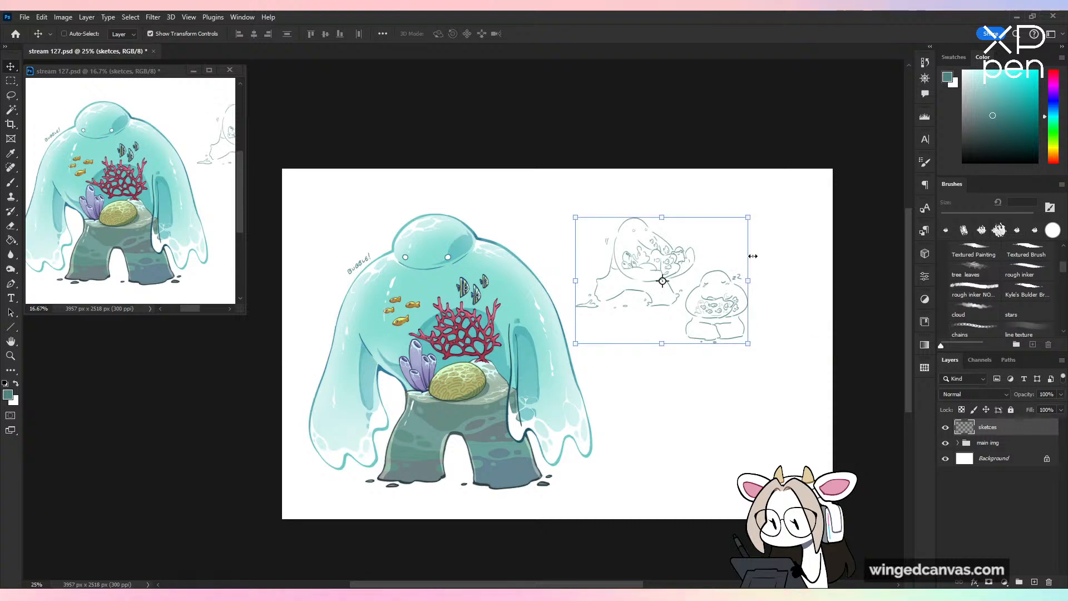
left_click(986, 443)
left_click(988, 427)
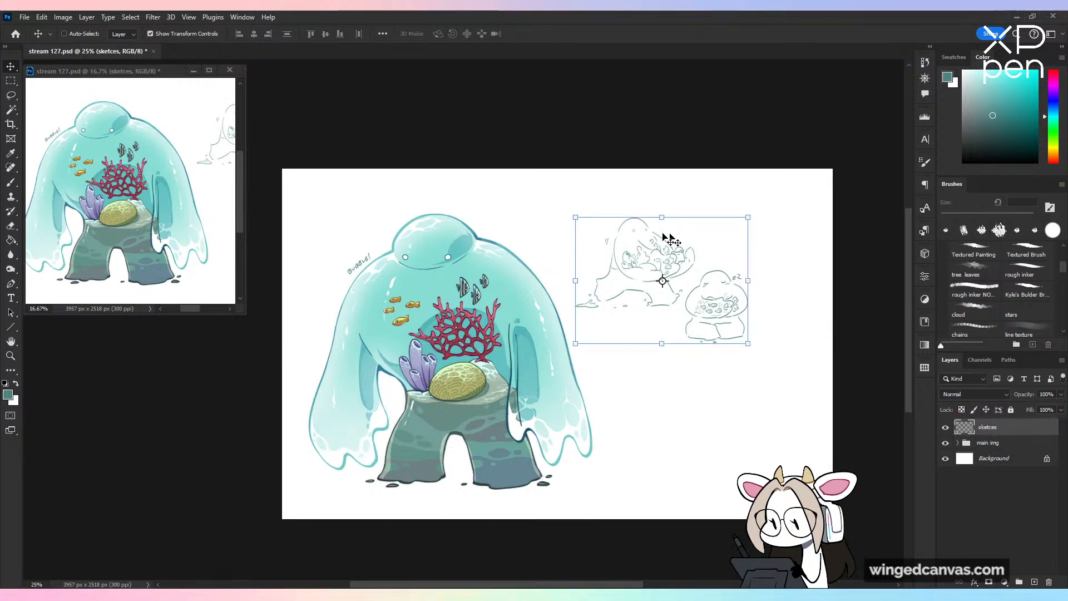
Step: Crop the canvas to 4012 × 2506 px around the illustration and pose sketches, and save the document
key("c")
left_click_drag(557, 169, 570, 179)
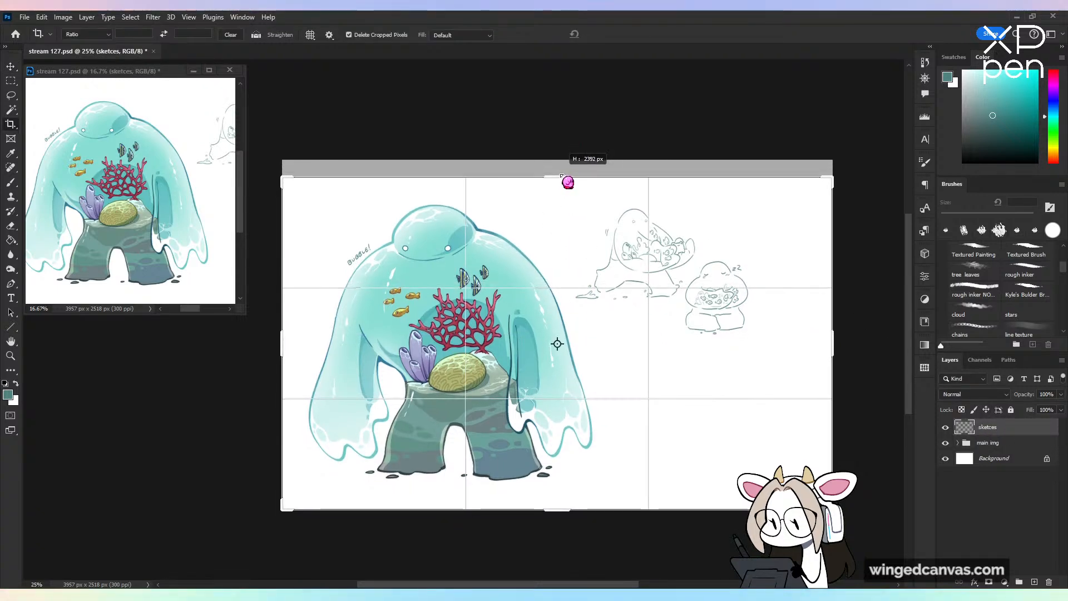
left_click_drag(283, 344, 276, 344)
left_click_drag(561, 509, 561, 515)
left_click_drag(560, 171, 559, 161)
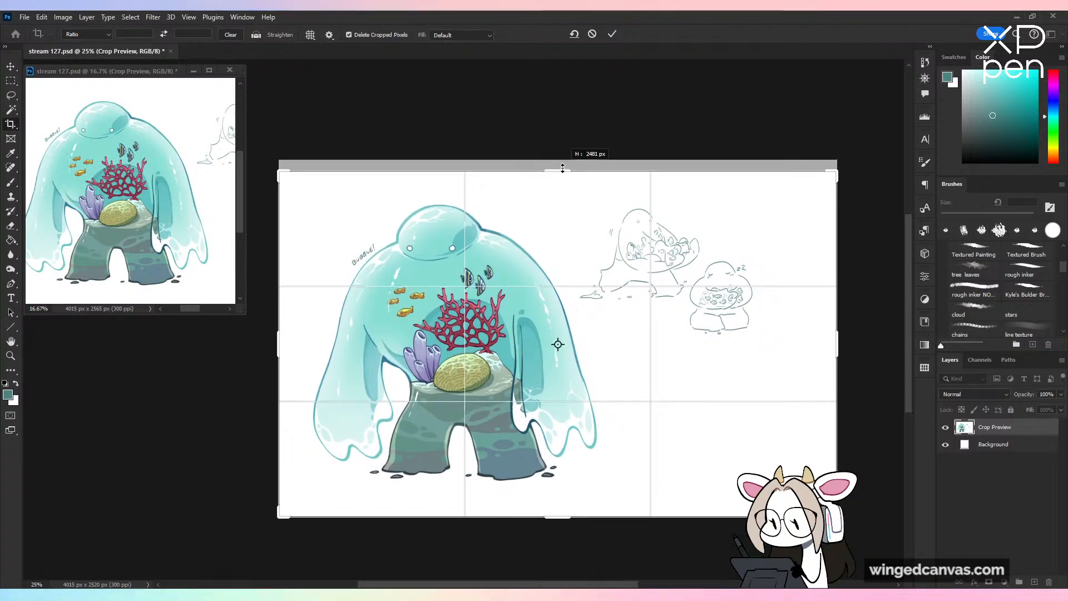
left_click(612, 34)
key("ctrl+plus")
key("ctrl+s")
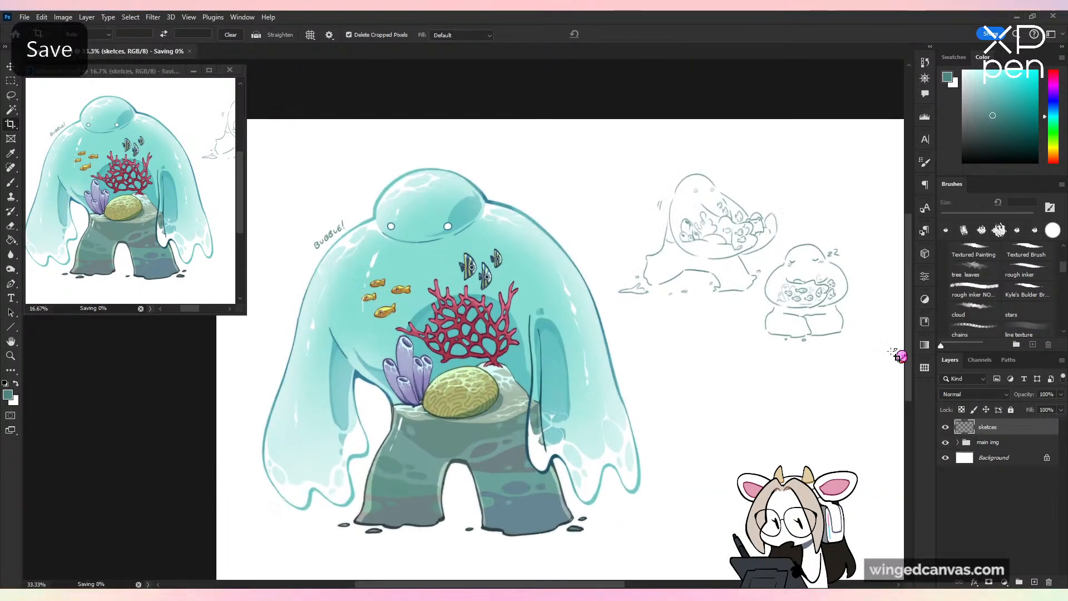
Step: Draw a third creature's rounded head outline and two small eyes with the Brush in the empty area below the walking sketch
left_click_drag(793, 463, 650, 465)
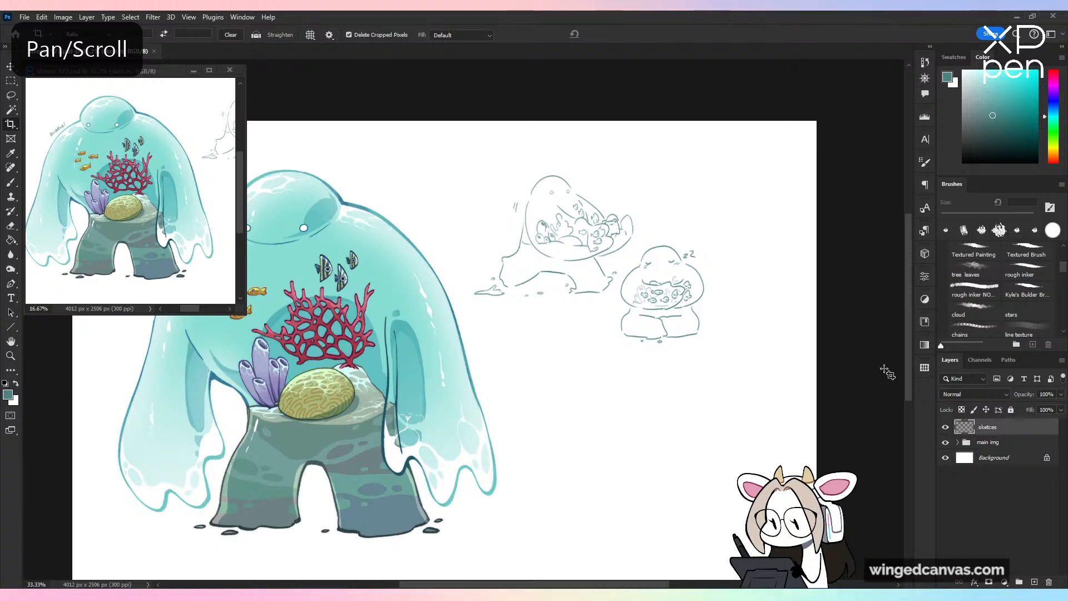
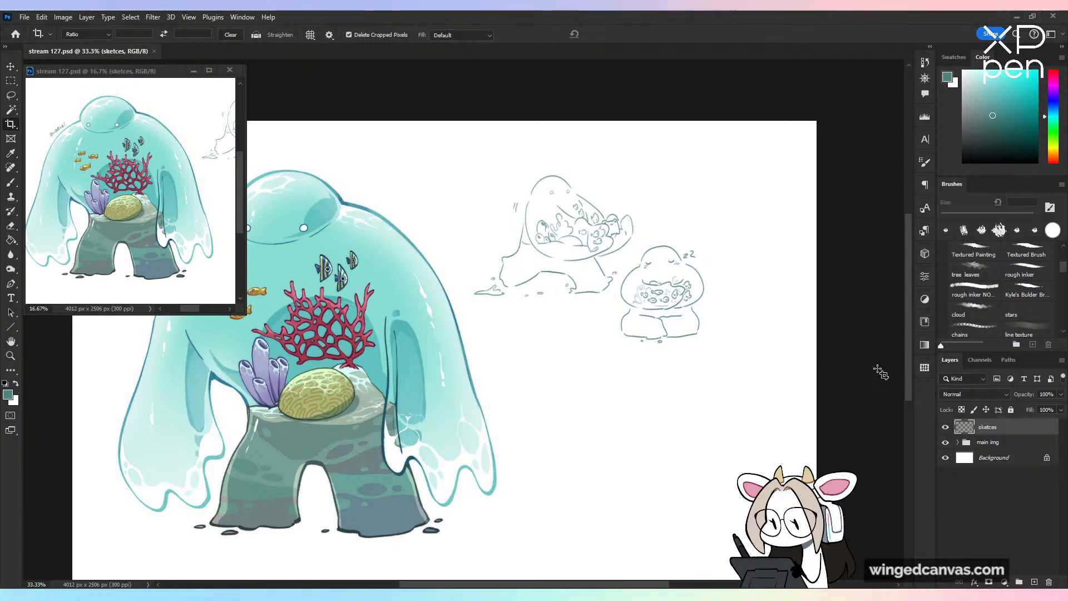
key("ctrl+plus")
key("ctrl+plus")
left_click_drag(806, 473, 628, 401)
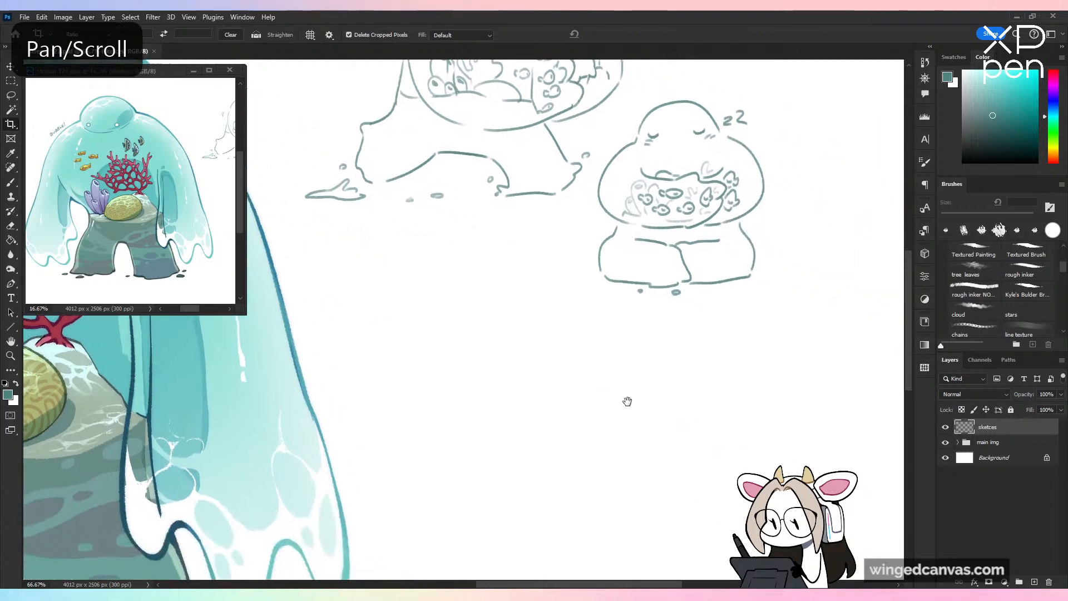
key("b")
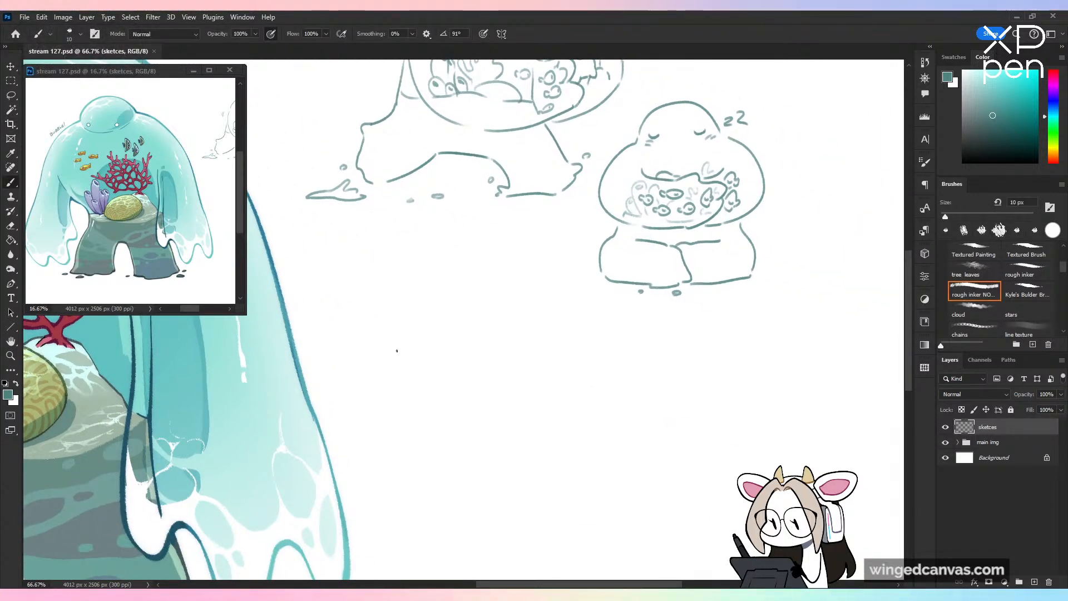
key("ctrl+z")
mouse_move(396, 350)
left_mouse_down()
mouse_move(474, 333)
mouse_move(486, 345)
left_mouse_up()
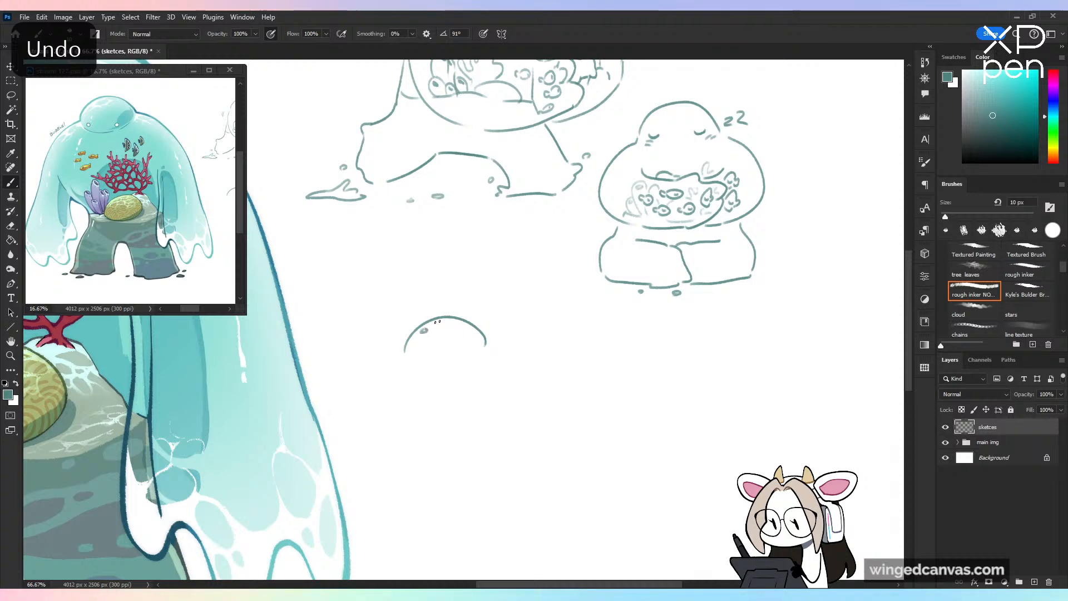
left_click_drag(421, 329, 463, 331)
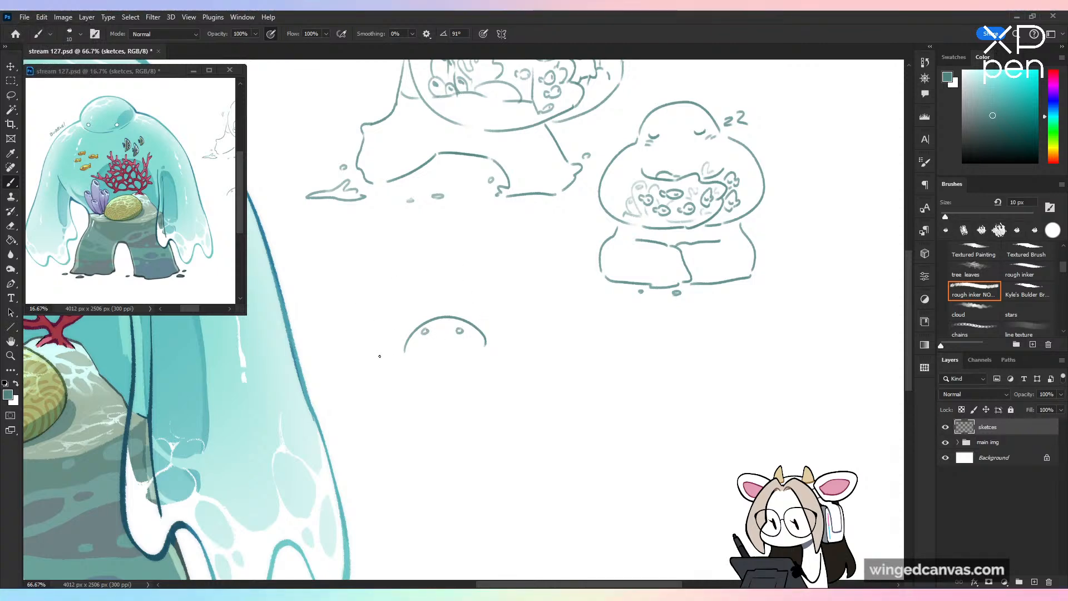
mouse_move(371, 354)
left_mouse_down()
mouse_move(432, 265)
mouse_move(523, 346)
left_mouse_up()
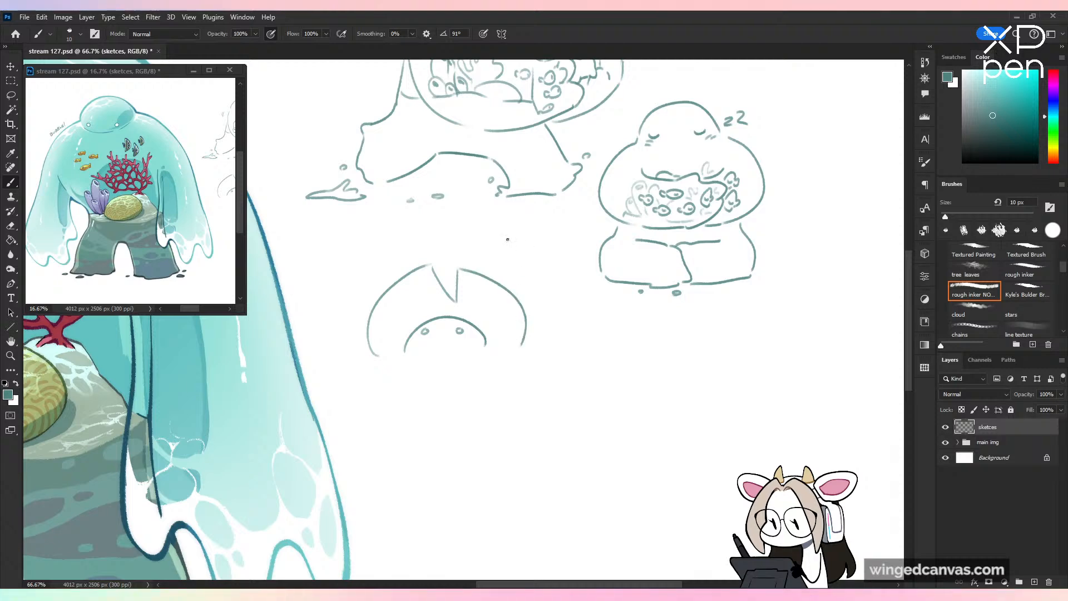
key("ctrl+z")
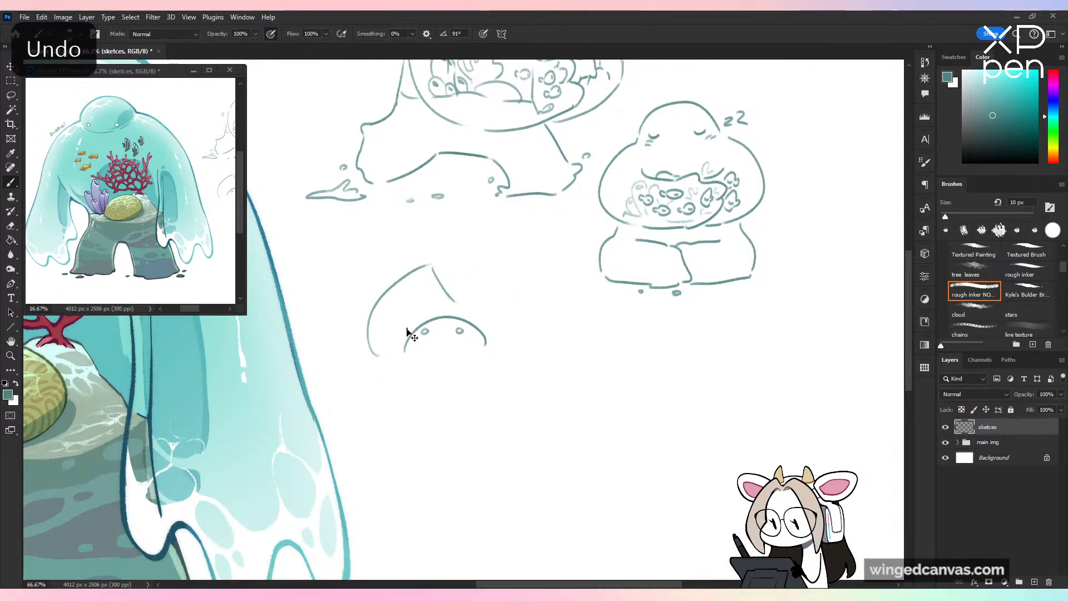
key("ctrl+z")
key("ctrl+z")
key("ctrl+z")
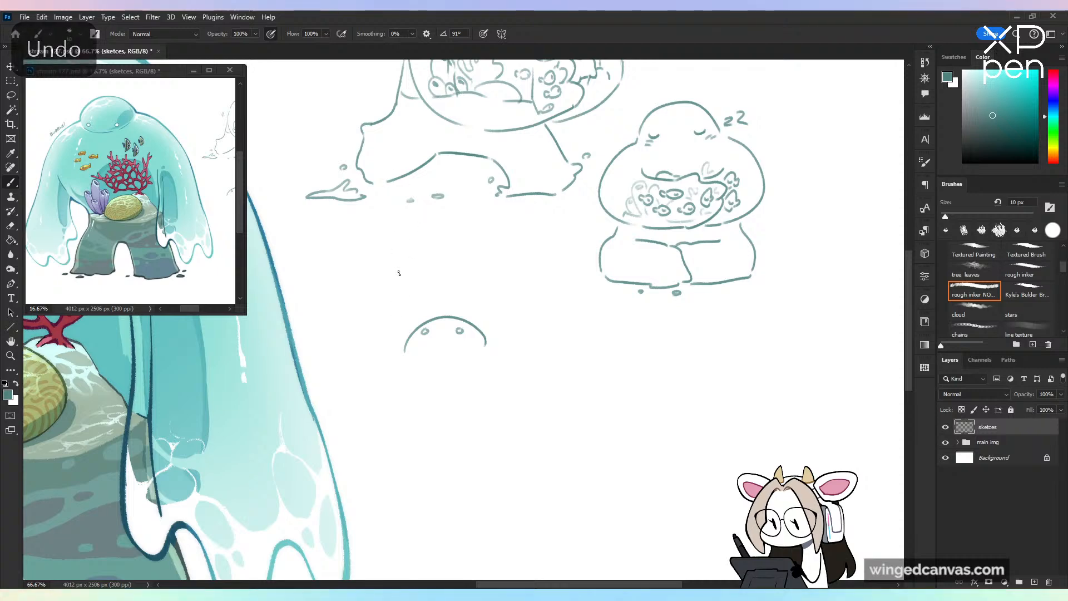
left_click_drag(370, 301, 502, 337)
key("ctrl+z")
left_click_drag(370, 303, 498, 340)
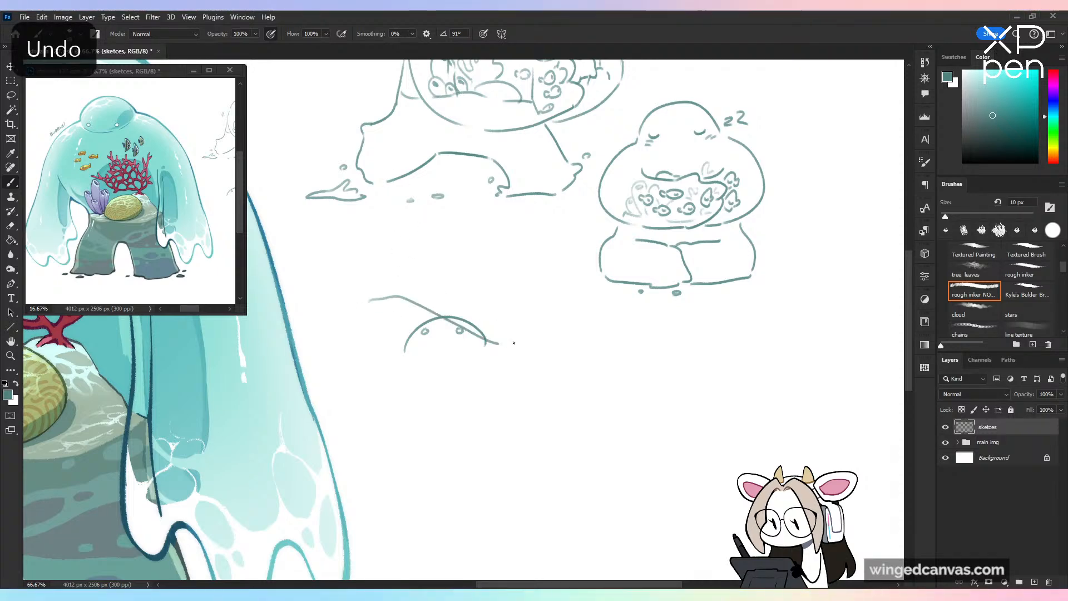
key("ctrl+z")
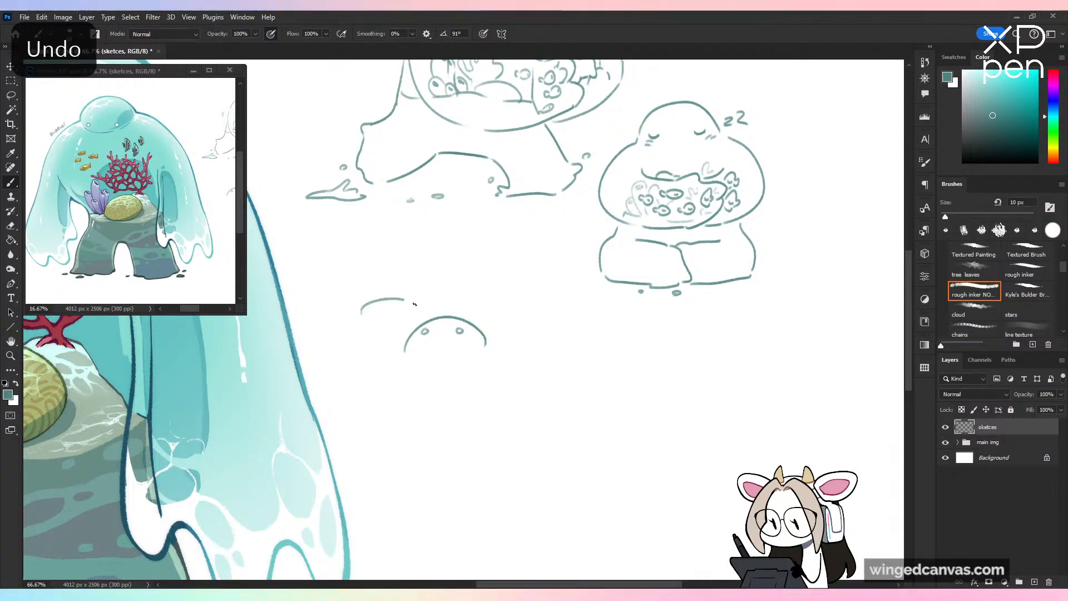
key("ctrl+z")
Step: Draw a tilted, notched lily-pad hat with a flower on the creature's head and erase the head line showing through it
left_click_drag(367, 296, 532, 348)
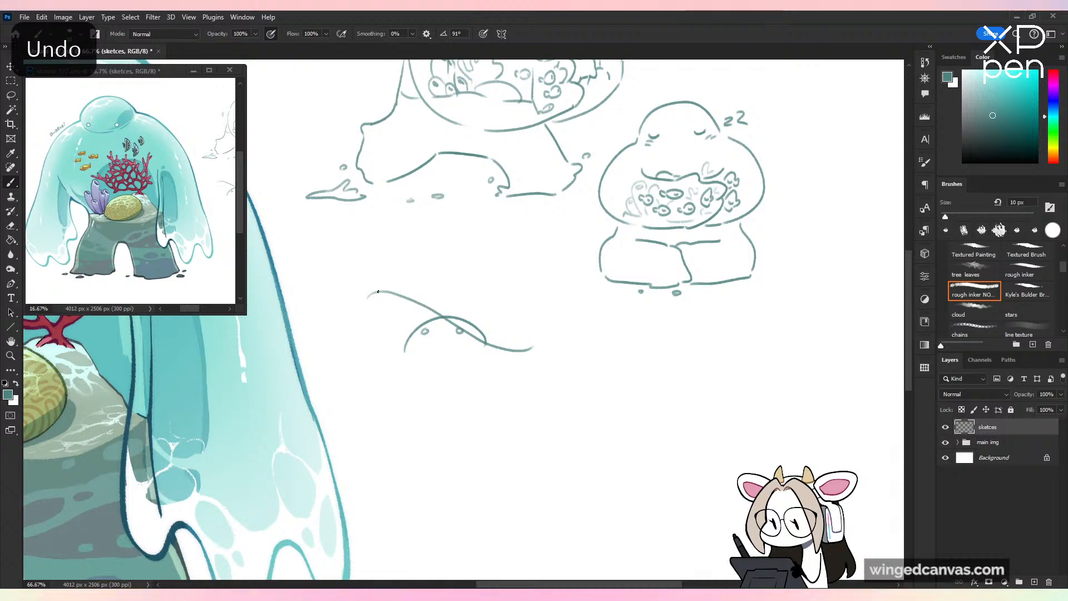
mouse_move(367, 301)
left_mouse_down()
mouse_move(396, 316)
mouse_move(375, 329)
mouse_move(455, 304)
left_mouse_up()
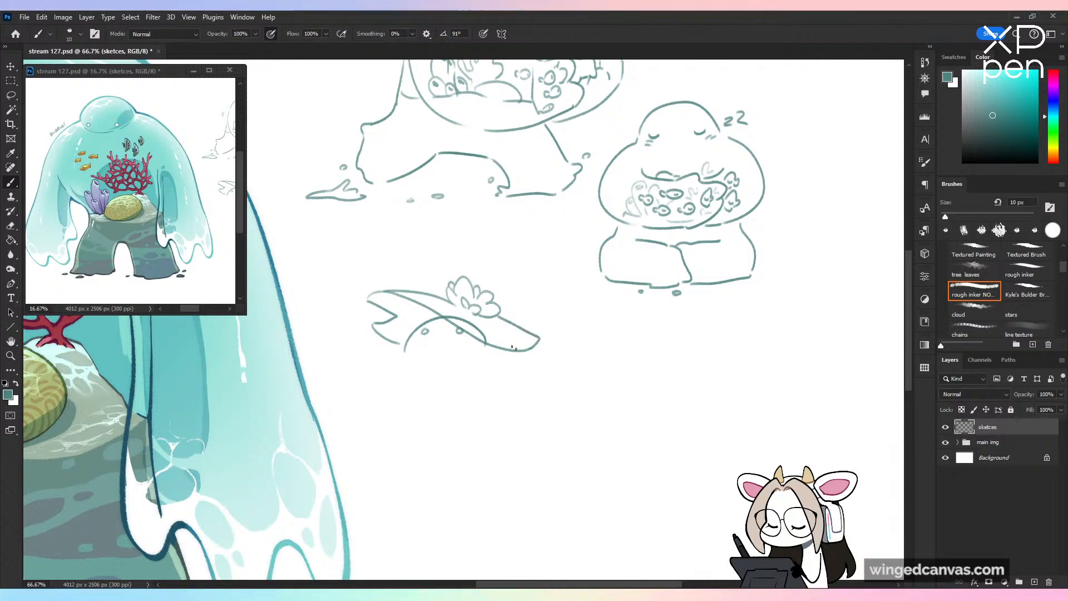
key("e")
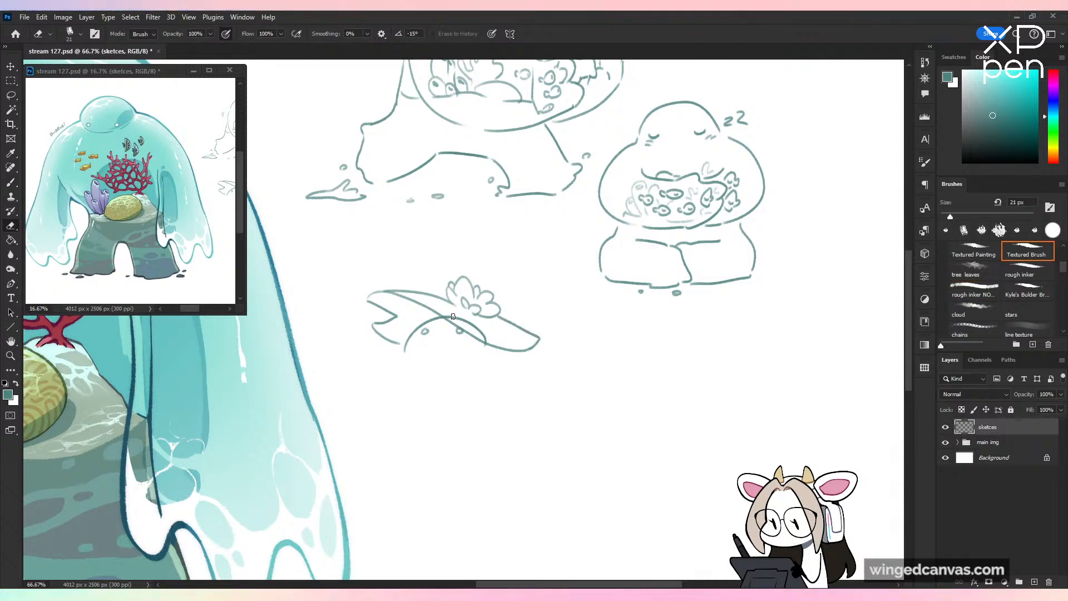
left_click_drag(450, 314, 480, 329)
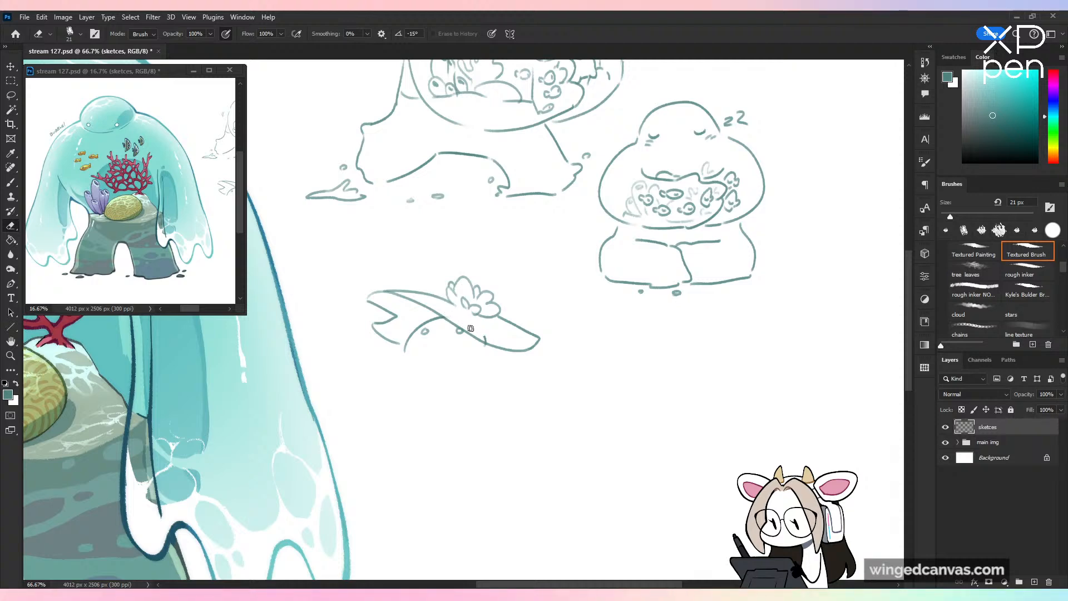
Step: Redraw the short edge of the head just beneath the hat brim with the 10 px brush and save the document
key("b")
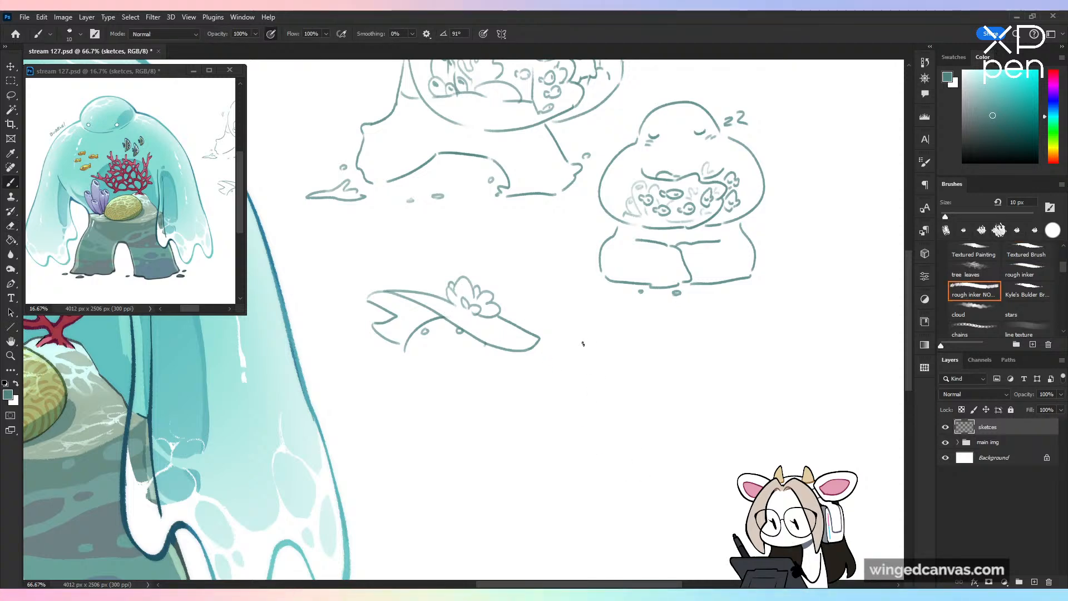
left_click_drag(583, 344, 644, 277)
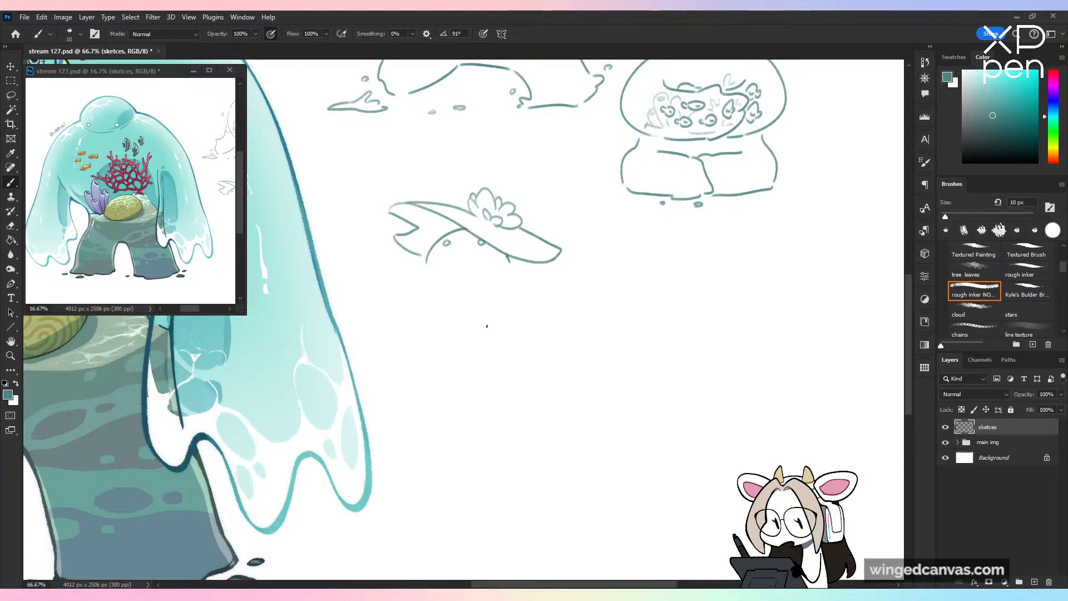
key("ctrl+minus")
key("ctrl+s")
key("ctrl+plus")
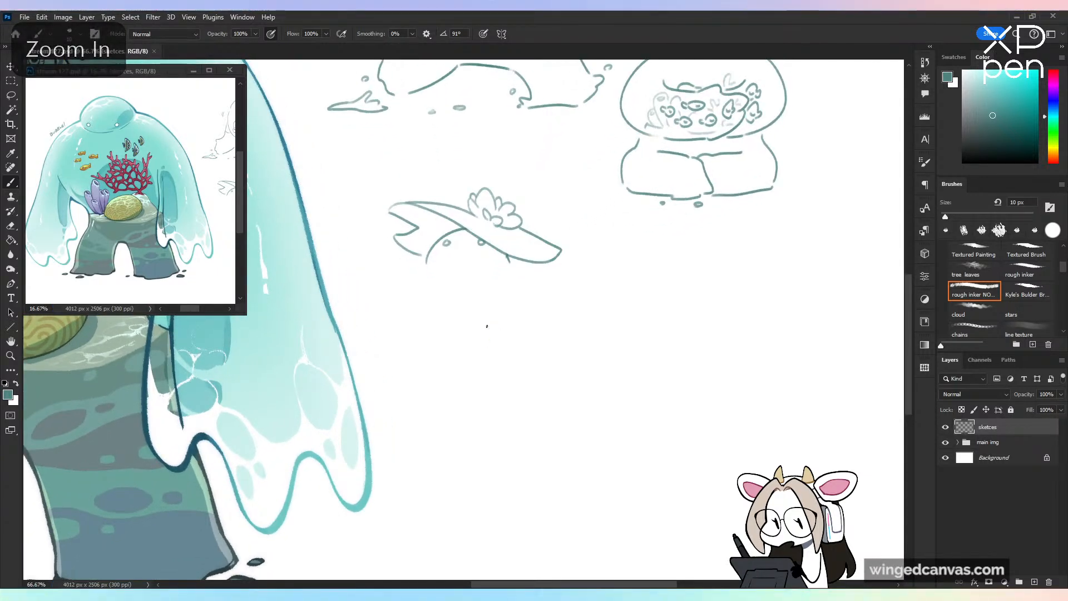
Step: Close the extra floating view of the document and crop the empty strip beyond the sketches, reducing the canvas width to 3640 px
key("ctrl+minus")
key("ctrl+minus")
key("space")
left_click_drag(646, 306, 809, 315)
key("c")
key("ctrl+minus")
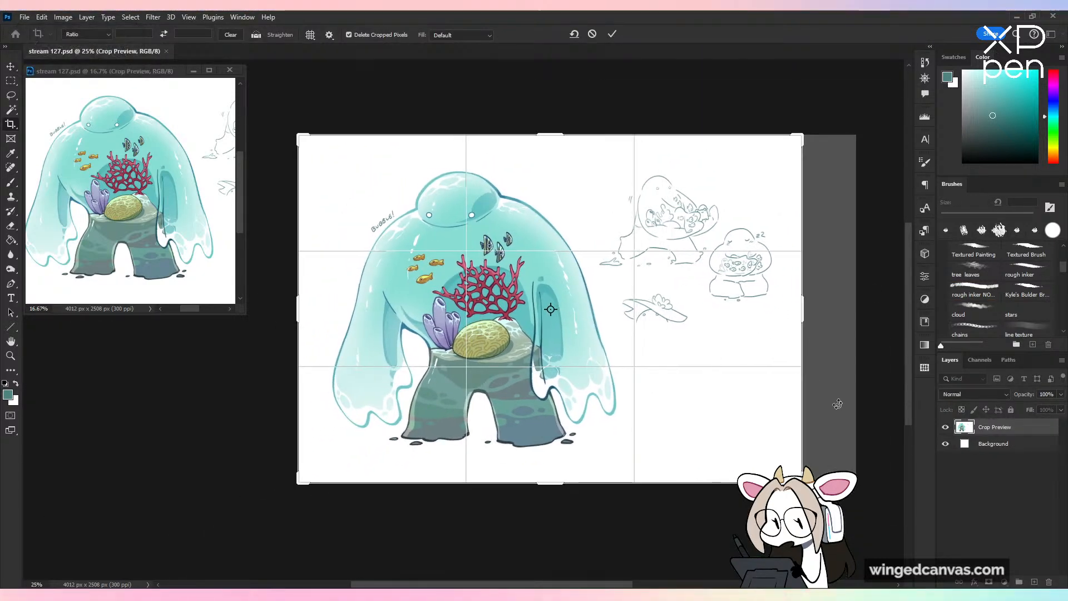
key("ctrl+plus")
key("space")
left_click_drag(809, 429, 633, 468)
left_click(230, 70)
left_click_drag(815, 314, 779, 316)
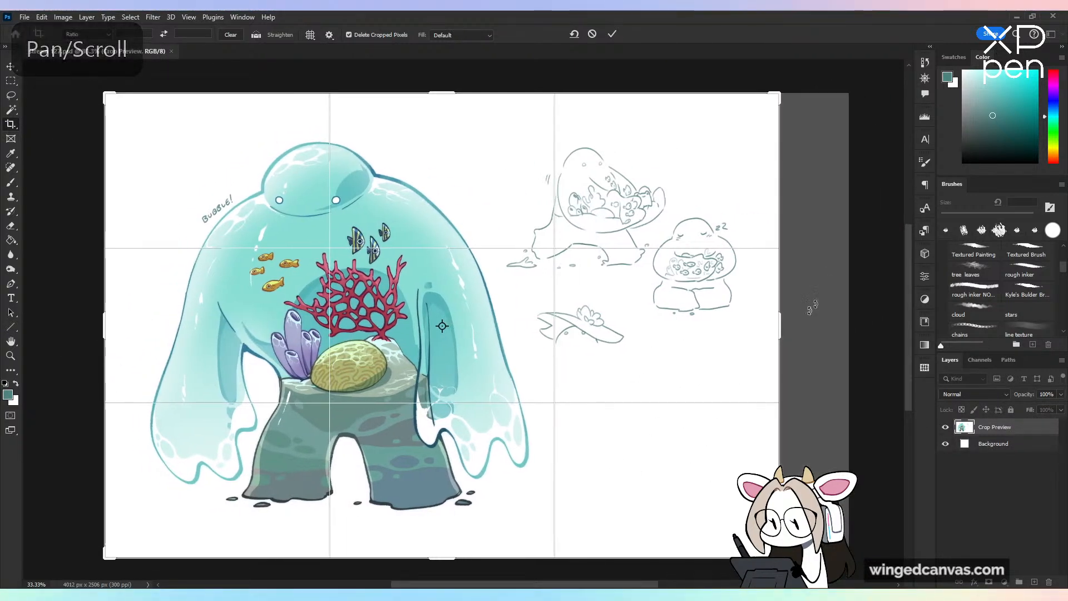
left_click(612, 33)
Step: Make a final small crop adjustment at the canvas edge beside the sketches, switch to the Brush and save the document
key("space")
left_click_drag(770, 365, 801, 381)
mouse_move(802, 333)
left_mouse_down()
mouse_move(812, 332)
mouse_move(801, 333)
left_mouse_up()
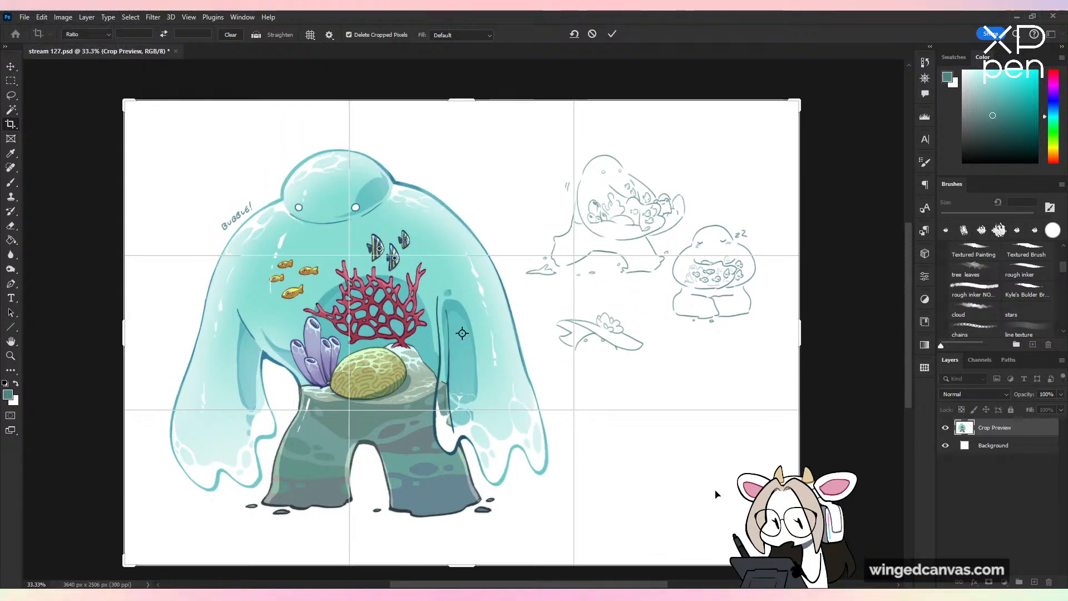
left_click(612, 34)
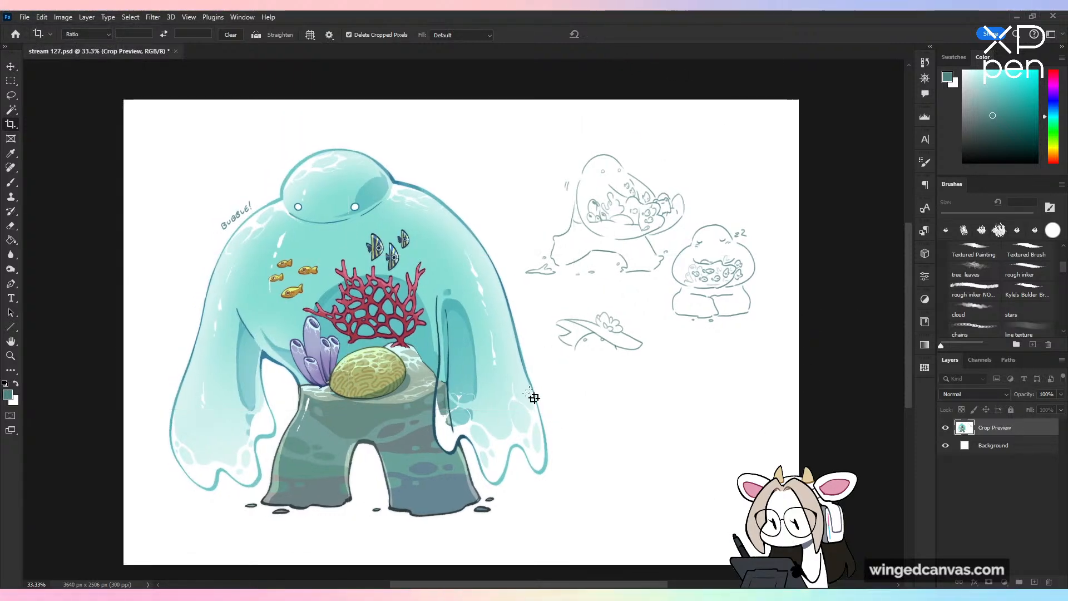
left_click(11, 182)
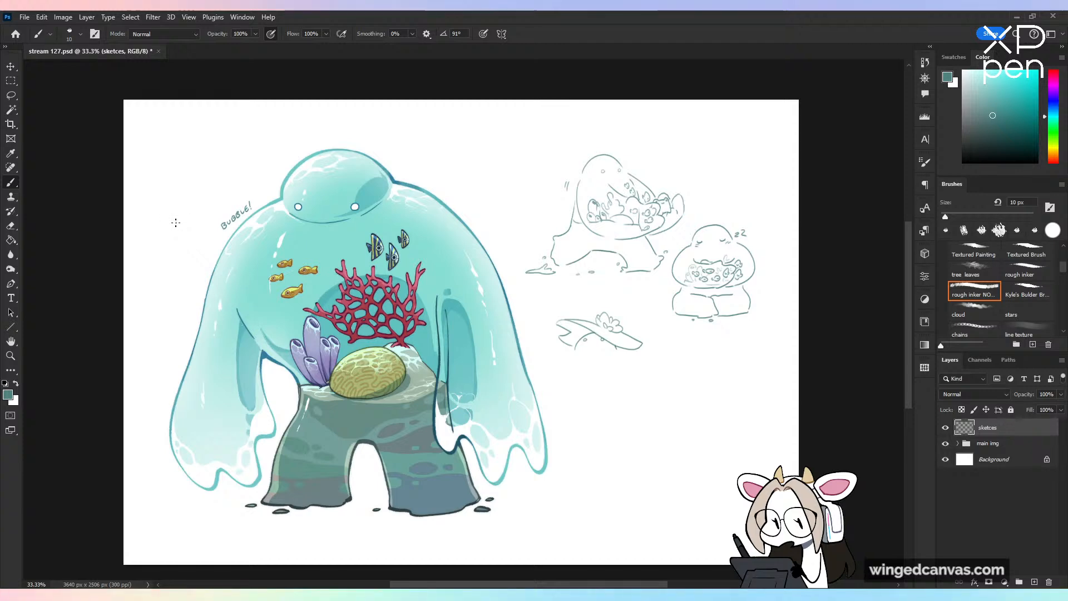
key("ctrl+s")
Step: Draw the curved outer shoulder and arm lines on both sides of the body below the hatted creature's head
key("ctrl+plus")
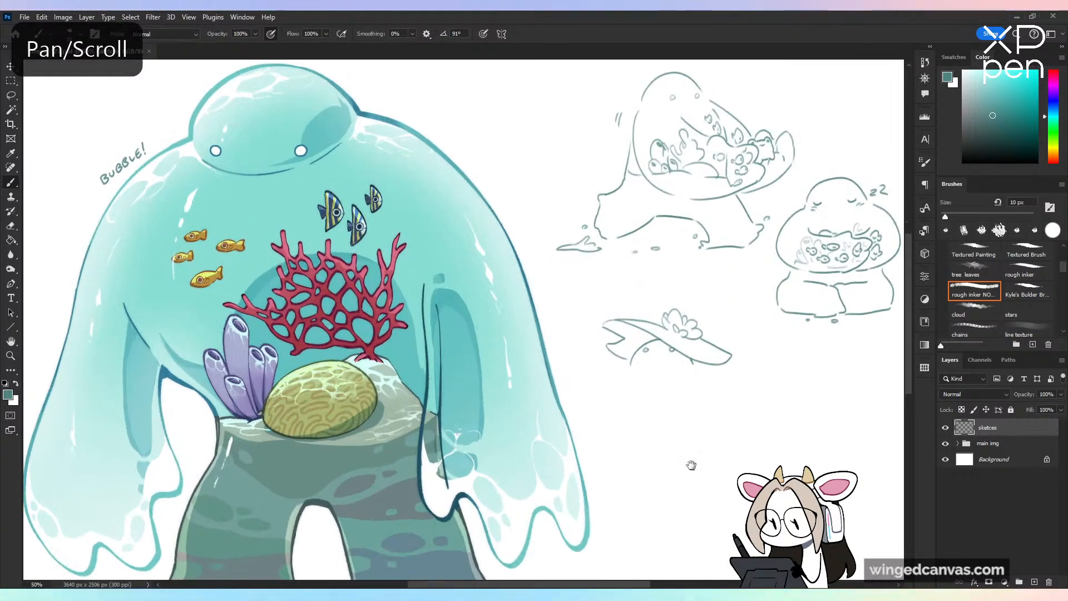
left_click_drag(691, 465, 471, 397)
key("ctrl+plus")
key("ctrl+plus")
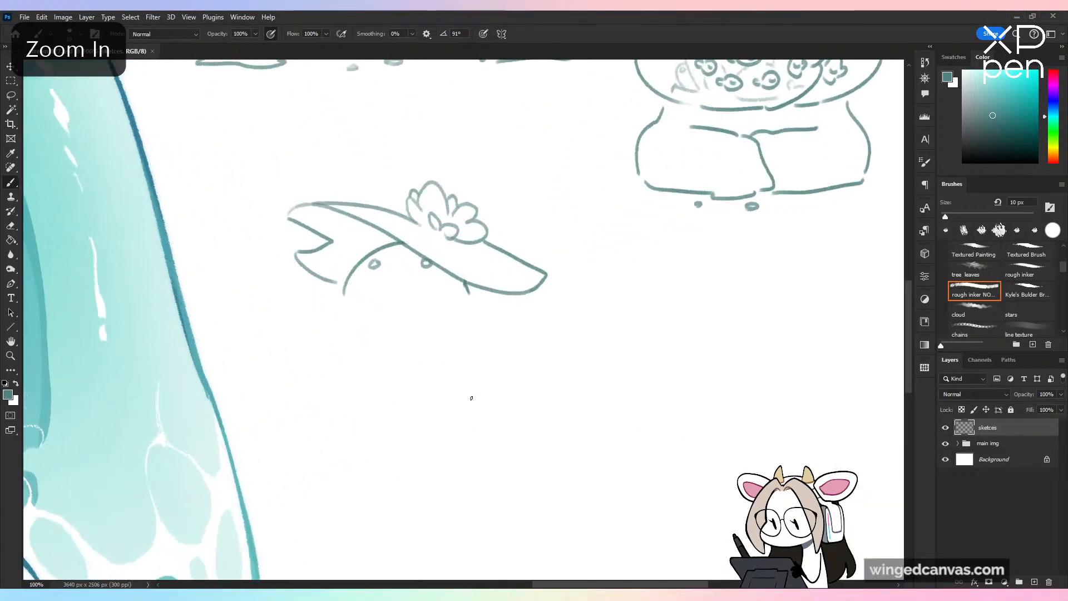
left_click_drag(343, 299, 290, 405)
key("ctrl+z")
left_click_drag(342, 298, 273, 405)
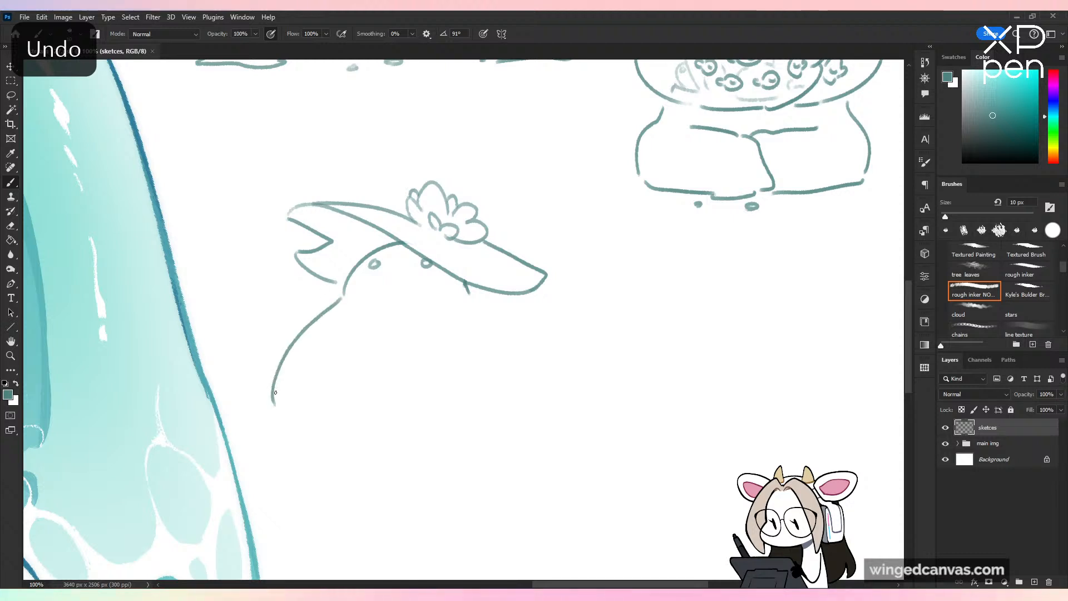
left_click_drag(474, 297, 546, 417)
key("ctrl+z")
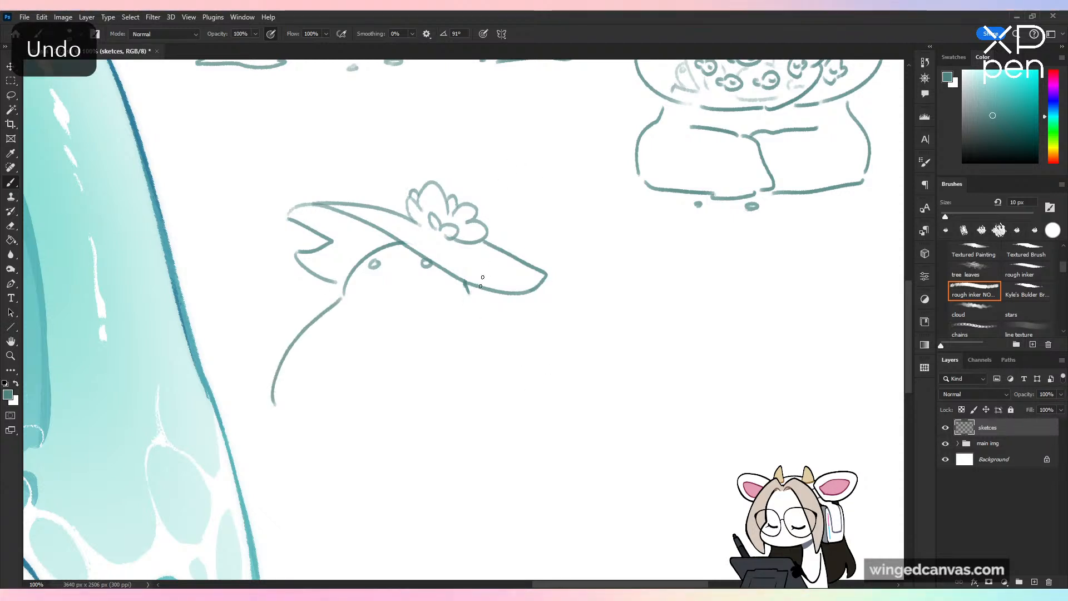
mouse_move(473, 294)
left_mouse_down()
mouse_move(559, 431)
mouse_move(544, 365)
left_mouse_up()
key("ctrl+z")
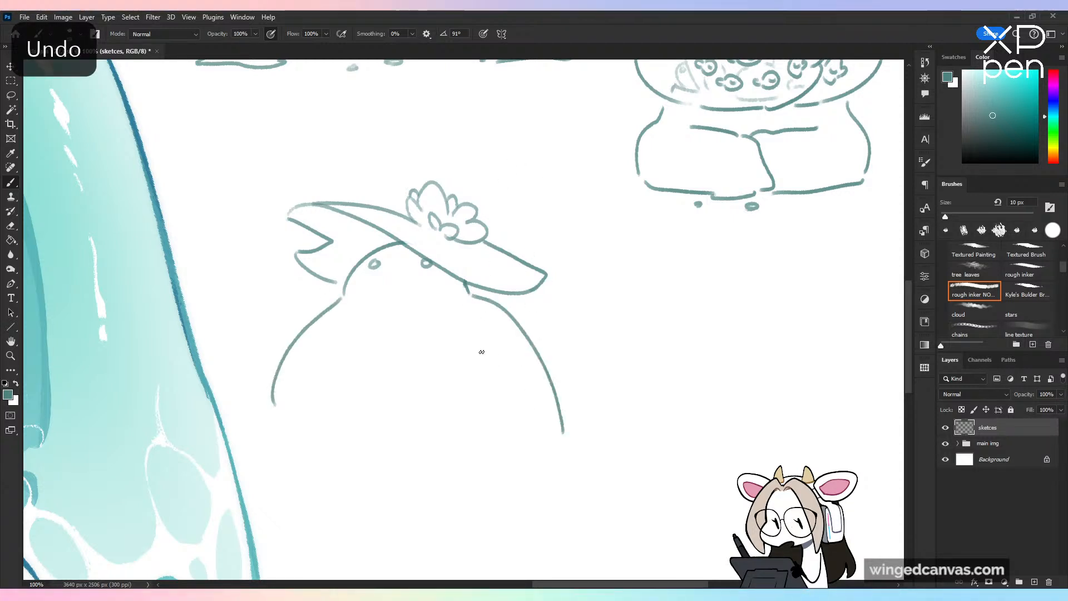
Step: Draw one arm's inner edge with a wavy dripping hand, plus the body's side line next to the opposite arm
mouse_move(469, 374)
left_mouse_down()
mouse_move(514, 470)
mouse_move(568, 458)
mouse_move(563, 433)
left_mouse_up()
left_click_drag(309, 368, 342, 488)
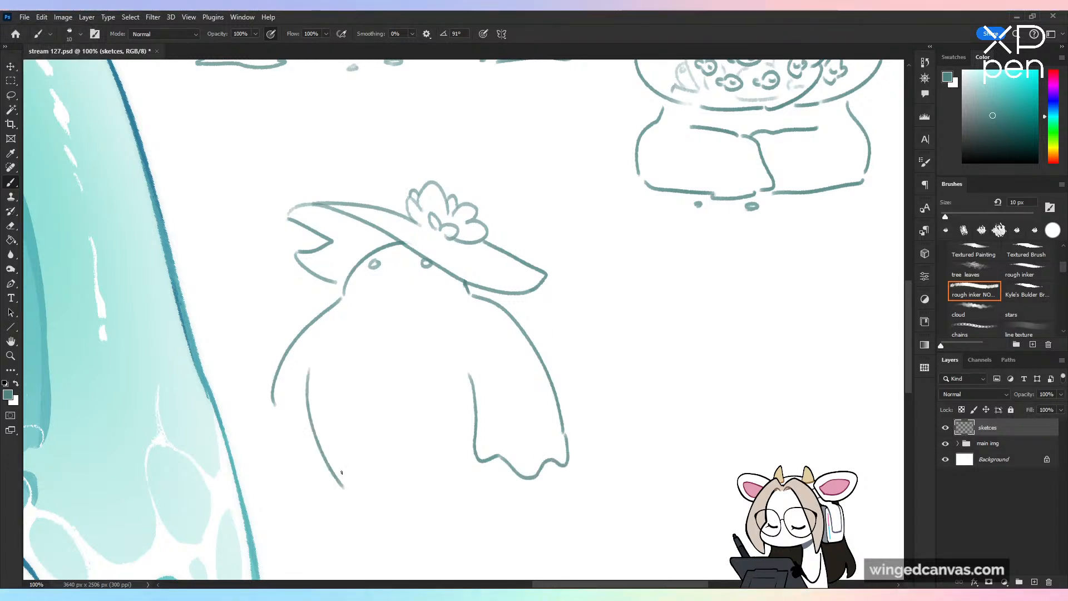
key("ctrl+z")
left_click_drag(314, 367, 337, 462)
Step: Draw the hatted creature's two stubby legs and flat feet, with an arched gap between the legs
left_click_drag(346, 398, 383, 232)
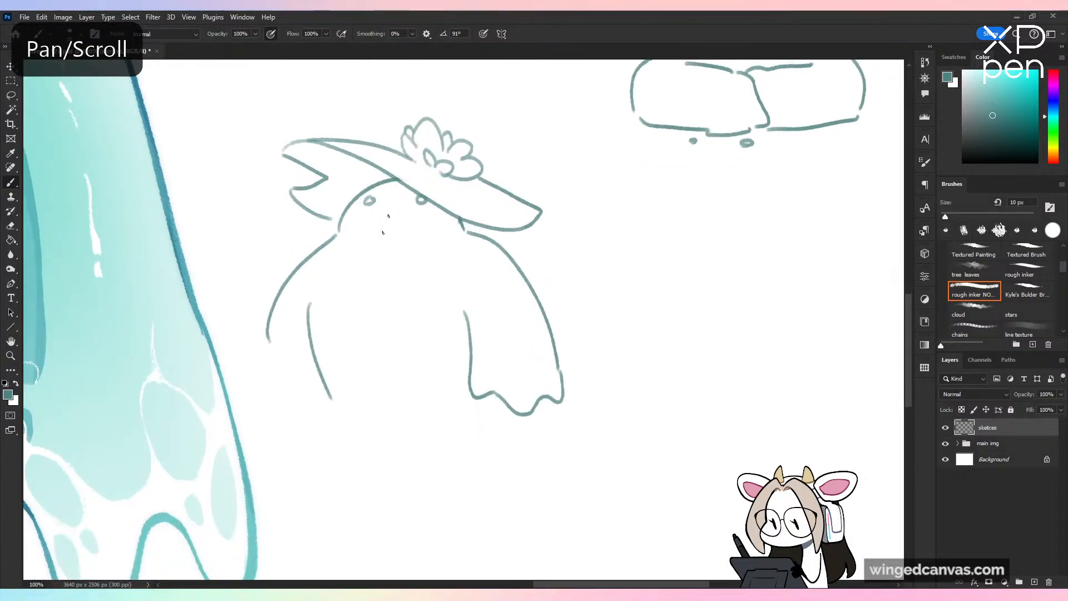
mouse_move(328, 400)
left_mouse_down()
mouse_move(323, 462)
mouse_move(320, 439)
mouse_move(336, 477)
mouse_move(369, 474)
mouse_move(389, 436)
left_mouse_up()
key("ctrl+z")
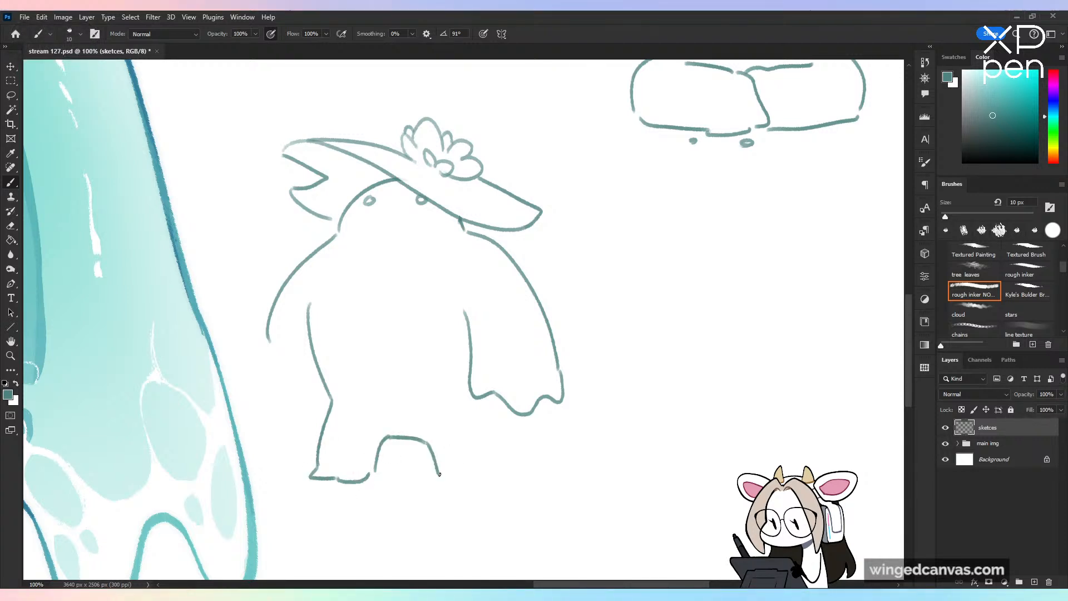
left_click_drag(440, 474, 492, 481)
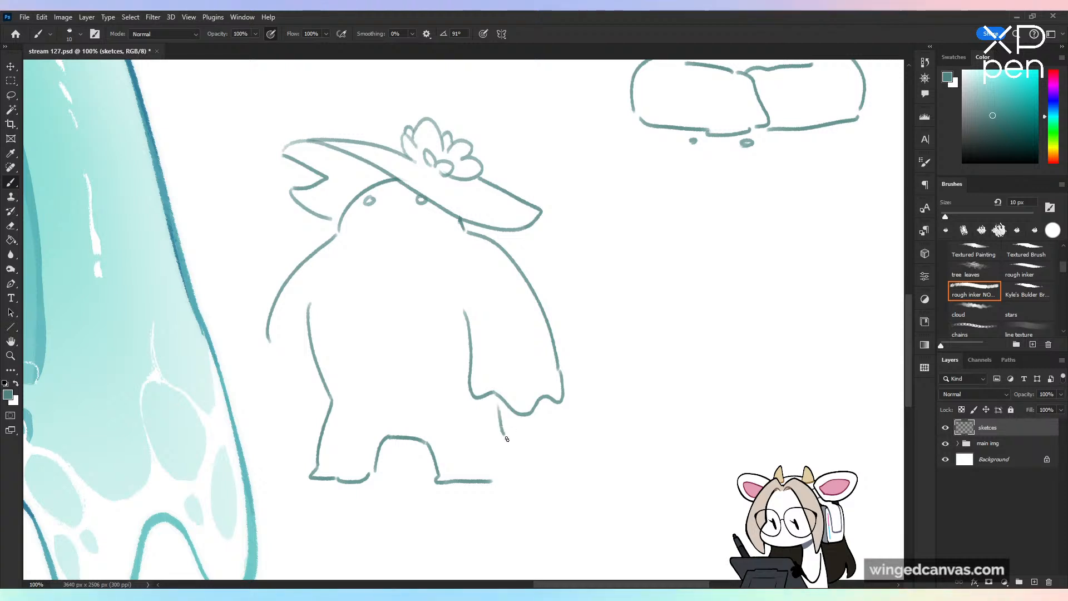
left_click_drag(507, 439, 517, 474)
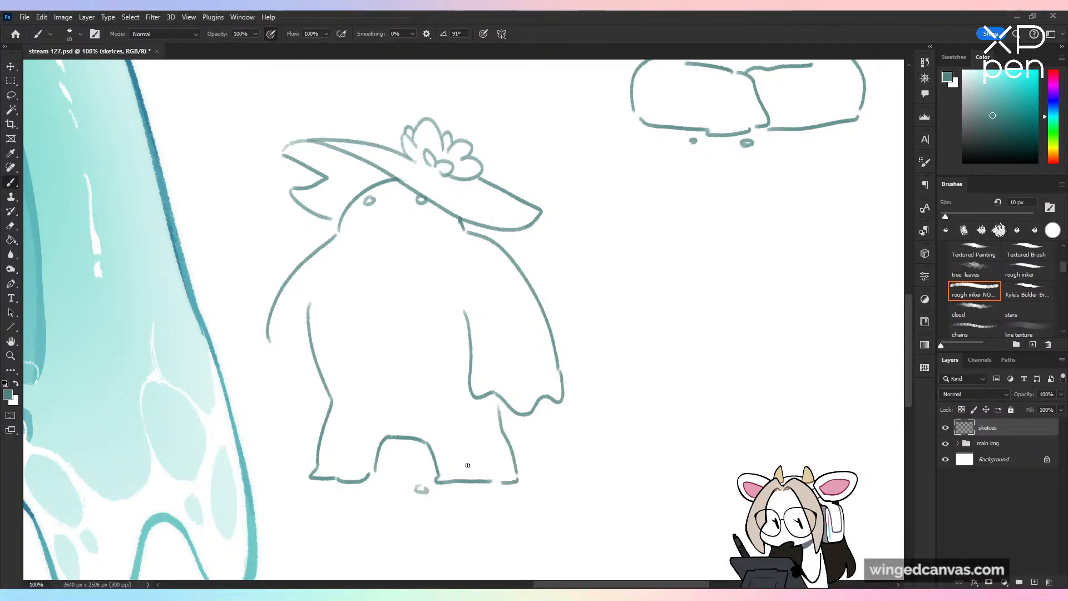
Step: Draw small oval pebbles on the ground beside the outer edges of both feet
key("ctrl+z")
left_click_drag(527, 485, 537, 486)
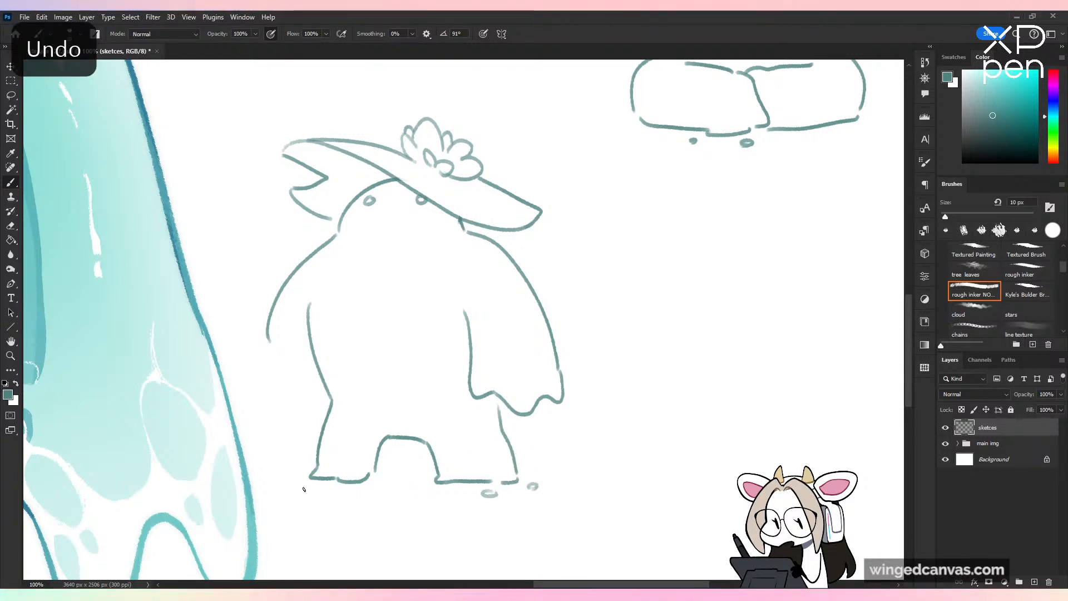
left_click_drag(290, 490, 342, 492)
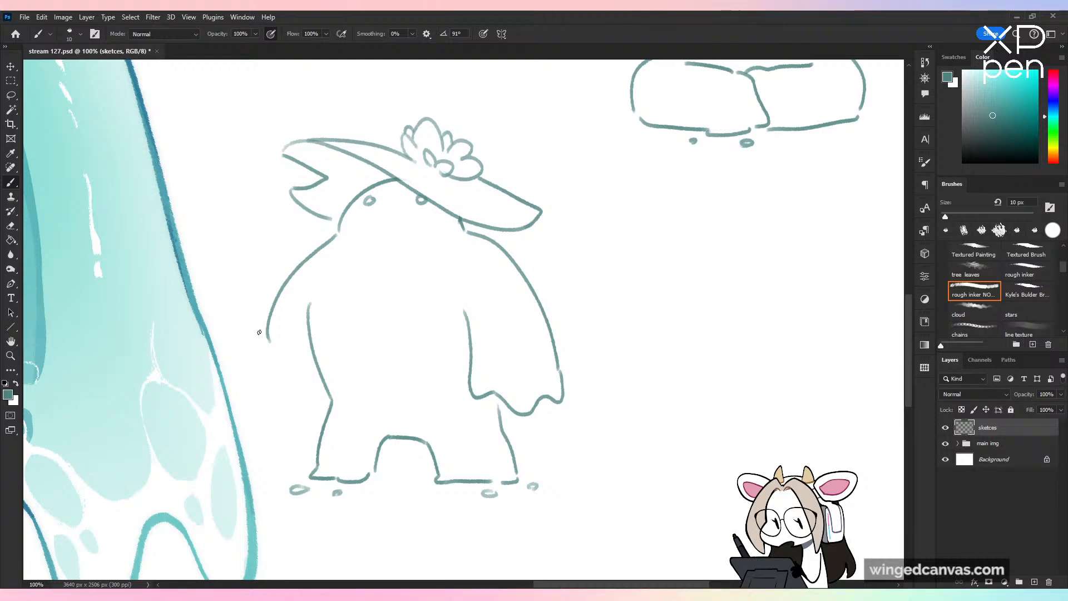
Step: Erase the lower outer line of the unfinished arm and redraw it with a wavy dripping hand joining the body
left_click_drag(268, 336, 277, 400)
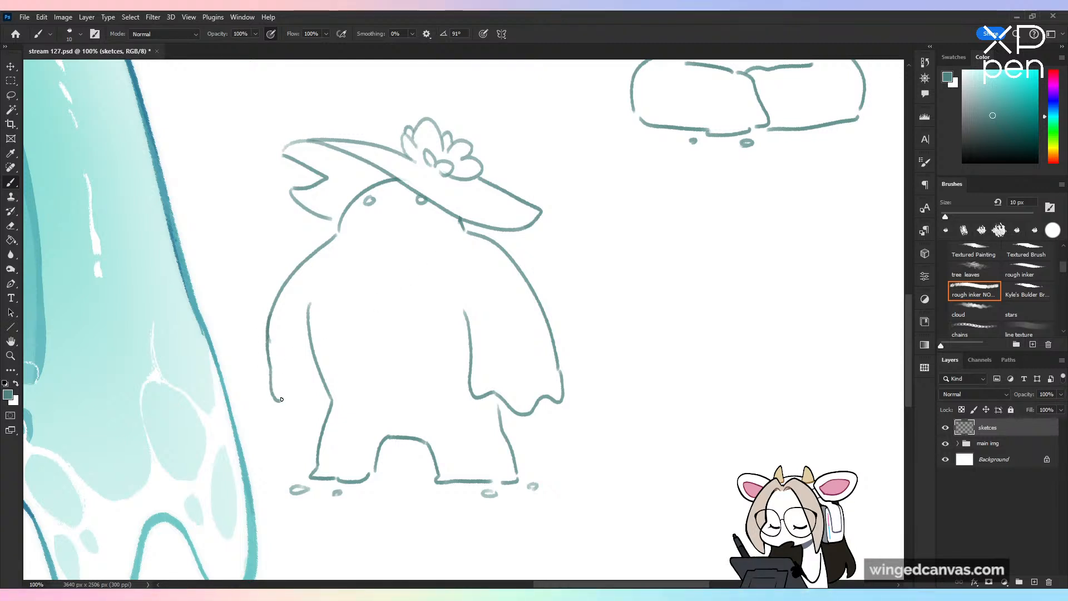
key("ctrl+z")
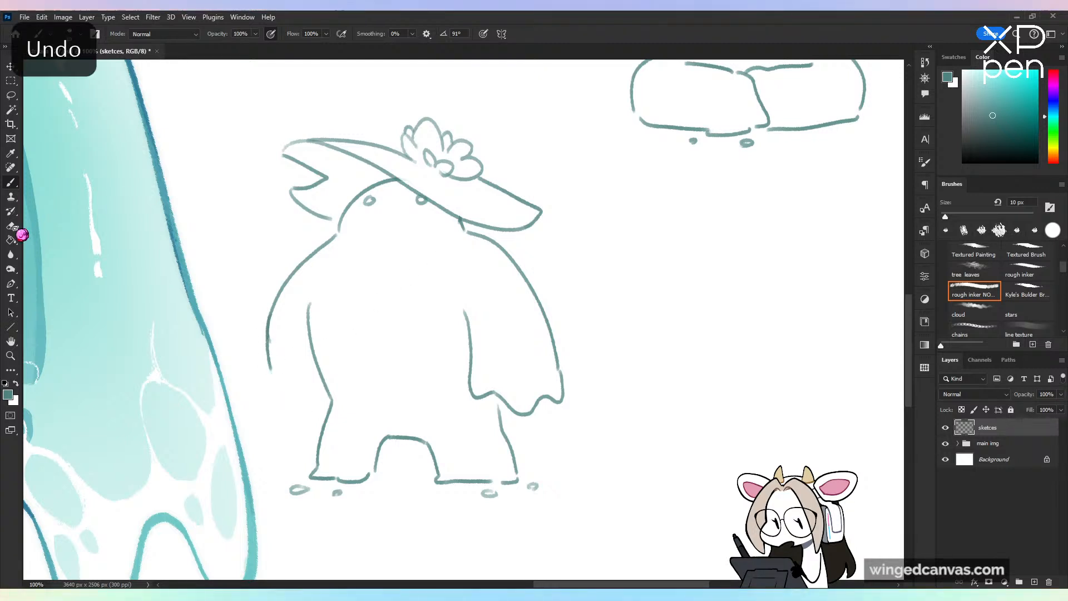
left_click(11, 226)
mouse_move(267, 311)
left_mouse_down()
mouse_move(269, 369)
mouse_move(271, 356)
left_mouse_up()
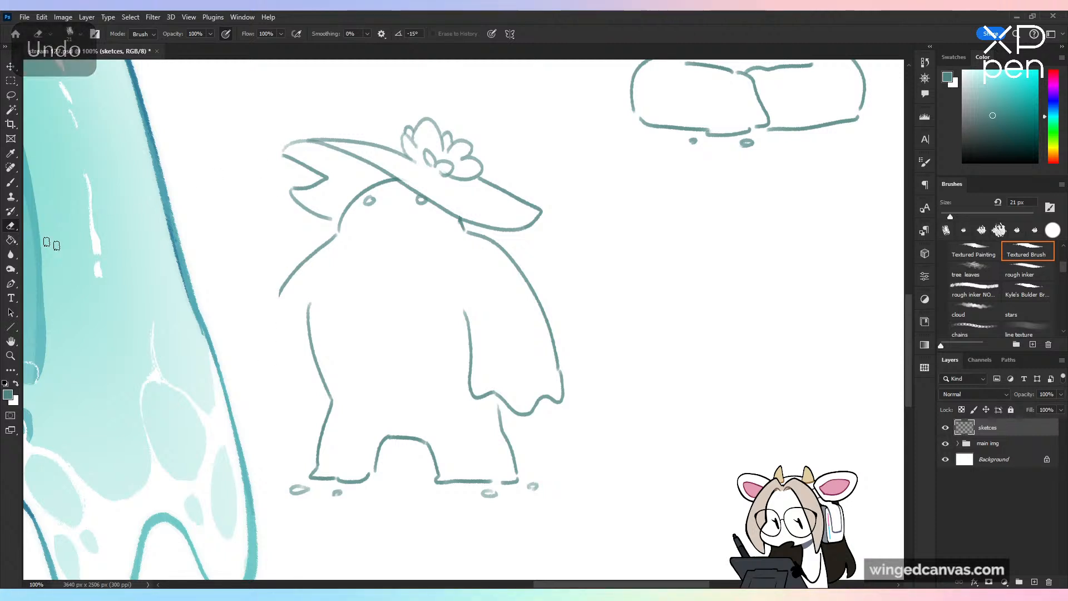
left_click(11, 182)
left_click_drag(277, 296, 270, 394)
key("ctrl+z")
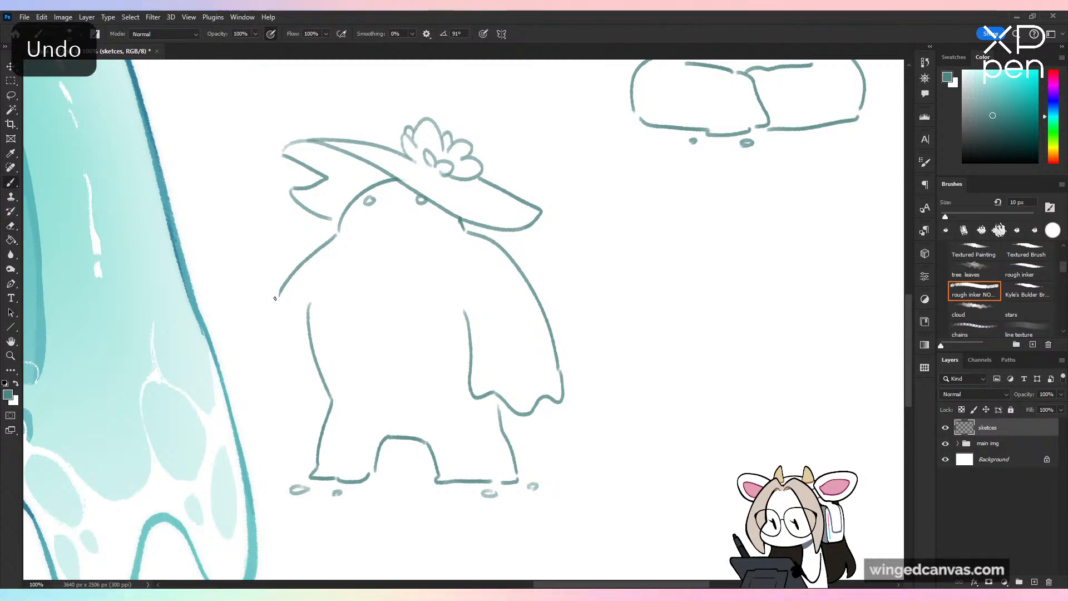
left_click_drag(275, 299, 274, 398)
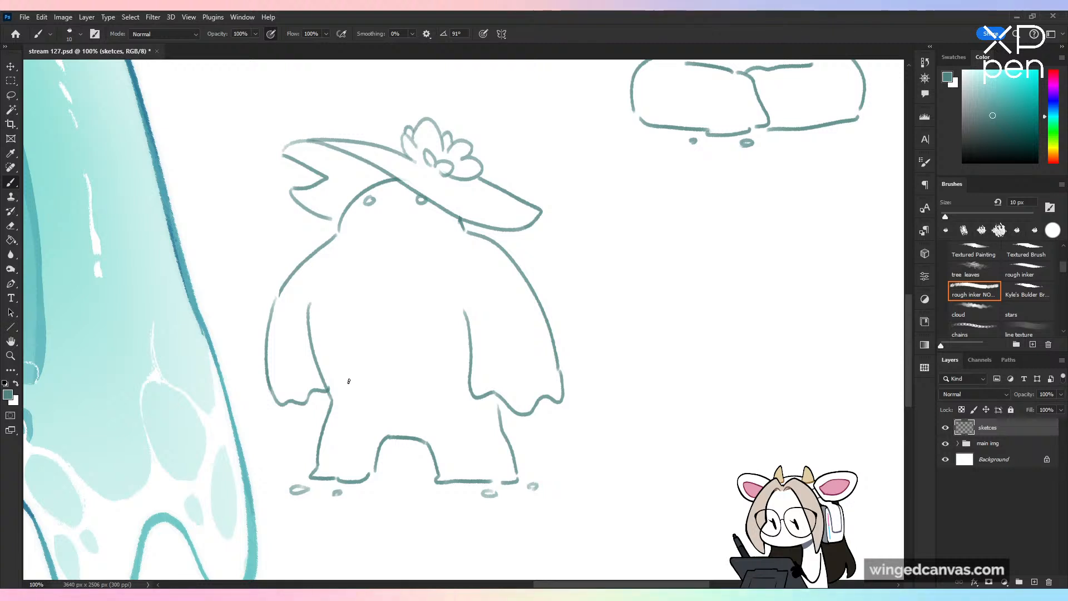
Step: Draw an oval brain coral in the creature's belly with a cluster of rounded tube corals beside it
key("ctrl+z")
mouse_move(389, 374)
left_mouse_down()
mouse_move(420, 355)
mouse_move(418, 387)
left_mouse_up()
key("ctrl+z")
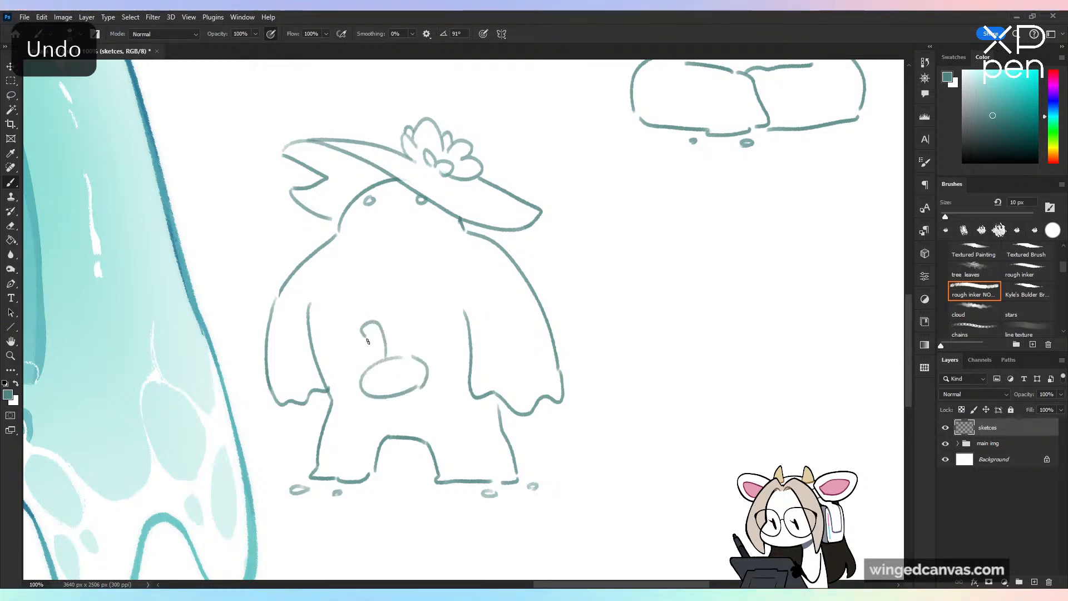
mouse_move(368, 341)
left_mouse_down()
mouse_move(350, 350)
mouse_move(356, 372)
mouse_move(352, 333)
left_mouse_up()
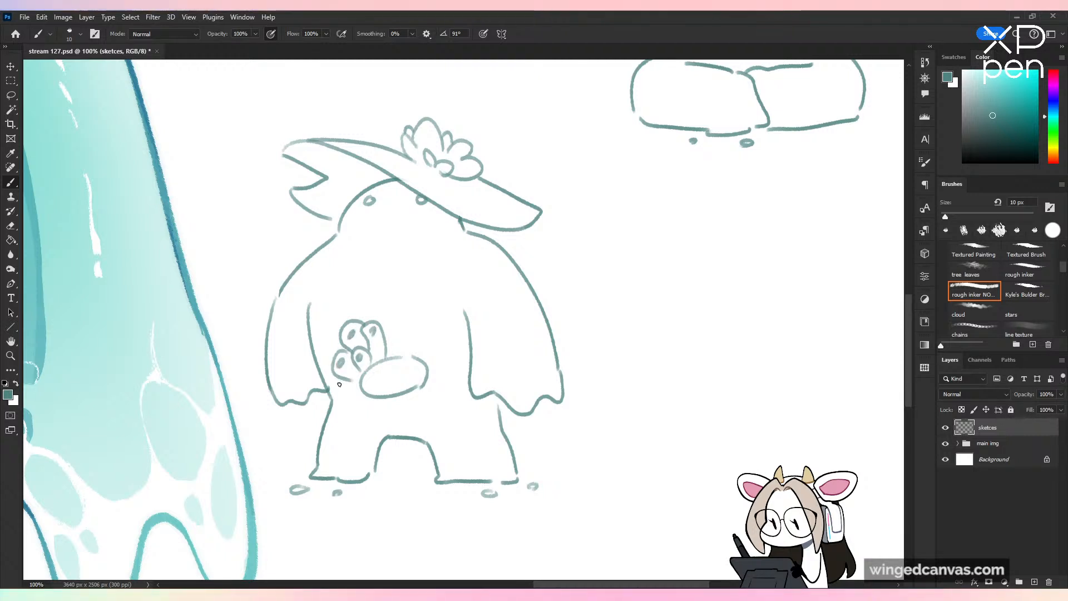
Step: Draw a branching coral with small oval holes rising from the belly beside the brain coral, plus its rocky base
left_click_drag(428, 368, 410, 320)
key("ctrl+z")
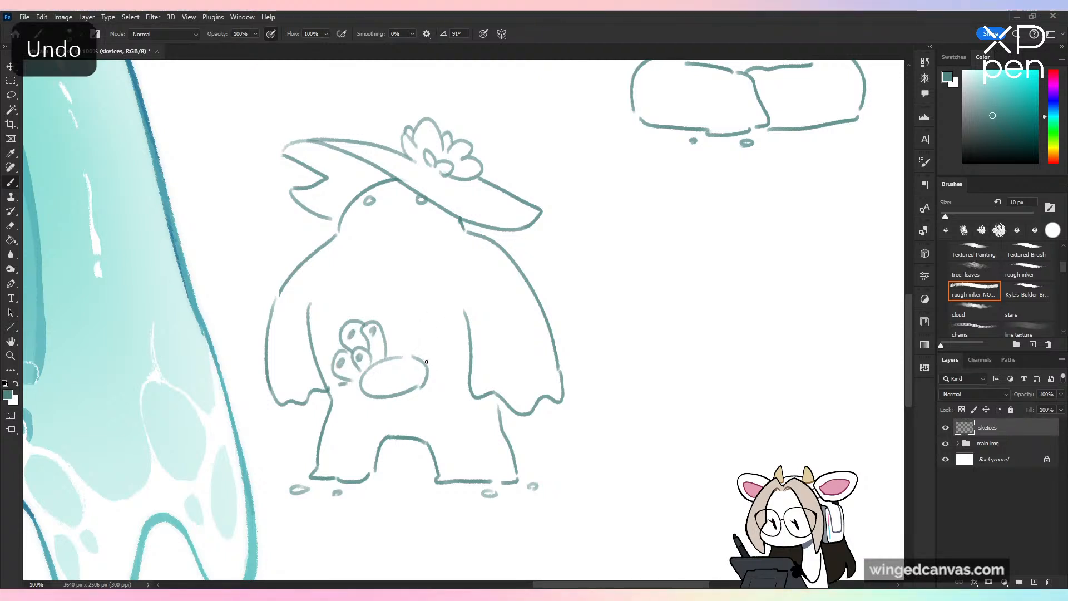
mouse_move(427, 361)
left_mouse_down()
mouse_move(444, 352)
mouse_move(403, 330)
mouse_move(437, 295)
mouse_move(439, 315)
left_mouse_up()
mouse_move(439, 315)
left_mouse_down()
mouse_move(448, 261)
mouse_move(456, 285)
mouse_move(502, 327)
mouse_move(481, 334)
mouse_move(455, 318)
left_mouse_up()
mouse_move(465, 310)
left_mouse_down()
mouse_move(481, 326)
mouse_move(469, 317)
mouse_move(445, 323)
left_mouse_up()
left_click_drag(463, 338, 455, 346)
left_click_drag(458, 350, 466, 357)
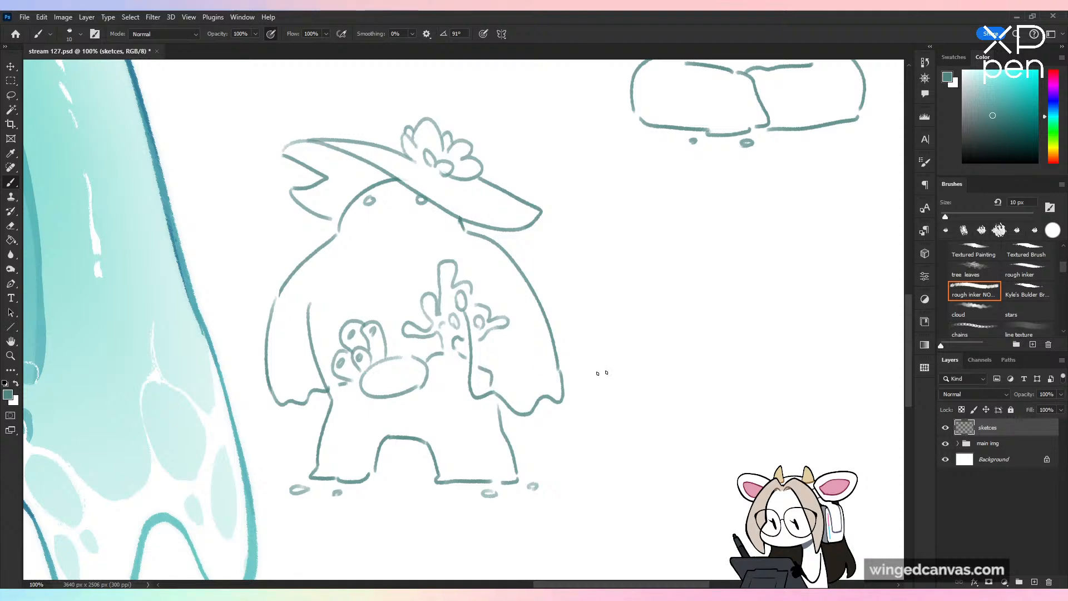
key("ctrl+minus")
key("ctrl+plus")
left_click_drag(337, 399, 449, 393)
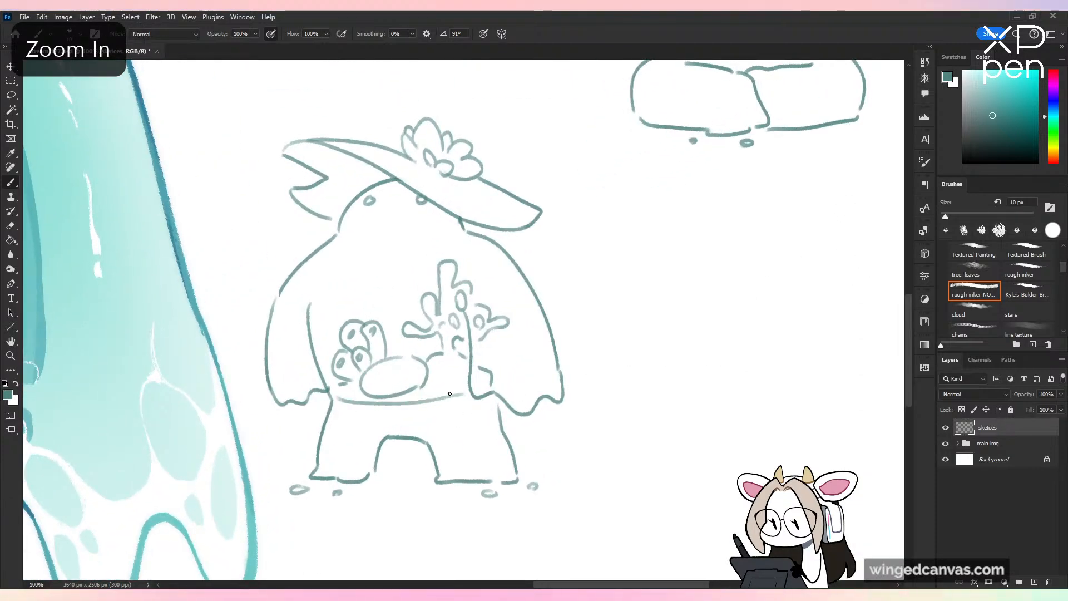
key("ctrl+z")
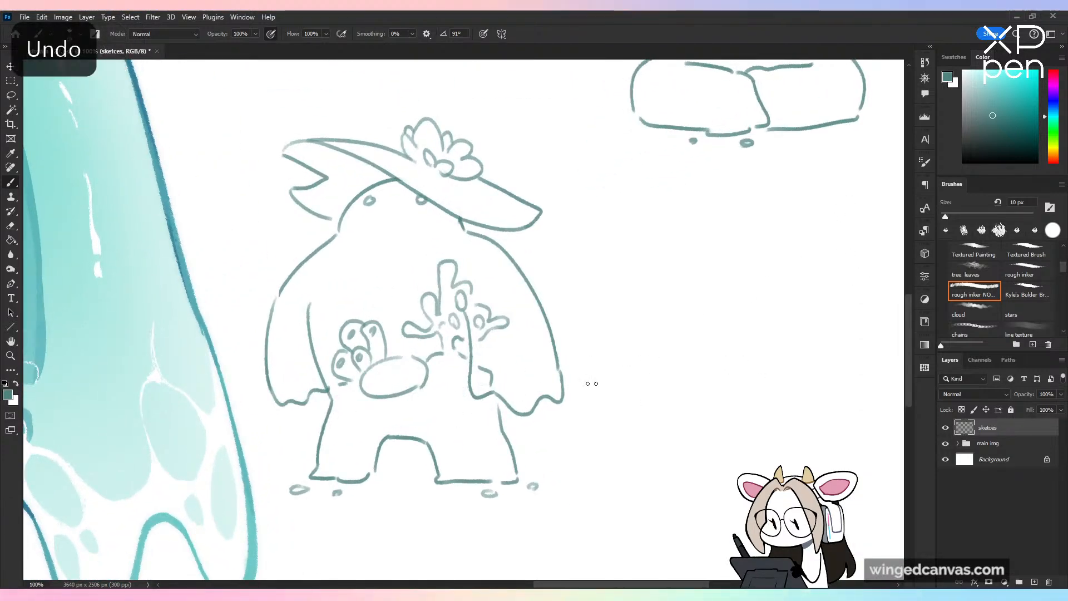
Step: Draw four small fish with dot eyes swimming above the tube corals inside the creature's chest
key("ctrl+plus")
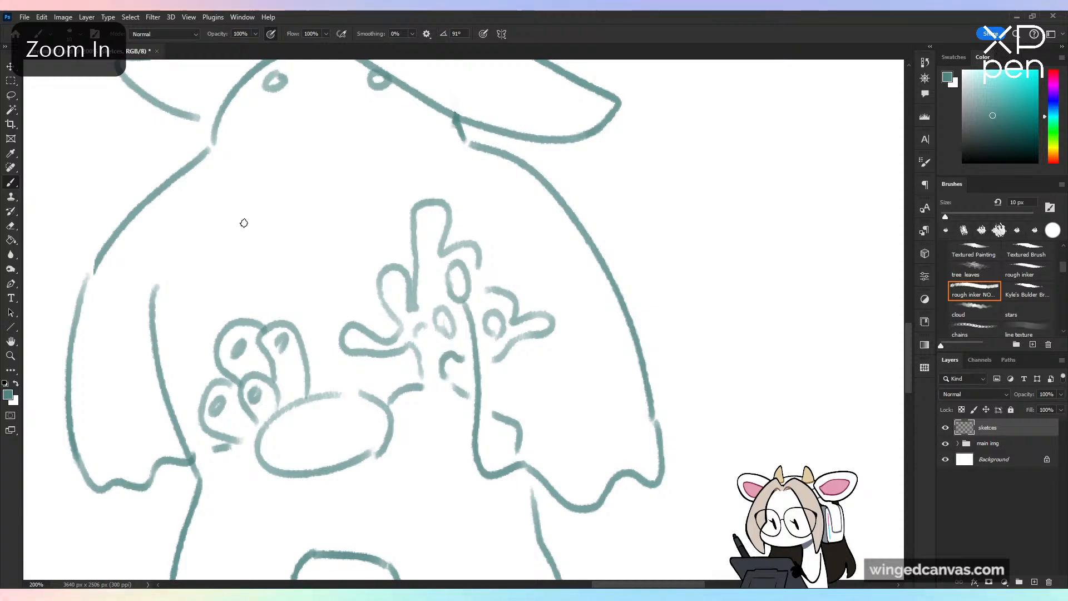
left_click_drag(278, 241, 468, 231)
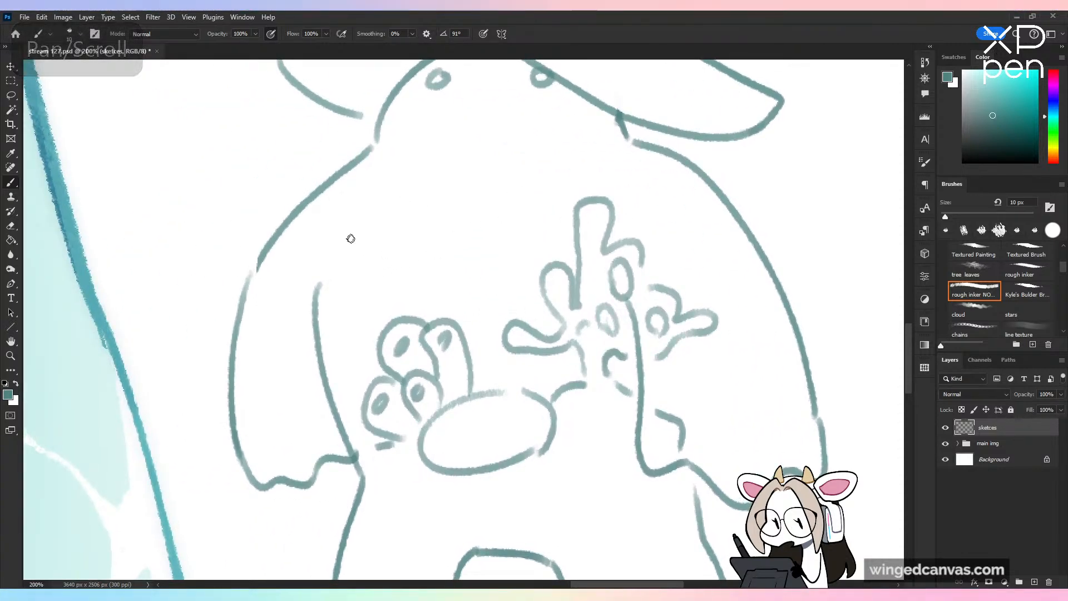
mouse_move(355, 273)
left_mouse_down()
mouse_move(383, 269)
mouse_move(355, 288)
mouse_move(376, 274)
left_mouse_up()
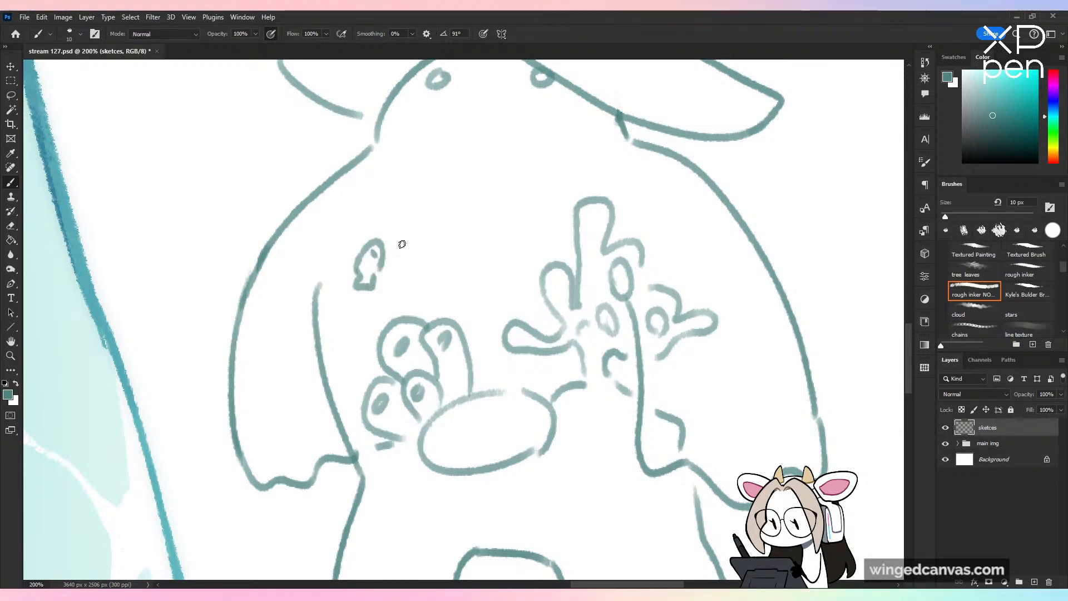
mouse_move(393, 221)
left_mouse_down()
mouse_move(417, 193)
mouse_move(411, 232)
left_mouse_up()
left_click(416, 202)
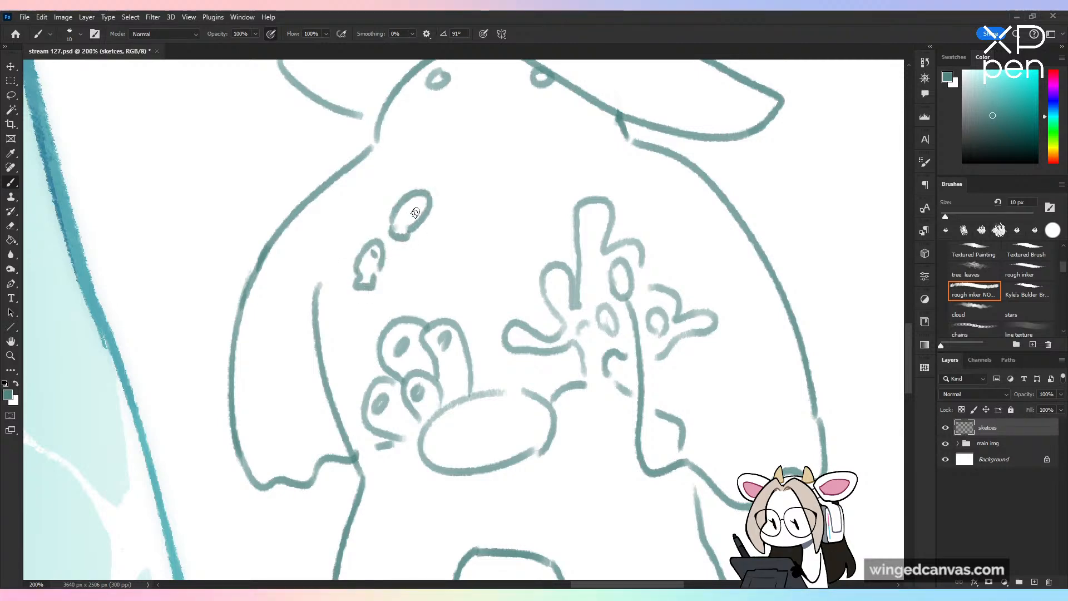
left_click_drag(417, 271, 429, 274)
left_click(431, 247)
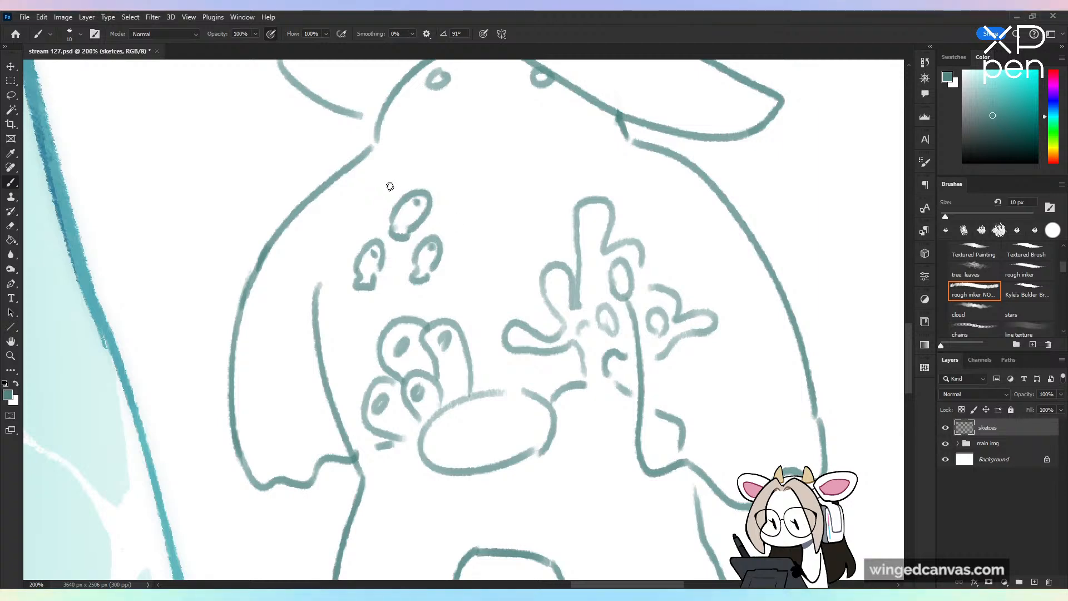
mouse_move(389, 184)
left_mouse_down()
mouse_move(412, 174)
mouse_move(394, 184)
left_mouse_up()
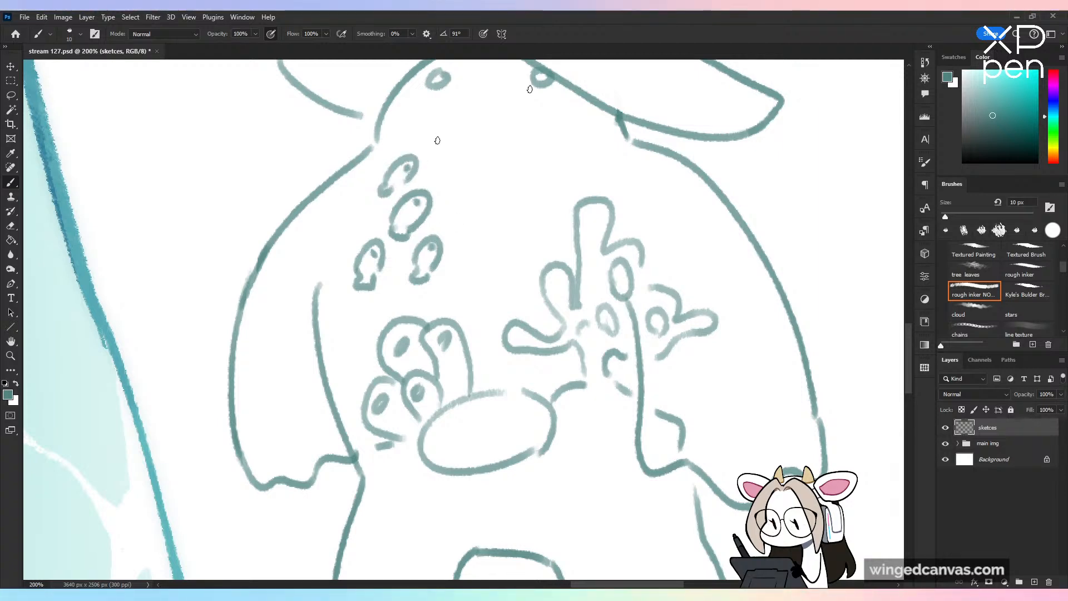
Step: Draw three angular finned fish around the top of the branching coral and save the document
left_click_drag(496, 201, 538, 149)
left_click_drag(523, 186, 498, 204)
left_click_drag(537, 149, 518, 261)
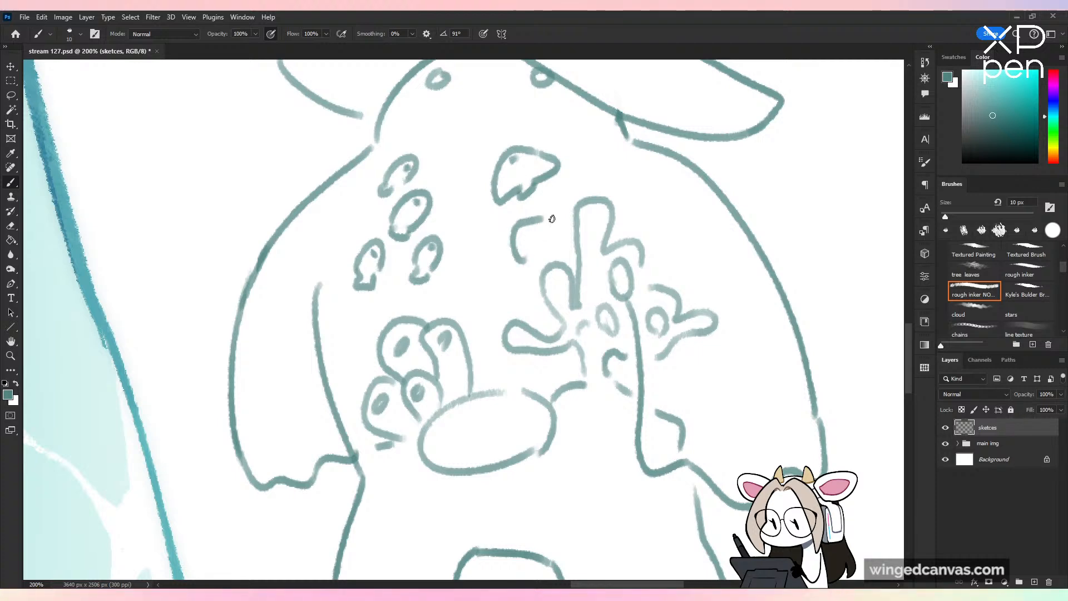
left_click_drag(555, 216, 541, 247)
mouse_move(589, 167)
left_mouse_down()
mouse_move(576, 198)
mouse_move(591, 201)
left_mouse_up()
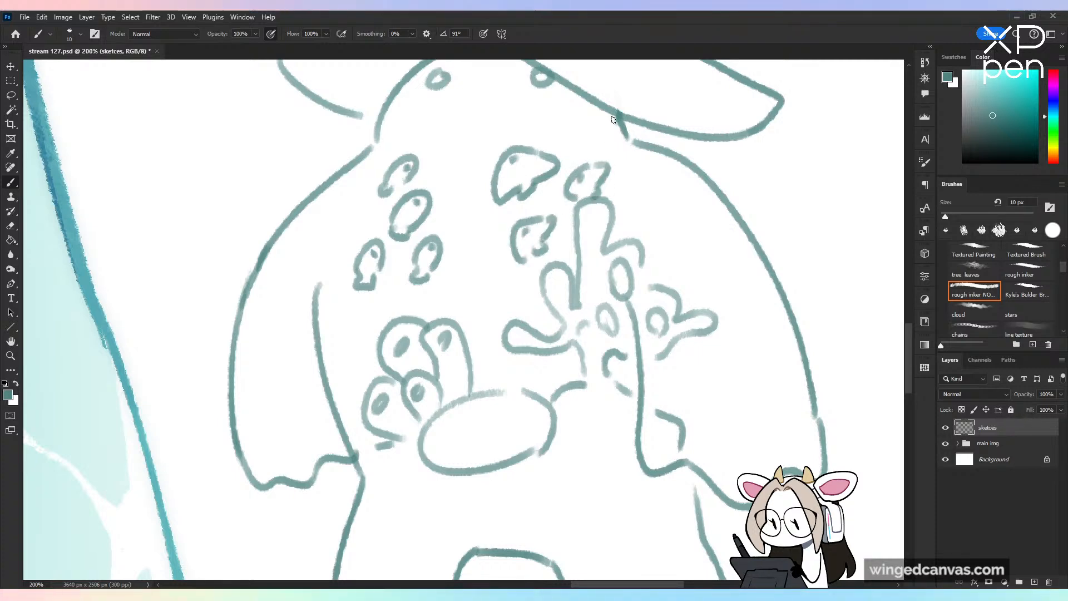
key("ctrl+minus")
key("ctrl+minus")
key("ctrl+minus")
key("ctrl+s")
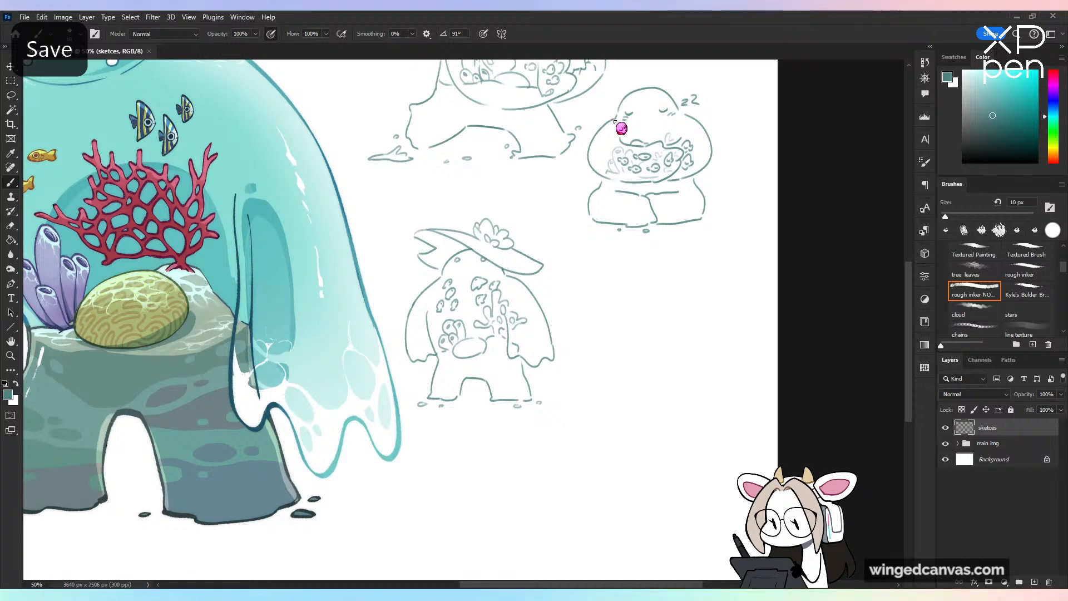
Step: Add short blush marks under both eyes of the hatted creature
key("ctrl+plus")
key("ctrl+plus")
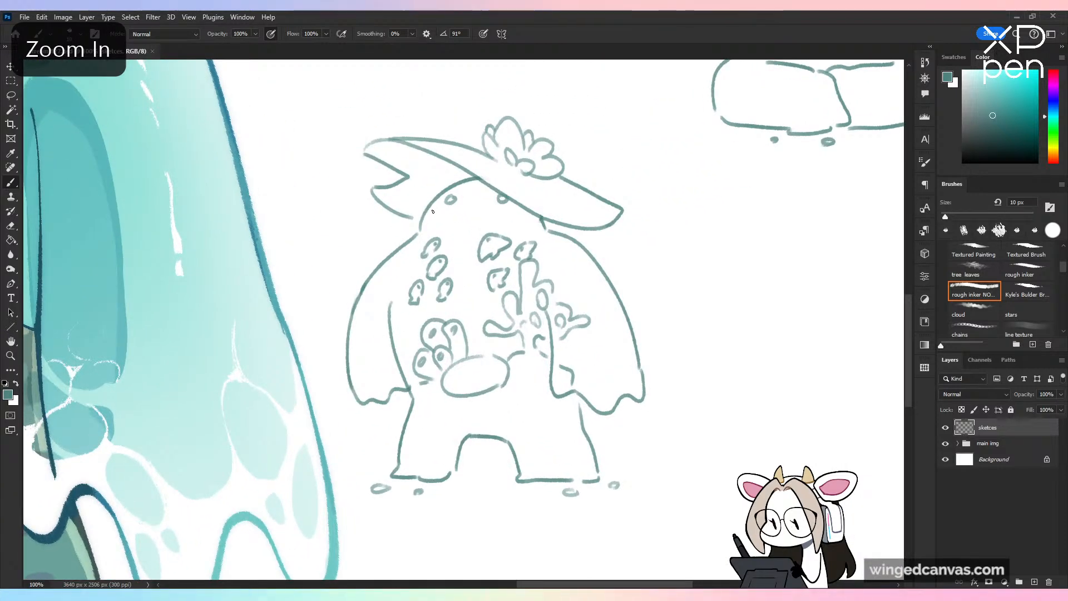
left_click_drag(433, 210, 441, 212)
left_click_drag(506, 206, 516, 213)
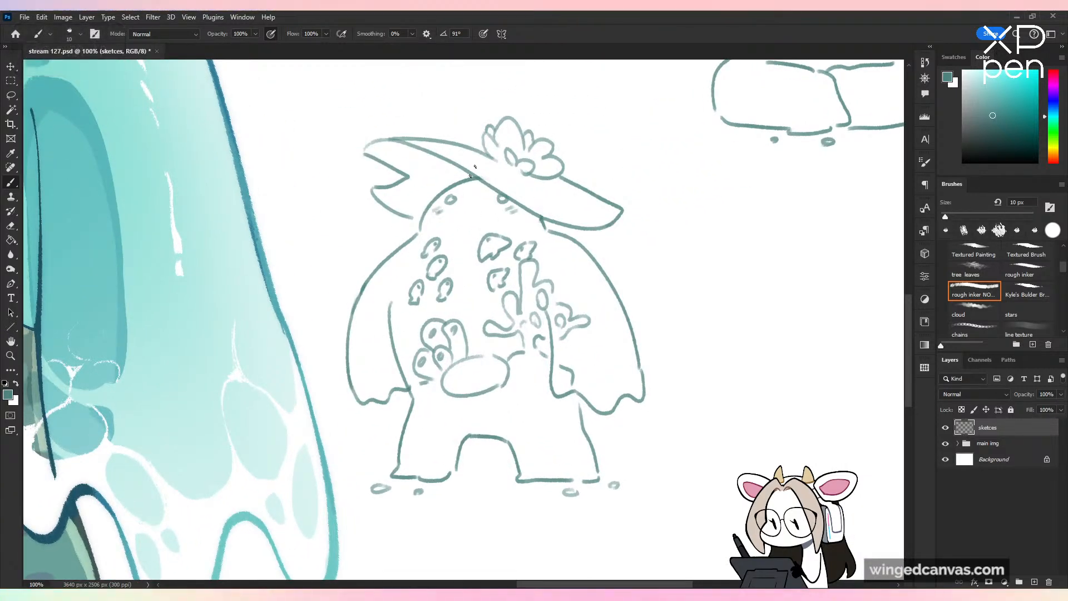
Step: Draw small four-pointed sparkles around the lily-pad hat and save the document
mouse_move(428, 107)
left_mouse_down()
mouse_move(425, 123)
mouse_move(456, 134)
left_mouse_up()
key("ctrl+z")
key("ctrl+z")
left_click_drag(457, 121, 457, 134)
left_click_drag(373, 220, 373, 235)
left_click_drag(374, 220, 374, 236)
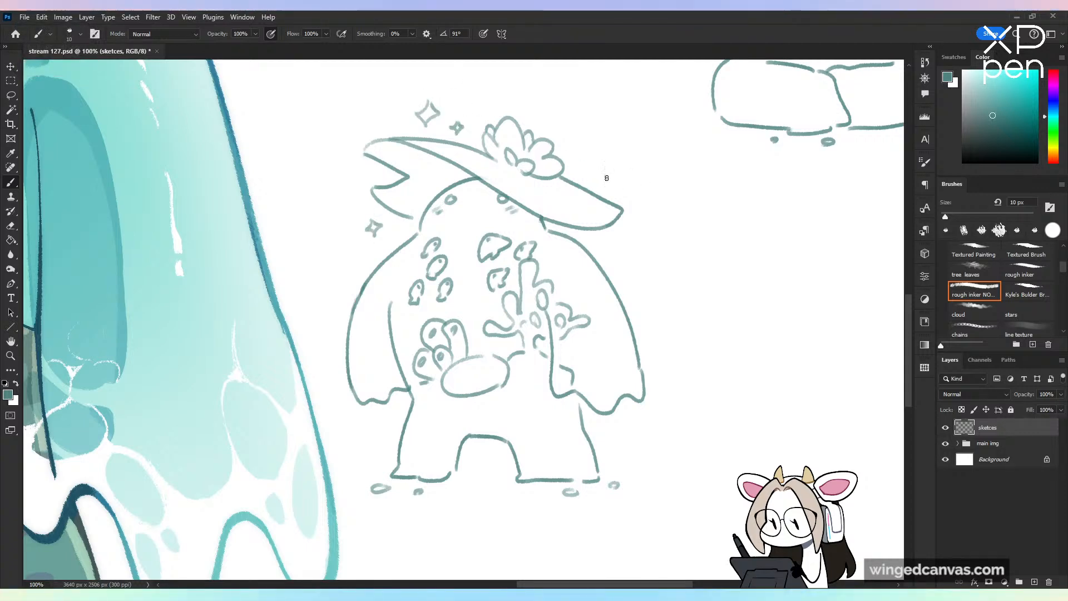
key("ctrl+minus")
key("ctrl+s")
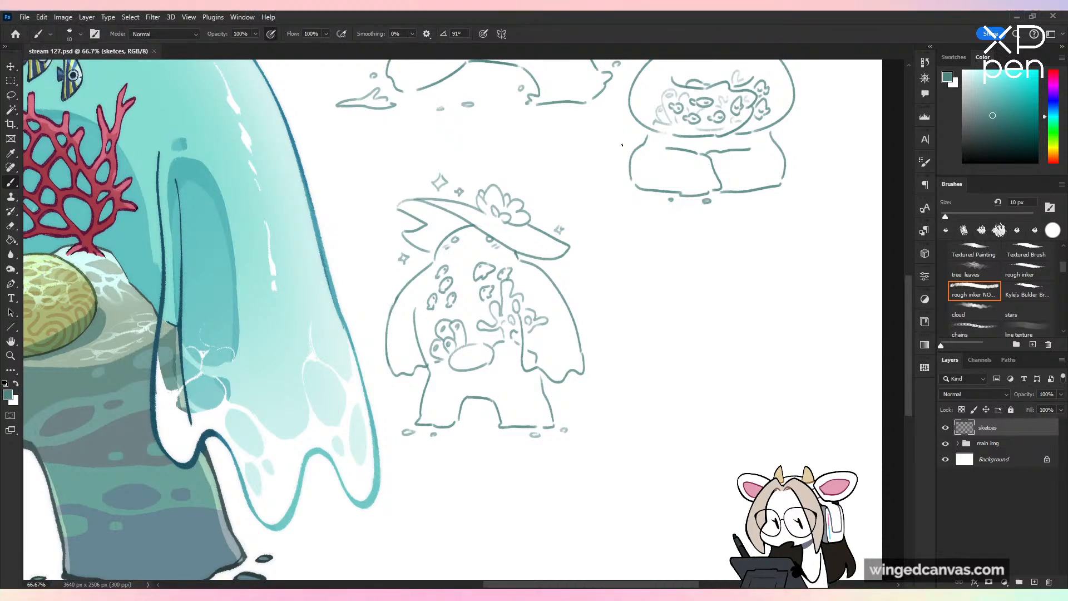
Step: Lasso the hatted creature, move it slightly up closer to the other sketches, deselect it and save the document
key("l")
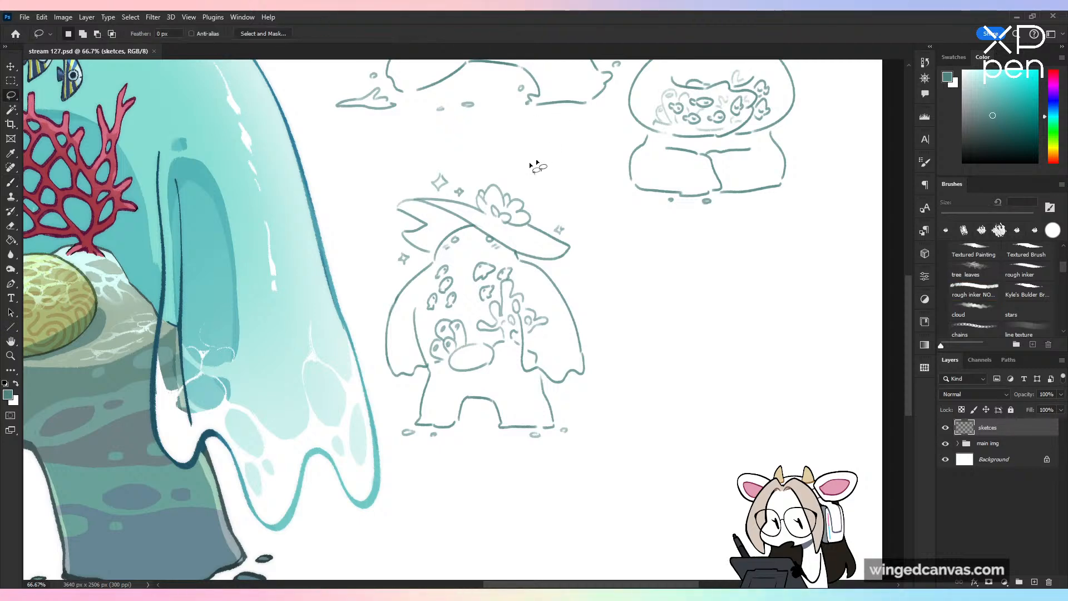
mouse_move(475, 158)
left_mouse_down()
mouse_move(353, 288)
mouse_move(463, 499)
mouse_move(572, 174)
left_mouse_up()
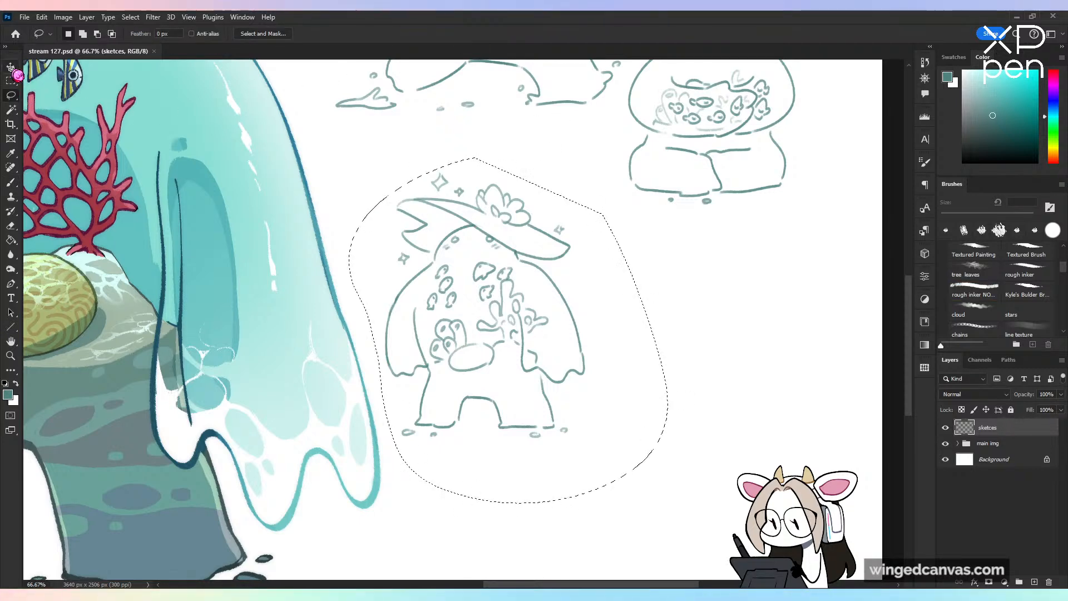
key("v")
mouse_move(539, 346)
left_mouse_down()
mouse_move(554, 290)
mouse_move(553, 306)
left_mouse_up()
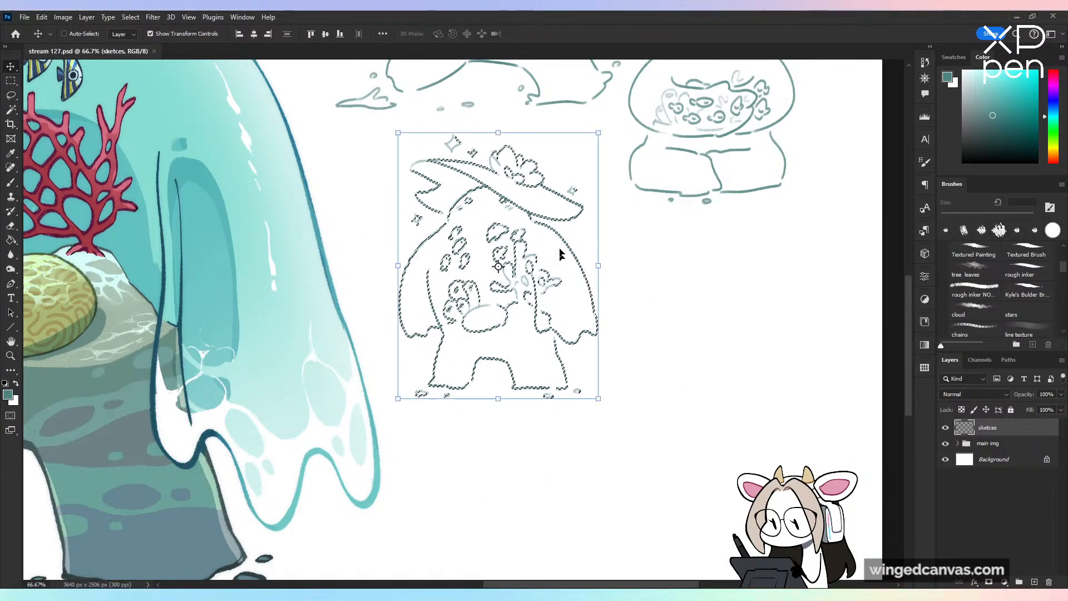
key("ctrl+d")
key("l")
key("ctrl+minus")
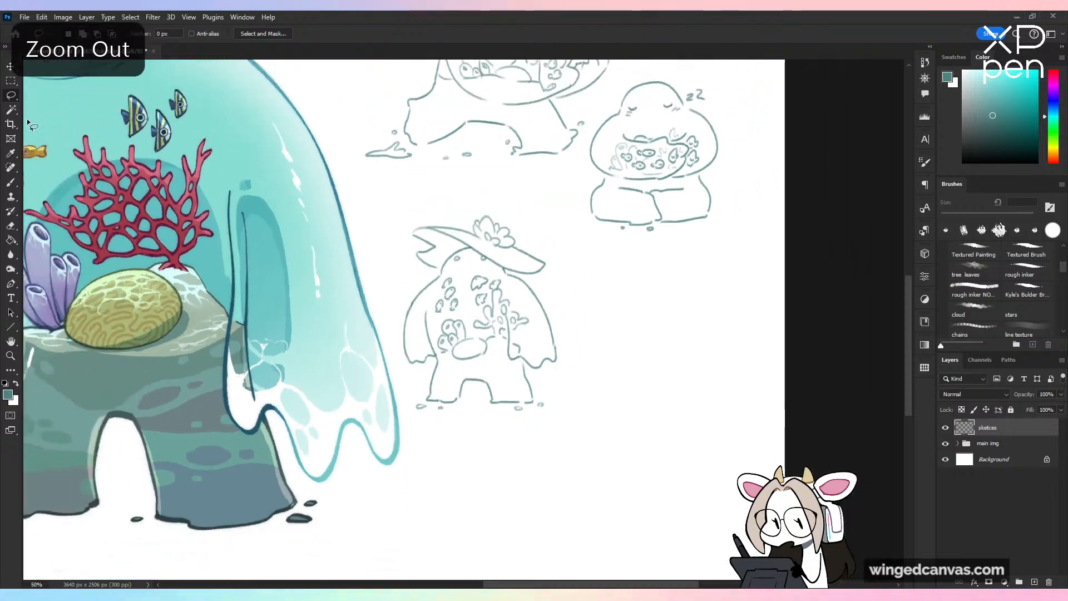
key("ctrl+minus")
key("ctrl+s")
key("ctrl+minus")
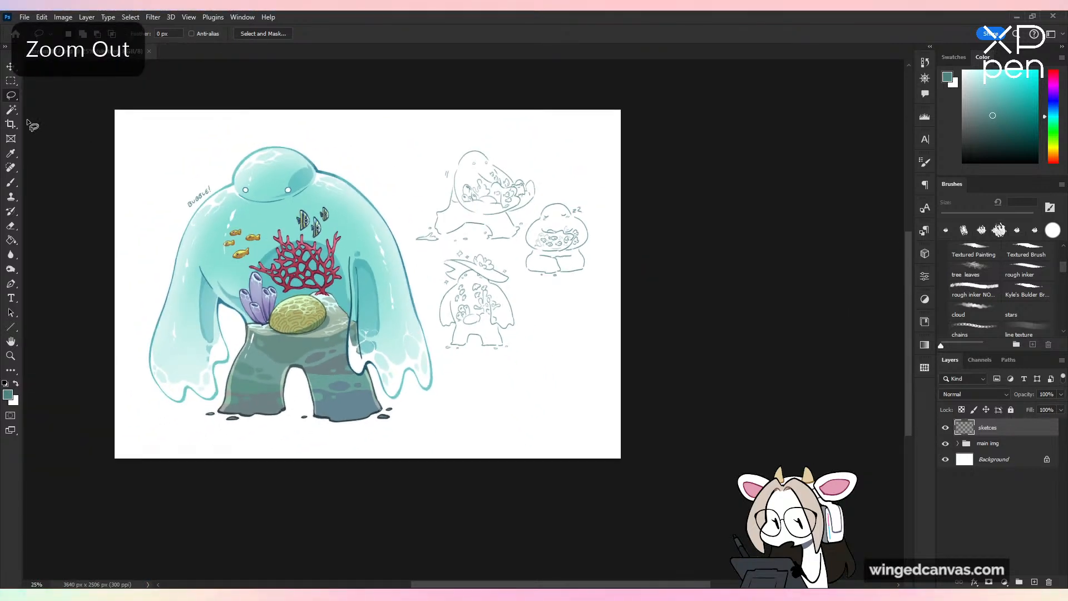
Step: Select the main img group together with the sketches layer and nudge both slightly to the left
left_click(986, 444, "ctrl")
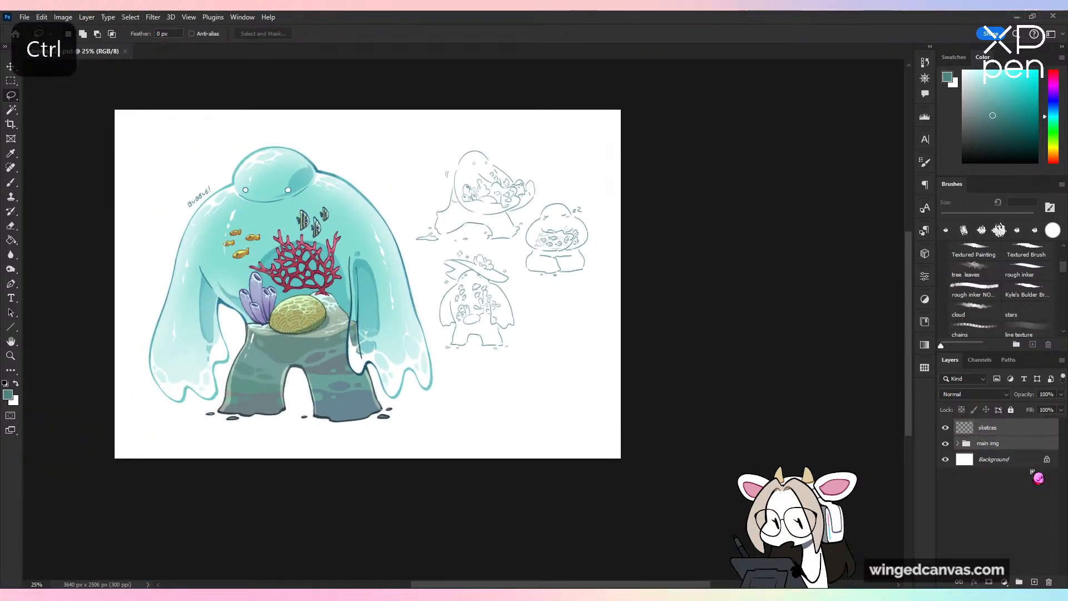
key("Left")
key("Left")
key("Left")
key("Left")
key("Left")
key("Left")
key("Left")
key("Left")
key("Left")
key("Left")
key("Left")
key("Left")
key("Left")
key("Left")
key("Left")
key("Left")
key("Left")
key("Left")
key("Left")
key("Left")
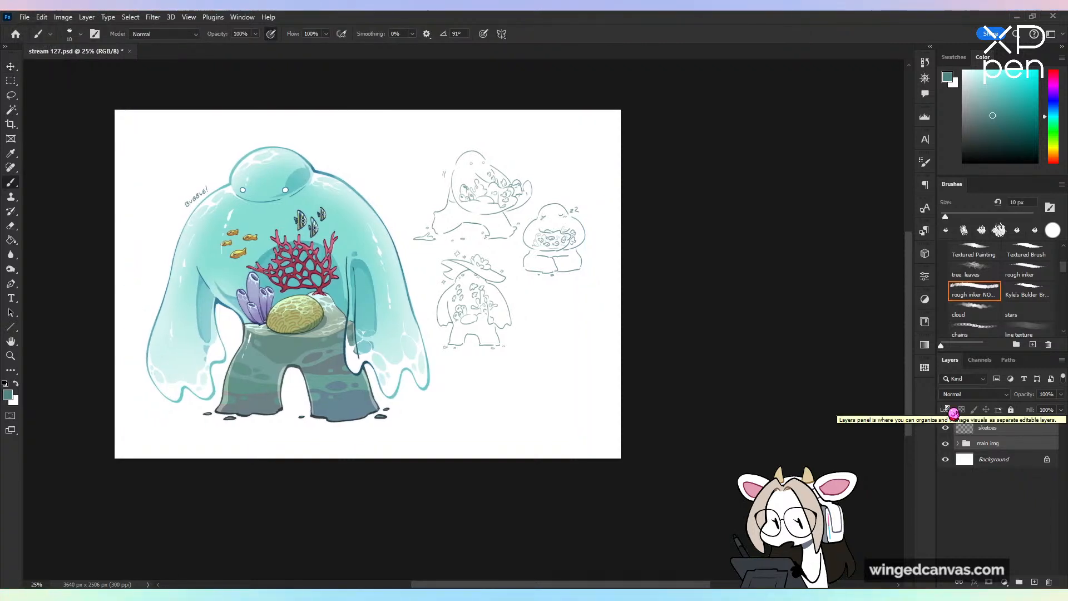
Step: Move the pose sketches alone slightly up and to the right, rename their layer to sketches and save the document
left_click(991, 428)
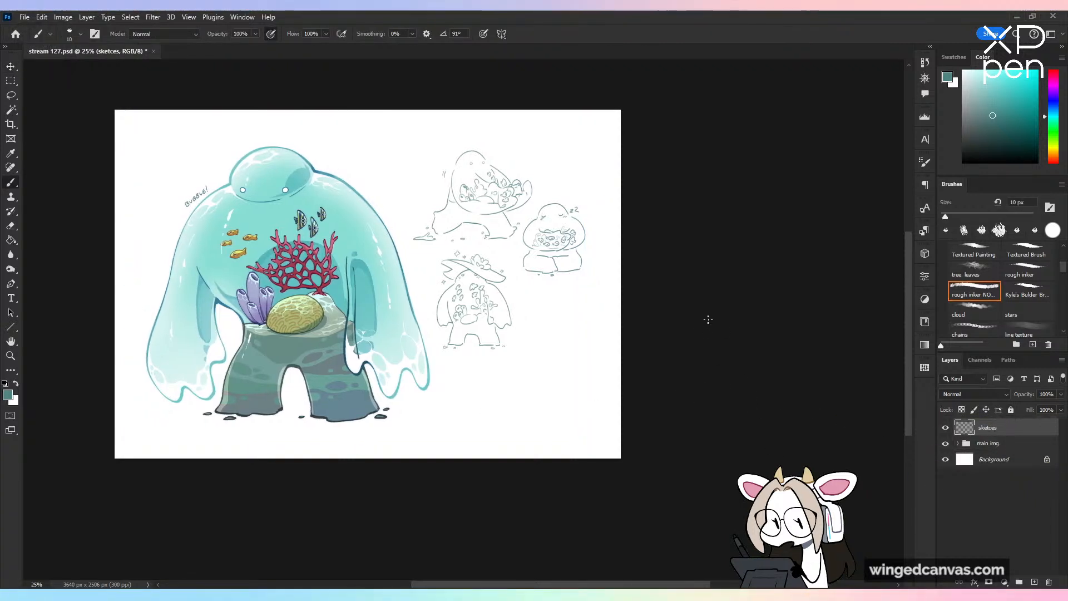
left_click_drag(568, 207, 573, 200)
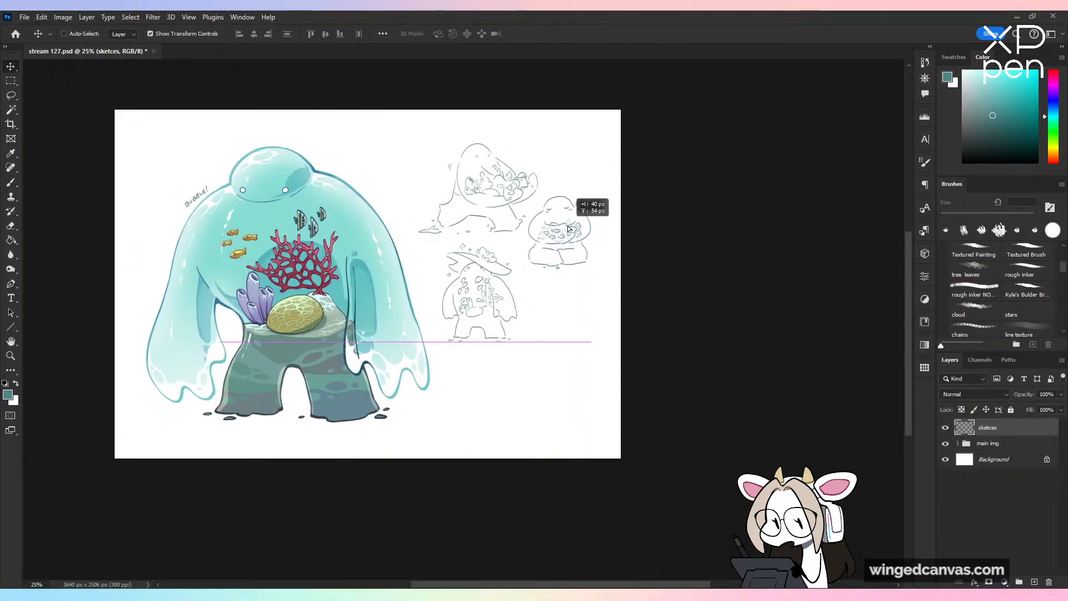
double_click(990, 427)
type("sketches")
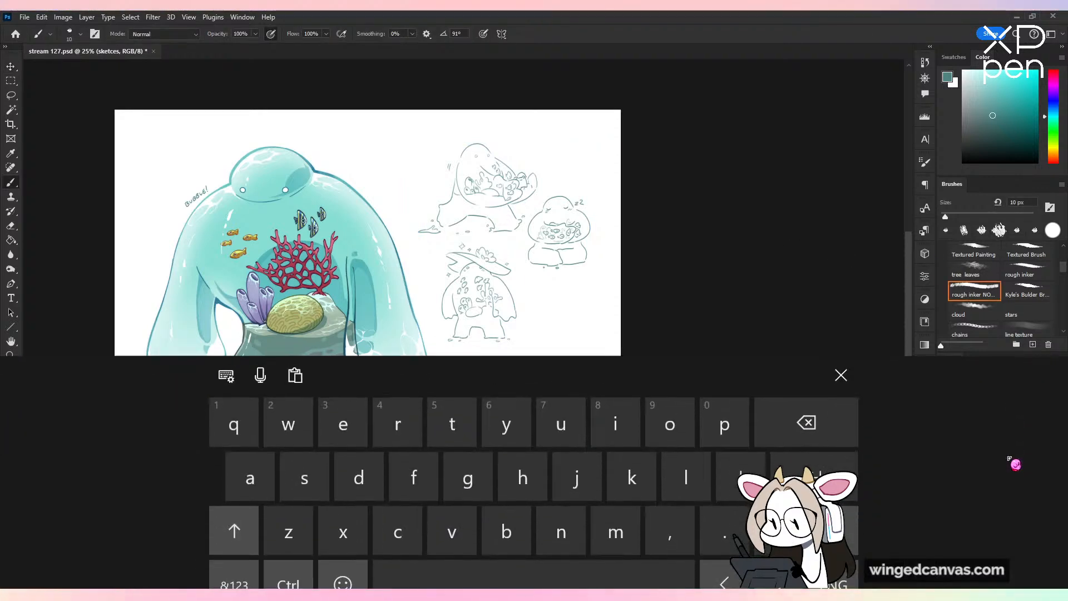
key("Return")
key("ctrl+s")
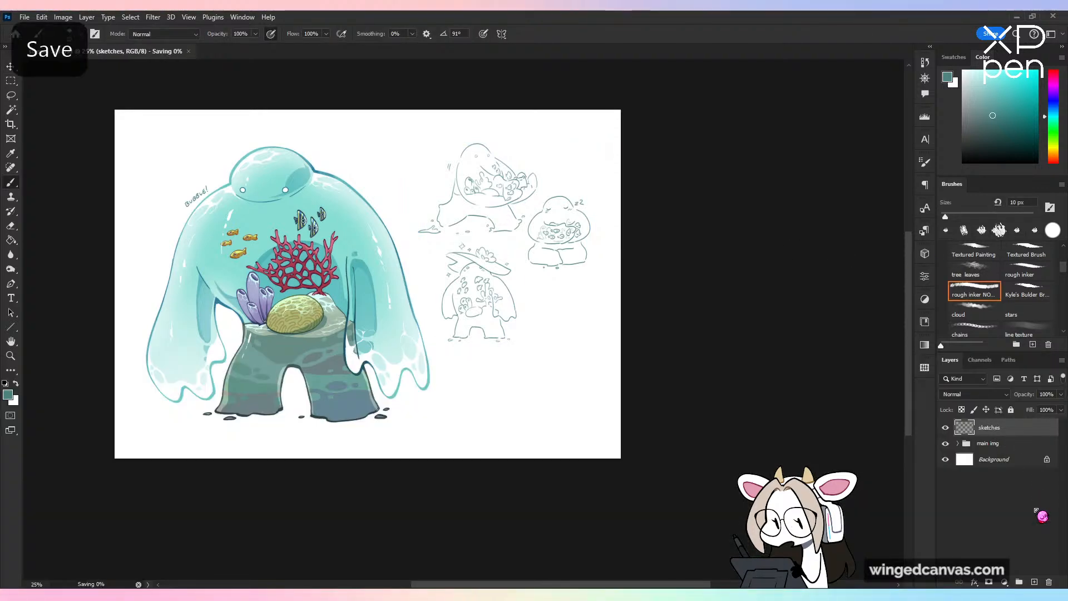
Step: Examine the balance of the illustration and the three pose sketches, including the empty canvas area beside and below them
key("ctrl+minus")
key("ctrl+plus")
key("ctrl+plus")
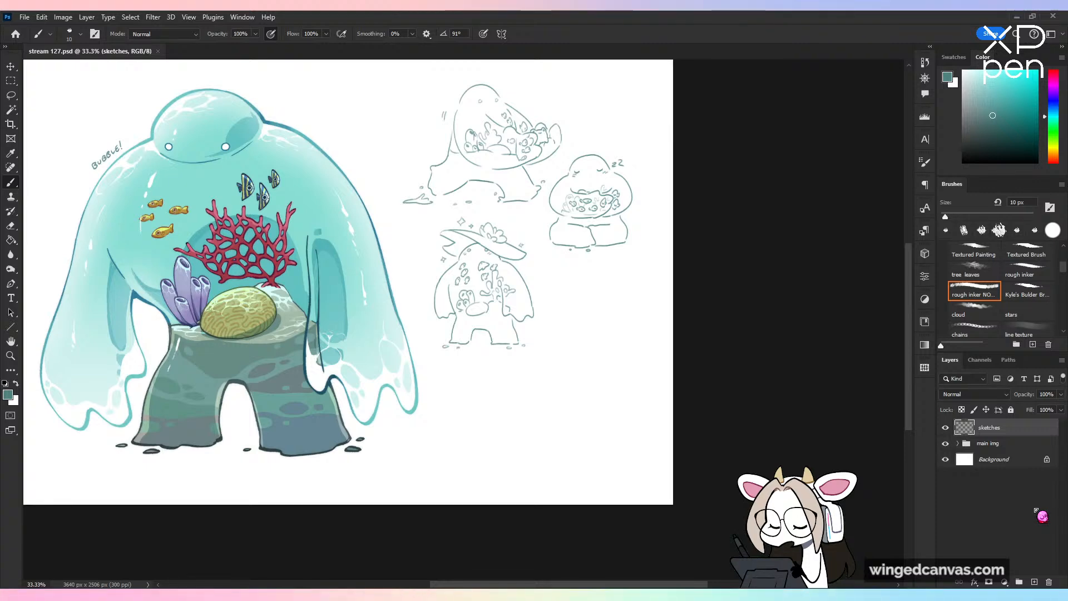
key("ctrl+minus")
key("ctrl+s")
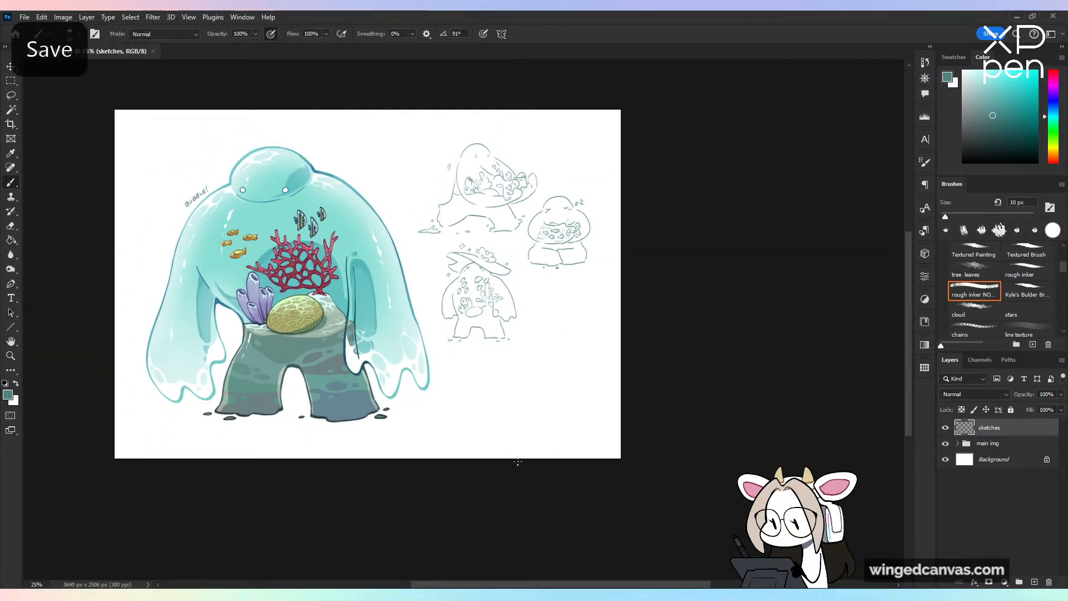
key("ctrl+equal")
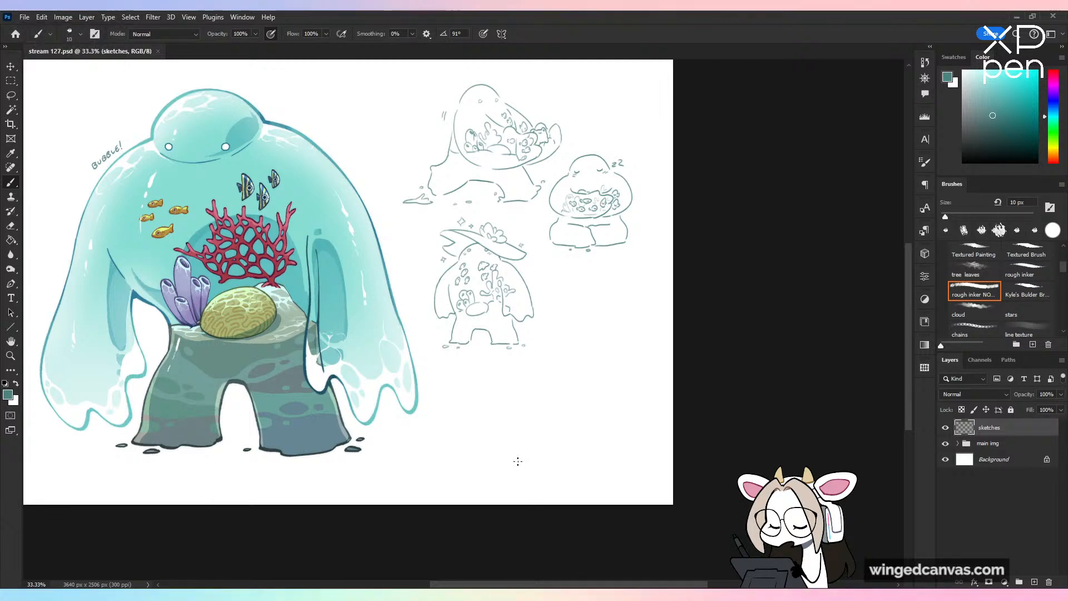
key("ctrl+minus")
key("ctrl+s")
key("ctrl+equal")
mouse_move(601, 411)
left_mouse_down()
mouse_move(636, 397)
mouse_move(710, 410)
mouse_move(696, 424)
left_mouse_up()
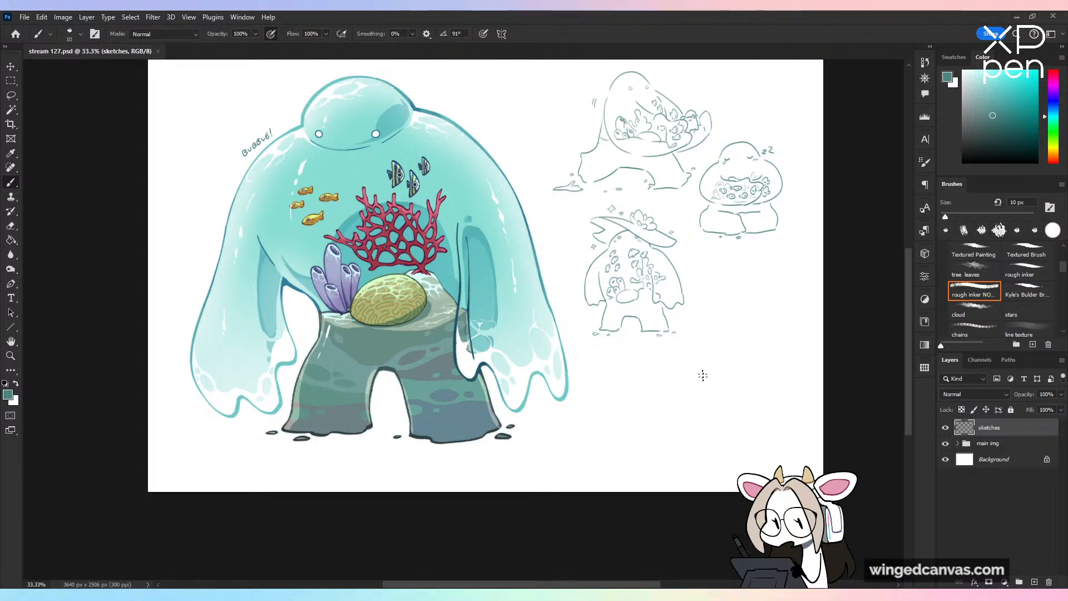
left_click_drag(703, 375, 641, 469)
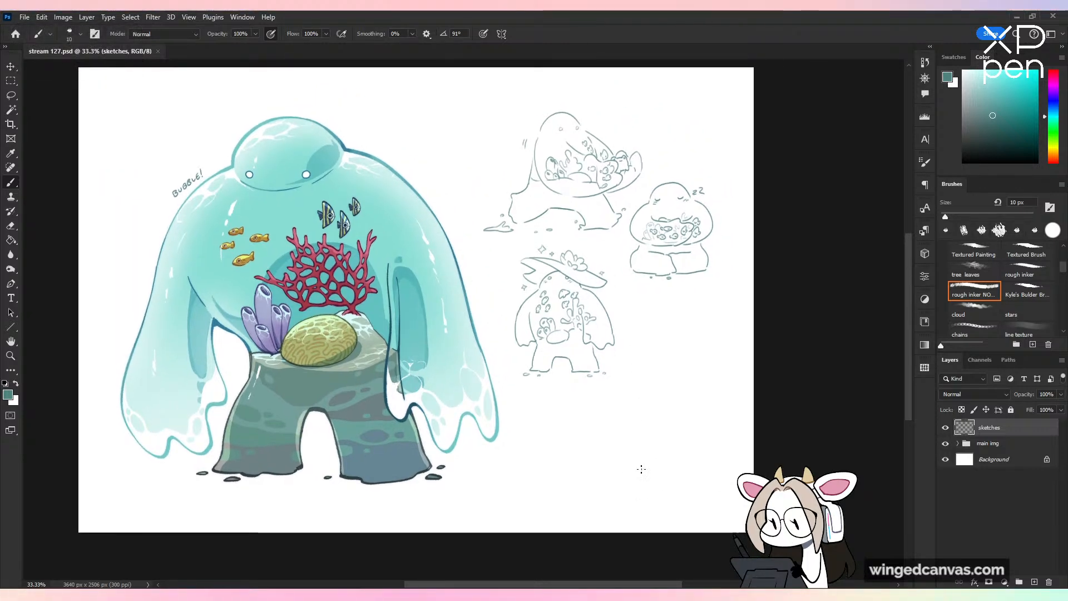
key("ctrl+equal")
key("ctrl+equal")
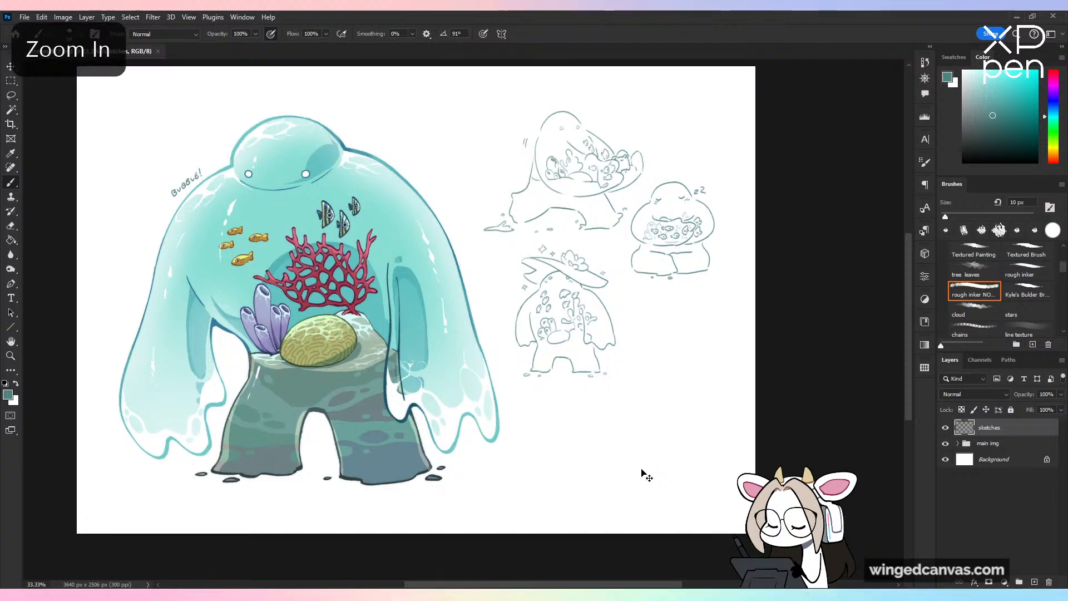
key("ctrl+s")
key("ctrl+minus")
key("ctrl+minus")
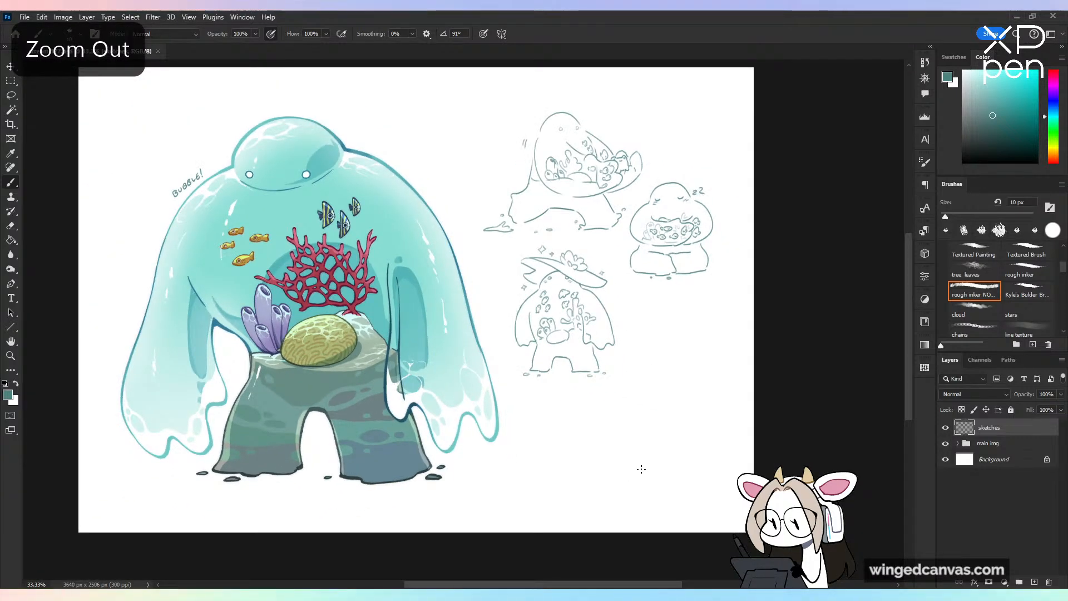
key("ctrl+equal")
key("ctrl+equal")
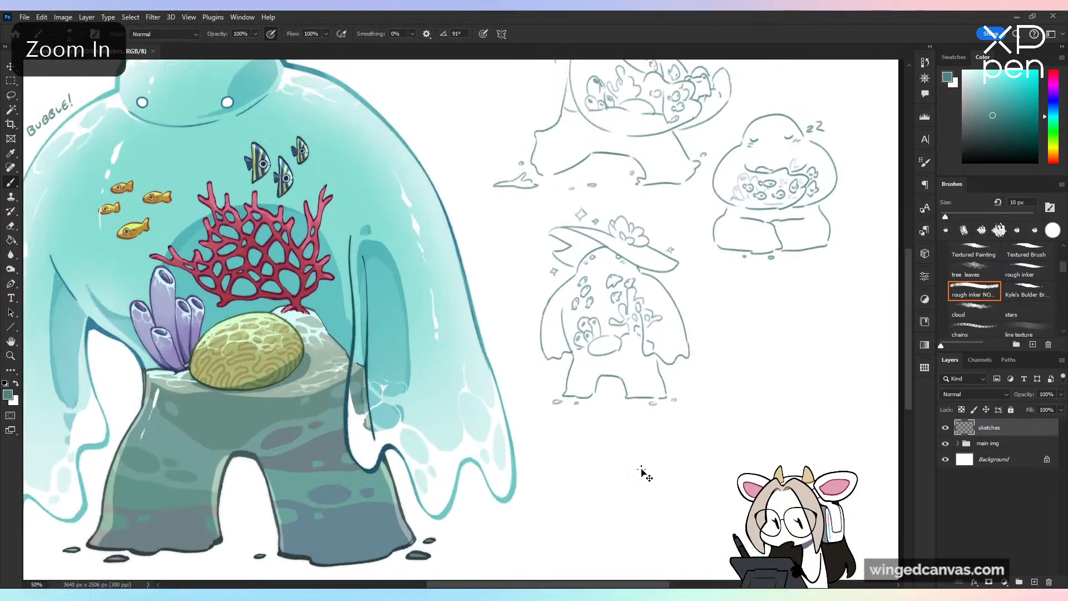
key("ctrl+minus")
key("ctrl+minus")
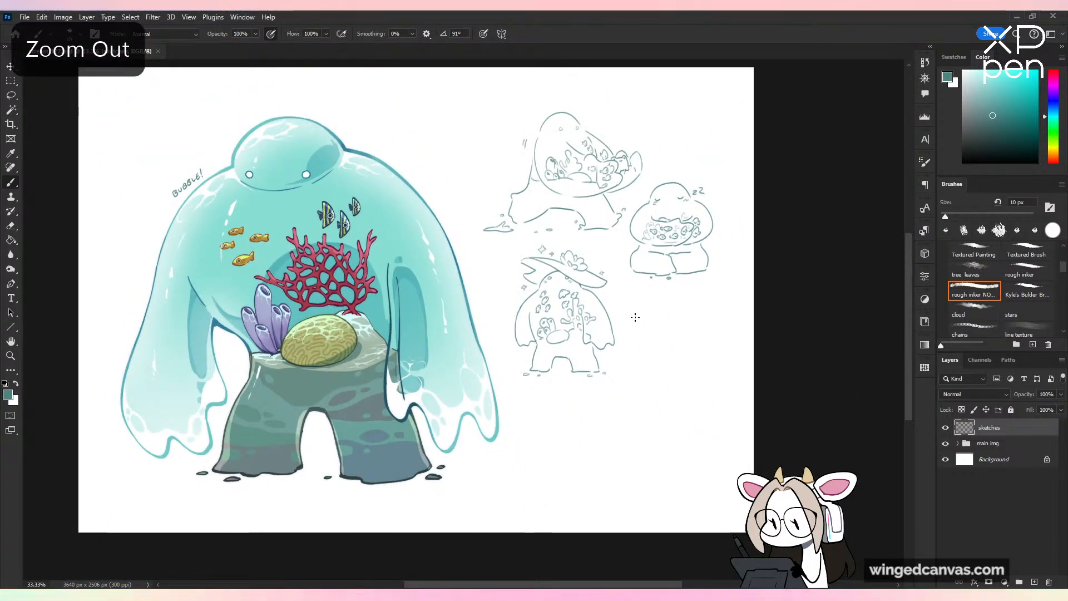
key("space")
left_click_drag(677, 376, 503, 395)
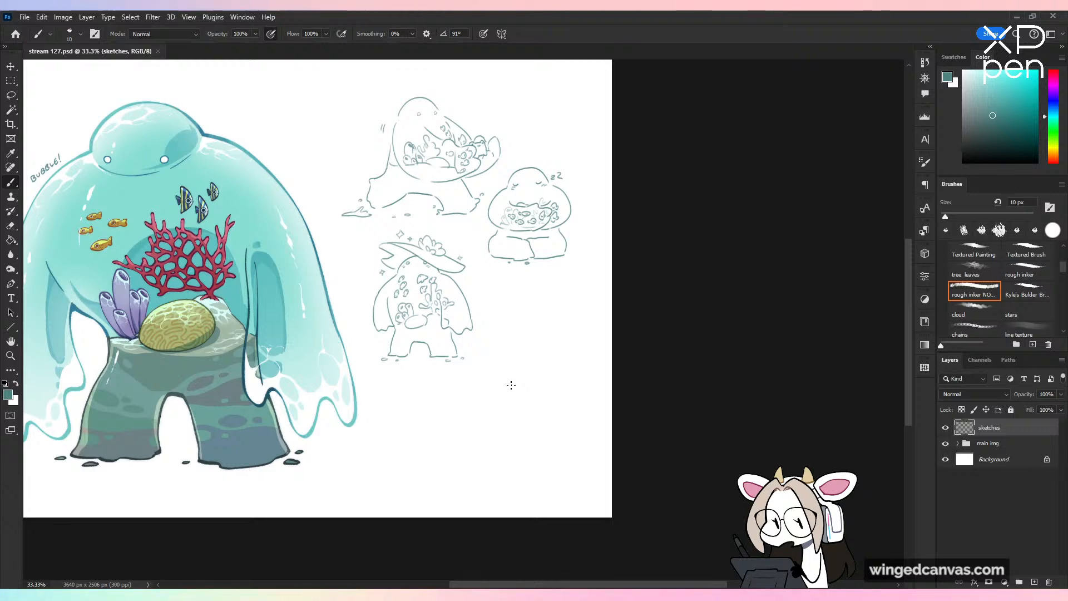
key("ctrl+minus")
key("ctrl+plus")
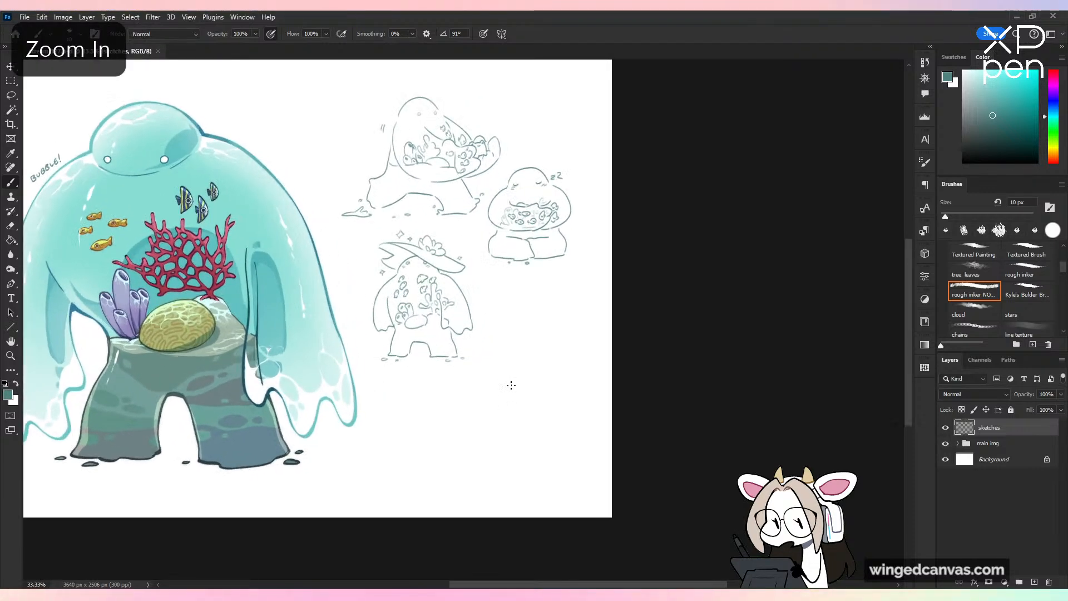
key("ctrl+s")
key("ctrl+plus")
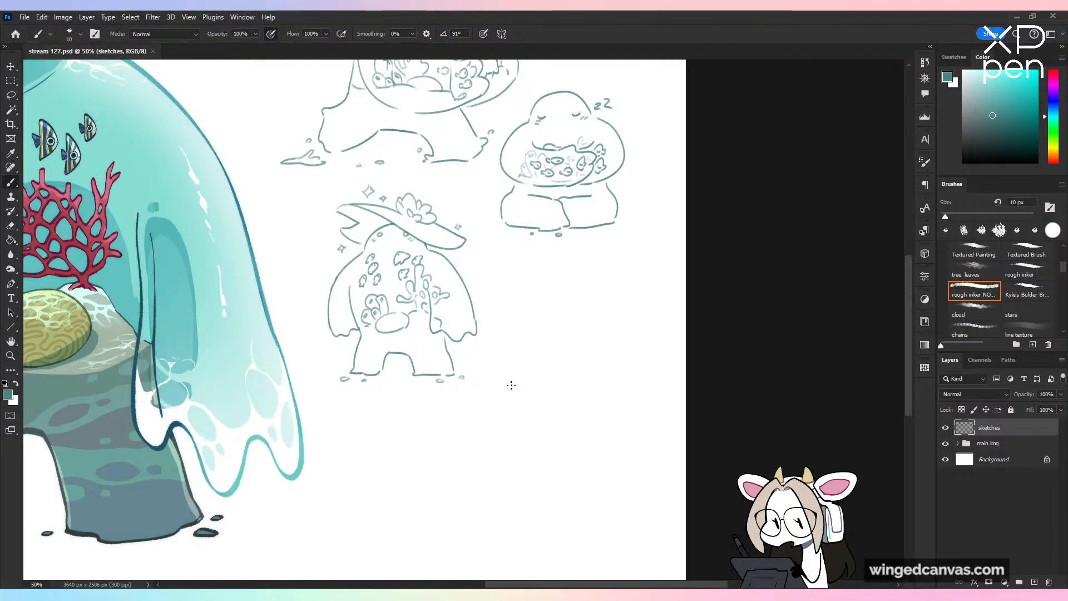
mouse_move(512, 385)
left_mouse_down()
mouse_move(767, 389)
mouse_move(706, 385)
mouse_move(717, 381)
left_mouse_up()
key("ctrl+minus")
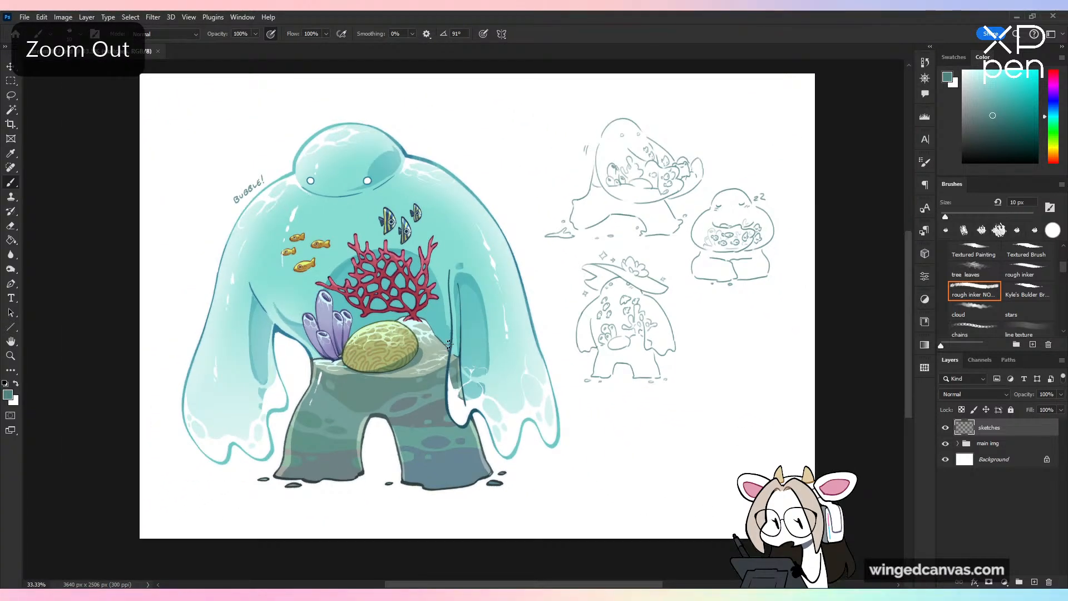
key("ctrl+plus")
mouse_move(410, 121)
left_mouse_down()
mouse_move(584, 228)
mouse_move(583, 246)
left_mouse_up()
key("ctrl+z")
key("ctrl+minus")
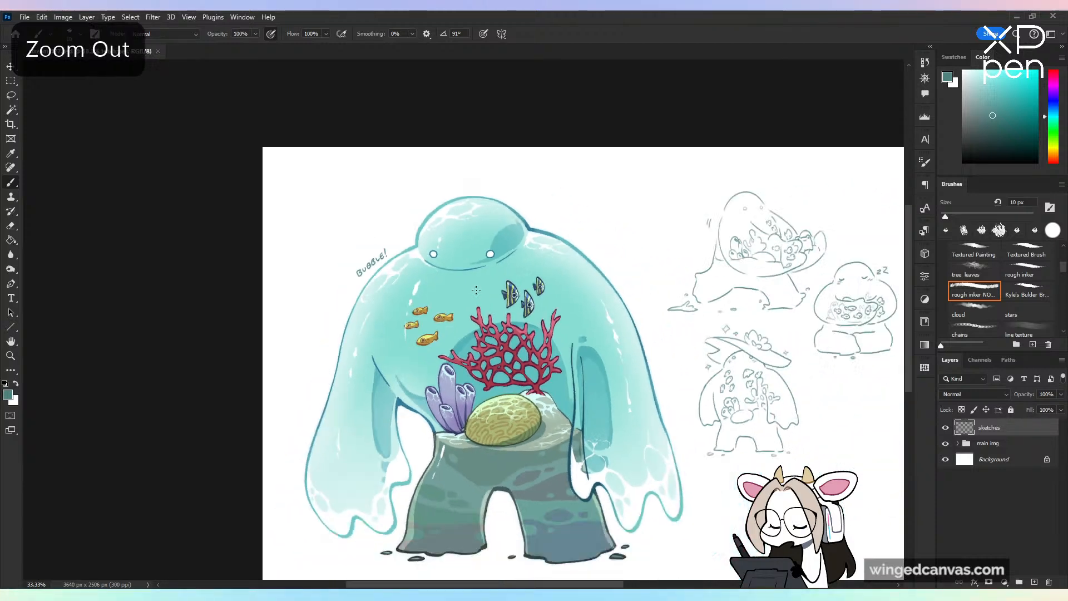
left_click_drag(670, 412, 525, 388)
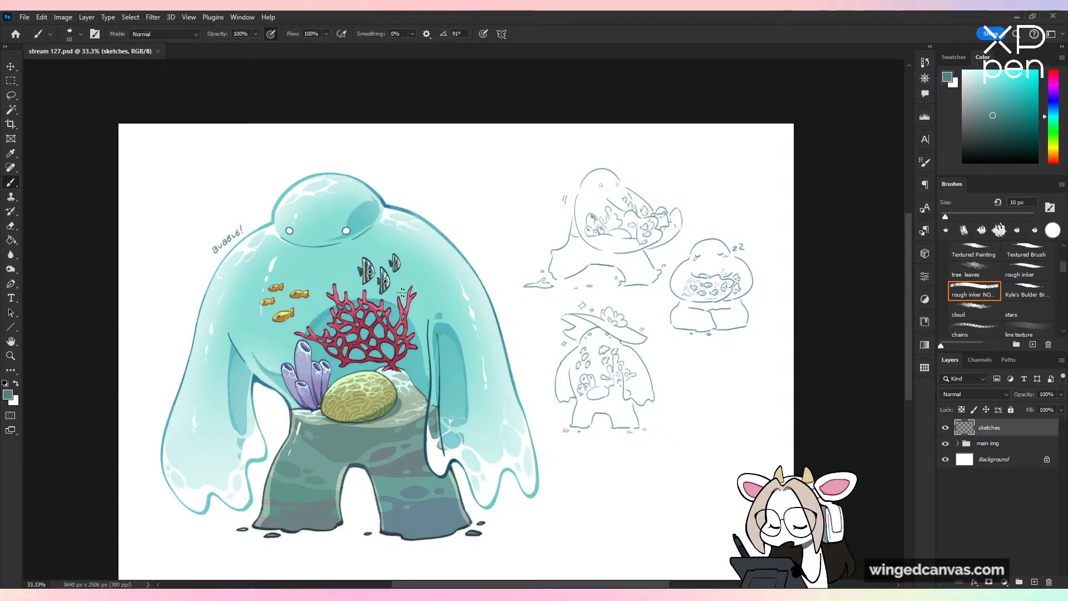
left_click_drag(420, 237, 214, 372)
key("ctrl+z")
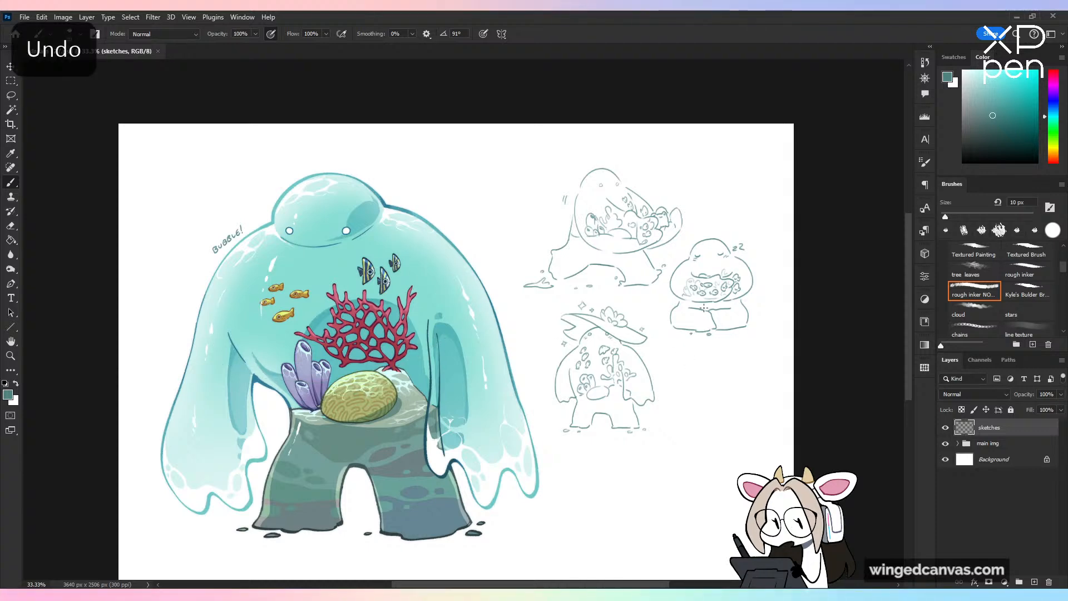
left_click_drag(704, 308, 555, 376)
key("ctrl+plus")
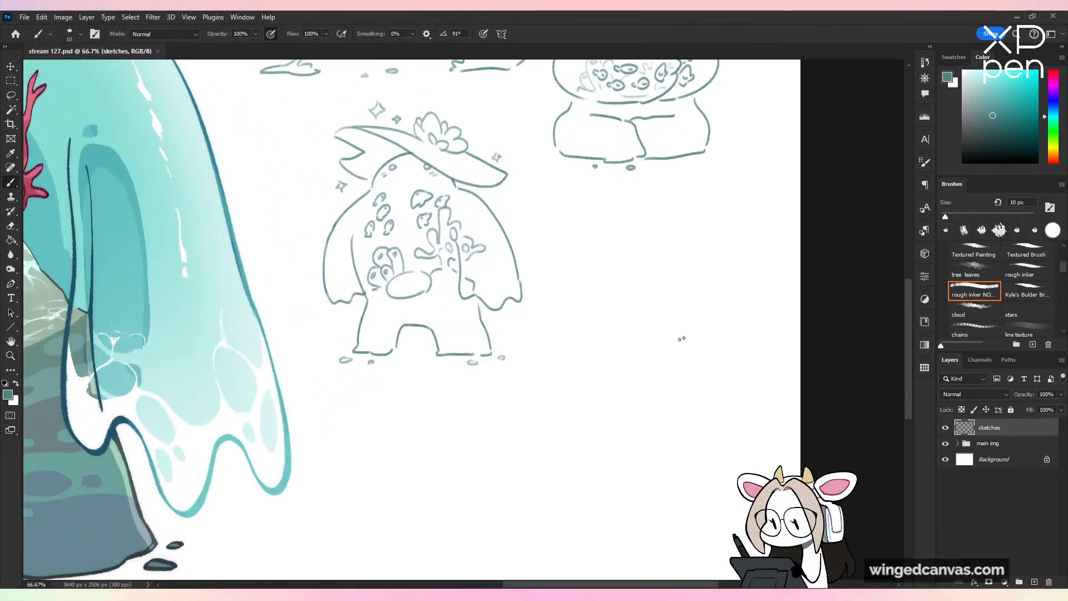
key("ctrl+plus")
mouse_move(544, 353)
left_mouse_down()
mouse_move(669, 429)
mouse_move(607, 462)
left_mouse_up()
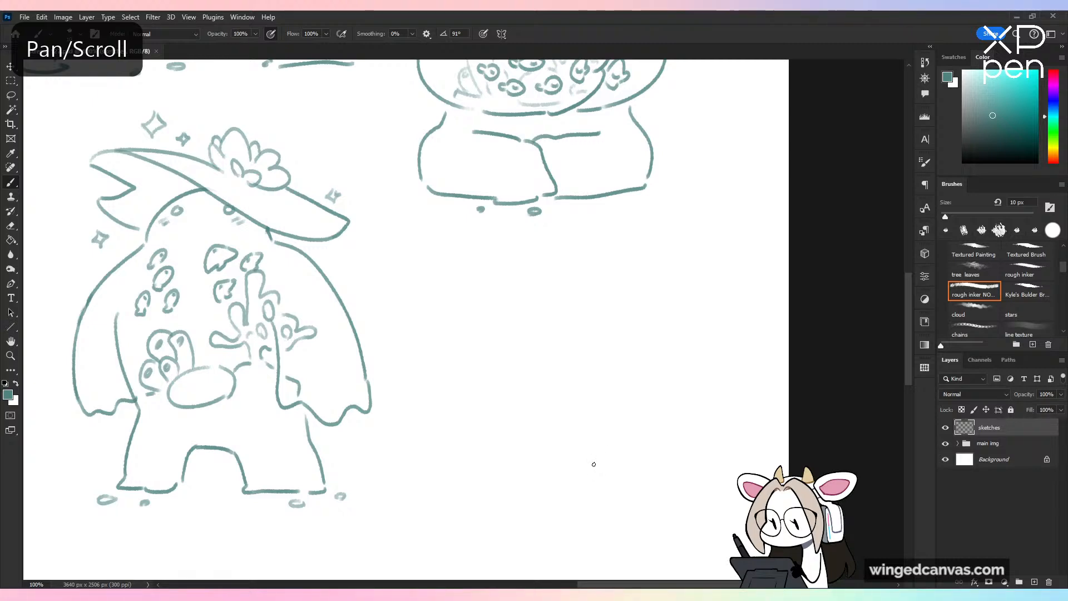
key("ctrl+minus")
key("ctrl+minus")
key("ctrl+minus")
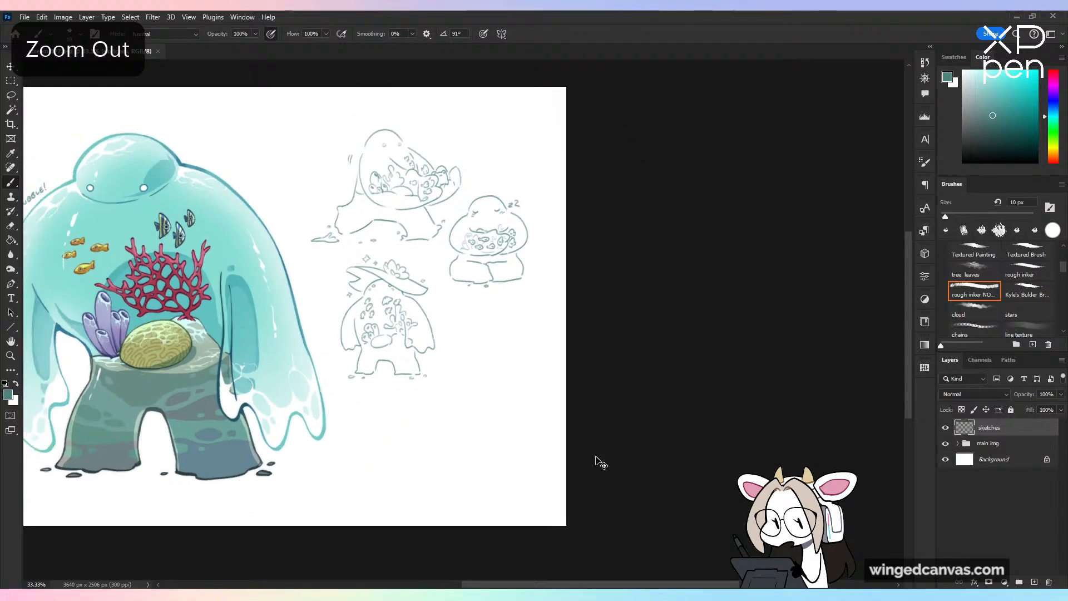
mouse_move(605, 391)
left_mouse_down()
mouse_move(824, 396)
mouse_move(627, 398)
left_mouse_up()
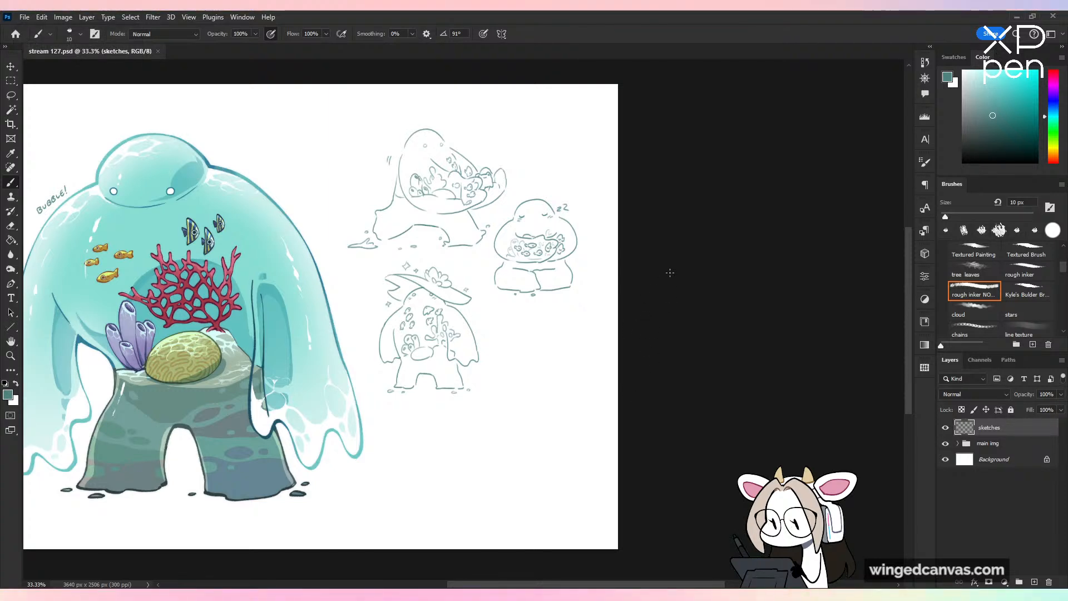
Step: Draw a rounded dome head with two sloping shoulder lines for a fourth creature in the empty space beside the hatted one
key("ctrl+plus")
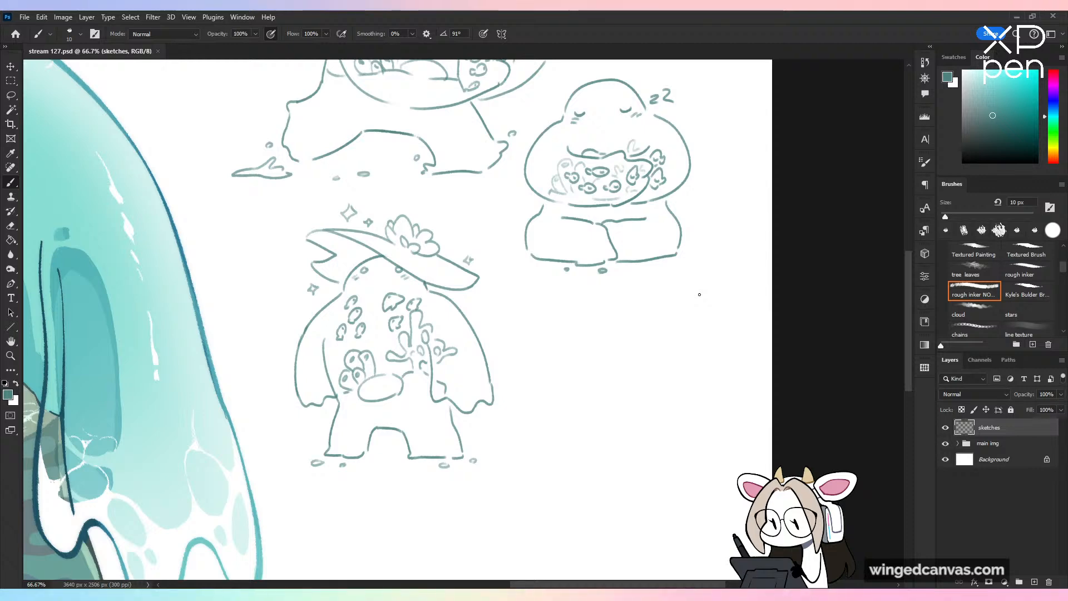
key("ctrl+plus")
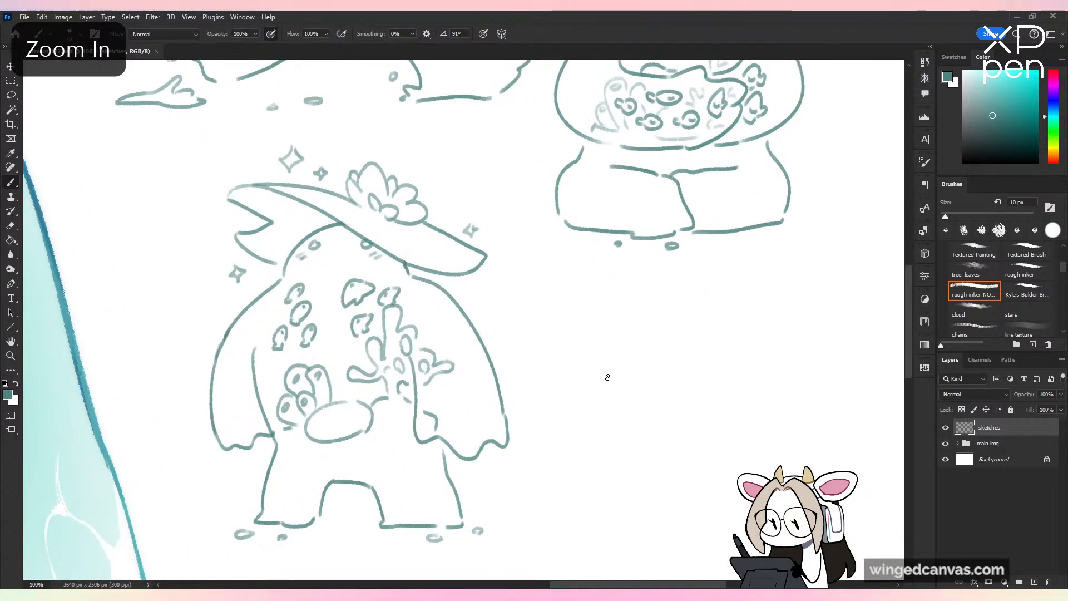
mouse_move(588, 417)
left_mouse_down()
mouse_move(644, 359)
mouse_move(689, 388)
mouse_move(699, 367)
mouse_move(723, 412)
left_mouse_up()
key("ctrl+z")
key("ctrl+z")
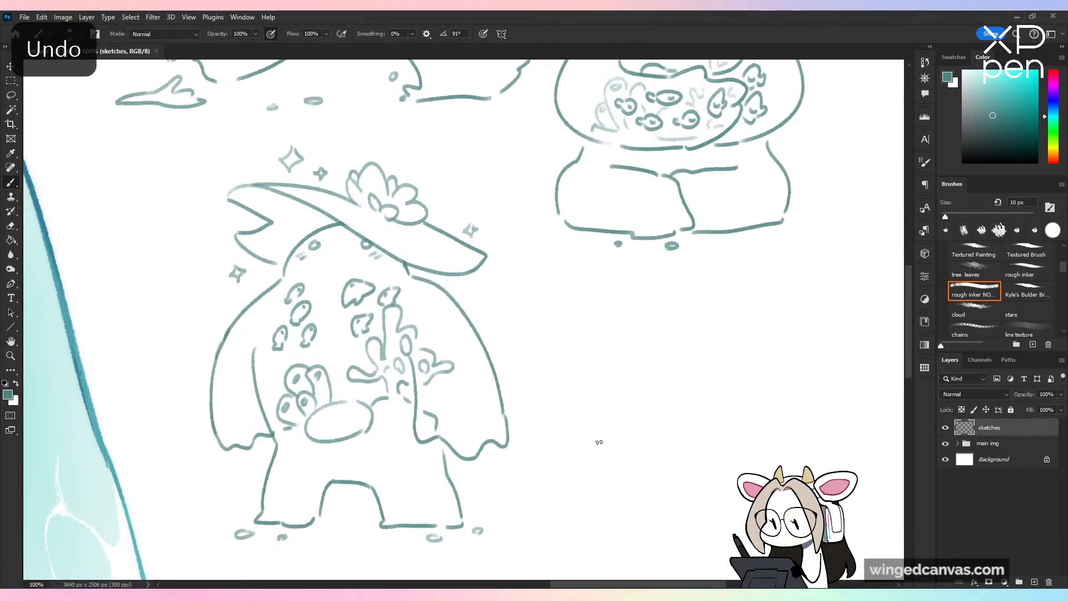
mouse_move(580, 458)
left_mouse_down()
mouse_move(759, 437)
mouse_move(768, 467)
mouse_move(742, 380)
mouse_move(776, 450)
mouse_move(765, 462)
left_mouse_up()
key("ctrl+z")
key("ctrl+z")
left_click_drag(589, 477, 522, 529)
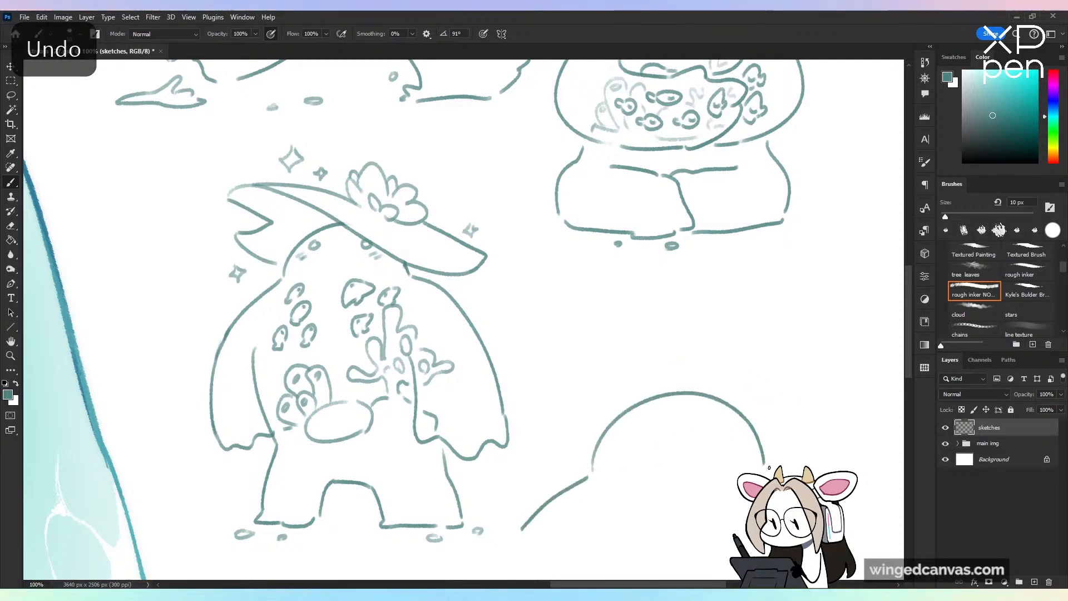
left_click_drag(768, 466, 833, 530)
Step: Draw two small oval eyes spaced apart near the upper edge of the fourth creature's head
left_click_drag(789, 450, 693, 274)
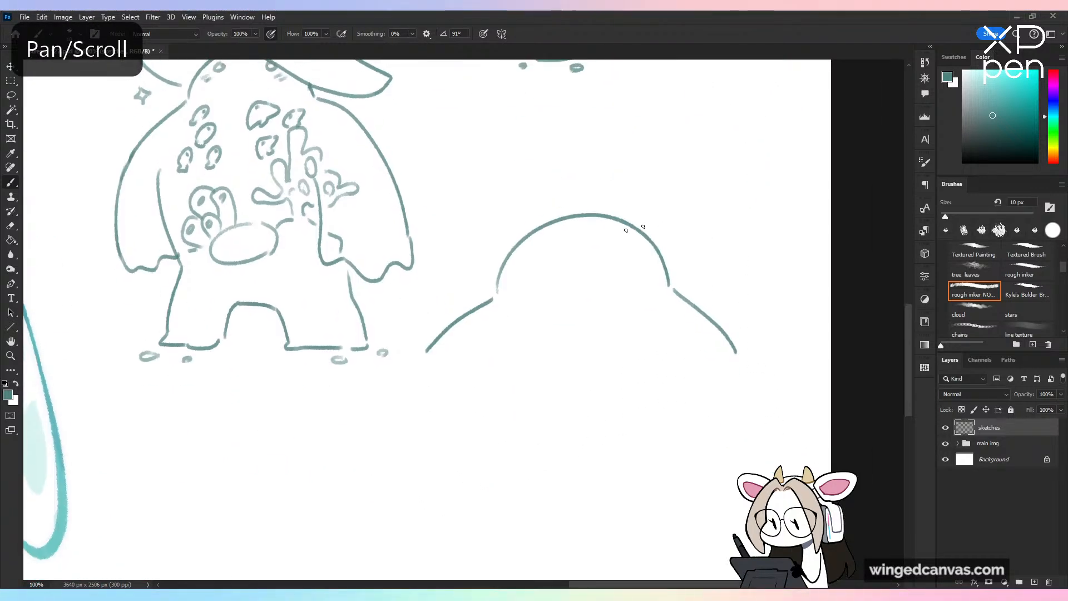
key("ctrl+z")
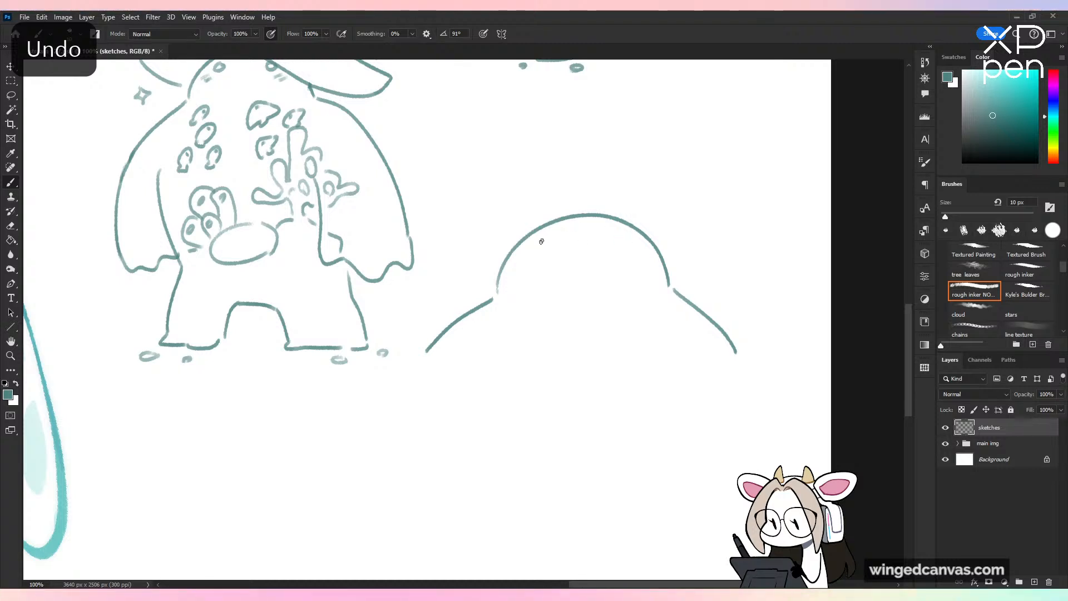
left_click_drag(627, 240, 625, 237)
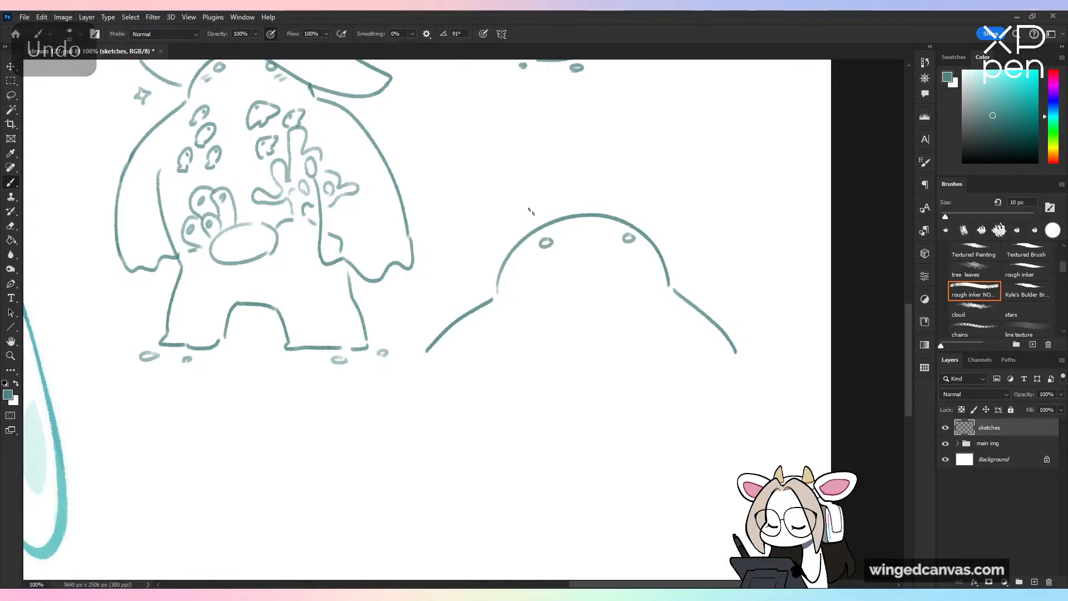
mouse_move(537, 225)
left_mouse_down()
mouse_move(553, 184)
mouse_move(545, 173)
mouse_move(576, 177)
left_mouse_up()
key("ctrl+z")
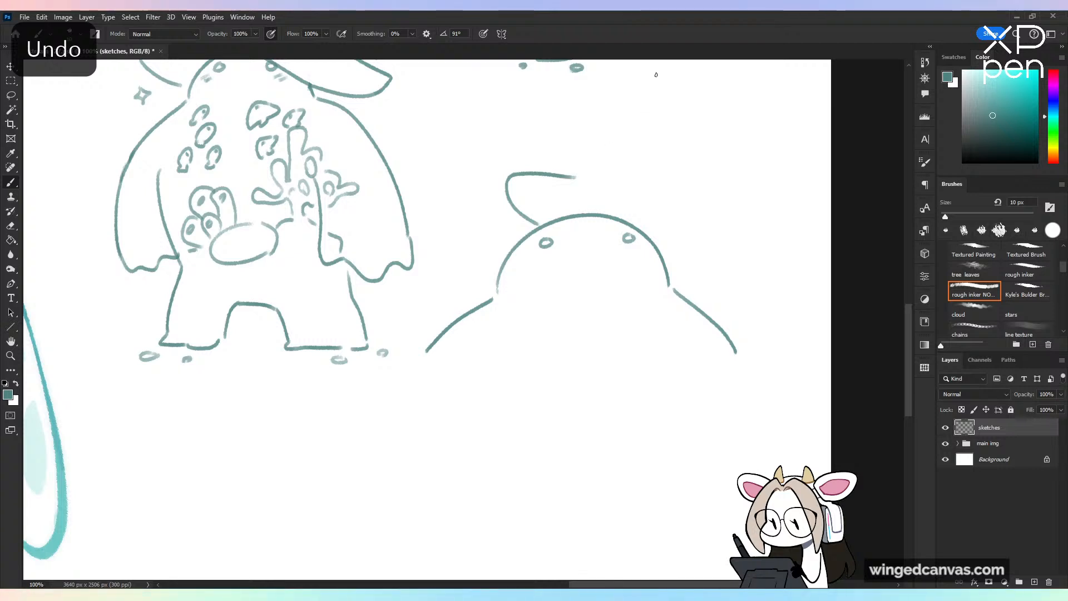
key("ctrl+z")
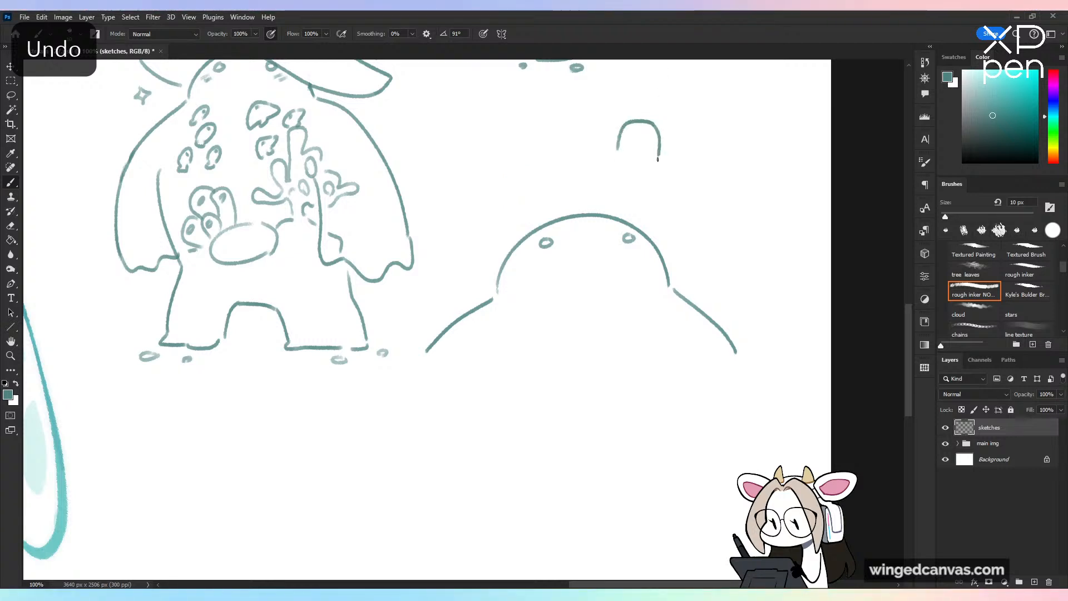
Step: Draw a seagull sitting on the fourth creature's head, with a pointed tail, folded wing, two-part beak and dot eye
left_click_drag(658, 160, 632, 222)
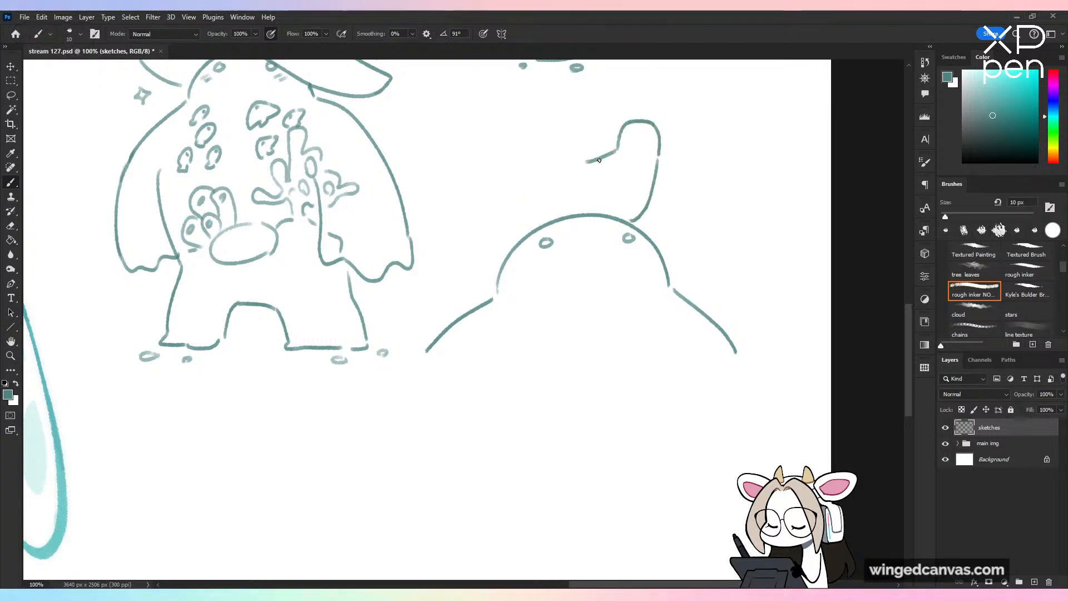
key("ctrl+z")
key("ctrl+z")
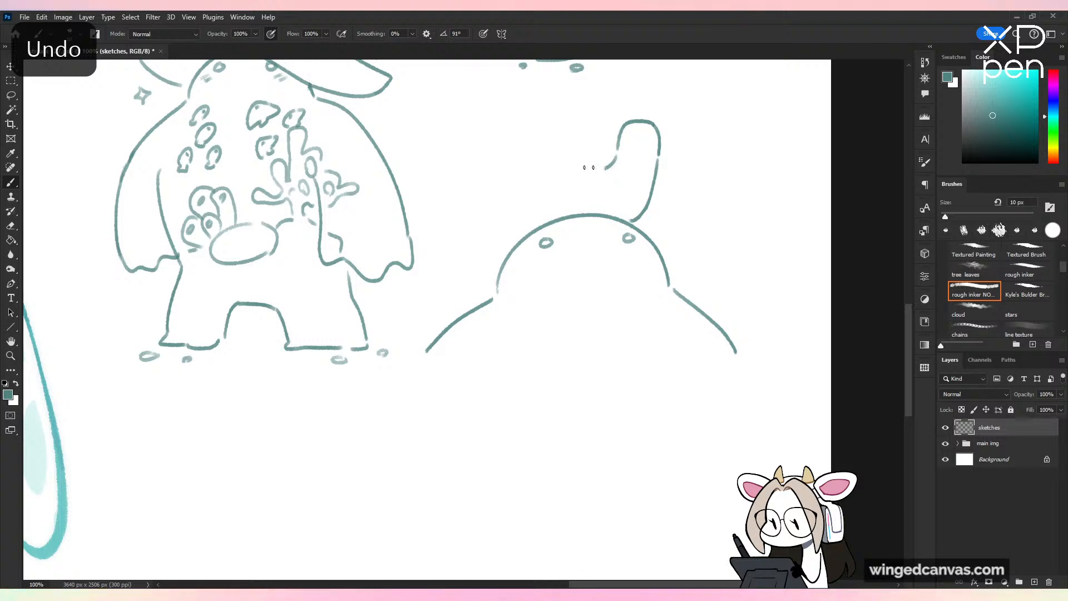
mouse_move(606, 167)
left_mouse_down()
mouse_move(545, 149)
mouse_move(511, 164)
mouse_move(579, 195)
left_mouse_up()
key("ctrl+z")
mouse_move(510, 164)
left_mouse_down()
mouse_move(569, 200)
mouse_move(610, 186)
mouse_move(488, 160)
mouse_move(539, 221)
mouse_move(610, 225)
left_mouse_up()
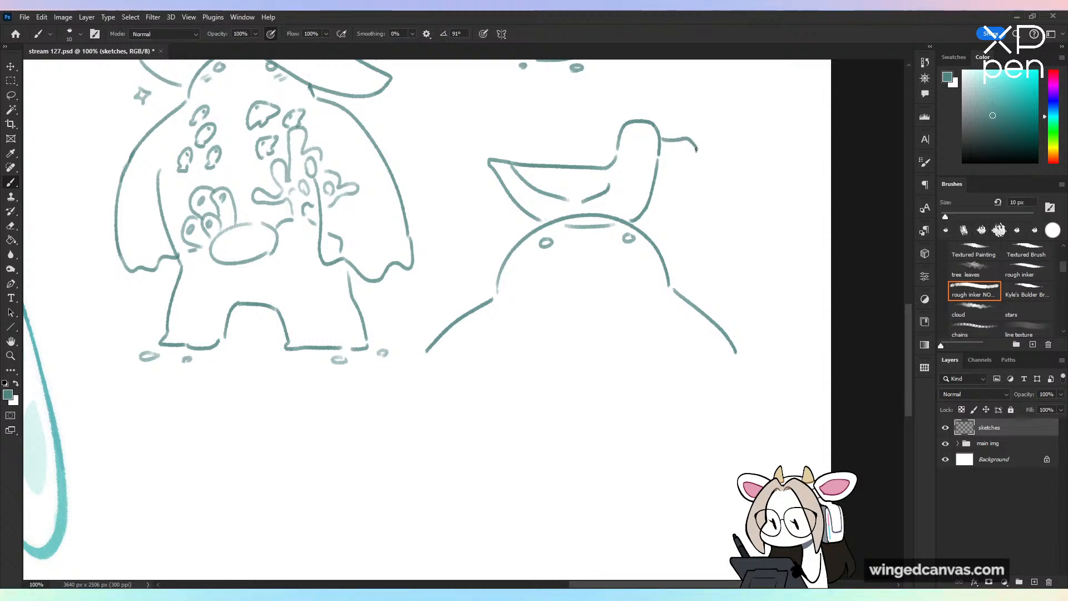
left_click_drag(695, 148, 663, 149)
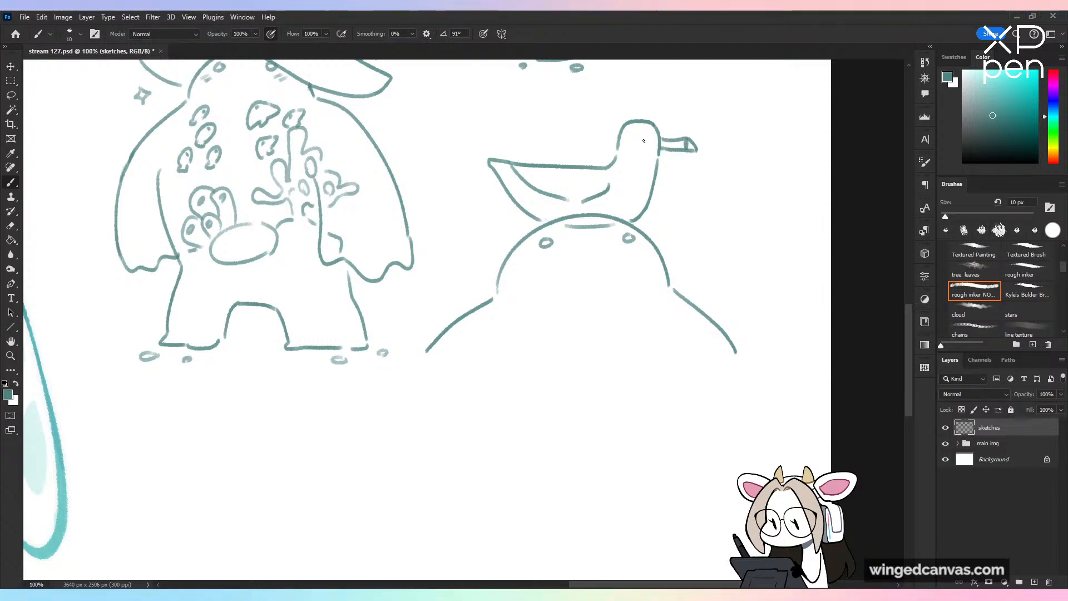
left_click(642, 142)
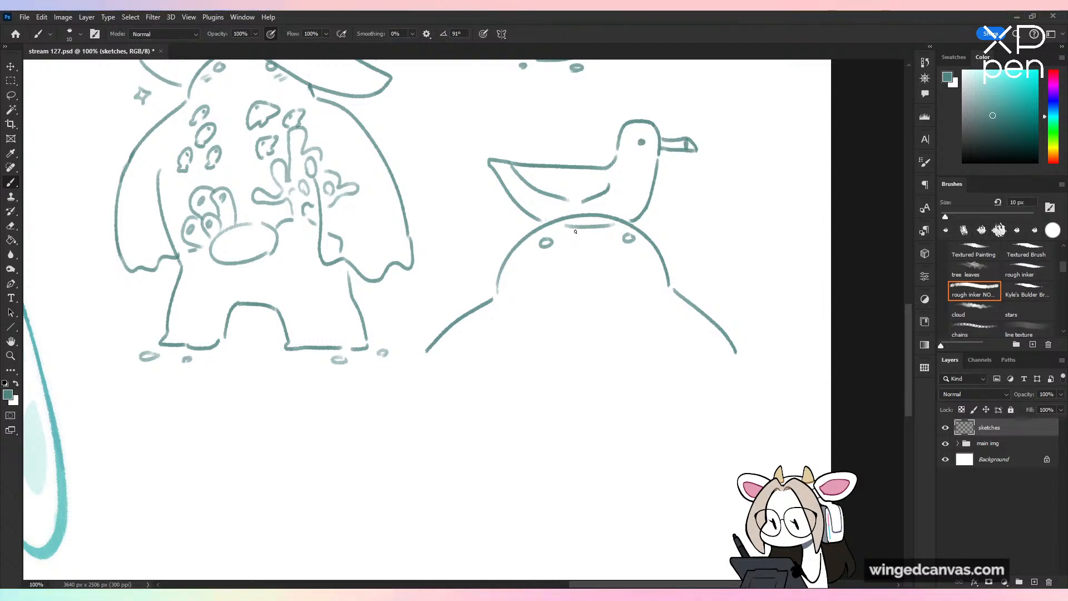
Step: Draw the seagull's small webbed foot dangling inside the creature's head between its two eyes
mouse_move(569, 226)
left_mouse_down()
mouse_move(589, 235)
mouse_move(589, 250)
mouse_move(576, 240)
mouse_move(603, 249)
left_mouse_up()
key("ctrl+z")
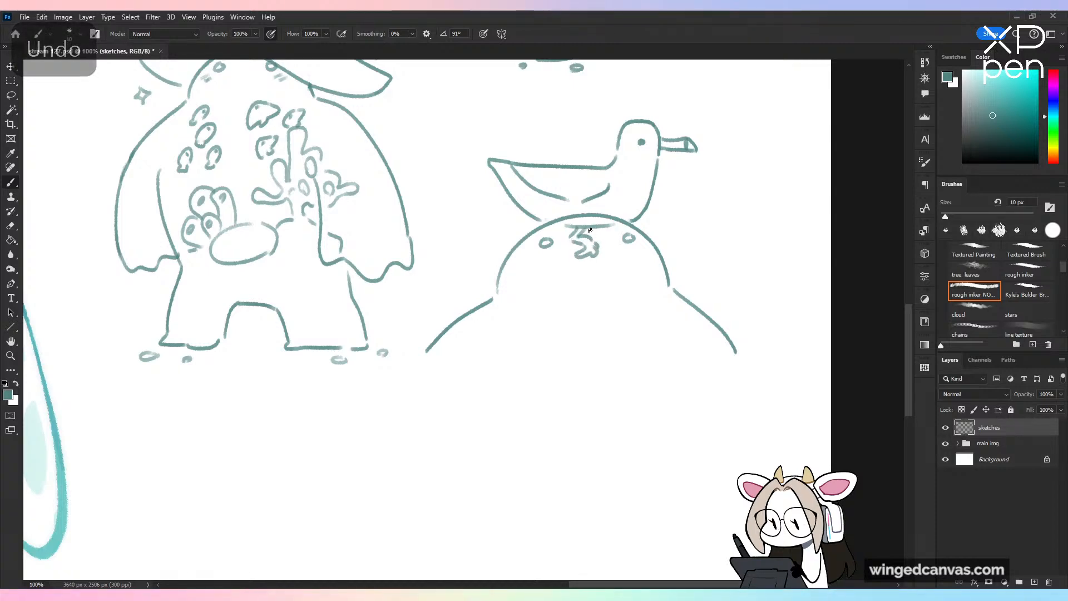
key("ctrl+minus")
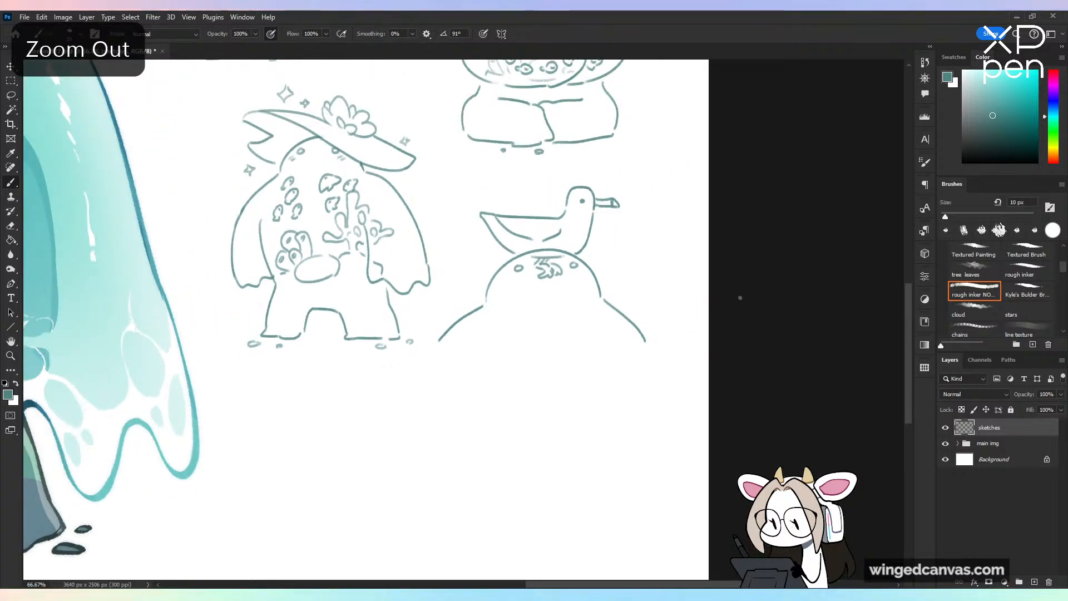
key("ctrl+plus")
Step: Draw four small slim fish on one side of the fourth creature's body and three wider fish on the other side
left_click_drag(727, 345, 625, 396)
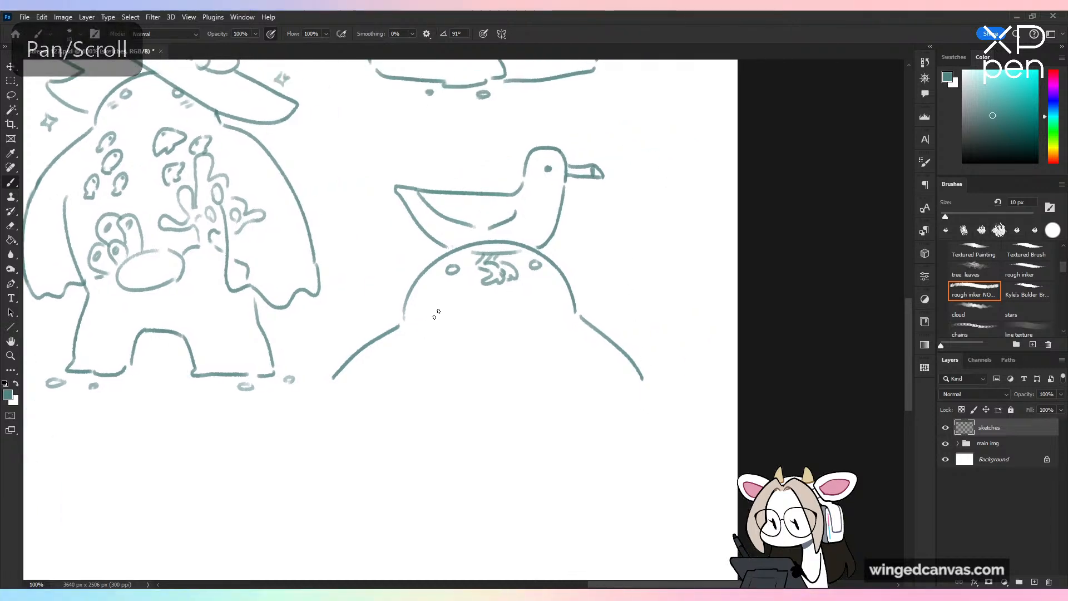
mouse_move(452, 306)
left_mouse_down()
mouse_move(435, 336)
mouse_move(474, 349)
left_mouse_up()
left_click(478, 327)
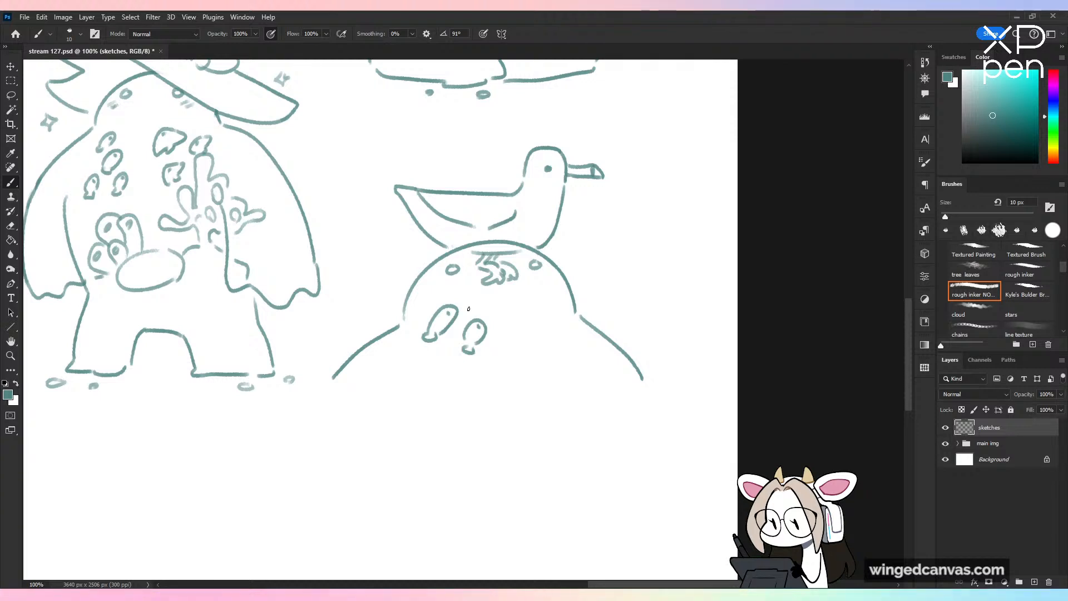
left_click_drag(468, 309, 479, 312)
mouse_move(420, 361)
left_mouse_down()
mouse_move(444, 356)
mouse_move(433, 367)
left_mouse_up()
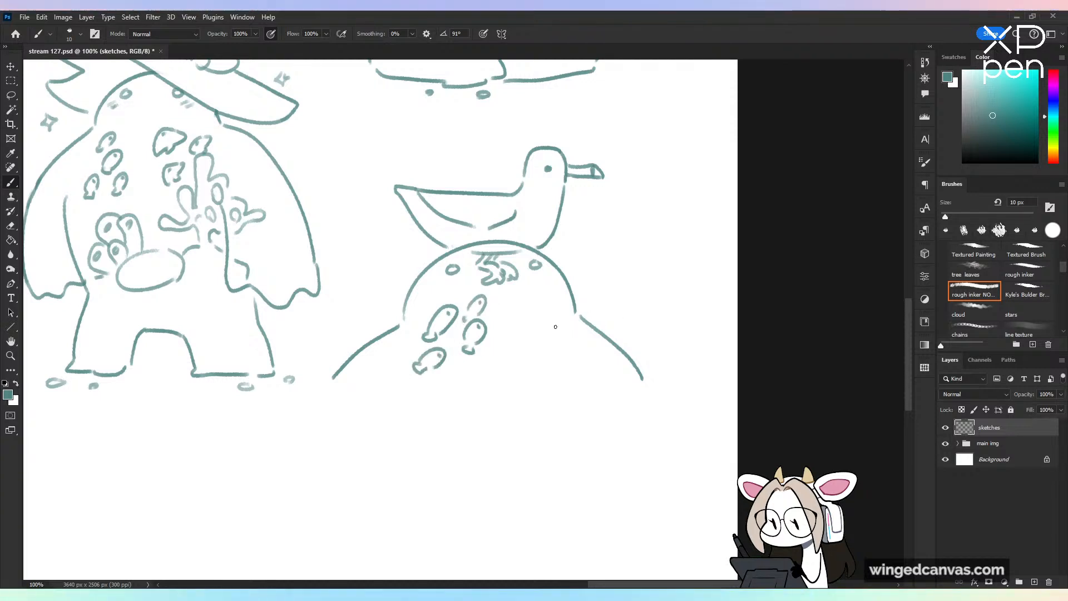
key("ctrl+z")
mouse_move(555, 313)
left_mouse_down()
mouse_move(534, 319)
mouse_move(549, 341)
mouse_move(588, 340)
mouse_move(574, 362)
mouse_move(528, 367)
mouse_move(540, 361)
mouse_move(527, 355)
mouse_move(534, 366)
mouse_move(515, 375)
mouse_move(536, 373)
left_mouse_up()
key("ctrl+z")
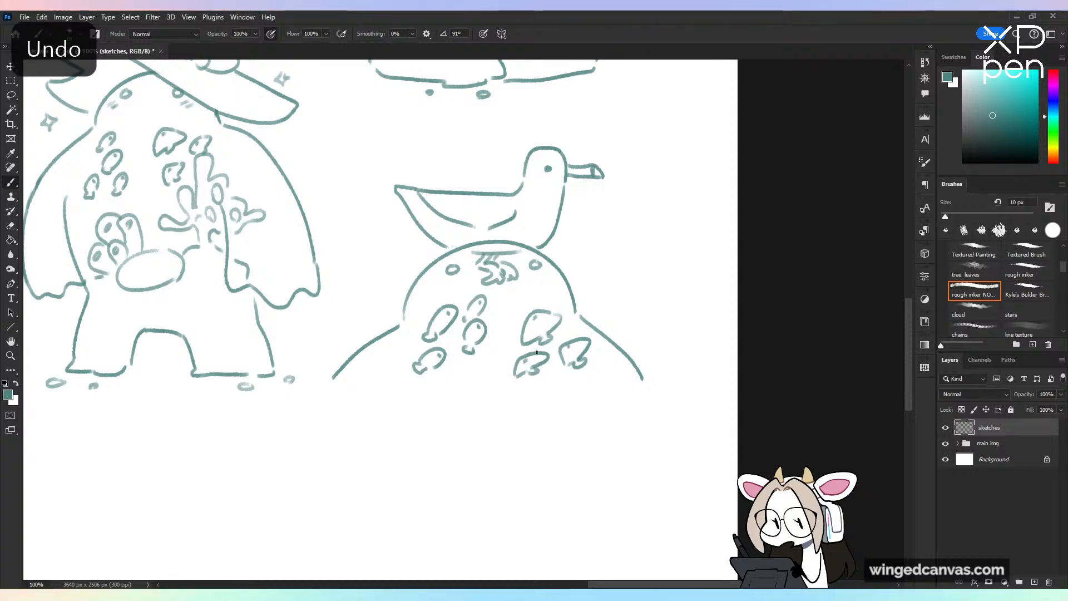
Step: Select the fourth creature together with its seagull, move it slightly up and to the right, and deselect it
key("ctrl+minus")
key("ctrl+minus")
key("ctrl+minus")
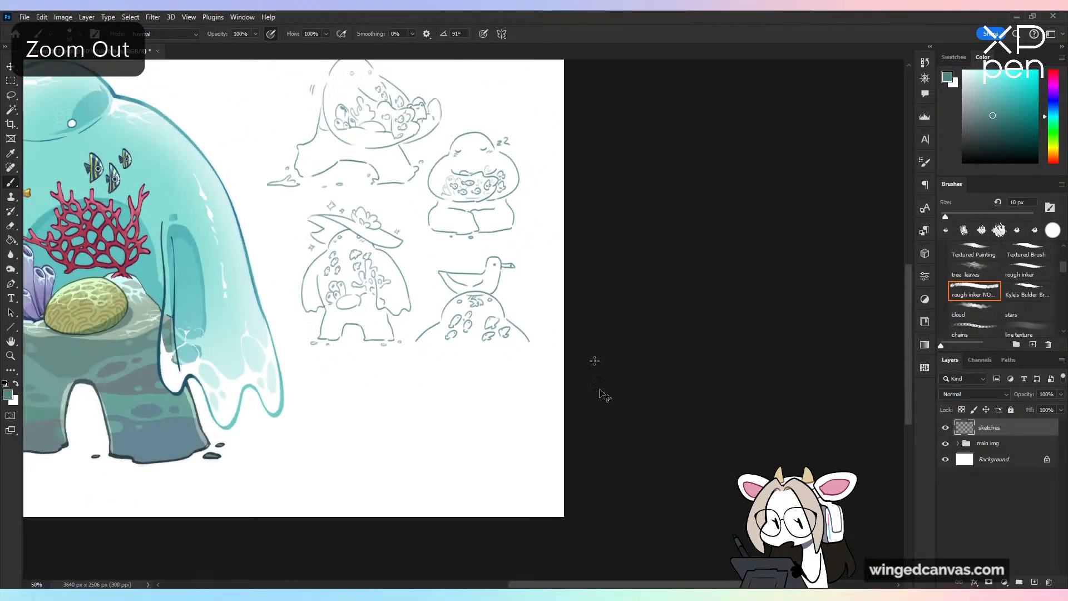
key("ctrl+plus")
left_click_drag(582, 374, 623, 380)
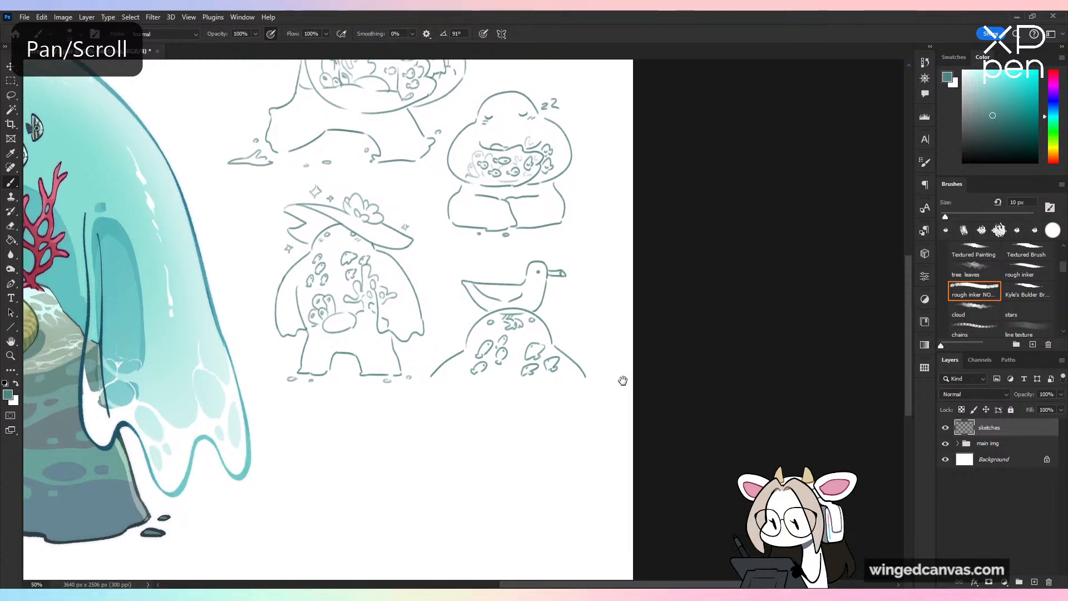
key("l")
mouse_move(539, 249)
left_mouse_down()
mouse_move(519, 251)
mouse_move(445, 356)
mouse_move(646, 303)
mouse_move(646, 248)
left_mouse_up()
key("v")
left_click_drag(558, 319, 571, 333)
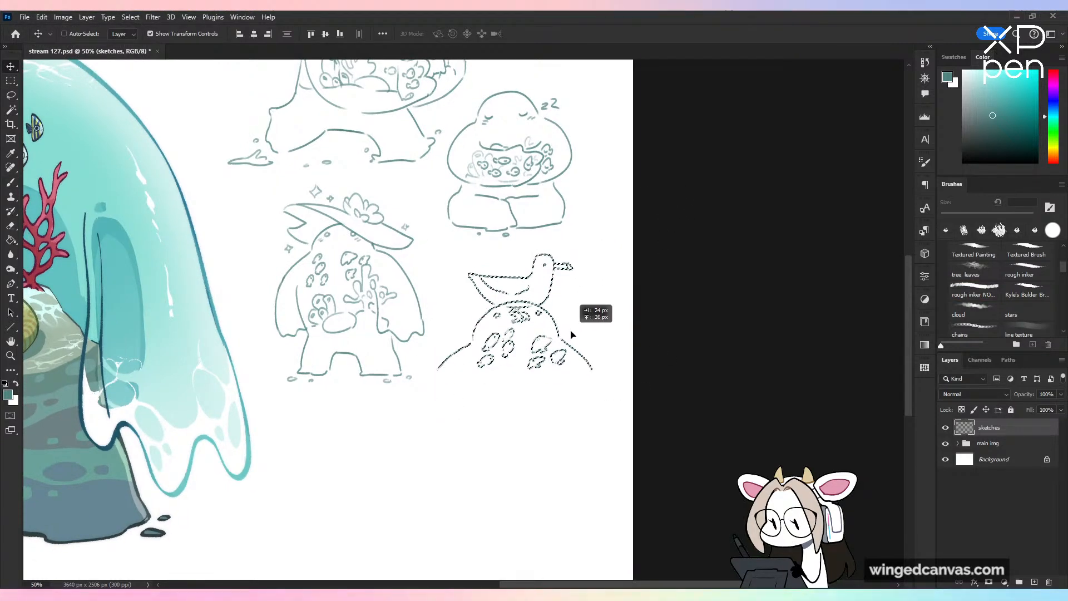
key("ctrl+d")
key("b")
Step: Add a row of three small dots beside the fourth creature's head and save the document
key("ctrl+minus")
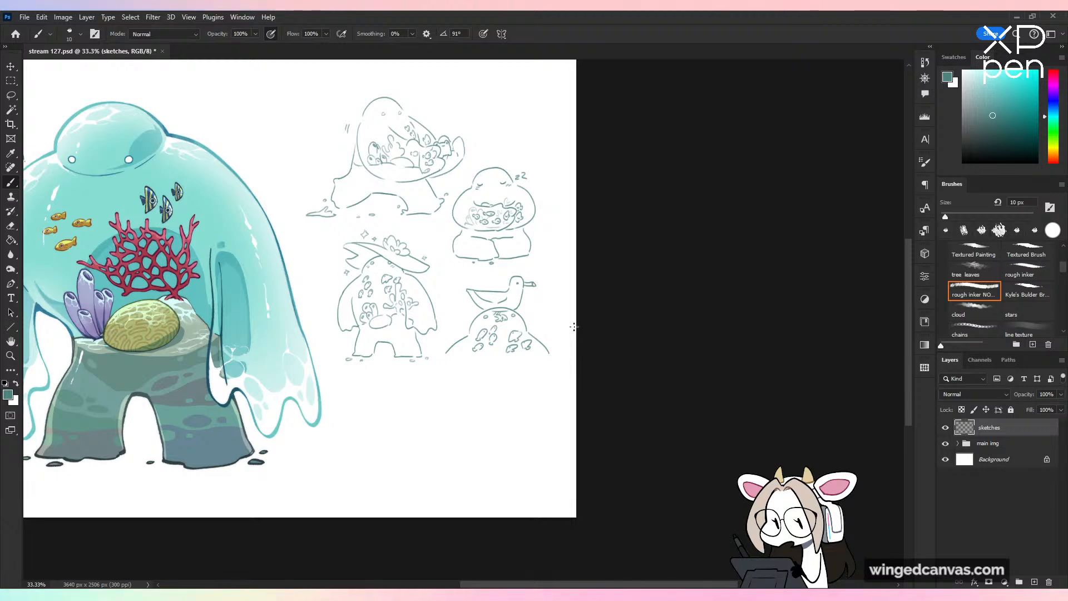
key("ctrl+plus")
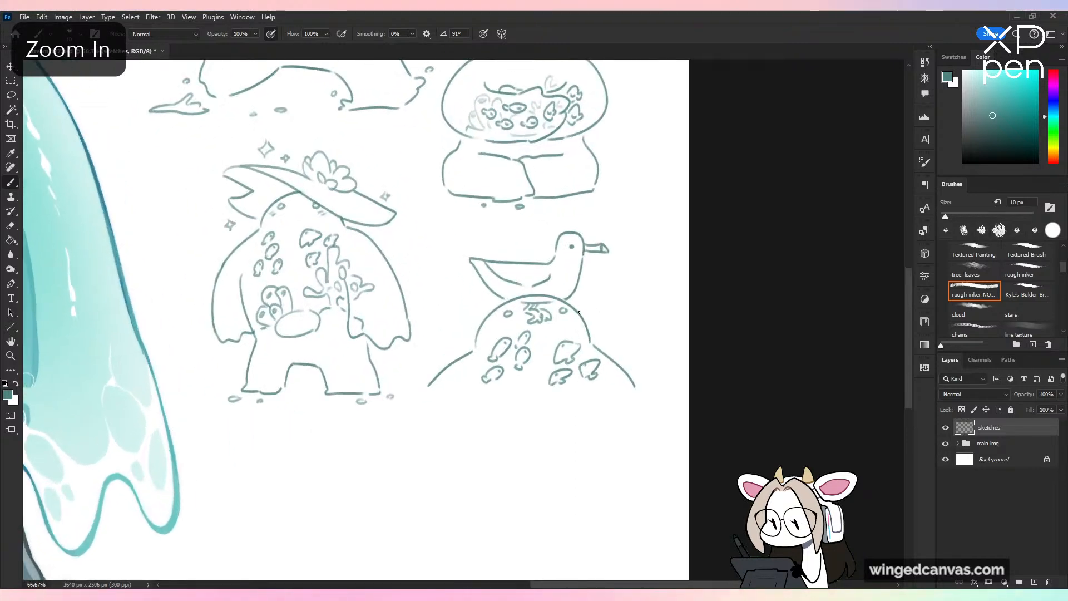
key("ctrl+z")
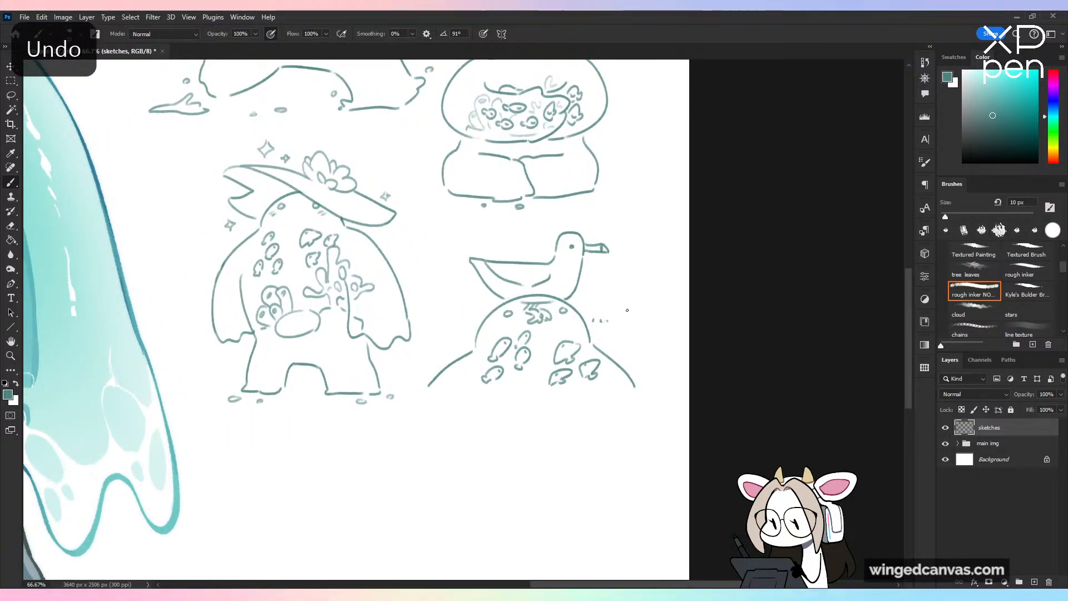
key("ctrl+minus")
key("ctrl+s")
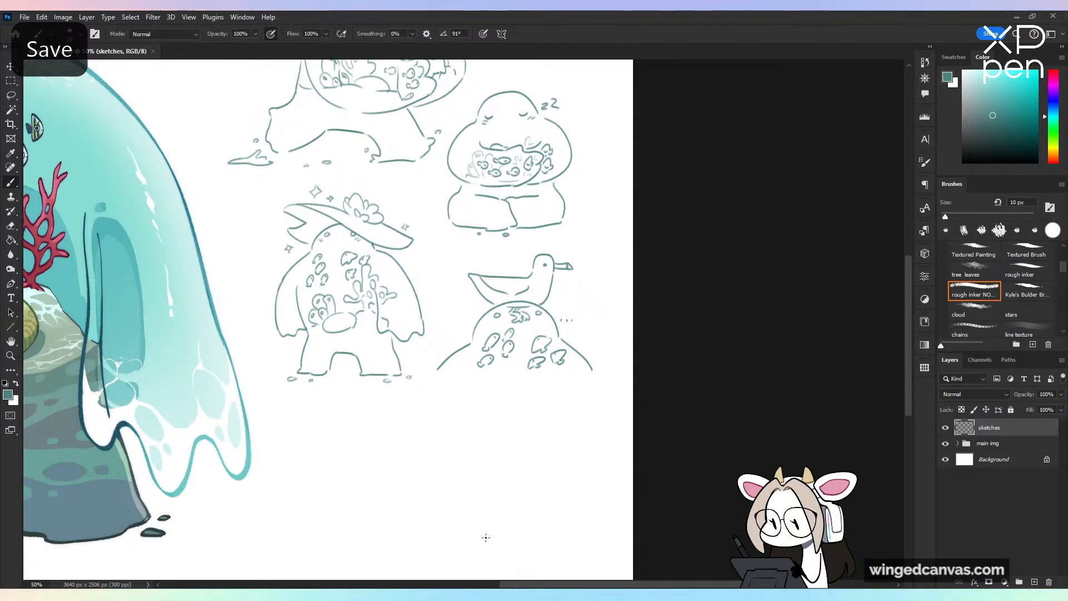
Step: Examine the whole composition of the painted creature and the four pose sketches, keeping the document saved
key("ctrl+minus")
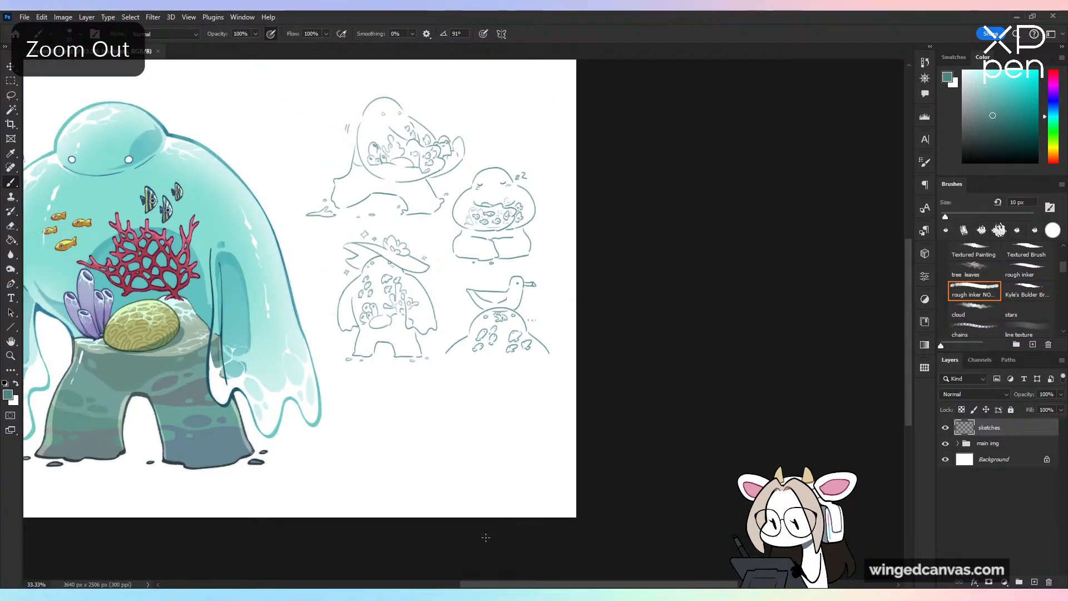
key("ctrl+plus")
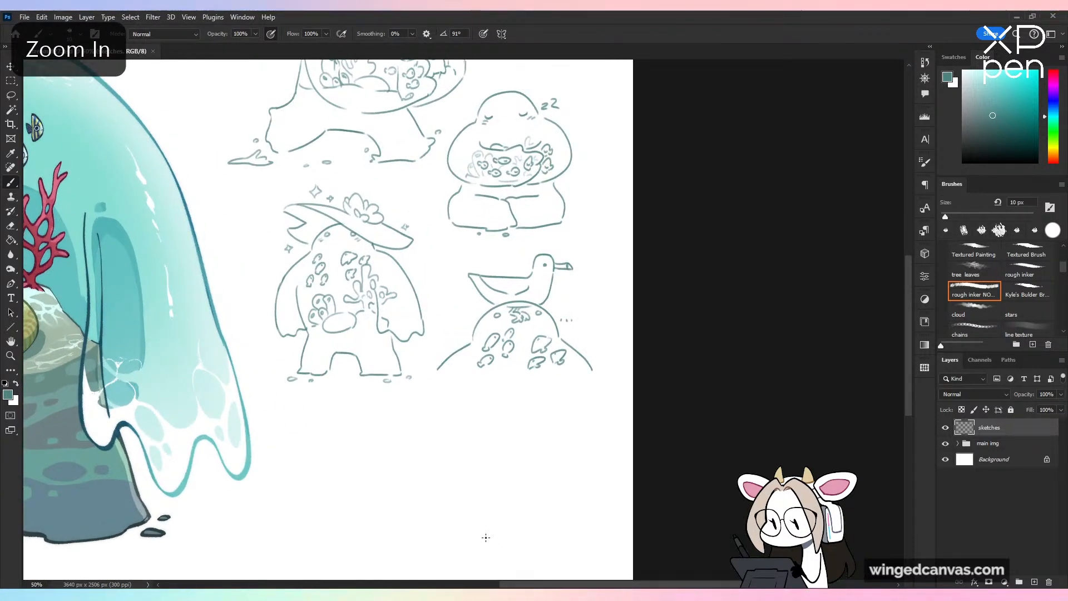
key("ctrl+minus")
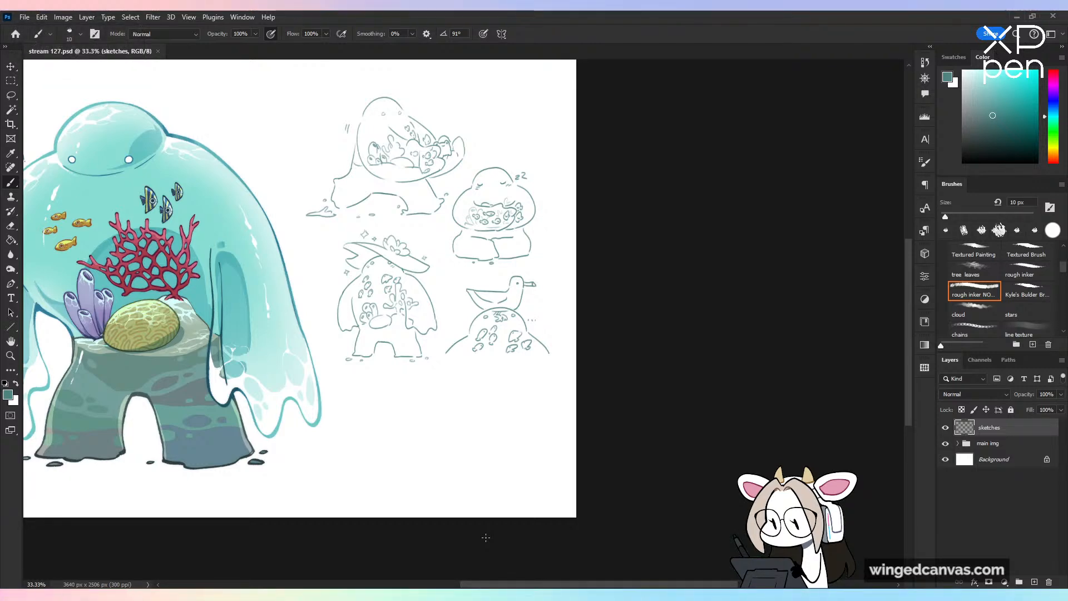
key("ctrl+equal")
key("ctrl+s")
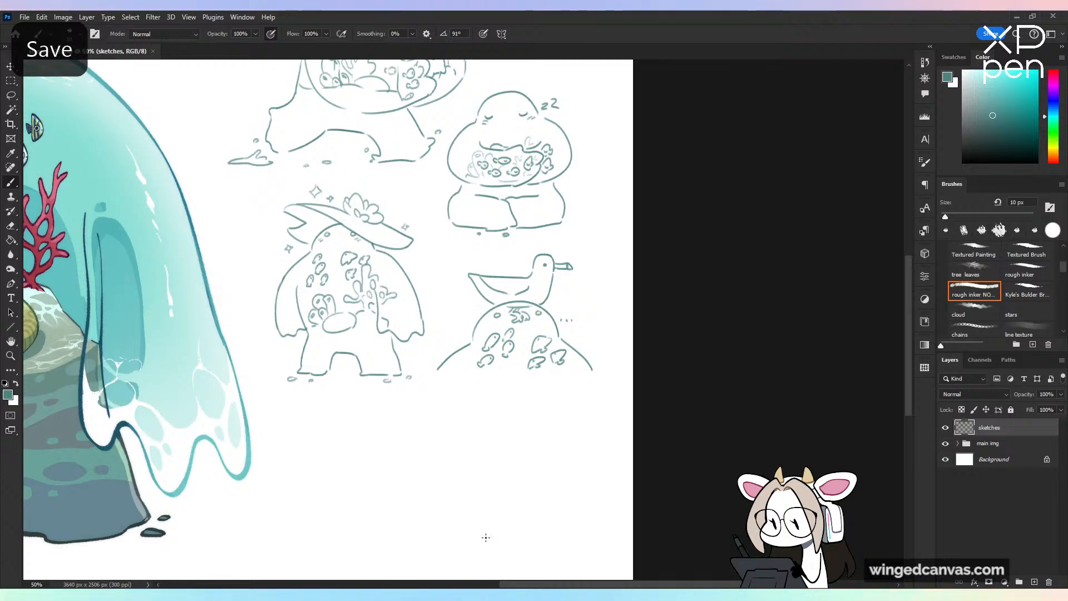
key("space")
left_click_drag(580, 312, 702, 382)
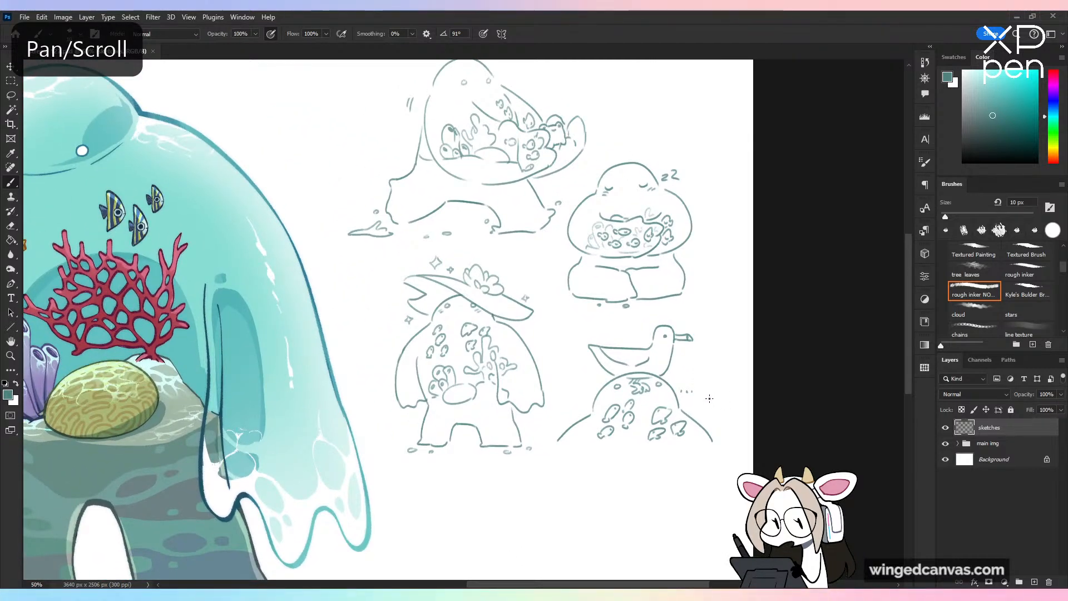
key("l")
key("ctrl+minus")
key("ctrl+minus")
key("ctrl+s")
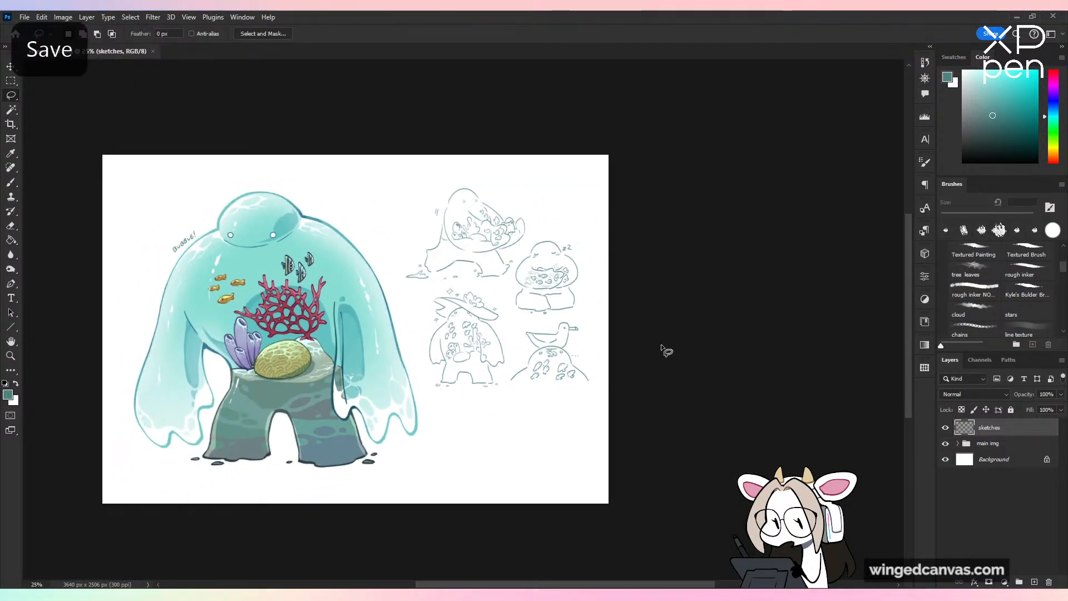
key("ctrl+equal")
key("ctrl+minus")
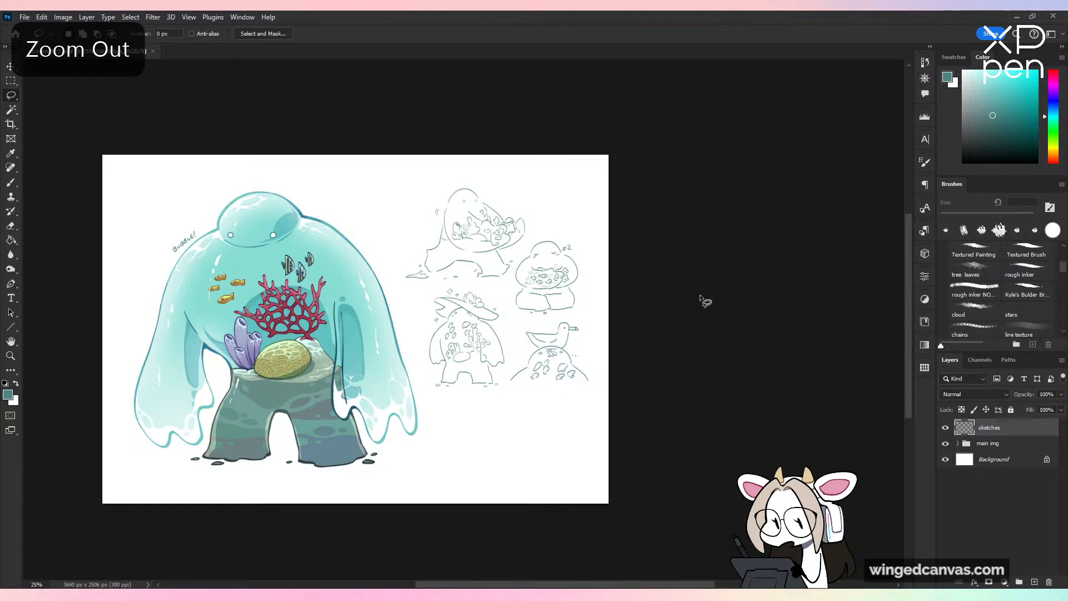
Step: Widen the canvas slightly on both sides to 3672 px with the Crop tool and save the document
key("c")
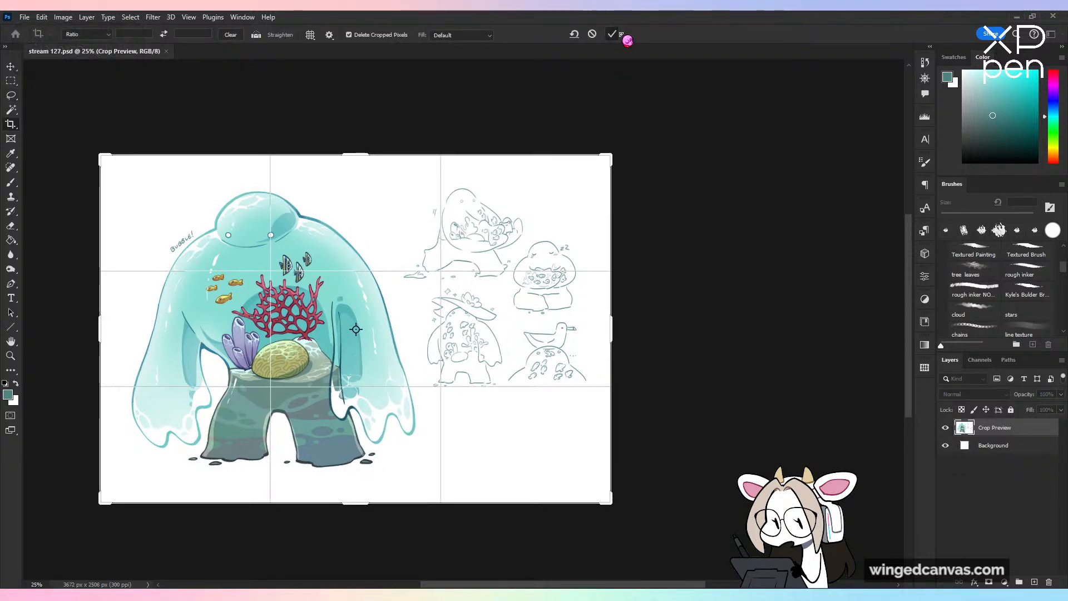
left_click(612, 33)
key("b")
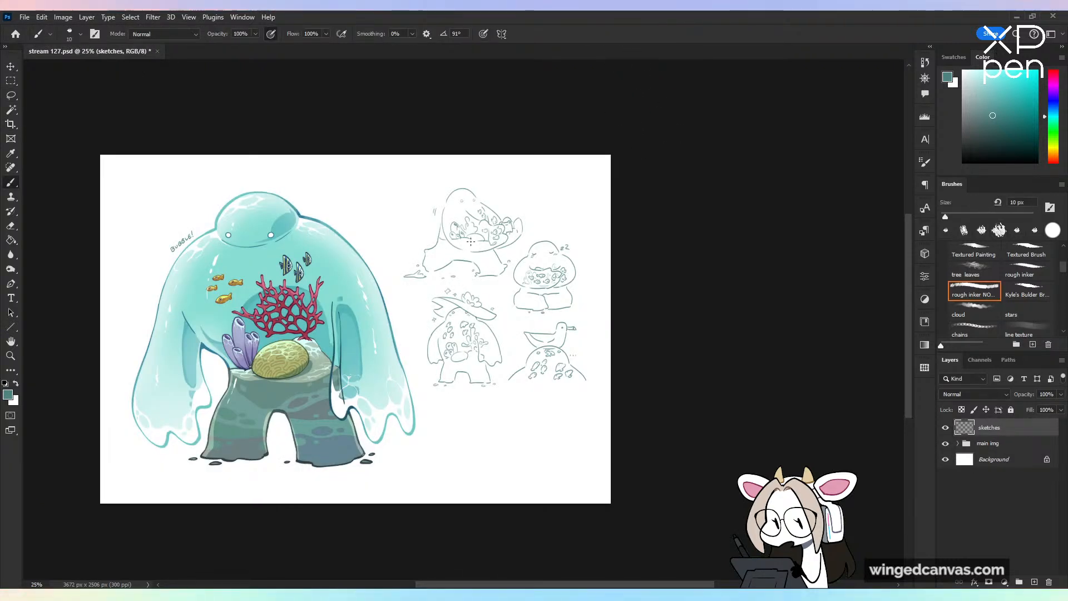
key("ctrl+s")
key("ctrl+plus")
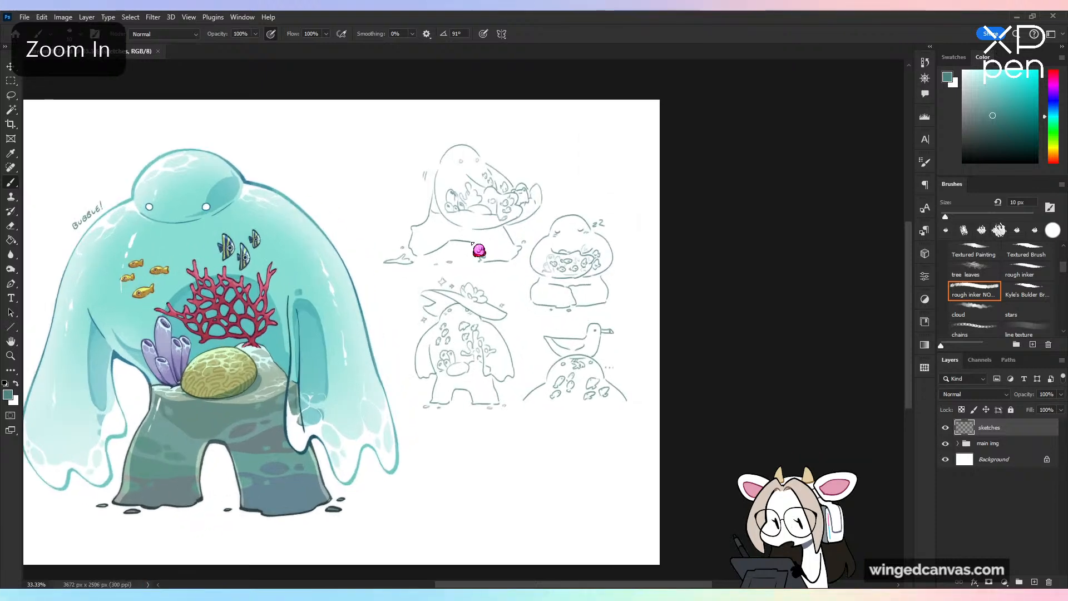
key("ctrl+plus")
left_click_drag(534, 578, 541, 322)
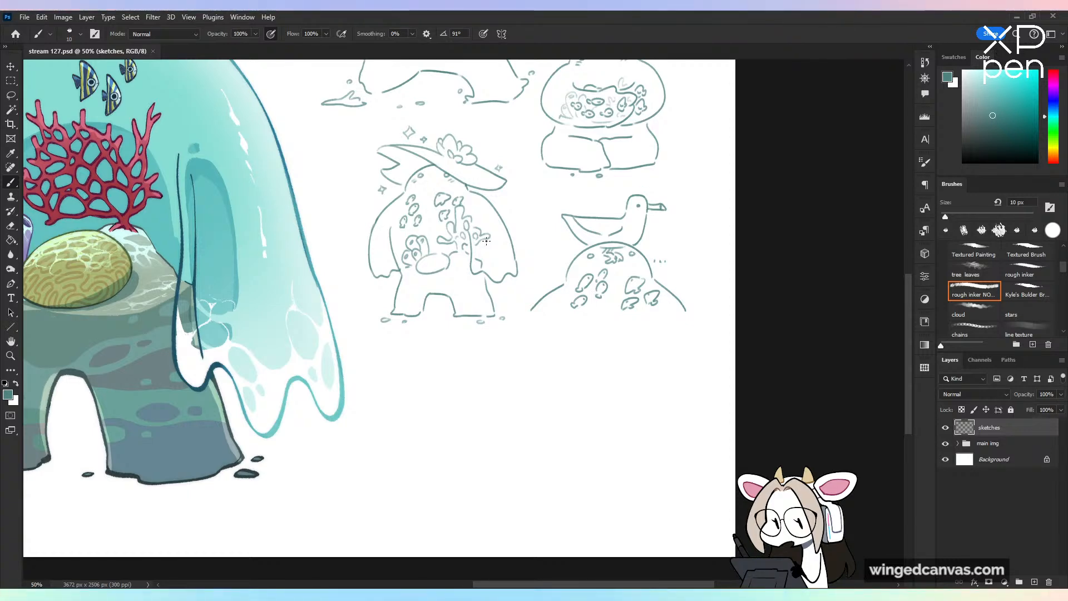
left_click_drag(650, 346, 589, 495)
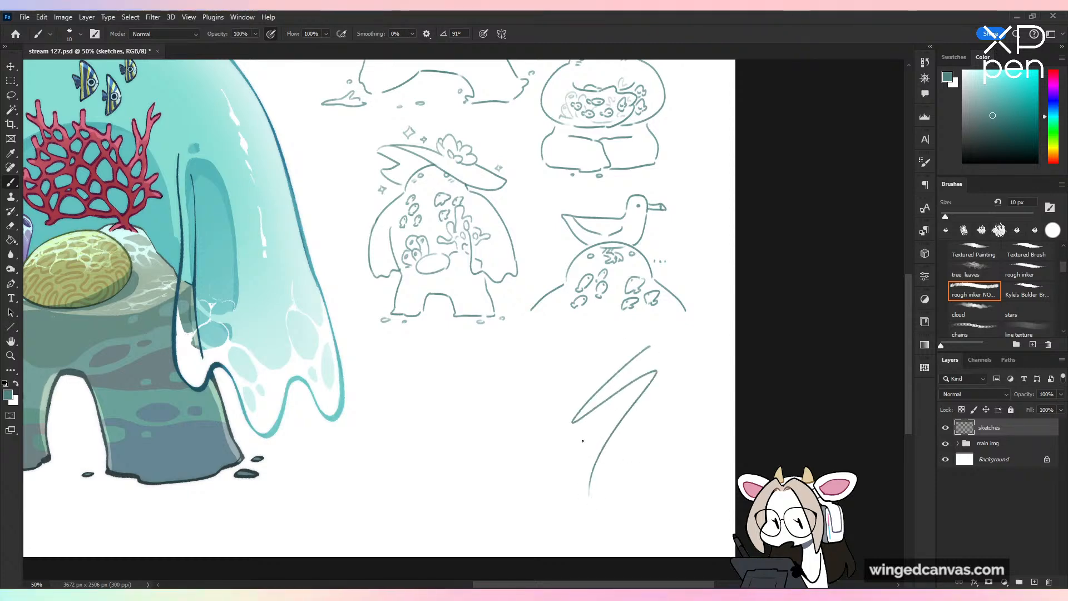
key("ctrl+z")
key("ctrl+minus")
key("ctrl+s")
key("ctrl+plus")
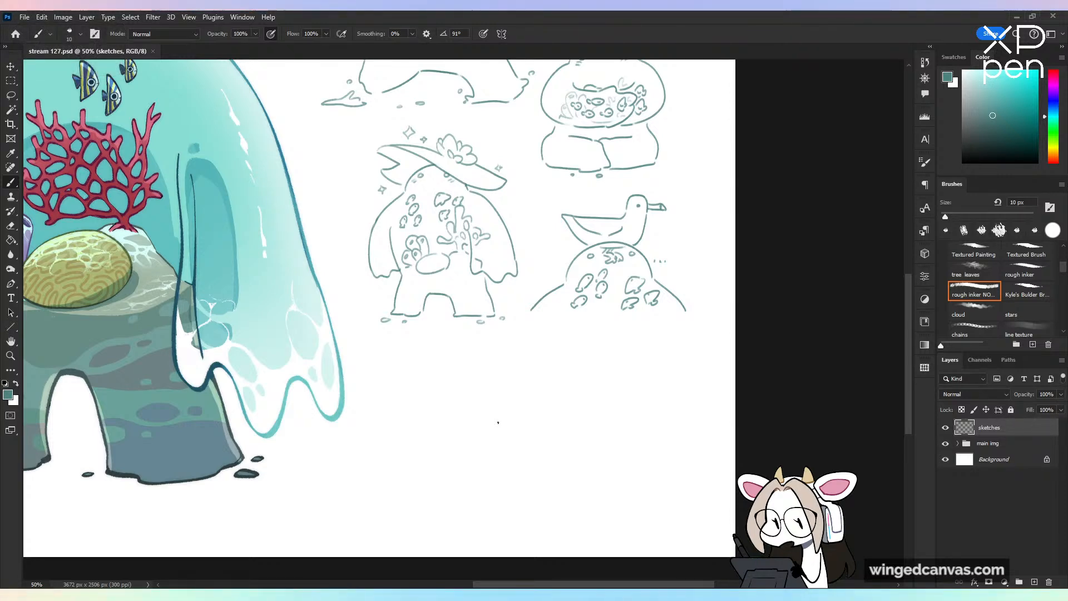
mouse_move(523, 445)
left_mouse_down()
mouse_move(559, 387)
mouse_move(618, 490)
left_mouse_up()
key("ctrl+z")
Step: Draw a small arched head with two oval eyes for a fifth creature in the empty space below the hatted and seagull creatures
key("ctrl+plus")
mouse_move(690, 391)
left_mouse_down()
mouse_move(712, 380)
mouse_move(715, 339)
left_mouse_up()
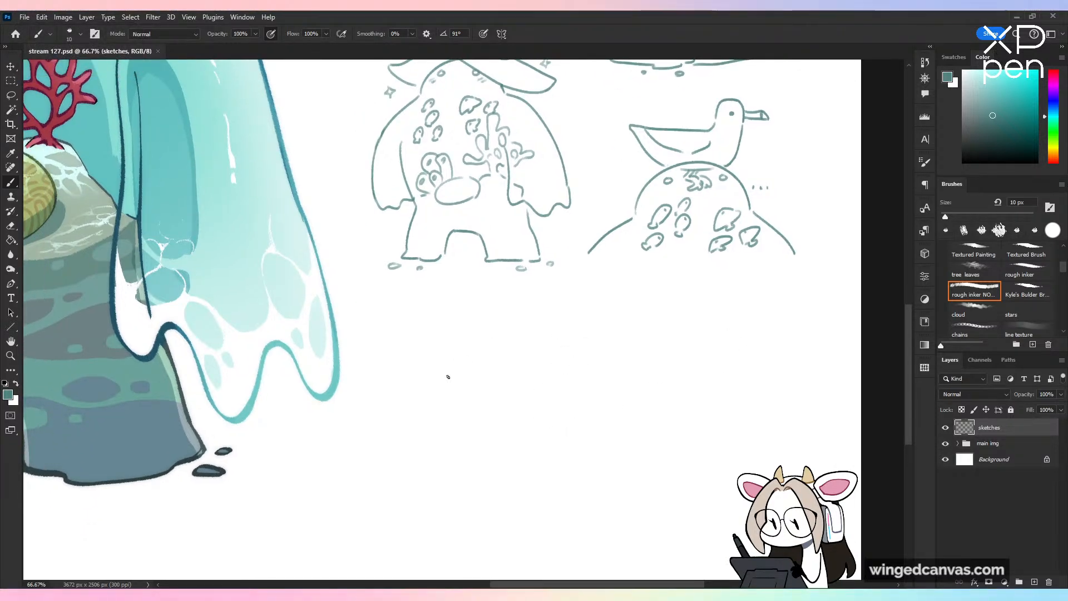
mouse_move(448, 399)
left_mouse_down()
mouse_move(581, 305)
mouse_move(623, 370)
left_mouse_up()
key("ctrl+z")
mouse_move(513, 341)
left_mouse_down()
mouse_move(585, 343)
mouse_move(546, 312)
mouse_move(605, 341)
mouse_move(612, 327)
mouse_move(613, 339)
left_mouse_up()
key("ctrl+z")
key("ctrl+z")
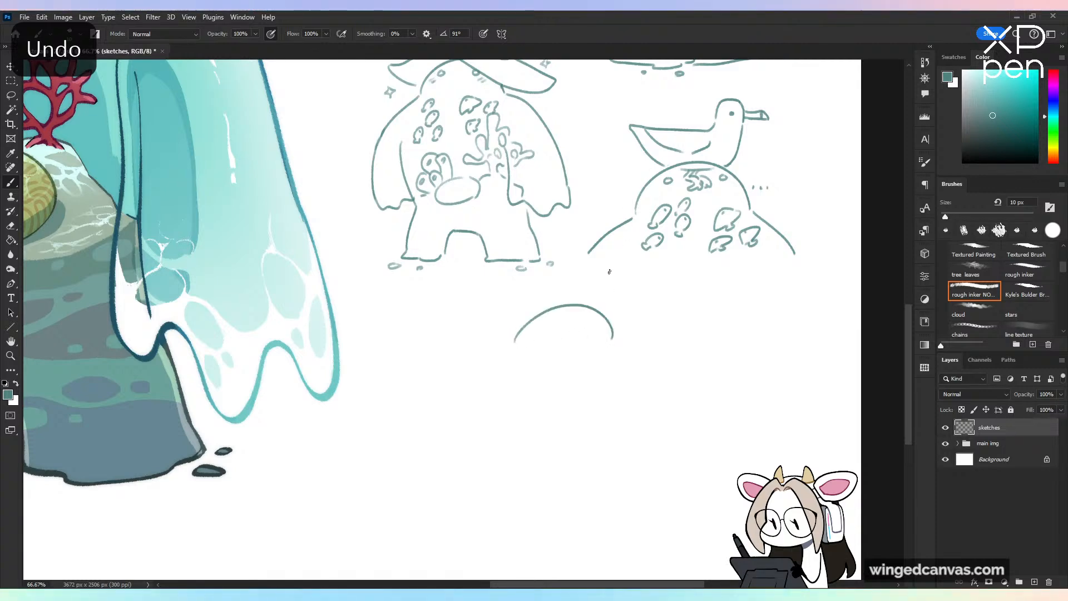
key("ctrl+z")
mouse_move(520, 341)
left_mouse_down()
mouse_move(606, 349)
mouse_move(594, 316)
mouse_move(607, 346)
mouse_move(603, 334)
mouse_move(608, 346)
mouse_move(561, 345)
mouse_move(600, 346)
left_mouse_up()
key("ctrl+z")
key("ctrl+z")
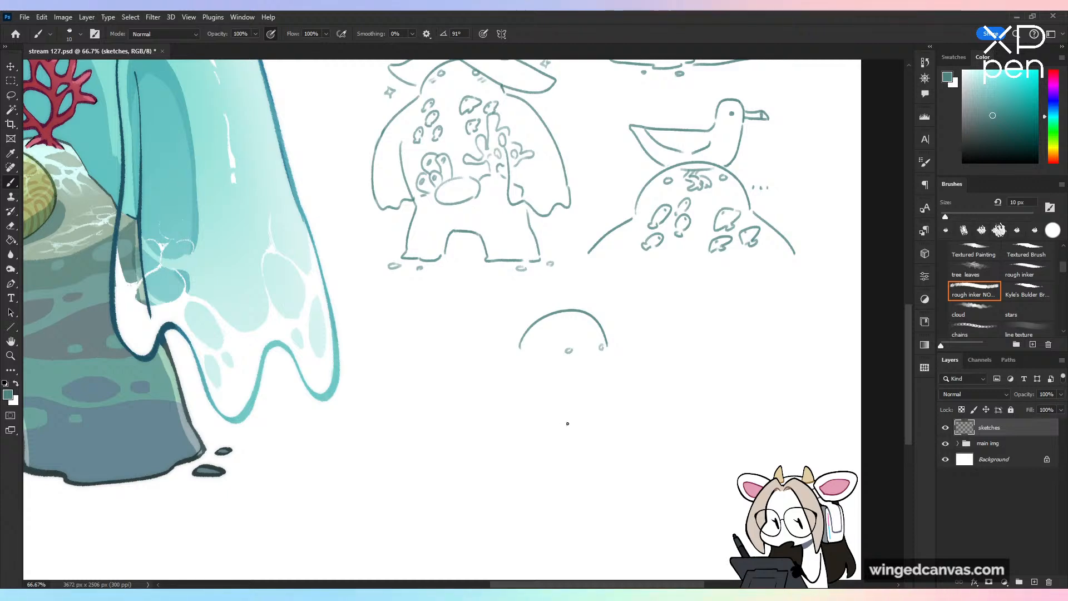
Step: Draw the fifth creature's rounded back as one curve from the head down to the ground, with an arched knee in front
left_click_drag(488, 375, 483, 491)
key("ctrl+z")
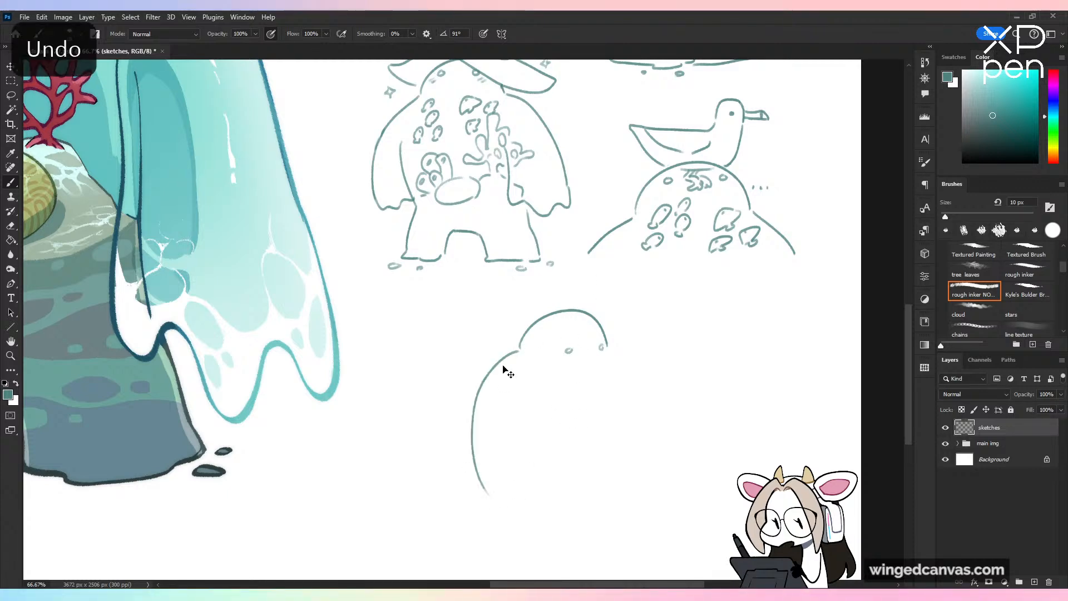
mouse_move(512, 354)
left_mouse_down()
mouse_move(462, 444)
mouse_move(521, 530)
left_mouse_up()
key("ctrl+z")
mouse_move(510, 355)
left_mouse_down()
mouse_move(517, 506)
mouse_move(590, 508)
left_mouse_up()
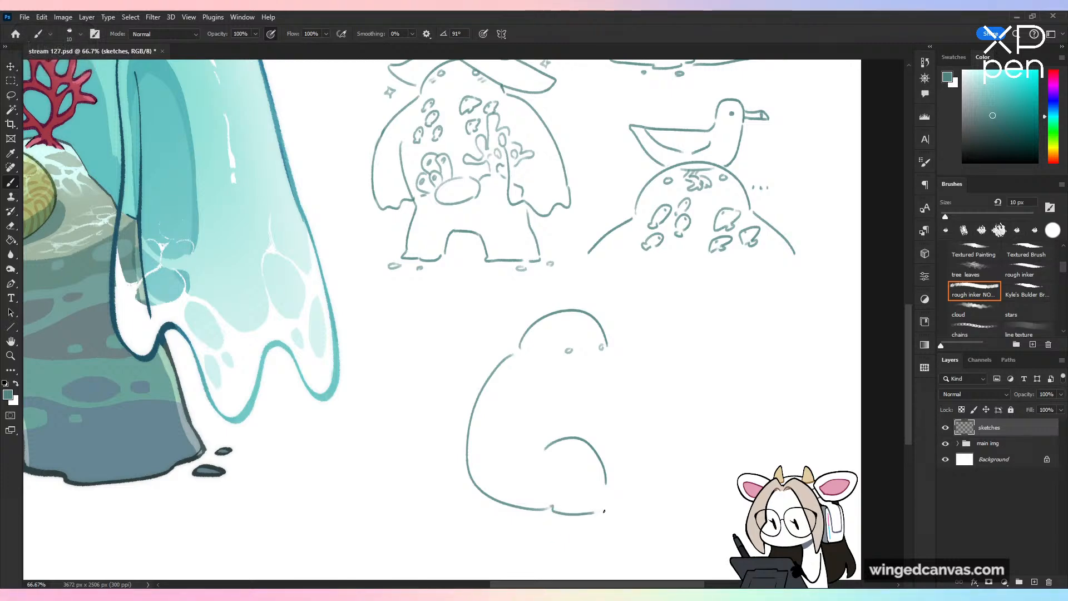
Step: Complete the near leg's foot and draw the second bent leg beside it, giving the creature a seated pose
key("ctrl+z")
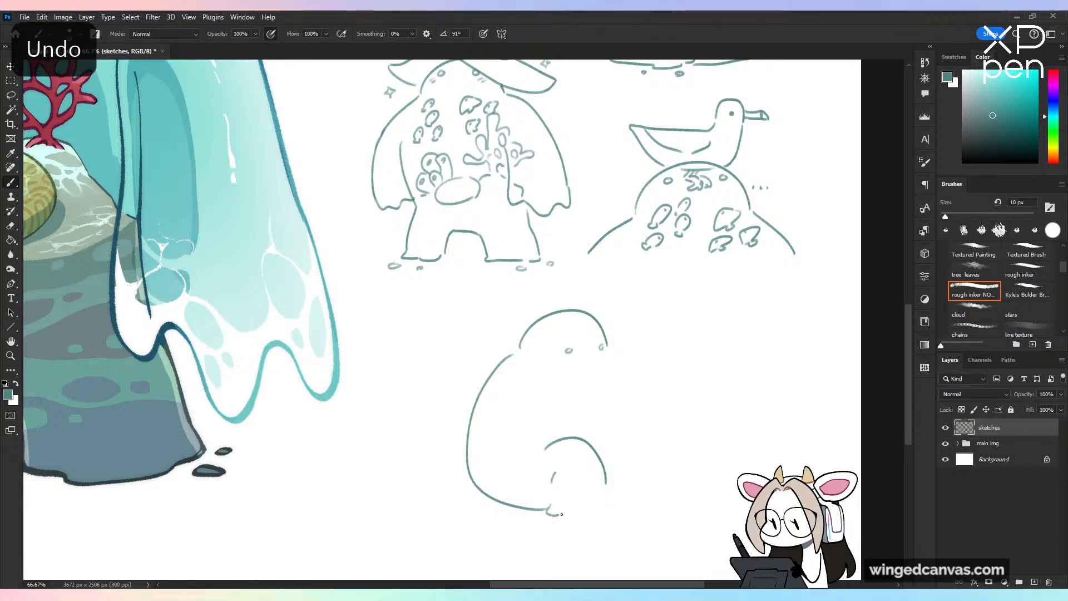
left_click_drag(605, 511, 610, 491)
mouse_move(594, 443)
left_mouse_down()
mouse_move(644, 465)
mouse_move(632, 436)
left_mouse_up()
key("ctrl+z")
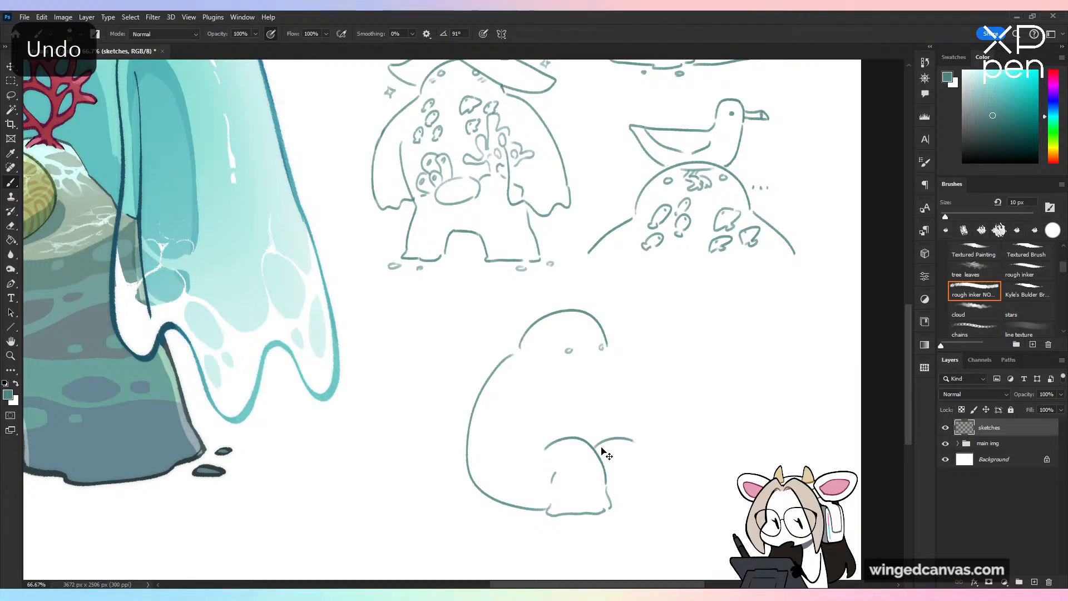
left_click_drag(644, 485, 647, 504)
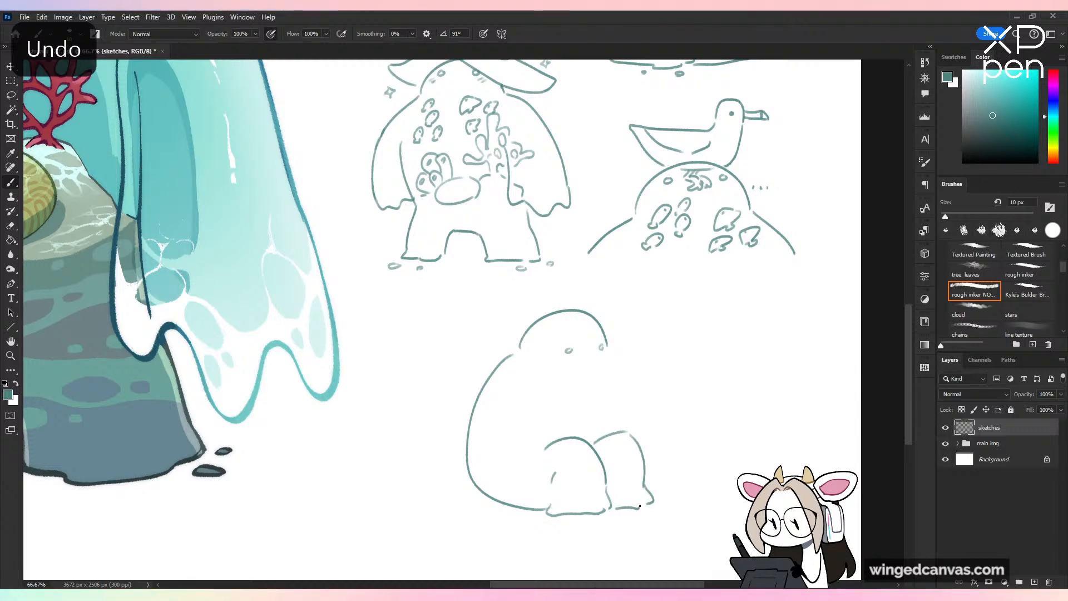
Step: Sketch a small round head in side view in the empty space beside the seated creature
left_click_drag(664, 395, 658, 393)
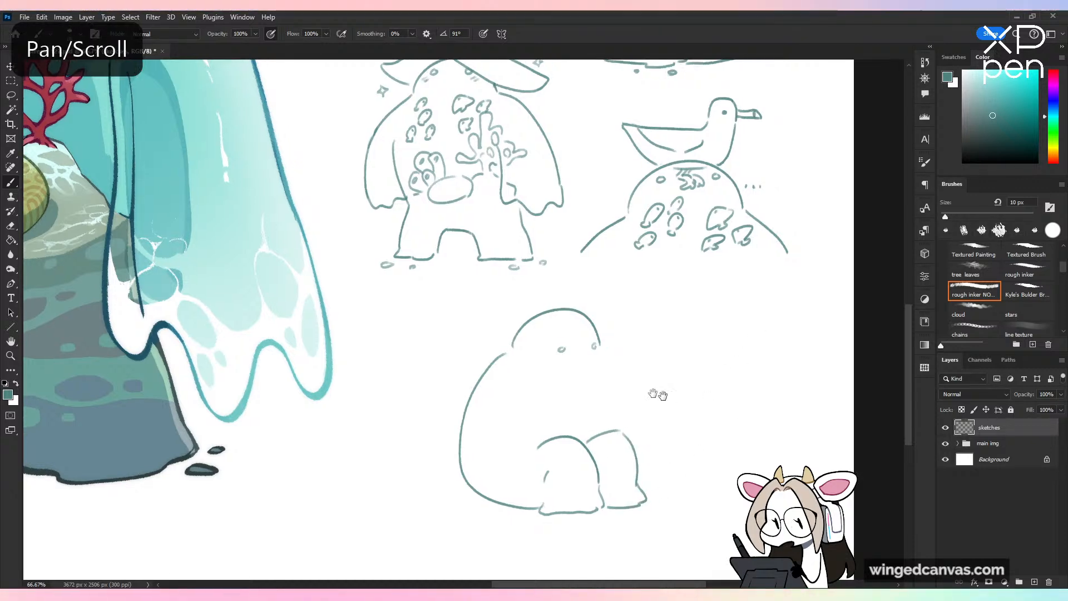
key("ctrl+equal")
key("ctrl+z")
left_click_drag(493, 327, 579, 368)
key("ctrl+z")
mouse_move(511, 361)
left_mouse_down()
mouse_move(554, 315)
mouse_move(580, 351)
left_mouse_up()
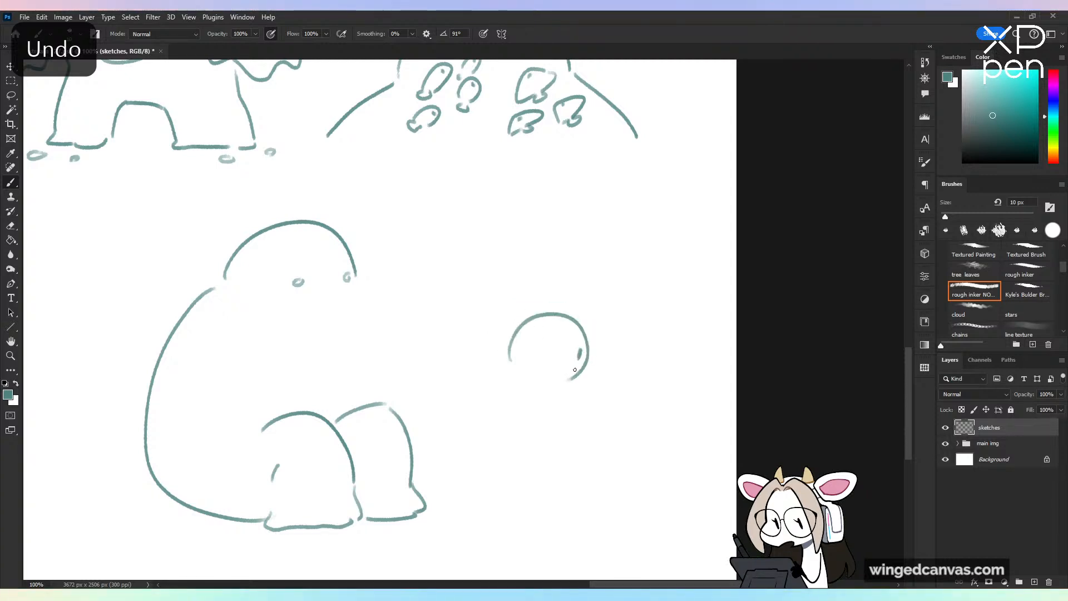
Step: Add a neck, shoulder and sharply bent arm with a small thumb to the small side-view figure
mouse_move(523, 385)
left_mouse_down()
mouse_move(551, 382)
mouse_move(584, 468)
mouse_move(583, 496)
mouse_move(615, 471)
left_mouse_up()
key("ctrl+z")
key("ctrl+z")
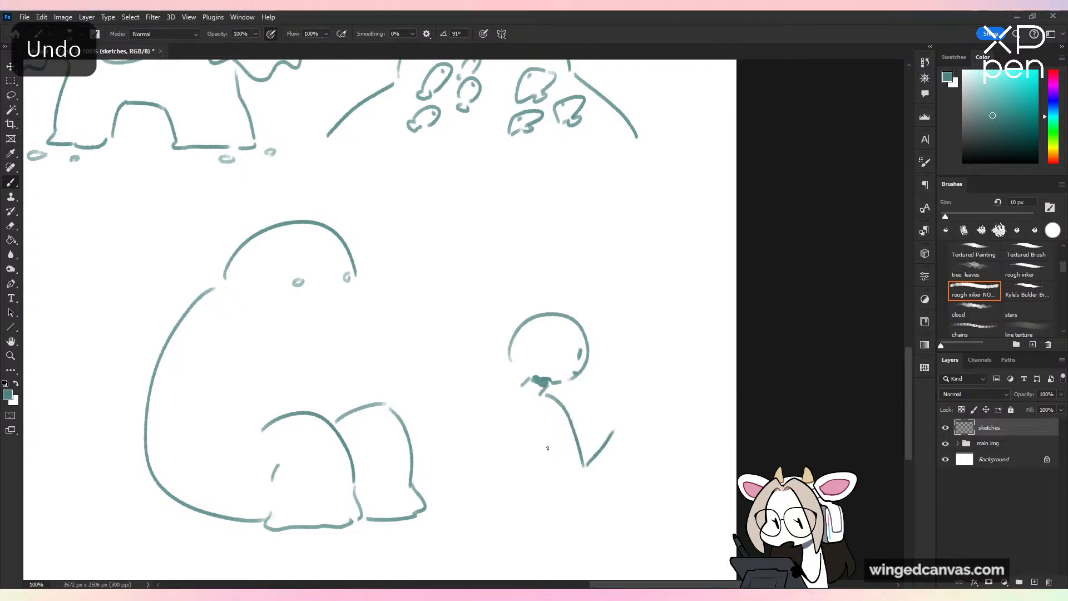
left_click_drag(547, 445, 609, 474)
mouse_move(608, 434)
left_mouse_down()
mouse_move(603, 413)
mouse_move(620, 421)
left_mouse_up()
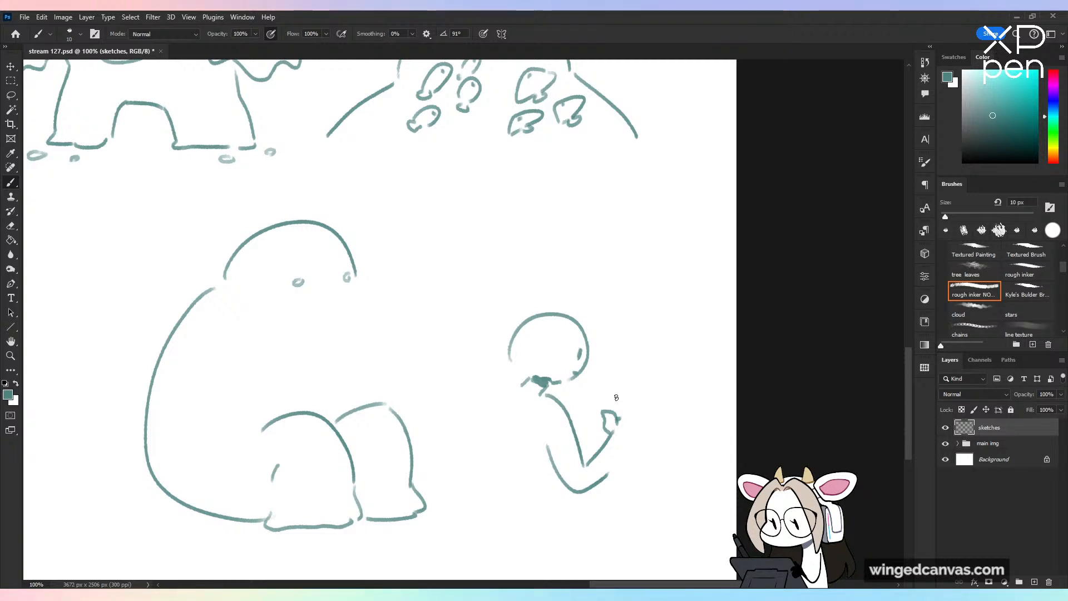
Step: Draw a small crab with raised claws and short legs held in the small figure's hand, and finish the forearm
left_click_drag(616, 421, 634, 412)
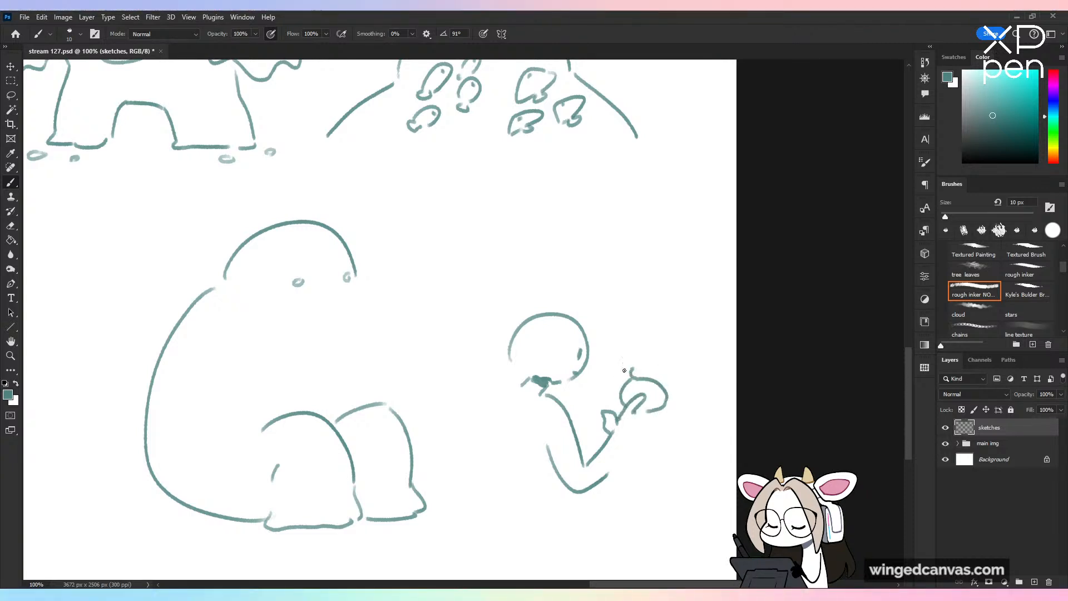
left_click_drag(619, 367, 645, 360)
mouse_move(672, 398)
left_mouse_down()
mouse_move(689, 380)
mouse_move(696, 402)
mouse_move(665, 420)
left_mouse_up()
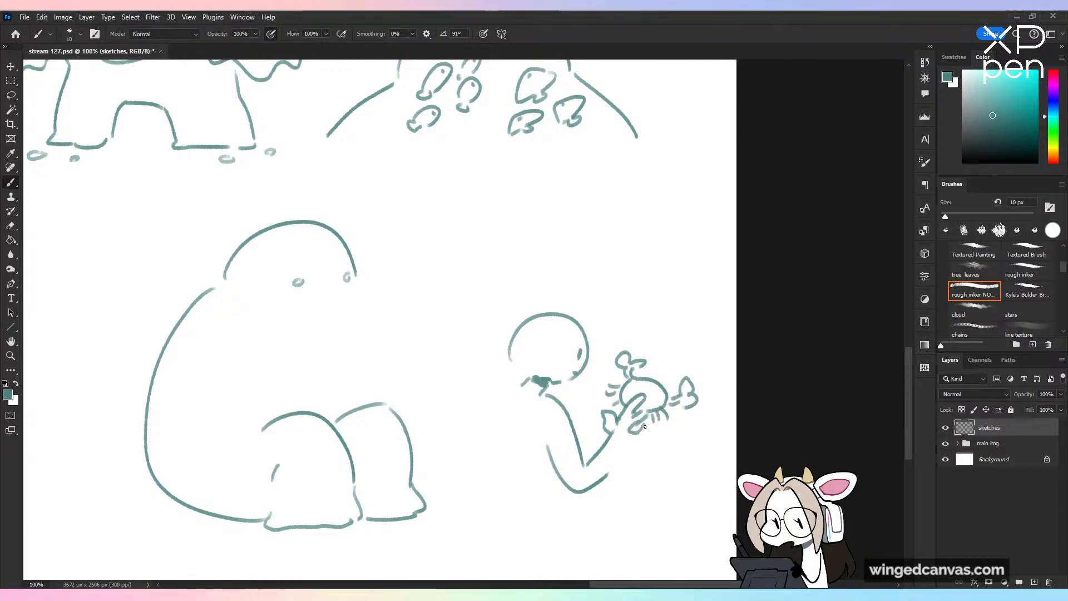
mouse_move(645, 427)
left_mouse_down()
mouse_move(648, 440)
mouse_move(606, 474)
left_mouse_up()
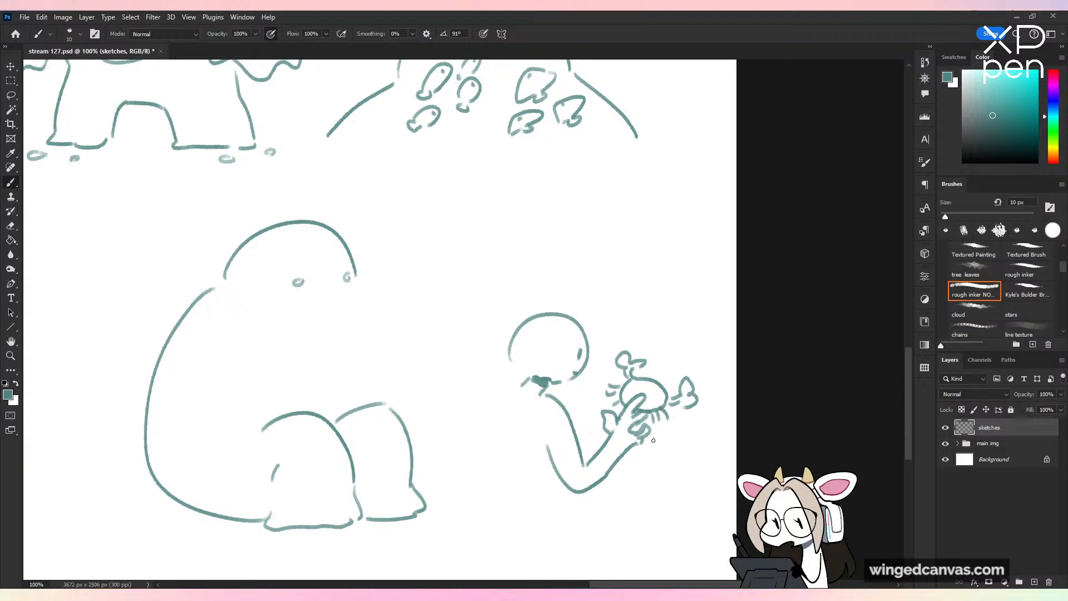
Step: Erase the hand beneath the small crab and redraw its fingers gripping the shell
key("e")
mouse_move(634, 395)
left_mouse_down()
mouse_move(637, 414)
mouse_move(612, 423)
mouse_move(626, 443)
mouse_move(643, 423)
left_mouse_up()
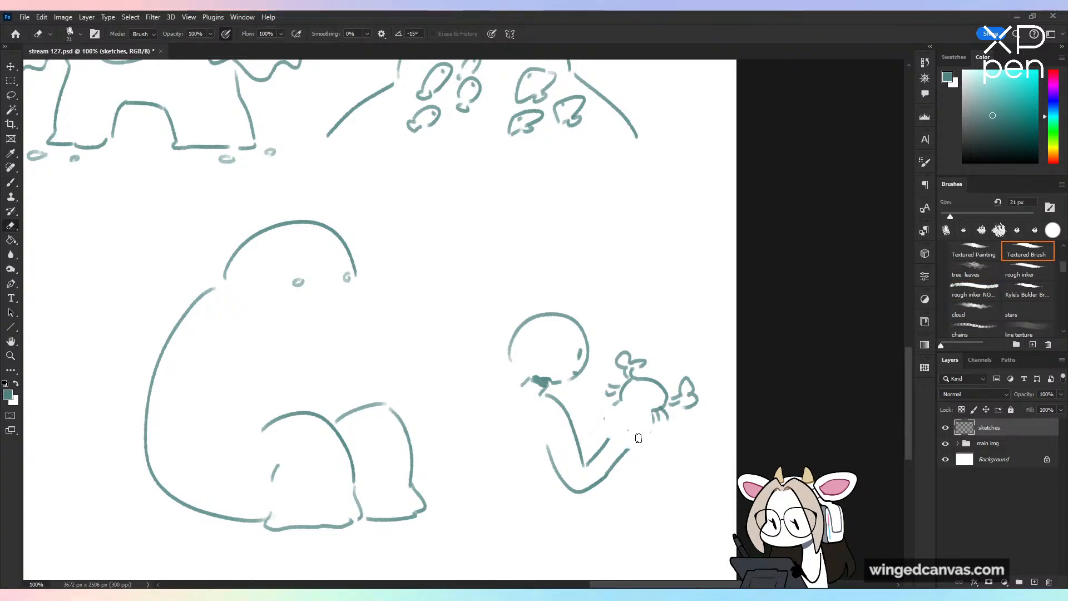
key("b")
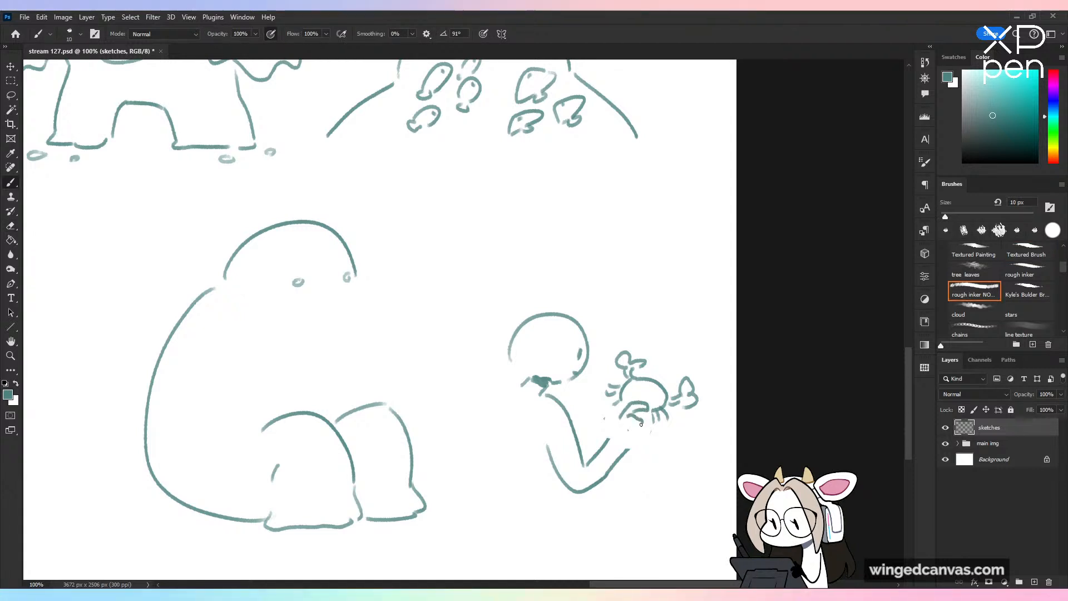
key("ctrl+z")
key("ctrl+z")
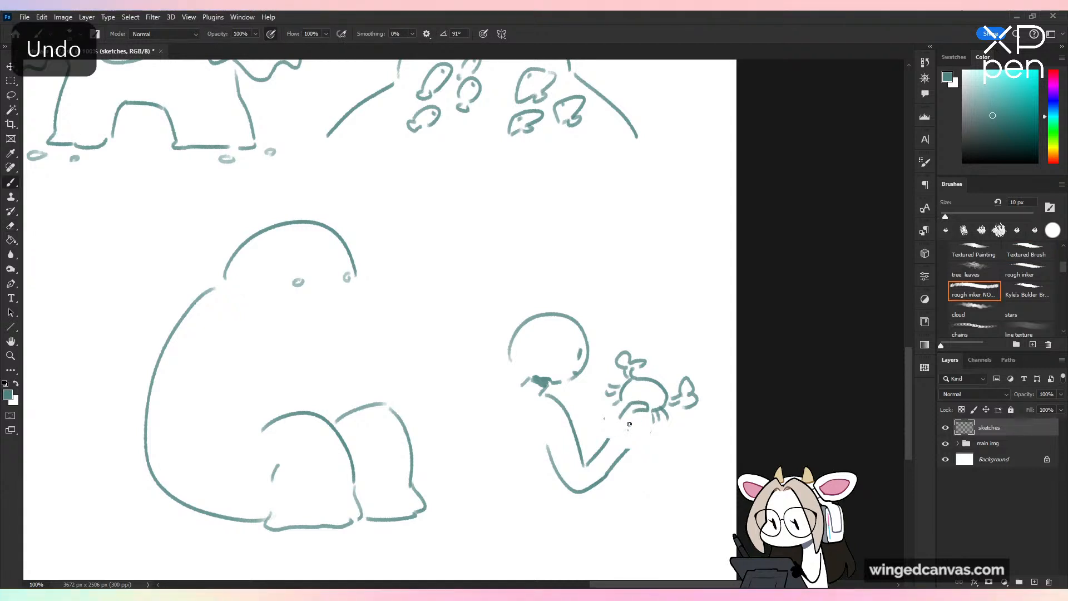
left_click_drag(652, 411, 634, 439)
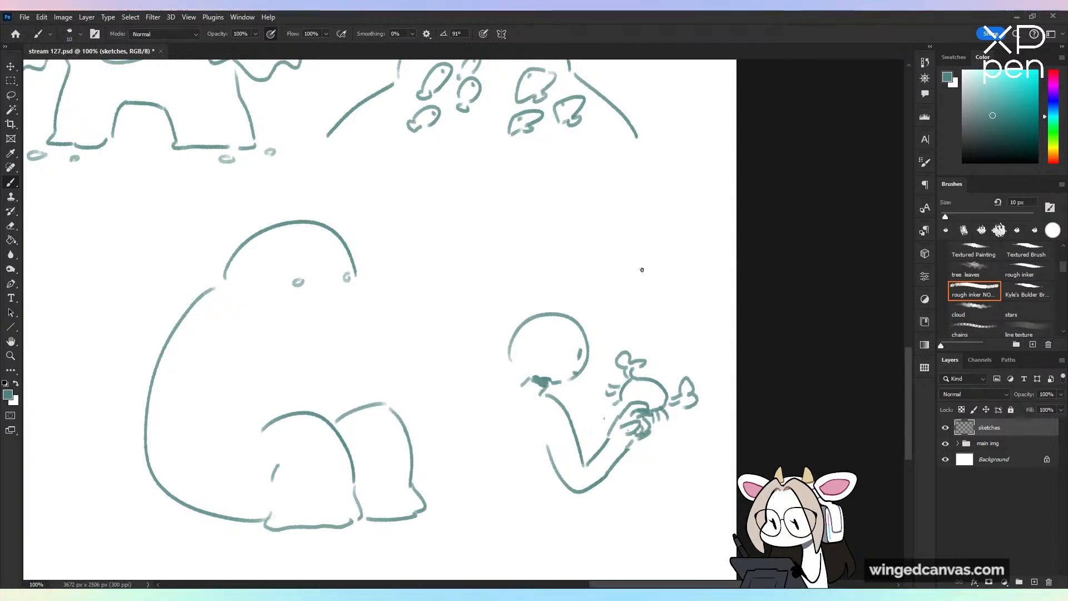
Step: Sketch a larger close-up crab body above the small figure, with a thumb and fingers gripping the shell's rear edge
mouse_move(644, 275)
left_mouse_down()
mouse_move(612, 218)
mouse_move(584, 222)
mouse_move(620, 278)
mouse_move(513, 253)
mouse_move(602, 179)
mouse_move(652, 210)
left_mouse_up()
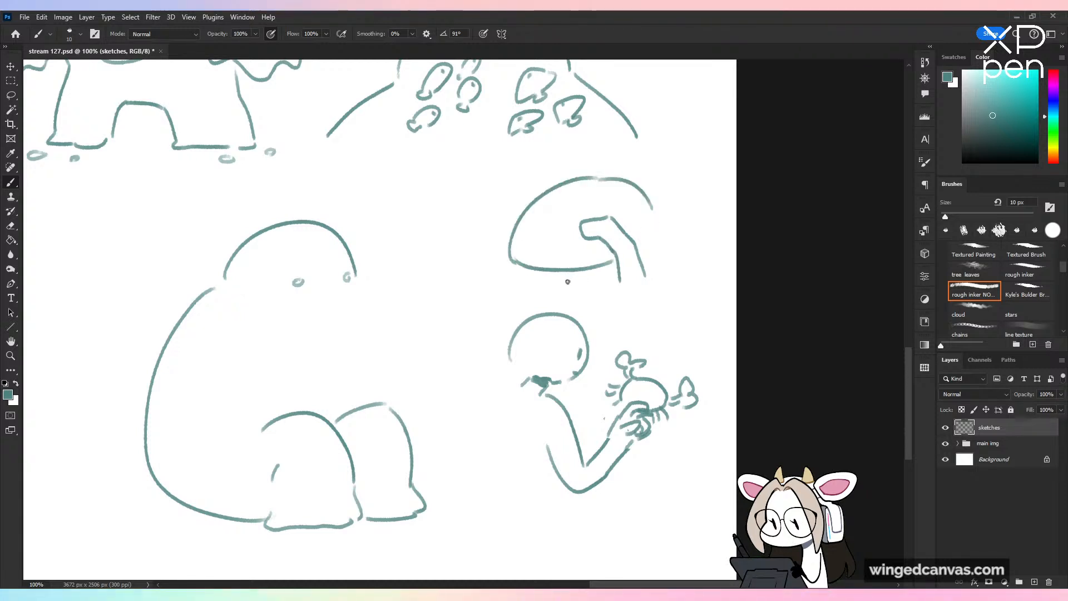
key("ctrl+z")
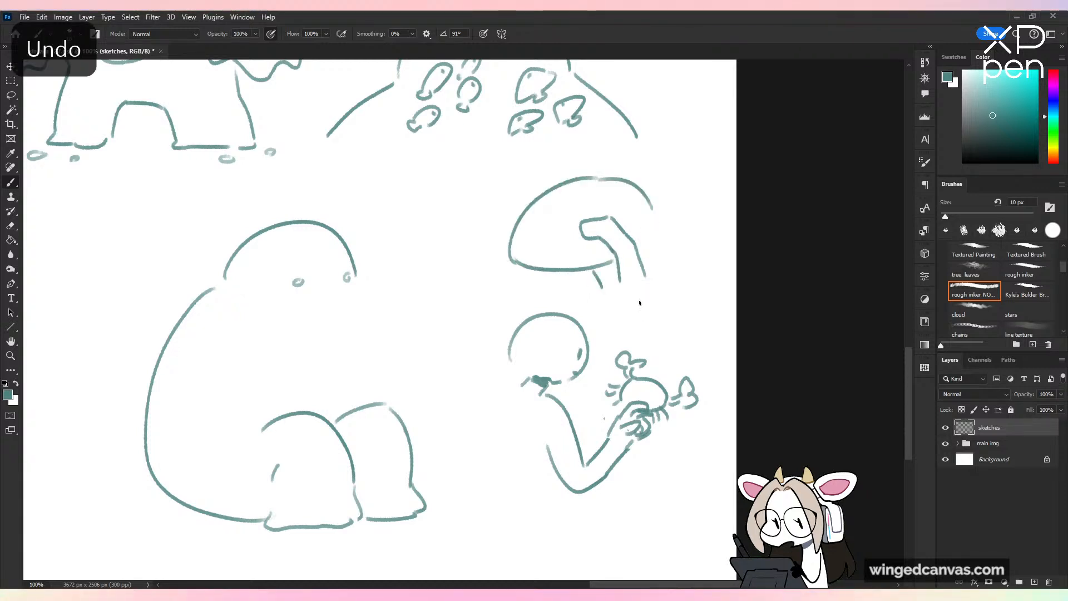
mouse_move(644, 307)
left_mouse_down()
mouse_move(606, 284)
mouse_move(663, 330)
left_mouse_up()
left_click_drag(594, 278, 605, 331)
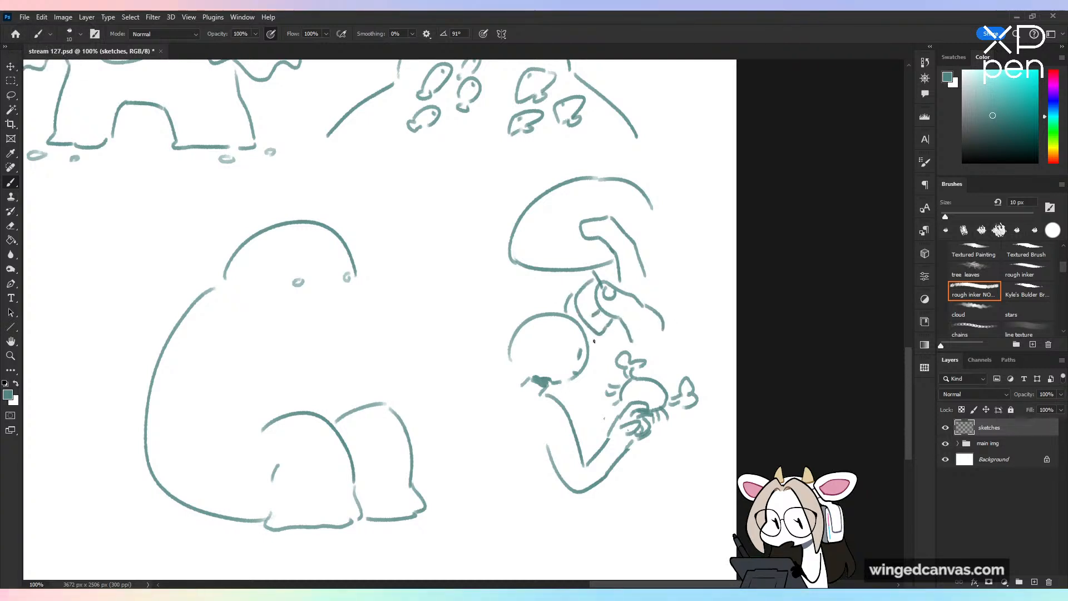
Step: Add two large open claws, dot eyes and short legs to the close-up crab
left_click_drag(503, 251, 478, 234)
left_click_drag(474, 156, 492, 249)
mouse_move(655, 199)
left_mouse_down()
mouse_move(682, 162)
mouse_move(669, 134)
mouse_move(708, 170)
left_mouse_up()
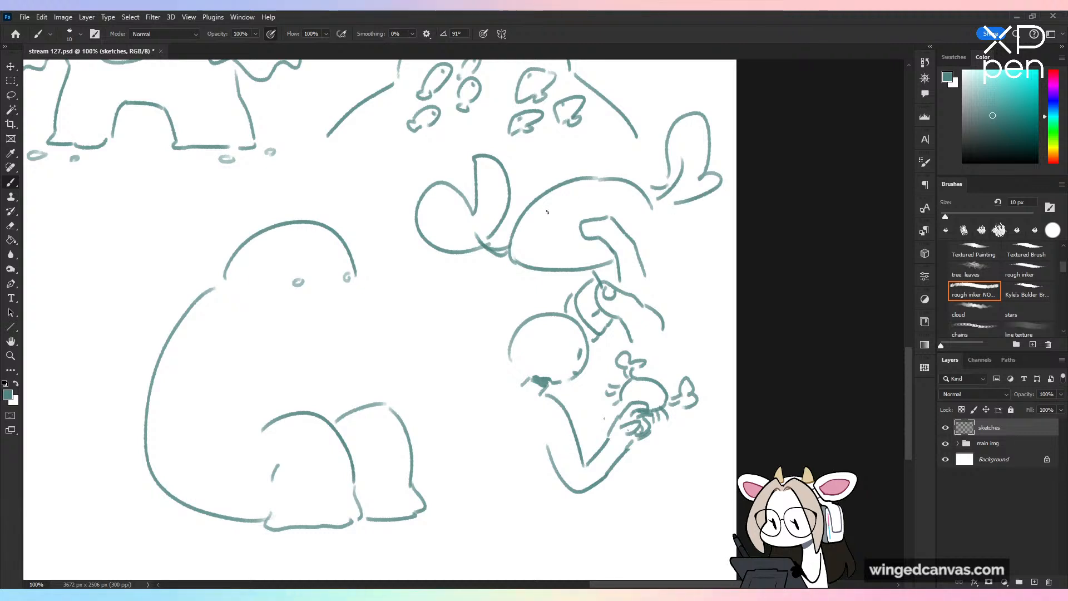
left_click(546, 212)
left_click(588, 198)
mouse_move(493, 284)
left_mouse_down()
mouse_move(508, 270)
mouse_move(513, 295)
left_mouse_up()
mouse_move(539, 172)
left_mouse_down()
mouse_move(558, 163)
mouse_move(552, 177)
left_mouse_up()
key("ctrl+z")
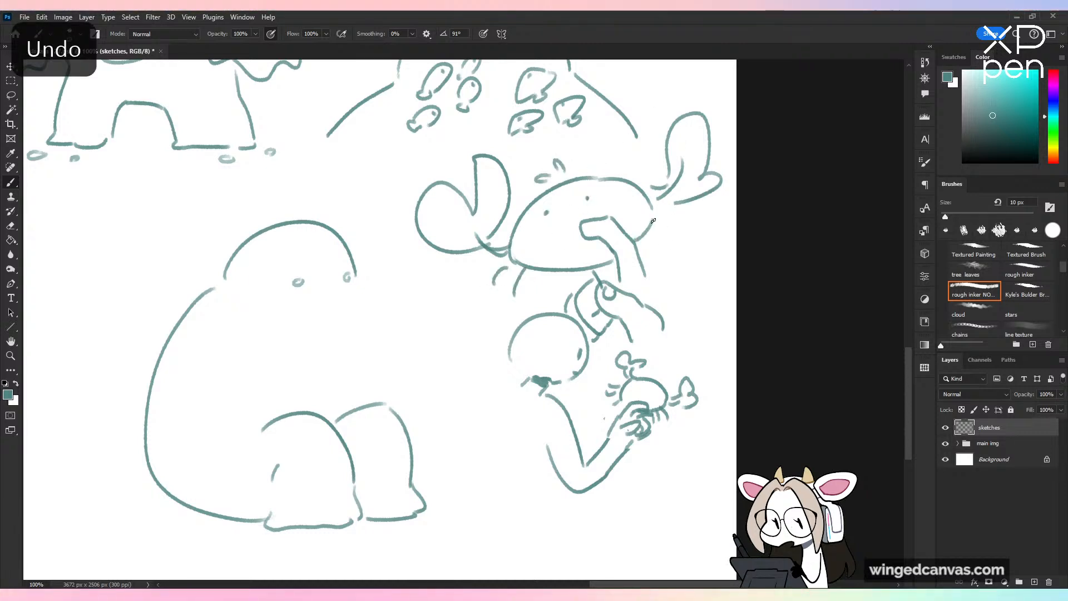
Step: Lasso the small figure and both crab doodles beside the seated creature, delete them and clear the selection
key("ctrl+minus")
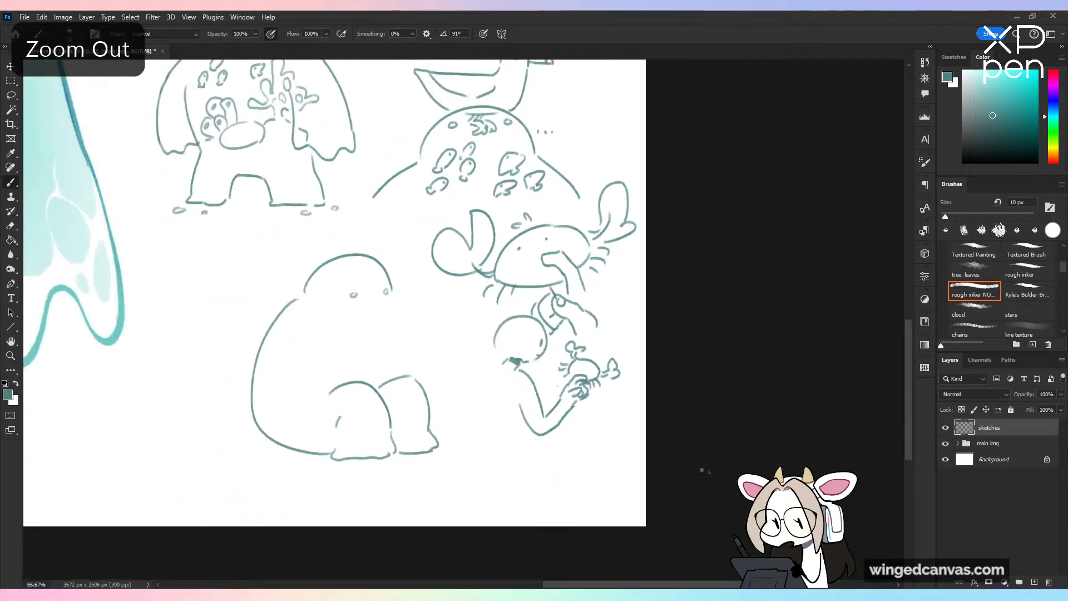
key("ctrl+plus")
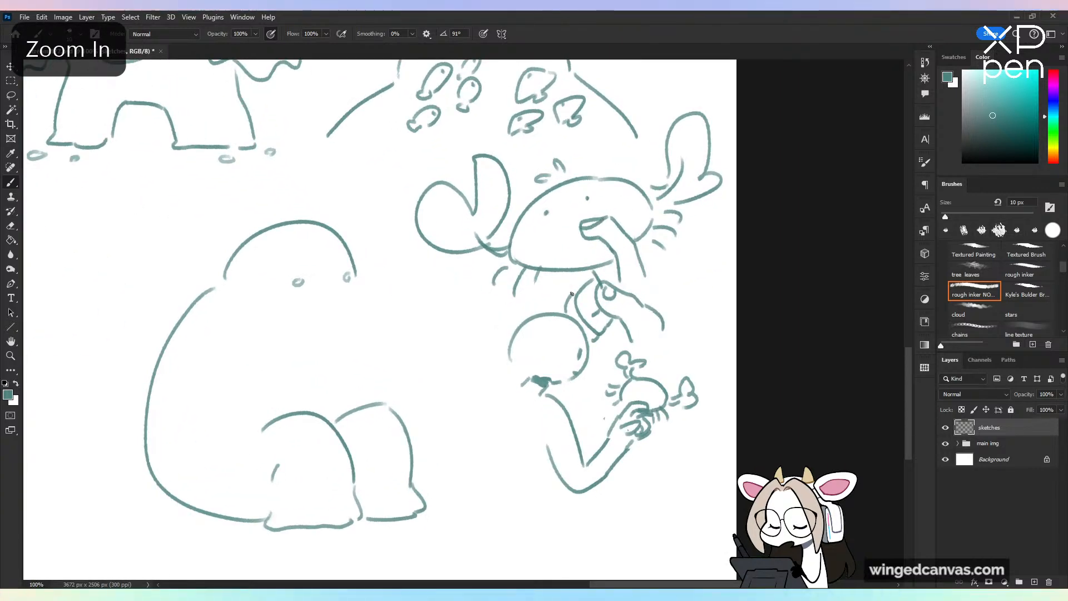
key("ctrl+minus")
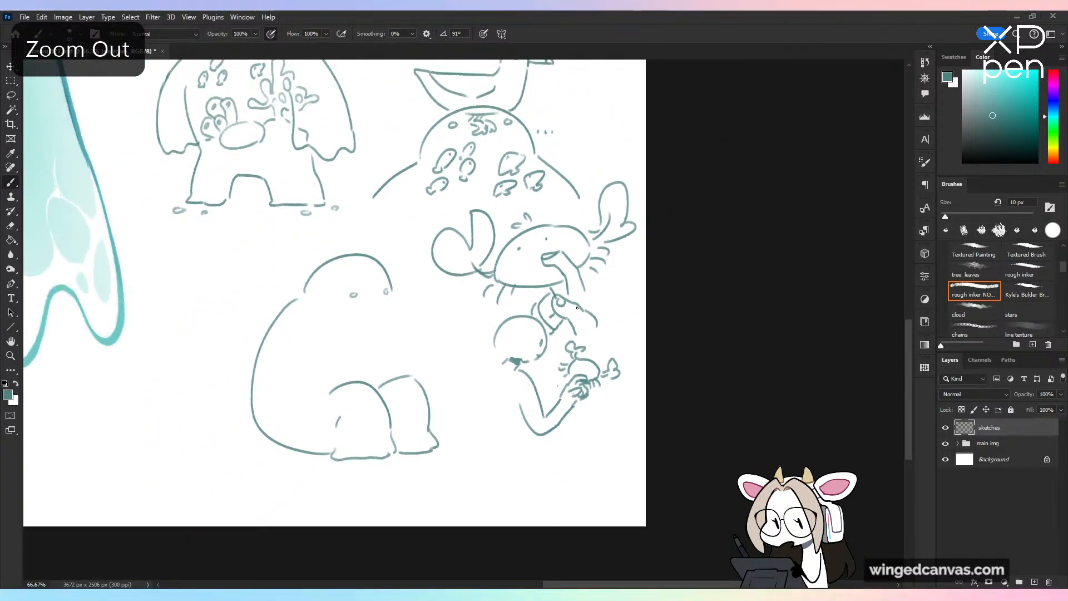
key("l")
mouse_move(604, 165)
left_mouse_down()
mouse_move(662, 137)
mouse_move(659, 95)
left_mouse_up()
key("Delete")
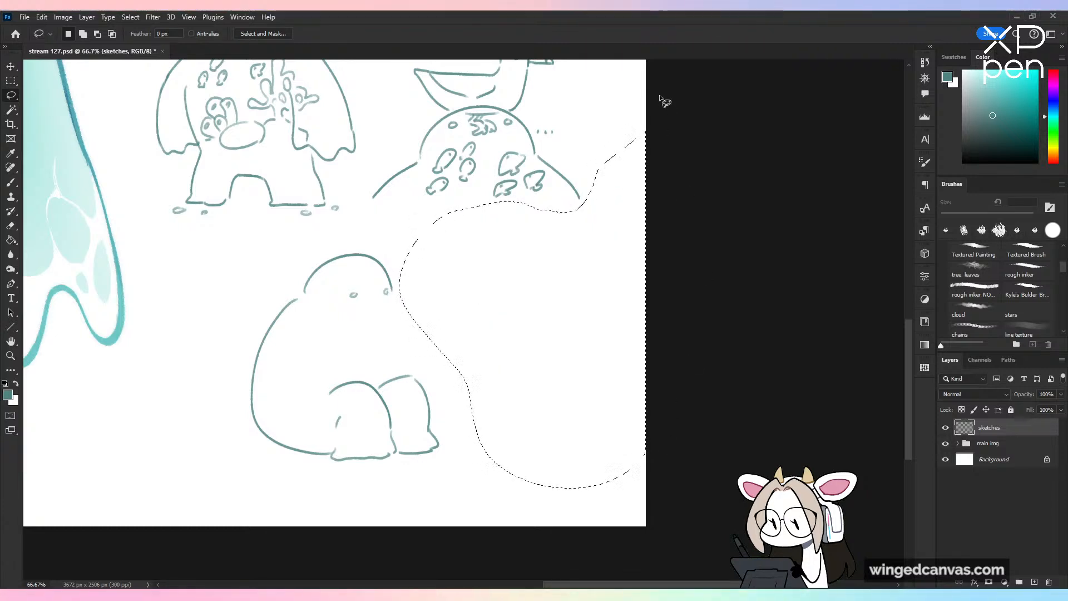
key("ctrl+d")
key("ctrl+t")
key("Escape")
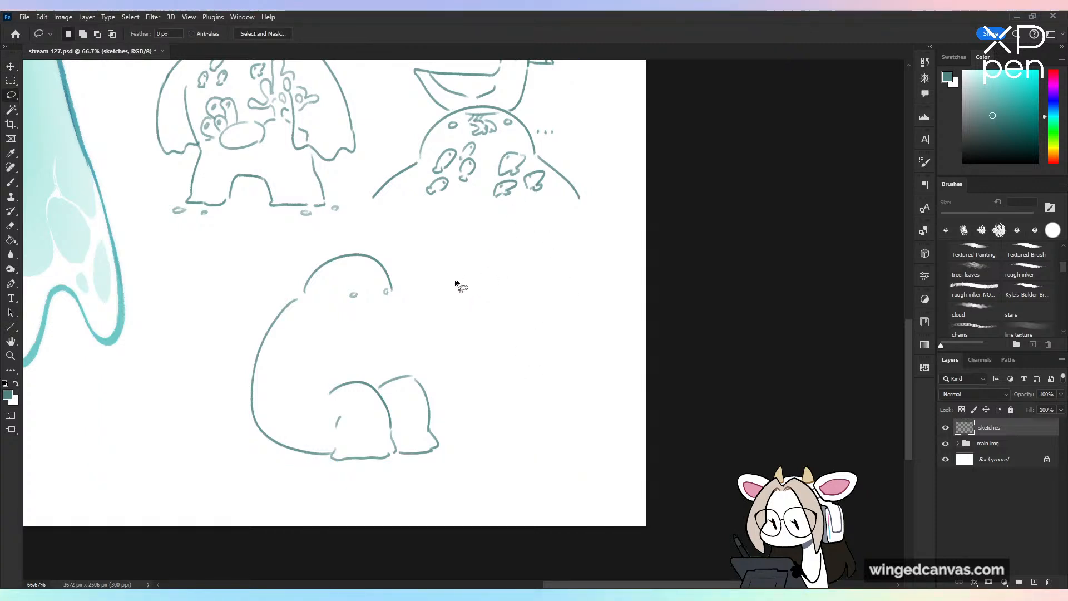
Step: Lasso the seated creature, move it slightly toward the painted illustration and deselect it
left_click_drag(434, 298, 619, 279)
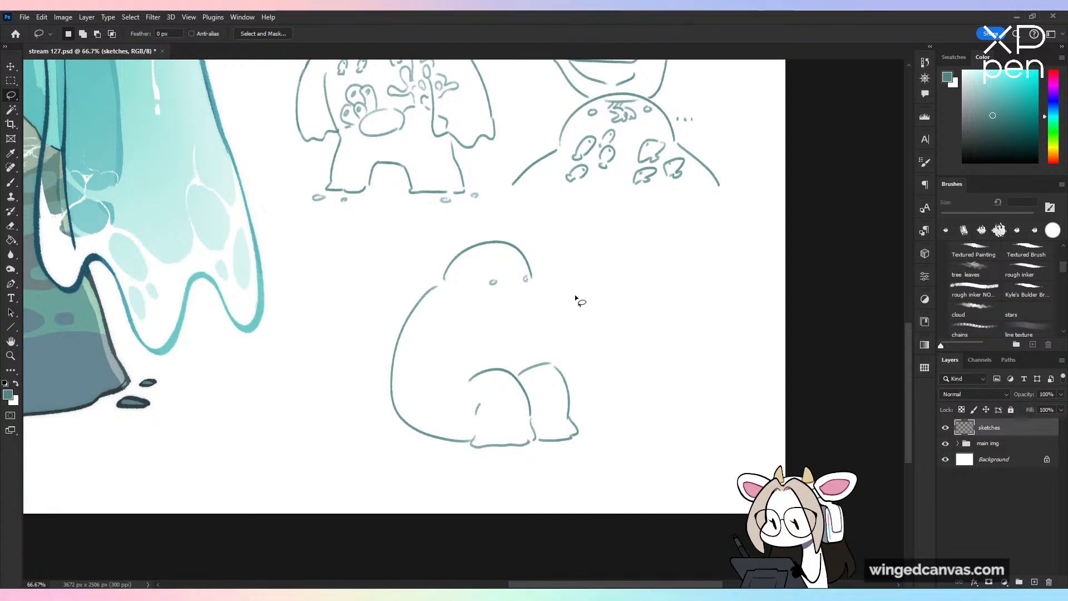
mouse_move(548, 242)
left_mouse_down()
mouse_move(675, 322)
mouse_move(650, 248)
left_mouse_up()
key("v")
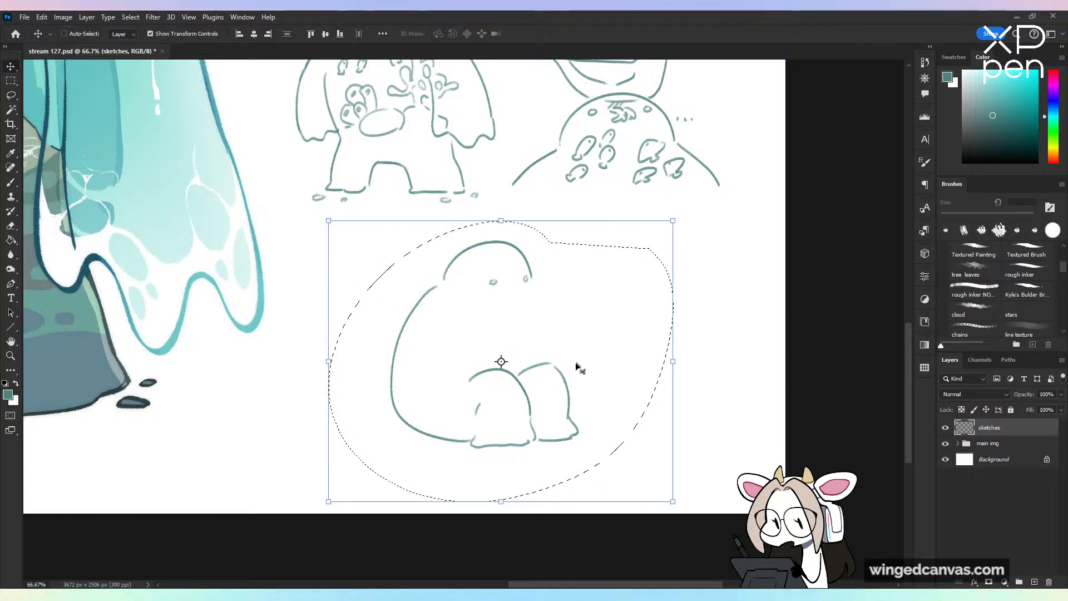
left_click_drag(576, 362, 506, 364)
key("ctrl+d")
key("b")
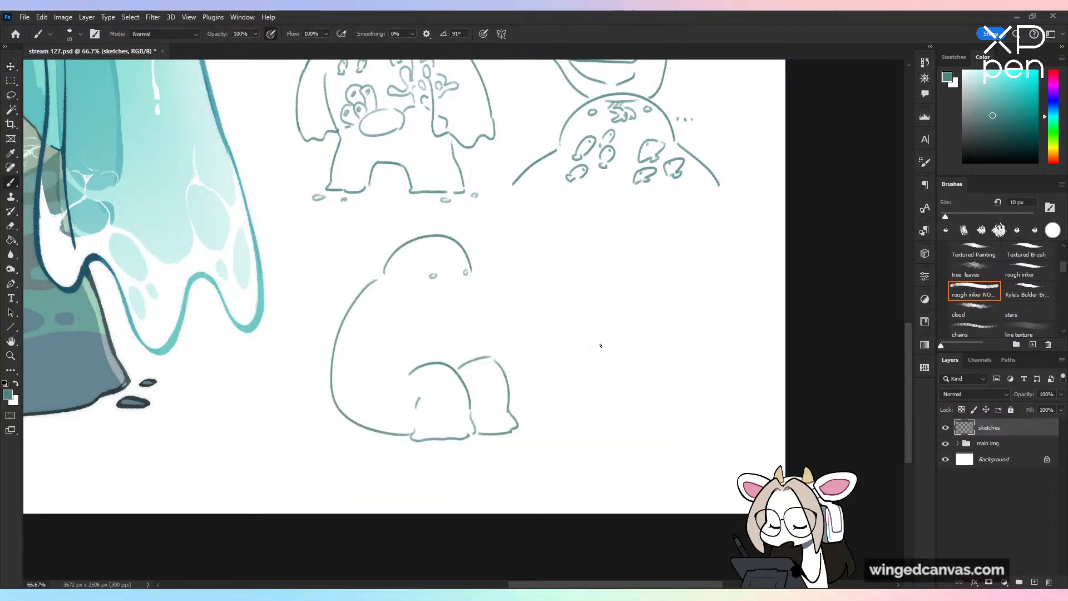
Step: Sketch a new small side-view figure beside the seated creature, its bent arm holding up a rounded shell
mouse_move(600, 345)
left_mouse_down()
mouse_move(648, 351)
mouse_move(615, 371)
mouse_move(638, 376)
mouse_move(661, 422)
mouse_move(696, 384)
left_mouse_up()
key("ctrl+z")
key("ctrl+z")
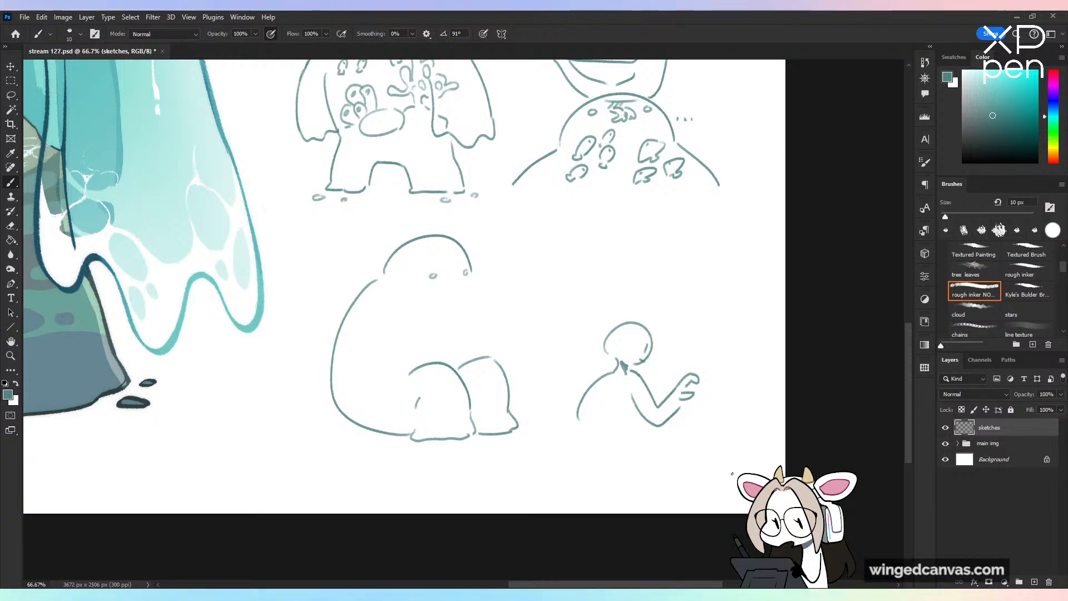
mouse_move(680, 381)
left_mouse_down()
mouse_move(701, 389)
mouse_move(698, 400)
left_mouse_up()
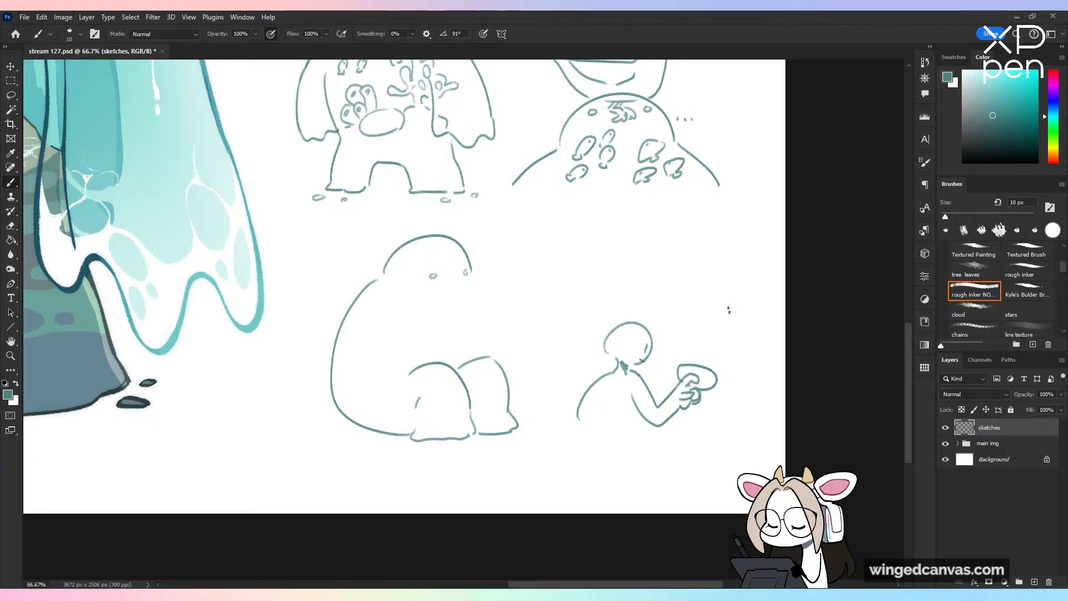
Step: Lasso the new small figure holding the shell, delete it and clear the selection
key("l")
left_click_drag(740, 217, 738, 216)
key("Delete")
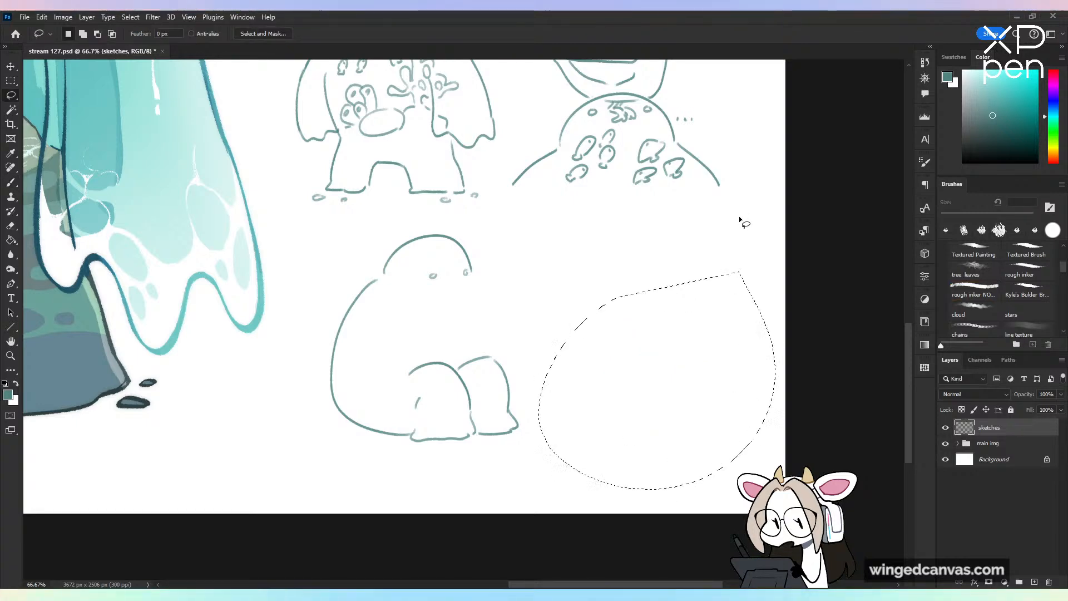
key("ctrl+d")
Step: Sketch the seated creature's outstretched arm sloping from the shoulder to a wavy hand resting on the ground beside its feet
key("b")
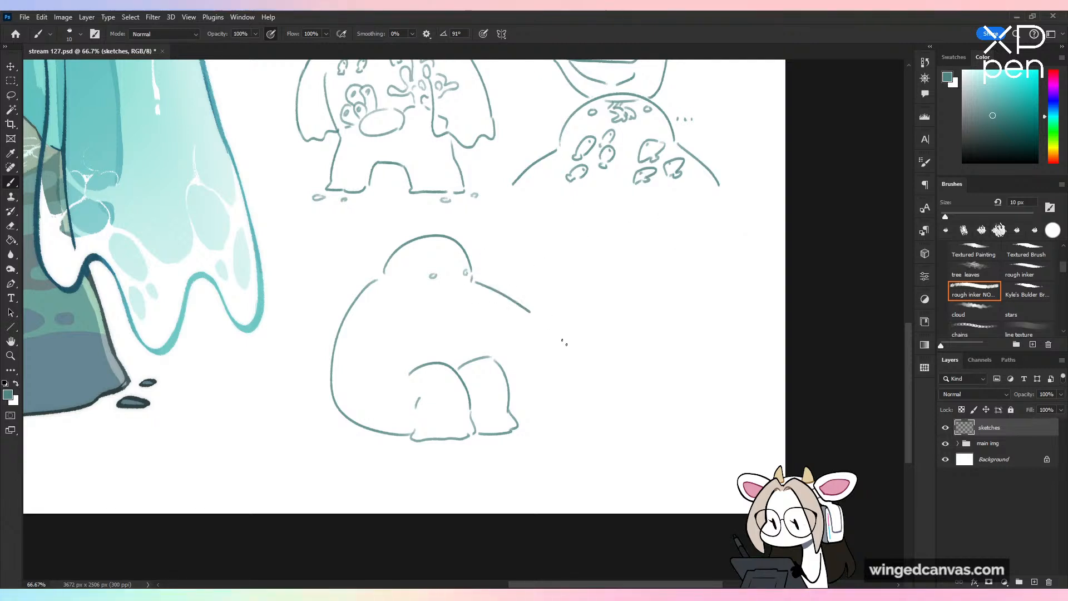
left_click_drag(563, 342, 583, 365)
key("ctrl+z")
left_click_drag(475, 285, 597, 392)
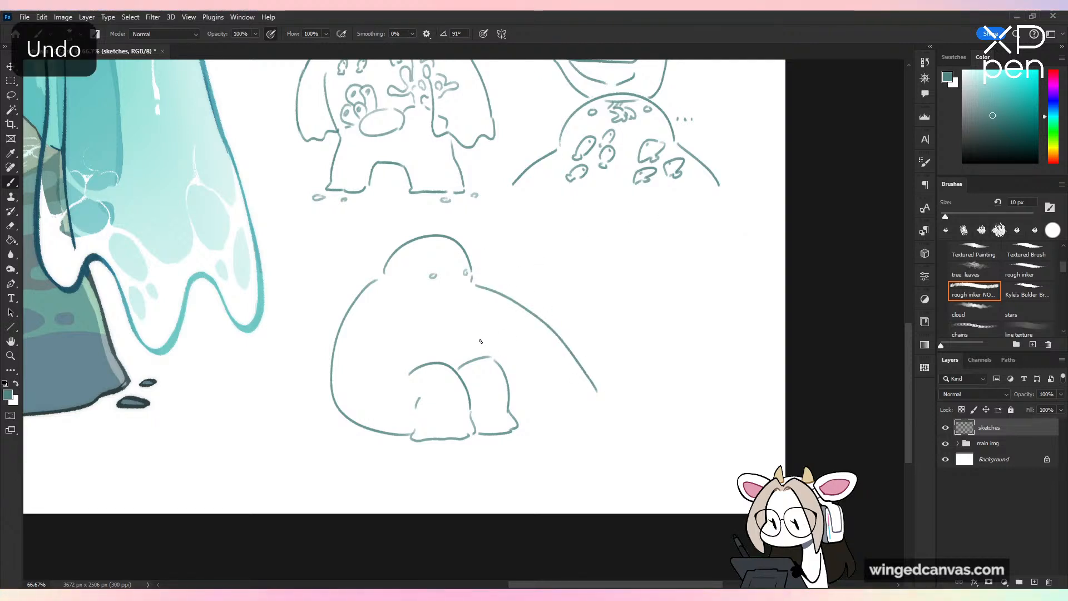
left_click_drag(478, 340, 482, 356)
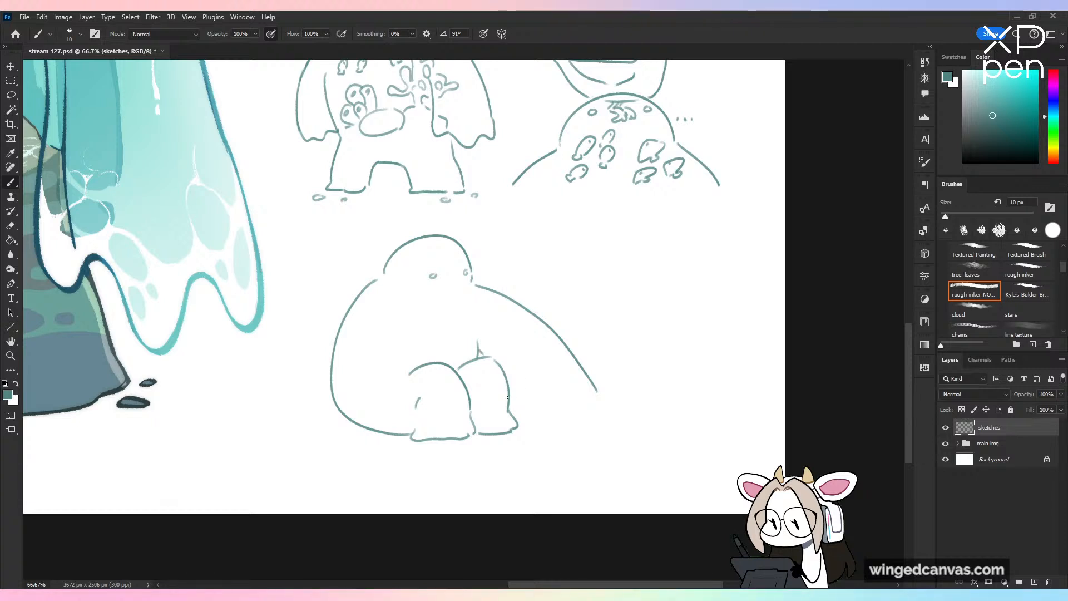
left_click_drag(507, 397, 544, 431)
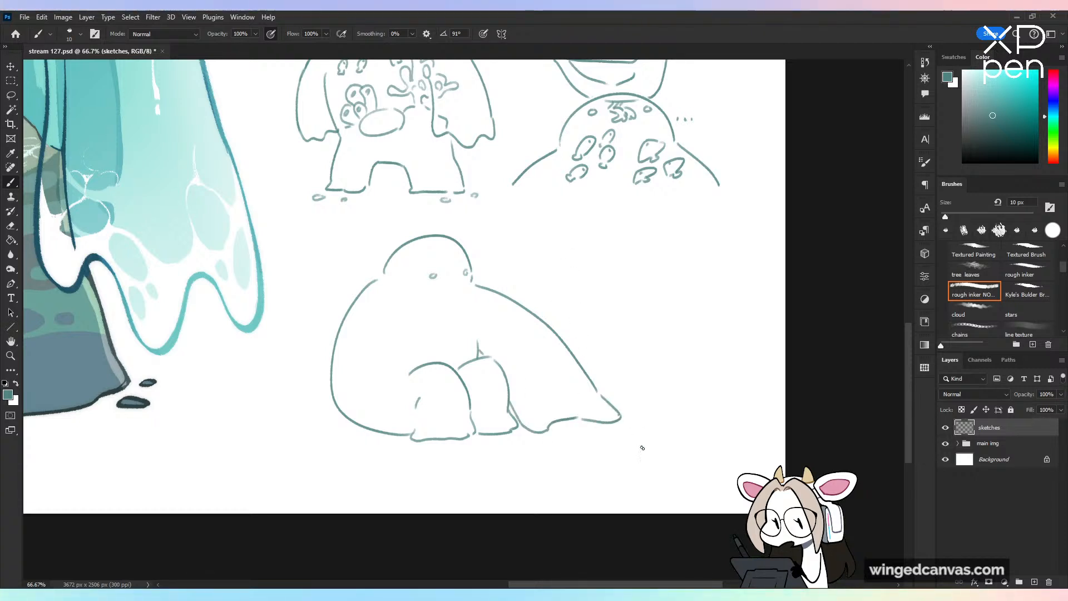
Step: Sketch the creature's other arm bent across its raised knees, with a wavy hand hanging over them
key("ctrl+plus")
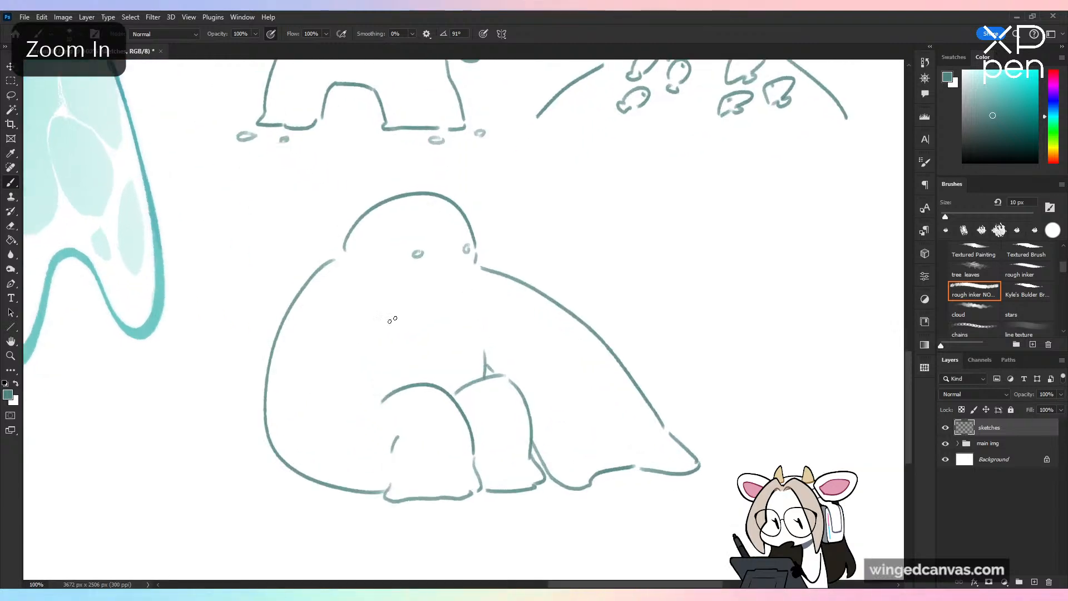
mouse_move(367, 301)
left_mouse_down()
mouse_move(385, 360)
mouse_move(487, 372)
left_mouse_up()
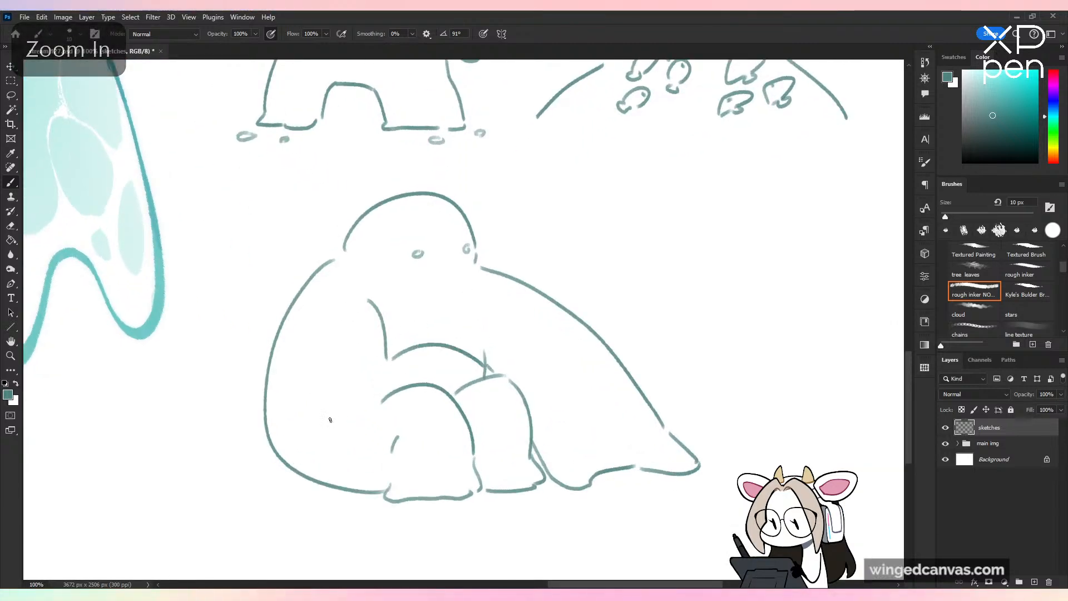
left_click_drag(310, 392, 418, 437)
key("ctrl+z")
left_click_drag(328, 392, 448, 429)
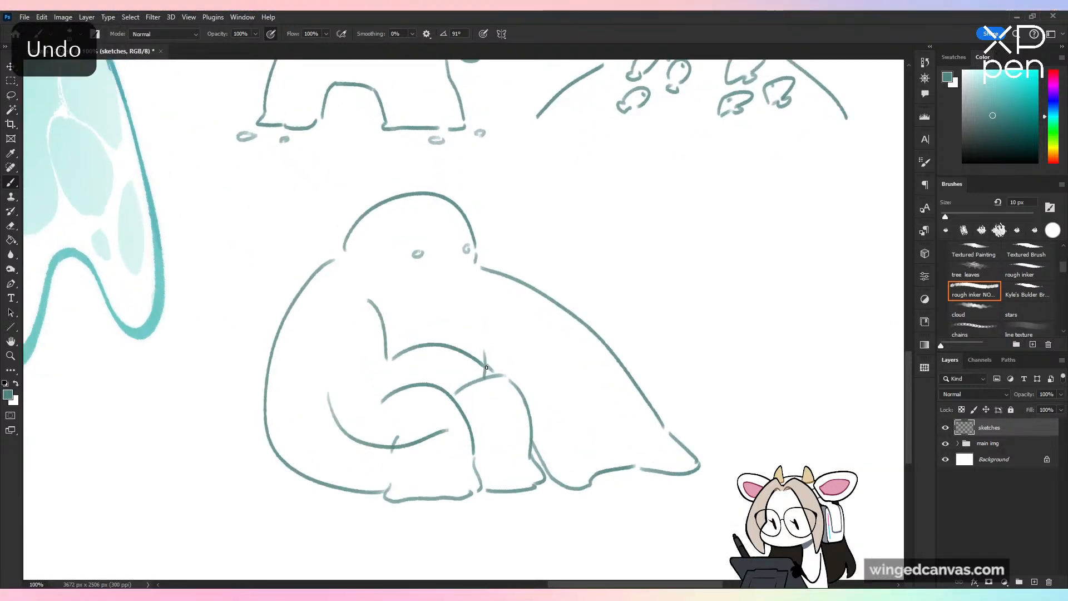
mouse_move(486, 367)
left_mouse_down()
mouse_move(492, 400)
mouse_move(477, 403)
mouse_move(484, 420)
mouse_move(449, 431)
left_mouse_up()
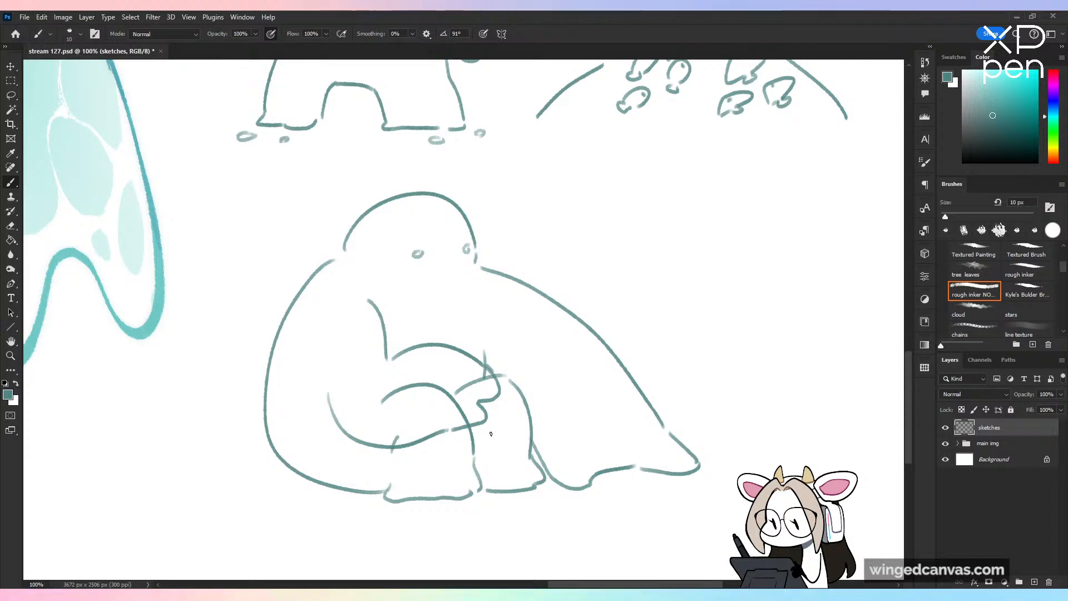
Step: Erase the knee and leg lines that overlap the bent arm and hand
key("e")
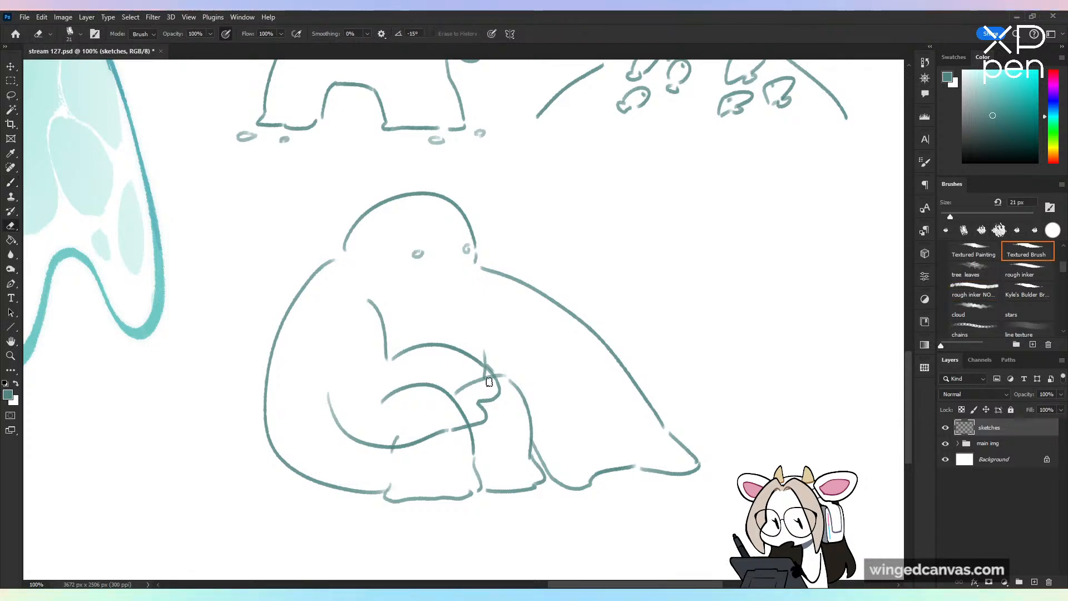
left_click_drag(490, 384, 487, 376)
left_click_drag(398, 436, 392, 443)
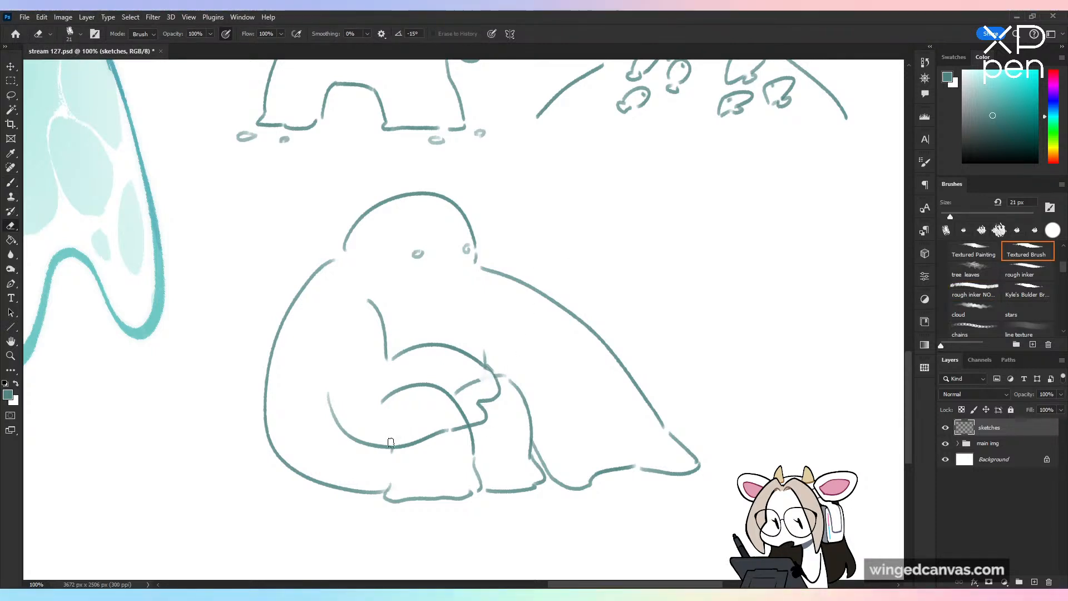
key("ctrl+minus")
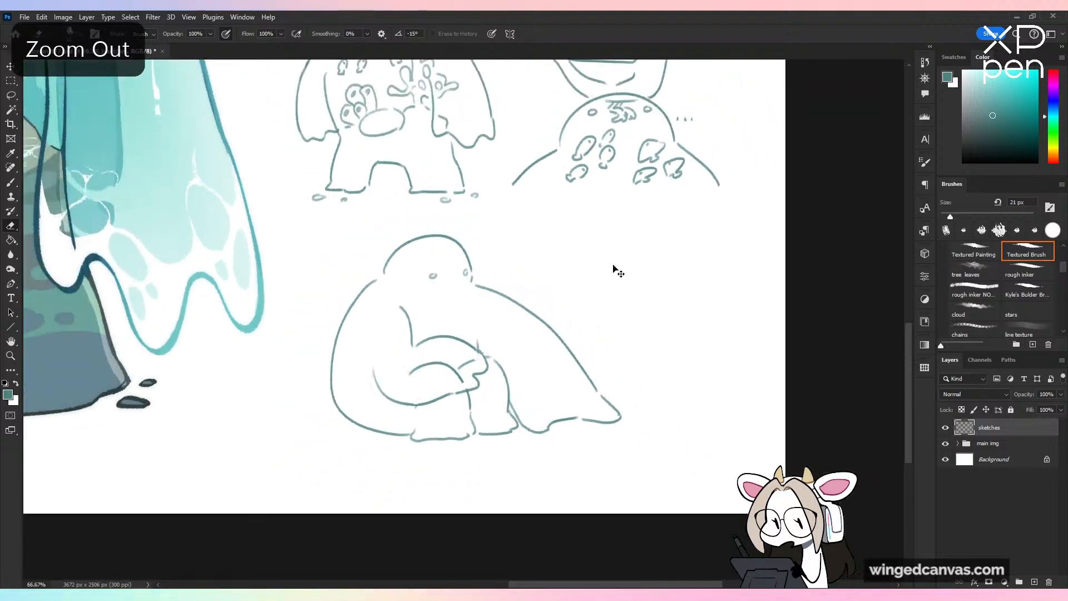
key("ctrl+shift+h")
key("ctrl+shift+h")
key("ctrl+plus")
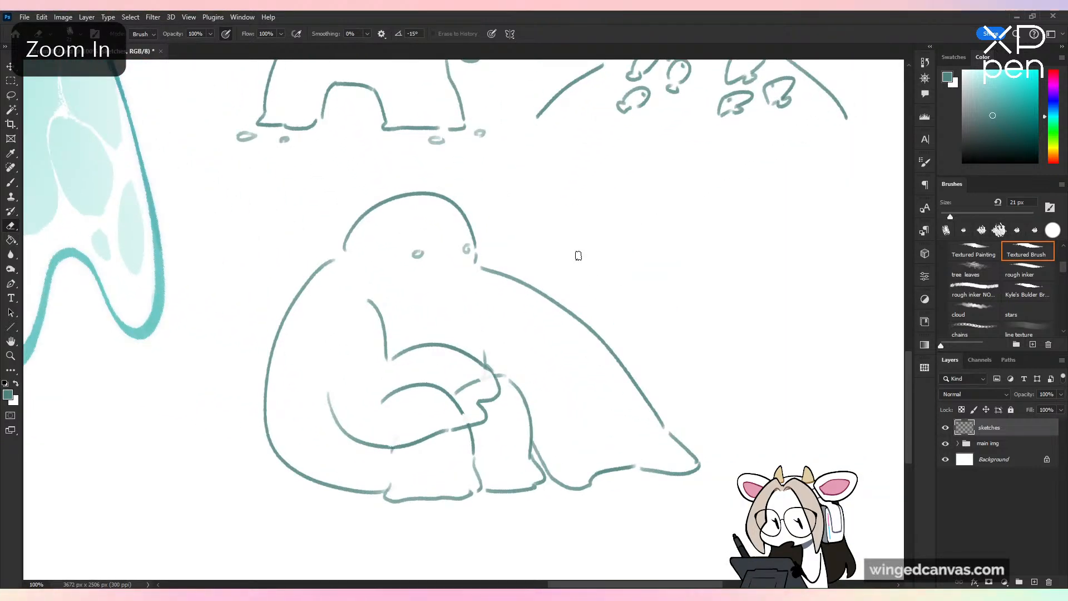
Step: Sketch the curved rock base line and a branching coral inside the seated creature's torso
key("b")
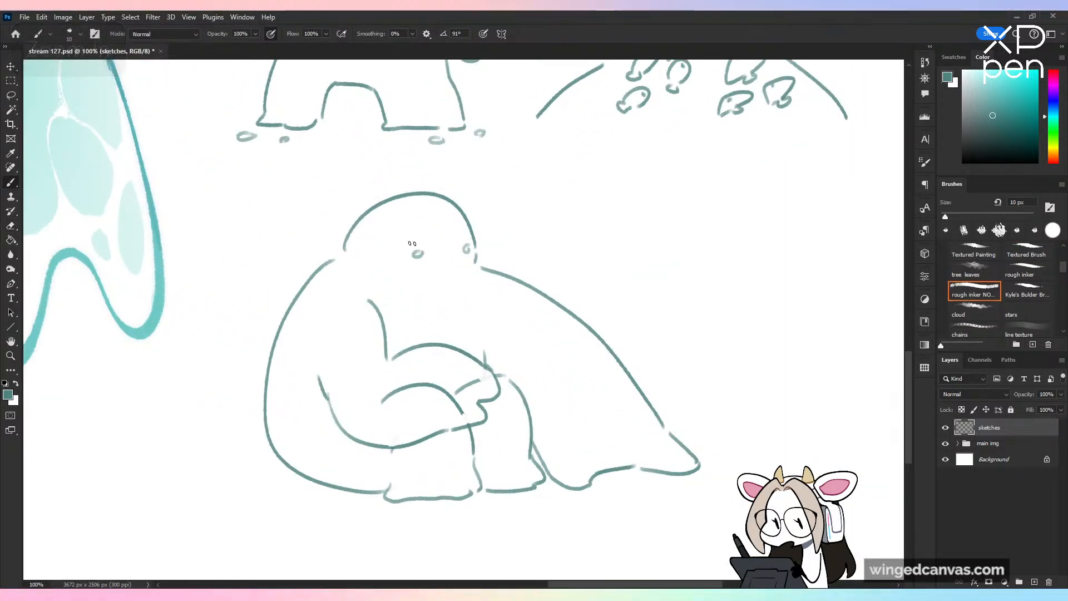
mouse_move(267, 399)
left_mouse_down()
mouse_move(331, 413)
mouse_move(374, 400)
mouse_move(401, 312)
mouse_move(438, 303)
mouse_move(440, 334)
mouse_move(452, 340)
left_mouse_up()
key("ctrl+z")
key("ctrl+z")
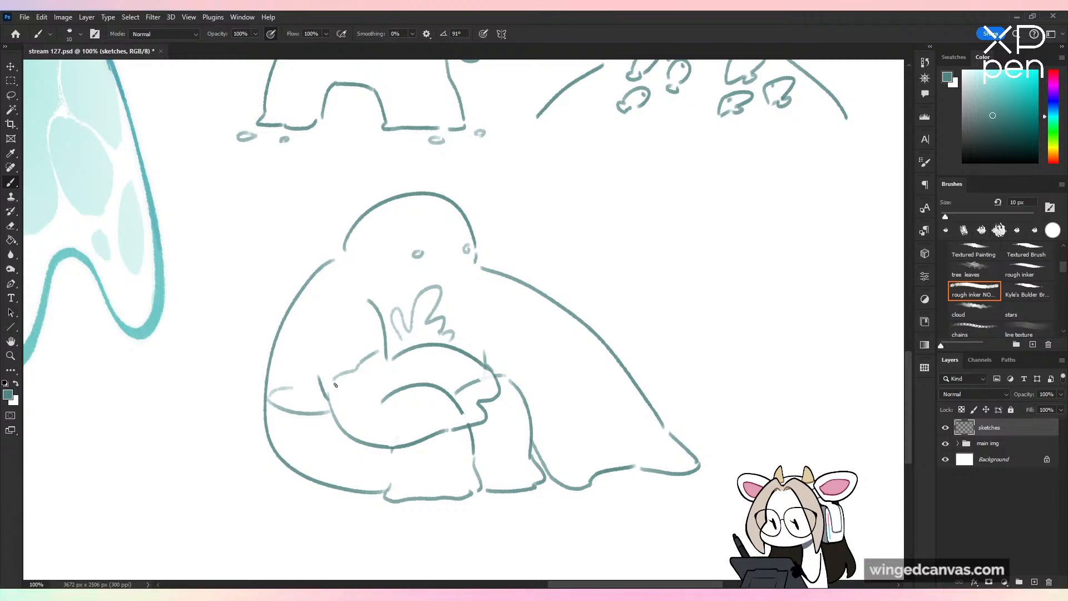
Step: Add a cluster of tube sponges beside the coral, clean up their overlapping lines, add a curved detail on the forearm and save
mouse_move(335, 385)
left_mouse_down()
mouse_move(352, 328)
mouse_move(344, 389)
mouse_move(357, 361)
mouse_move(357, 389)
left_mouse_up()
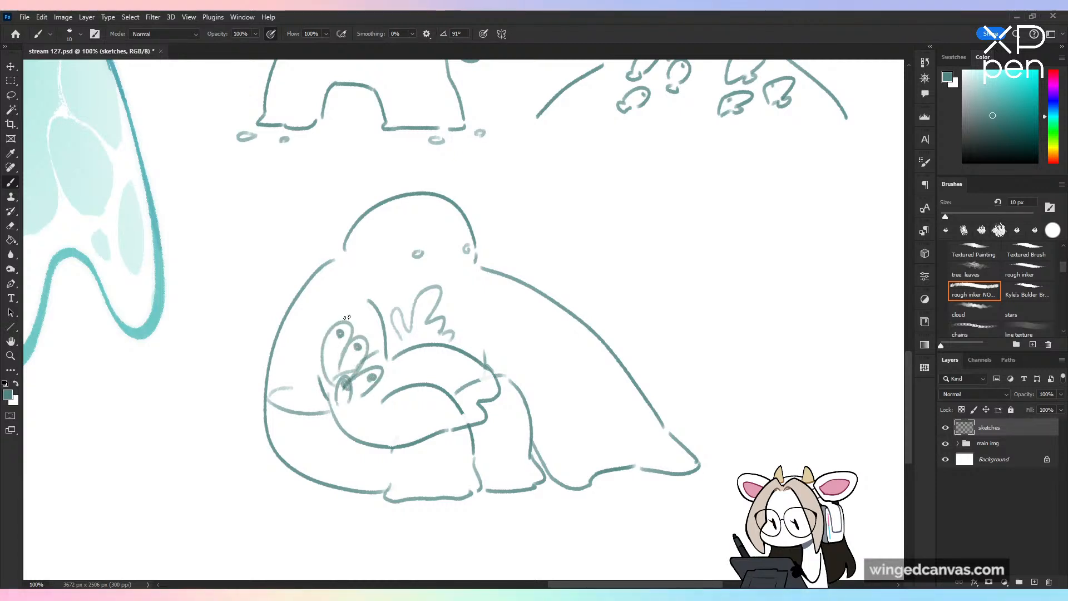
key("e")
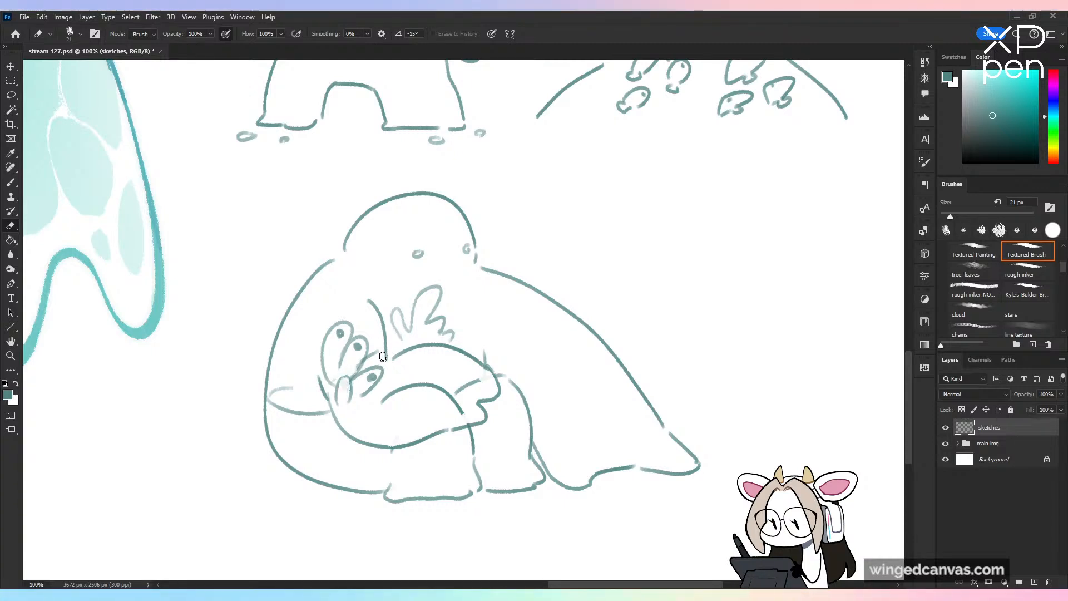
key("b")
left_click_drag(319, 358, 315, 399)
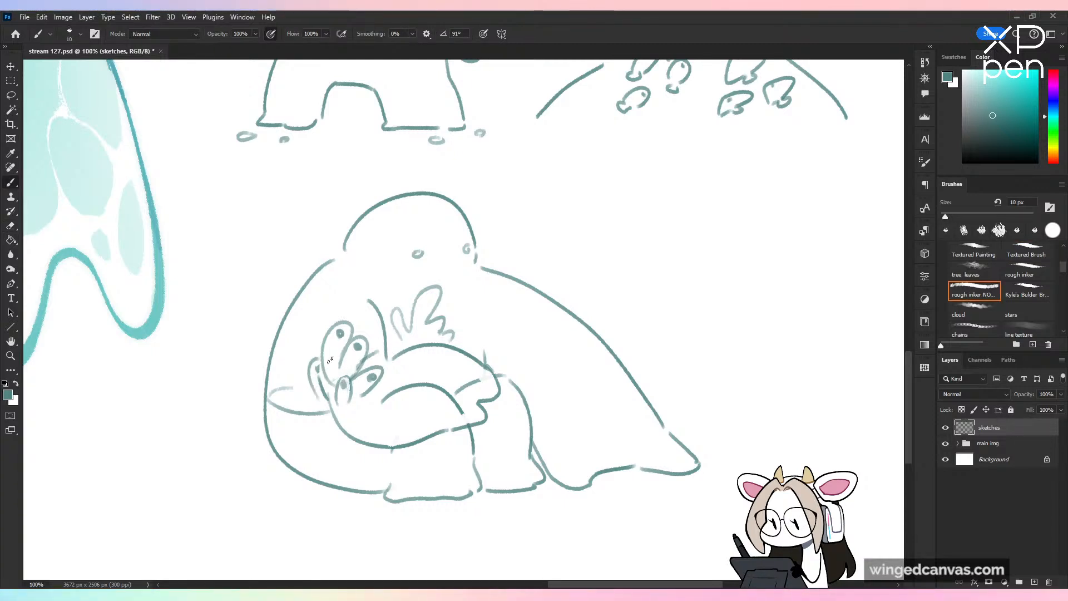
left_click_drag(410, 362, 436, 377)
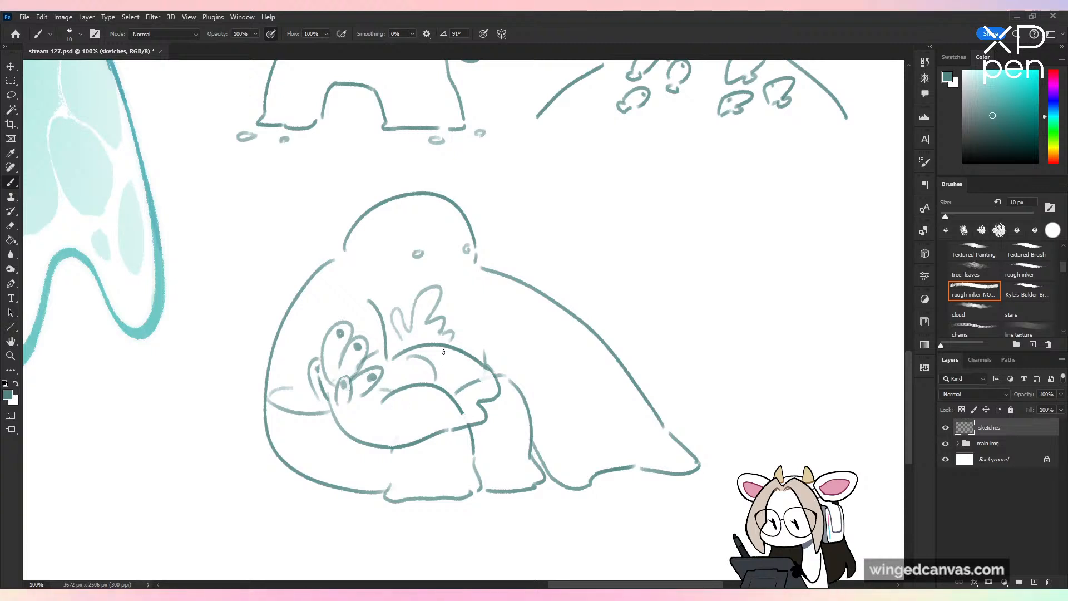
scroll(443, 352, "right", 3)
scroll(443, 352, "down", 1)
key("ctrl+s")
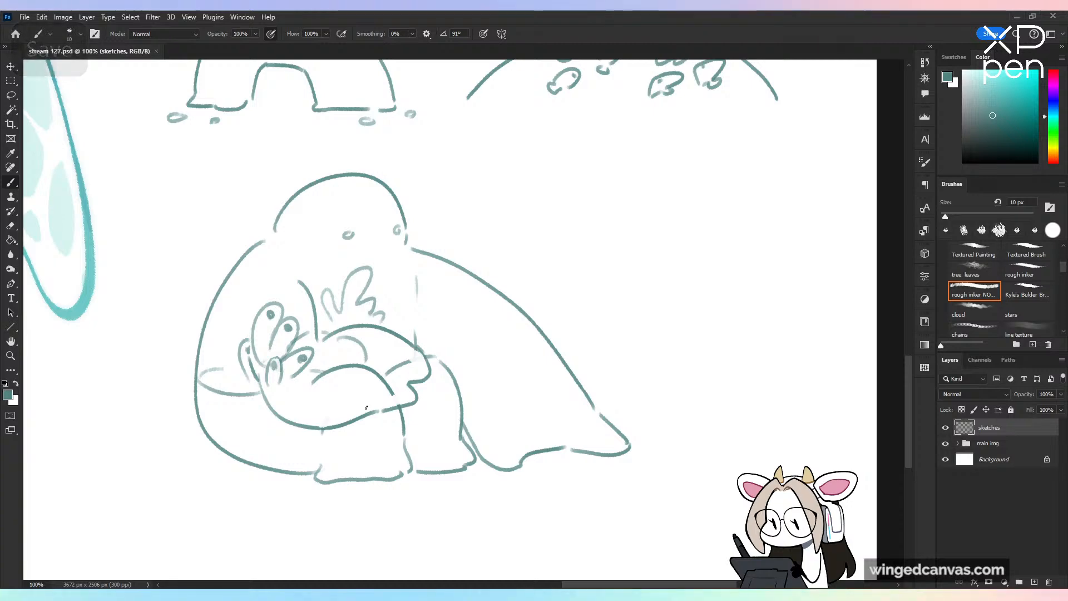
Step: Draw small puddle droplets under the outstretched hand and save the file
key("ctrl+minus")
key("ctrl+plus")
key("ctrl+plus")
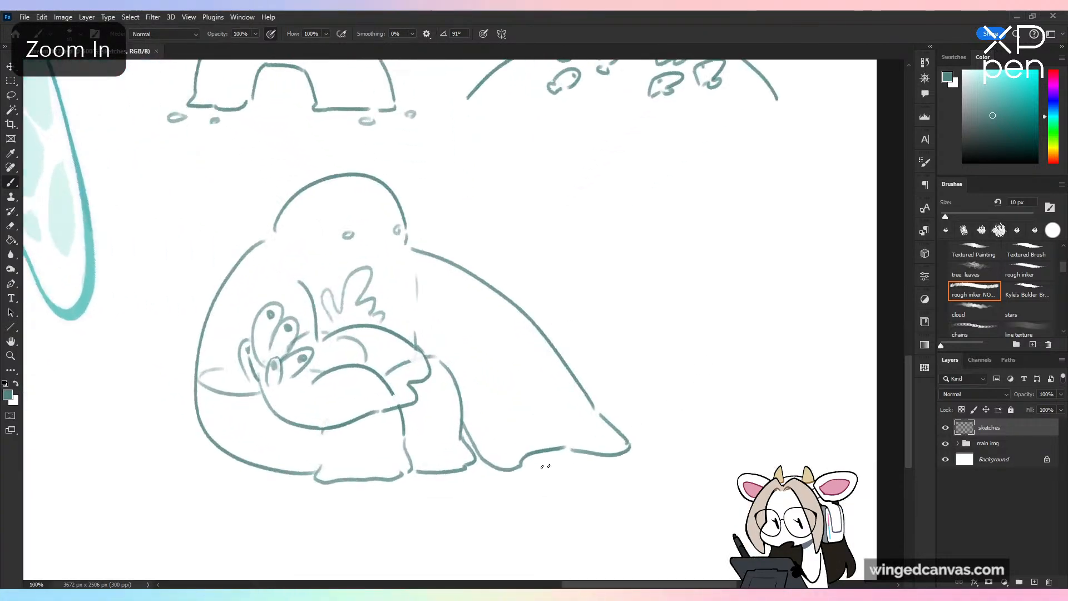
left_click_drag(562, 460, 564, 460)
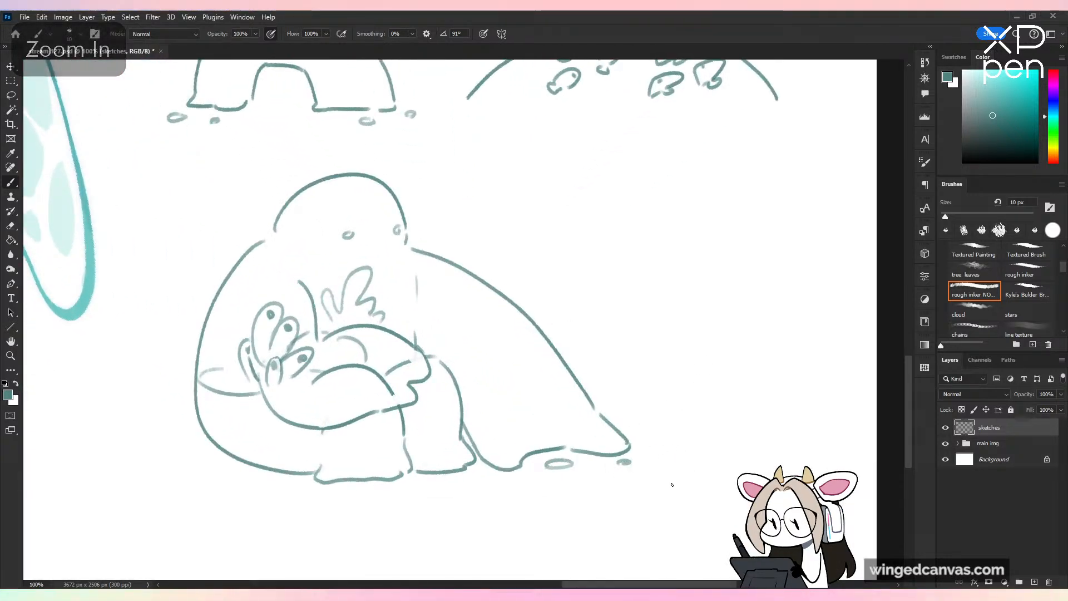
key("ctrl+minus")
key("ctrl+plus")
key("ctrl+s")
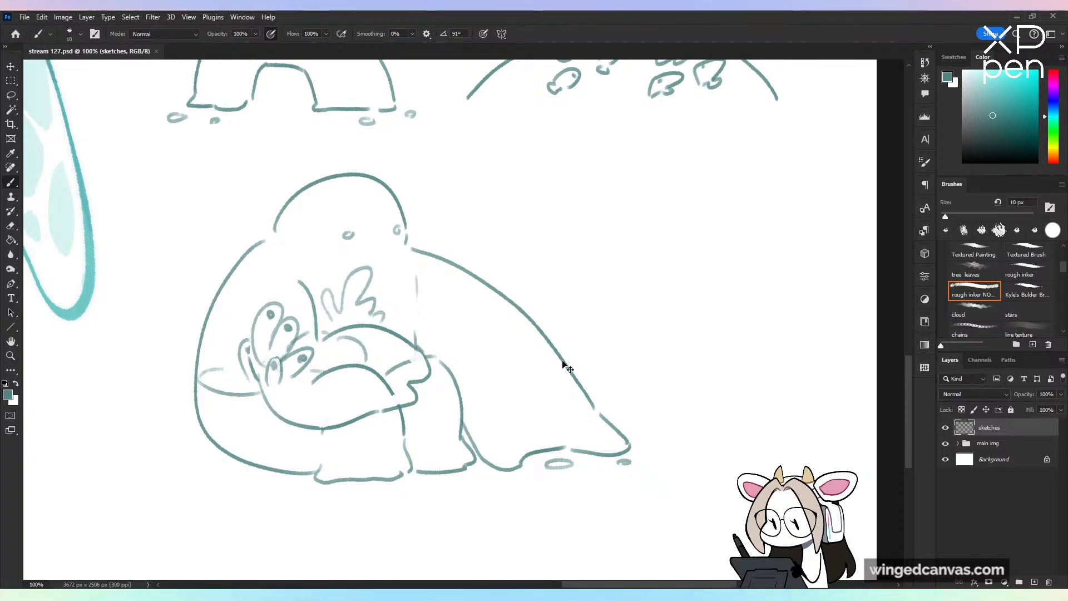
Step: Sketch a small turtle with a domed shell, two dot eyes and stubby legs inside the lower outstretched arm
key("ctrl+plus")
left_click_drag(575, 490, 499, 280)
mouse_move(538, 364)
left_mouse_down()
mouse_move(548, 386)
mouse_move(528, 329)
mouse_move(511, 356)
mouse_move(523, 386)
mouse_move(515, 356)
left_mouse_up()
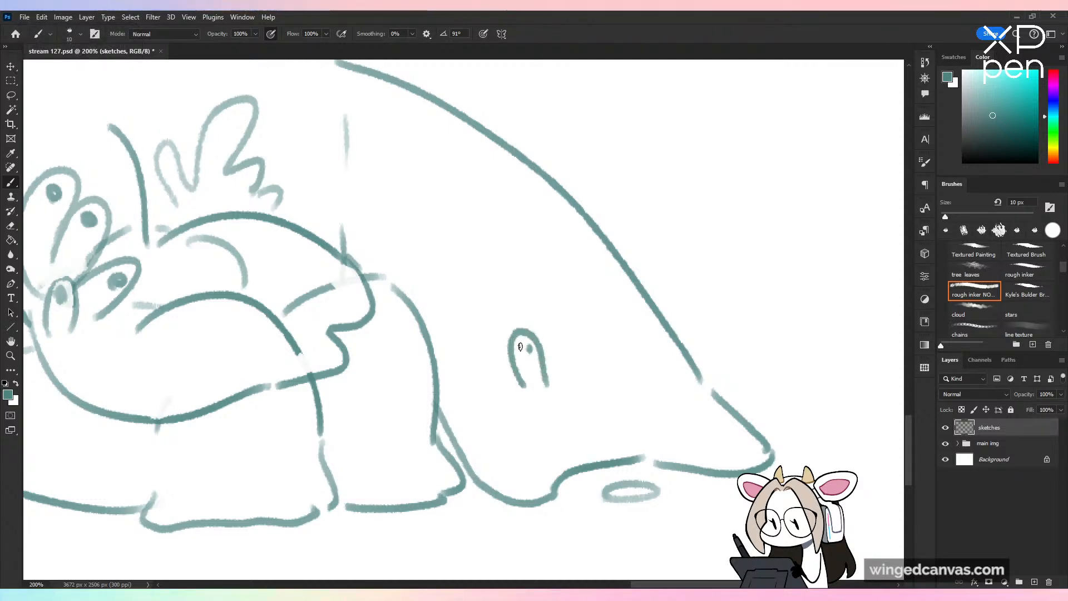
key("ctrl+z")
left_click(517, 347)
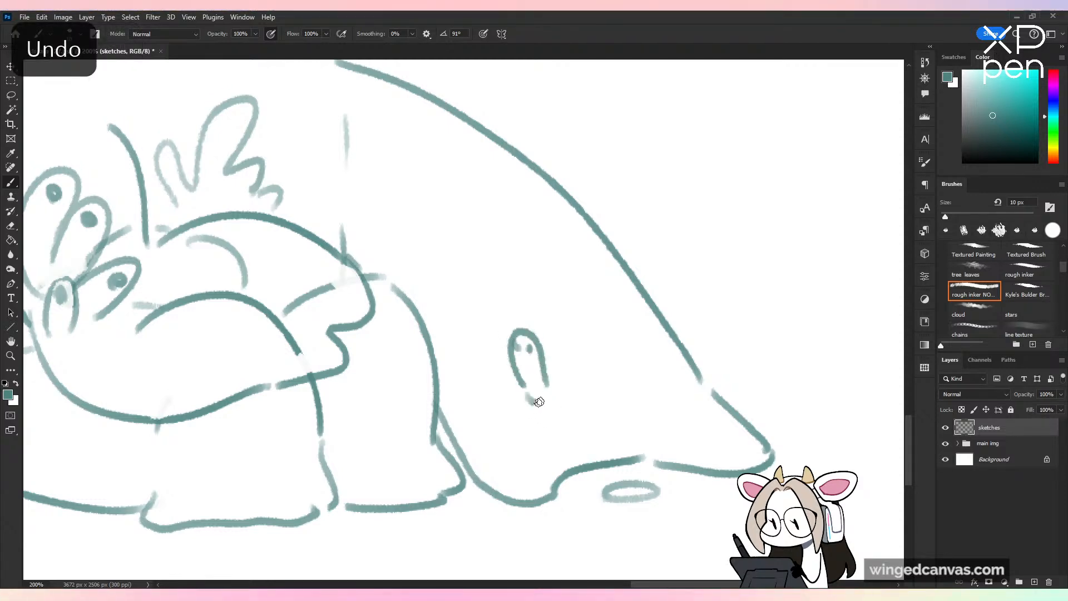
mouse_move(527, 397)
left_mouse_down()
mouse_move(561, 413)
mouse_move(579, 407)
mouse_move(548, 426)
mouse_move(599, 424)
mouse_move(579, 442)
left_mouse_up()
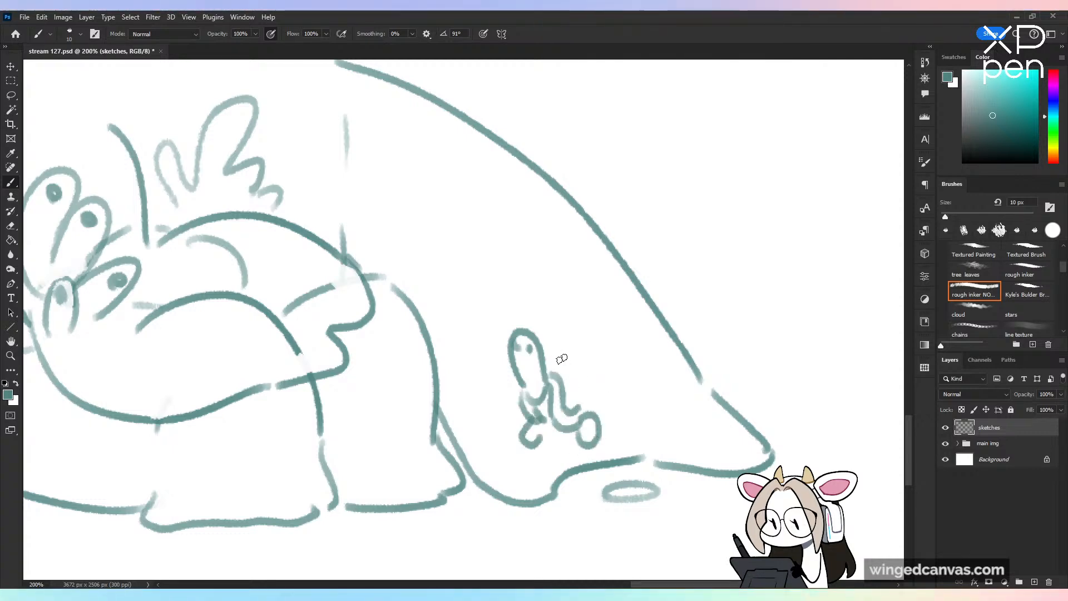
left_click_drag(555, 365, 642, 387)
mouse_move(590, 415)
left_mouse_down()
mouse_move(629, 400)
mouse_move(644, 425)
mouse_move(618, 448)
mouse_move(611, 429)
mouse_move(646, 429)
left_mouse_up()
mouse_move(546, 436)
left_mouse_down()
mouse_move(571, 424)
mouse_move(578, 444)
left_mouse_up()
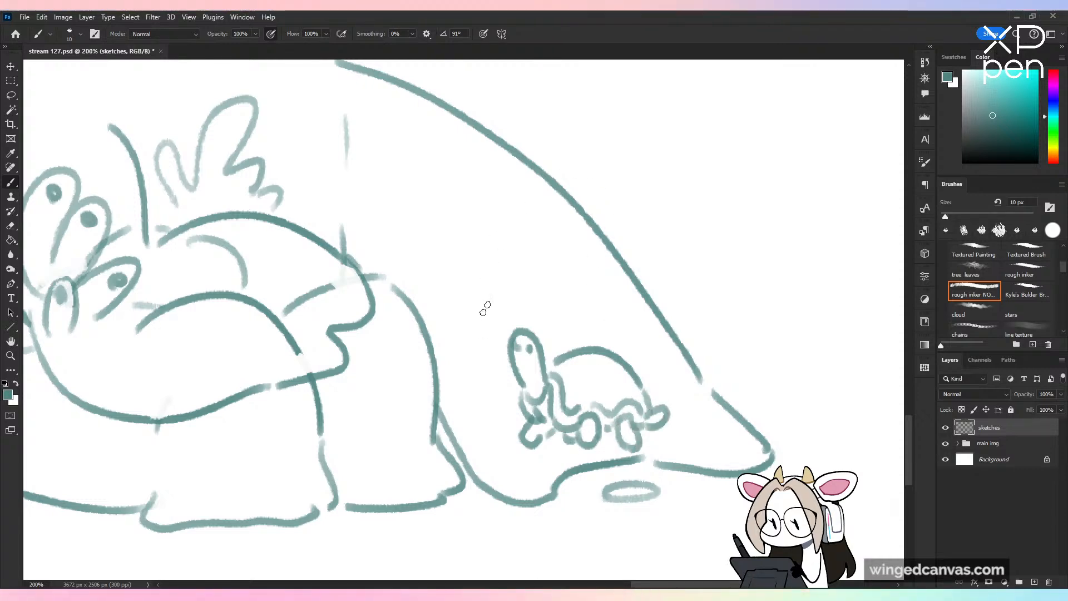
Step: Sketch three small fish with dot eyes swimming above the turtle, undoing the first strokes that miss
mouse_move(461, 269)
left_mouse_down()
mouse_move(471, 266)
mouse_move(512, 303)
mouse_move(478, 271)
mouse_move(467, 276)
mouse_move(507, 309)
mouse_move(489, 272)
mouse_move(472, 275)
mouse_move(550, 281)
left_mouse_up()
key("ctrl+z")
key("ctrl+z")
key("ctrl+z")
key("ctrl+z")
mouse_move(496, 229)
left_mouse_down()
mouse_move(490, 238)
mouse_move(485, 211)
left_mouse_up()
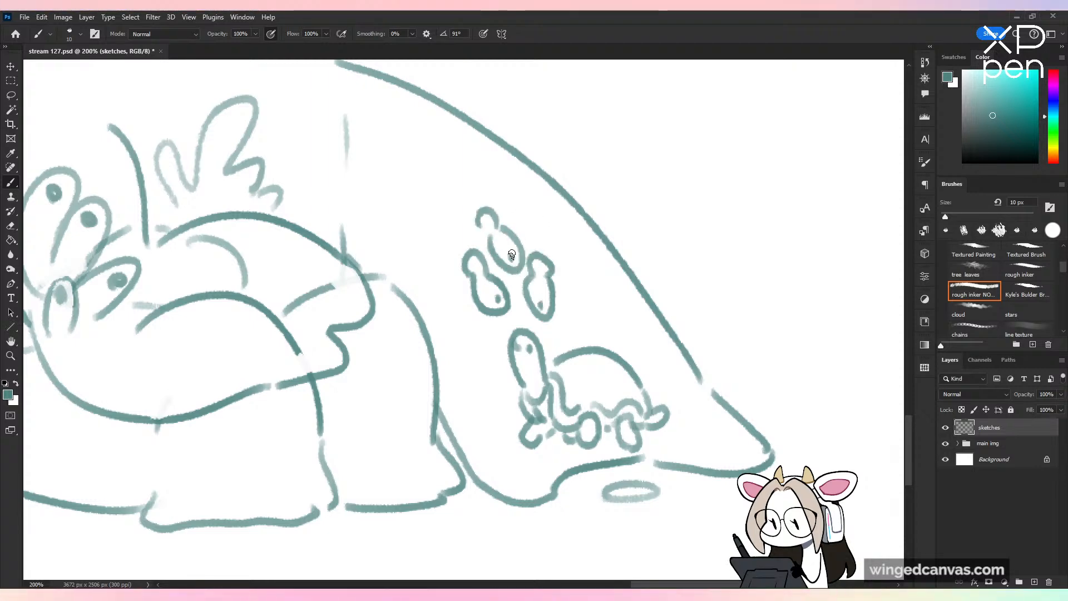
Step: Add two more small fish with dot eyes, one on each side above the turtle
left_click_drag(453, 317, 456, 344)
mouse_move(437, 306)
left_mouse_down()
mouse_move(442, 340)
mouse_move(461, 350)
left_mouse_up()
left_click(474, 340)
mouse_move(574, 325)
left_mouse_down()
mouse_move(607, 292)
mouse_move(612, 311)
mouse_move(583, 336)
left_mouse_up()
left_click(586, 313)
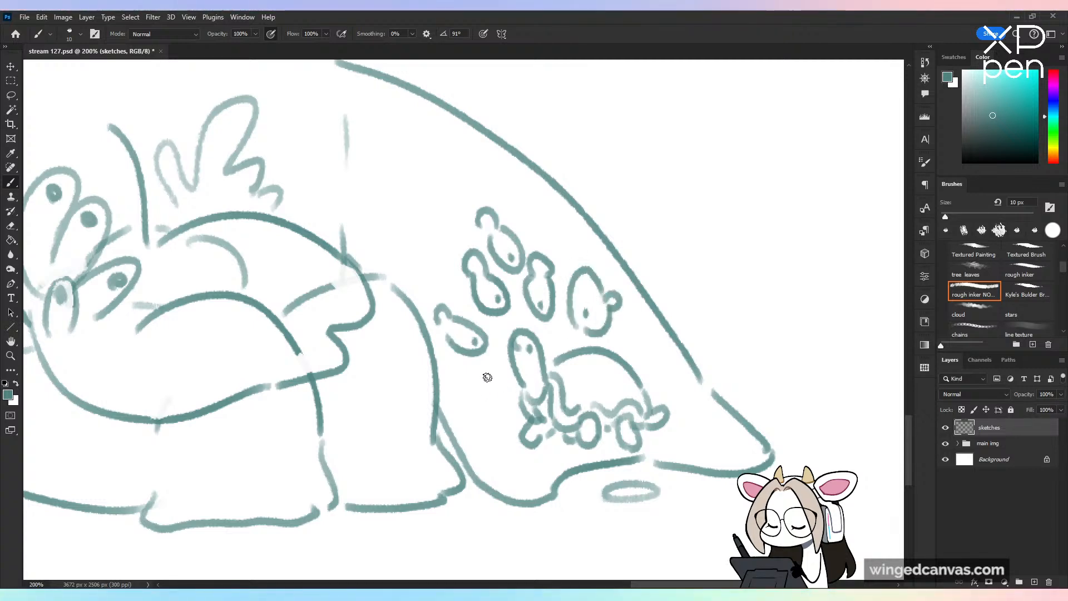
Step: Add a fish in front of the turtle and another at the upper inner edge of the school, and save
left_click_drag(489, 375, 471, 437)
key("ctrl+z")
mouse_move(482, 373)
left_mouse_down()
mouse_move(469, 407)
mouse_move(479, 432)
left_mouse_up()
left_click(496, 396)
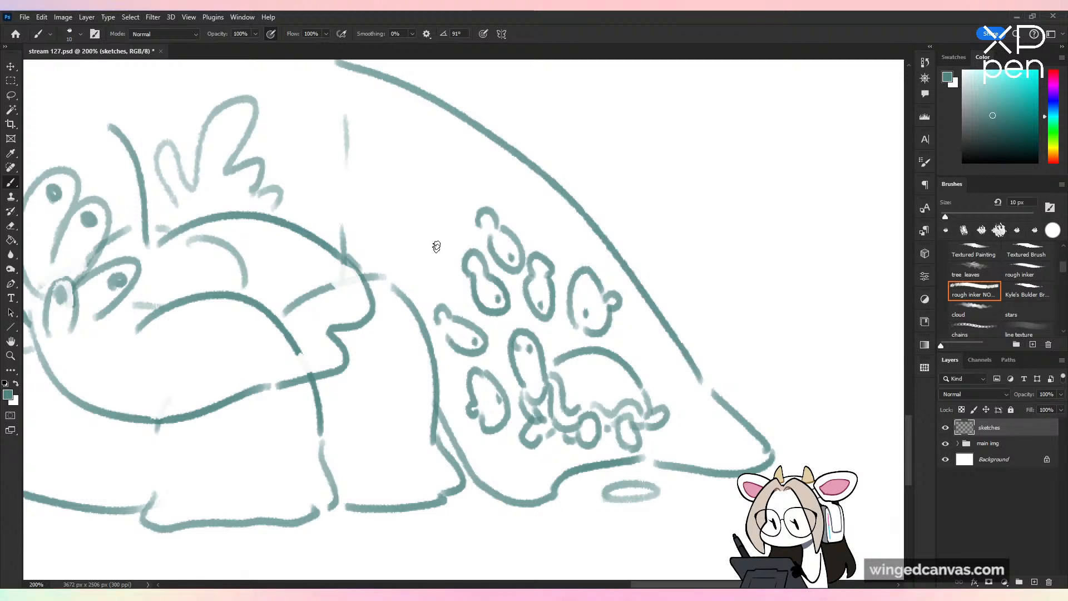
mouse_move(436, 281)
left_mouse_down()
mouse_move(462, 261)
mouse_move(436, 293)
left_mouse_up()
left_click(451, 271)
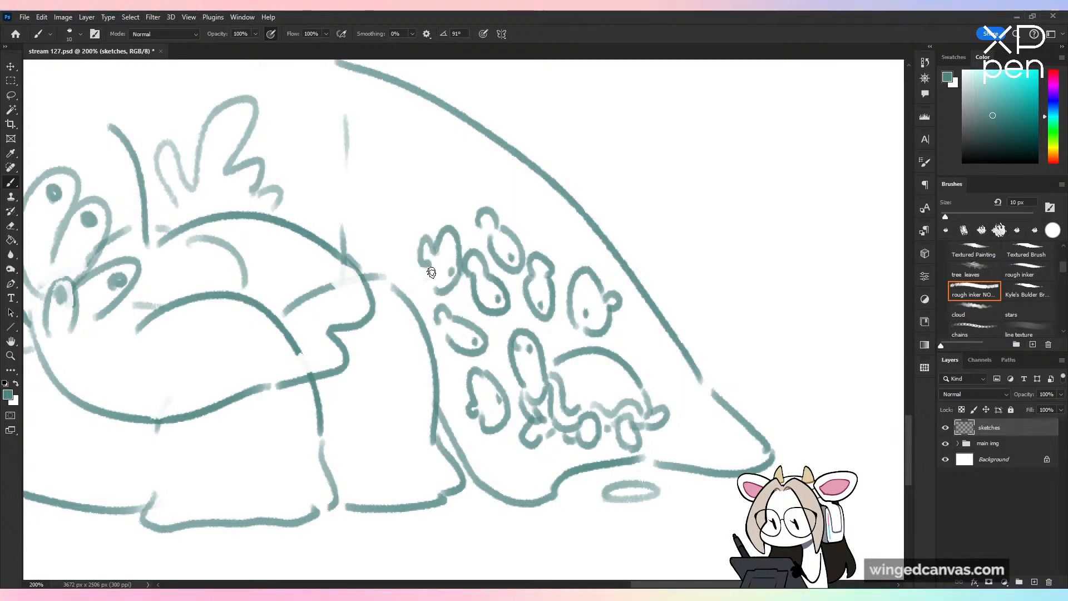
key("ctrl+minus")
key("ctrl+minus")
scroll(715, 387, "up", 3)
key("ctrl+s")
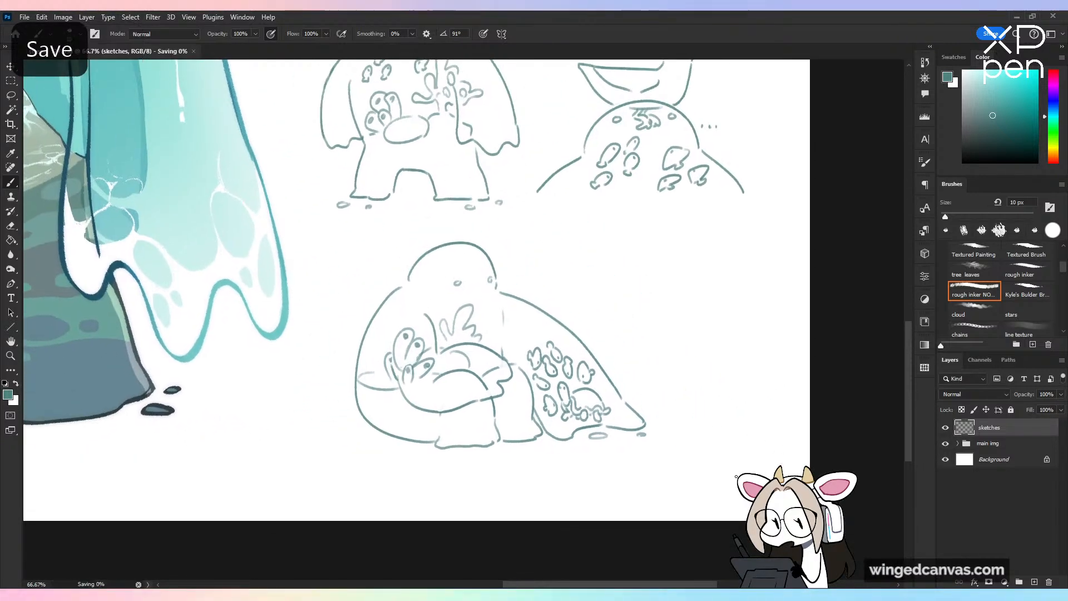
Step: Lasso the finished seated creature, move it slightly up and away from the painted illustration, deselect it and save
key("l")
mouse_move(463, 231)
left_mouse_down()
mouse_move(668, 226)
mouse_move(490, 229)
left_mouse_up()
key("v")
left_click_drag(674, 382, 696, 372)
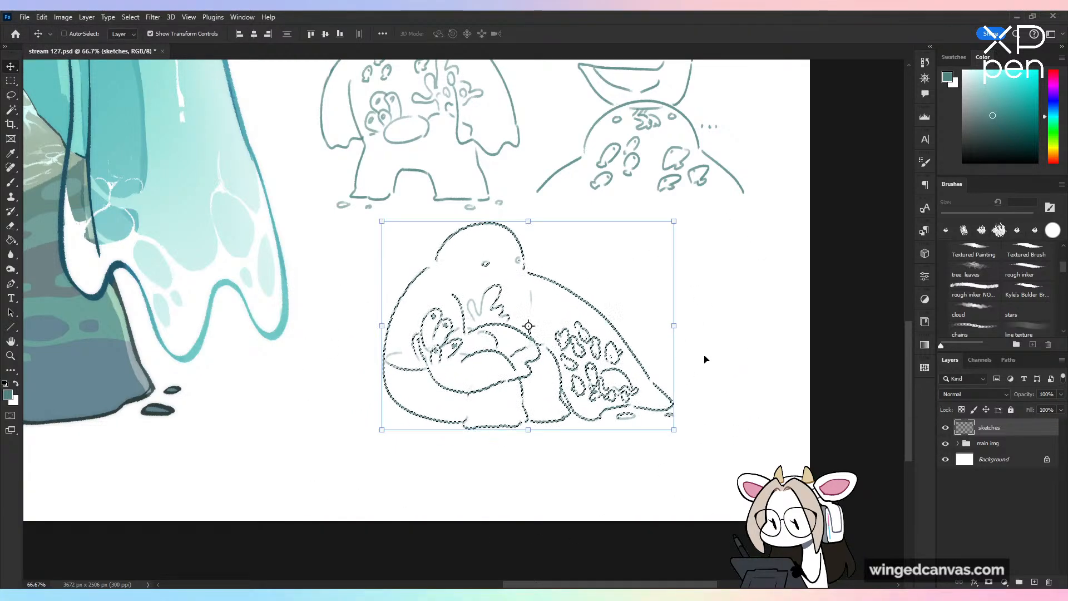
key("ctrl+d")
key("b")
key("ctrl+minus")
left_click_drag(680, 315, 706, 486)
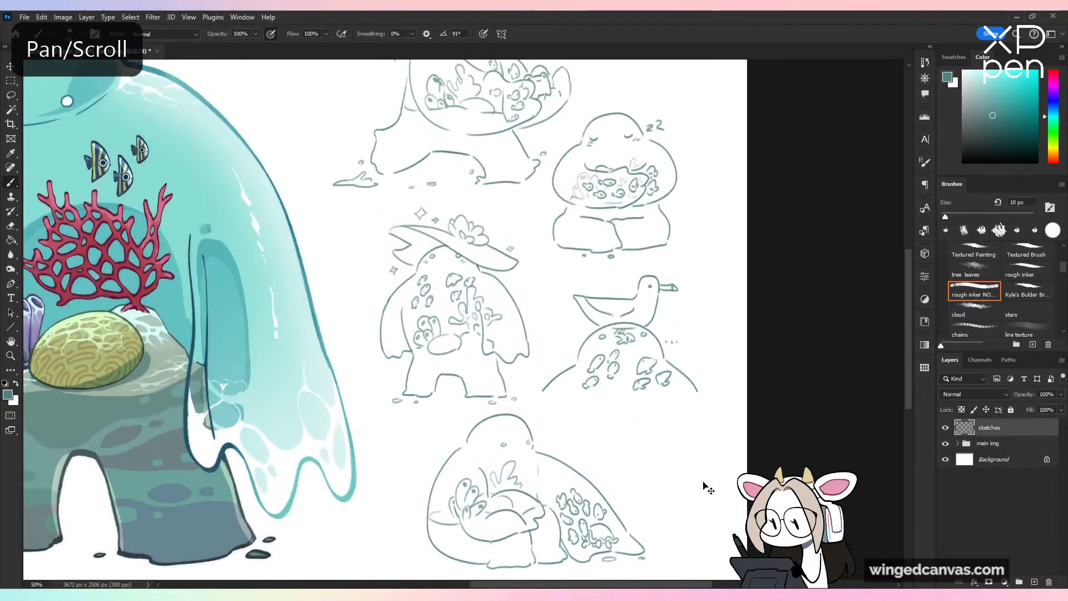
key("ctrl+minus")
key("ctrl+s")
Step: Move the whole sketches layer slightly toward the painted illustration and save the file
left_click_drag(668, 410, 732, 435)
key("v")
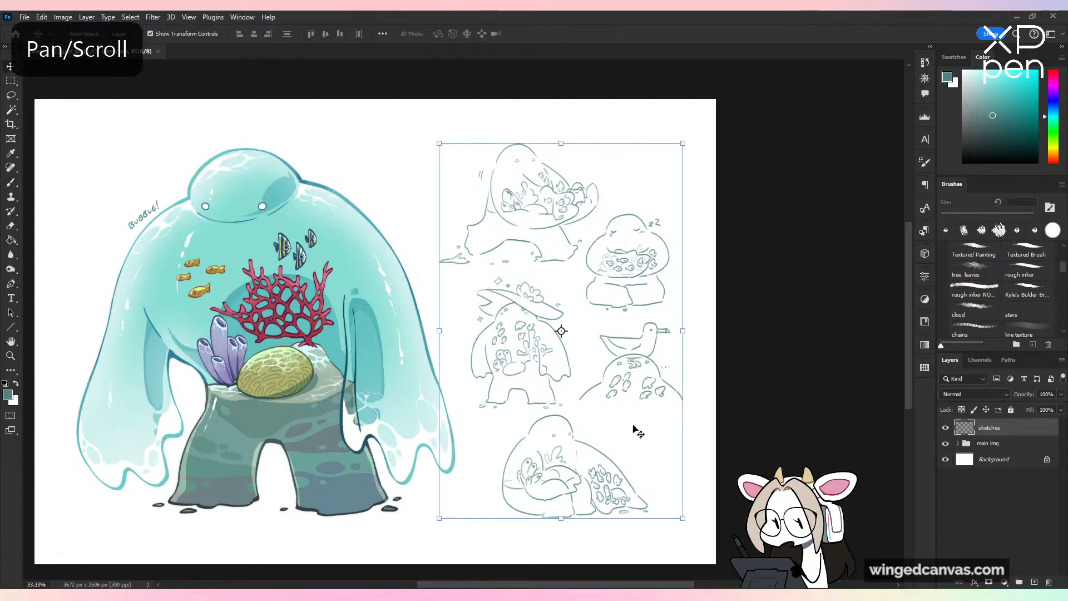
left_click_drag(636, 428, 634, 421)
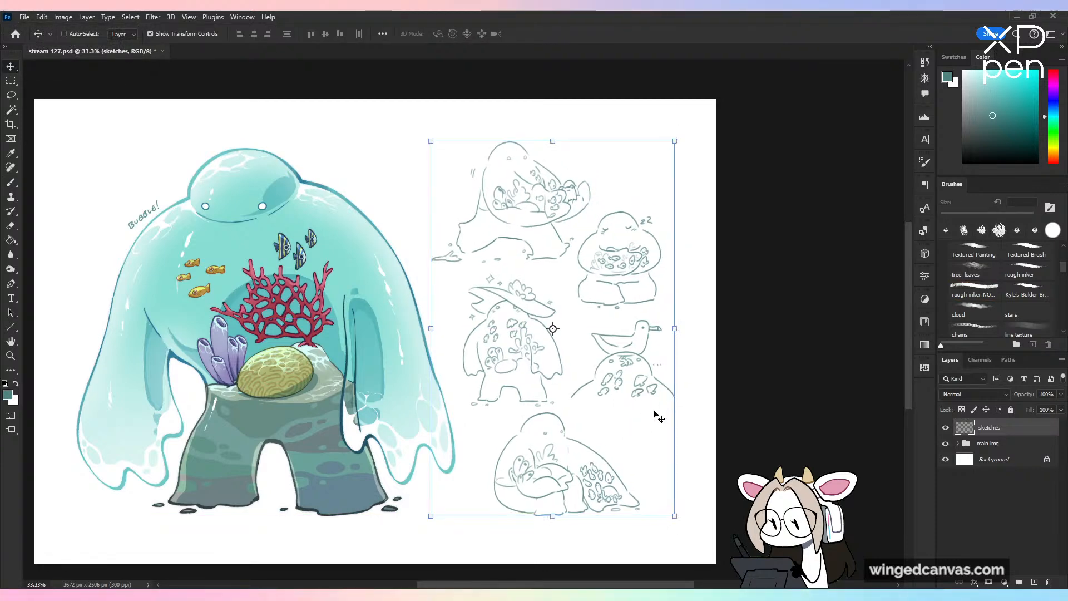
key("b")
key("ctrl+s")
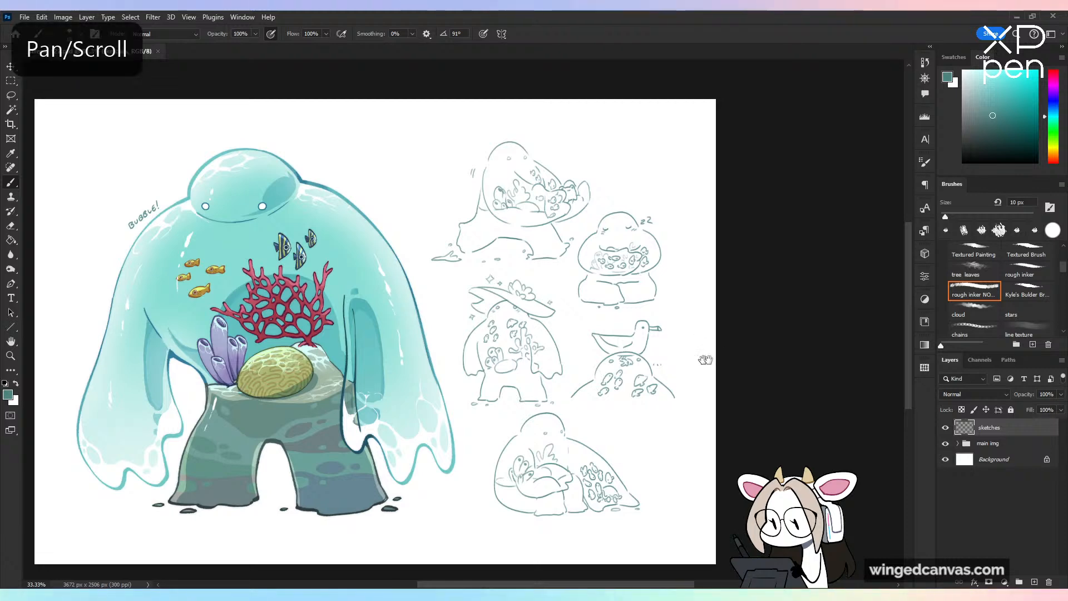
left_click_drag(703, 360, 768, 352)
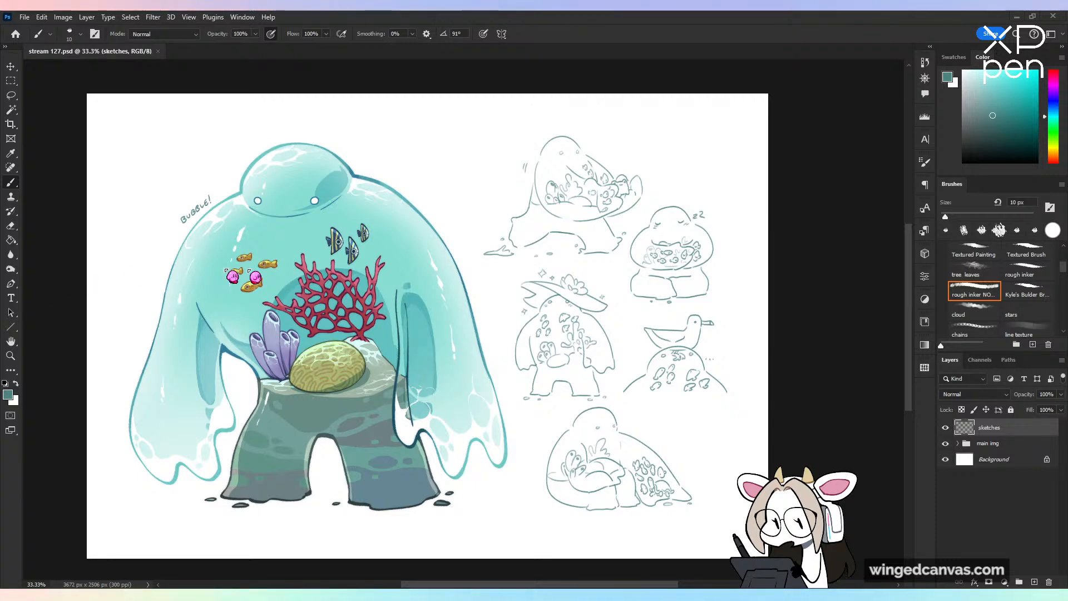
scroll(469, 254, "down", 1)
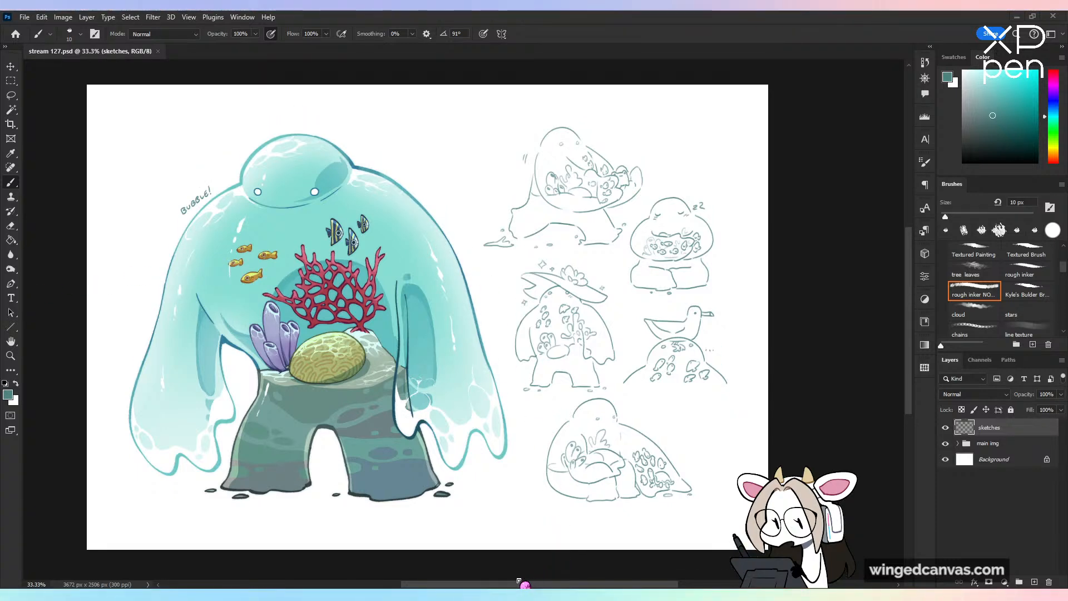
left_click_drag(519, 582, 514, 582)
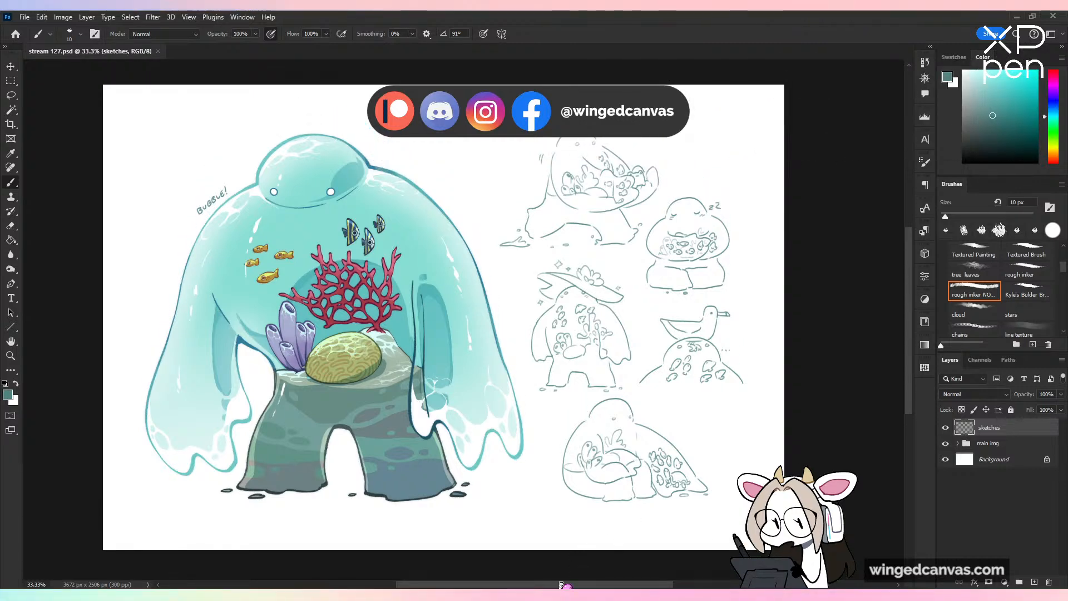
left_click_drag(560, 584, 556, 585)
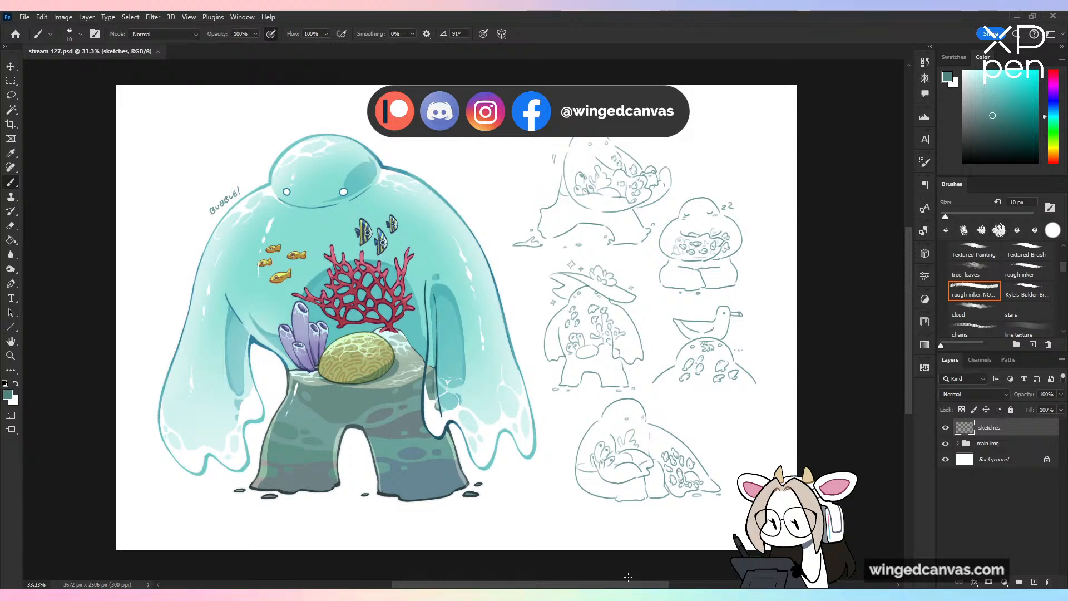